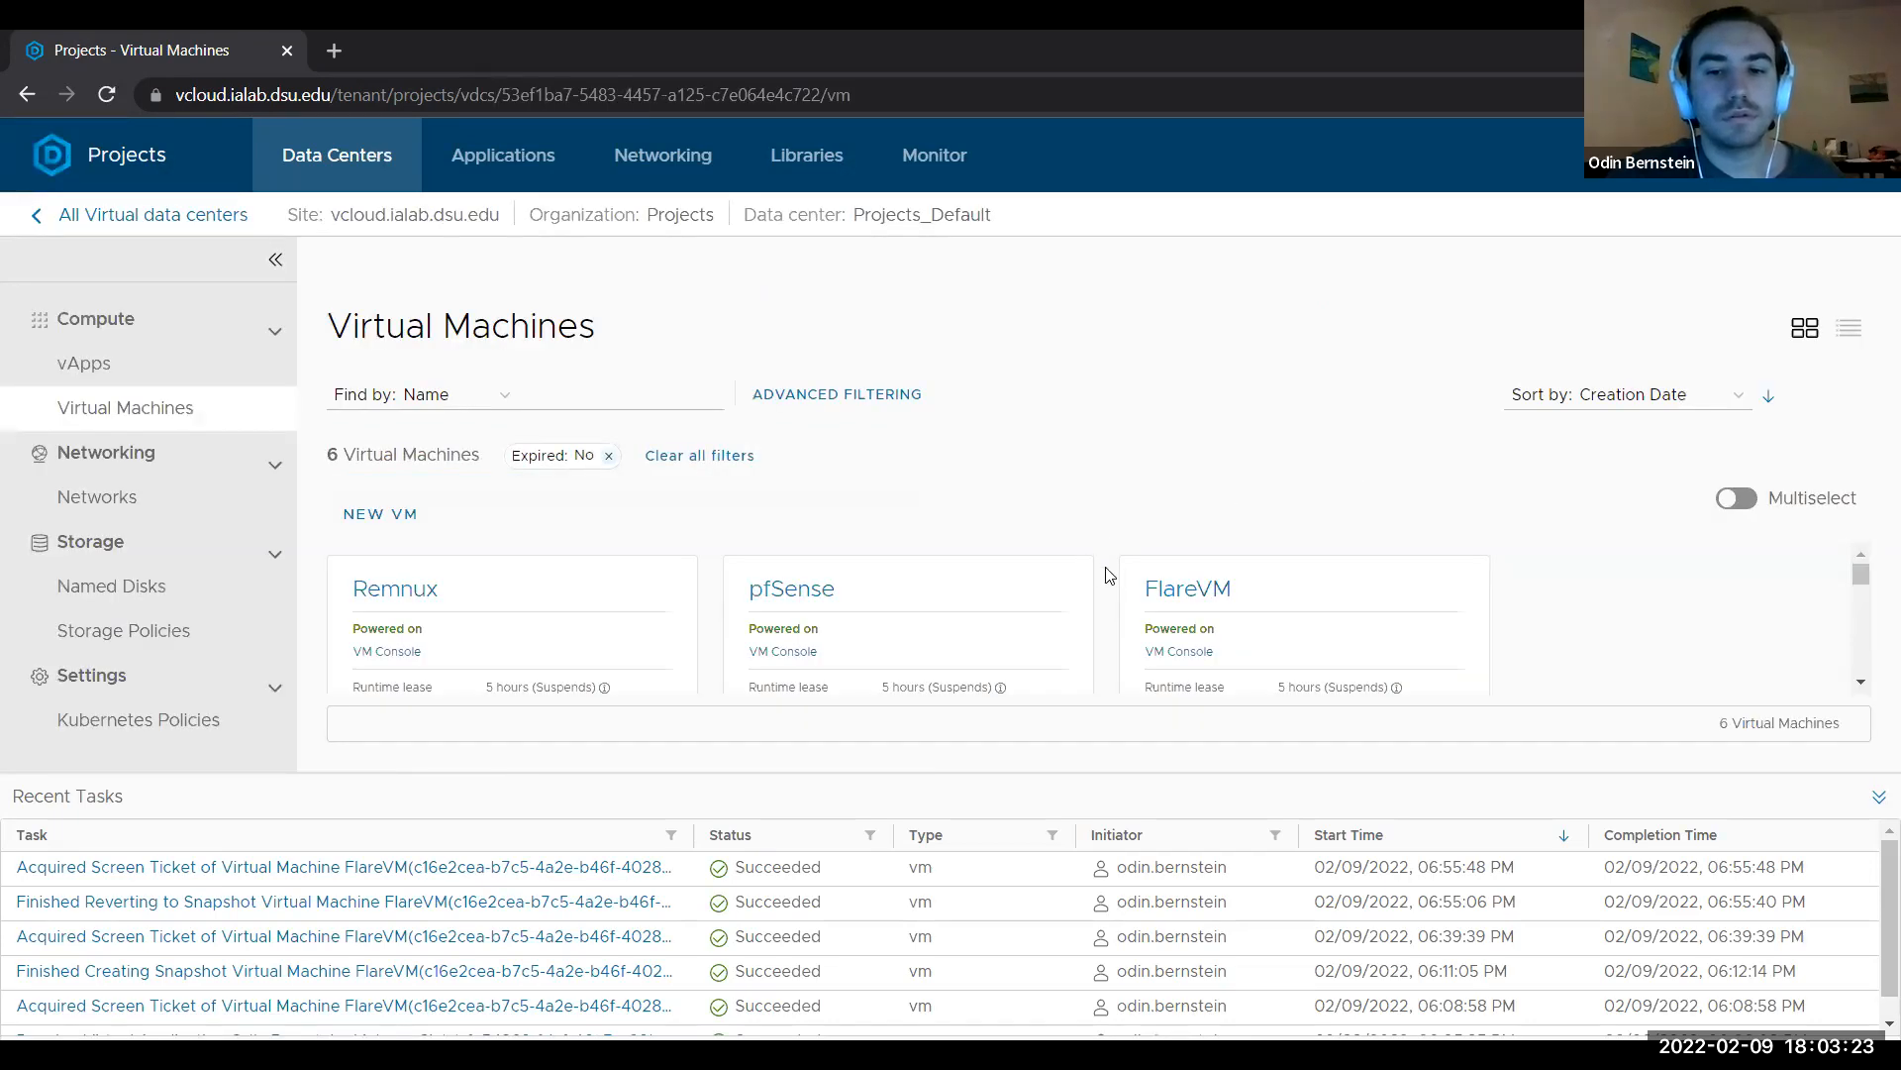
# Open the FlareVM virtual machine's console in VMware Player
pyautogui.scroll(-2, 1228, 402)
pyautogui.scroll(-2, 1231, 400)
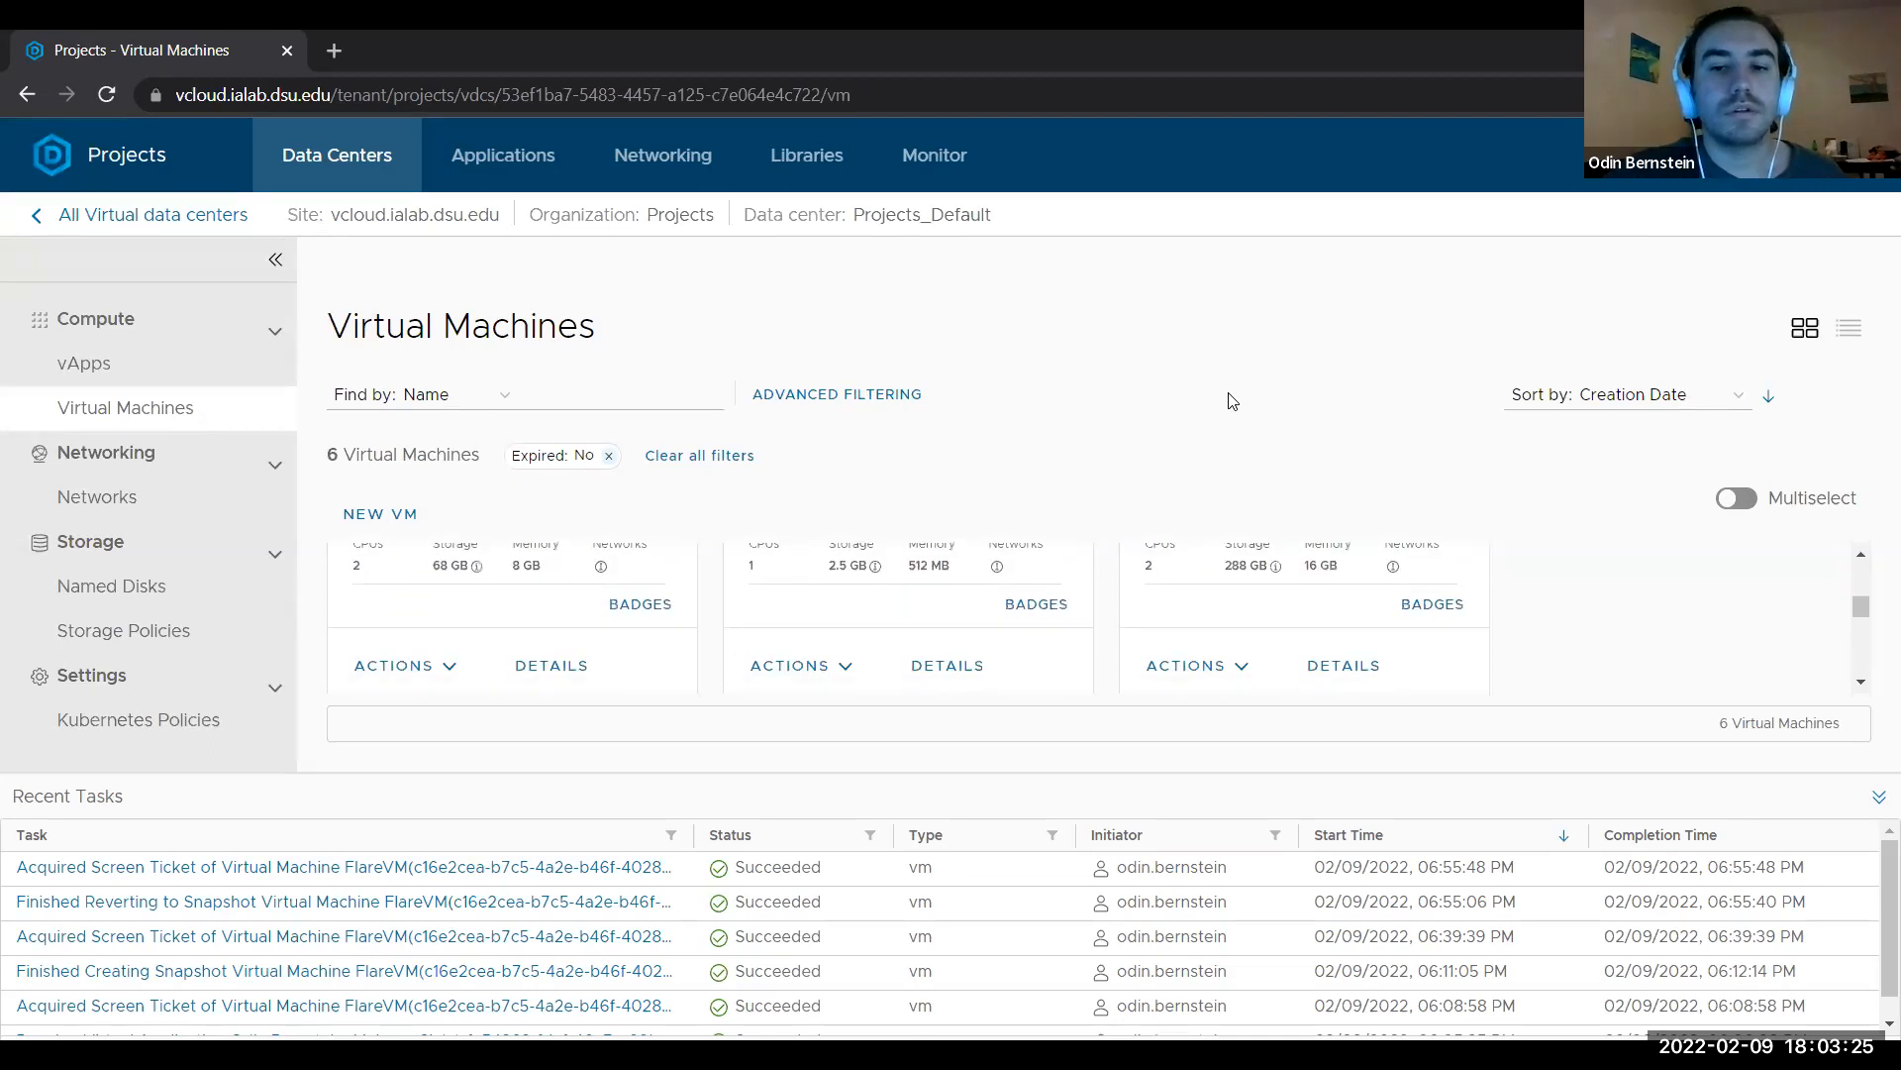
pyautogui.click(1218, 606)
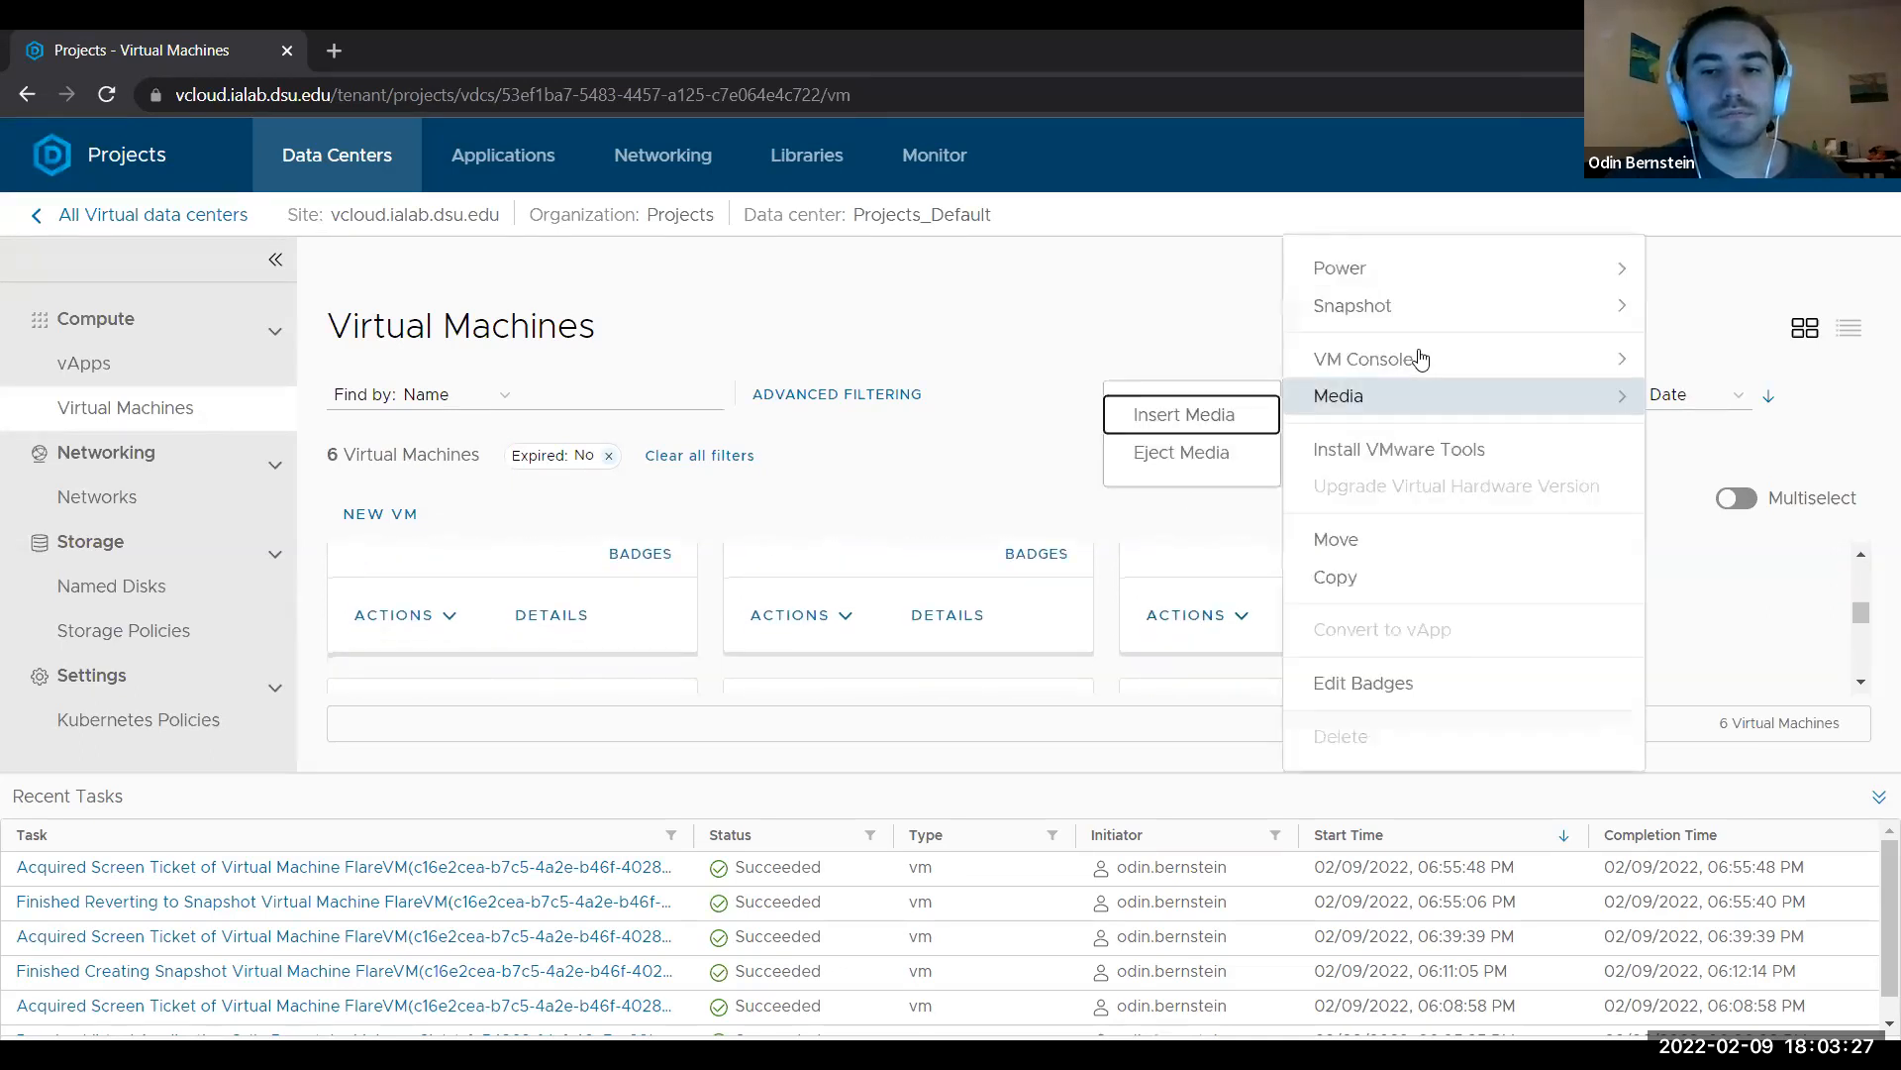
pyautogui.moveTo(1406, 358)
pyautogui.click(1161, 422)
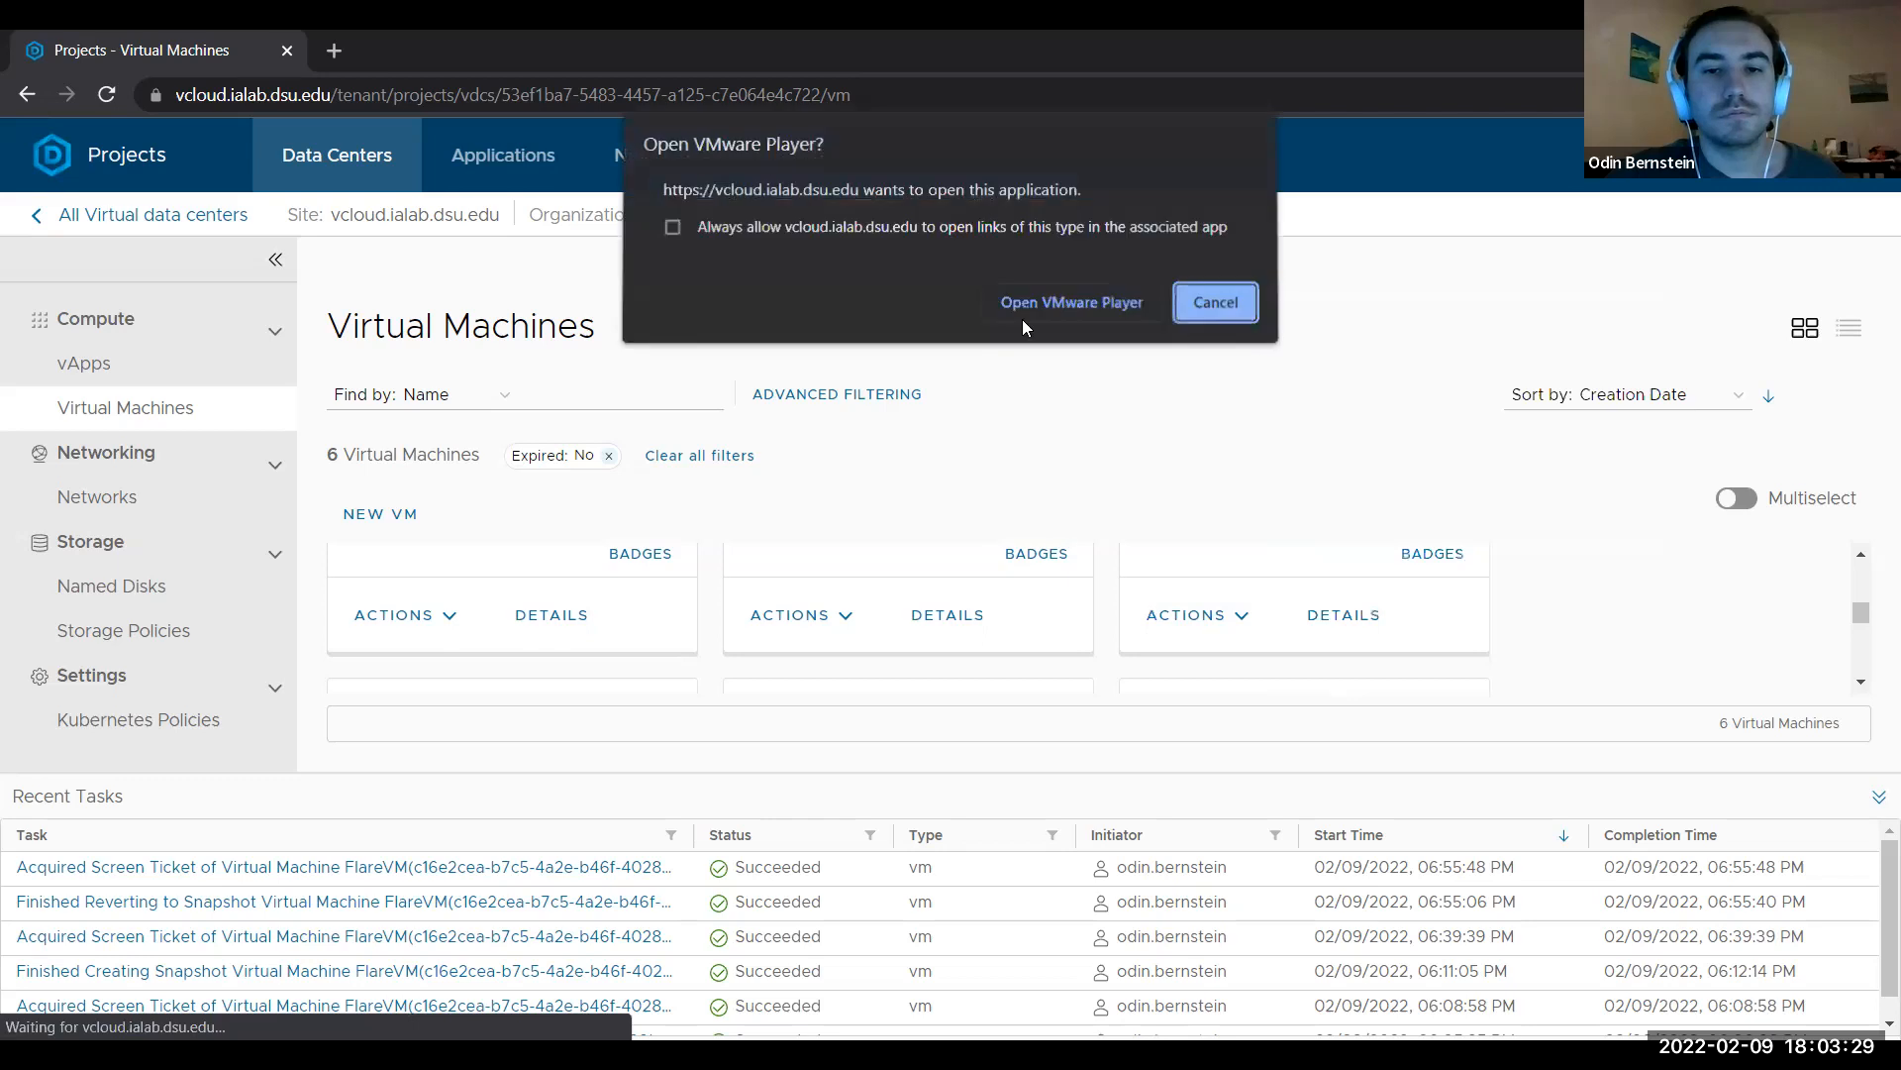
pyautogui.click(1077, 301)
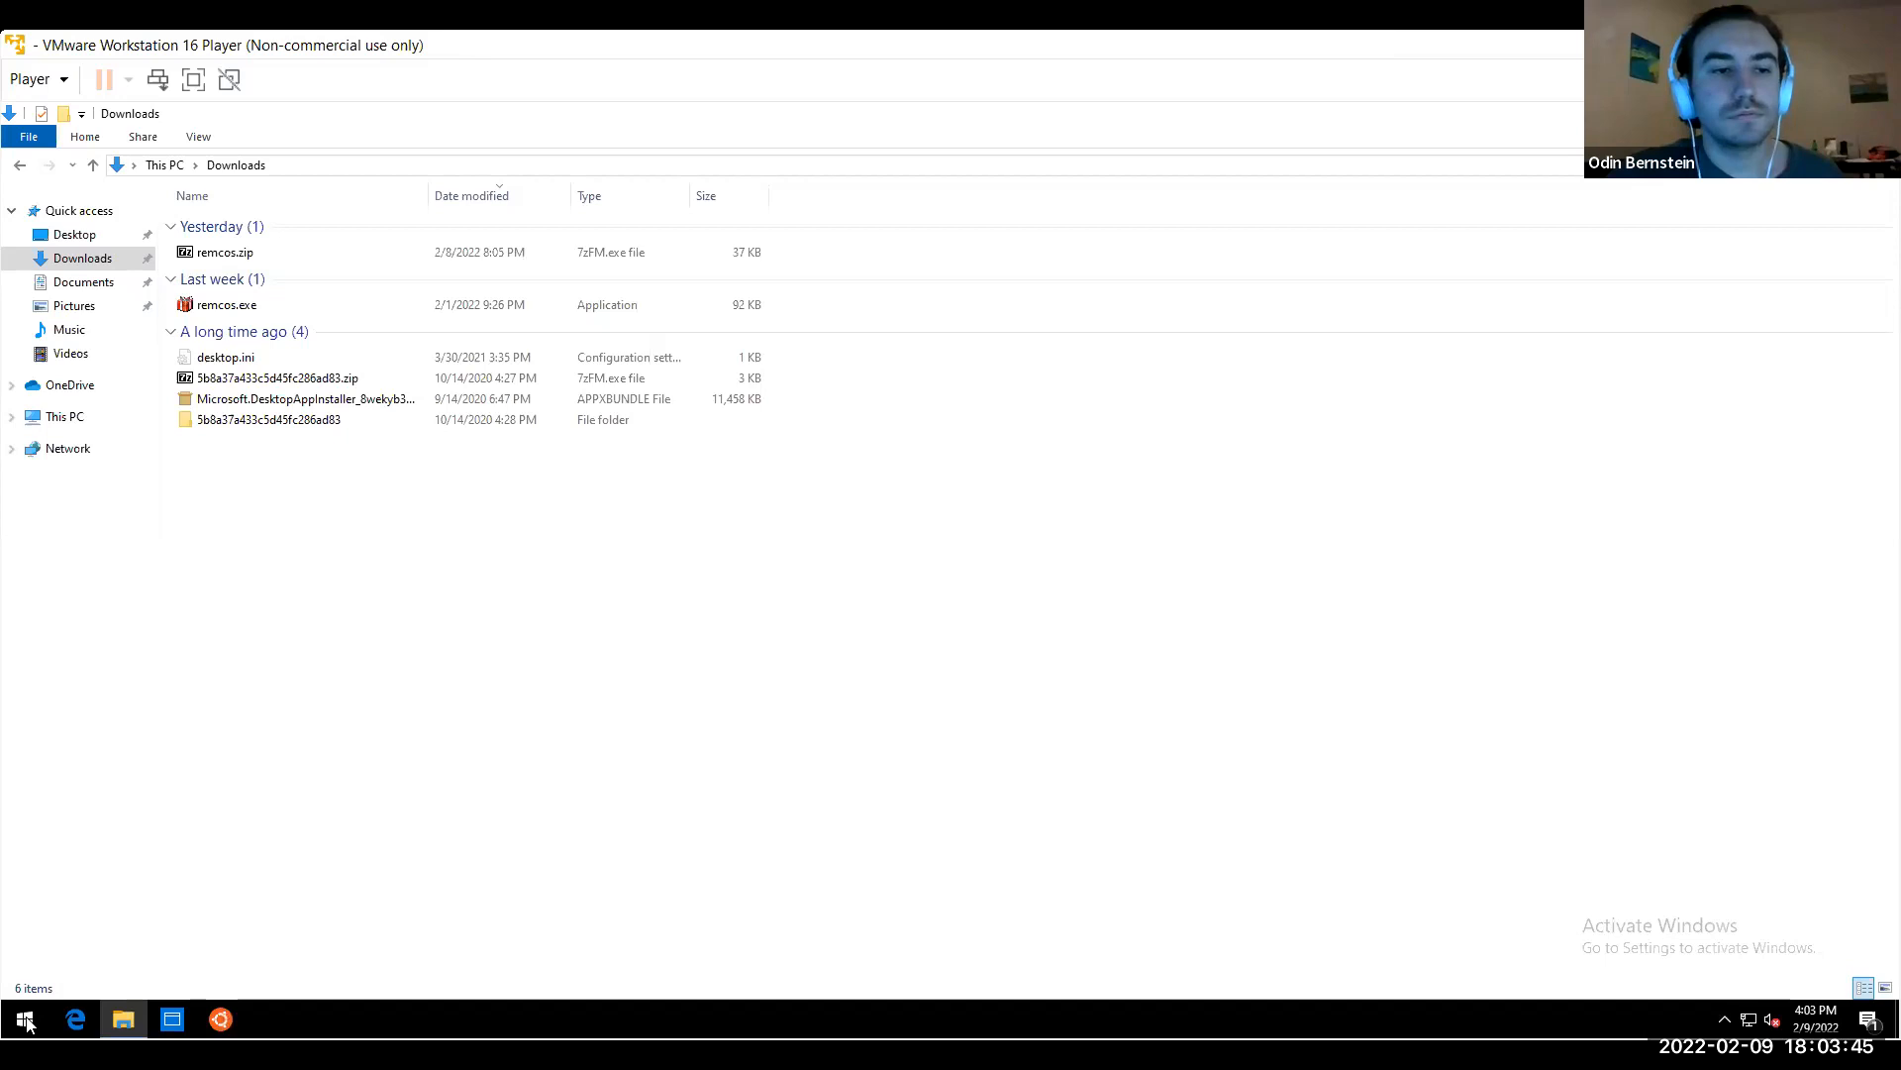
# Launch Chrome inside the virtual machine and go to drive.malwr.club
pyautogui.click(25, 1019)
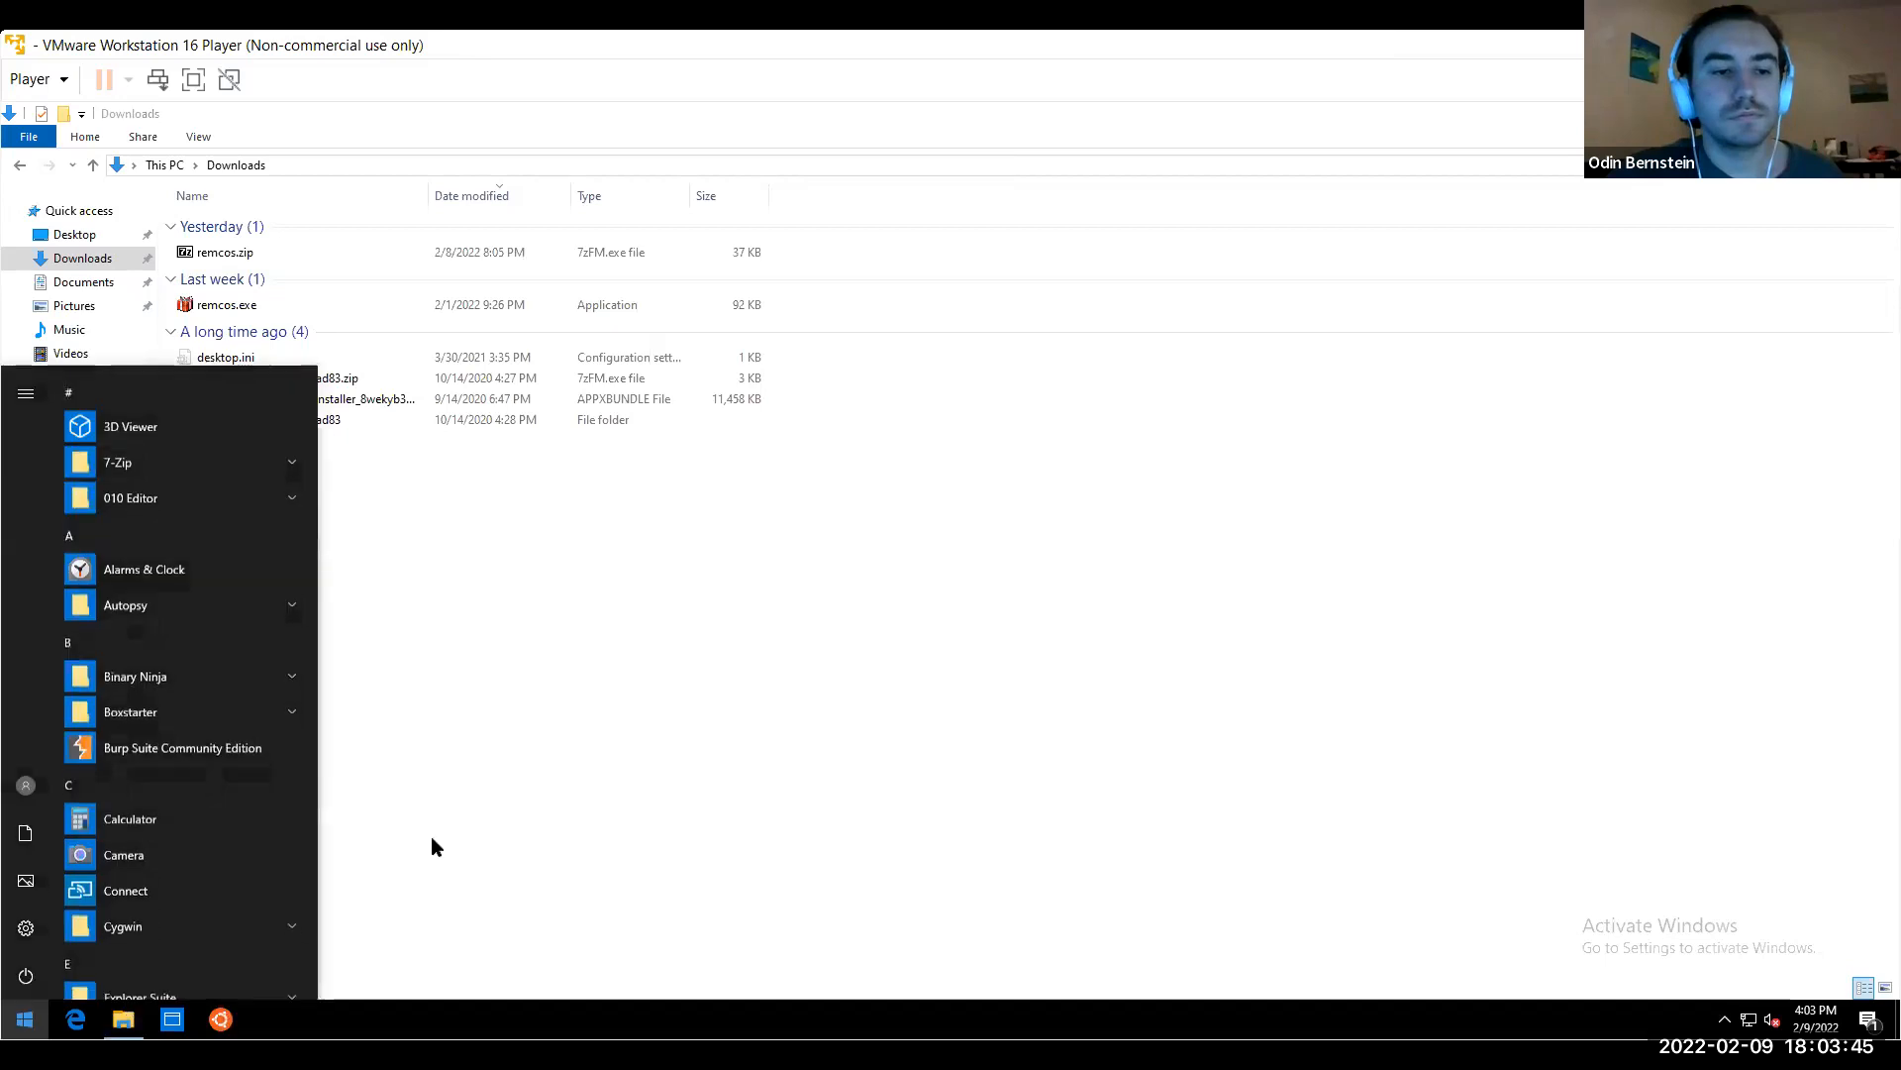
pyautogui.write('chr')
pyautogui.click(176, 470)
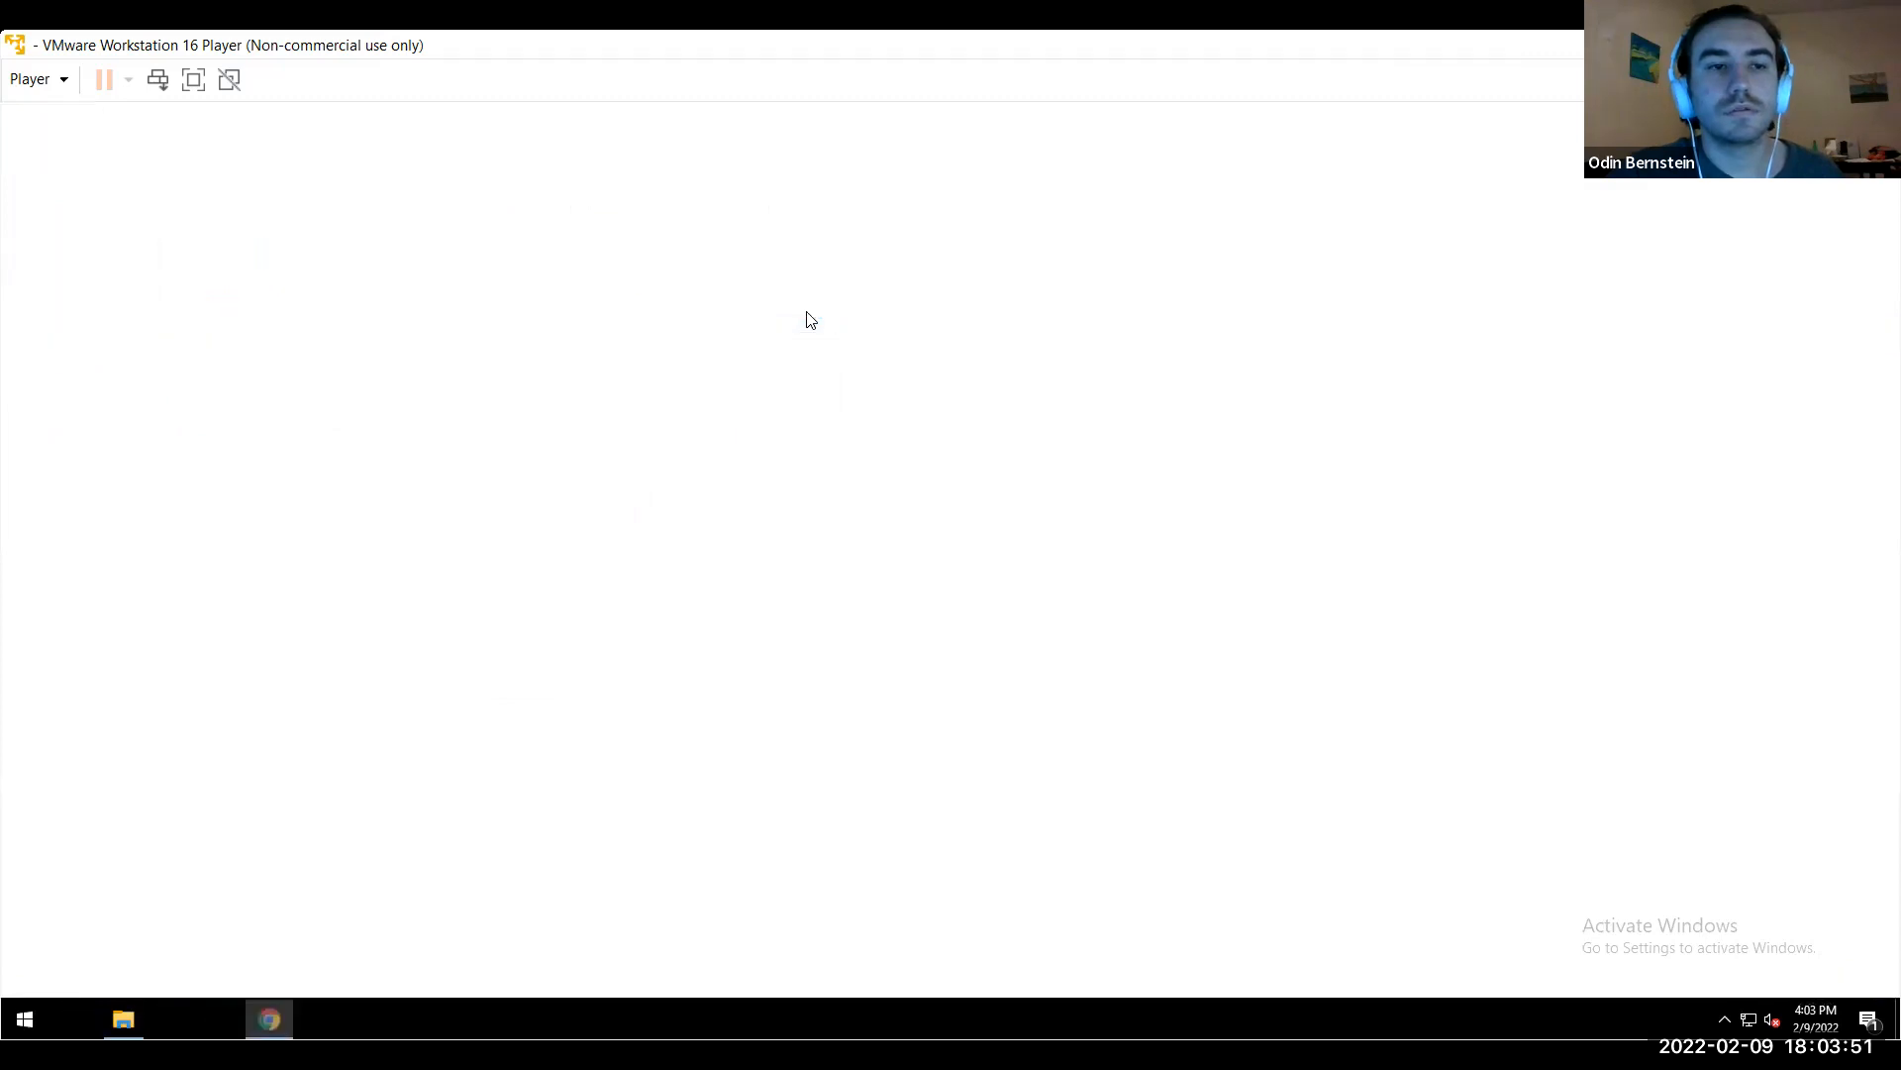
pyautogui.write('driv')
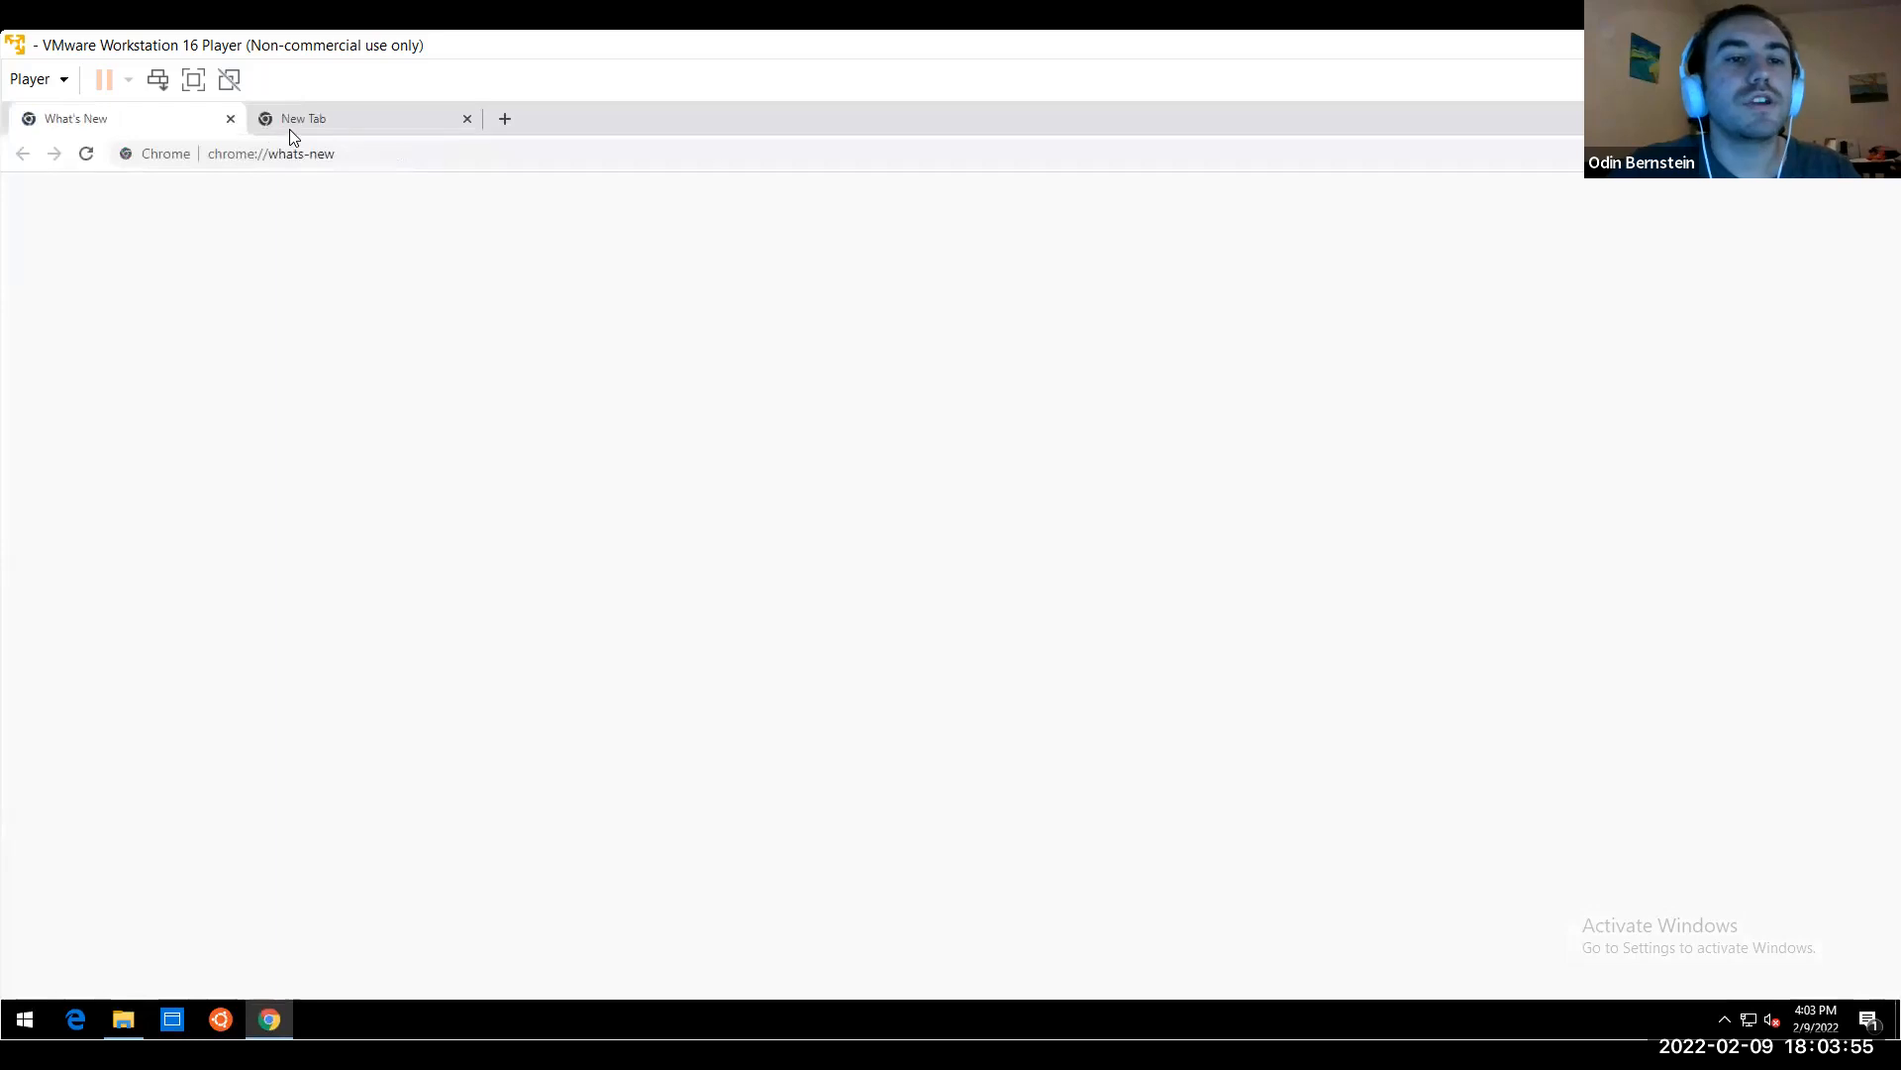
pyautogui.click(289, 127)
pyautogui.press('BackSpace')
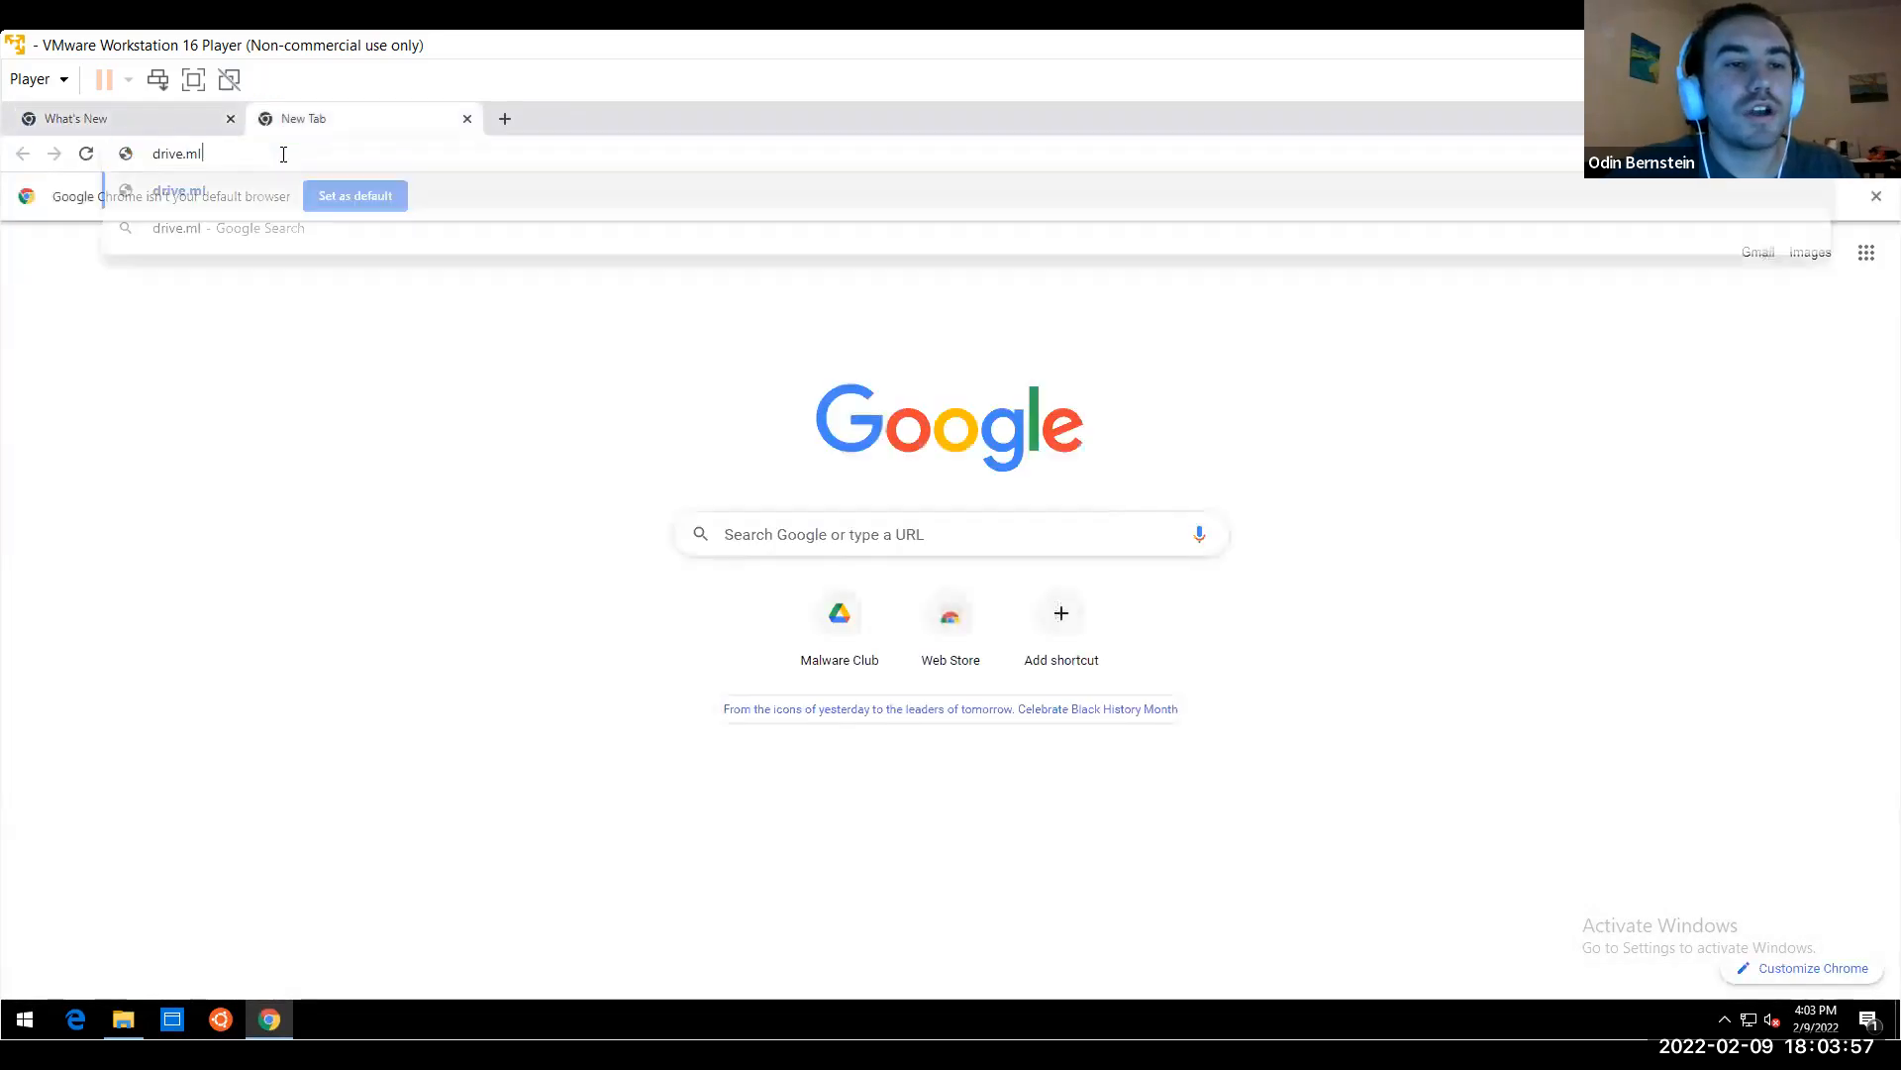
pyautogui.write('alwr.club')
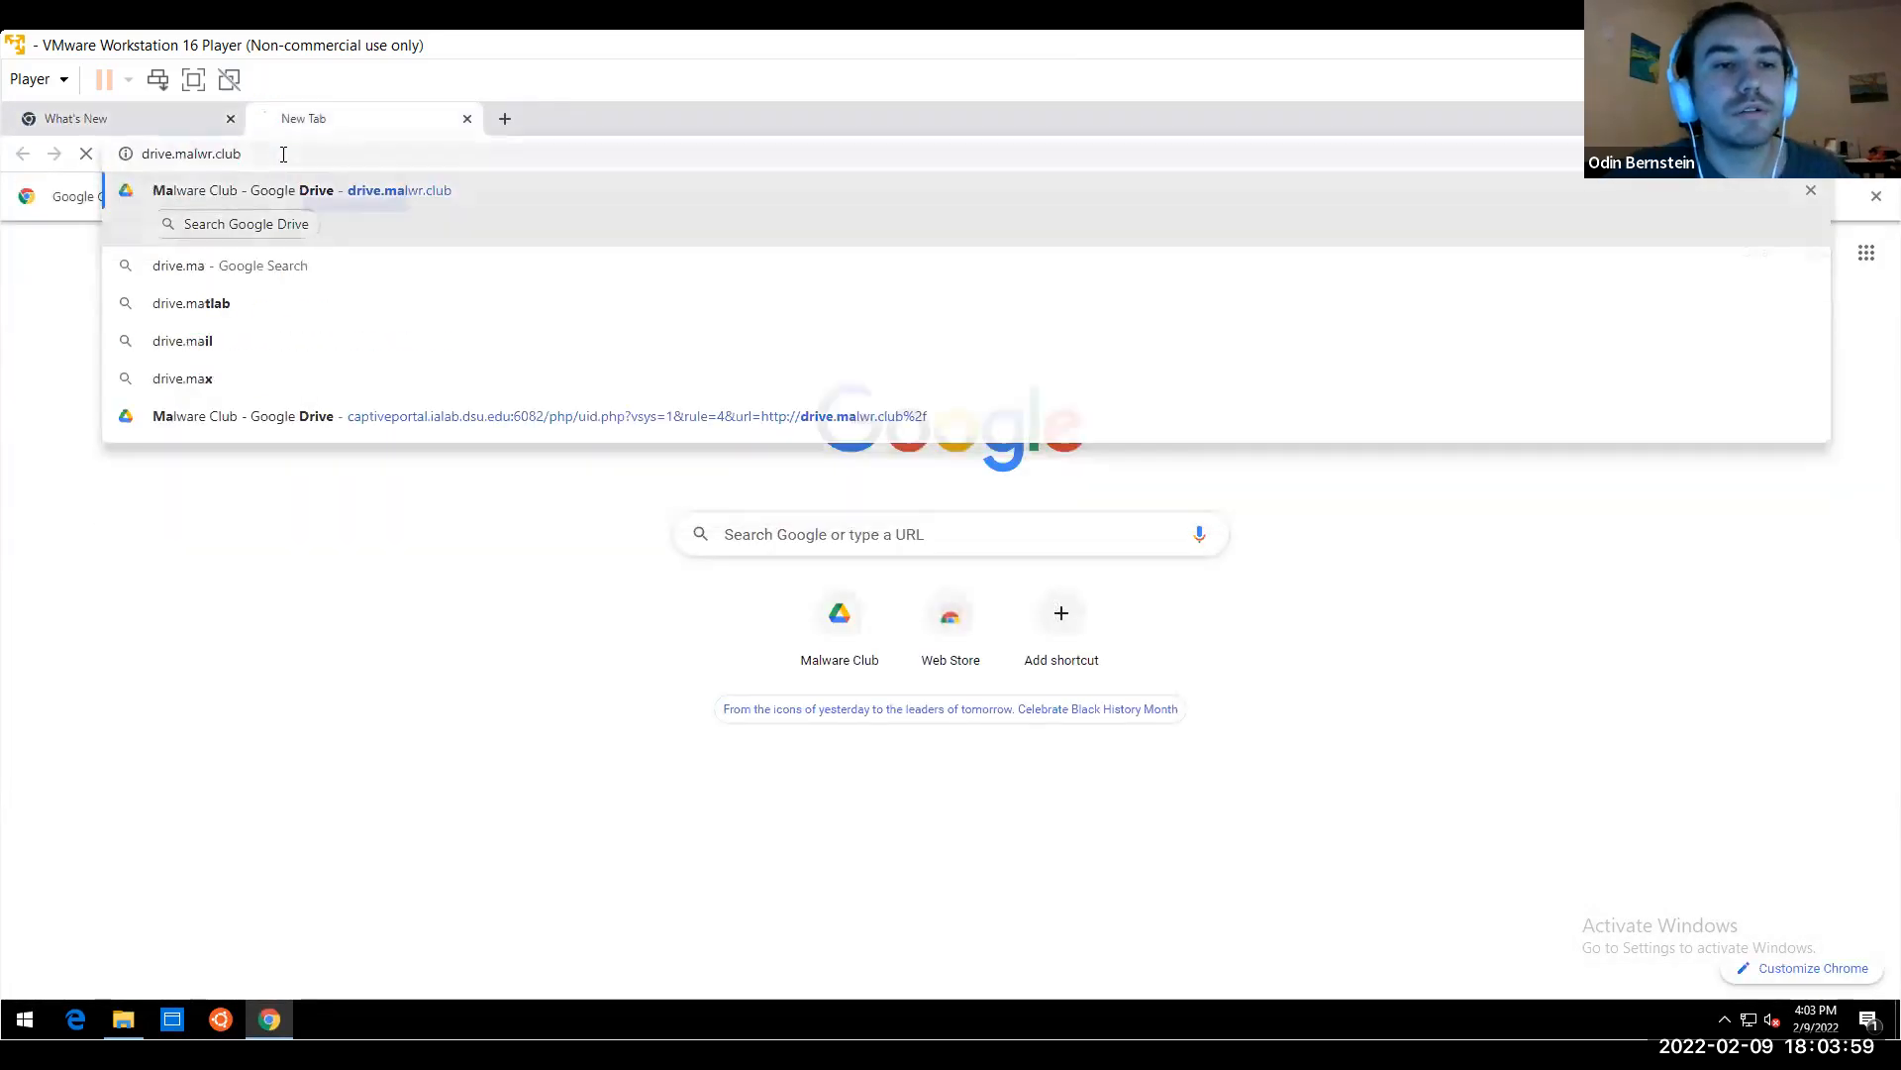
pyautogui.press('Return')
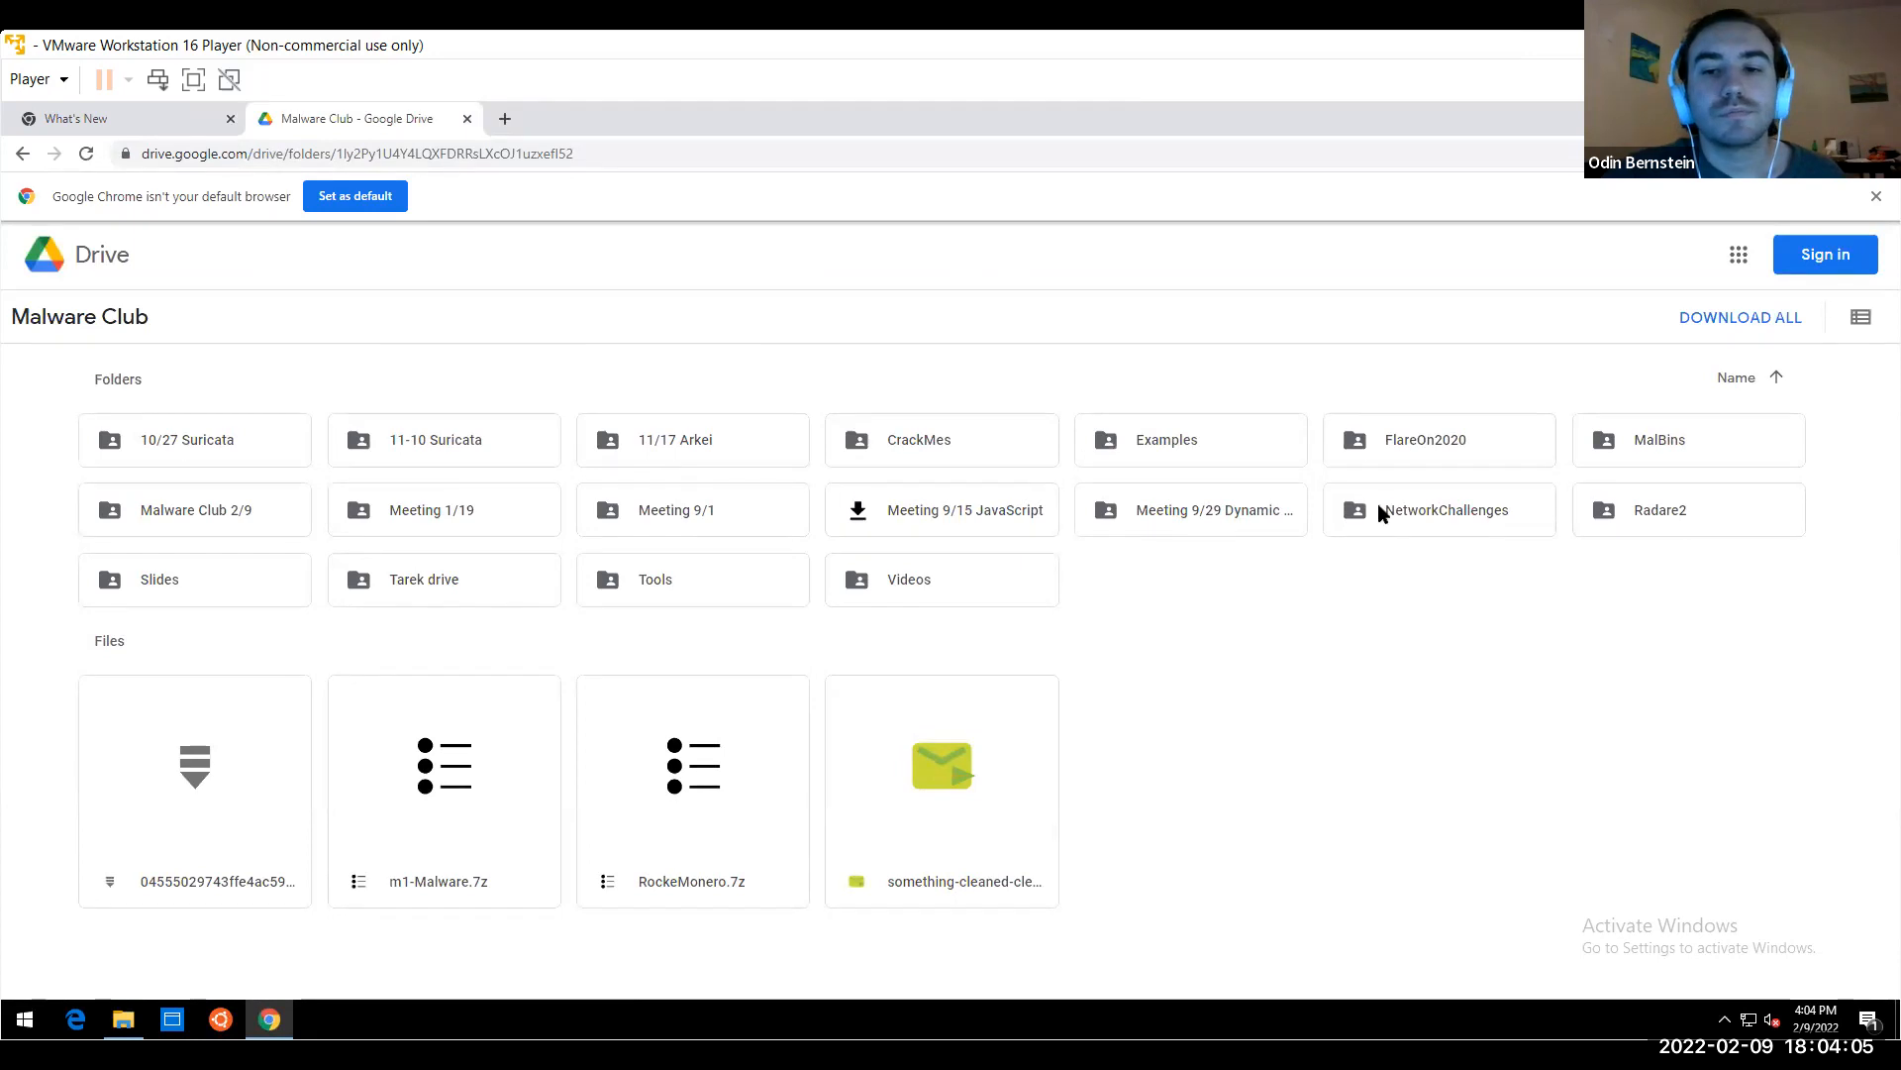
# Download remcos.zip from the Malware Club 2/9 folder, check the Downloads folder, and block the site's request to download multiple files
pyautogui.click(110, 515)
pyautogui.click(132, 507)
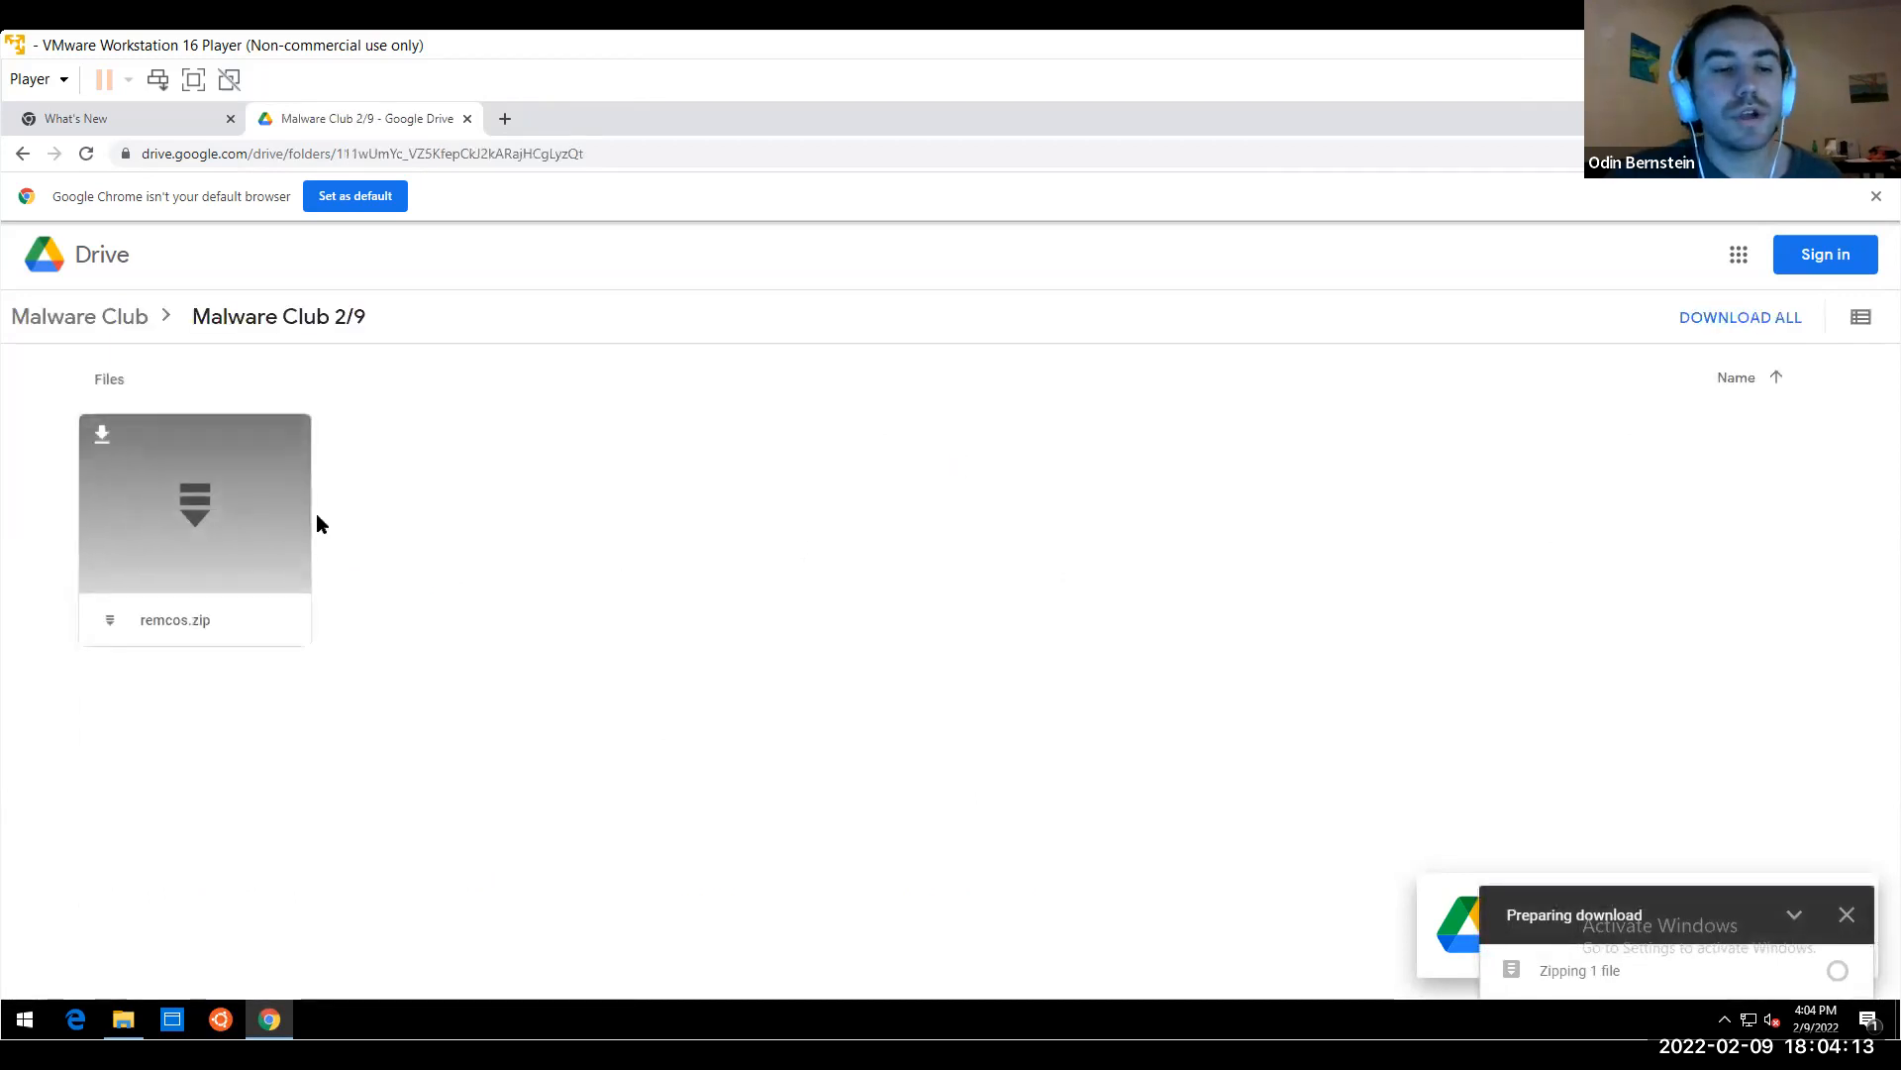
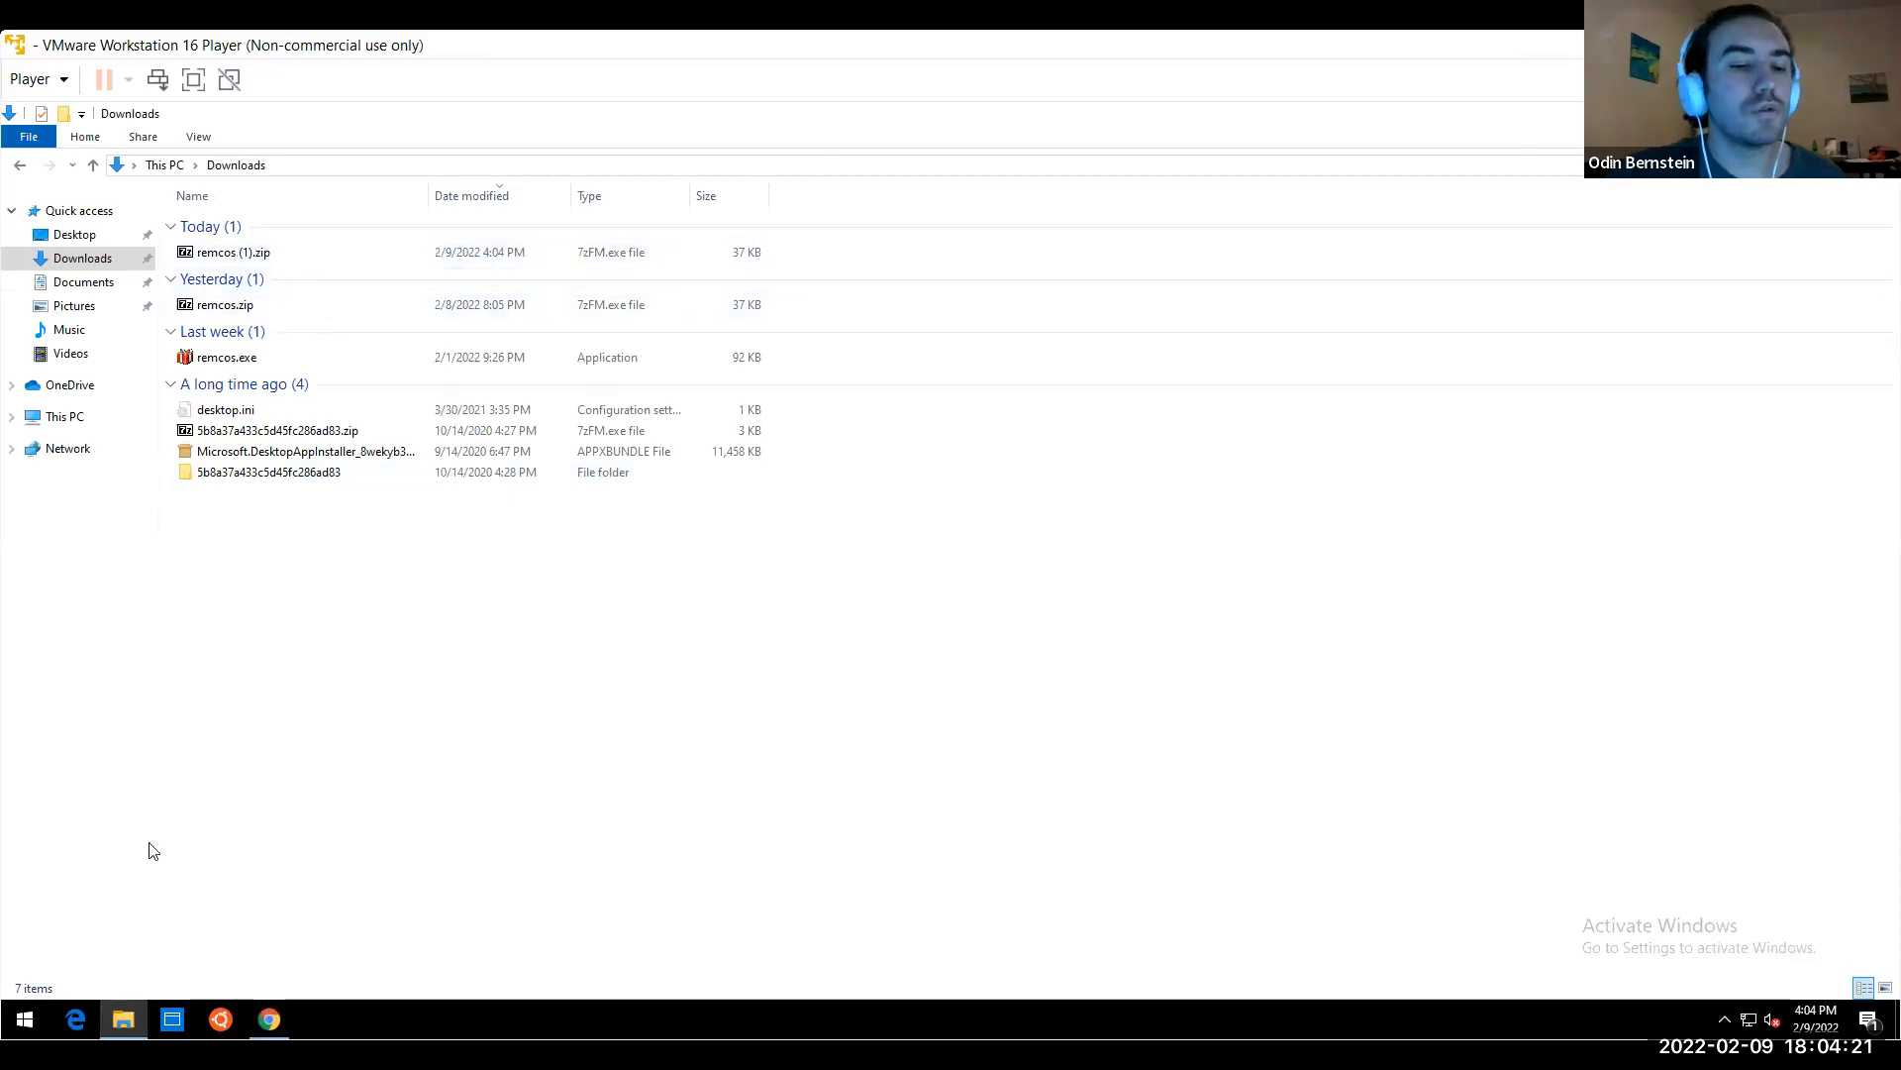
pyautogui.click(126, 1020)
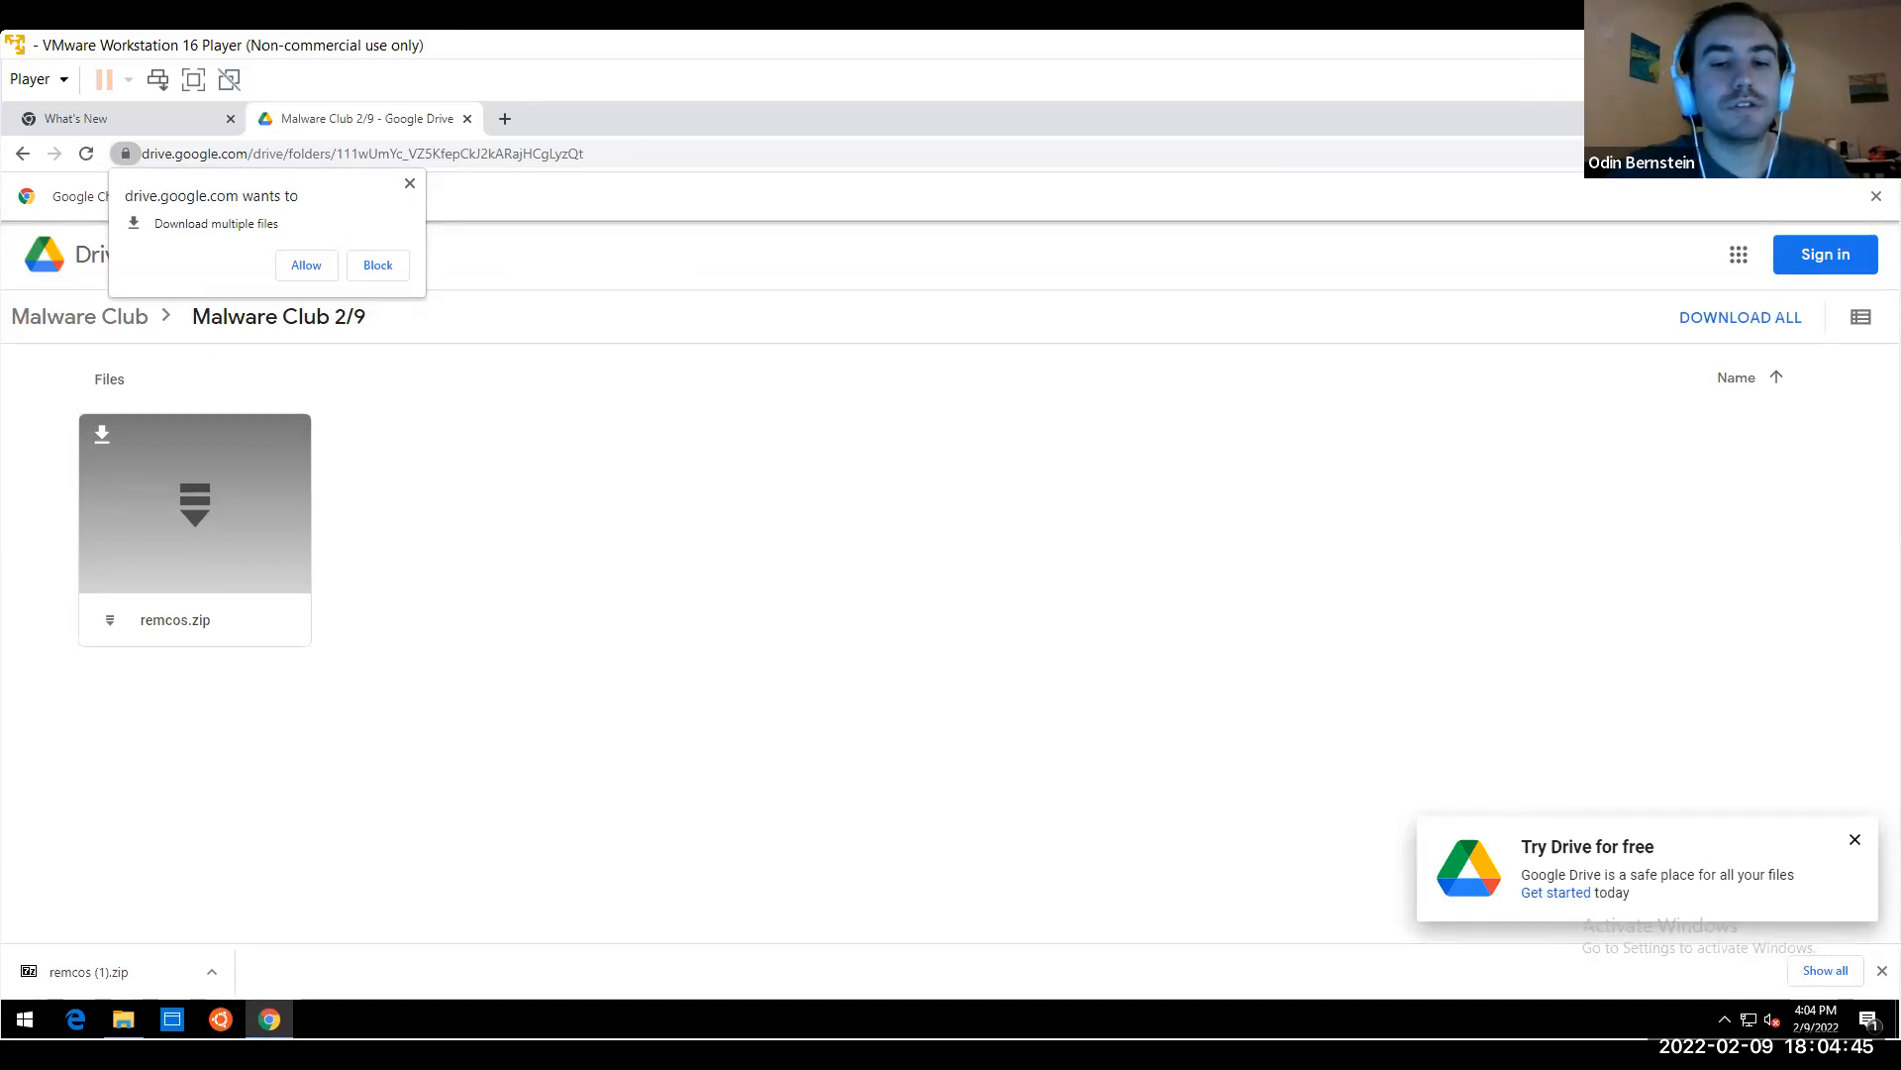
pyautogui.click(384, 277)
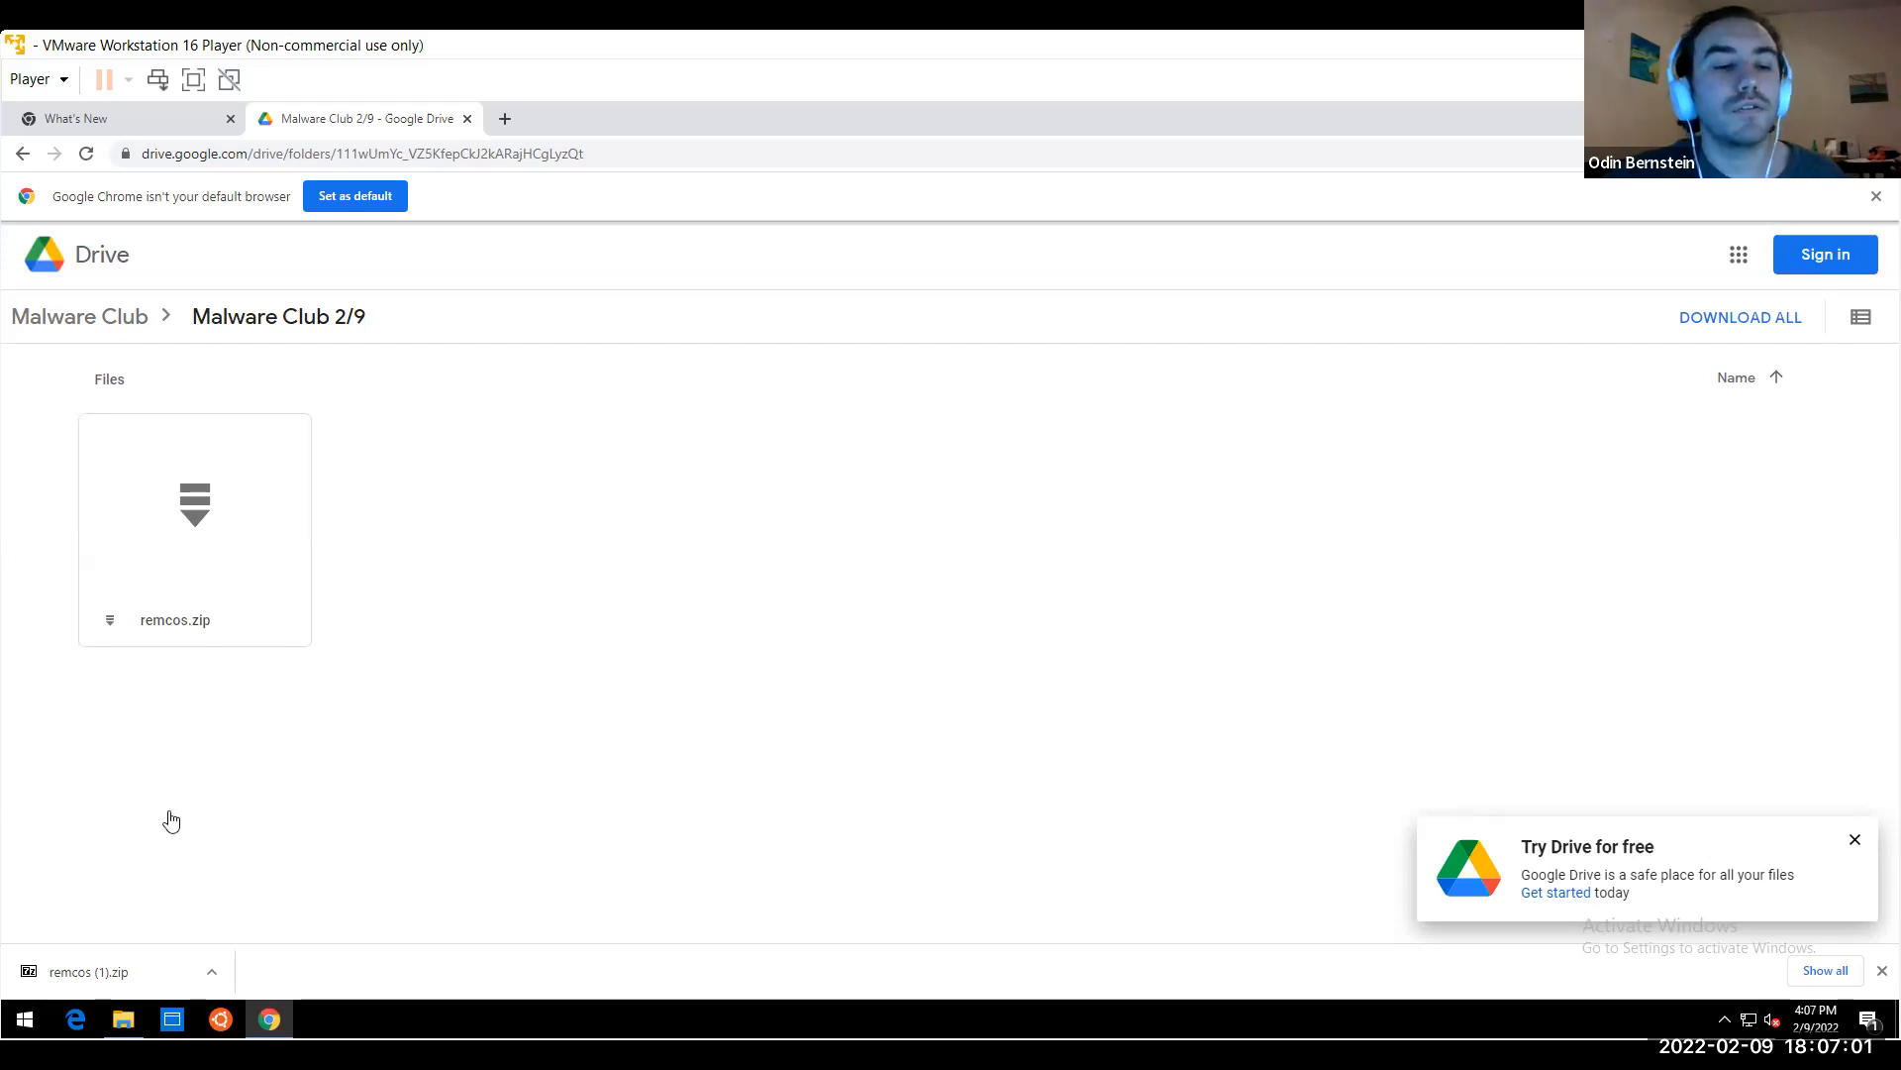
# Find and launch Ghidra in the virtual machine
pyautogui.click(24, 1020)
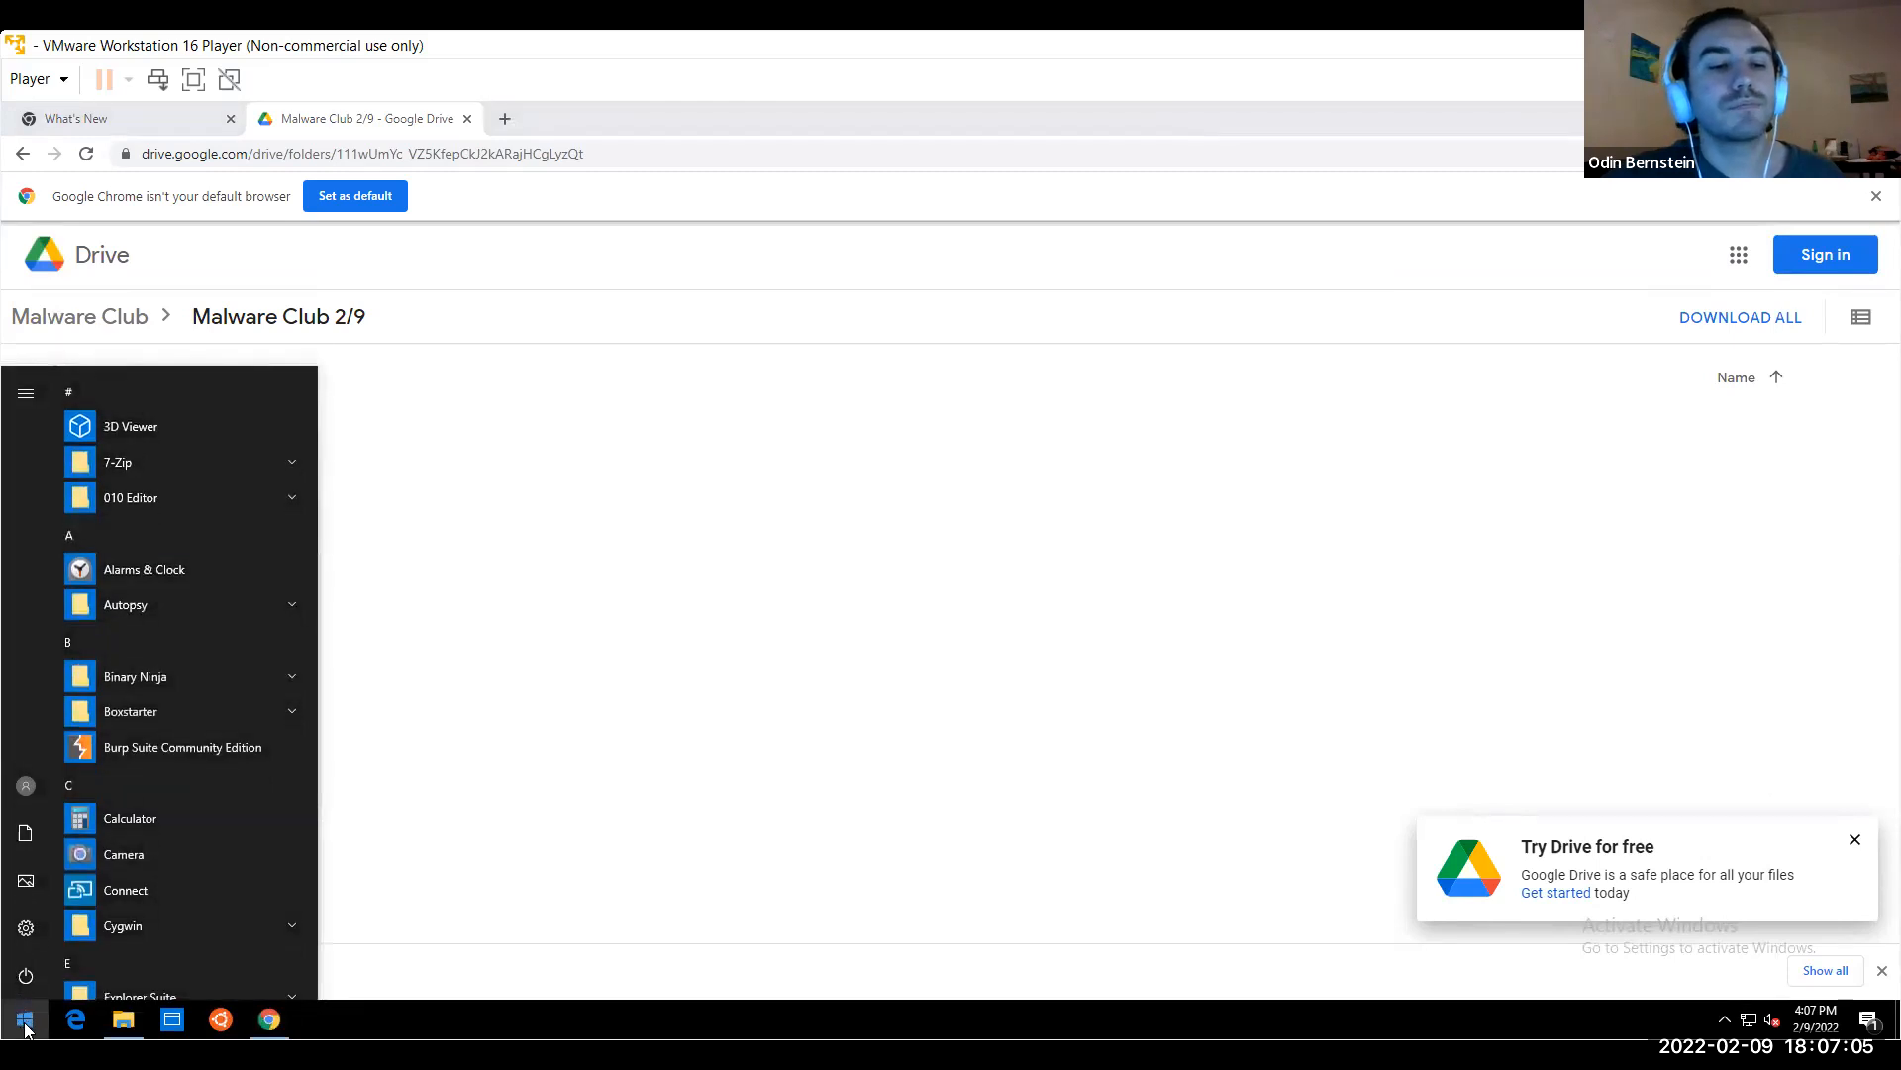
pyautogui.click(25, 1020)
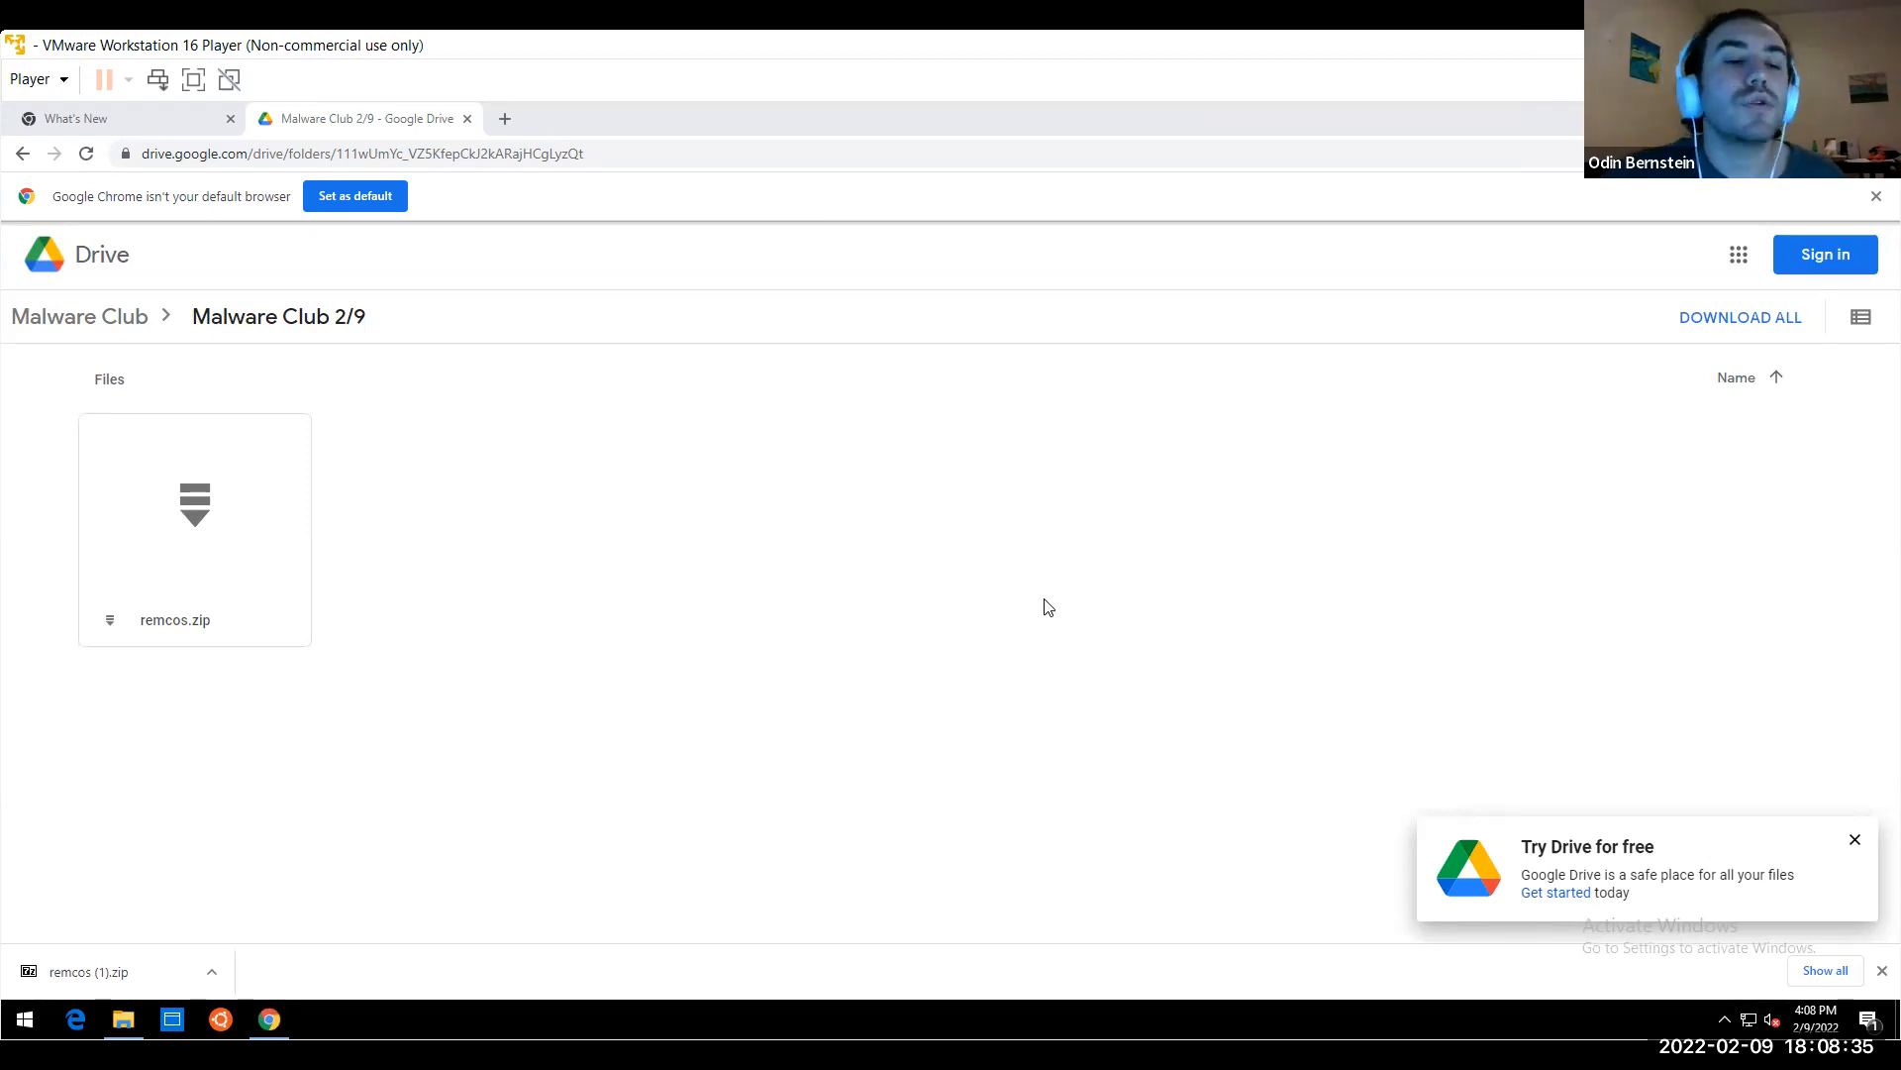
pyautogui.click(25, 1023)
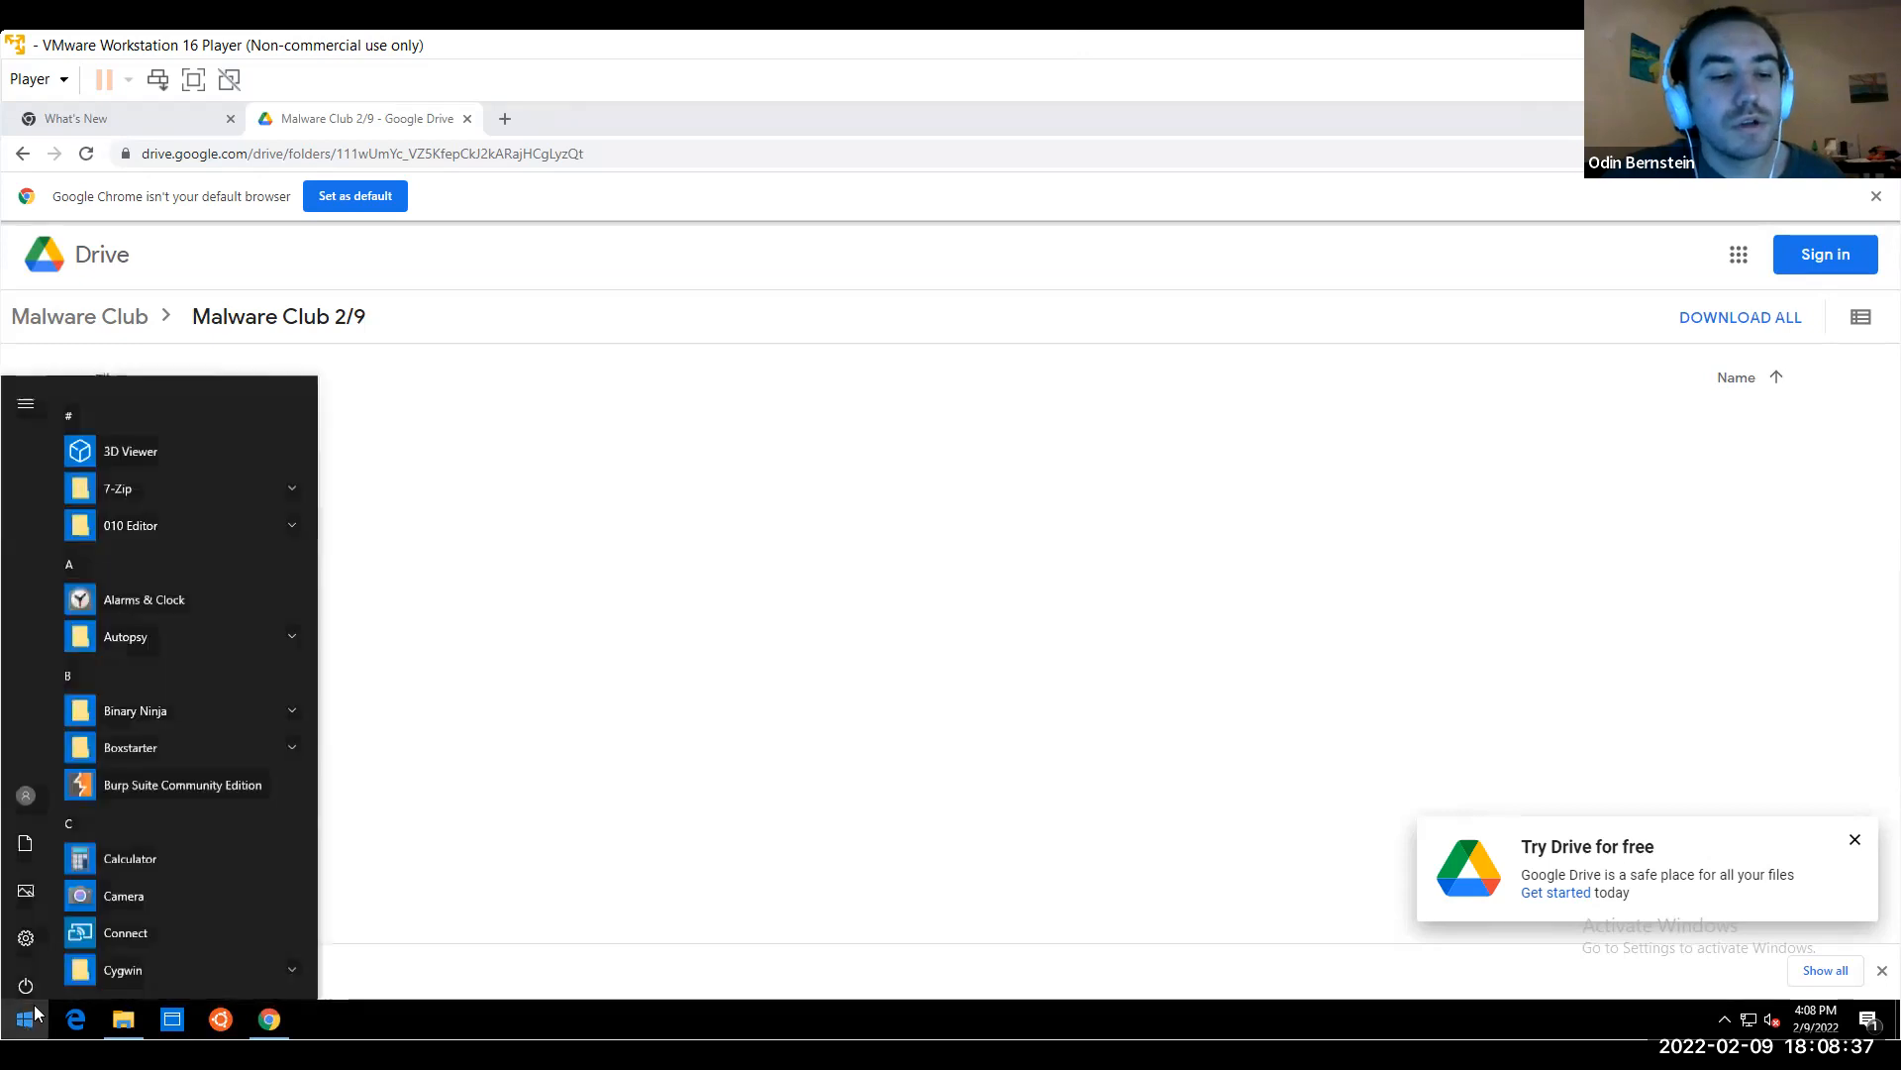
pyautogui.write('ghidra')
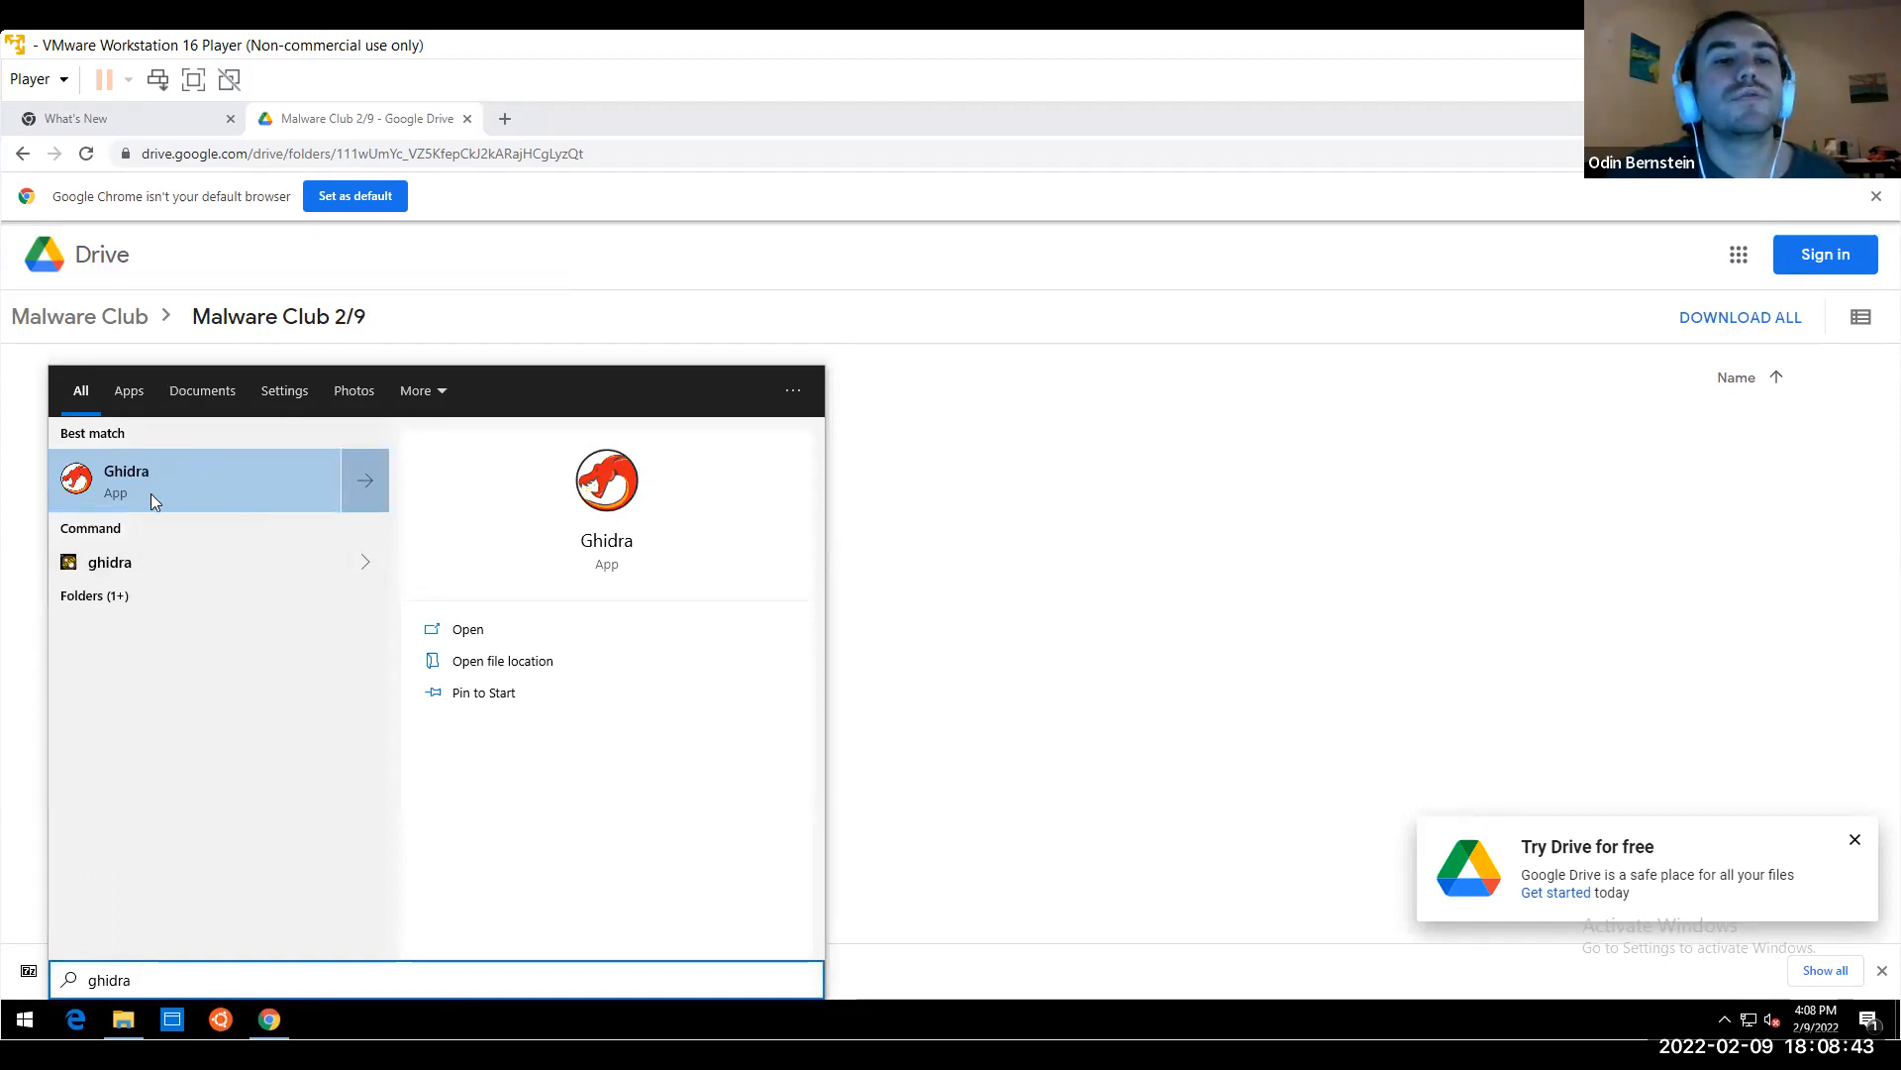
pyautogui.click(184, 492)
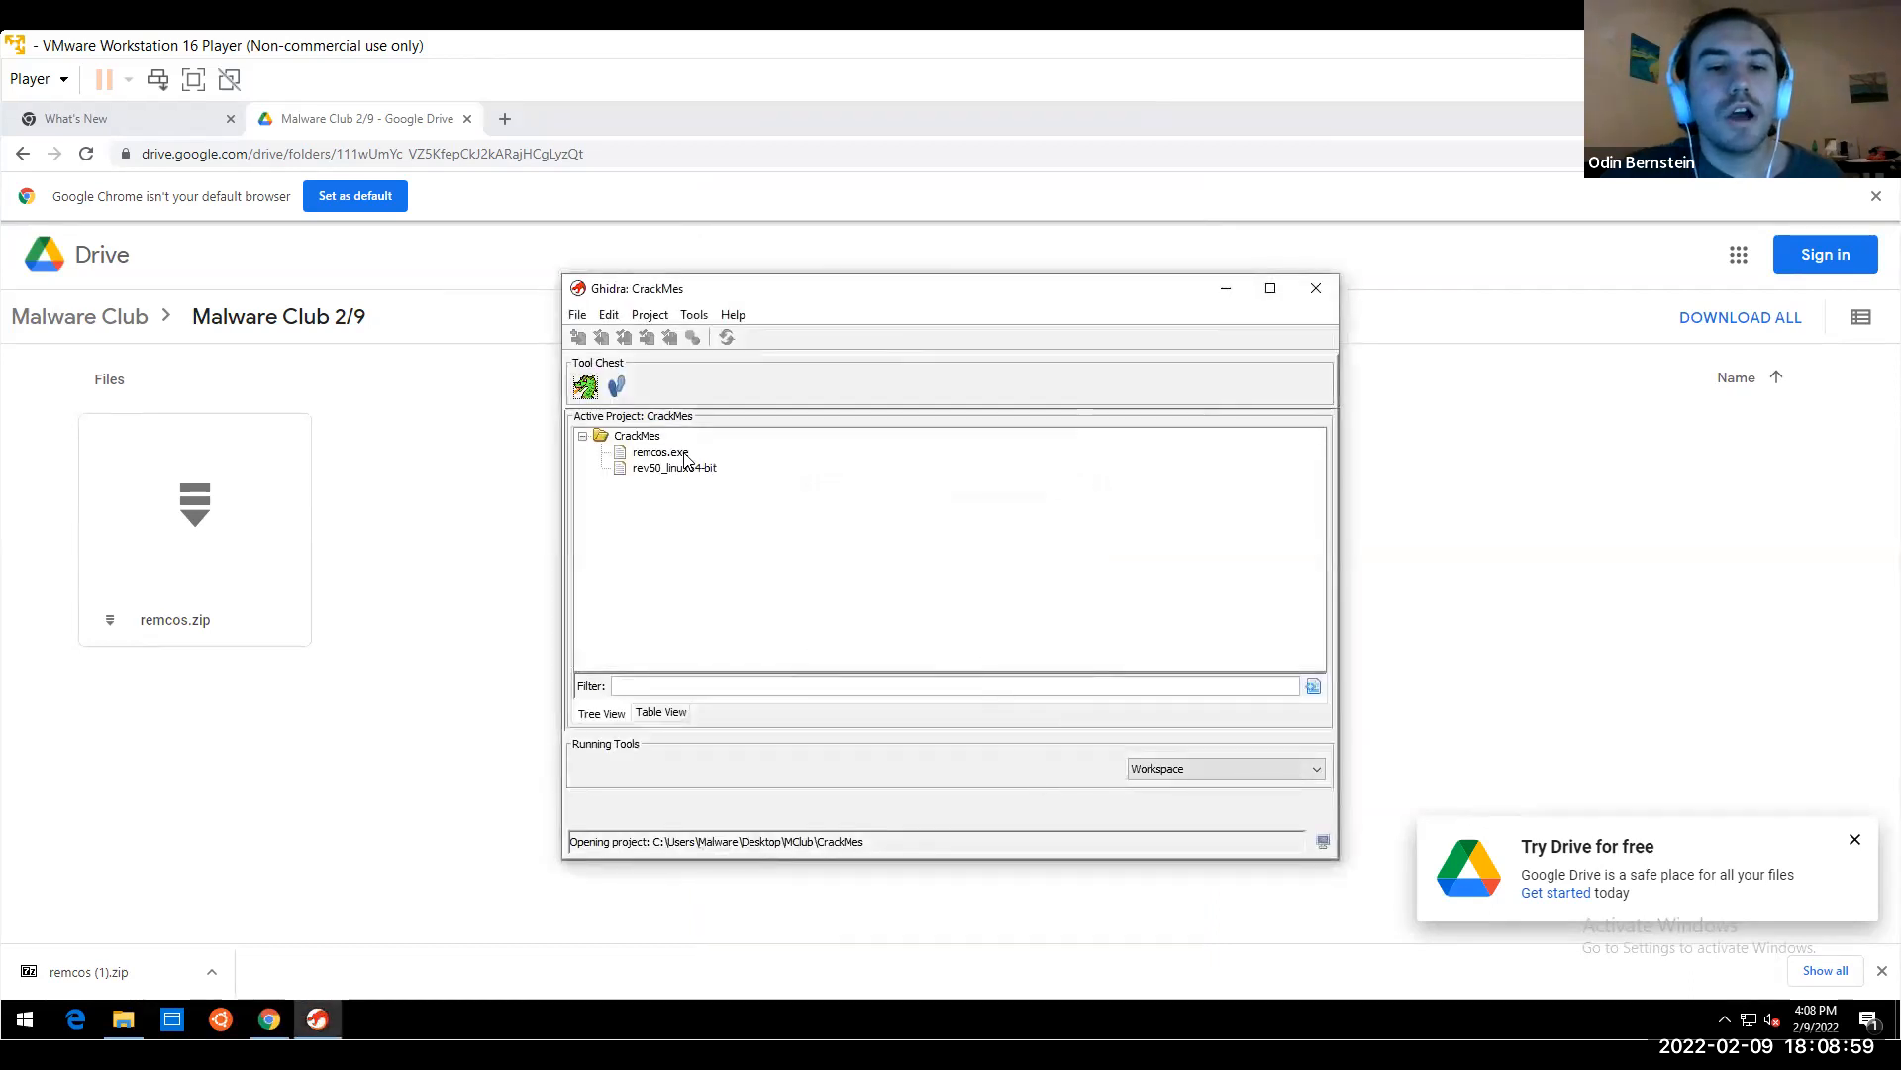
# Delete the existing remcos.exe from the CrackMes project
pyautogui.click(681, 454)
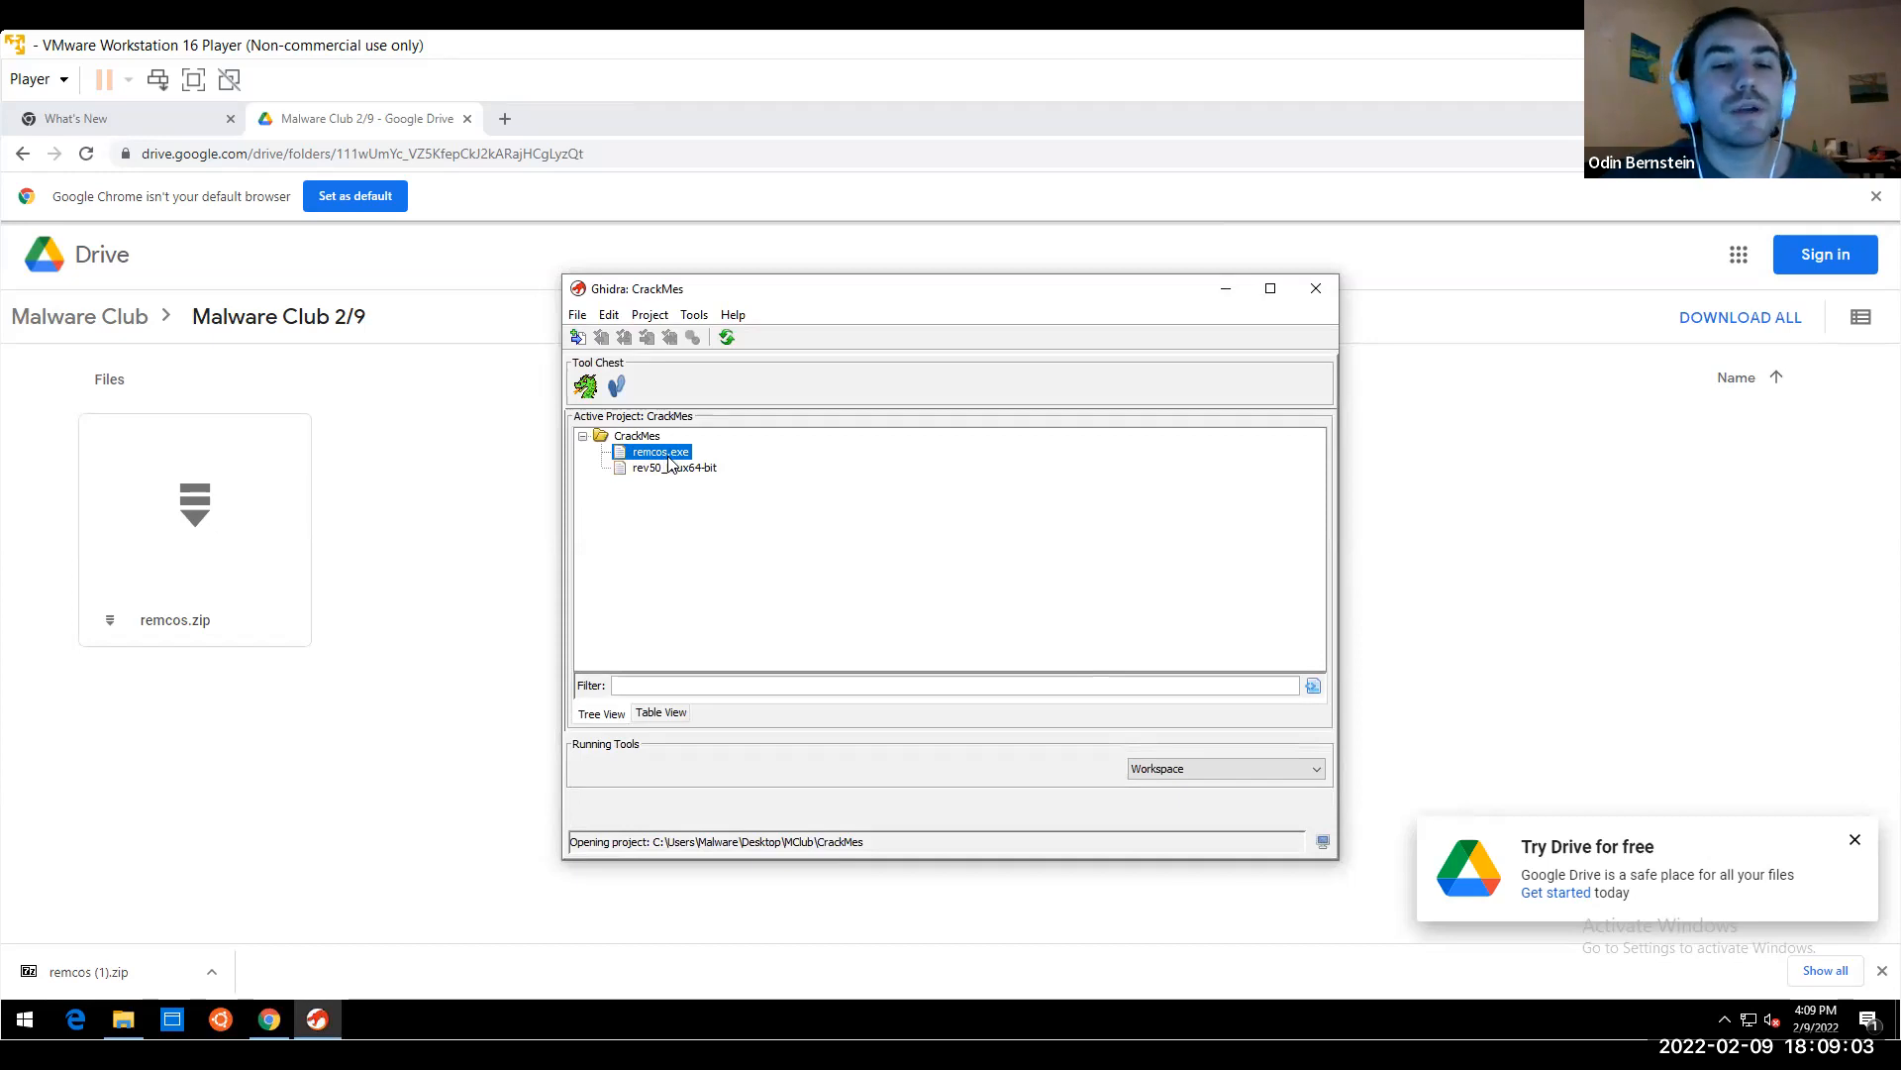
pyautogui.rightClick(642, 456)
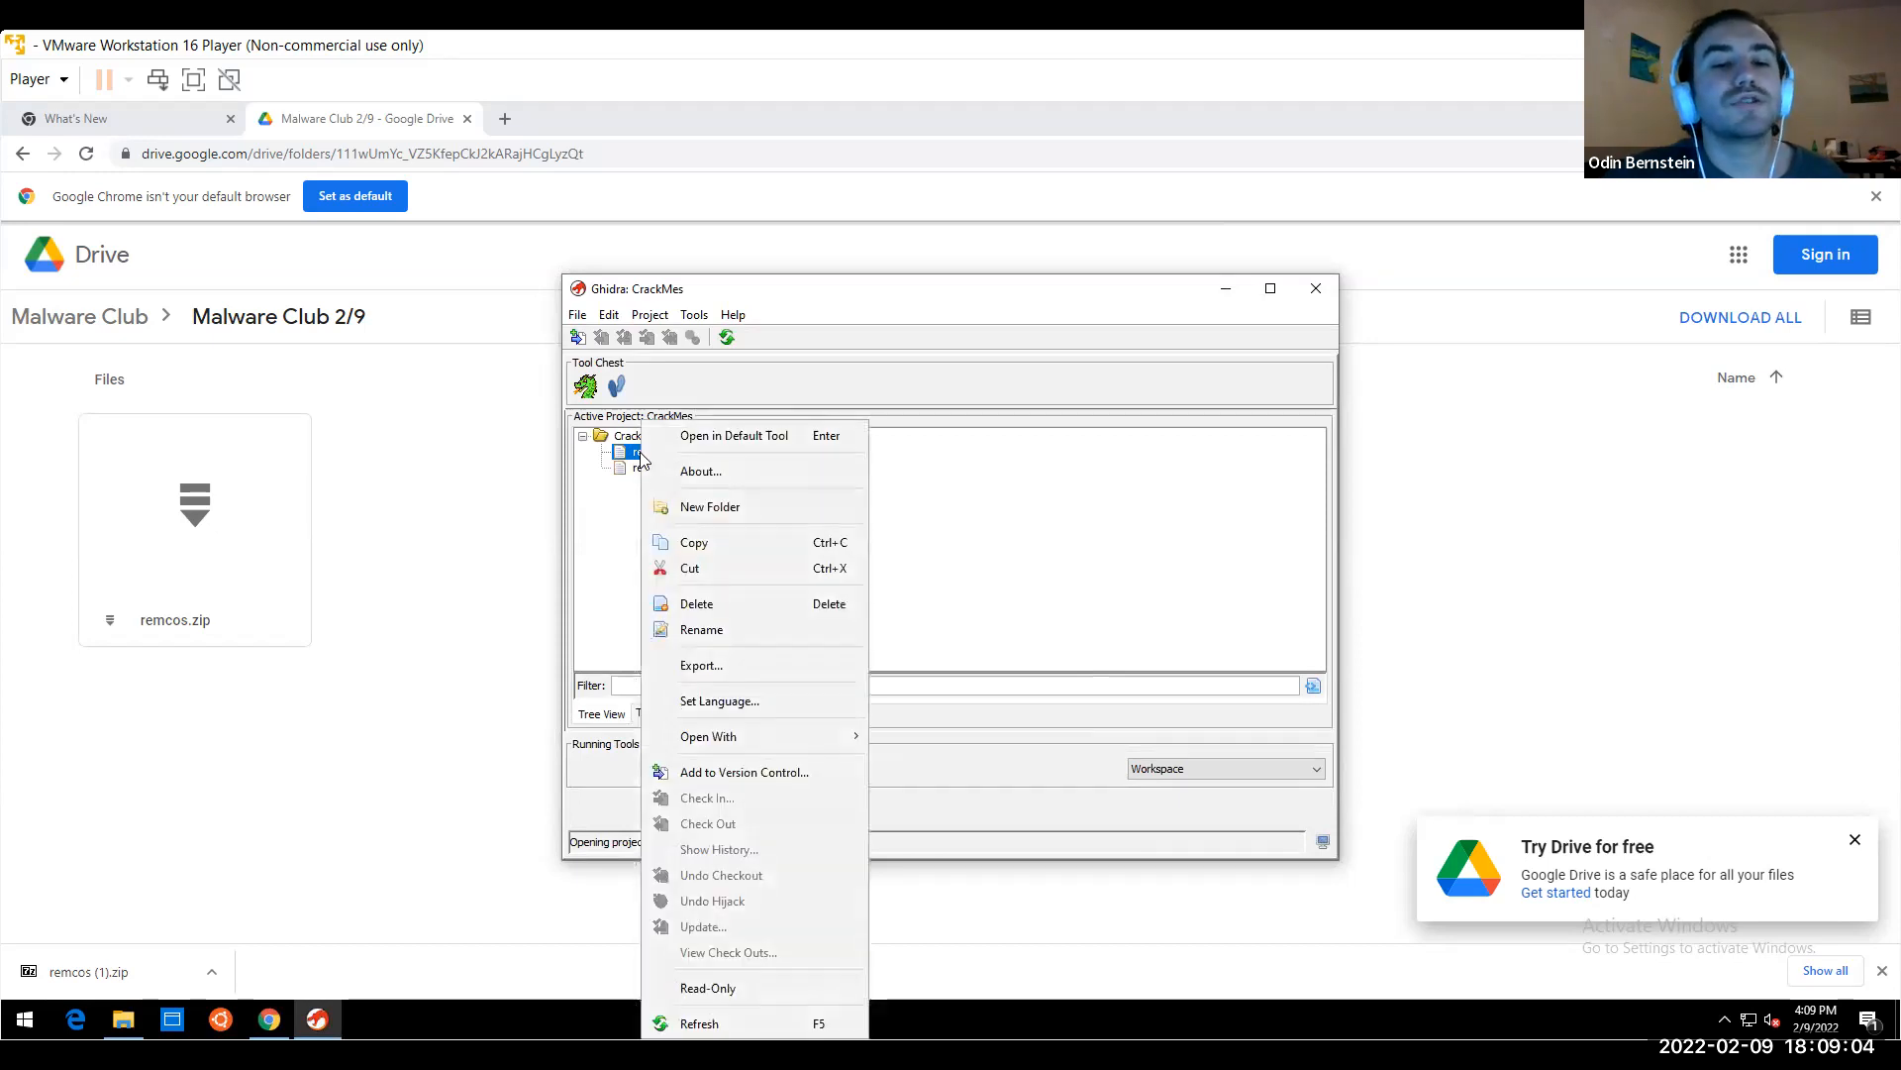
pyautogui.click(697, 605)
pyautogui.click(913, 612)
# Import remcos.exe from the Downloads folder into the CrackMes project as Portable Executable (PE) with language x86:LE:32:default:windows
pyautogui.click(122, 1019)
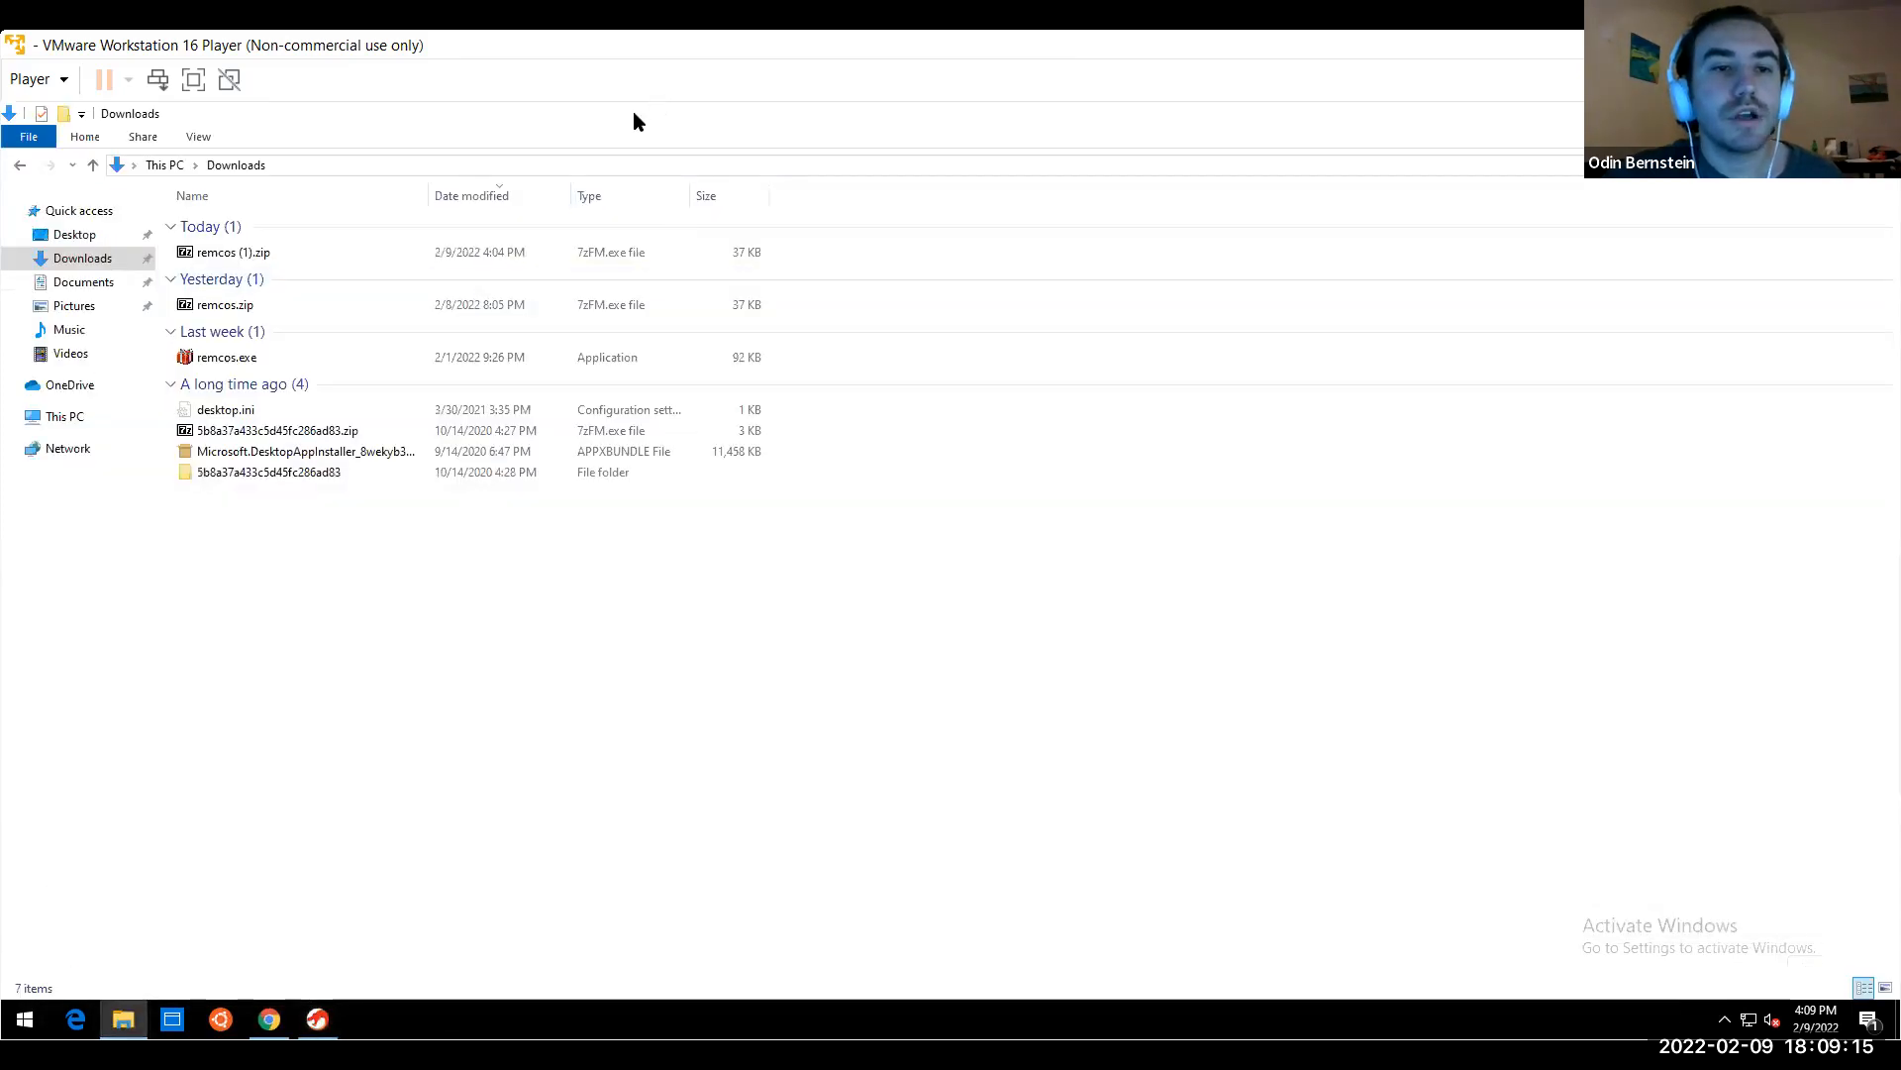
pyautogui.moveTo(634, 114); pyautogui.dragTo(1212, 570)
pyautogui.click(995, 810)
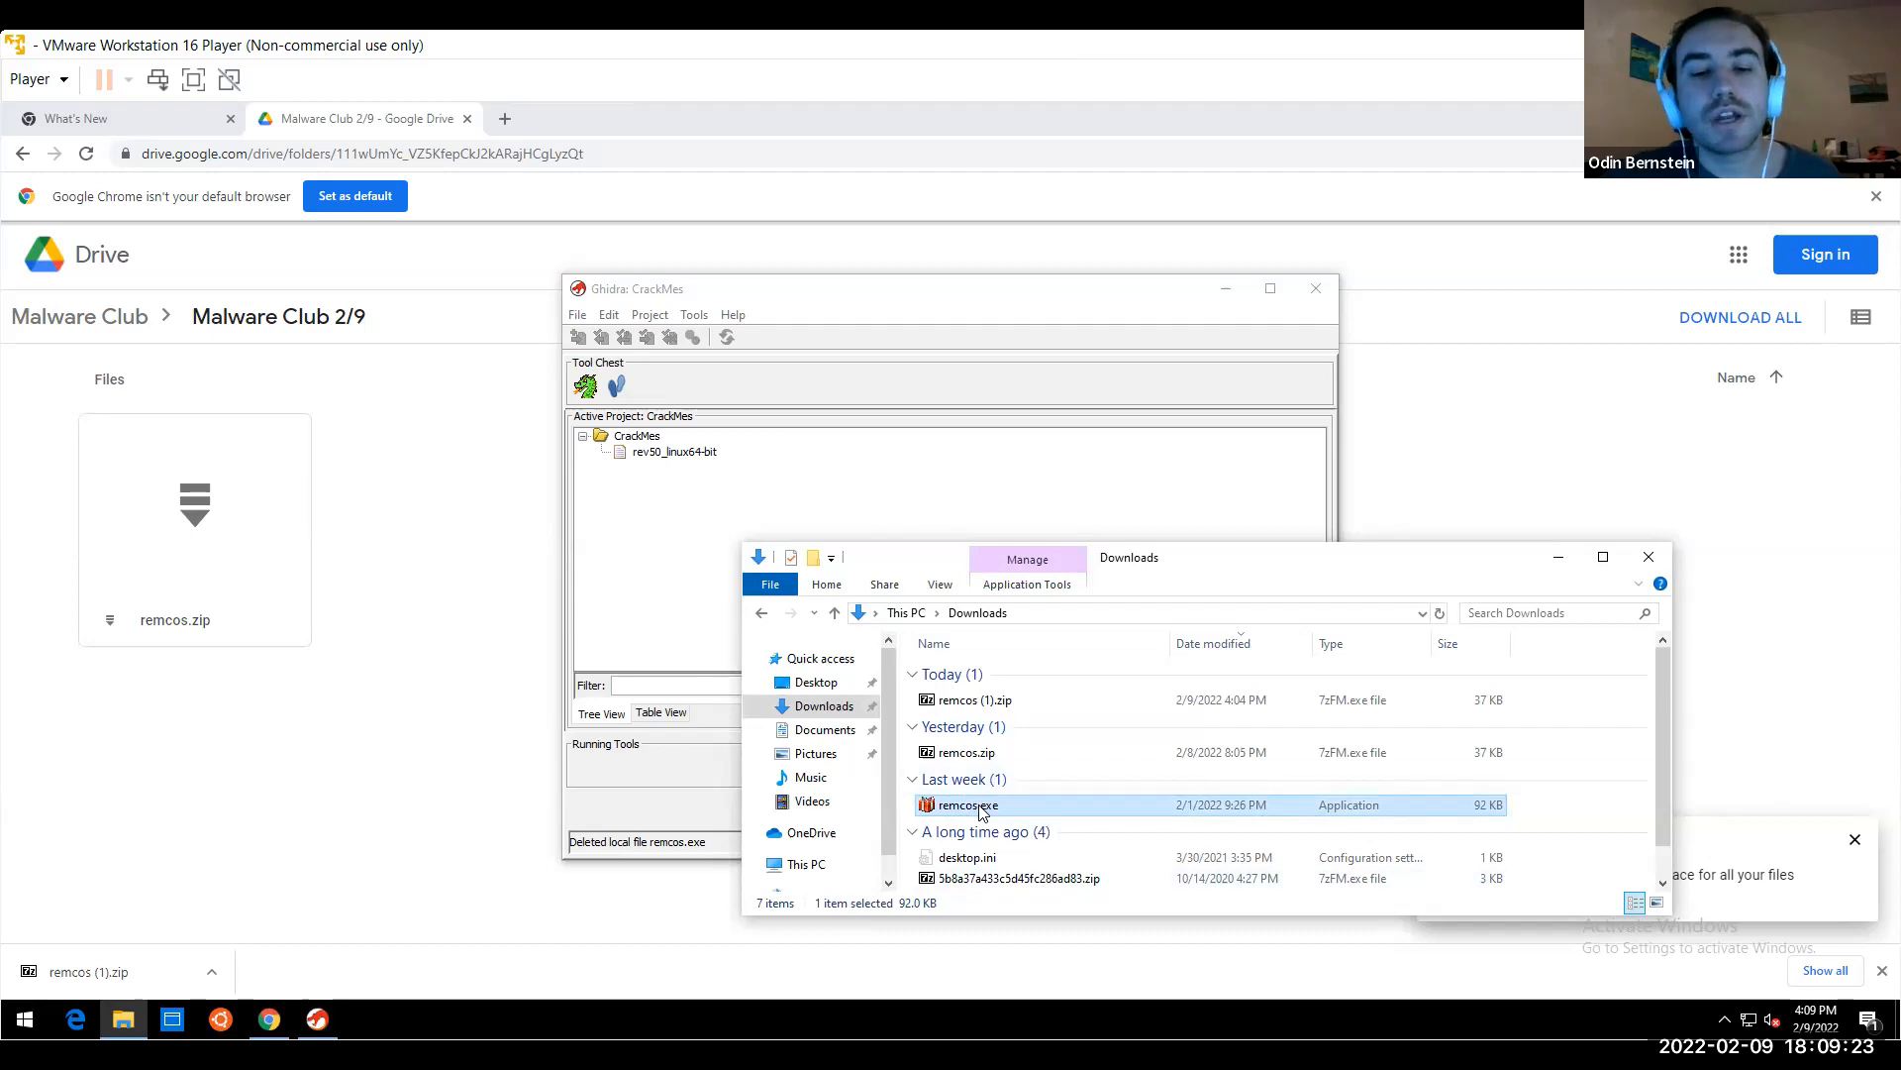
pyautogui.moveTo(977, 811); pyautogui.dragTo(654, 465)
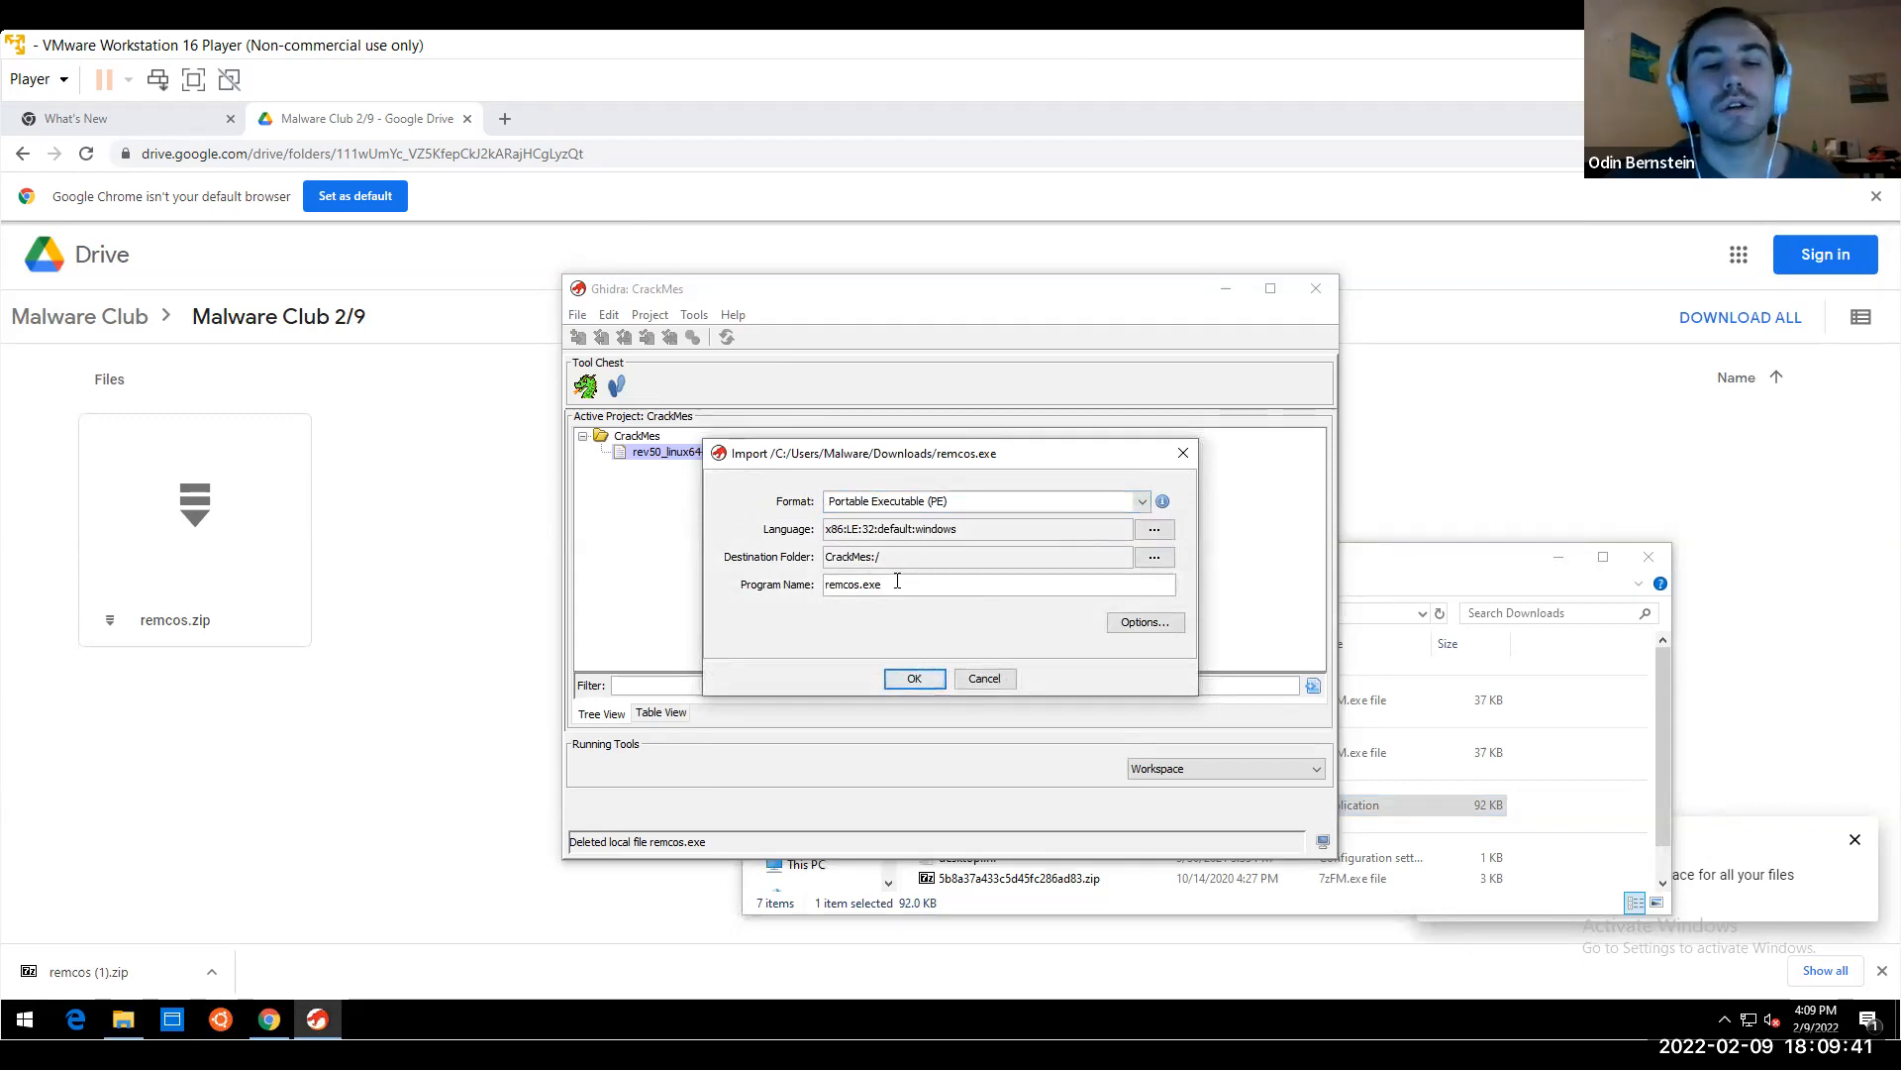
pyautogui.click(914, 680)
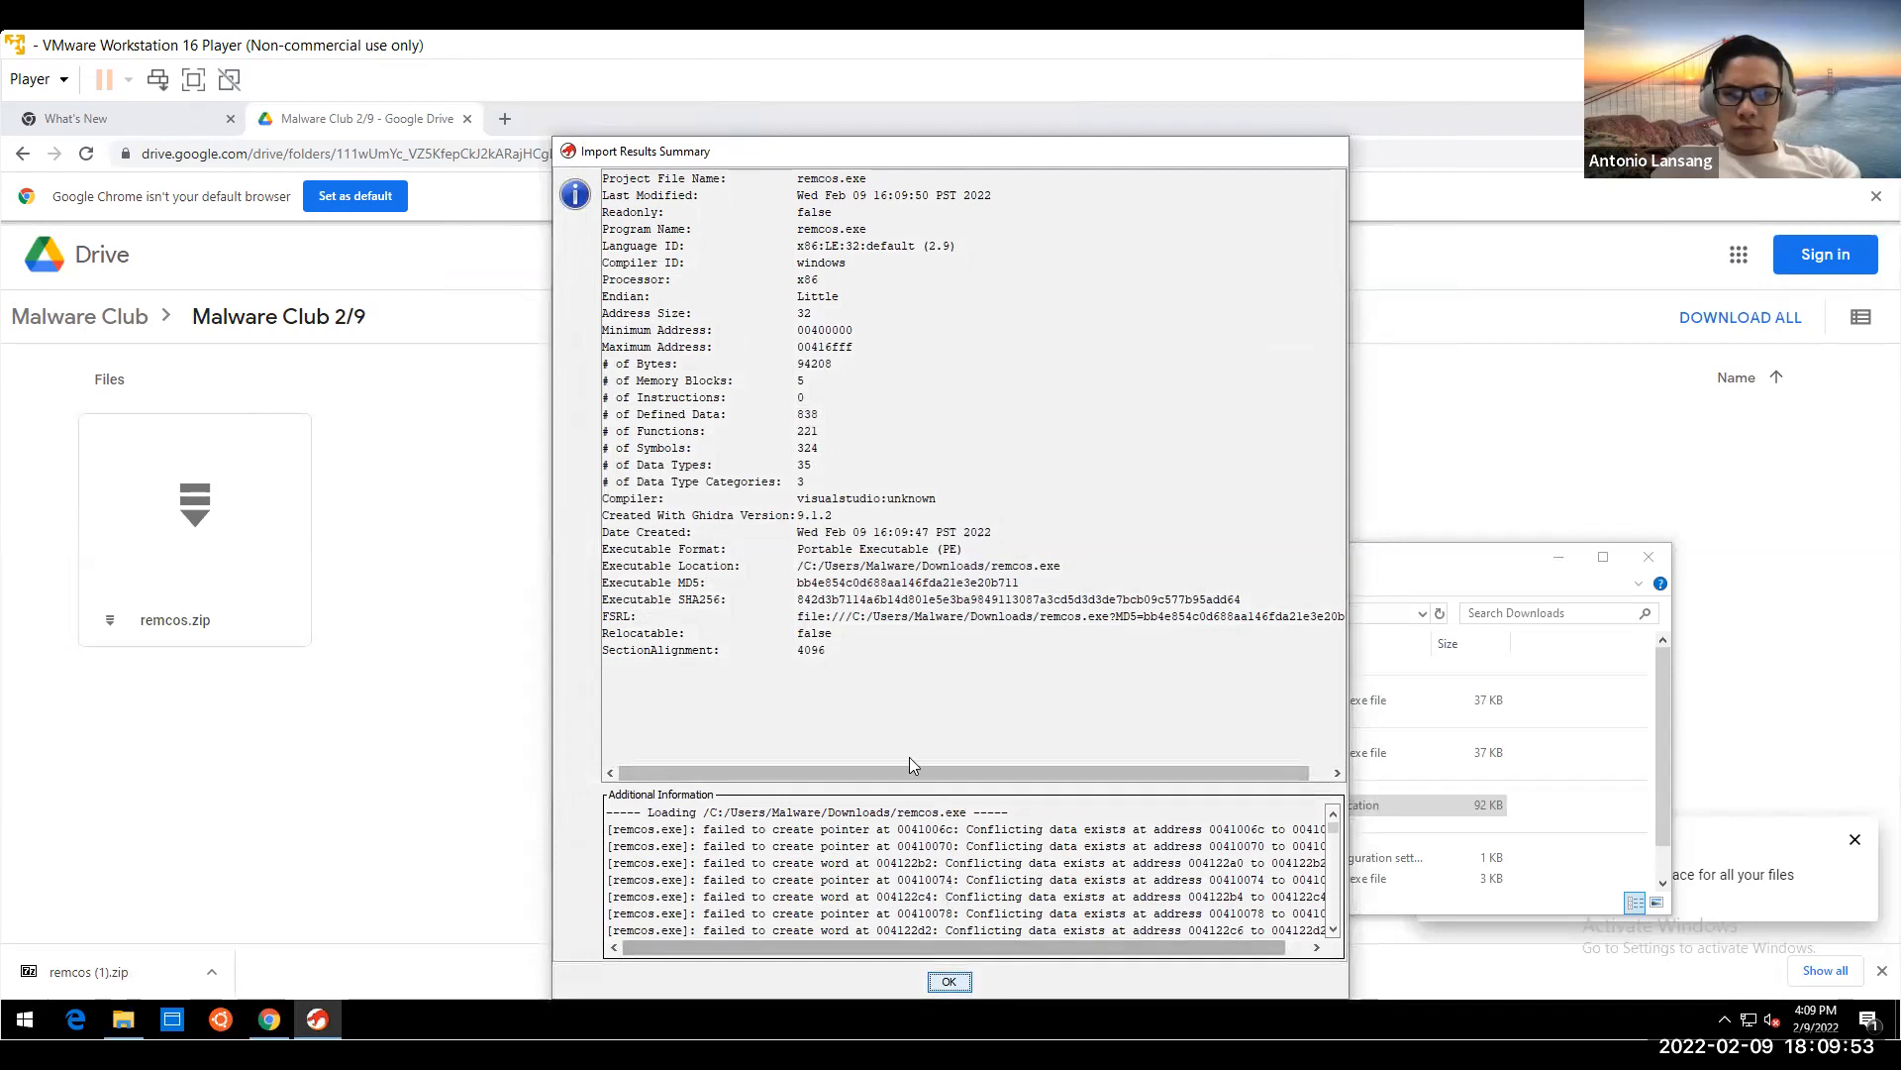
pyautogui.click(948, 981)
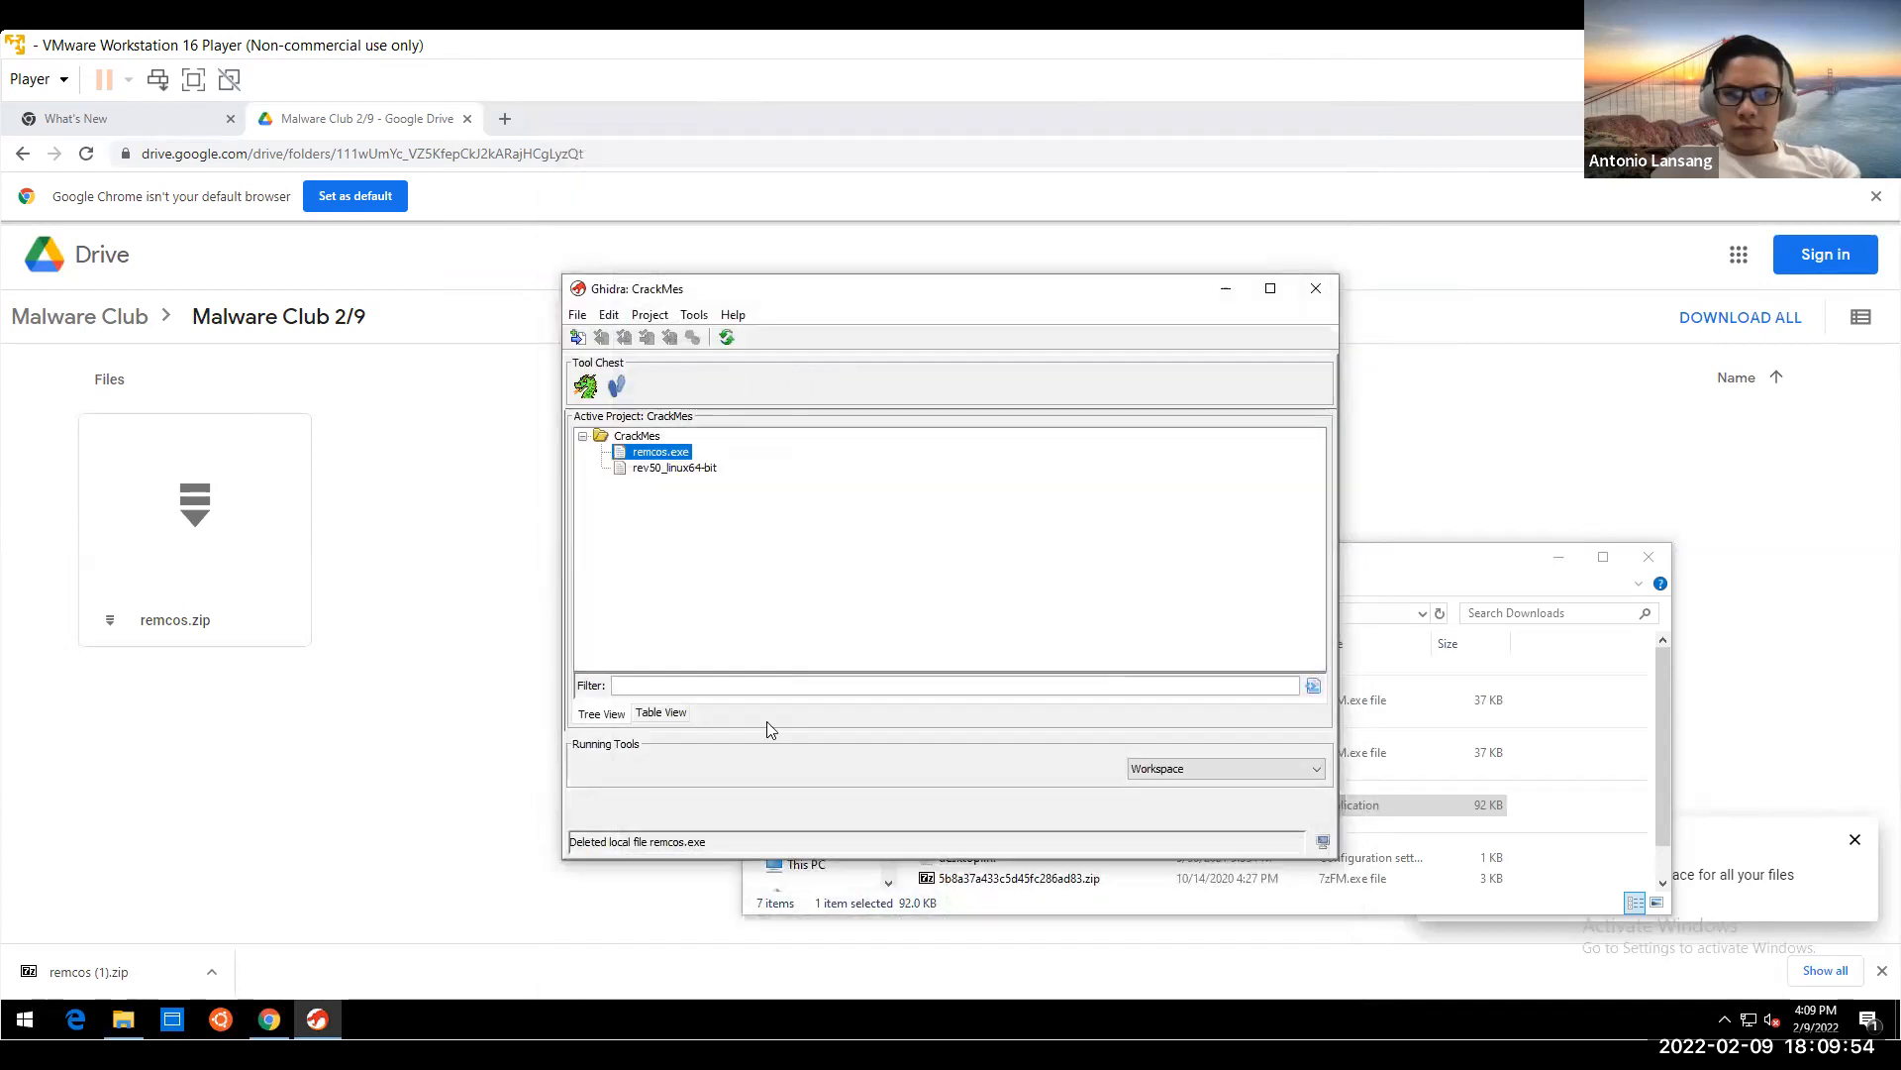
# Open remcos.exe in the CodeBrowser and analyze it with the WindowsPE x86 Propagate External Parameters analyzer also enabled
pyautogui.doubleClick(681, 452)
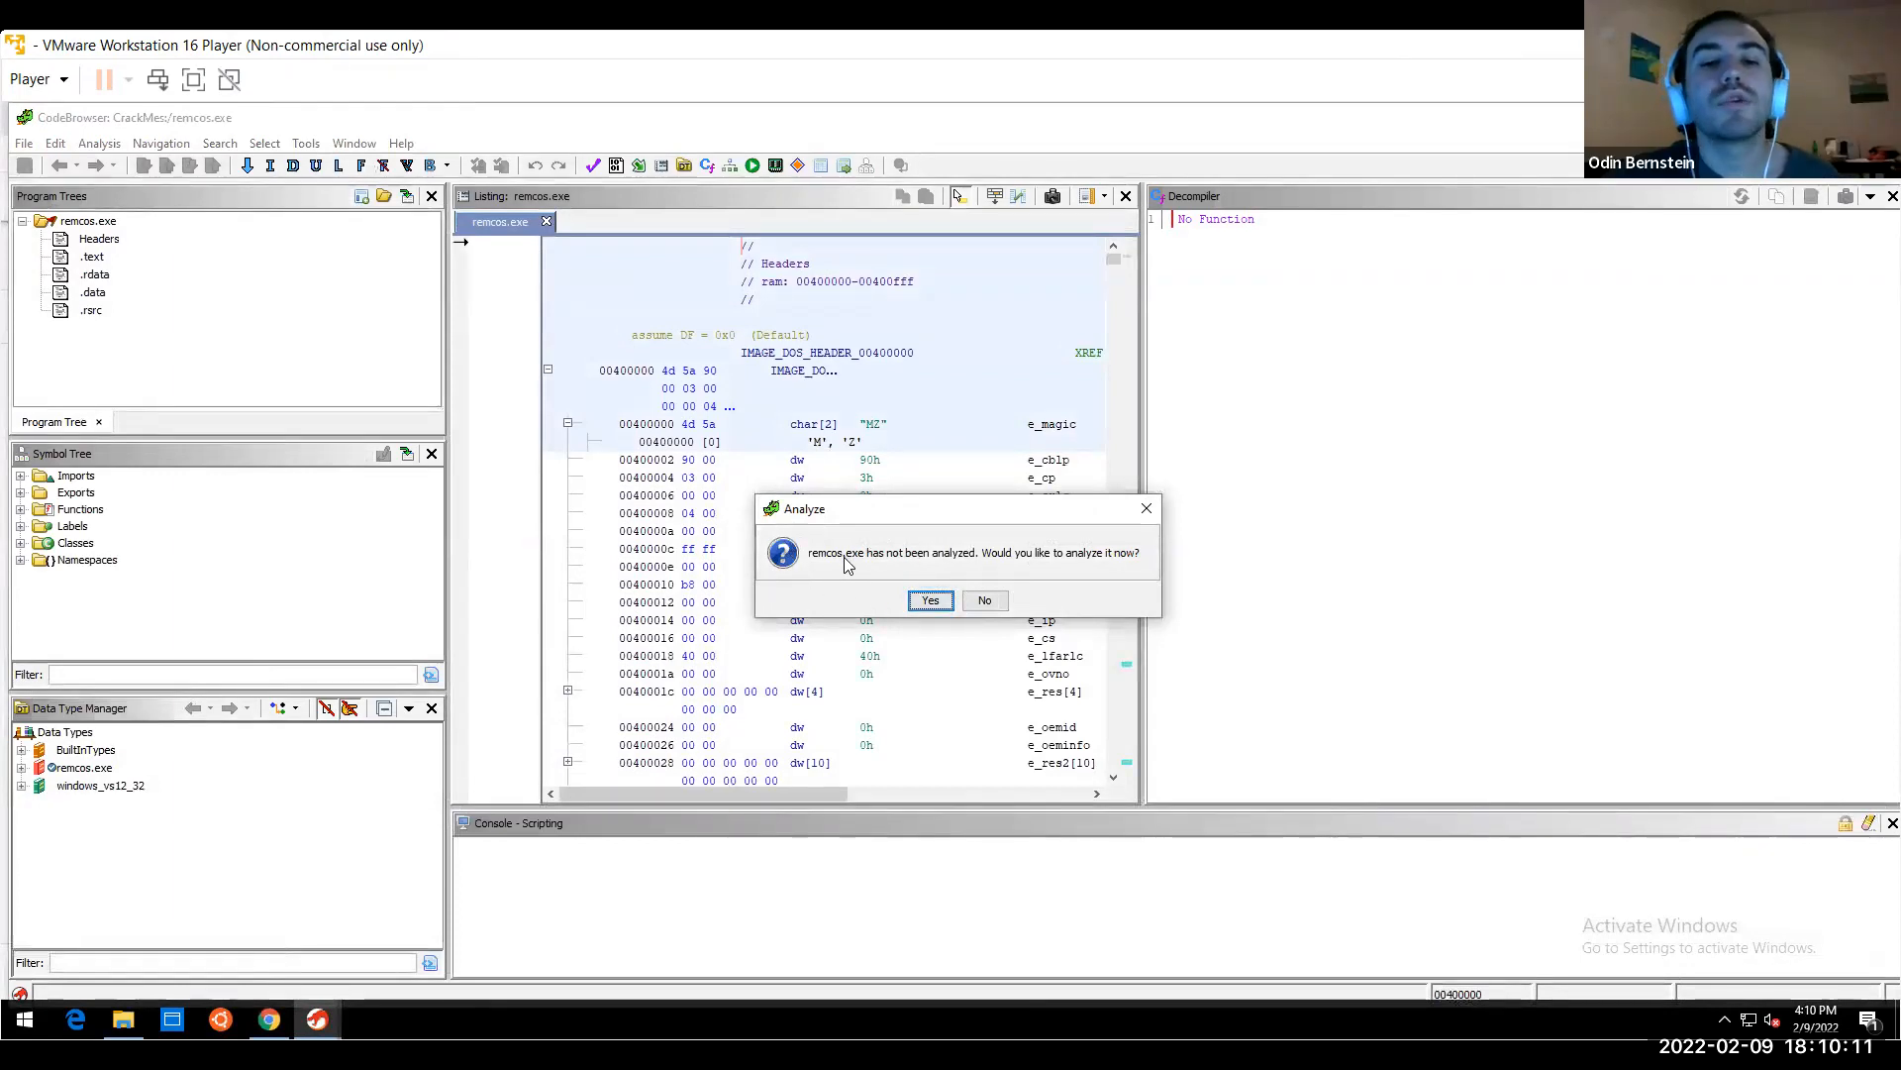
pyautogui.click(931, 601)
pyautogui.moveTo(934, 505); pyautogui.dragTo(937, 606)
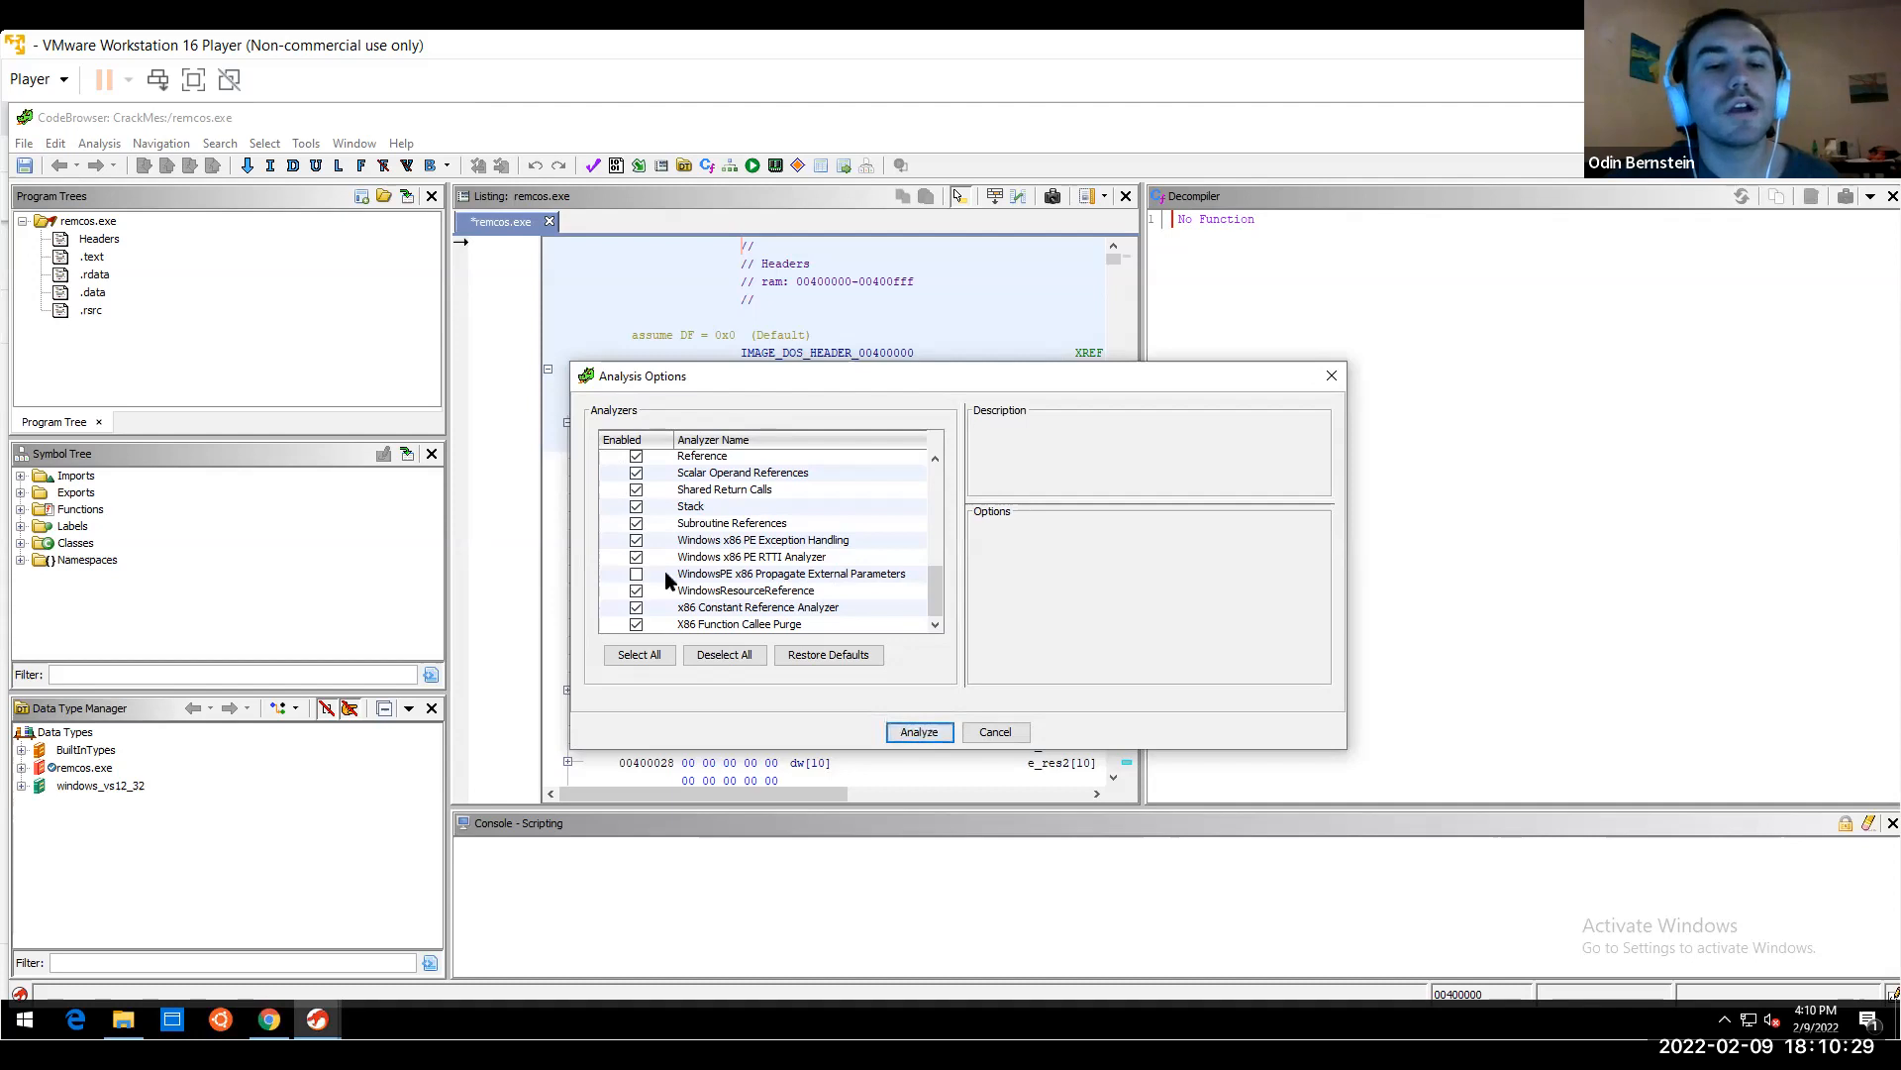
pyautogui.click(635, 574)
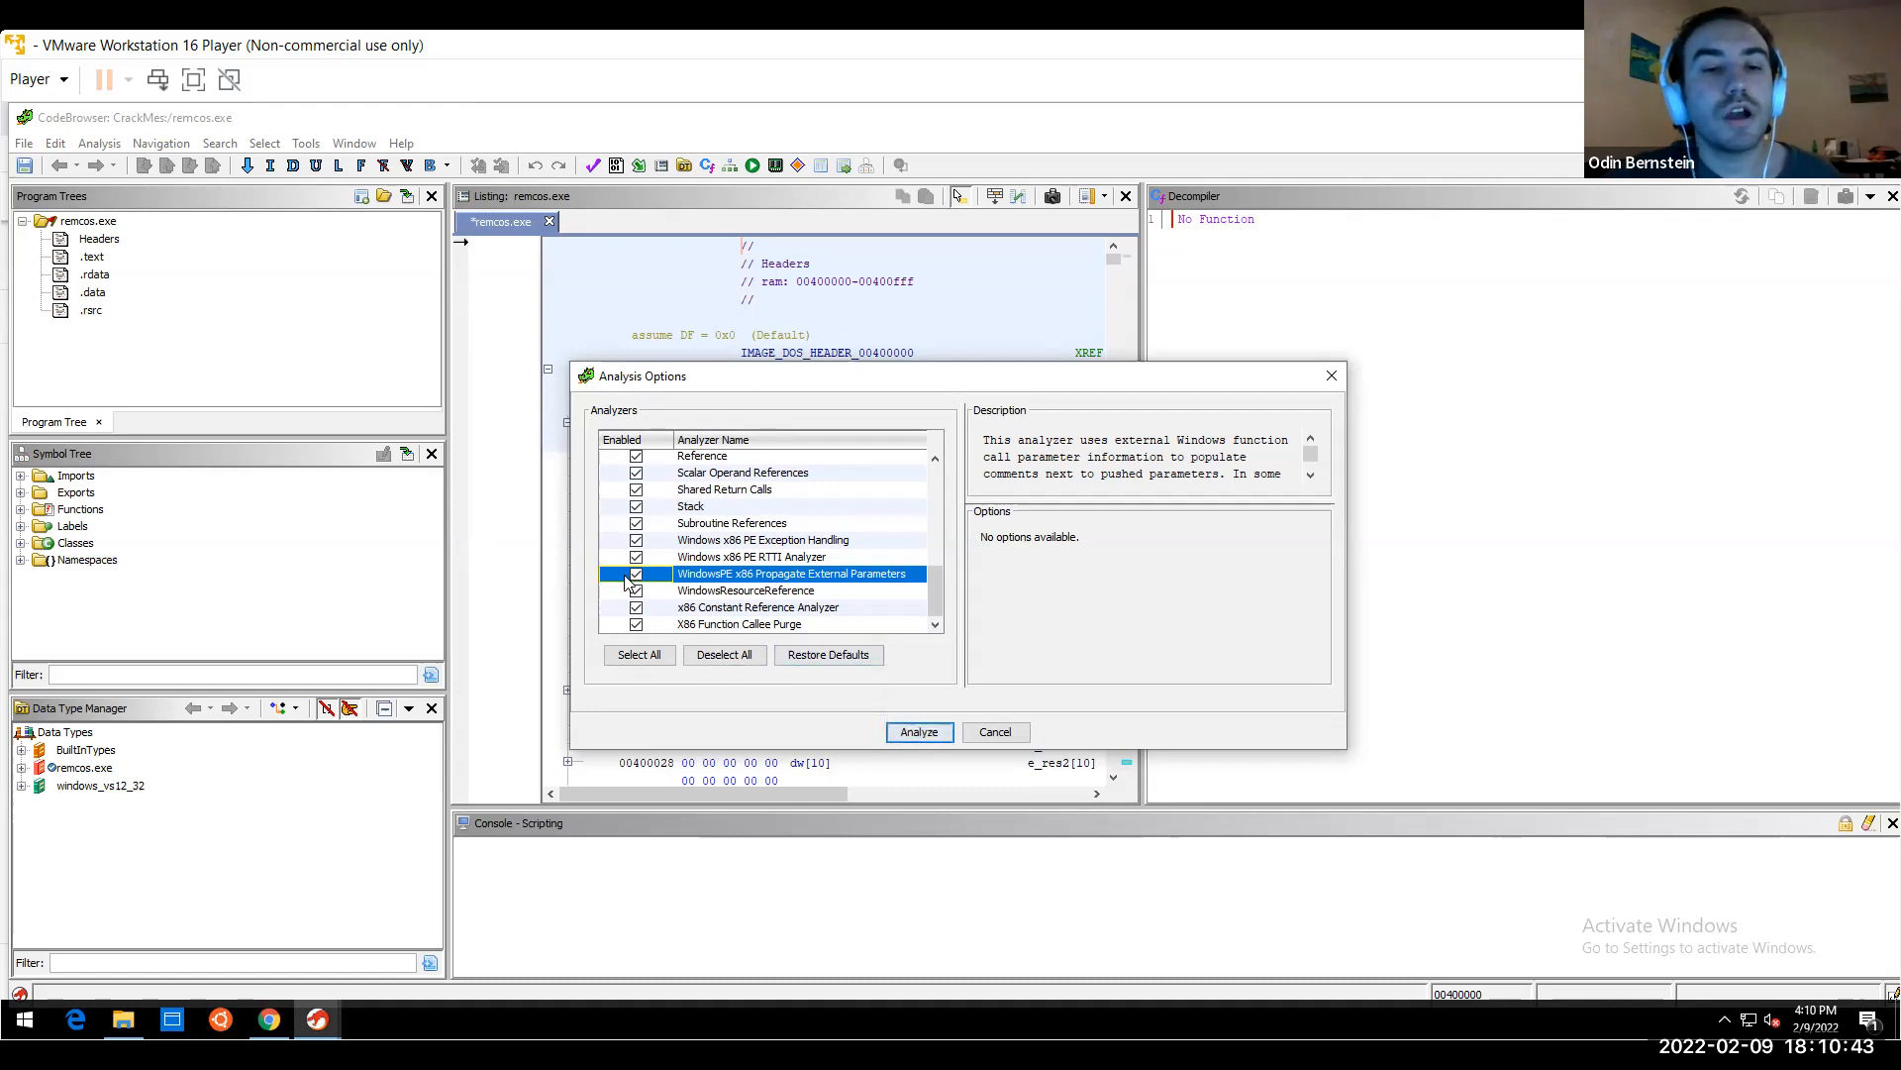
pyautogui.click(918, 732)
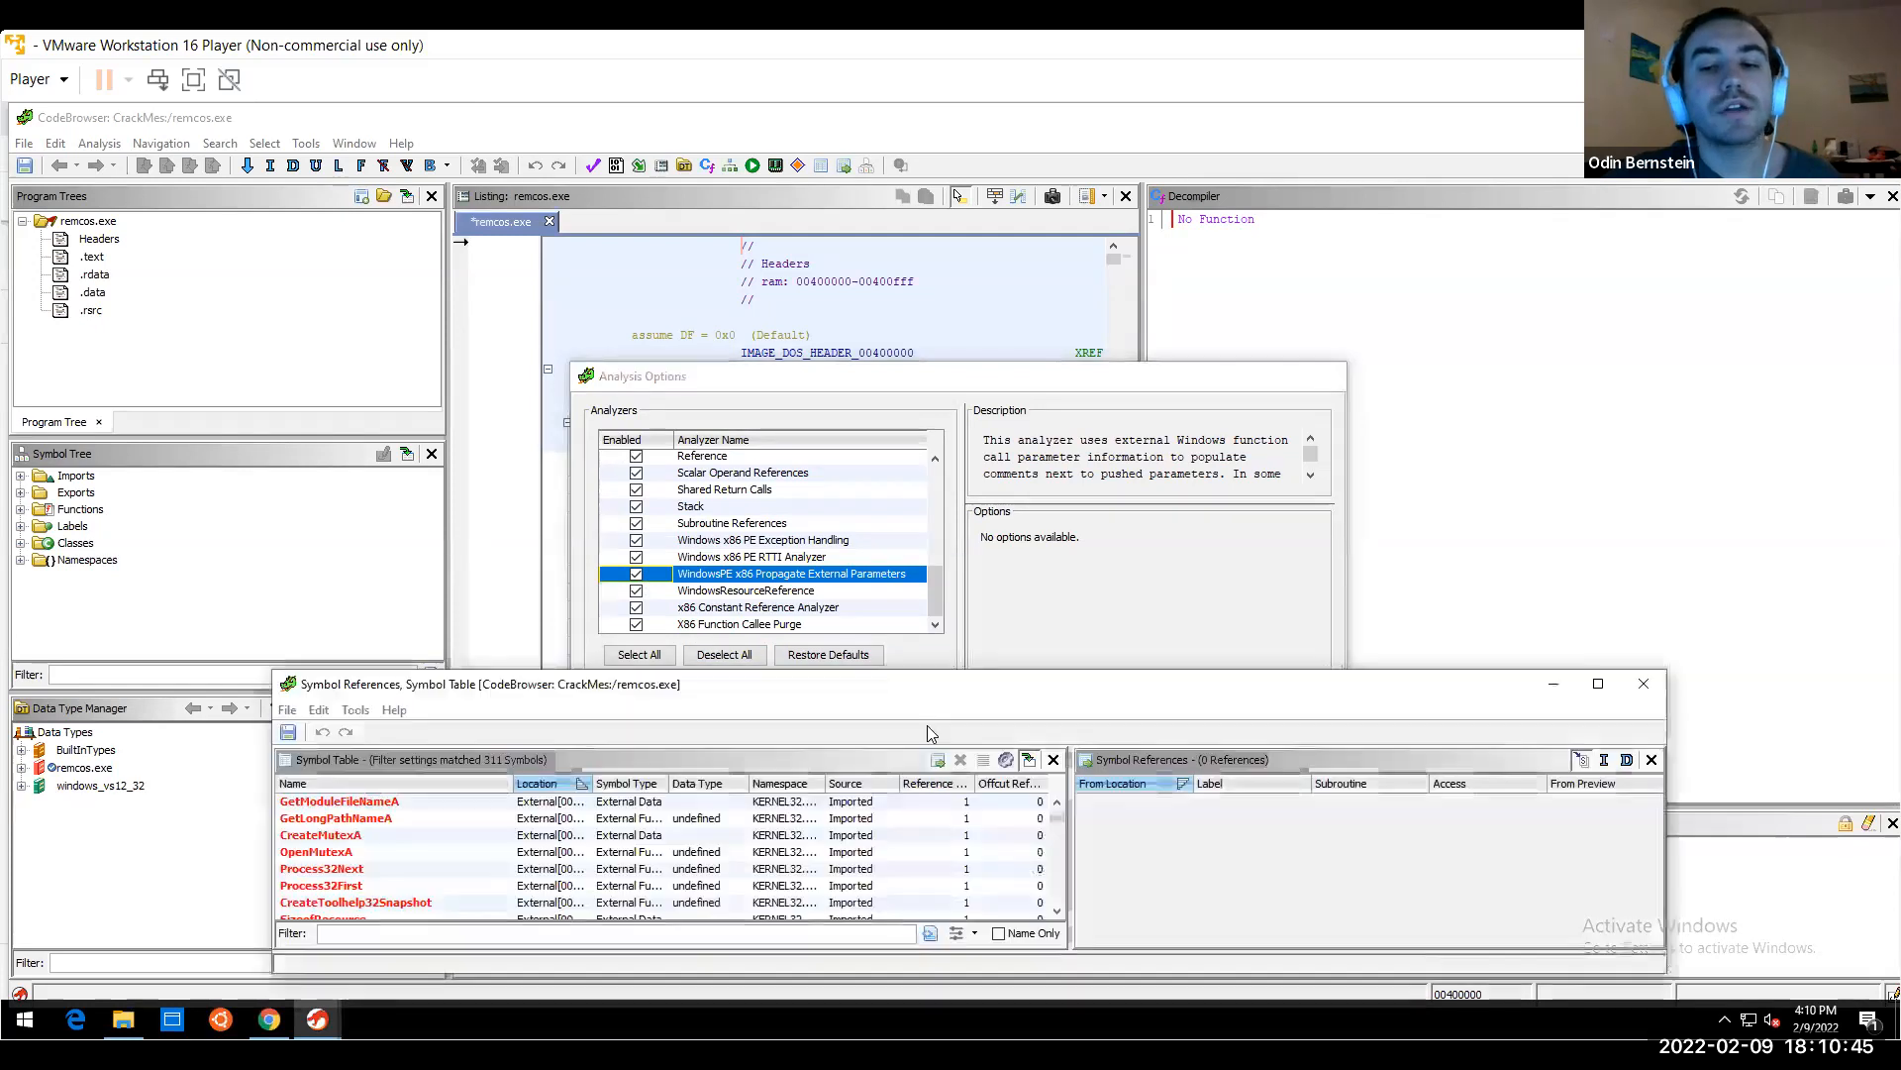
# Bring the CodeBrowser in front of the symbol table window and expand Imports in the Symbol Tree to view the imported DLLs
pyautogui.moveTo(1024, 672)
pyautogui.mouseDown()
pyautogui.moveTo(1024, 620)
pyautogui.moveTo(1024, 682)
pyautogui.mouseUp()
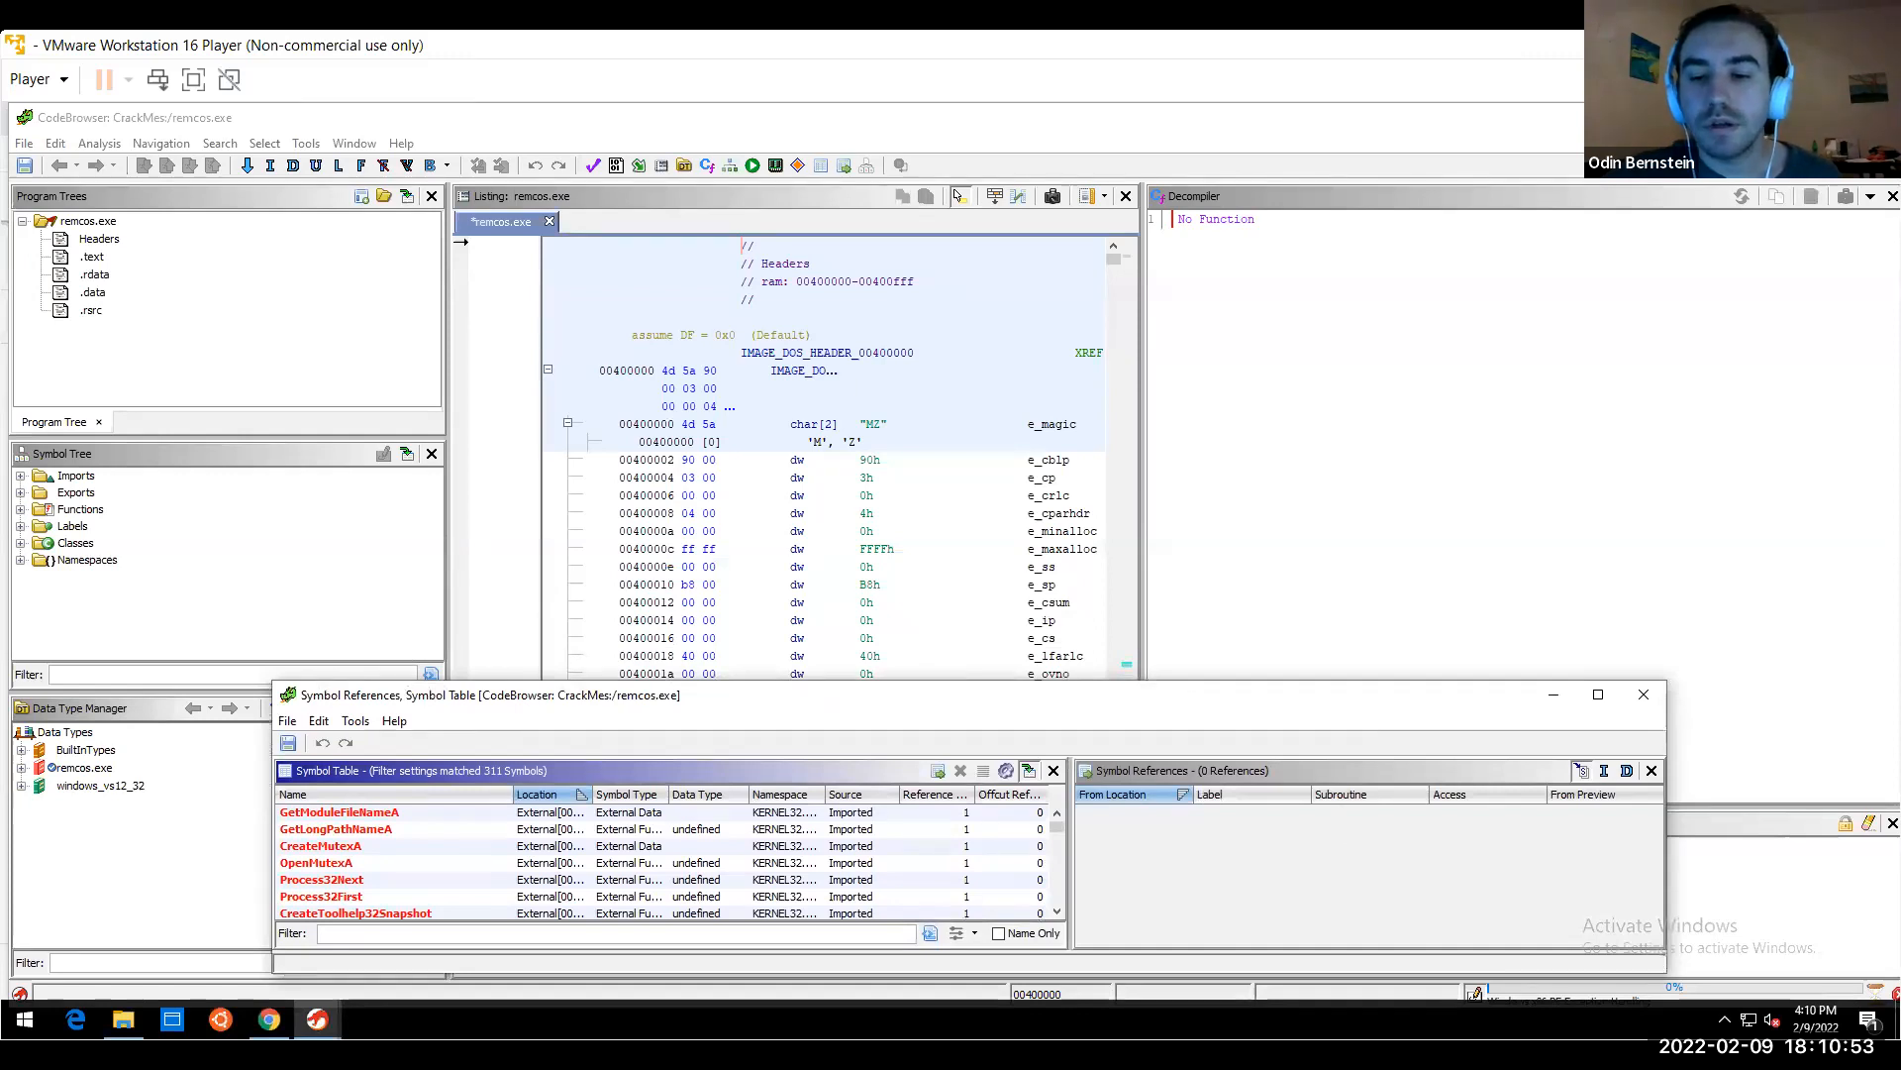
pyautogui.moveTo(1130, 704); pyautogui.dragTo(986, 547)
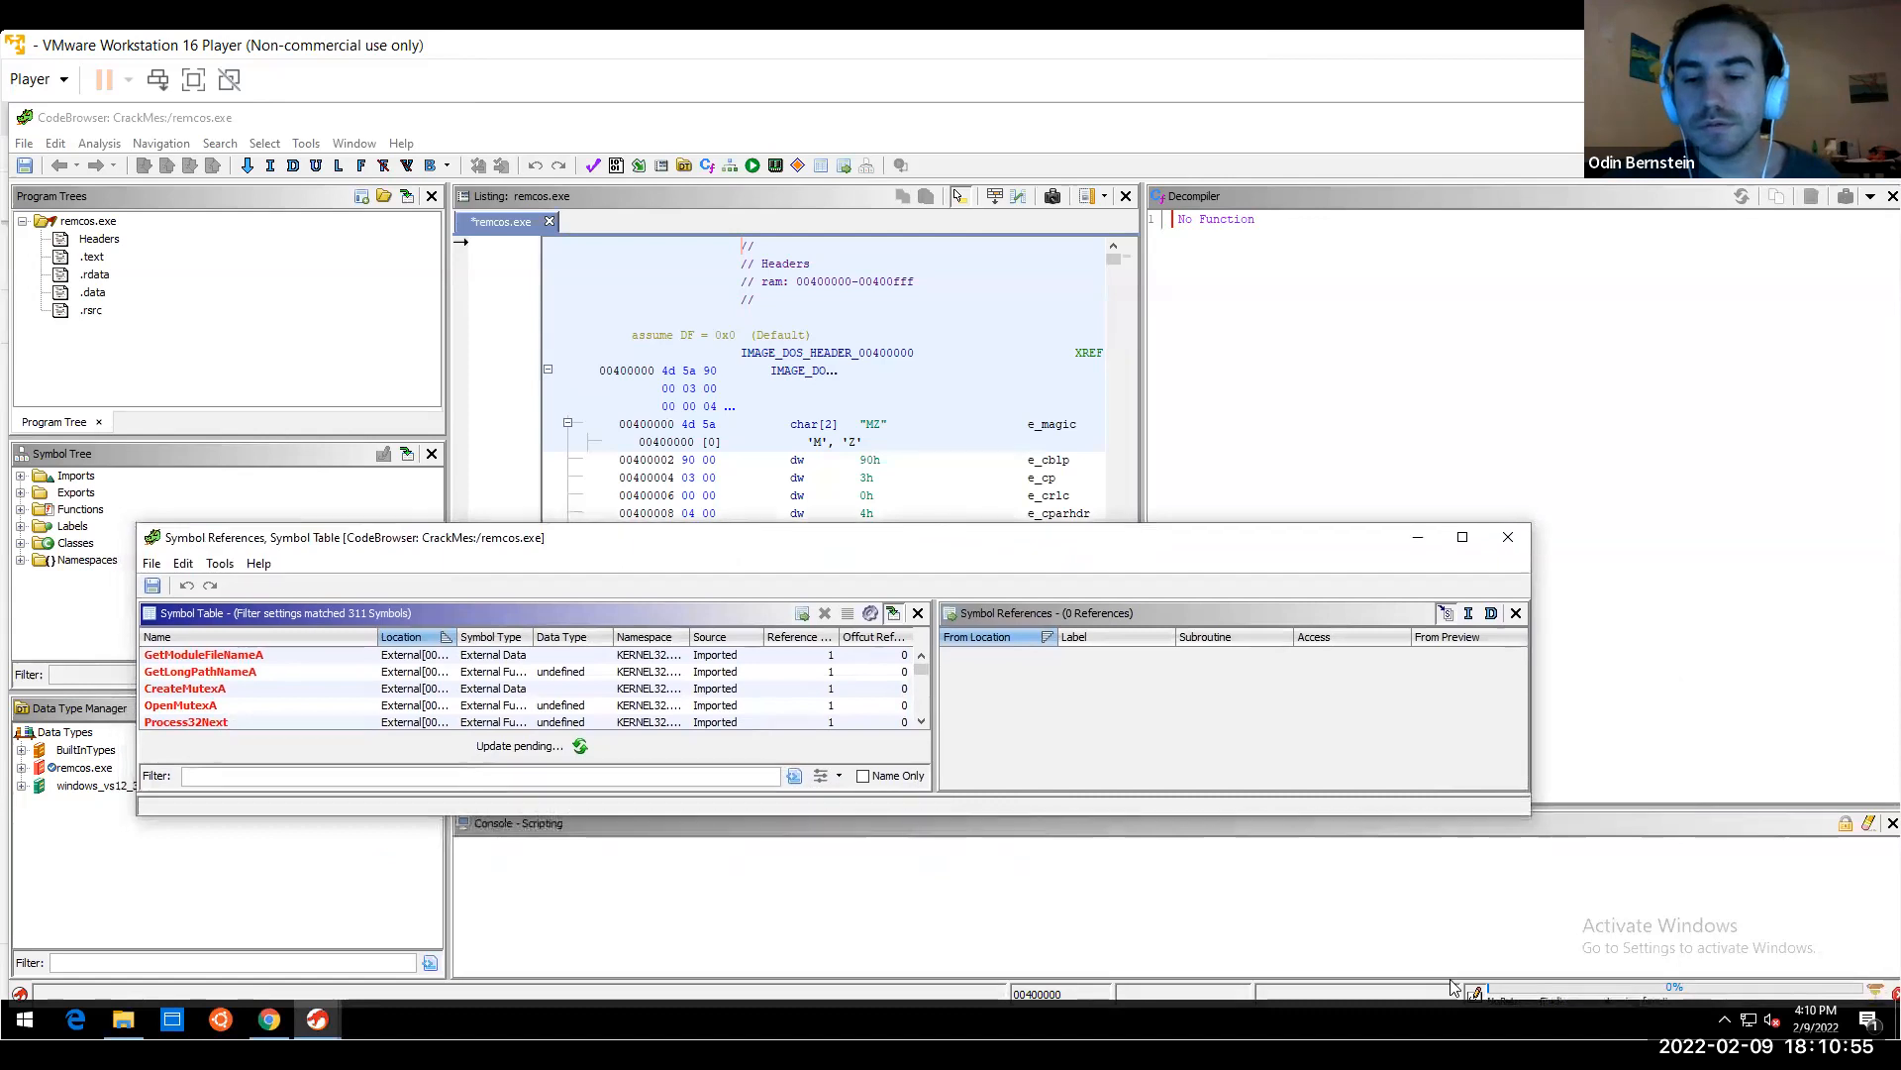
pyautogui.click(1449, 959)
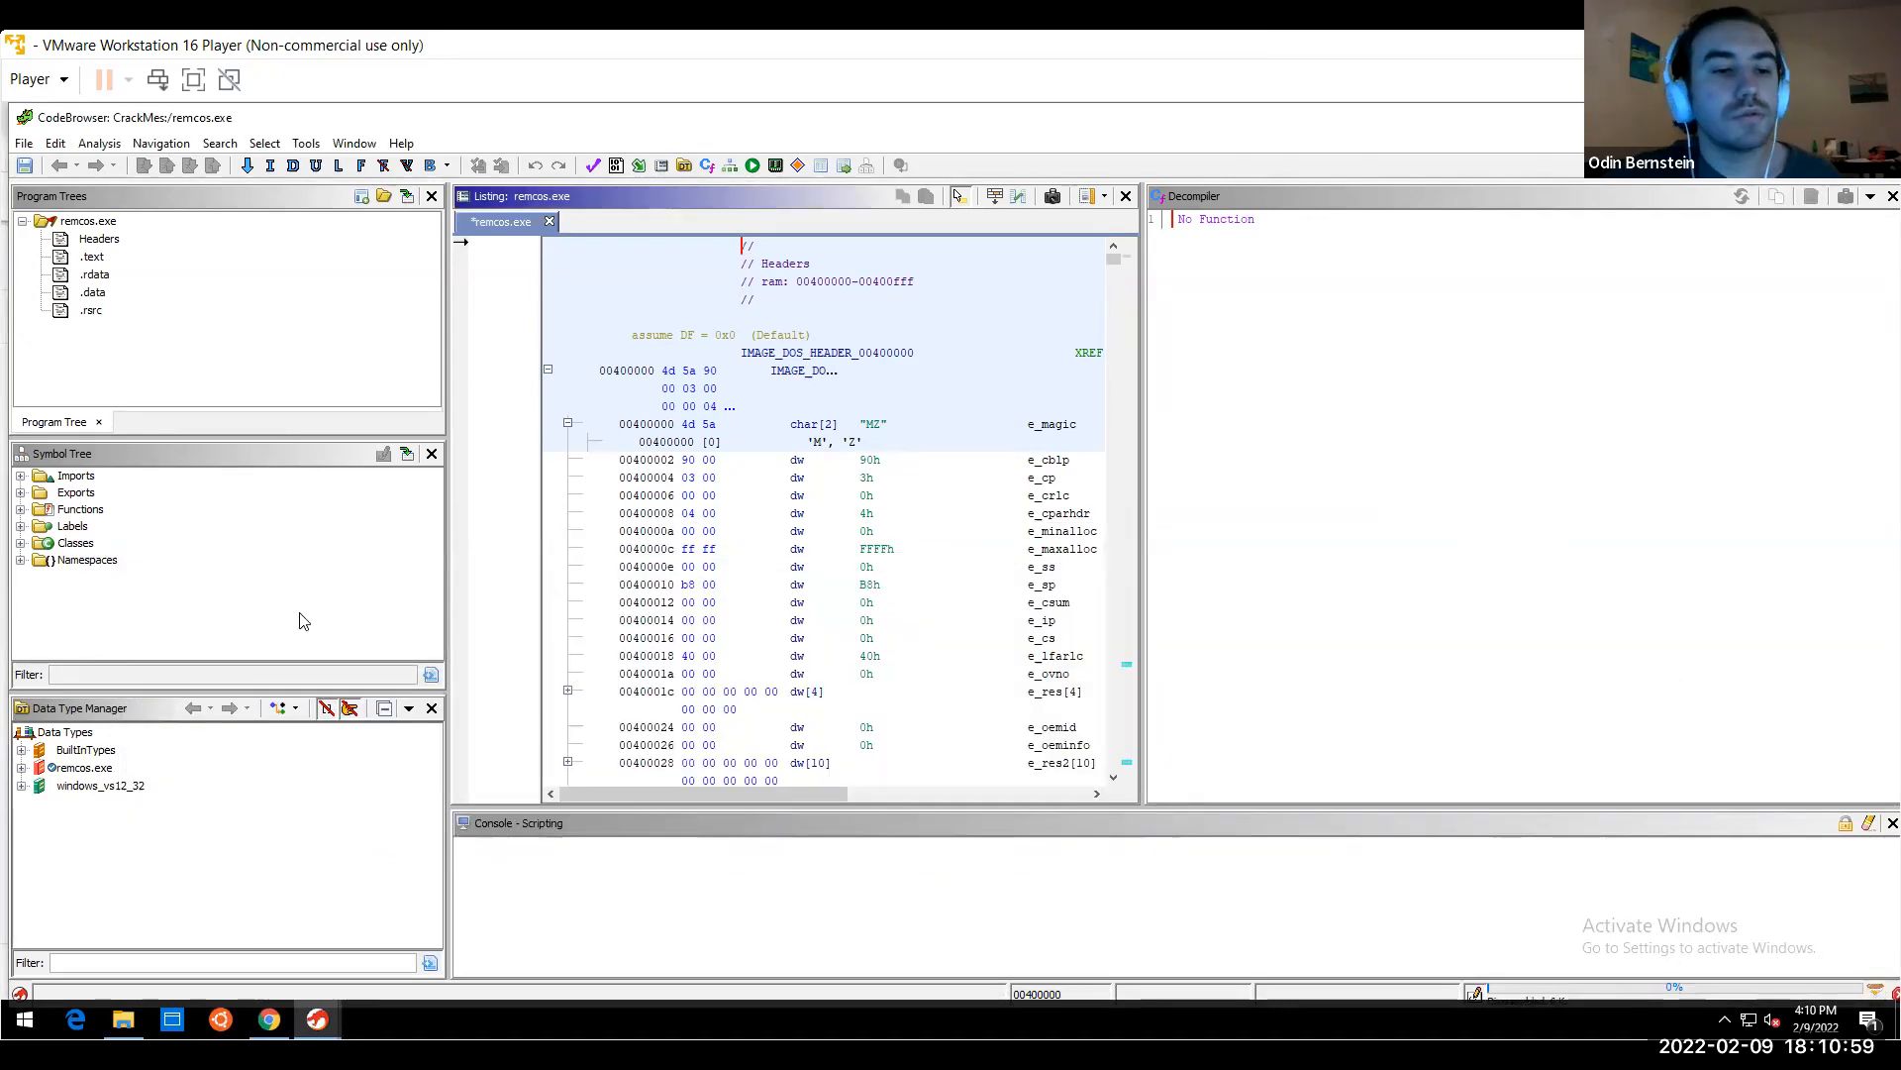
pyautogui.click(21, 477)
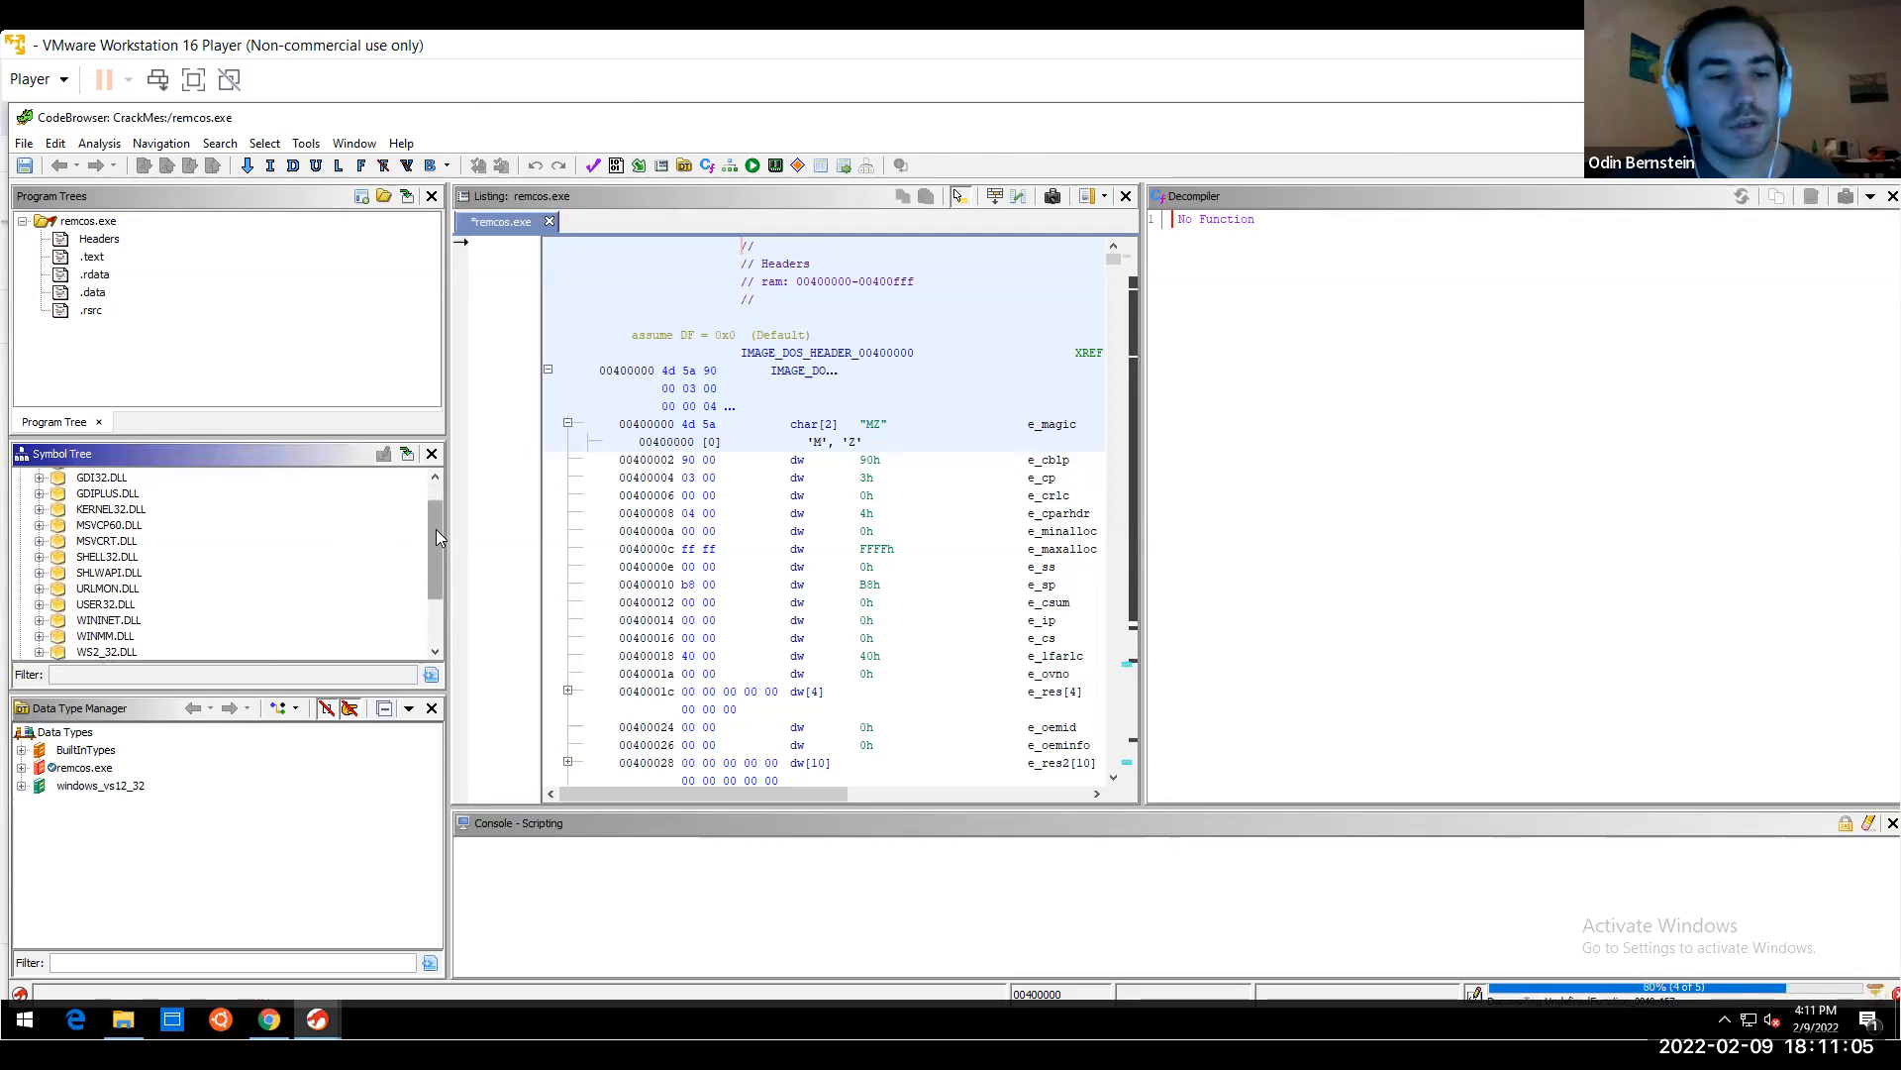
pyautogui.moveTo(435, 530); pyautogui.dragTo(436, 521)
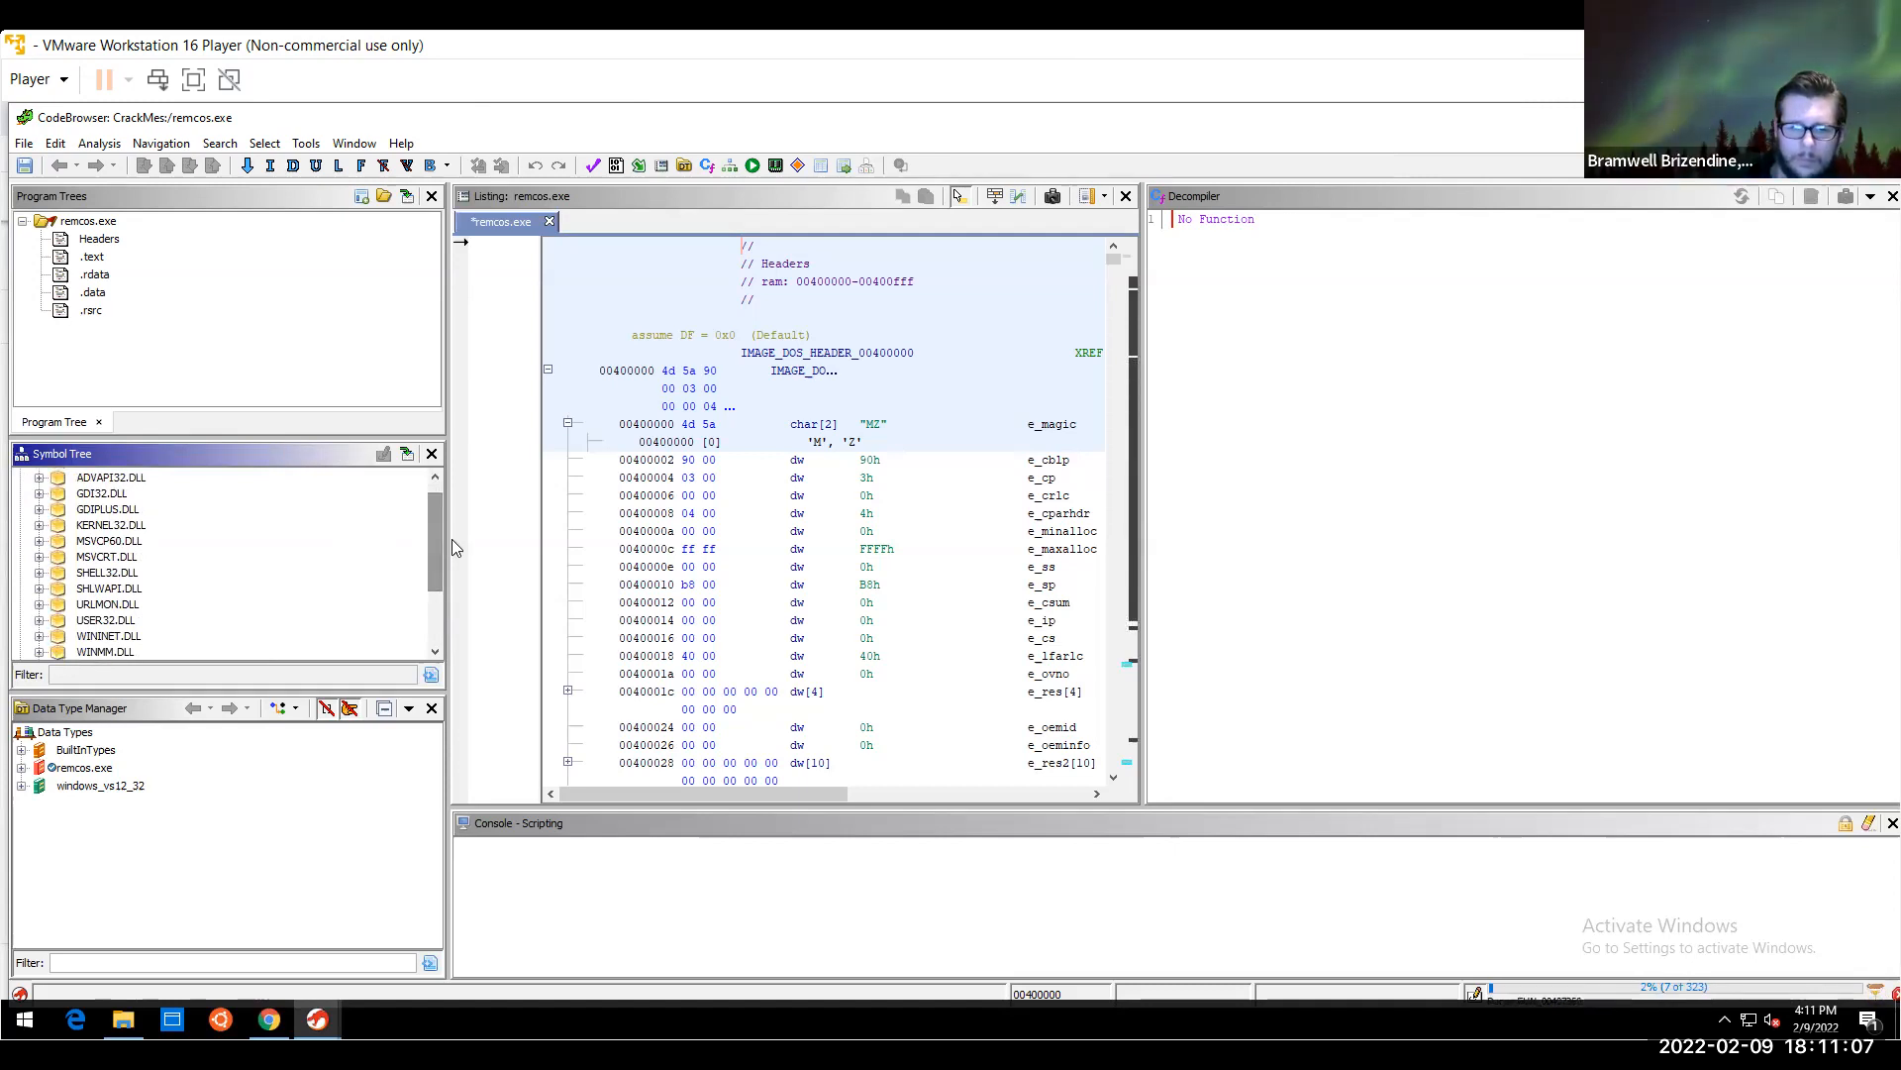
pyautogui.scroll(-1, 454, 548)
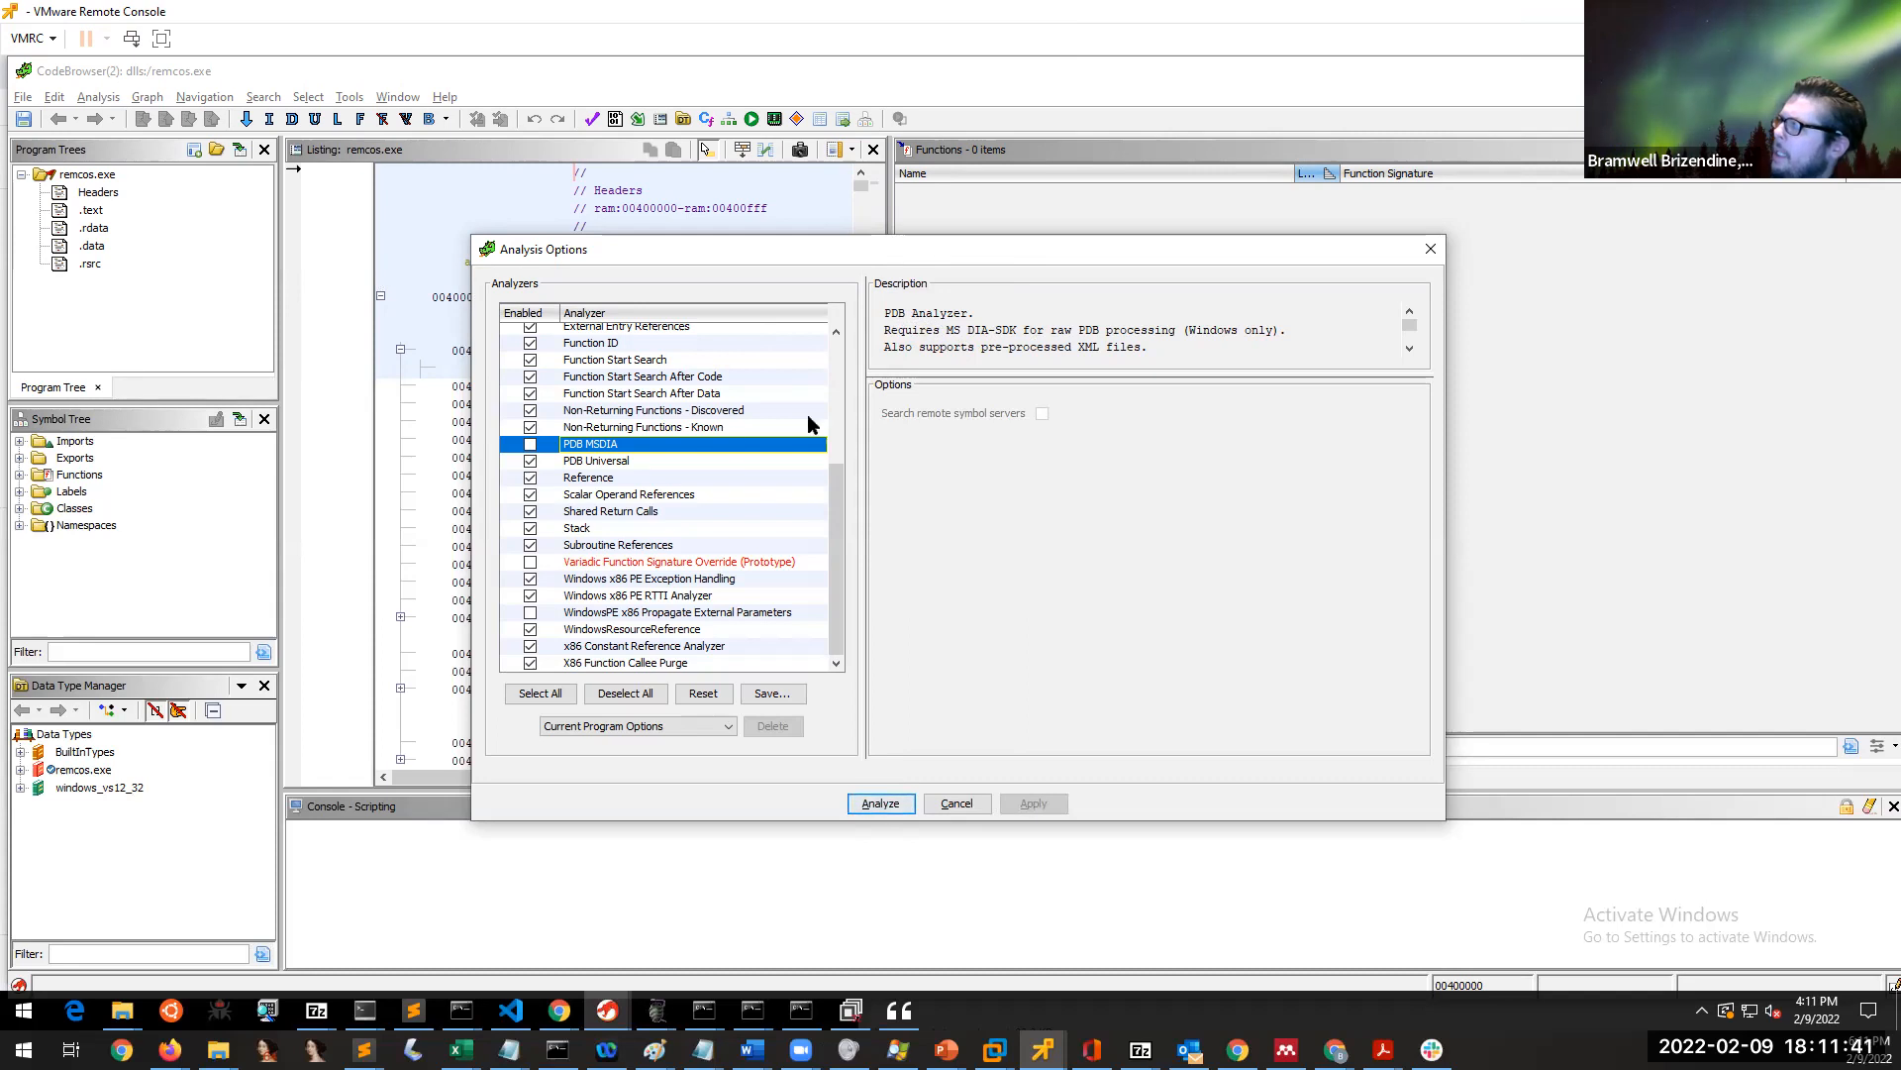
# In the Analysis Options for remcos.exe, disable PDB Universal and enable PDB MSDIA with its Search remote symbol servers option
pyautogui.click(531, 461)
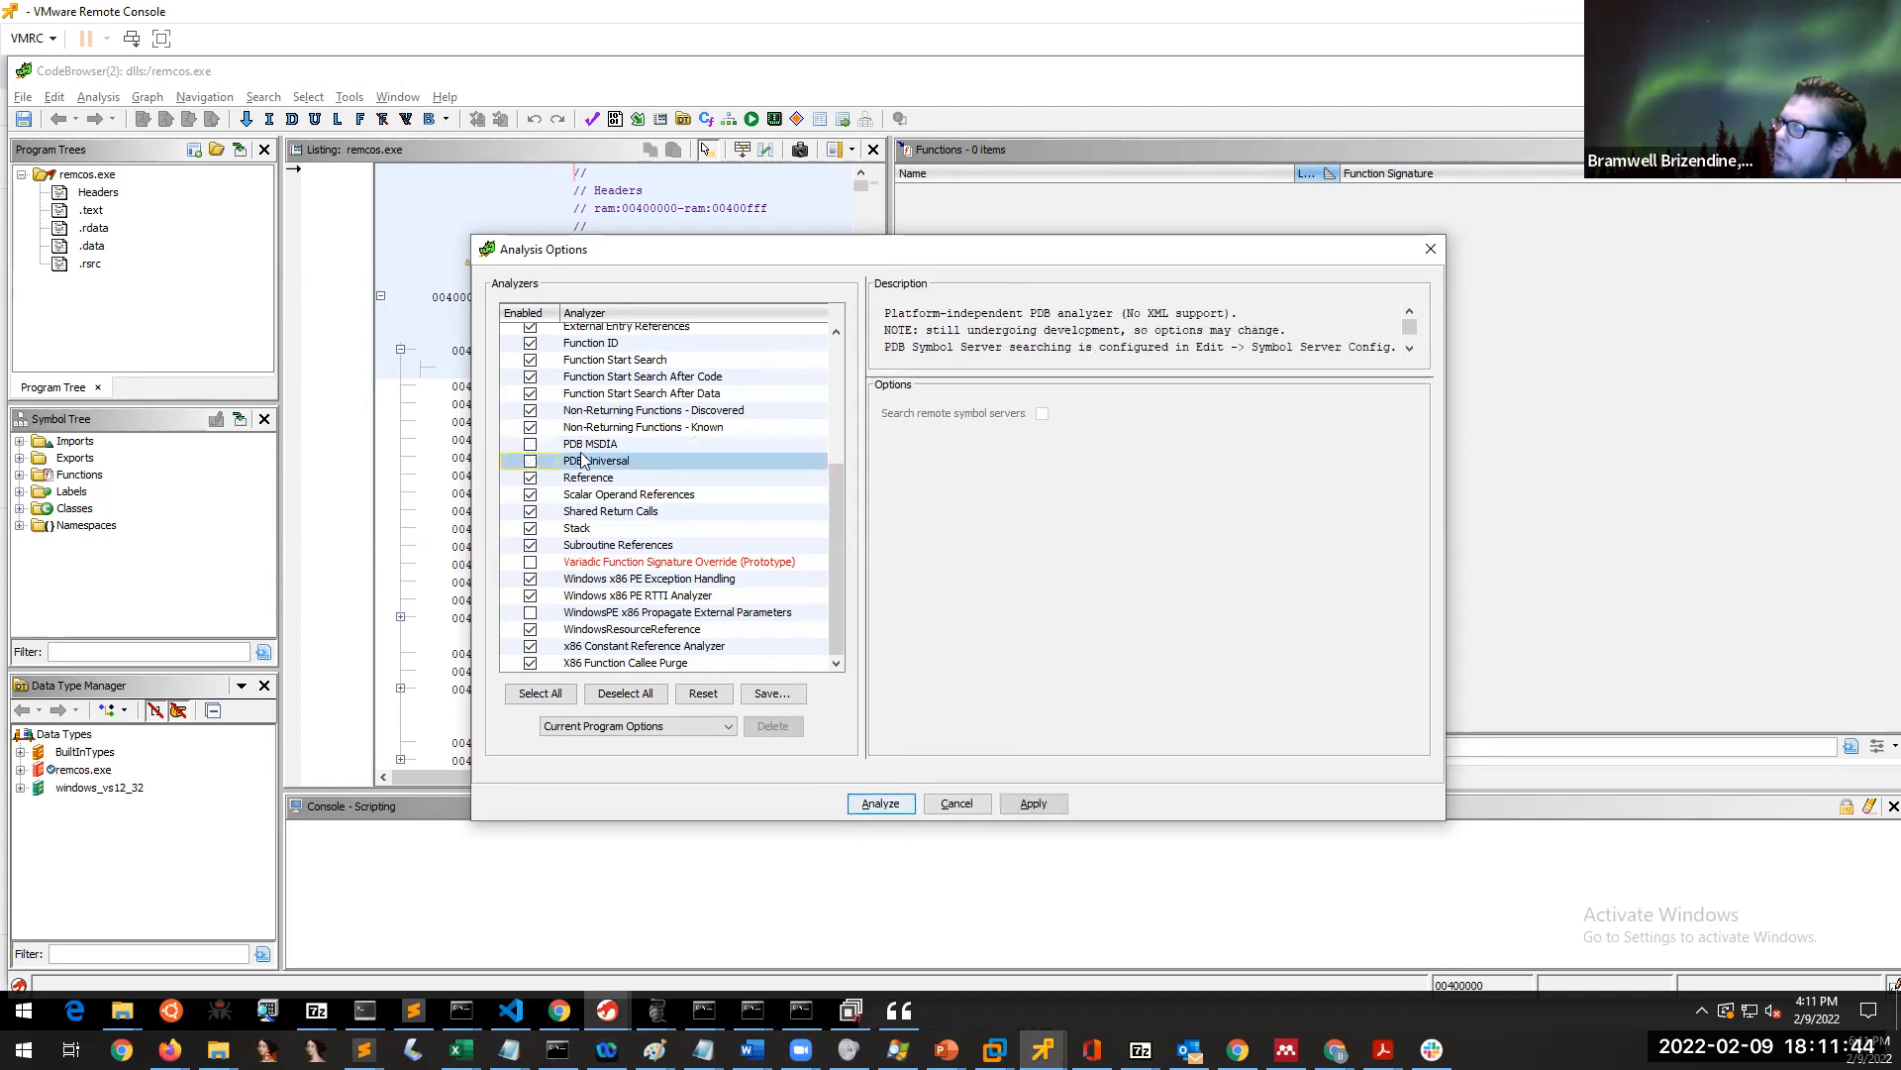
pyautogui.click(531, 443)
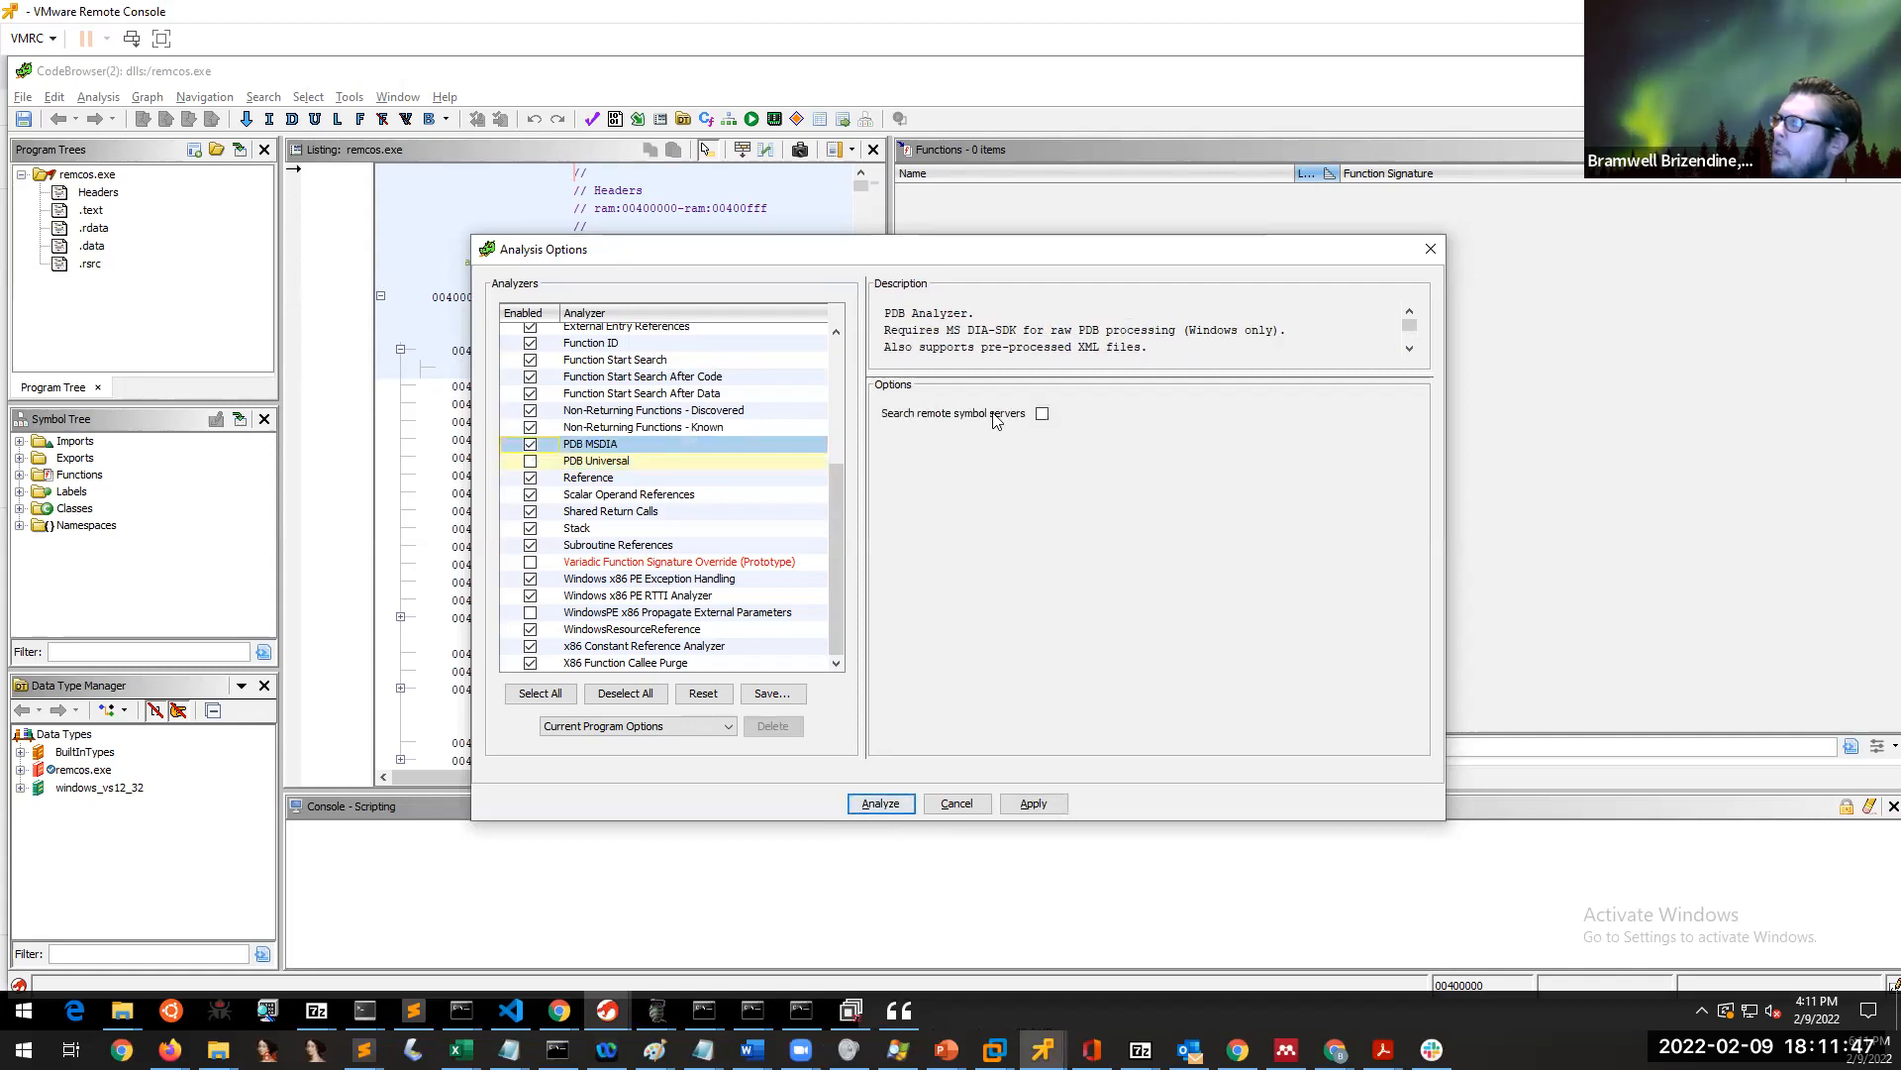
pyautogui.click(1043, 414)
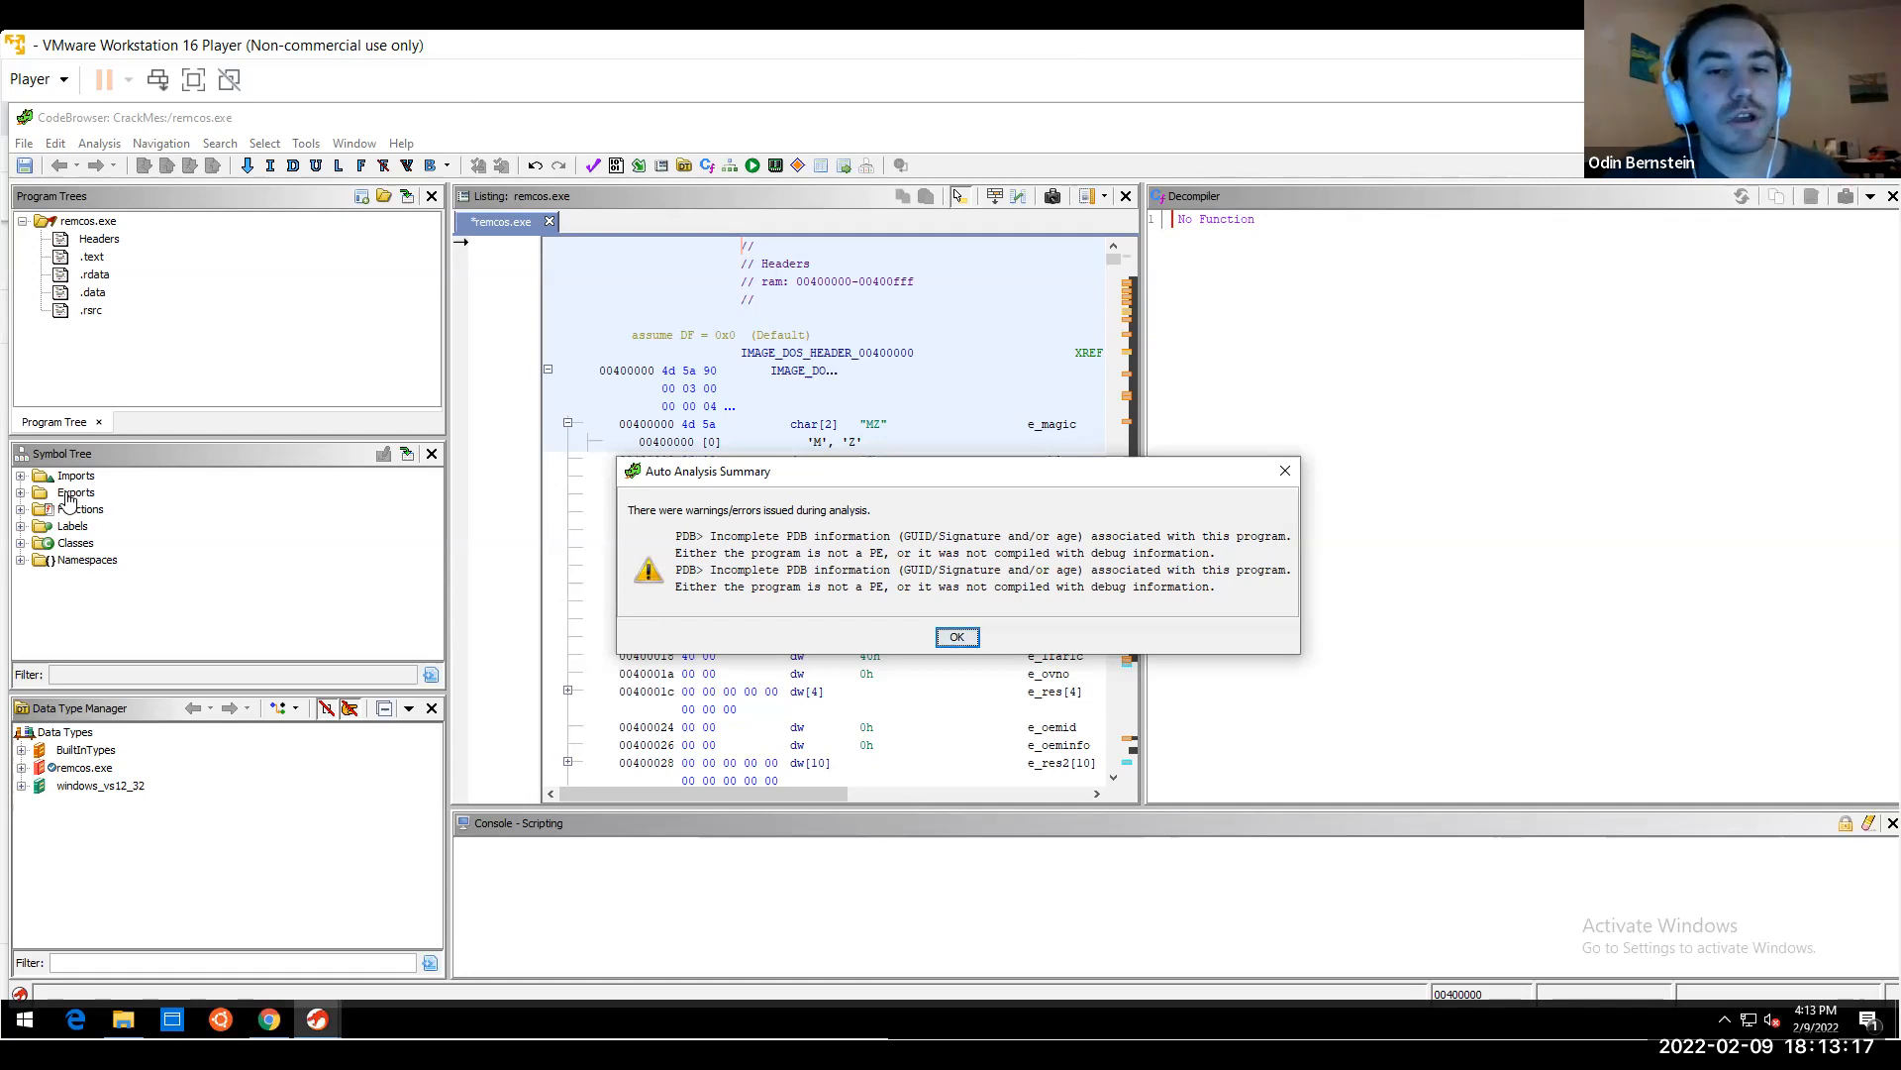
# Expand Imports in the Symbol Tree down to the std namespace of MSVCP60.DLL to view its imported functions
pyautogui.click(29, 479)
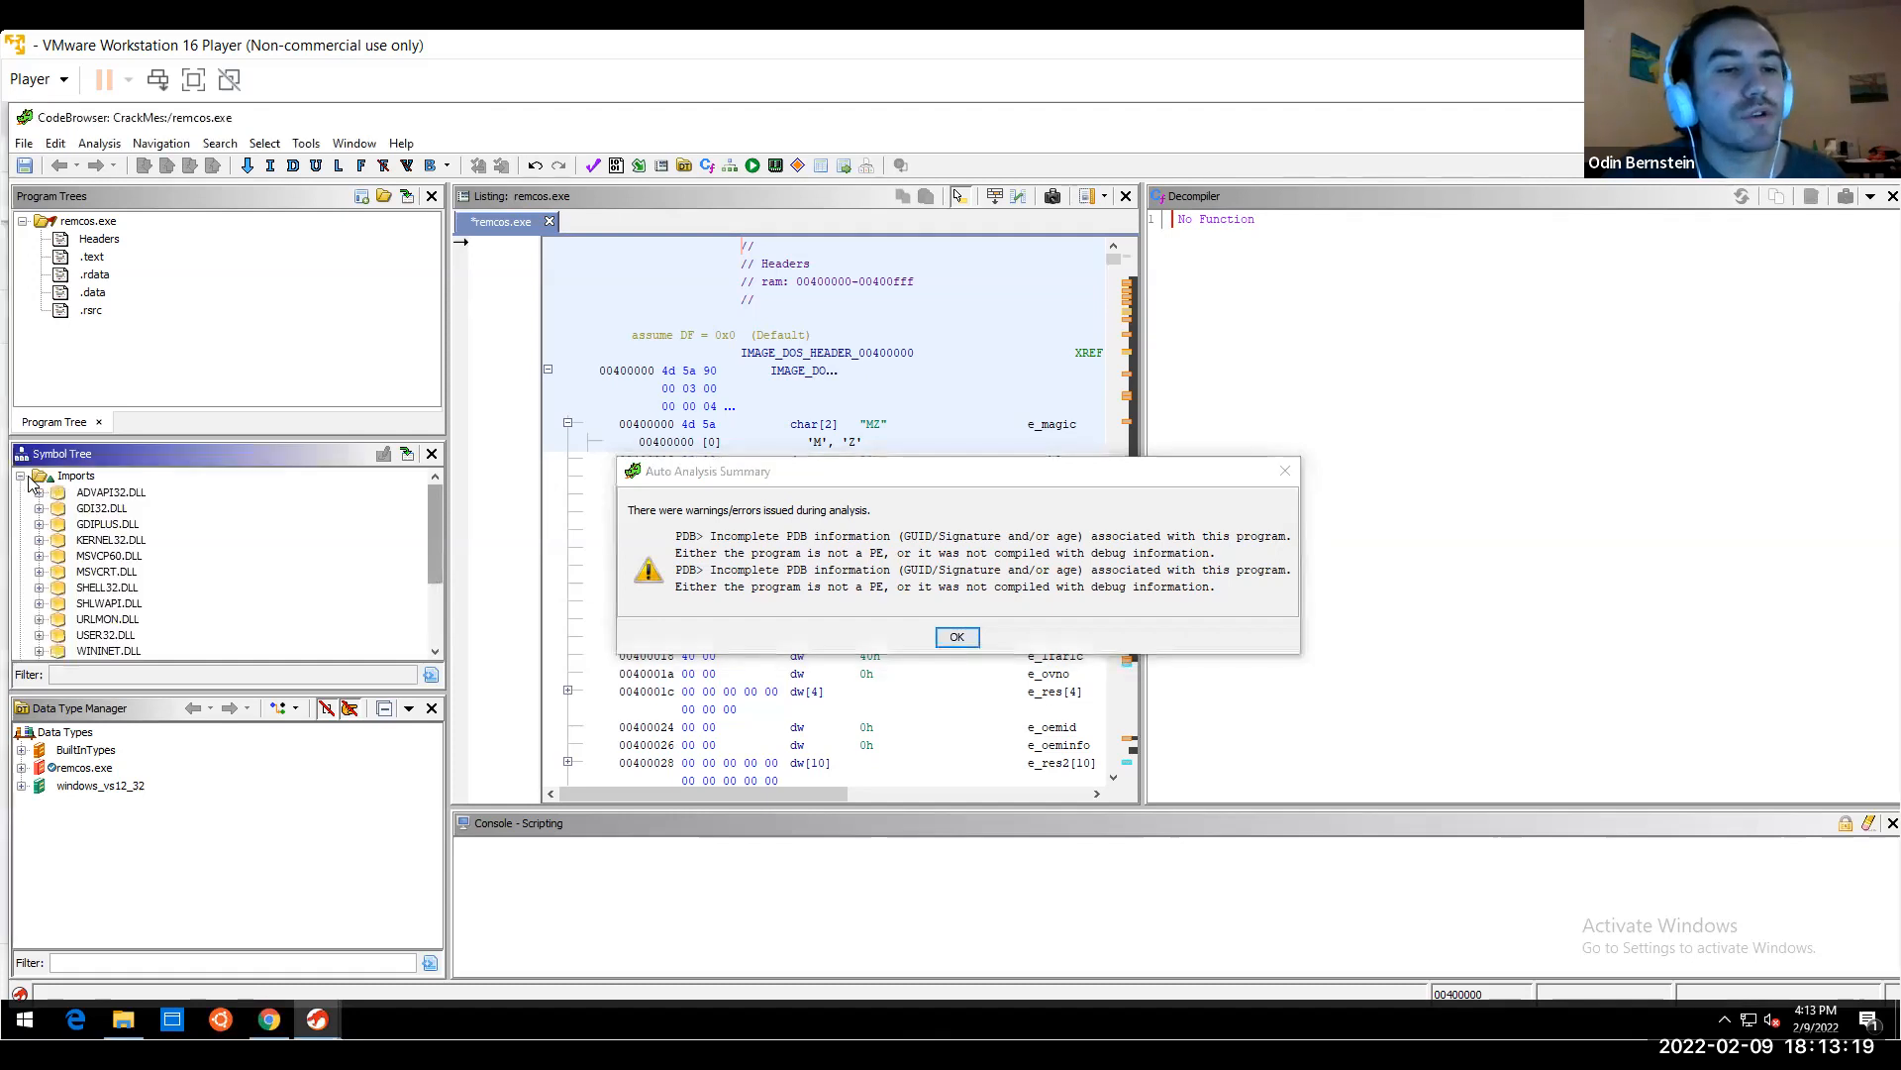
pyautogui.click(111, 556)
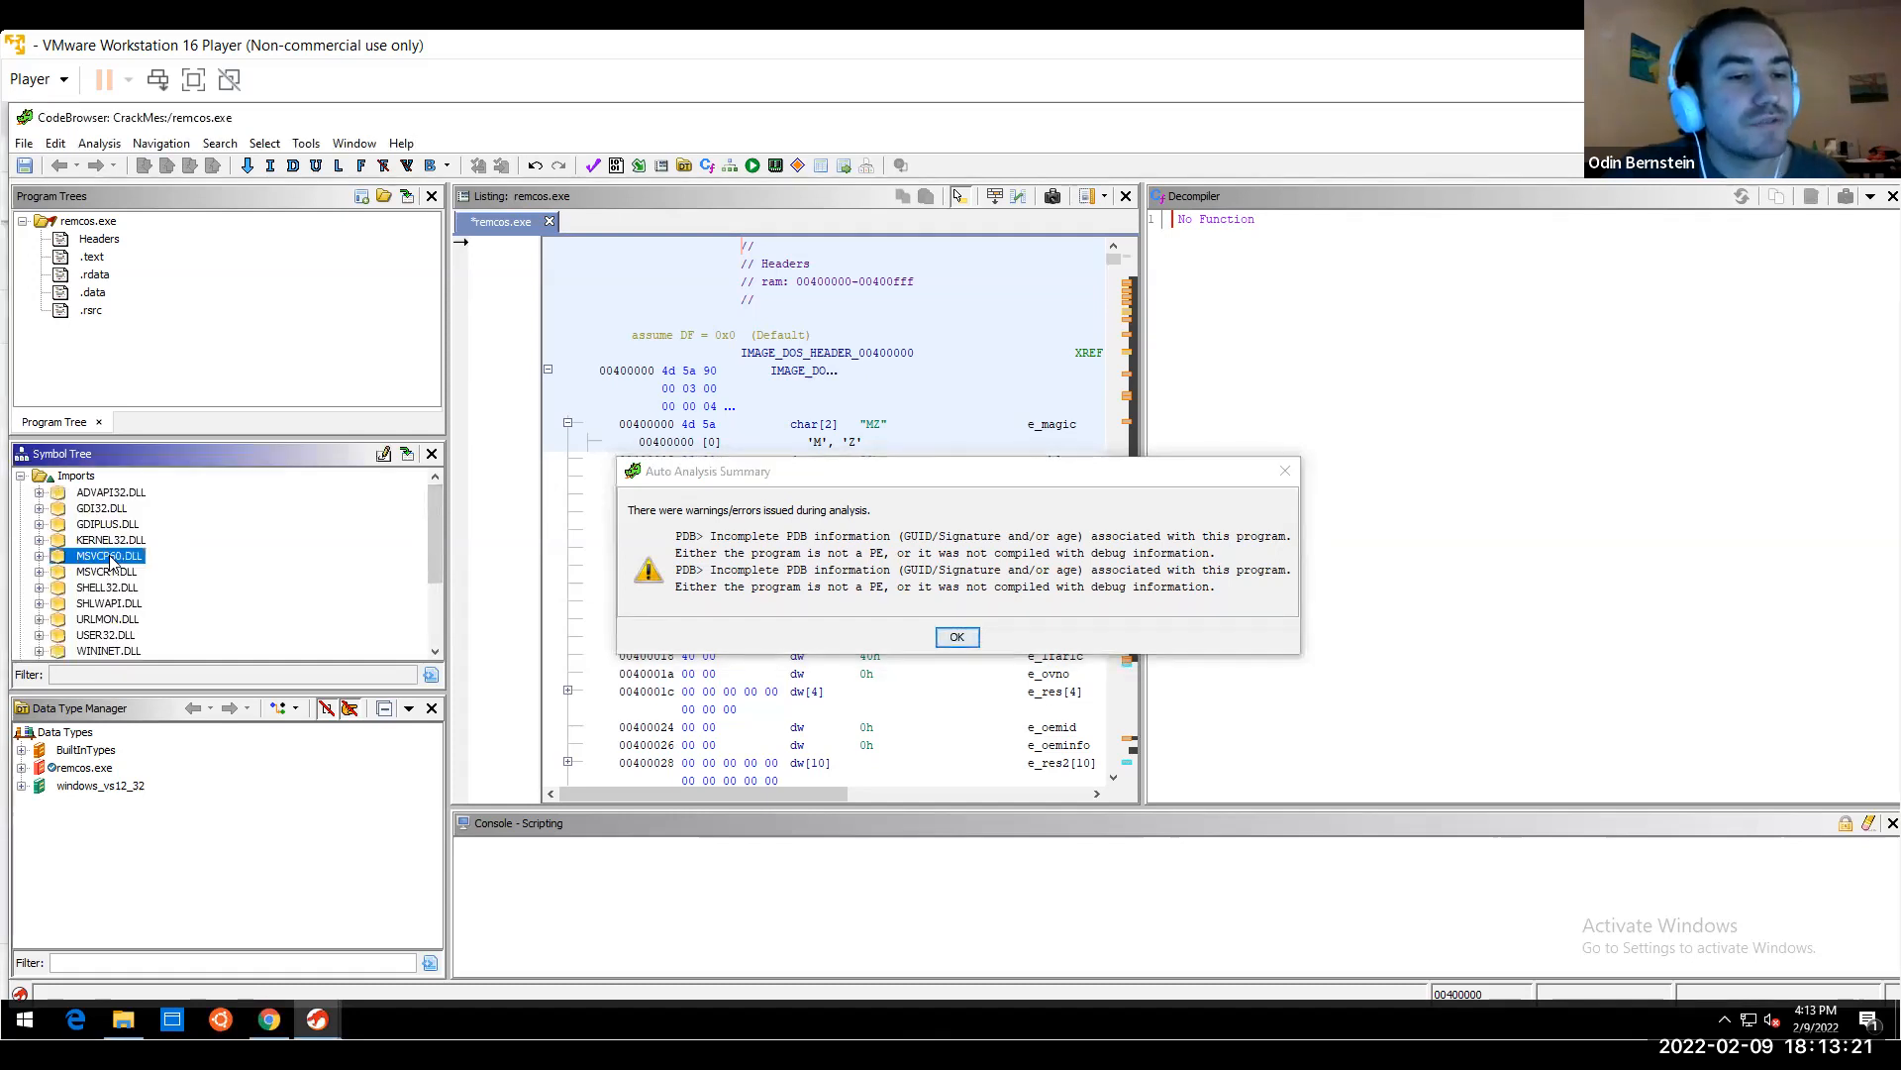
pyautogui.click(39, 555)
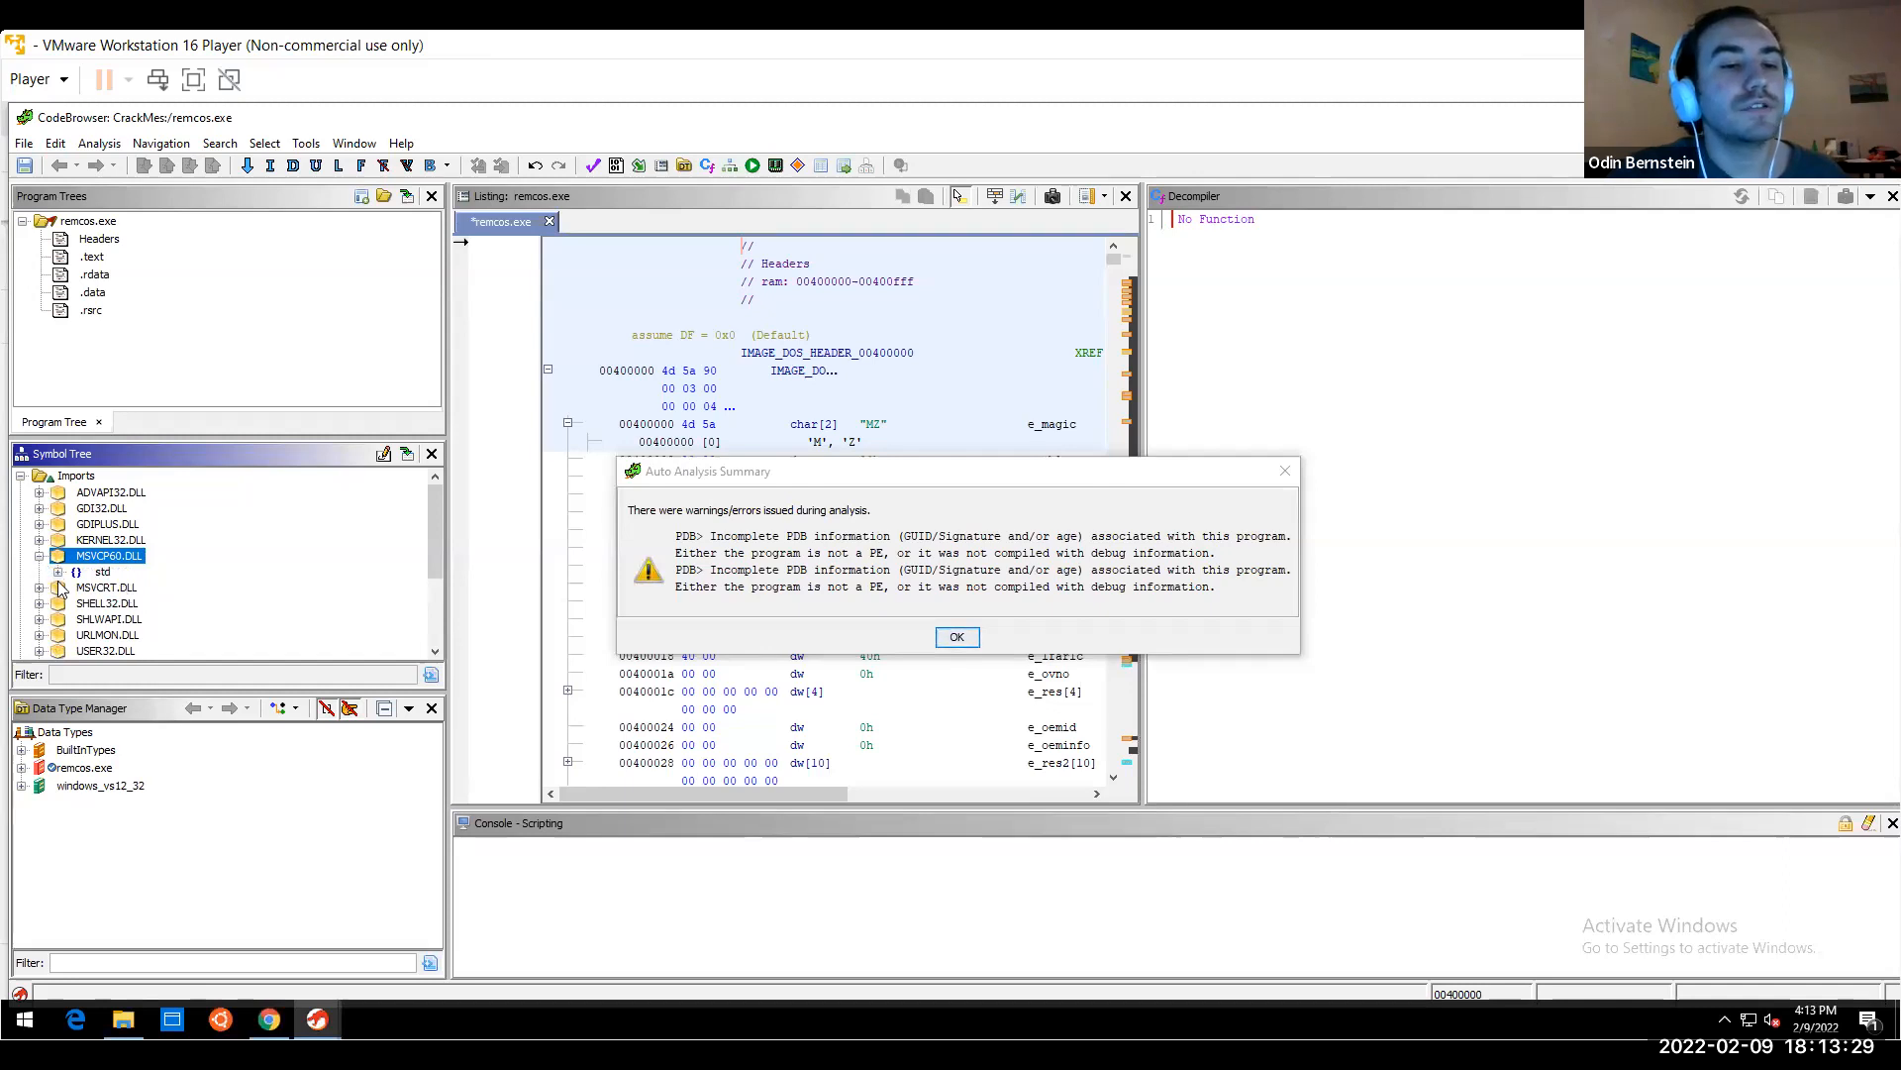
pyautogui.click(57, 572)
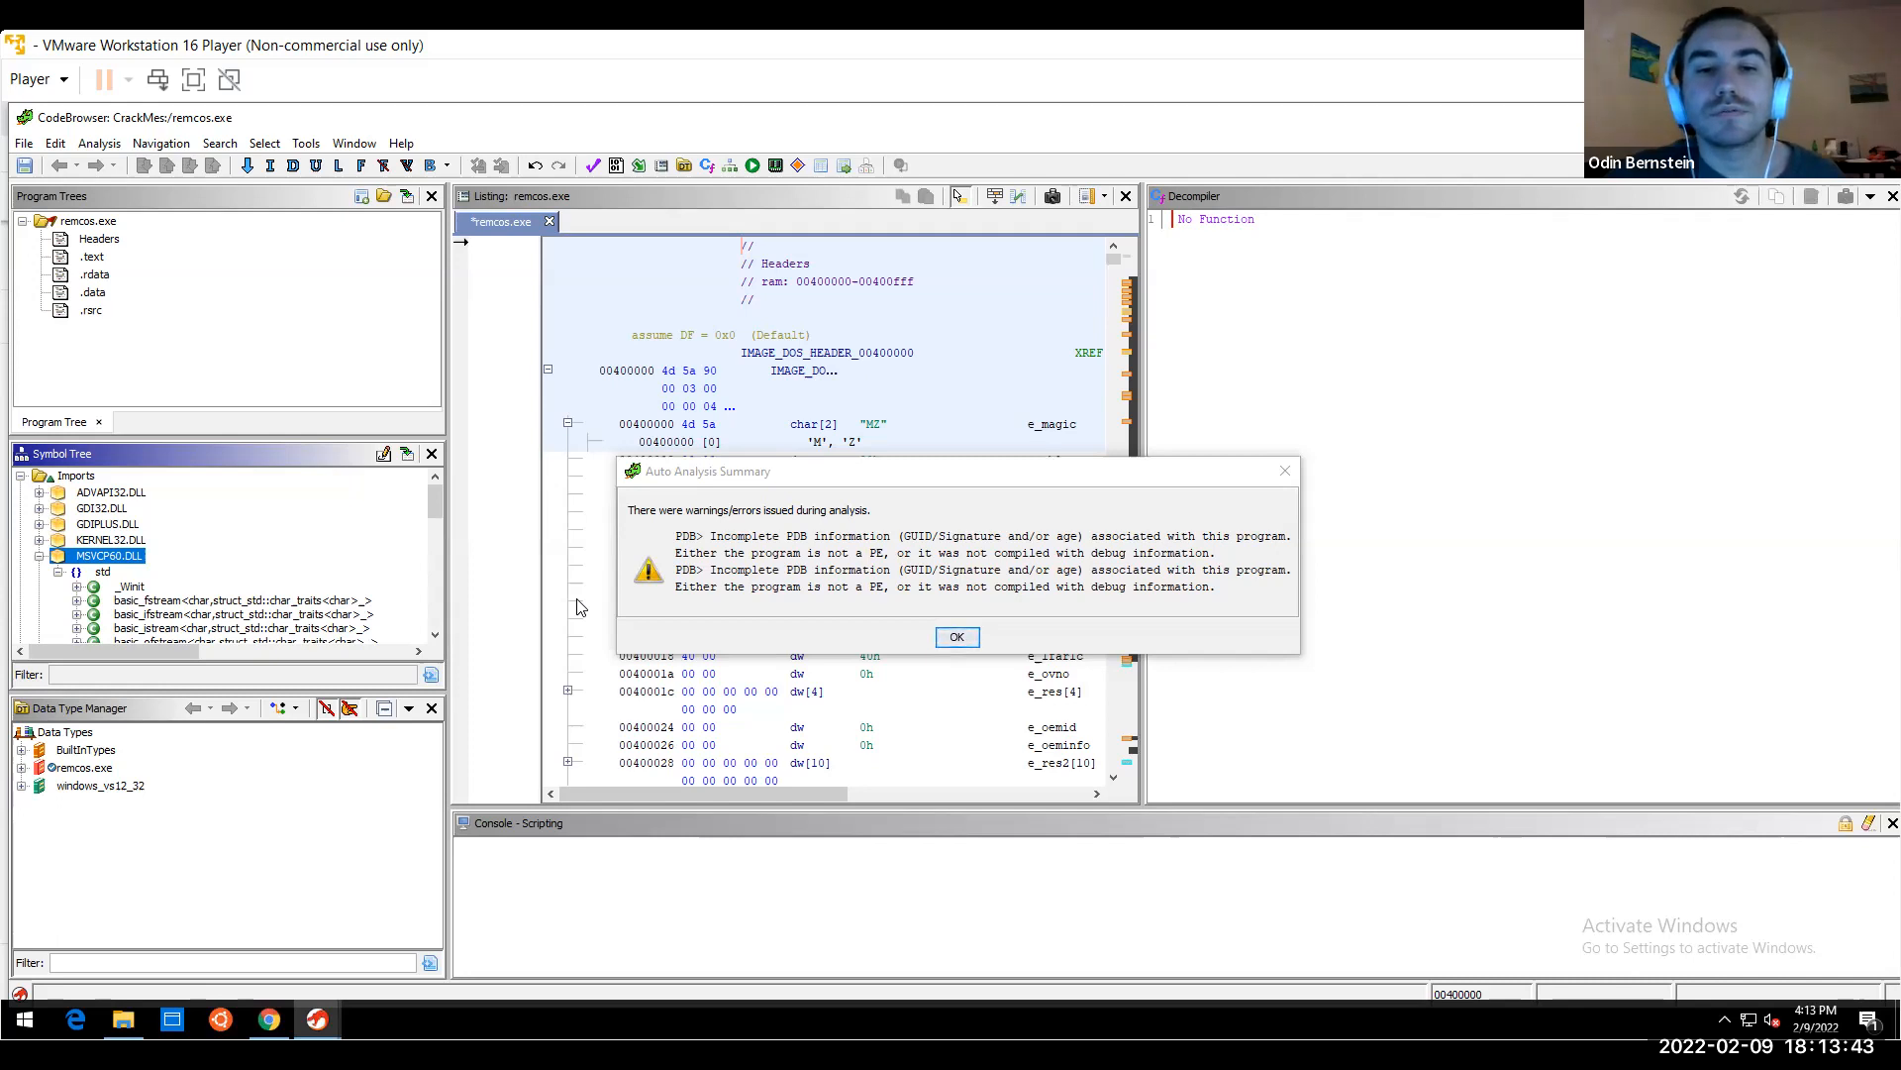
# Move the Auto Analysis Summary aside and dismiss it
pyautogui.click(1204, 560)
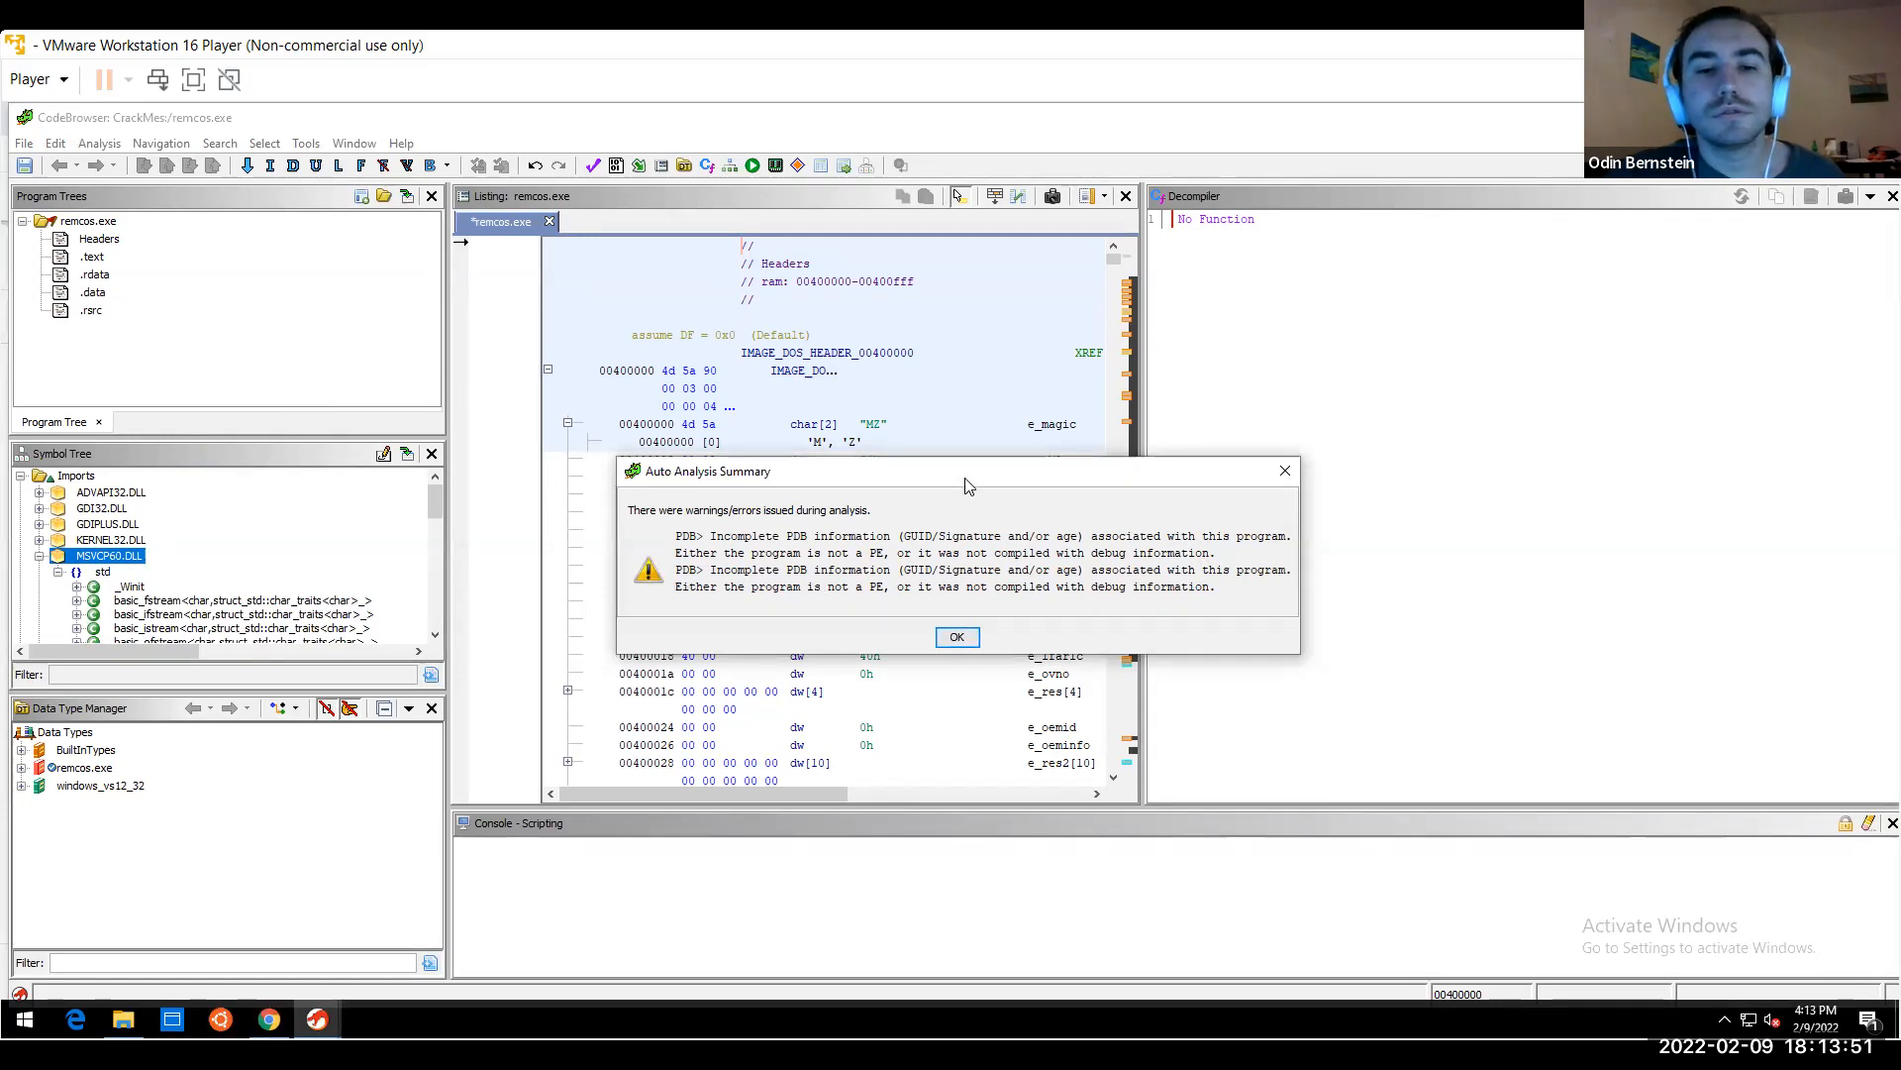
pyautogui.moveTo(972, 480); pyautogui.dragTo(1048, 451)
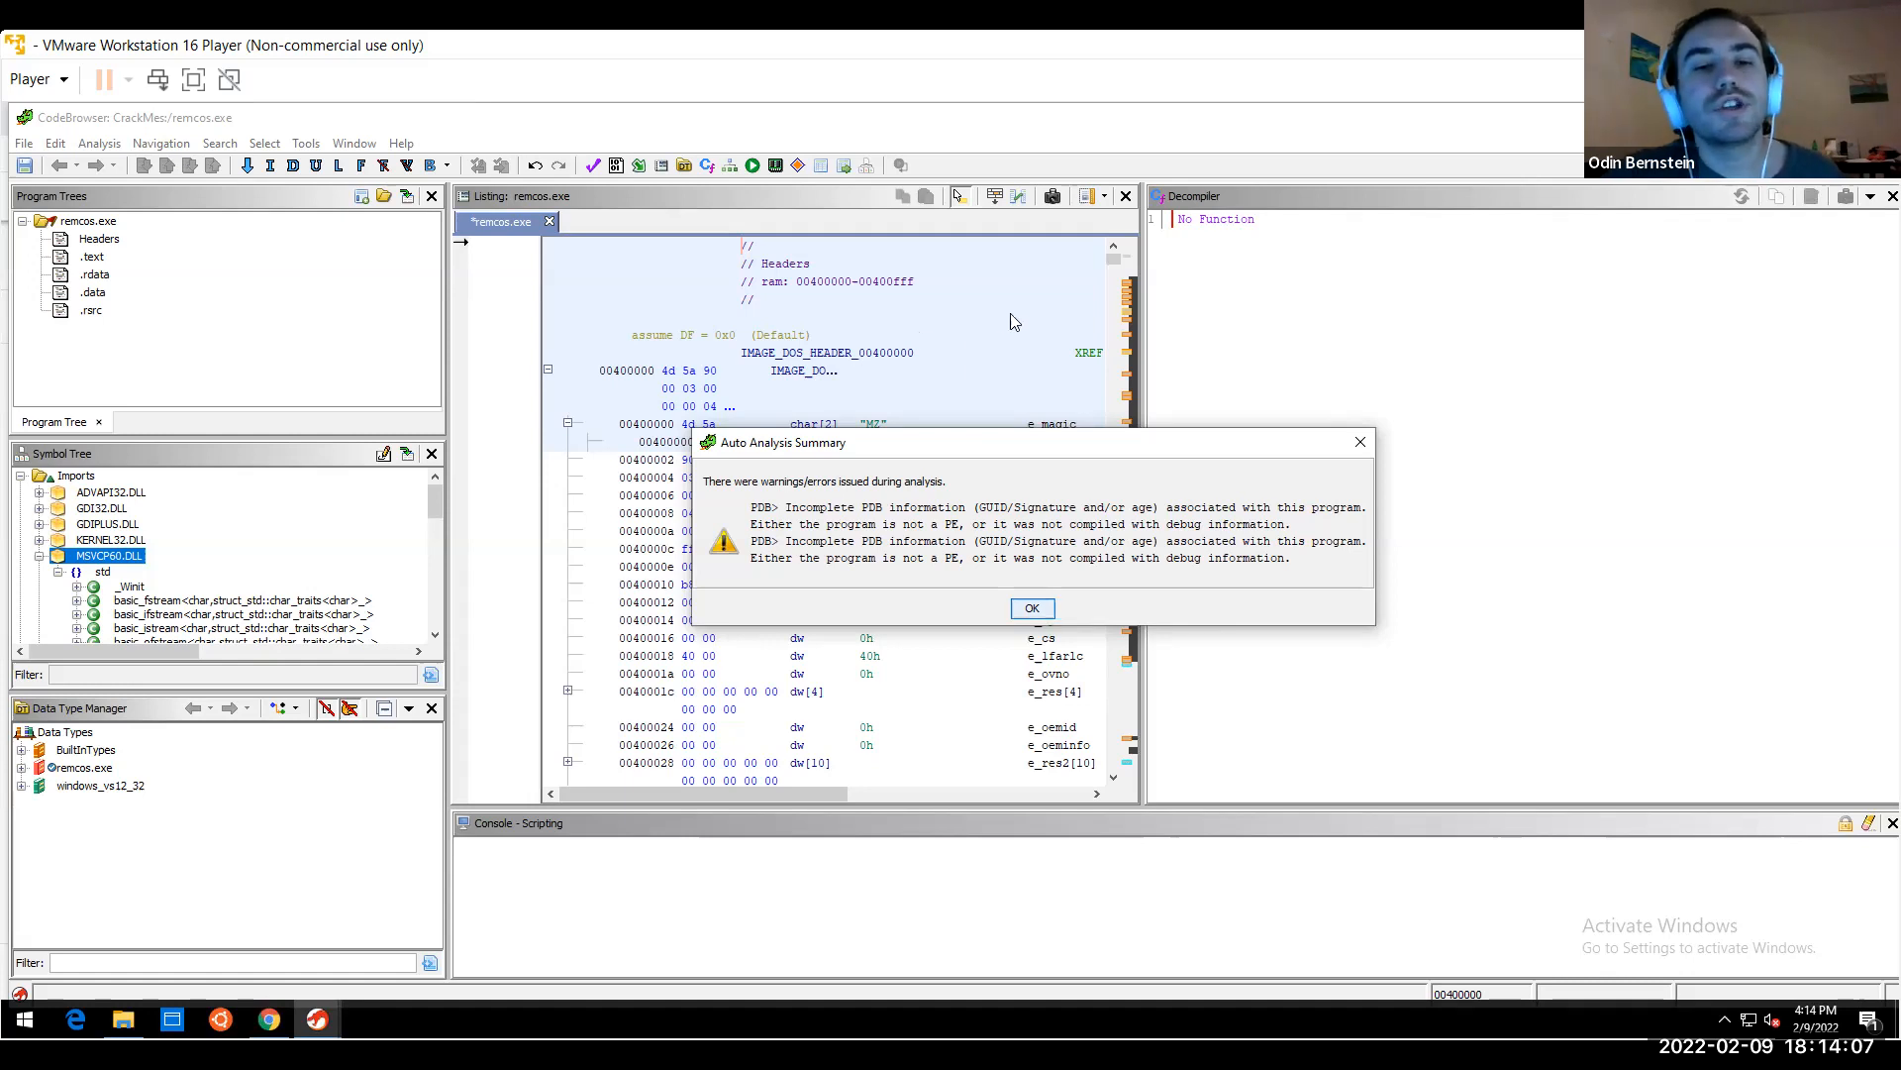
pyautogui.click(1033, 608)
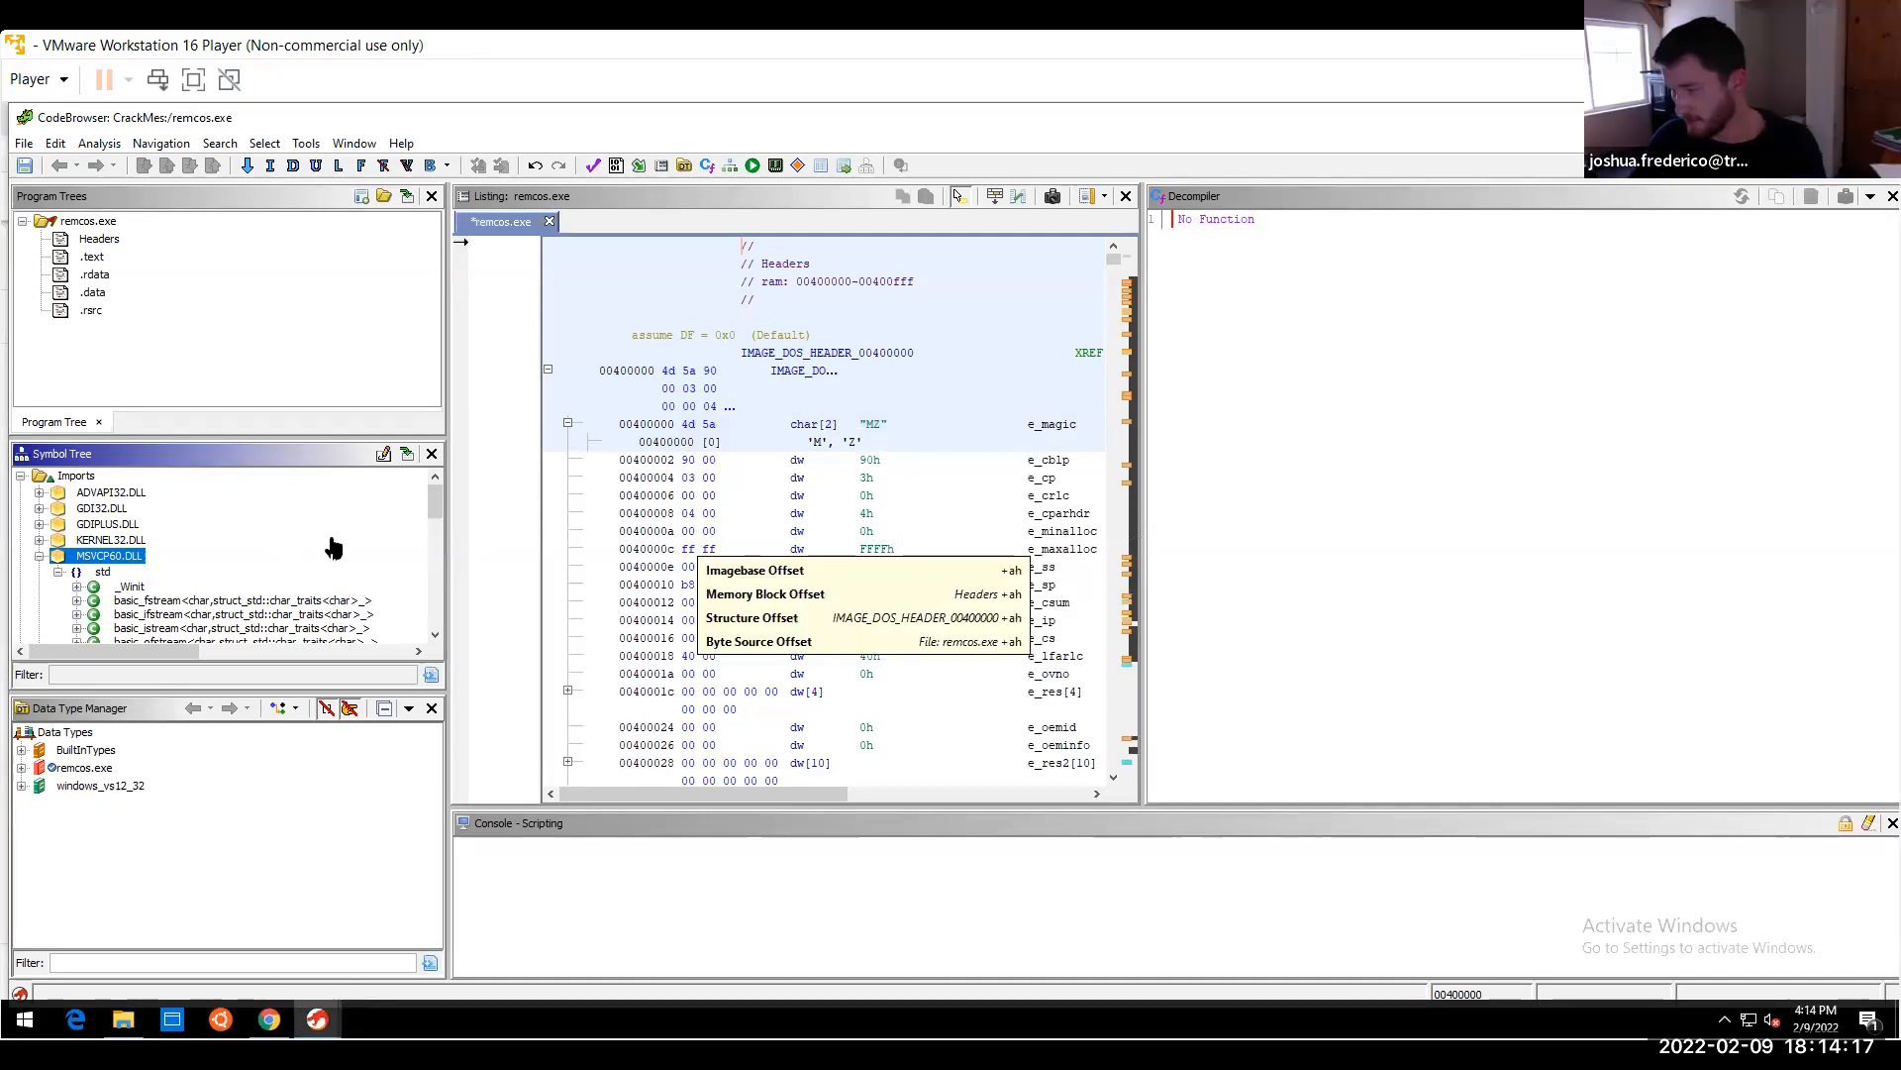
pyautogui.click(354, 144)
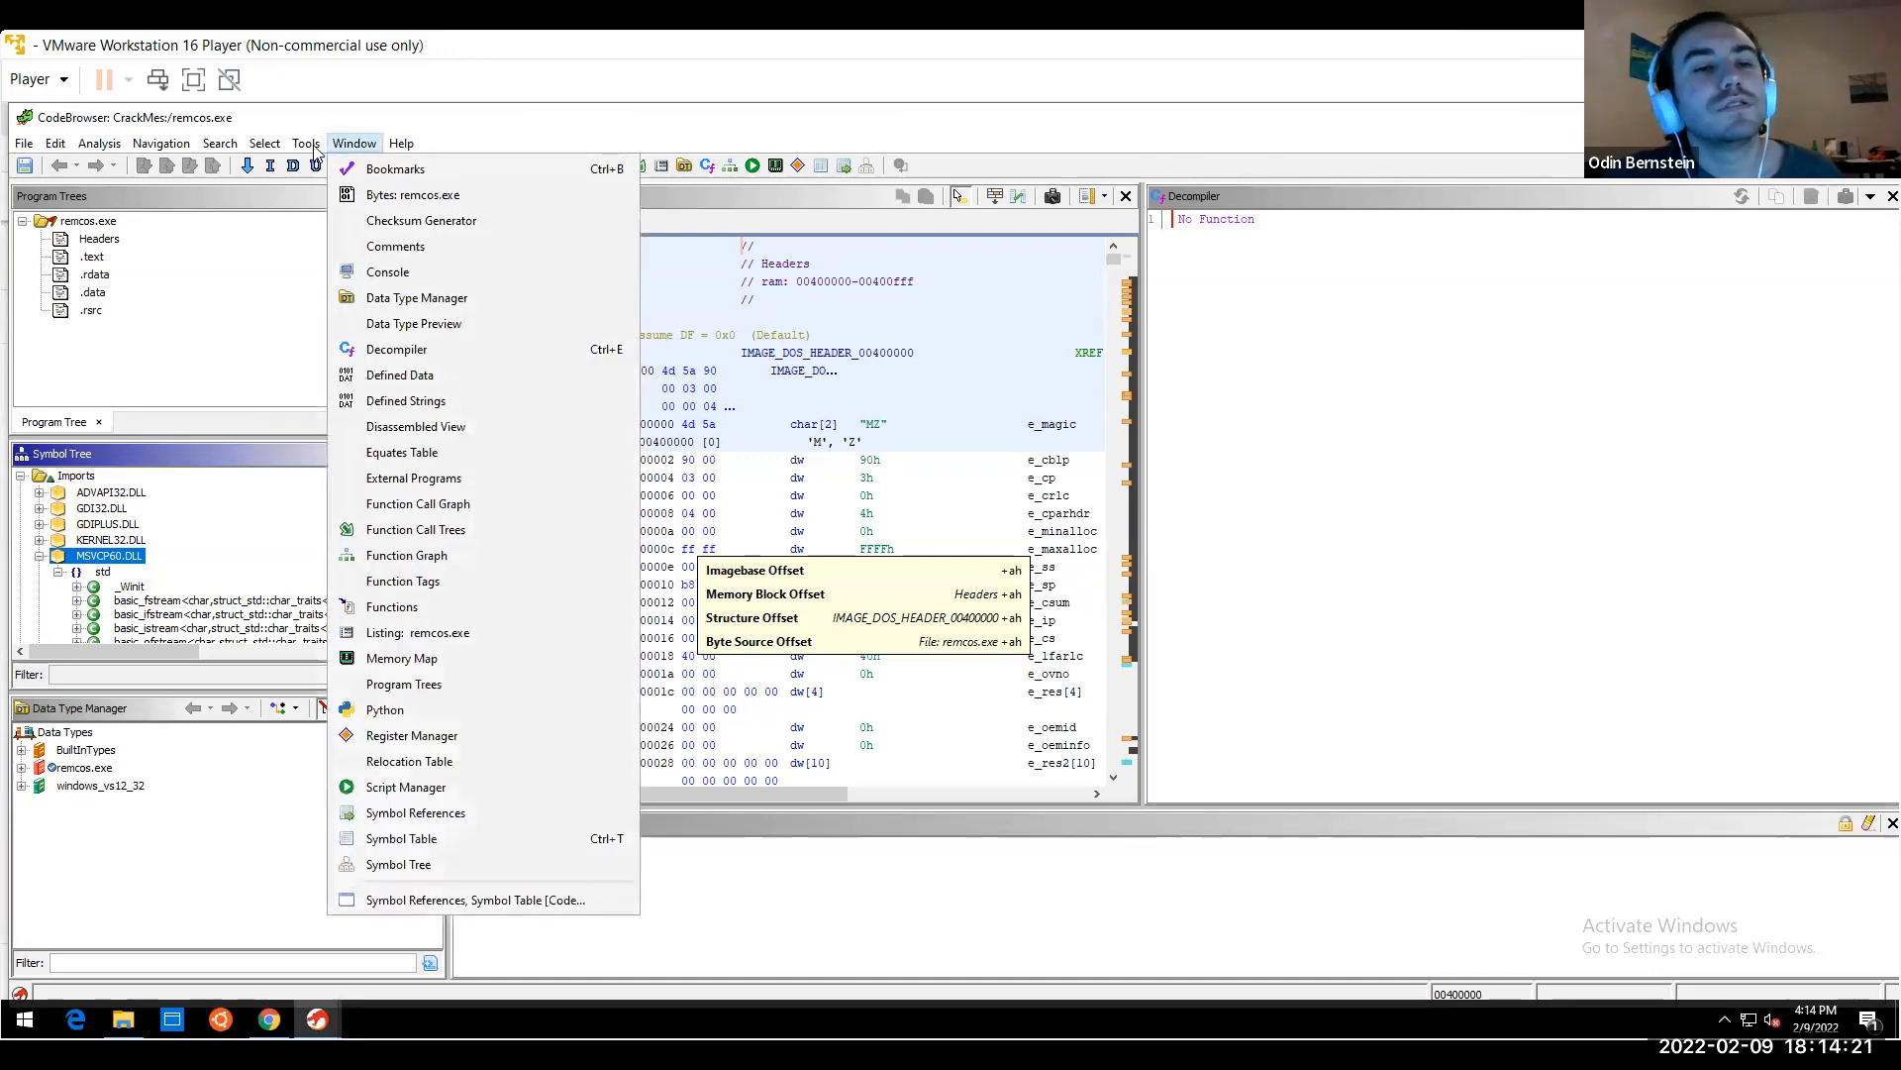
pyautogui.moveTo(306, 143)
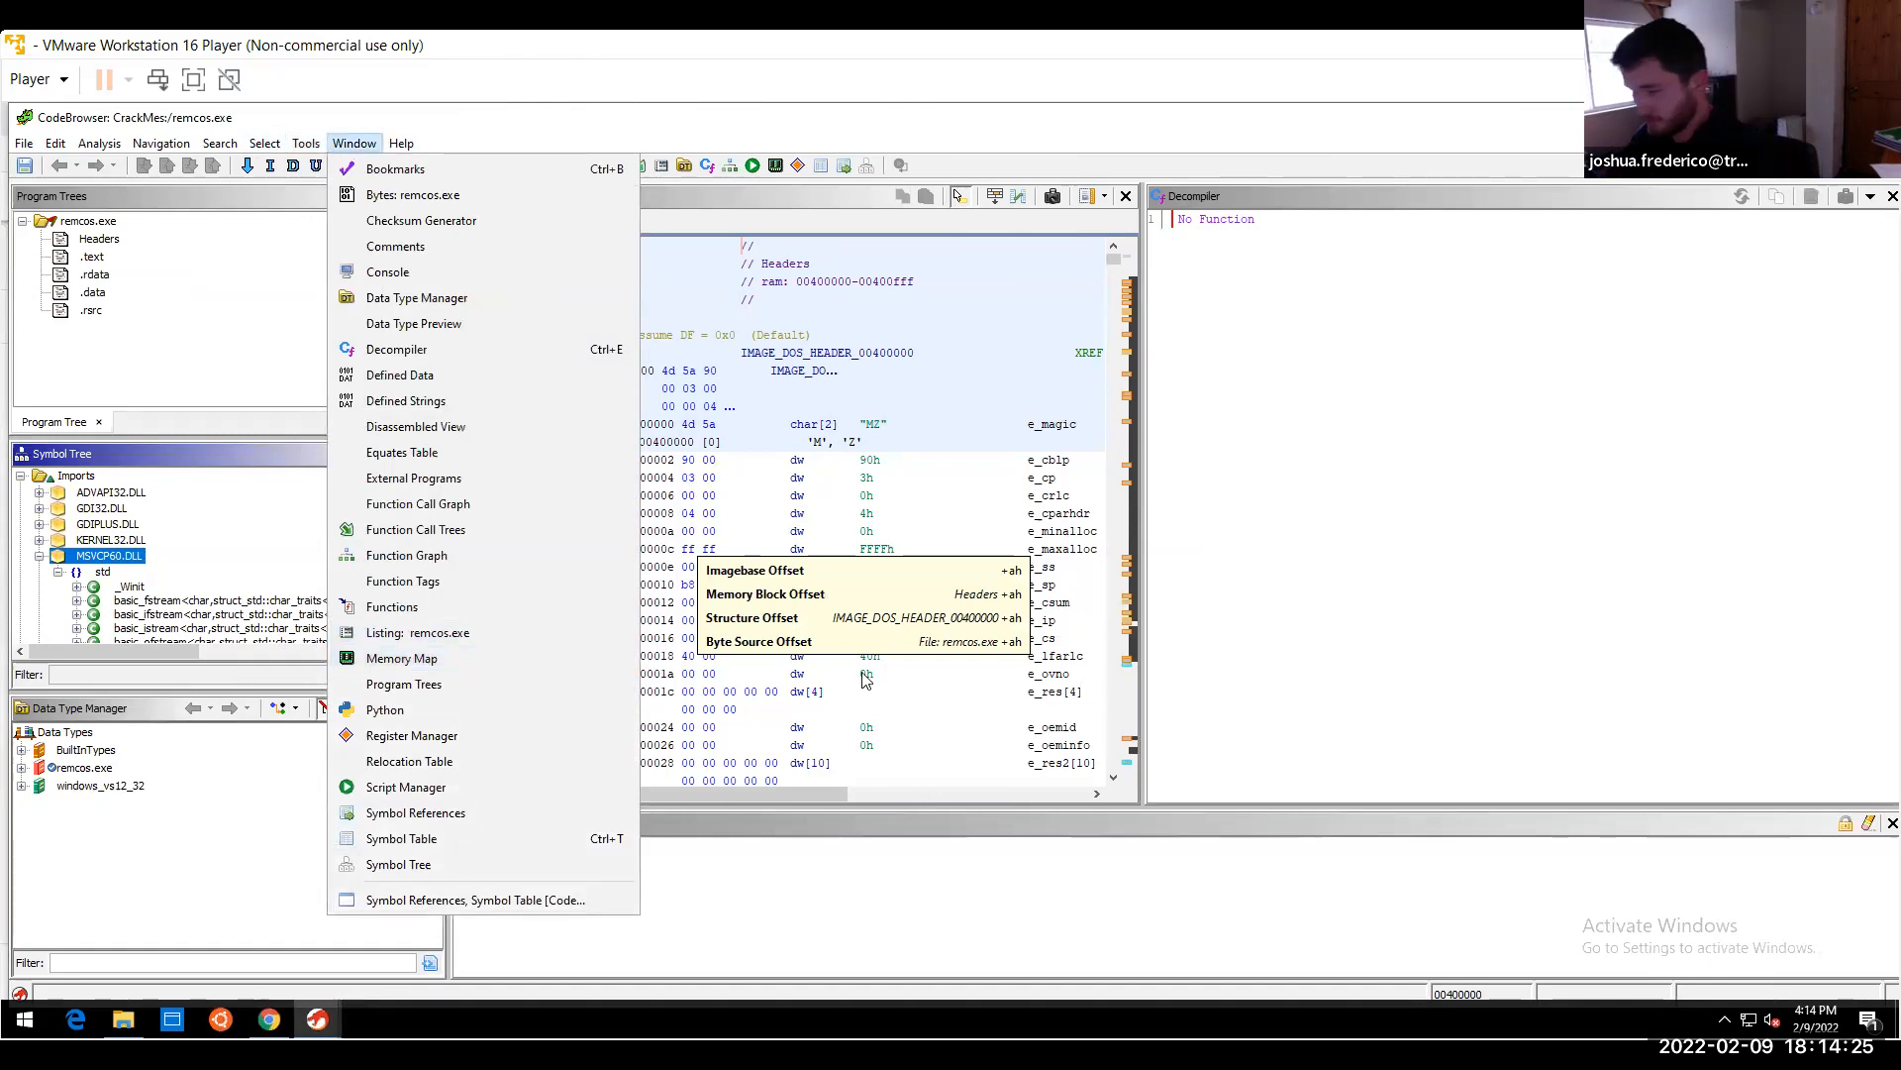
pyautogui.click(887, 673)
# Review the list of analyzers in the auto-analysis options for remcos.exe and close it without running an analysis
pyautogui.click(264, 143)
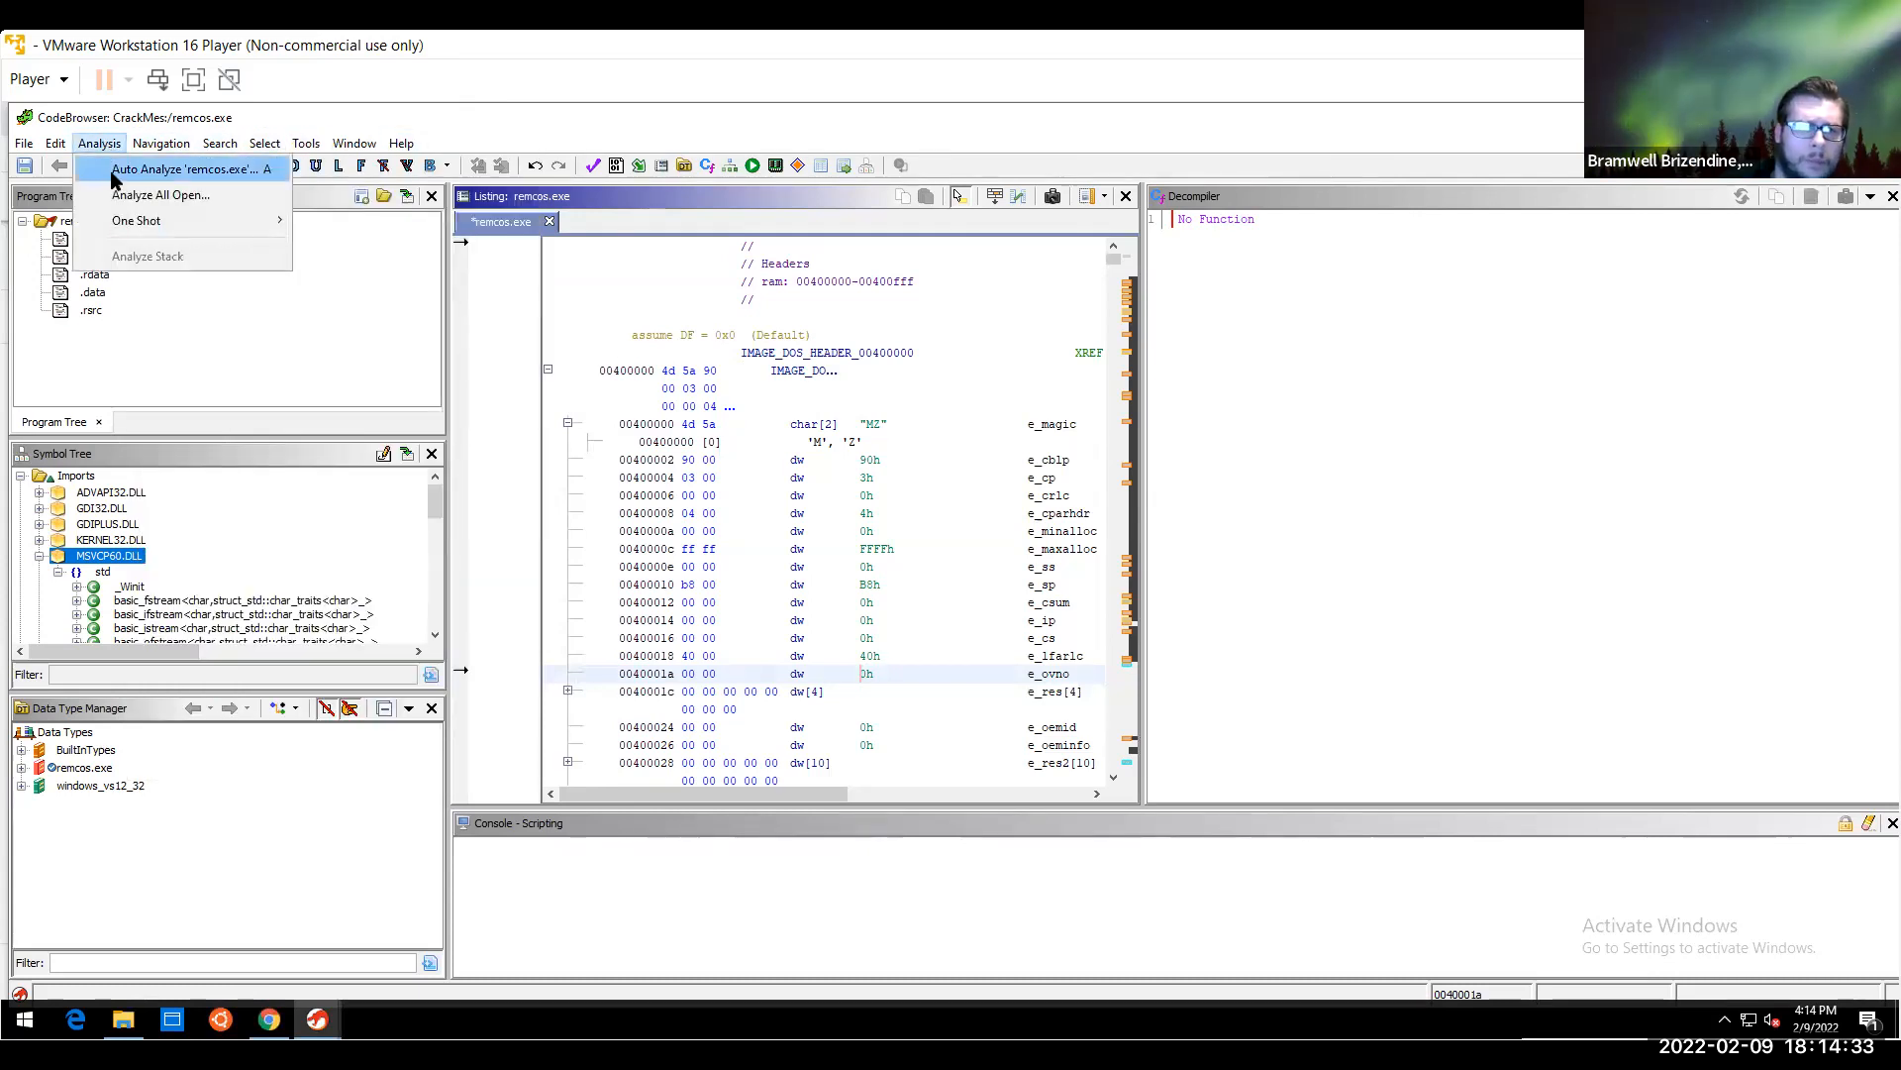
pyautogui.moveTo(146, 221)
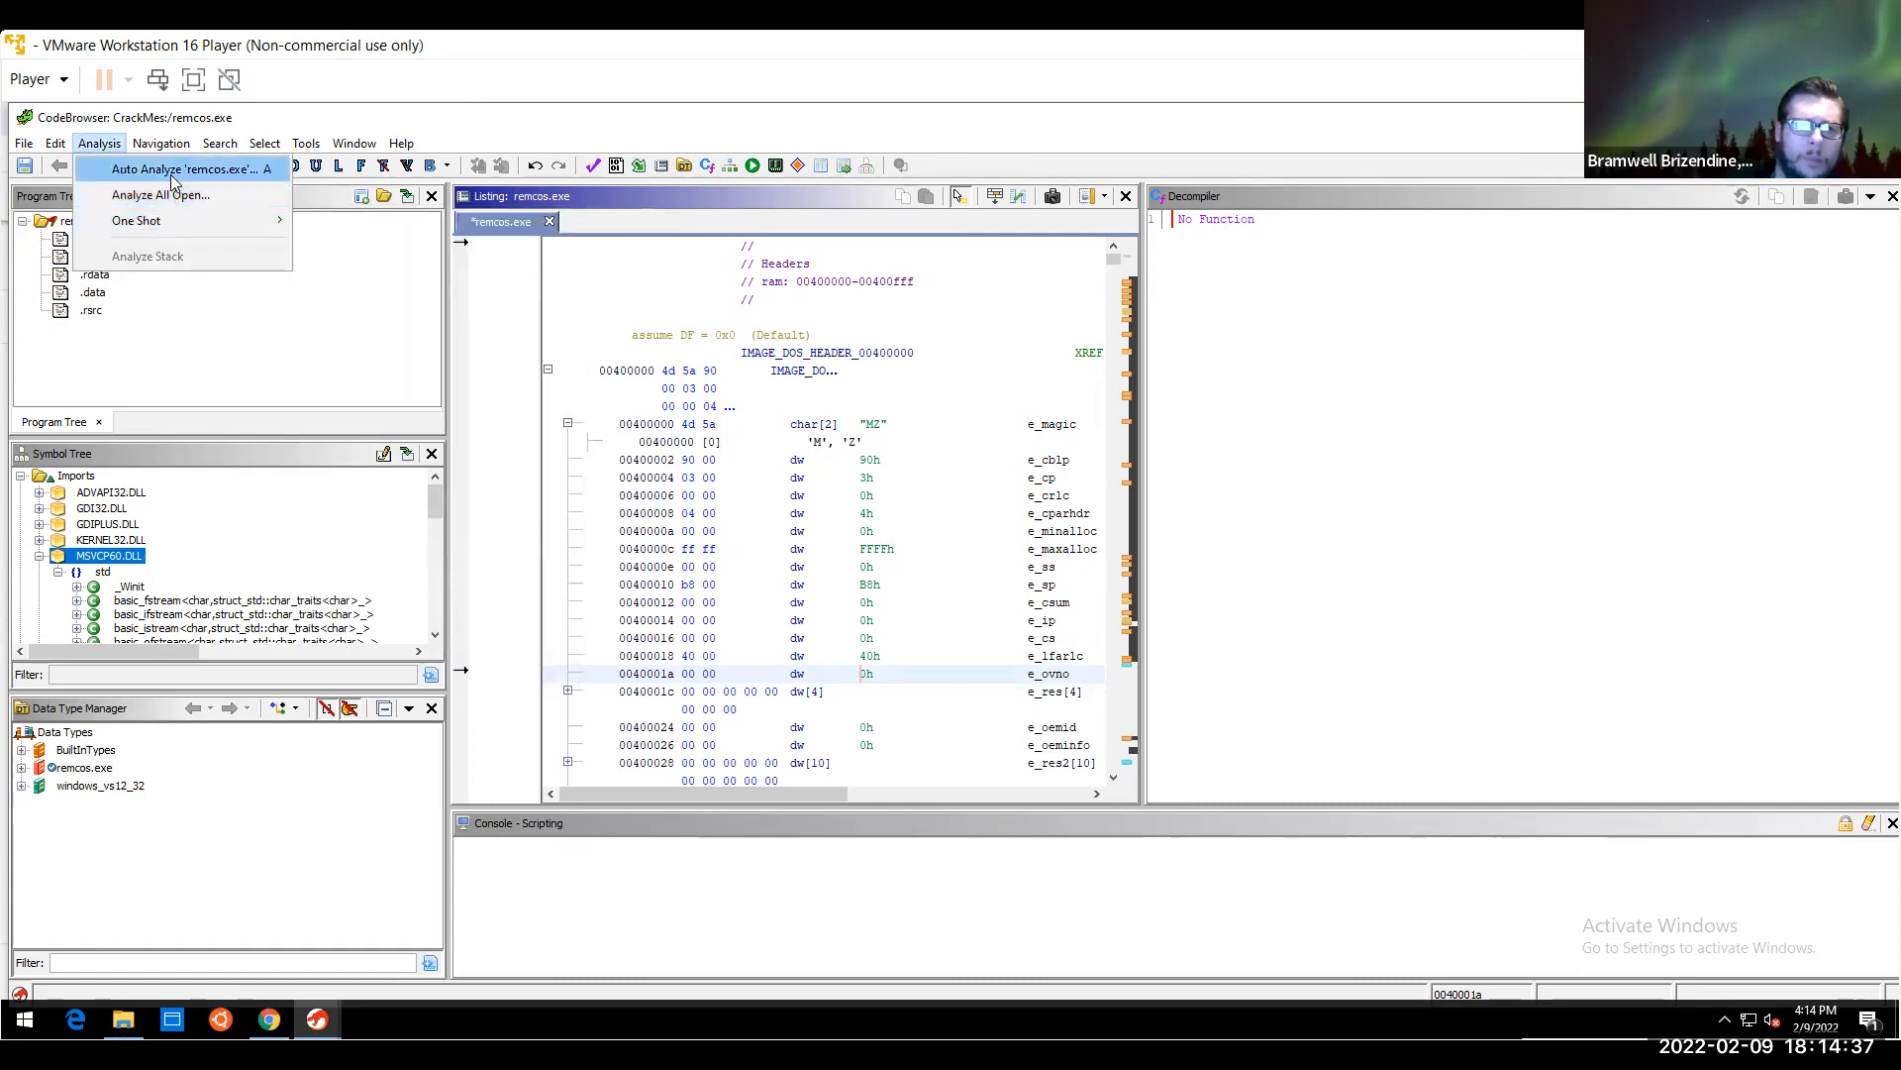
pyautogui.click(170, 173)
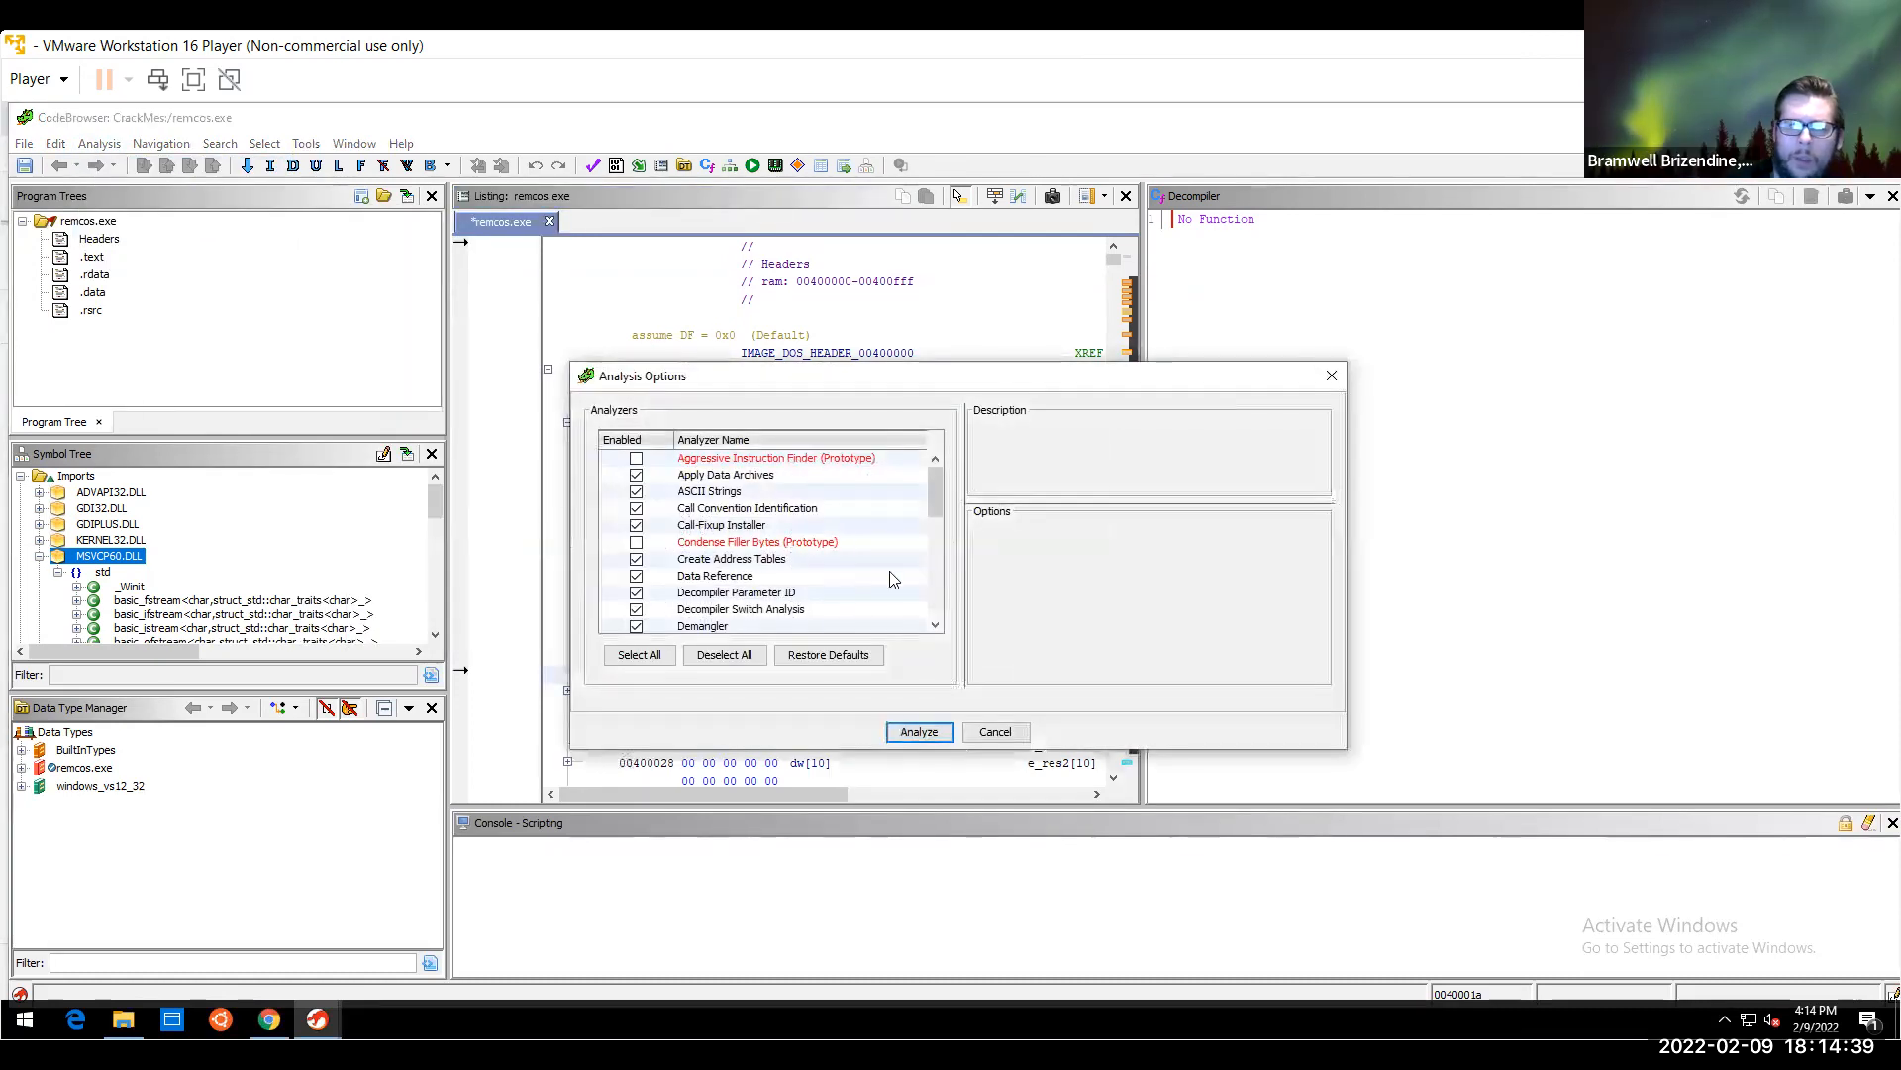
pyautogui.scroll(-10, 935, 575)
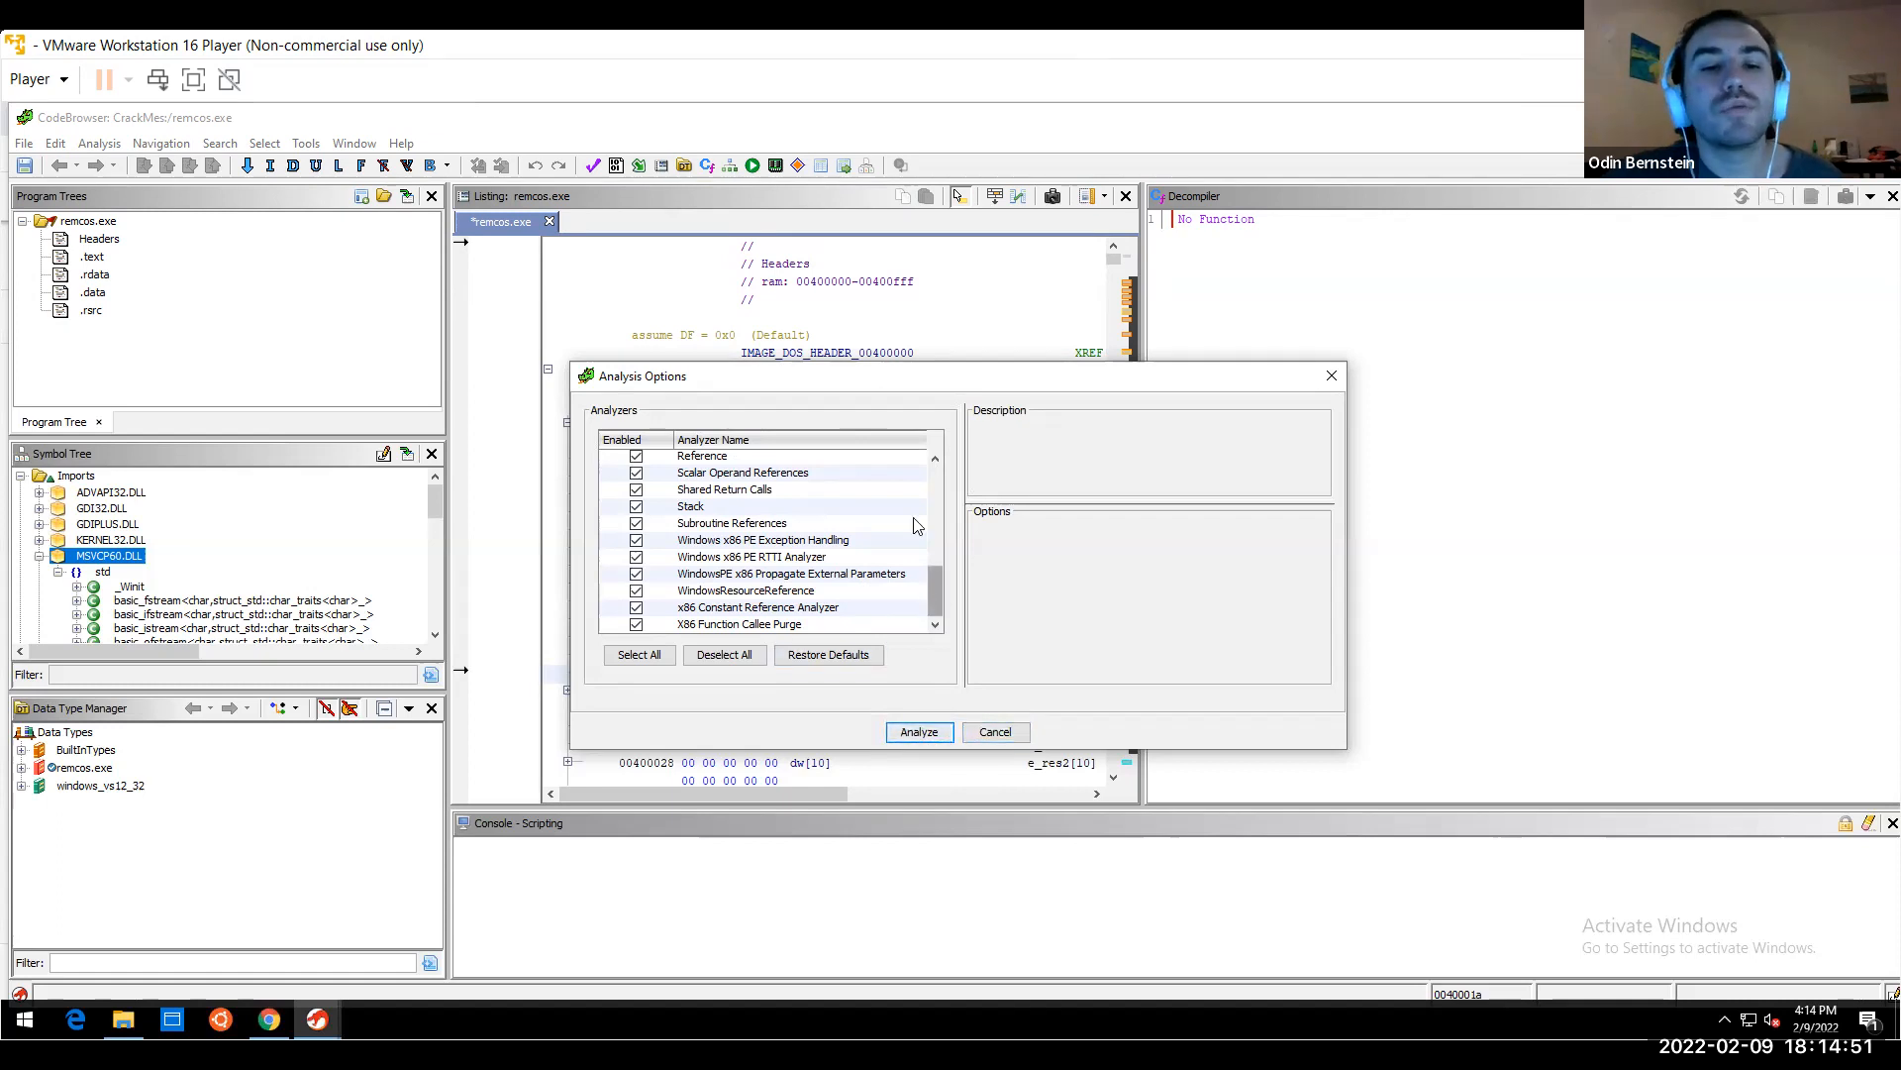
pyautogui.scroll(10, 916, 525)
pyautogui.click(995, 732)
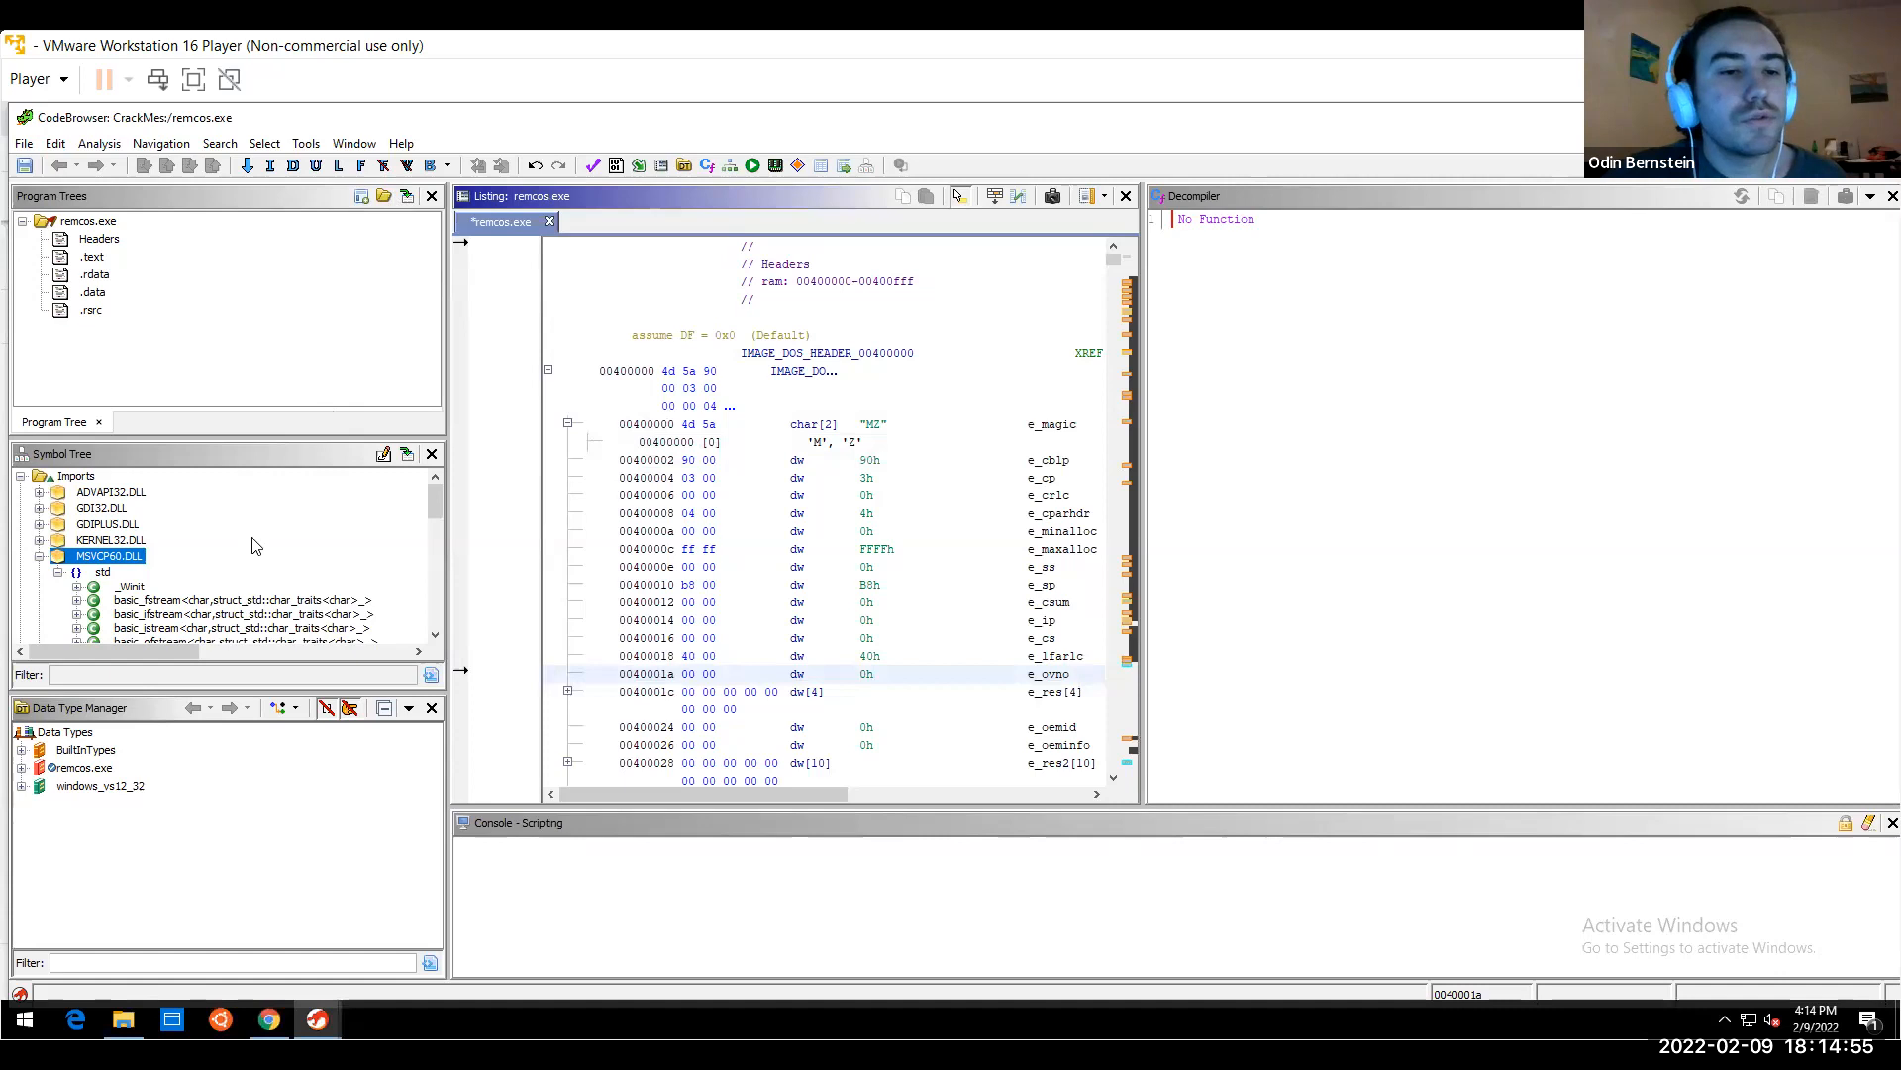
# Open the Symbol References window alongside the Symbol Table and enlarge it to show more symbols
pyautogui.click(346, 144)
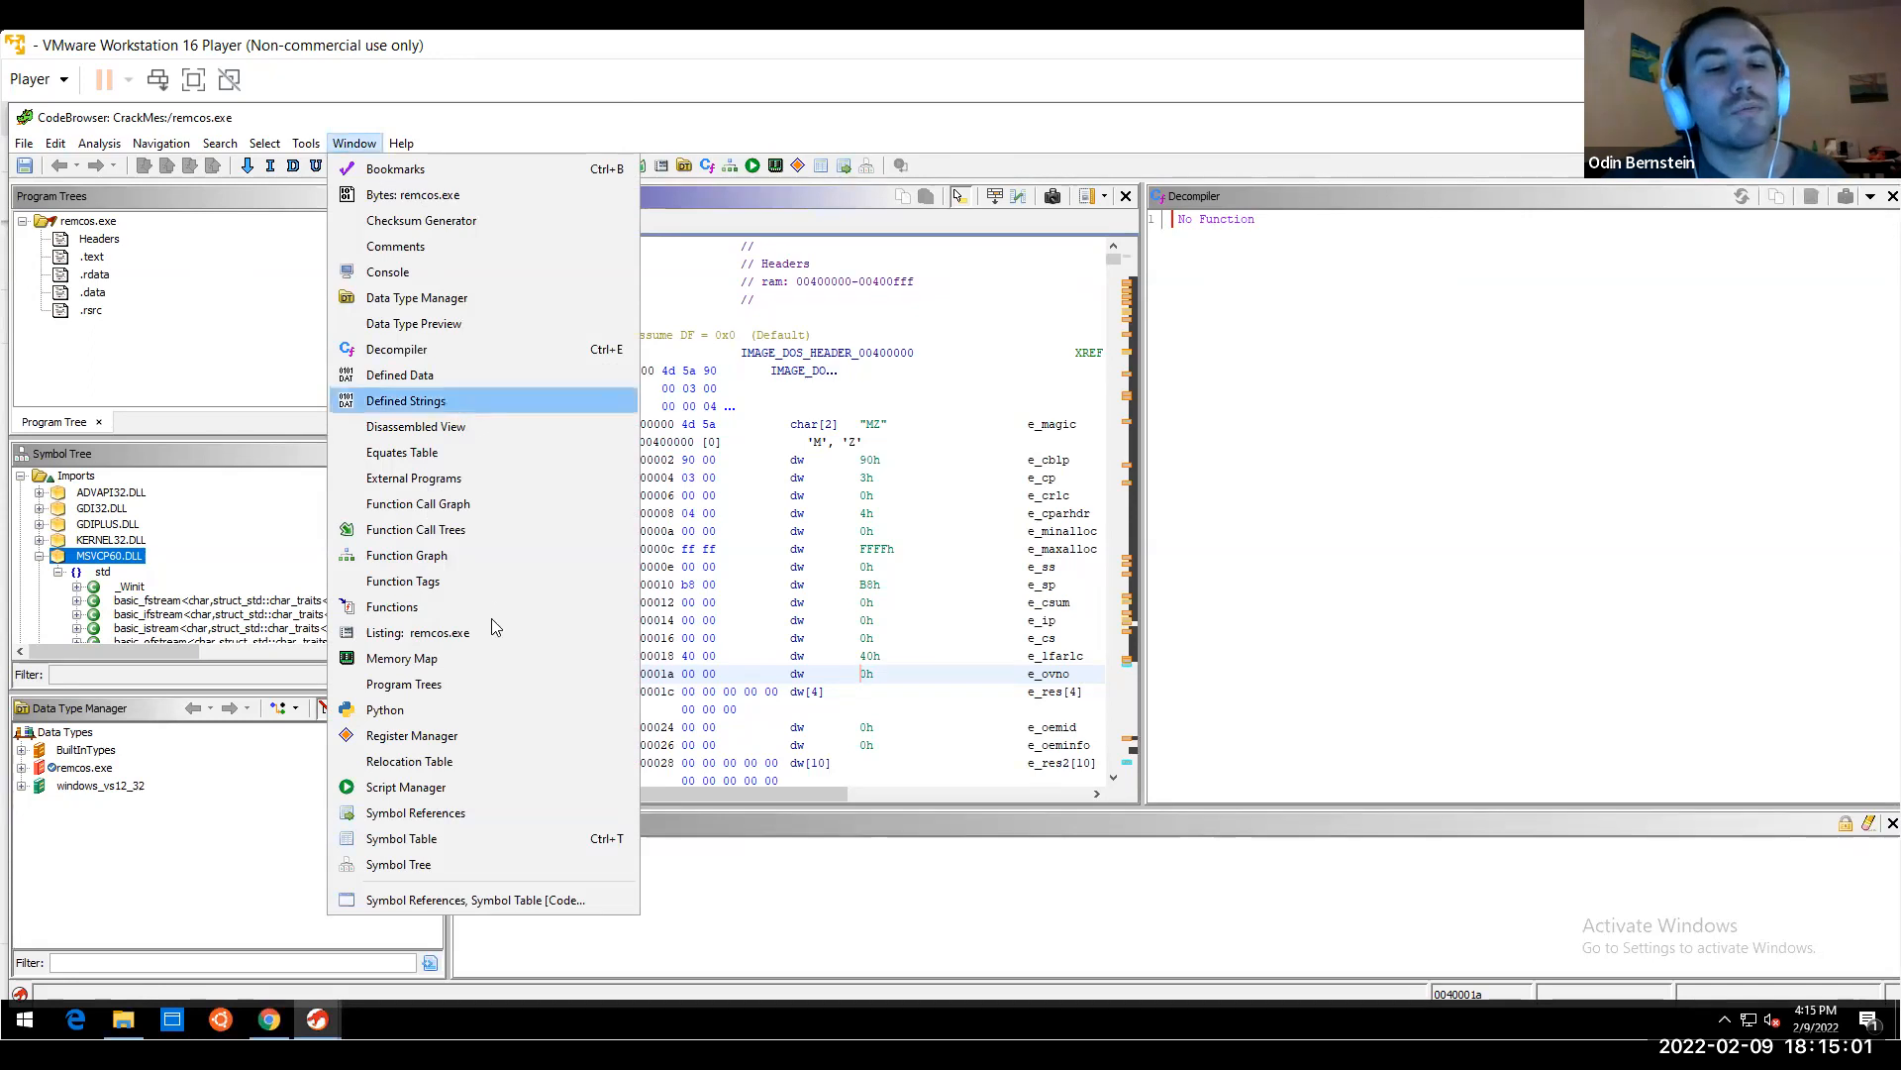
pyautogui.click(465, 813)
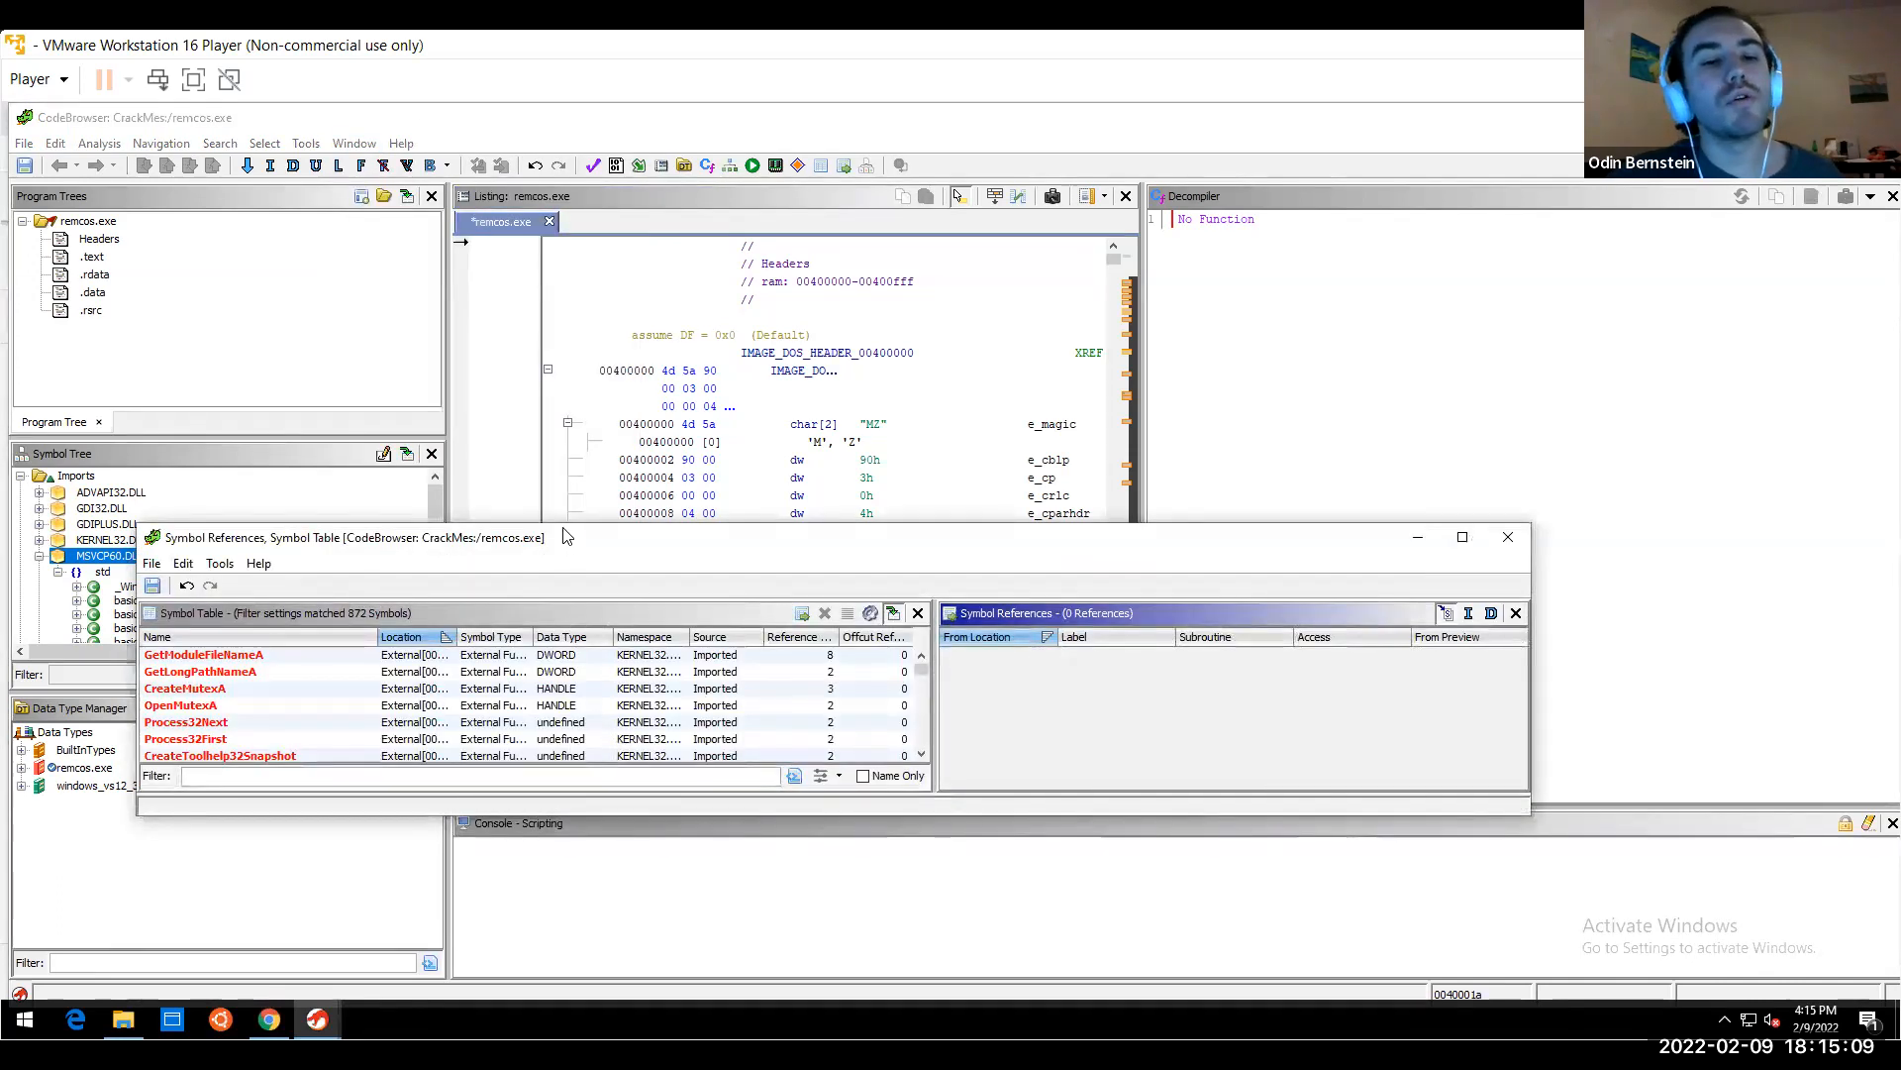
pyautogui.moveTo(565, 526); pyautogui.dragTo(564, 237)
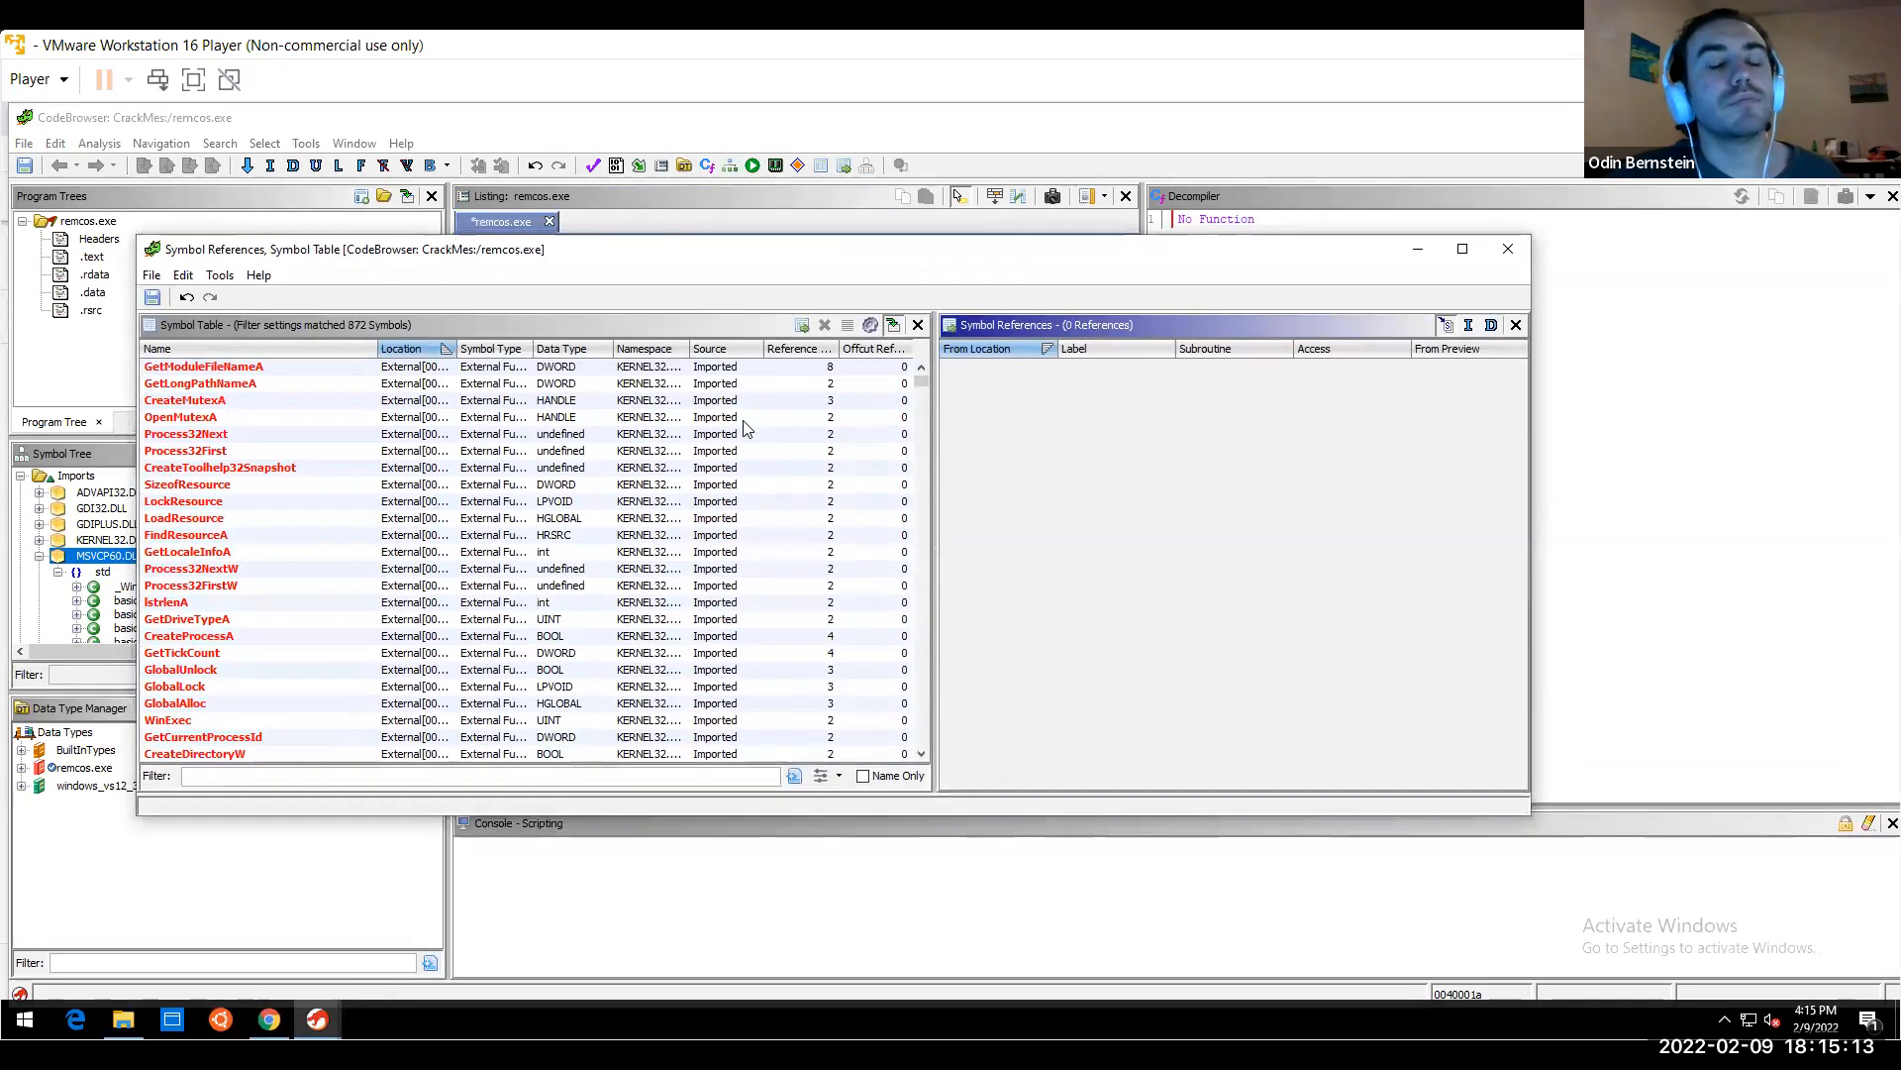
# Step through the imported KERNEL32 functions between GetModuleFileNameA and FindResourceA in the Symbol Table, examining each one's references
pyautogui.click(707, 385)
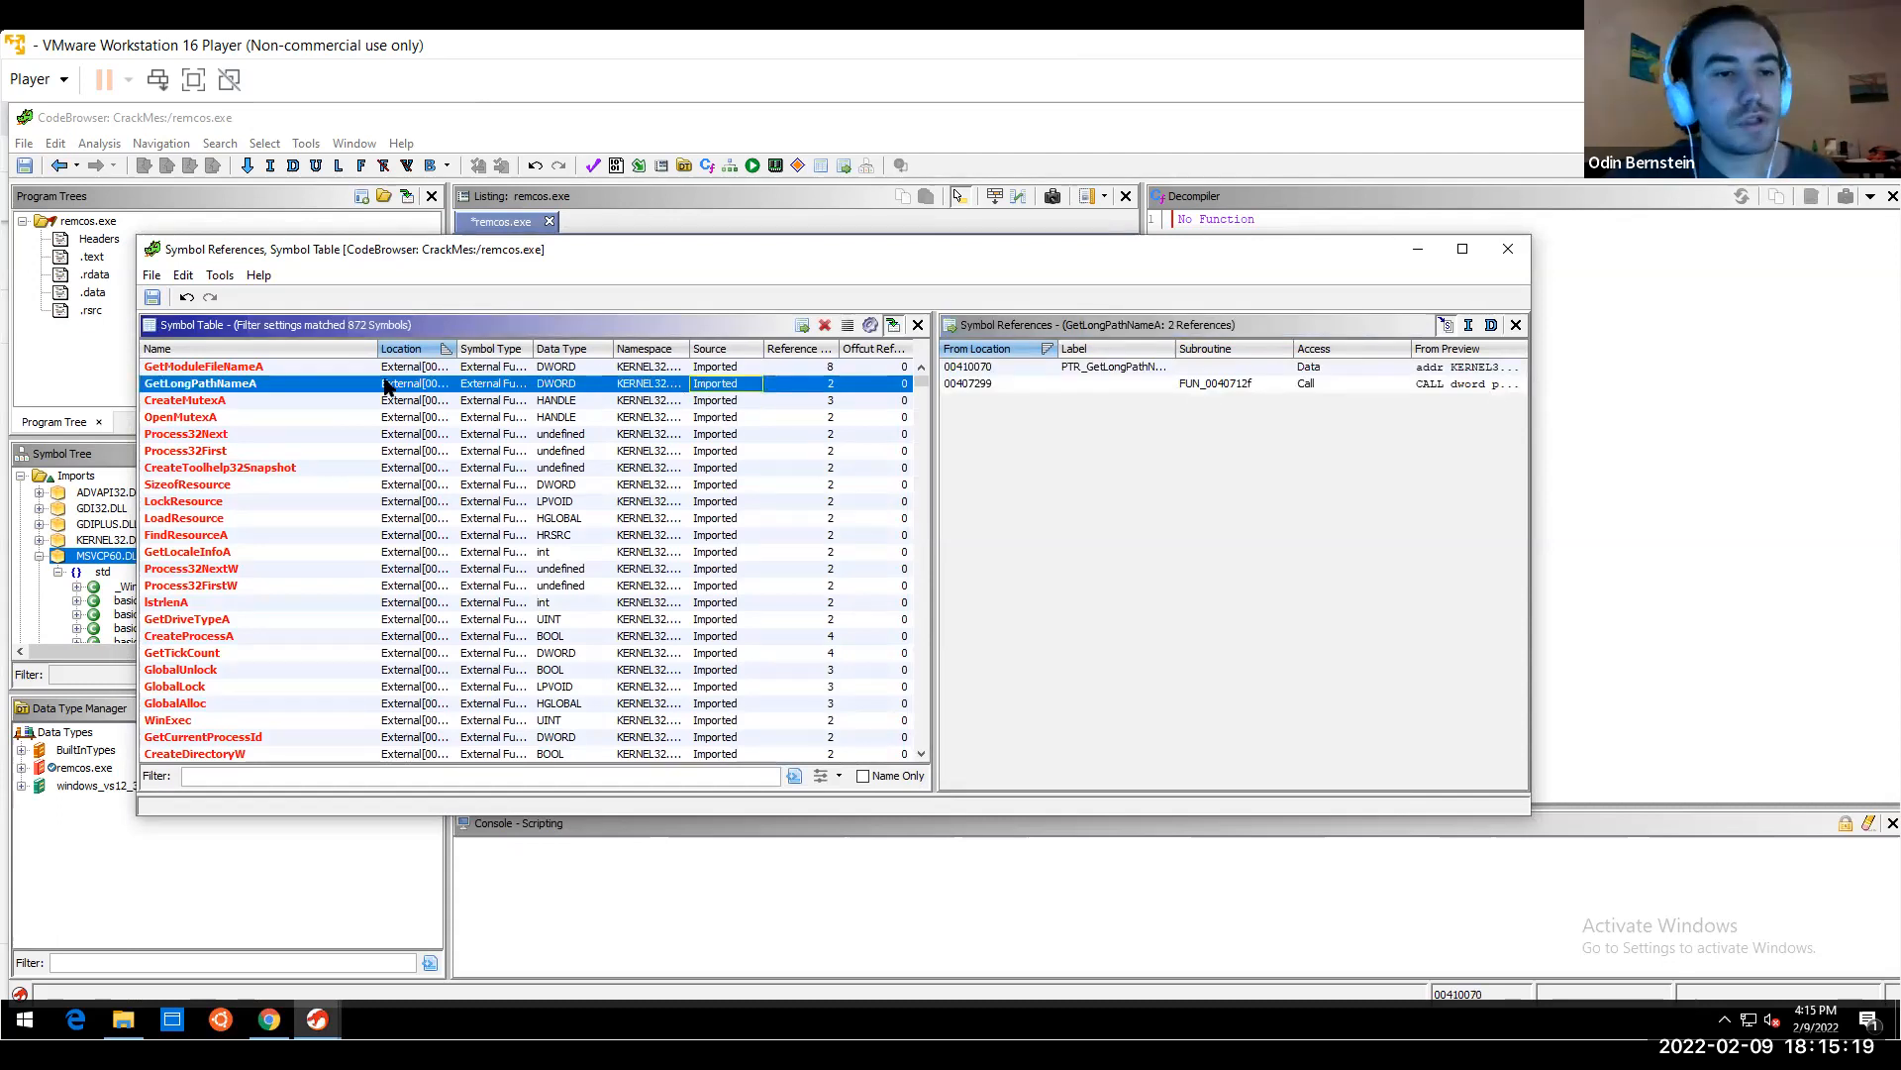
pyautogui.click(331, 370)
pyautogui.press('Down')
pyautogui.press('Down')
pyautogui.press('Down')
pyautogui.press('Down')
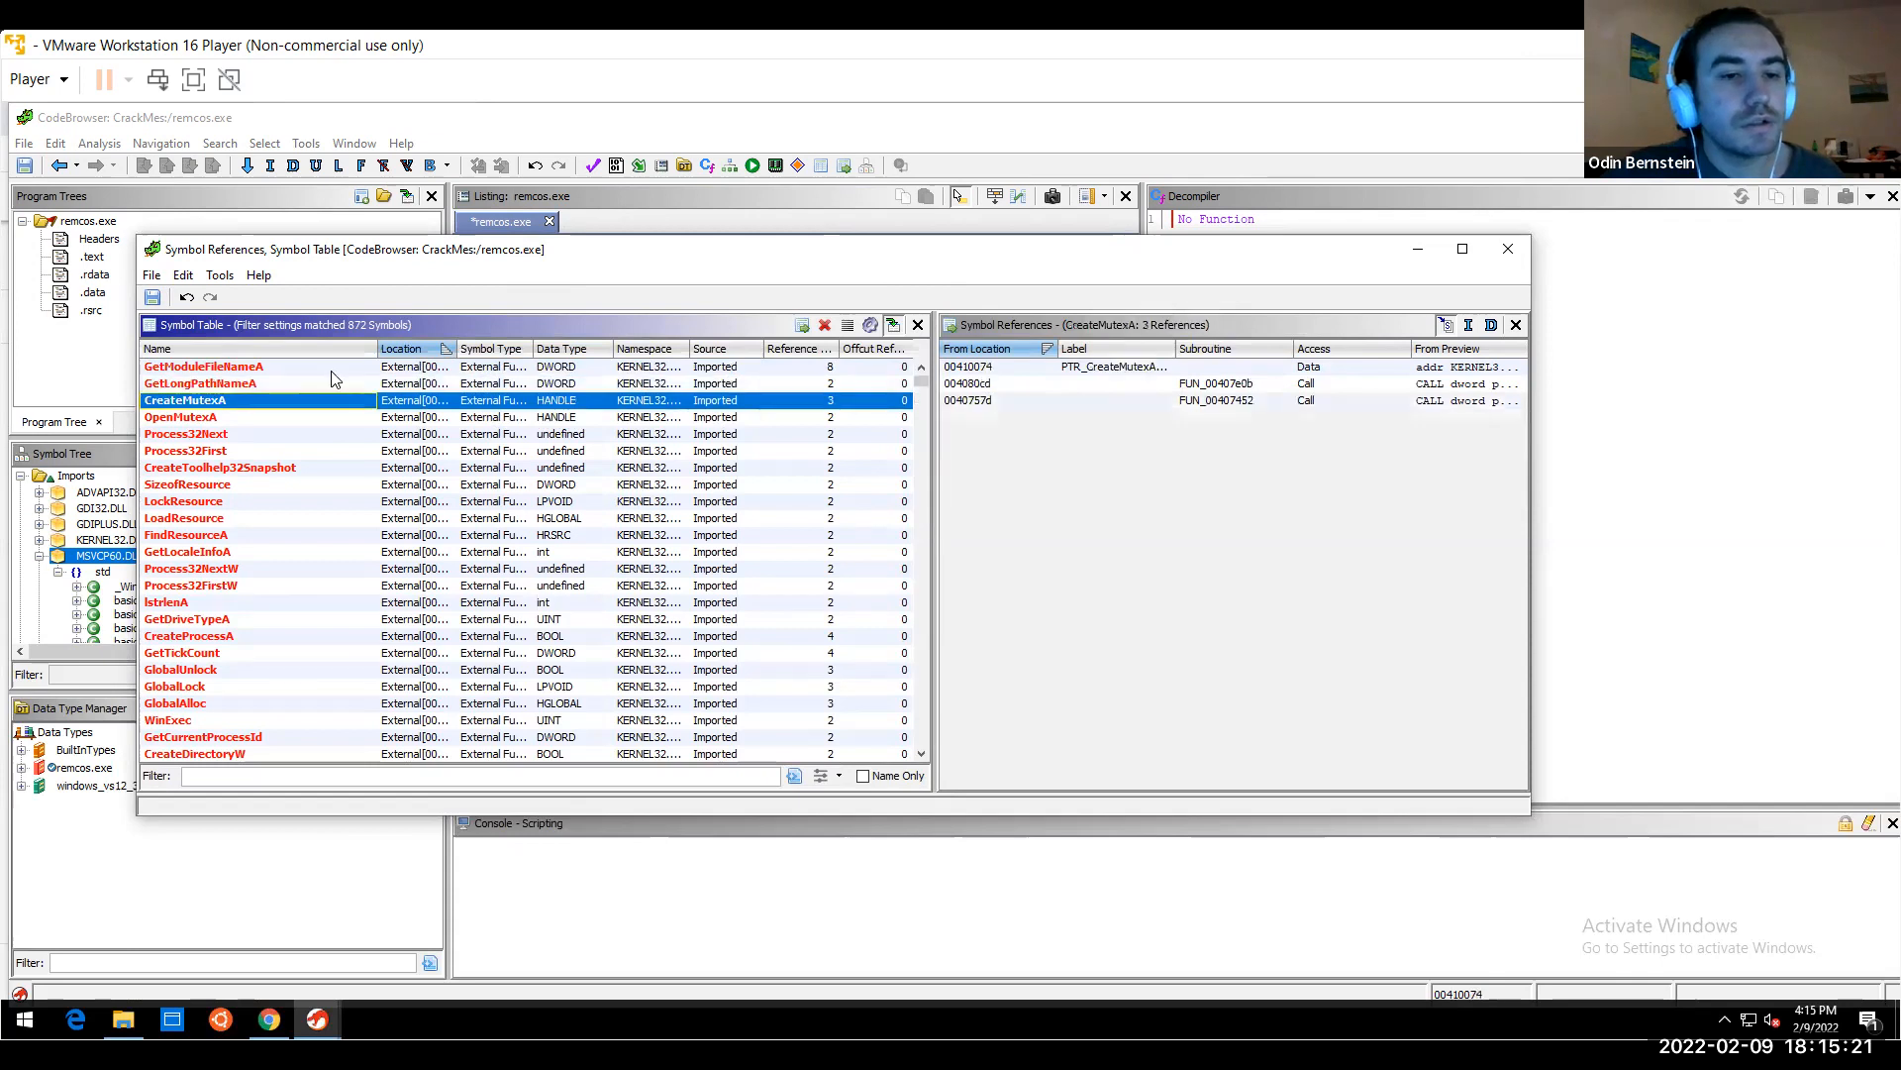
pyautogui.press('Down')
pyautogui.press('Down')
pyautogui.press('Down')
pyautogui.press('Down')
pyautogui.press('Down')
pyautogui.press('Down')
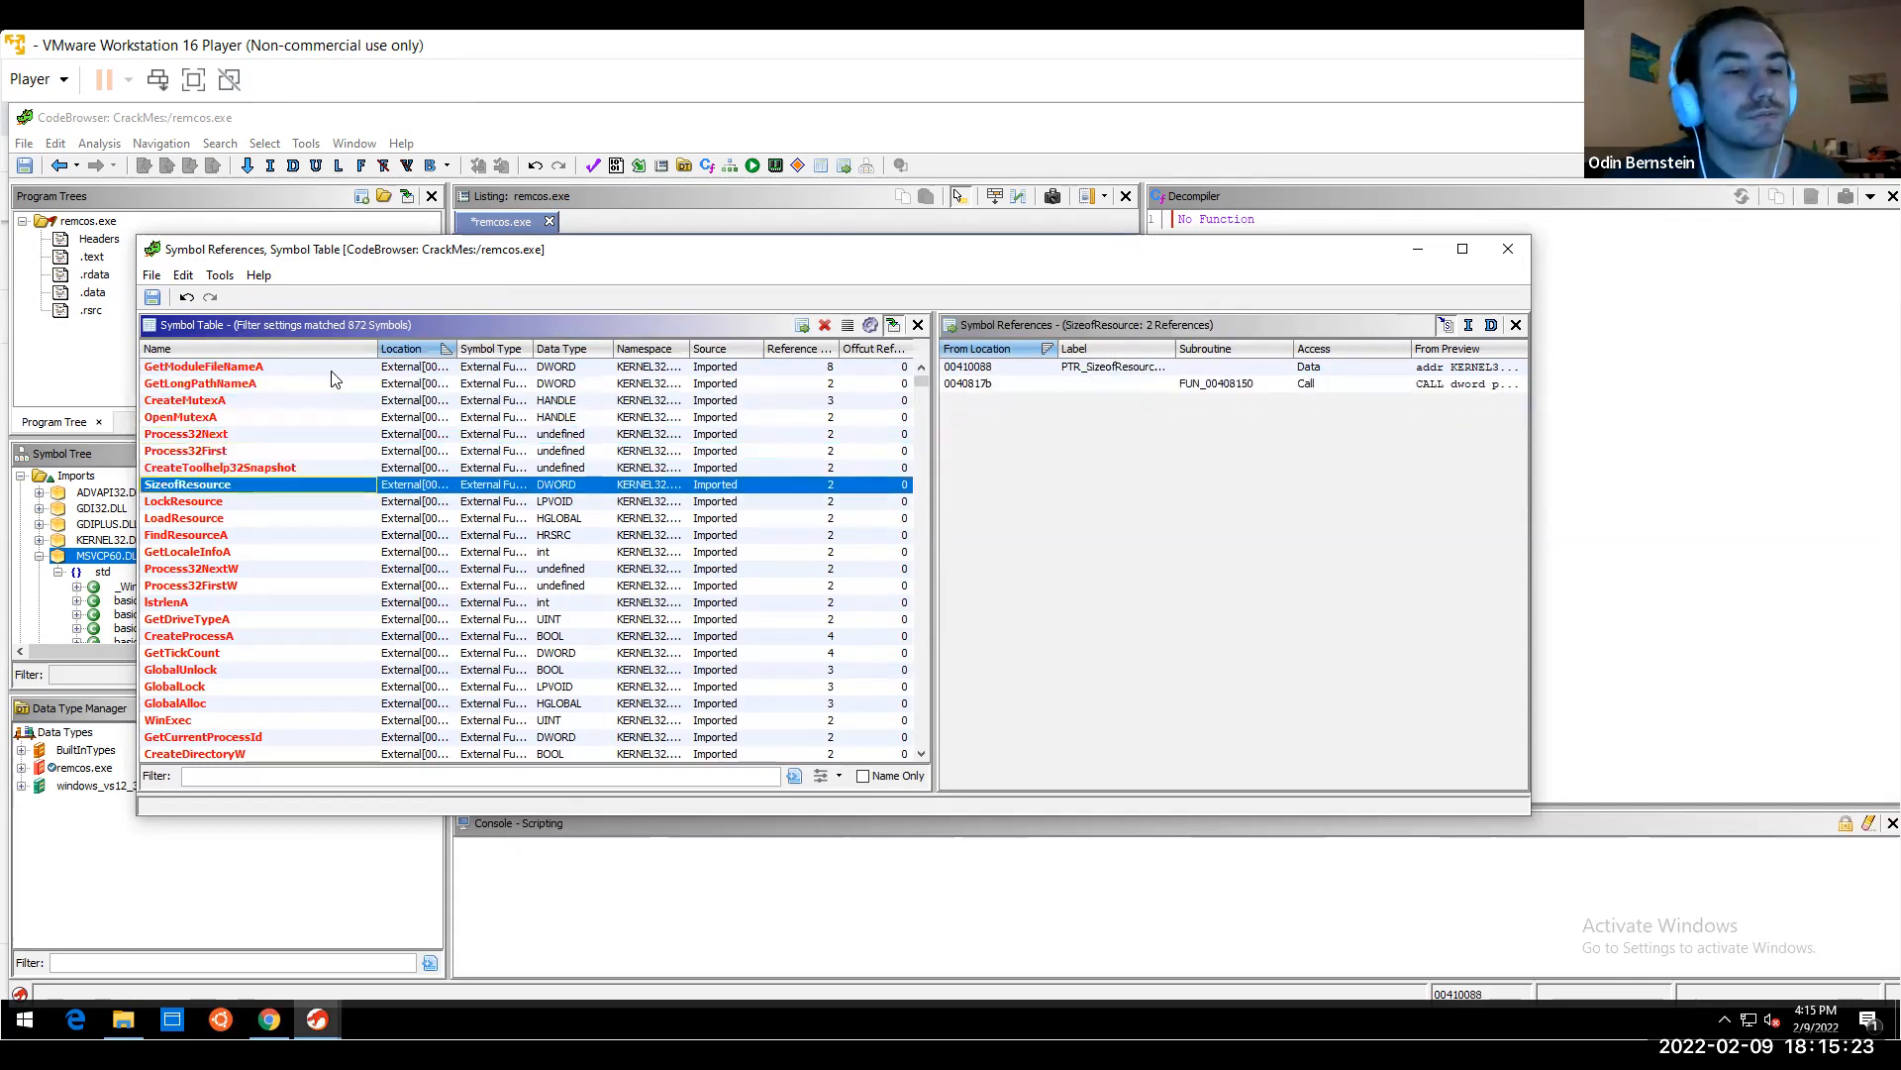
pyautogui.press('Down')
pyautogui.press('Down')
pyautogui.press('Up')
pyautogui.press('Up')
pyautogui.press('Up')
pyautogui.press('Up')
pyautogui.press('Up')
pyautogui.press('Up')
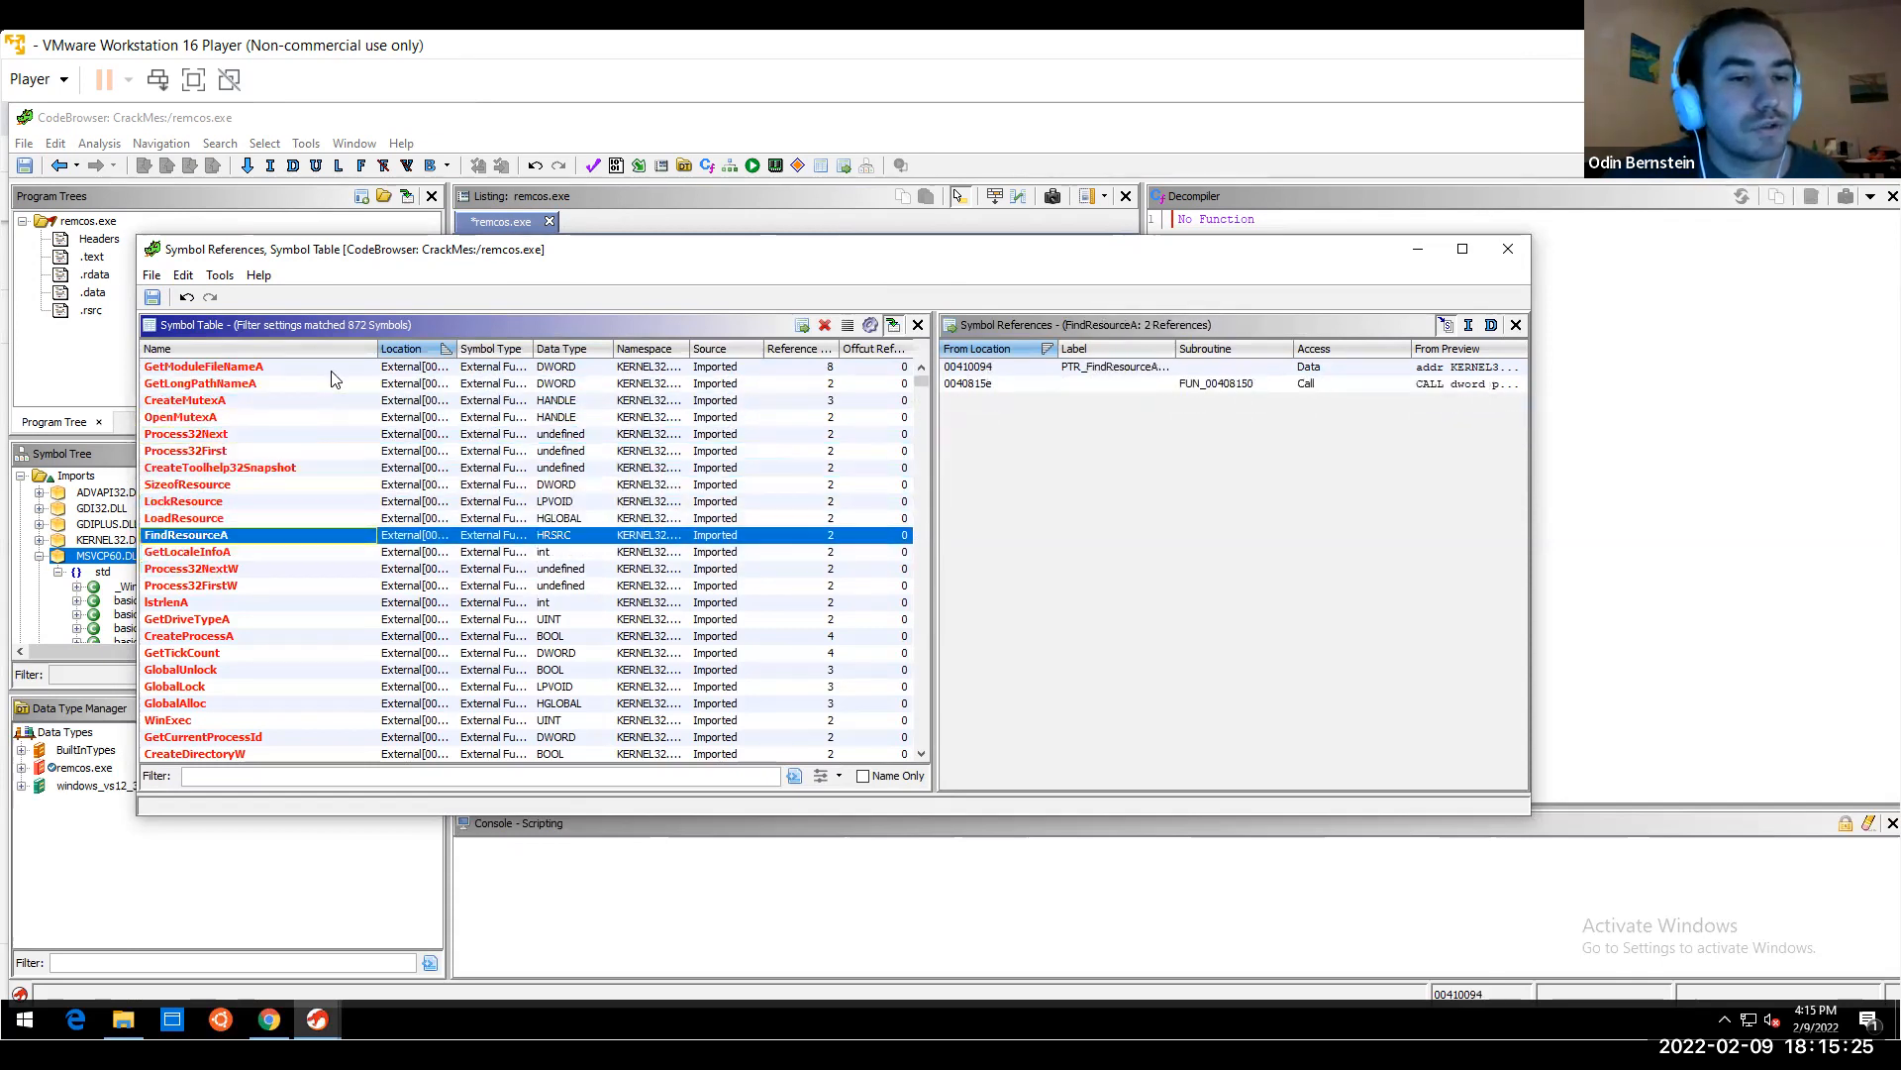
pyautogui.press('Up')
pyautogui.press('Up')
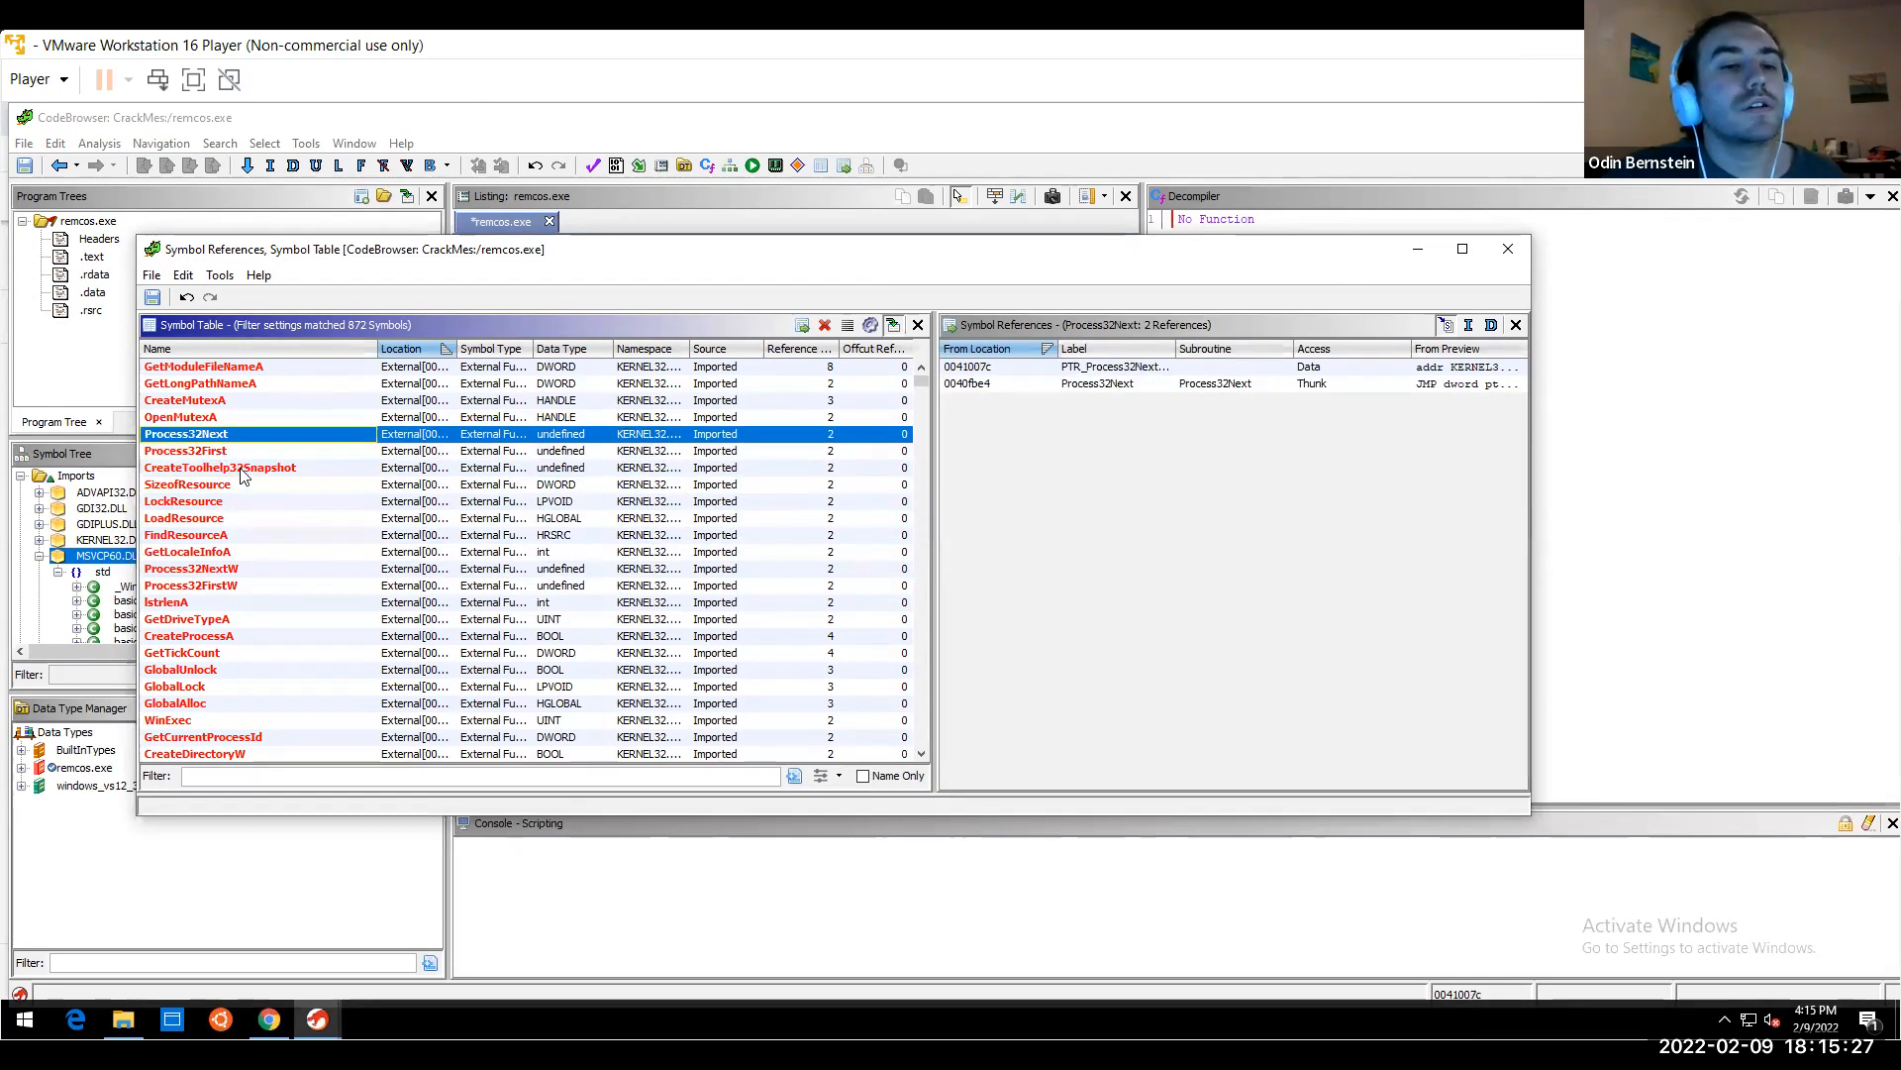
# Compare the symbol references of the process enumeration imports CreateToolhelp32Snapshot, Process32First and Process32Next
pyautogui.press('Down')
pyautogui.press('Down')
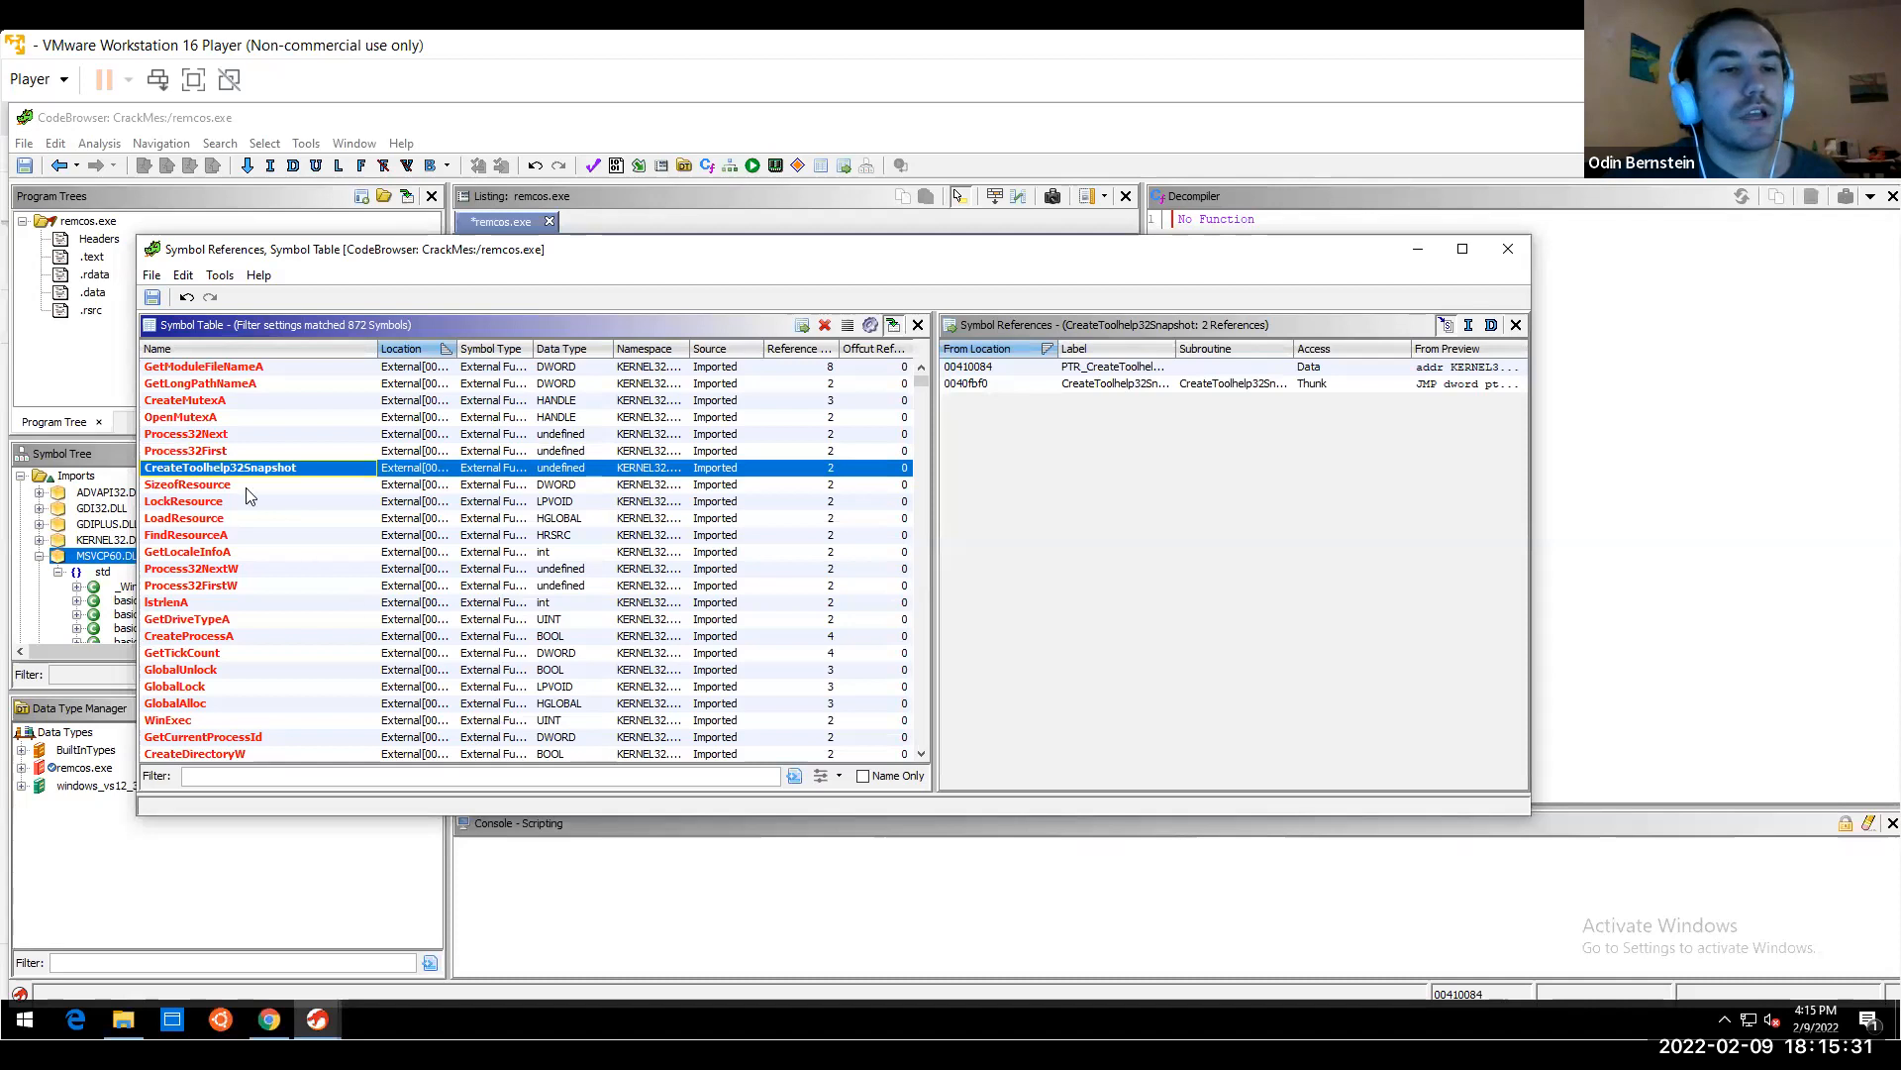
pyautogui.click(208, 452)
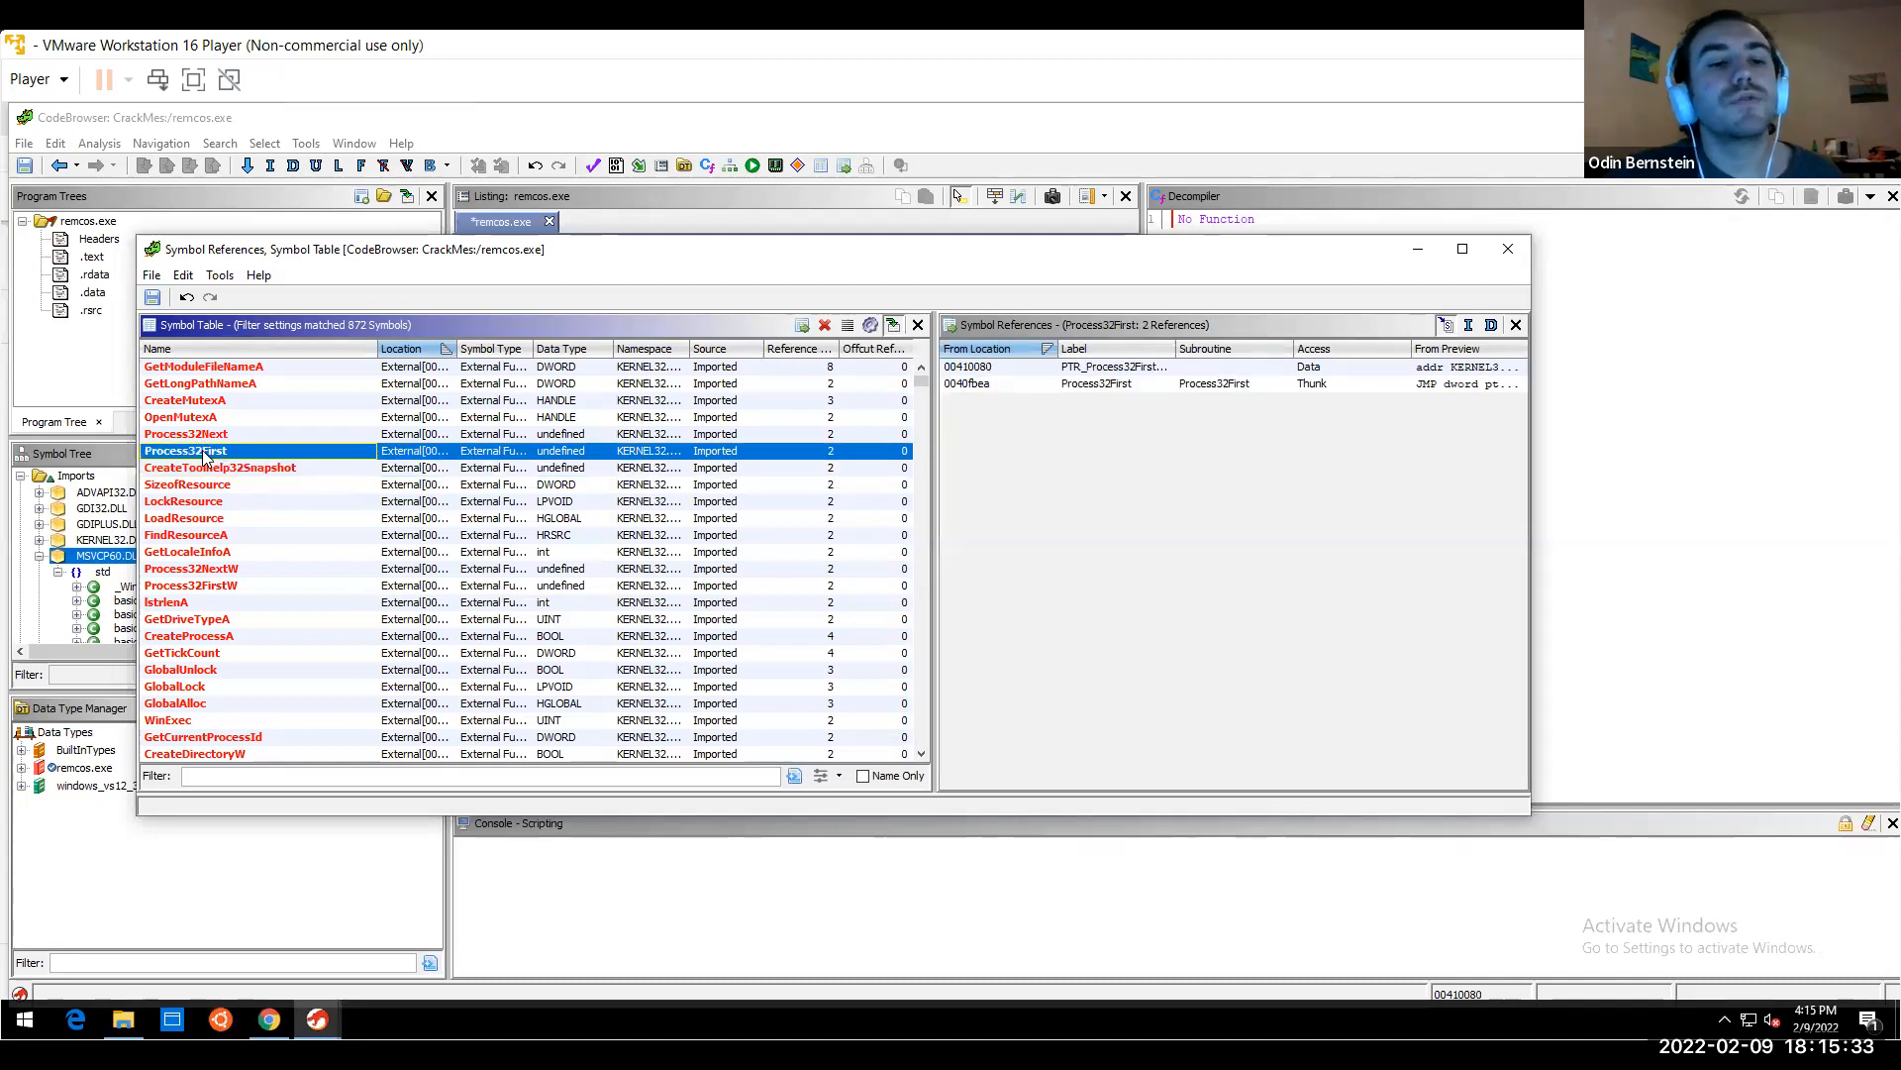
pyautogui.click(207, 436)
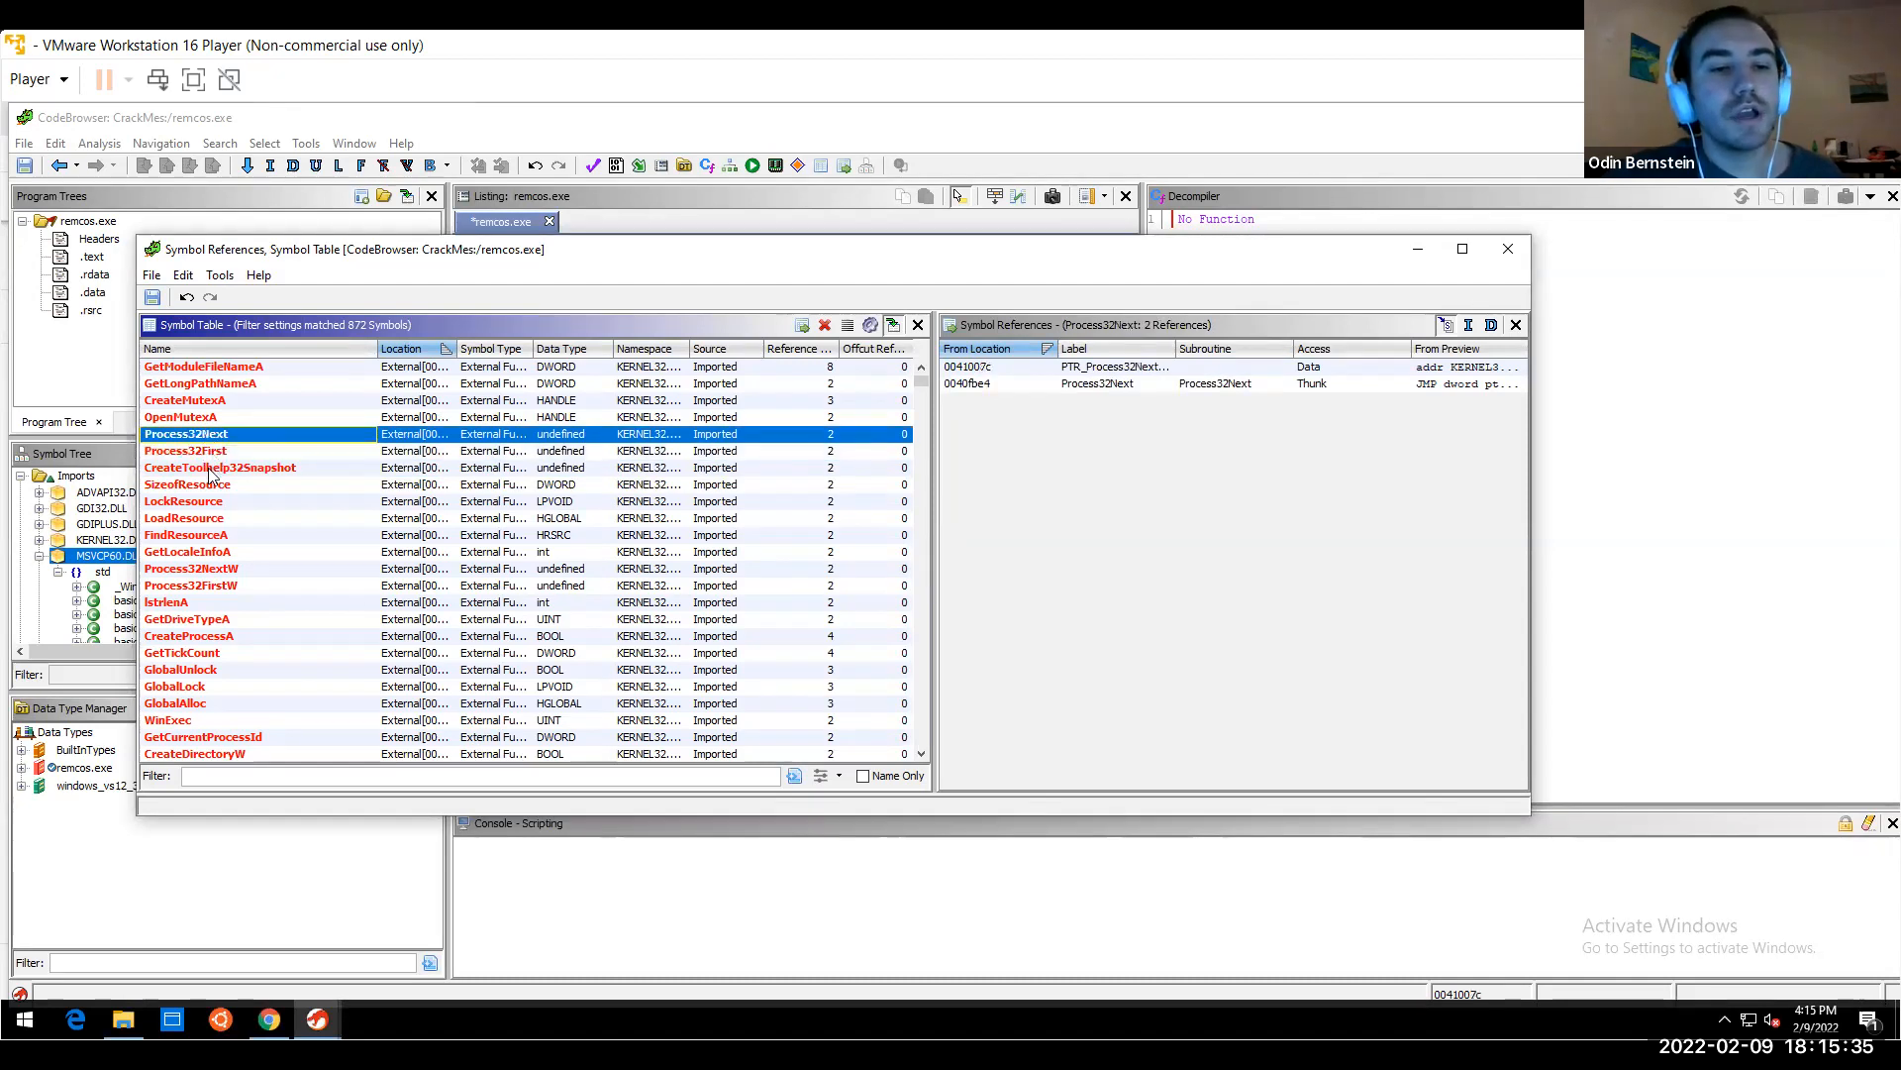
pyautogui.click(209, 469)
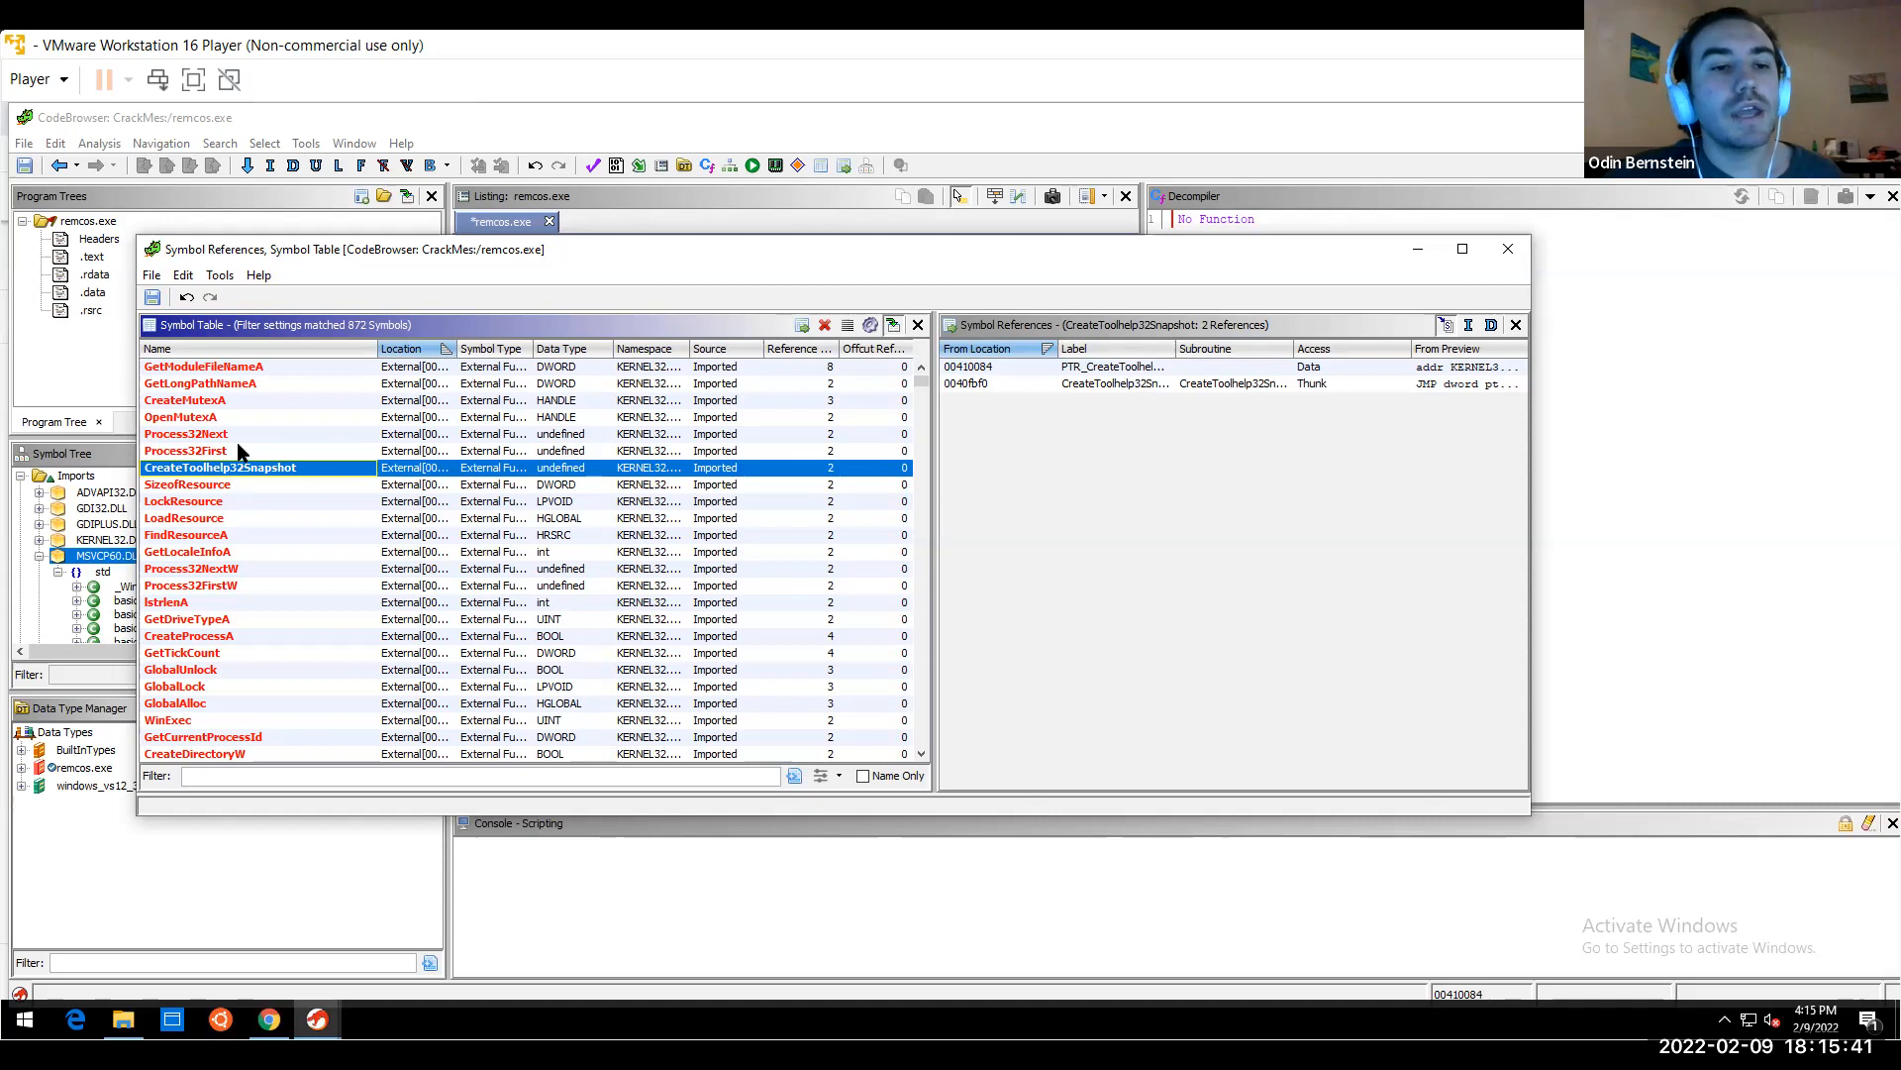
pyautogui.click(241, 450)
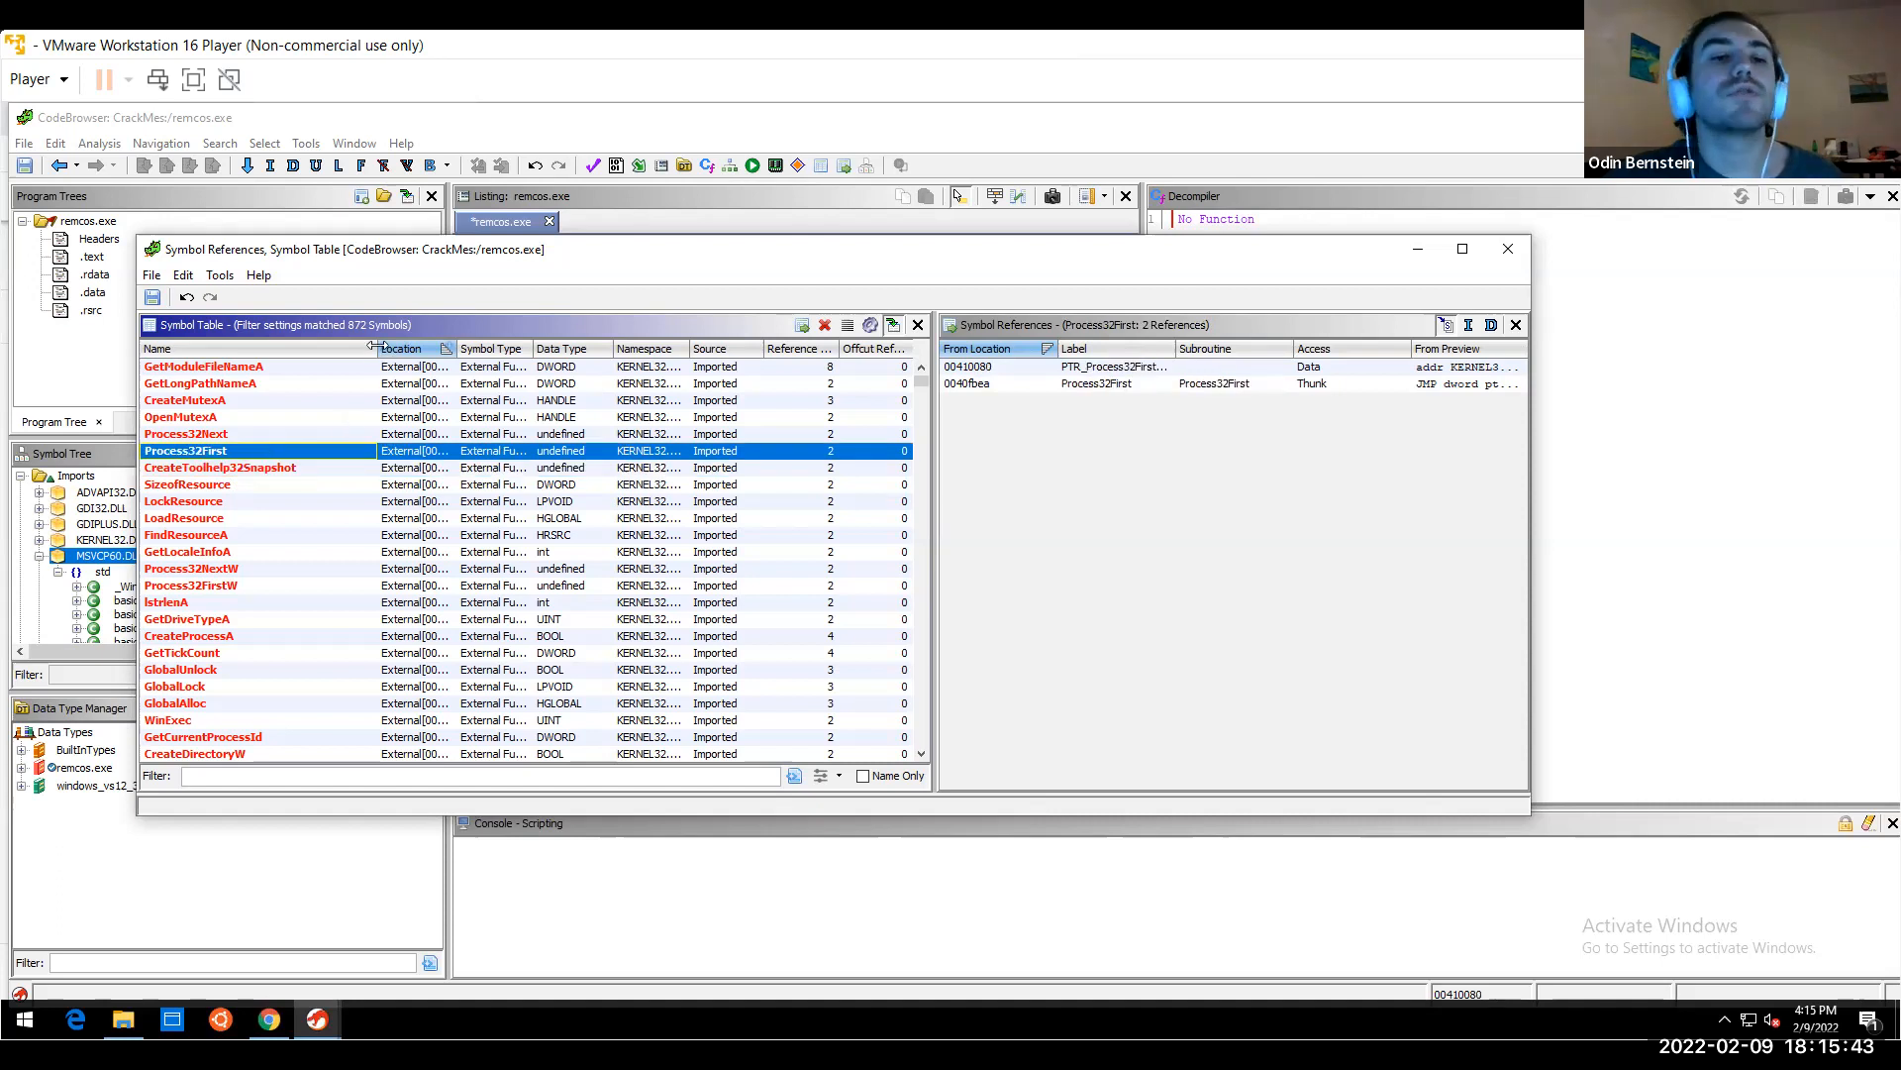
pyautogui.click(256, 467)
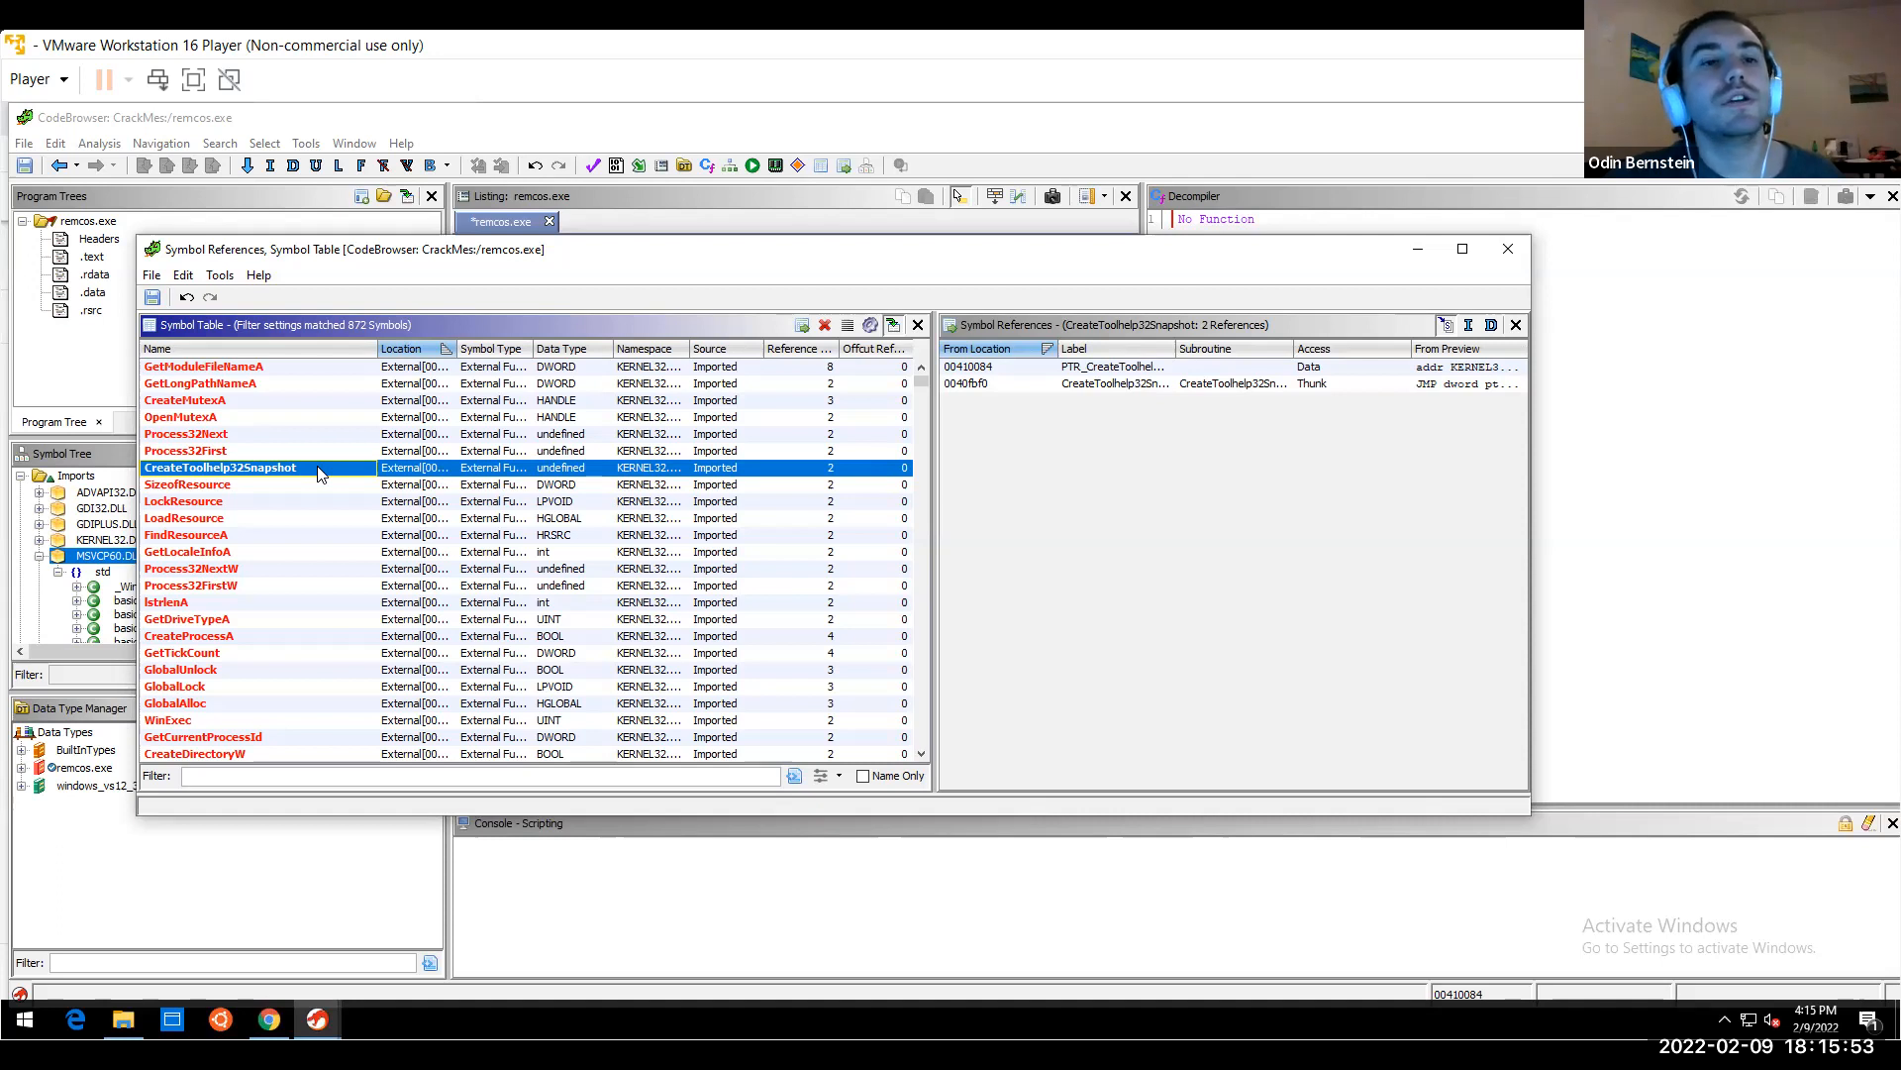
pyautogui.click(234, 439)
pyautogui.click(234, 445)
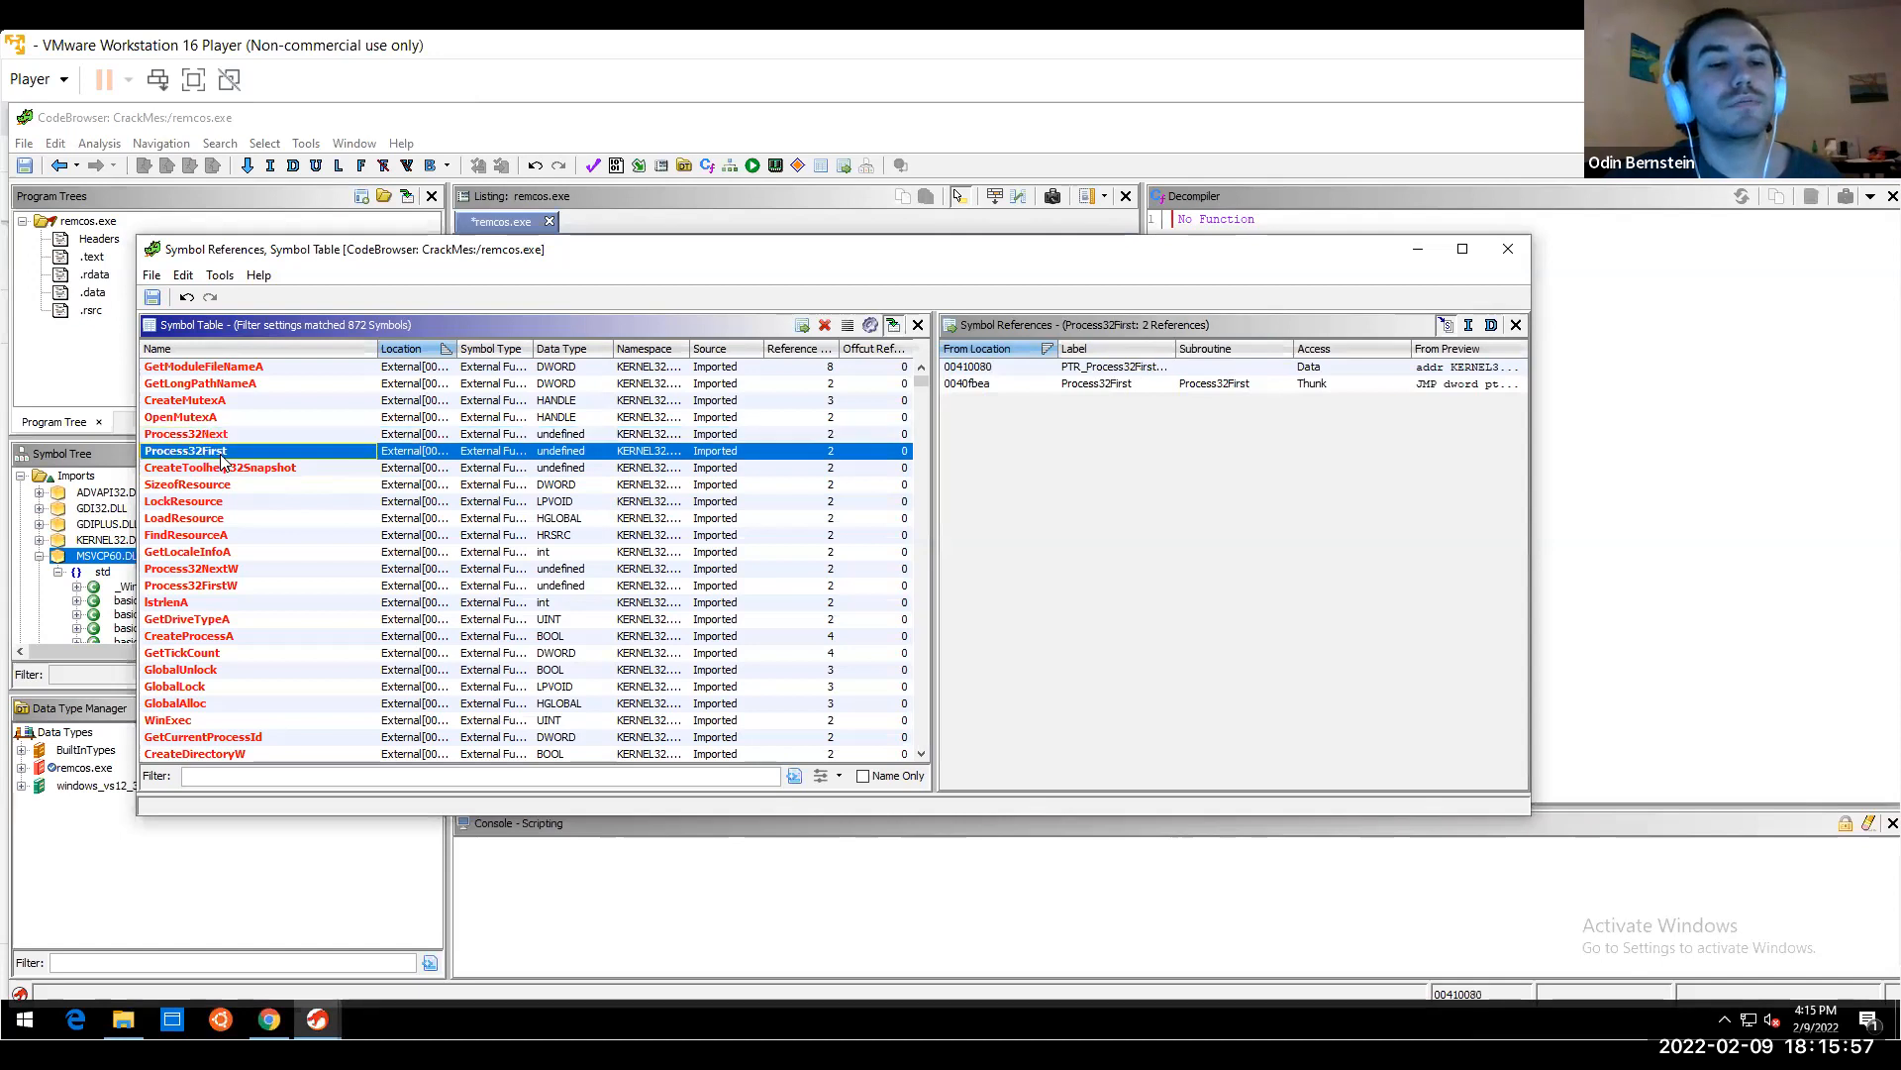
pyautogui.click(224, 437)
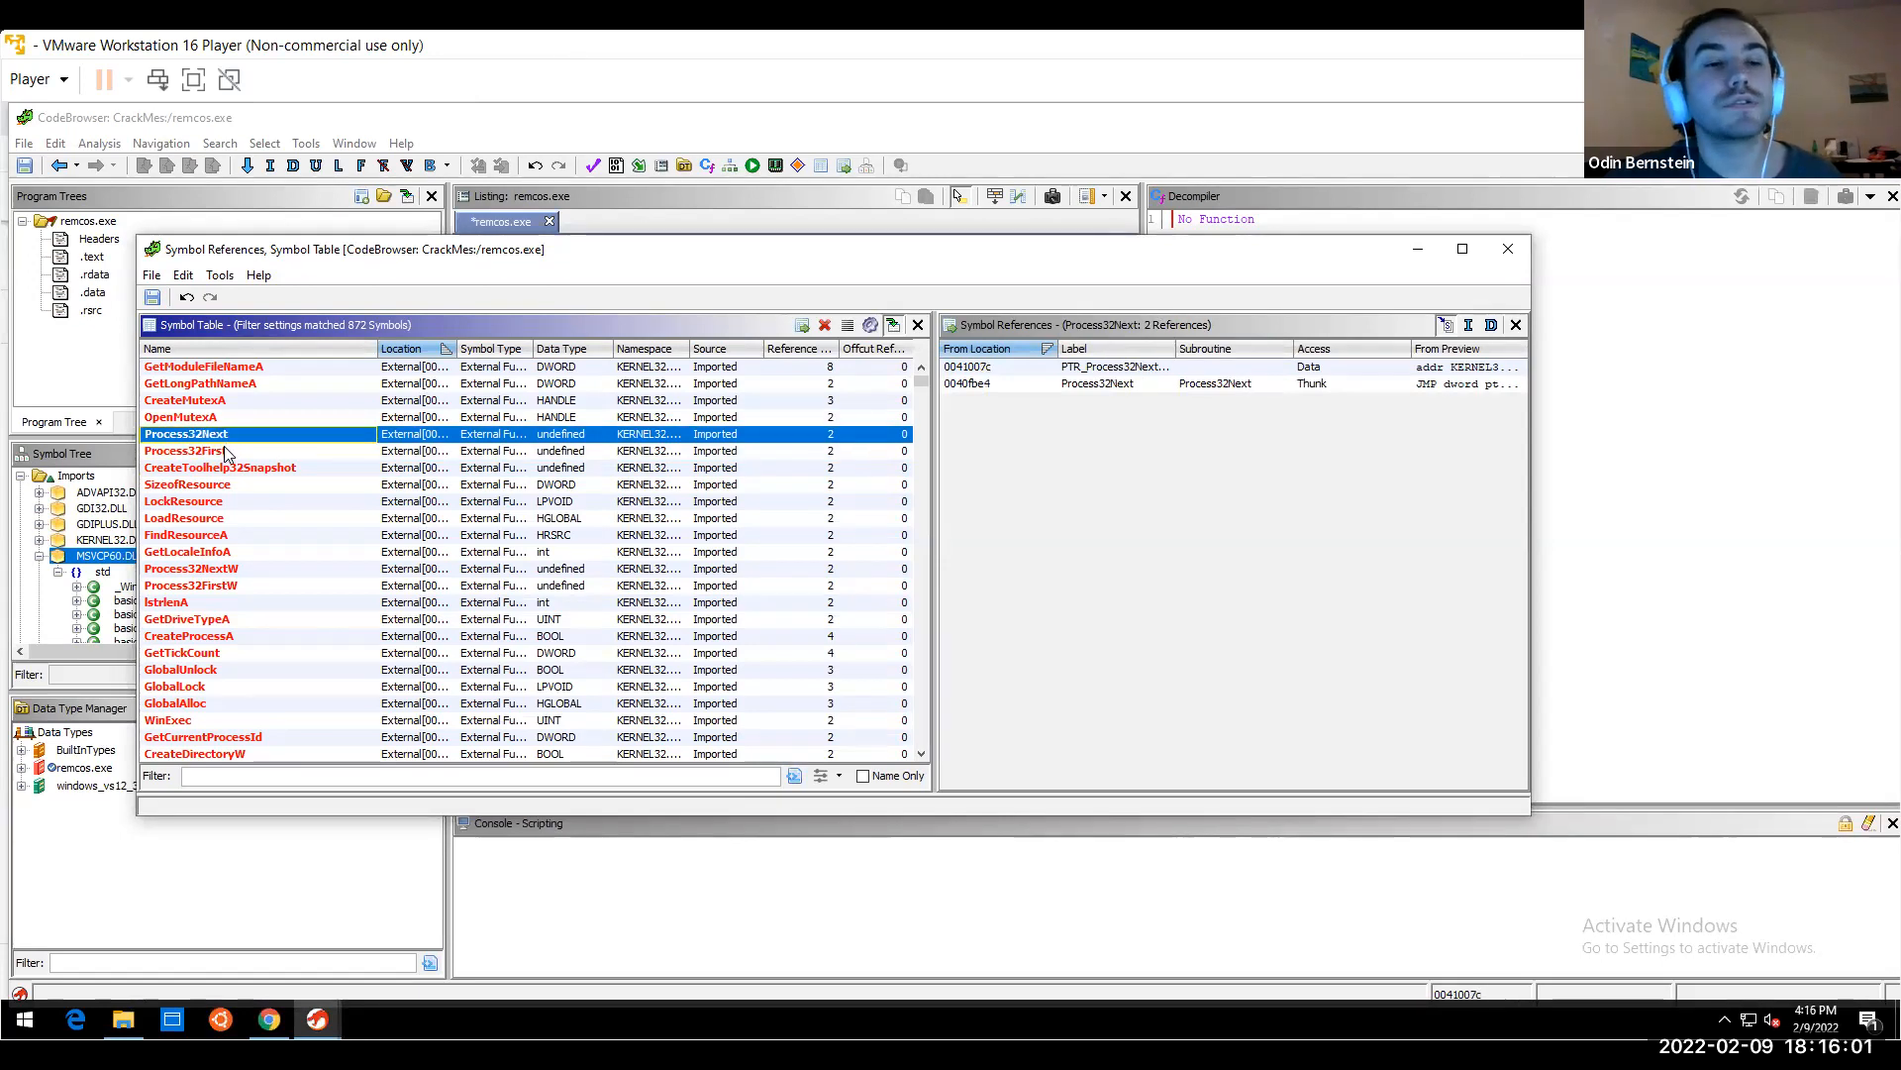
pyautogui.click(226, 451)
pyautogui.click(226, 438)
pyautogui.click(235, 466)
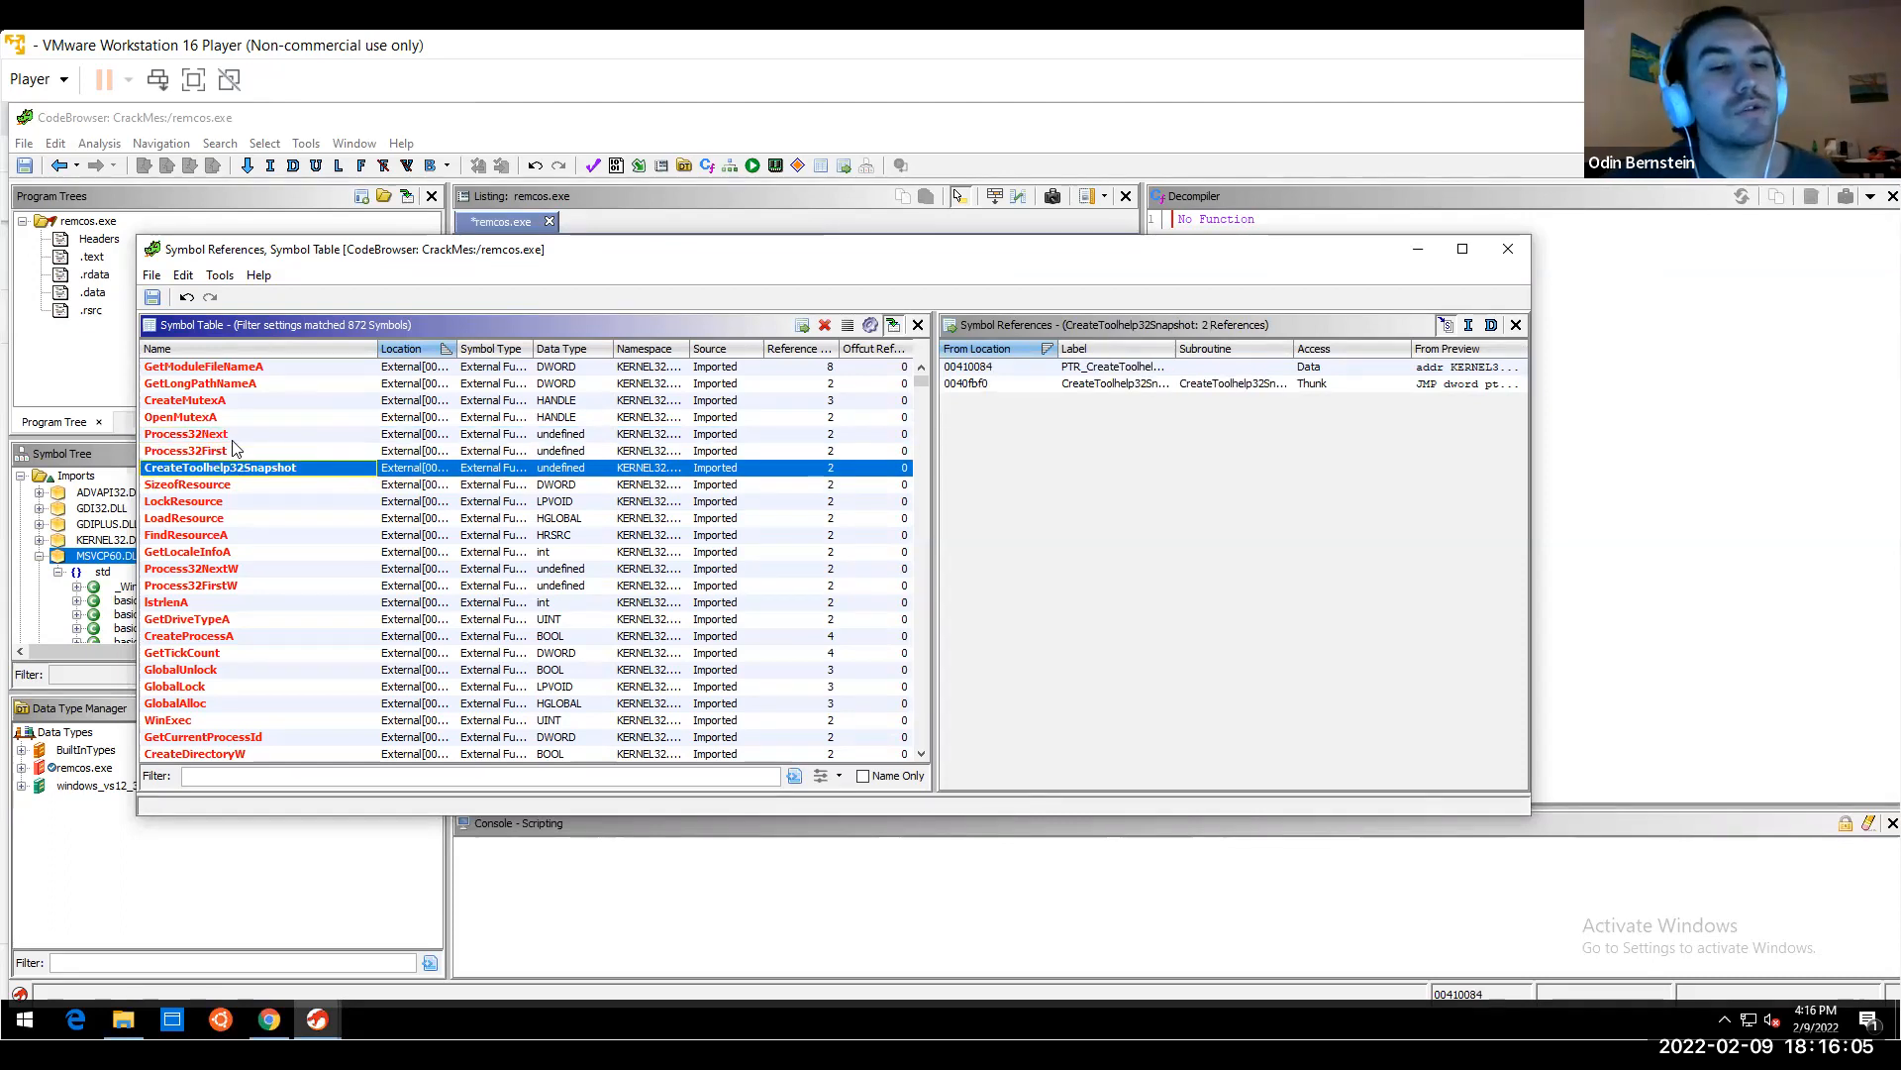
# Compare the symbol references of Process32Next and Process32First with those of the resource imports such as FindResourceA and LockResource
pyautogui.click(235, 436)
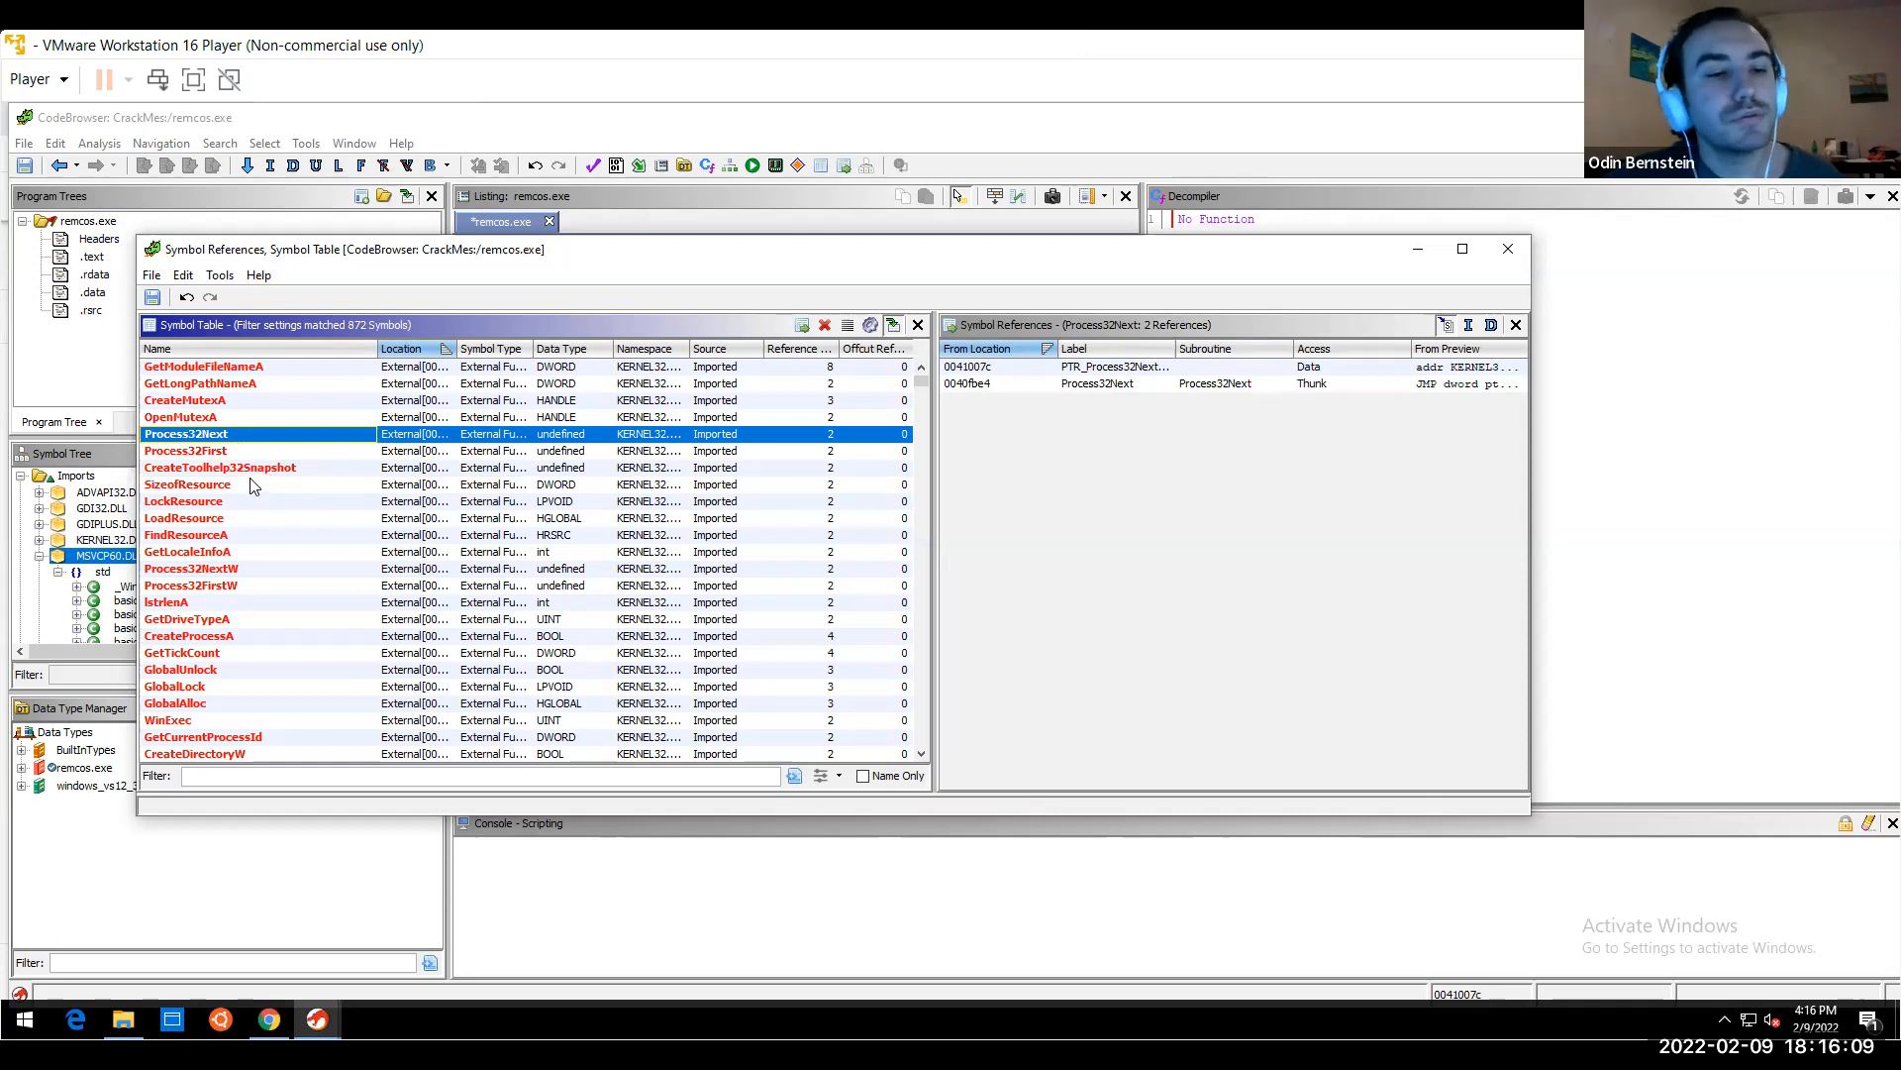
pyautogui.click(250, 484)
pyautogui.click(235, 536)
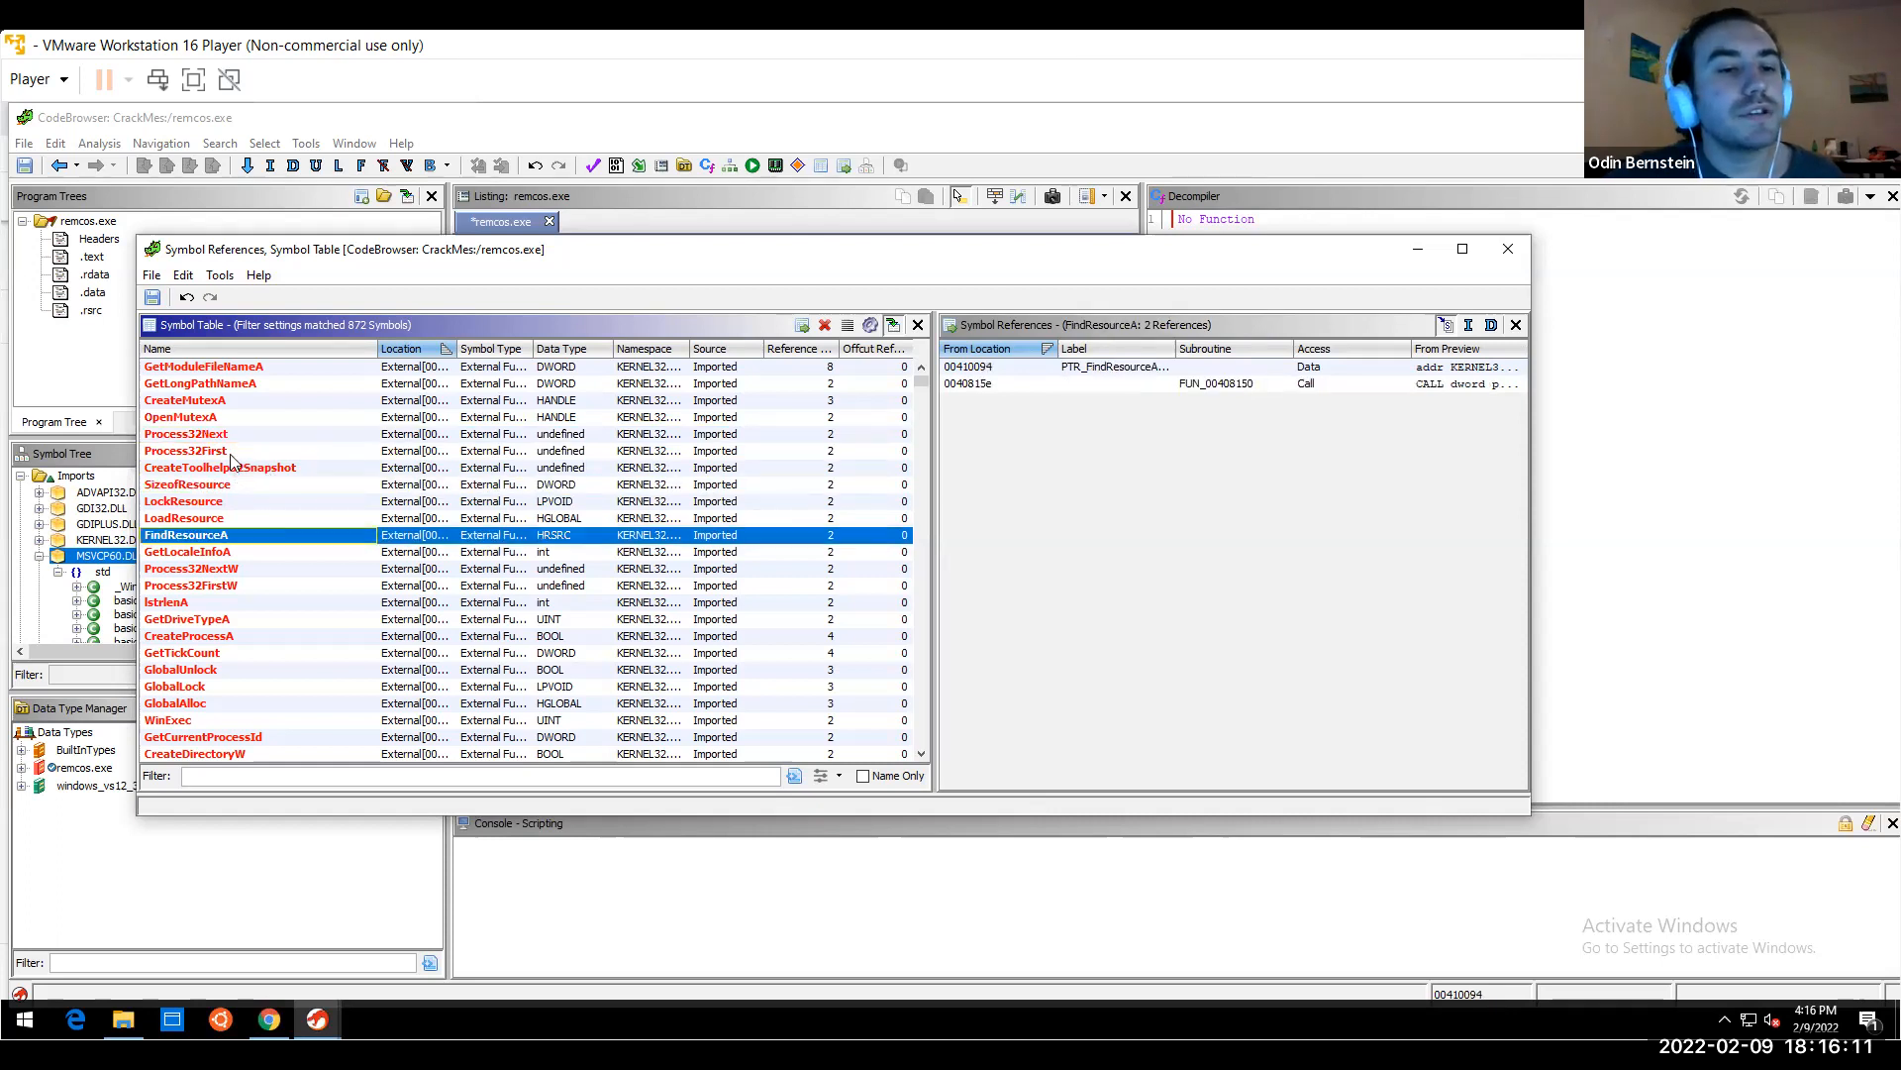
pyautogui.click(231, 454)
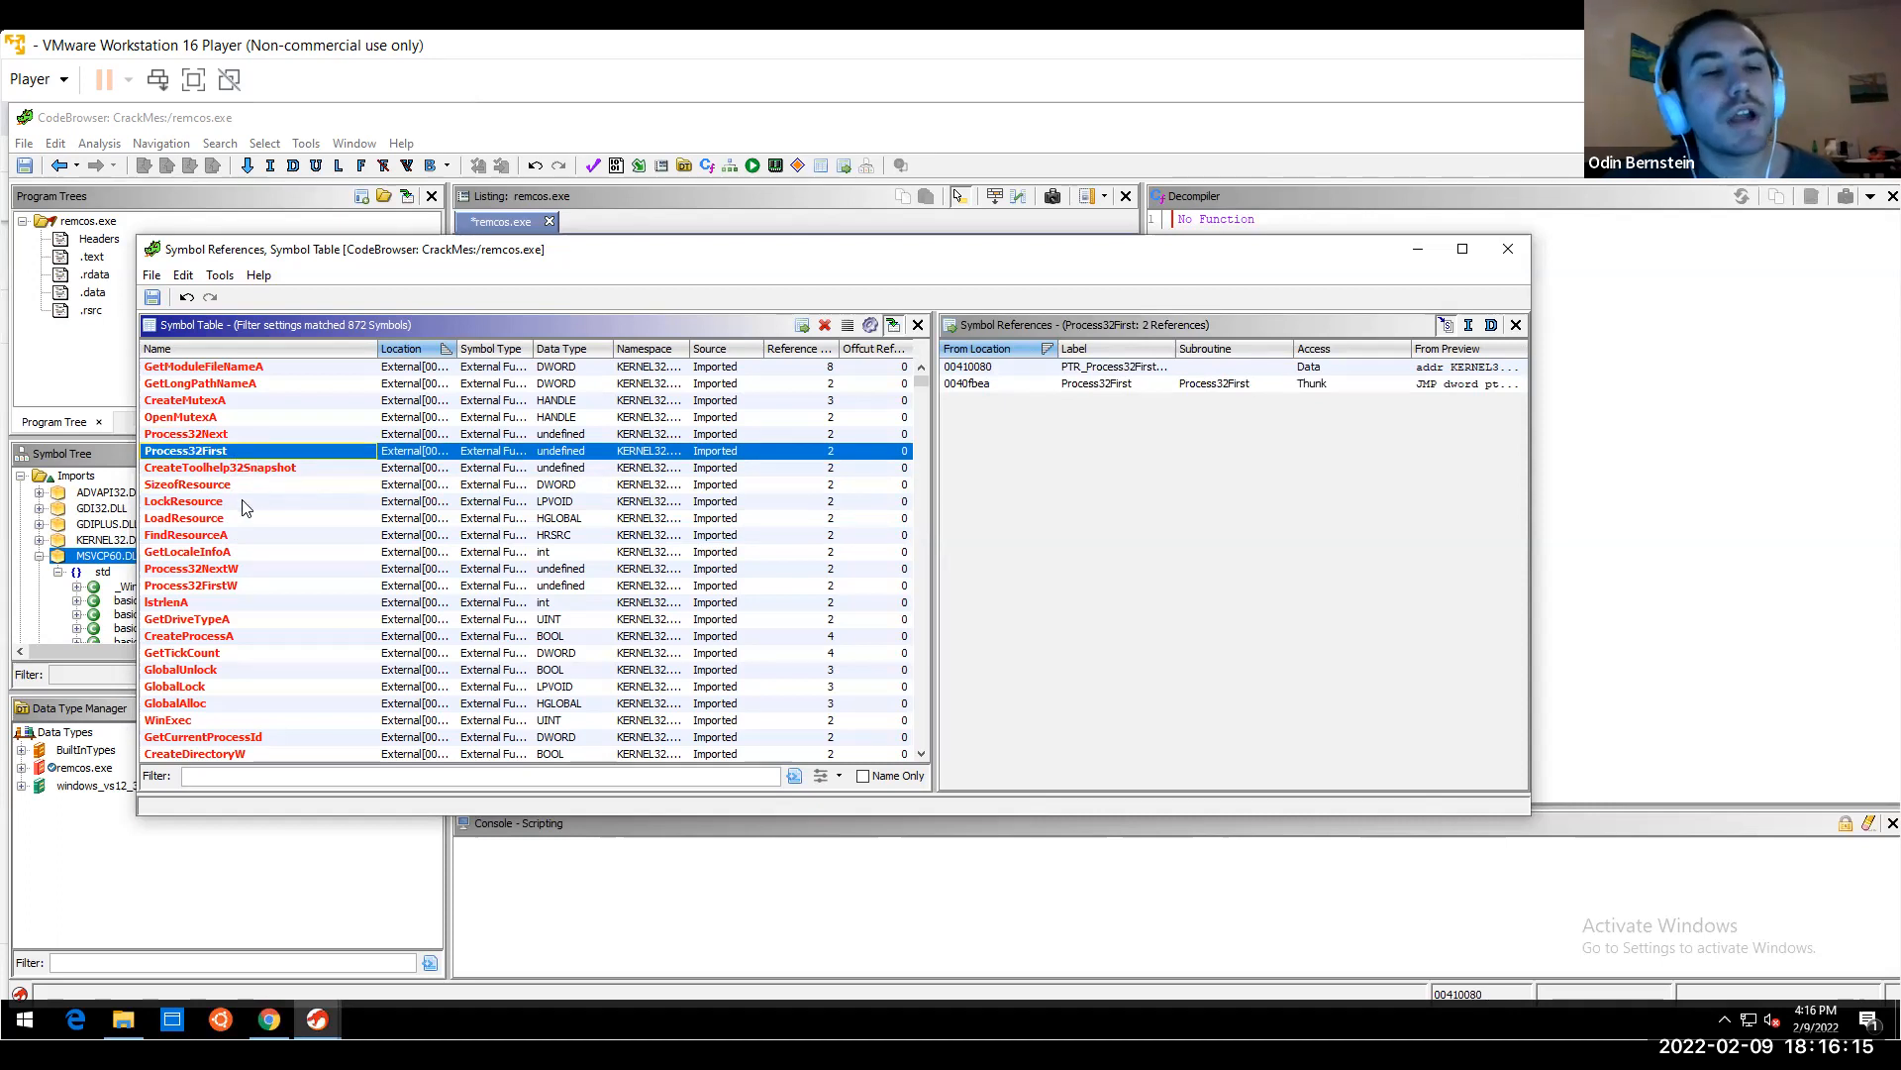
pyautogui.click(246, 503)
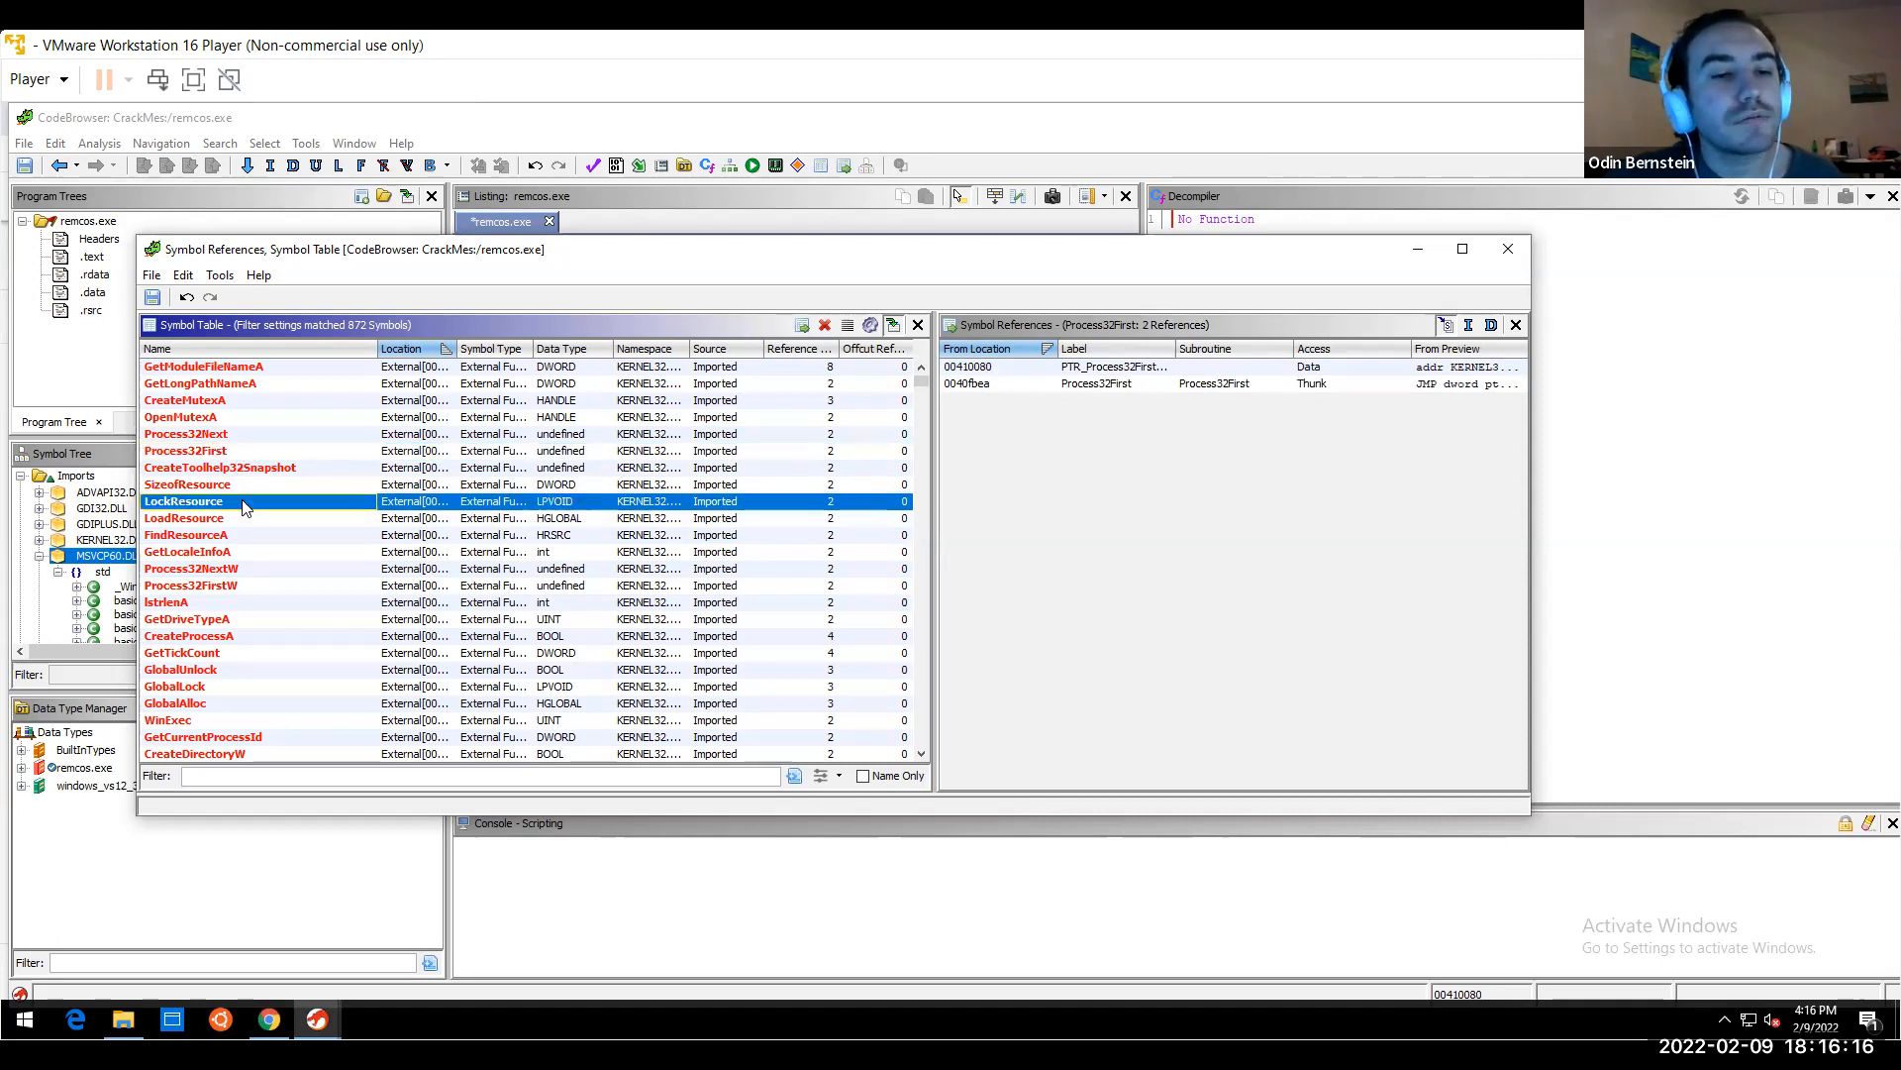
# Step through the KERNEL32 imports from Process32NextW down to the process memory functions, ending on VirtualAllocEx to examine its references
pyautogui.click(226, 570)
pyautogui.click(220, 603)
pyautogui.press('Down')
pyautogui.press('Down')
pyautogui.press('Down')
pyautogui.press('Down')
pyautogui.press('Down')
pyautogui.press('Down')
pyautogui.press('Down')
pyautogui.press('Down')
pyautogui.press('Down')
pyautogui.press('Down')
pyautogui.press('Down')
pyautogui.press('Down')
pyautogui.press('Down')
pyautogui.press('Down')
pyautogui.press('Down')
pyautogui.press('Down')
pyautogui.press('Down')
pyautogui.press('Down')
pyautogui.press('Down')
pyautogui.press('Down')
pyautogui.press('Down')
pyautogui.press('Up')
pyautogui.press('Up')
pyautogui.press('Up')
pyautogui.press('Up')
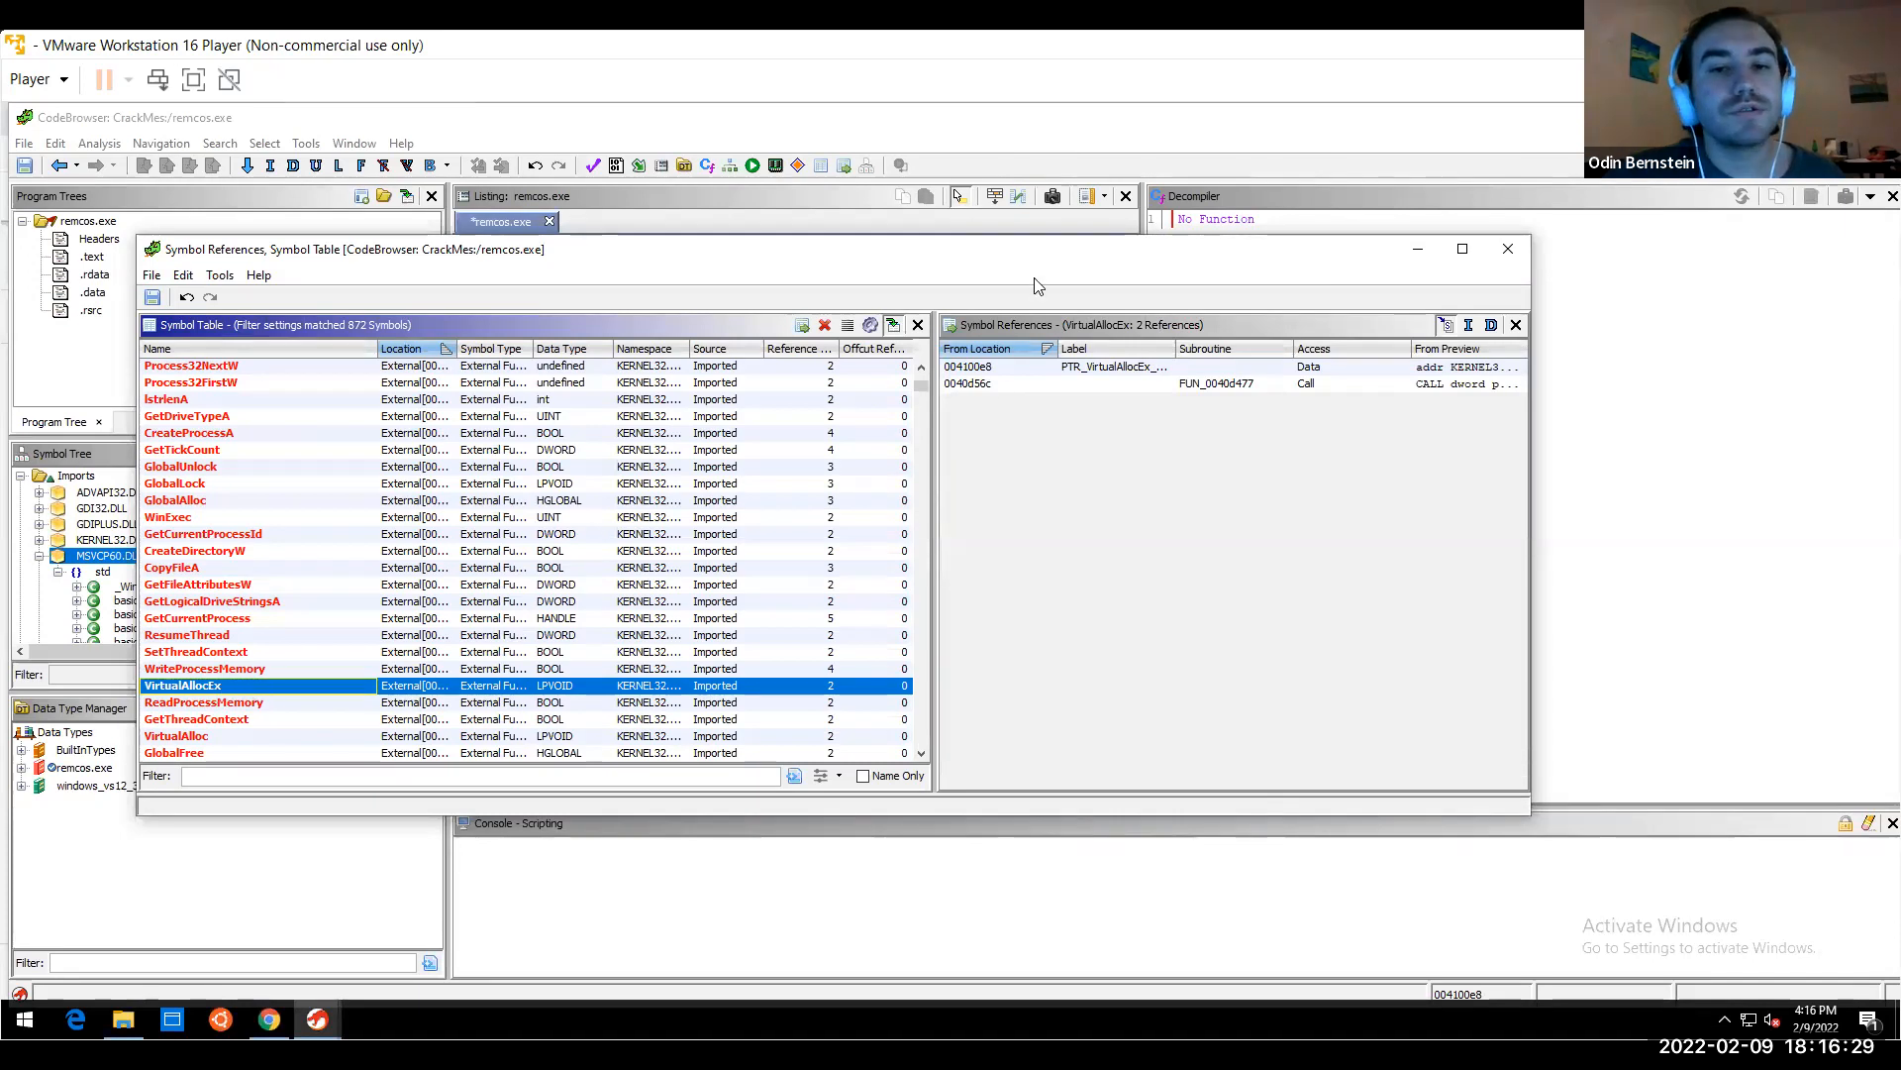
# Go to the VirtualAllocEx call reference at 0040d56c and move the symbol window down to uncover the listing and decompiled code
pyautogui.moveTo(1033, 256); pyautogui.dragTo(958, 287)
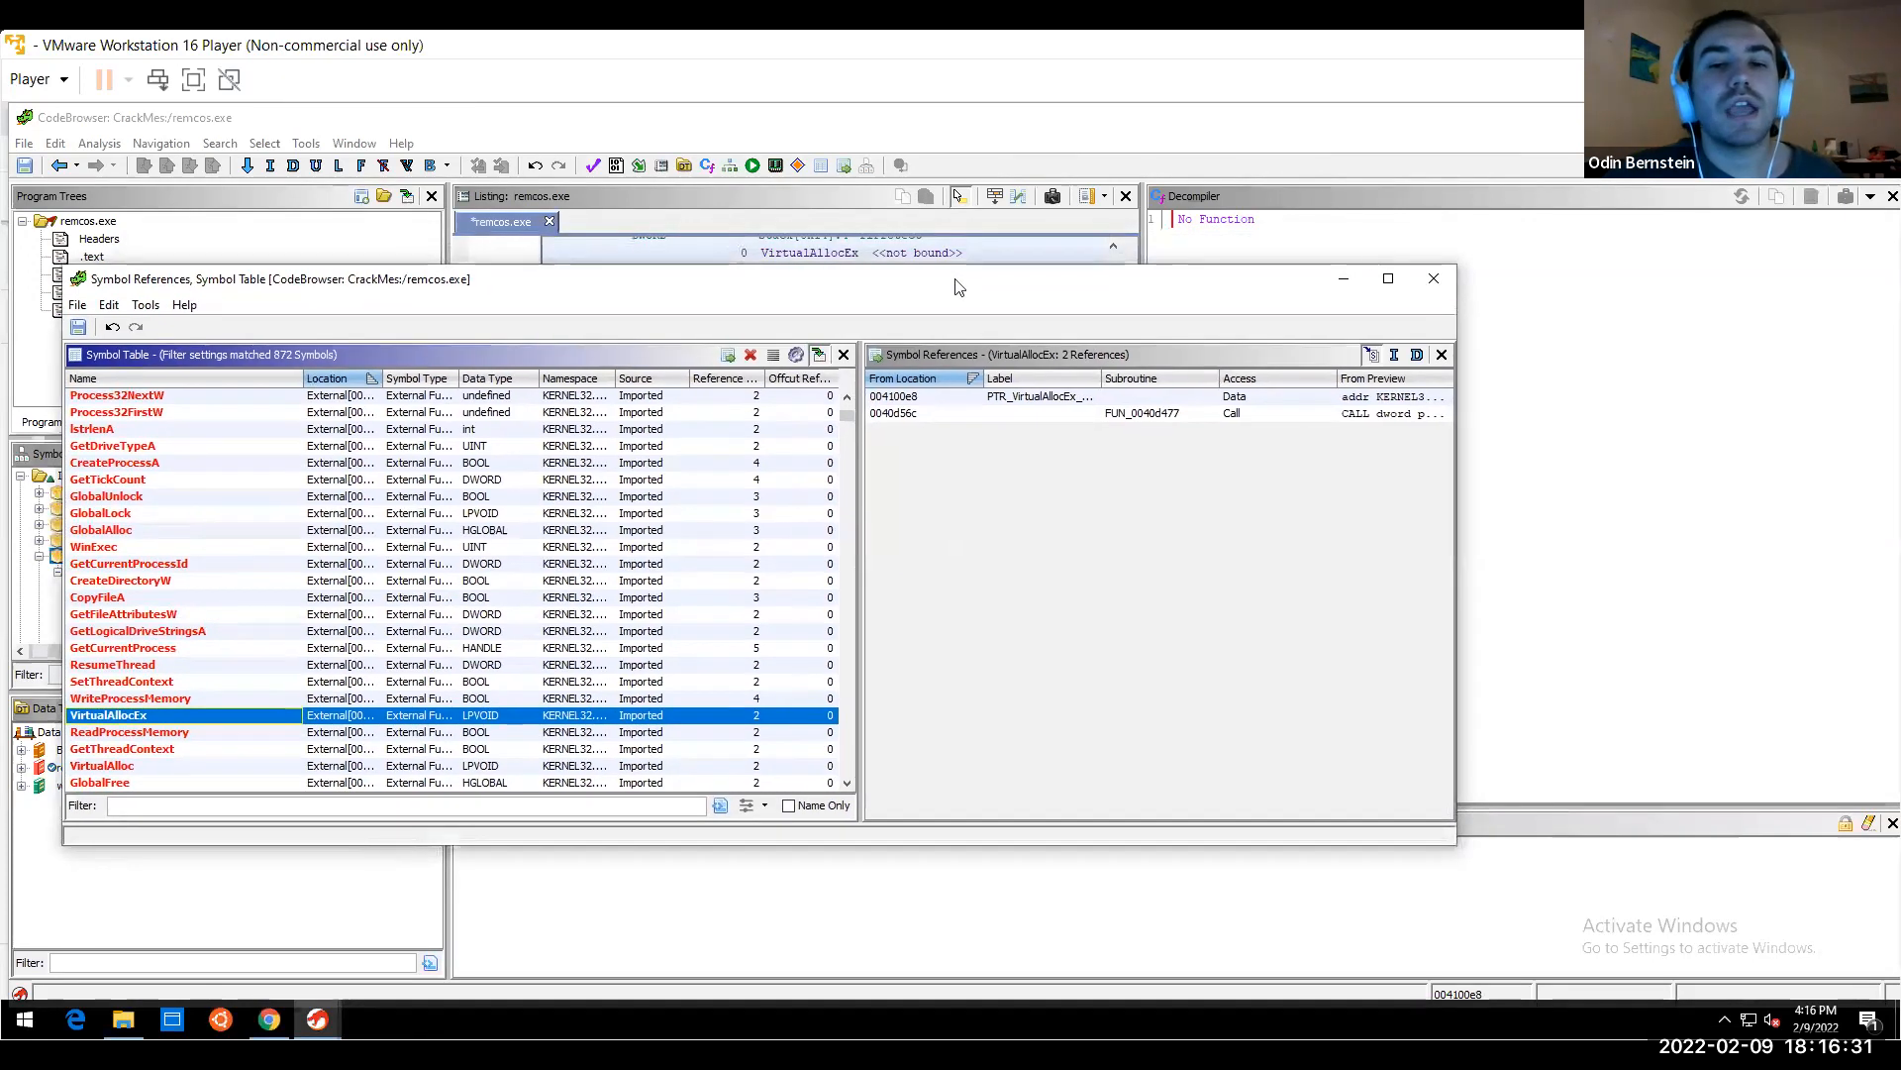
pyautogui.click(957, 414)
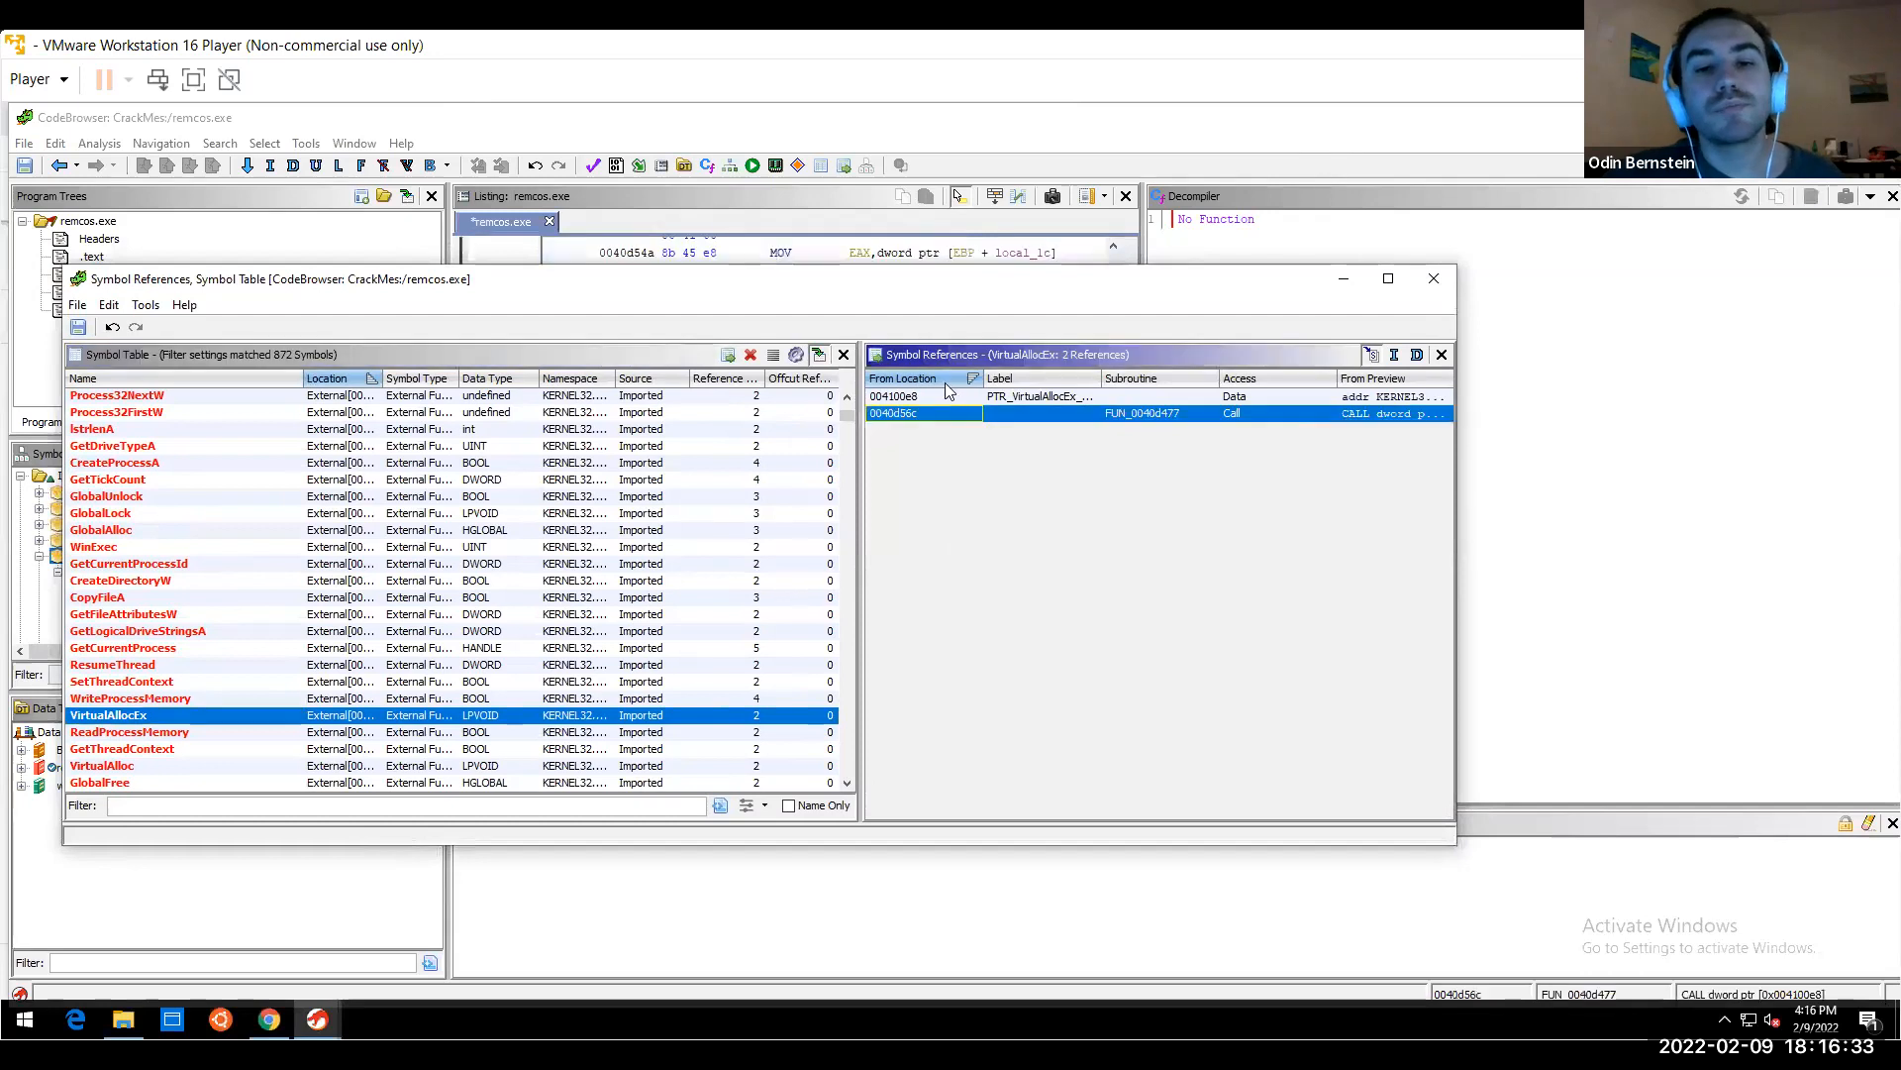
pyautogui.click(943, 398)
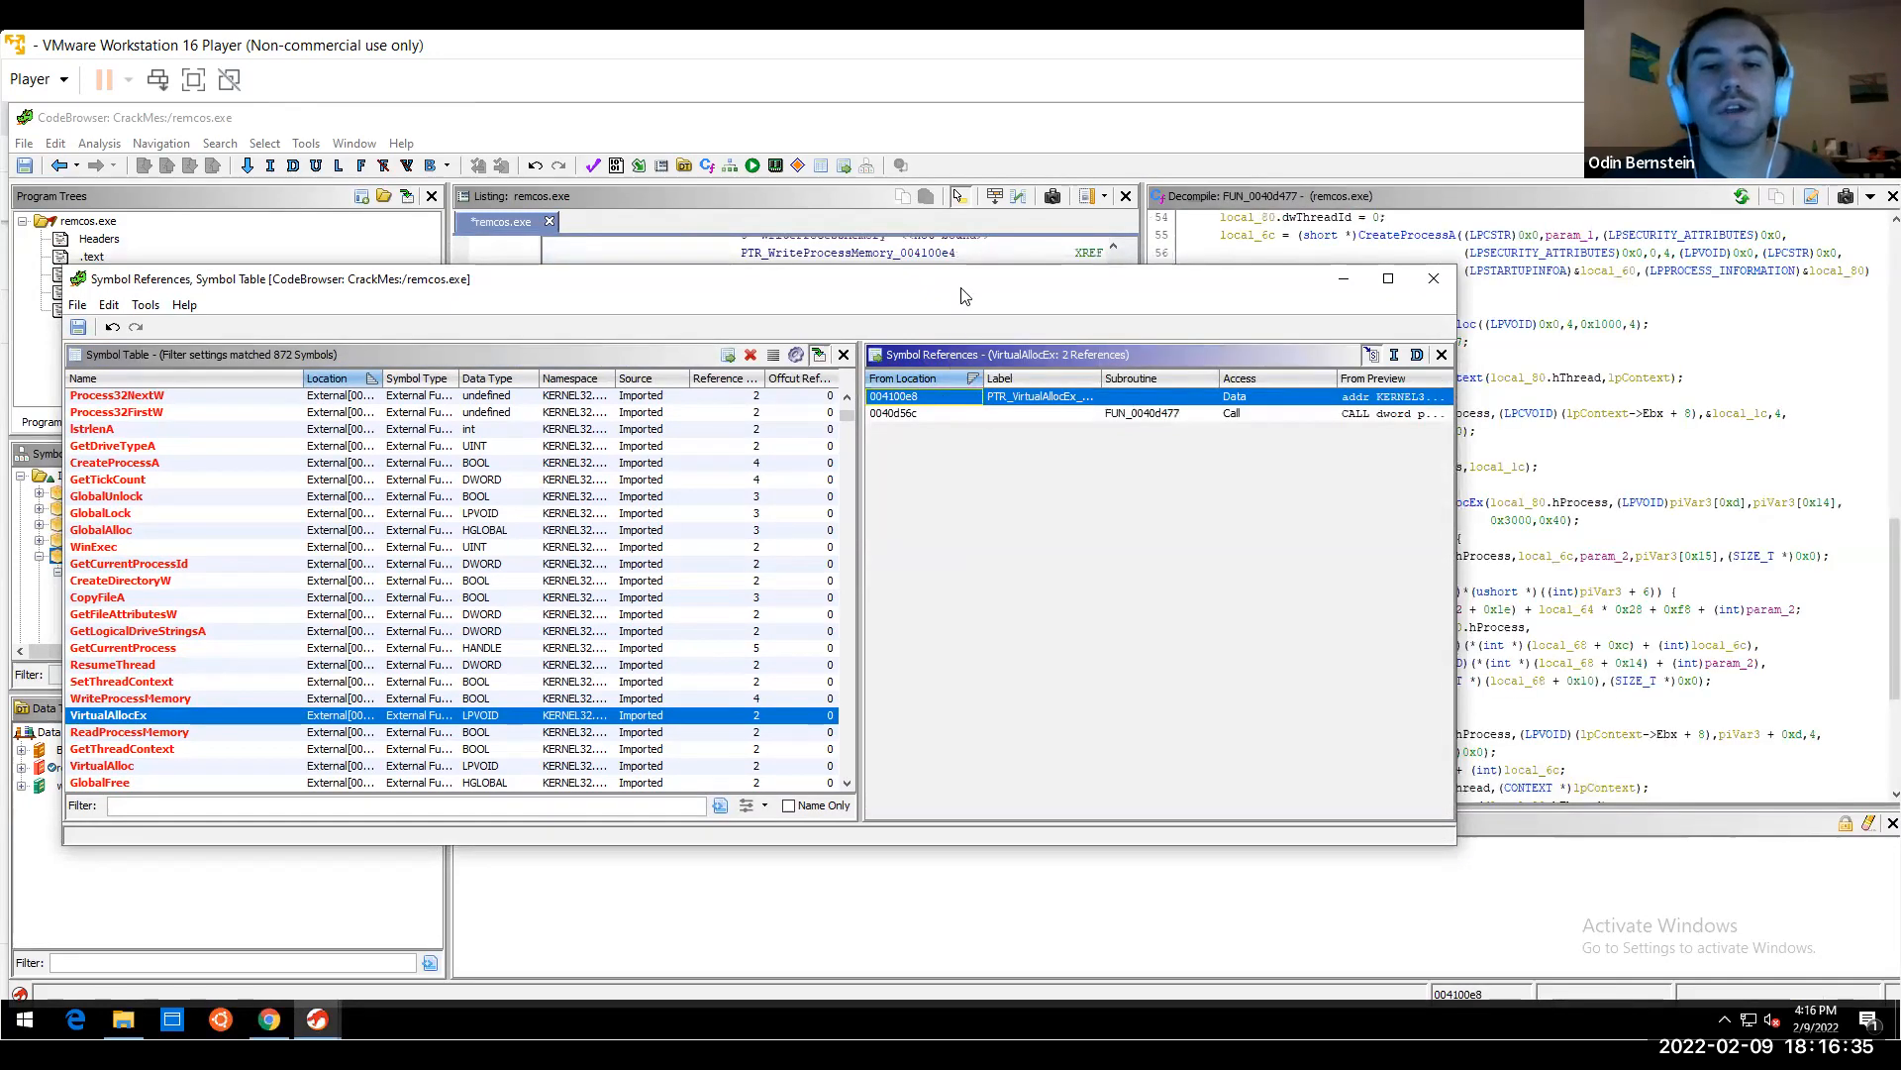
pyautogui.moveTo(990, 278); pyautogui.dragTo(1132, 682)
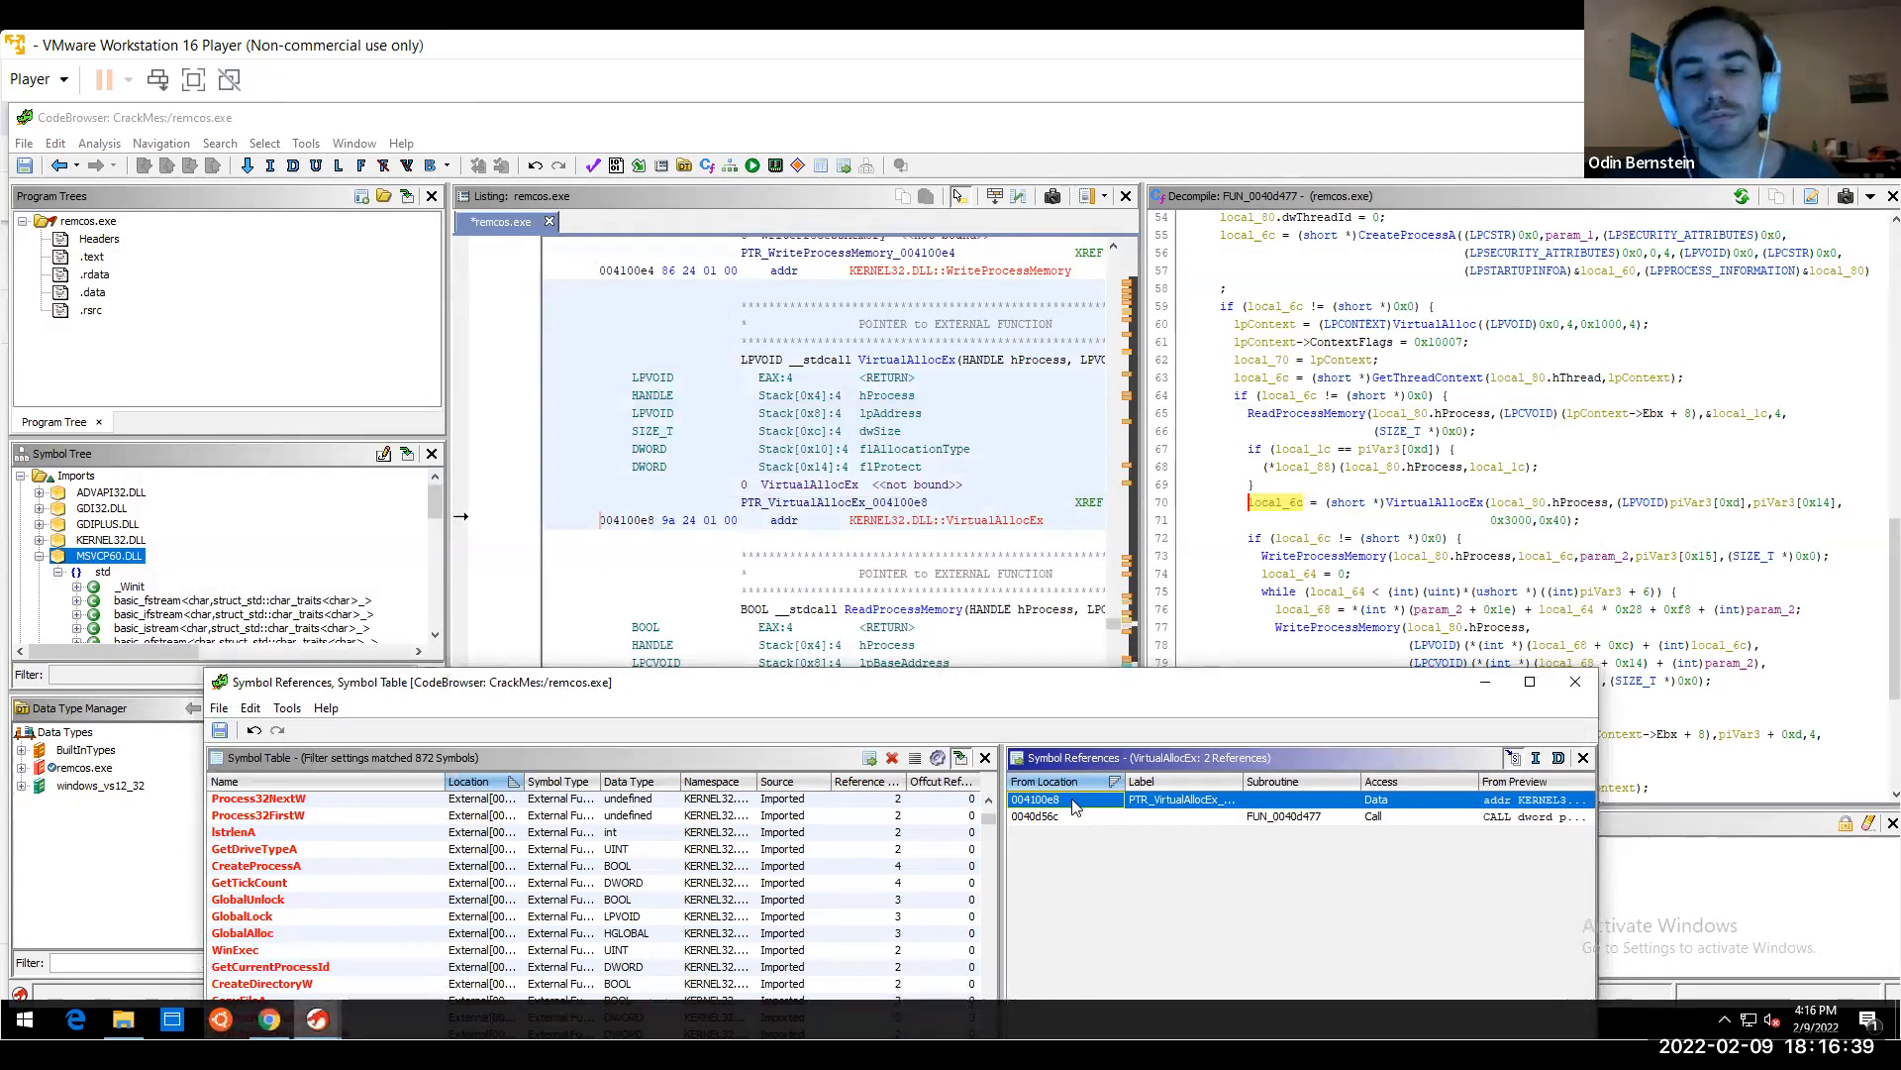
pyautogui.click(1065, 817)
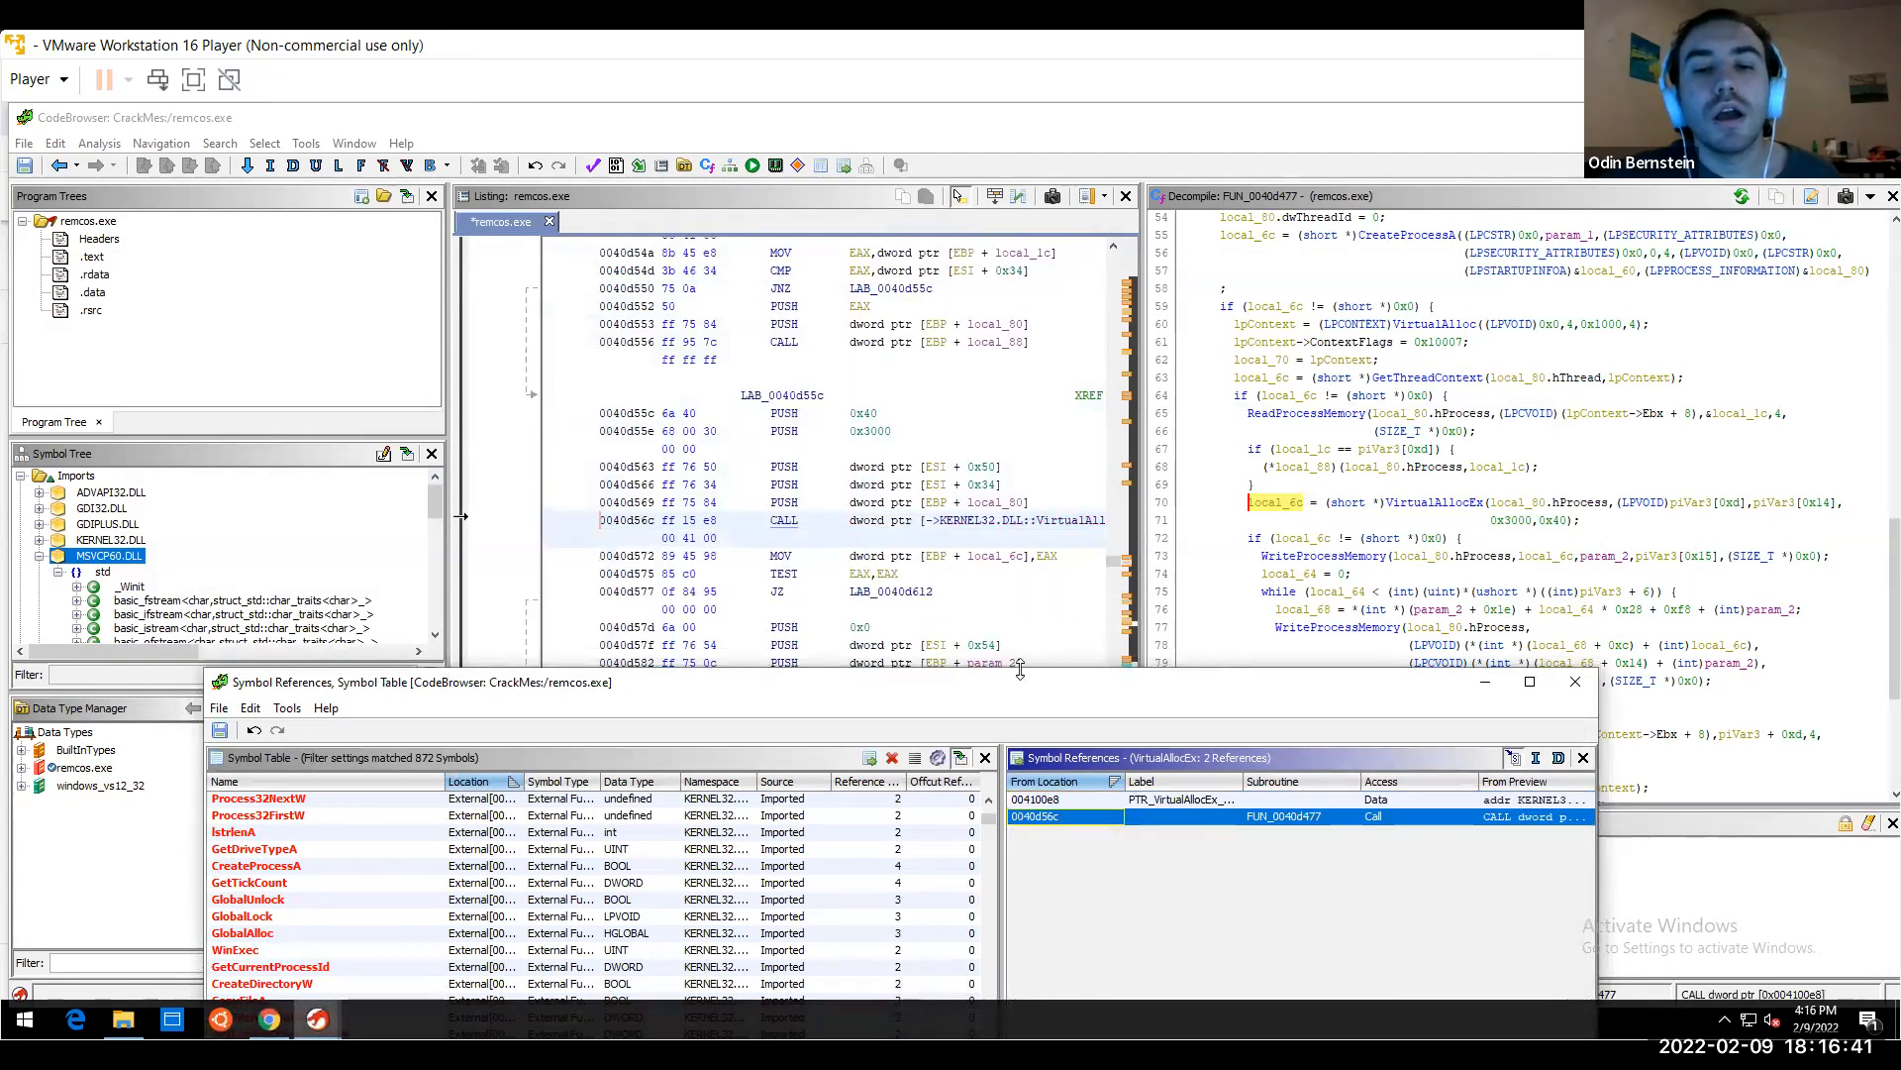
pyautogui.moveTo(1025, 674); pyautogui.dragTo(1021, 665)
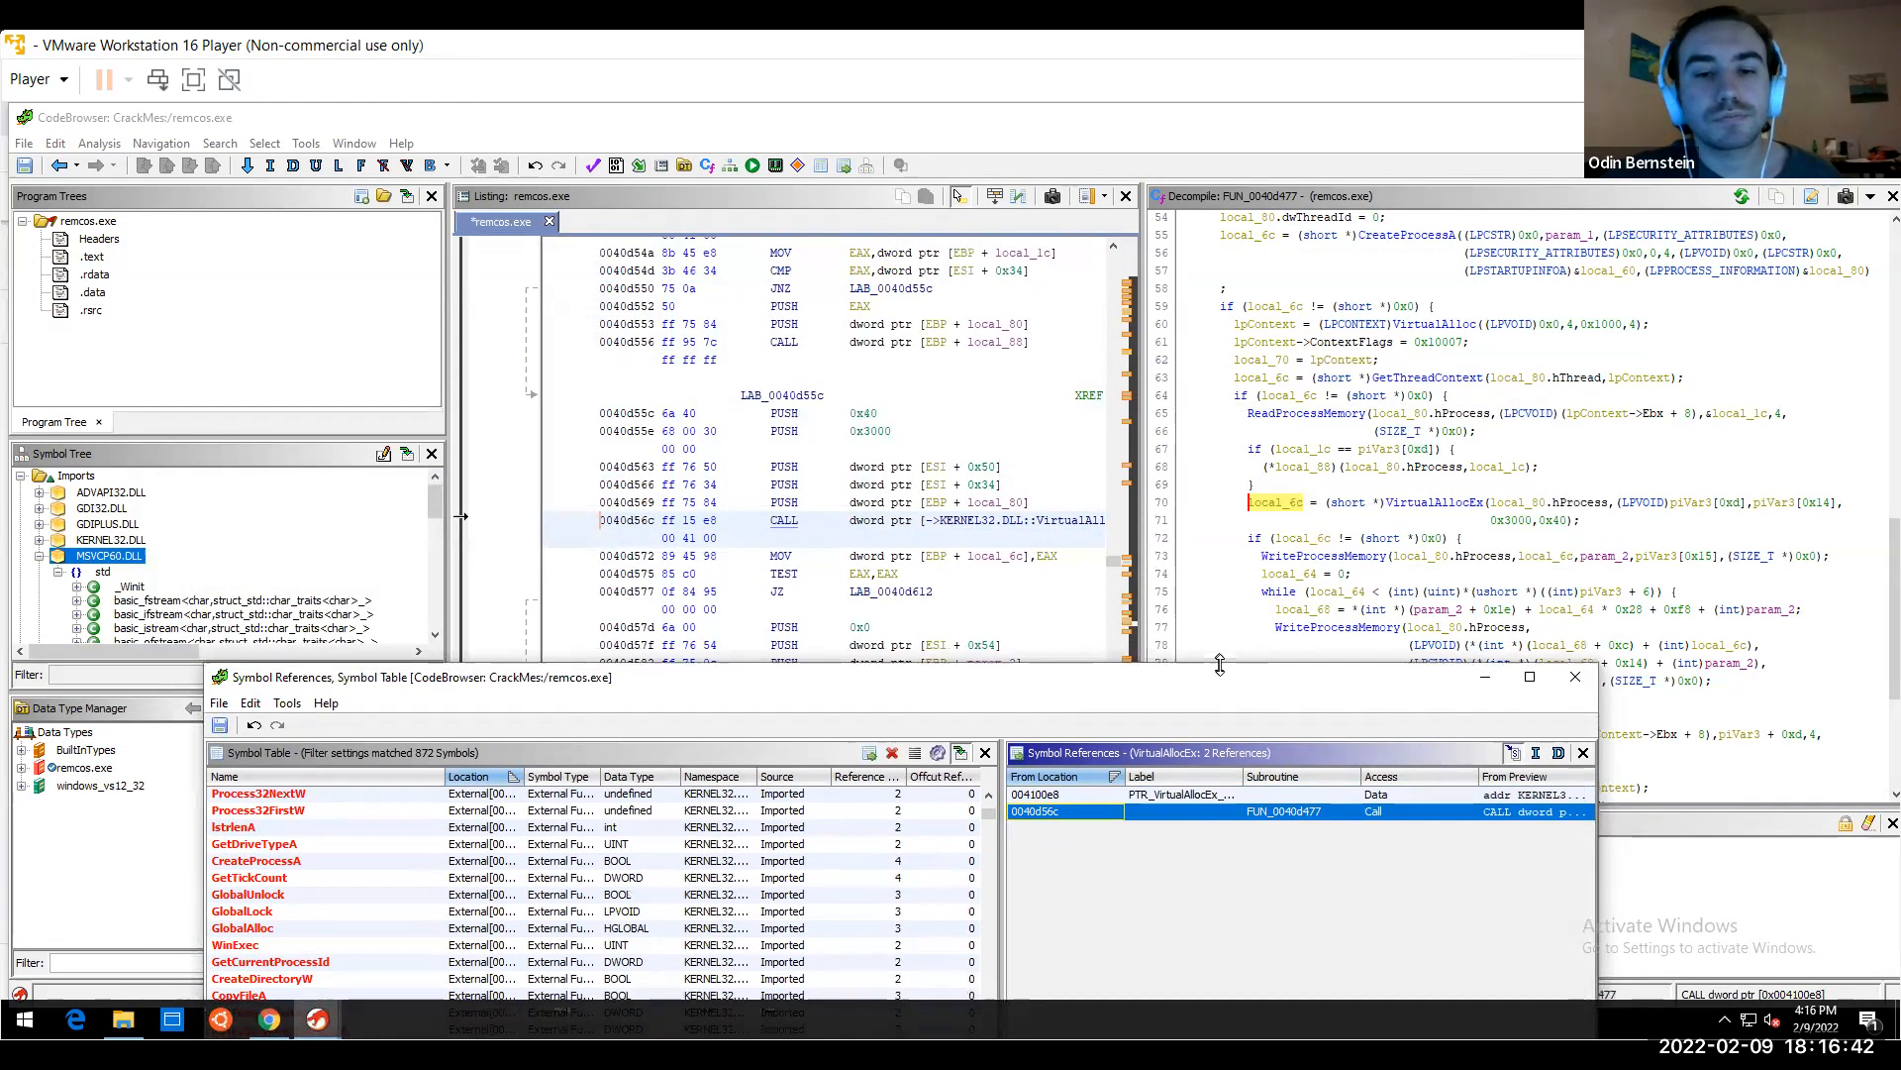
# Examine the VirtualAllocEx call in the listing together with the parameters pushed before it
pyautogui.click(1005, 525)
pyautogui.moveTo(841, 790)
pyautogui.mouseDown()
pyautogui.moveTo(901, 792)
pyautogui.moveTo(880, 790)
pyautogui.mouseUp()
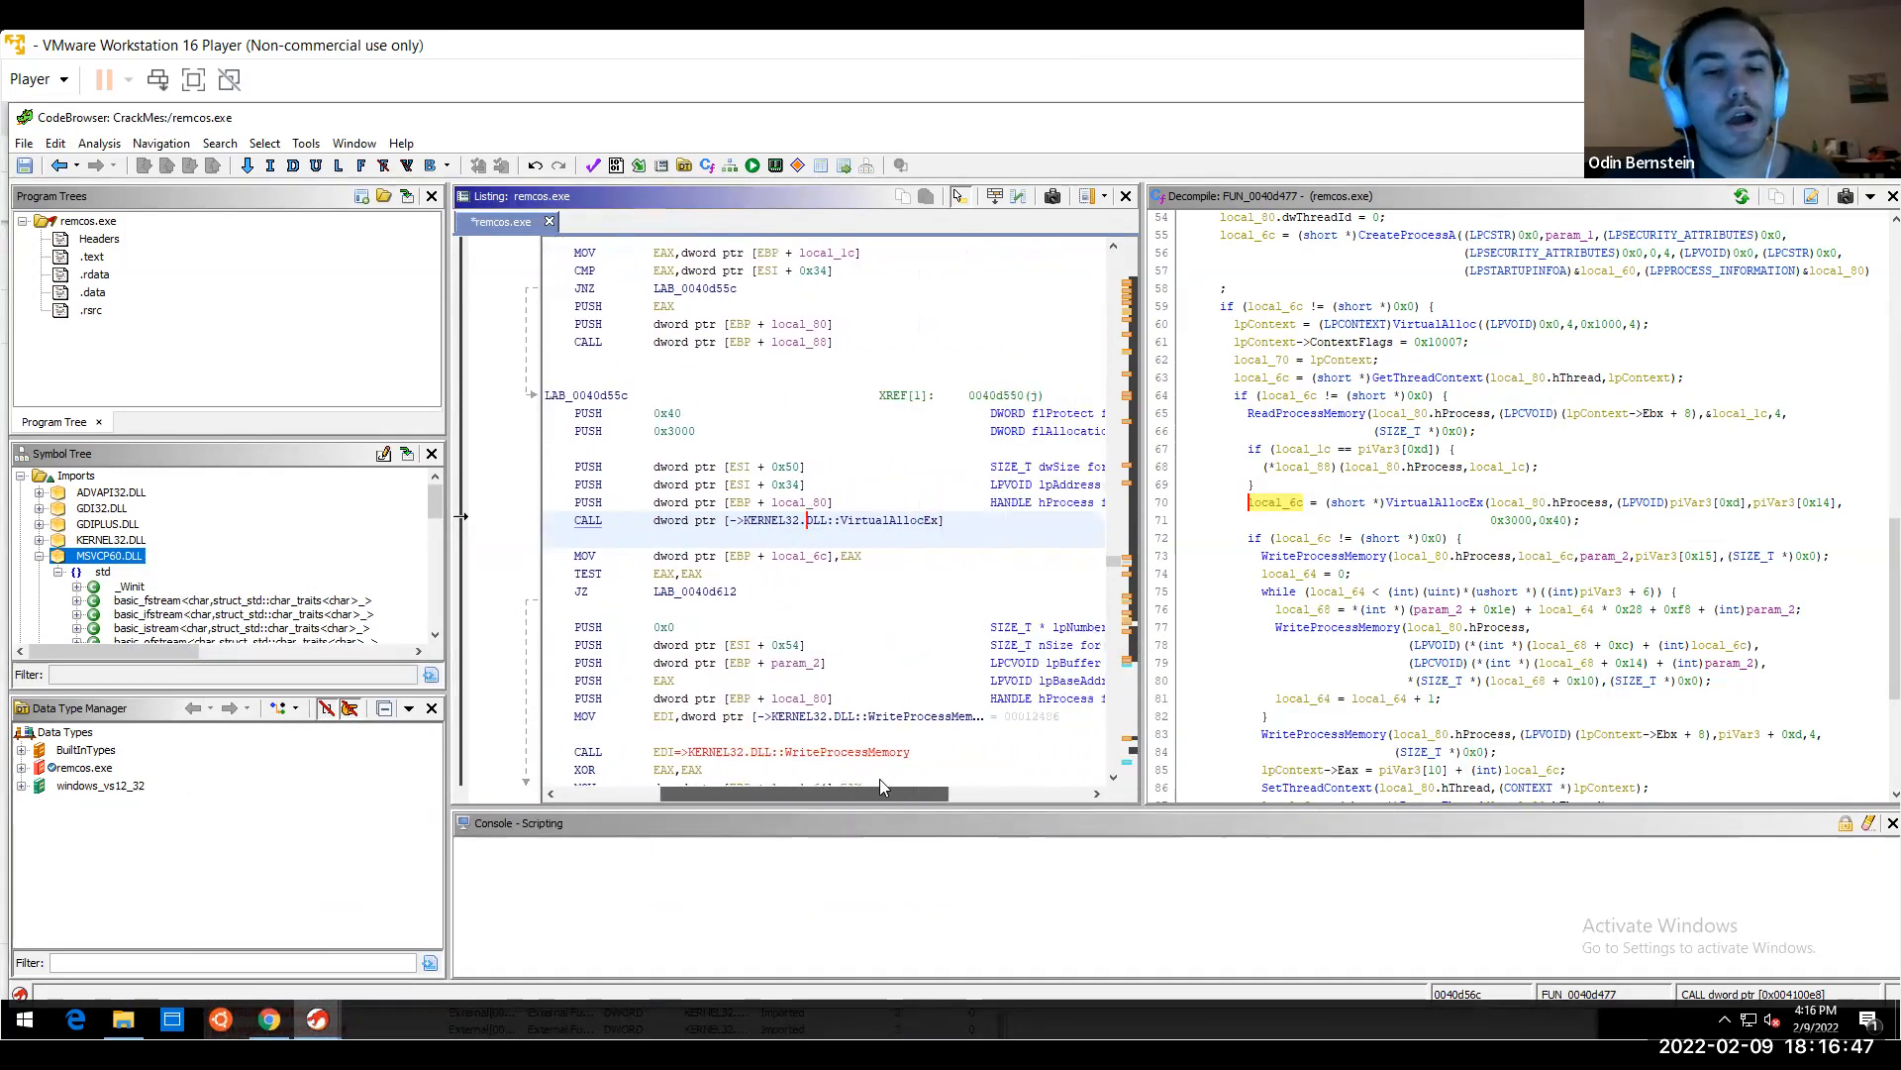
pyautogui.click(843, 503)
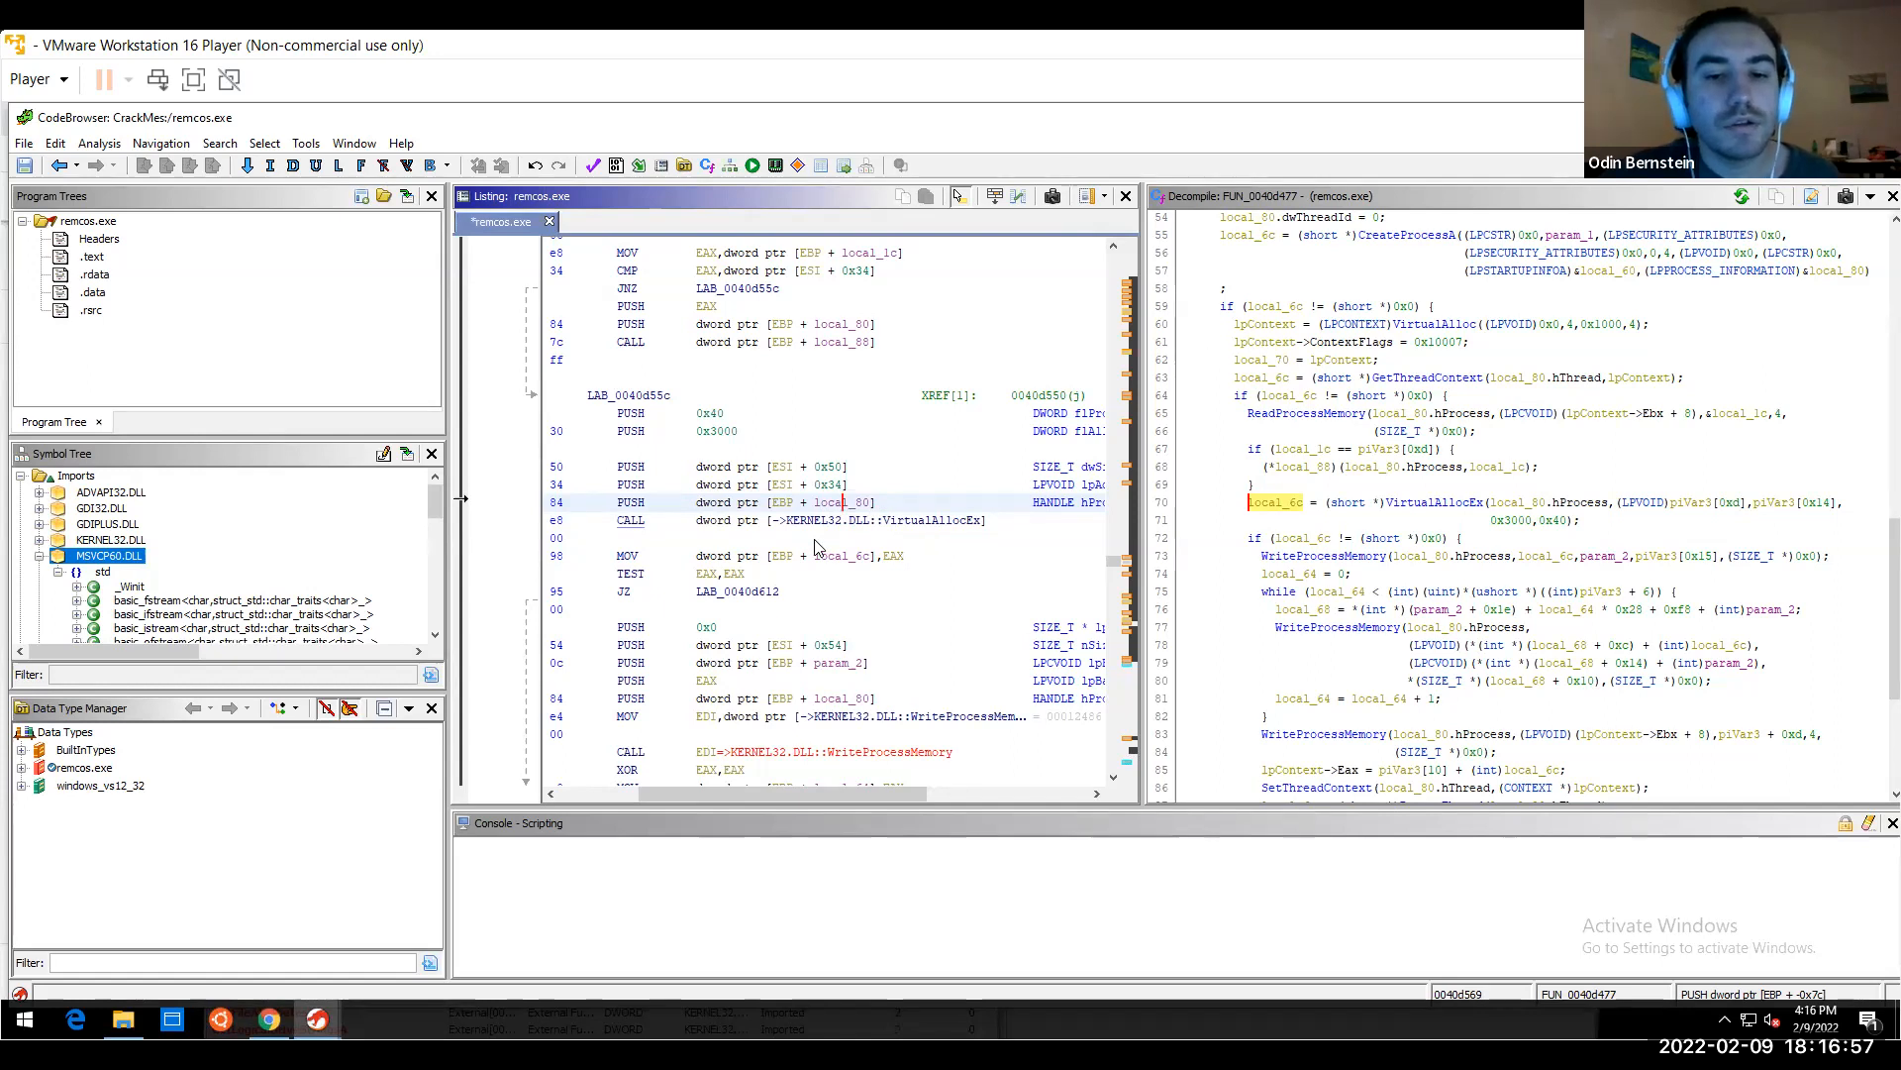
pyautogui.press('Down')
pyautogui.press('Down')
pyautogui.press('Down')
pyautogui.press('Down')
pyautogui.press('Up')
pyautogui.press('Up')
pyautogui.press('Up')
pyautogui.press('Up')
pyautogui.press('Up')
pyautogui.press('Up')
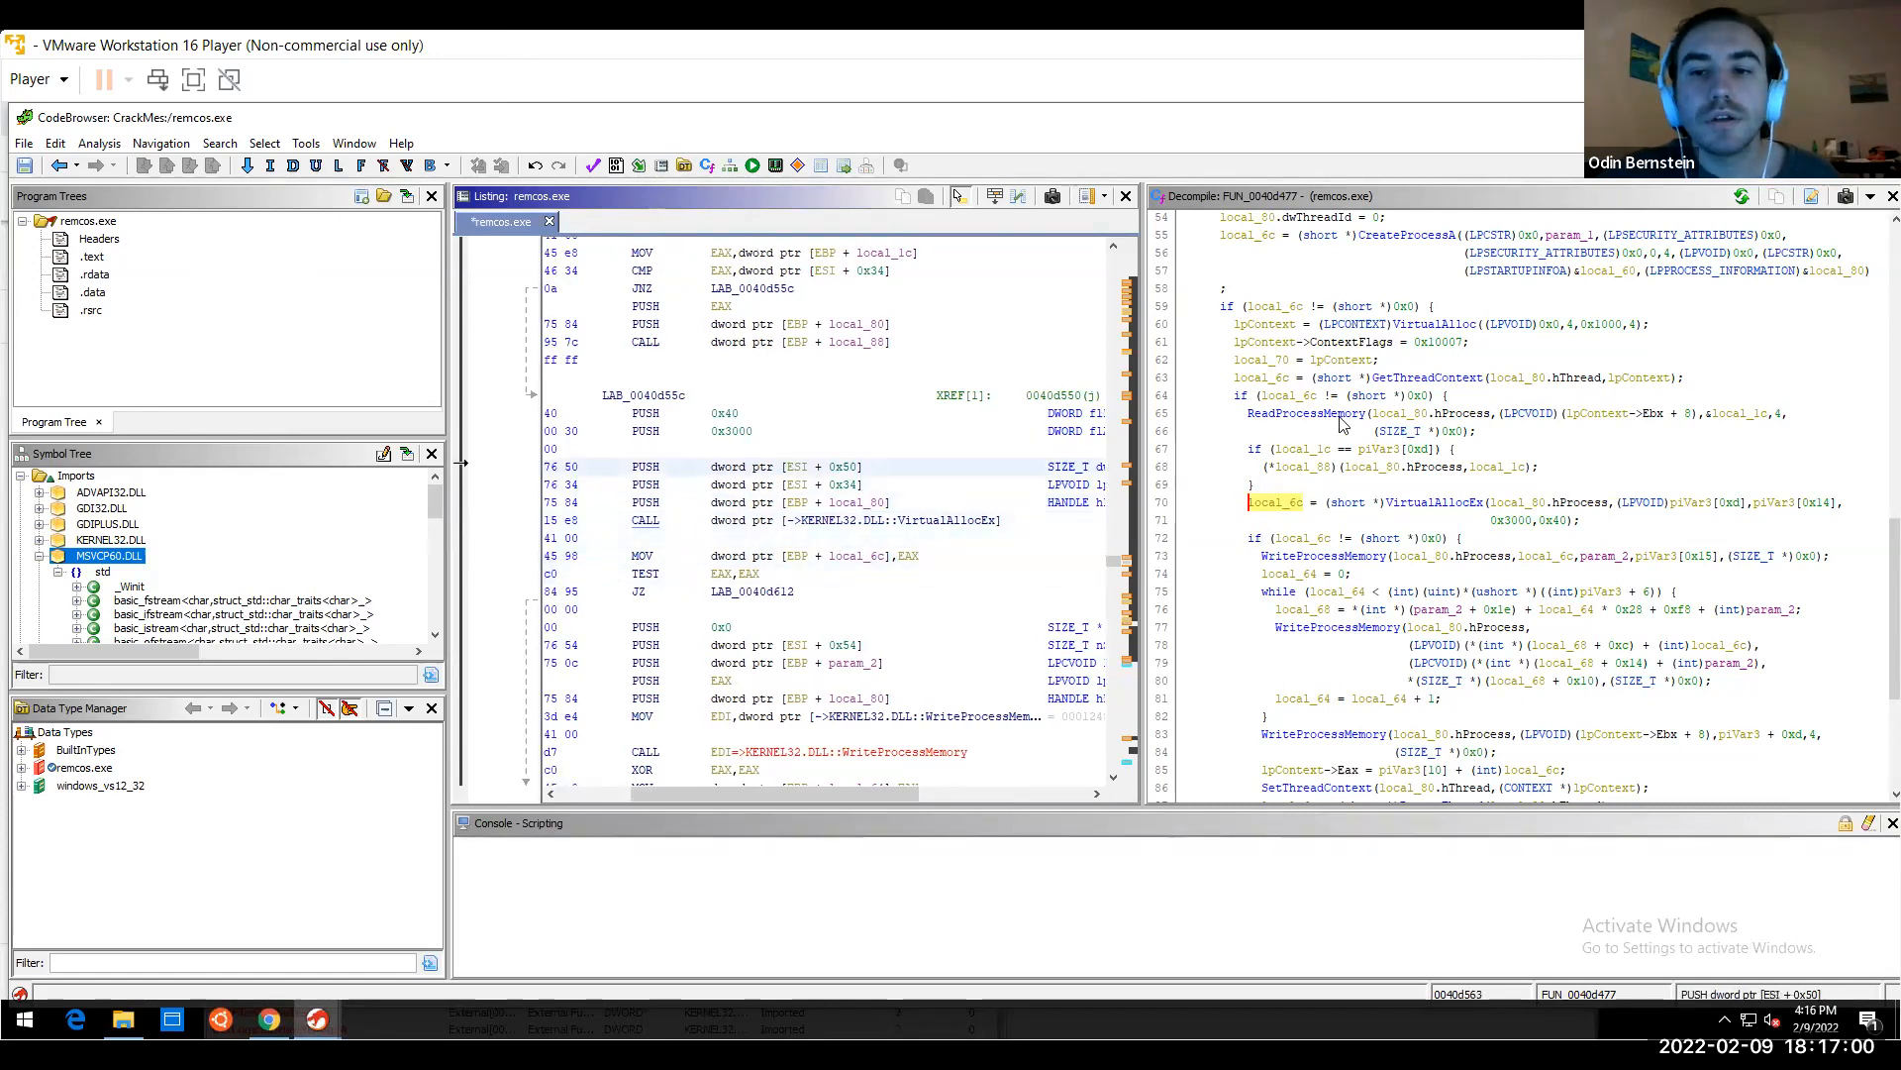
# Review the decompiled code of FUN_0040d477 from the VirtualAllocEx call back up to the function's variable declarations
pyautogui.click(1635, 541)
pyautogui.press('Up')
pyautogui.press('Up')
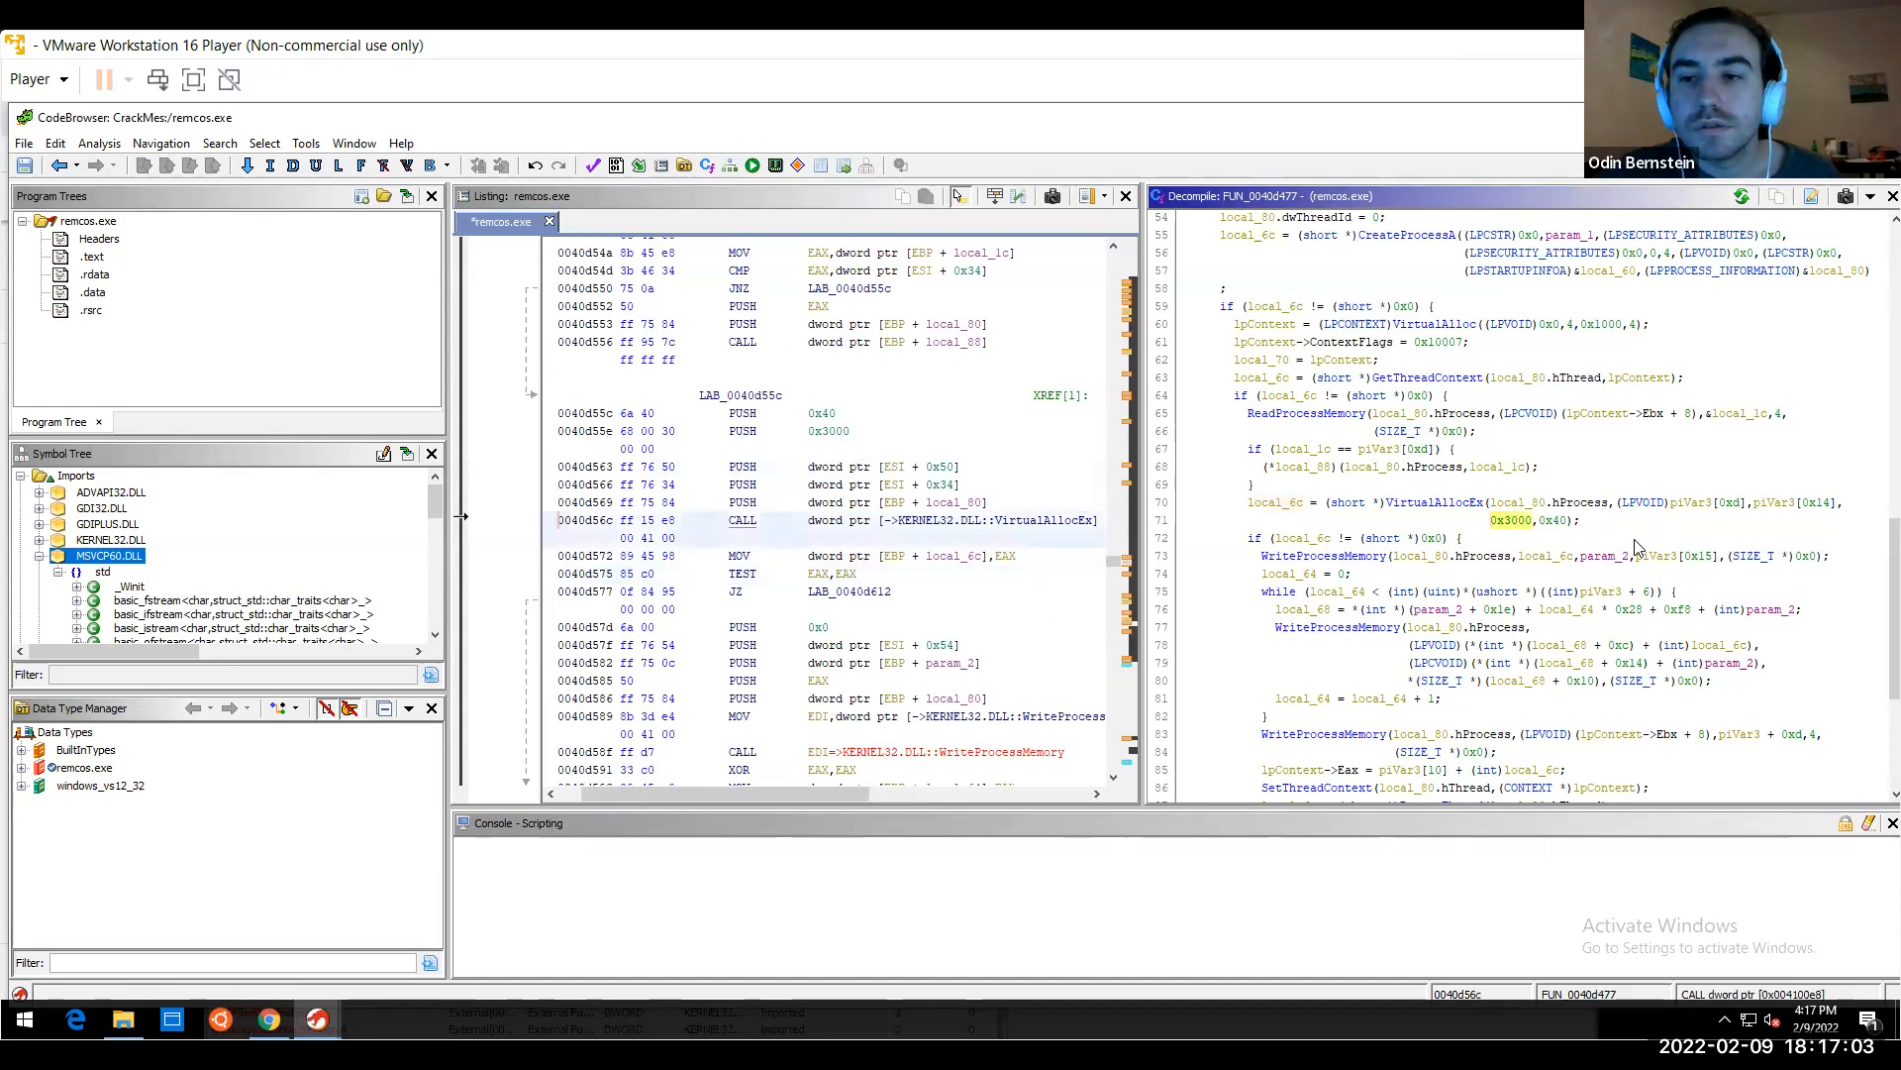
pyautogui.press('Up')
pyautogui.press('Up')
pyautogui.press('Up')
pyautogui.press('Up')
pyautogui.press('Up')
pyautogui.press('Up')
pyautogui.press('Up')
pyautogui.press('Up')
pyautogui.press('Up')
pyautogui.press('Up')
pyautogui.press('Up')
pyautogui.press('Up')
pyautogui.press('Up')
pyautogui.press('Up')
pyautogui.press('Up')
pyautogui.press('Up')
pyautogui.press('Up')
pyautogui.press('Up')
pyautogui.press('Up')
pyautogui.press('Up')
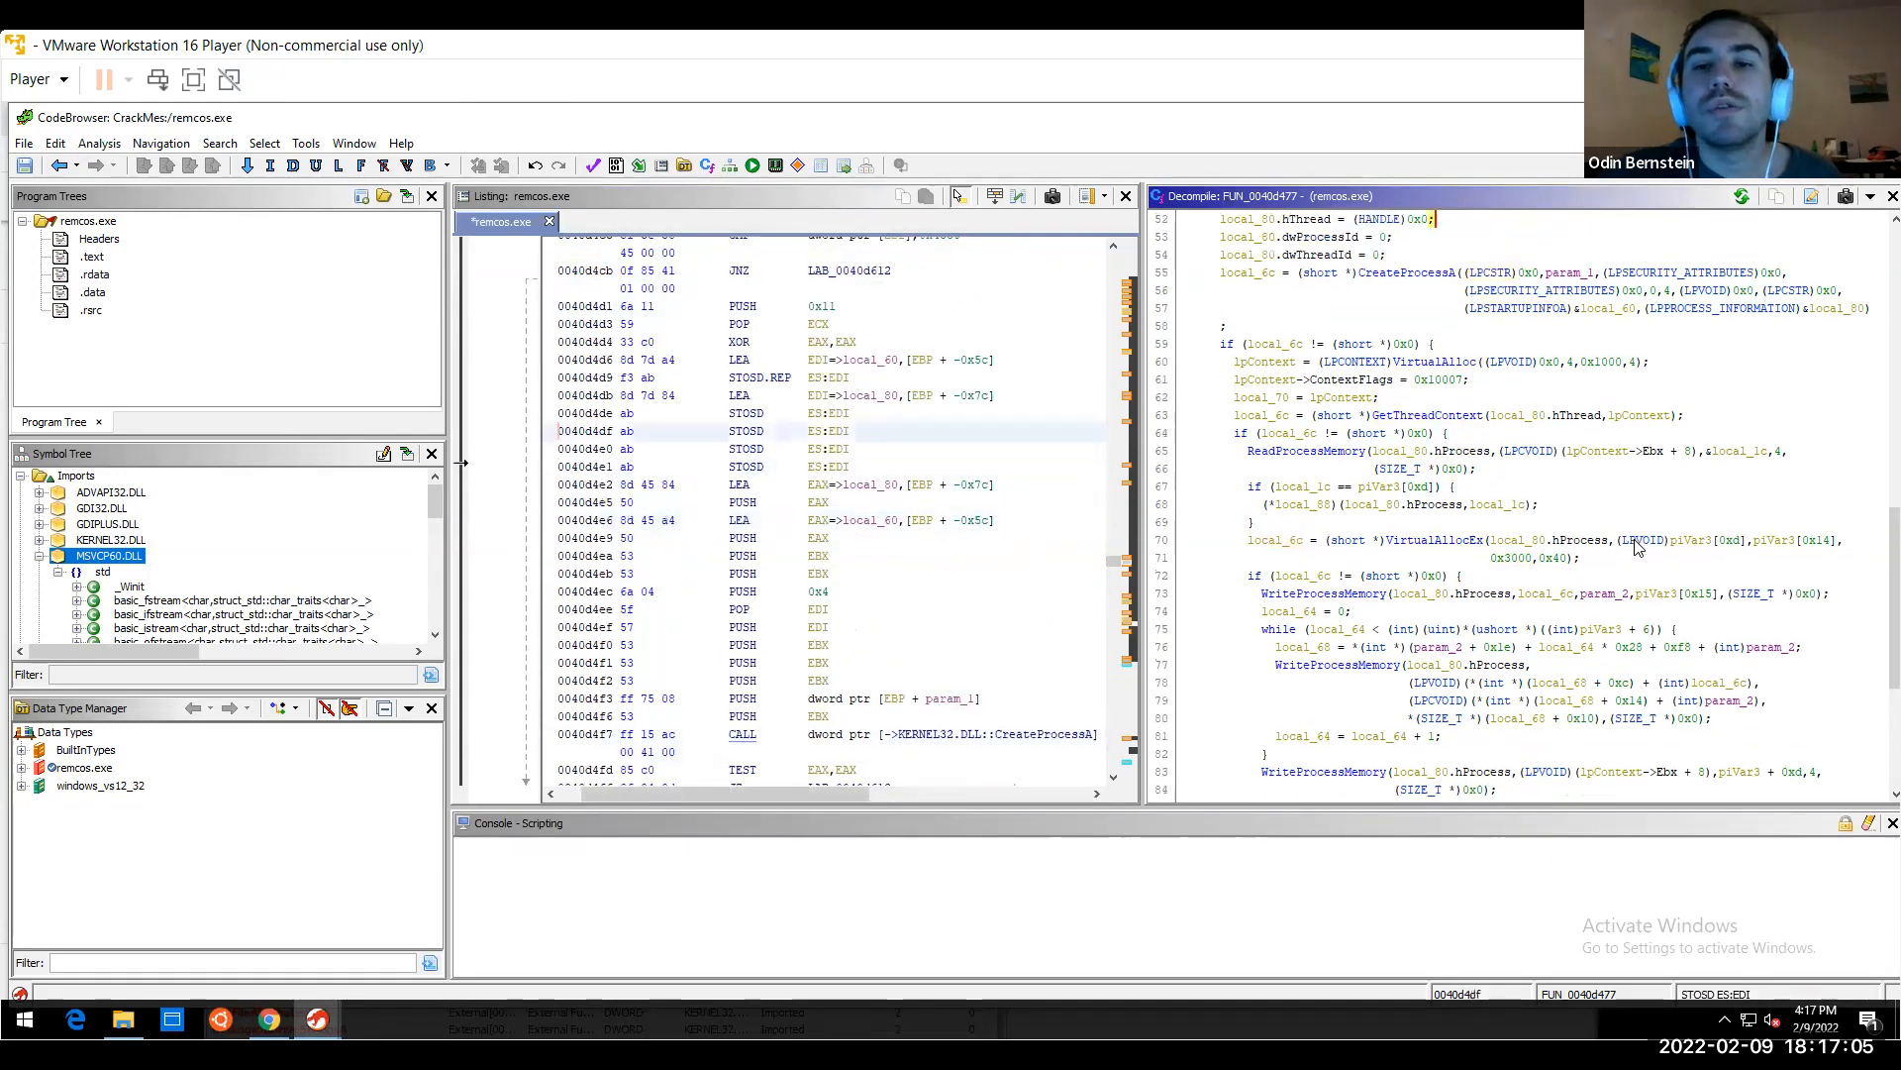
pyautogui.press('Up')
pyautogui.press('Up')
pyautogui.press('Up')
pyautogui.press('Up')
pyautogui.press('Up')
pyautogui.press('Up')
pyautogui.press('Up')
pyautogui.press('Up')
pyautogui.press('Up')
pyautogui.press('Up')
pyautogui.press('Up')
pyautogui.press('Up')
pyautogui.press('Up')
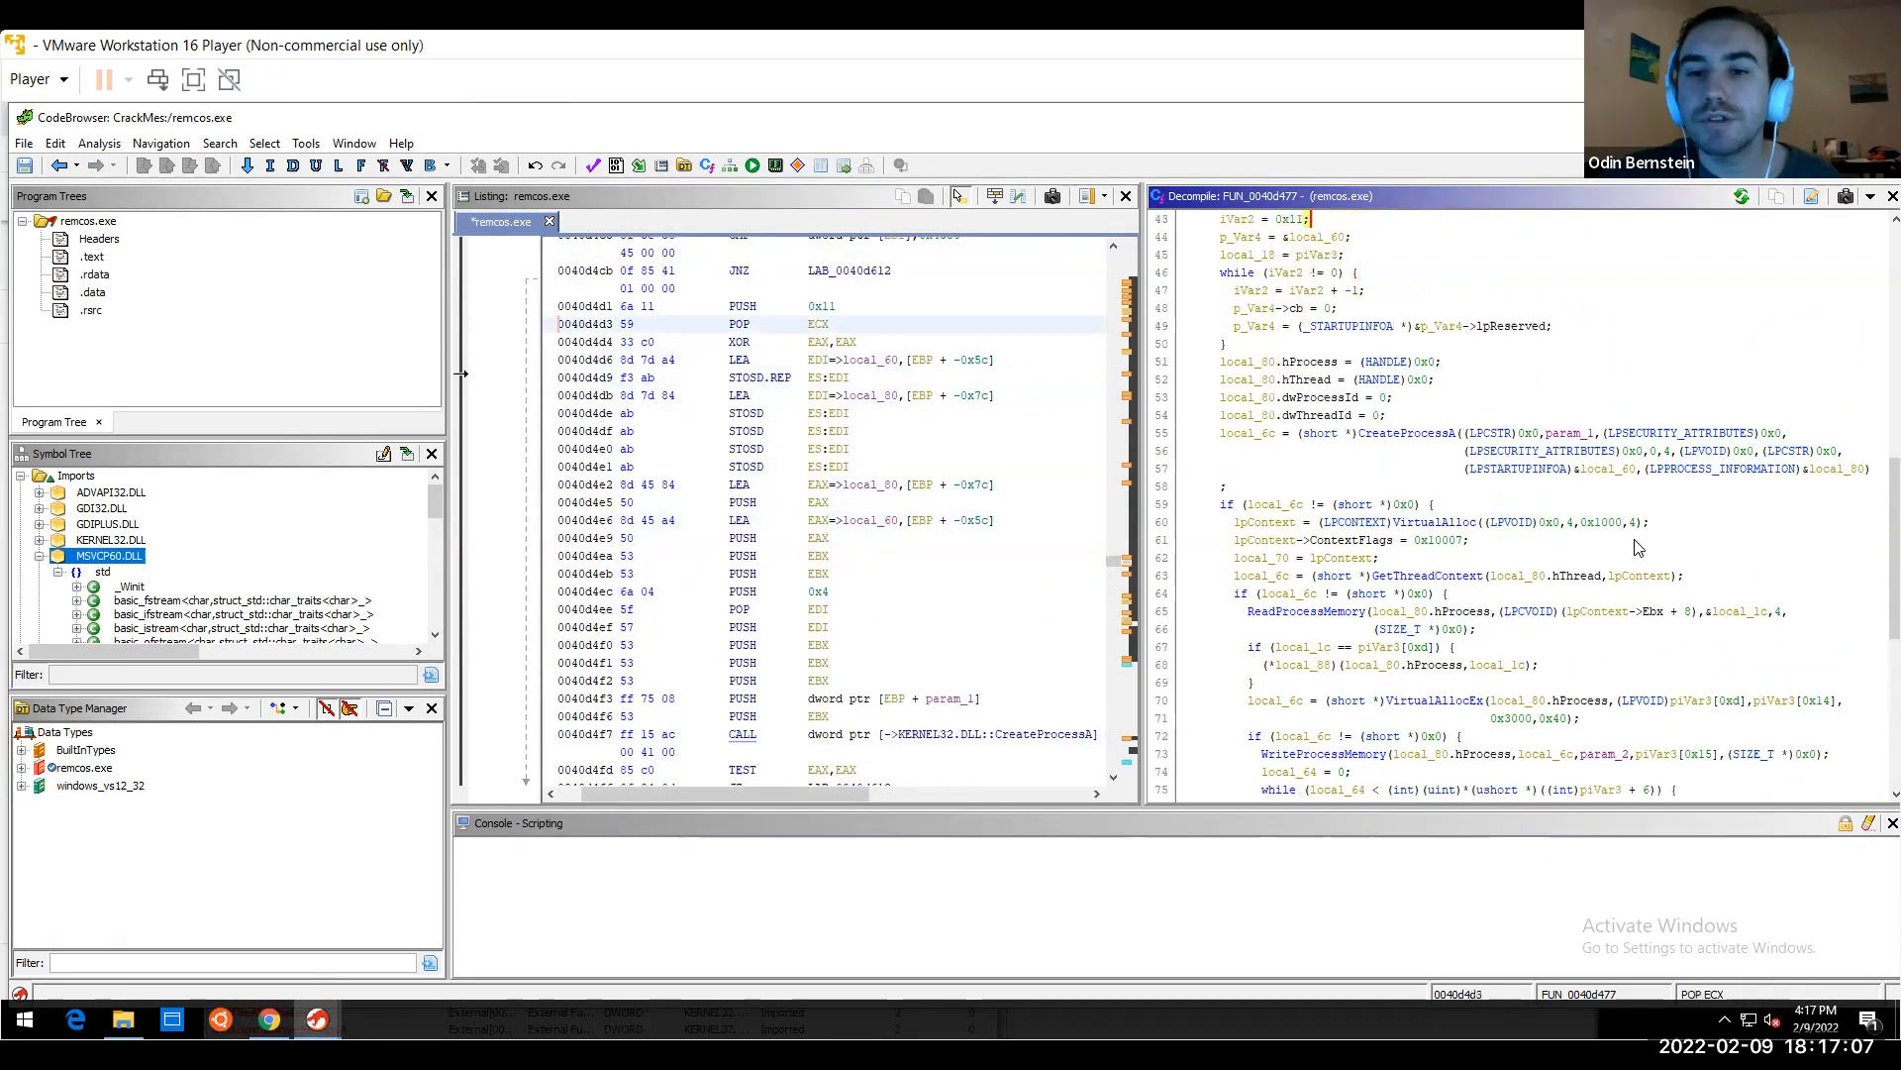
pyautogui.press('Up')
pyautogui.press('Up')
pyautogui.press('Up')
pyautogui.press('Up')
pyautogui.press('Up')
pyautogui.press('Up')
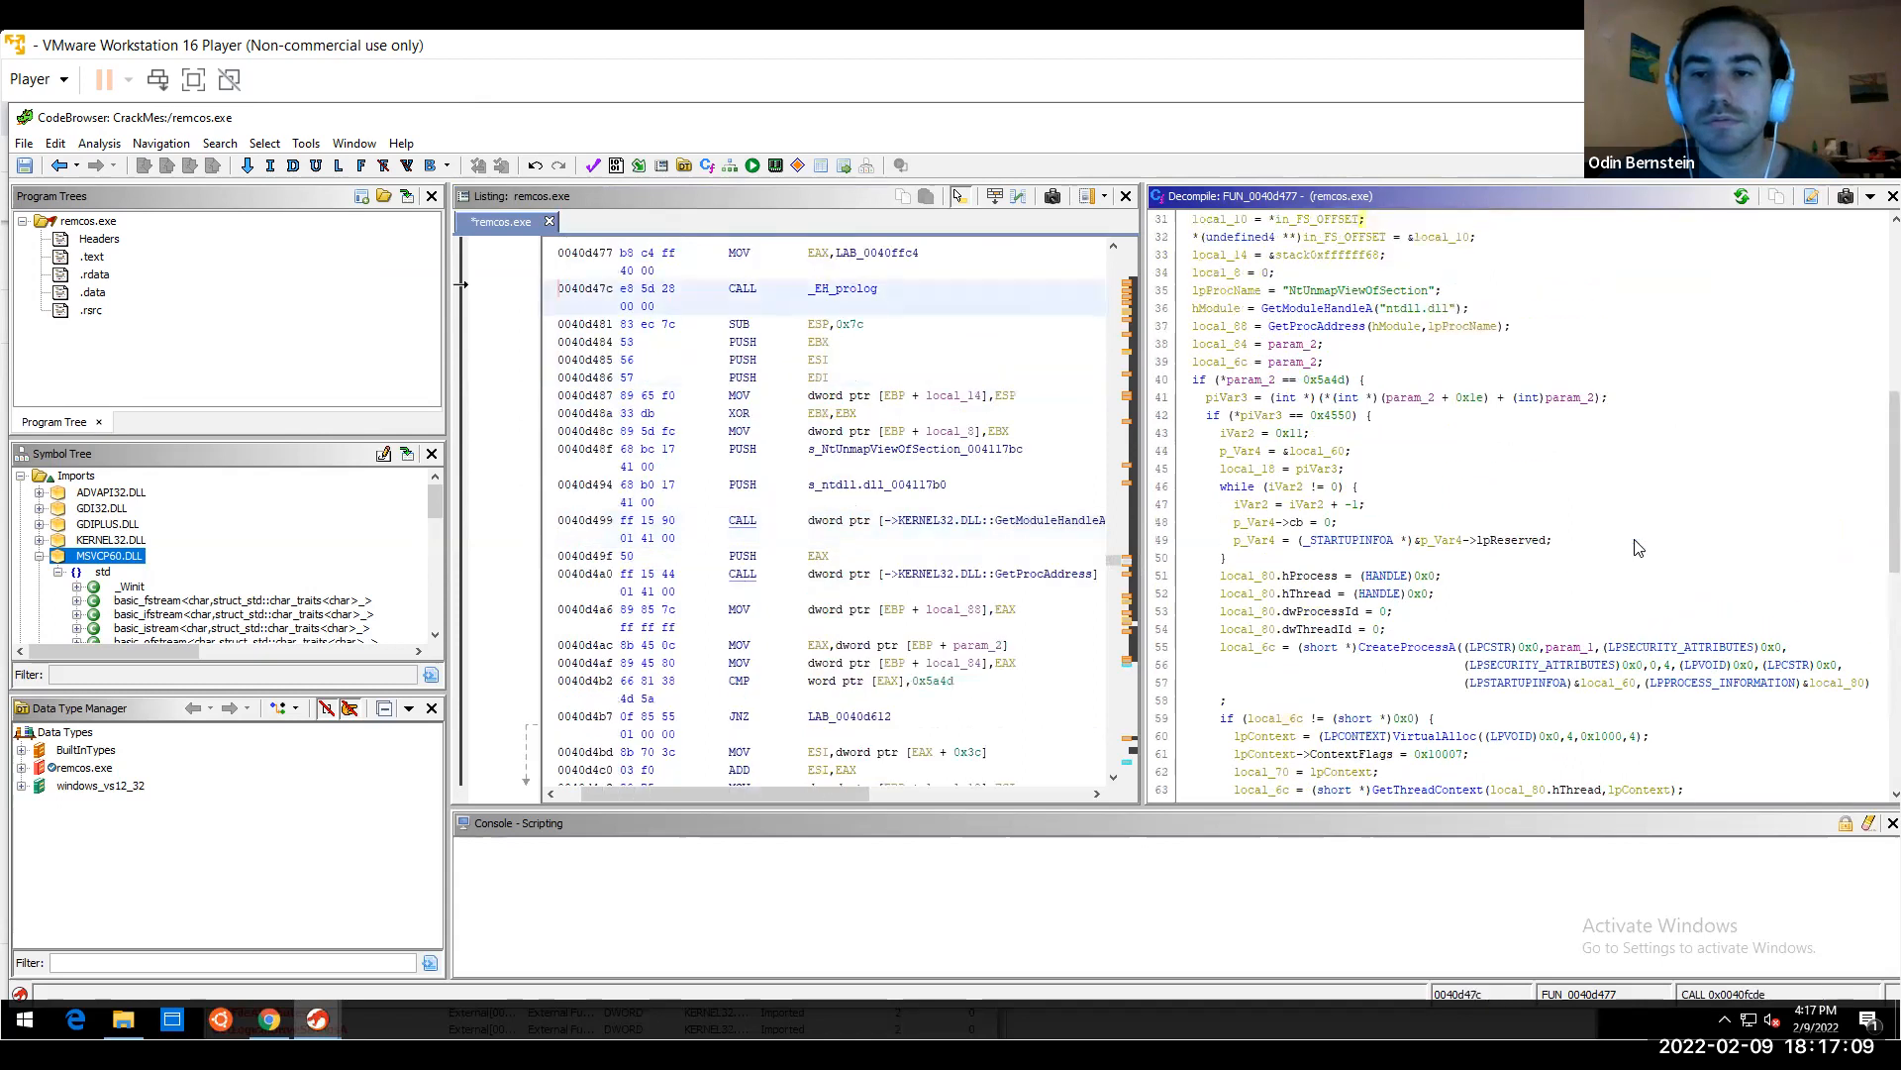
pyautogui.press('Up')
pyautogui.press('Up')
pyautogui.press('Up')
pyautogui.press('Up')
pyautogui.press('Up')
pyautogui.press('Up')
pyautogui.press('Up')
pyautogui.press('Up')
pyautogui.press('Up')
pyautogui.press('Up')
pyautogui.press('Up')
pyautogui.press('Up')
pyautogui.press('Up')
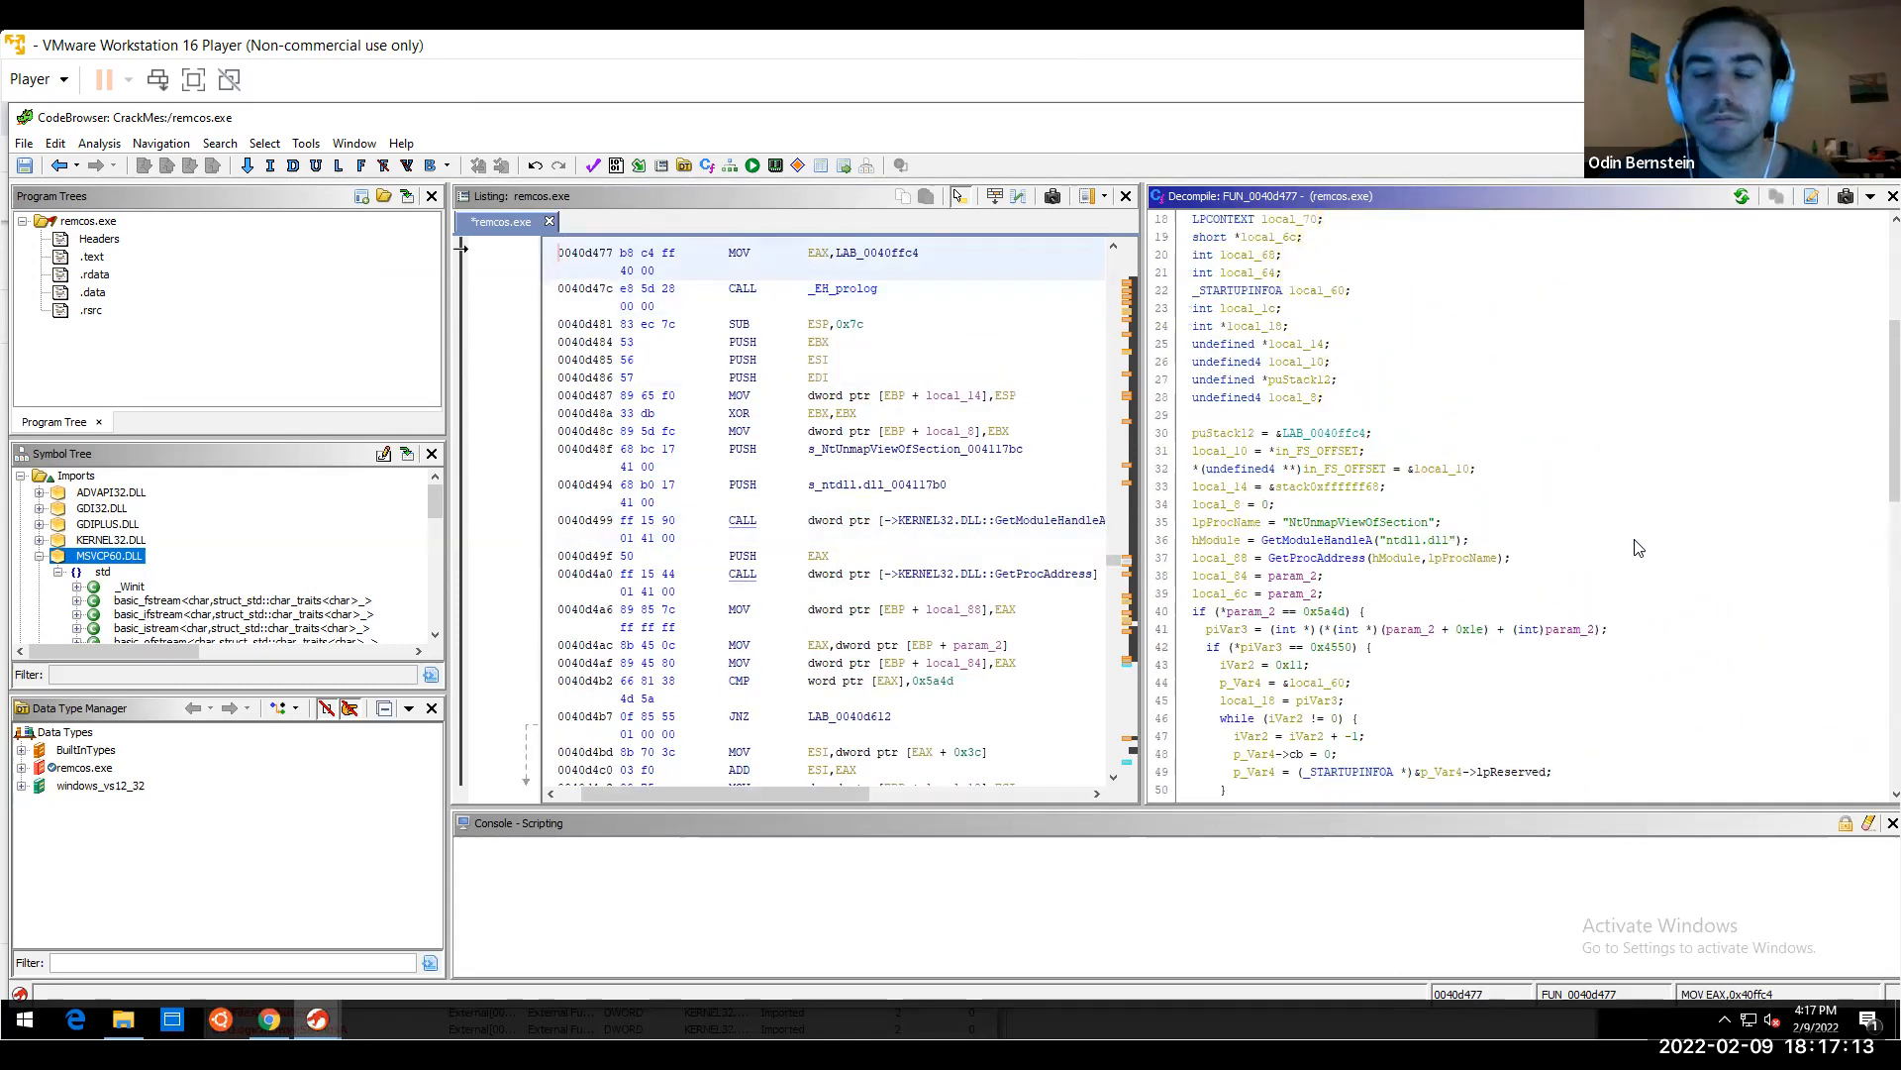
# Examine how the decompiled function resolves NtUnmapViewOfSection from ntdll.dll through GetModuleHandleA and GetProcAddress
pyautogui.press('Down')
pyautogui.press('Down')
pyautogui.press('Down')
pyautogui.press('Down')
pyautogui.press('Down')
pyautogui.press('Down')
pyautogui.press('Down')
pyautogui.press('Down')
pyautogui.press('Down')
pyautogui.press('Down')
pyautogui.press('Down')
pyautogui.press('Down')
pyautogui.press('Down')
pyautogui.press('Down')
pyautogui.press('Down')
pyautogui.press('Down')
pyautogui.press('Down')
pyautogui.press('Down')
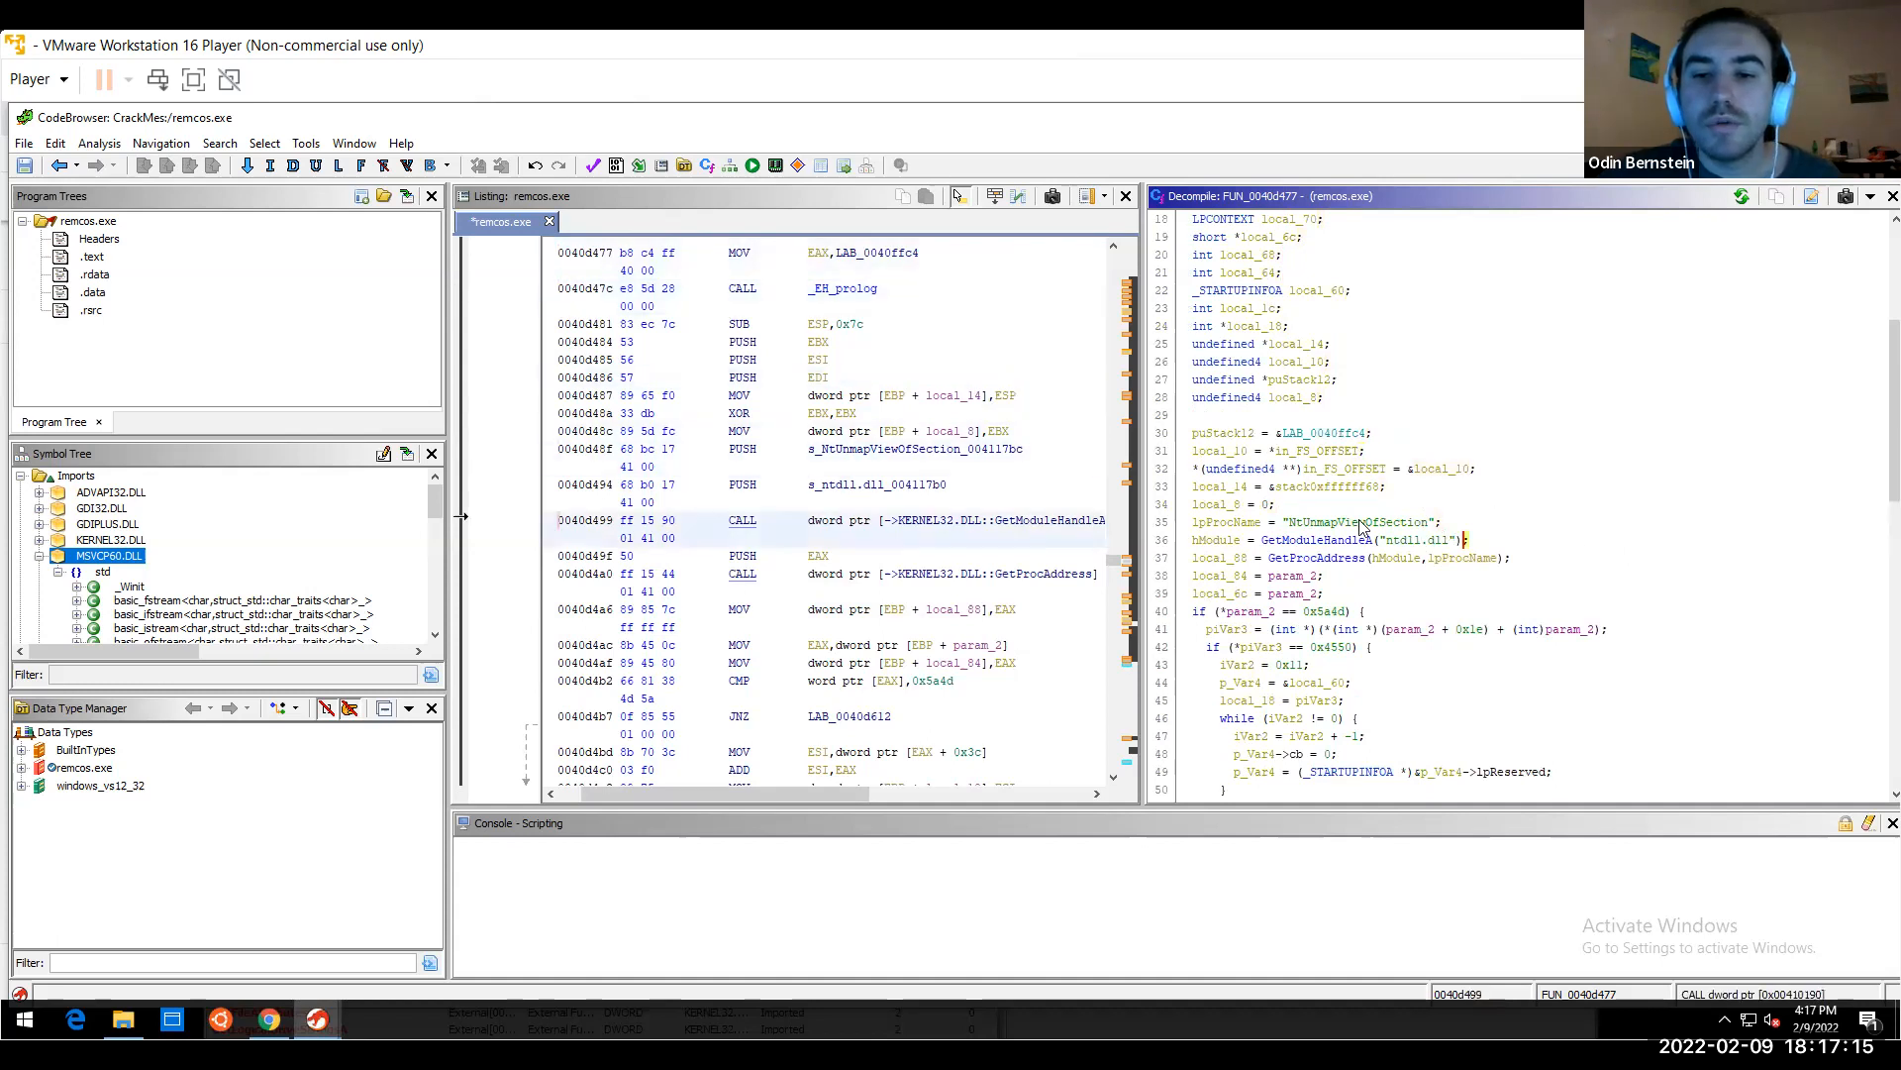
pyautogui.click(1292, 527)
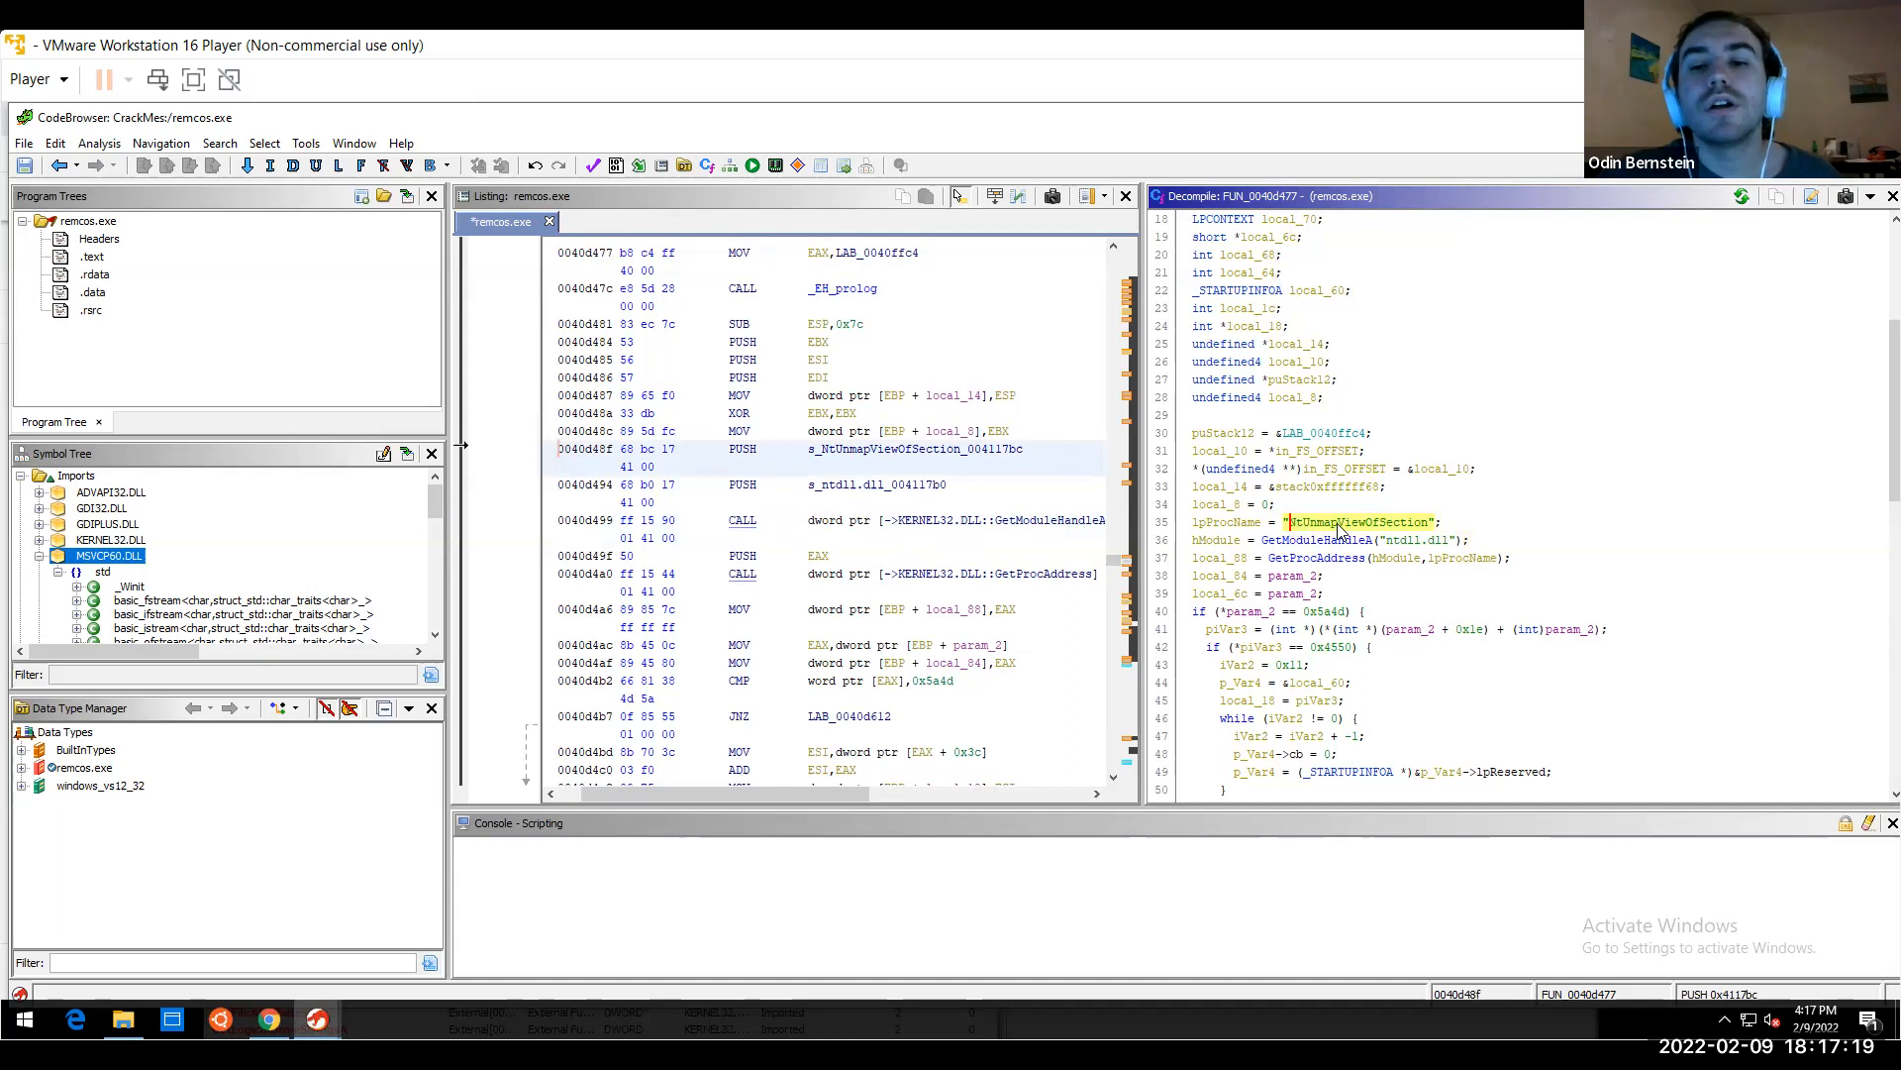
pyautogui.click(1405, 525)
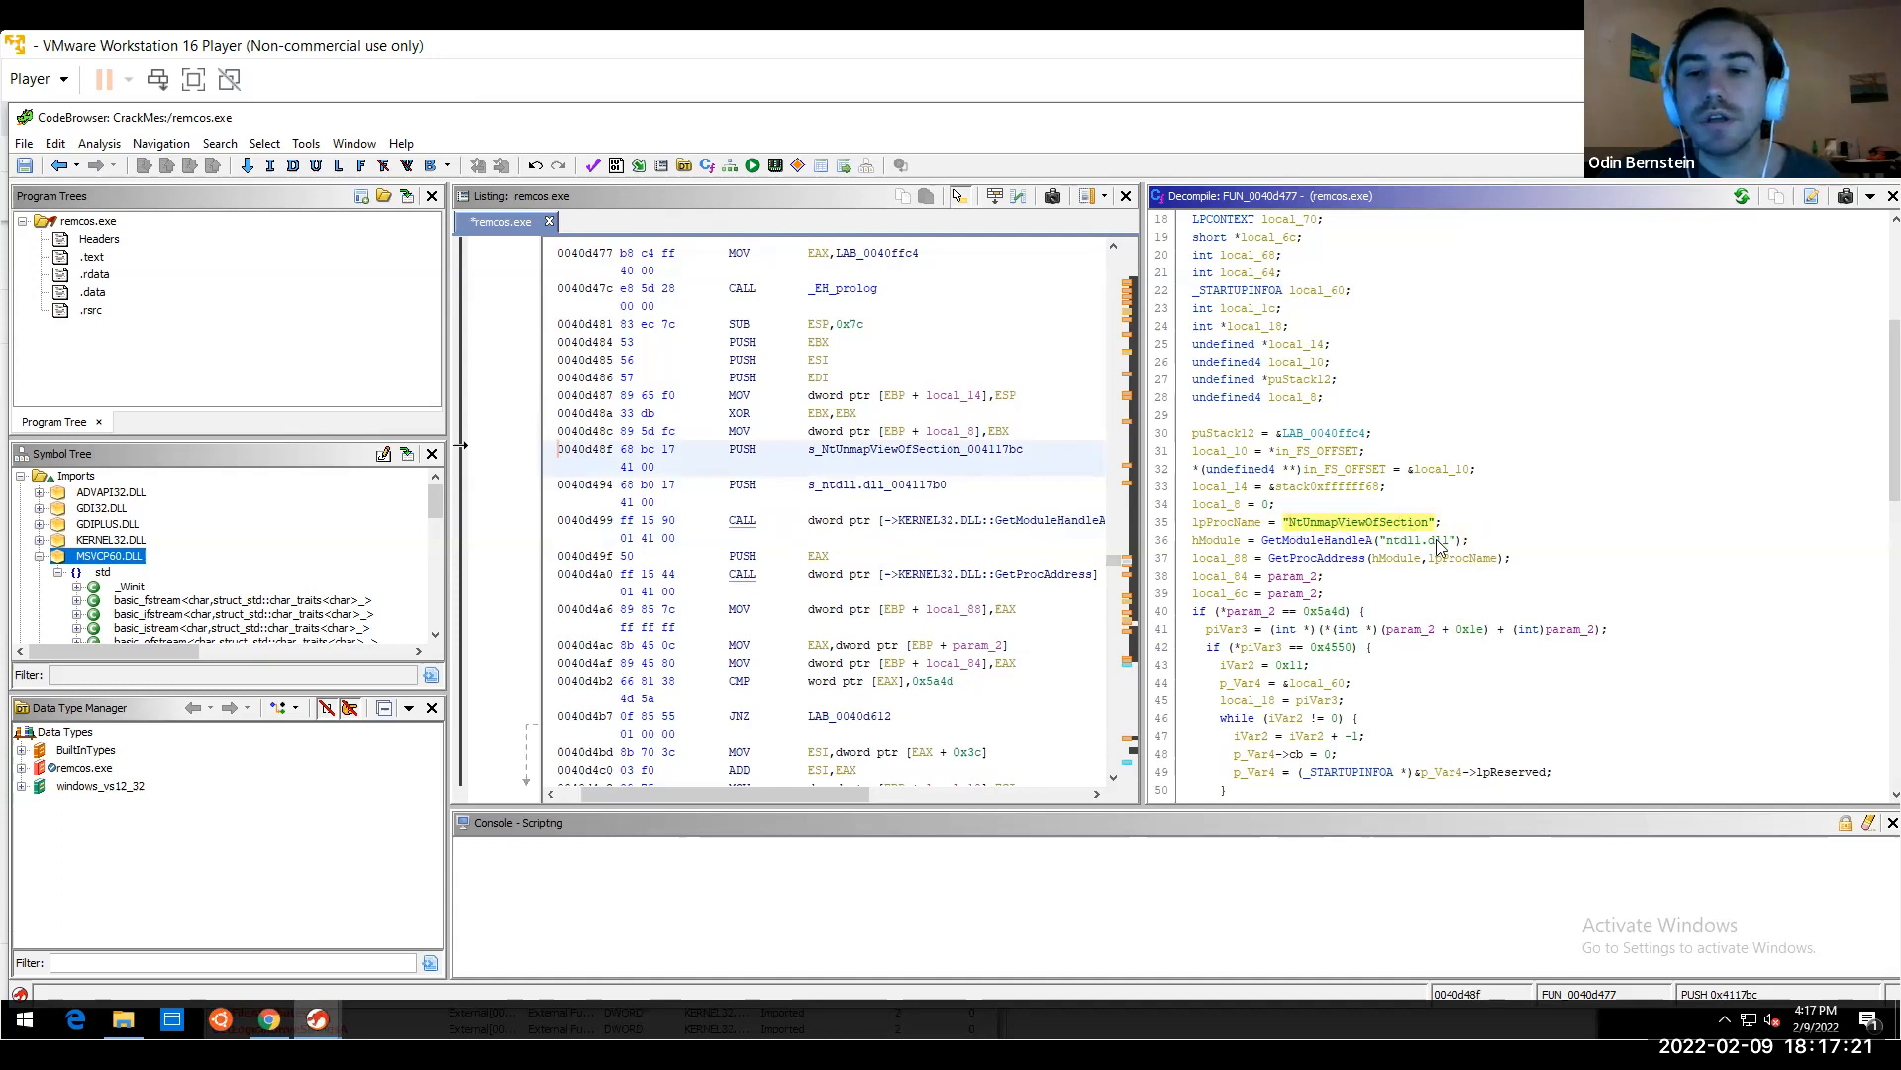
pyautogui.click(1389, 542)
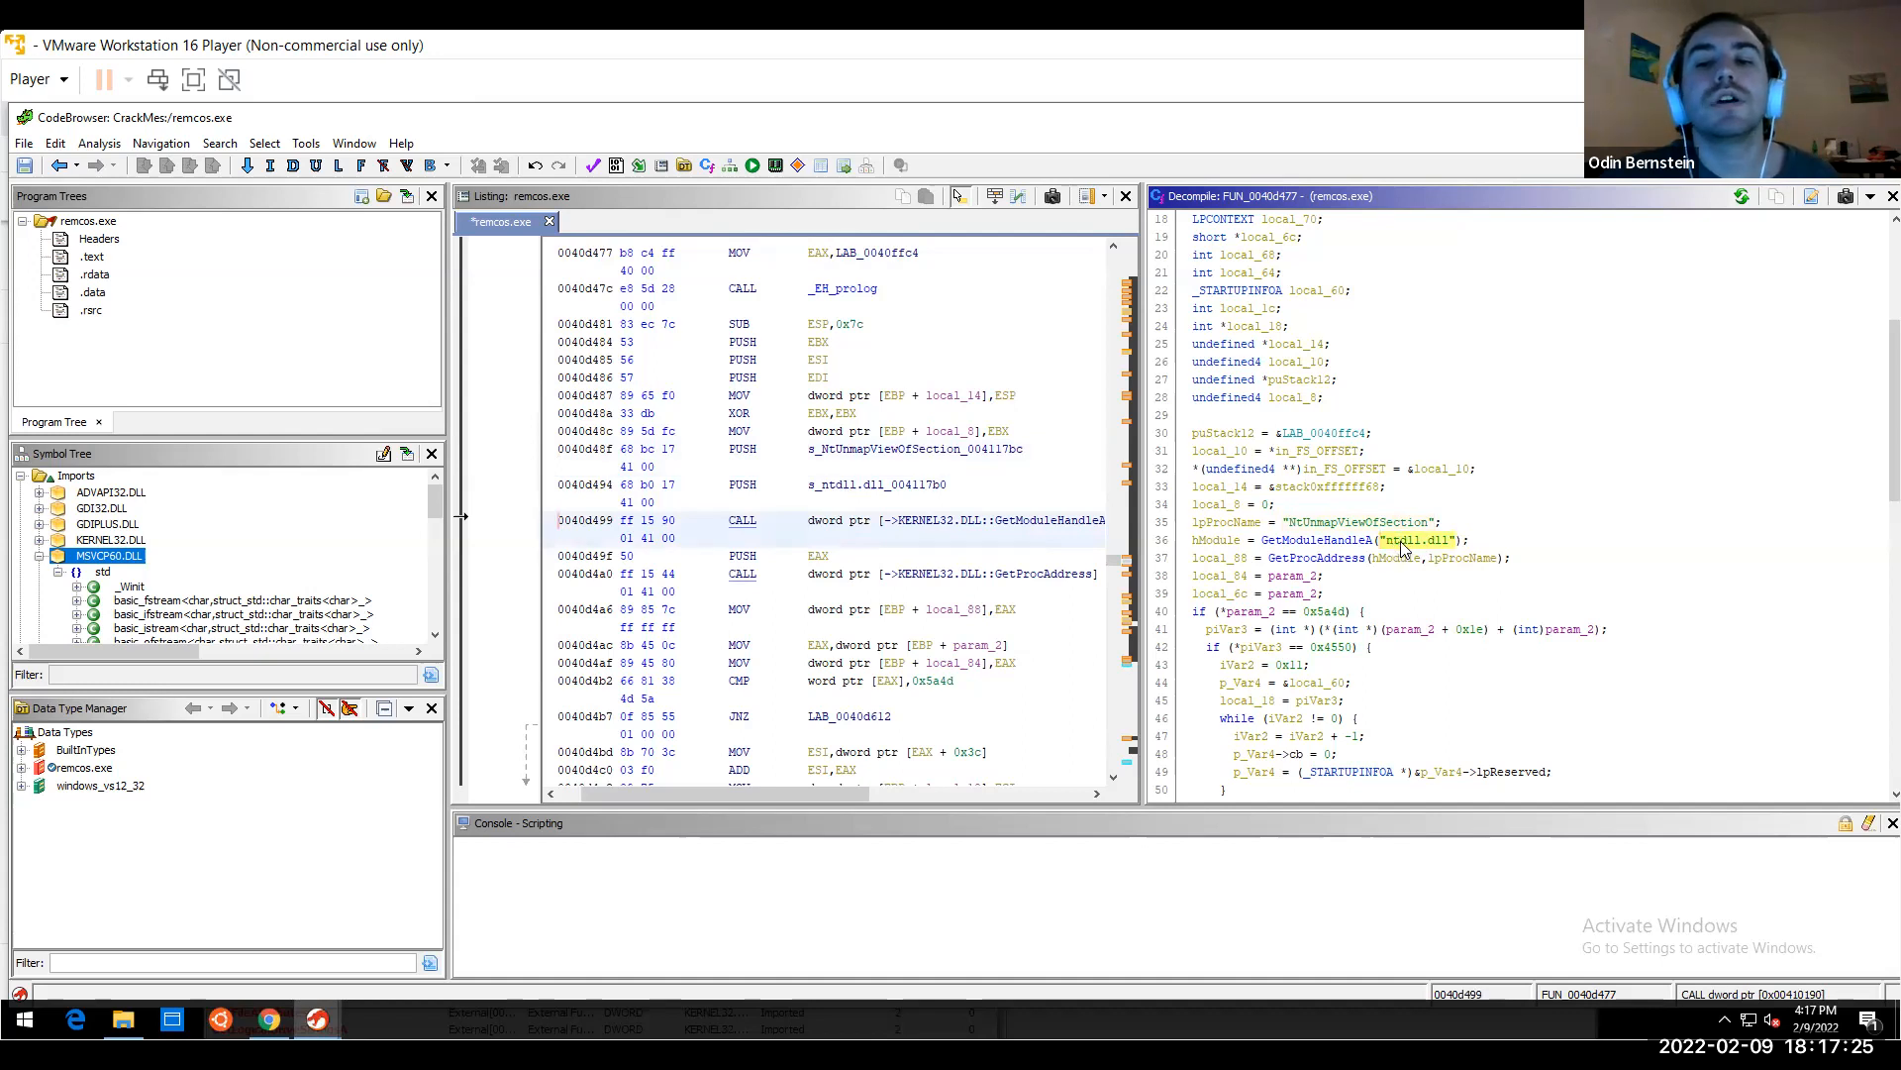
pyautogui.click(1389, 525)
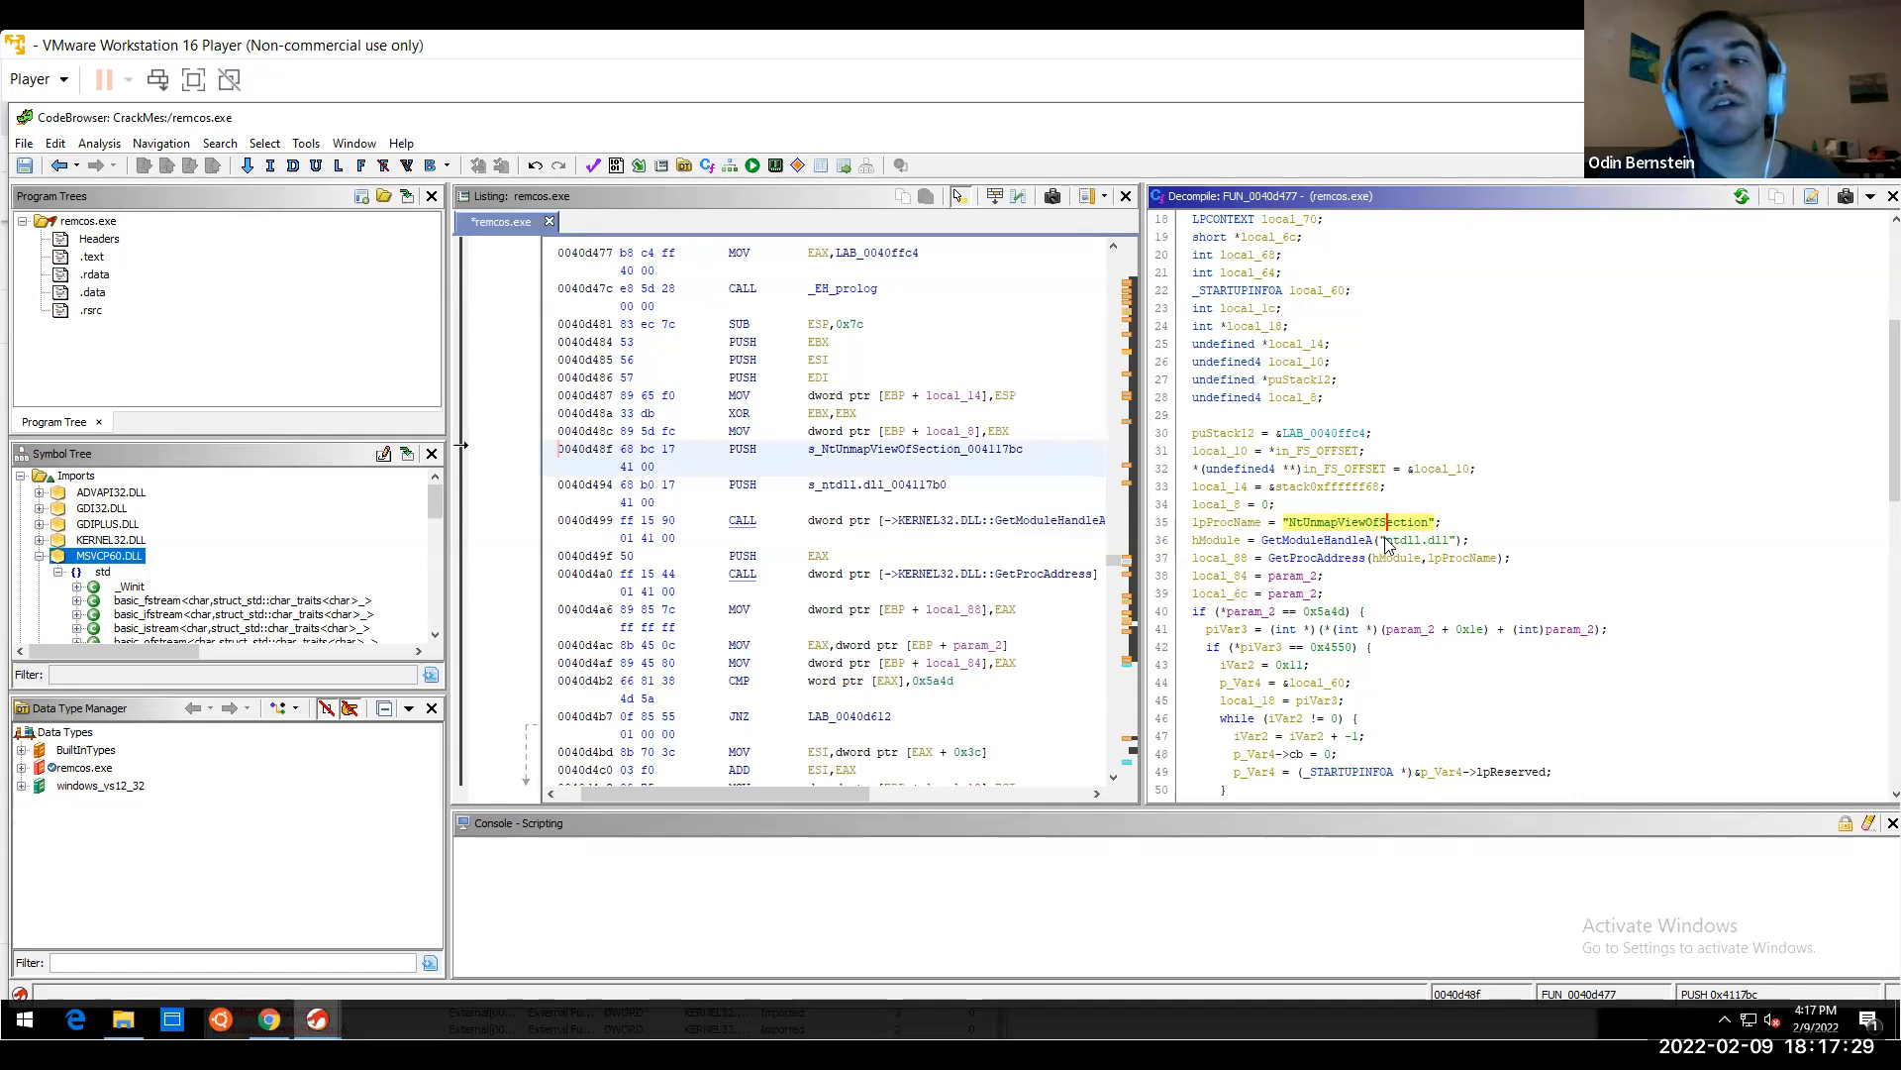
pyautogui.moveTo(1386, 546)
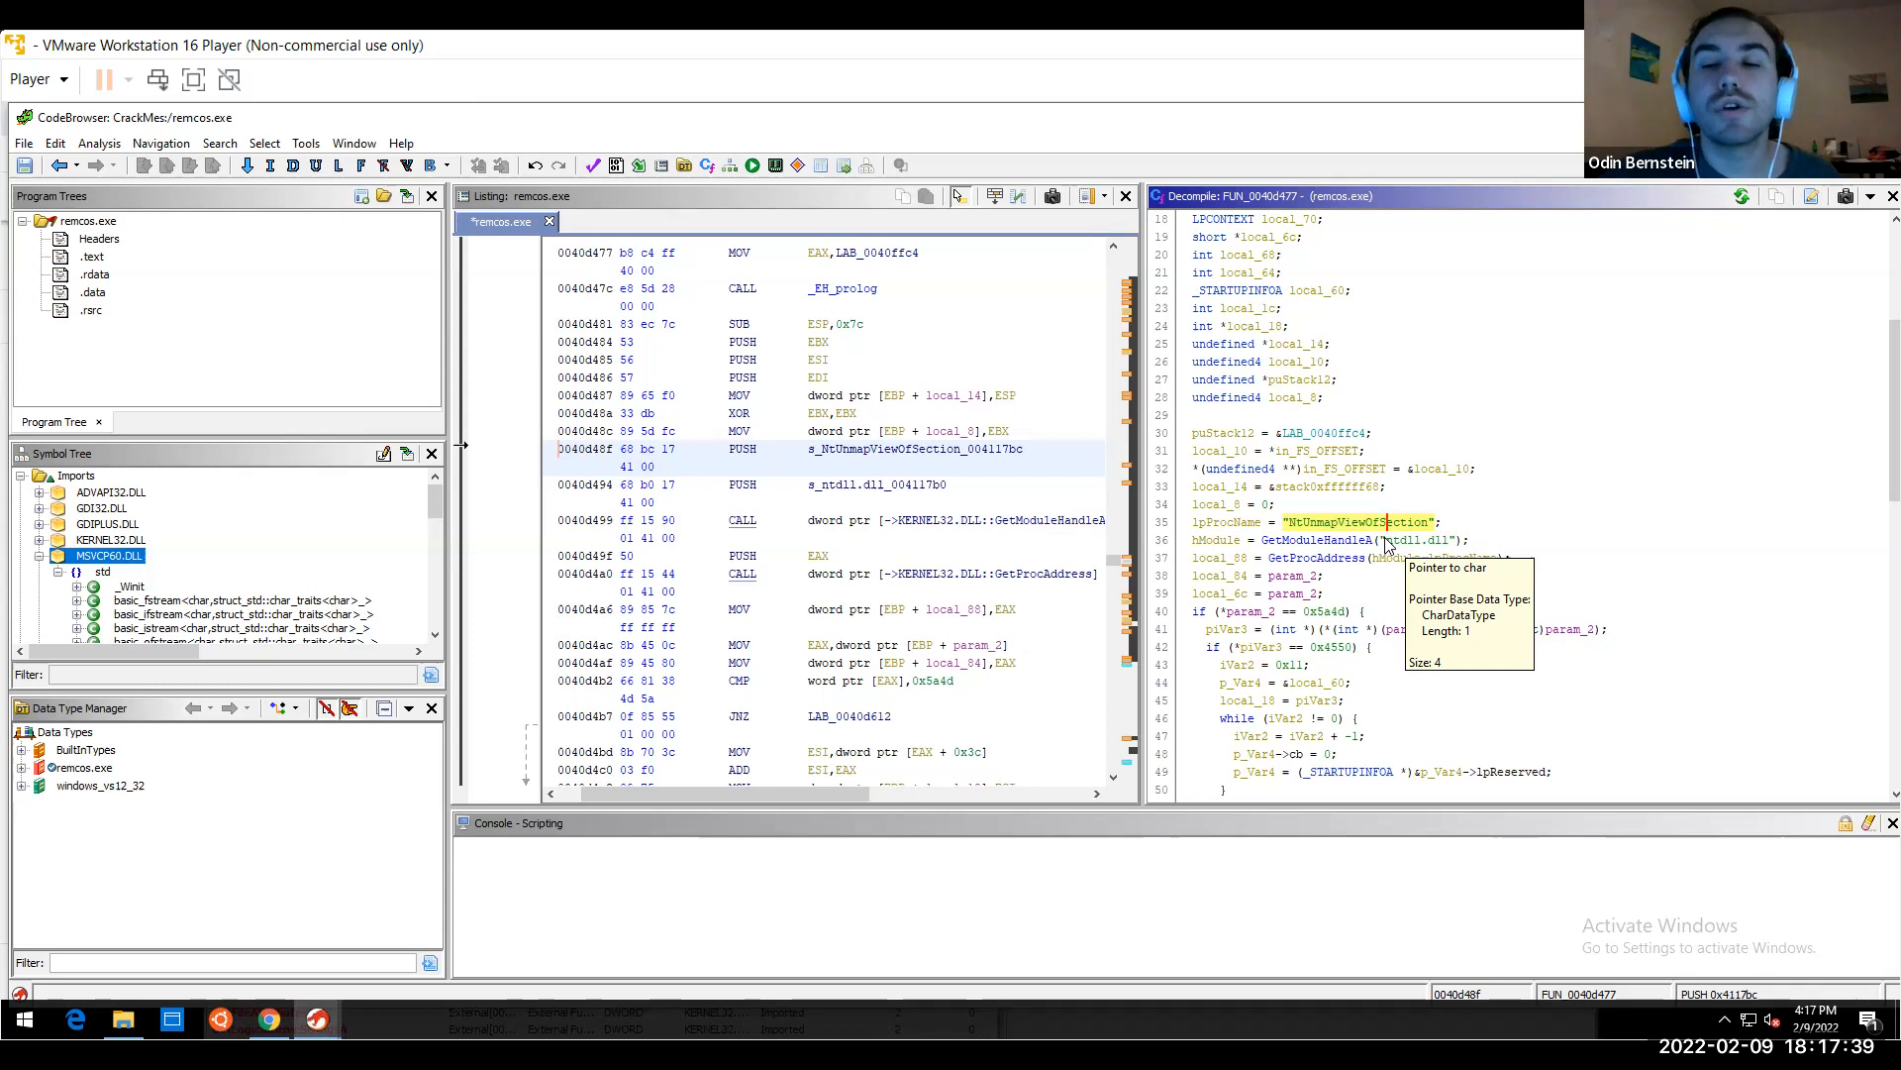
pyautogui.click(1392, 542)
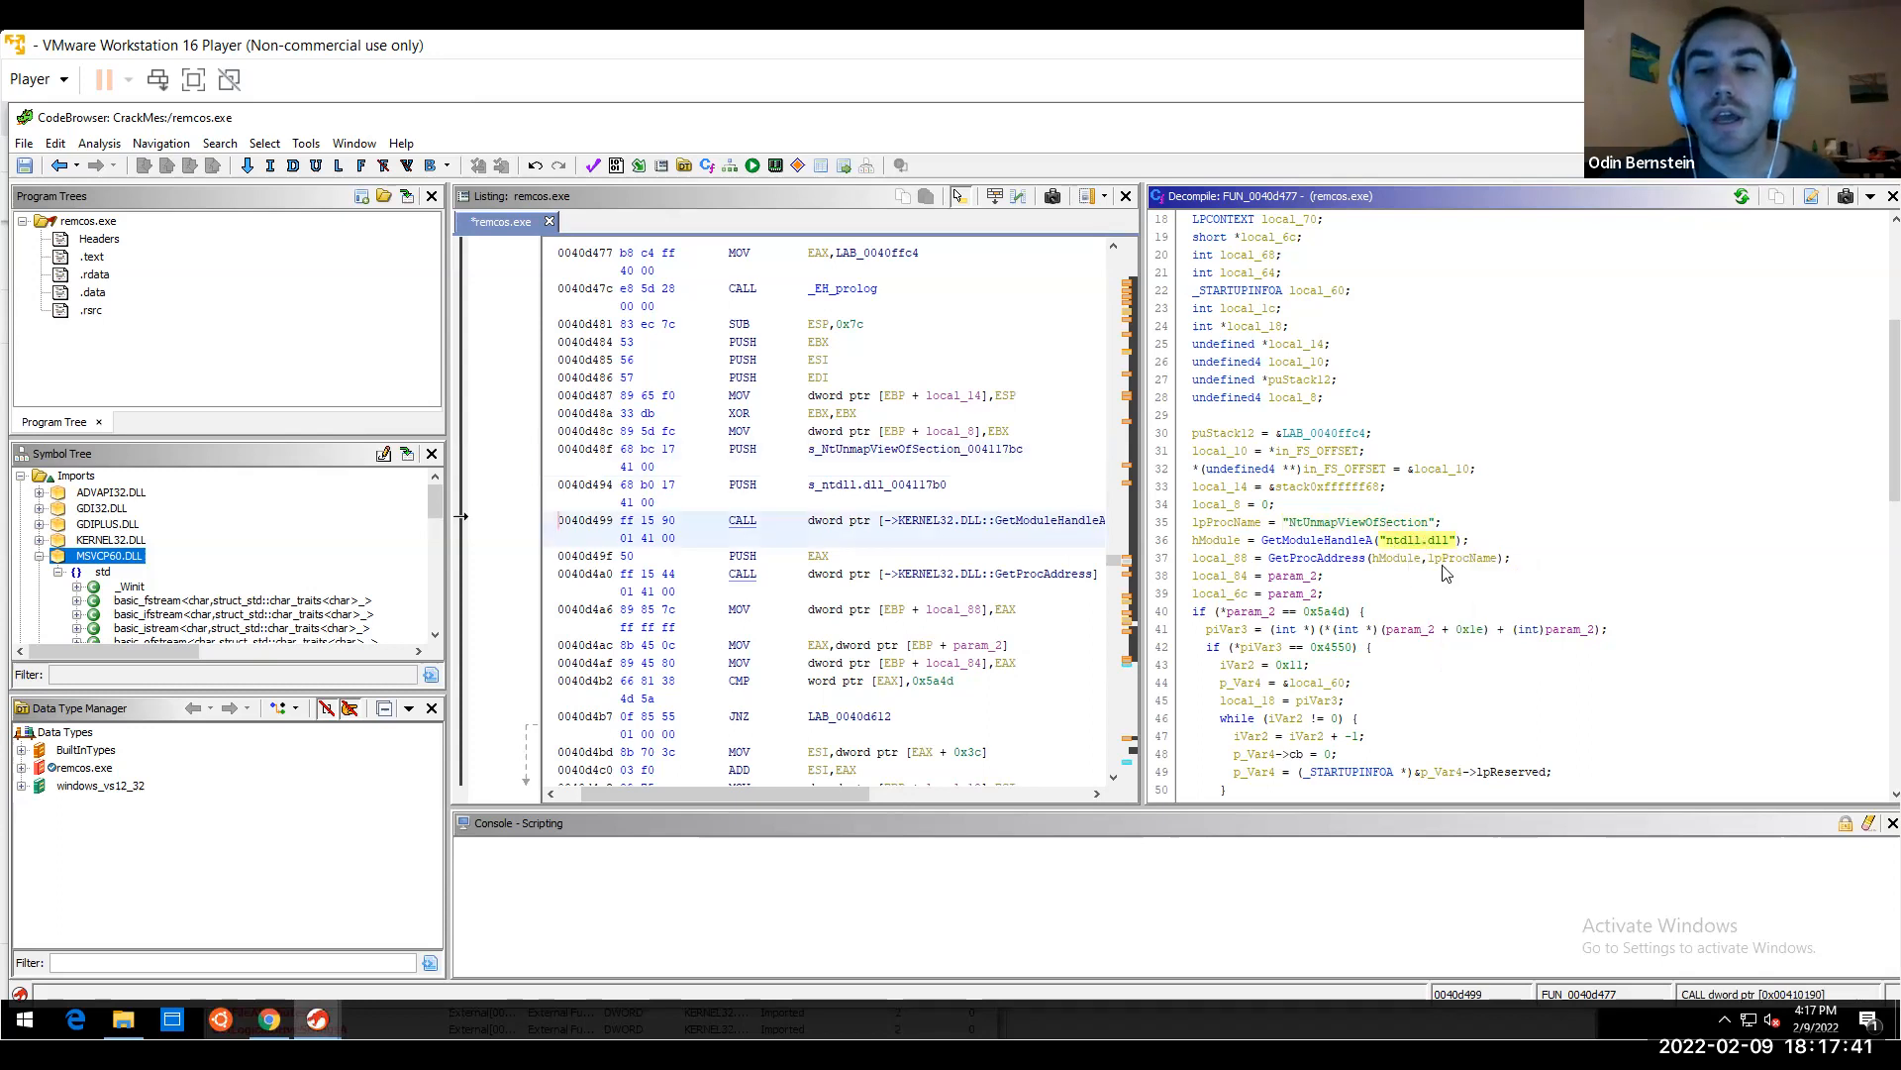
pyautogui.click(1389, 525)
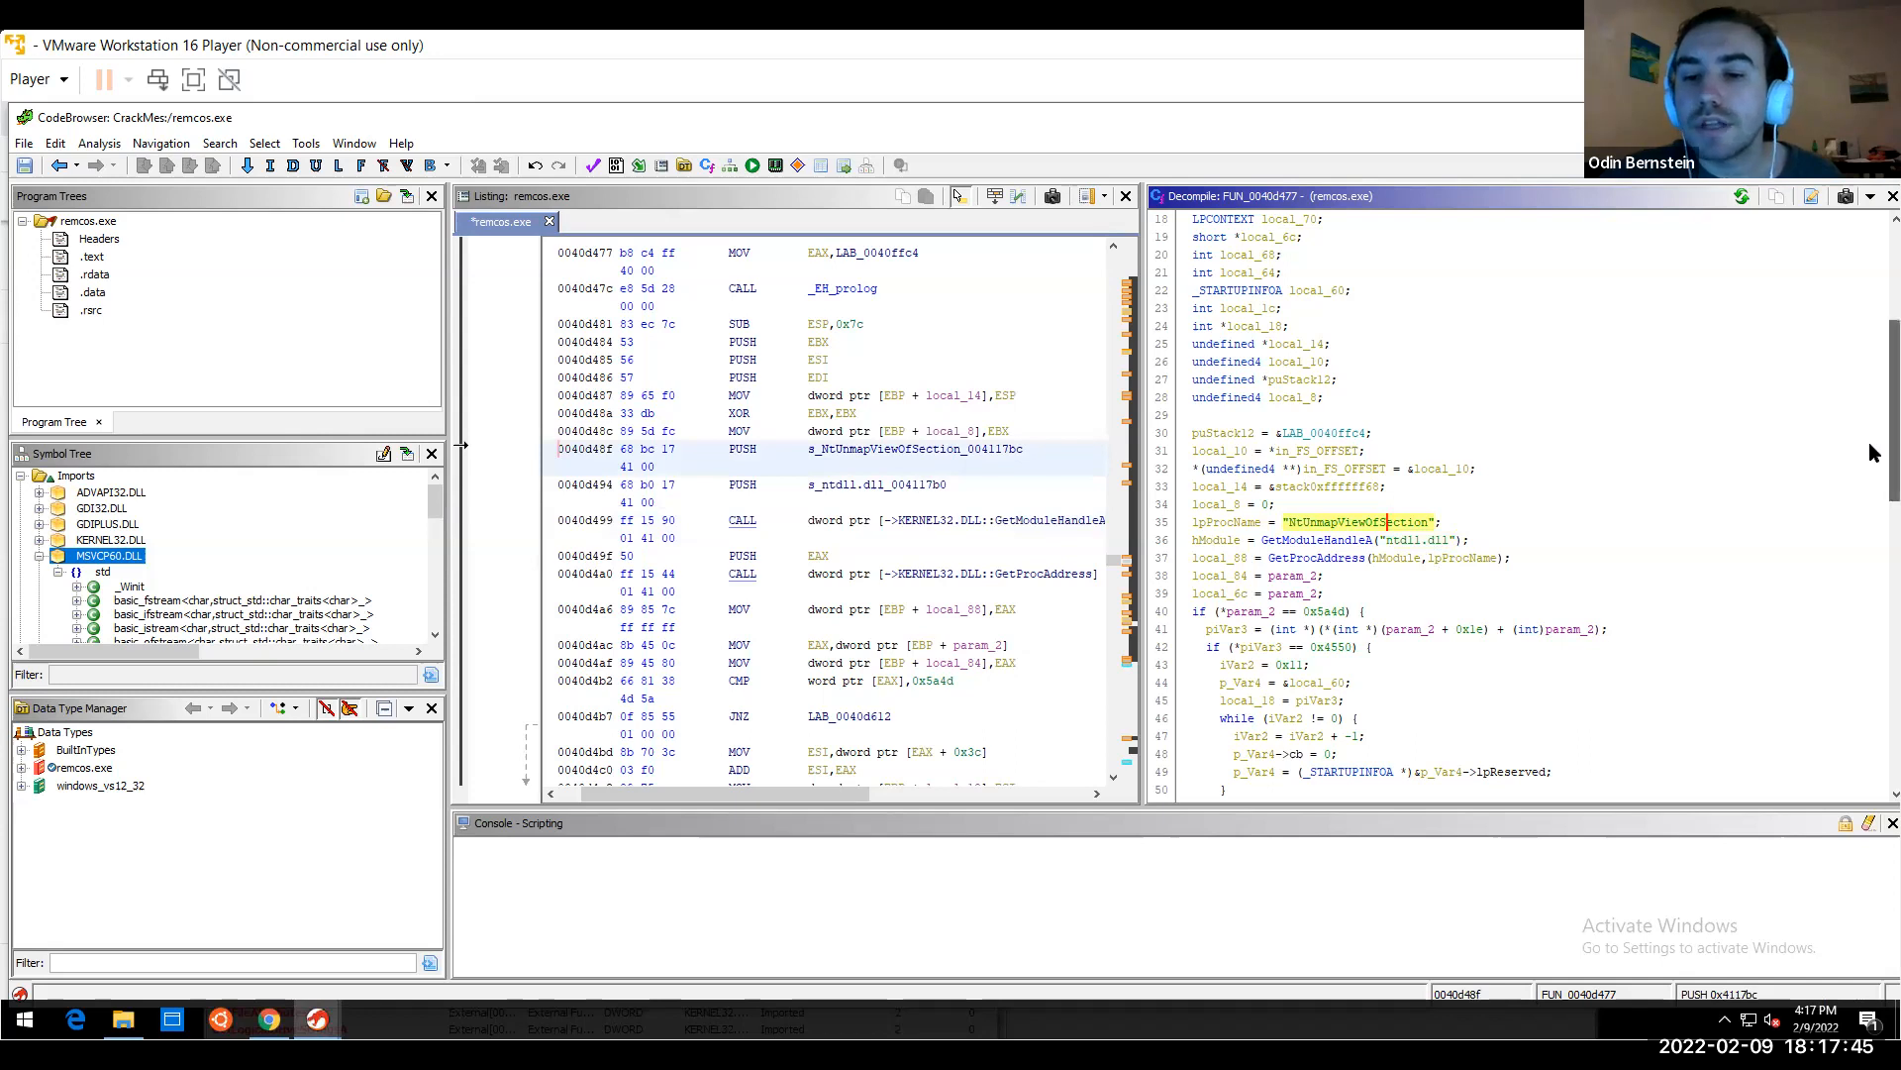
pyautogui.scroll(-4, 1869, 441)
pyautogui.scroll(-4, 1868, 532)
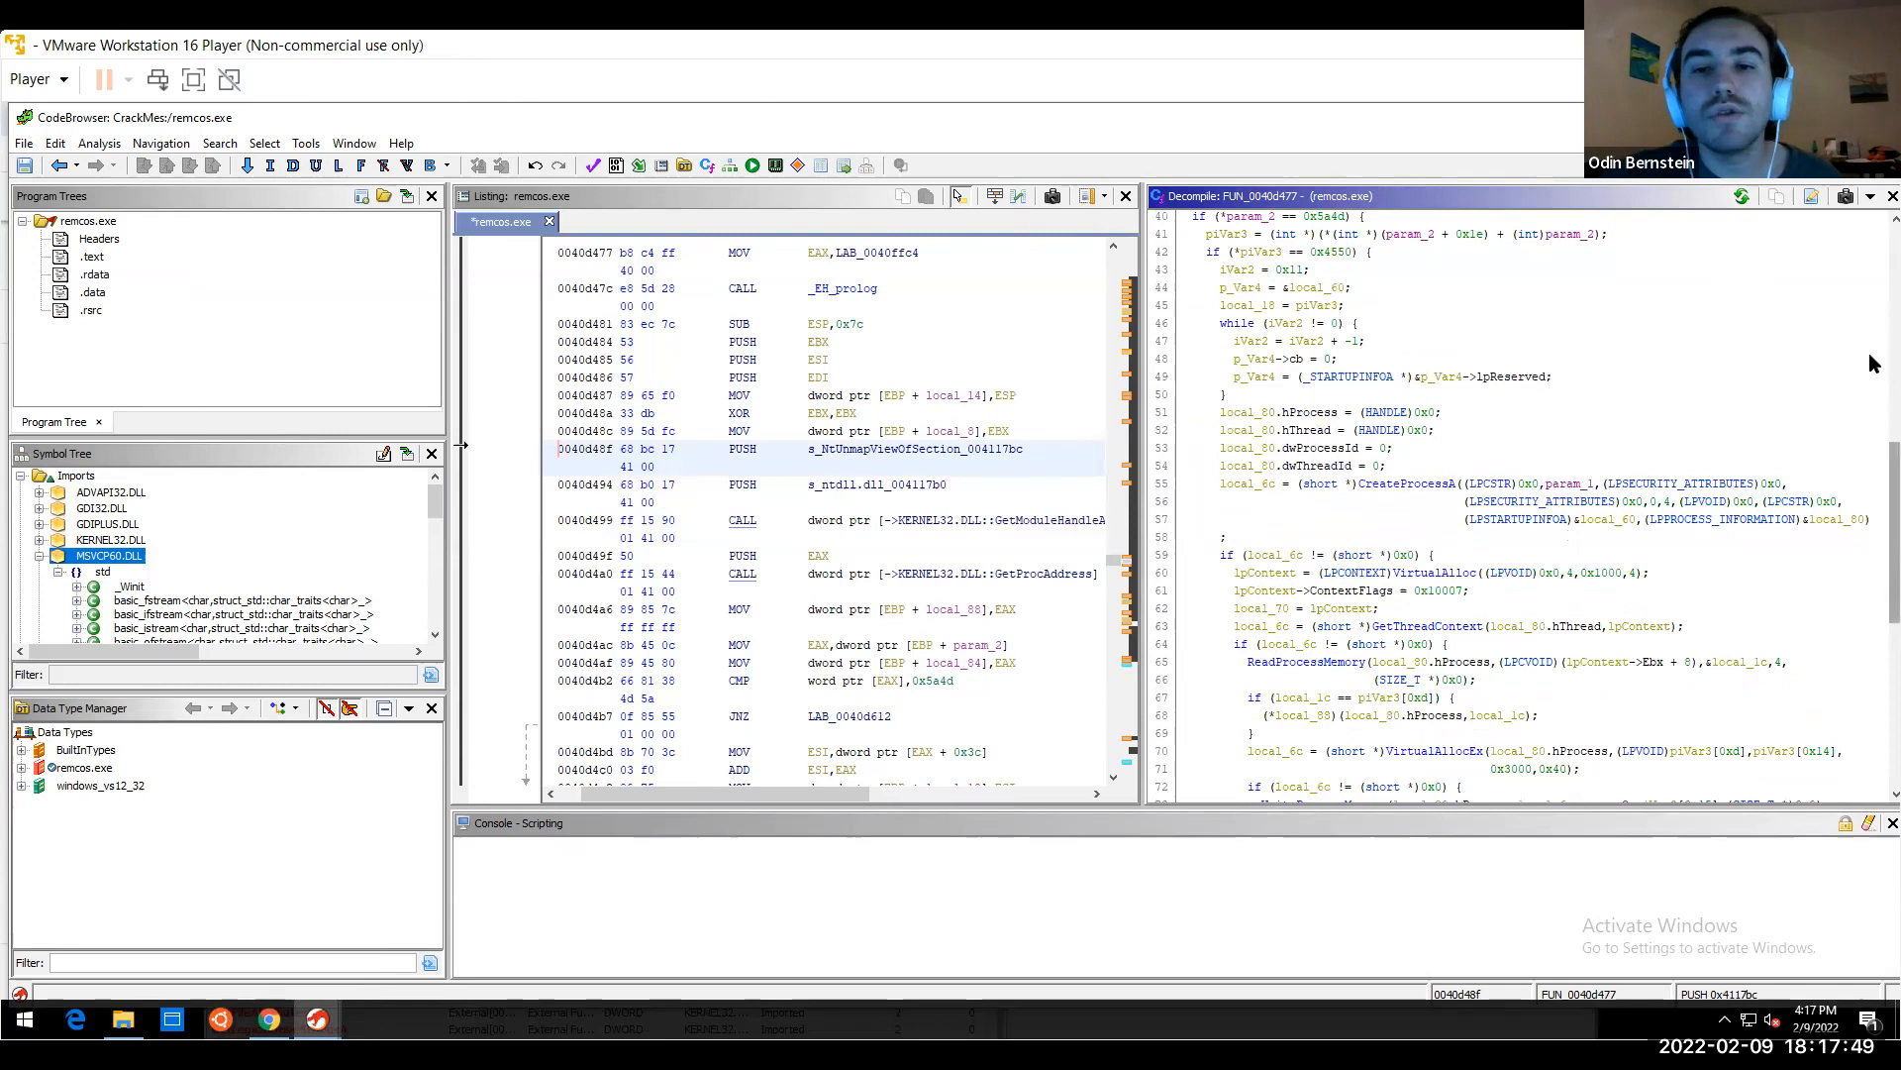
pyautogui.scroll(8, 1874, 369)
pyautogui.scroll(-2, 1871, 377)
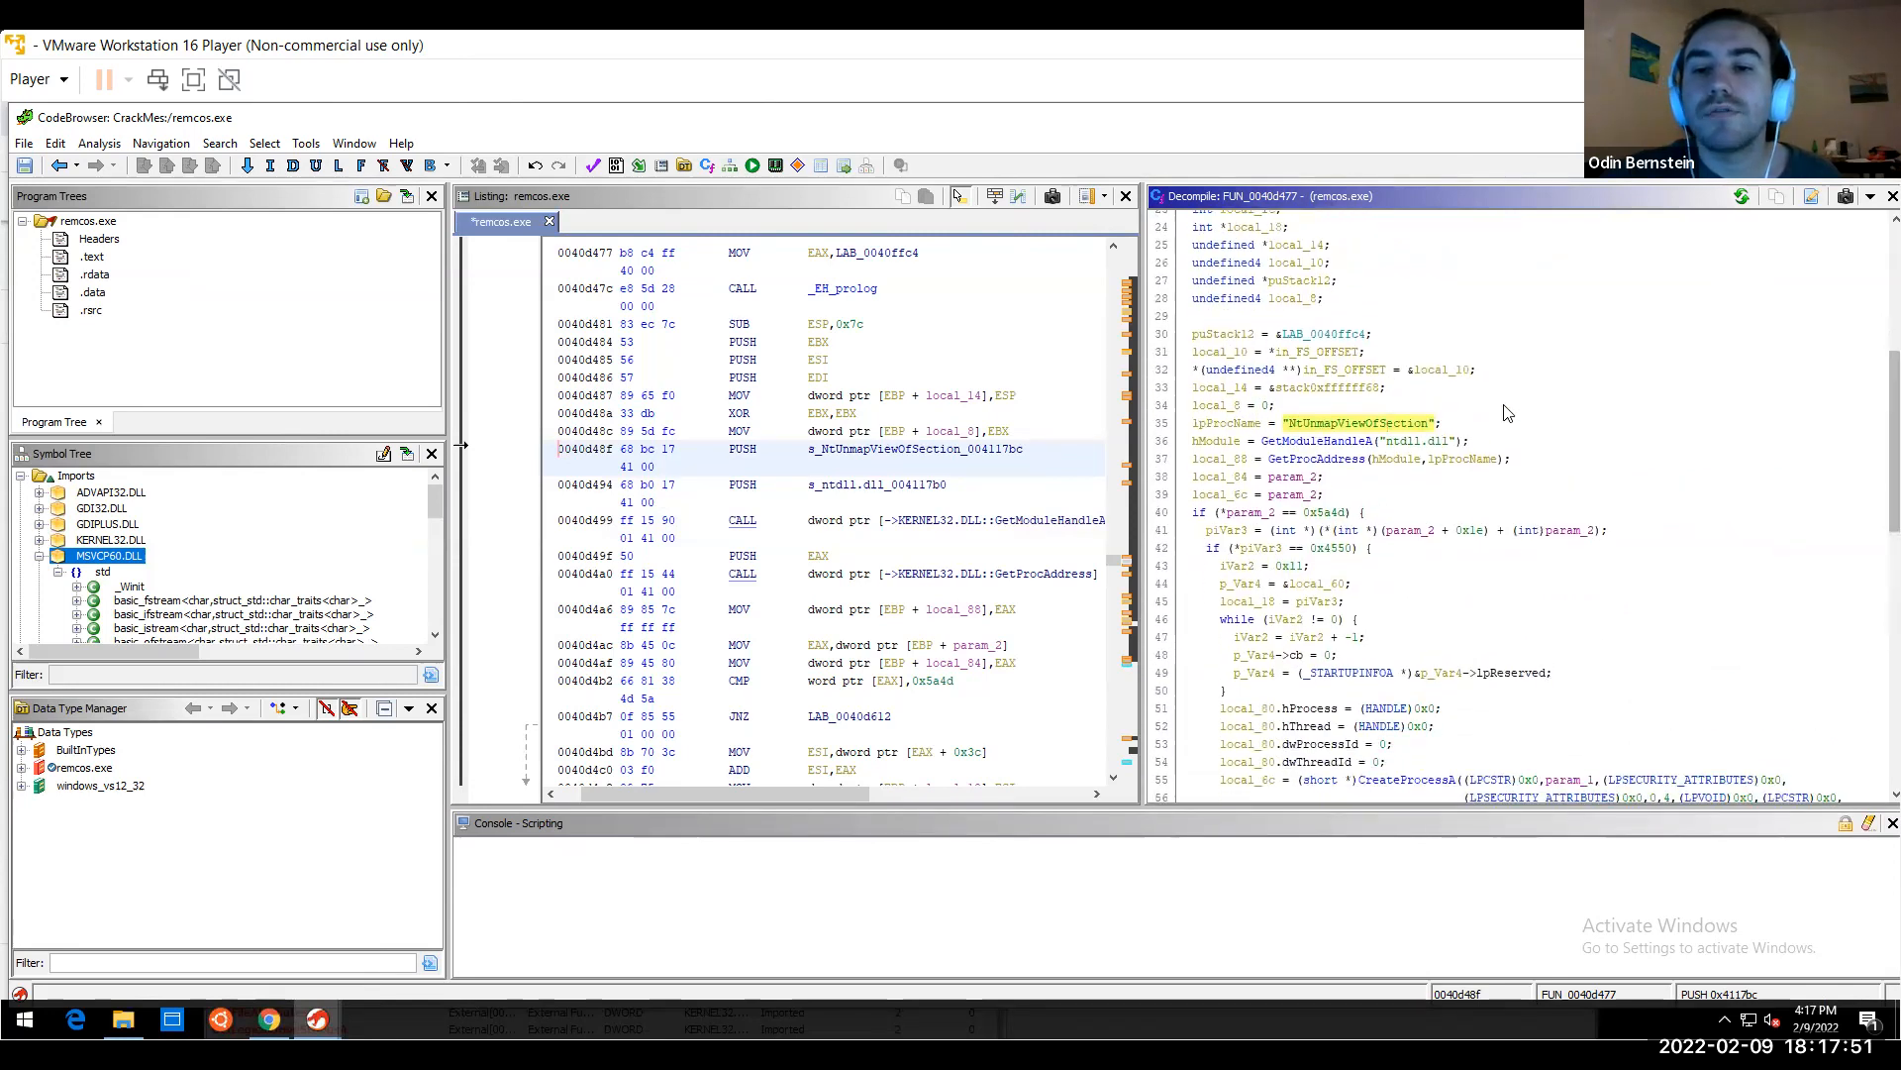
pyautogui.click(1419, 442)
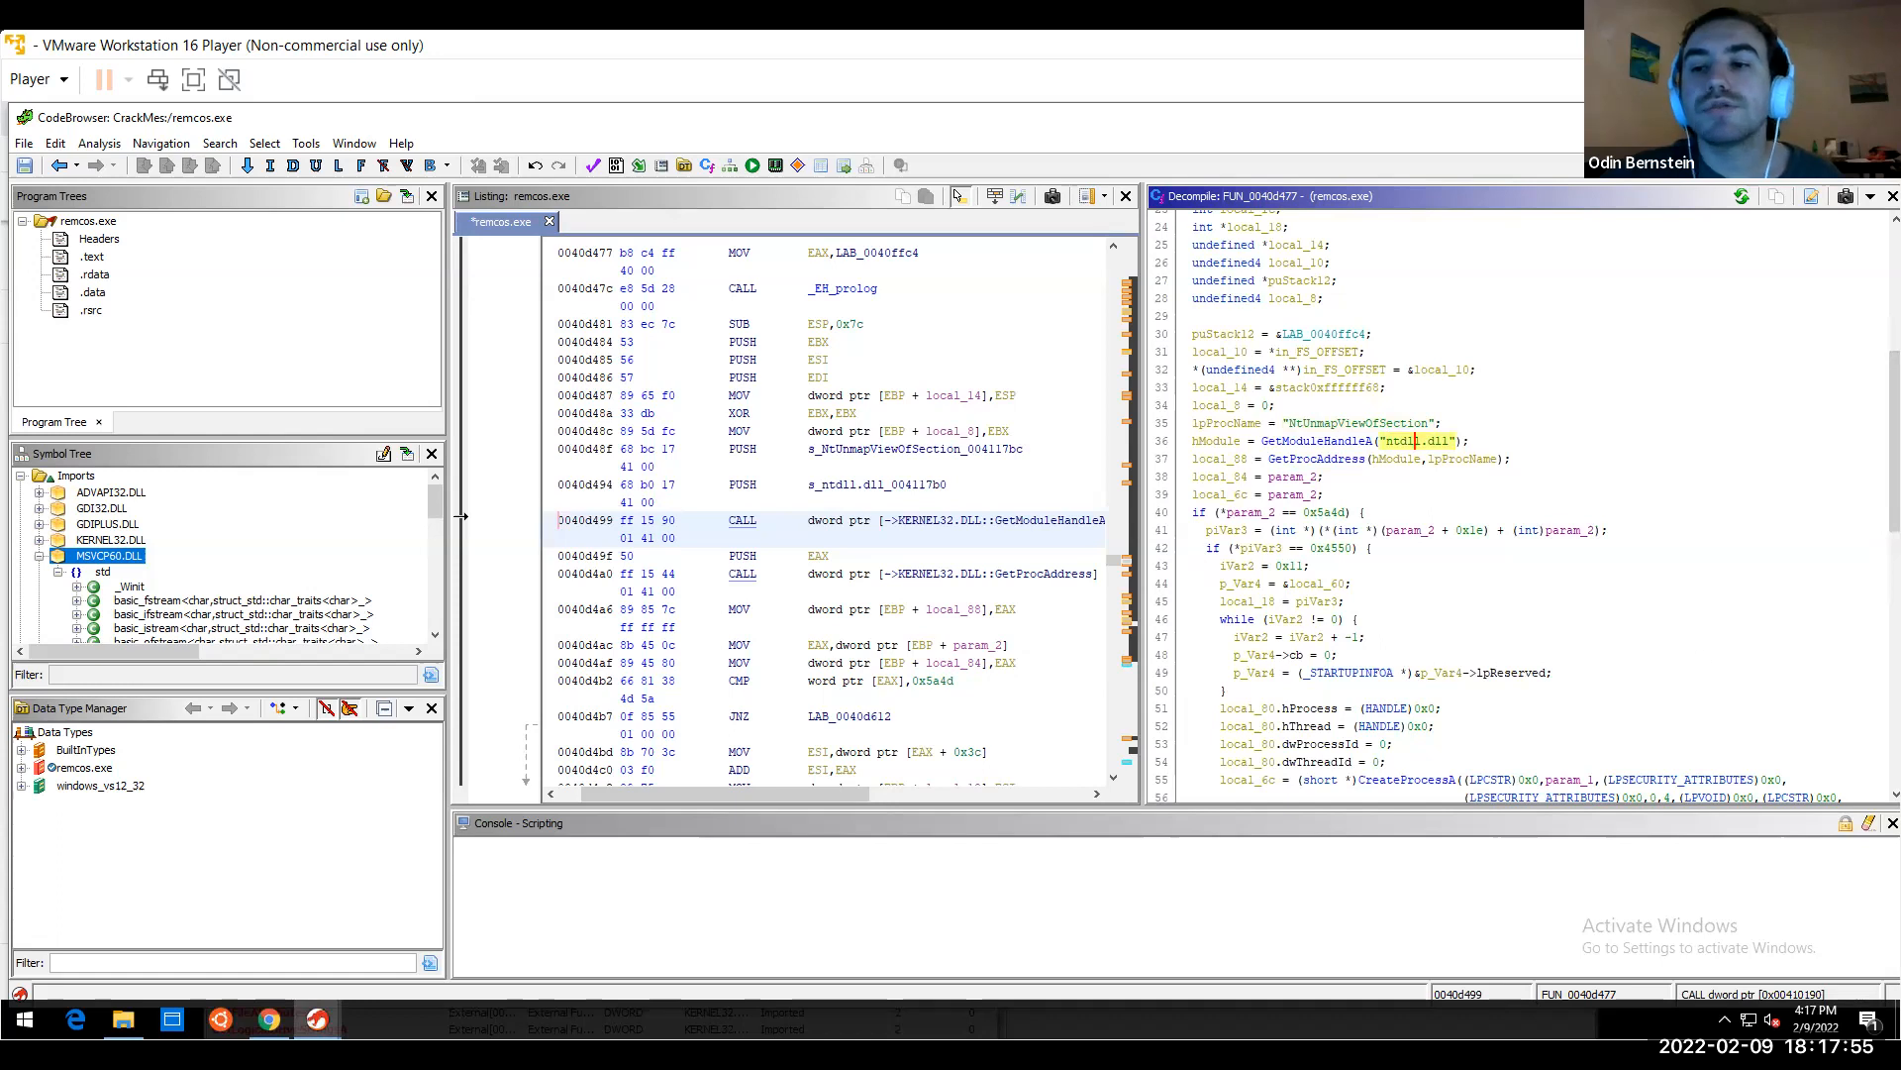
# Examine the CreateProcessA call and the hProcess argument of the first WriteProcessMemory call in FUN_0040d477
pyautogui.scroll(-7, 1872, 510)
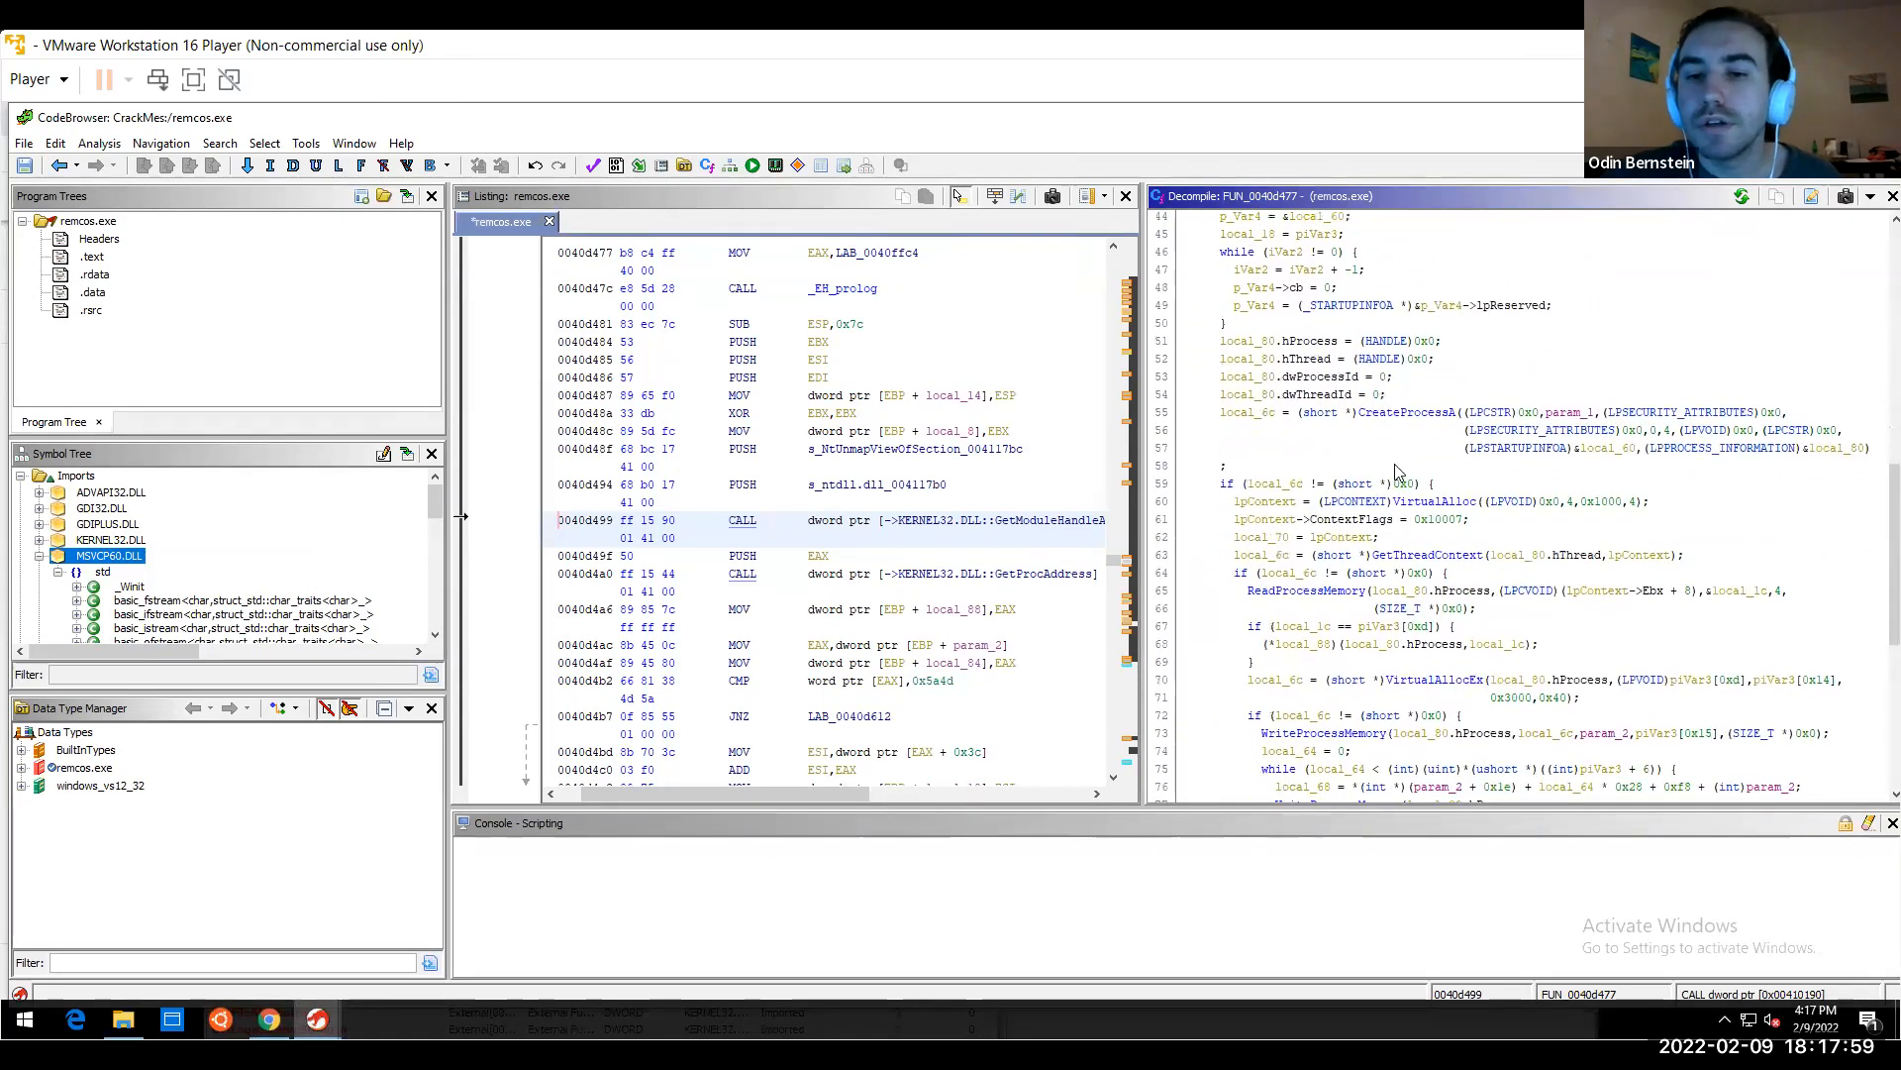
pyautogui.click(1408, 416)
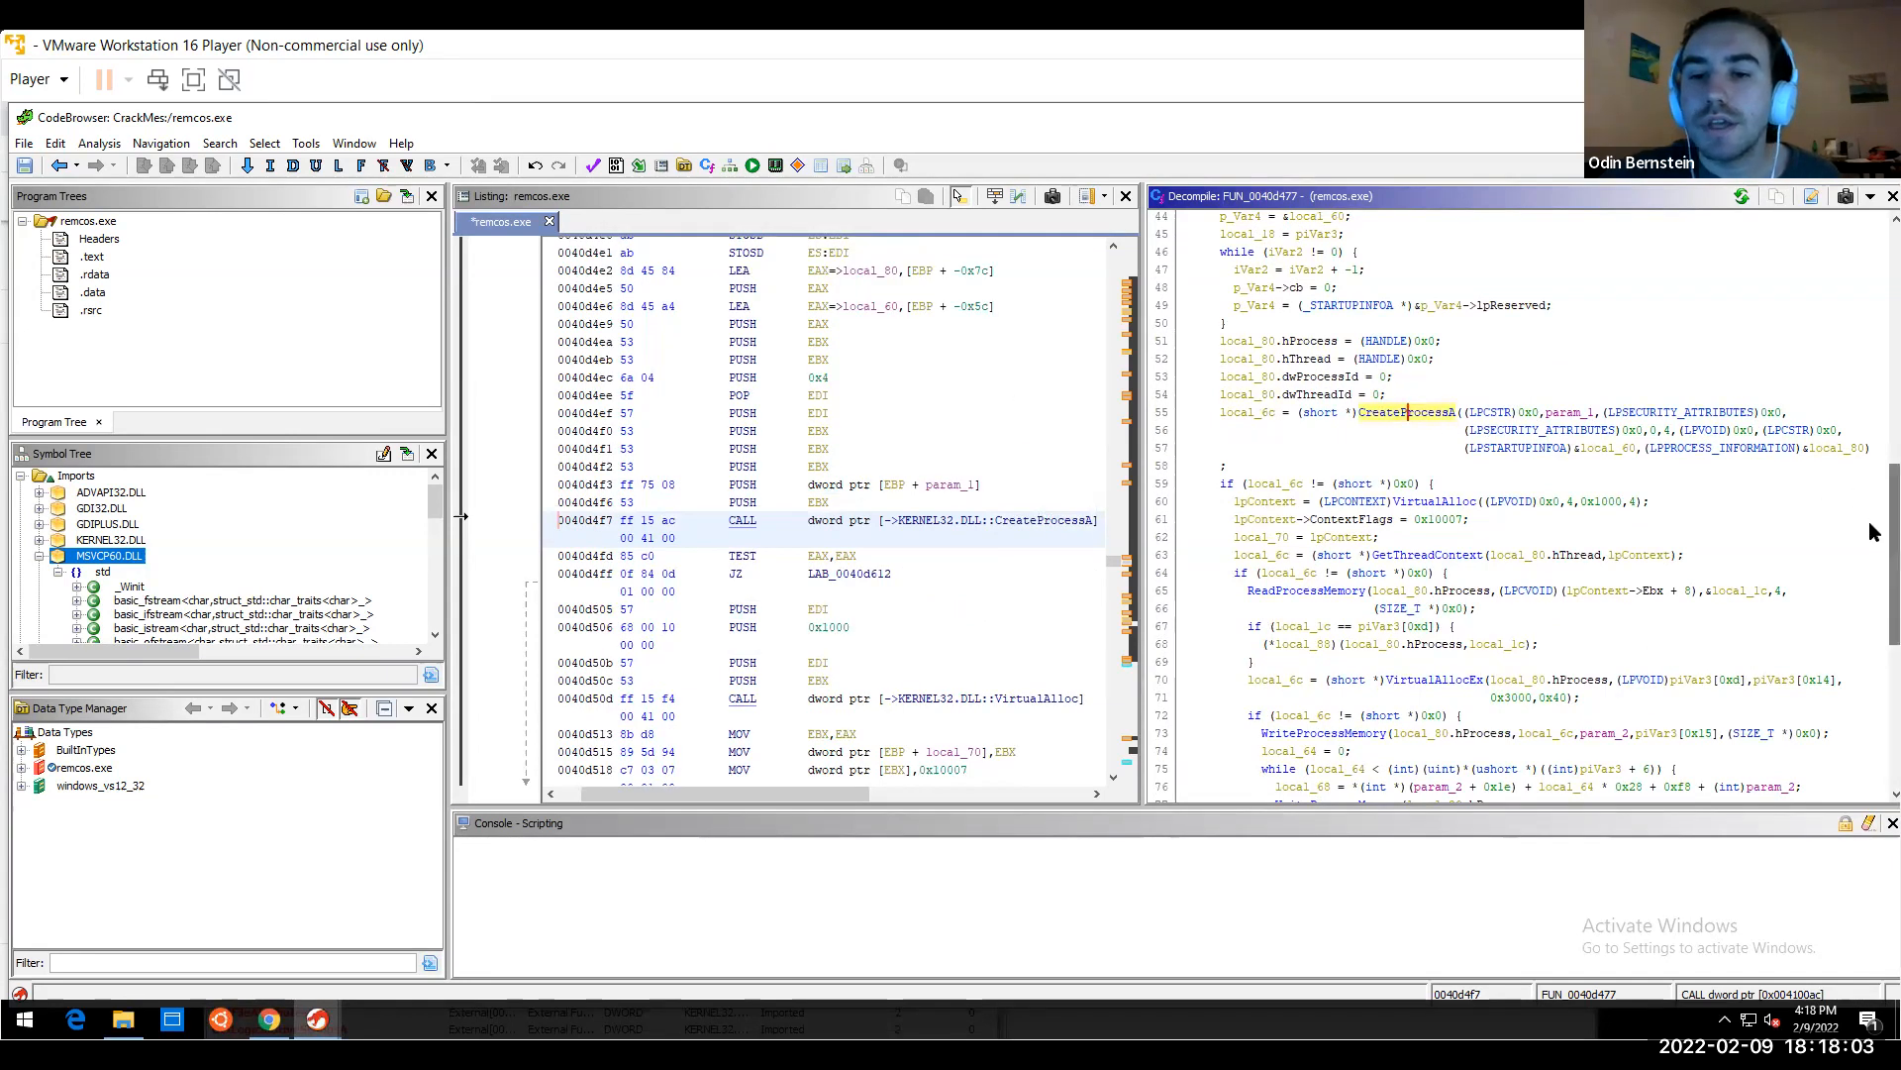
pyautogui.scroll(-4, 1871, 535)
pyautogui.scroll(-1, 1872, 588)
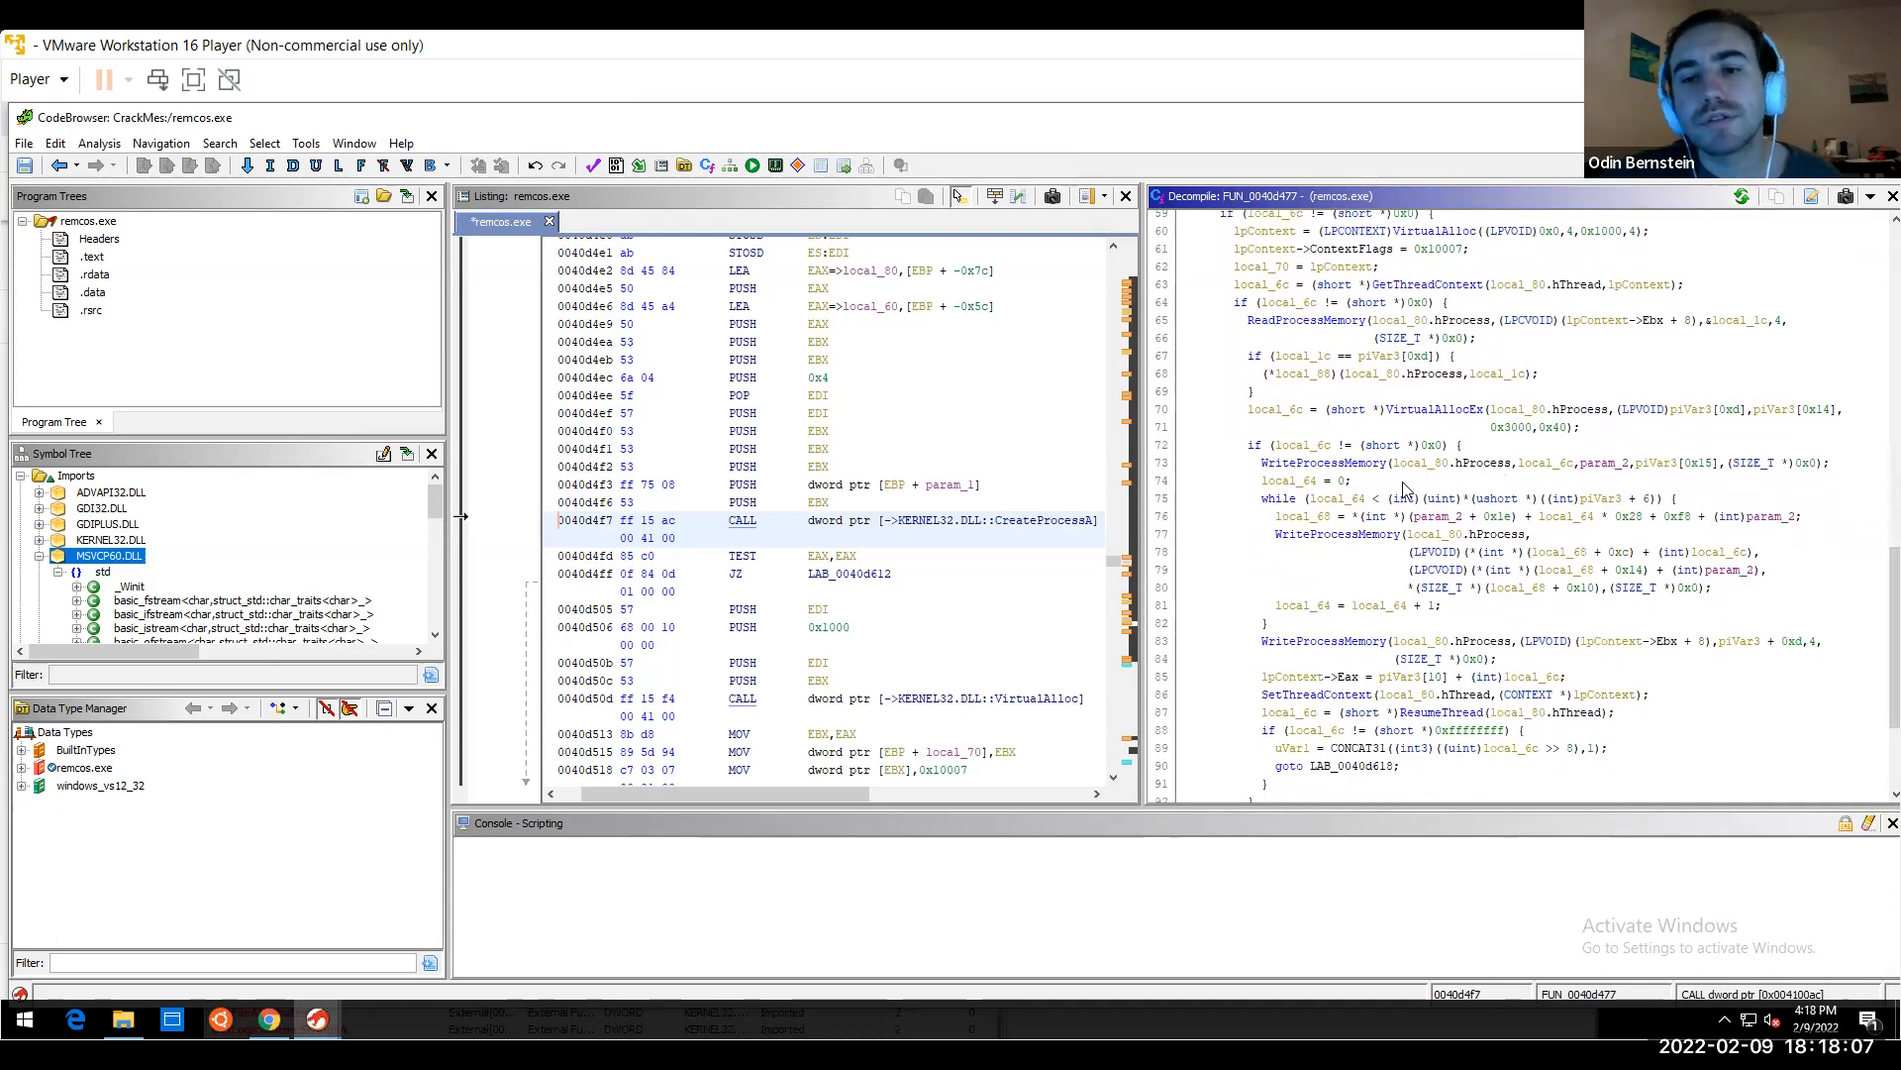
pyautogui.click(1468, 465)
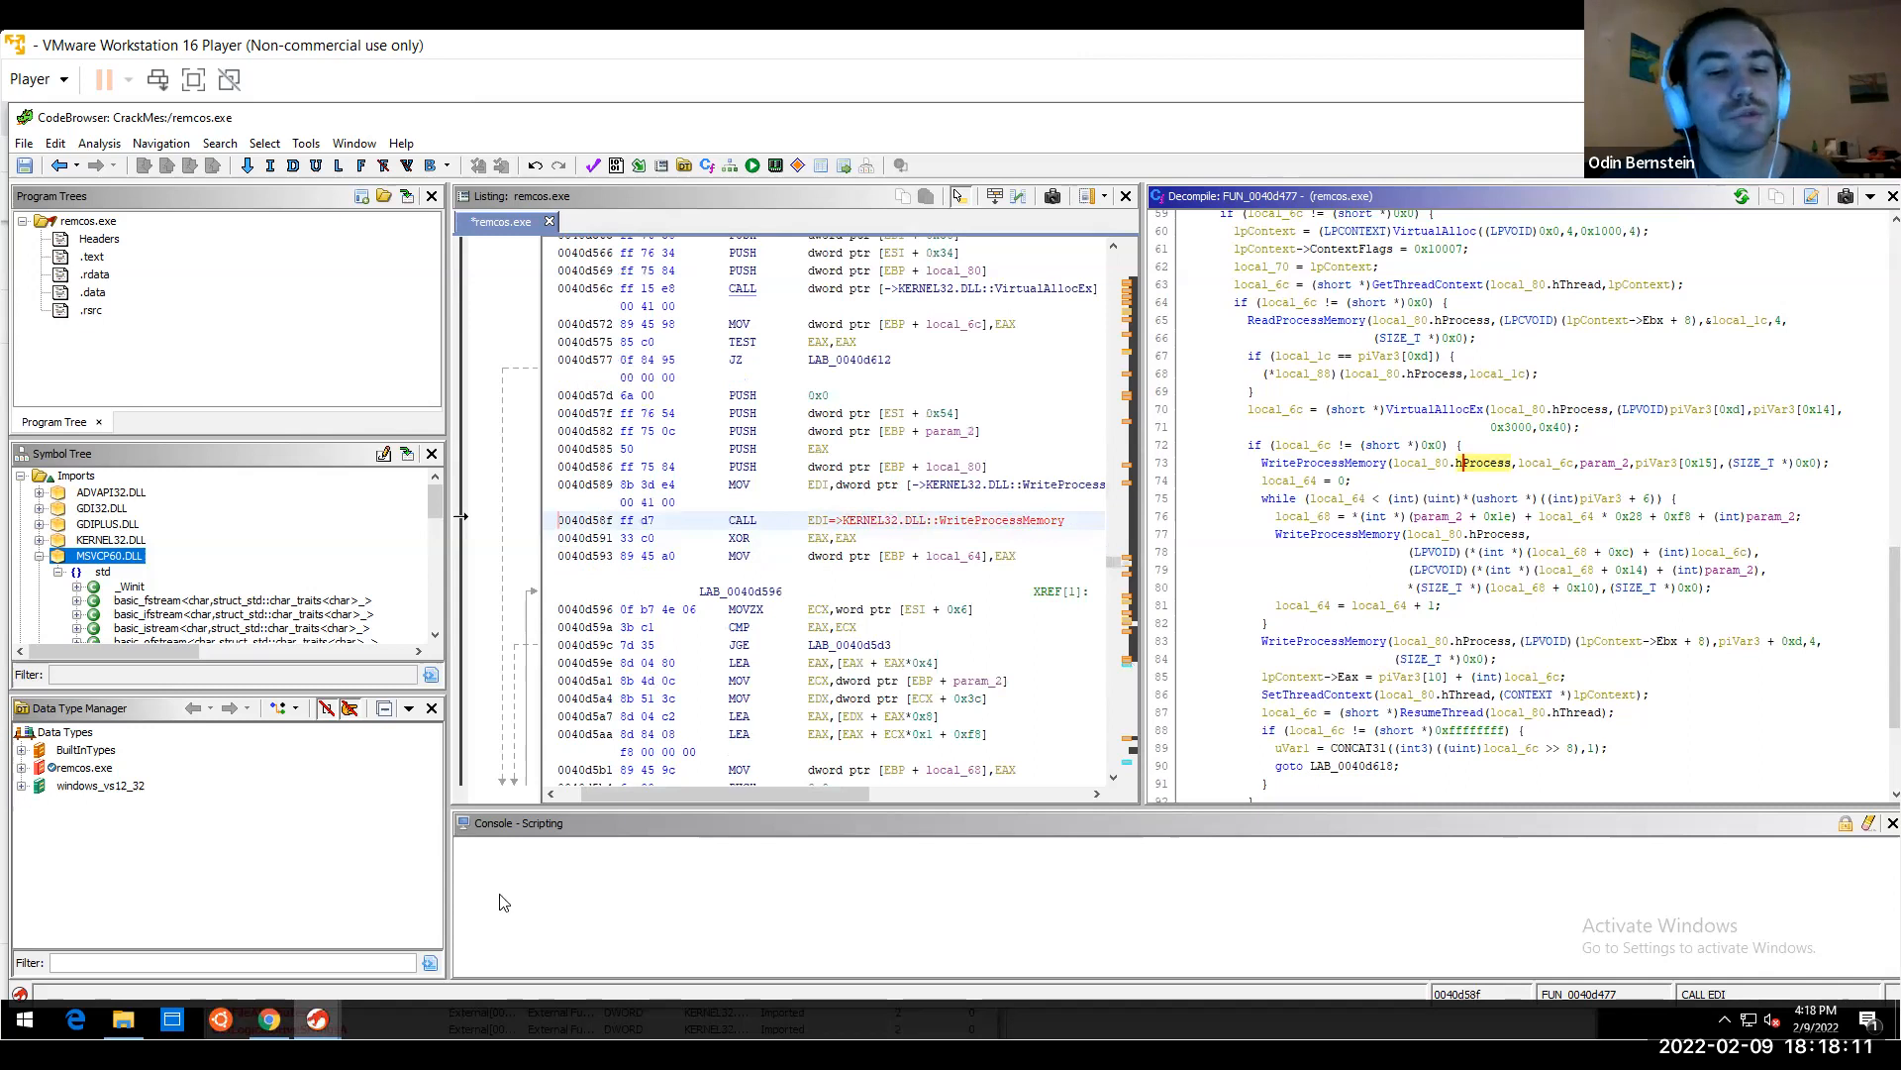
# Review the imported functions and their references in the symbol table, from VirtualAllocEx down through CreatePipe, OpenProcess and MapViewOfFileEx to ExitThread
pyautogui.click(497, 942)
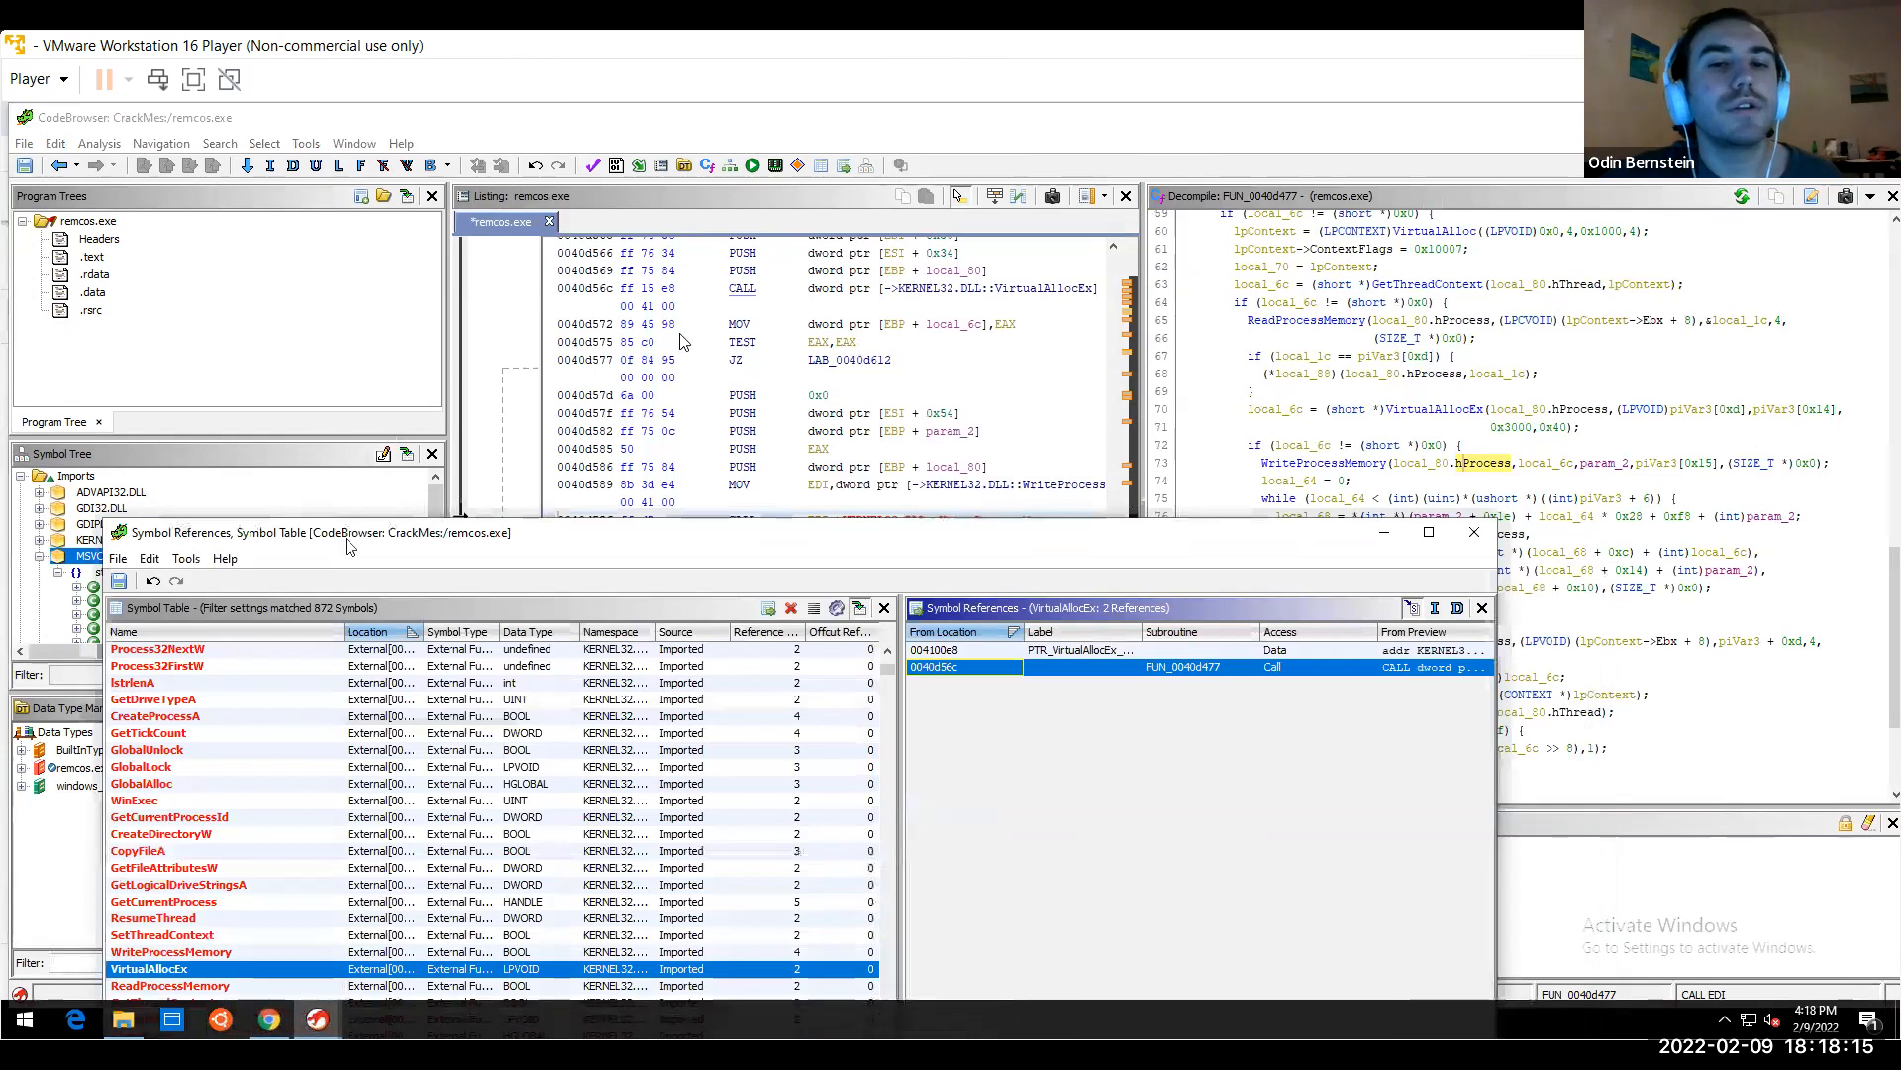
pyautogui.moveTo(725, 544); pyautogui.dragTo(711, 365)
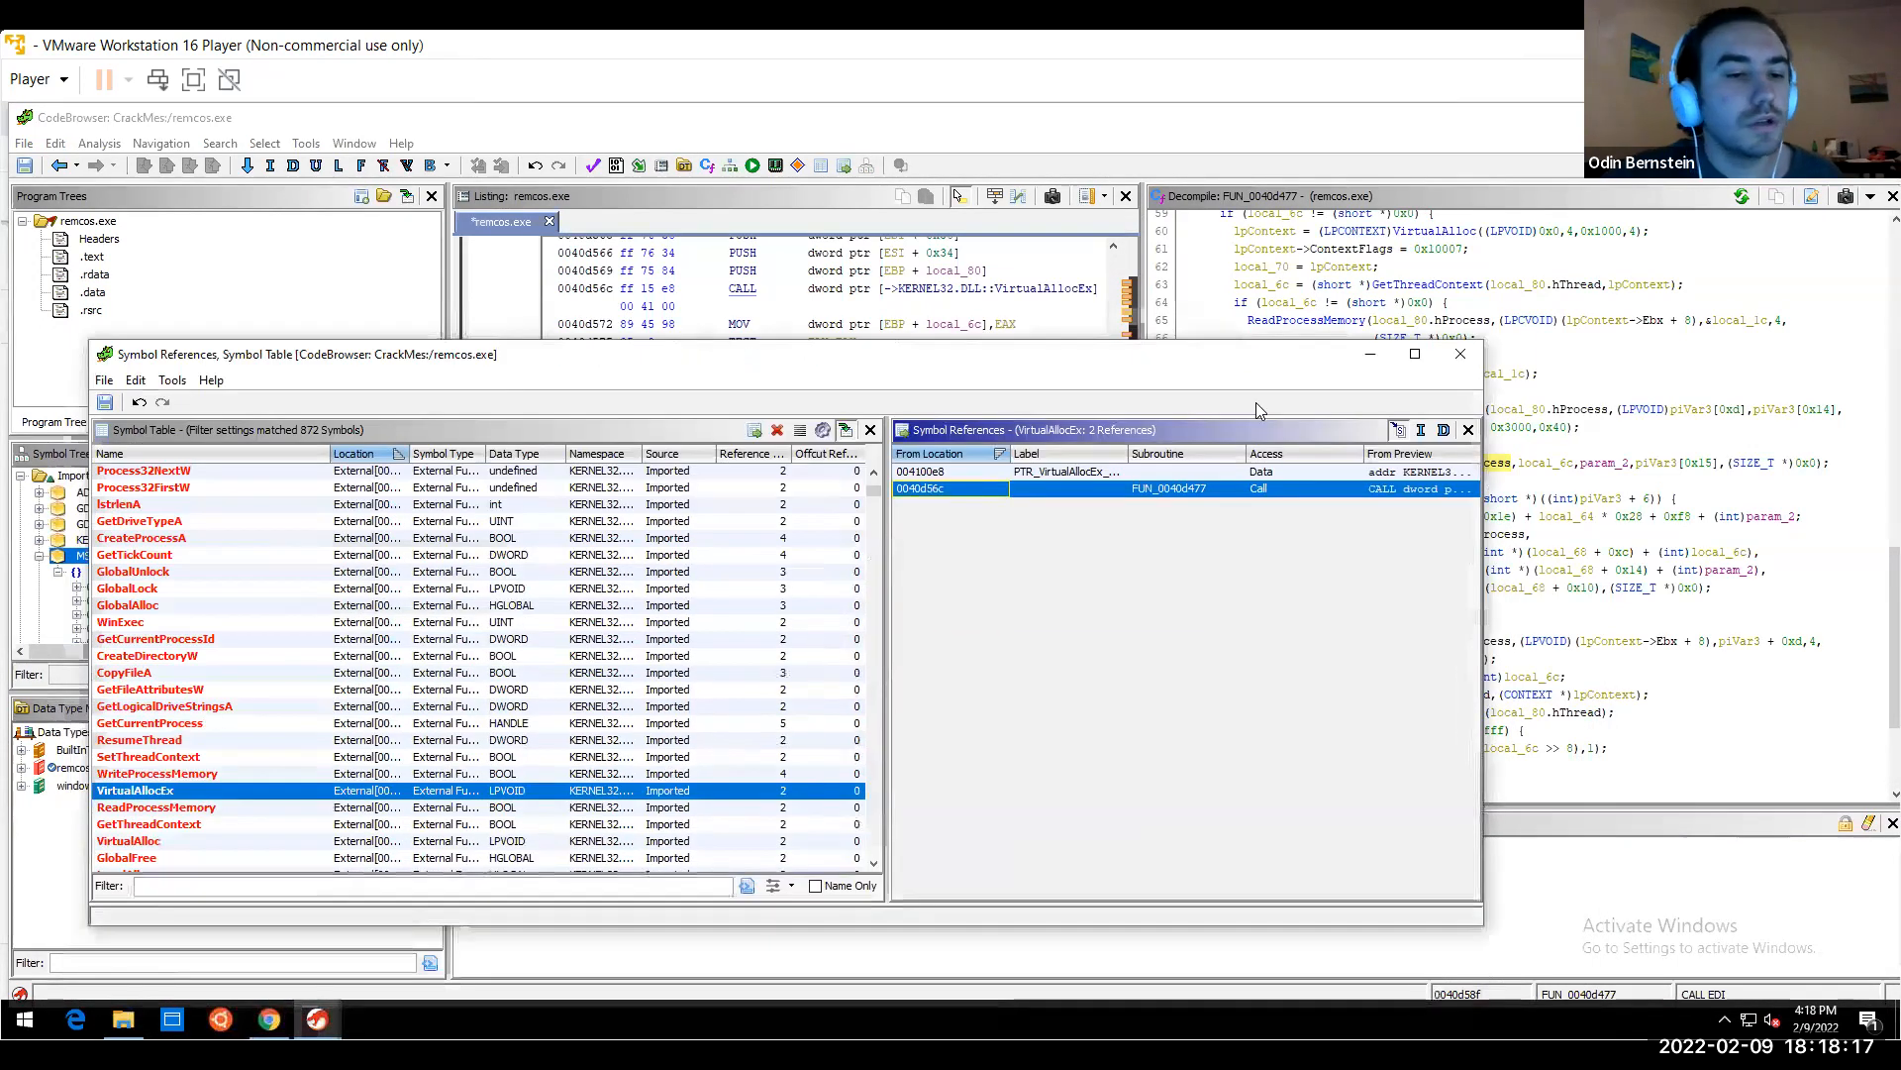
pyautogui.press('Down')
pyautogui.press('Down')
pyautogui.press('Down')
pyautogui.press('Down')
pyautogui.press('Down')
pyautogui.press('Down')
pyautogui.press('Down')
pyautogui.press('Down')
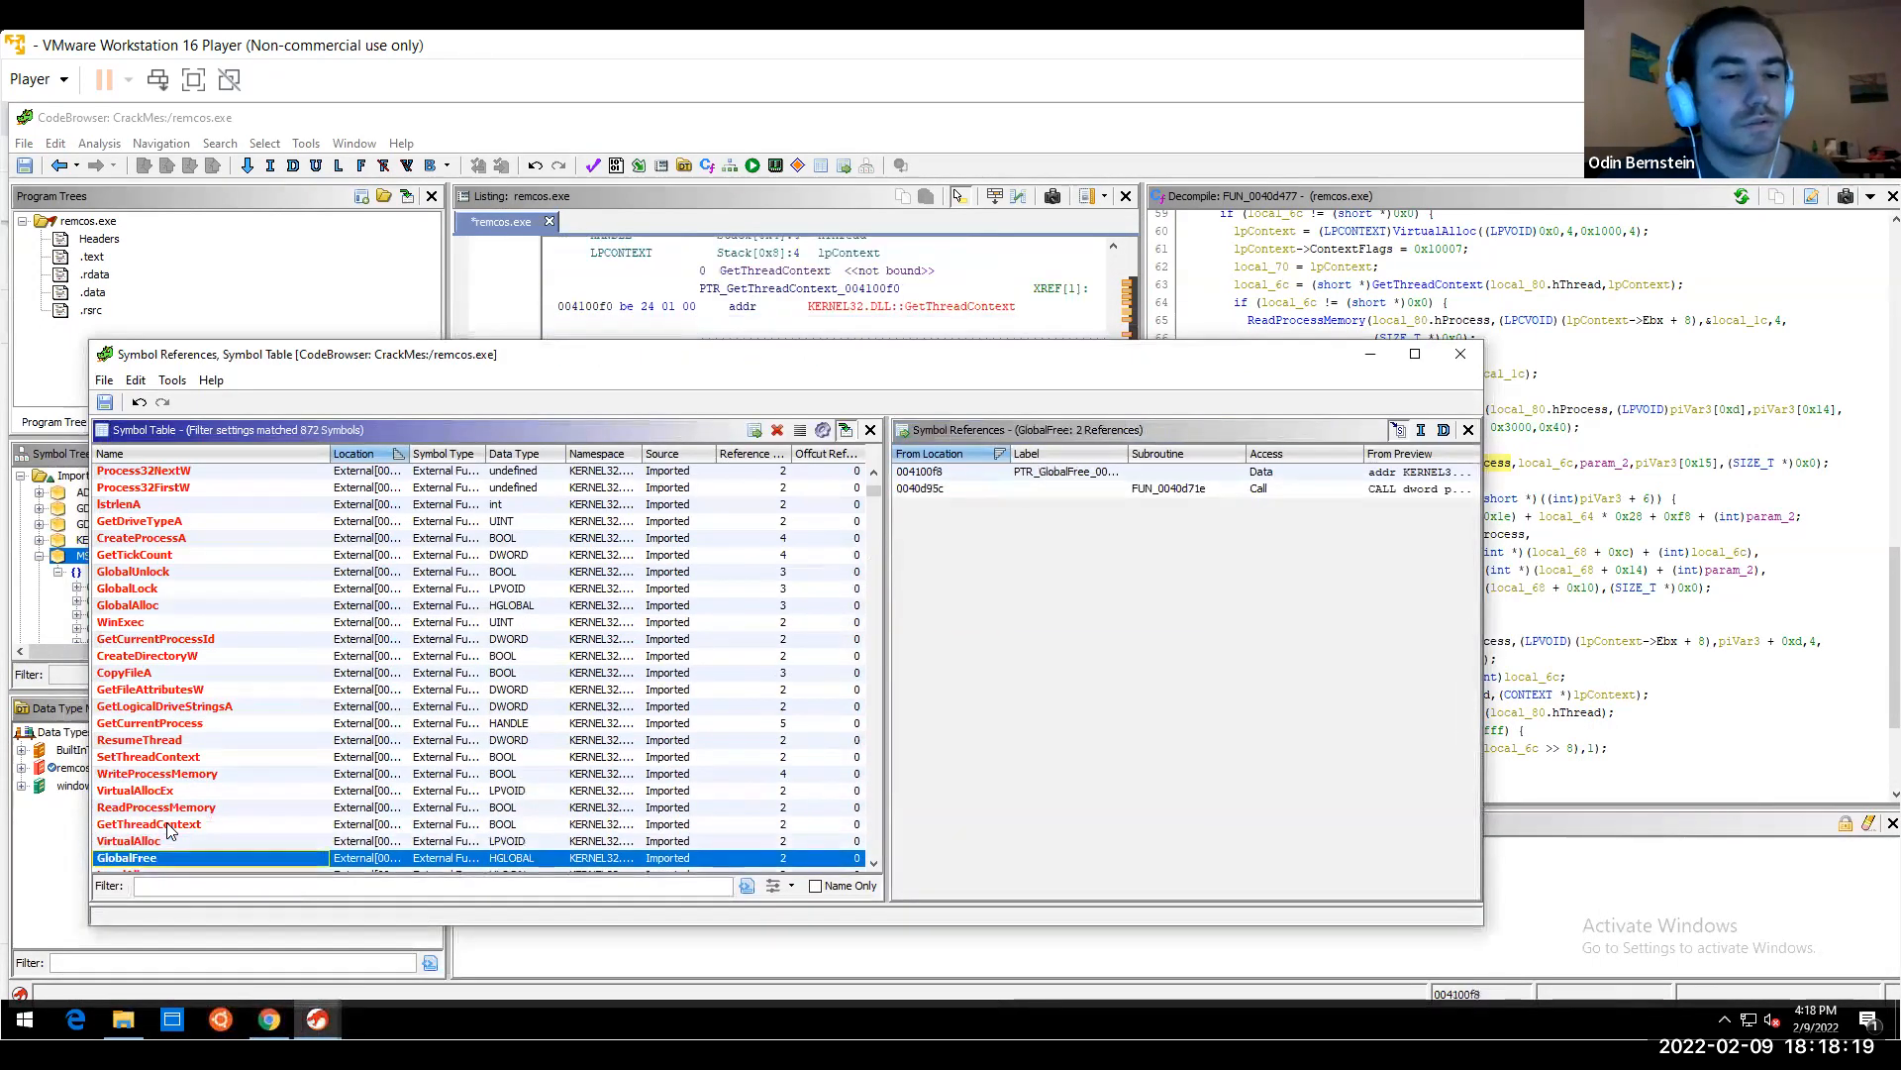
pyautogui.press('Down')
pyautogui.press('Down')
pyautogui.press('Down')
pyautogui.press('Down')
pyautogui.press('Down')
pyautogui.press('Down')
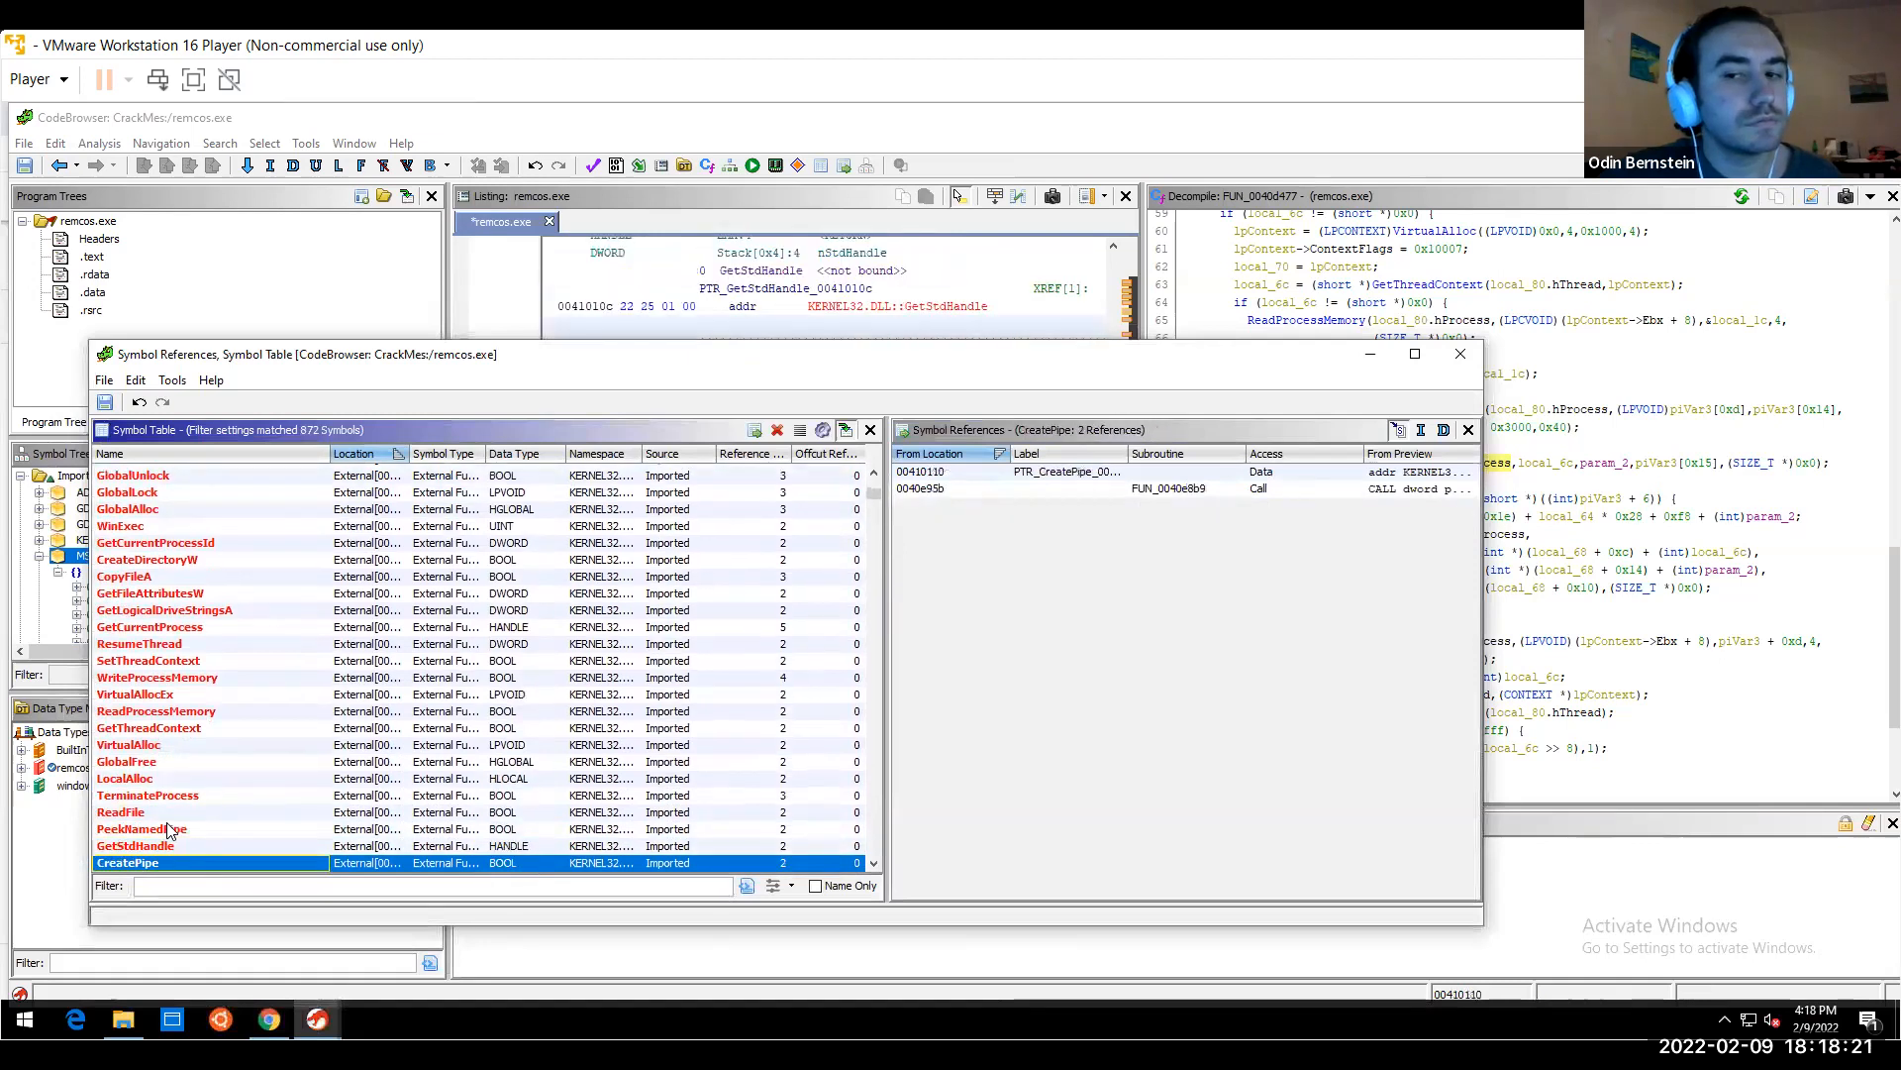
pyautogui.press('Down')
pyautogui.press('Down')
pyautogui.press('Down')
pyautogui.press('Down')
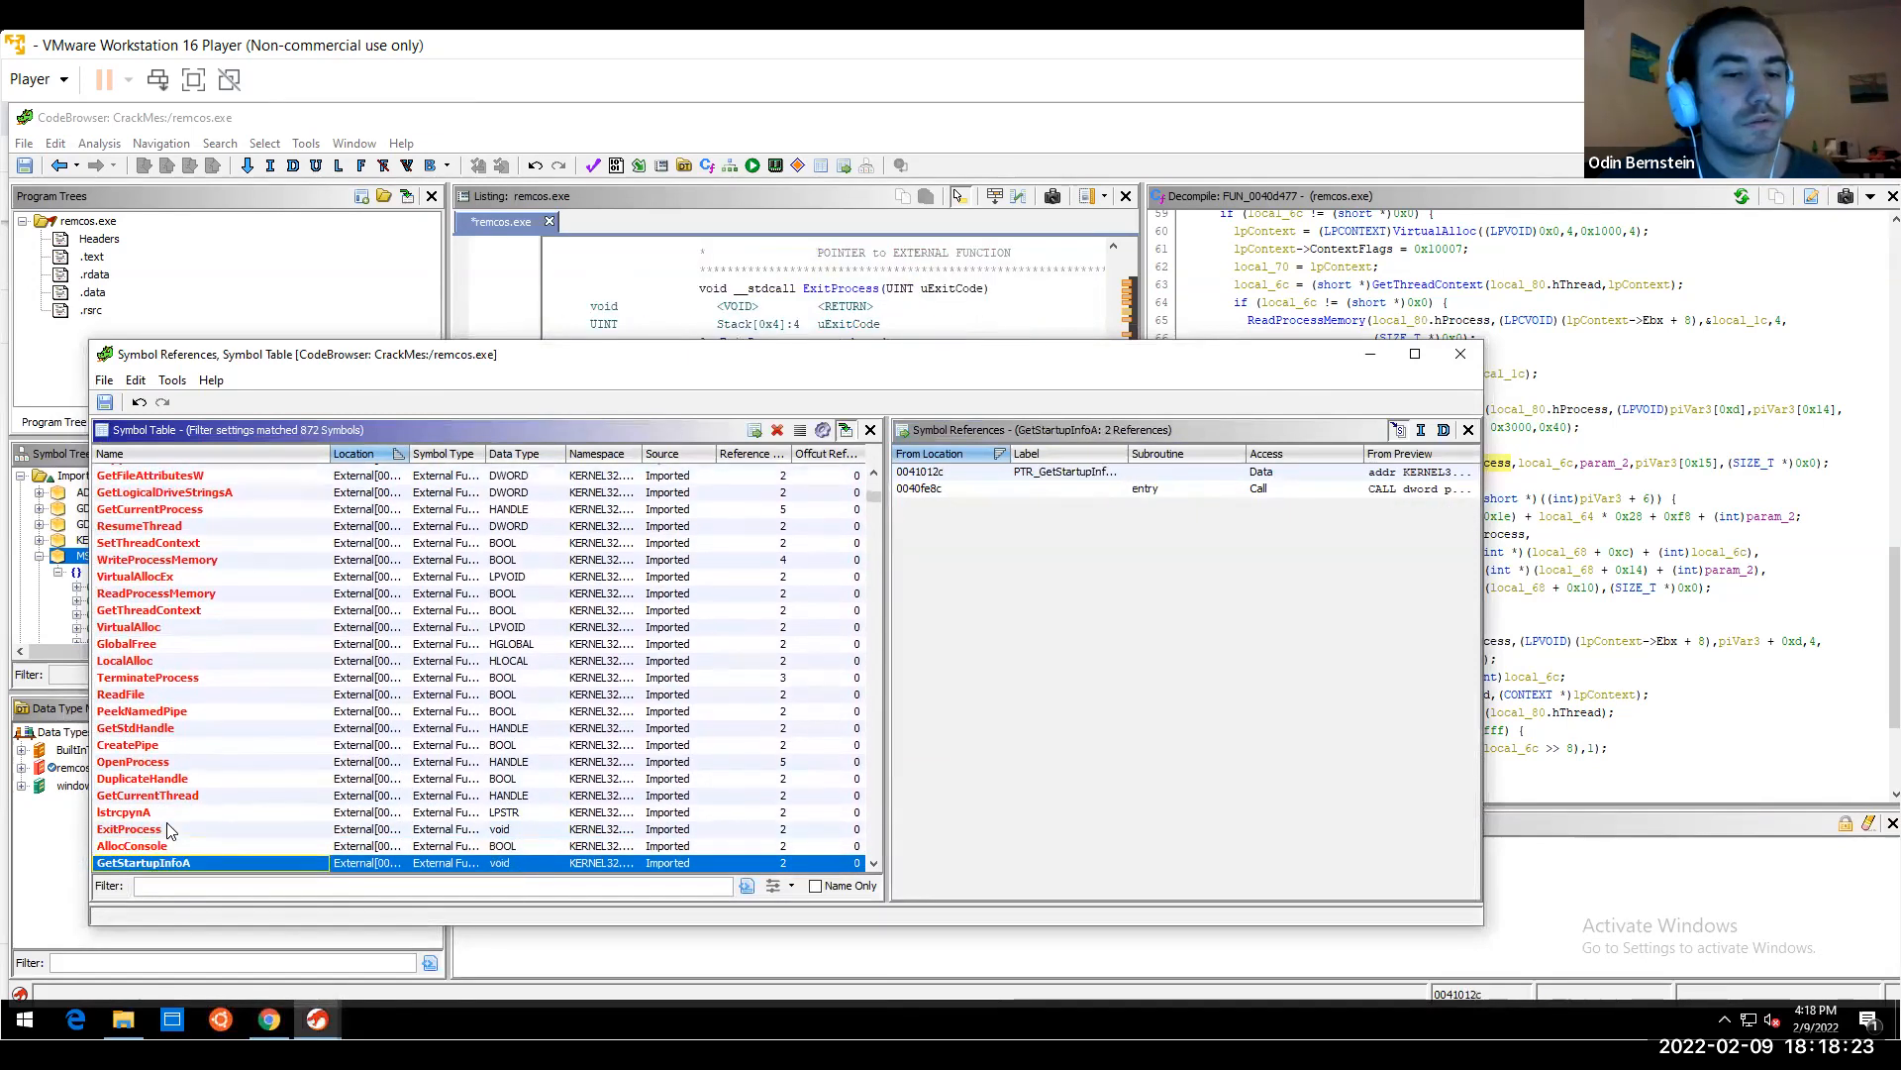
pyautogui.press('Down')
pyautogui.press('Down')
pyautogui.press('Down')
pyautogui.press('Down')
pyautogui.press('Down')
pyautogui.press('Down')
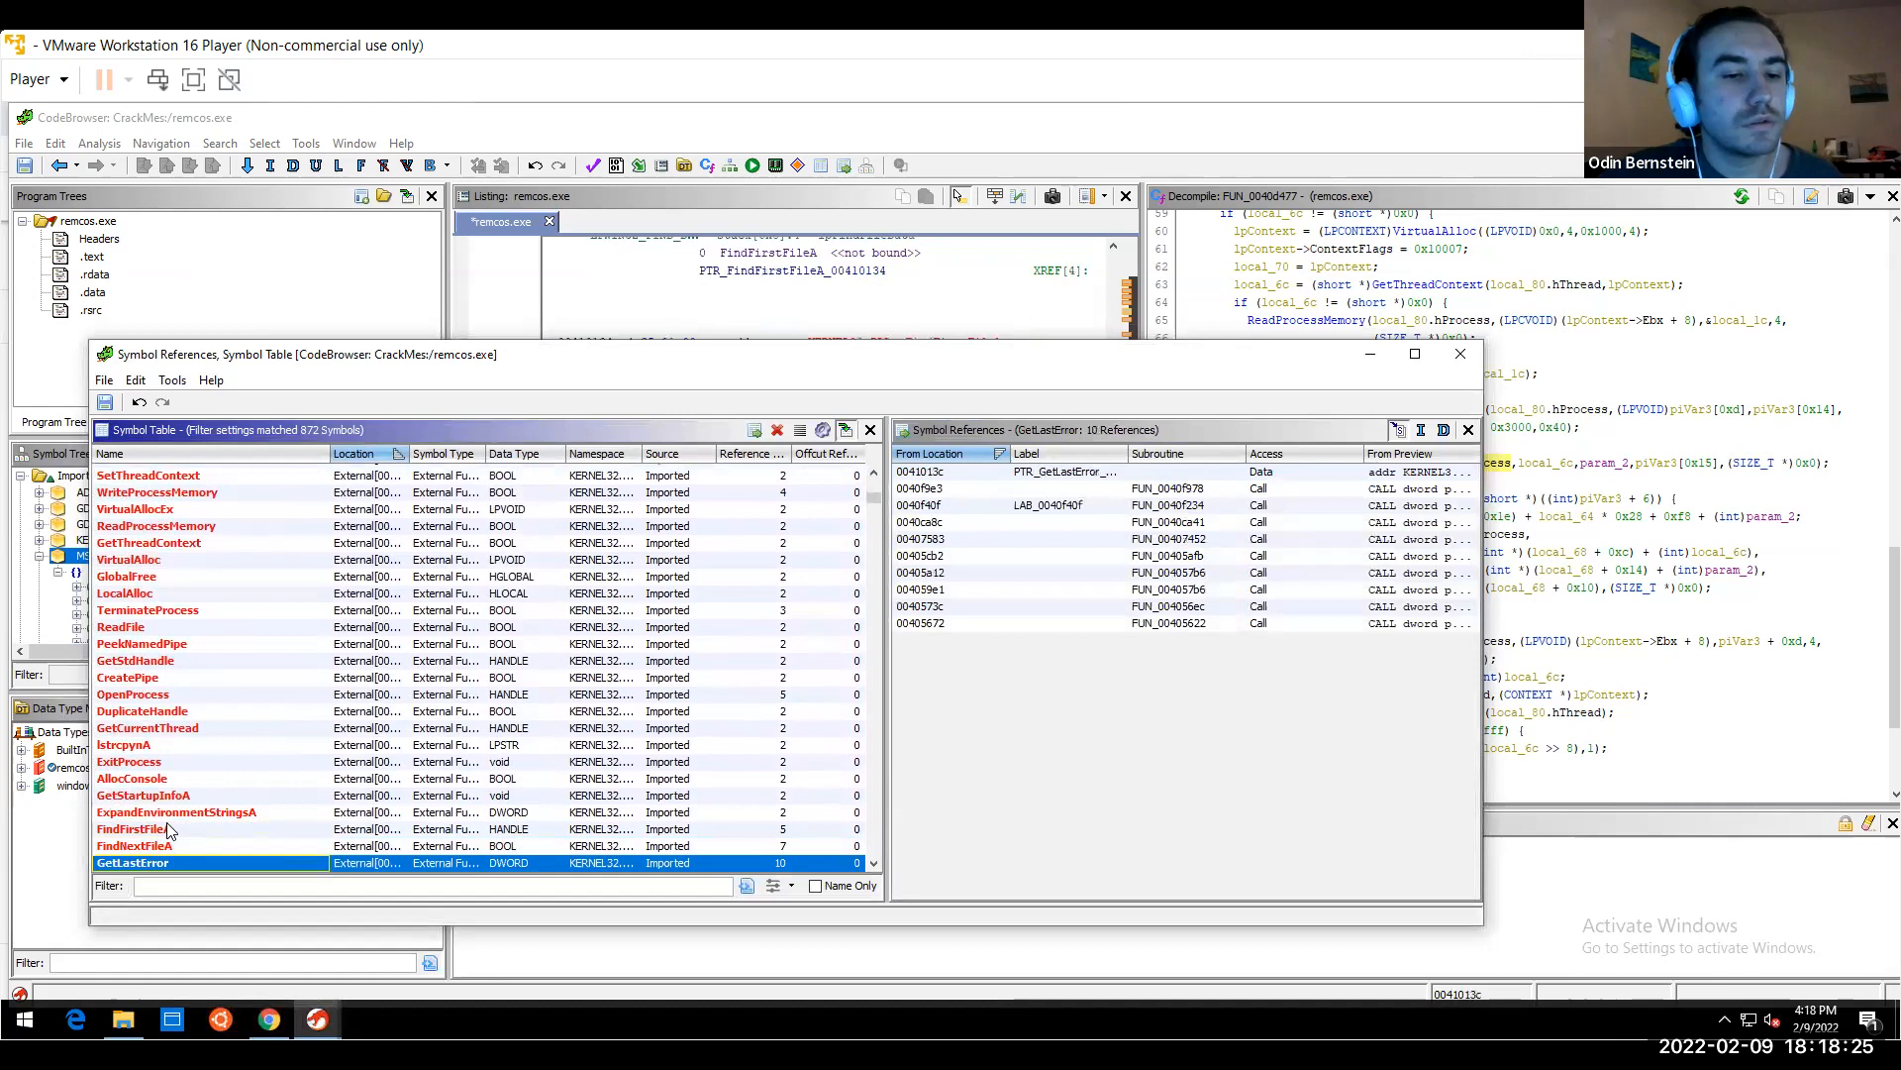
pyautogui.press('Down')
pyautogui.press('Down')
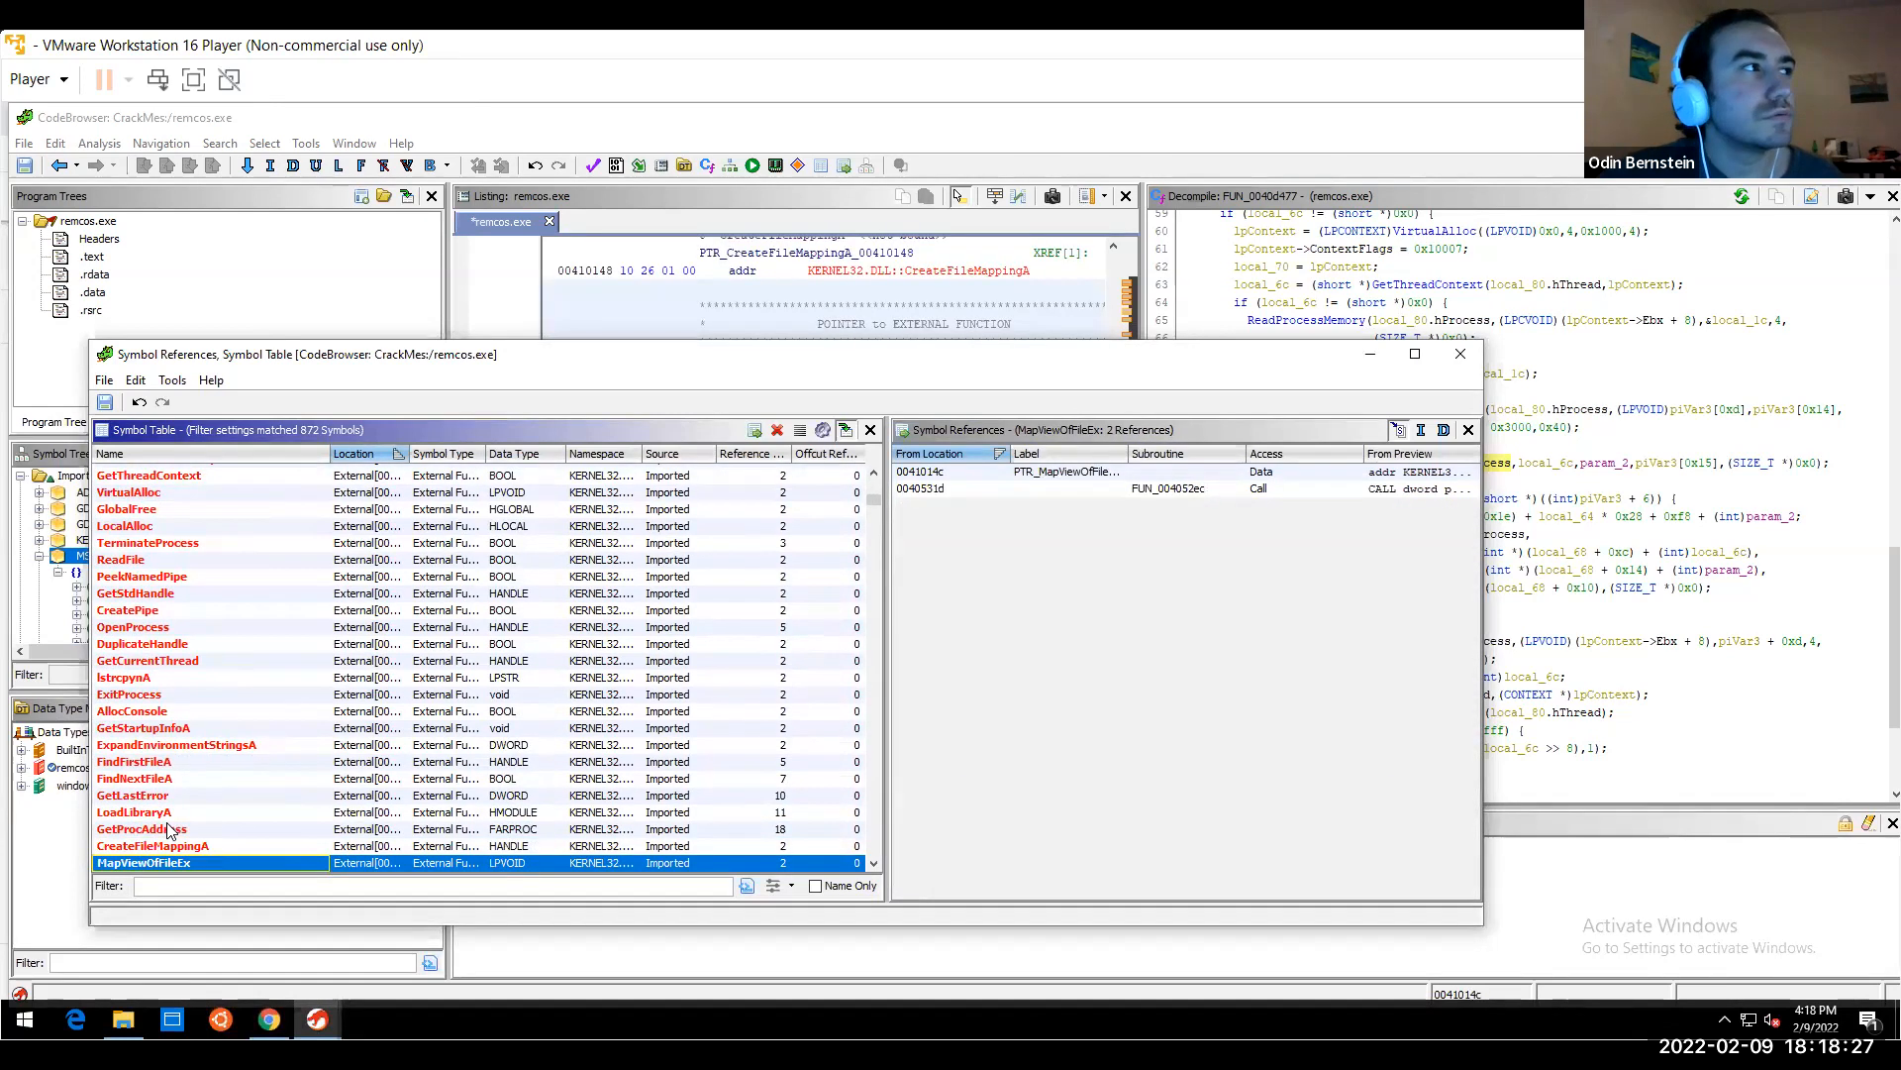
pyautogui.press('Down')
pyautogui.press('Down')
pyautogui.press('Down')
pyautogui.press('Down')
pyautogui.press('Down')
pyautogui.press('Down')
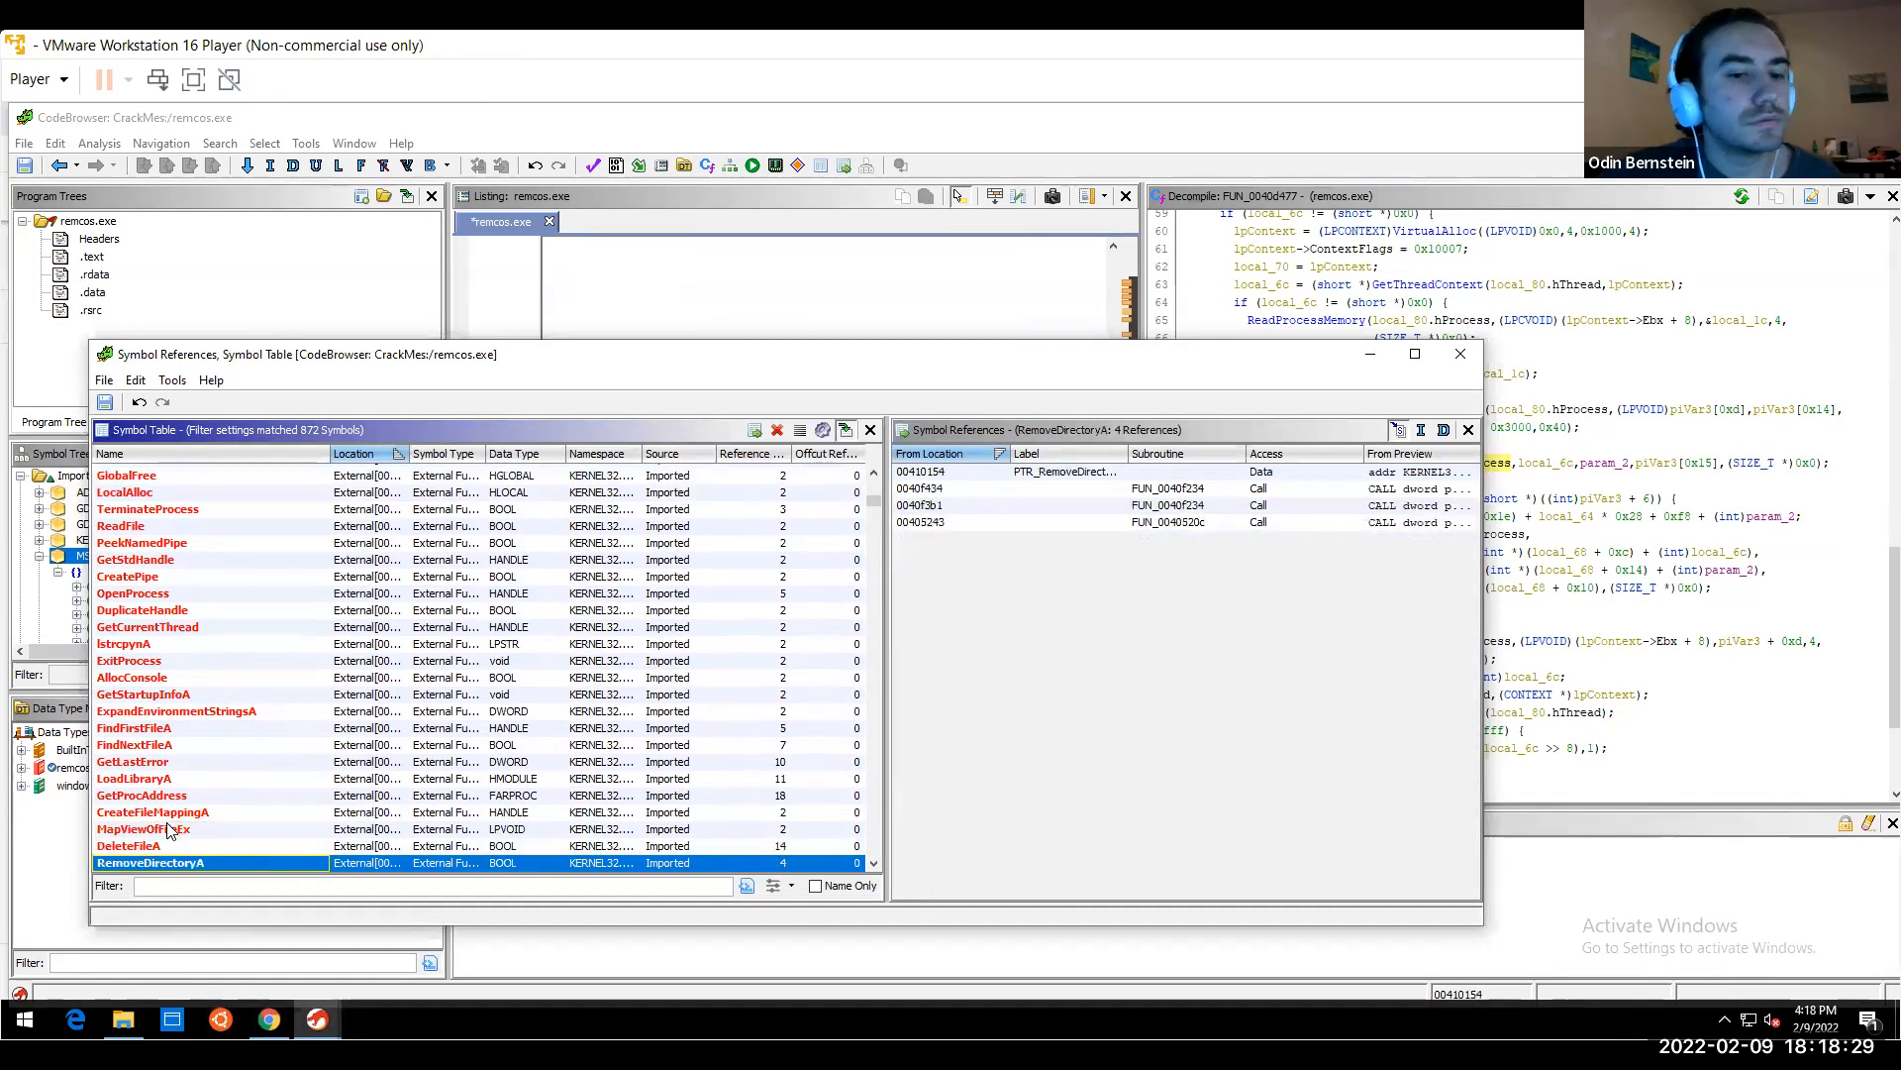
pyautogui.press('Down')
pyautogui.press('Down')
pyautogui.press('Down')
pyautogui.press('Down')
pyautogui.press('Down')
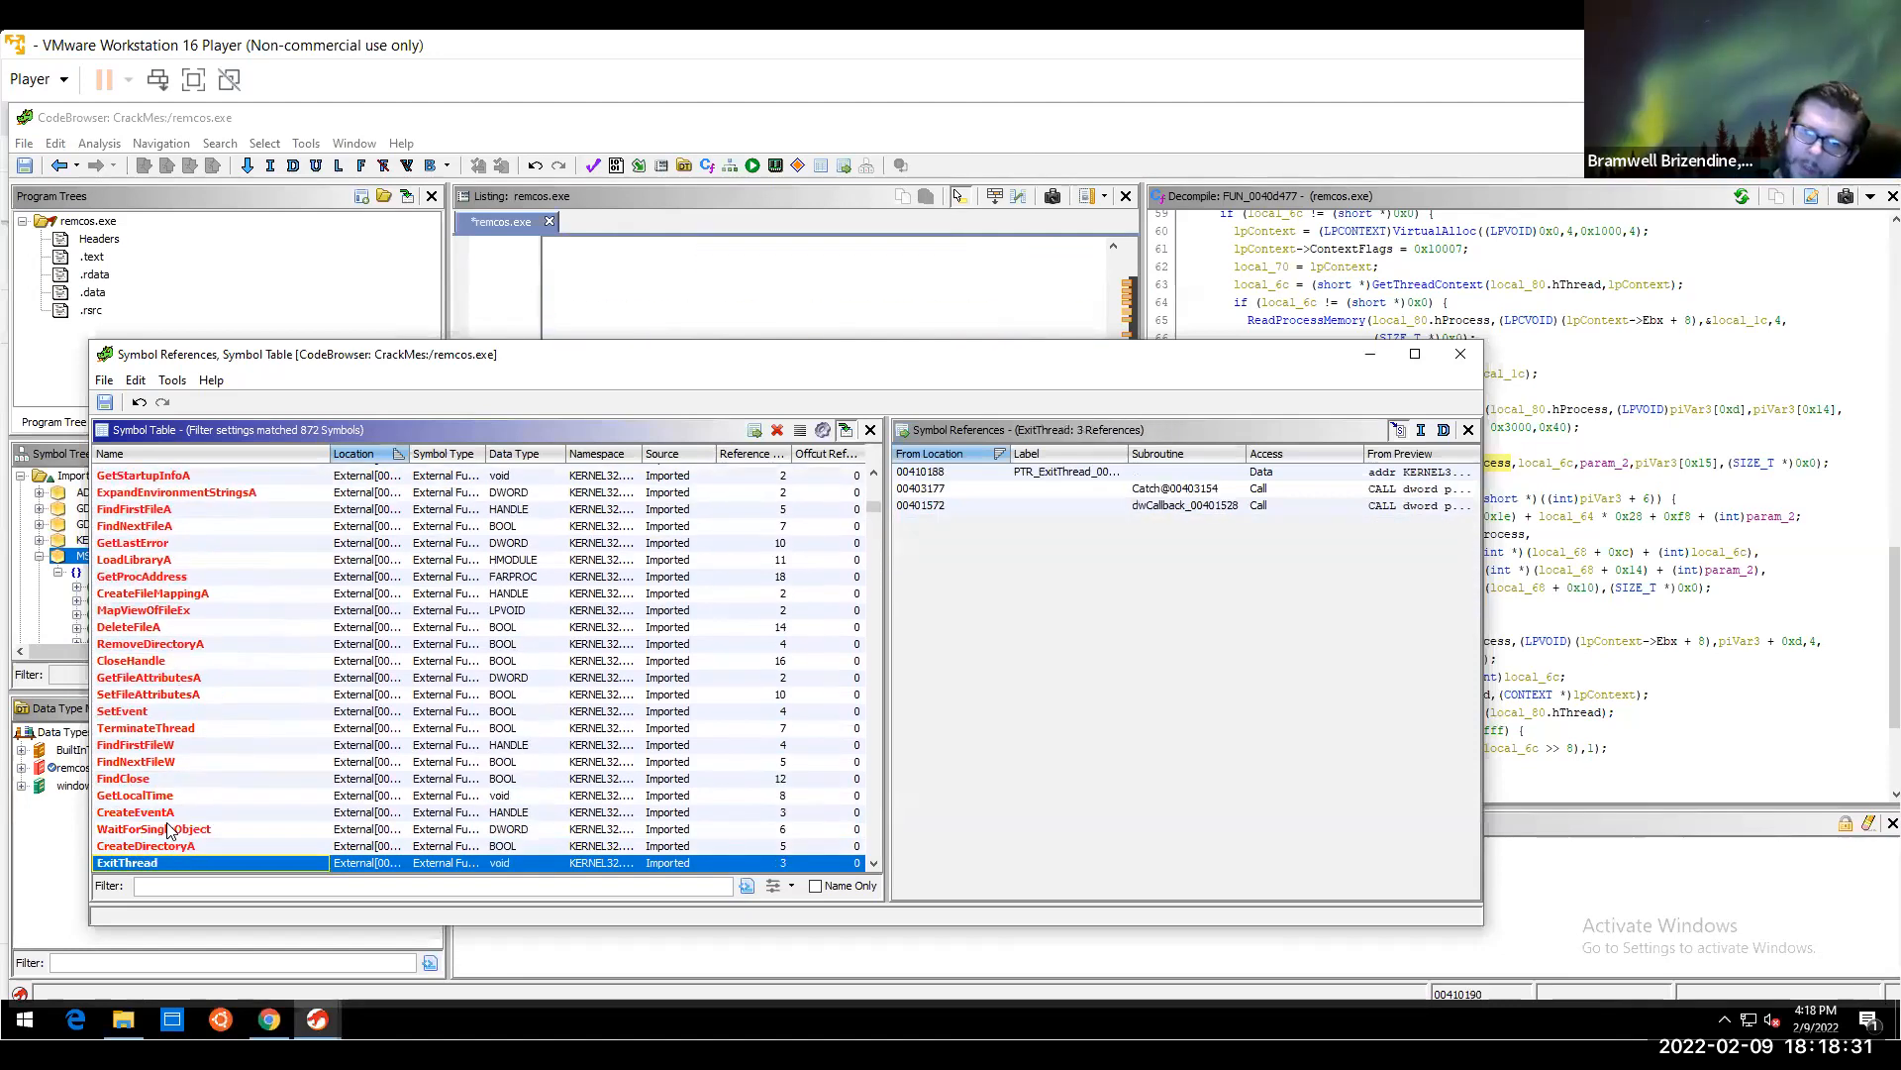
# Check the references to the file-related imports DeleteFileA, FindClose and SetFileAttributesA
pyautogui.press('Up')
pyautogui.press('Up')
pyautogui.press('Up')
pyautogui.press('Up')
pyautogui.press('Up')
pyautogui.press('Up')
pyautogui.press('Up')
pyautogui.press('Up')
pyautogui.press('Up')
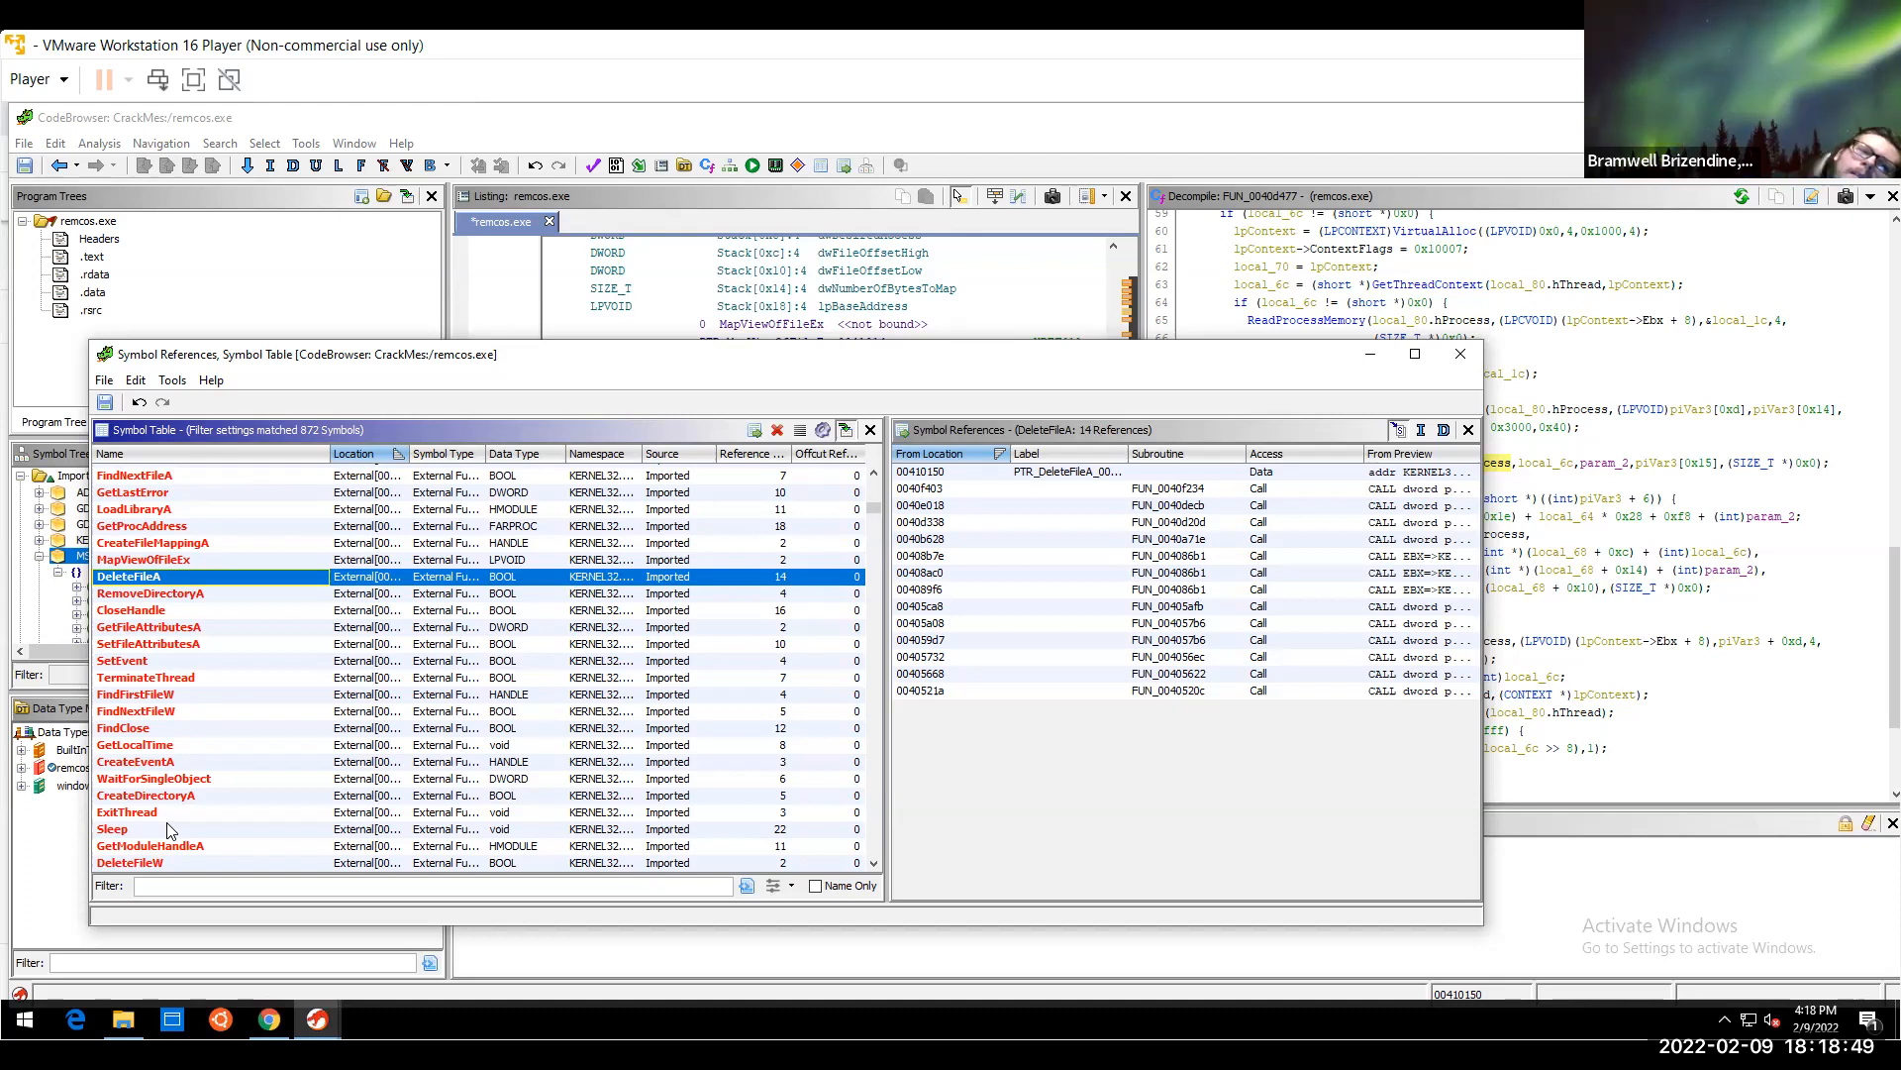
pyautogui.click(348, 731)
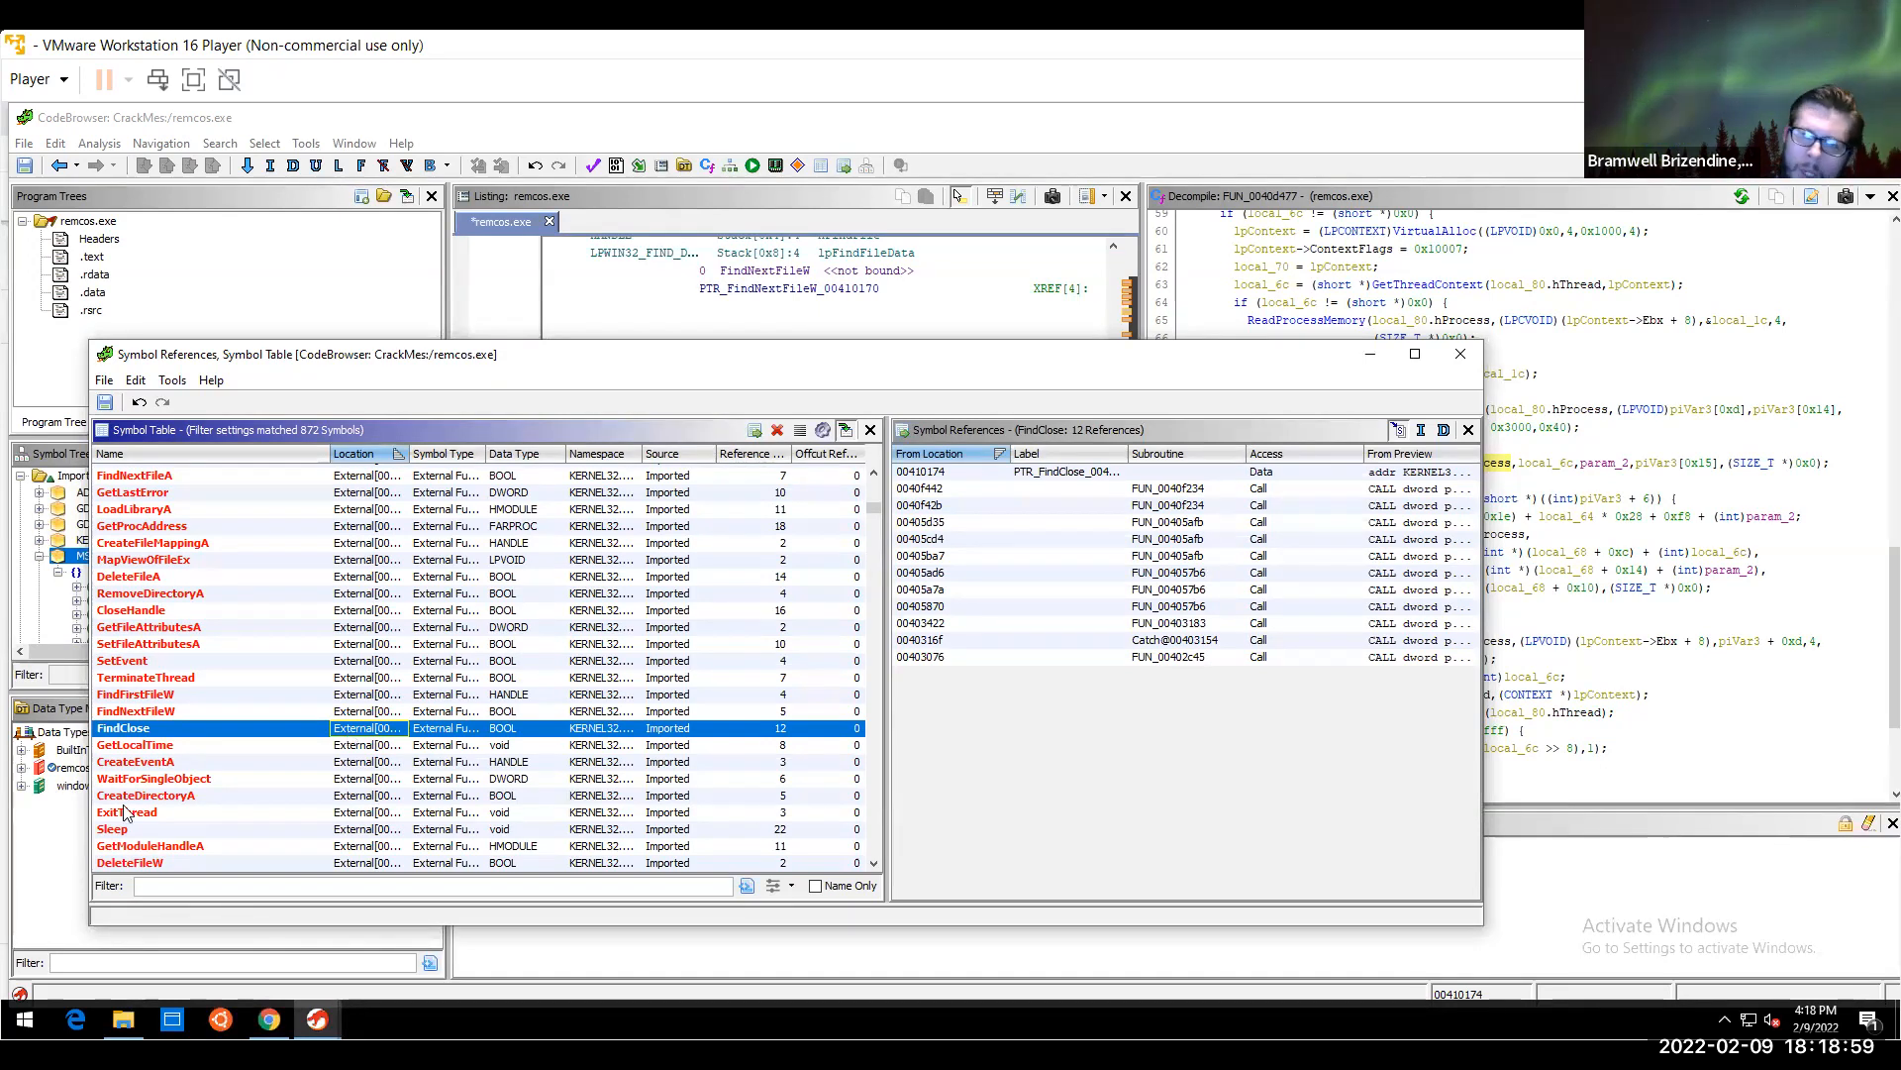
pyautogui.click(195, 644)
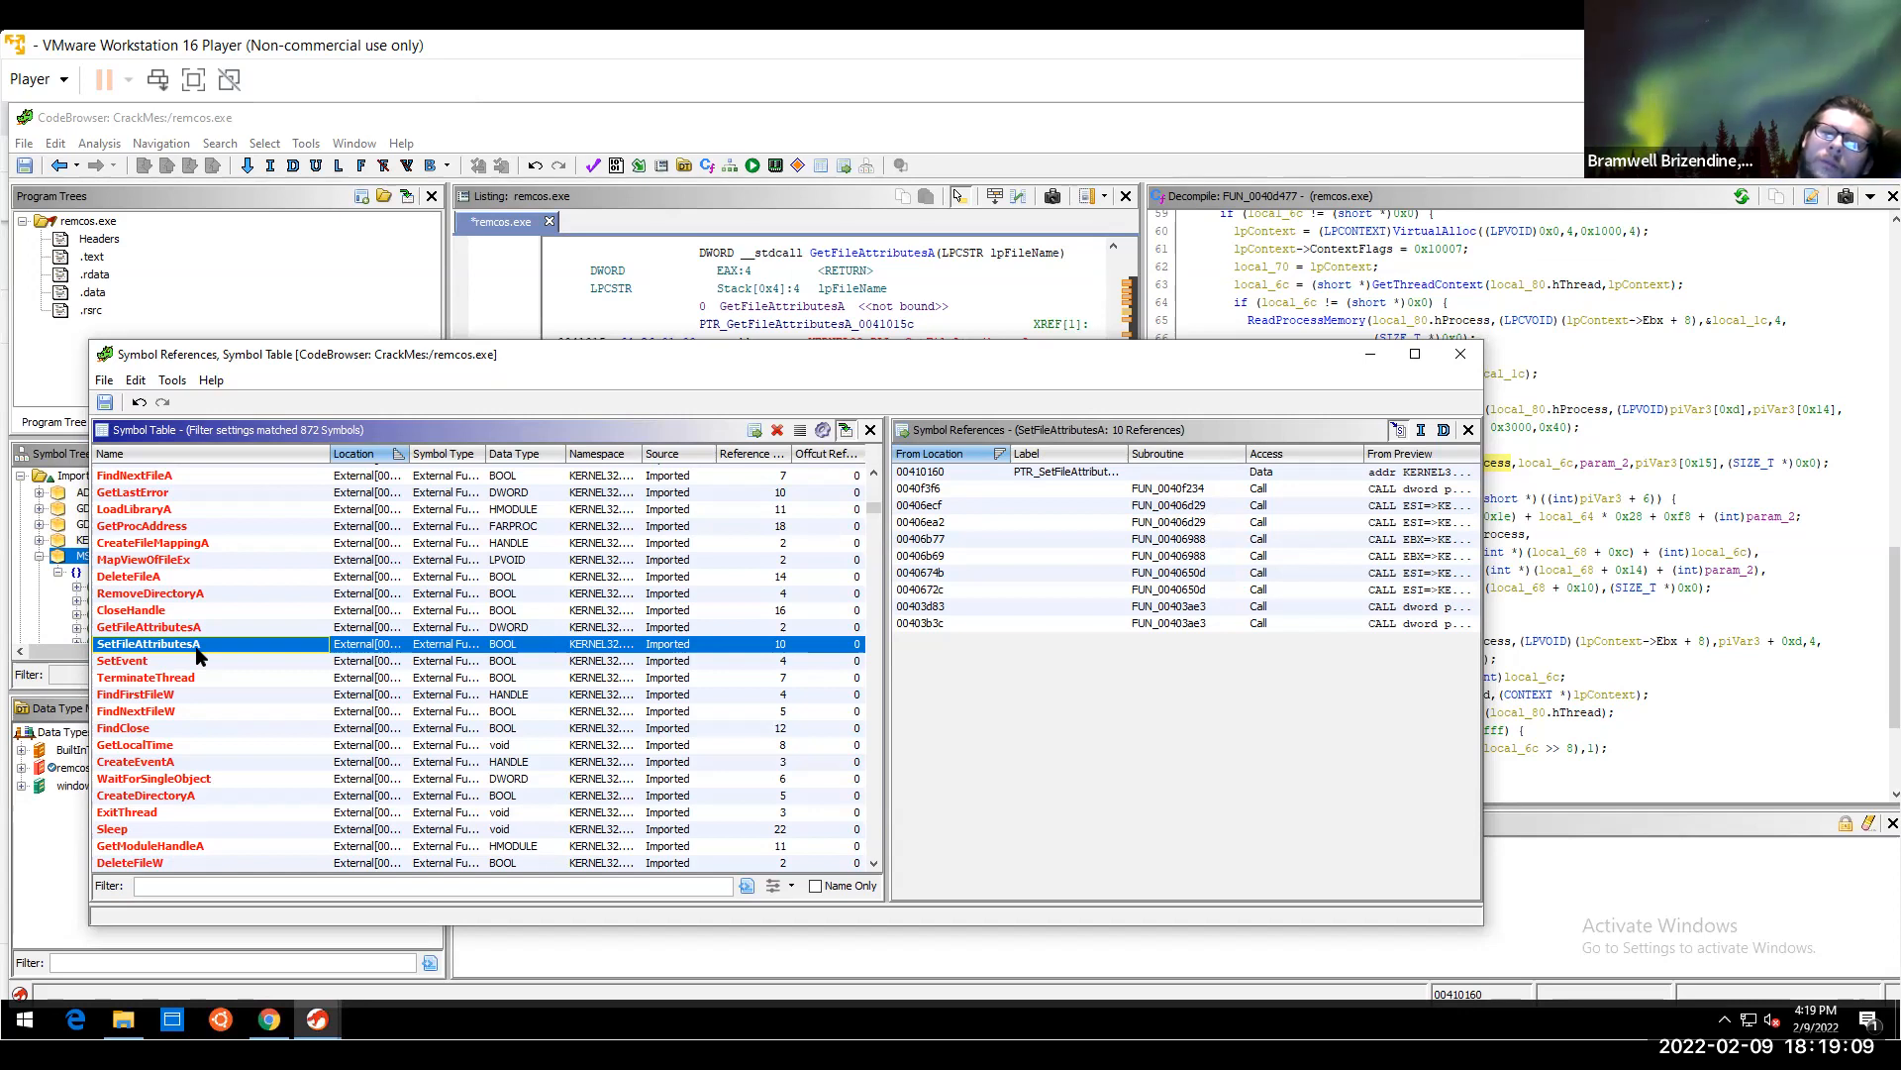
# Compare the references of the neighbouring imports between CreateFileMappingA and FindFirstFileW, including CloseHandle and TerminateThread
pyautogui.press('Up')
pyautogui.press('Up')
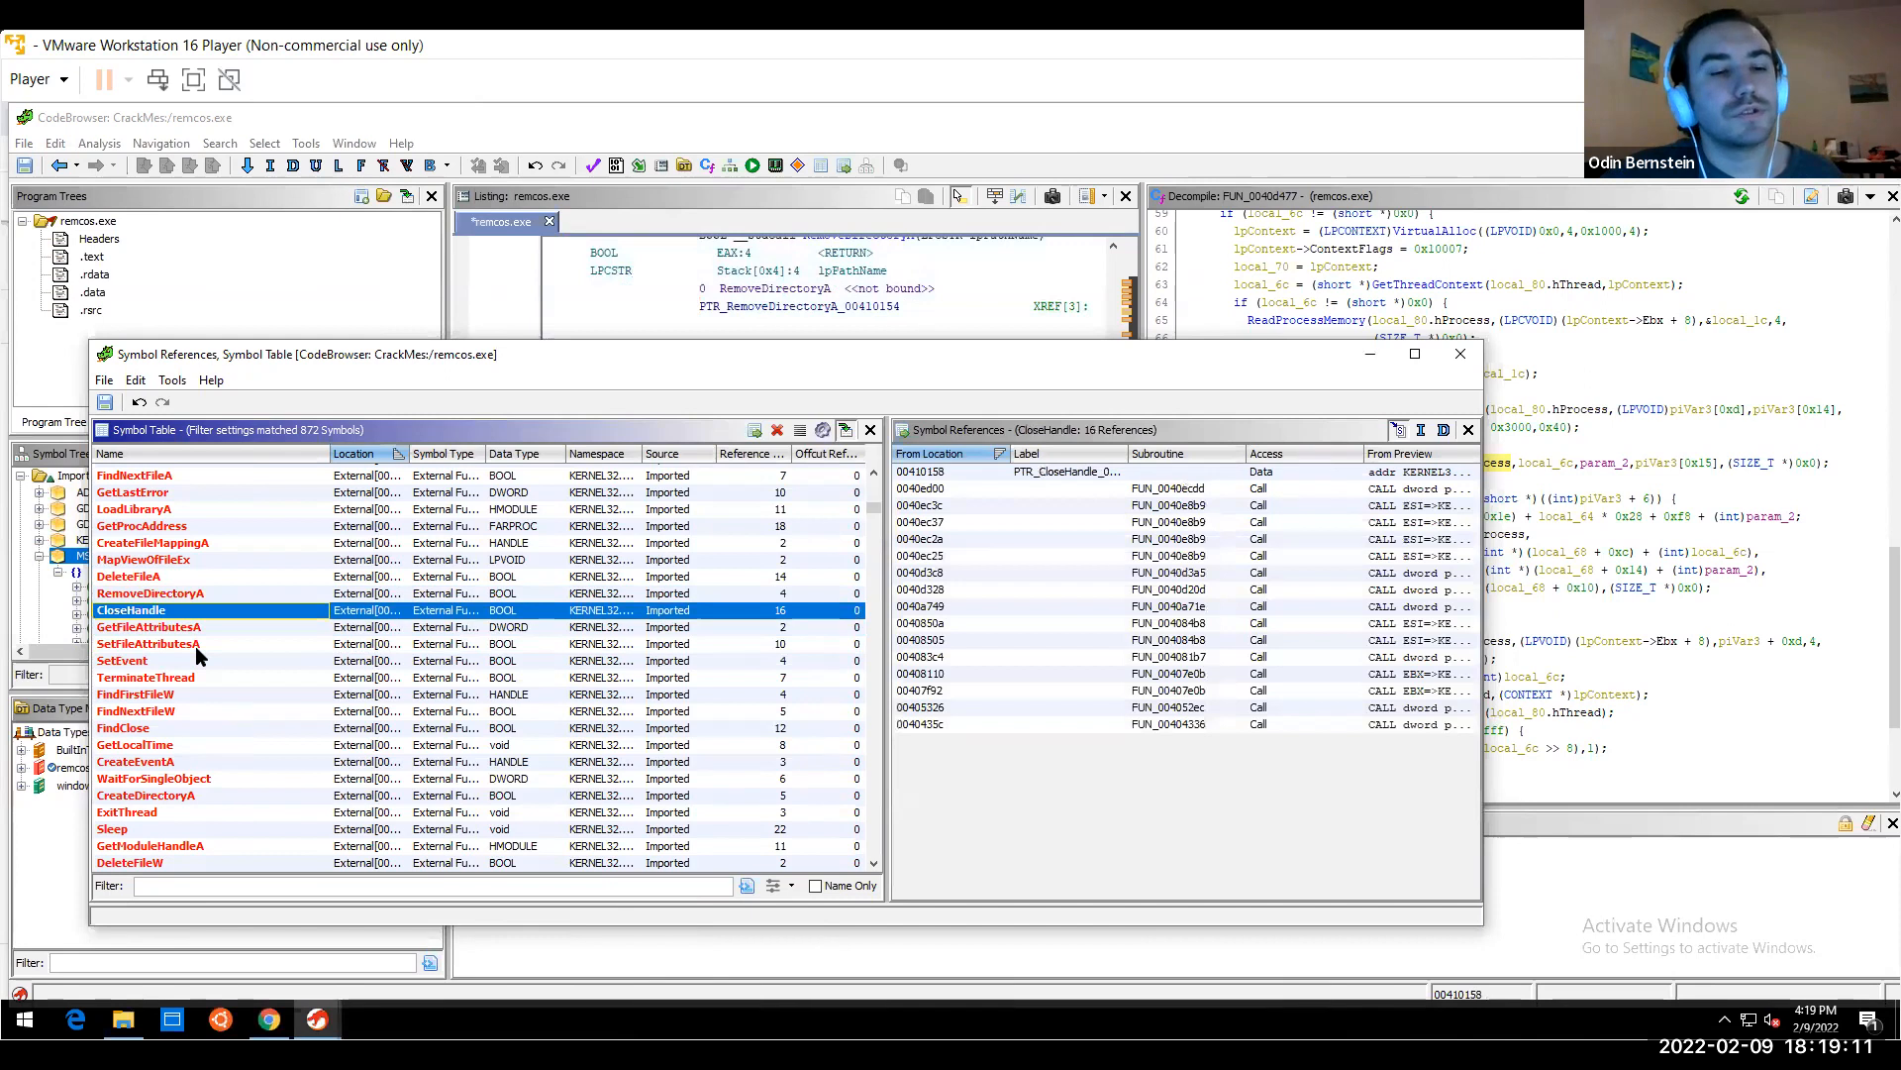
pyautogui.press('Down')
pyautogui.press('Down')
pyautogui.press('Down')
pyautogui.press('Up')
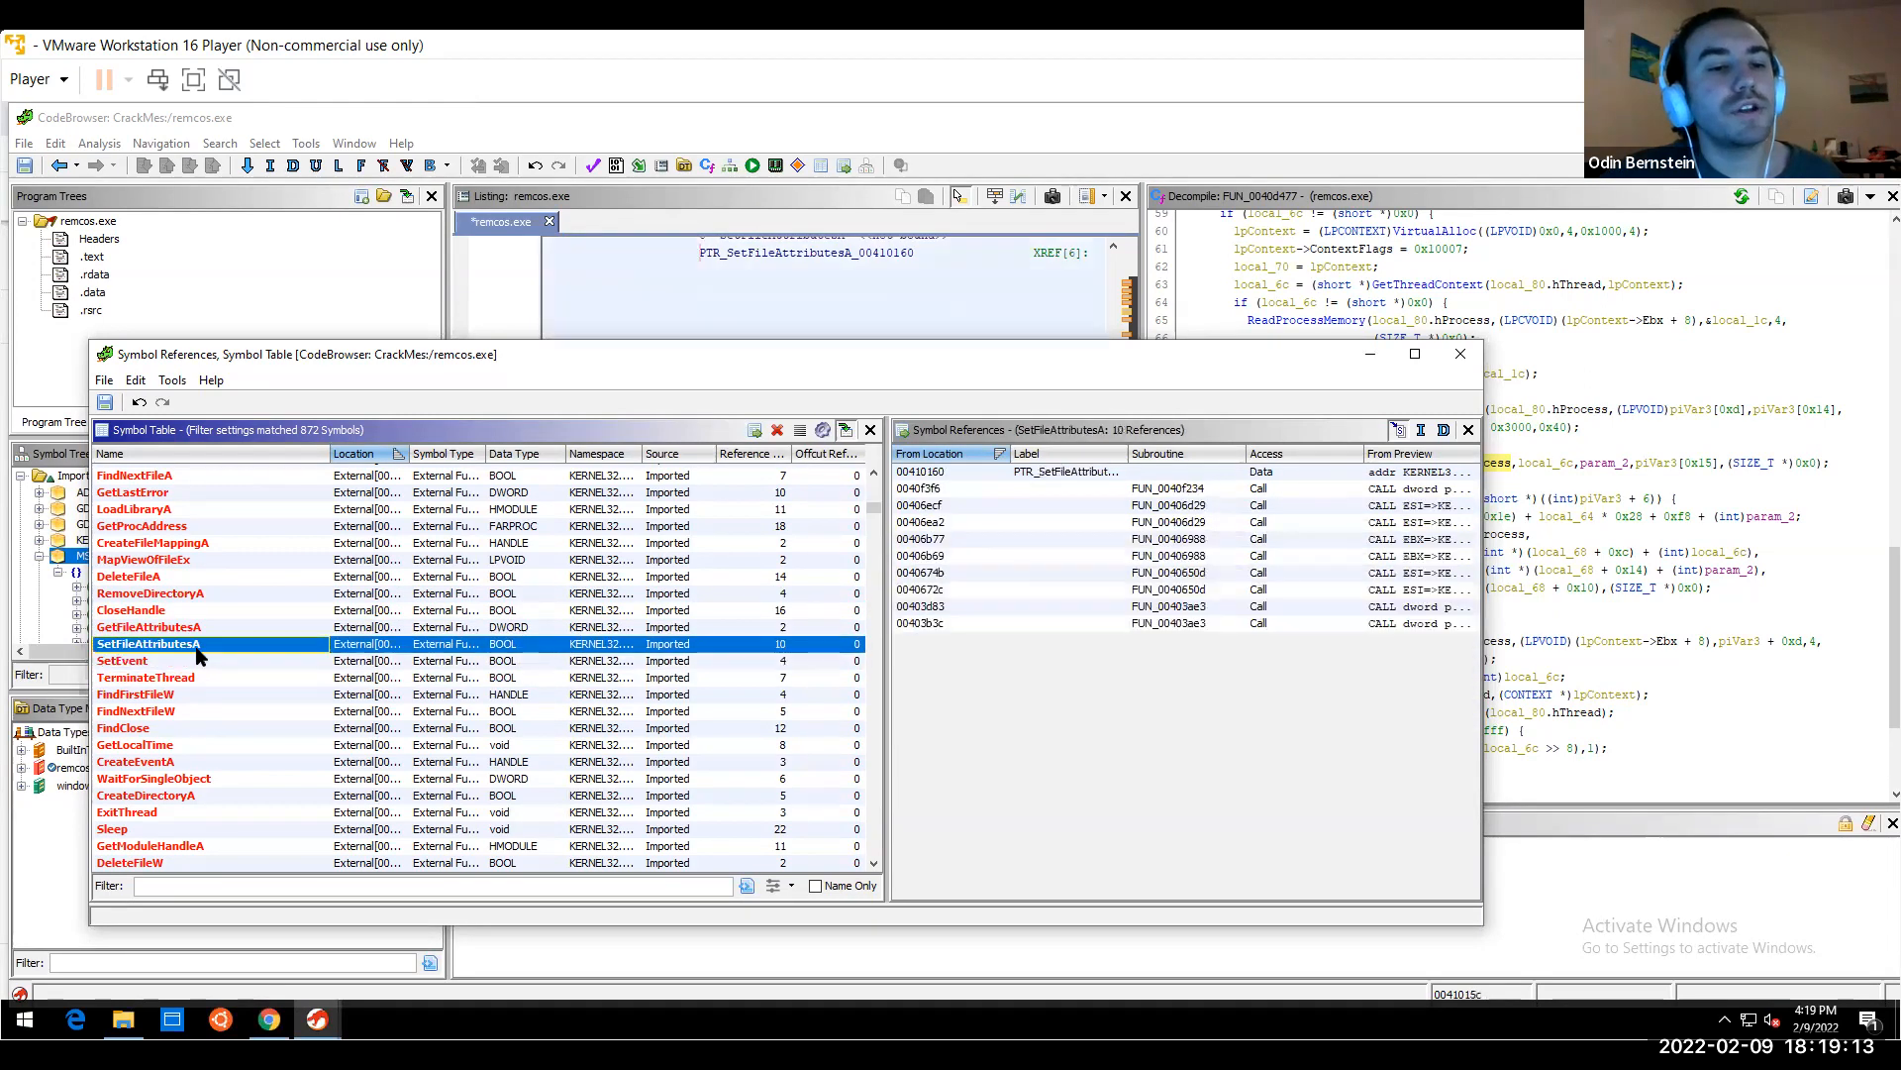
pyautogui.press('Up')
pyautogui.press('Up')
pyautogui.press('Up')
pyautogui.press('Up')
pyautogui.press('Up')
pyautogui.press('Up')
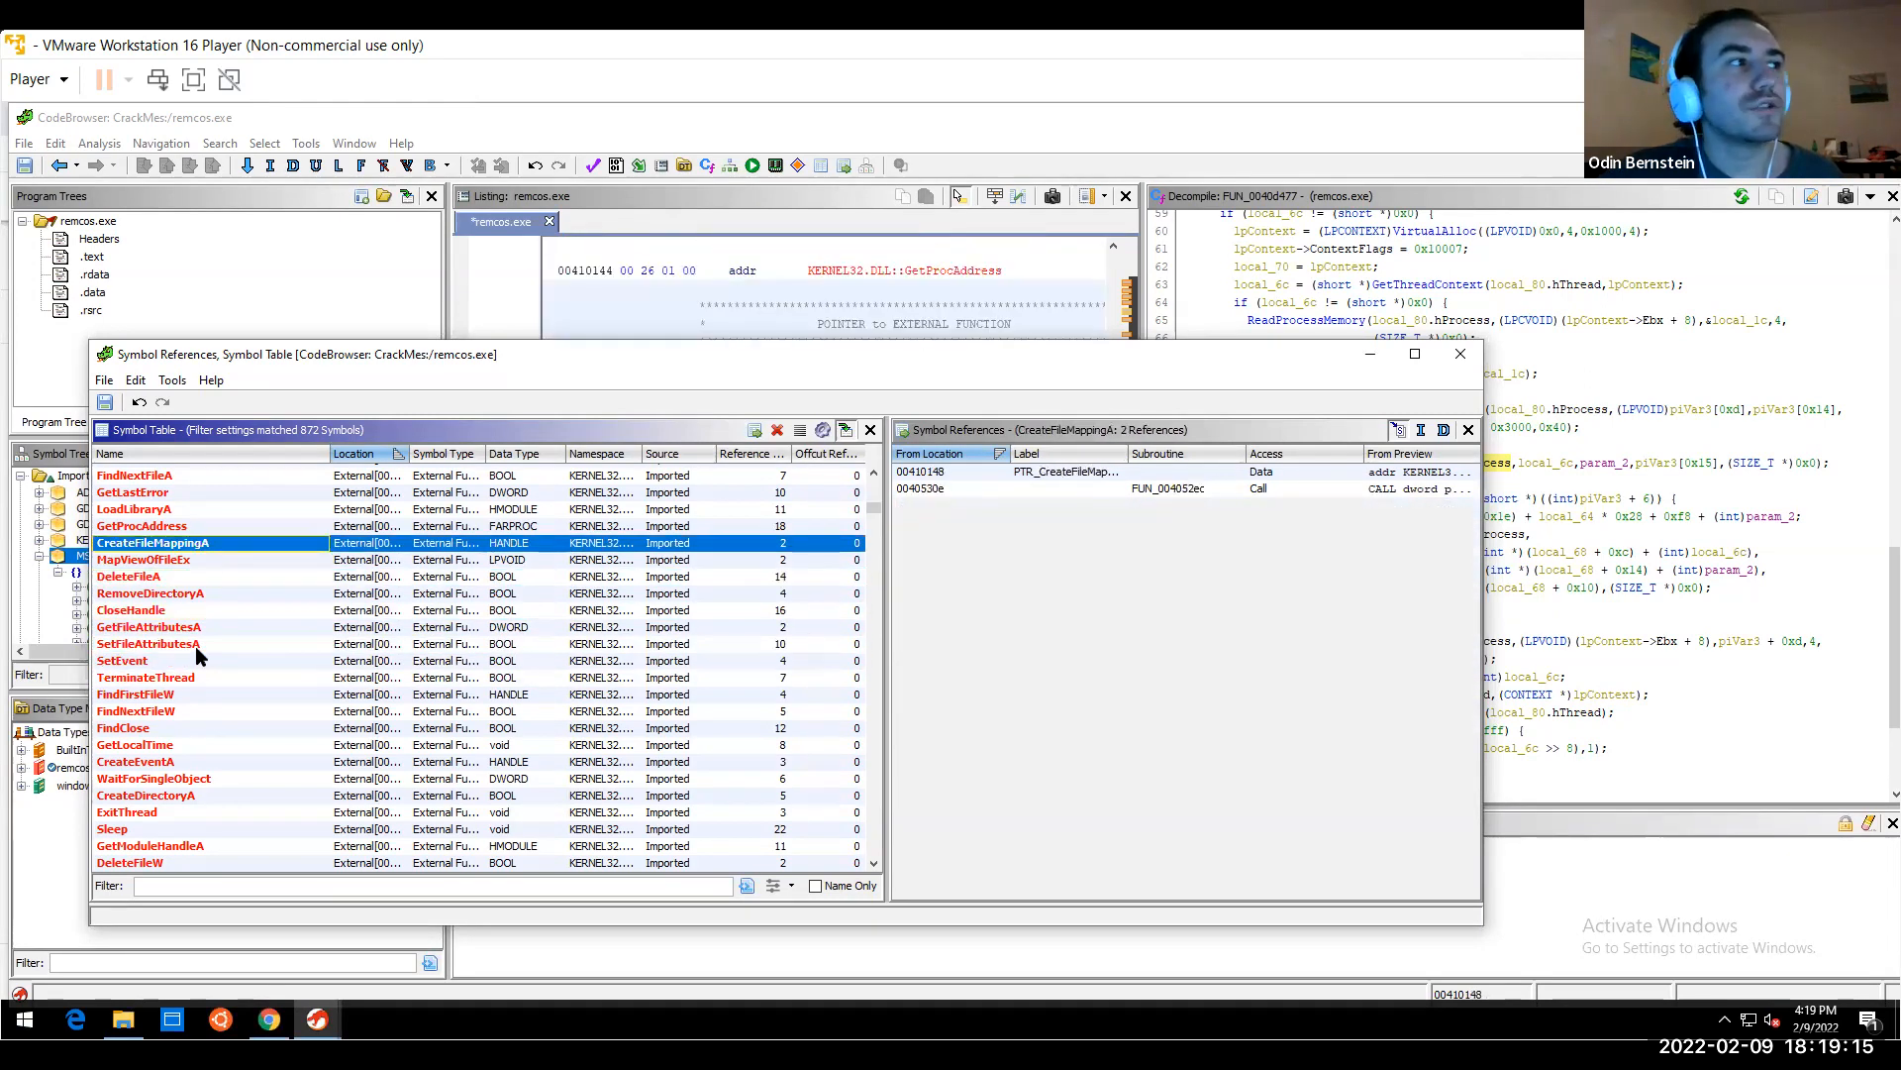
pyautogui.press('Down')
pyautogui.press('Down')
pyautogui.press('Down')
pyautogui.press('Down')
pyautogui.press('Down')
pyautogui.press('Down')
pyautogui.press('Down')
pyautogui.press('Down')
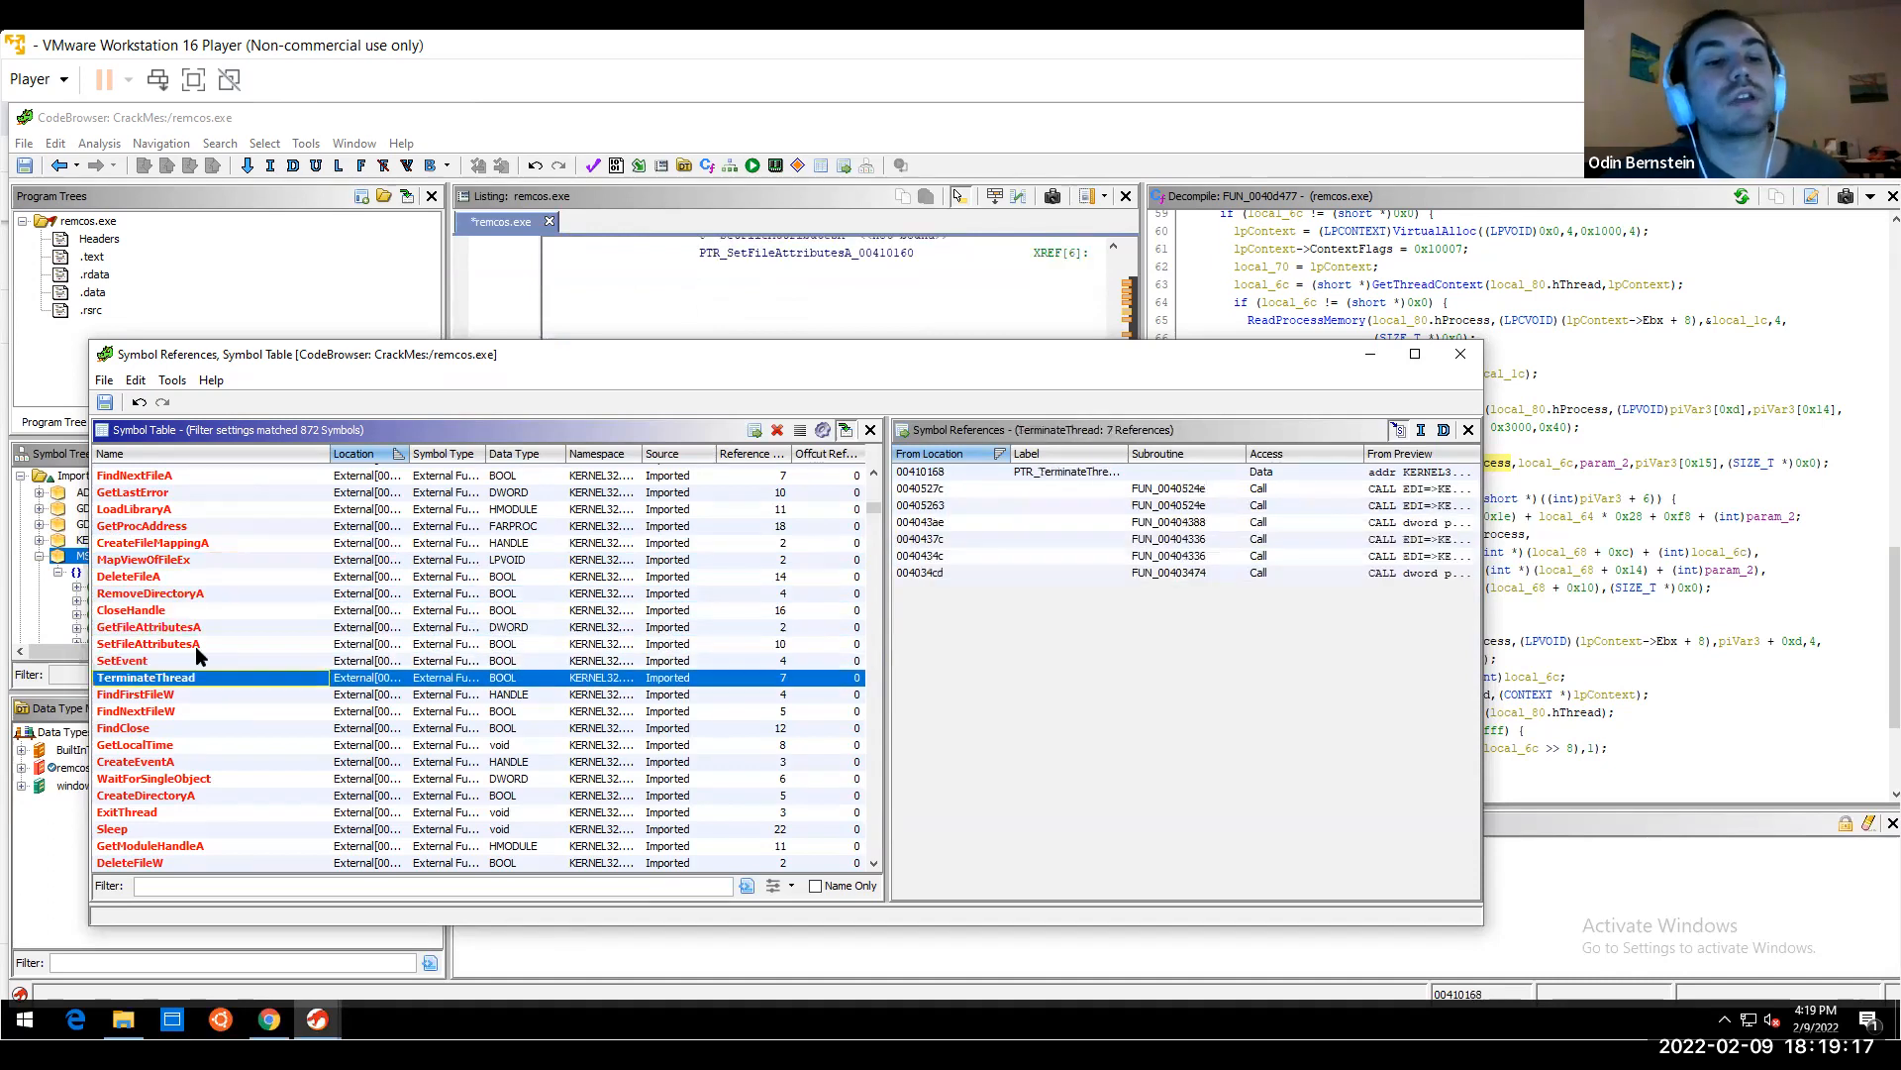
pyautogui.press('Down')
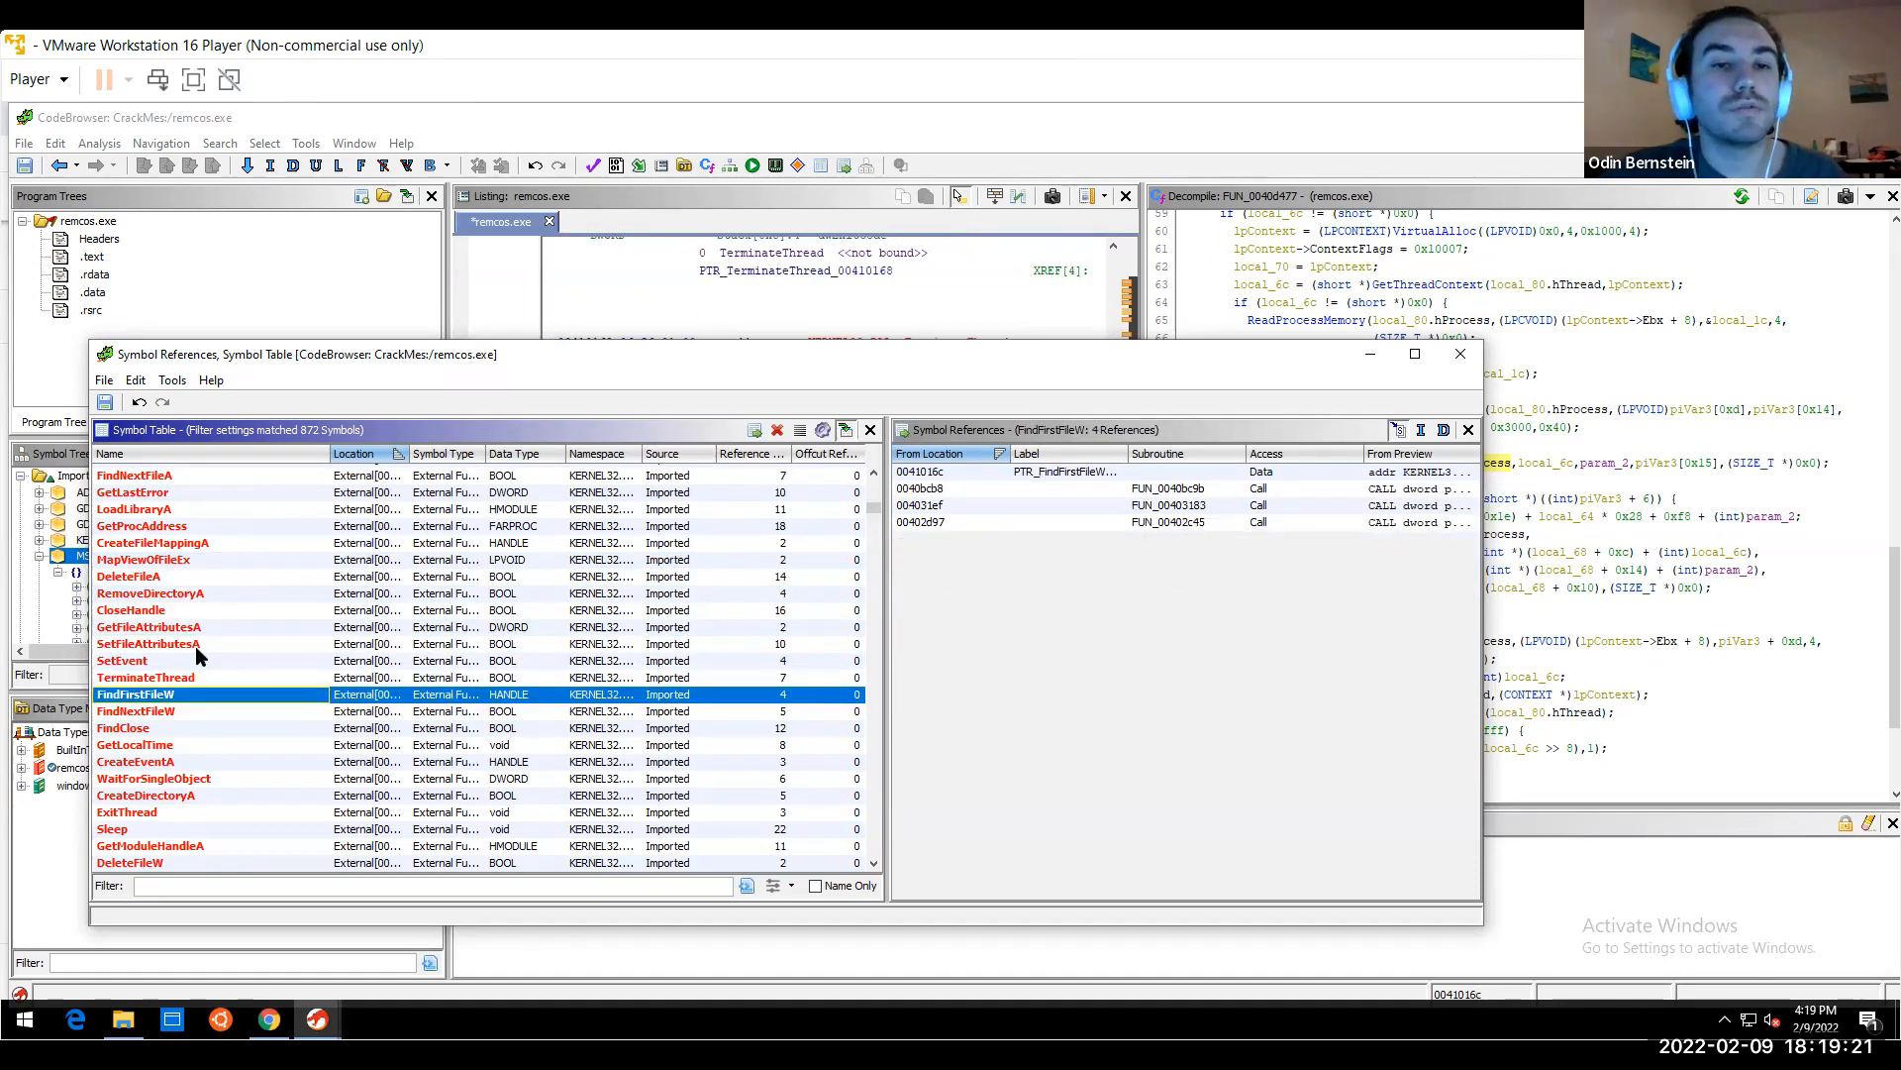
# Review the imports from FindFirstFileW past CreateThread to the ADVAPI32 registry functions, down to RegDeleteValueA
pyautogui.press('Down')
pyautogui.press('Down')
pyautogui.press('Down')
pyautogui.press('Down')
pyautogui.press('Down')
pyautogui.press('Down')
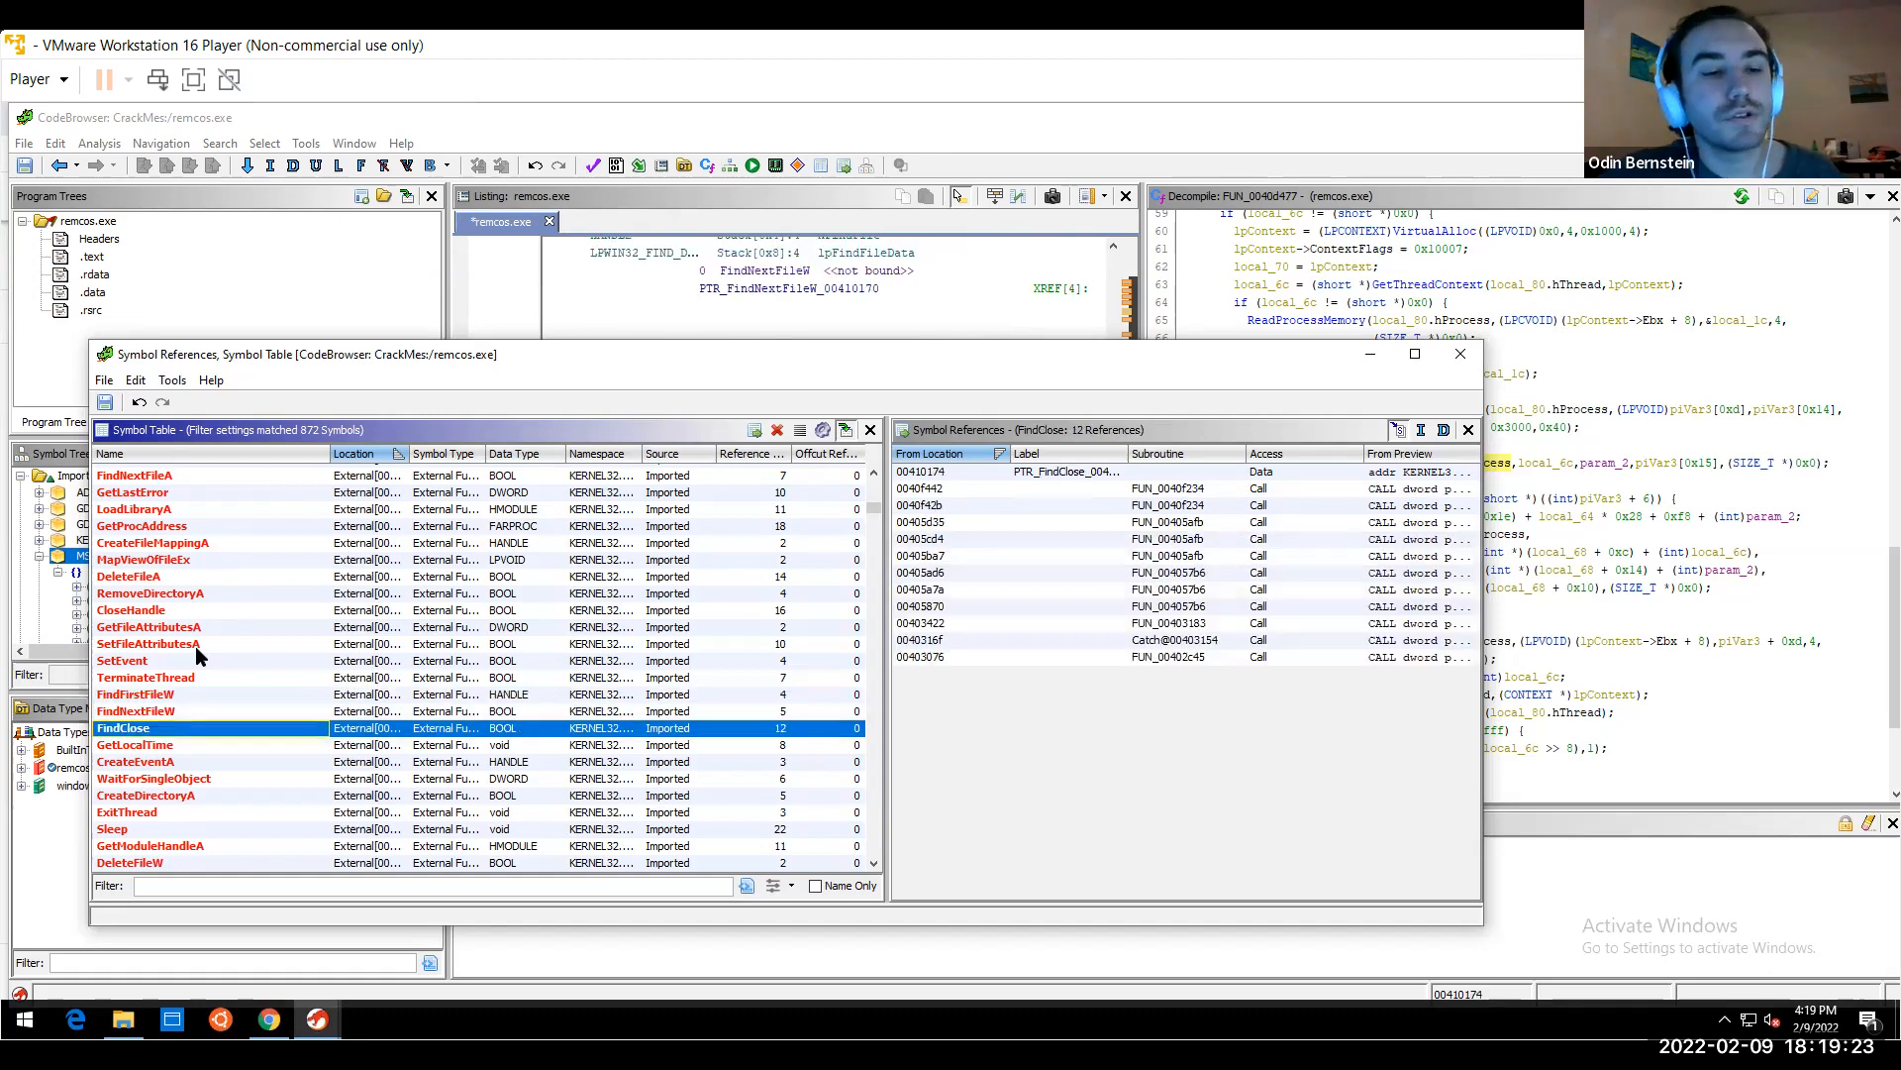
pyautogui.press('Down')
pyautogui.press('Down')
pyautogui.press('Down')
pyautogui.press('Down')
pyautogui.press('Down')
pyautogui.press('Down')
pyautogui.press('Down')
pyautogui.press('Down')
pyautogui.press('Down')
pyautogui.press('Down')
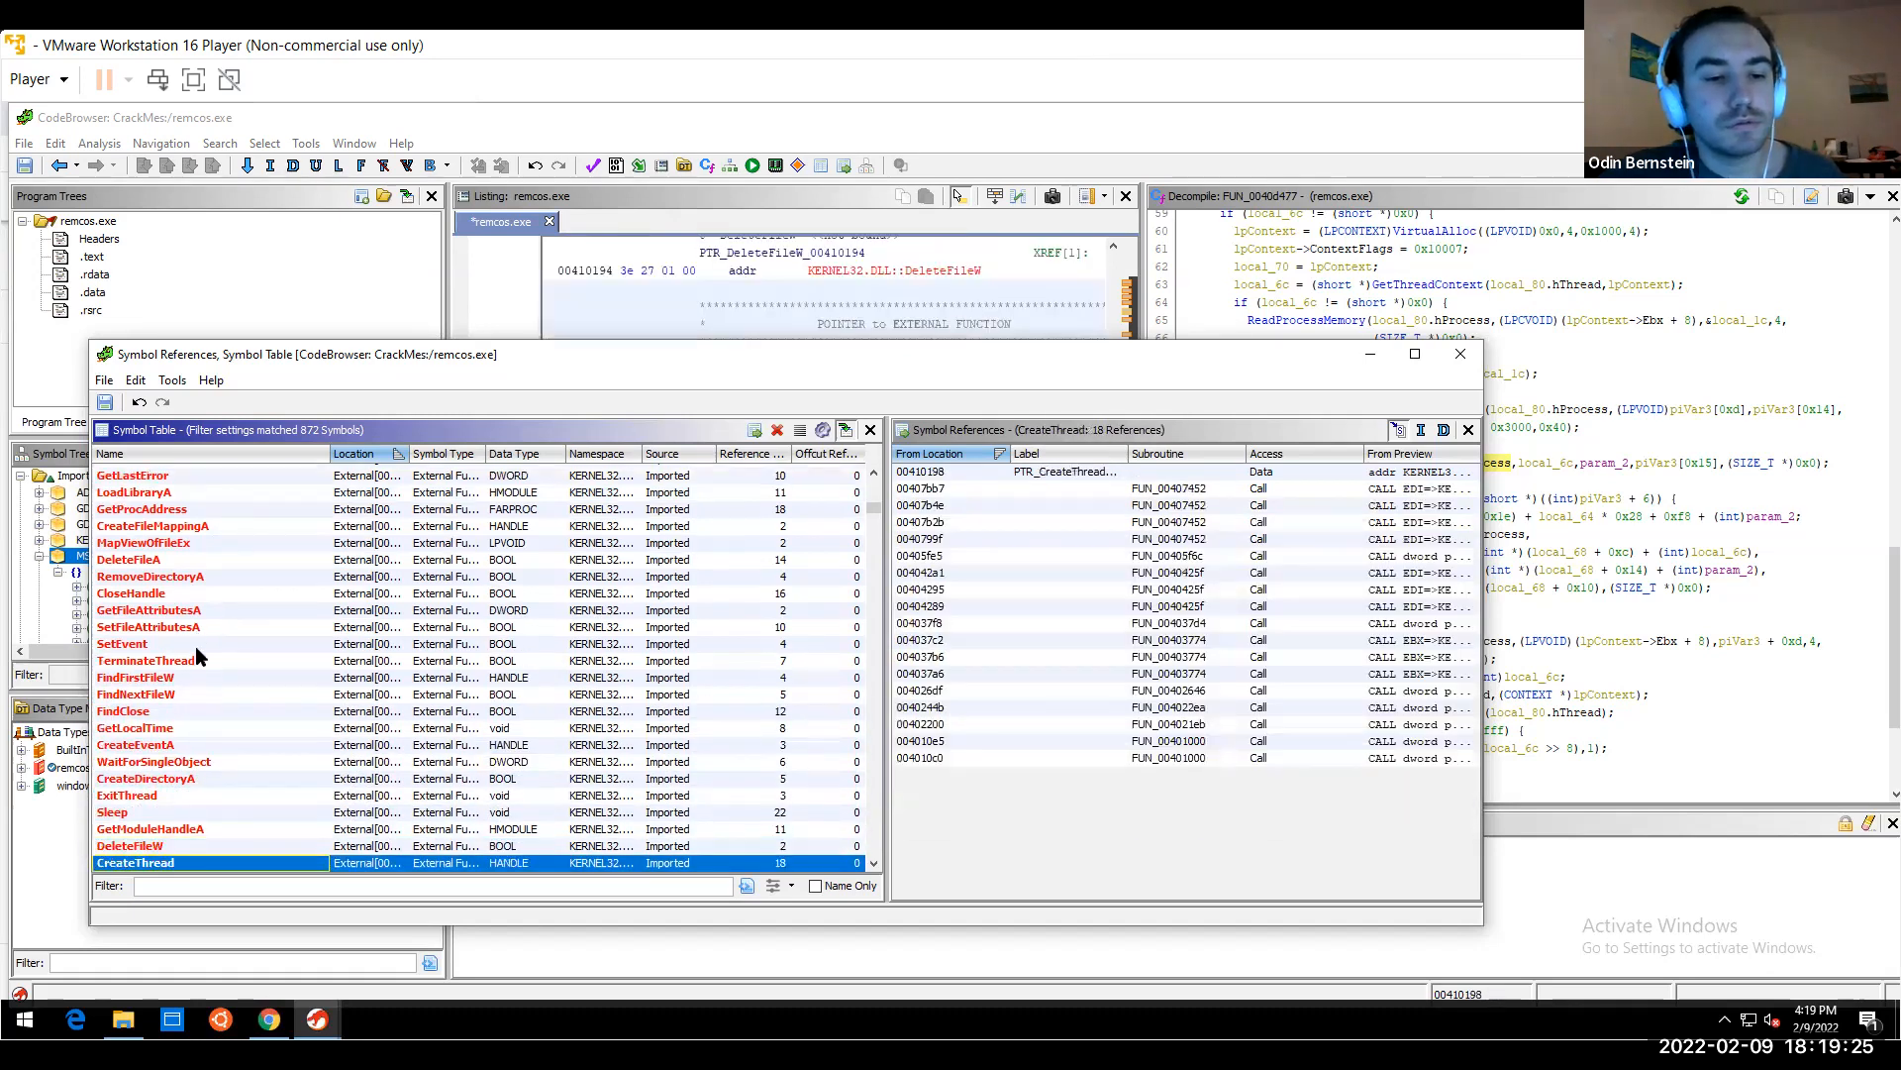
pyautogui.press('Down')
pyautogui.press('Down')
pyautogui.press('Down')
pyautogui.press('Down')
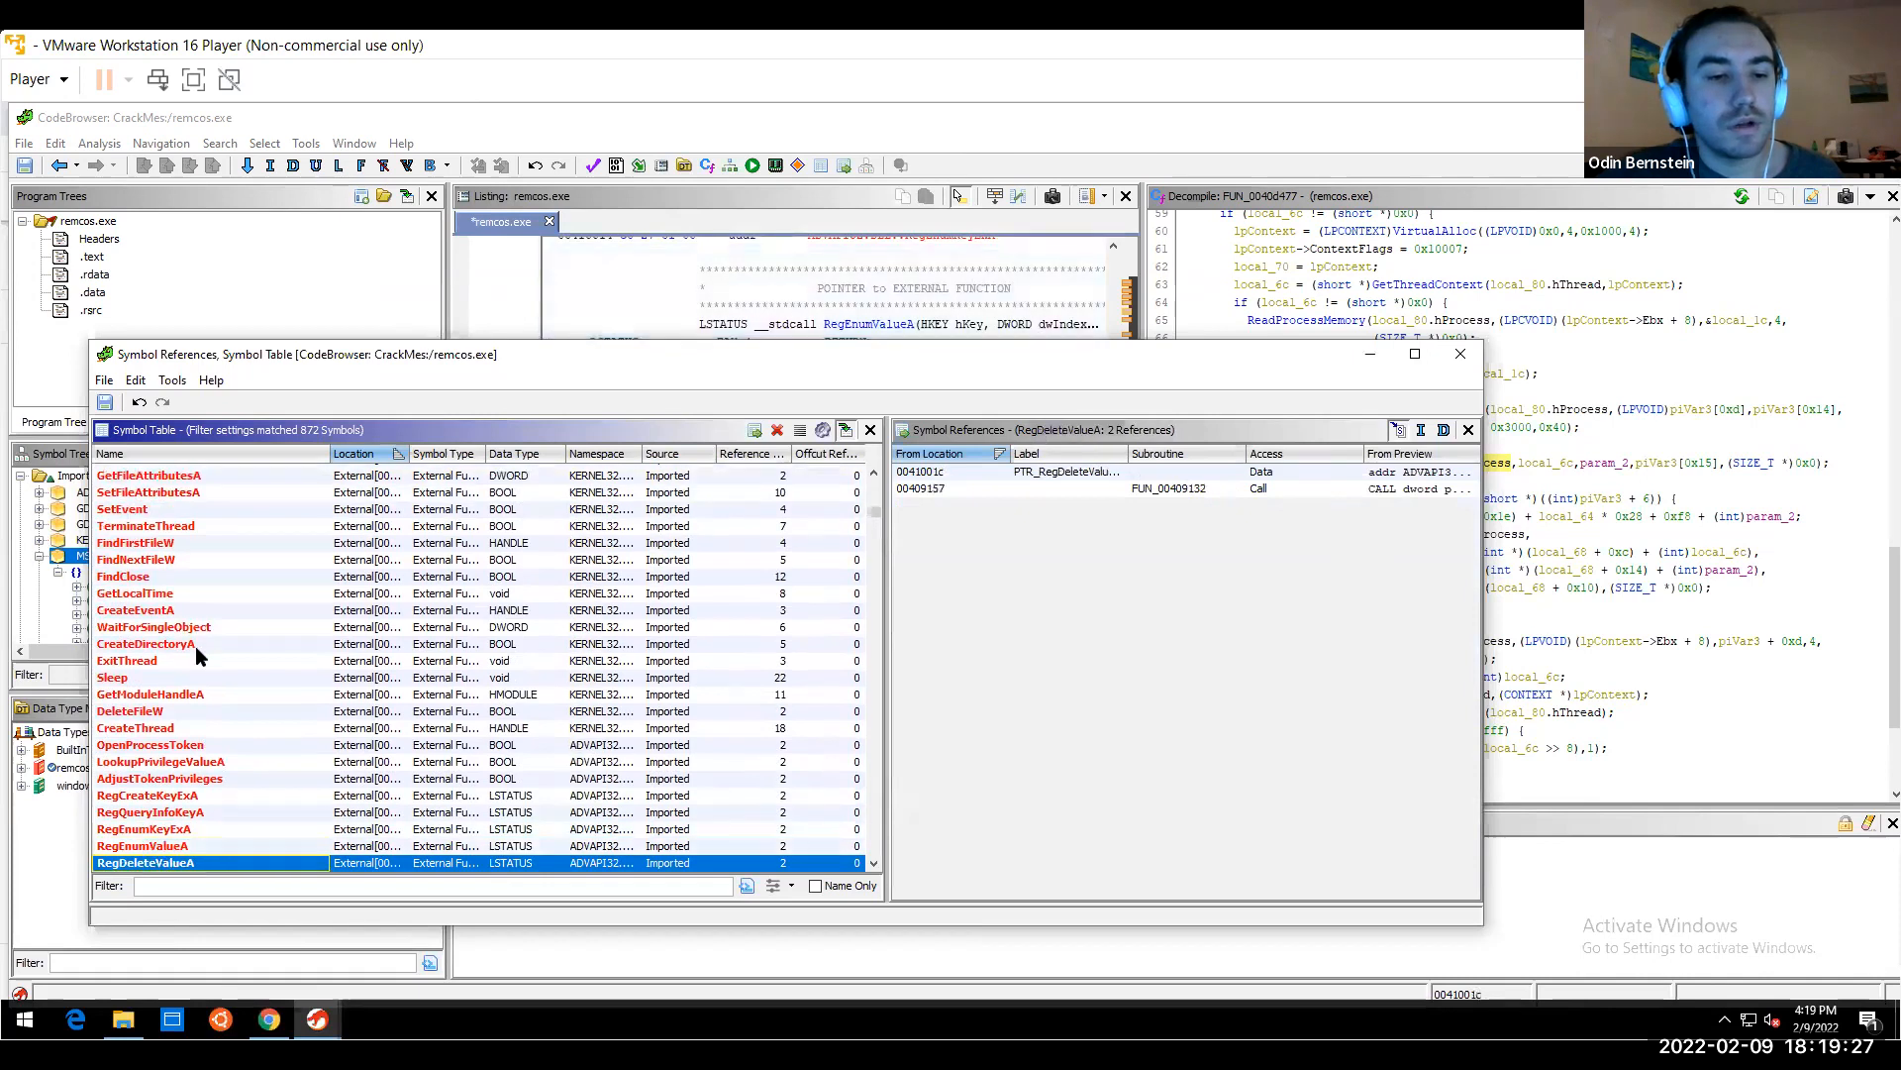
# List the references to LookupPrivilegeValueA and AdjustTokenPrivileges, and open FUN_0040ca41, the function that calls AdjustTokenPrivileges
pyautogui.click(204, 746)
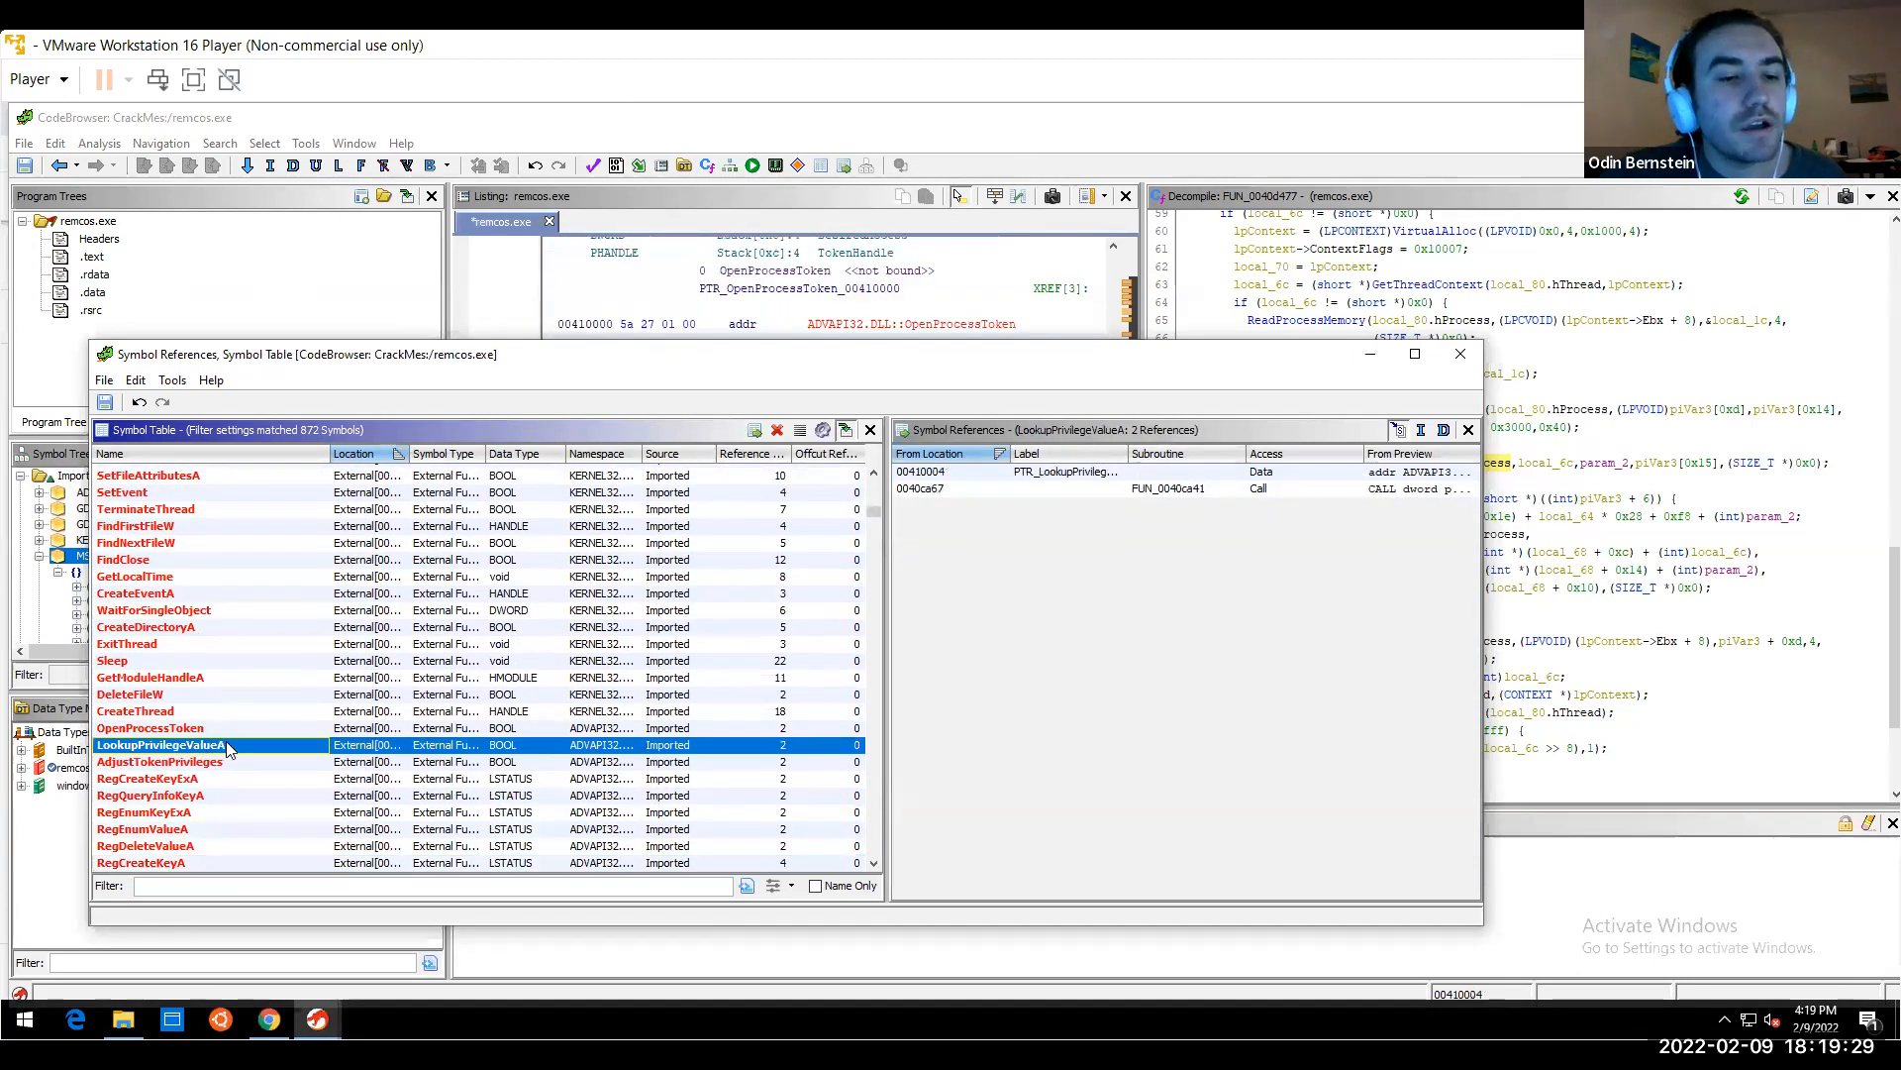
pyautogui.click(212, 762)
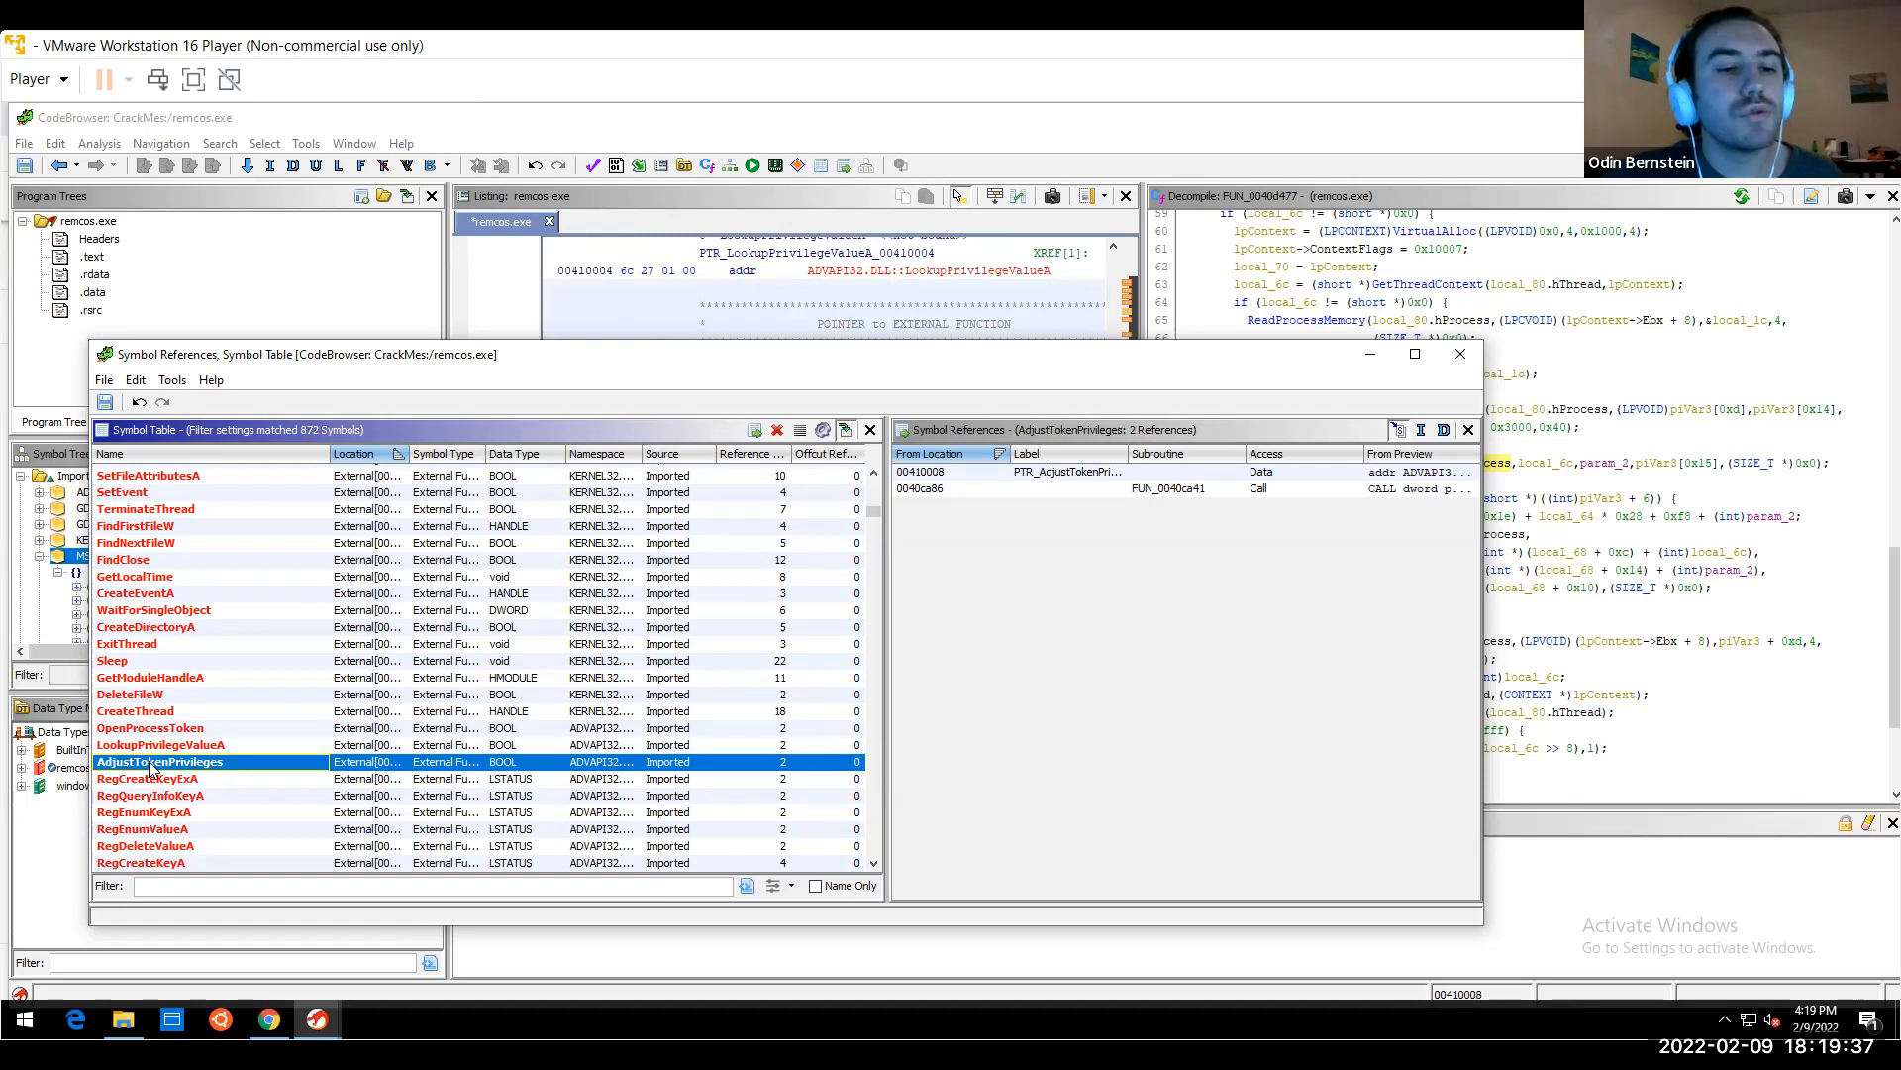
pyautogui.click(1057, 457)
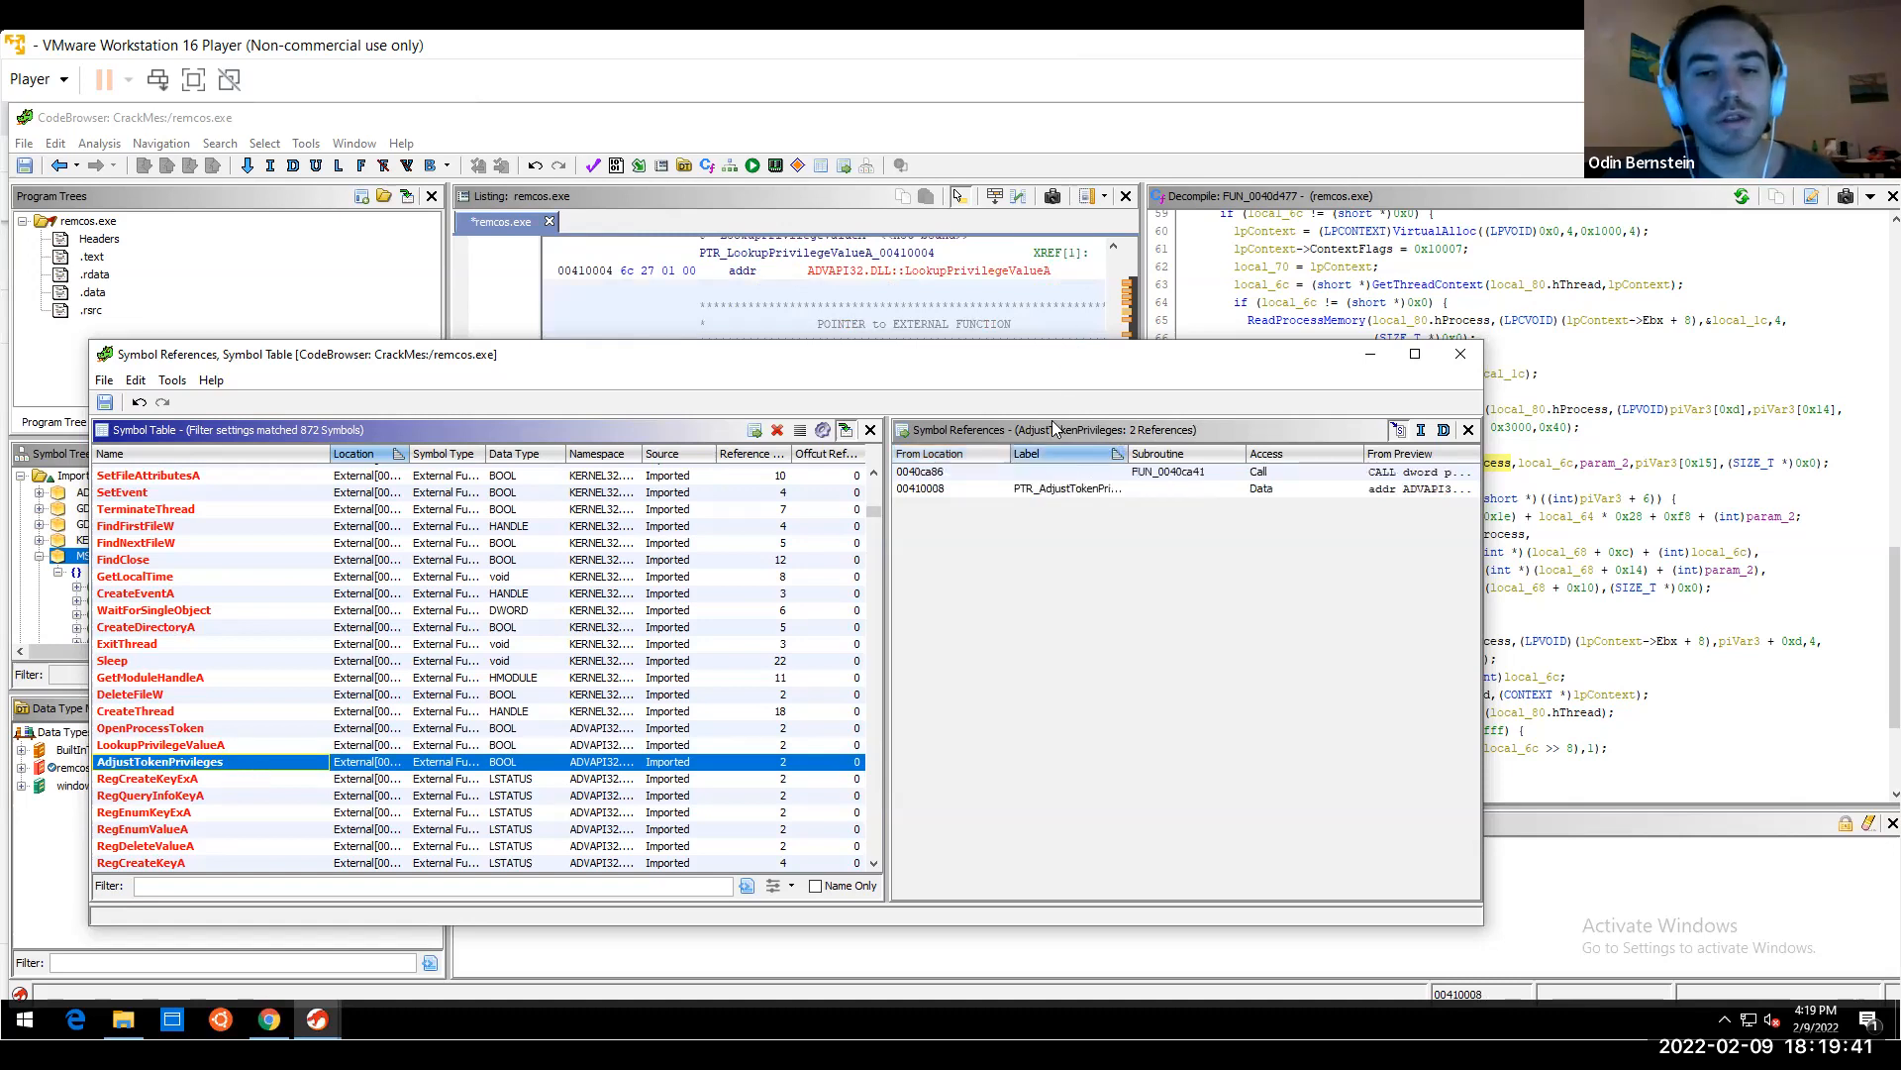
pyautogui.moveTo(1076, 363); pyautogui.dragTo(1037, 483)
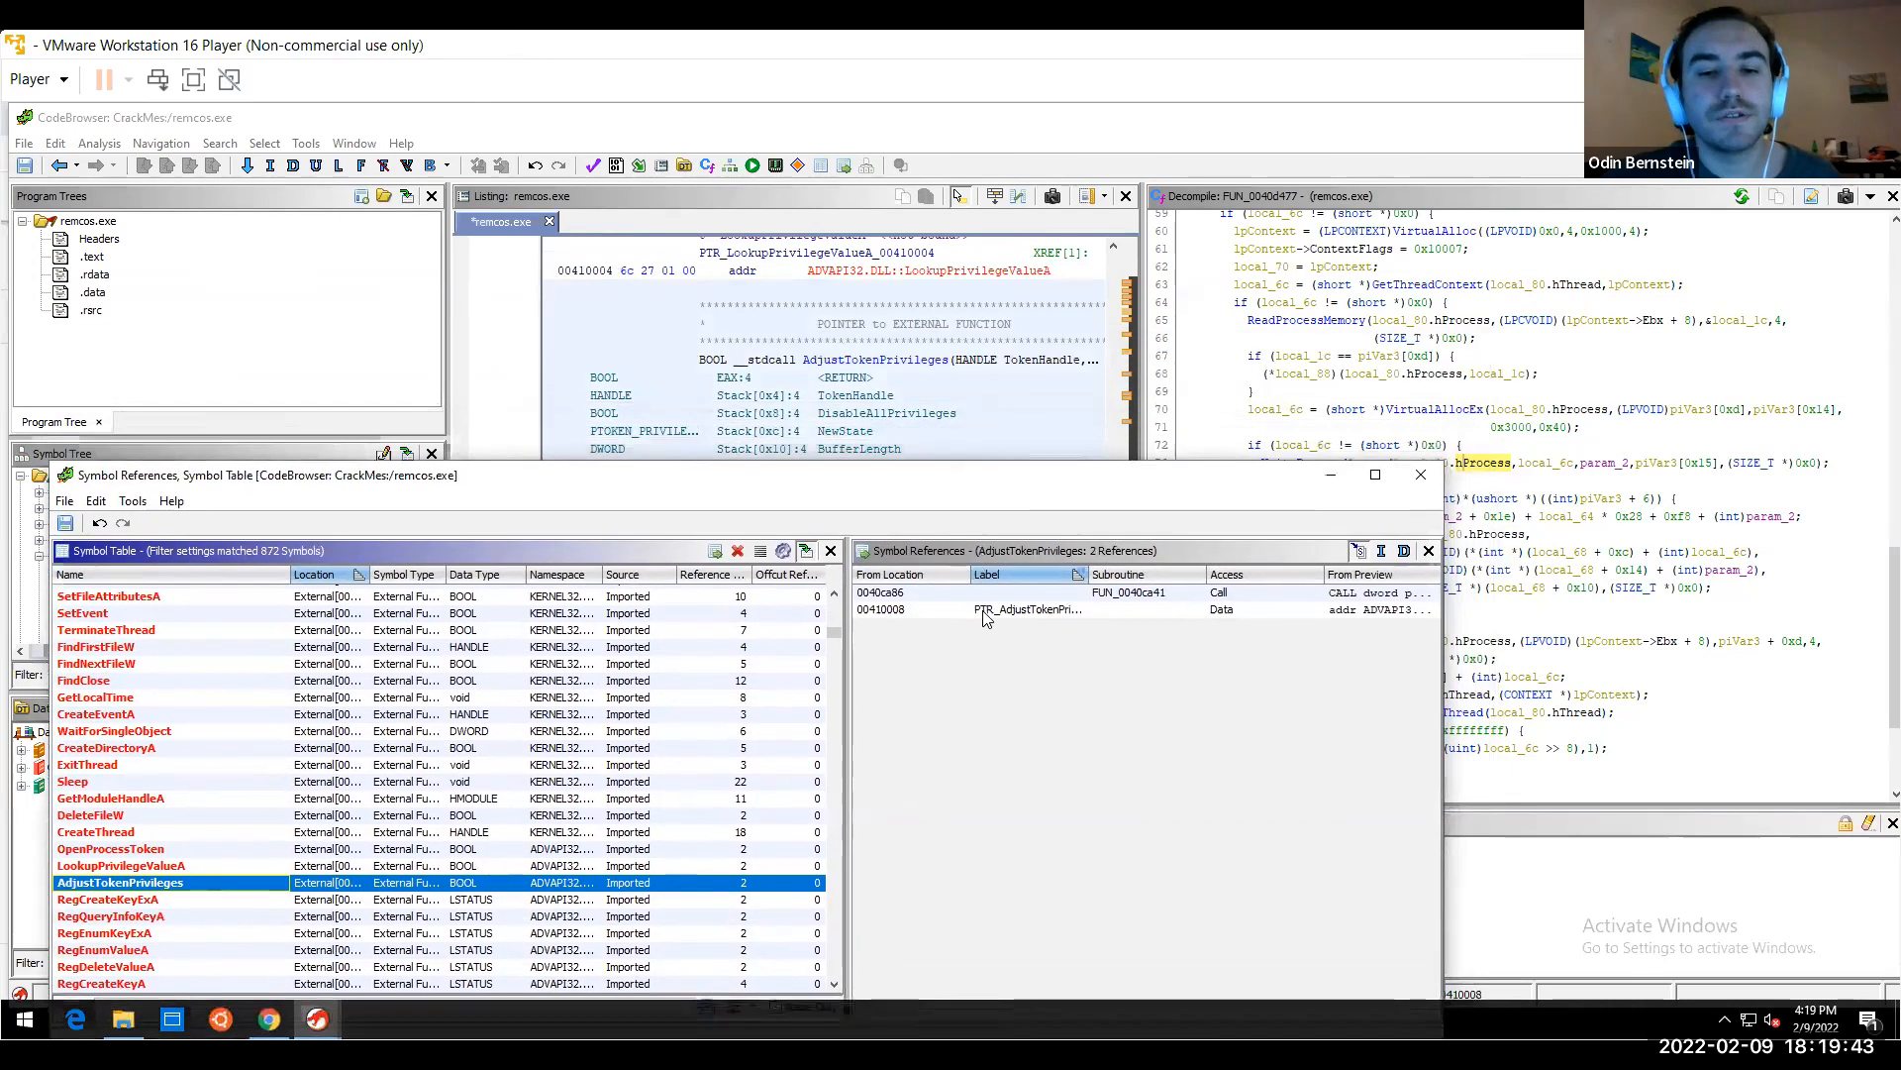
pyautogui.click(986, 607)
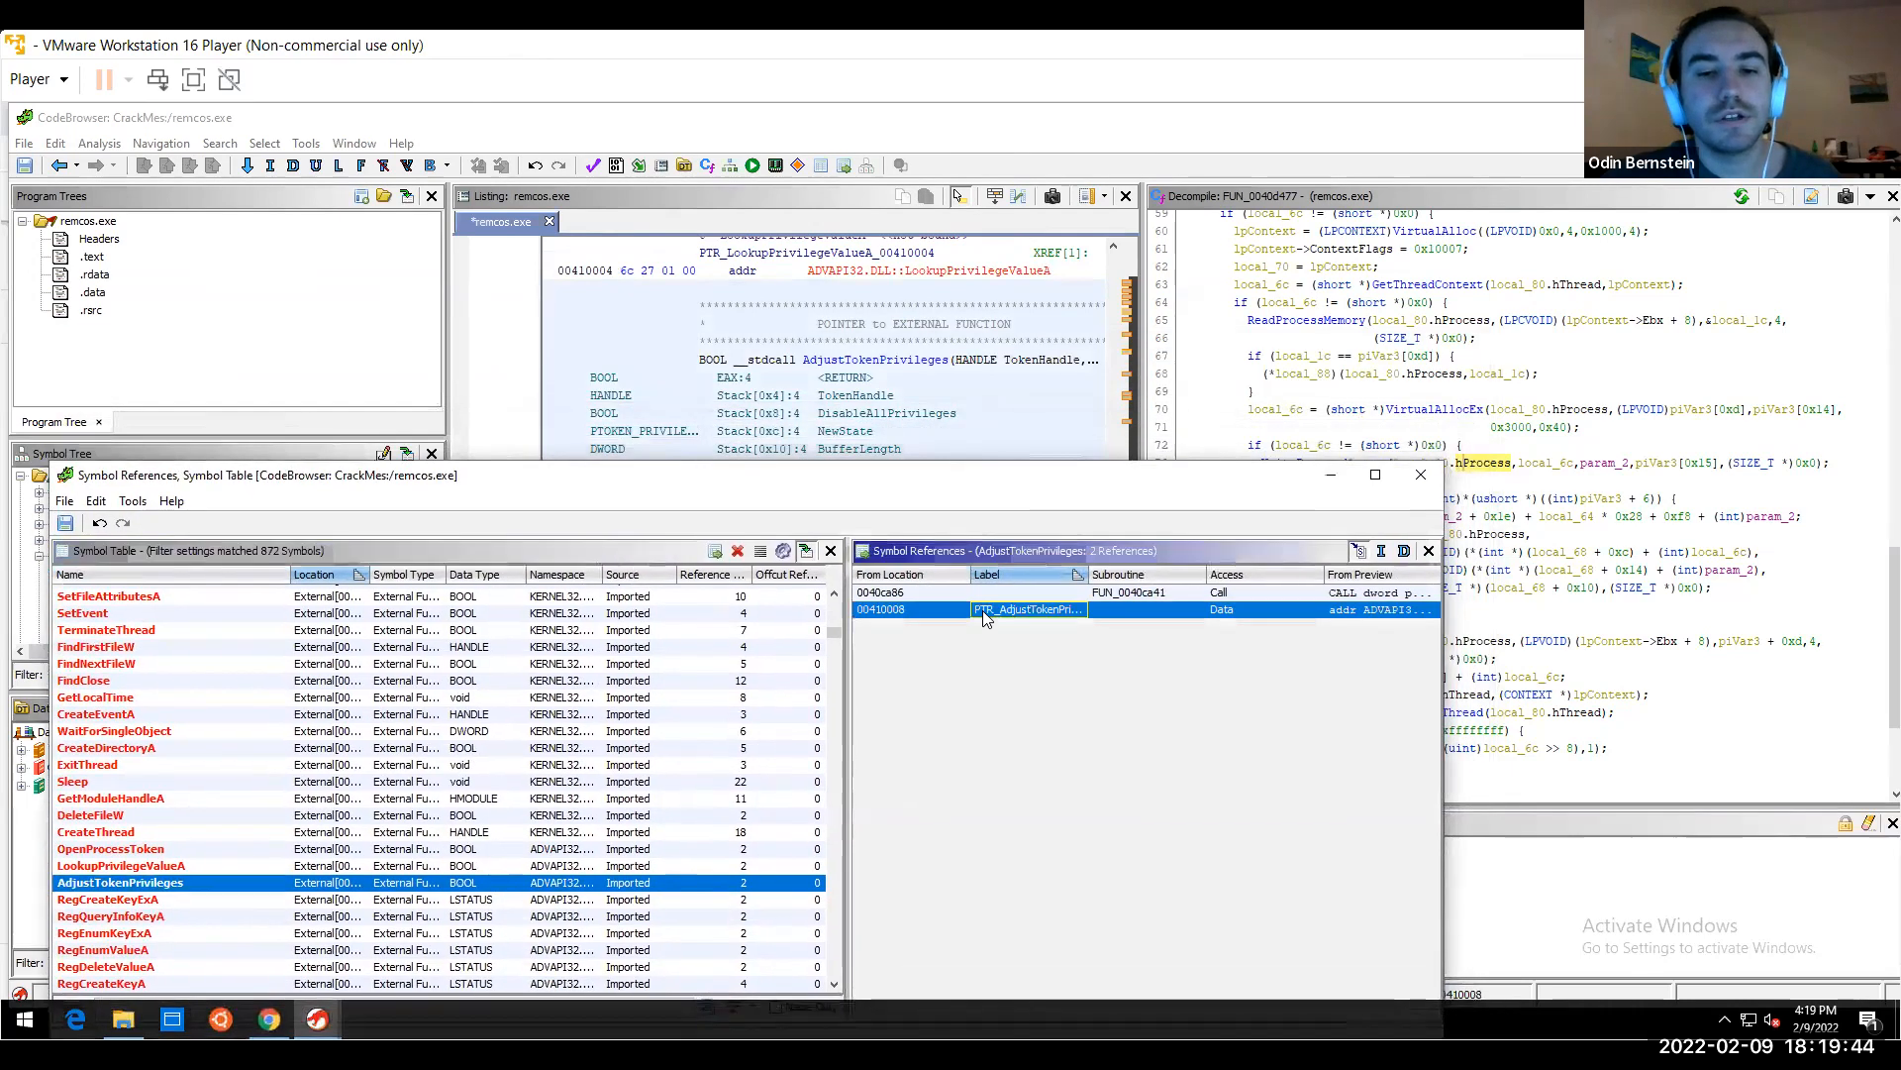
pyautogui.click(1127, 593)
pyautogui.moveTo(1120, 492); pyautogui.dragTo(1127, 564)
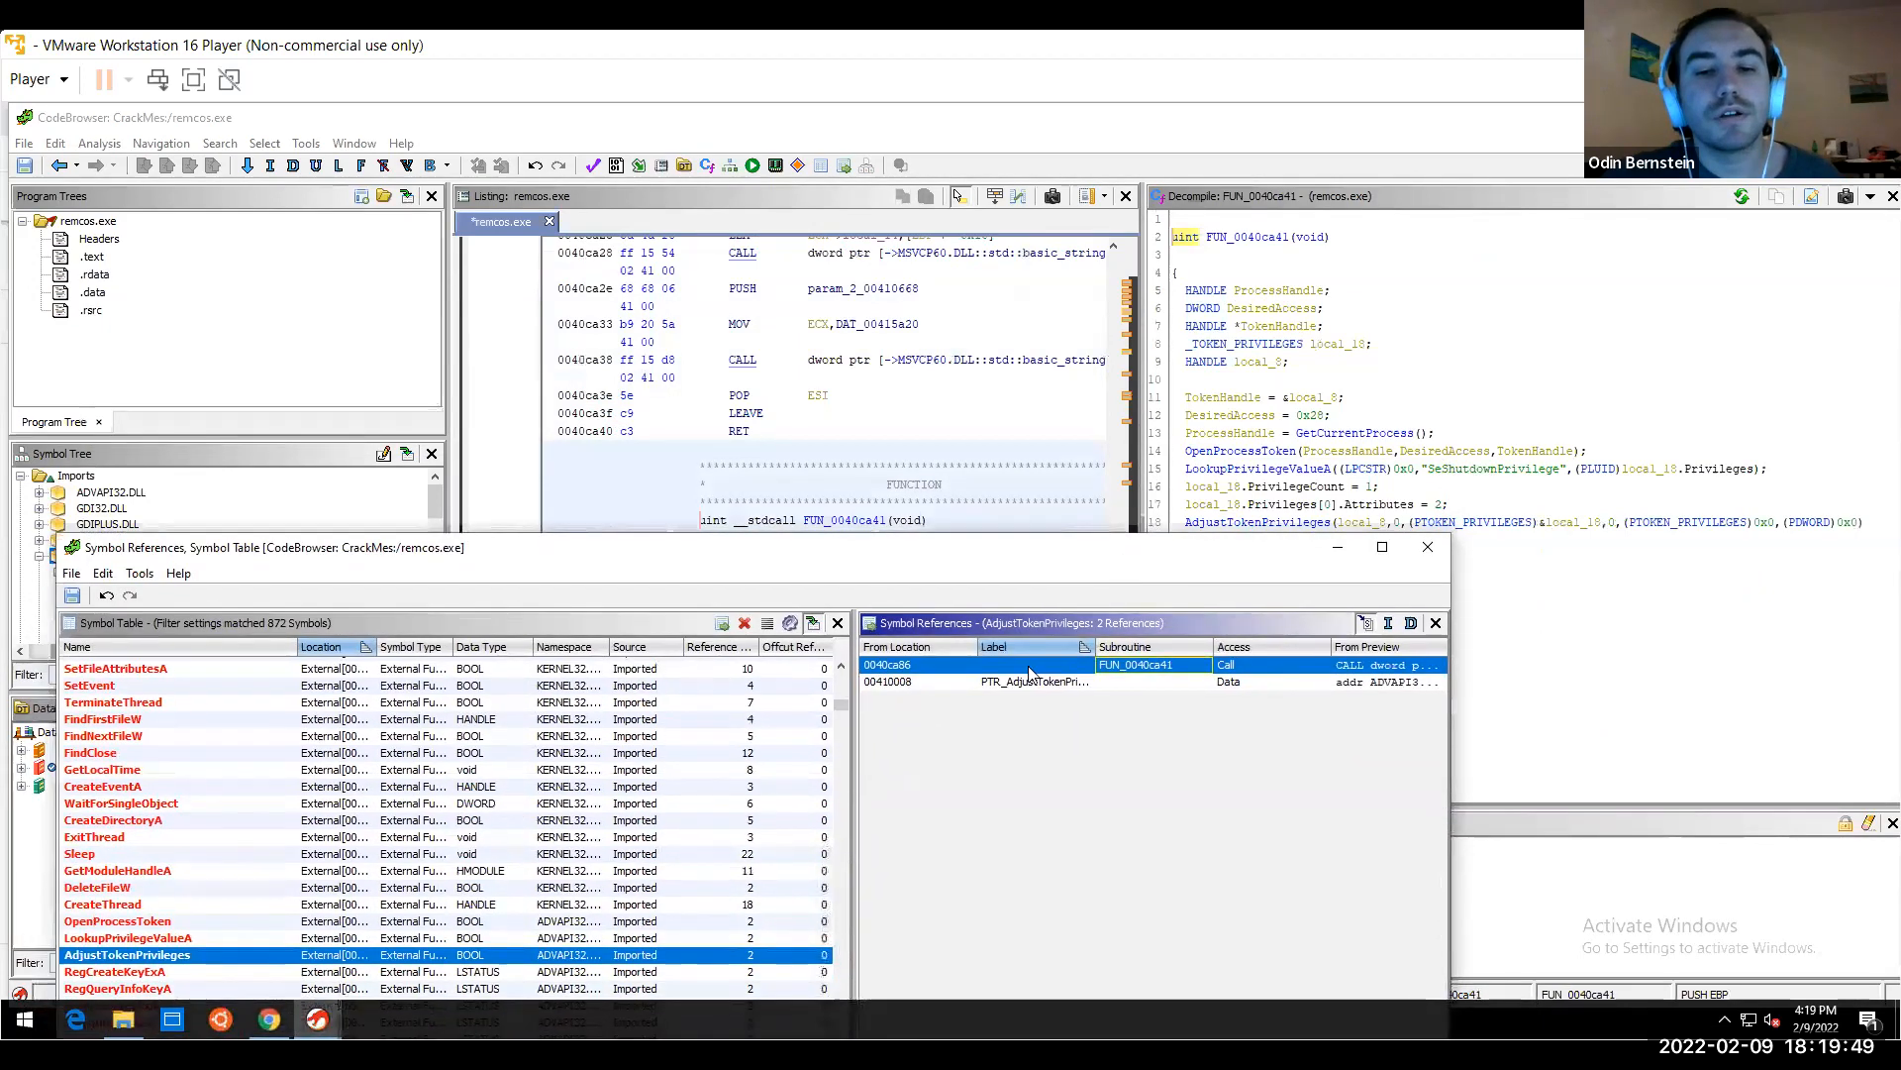
# Go to the AdjustTokenPrivileges pointer at 00410008, and from there to the call at 0040ca86
pyautogui.click(1026, 682)
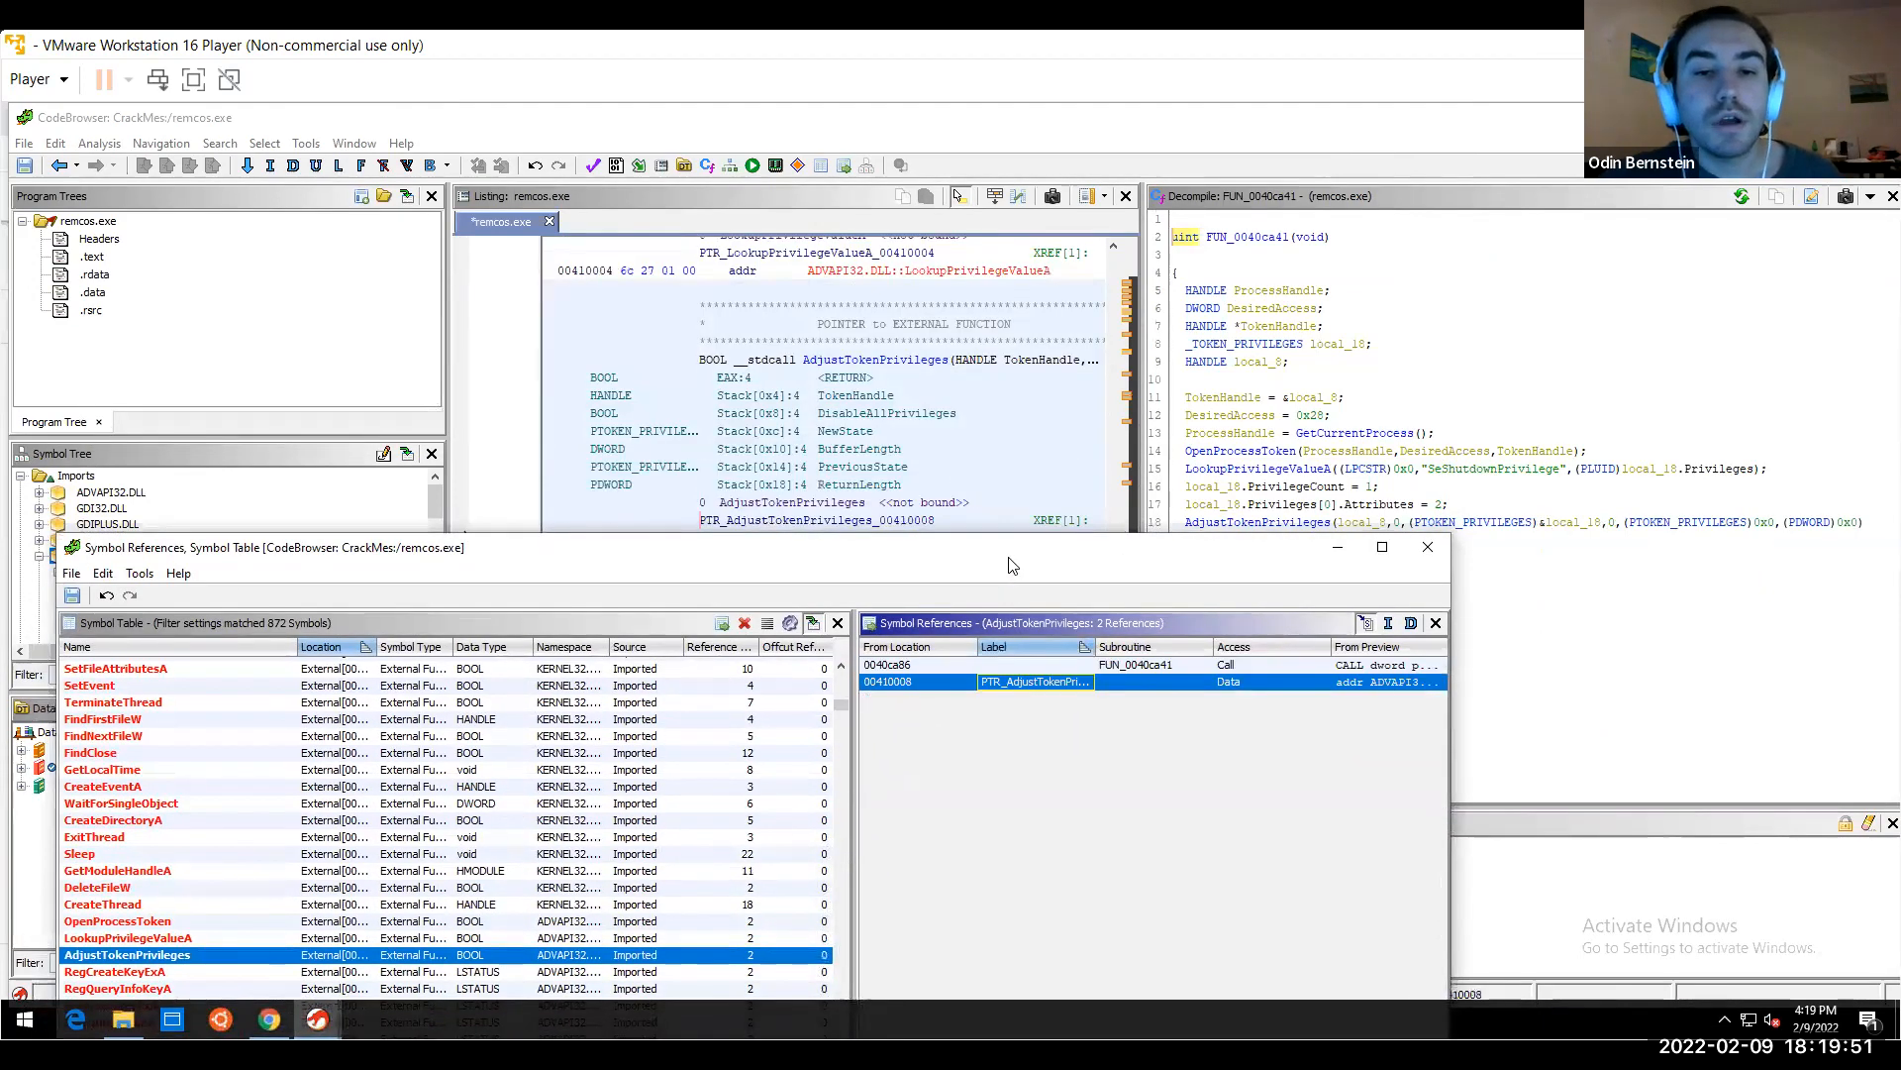
pyautogui.moveTo(913, 547); pyautogui.dragTo(929, 755)
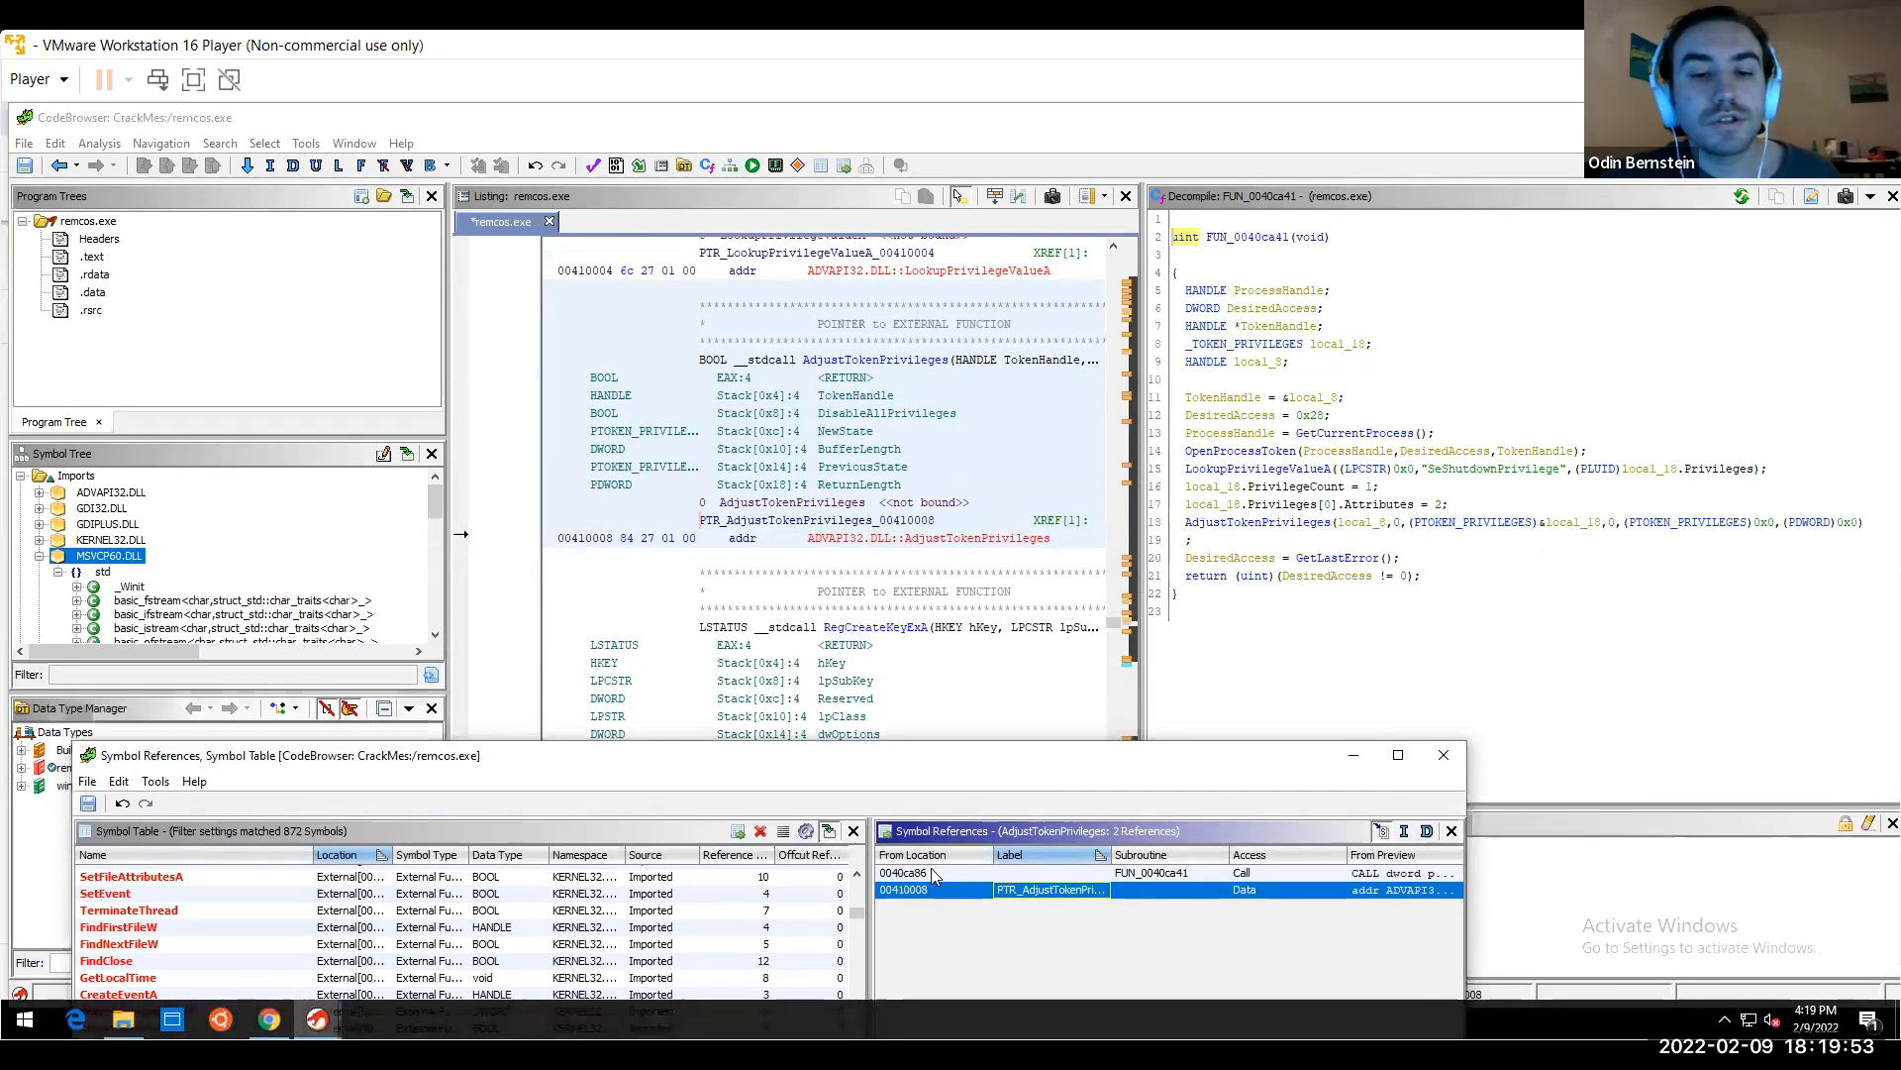
pyautogui.click(929, 872)
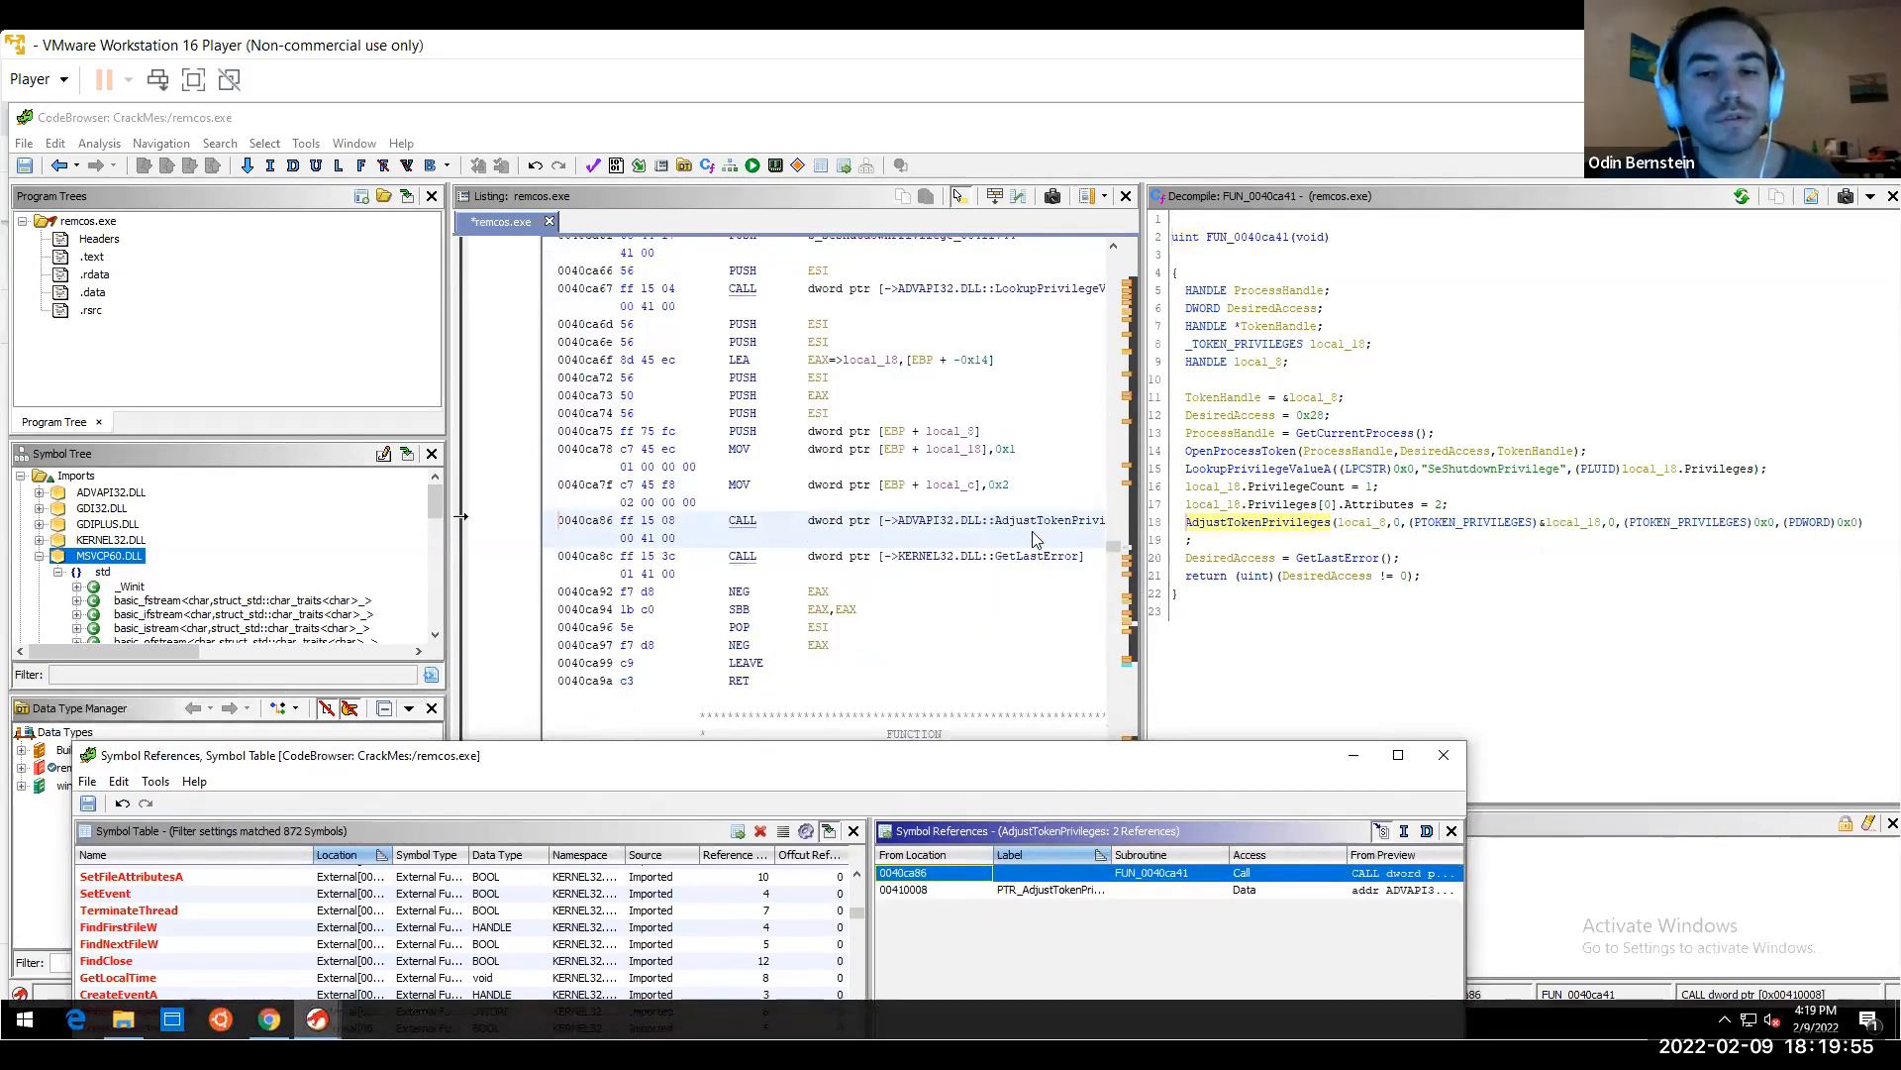
# Examine the listing instructions that prepare the AdjustTokenPrivileges call, back to the LookupPrivilegeValueA call at 0040ca67
pyautogui.click(1022, 500)
pyautogui.press('Up')
pyautogui.press('Up')
pyautogui.press('Down')
pyautogui.press('Down')
pyautogui.press('Down')
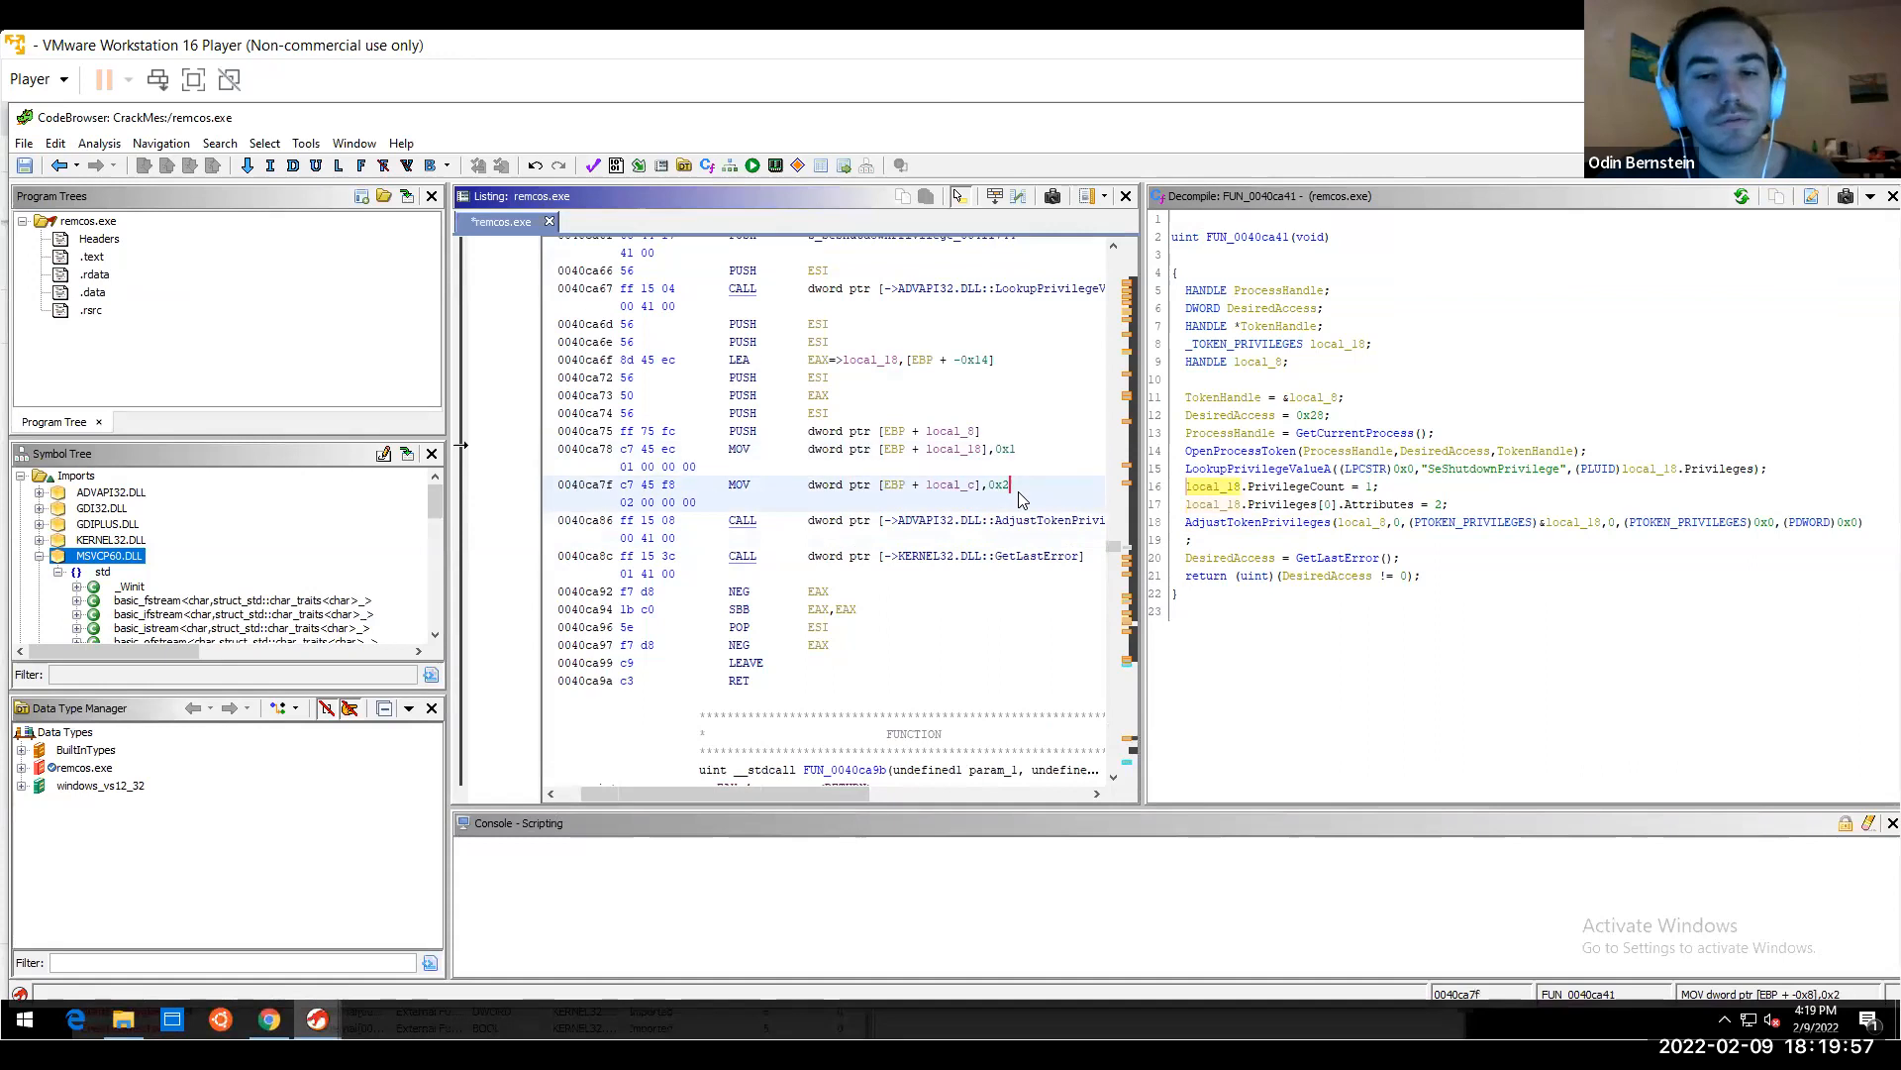
pyautogui.click(1022, 501)
pyautogui.press('Up')
pyautogui.press('Up')
pyautogui.press('Up')
pyautogui.press('Up')
pyautogui.press('Up')
pyautogui.press('Up')
pyautogui.press('Up')
pyautogui.press('Up')
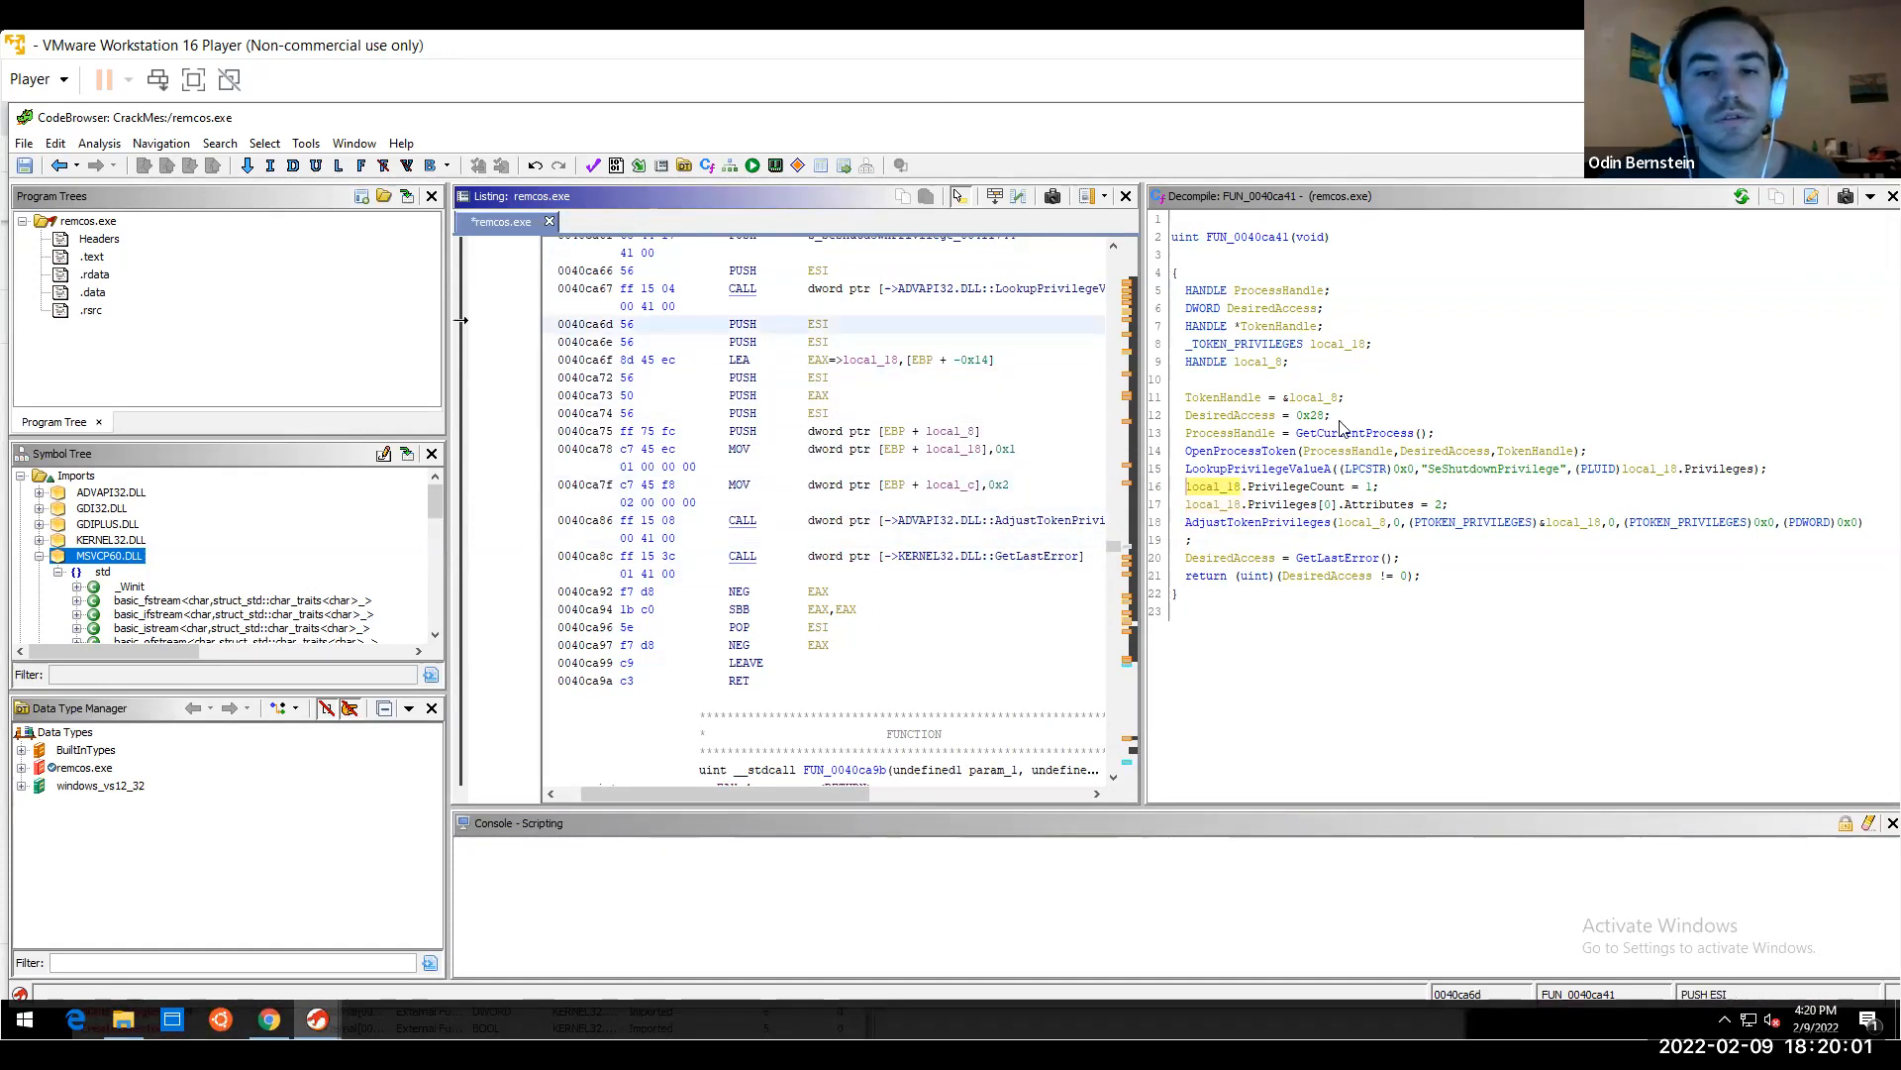
pyautogui.press('Up')
pyautogui.press('Up')
pyautogui.press('Up')
pyautogui.press('Up')
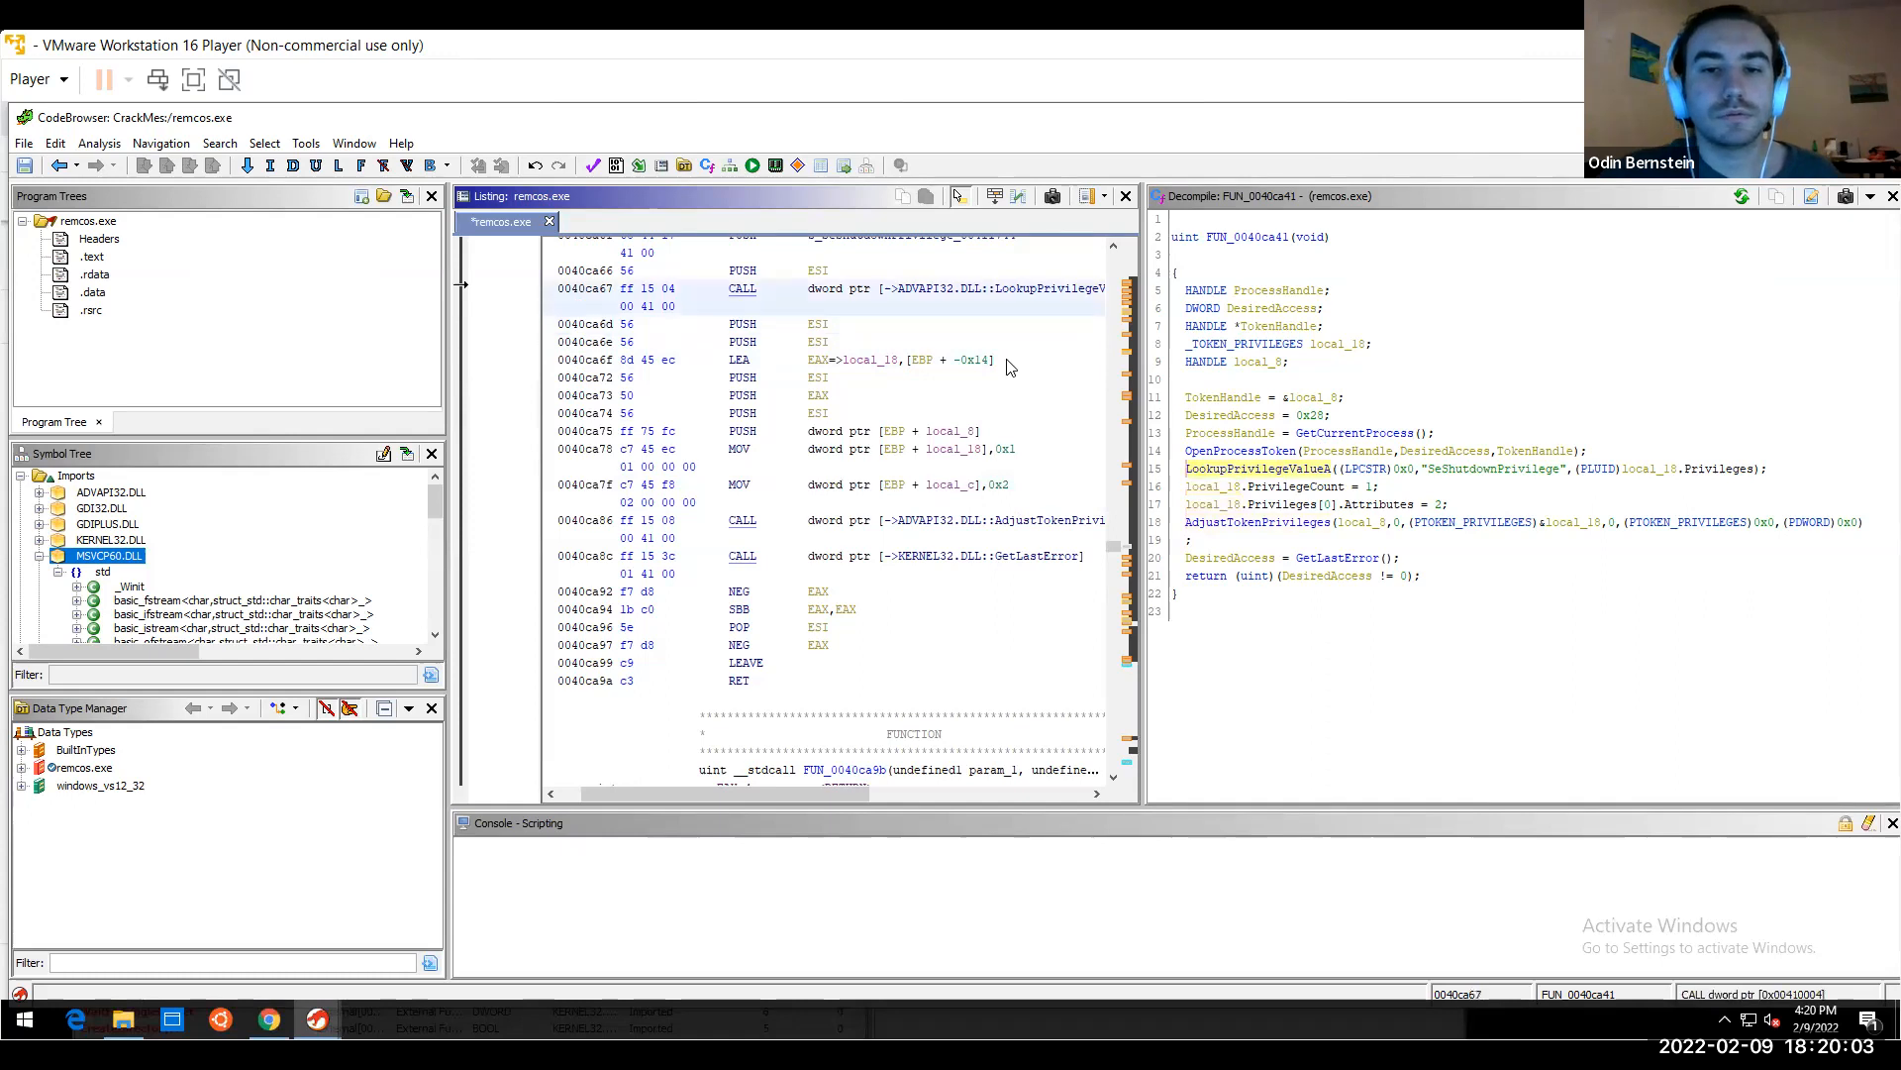
# Trace the listing from the LookupPrivilegeValueA call back through SeShutdownPrivilege and OpenProcessToken to the start of FUN_0040ca41
pyautogui.press('Up')
pyautogui.press('Up')
pyautogui.press('Up')
pyautogui.press('Up')
pyautogui.press('Up')
pyautogui.press('Up')
pyautogui.press('Up')
pyautogui.press('Up')
pyautogui.press('Up')
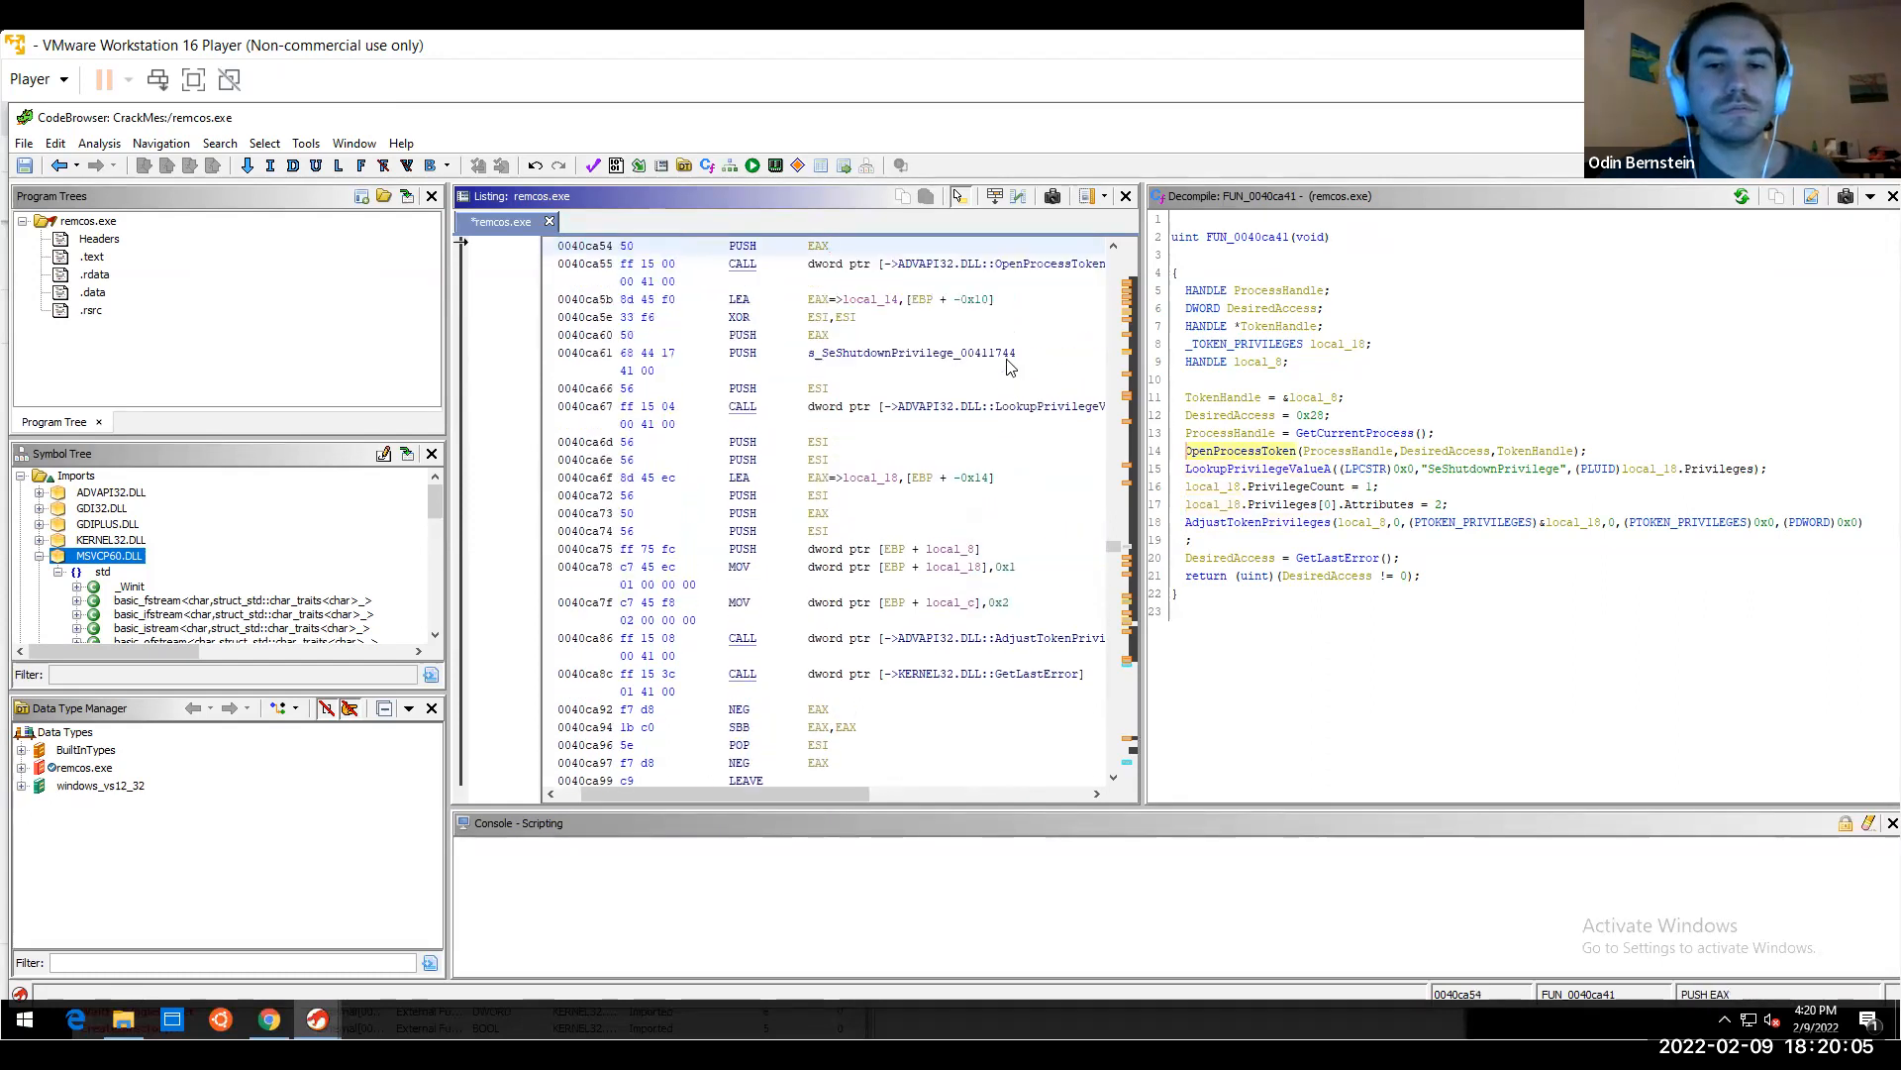
pyautogui.press('Up')
pyautogui.press('Up')
pyautogui.press('Up')
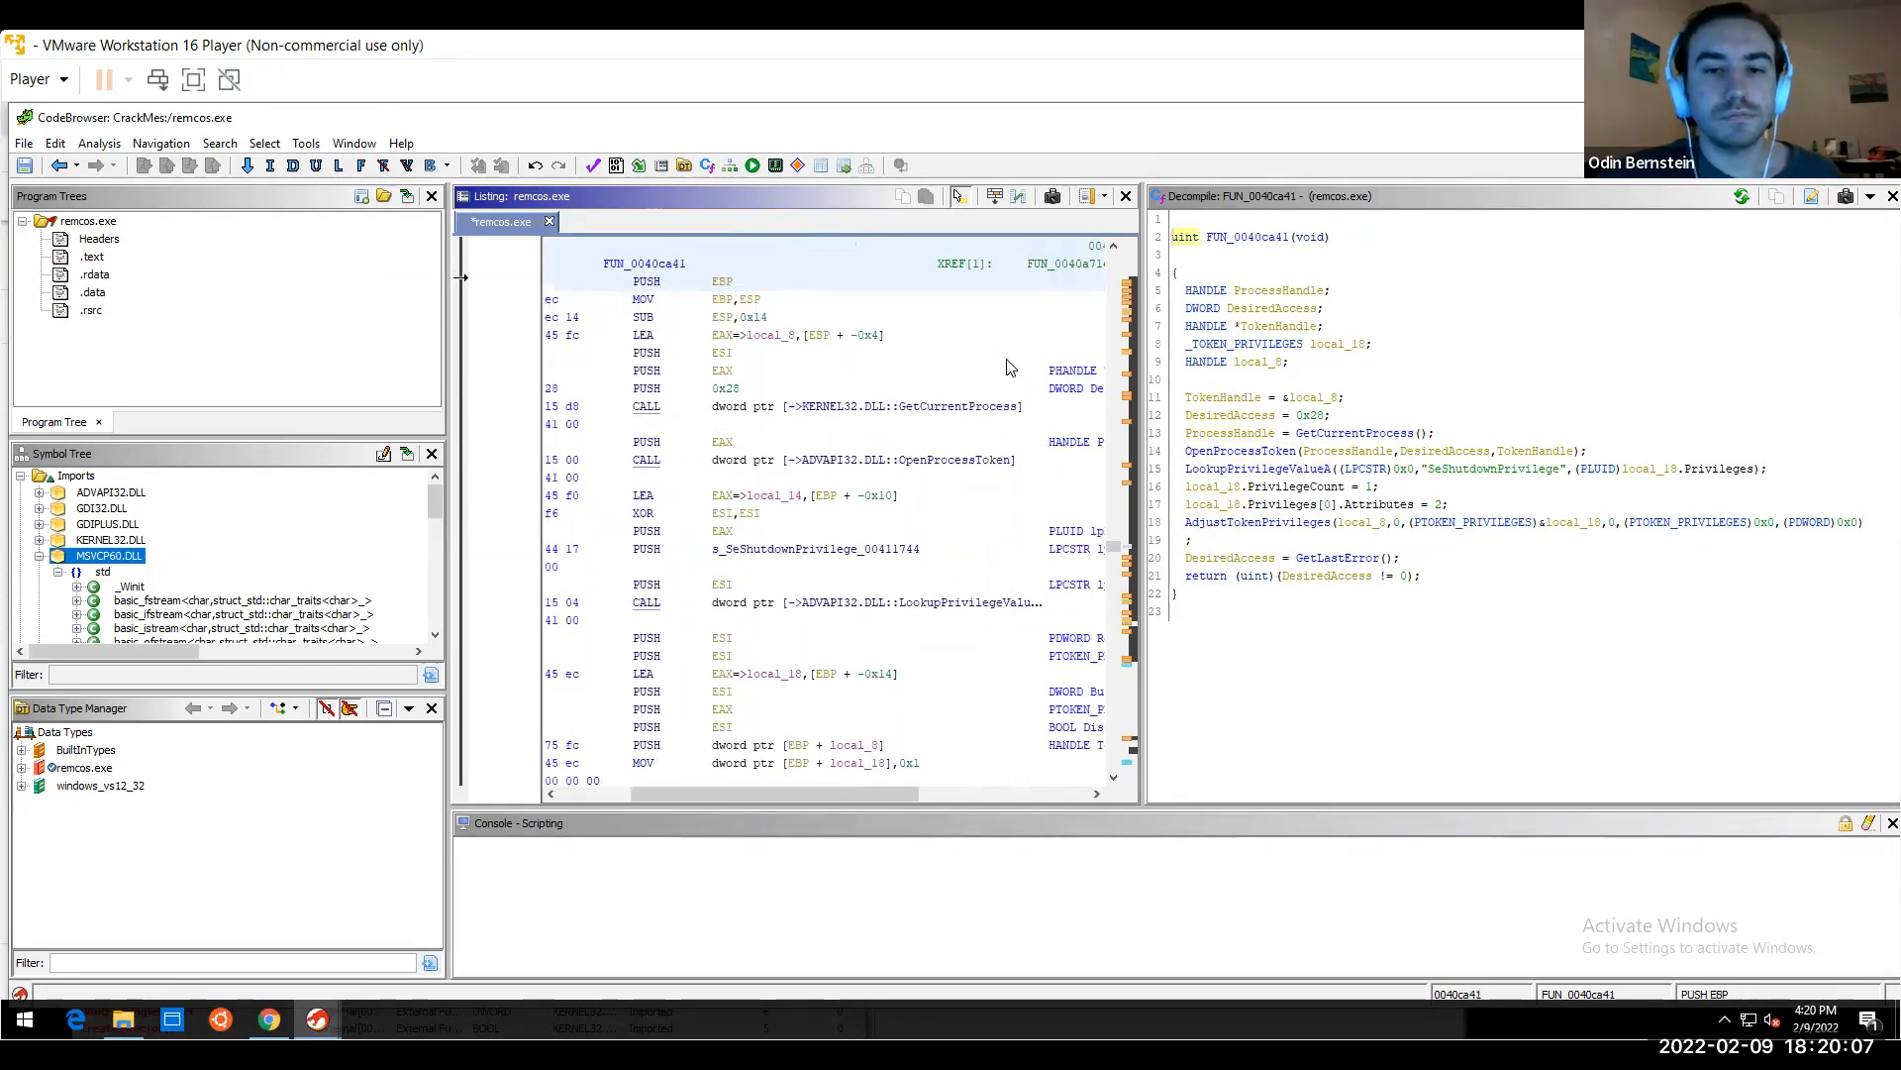
# Examine the opening instructions of FUN_0040ca41 down to the PUSH 0x28 that supplies the desired access
pyautogui.press('Down')
pyautogui.press('Down')
pyautogui.press('Down')
pyautogui.press('Down')
pyautogui.press('Down')
pyautogui.press('Down')
pyautogui.press('Down')
pyautogui.press('Down')
pyautogui.press('Down')
pyautogui.press('Down')
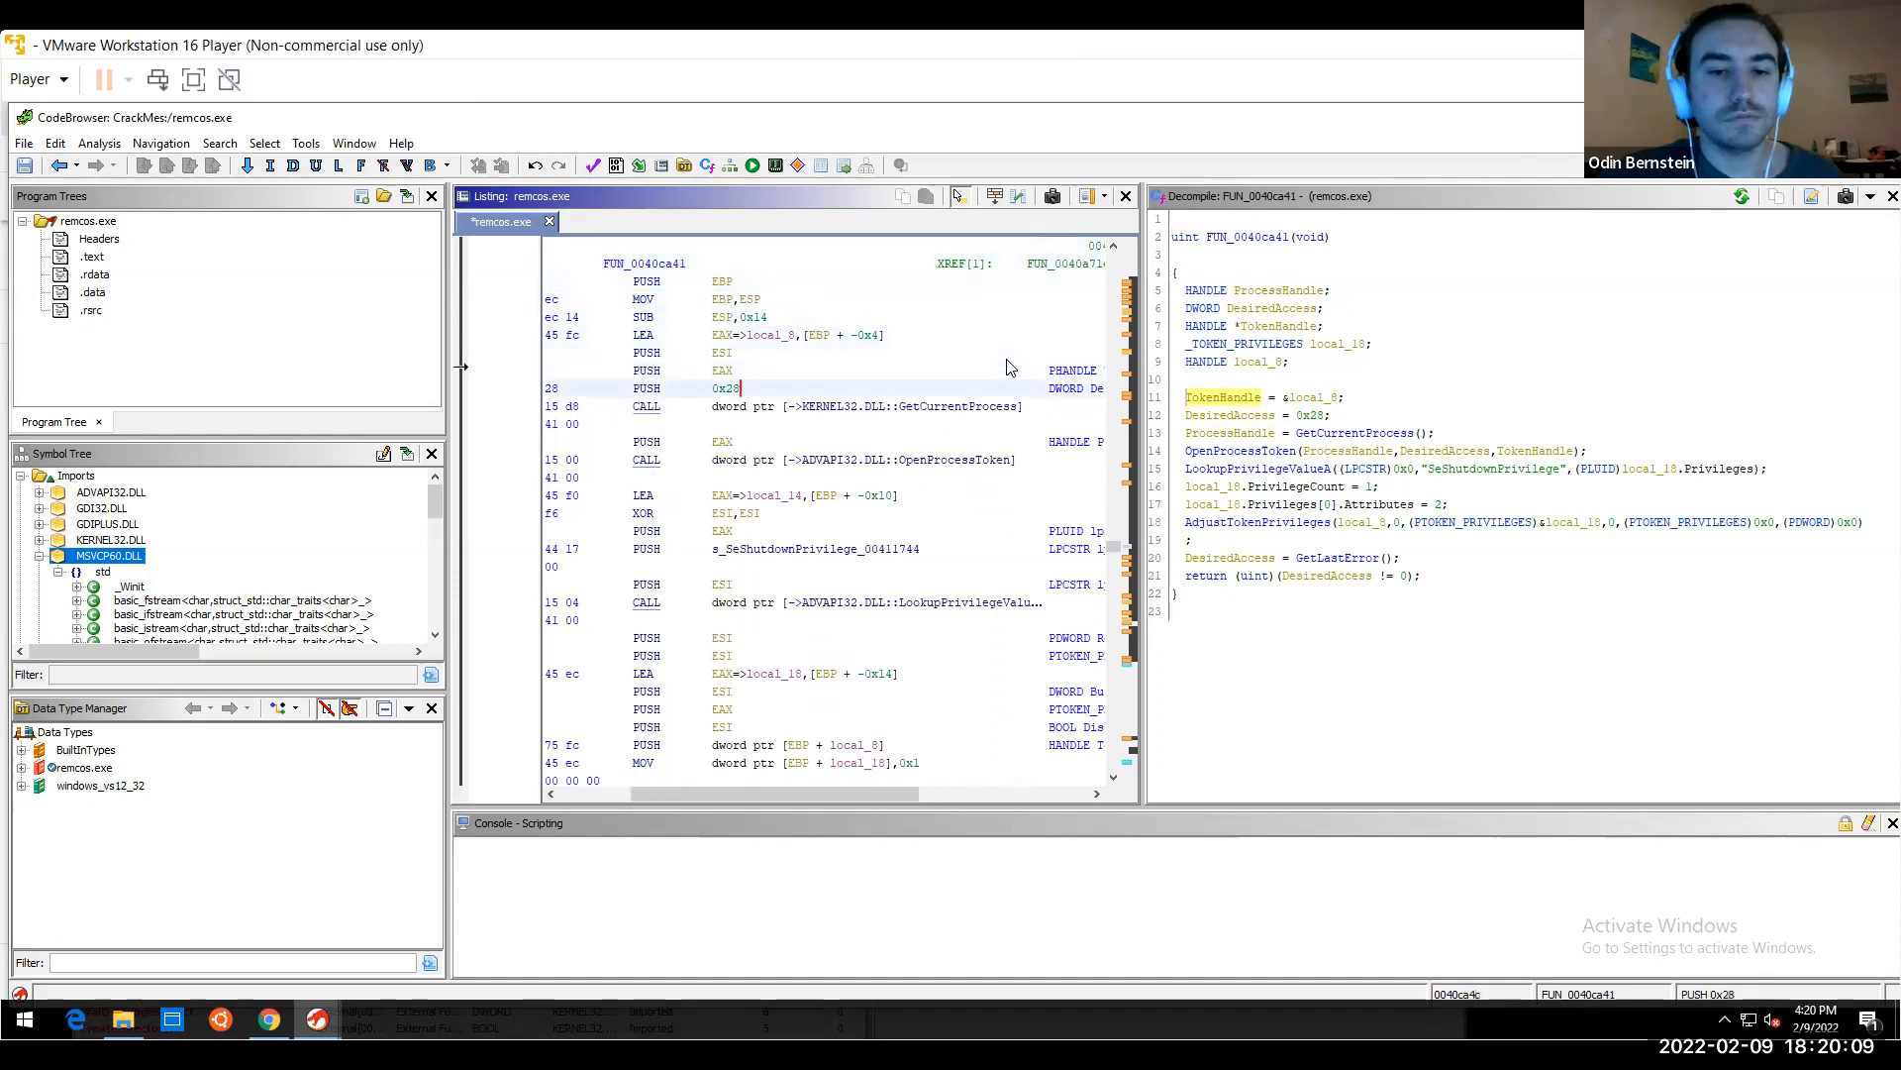
# Examine the LookupPrivilegeValueA call at 0040ca67 in the listing and its "SeShutdownPrivilege" argument in the decompiled code
pyautogui.press('Down')
pyautogui.press('Down')
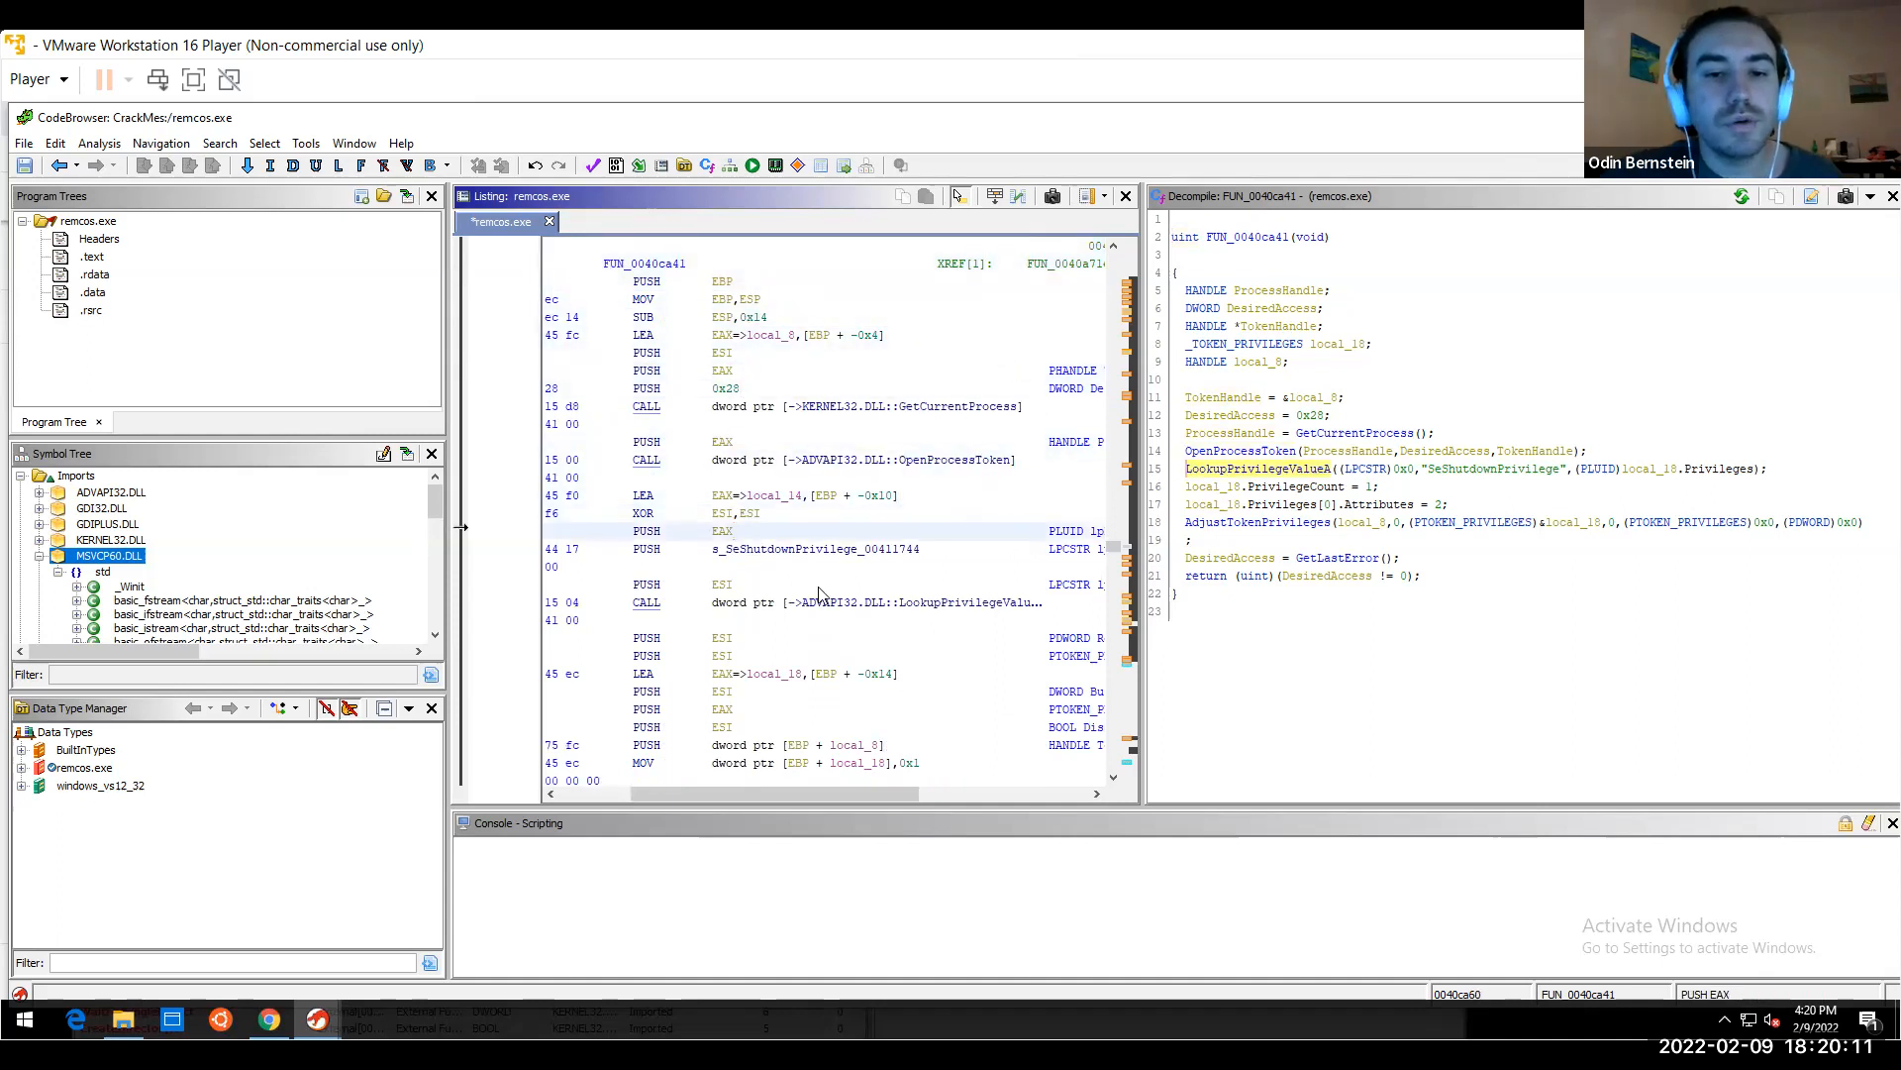
pyautogui.click(817, 589)
pyautogui.click(927, 602)
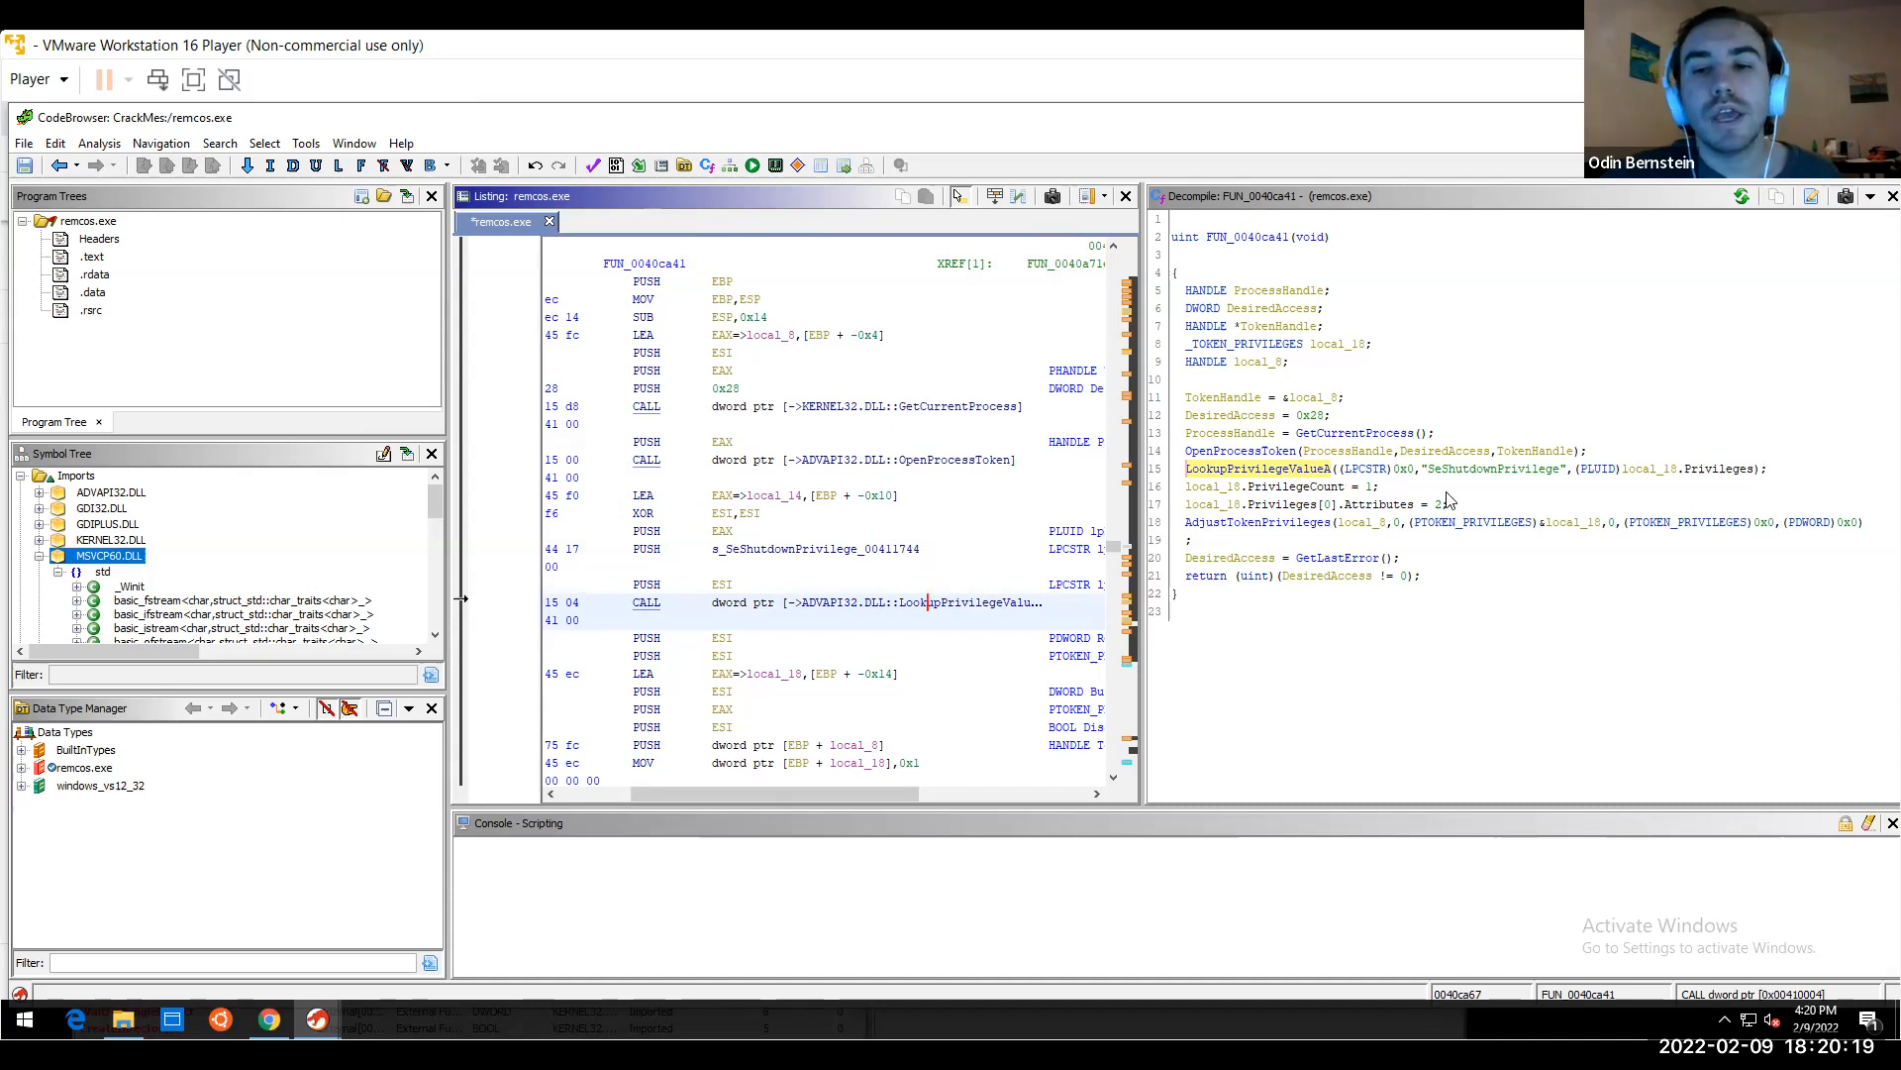
pyautogui.click(1512, 473)
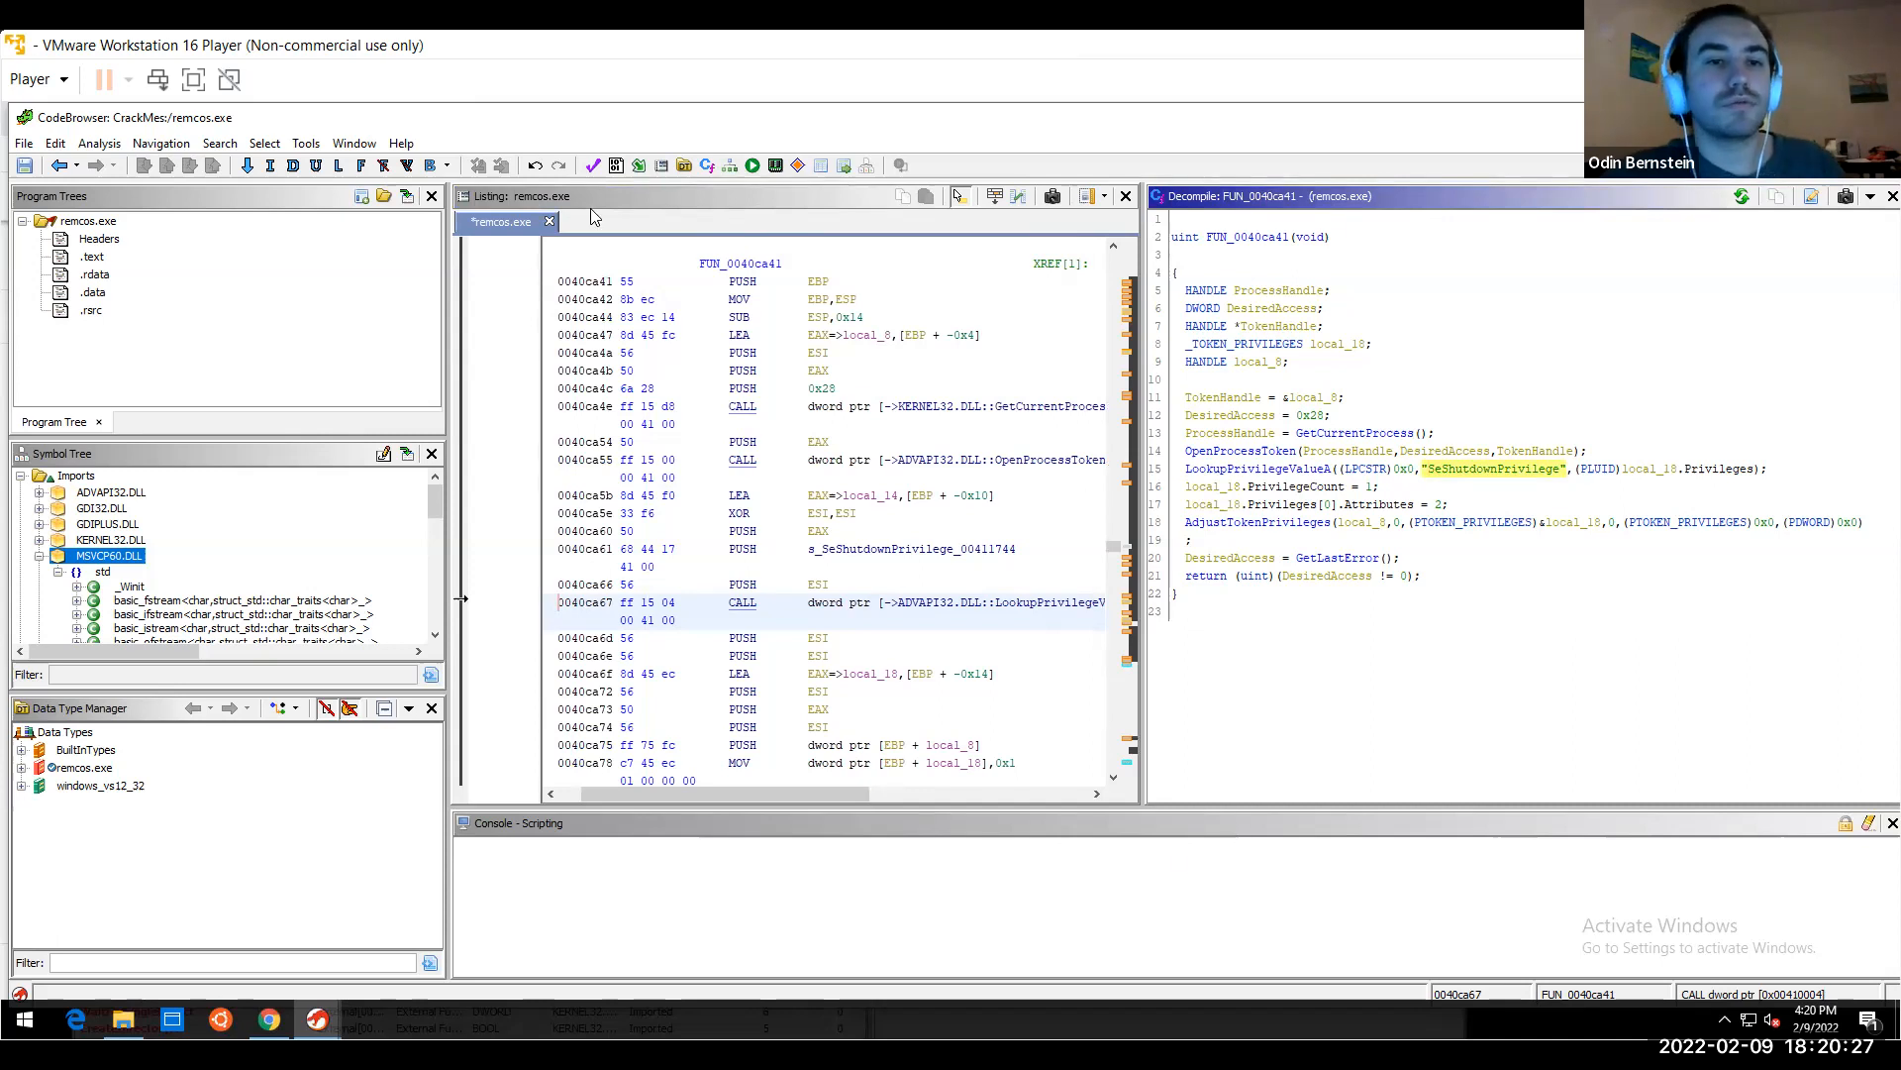
# Switch to Chrome, search the web for "lookupprivilegevaluea", and open the Microsoft documentation page for the function
pyautogui.hotkey('alt', 'Tab')
pyautogui.click(507, 117)
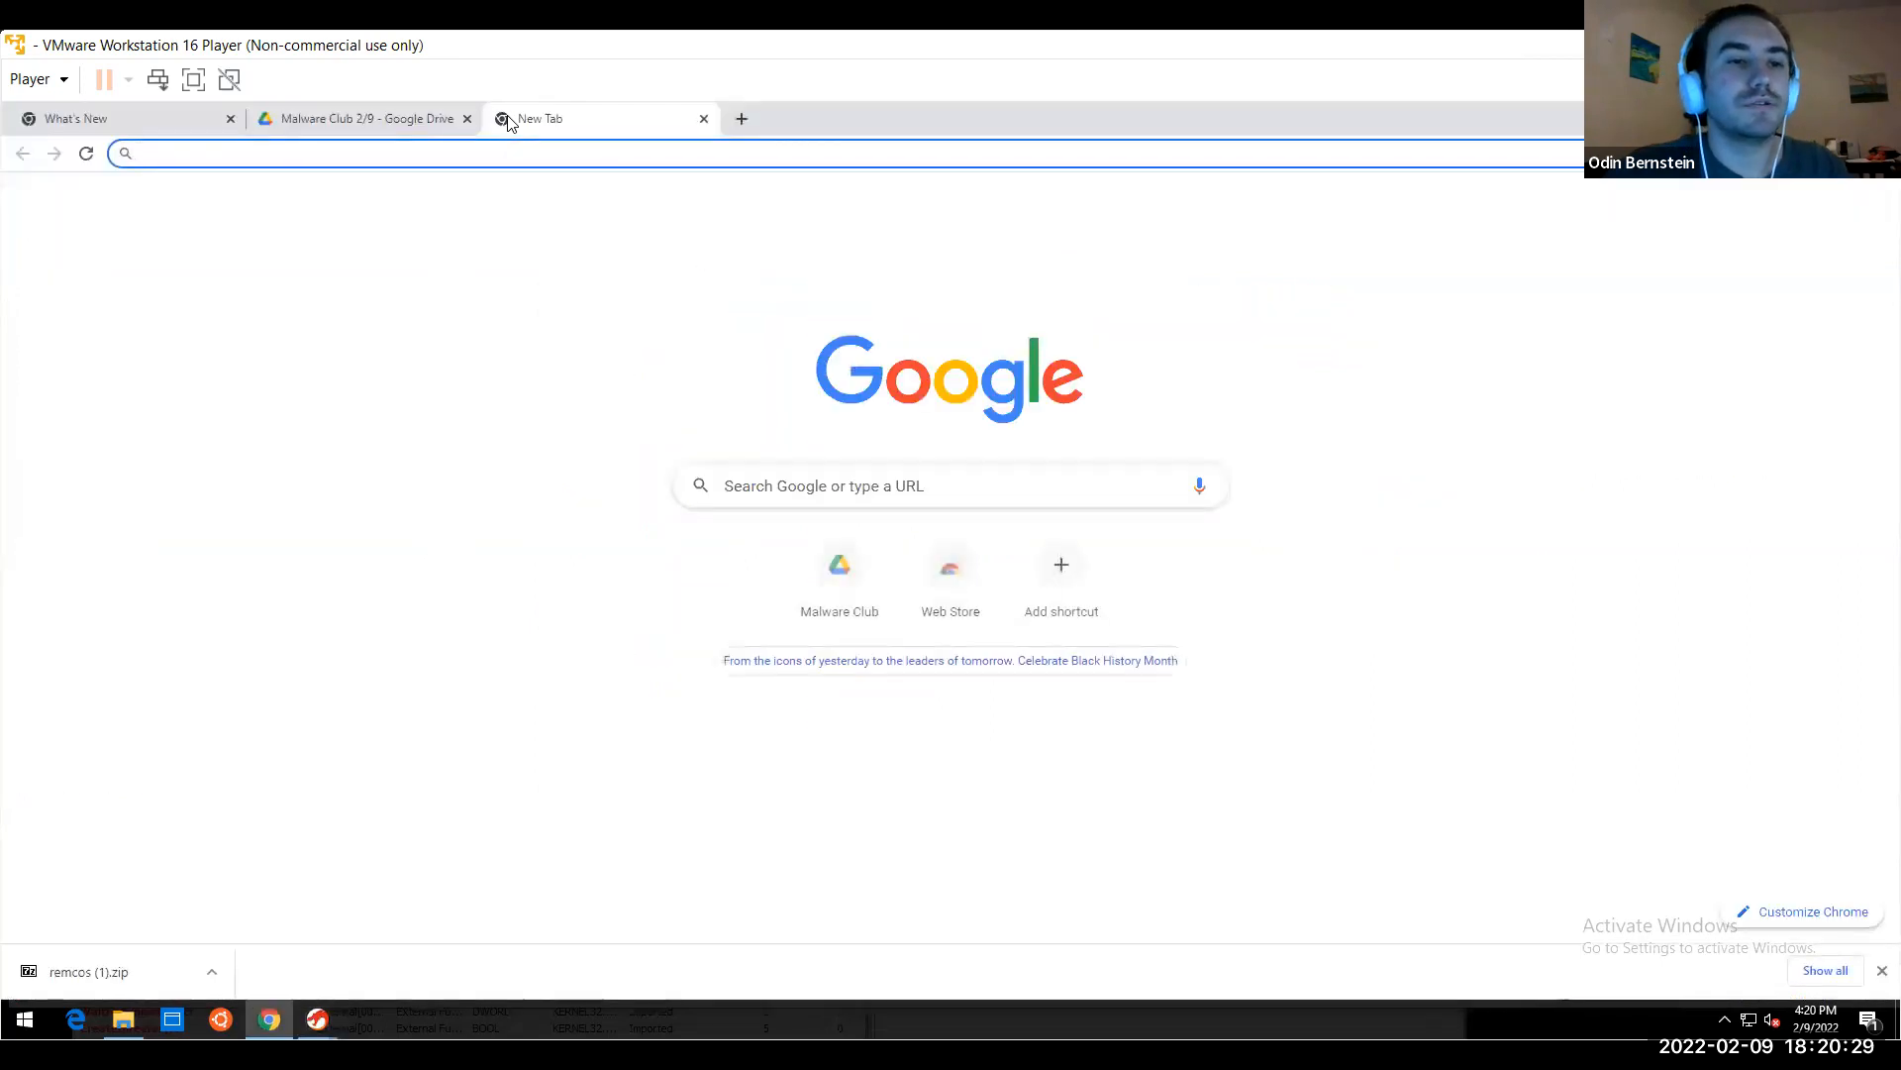
pyautogui.write('lookupprivi')
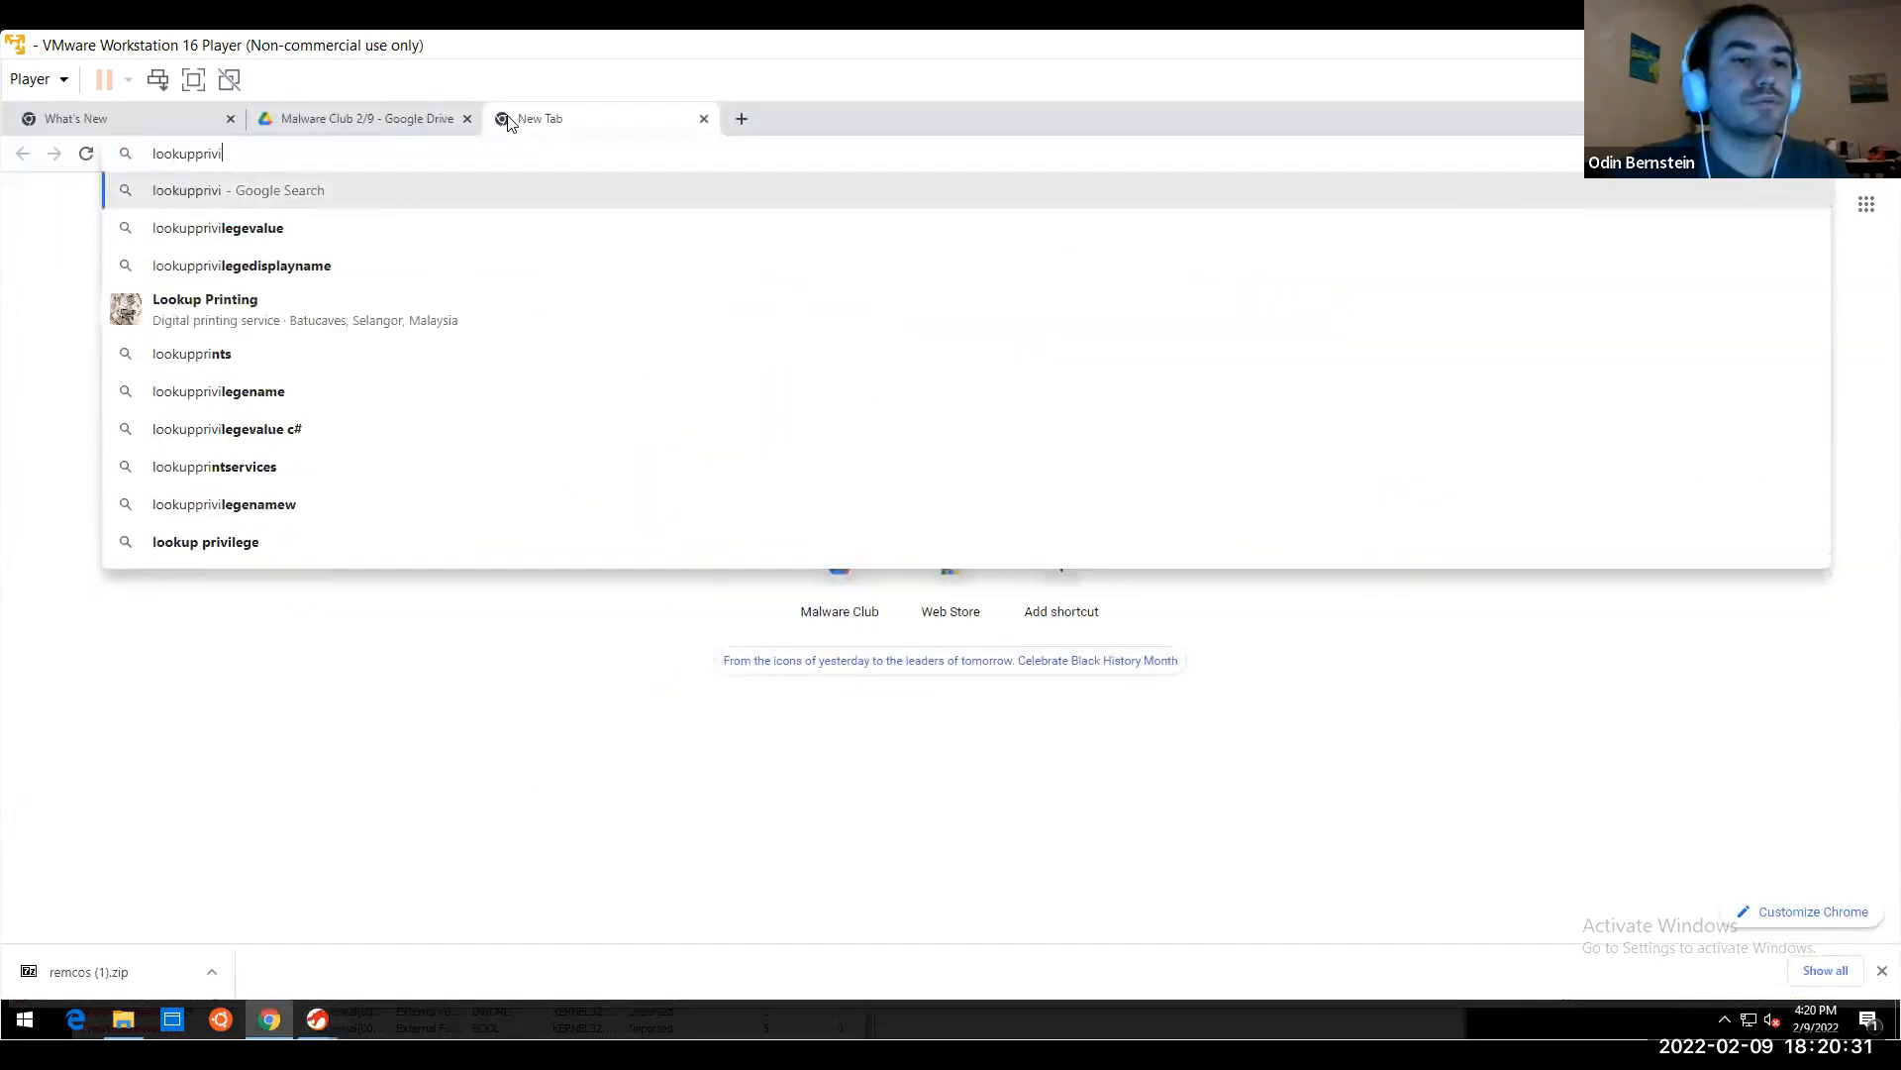
pyautogui.write('legevaluea')
pyautogui.press('Return')
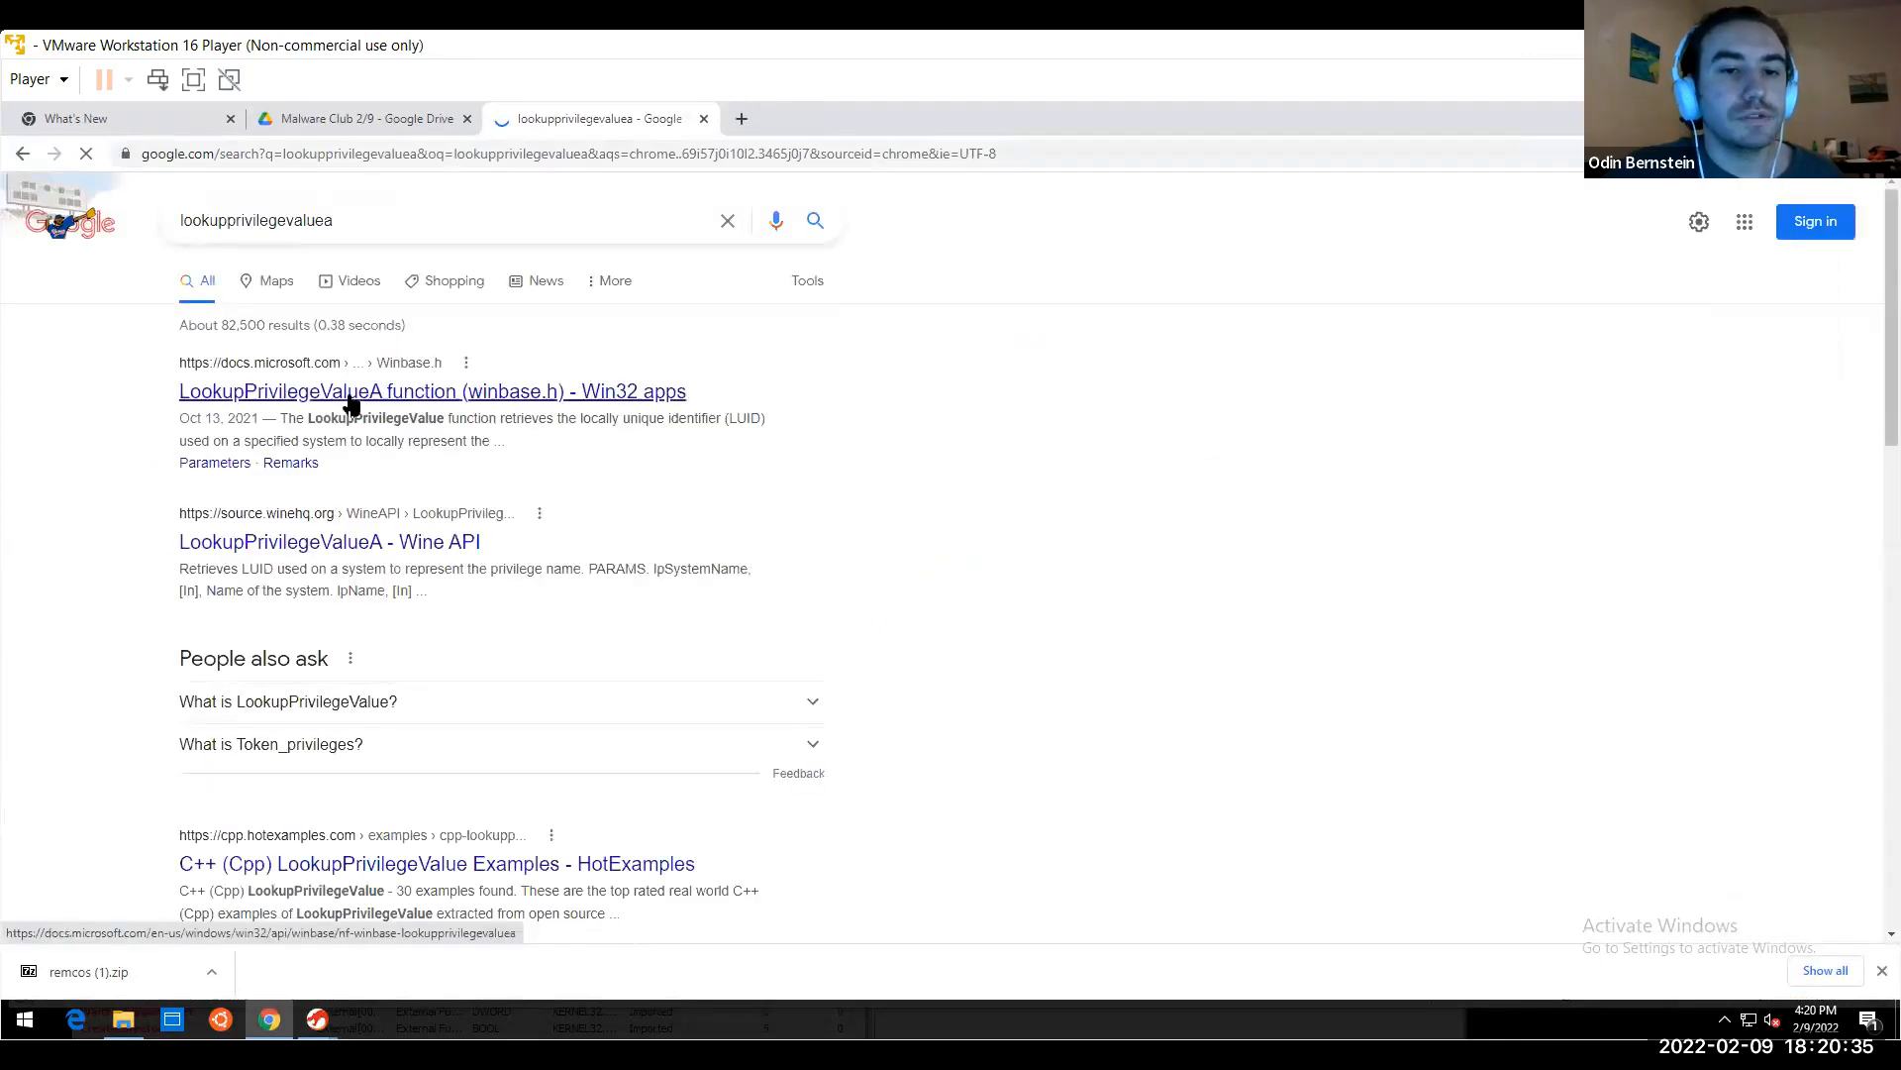
pyautogui.click(351, 398)
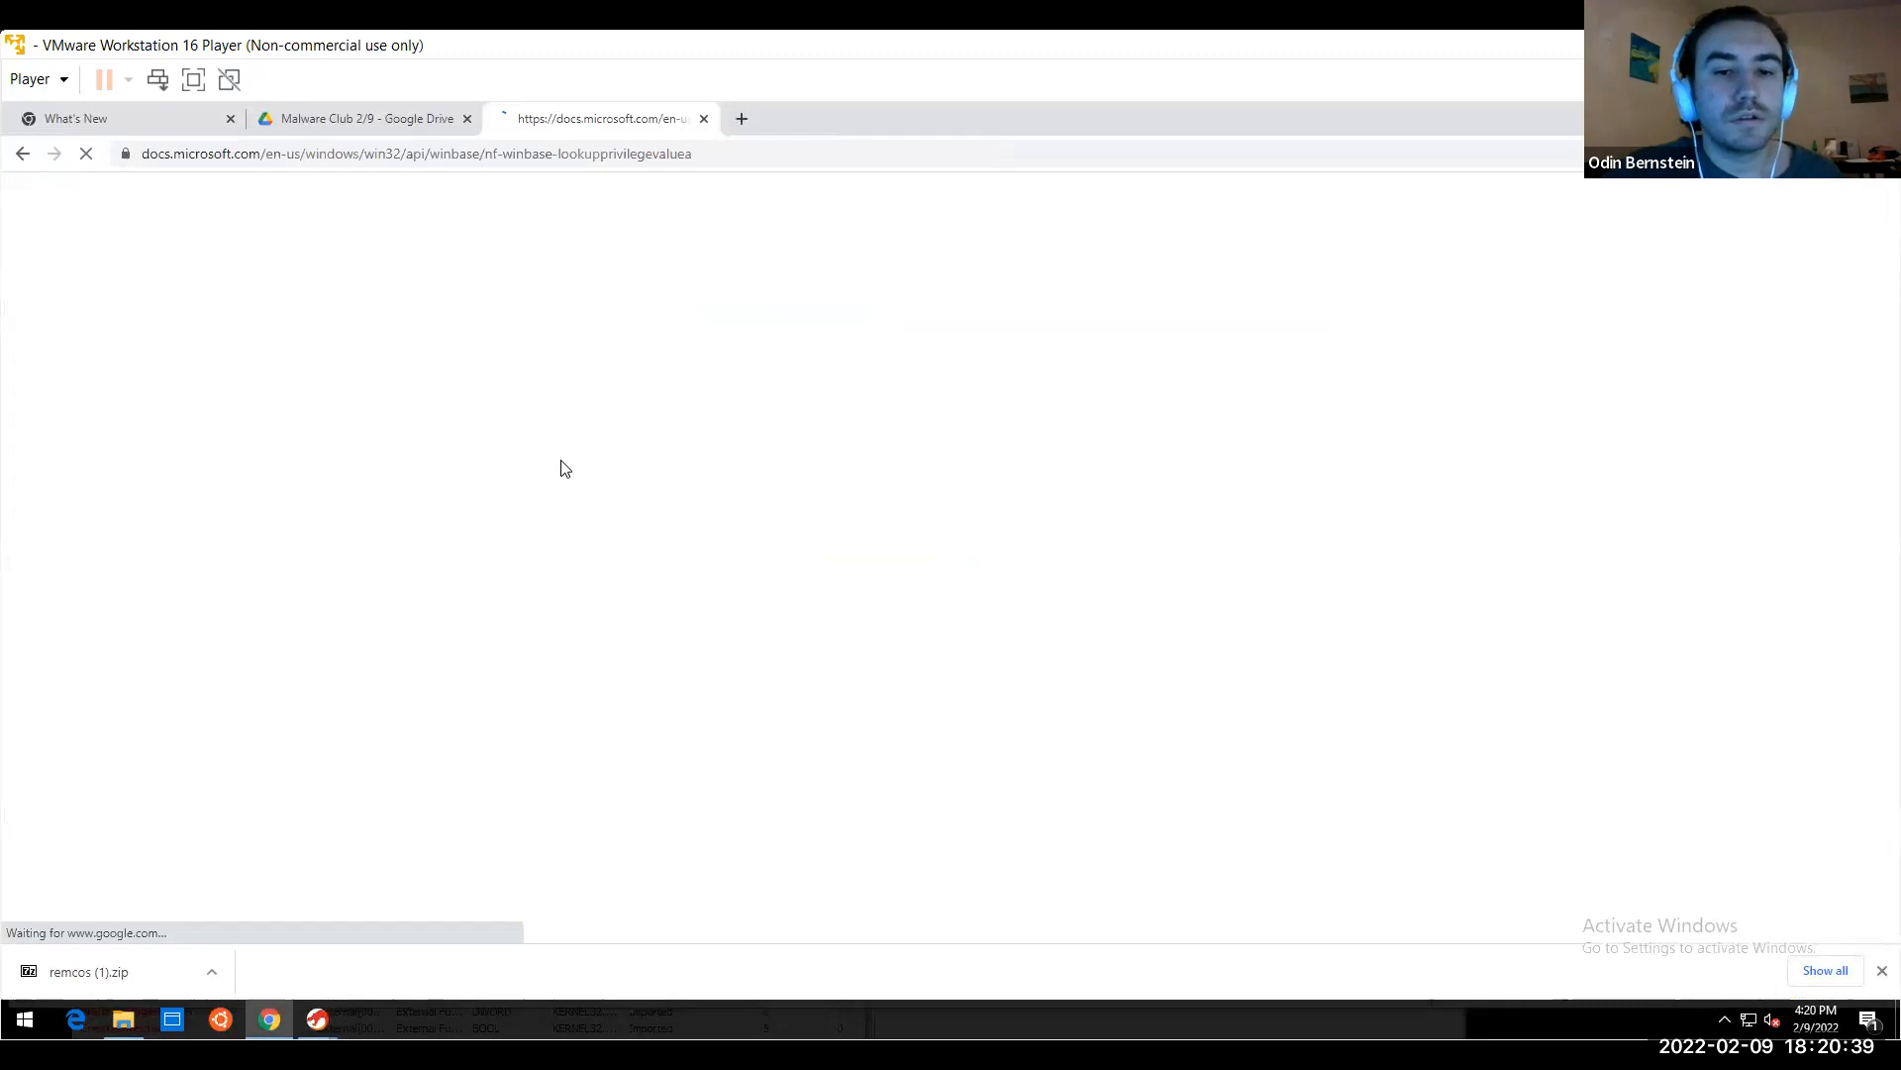
# Read the description, syntax and parameters of LookupPrivilegeValueA in the documentation
pyautogui.scroll(-1, 746, 532)
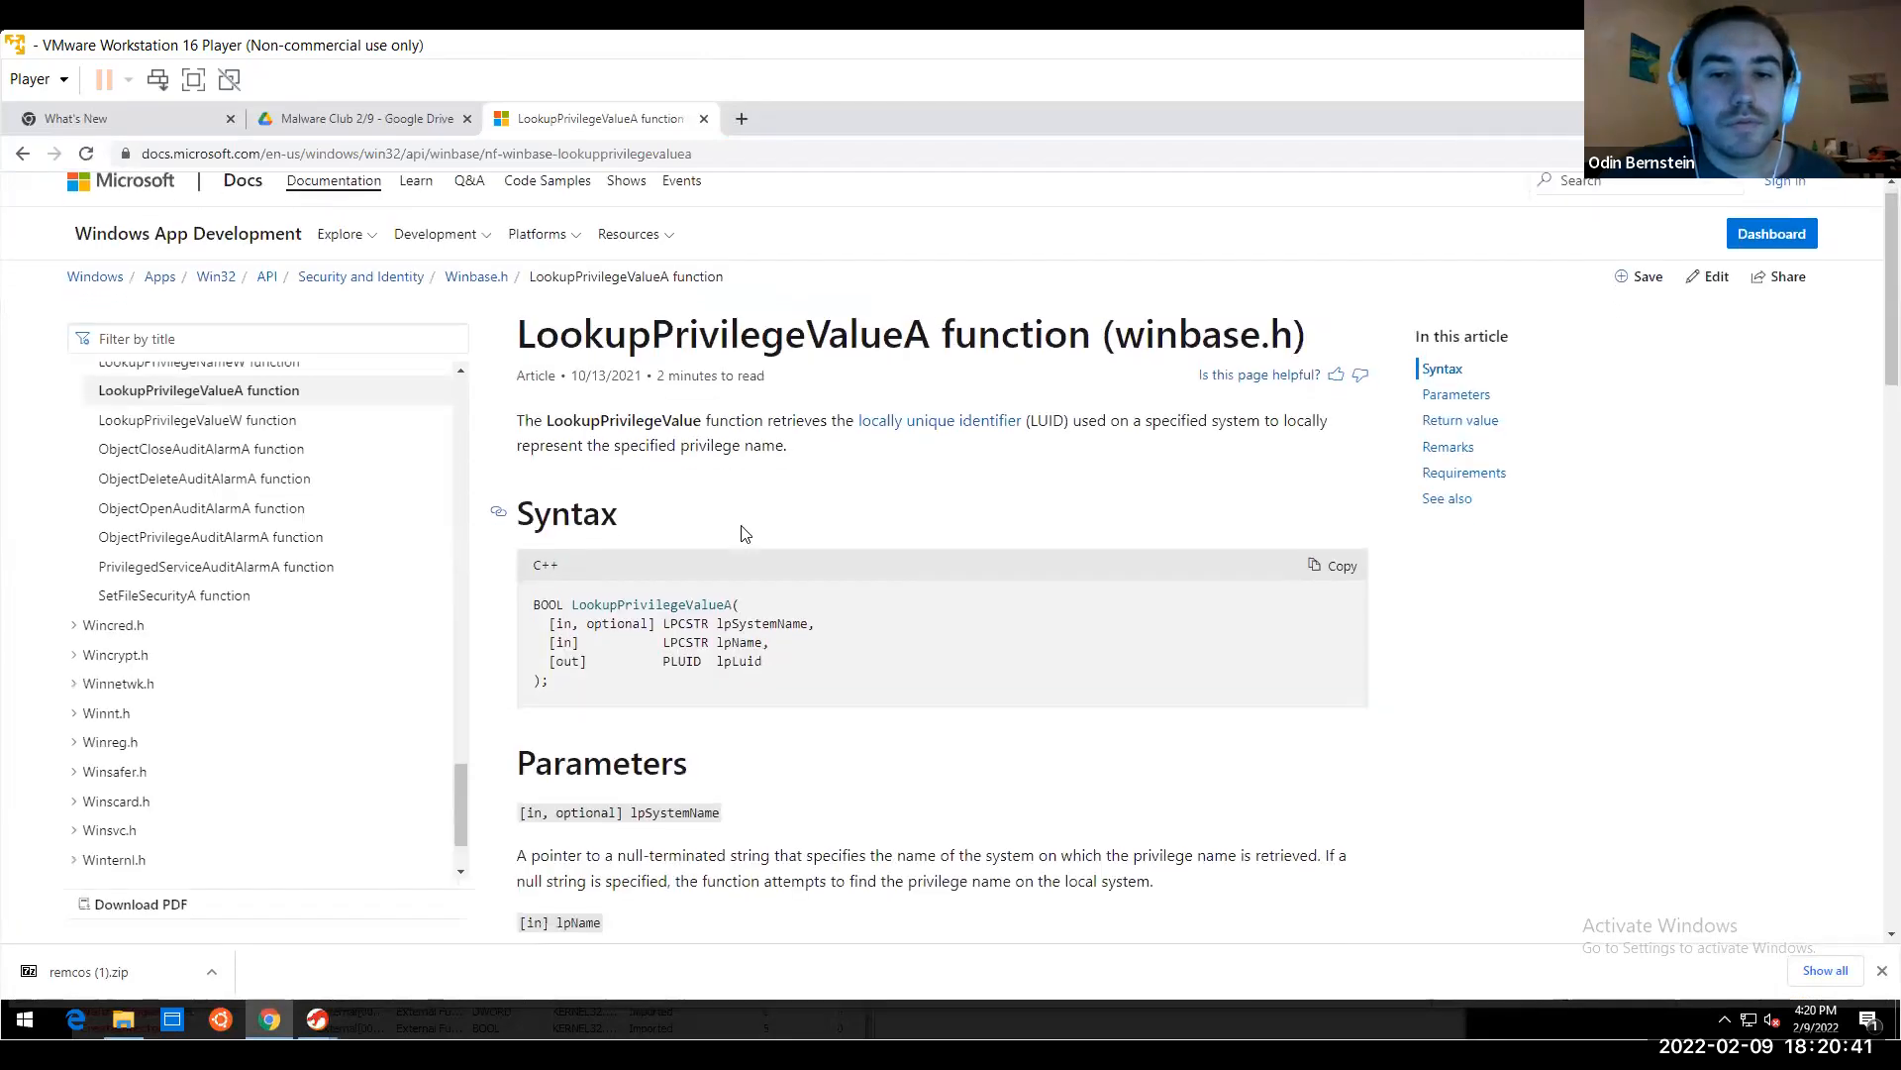
pyautogui.scroll(-1, 743, 530)
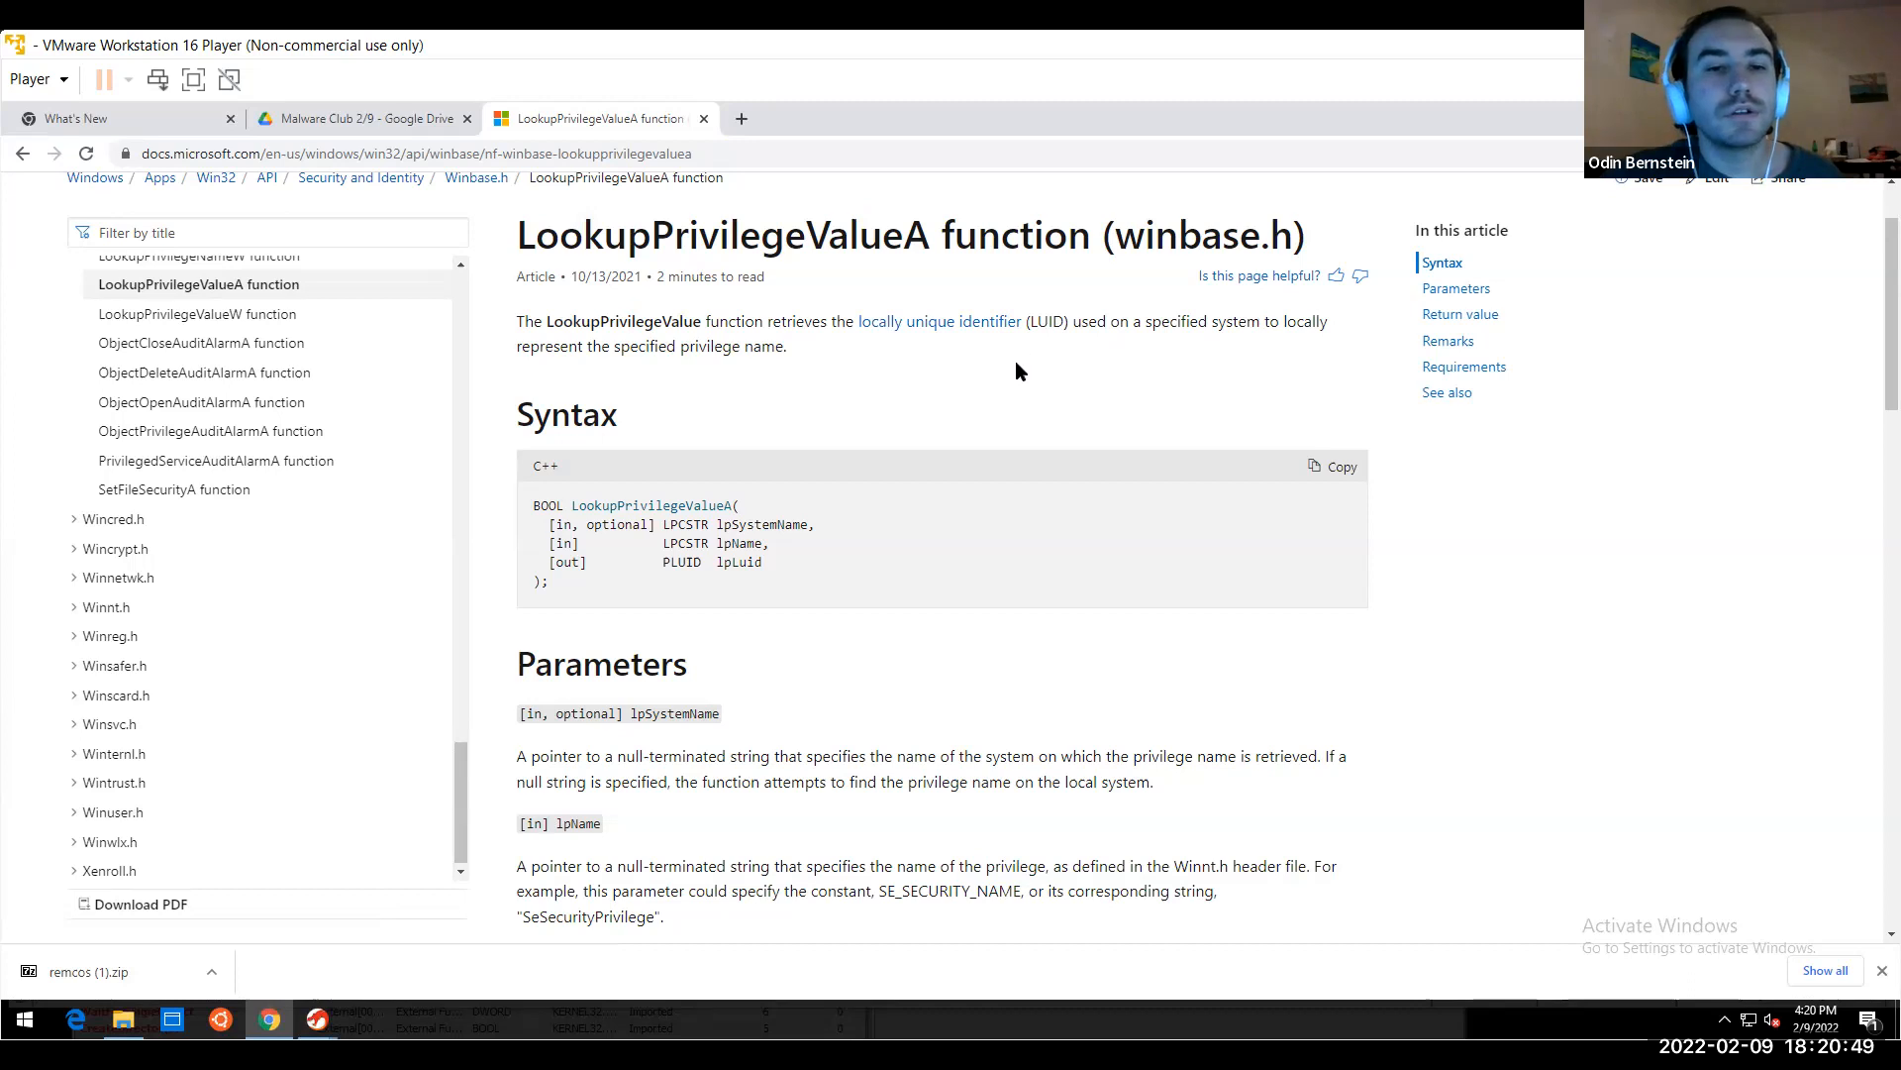
pyautogui.scroll(-2, 1016, 362)
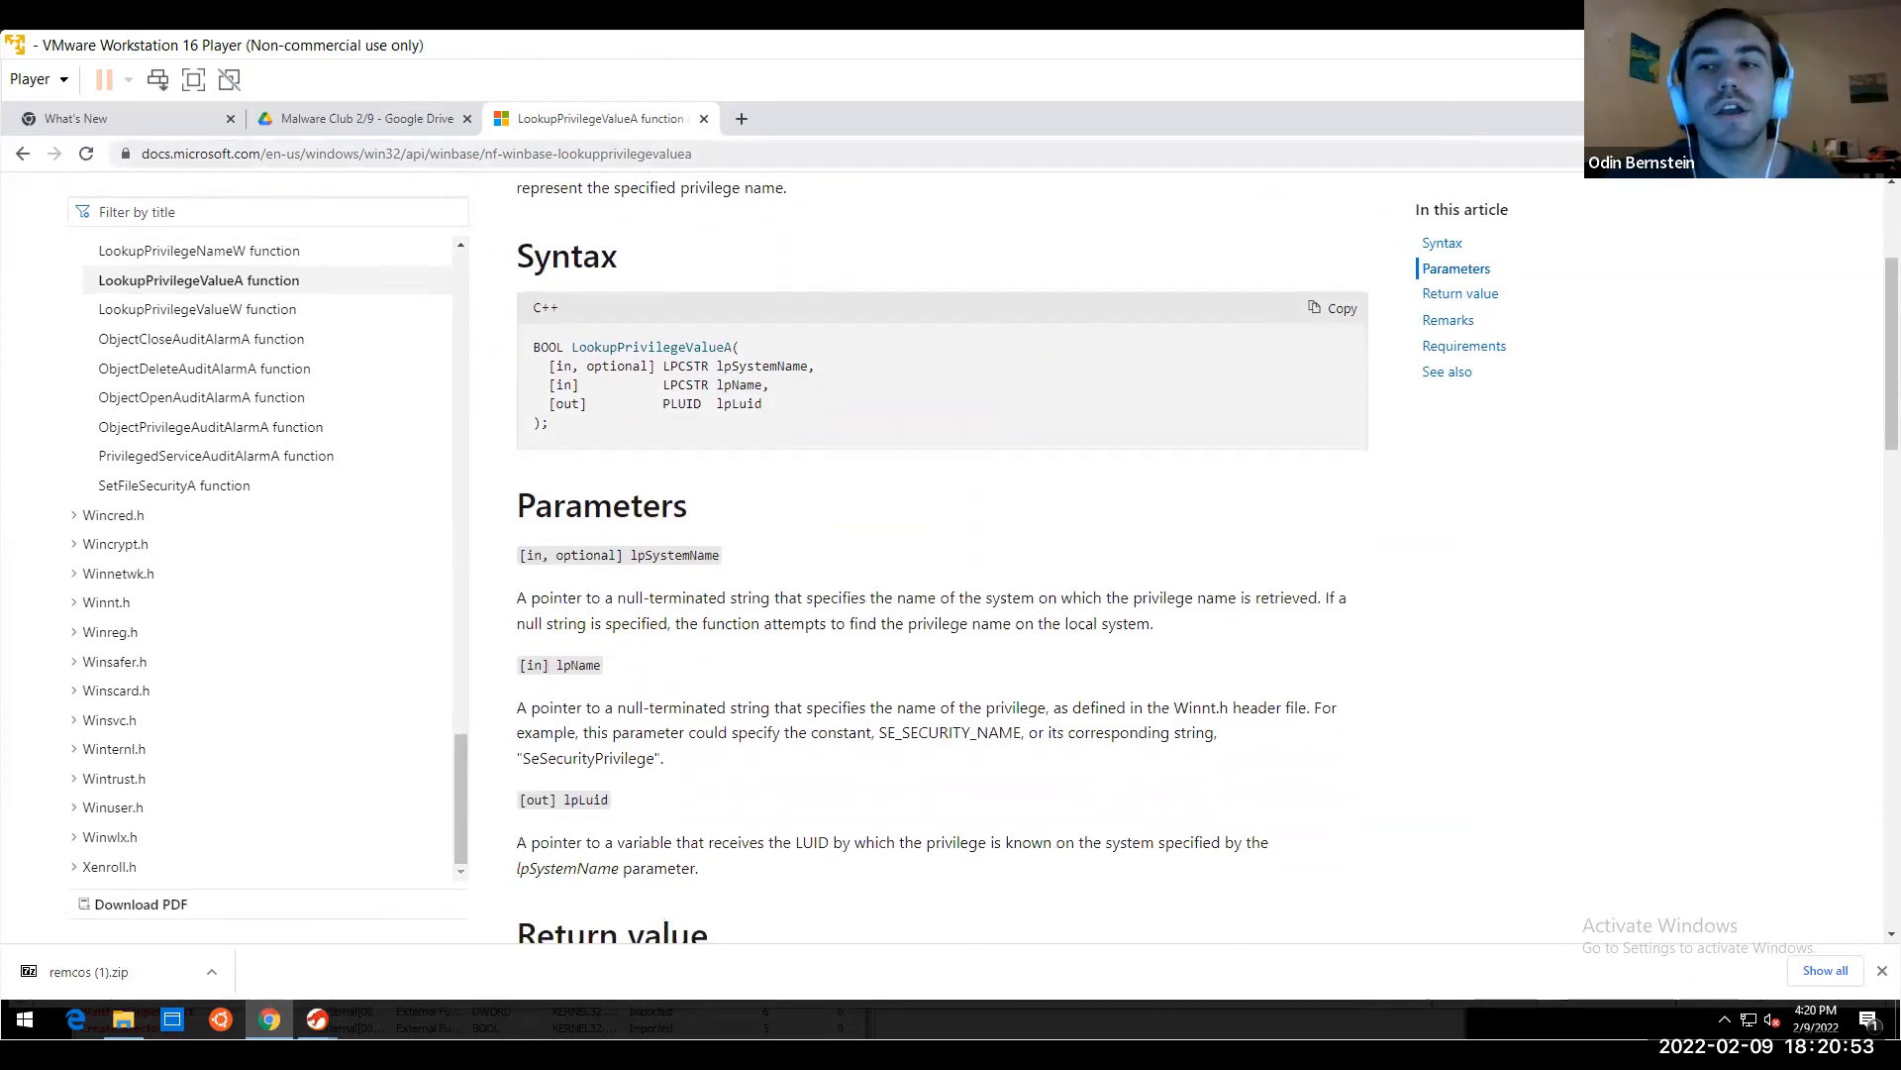
# Return to Ghidra and trace the listing from the LookupPrivilegeValueA call at 0040ca67 down to the MOV at 0040ca7f
pyautogui.hotkey('alt', 'Tab')
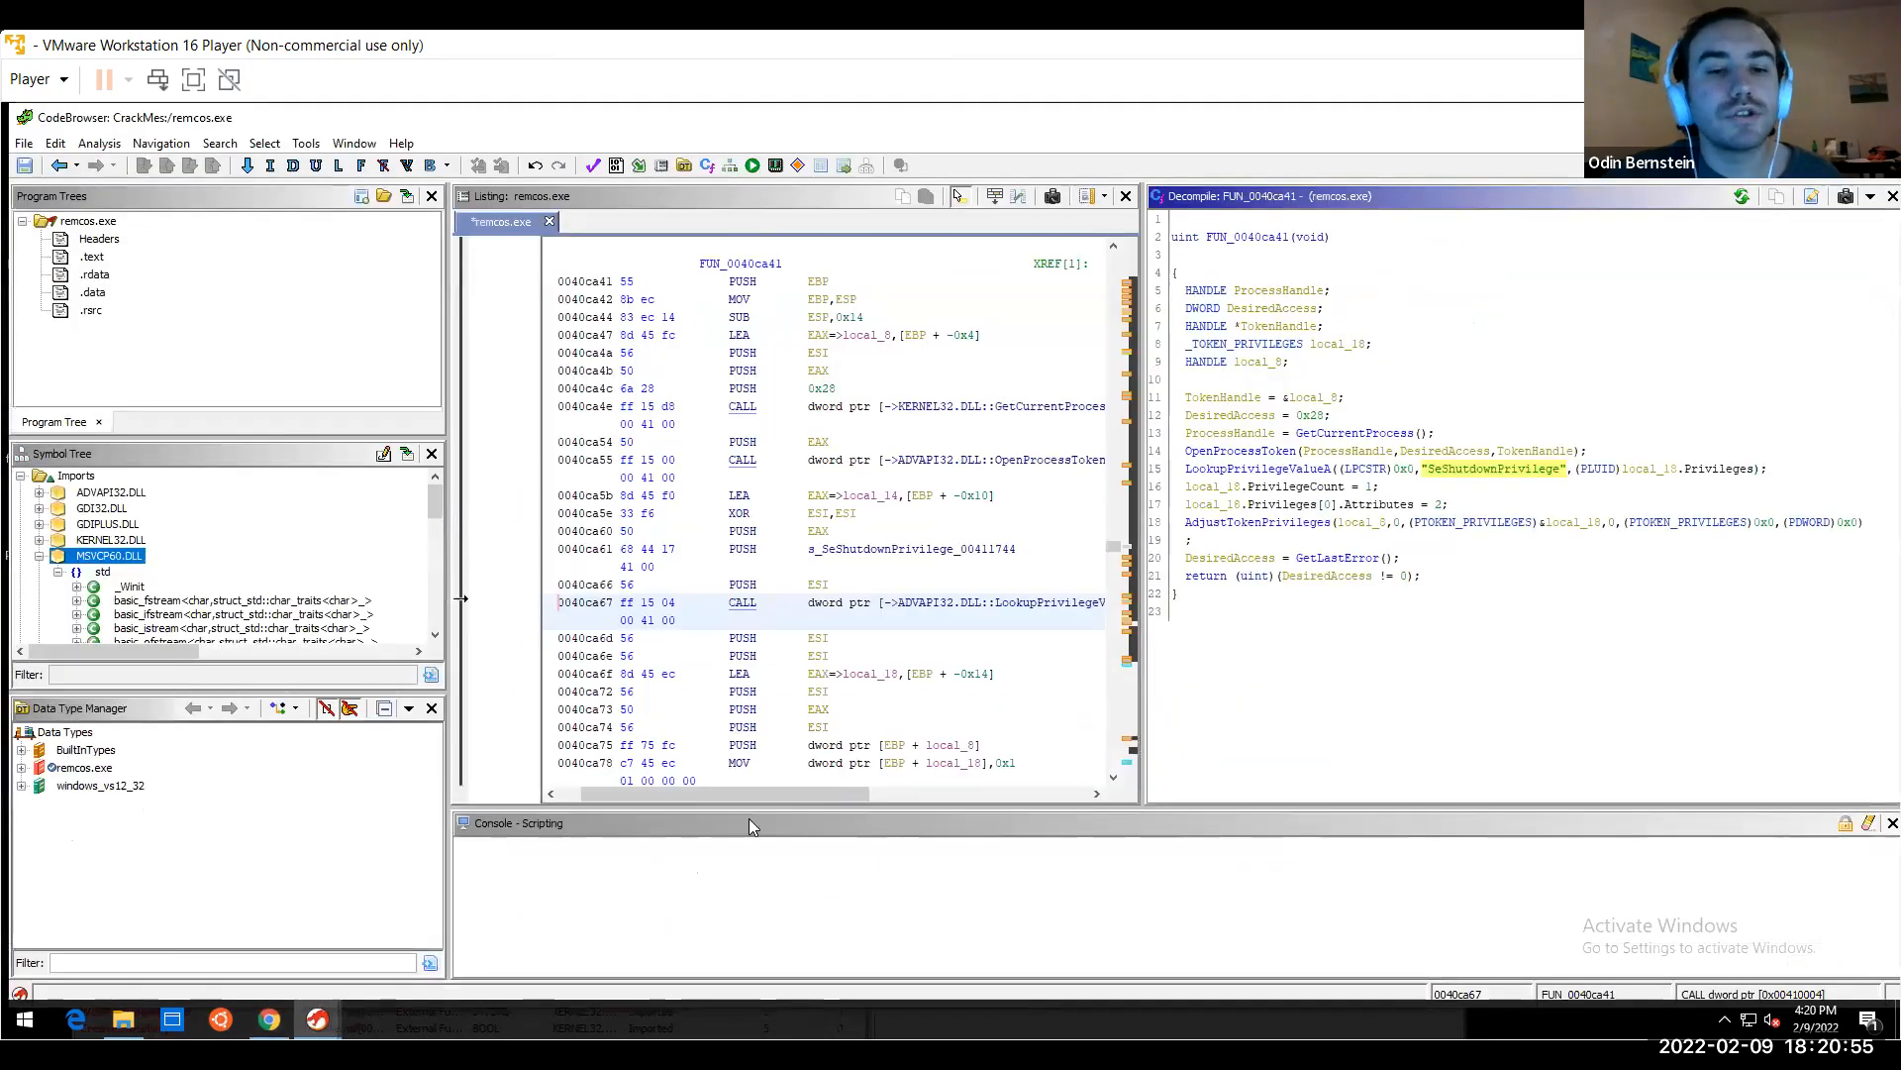
pyautogui.click(959, 598)
pyautogui.press('Down')
pyautogui.press('Down')
pyautogui.press('Down')
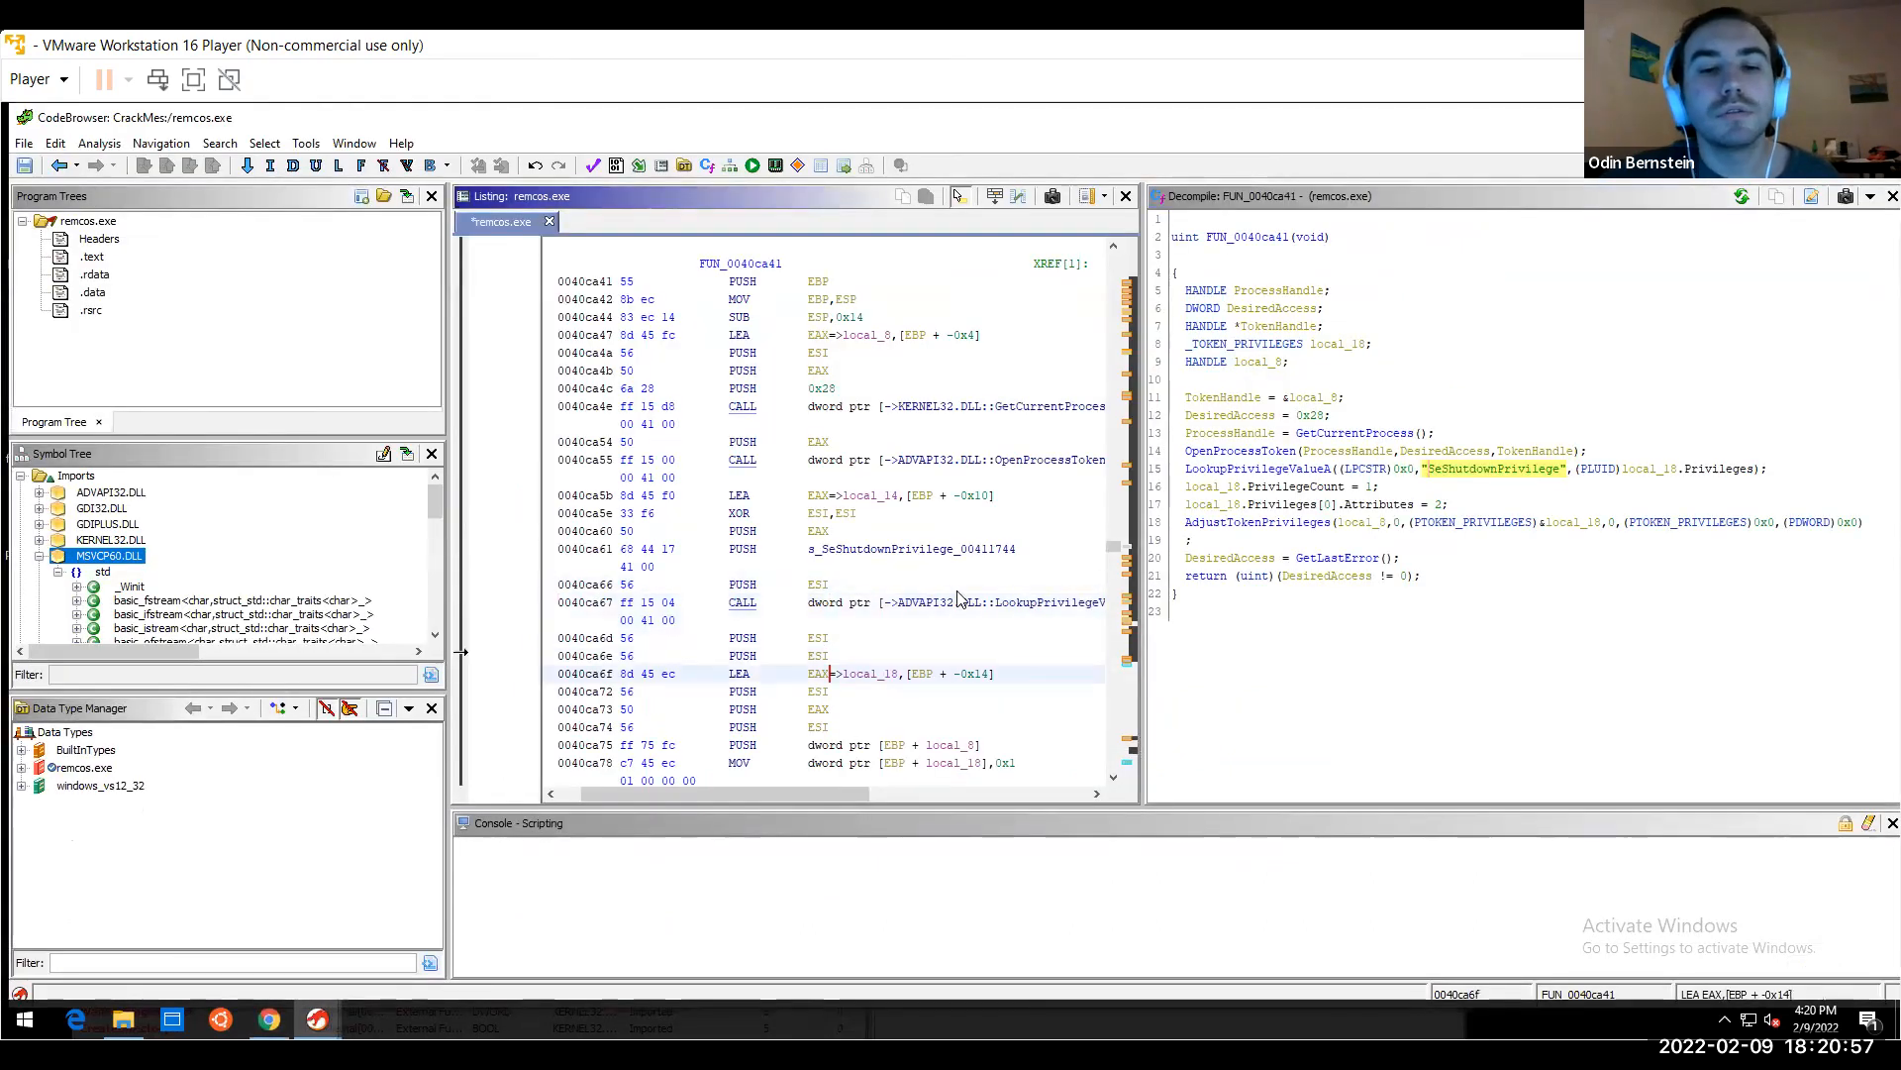
pyautogui.press('Down')
pyautogui.press('Down')
pyautogui.press('Down')
pyautogui.press('Down')
pyautogui.press('Down')
pyautogui.press('Down')
pyautogui.press('Down')
pyautogui.press('Down')
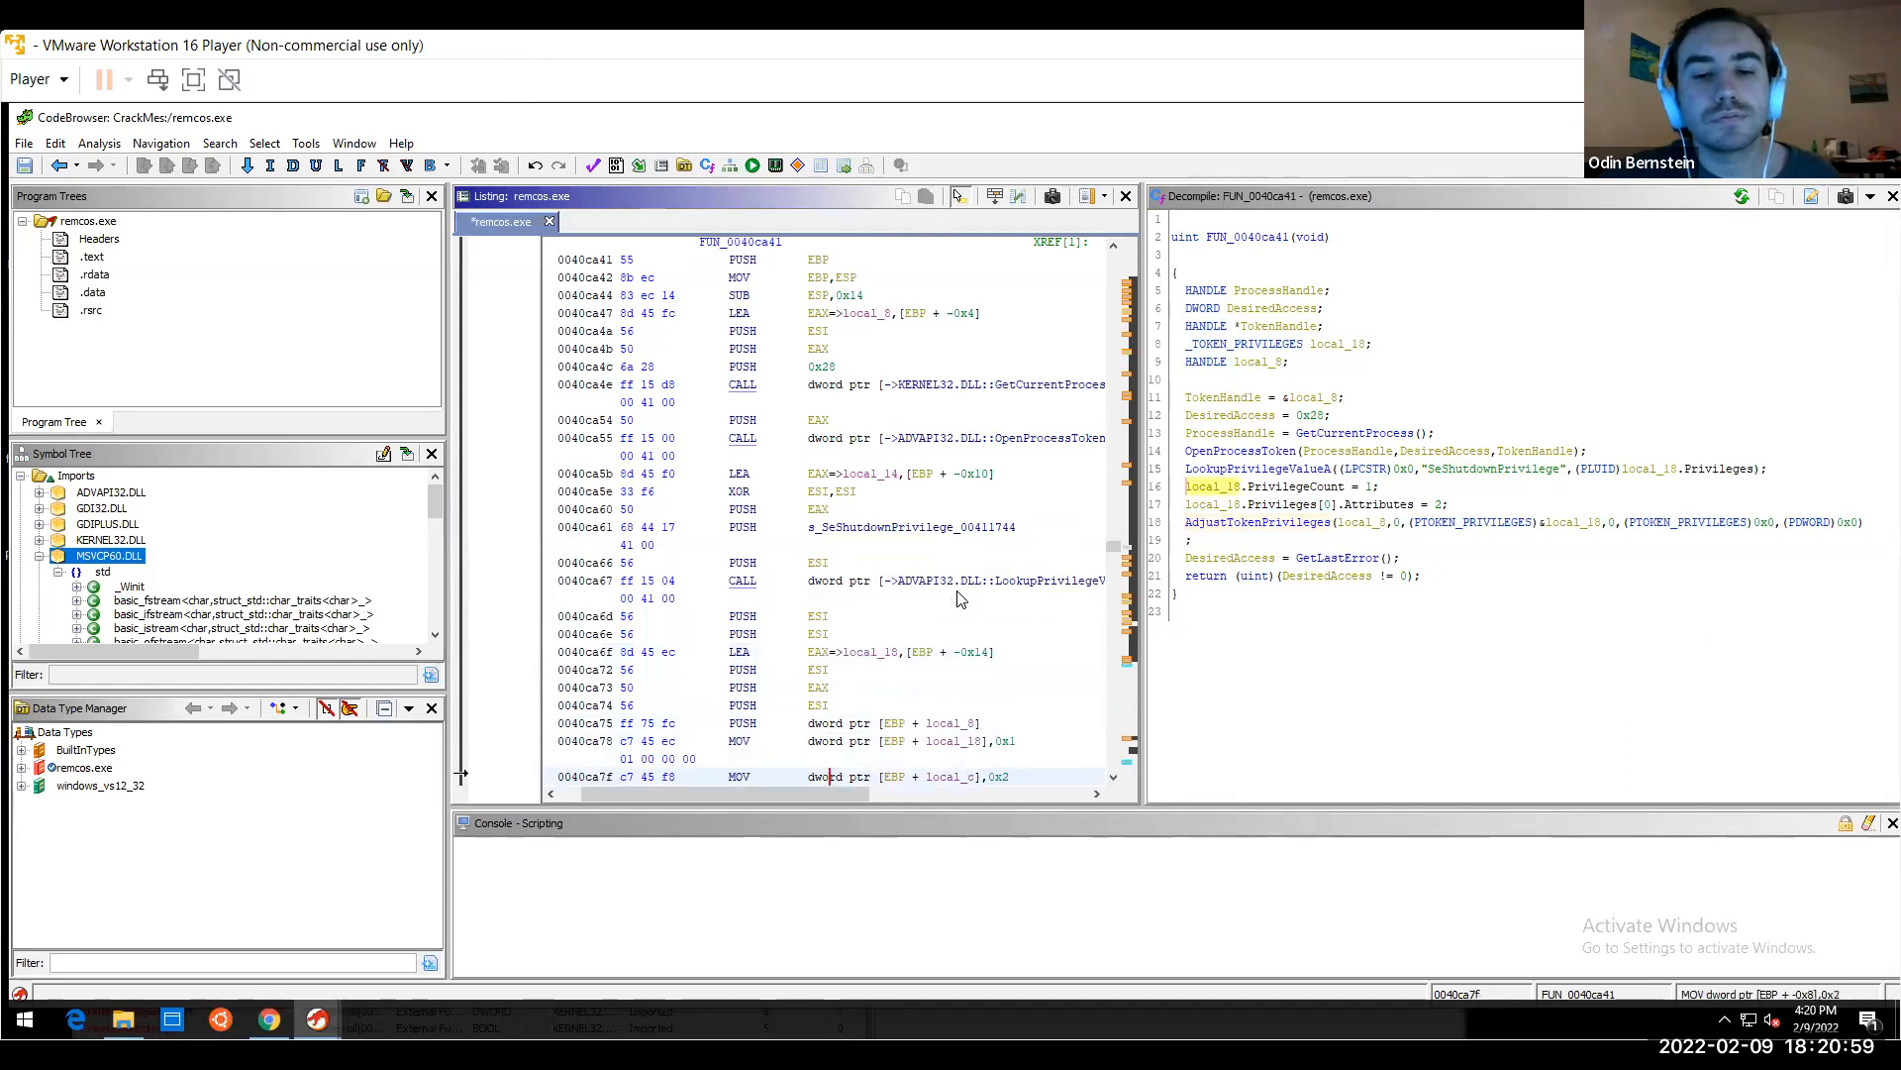
# Review the MOV instructions at 0040ca78 and 0040ca7f that fill local_18 and local_c before the AdjustTokenPrivileges call
pyautogui.press('Up')
pyautogui.press('Down')
pyautogui.press('Down')
pyautogui.press('Up')
pyautogui.press('Up')
pyautogui.press('Up')
pyautogui.press('Up')
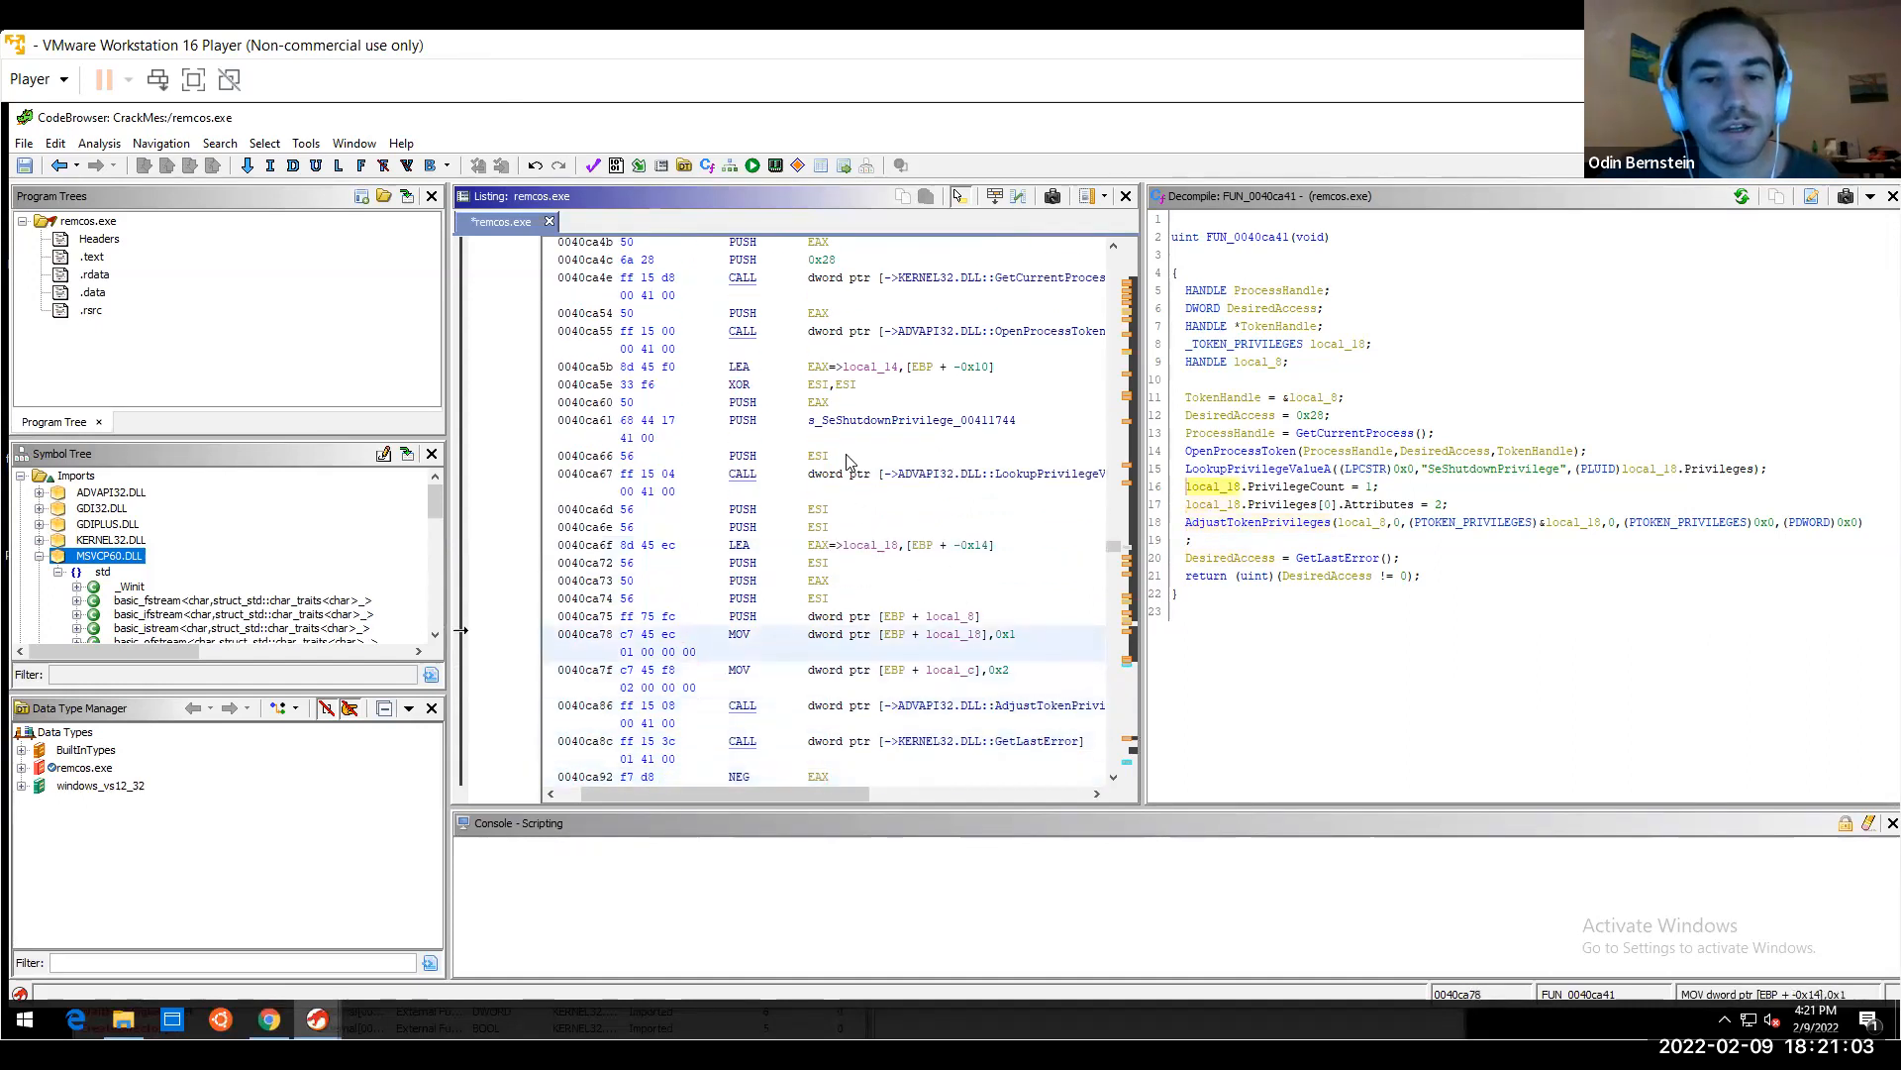
# Examine the pushed arguments and their parameter comments between the LookupPrivilegeValueA and AdjustTokenPrivileges calls
pyautogui.click(837, 473)
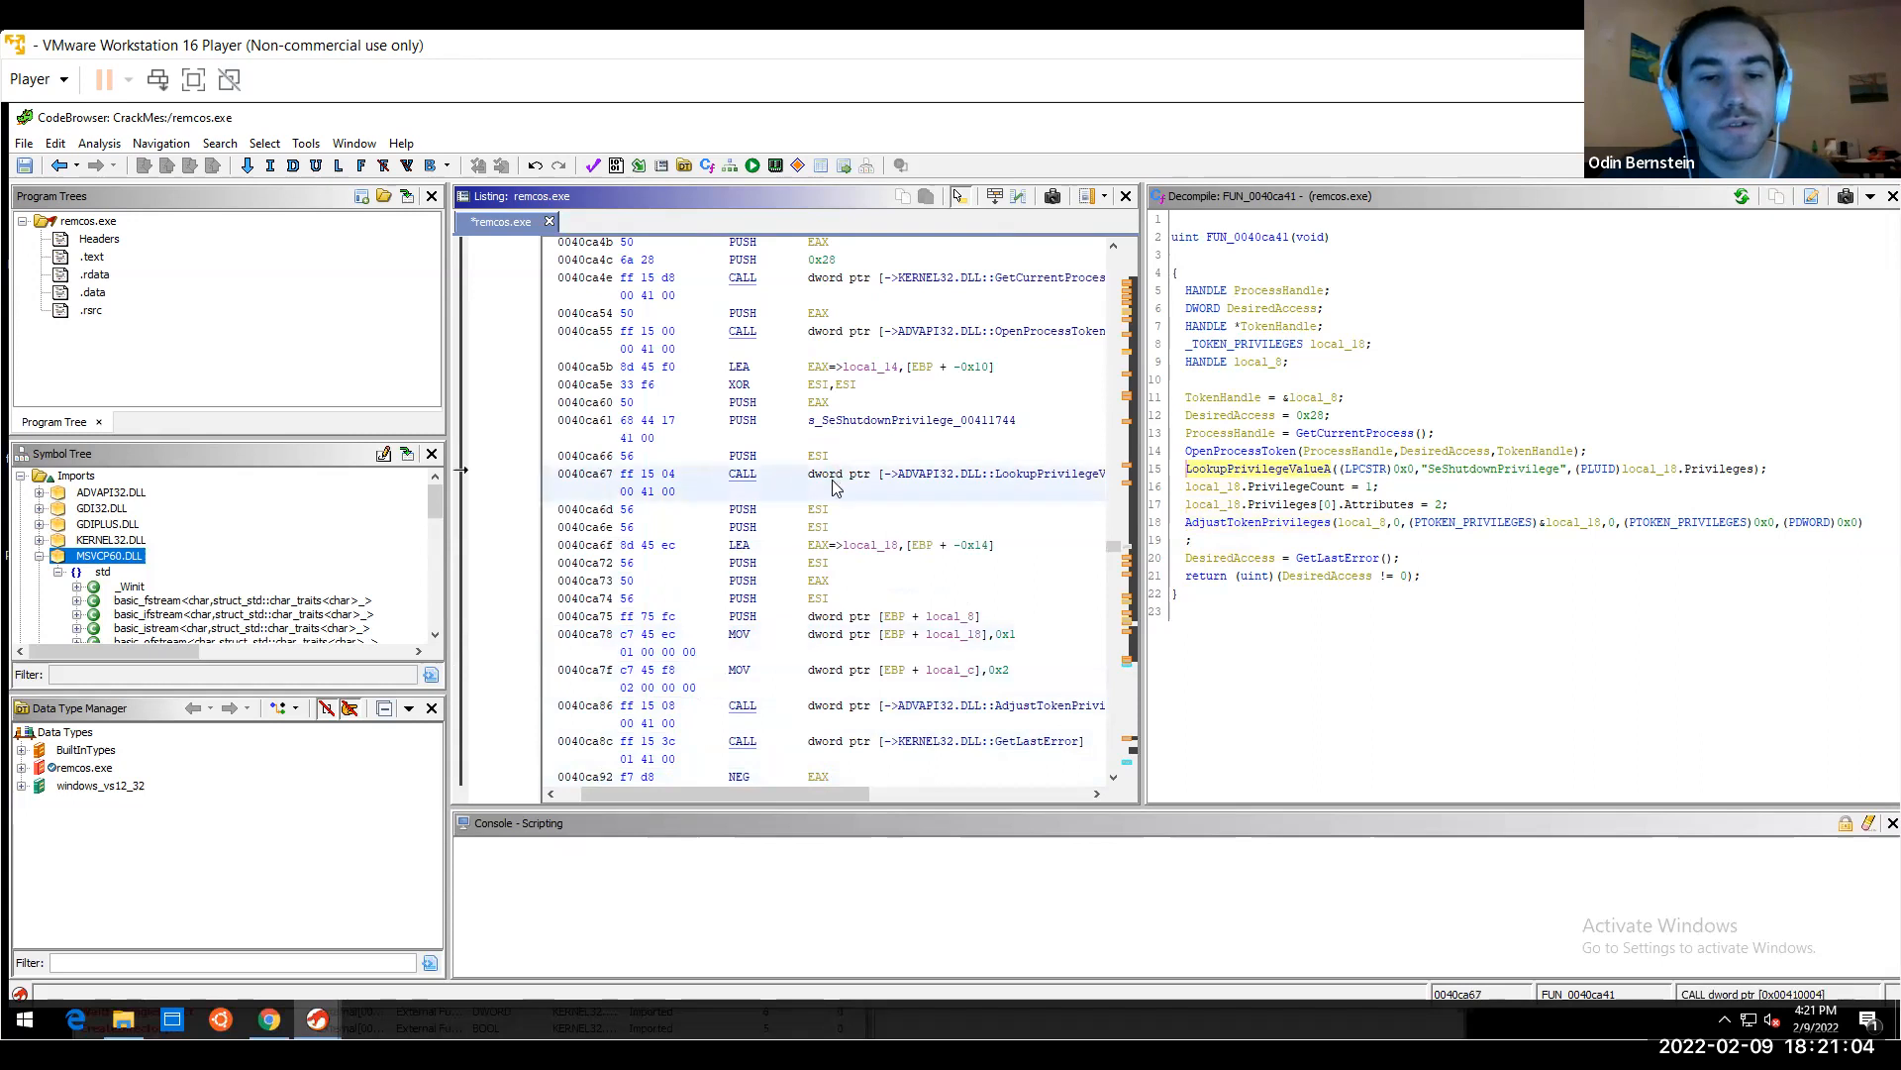
pyautogui.click(823, 545)
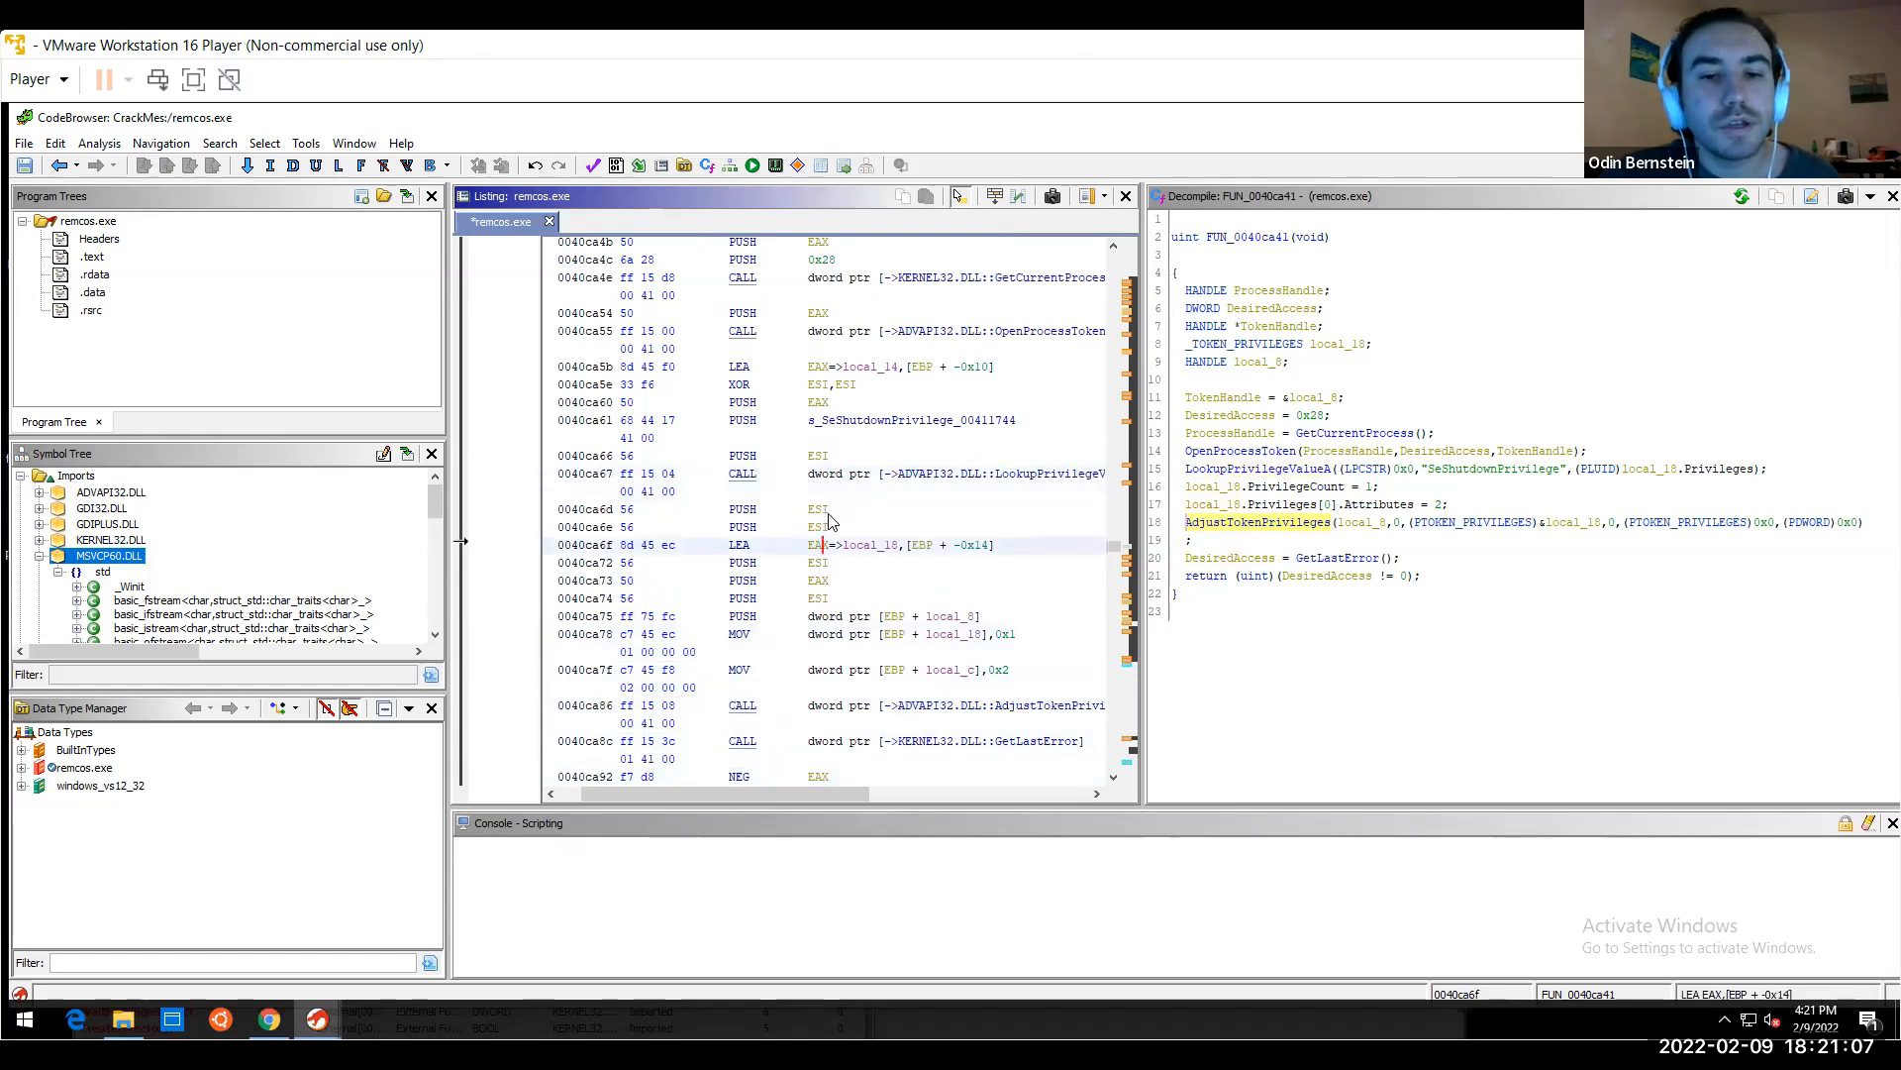
pyautogui.click(823, 586)
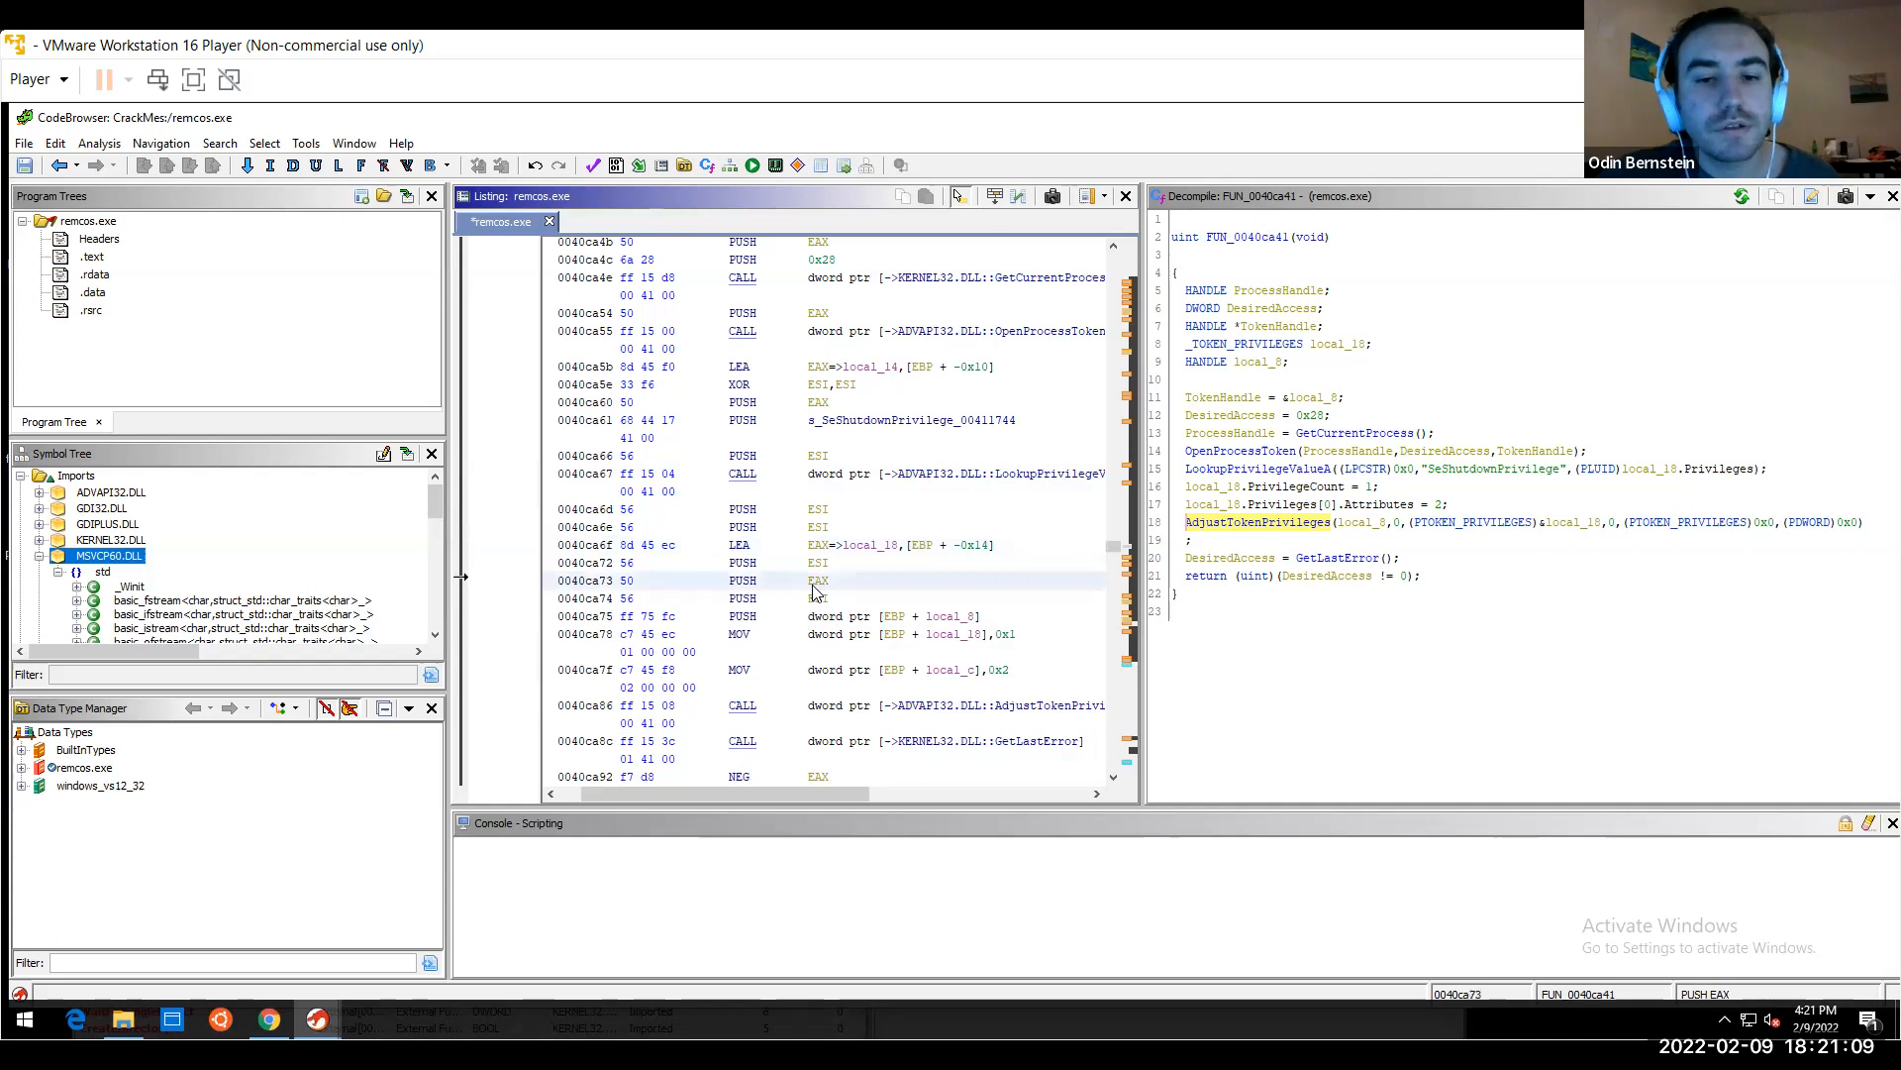
pyautogui.click(907, 705)
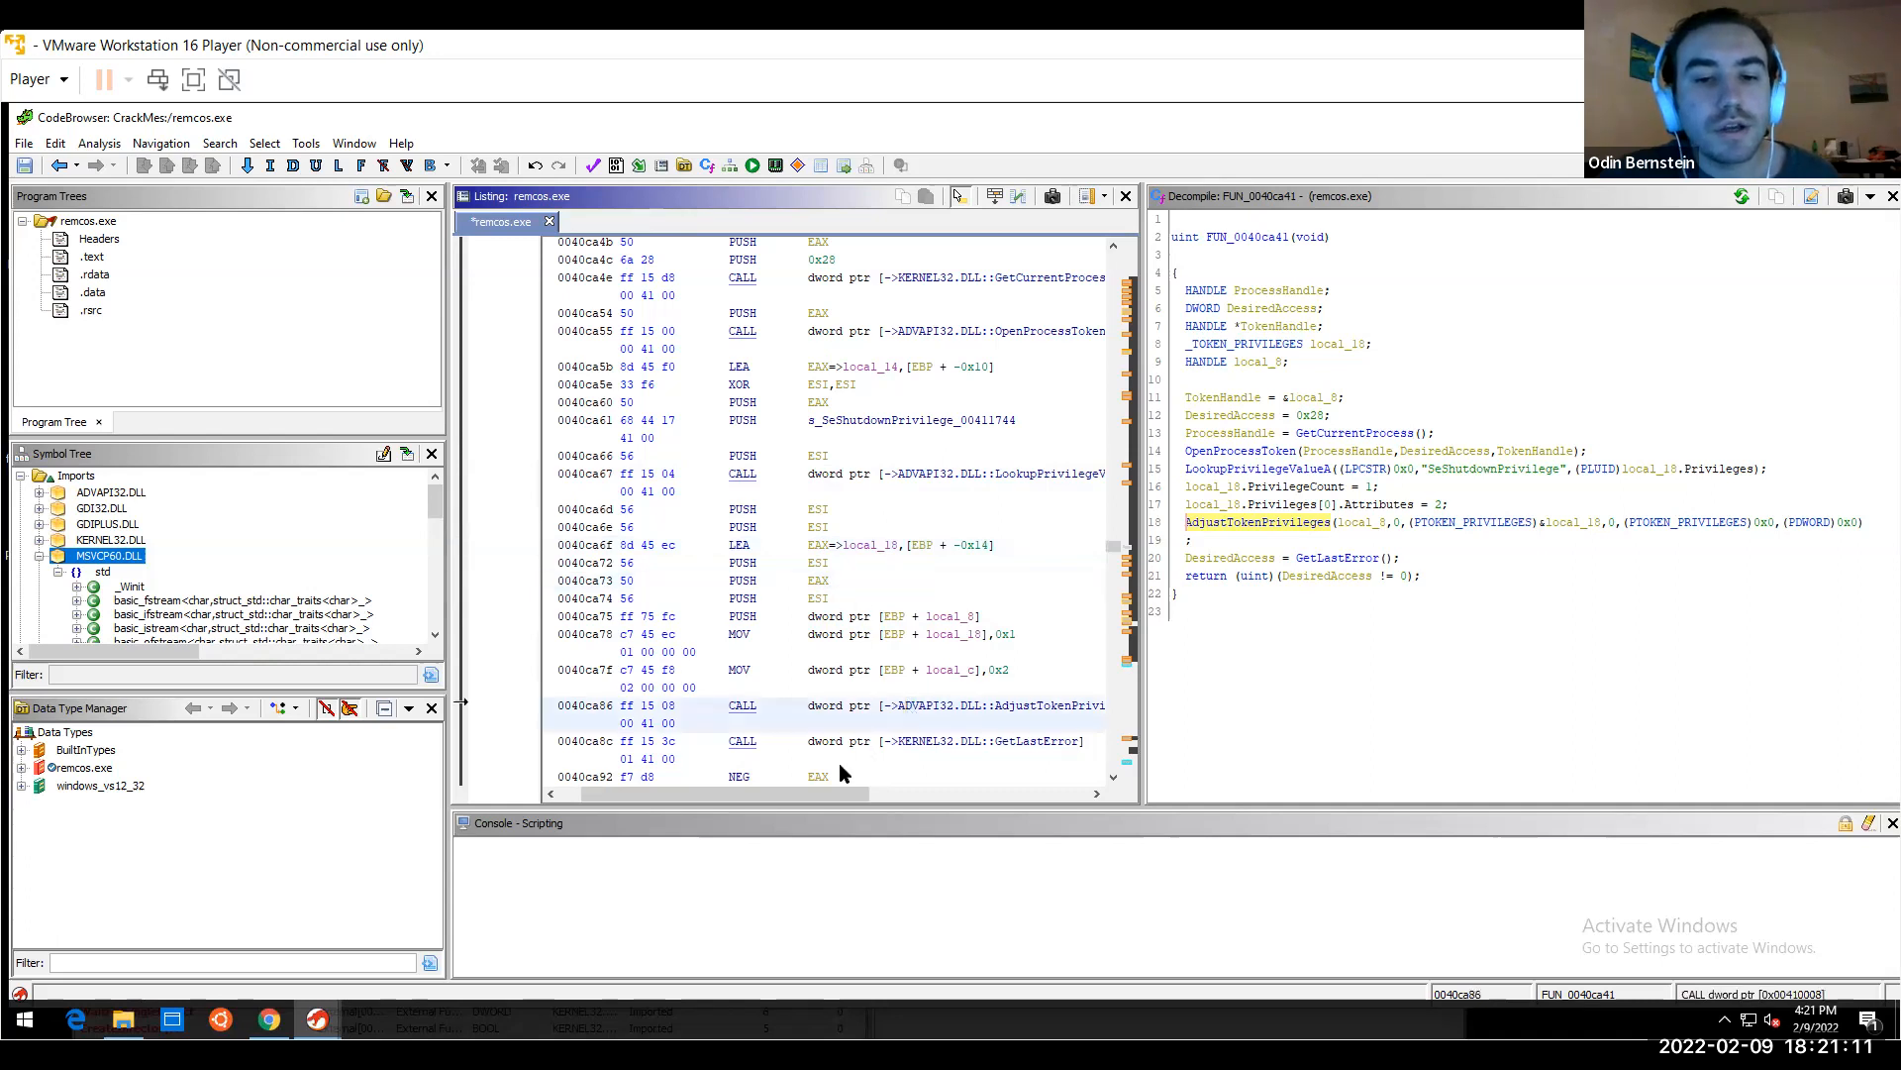
pyautogui.moveTo(821, 792); pyautogui.dragTo(895, 792)
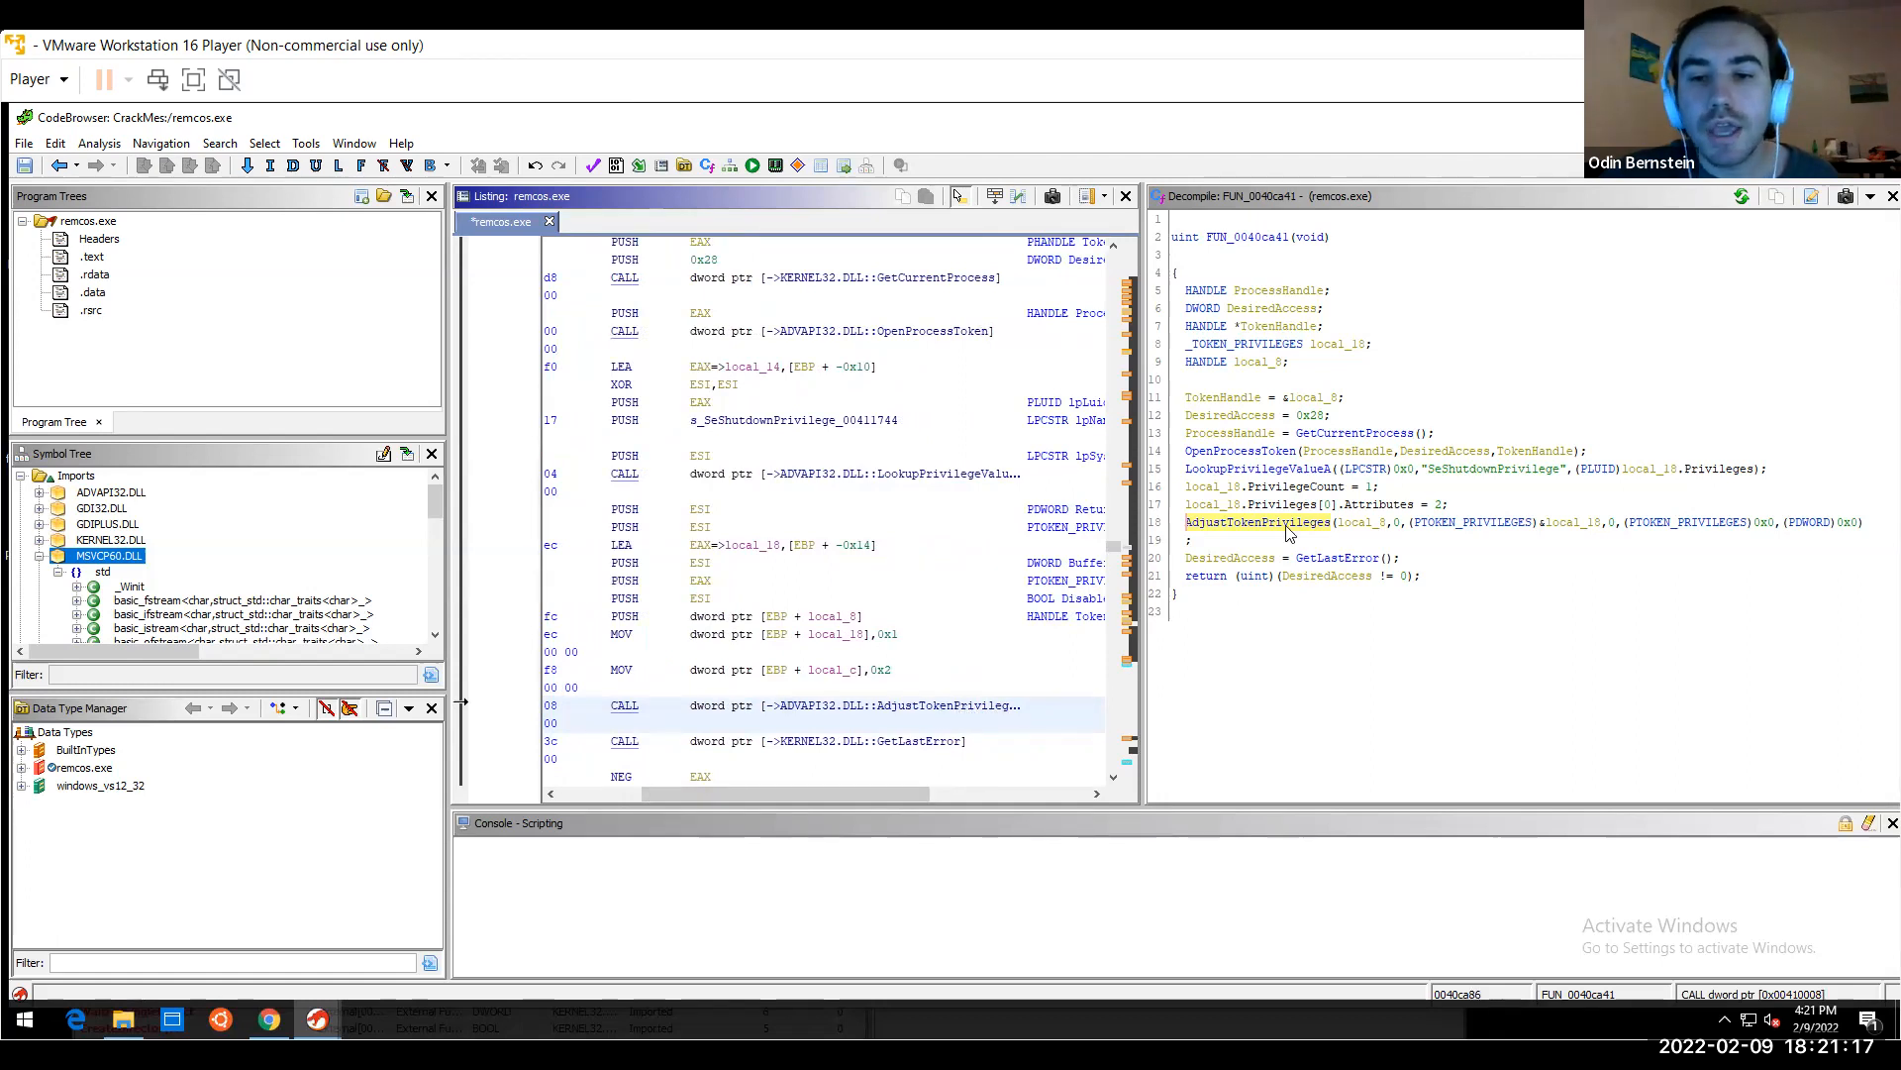
# Inspect the AdjustTokenPrivileges call in the decompiled code, checking its PTOKEN_PRIVILEGES cast and local_8 argument
pyautogui.click(1443, 525)
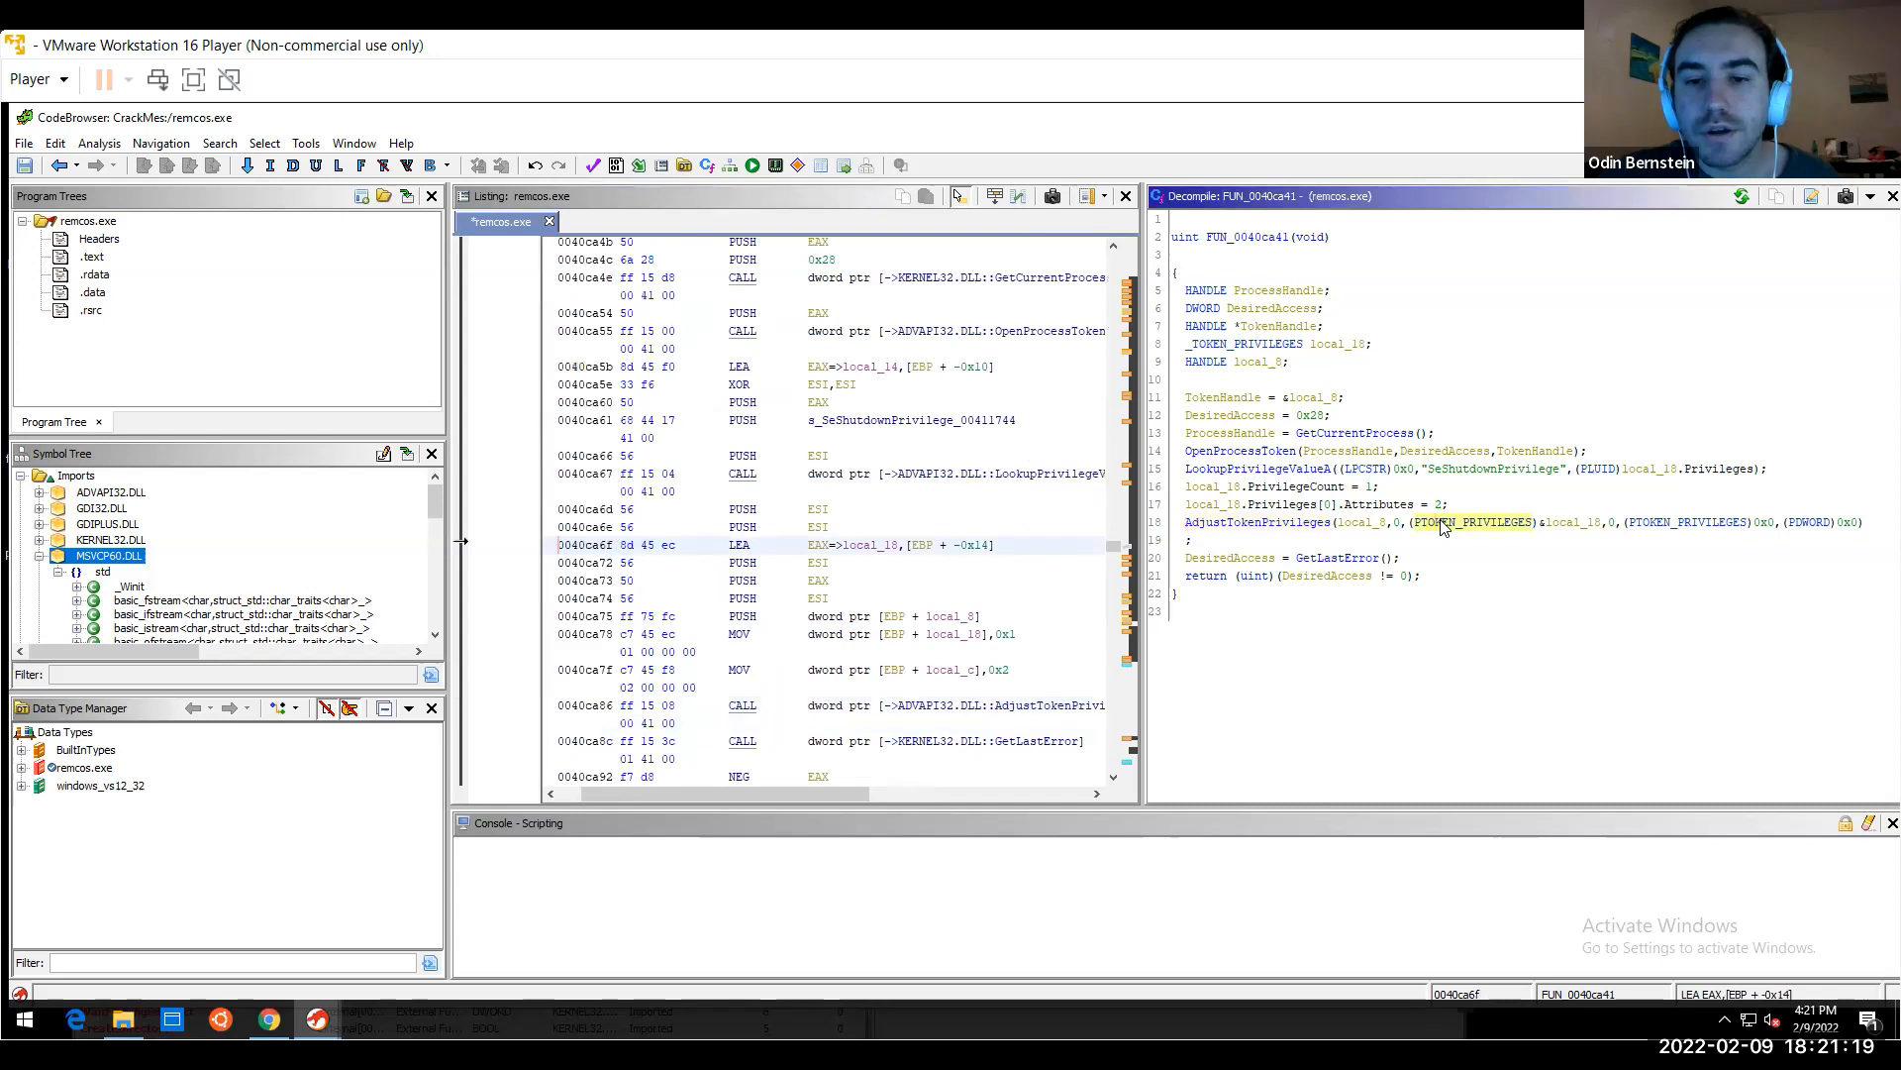
pyautogui.click(1379, 525)
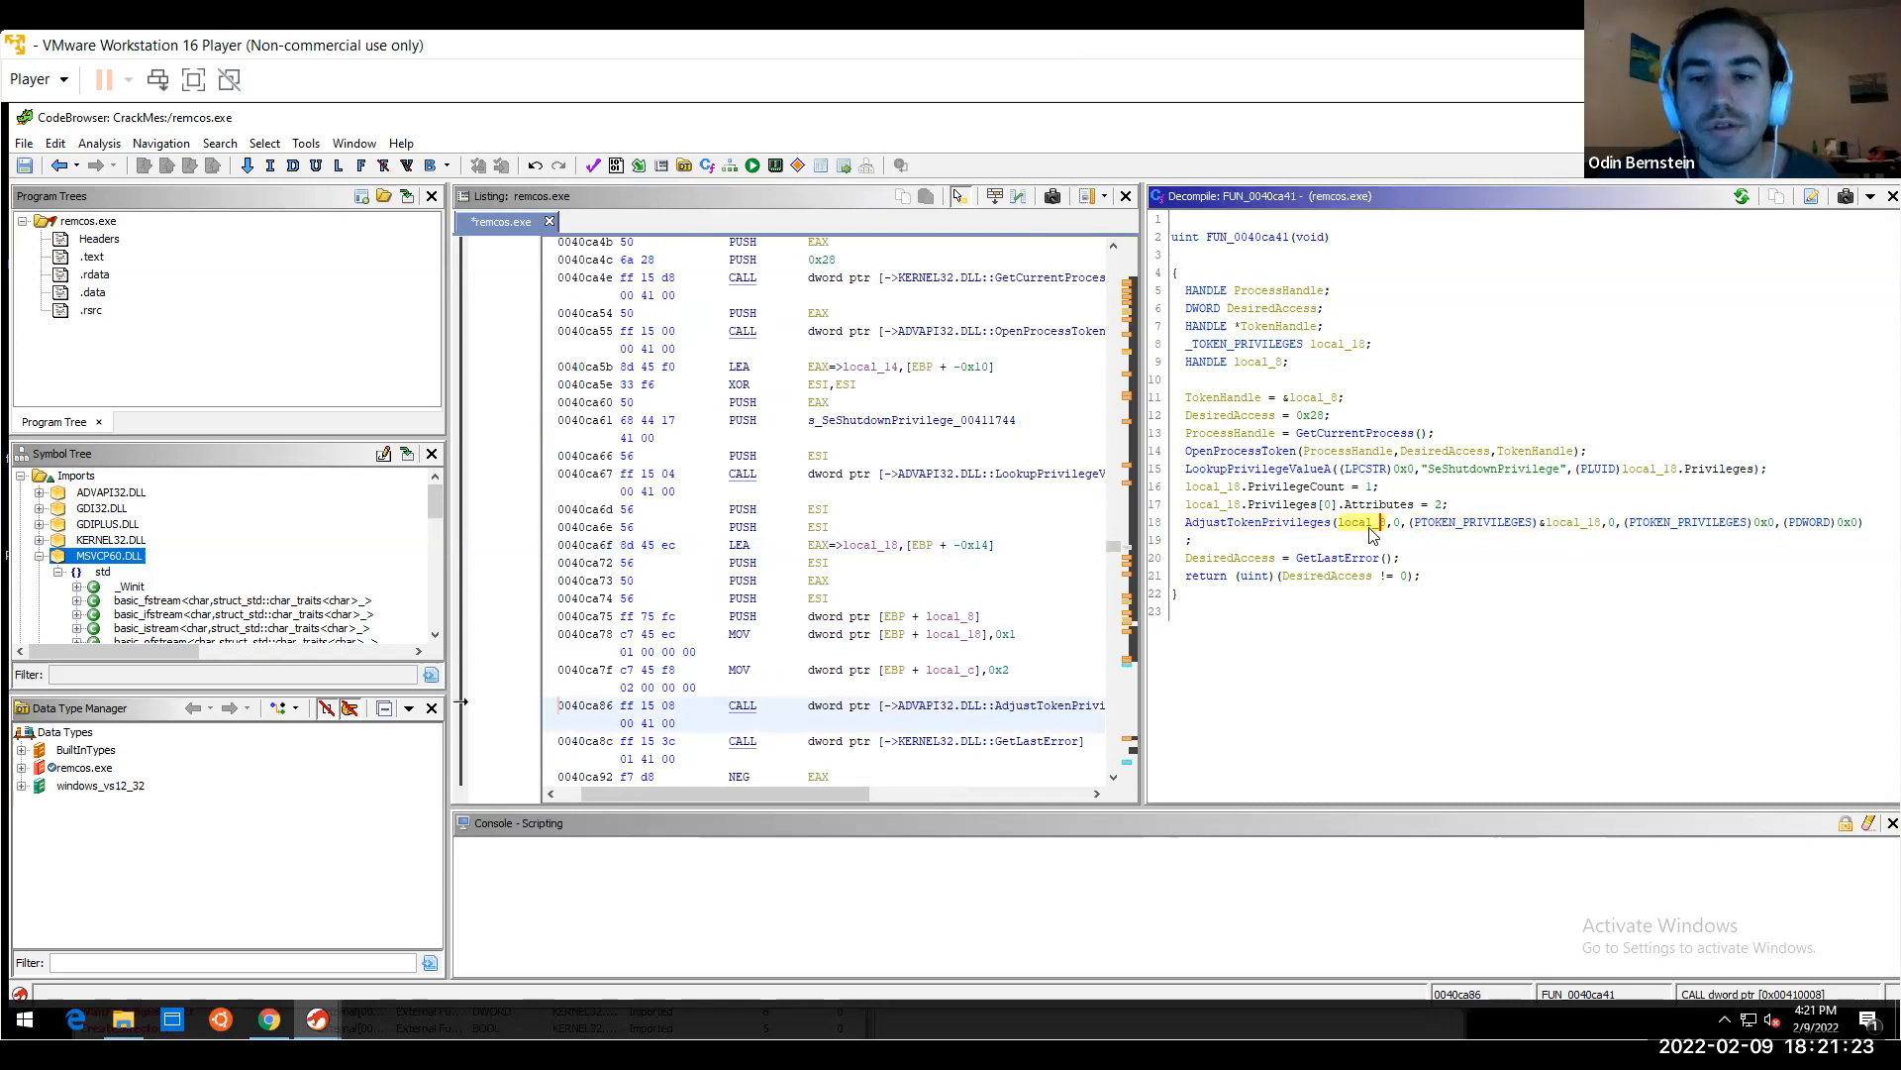
pyautogui.click(1309, 523)
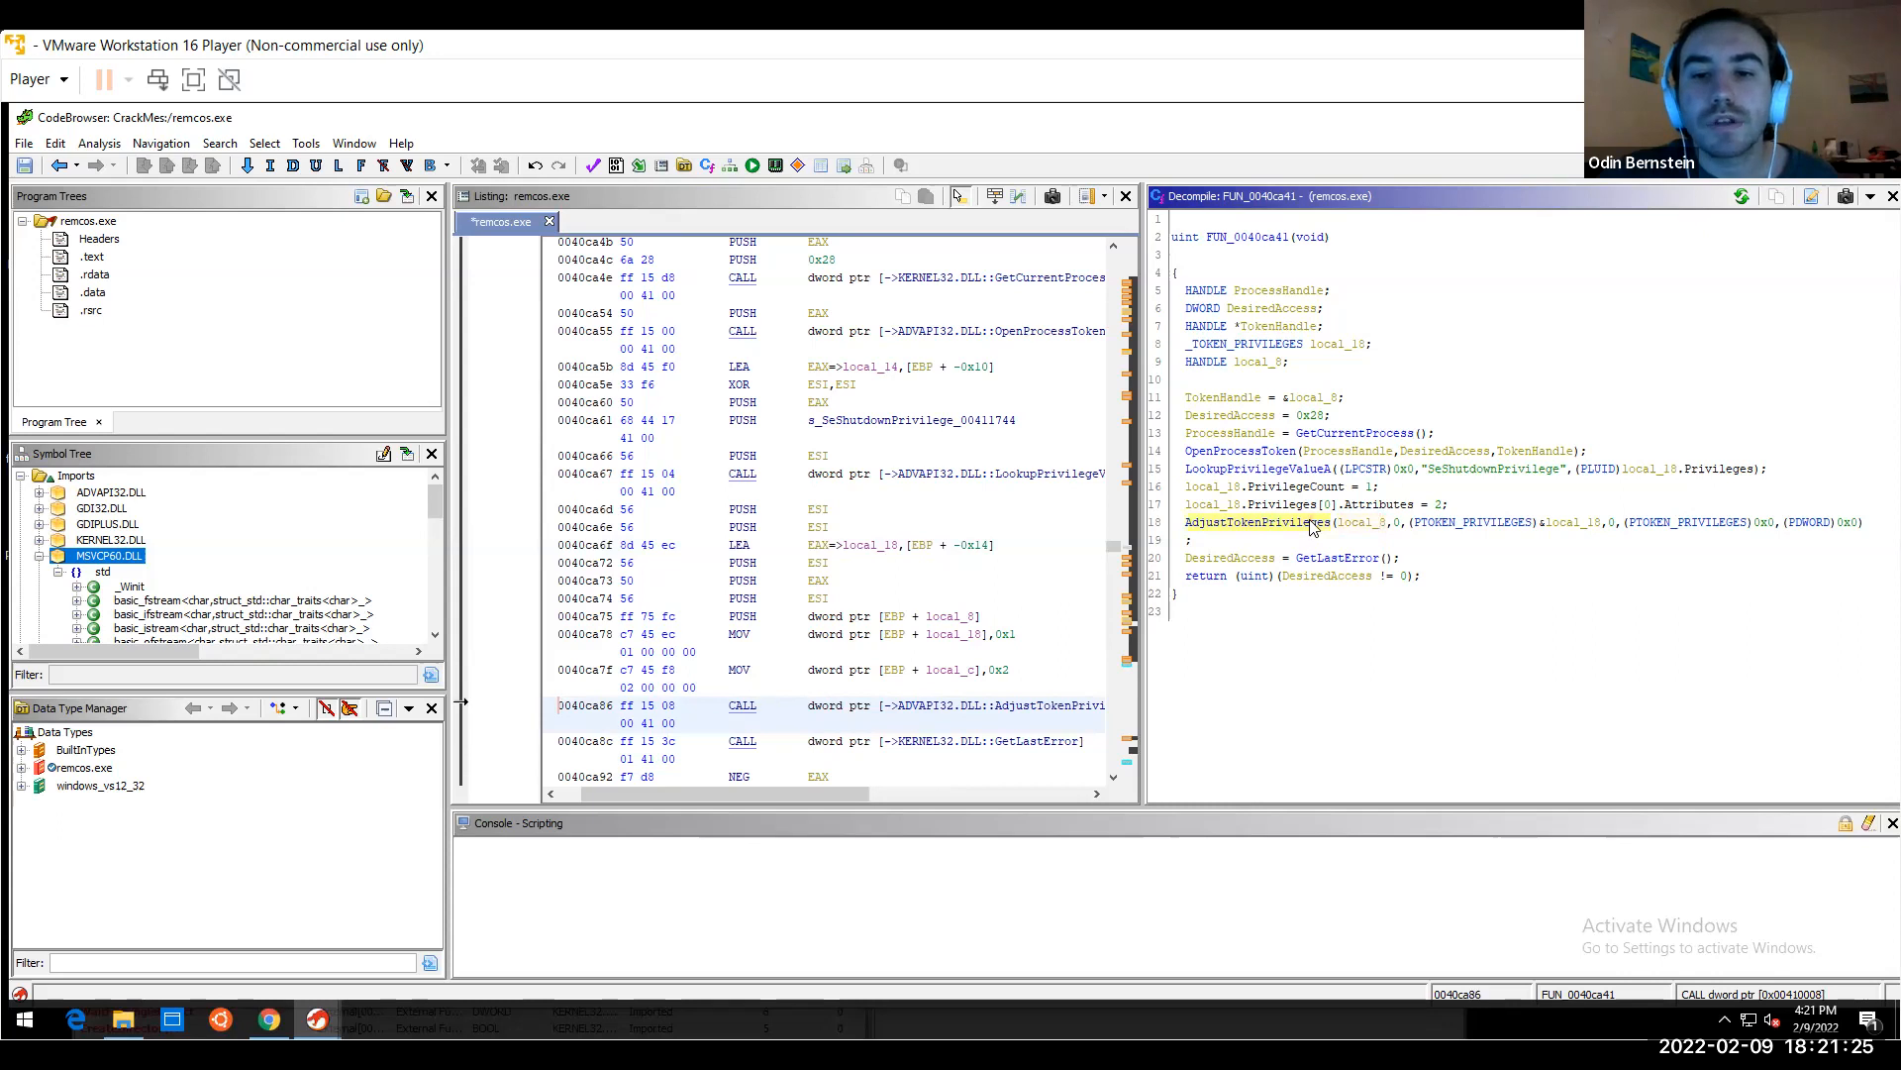
pyautogui.click(1360, 524)
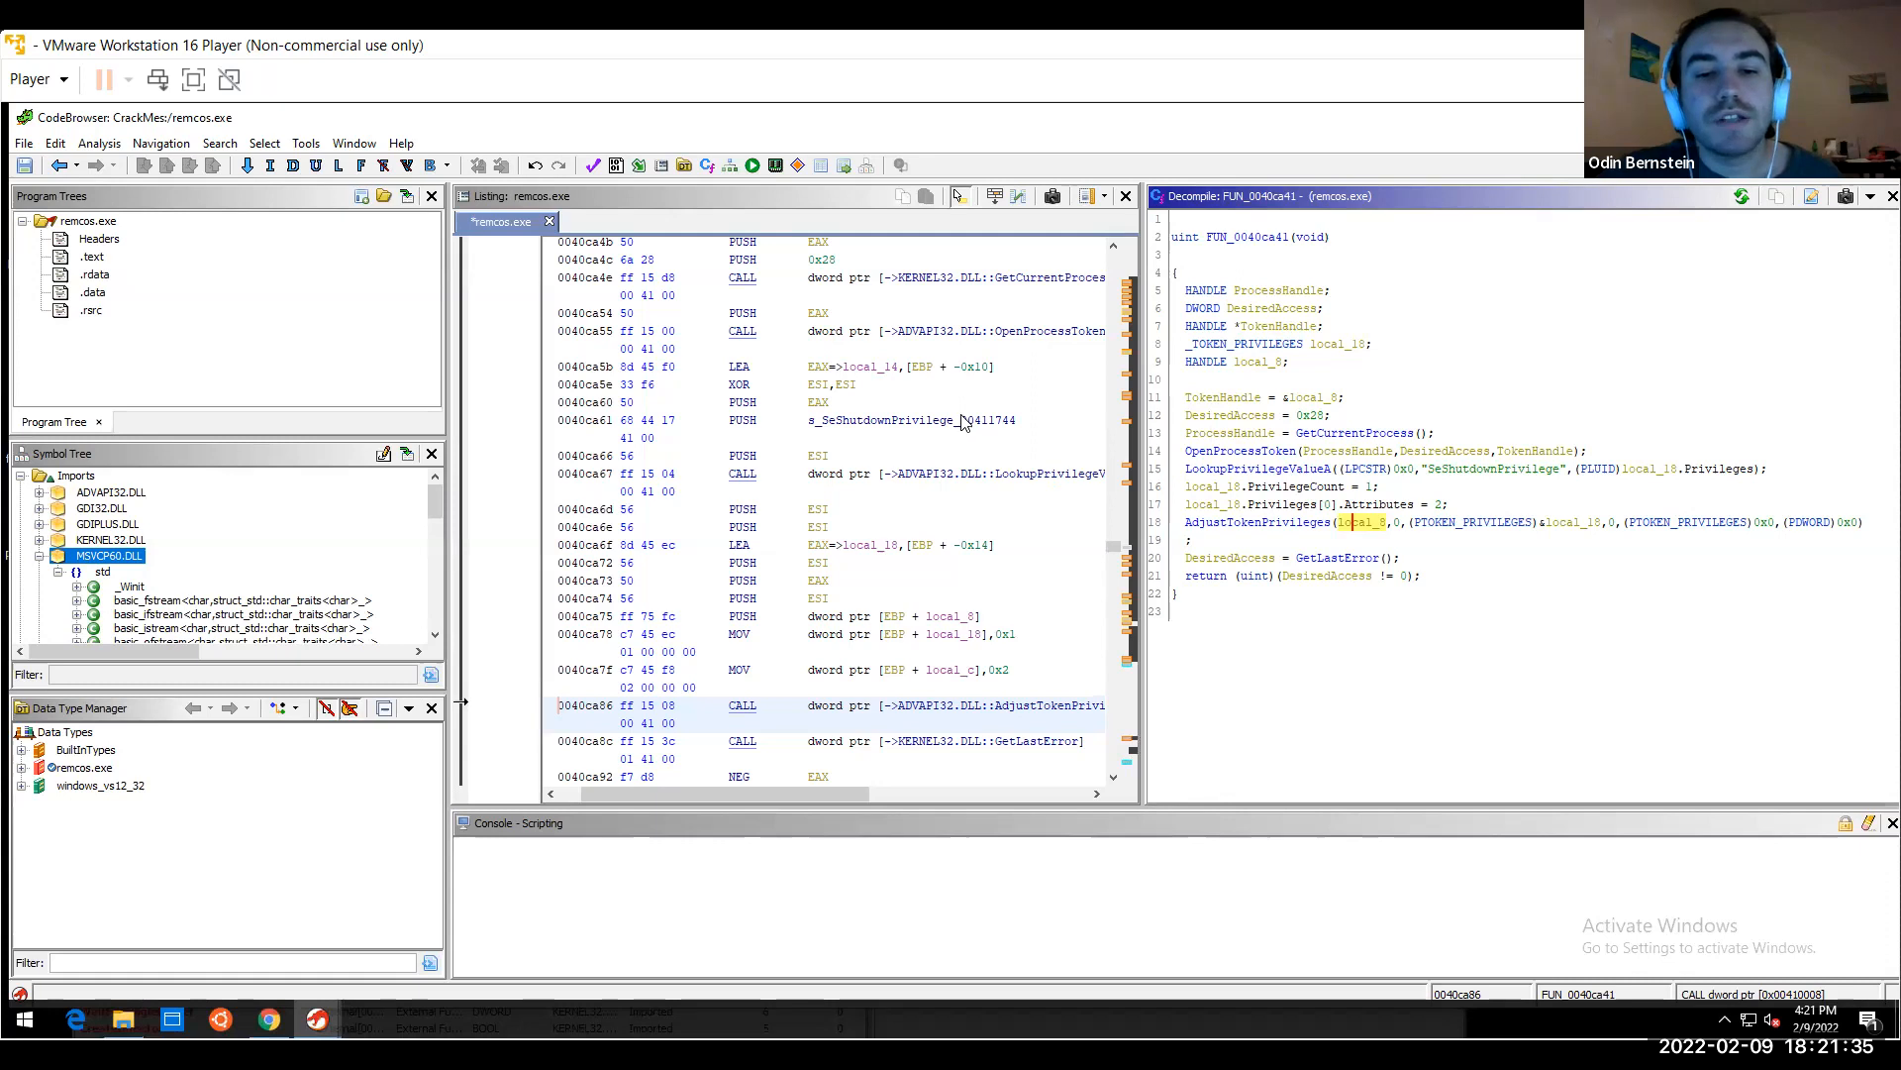
# Preview the SeShutdownPrivilege string reference, and review FUN_0040ca41 in the listing from its closing RET upward
pyautogui.moveTo(934, 426)
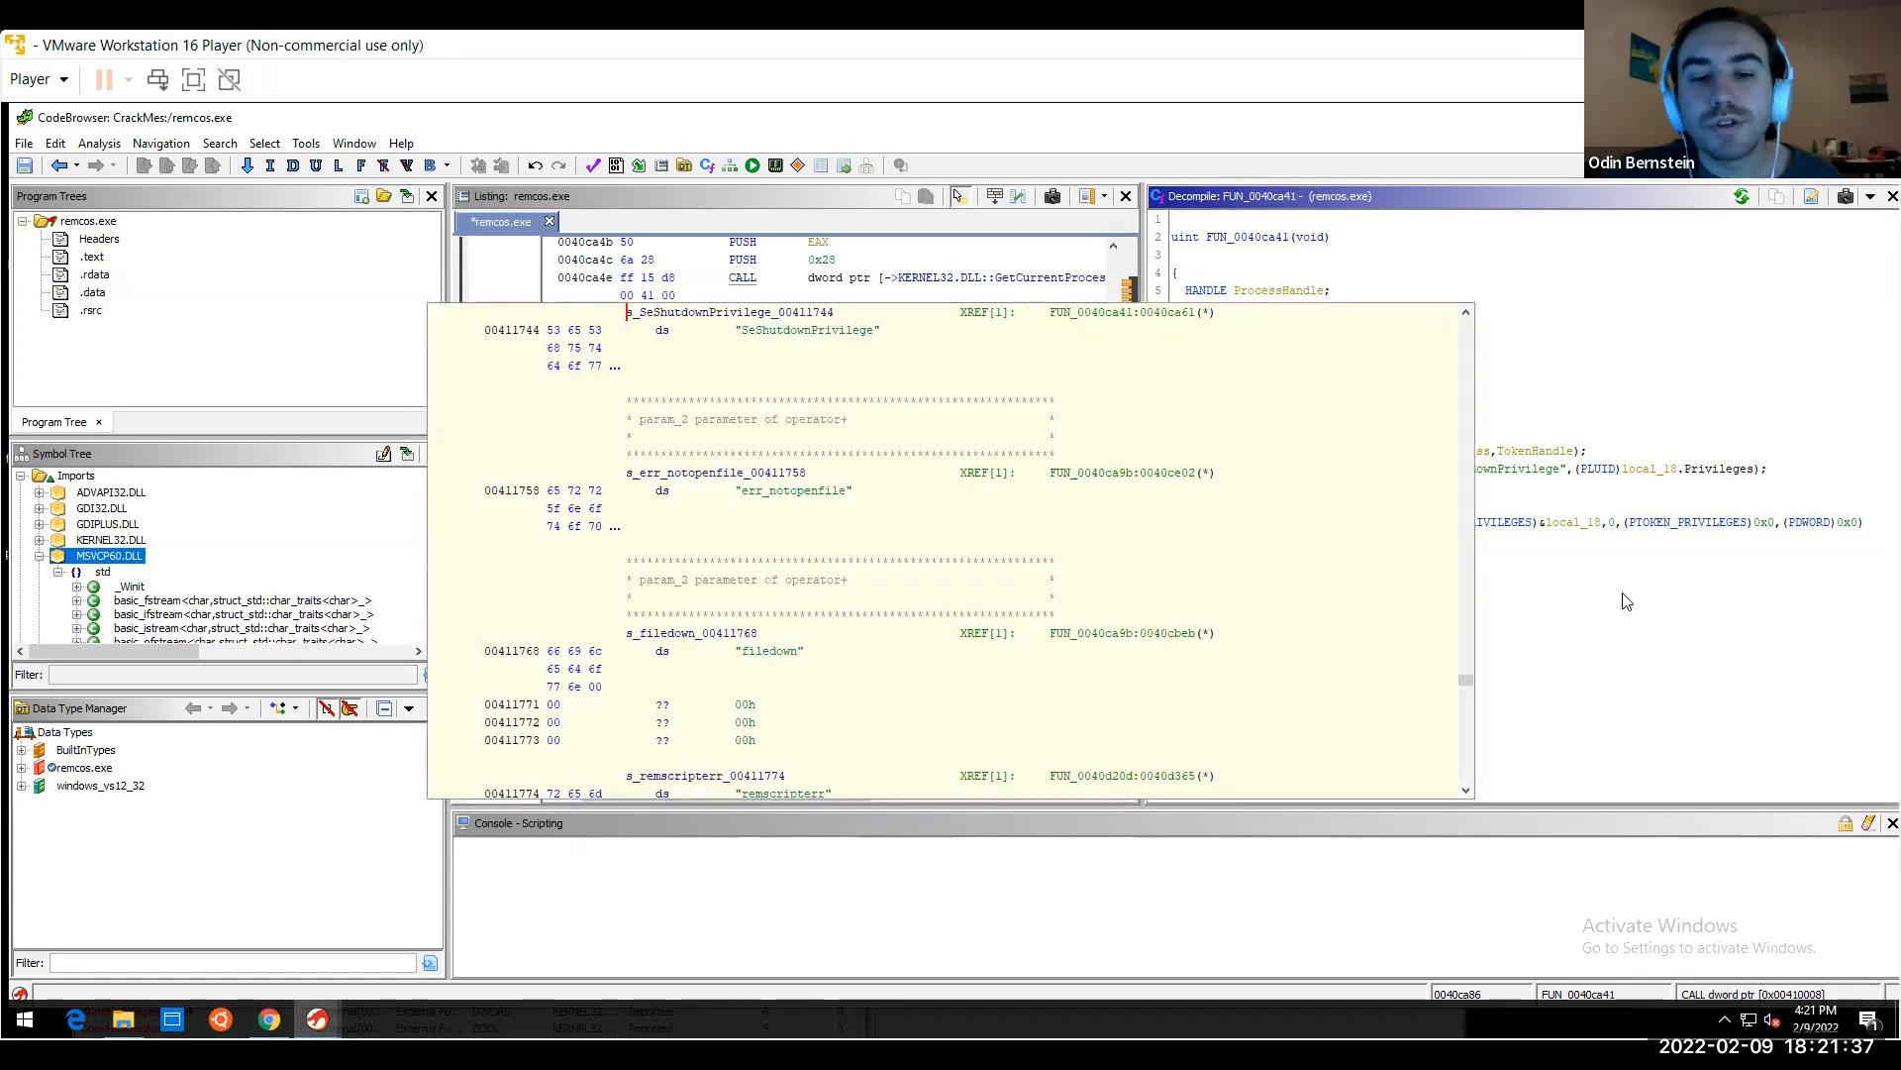
pyautogui.click(1179, 593)
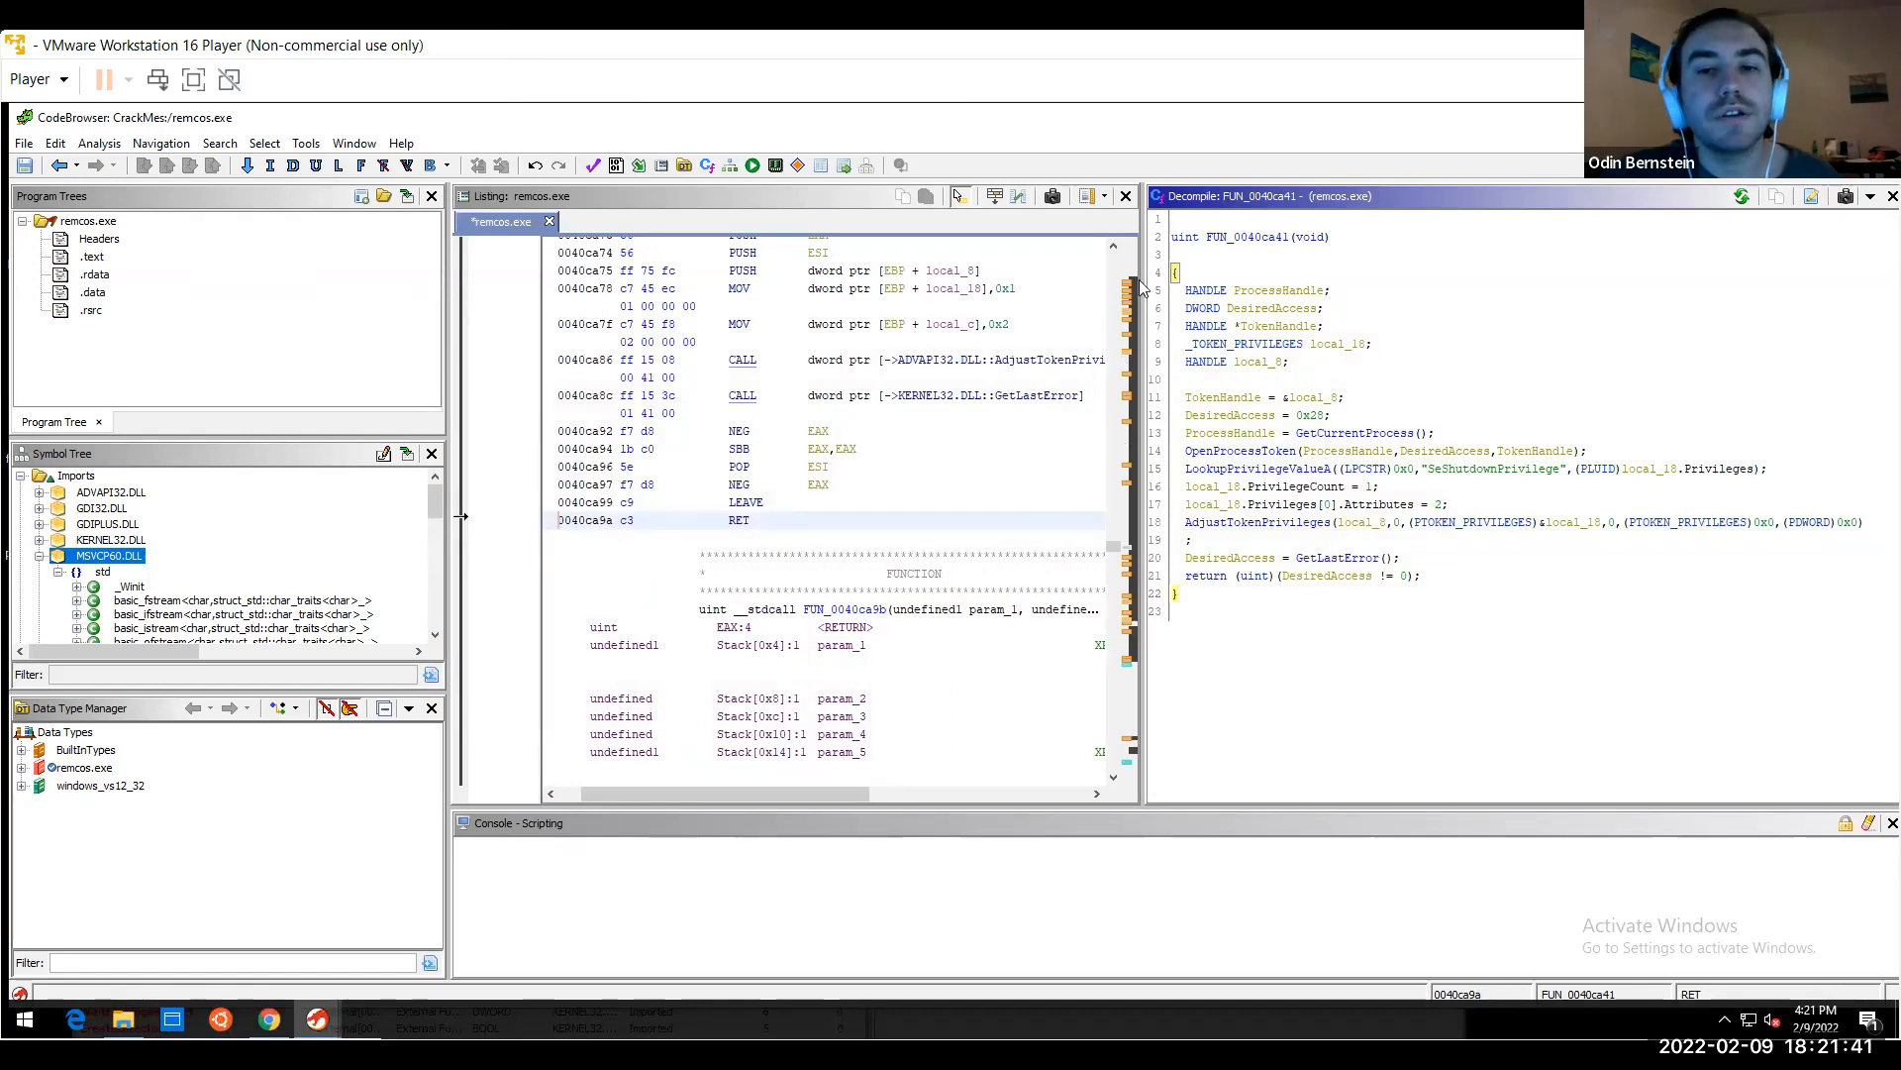
pyautogui.click(1113, 247)
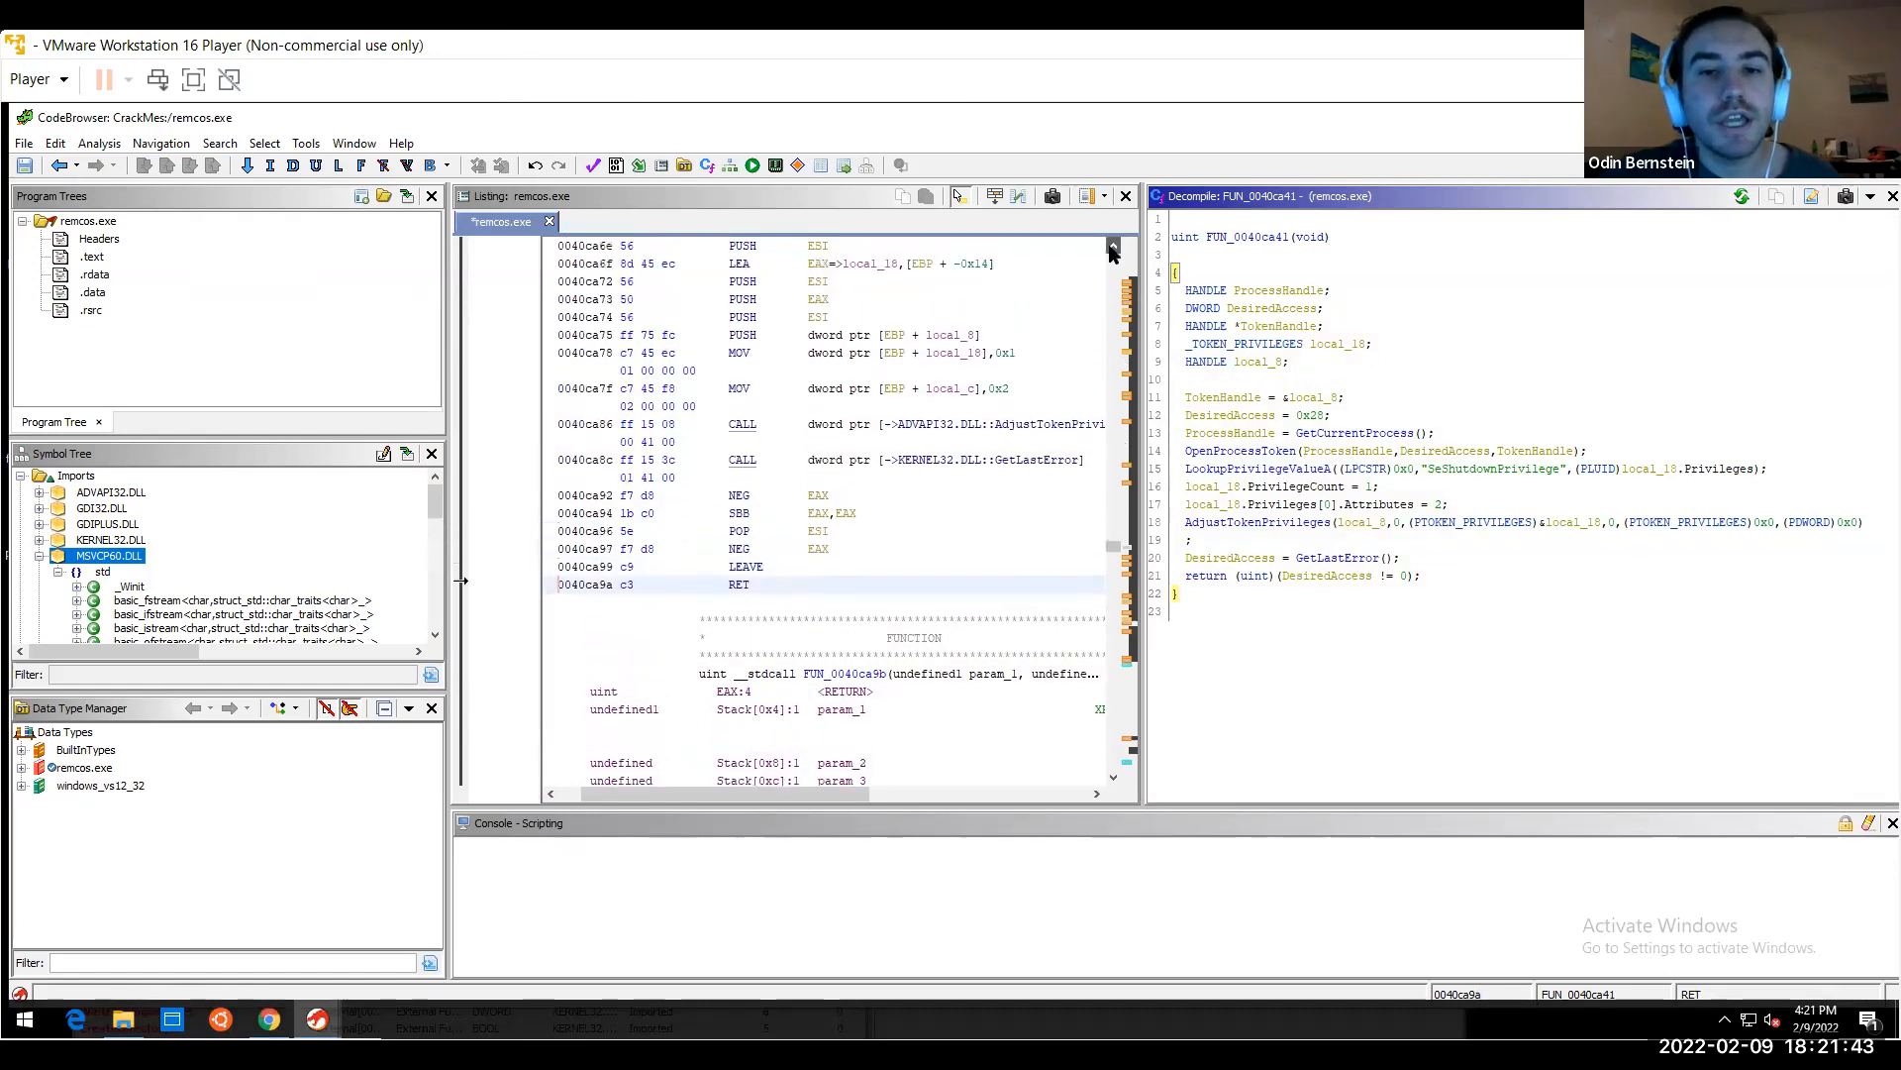
pyautogui.click(1113, 247)
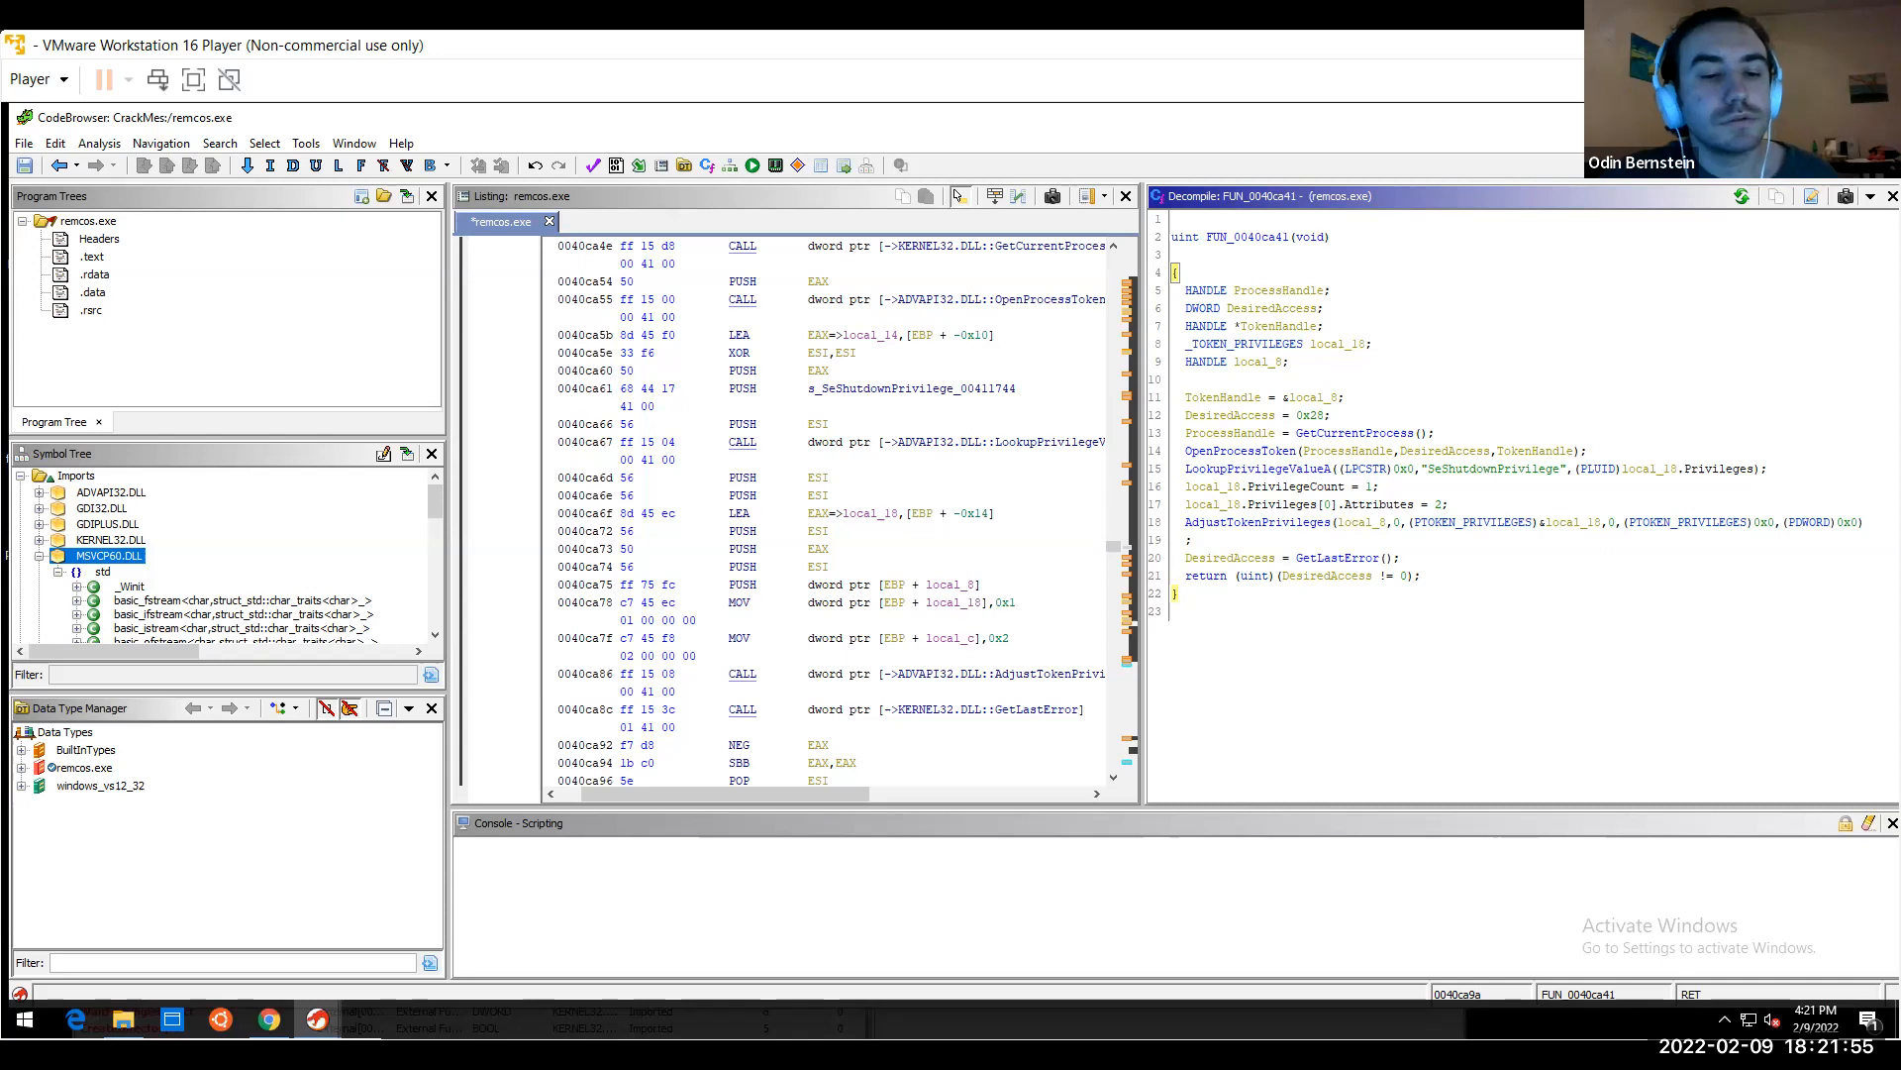
# Bring up the Symbol References and Symbol Table window and move it up until the whole table is in view
pyautogui.click(317, 1019)
pyautogui.click(505, 923)
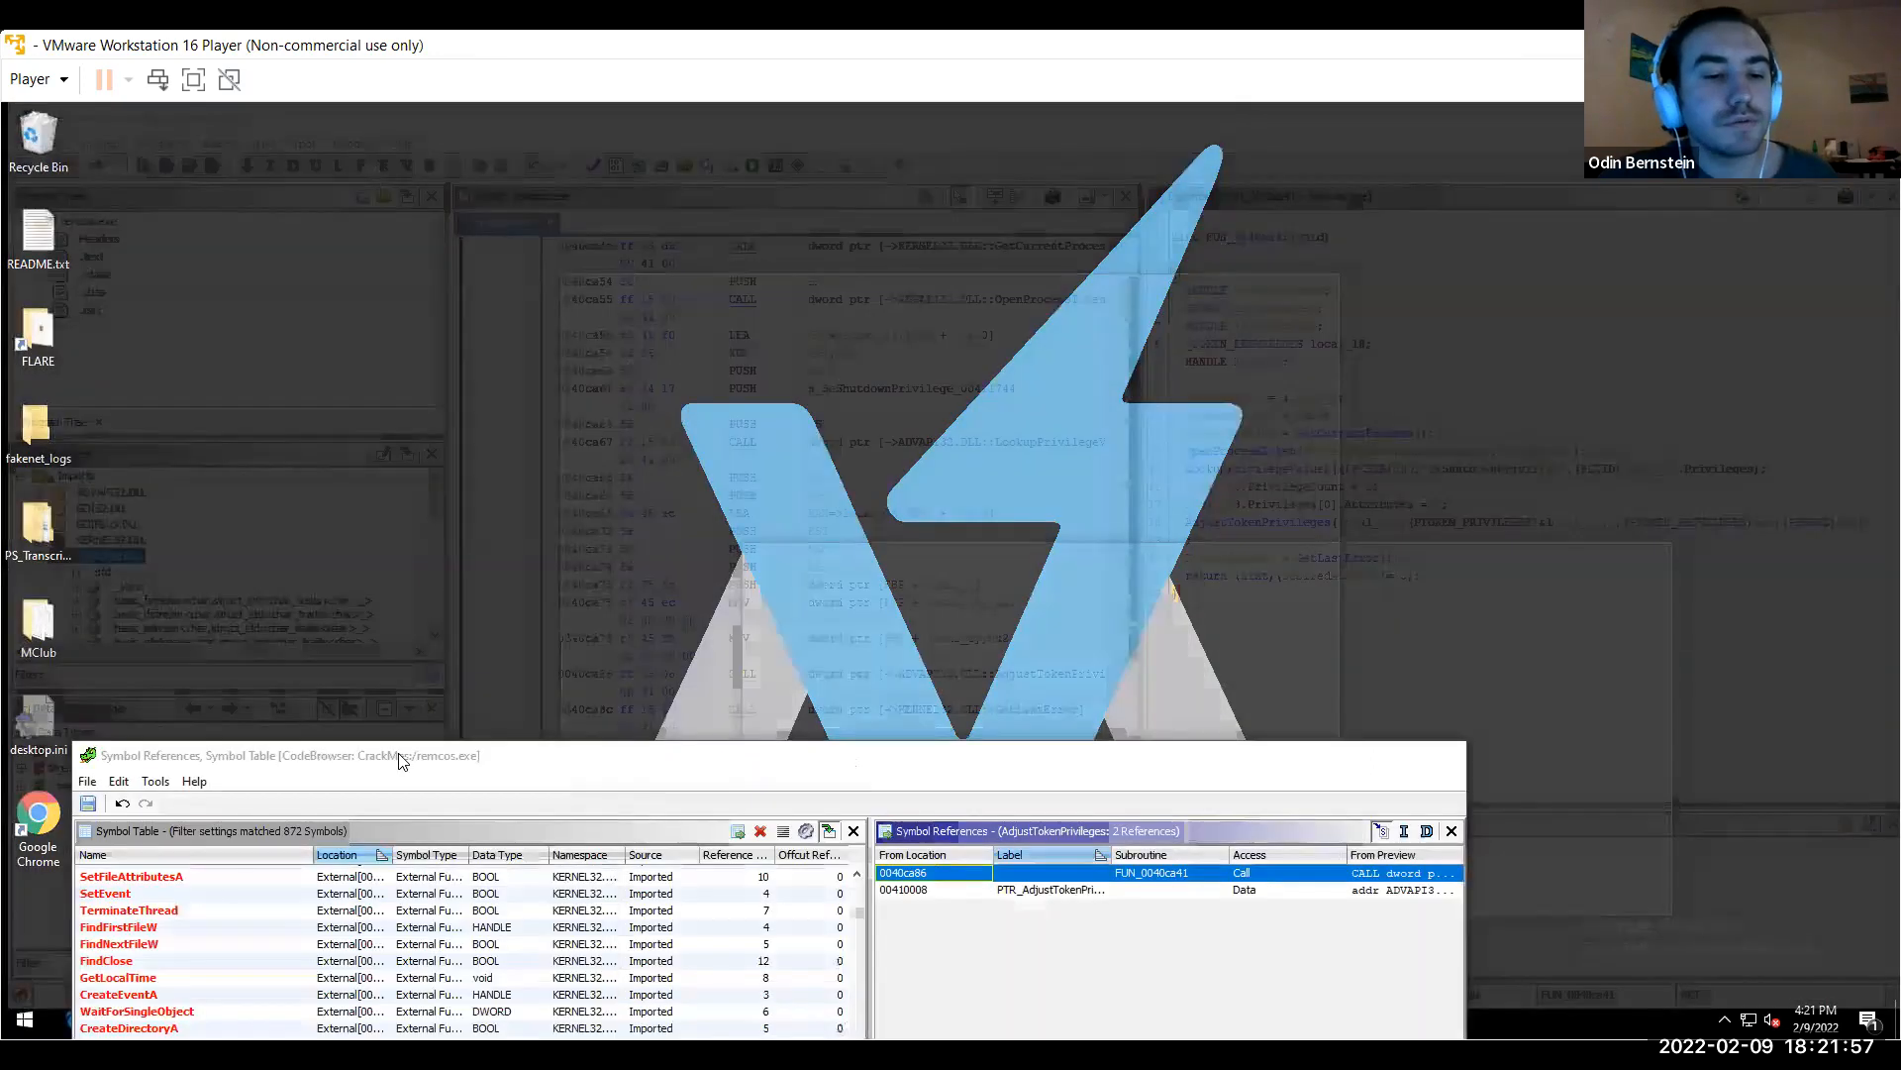
pyautogui.moveTo(406, 763); pyautogui.dragTo(405, 312)
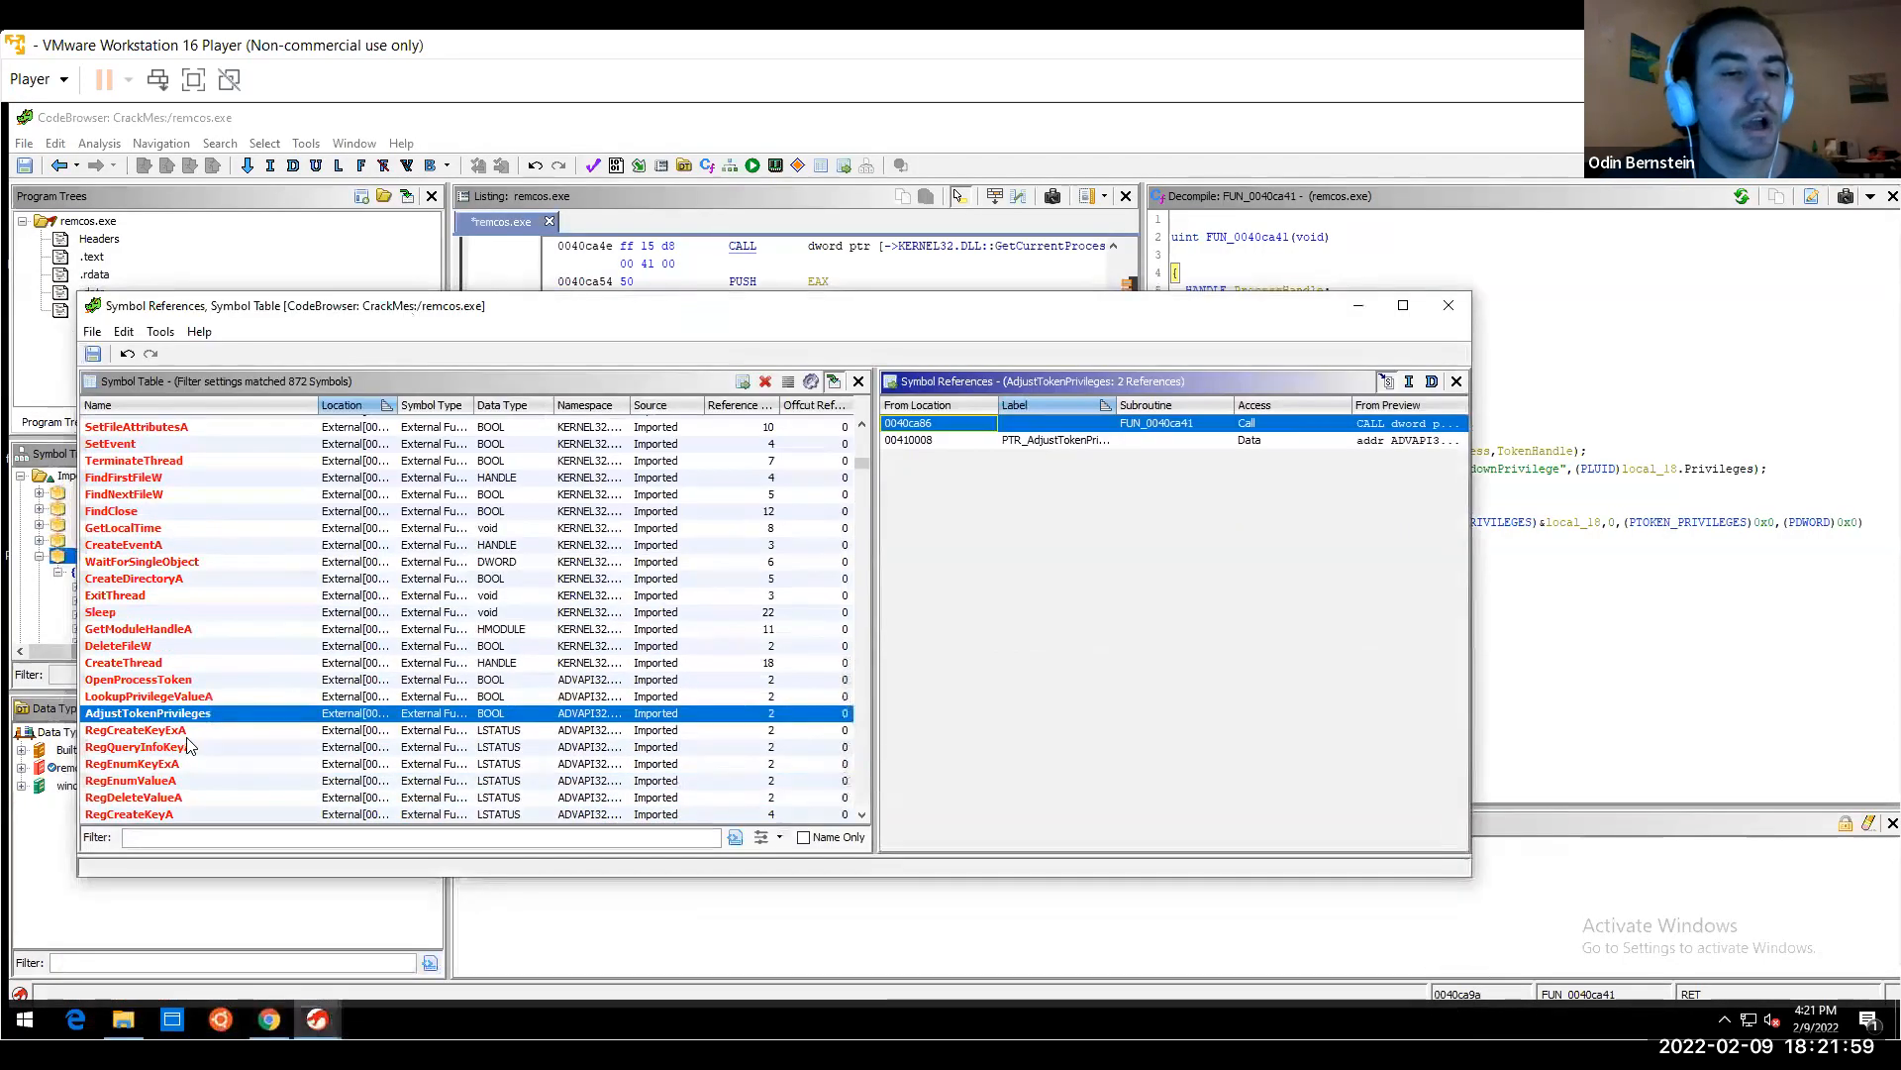
# Browse the registry imports in the symbol table and their references, from RegCreateKeyExA down to RegOpenKeyExA
pyautogui.click(220, 723)
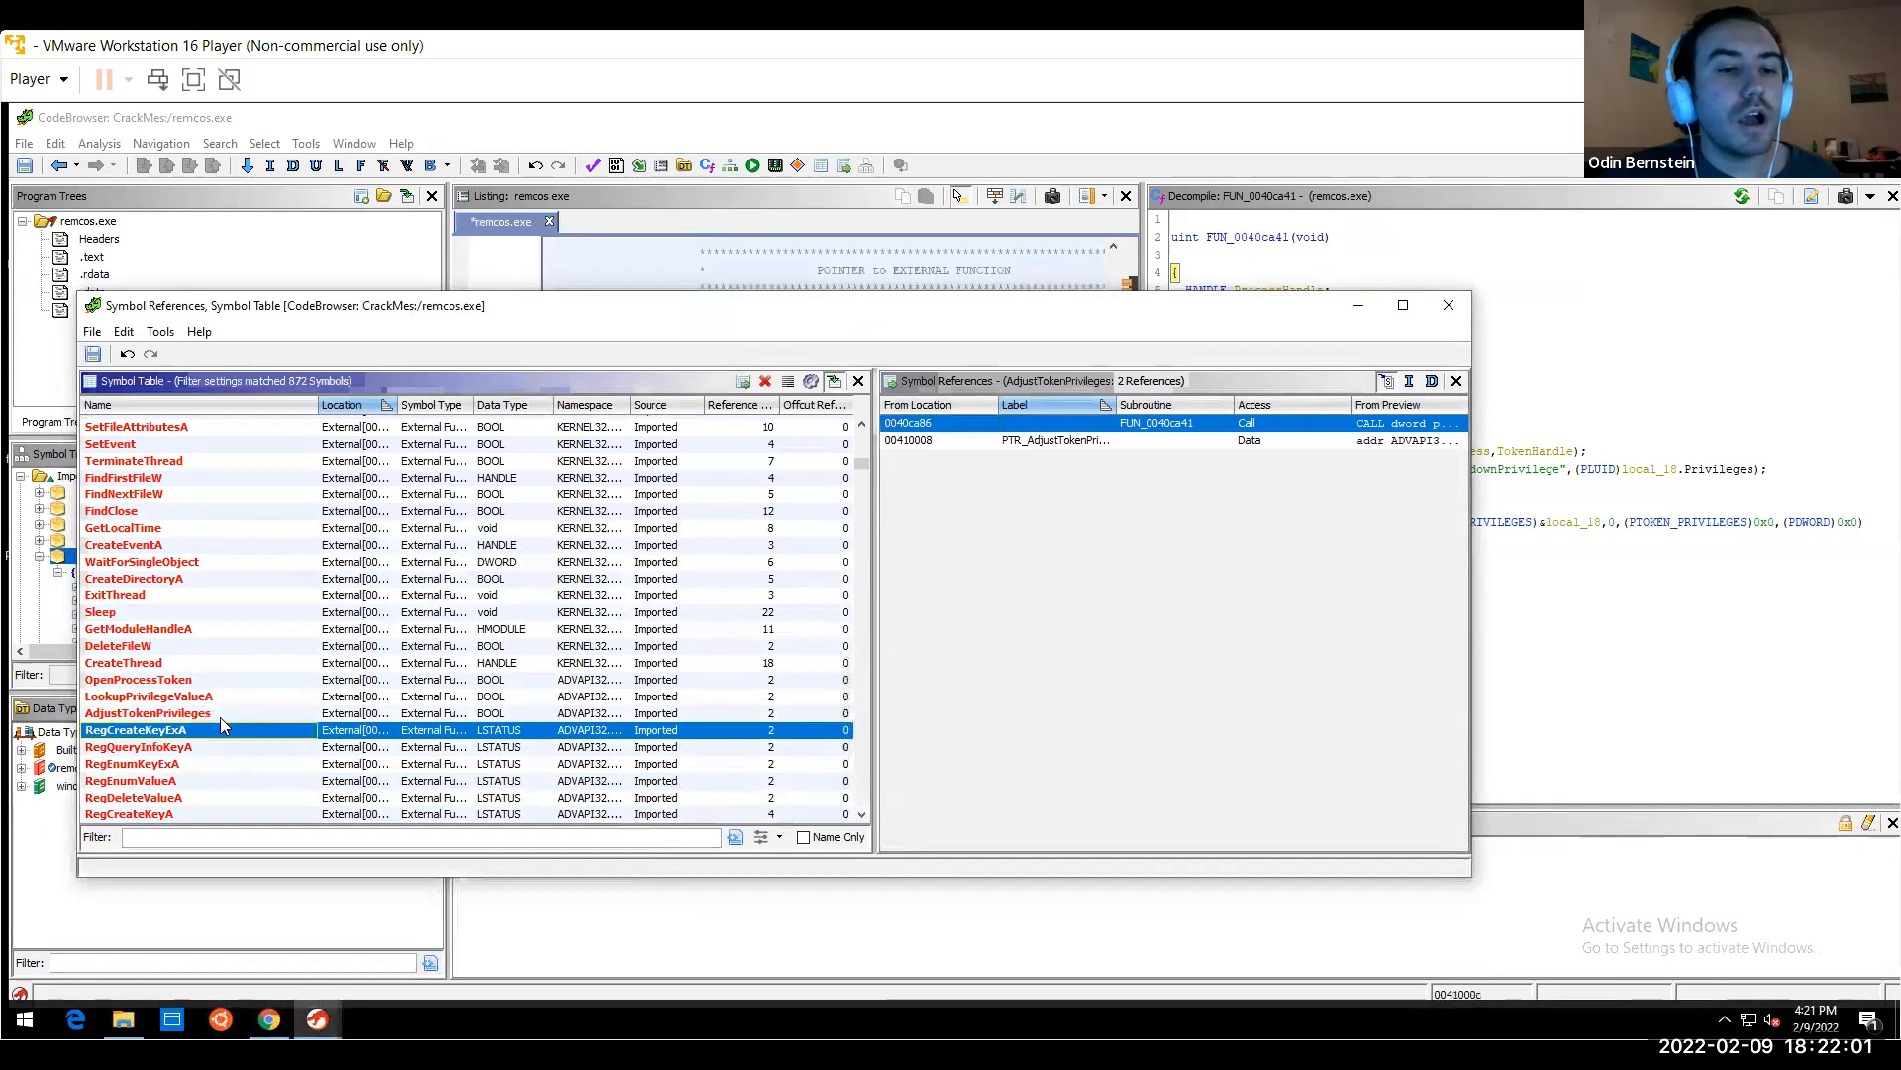
pyautogui.press('Down')
pyautogui.press('Down')
pyautogui.press('Down')
pyautogui.press('Down')
pyautogui.press('Down')
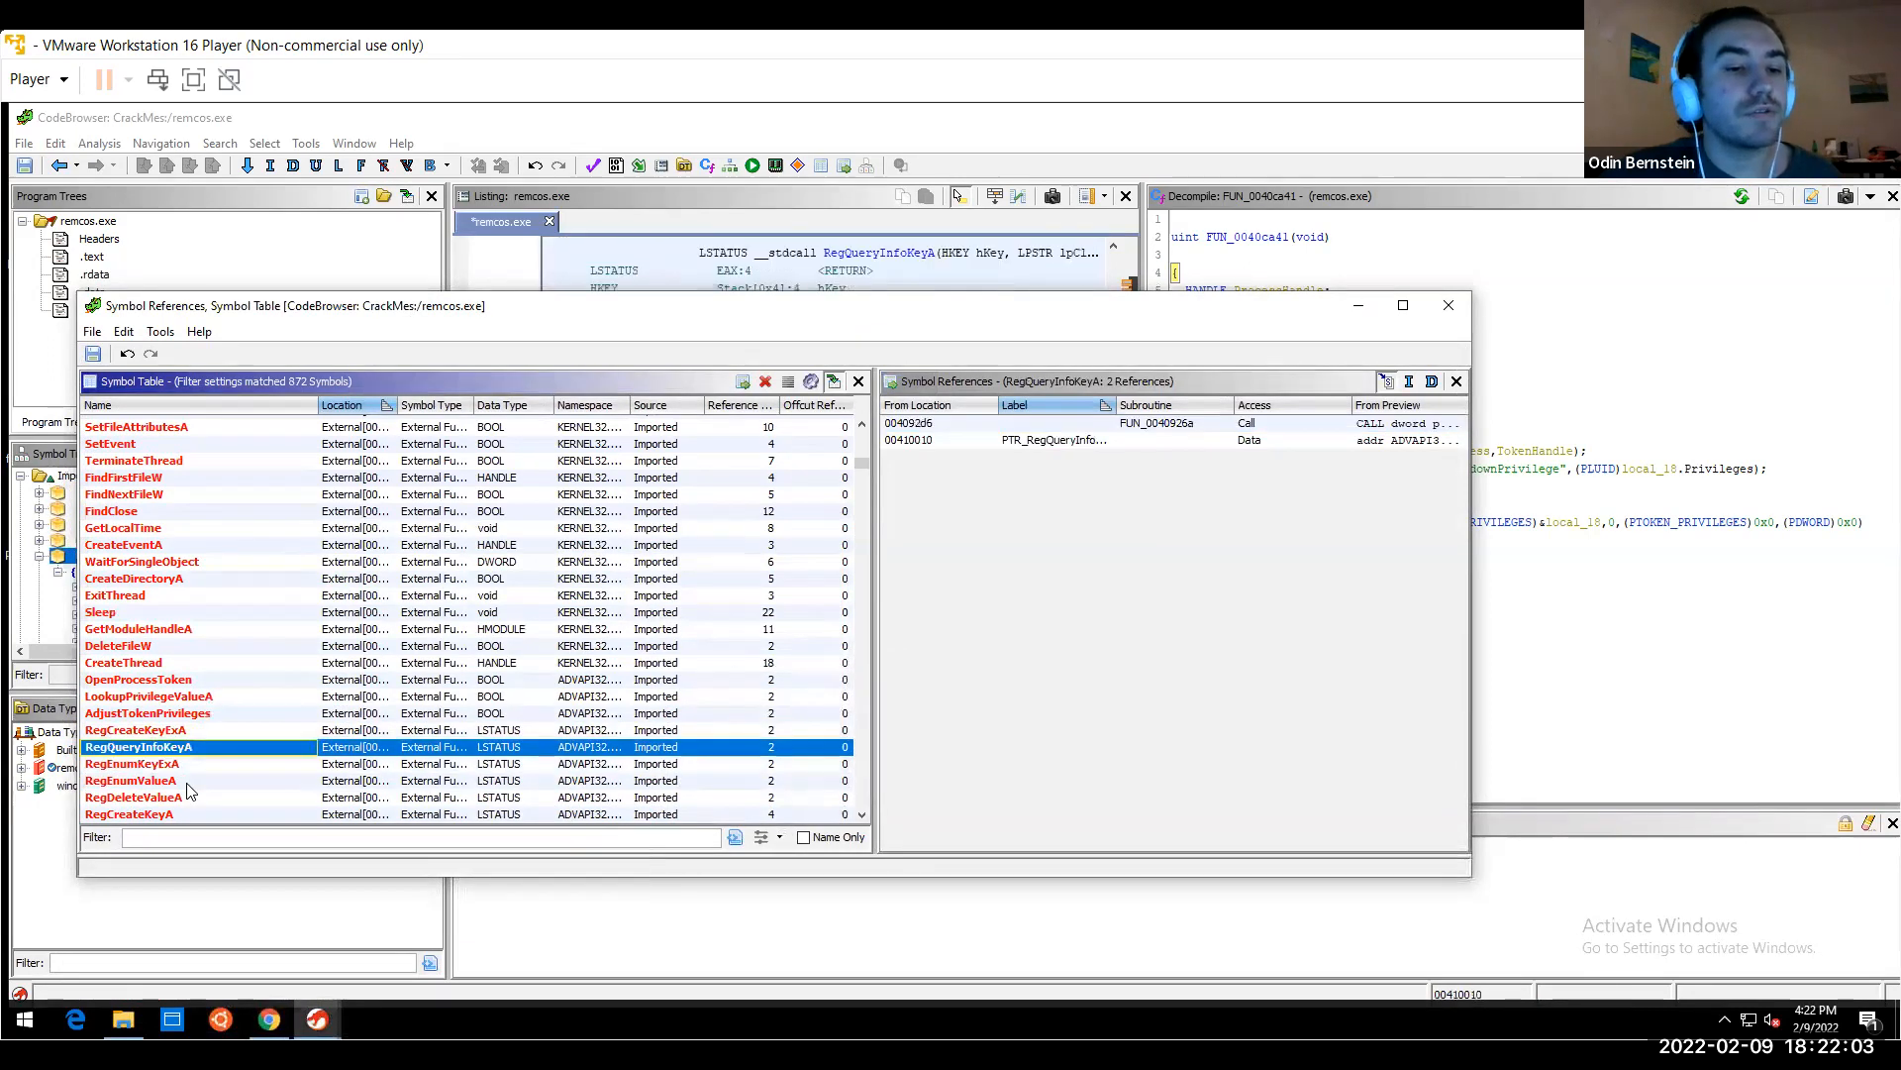
pyautogui.press('Down')
pyautogui.press('Down')
pyautogui.press('Down')
pyautogui.press('Up')
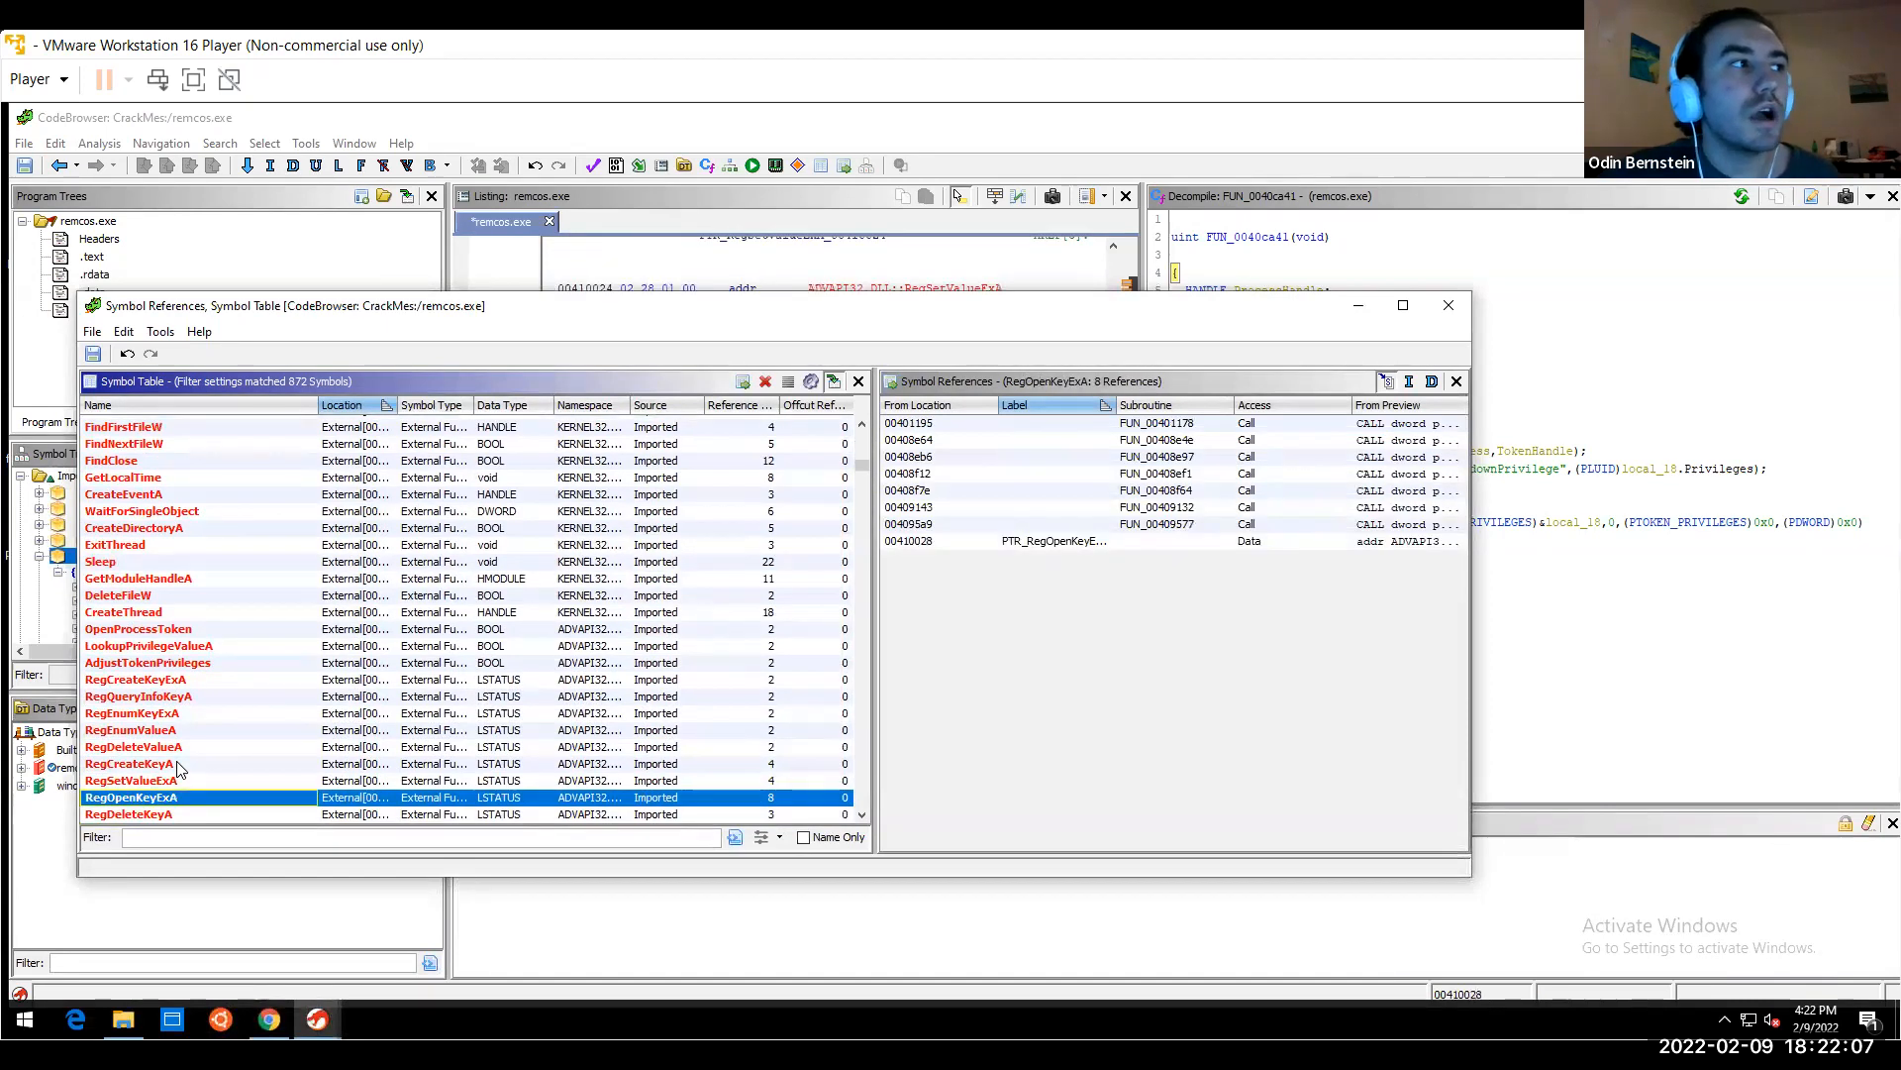
# Go back up the imports to select RegCreateKeyExA, and move the symbol window aside to uncover the listing
pyautogui.press('Up')
pyautogui.press('Up')
pyautogui.press('Up')
pyautogui.press('Up')
pyautogui.press('Up')
pyautogui.press('Up')
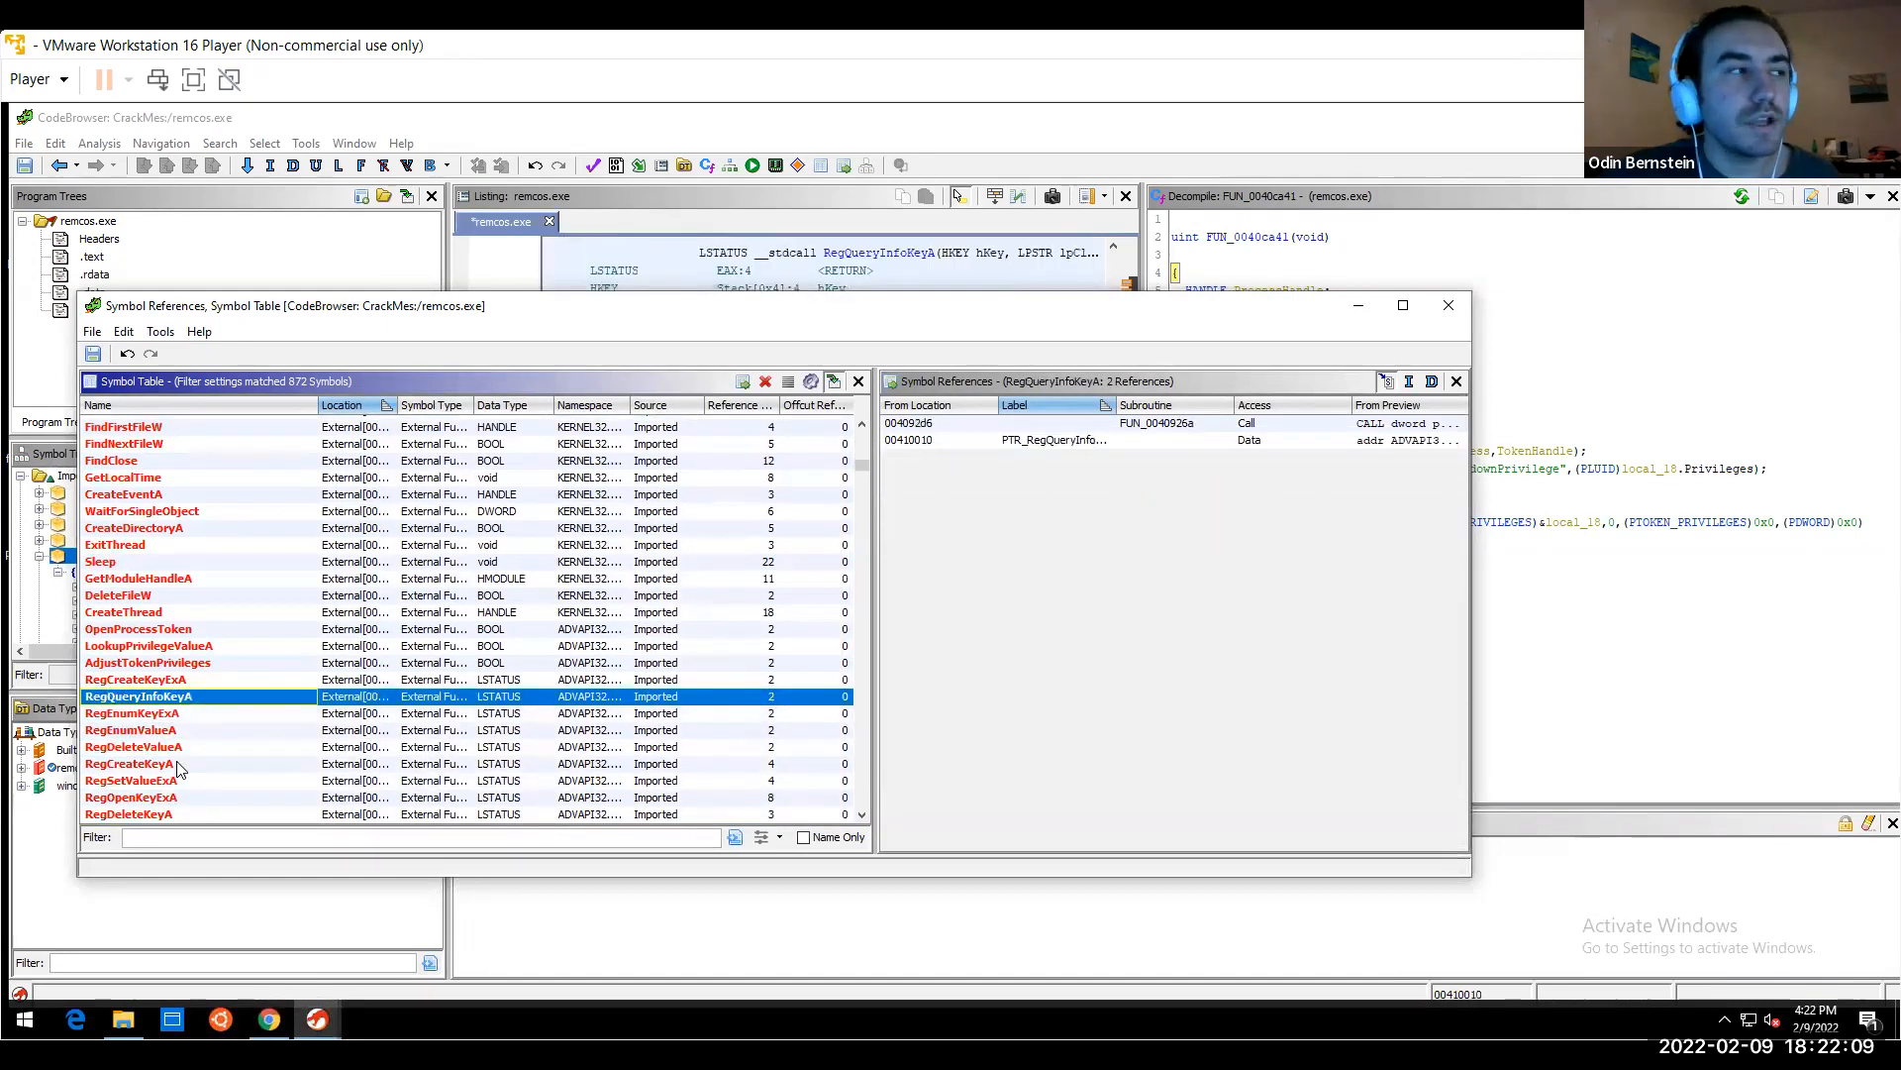
pyautogui.click(149, 681)
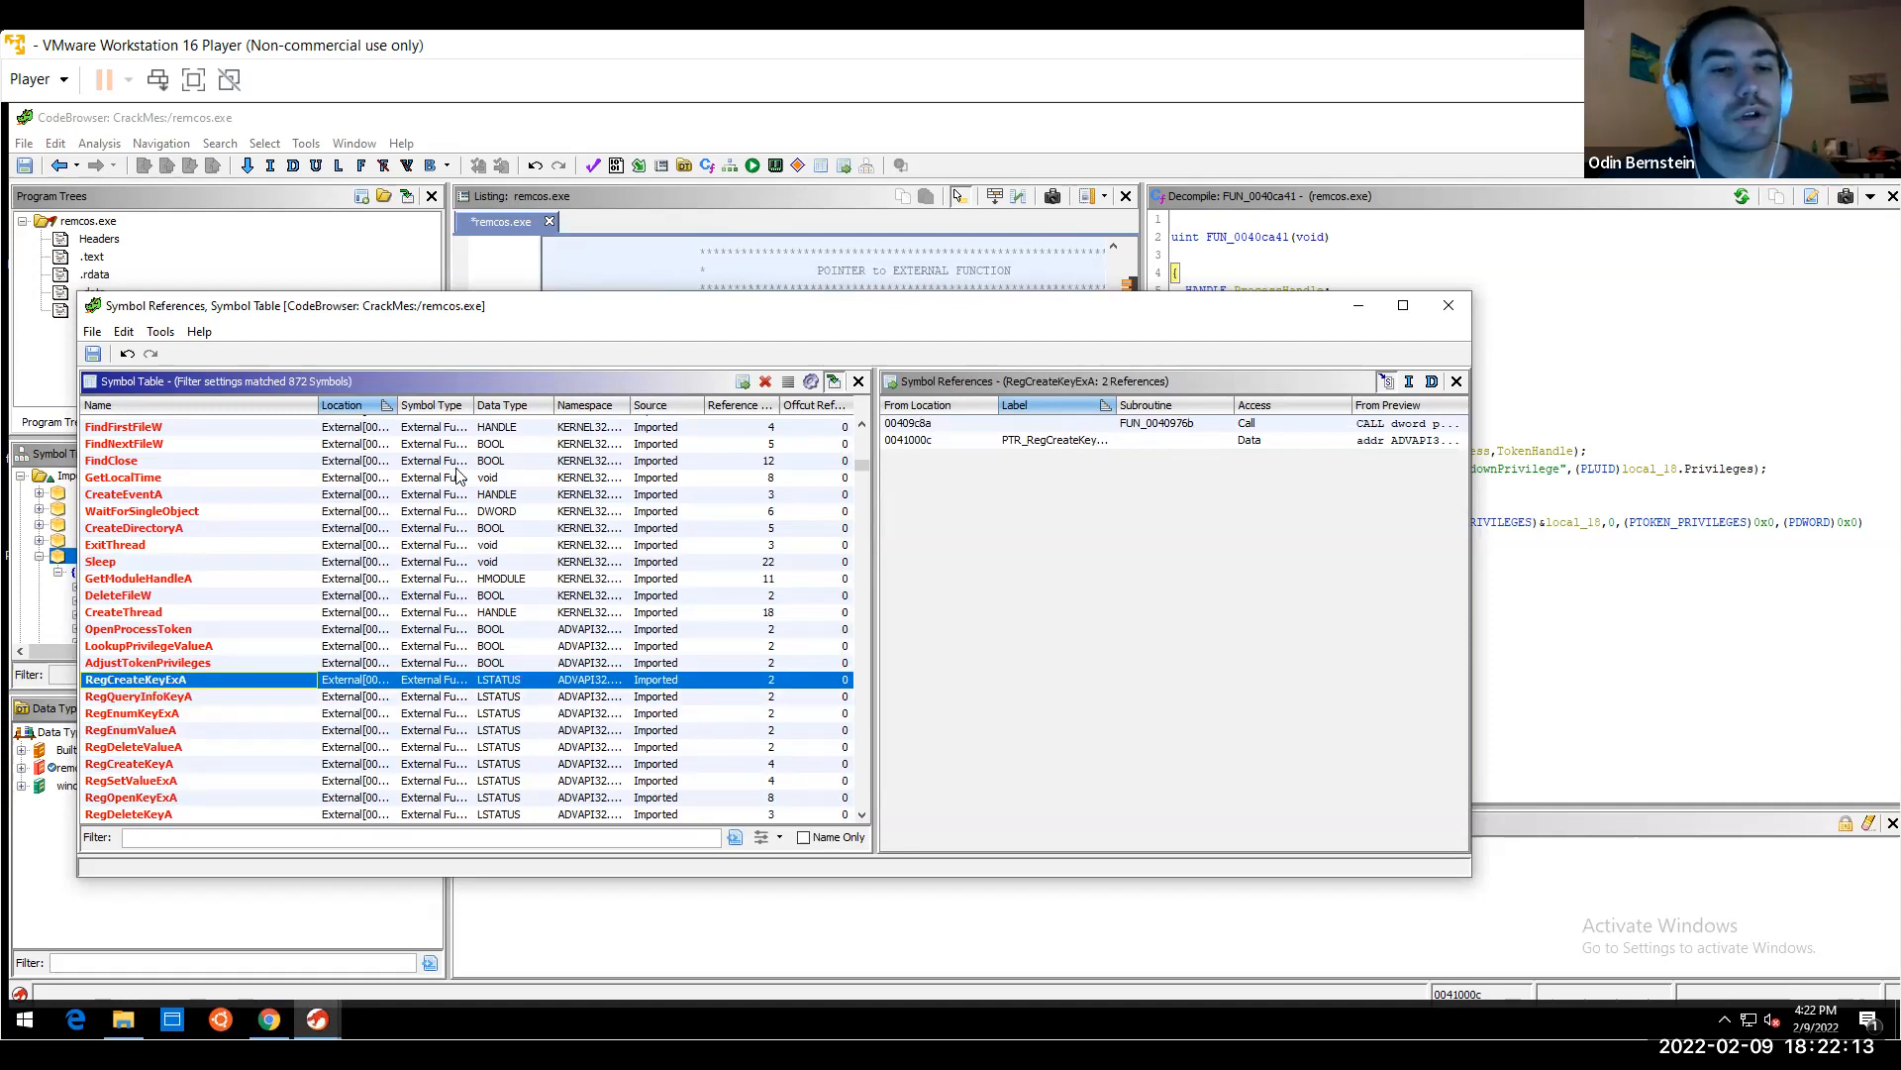
pyautogui.moveTo(474, 311); pyautogui.dragTo(1035, 284)
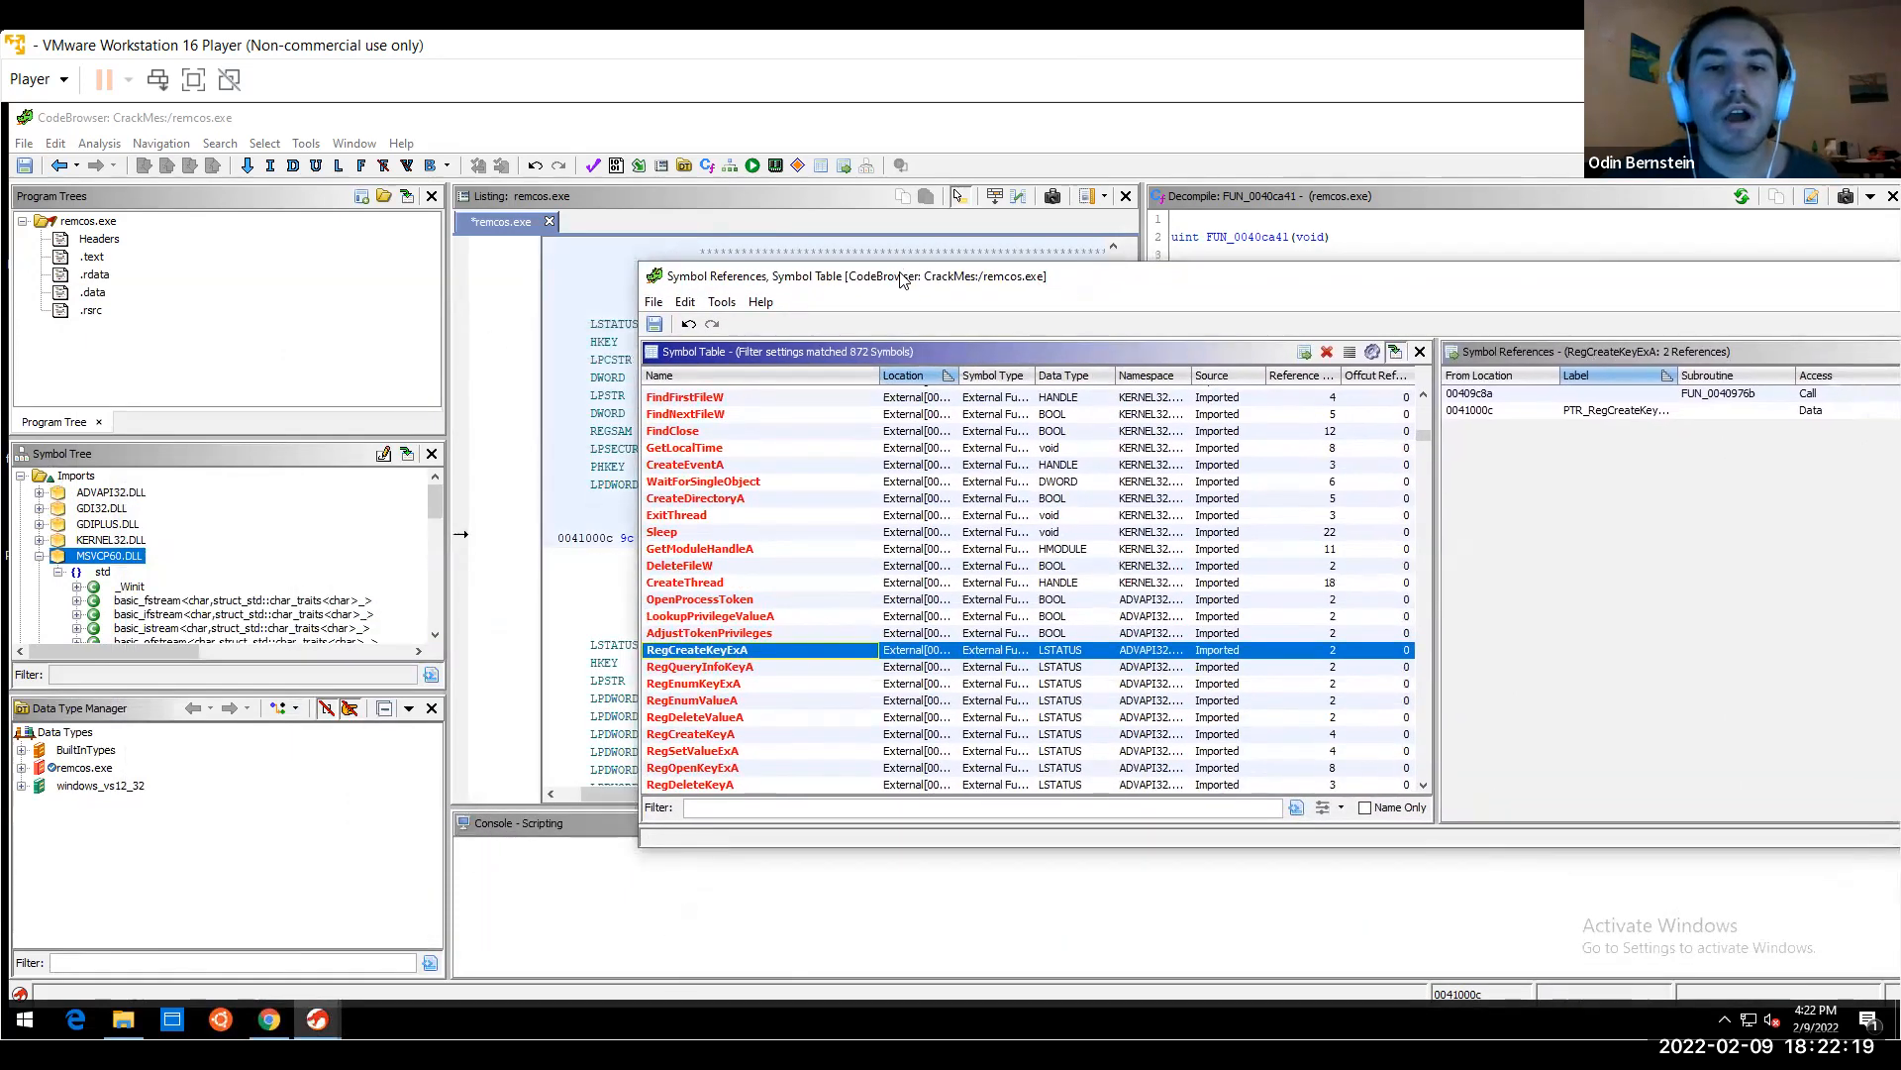
# Move the symbol window fully into view and preview both RegCreateKeyExA references, returning to the call at 00409c8a
pyautogui.moveTo(899, 281); pyautogui.dragTo(634, 275)
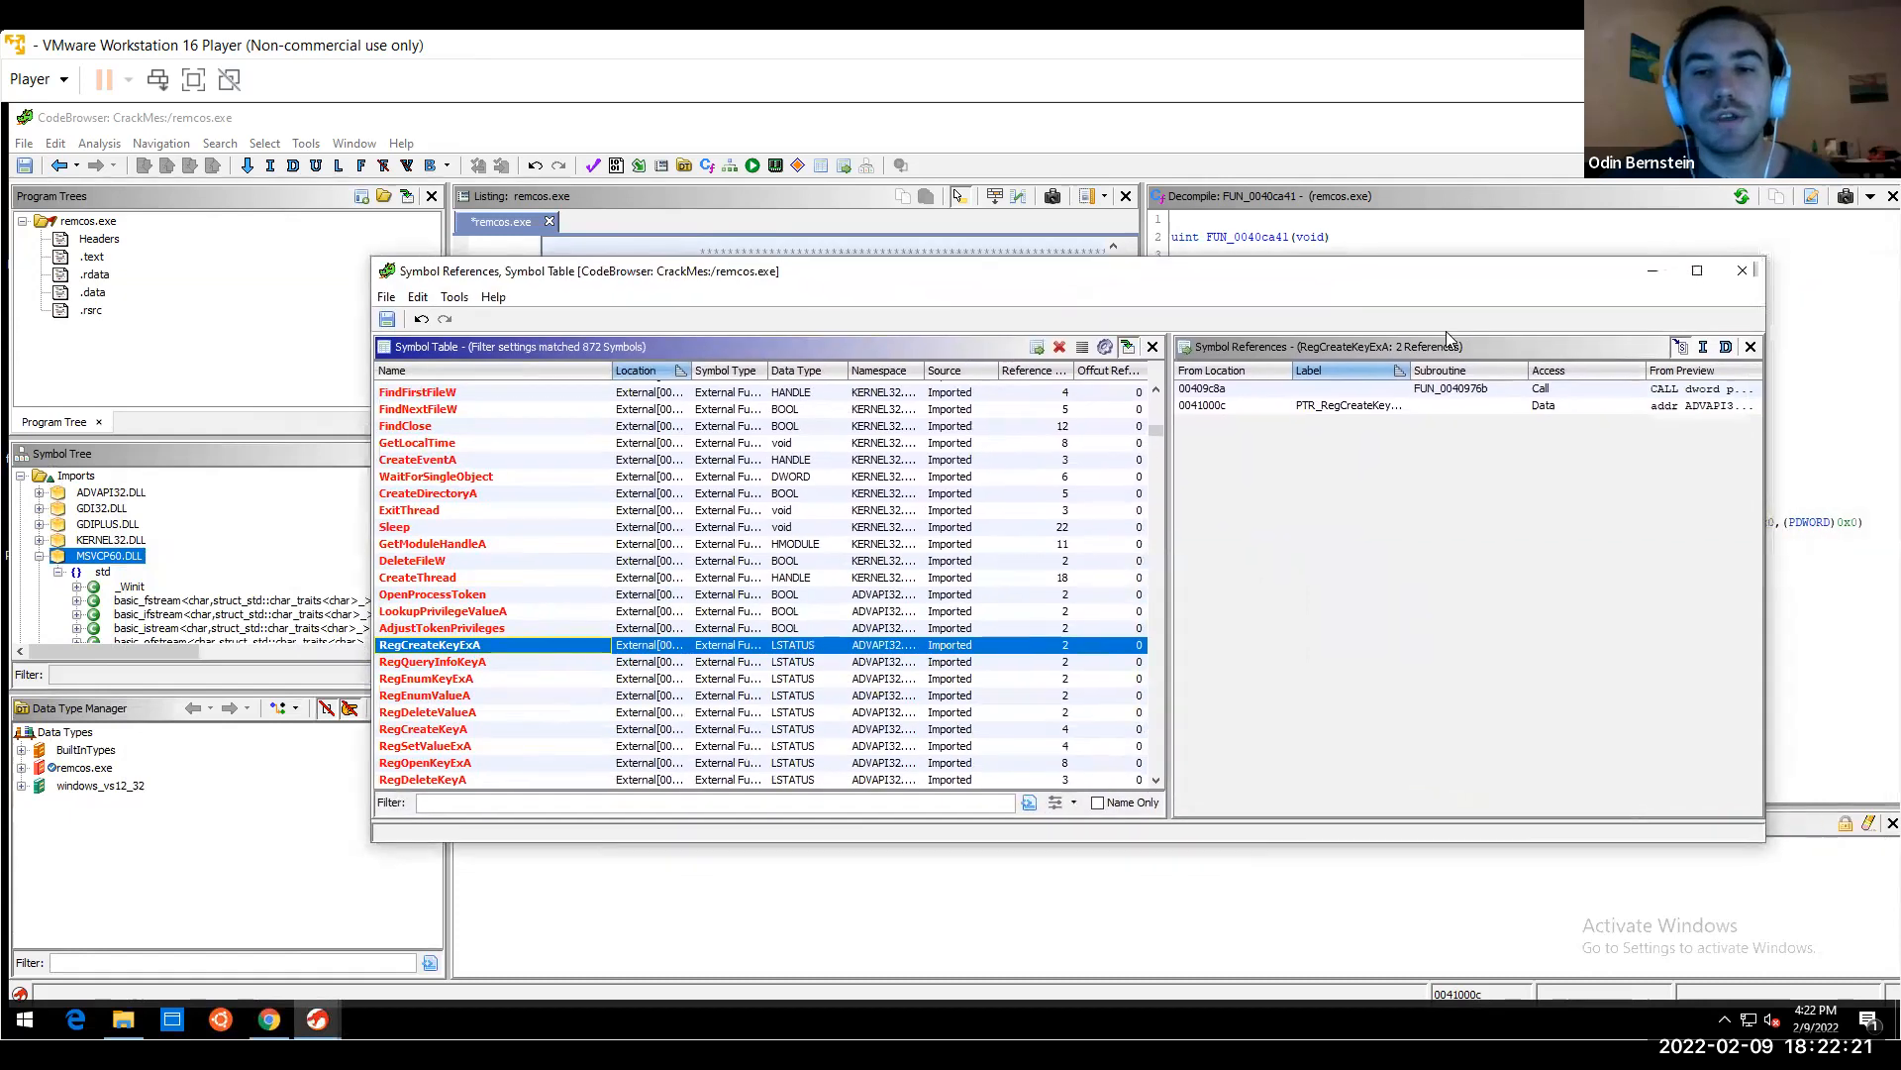
pyautogui.click(1224, 393)
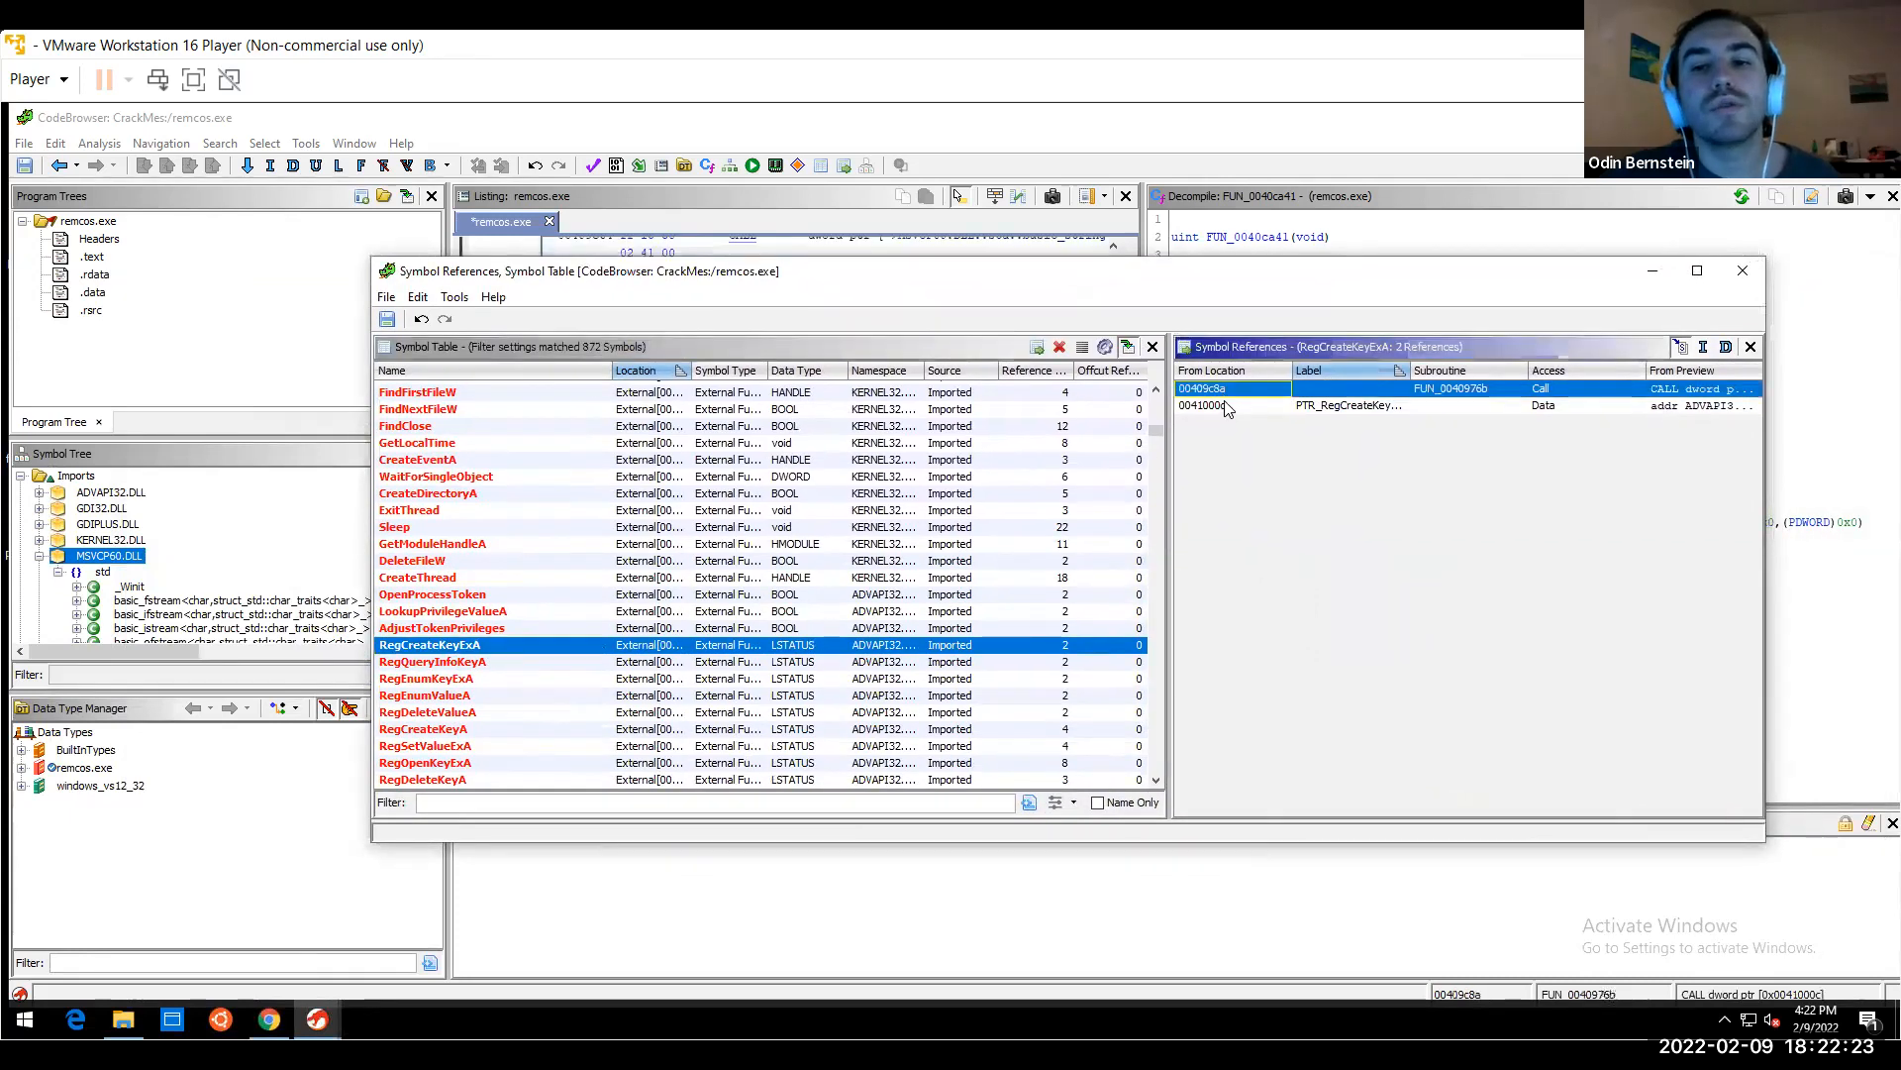
pyautogui.click(1223, 406)
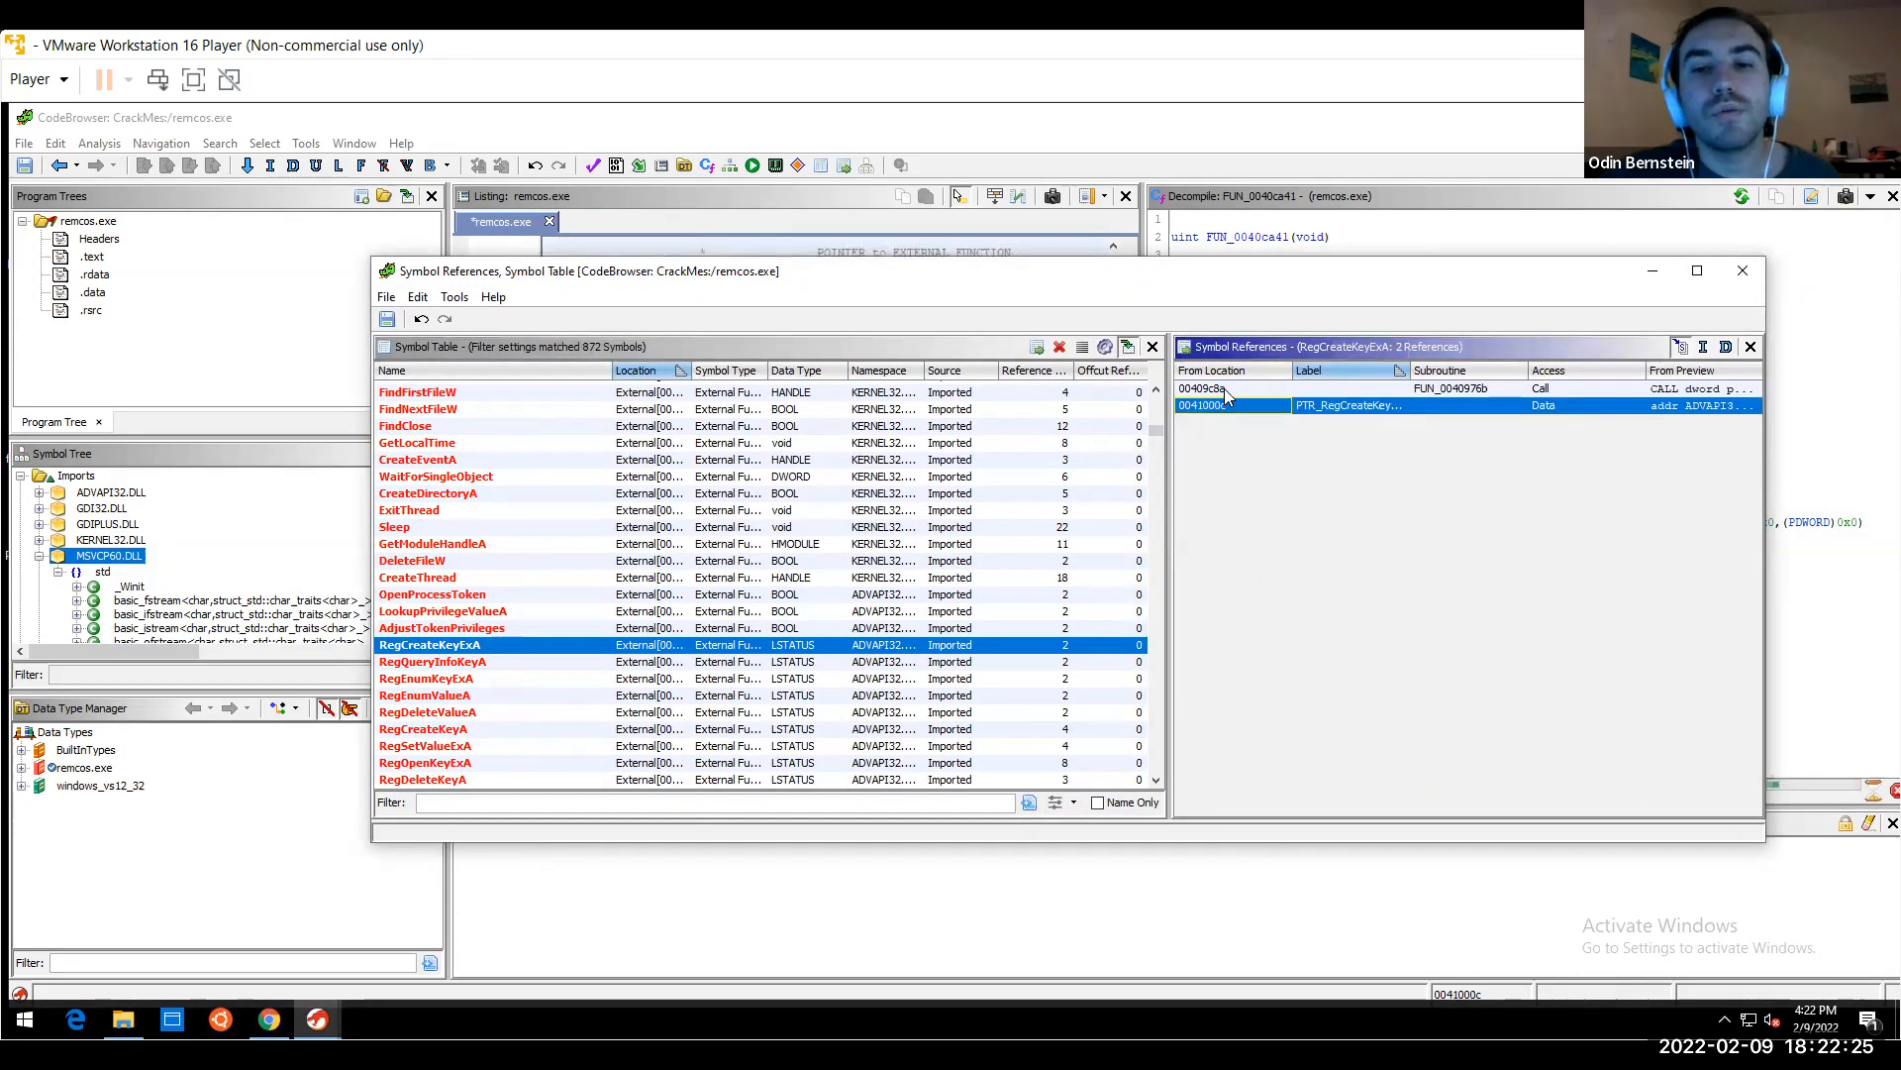
pyautogui.click(1224, 388)
pyautogui.moveTo(1228, 277)
pyautogui.mouseDown()
pyautogui.moveTo(1153, 533)
pyautogui.moveTo(1147, 720)
pyautogui.moveTo(1138, 557)
pyautogui.moveTo(1169, 319)
pyautogui.moveTo(1213, 289)
pyautogui.mouseUp()
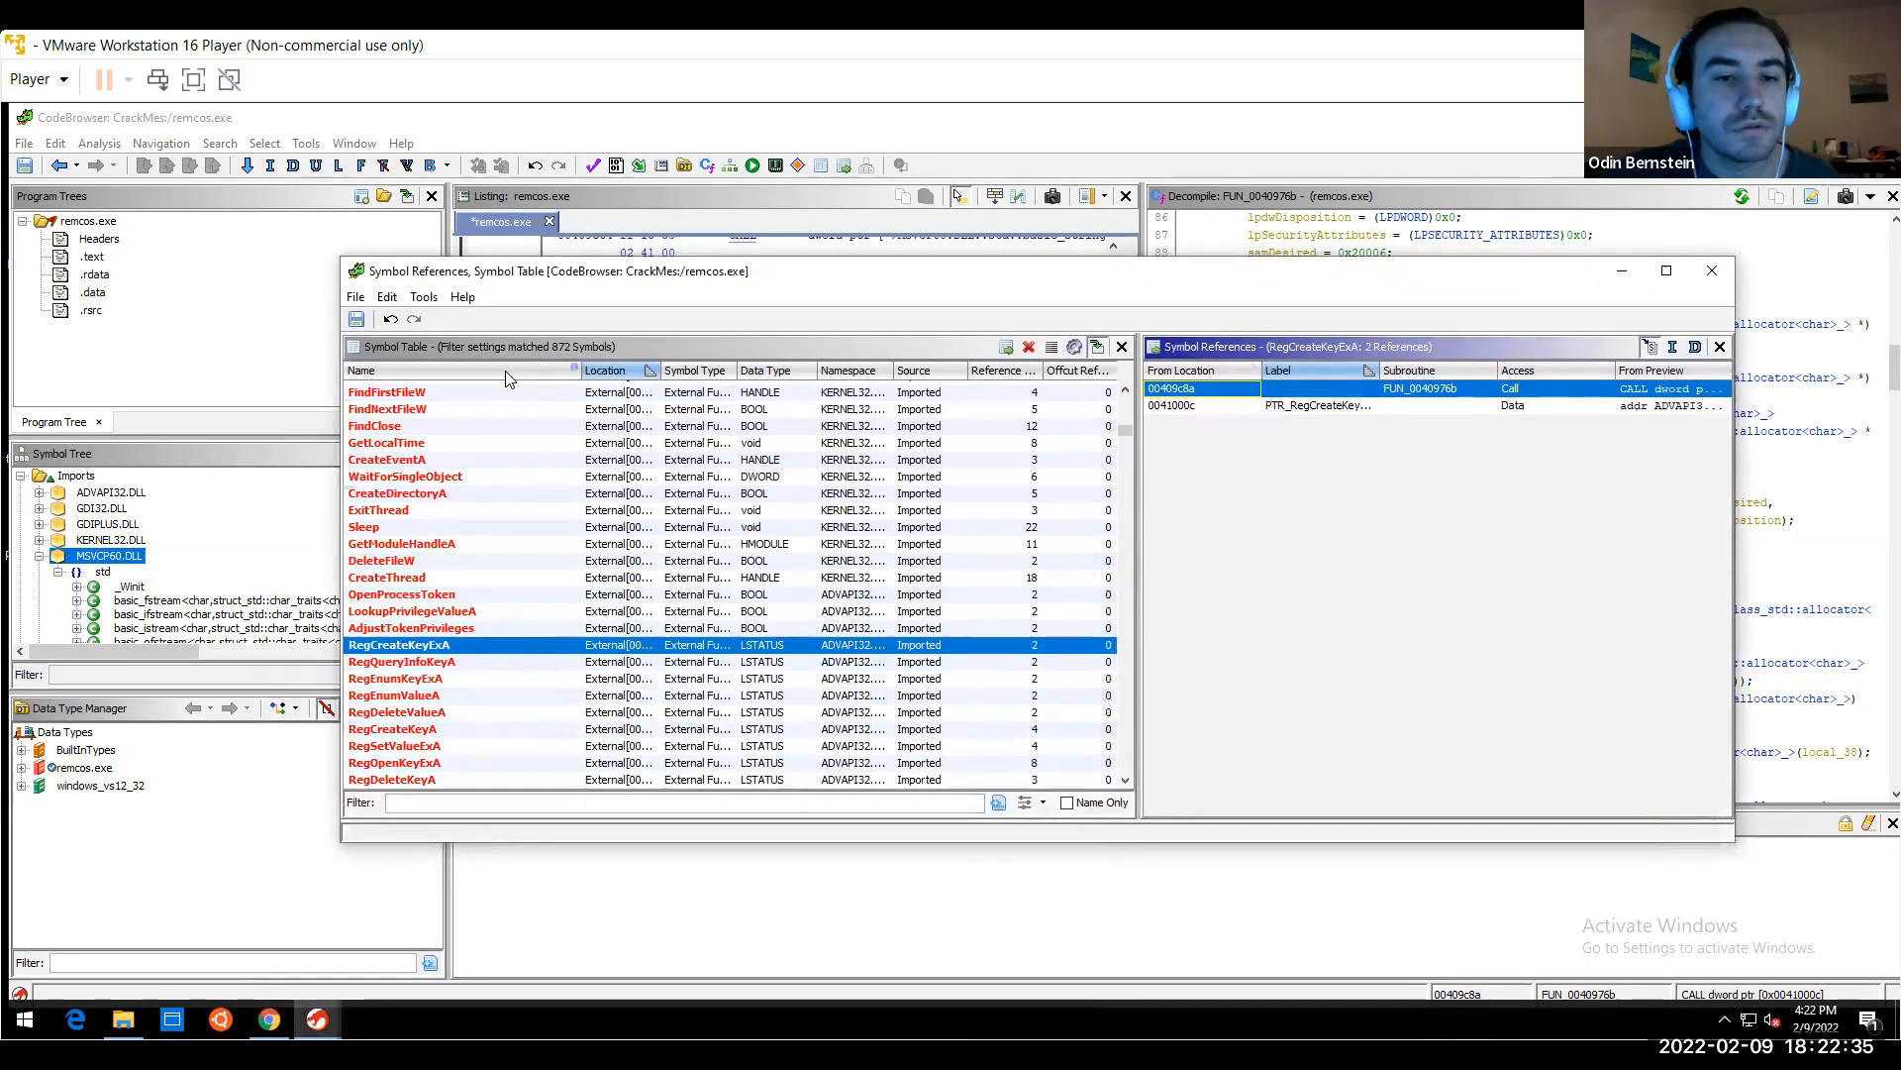
# Filter the symbol table by RegCreateKey and select the RegCreateKeyA import
pyautogui.click(483, 802)
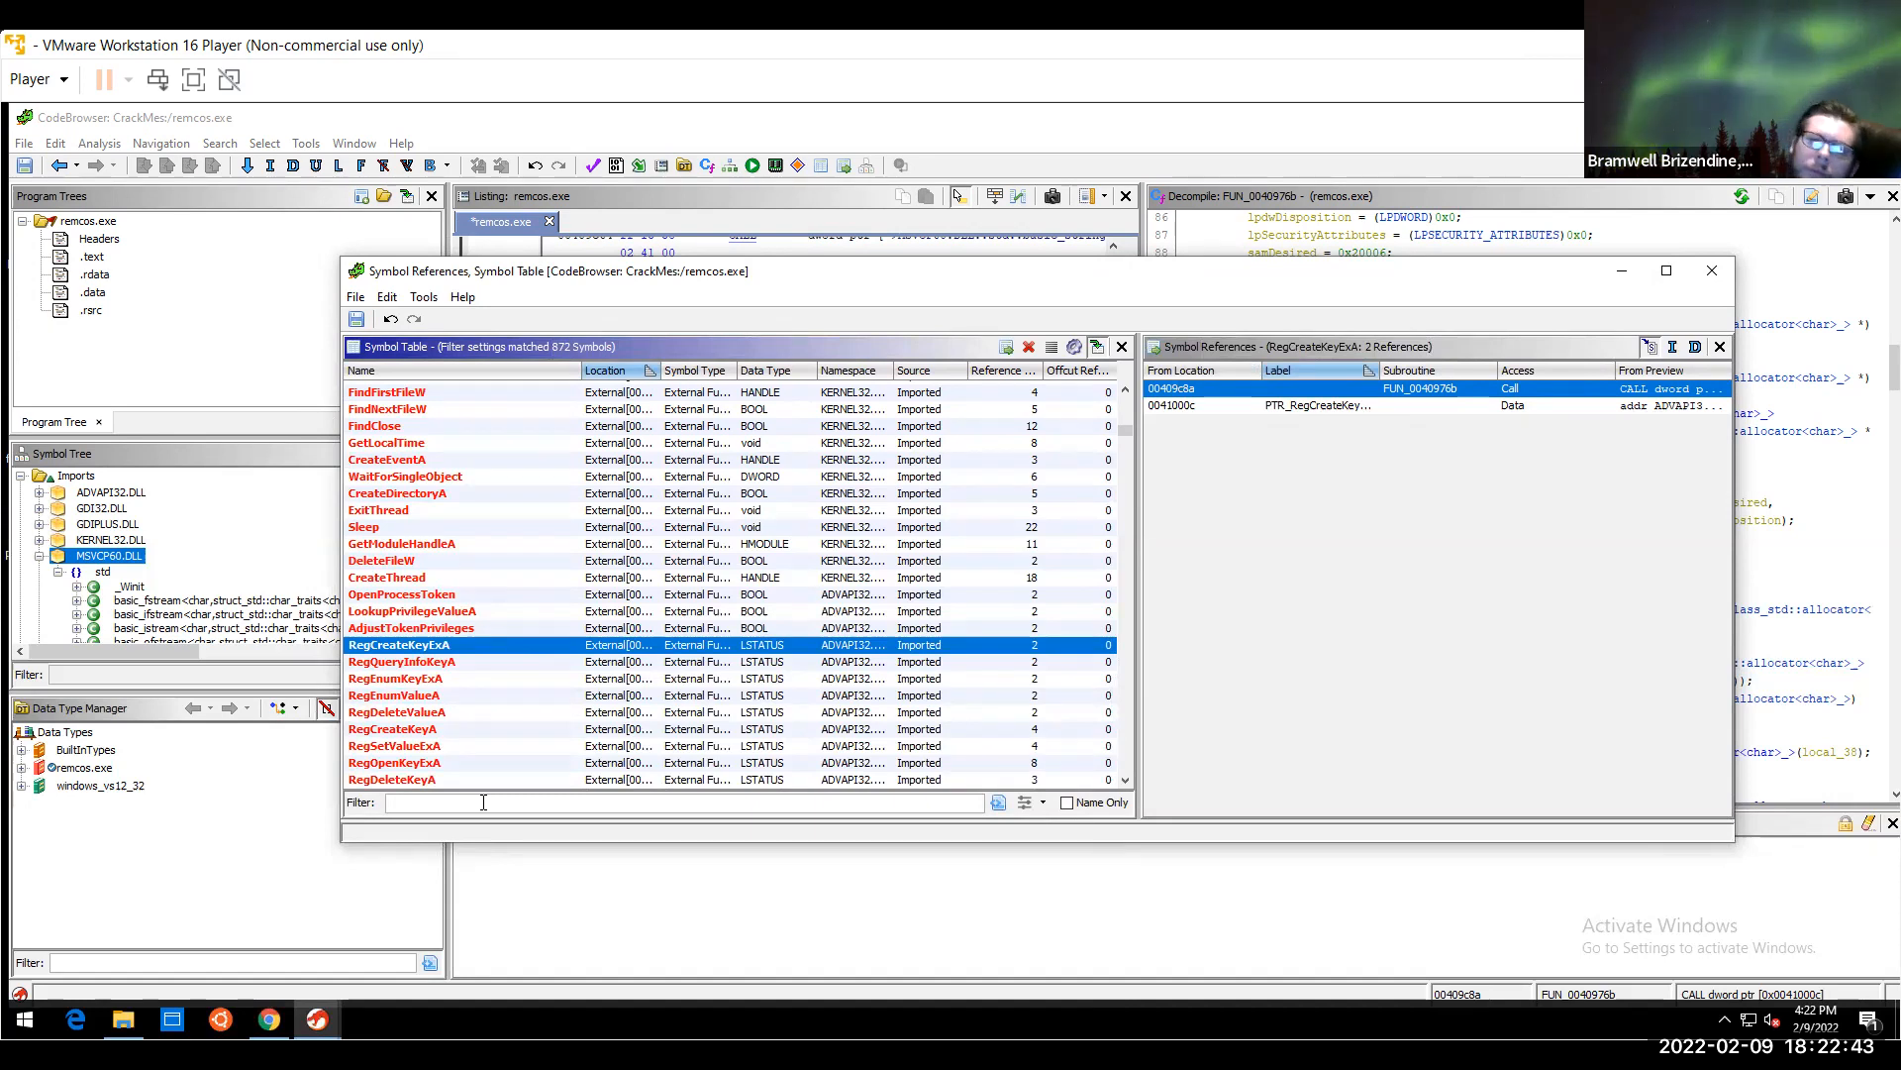
pyautogui.write('RegC')
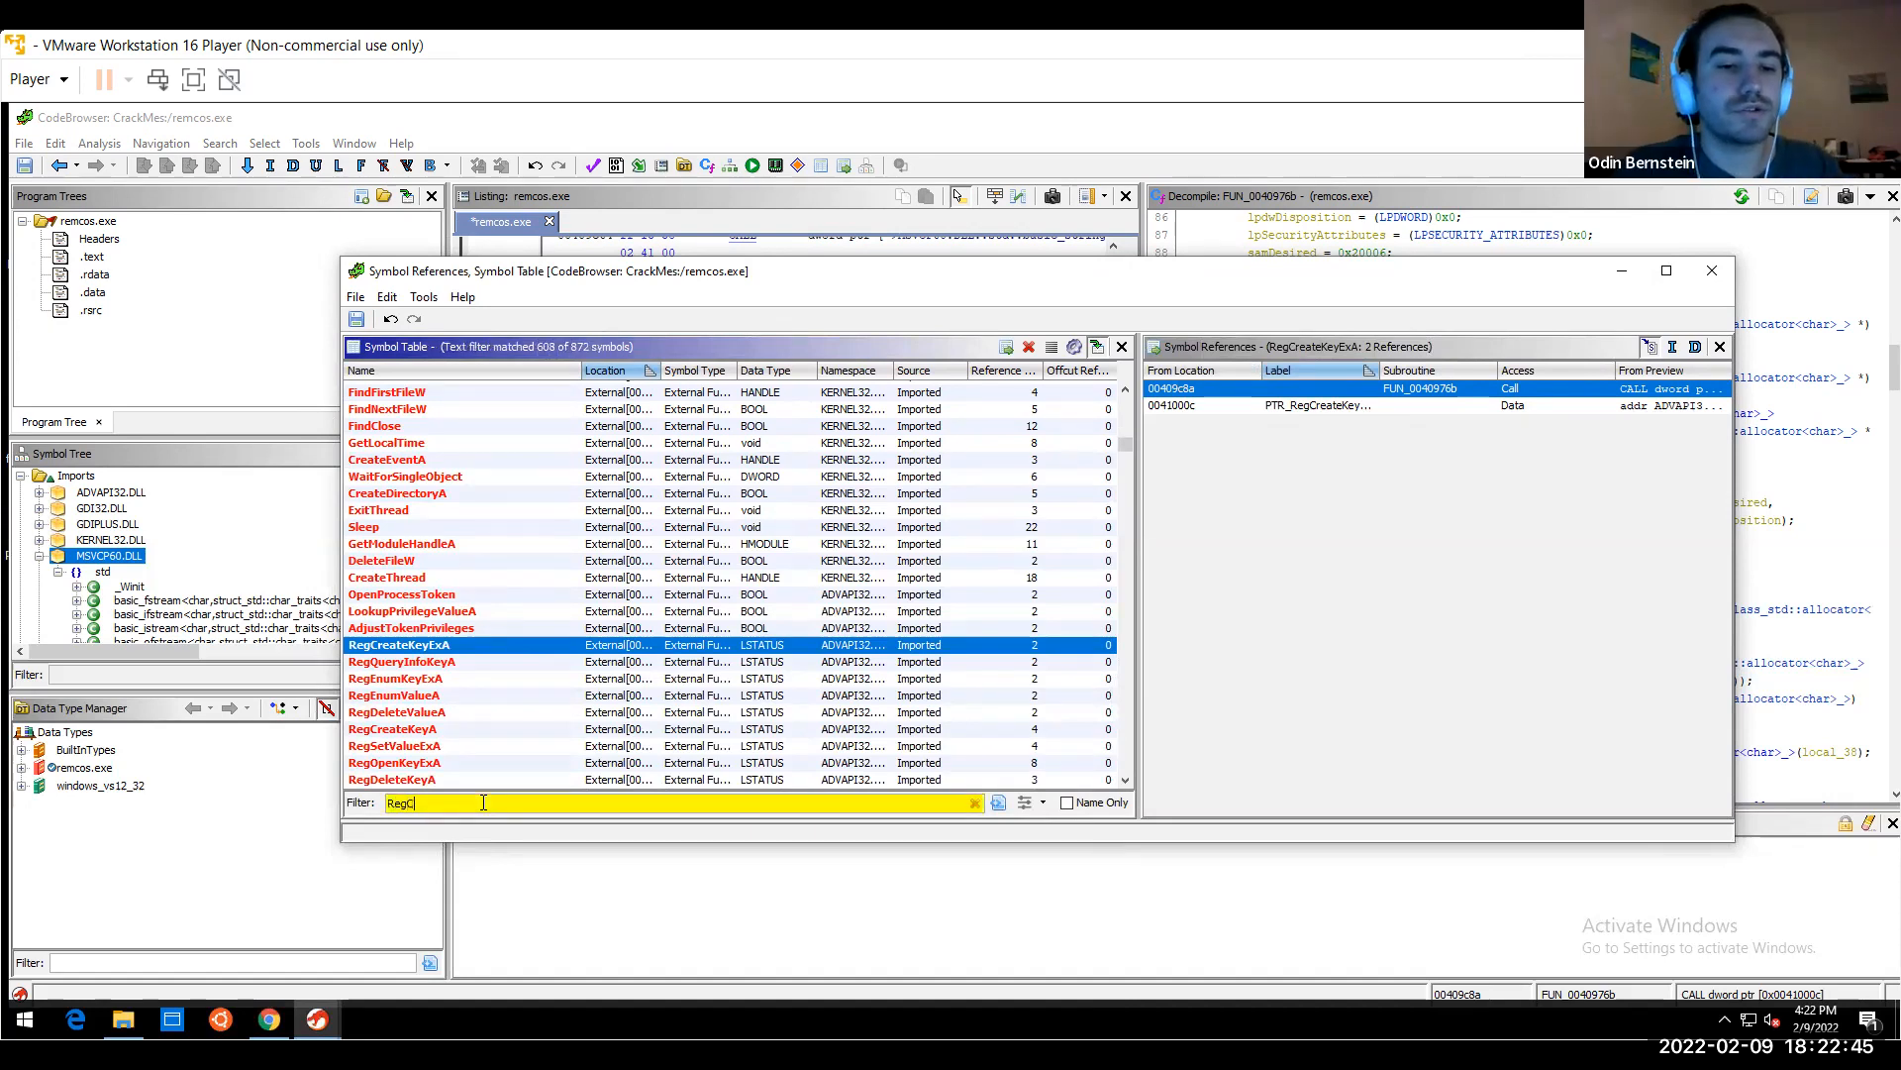
pyautogui.write('reateKey')
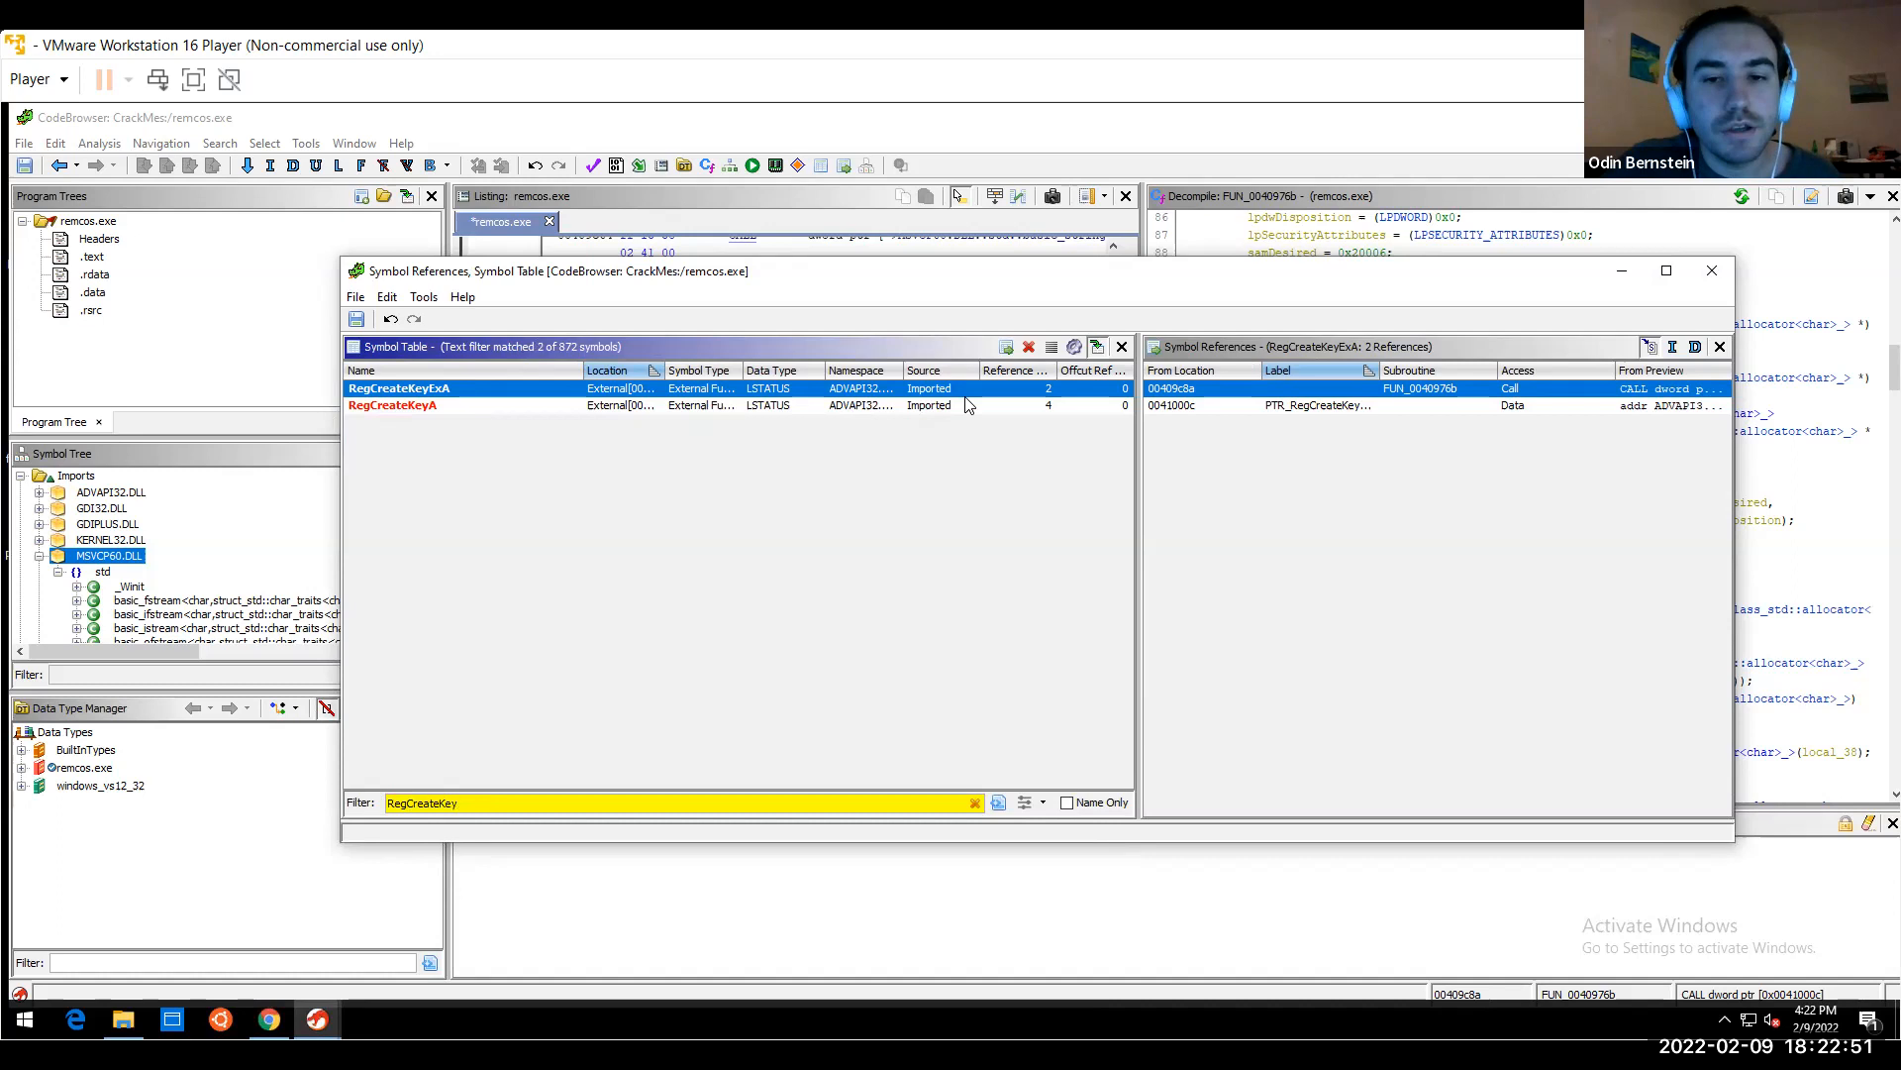
pyautogui.click(998, 406)
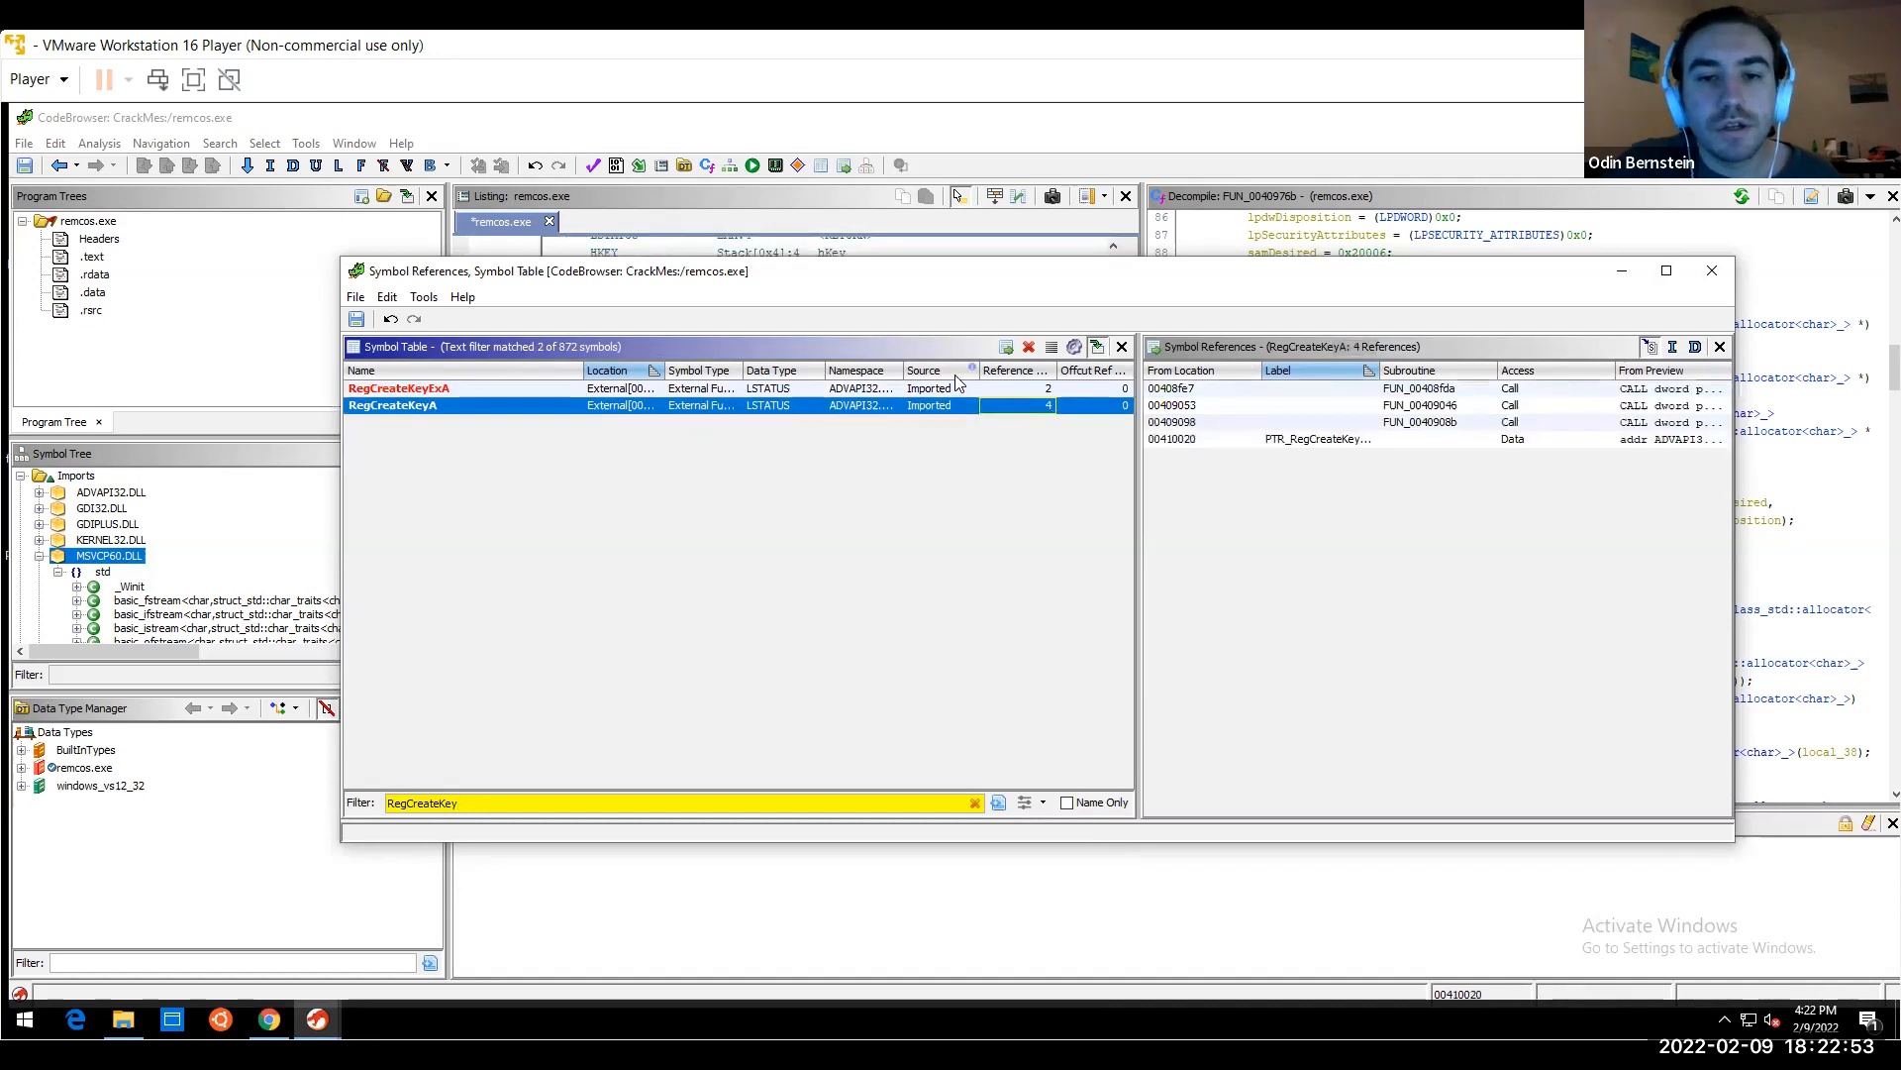
# Preview the RegCreateKeyA references beside the uncovered listing and decompiler, ending on the call at 00408fe7
pyautogui.click(1271, 428)
pyautogui.click(1270, 440)
pyautogui.click(1298, 406)
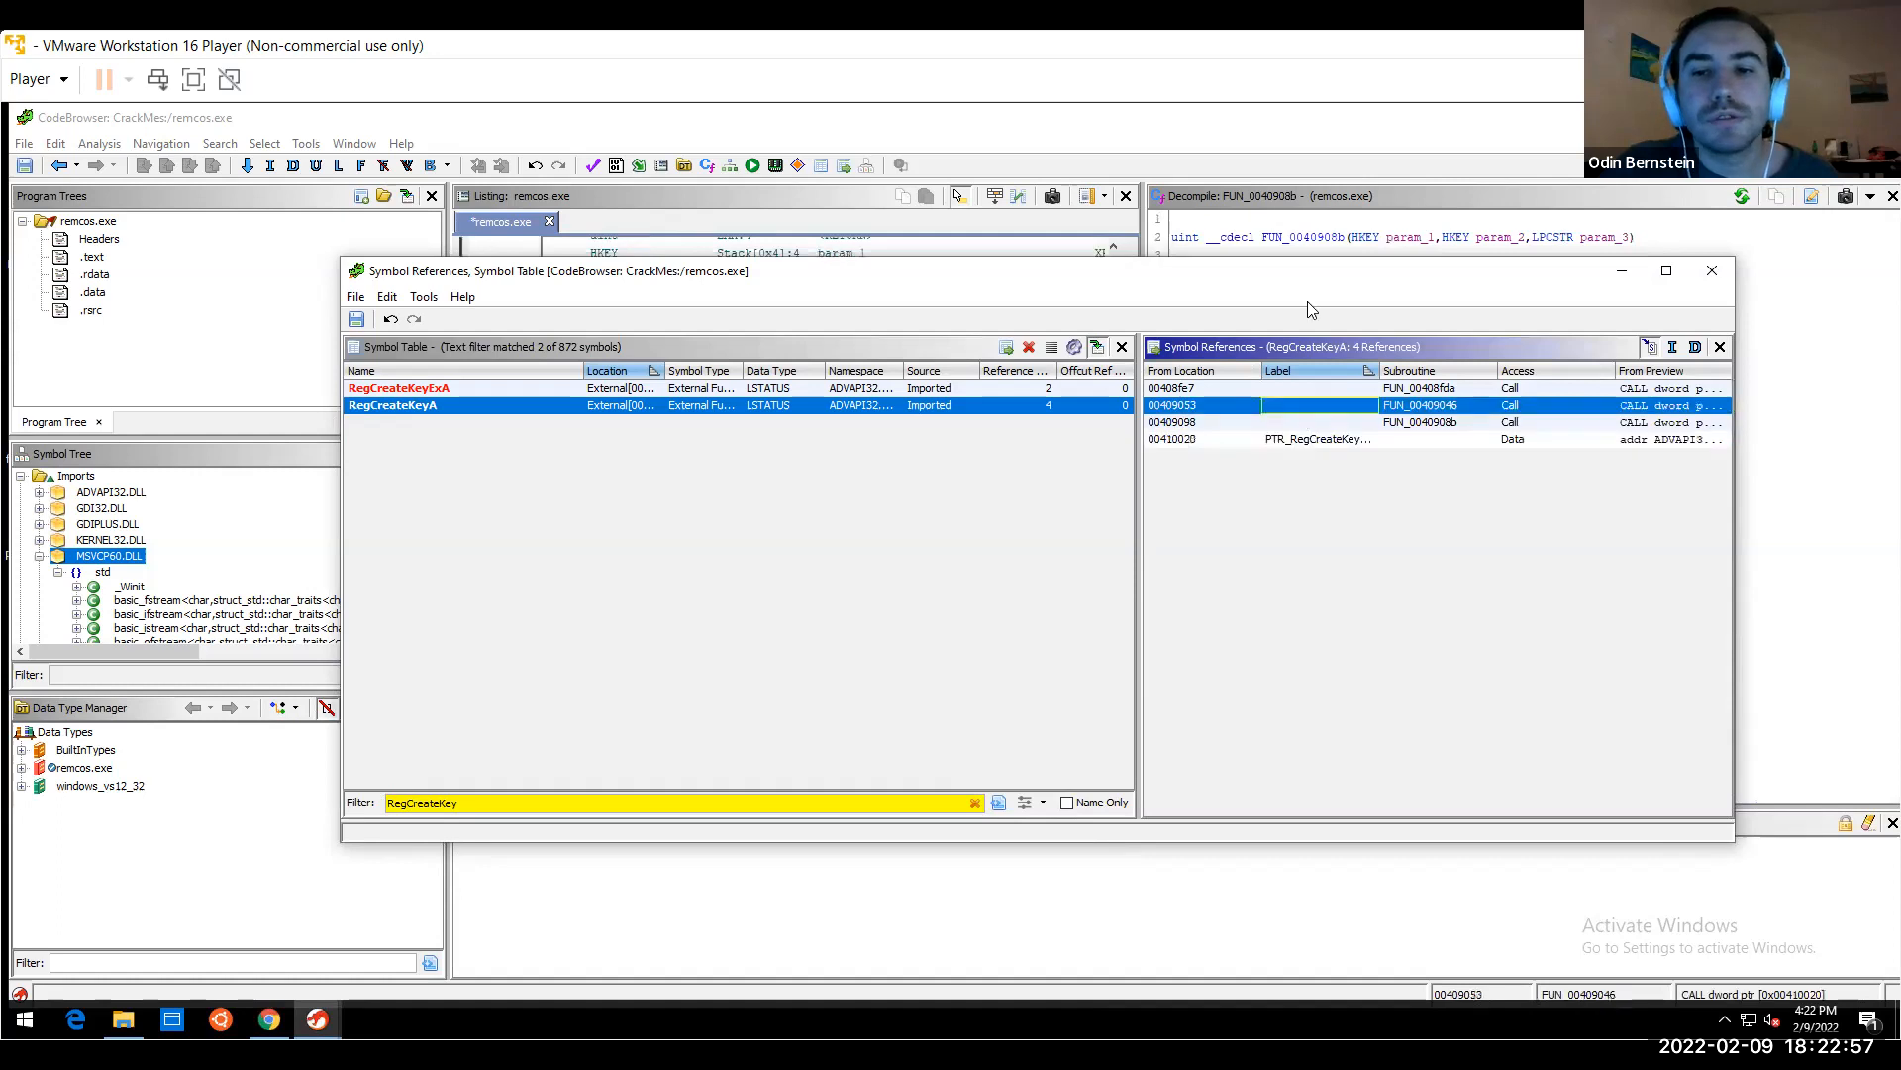
pyautogui.moveTo(1307, 275); pyautogui.dragTo(1373, 604)
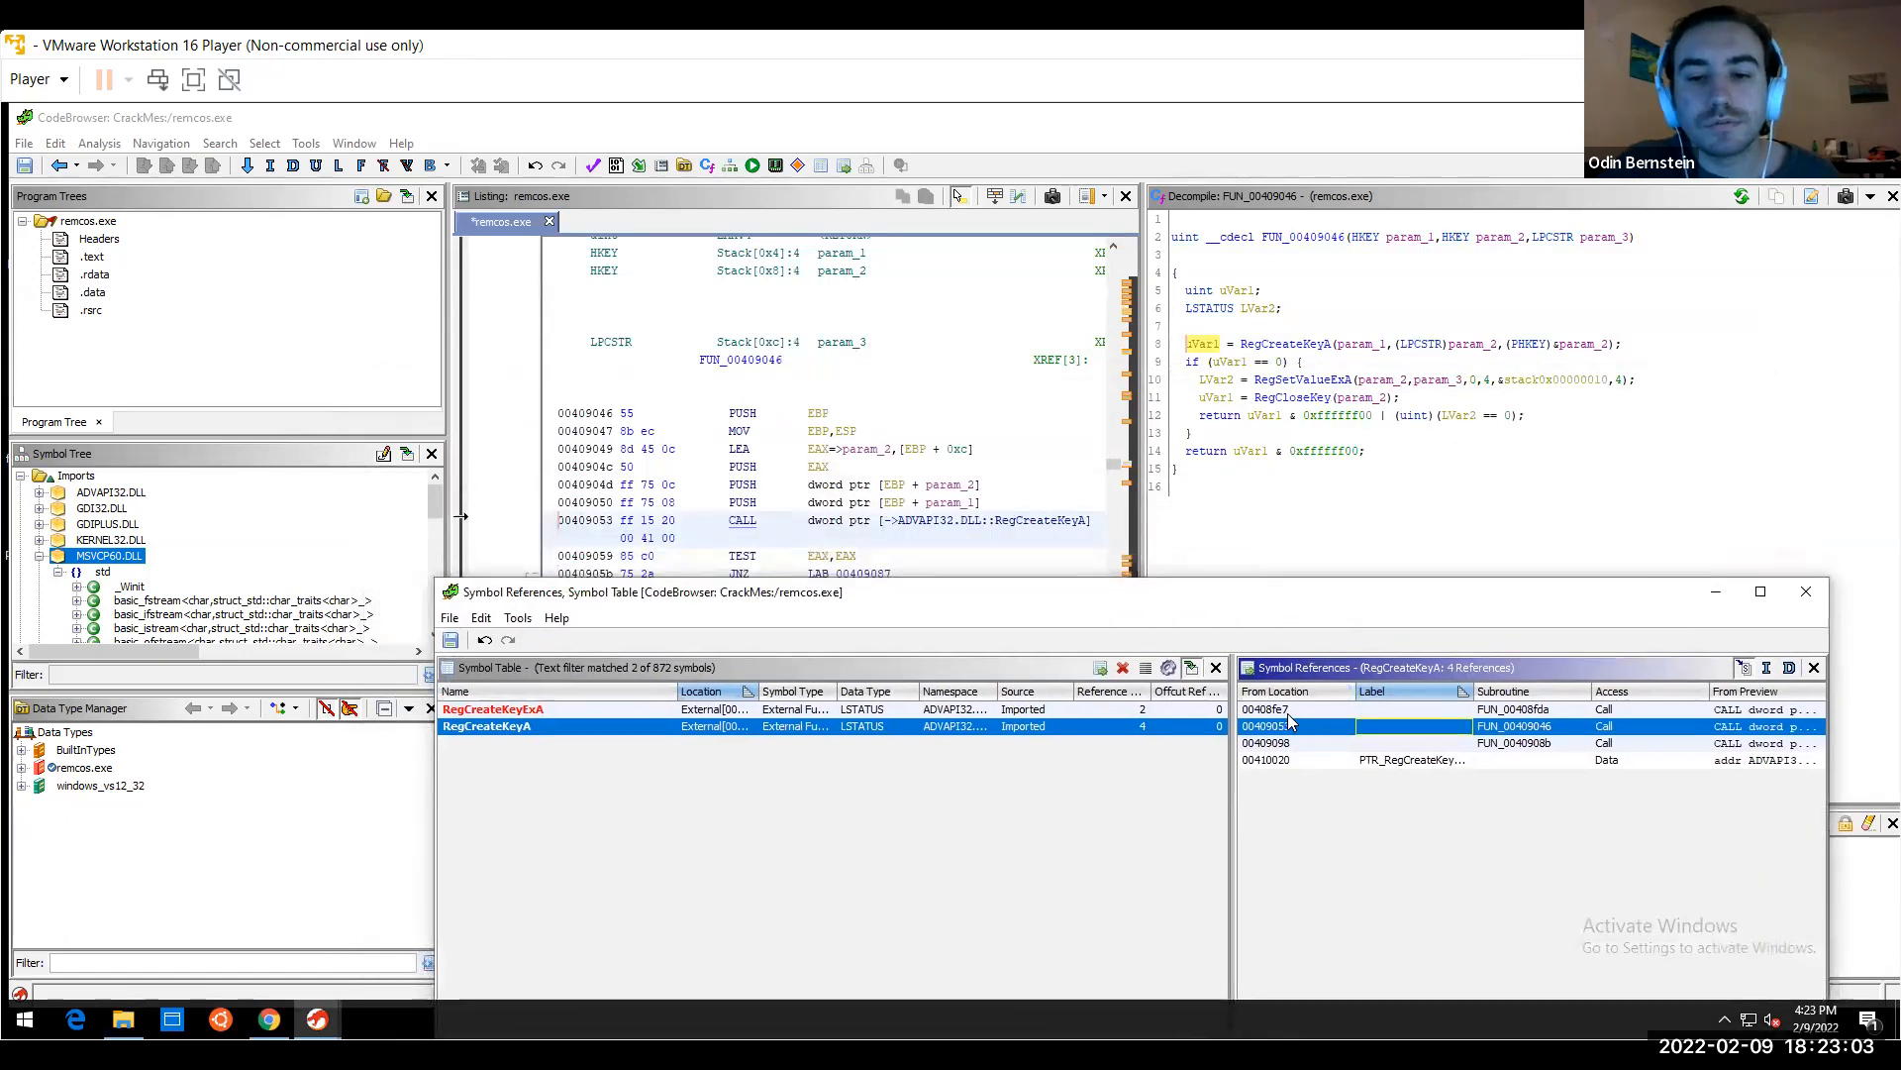
pyautogui.click(1288, 711)
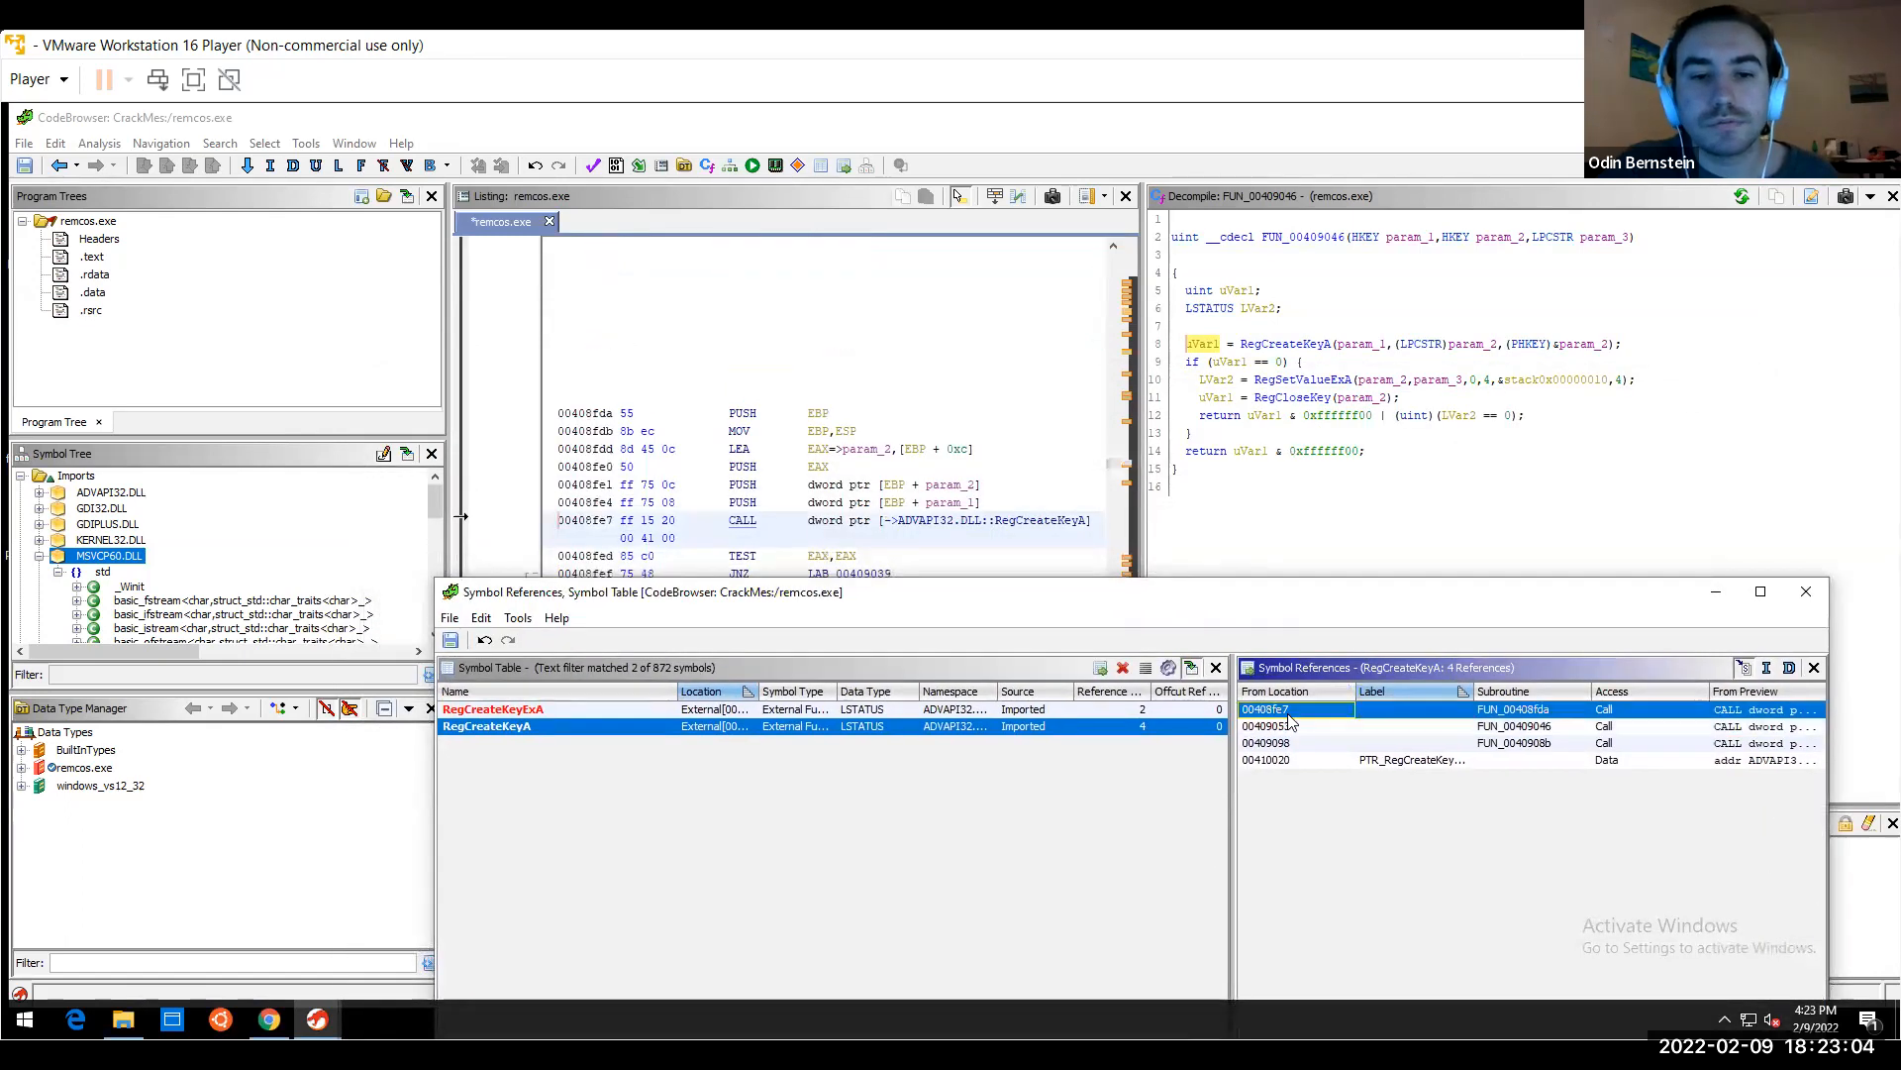
pyautogui.click(1304, 762)
pyautogui.click(1290, 711)
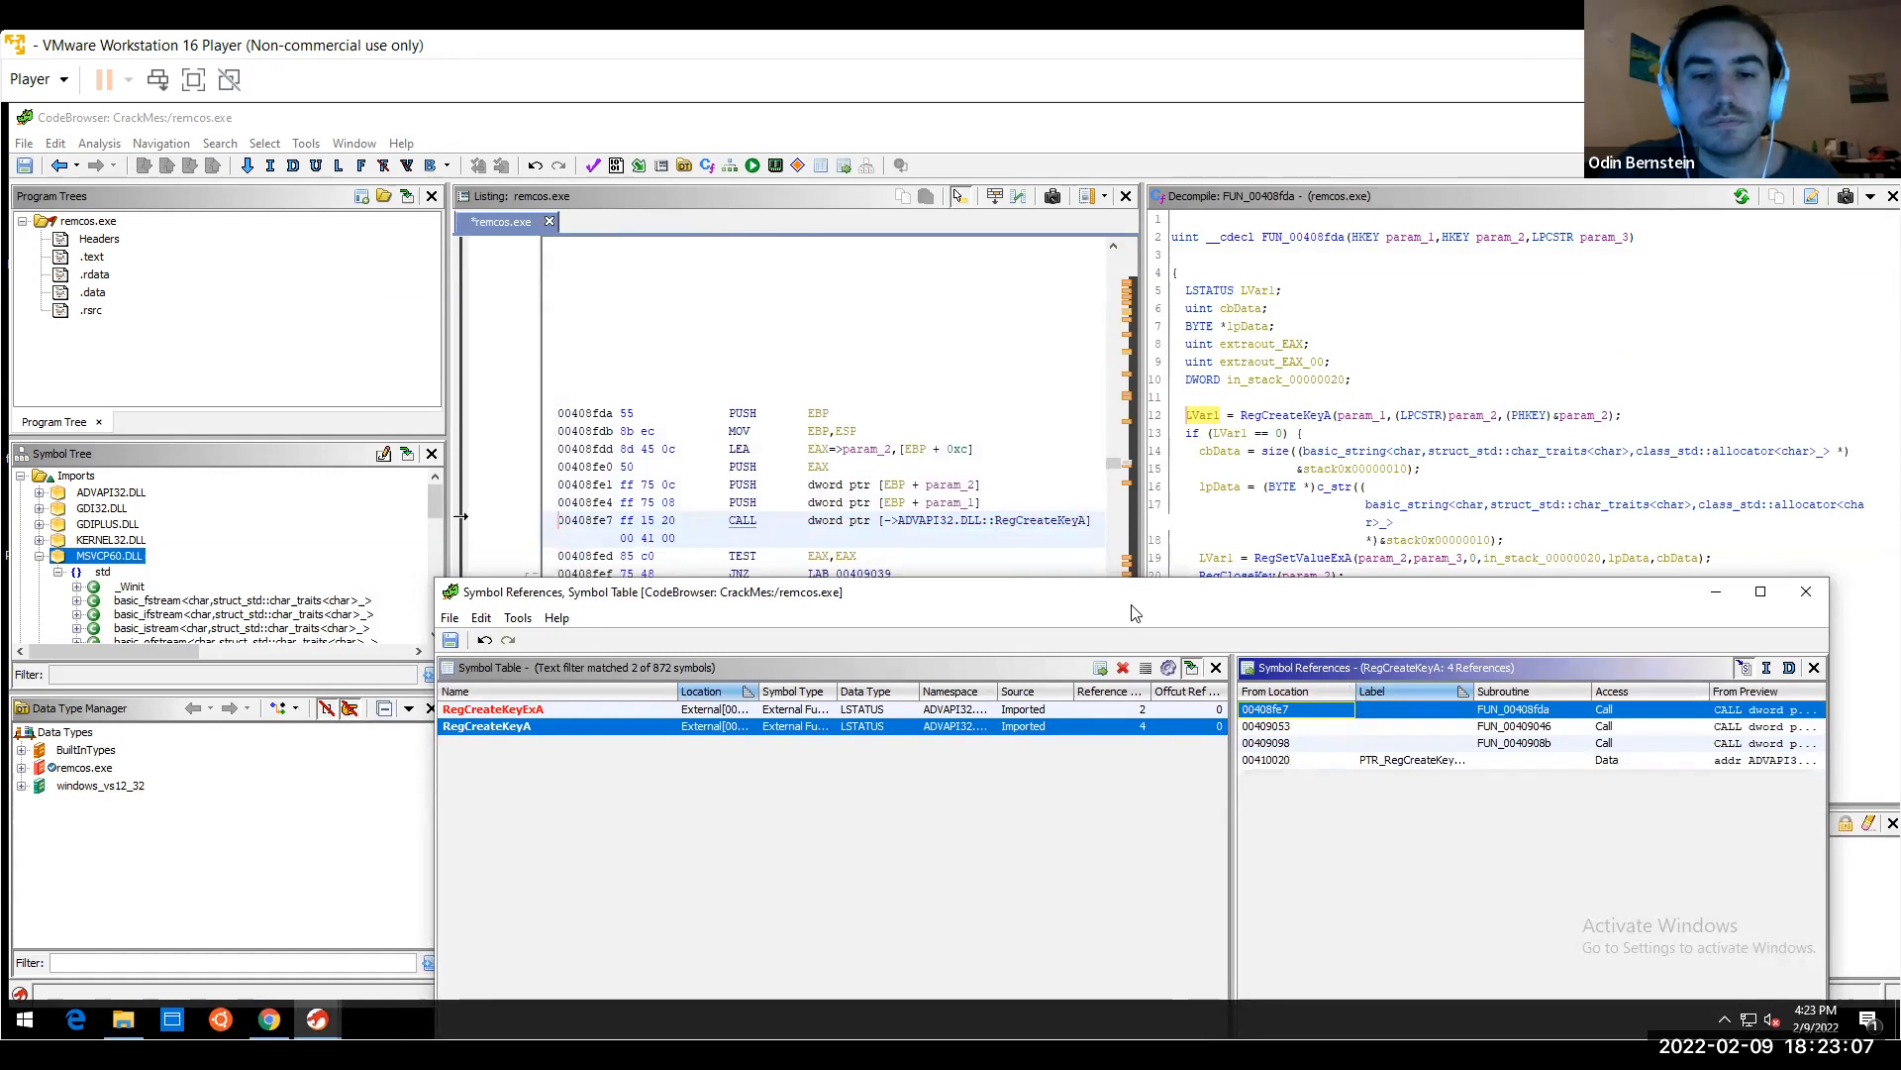
# Bring the code browser forward and inspect the RegCreateKeyA call in FUN_00408fda and its param_1 argument
pyautogui.moveTo(1137, 606); pyautogui.dragTo(959, 529)
pyautogui.click(958, 530)
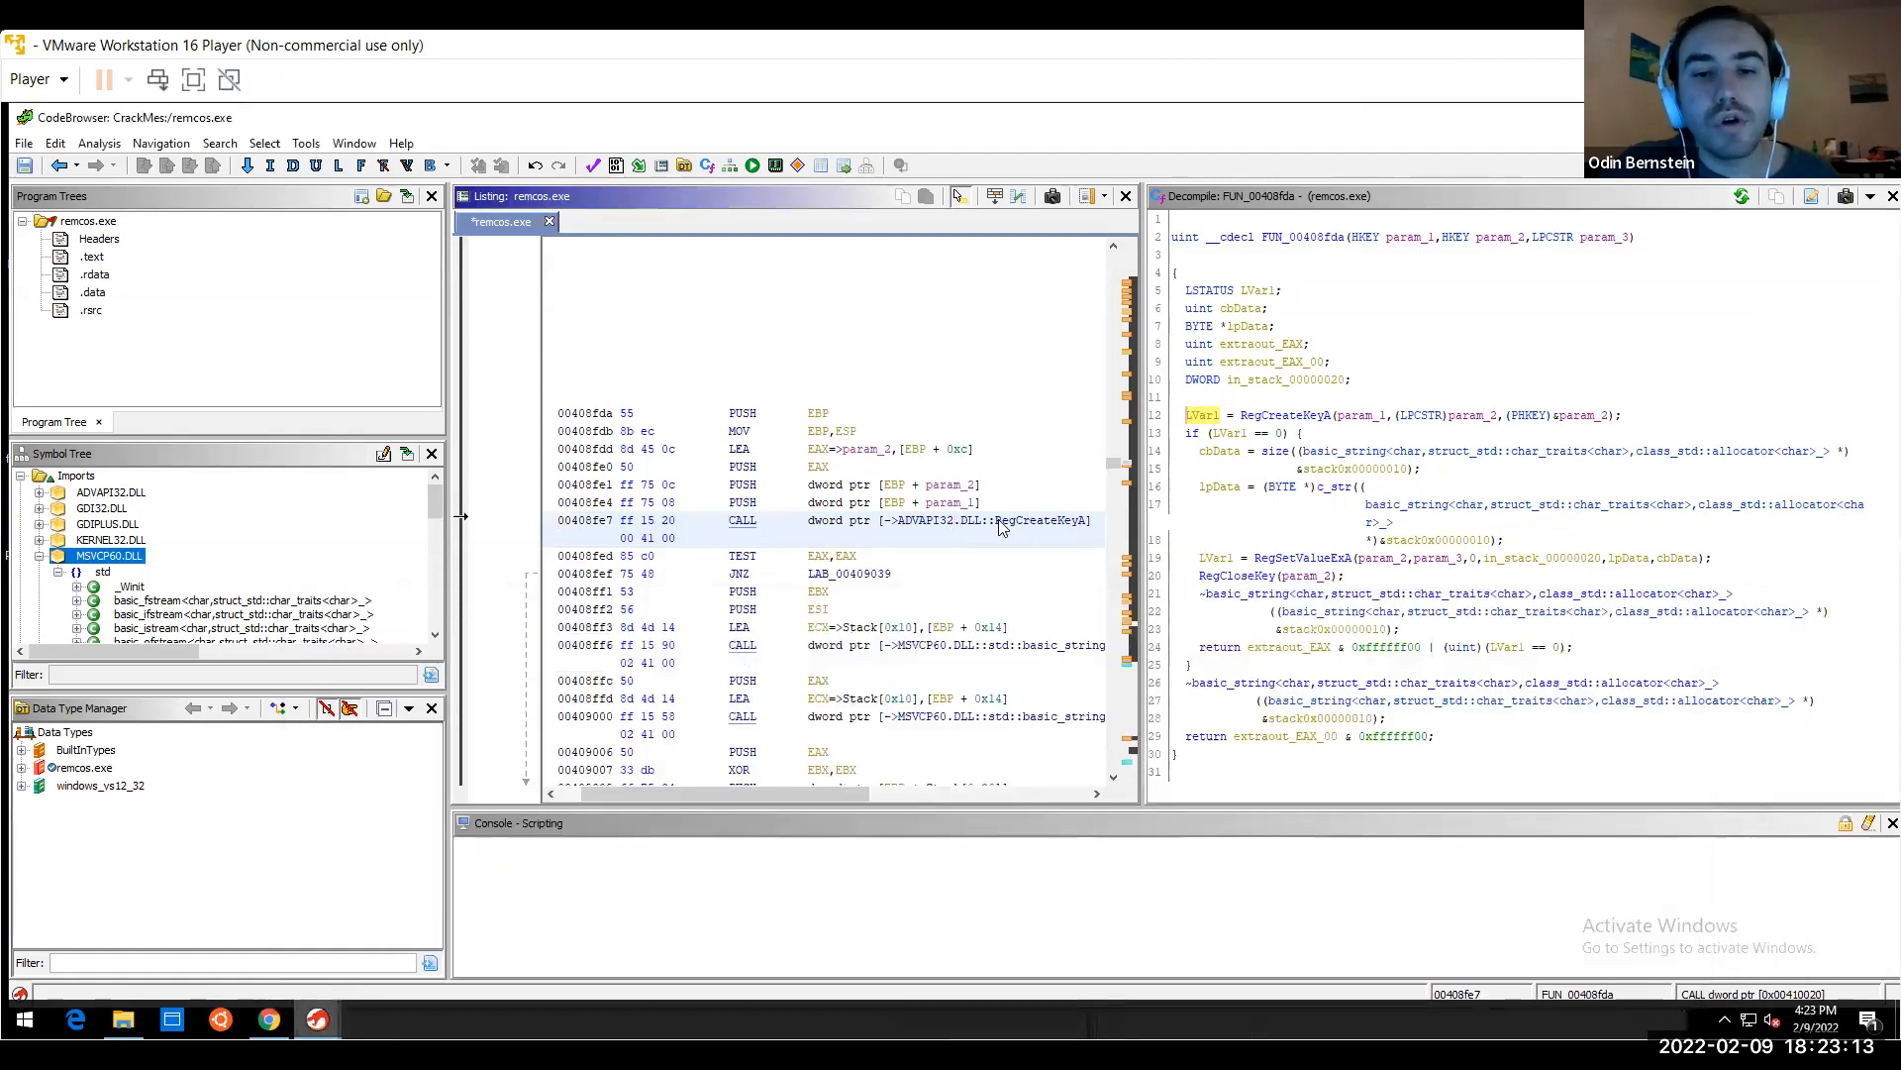
pyautogui.click(949, 503)
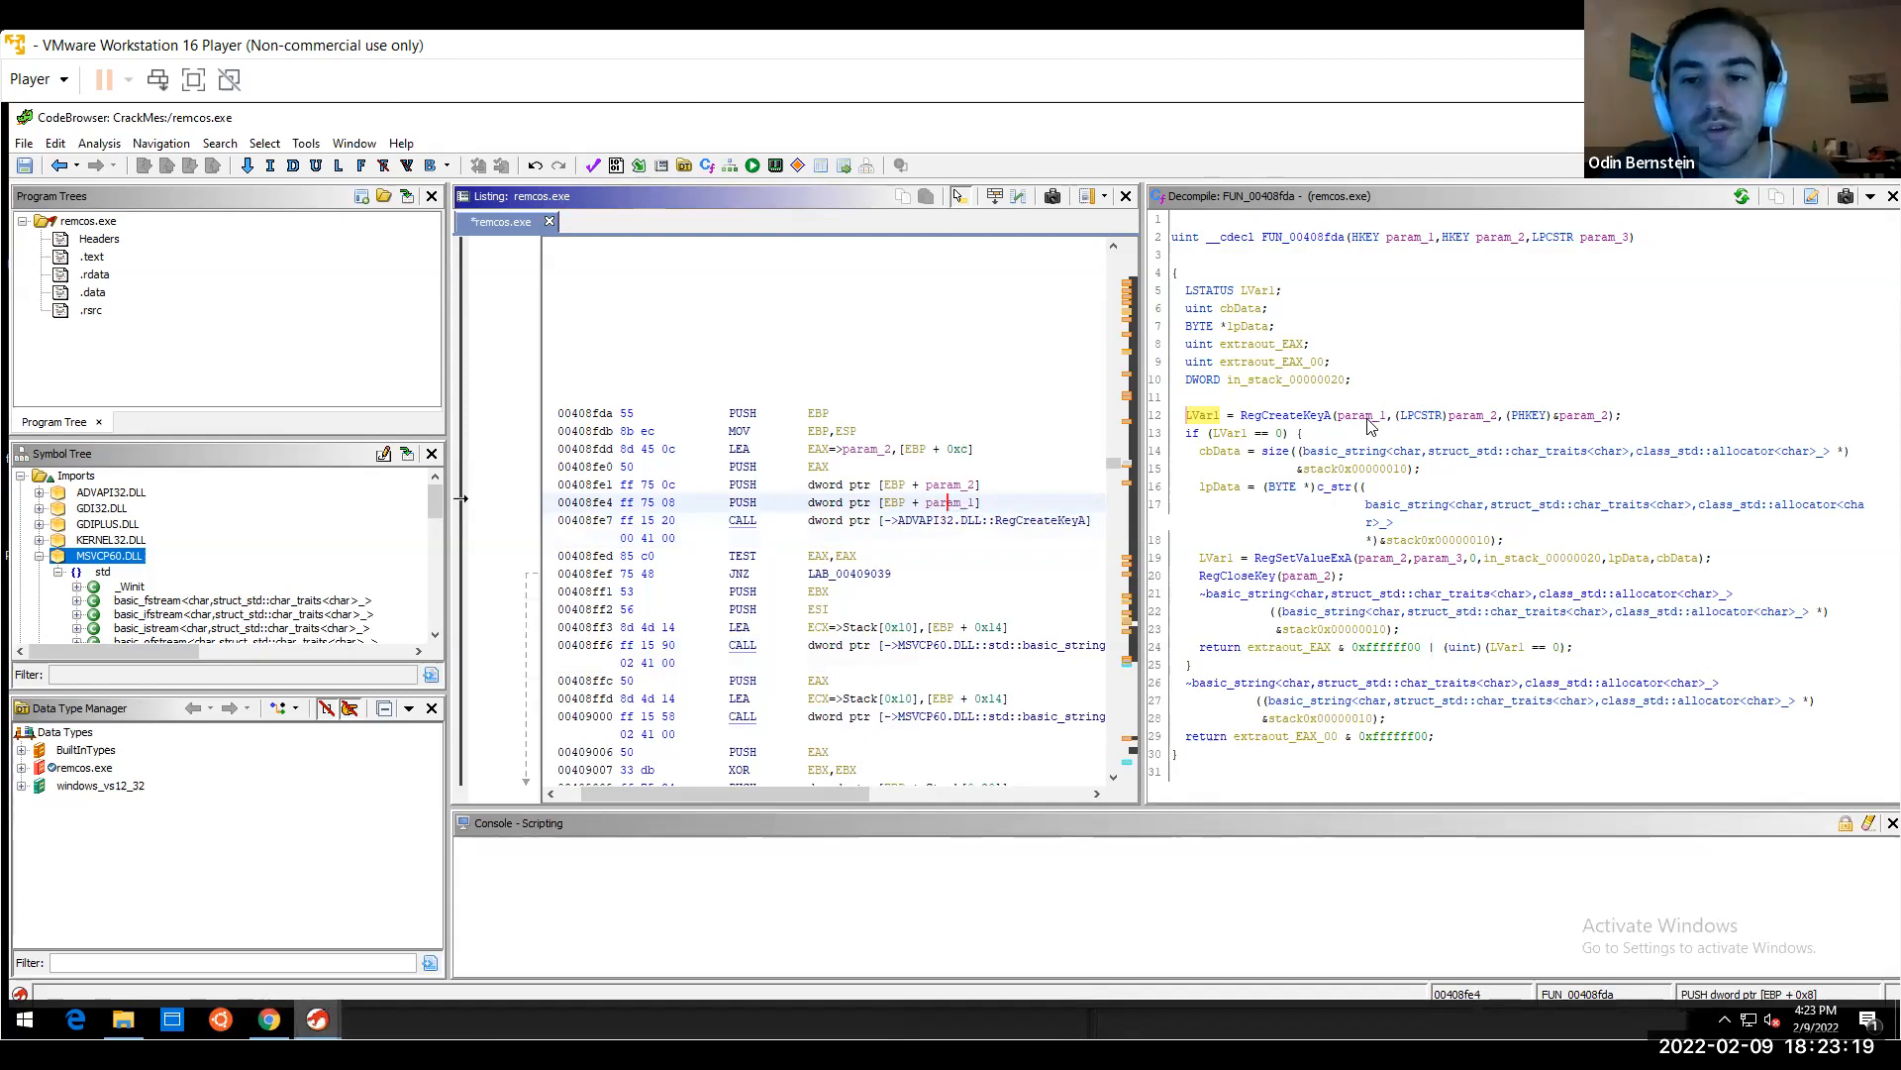
pyautogui.moveTo(1369, 424)
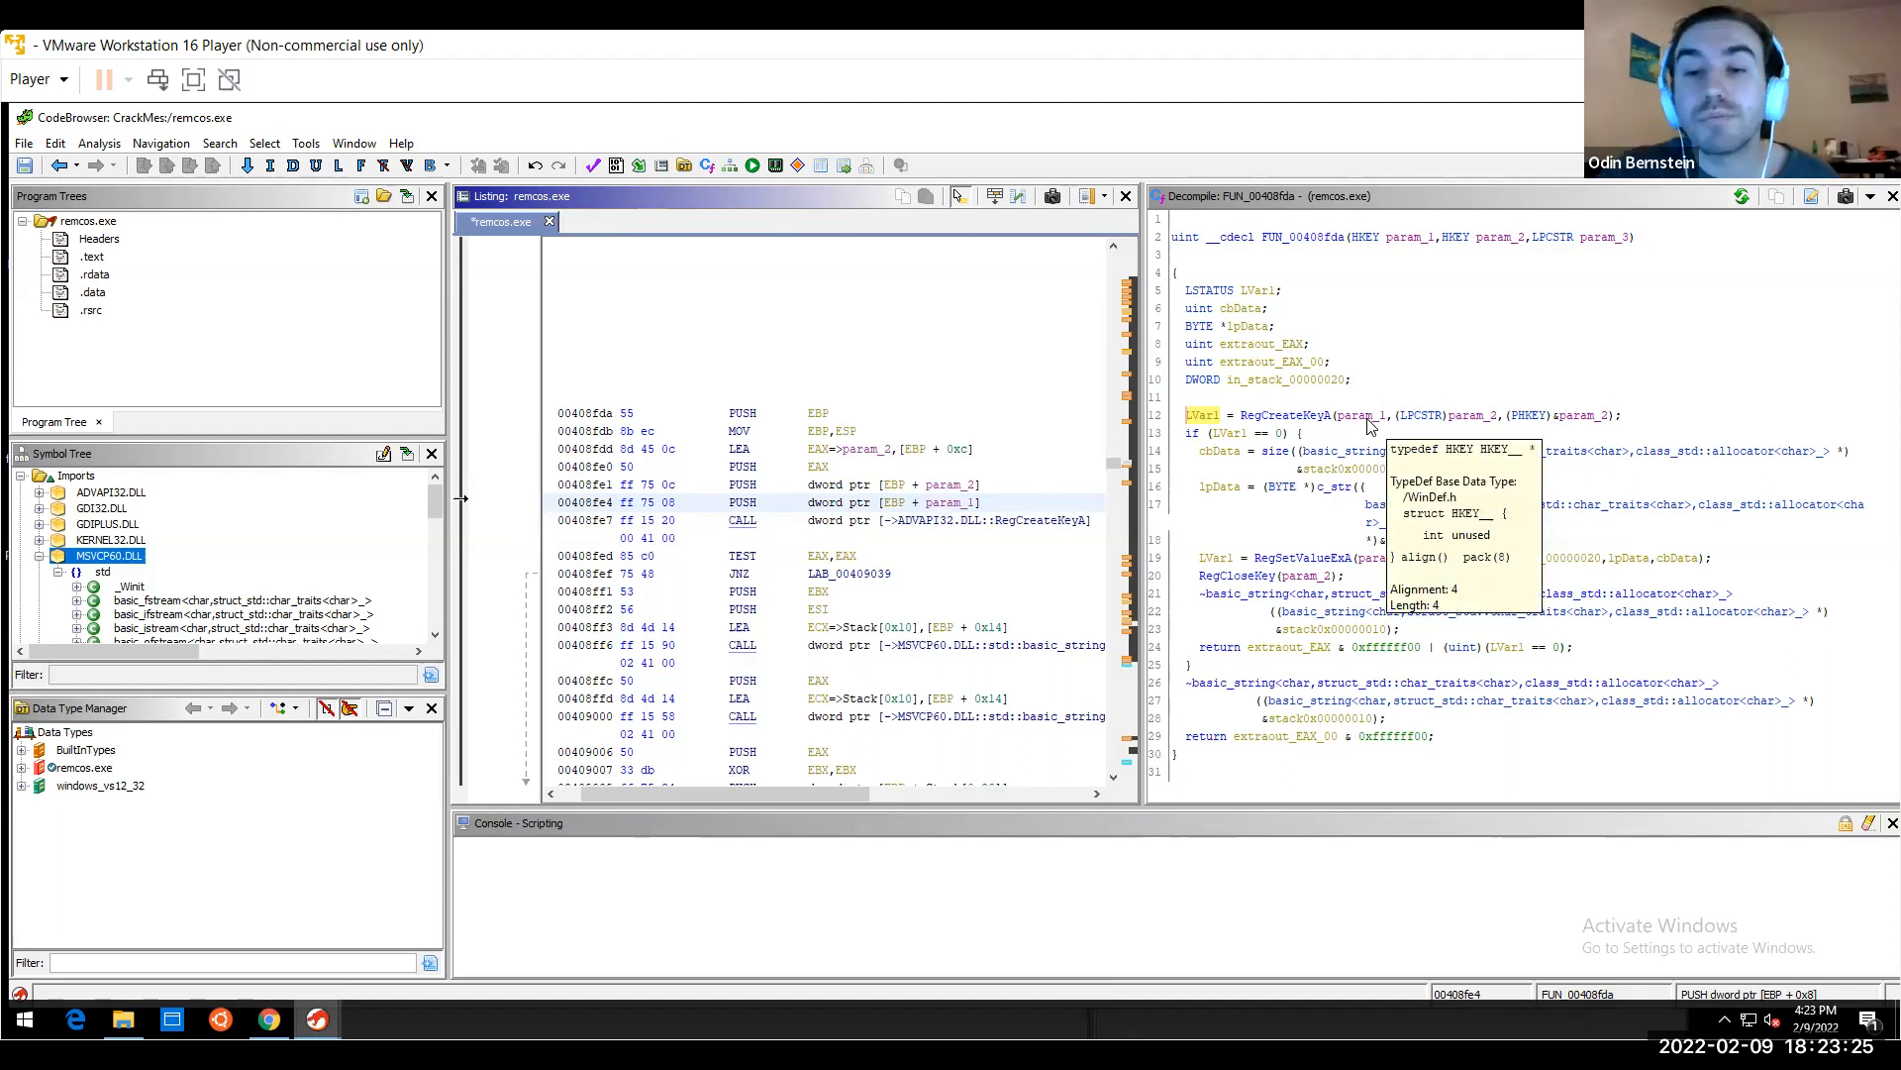
pyautogui.click(1364, 418)
pyautogui.click(1306, 419)
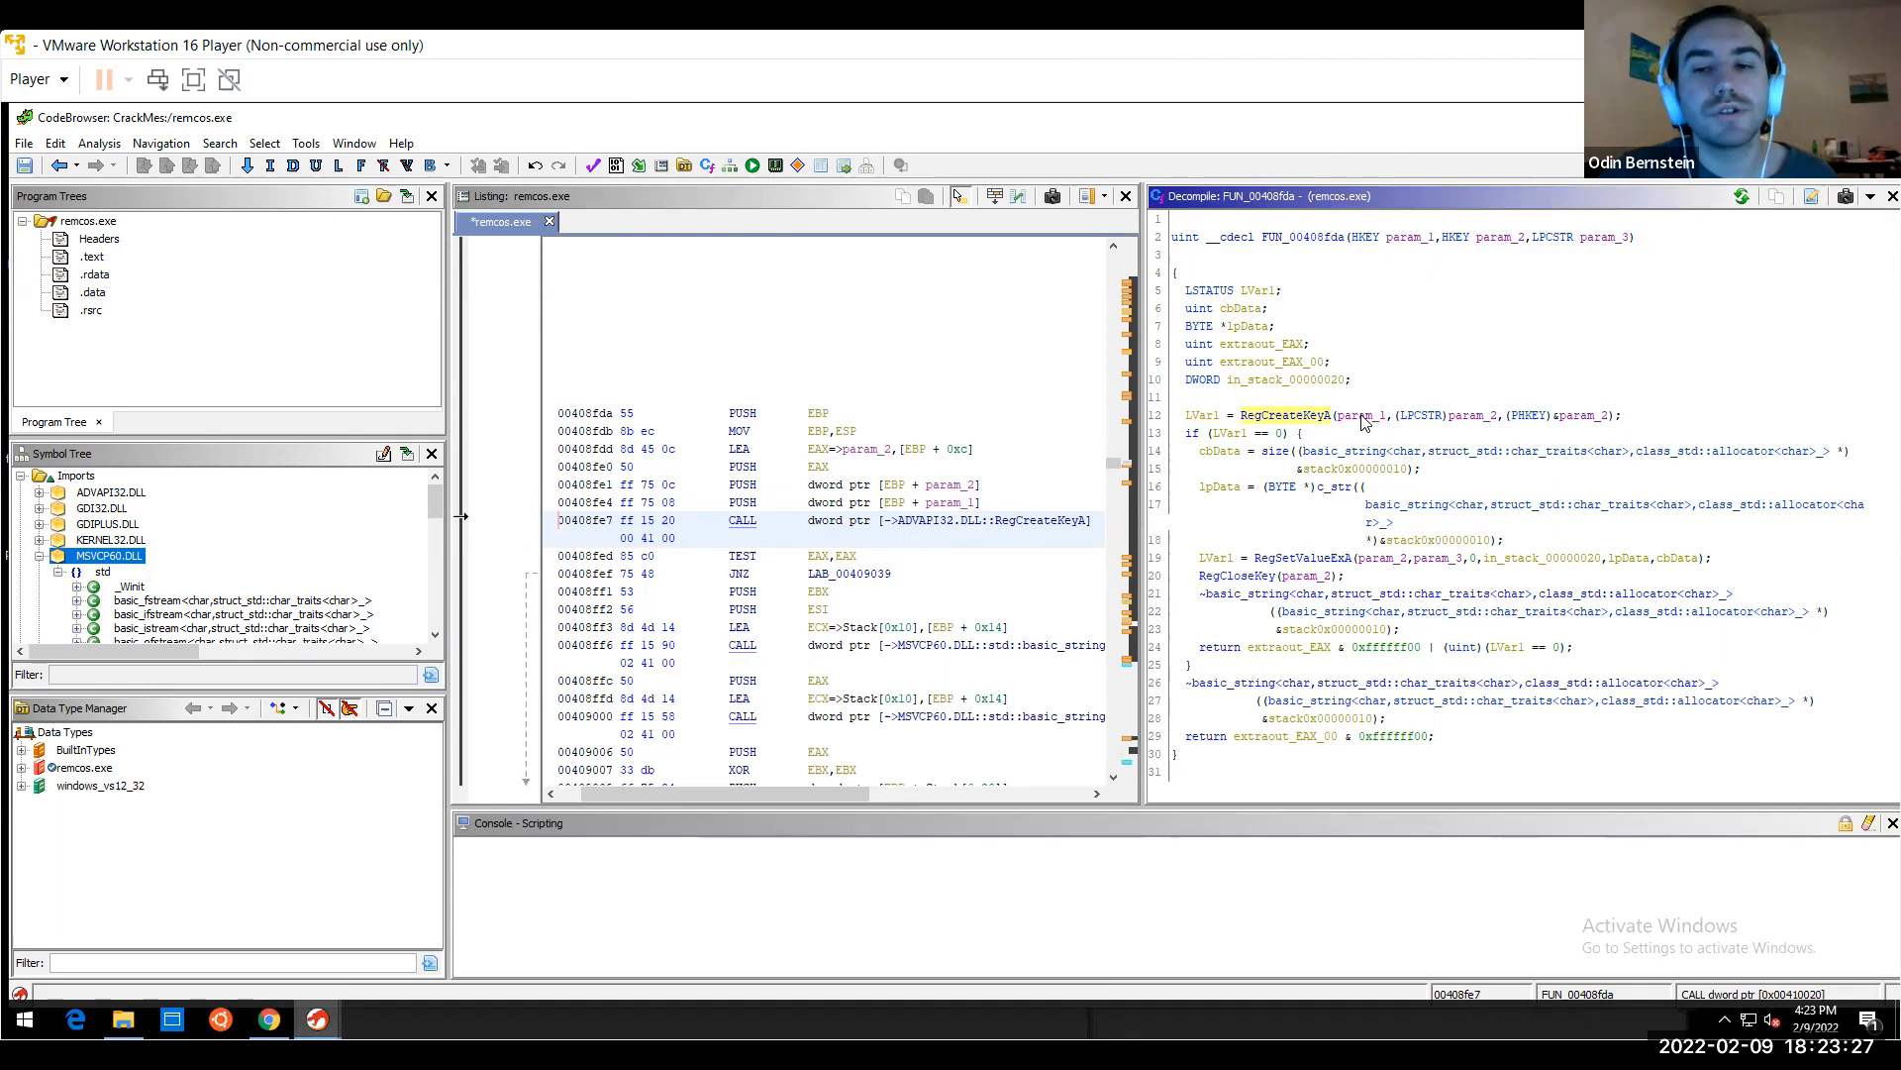
pyautogui.click(1364, 418)
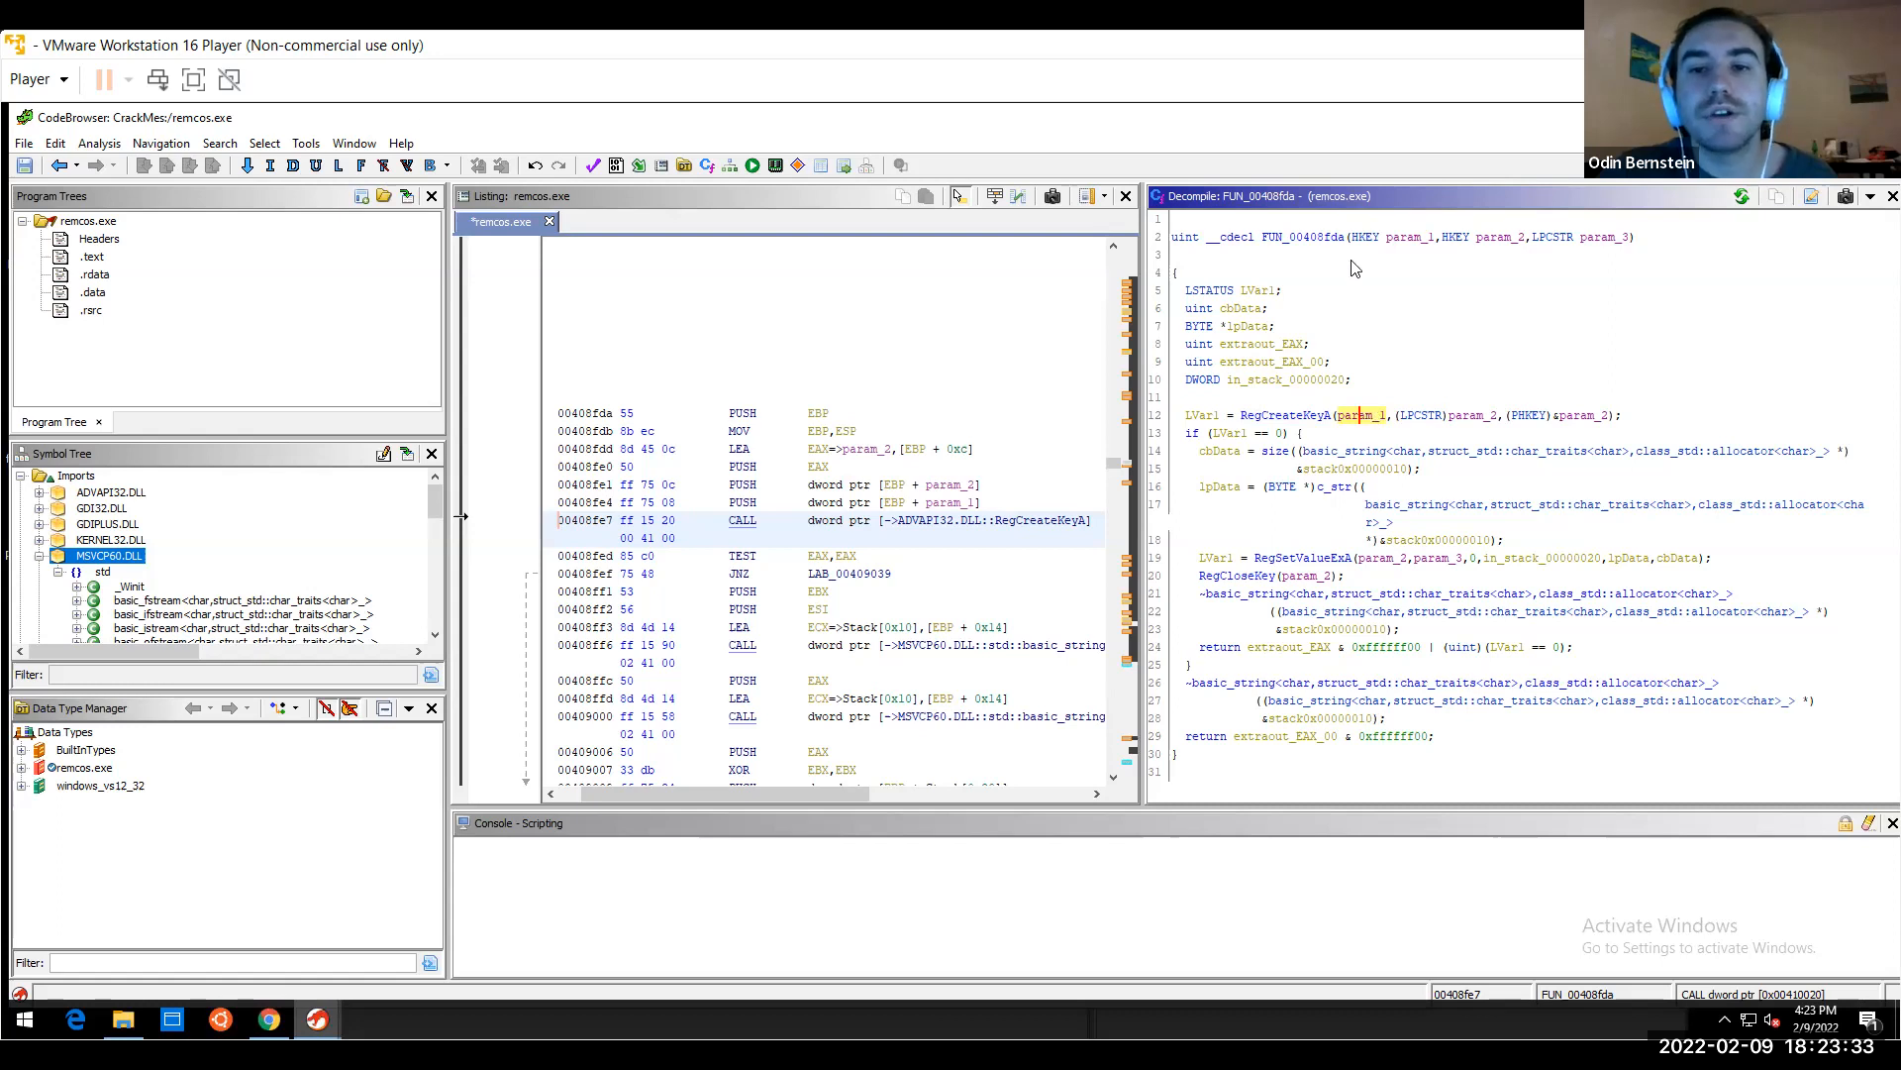
# Examine the decompiled signature of FUN_00408fda, highlighting its name, param_1 and param_2
pyautogui.click(1317, 240)
pyautogui.rightClick(1317, 239)
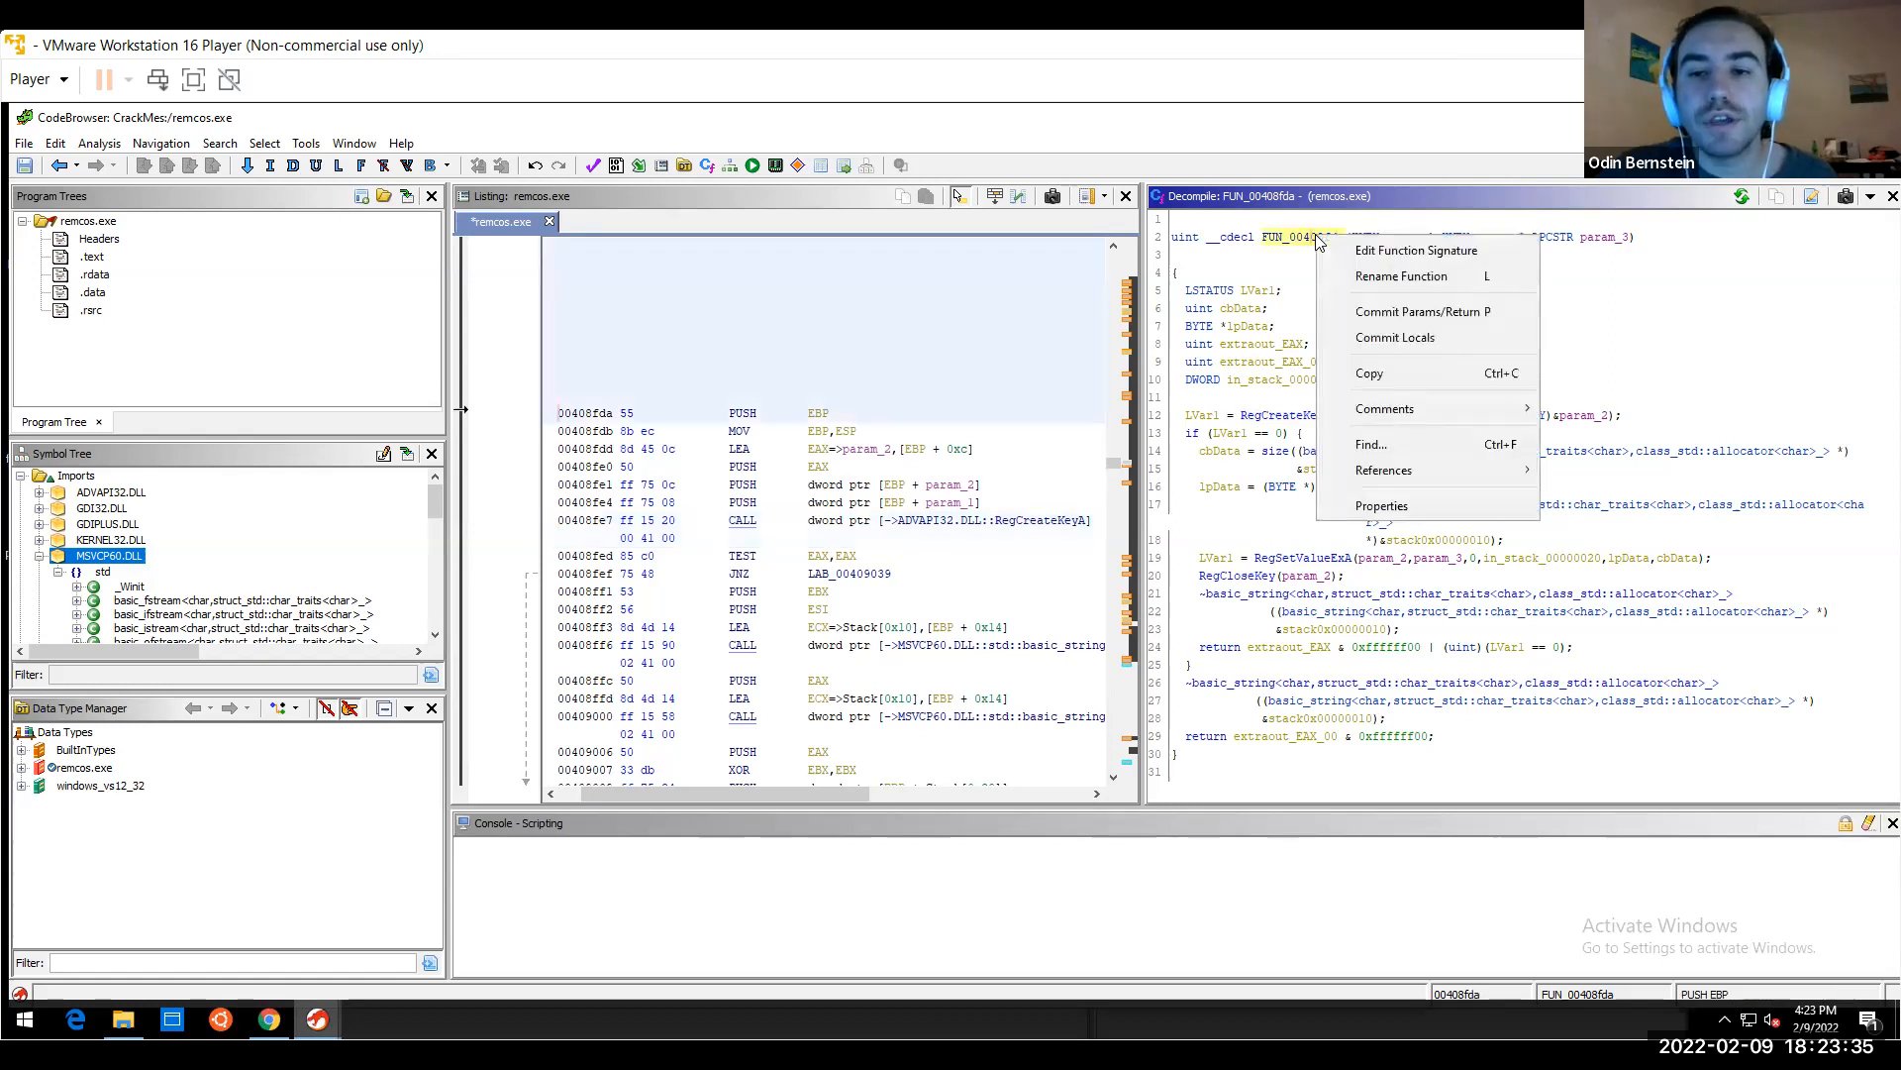
pyautogui.moveTo(1384, 471)
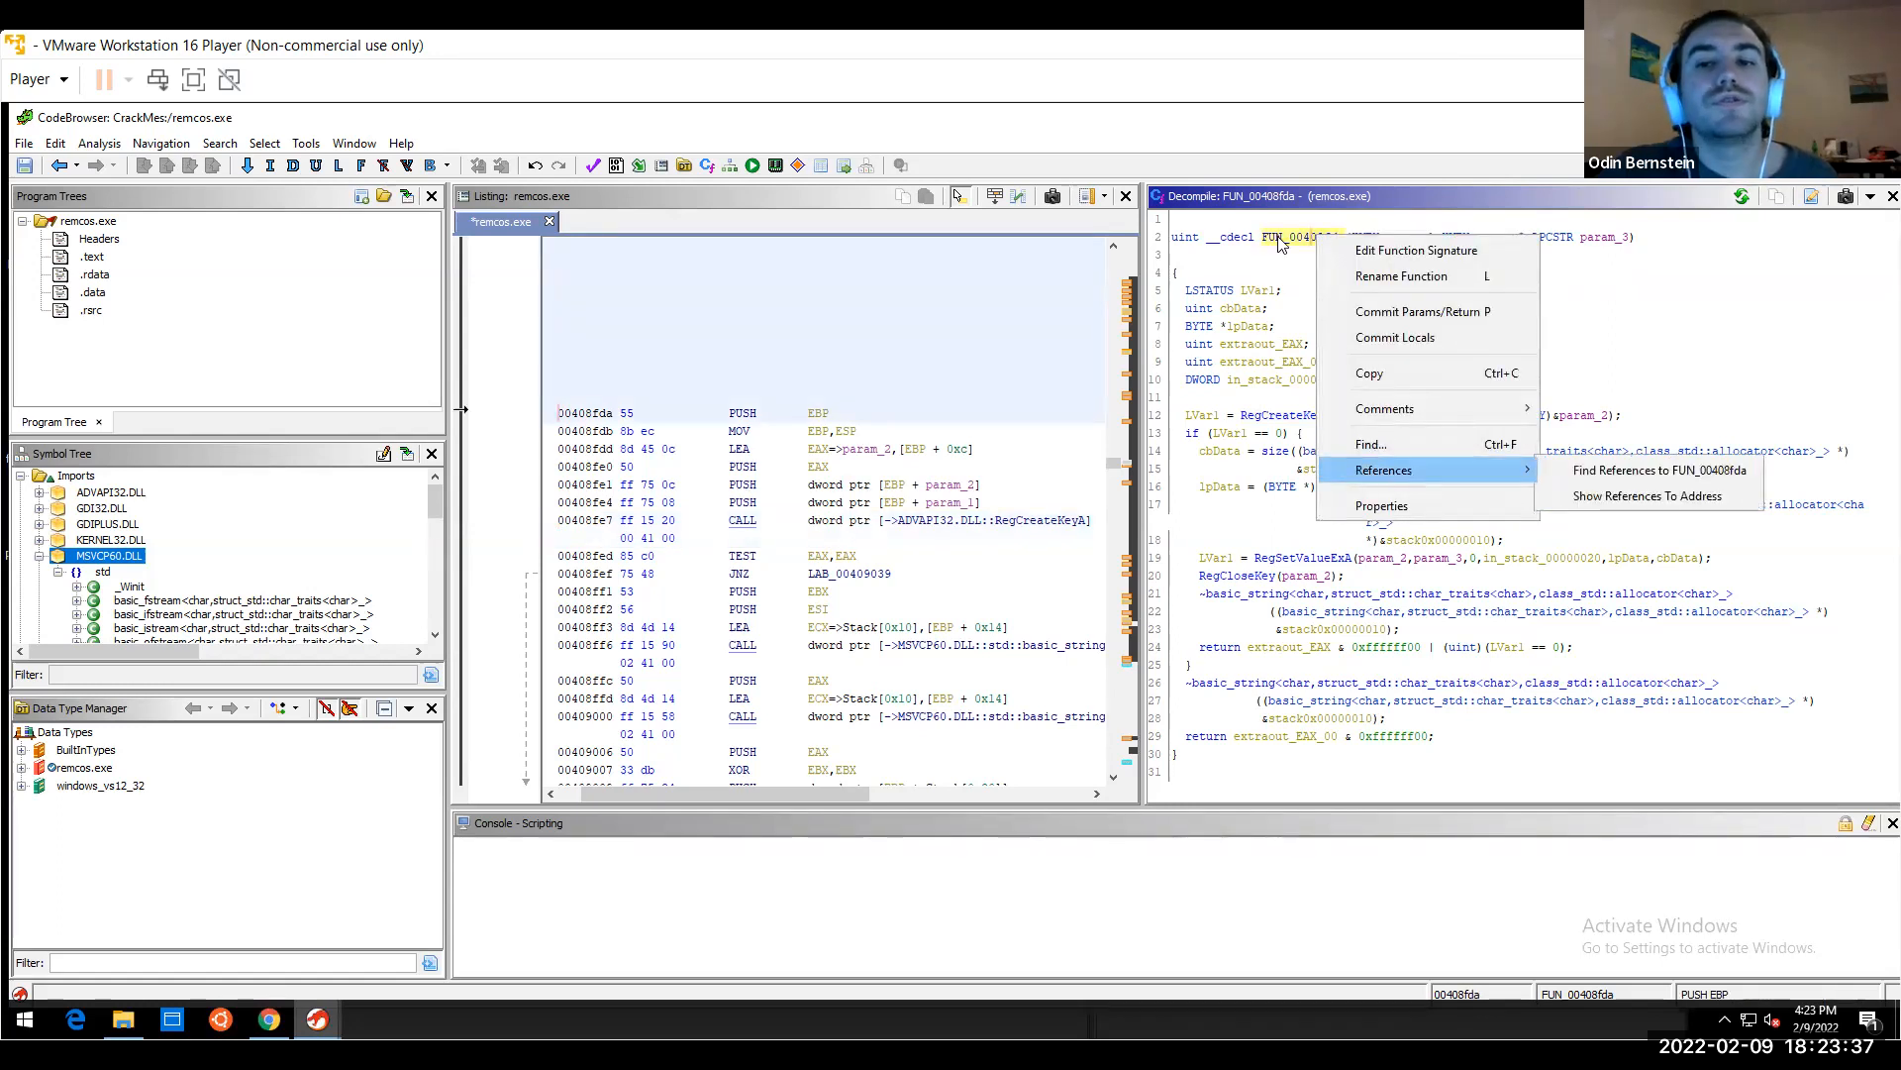
pyautogui.click(1281, 245)
pyautogui.click(1429, 239)
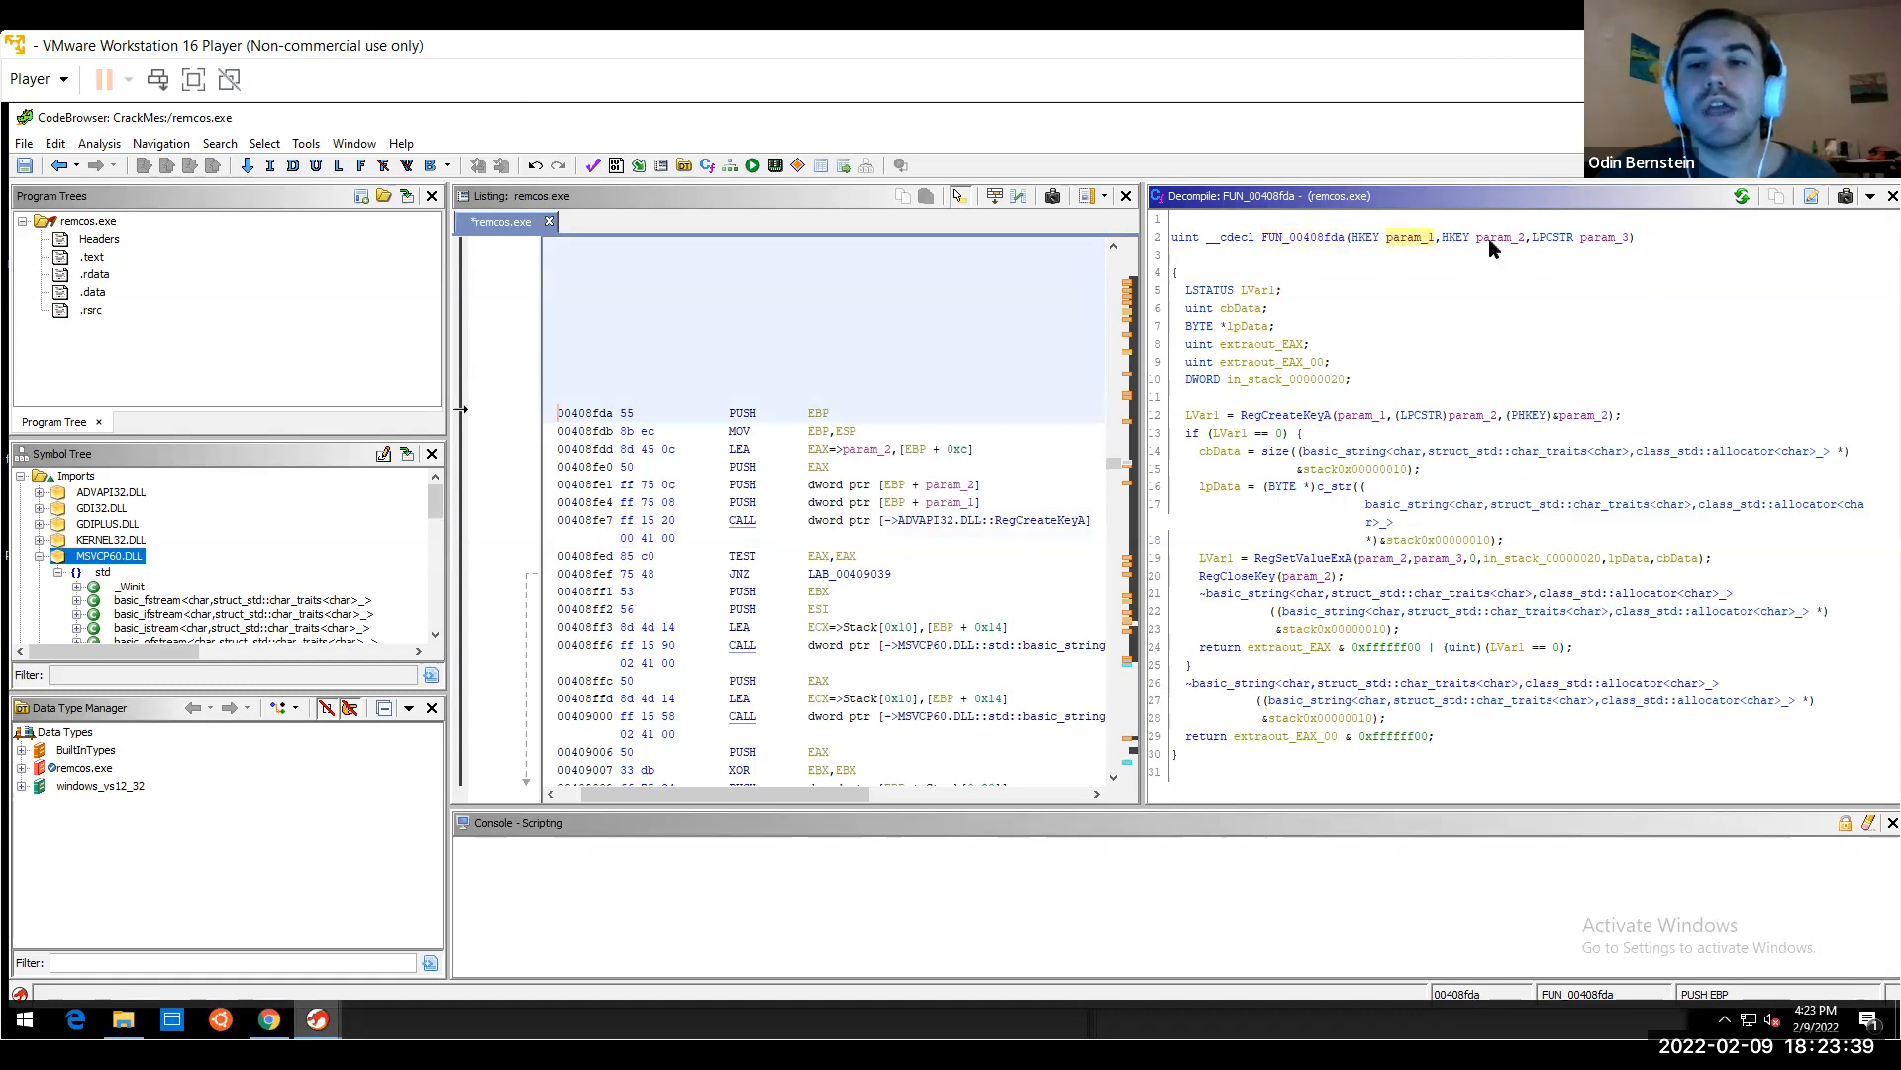
pyautogui.click(1505, 239)
pyautogui.click(1408, 239)
# Find all references to FUN_00408fda and go to the call at 00402b04
pyautogui.click(1323, 242)
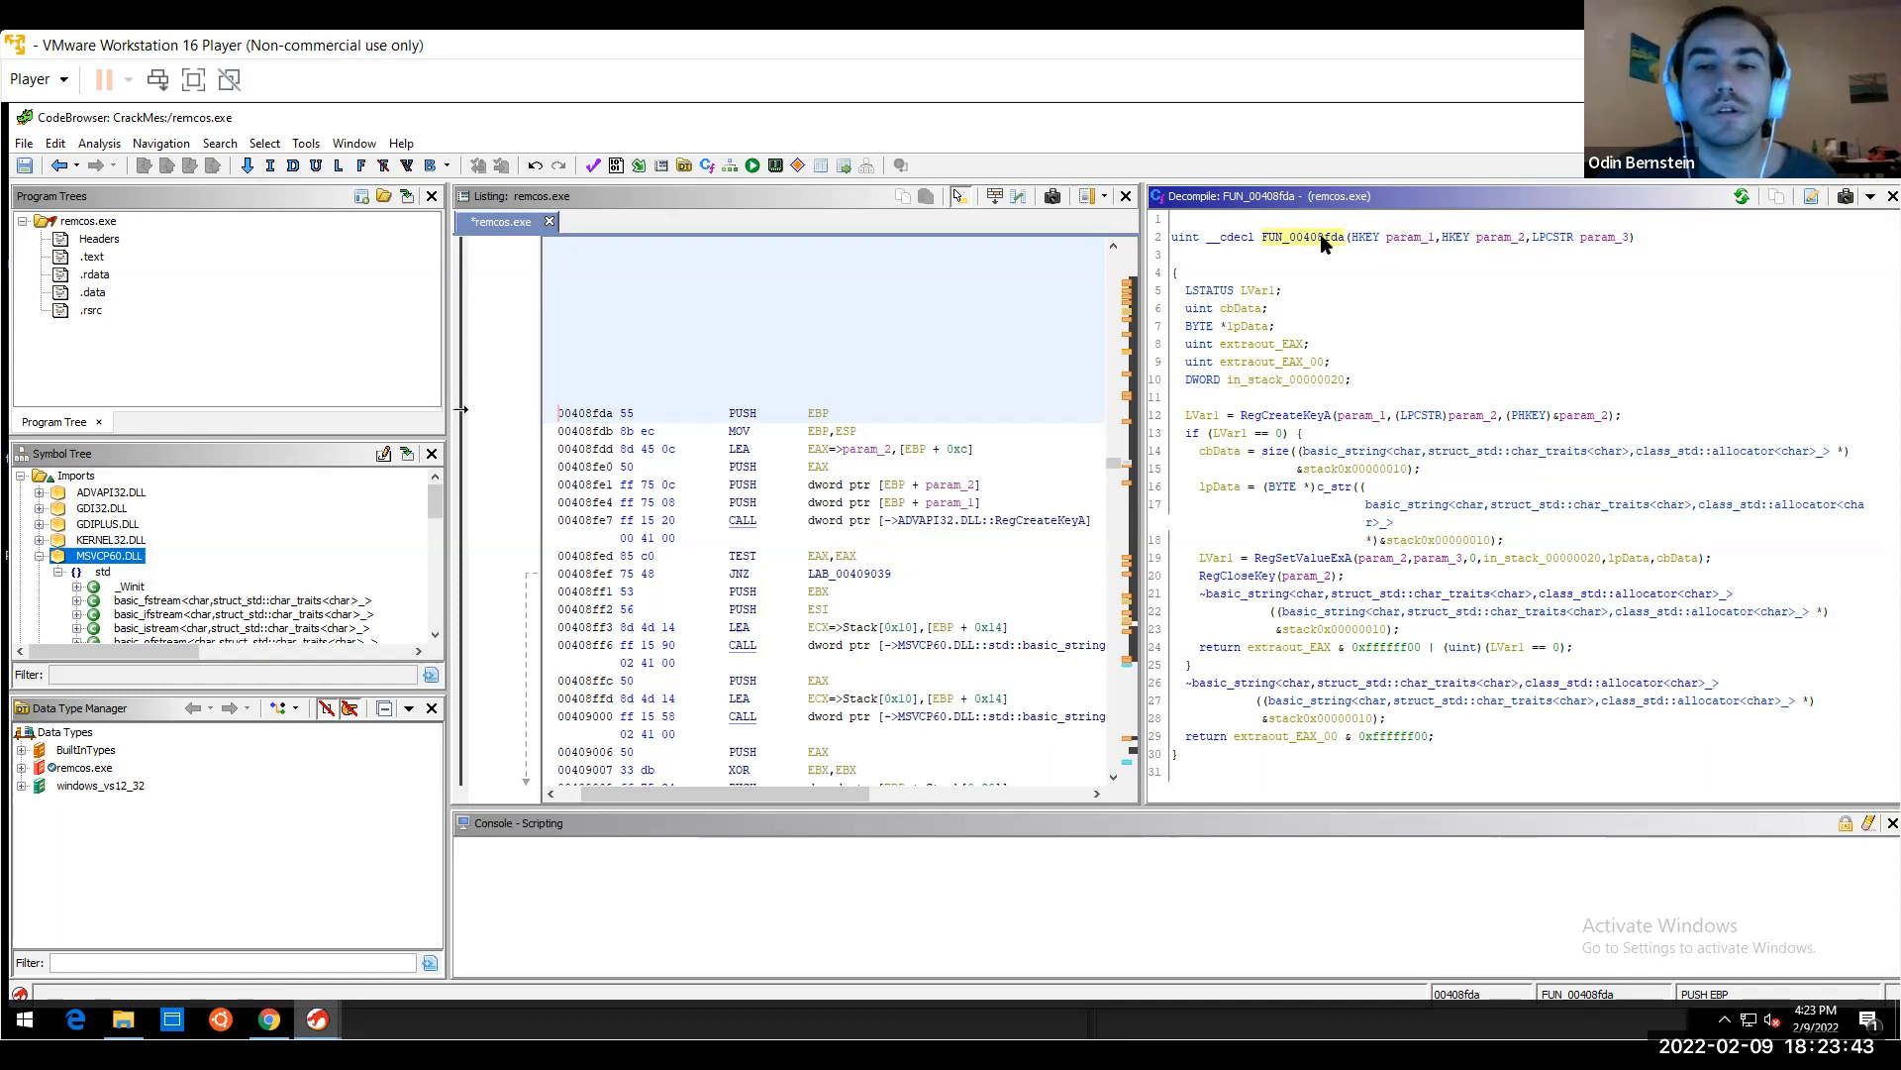
pyautogui.rightClick(1323, 243)
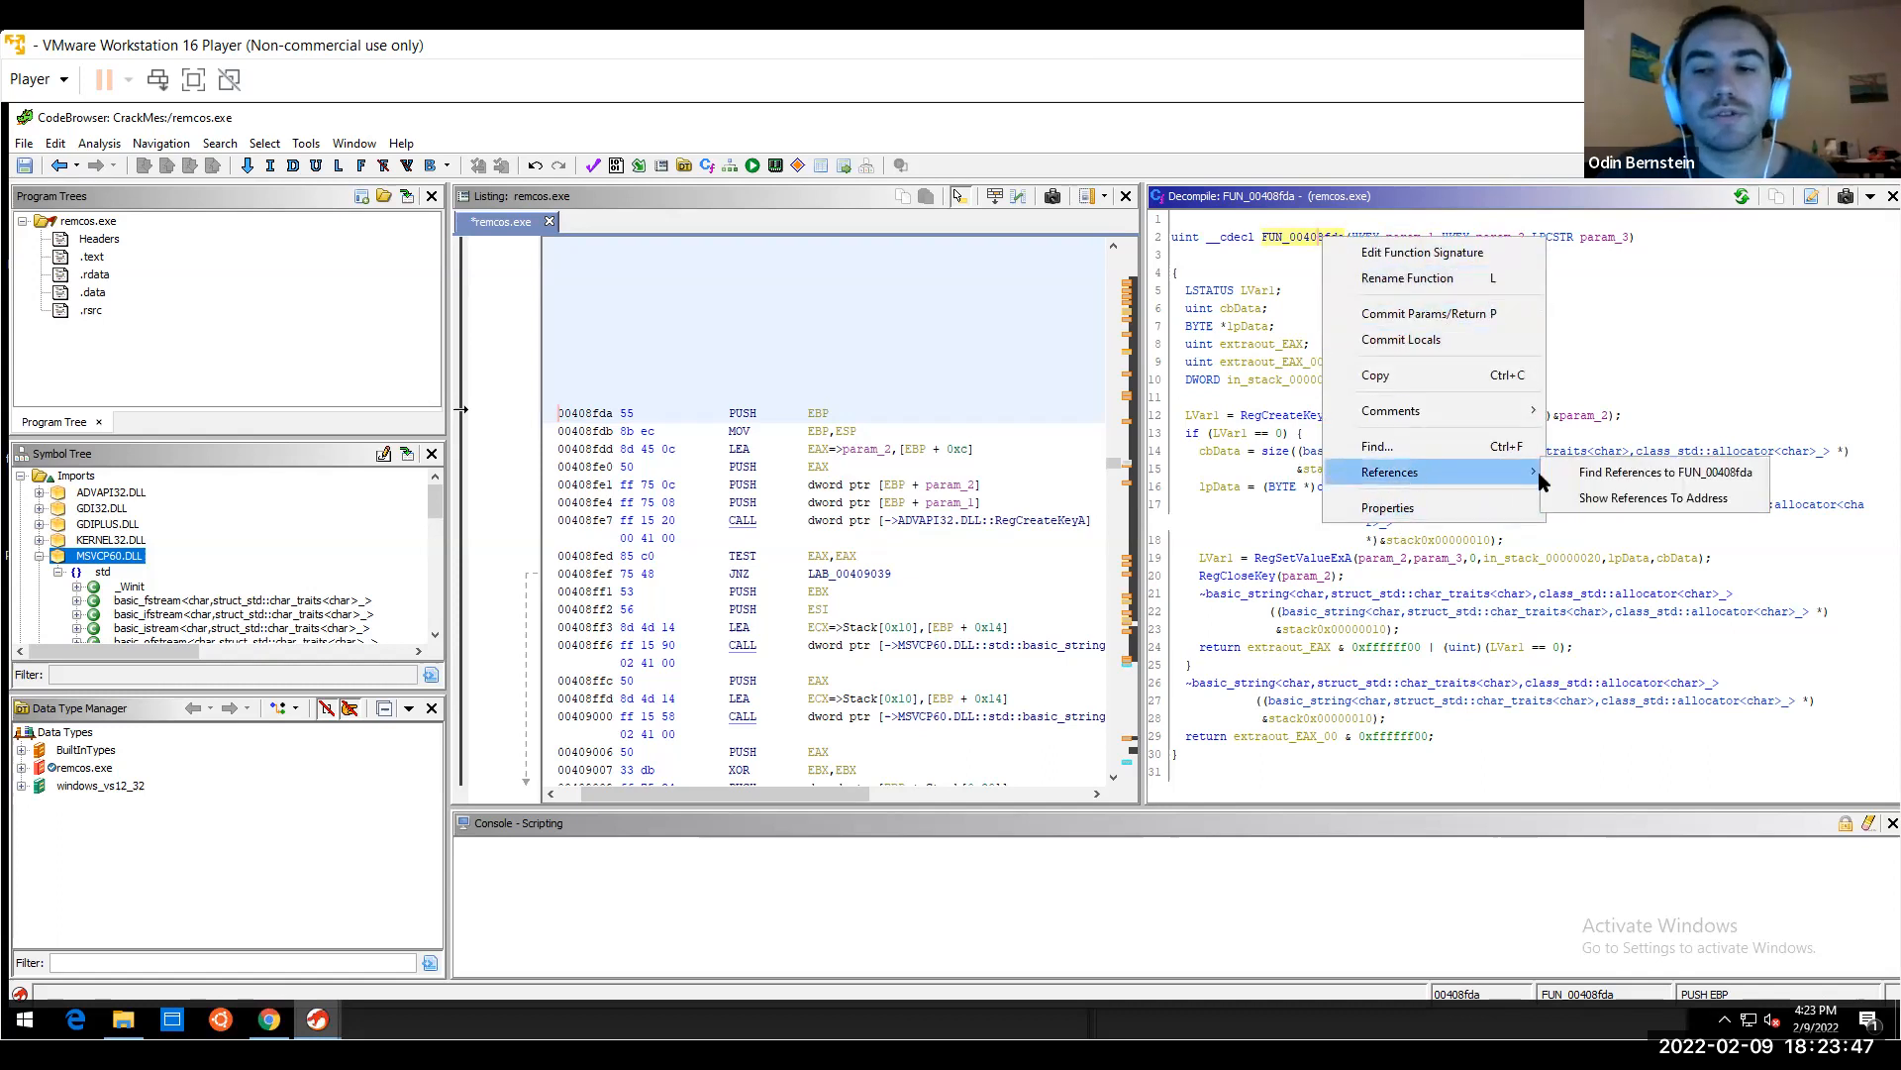
pyautogui.click(1632, 474)
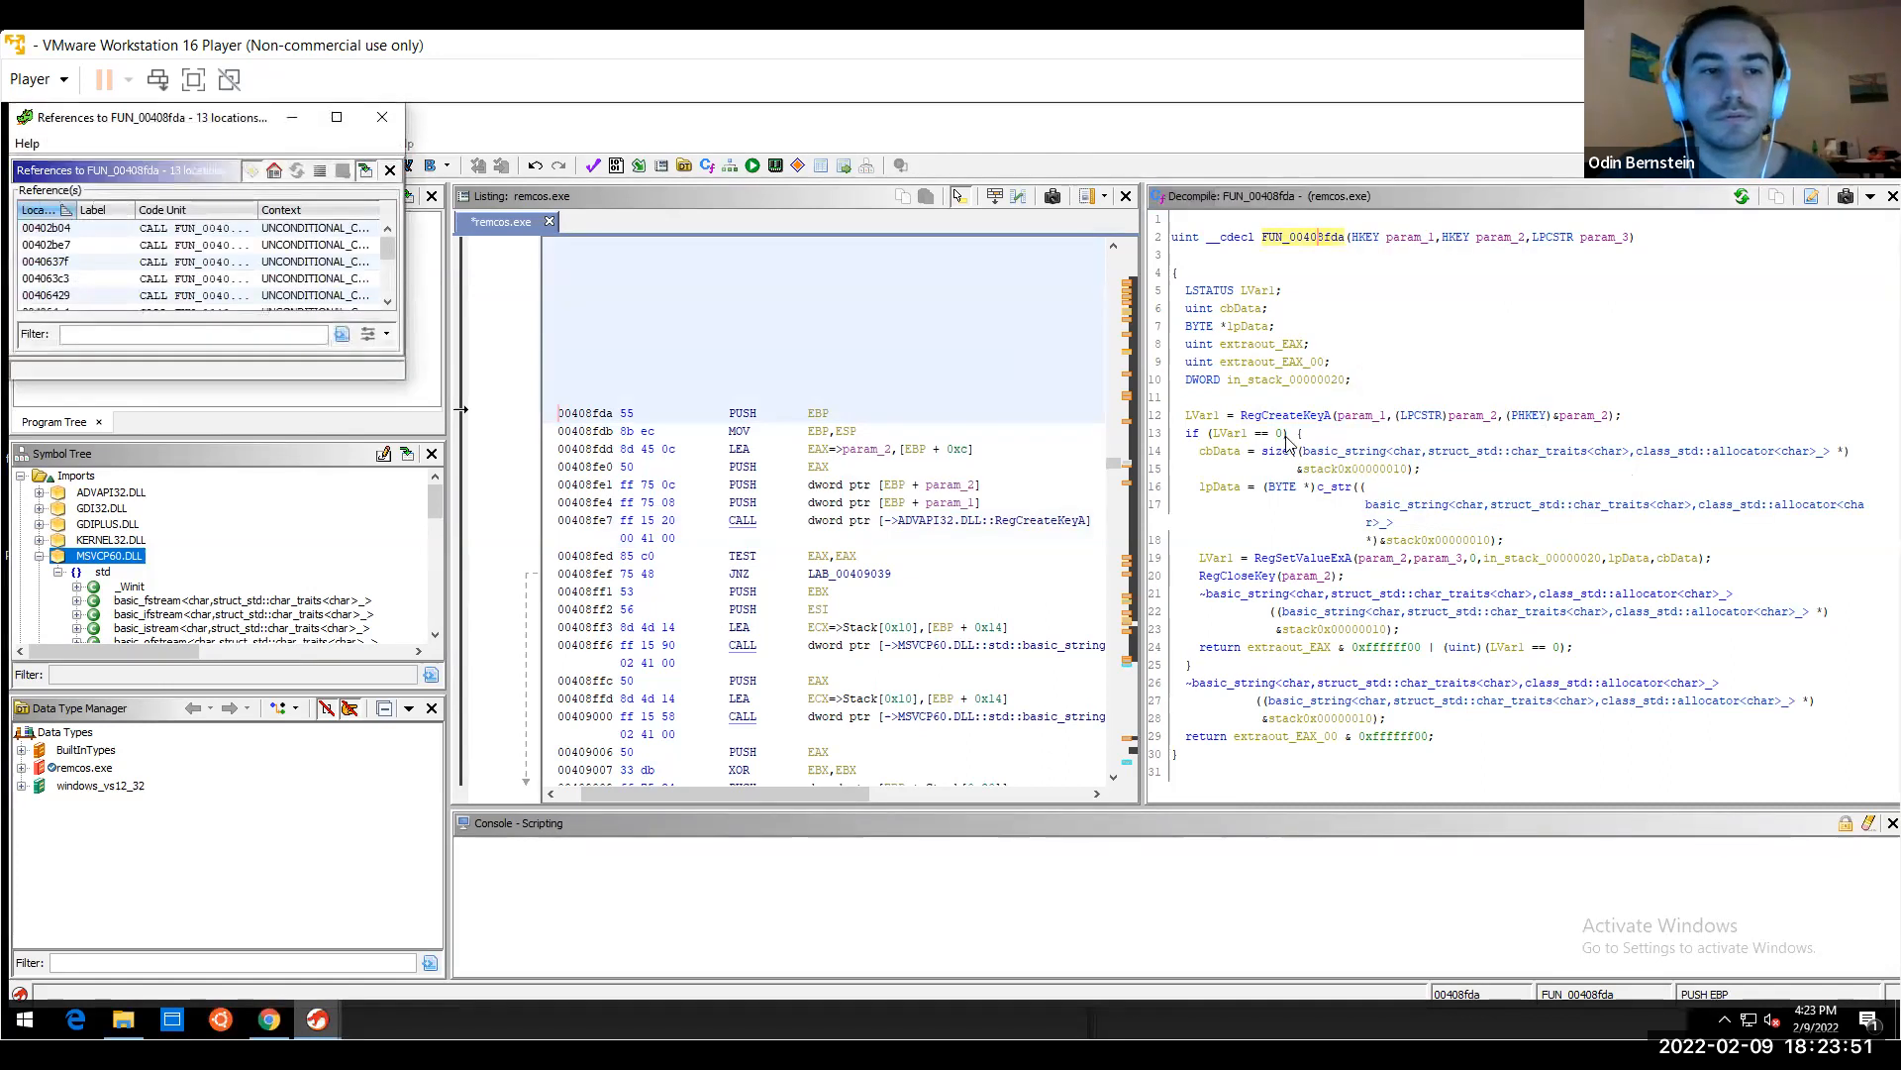
pyautogui.click(229, 230)
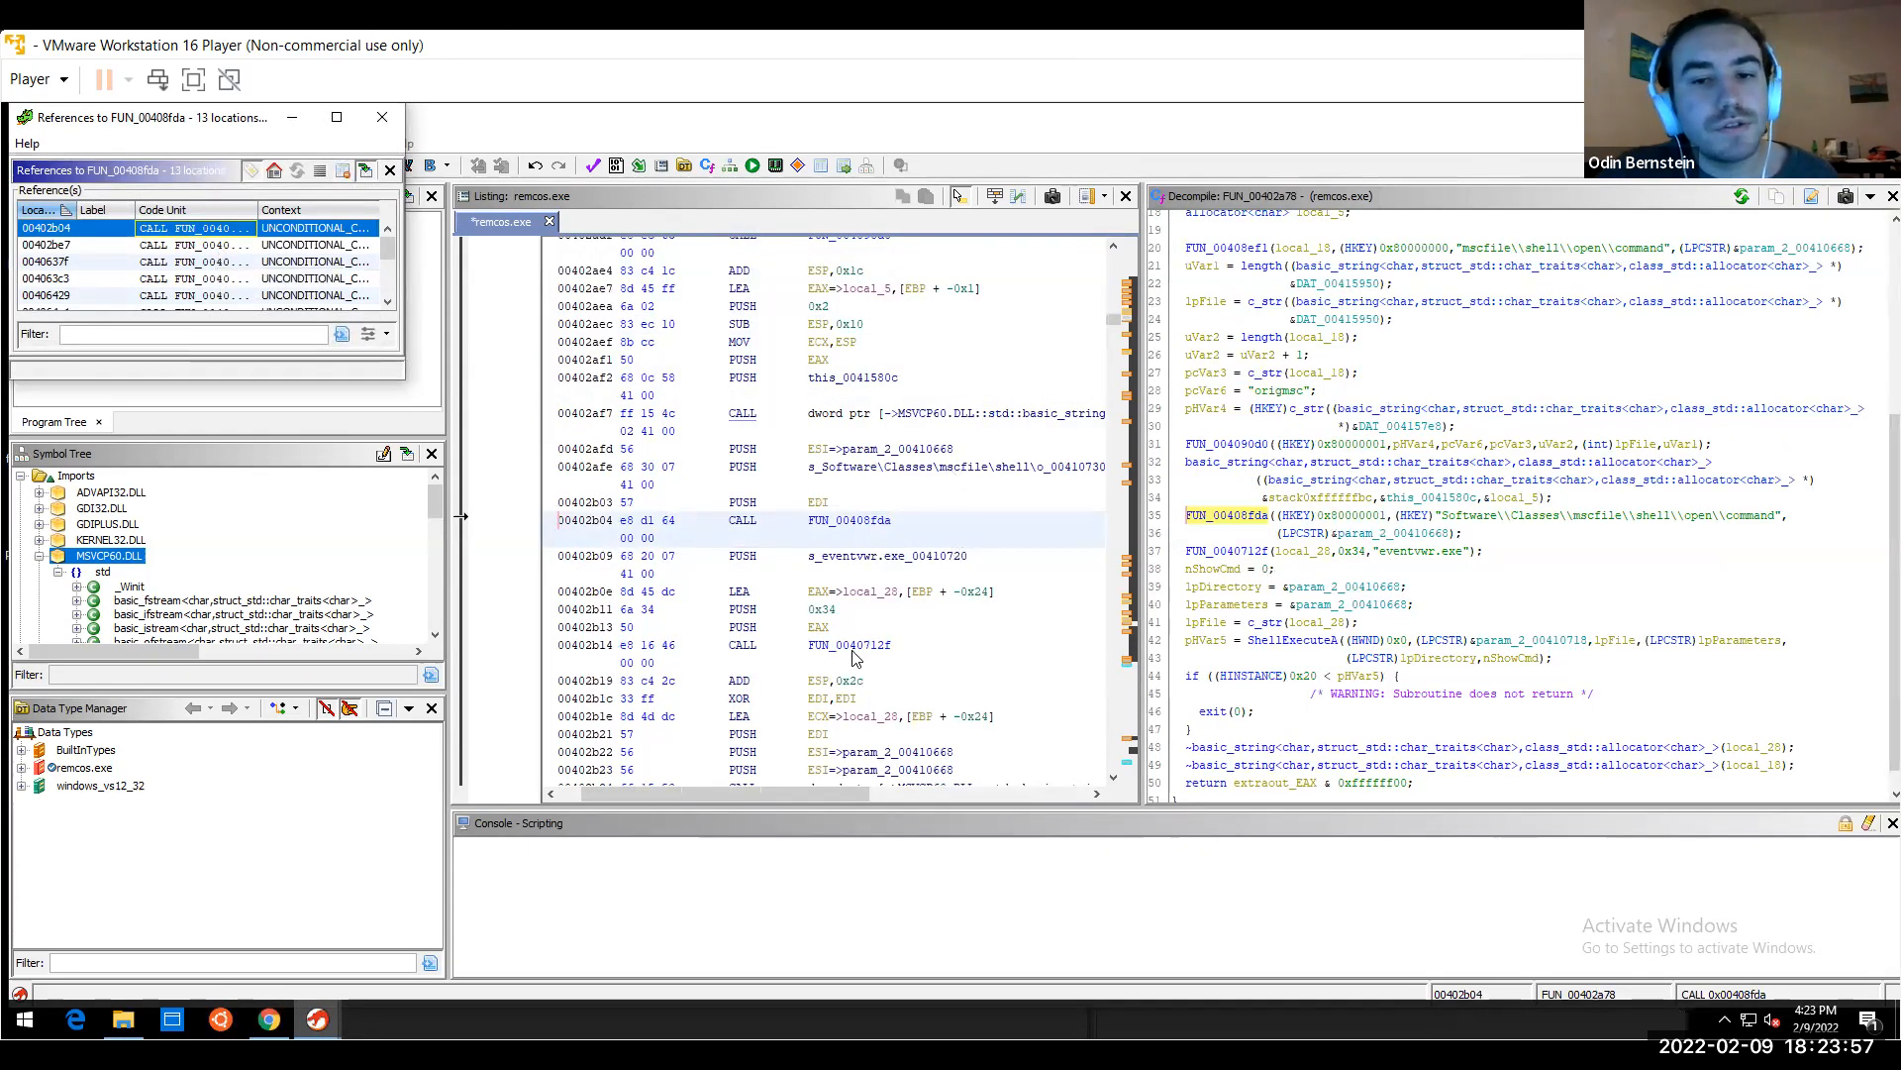
# Highlight the Software\\Classes\\mscfile\\shell\\open\\command string passed to FUN_00408fda and review the surrounding code of FUN_00402a78
pyautogui.click(1493, 519)
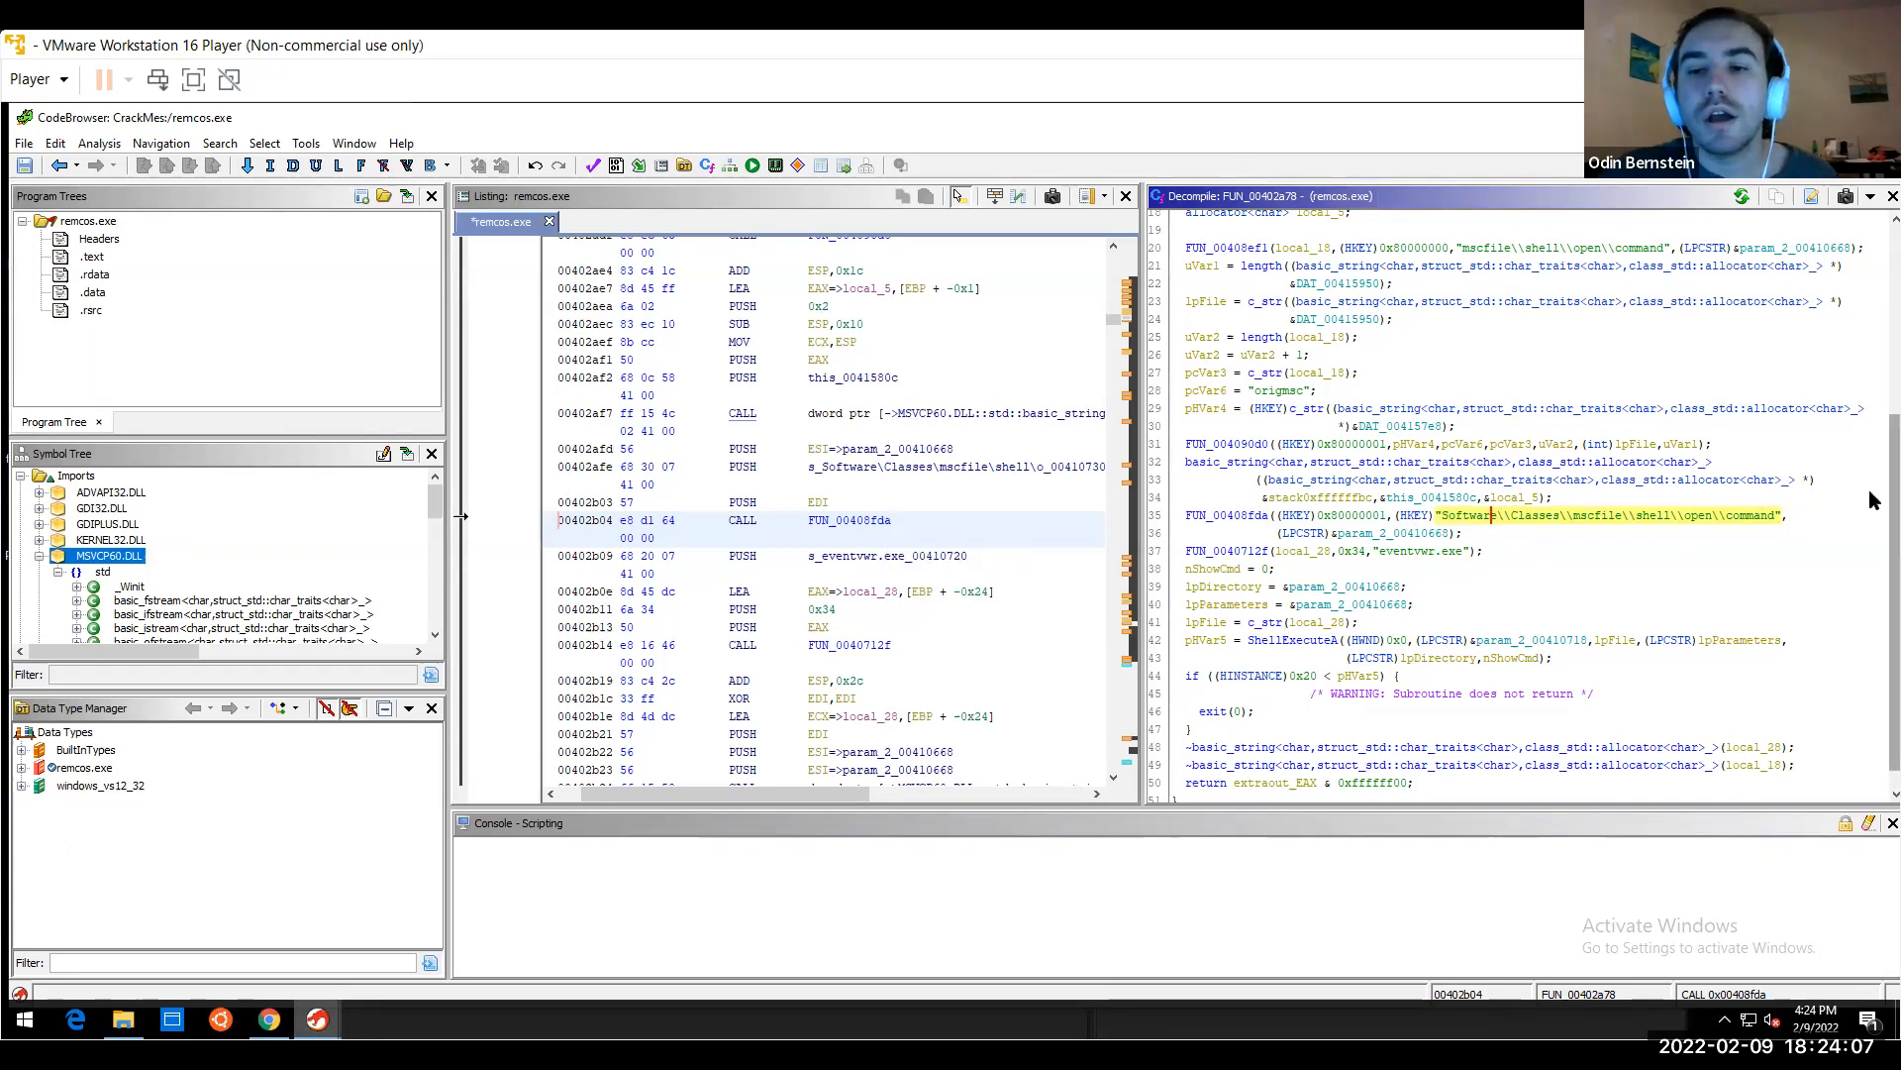
pyautogui.scroll(1, 1874, 483)
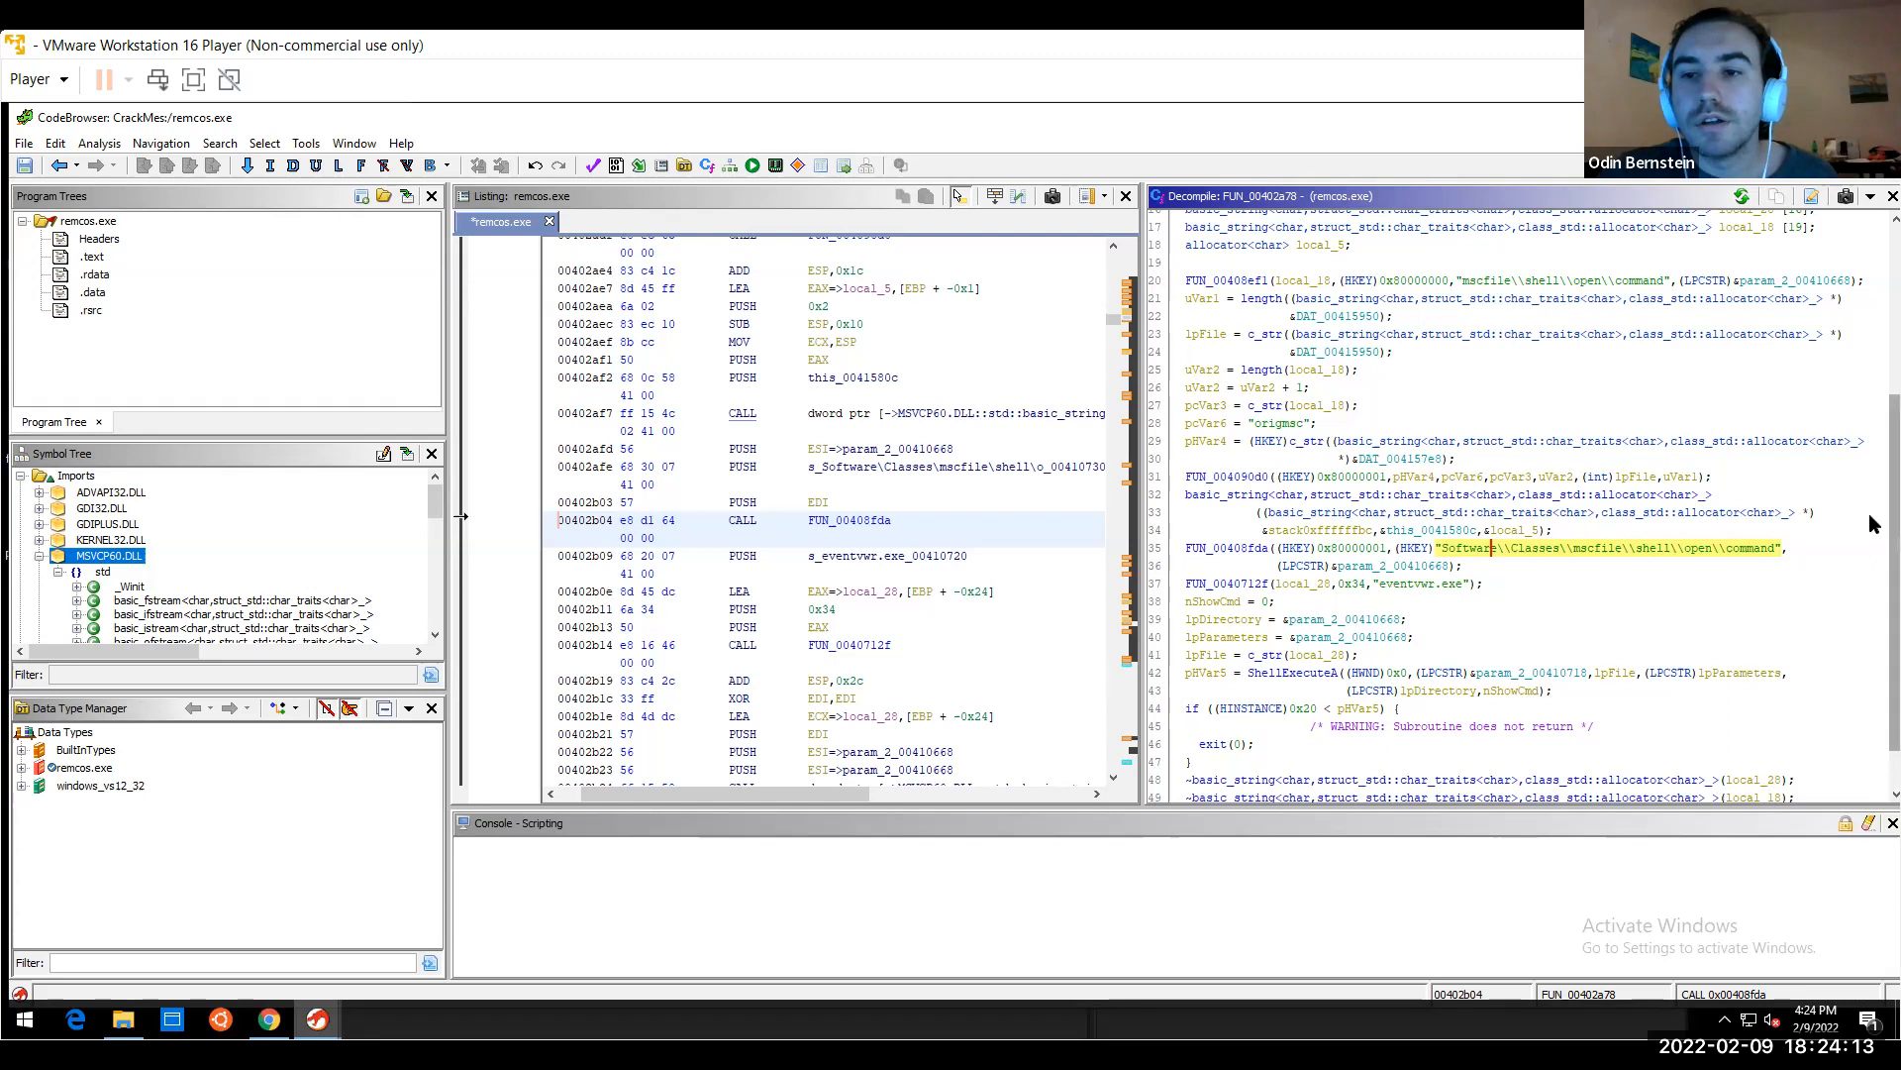
pyautogui.scroll(4, 1869, 525)
pyautogui.scroll(3, 1869, 426)
pyautogui.scroll(-6, 1867, 495)
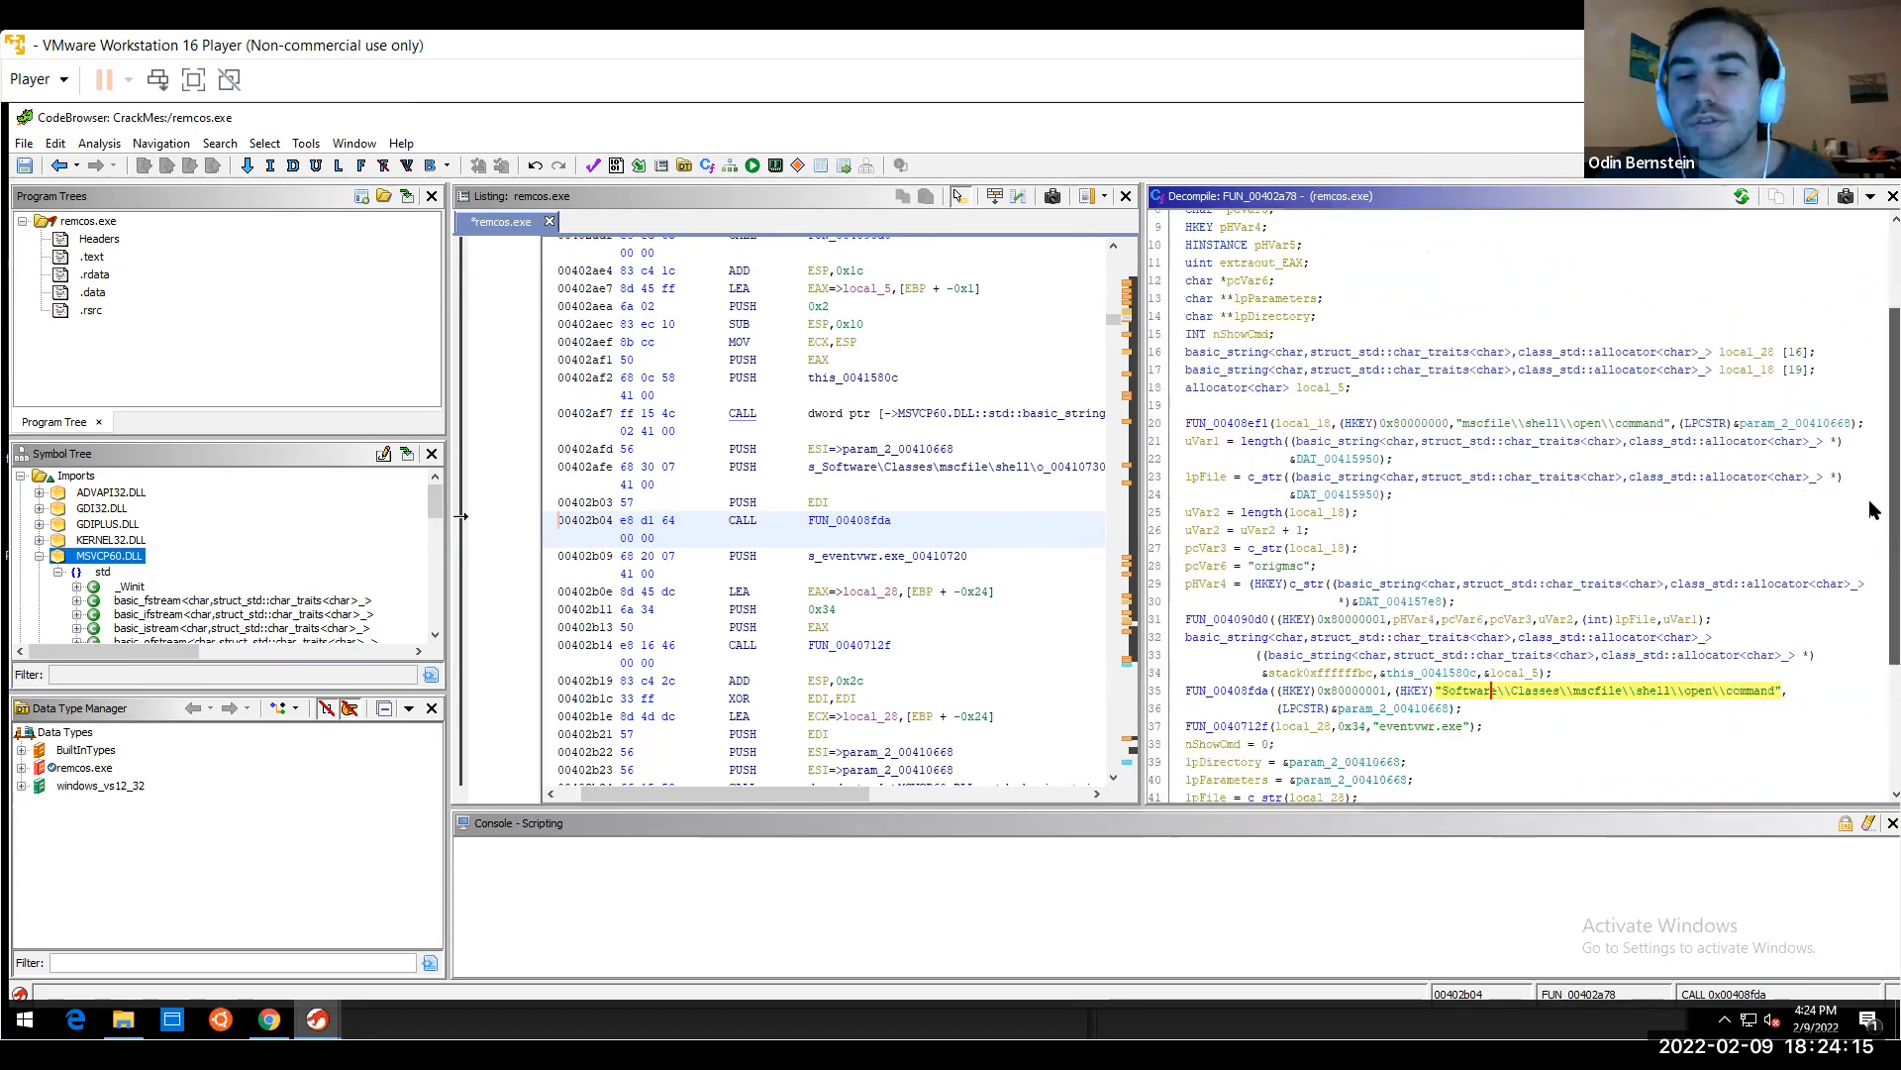
pyautogui.scroll(-1, 1867, 584)
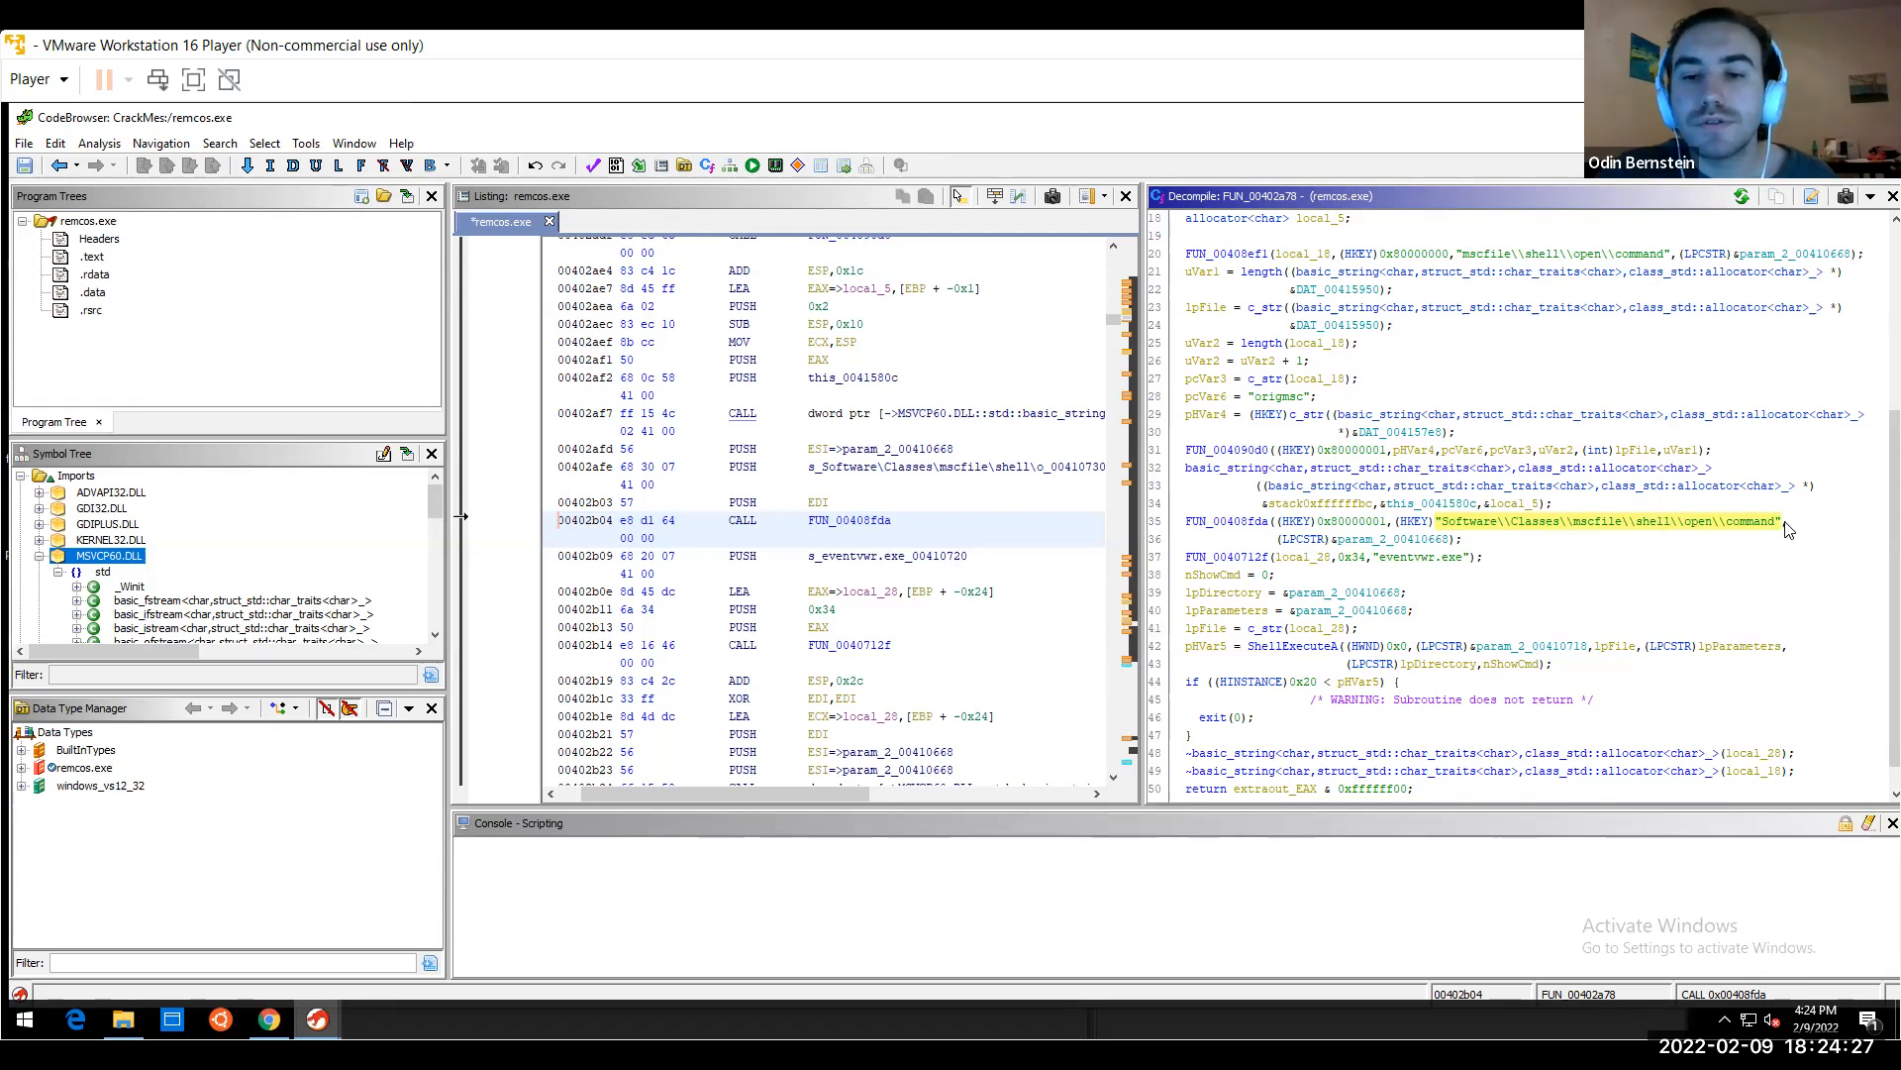
# Compare the "eventvwr.exe" argument of FUN_0040712f with the mscfile registry path, and review the code above them
pyautogui.click(1408, 558)
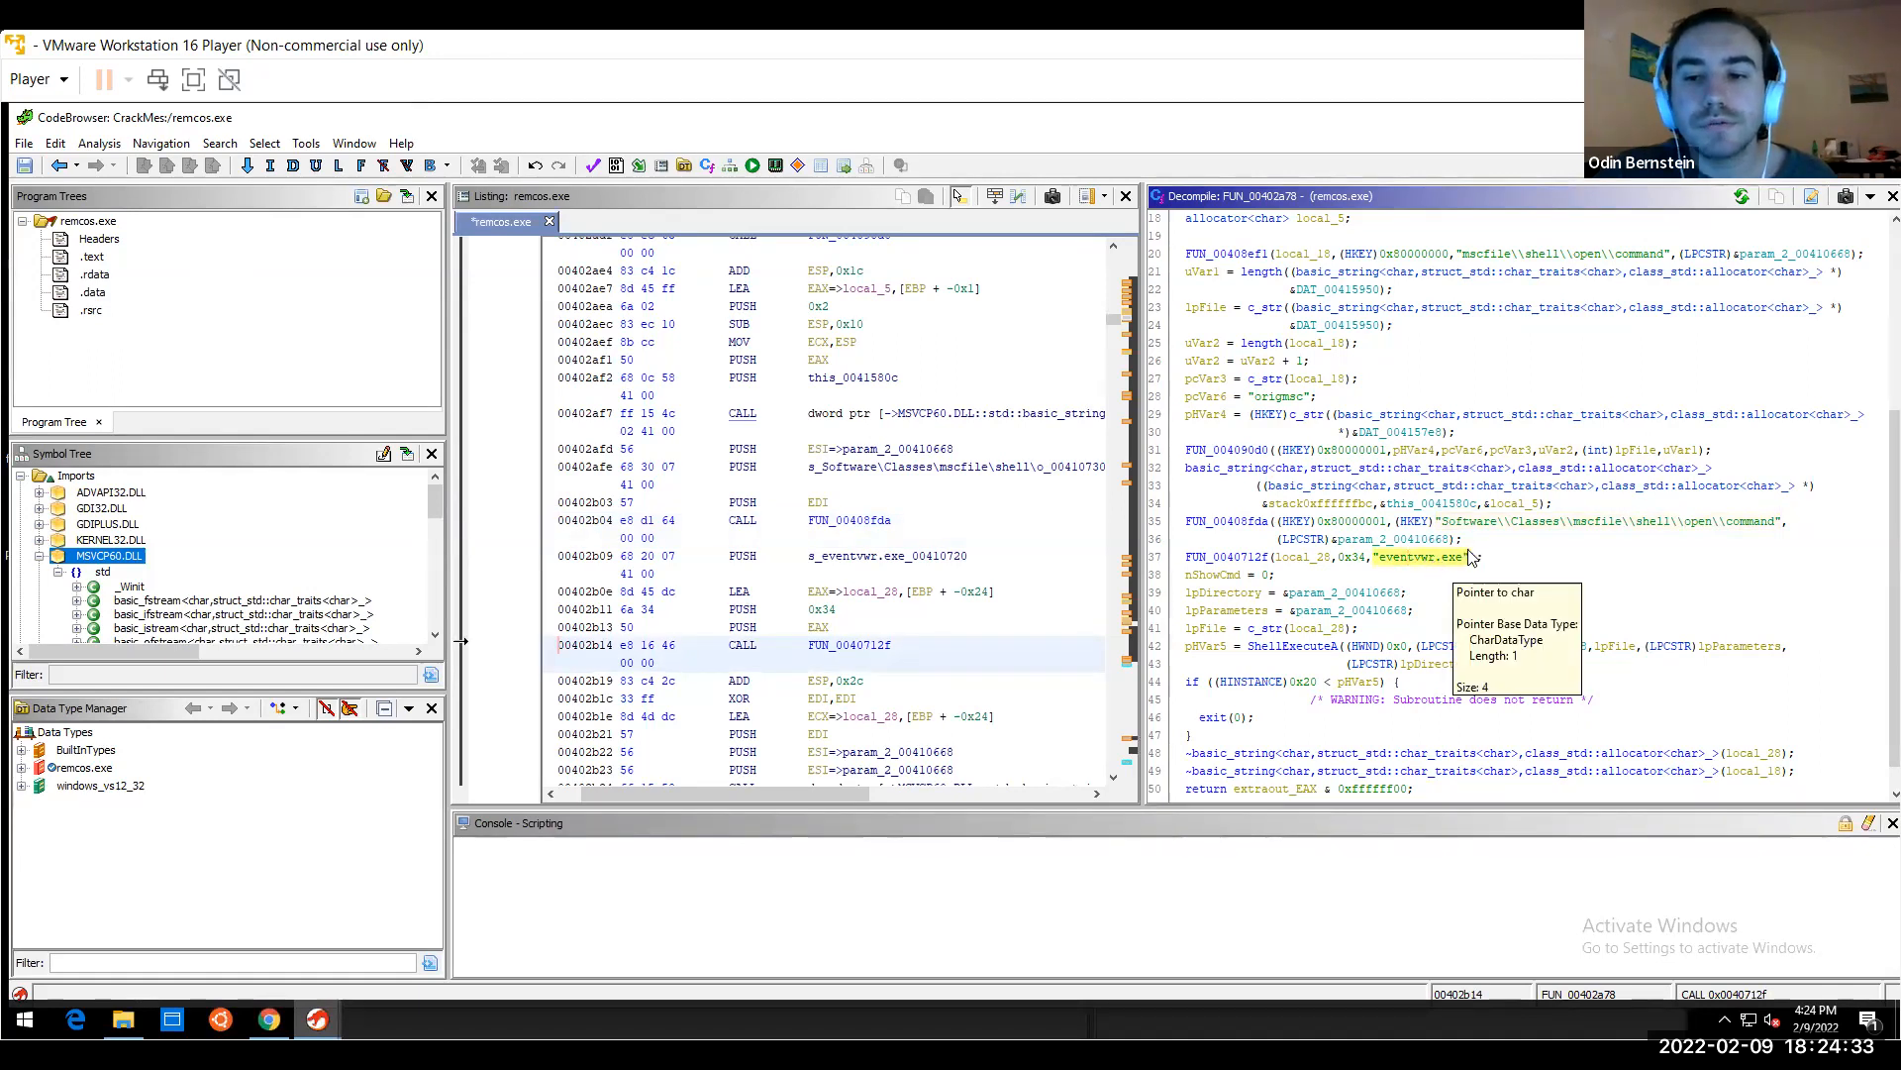
pyautogui.click(1518, 523)
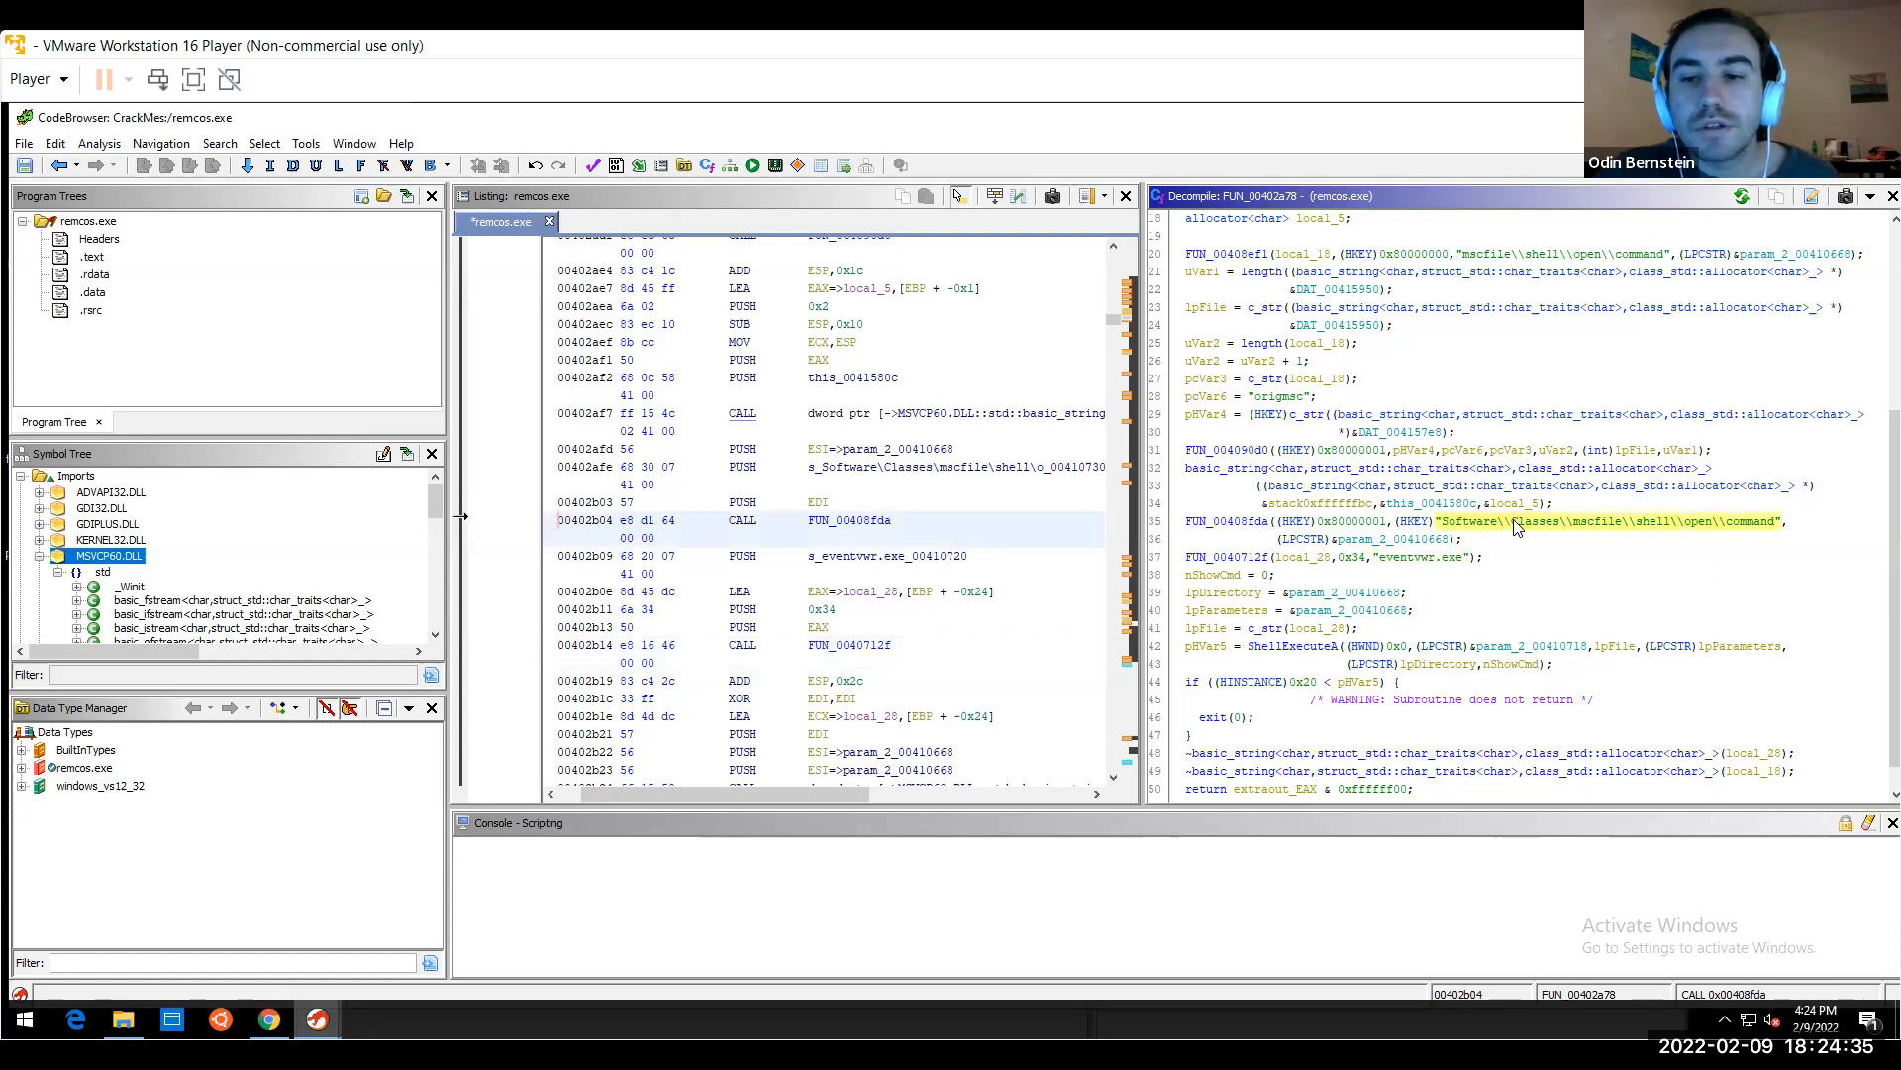
pyautogui.click(1418, 558)
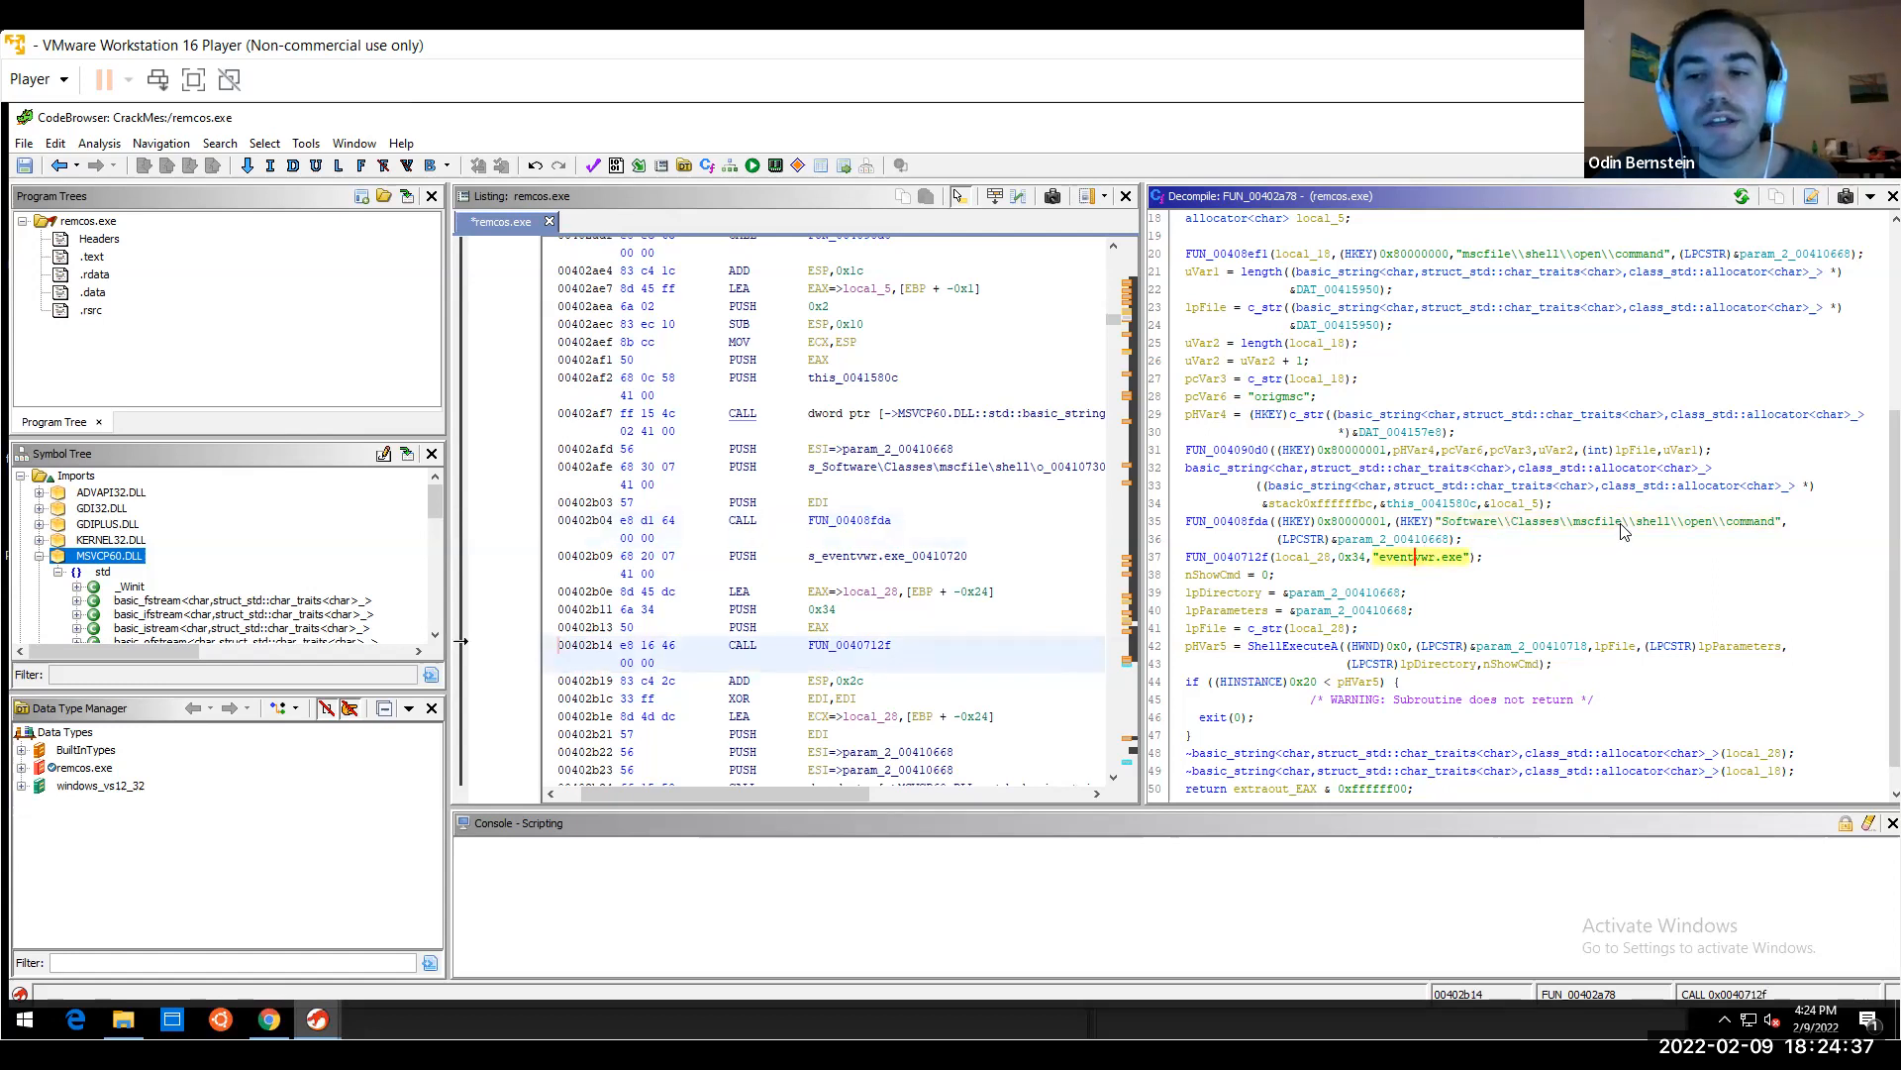
pyautogui.click(1651, 522)
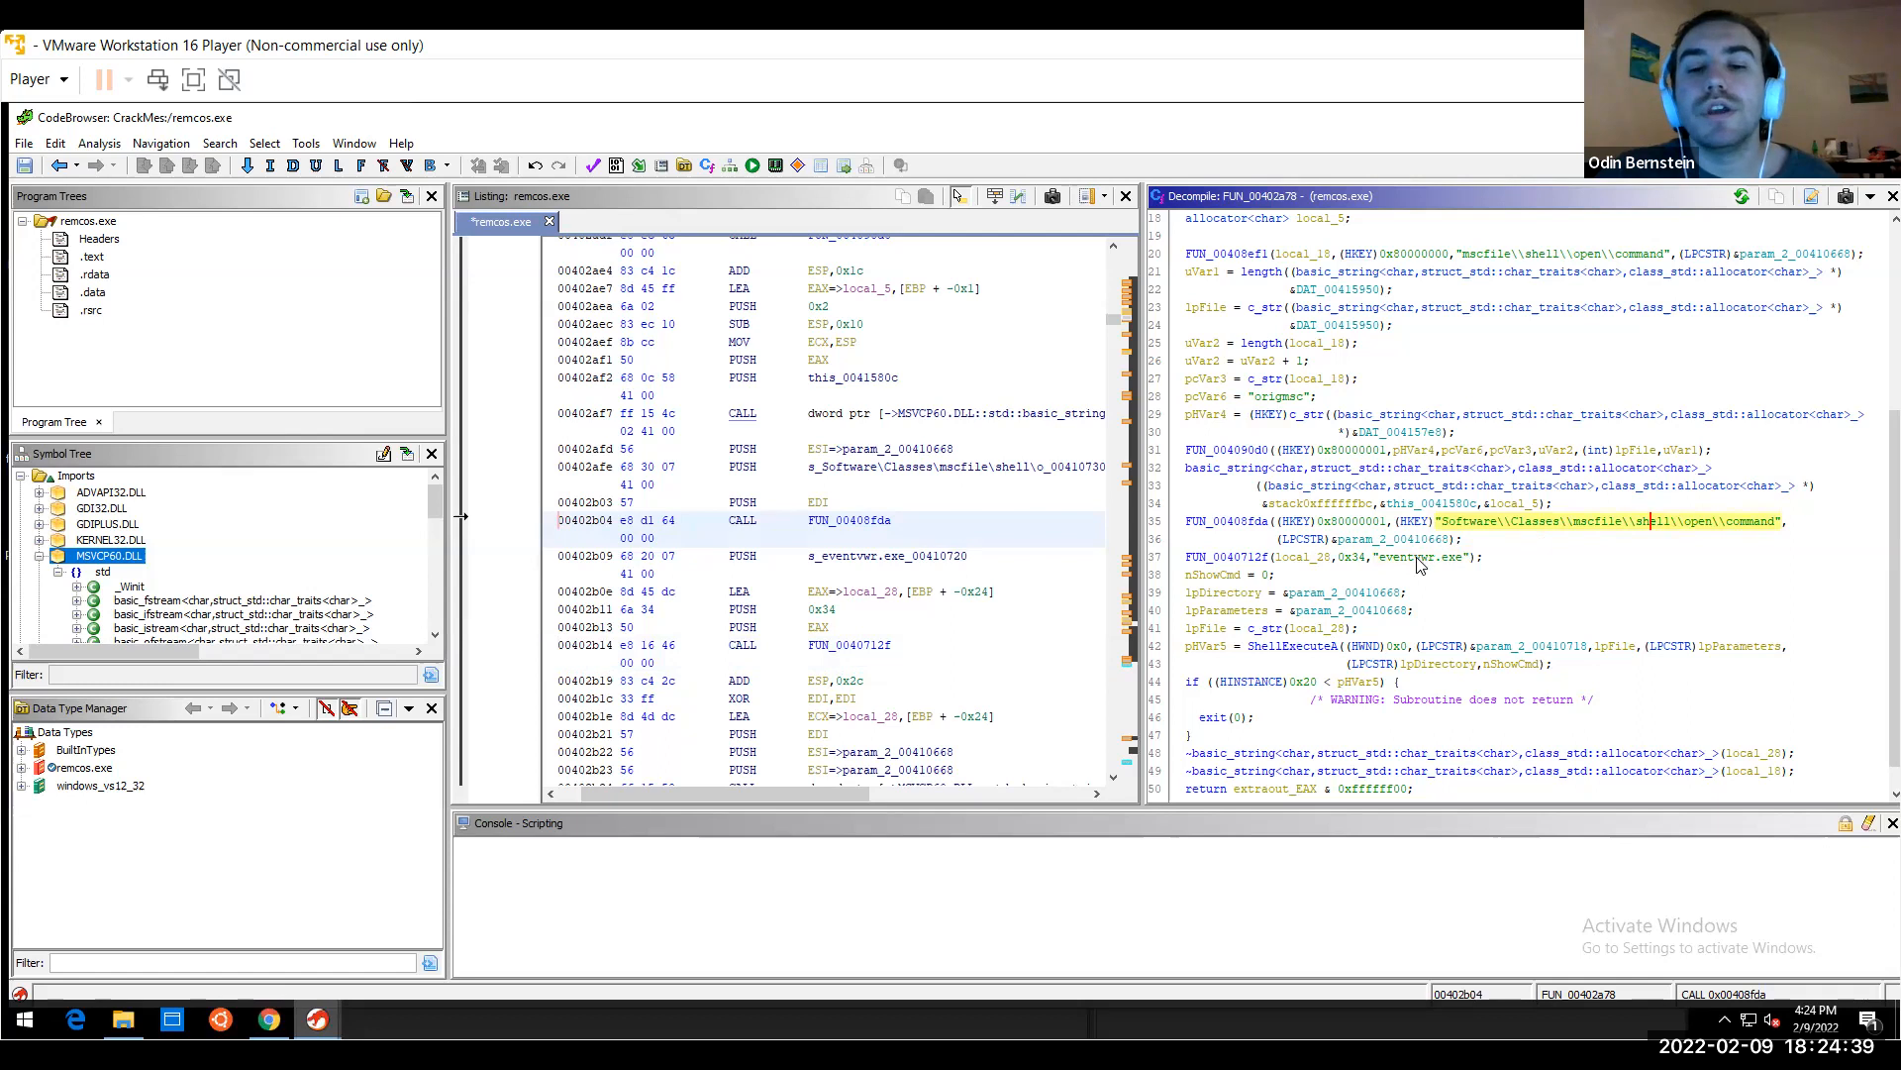
pyautogui.click(1418, 561)
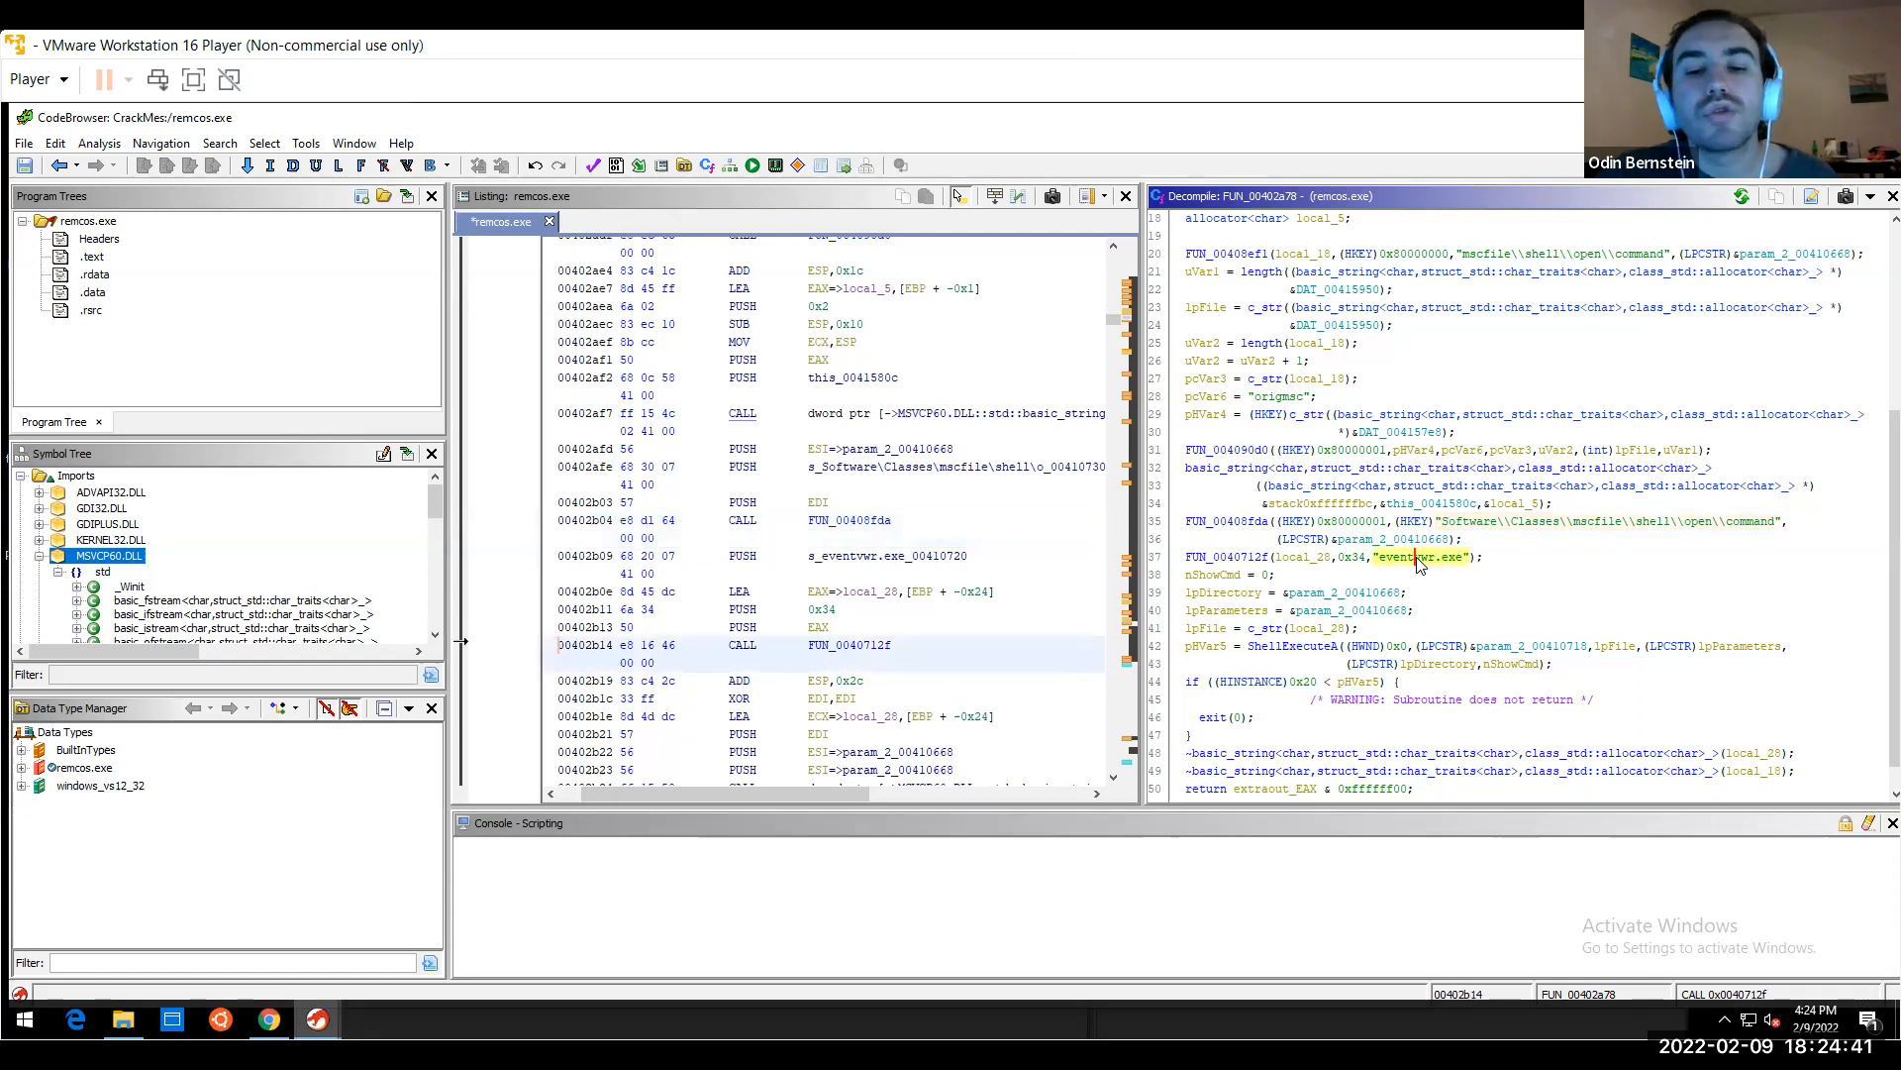
pyautogui.scroll(1, 1872, 492)
pyautogui.scroll(5, 1871, 492)
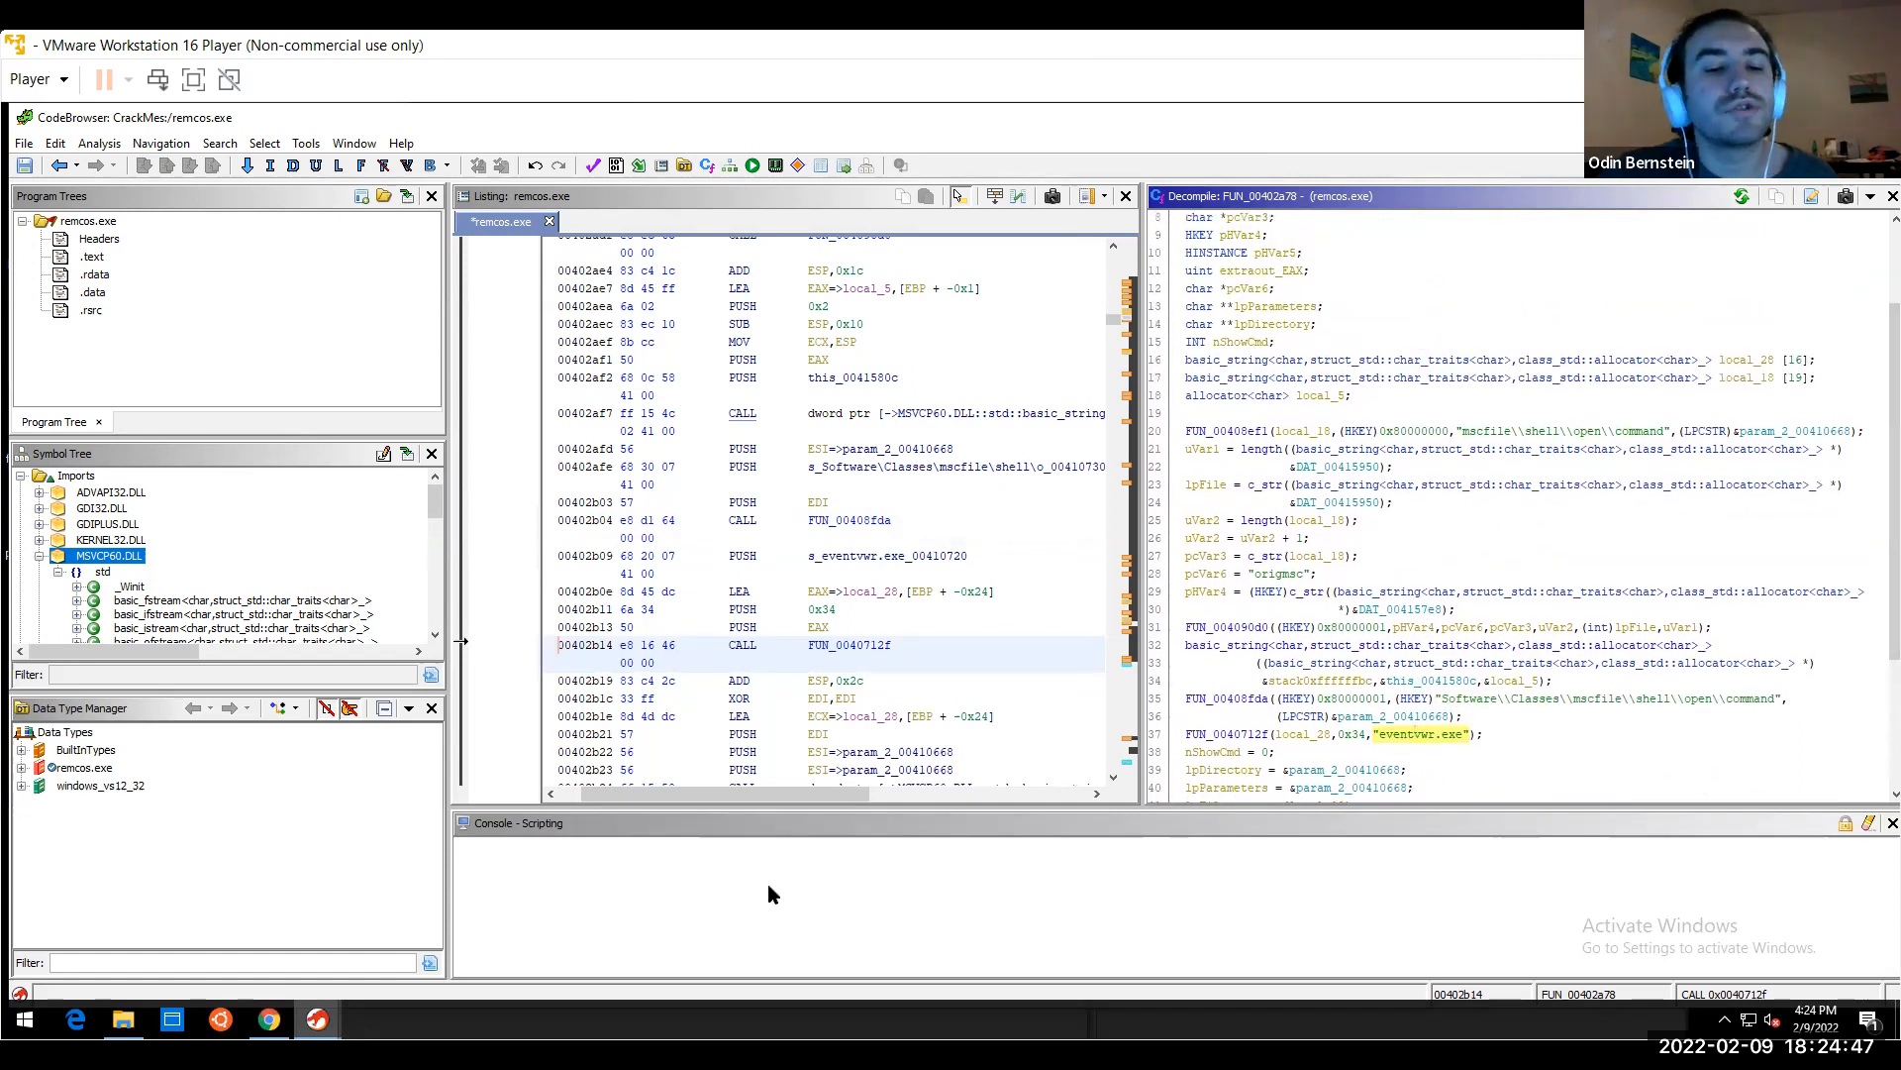
# Return to the references to FUN_00408fda and go to the calls at 00402be7 and 0040637f
pyautogui.moveTo(317, 1019)
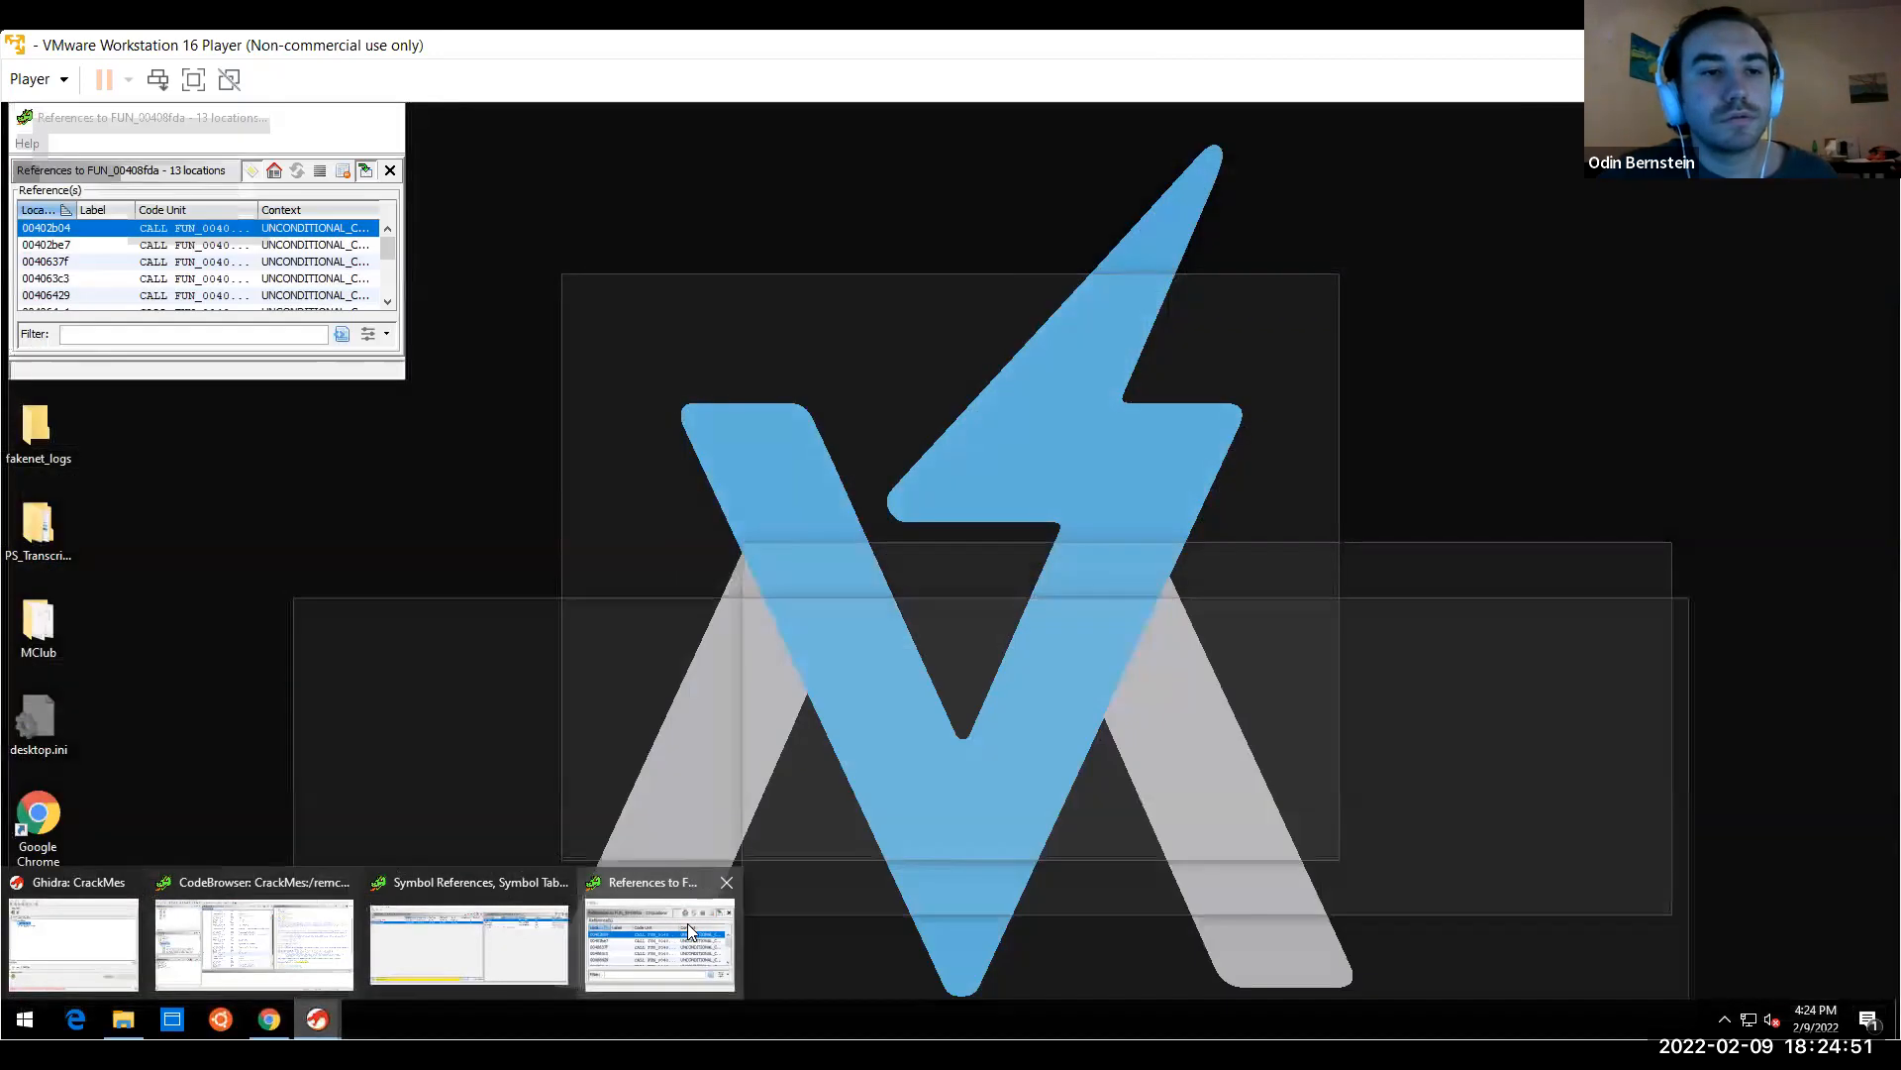
pyautogui.click(213, 245)
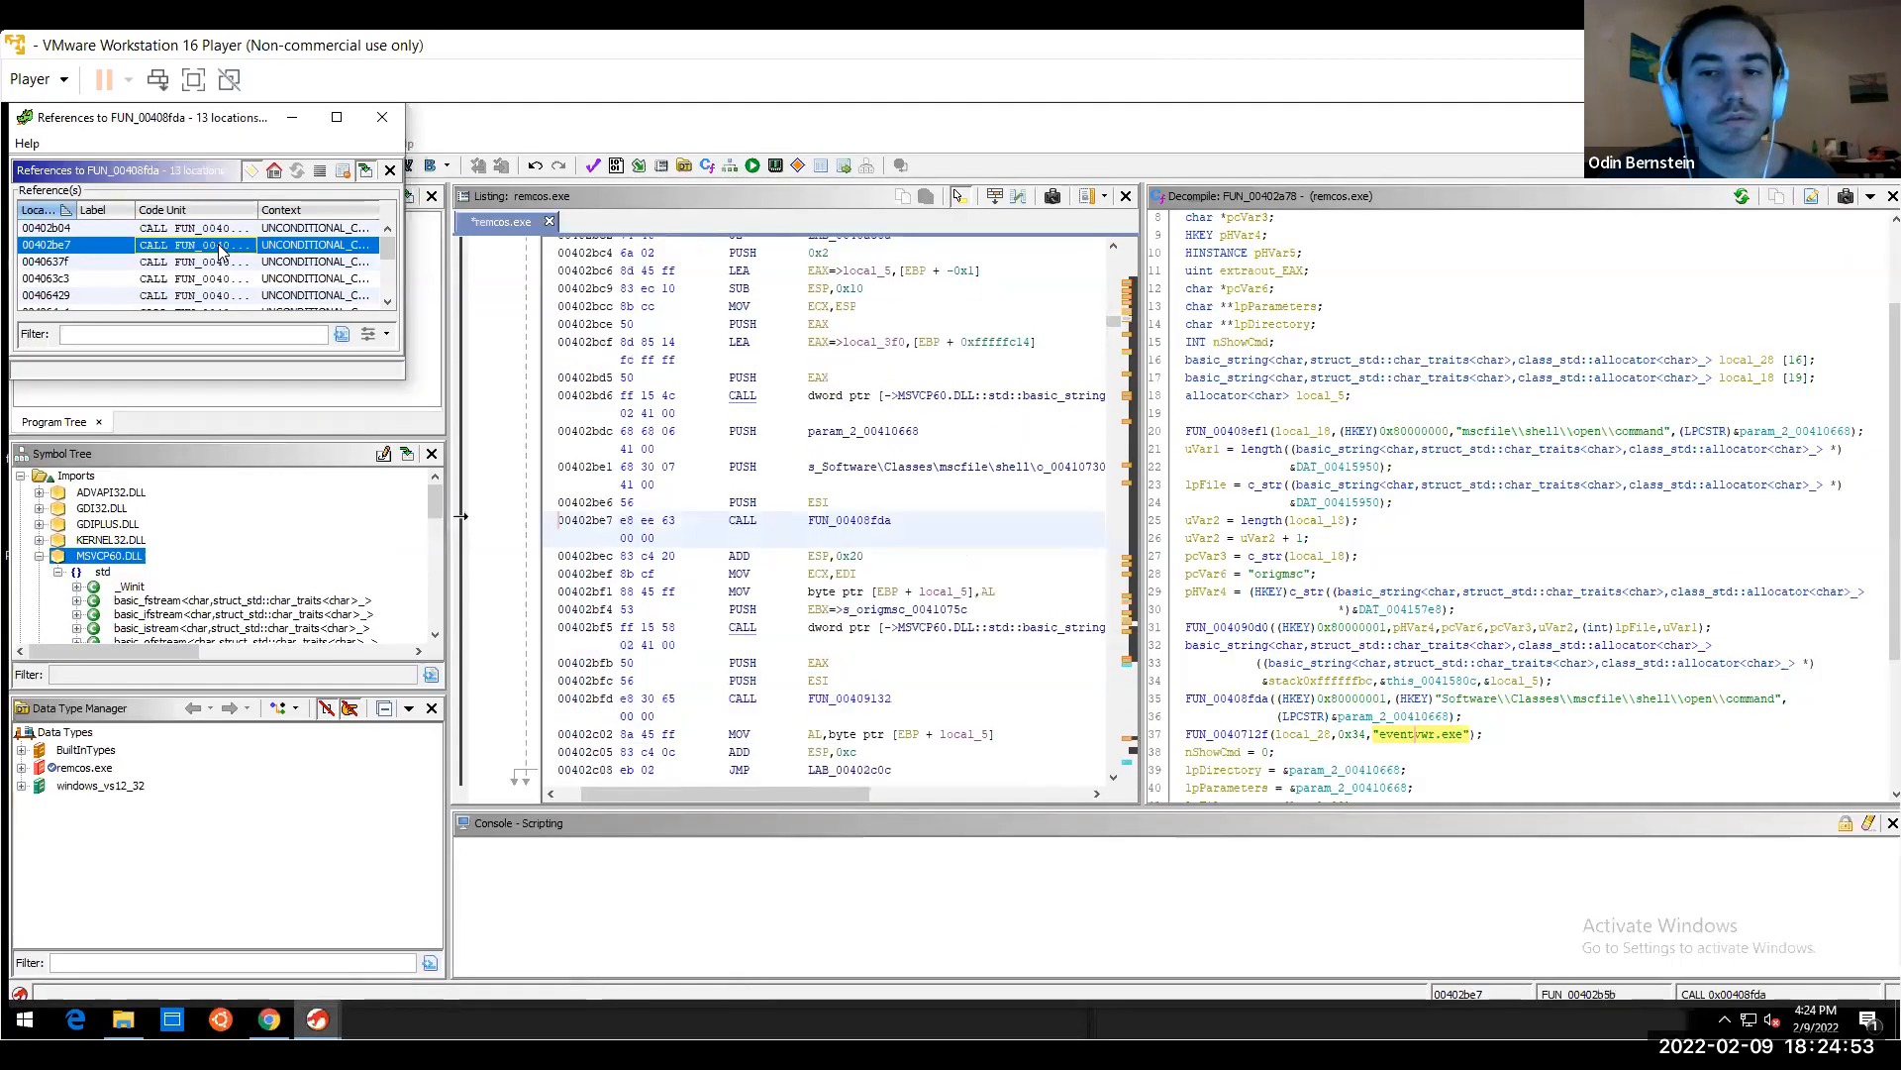
pyautogui.click(214, 263)
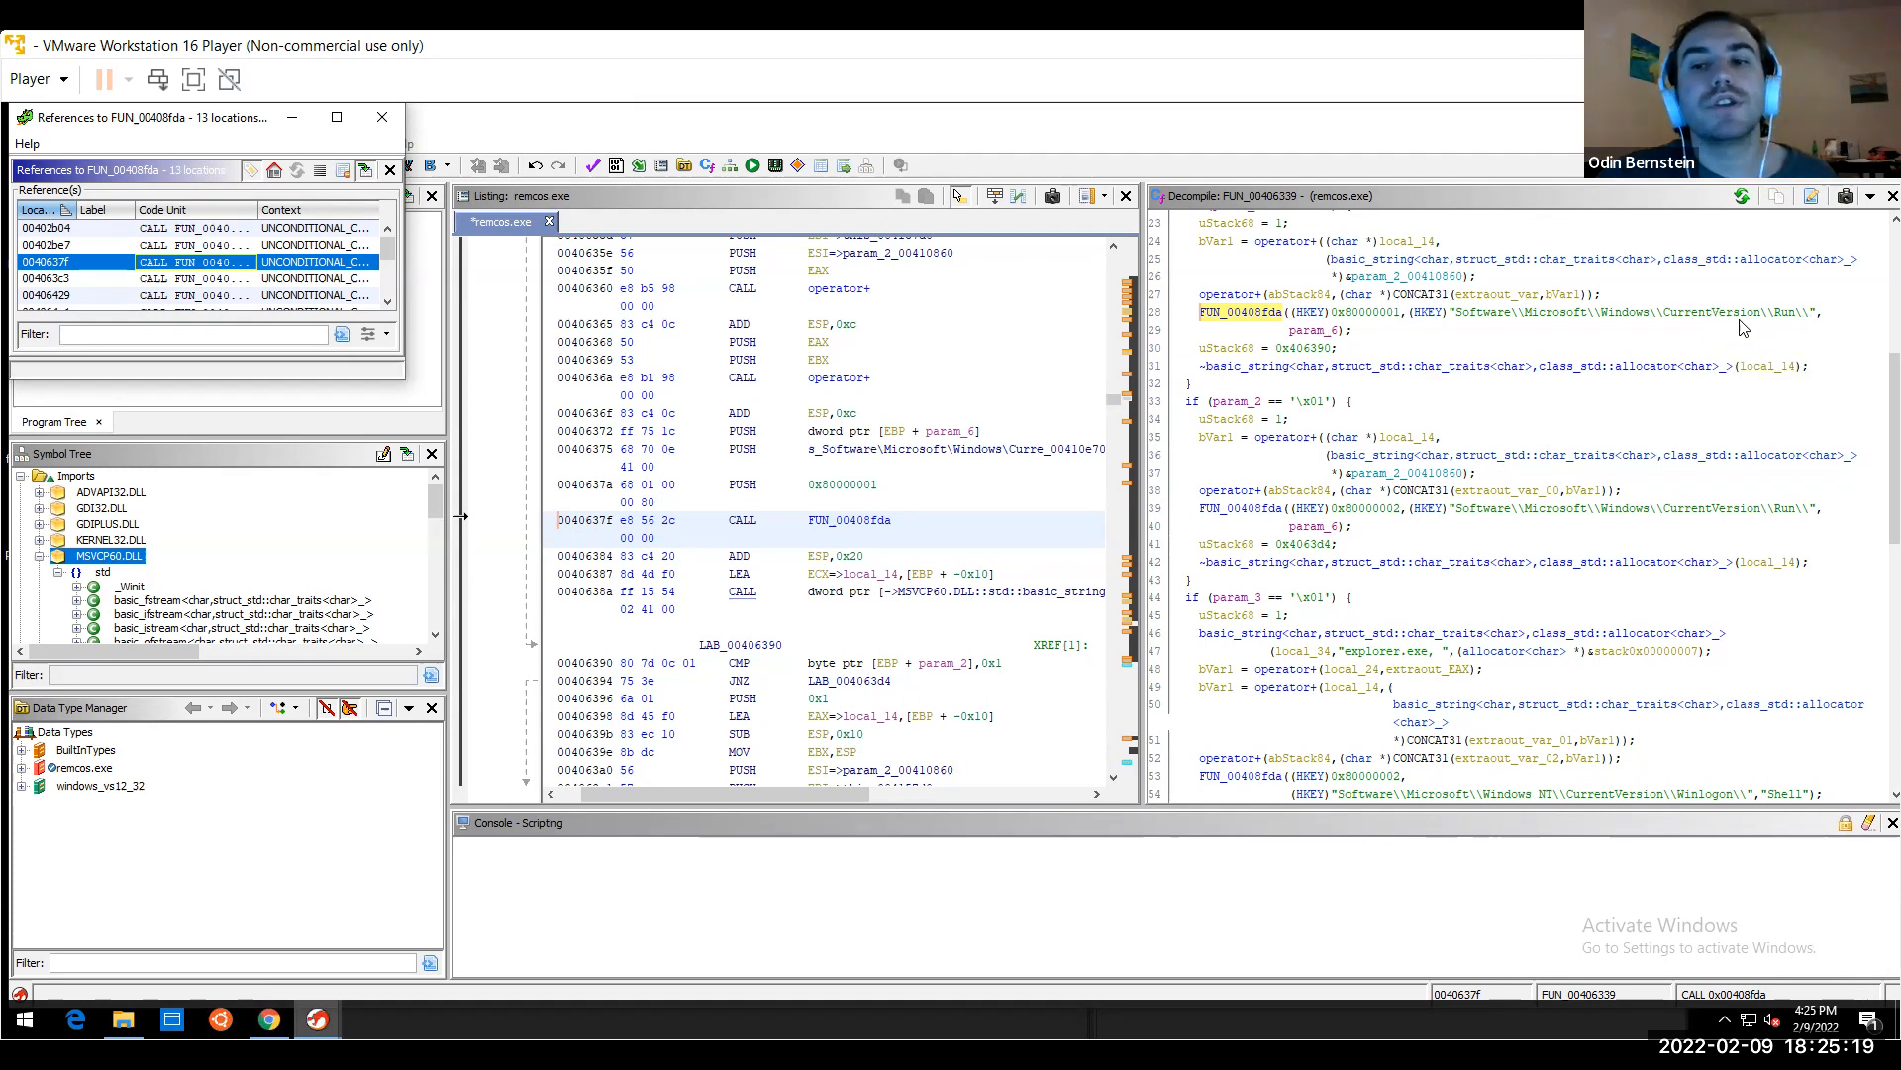
# Review the registry writes in FUN_00406339 and highlight the Winlogon key path passed with the "Shell" value
pyautogui.click(1869, 380)
pyautogui.scroll(4, 1868, 374)
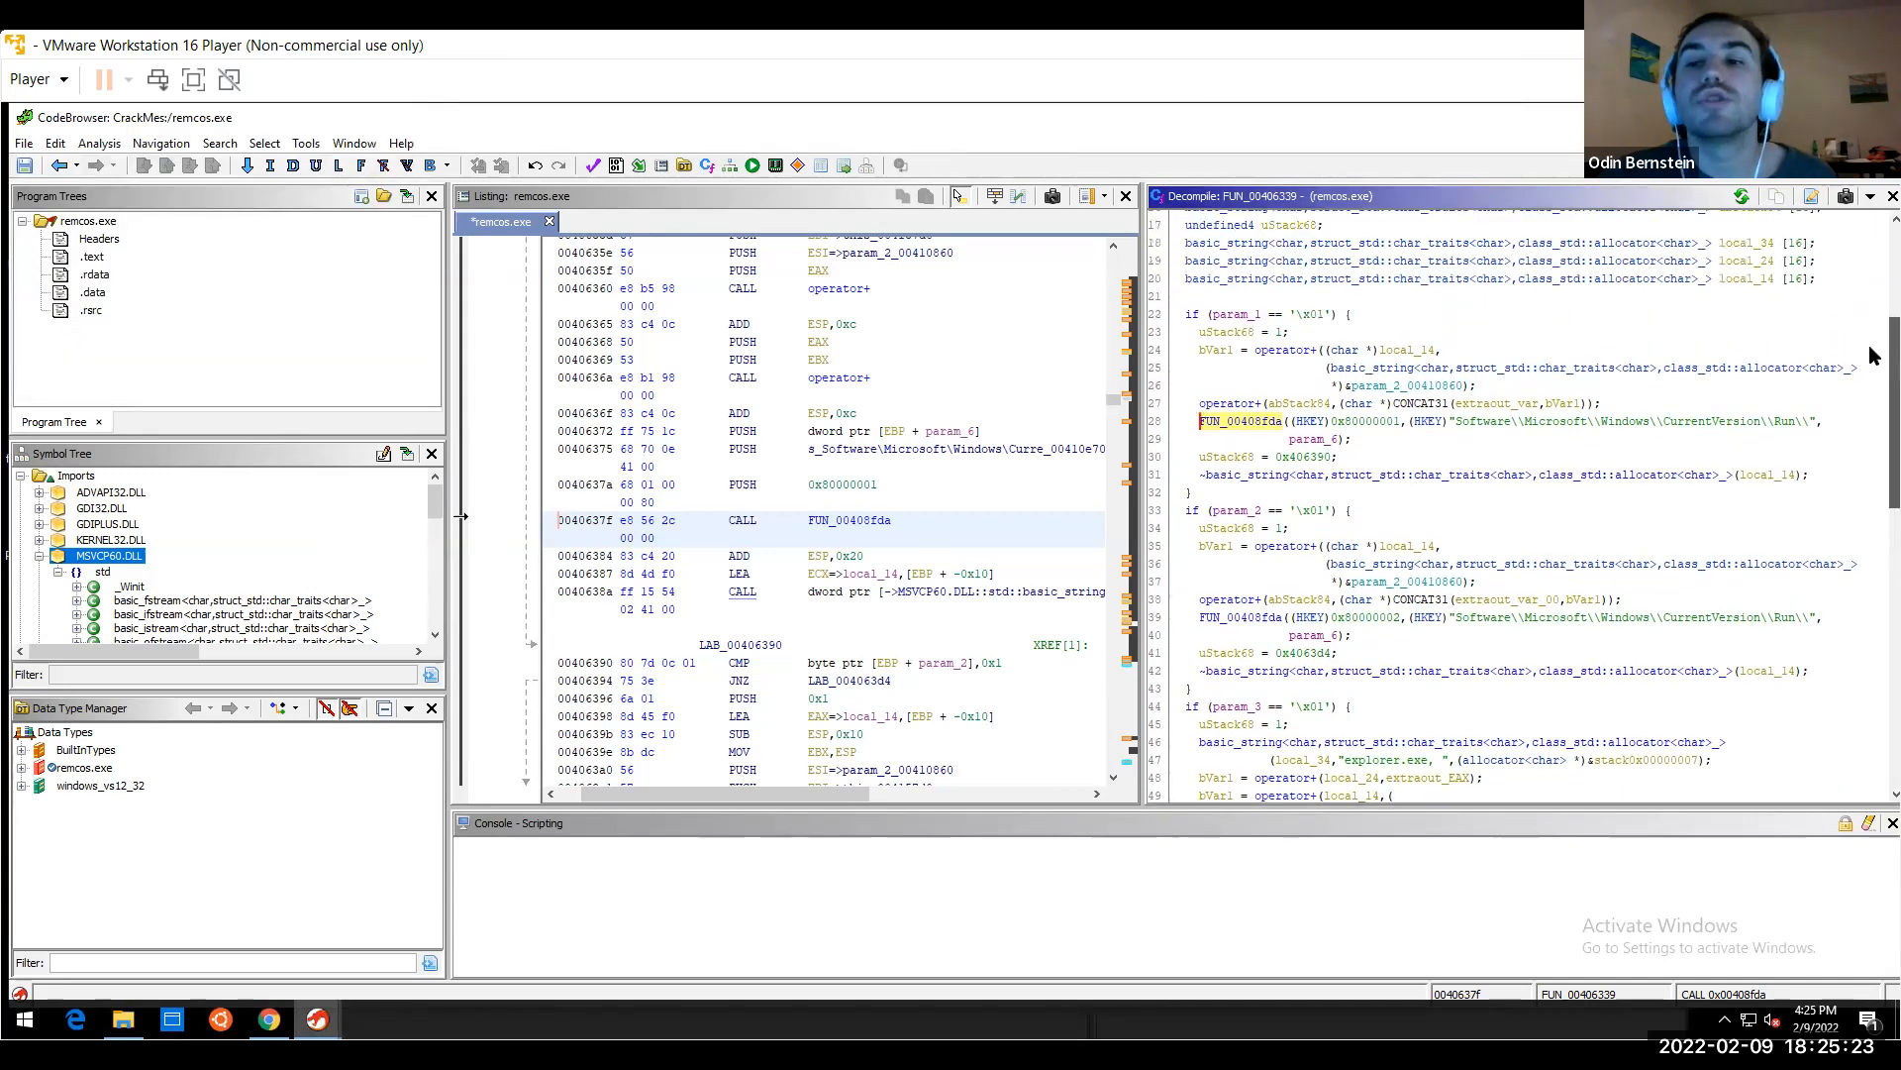
pyautogui.scroll(-12, 1868, 287)
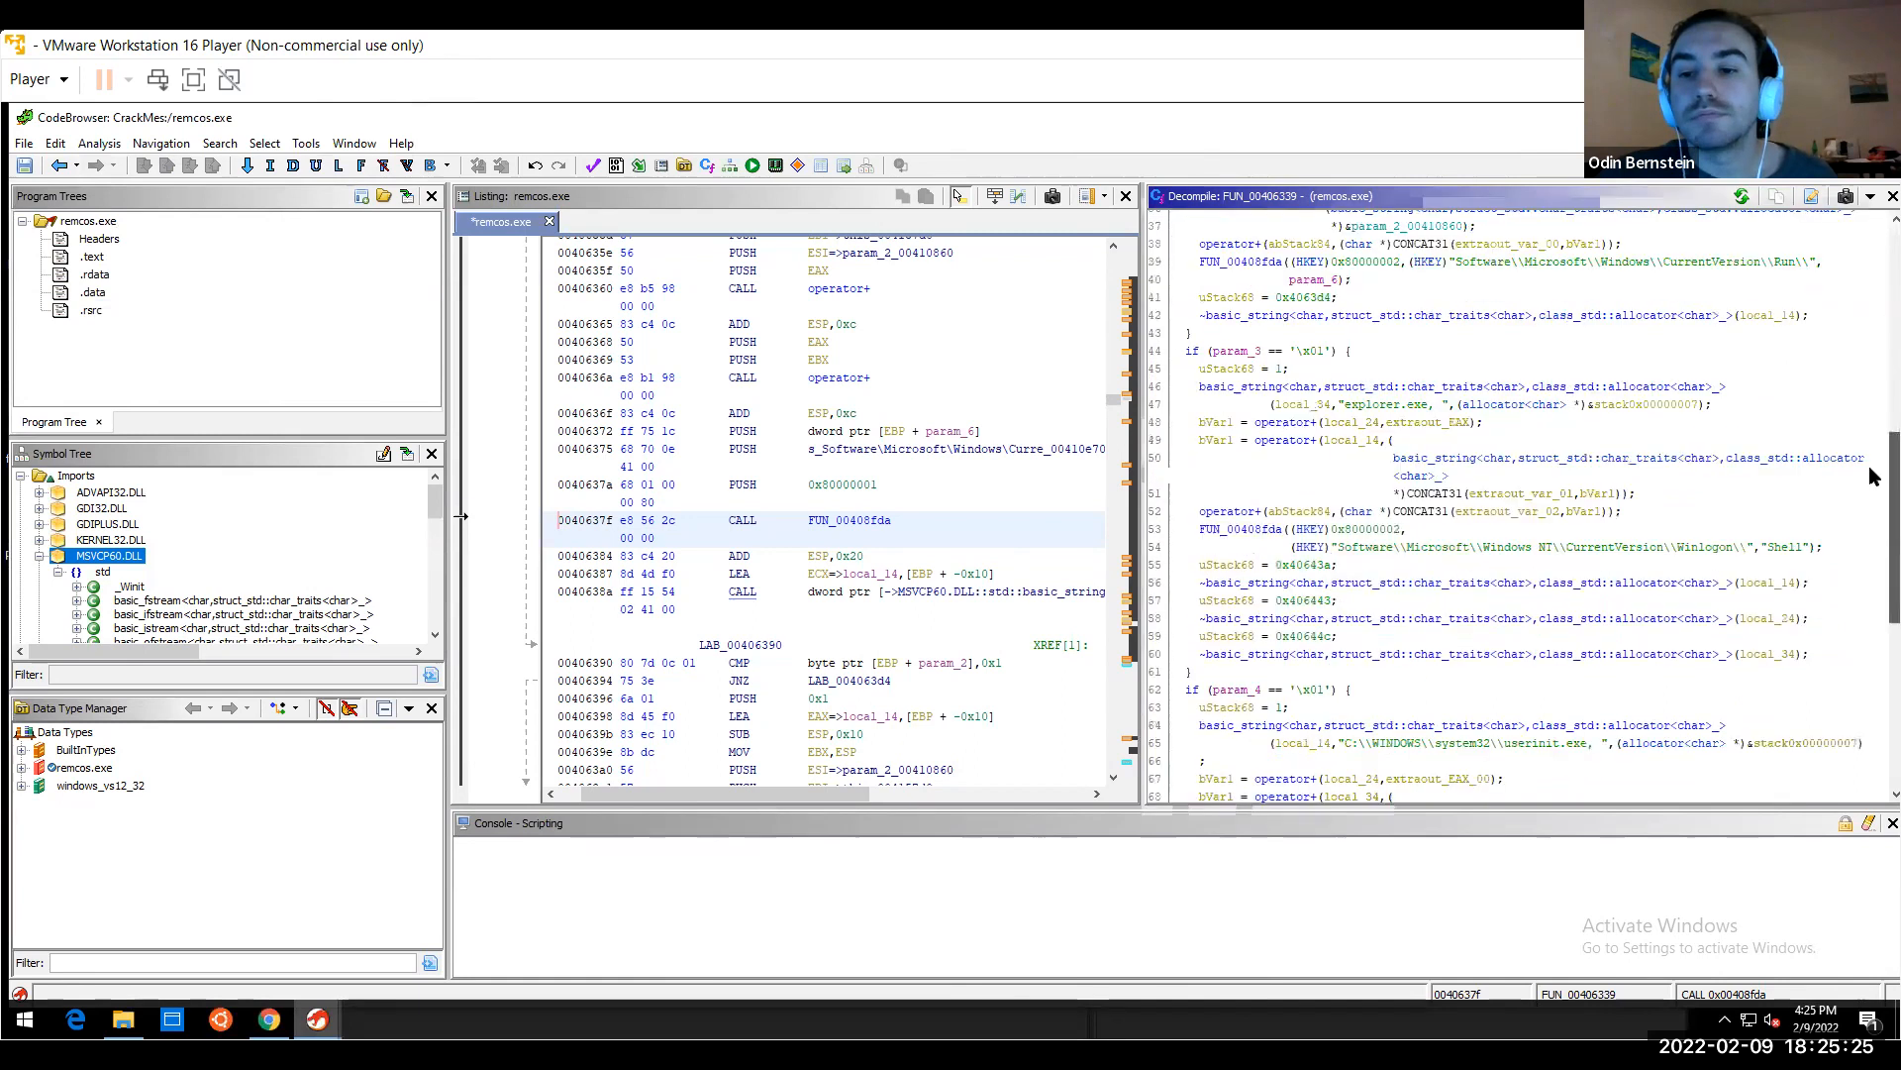
pyautogui.scroll(1, 1783, 466)
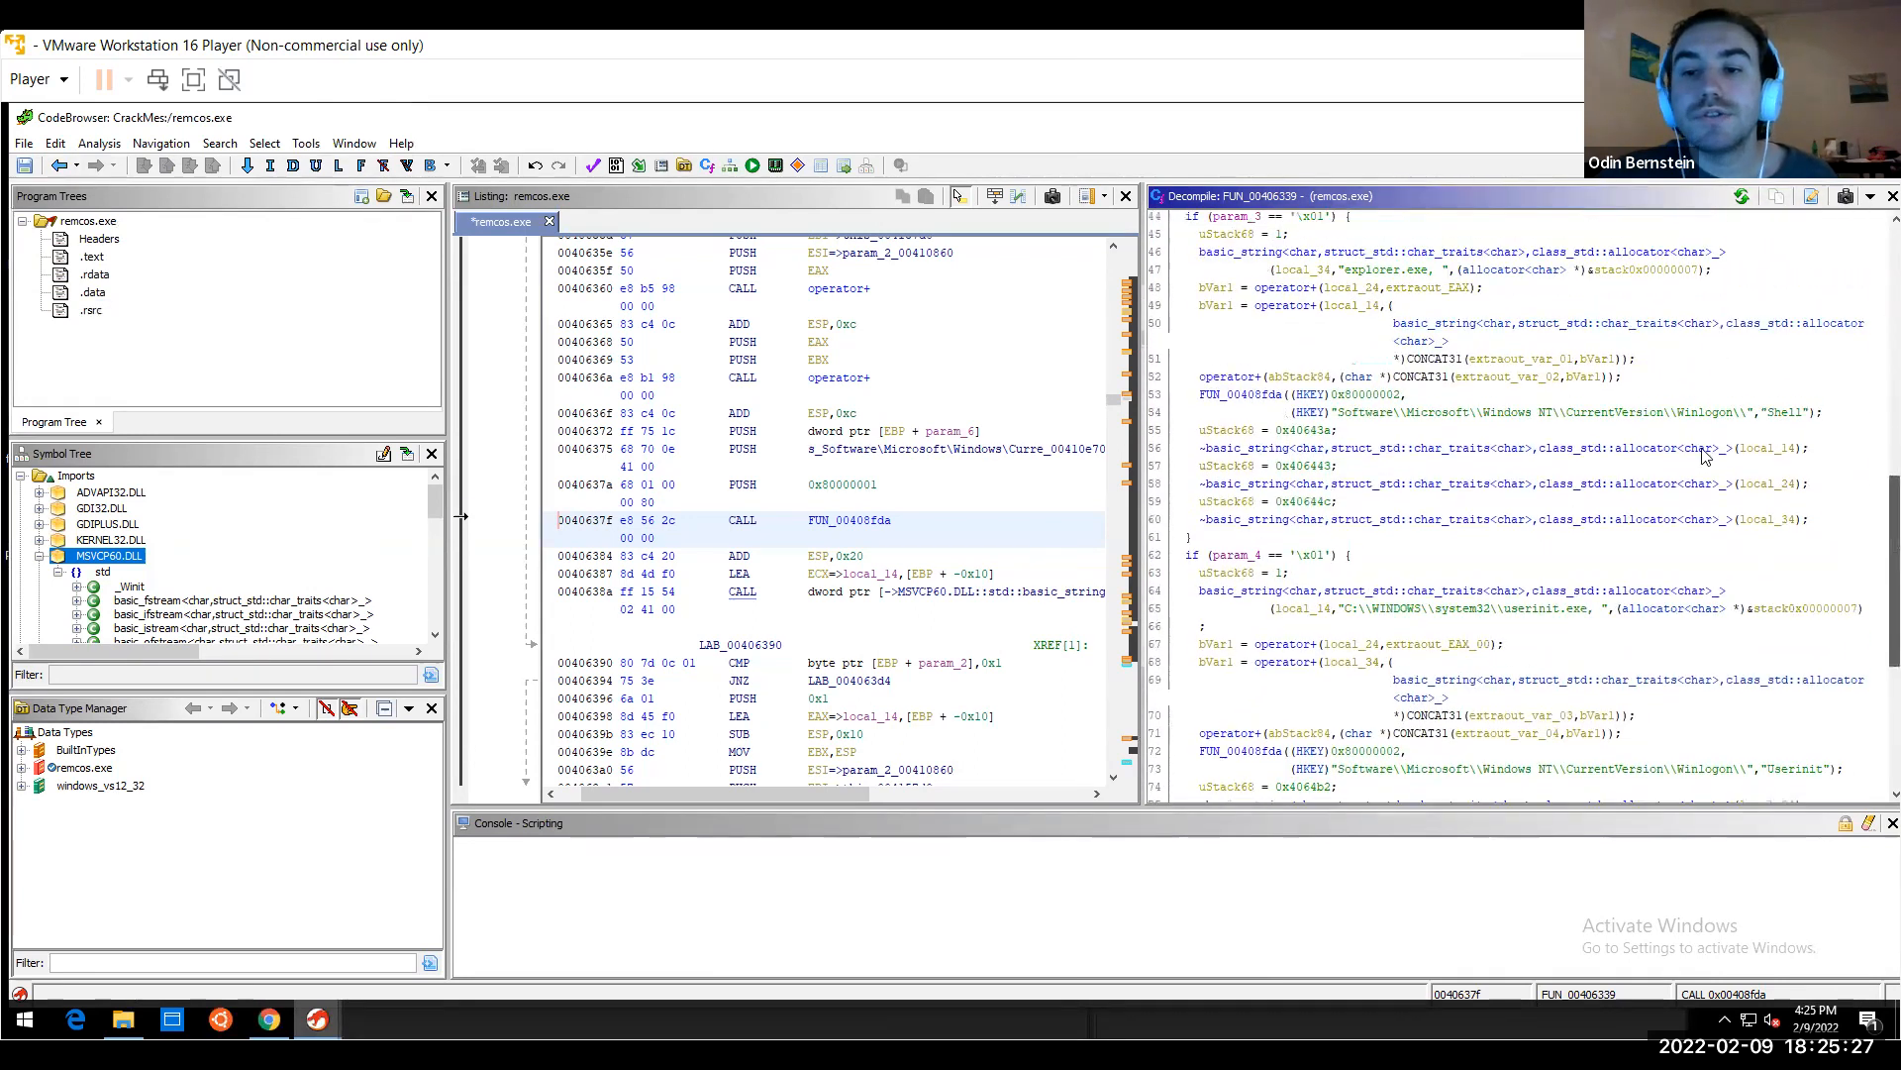
pyautogui.click(1700, 406)
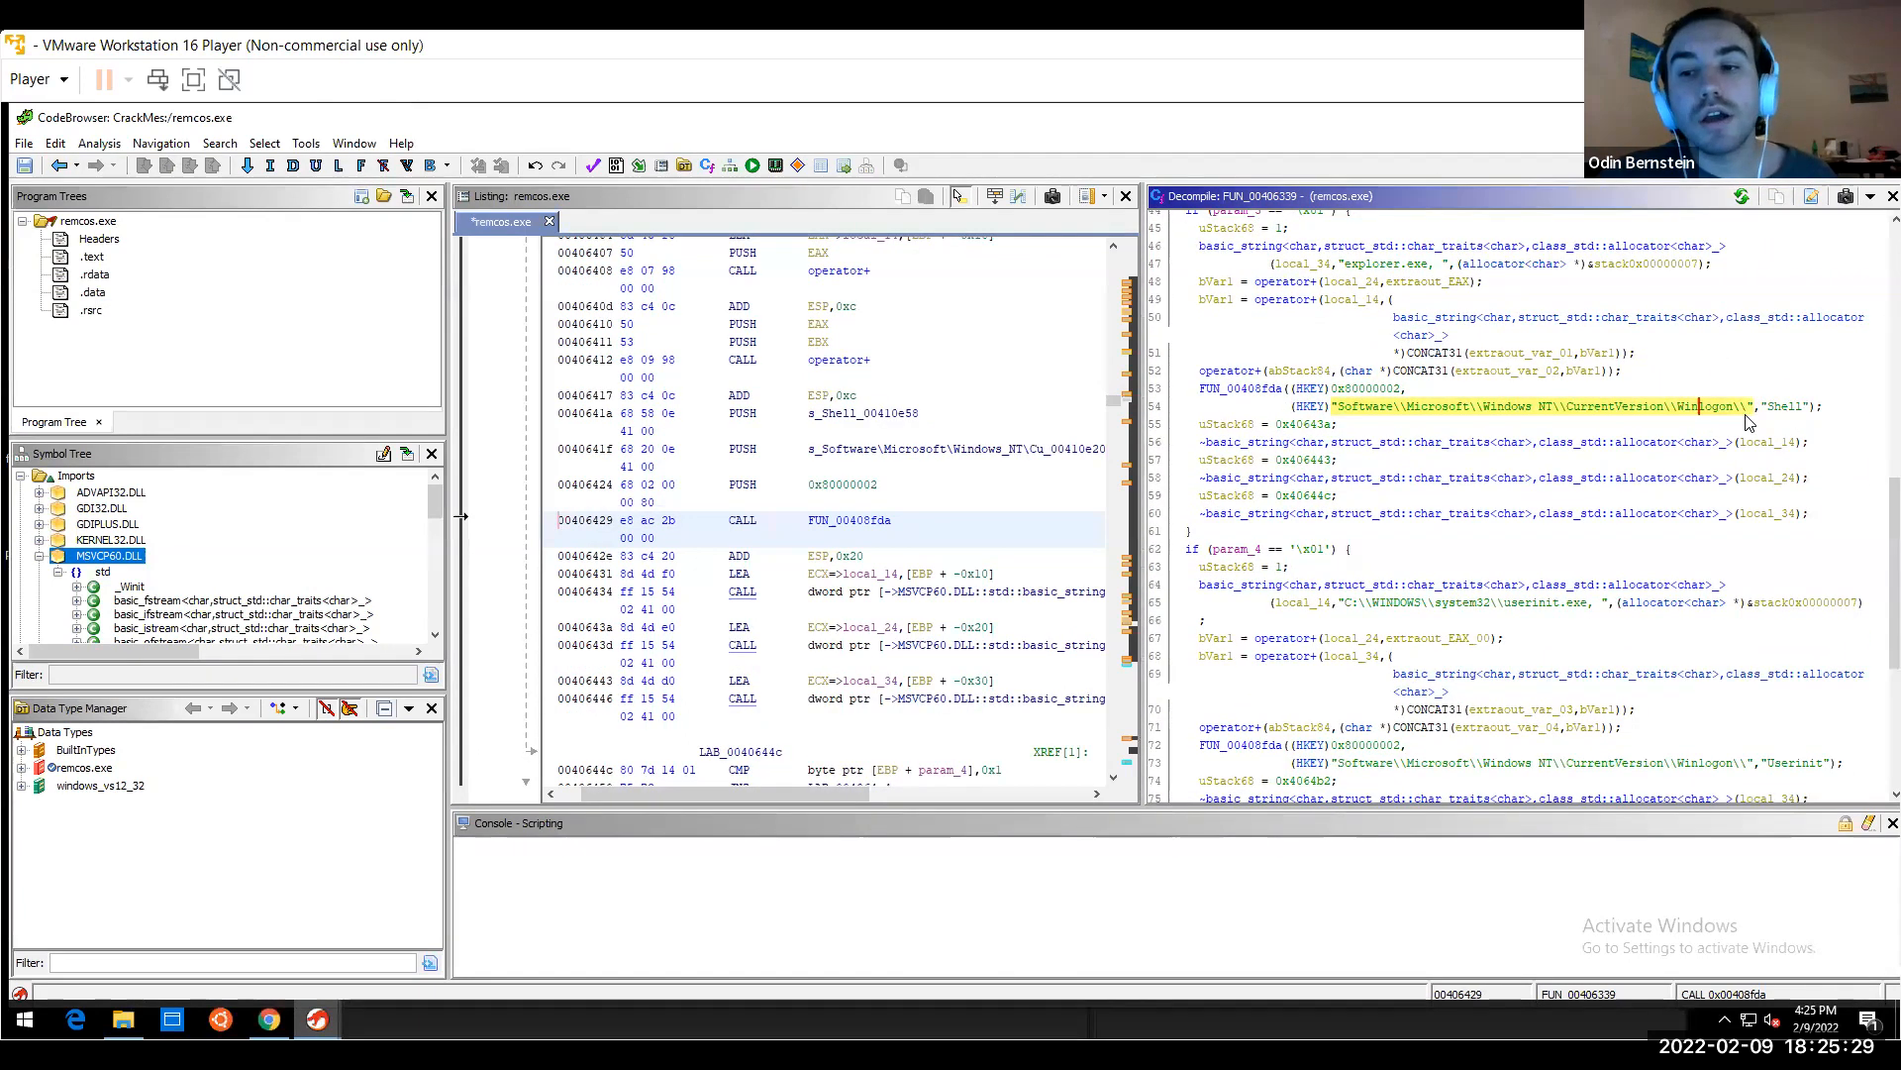
# Highlight the C:\\WINDOWS\\system32\\userinit.exe string and the Winlogon key path passed with "Userinit"
pyautogui.click(1507, 603)
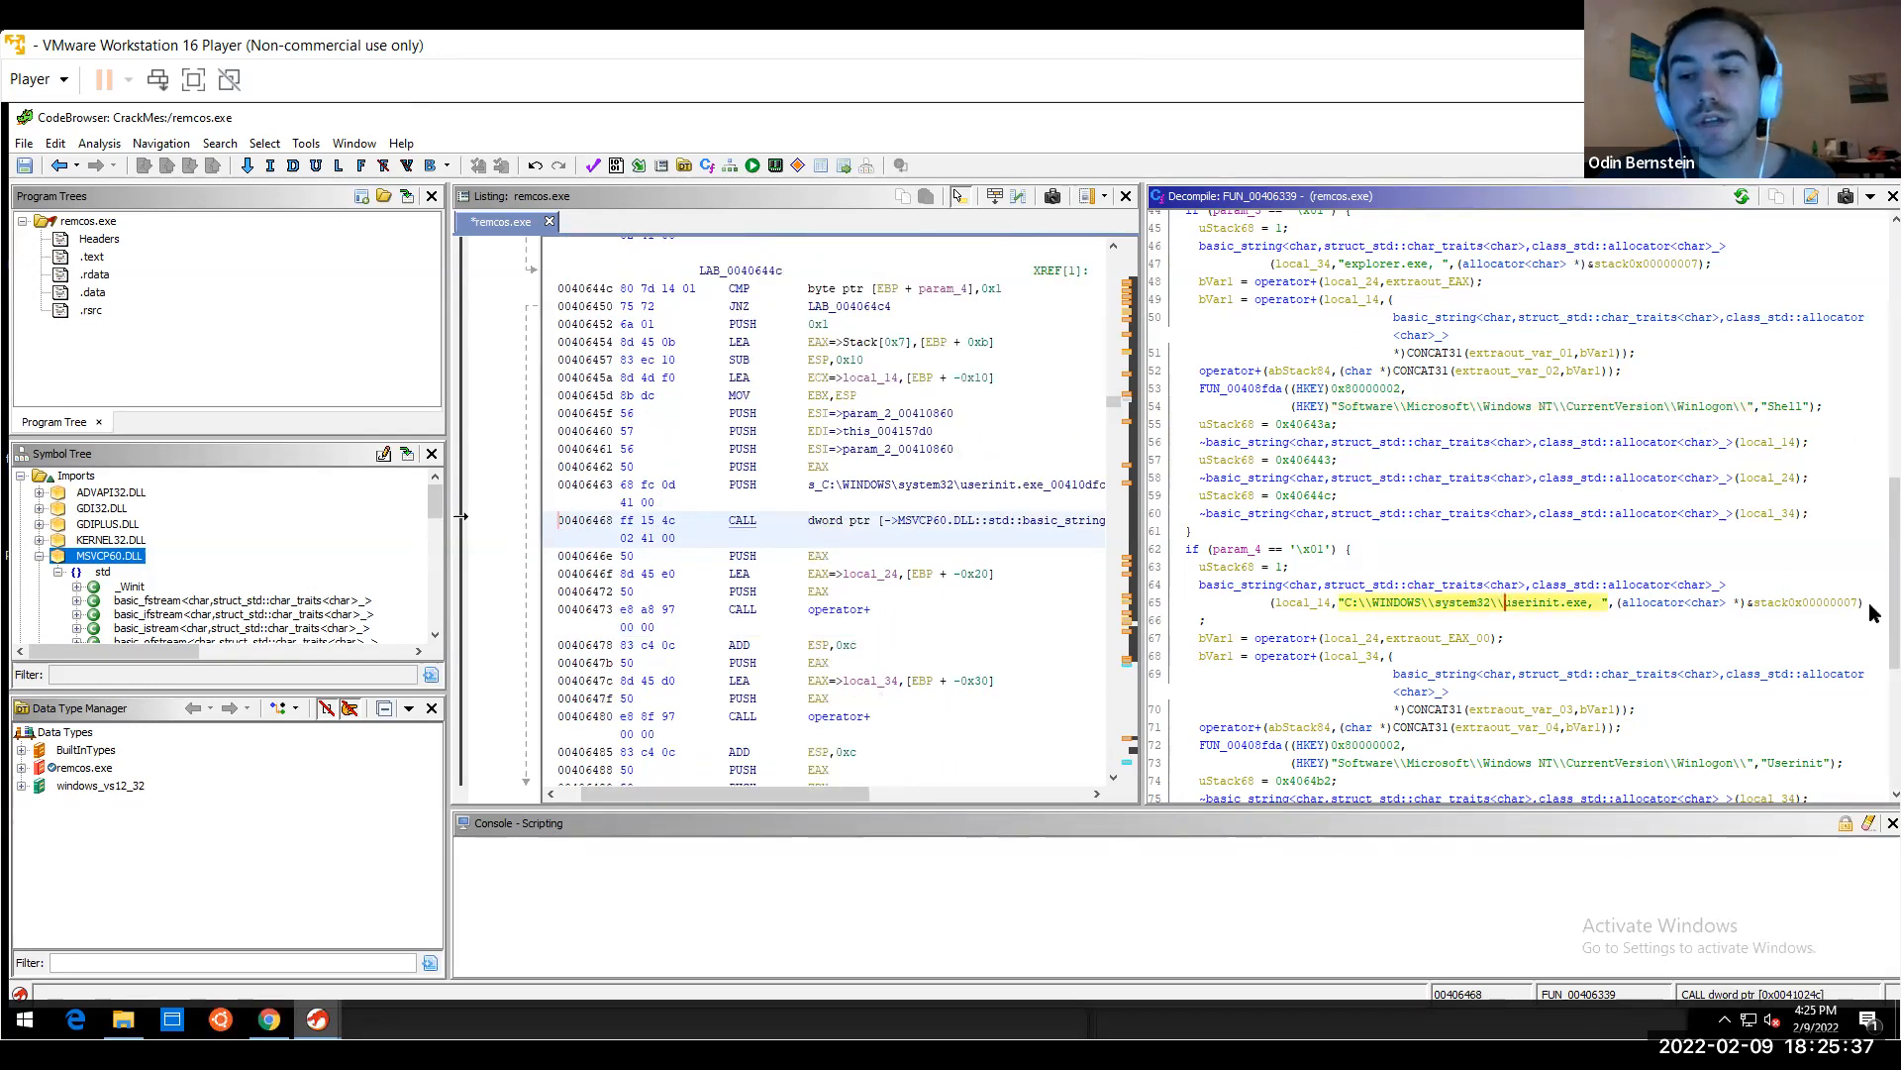
pyautogui.scroll(-5, 1867, 624)
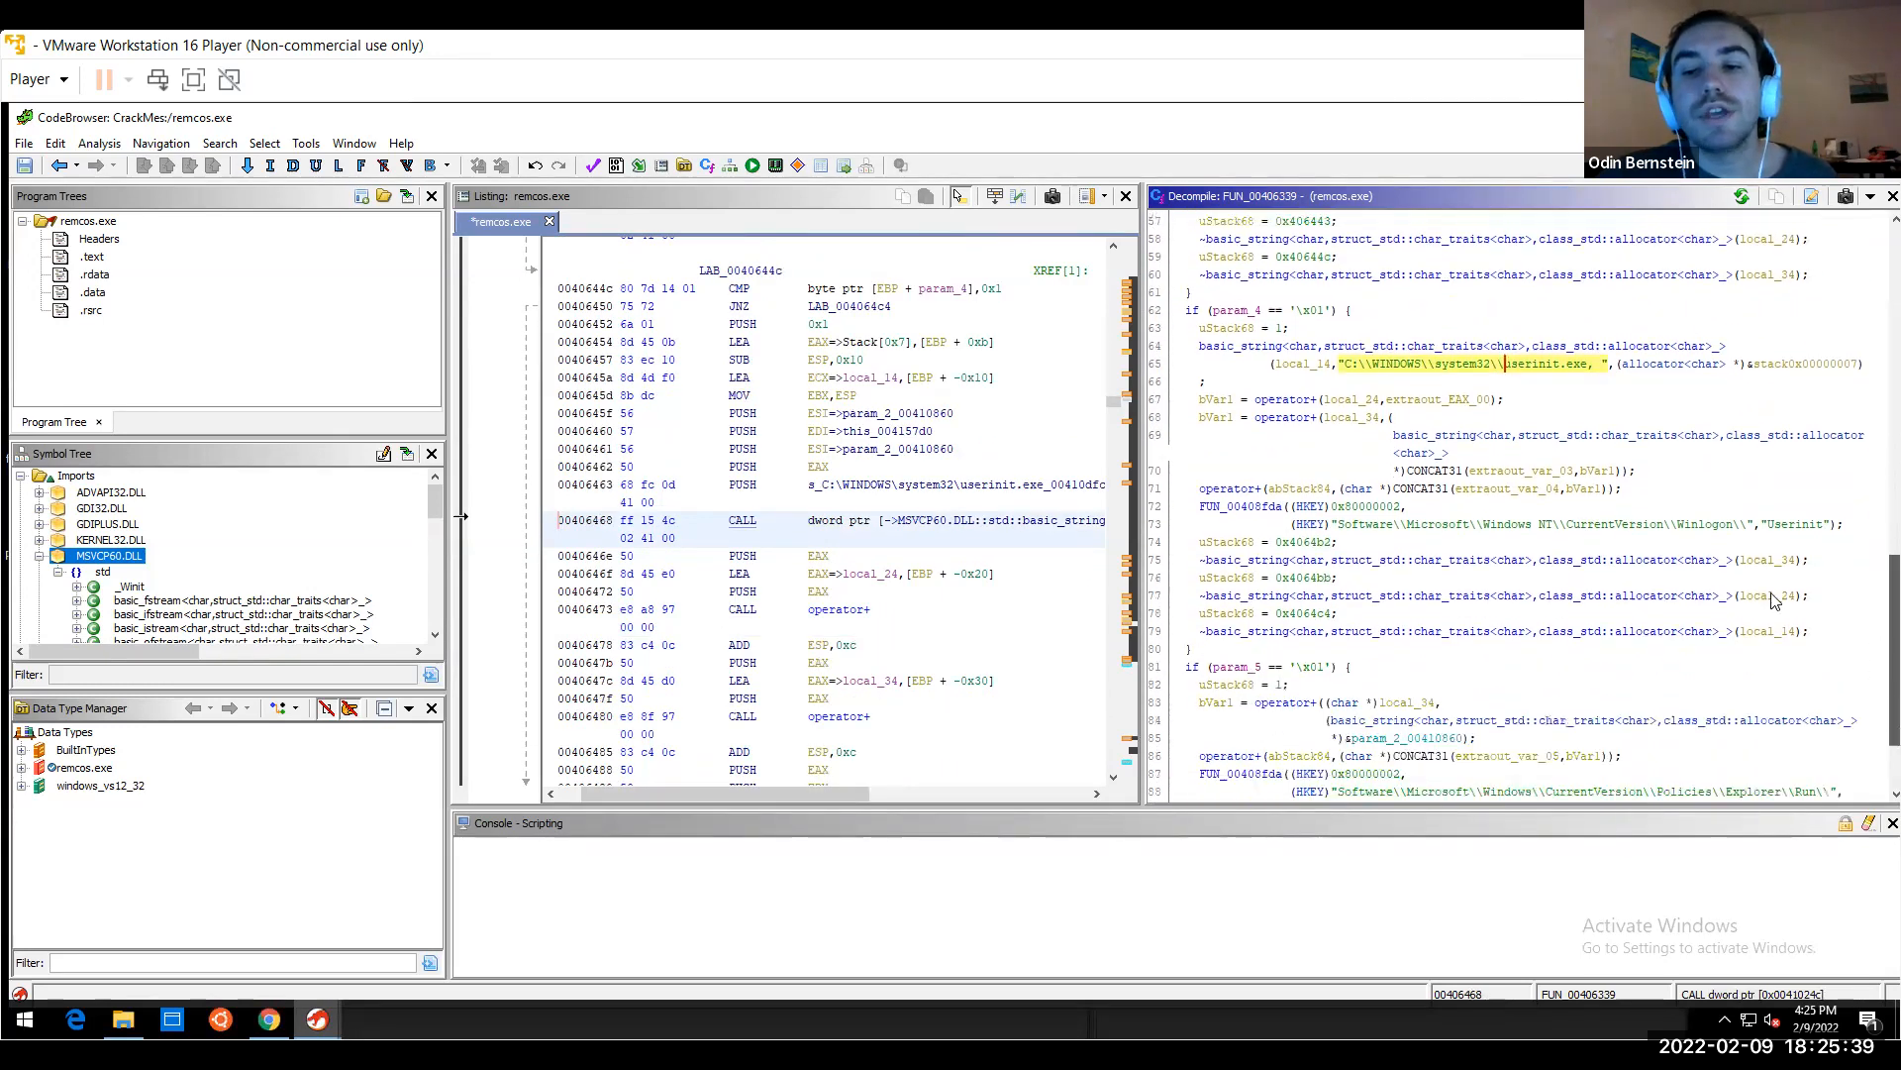
pyautogui.scroll(-1, 1772, 602)
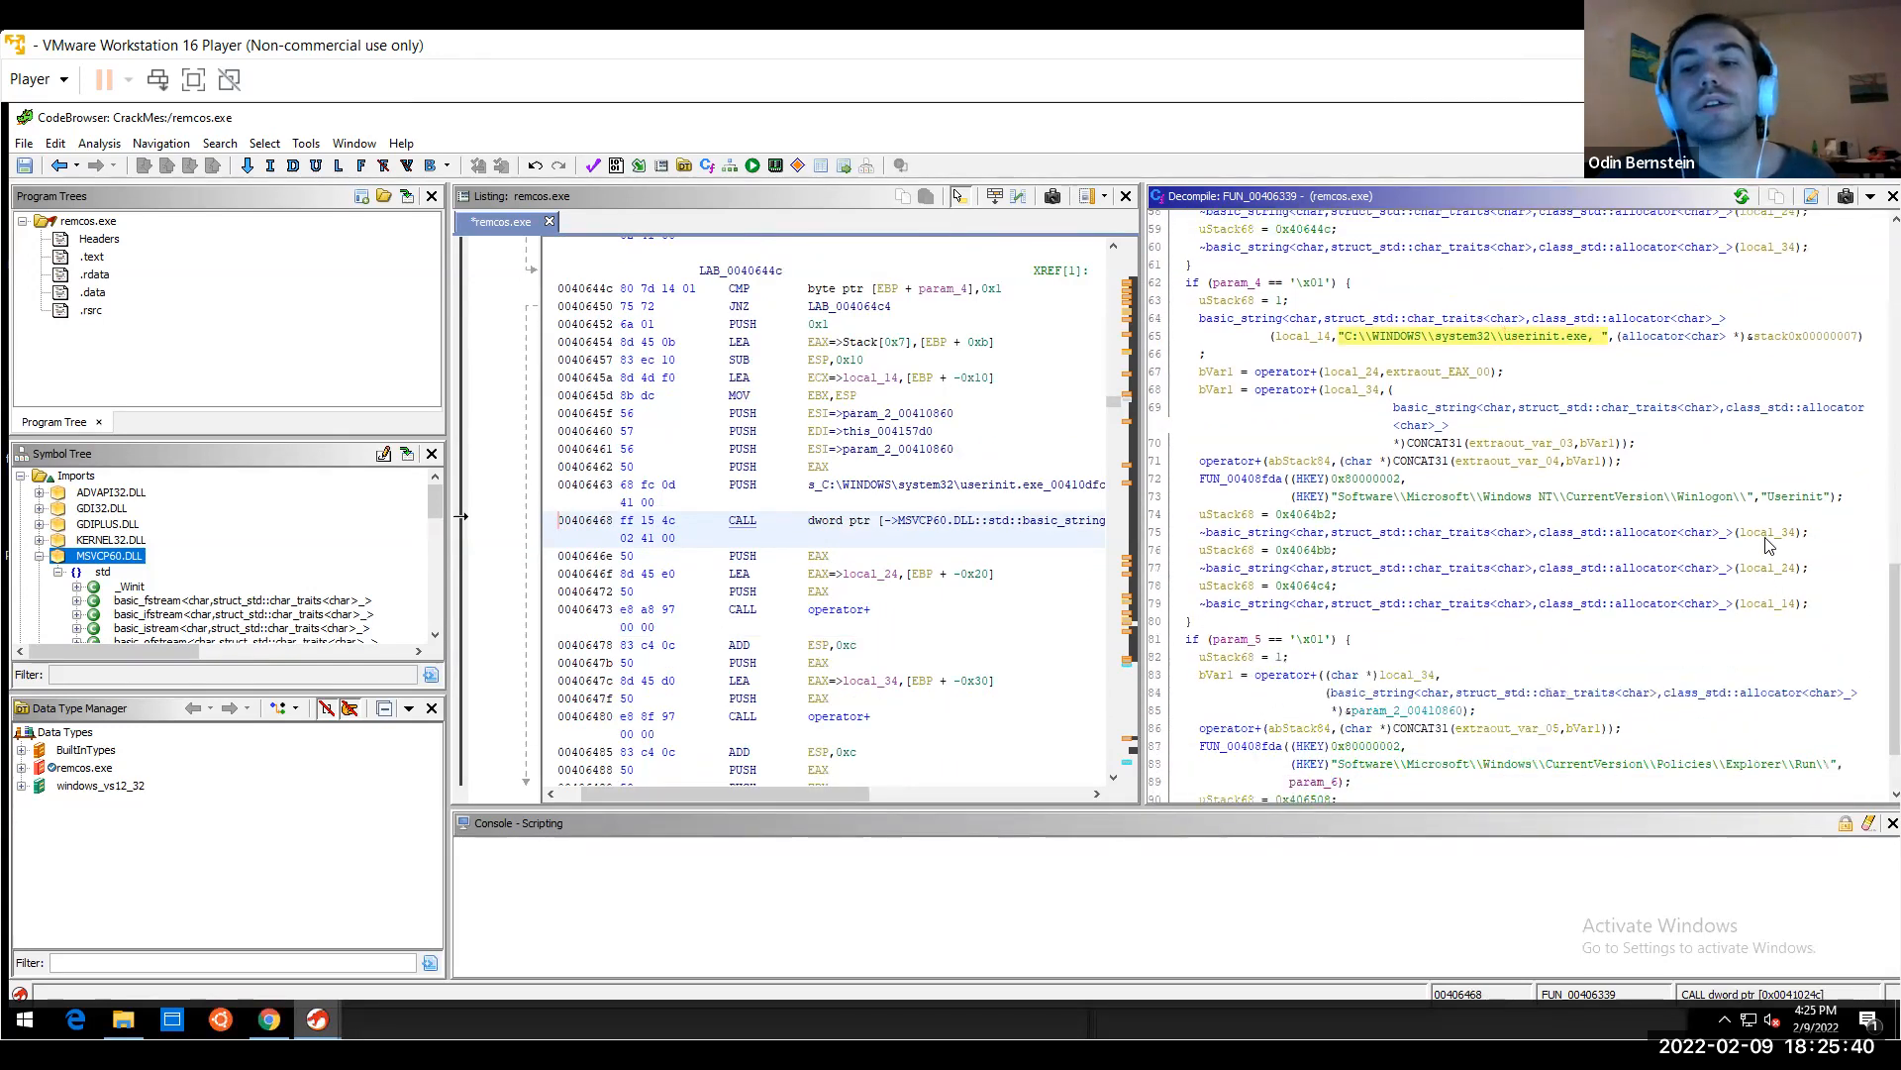
pyautogui.click(1728, 500)
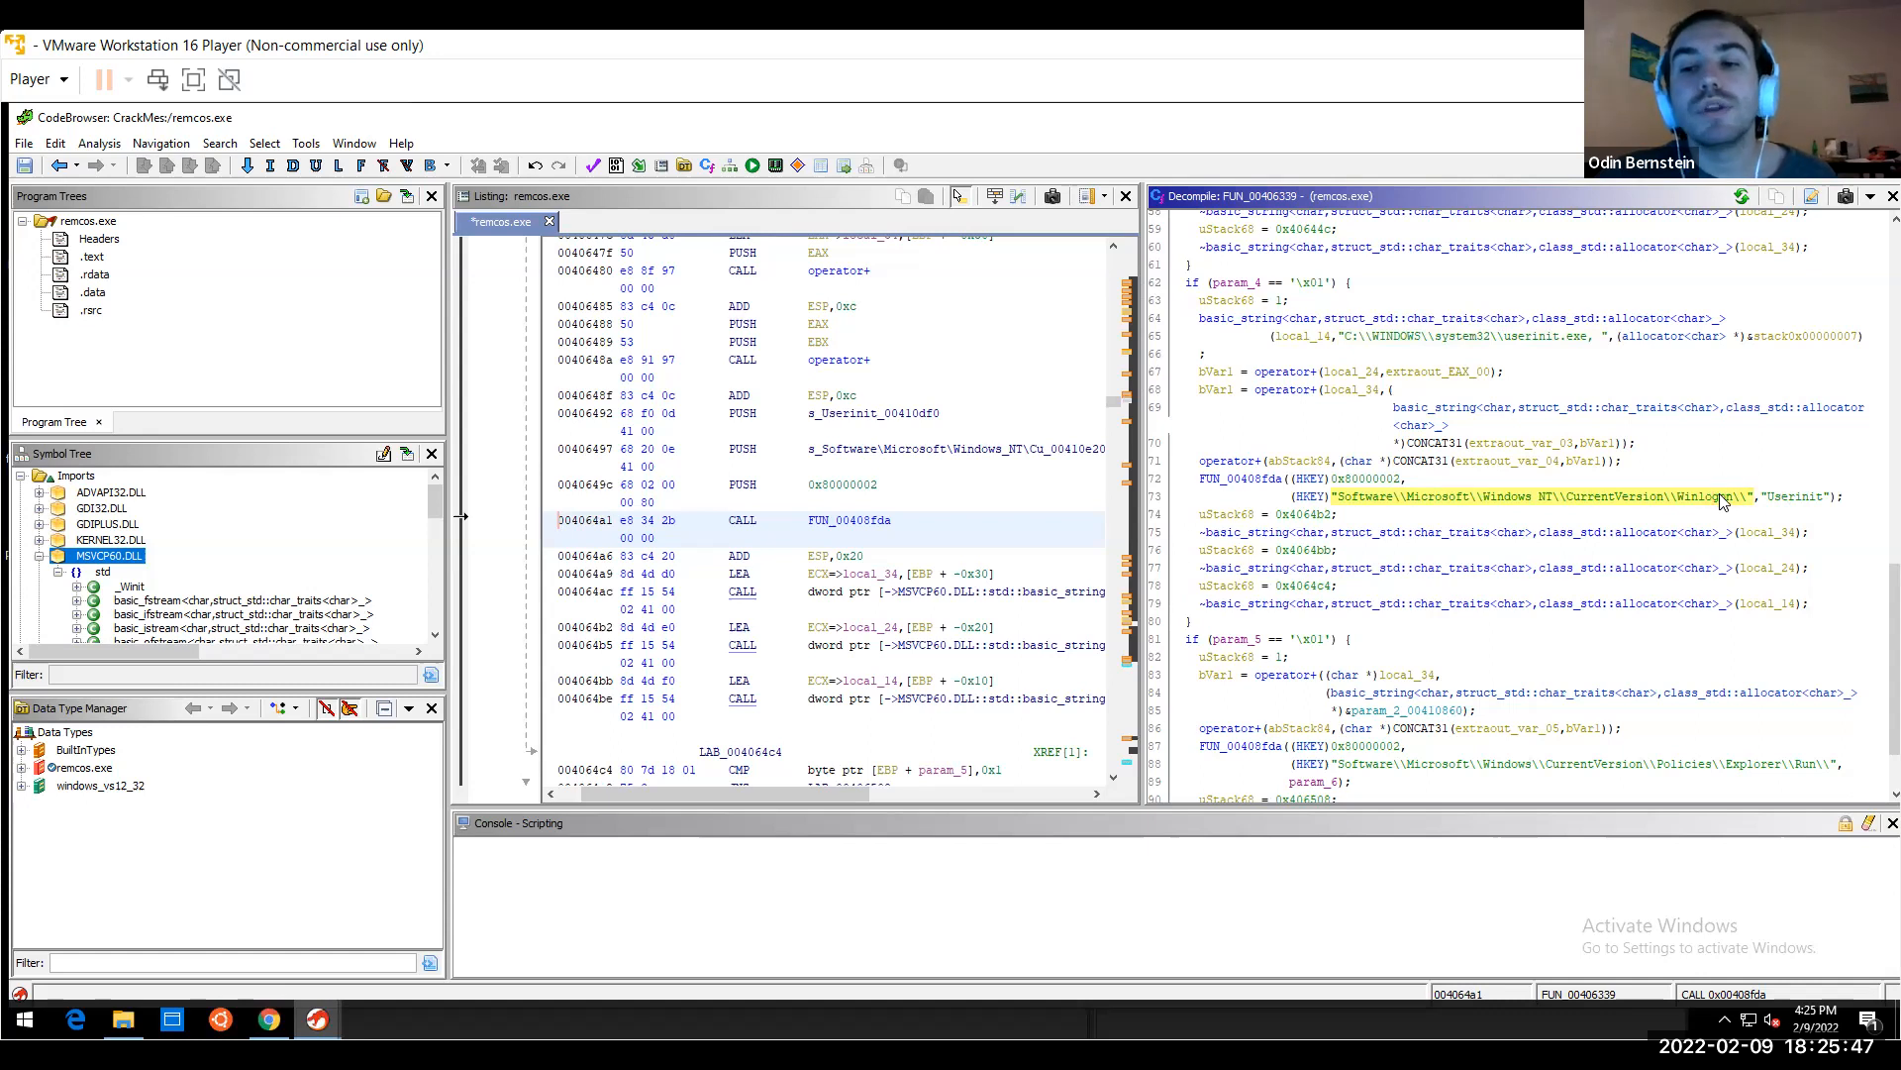
pyautogui.moveTo(1721, 502)
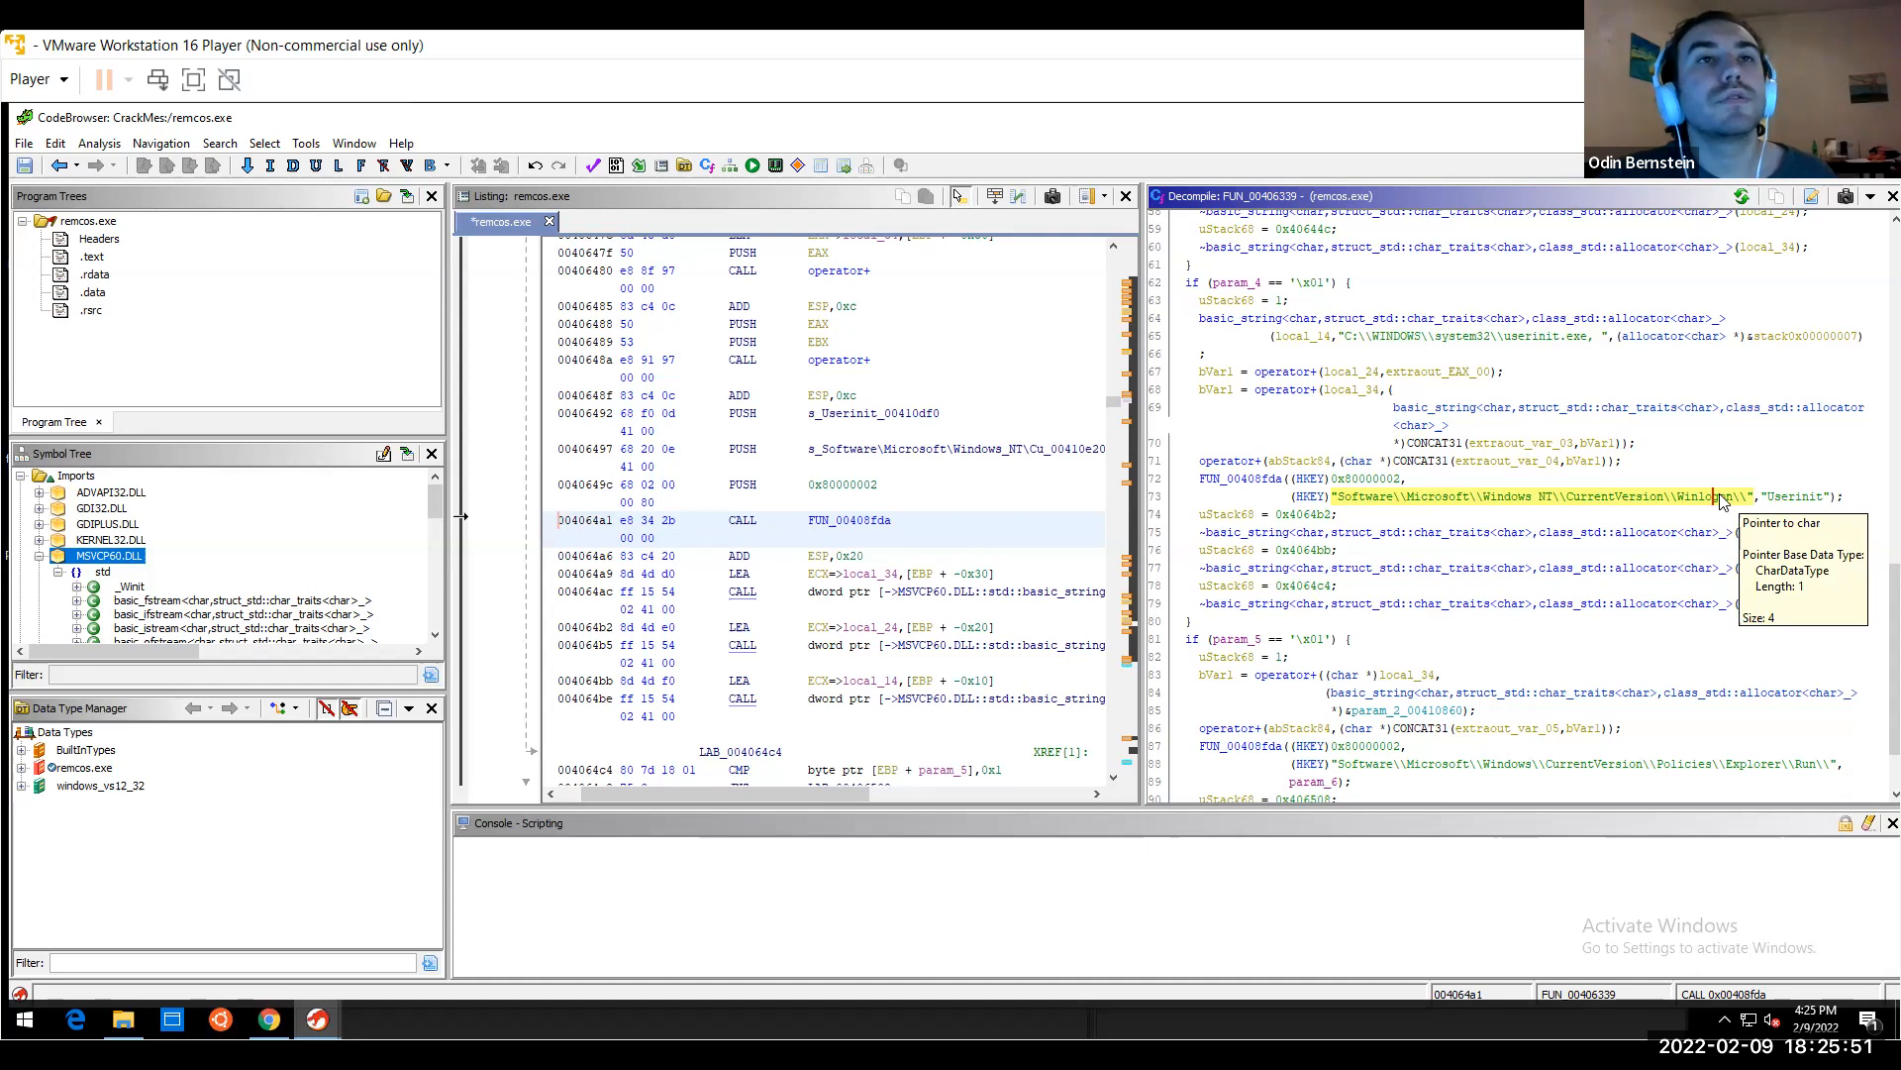
# Compare the "Userinit" value name with the full userinit.exe path string and the Winlogon key path in FUN_00406339
pyautogui.click(1779, 498)
pyautogui.click(1565, 344)
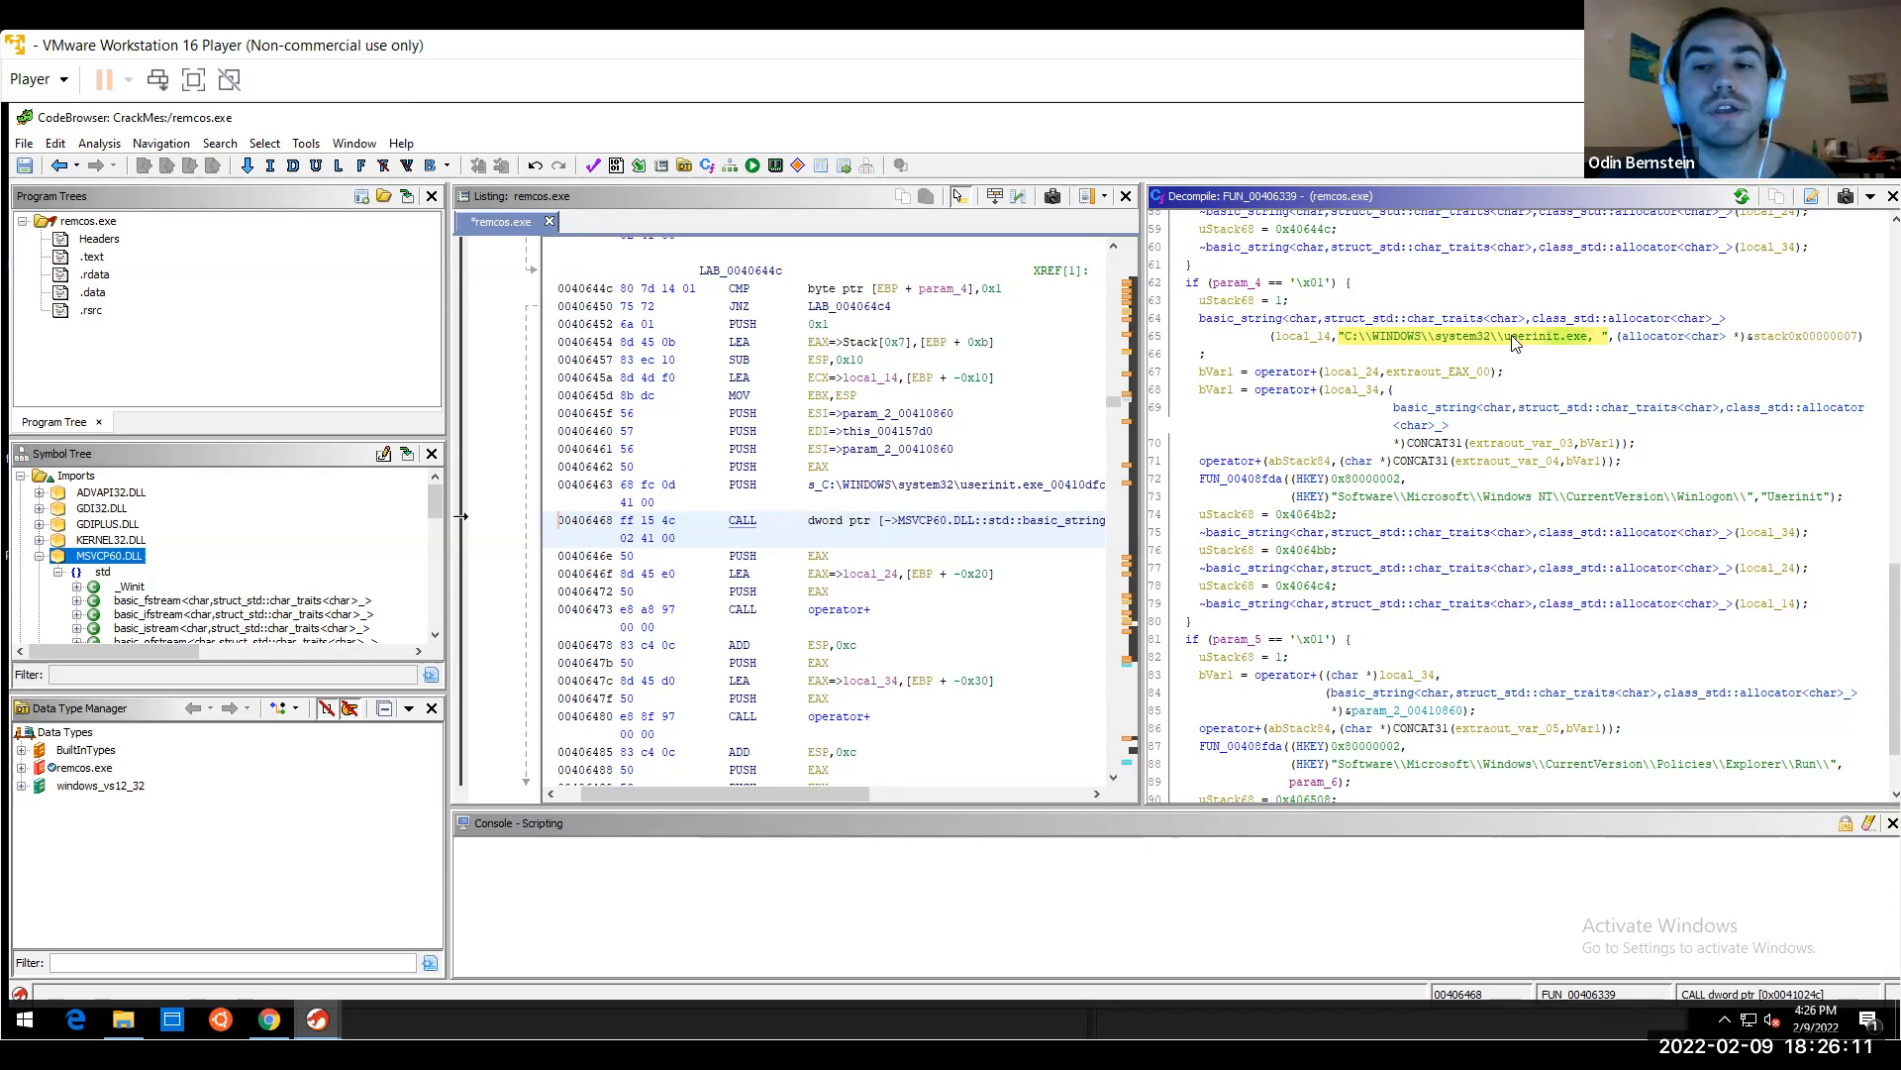
pyautogui.click(1446, 344)
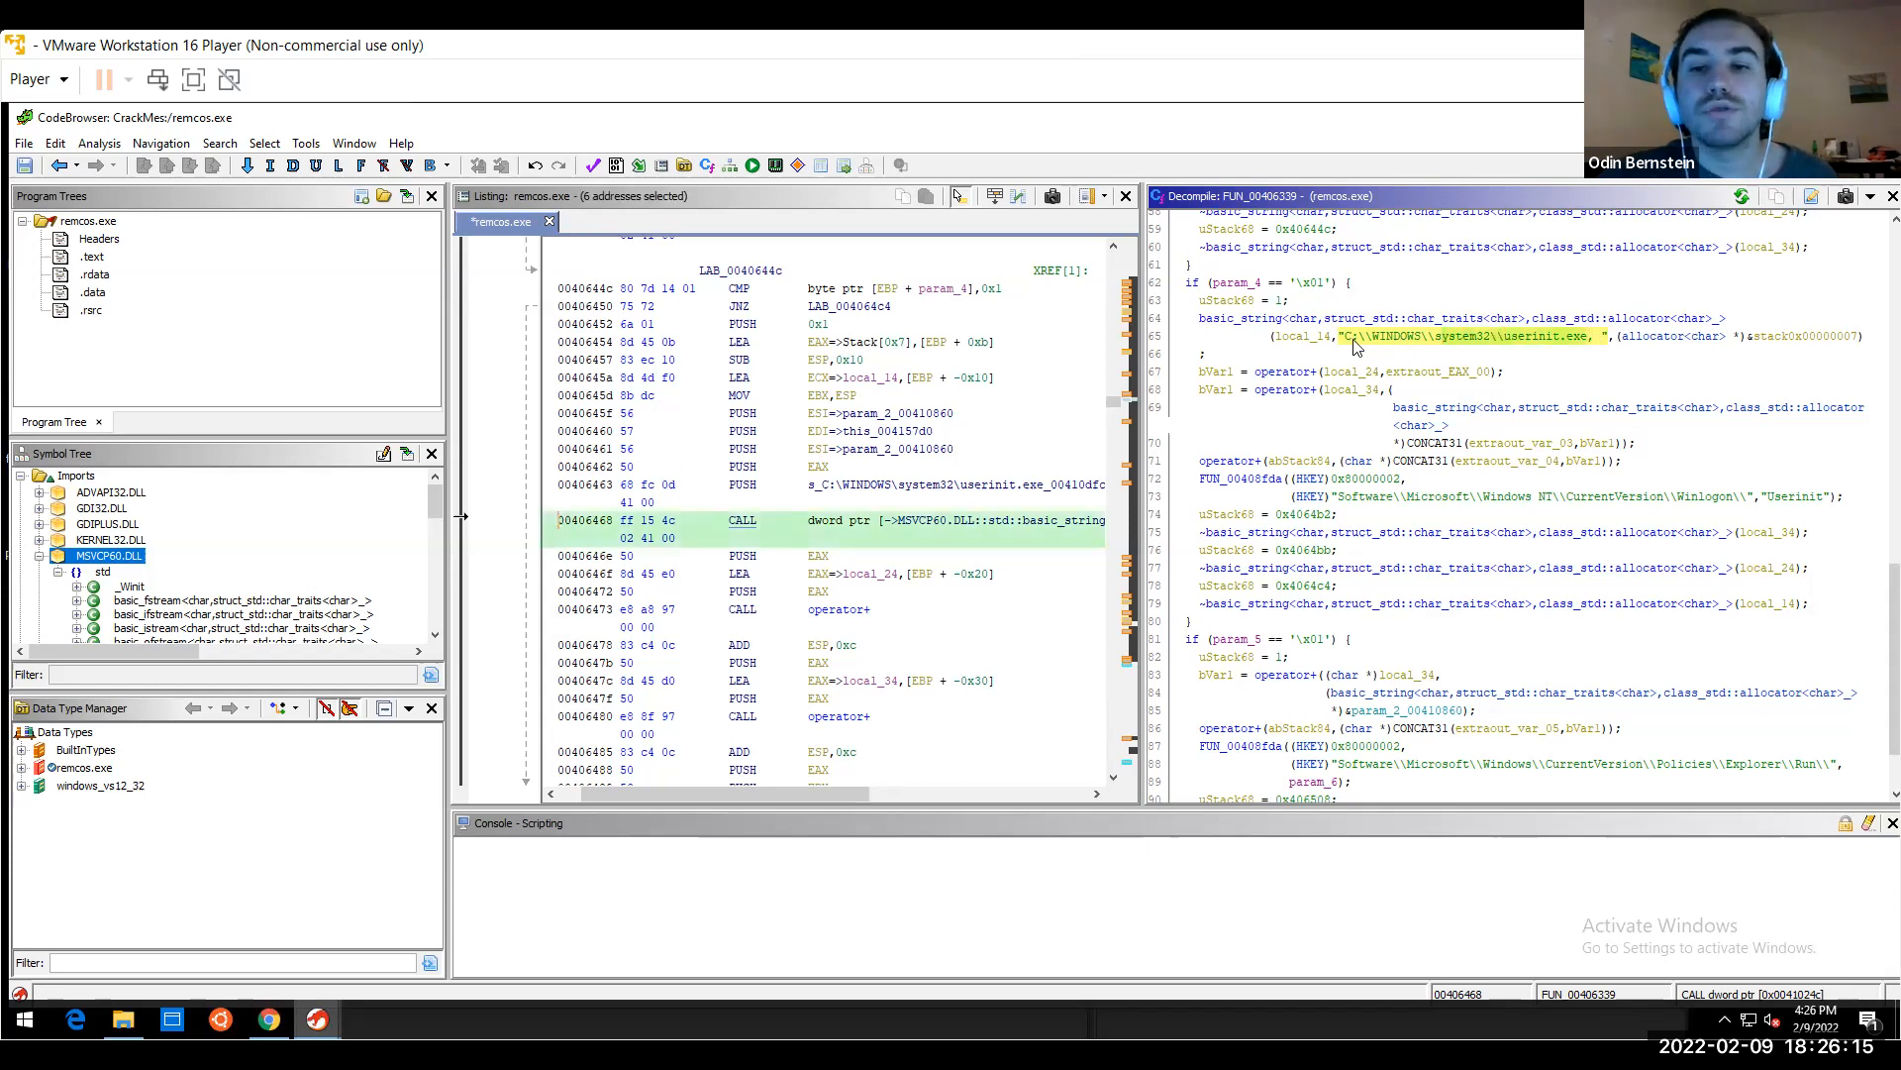
pyautogui.click(1583, 338)
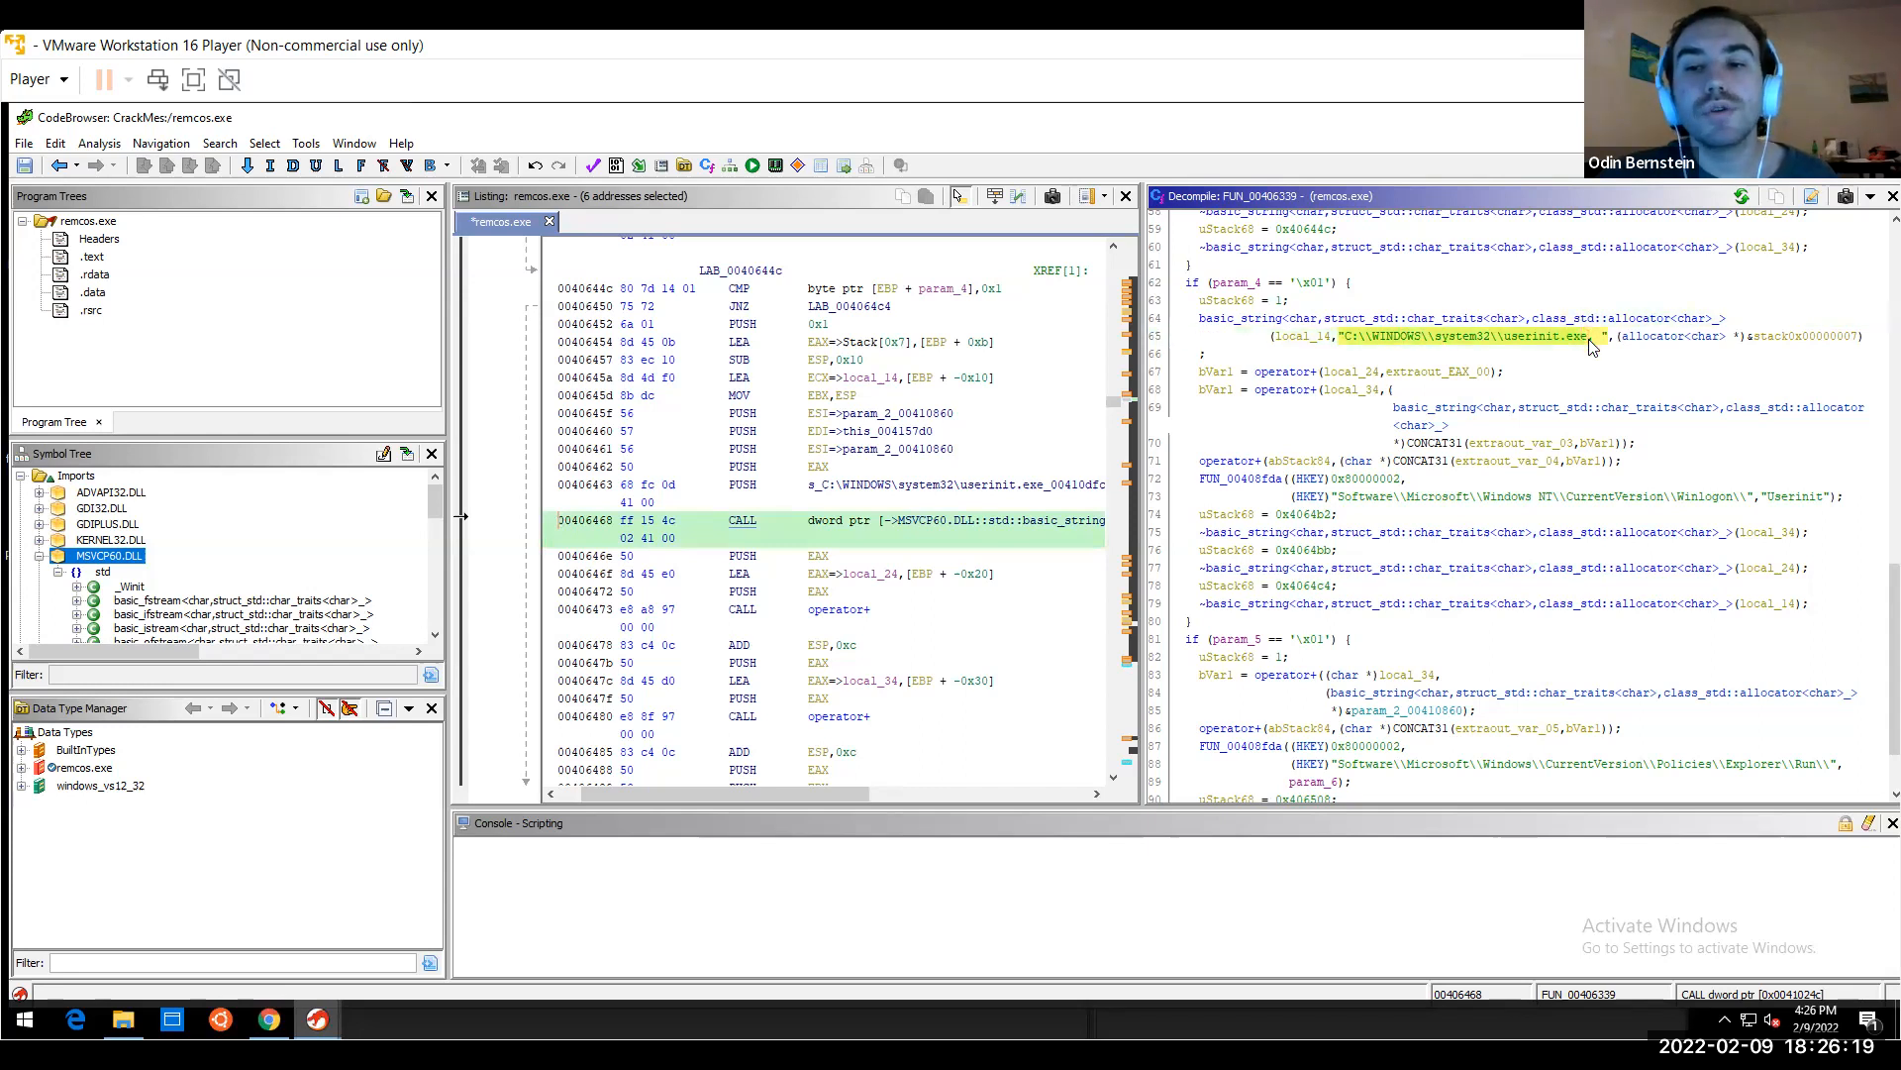
pyautogui.click(1735, 500)
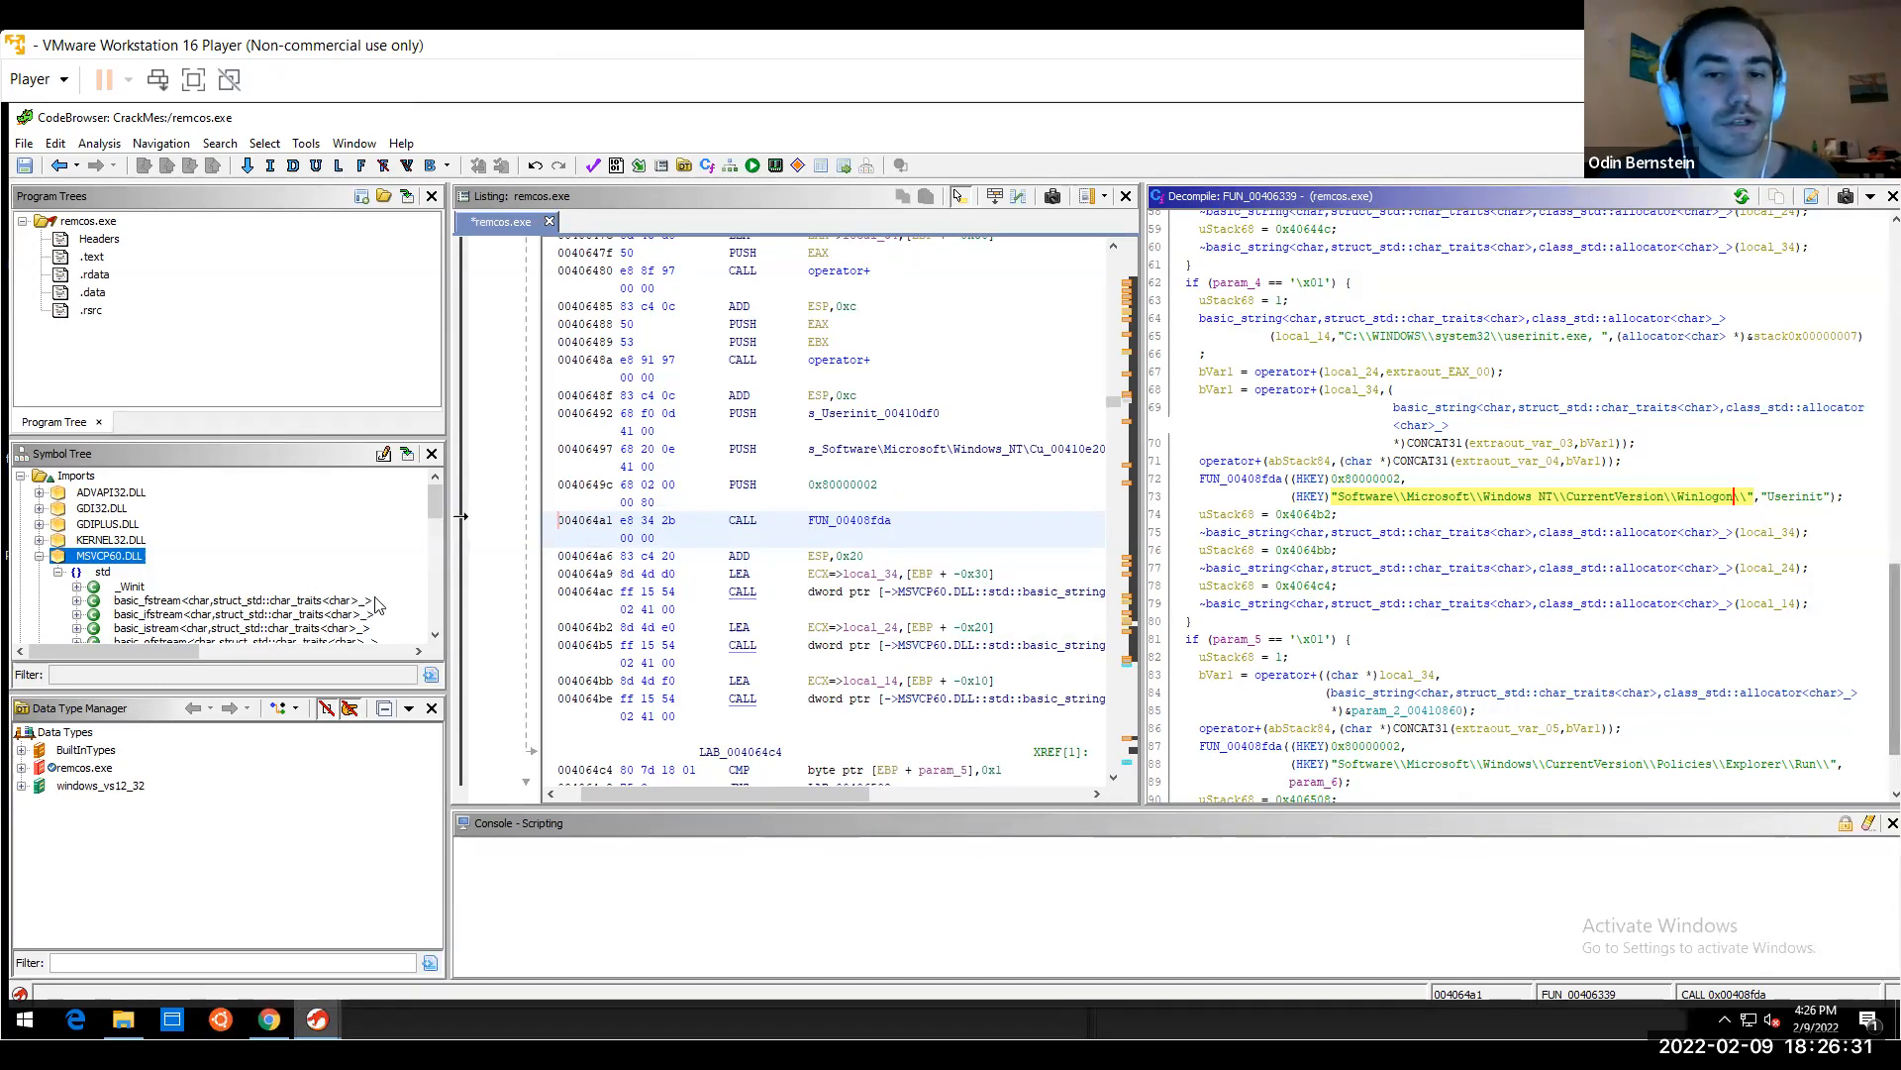
# Bring back the references to FUN_00408fda and go to the calls at 004063c3 and 004064a1
pyautogui.click(317, 1019)
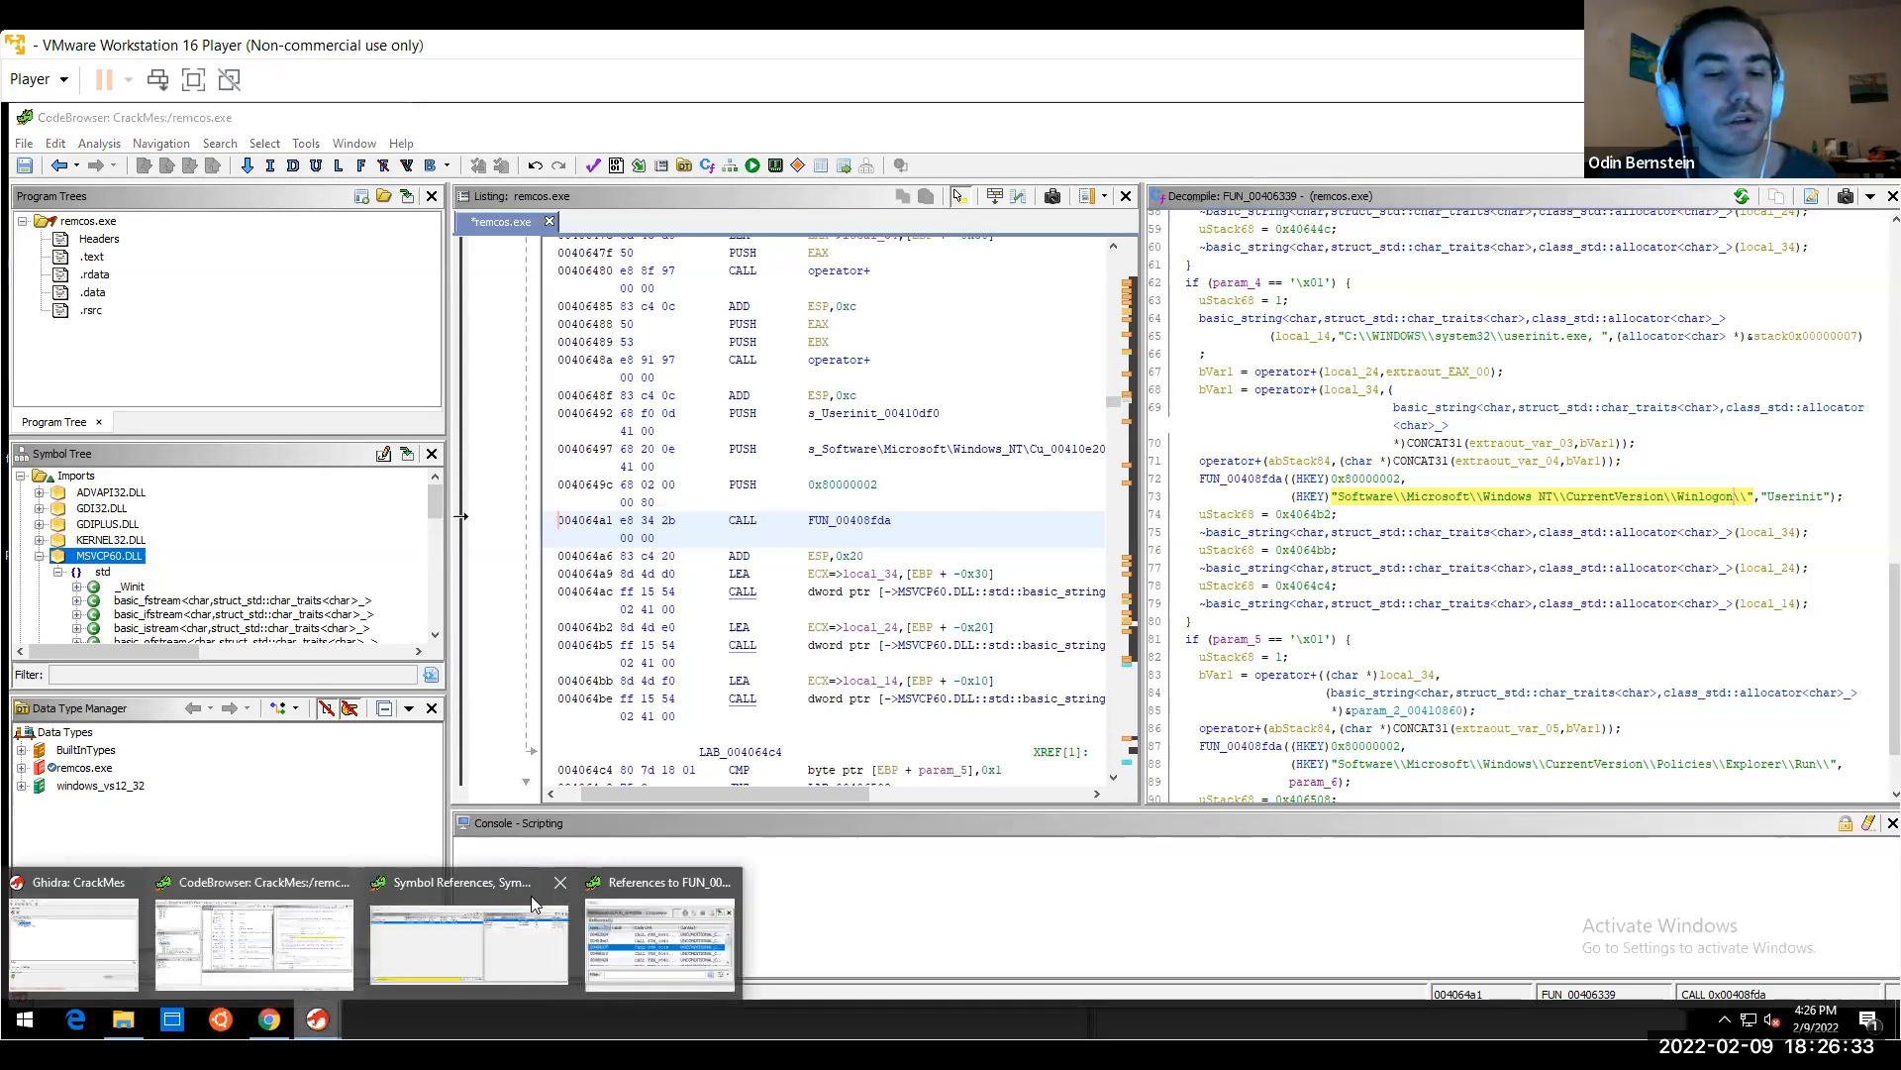
pyautogui.moveTo(642, 926)
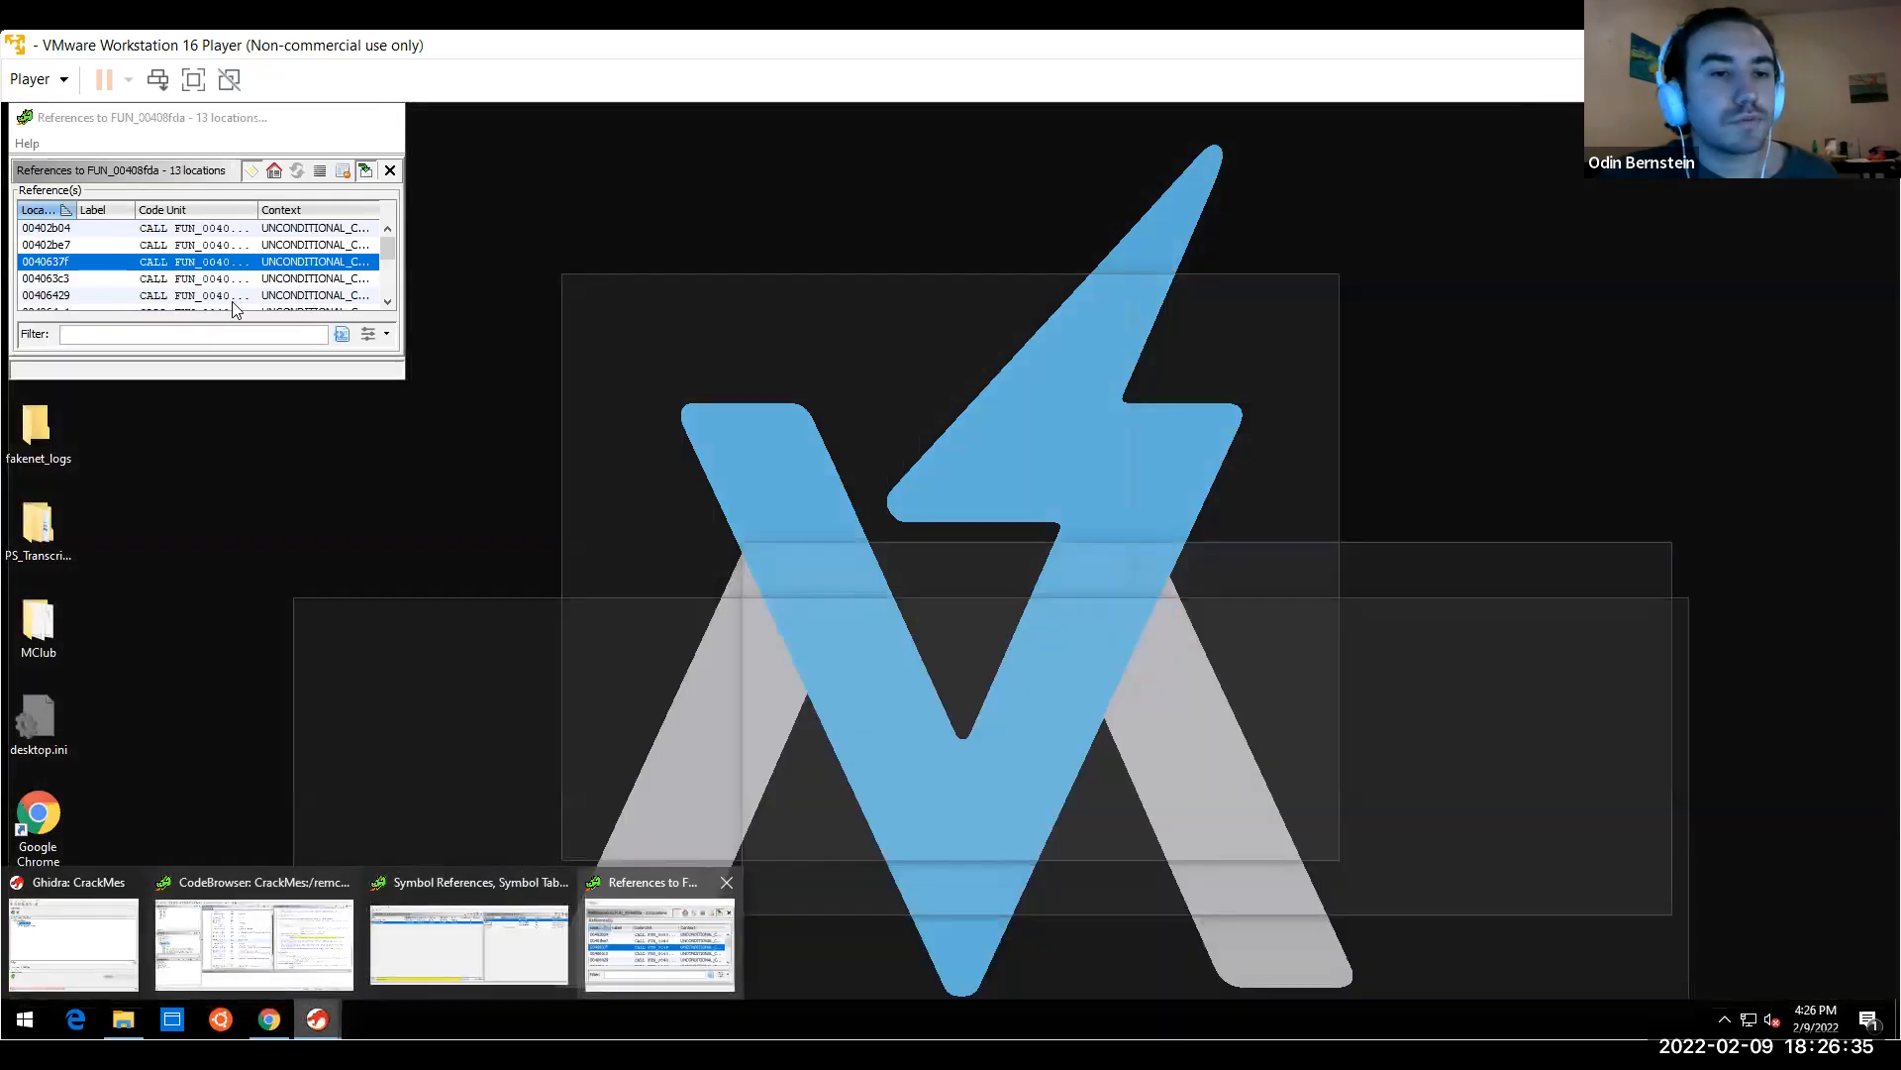
pyautogui.click(210, 280)
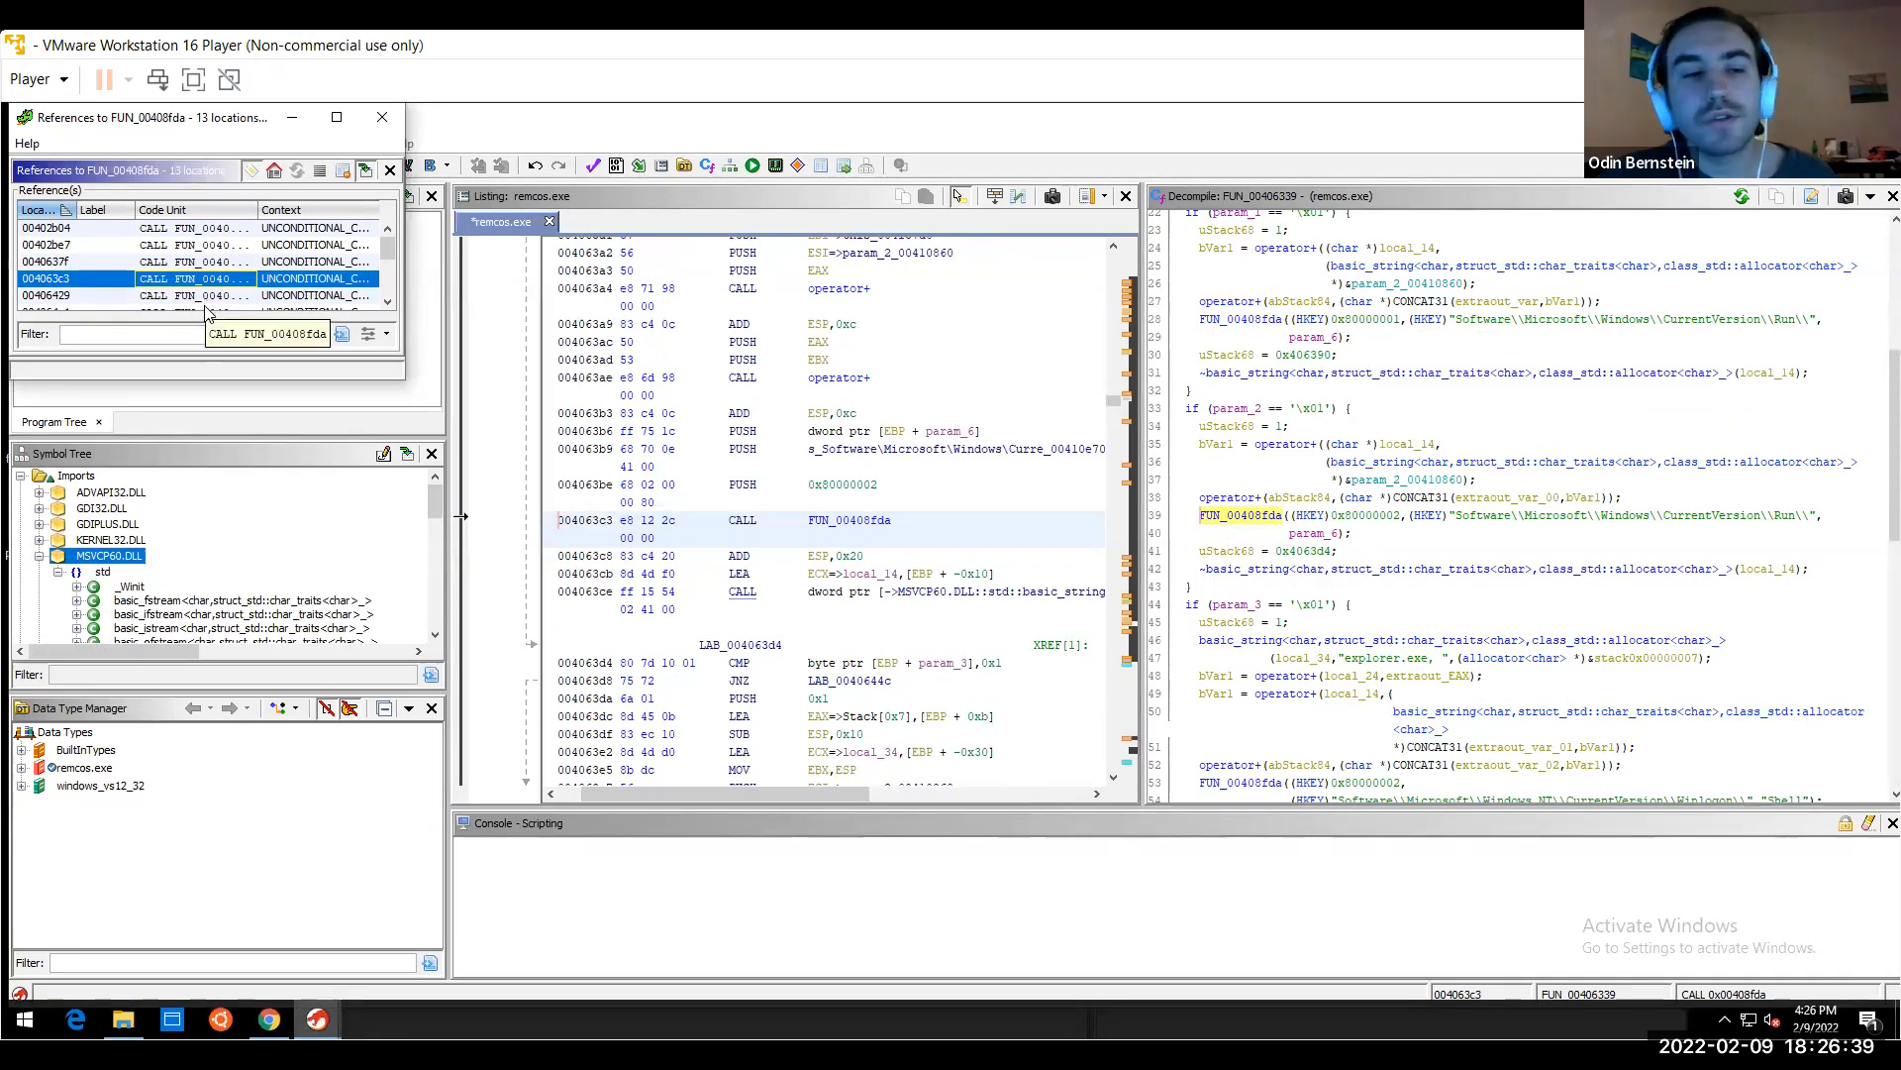
pyautogui.click(205, 308)
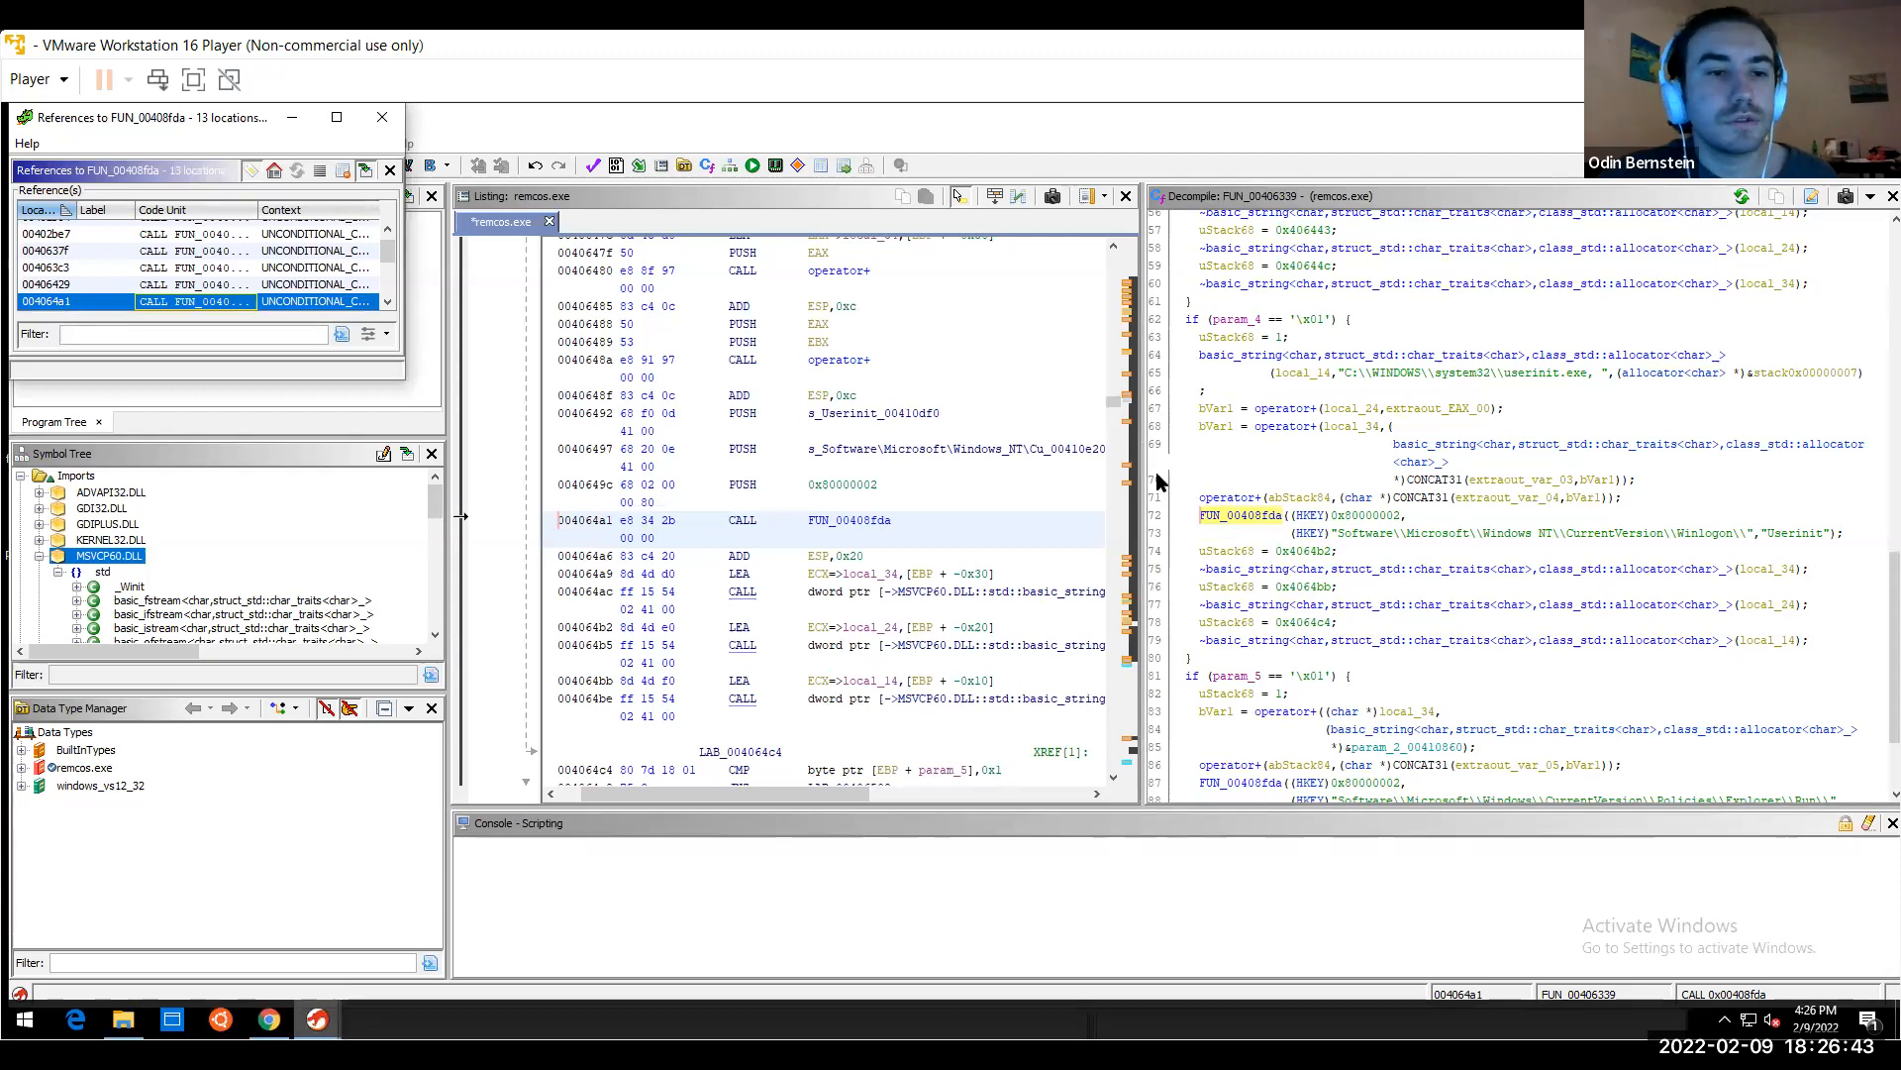
# Step through the remaining references to FUN_00408fda up to the call at 00409ab5, and close the reference list
pyautogui.click(387, 302)
pyautogui.click(388, 302)
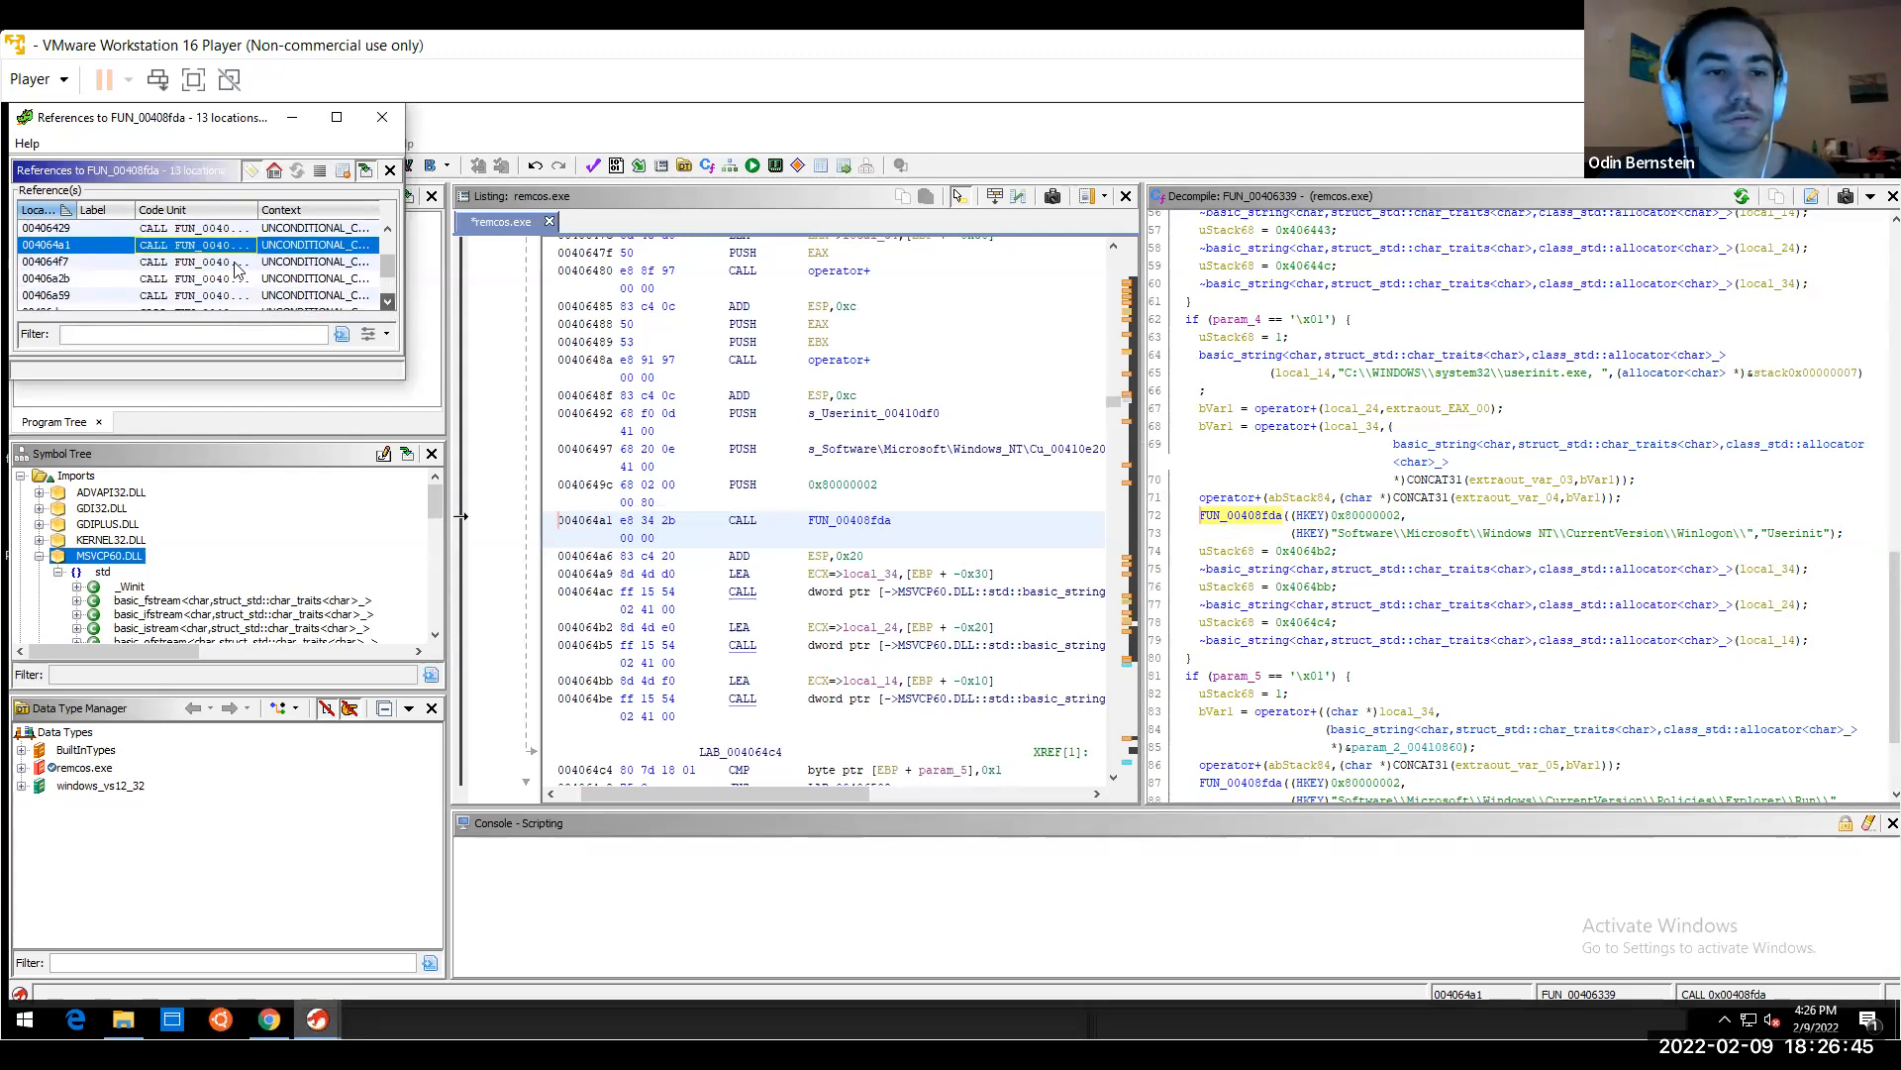
pyautogui.press('Down')
pyautogui.press('Down')
pyautogui.press('Down')
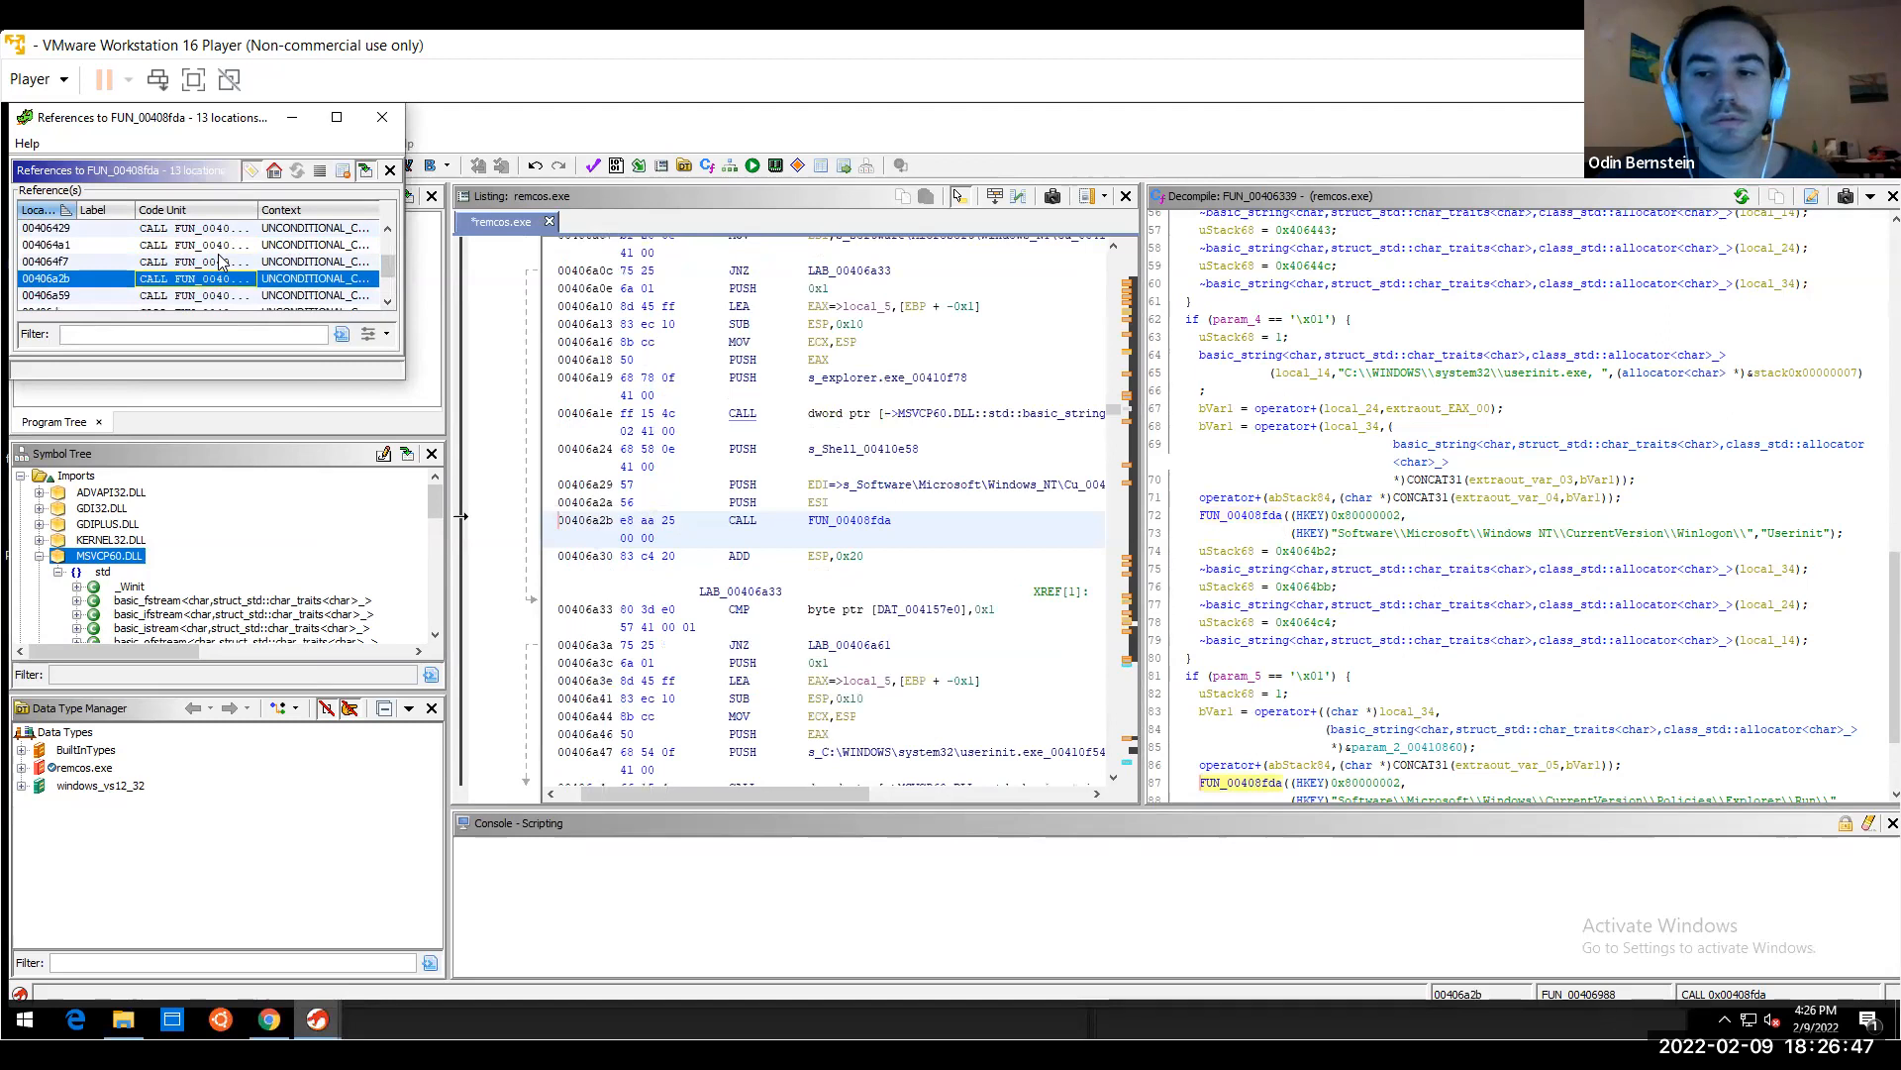
pyautogui.press('Down')
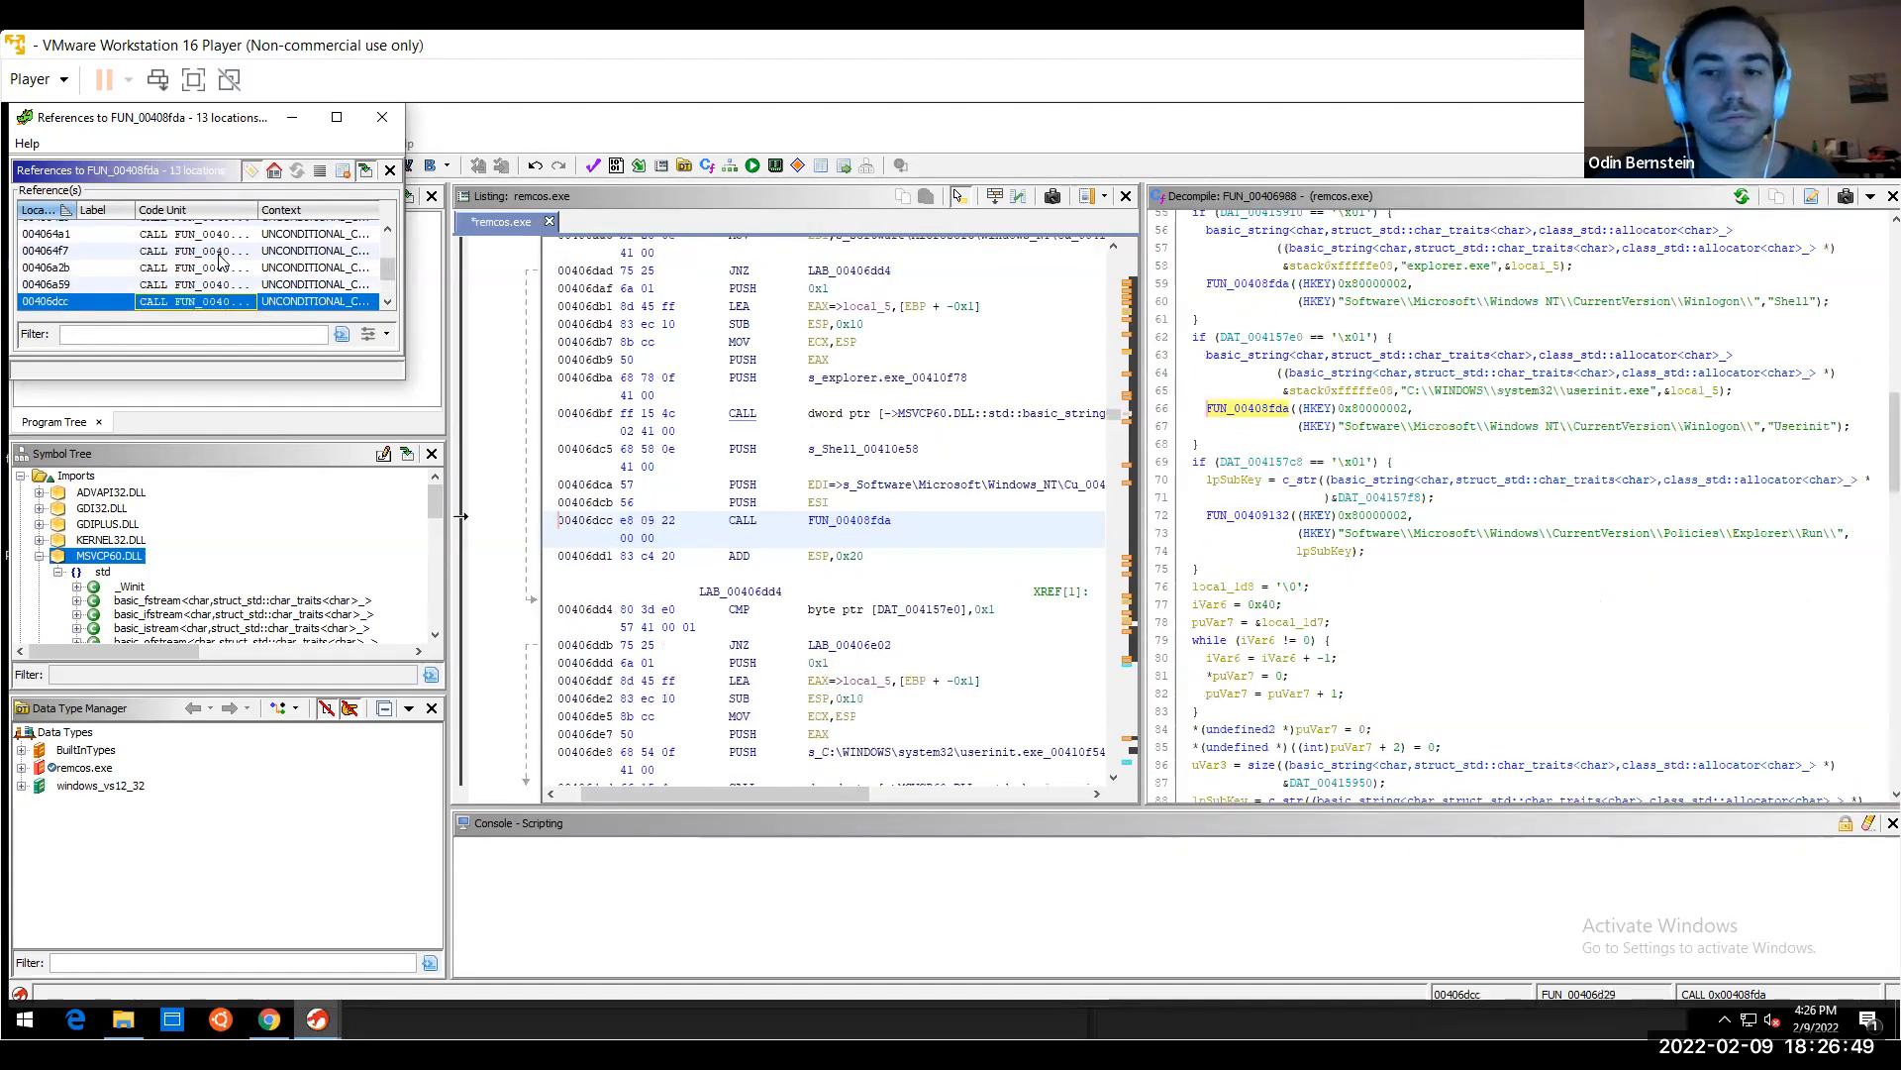
pyautogui.press('Down')
pyautogui.press('Down')
pyautogui.press('Down')
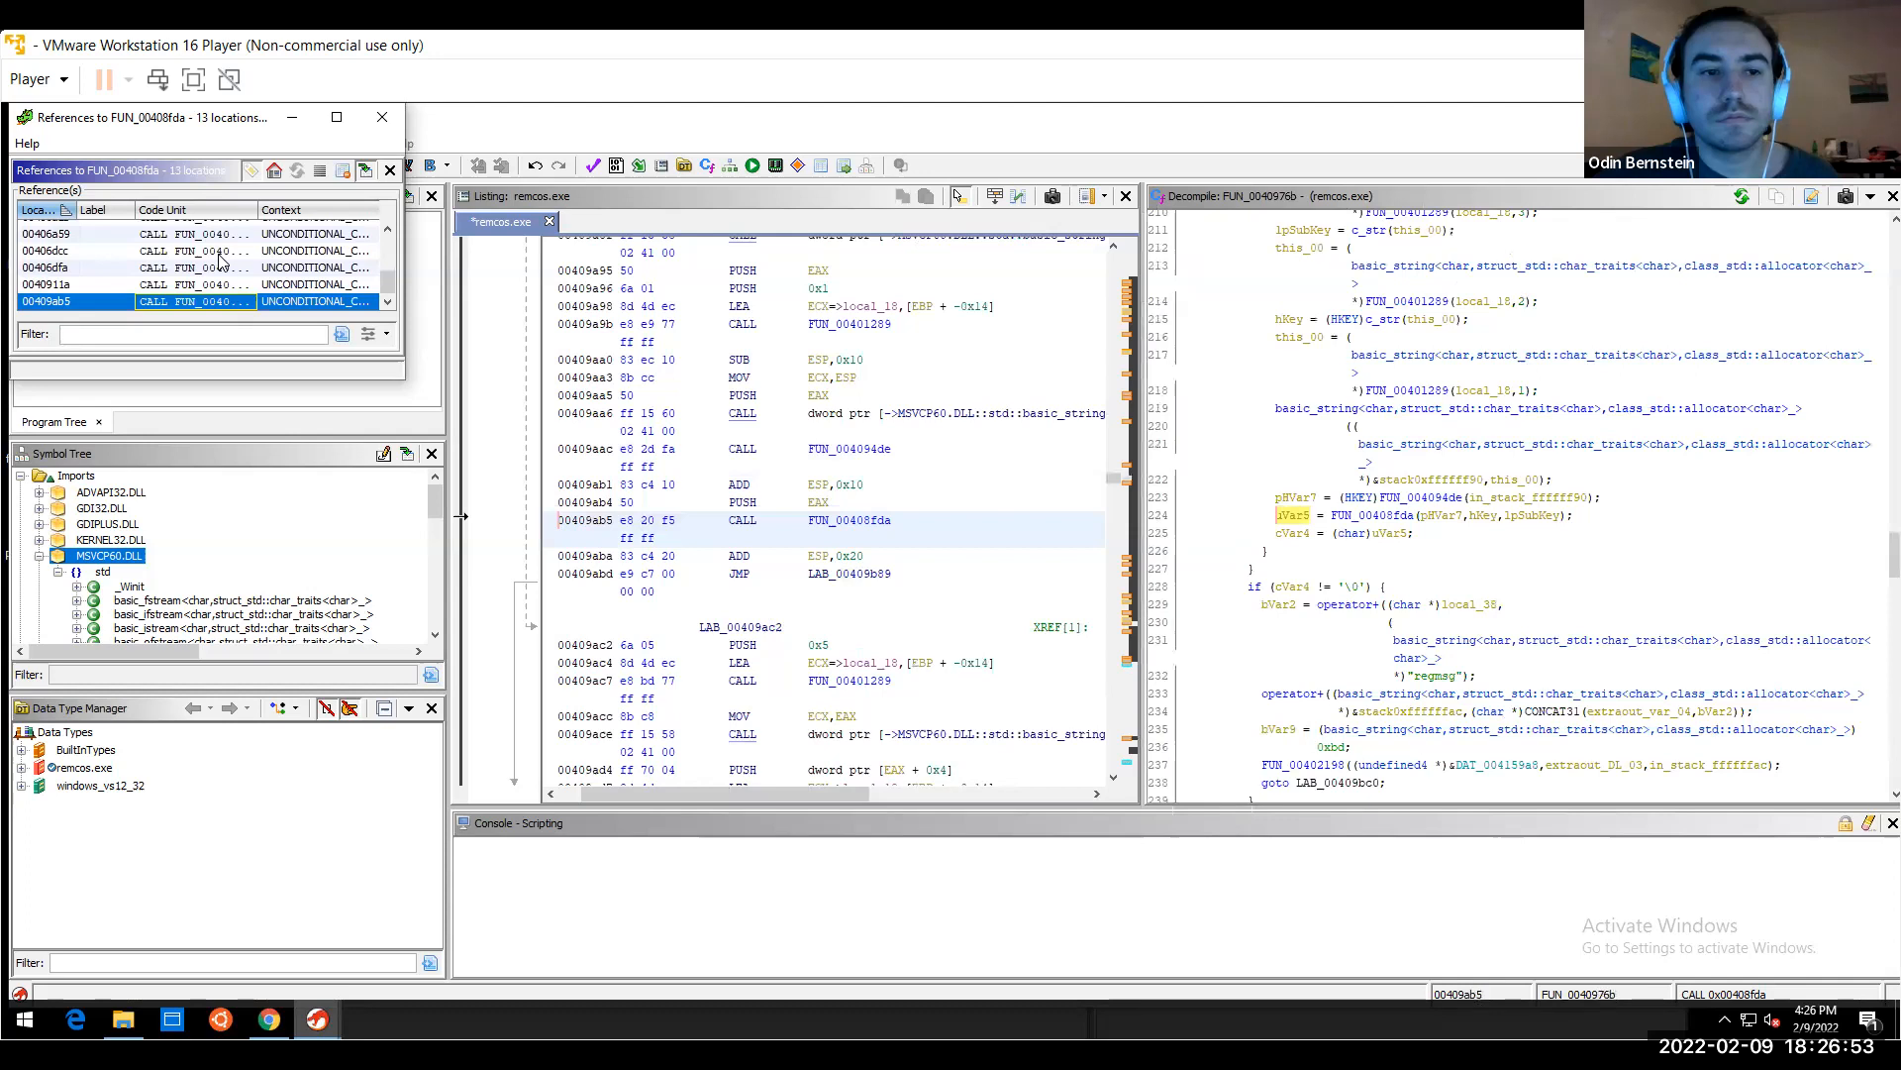
pyautogui.click(382, 117)
# Search all loaded blocks of remcos.exe for null-terminated strings with a minimum length of 5
pyautogui.click(307, 145)
pyautogui.click(347, 145)
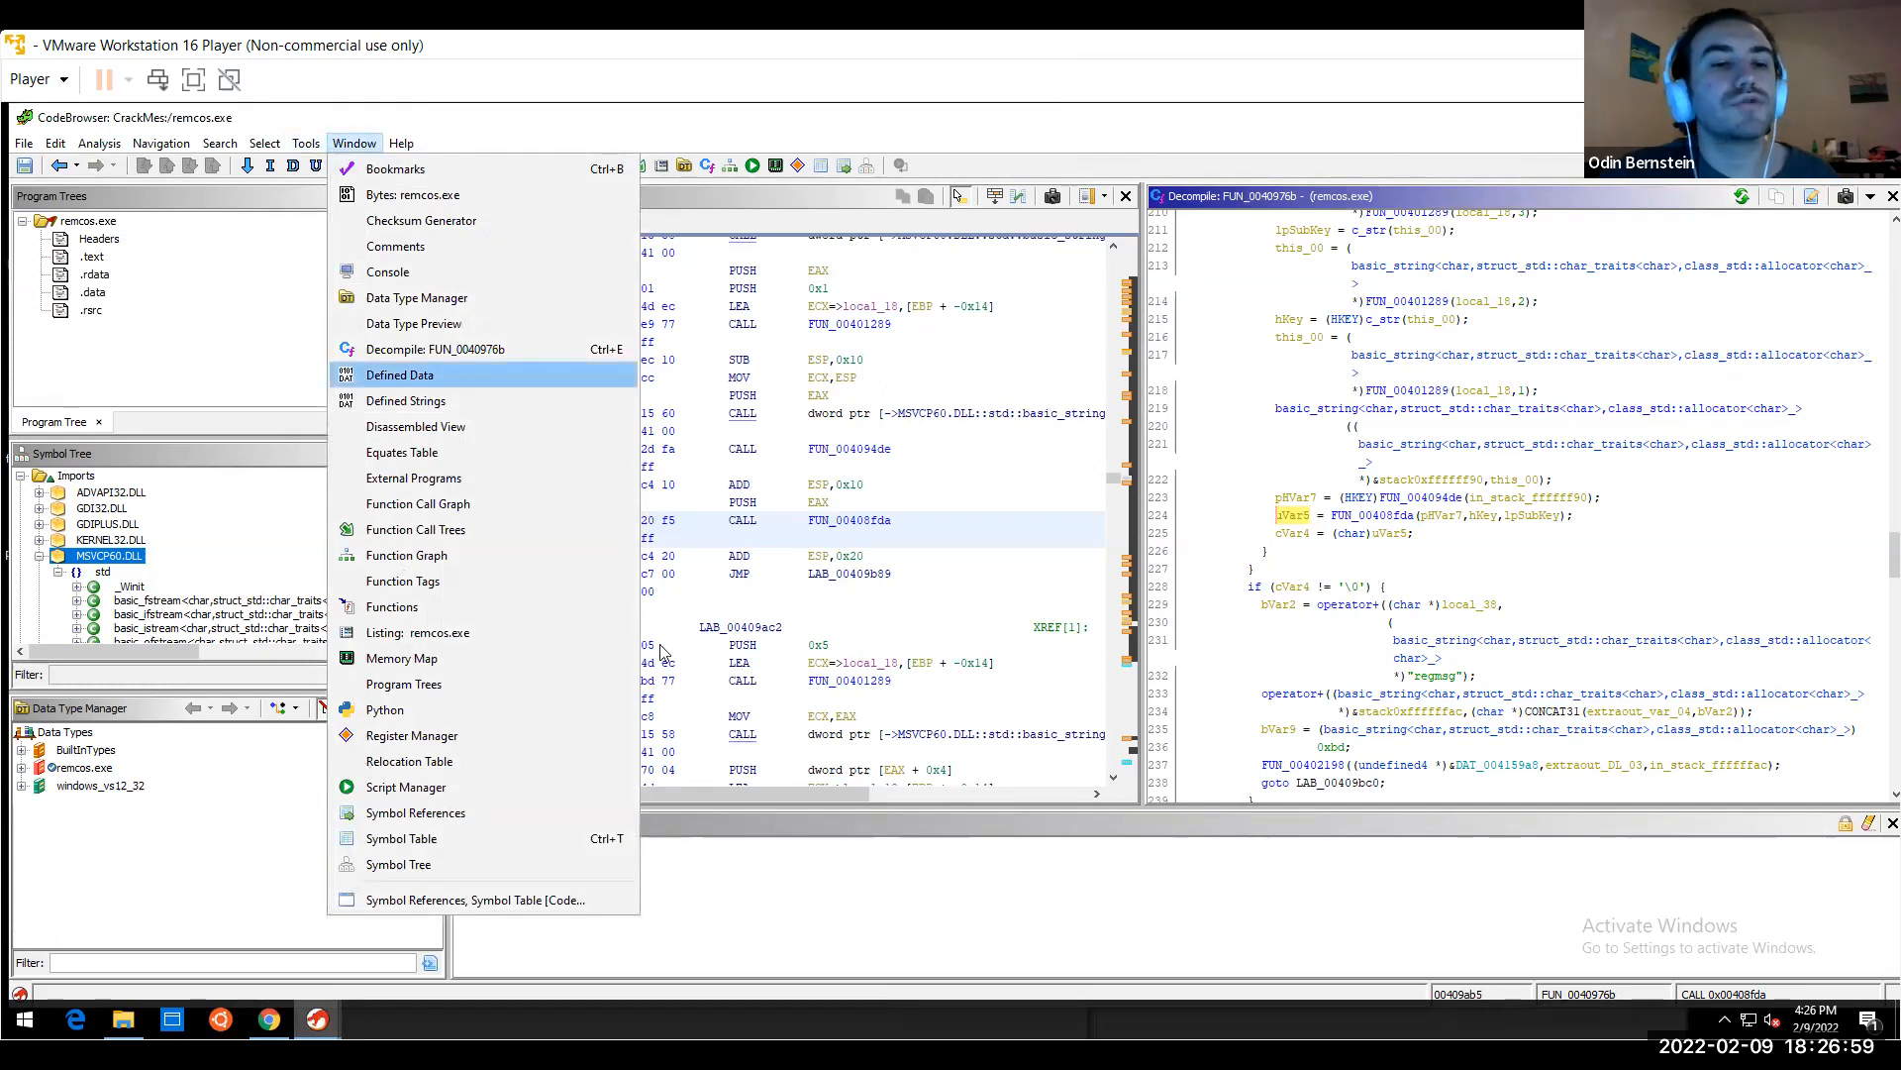
pyautogui.click(269, 145)
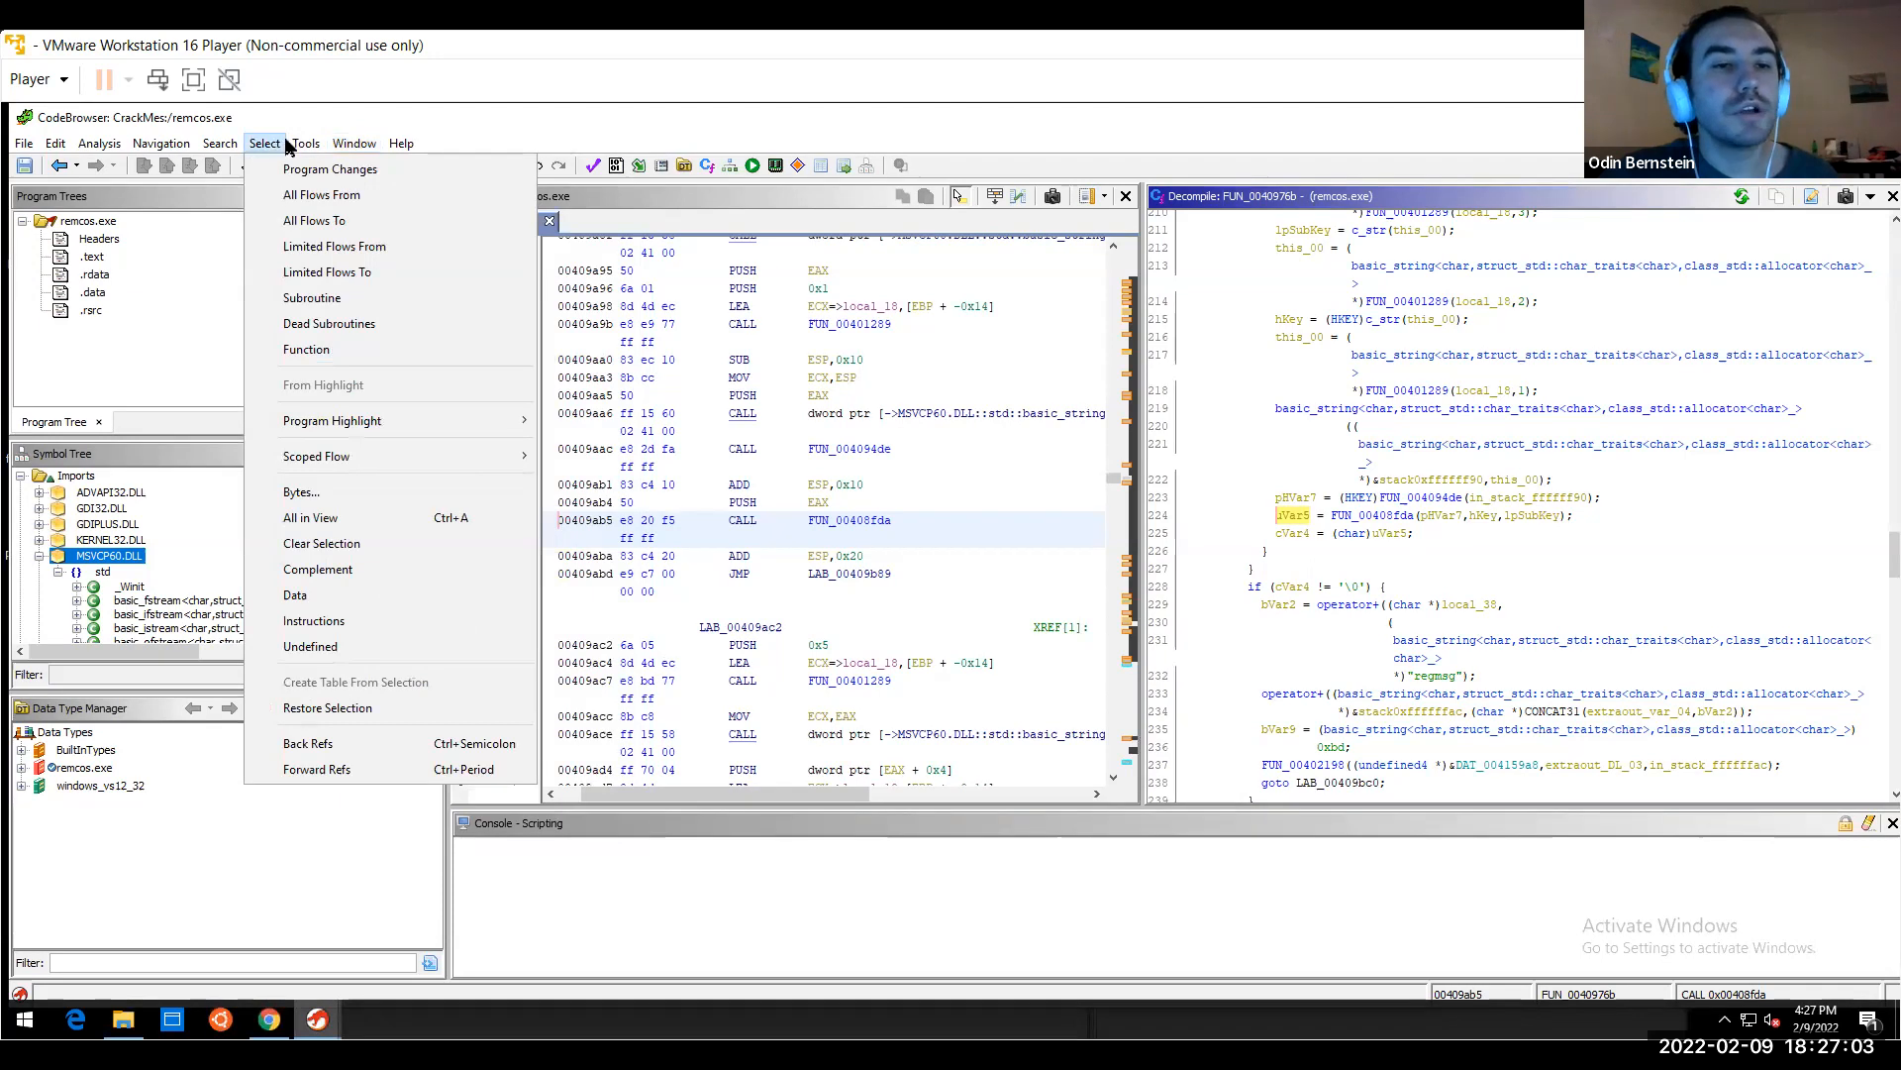
pyautogui.click(303, 144)
pyautogui.moveTo(227, 150)
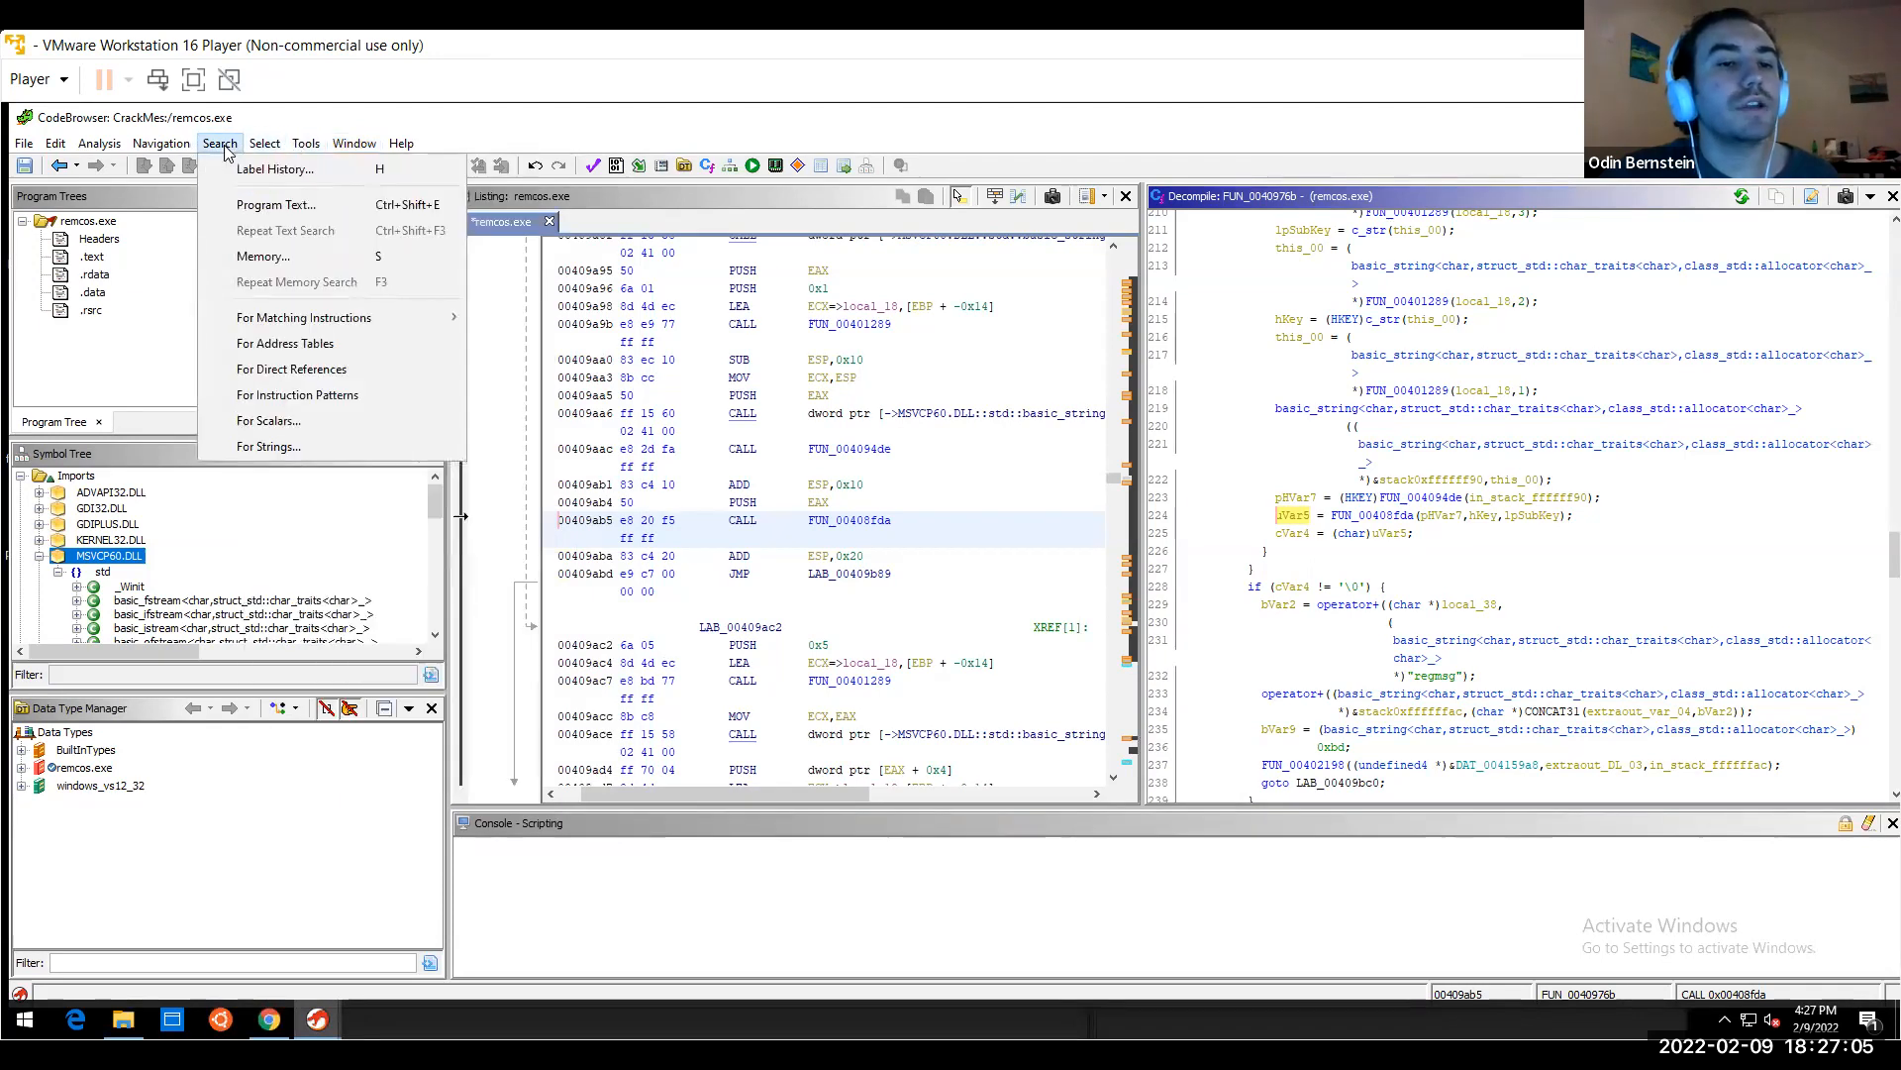
pyautogui.click(303, 446)
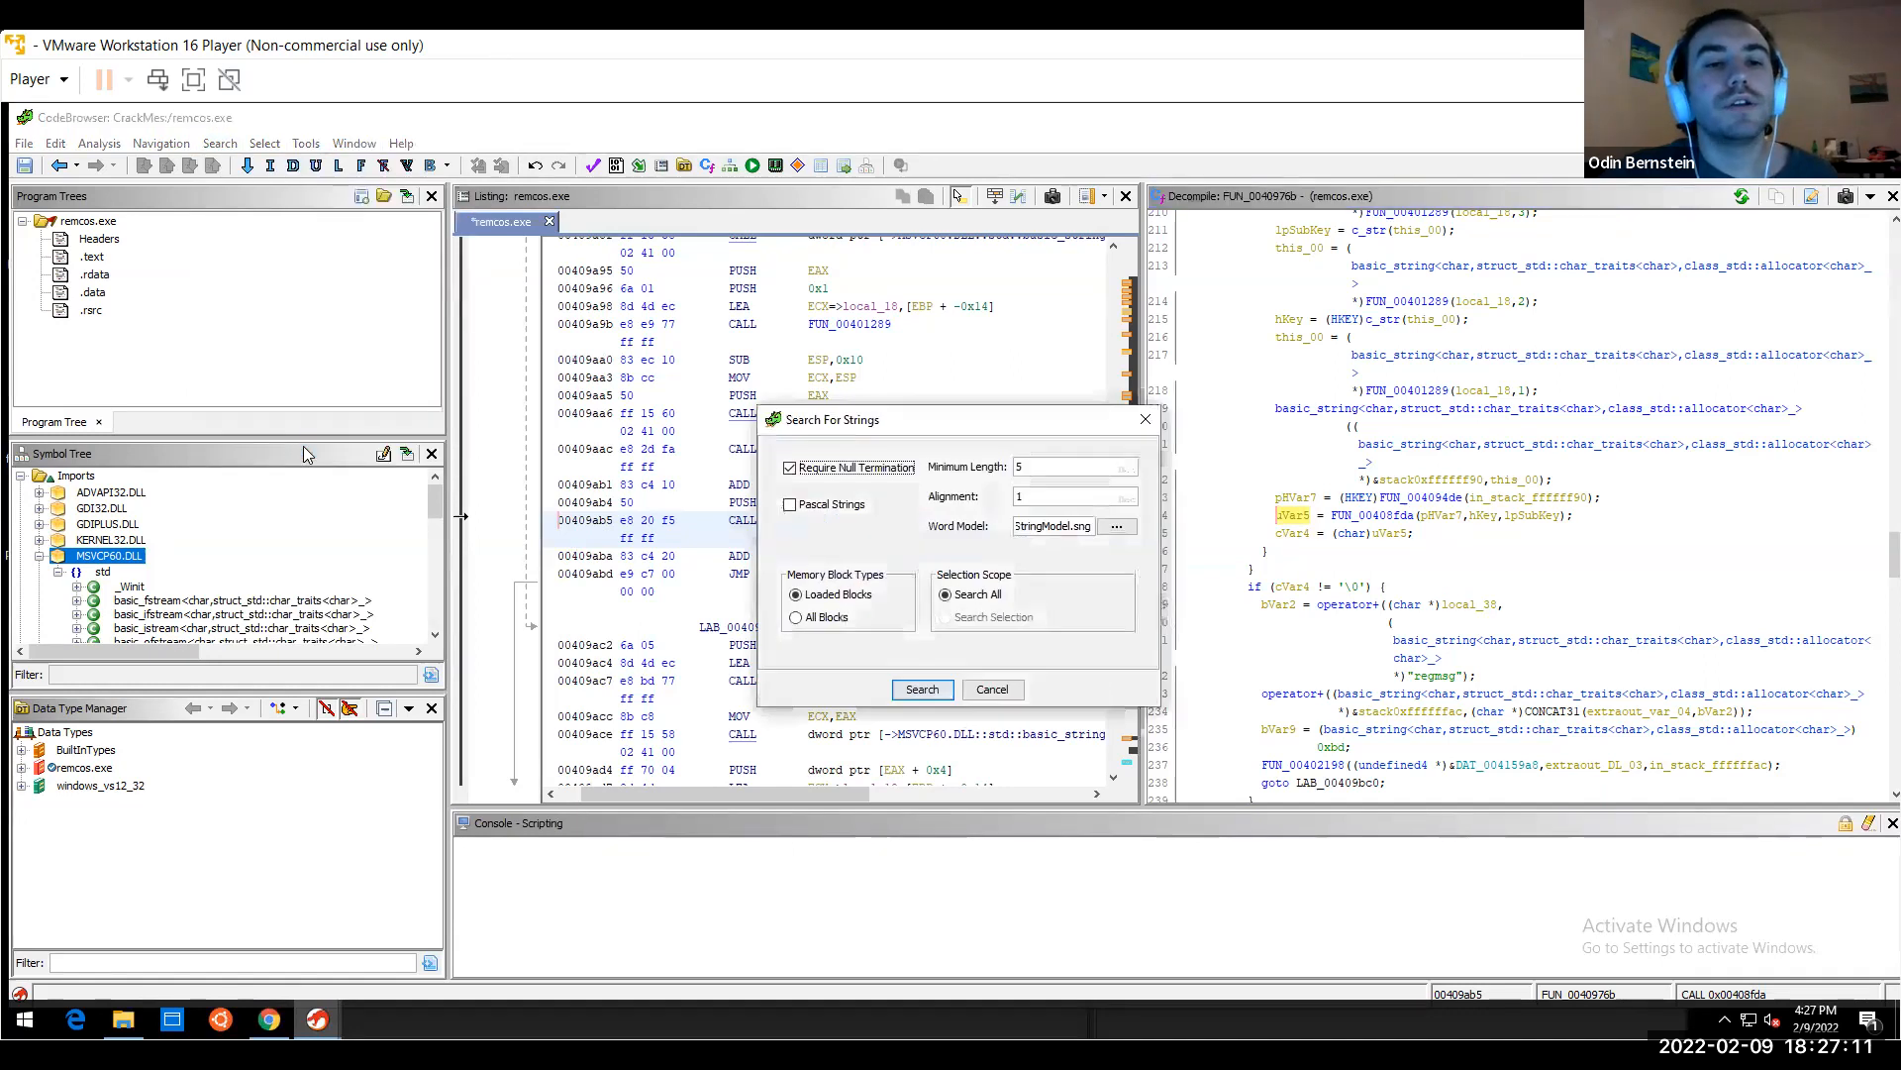
pyautogui.click(922, 689)
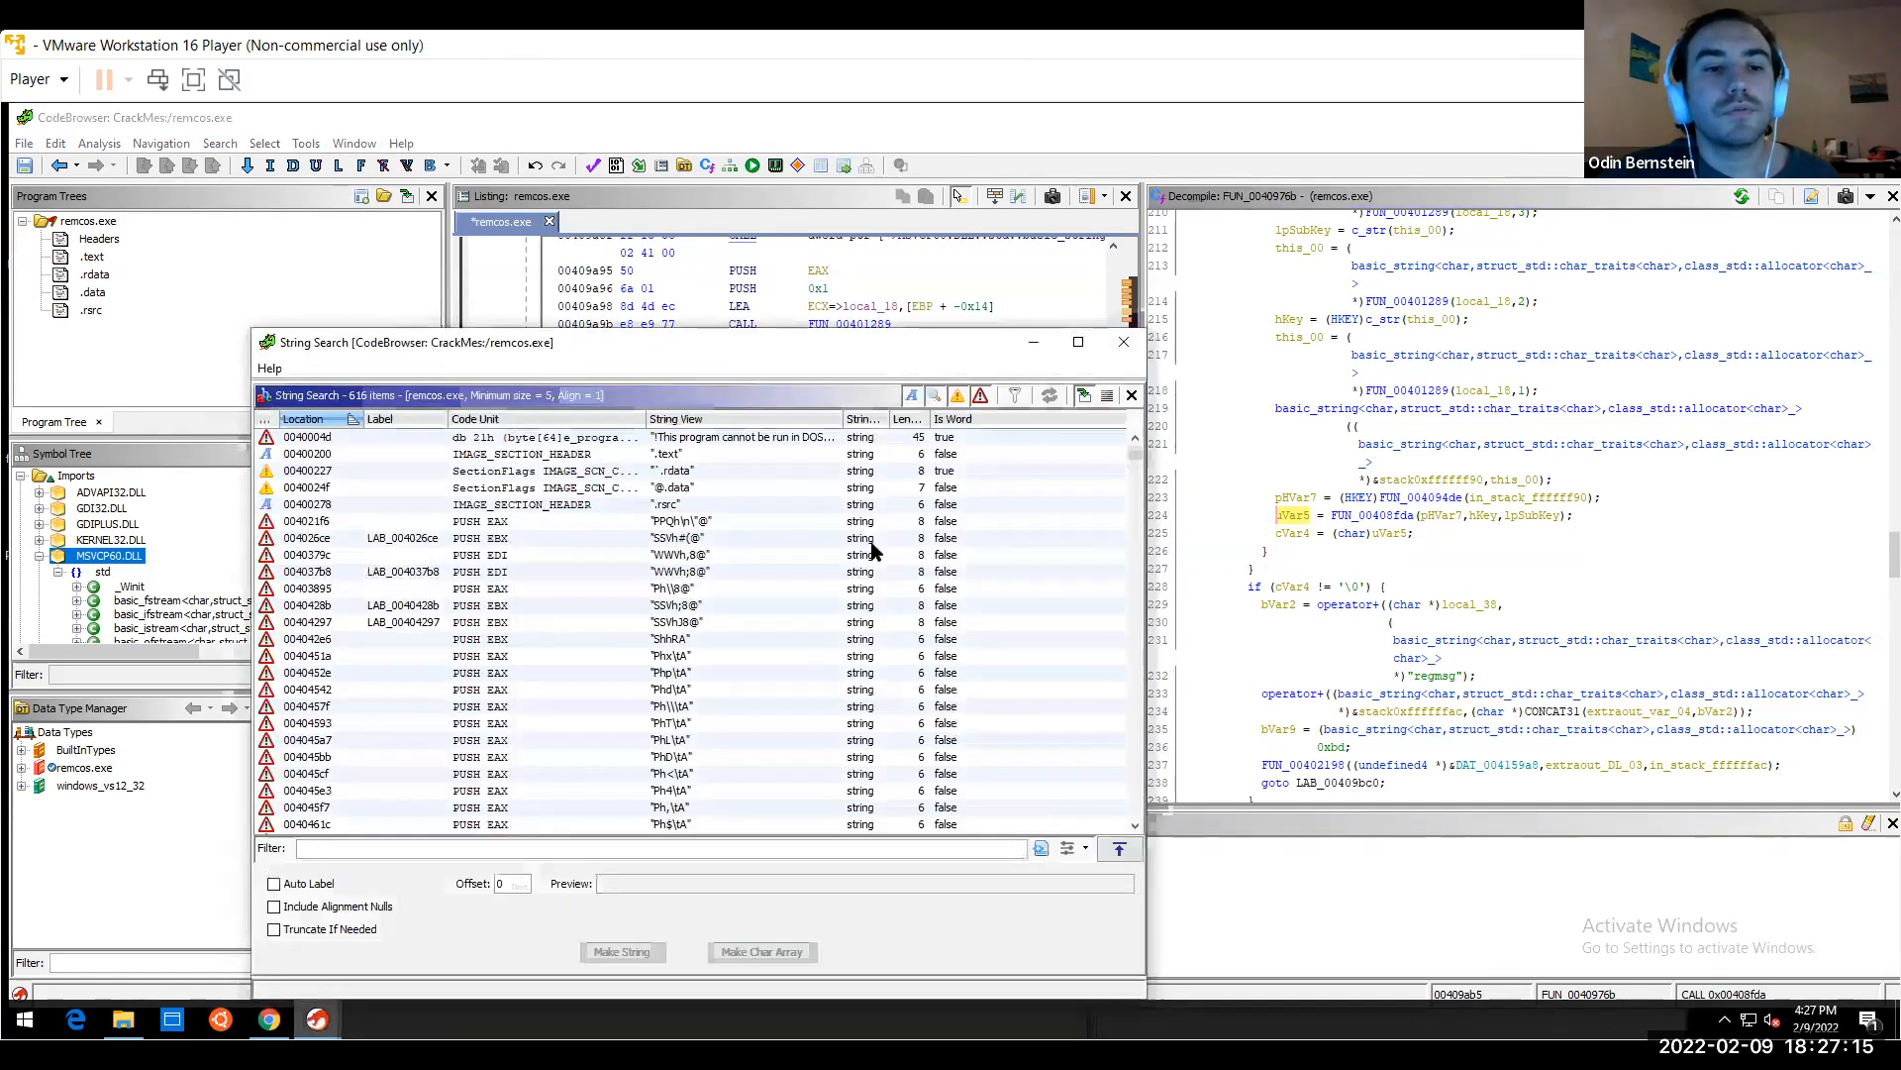
# Examine the anti-analysis strings from 00410500 with a wider String View column, selecting the VBOX registry path and PROCMON_WINDOW_CLASS
pyautogui.moveTo(780, 355); pyautogui.dragTo(820, 178)
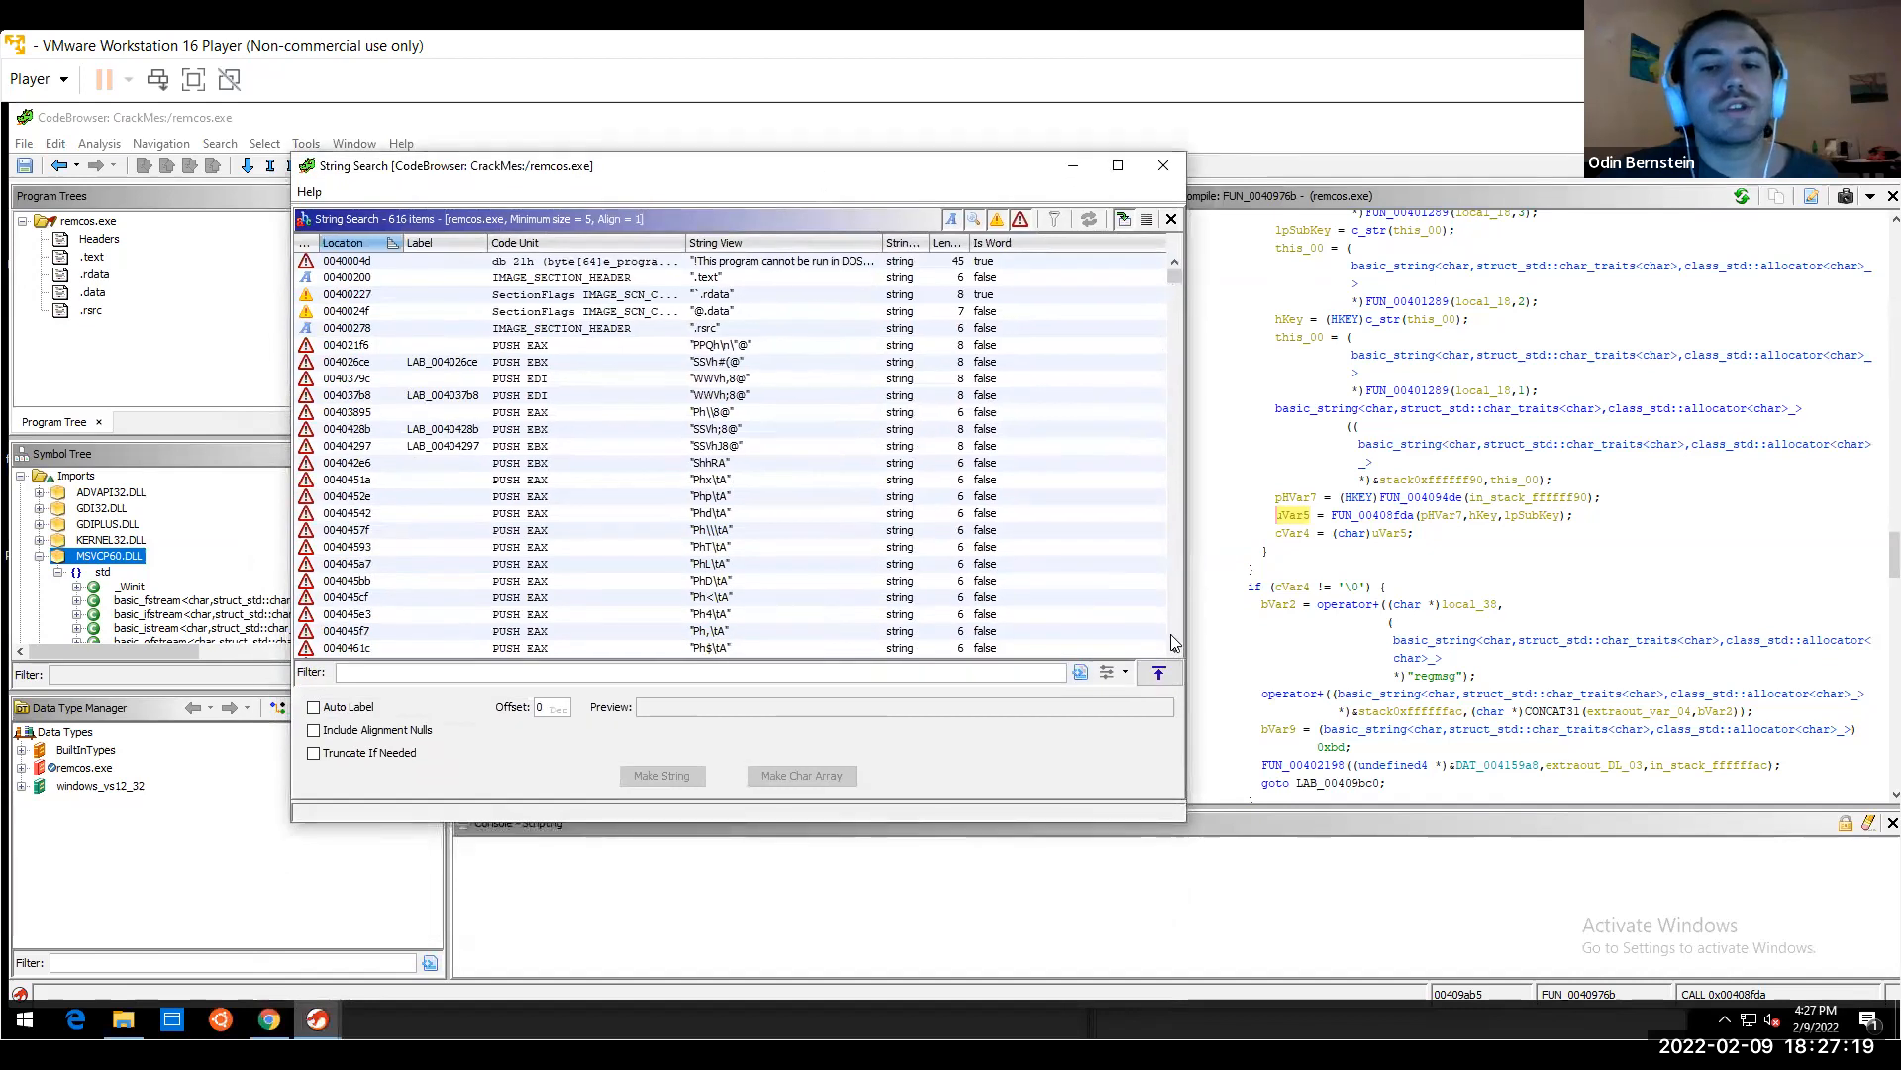
pyautogui.moveTo(1175, 658); pyautogui.dragTo(1176, 657)
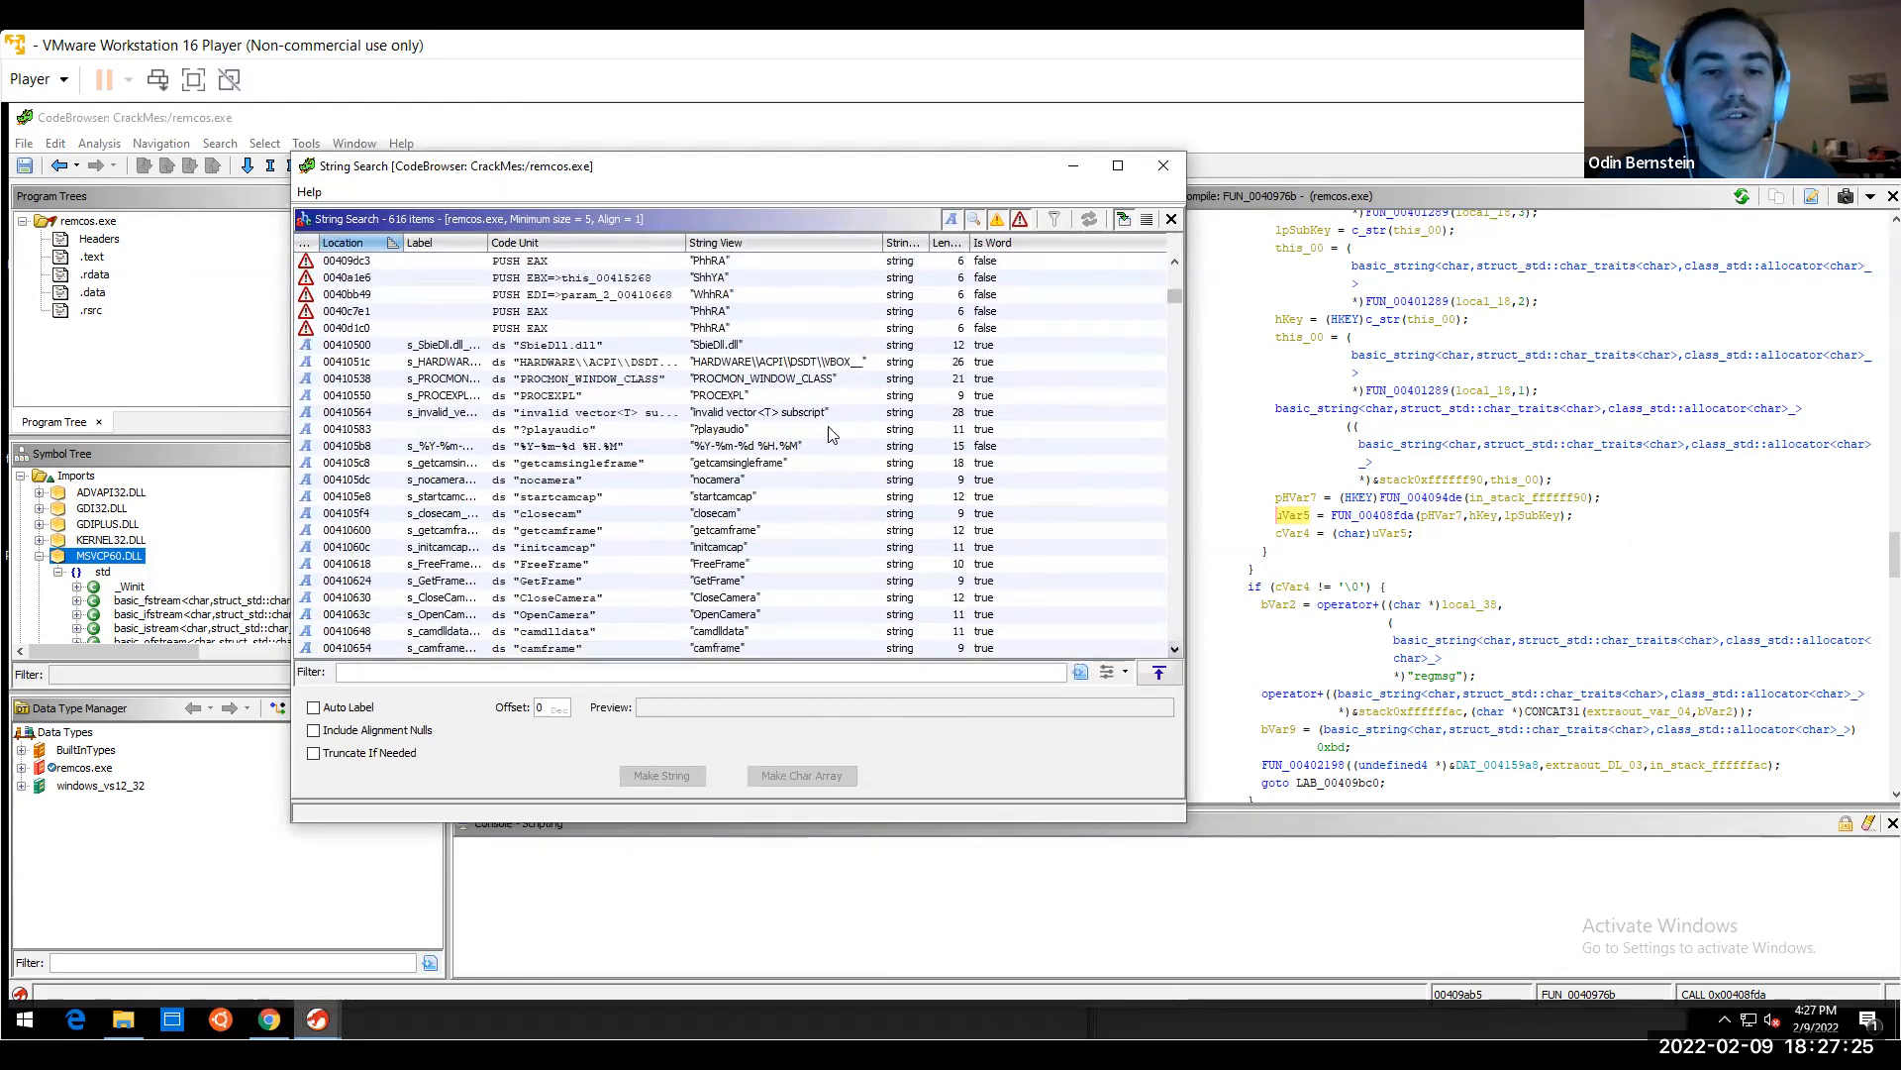
pyautogui.click(780, 363)
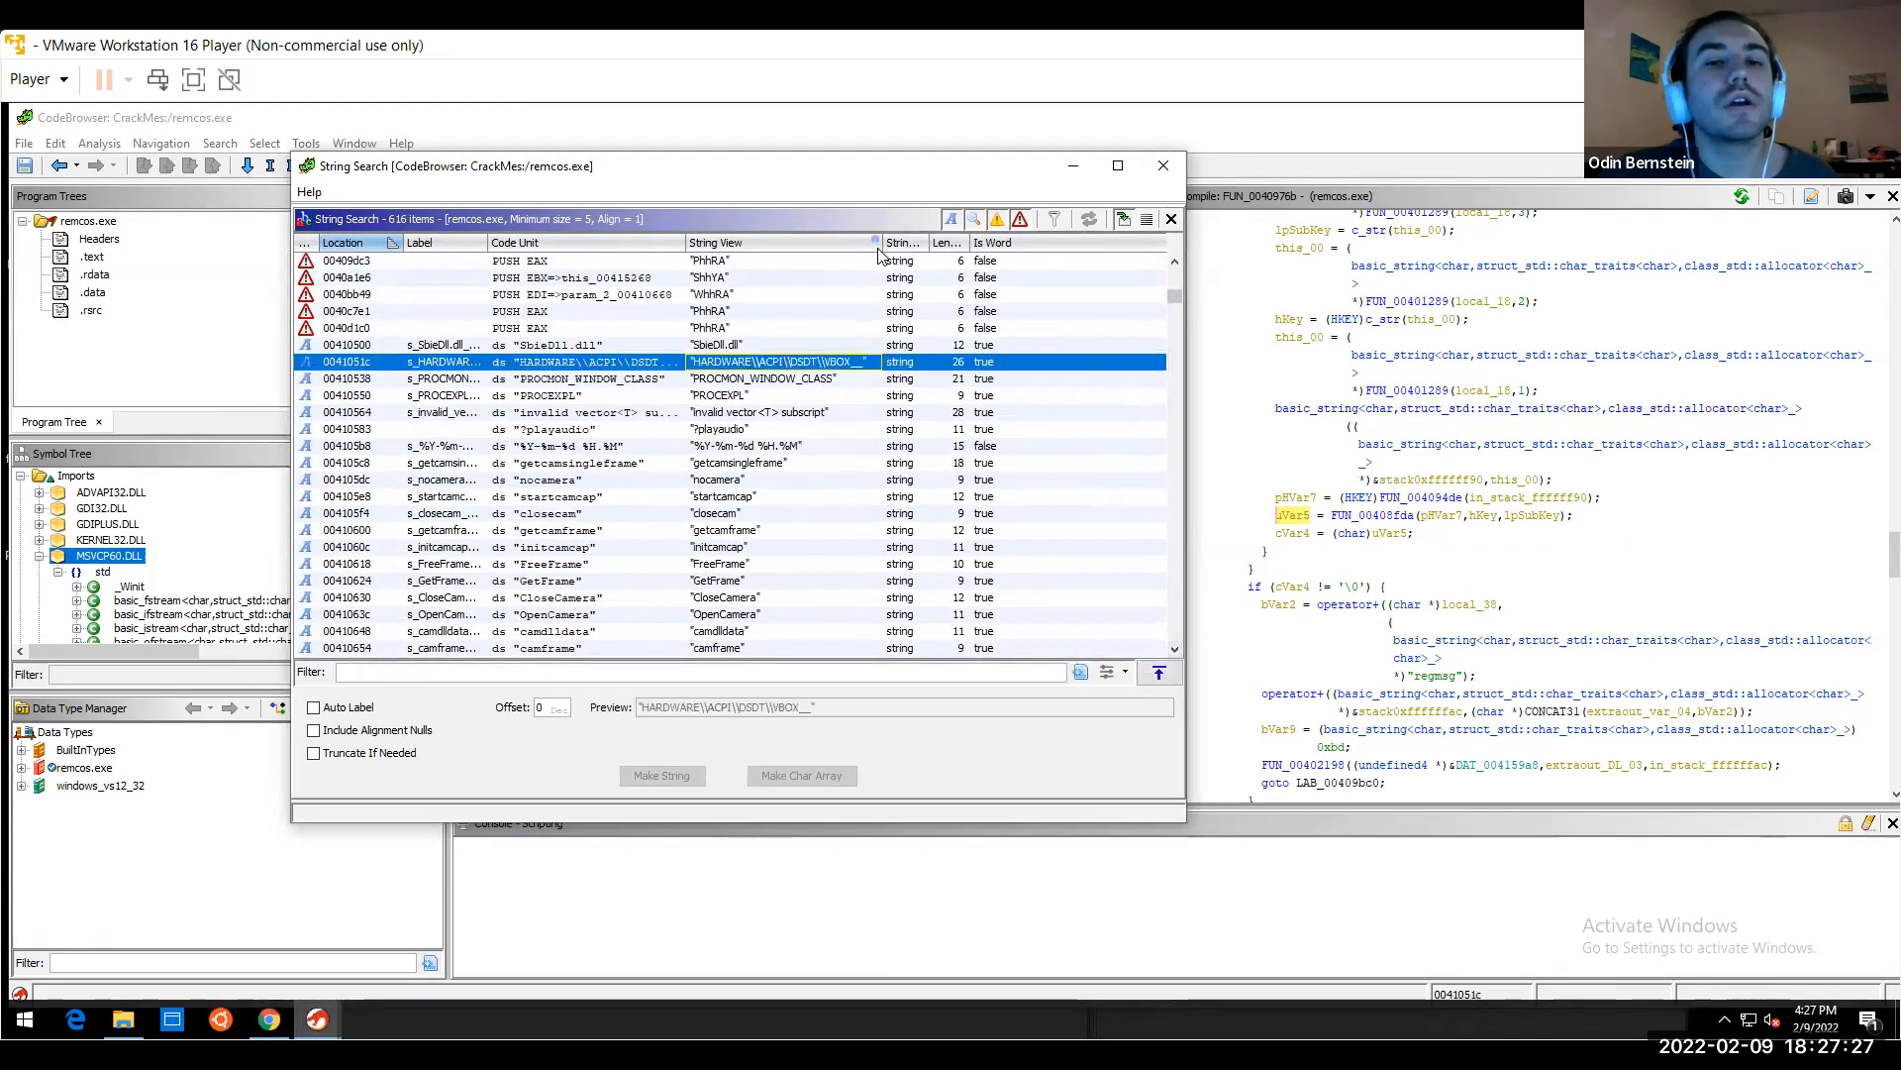
pyautogui.moveTo(878, 242); pyautogui.dragTo(1008, 253)
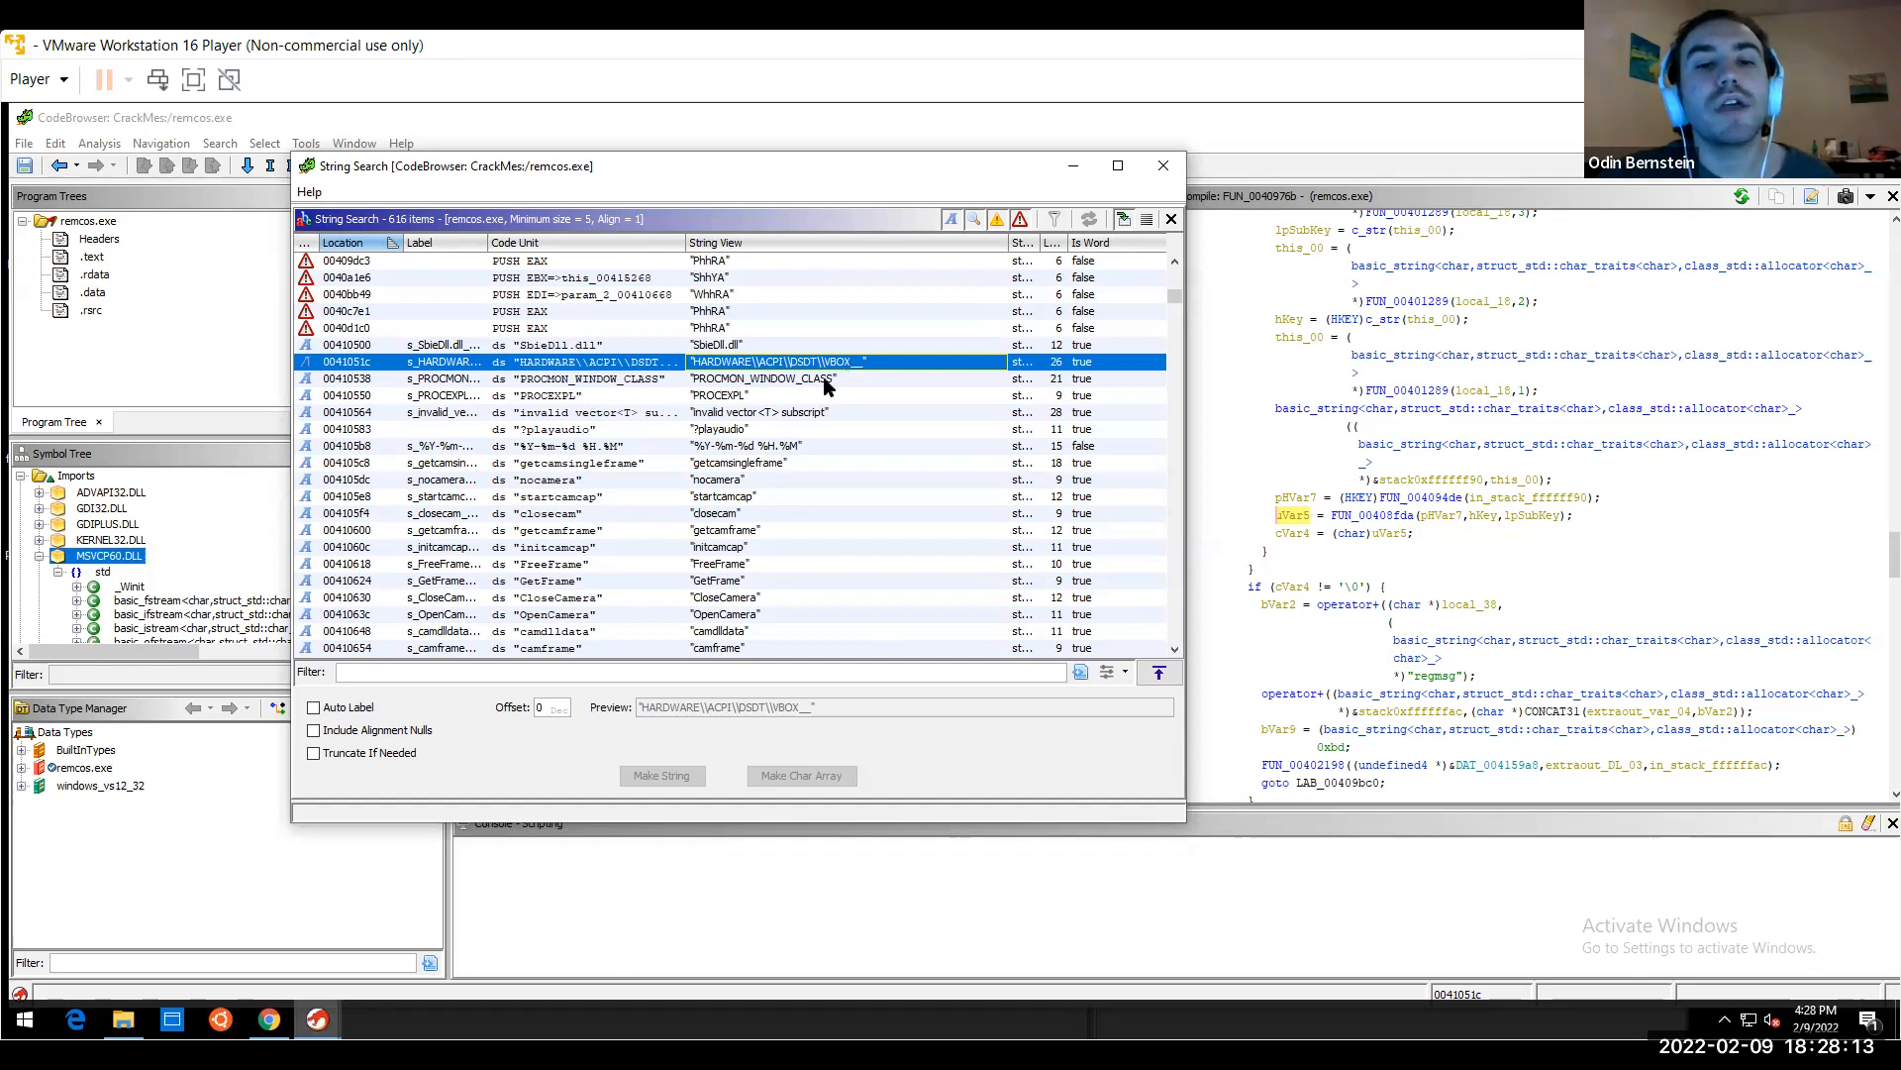
pyautogui.click(825, 380)
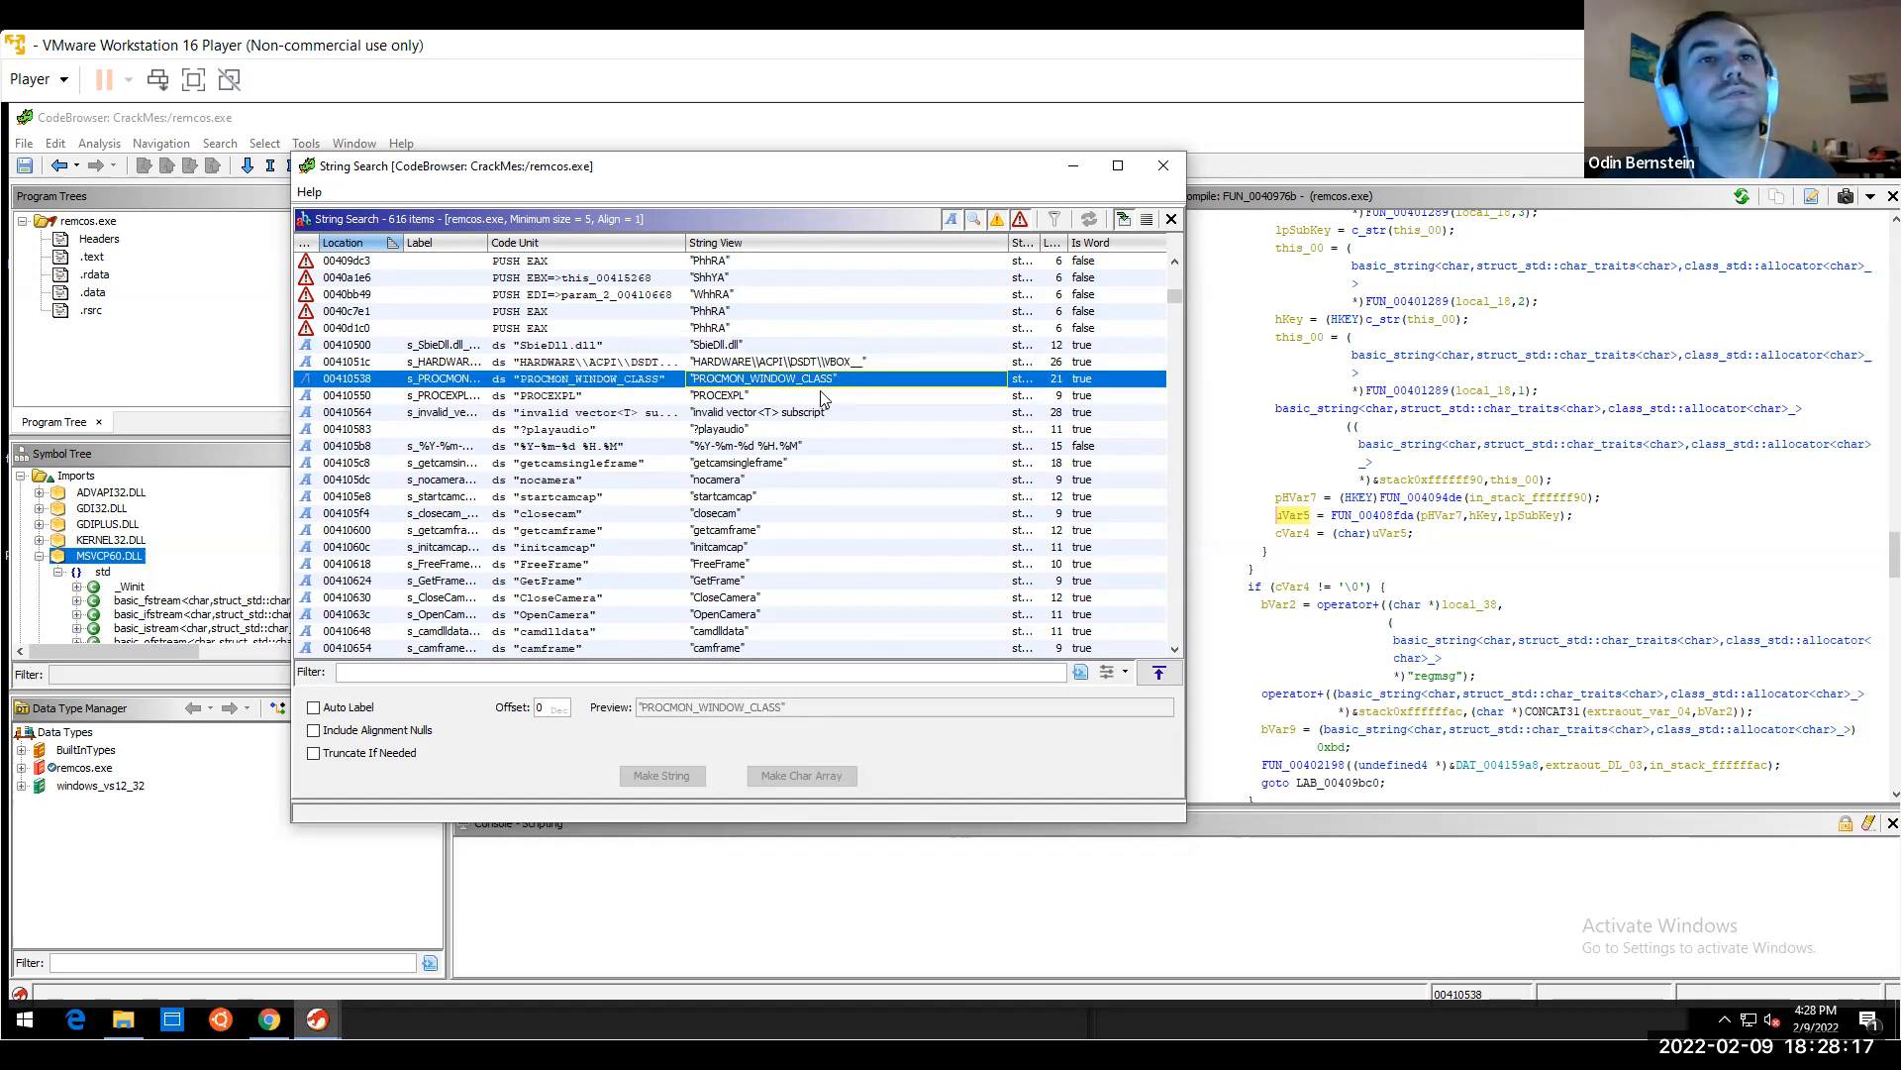
# Examine the audio and webcam strings below PROCMON_WINDOW_CLASS, from playaudio through the camera capture entries
pyautogui.click(830, 517)
pyautogui.press('Down')
pyautogui.press('Down')
pyautogui.press('Down')
pyautogui.press('Down')
pyautogui.press('Down')
pyautogui.press('Down')
pyautogui.press('Down')
pyautogui.press('Down')
pyautogui.press('Down')
pyautogui.press('Down')
pyautogui.press('Down')
pyautogui.press('Down')
pyautogui.press('Down')
pyautogui.press('Down')
pyautogui.press('Down')
pyautogui.press('Down')
pyautogui.press('Down')
pyautogui.press('Down')
pyautogui.press('Down')
pyautogui.press('Down')
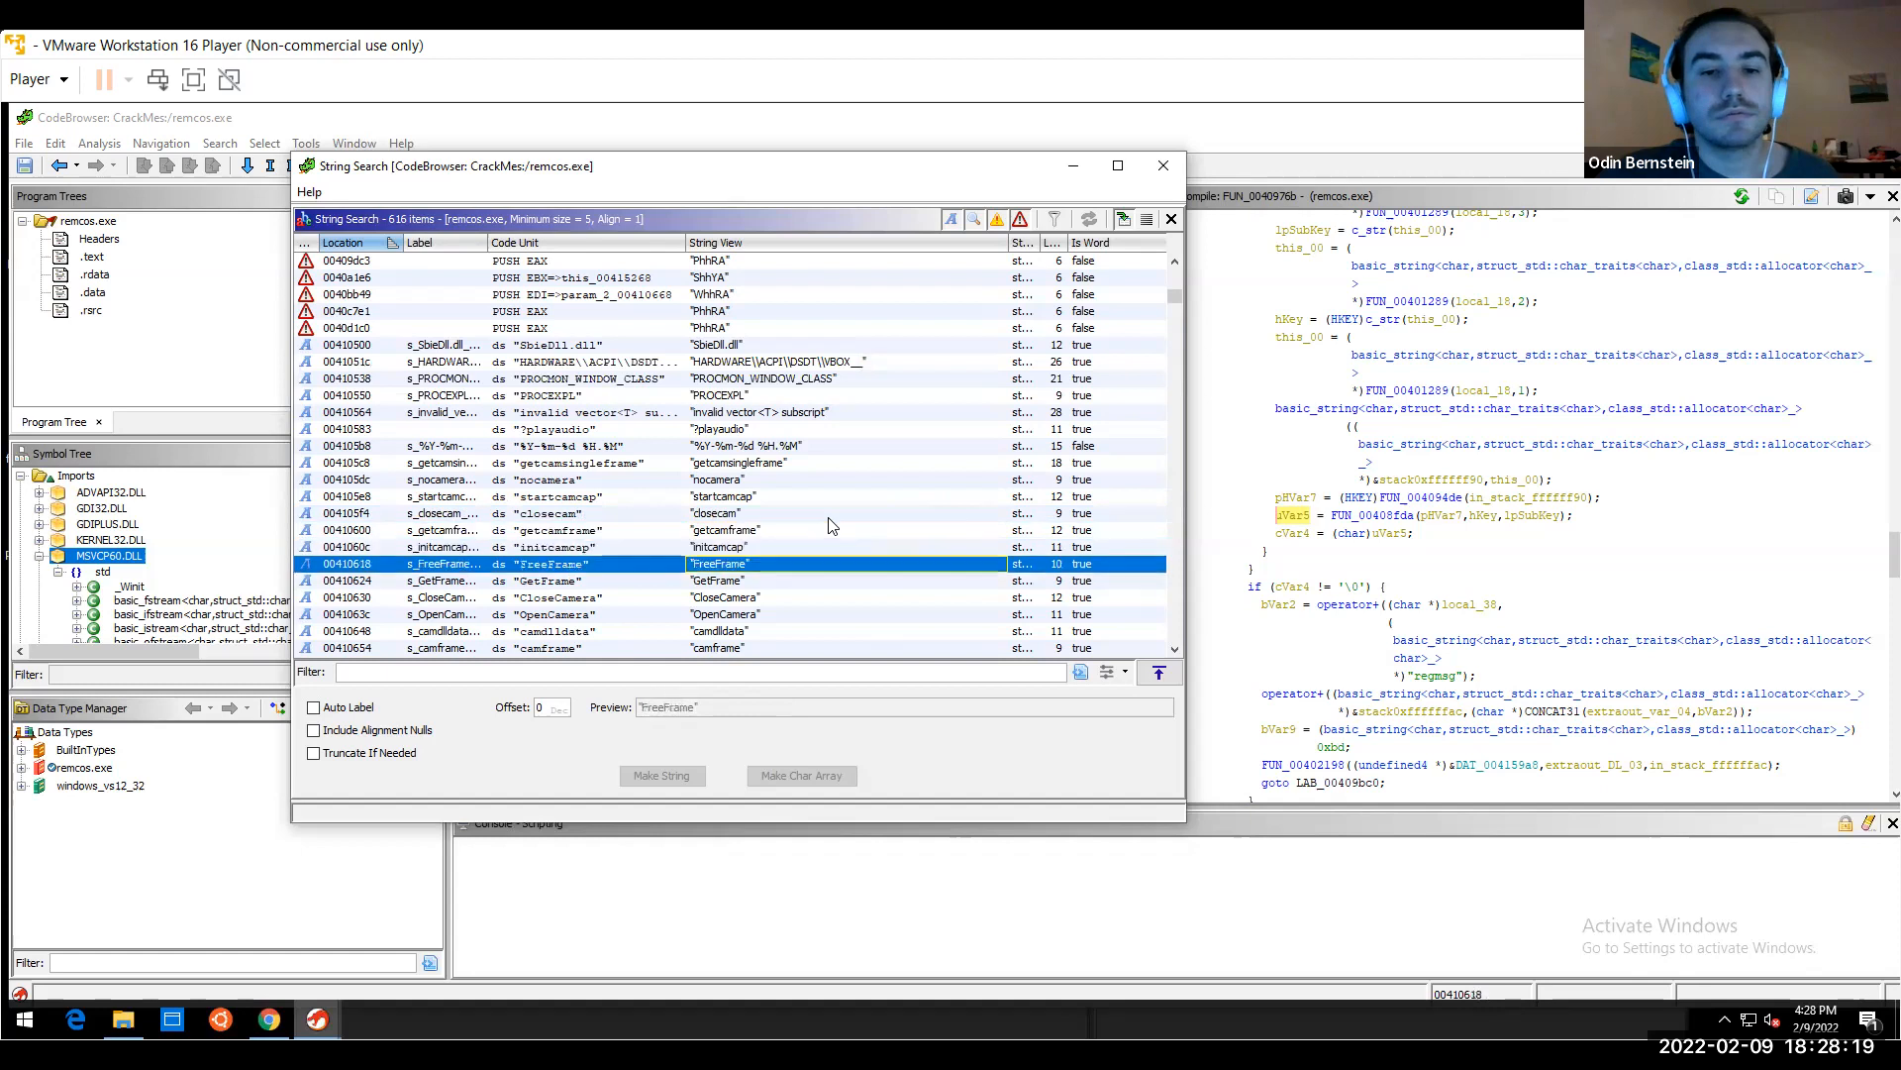
pyautogui.press('Down')
pyautogui.press('Down')
pyautogui.press('Down')
pyautogui.press('Down')
# Examine the connection timeout, eventvwr.exe and mscfile shell command strings down to origmsc at 0041075c
pyautogui.scroll(-3, 830, 525)
pyautogui.press('Up')
pyautogui.press('Up')
pyautogui.press('Up')
pyautogui.press('Up')
pyautogui.press('Up')
pyautogui.press('Up')
pyautogui.press('Up')
pyautogui.press('Up')
pyautogui.press('Down')
pyautogui.press('Down')
pyautogui.press('Down')
pyautogui.press('Down')
pyautogui.press('Down')
pyautogui.press('Down')
pyautogui.press('Down')
pyautogui.press('Down')
pyautogui.press('Down')
pyautogui.press('Down')
pyautogui.press('Down')
pyautogui.press('Down')
pyautogui.press('Down')
pyautogui.press('Down')
pyautogui.press('Down')
pyautogui.press('Down')
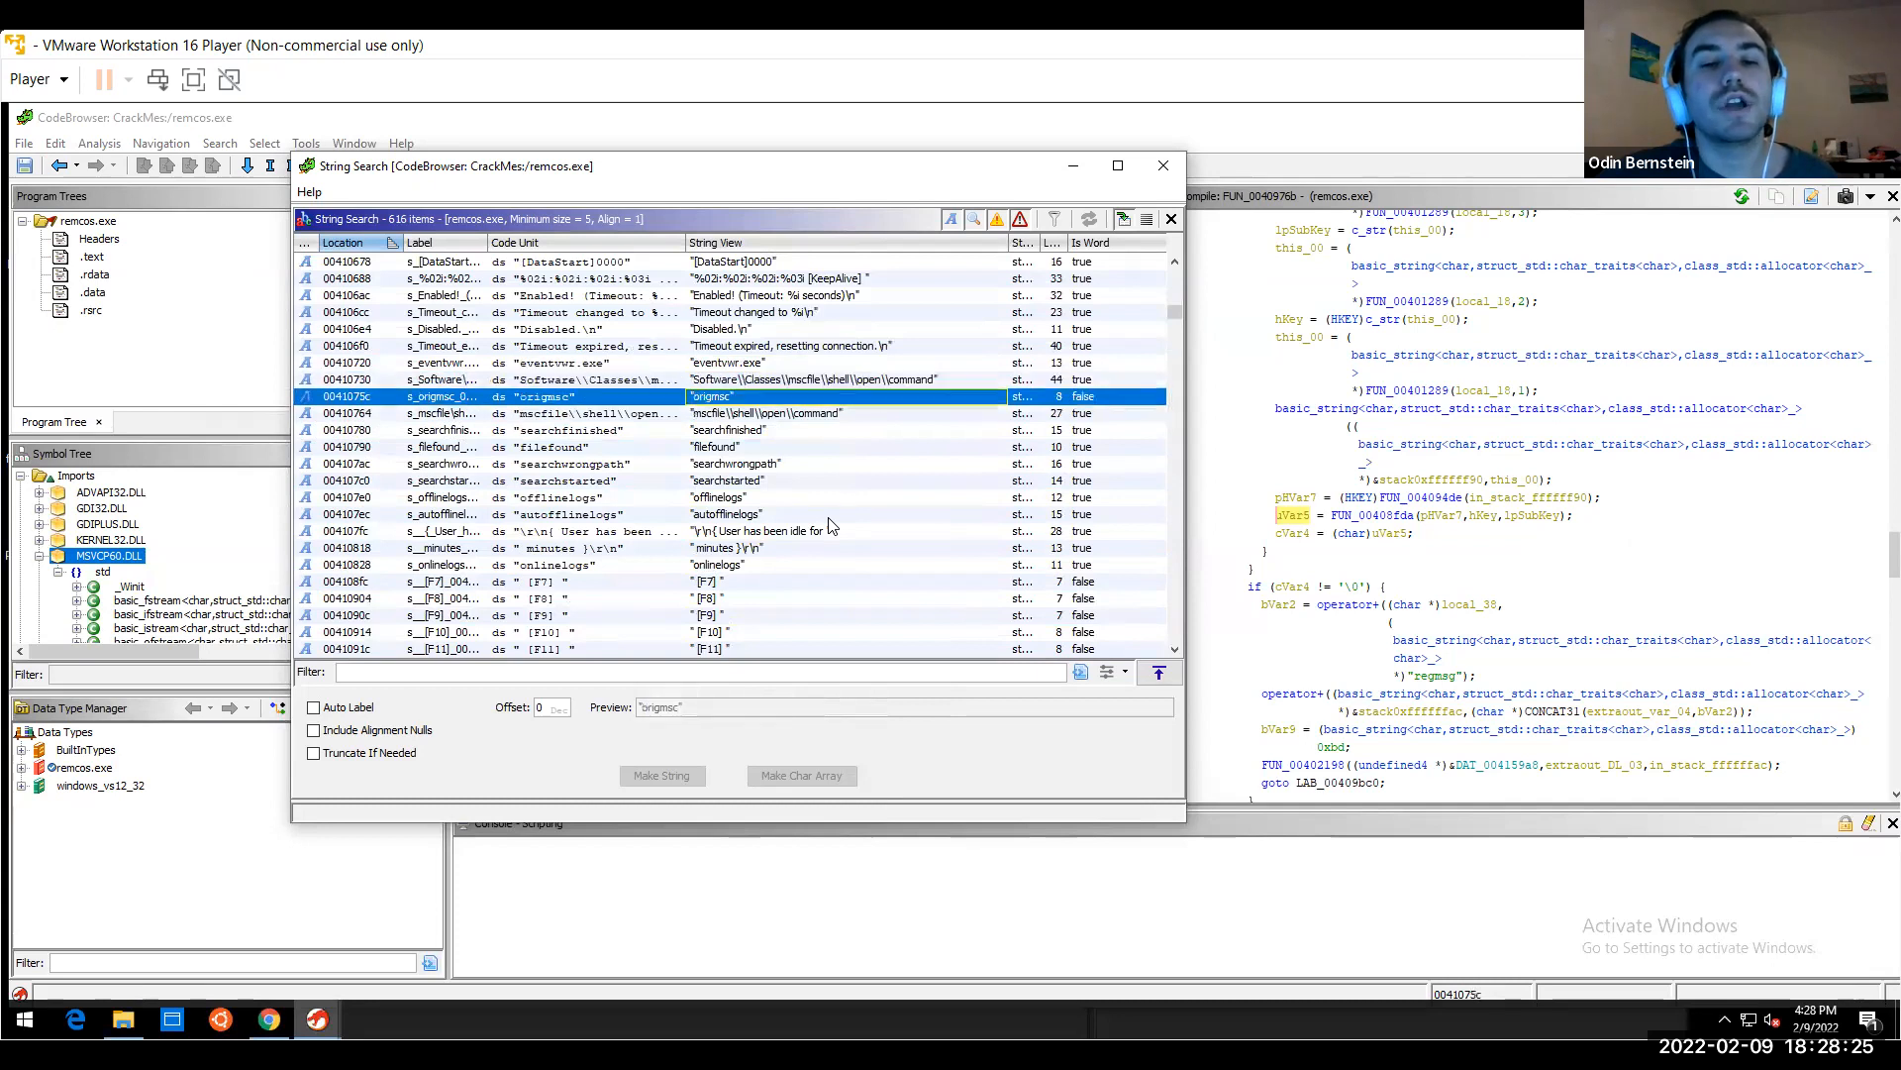
# Examine the file search, offline and online log, user idle and function key strings down to 0041095c
pyautogui.press('Down')
pyautogui.press('Down')
pyautogui.press('Down')
pyautogui.press('Down')
pyautogui.press('Down')
pyautogui.press('Down')
pyautogui.press('Down')
pyautogui.press('Down')
pyautogui.press('Down')
pyautogui.press('Down')
pyautogui.press('Down')
pyautogui.press('Down')
pyautogui.press('Down')
pyautogui.press('Down')
pyautogui.press('Down')
pyautogui.press('Down')
pyautogui.press('Down')
pyautogui.press('Down')
pyautogui.press('Down')
pyautogui.press('Down')
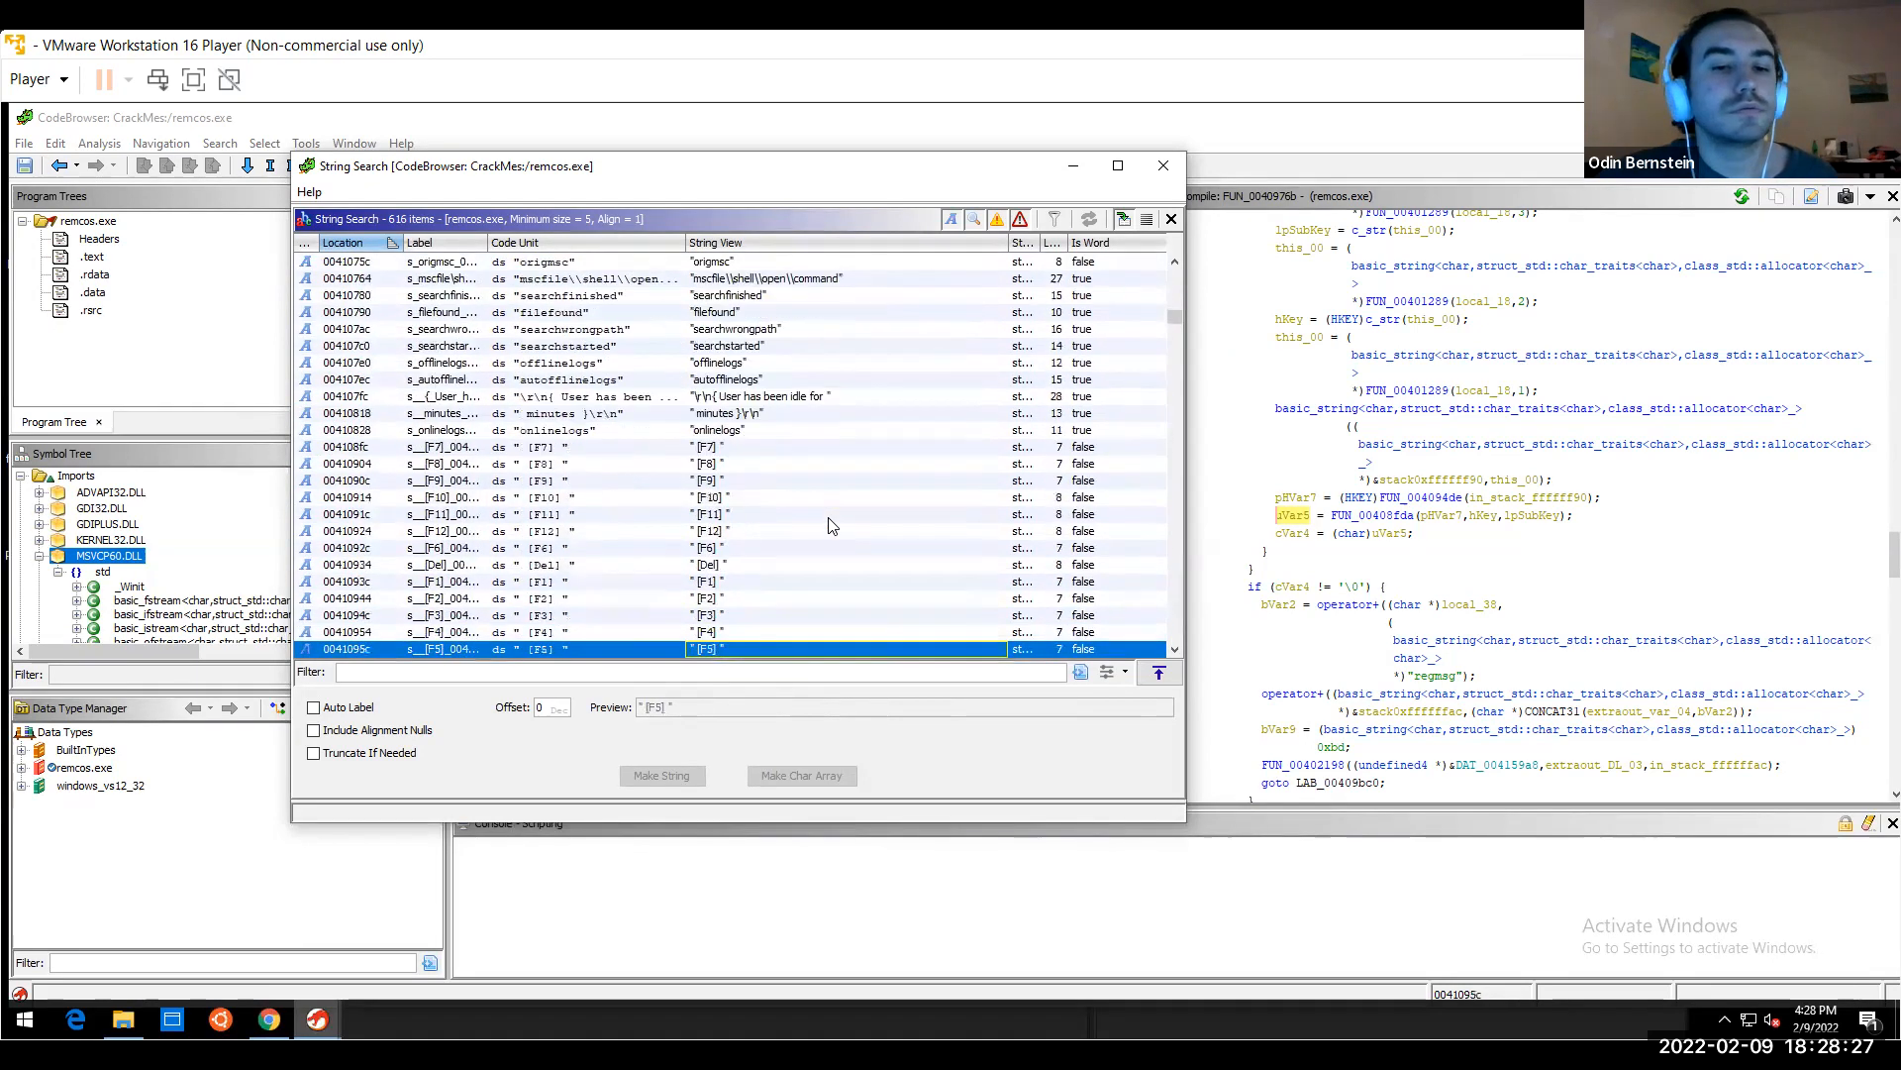
# Examine the special key, clipboard capture and Chrome stored login strings down to the Firefox StoredLogins entry at 00410c20
pyautogui.press('Down')
pyautogui.press('Down')
pyautogui.press('Down')
pyautogui.press('Down')
pyautogui.press('Down')
pyautogui.press('Down')
pyautogui.press('Down')
pyautogui.press('Down')
pyautogui.press('Down')
pyautogui.press('Down')
pyautogui.press('Down')
pyautogui.press('Down')
pyautogui.press('Down')
pyautogui.press('Down')
pyautogui.press('Down')
pyautogui.press('Down')
pyautogui.press('Down')
pyautogui.press('Down')
pyautogui.press('Down')
pyautogui.press('Down')
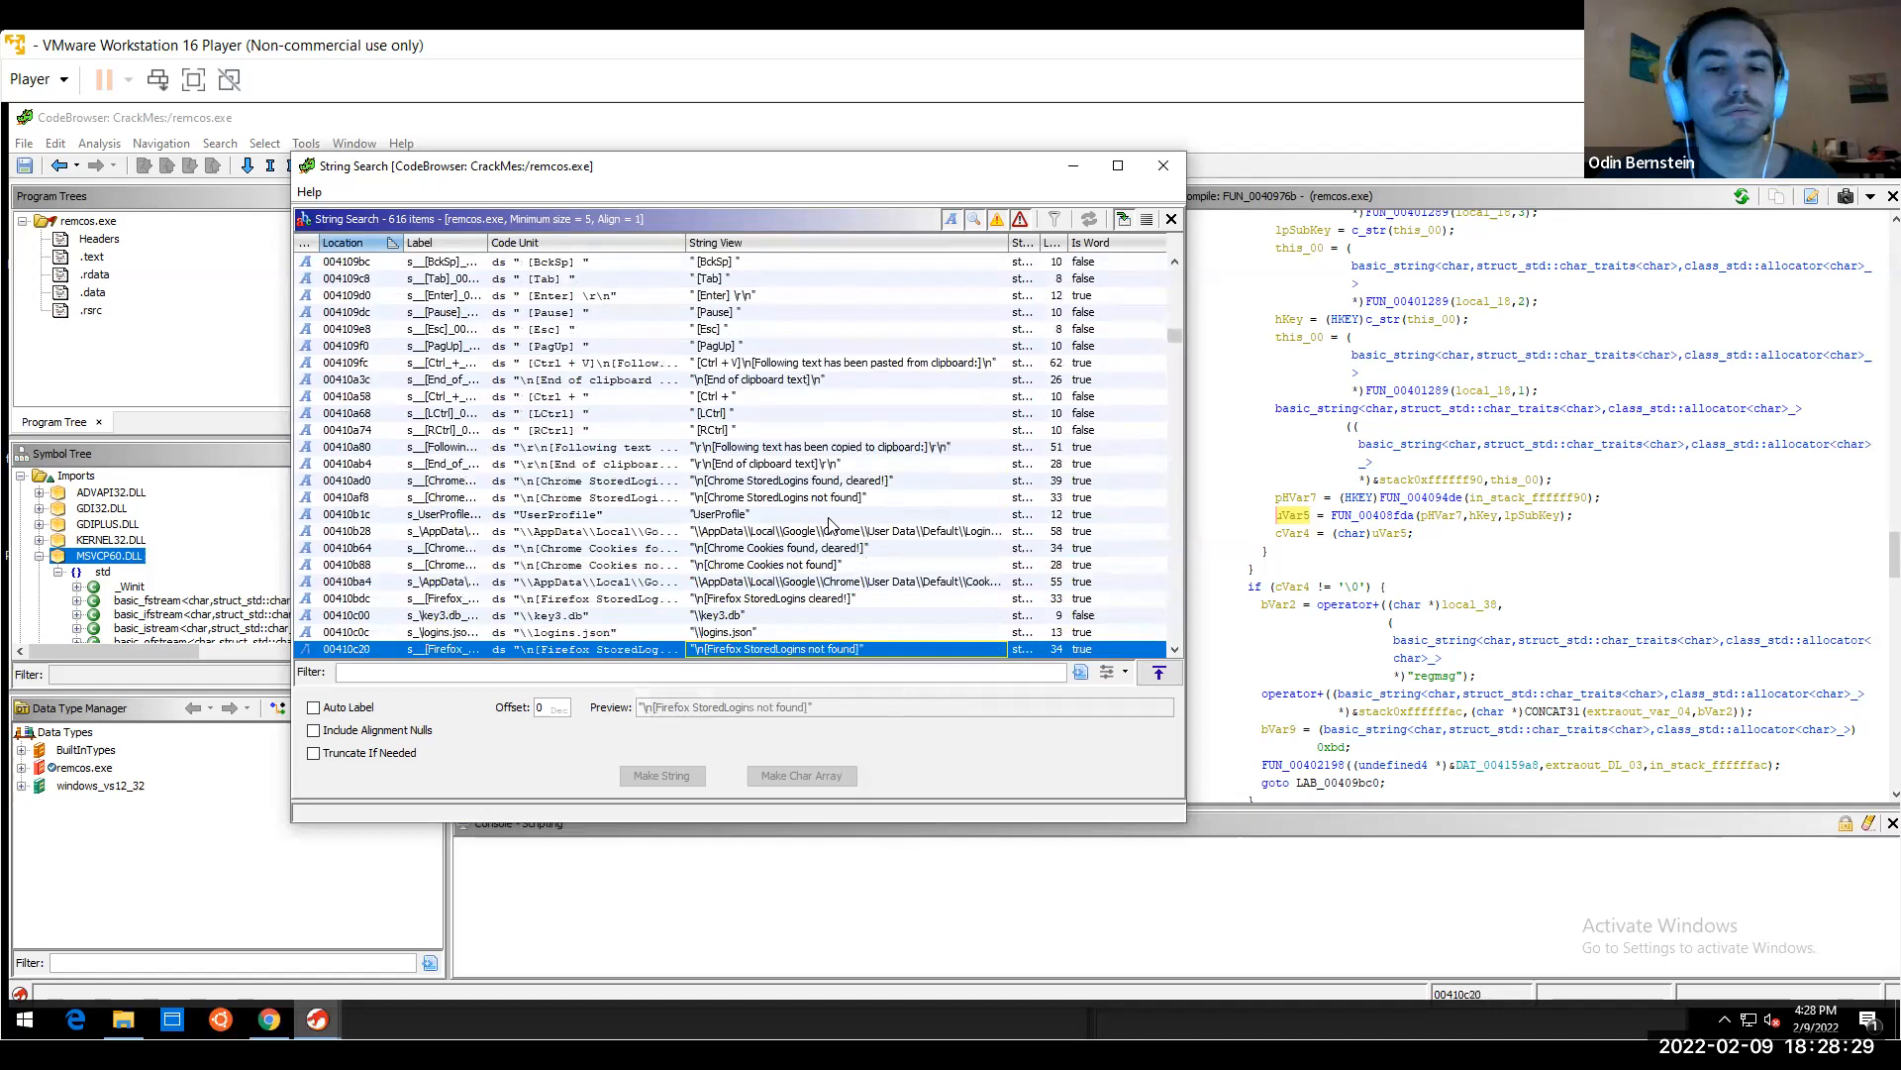
# Examine the Firefox and IE cookie strings down to fundlldata, returning to the IE cookies entry at 00410ce0
pyautogui.press('Down')
pyautogui.press('Down')
pyautogui.press('Down')
pyautogui.press('Down')
pyautogui.press('Down')
pyautogui.press('Down')
pyautogui.press('Down')
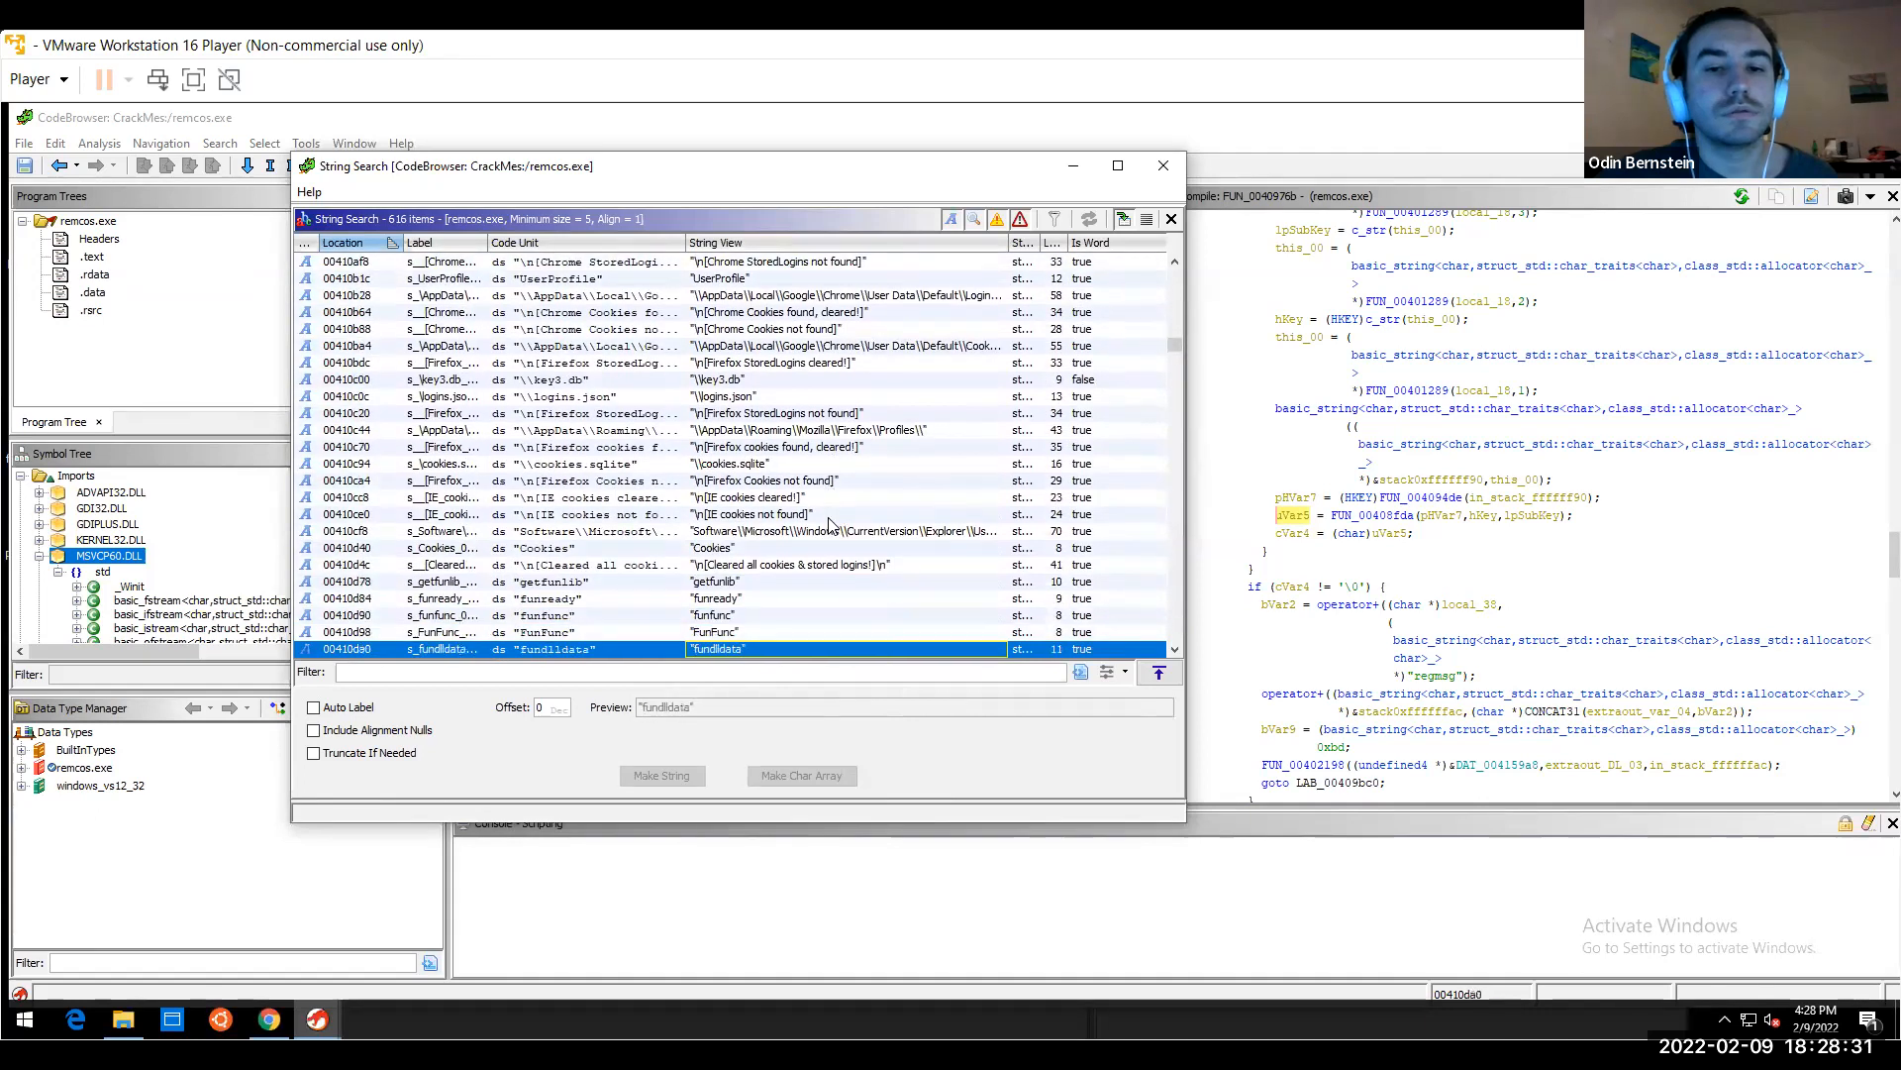
pyautogui.press('Up')
pyautogui.press('Up')
pyautogui.press('Up')
pyautogui.press('Up')
pyautogui.press('Up')
pyautogui.press('Up')
pyautogui.press('Up')
pyautogui.press('Up')
pyautogui.press('Up')
pyautogui.press('Up')
pyautogui.press('Up')
pyautogui.press('Up')
pyautogui.press('Up')
pyautogui.press('Up')
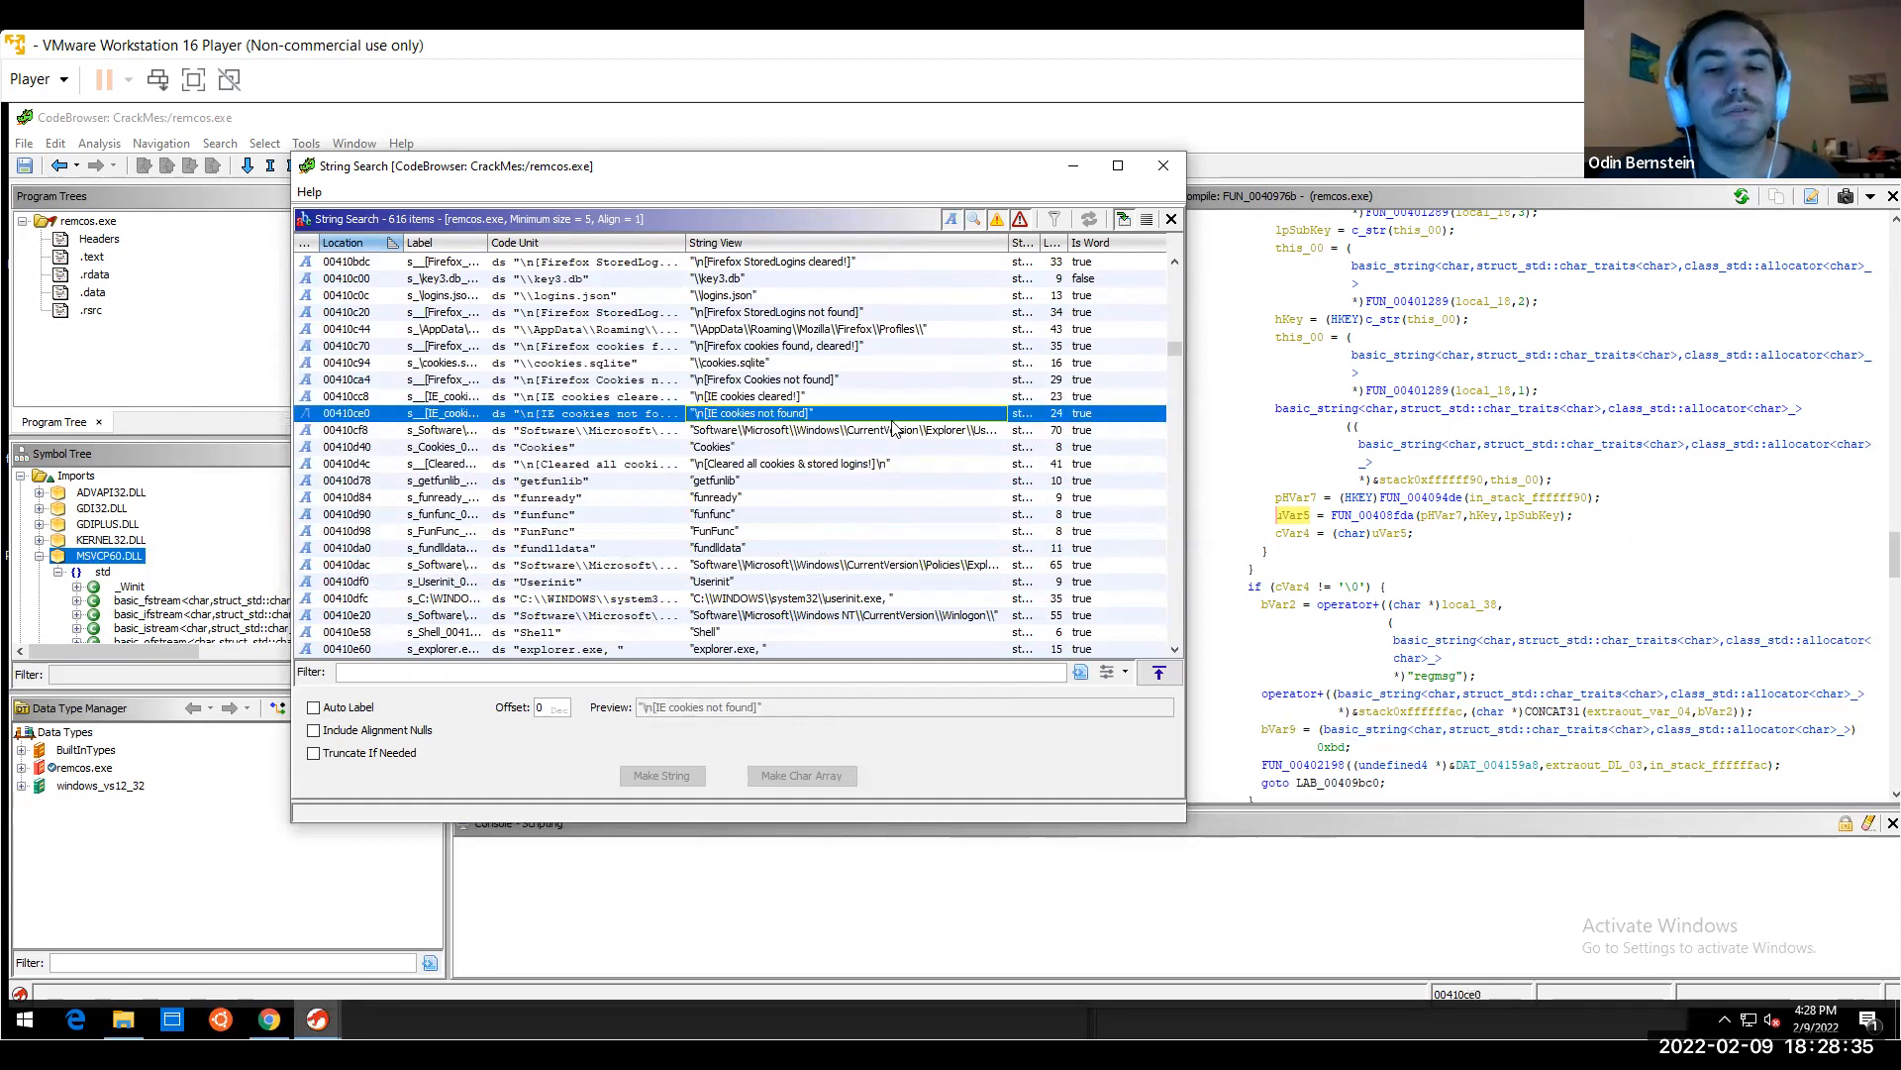
# Widen the String View column to read the full User Shell Folders path, and select the Policies\Explorer\Run path at 00410dac
pyautogui.press('Down')
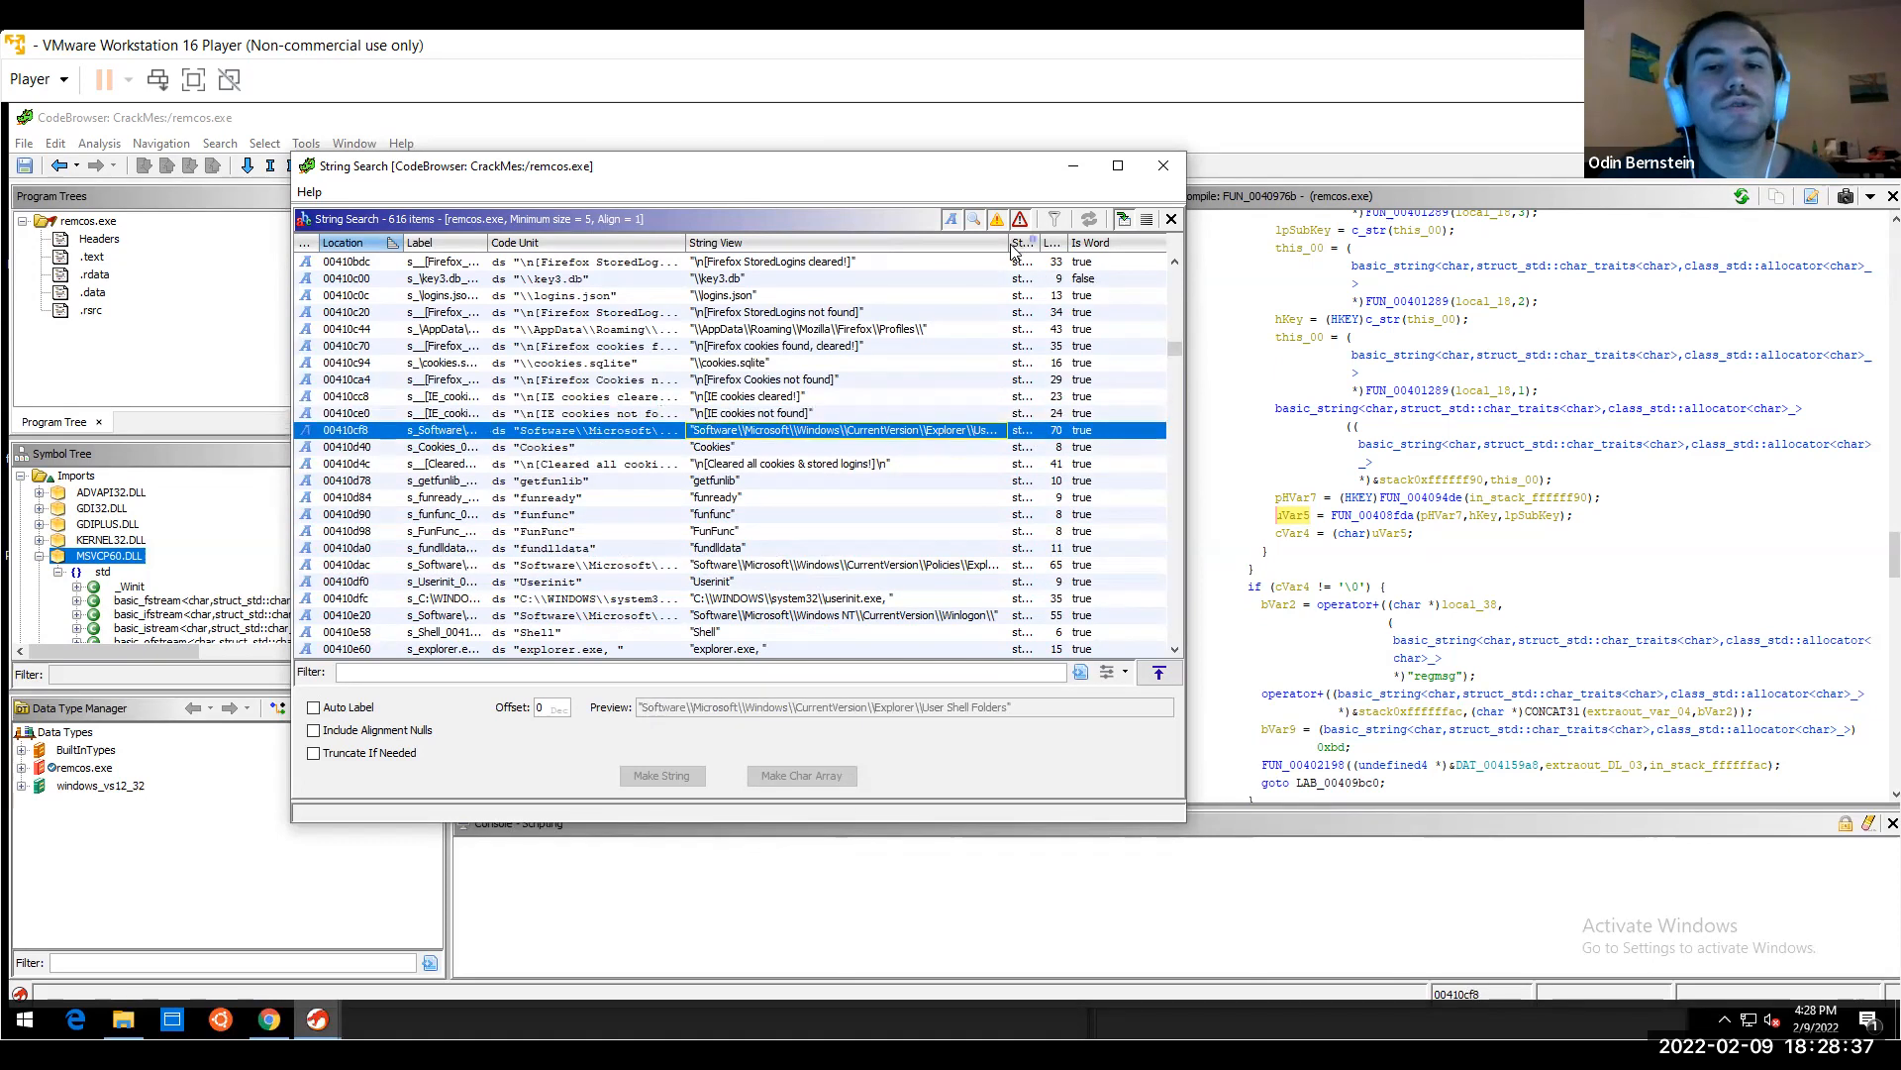
pyautogui.moveTo(1007, 248); pyautogui.dragTo(1113, 282)
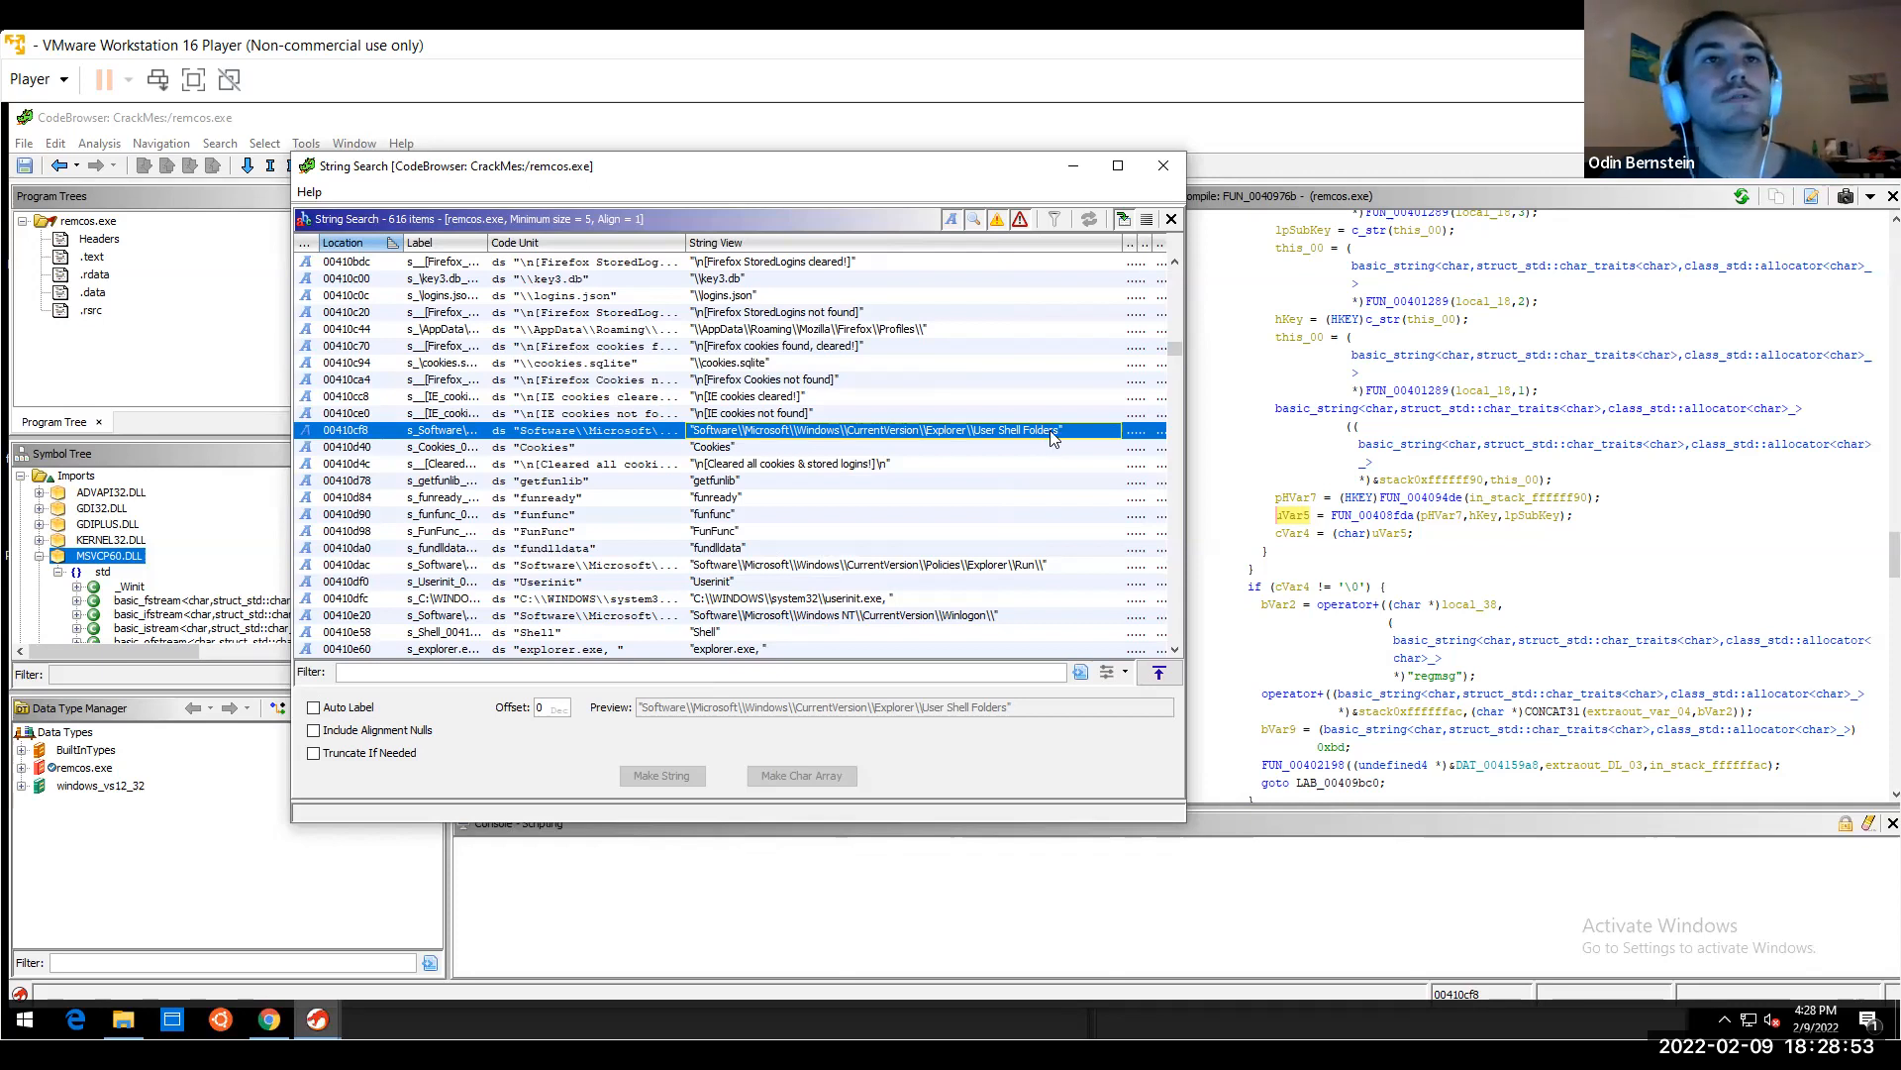
pyautogui.click(1004, 565)
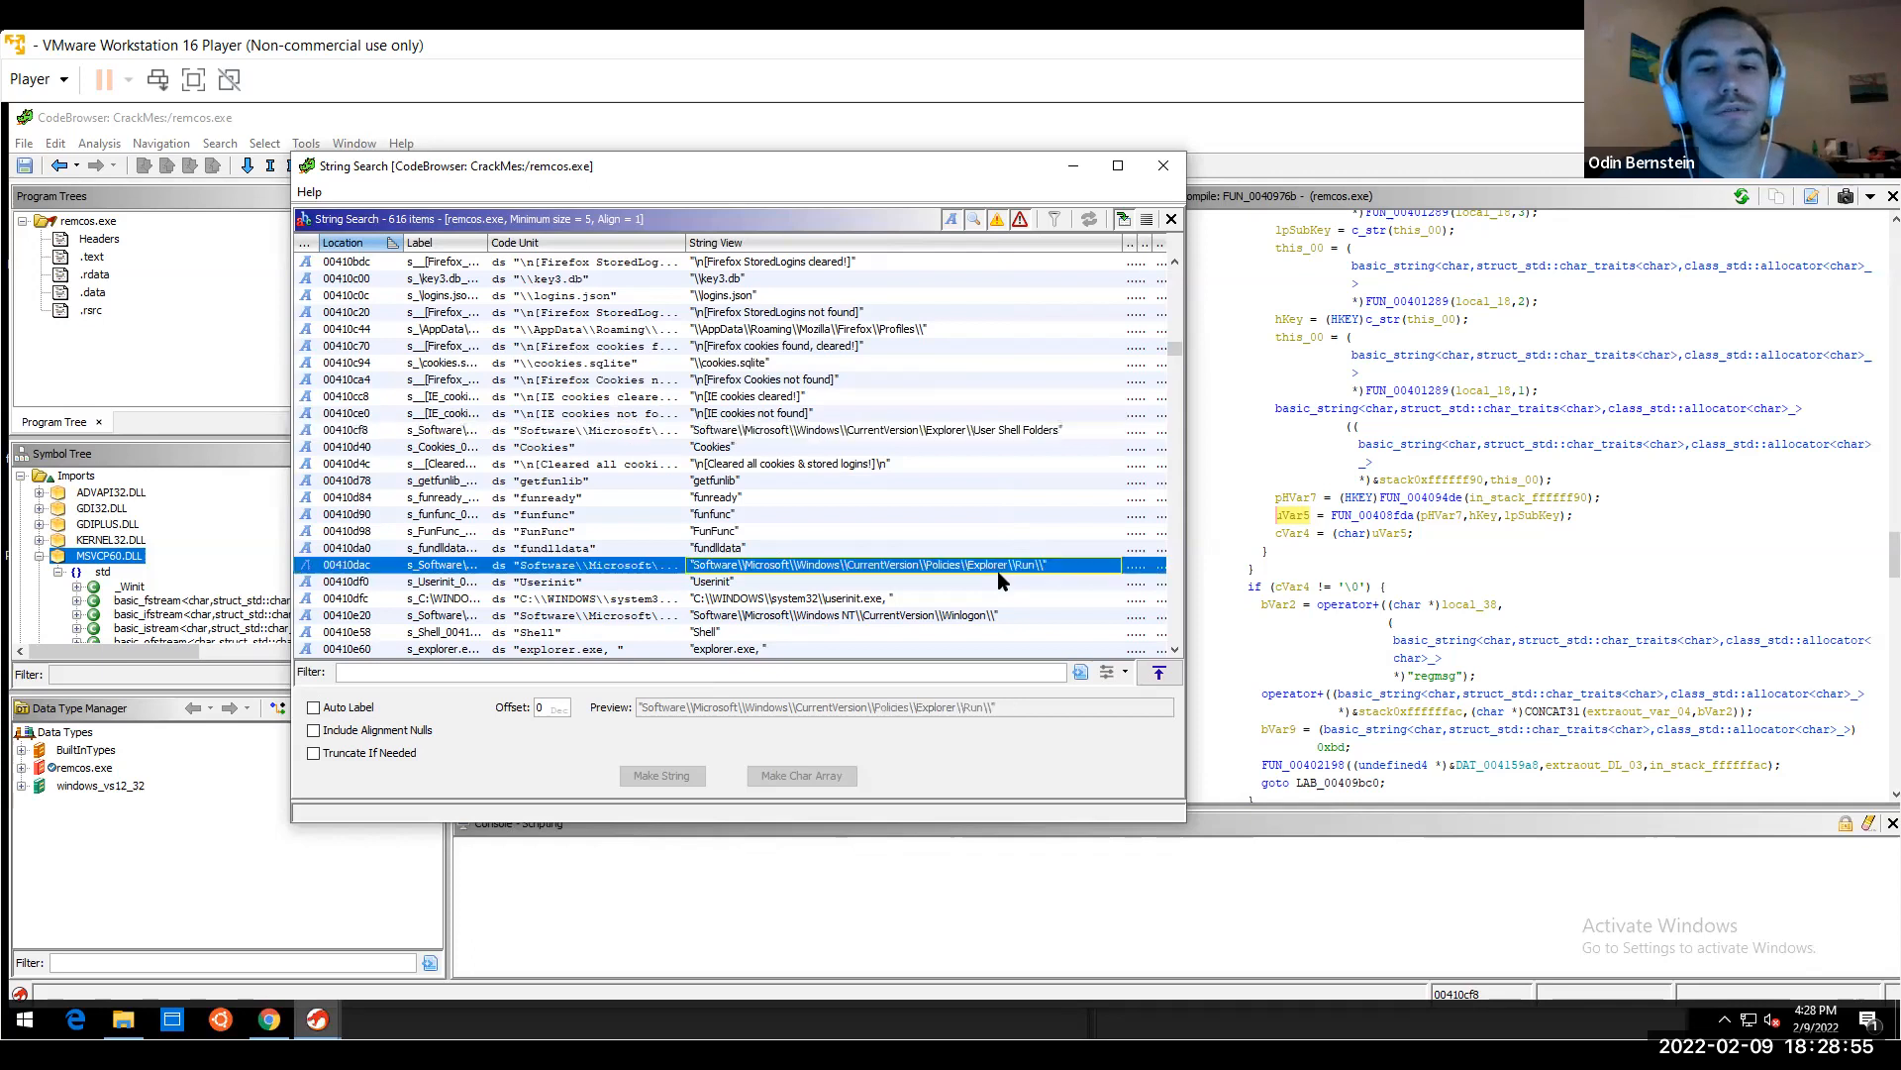
# Examine the Winlogon and Run registry paths and the install and uninstall batch script strings down to 00410fe8
pyautogui.click(969, 616)
pyautogui.press('Down')
pyautogui.press('Down')
pyautogui.press('Down')
pyautogui.press('Down')
pyautogui.press('Down')
pyautogui.press('Down')
pyautogui.press('Down')
pyautogui.press('Down')
pyautogui.press('Down')
pyautogui.press('Down')
pyautogui.press('Down')
pyautogui.press('Down')
pyautogui.press('Down')
pyautogui.press('Down')
pyautogui.press('Down')
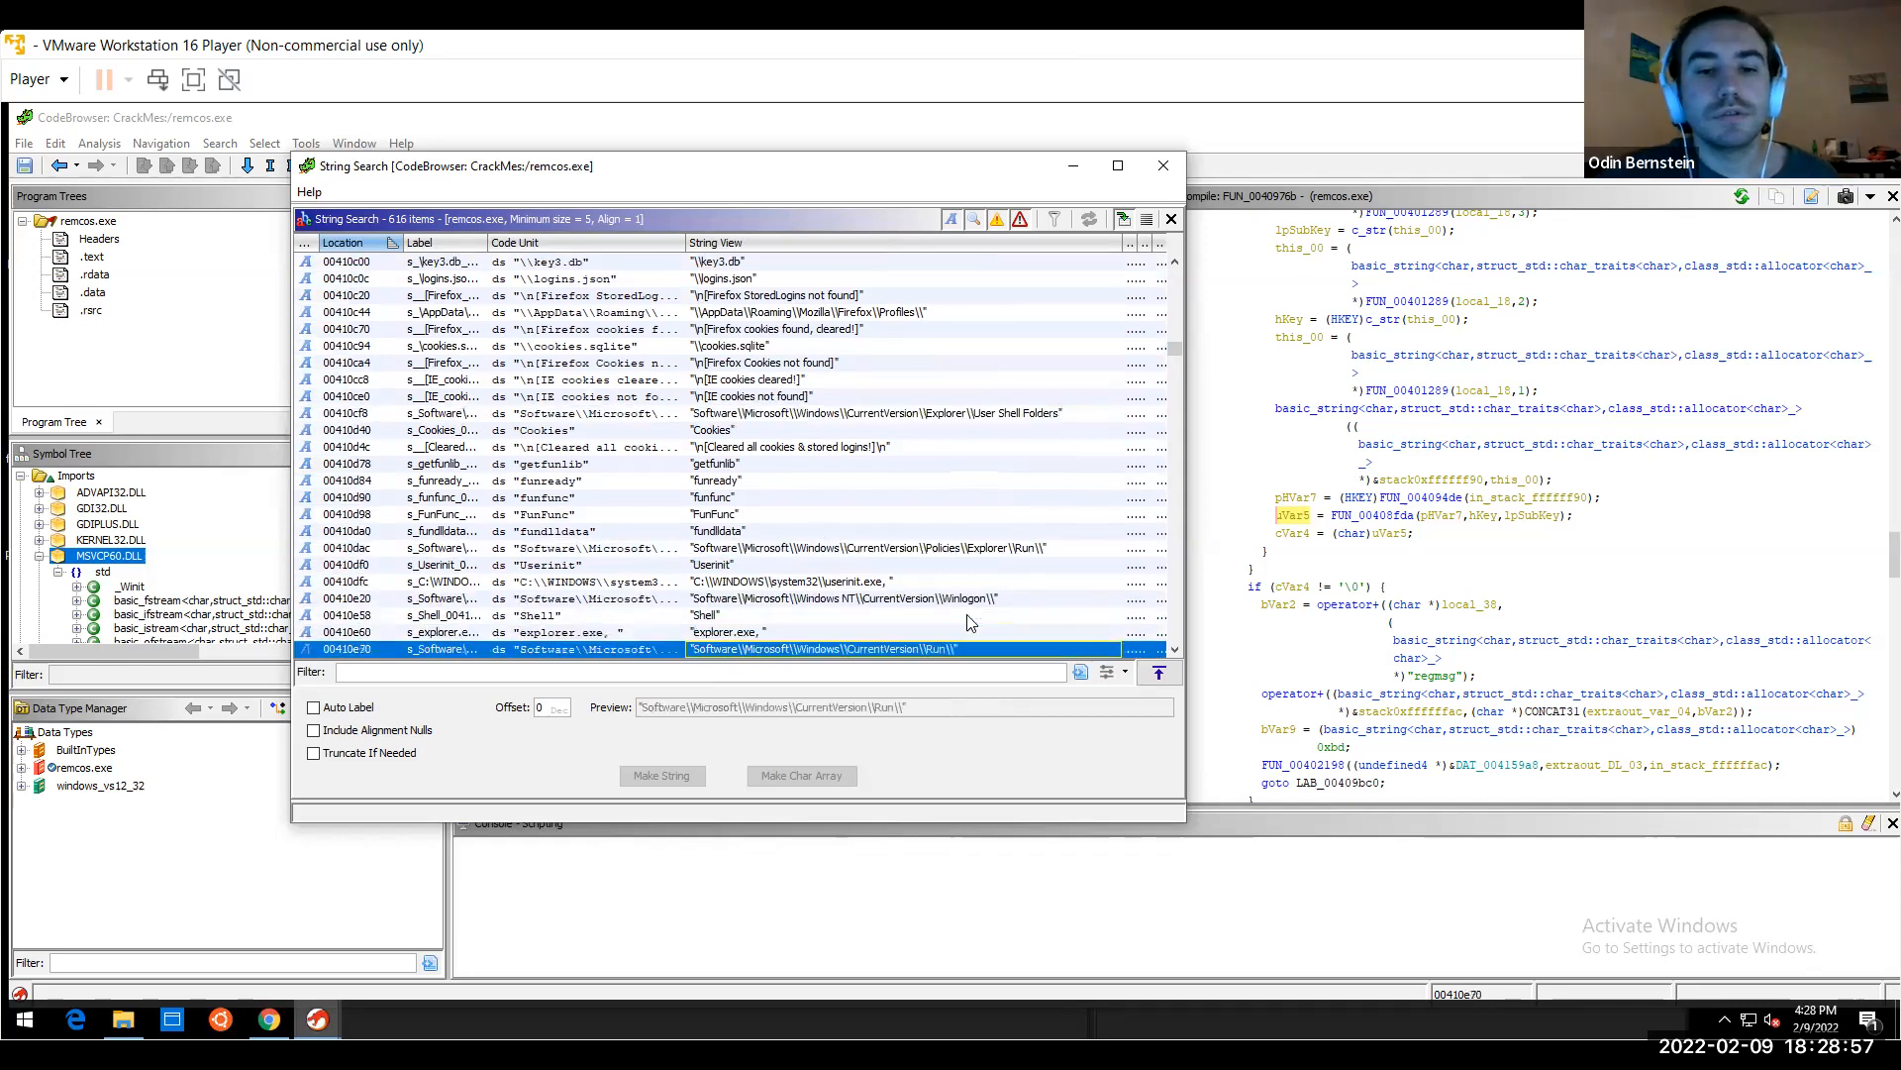
pyautogui.press('Down')
pyautogui.press('Down')
pyautogui.press('Down')
pyautogui.press('Down')
pyautogui.press('Down')
pyautogui.press('Down')
pyautogui.press('Down')
pyautogui.press('Down')
pyautogui.press('Down')
pyautogui.press('Down')
pyautogui.press('Down')
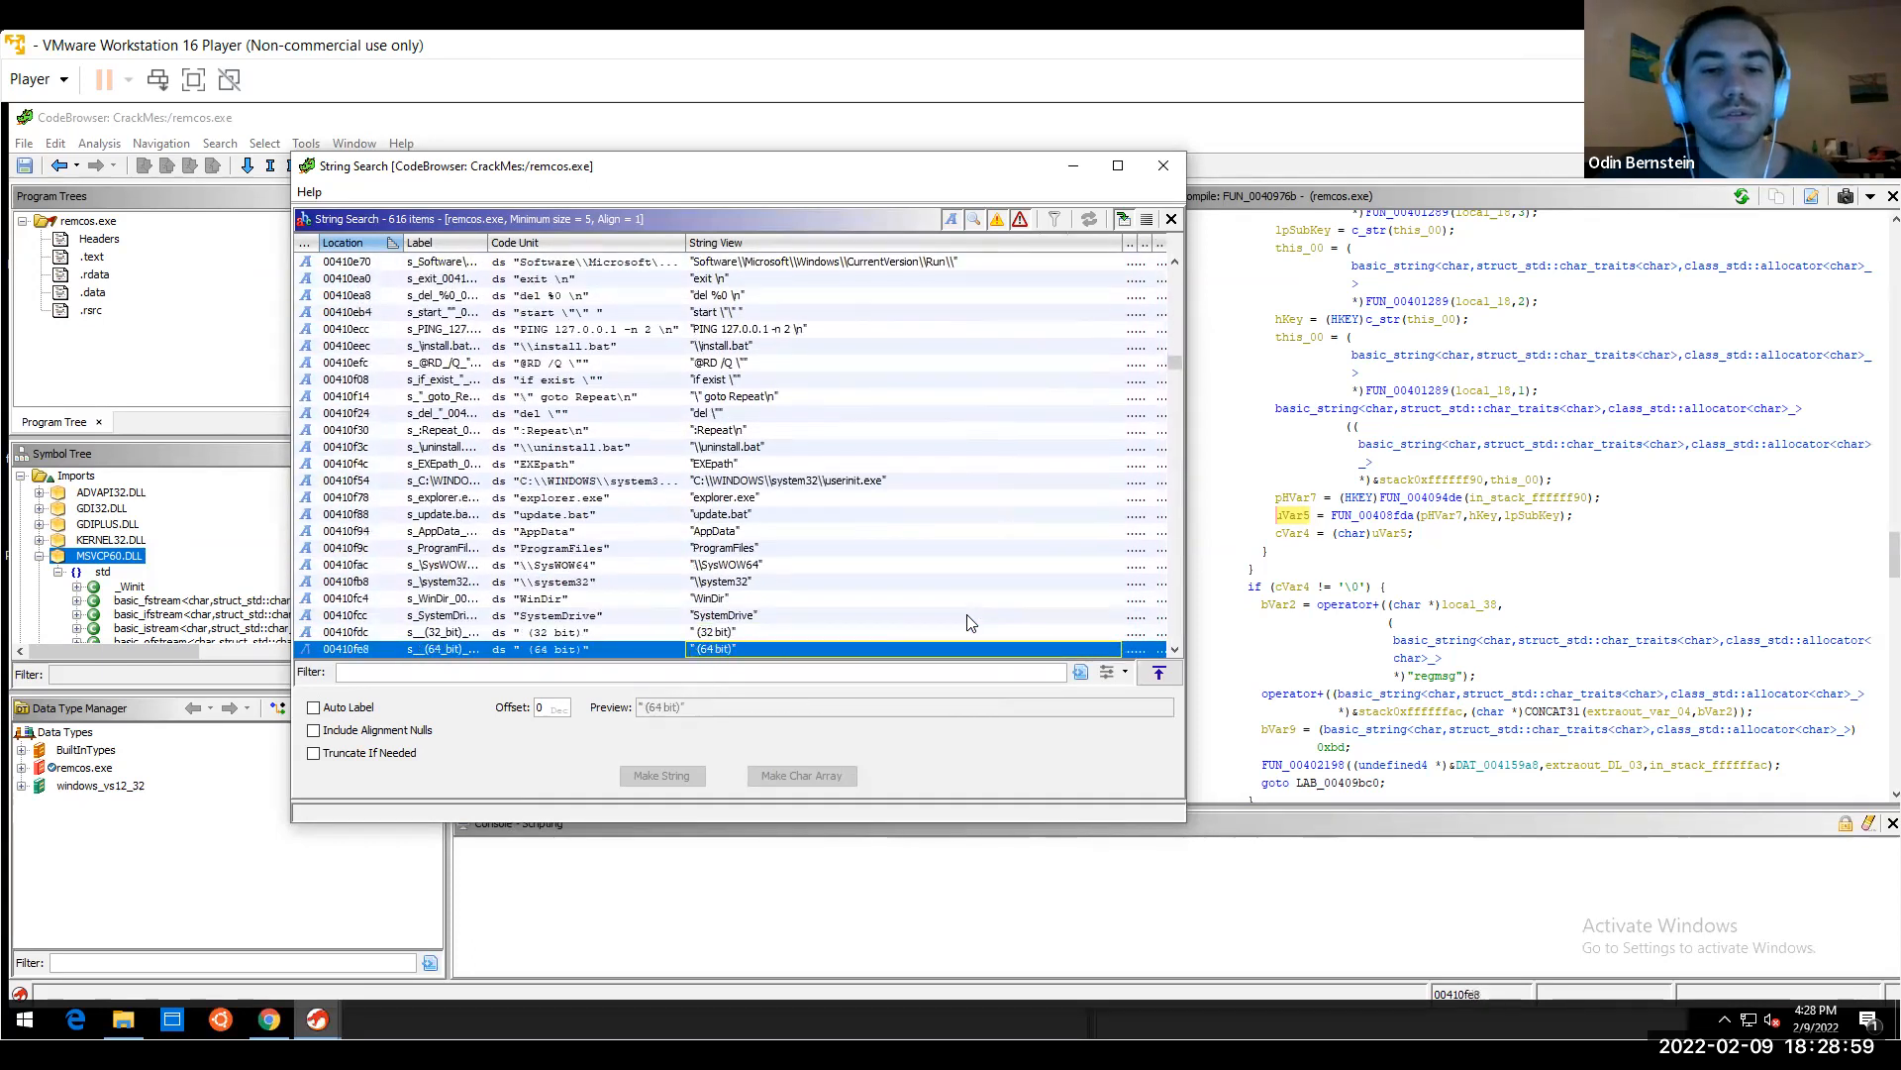
# Check the :Repeat string at 00410f30, return to the Run registry path at 00410e70 and close the string search results
pyautogui.click(887, 429)
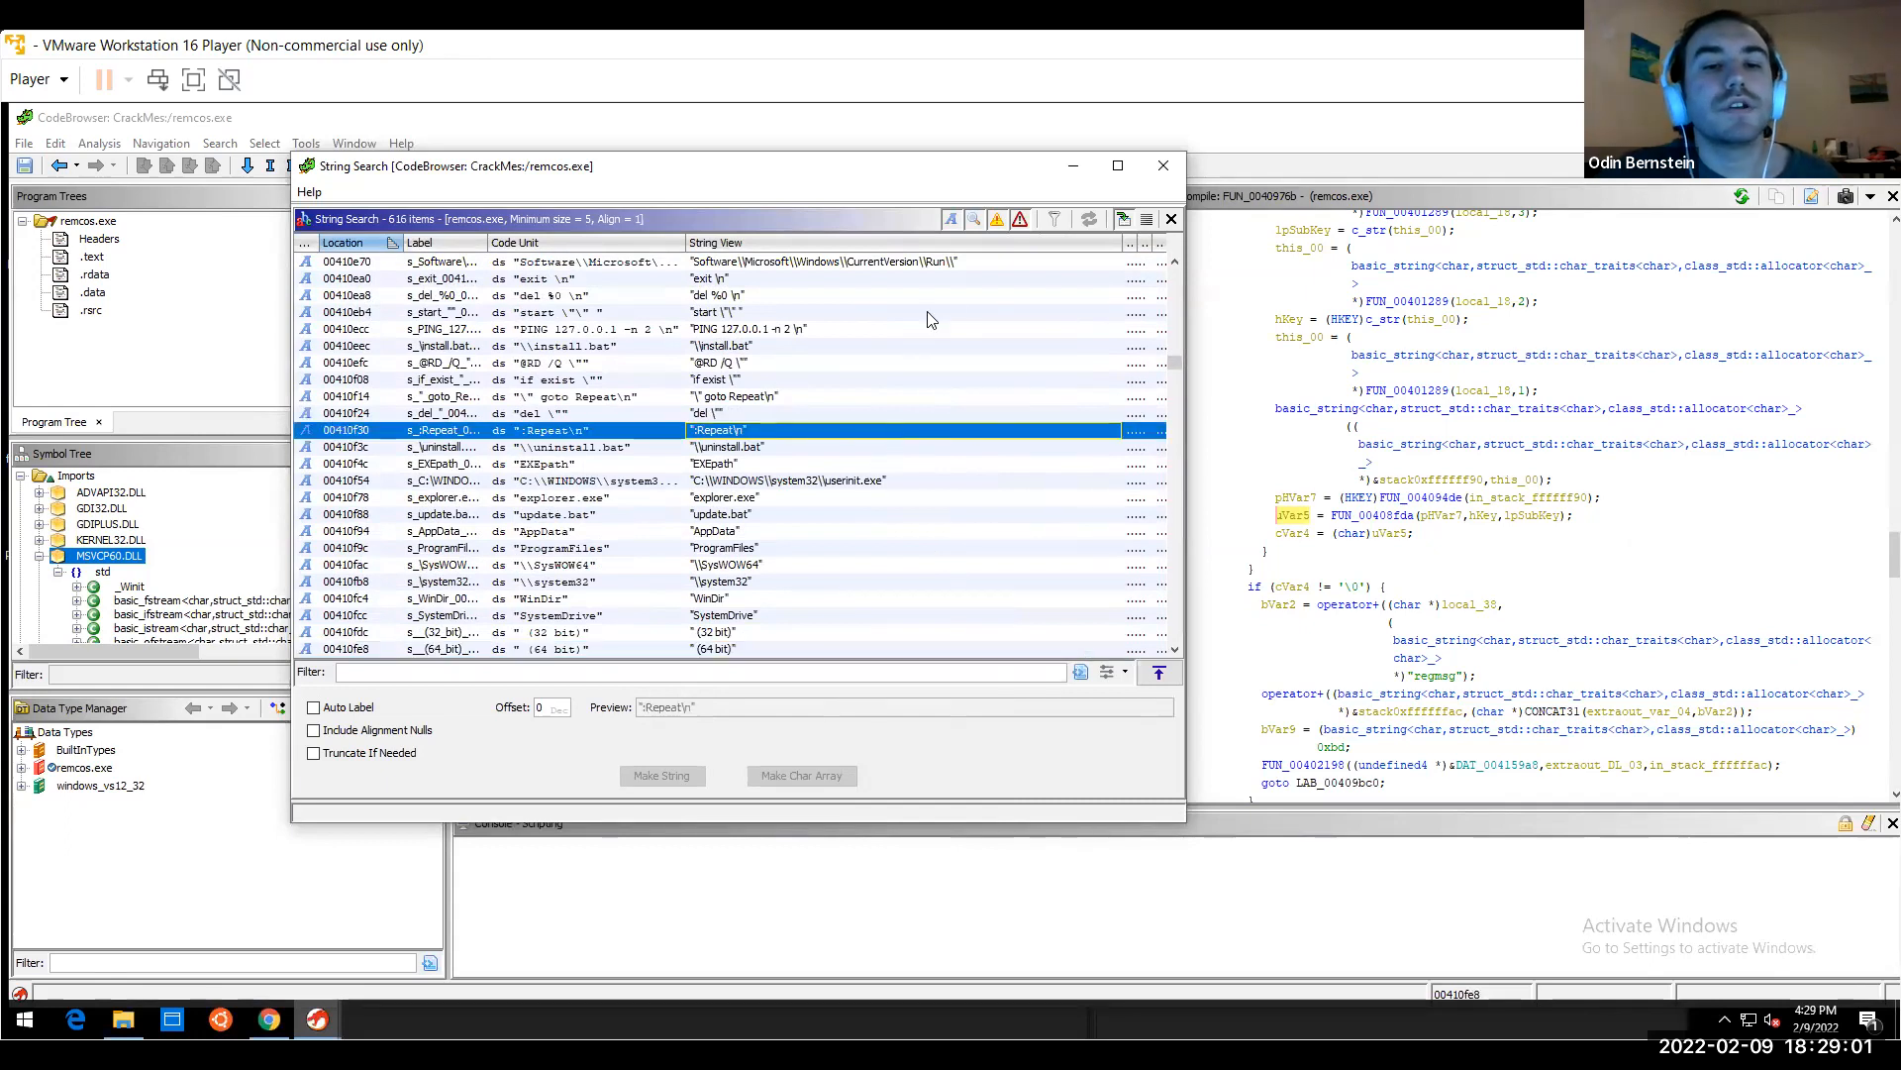
pyautogui.press('pageup')
pyautogui.click(1164, 164)
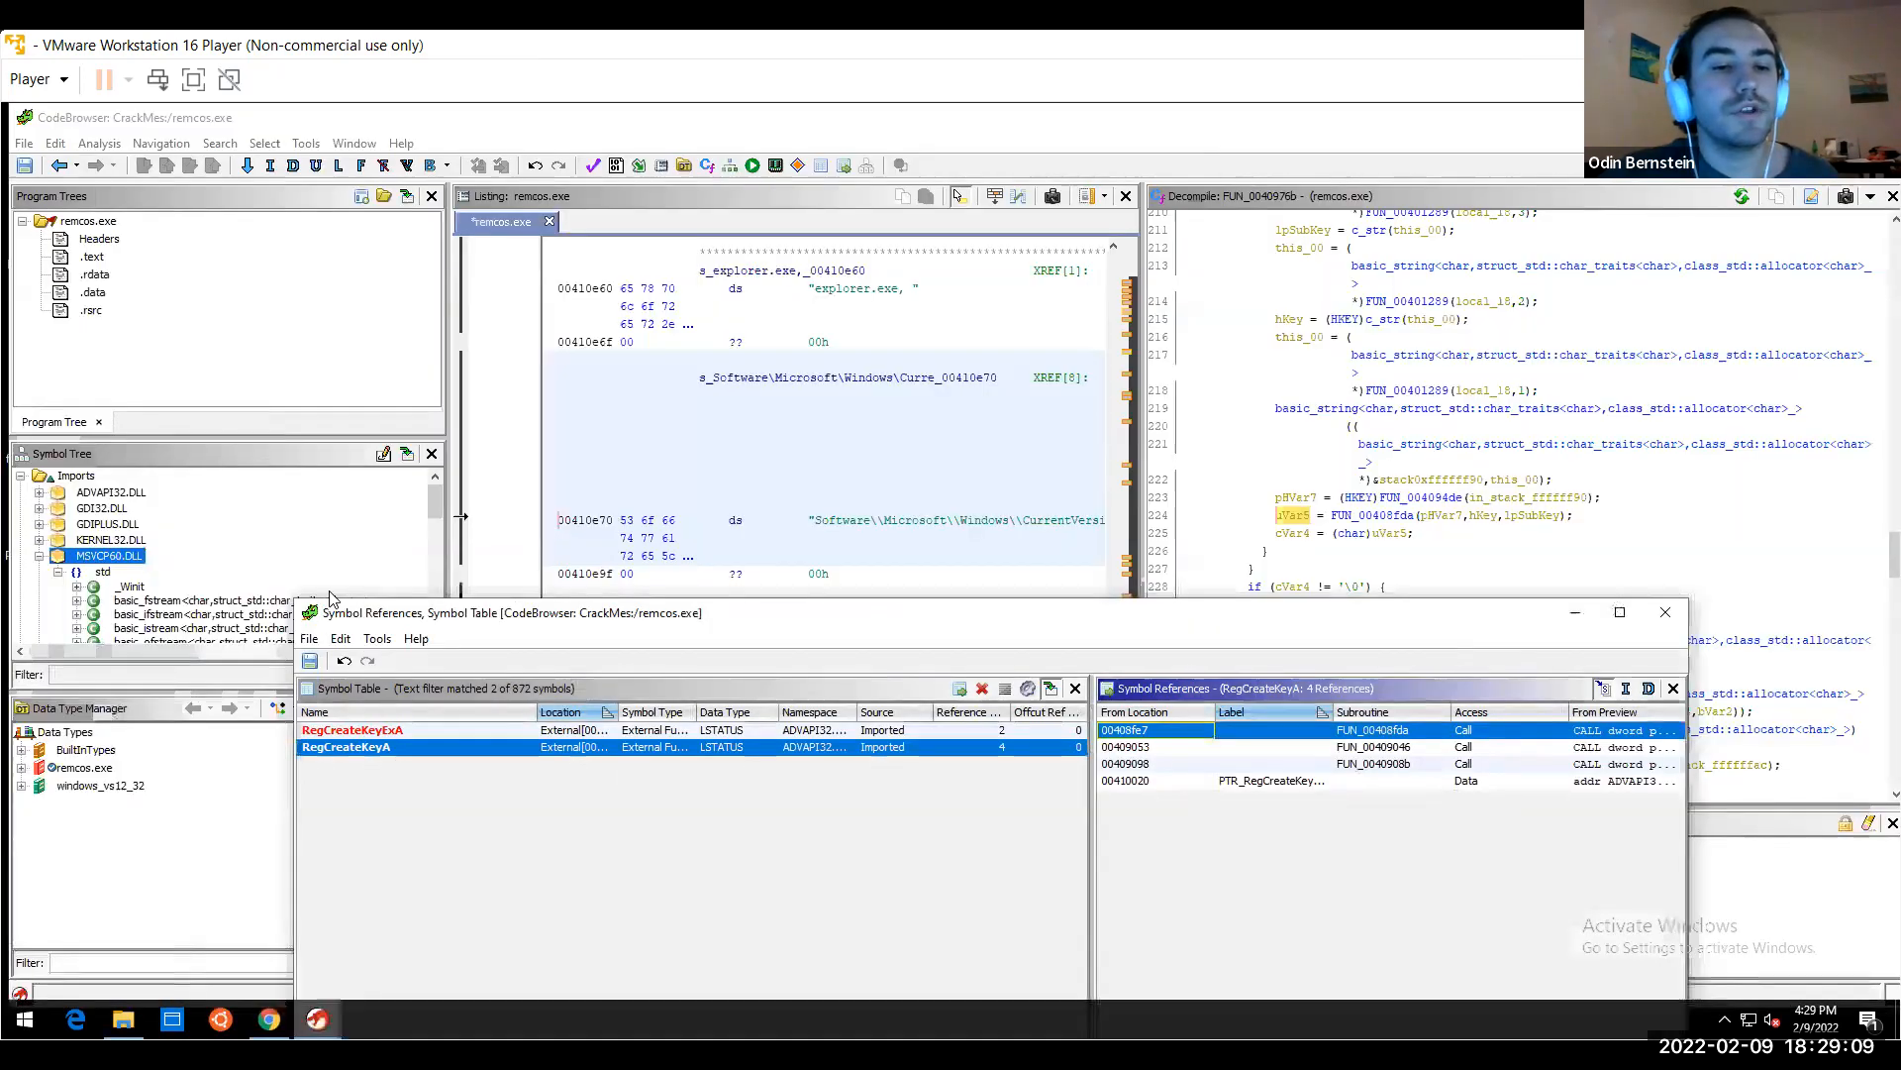
# Replace the symbol table filter with AllocConsole
pyautogui.moveTo(495, 612); pyautogui.dragTo(386, 255)
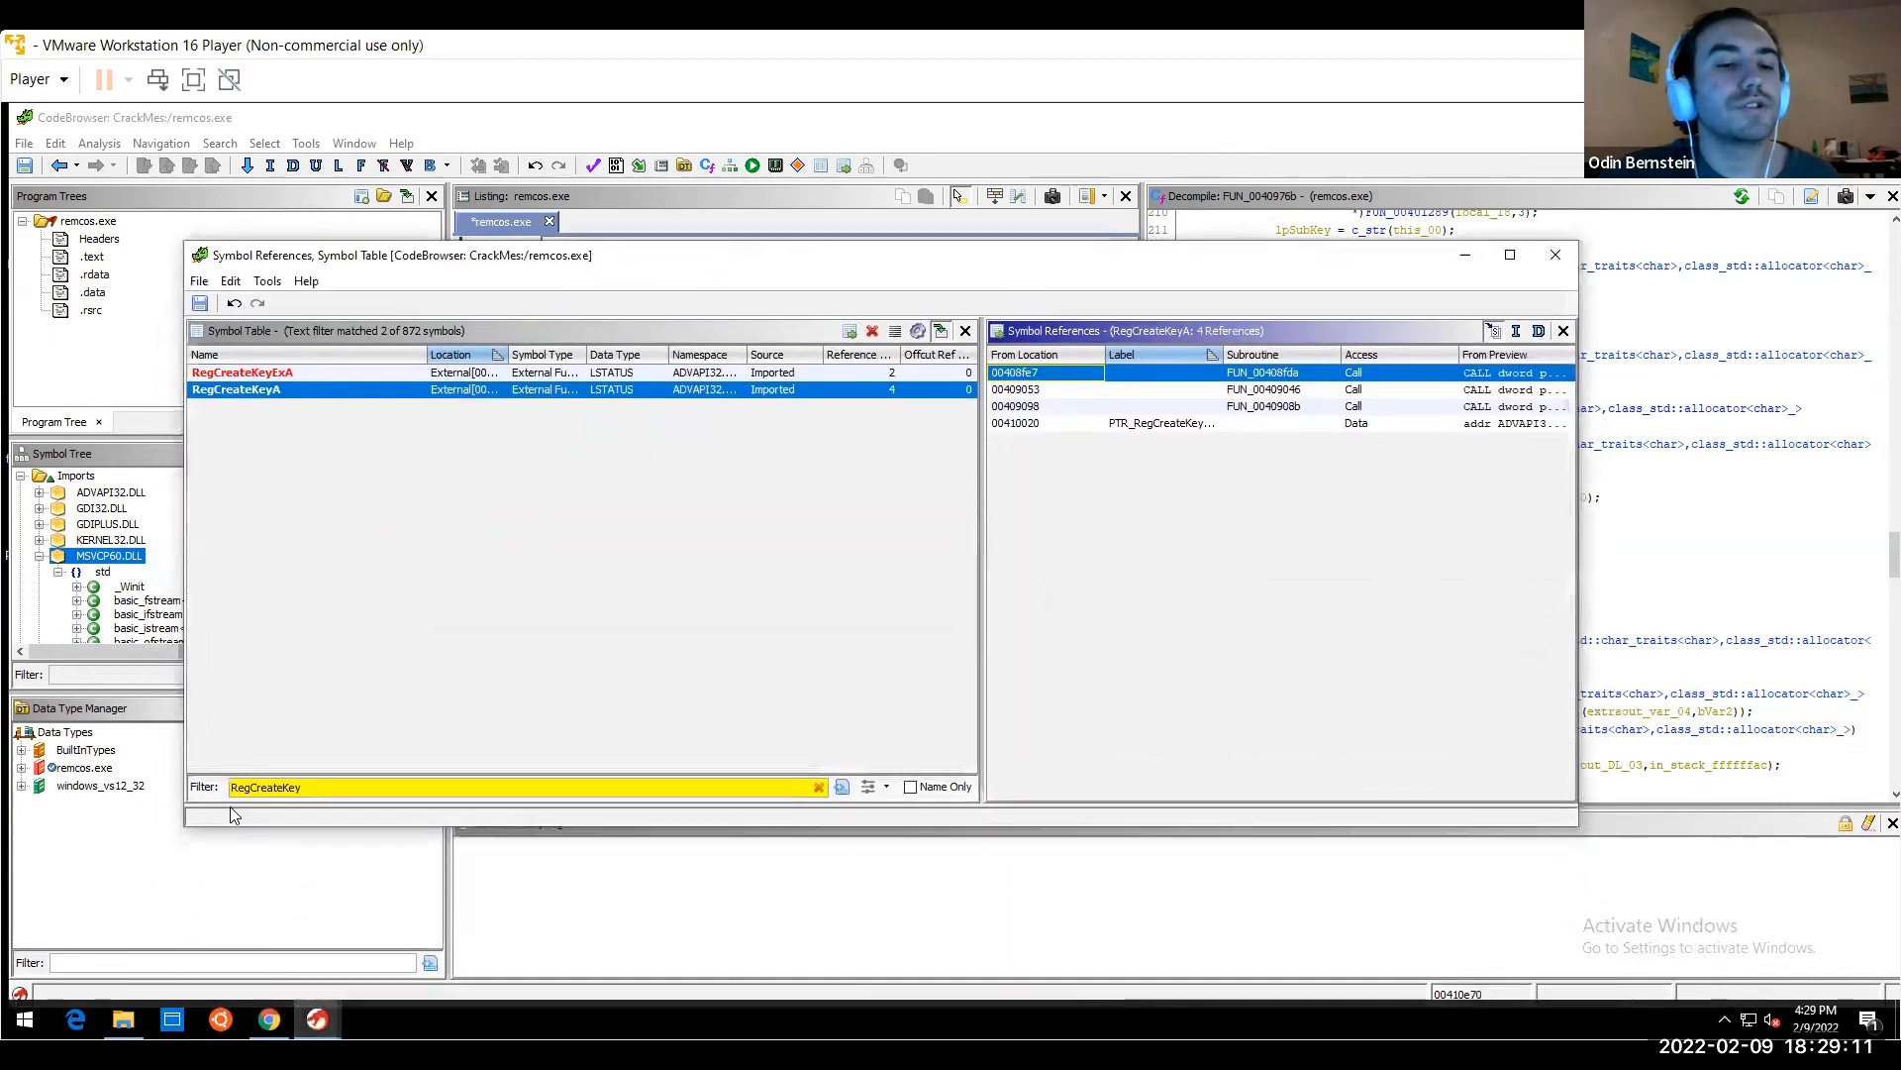
pyautogui.click(293, 786)
pyautogui.doubleClick(294, 785)
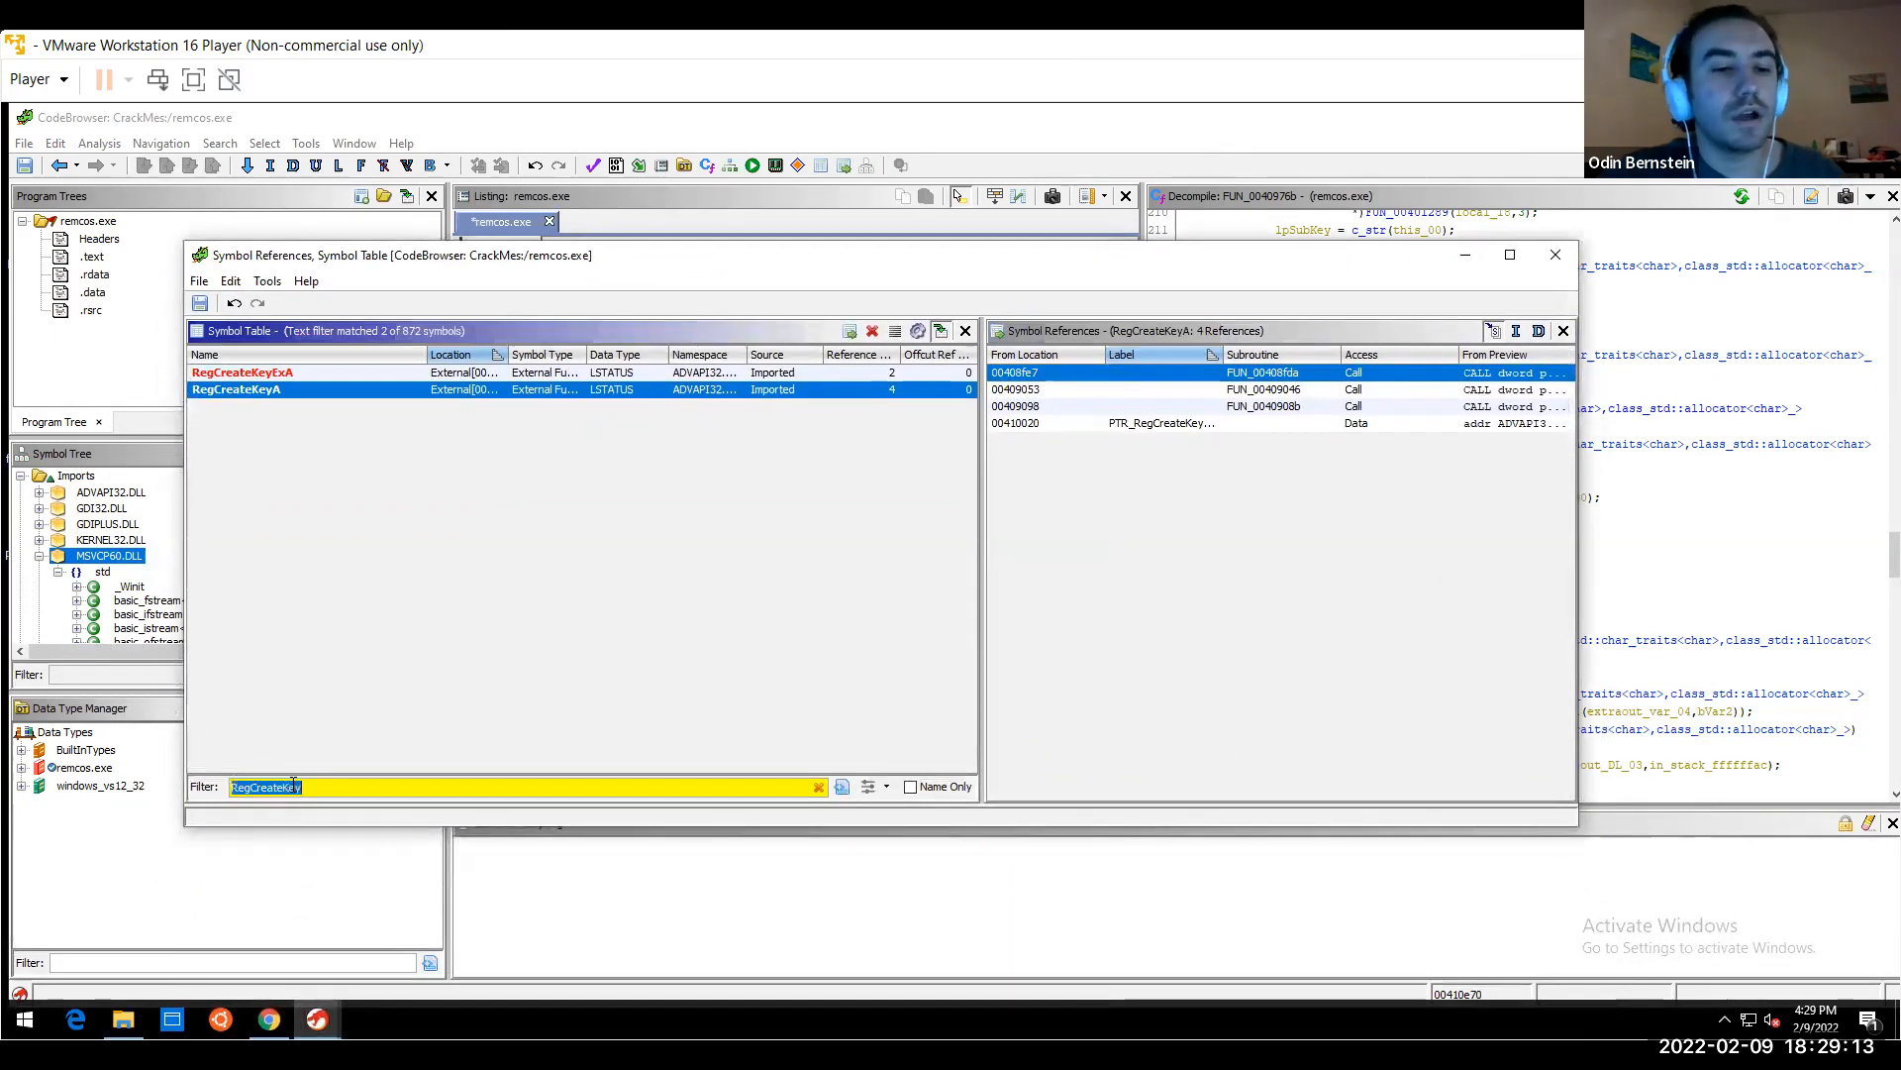
pyautogui.press('BackSpace')
pyautogui.write('Al')
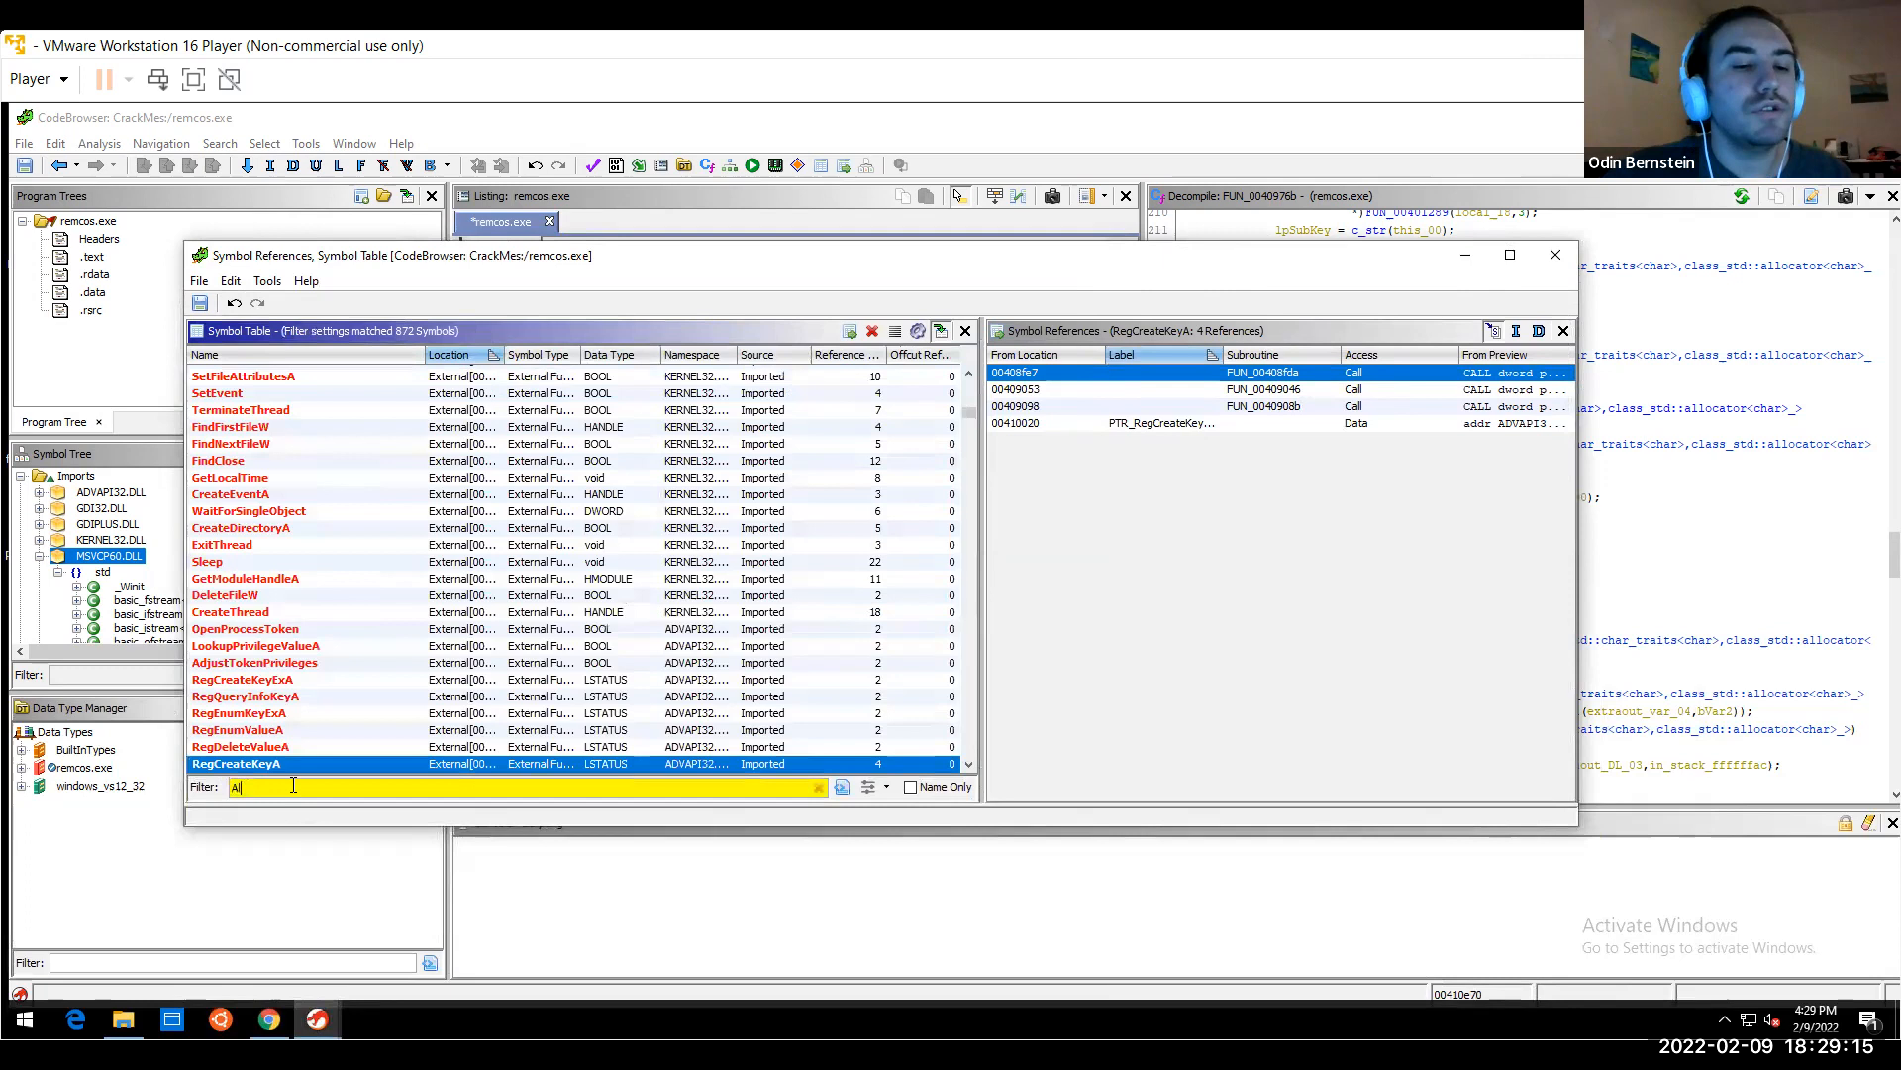
pyautogui.write('locConsole')
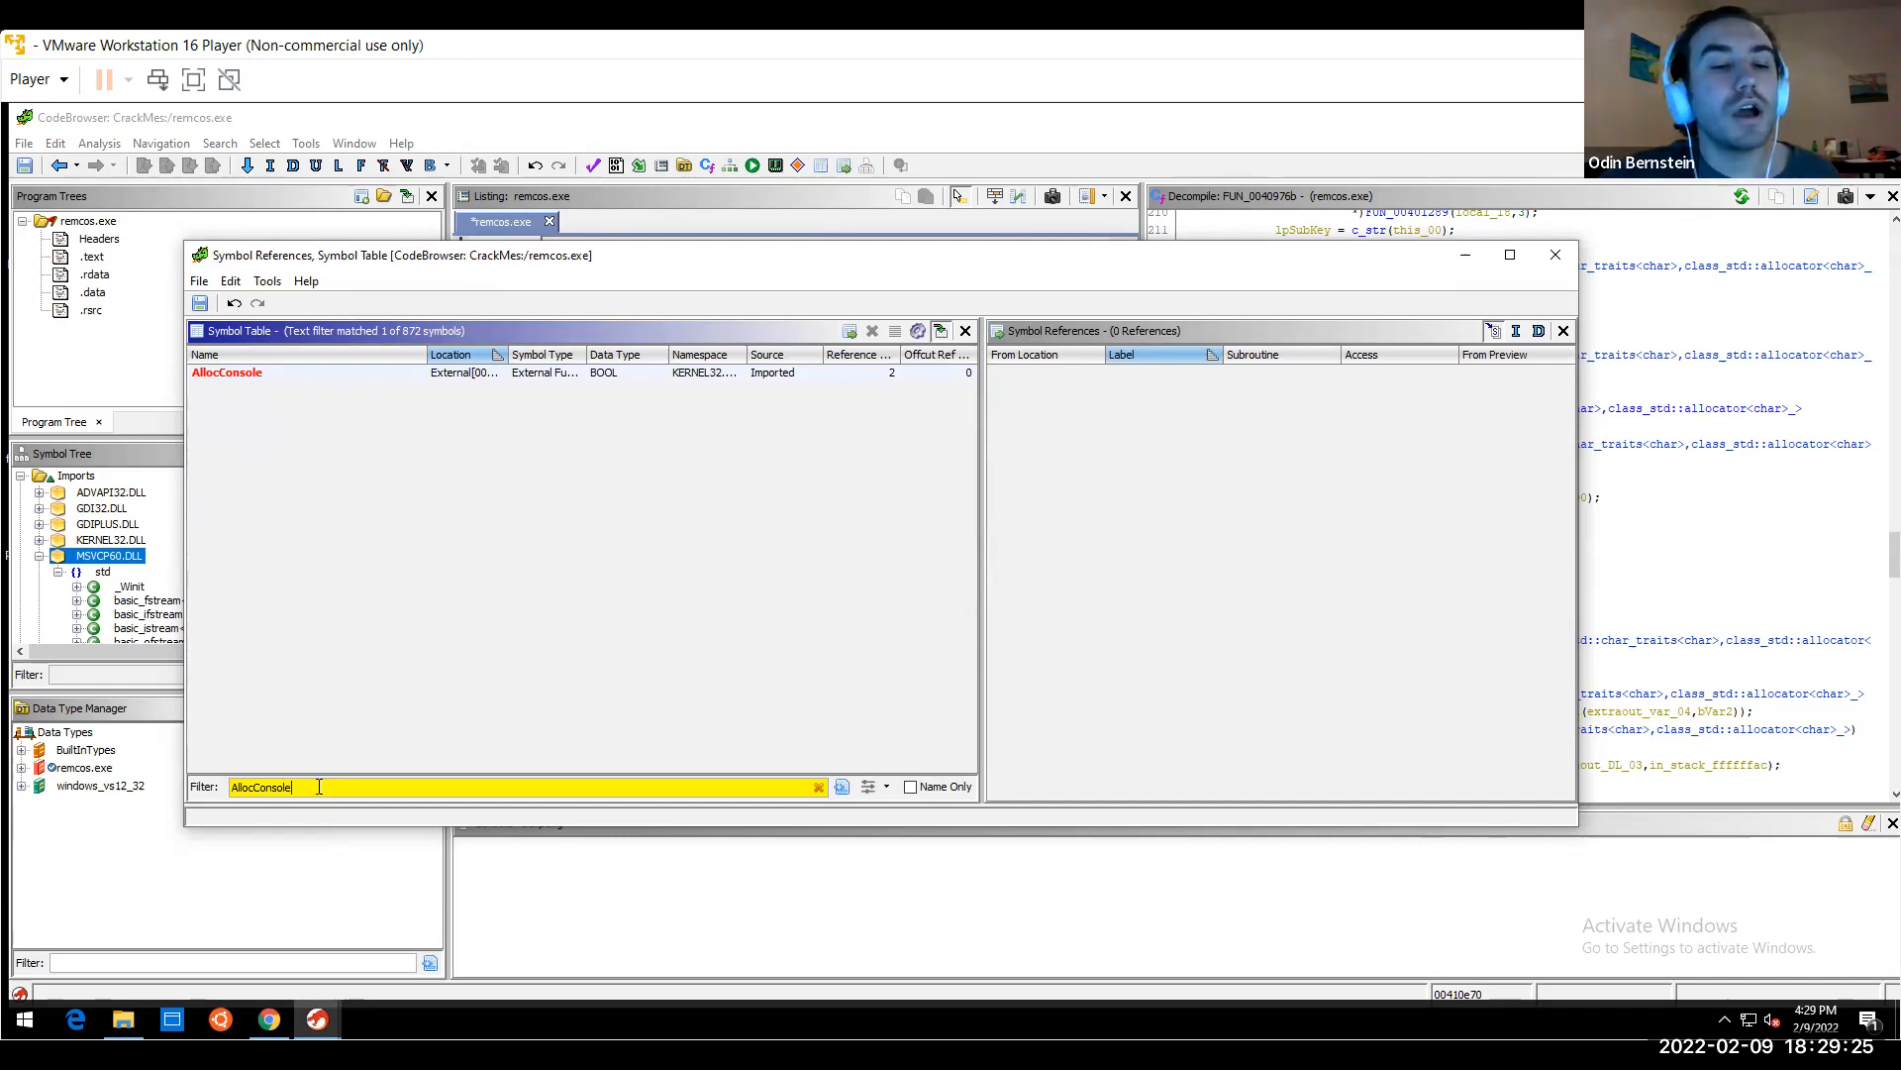
pyautogui.moveTo(287, 787); pyautogui.dragTo(227, 788)
pyautogui.click(271, 786)
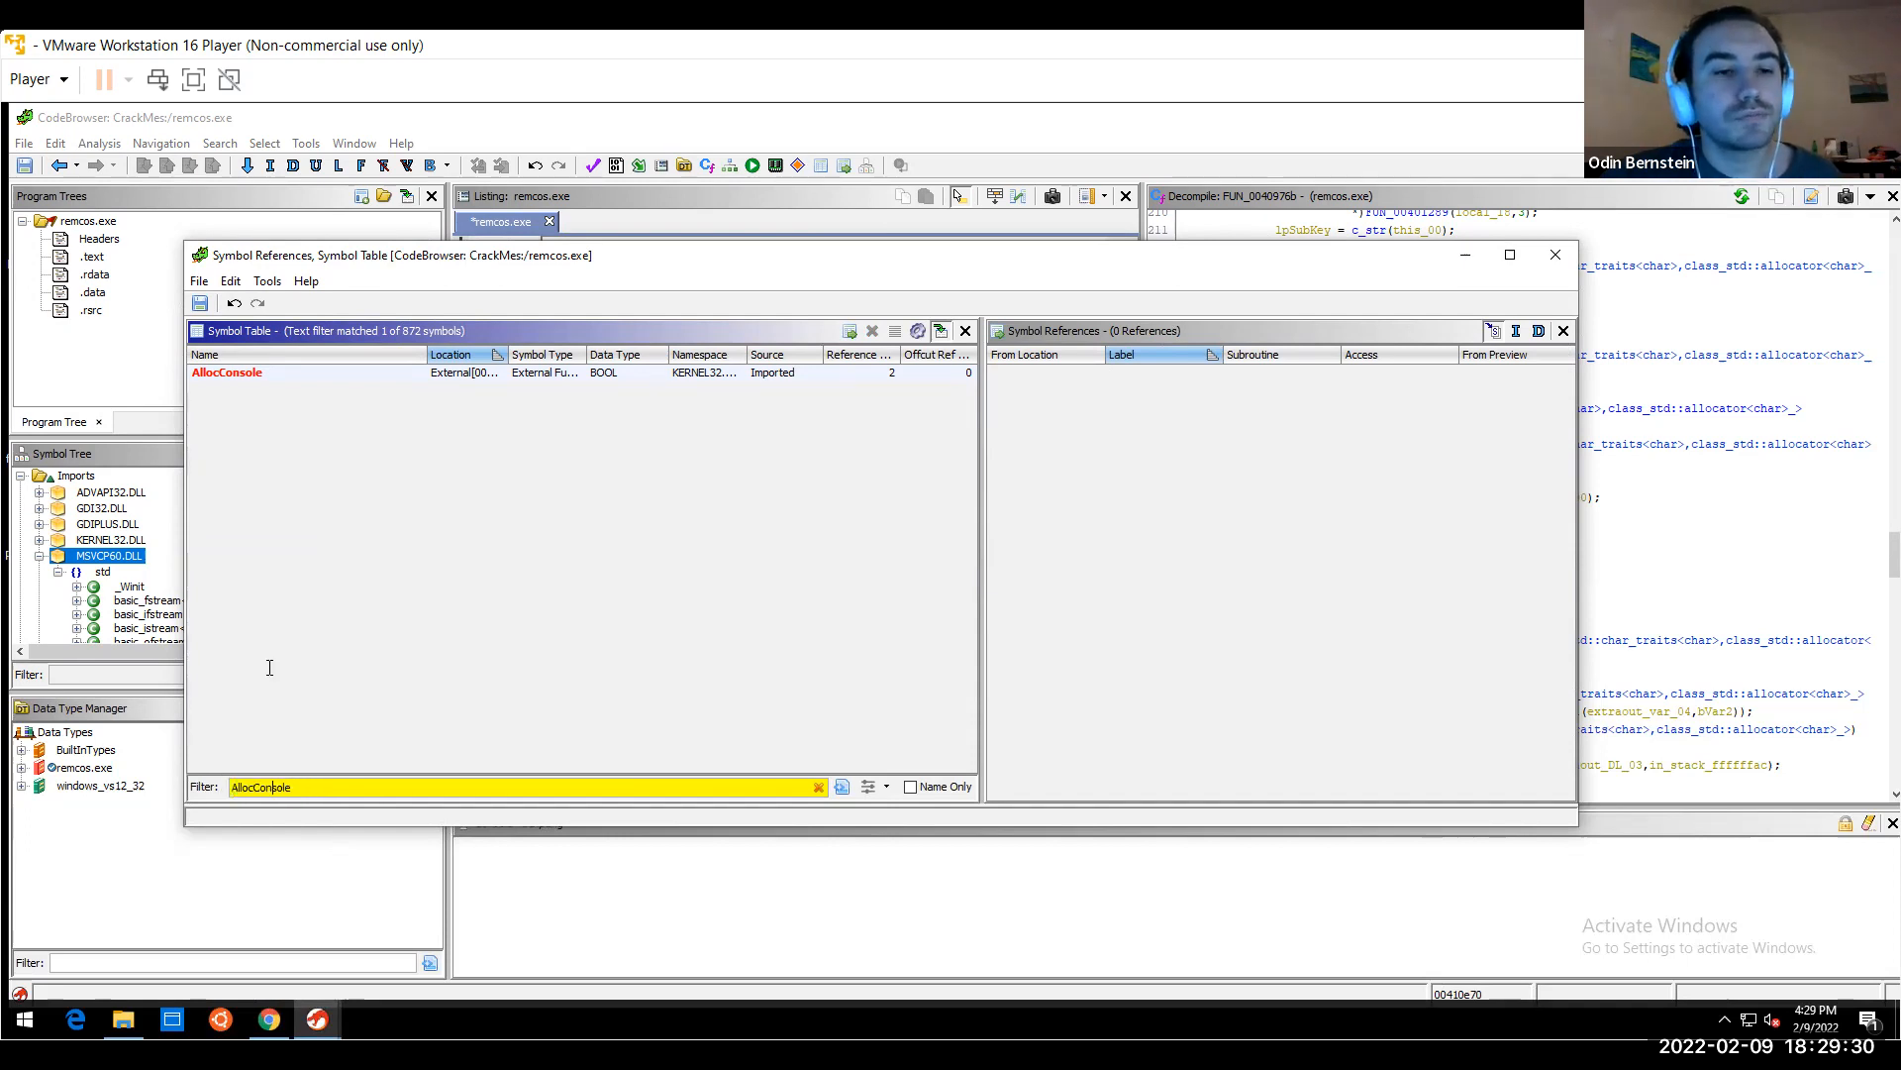
# List the references to AllocConsole and go to its call at 0040faf9
pyautogui.doubleClick(253, 373)
pyautogui.moveTo(484, 260); pyautogui.dragTo(388, 201)
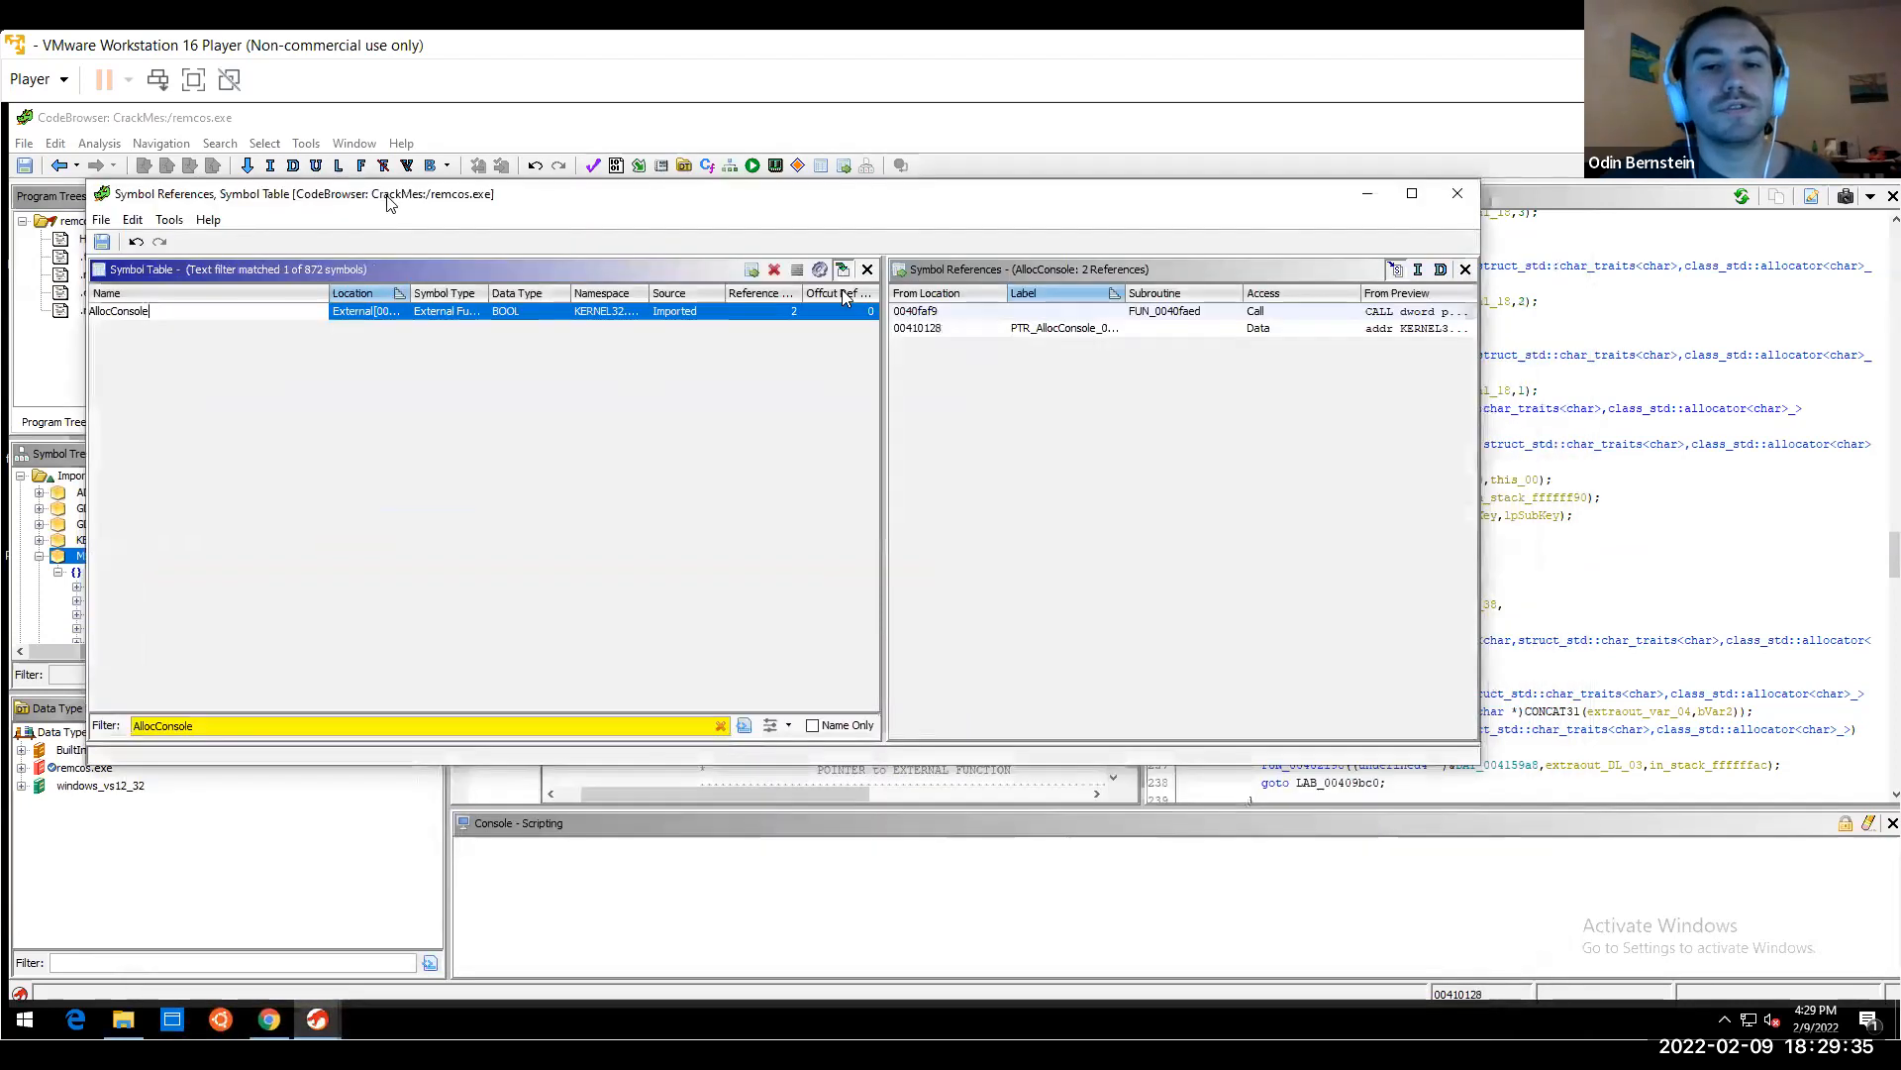
pyautogui.click(937, 313)
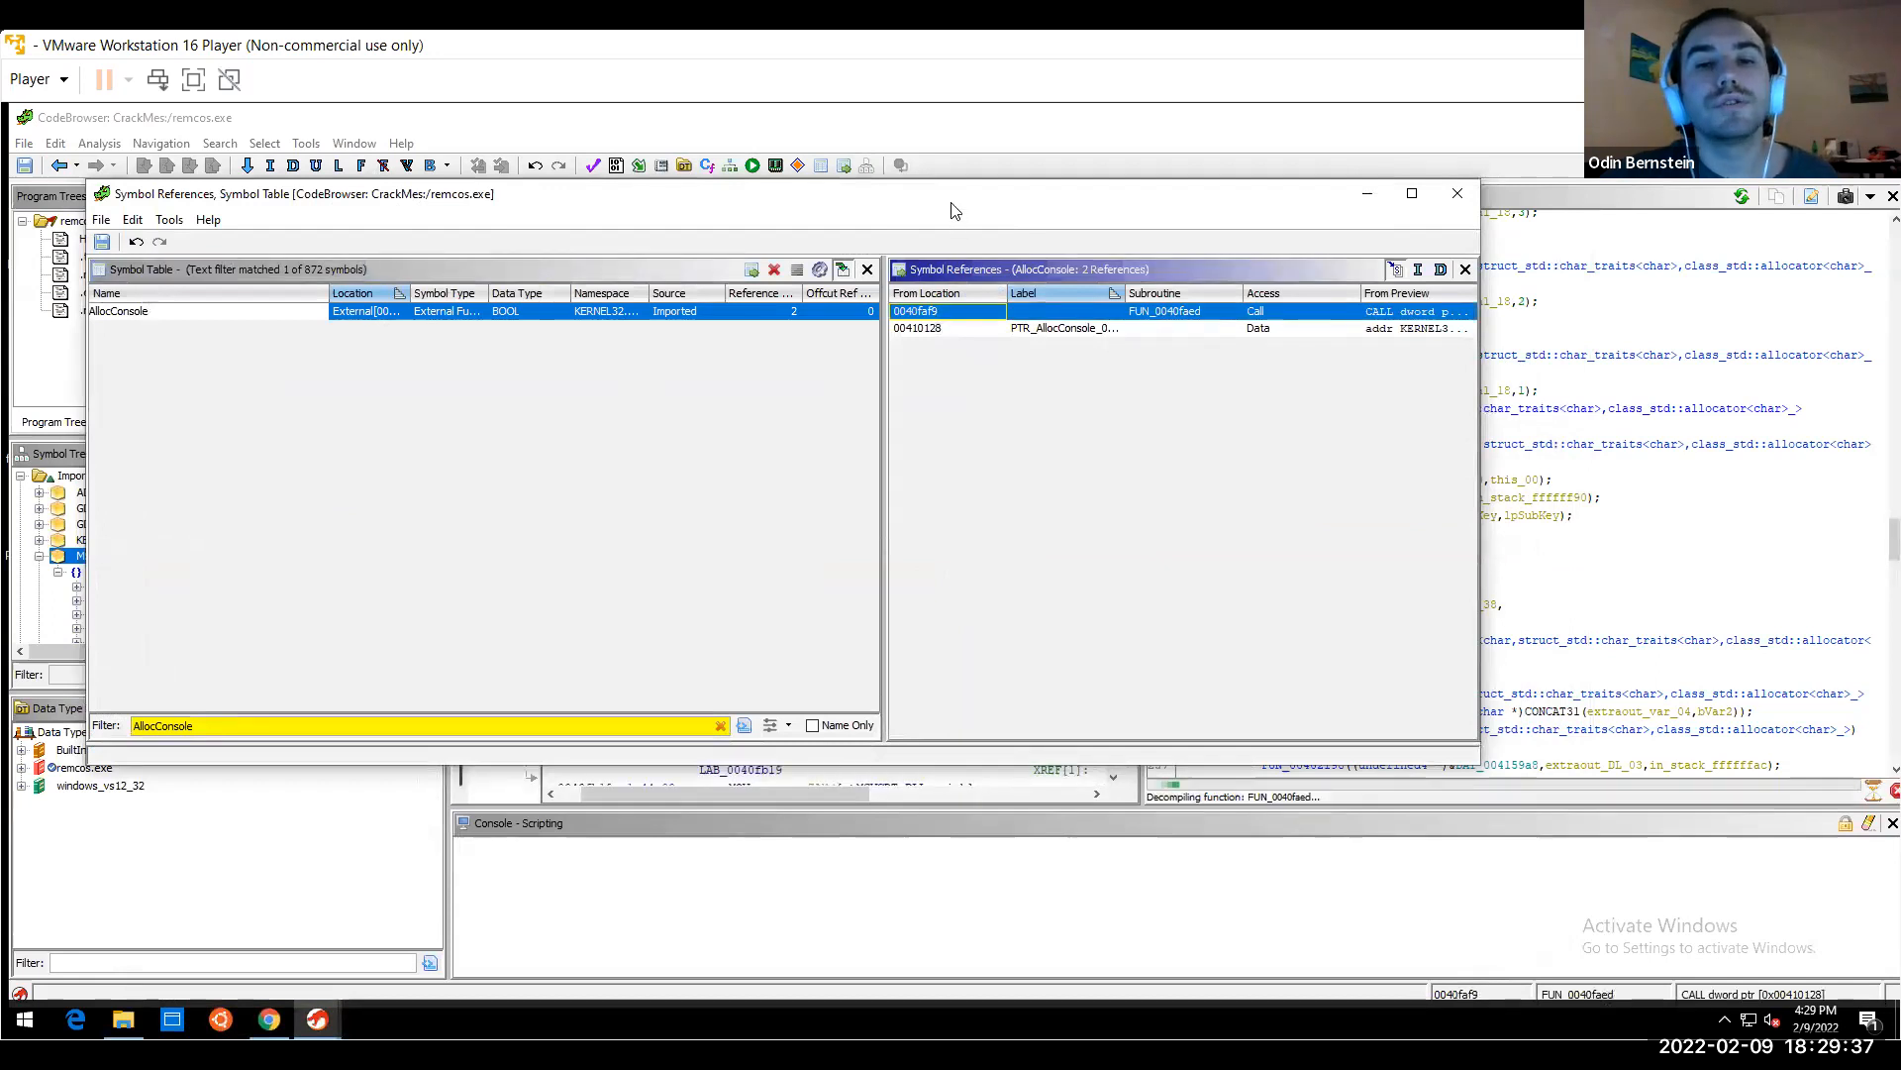
# Minimize the symbol table window and select the AllocConsole call in the listing of FUN_0040faed
pyautogui.moveTo(946, 206); pyautogui.dragTo(874, 426)
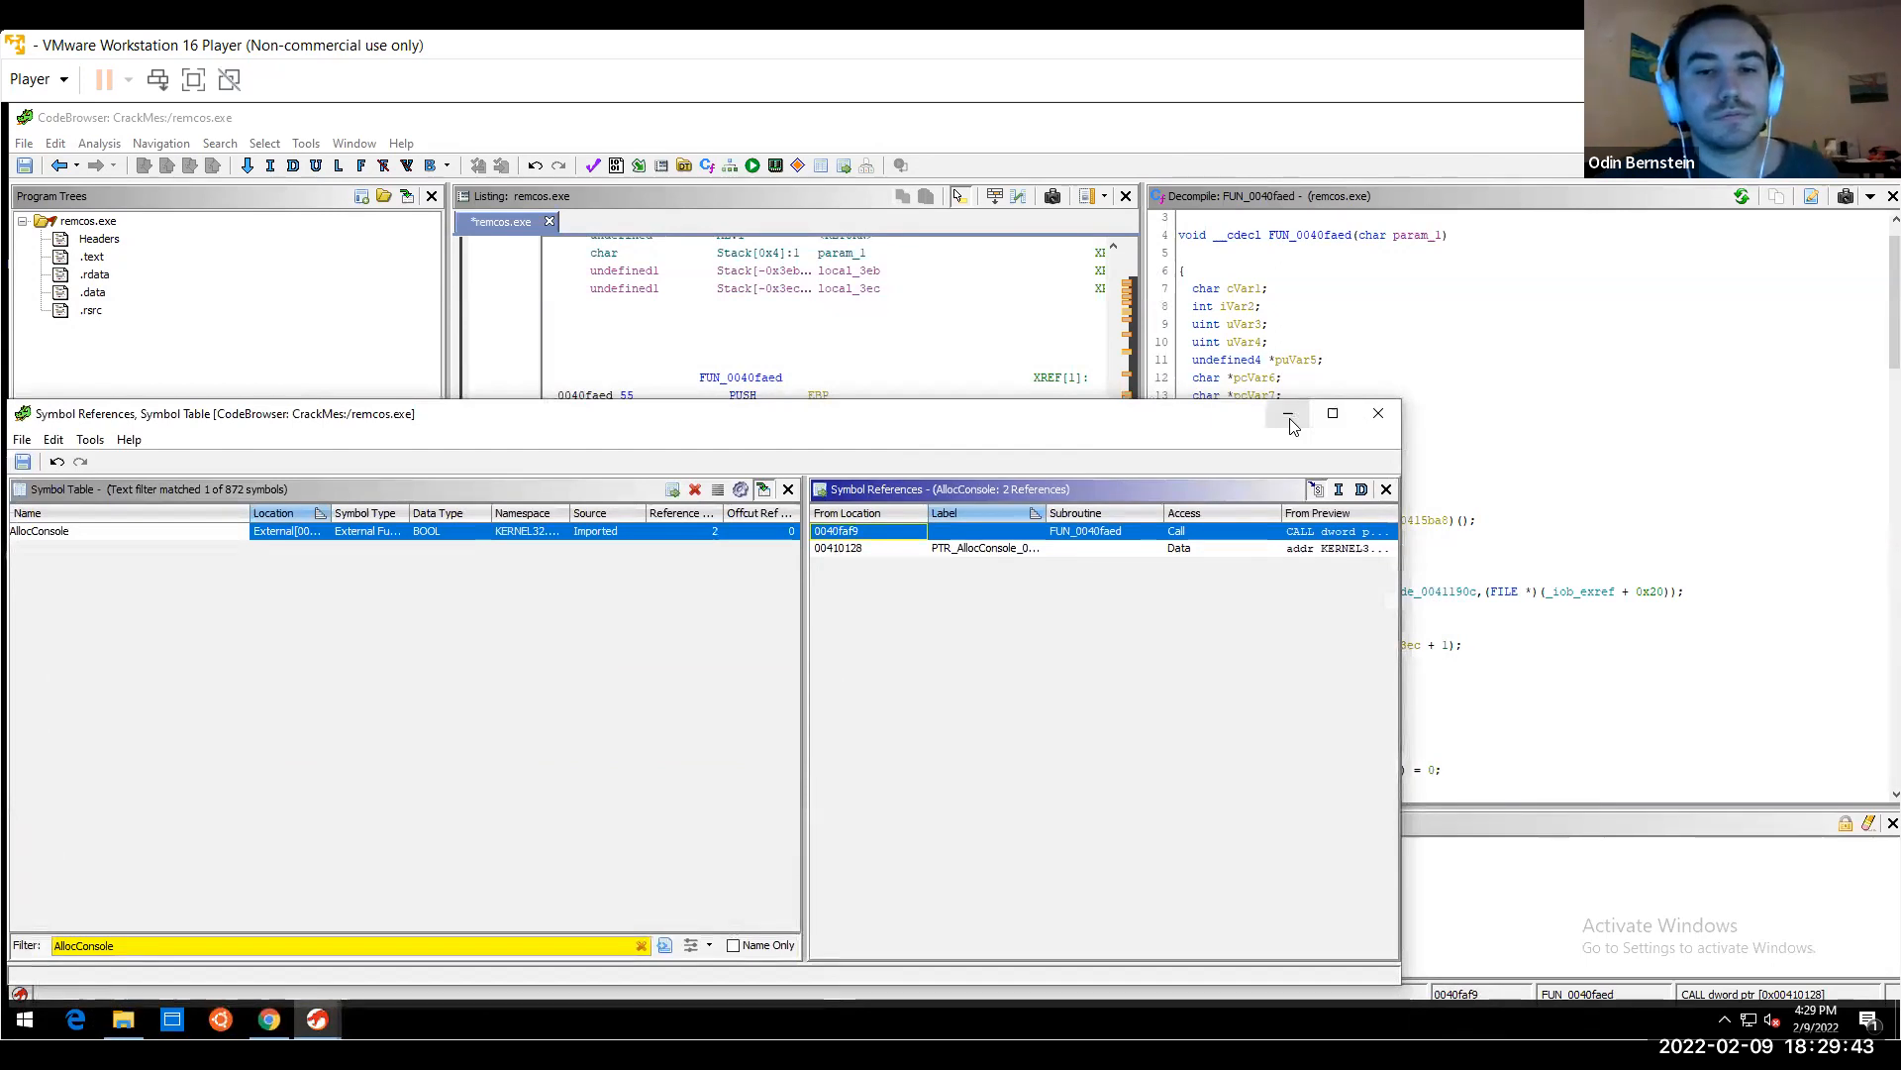
pyautogui.click(1290, 422)
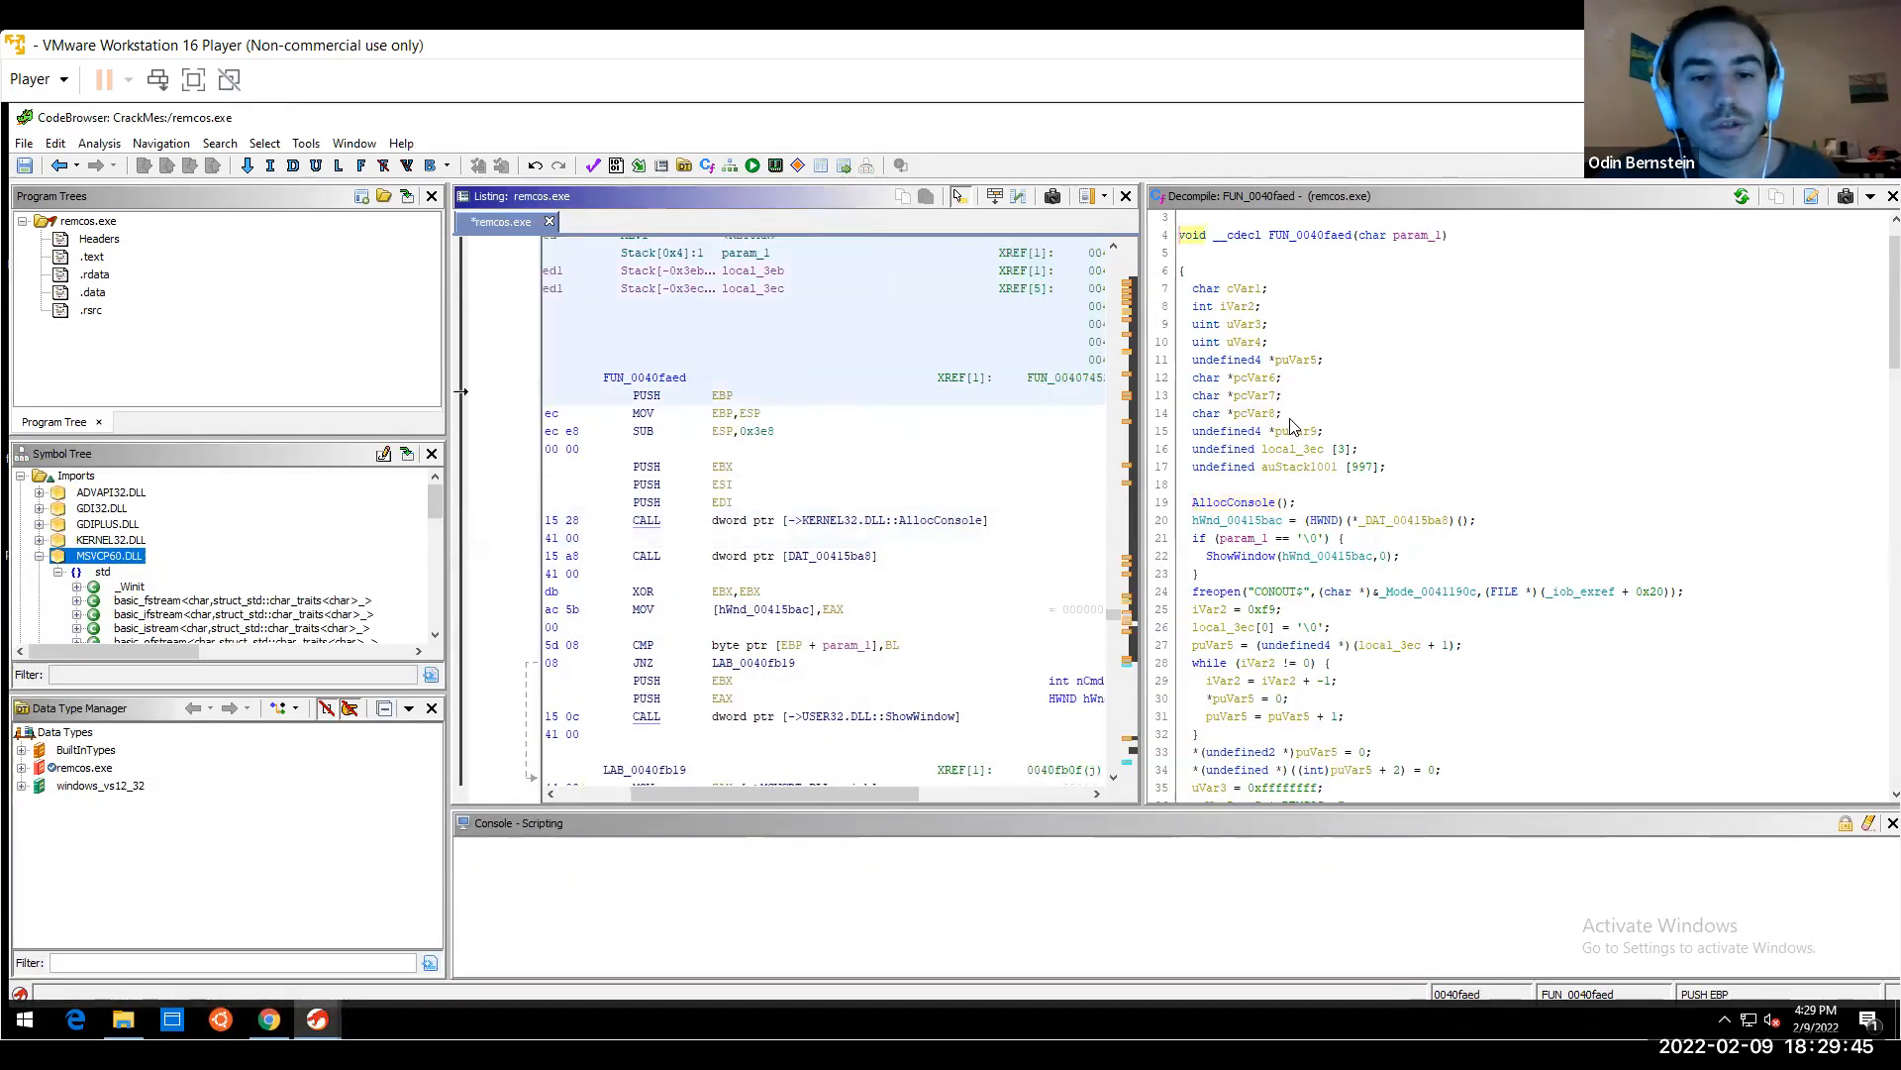
pyautogui.click(968, 522)
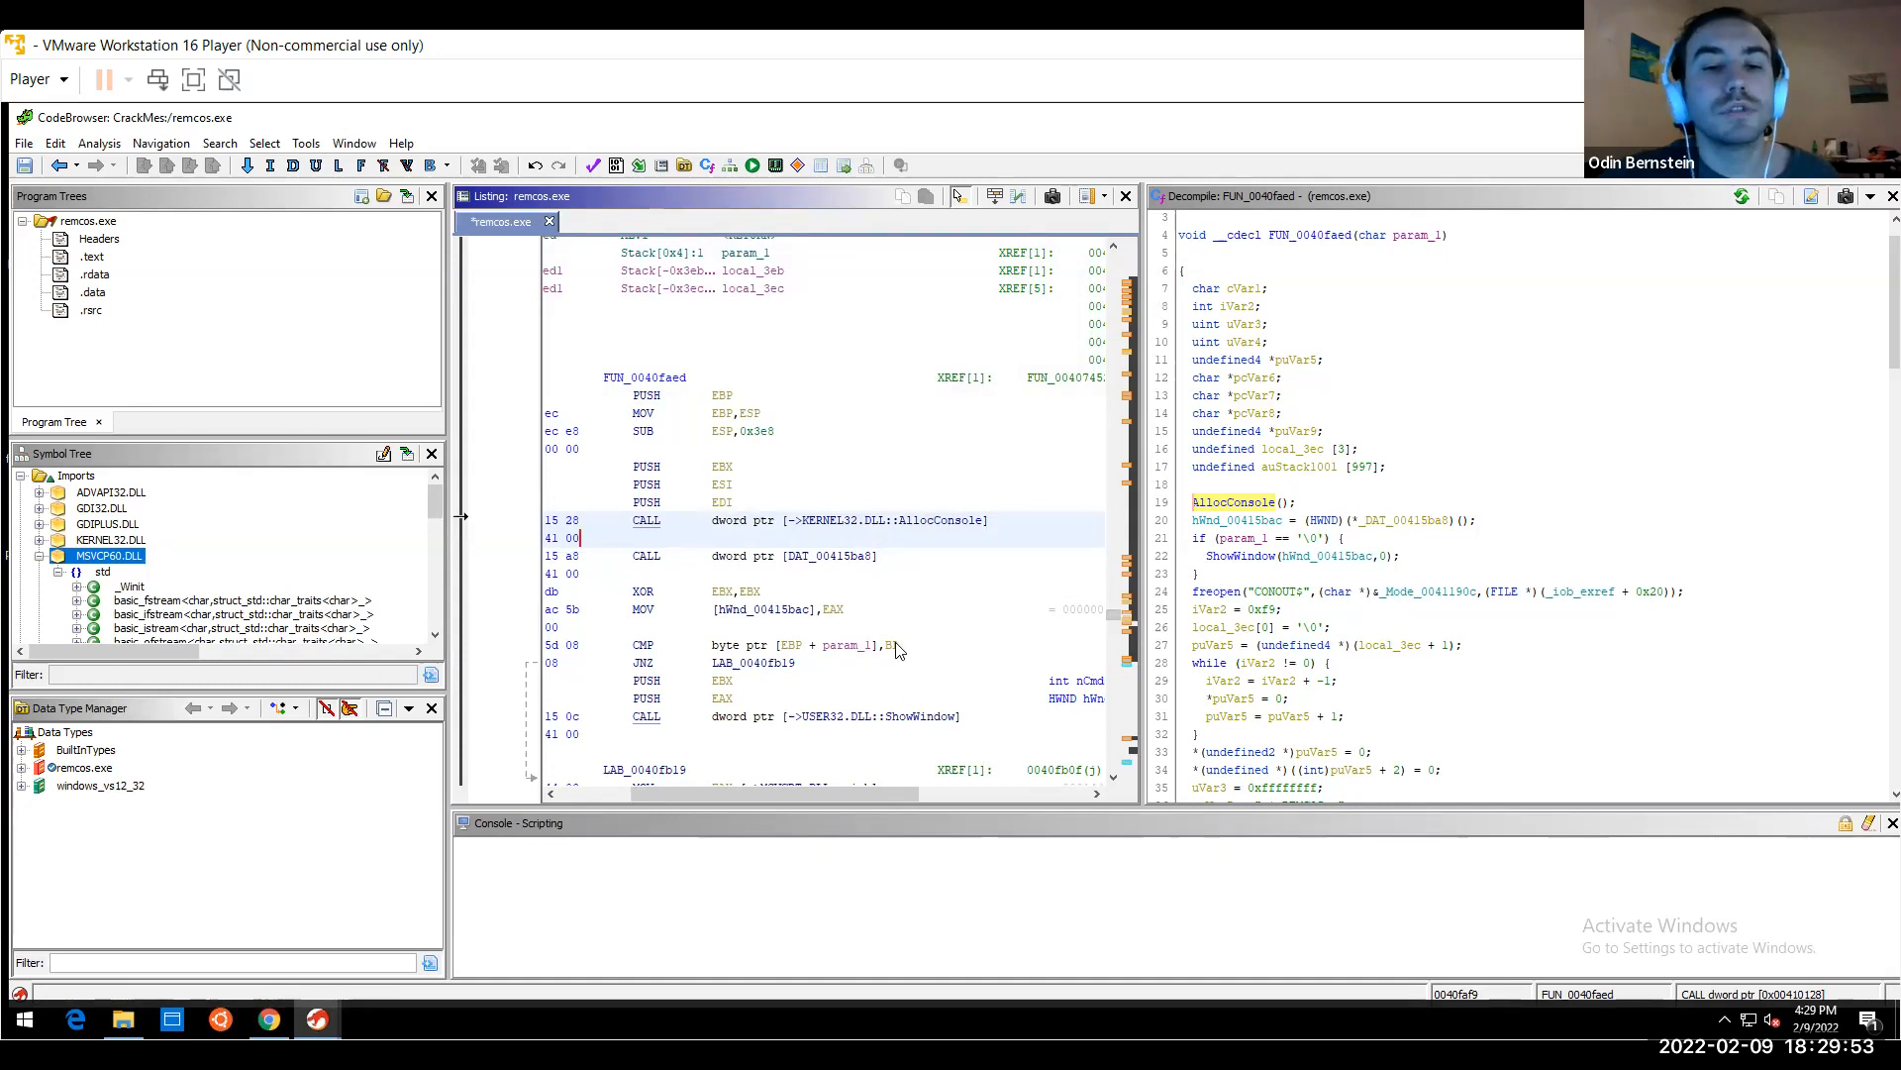
# Walk through the instructions following the AllocConsole call in FUN_0040faed down to the ShowWindow call
pyautogui.press('Down')
pyautogui.press('Down')
pyautogui.press('Down')
pyautogui.press('Down')
pyautogui.press('Down')
pyautogui.press('Down')
pyautogui.press('Down')
pyautogui.press('Down')
pyautogui.press('Down')
pyautogui.press('Down')
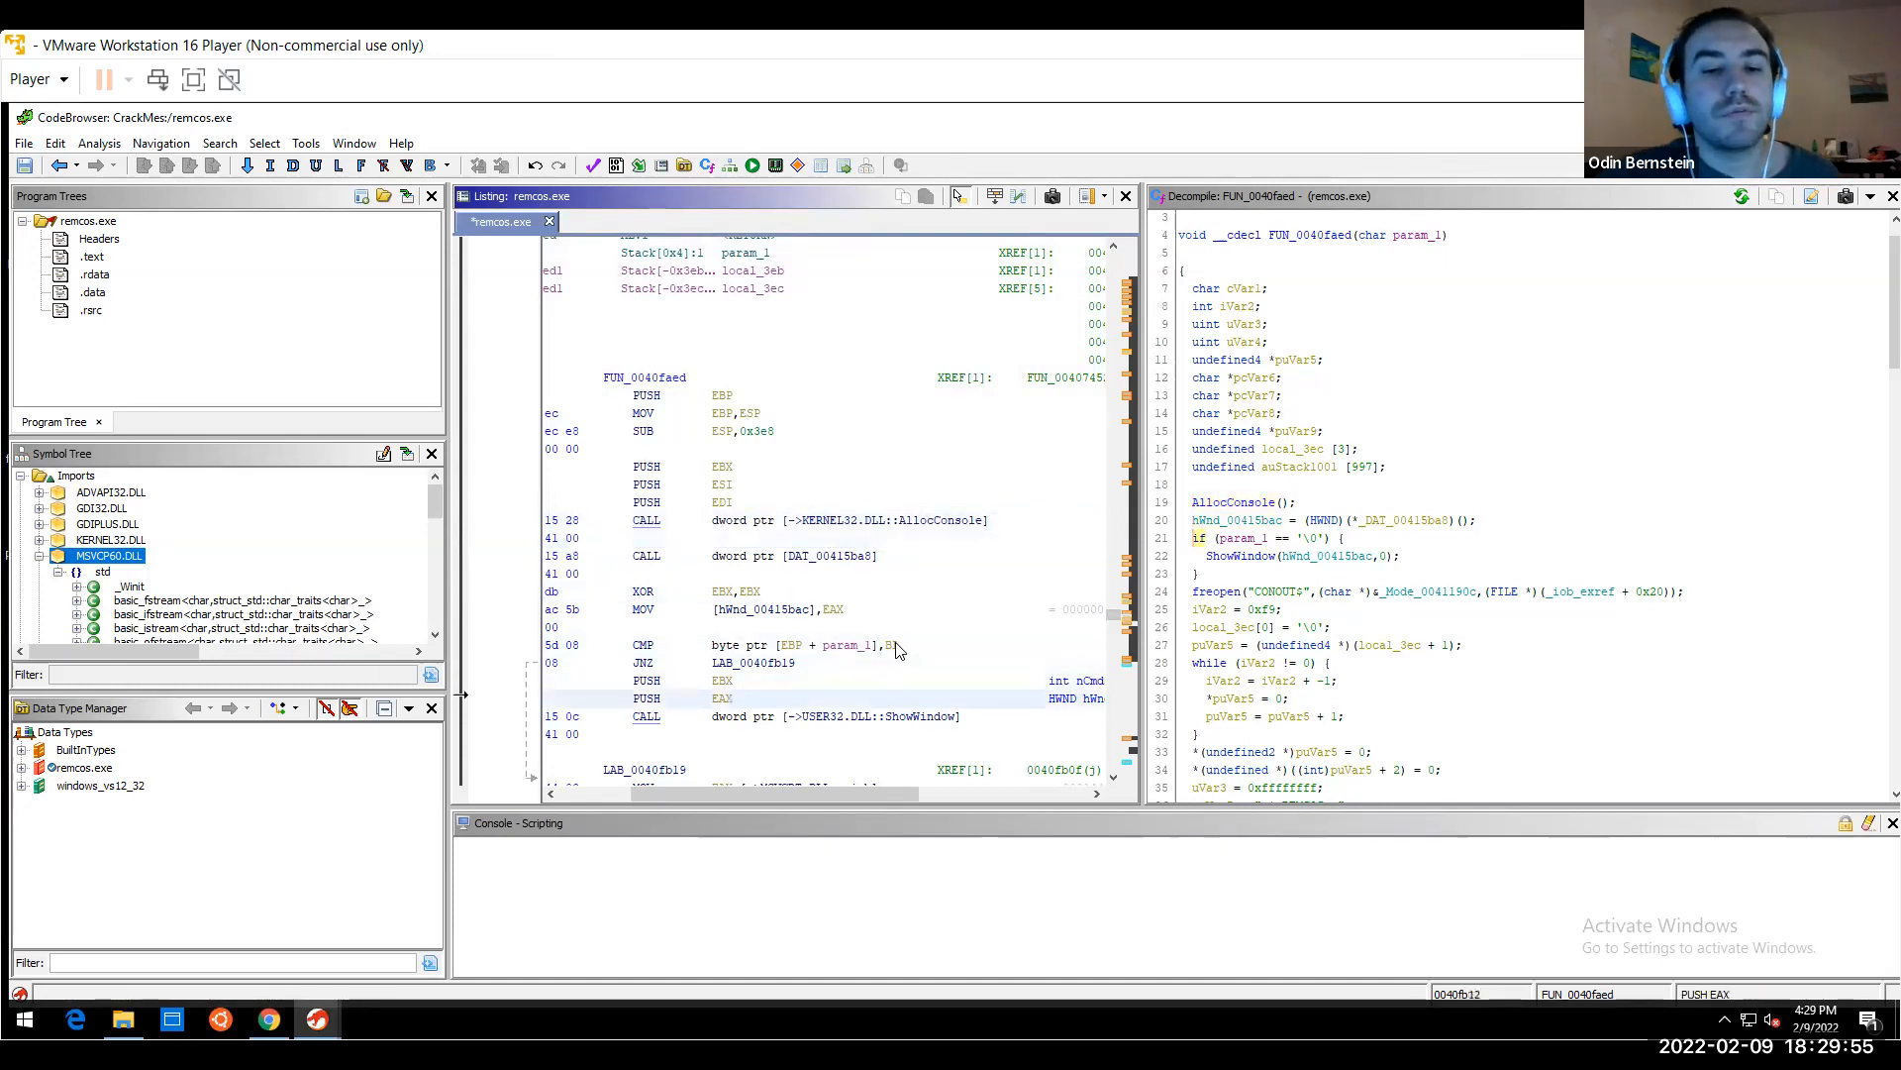
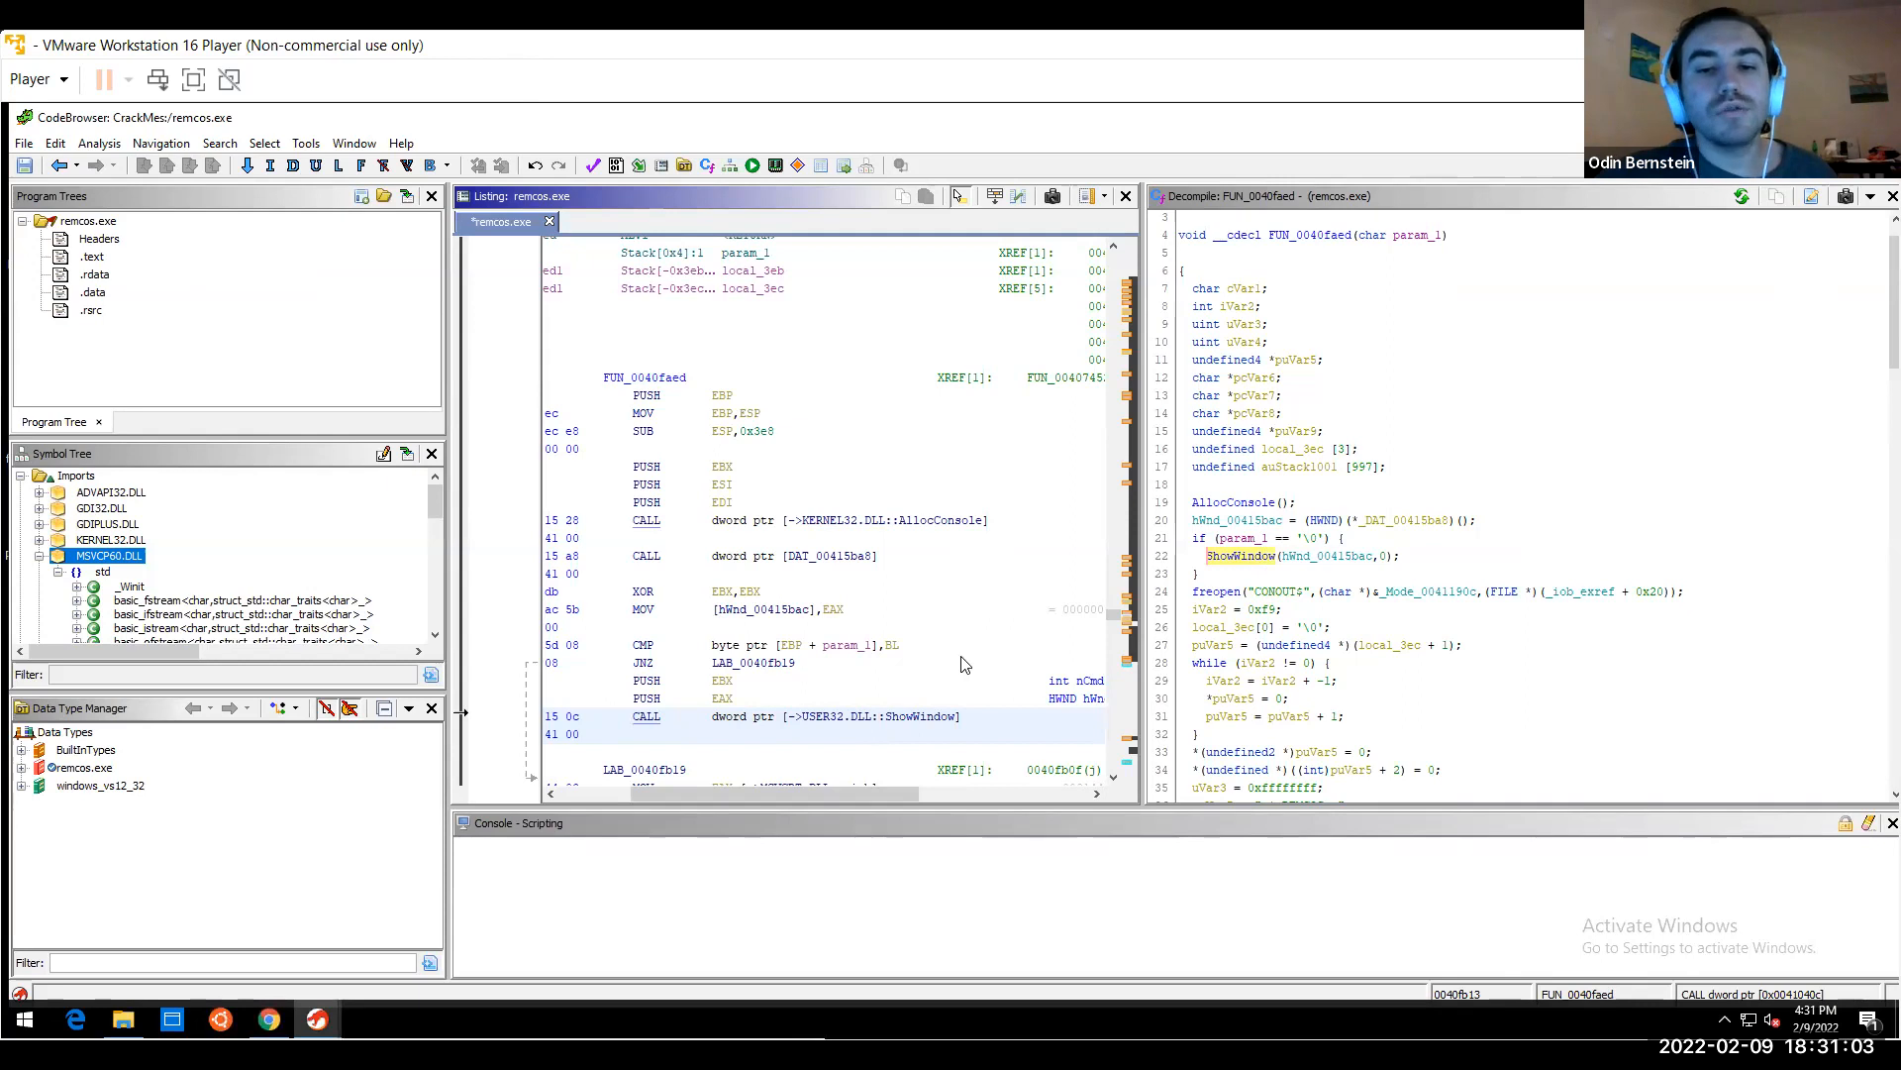
# Revisit the AllocConsole call, compare it with the ShowWindow call and go to the first instruction at LAB_0040fb19
pyautogui.press('Down')
pyautogui.press('Down')
pyautogui.press('Down')
pyautogui.press('Down')
pyautogui.press('Down')
pyautogui.click(946, 440)
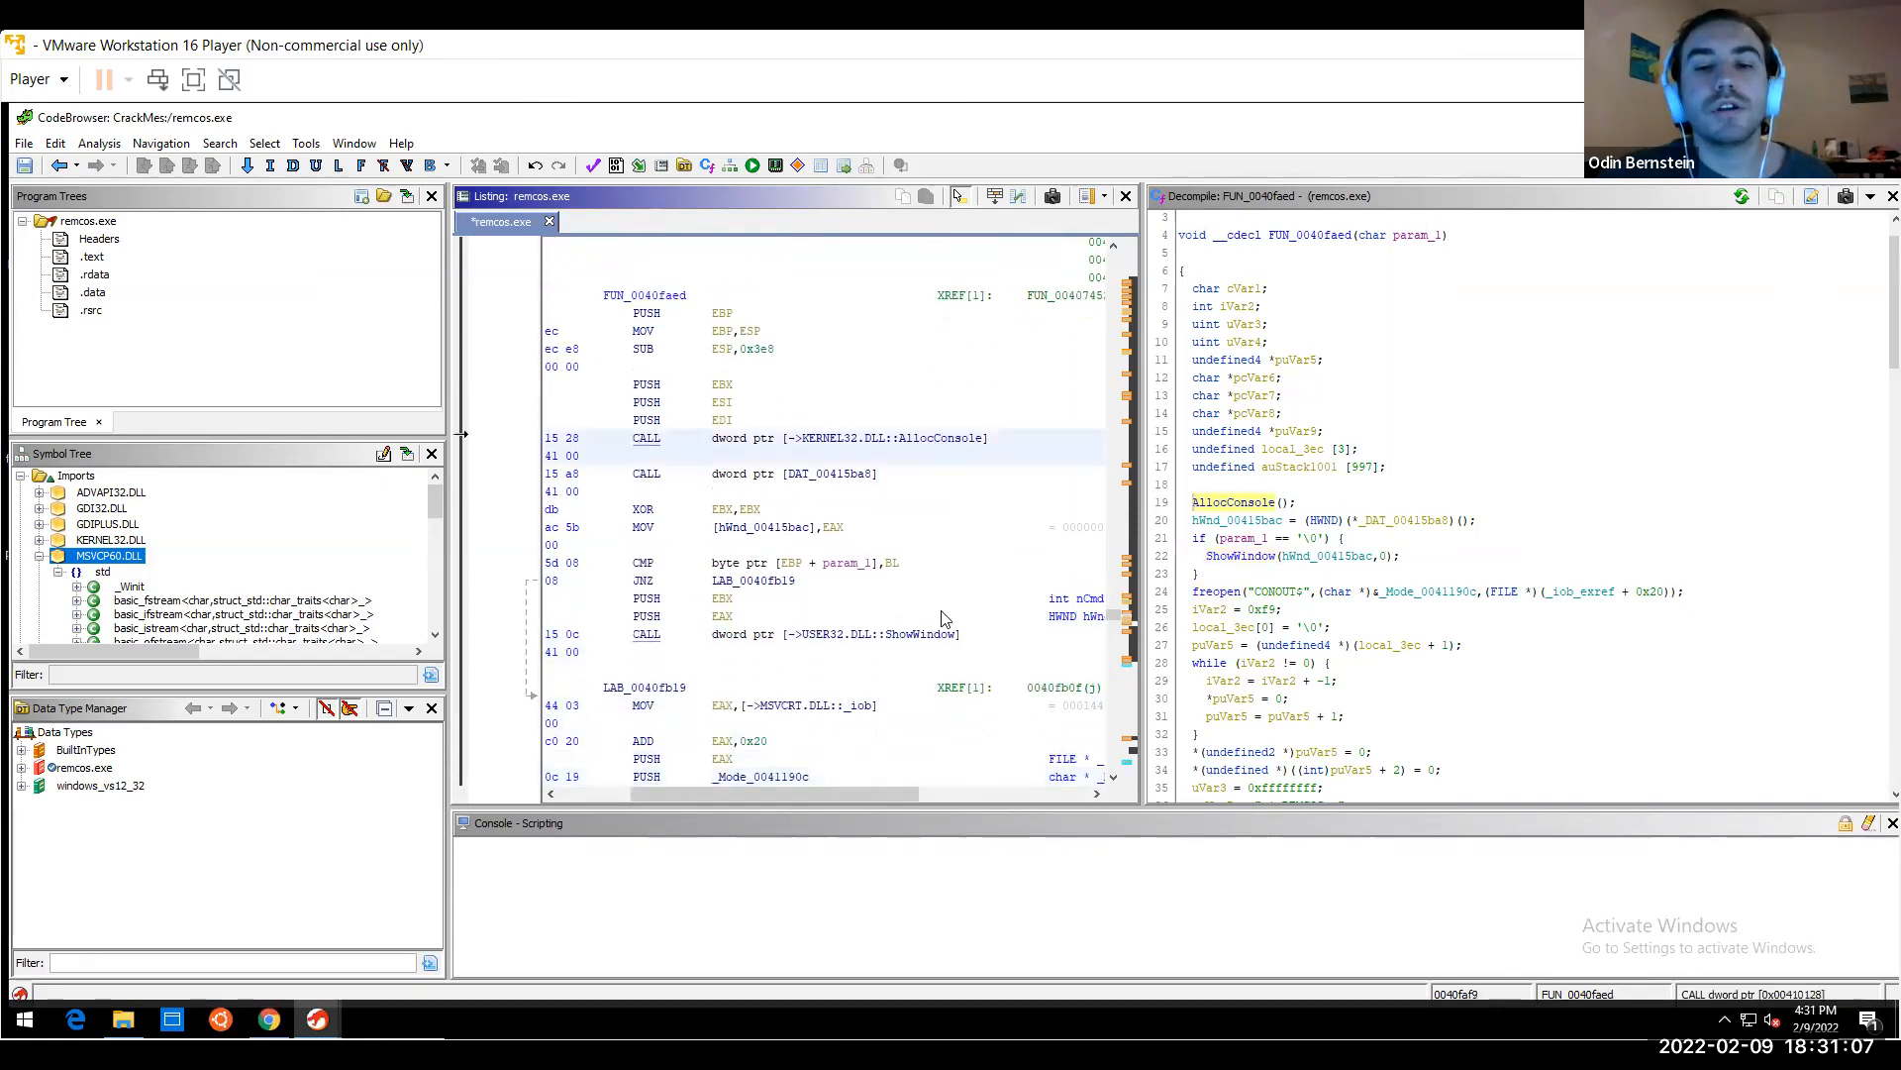
pyautogui.click(930, 639)
pyautogui.click(895, 674)
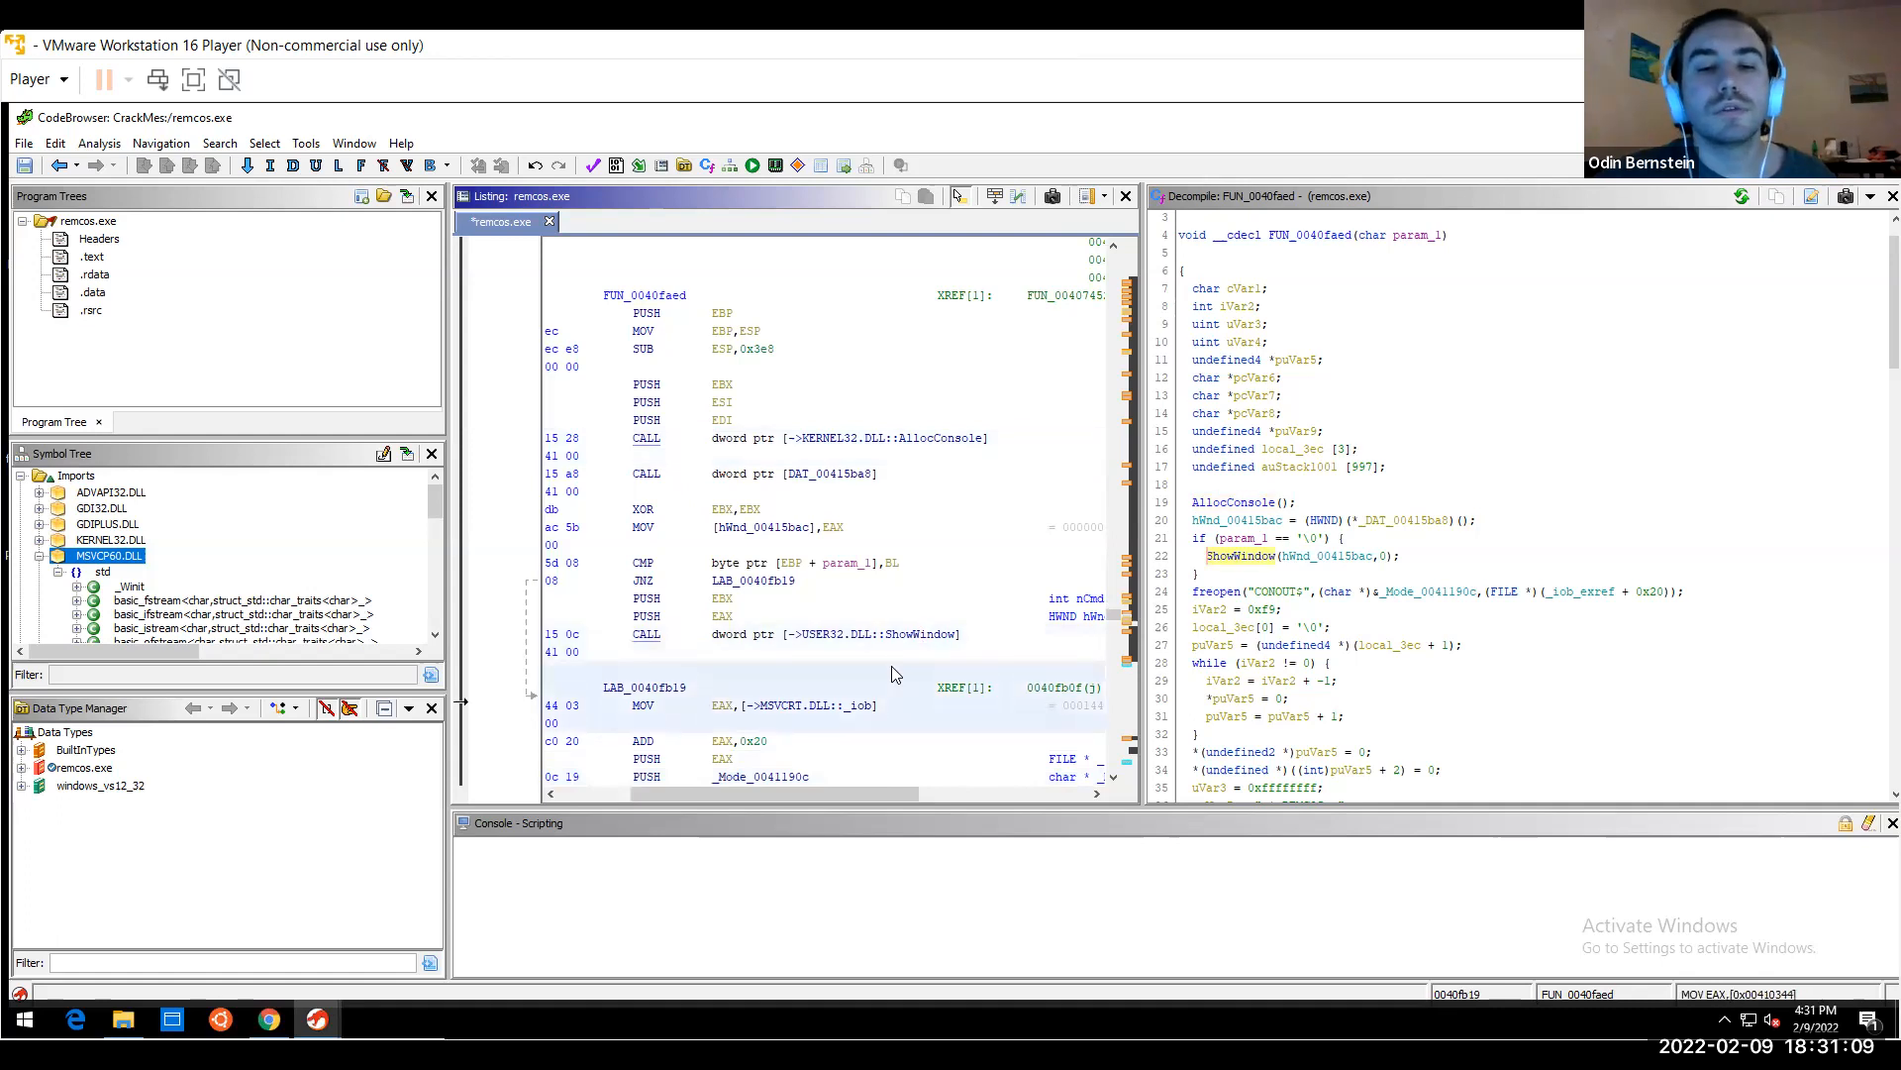
# Follow the CONOUT$ string pushed before the freopen call to its definition at 00411904, and return to the code
pyautogui.press('Down')
pyautogui.press('Down')
pyautogui.press('Down')
pyautogui.press('Down')
pyautogui.press('Down')
pyautogui.press('Down')
pyautogui.press('Down')
pyautogui.press('Down')
pyautogui.press('Down')
pyautogui.press('Down')
pyautogui.click(781, 591)
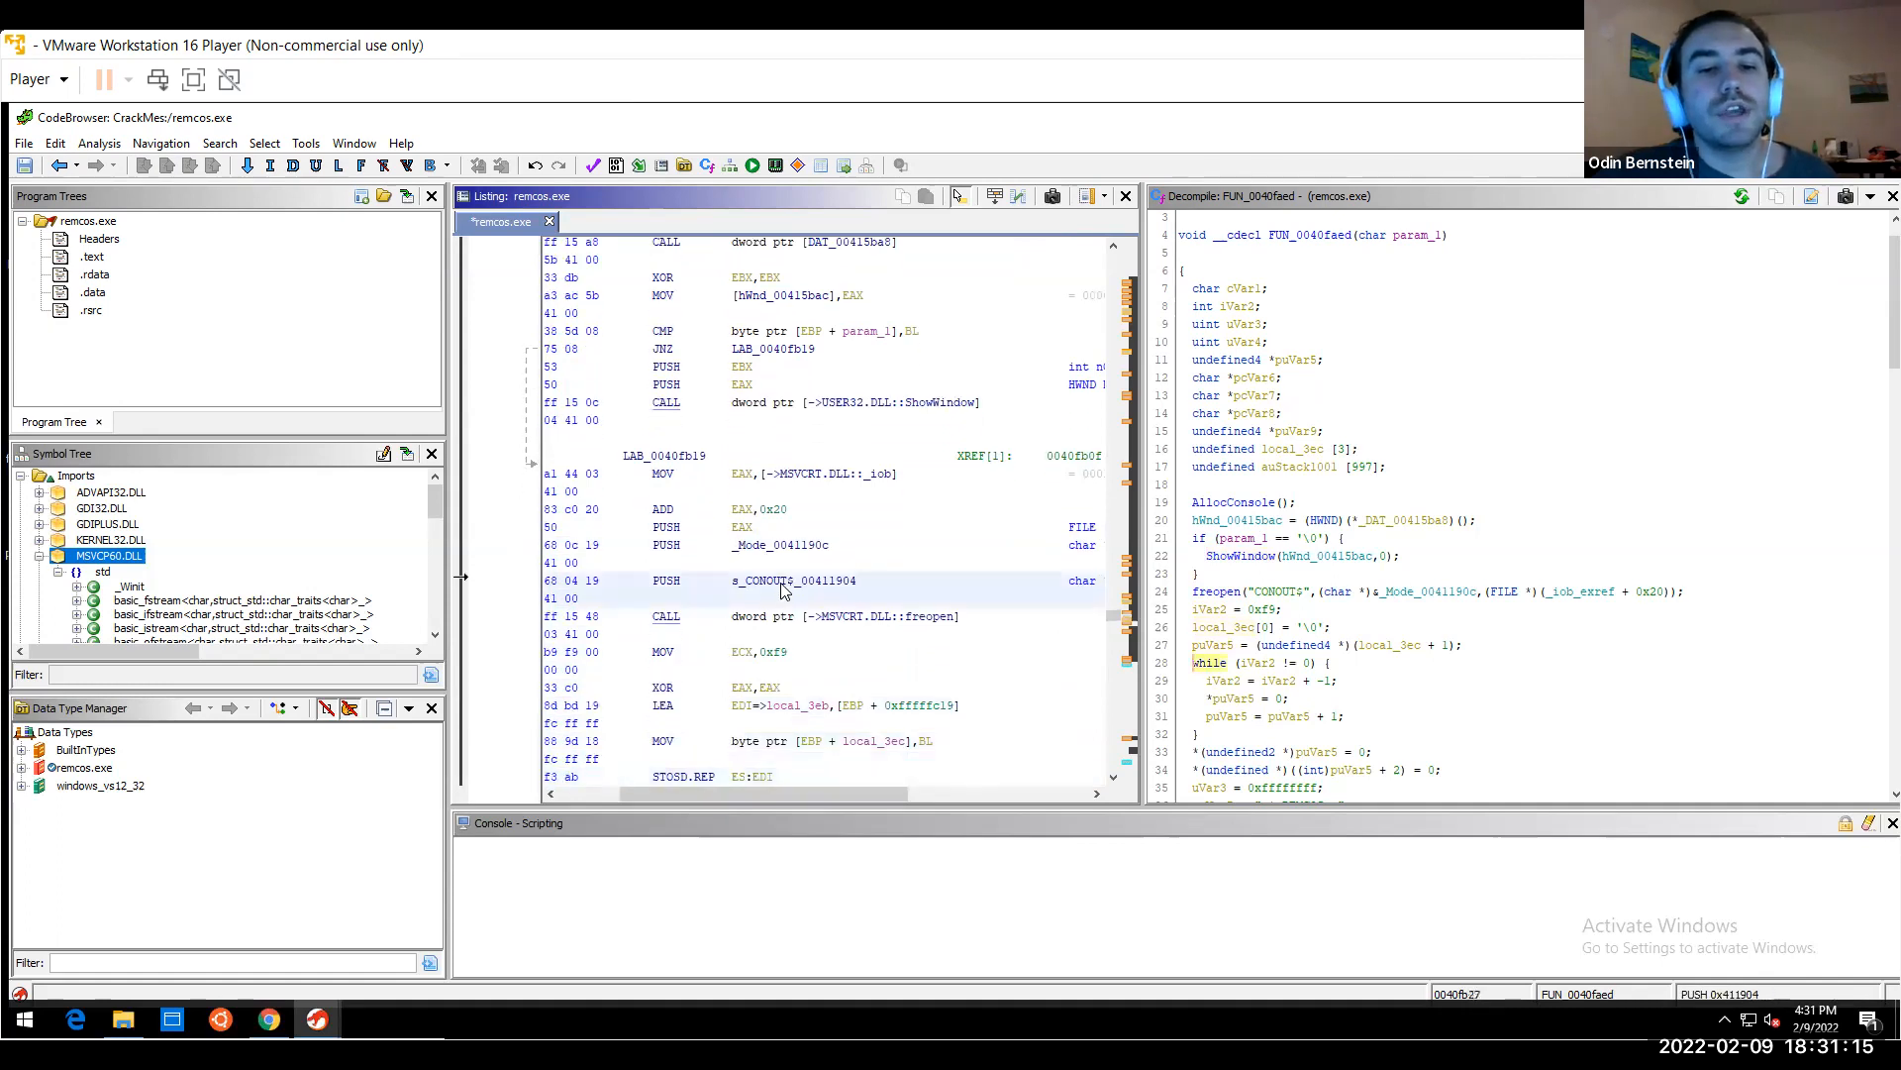
pyautogui.doubleClick(781, 584)
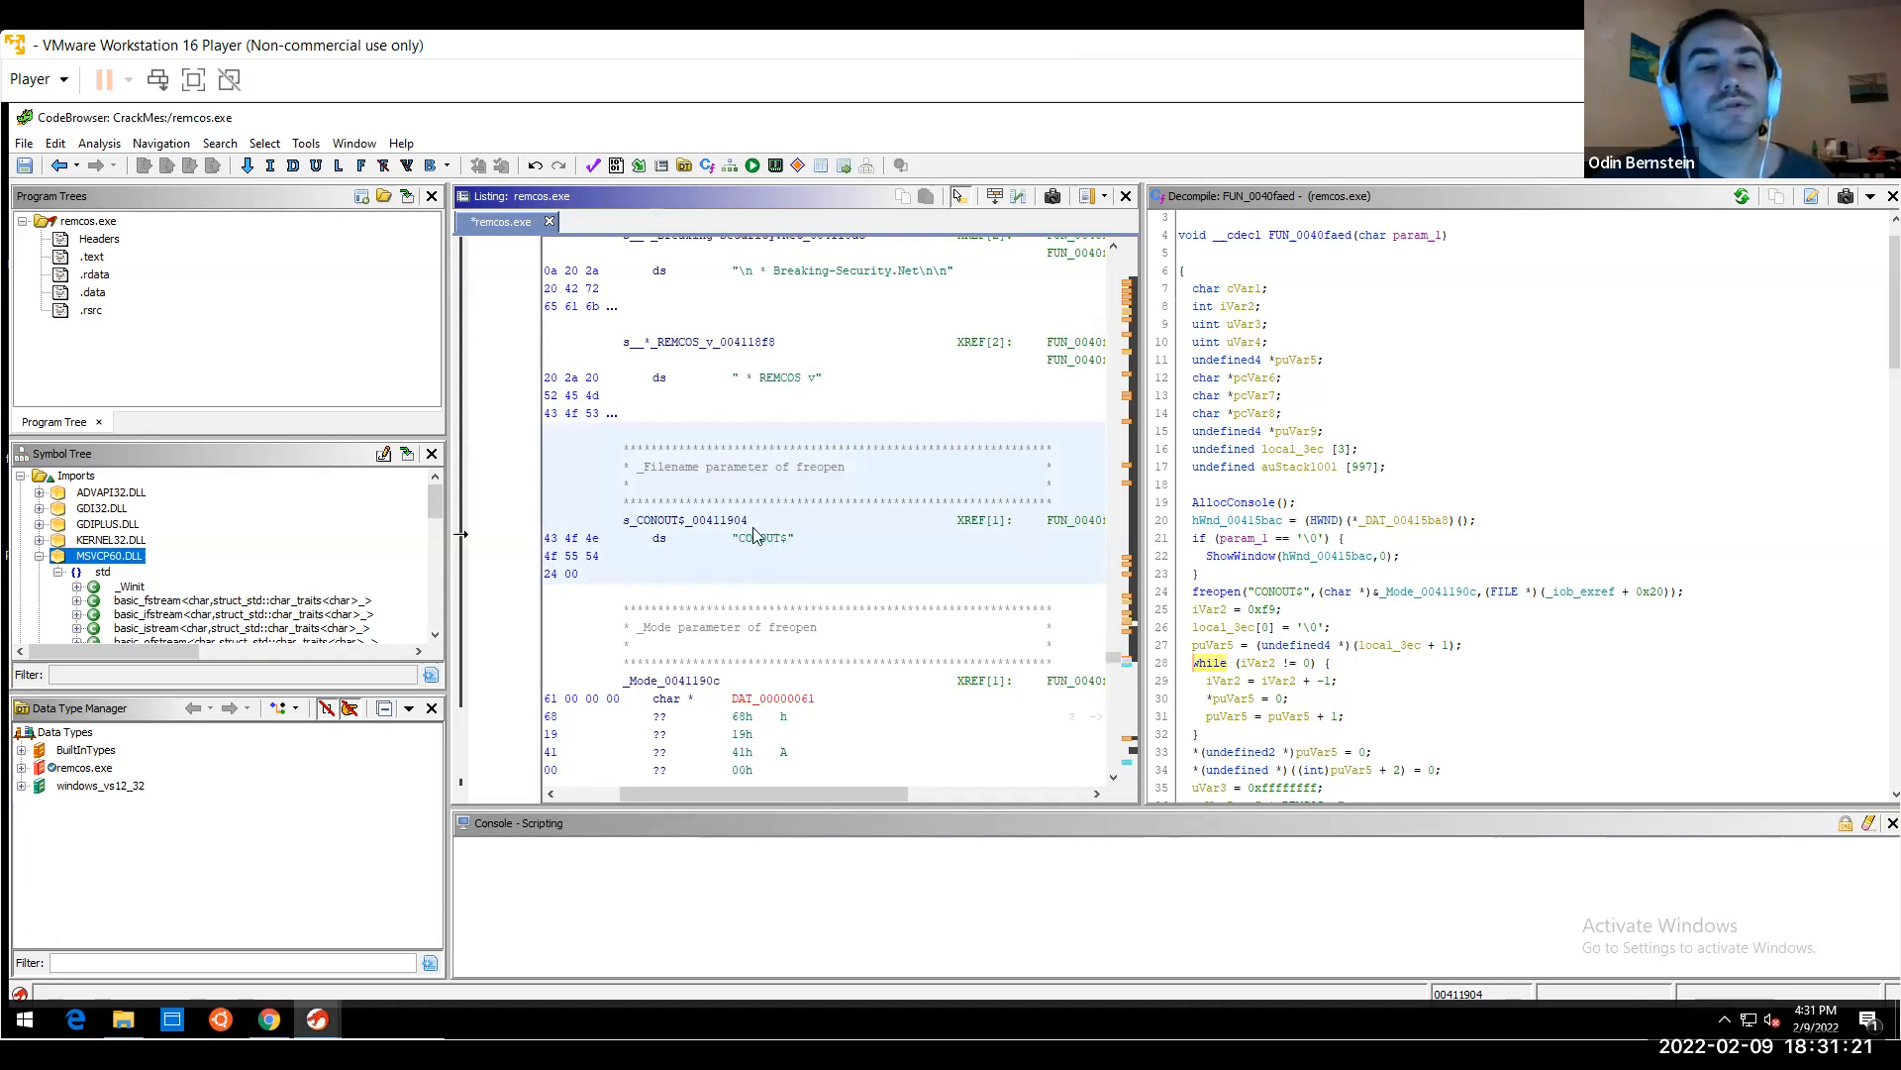
pyautogui.click(59, 166)
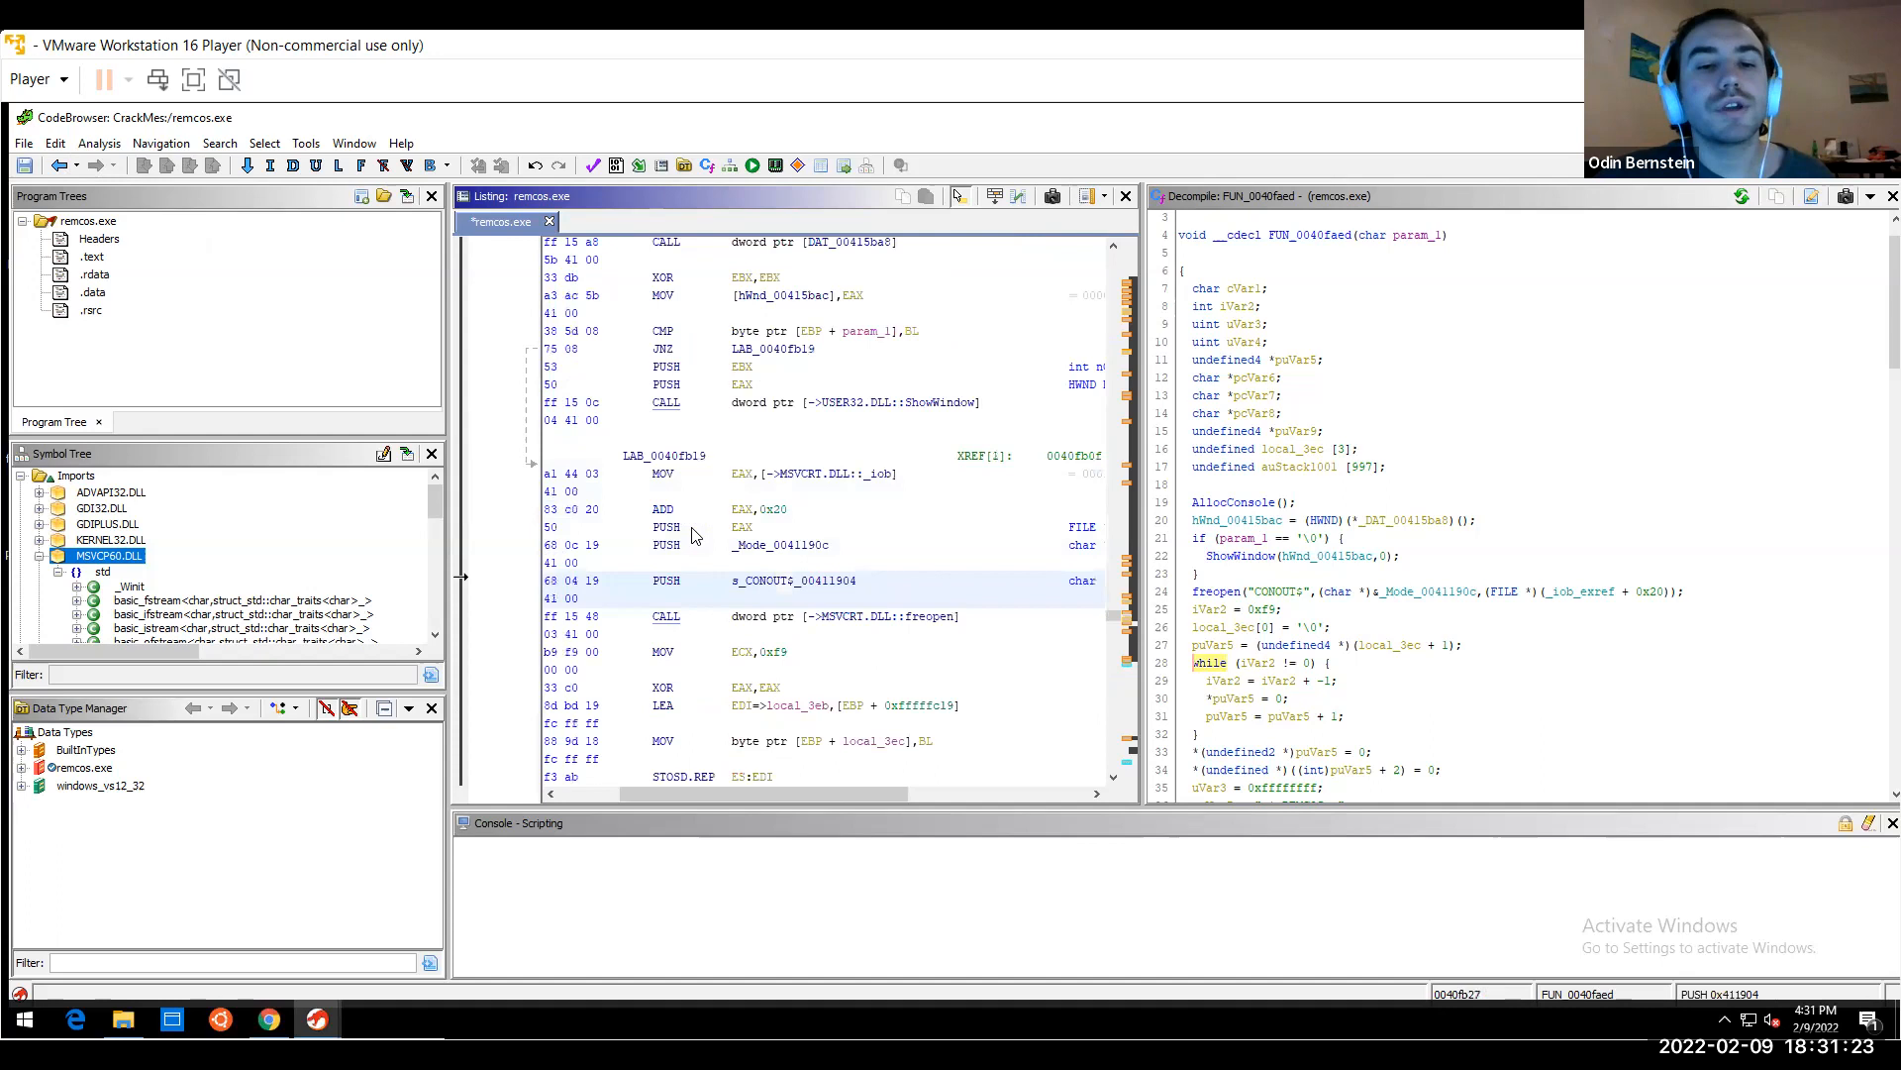
# Trace FUN_0040faed past the freopen call and open the REMCOS v string at 004118f8
pyautogui.press('Down')
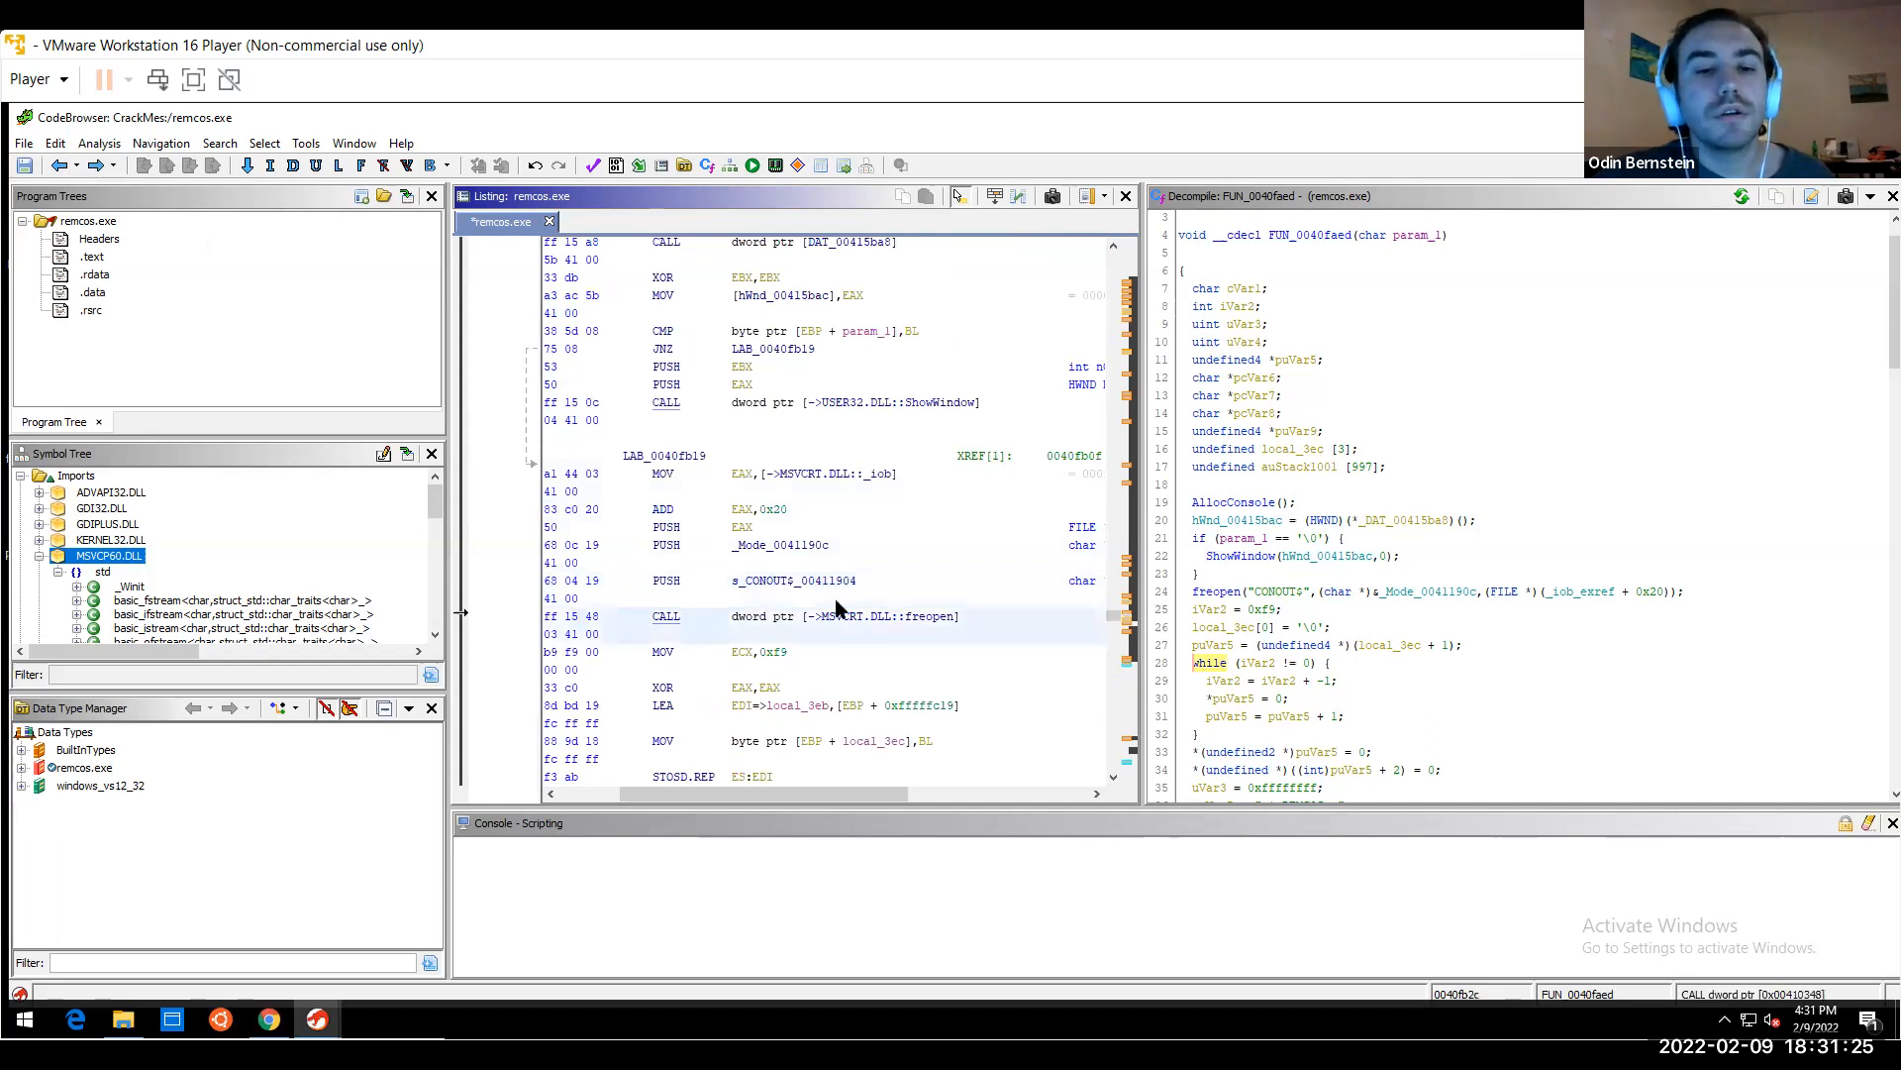
pyautogui.press('Down')
pyautogui.press('Down')
pyautogui.press('Down')
pyautogui.press('Down')
pyautogui.press('Down')
pyautogui.press('Down')
pyautogui.press('Down')
pyautogui.press('Down')
pyautogui.press('Down')
pyautogui.press('Down')
pyautogui.press('Down')
pyautogui.press('Down')
pyautogui.press('Down')
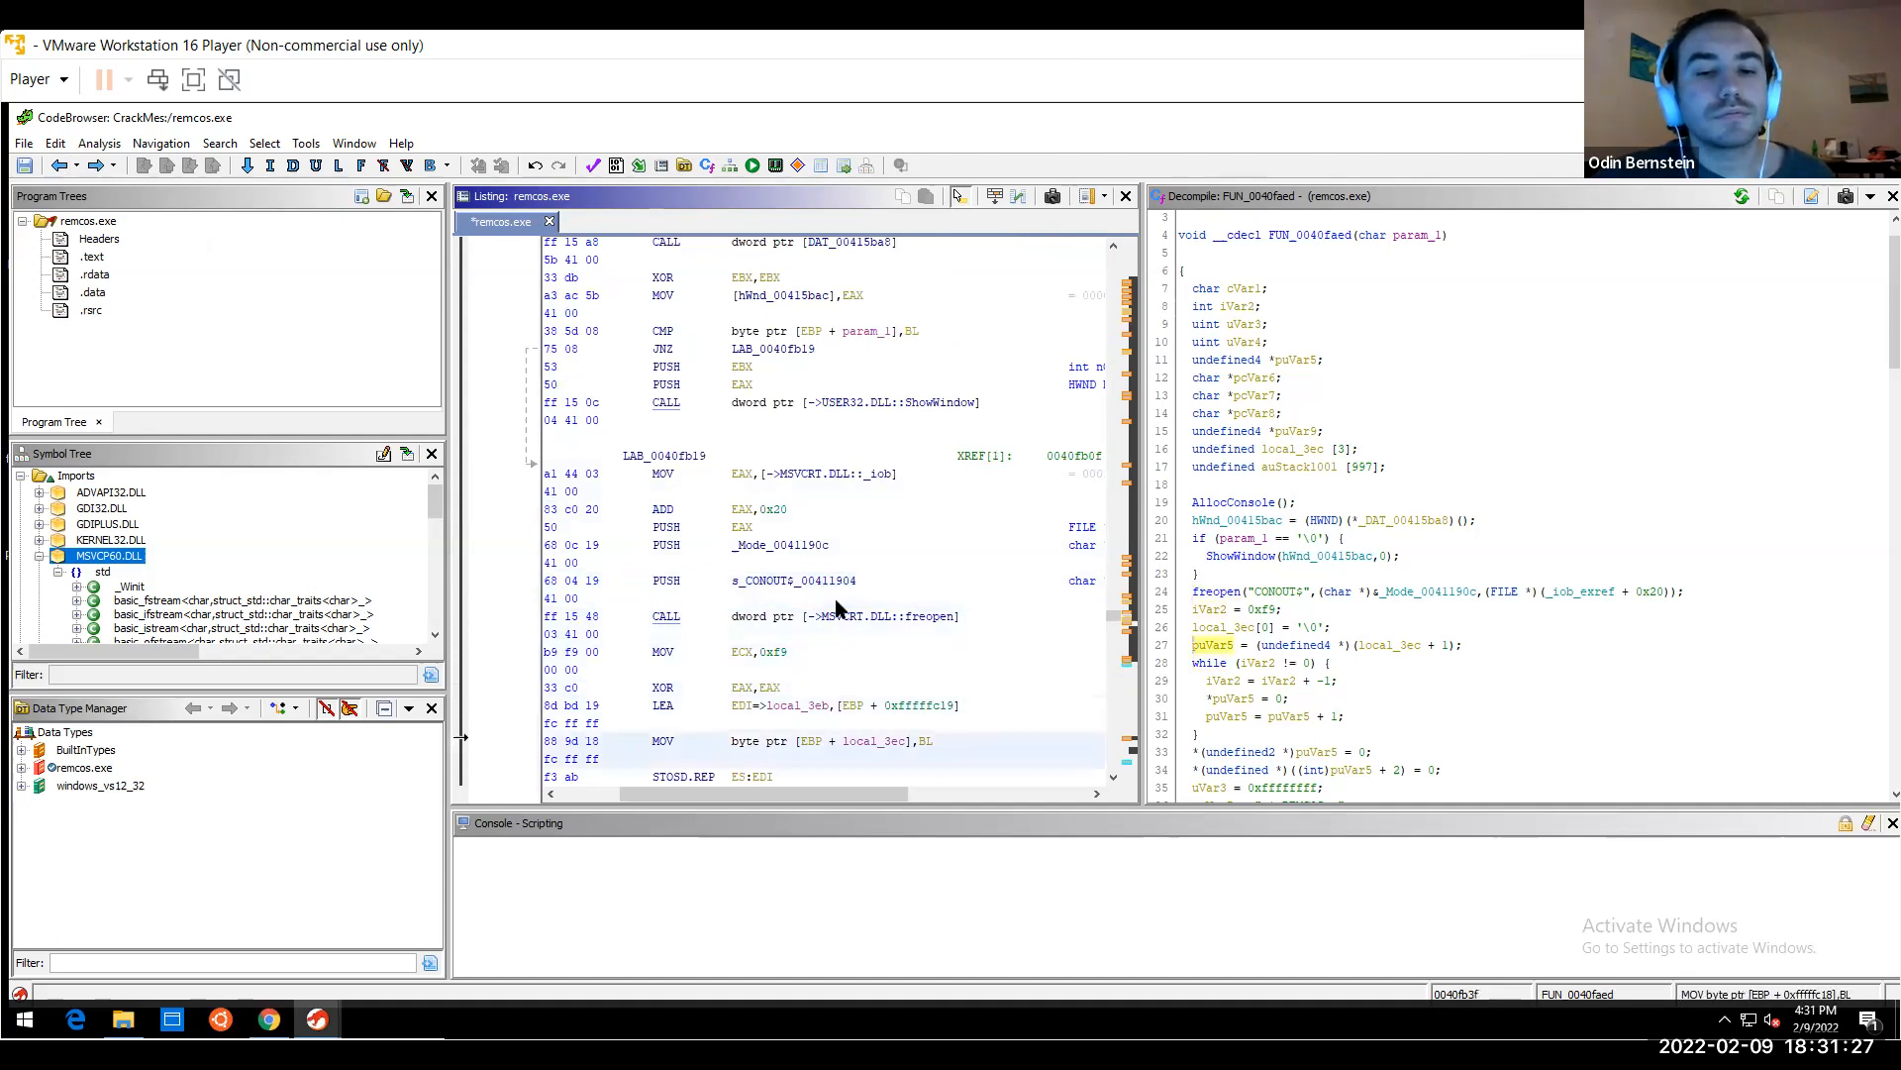
pyautogui.press('Down')
pyautogui.press('Down')
pyautogui.press('Down')
pyautogui.press('Down')
pyautogui.press('Down')
pyautogui.press('Down')
pyautogui.press('Down')
pyautogui.press('Down')
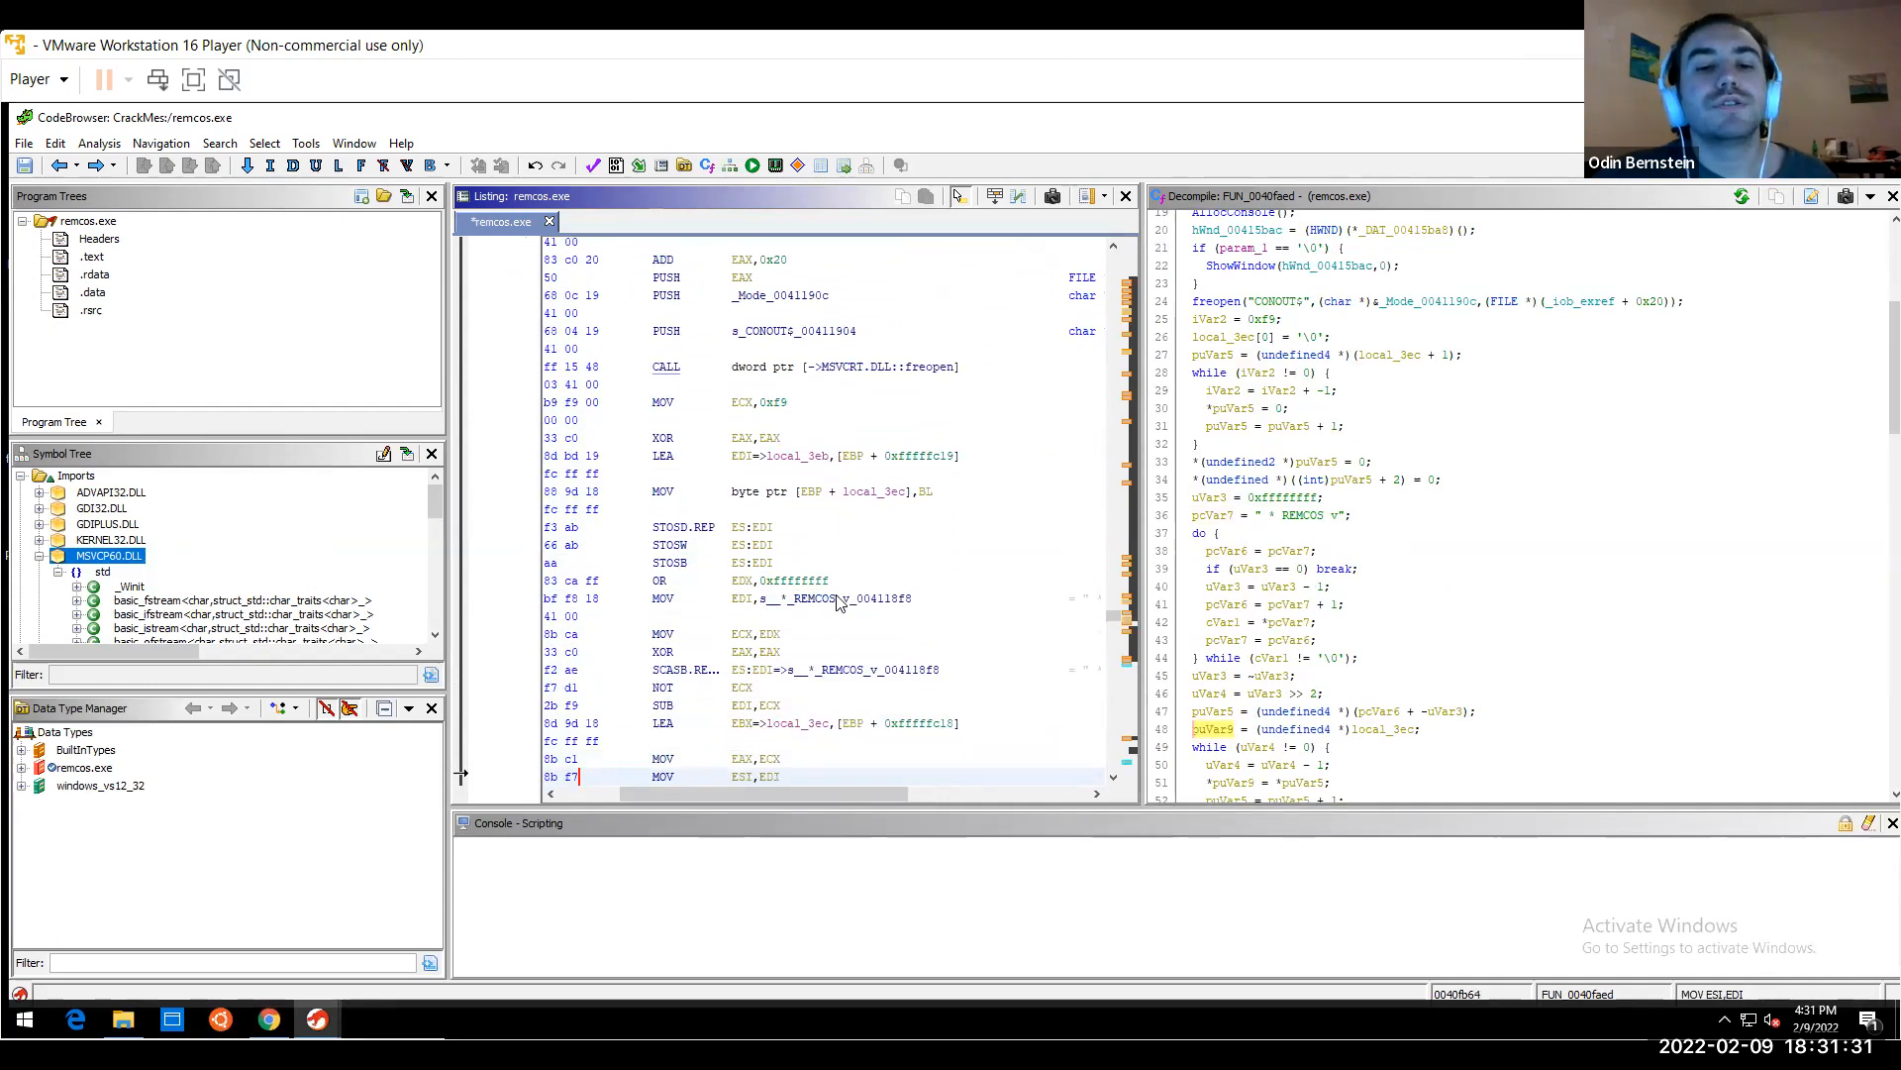
pyautogui.click(835, 598)
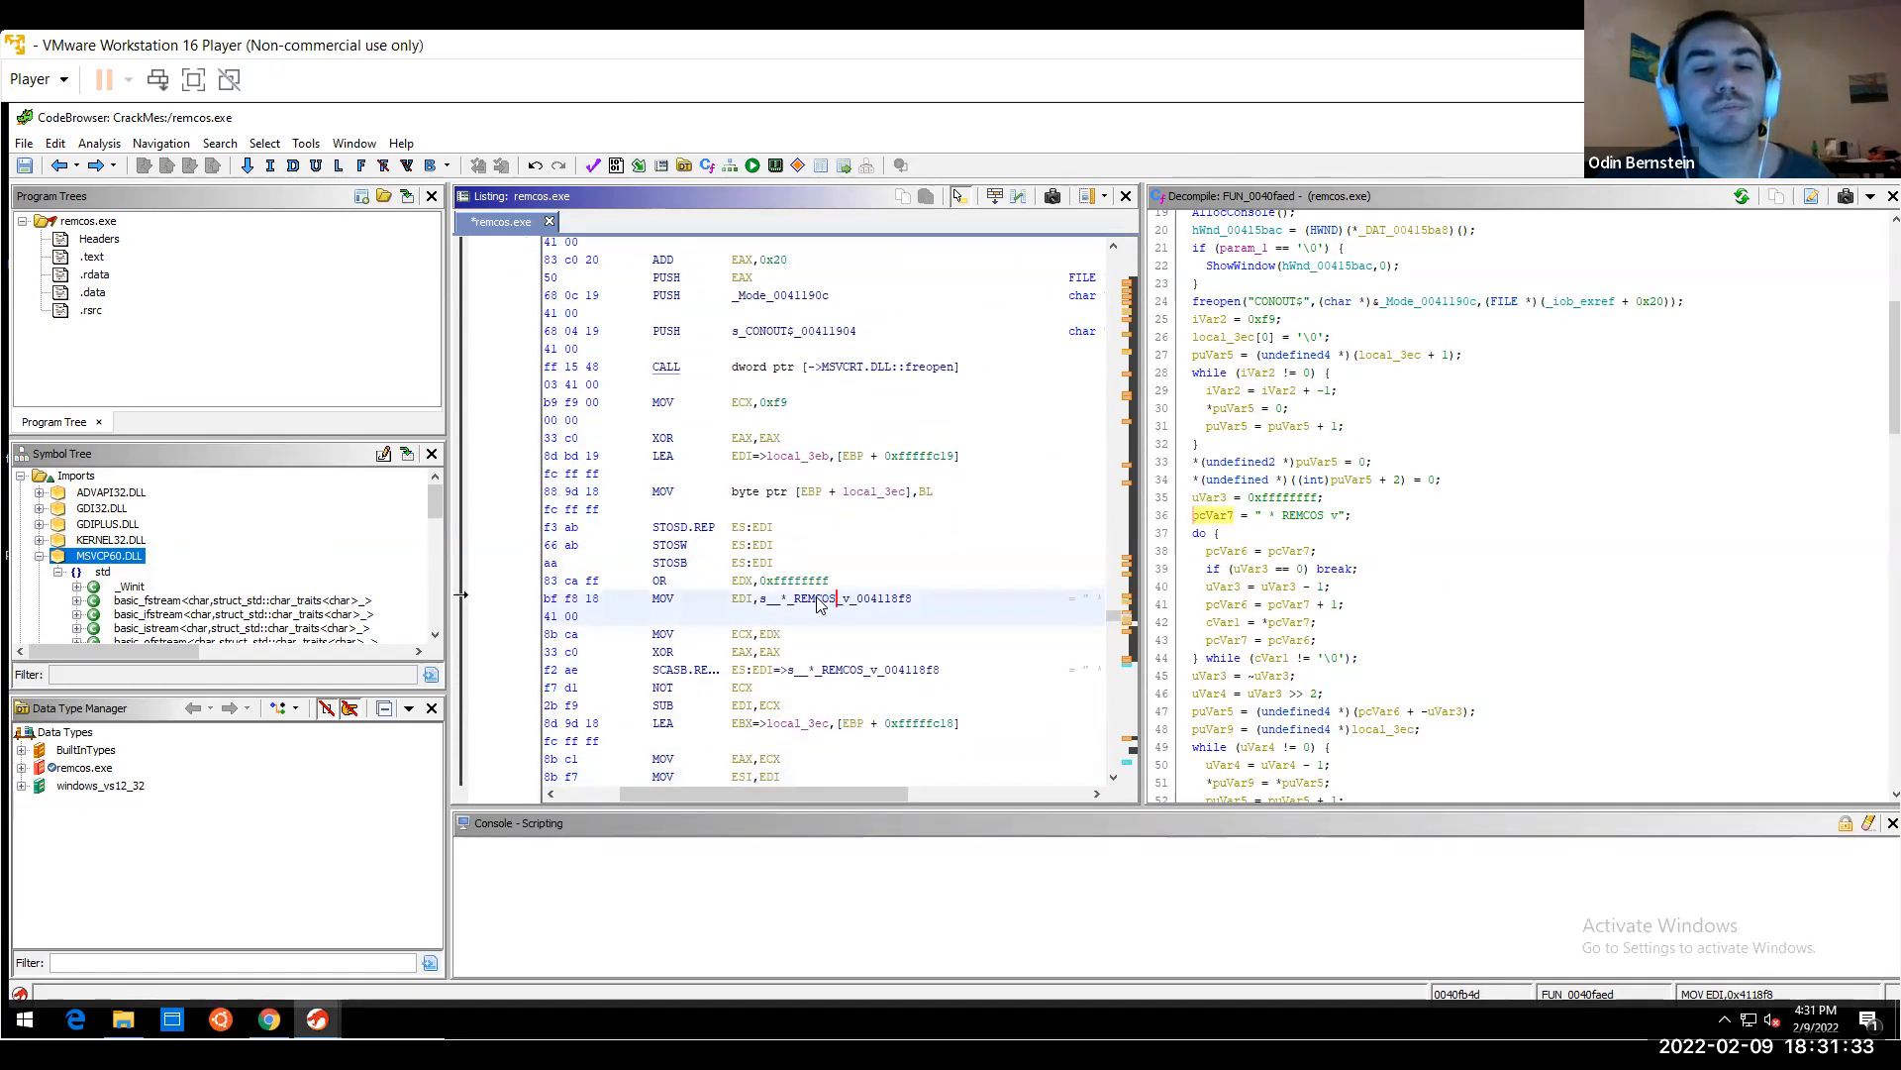
pyautogui.doubleClick(830, 599)
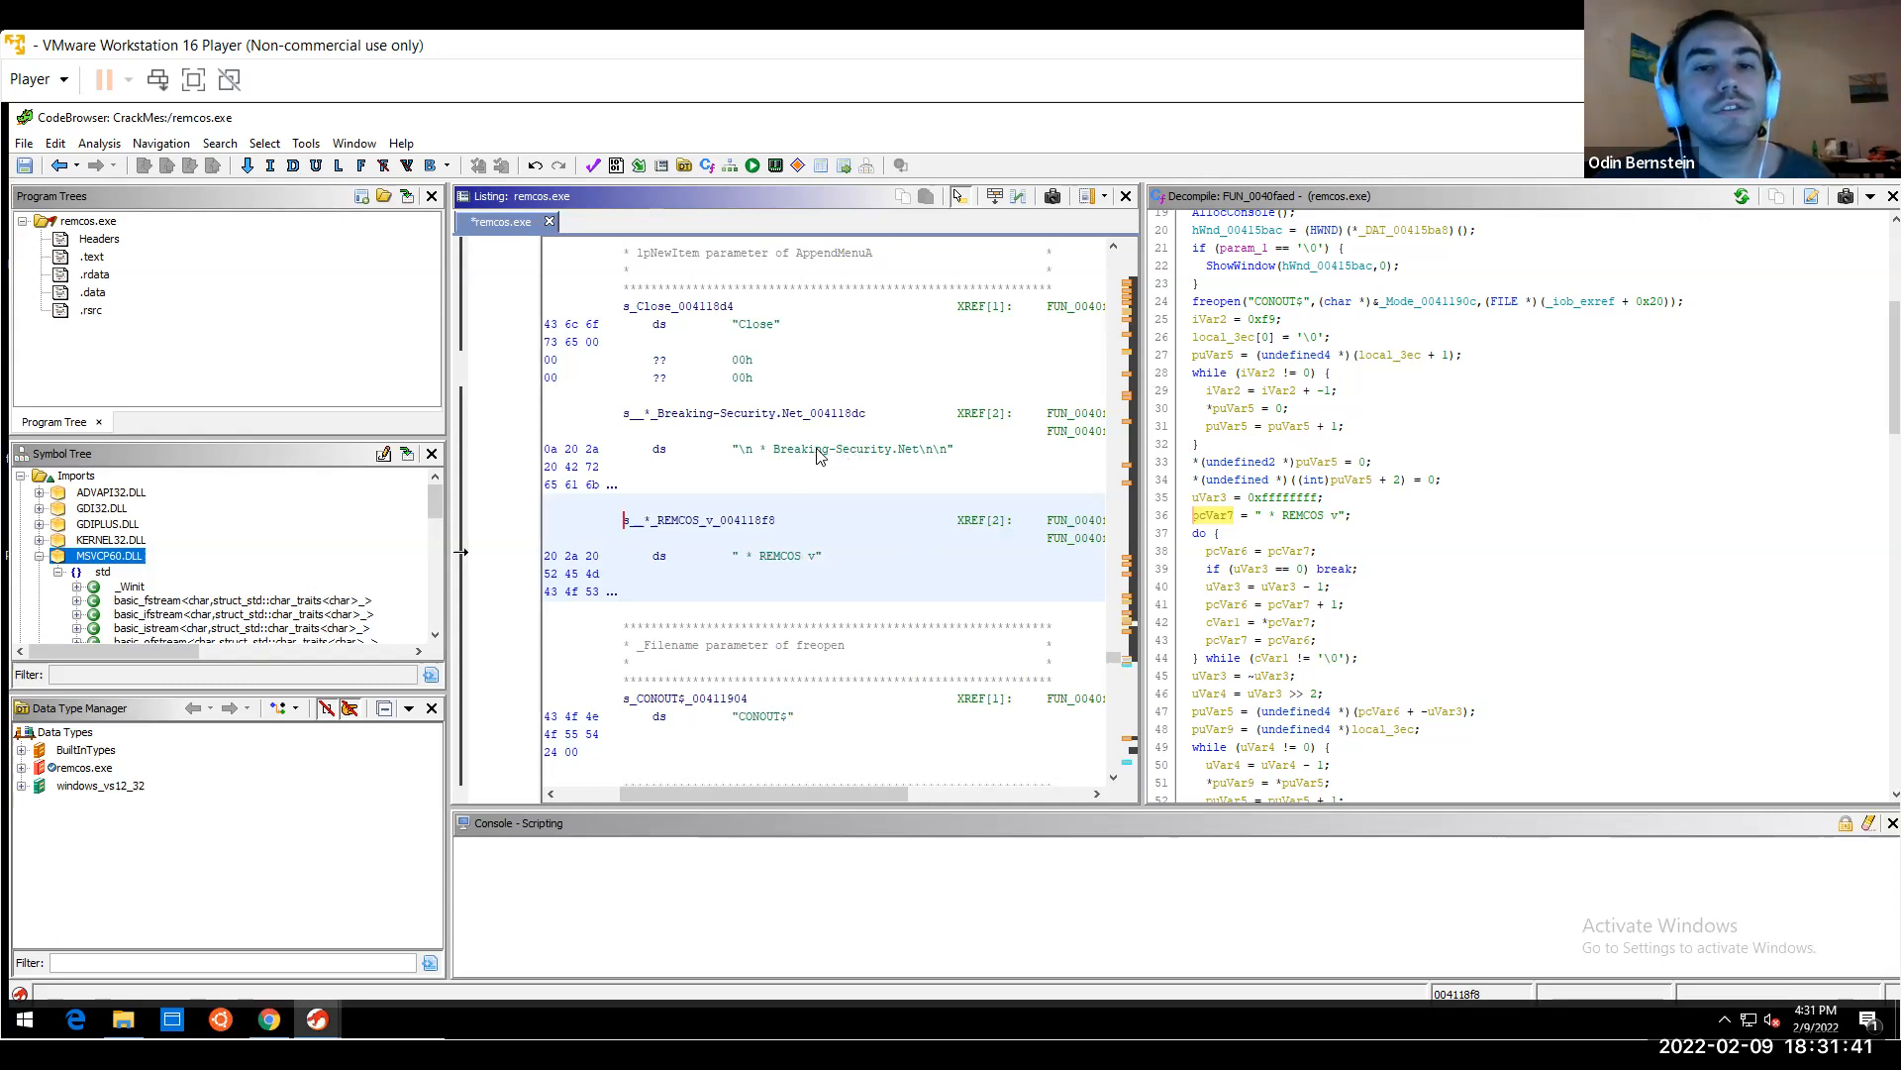
# Highlight the Breaking-Security.Net text in the string at 004118dc, and return to the code of FUN_0040faed
pyautogui.moveTo(776, 450); pyautogui.dragTo(923, 453)
pyautogui.click(922, 452)
pyautogui.moveTo(919, 452); pyautogui.dragTo(774, 452)
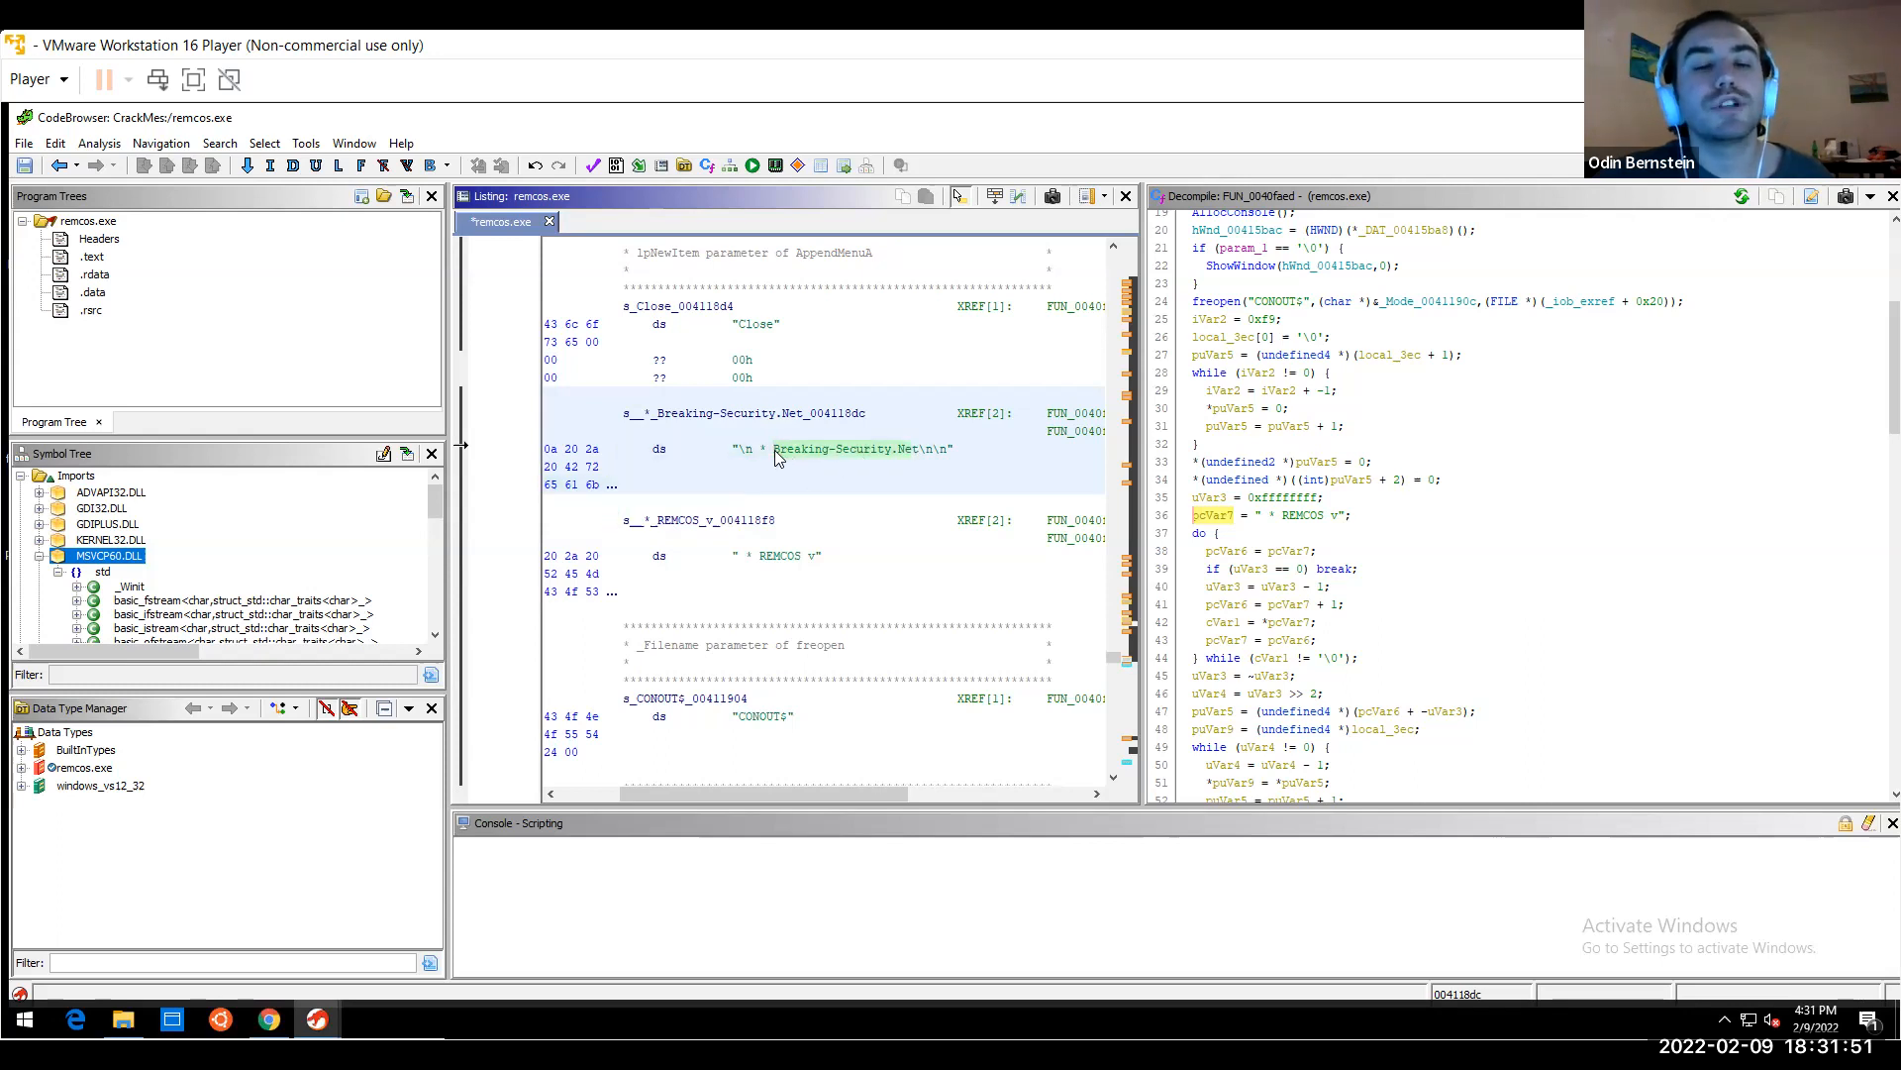
pyautogui.click(776, 452)
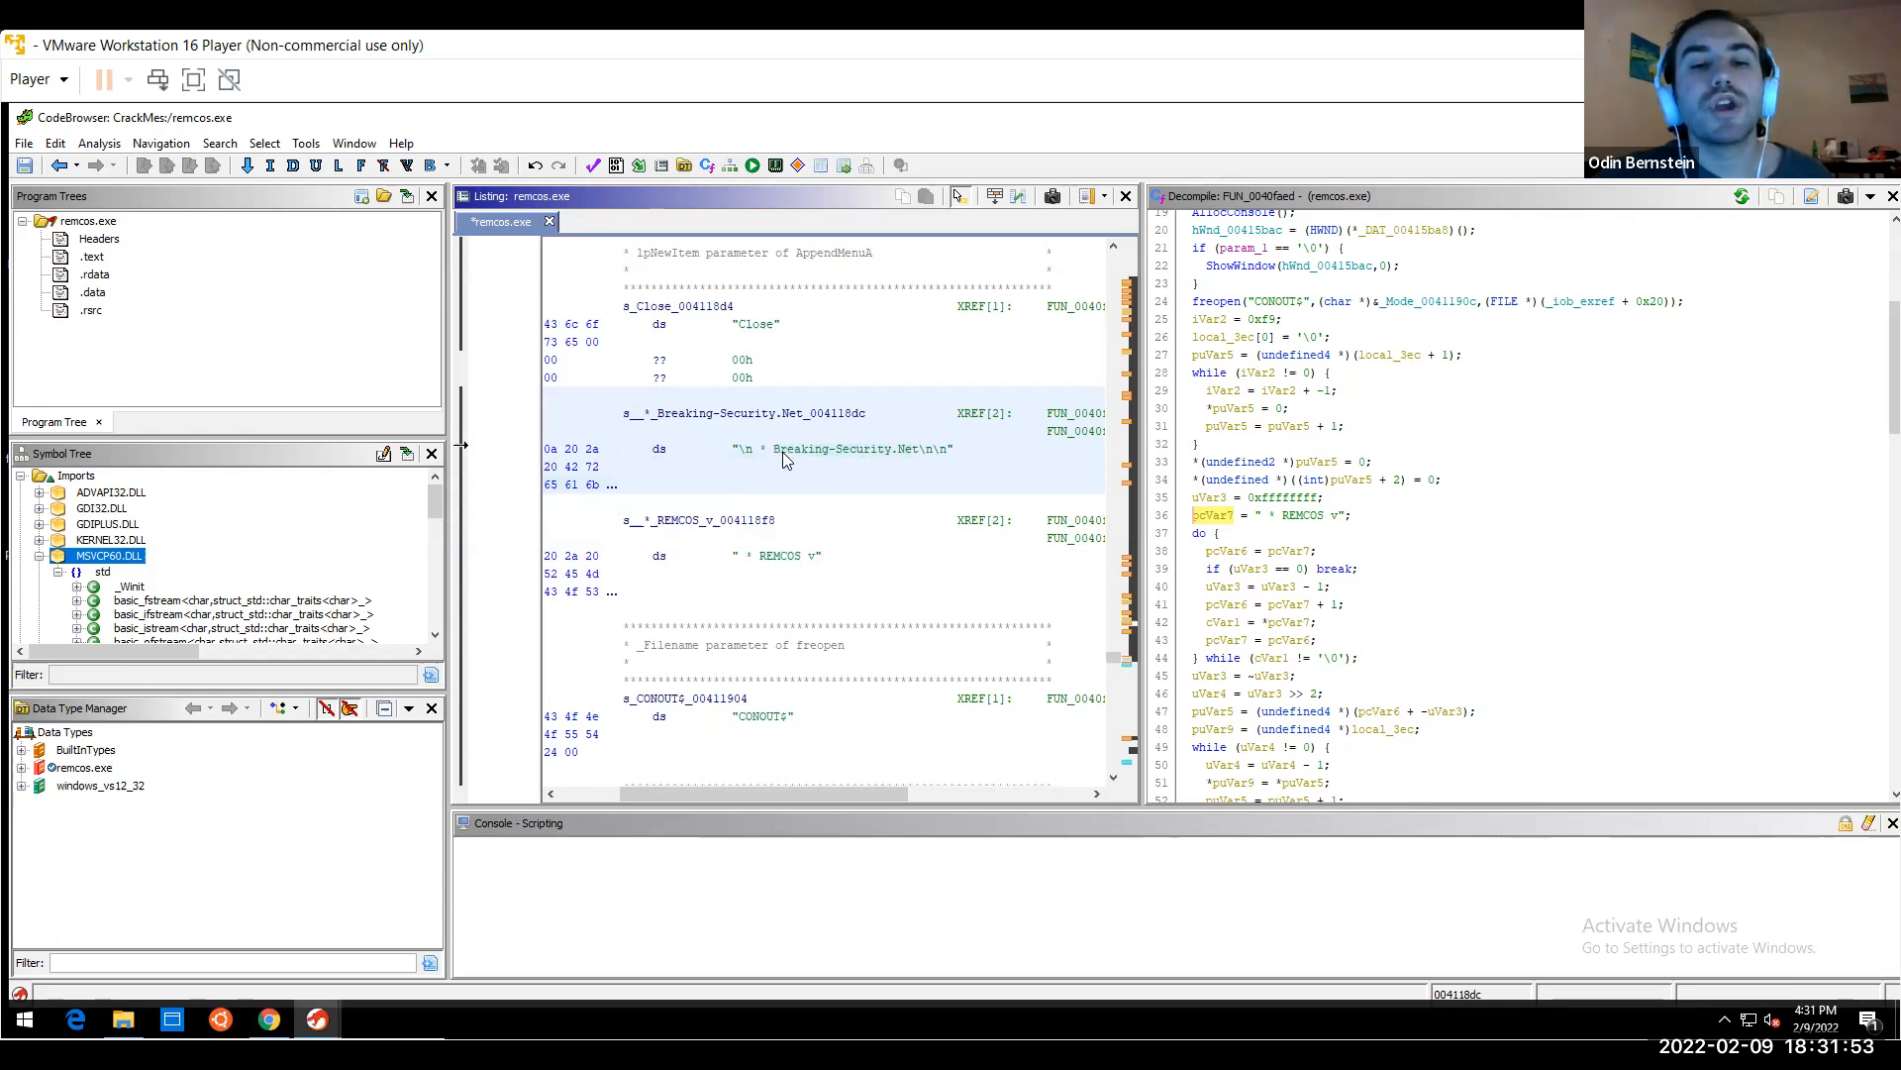
pyautogui.click(62, 165)
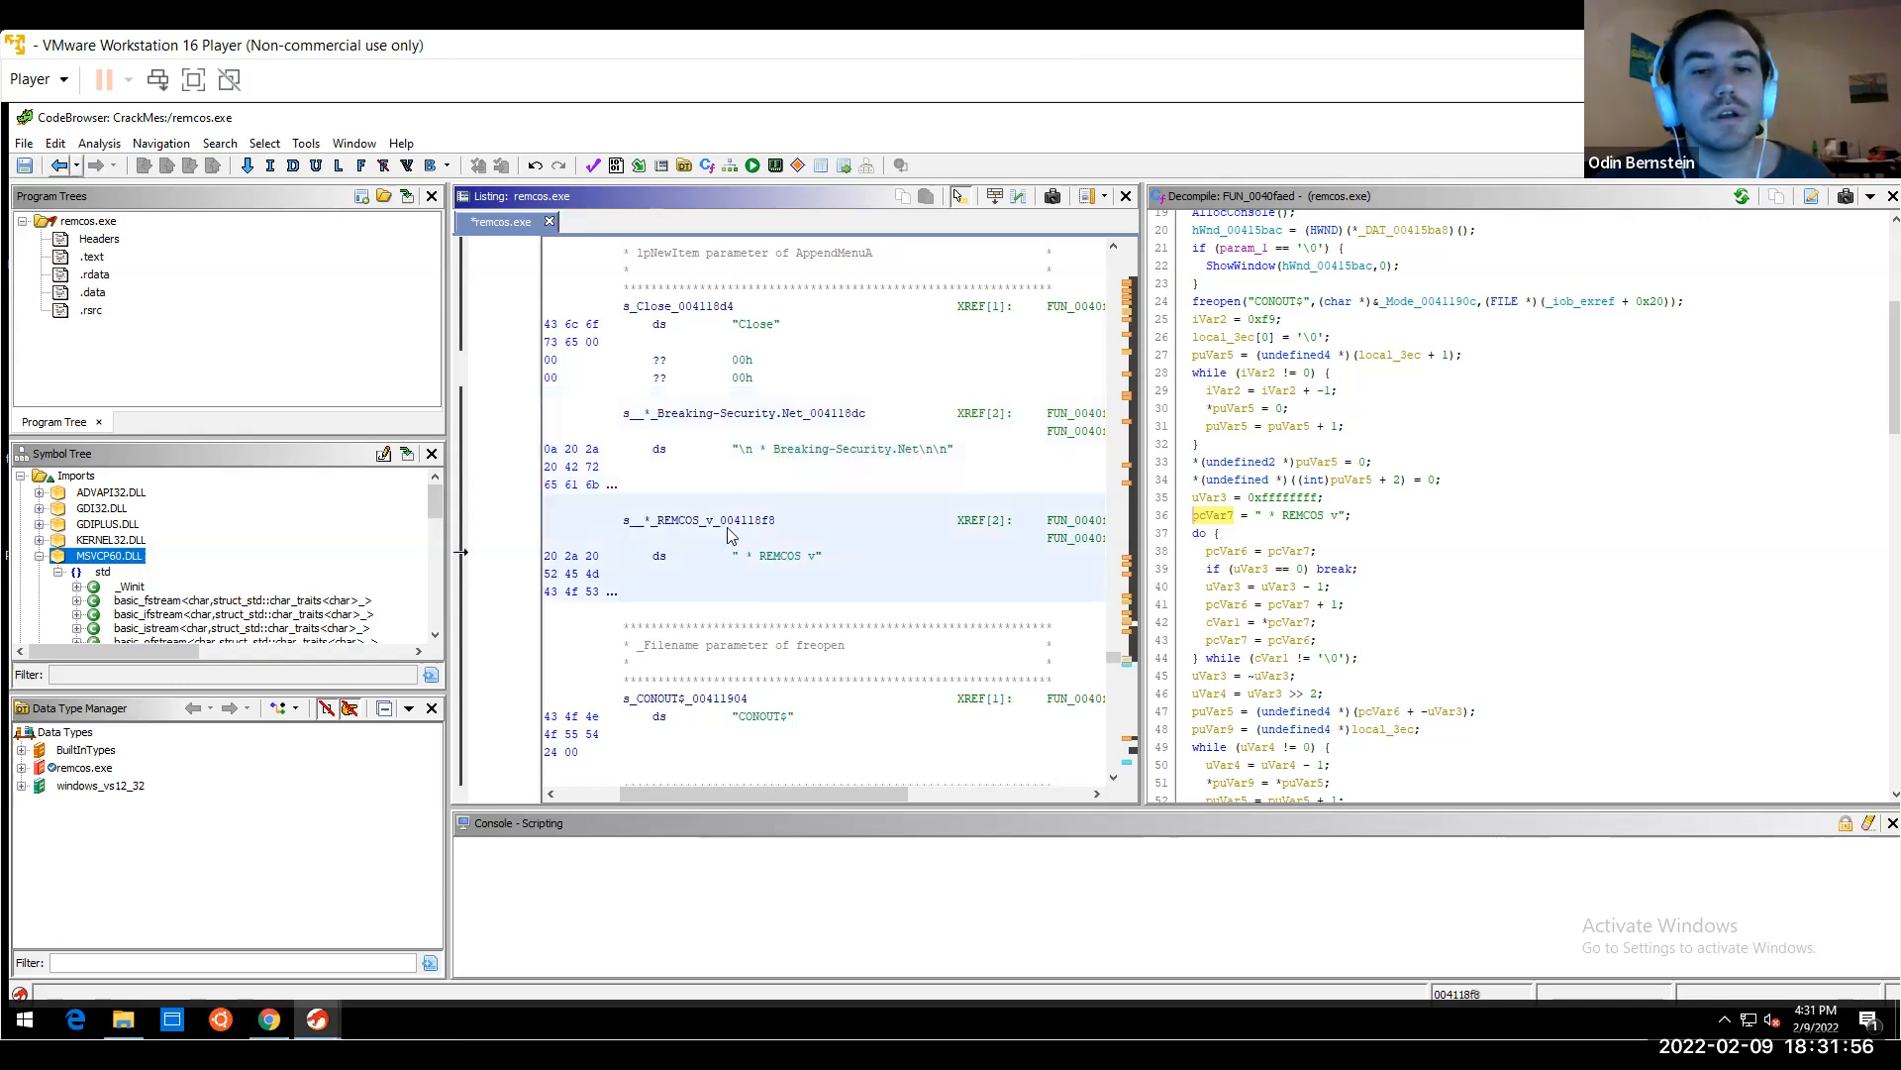
pyautogui.click(60, 165)
# Continue through FUN_0040faed to the 1.7 Pro reference, inspect that string at 004112fc and return to the code
pyautogui.press('Down')
pyautogui.press('Down')
pyautogui.press('Down')
pyautogui.press('Down')
pyautogui.press('Down')
pyautogui.press('Down')
pyautogui.press('Down')
pyautogui.press('Down')
pyautogui.press('Down')
pyautogui.press('Down')
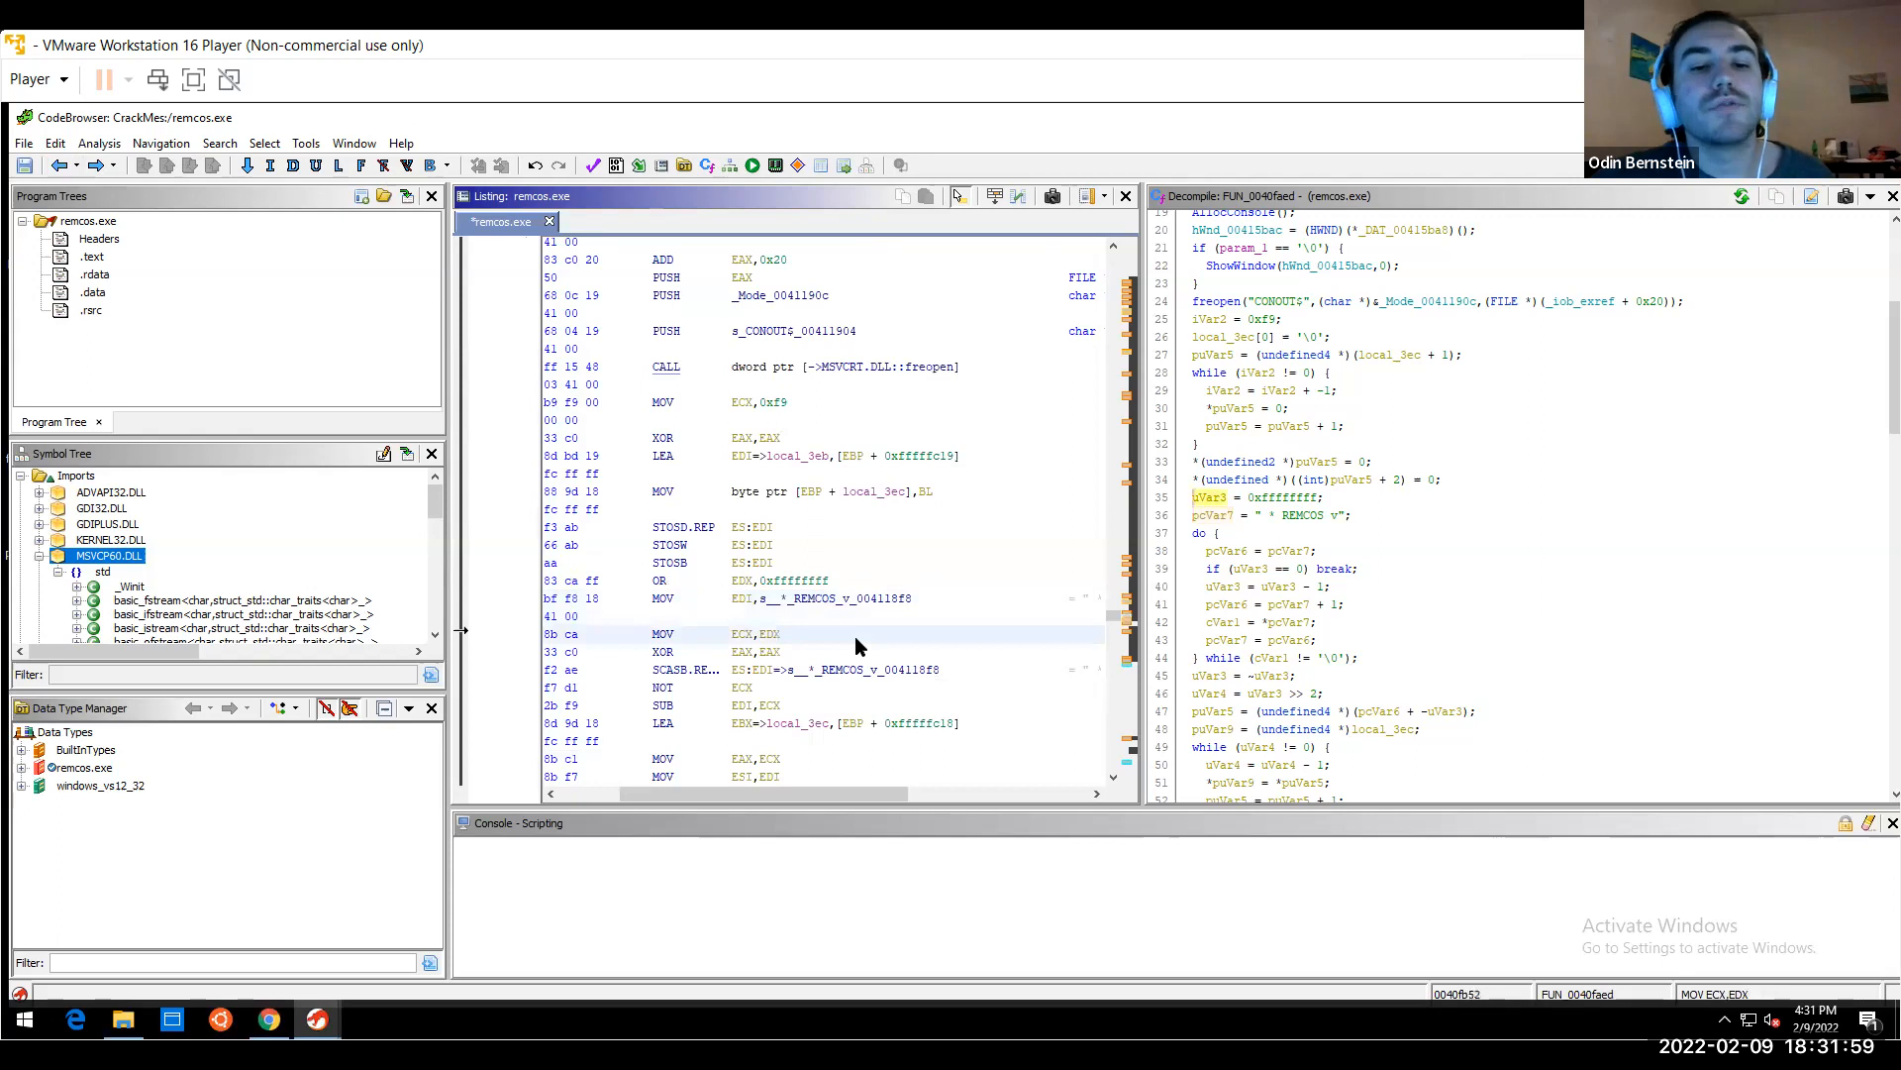
pyautogui.press('Down')
pyautogui.press('Down')
pyautogui.press('Down')
pyautogui.press('Down')
pyautogui.press('Down')
pyautogui.press('Down')
pyautogui.press('Down')
pyautogui.press('Down')
pyautogui.press('Down')
pyautogui.press('Down')
pyautogui.press('Down')
pyautogui.press('Down')
pyautogui.press('Down')
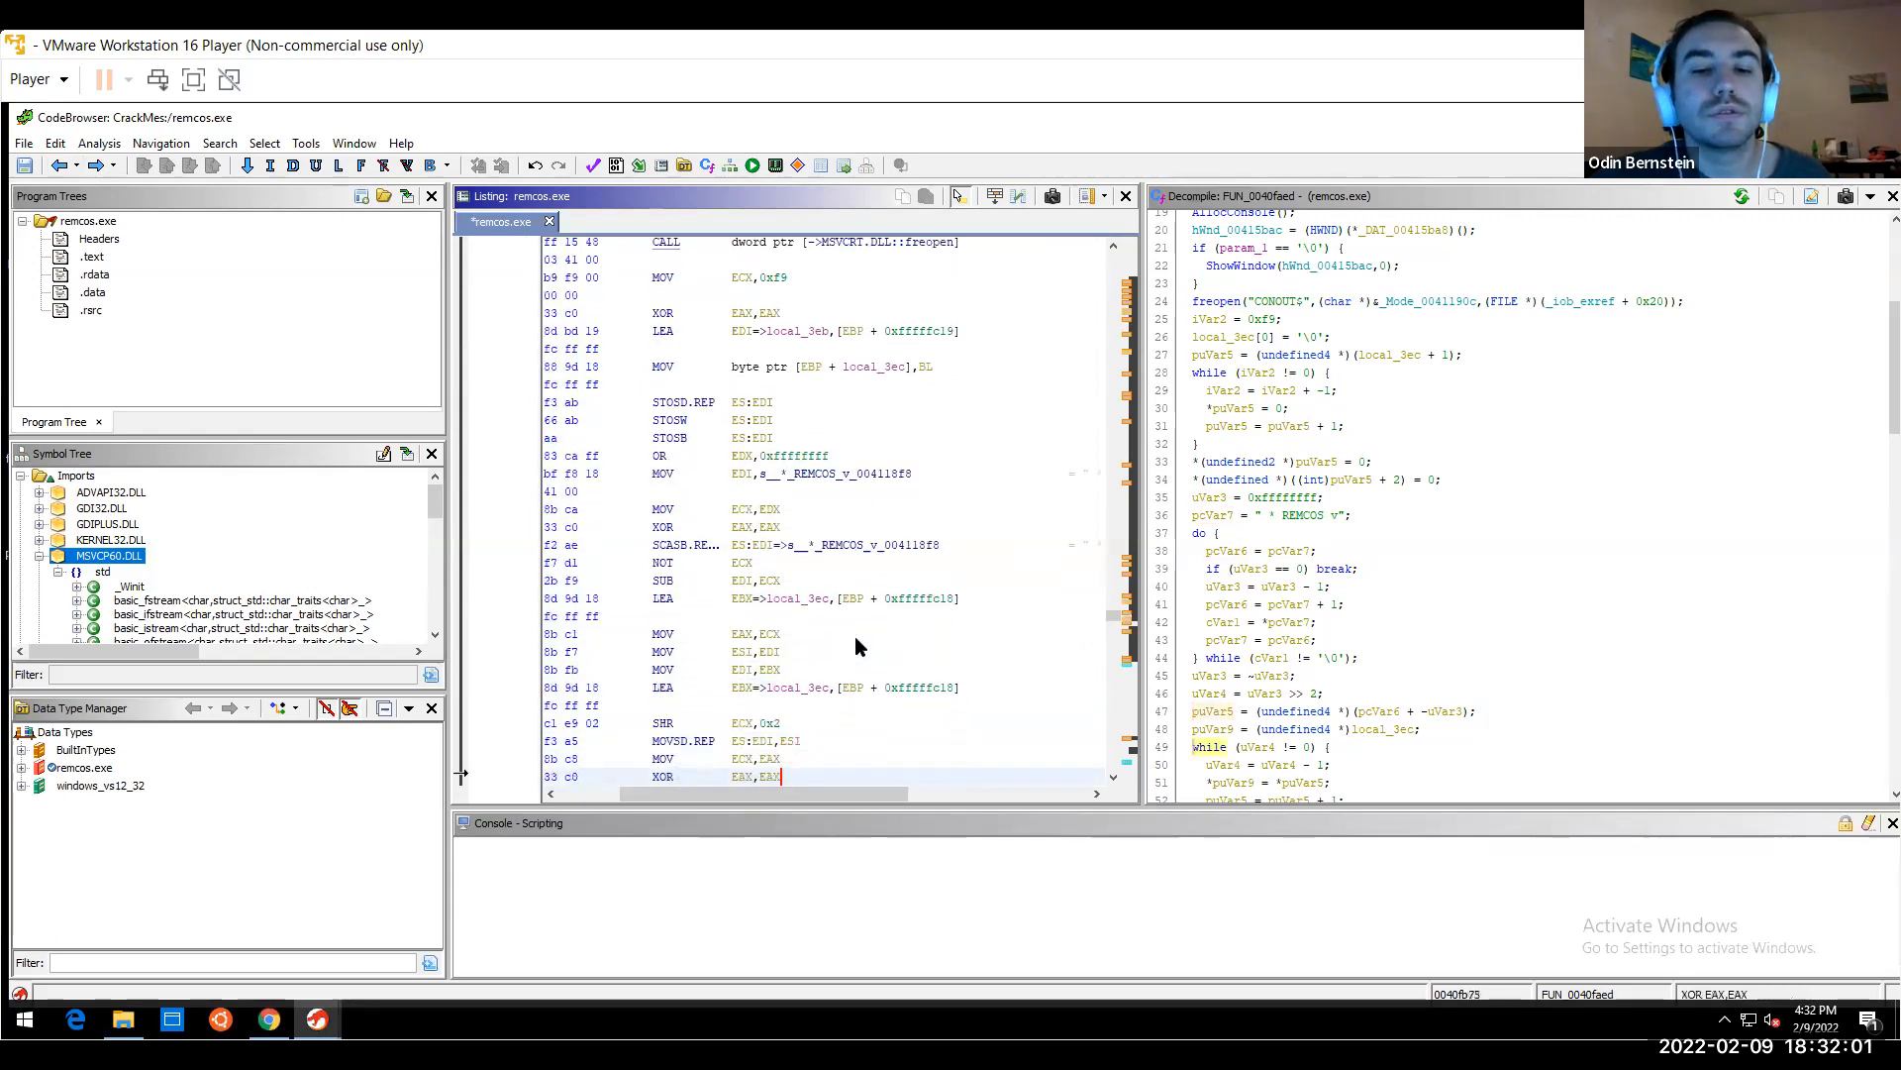
pyautogui.doubleClick(822, 654)
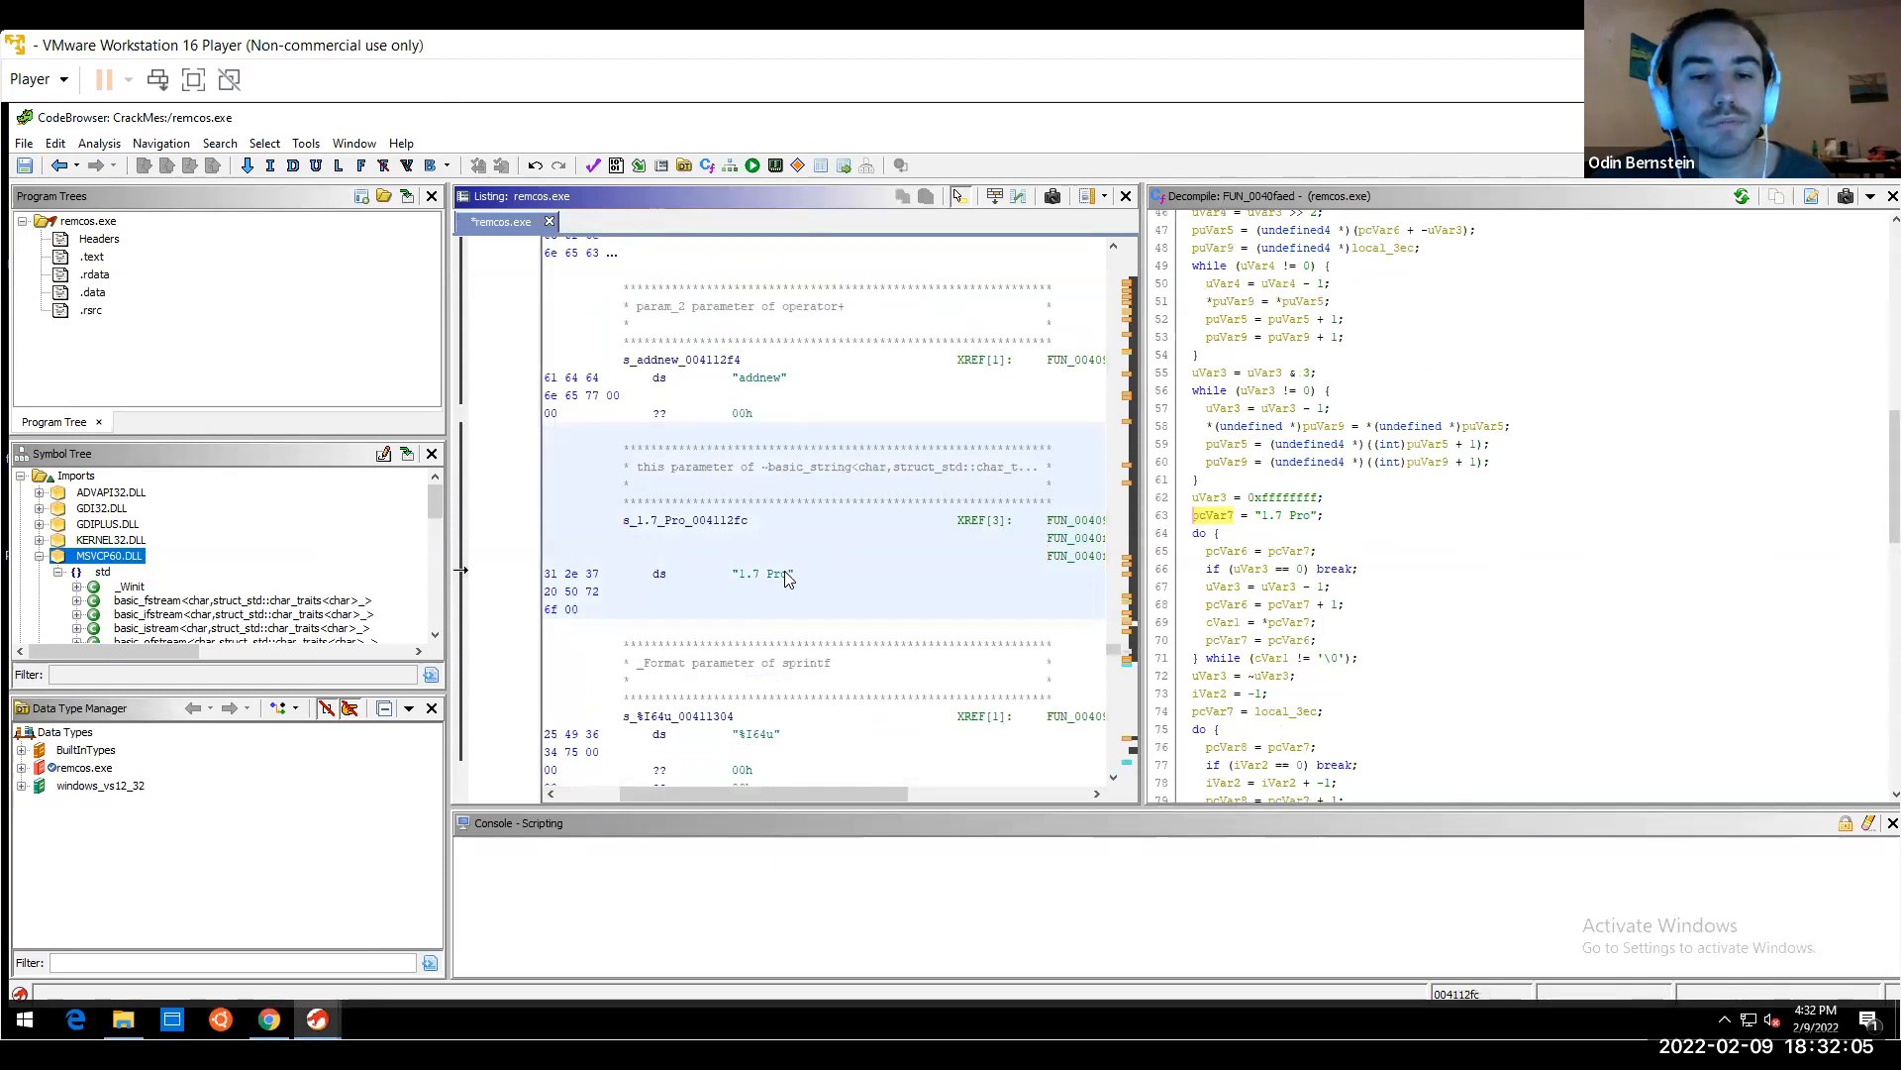
pyautogui.moveTo(790, 576); pyautogui.dragTo(728, 585)
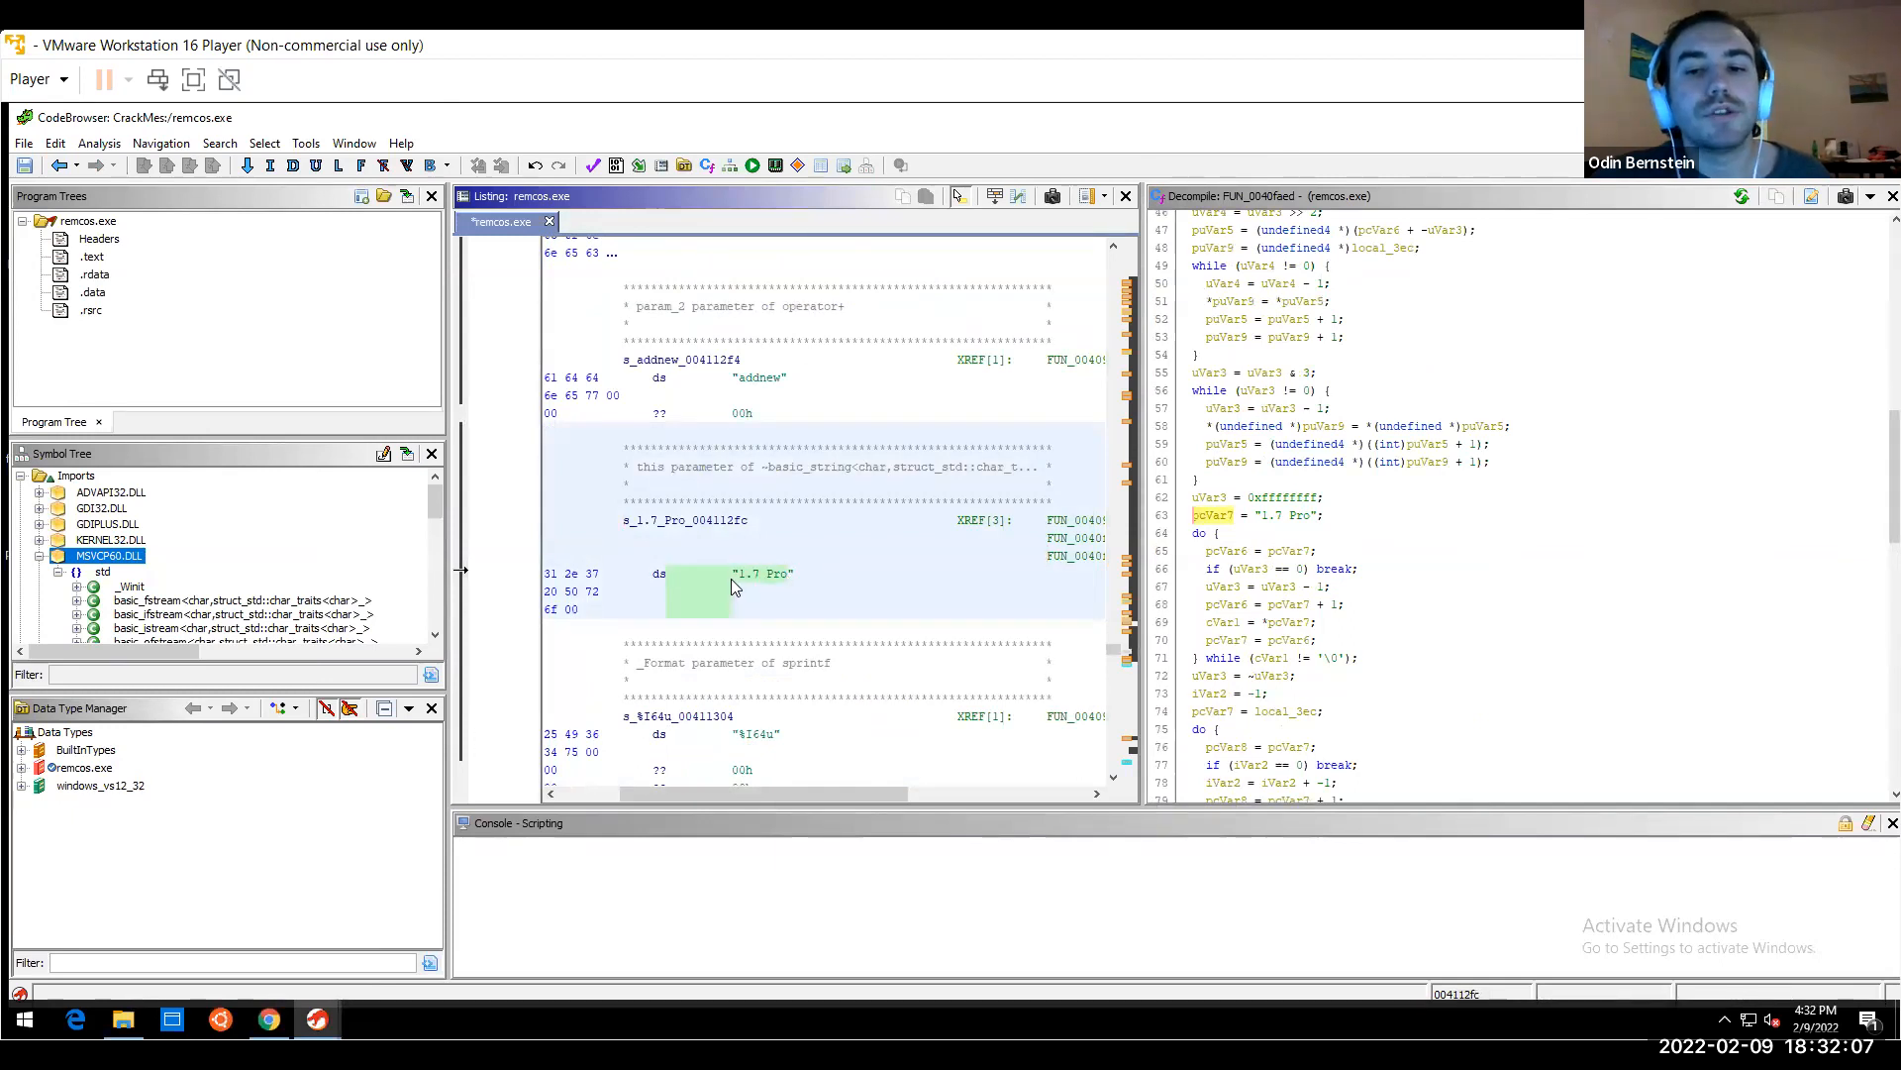
pyautogui.click(60, 167)
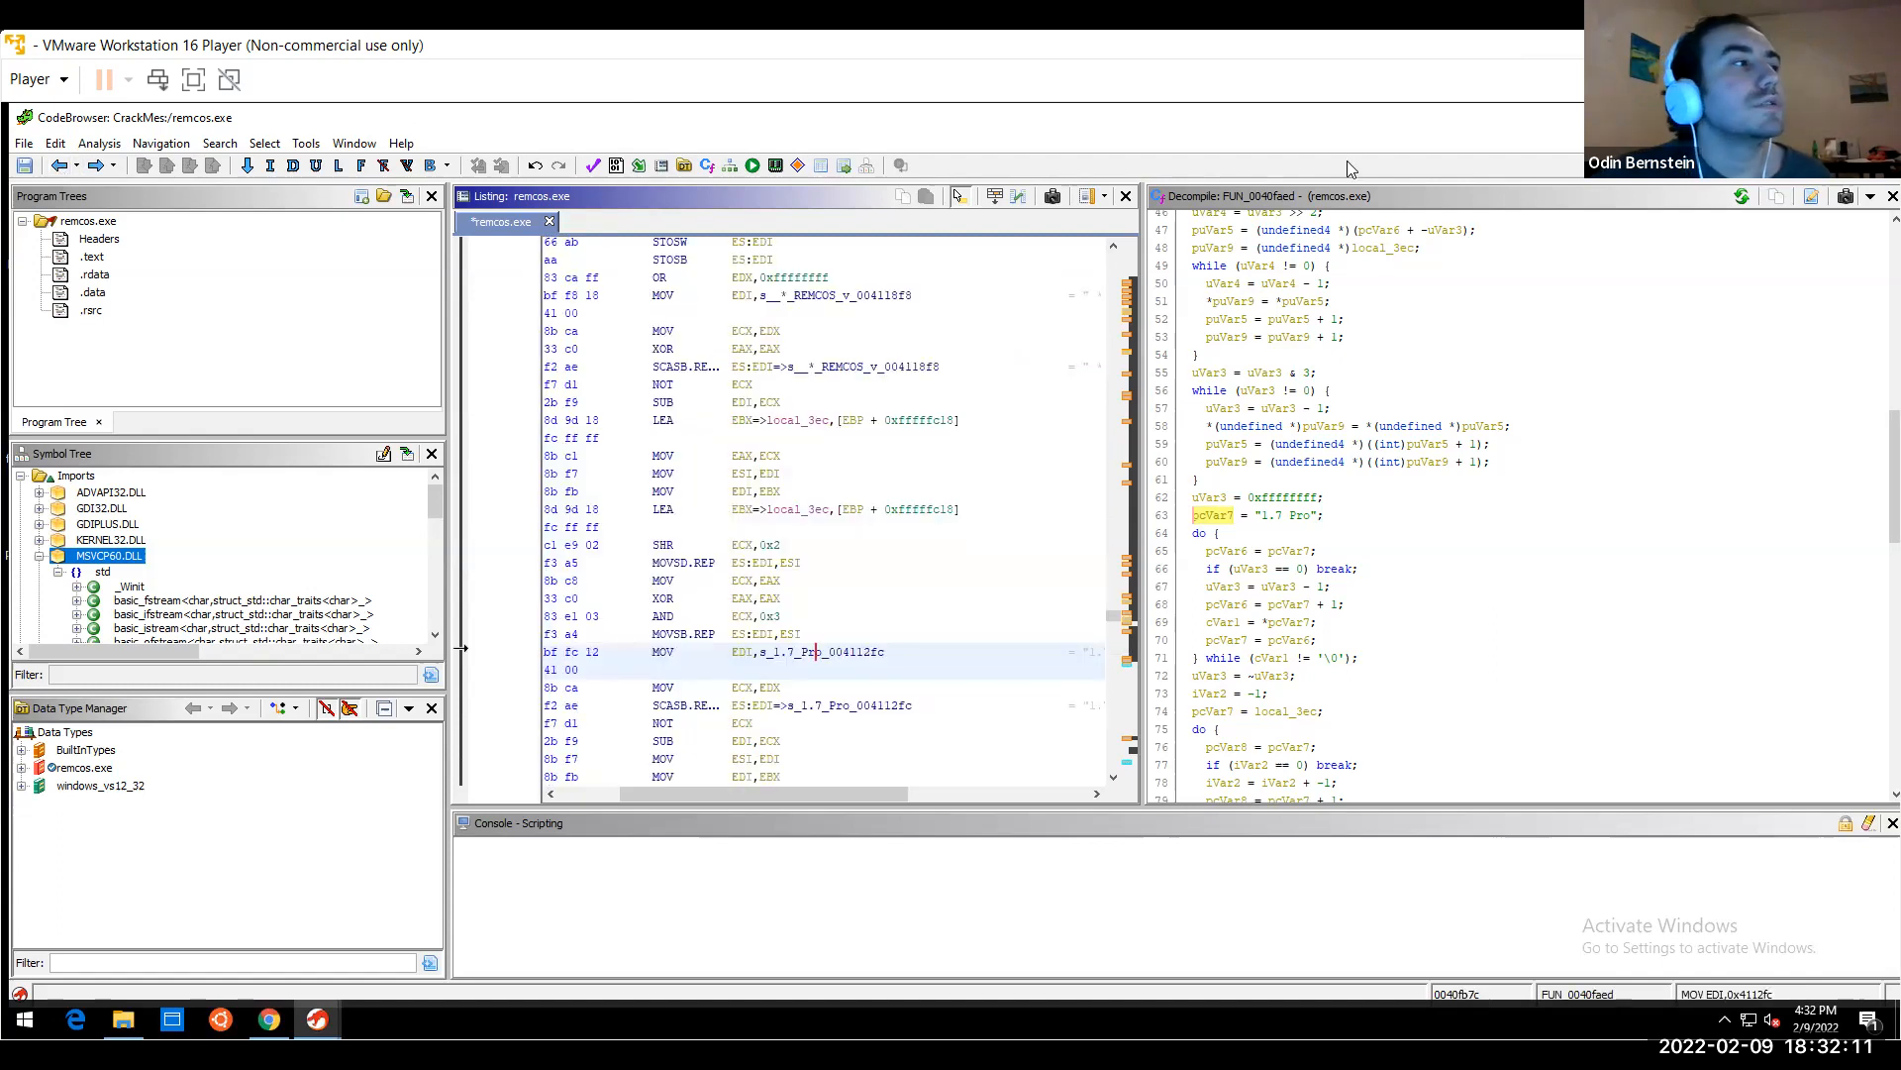
# Bring back the symbol table window and clear its AllocConsole filter
pyautogui.click(316, 1020)
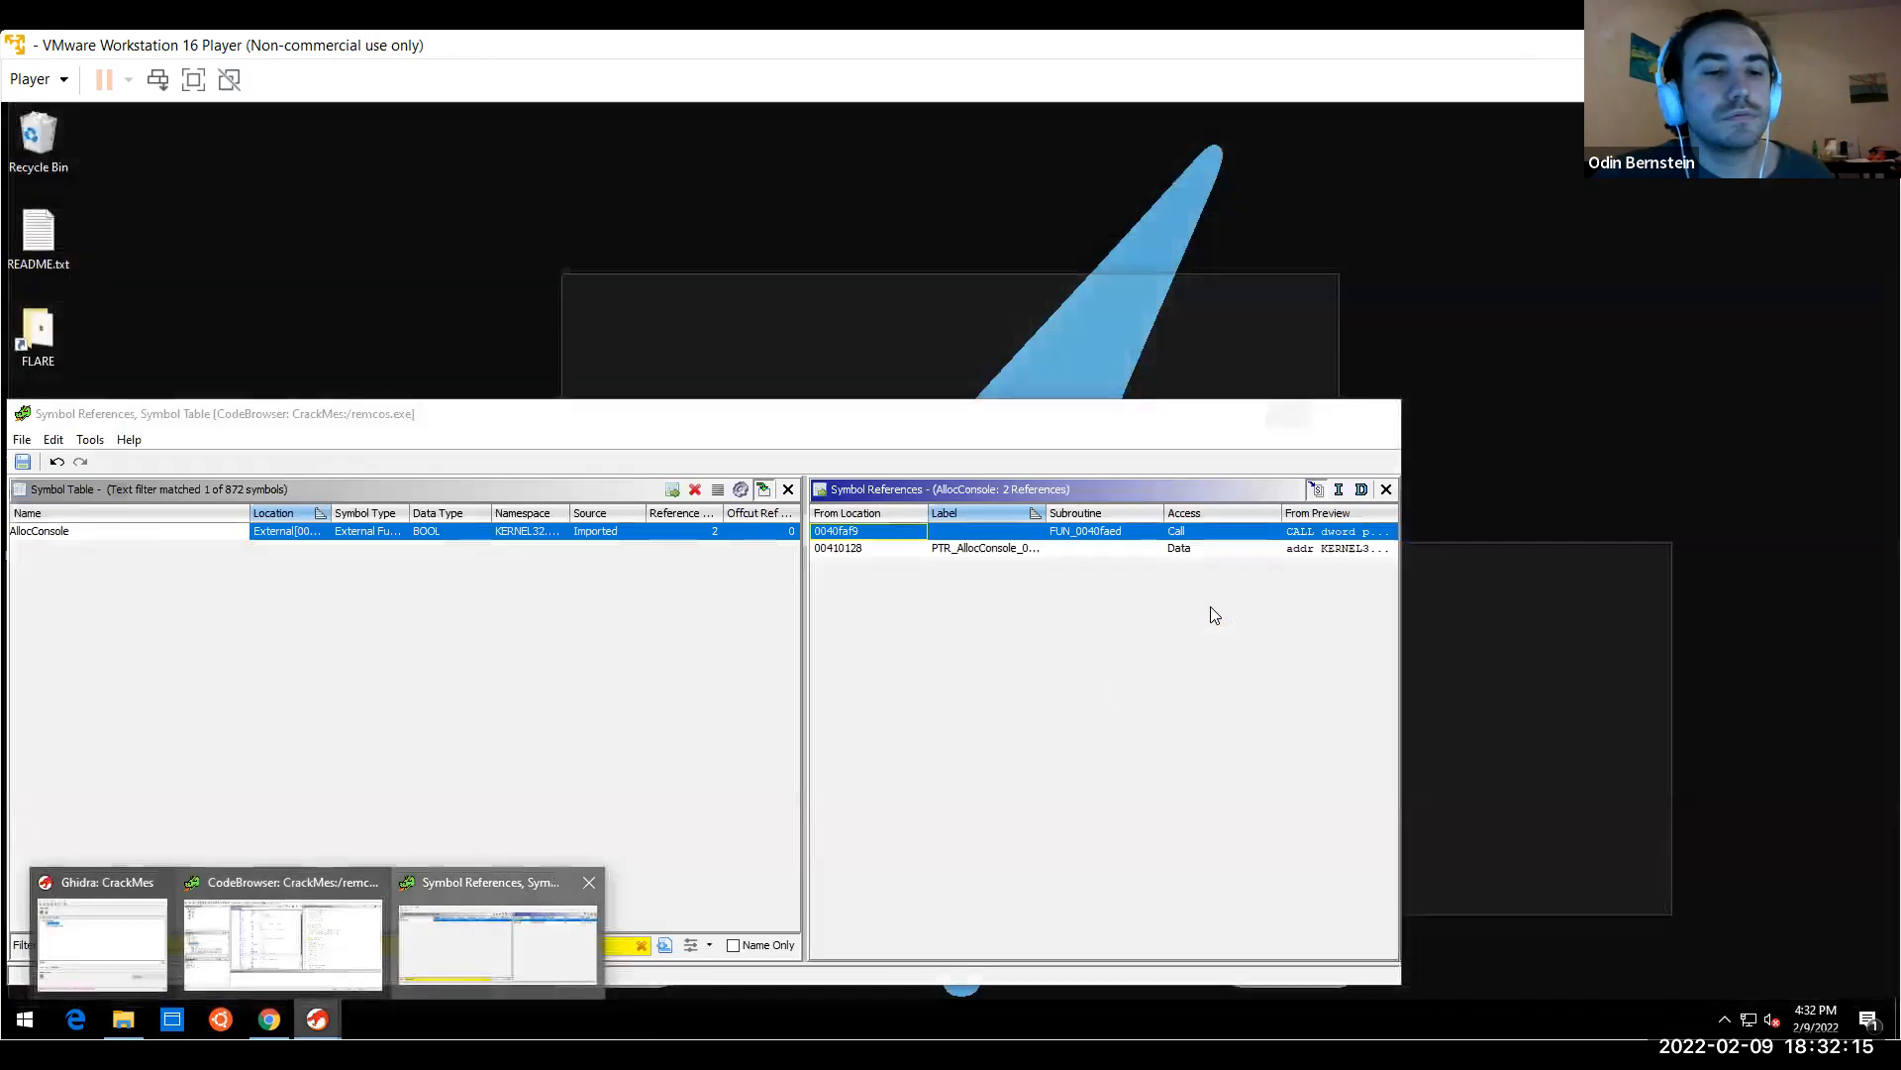
pyautogui.click(498, 940)
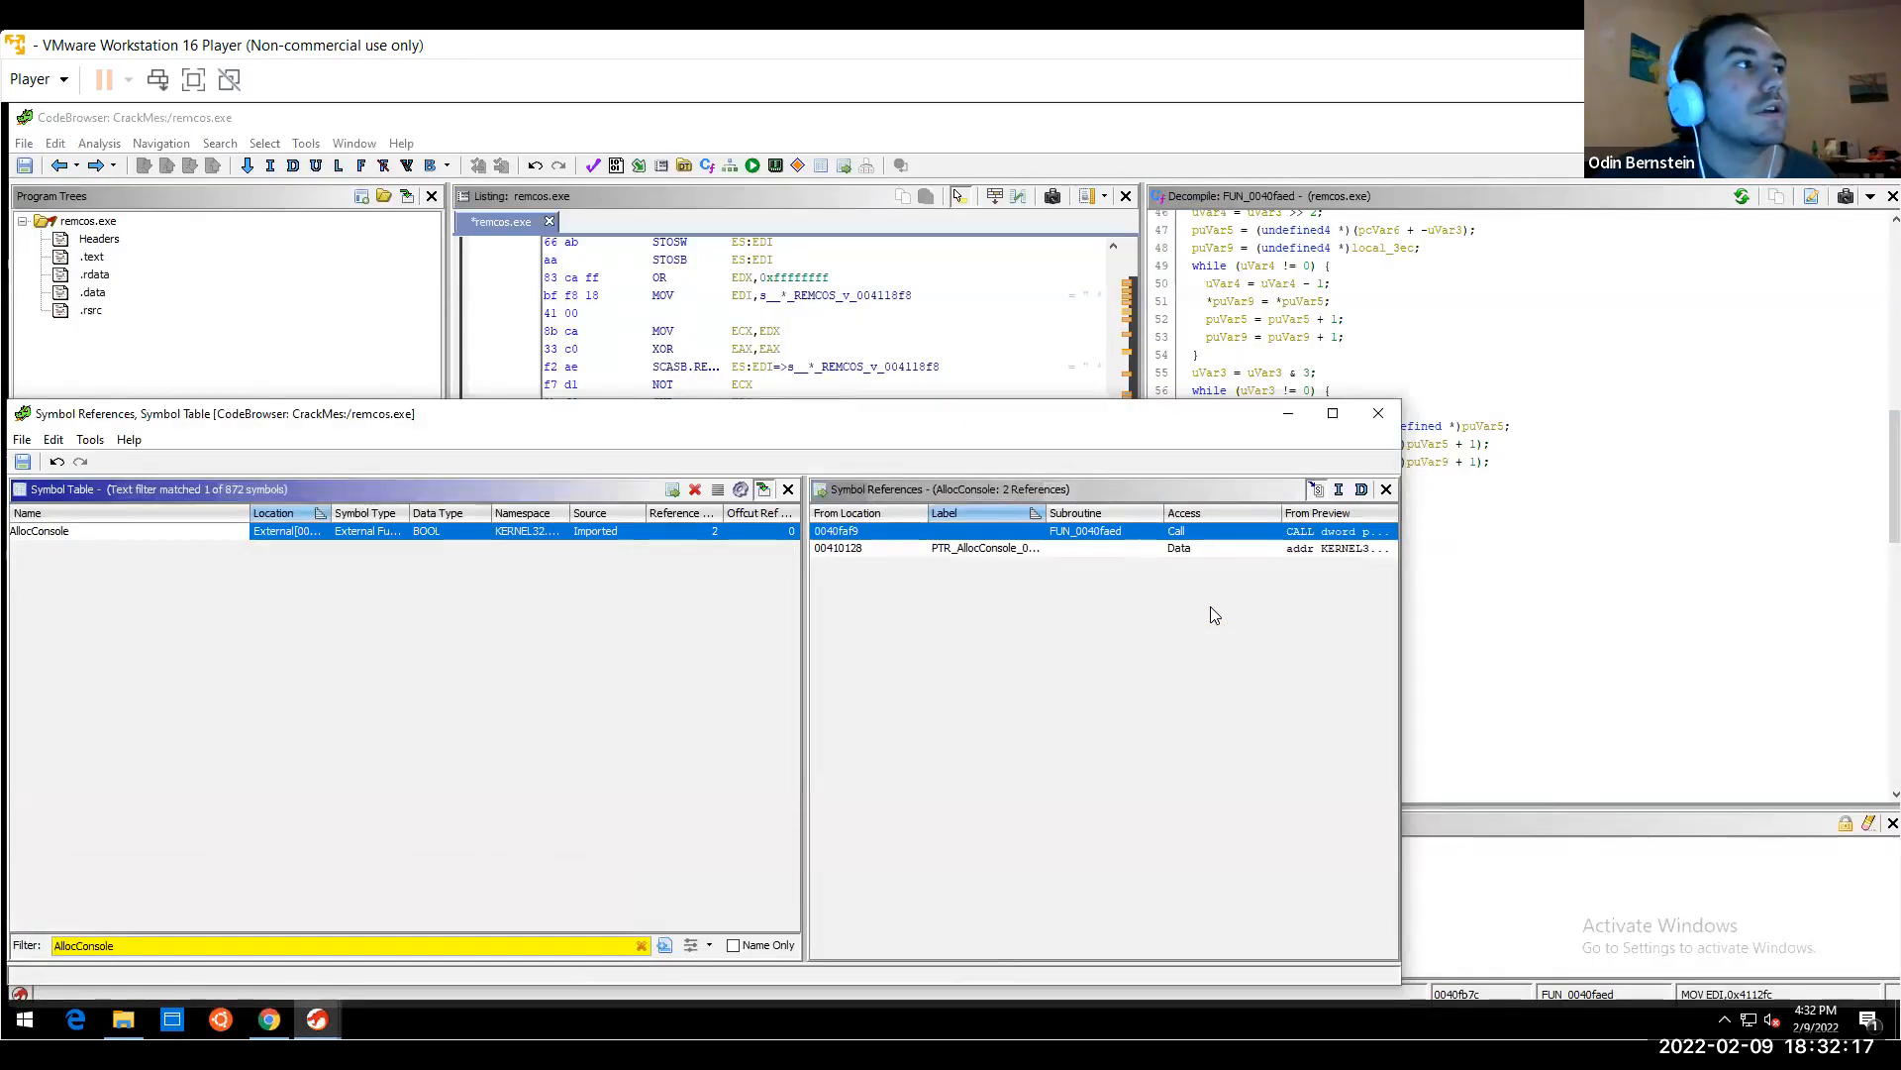
pyautogui.moveTo(115, 944); pyautogui.dragTo(39, 941)
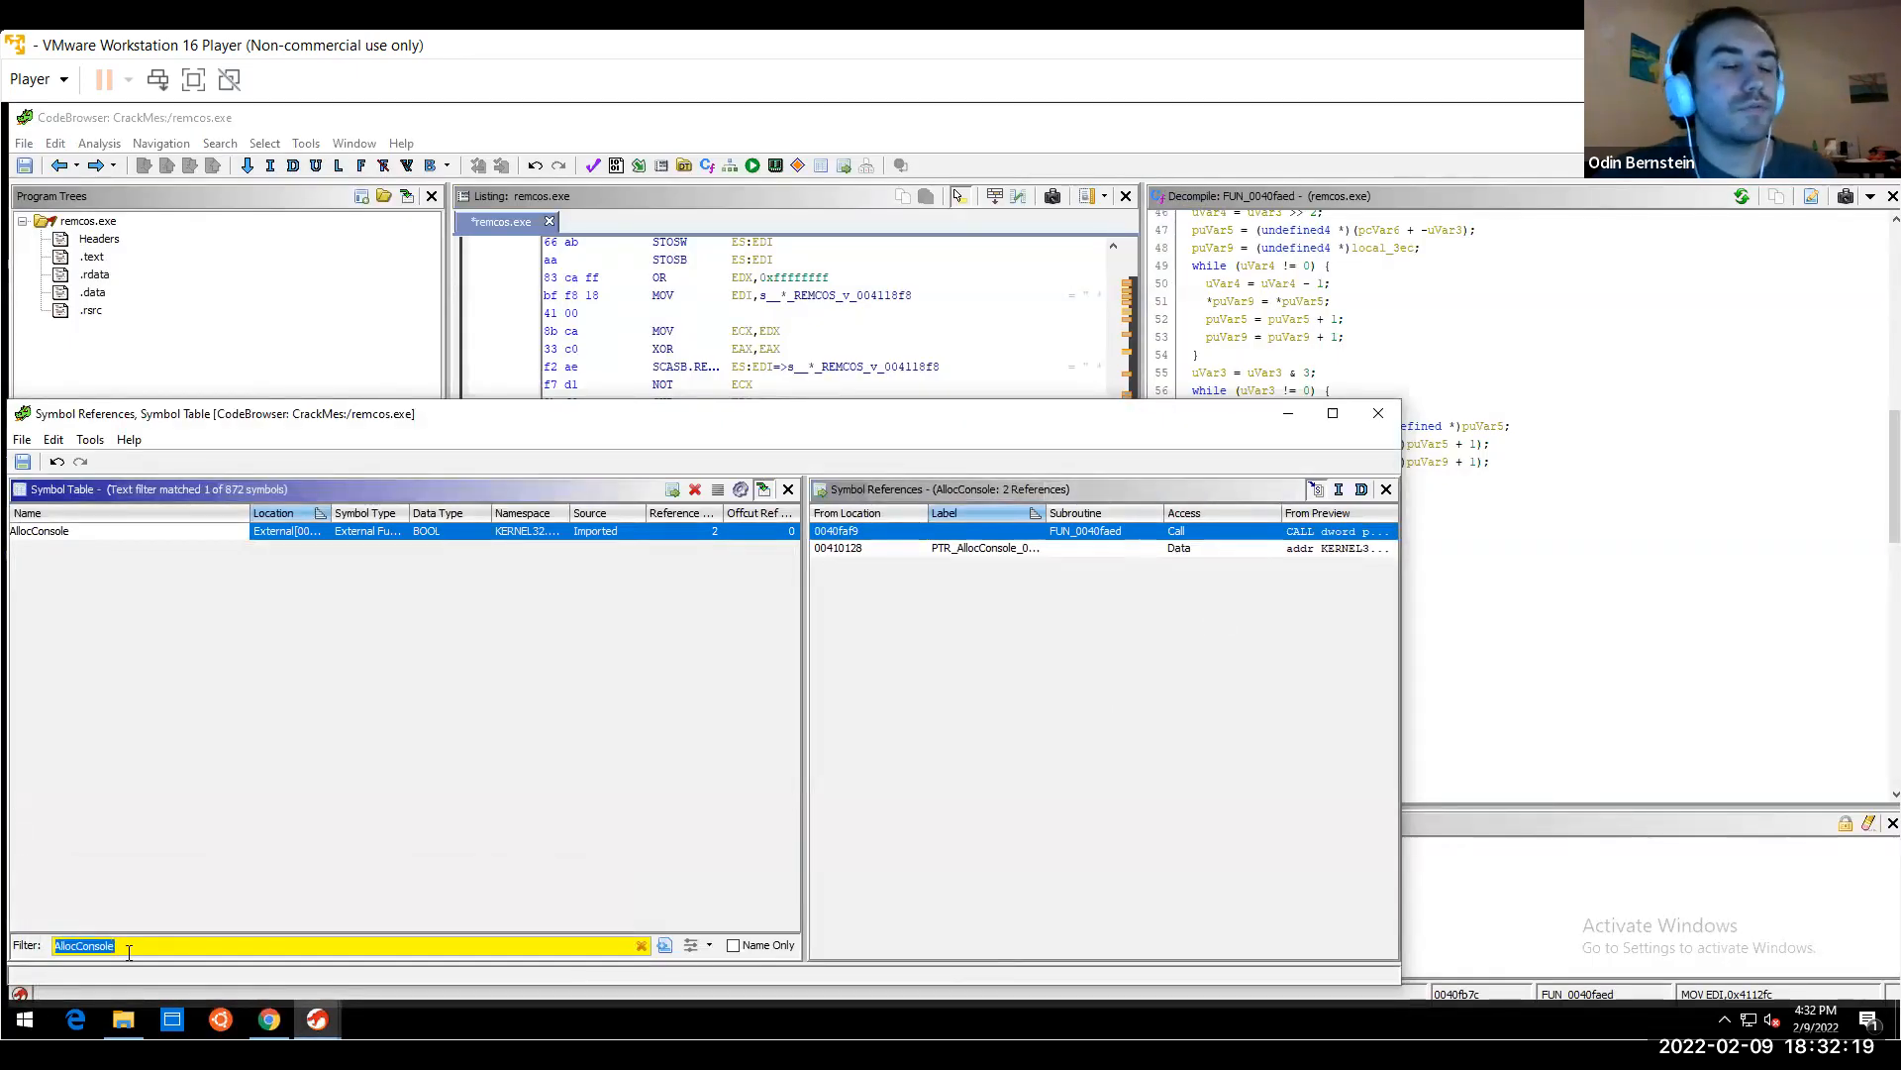
pyautogui.press('BackSpace')
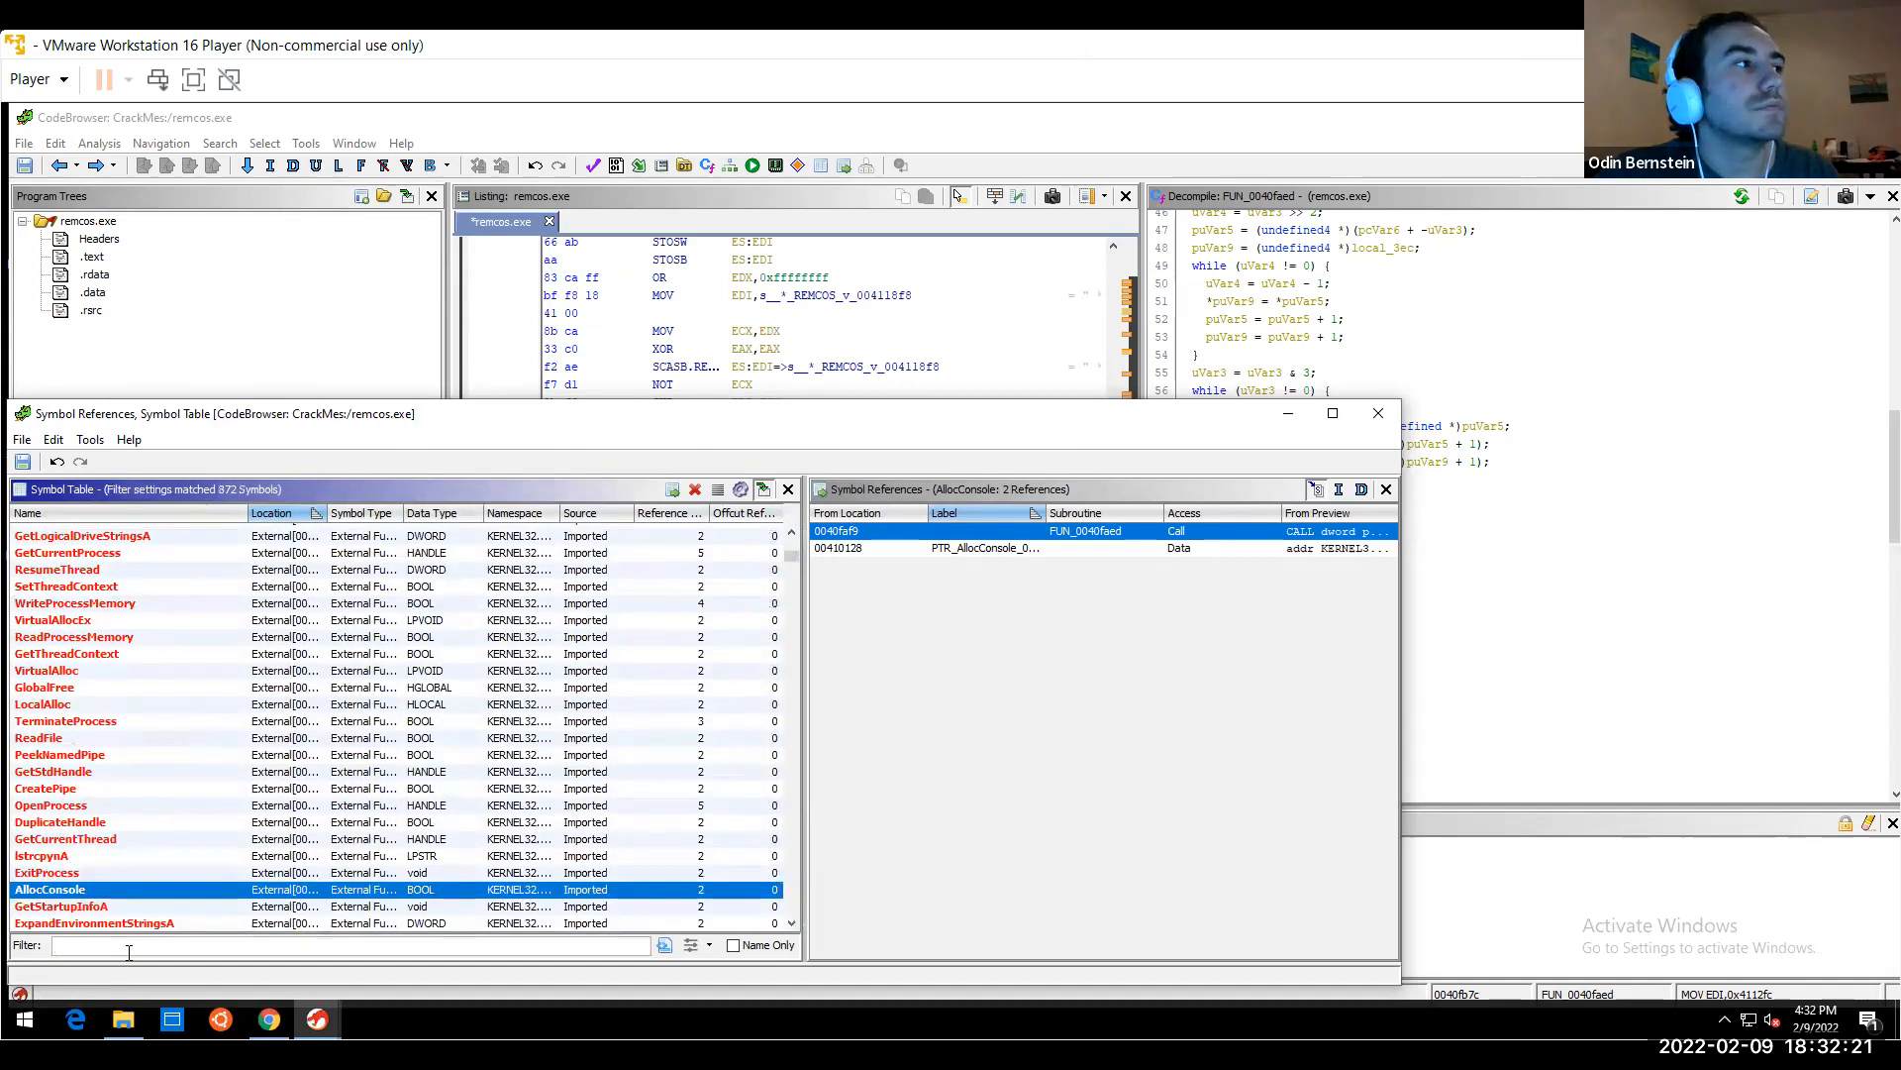
pyautogui.write('debug')
pyautogui.press('BackSpace')
pyautogui.press('BackSpace')
pyautogui.press('BackSpace')
pyautogui.press('BackSpace')
pyautogui.press('BackSpace')
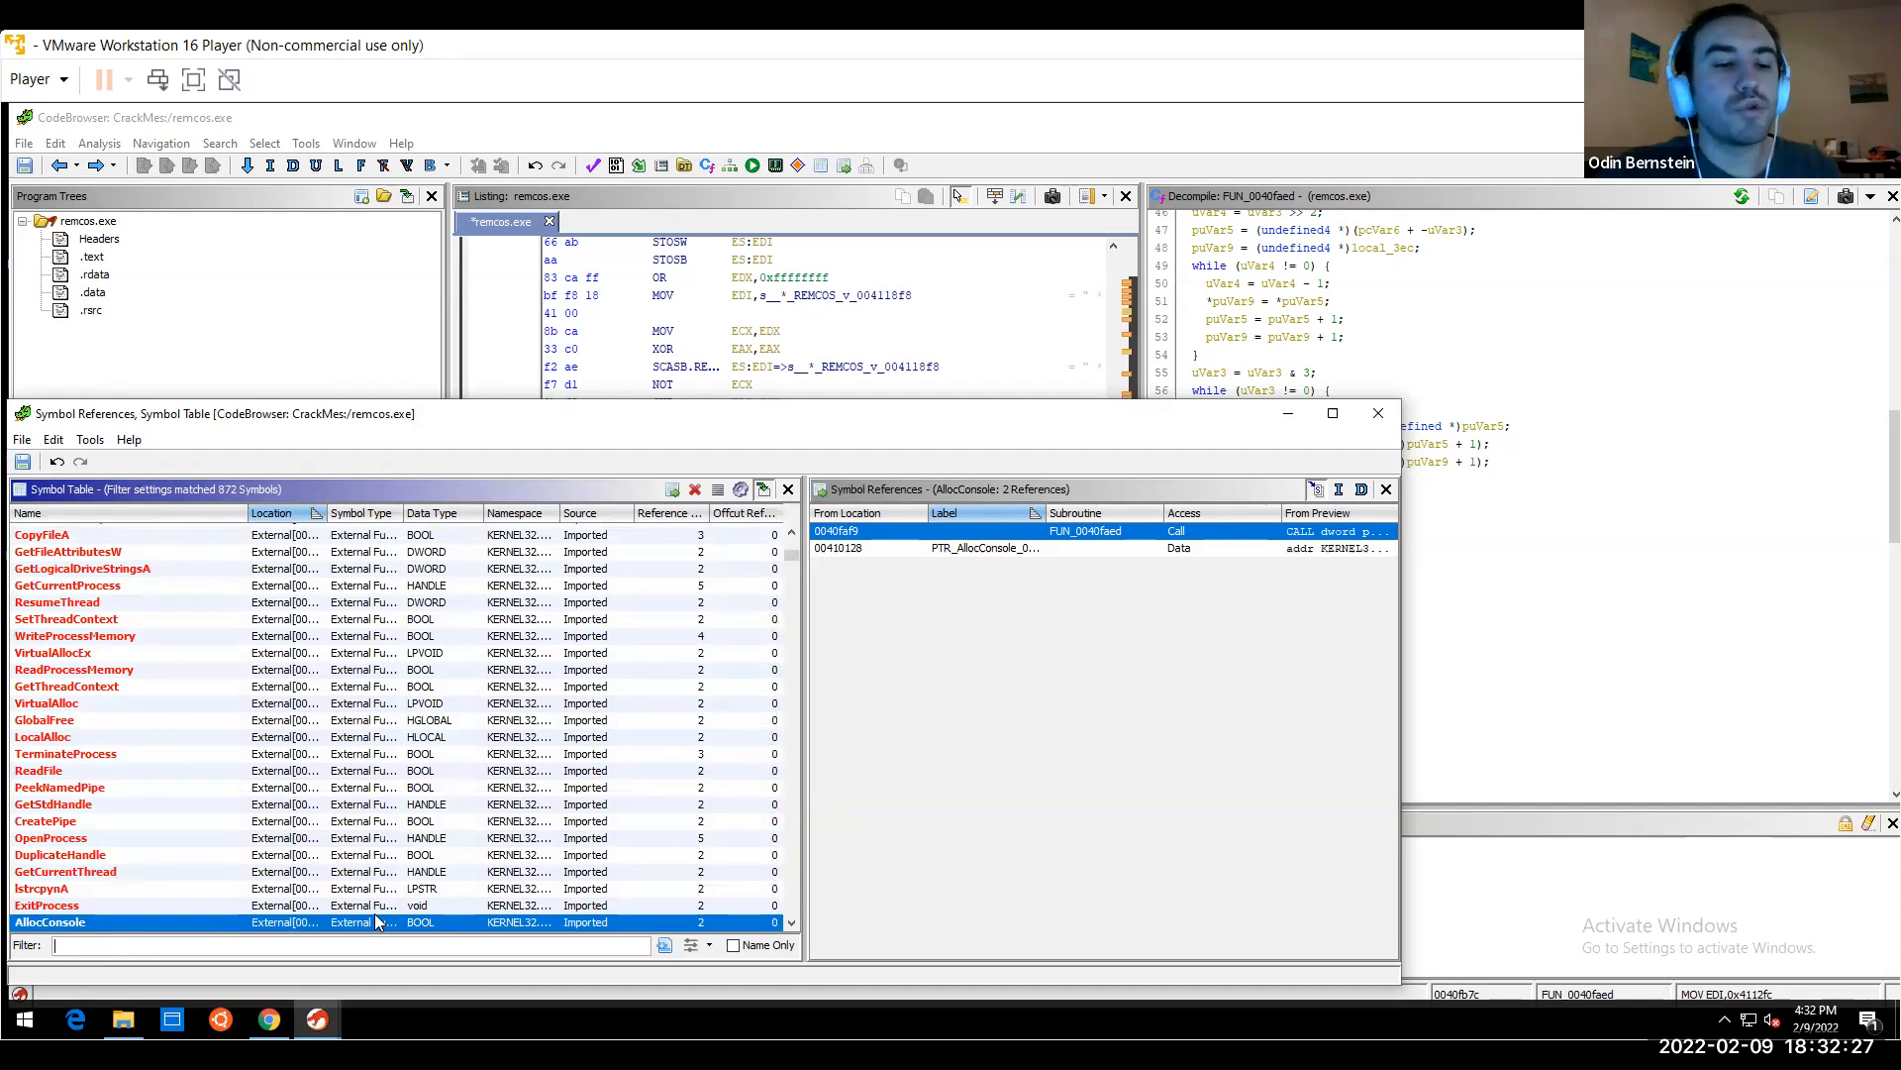
# Filter the symbol table for GetClipboardData
pyautogui.write('GetClipBoar')
pyautogui.press('BackSpace')
pyautogui.press('BackSpace')
pyautogui.press('BackSpace')
pyautogui.press('BackSpace')
pyautogui.write('pboardData')
# List the references to GetClipboardData, go to its call at 0040510f and move the symbol table window off the code
pyautogui.doubleClick(121, 535)
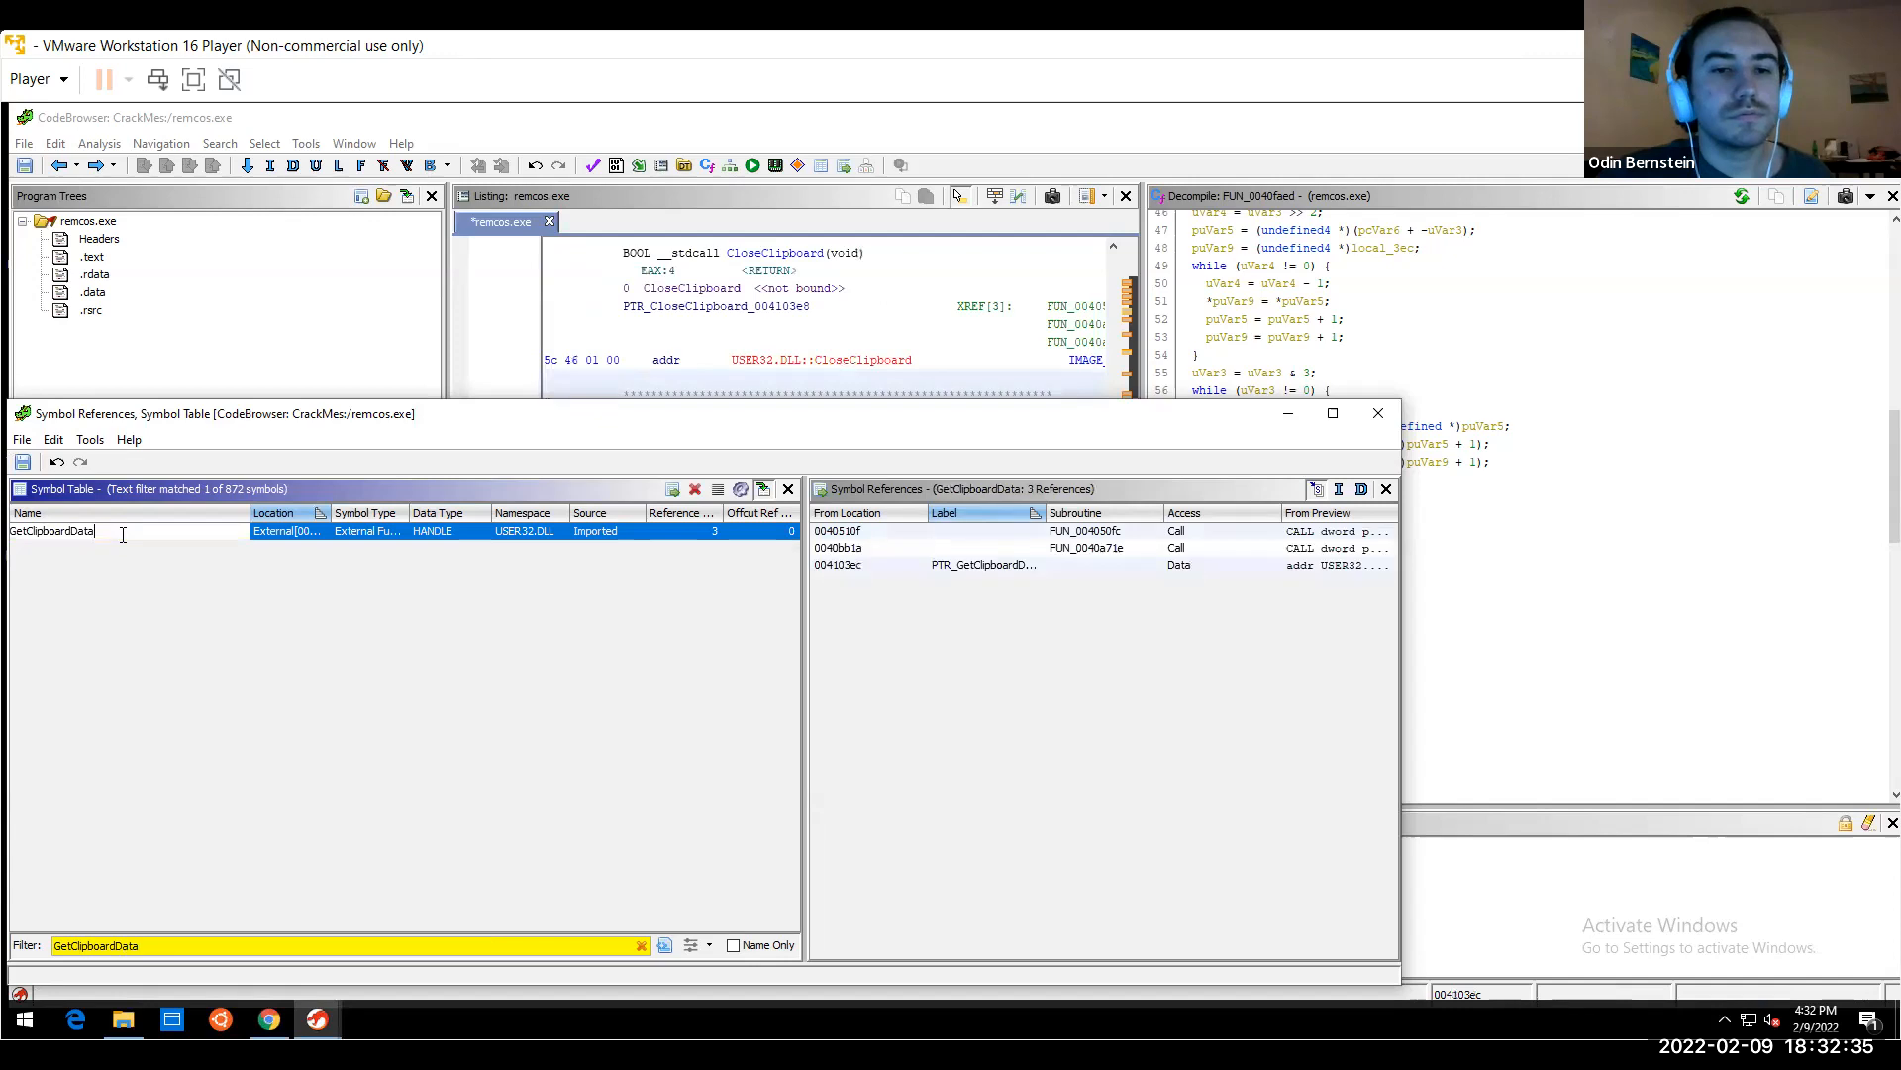
pyautogui.rightClick(210, 530)
pyautogui.click(858, 535)
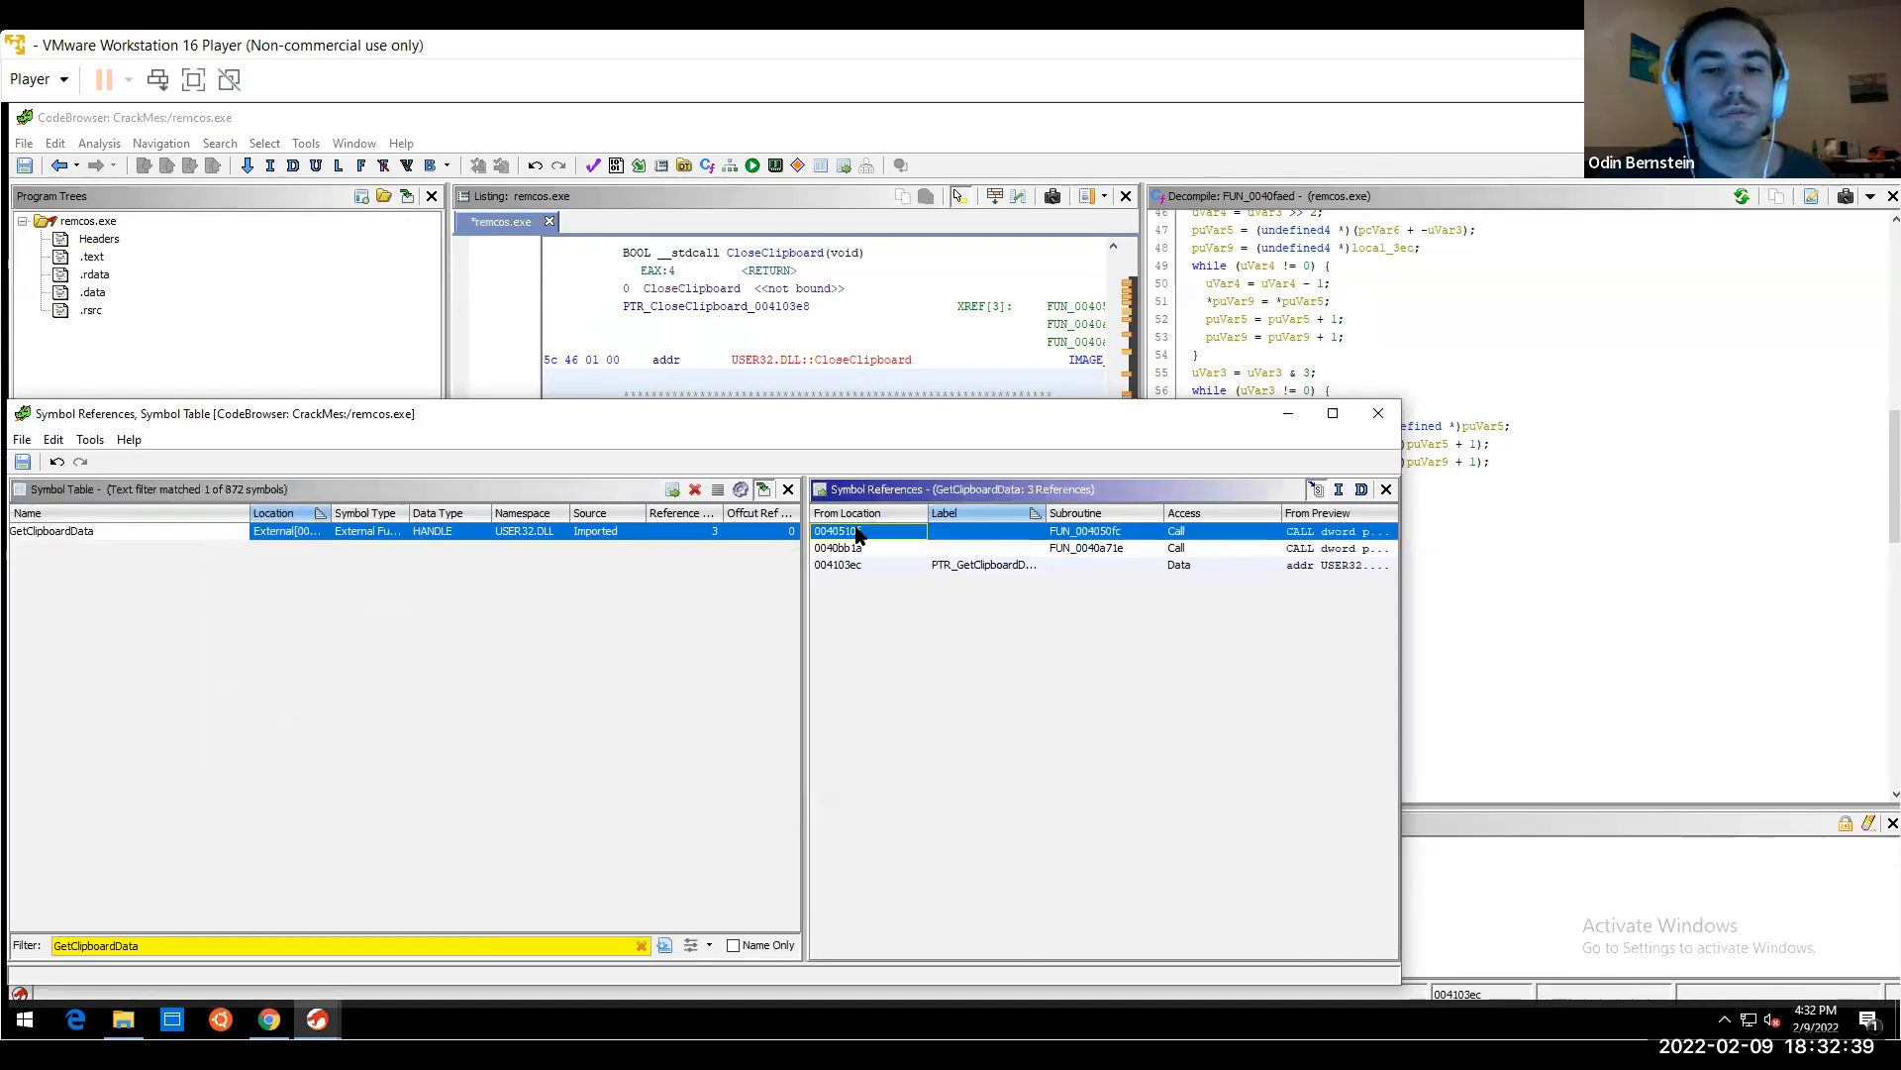
pyautogui.moveTo(876, 418); pyautogui.dragTo(910, 548)
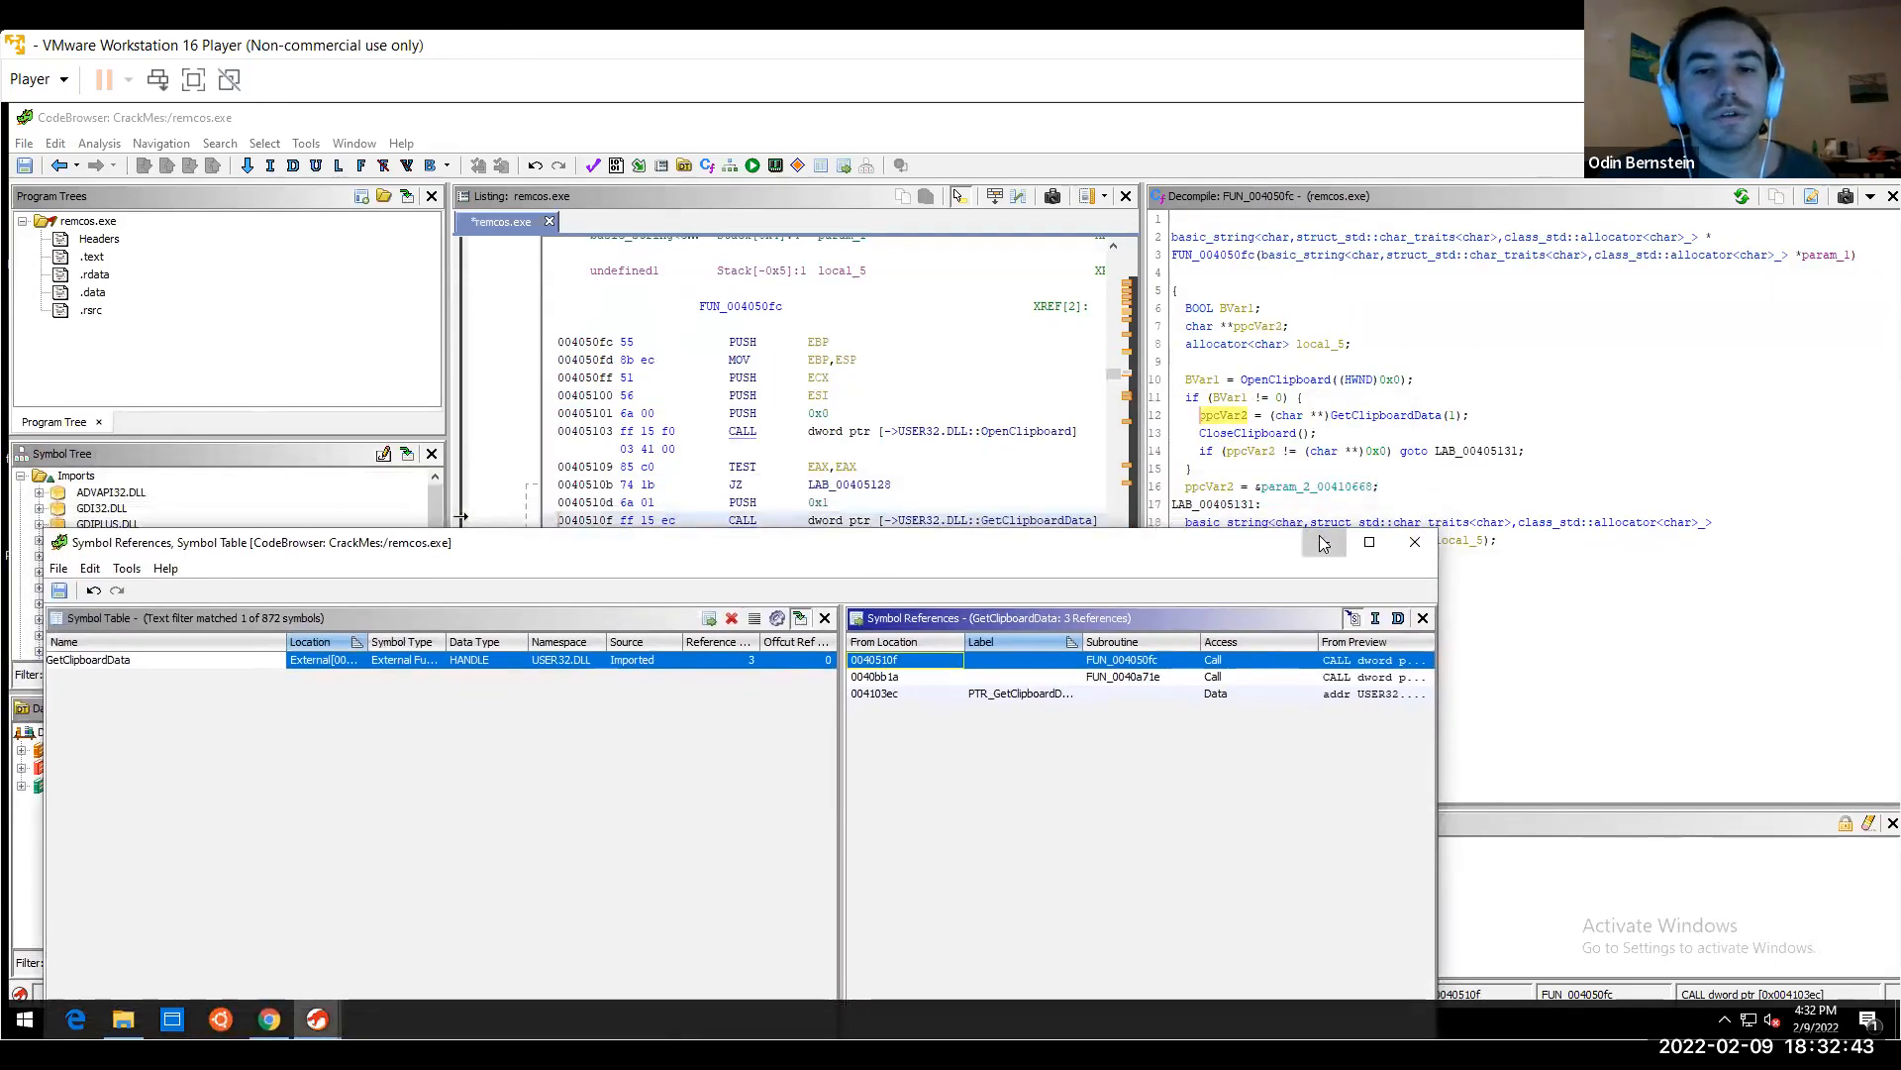
# Minimize the symbol table window and inspect the OpenClipboard and GetClipboardData calls in FUN_004050fc
pyautogui.click(1323, 543)
pyautogui.click(977, 439)
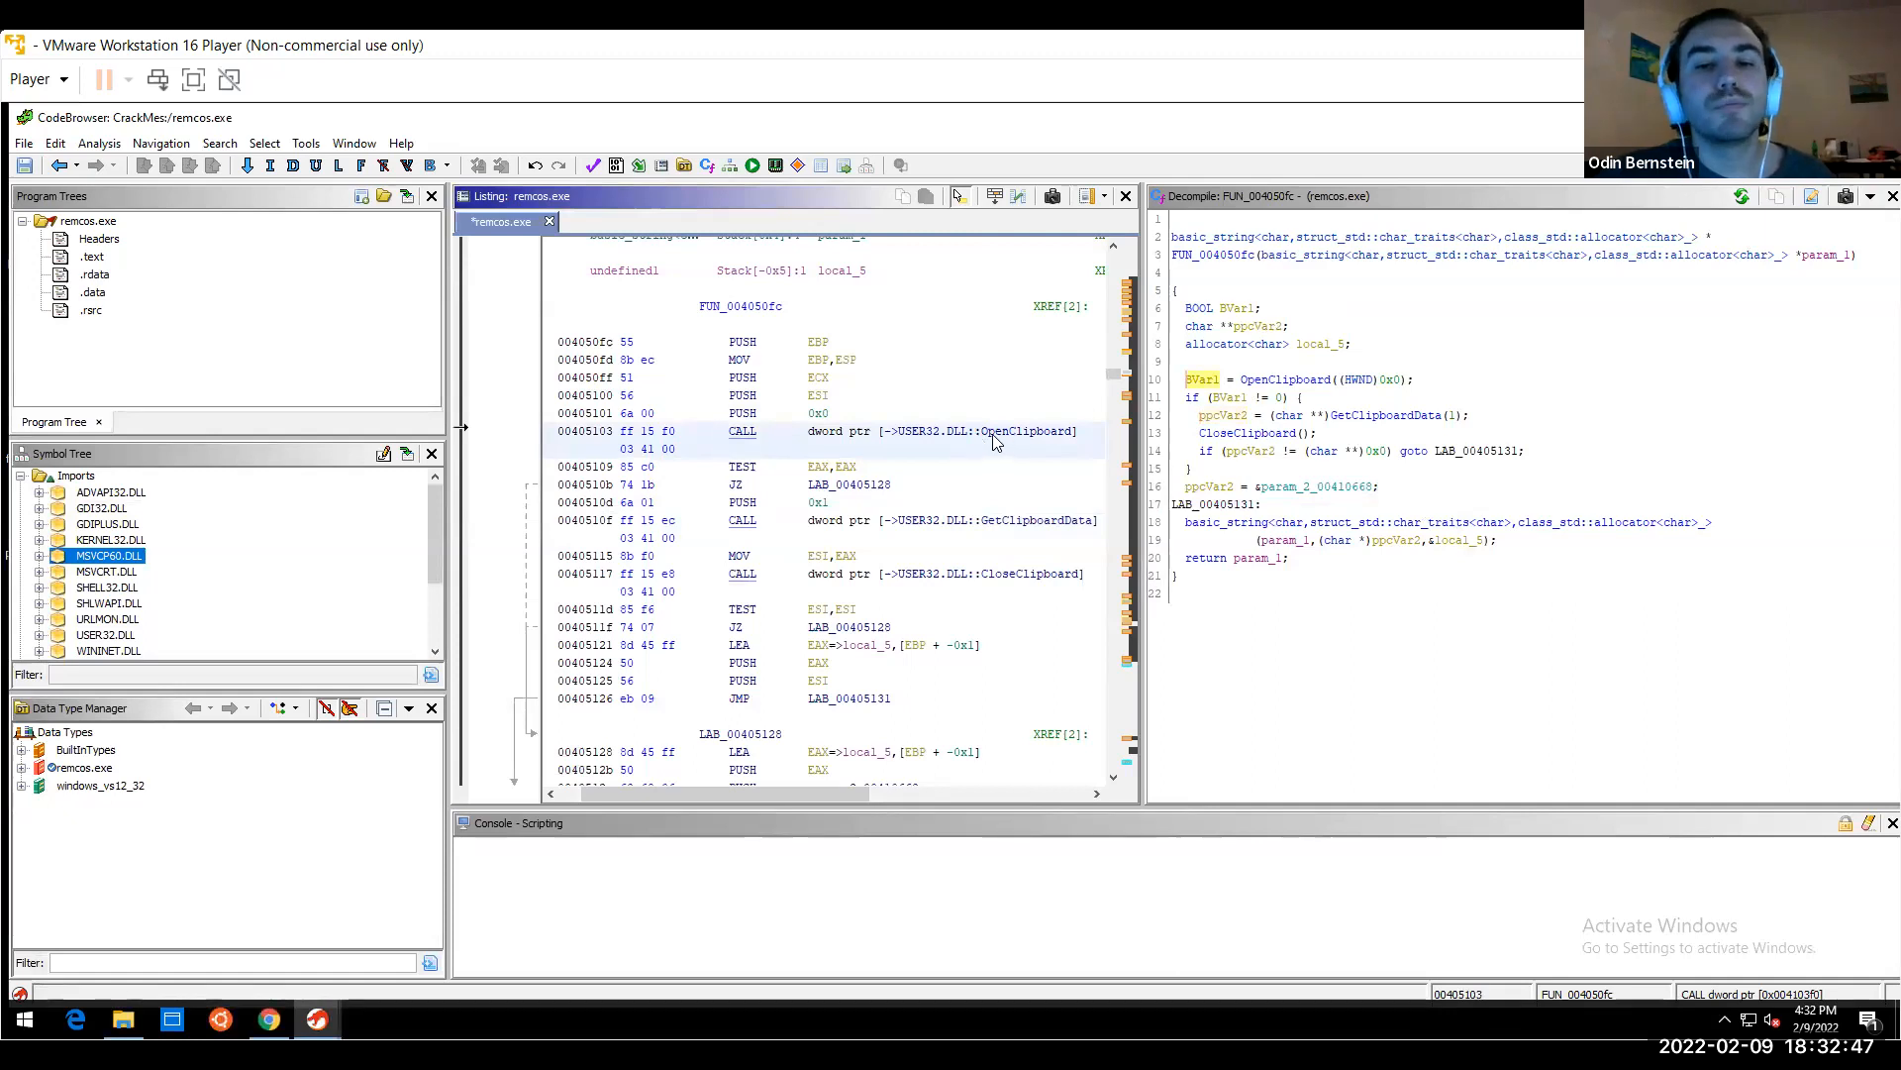
pyautogui.click(970, 523)
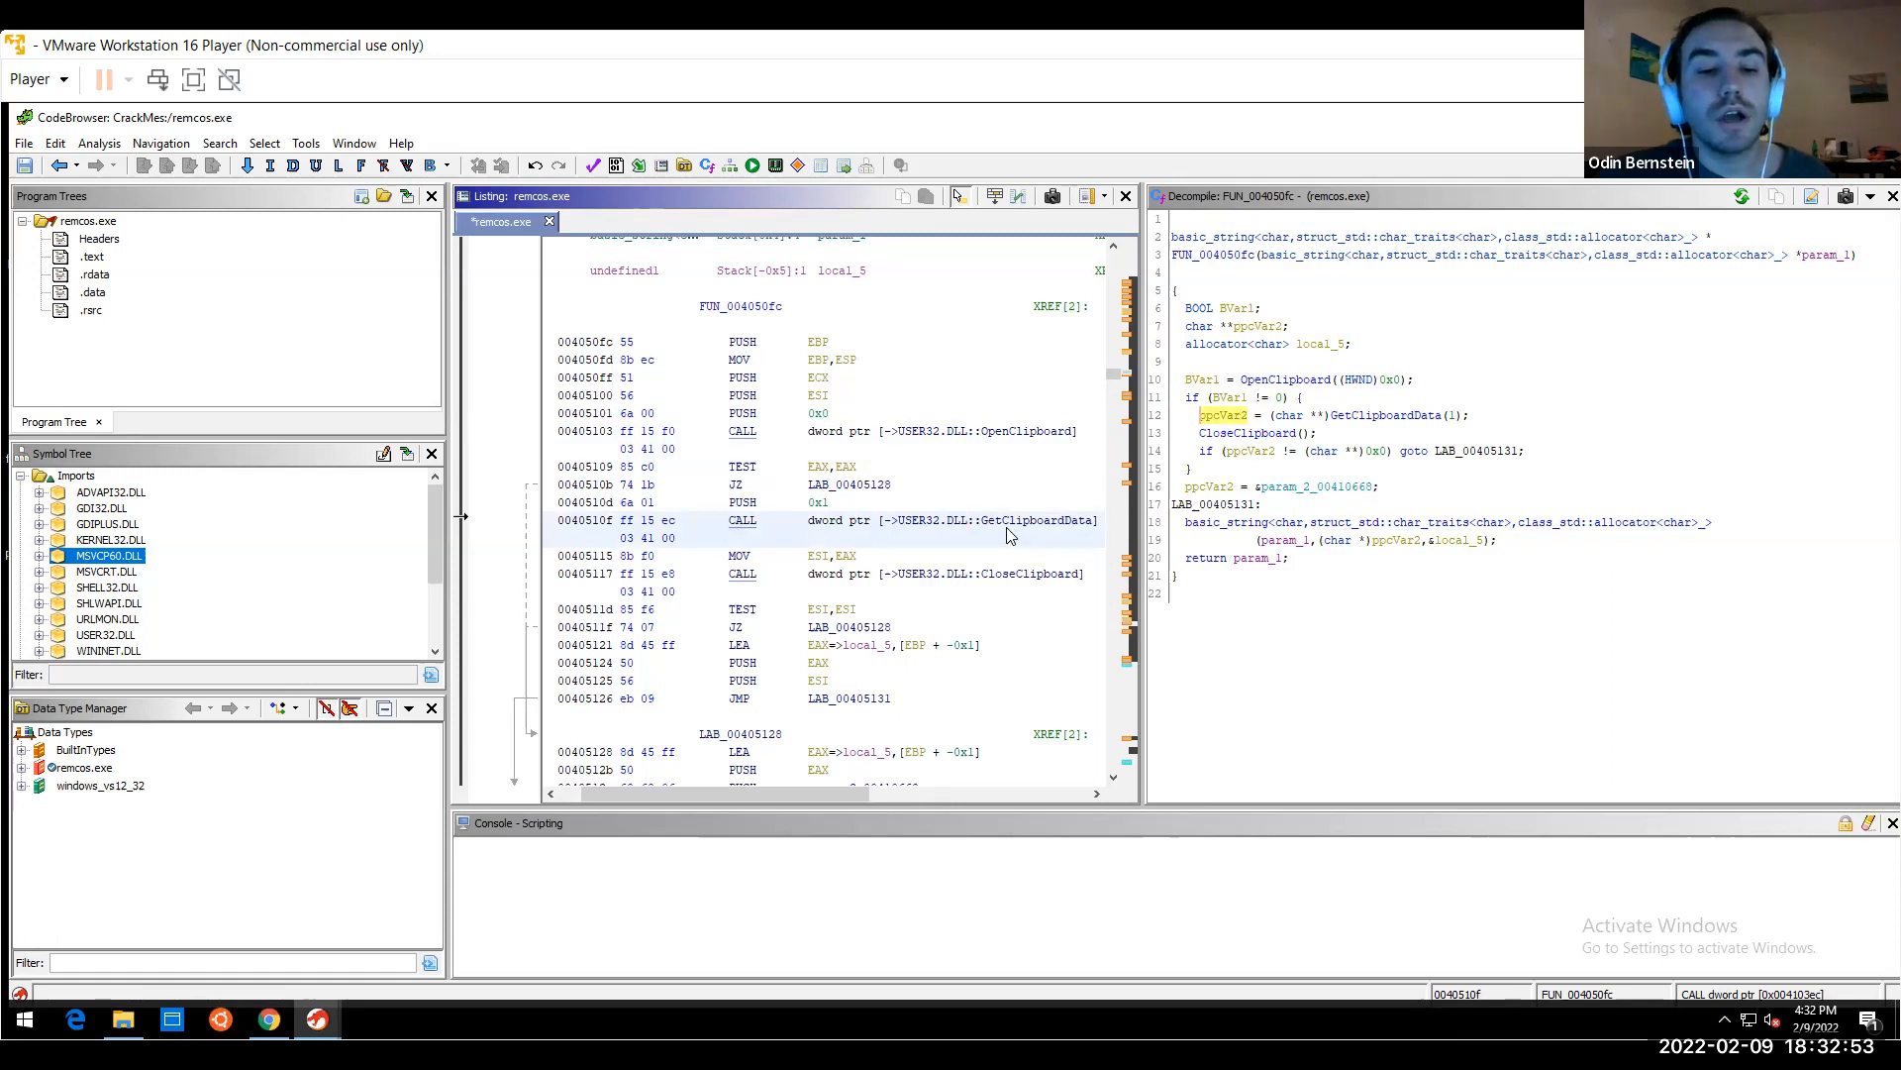
# Examine the instructions after the CloseClipboard call in FUN_004050fc, as far as the jump to LAB_00405131
pyautogui.click(969, 589)
pyautogui.press('Down')
pyautogui.press('Down')
pyautogui.press('Down')
pyautogui.press('Down')
pyautogui.press('Down')
pyautogui.press('Down')
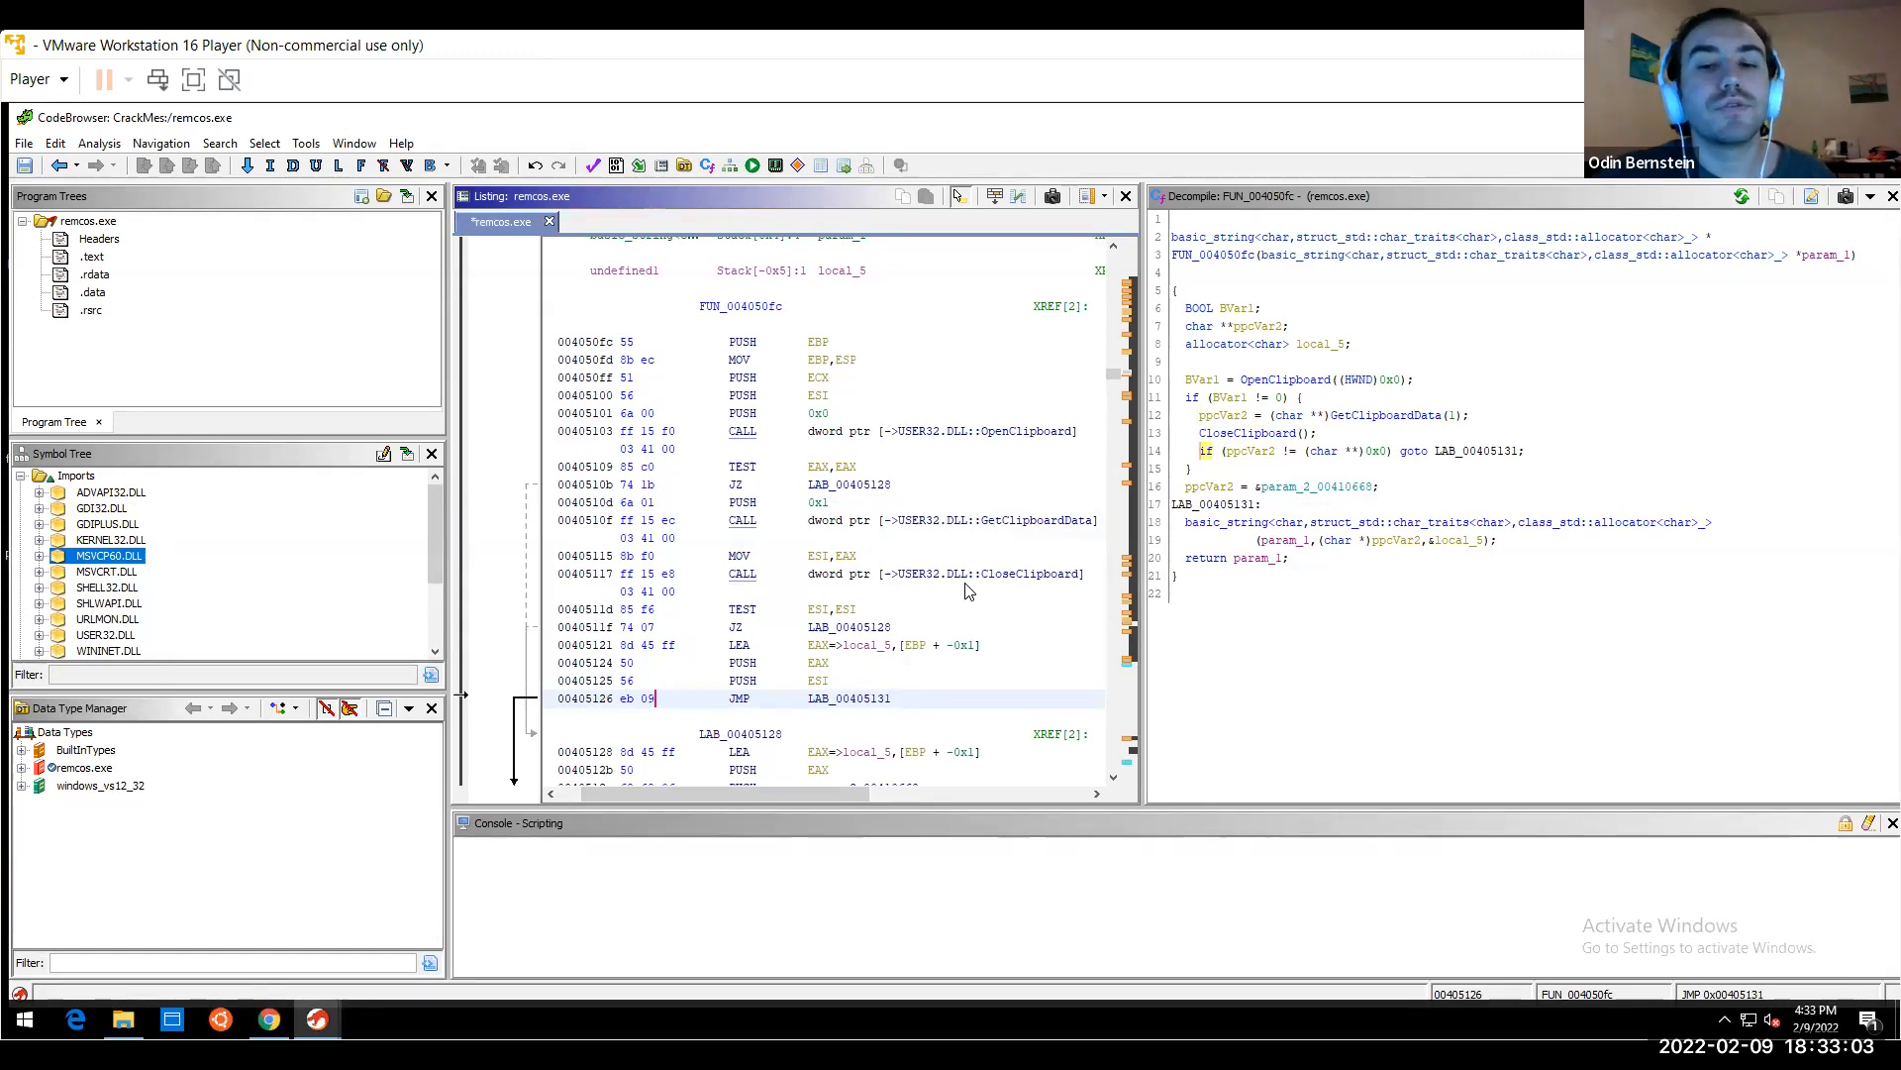
# Walk through FUN_004050fc from the GetClipboardData call to its return and on to the start of FUN_00405142
pyautogui.click(1017, 520)
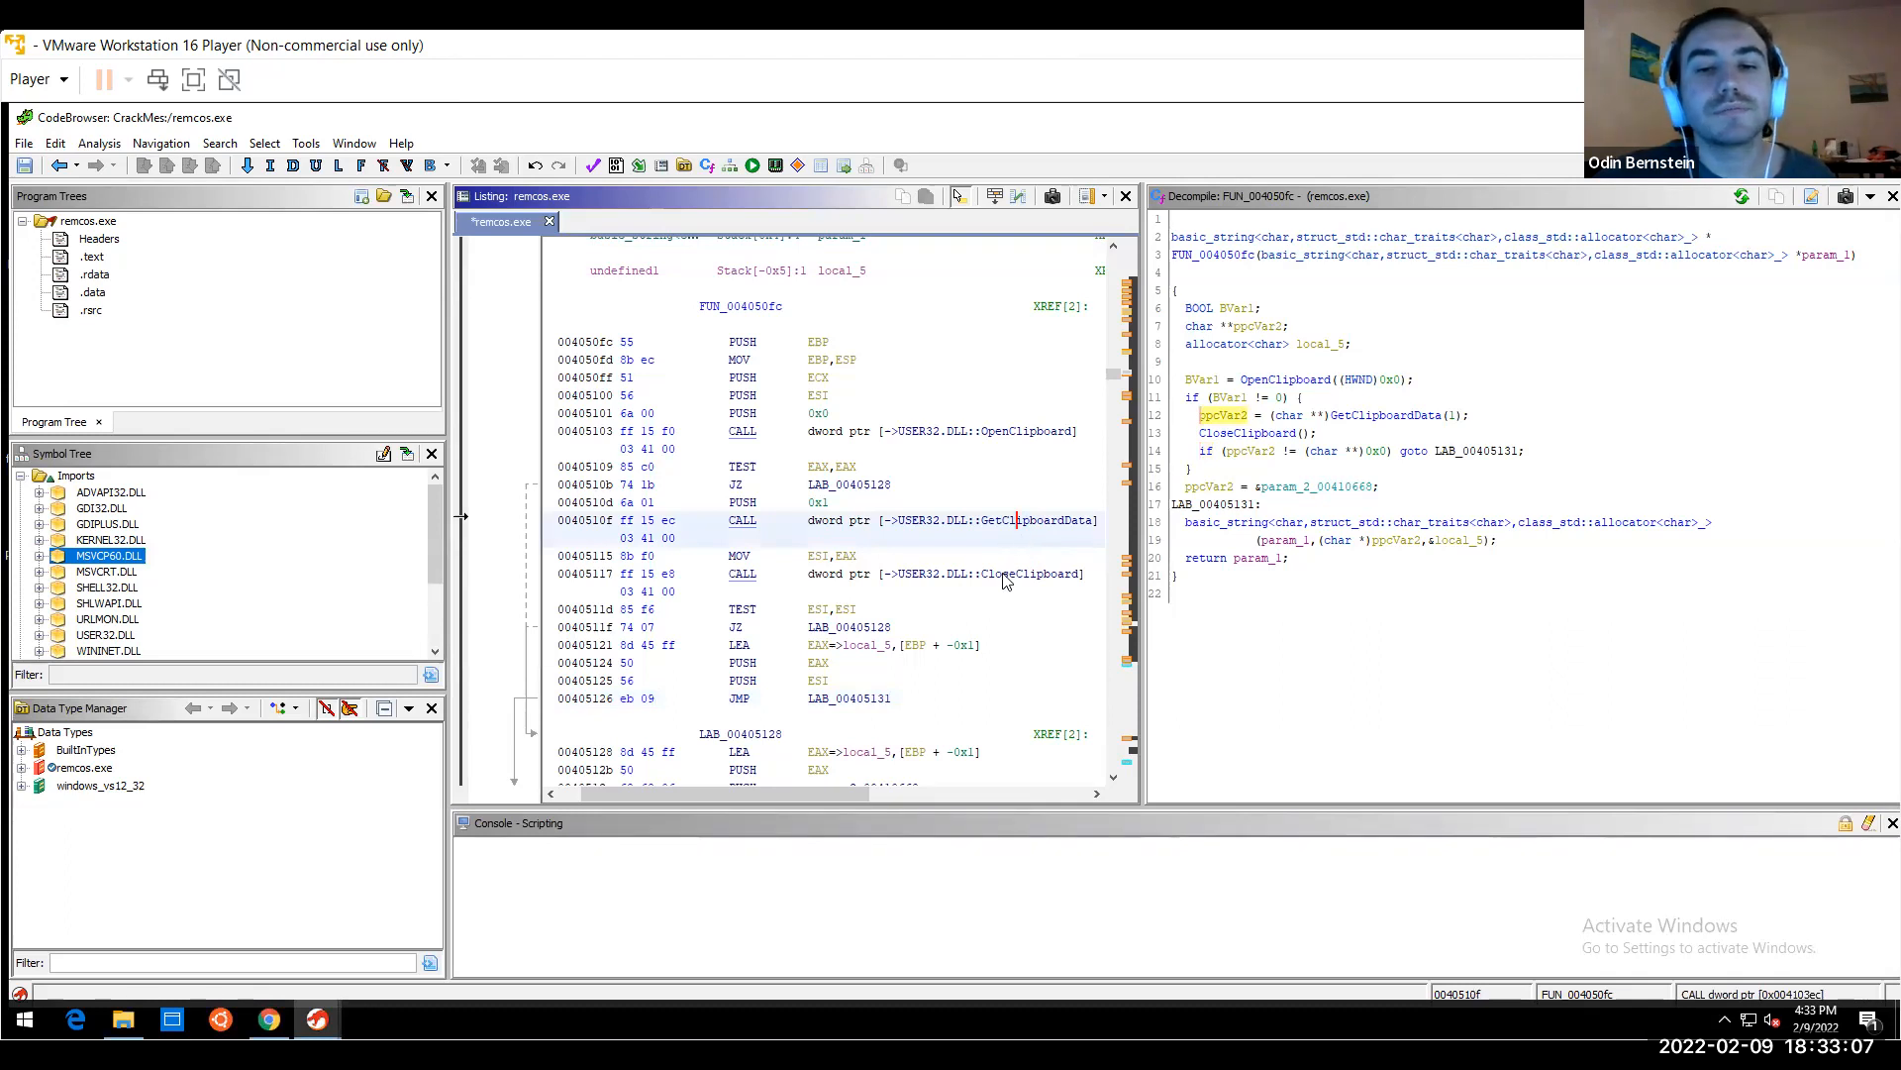
pyautogui.press('Down')
pyautogui.press('Down')
pyautogui.press('Down')
pyautogui.press('Down')
pyautogui.press('Down')
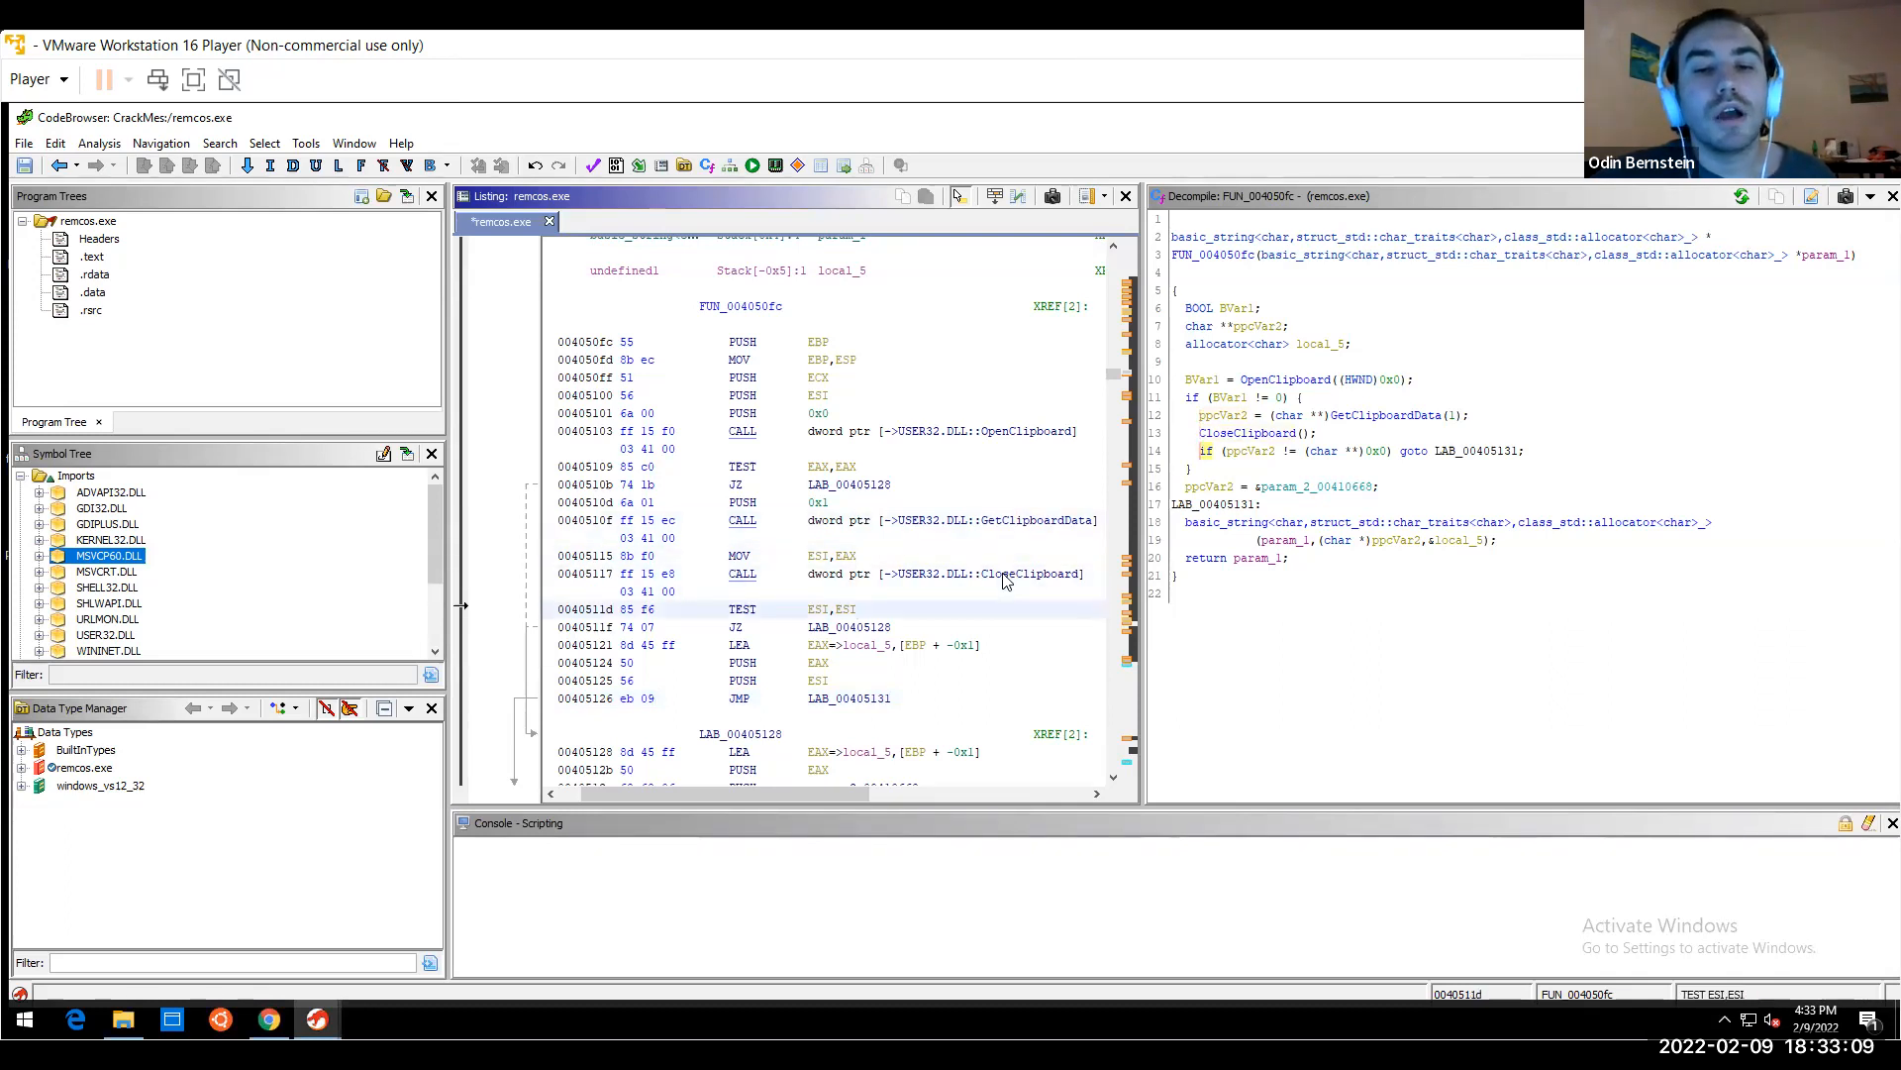
pyautogui.press('Down')
pyautogui.press('Down')
pyautogui.press('Down')
pyautogui.press('Down')
pyautogui.press('Down')
pyautogui.press('Down')
pyautogui.press('Down')
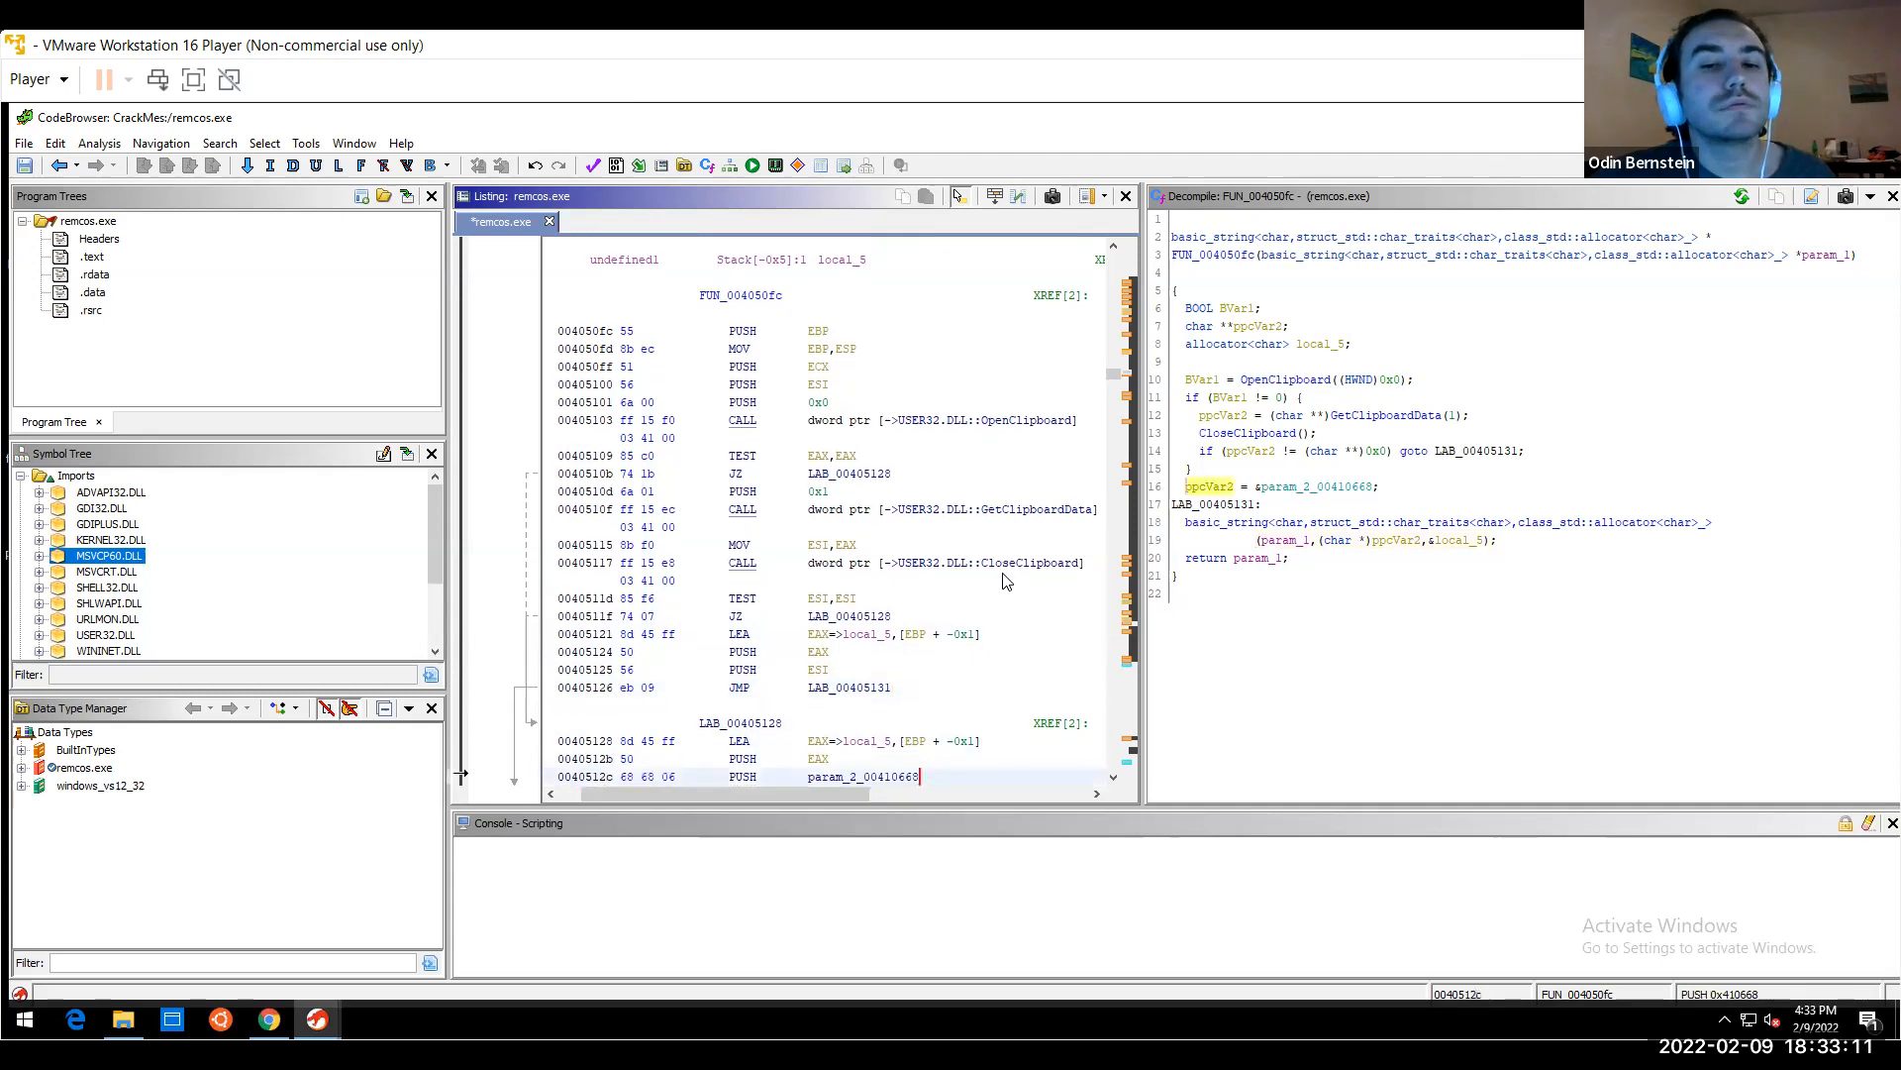
pyautogui.press('Down')
pyautogui.press('Down')
pyautogui.press('Down')
pyautogui.press('Down')
pyautogui.press('Down')
pyautogui.press('Down')
pyautogui.press('Down')
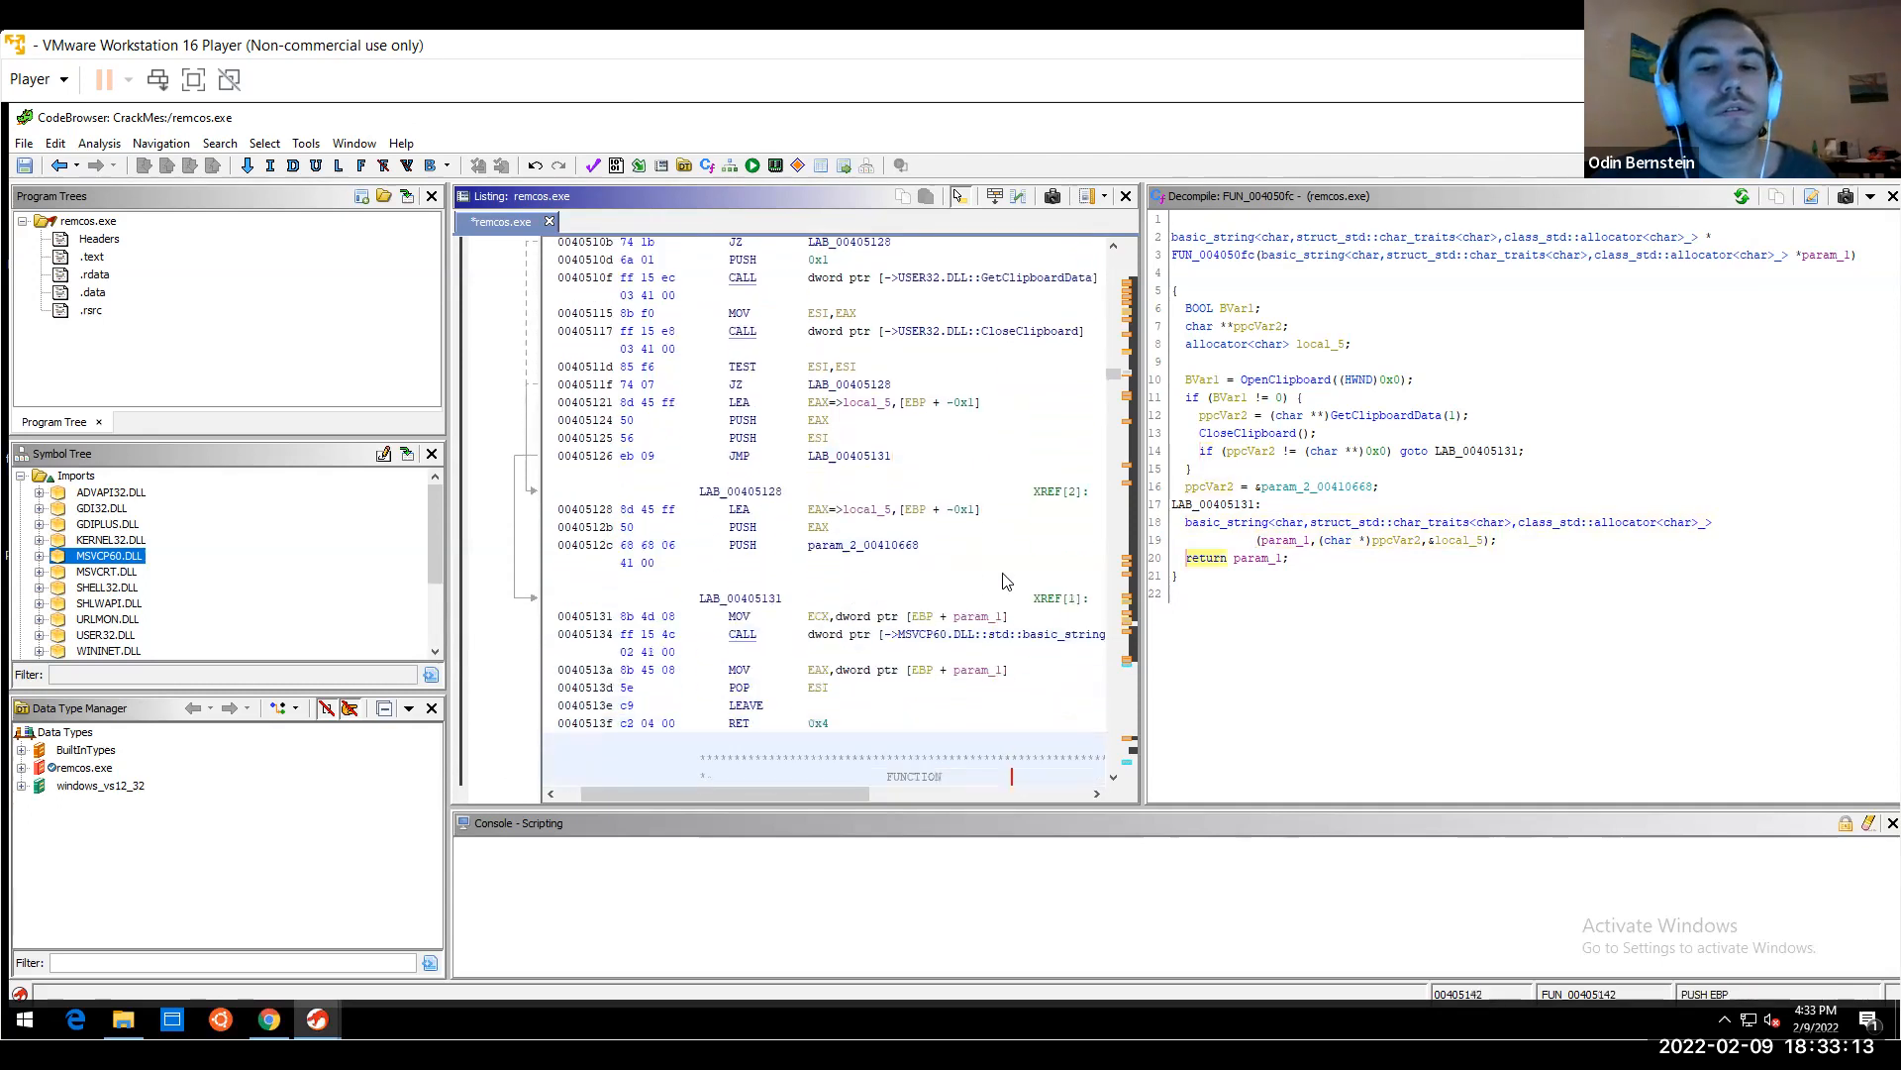
pyautogui.press('Down')
pyautogui.press('Down')
pyautogui.press('Down')
pyautogui.press('Down')
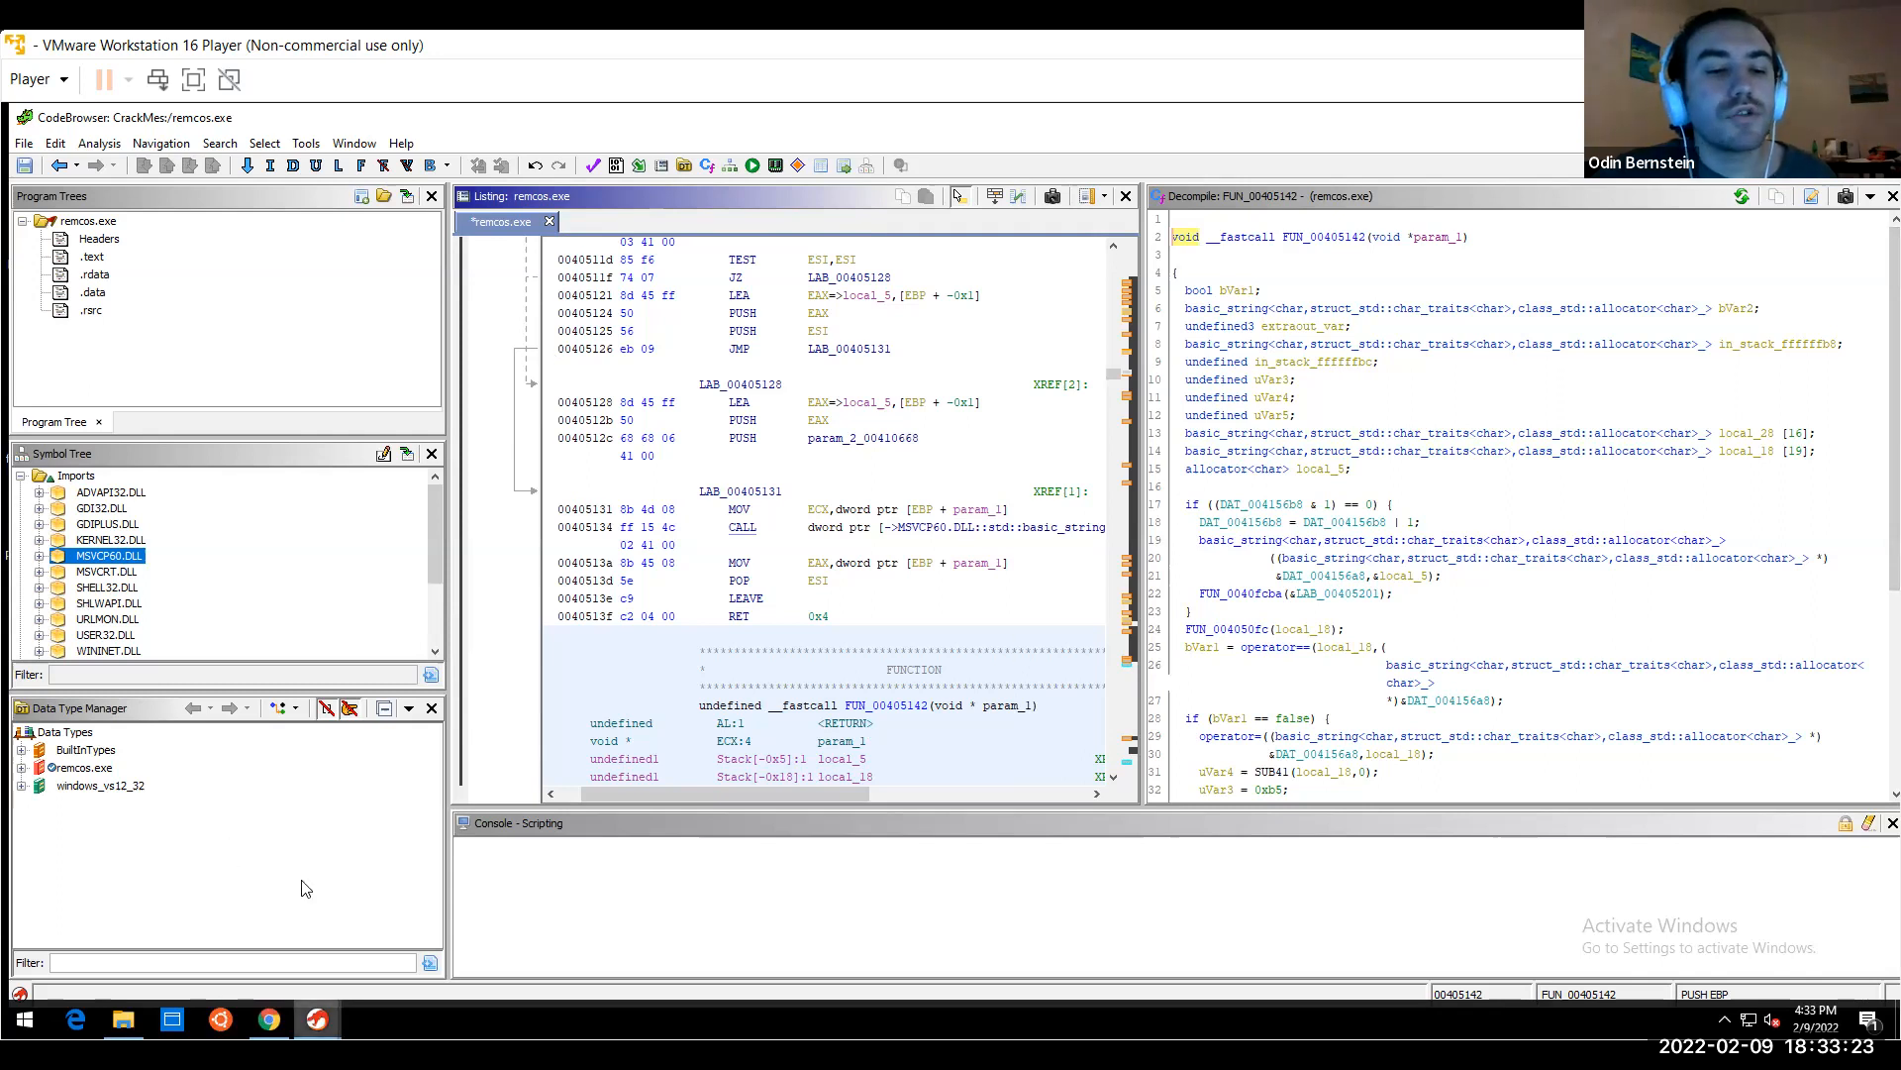
# Bring the Symbol Table window to the front over the code and filter its symbols by "Open"
pyautogui.hotkey('alt', 'Tab')
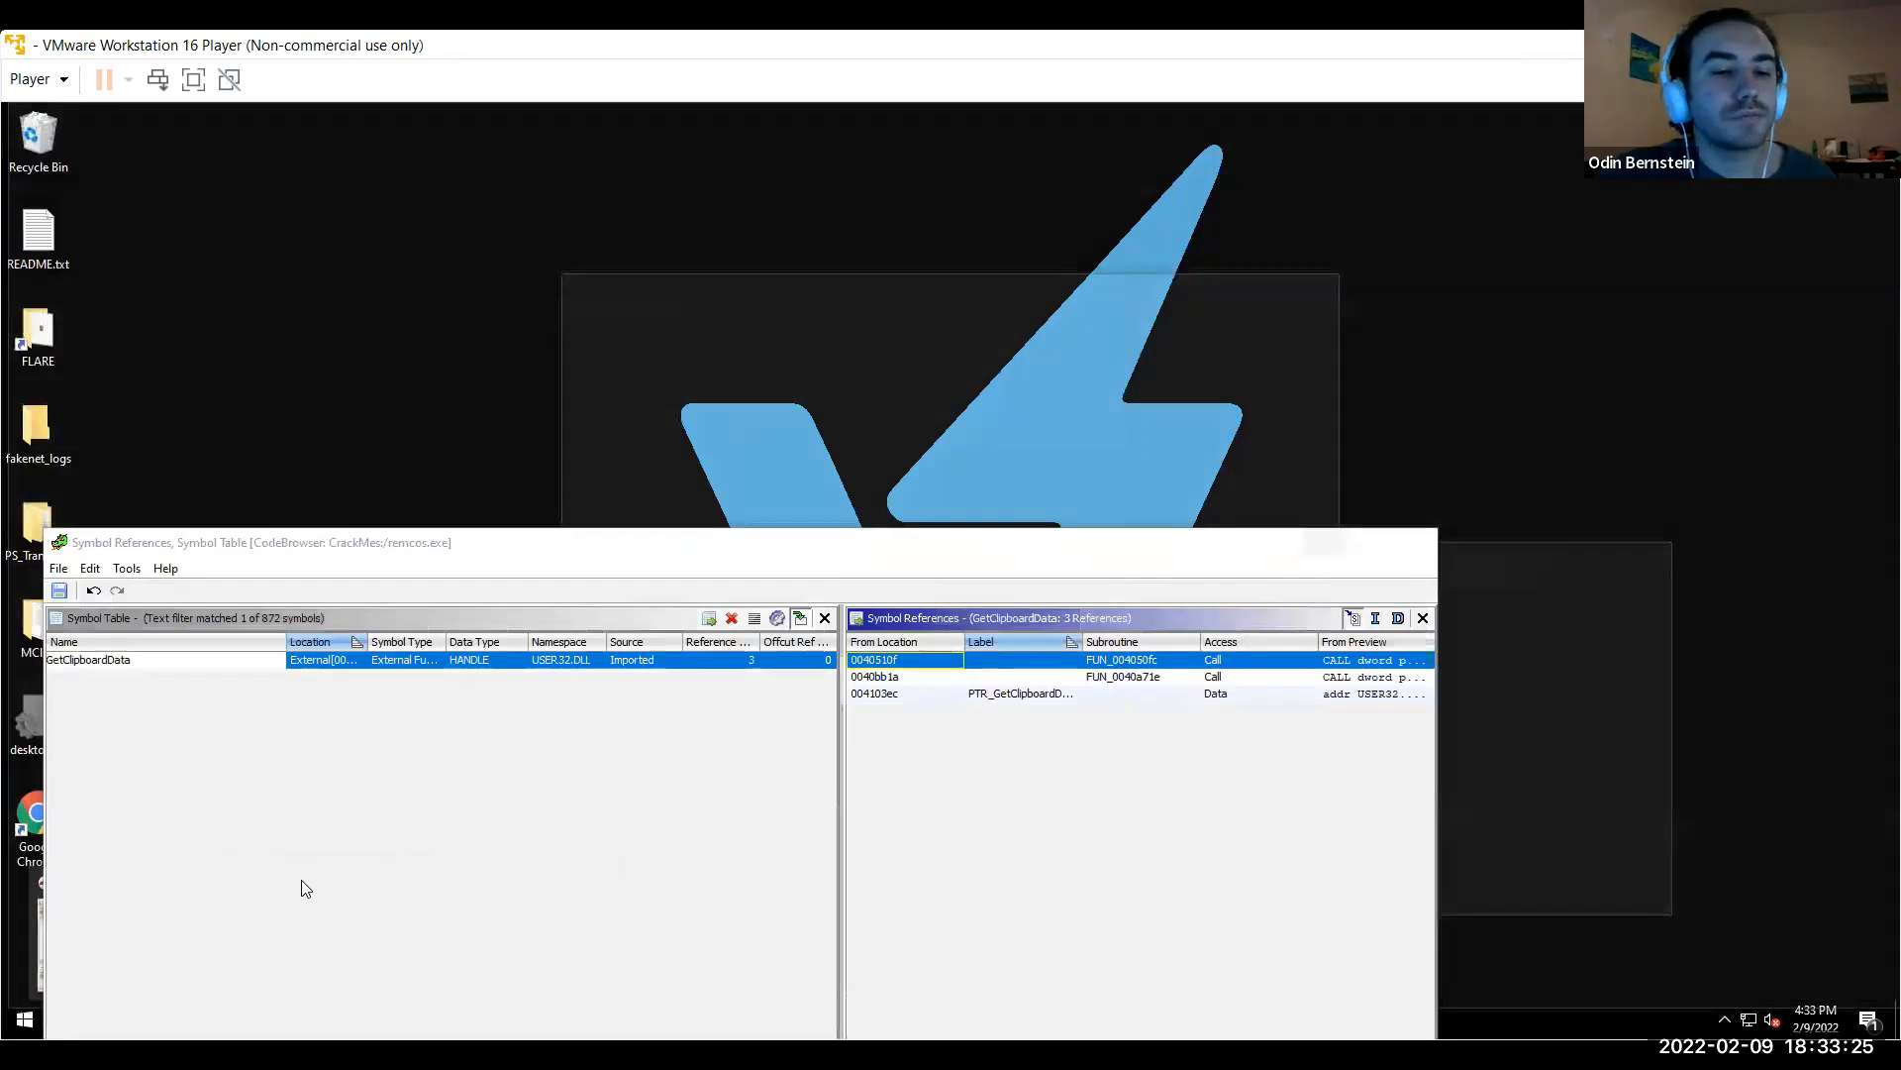
pyautogui.rightClick(448, 973)
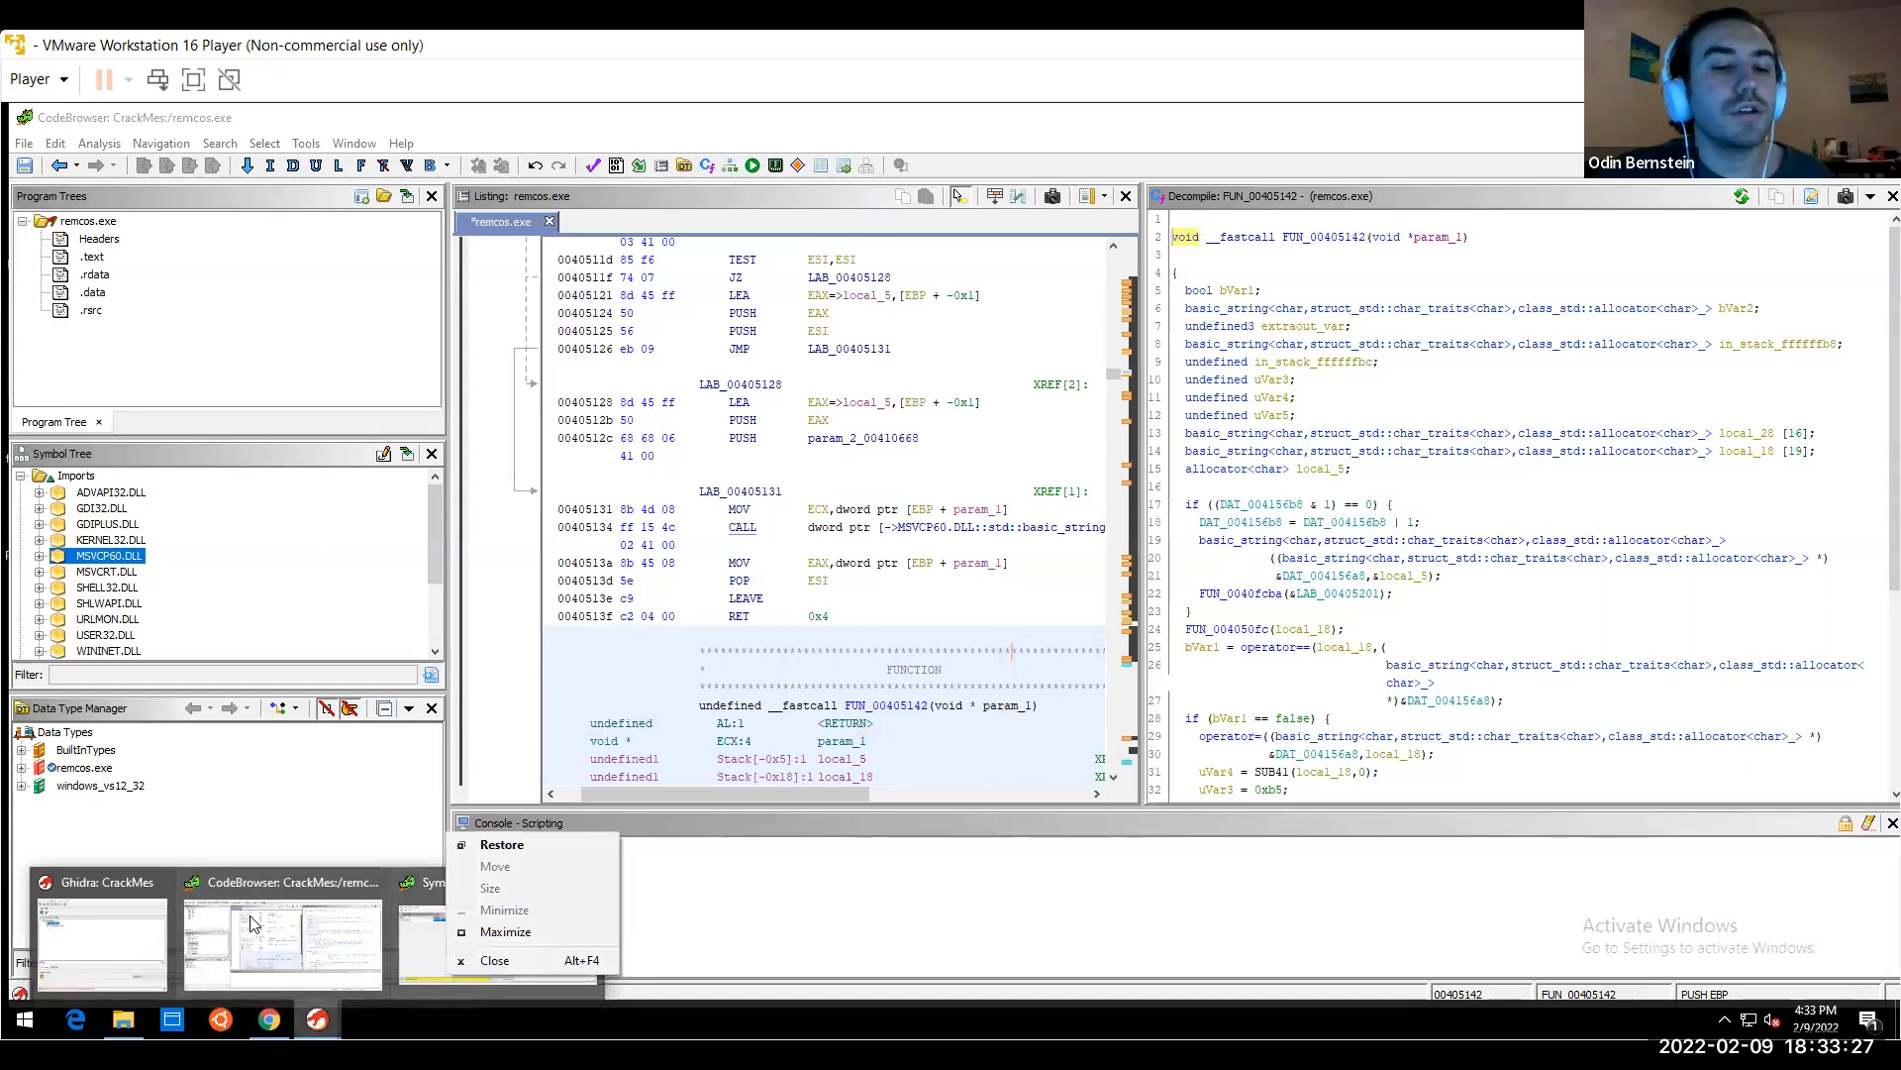
pyautogui.press('Escape')
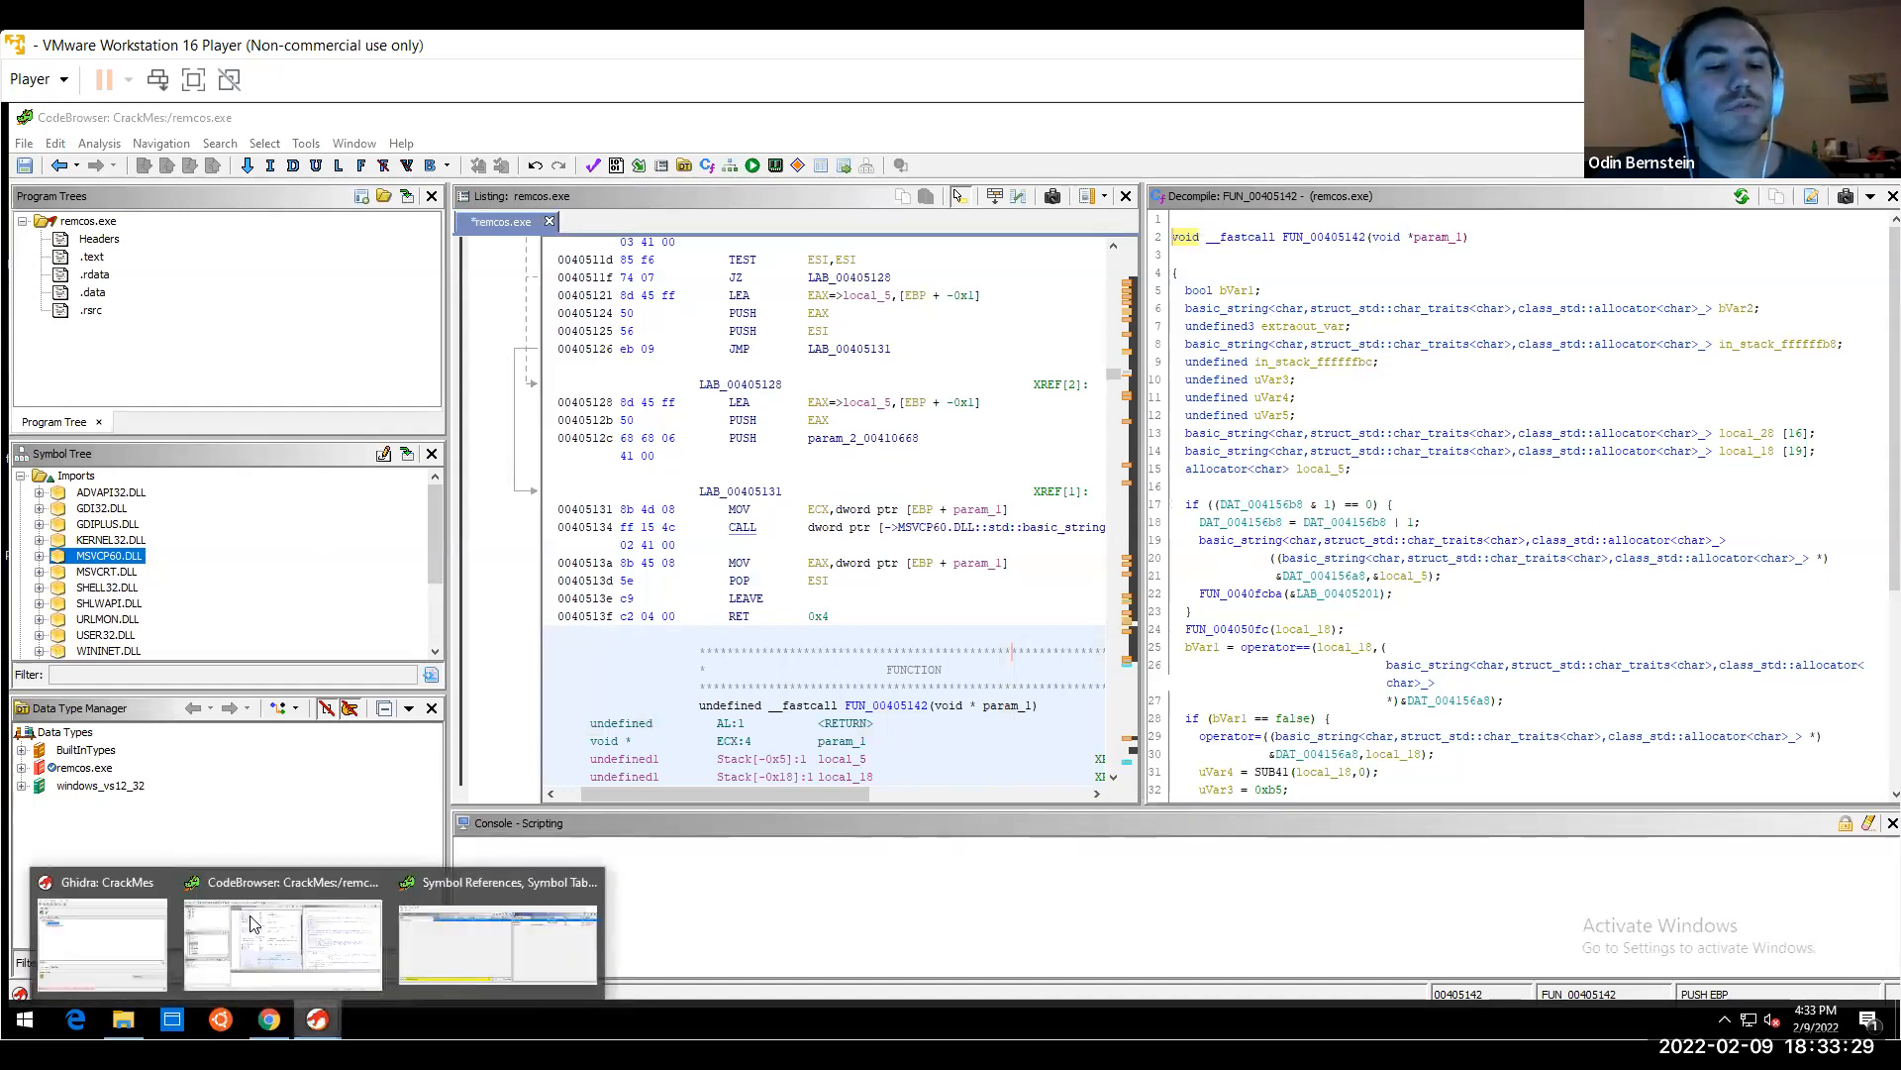
pyautogui.click(497, 943)
pyautogui.moveTo(302, 548); pyautogui.dragTo(381, 292)
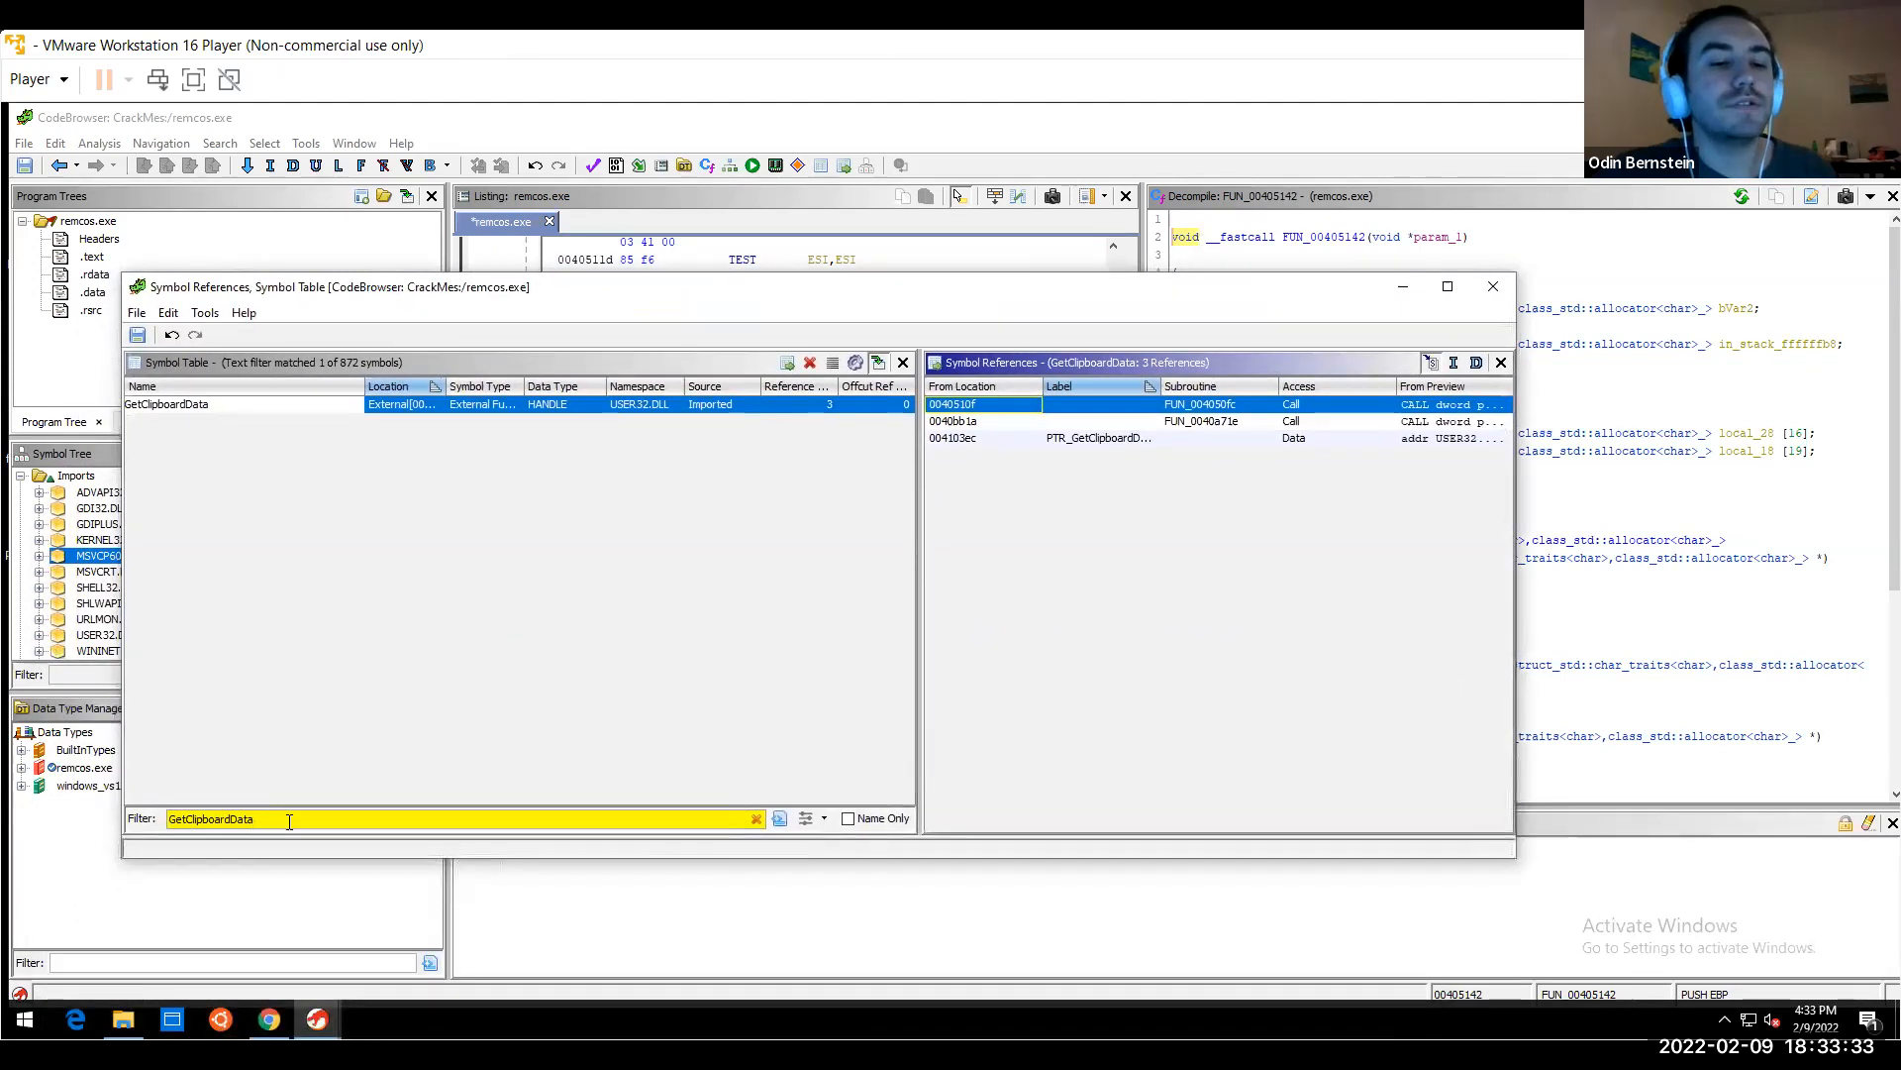
pyautogui.tripleClick(289, 822)
pyautogui.press('BackSpace')
pyautogui.write('Open')
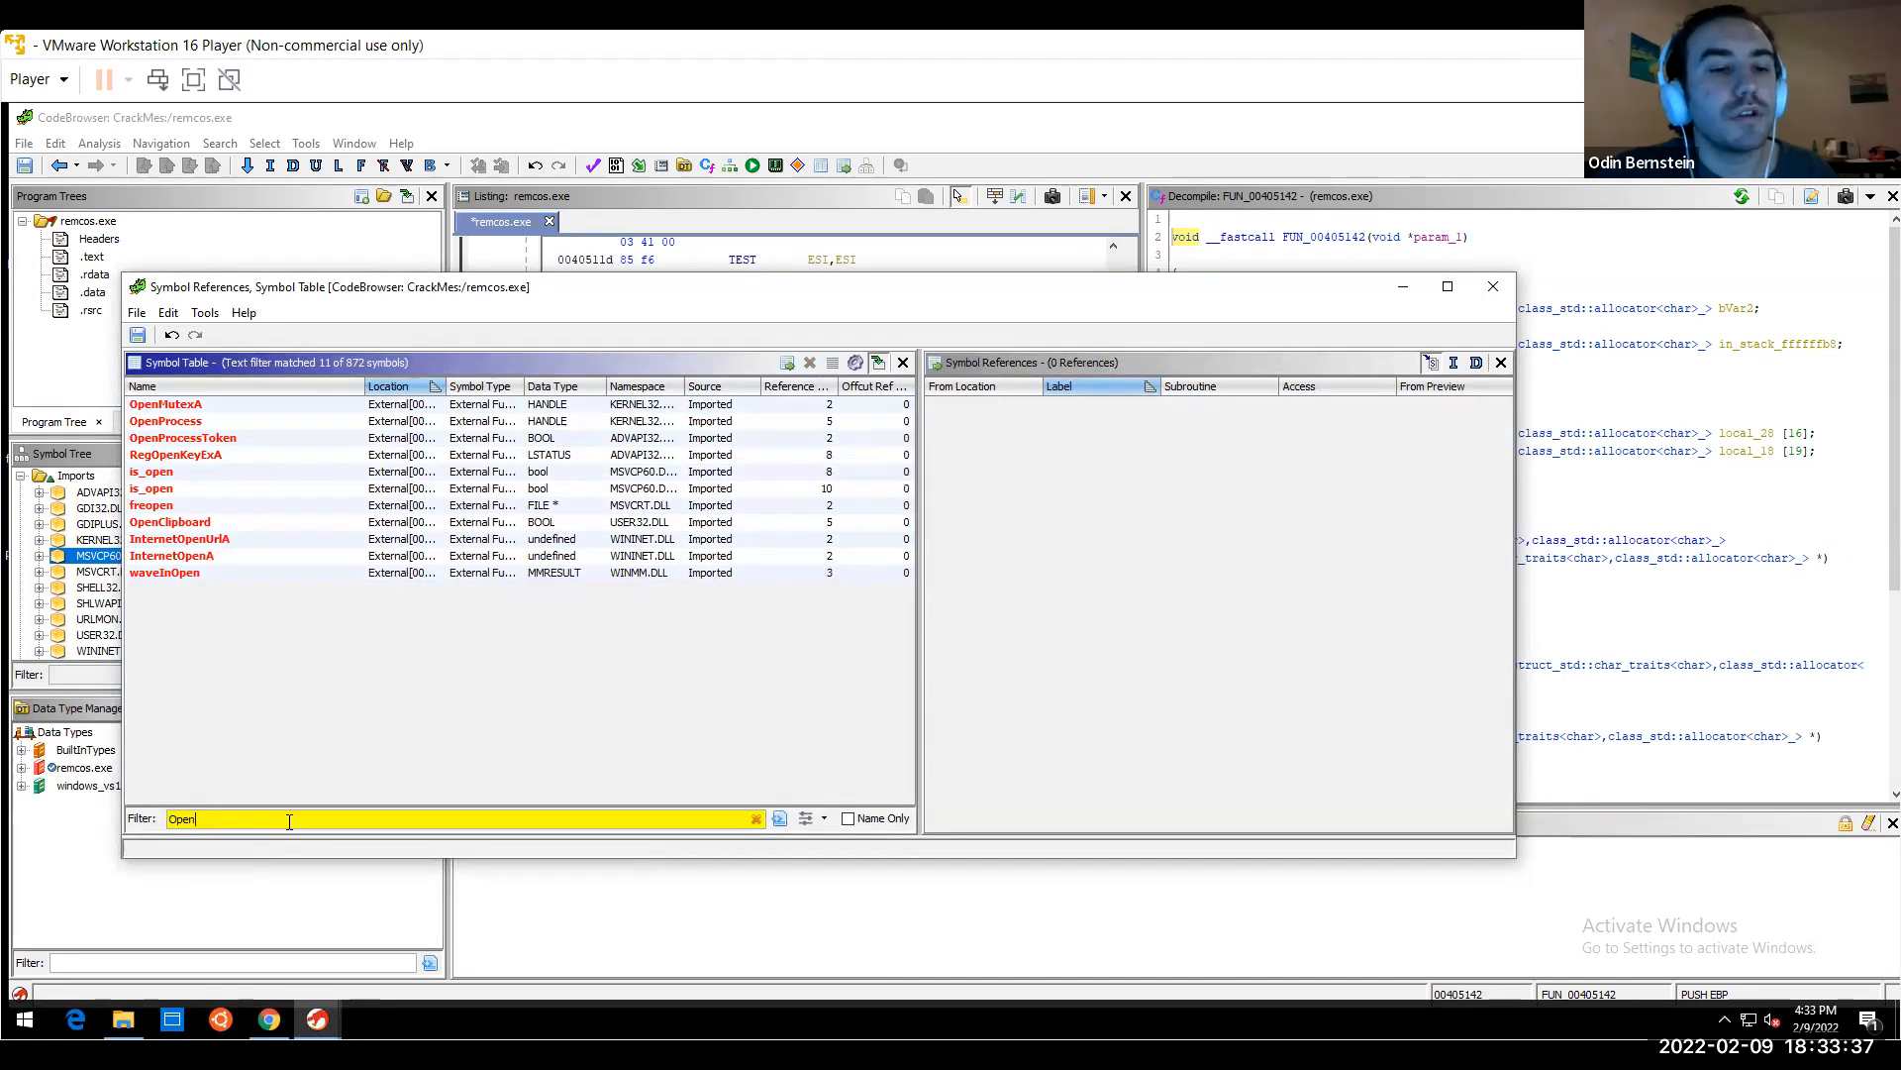
# Clear the symbol filter and close the Symbol Table window
pyautogui.press('BackSpace')
pyautogui.press('BackSpace')
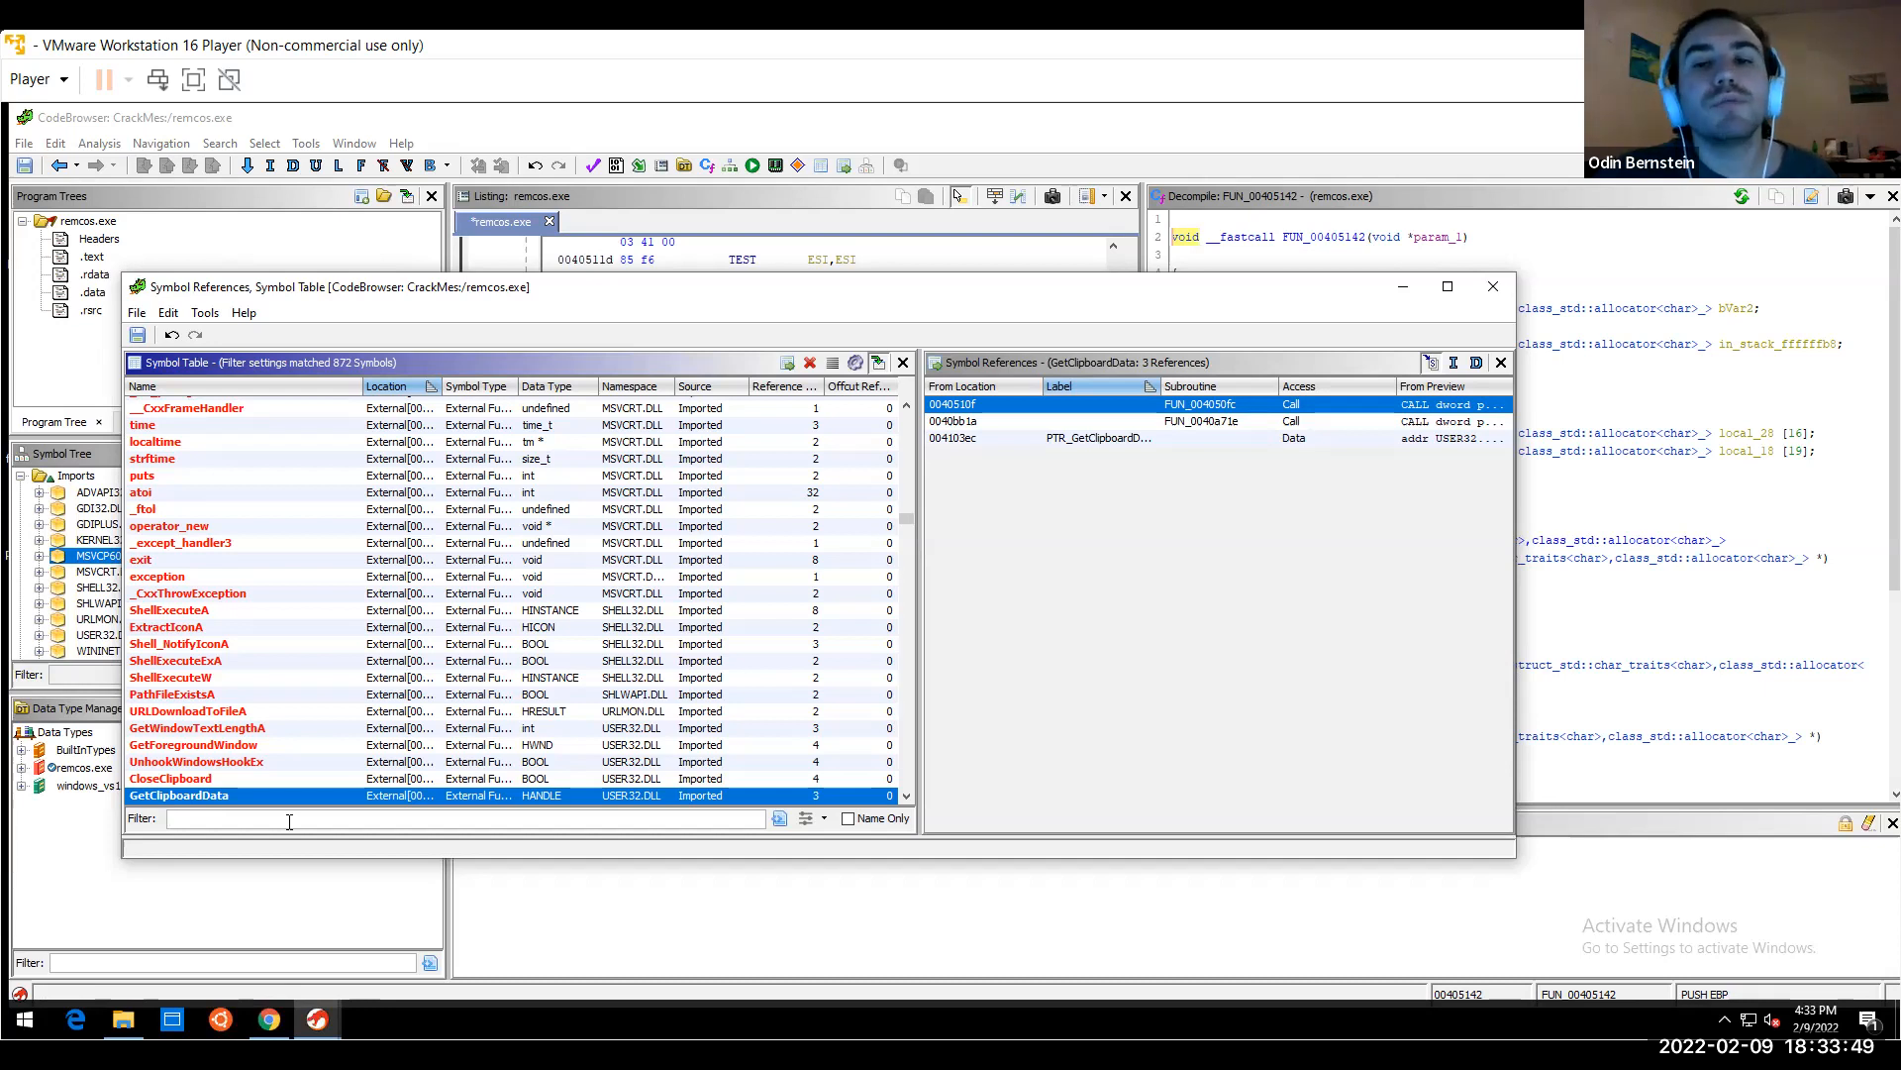
pyautogui.click(1490, 287)
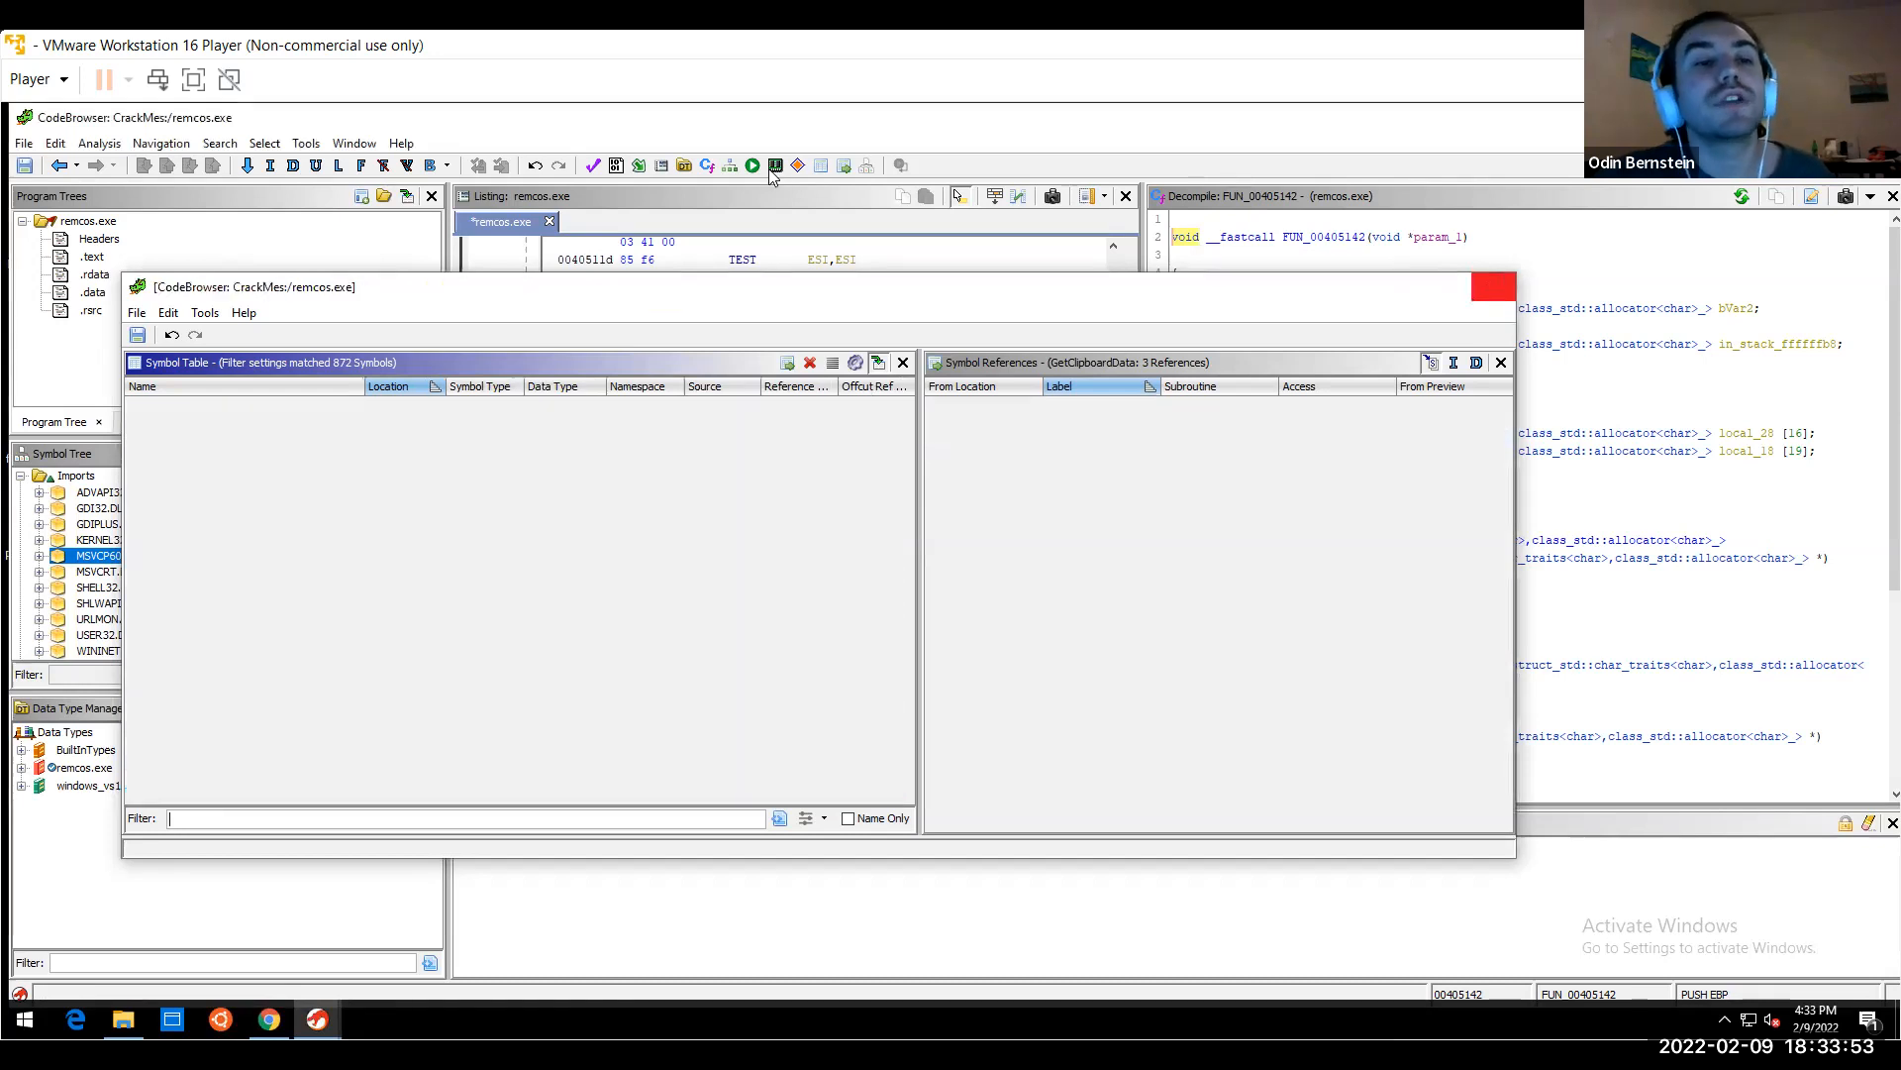
# Run a search for strings across remcos.exe with the default search settings
pyautogui.click(311, 146)
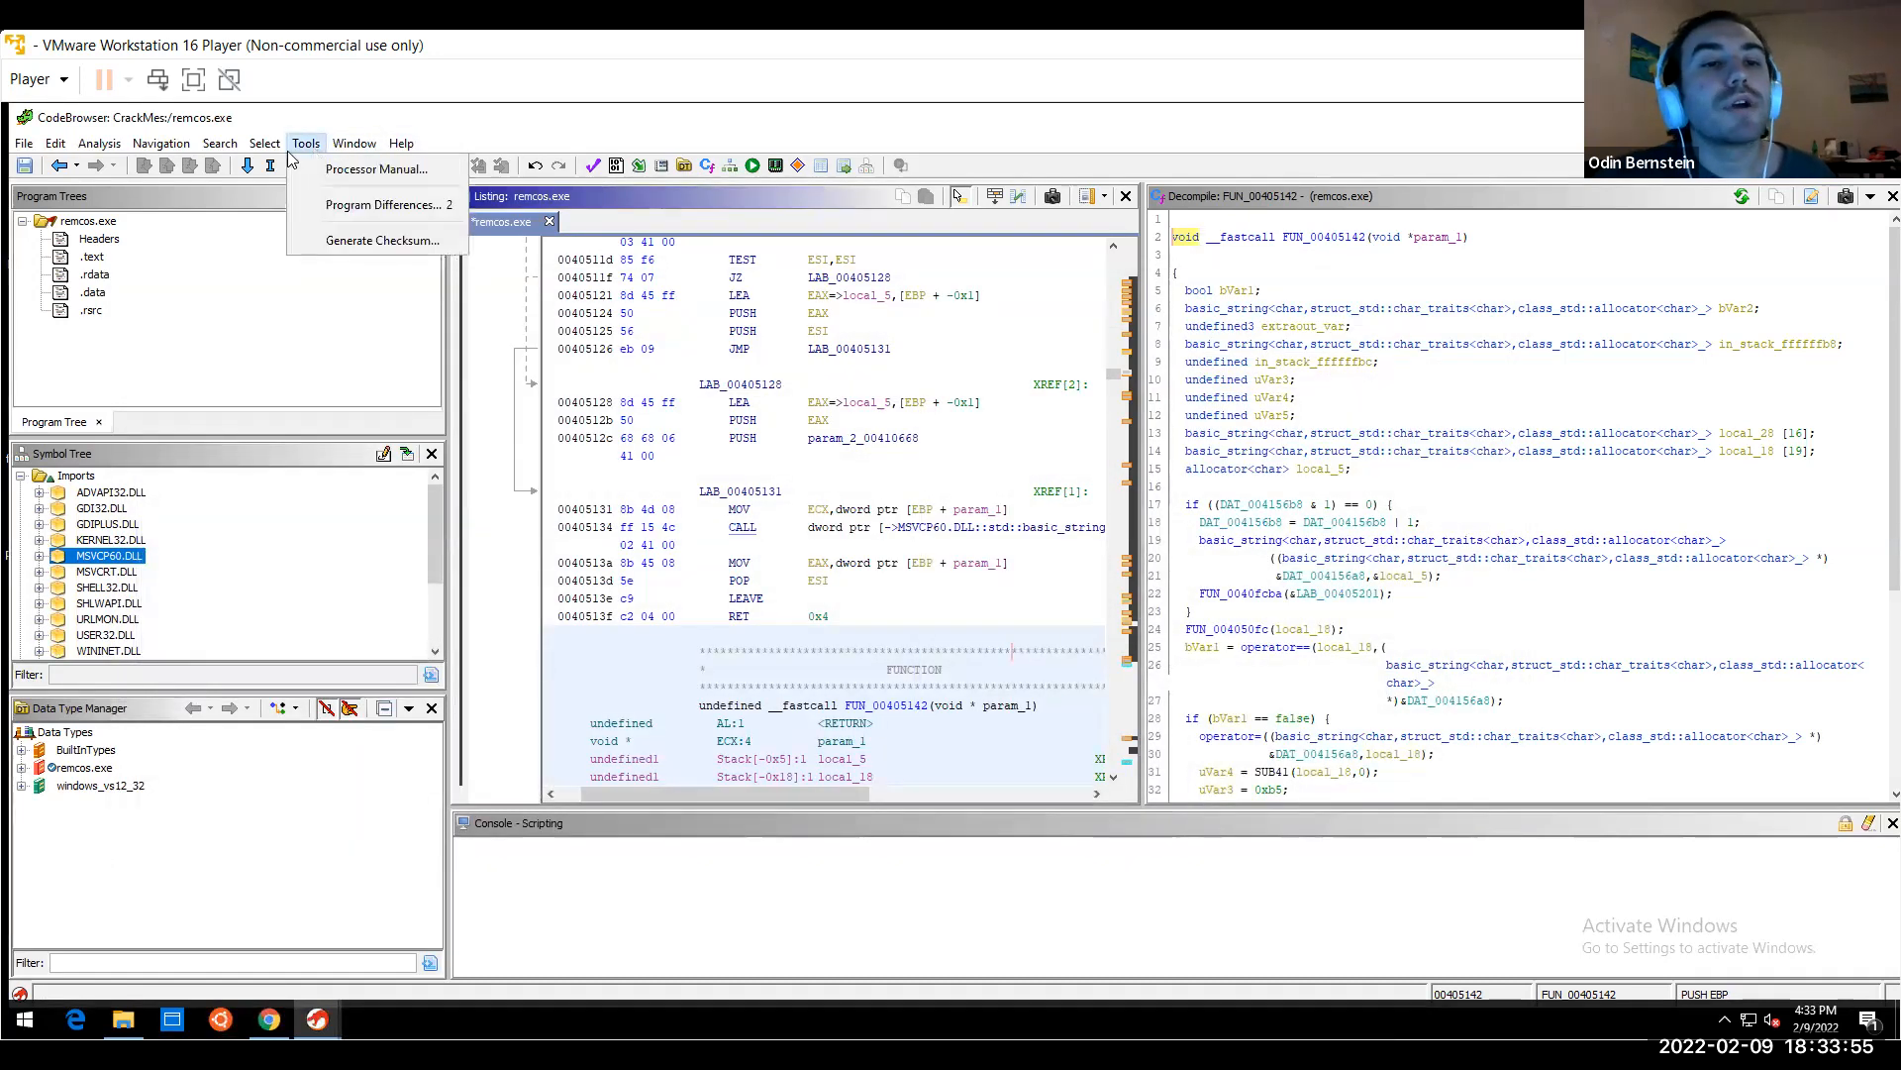
pyautogui.moveTo(265, 146)
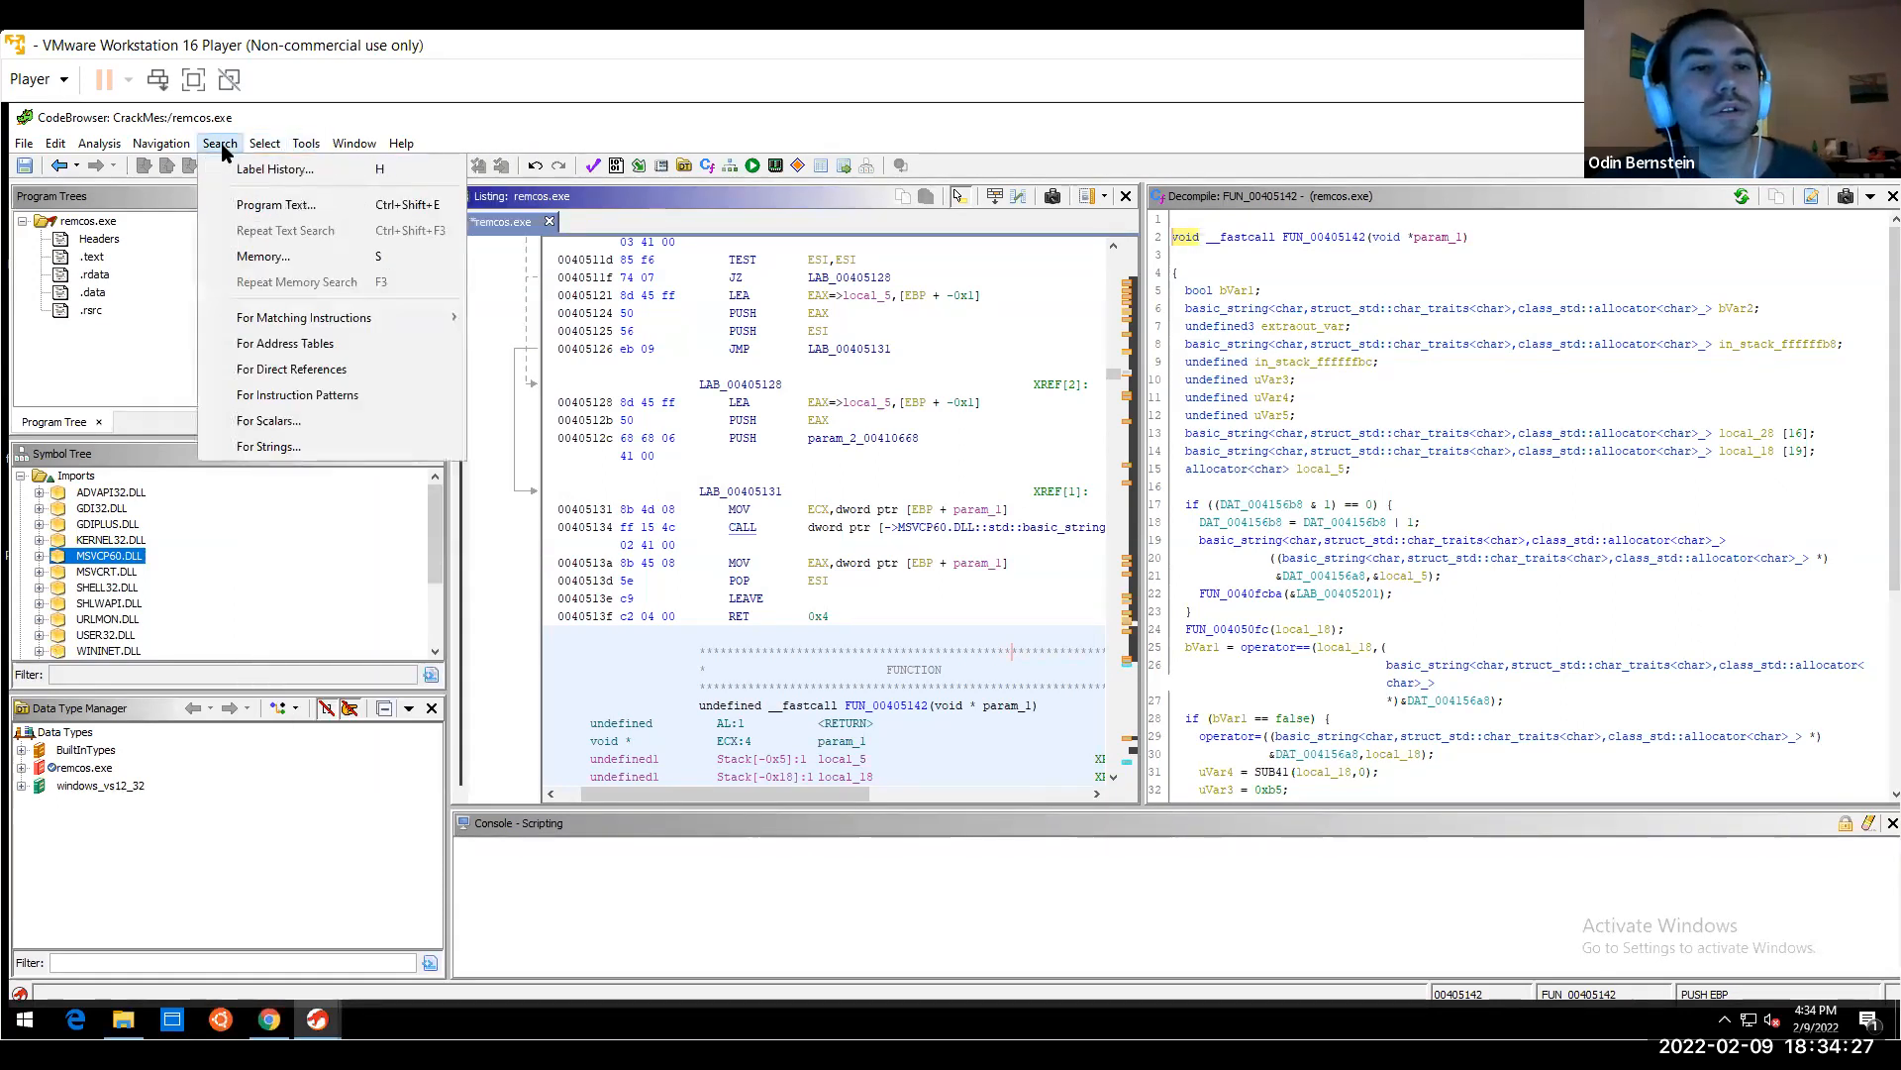
pyautogui.click(294, 448)
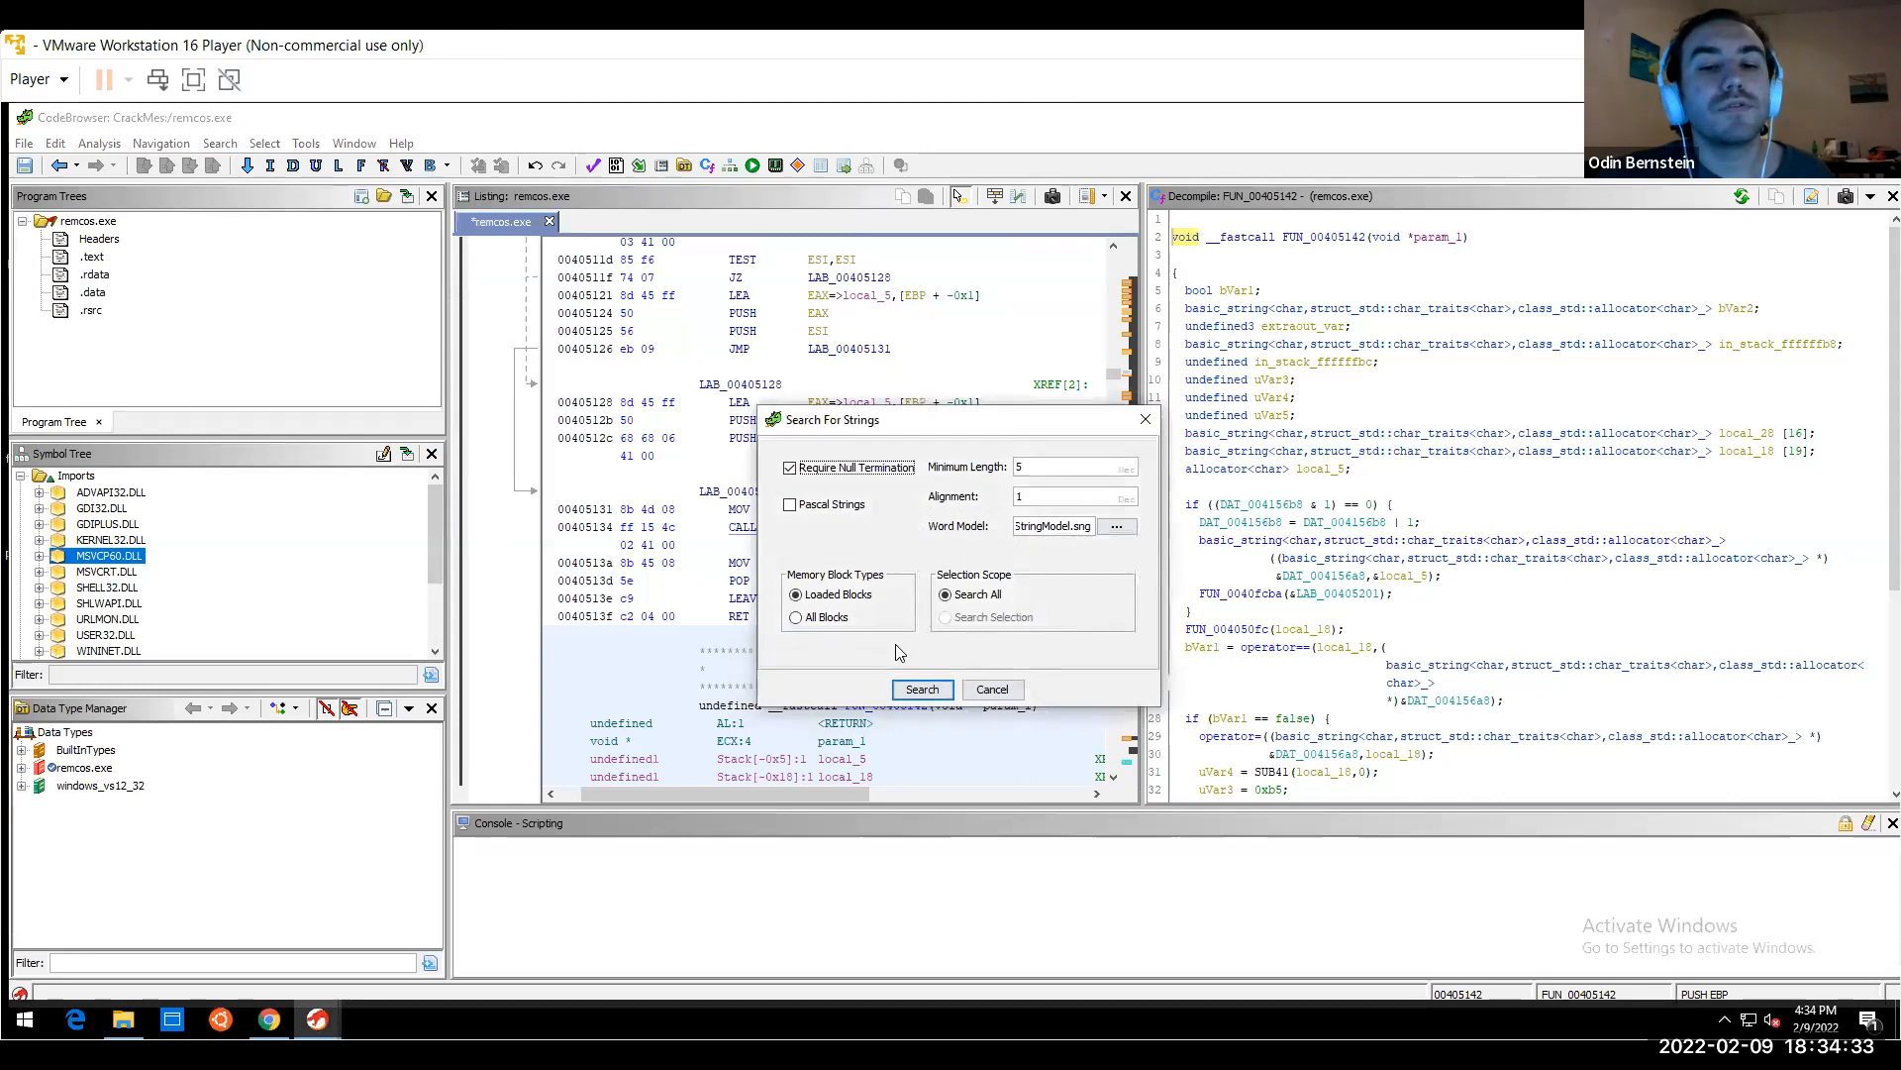
pyautogui.click(920, 691)
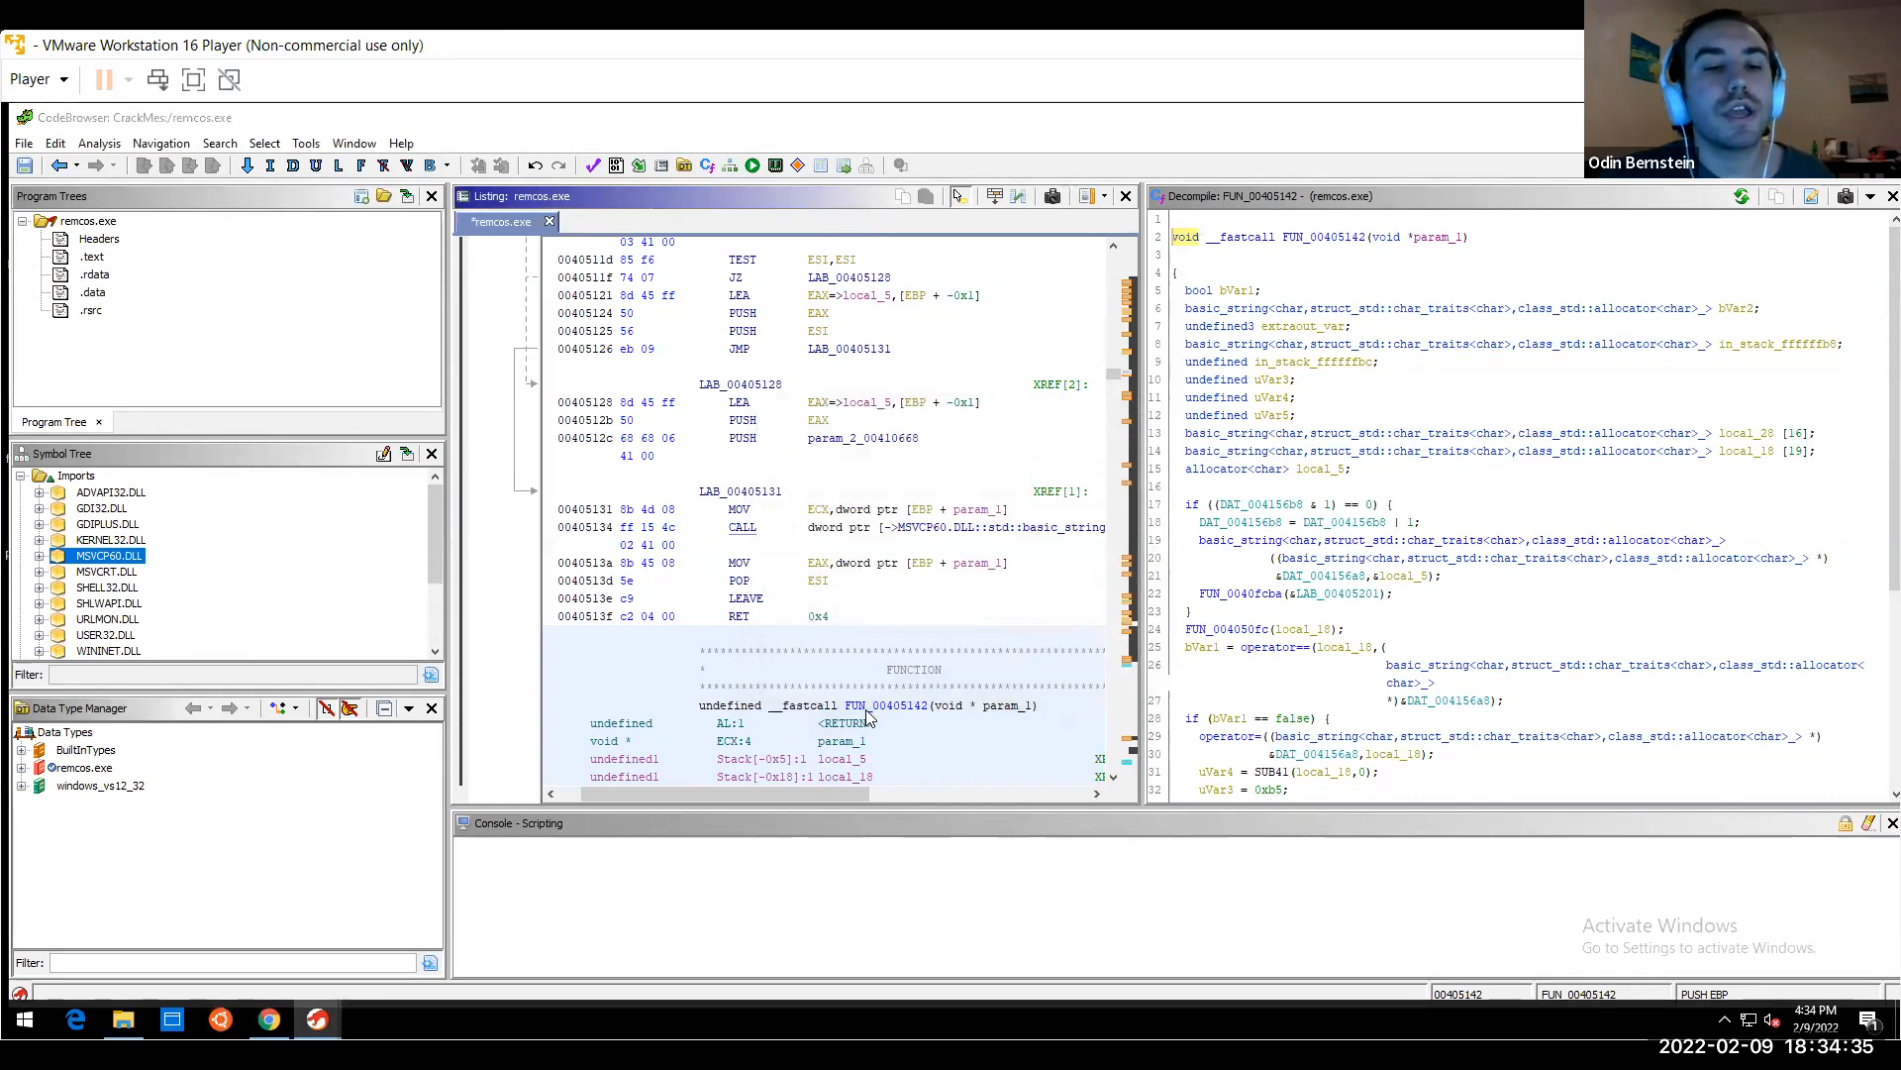
# Look through the found strings, down past the camera-related entries to "|dmc|"
pyautogui.click(810, 501)
pyautogui.press('Down')
pyautogui.press('Down')
pyautogui.press('Down')
pyautogui.press('Down')
pyautogui.press('Down')
pyautogui.press('Down')
pyautogui.press('Down')
pyautogui.press('Down')
pyautogui.press('Down')
pyautogui.press('Down')
pyautogui.press('Down')
pyautogui.press('Down')
pyautogui.press('Down')
pyautogui.press('Down')
pyautogui.press('Down')
pyautogui.press('Down')
pyautogui.press('Down')
pyautogui.press('Down')
pyautogui.press('Down')
pyautogui.press('Down')
pyautogui.press('Down')
pyautogui.press('Down')
pyautogui.press('Down')
pyautogui.press('Down')
pyautogui.press('Down')
pyautogui.press('Down')
pyautogui.press('Down')
pyautogui.press('Down')
pyautogui.press('Down')
pyautogui.press('Down')
pyautogui.press('Down')
pyautogui.press('Down')
pyautogui.press('Down')
pyautogui.press('Down')
pyautogui.press('Down')
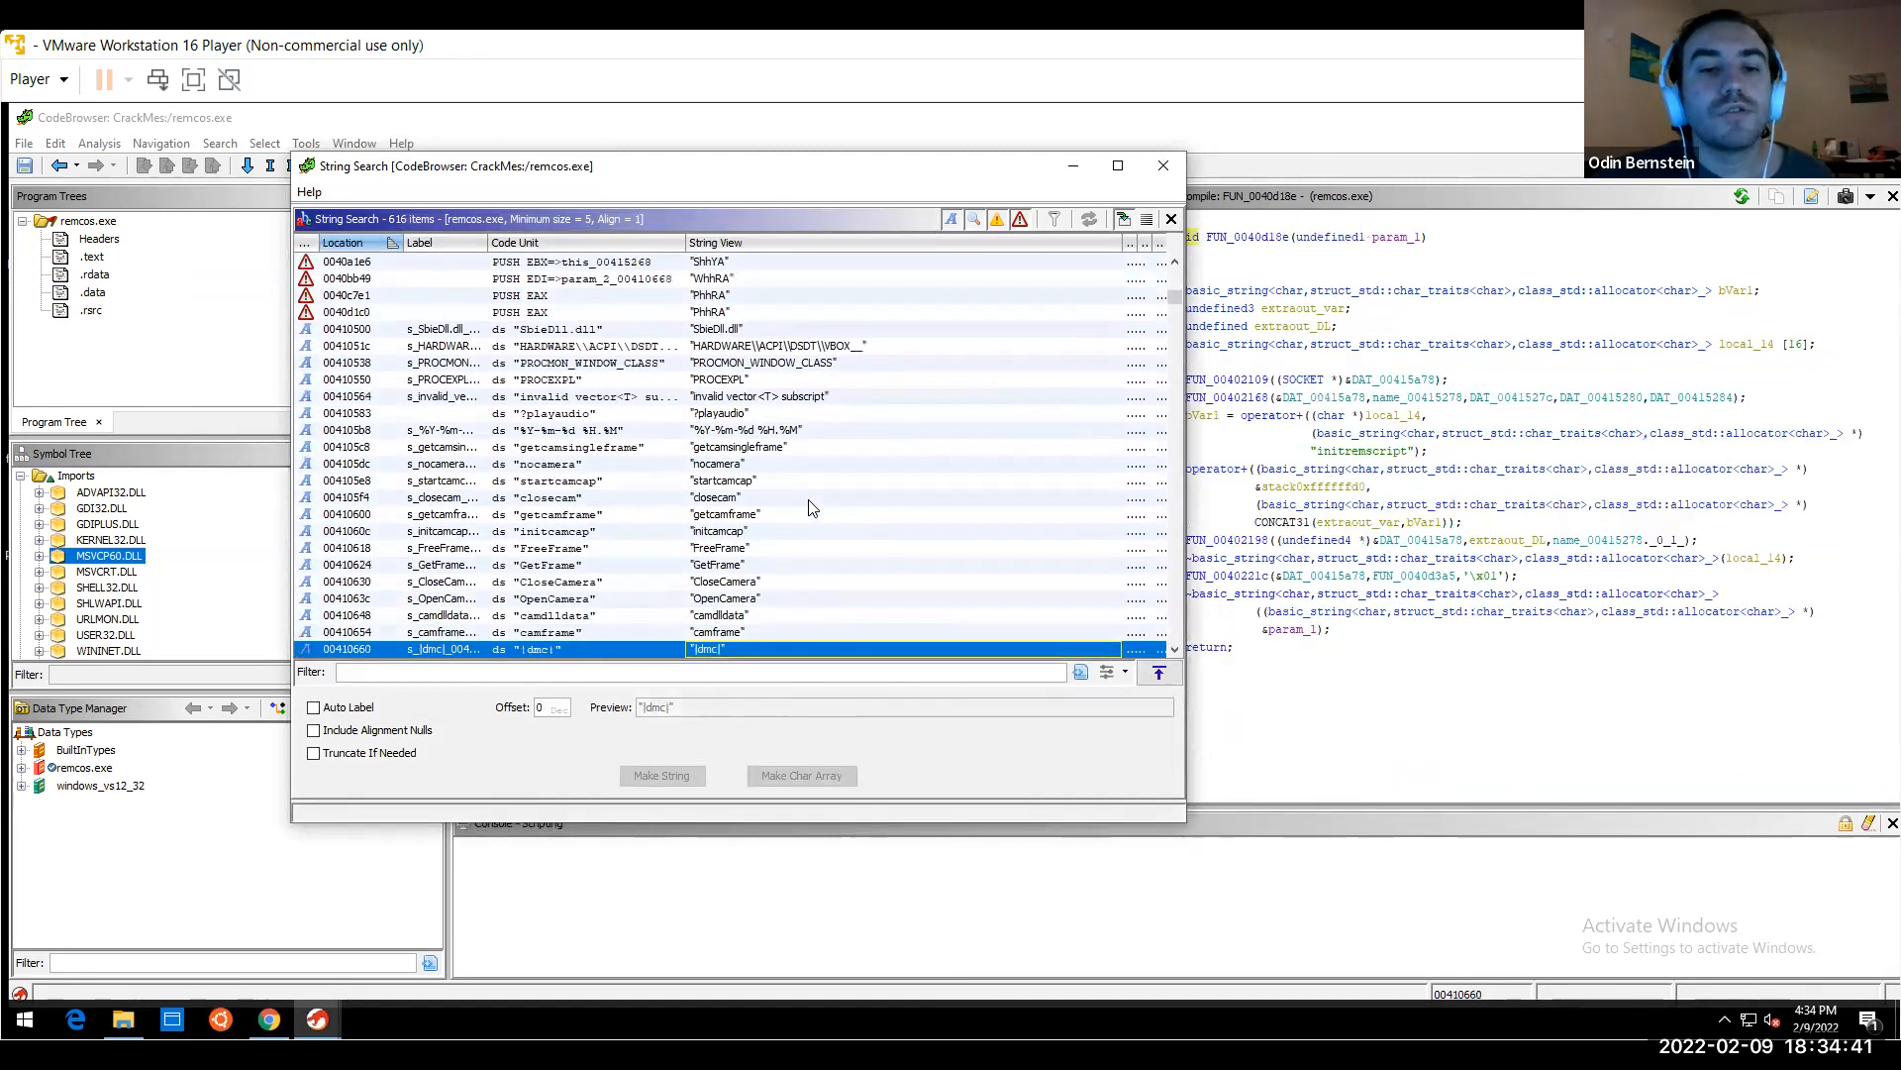
# Examine the camera-related strings such as "nocamera", "closecam" and "getcamframe", and select the "startcamcap" entry
pyautogui.click(755, 482)
pyautogui.press('Up')
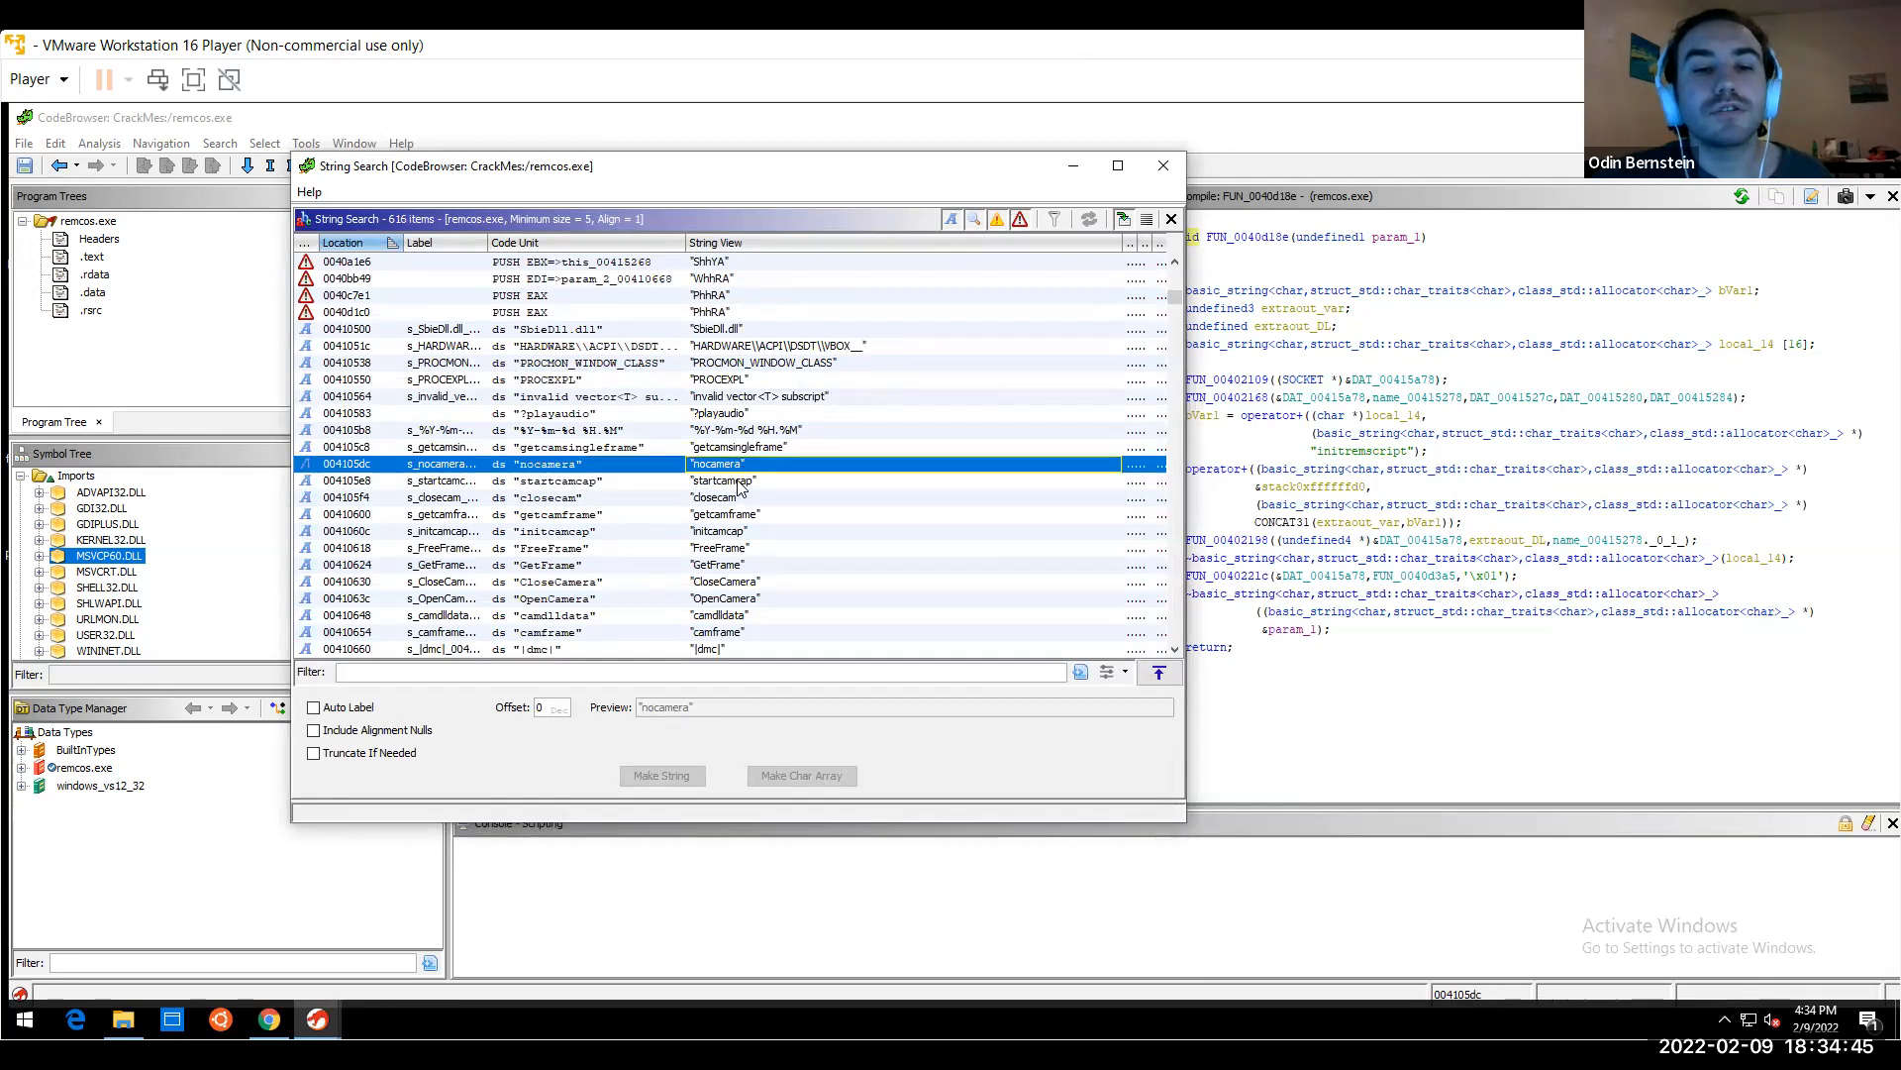
pyautogui.click(742, 481)
pyautogui.click(739, 501)
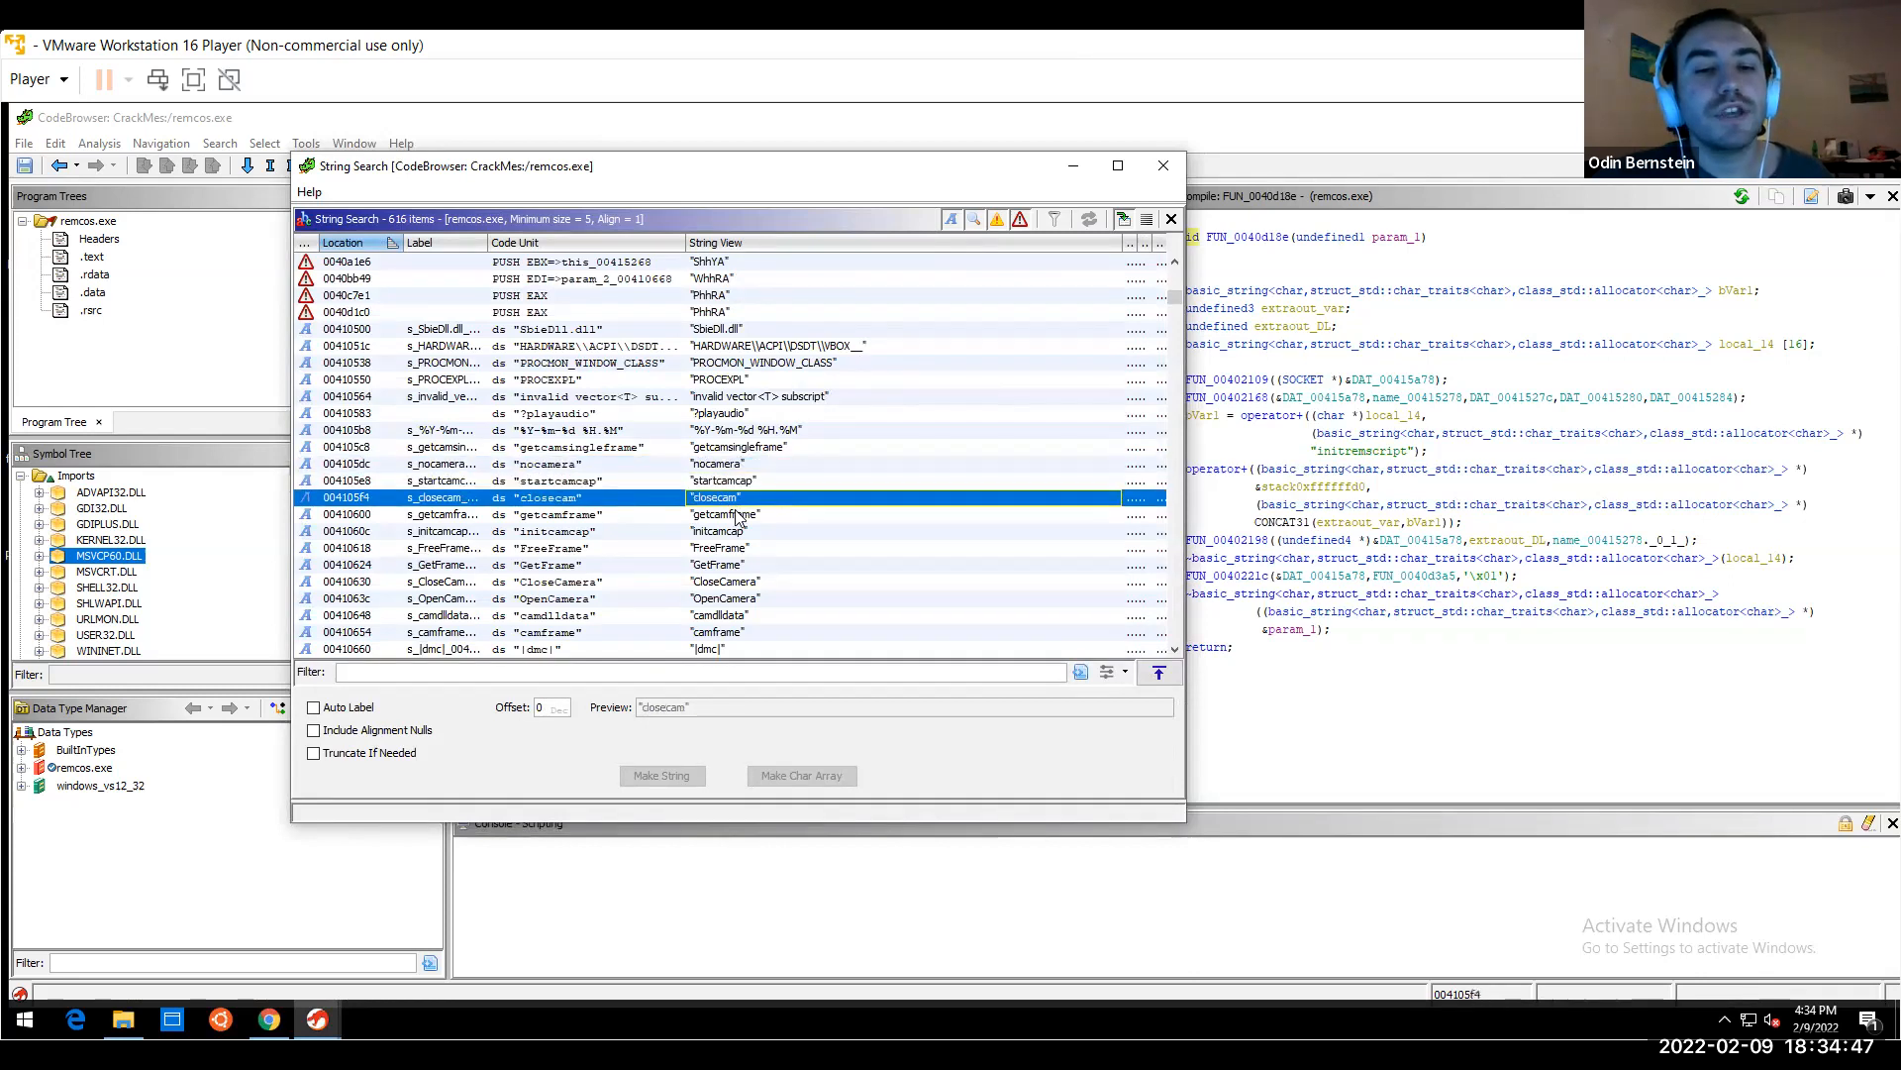
pyautogui.click(738, 515)
pyautogui.click(731, 481)
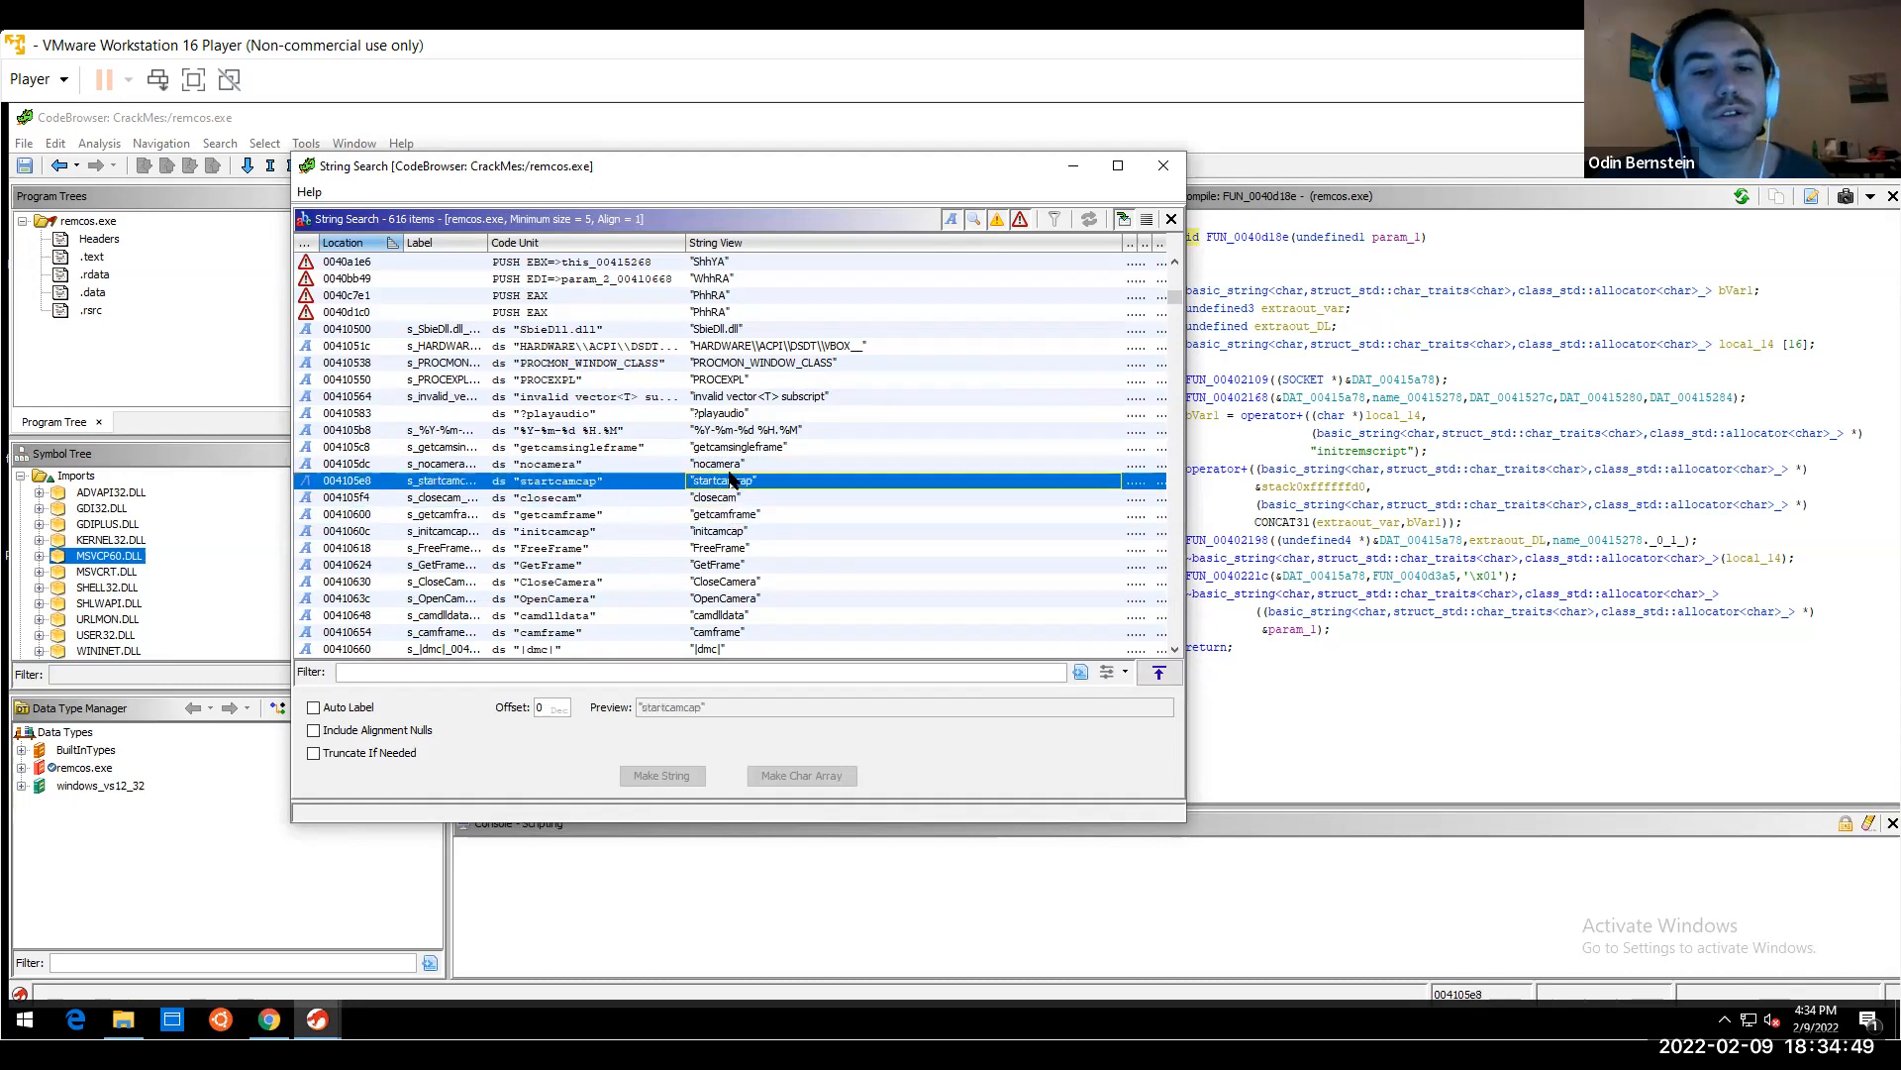
pyautogui.click(727, 465)
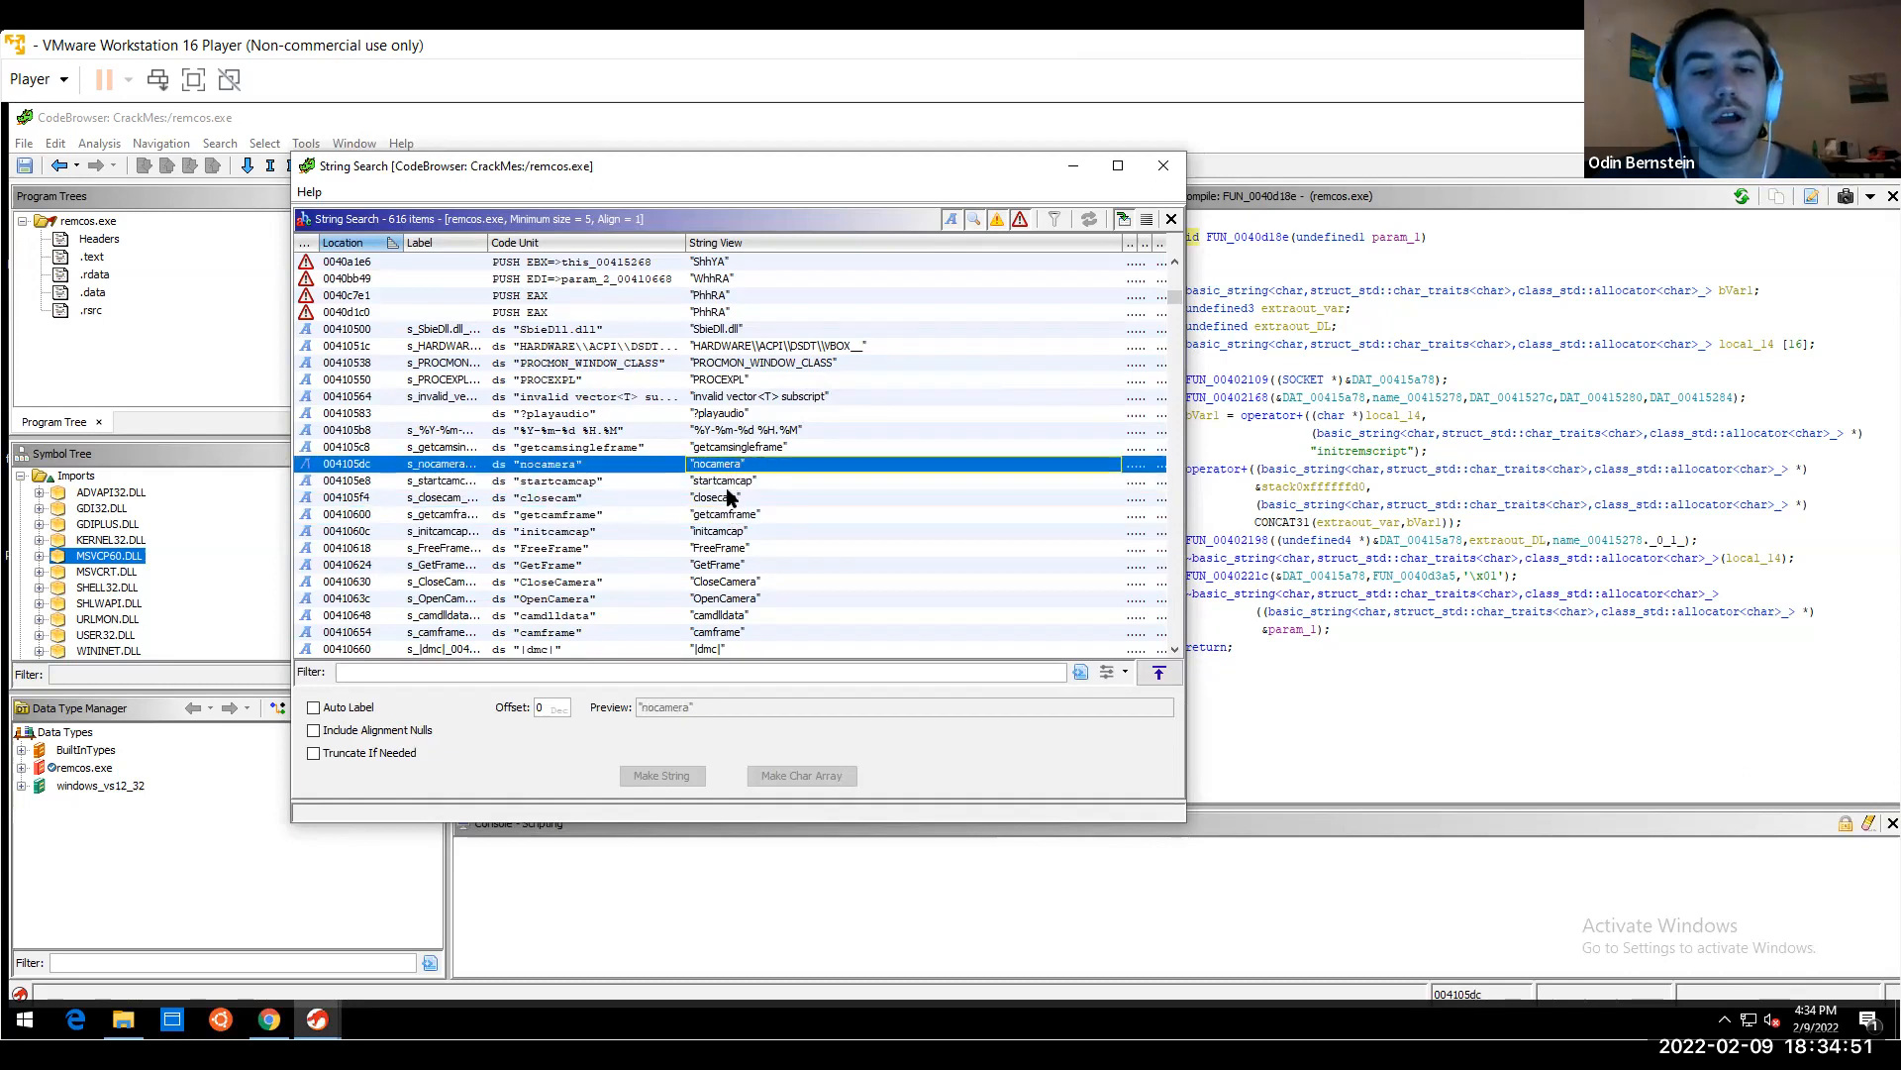
pyautogui.click(730, 483)
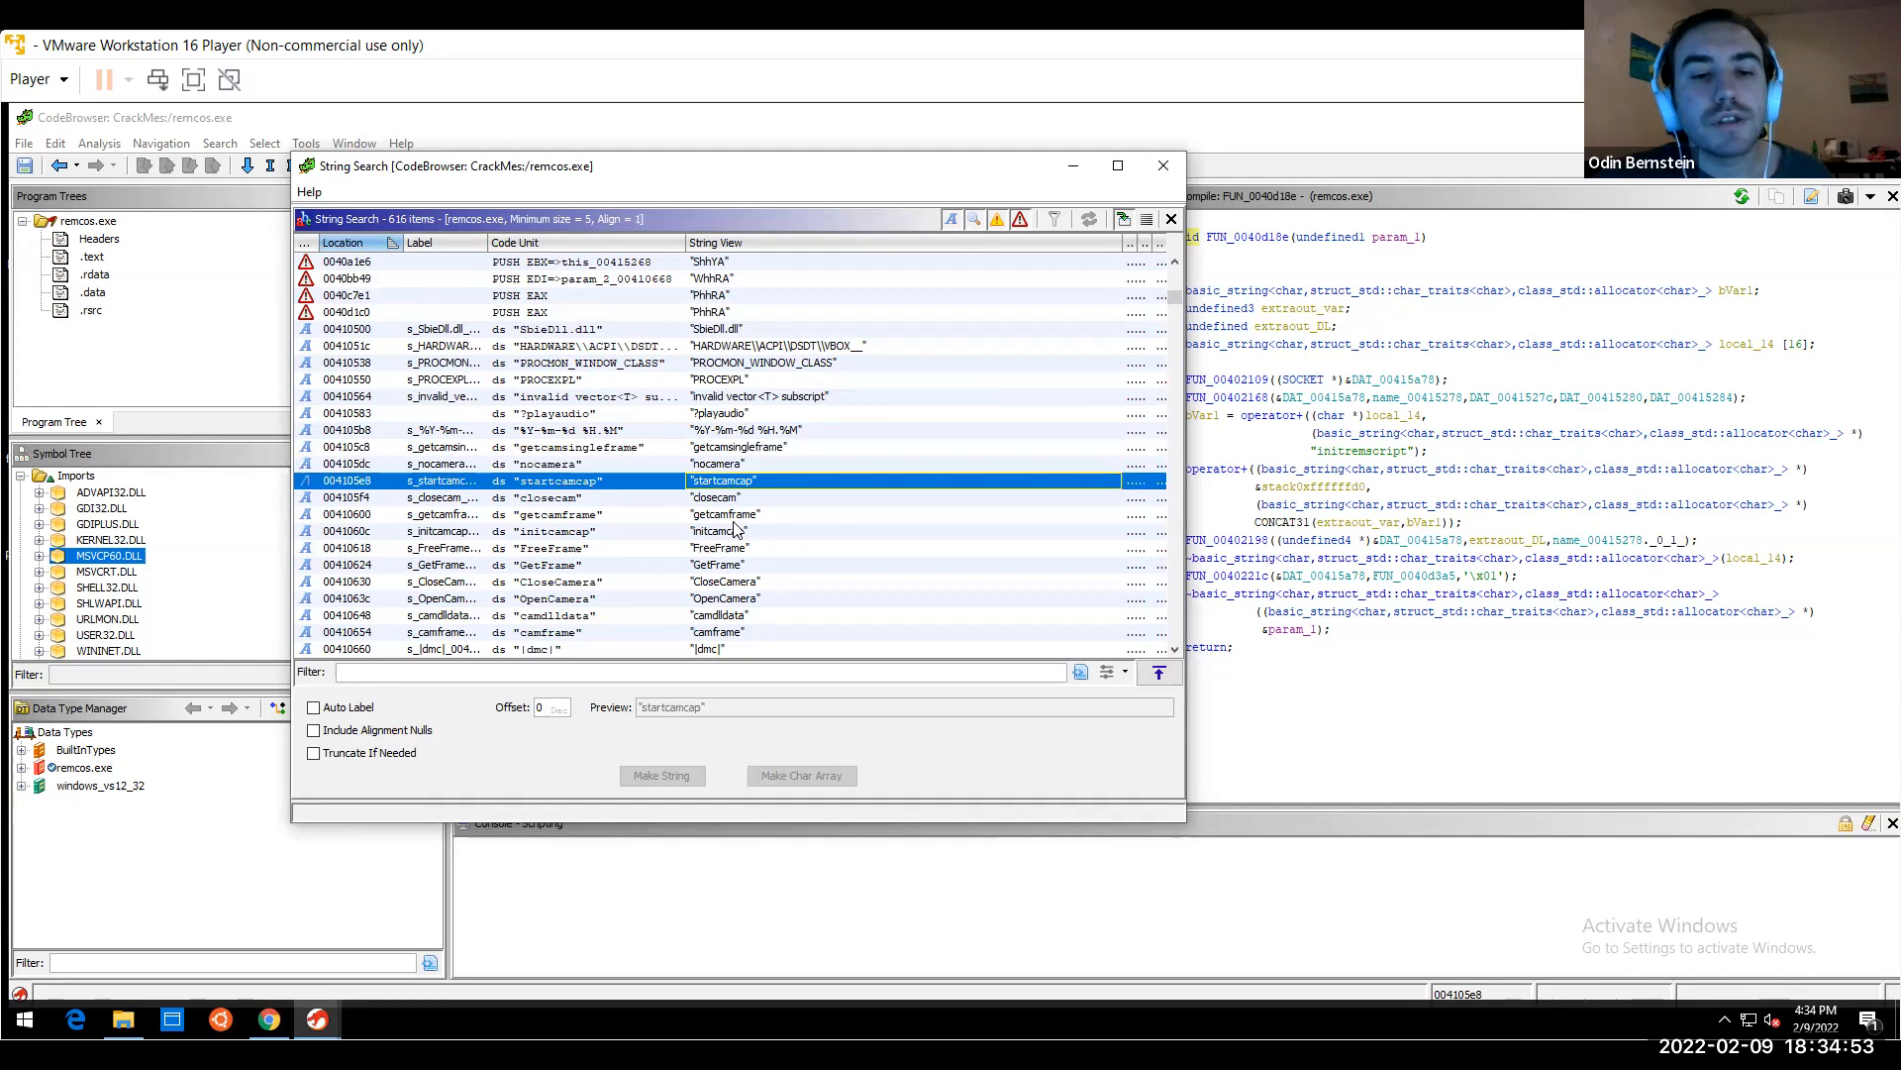
pyautogui.rightClick(738, 490)
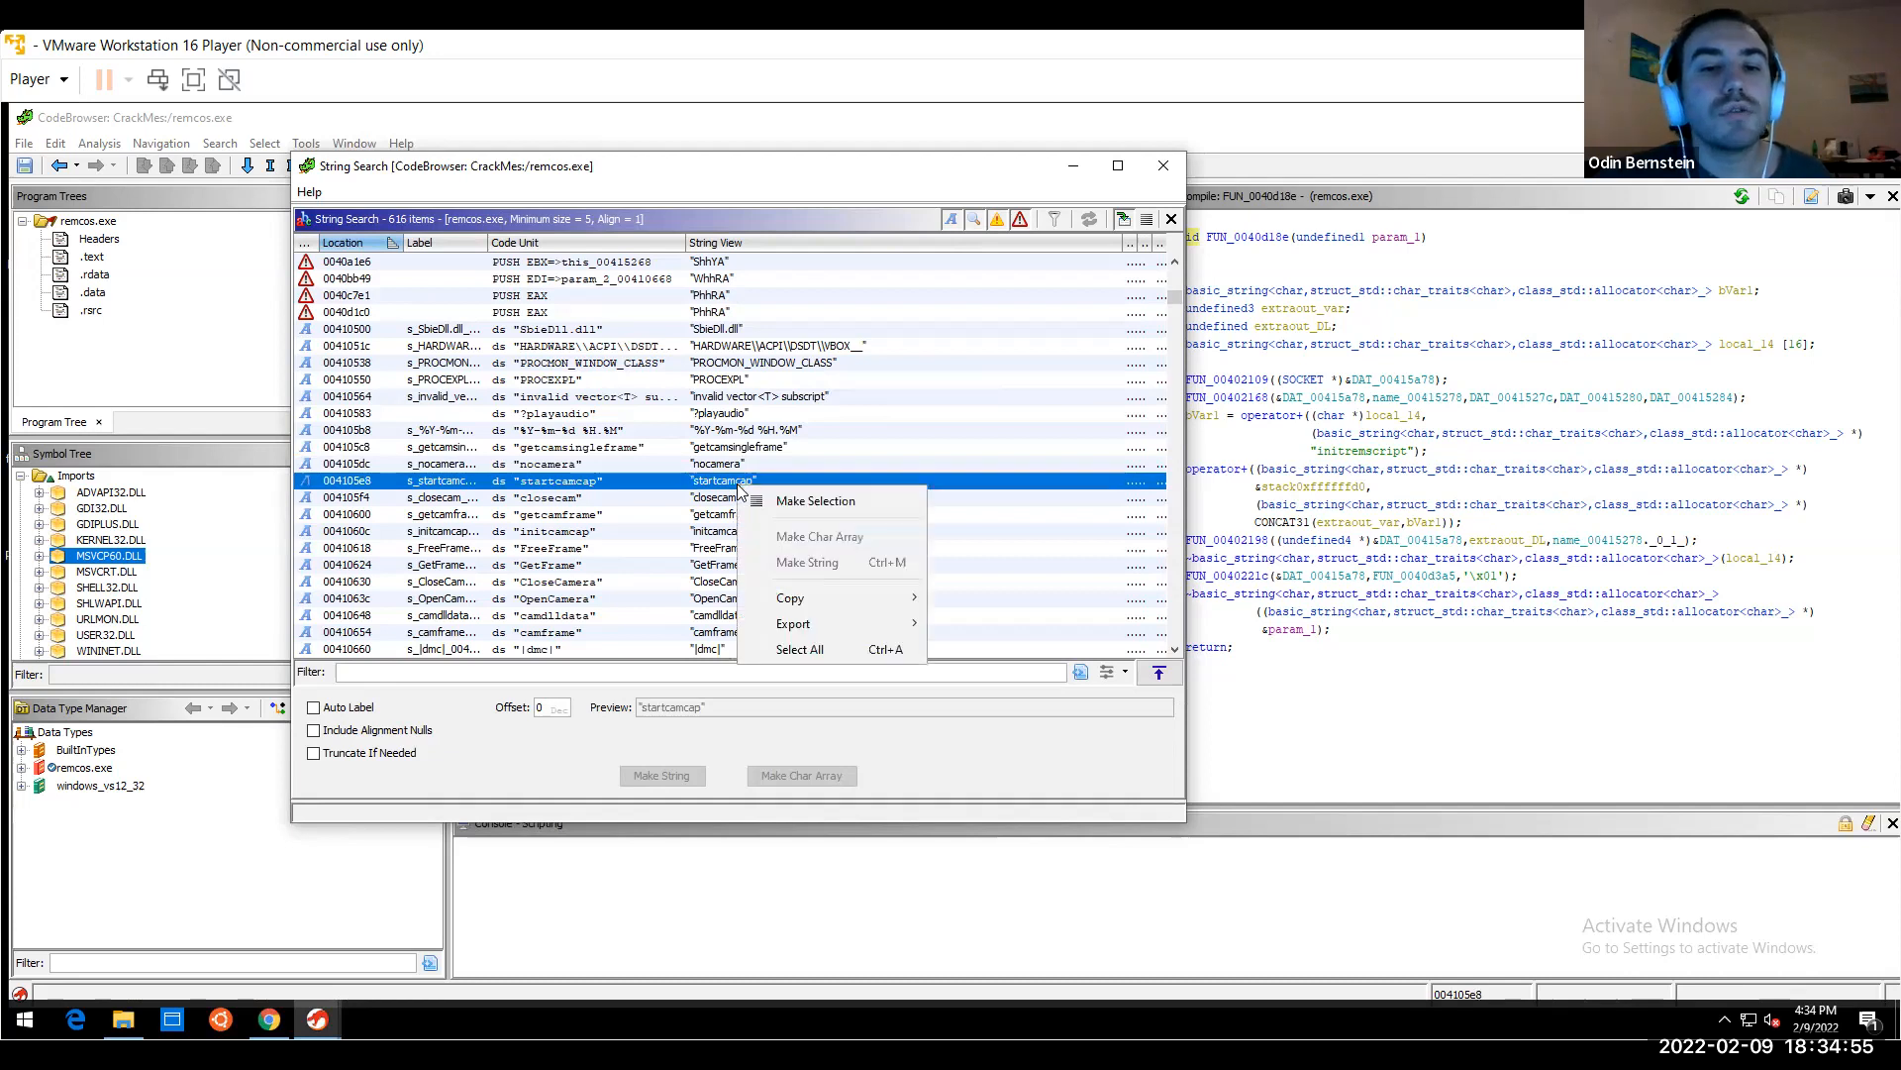
pyautogui.click(728, 485)
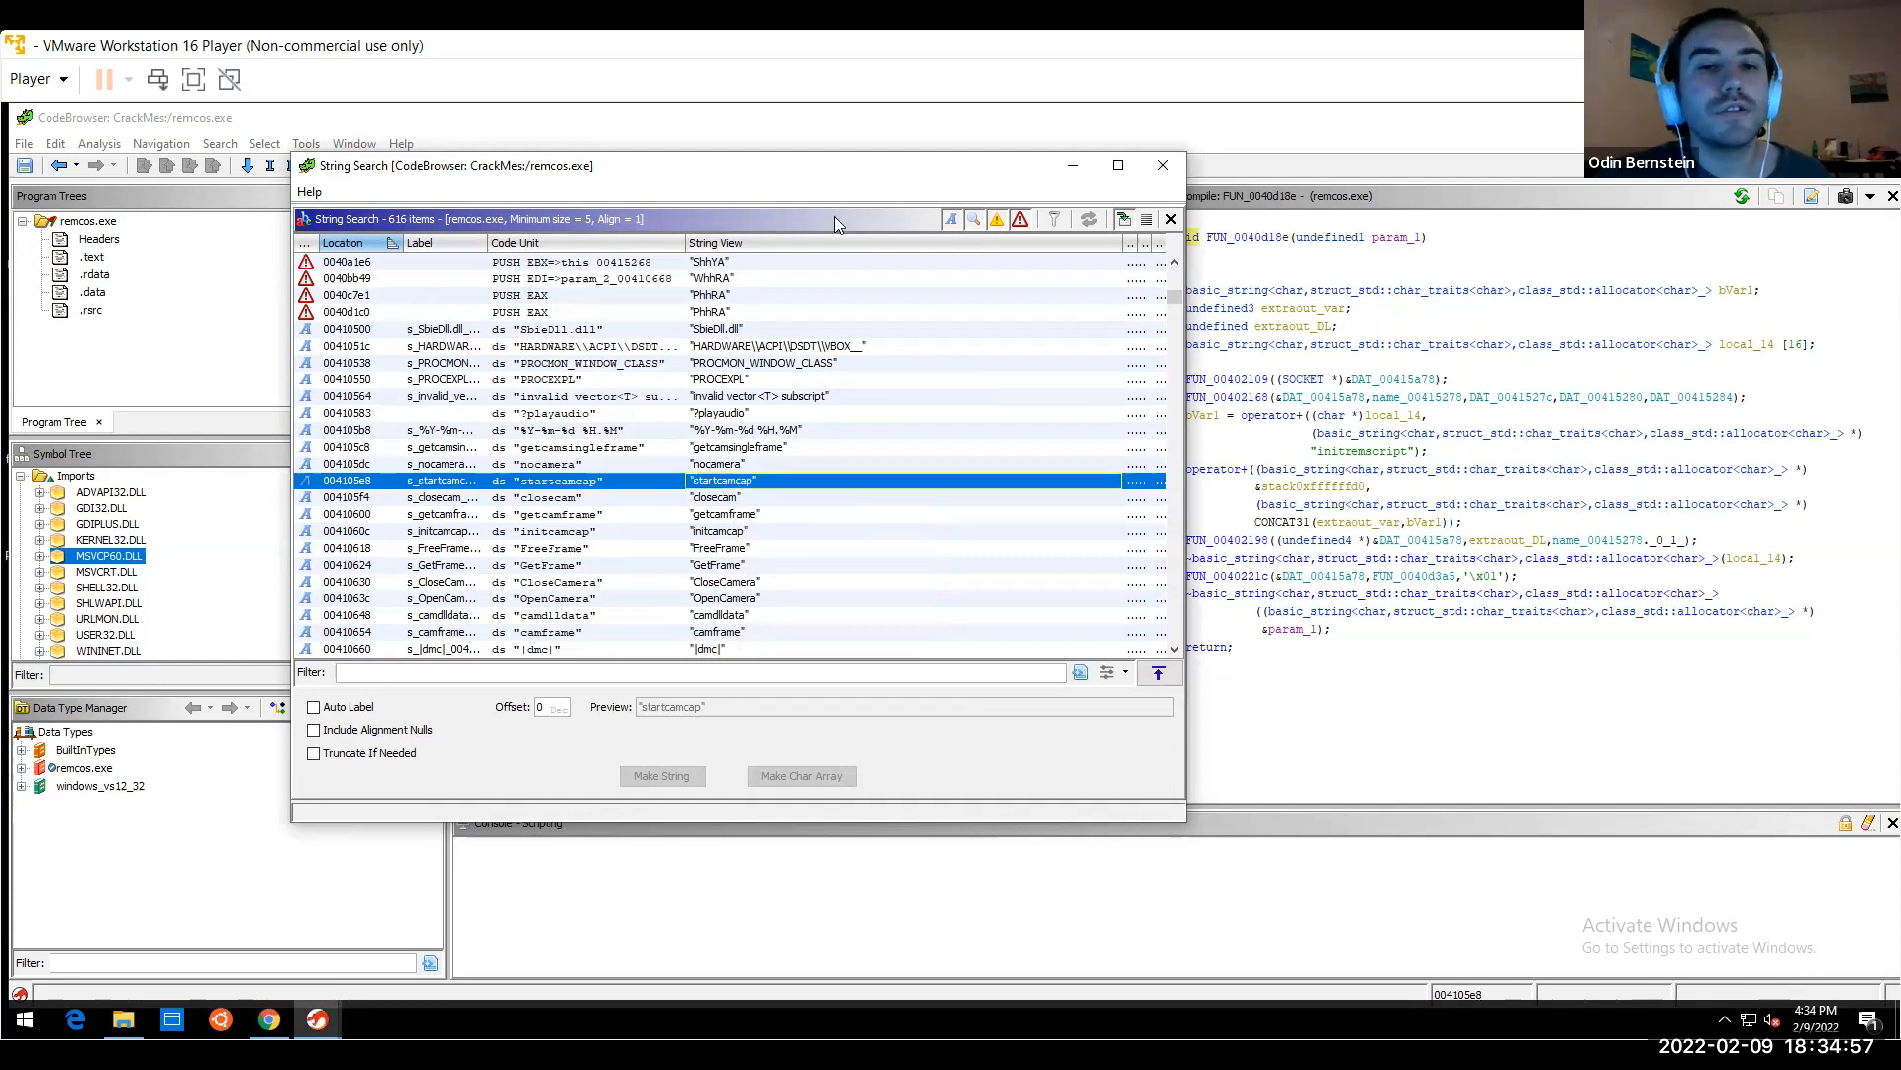
# Move the String Search window off the listing and select the s_startcamcap_004105e8 label in the code
pyautogui.moveTo(857, 172); pyautogui.dragTo(1672, 197)
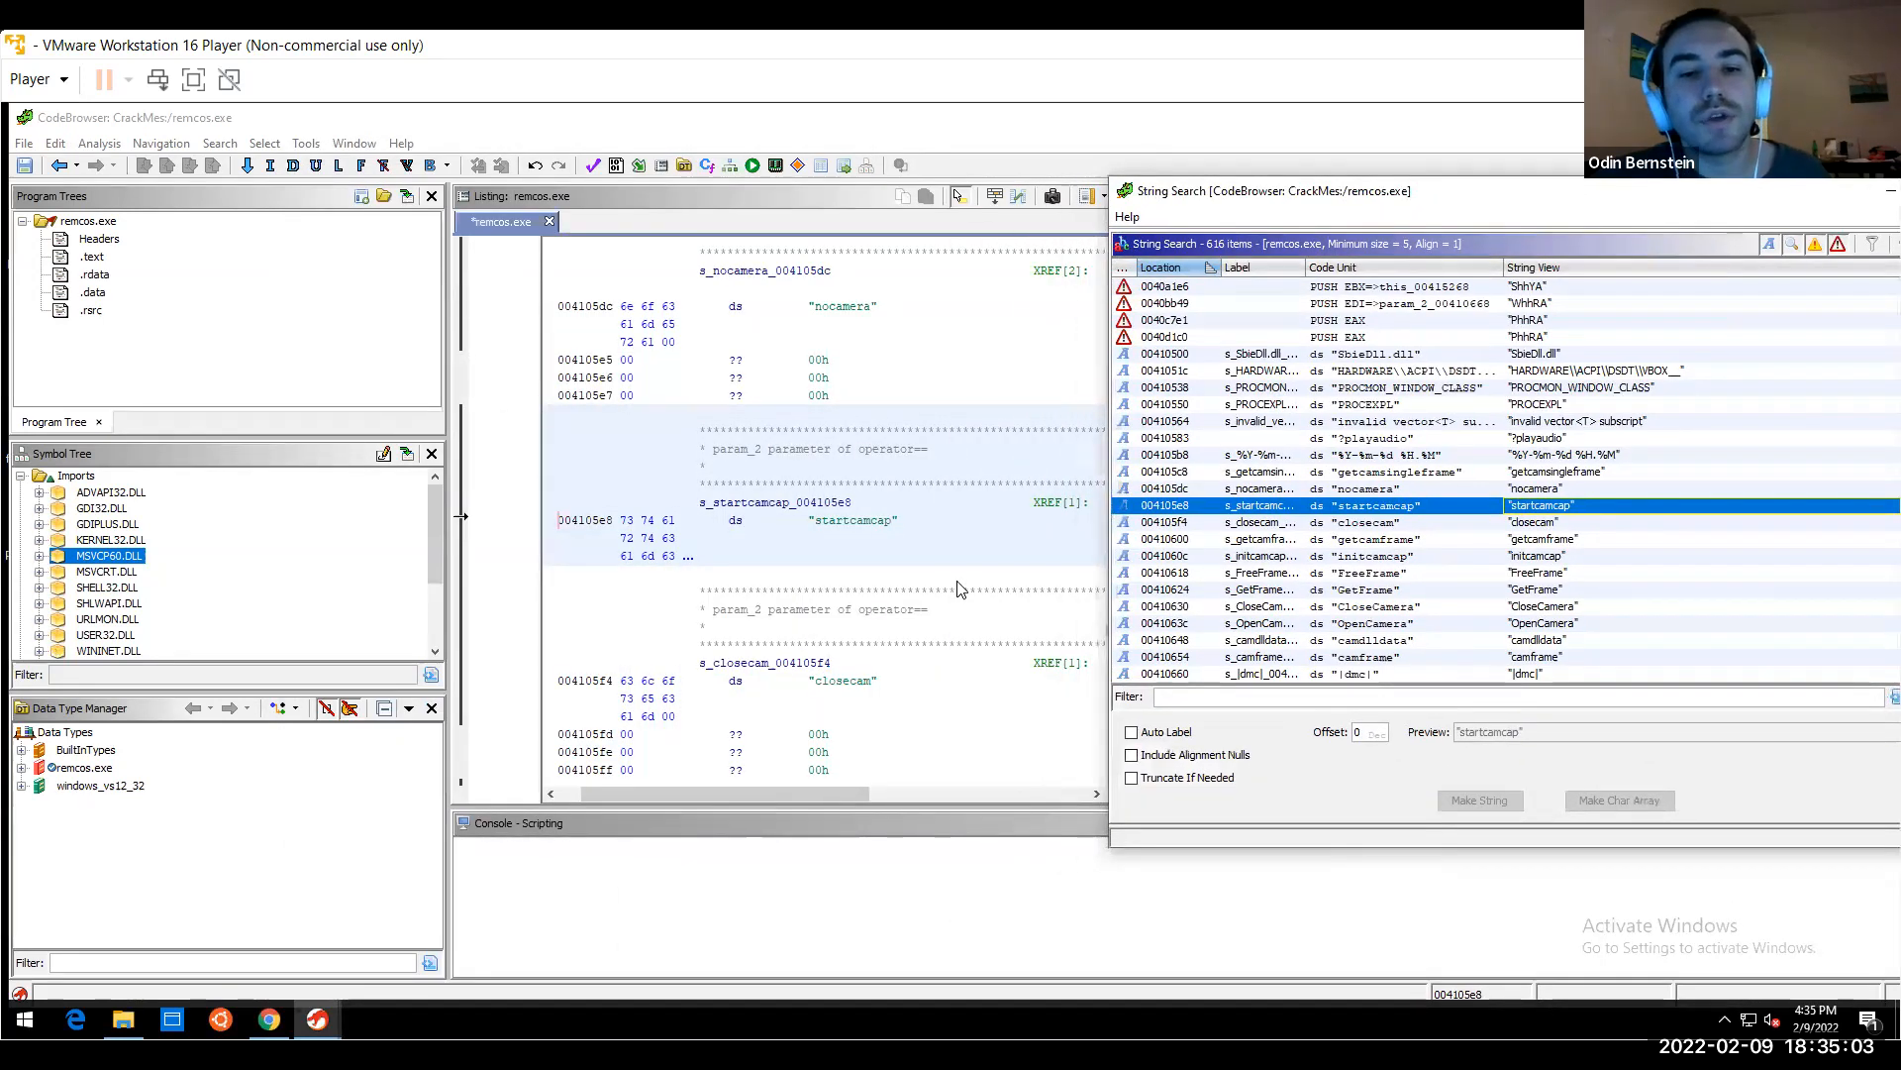
pyautogui.click(858, 522)
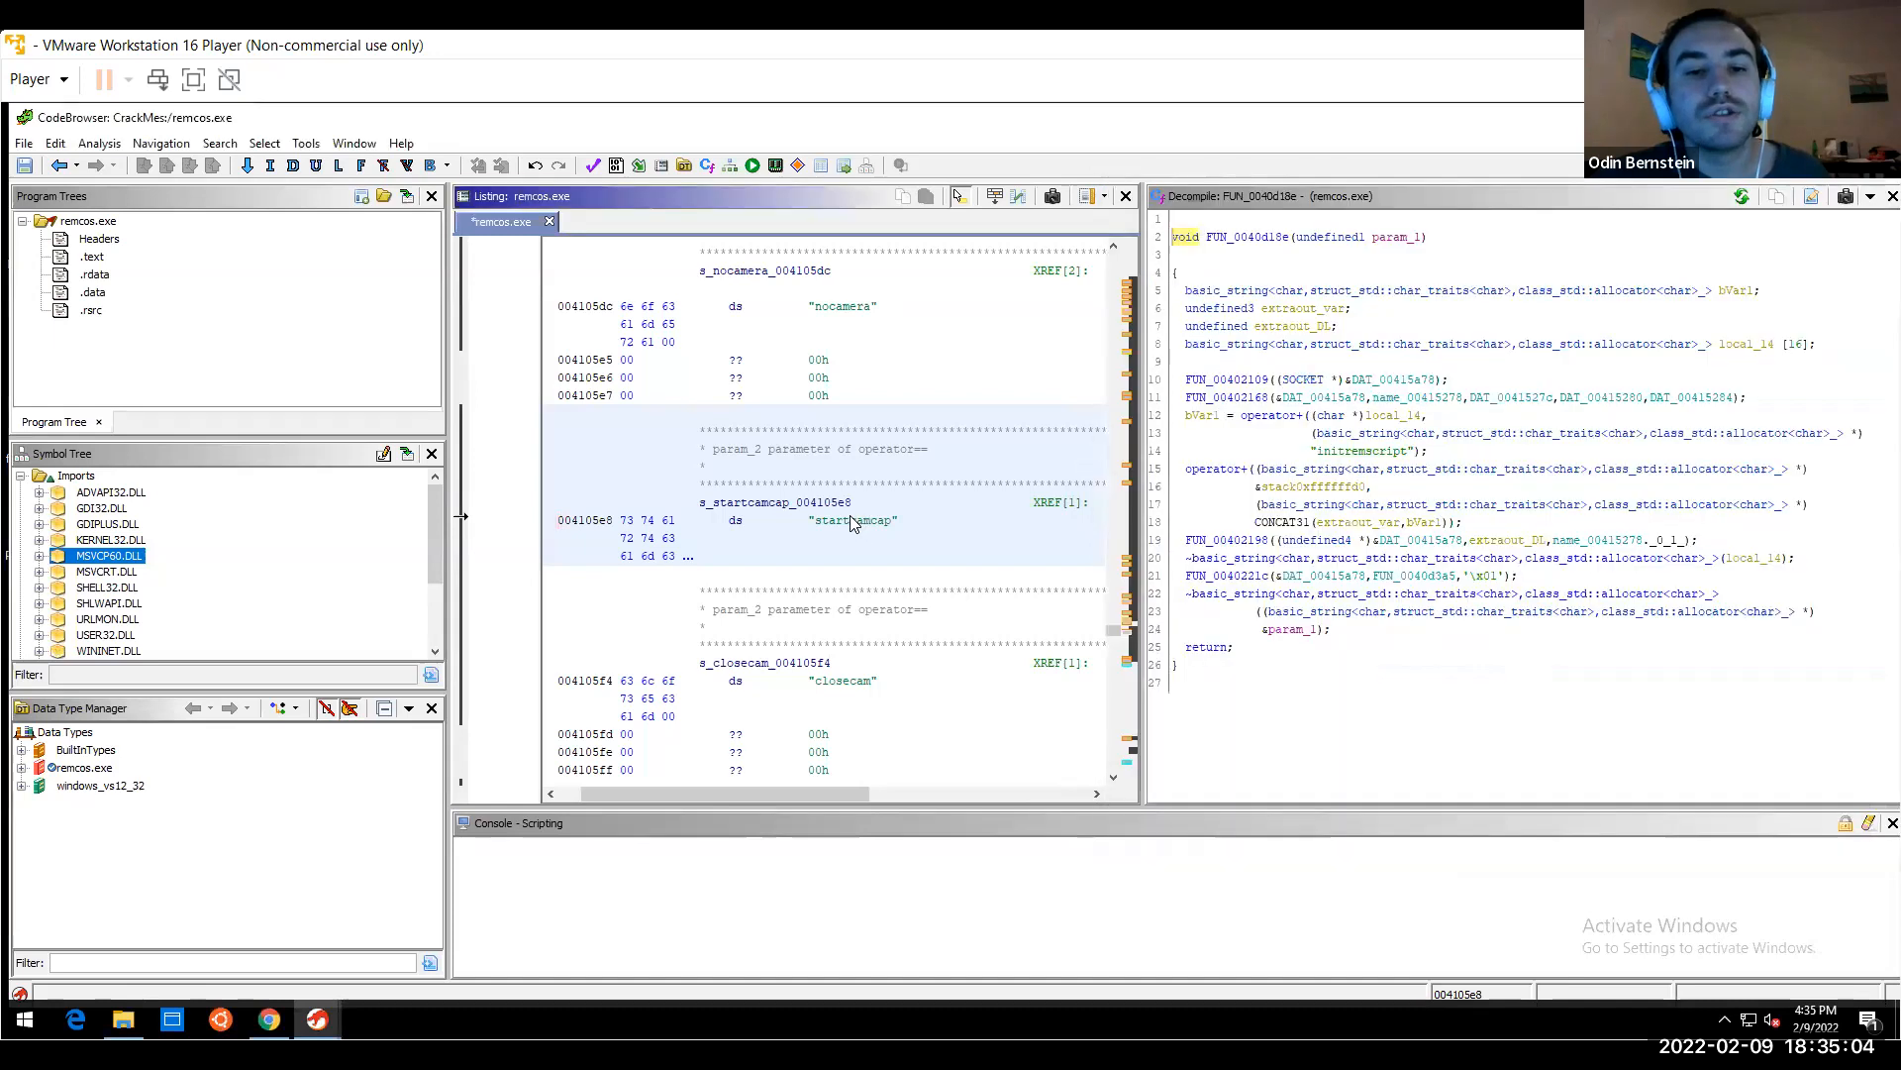
pyautogui.rightClick(775, 507)
pyautogui.click(732, 505)
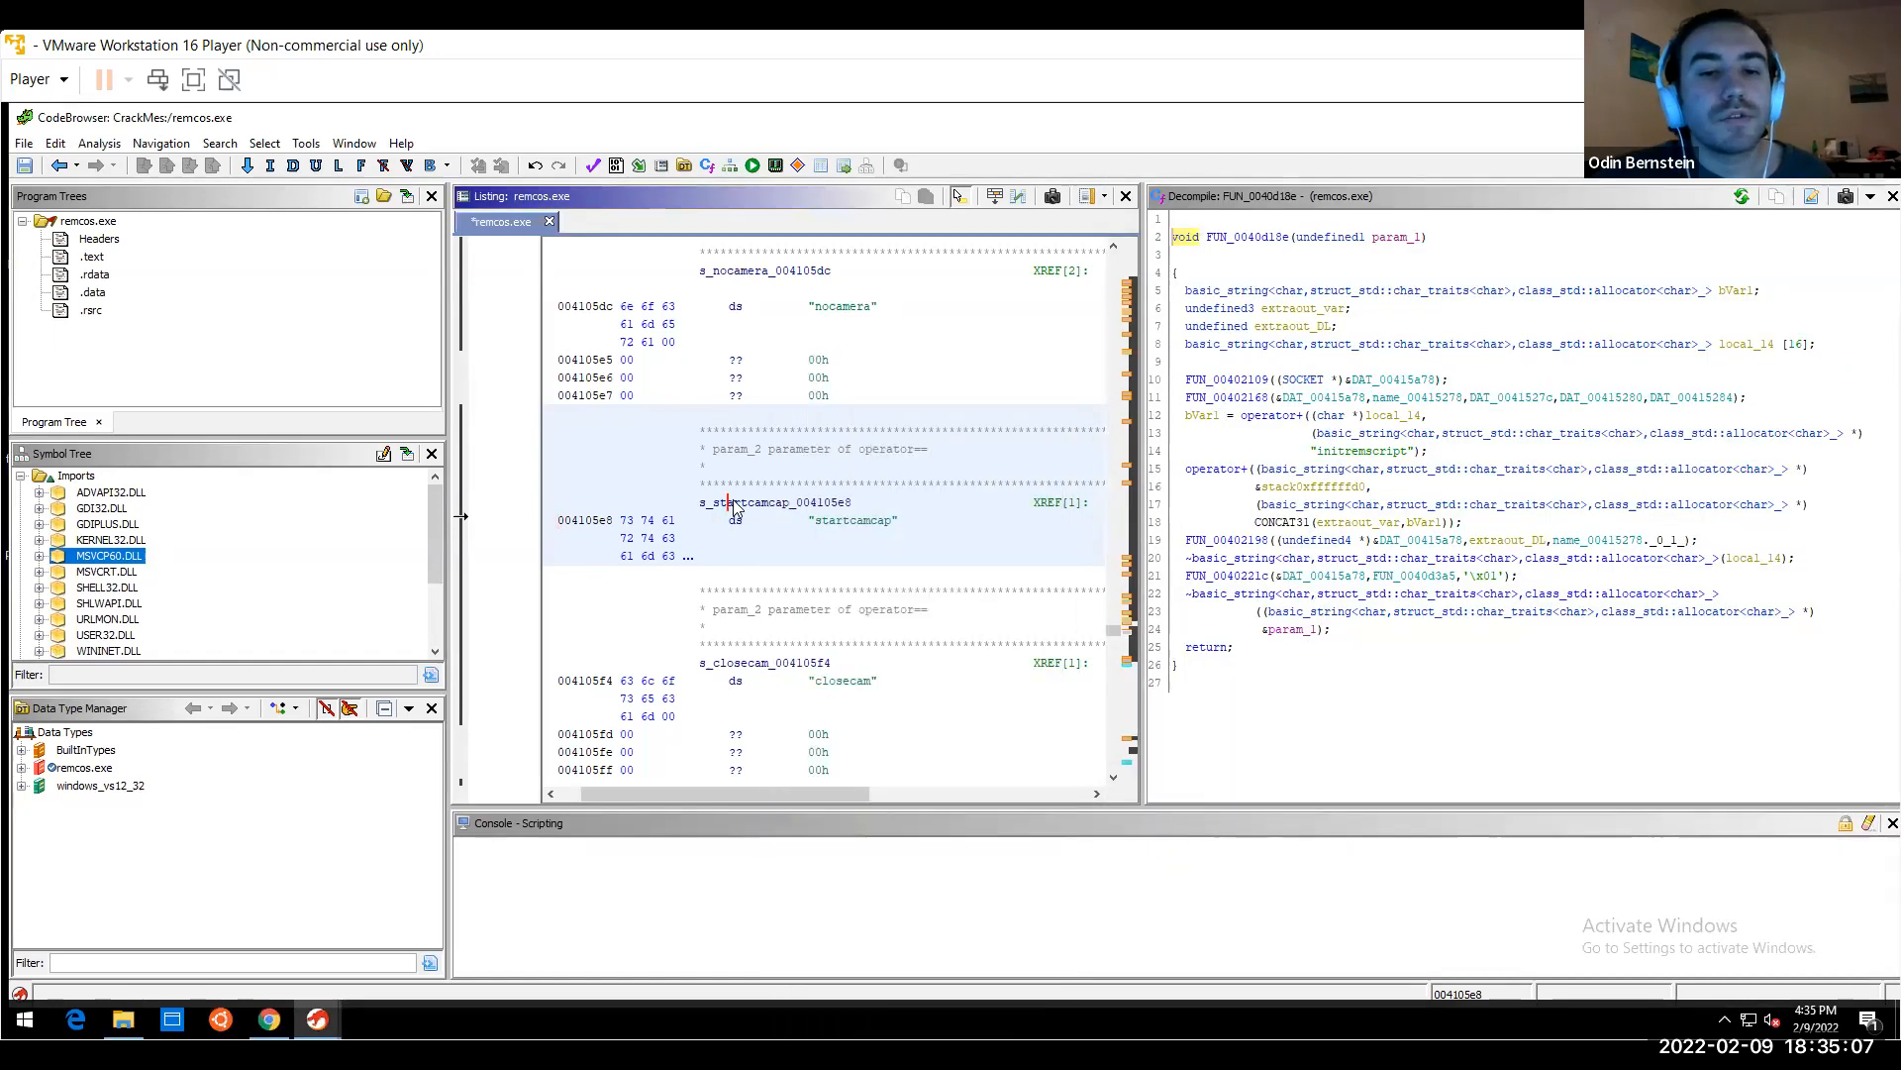
pyautogui.rightClick(734, 508)
pyautogui.click(722, 505)
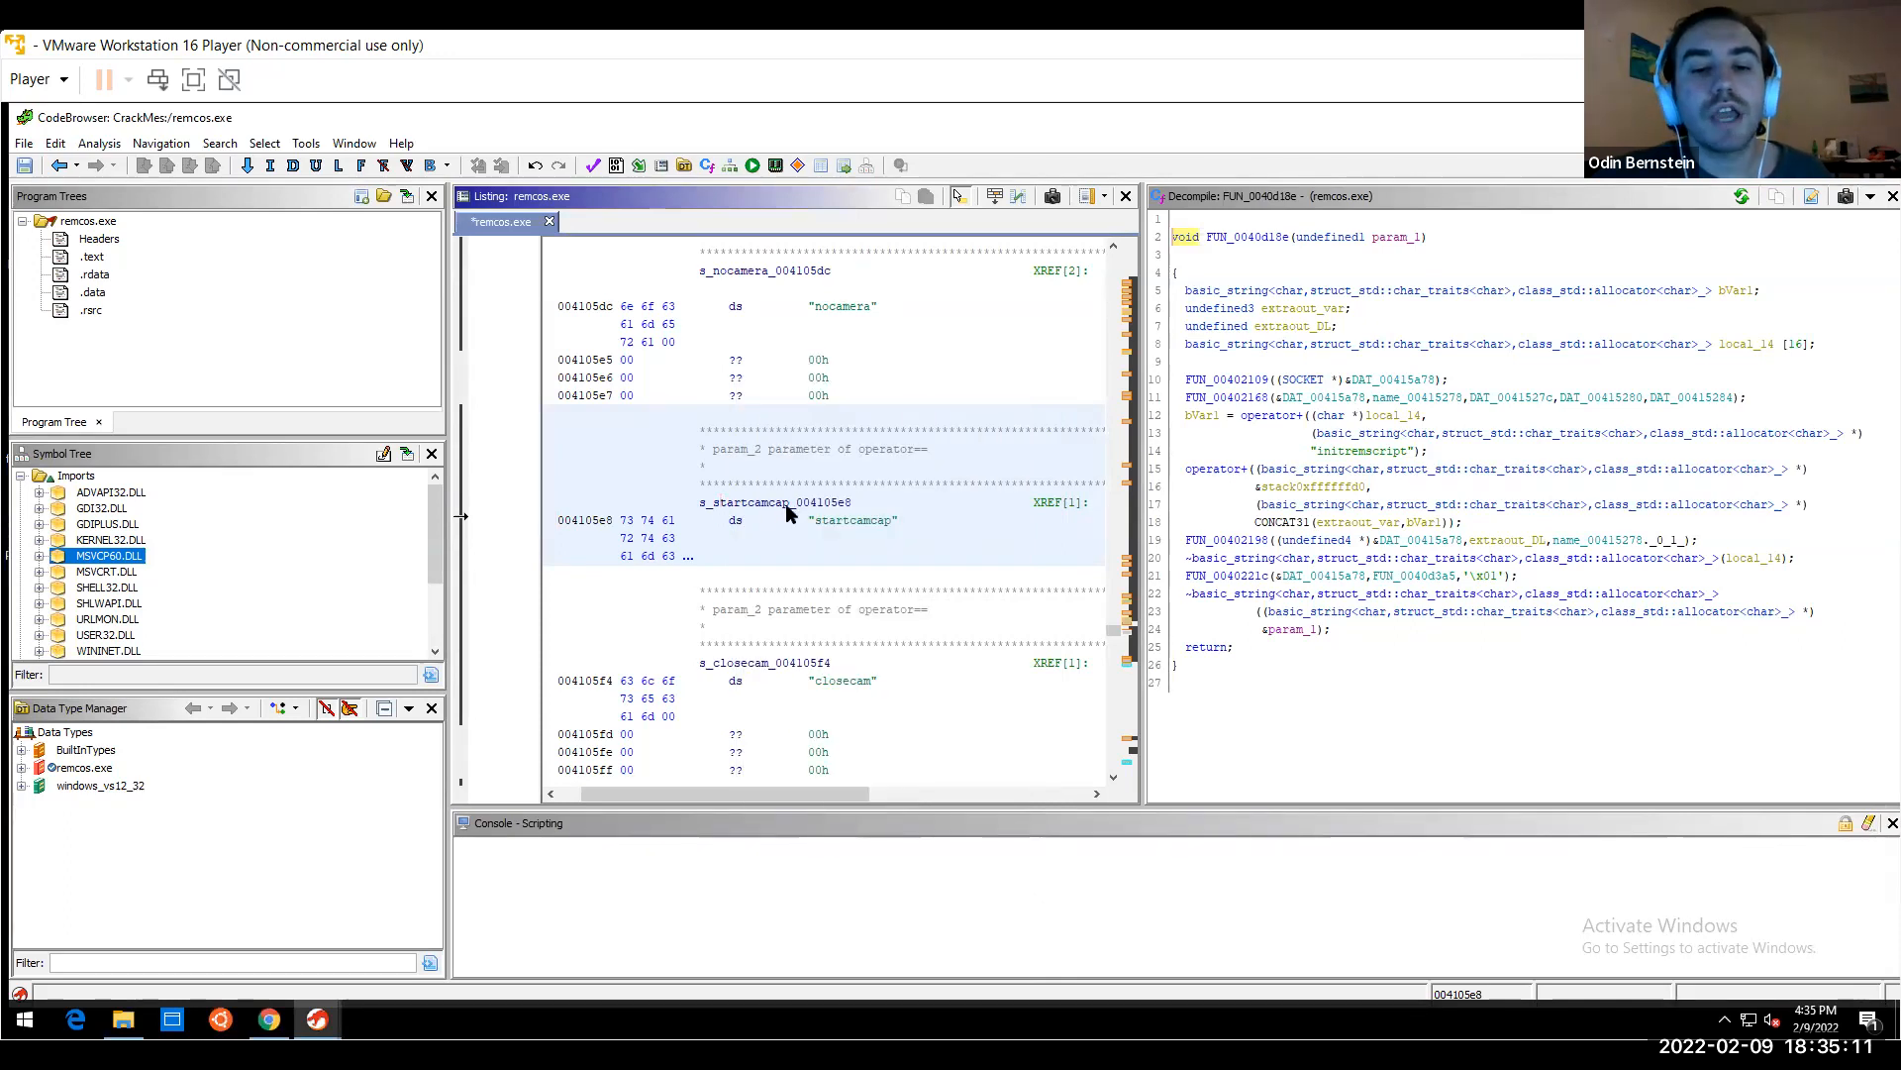
# Show the references to s_startcamcap_004105e8 and go to the one at 00401e07
pyautogui.rightClick(780, 507)
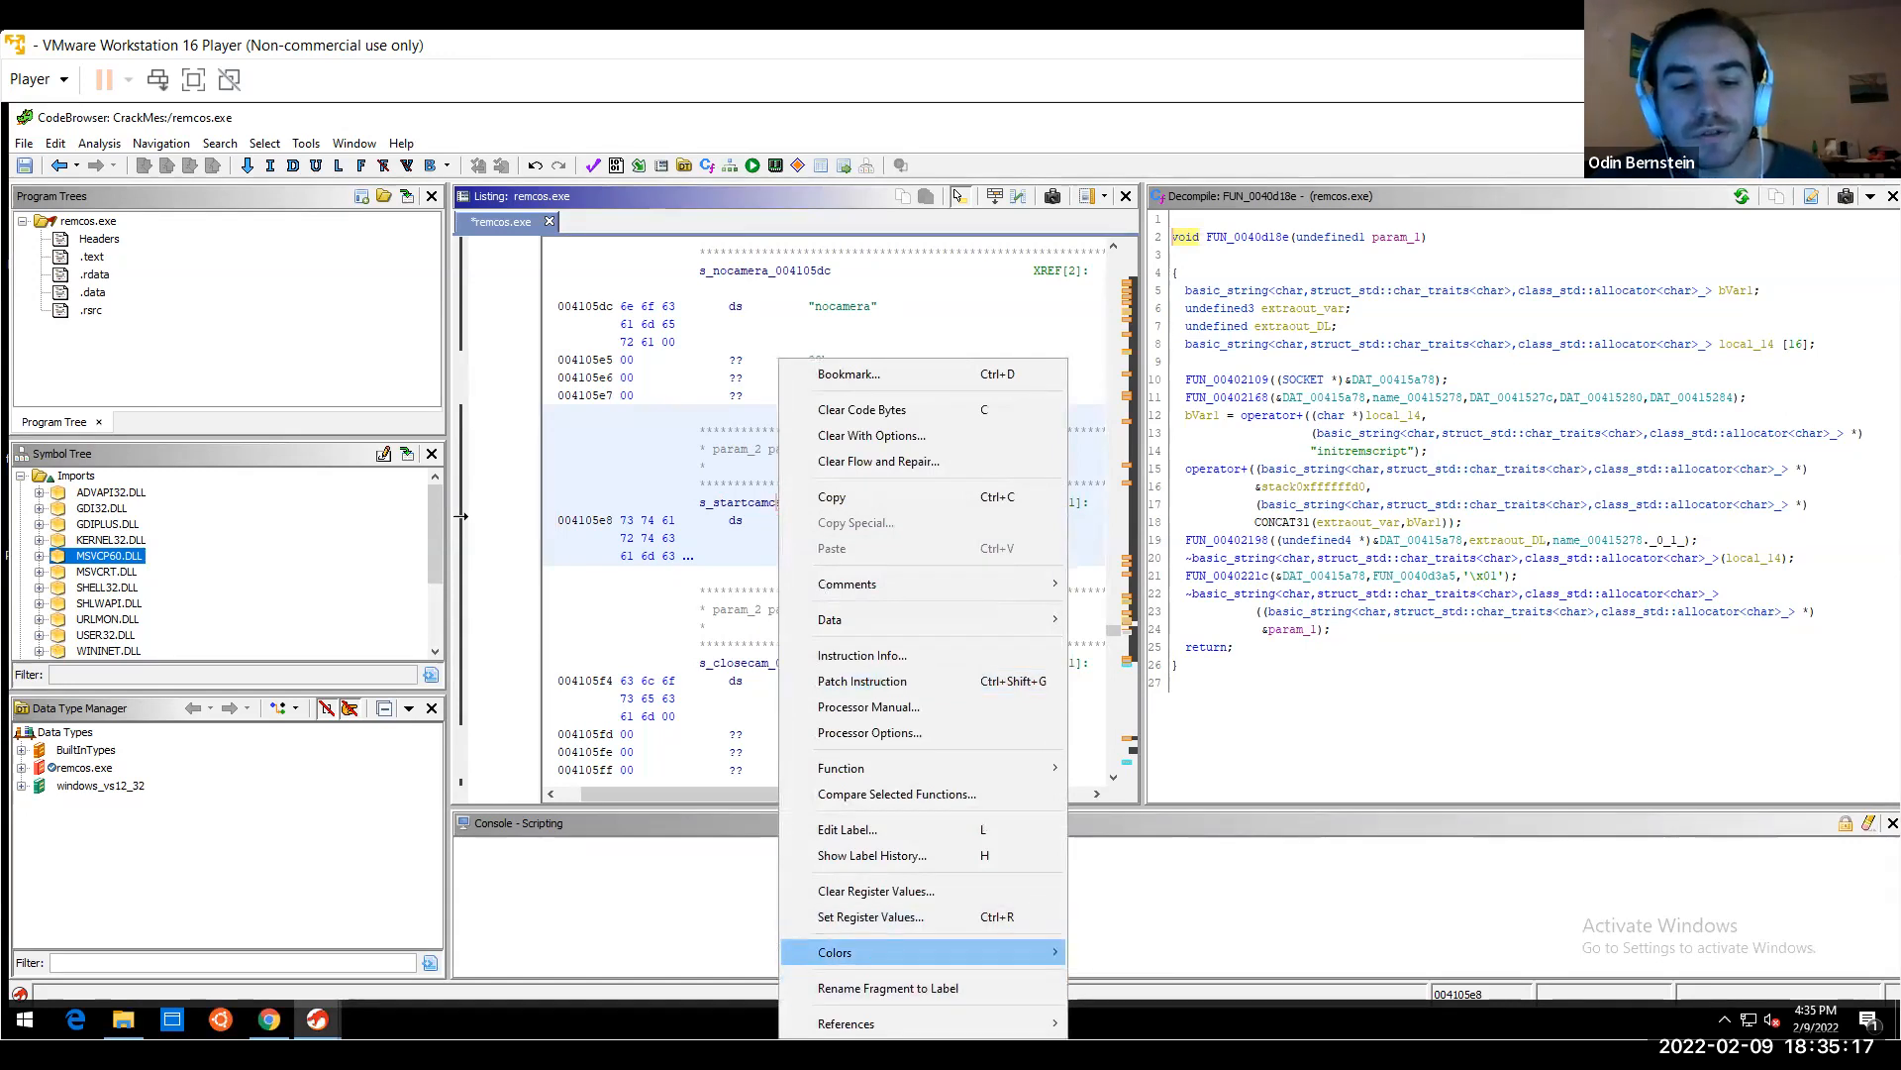
pyautogui.moveTo(847, 1023)
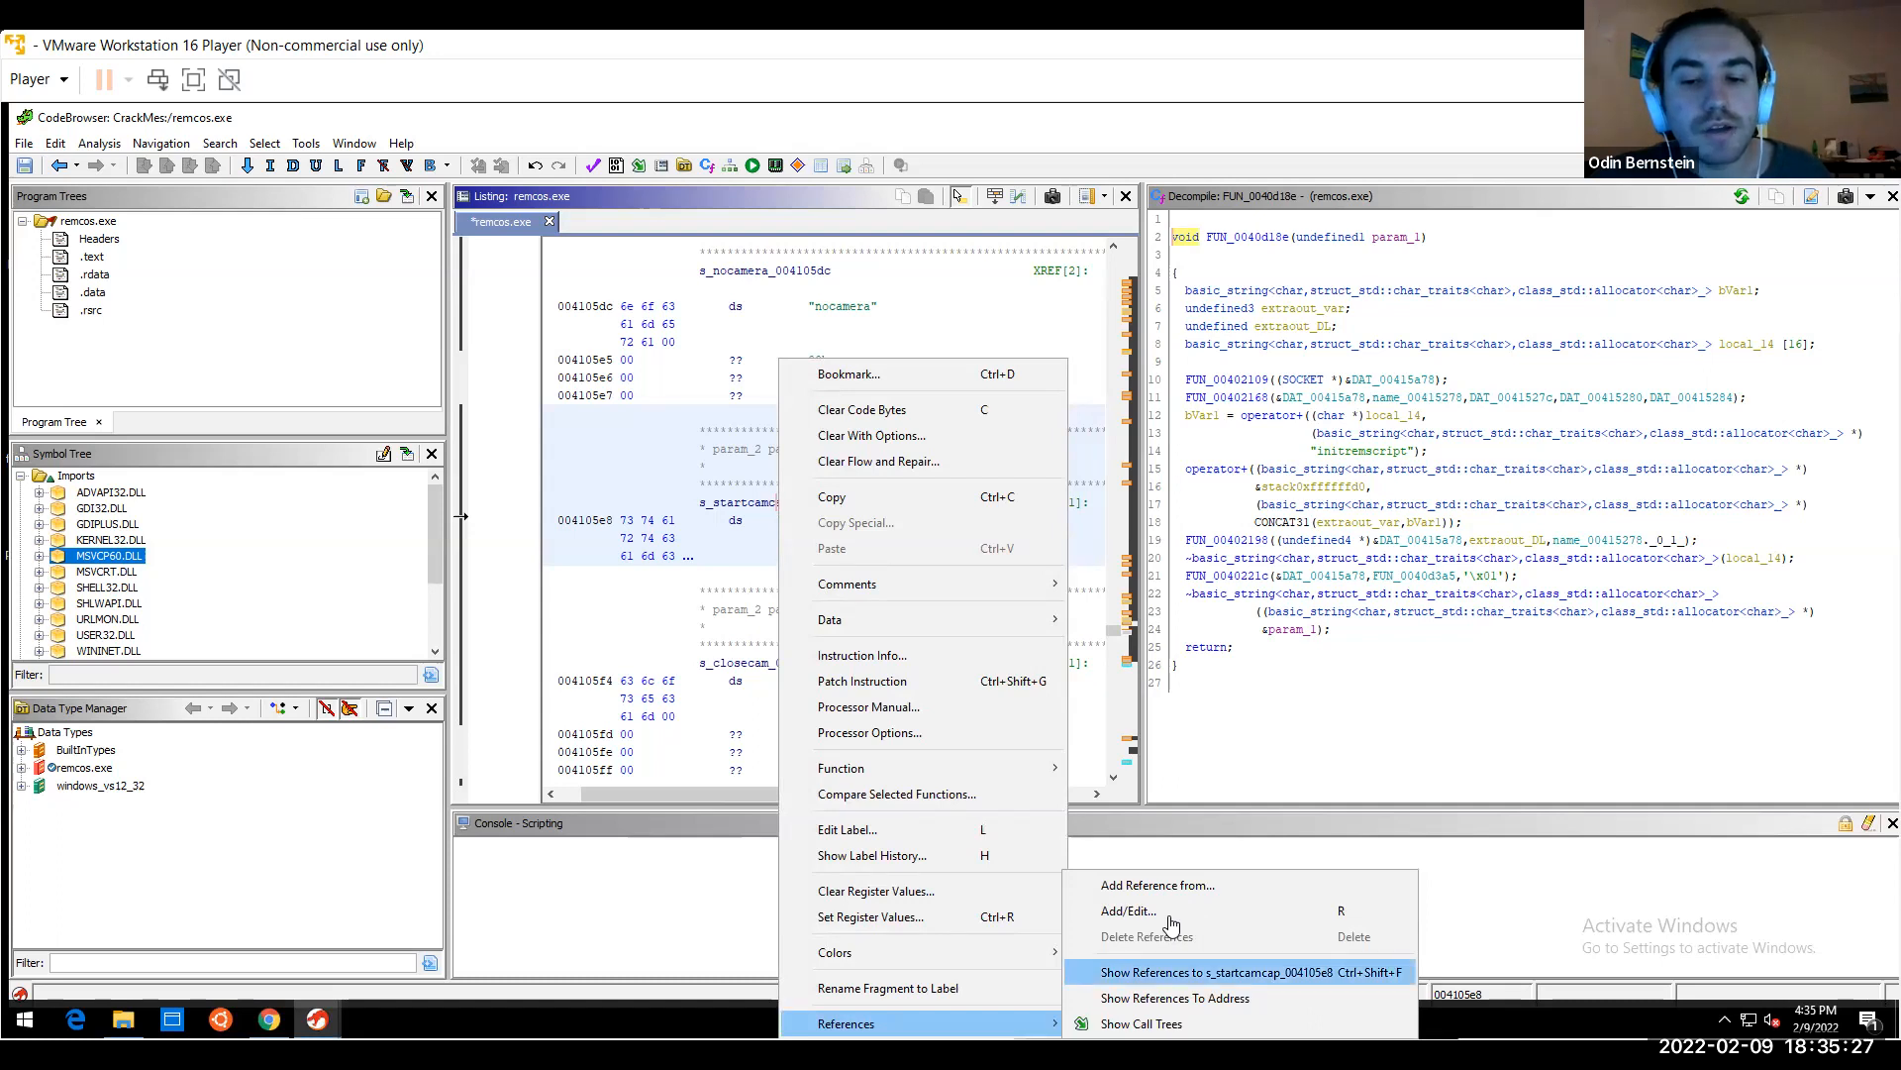
pyautogui.press('Return')
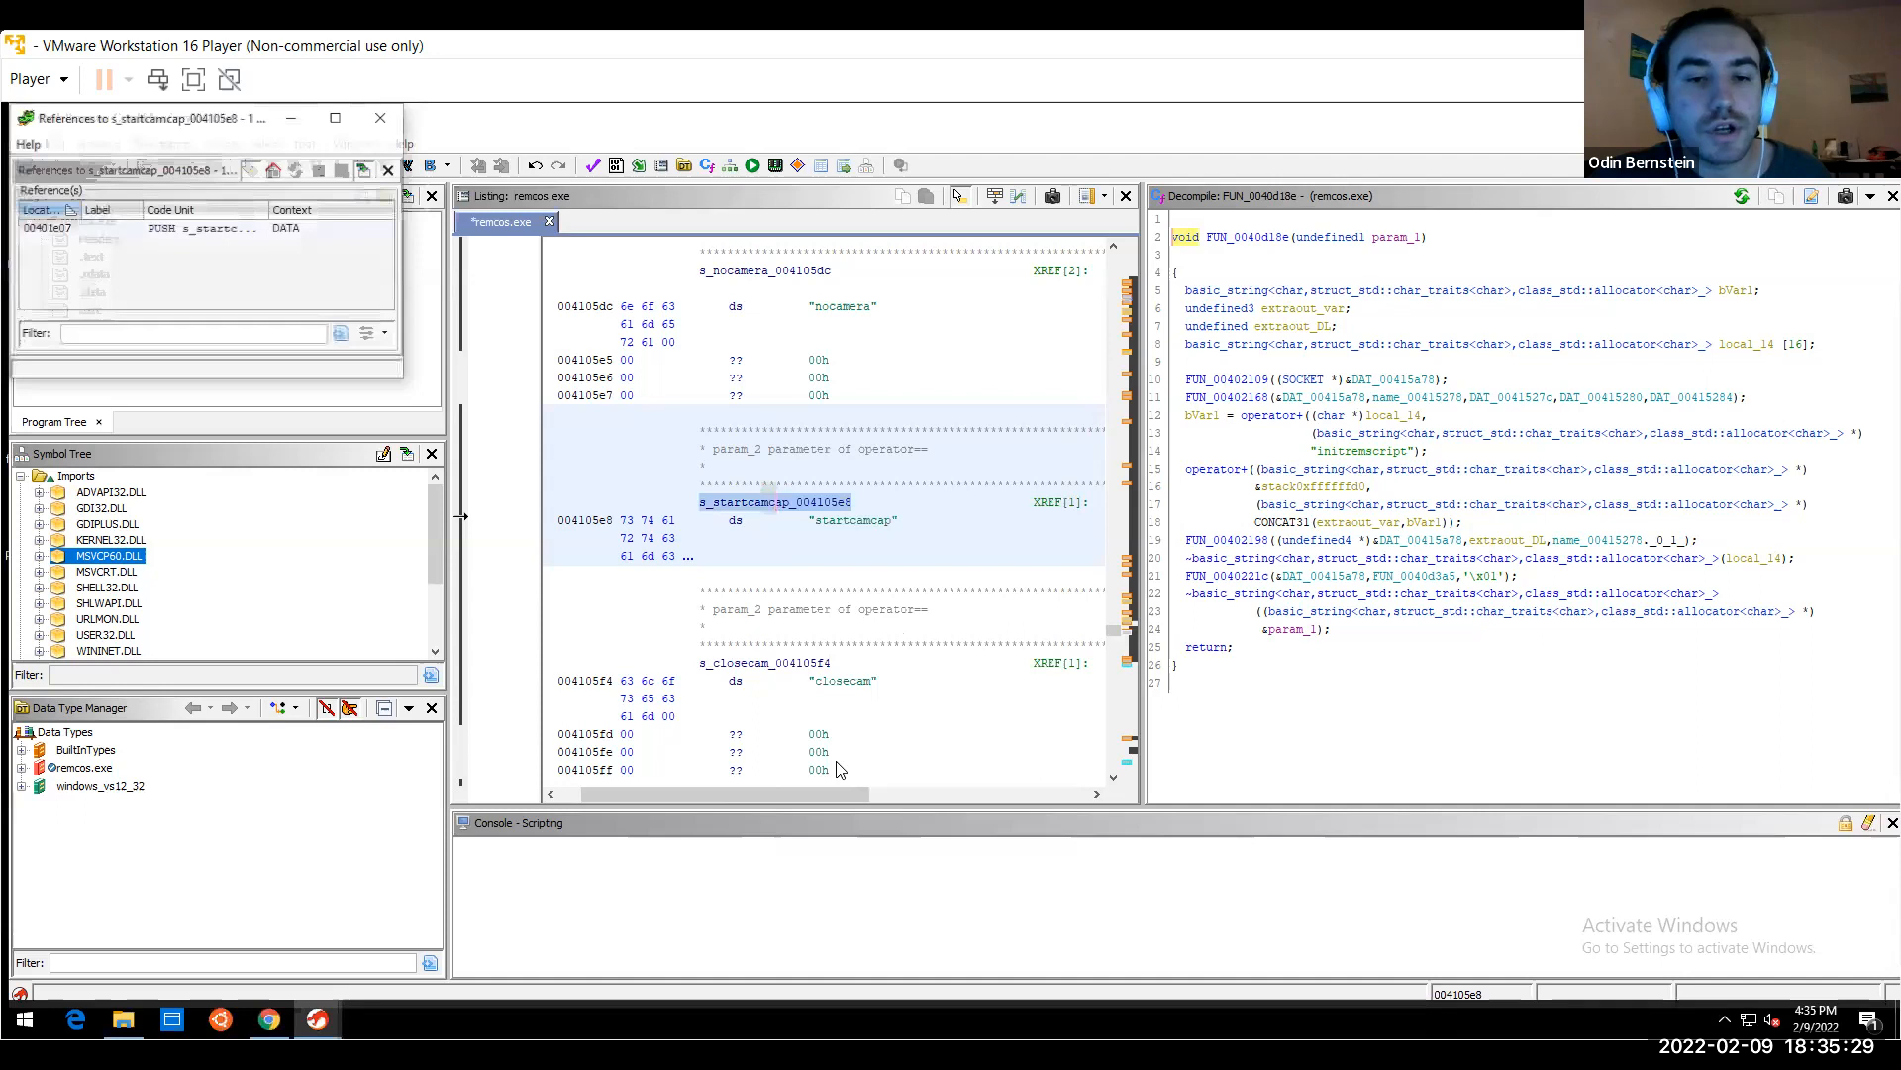
pyautogui.click(163, 229)
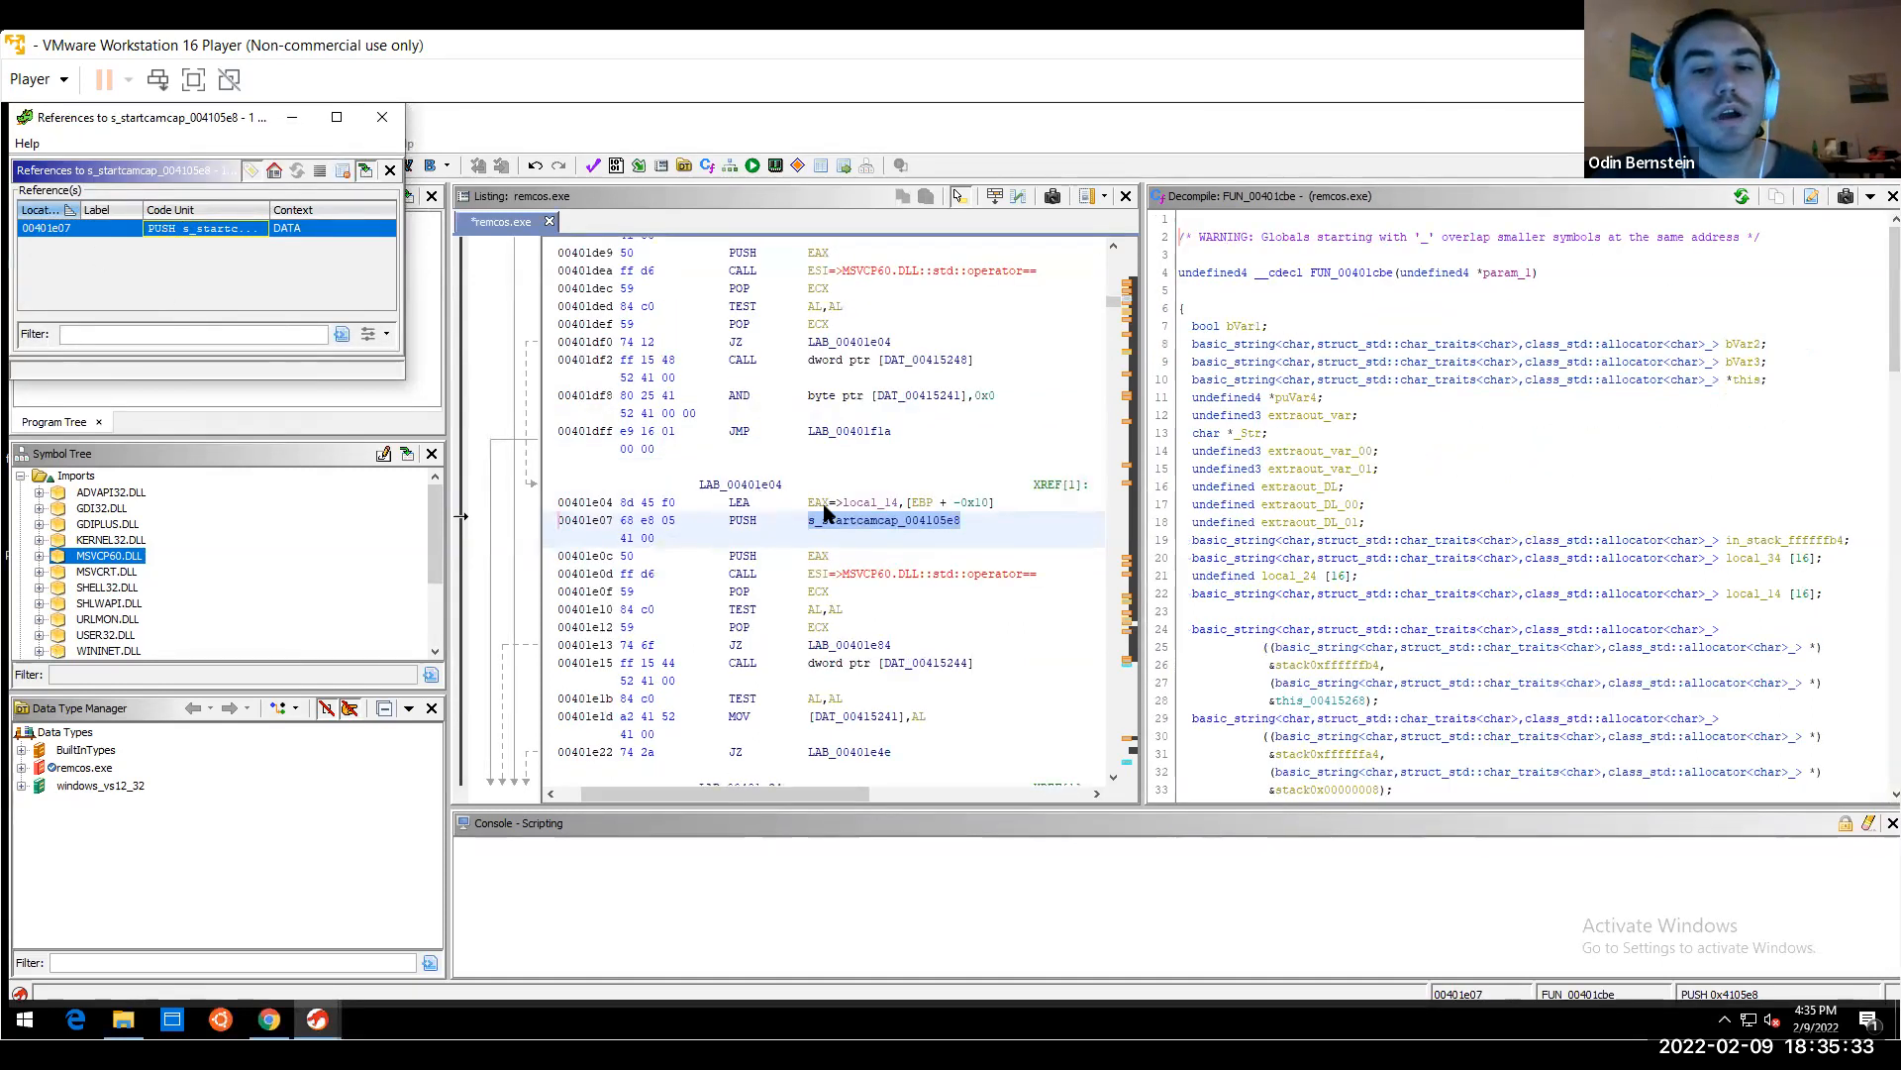
# Examine the code preceding the startcamcap reference in FUN_00401cbe, back through the closecam check to the getcamframe push
pyautogui.click(881, 510)
pyautogui.click(901, 361)
pyautogui.press('Up')
pyautogui.press('Up')
pyautogui.press('Up')
pyautogui.press('Up')
pyautogui.press('Up')
pyautogui.press('Up')
pyautogui.press('Up')
pyautogui.press('Up')
pyautogui.press('Up')
pyautogui.press('Up')
pyautogui.press('Up')
pyautogui.press('Up')
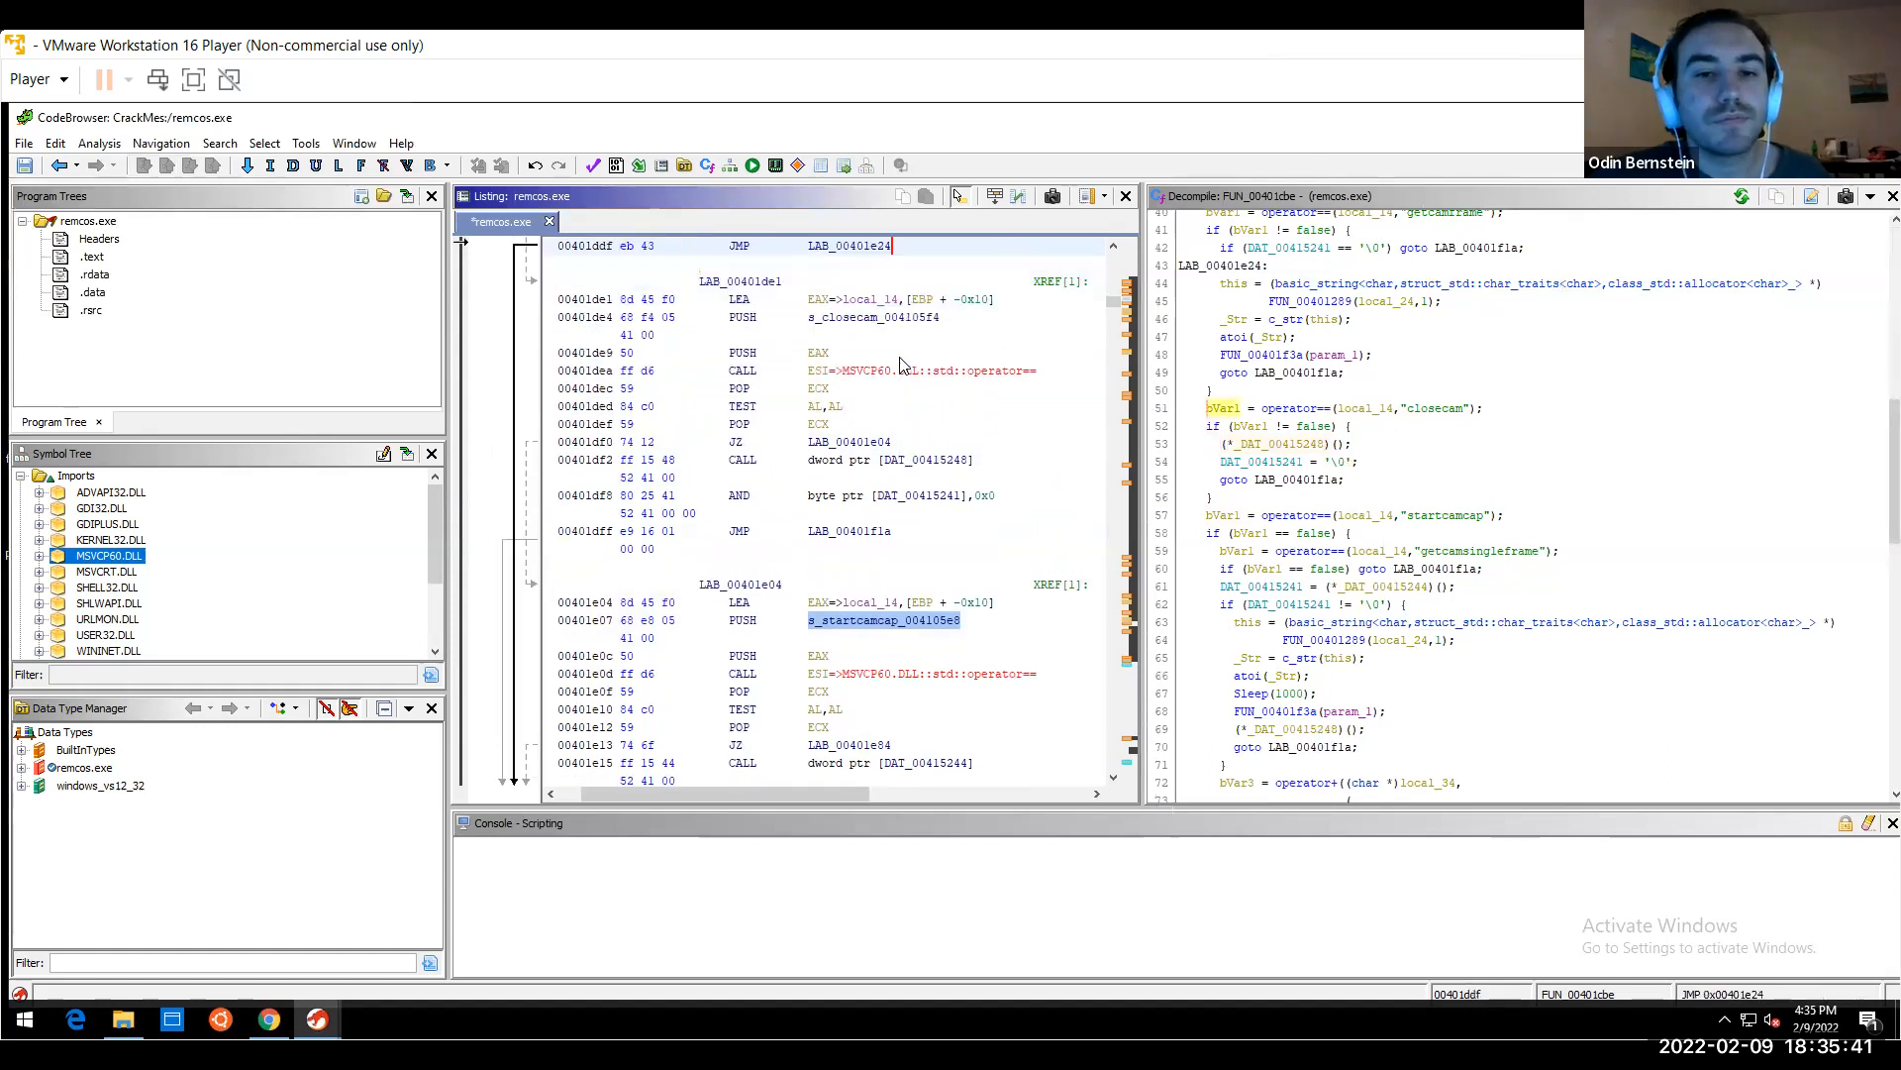
pyautogui.press('Up')
pyautogui.press('Up')
pyautogui.press('Up')
pyautogui.press('Up')
pyautogui.press('Up')
pyautogui.press('Up')
pyautogui.press('Up')
pyautogui.press('Up')
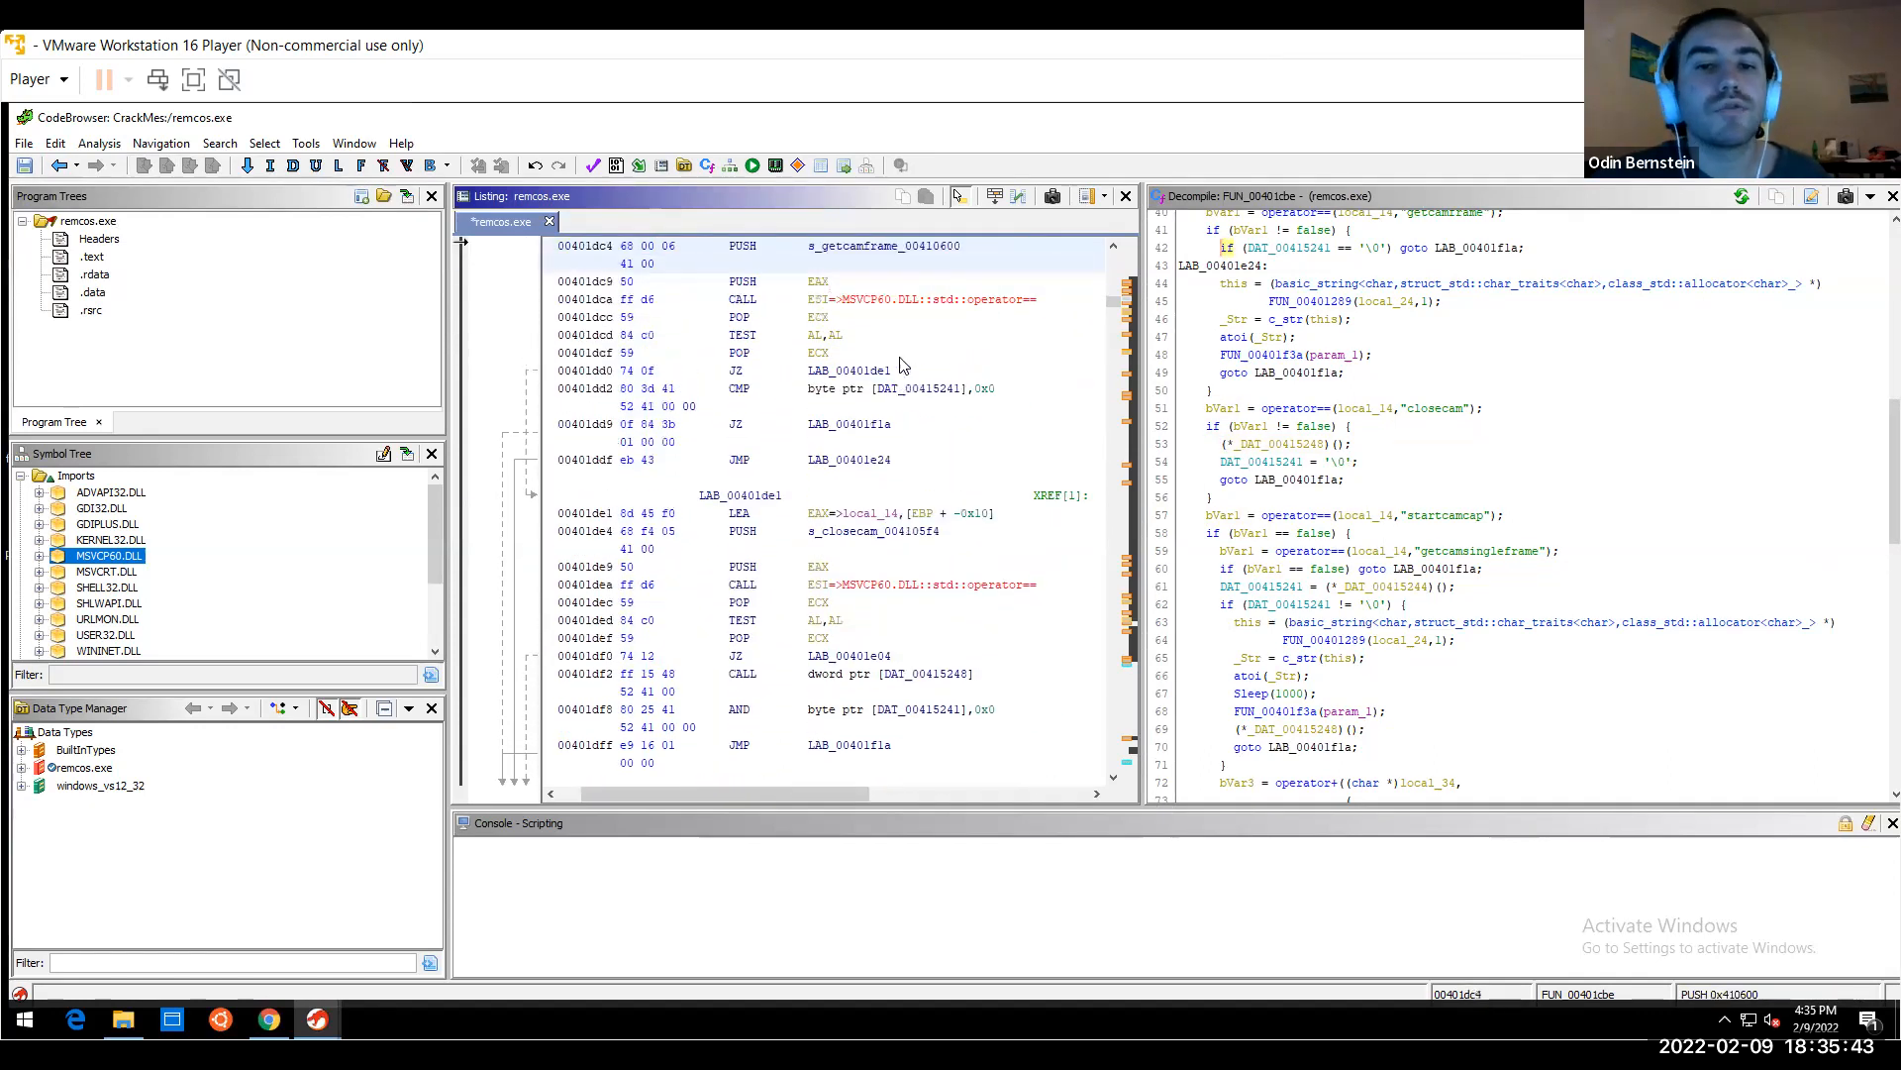
# Examine the code preceding the getcamframe check, back through the FUN_00402198 and operator+ calls to the initcamcap push
pyautogui.press('Up')
pyautogui.press('Up')
pyautogui.press('Up')
pyautogui.press('Up')
pyautogui.press('Up')
pyautogui.press('Up')
pyautogui.press('Up')
pyautogui.press('Up')
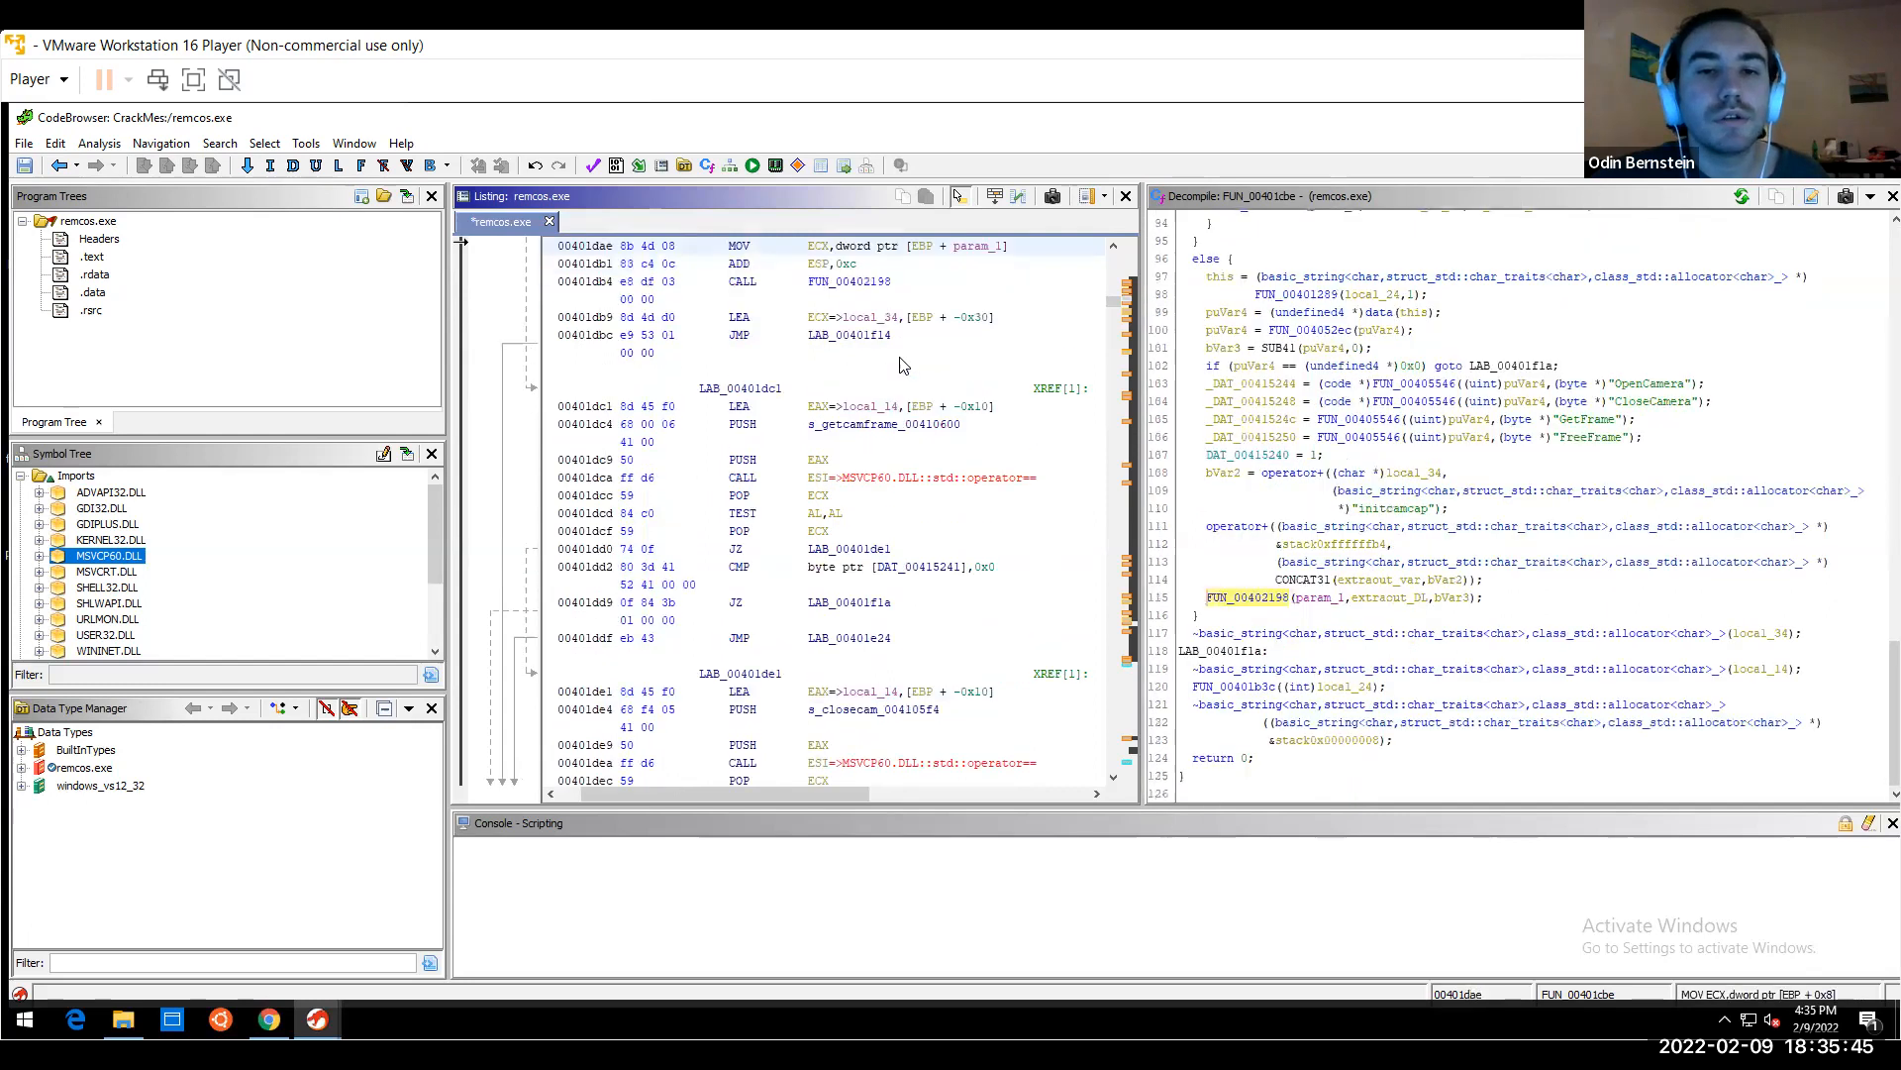
pyautogui.press('Up')
pyautogui.press('Up')
pyautogui.press('Up')
pyautogui.press('Up')
pyautogui.press('Up')
pyautogui.press('Up')
pyautogui.press('Up')
pyautogui.press('Up')
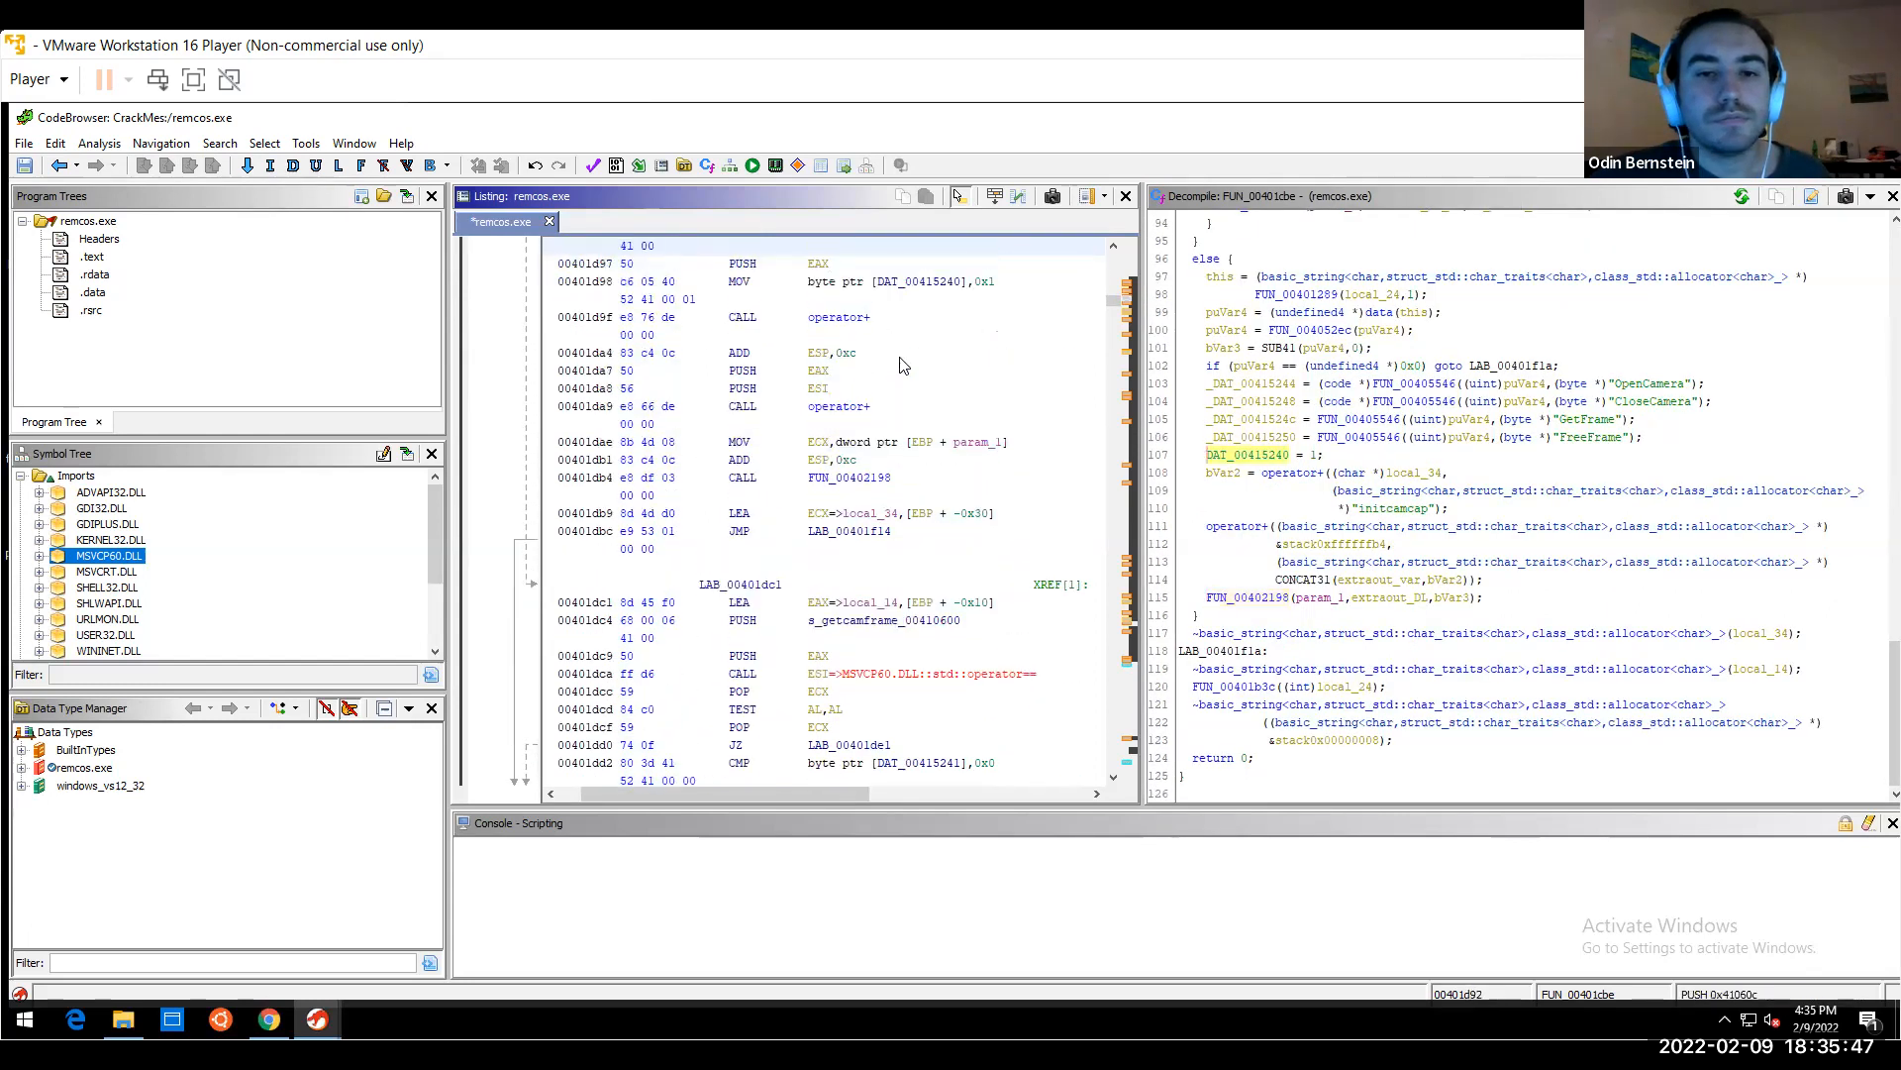
pyautogui.press('Up')
pyautogui.press('Up')
pyautogui.press('Up')
pyautogui.press('Up')
pyautogui.press('Up')
pyautogui.press('Up')
pyautogui.press('Up')
pyautogui.press('Up')
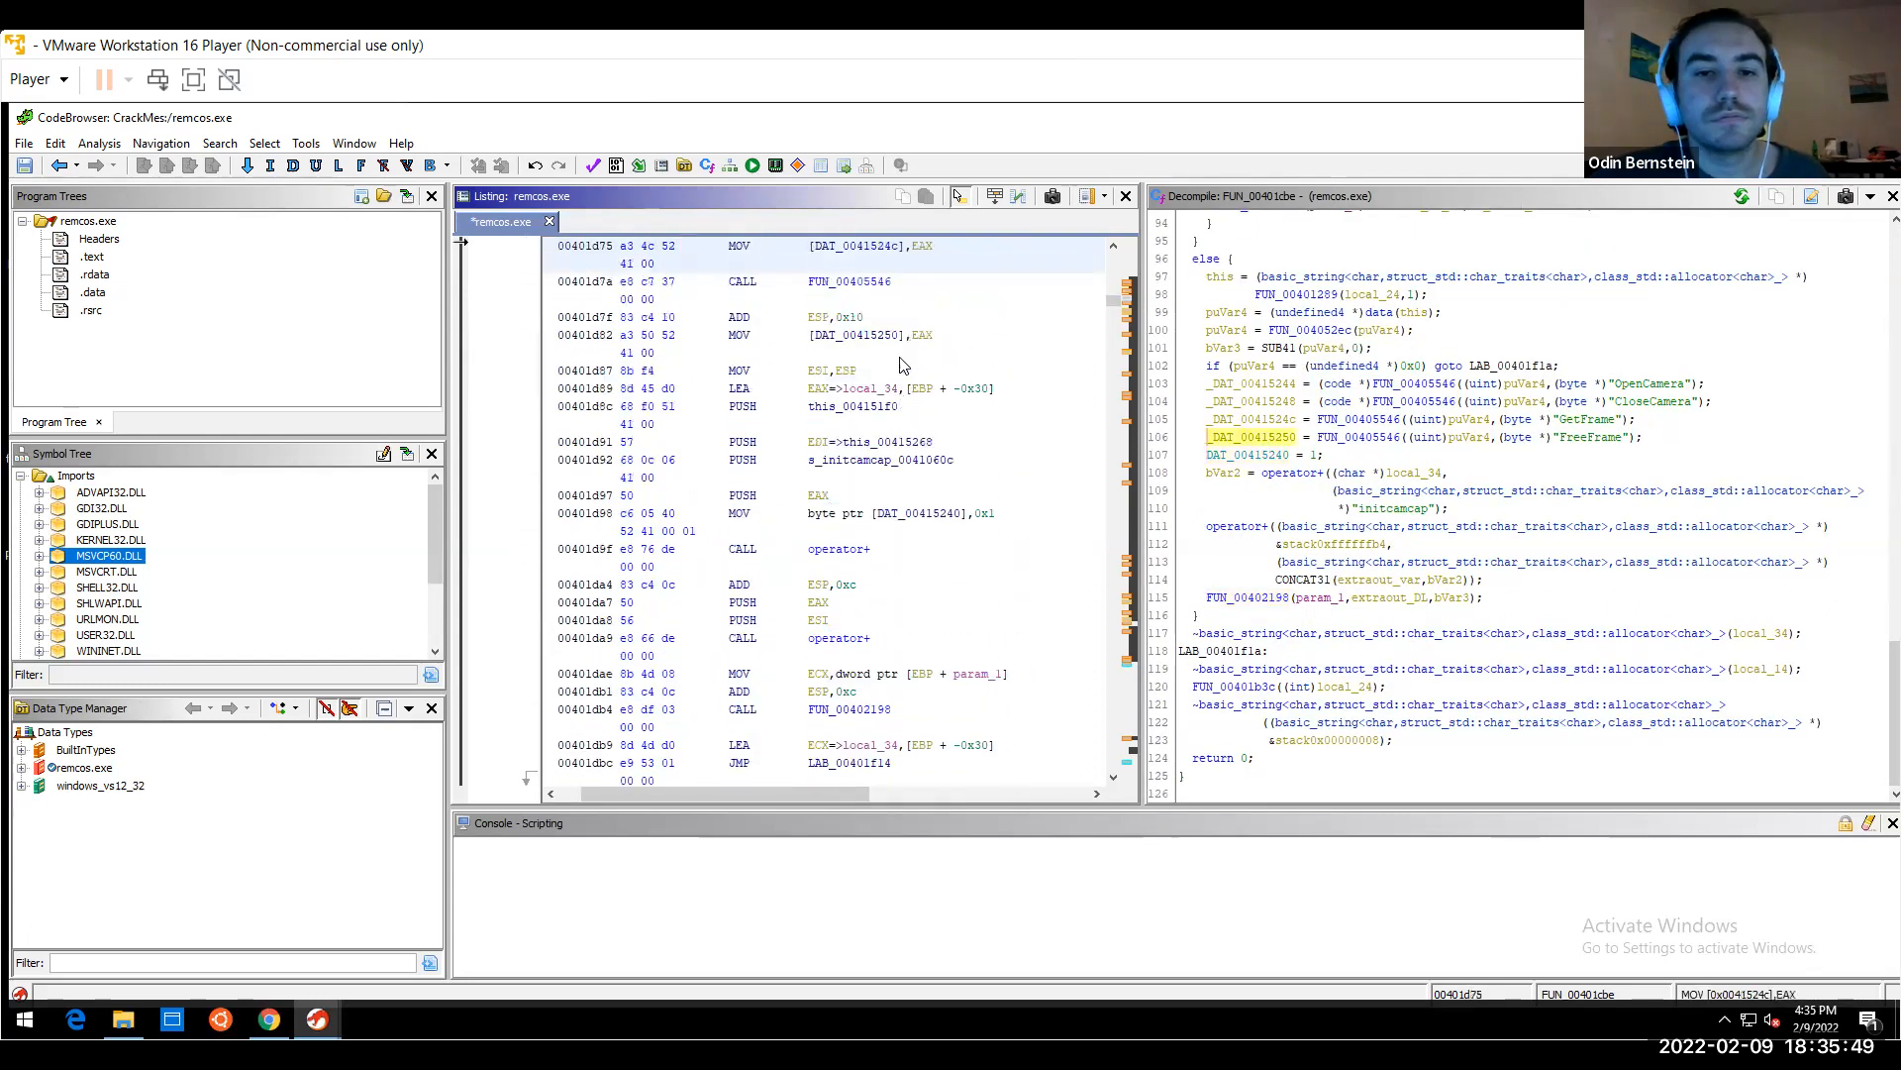
# Examine the earlier FUN_00405546 calls that take the FreeFrame, GetFrame, CloseCamera and OpenCamera strings
pyautogui.press('Up')
pyautogui.press('Up')
pyautogui.press('Up')
pyautogui.press('Up')
pyautogui.press('Up')
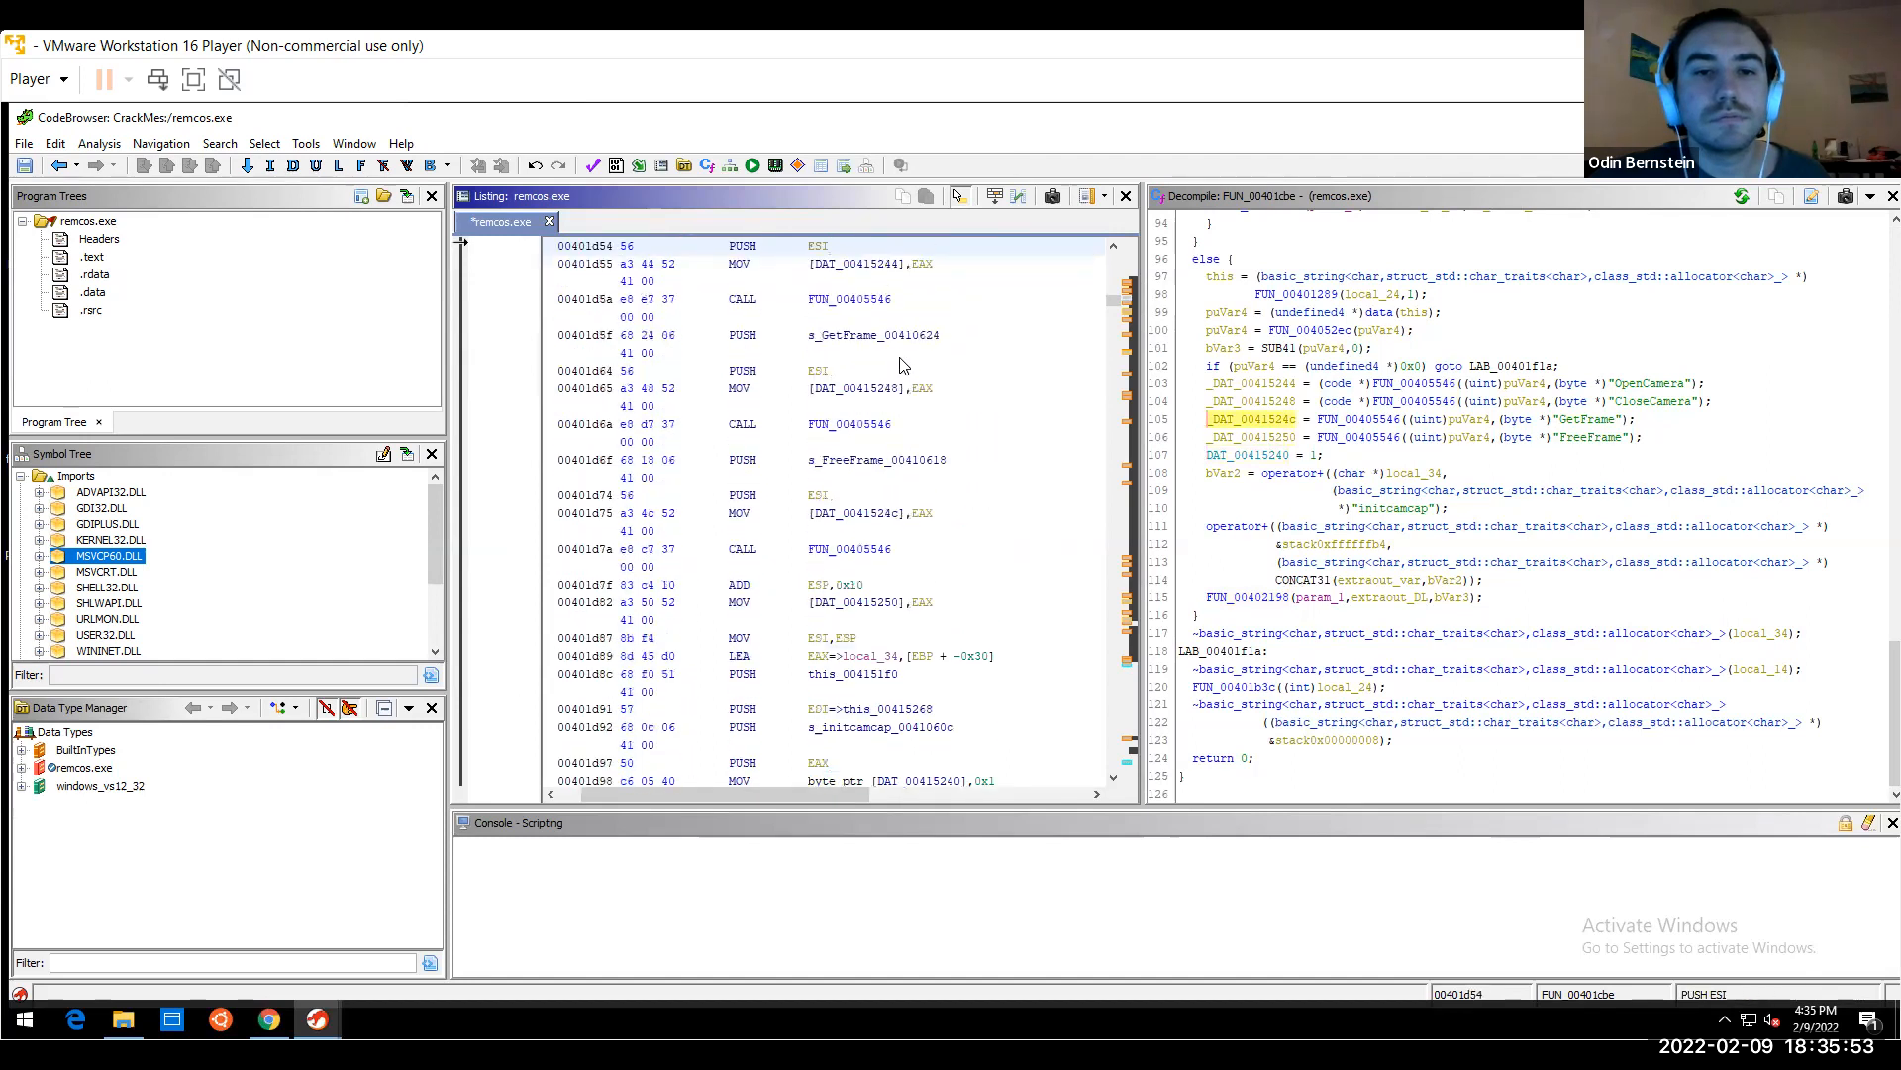
pyautogui.press('Up')
pyautogui.press('Up')
pyautogui.press('Up')
pyautogui.press('Up')
pyautogui.press('Up')
pyautogui.press('Up')
pyautogui.press('Up')
pyautogui.press('Up')
pyautogui.press('Up')
pyautogui.press('Up')
pyautogui.press('Up')
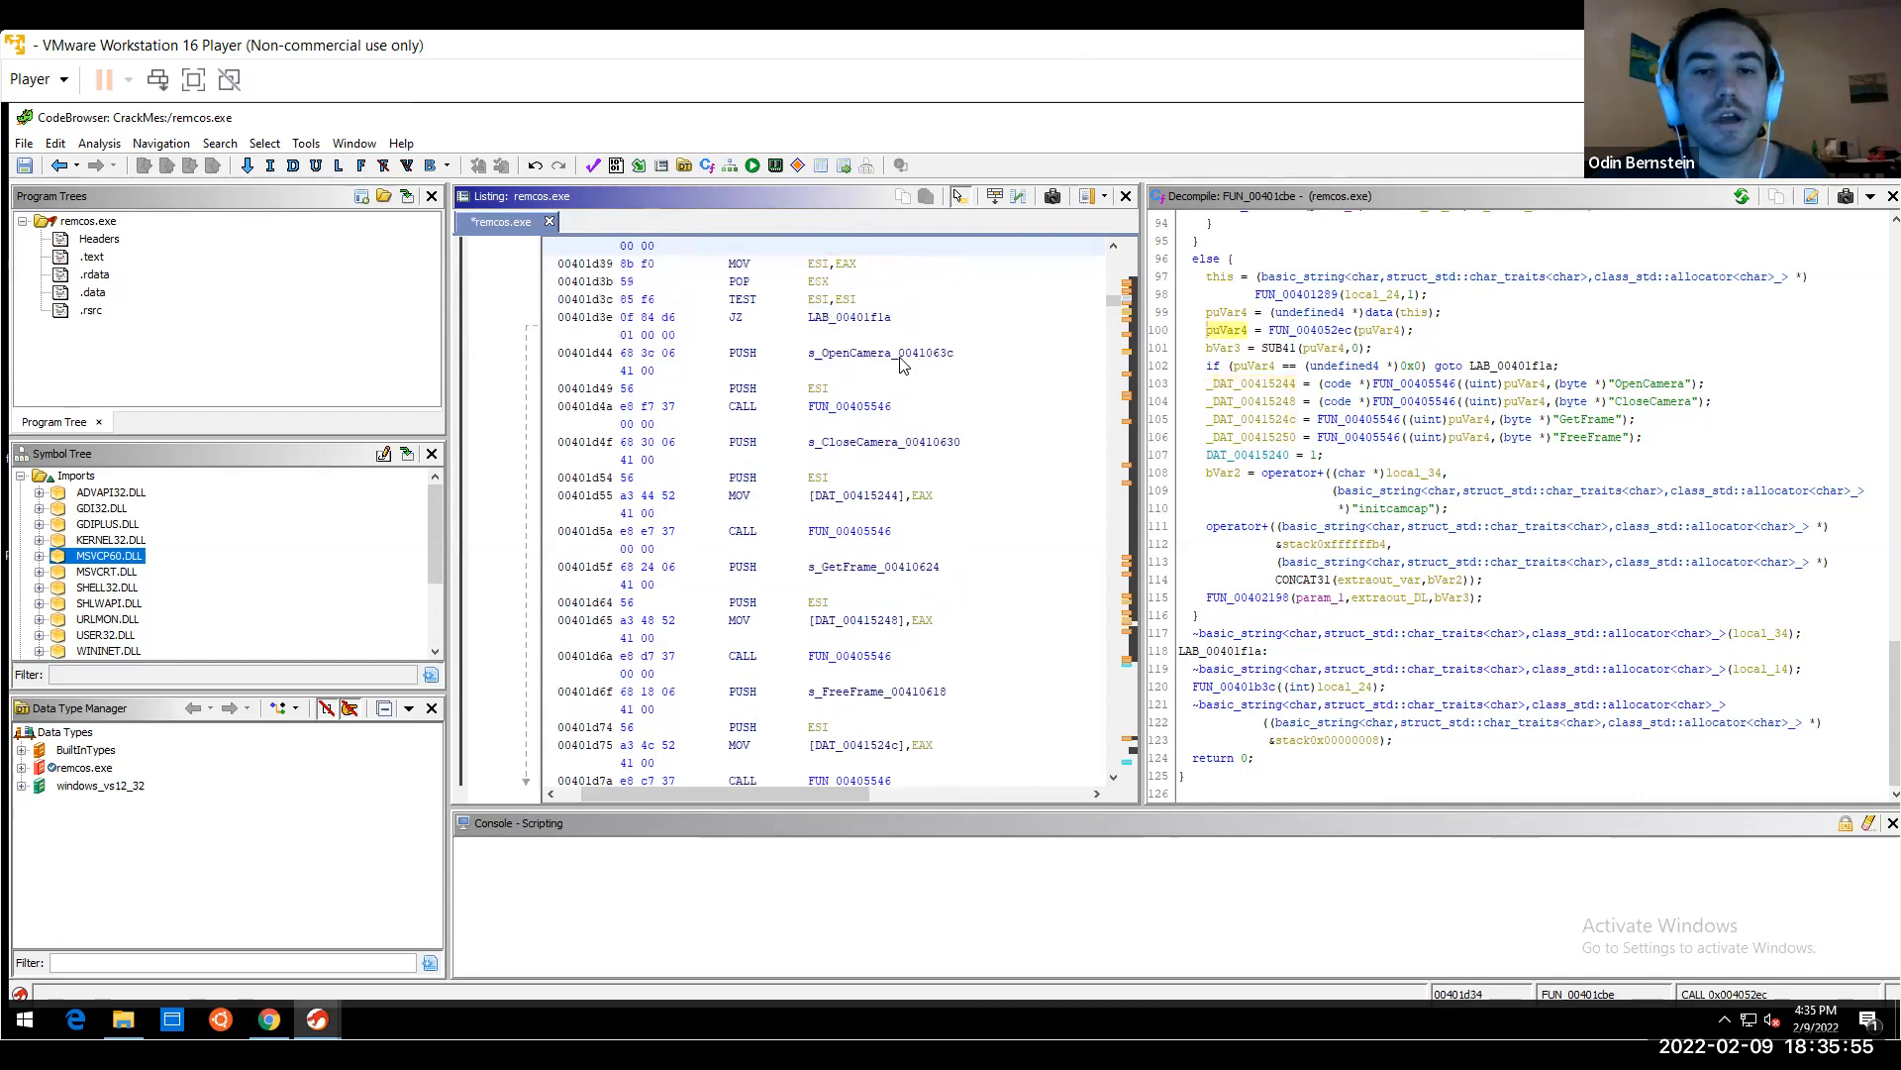
# Inspect the OpenCamera, CloseCamera and GetFrame pushes one by one against the decompiled code
pyautogui.click(863, 426)
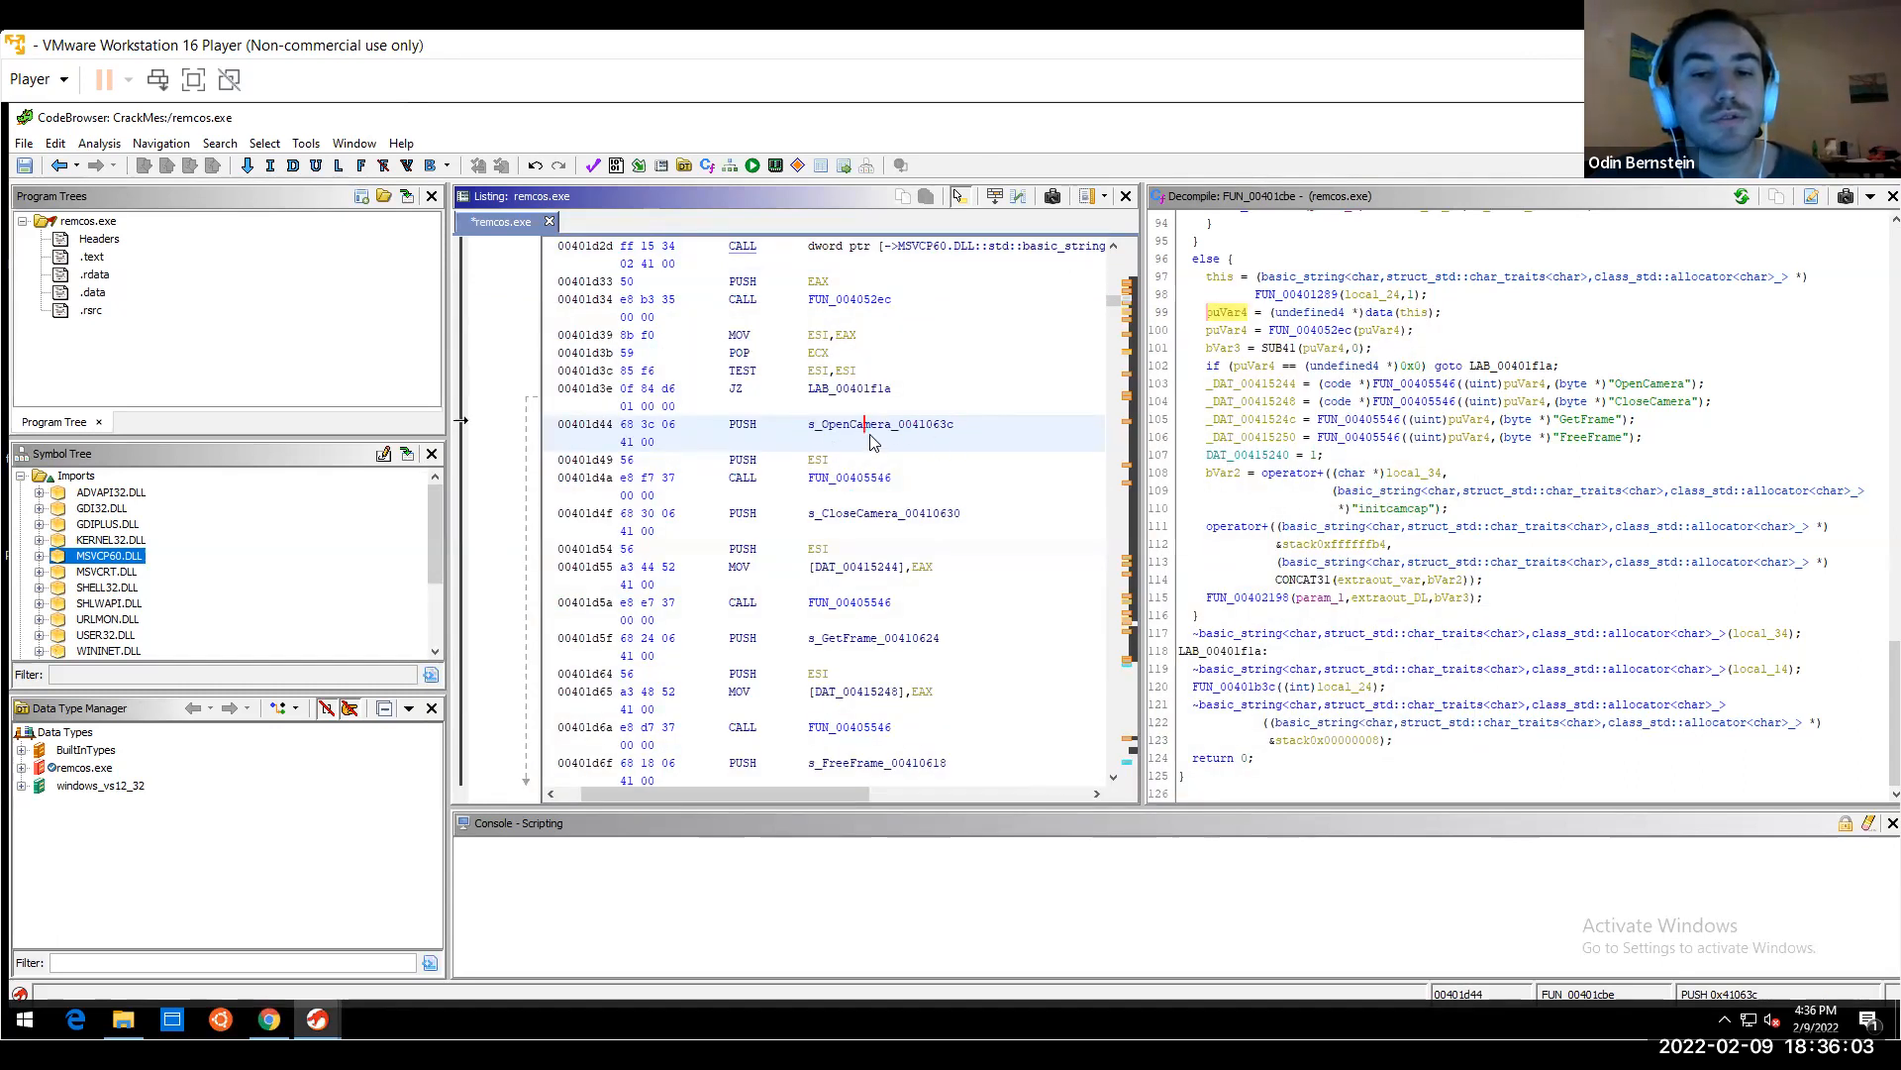
pyautogui.click(849, 485)
pyautogui.click(854, 517)
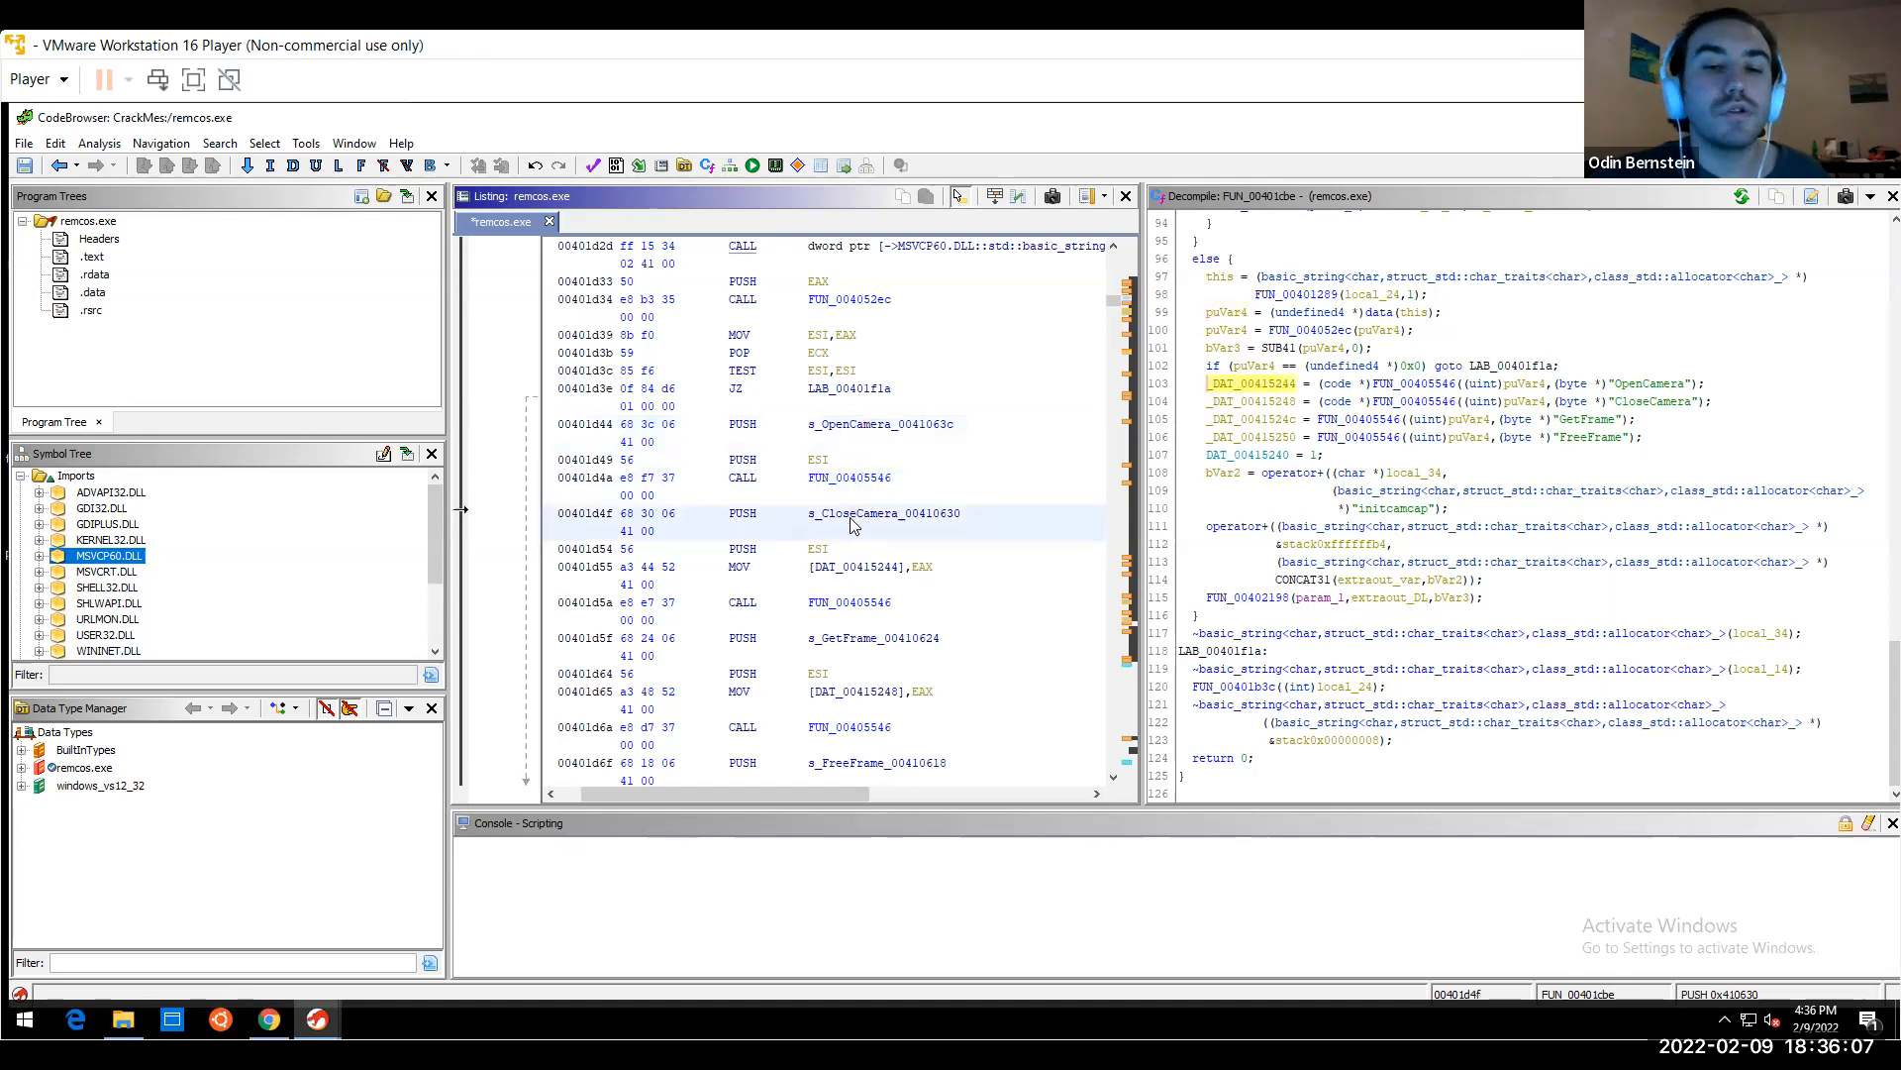
pyautogui.press('Down')
pyautogui.press('Down')
pyautogui.press('Down')
pyautogui.press('Down')
pyautogui.press('Down')
pyautogui.press('Down')
pyautogui.press('Down')
pyautogui.press('Up')
pyautogui.press('Up')
pyautogui.press('Up')
pyautogui.press('Up')
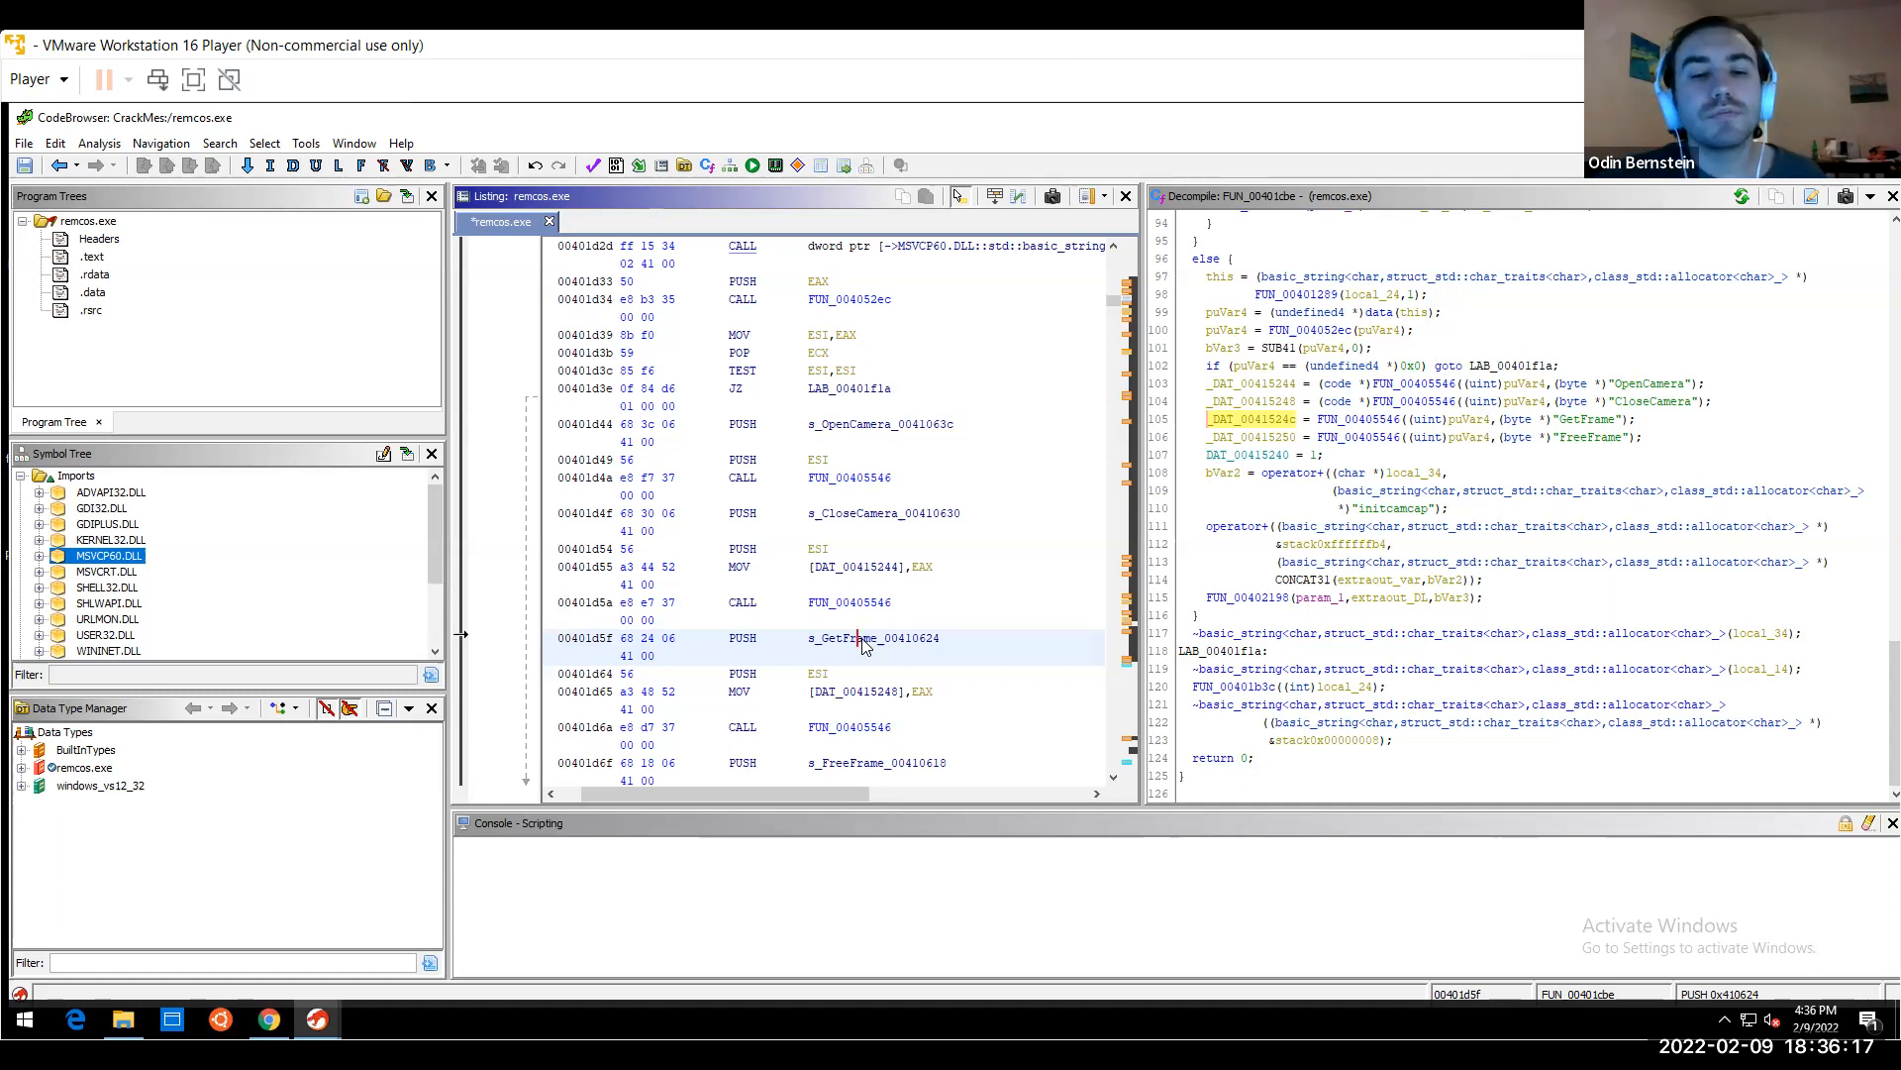
# Follow the code from the GetFrame push past FreeFrame and initcamcap to the operator+ call at 00401da9
pyautogui.press('Down')
pyautogui.press('Down')
pyautogui.press('Down')
pyautogui.press('Down')
pyautogui.press('Down')
pyautogui.press('Down')
pyautogui.press('Down')
pyautogui.press('Down')
pyautogui.press('Down')
pyautogui.press('Down')
pyautogui.press('Down')
pyautogui.press('Down')
pyautogui.press('Down')
pyautogui.press('Down')
pyautogui.press('Down')
pyautogui.press('Down')
pyautogui.press('Down')
pyautogui.press('Down')
pyautogui.press('Down')
pyautogui.press('Down')
pyautogui.press('Down')
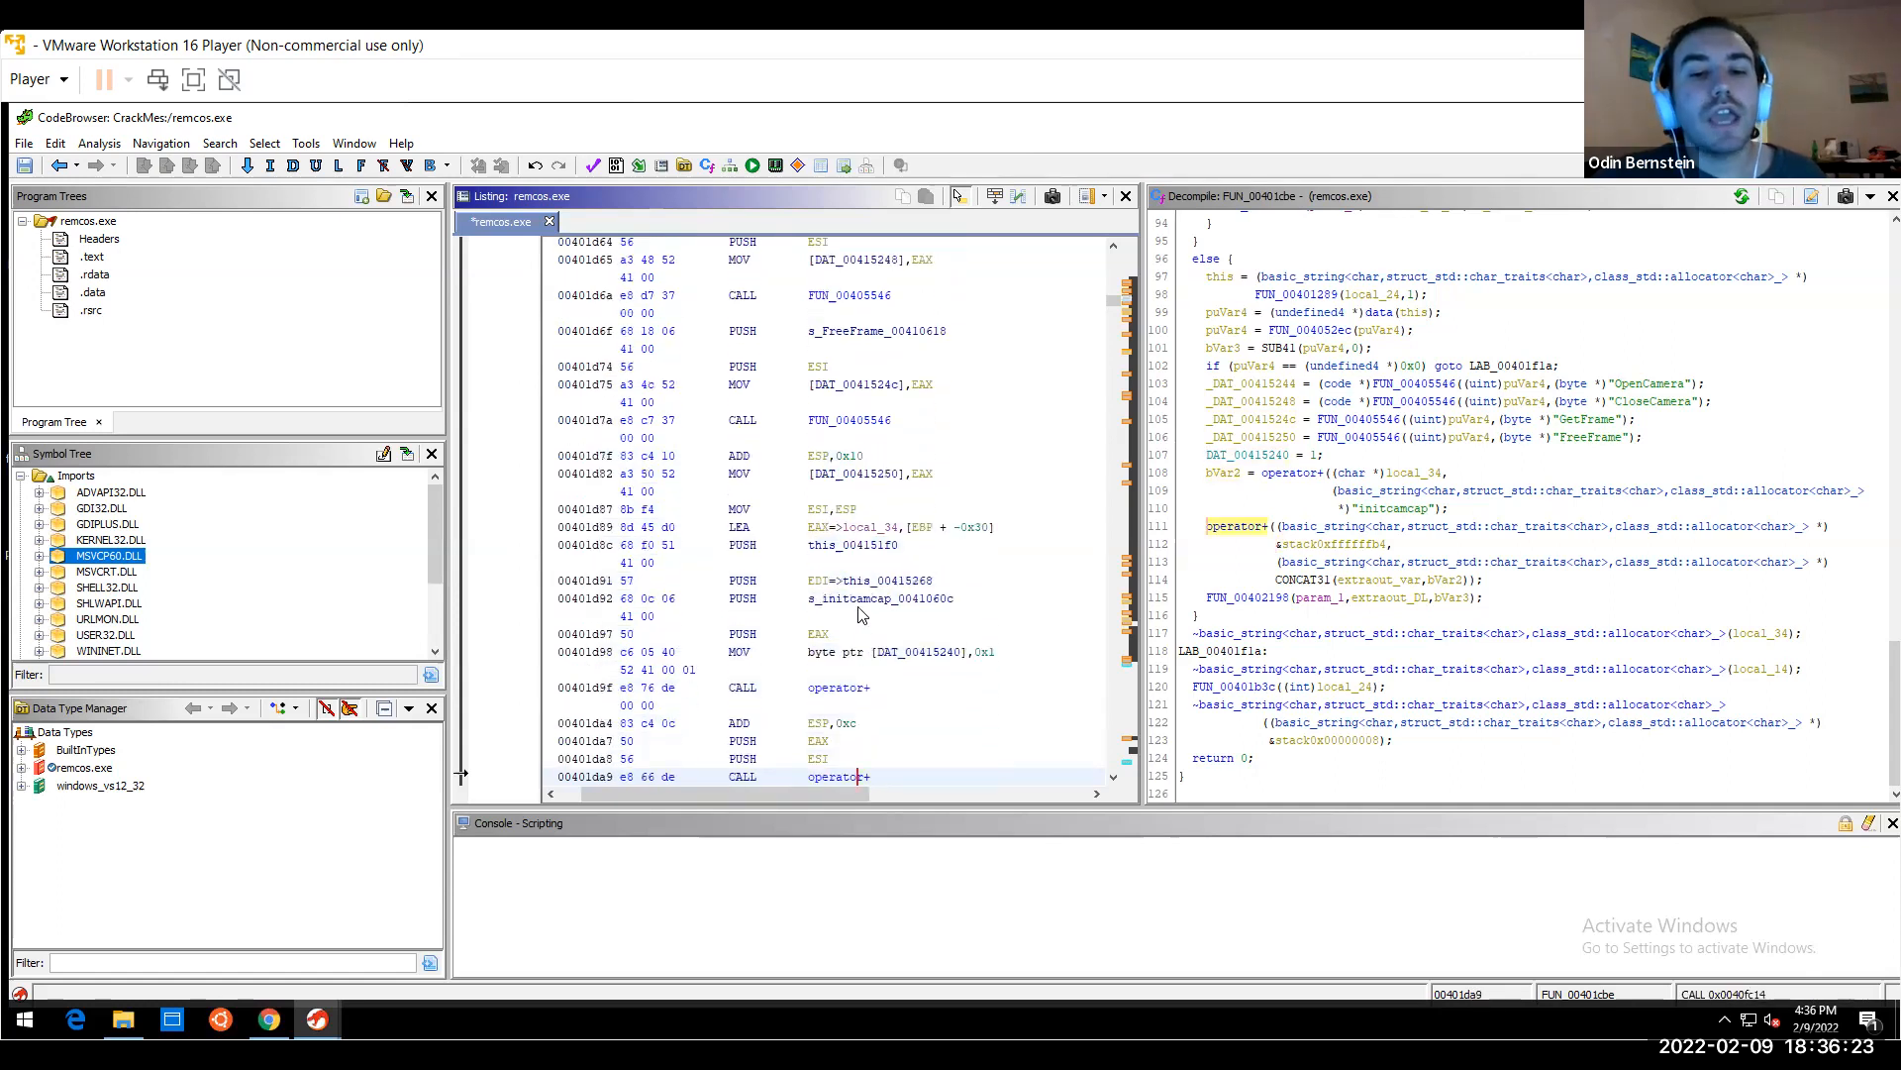
# View the s_initcamcap_0041060c string definition, return to its push in the code, and preview the this_00415268 reference
pyautogui.click(859, 606)
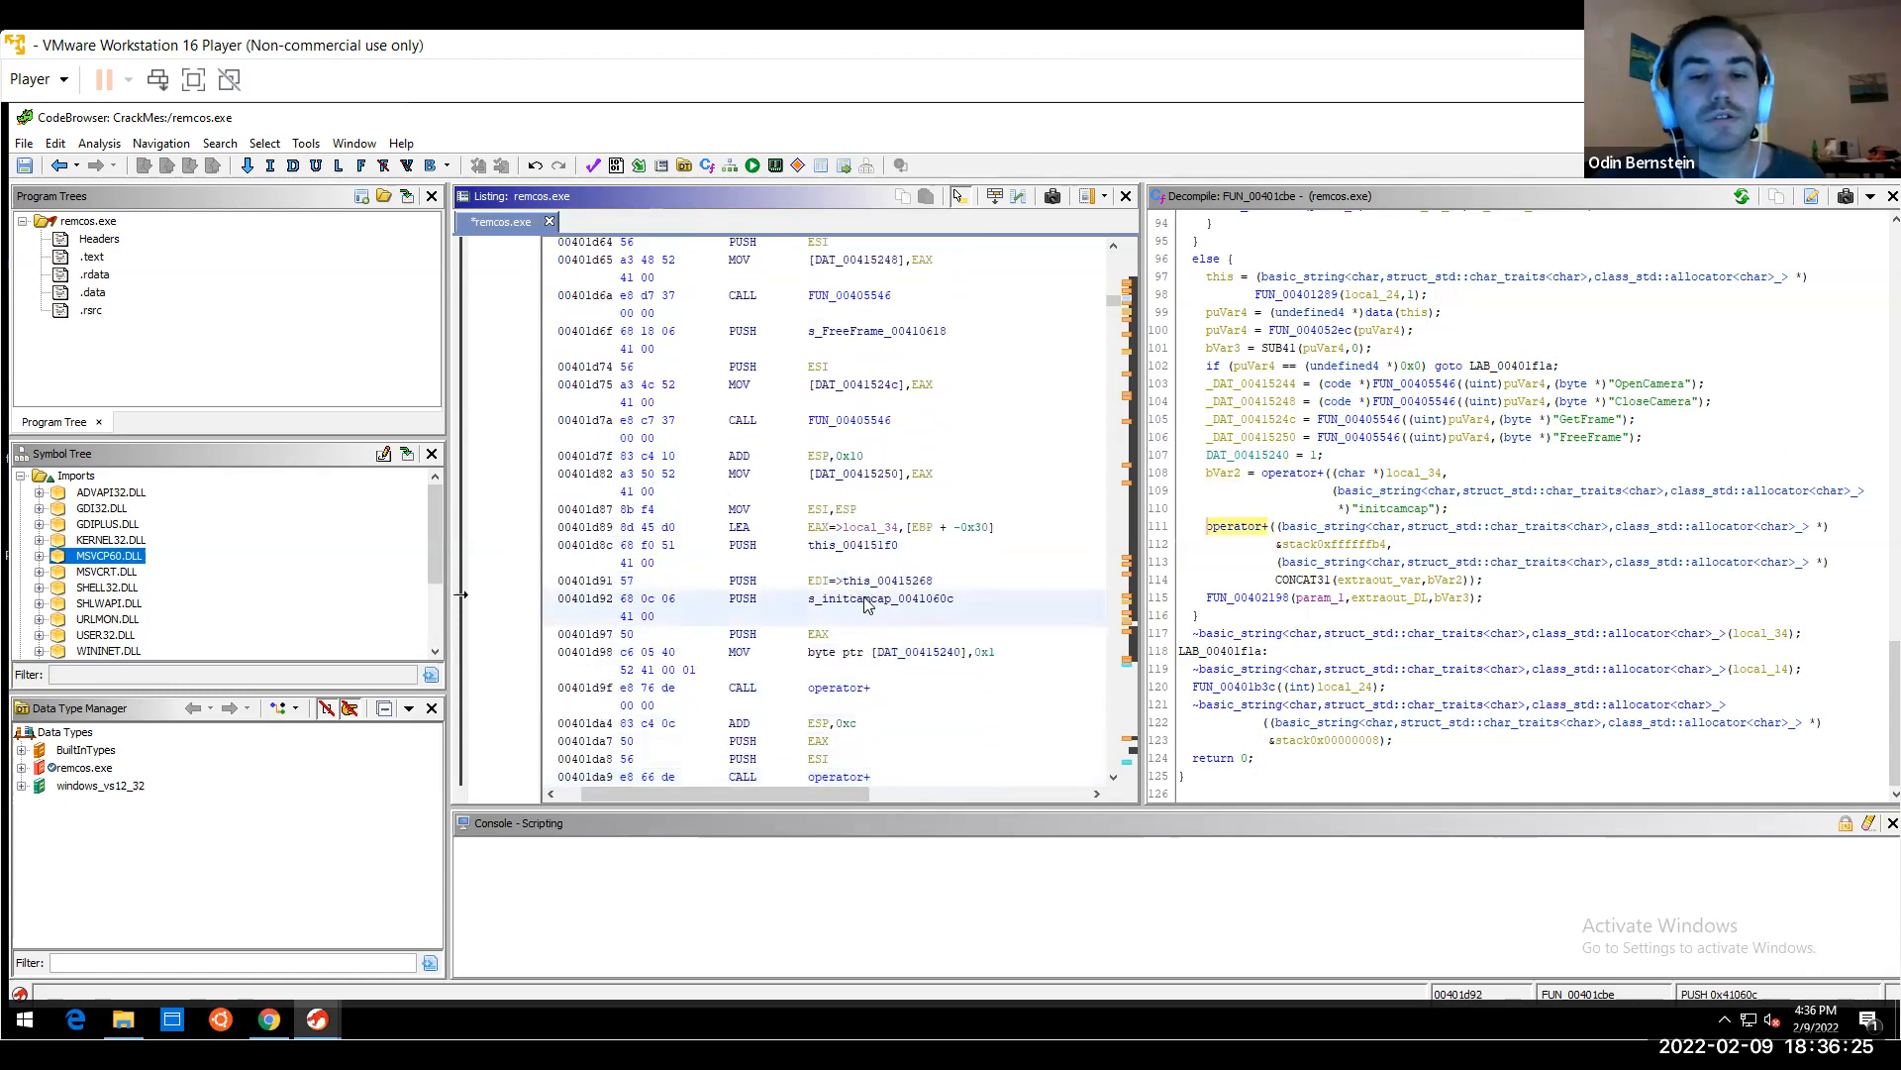
pyautogui.doubleClick(864, 599)
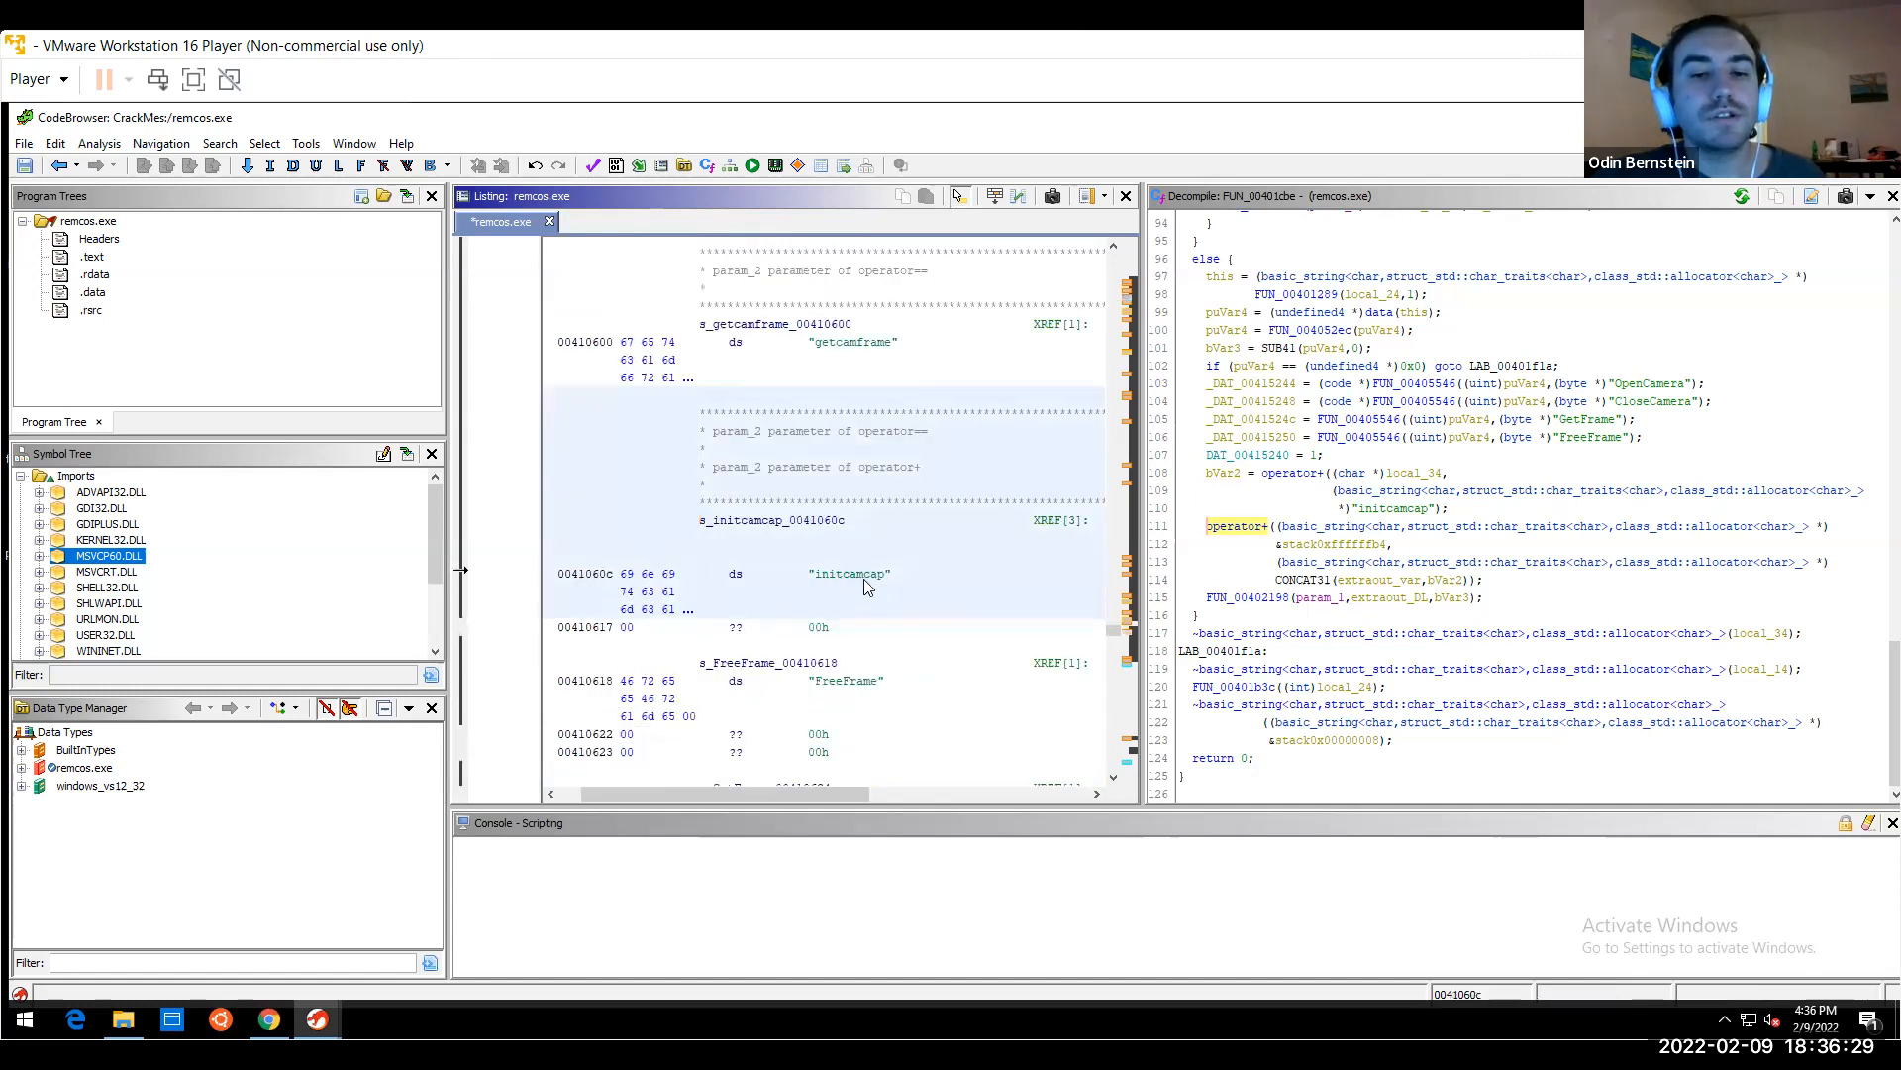
pyautogui.click(60, 165)
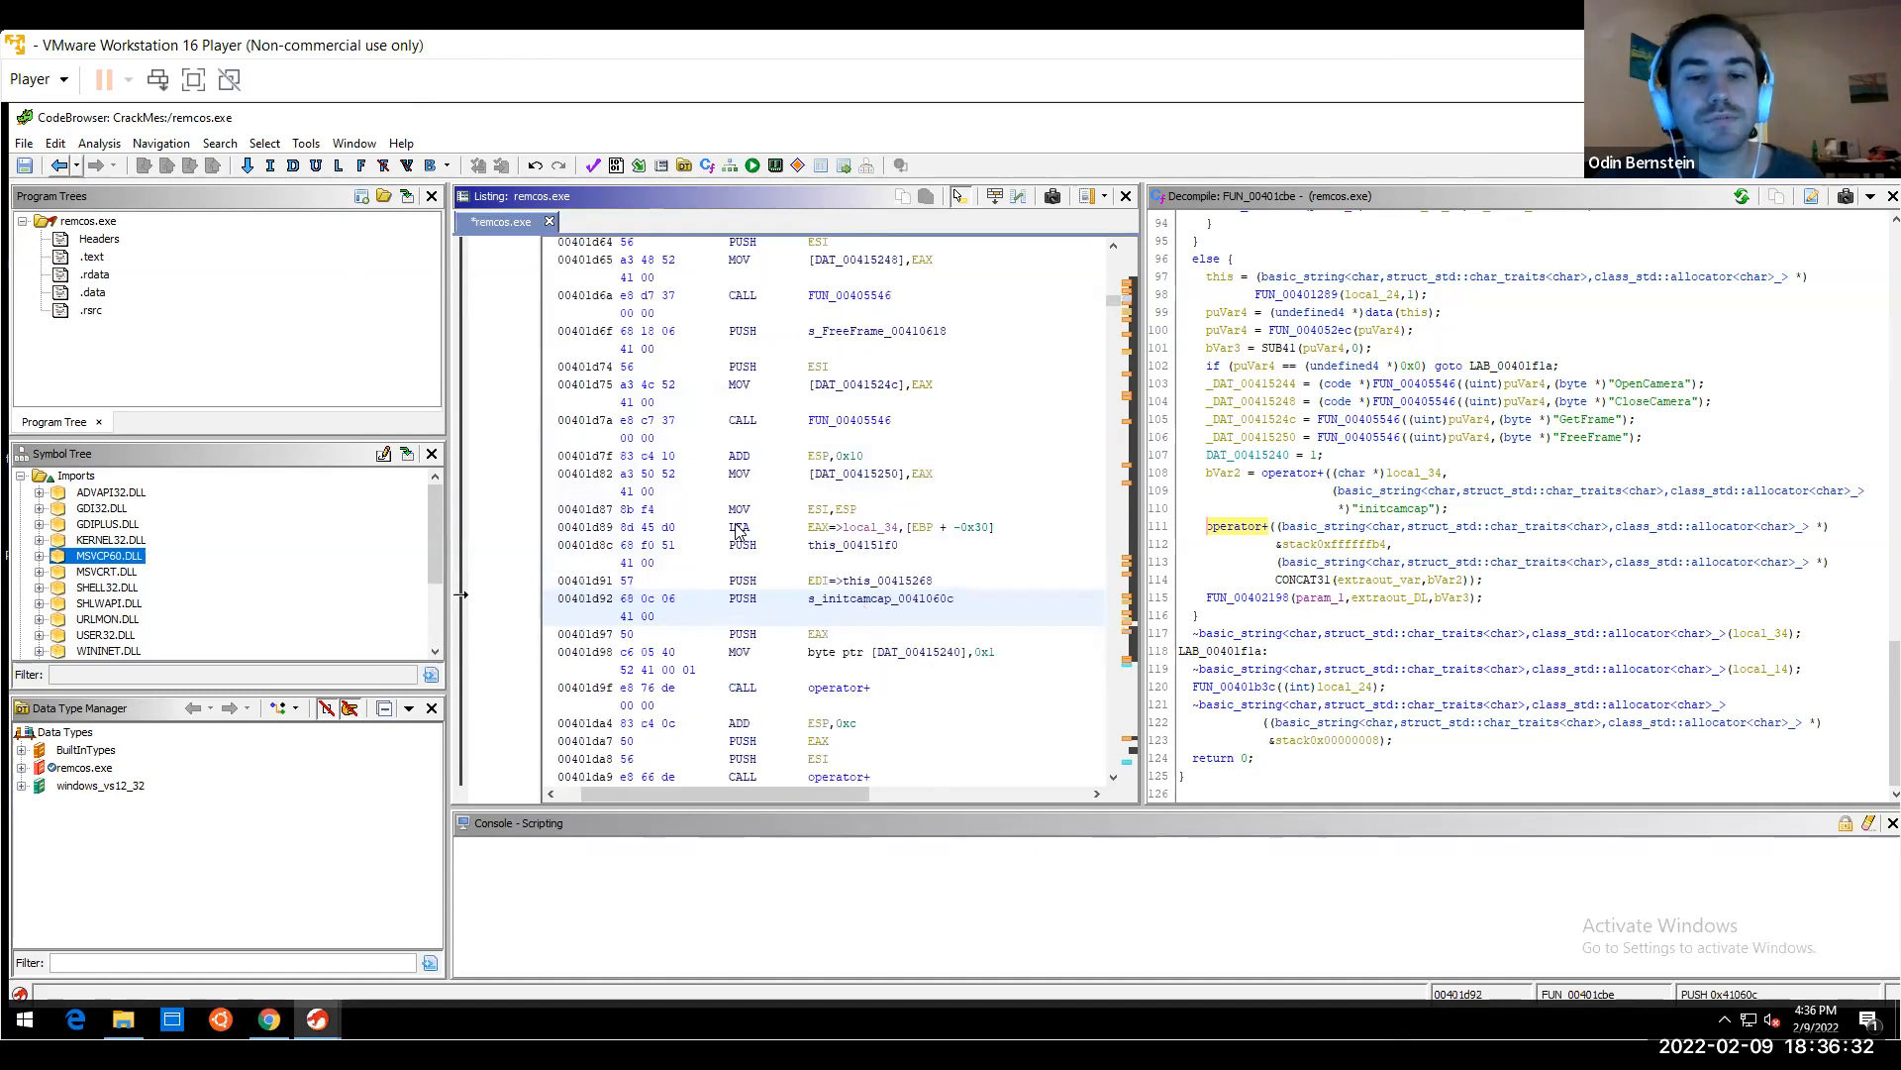
pyautogui.click(851, 584)
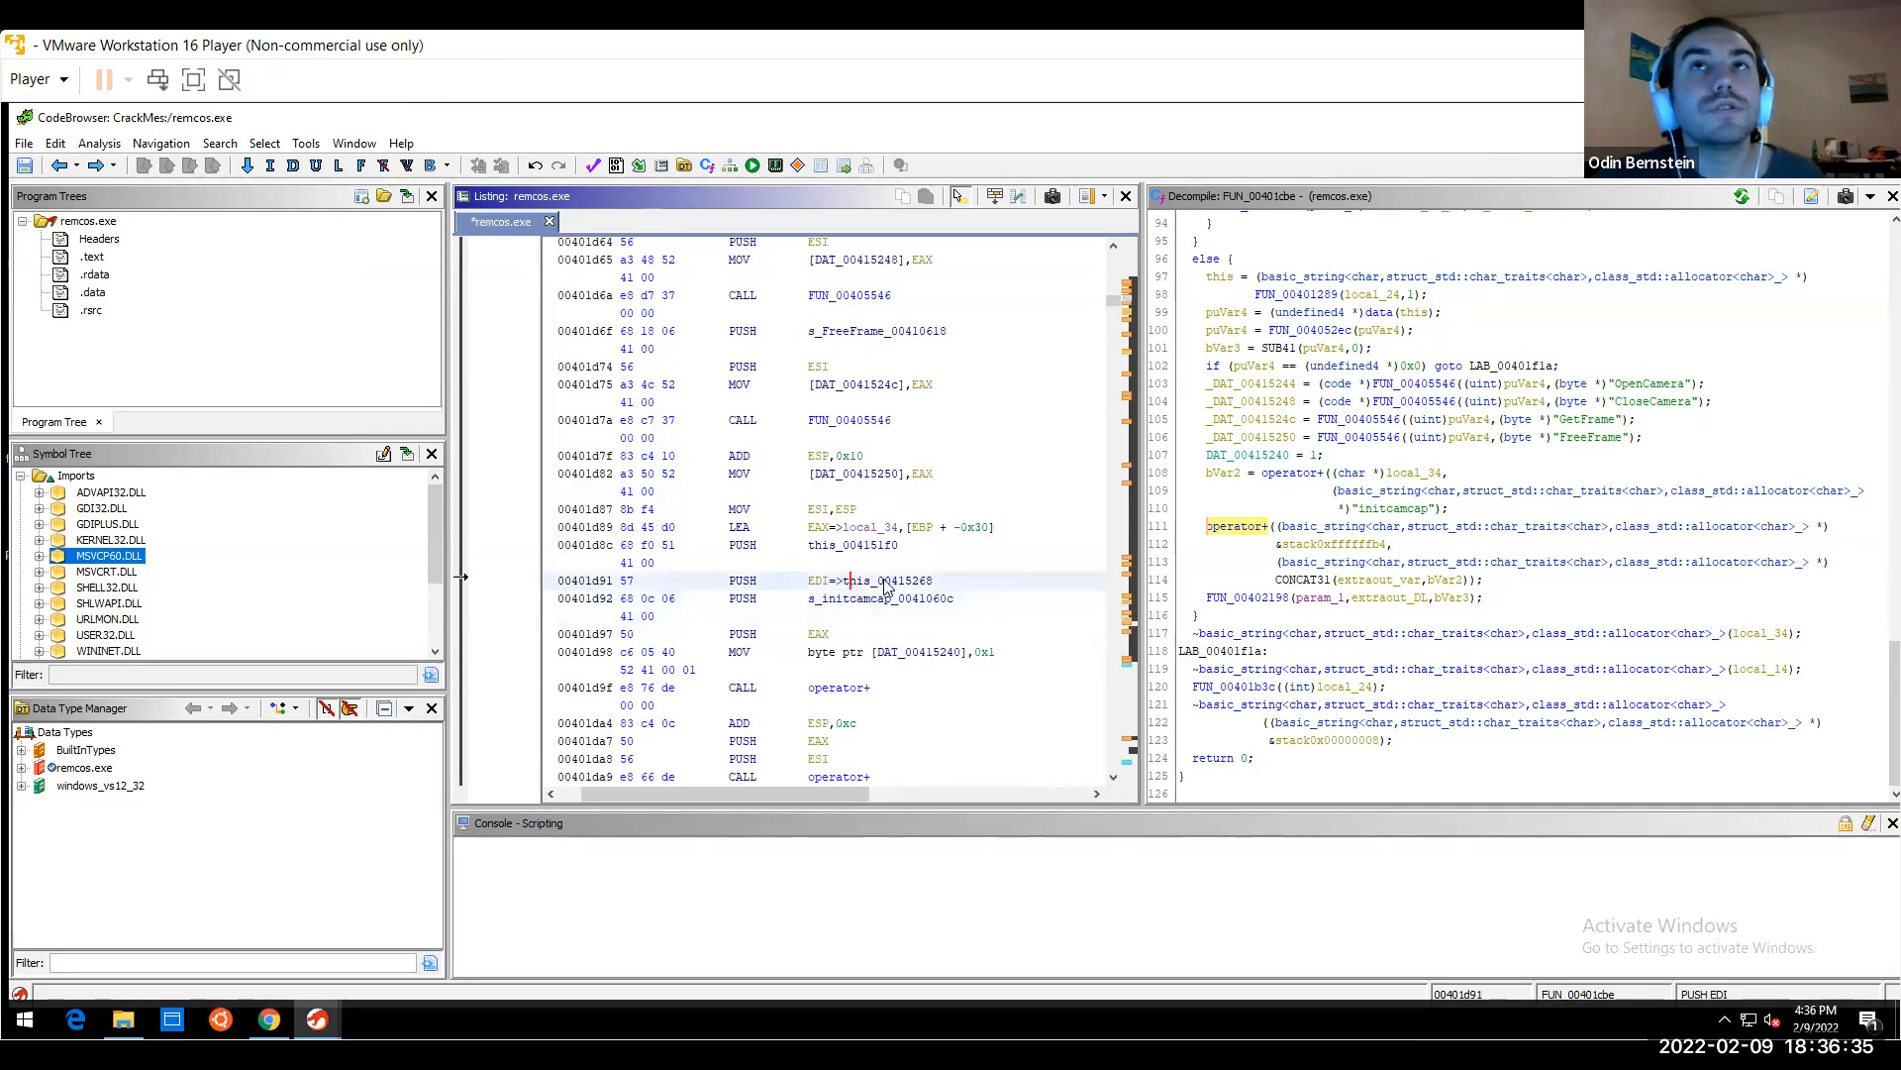
pyautogui.moveTo(886, 588)
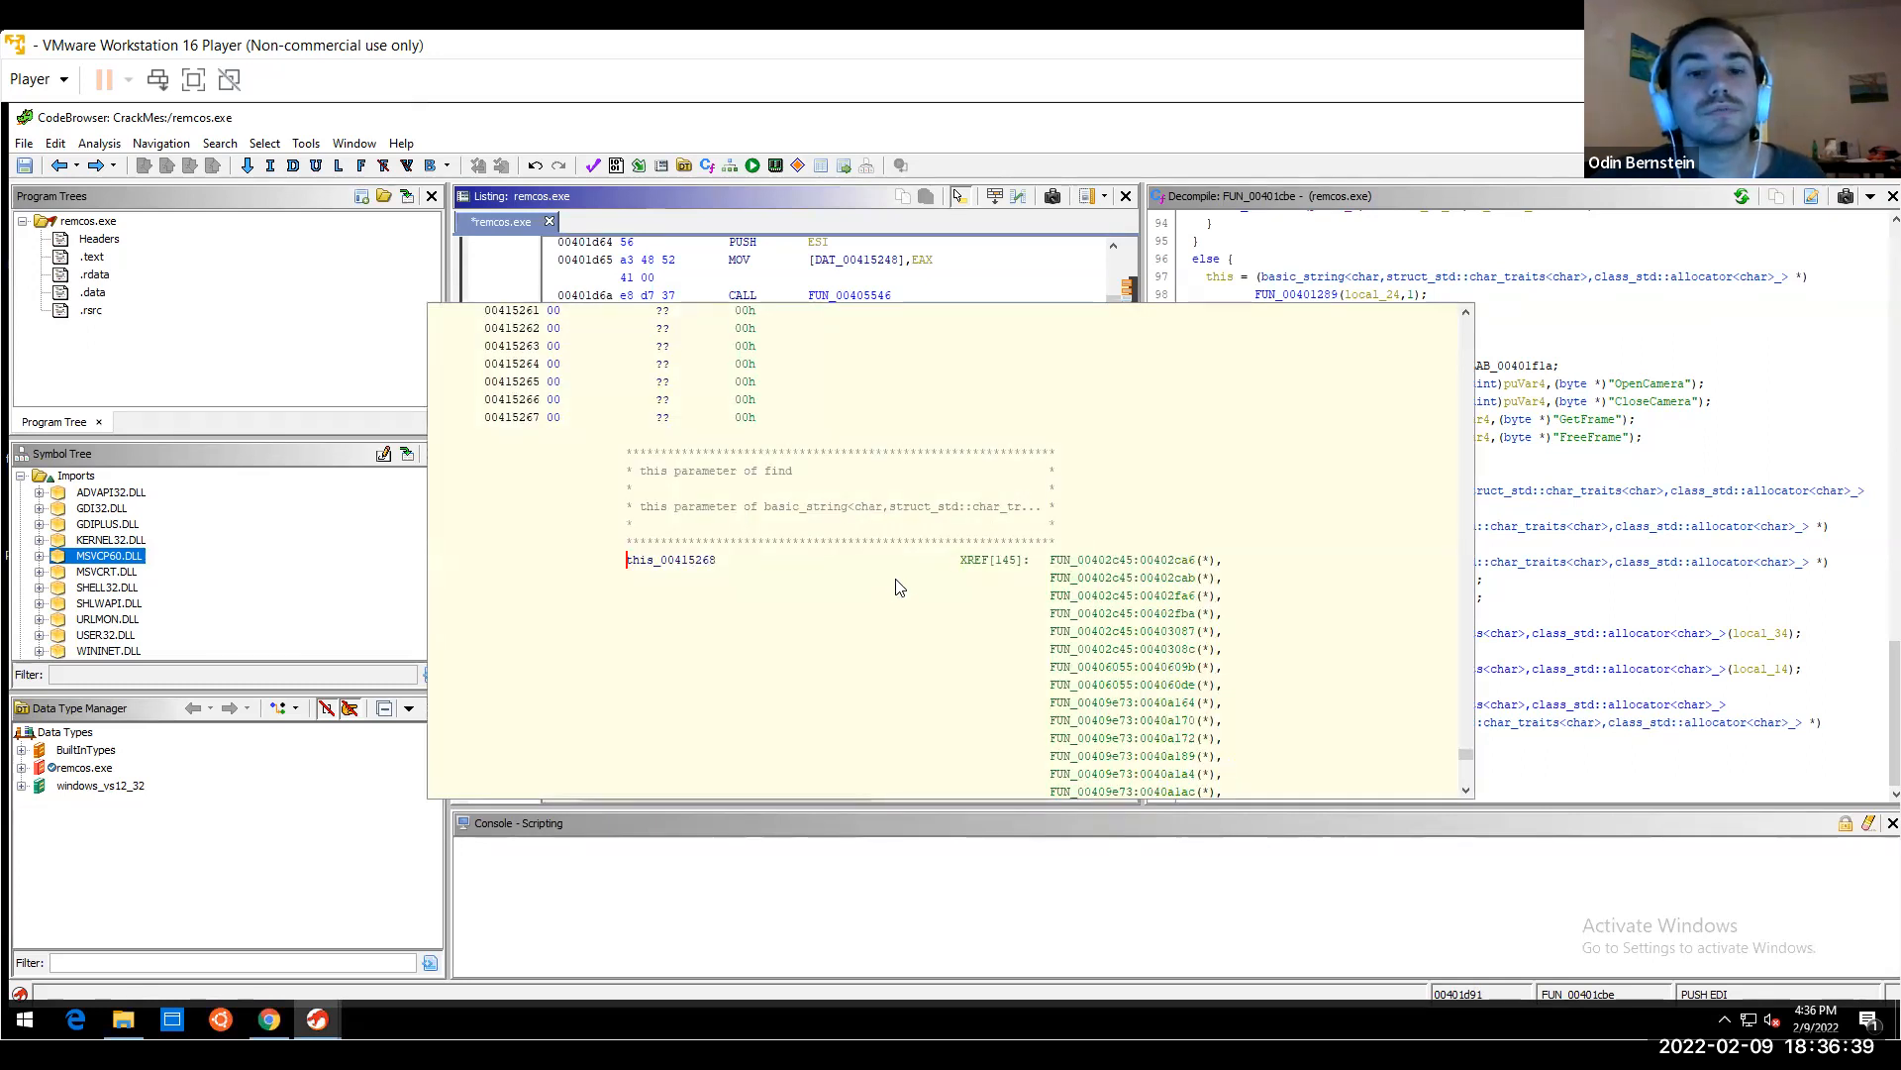
# Examine the code following the initcamcap push through the getcamframe block, up to LAB_00401de1
pyautogui.press('Down')
pyautogui.press('Down')
pyautogui.press('Down')
pyautogui.press('Down')
pyautogui.press('Down')
pyautogui.press('Down')
pyautogui.press('Down')
pyautogui.press('Down')
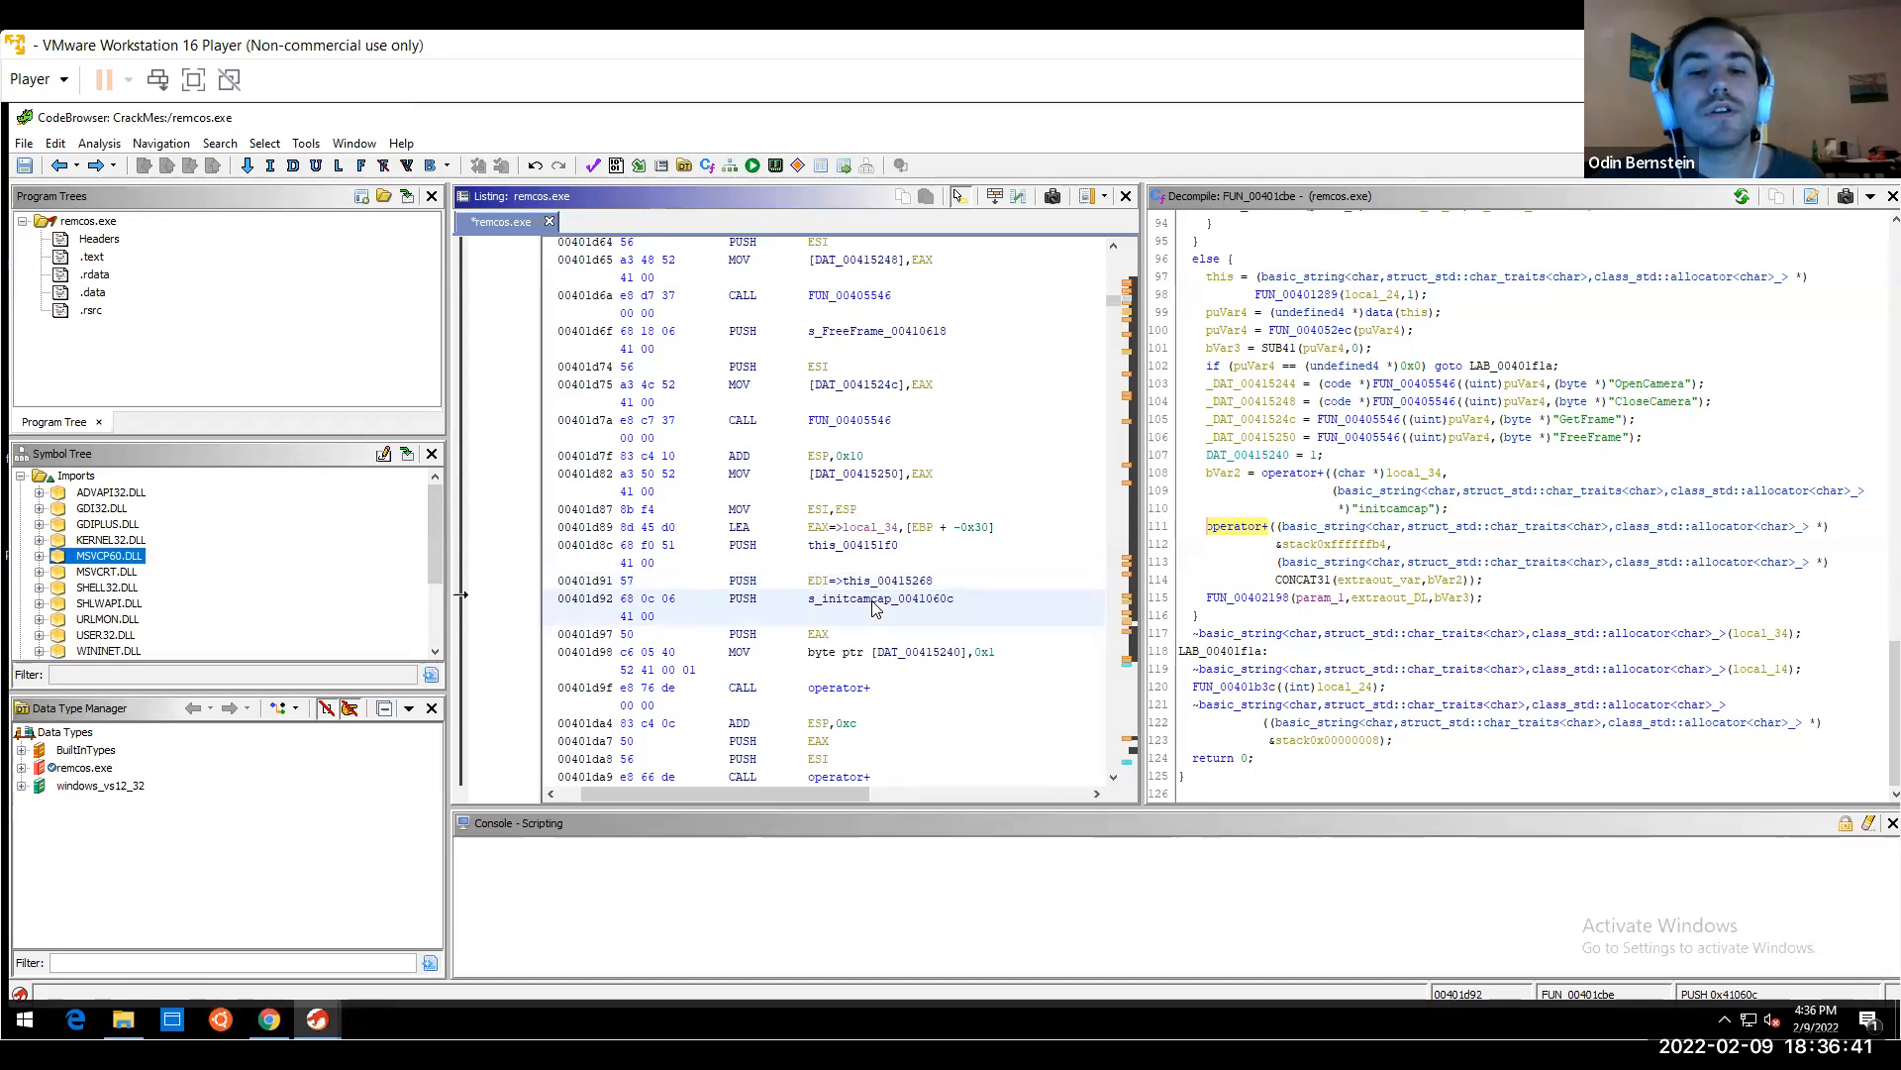
pyautogui.press('Down')
pyautogui.press('Down')
pyautogui.press('Down')
pyautogui.press('Down')
pyautogui.press('Down')
pyautogui.press('Down')
pyautogui.press('Down')
pyautogui.press('Down')
pyautogui.press('Down')
pyautogui.press('Down')
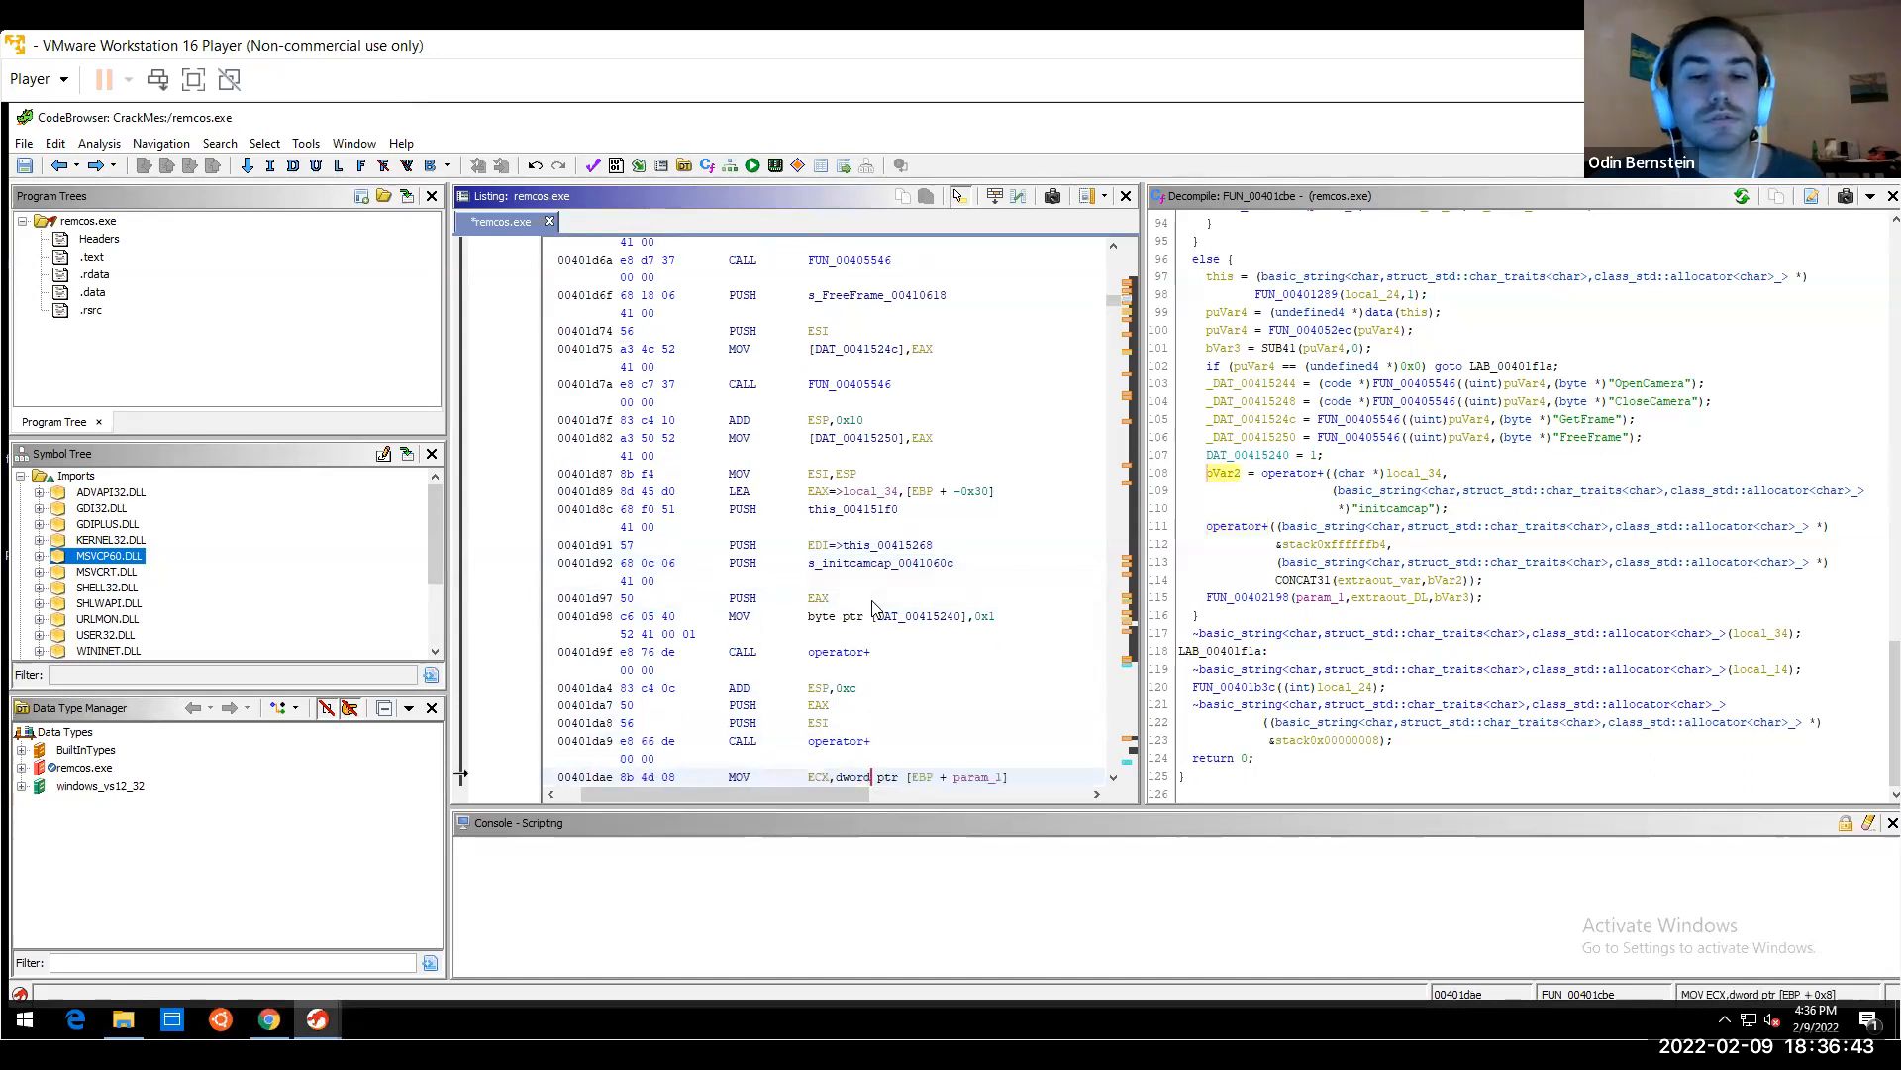
pyautogui.press('Down')
pyautogui.press('Down')
pyautogui.press('Down')
pyautogui.press('Down')
pyautogui.press('Down')
pyautogui.press('Down')
pyautogui.press('Down')
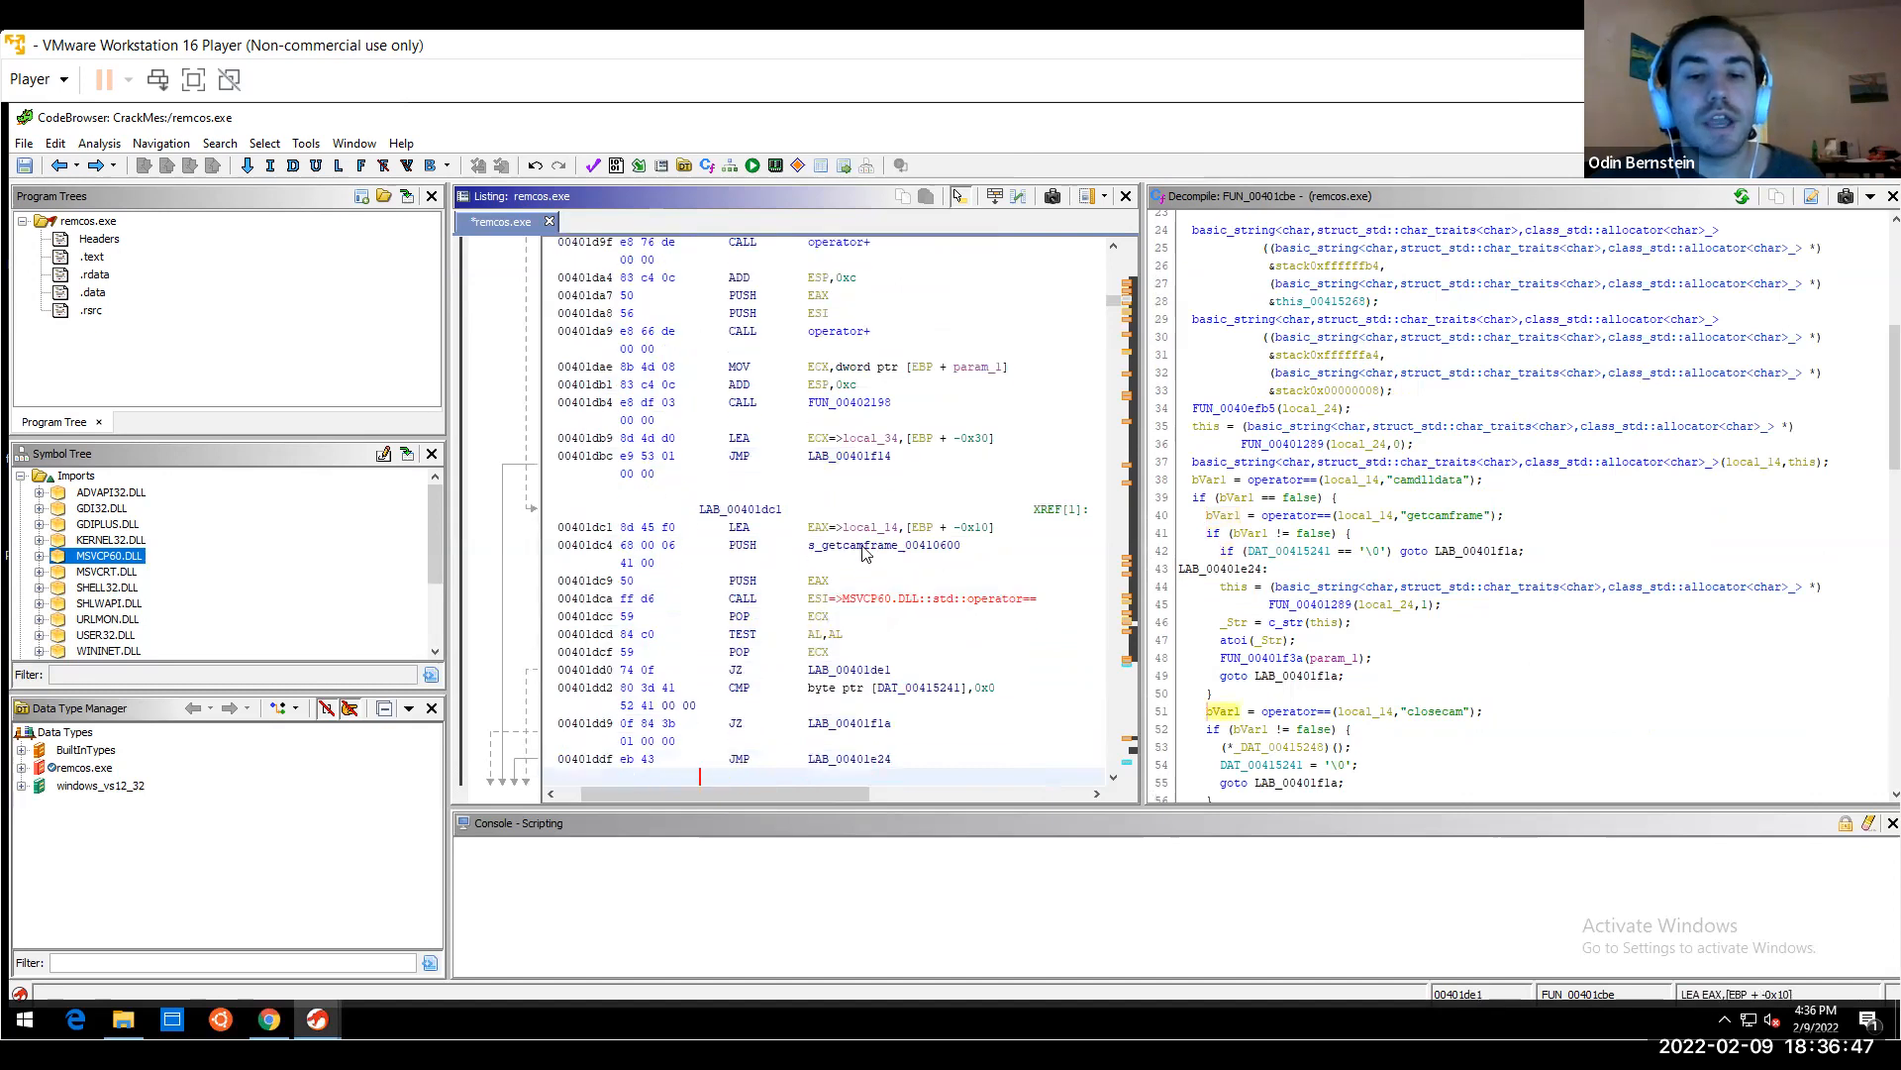
# Examine the getcamframe comparison with its jumps and the closecam block, down to LAB_00401e04
pyautogui.click(871, 550)
pyautogui.click(884, 626)
pyautogui.press('Down')
pyautogui.press('Down')
pyautogui.press('Down')
pyautogui.press('Down')
pyautogui.press('Down')
pyautogui.press('Down')
pyautogui.press('Down')
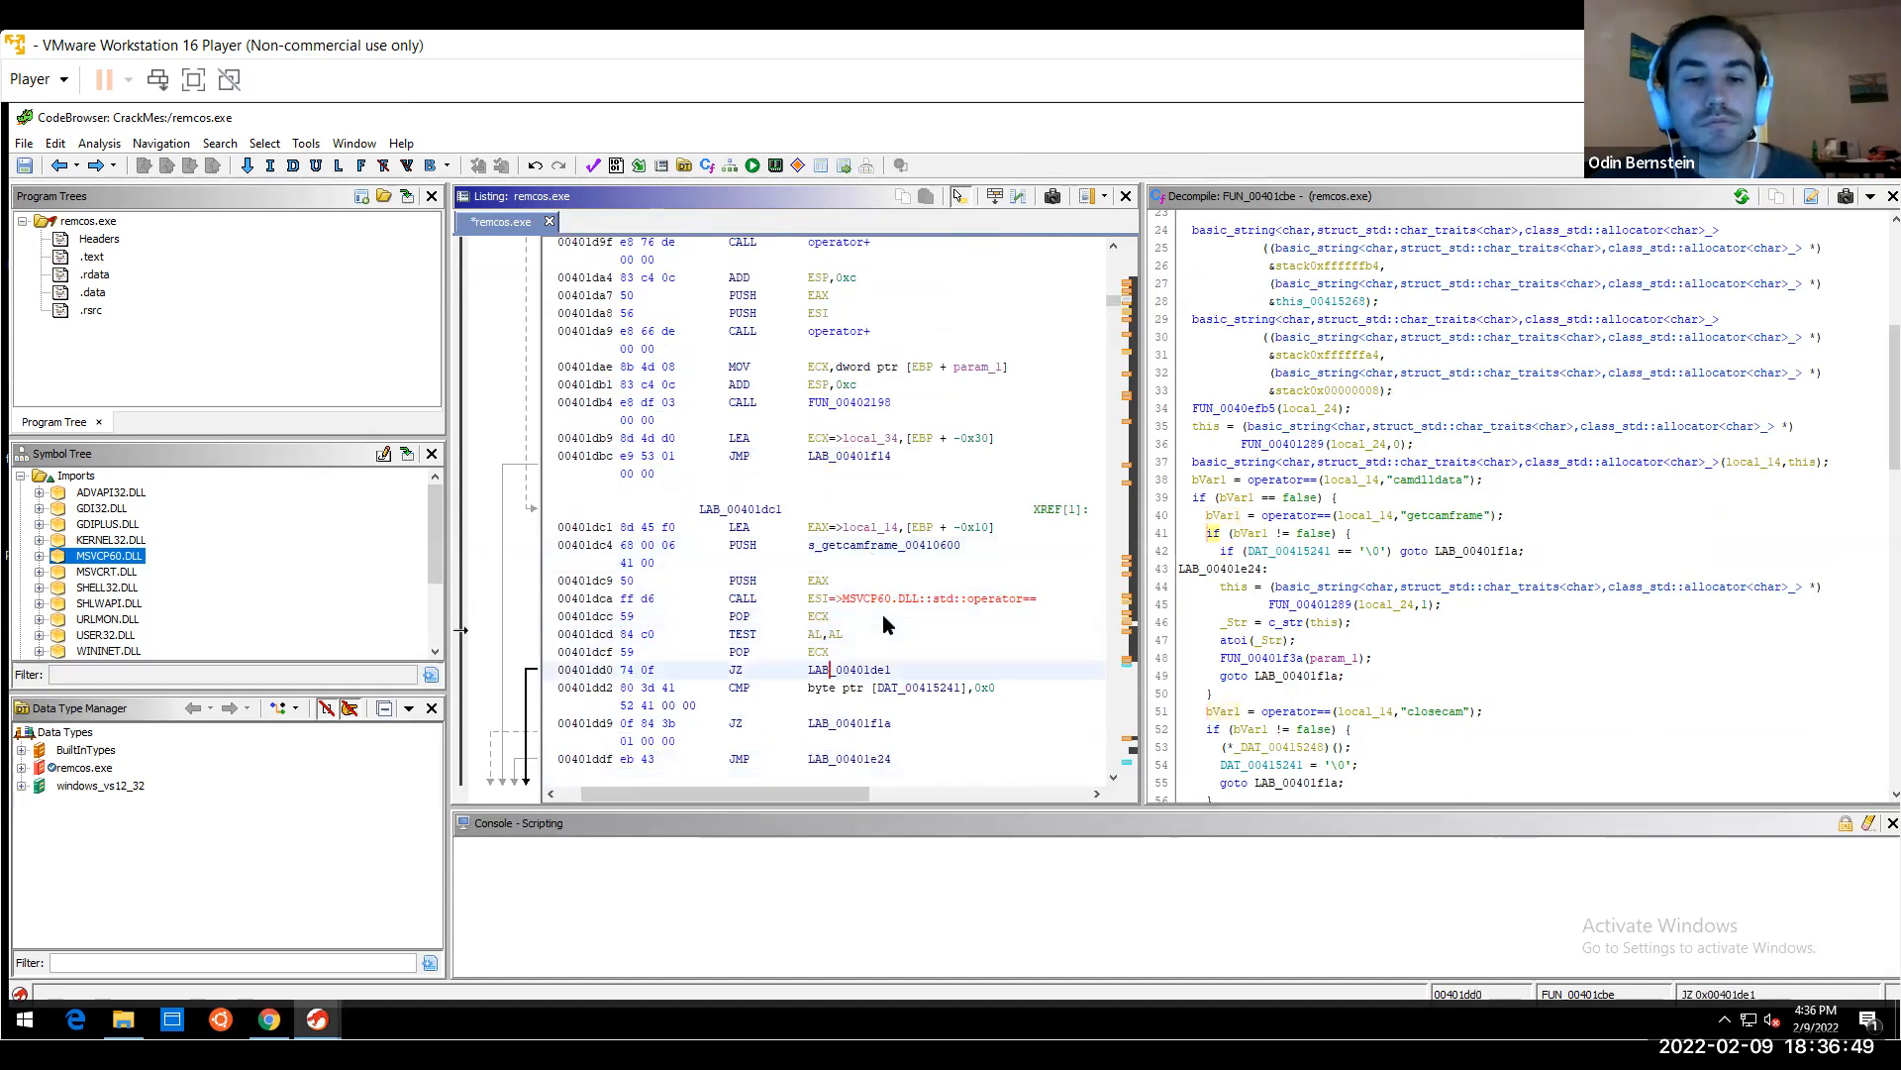
pyautogui.press('Down')
pyautogui.press('Down')
pyautogui.press('Down')
pyautogui.press('Down')
pyautogui.press('Down')
pyautogui.press('Down')
pyautogui.press('Down')
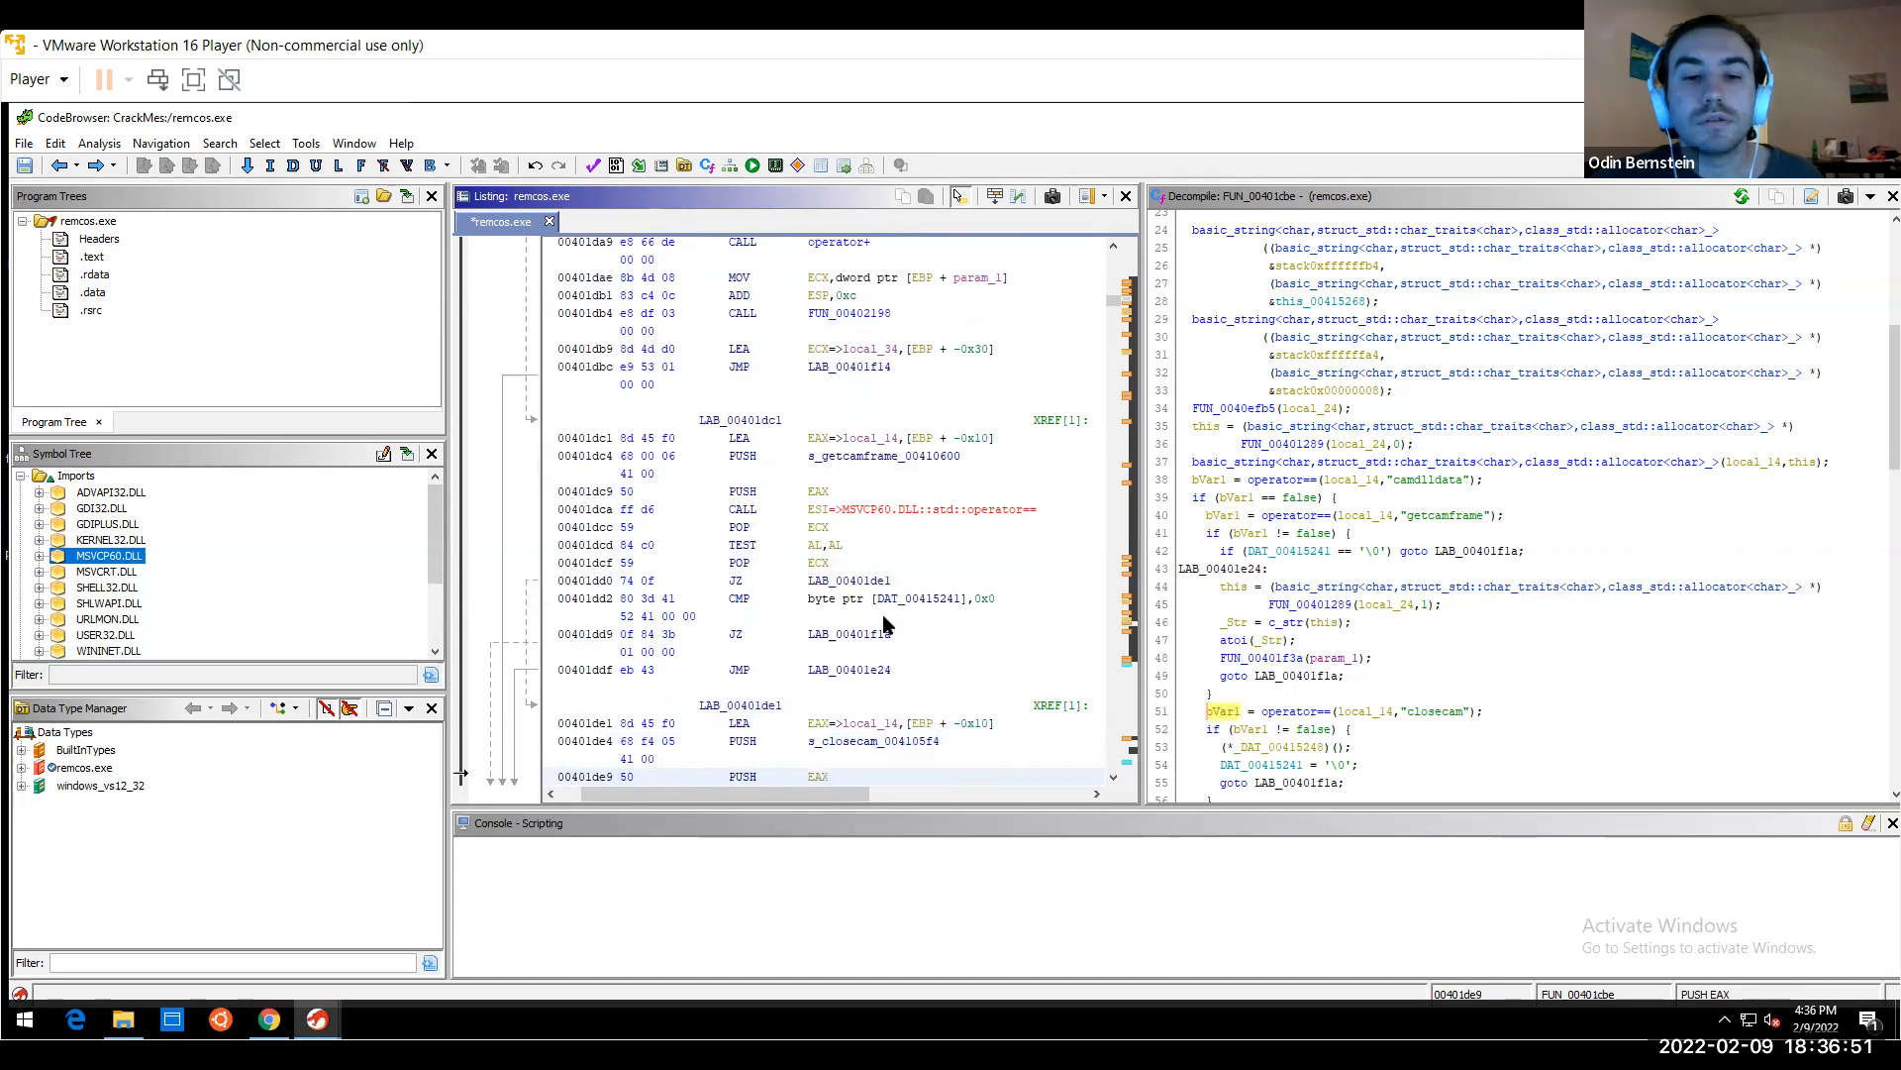
pyautogui.press('Down')
pyautogui.press('Down')
pyautogui.press('Down')
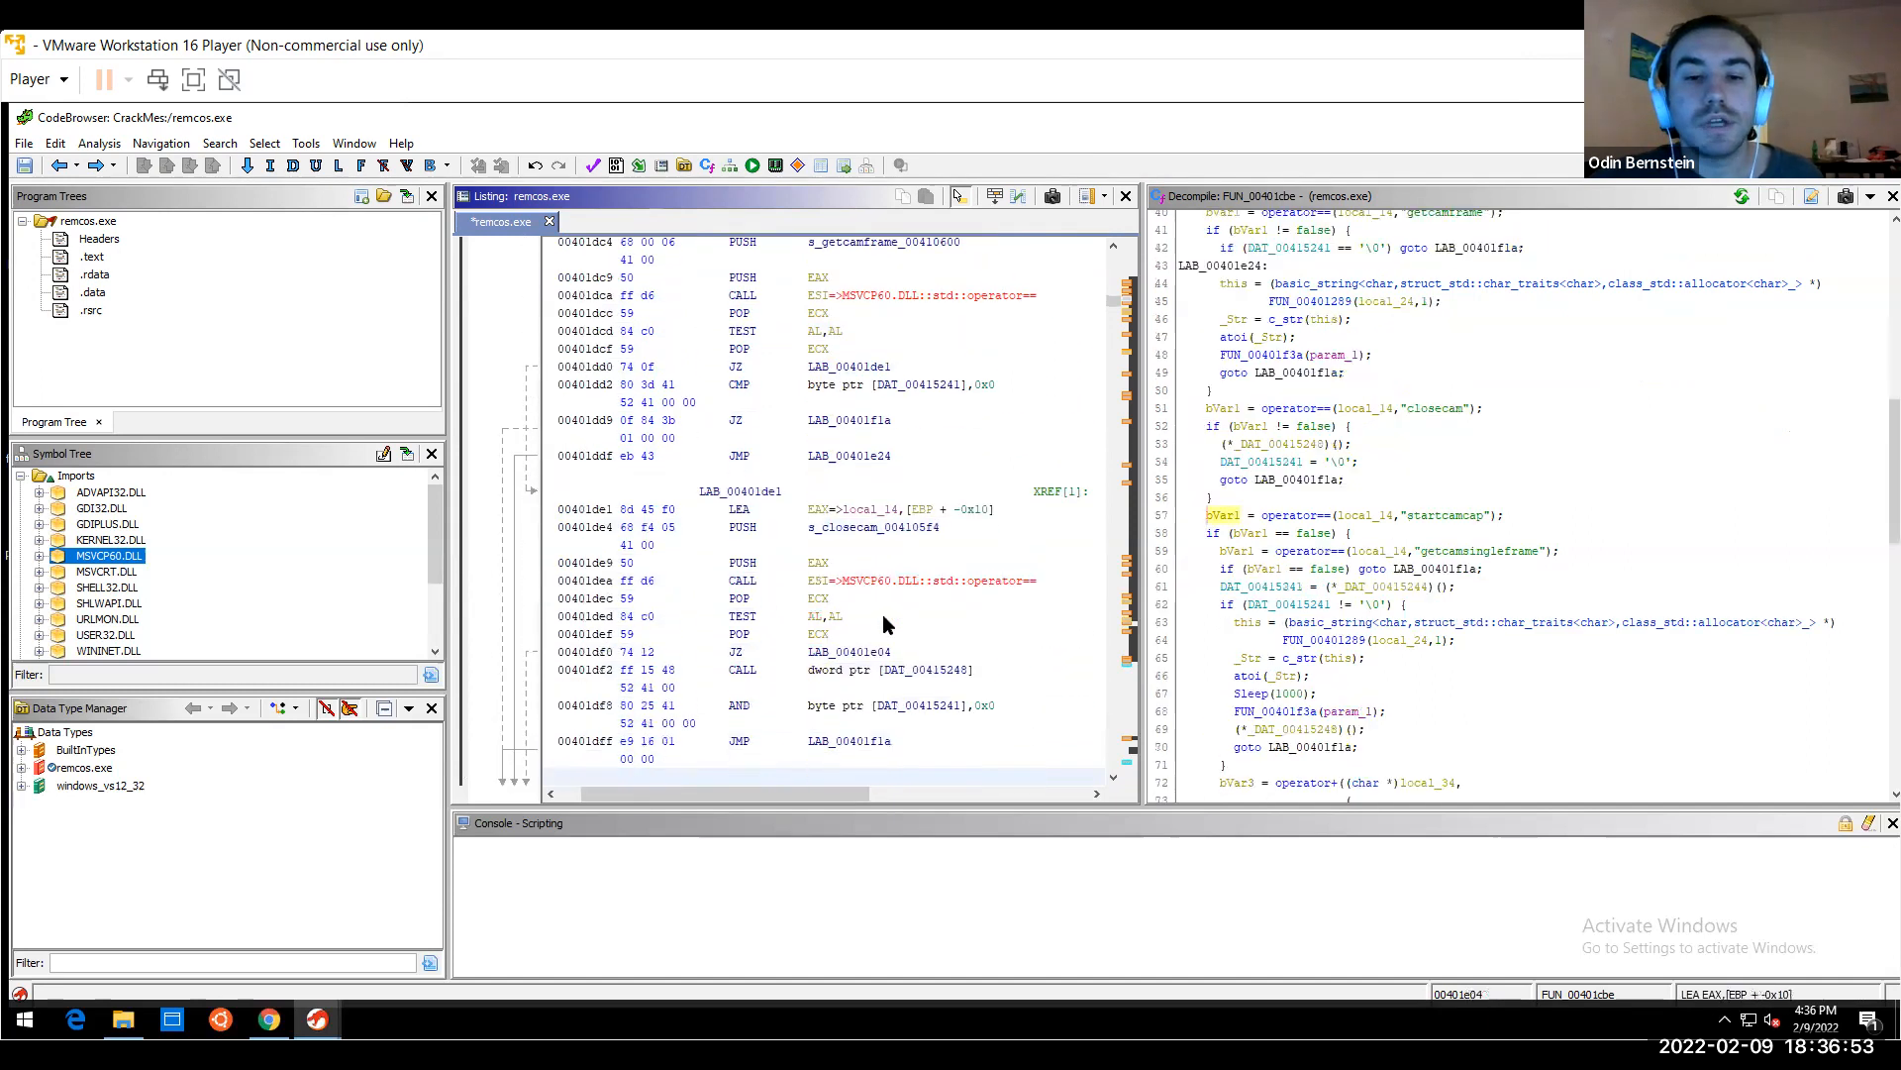
# Select the s_closecam_004105f4 push and return to the startcamcap push at 00401e07
pyautogui.click(878, 530)
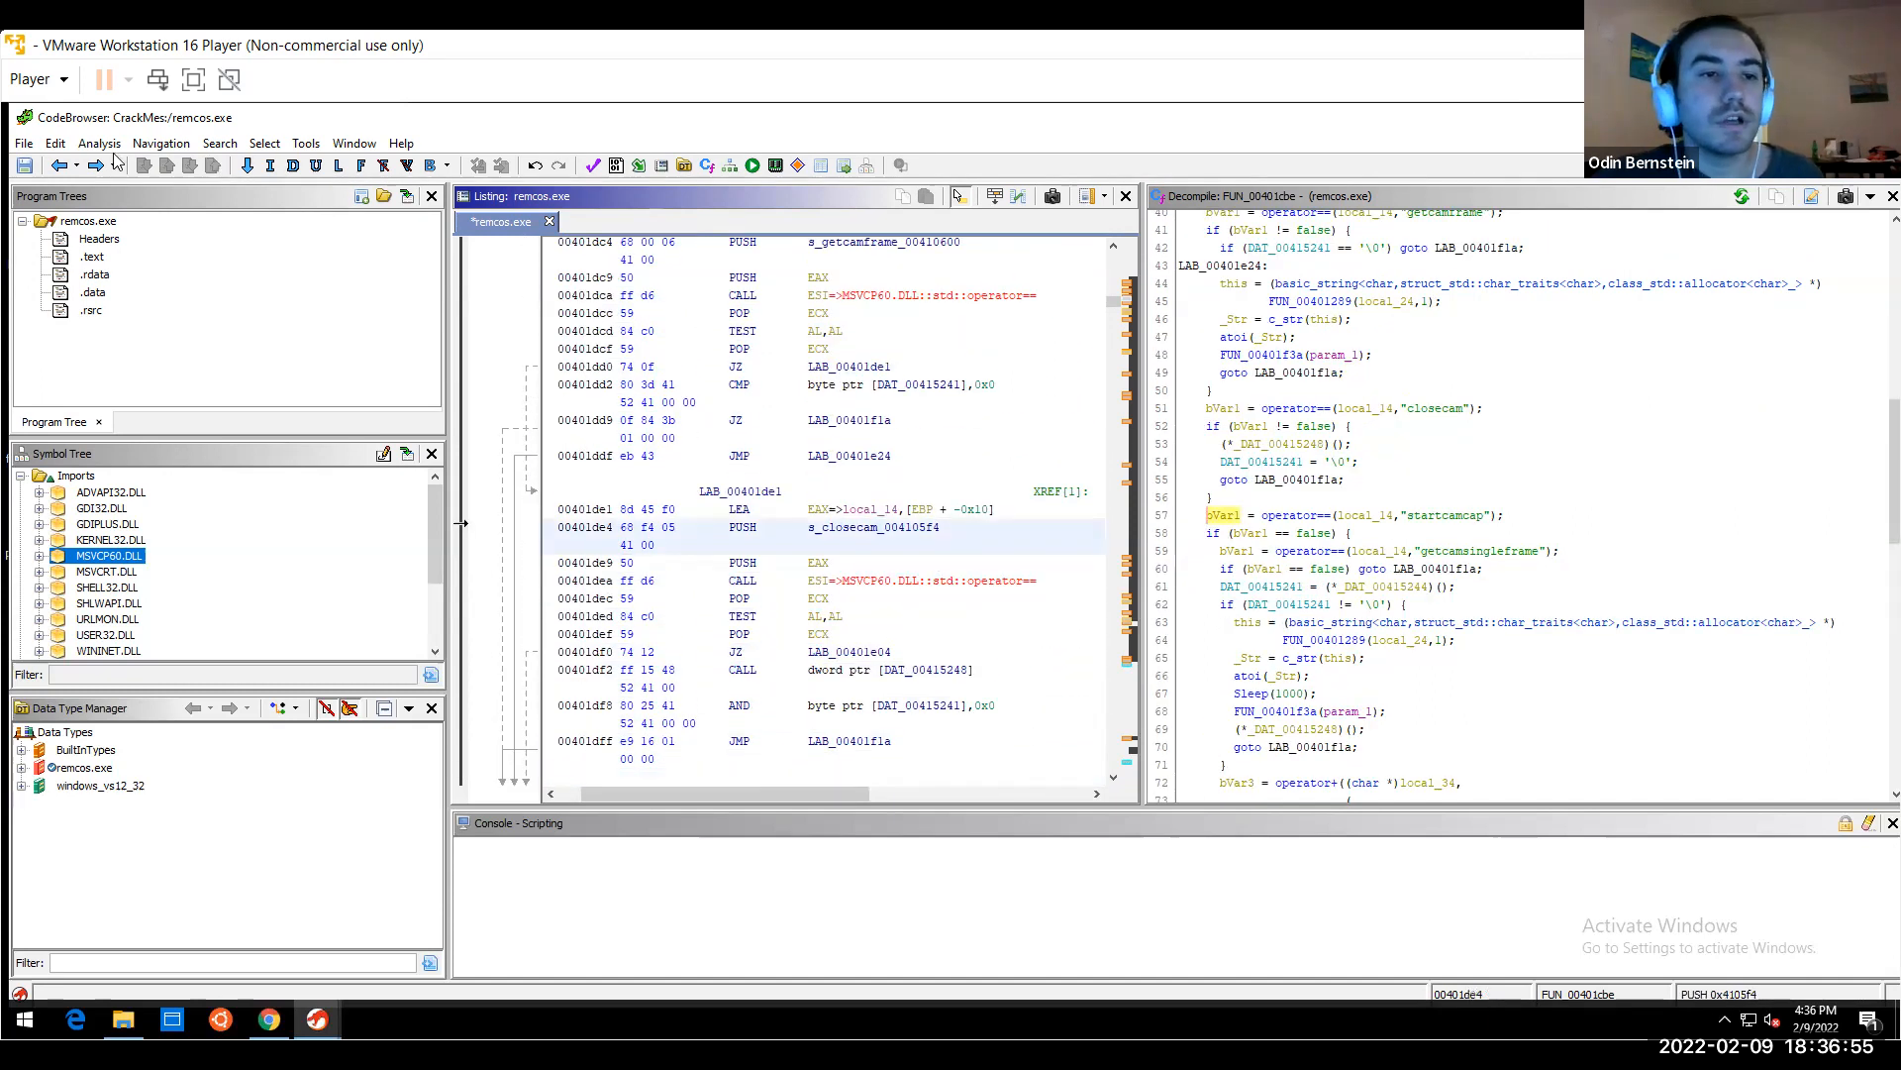
pyautogui.click(61, 166)
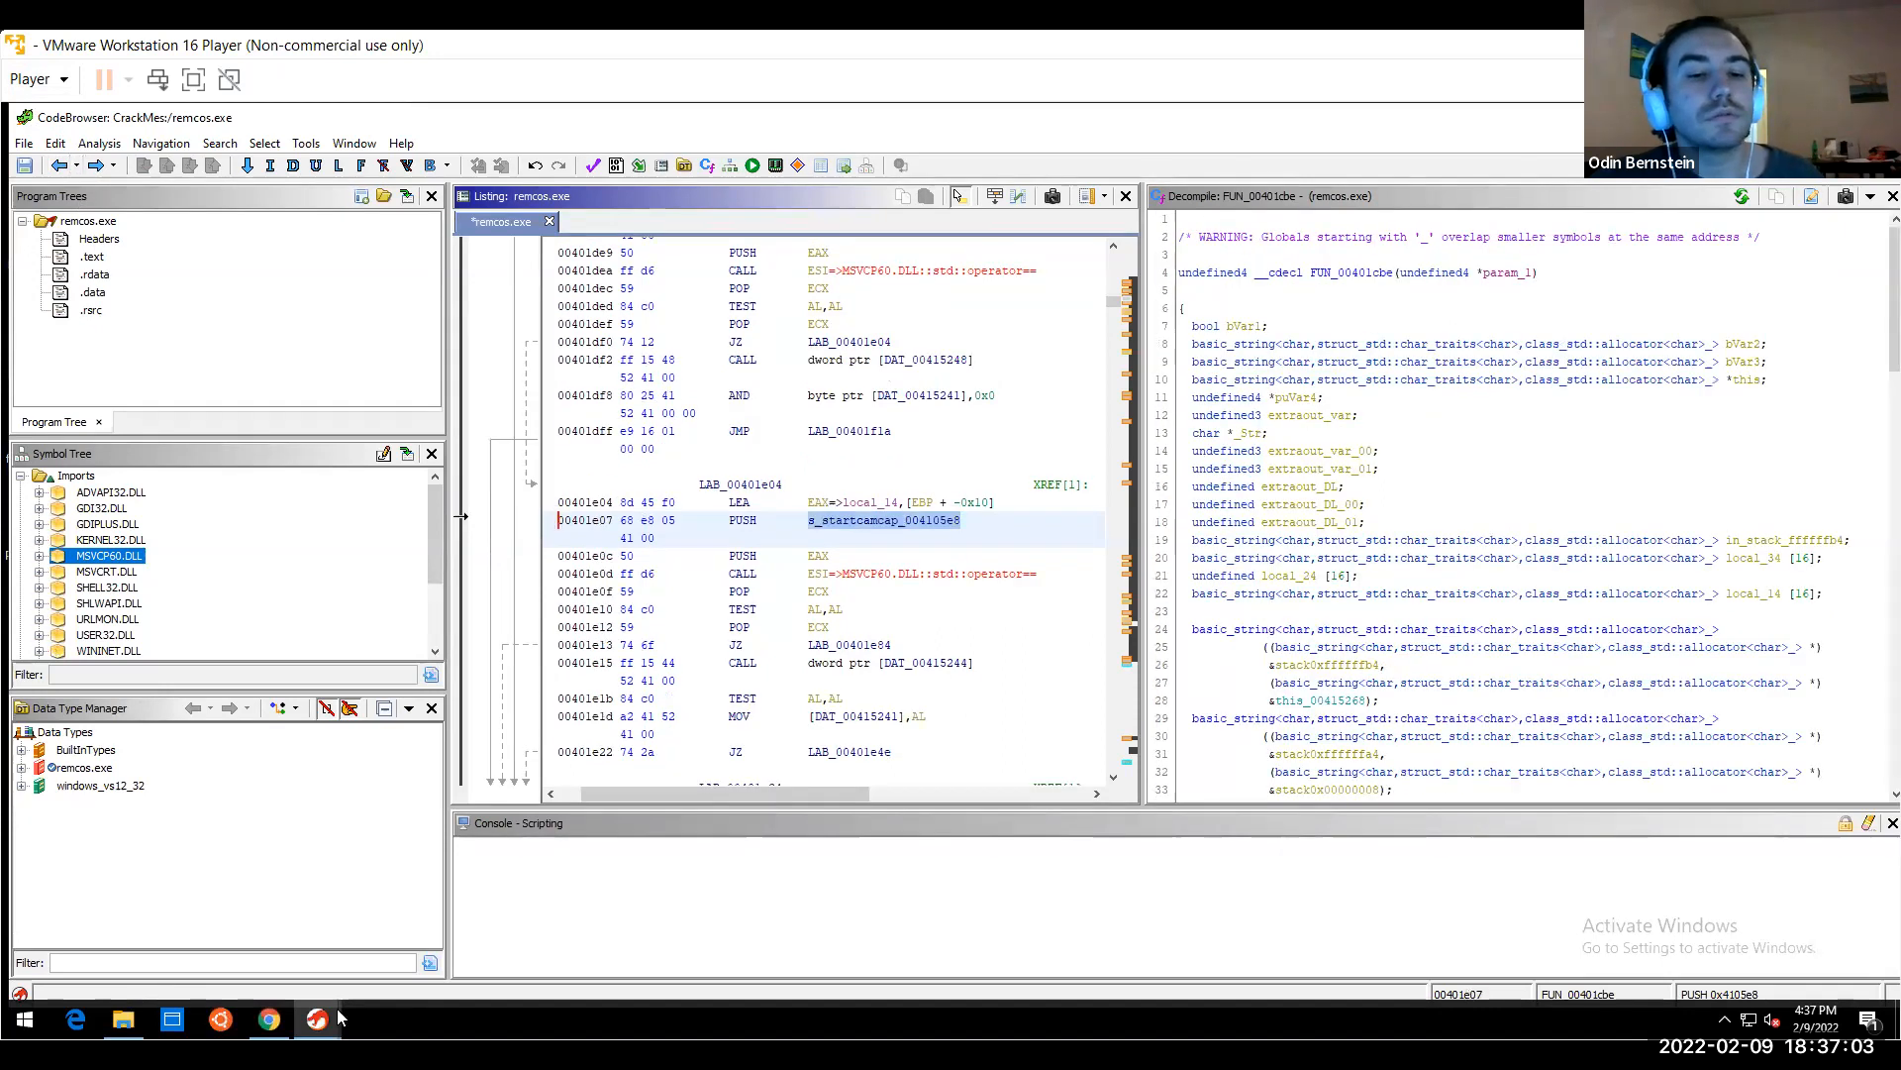
# Return to the String Search results and examine the strings from startcamcap down to searchfinished
pyautogui.moveTo(317, 1019)
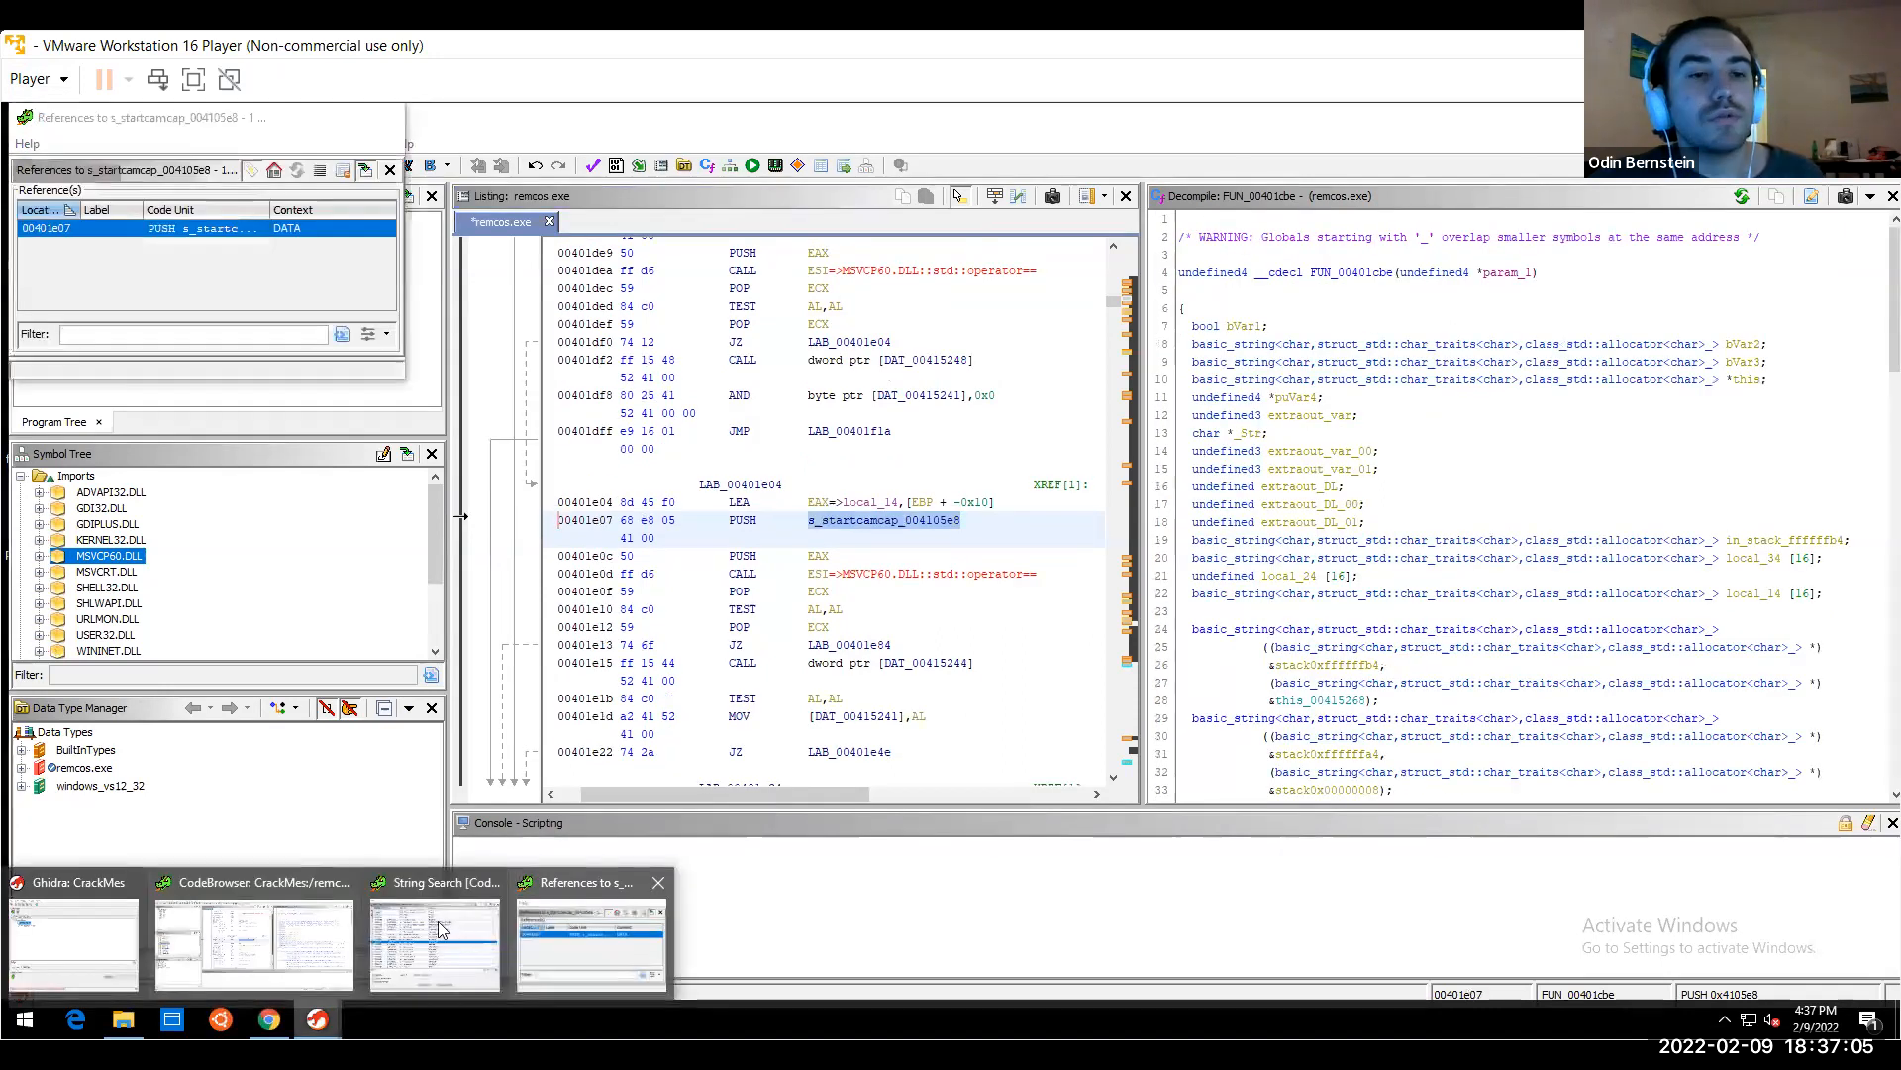
pyautogui.moveTo(442, 929)
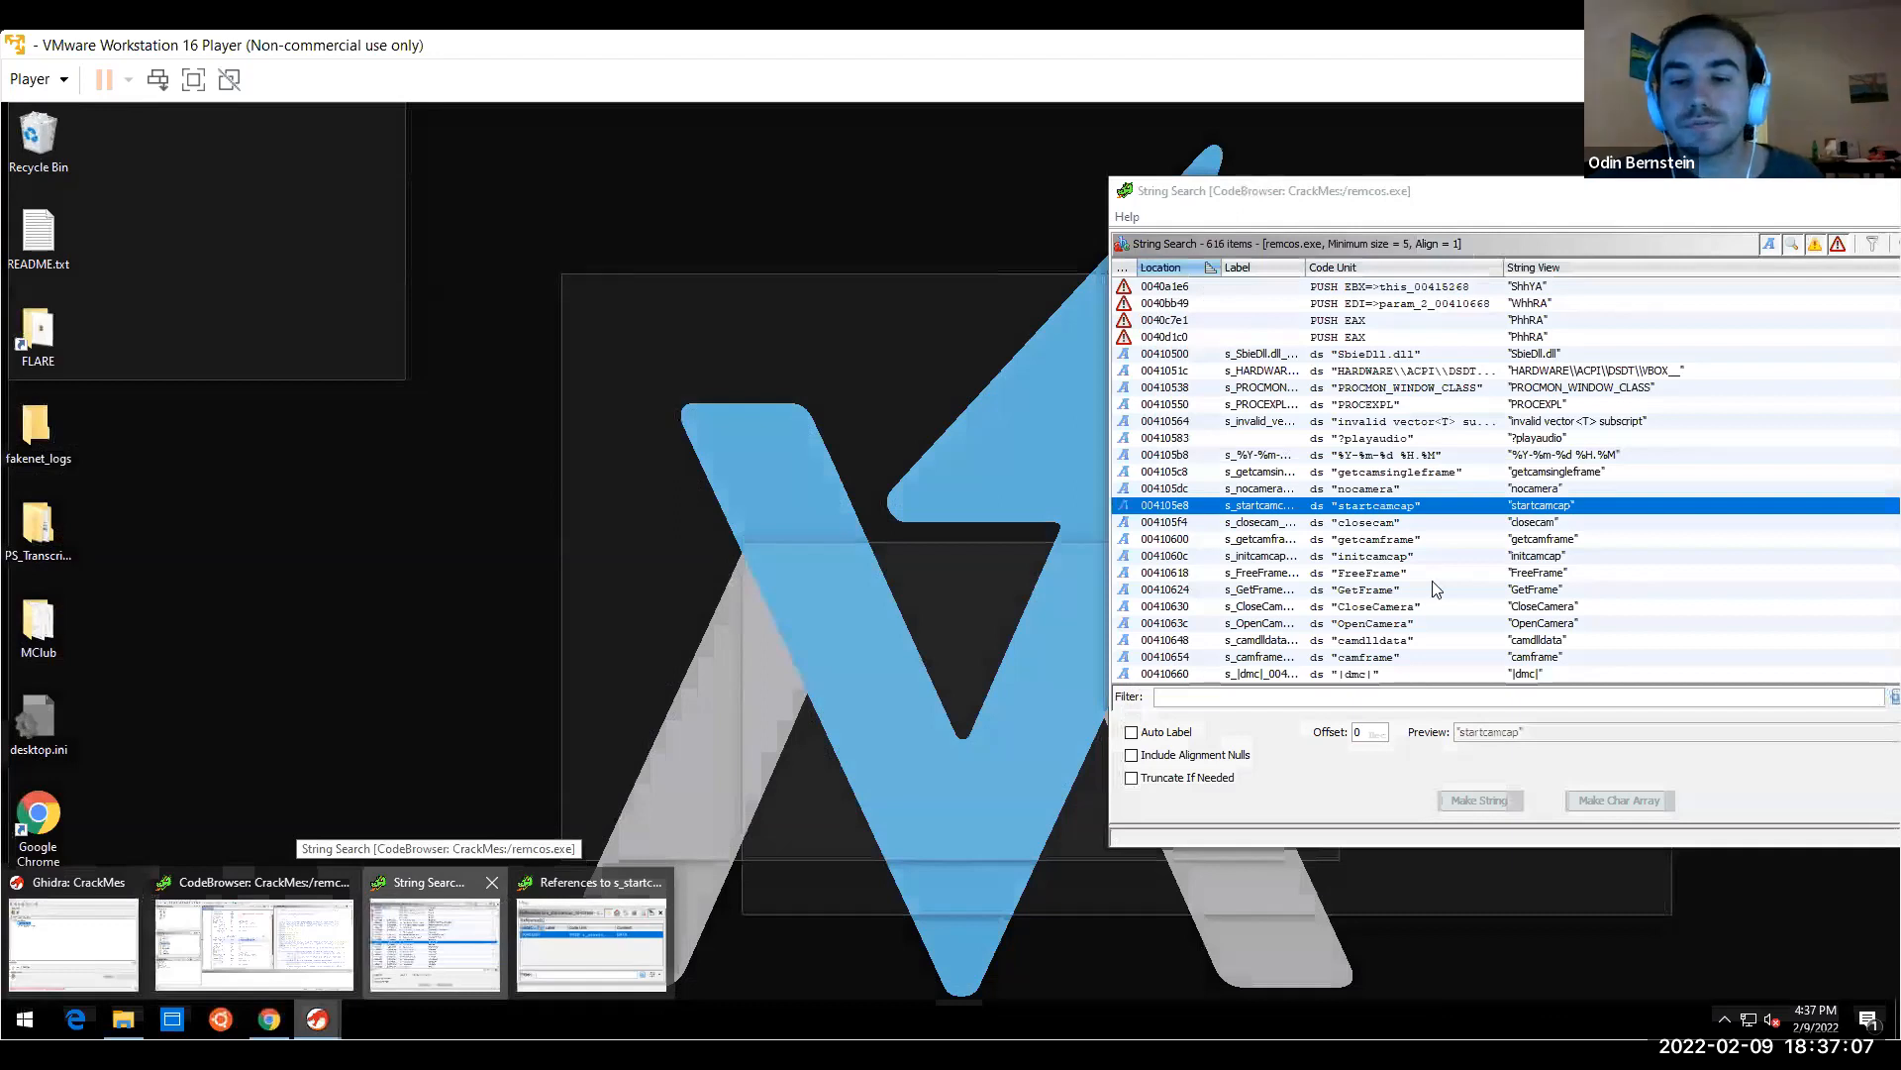
pyautogui.press('Down')
pyautogui.press('Down')
pyautogui.press('Down')
pyautogui.press('Down')
pyautogui.press('Down')
pyautogui.press('Down')
pyautogui.press('Down')
pyautogui.press('Down')
pyautogui.press('Down')
pyautogui.press('Down')
pyautogui.press('Down')
pyautogui.press('Down')
pyautogui.press('Down')
pyautogui.press('Down')
pyautogui.press('Down')
pyautogui.press('Down')
pyautogui.press('Down')
pyautogui.press('Down')
pyautogui.press('Down')
pyautogui.press('Down')
pyautogui.press('Down')
pyautogui.press('Down')
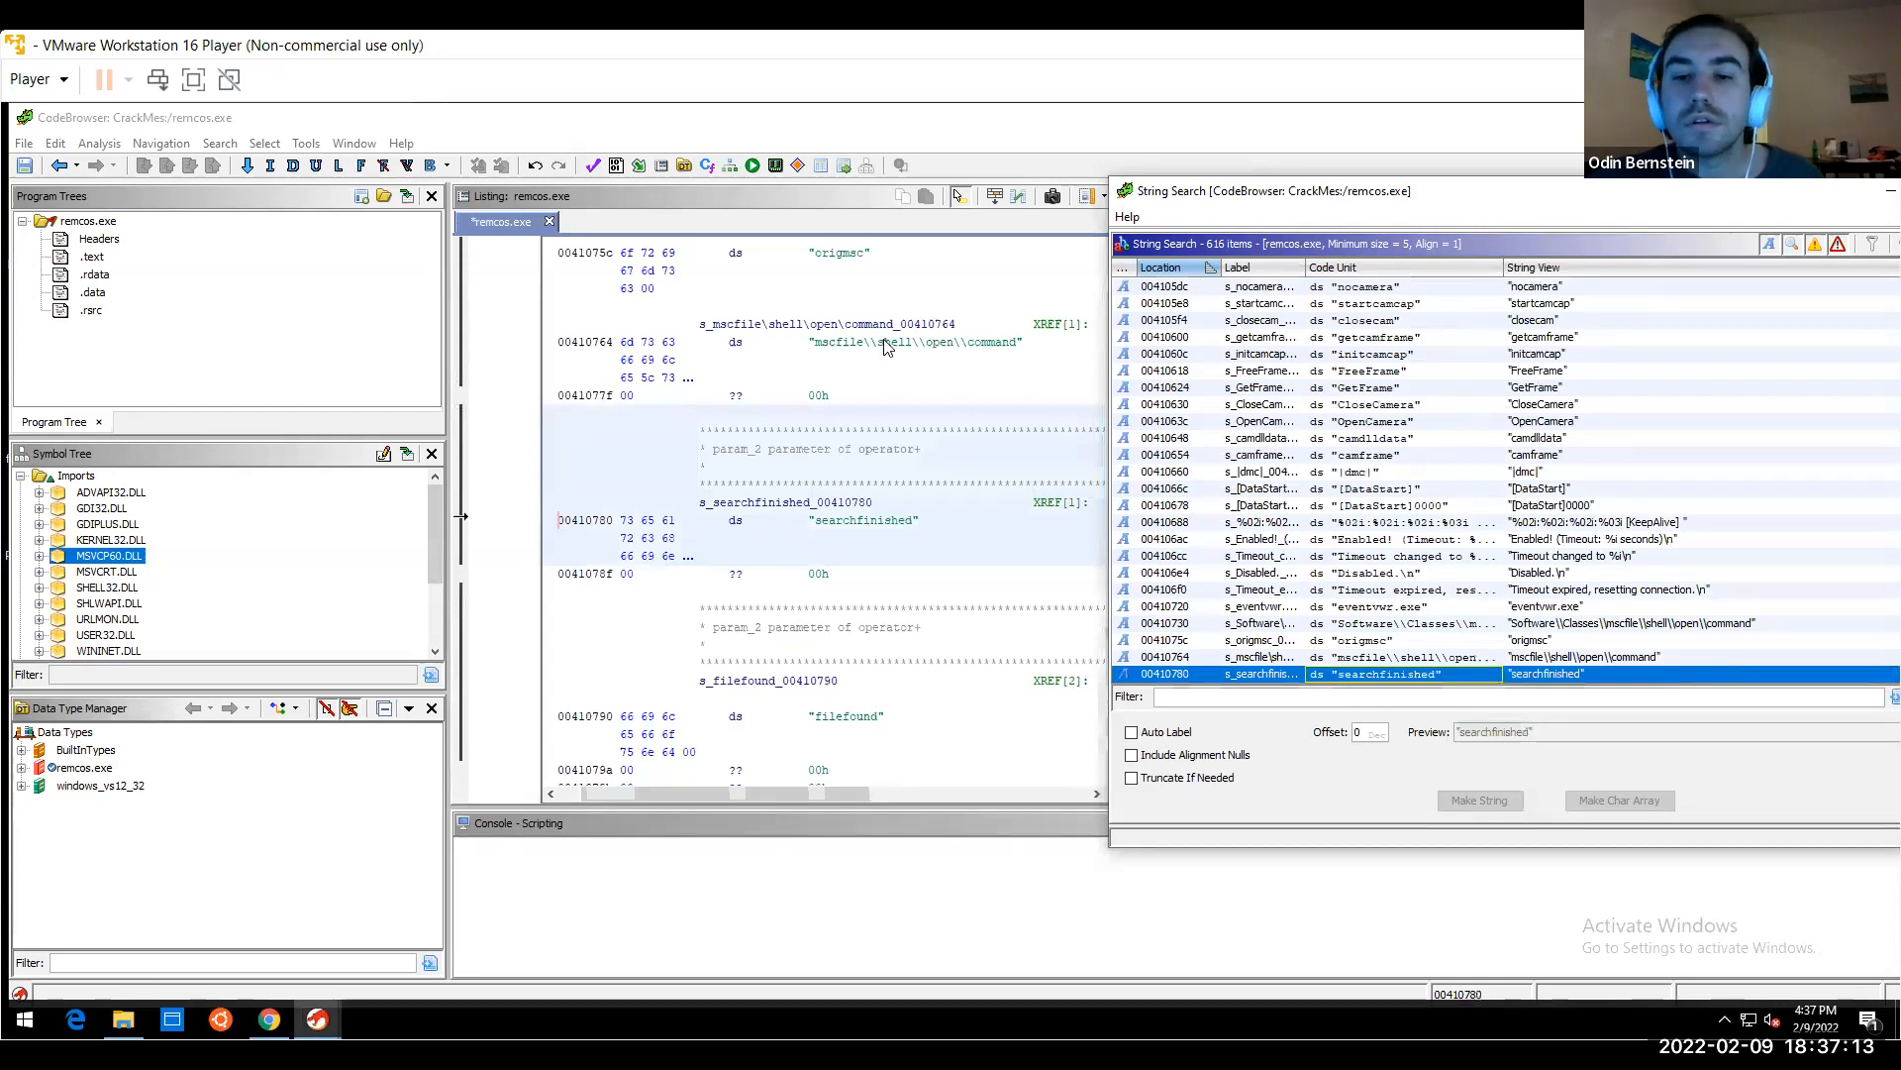
# Survey the strings after searchfinished, through the offline logs and idle-time entries and the keyboard key names, down to [Tab]
pyautogui.press('Down')
pyautogui.press('Down')
pyautogui.press('Down')
pyautogui.press('Down')
pyautogui.press('Down')
pyautogui.press('Down')
pyautogui.press('Down')
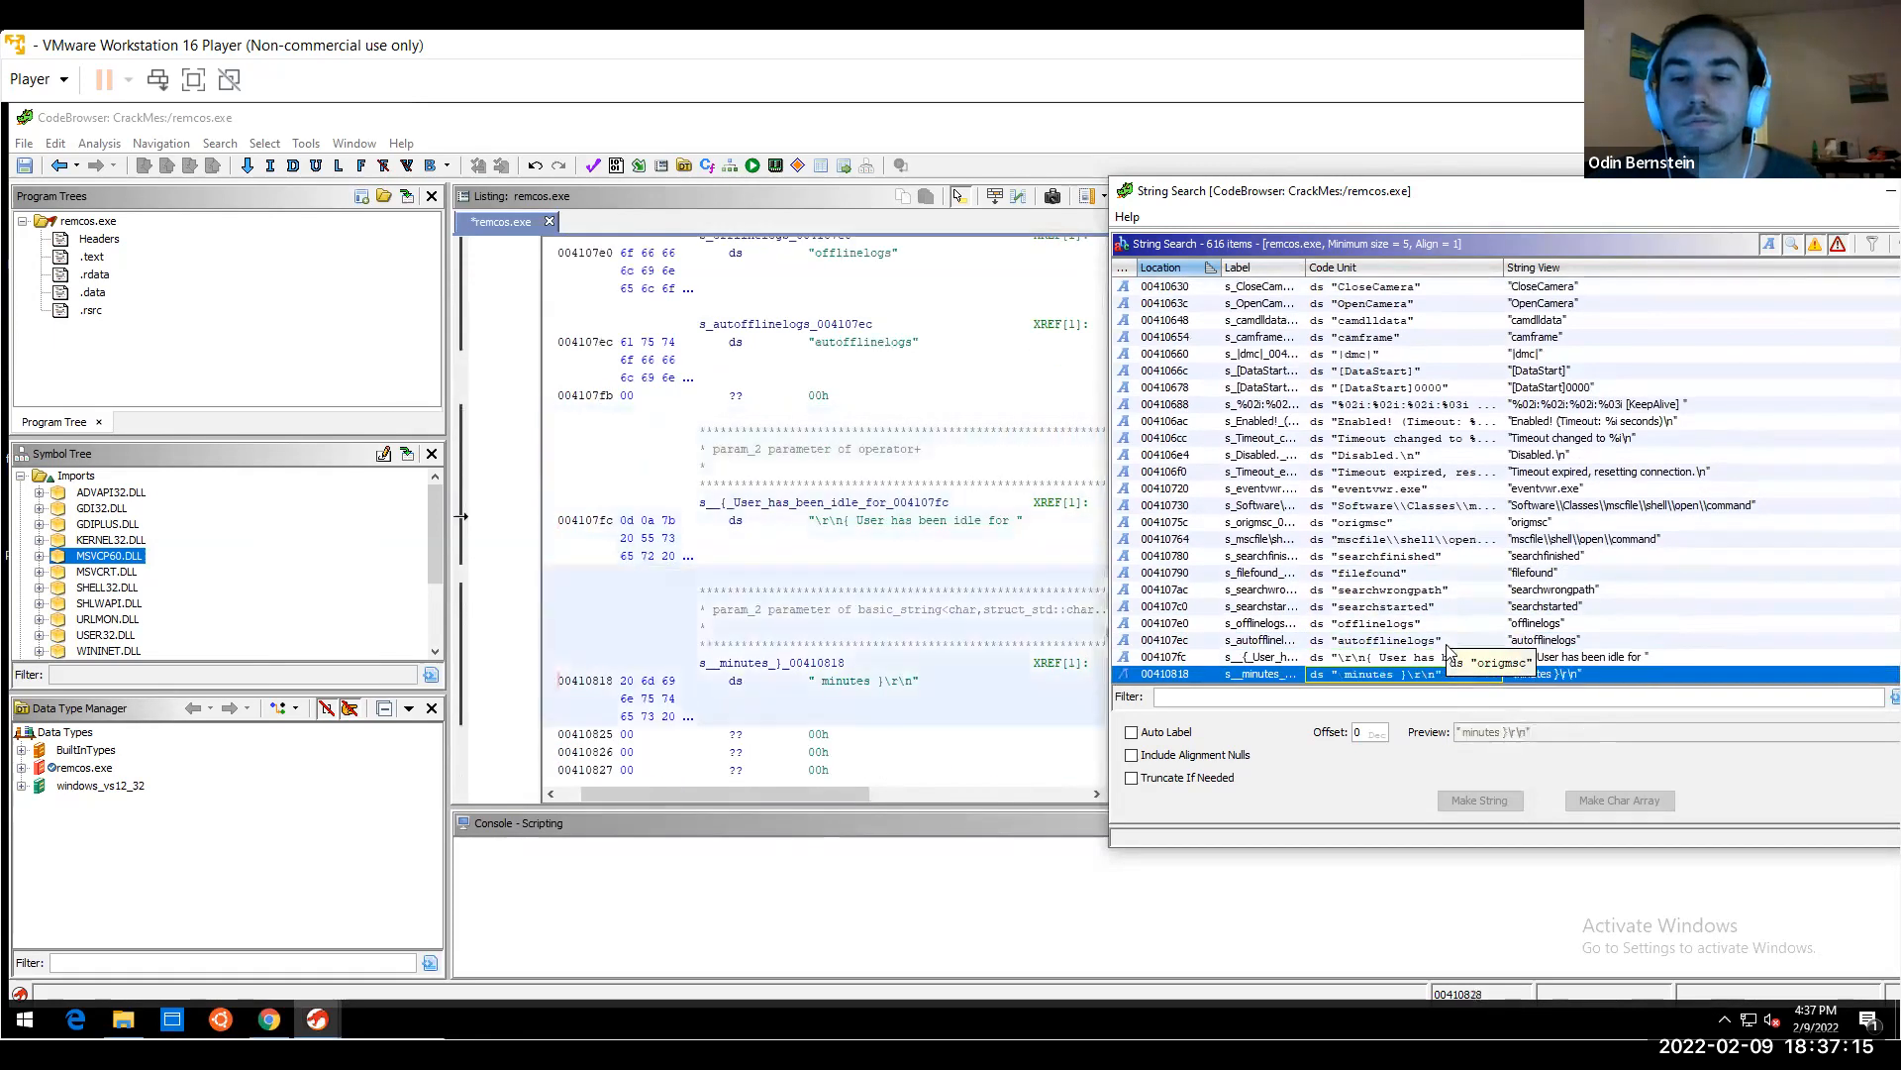
pyautogui.press('Down')
pyautogui.press('Down')
pyautogui.press('Down')
pyautogui.press('Down')
pyautogui.press('Down')
pyautogui.press('Down')
pyautogui.press('Down')
pyautogui.press('Down')
pyautogui.press('Down')
pyautogui.press('Down')
pyautogui.press('Down')
pyautogui.press('Down')
pyautogui.press('Down')
pyautogui.press('Down')
pyautogui.press('Down')
pyautogui.press('Down')
pyautogui.press('Down')
pyautogui.press('Down')
pyautogui.press('Down')
pyautogui.press('Down')
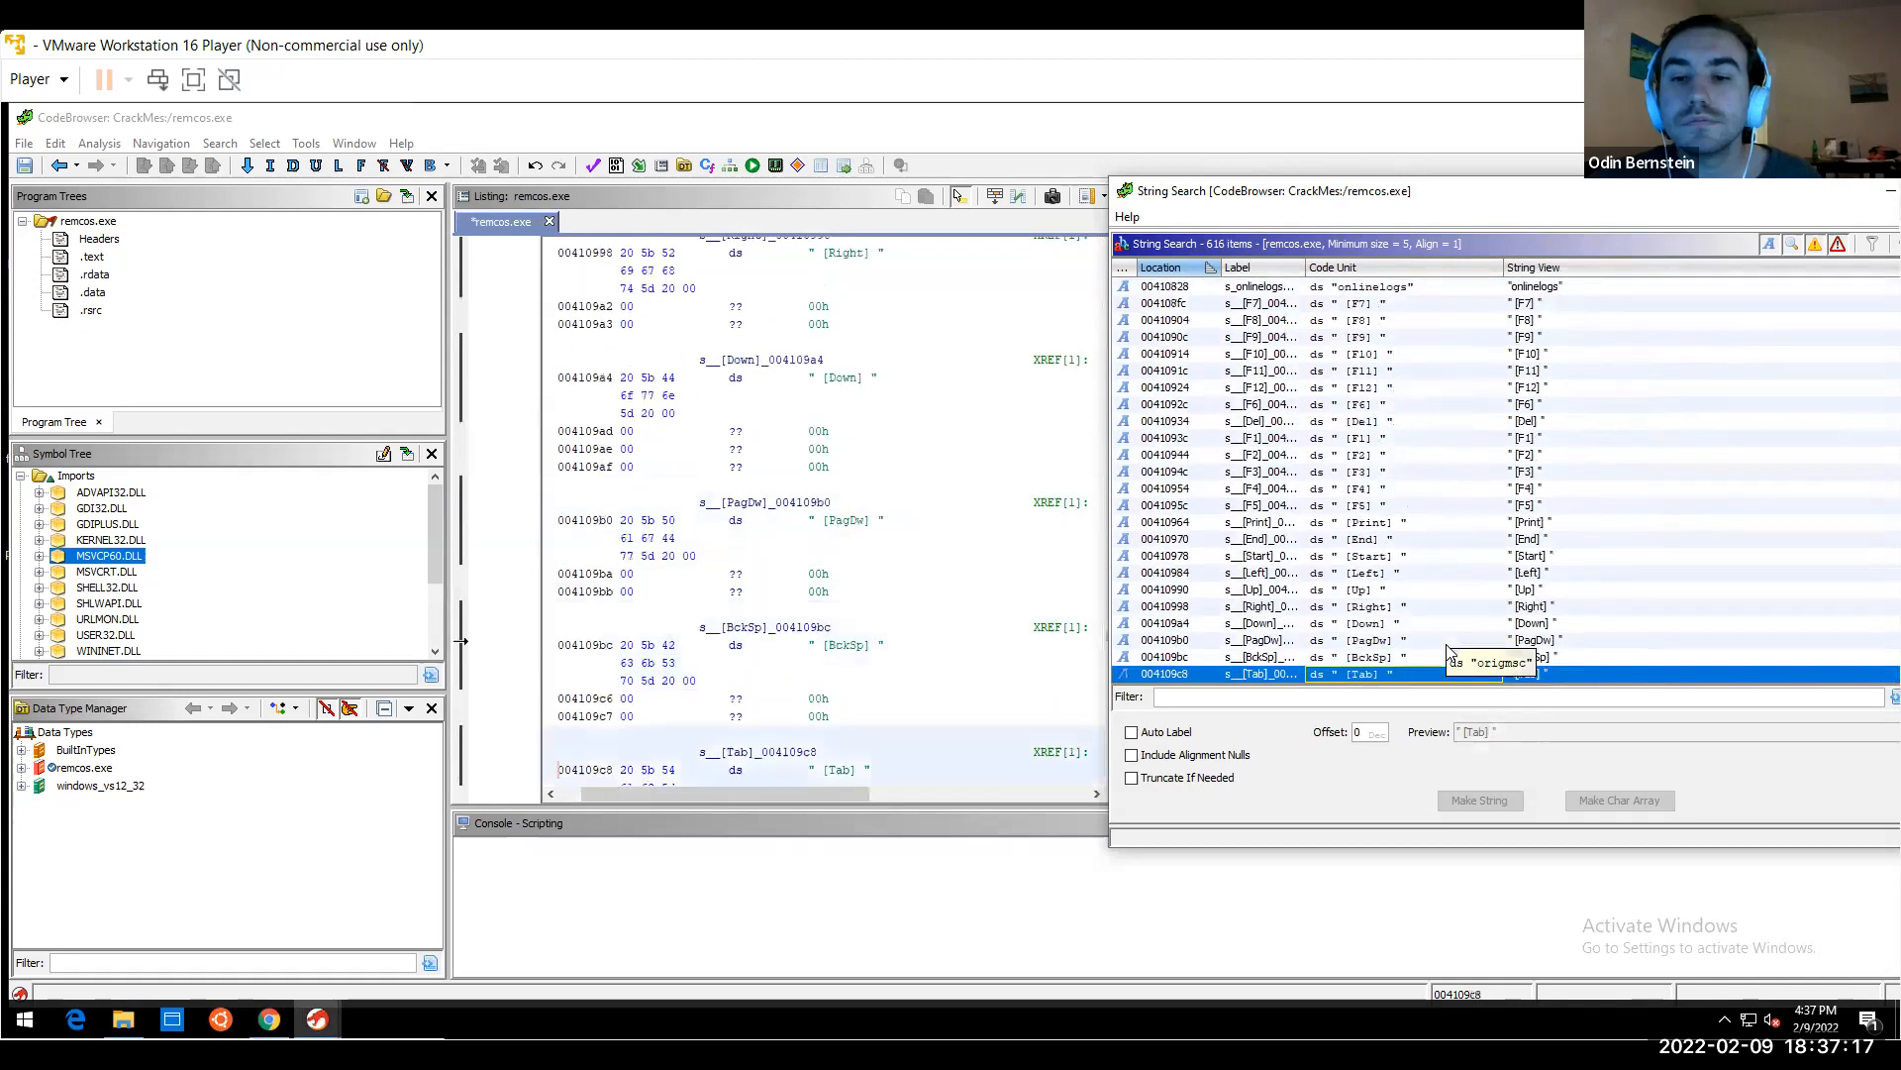
# Survey the clipboard, browser login and cookie strings, down to the "Cleared all cookies & stored logins!" entry at 00410d4c
pyautogui.press('Down')
pyautogui.press('Down')
pyautogui.press('Down')
pyautogui.press('Down')
pyautogui.press('Down')
pyautogui.press('Down')
pyautogui.press('Down')
pyautogui.press('Down')
pyautogui.press('Down')
pyautogui.press('Down')
pyautogui.press('Down')
pyautogui.press('Down')
pyautogui.press('Down')
pyautogui.press('Down')
pyautogui.press('Down')
pyautogui.press('Down')
pyautogui.press('Down')
pyautogui.press('Down')
pyautogui.press('Down')
pyautogui.press('Down')
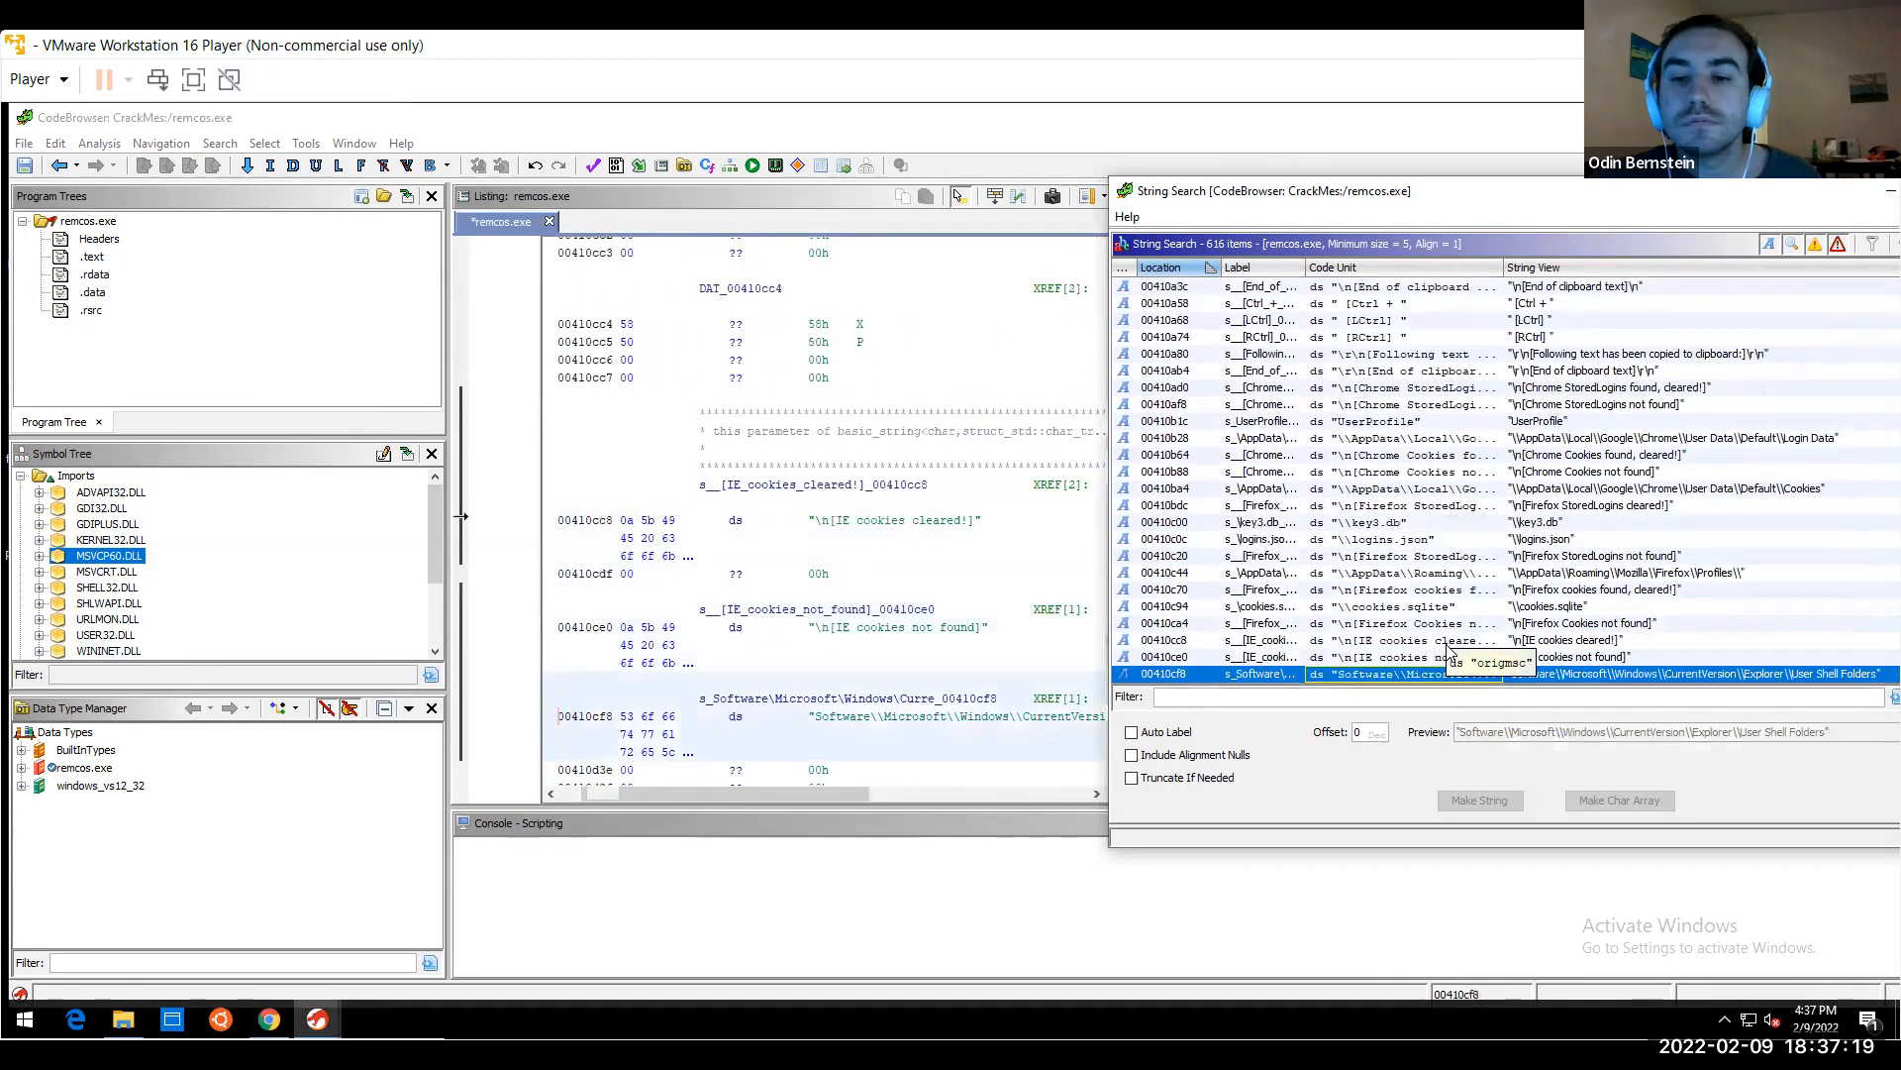
pyautogui.press('Down')
pyautogui.press('Down')
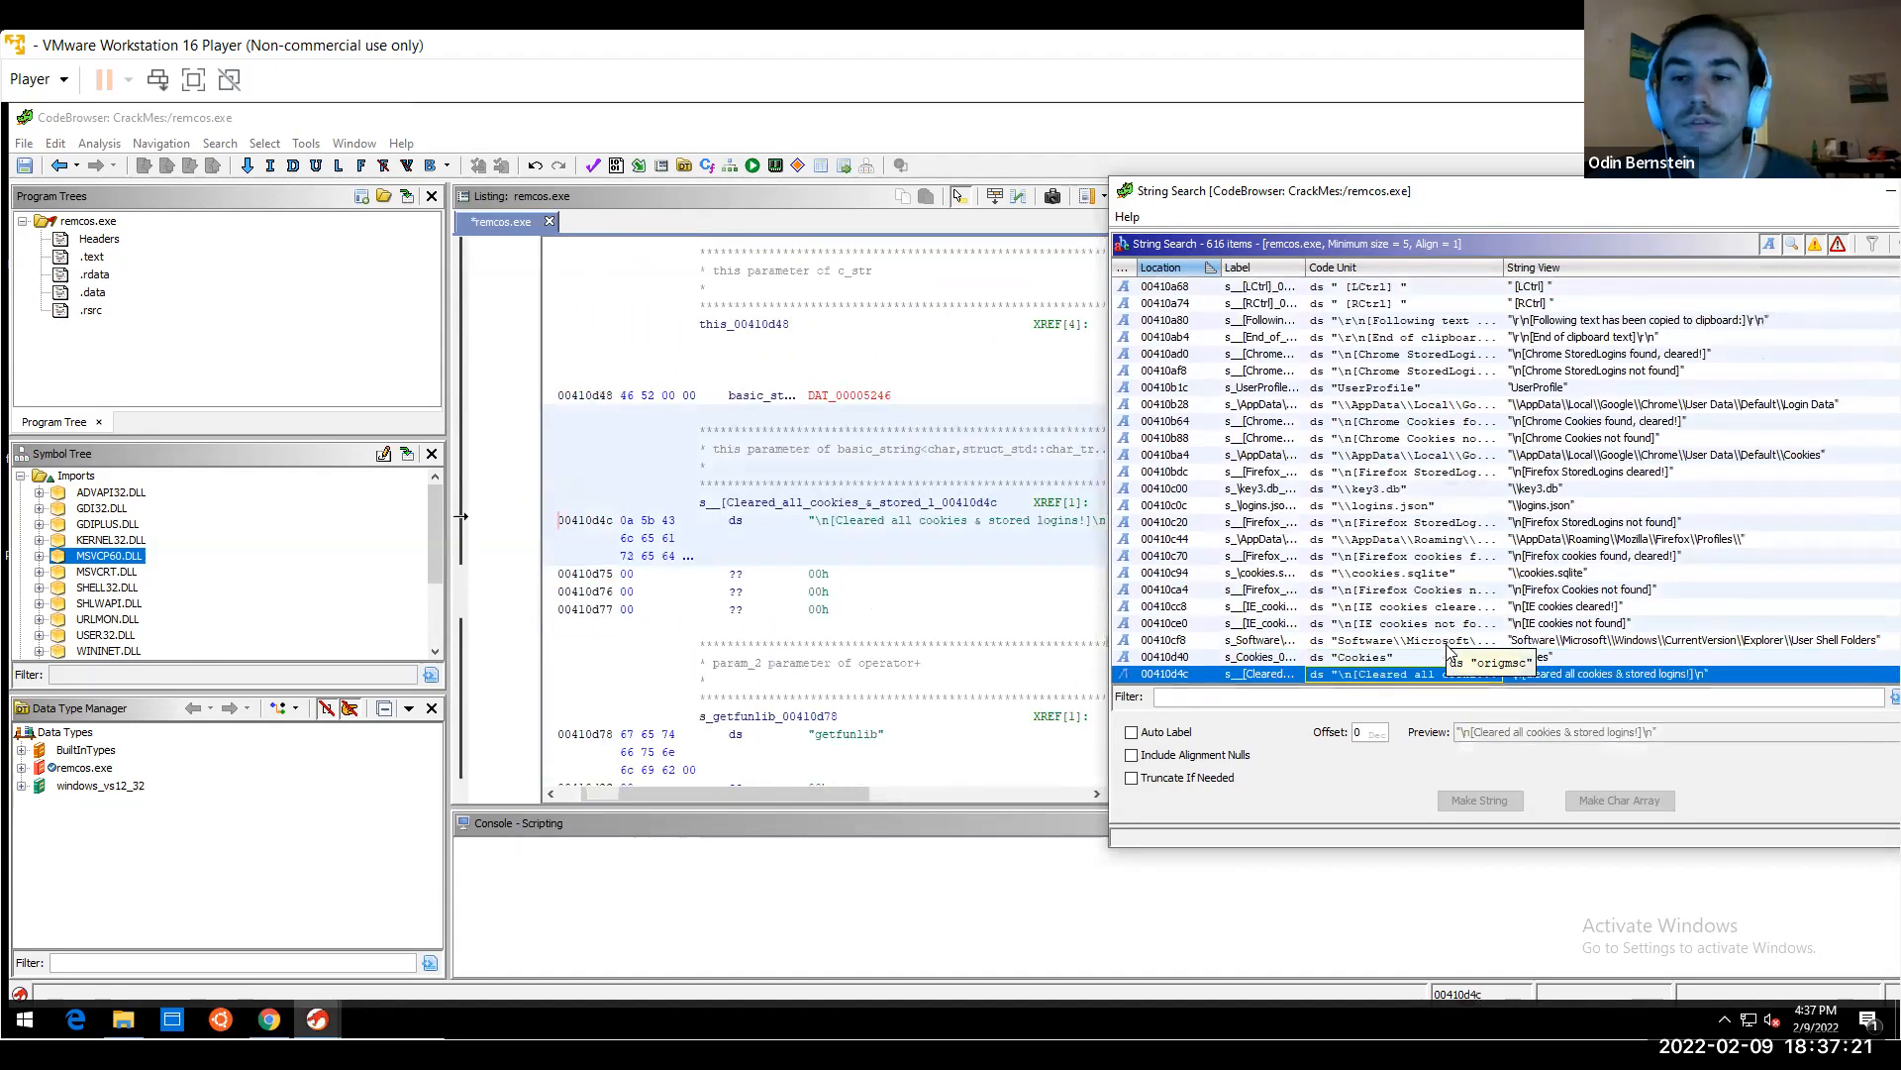
# Inspect the Chrome Login Data and Cookies paths, the Firefox Profiles path, and the IE cookies and Firefox StoredLogins messages
pyautogui.click(1553, 422)
pyautogui.click(1555, 404)
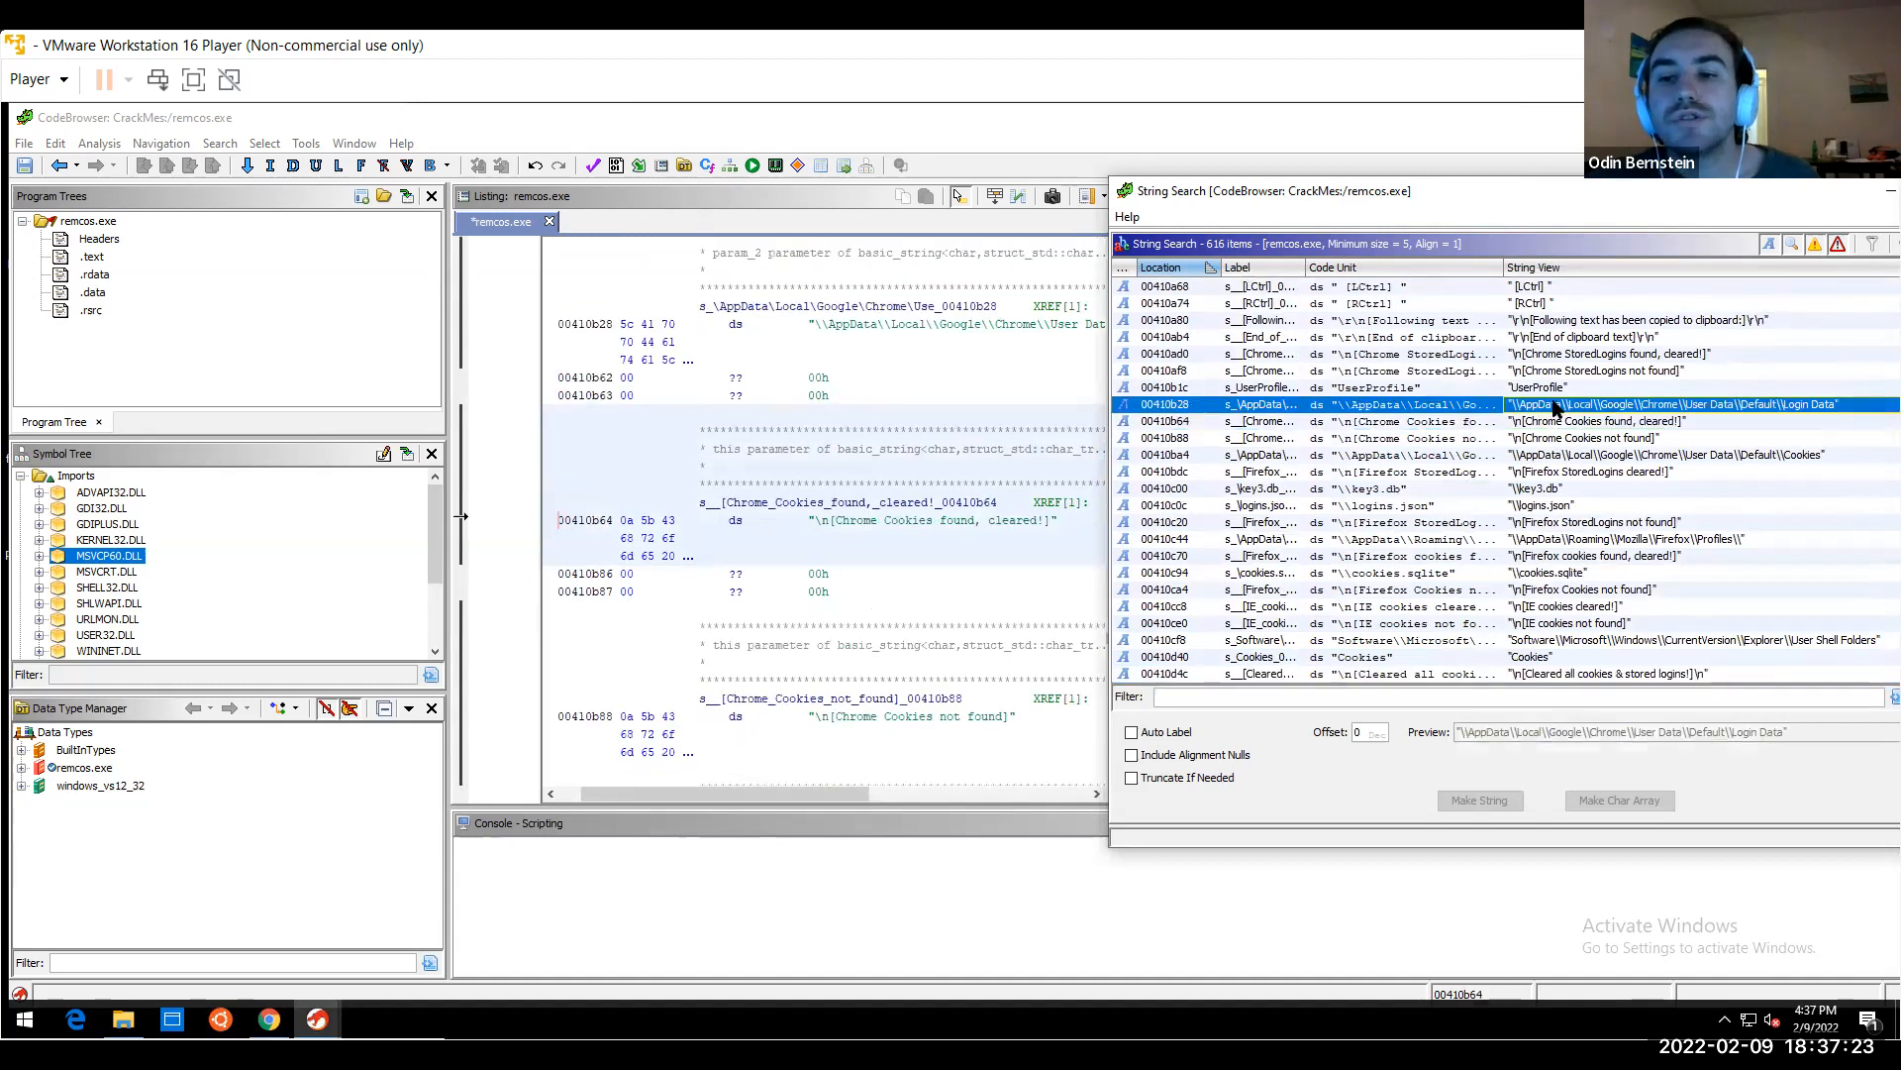
pyautogui.click(1612, 458)
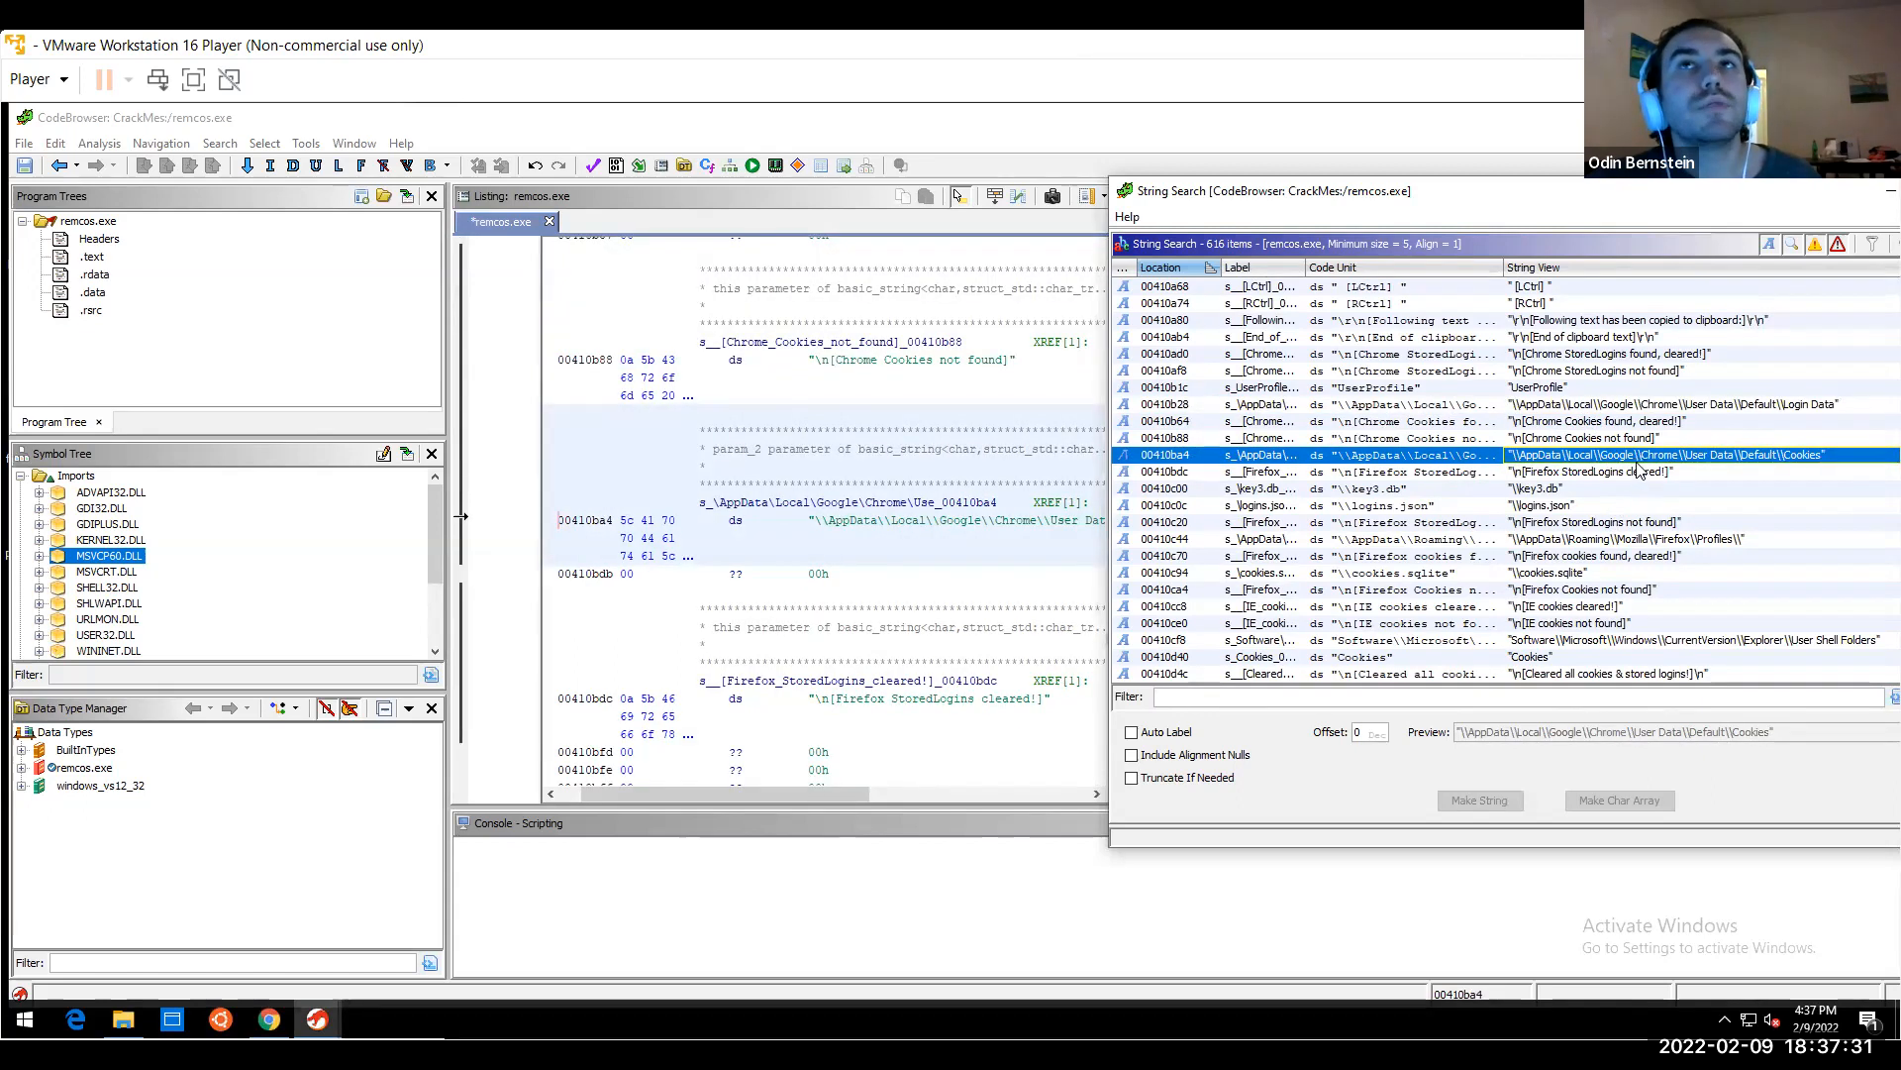
pyautogui.click(1683, 540)
pyautogui.click(1648, 622)
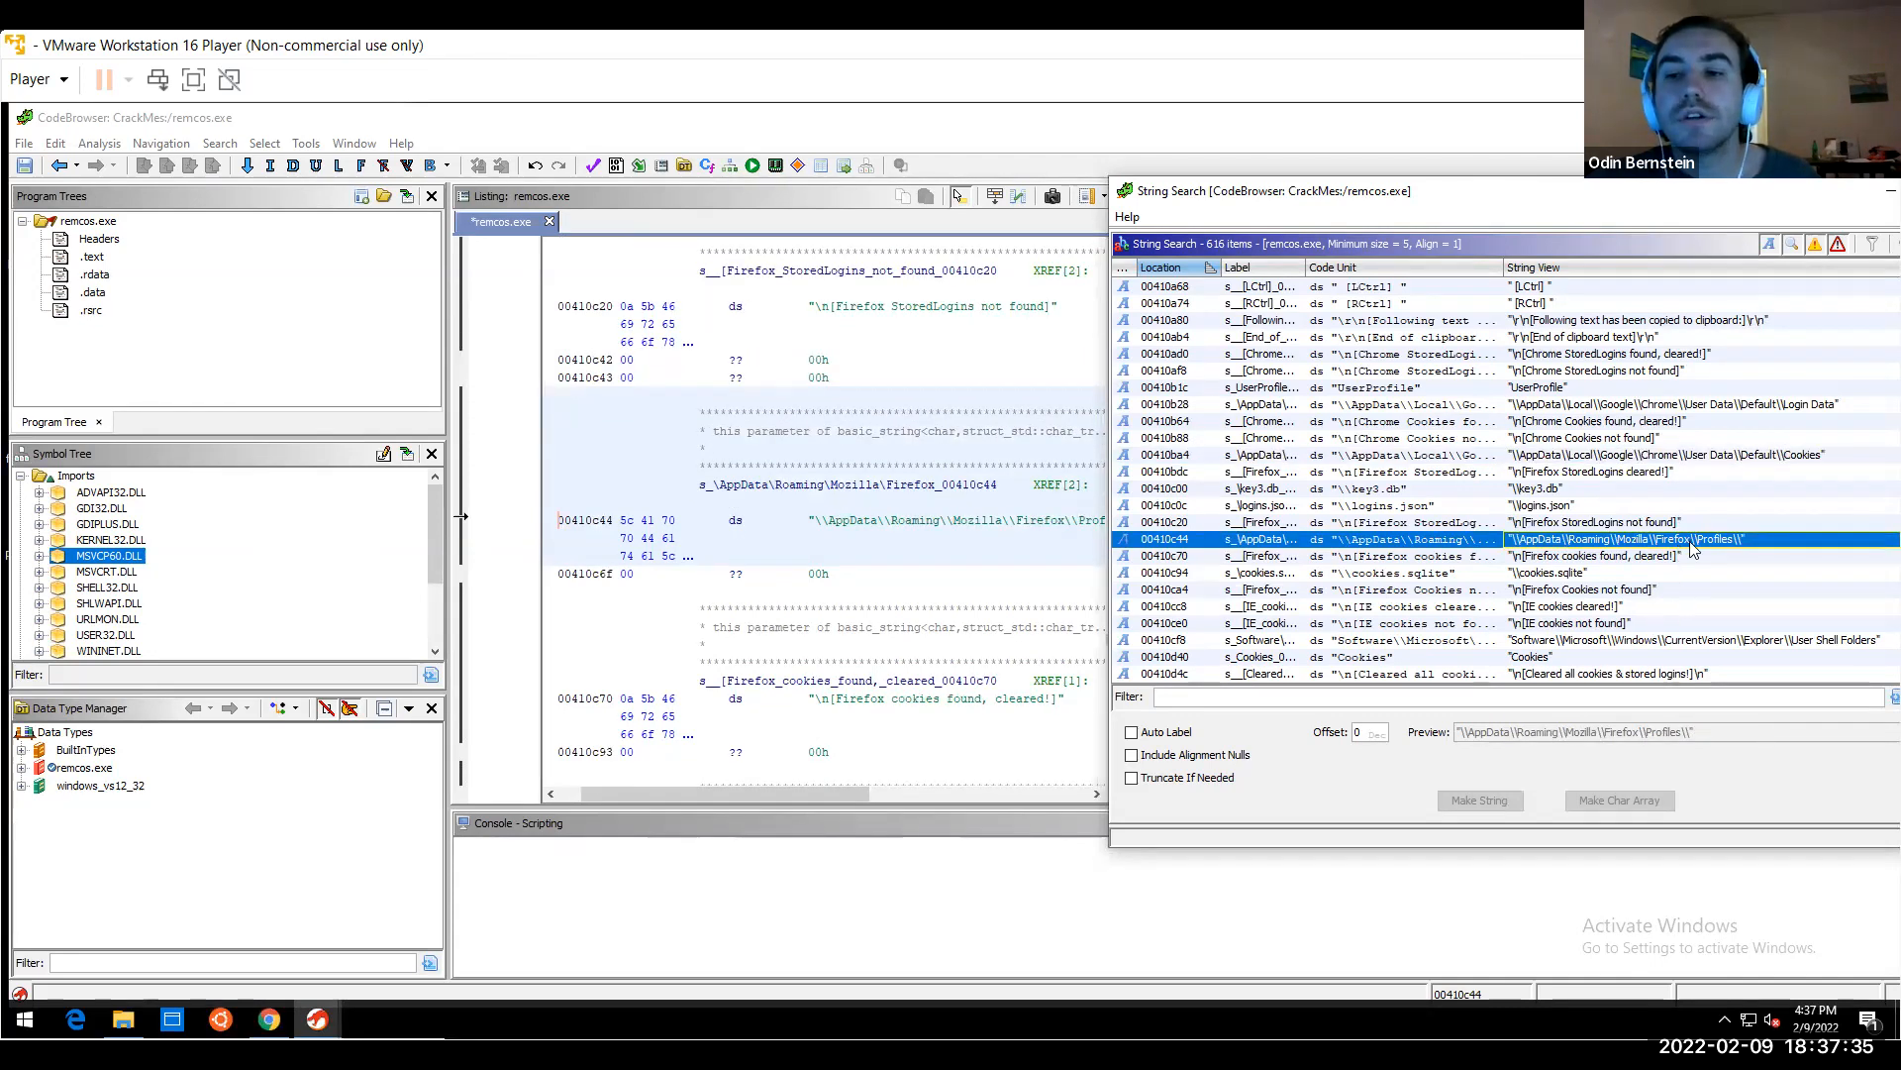
pyautogui.click(1719, 473)
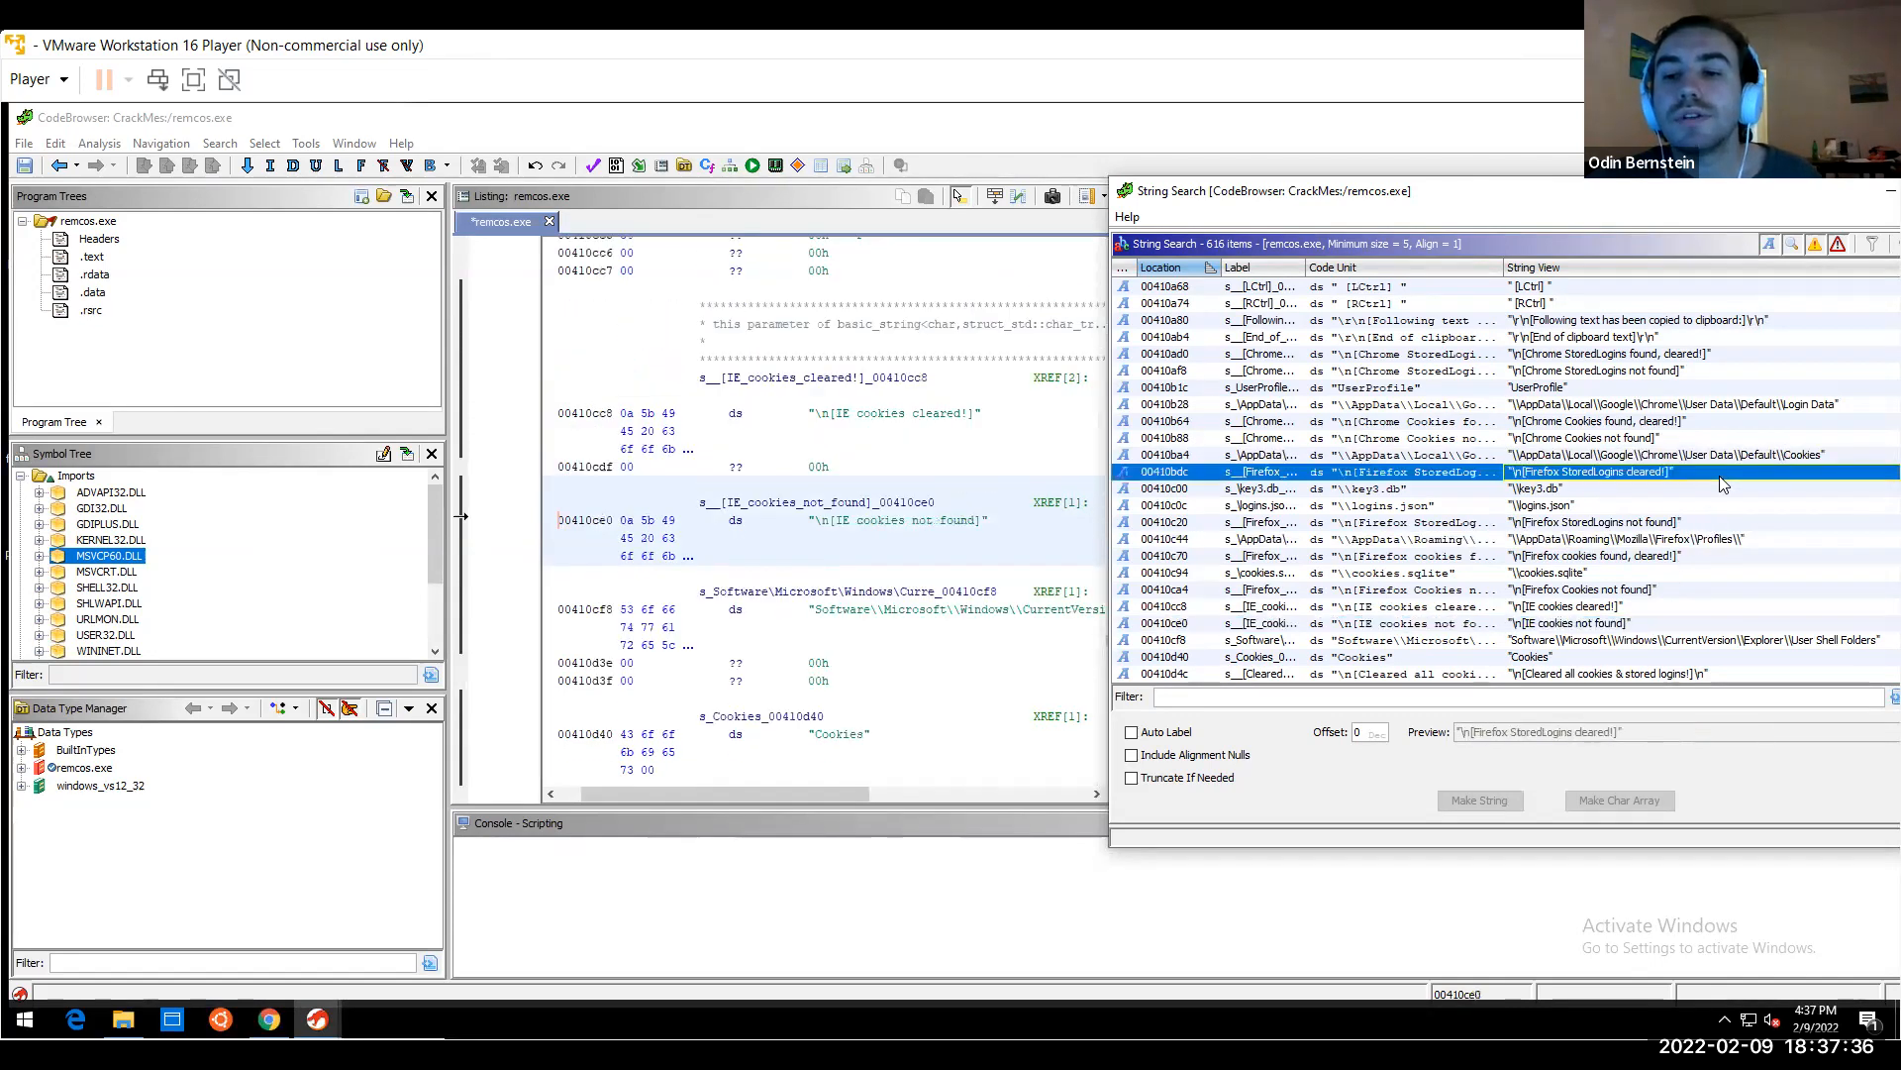
# Review the browser strings from the Chrome Login Data path to "Firefox StoredLogins not found", moving the String Search window for a full view
pyautogui.click(1681, 403)
pyautogui.press('Down')
pyautogui.press('Down')
pyautogui.press('Down')
pyautogui.press('Down')
pyautogui.press('Down')
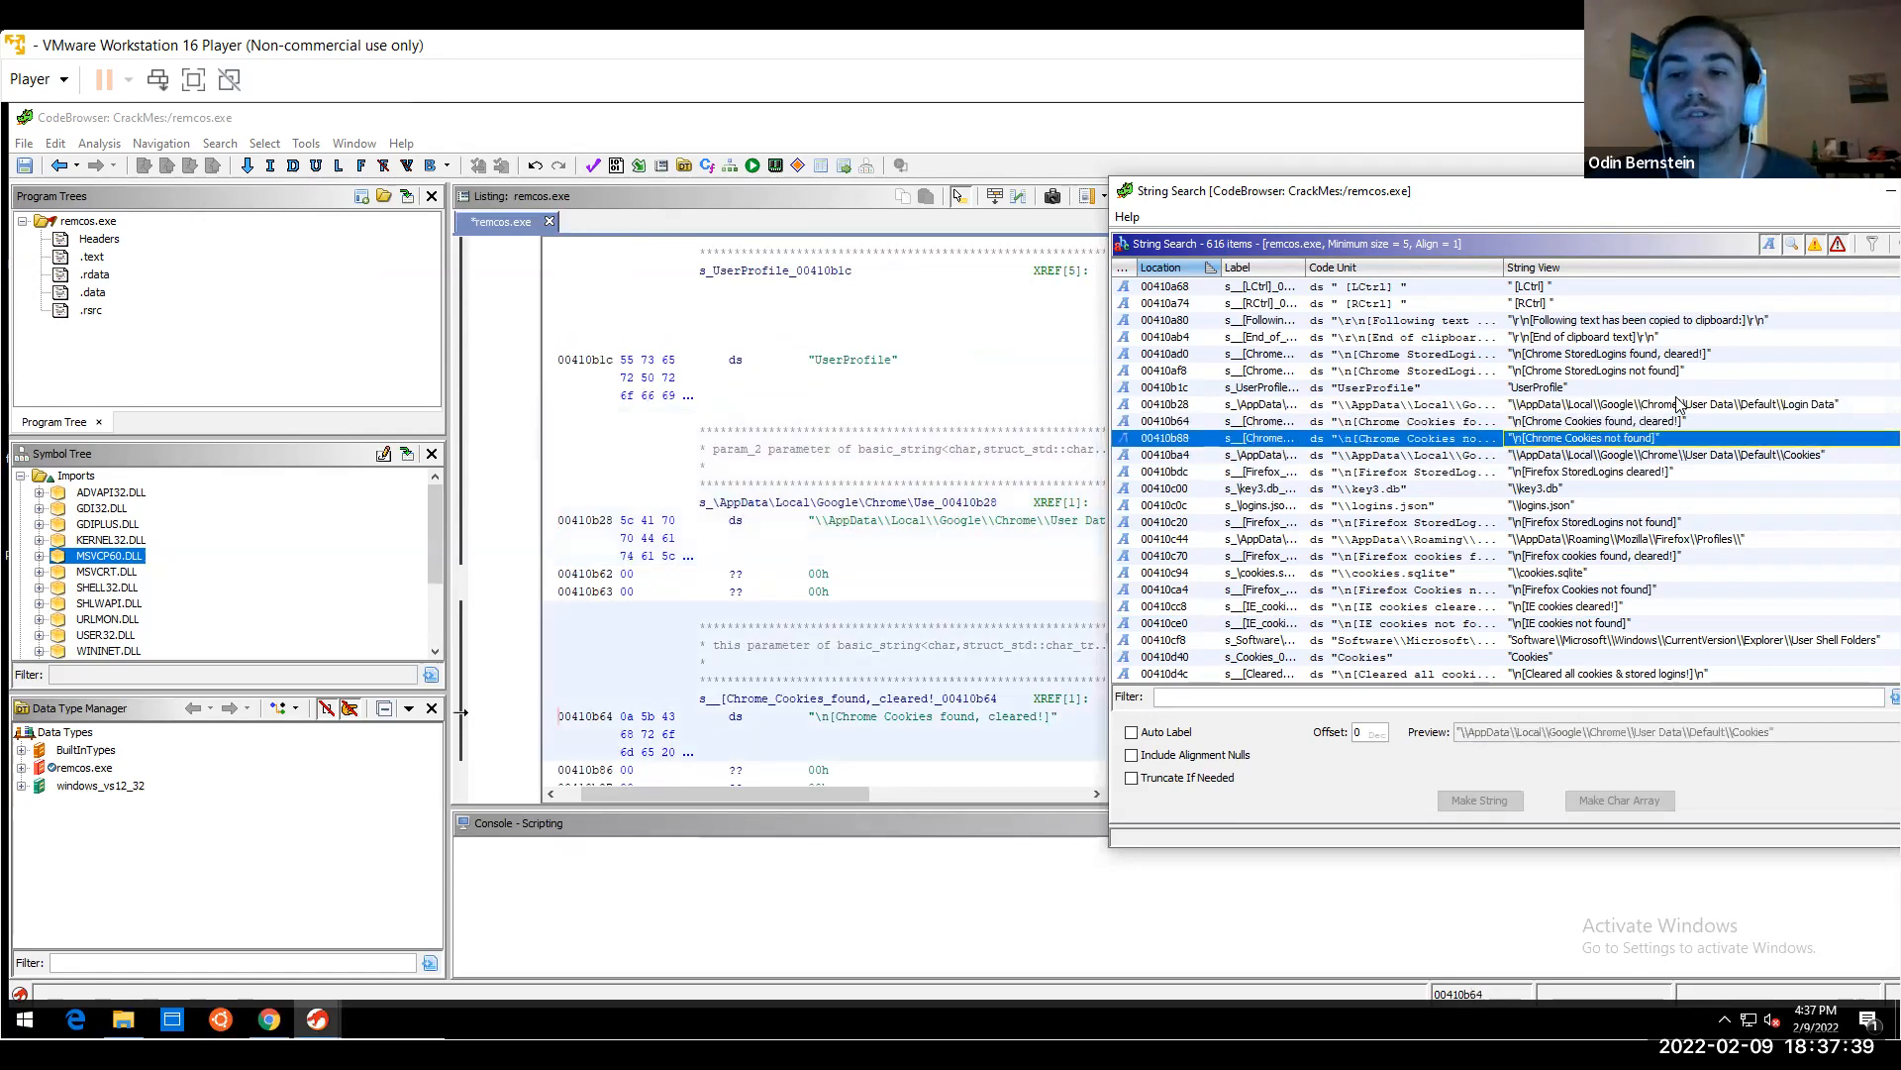
pyautogui.moveTo(1396, 202); pyautogui.dragTo(1016, 159)
pyautogui.press('Down')
pyautogui.press('Down')
pyautogui.press('Down')
pyautogui.press('Down')
pyautogui.press('Down')
pyautogui.press('Down')
pyautogui.press('Down')
pyautogui.press('Down')
pyautogui.press('Down')
pyautogui.press('Down')
pyautogui.press('Down')
pyautogui.press('Down')
pyautogui.press('Down')
pyautogui.press('Down')
pyautogui.press('Down')
pyautogui.press('Down')
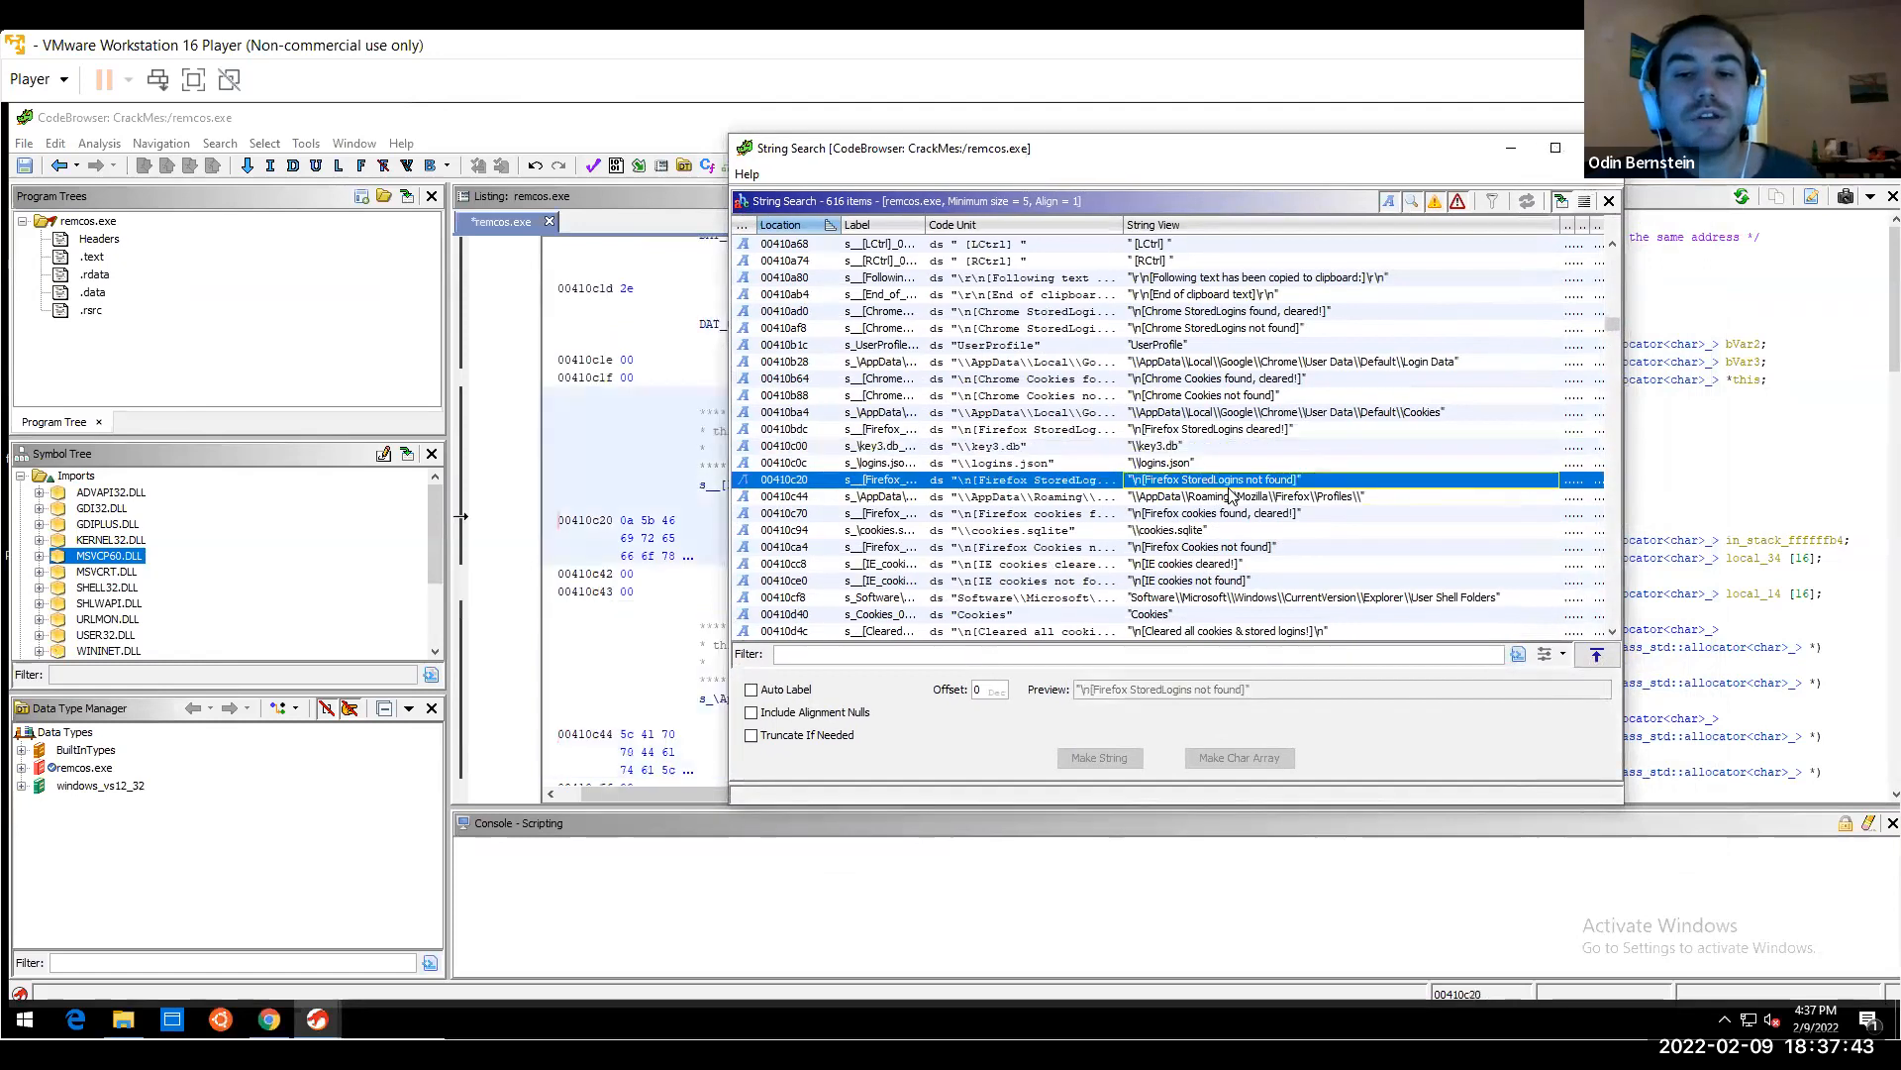
# Survey the strings for registry Run keys, Winlogon and batch commands, down to the userinit.exe path at 00410f54
pyautogui.press('Down')
pyautogui.press('Down')
pyautogui.press('Down')
pyautogui.press('Down')
pyautogui.press('Down')
pyautogui.press('Down')
pyautogui.press('Down')
pyautogui.press('Down')
pyautogui.press('Down')
pyautogui.press('Down')
pyautogui.press('Down')
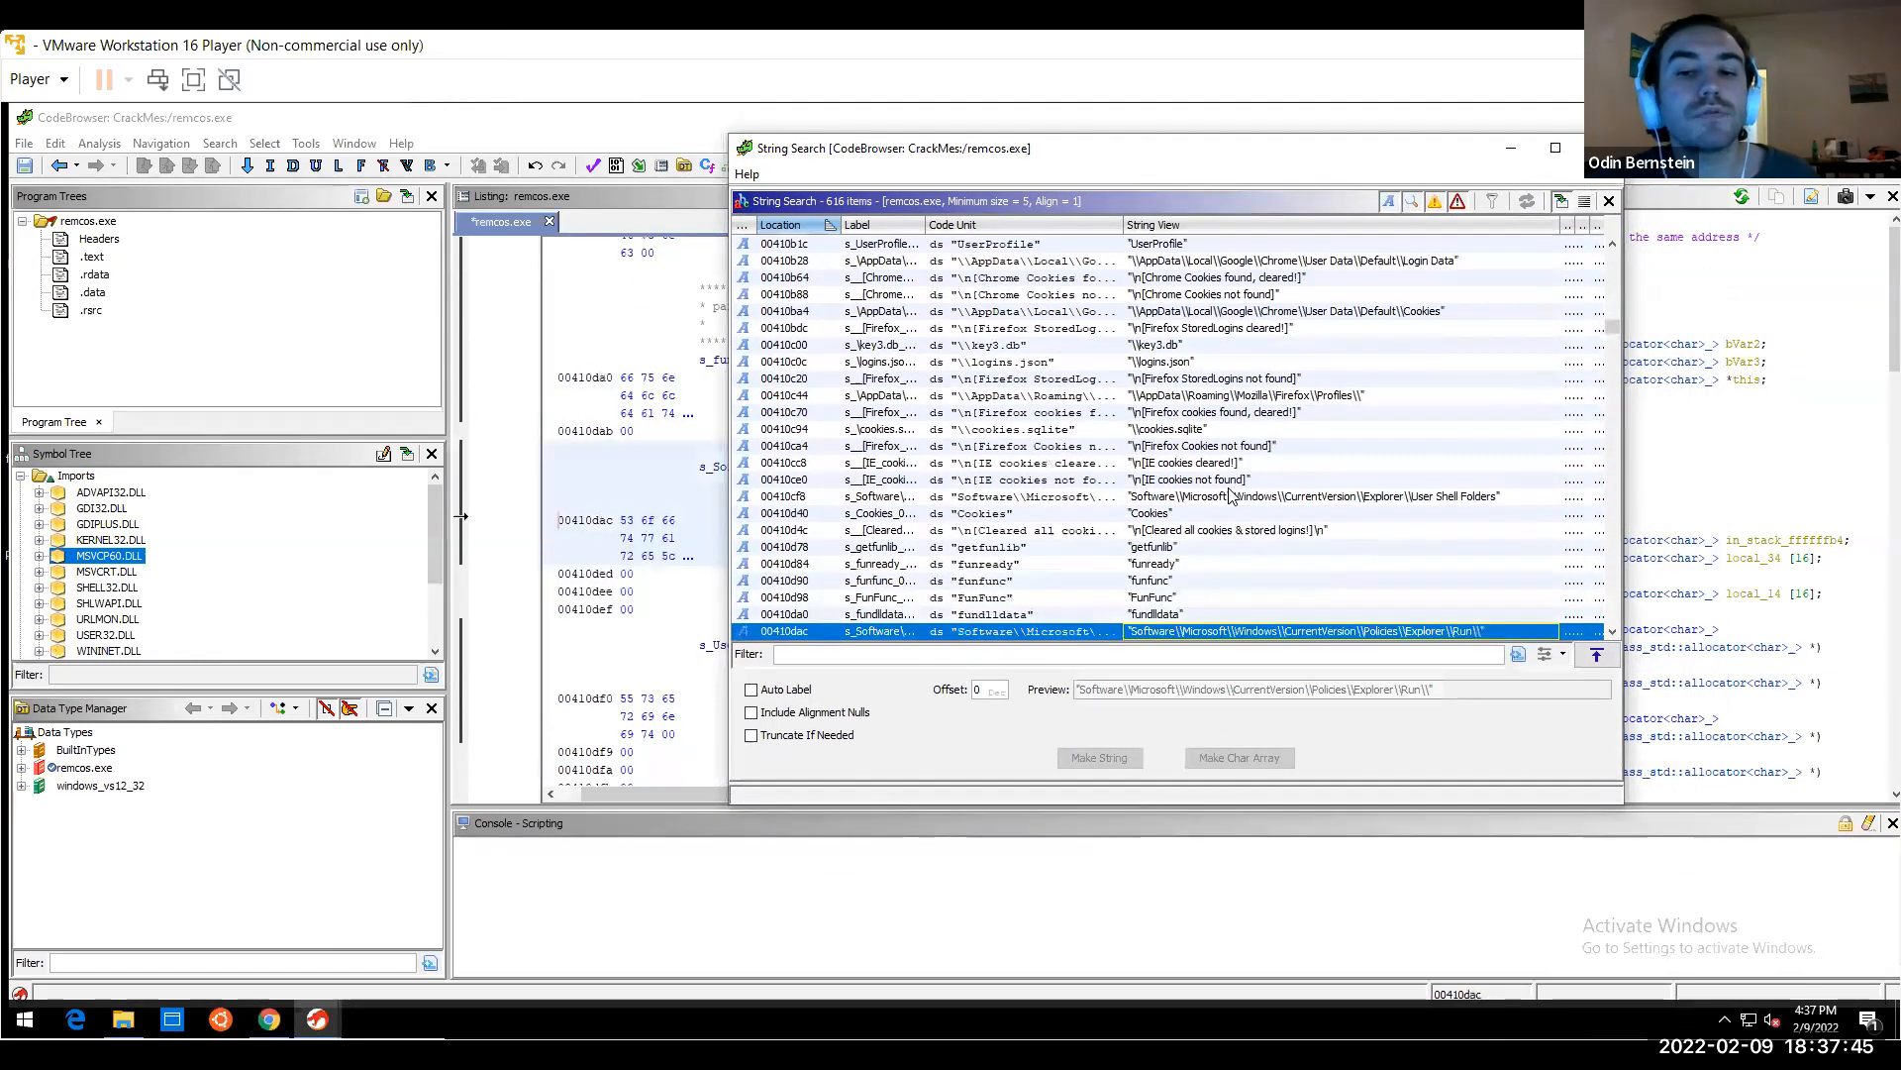
pyautogui.press('Down')
pyautogui.press('Down')
pyautogui.press('Down')
pyautogui.press('Down')
pyautogui.press('Down')
pyautogui.press('Down')
pyautogui.press('Down')
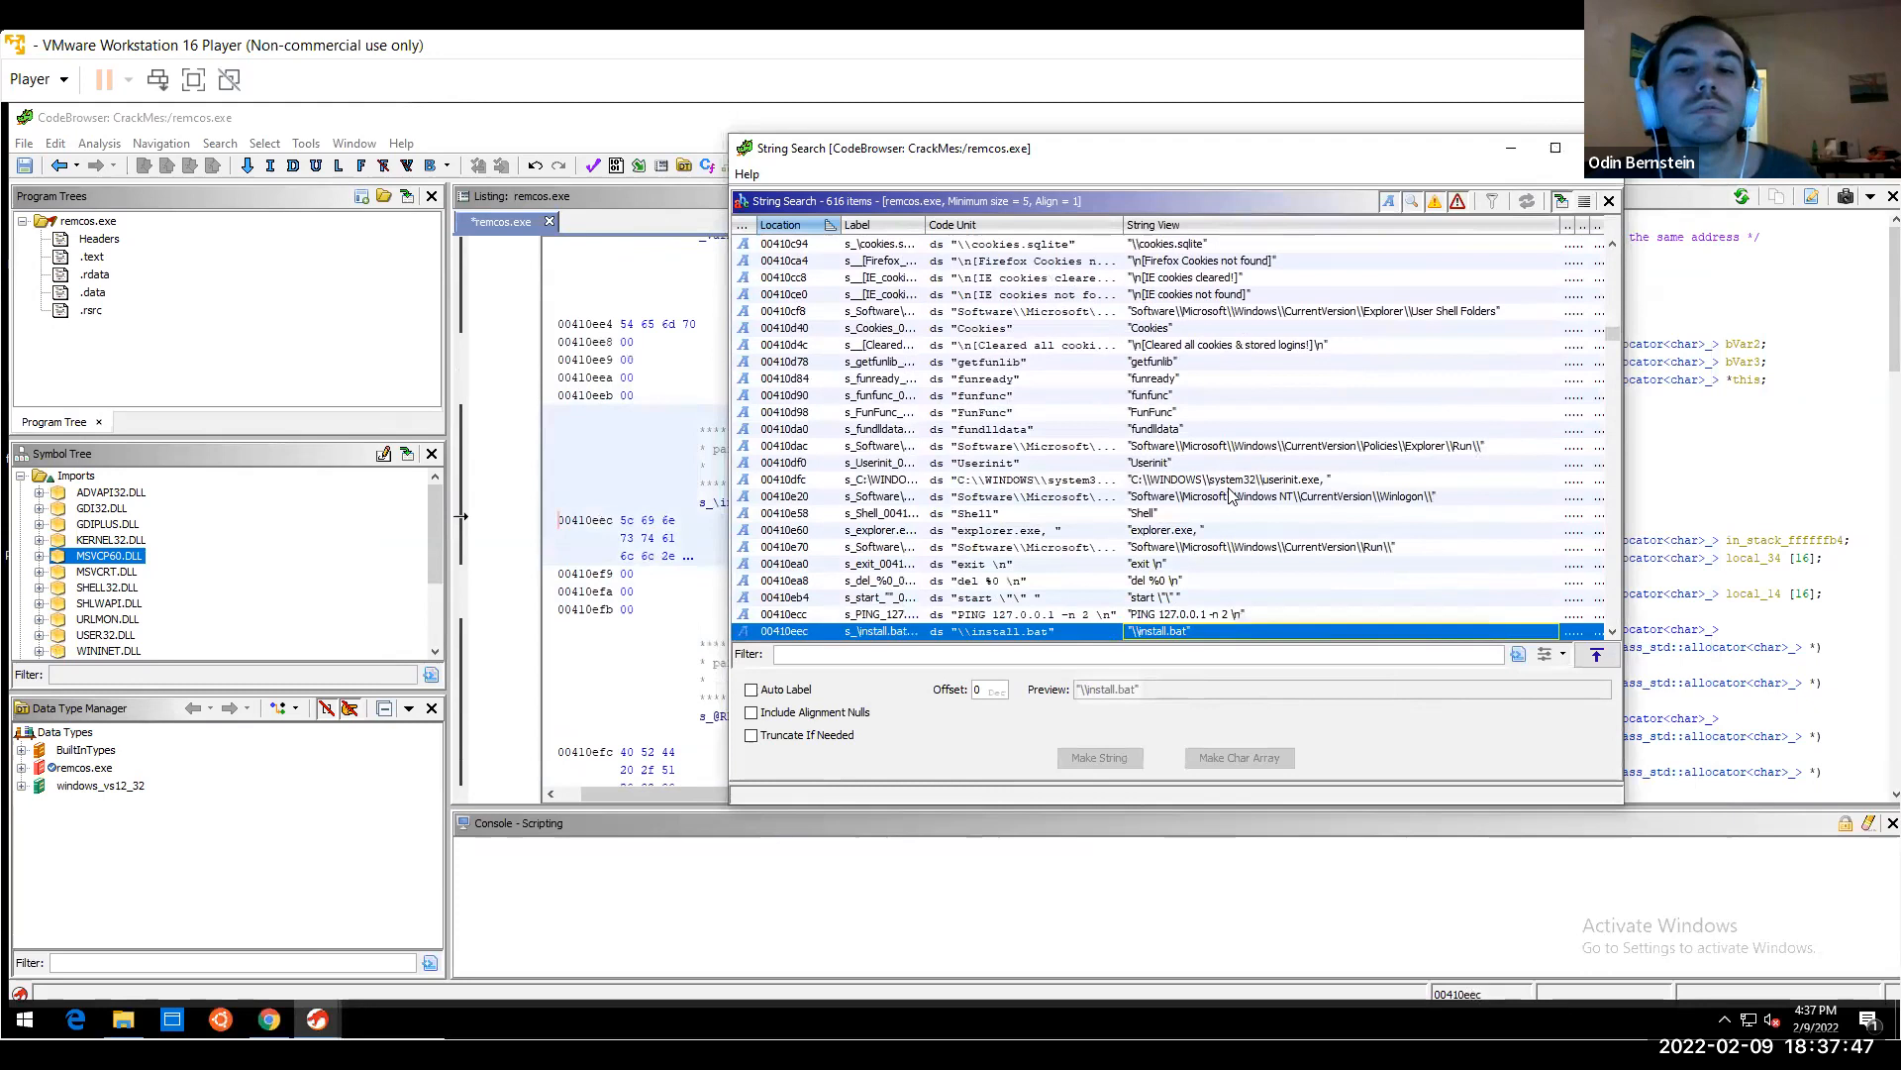
pyautogui.press('Down')
pyautogui.press('Down')
pyautogui.press('Down')
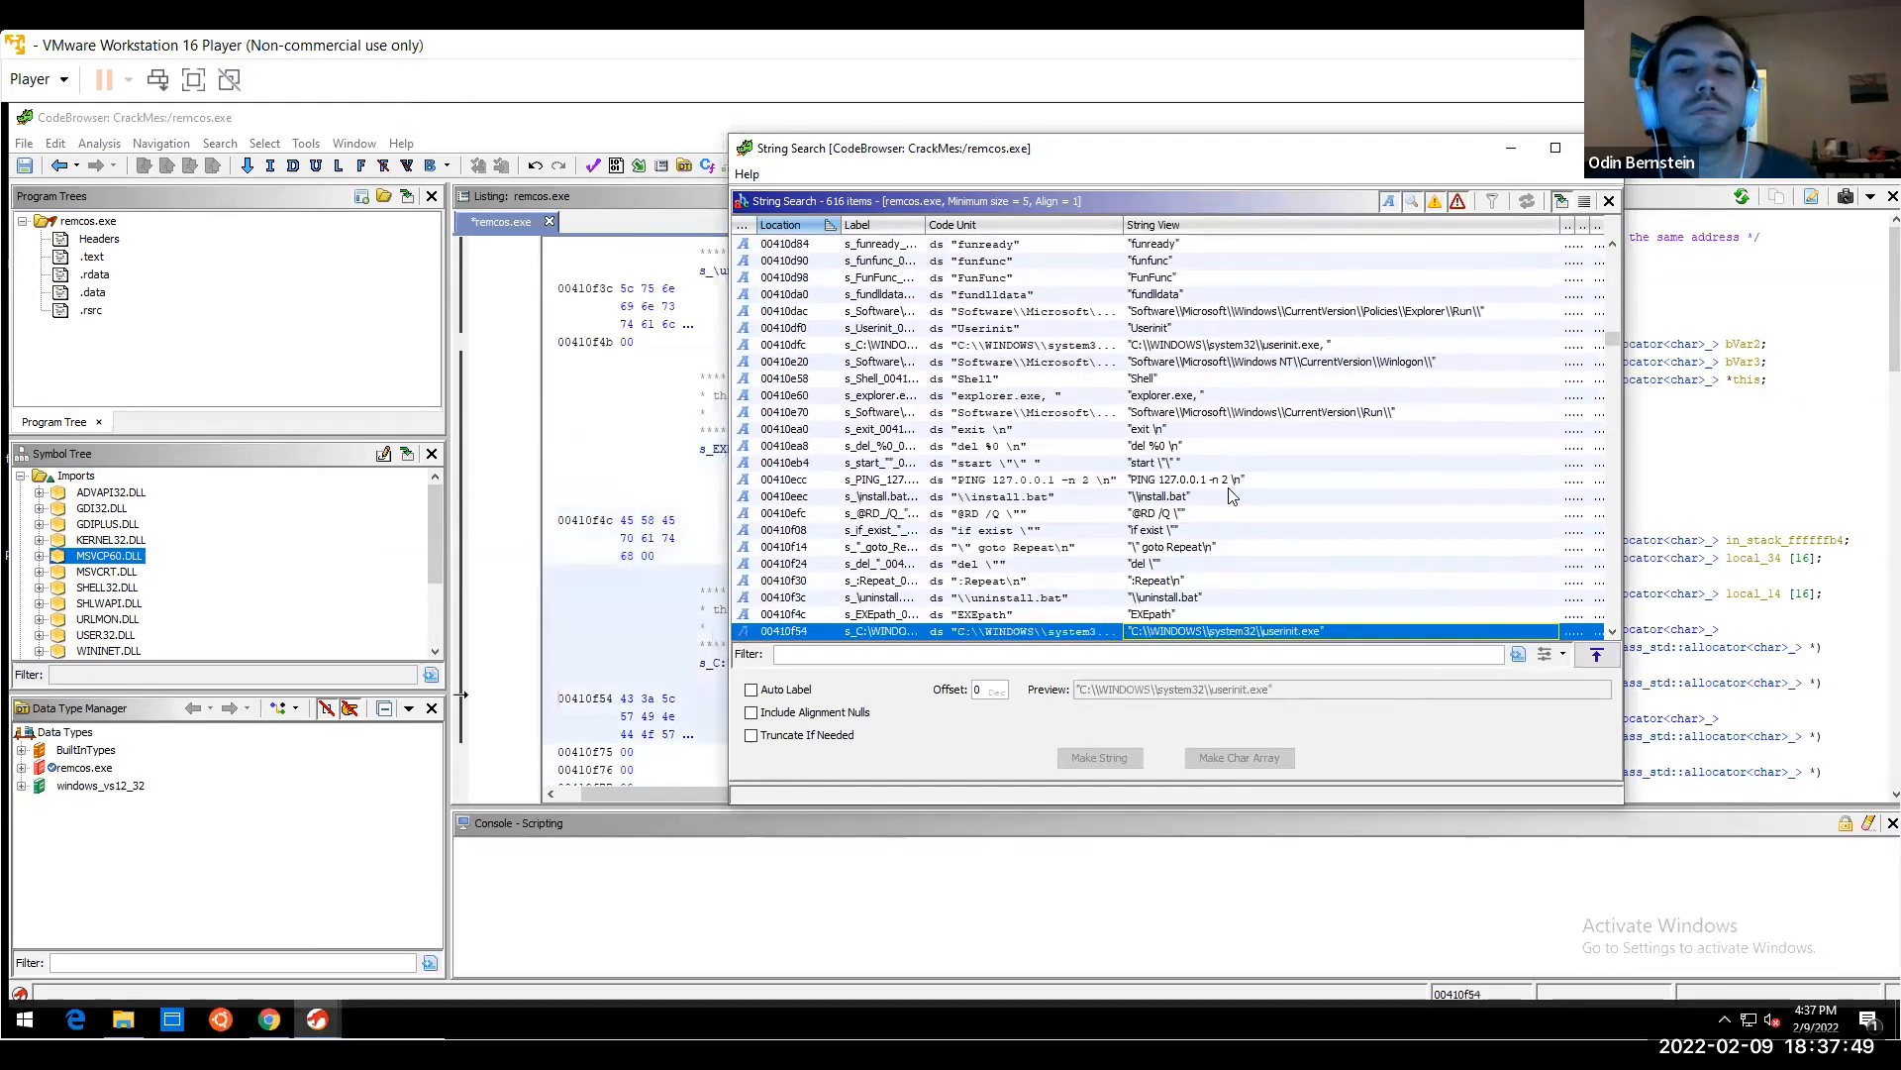
# Locate the install.bat string and examine the strings from there down to GetModuleFileNameExW
pyautogui.click(1192, 483)
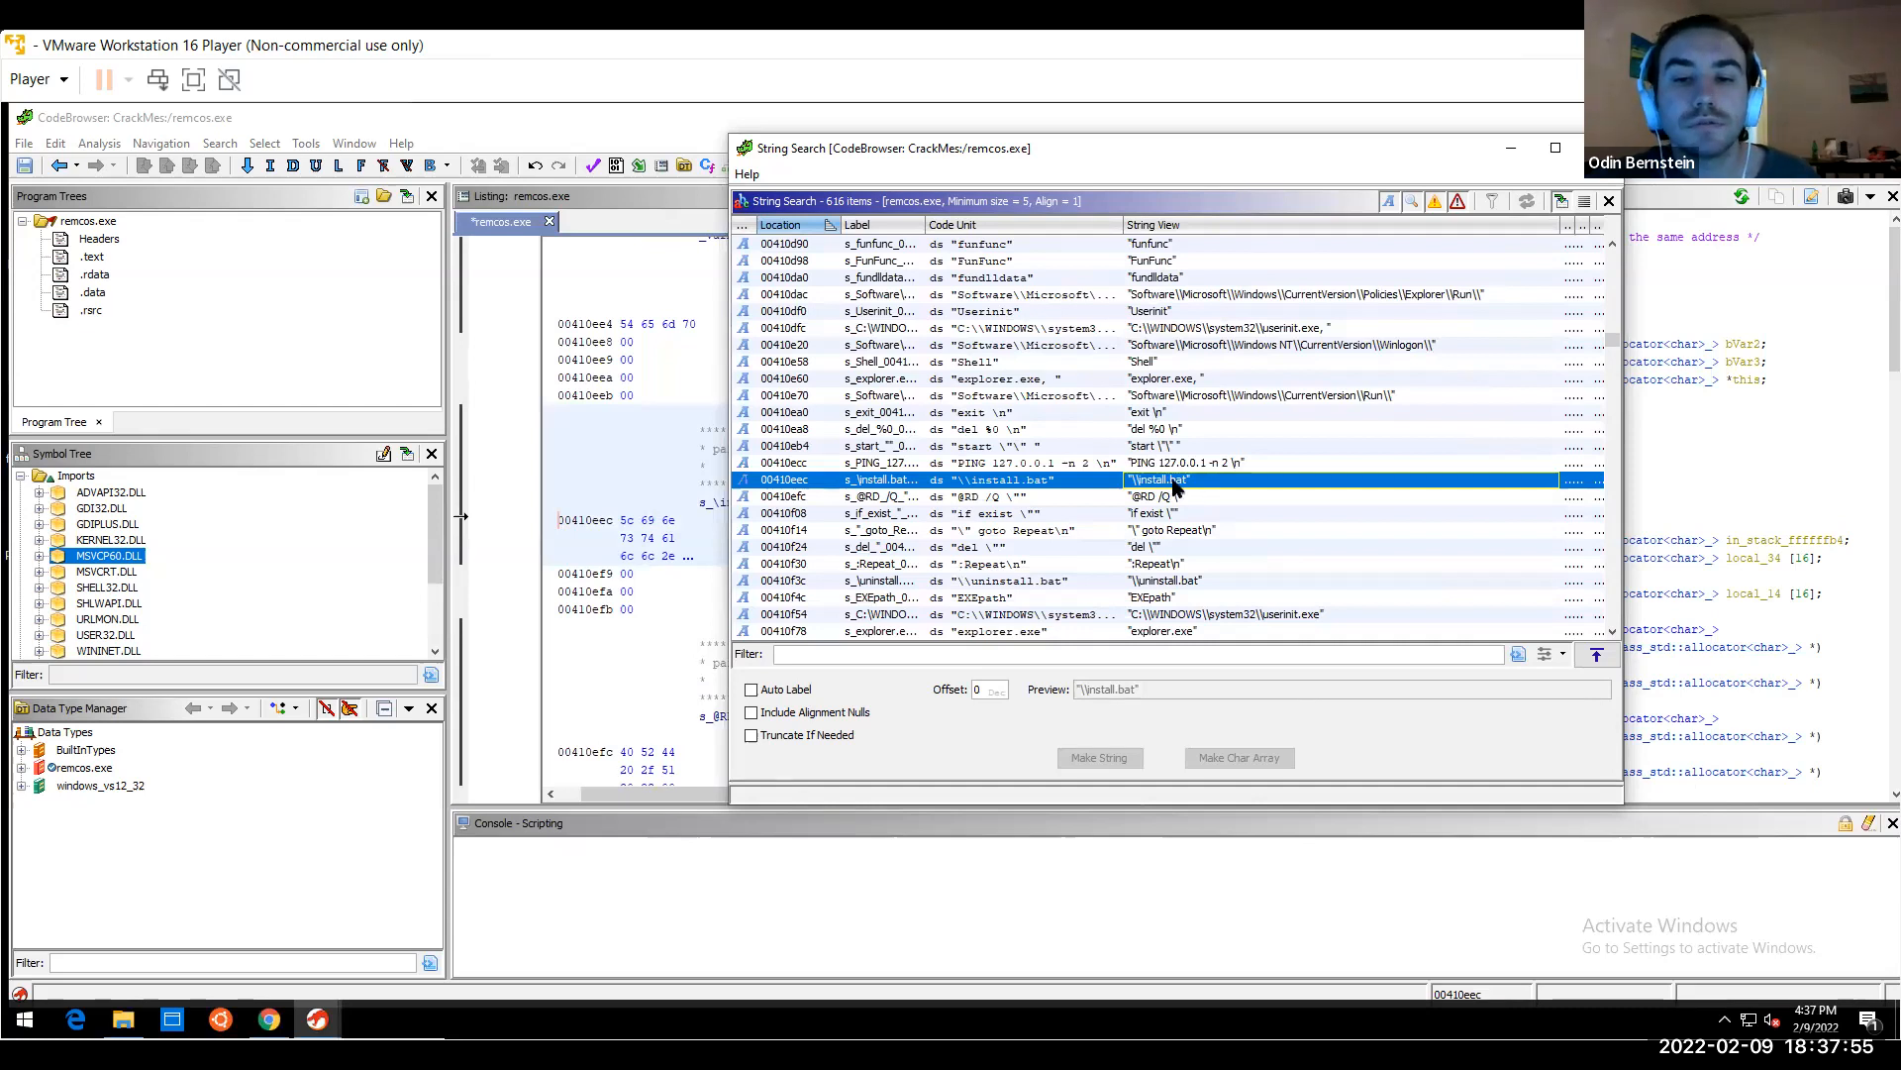
pyautogui.press('Down')
pyautogui.press('Down')
pyautogui.press('Down')
pyautogui.press('Down')
pyautogui.press('Down')
pyautogui.press('Down')
pyautogui.press('Down')
pyautogui.press('Down')
pyautogui.press('Down')
pyautogui.press('Down')
pyautogui.press('Down')
pyautogui.press('Down')
pyautogui.press('Down')
pyautogui.press('Down')
pyautogui.press('Down')
pyautogui.press('Down')
pyautogui.press('Down')
pyautogui.press('Down')
pyautogui.press('Down')
pyautogui.press('Down')
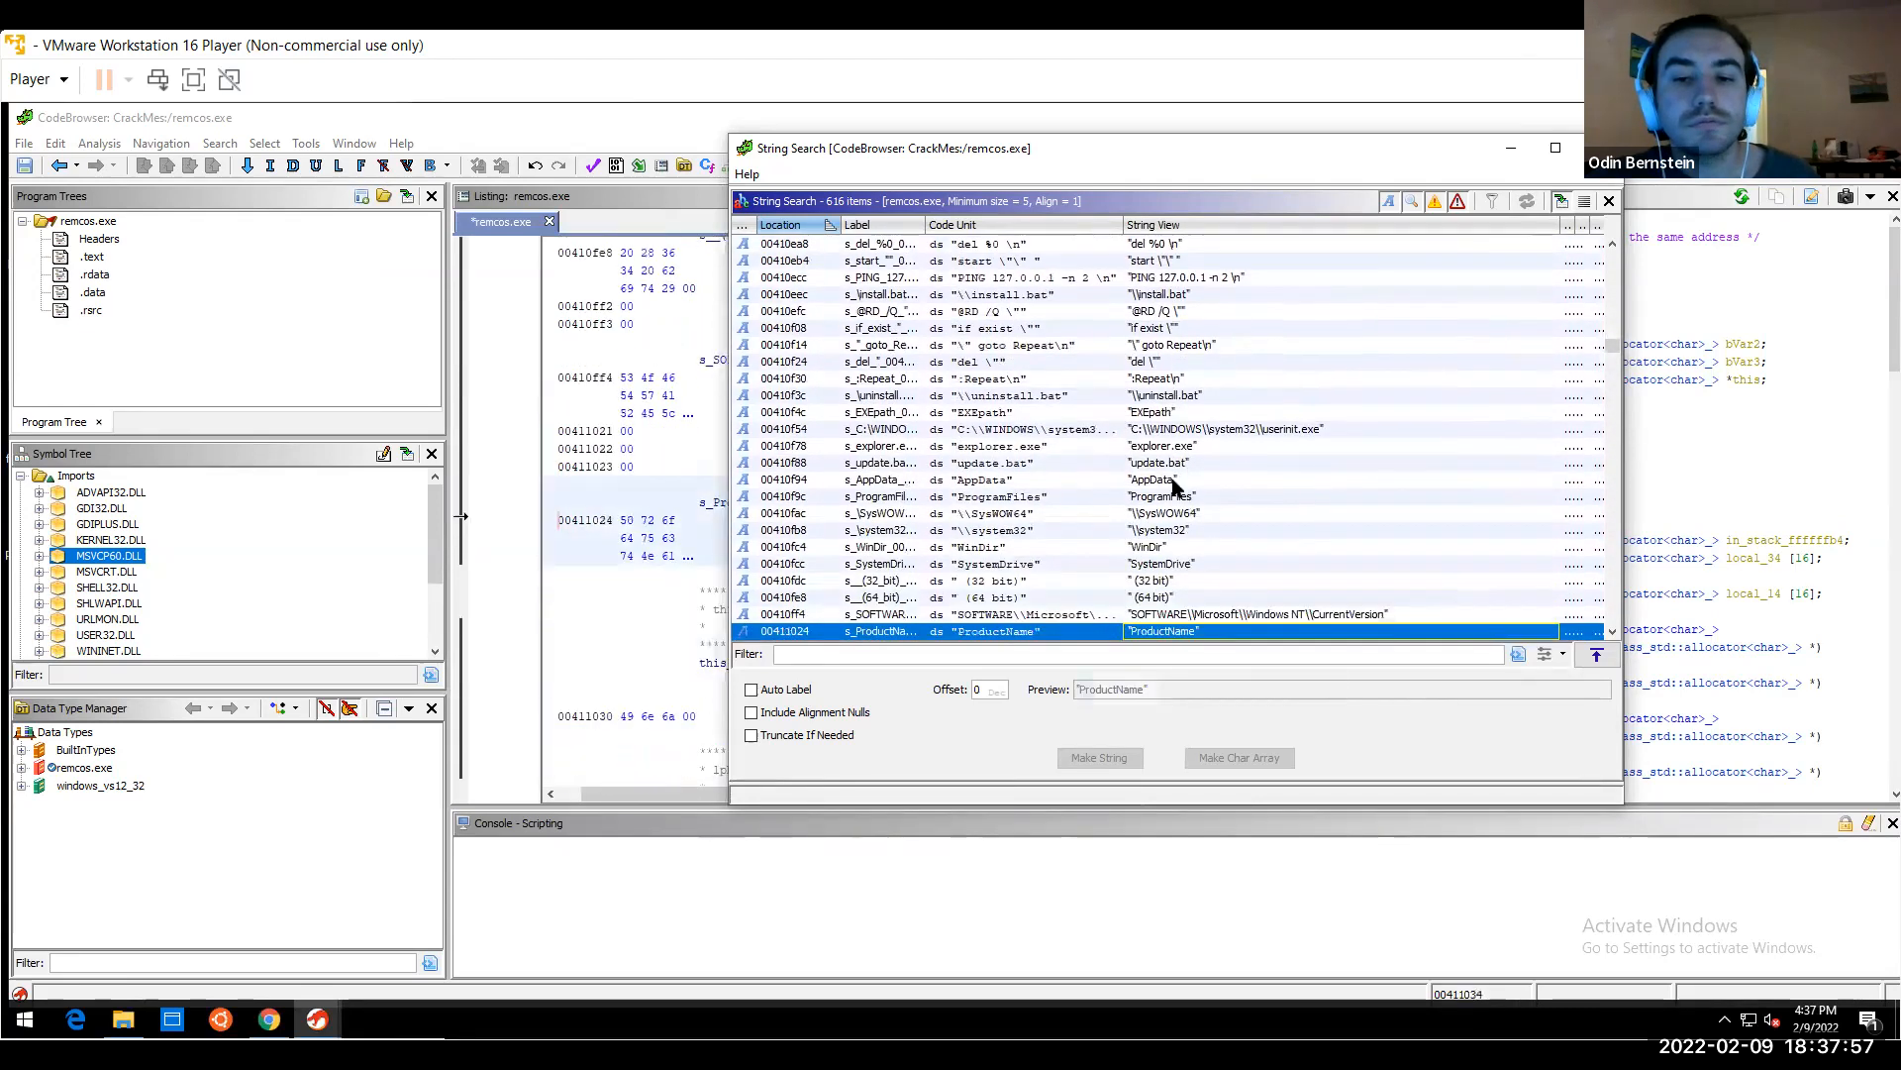
pyautogui.press('Down')
pyautogui.press('Down')
pyautogui.press('Down')
pyautogui.press('Down')
pyautogui.press('Down')
pyautogui.press('Down')
pyautogui.press('Down')
pyautogui.press('Down')
pyautogui.press('Down')
pyautogui.press('Down')
pyautogui.press('Down')
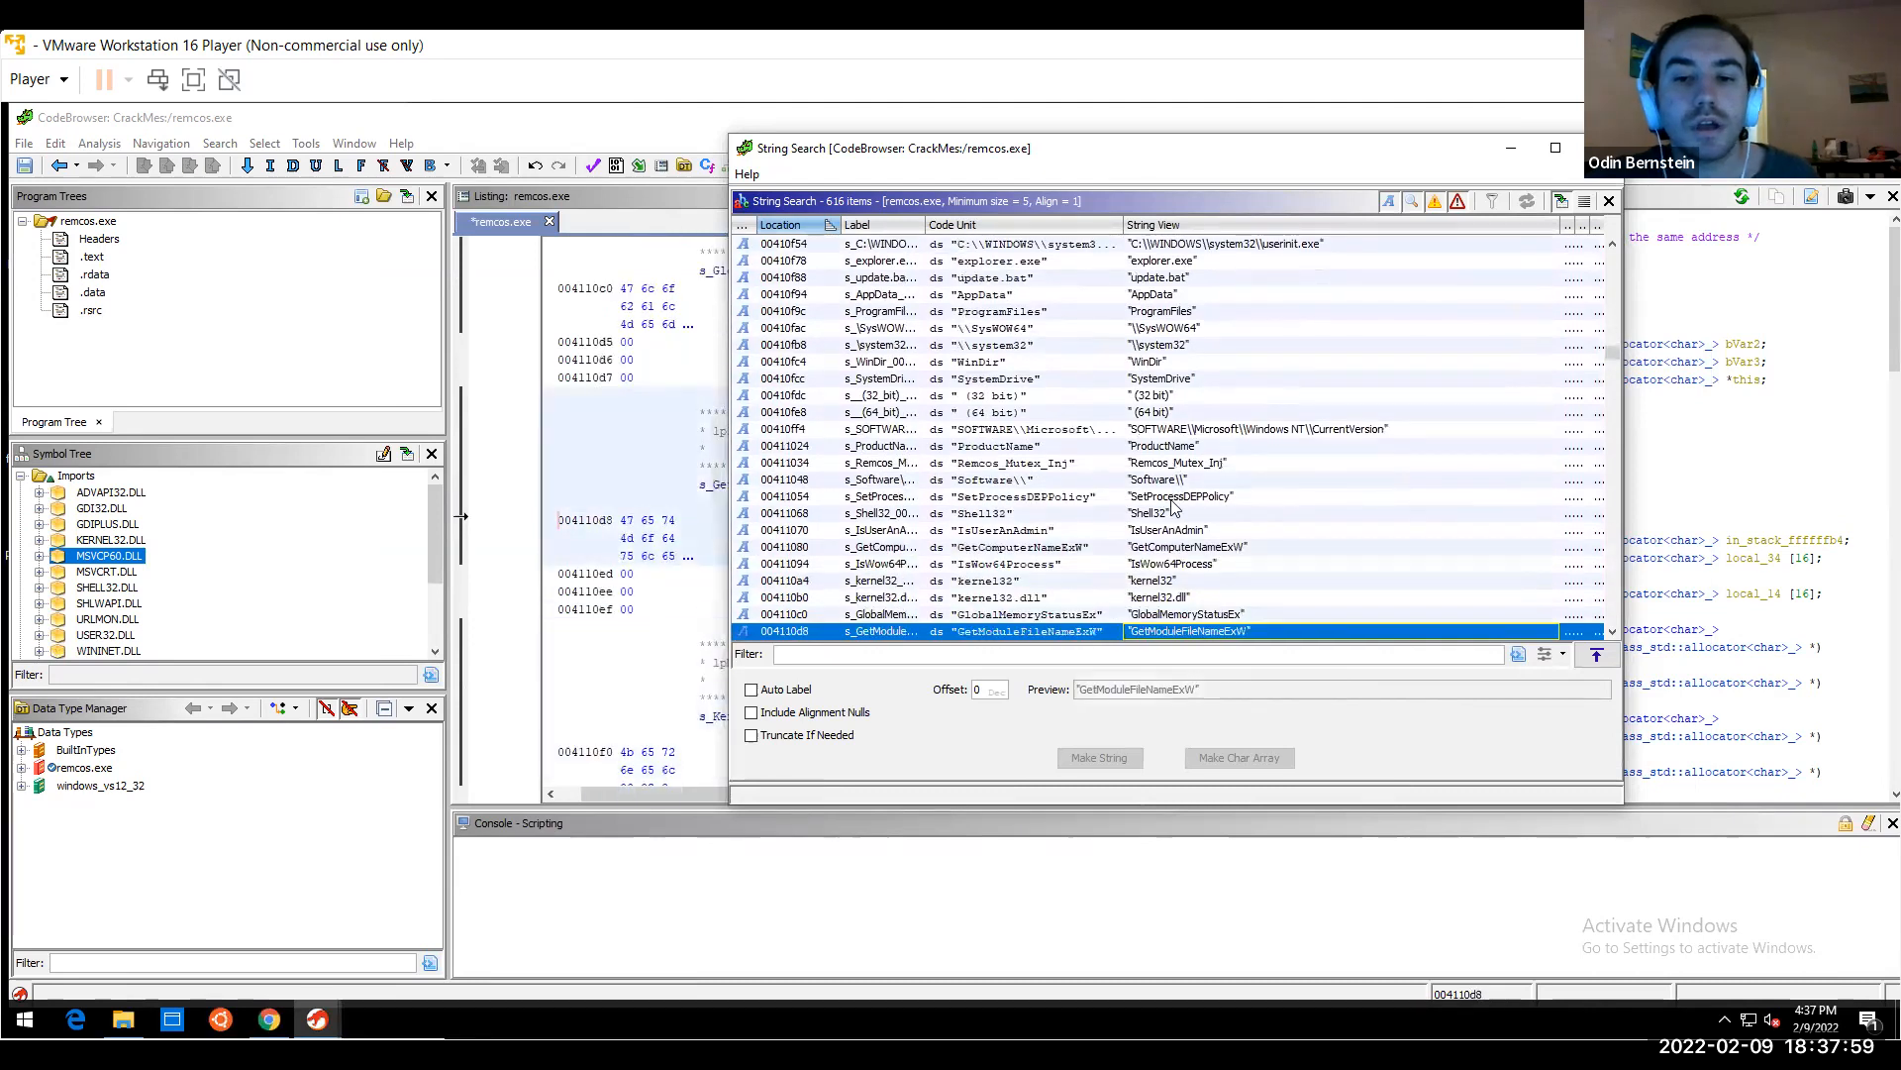
# List the references to the SetProcessDEPPolicy string at 00411054 and go to the one at 00407df2
pyautogui.click(1171, 500)
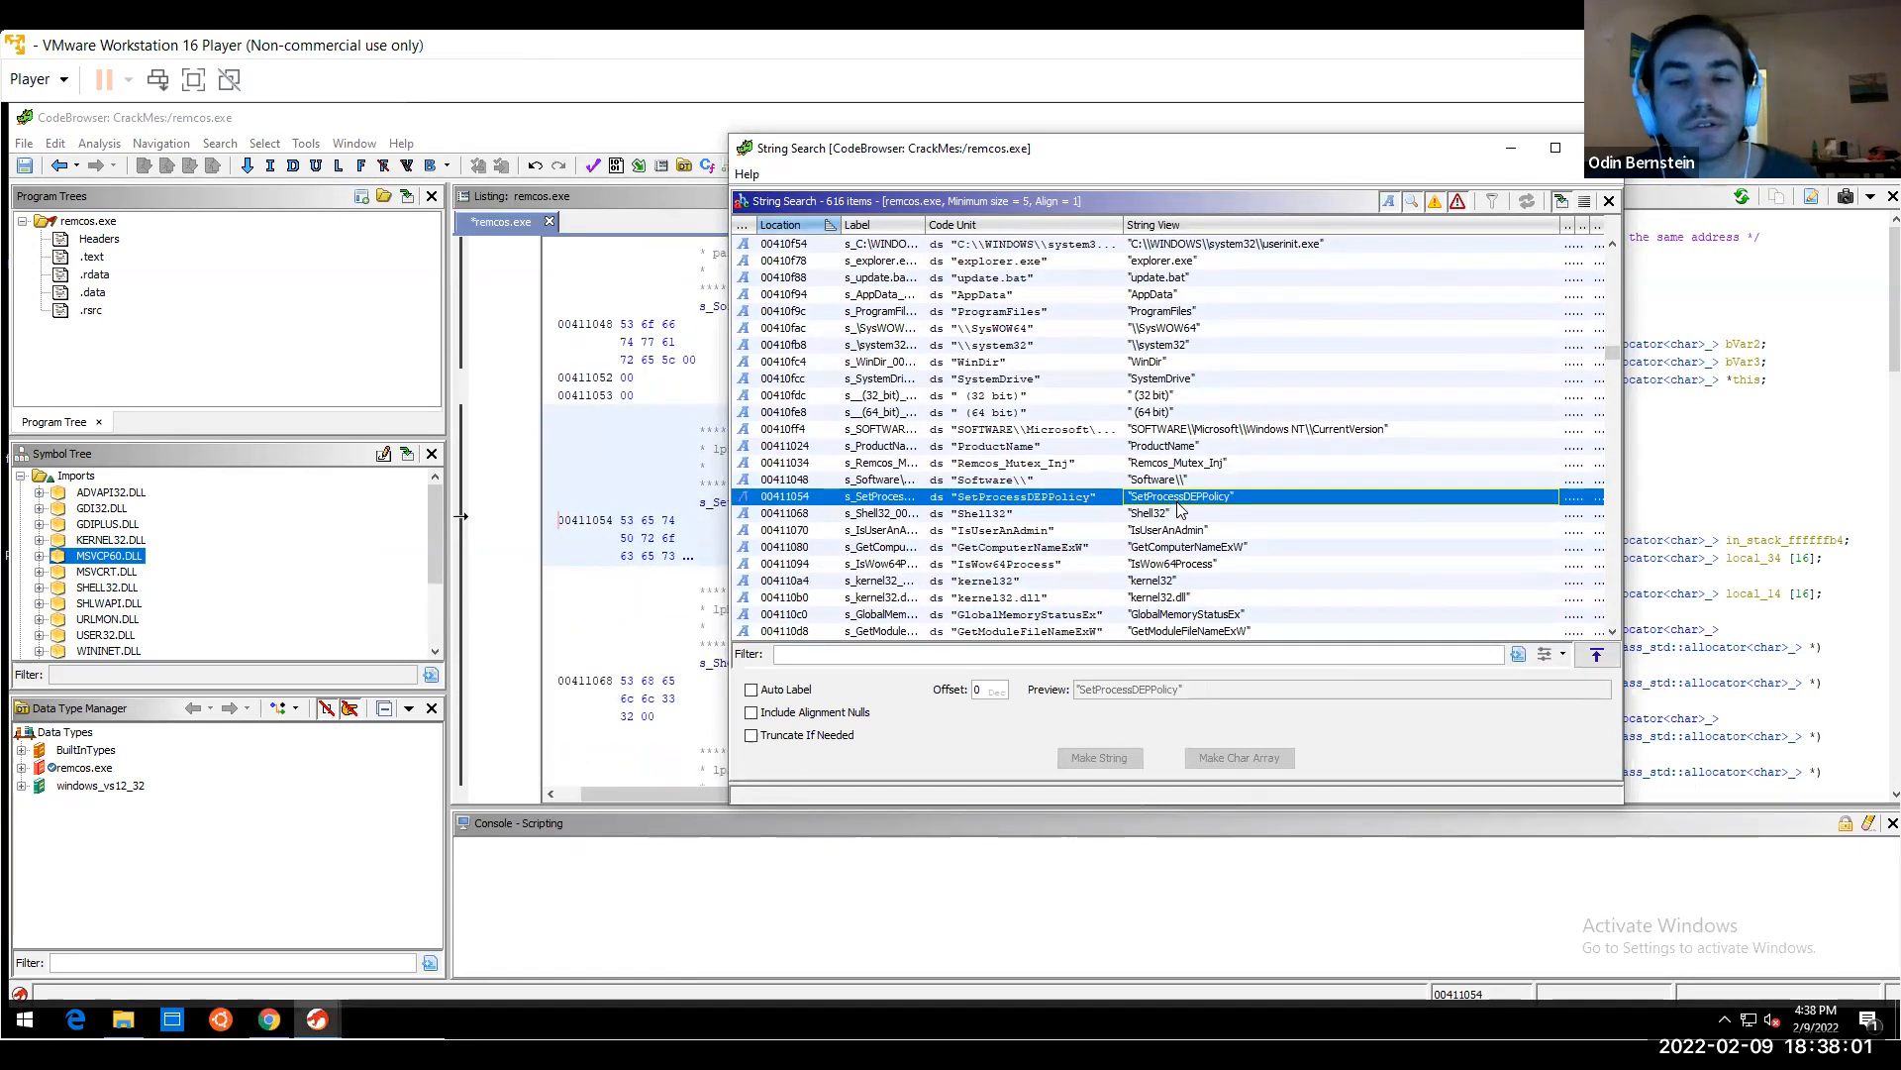
pyautogui.rightClick(1178, 505)
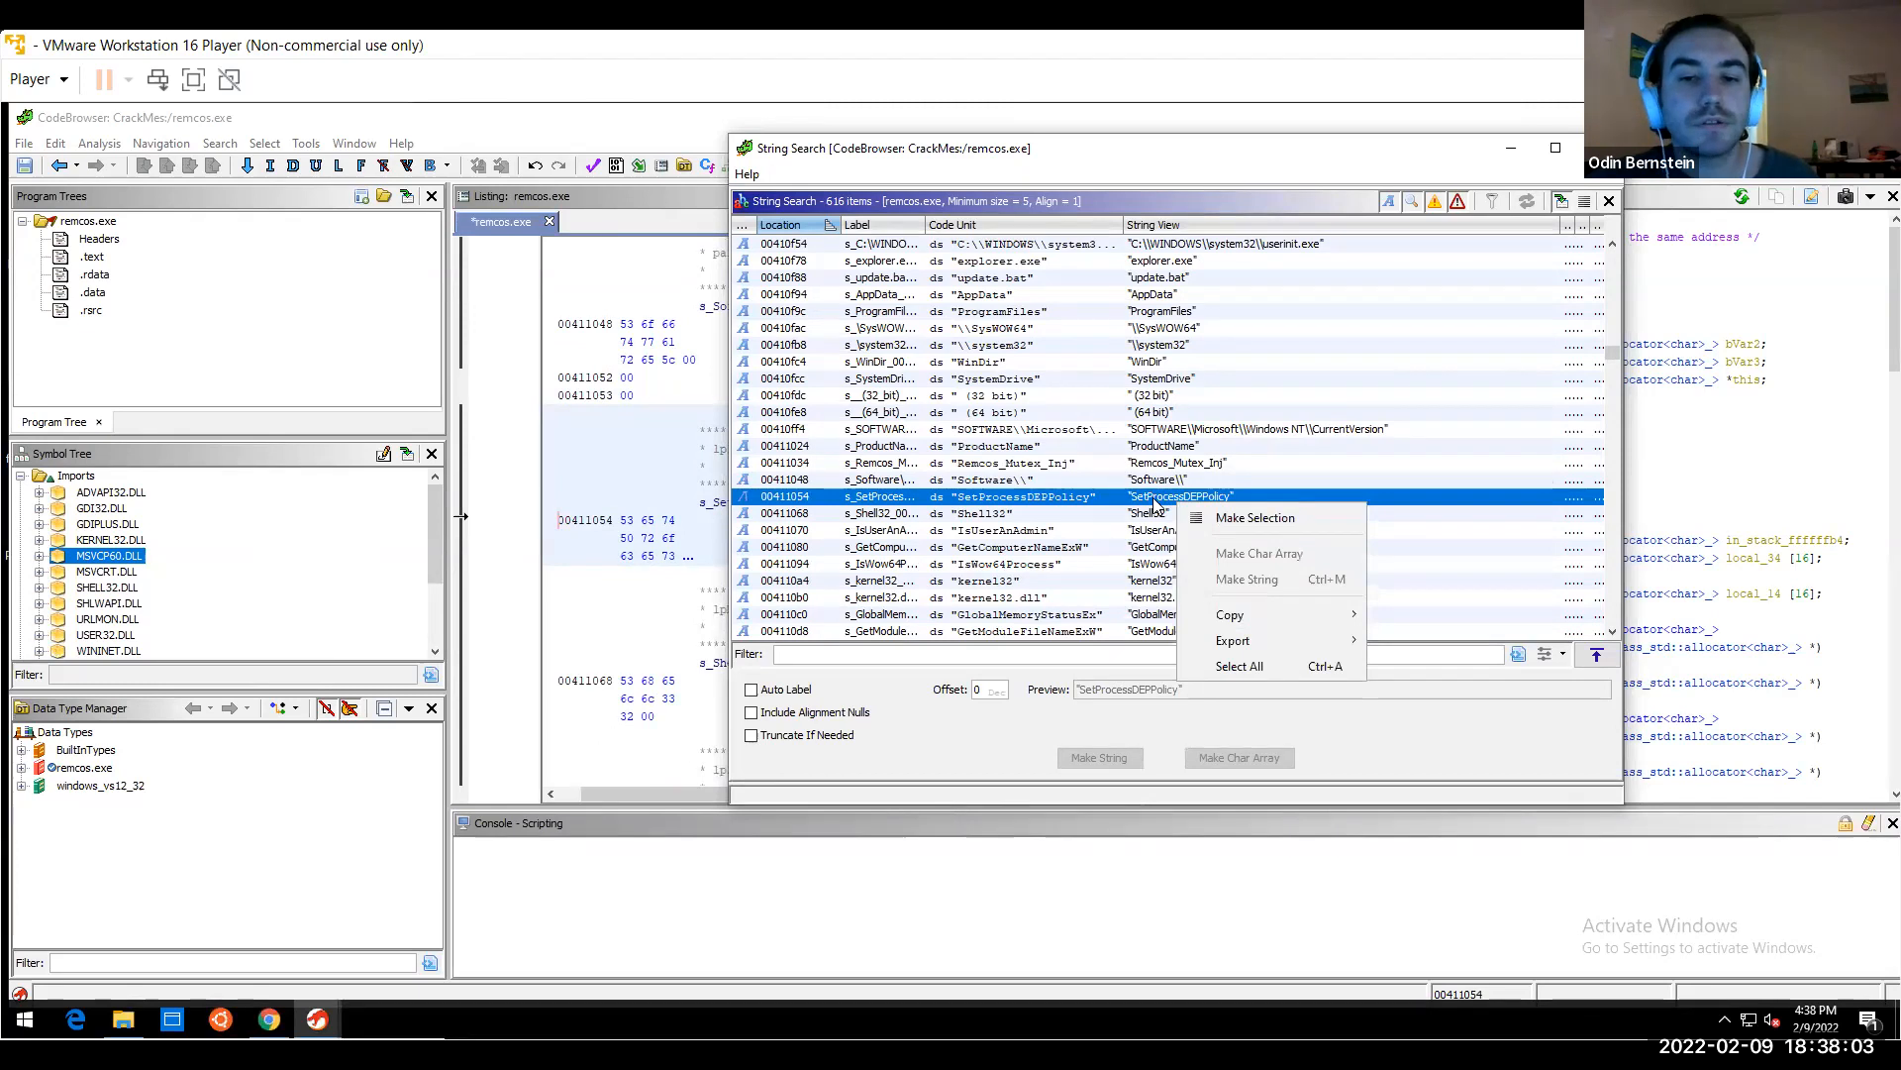
pyautogui.rightClick(1155, 500)
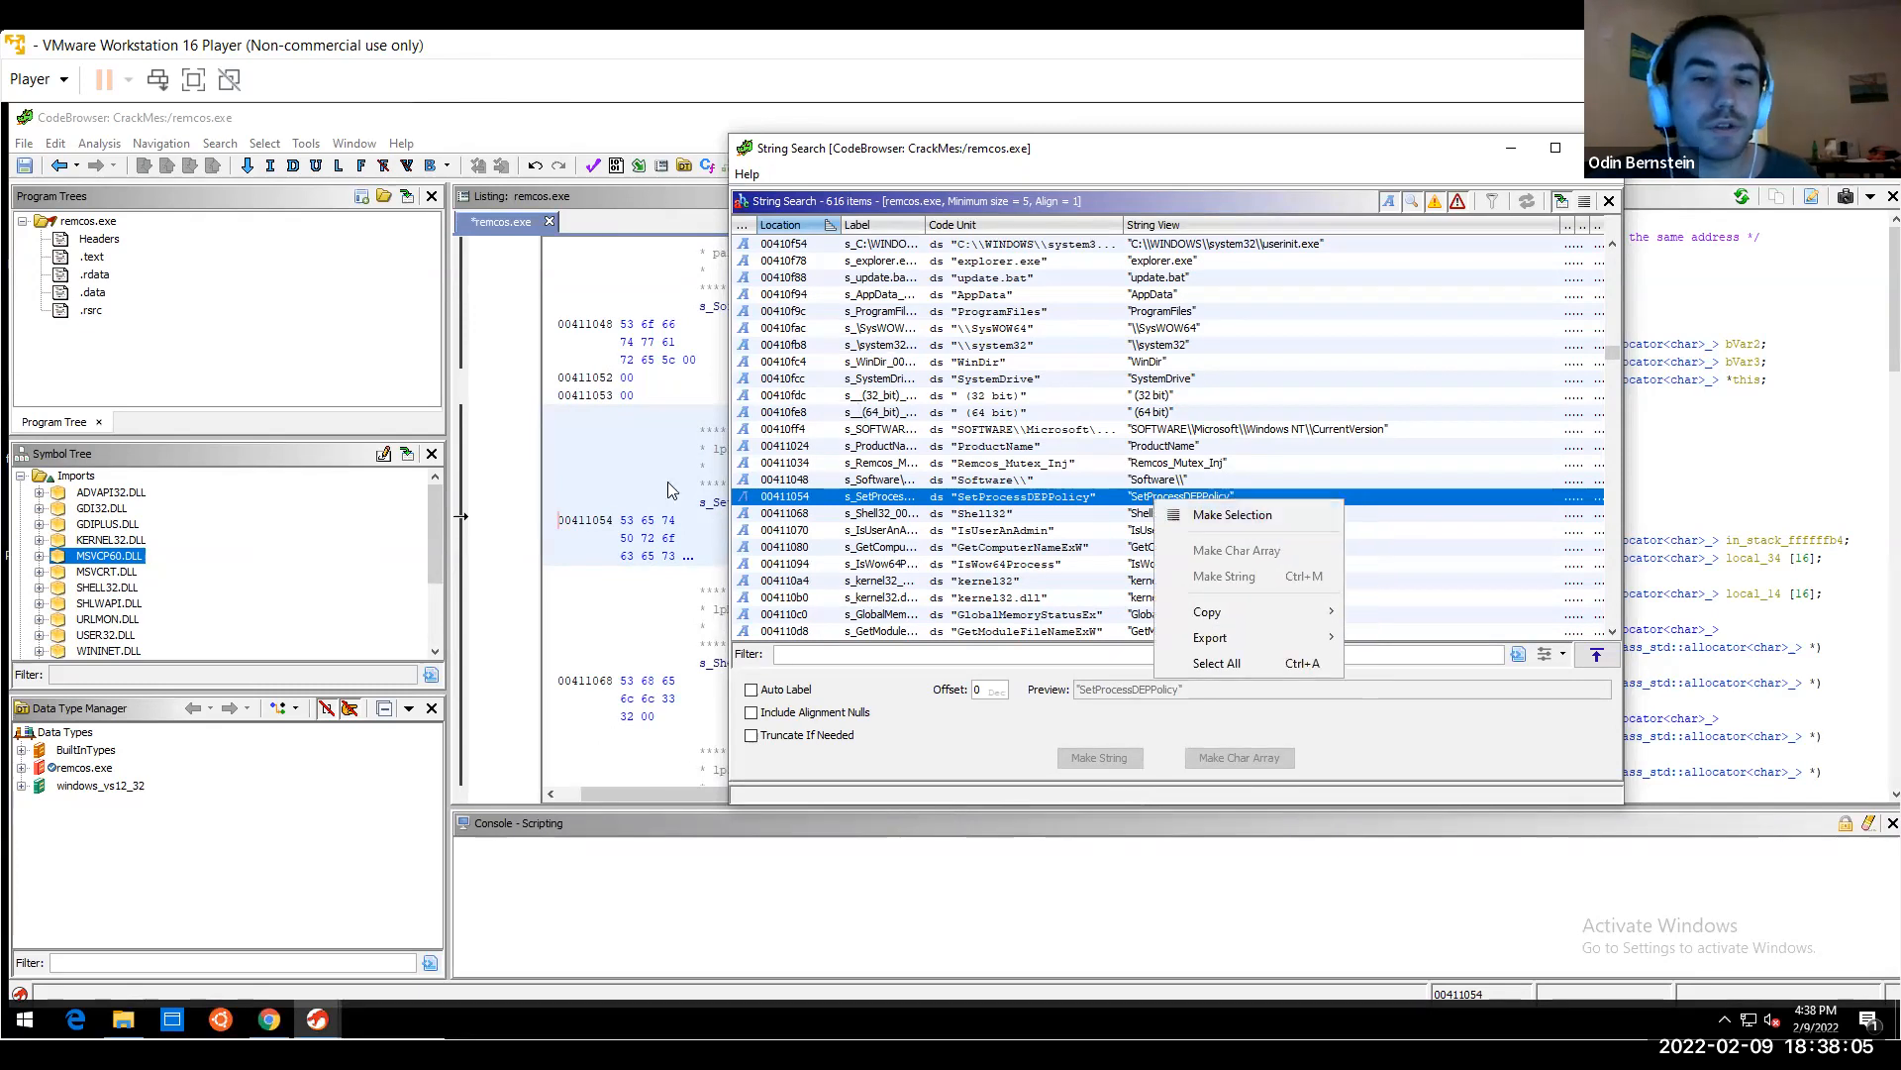
pyautogui.click(731, 508)
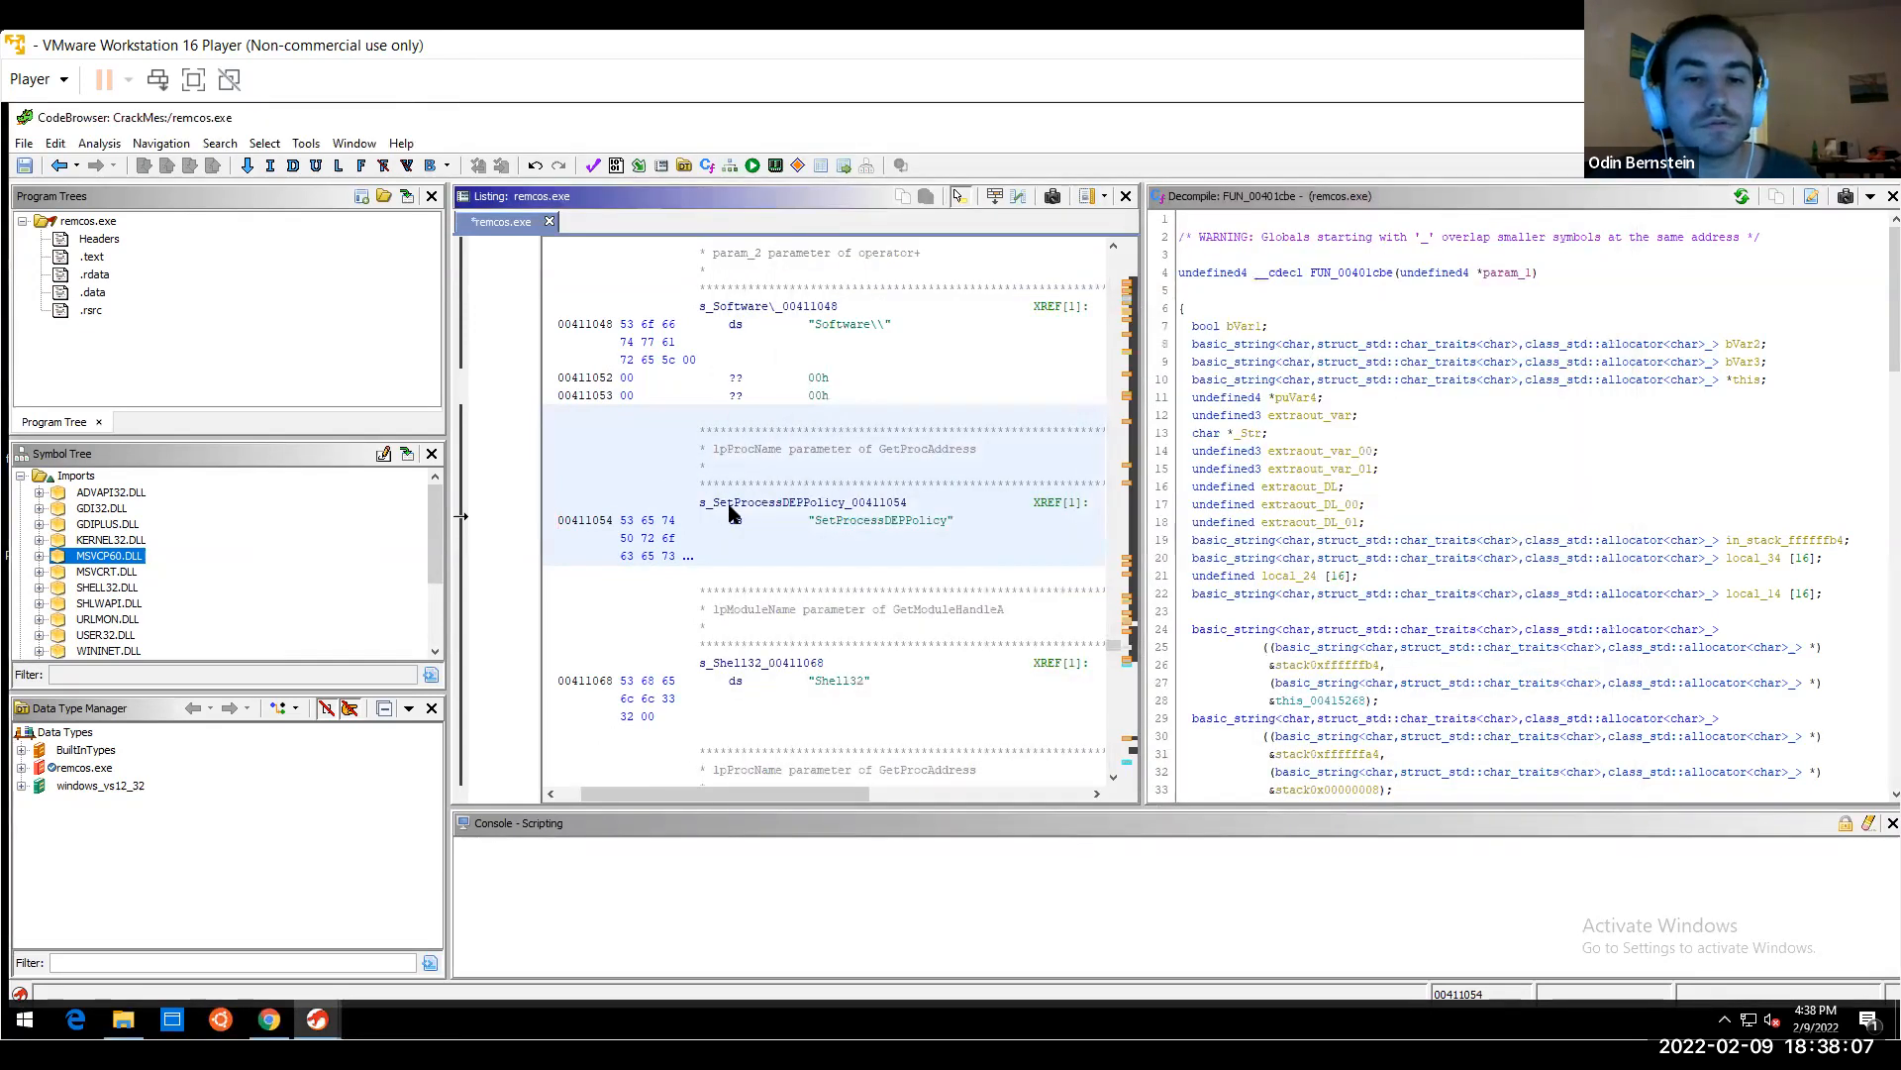
pyautogui.rightClick(730, 508)
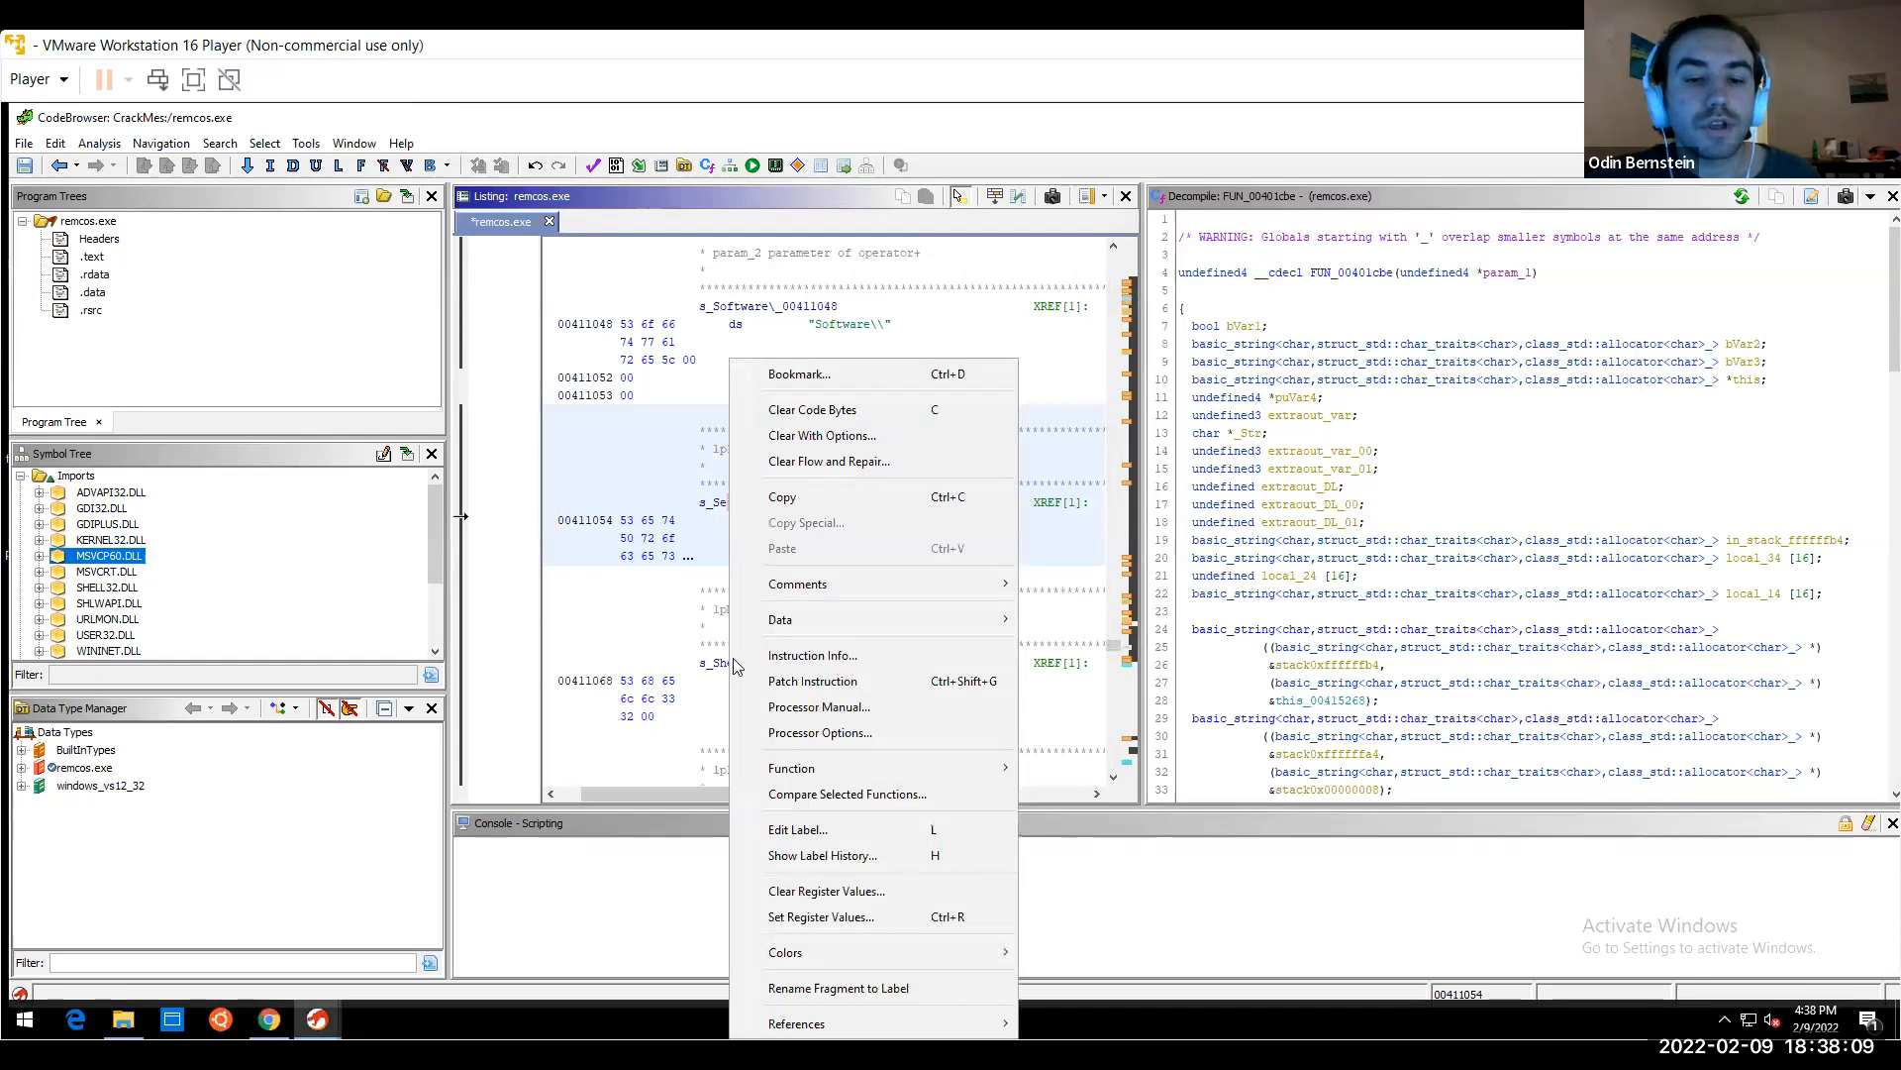
pyautogui.moveTo(788, 952)
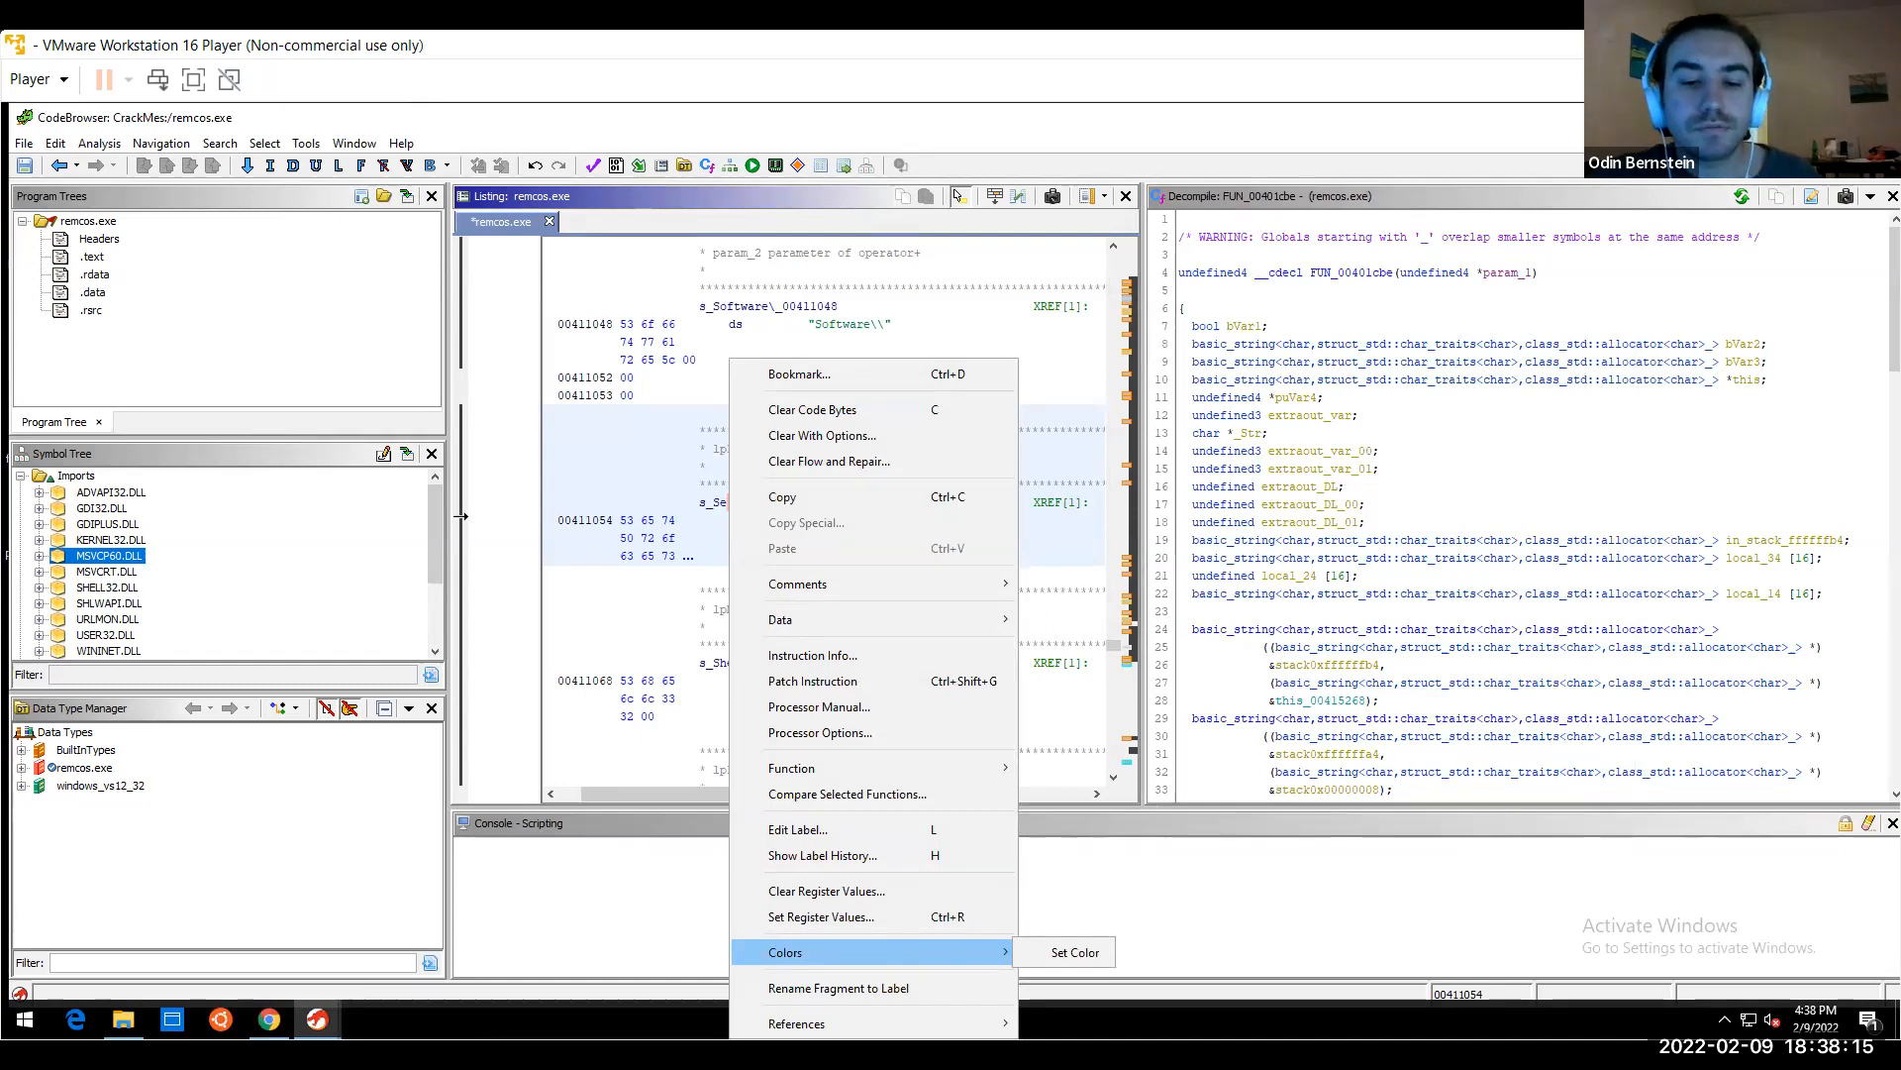
pyautogui.click(767, 1028)
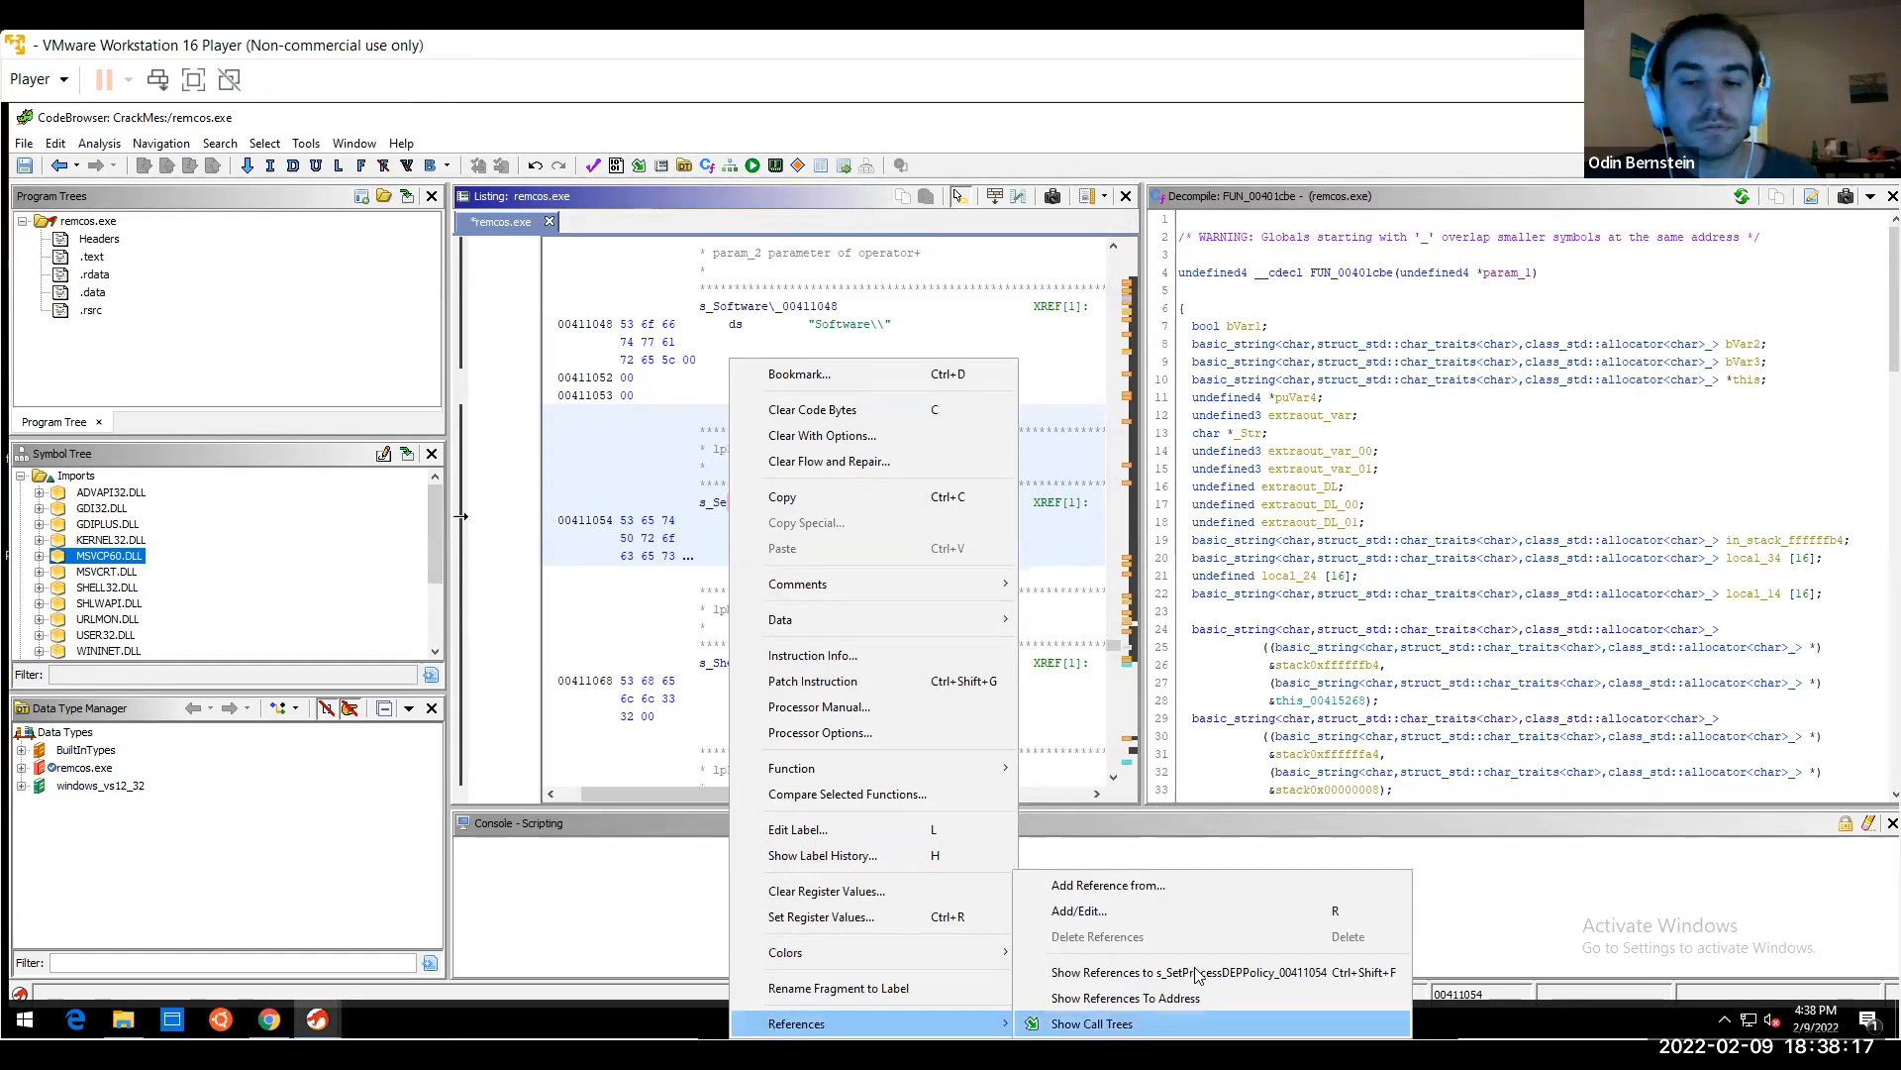
pyautogui.click(1167, 997)
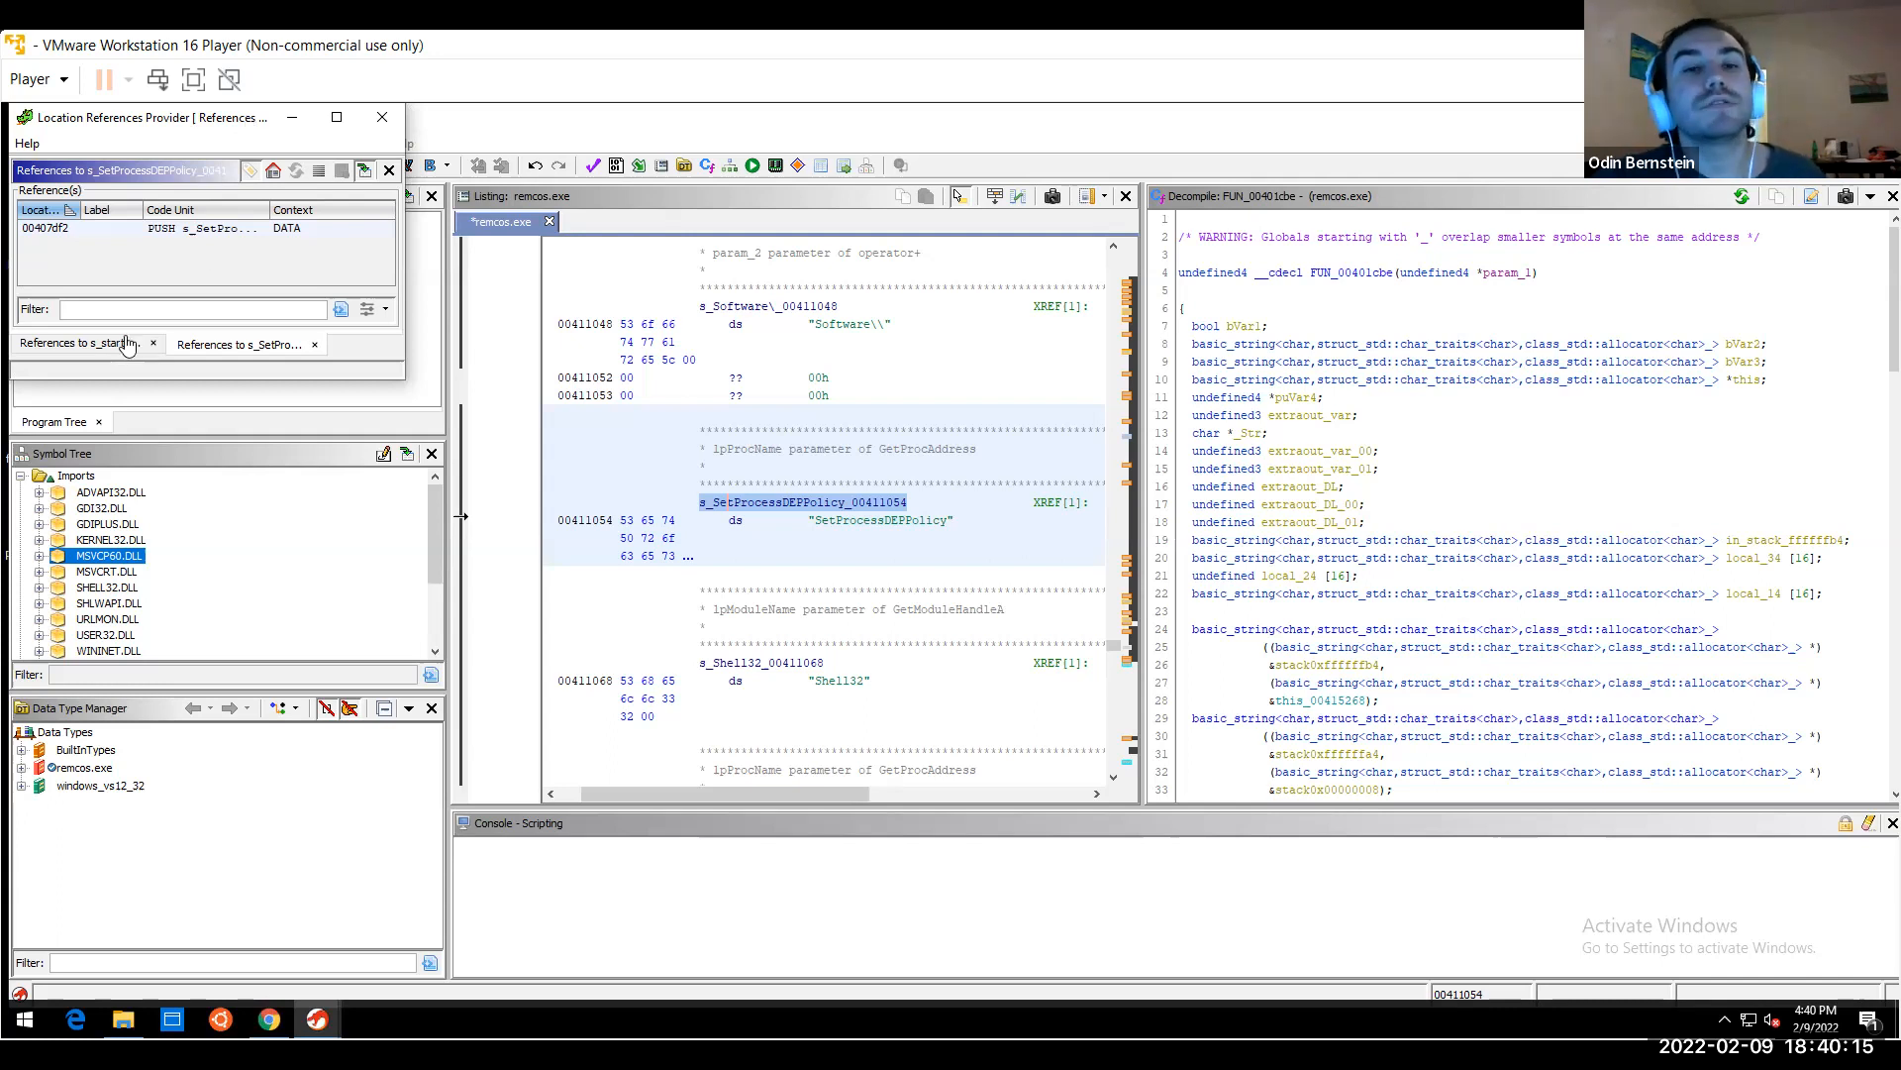
pyautogui.click(274, 234)
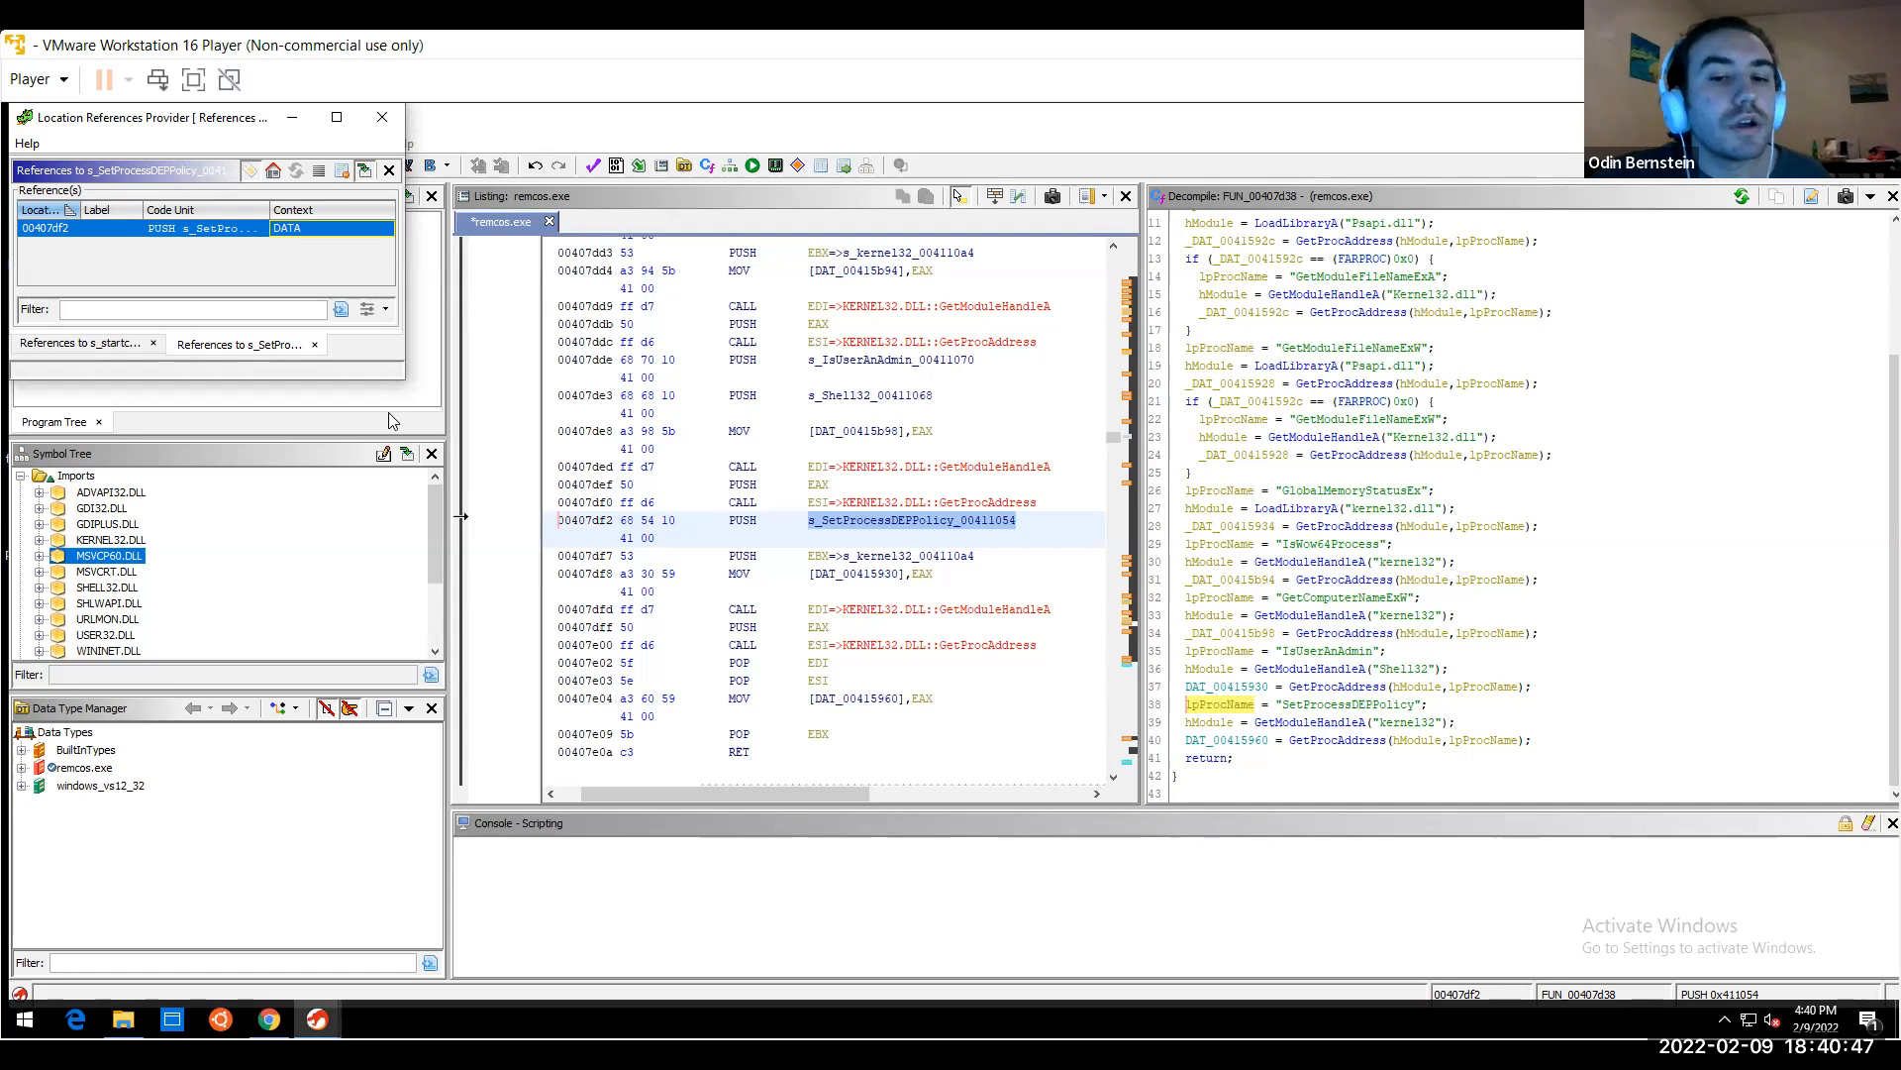
# Examine the instructions preceding the SetProcessDEPPolicy push, back to the IsWow64Process push at 00407dbe
pyautogui.click(966, 523)
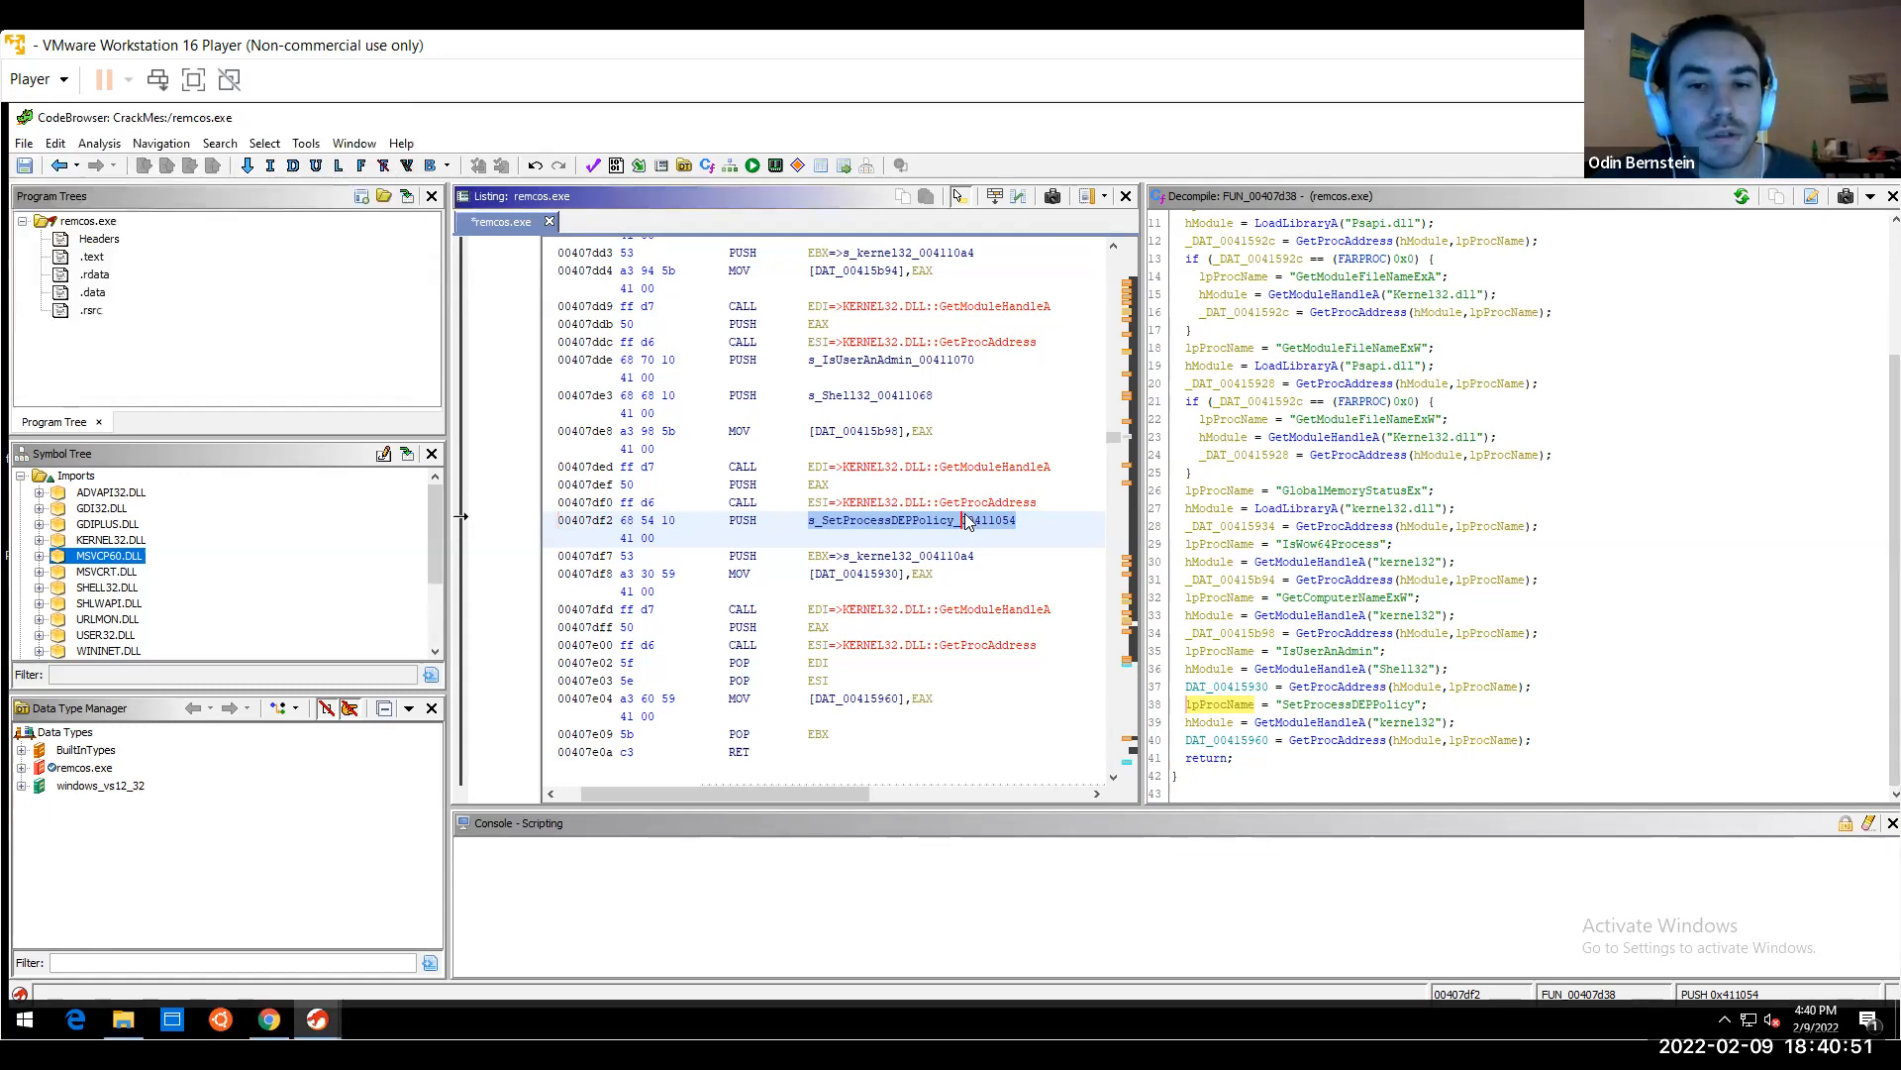
pyautogui.press('Up')
pyautogui.press('Up')
pyautogui.press('Up')
pyautogui.press('Up')
pyautogui.press('Up')
pyautogui.press('Up')
pyautogui.press('Up')
pyautogui.press('Up')
pyautogui.press('Up')
pyautogui.press('Up')
pyautogui.press('Up')
pyautogui.press('Up')
pyautogui.press('Up')
pyautogui.press('Up')
pyautogui.press('Up')
pyautogui.press('Up')
pyautogui.press('Up')
pyautogui.press('Up')
pyautogui.press('Up')
pyautogui.press('Up')
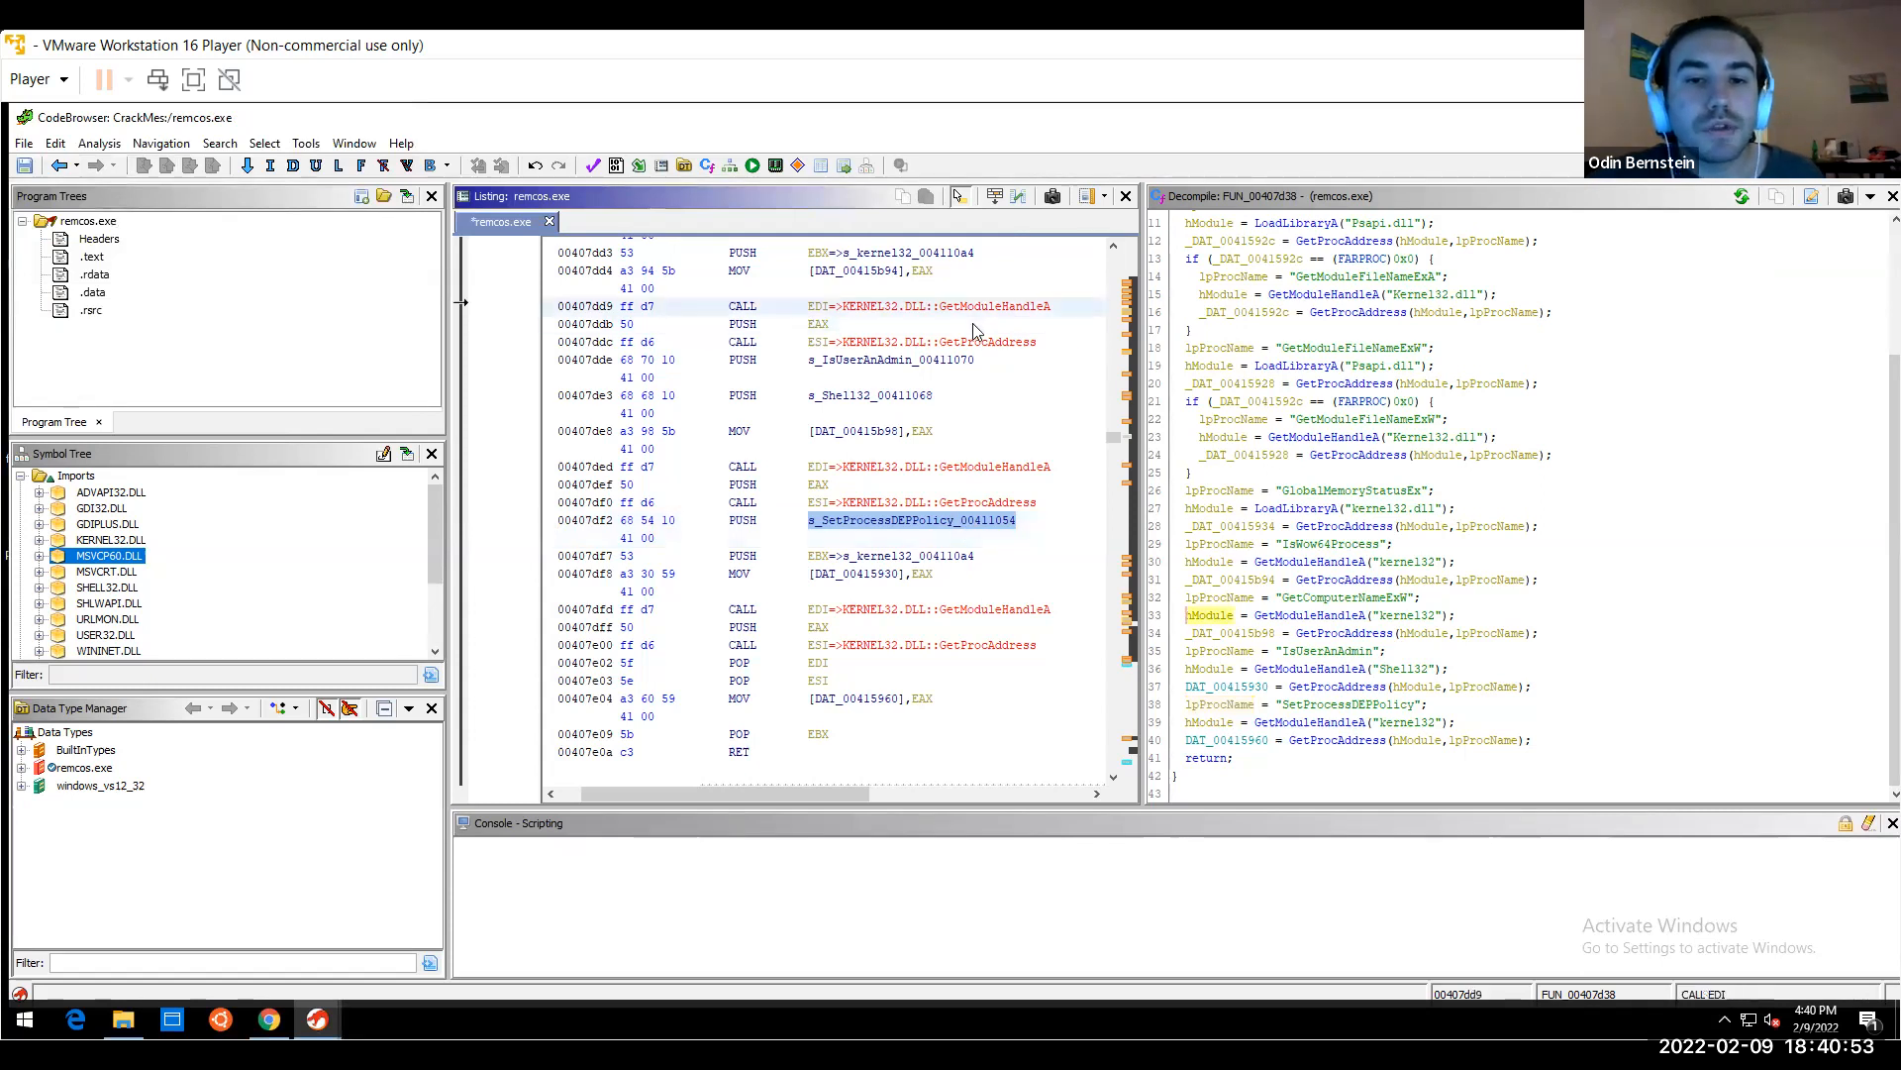
pyautogui.press('Up')
pyautogui.press('Up')
pyautogui.press('Up')
pyautogui.press('Up')
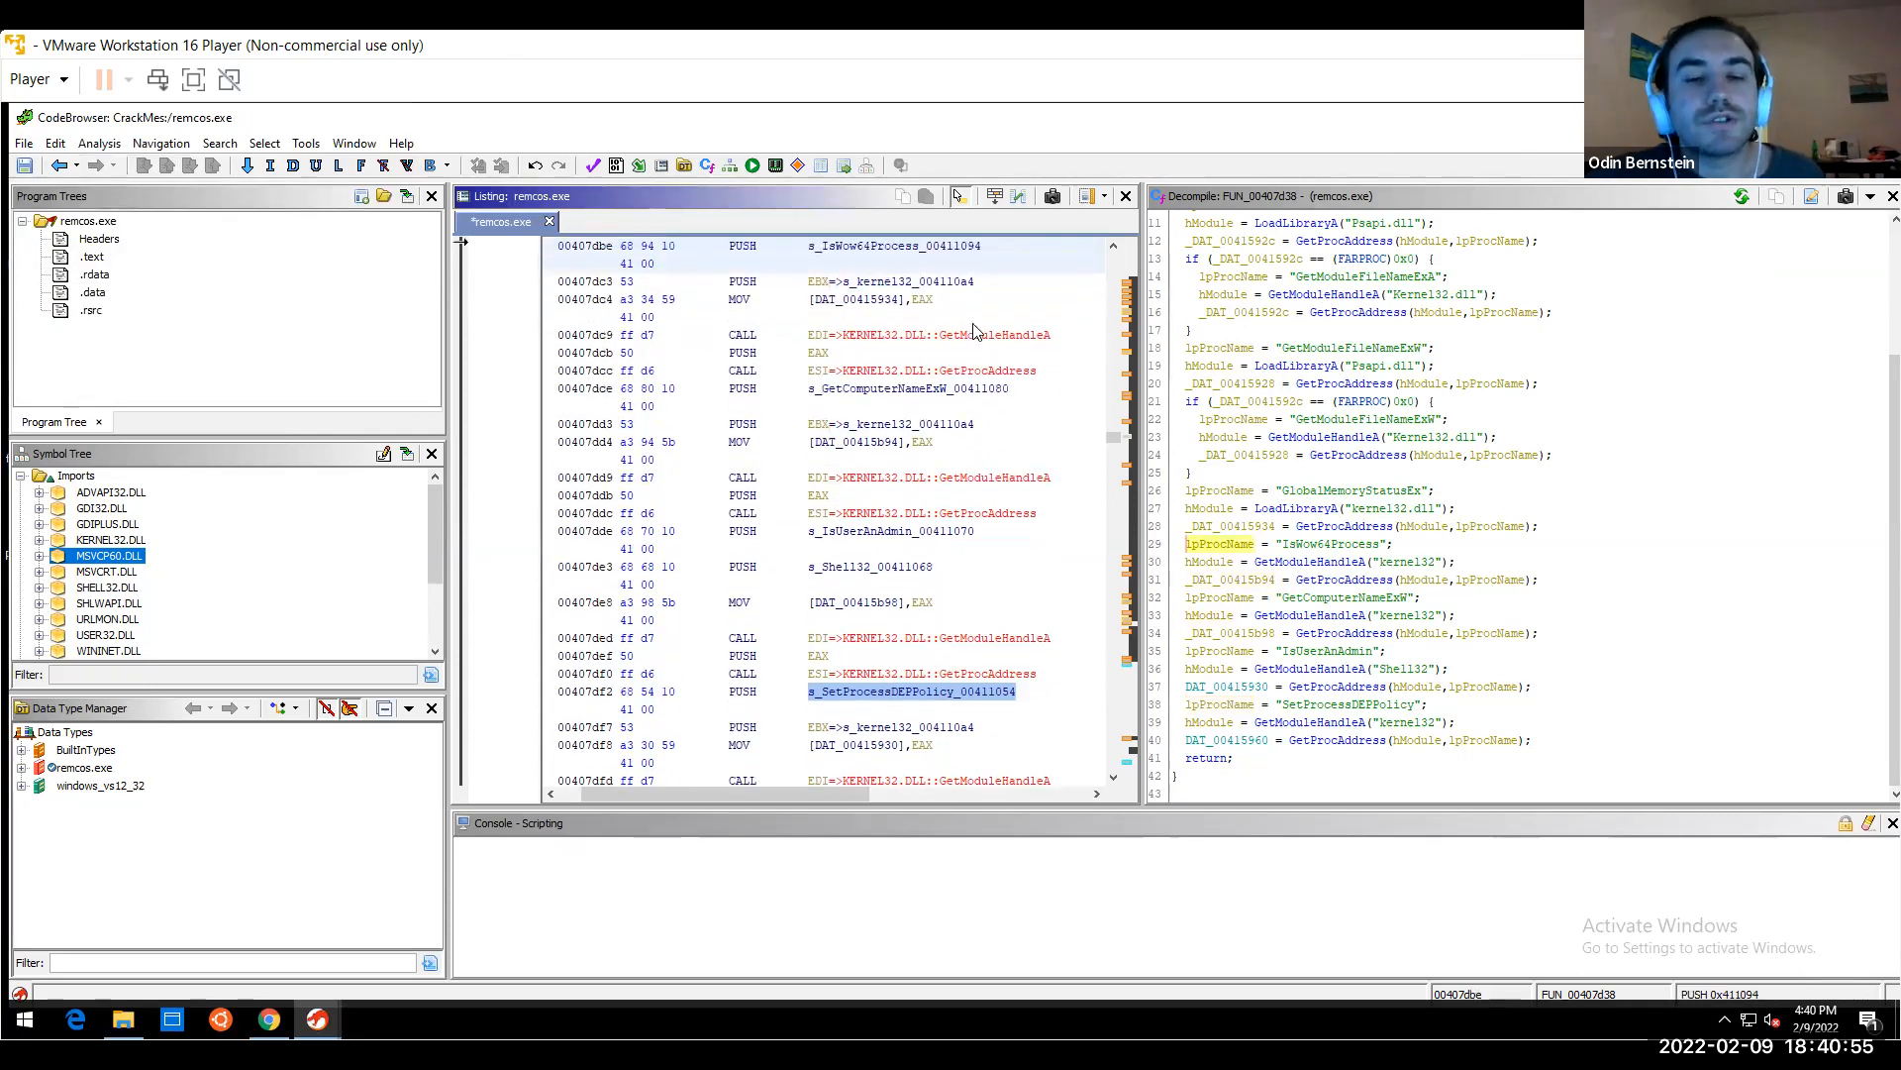
# Trace the listing from the IsWow64Process push to the Shell32 push, follow s_Shell32_00411068 to its data and return
pyautogui.press('Down')
pyautogui.press('Down')
pyautogui.press('Down')
pyautogui.press('Down')
pyautogui.press('Down')
pyautogui.press('Down')
pyautogui.press('Down')
pyautogui.press('Down')
pyautogui.press('Down')
pyautogui.press('Down')
pyautogui.press('Down')
pyautogui.press('Down')
pyautogui.press('Down')
pyautogui.press('Down')
pyautogui.press('Down')
pyautogui.press('Down')
pyautogui.press('Down')
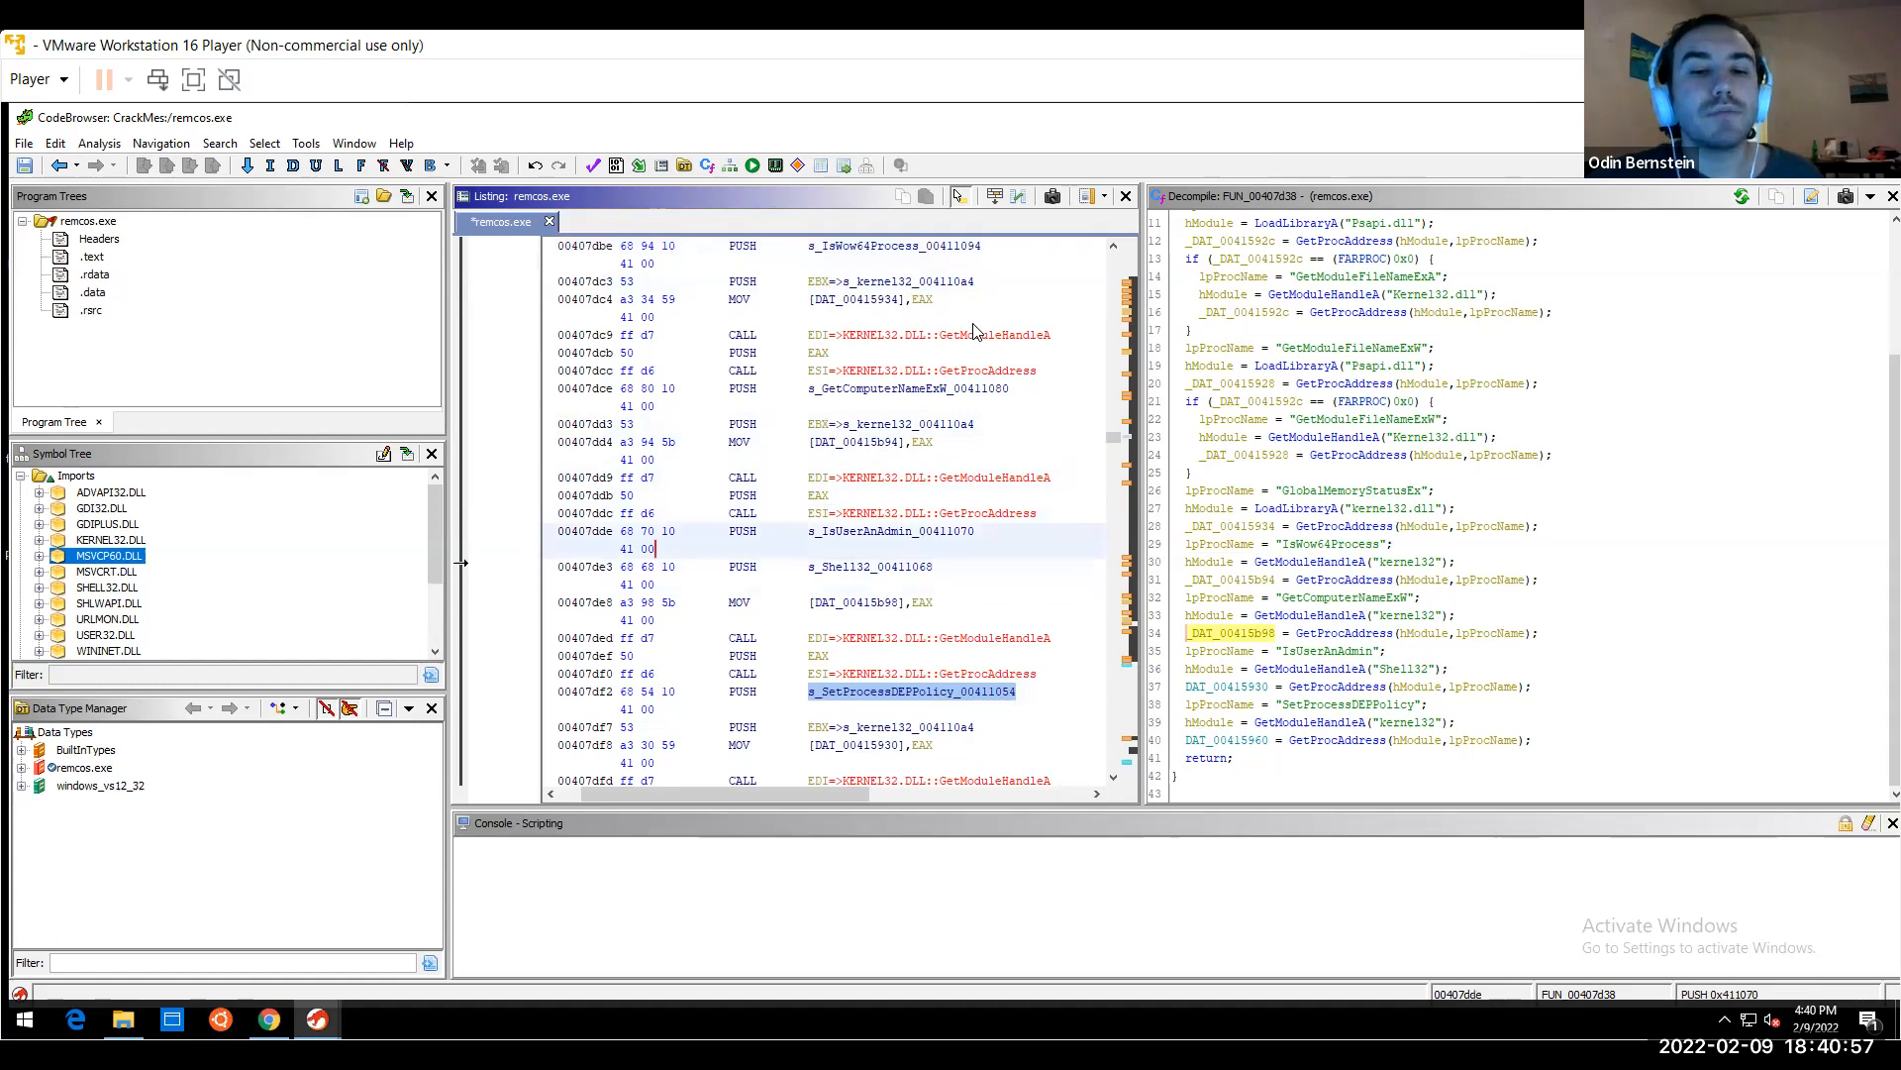
pyautogui.press('Down')
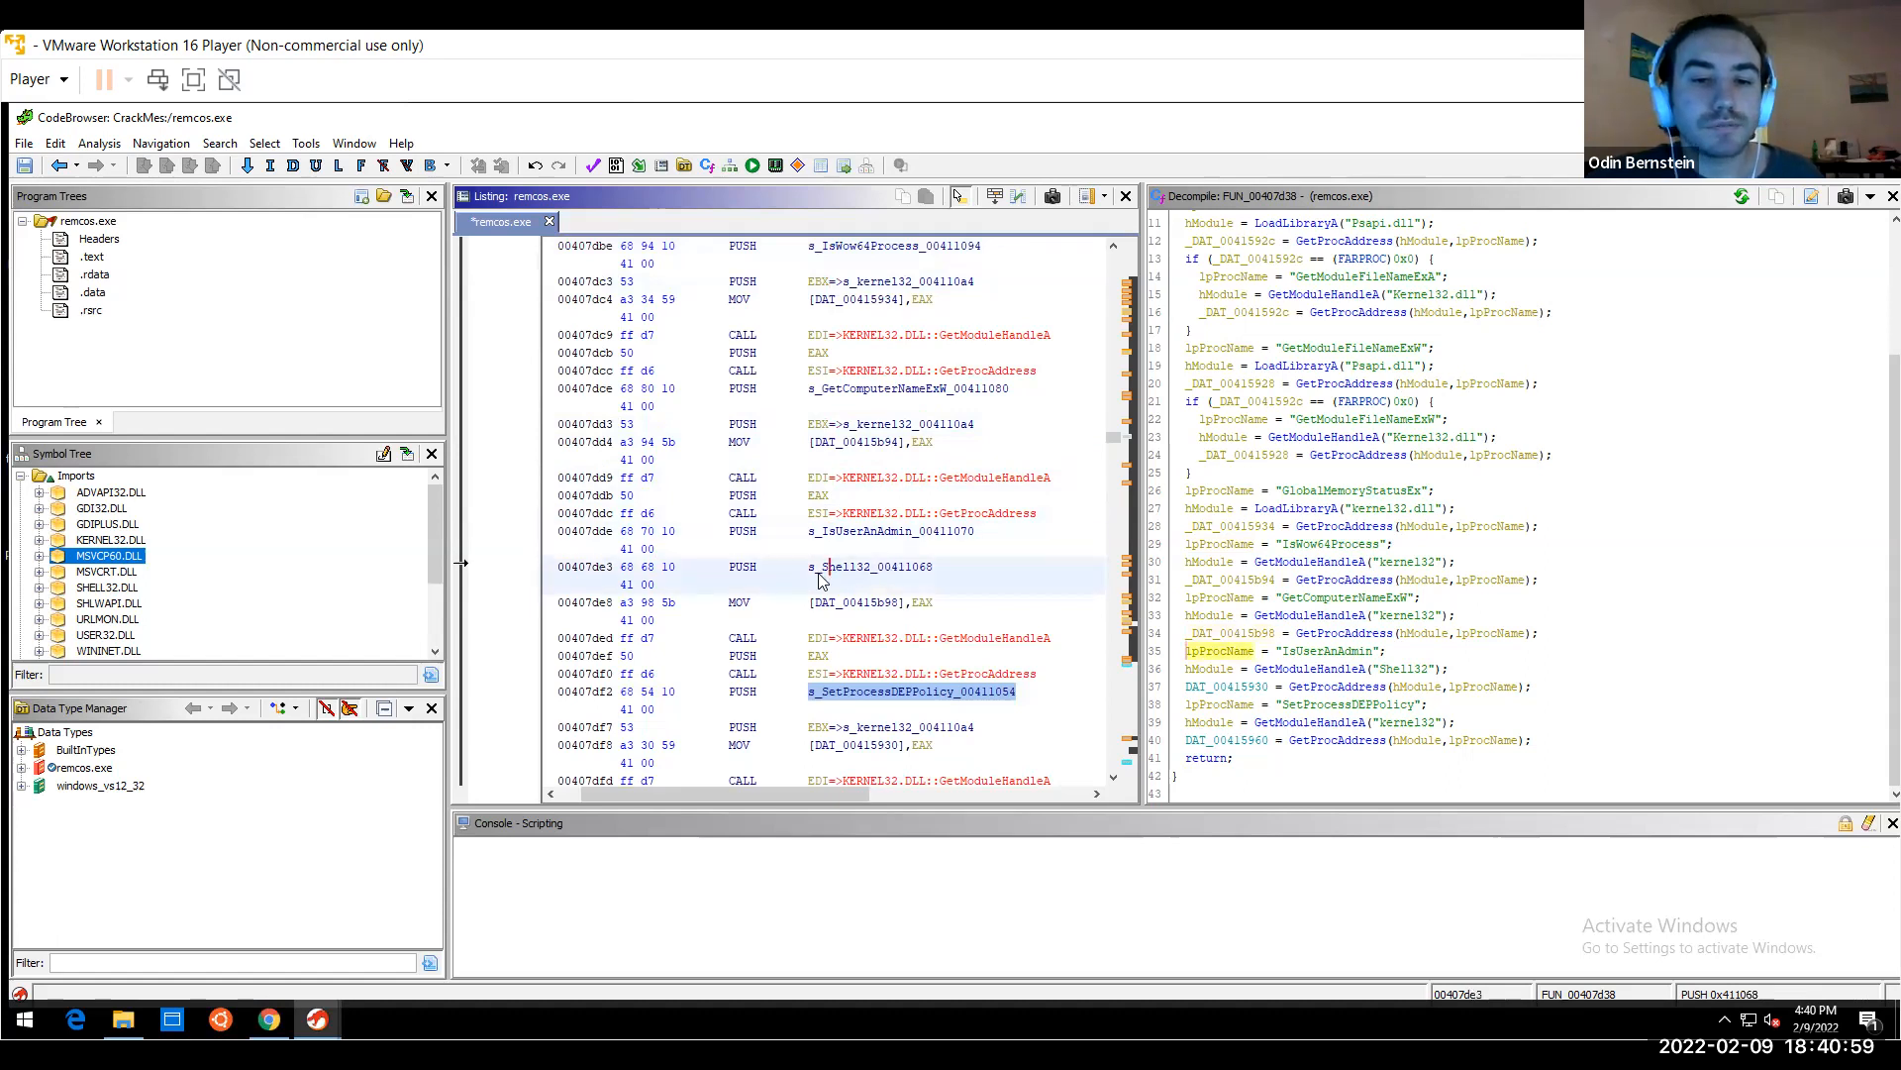
pyautogui.doubleClick(894, 572)
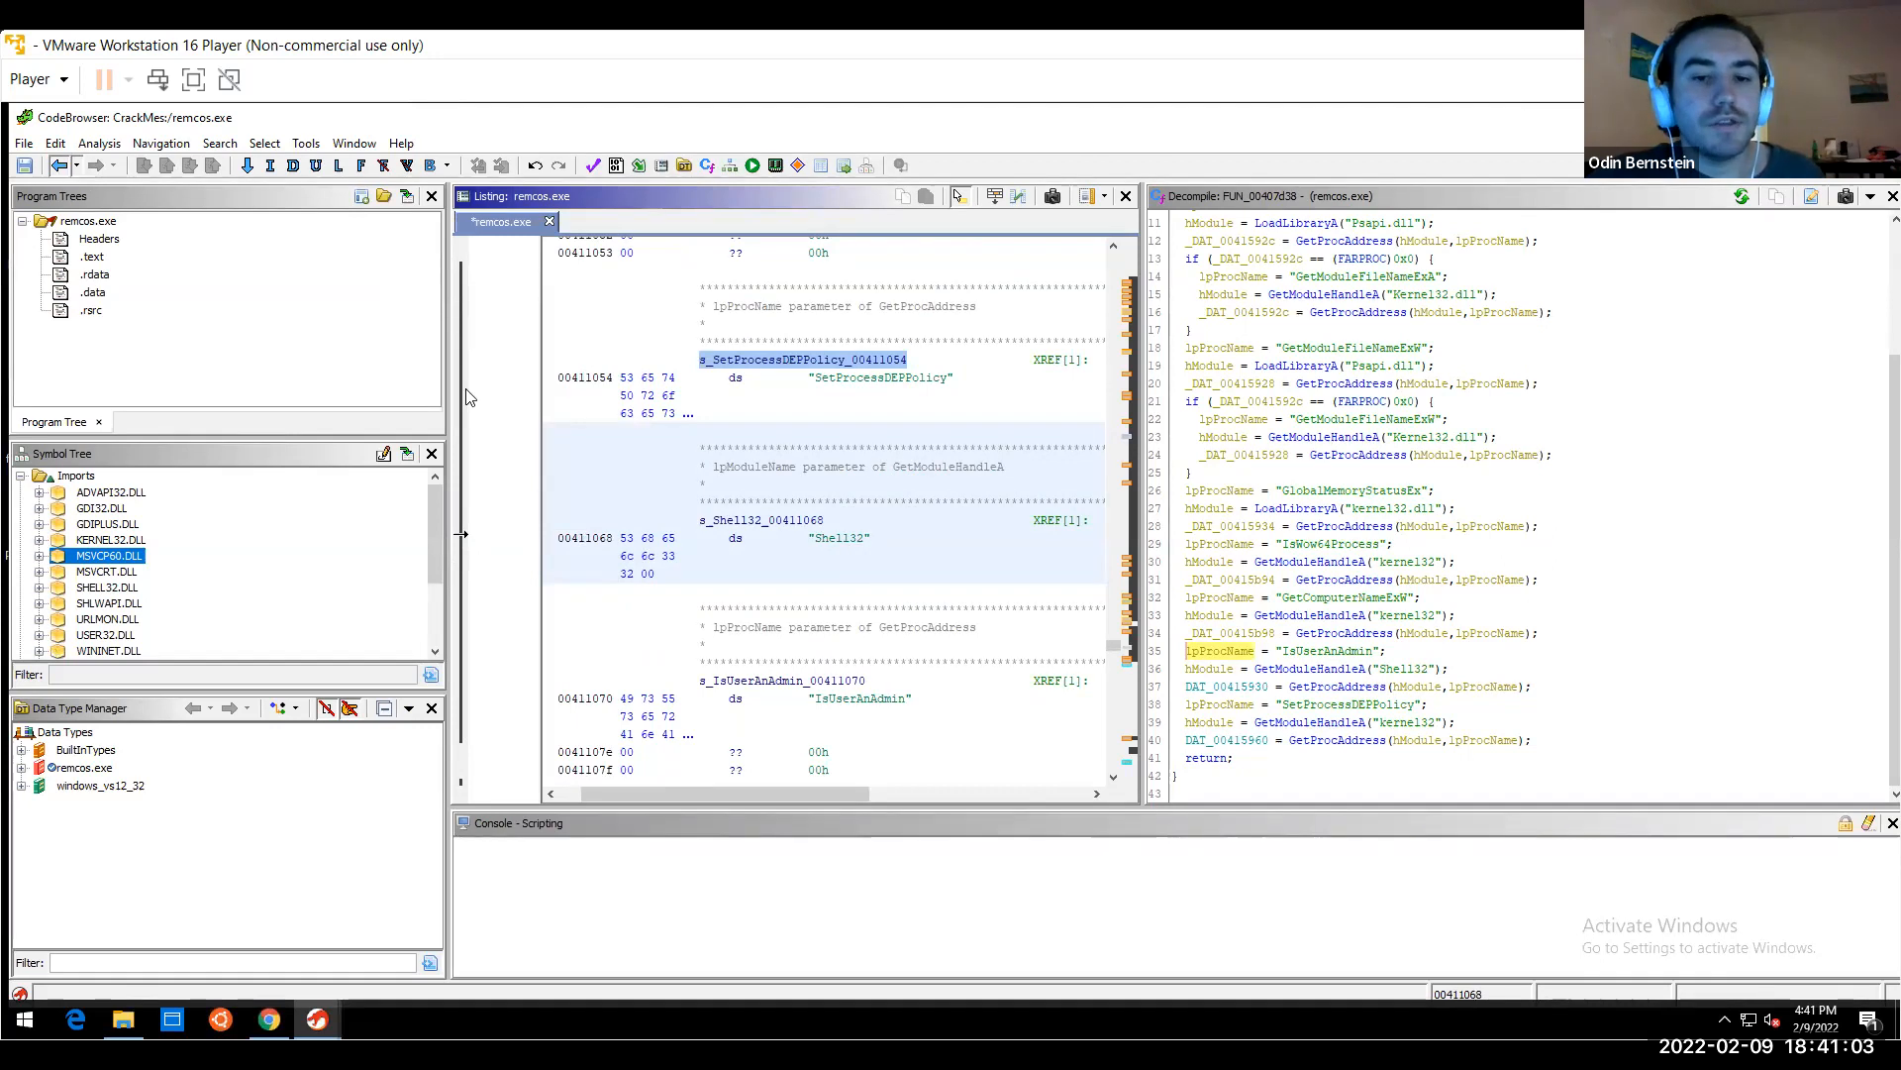
pyautogui.hotkey('alt', 'Left')
# Examine the code from the Shell32 push to the MOV at 00407e04, including the instructions around the SetProcessDEPPolicy push
pyautogui.click(808, 614)
pyautogui.press('Down')
pyautogui.press('Down')
pyautogui.press('Down')
pyautogui.press('Down')
pyautogui.press('Down')
pyautogui.press('Down')
pyautogui.press('Down')
pyautogui.press('Down')
pyautogui.press('Down')
pyautogui.press('Down')
pyautogui.press('Down')
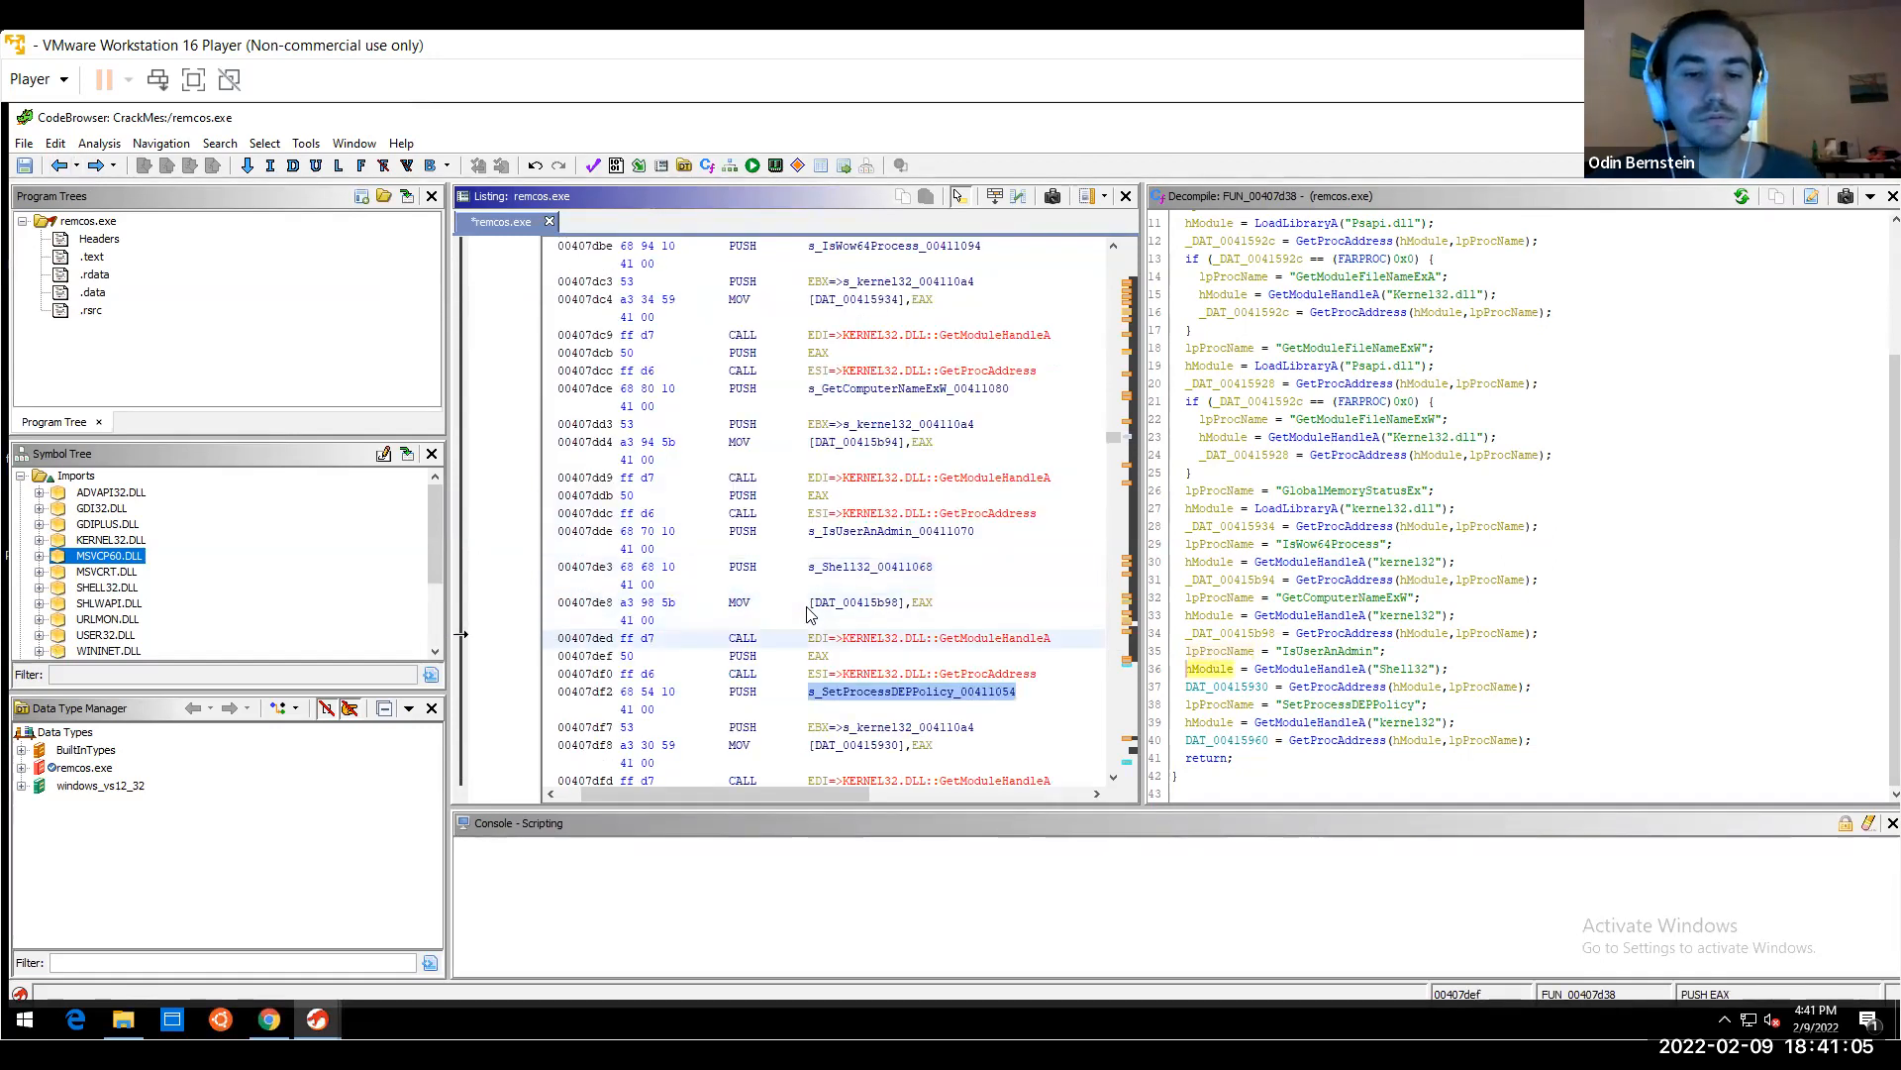
pyautogui.press('Down')
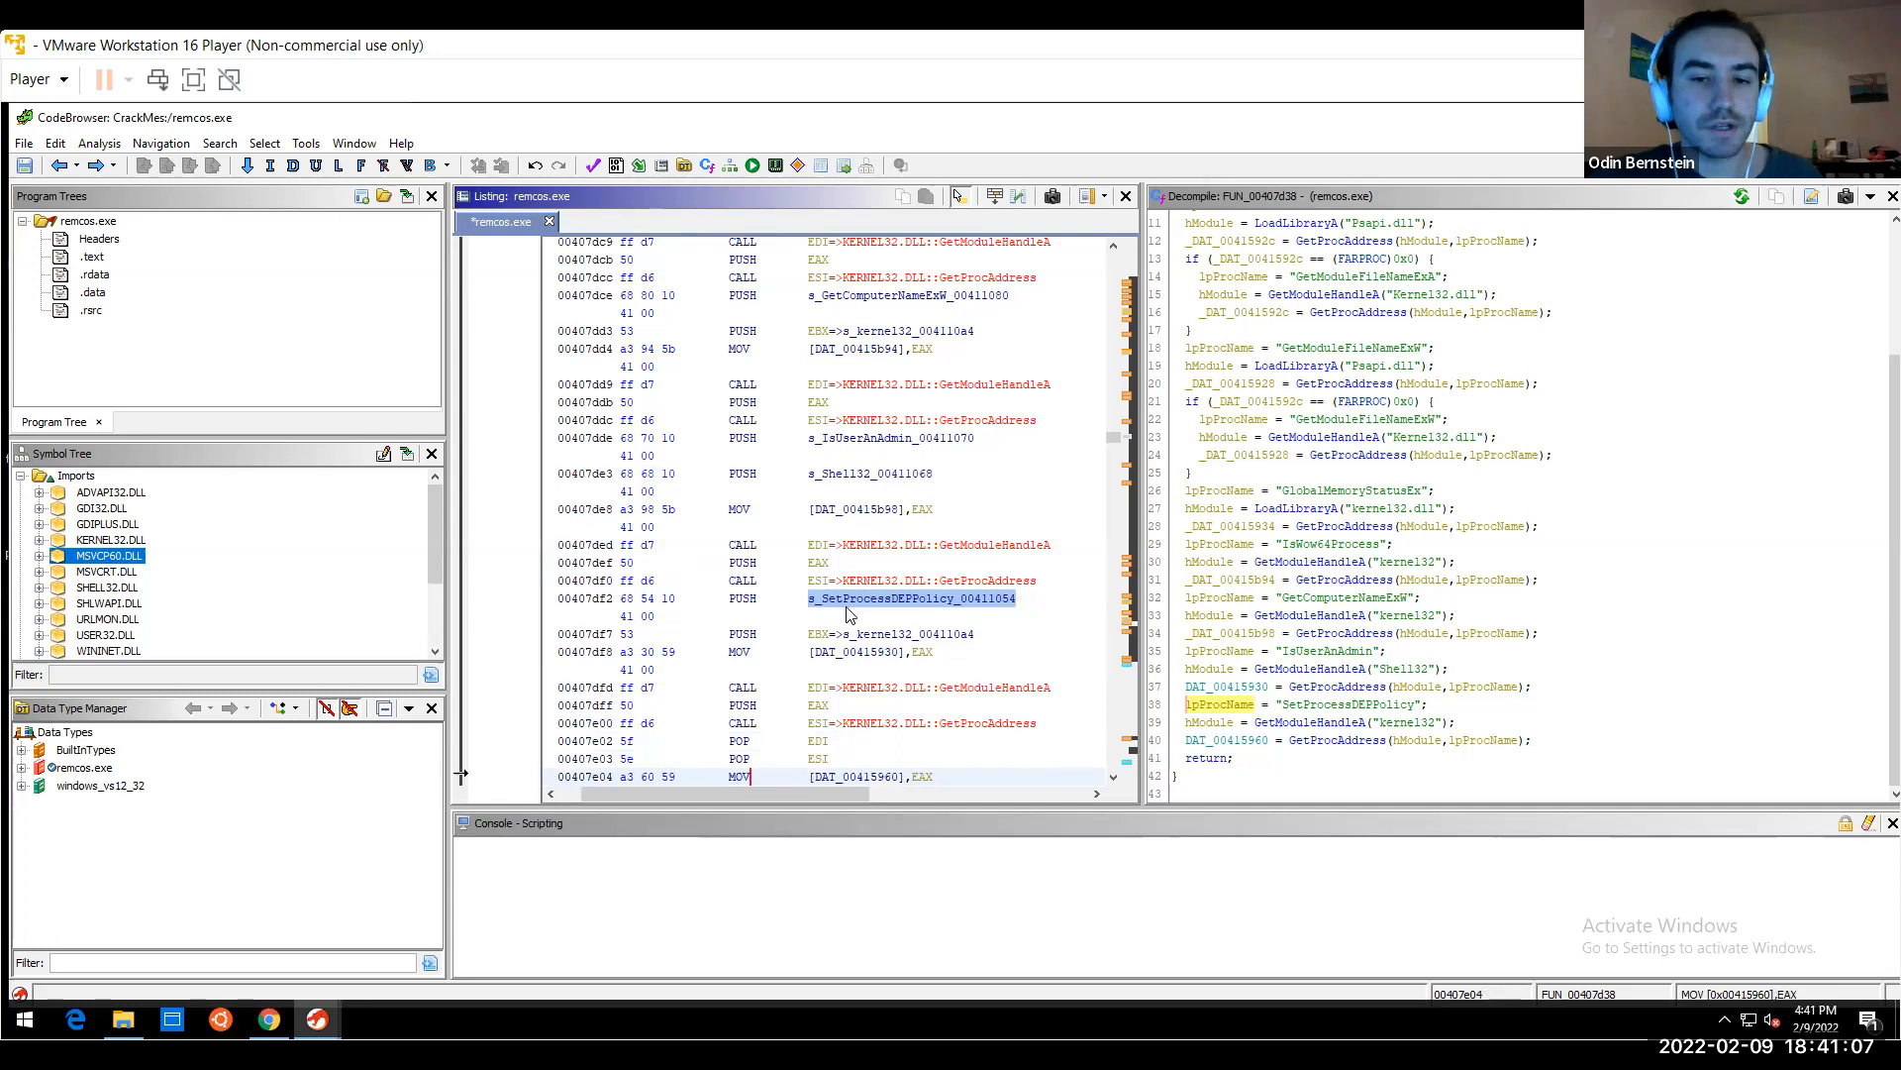
pyautogui.click(871, 602)
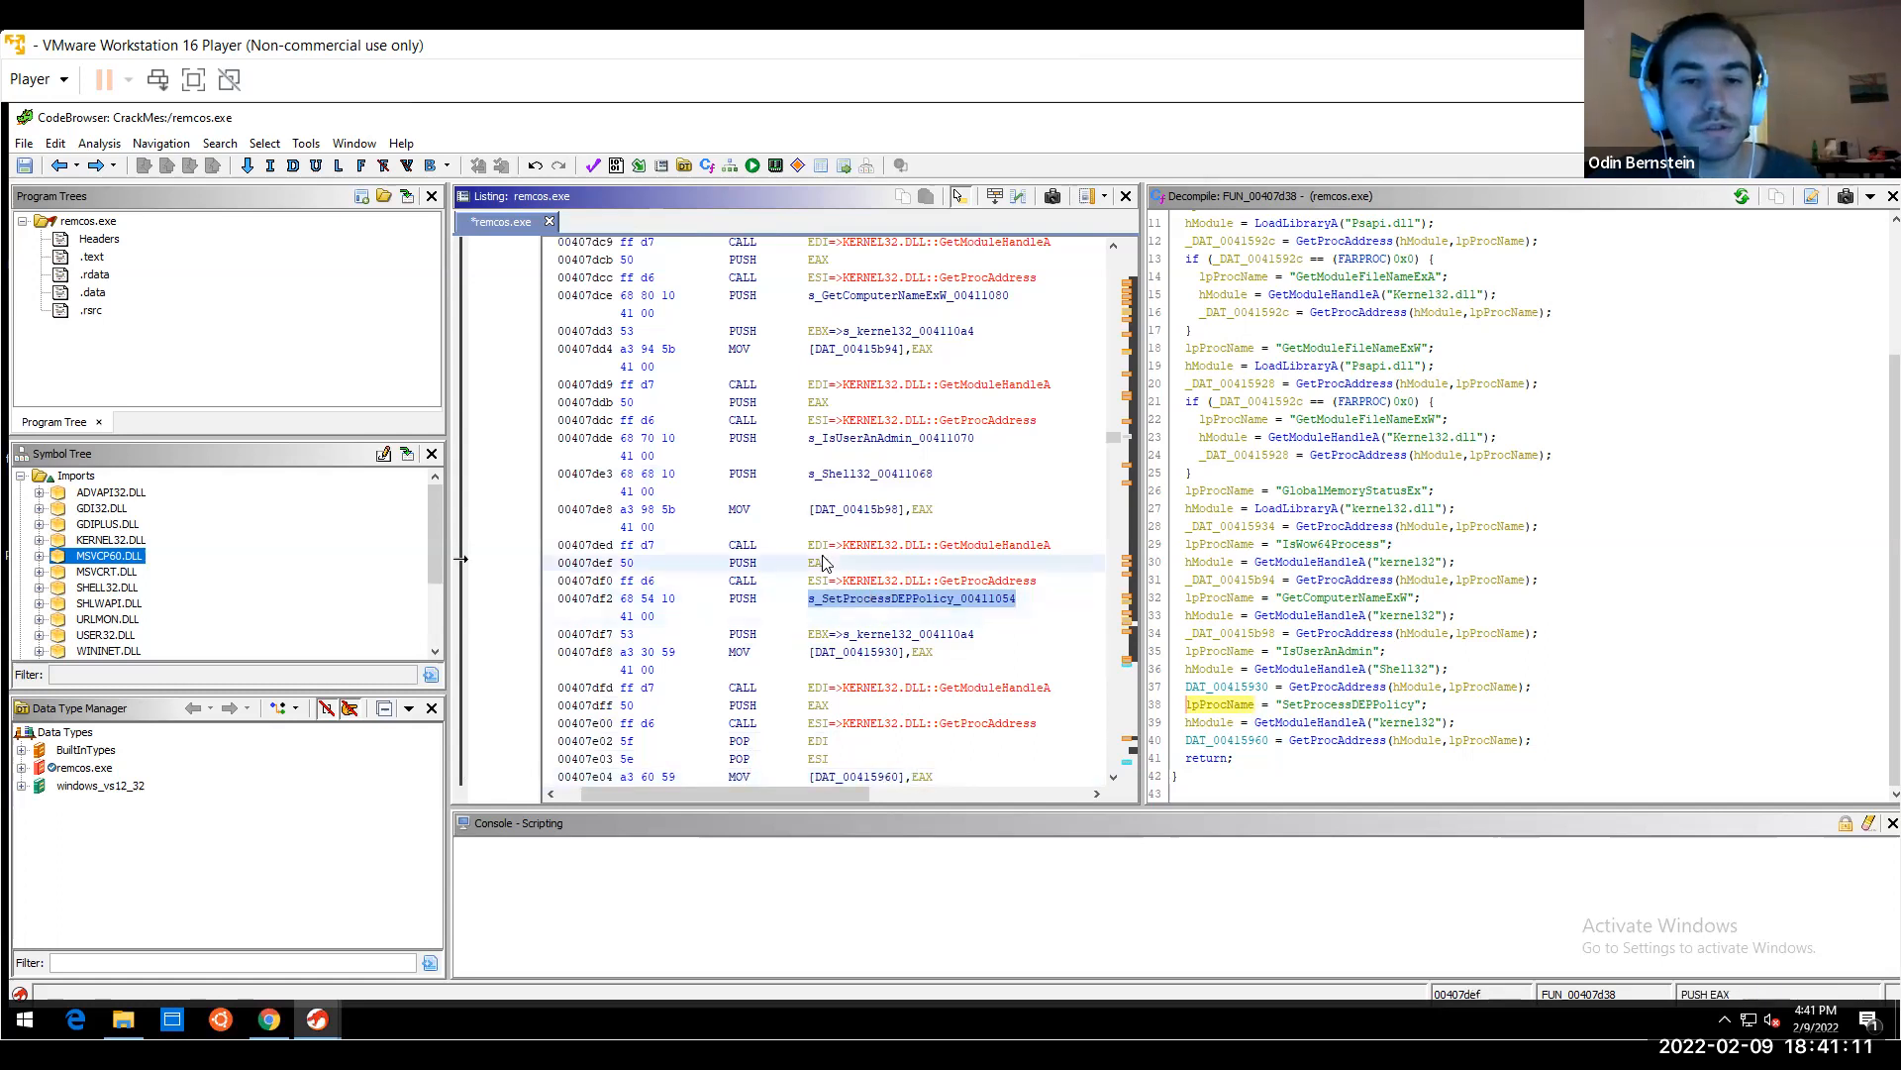
pyautogui.click(918, 513)
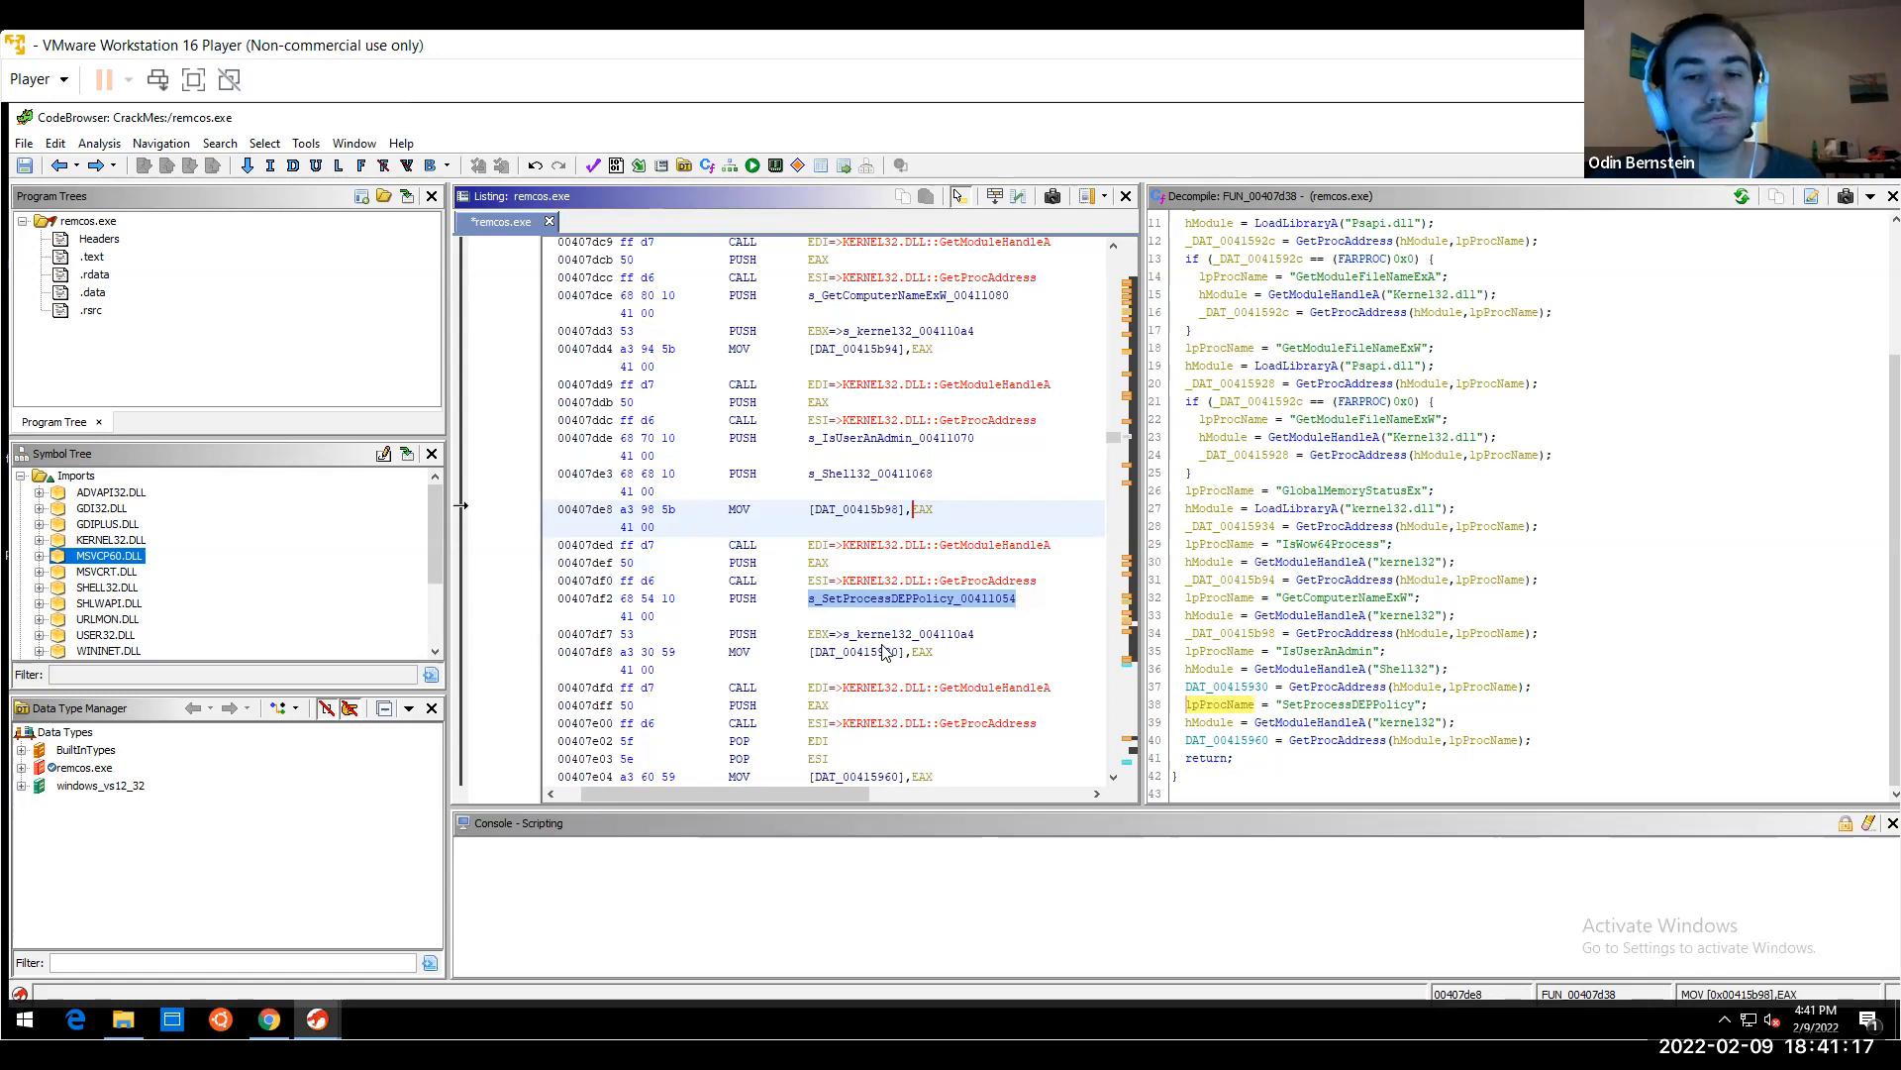
# Locate the first Psapi.dll load from the decompiled FUN_00407d38 and trace the listing to the GetProcAddress call at 00407d86
pyautogui.click(1379, 222)
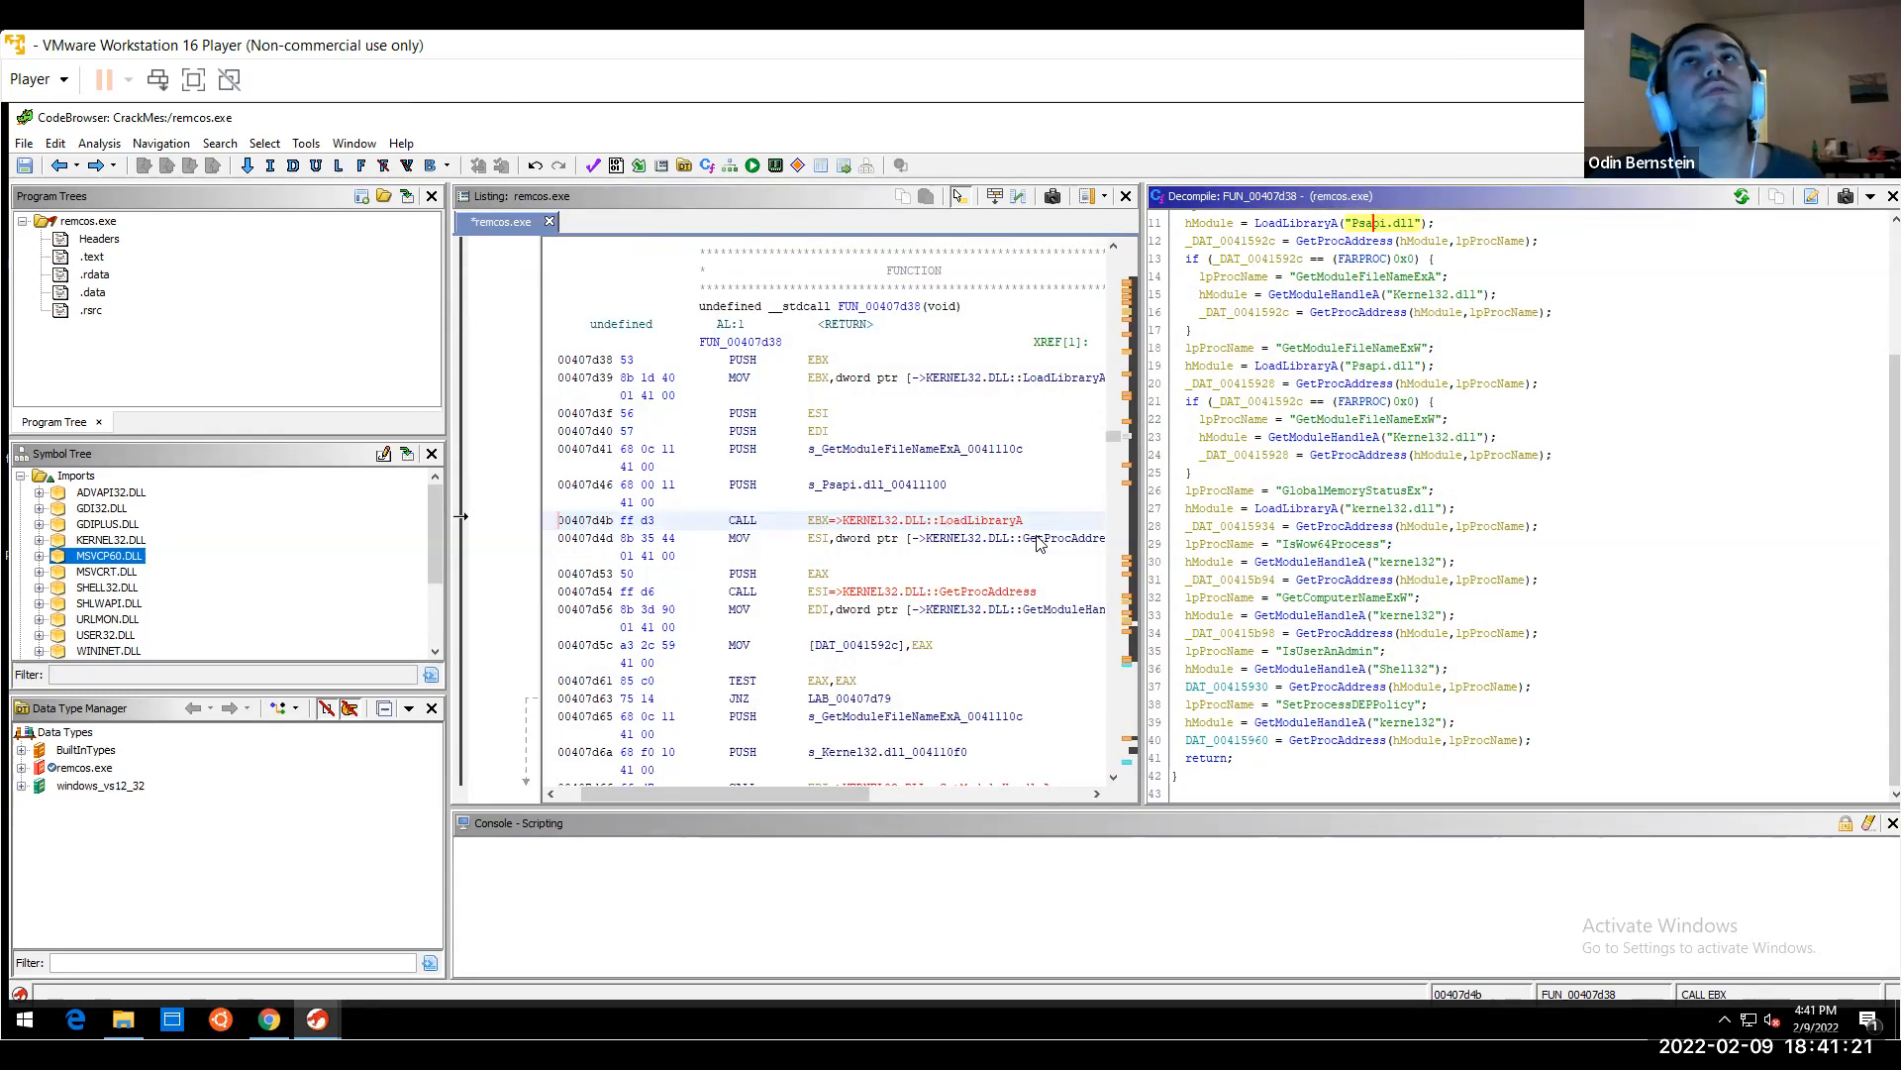
pyautogui.moveTo(1038, 544)
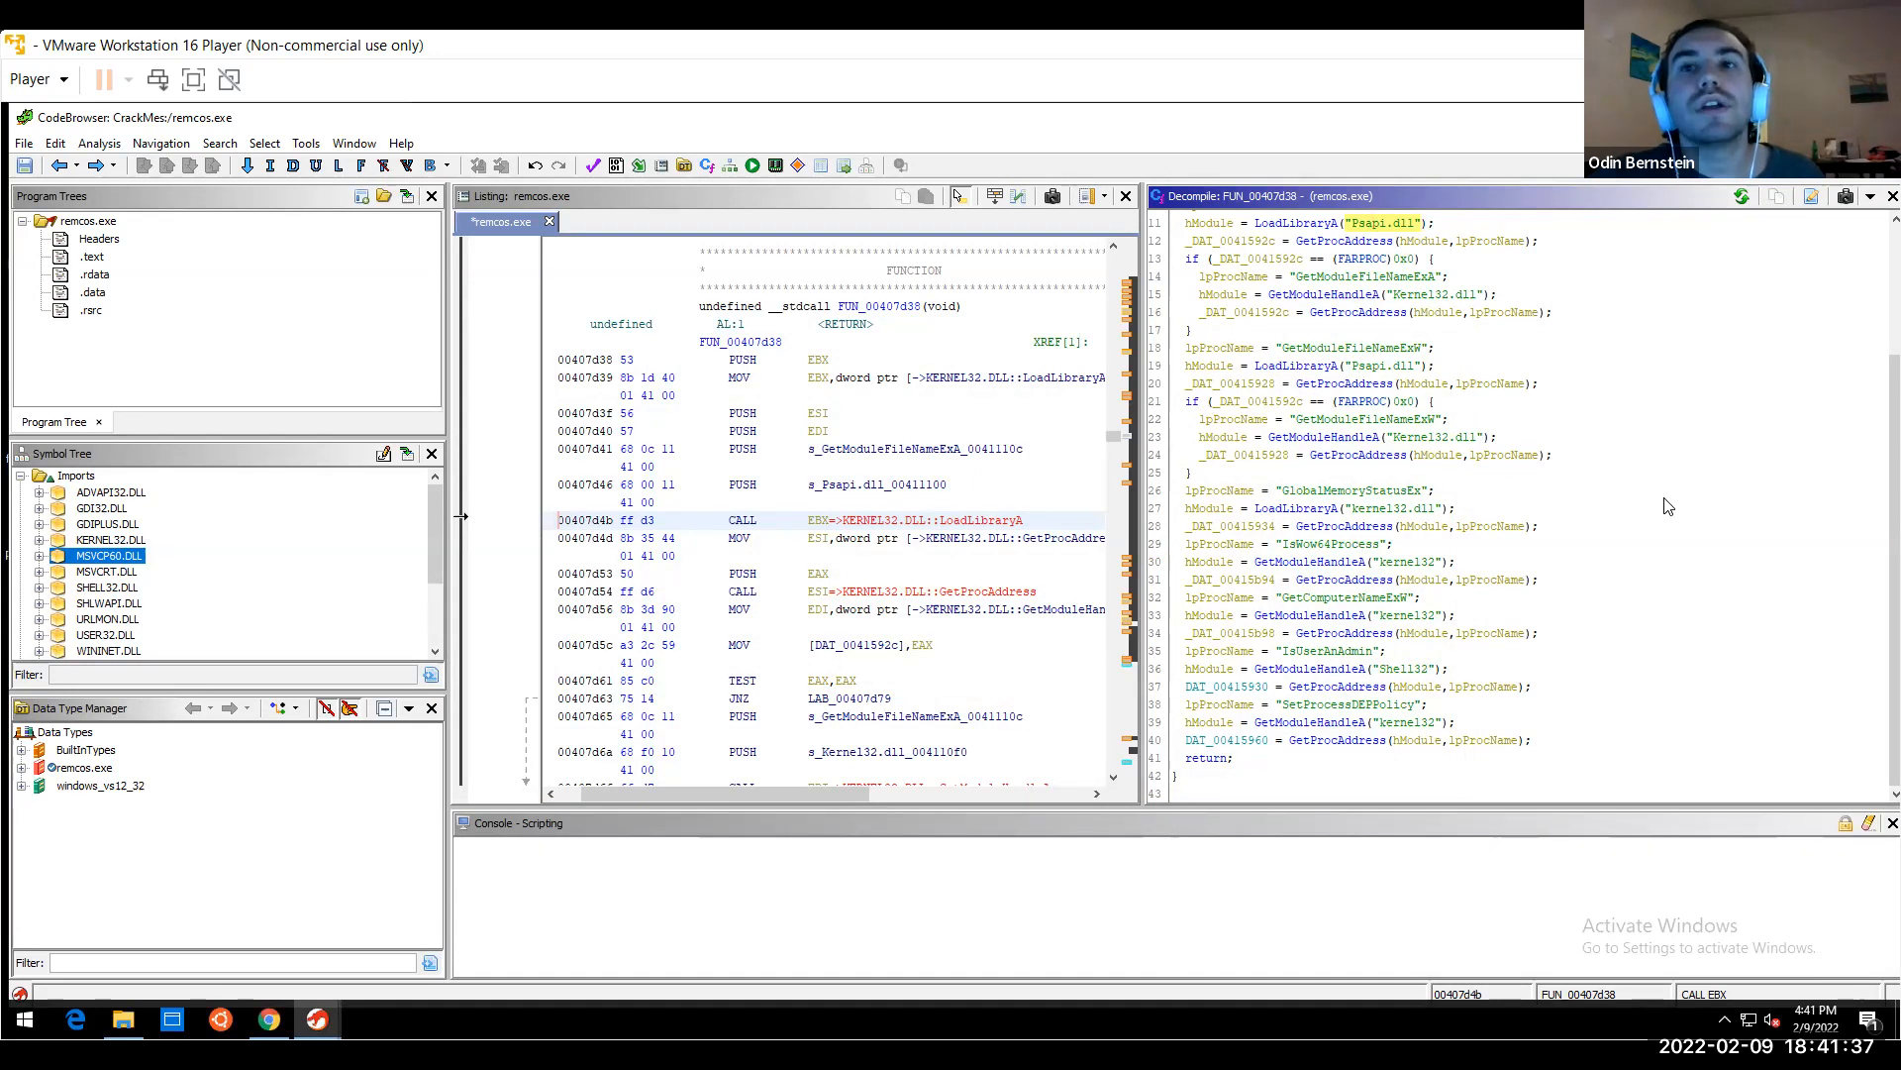
pyautogui.click(1034, 580)
pyautogui.press('Down')
pyautogui.press('Down')
pyautogui.press('Down')
pyautogui.press('Down')
pyautogui.press('Down')
pyautogui.press('Down')
pyautogui.press('Down')
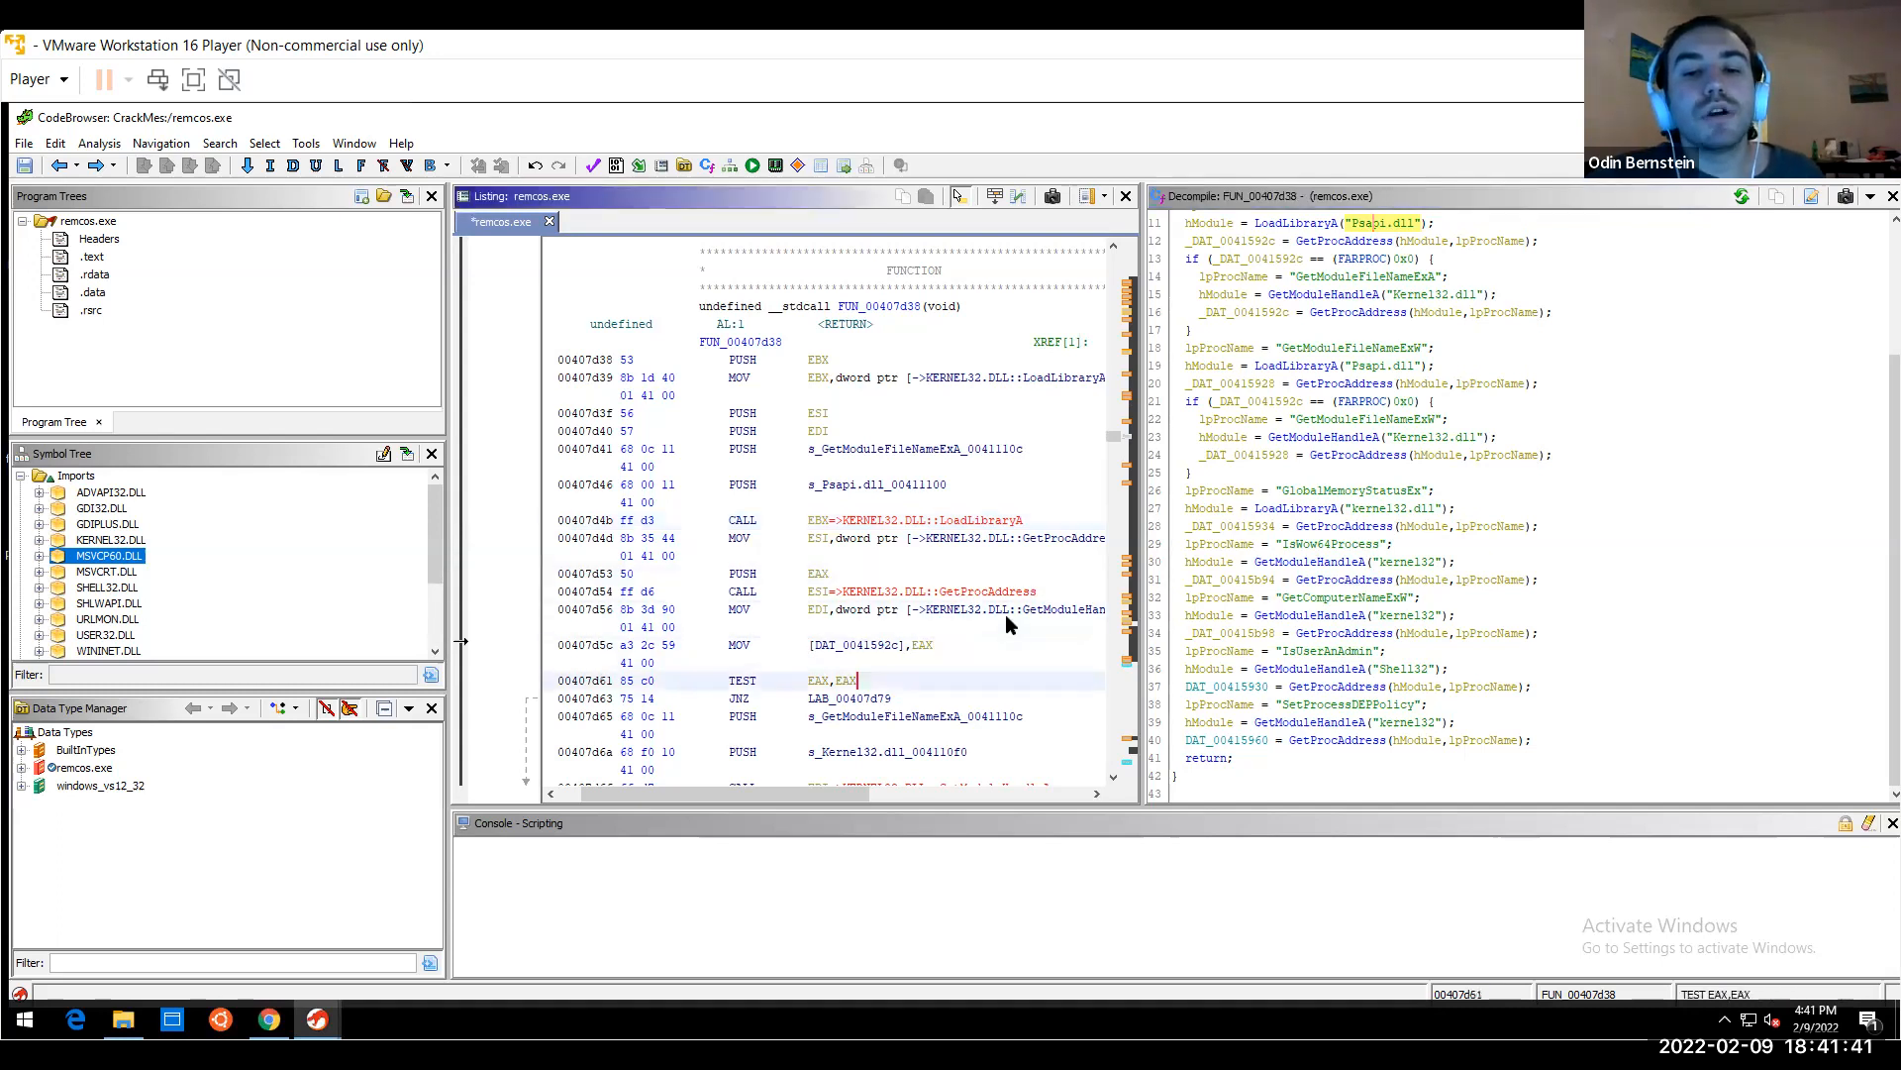
pyautogui.press('Down')
pyautogui.press('Down')
pyautogui.press('Down')
pyautogui.press('Down')
pyautogui.press('Down')
pyautogui.press('Down')
pyautogui.press('Down')
pyautogui.press('Down')
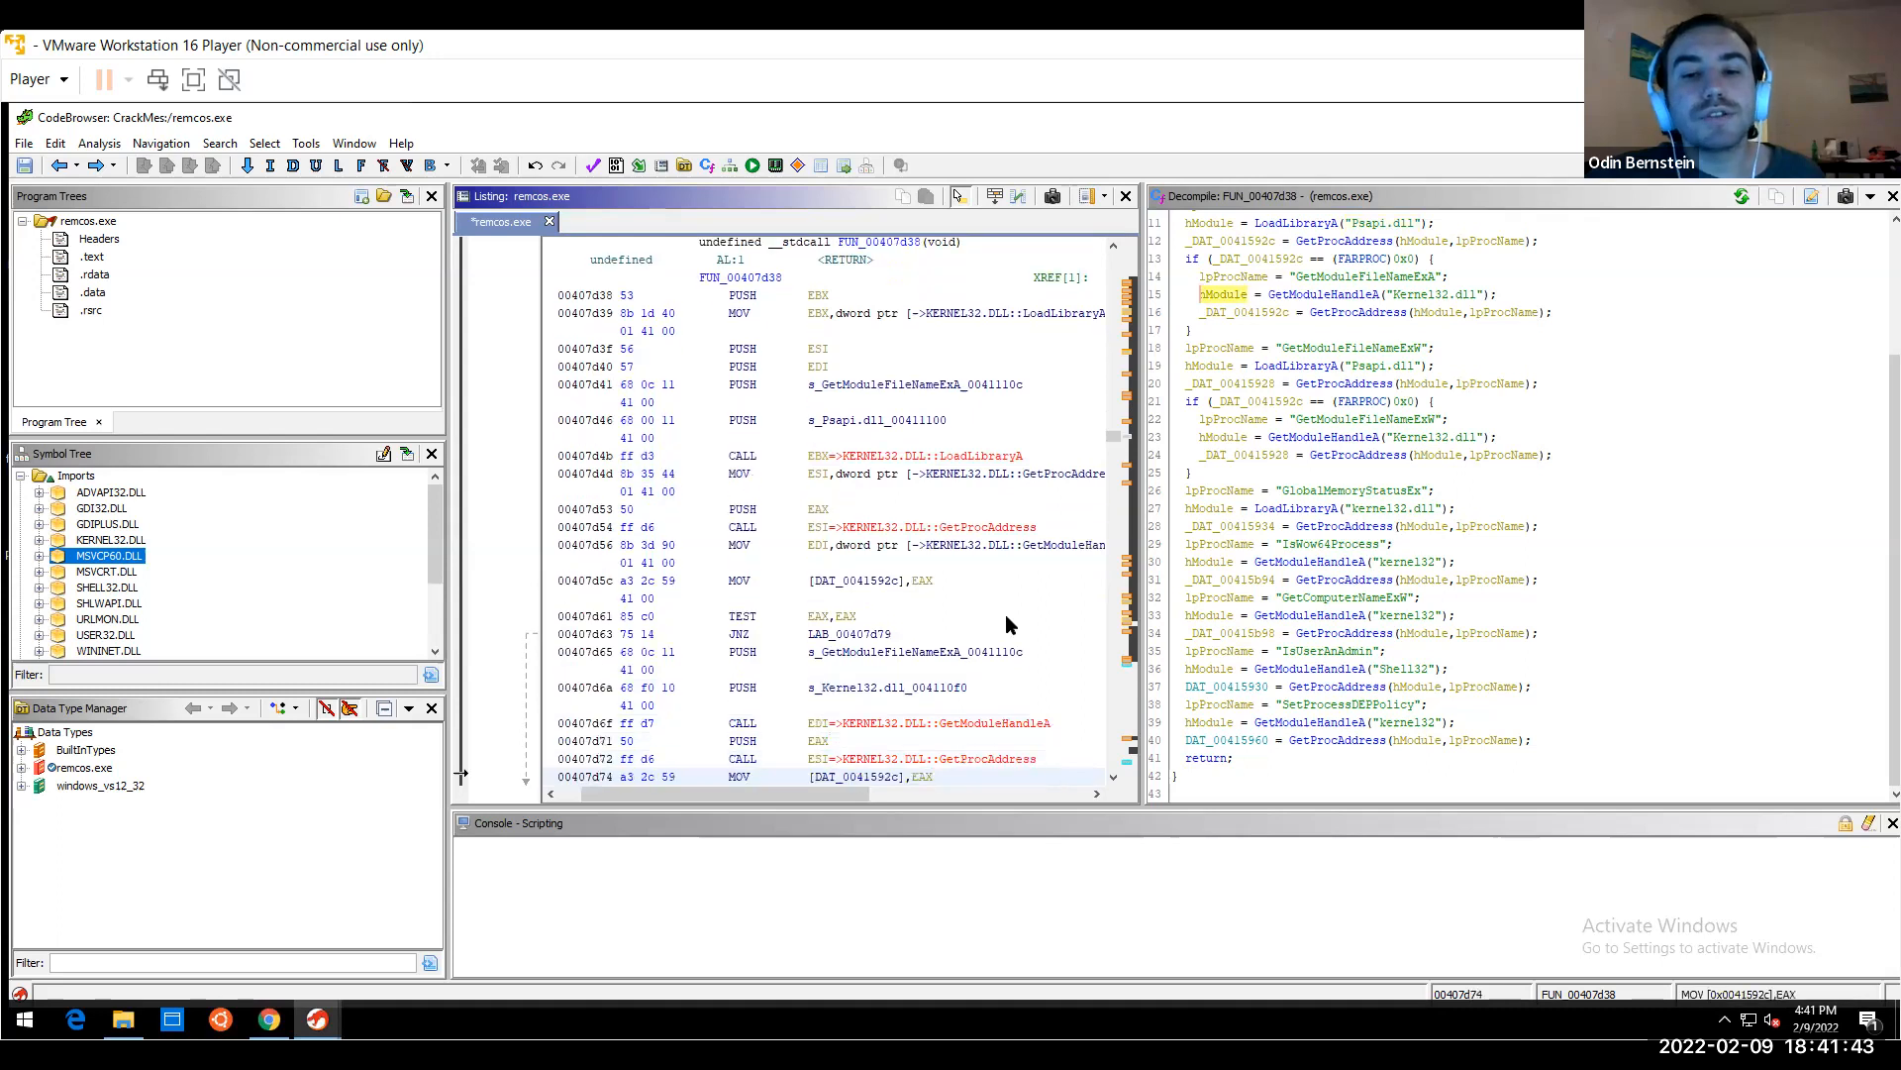
pyautogui.press('Down')
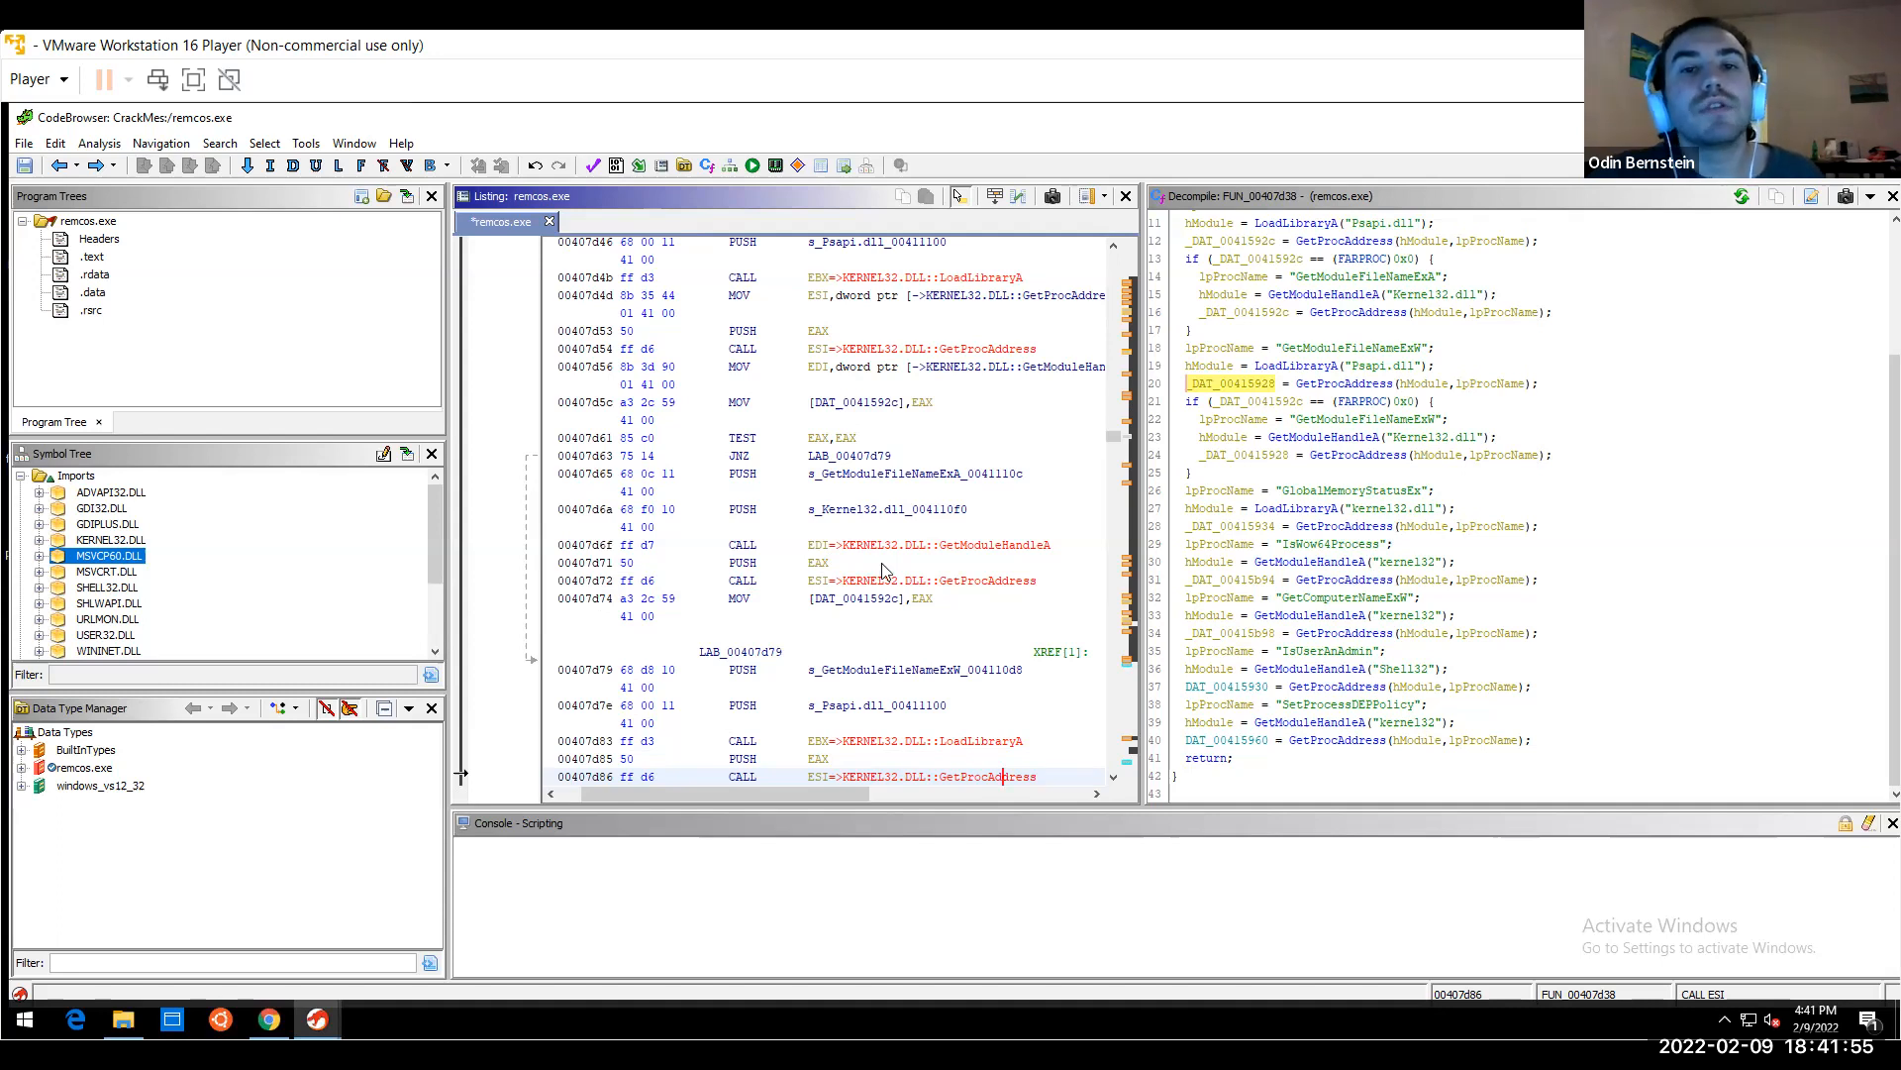
# Examine the listing from LAB_00407d79 through the GetModuleFileNameExW fallback to the GlobalMemoryStatusEx lookup at LAB_00407daa
pyautogui.click(940, 655)
pyautogui.press('Down')
pyautogui.press('Down')
pyautogui.press('Down')
pyautogui.press('Down')
pyautogui.press('Down')
pyautogui.press('Down')
pyautogui.press('Down')
pyautogui.press('Down')
pyautogui.press('Down')
pyautogui.press('Down')
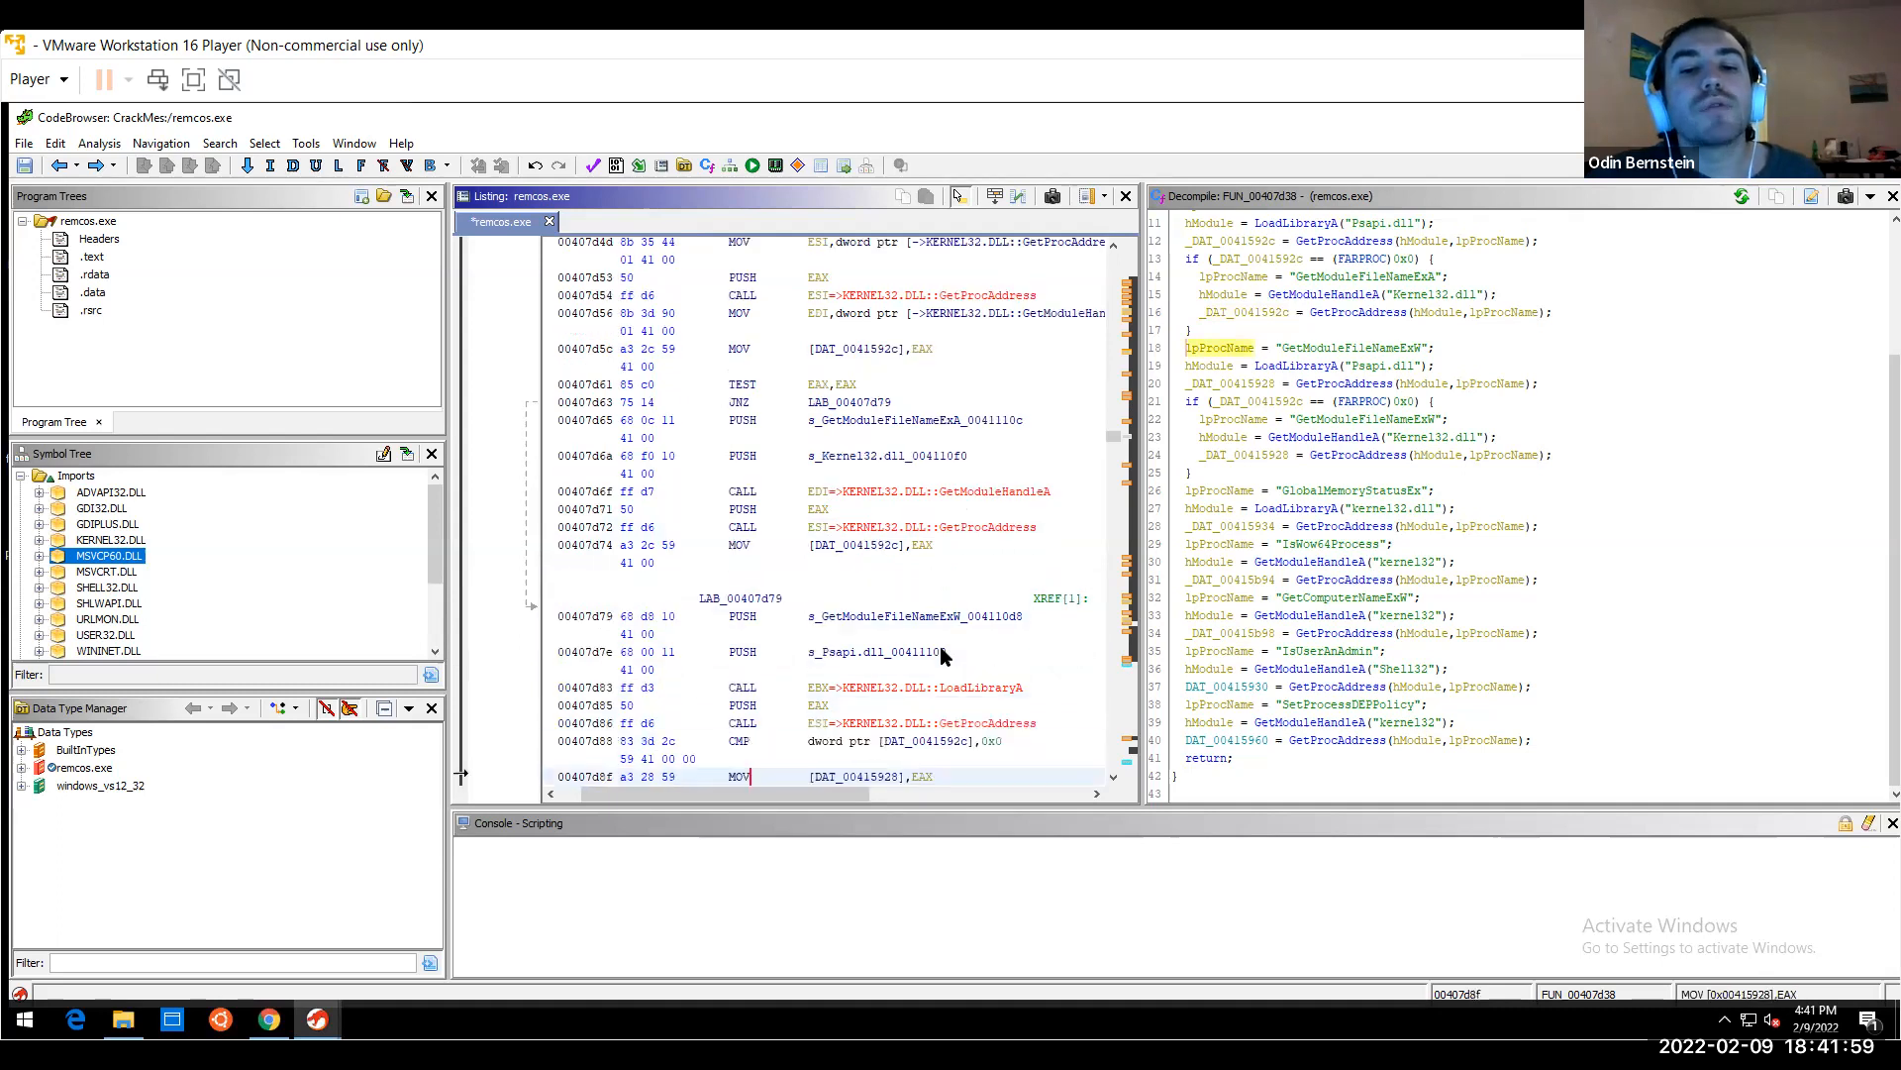
pyautogui.press('Down')
pyautogui.press('Down')
pyautogui.press('Down')
pyautogui.press('Down')
pyautogui.press('Down')
pyautogui.press('Down')
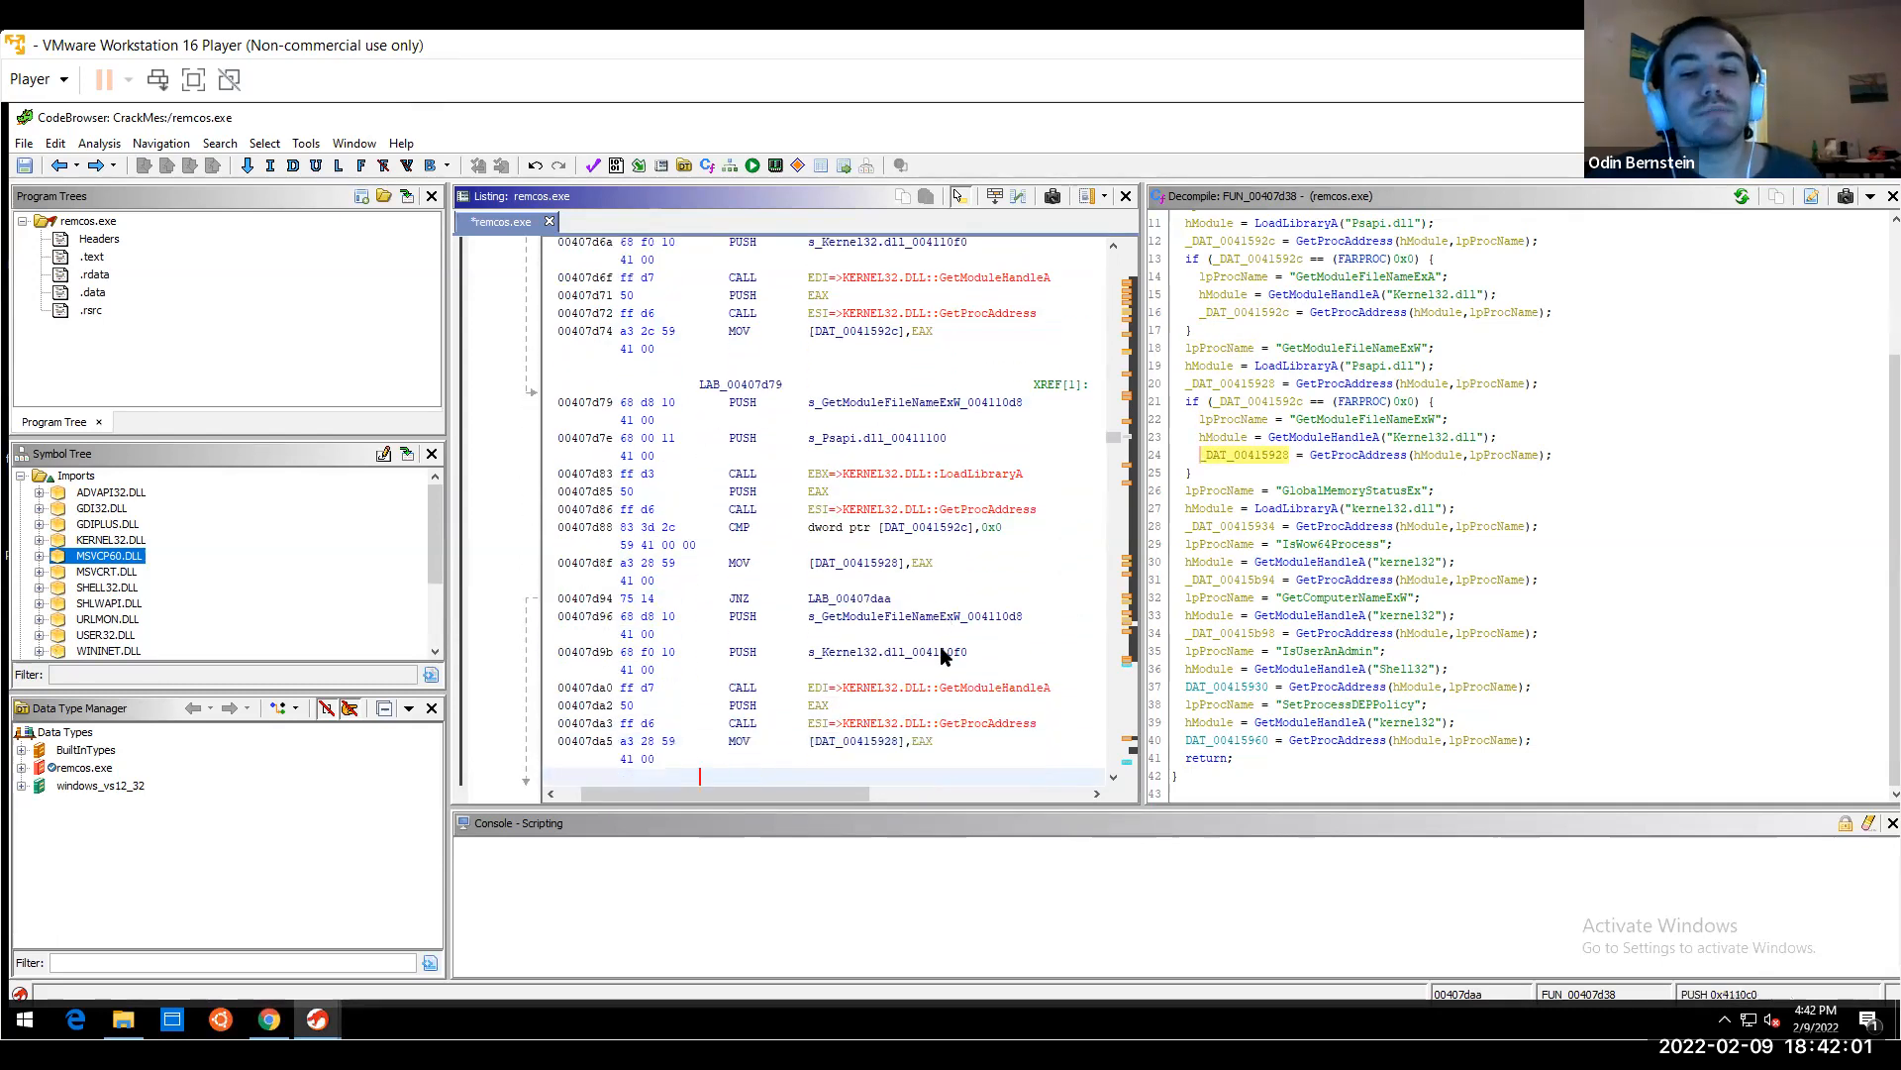
pyautogui.press('Up')
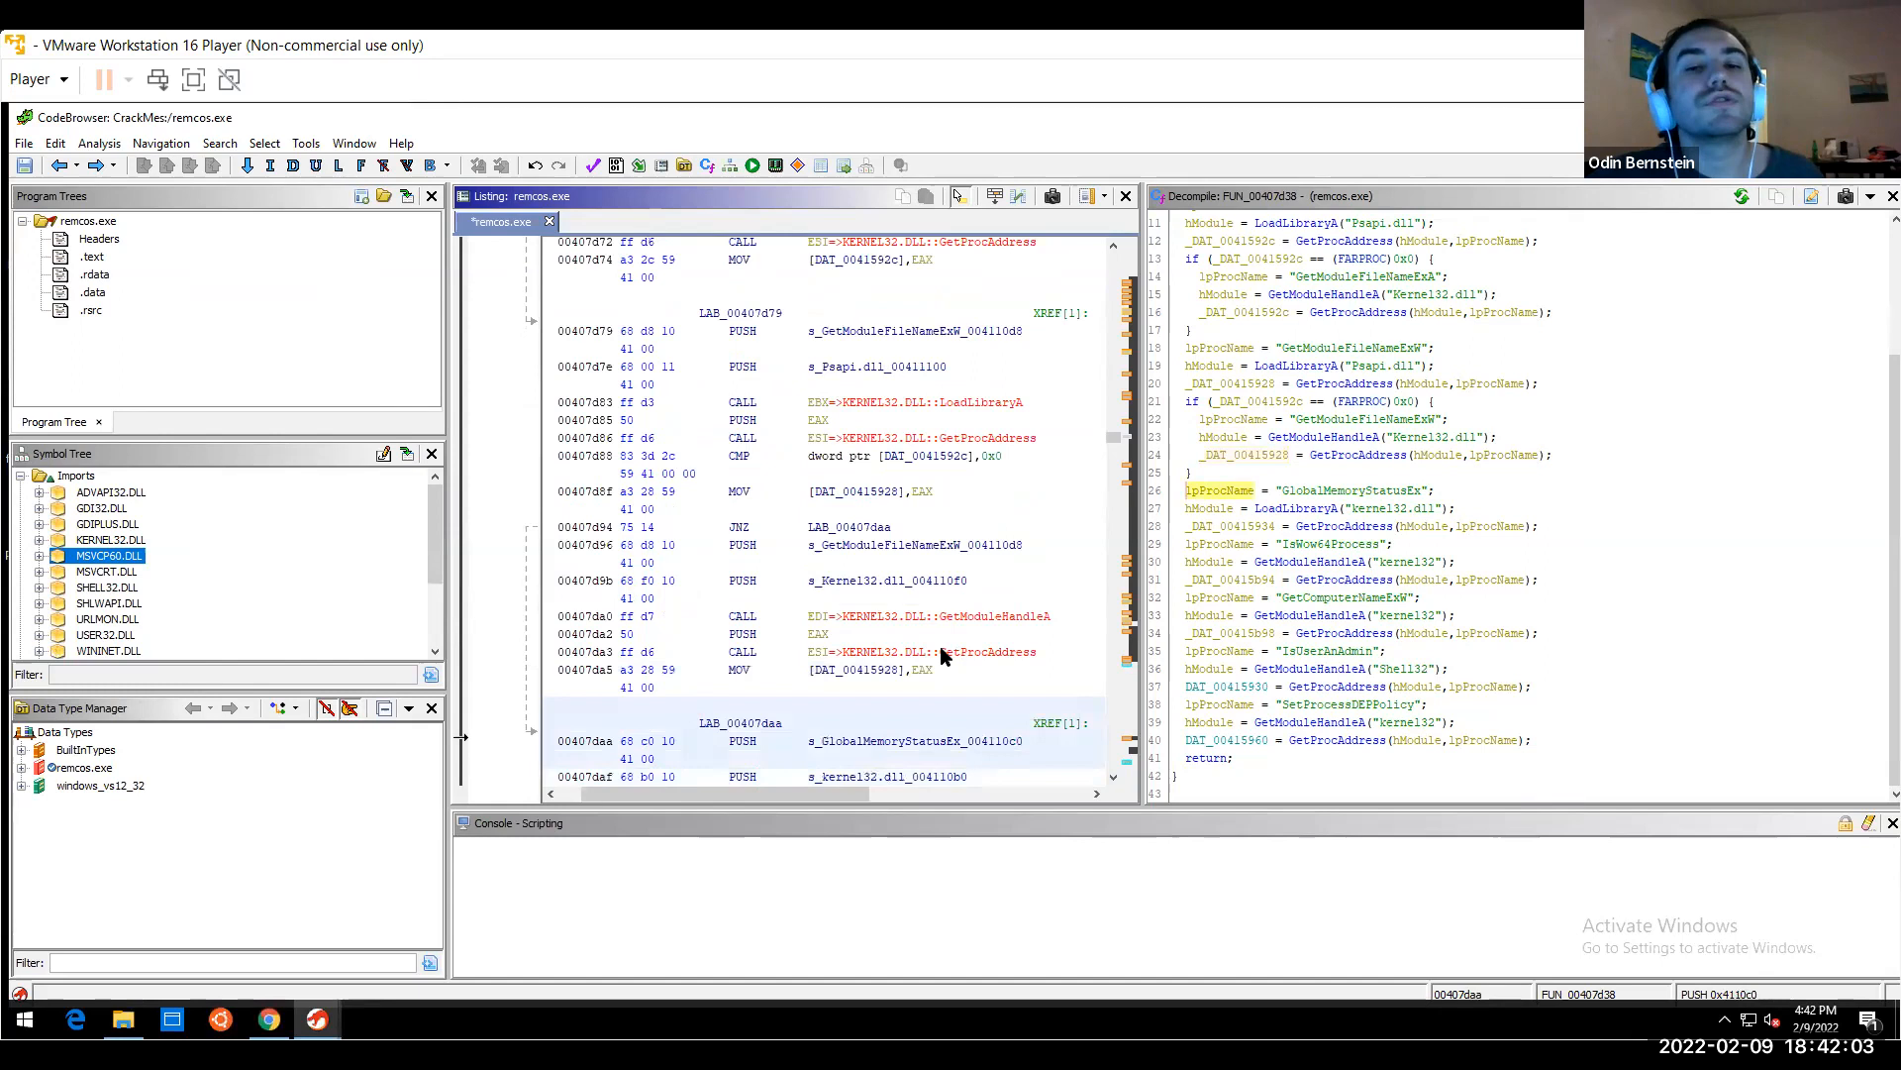
pyautogui.press('Down')
pyautogui.press('Down')
pyautogui.press('Down')
pyautogui.press('Down')
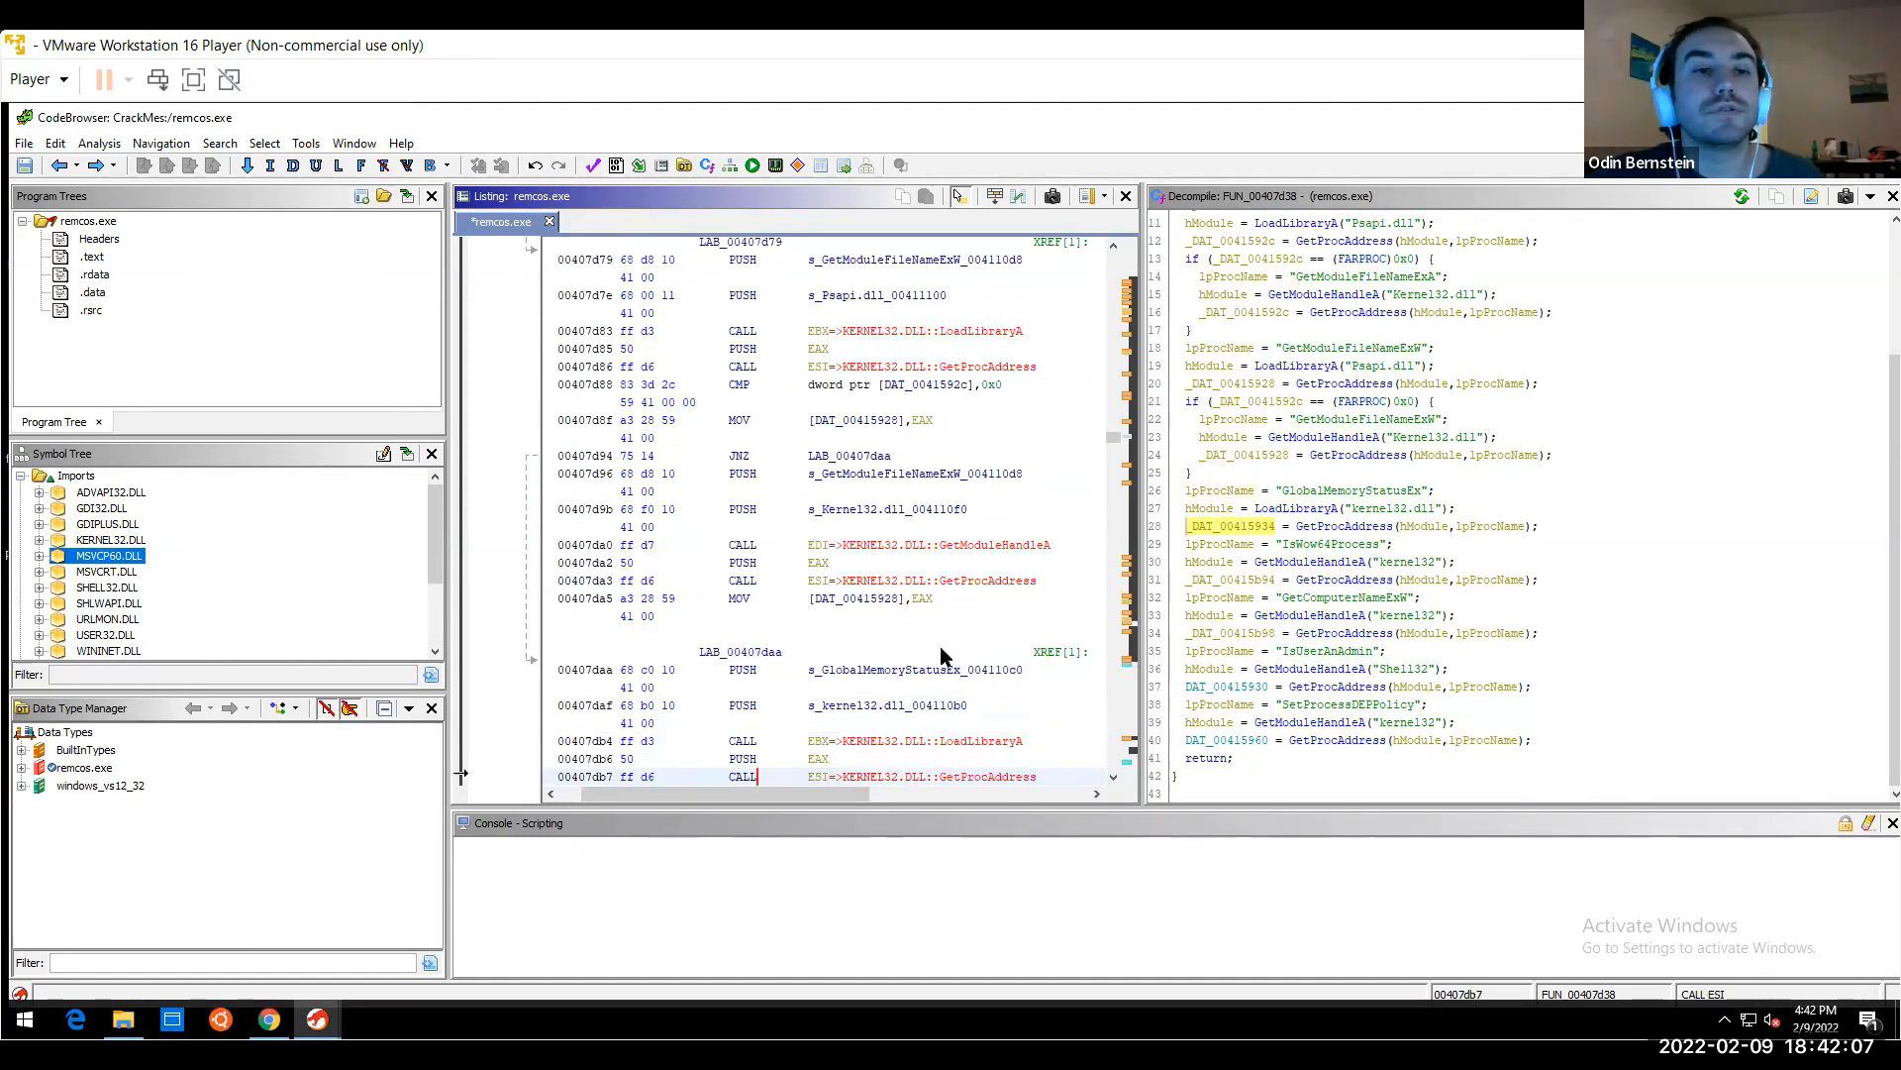
# Return to the String Search results and inspect the IsUserAnAdmin and GetComputerNameExW strings
pyautogui.click(315, 1021)
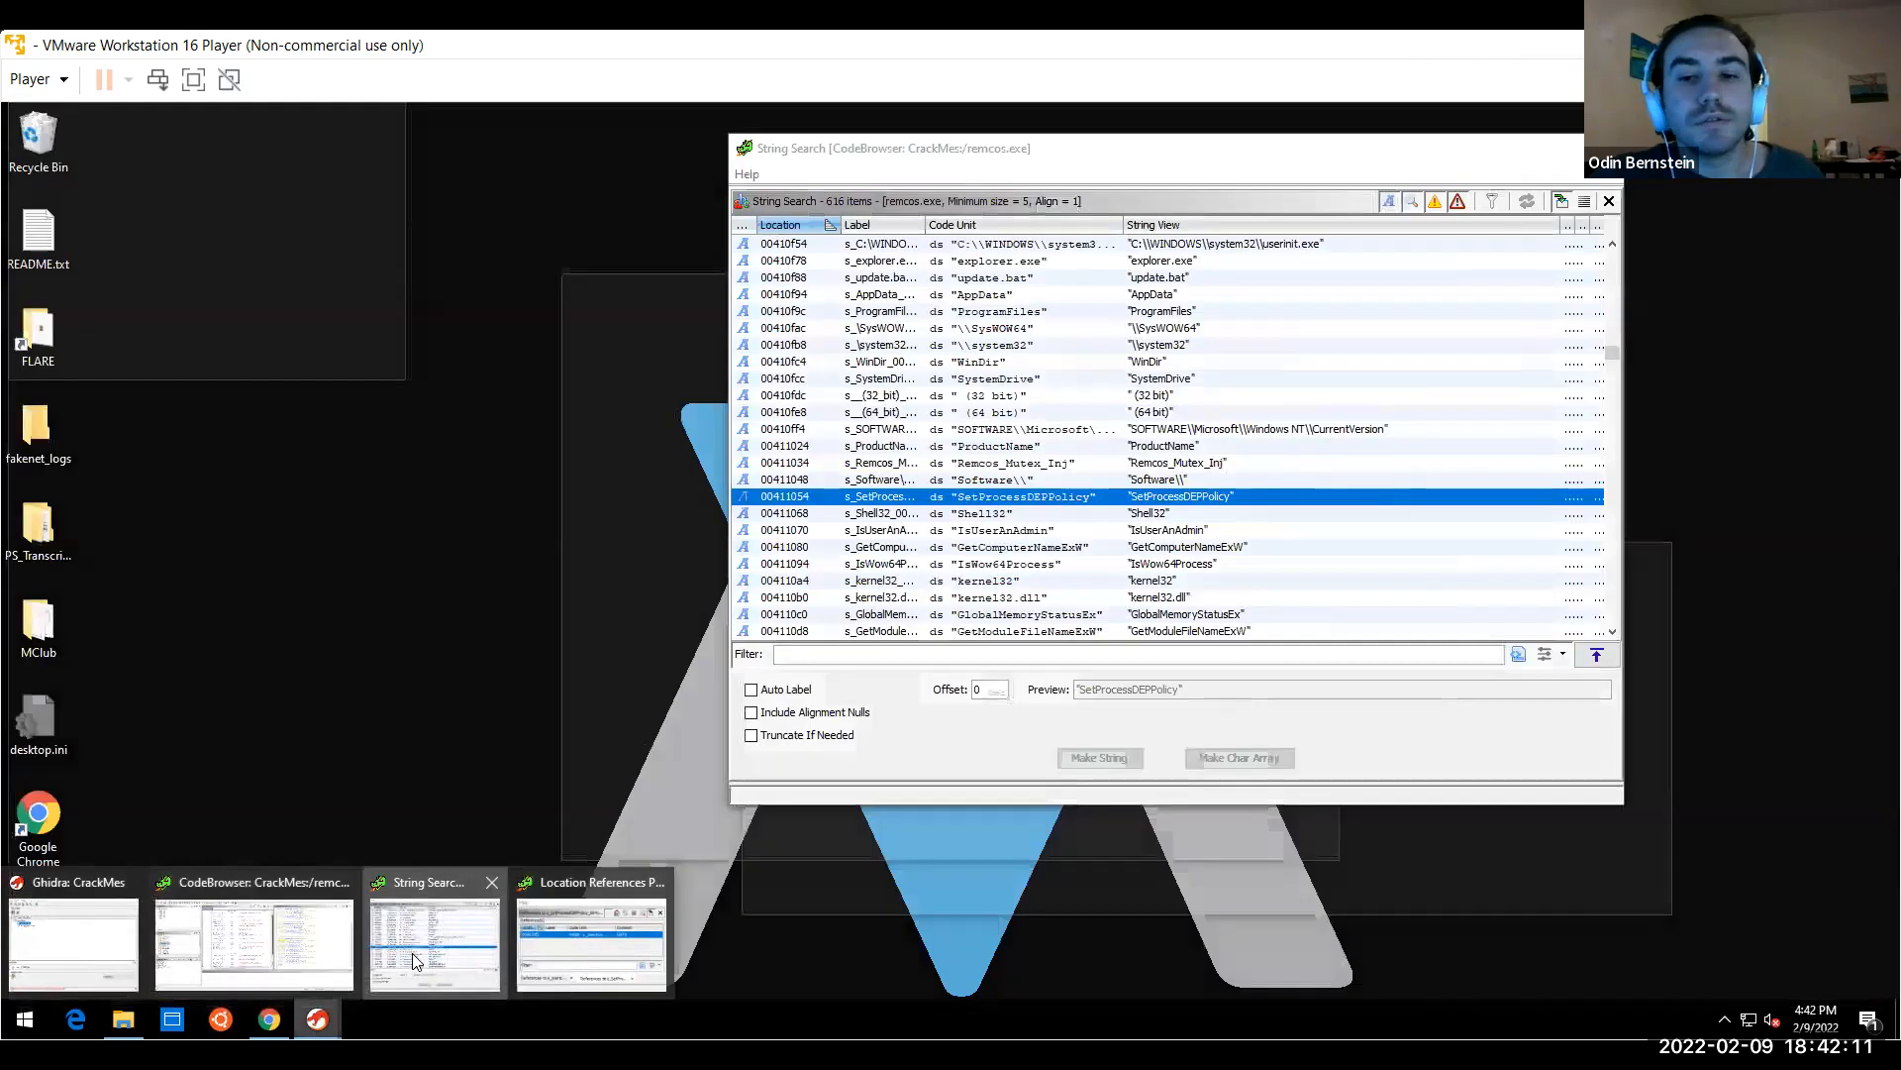
pyautogui.click(414, 960)
pyautogui.click(1253, 530)
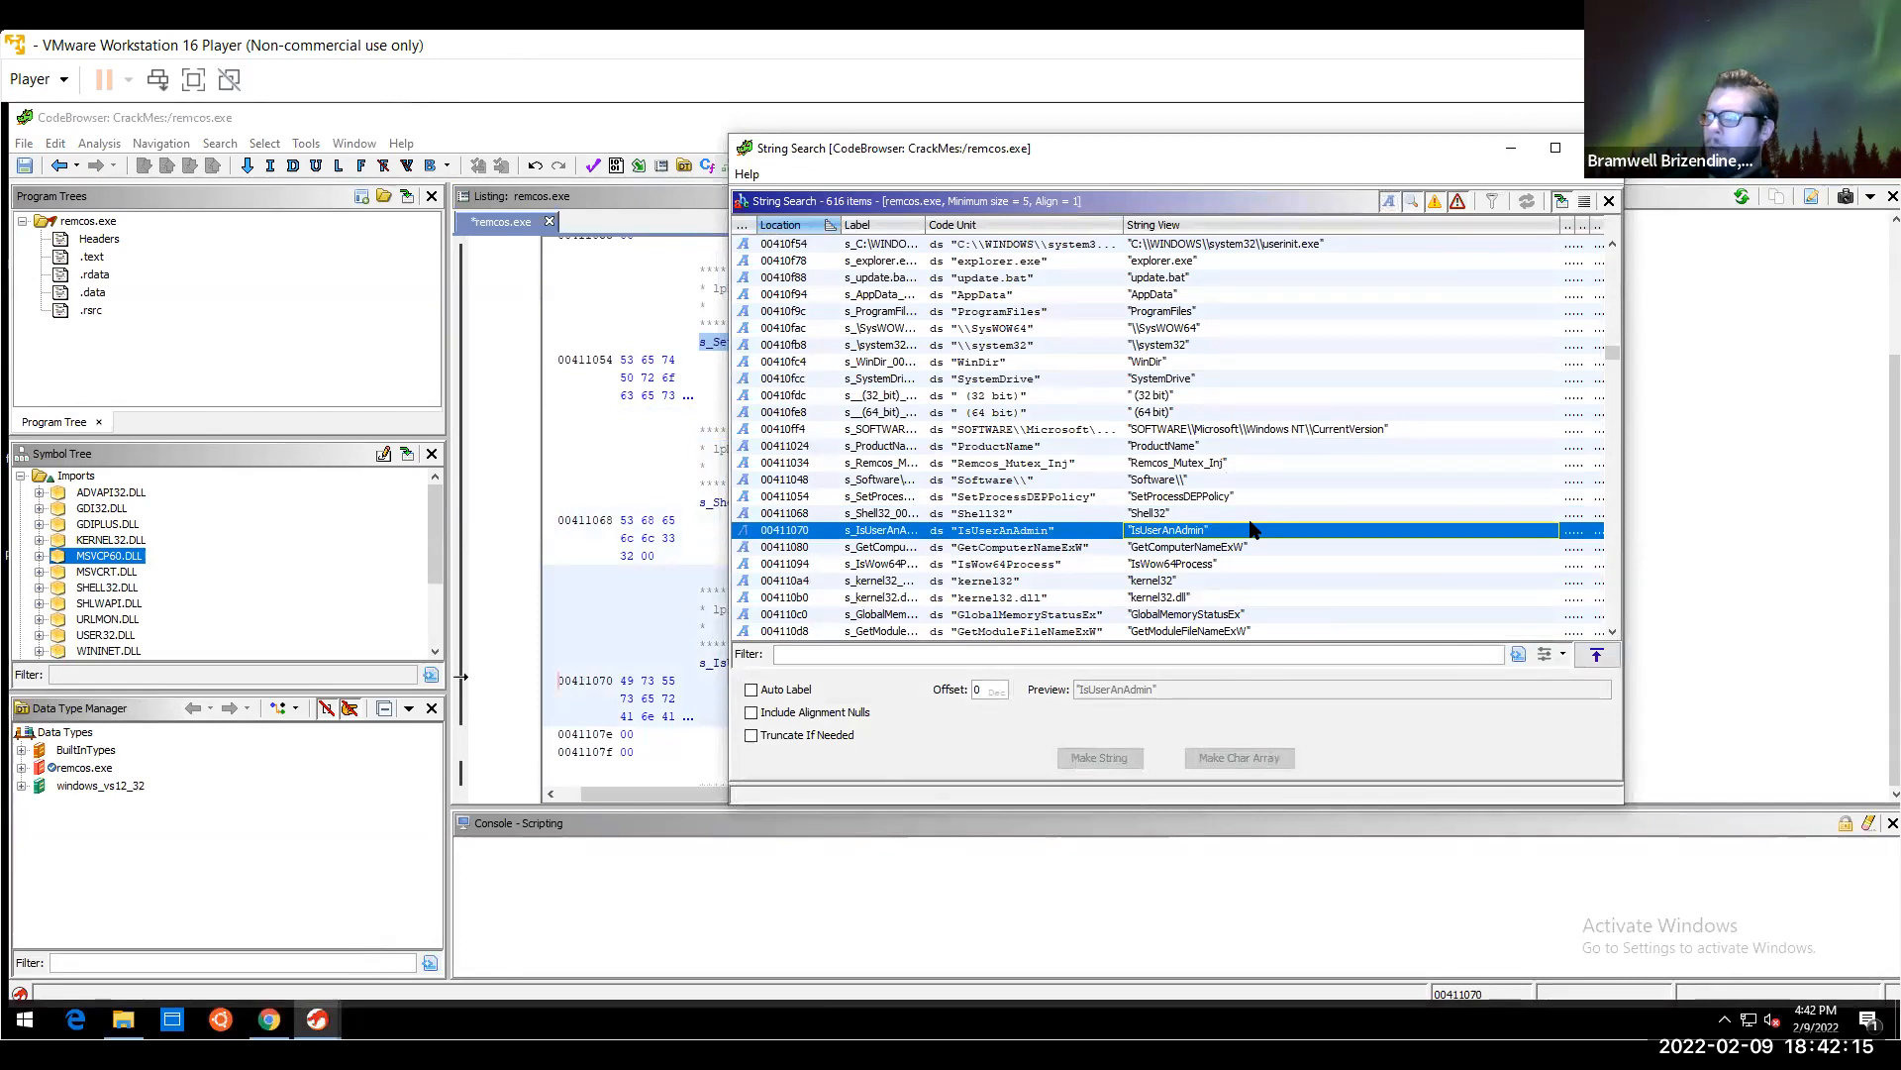
pyautogui.click(1189, 549)
# Select the SetProcessDEPPolicy string again, locate its label in the listing and show the references to it
pyautogui.click(1172, 498)
pyautogui.rightClick(1172, 500)
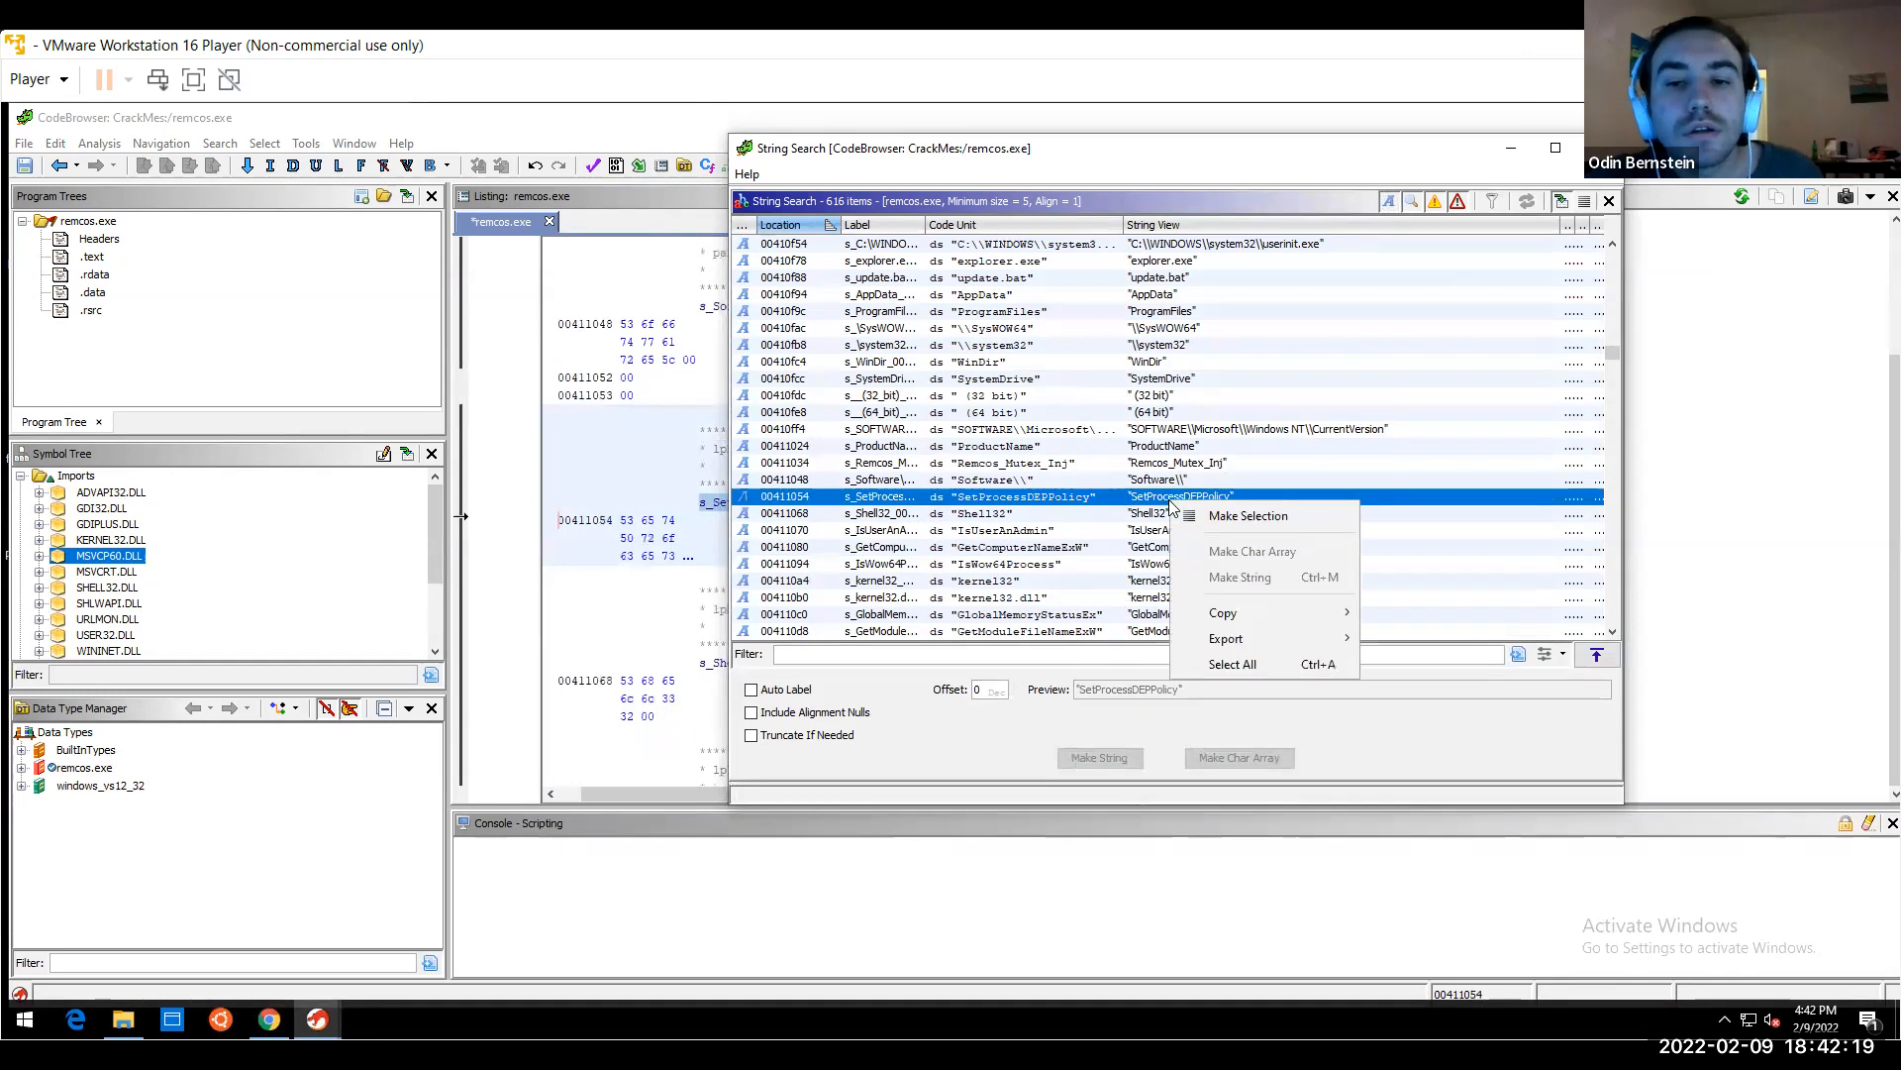
pyautogui.click(1226, 516)
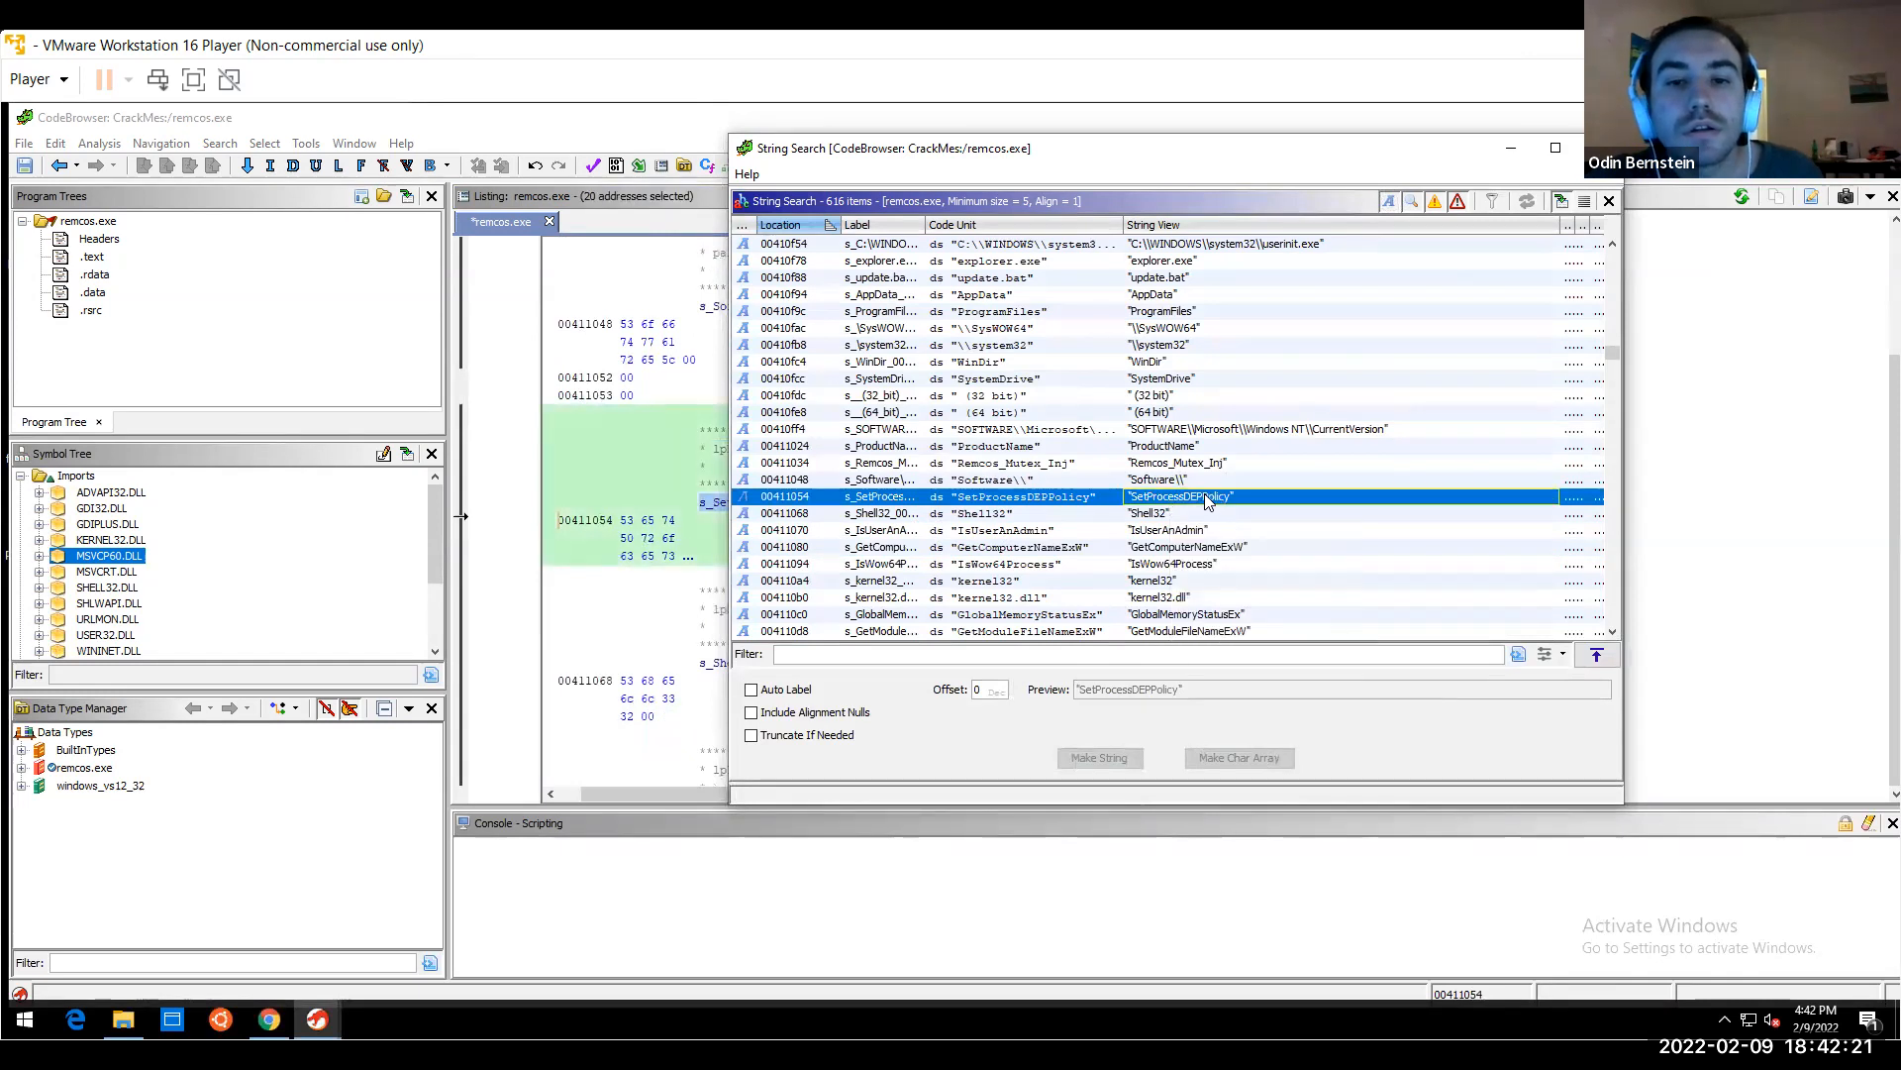
pyautogui.click(700, 507)
pyautogui.rightClick(732, 510)
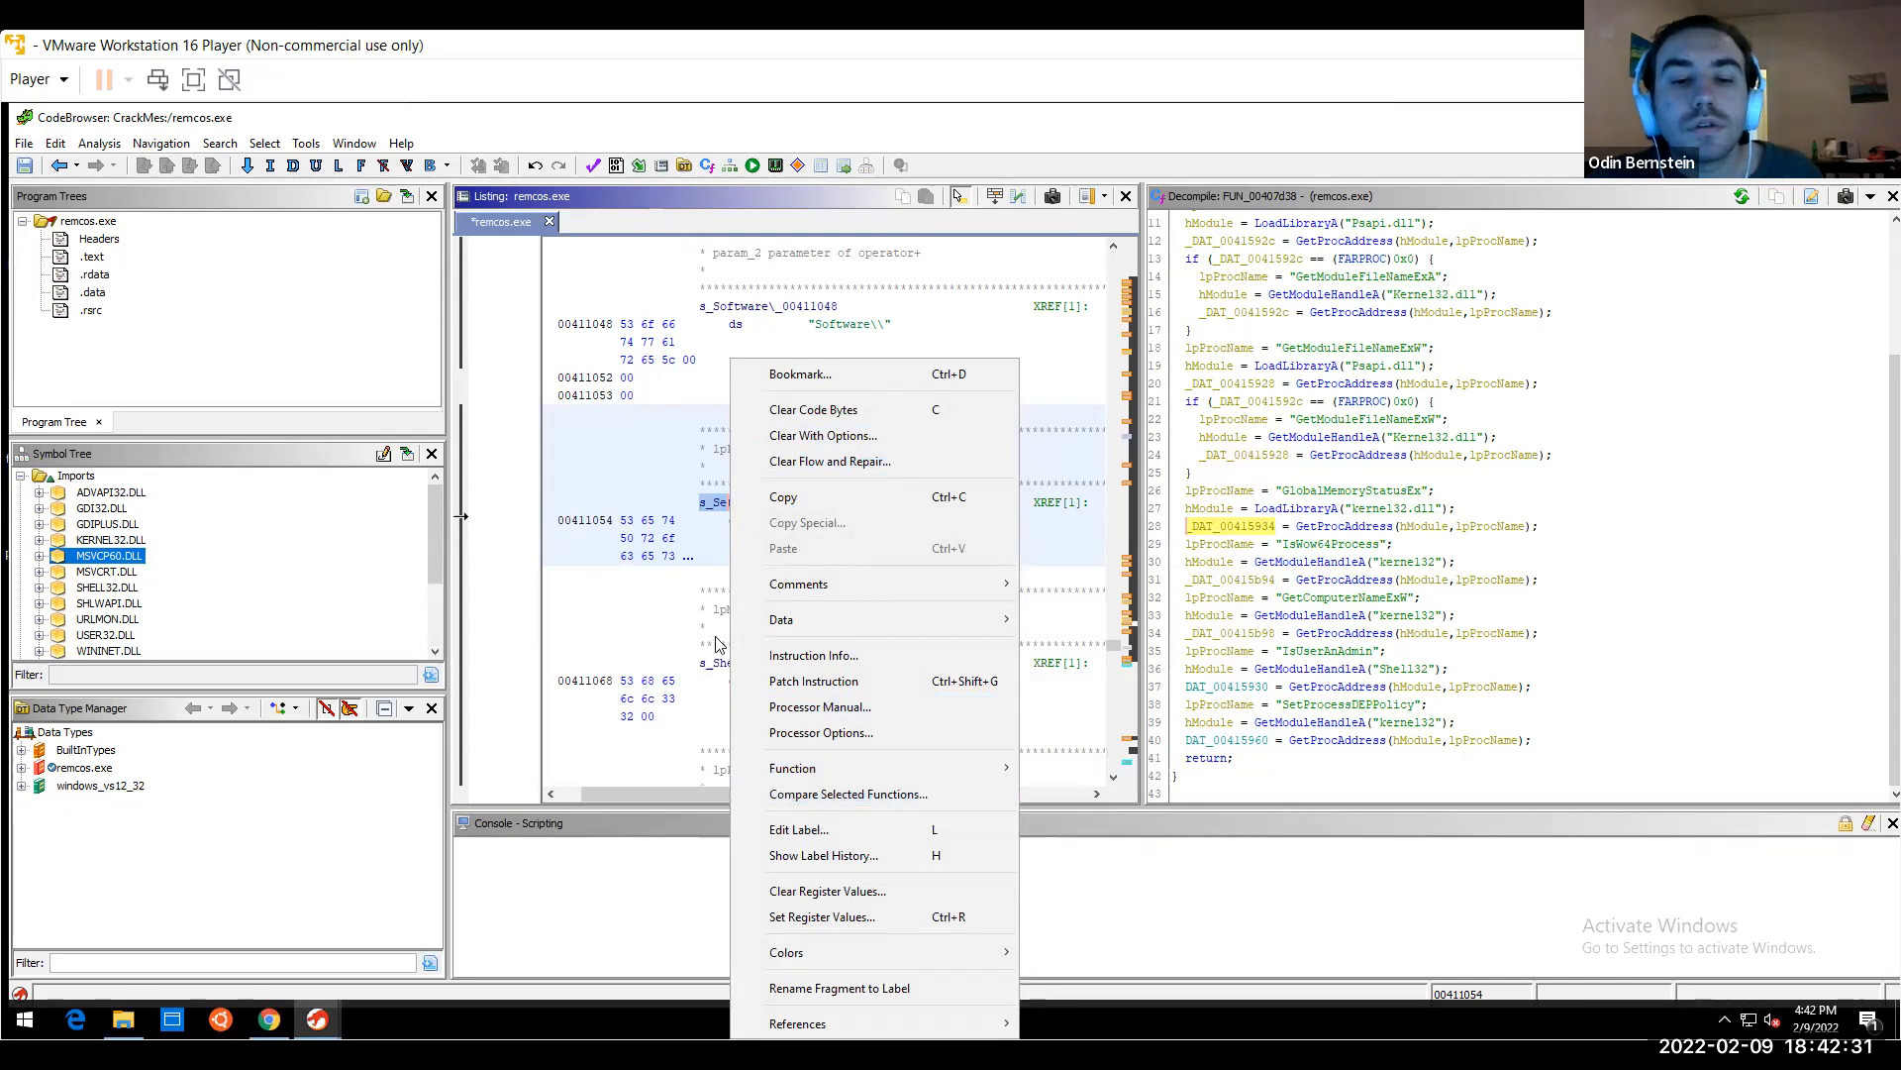
pyautogui.moveTo(797, 1023)
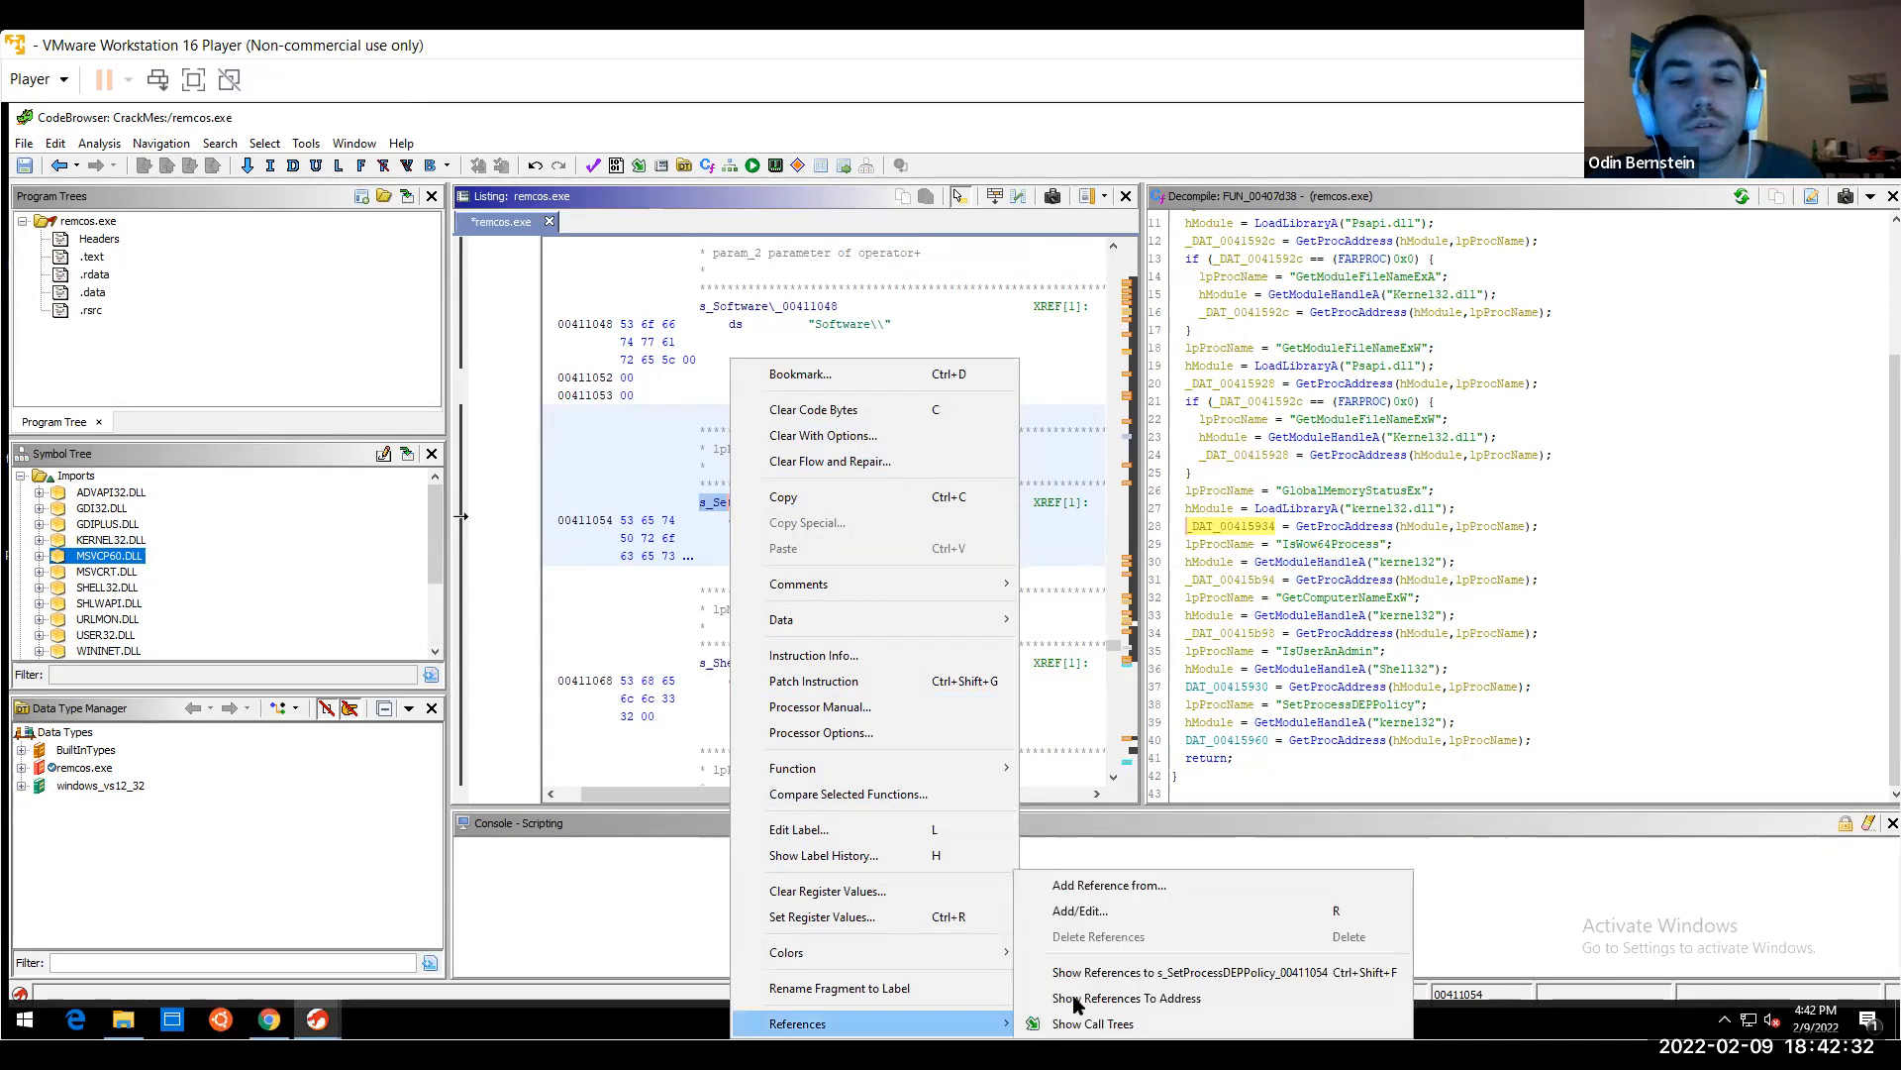
pyautogui.click(1144, 981)
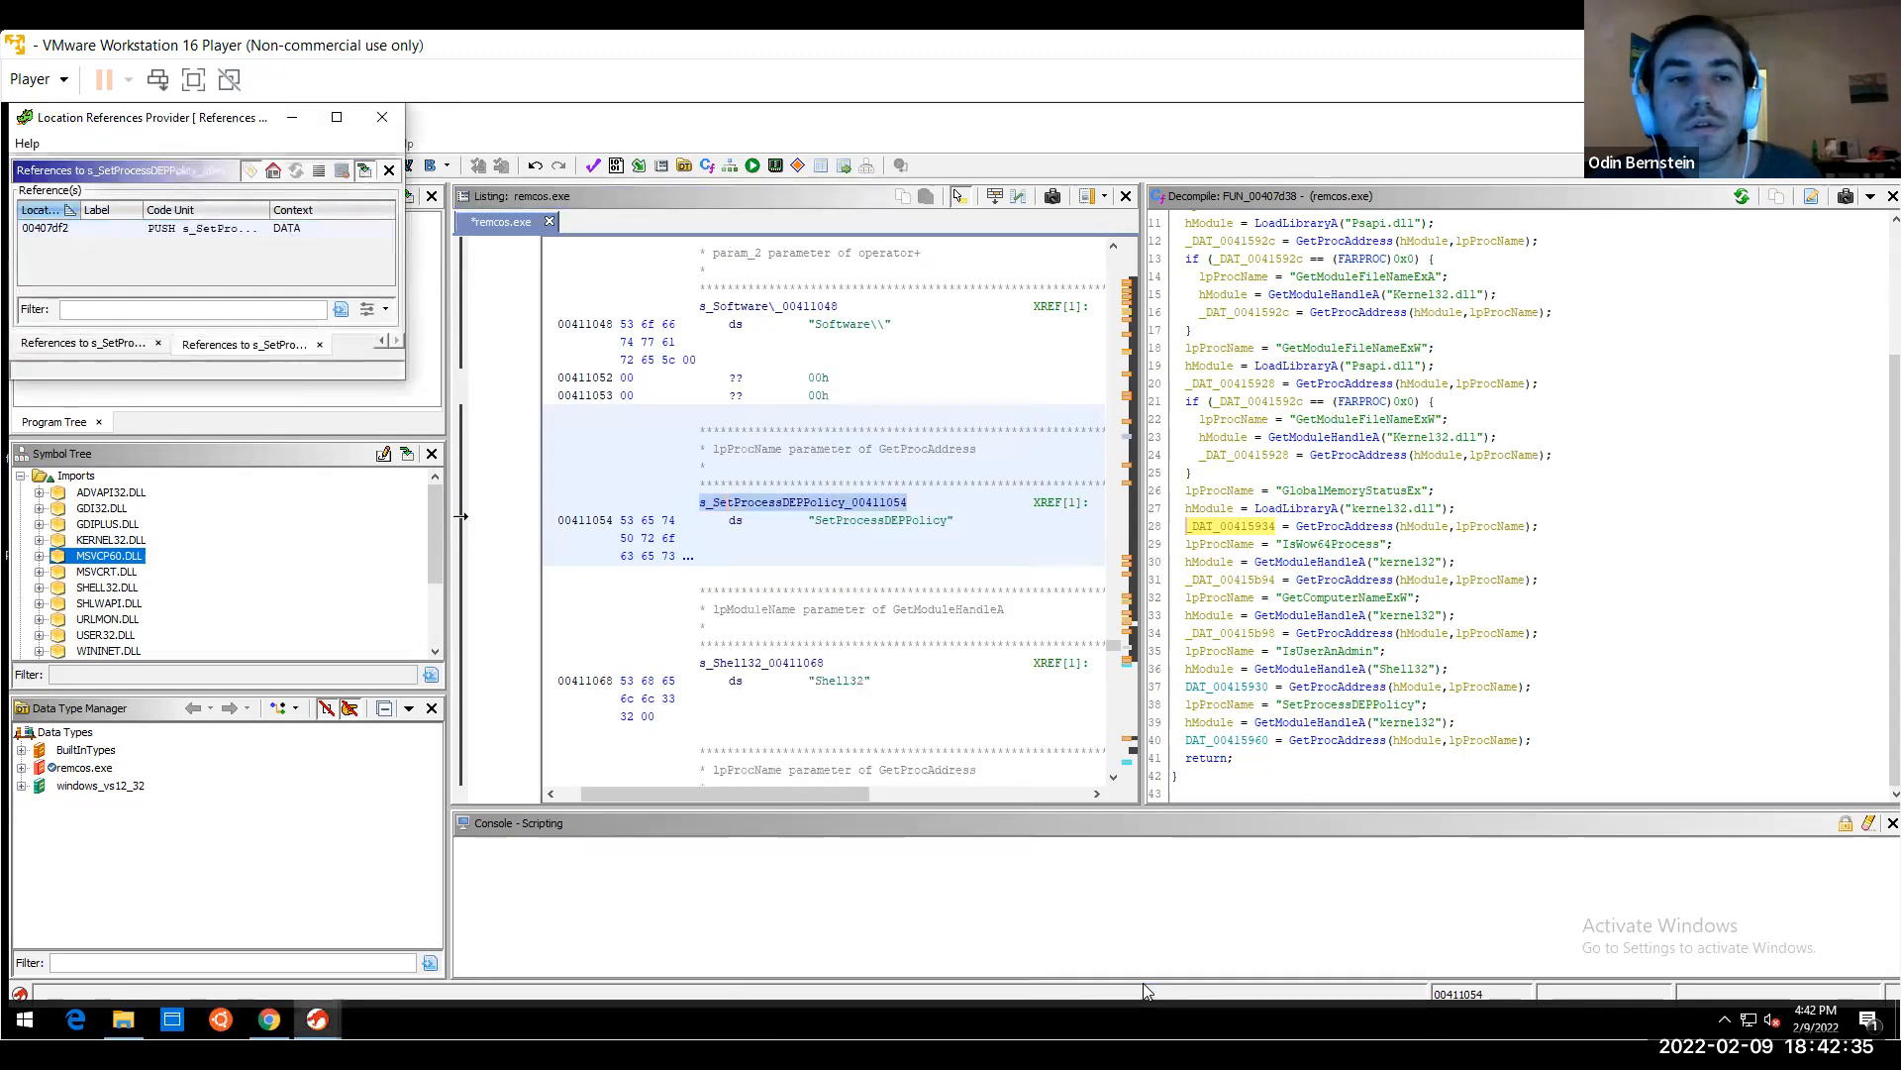
# Follow the SetProcessDEPPolicy reference to 00407df2 and inspect the surrounding code through the GetModuleHandleA call at 00407dfd
pyautogui.click(194, 230)
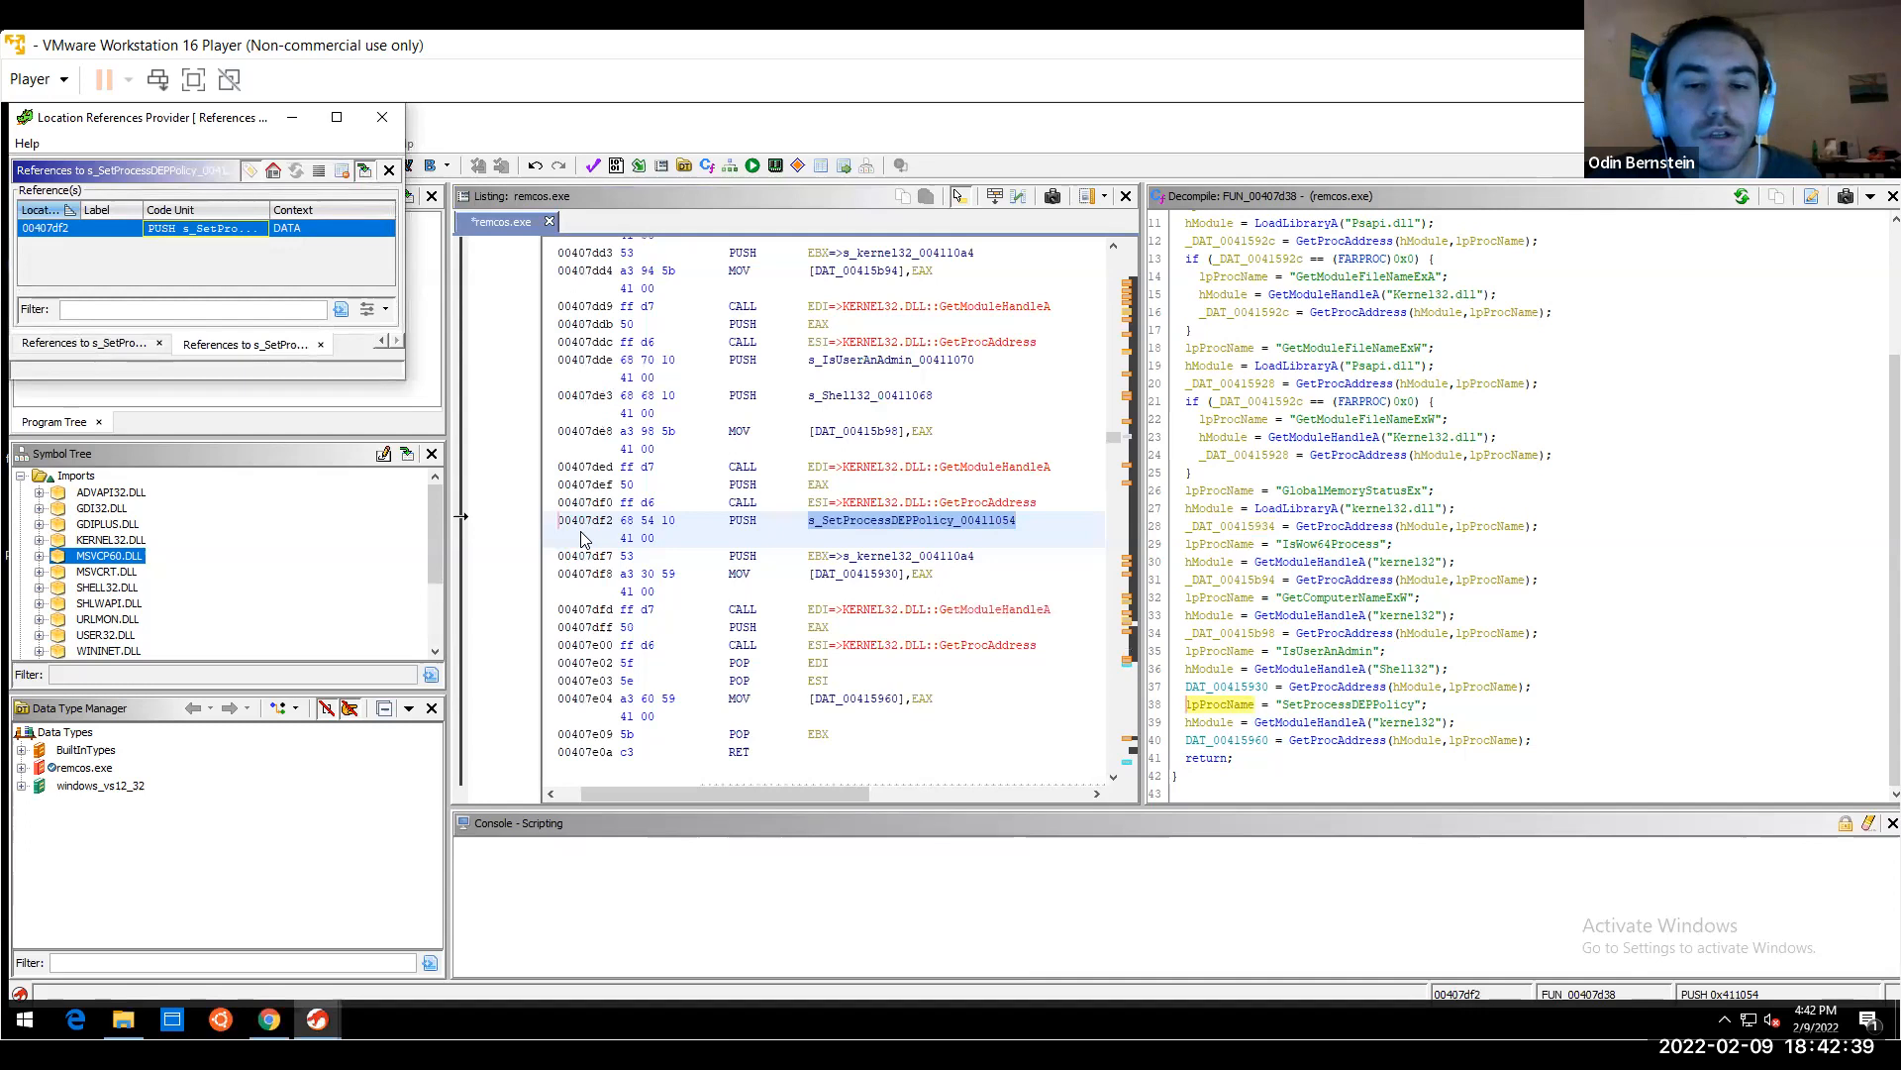
pyautogui.click(583, 537)
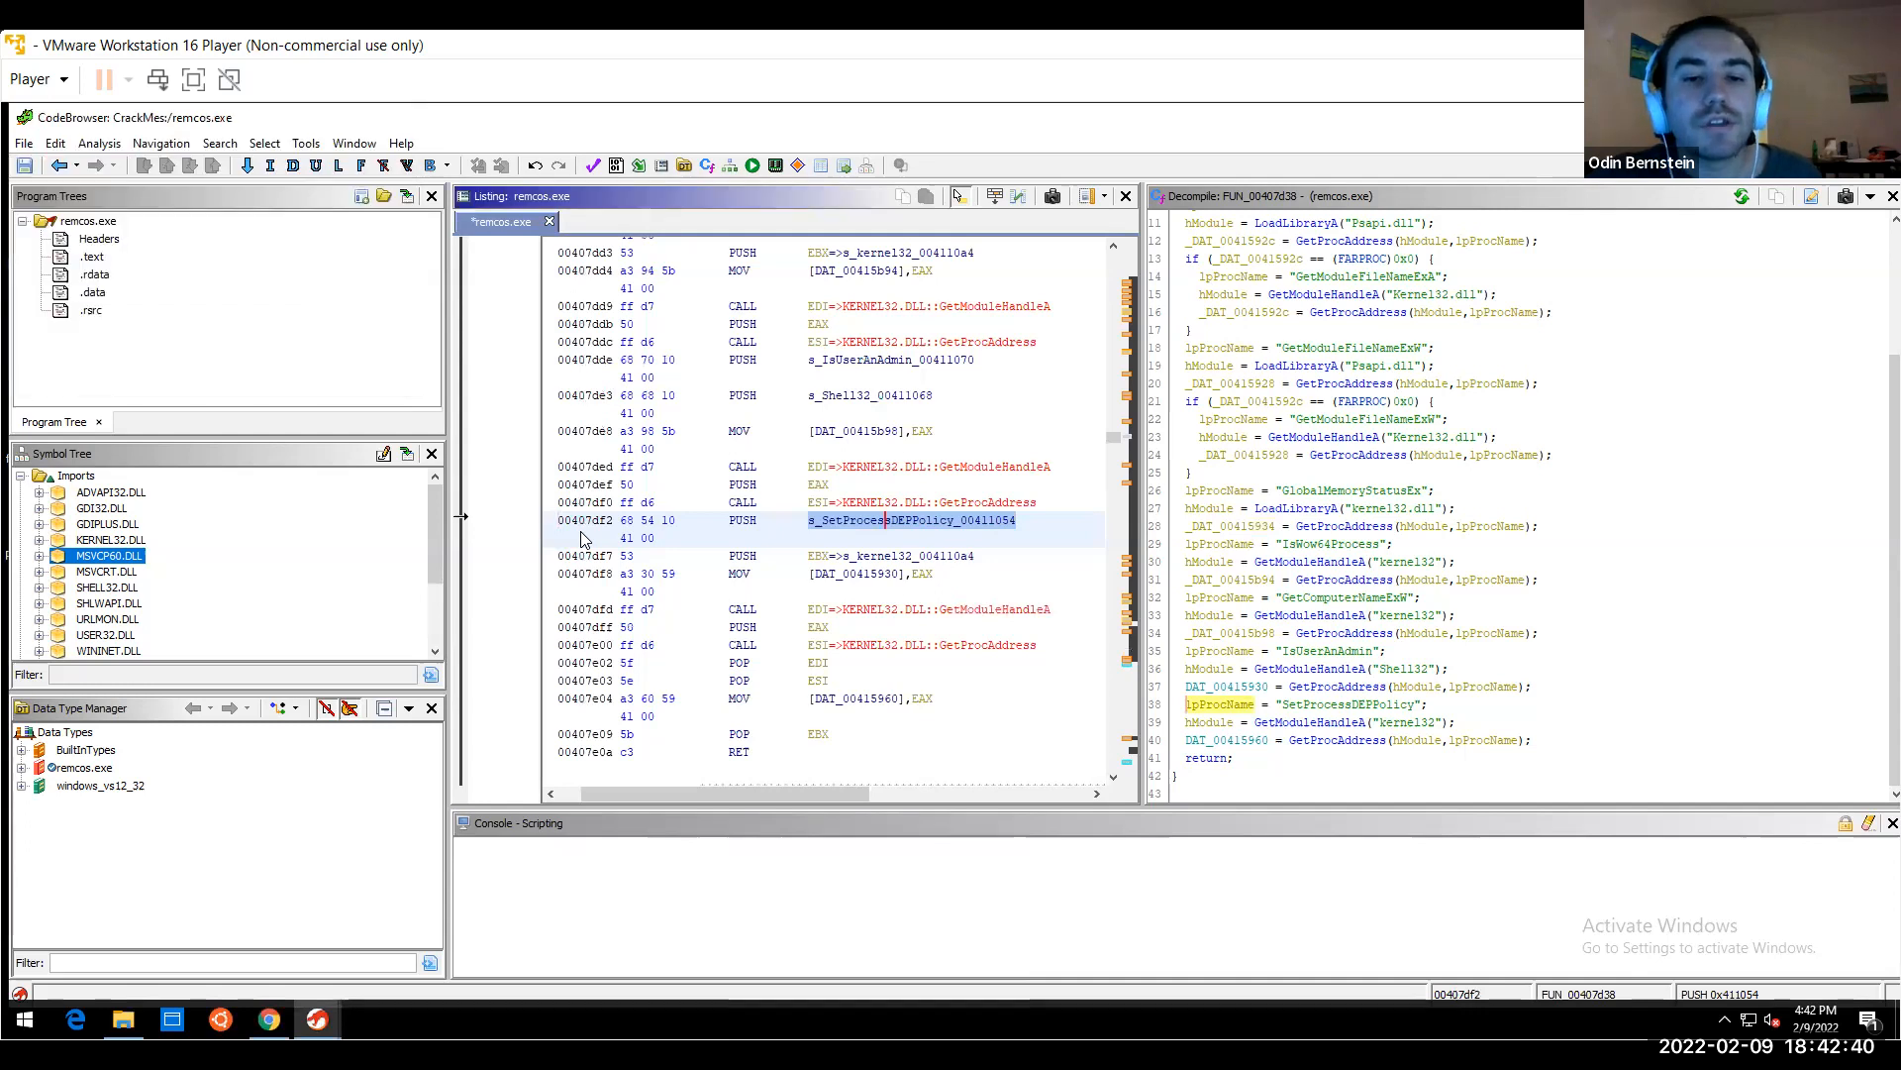
pyautogui.doubleClick(875, 519)
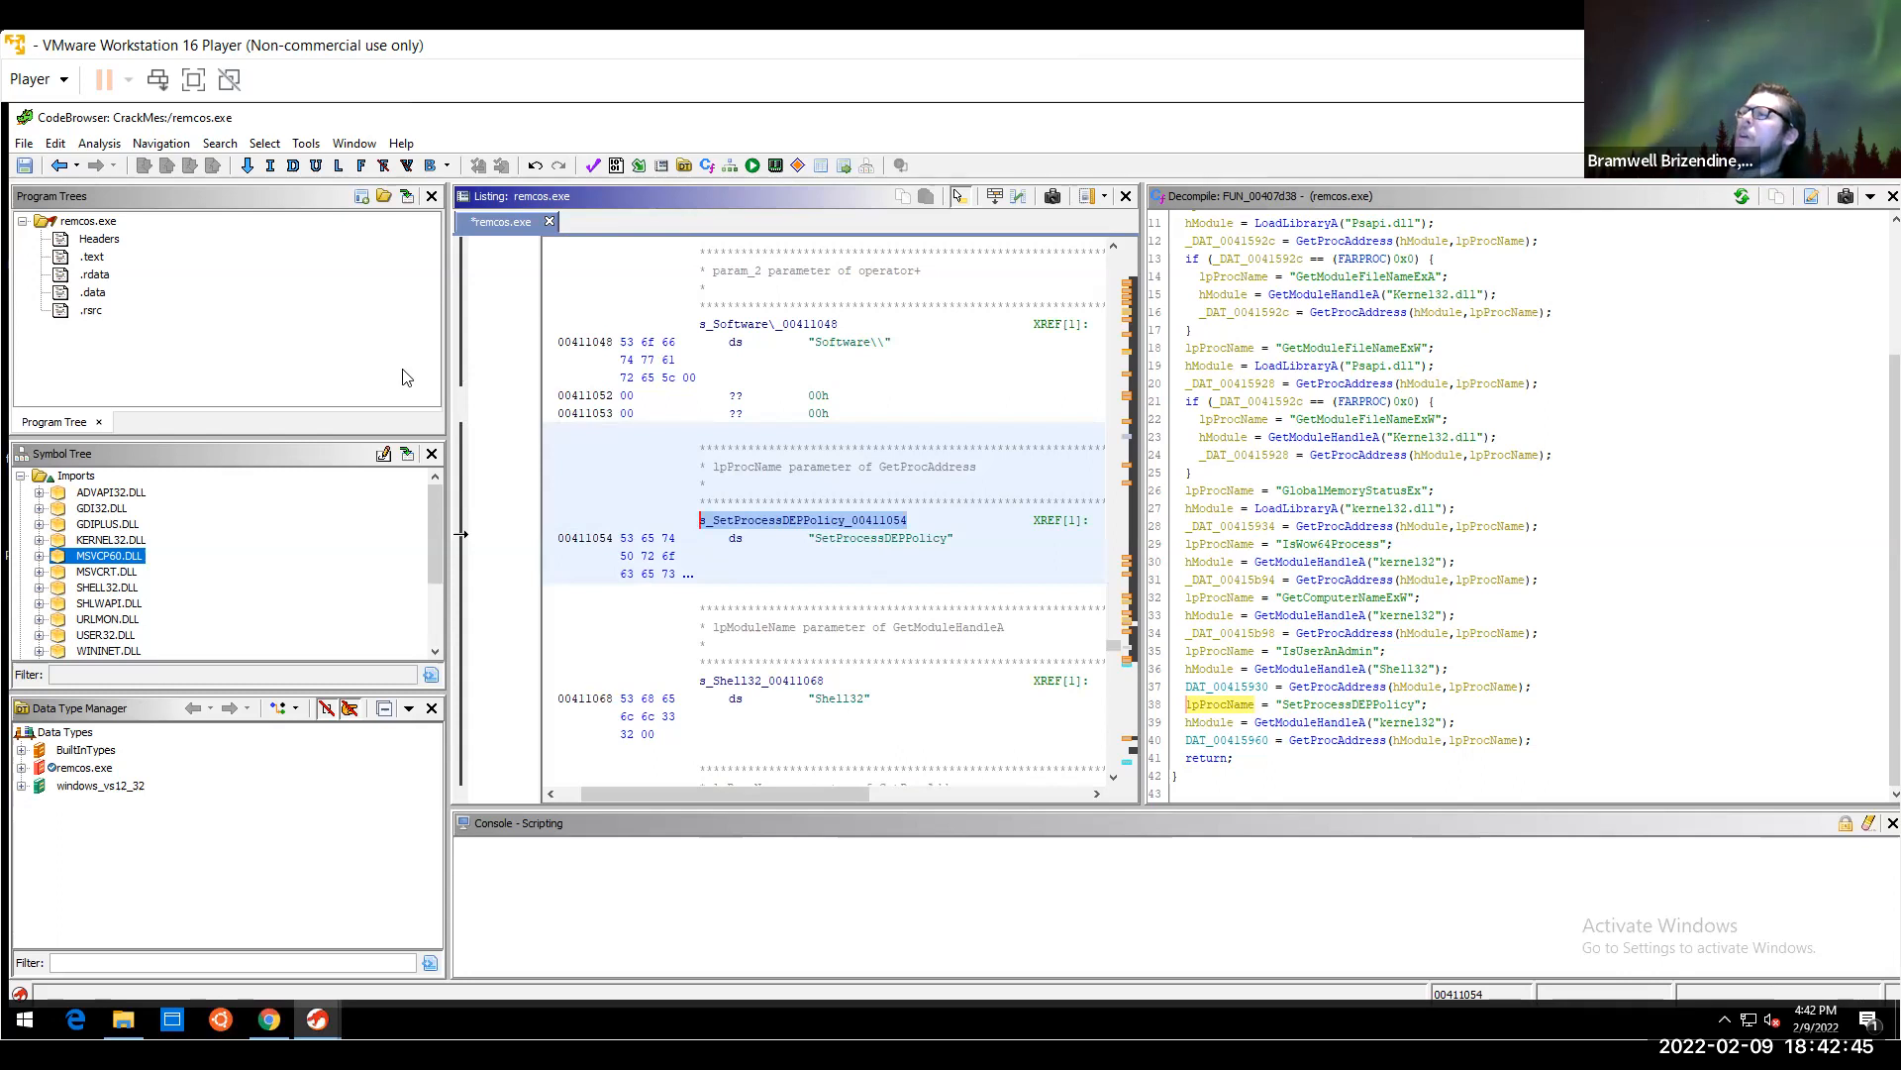
pyautogui.click(57, 166)
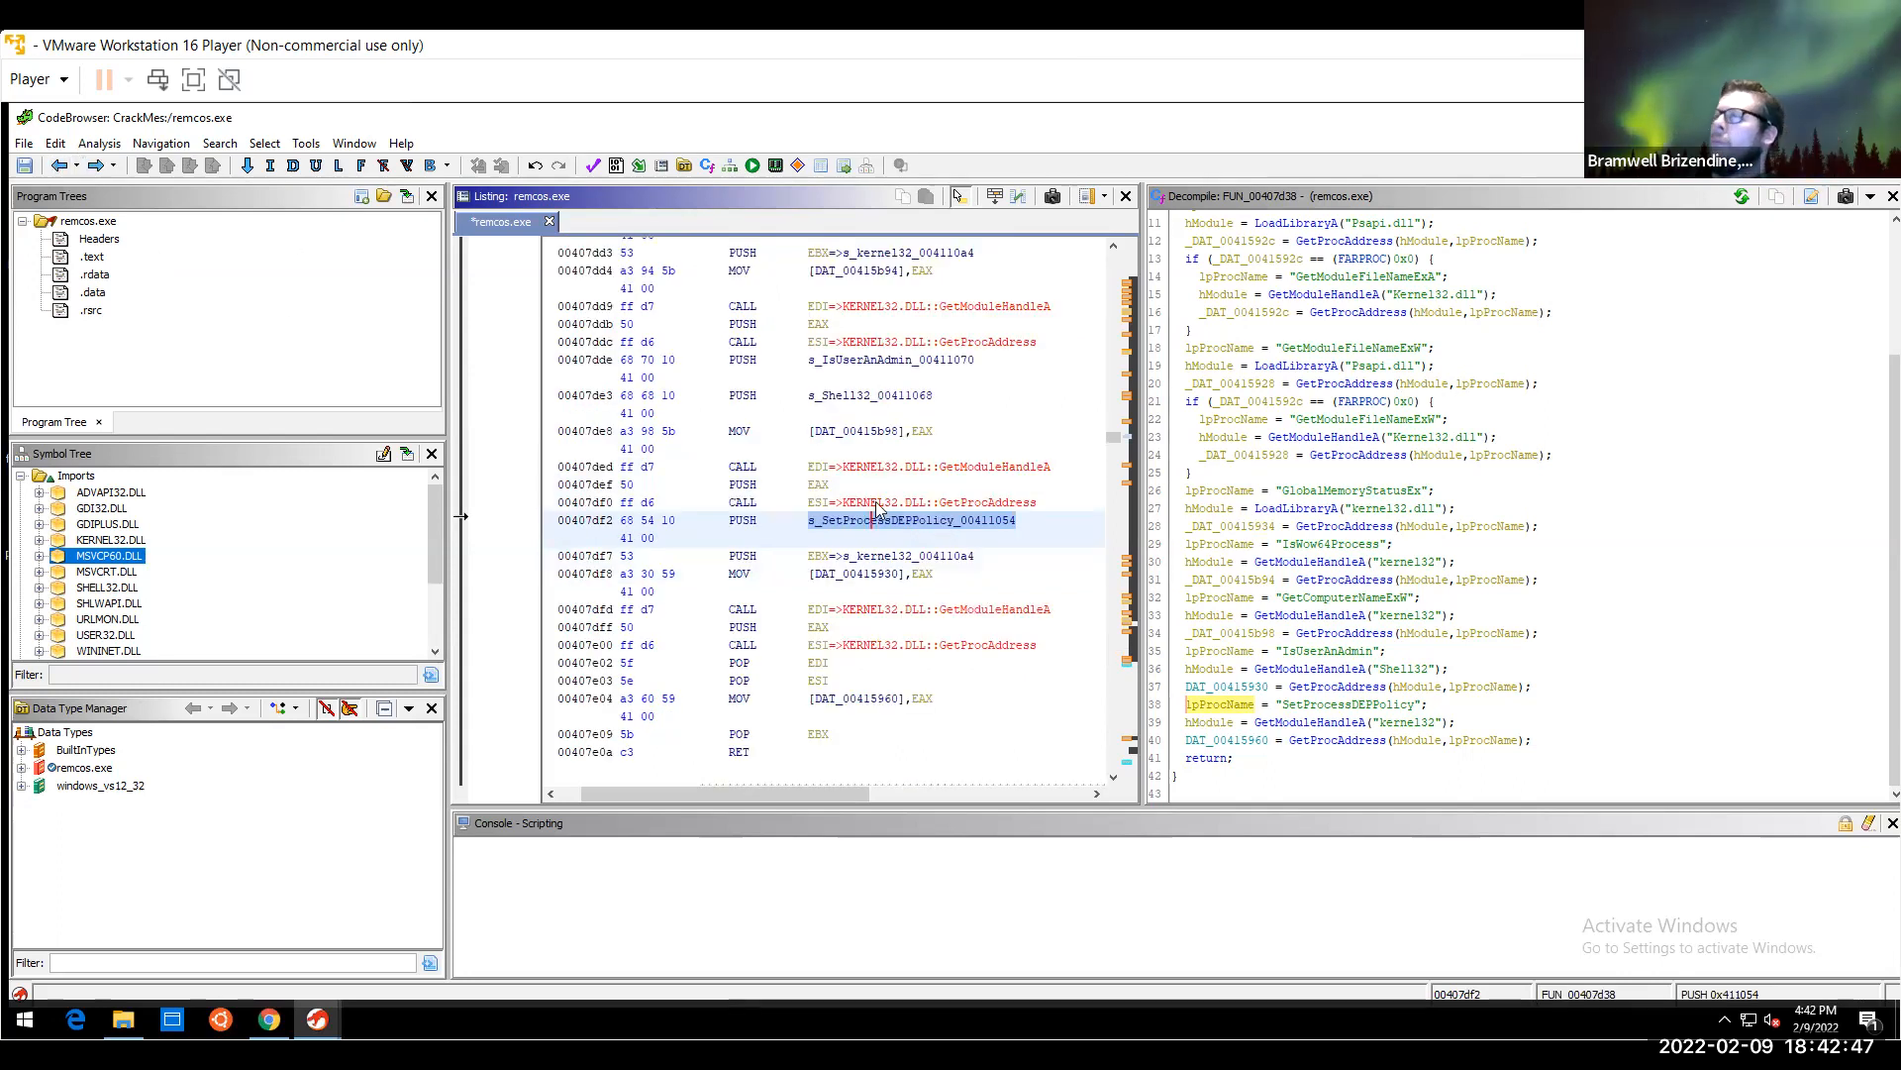
pyautogui.click(959, 611)
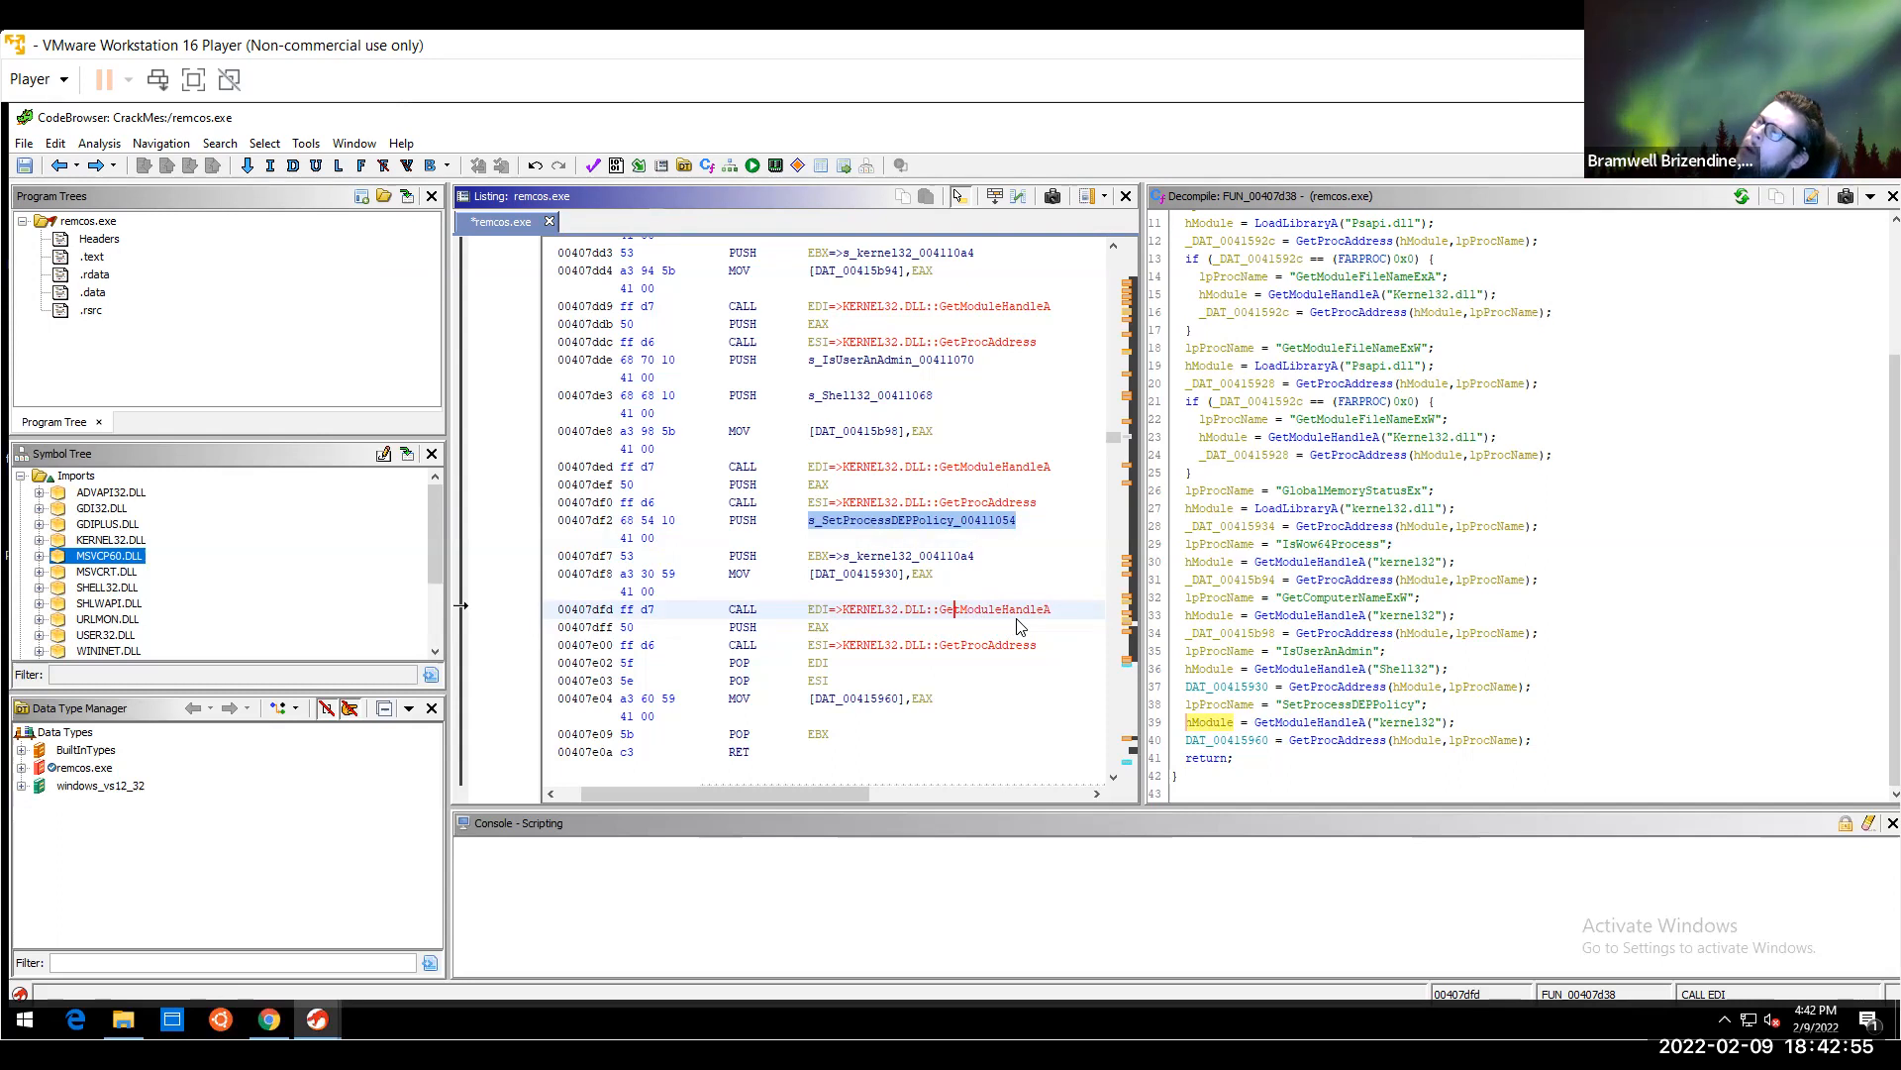
pyautogui.moveTo(1017, 618)
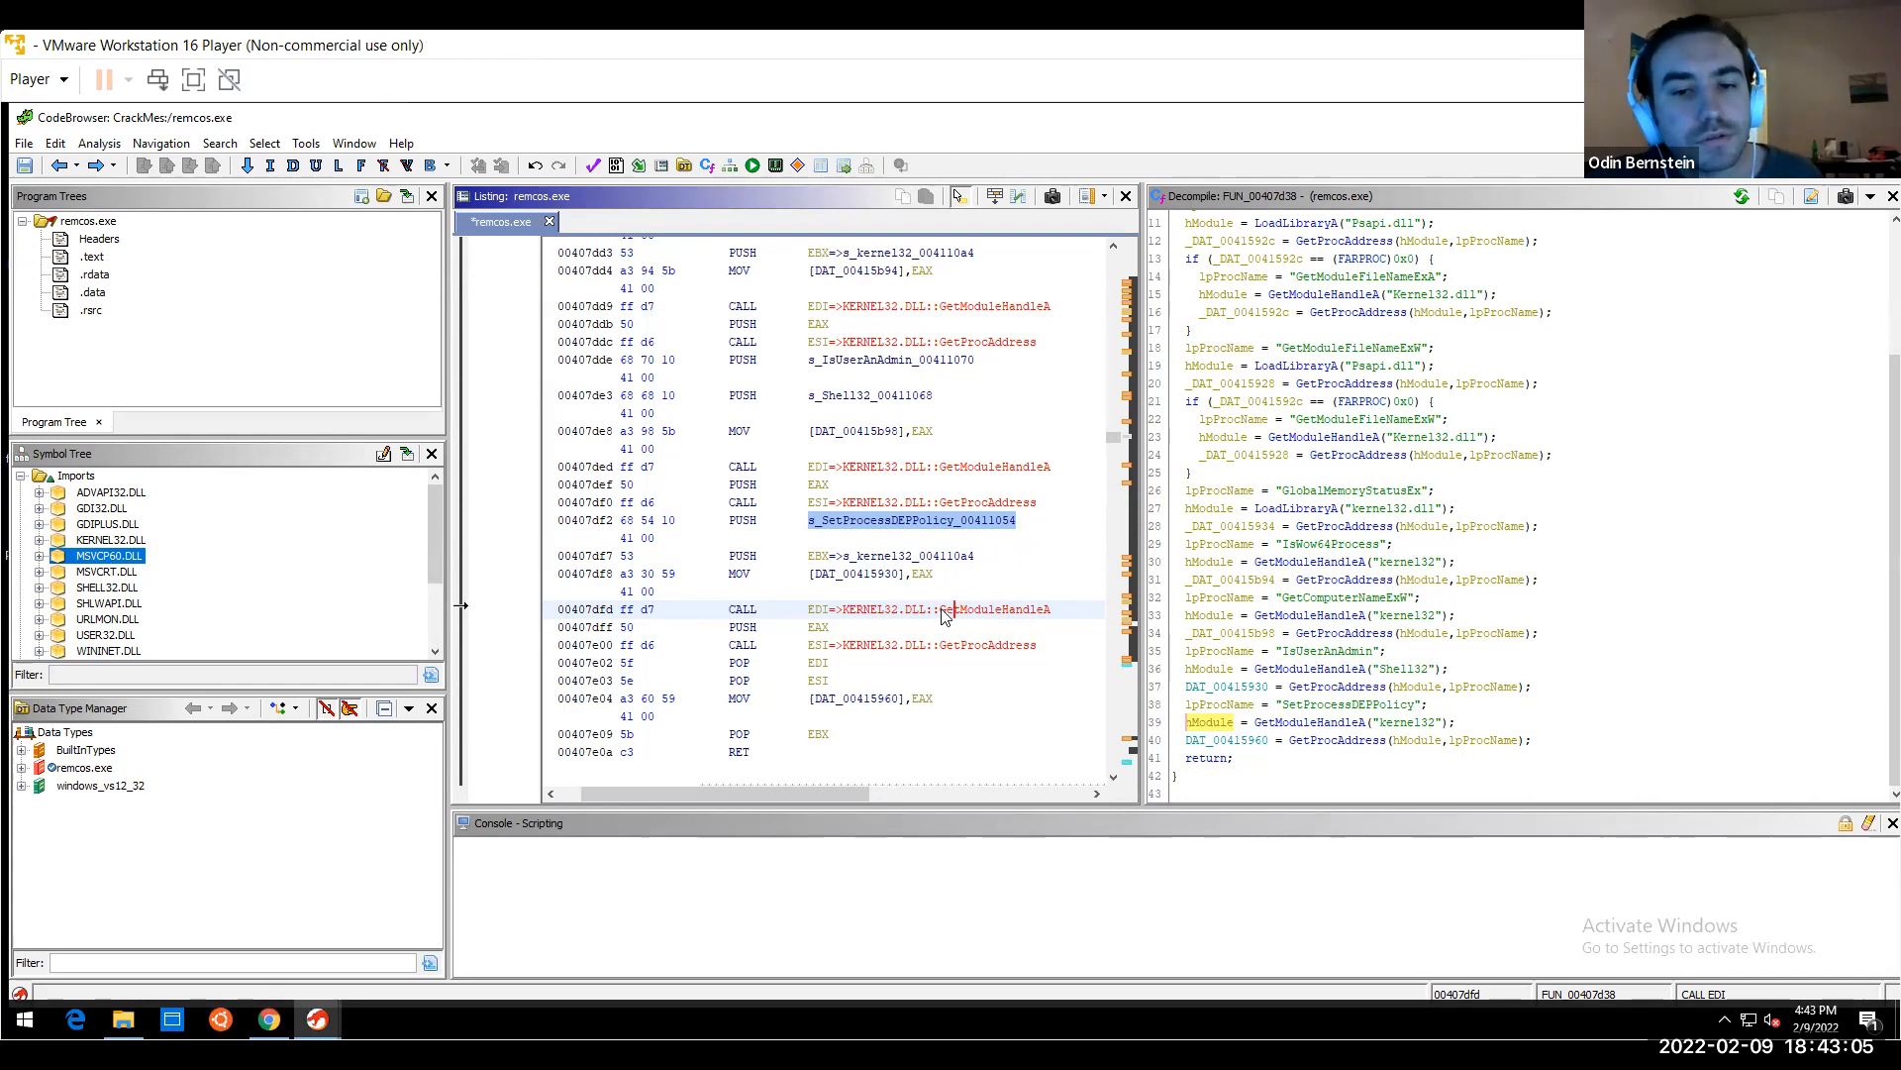
pyautogui.click(896, 582)
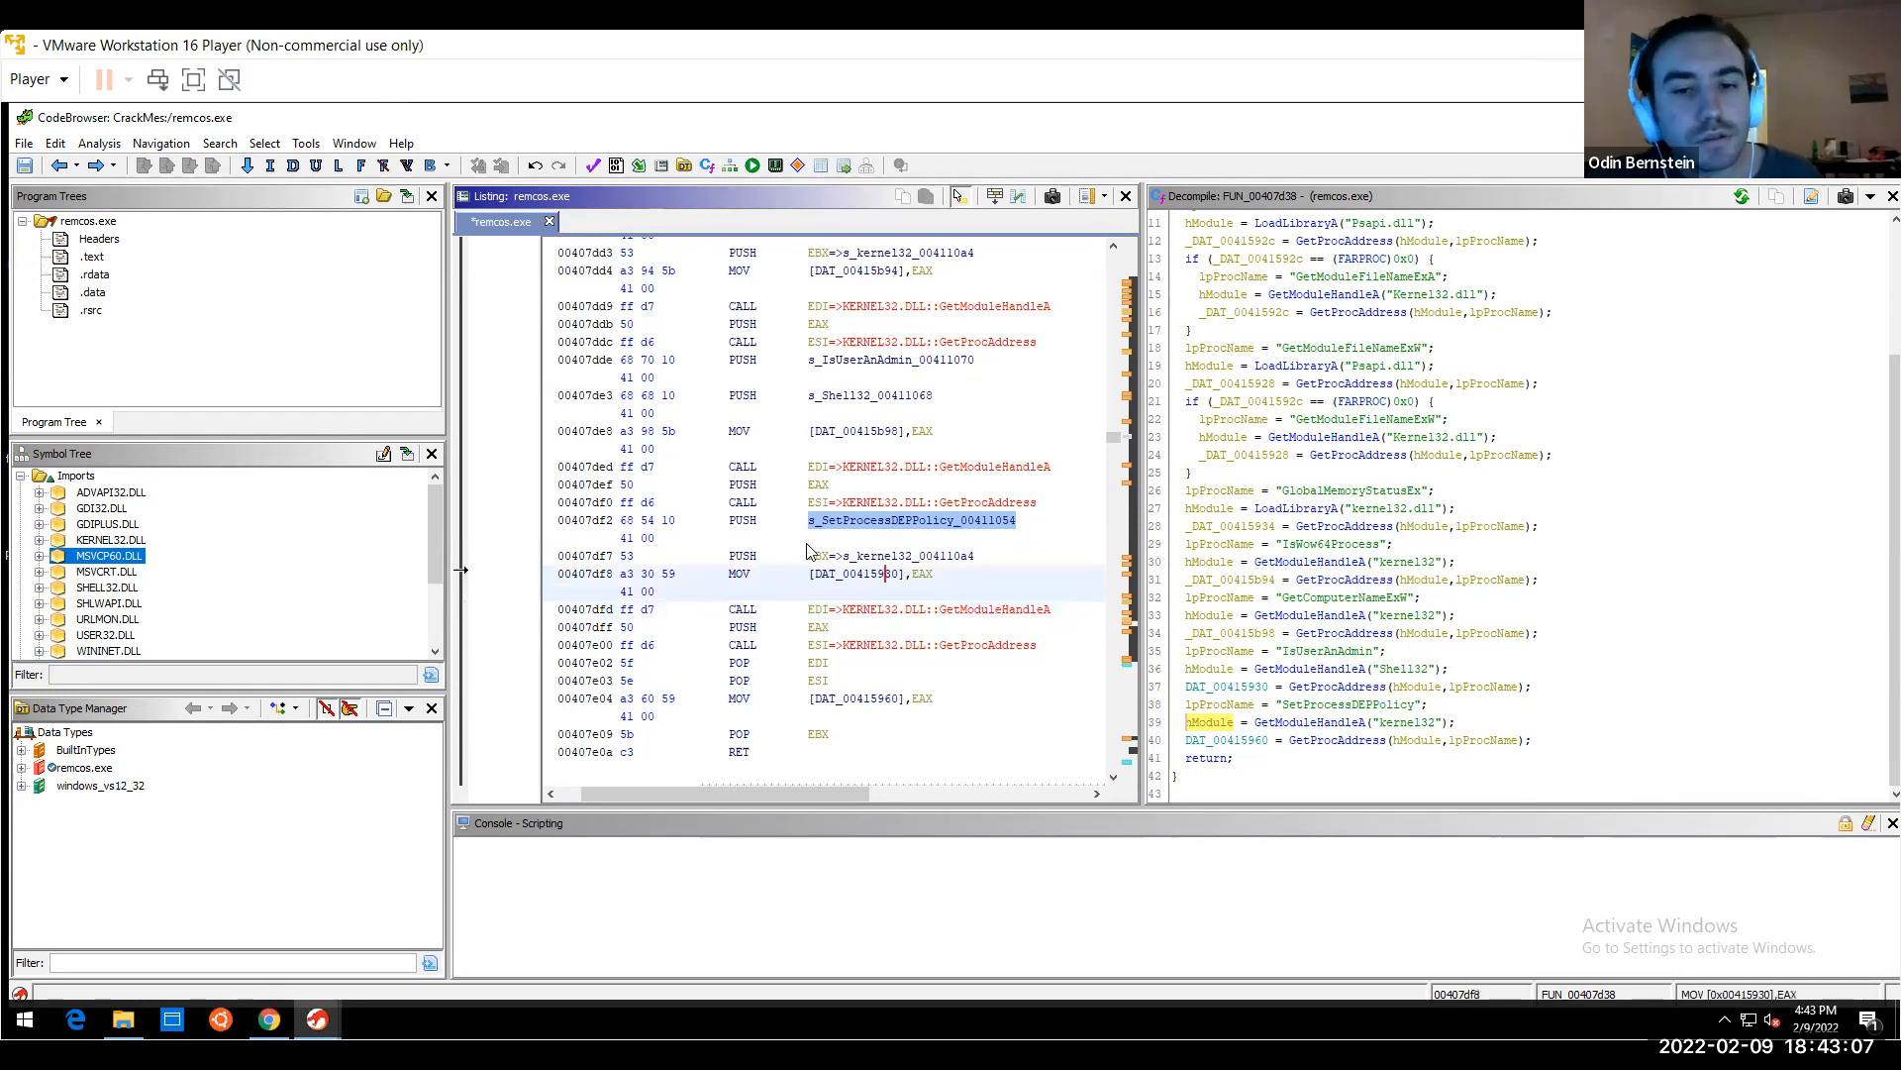
# Return to the String Search results and survey the strings from SetProcessDEPPolicy down to screenshotdata at 00411488
pyautogui.click(57, 166)
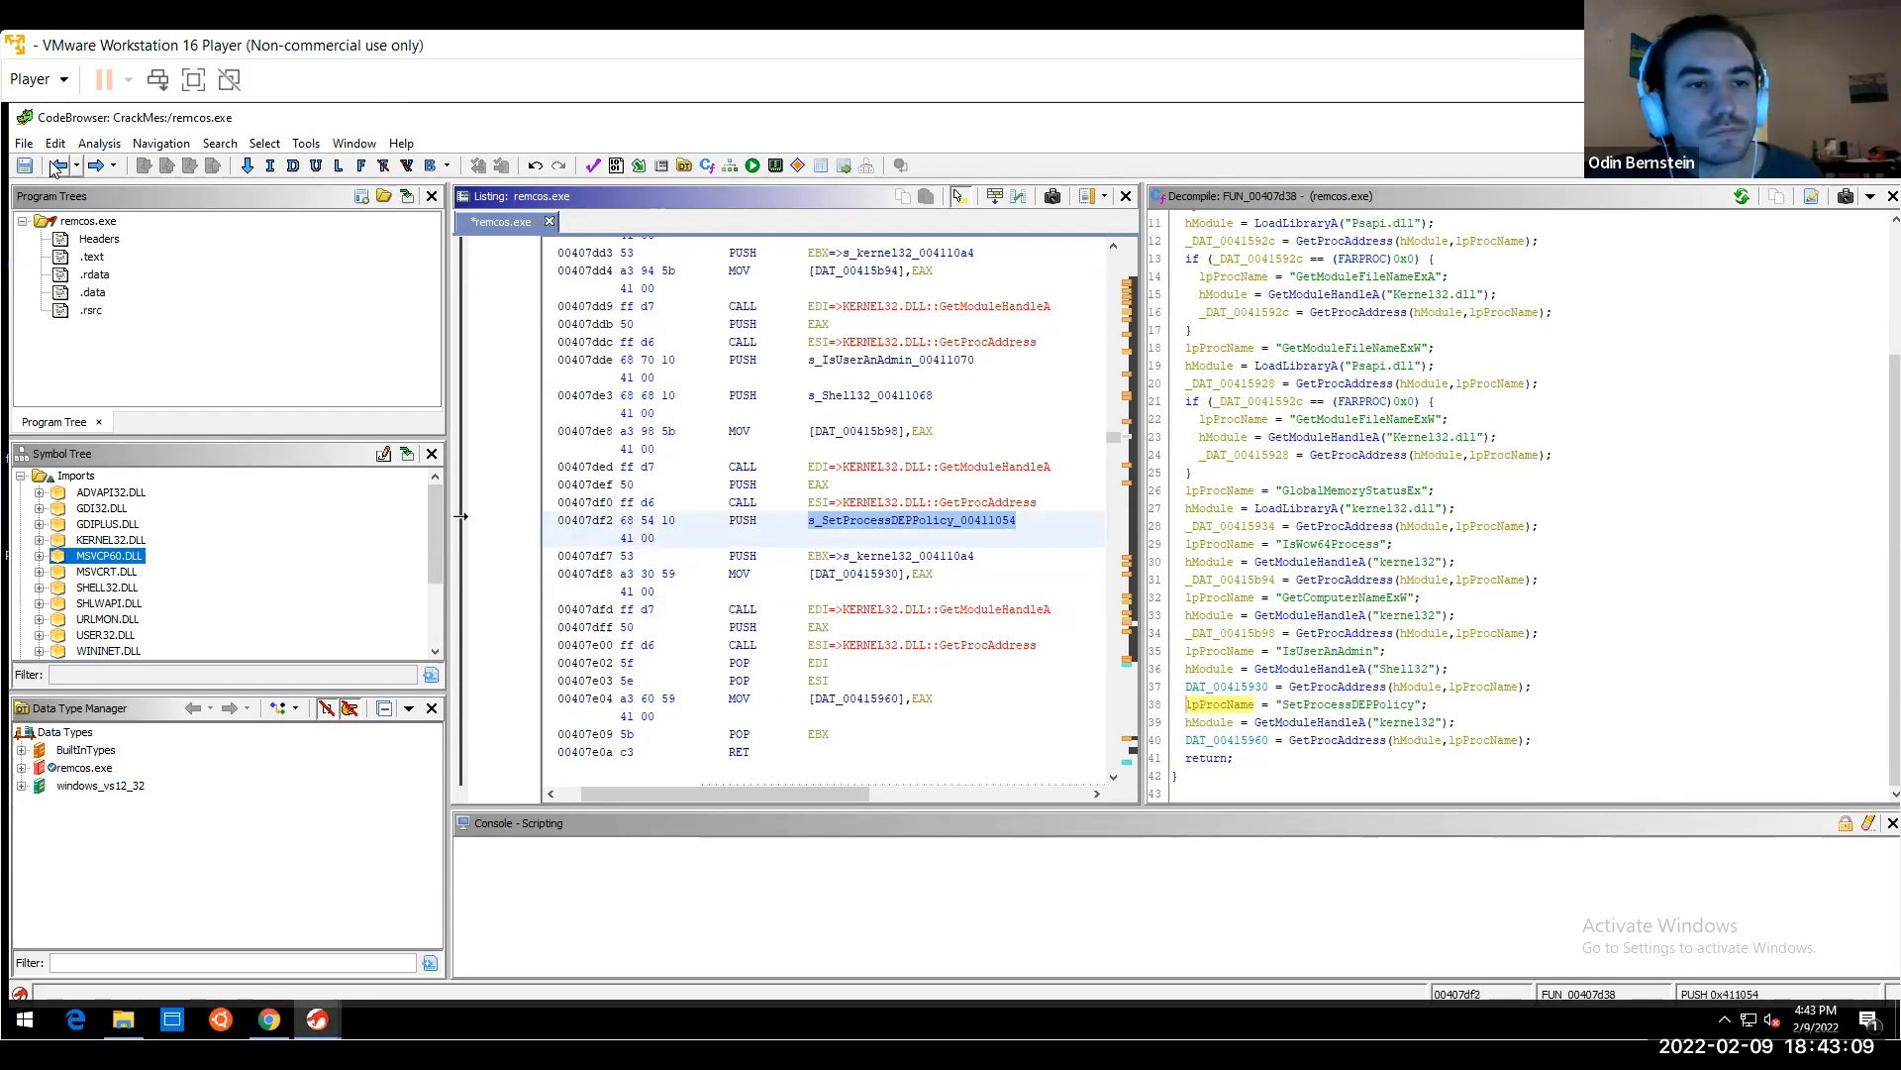
pyautogui.click(57, 166)
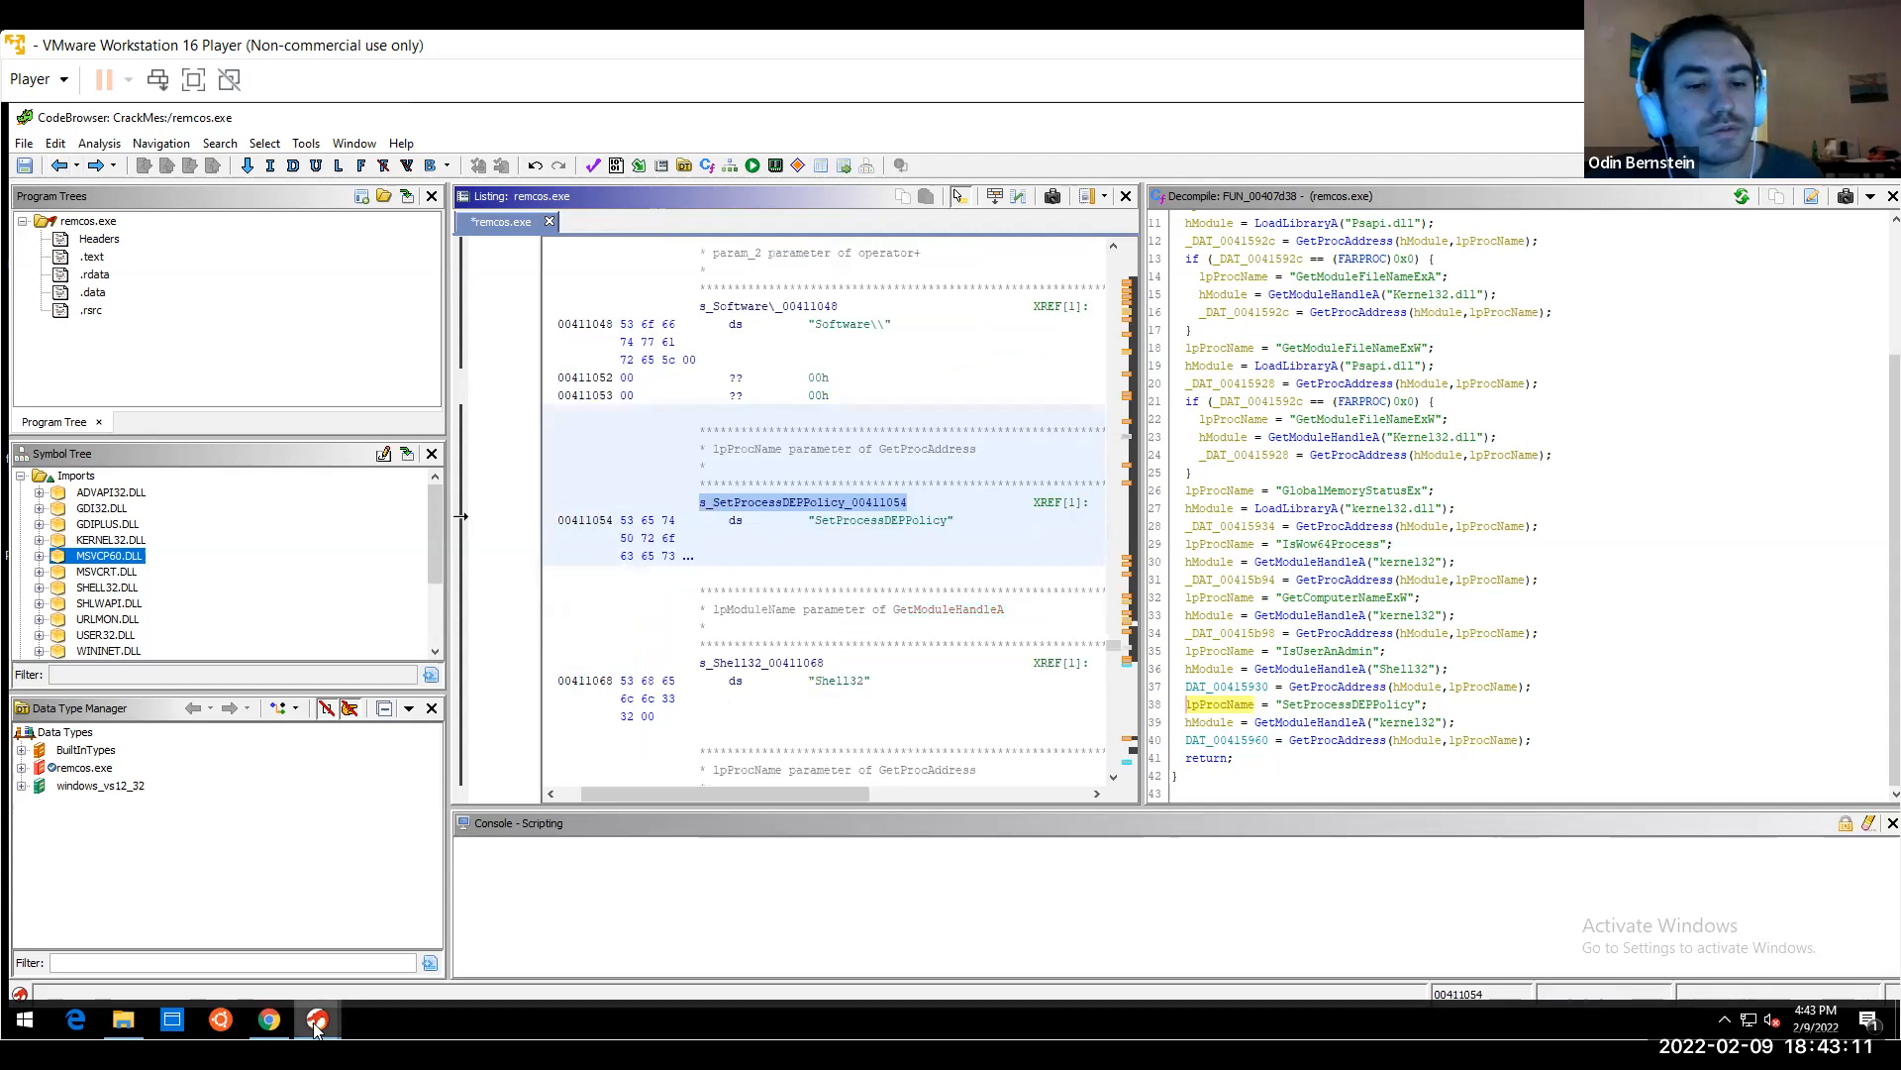
pyautogui.moveTo(316, 1020)
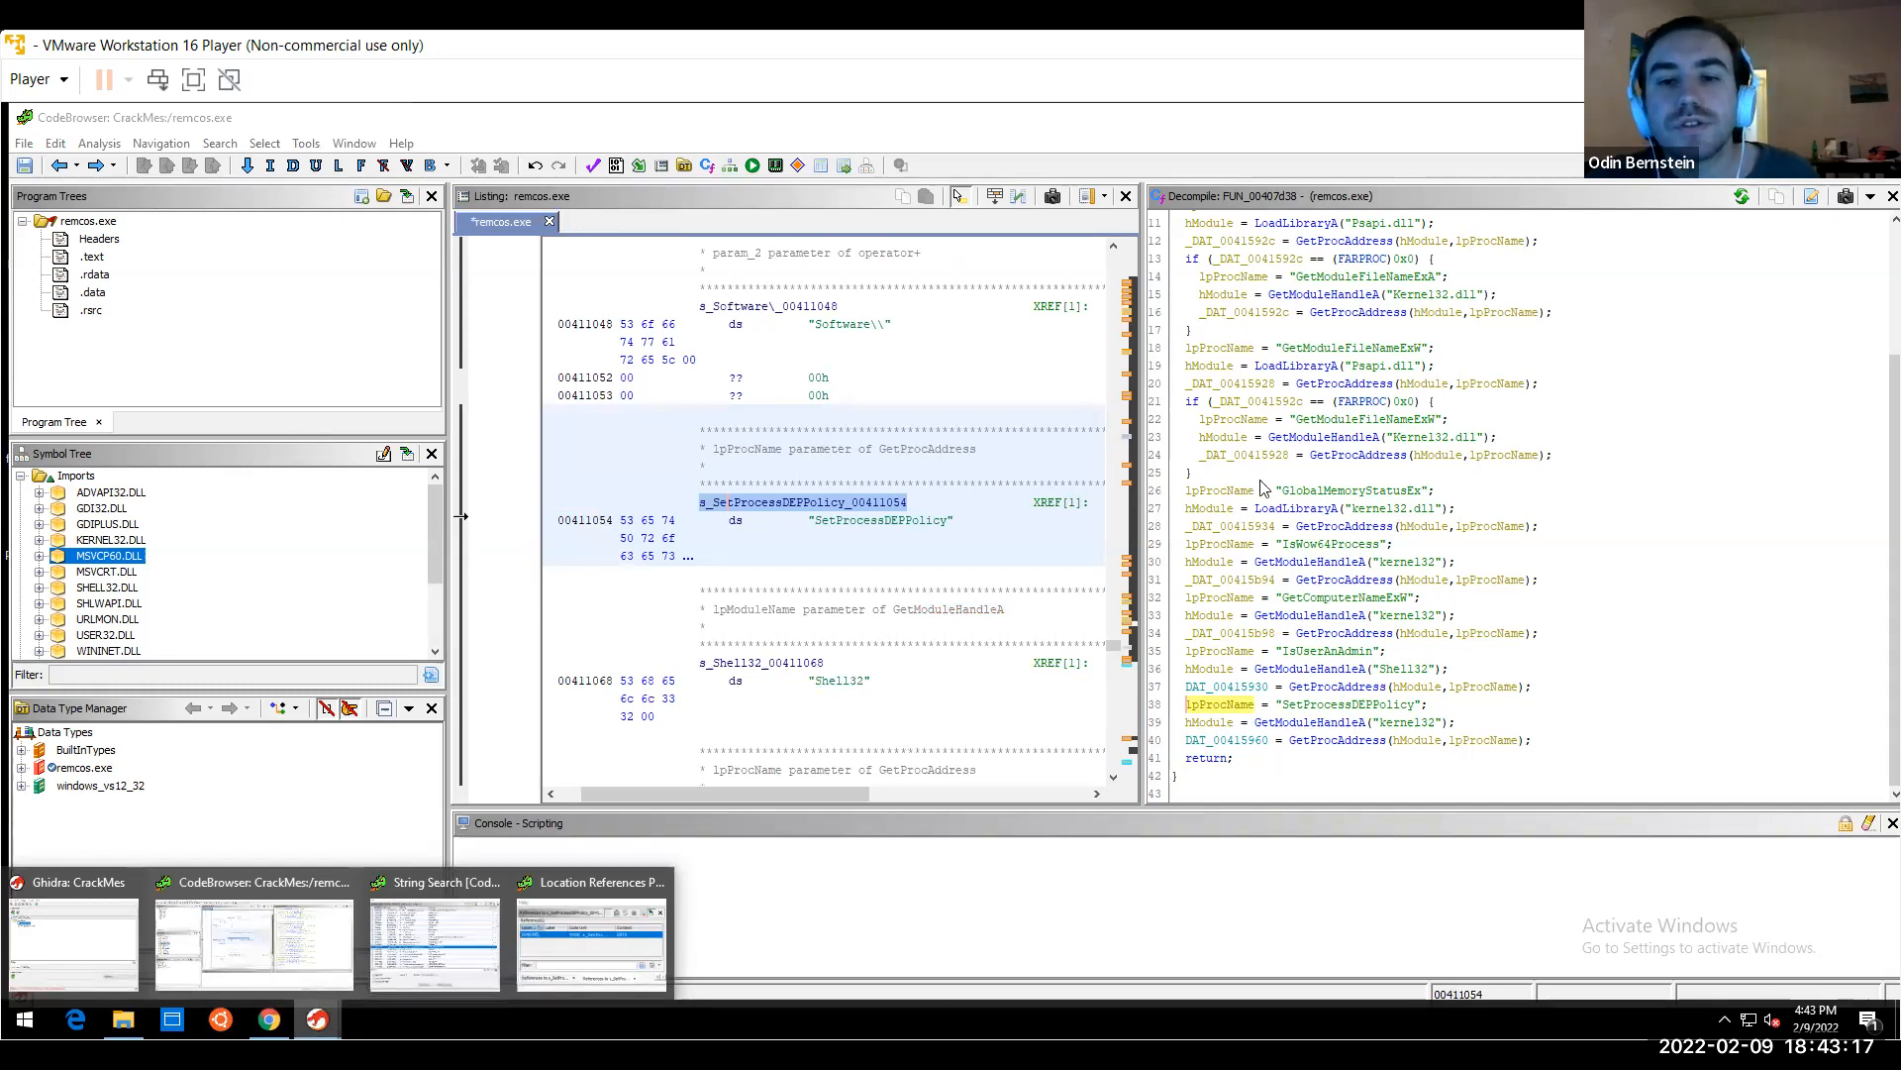
pyautogui.press('Down')
pyautogui.press('Down')
pyautogui.press('Down')
pyautogui.press('Down')
pyautogui.press('Down')
pyautogui.press('Down')
pyautogui.press('Down')
pyautogui.press('Down')
pyautogui.press('Down')
pyautogui.press('Down')
pyautogui.press('Down')
pyautogui.press('Down')
pyautogui.press('Down')
pyautogui.press('Down')
pyautogui.press('Down')
pyautogui.press('Down')
pyautogui.press('Down')
pyautogui.press('Down')
pyautogui.press('Down')
pyautogui.press('Down')
pyautogui.press('Down')
pyautogui.press('Down')
pyautogui.press('Down')
pyautogui.press('Down')
pyautogui.press('Down')
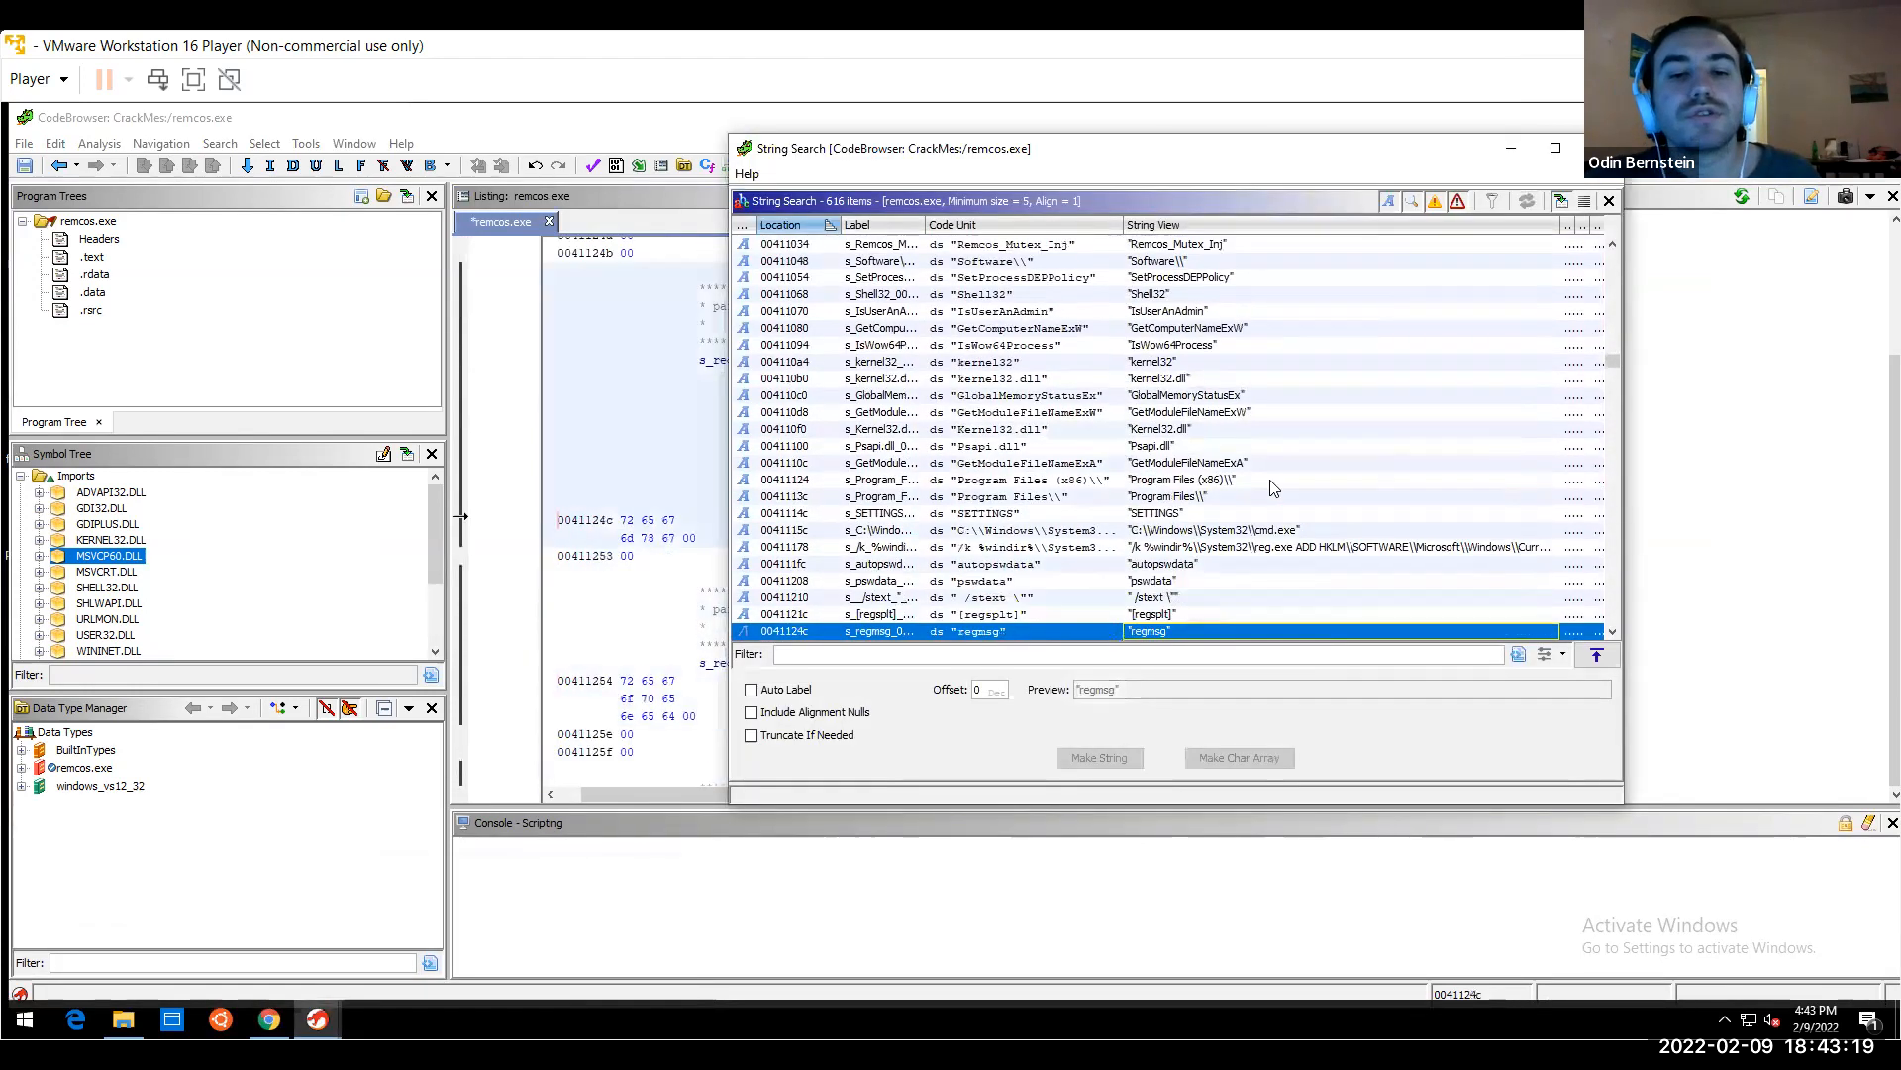
pyautogui.press('Down')
pyautogui.press('Down')
pyautogui.press('Down')
pyautogui.press('Down')
pyautogui.press('Down')
pyautogui.press('Down')
pyautogui.press('Down')
pyautogui.press('Down')
pyautogui.press('Down')
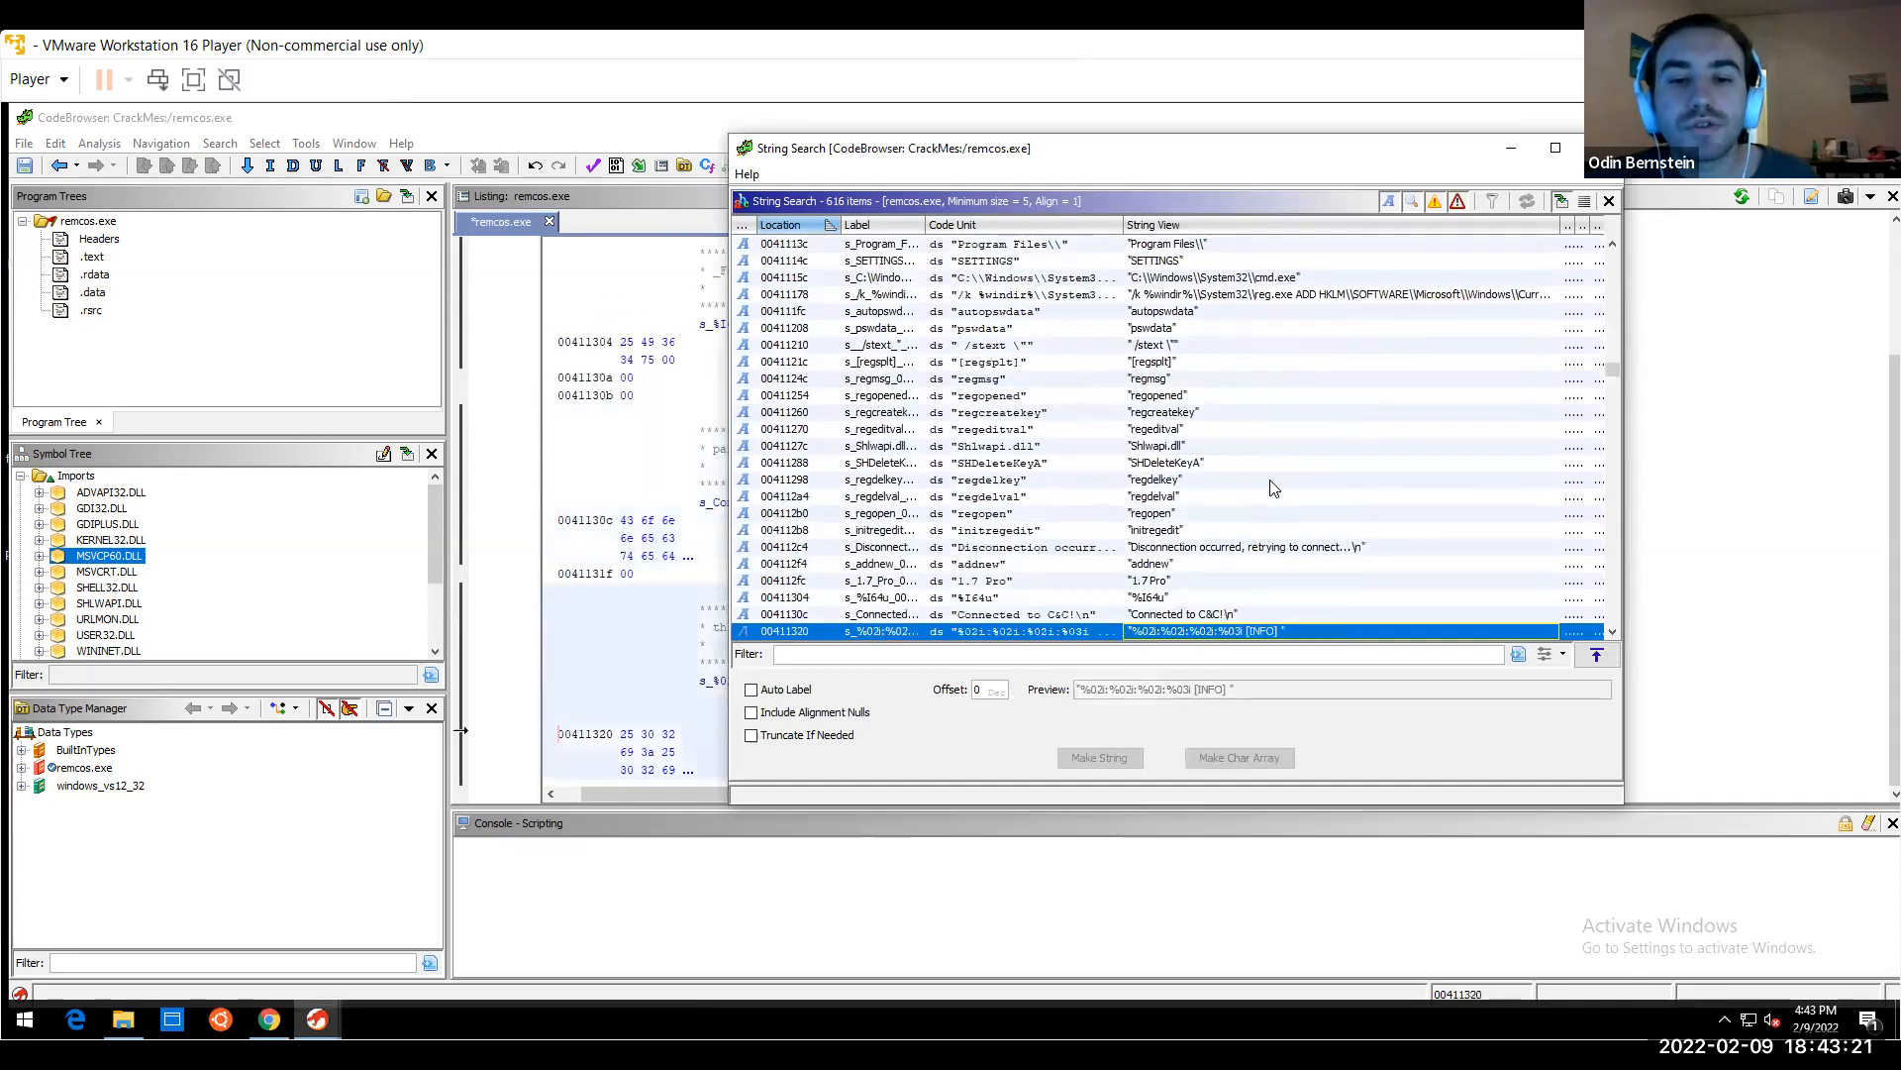
pyautogui.press('Down')
pyautogui.press('Down')
pyautogui.press('Down')
pyautogui.press('Down')
pyautogui.press('Down')
pyautogui.press('Down')
pyautogui.press('Down')
pyautogui.press('Down')
pyautogui.press('Down')
pyautogui.press('Down')
pyautogui.press('Down')
pyautogui.press('Down')
pyautogui.press('Down')
pyautogui.press('Down')
pyautogui.press('Down')
pyautogui.press('Down')
pyautogui.press('Down')
pyautogui.press('Down')
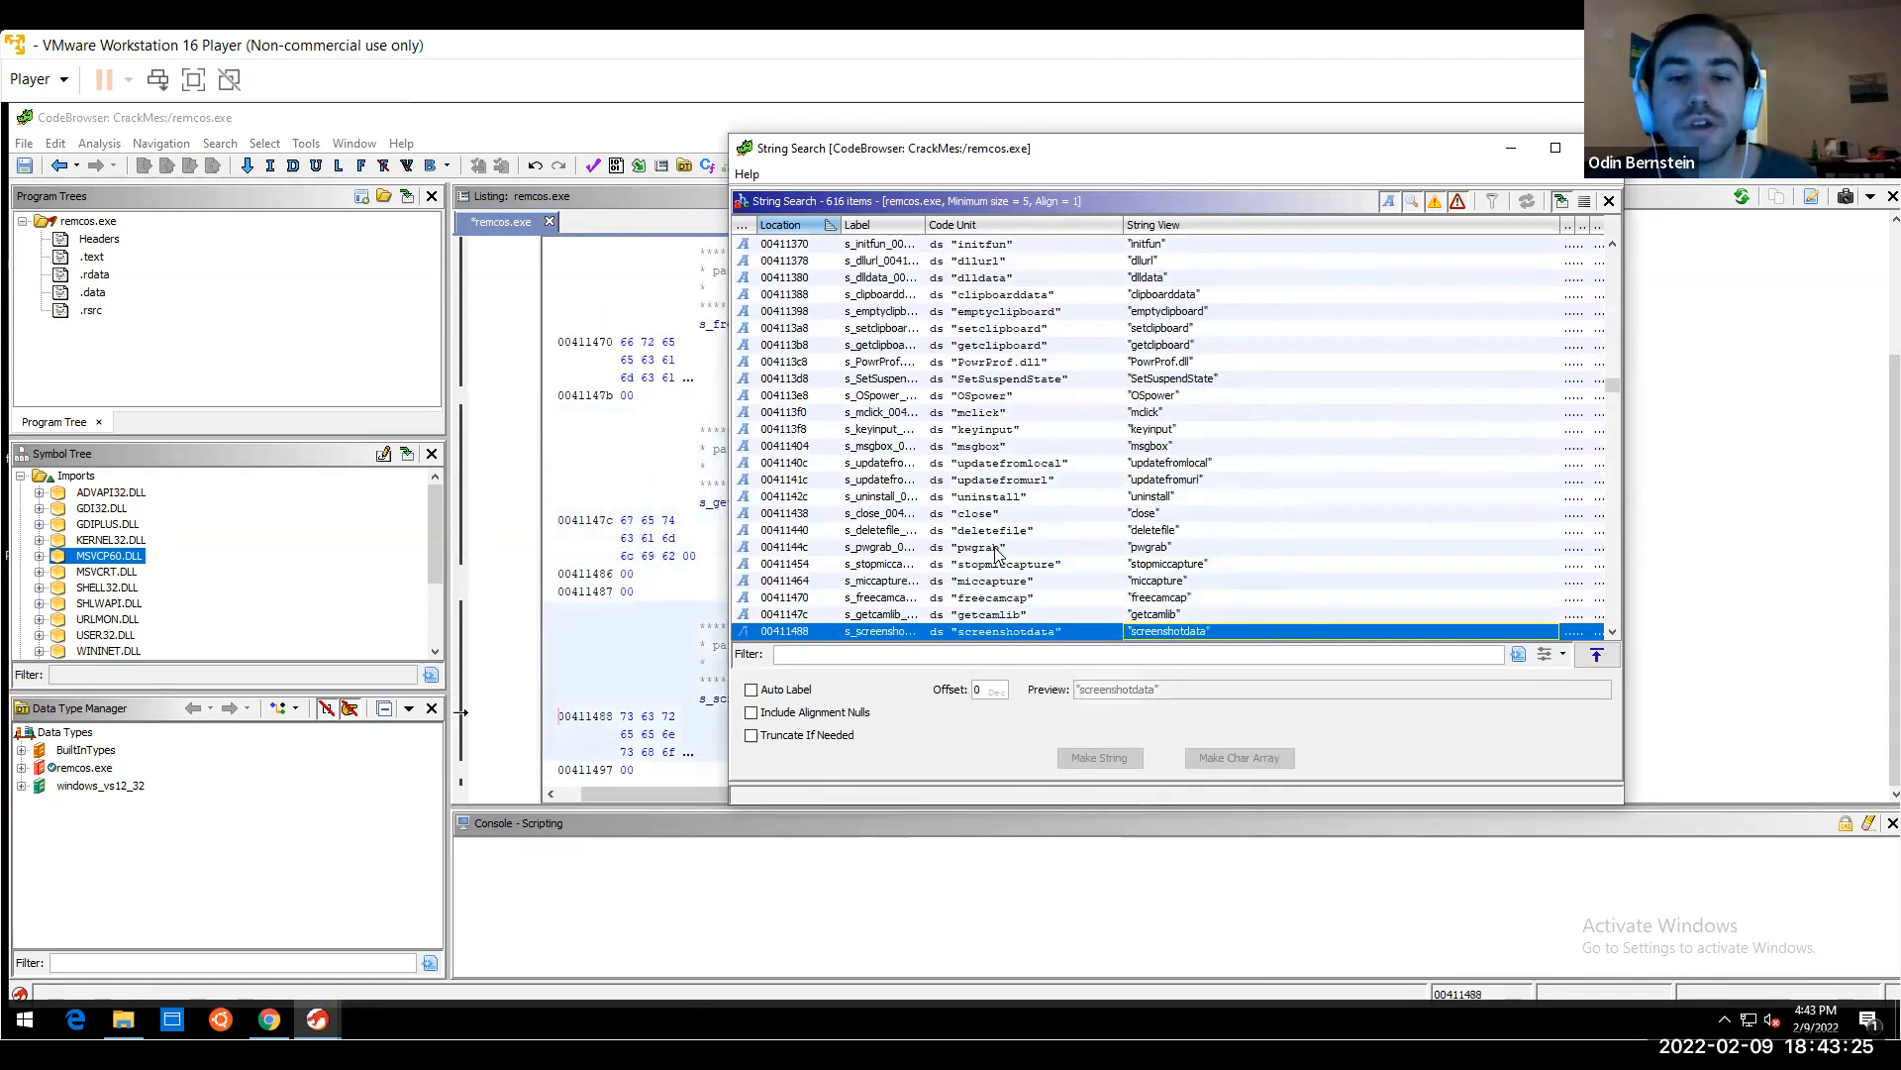
# Inspect the freecamcap string and select the miccapture string at 00411464 in the search results
pyautogui.click(984, 599)
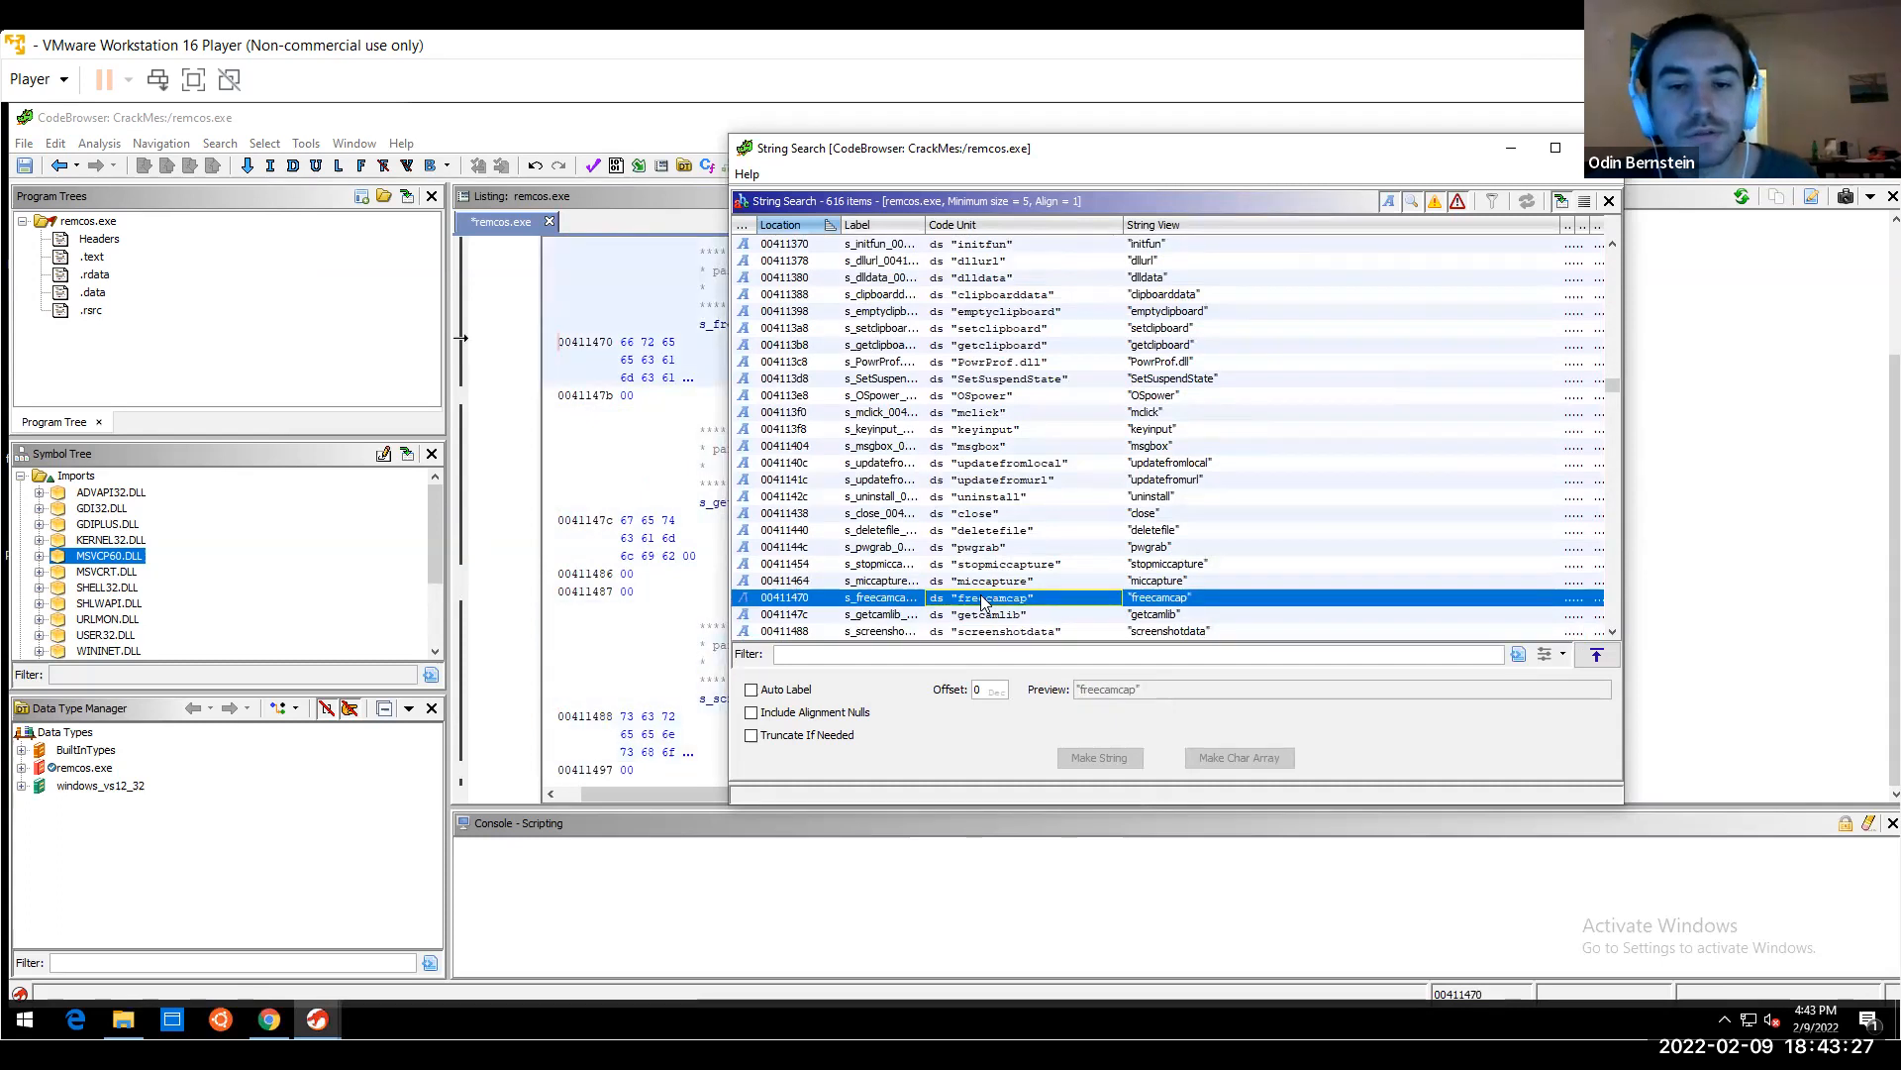
pyautogui.rightClick(985, 601)
pyautogui.click(975, 582)
pyautogui.rightClick(975, 582)
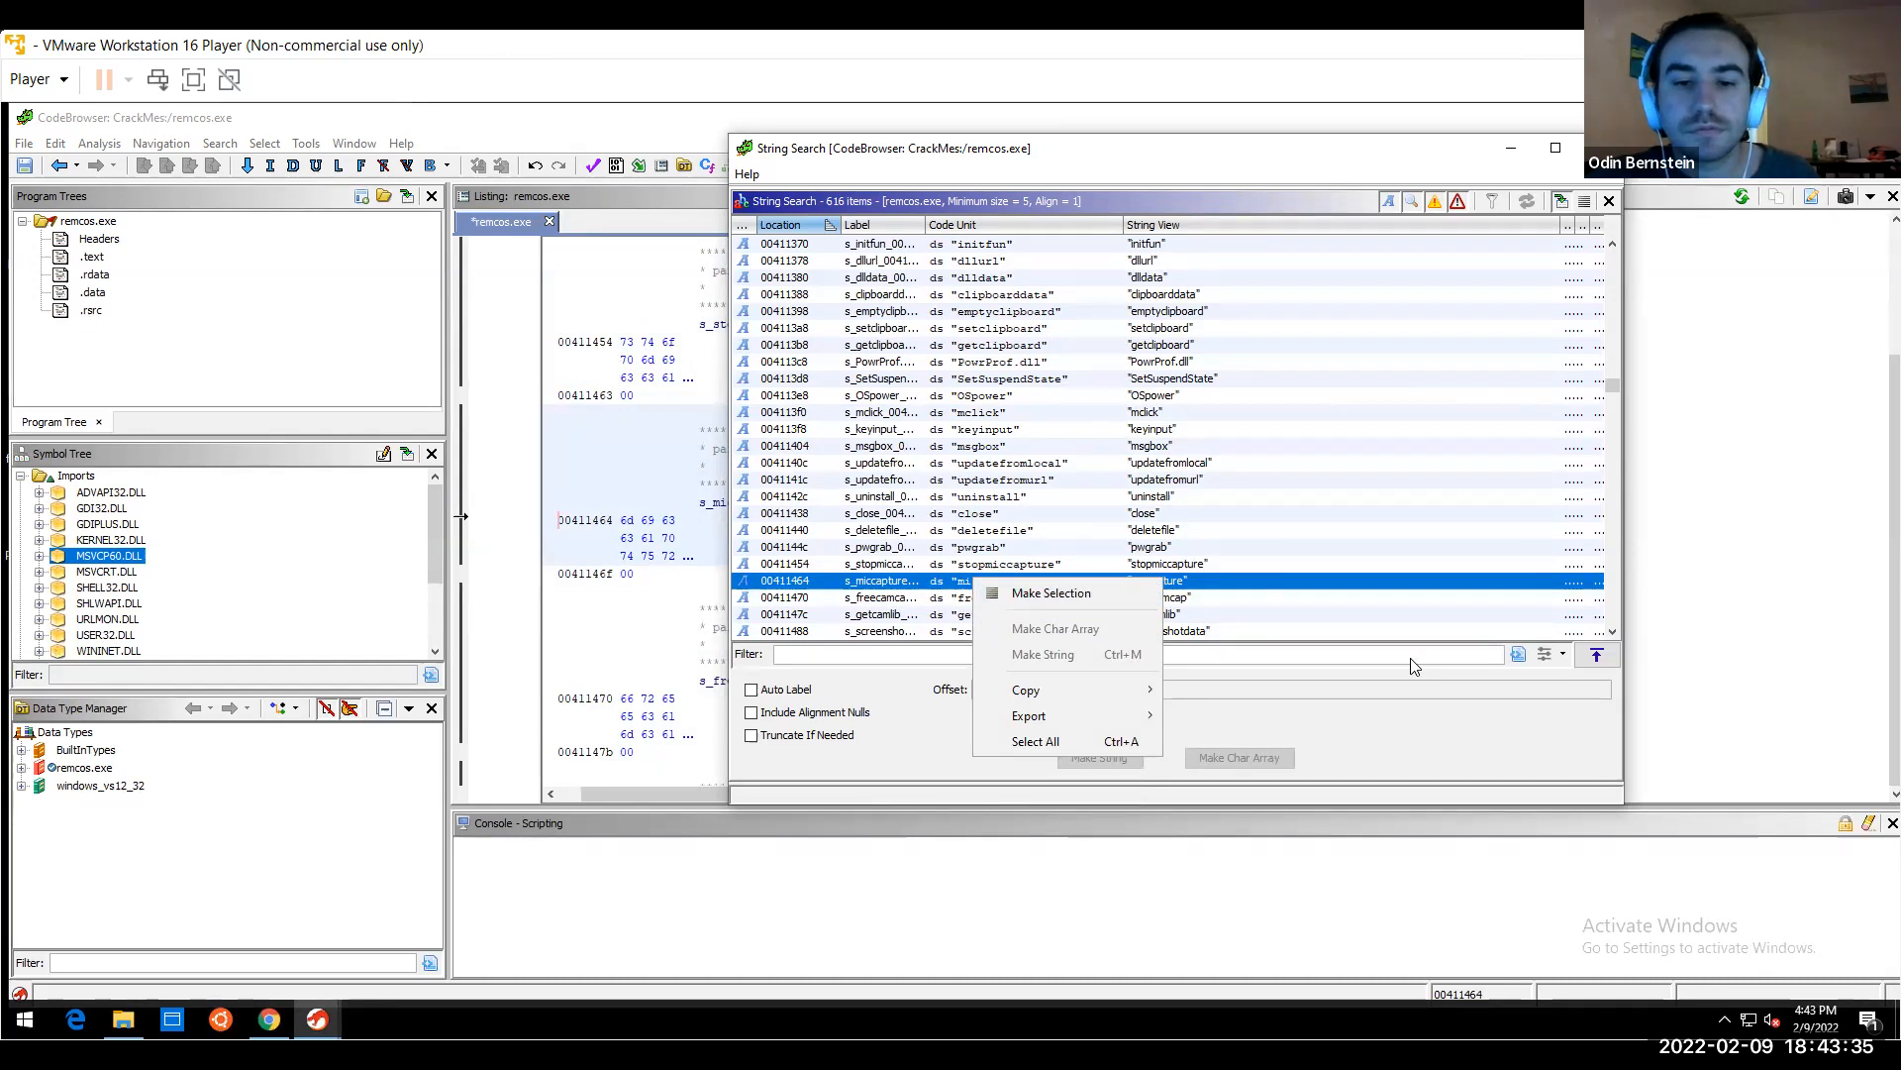
pyautogui.click(877, 583)
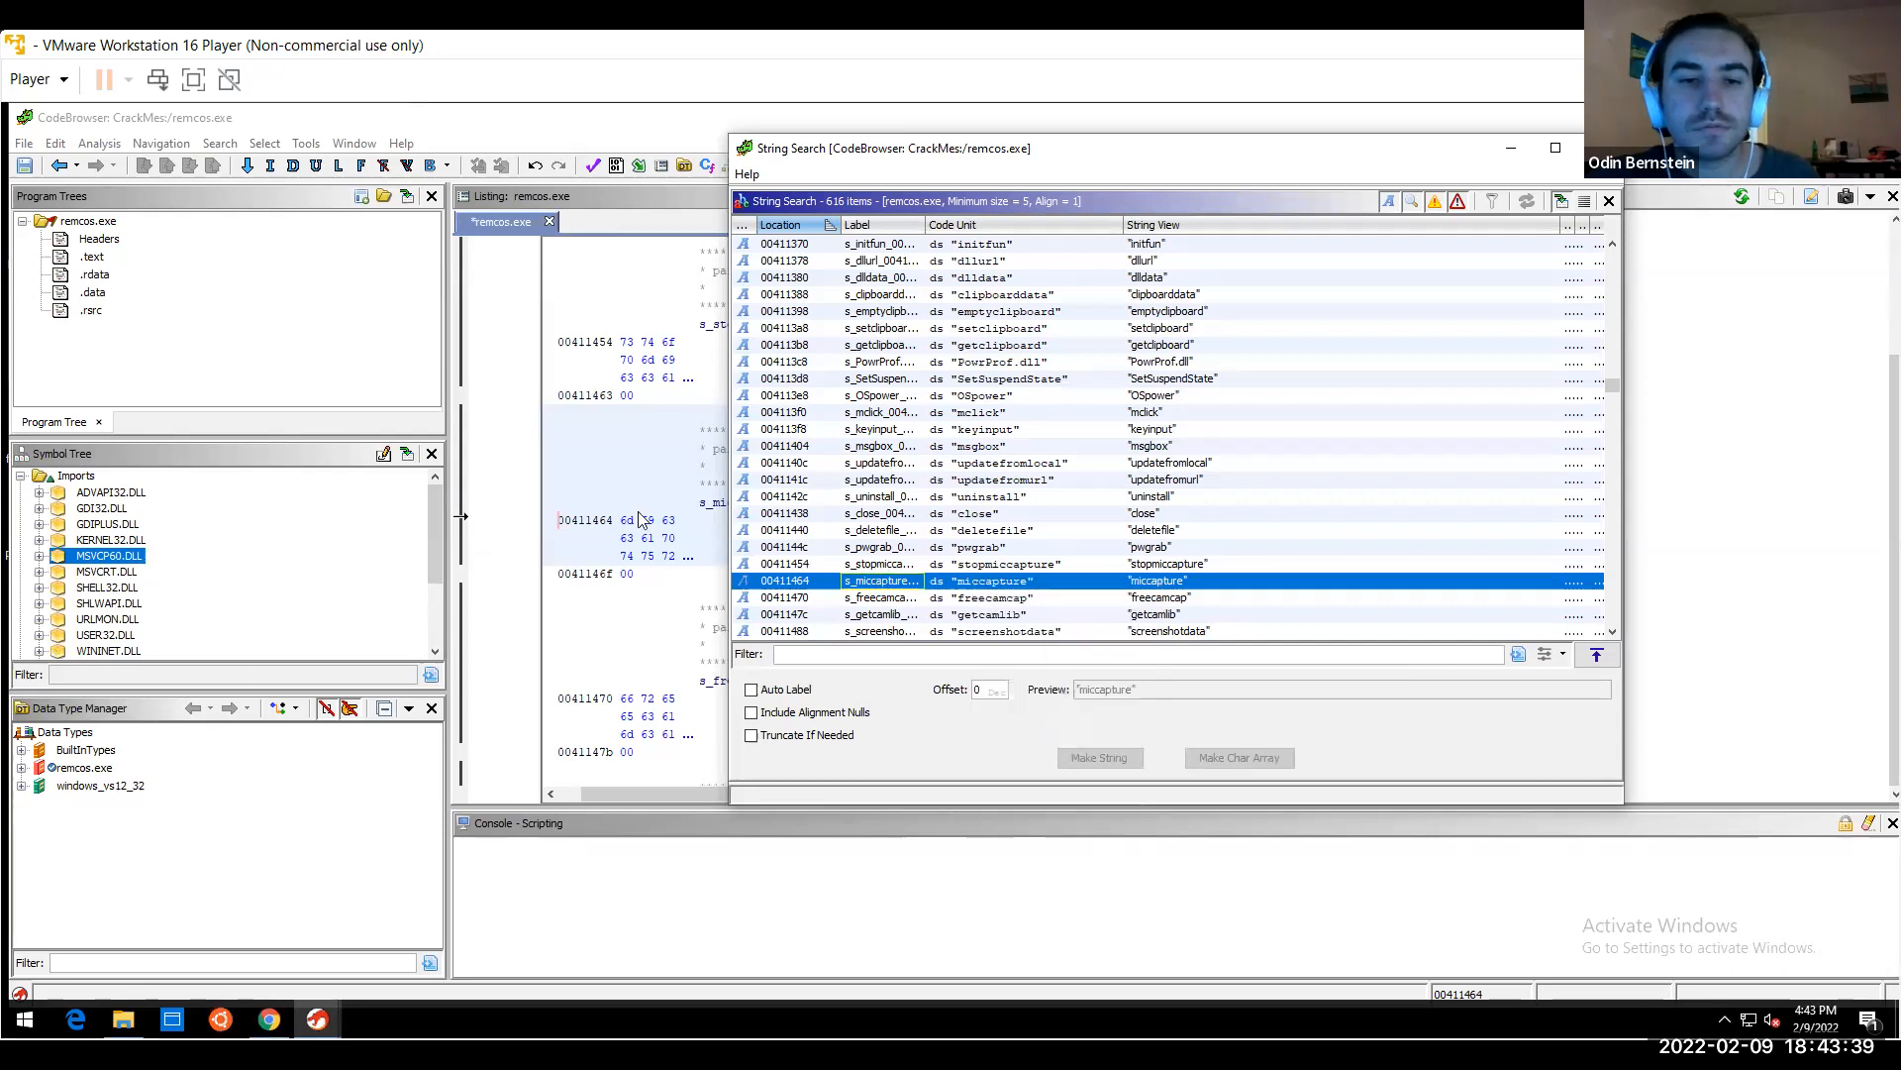
# Show the references to the s_miccapture_00411464 label and go to the code that uses it at 0040b4cf
pyautogui.click(636, 519)
pyautogui.rightClick(800, 508)
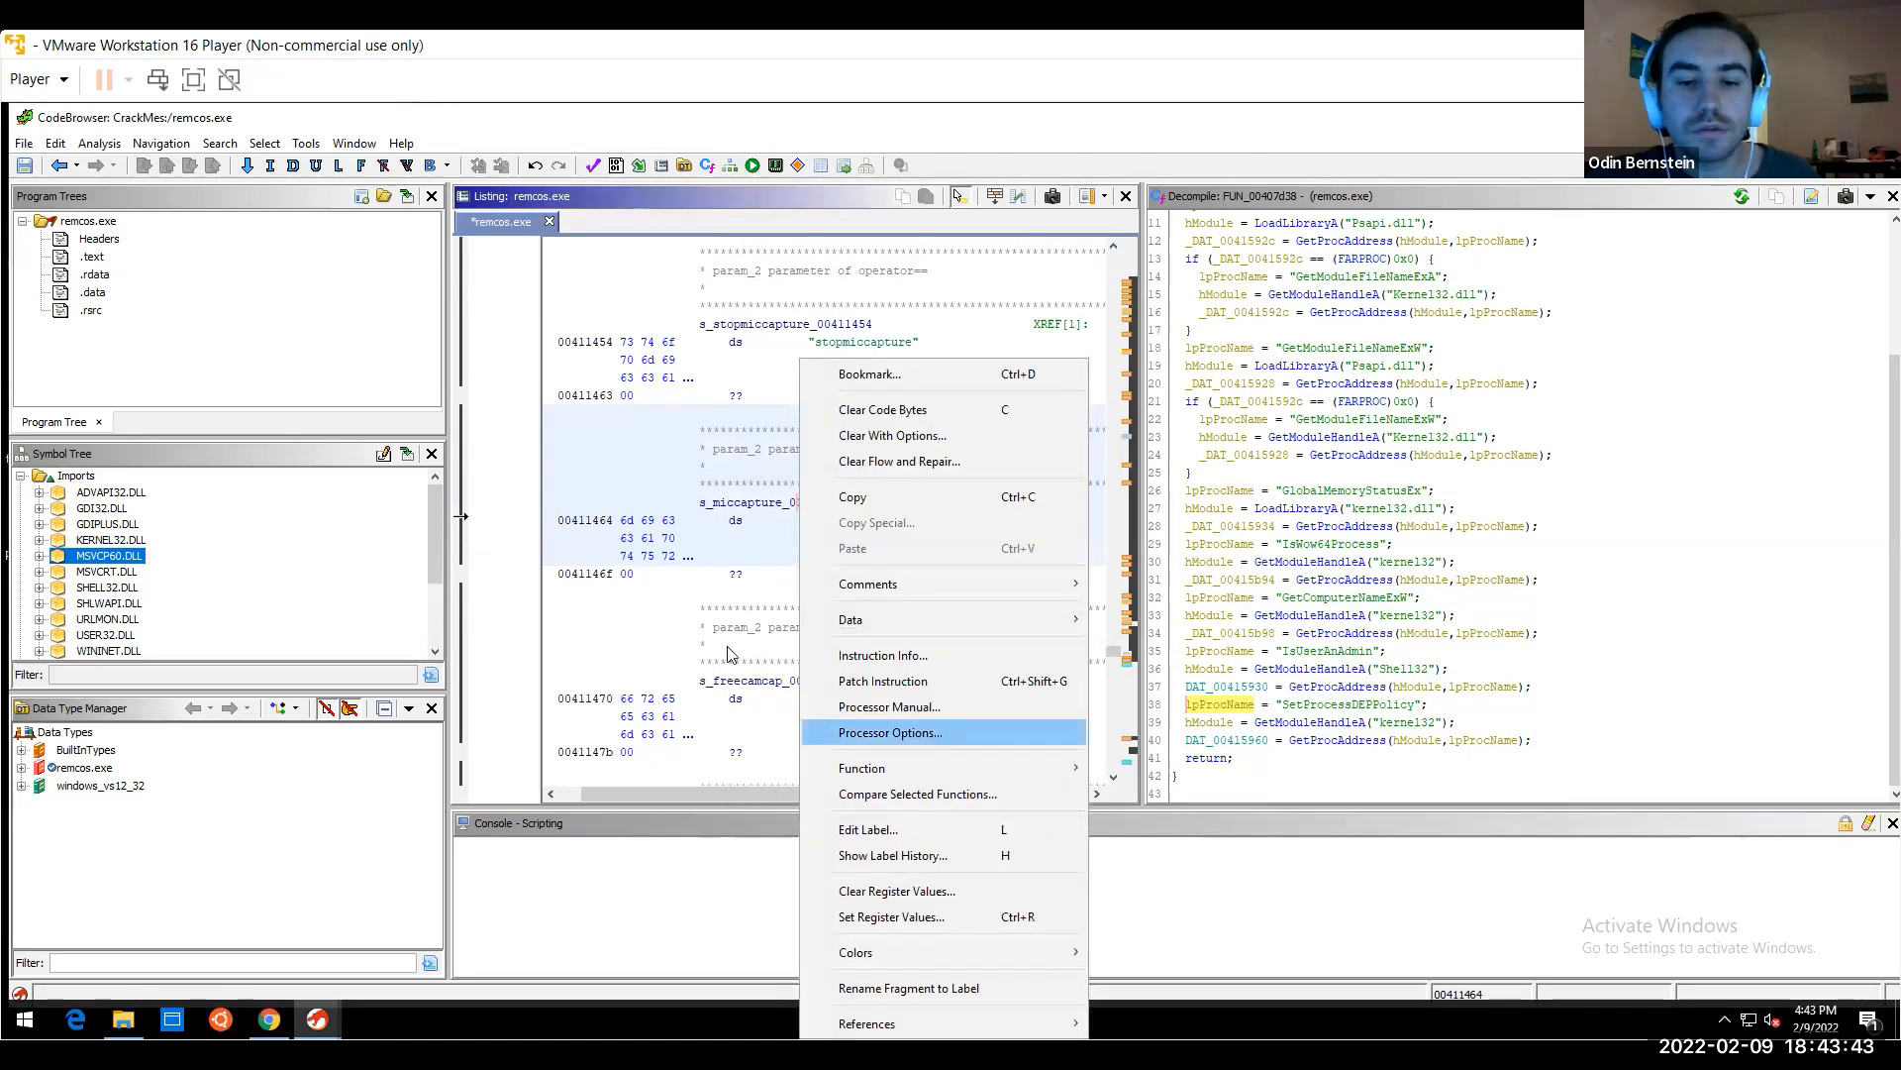
pyautogui.moveTo(867, 1023)
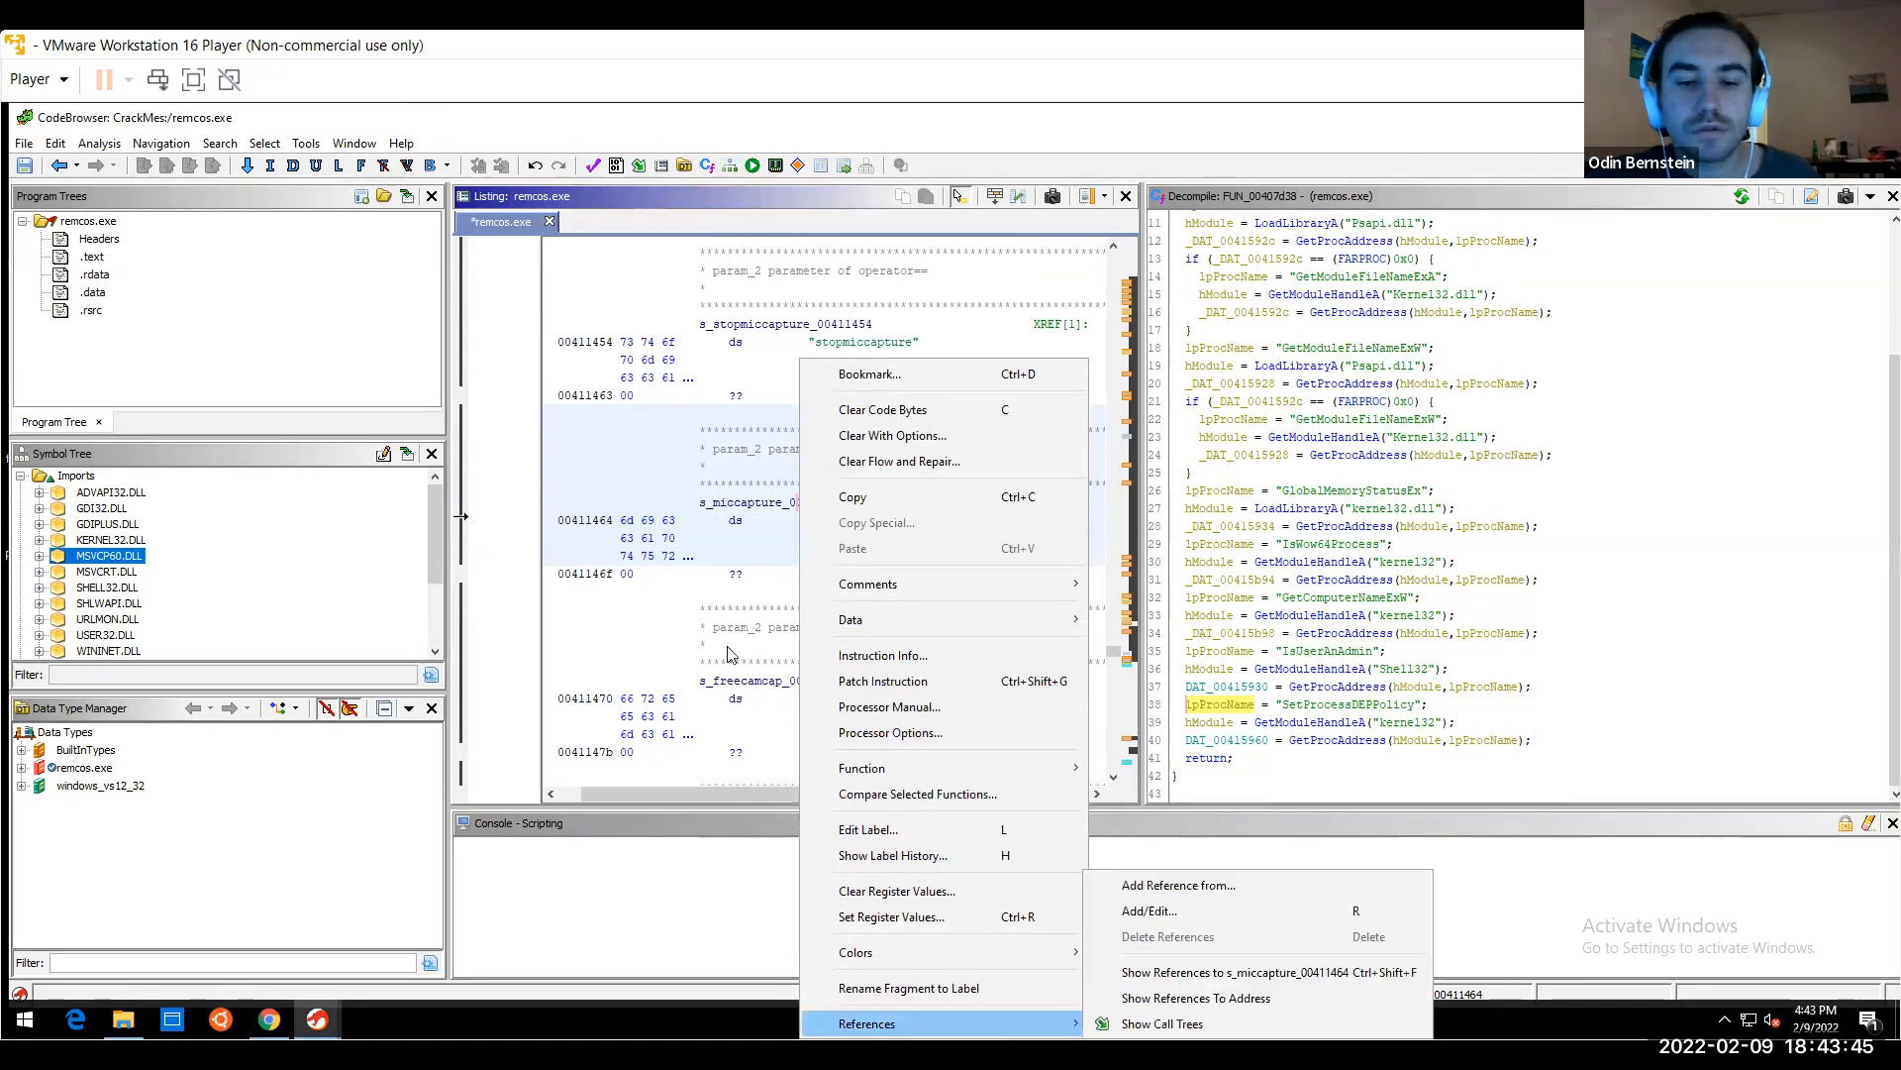
pyautogui.click(1217, 972)
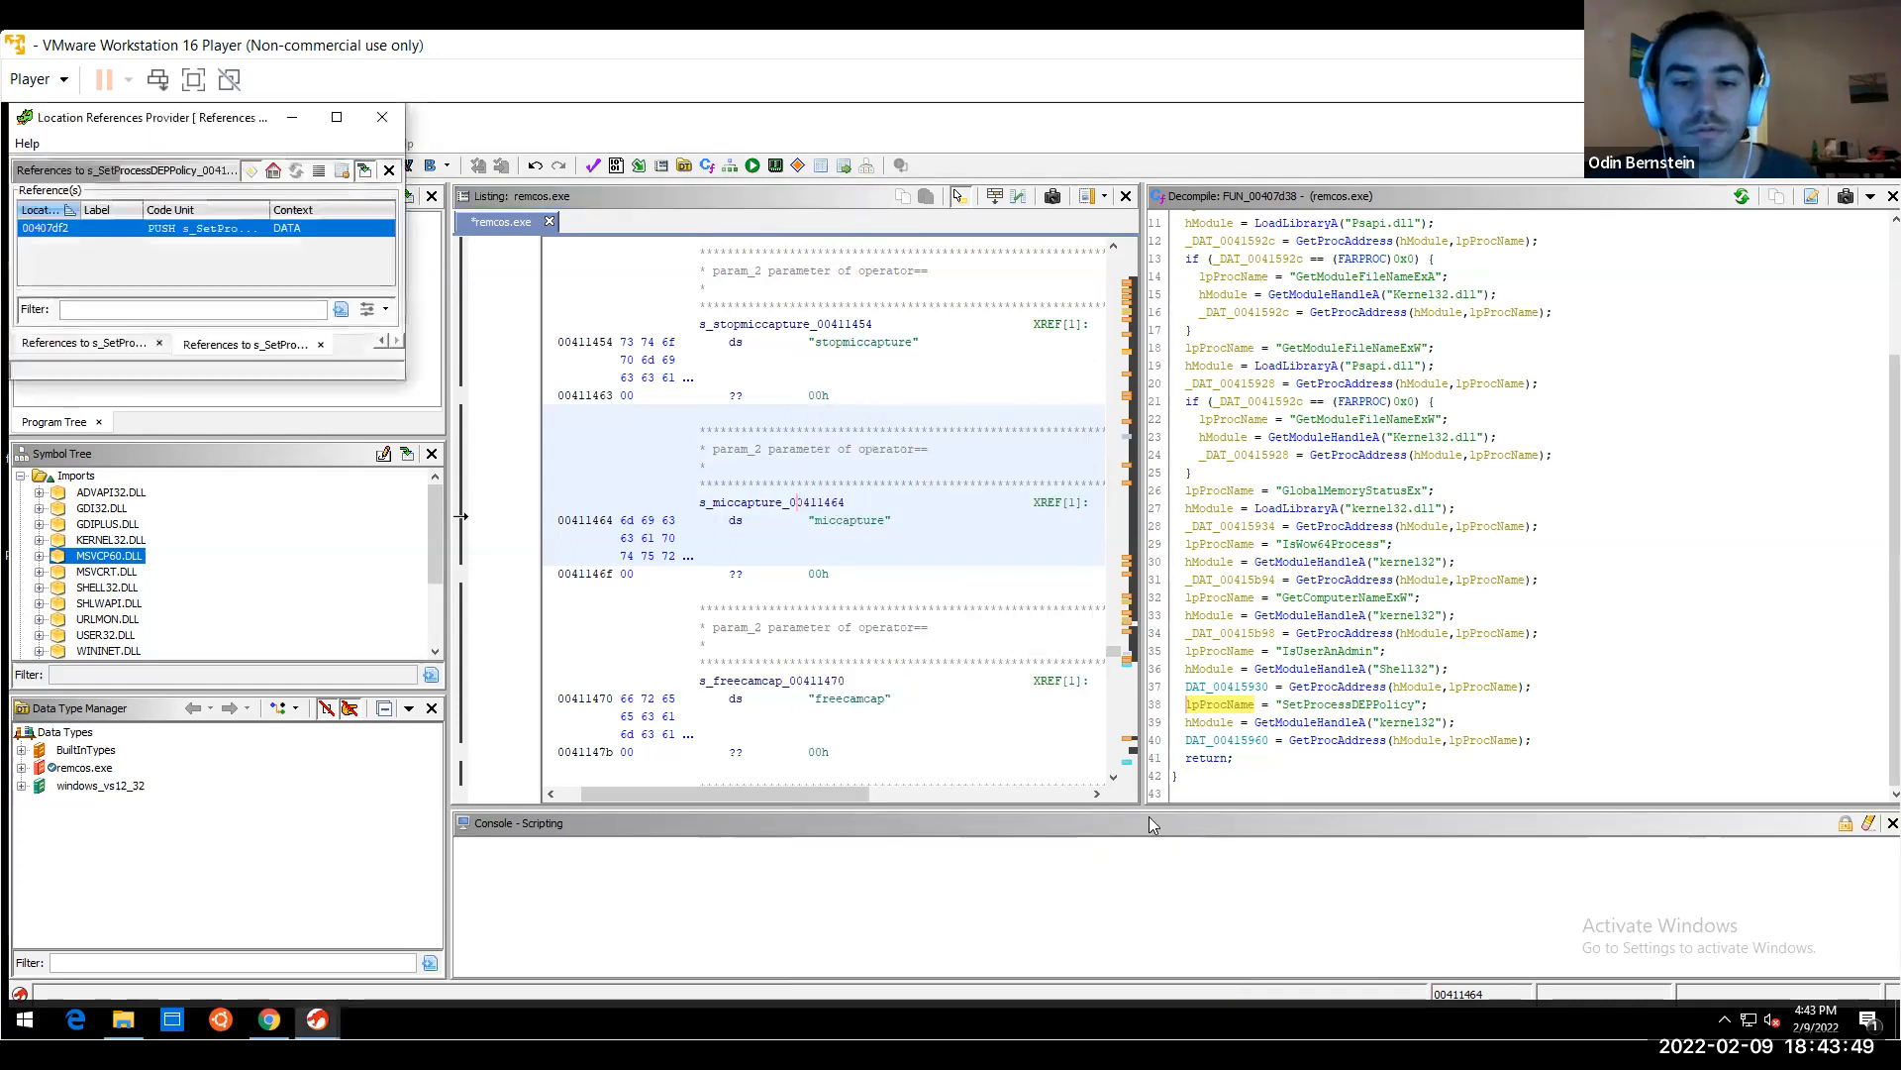
pyautogui.click(211, 233)
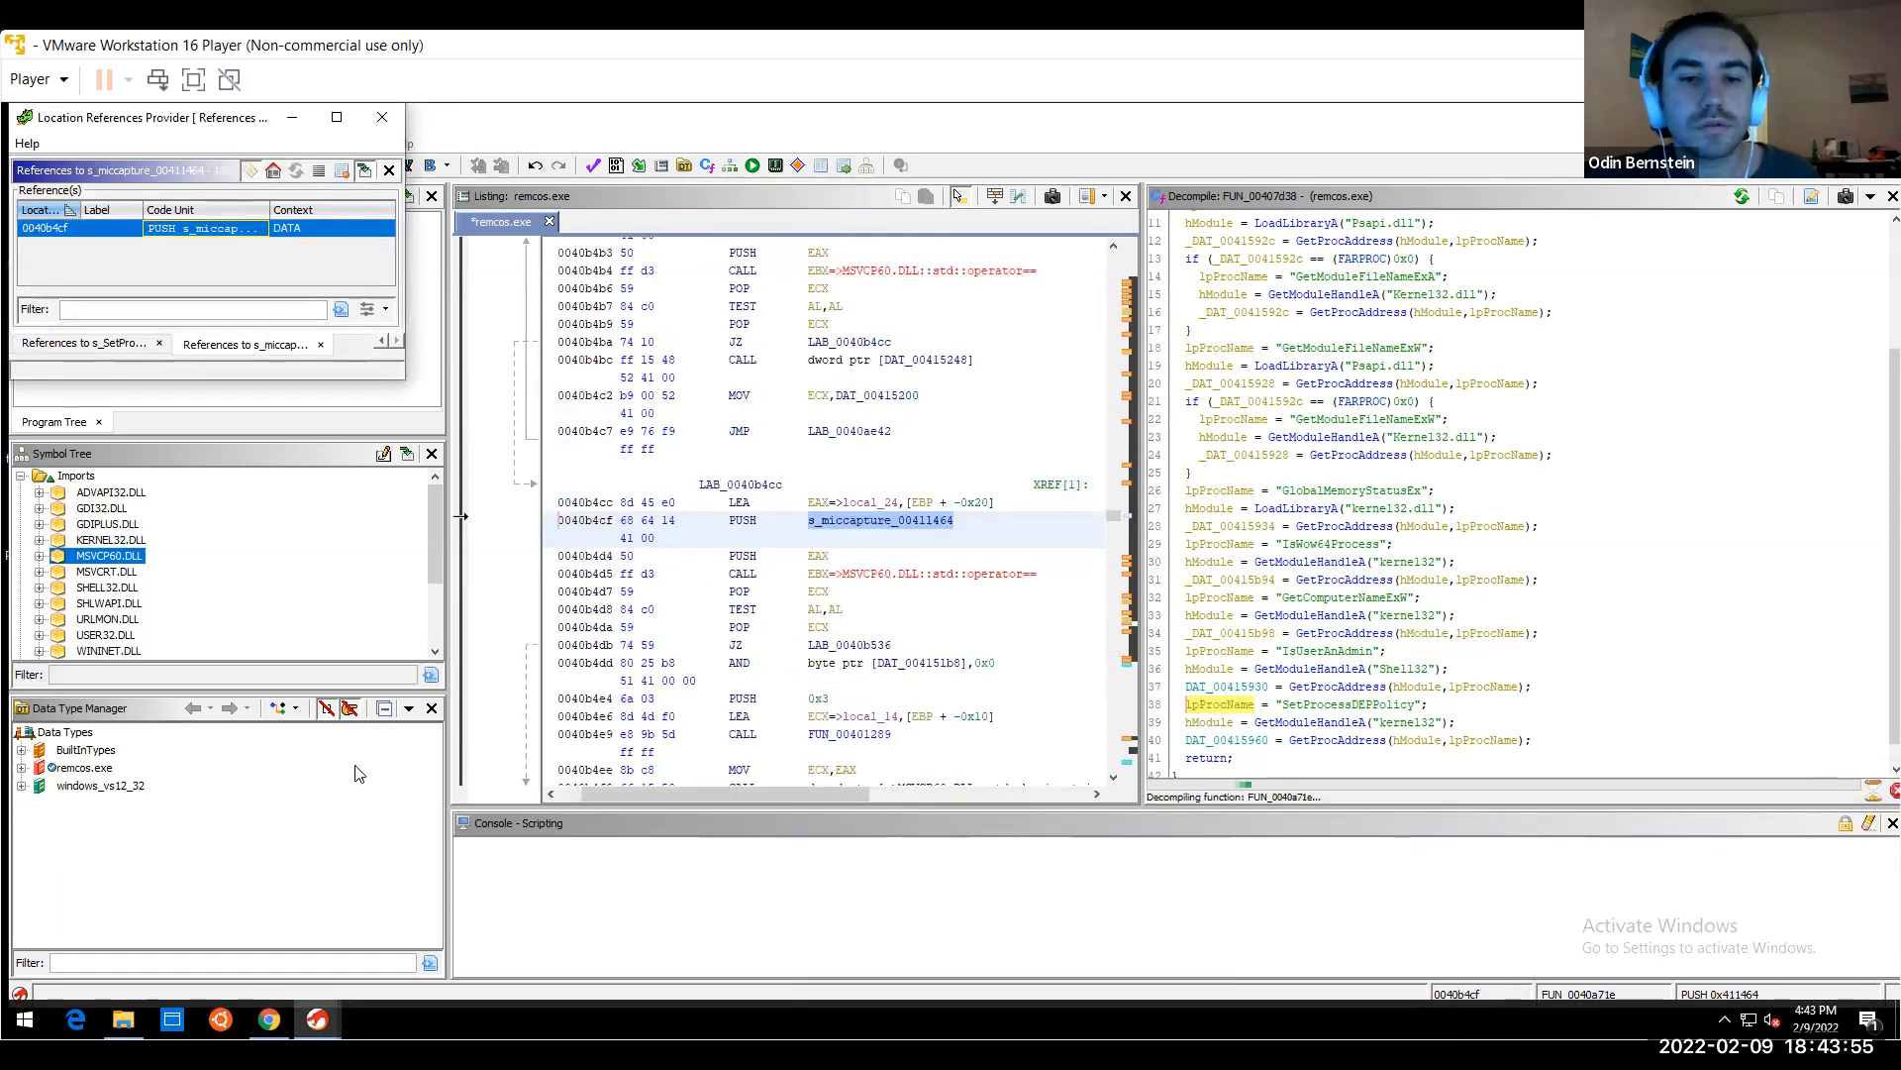
# Examine the listing above the miccapture reference, back to the FUN_0040221c call at 0040b4a1
pyautogui.click(818, 537)
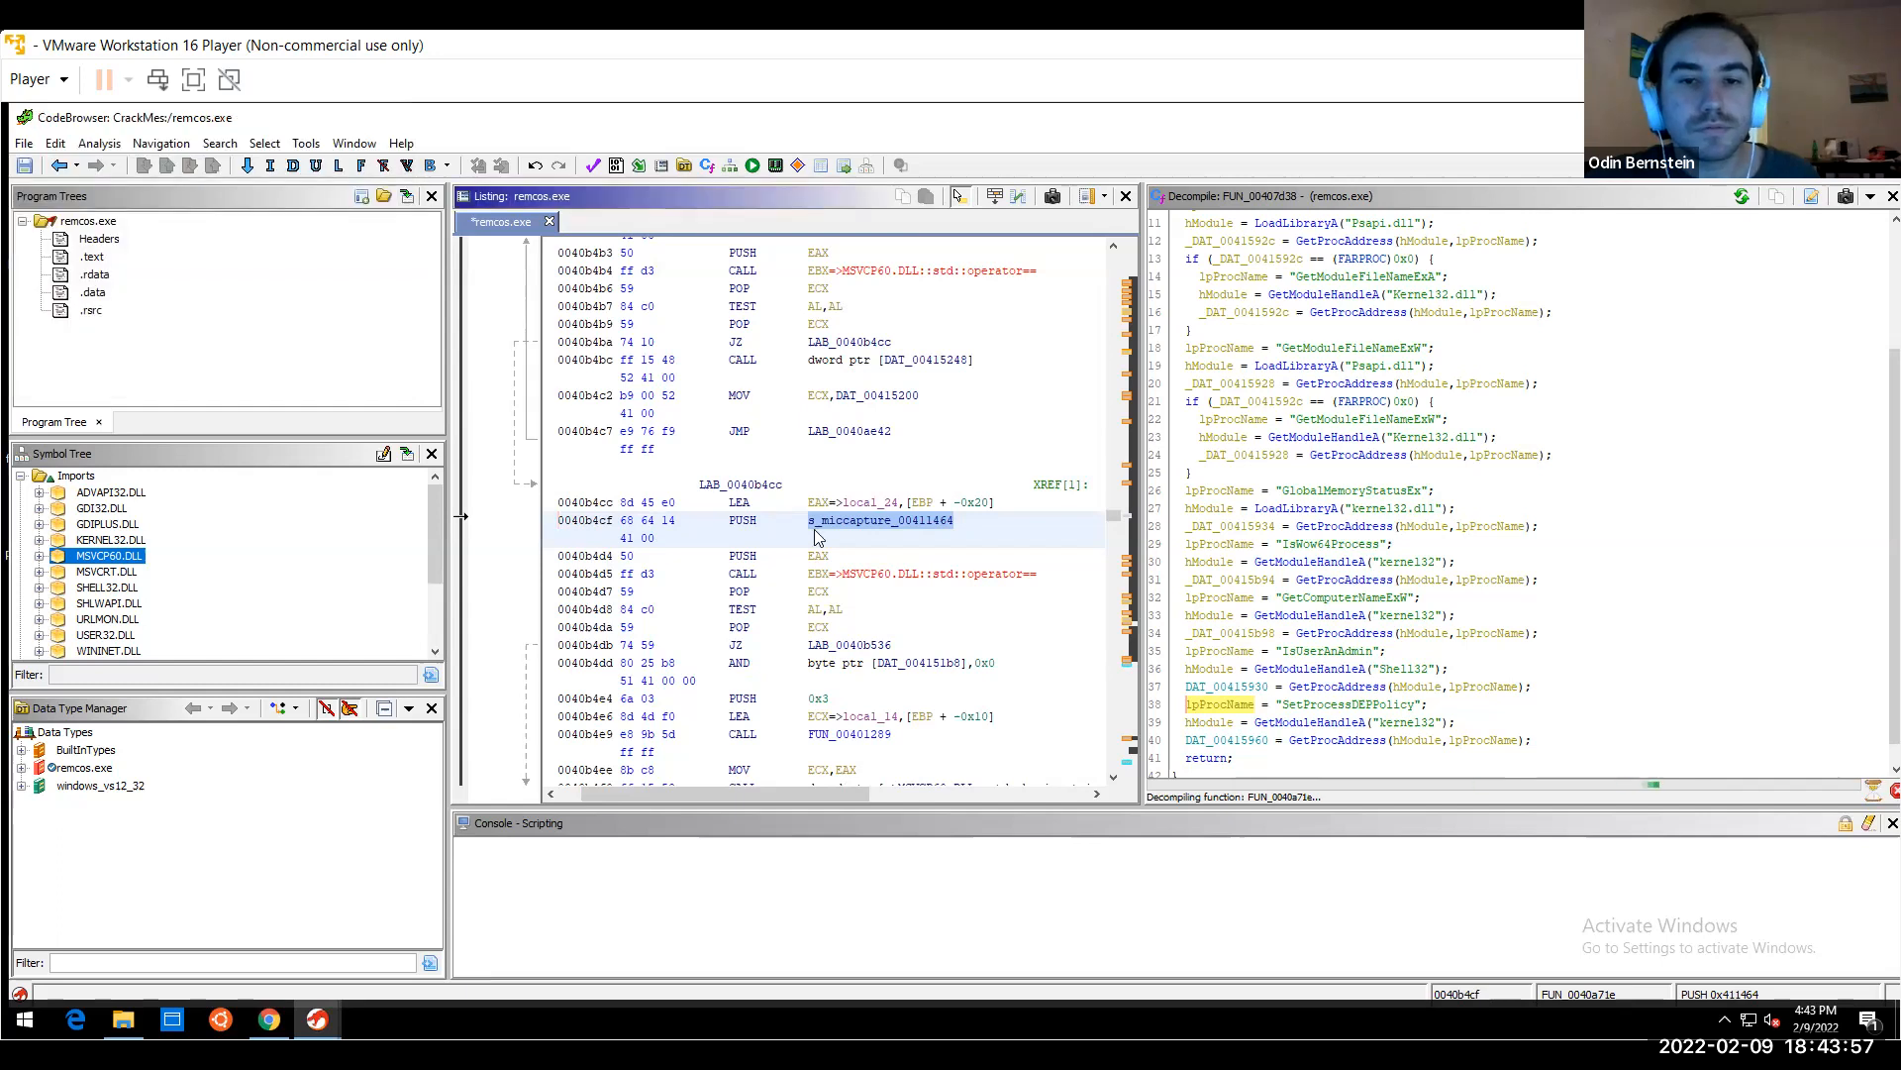
pyautogui.press('Up')
pyautogui.press('Up')
pyautogui.press('Up')
pyautogui.press('Up')
pyautogui.press('Up')
pyautogui.press('Up')
pyautogui.press('Up')
pyautogui.press('Up')
pyautogui.press('Up')
pyautogui.press('Up')
pyautogui.press('Up')
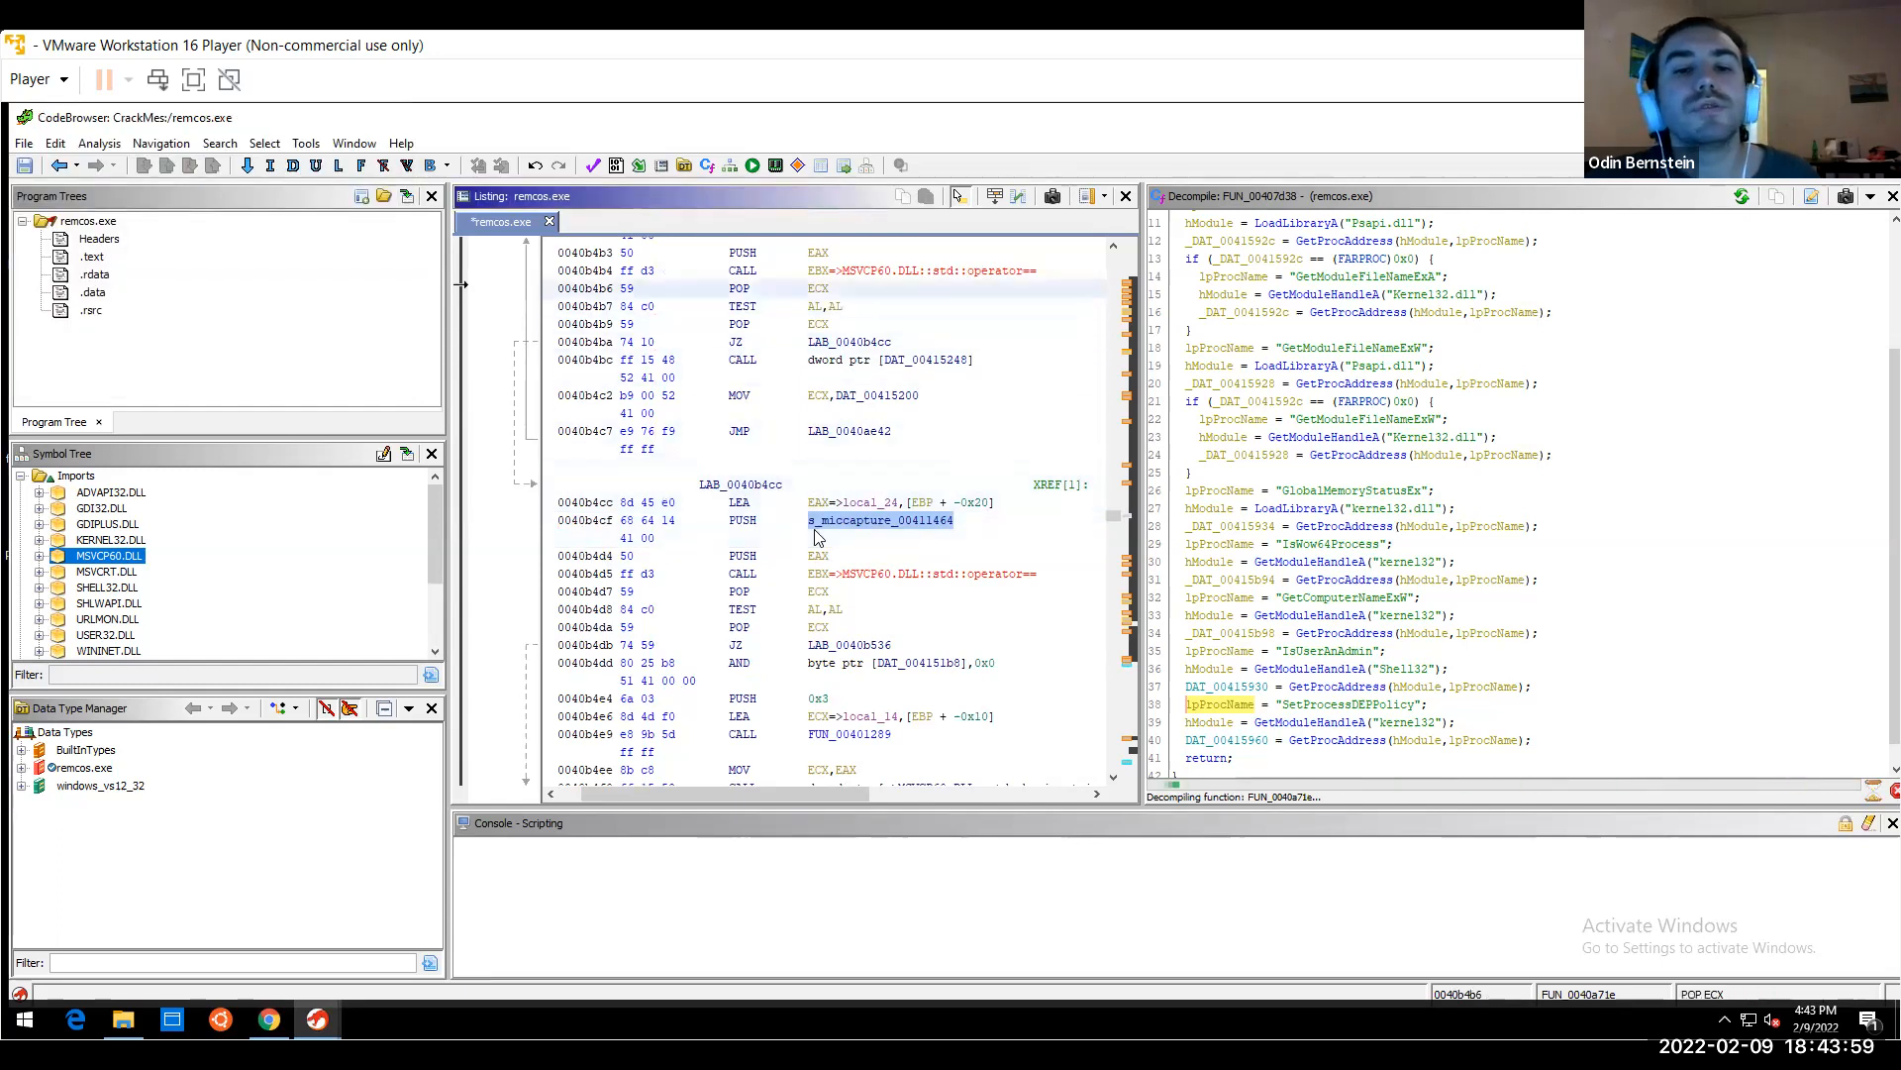
pyautogui.press('Up')
pyautogui.press('Up')
pyautogui.press('Up')
pyautogui.press('Up')
pyautogui.press('Up')
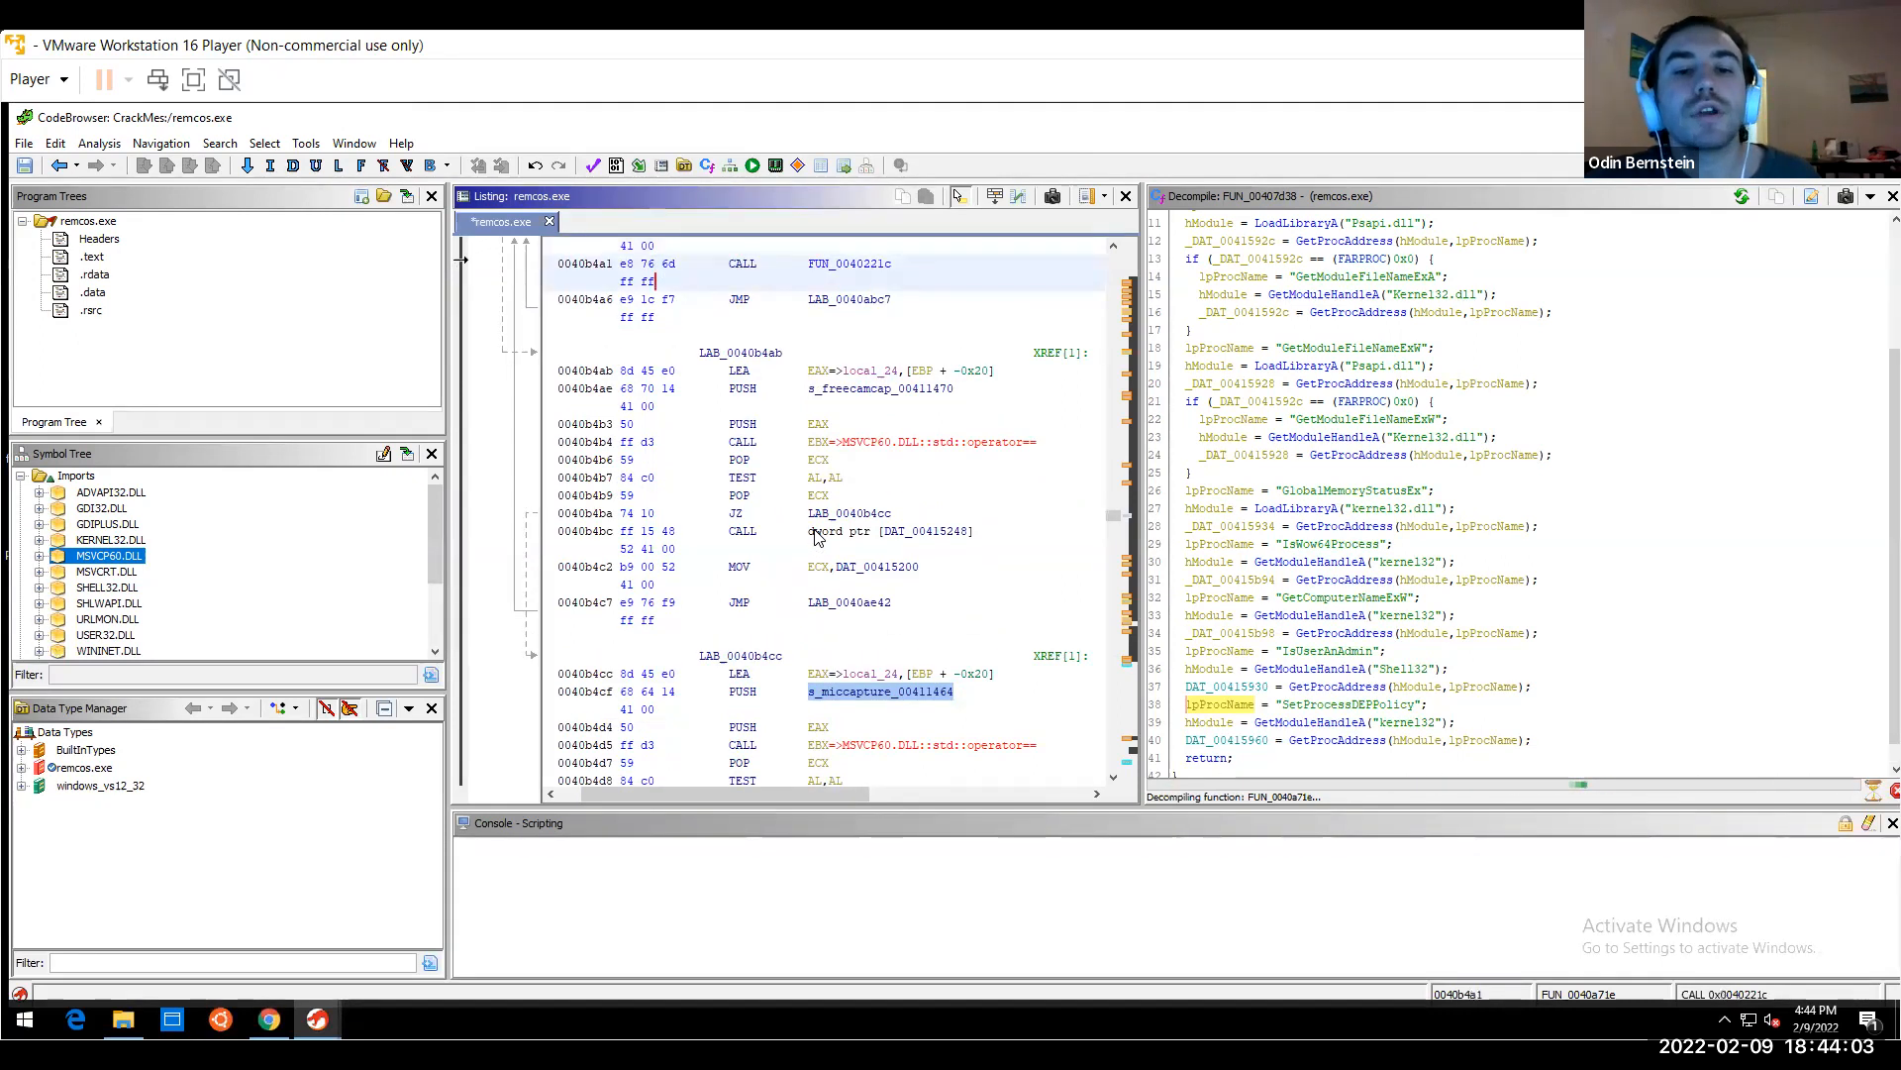
# Read the listing forward from the freecamcap block at LAB_0040b4ab through the miccapture comparison to 0040b4e6
pyautogui.press('Down')
pyautogui.press('Down')
pyautogui.press('Down')
pyautogui.press('Down')
pyautogui.press('Down')
pyautogui.press('Down')
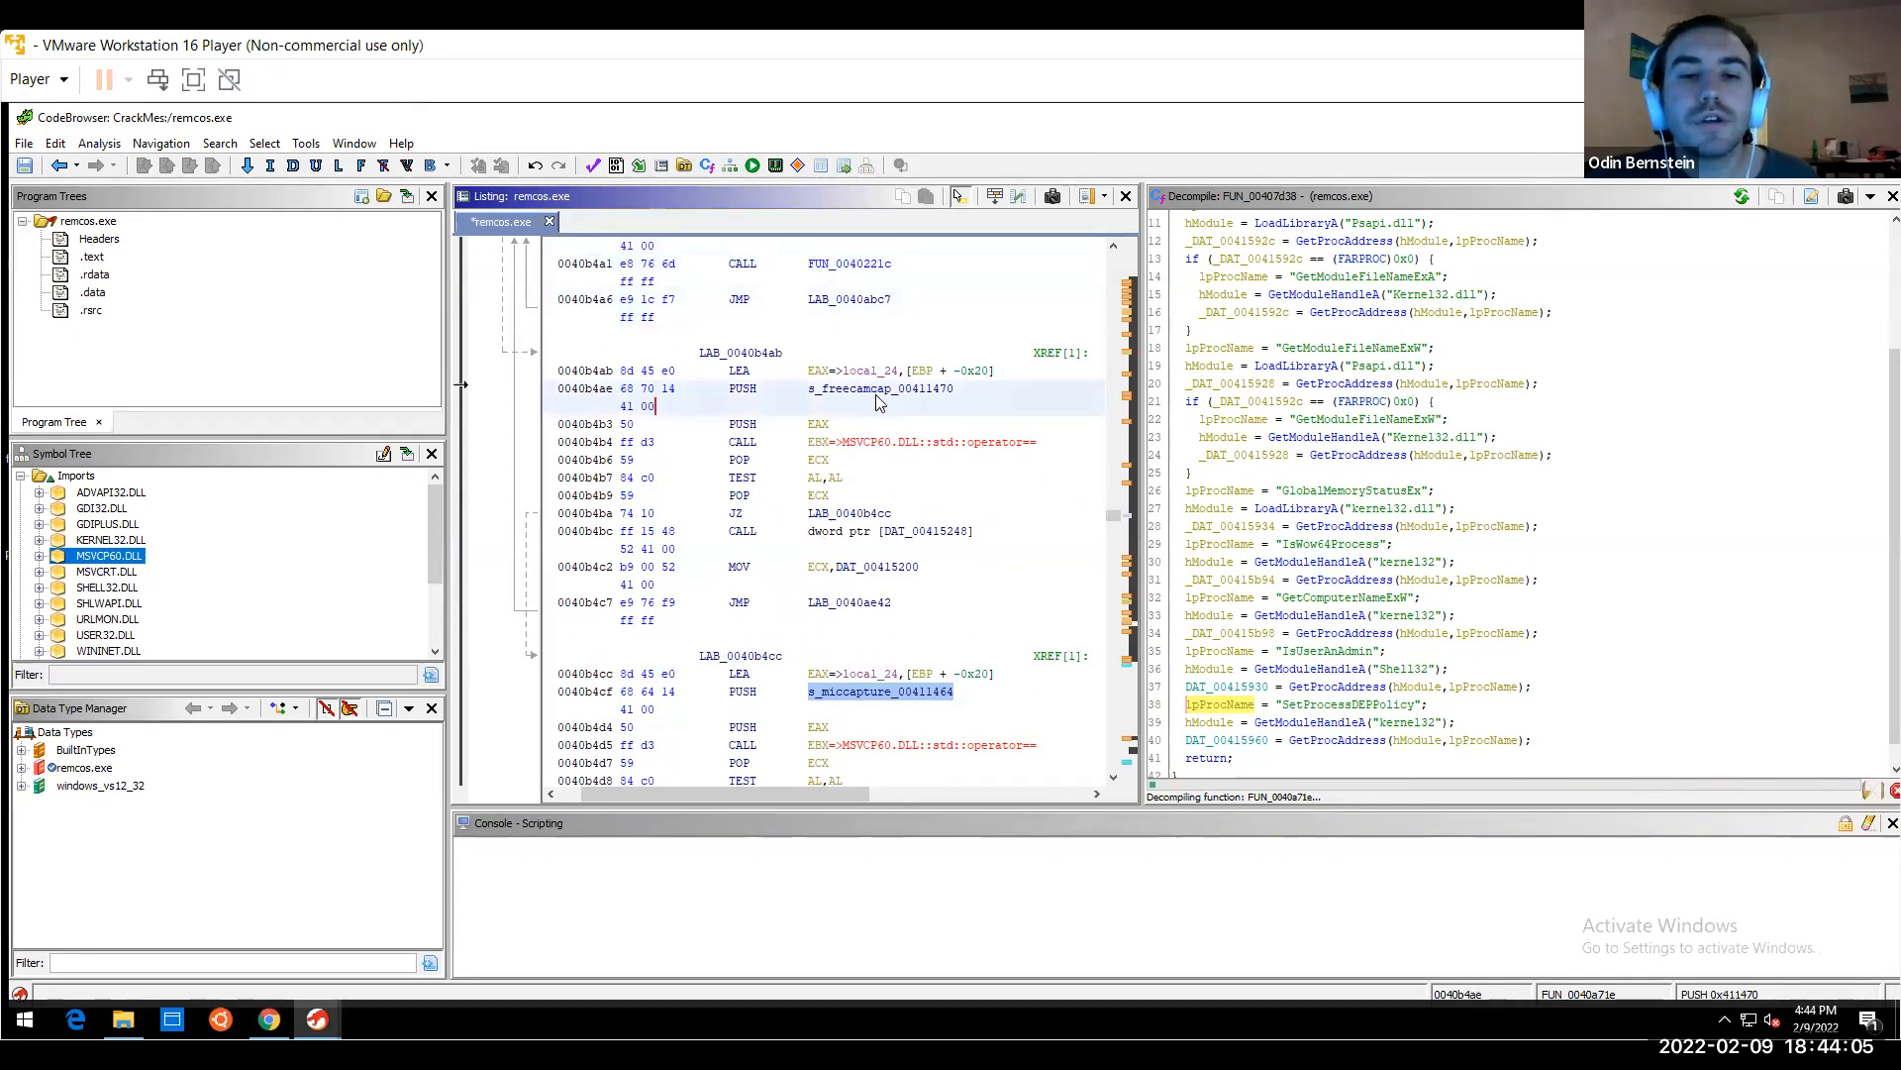
pyautogui.press('Down')
pyautogui.press('Down')
pyautogui.press('Down')
pyautogui.press('Down')
pyautogui.press('Down')
pyautogui.press('Down')
pyautogui.press('Down')
pyautogui.press('Down')
pyautogui.press('Down')
pyautogui.press('Down')
pyautogui.press('Down')
pyautogui.press('Down')
pyautogui.press('Down')
pyautogui.press('Down')
pyautogui.press('Down')
pyautogui.press('Down')
pyautogui.press('Down')
pyautogui.press('Down')
pyautogui.press('Down')
pyautogui.press('Down')
pyautogui.press('Down')
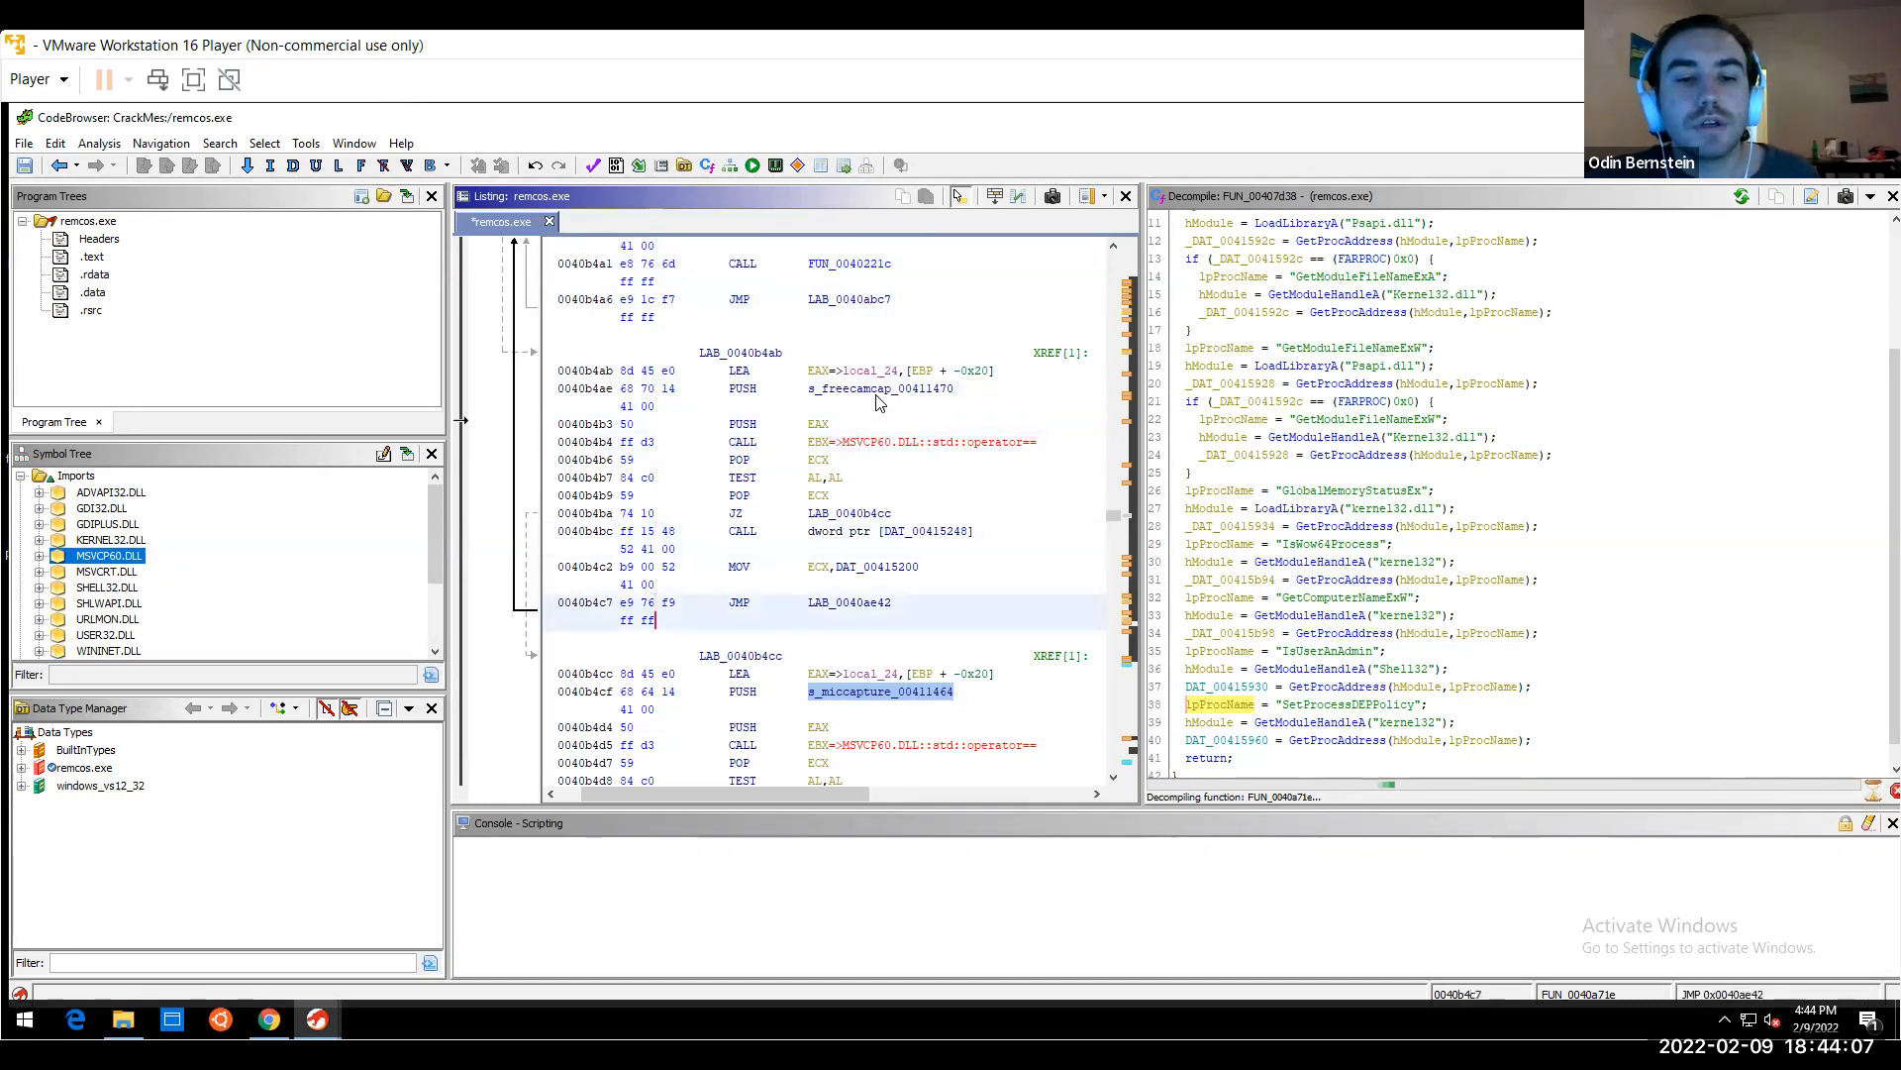
pyautogui.scroll(-1, 877, 401)
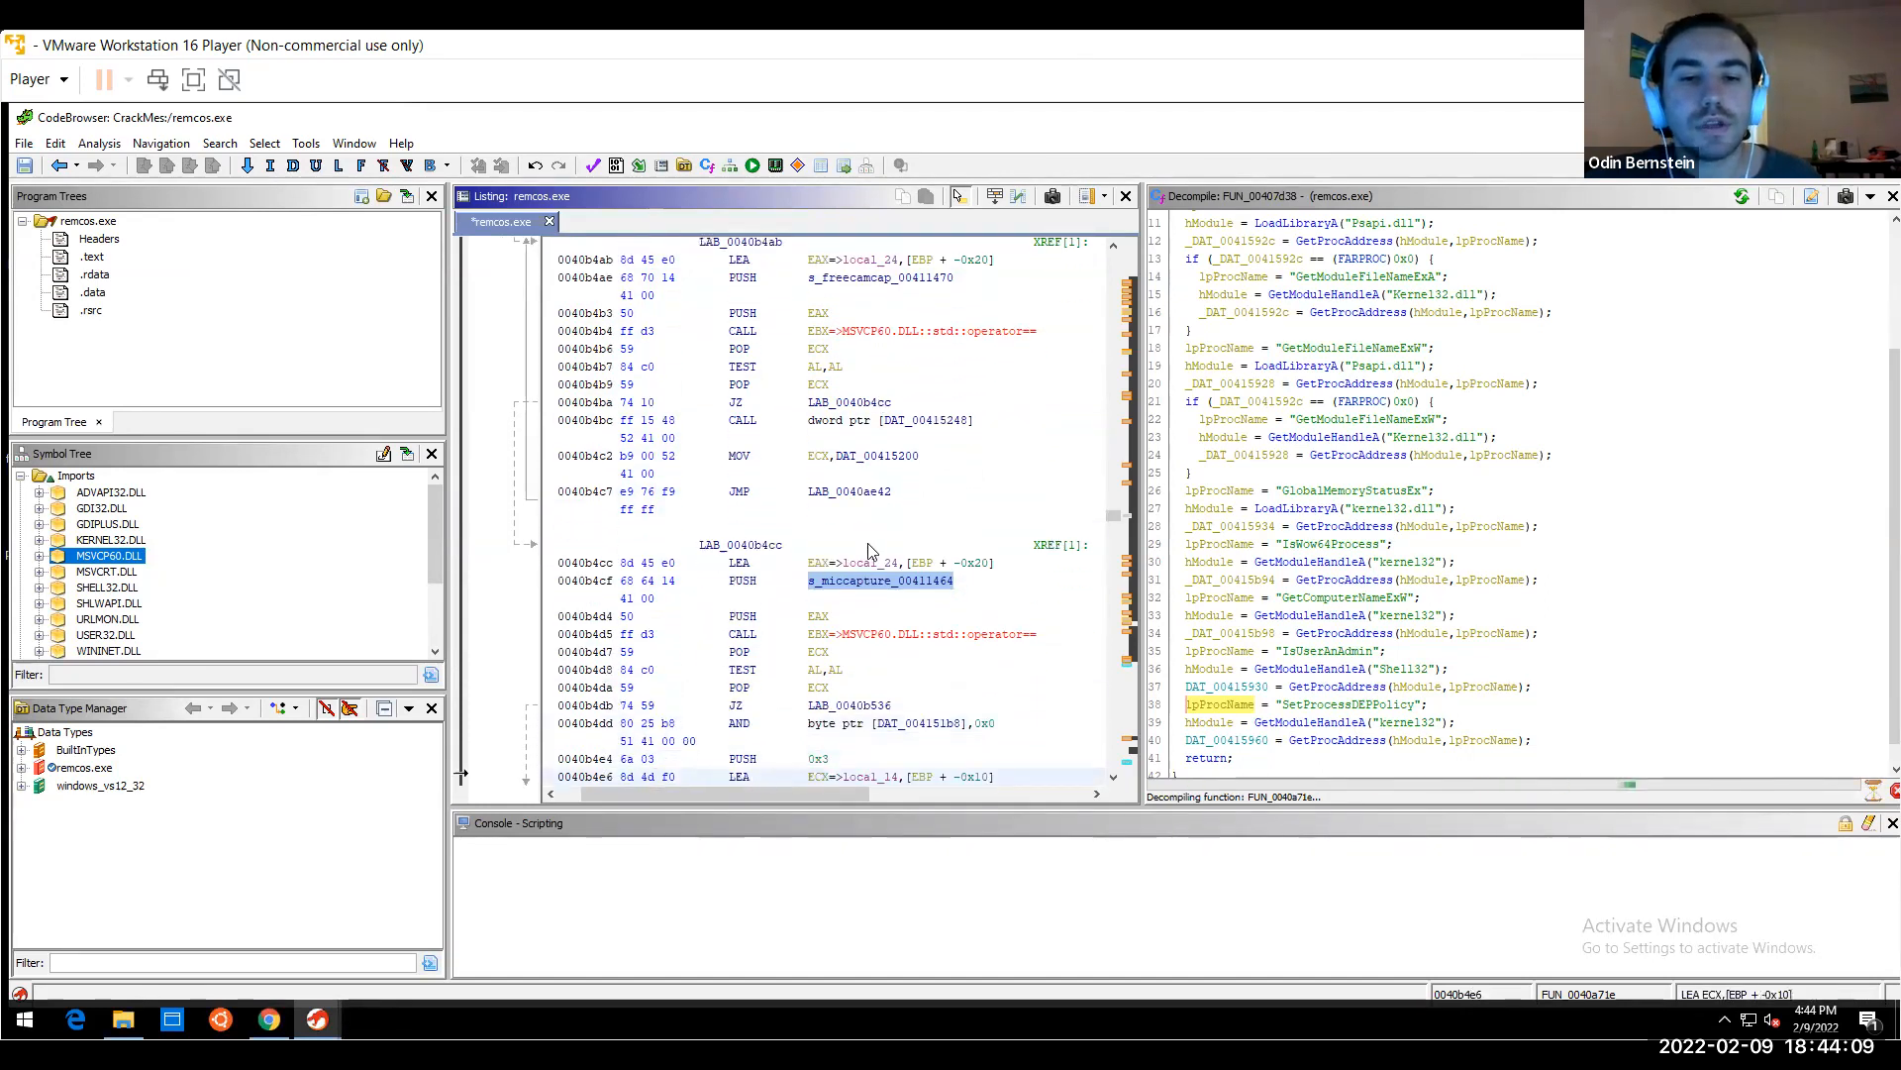
# Check the miccapture string's definition from 0040b4cf, and return to the code to inspect the operator== call at 0040b4d5
pyautogui.click(862, 585)
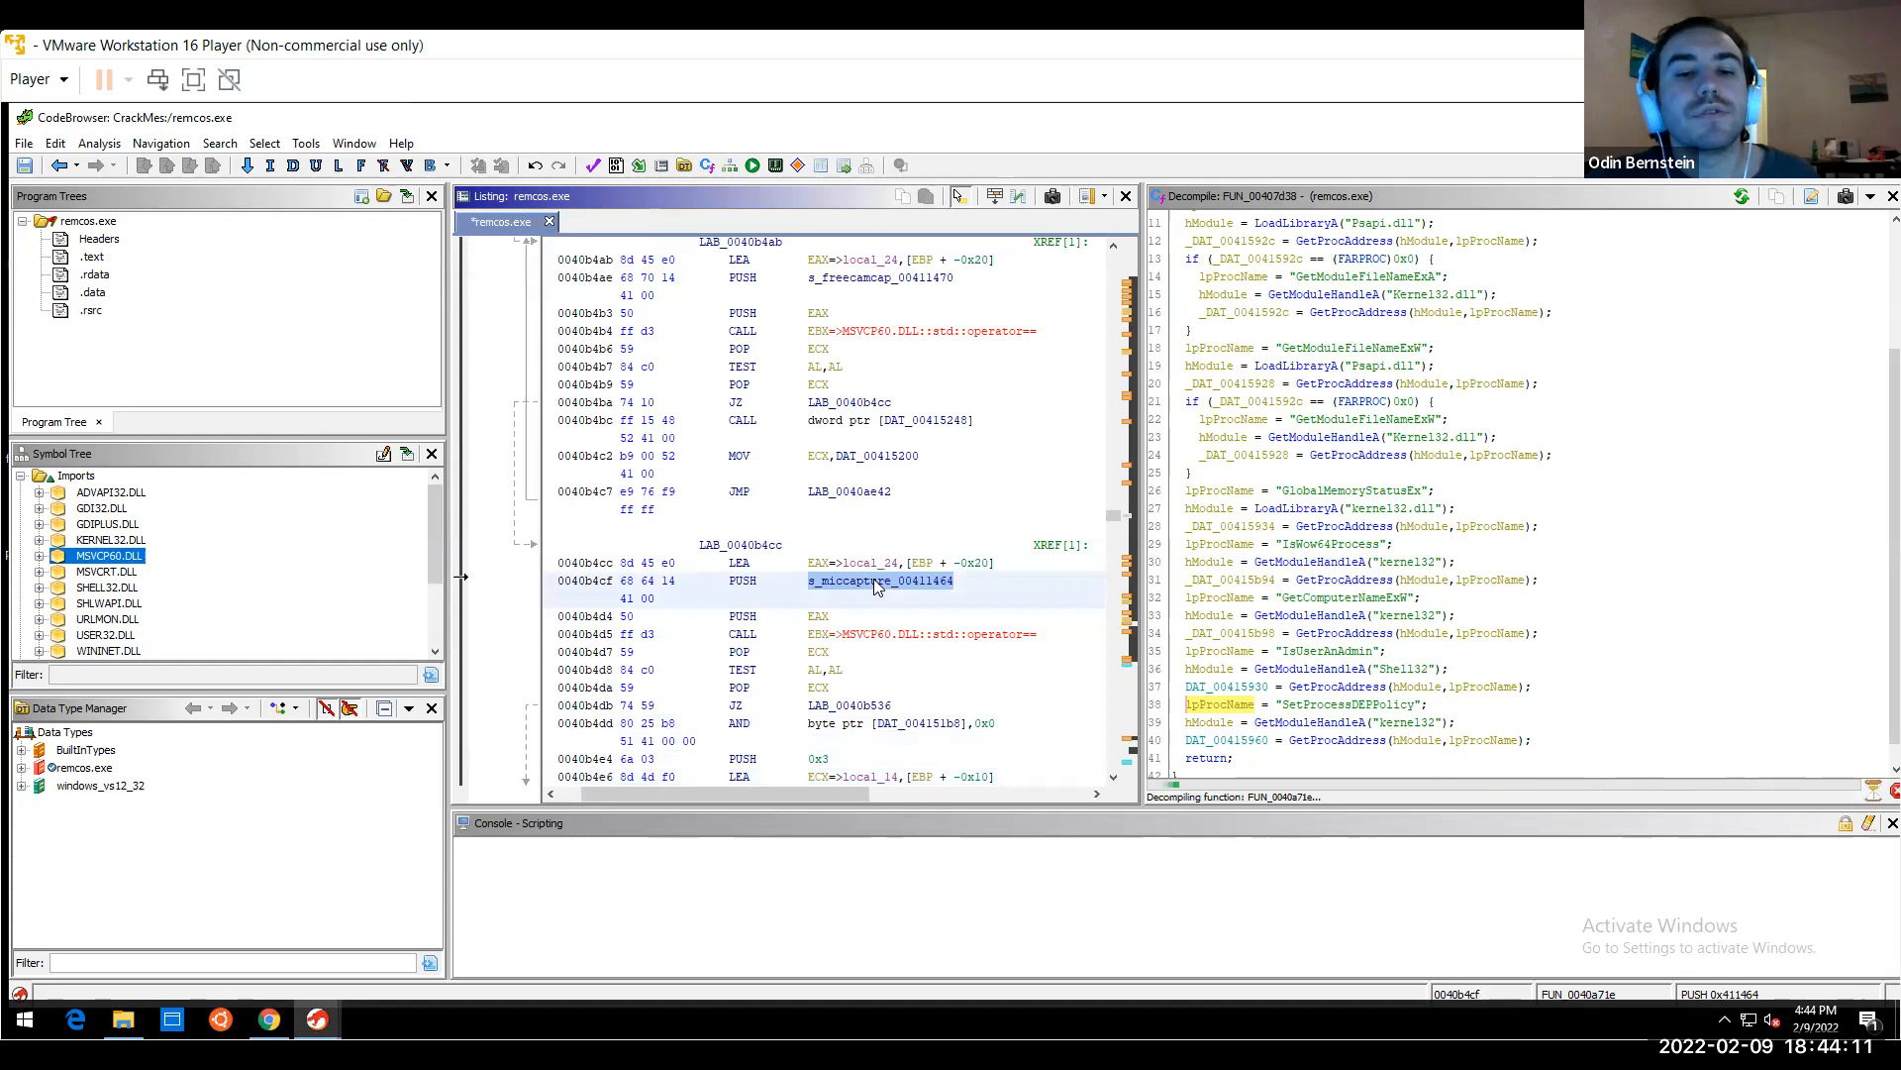
pyautogui.press('Down')
pyautogui.press('Down')
pyautogui.press('Down')
pyautogui.press('Down')
pyautogui.doubleClick(876, 584)
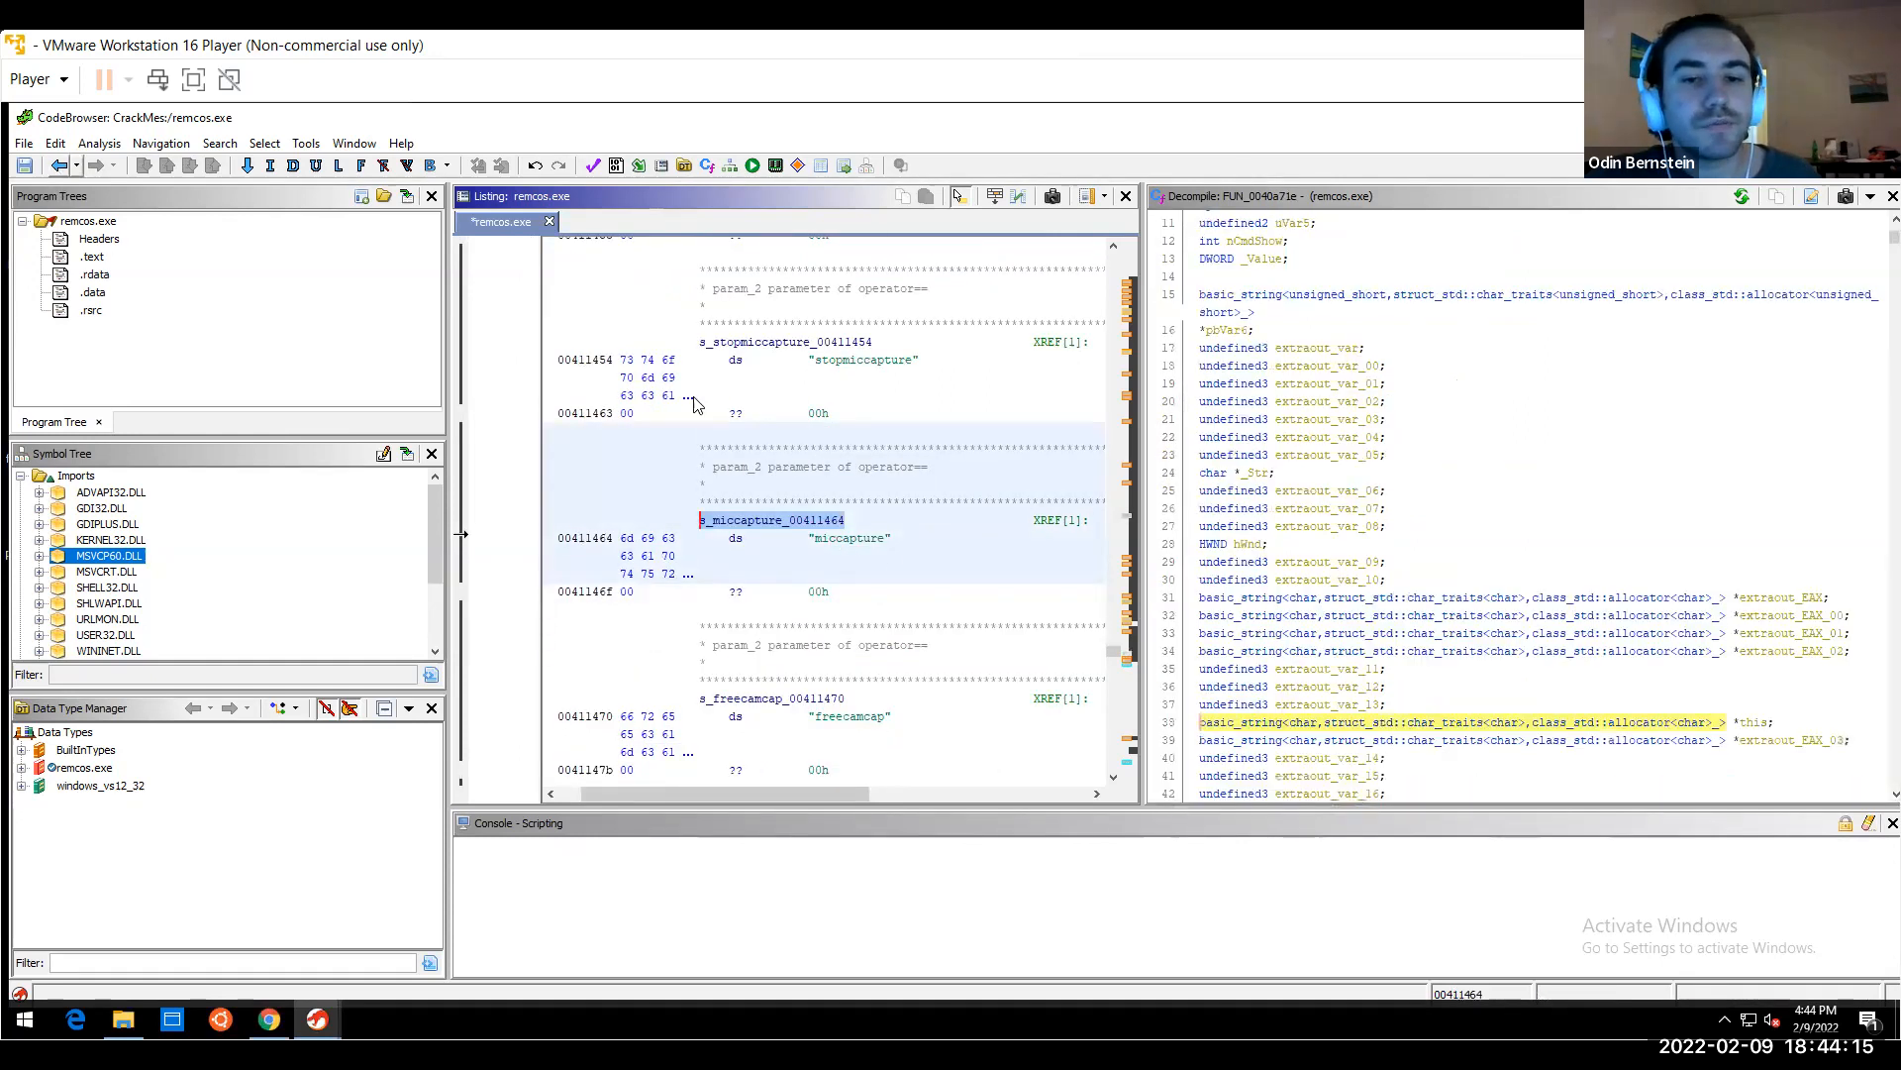
pyautogui.click(59, 165)
pyautogui.press('Down')
pyautogui.press('Down')
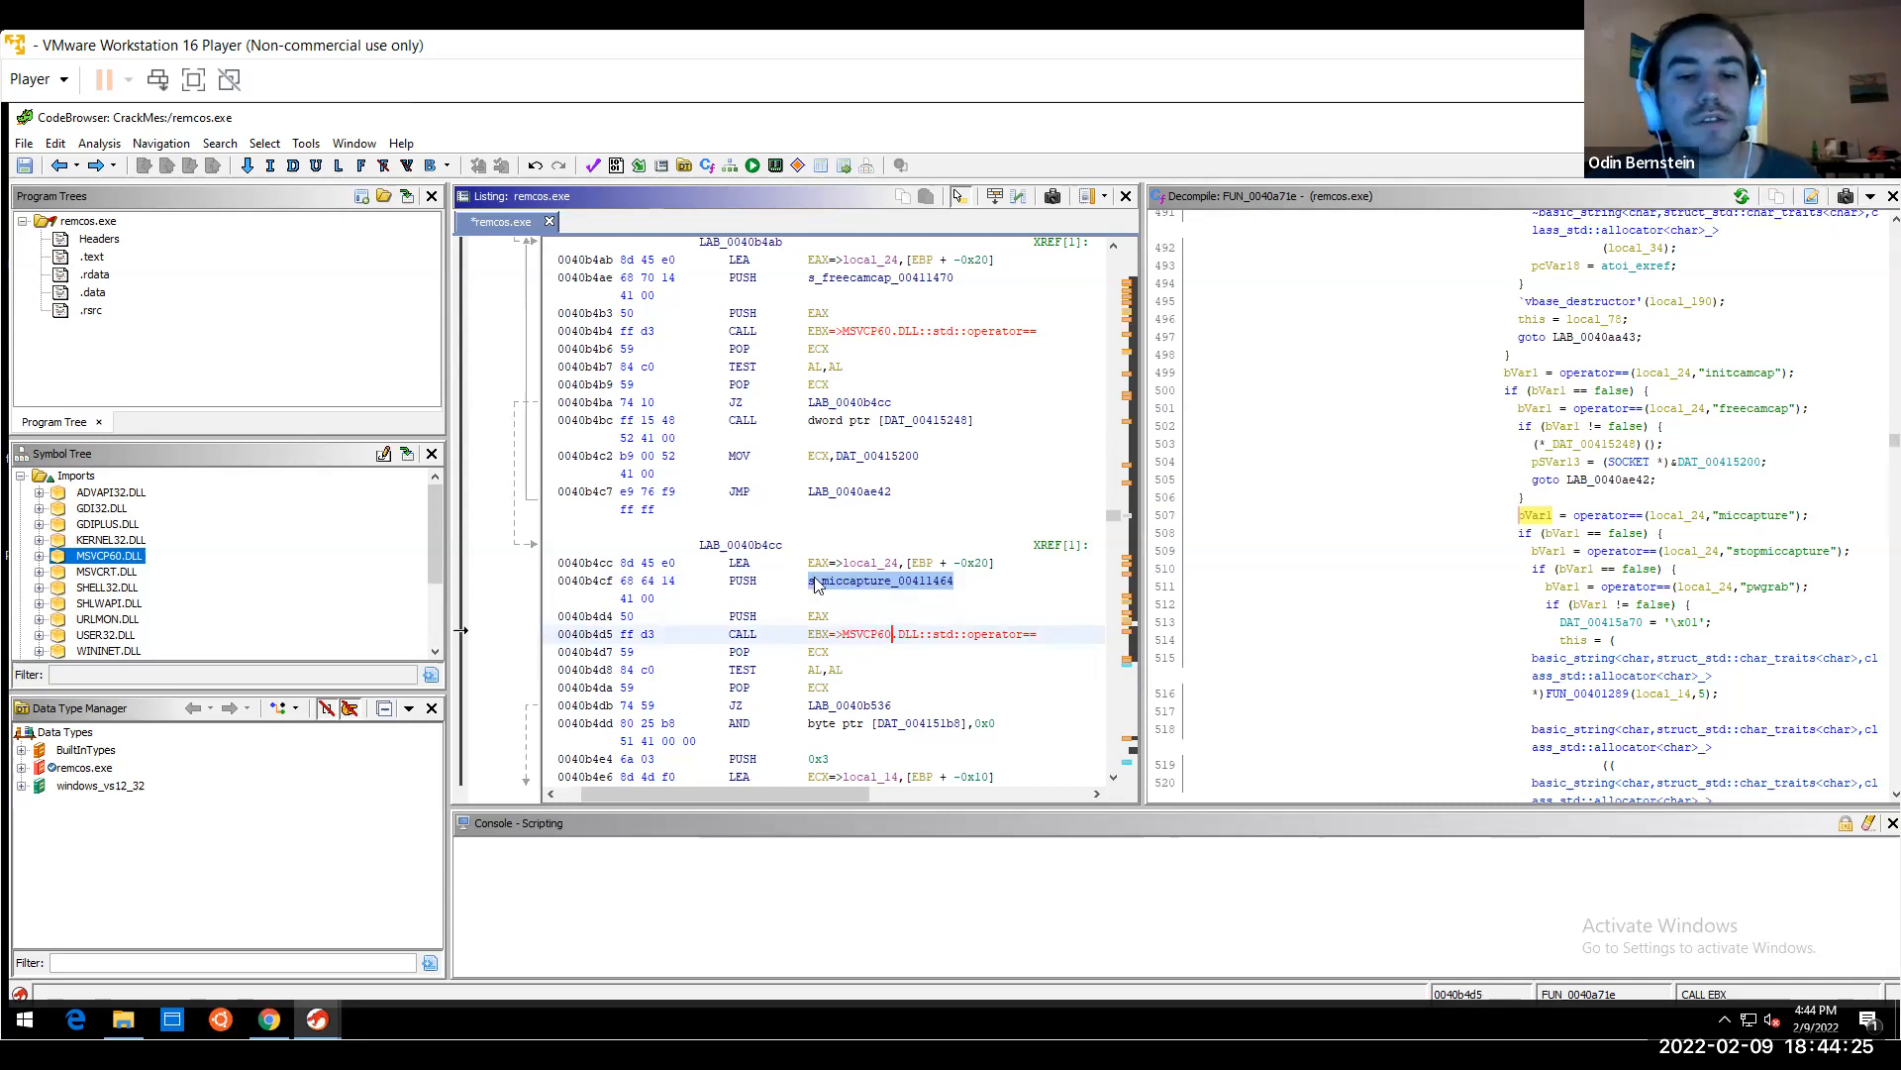
# Compare the miccapture and stopmiccapture string definitions, and return to 0040b4cf to find the matching miccapture comparison in the decompiled FUN_0040a71e
pyautogui.doubleClick(842, 580)
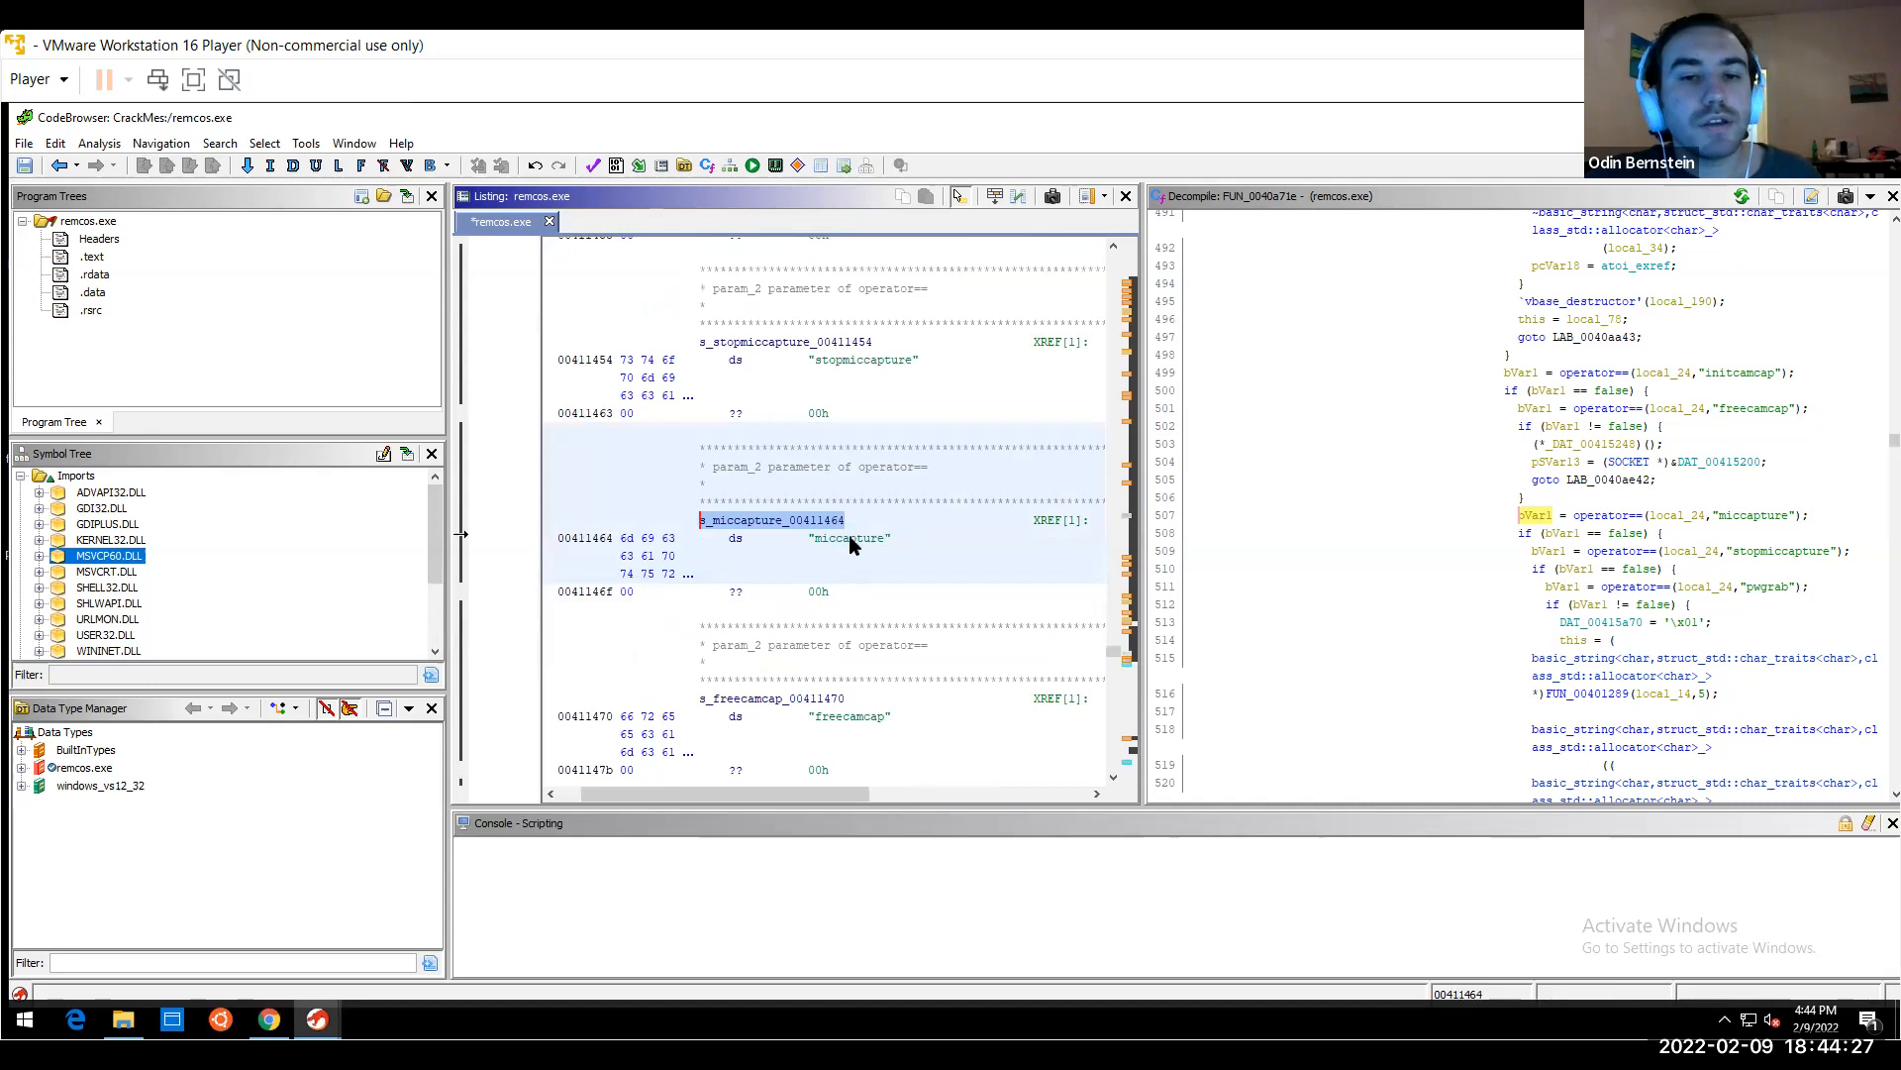
pyautogui.click(864, 361)
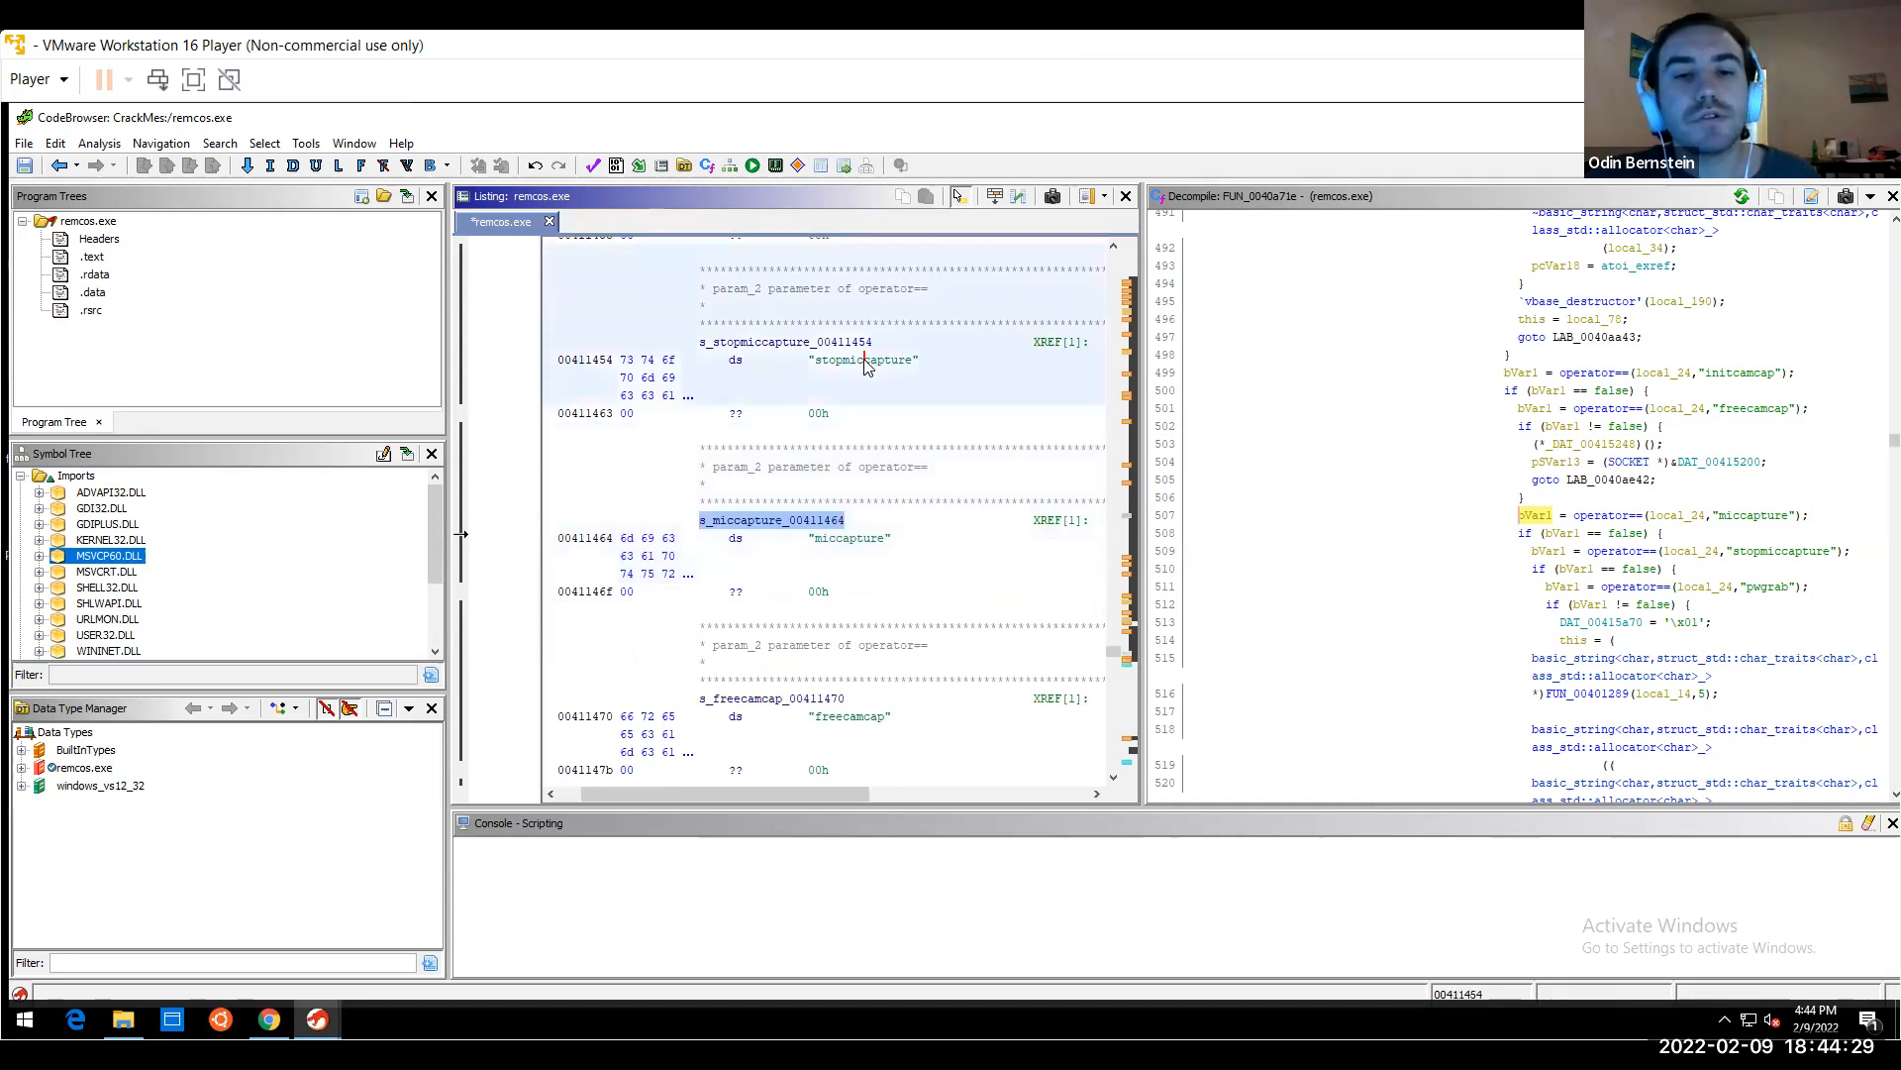
pyautogui.click(55, 167)
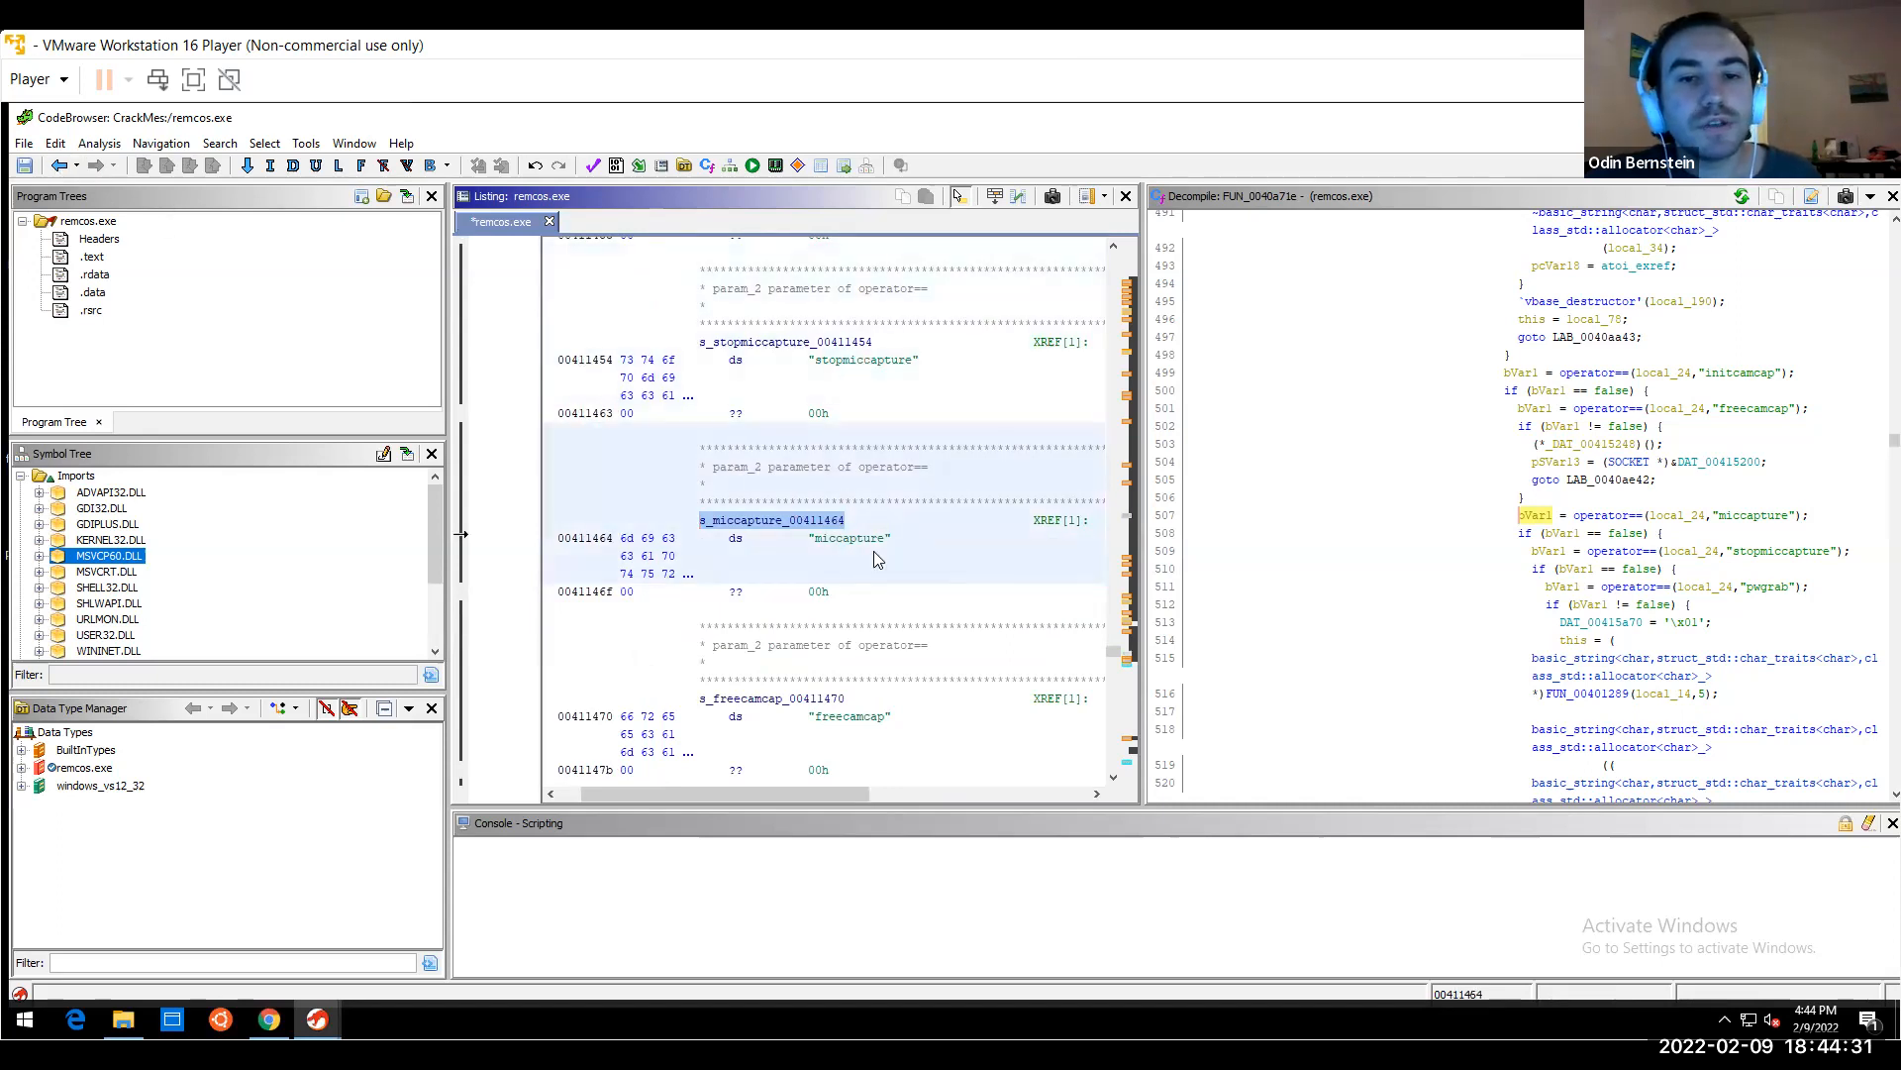
pyautogui.click(55, 166)
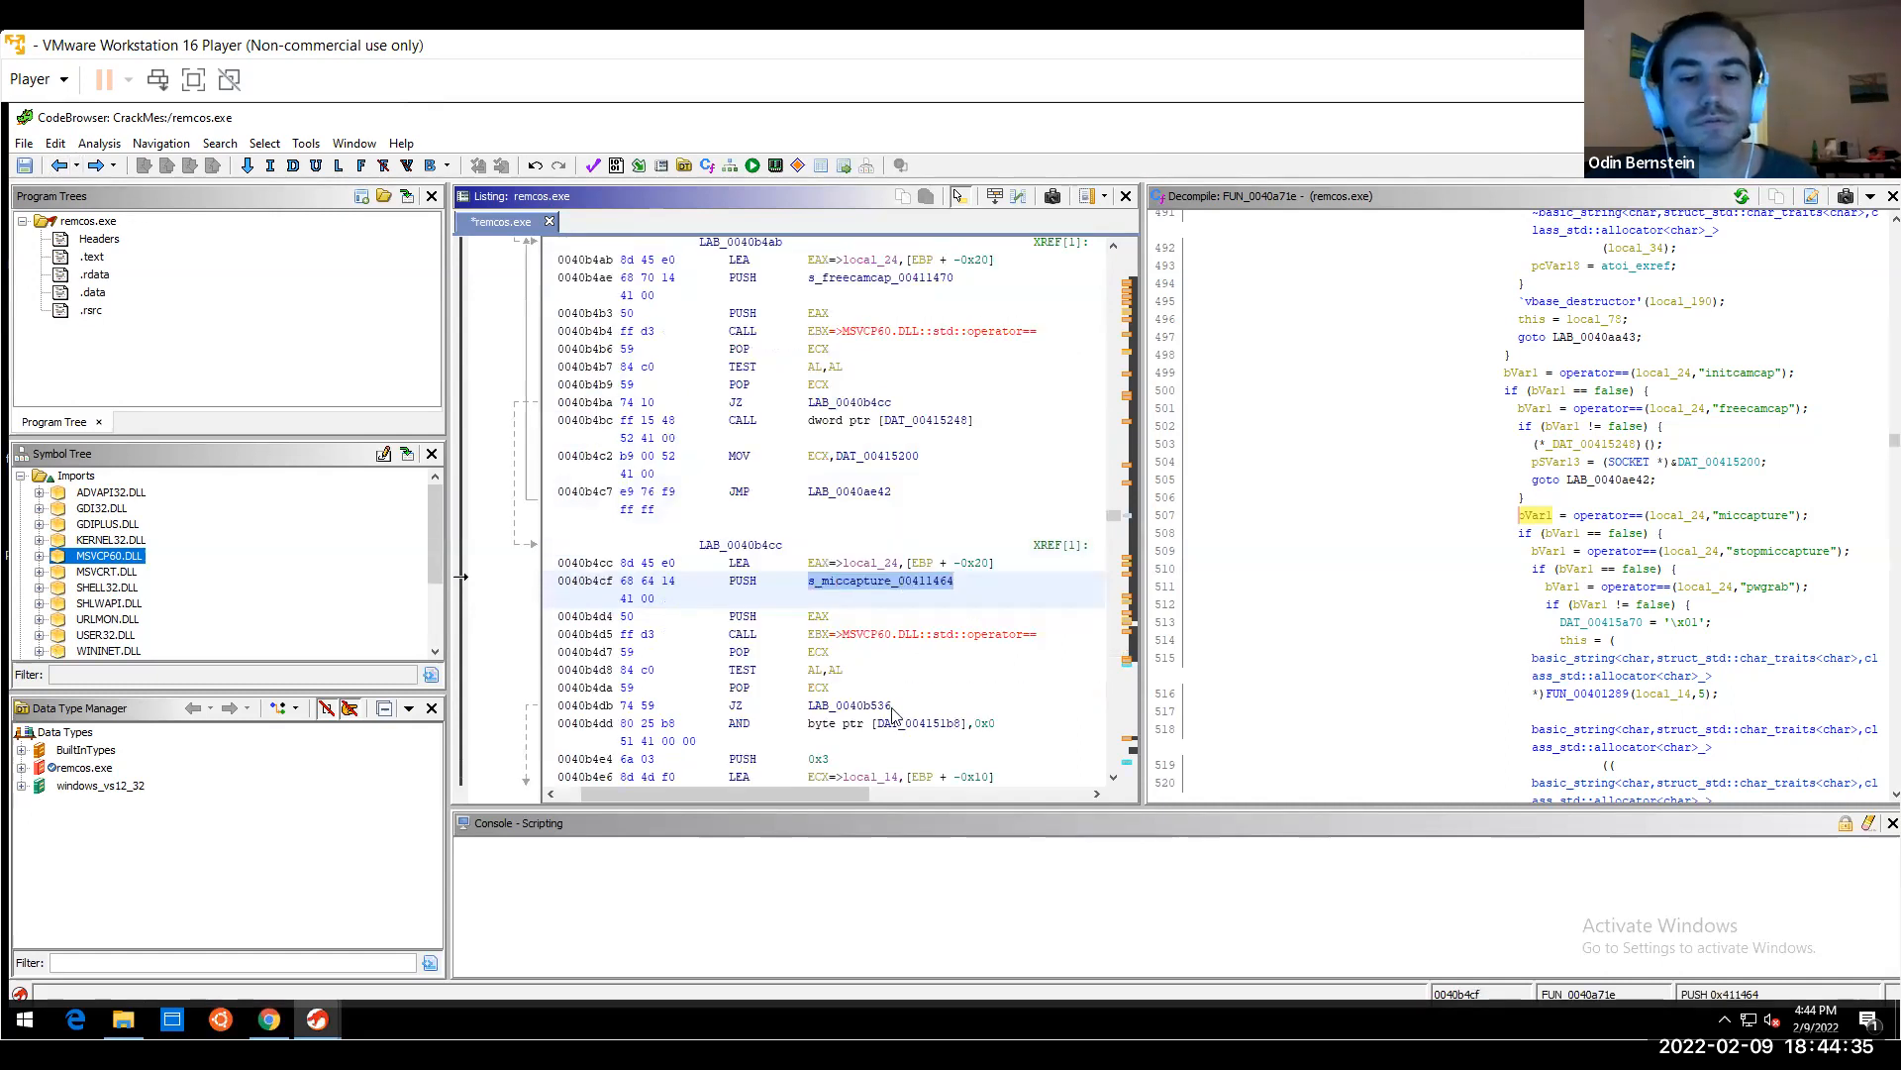
pyautogui.moveTo(892, 713)
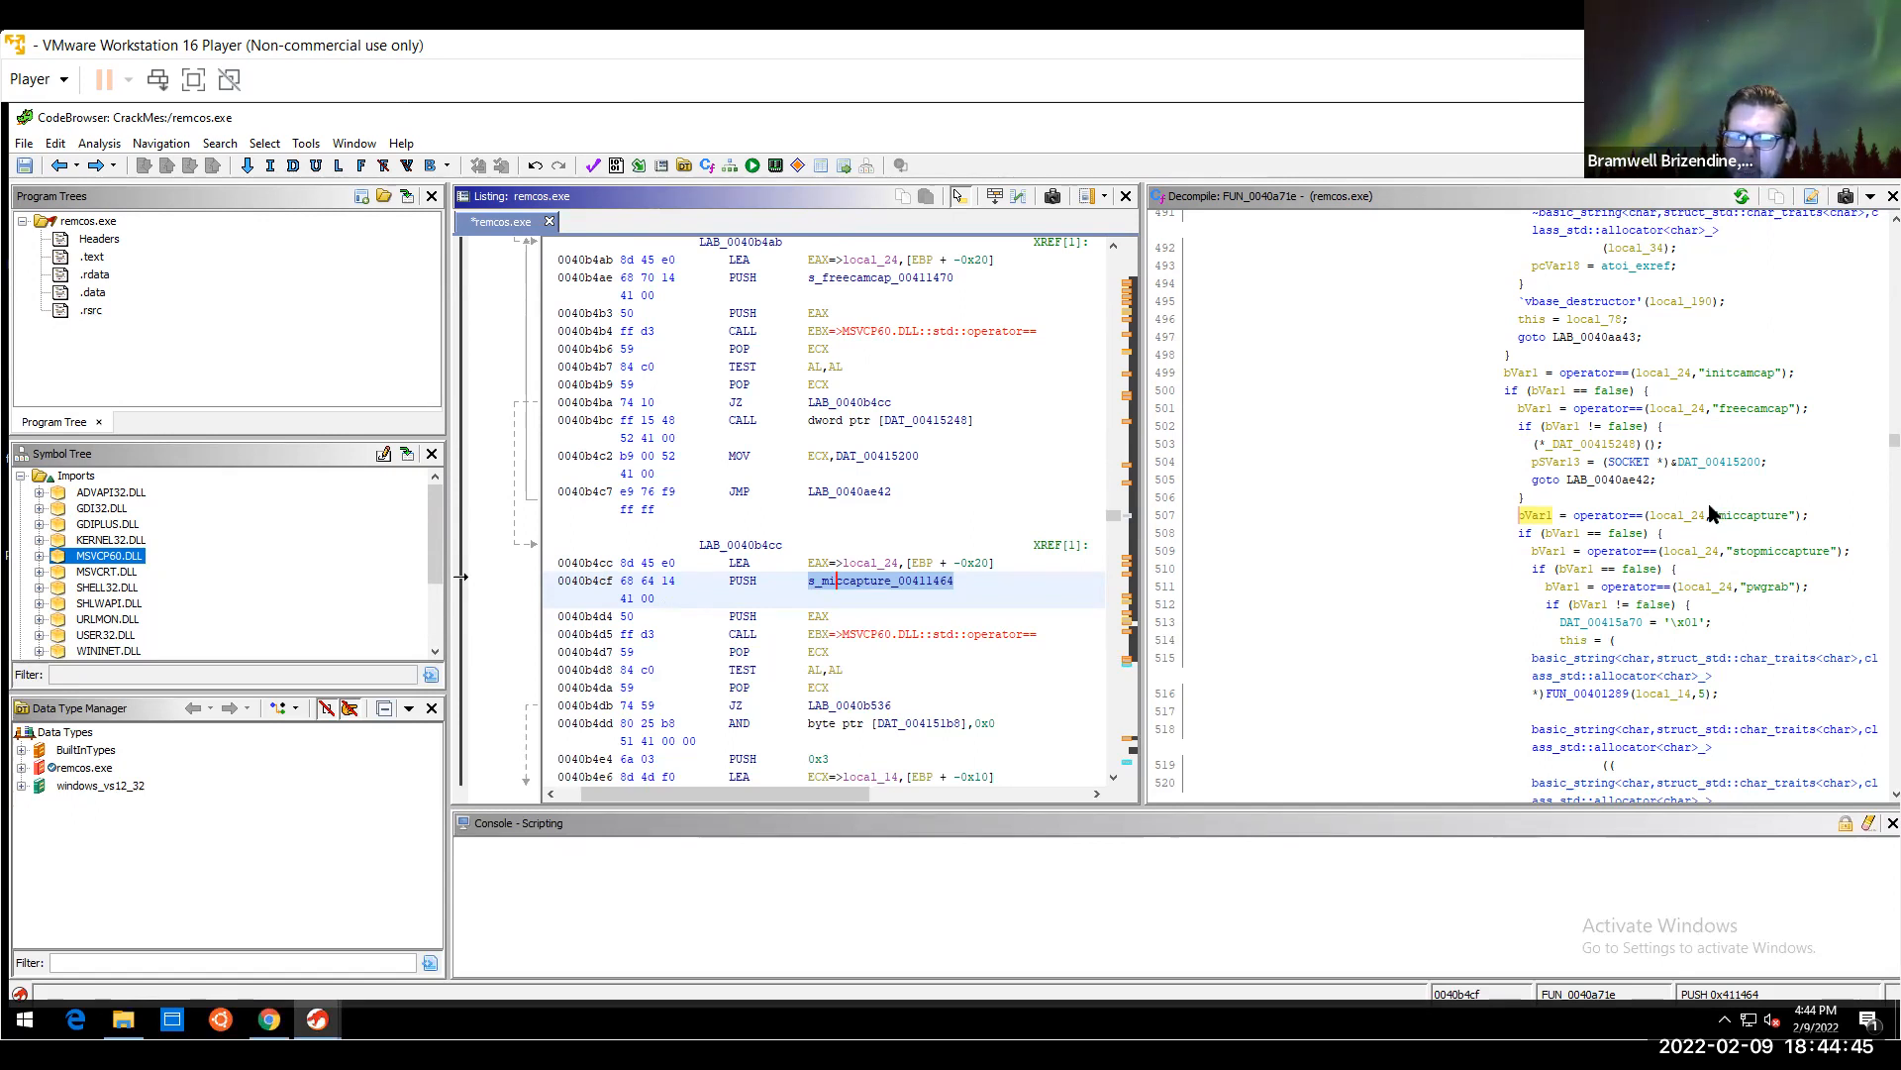
pyautogui.moveTo(1726, 526)
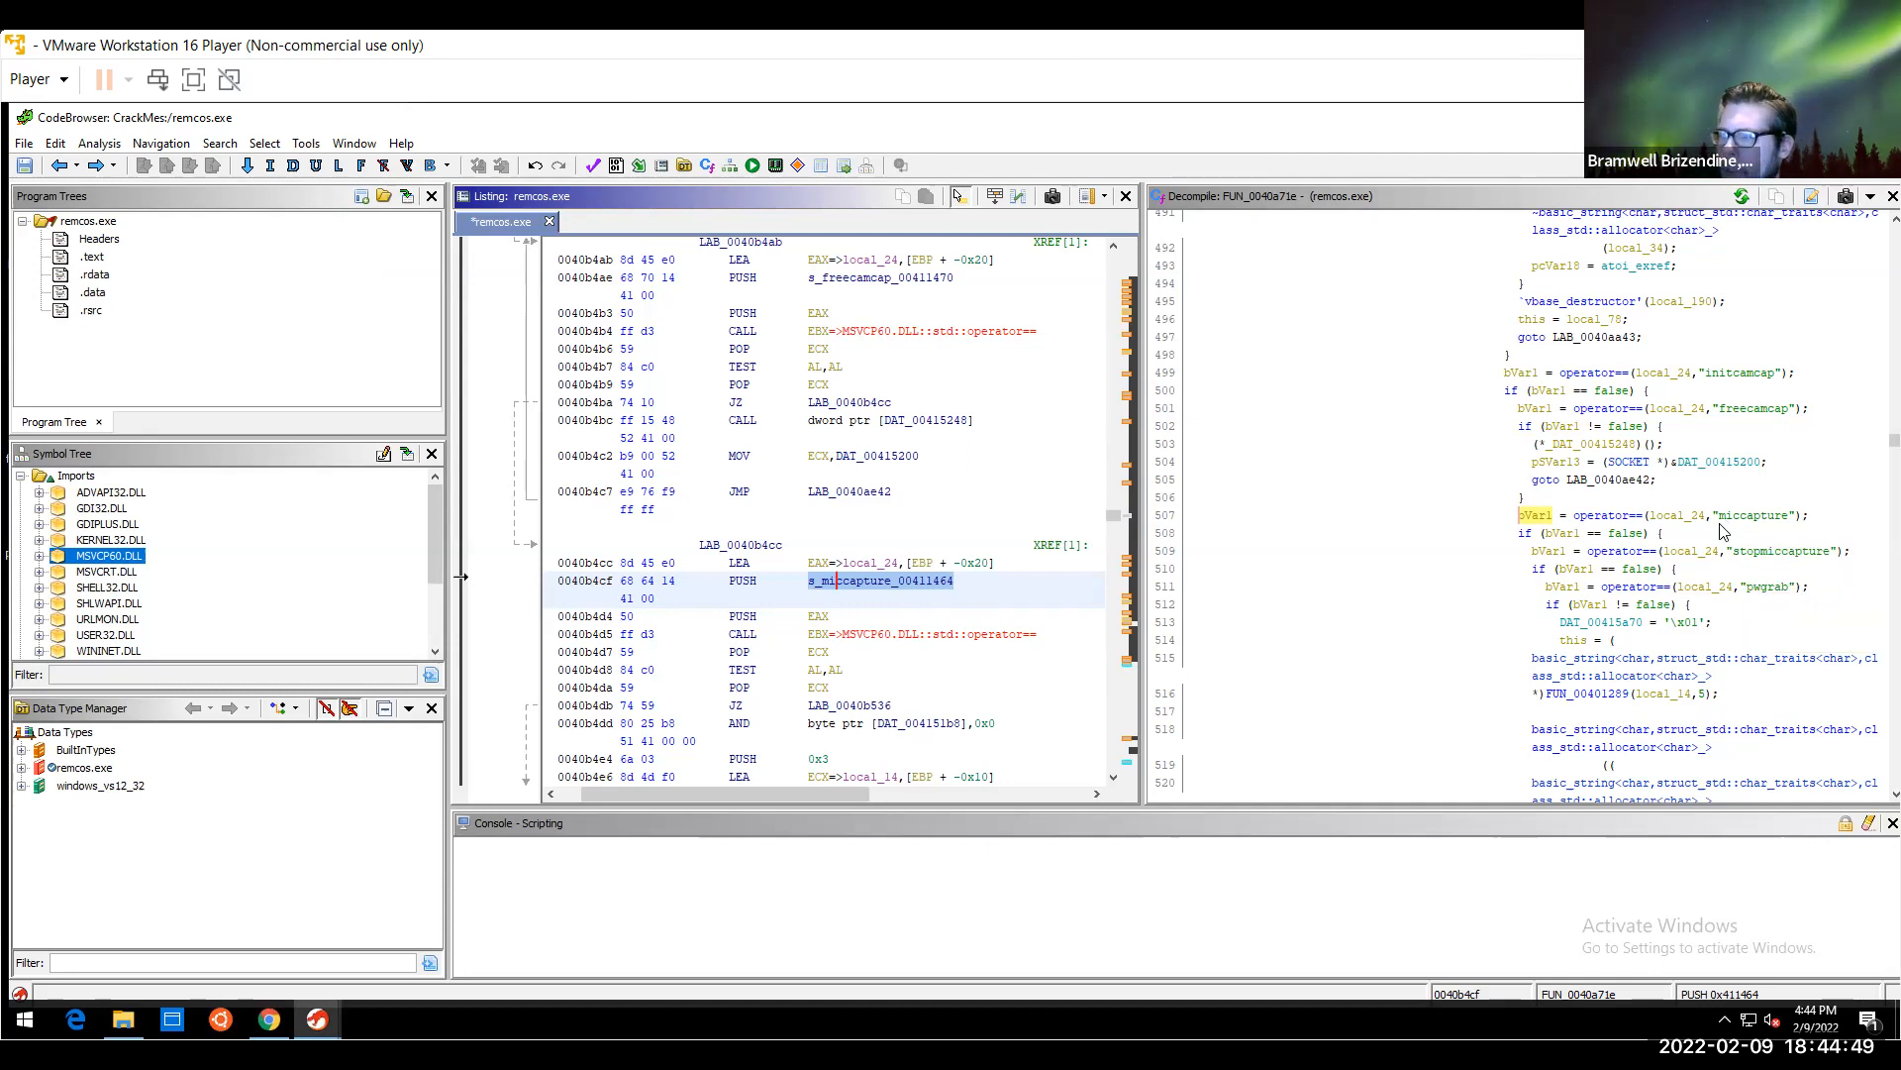
# Recheck the definition of the miccapture string pushed at 0040b4cf, and return to the code that references it
pyautogui.click(1722, 533)
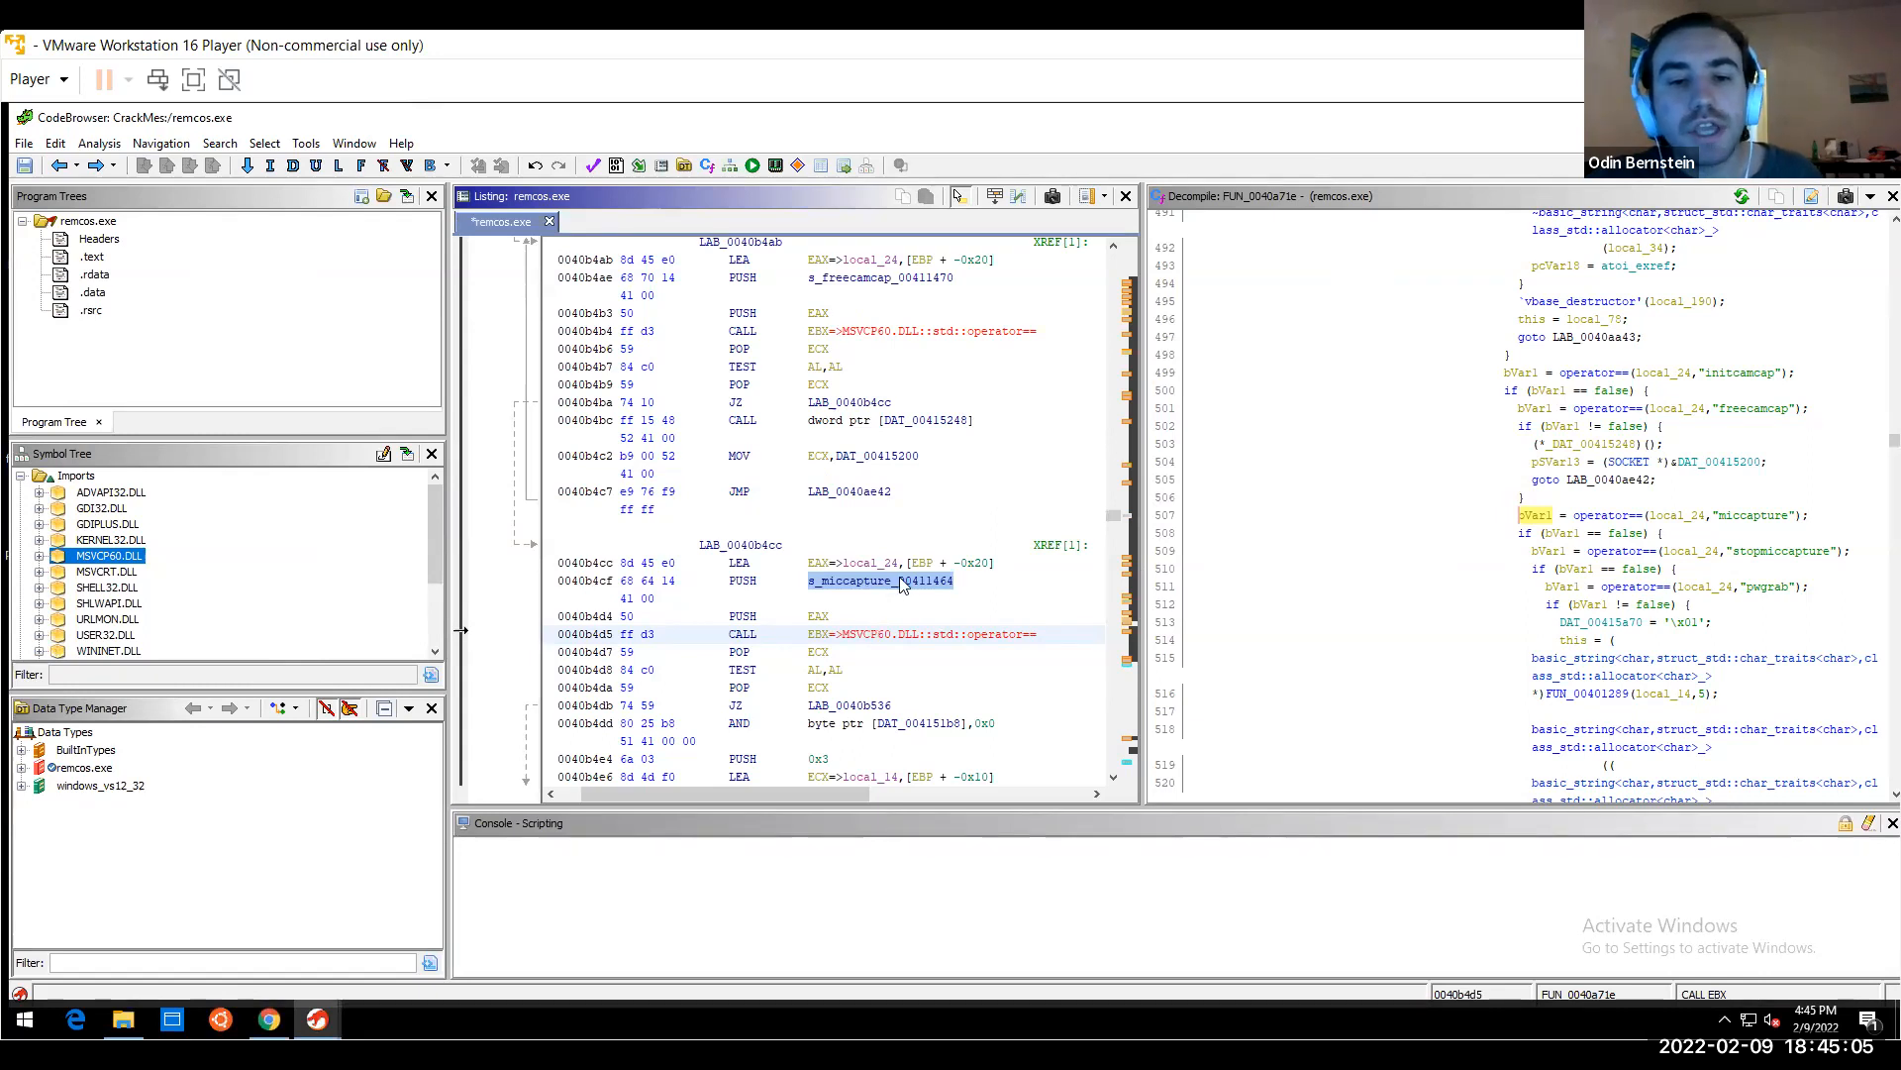
pyautogui.doubleClick(860, 585)
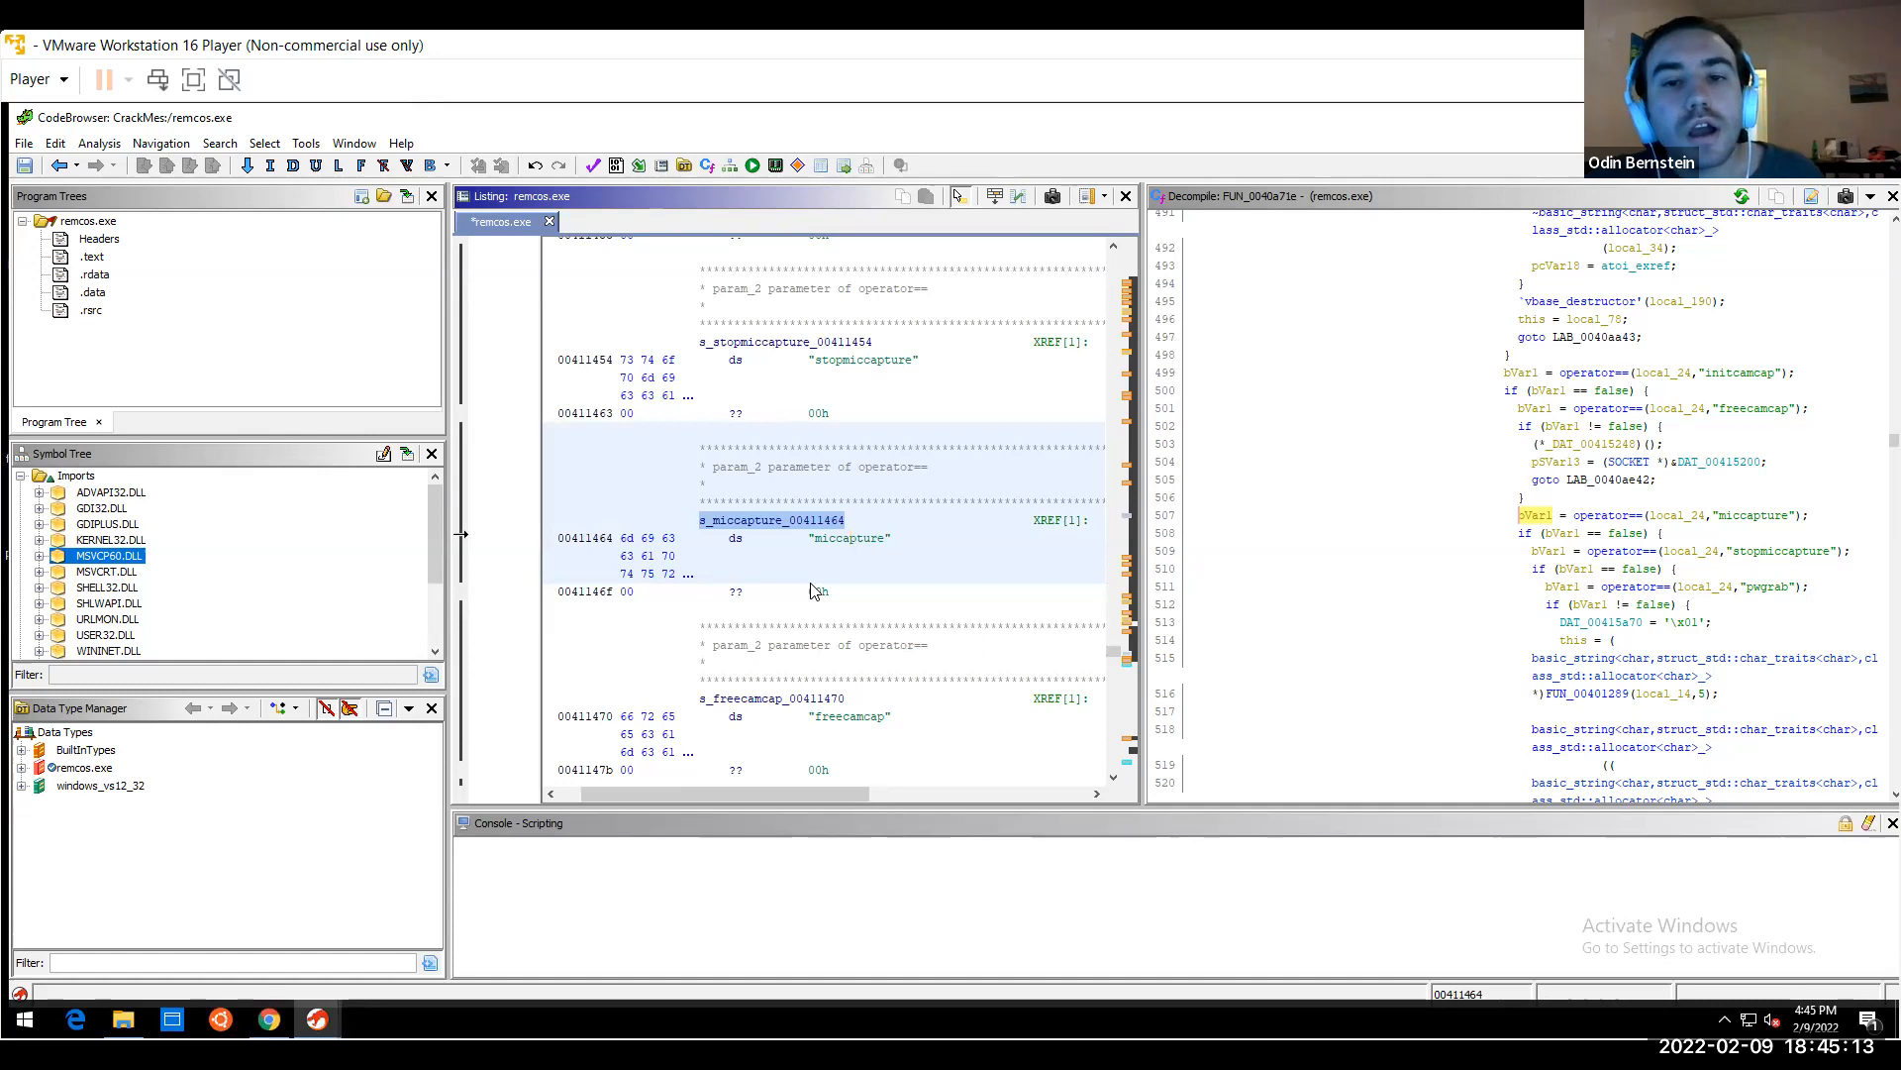
pyautogui.click(57, 165)
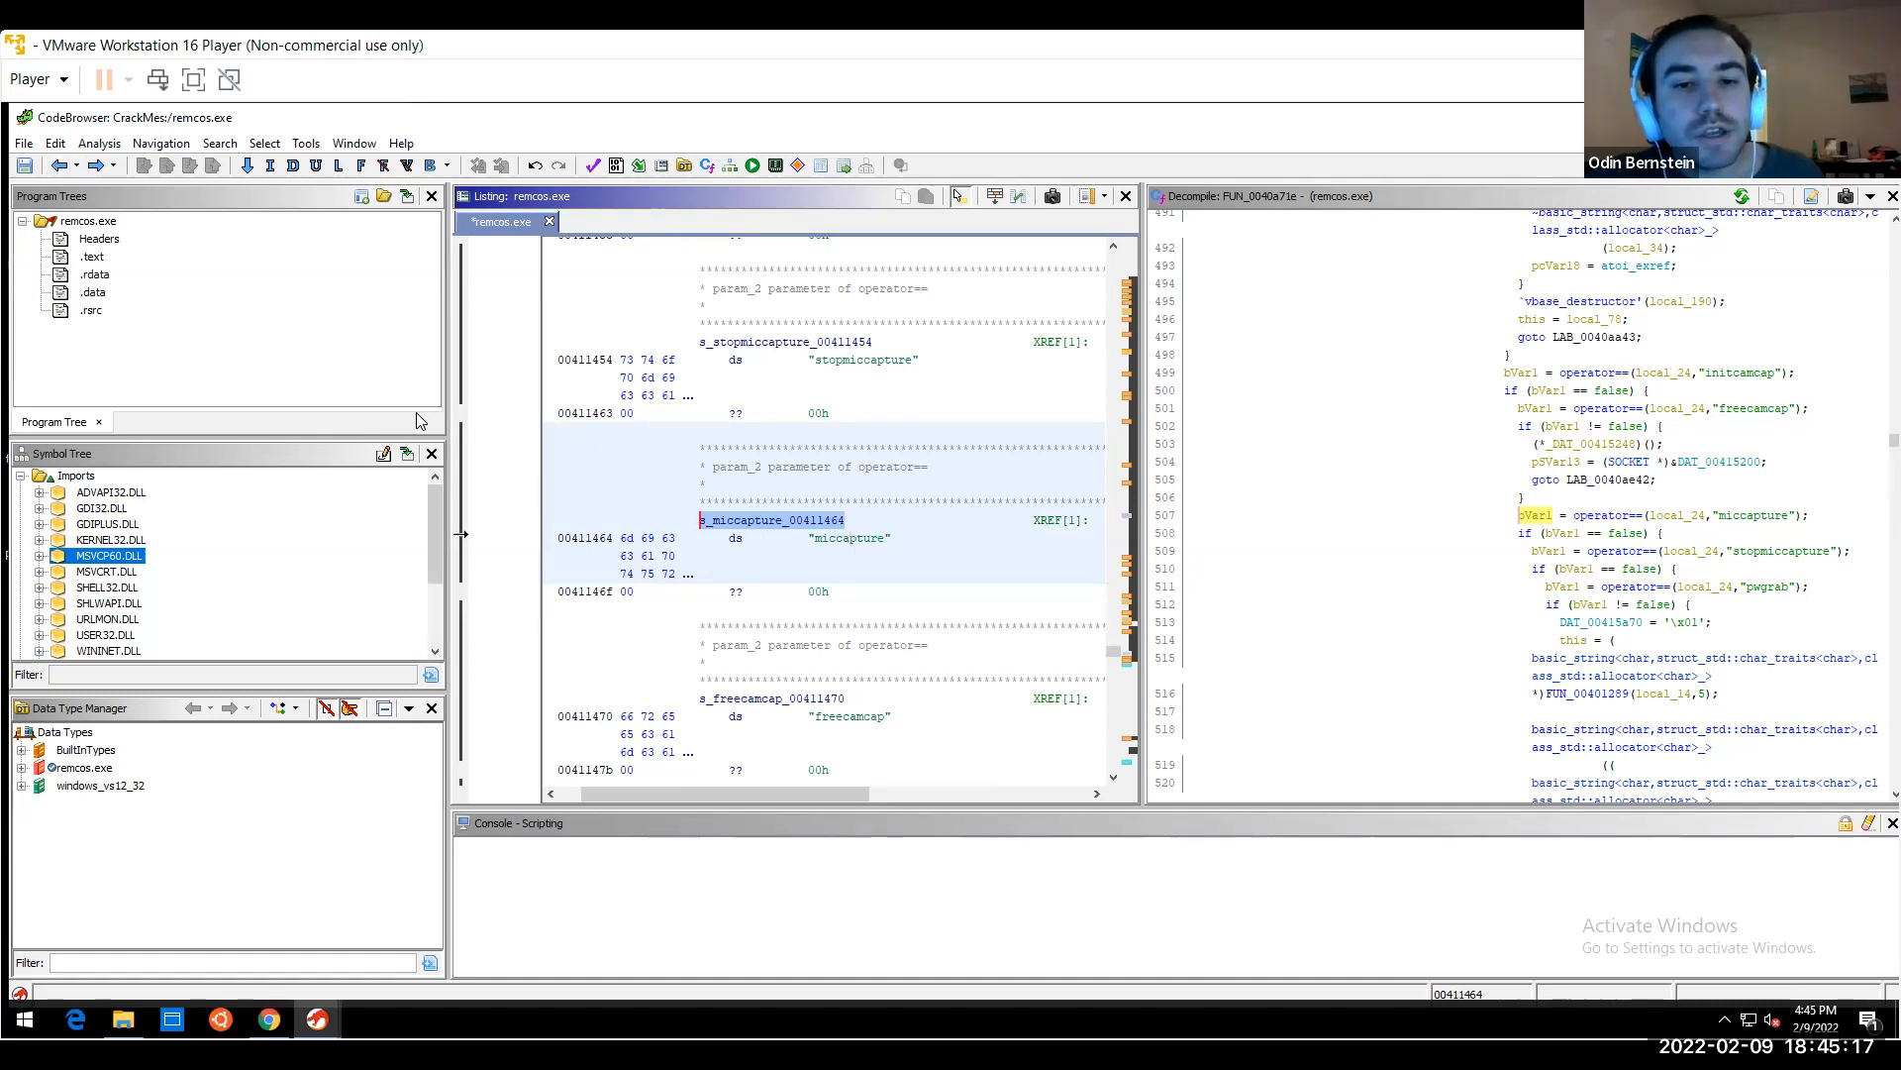
pyautogui.click(59, 166)
# Read the listing forward from LAB_0040b4cc through the miccapture branch to the FUN_00401289 call at 0040b517
pyautogui.click(806, 569)
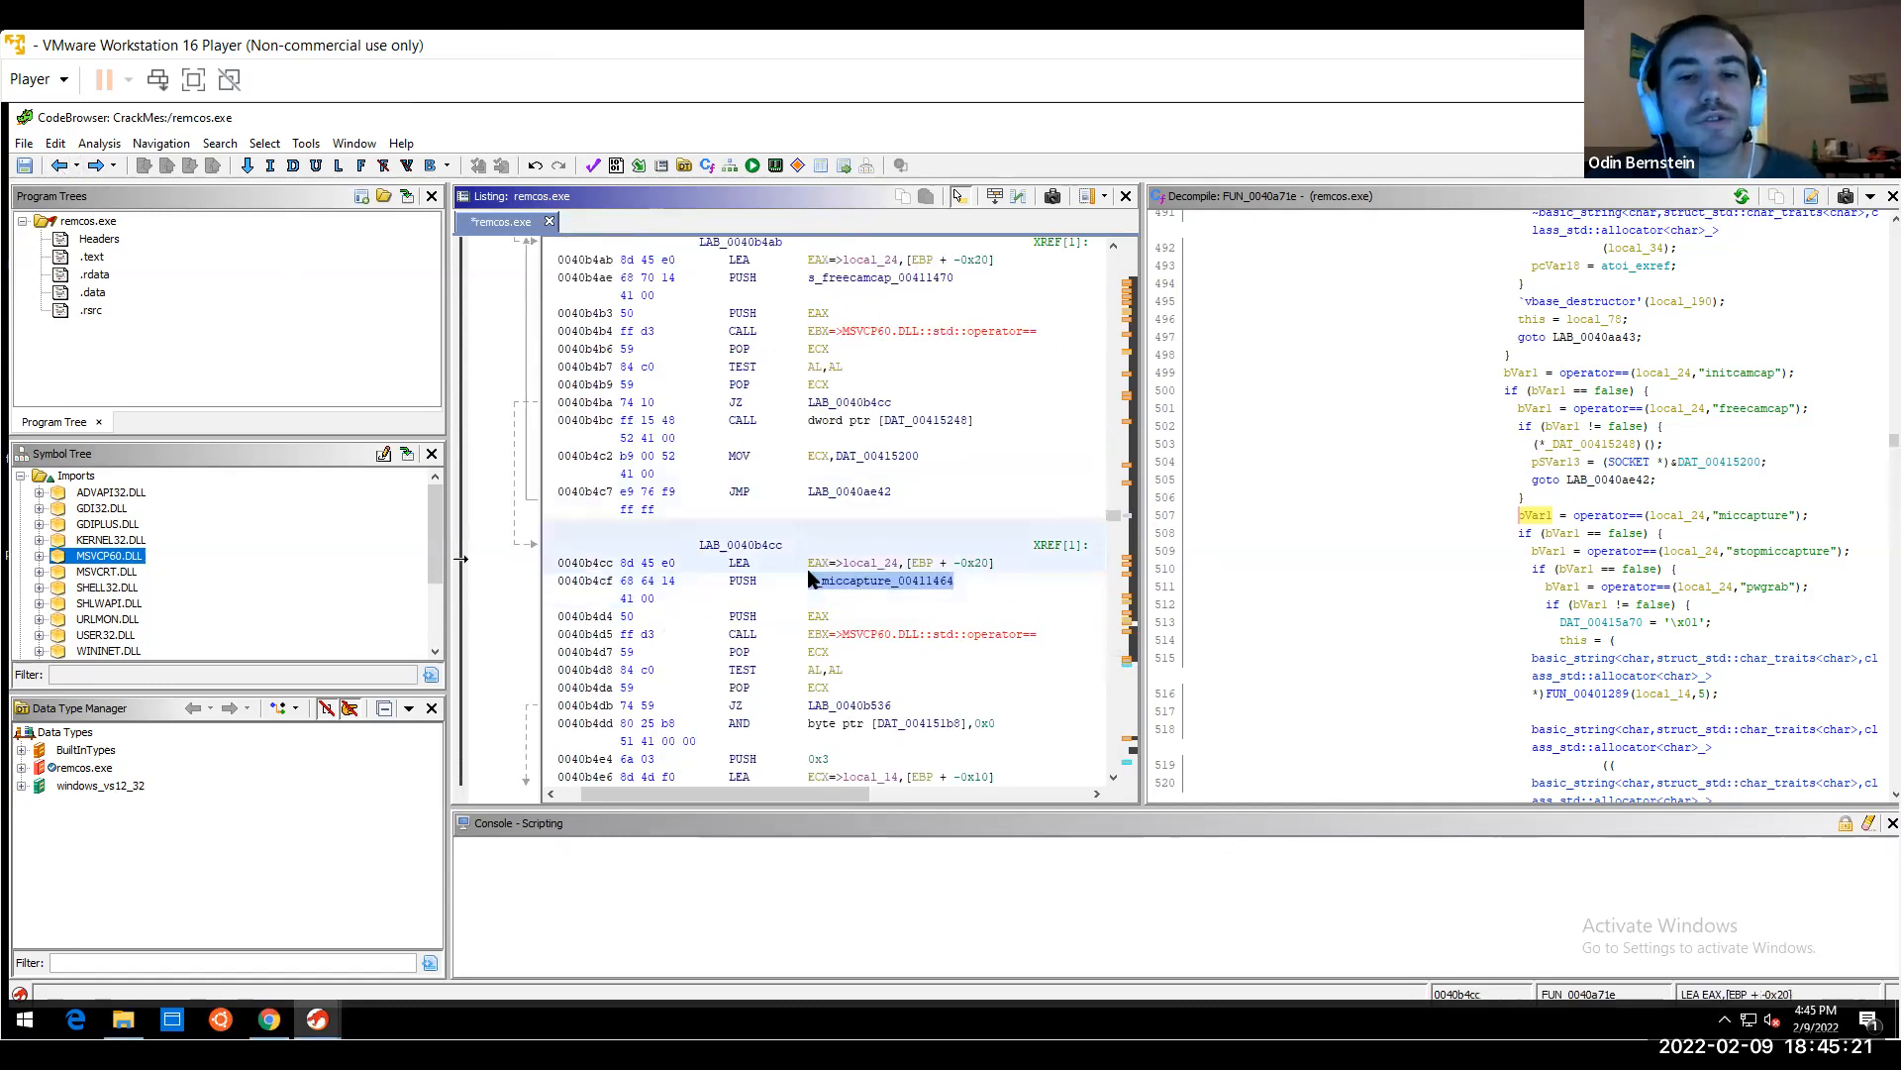
pyautogui.press('Down')
pyautogui.press('Down')
pyautogui.press('Down')
pyautogui.press('Down')
pyautogui.press('Down')
pyautogui.press('Down')
pyautogui.press('Down')
pyautogui.press('Down')
pyautogui.press('Down')
pyautogui.press('Down')
pyautogui.press('Down')
pyautogui.press('Down')
pyautogui.press('Down')
pyautogui.press('Down')
pyautogui.press('Down')
pyautogui.press('Down')
pyautogui.press('Down')
pyautogui.press('Down')
pyautogui.press('Down')
pyautogui.press('Down')
pyautogui.press('Down')
pyautogui.press('Down')
pyautogui.press('Down')
pyautogui.press('Down')
pyautogui.press('Down')
pyautogui.press('Down')
pyautogui.press('Down')
pyautogui.press('Down')
pyautogui.press('Down')
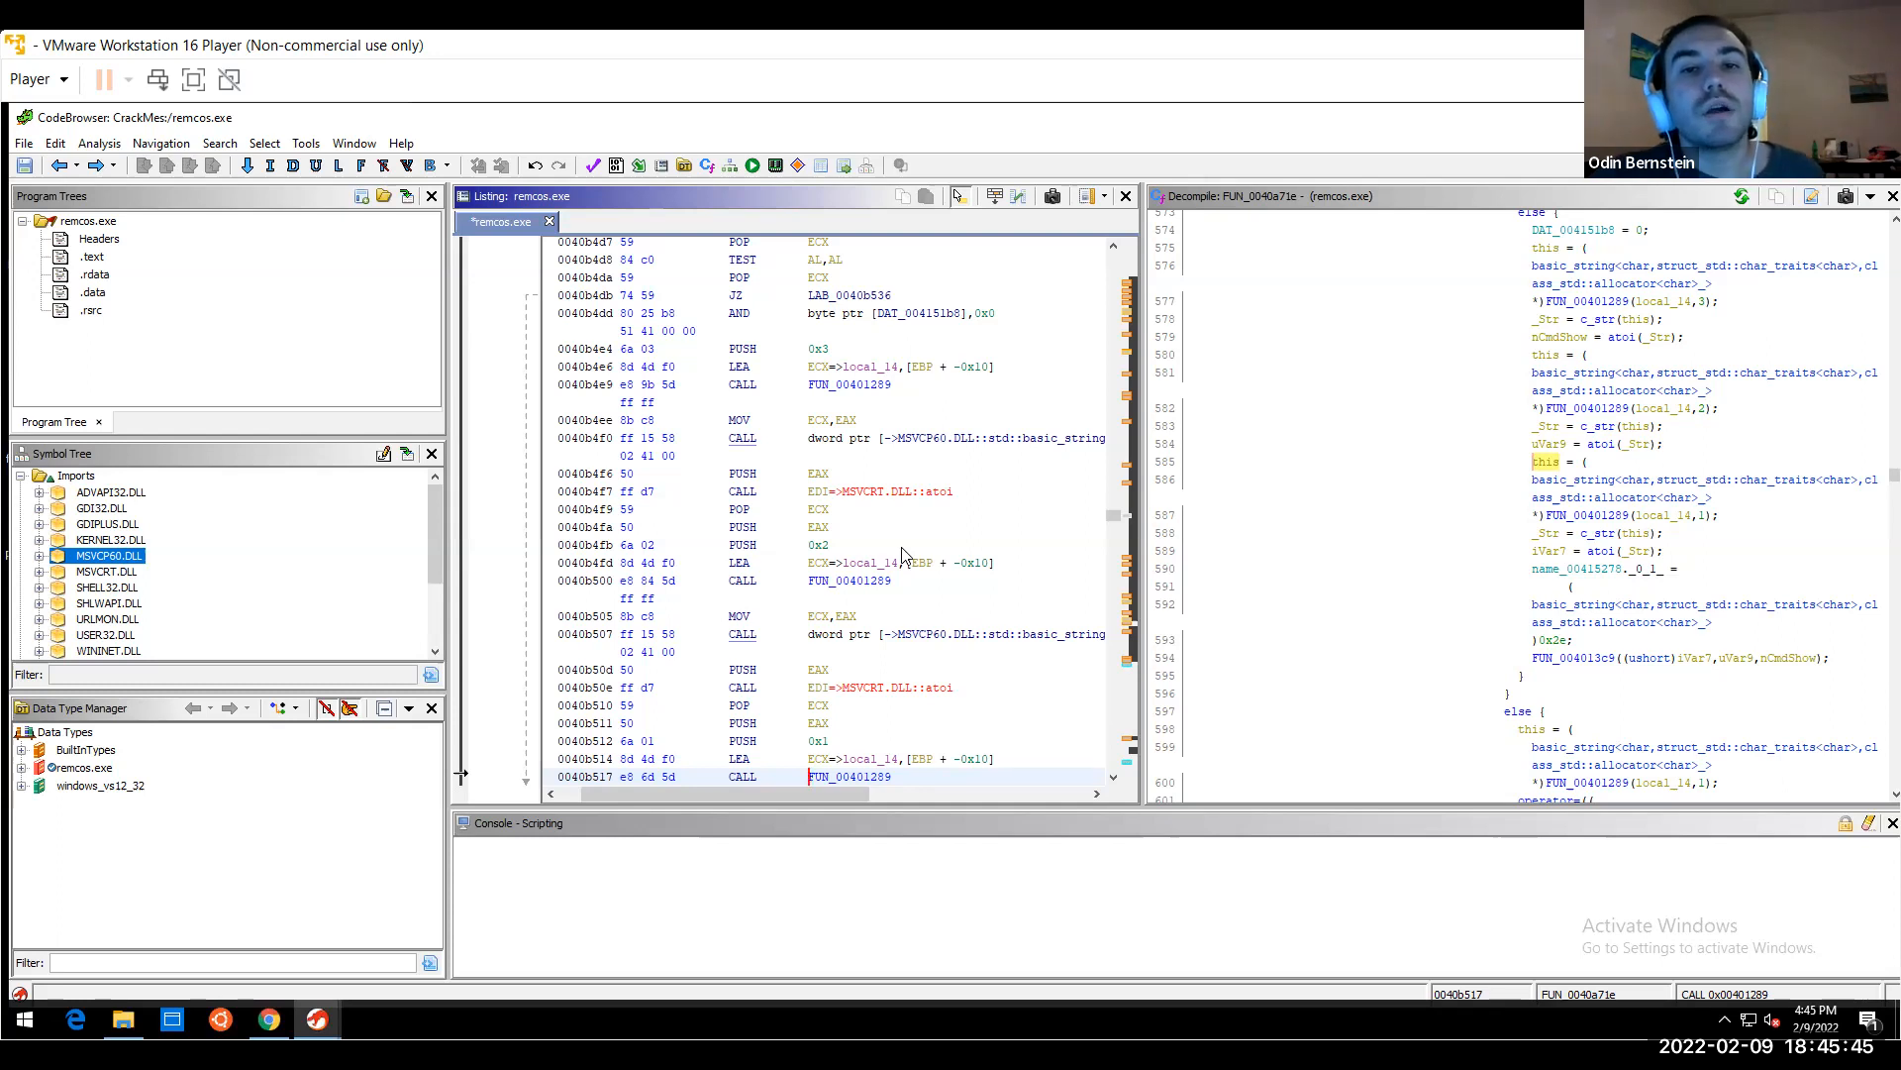
# Examine the functions that remcos.exe imports from ADVAPI32.DLL
pyautogui.click(271, 147)
pyautogui.moveTo(304, 144)
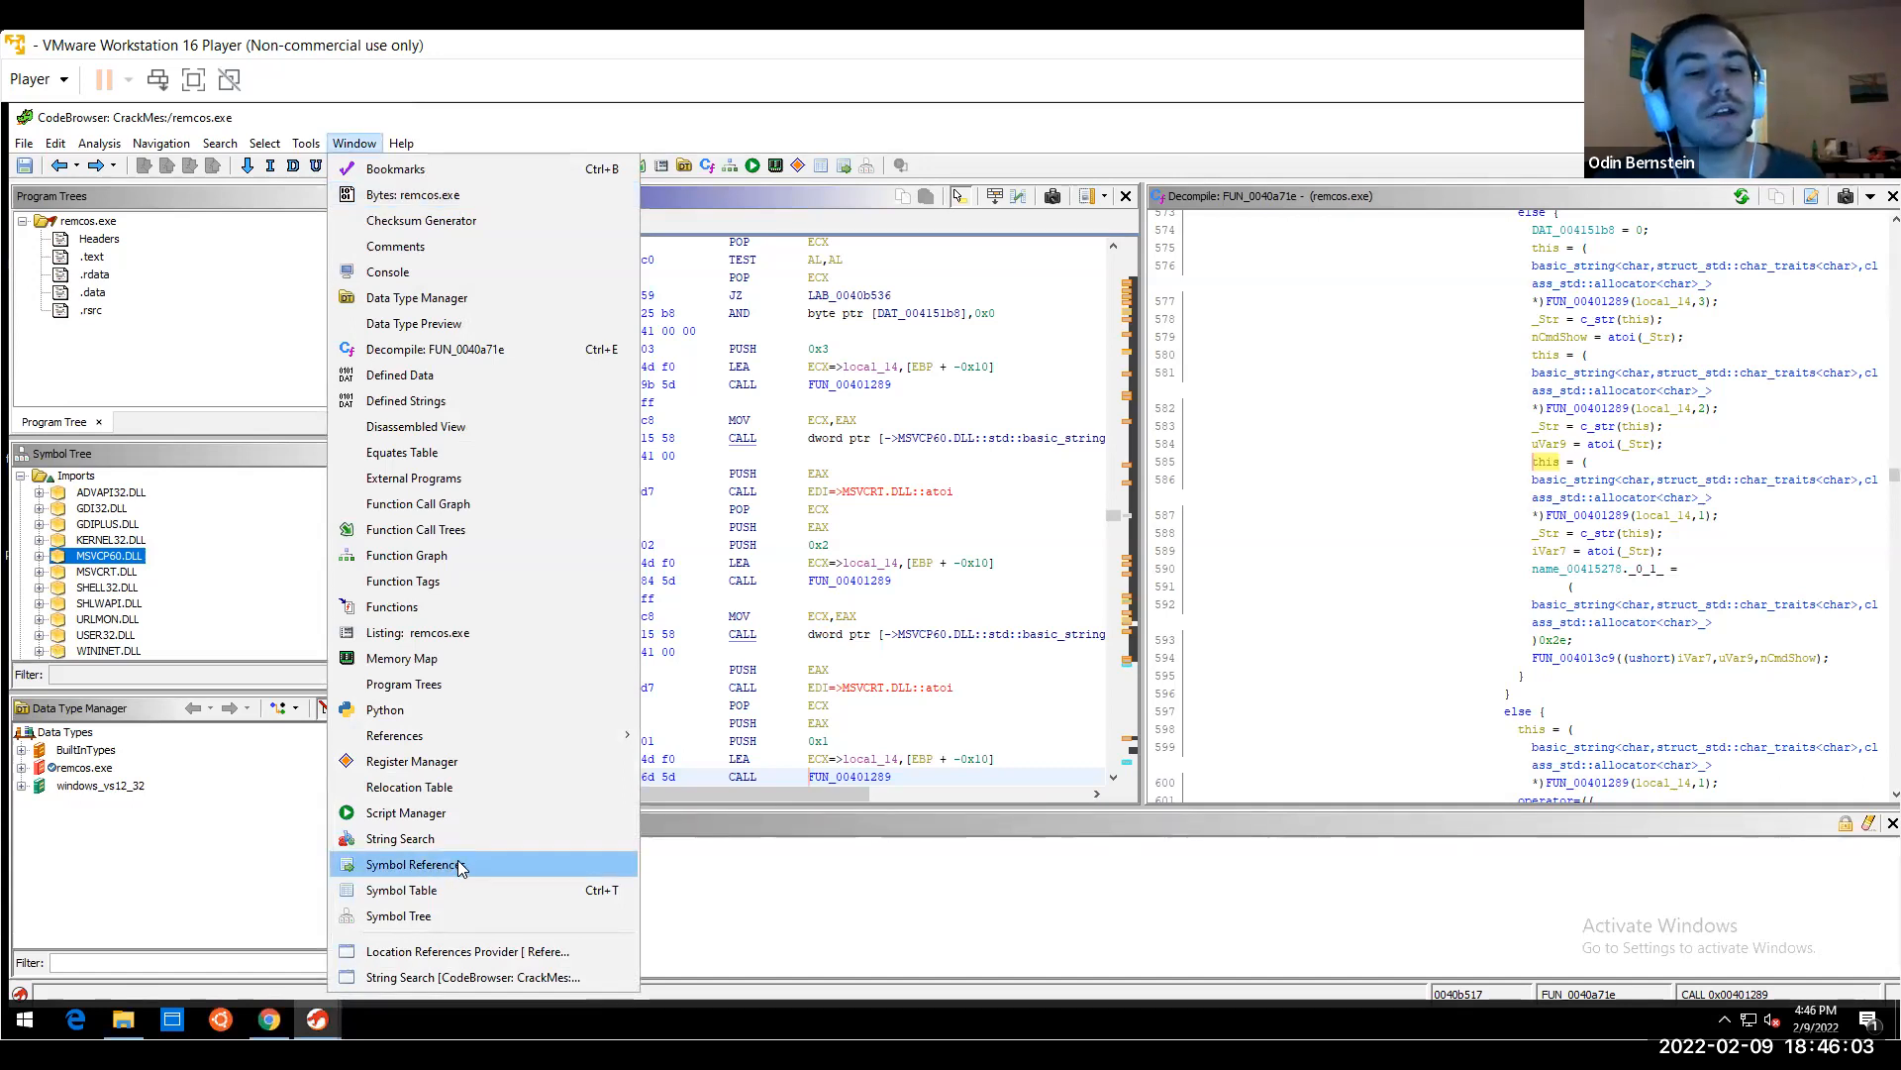
pyautogui.click(38, 493)
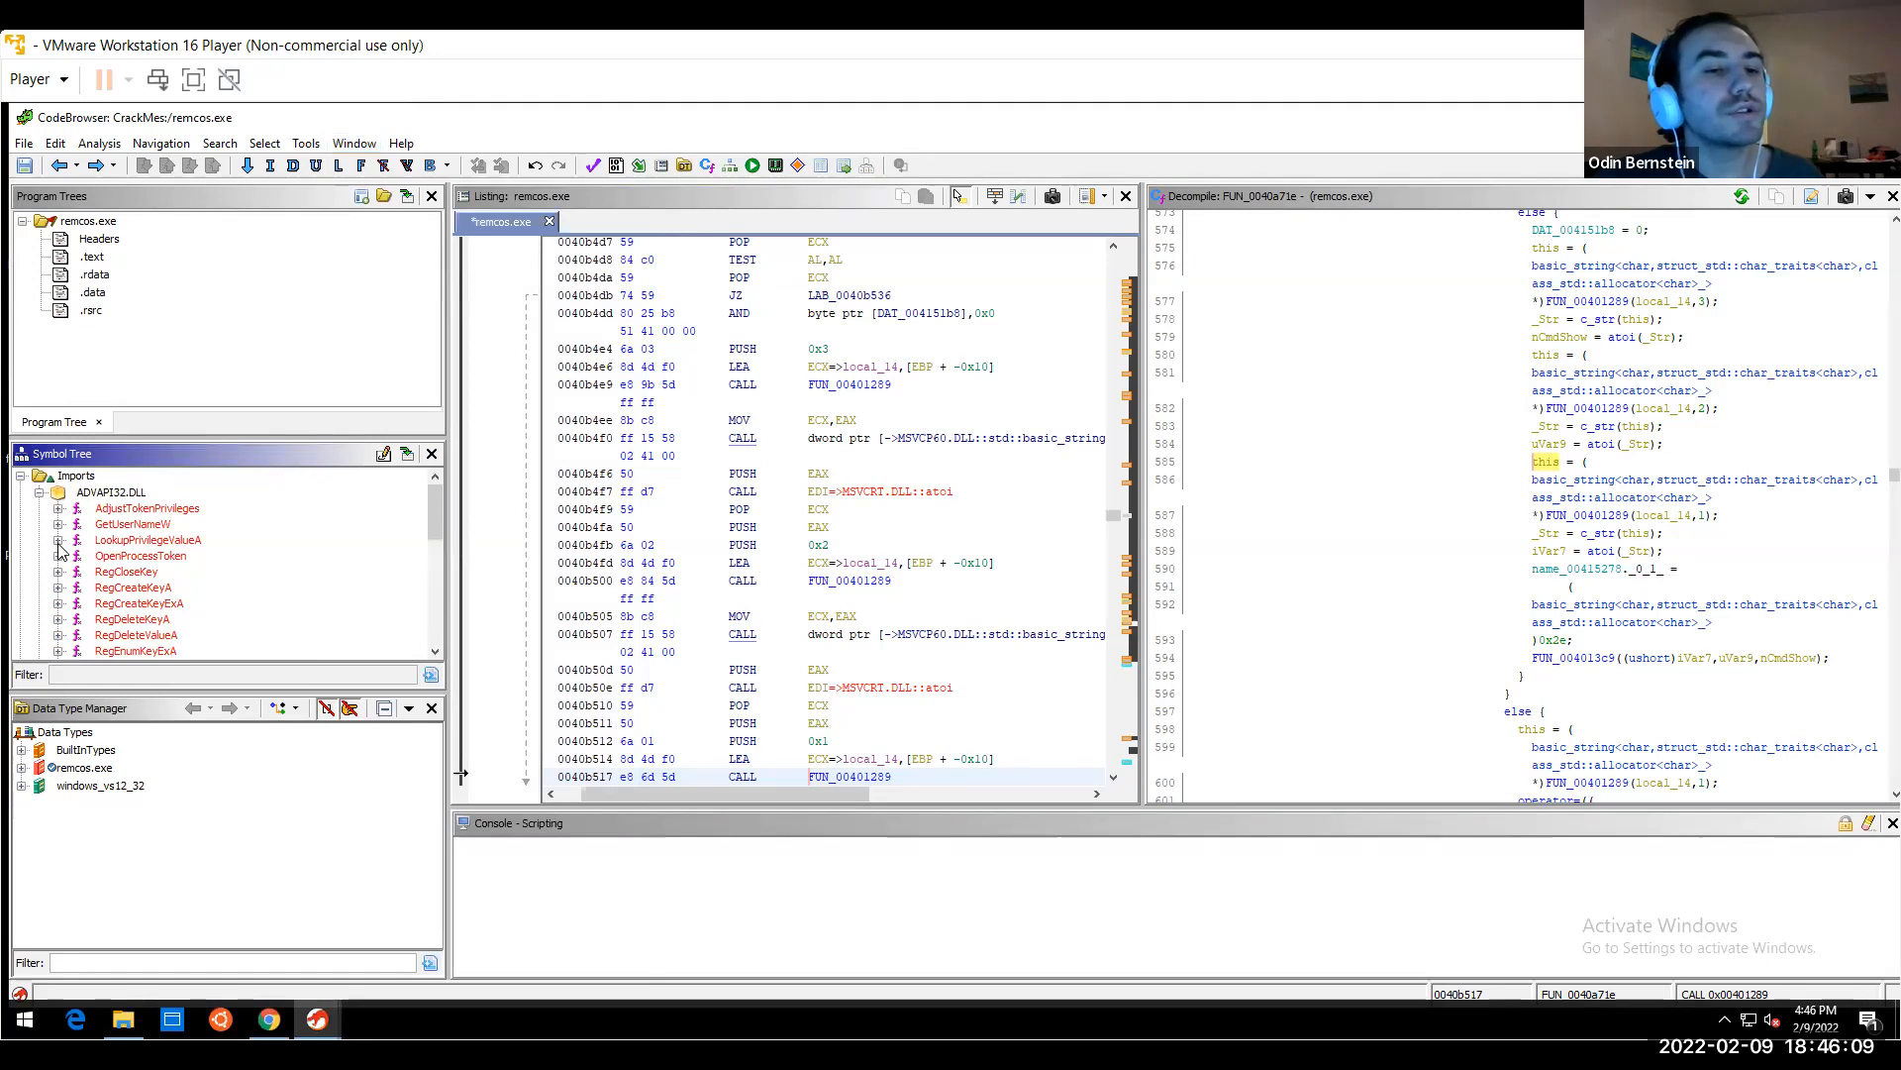
pyautogui.moveTo(438, 513)
pyautogui.mouseDown()
pyautogui.moveTo(425, 581)
pyautogui.moveTo(412, 496)
pyautogui.mouseUp()
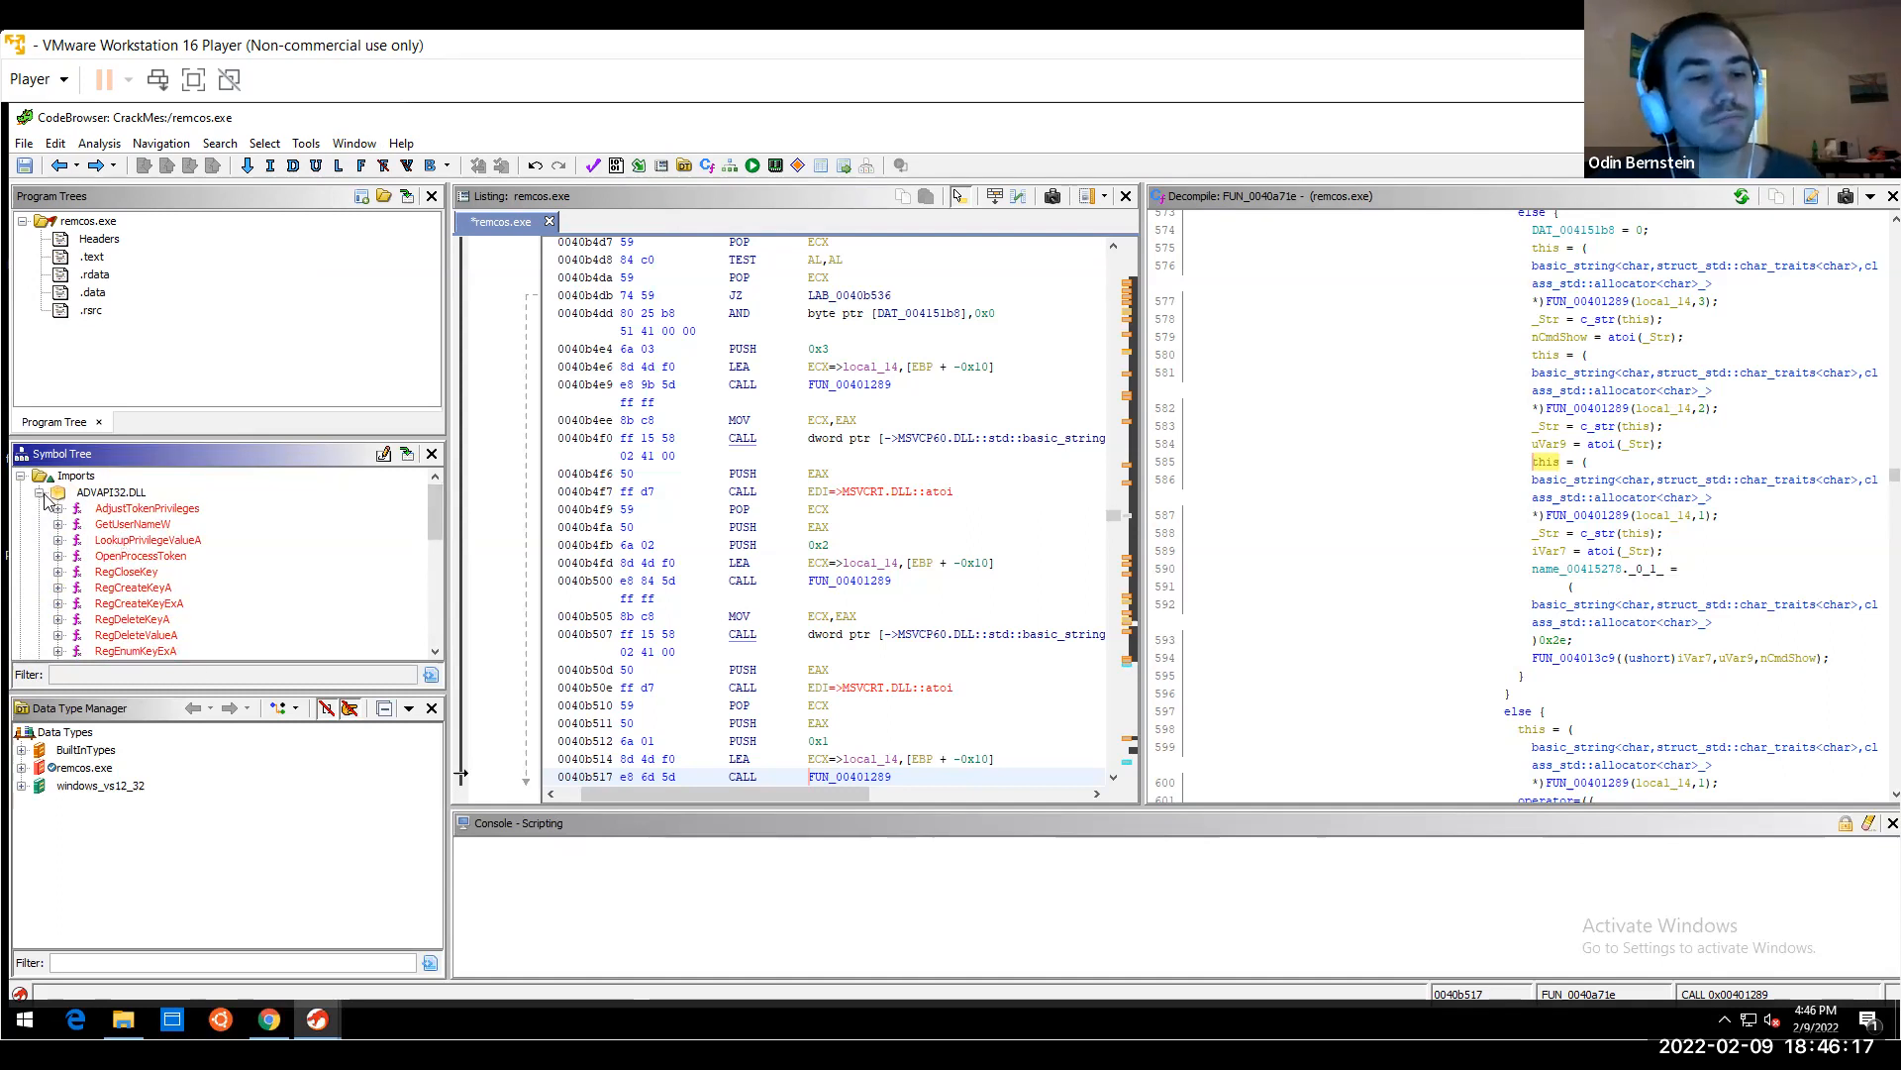
pyautogui.click(347, 145)
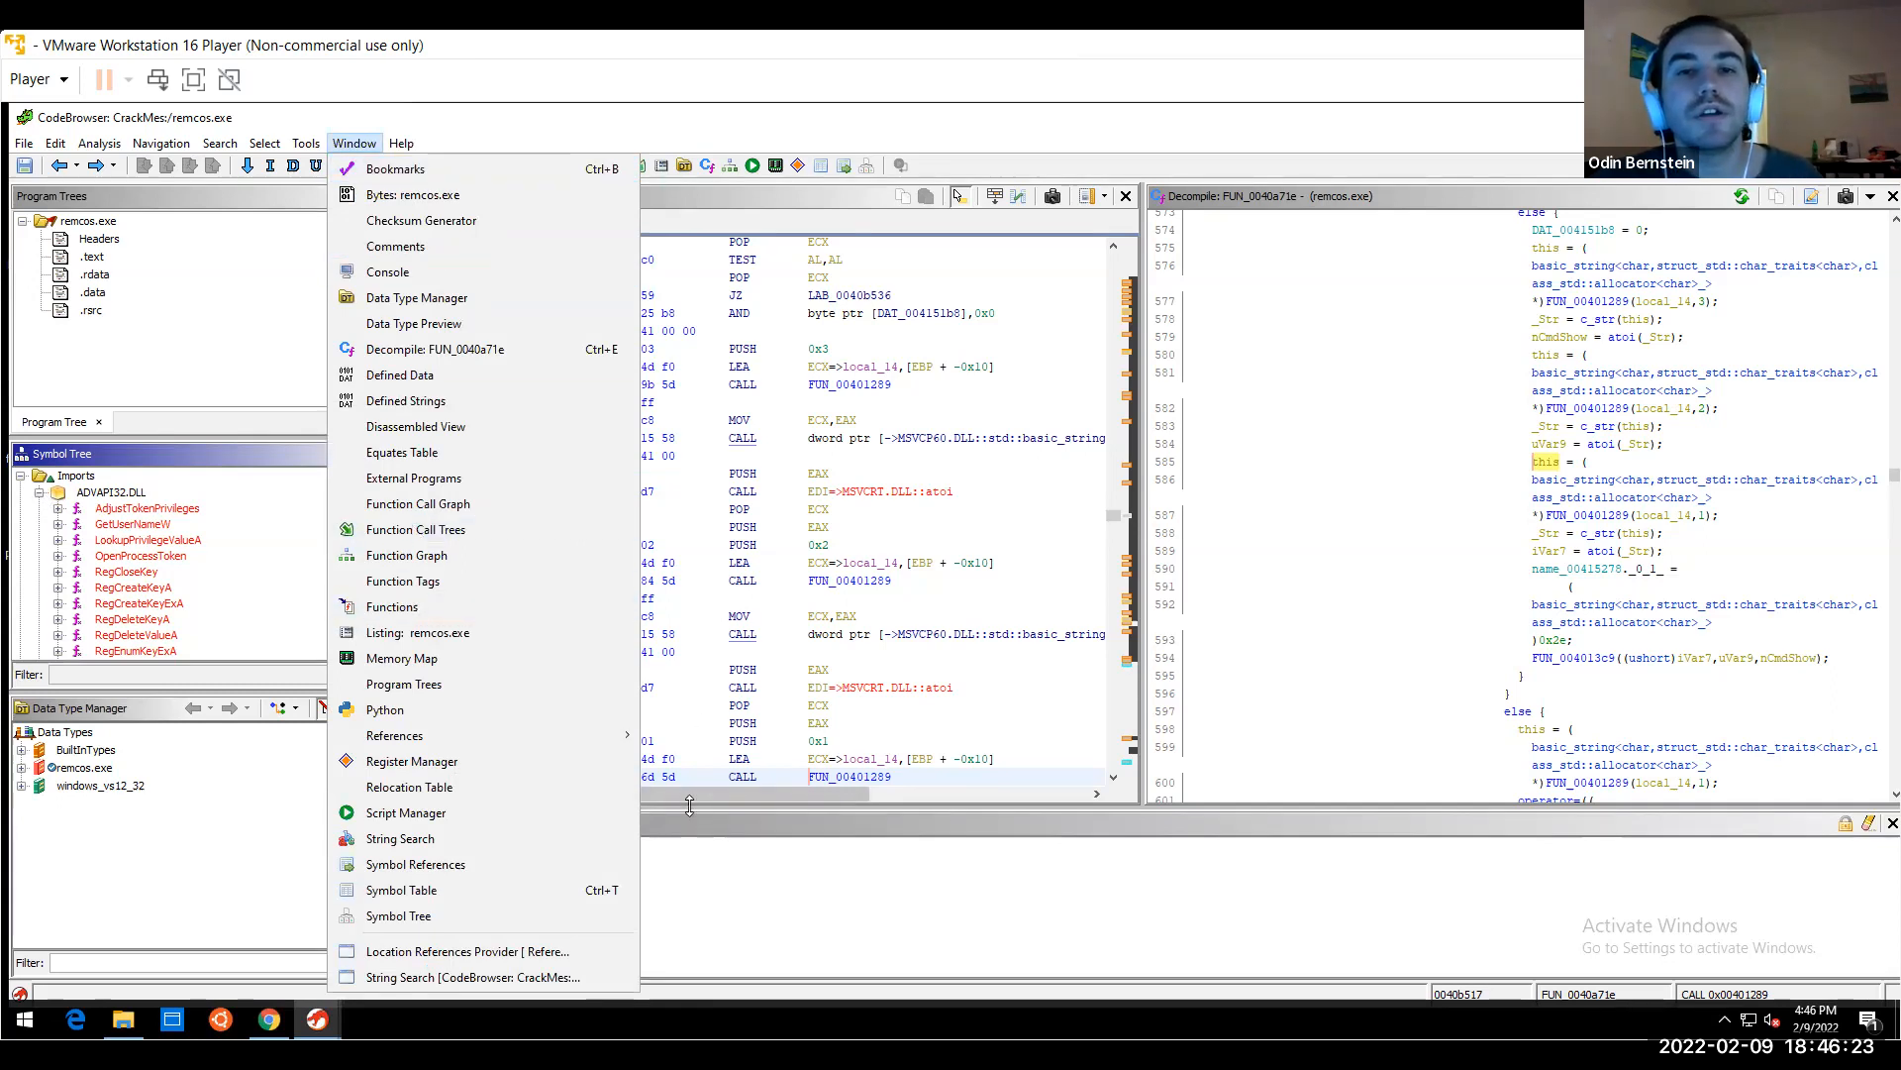
pyautogui.click(919, 750)
pyautogui.click(990, 562)
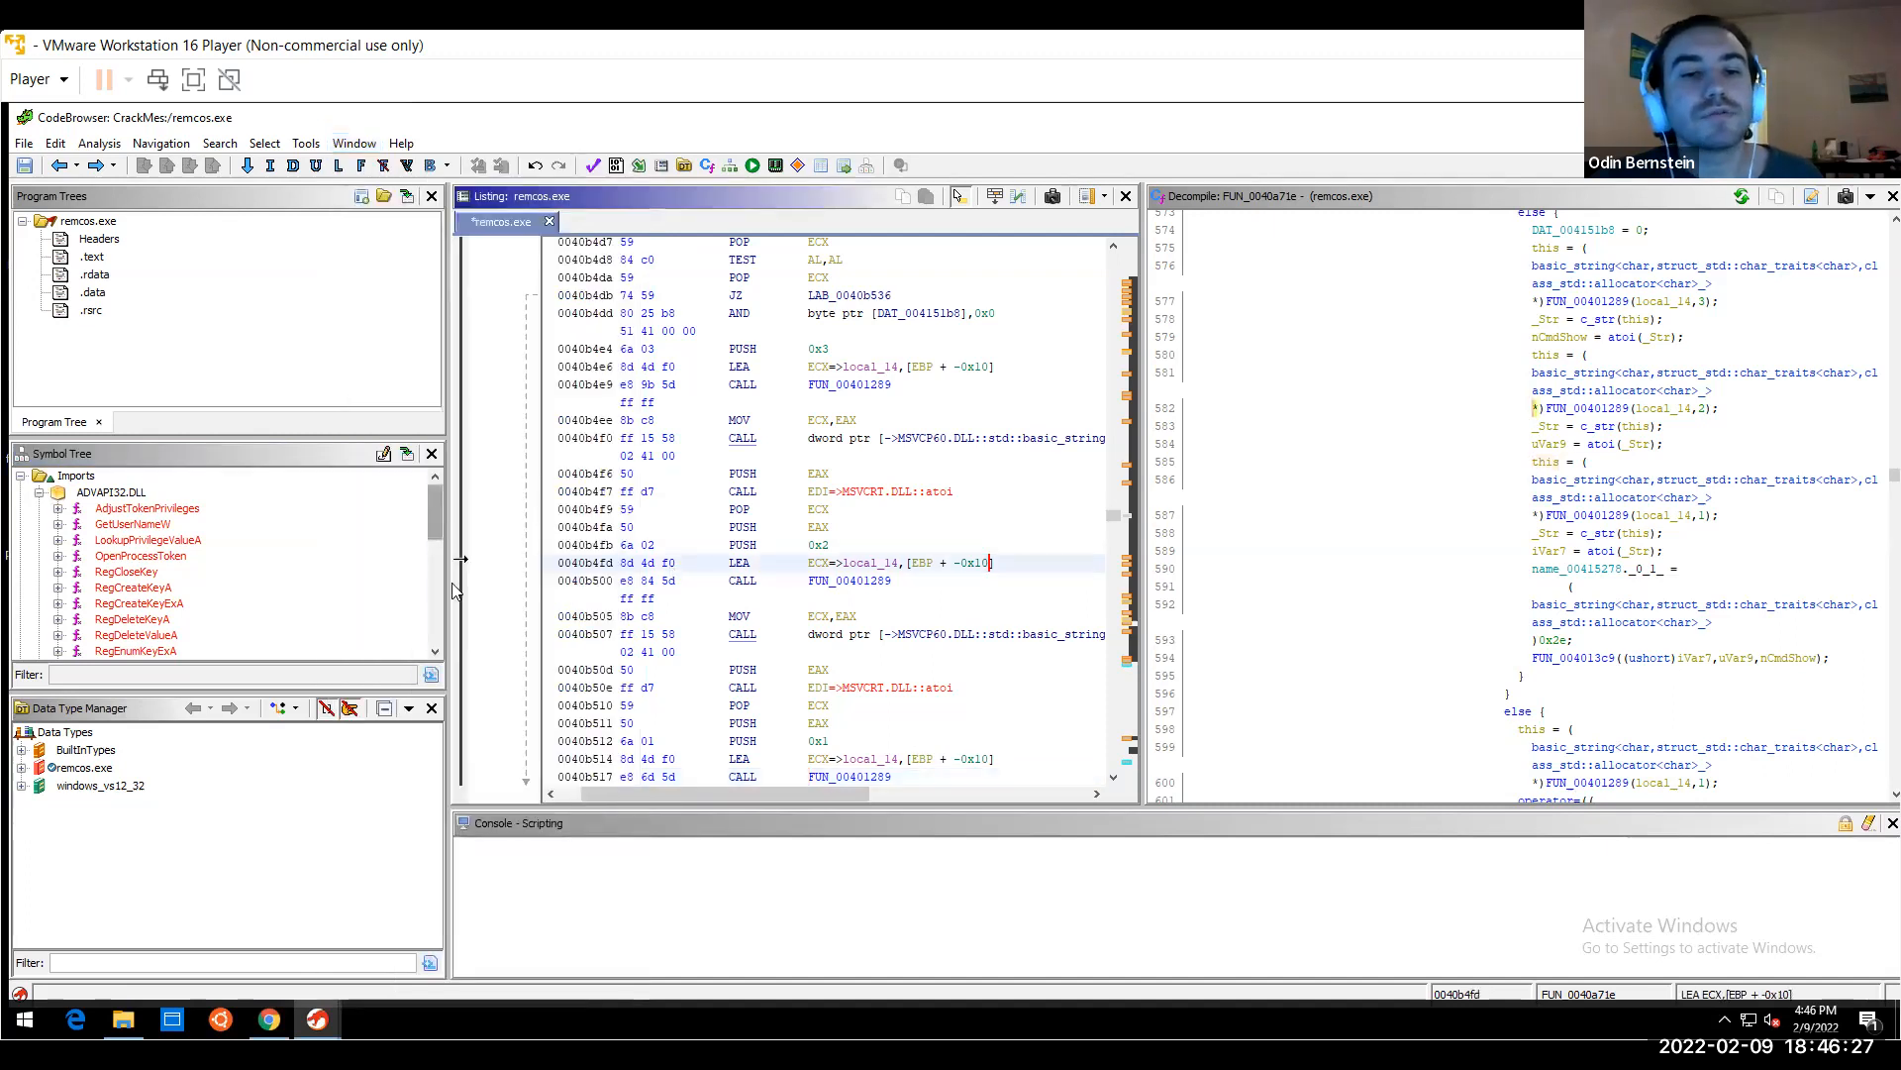
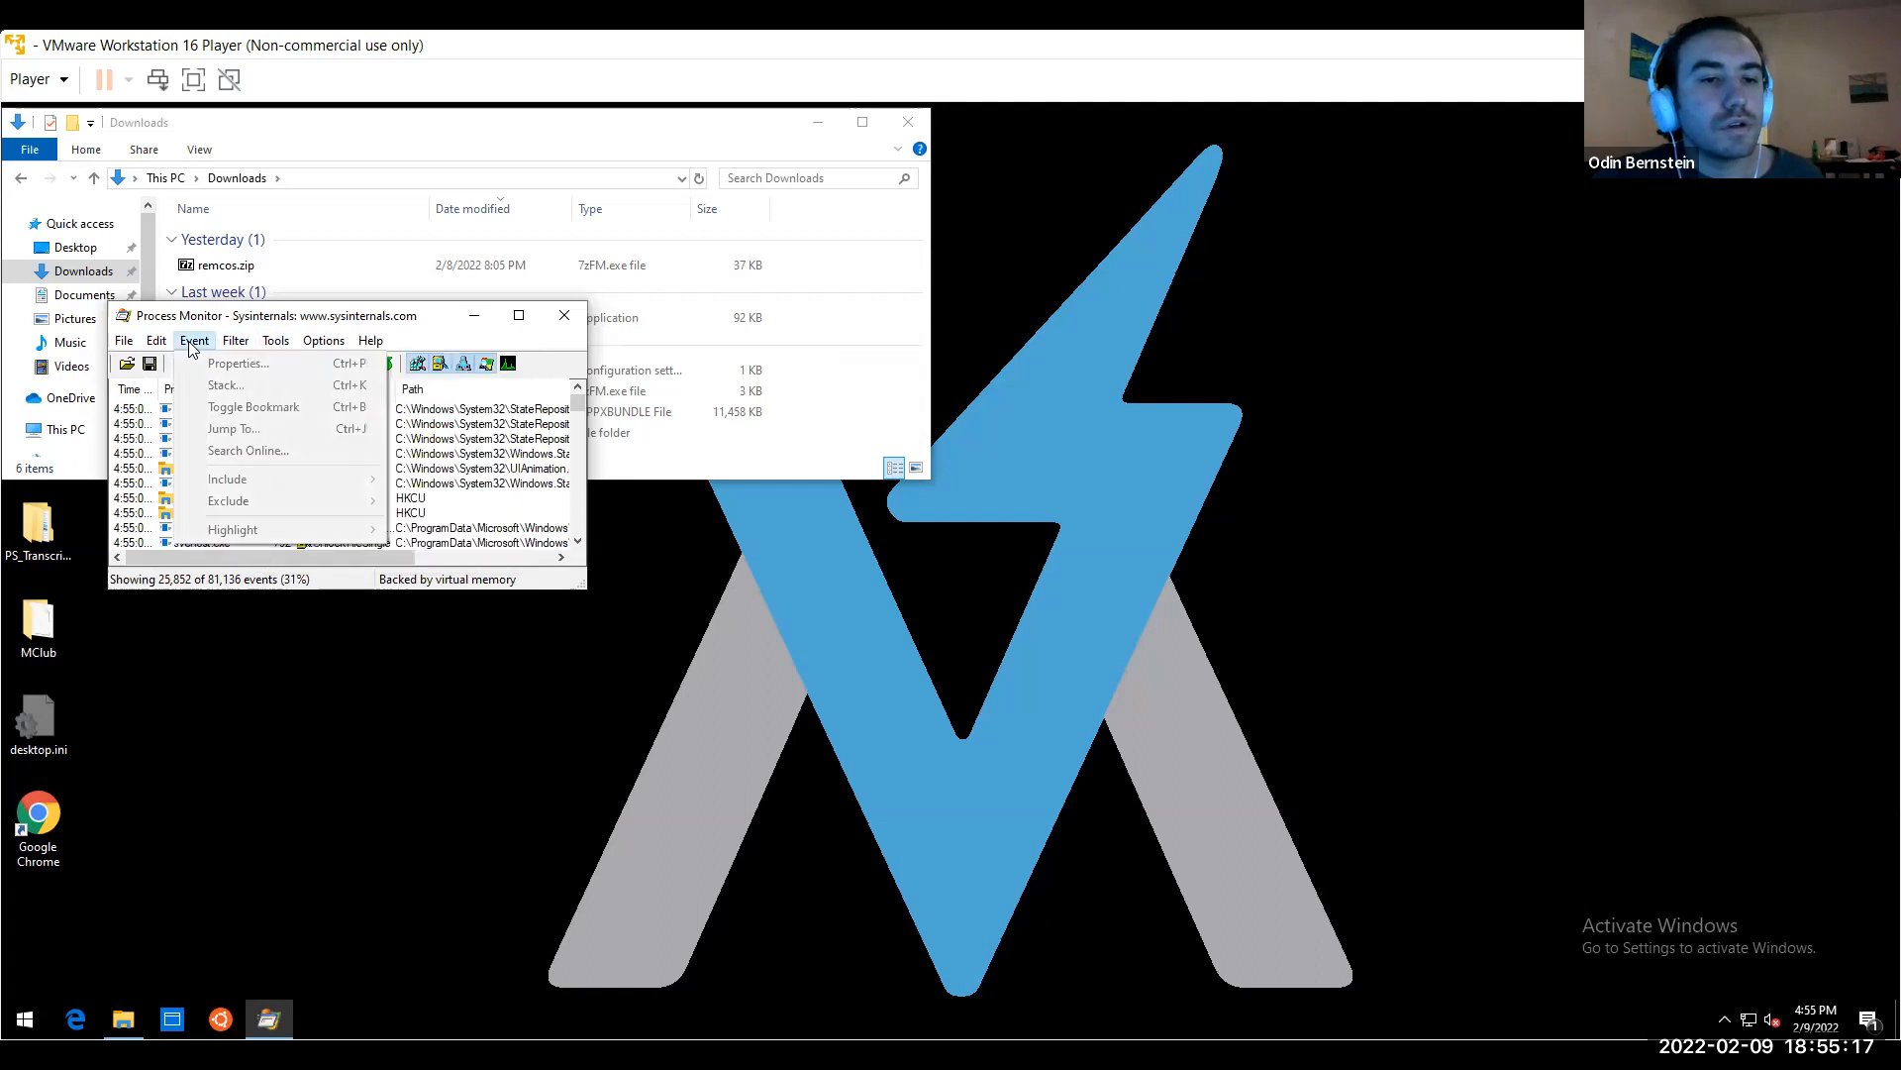
# Clear the recorded events in Process Monitor and start a fresh event capture beside the Downloads folder
pyautogui.moveTo(164, 346)
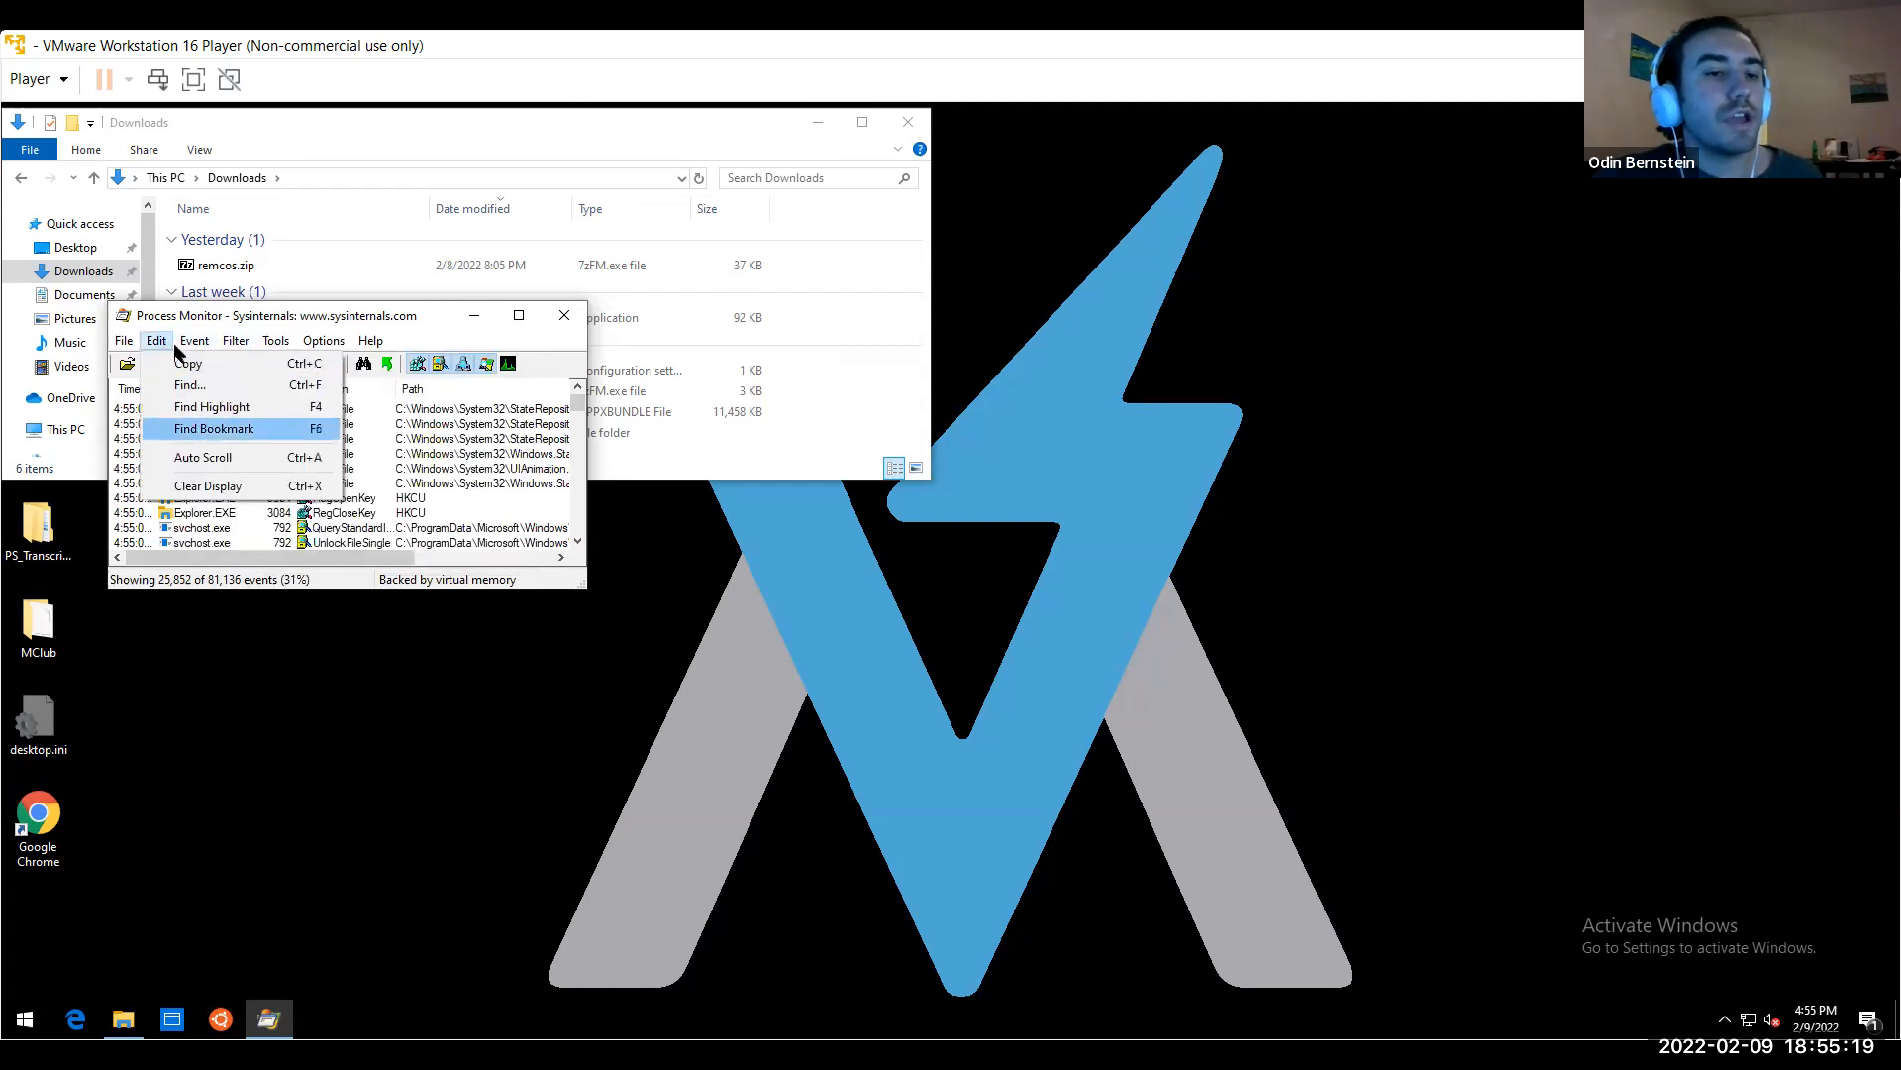
pyautogui.click(191, 485)
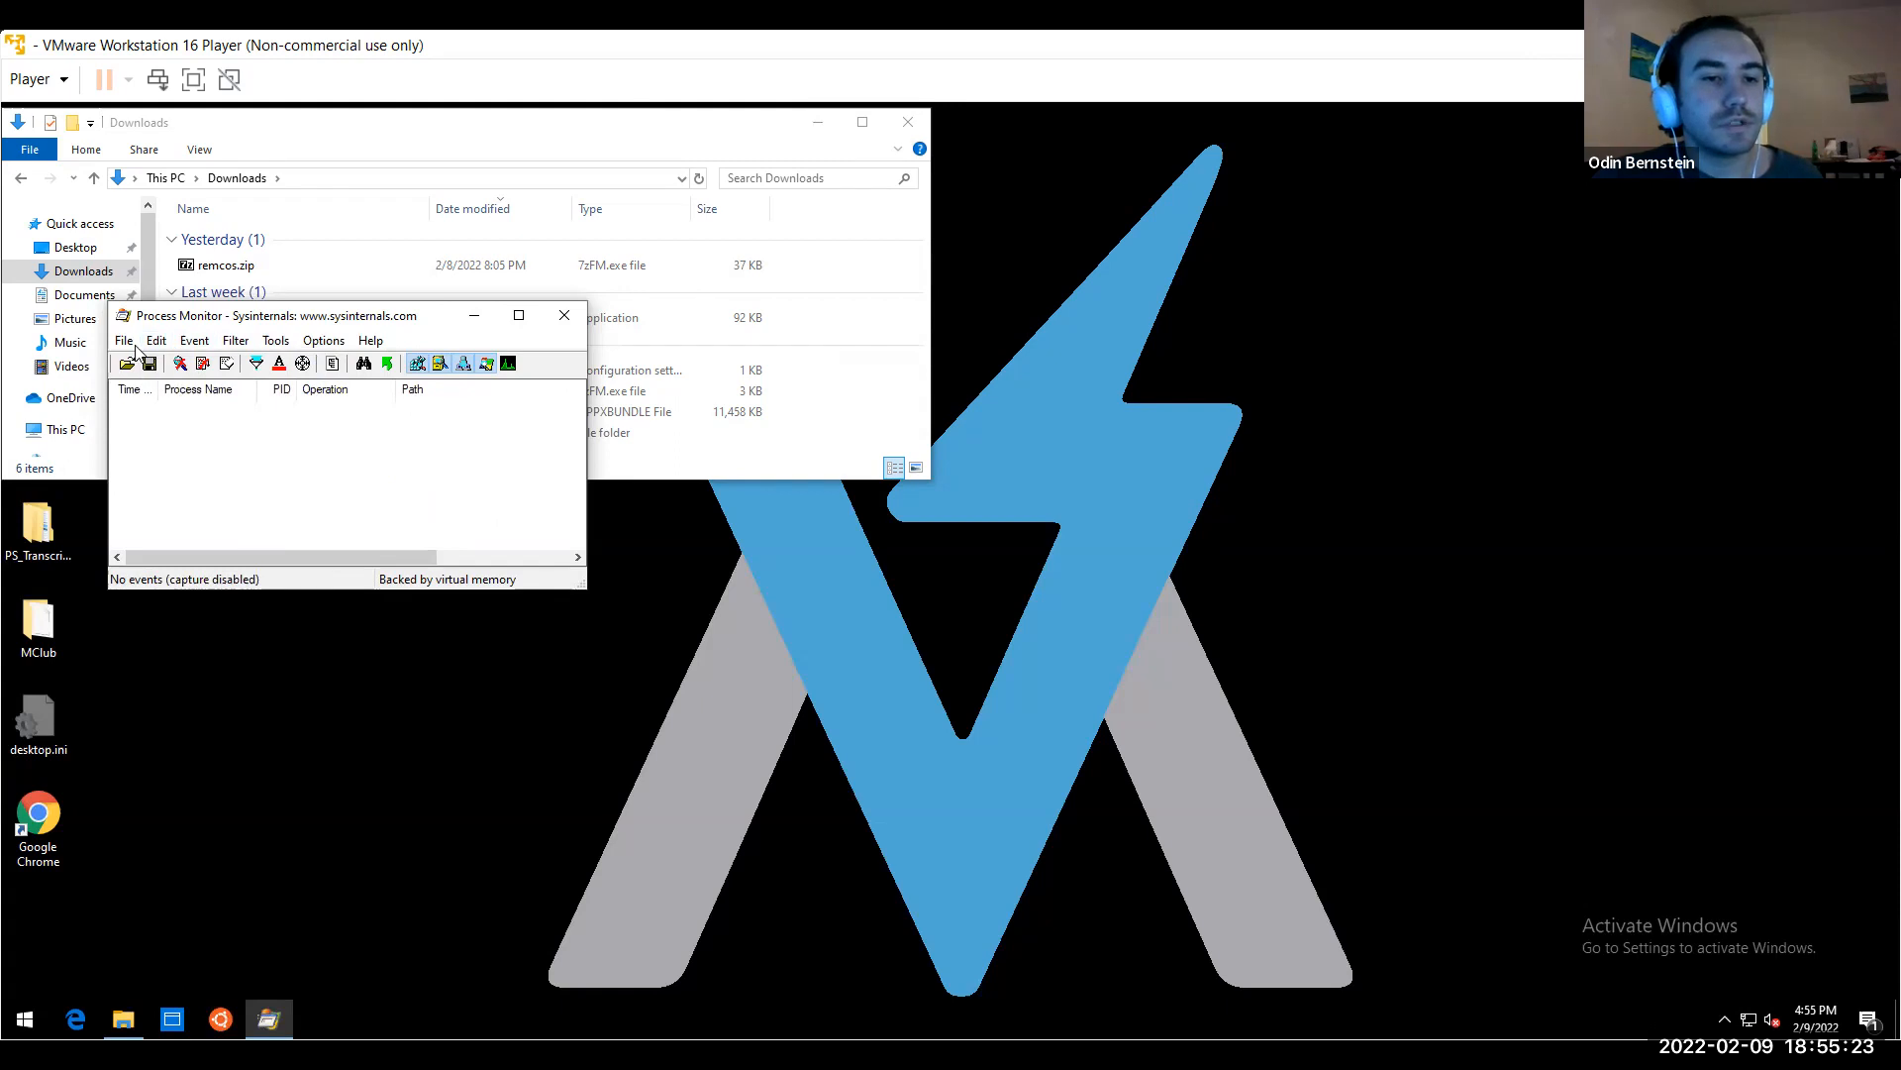
pyautogui.moveTo(179, 315); pyautogui.dragTo(788, 374)
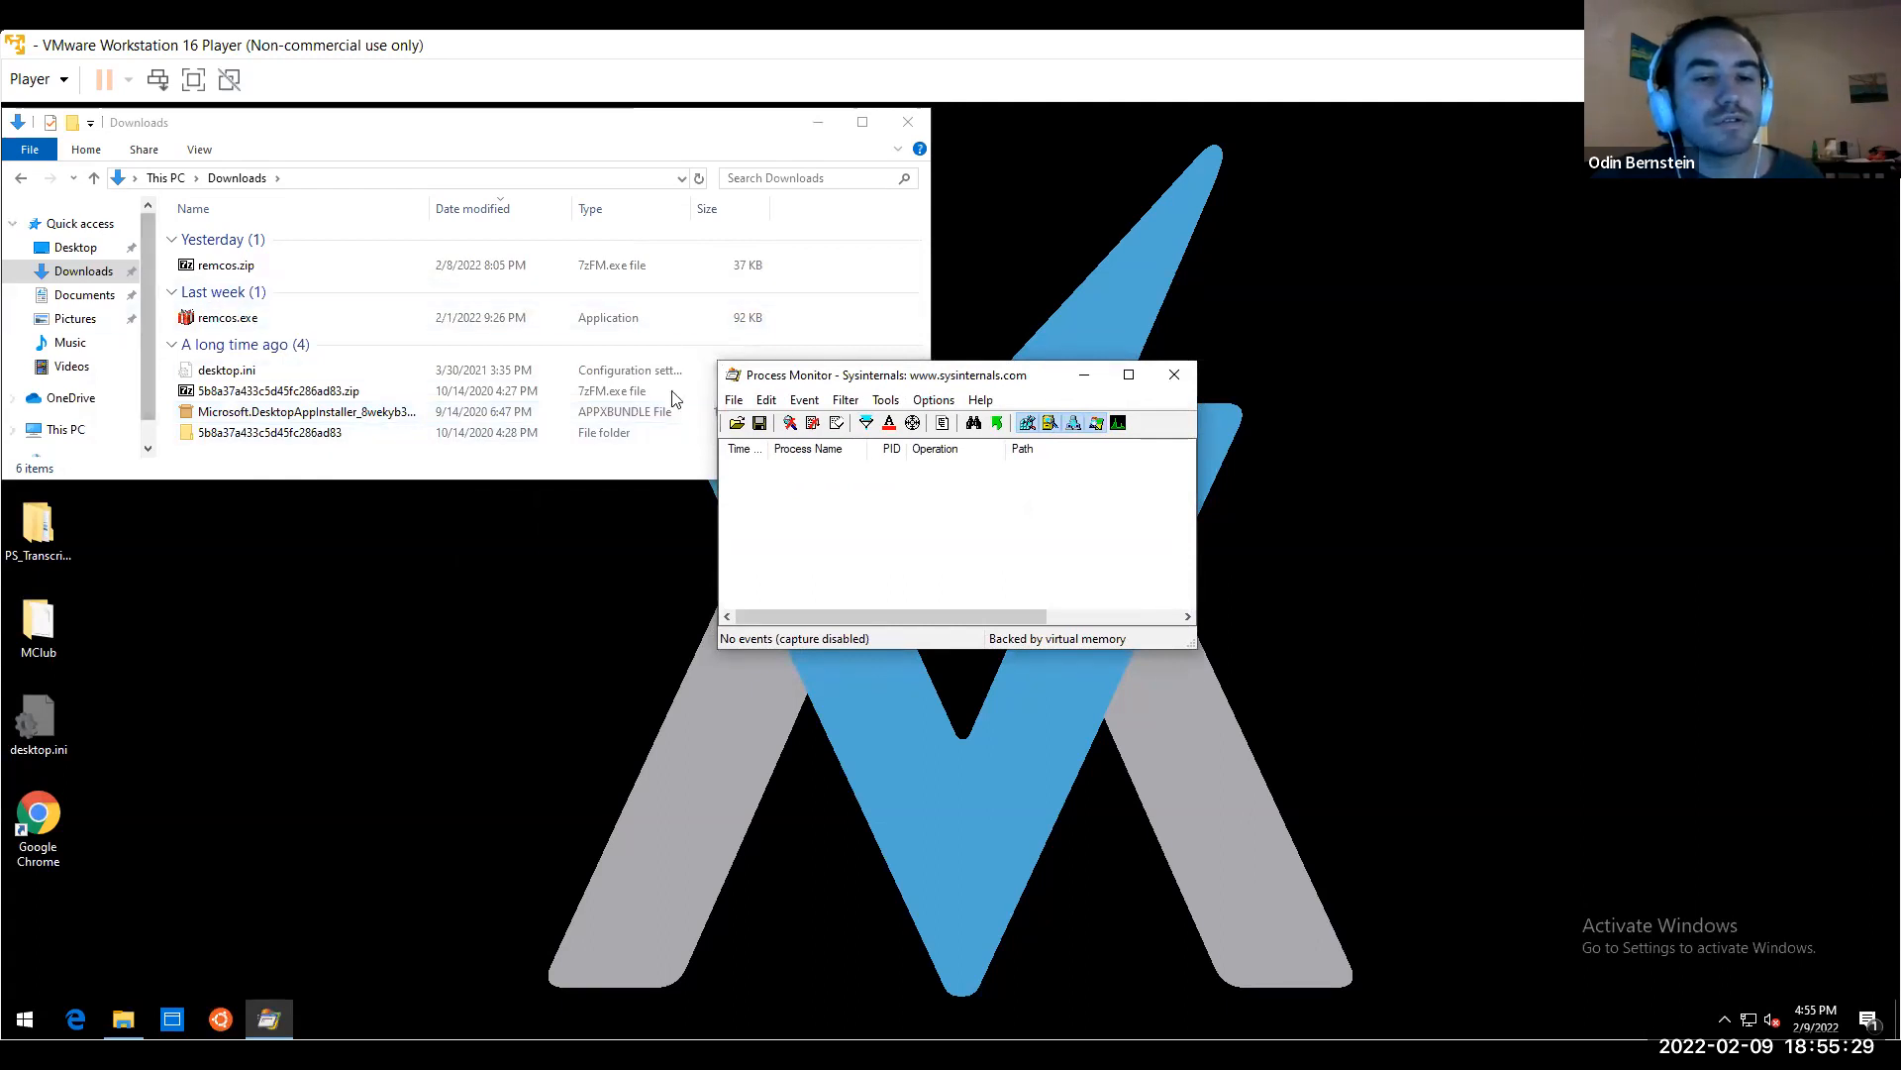
pyautogui.click(733, 399)
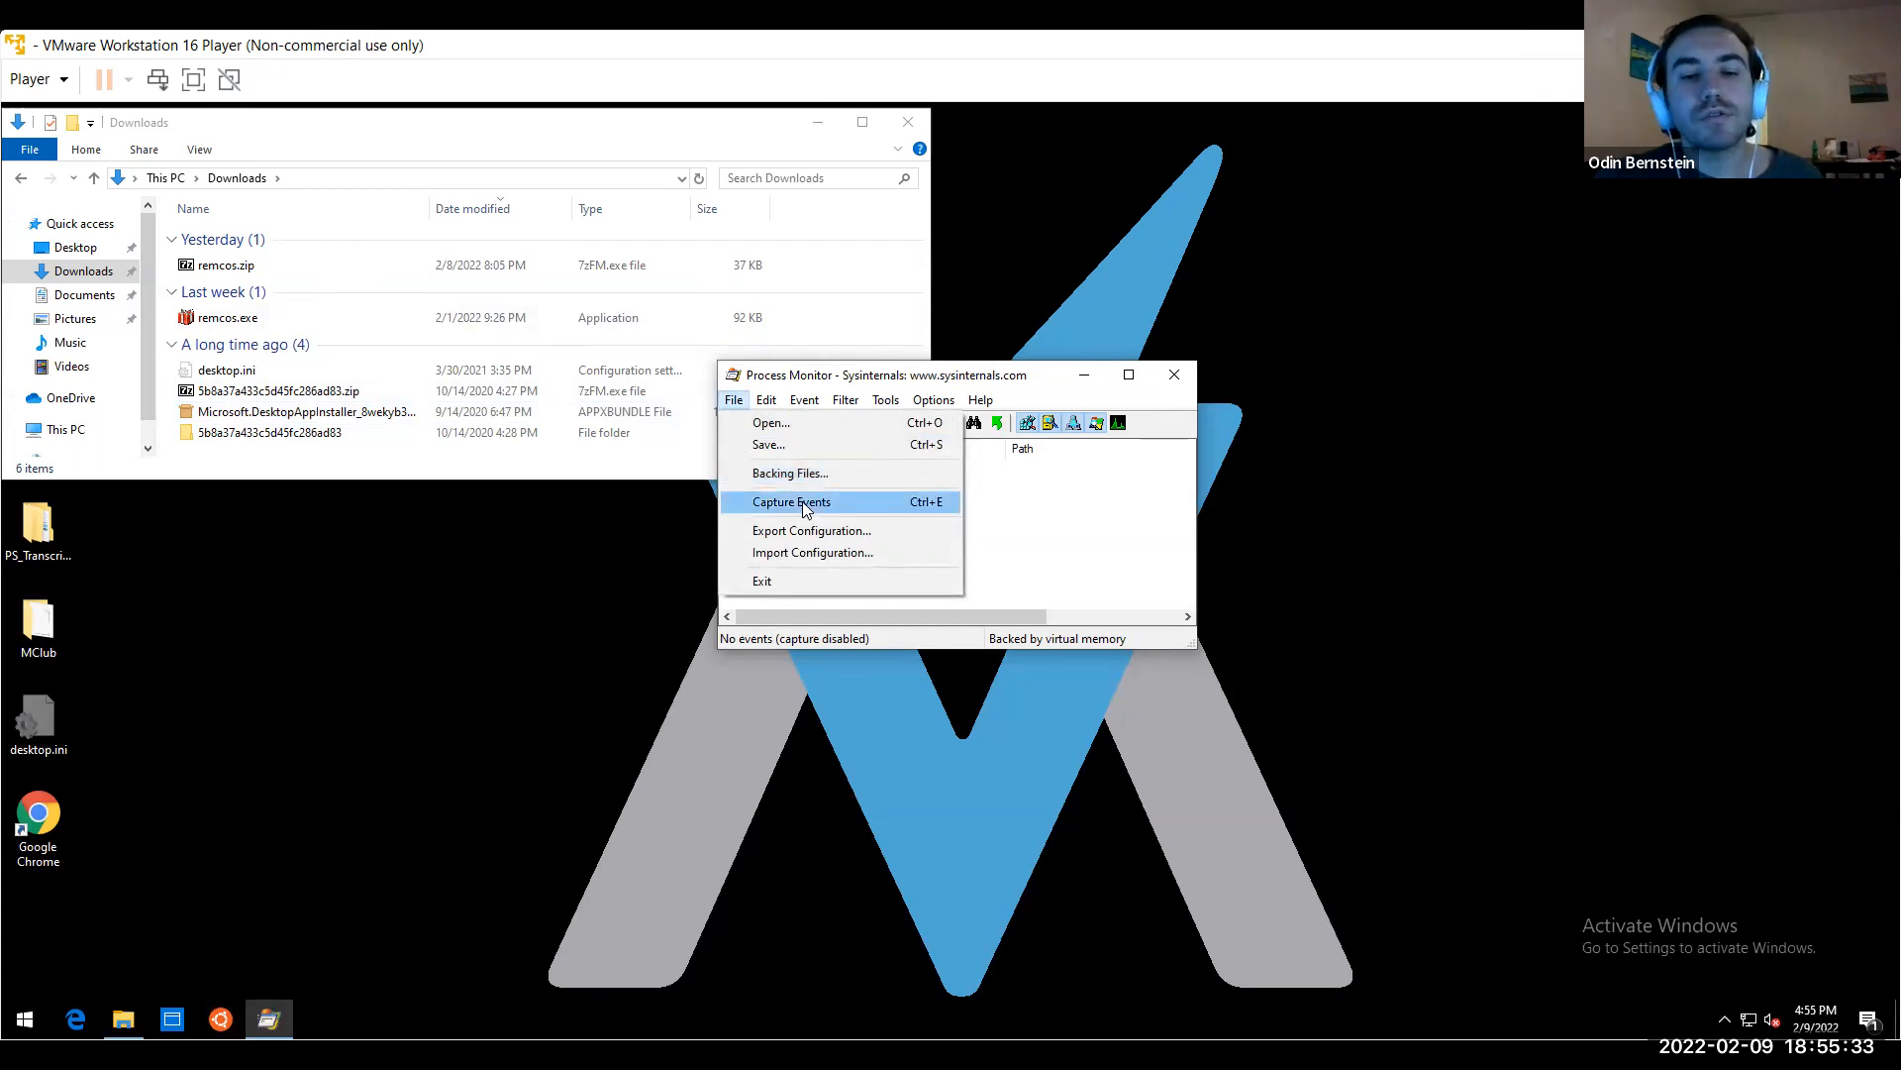
pyautogui.click(802, 501)
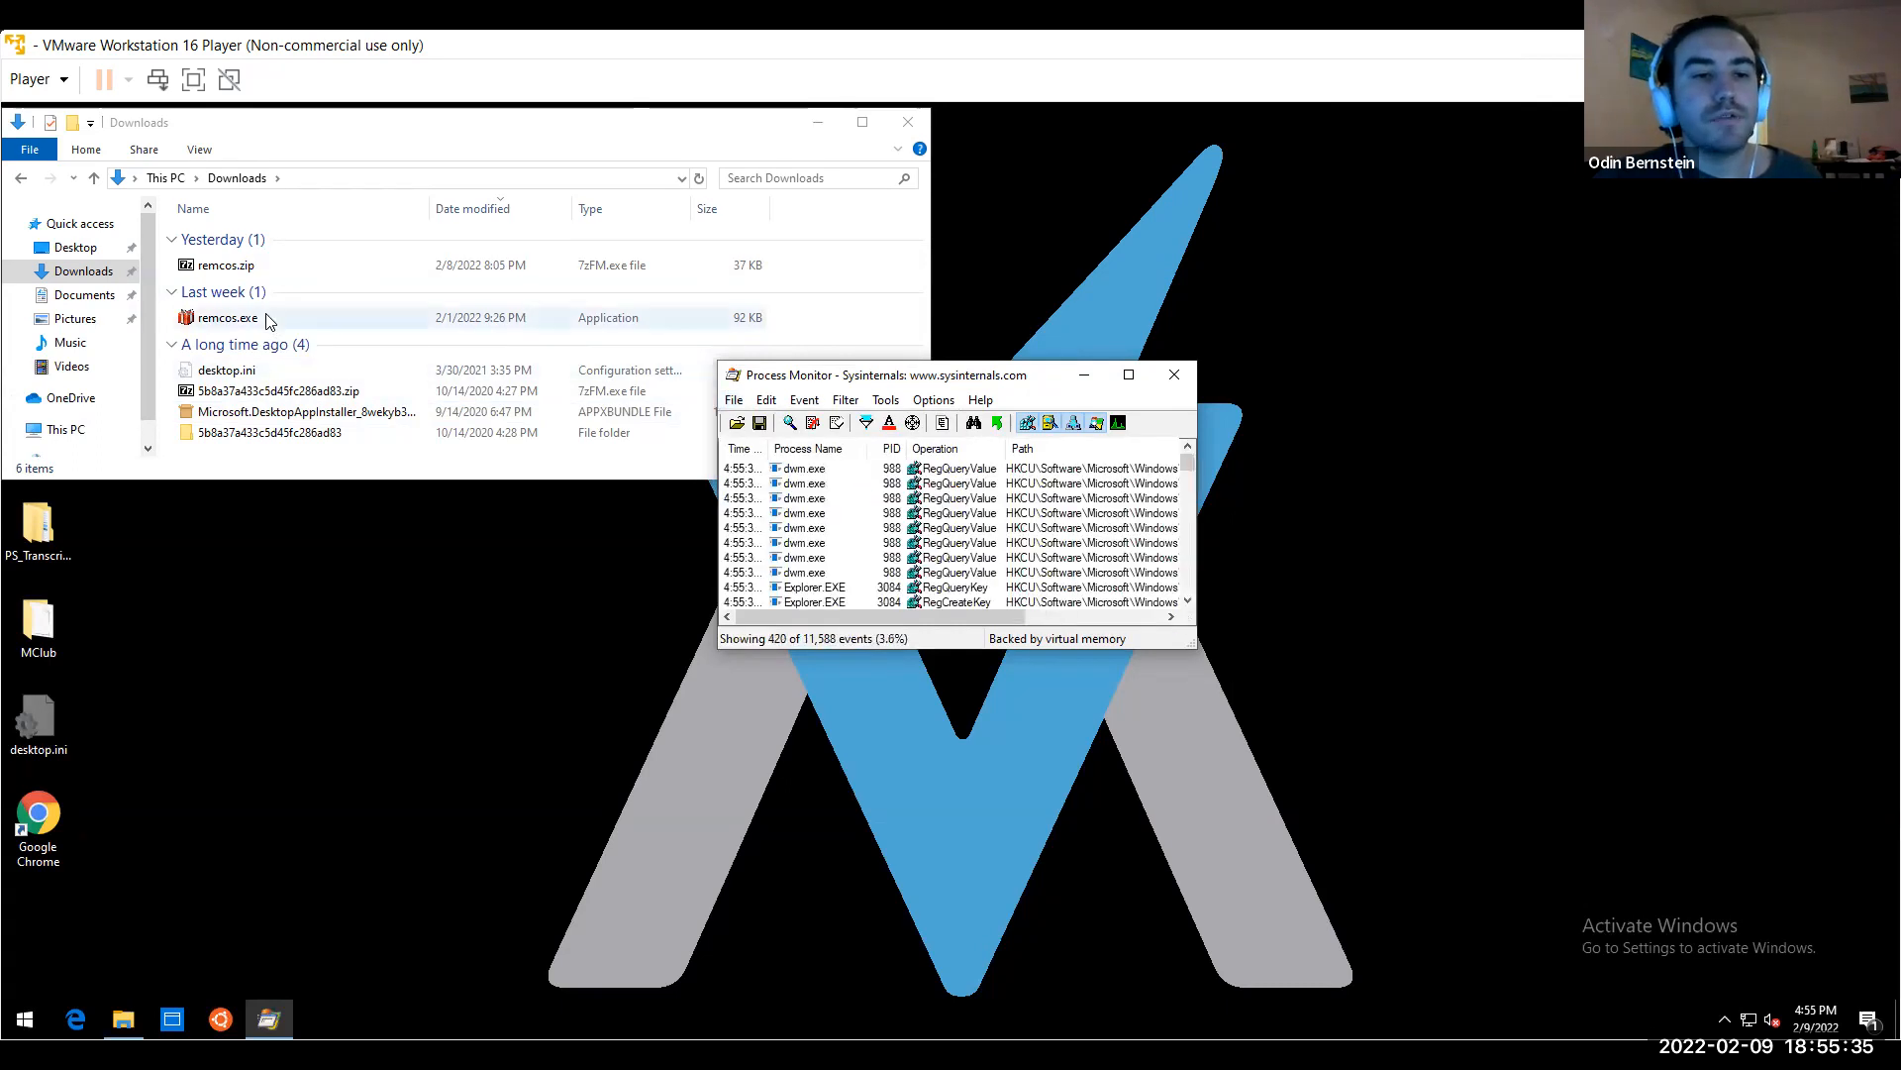
# Run remcos.exe from the Downloads folder while the event capture is active
pyautogui.click(227, 317)
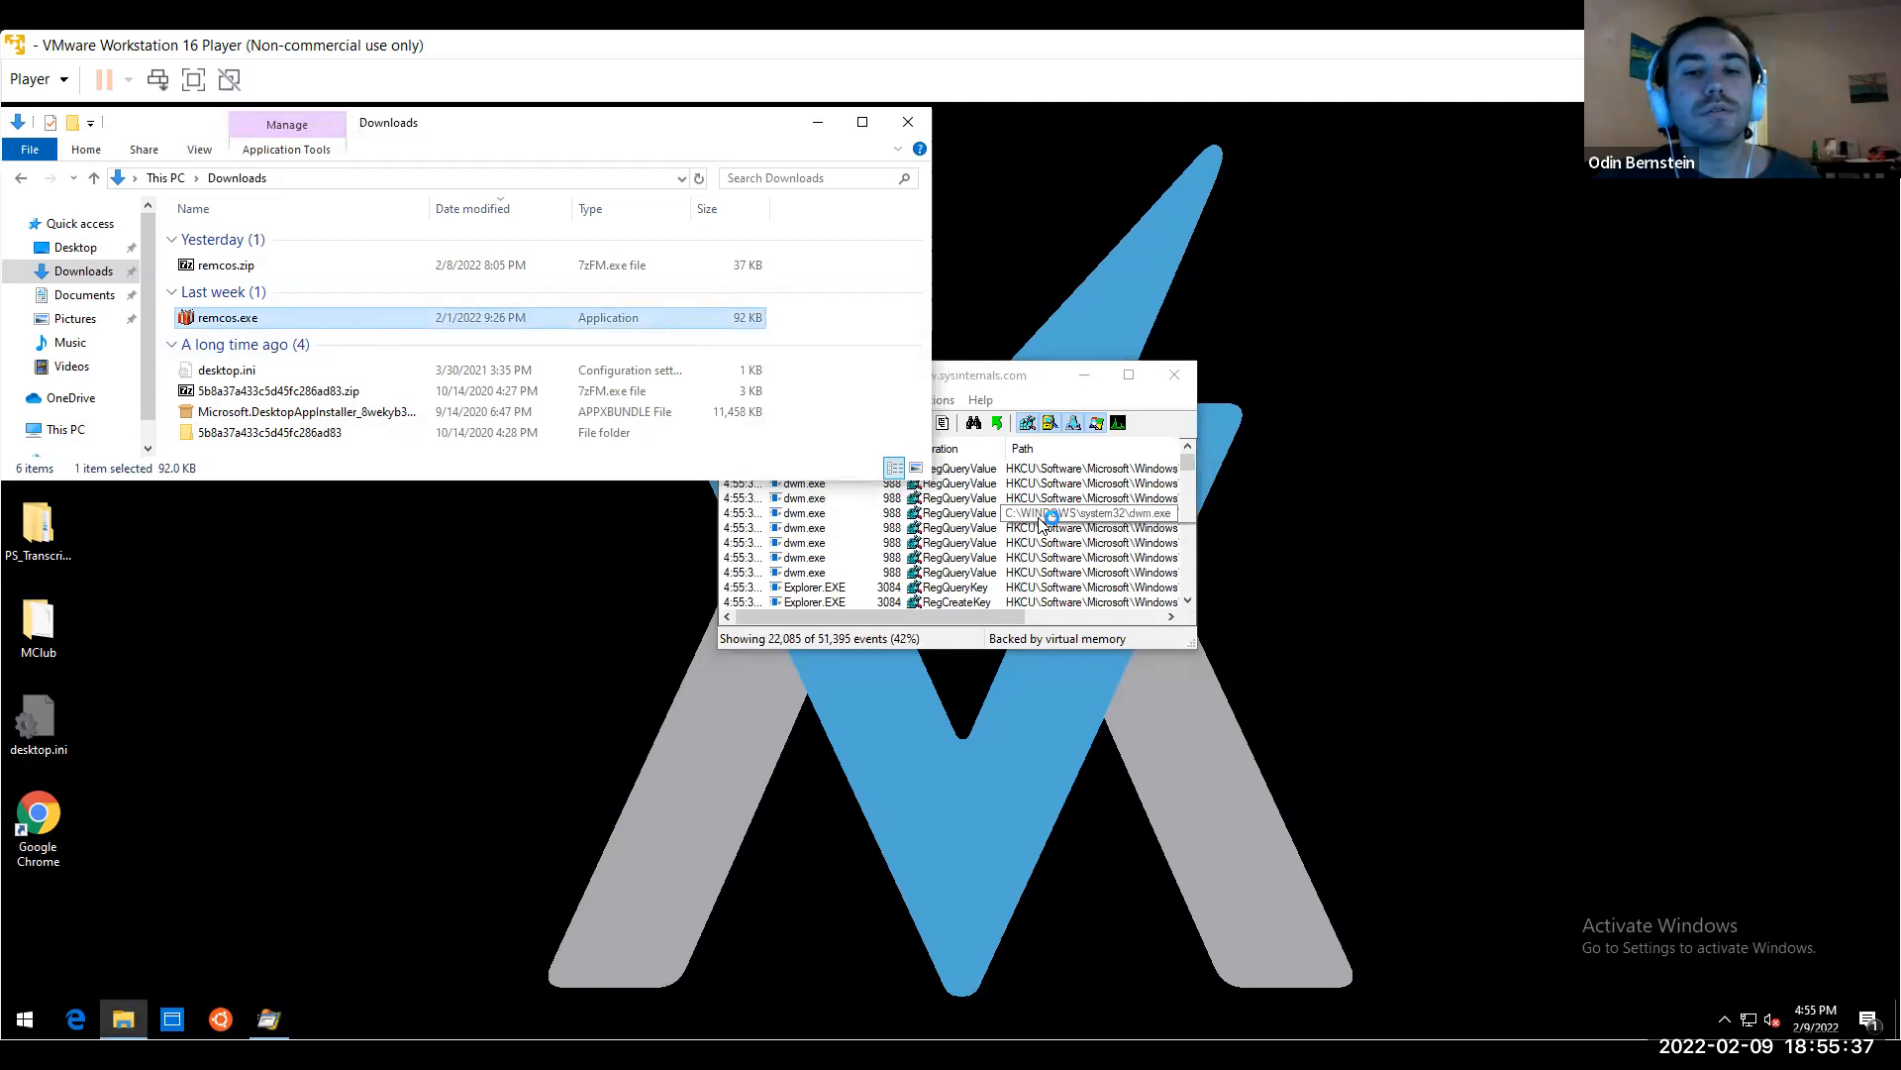
pyautogui.click(1084, 541)
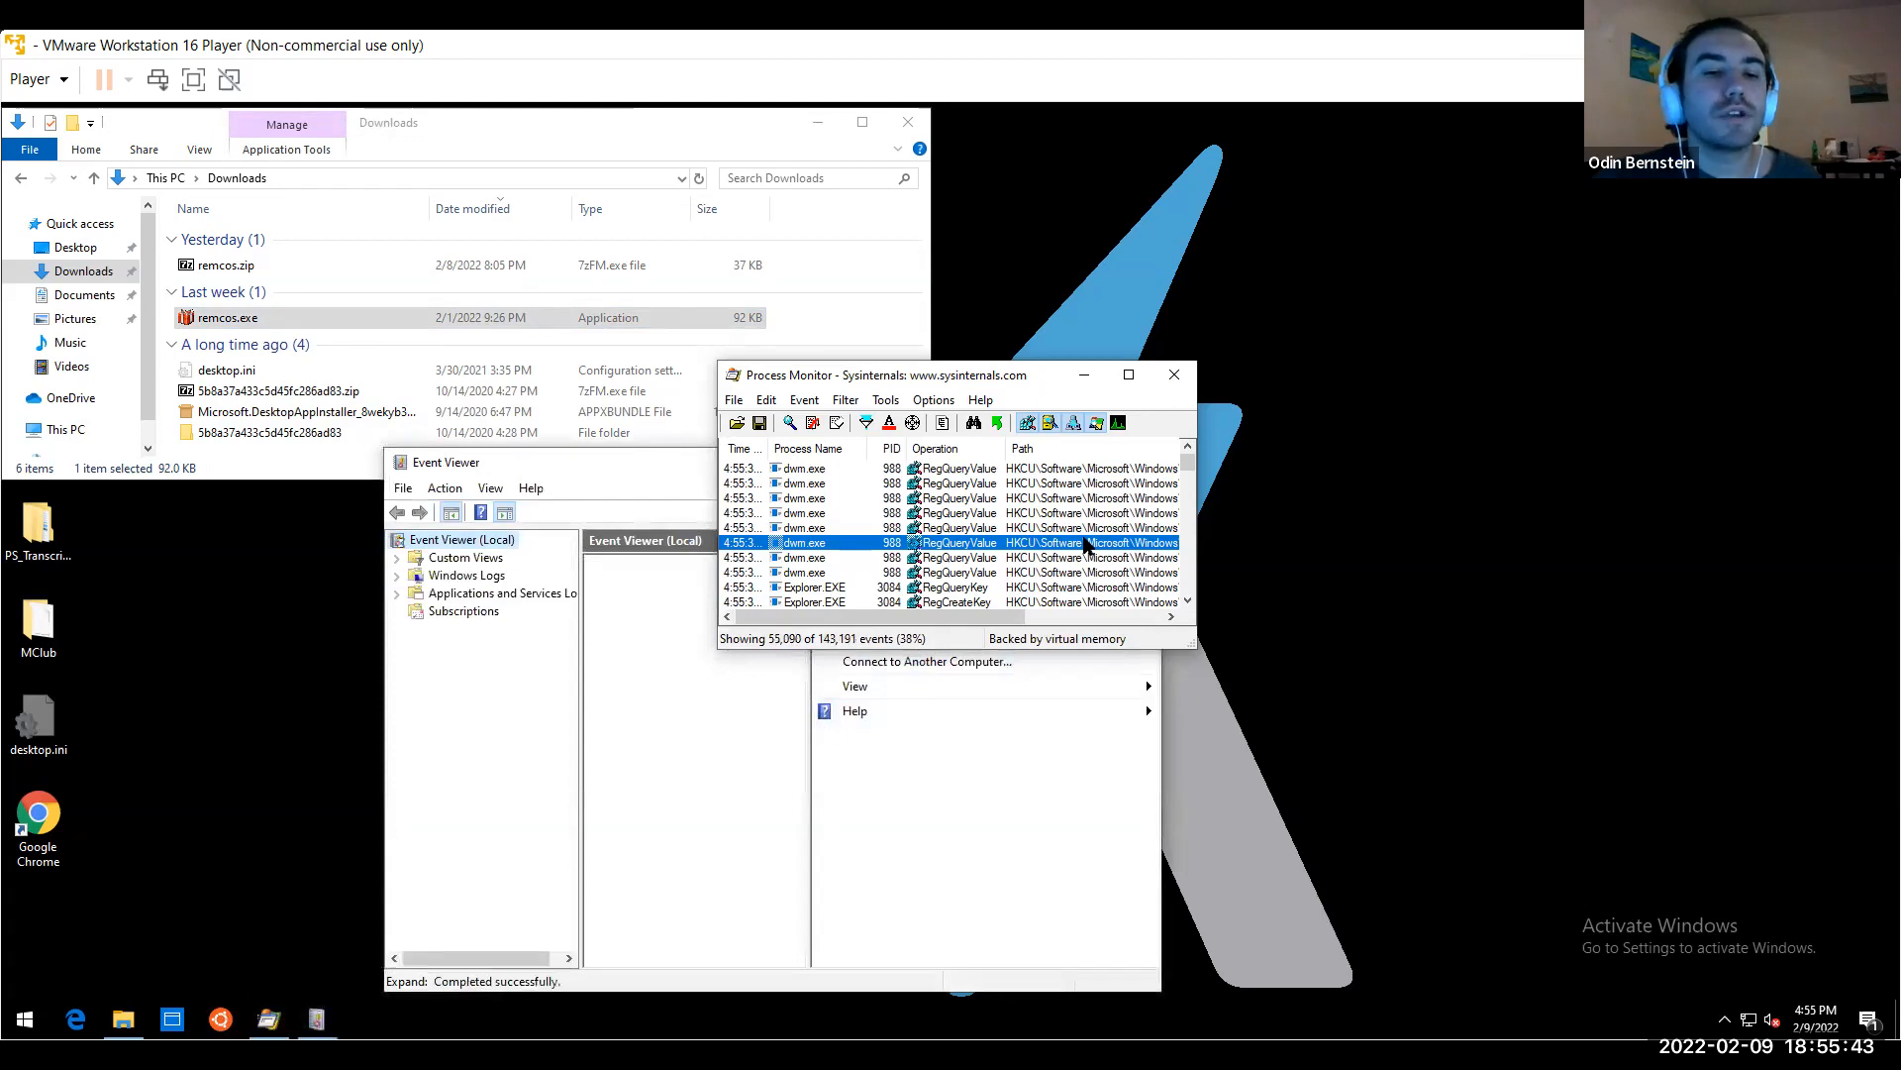
pyautogui.moveTo(632, 471); pyautogui.dragTo(560, 503)
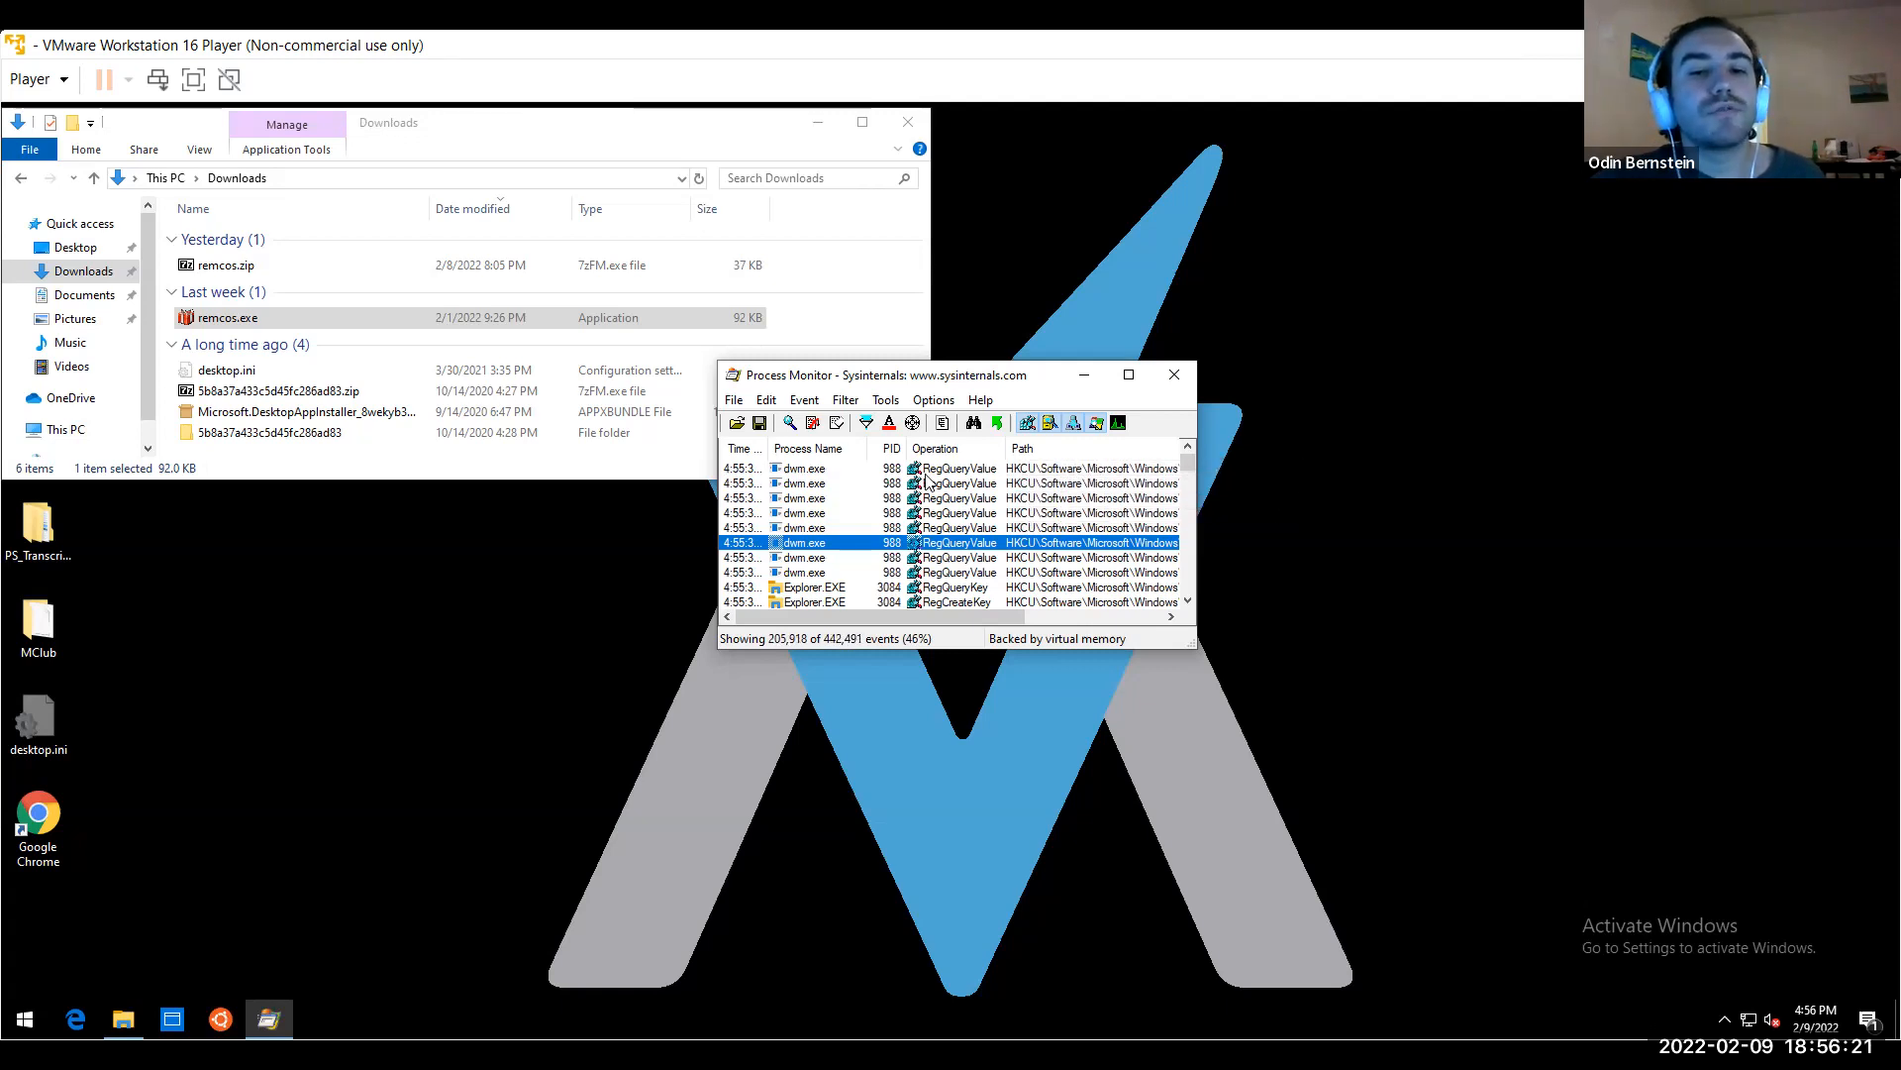
# Stop capturing events in Process Monitor
pyautogui.click(804, 399)
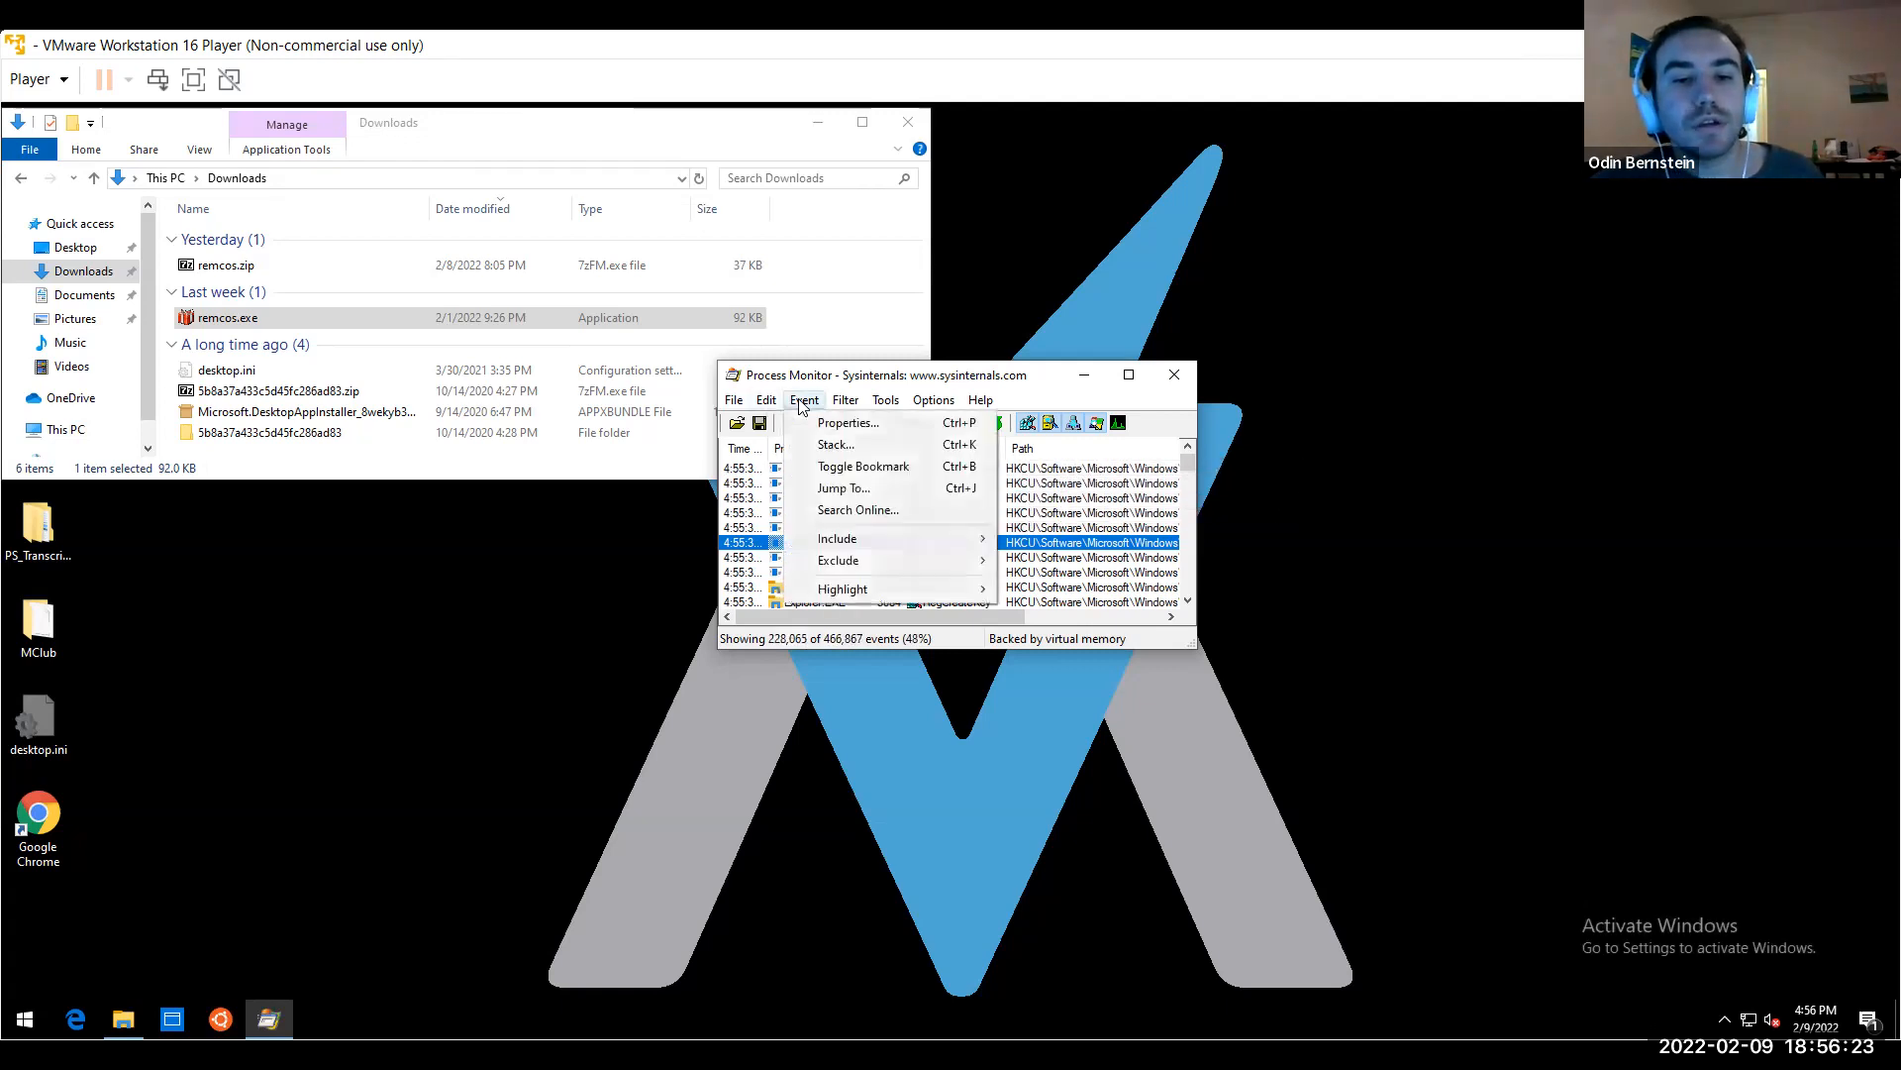
pyautogui.click(759, 401)
pyautogui.click(734, 399)
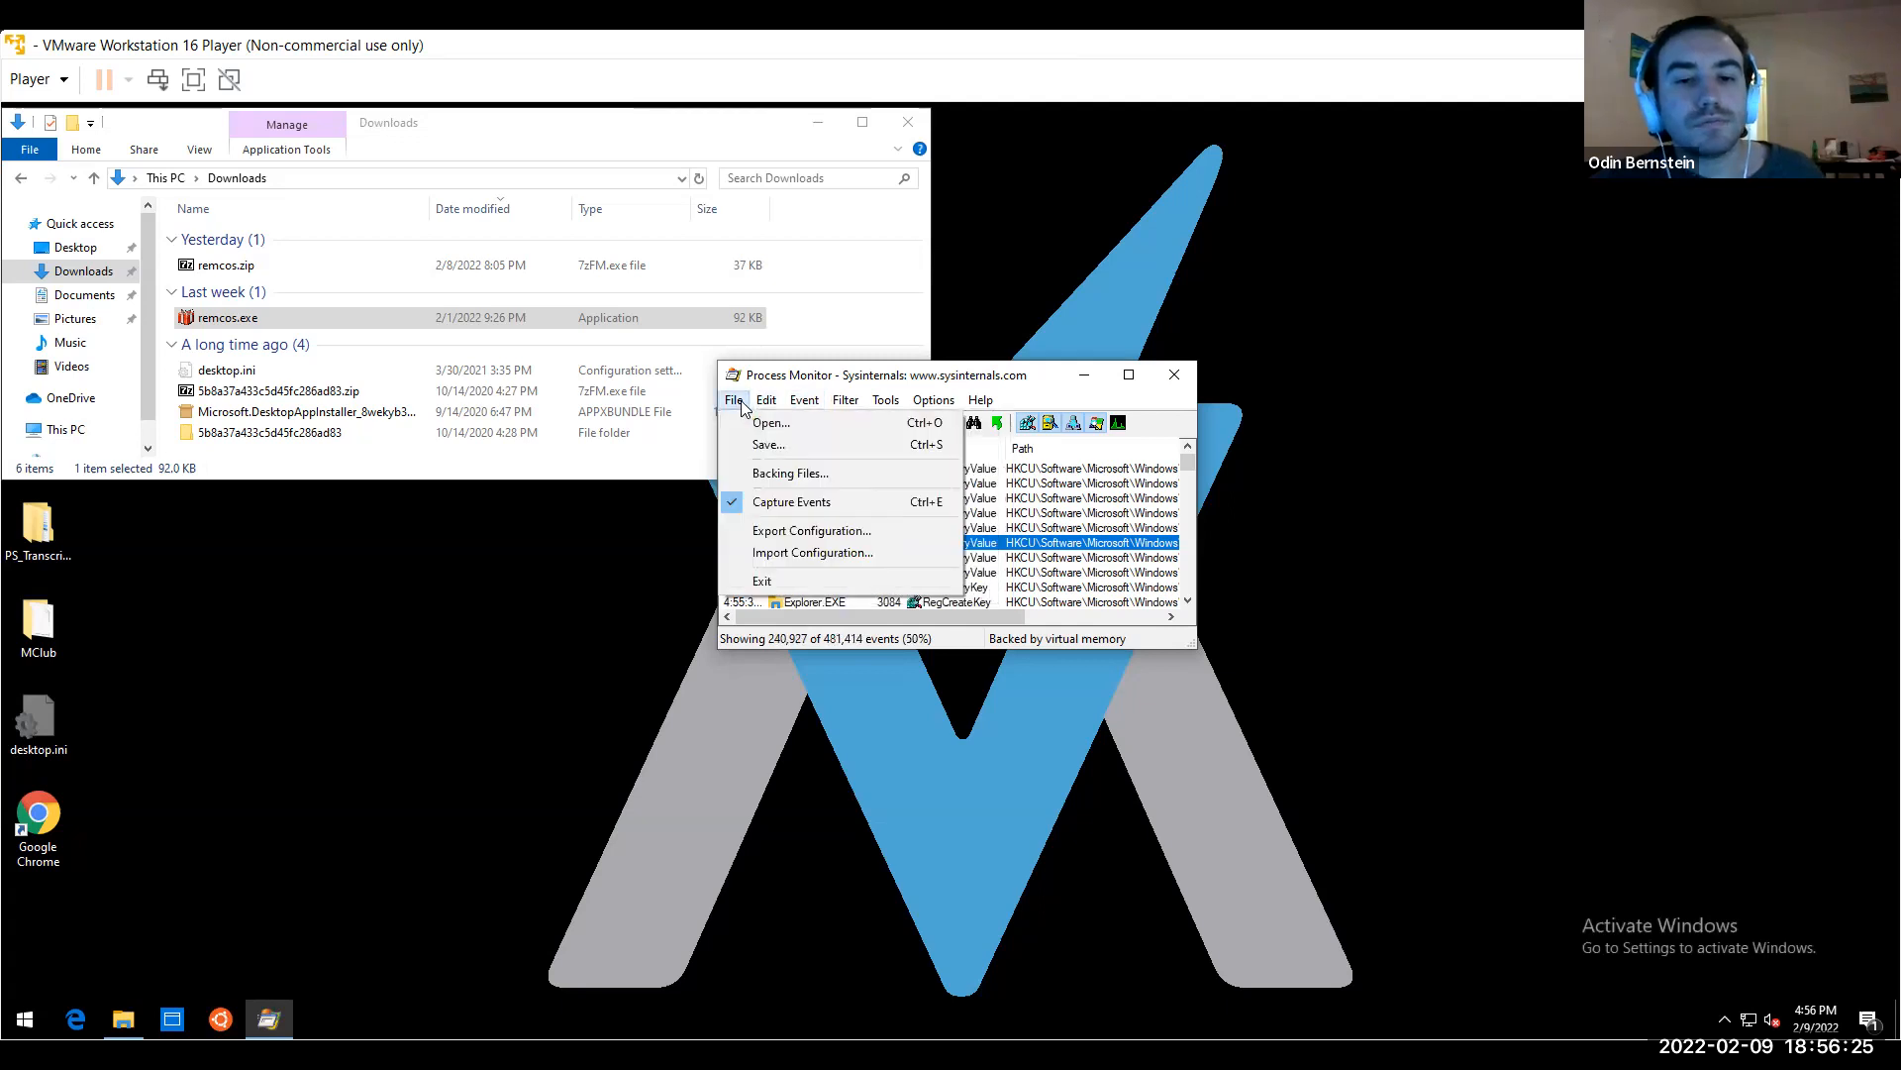
pyautogui.click(772, 505)
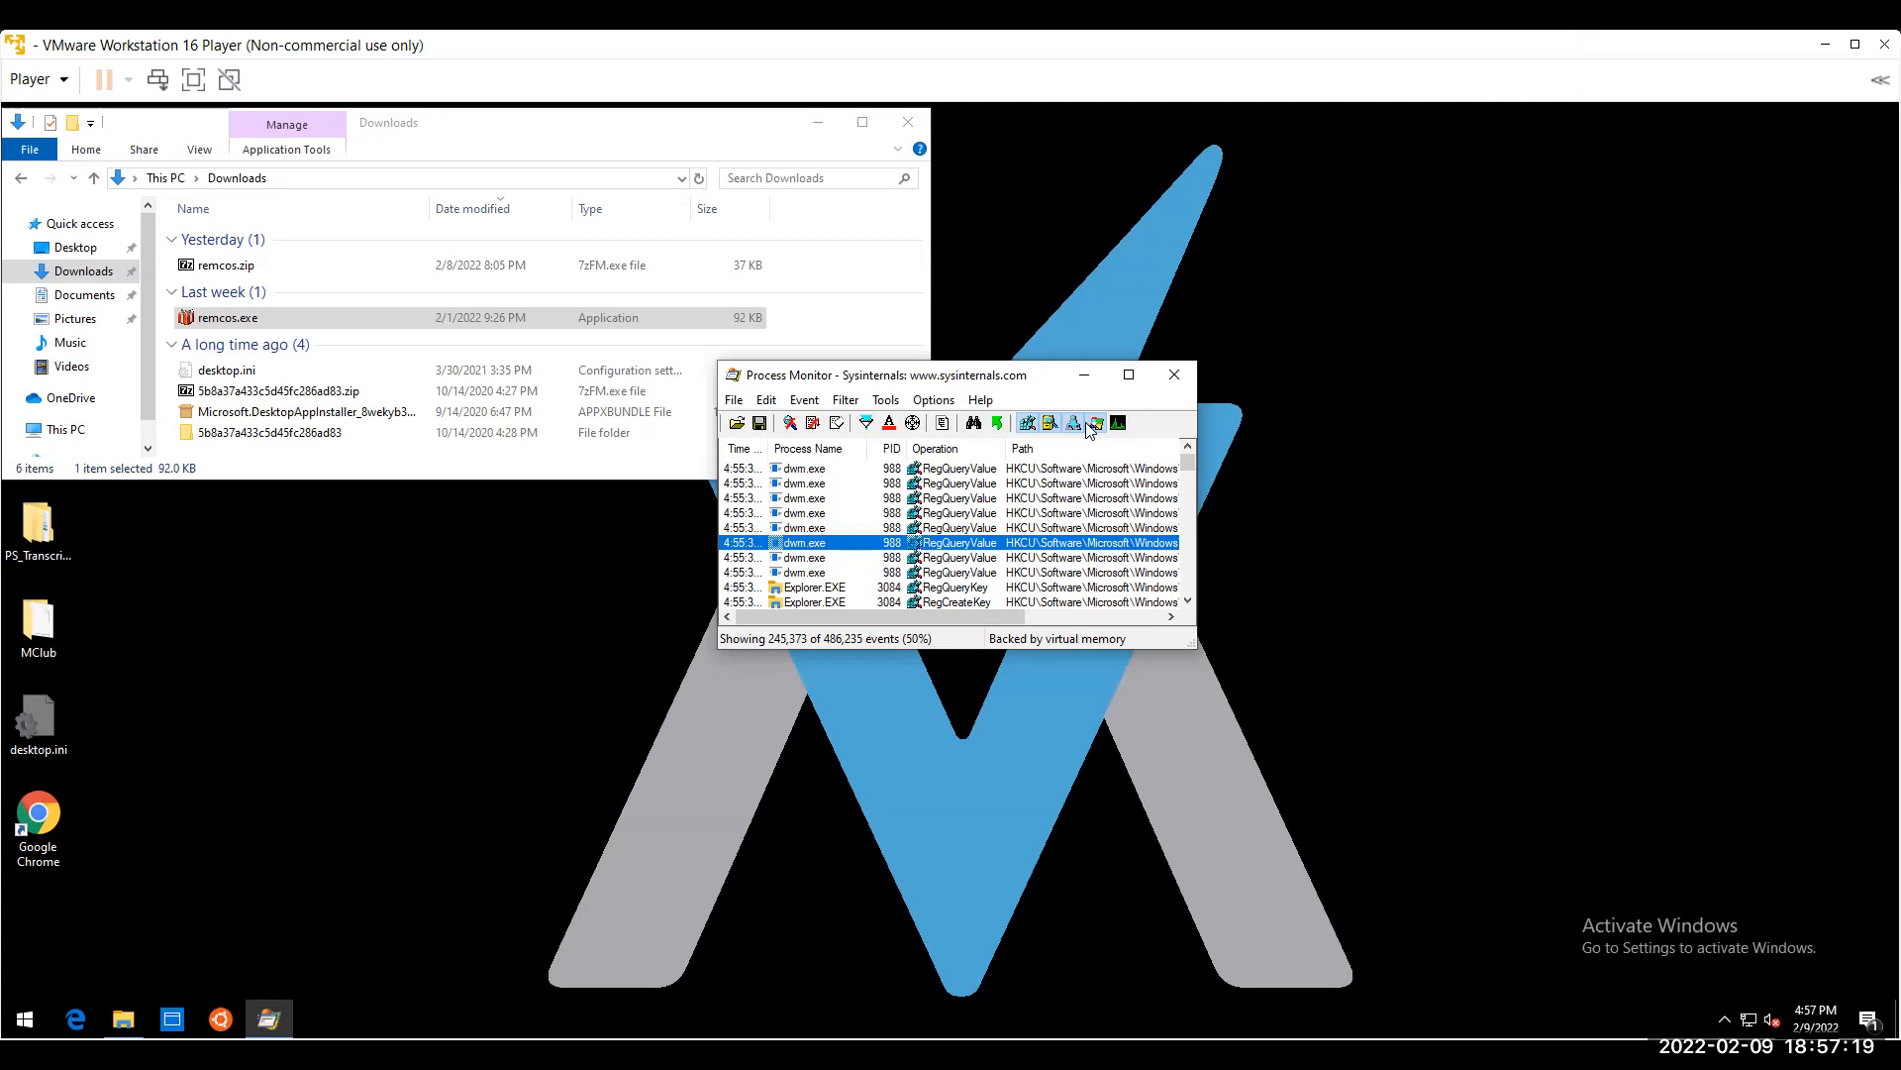
# Hide file system, registry and process activity so only network events are listed, and maximize the Process Monitor window
pyautogui.click(953, 558)
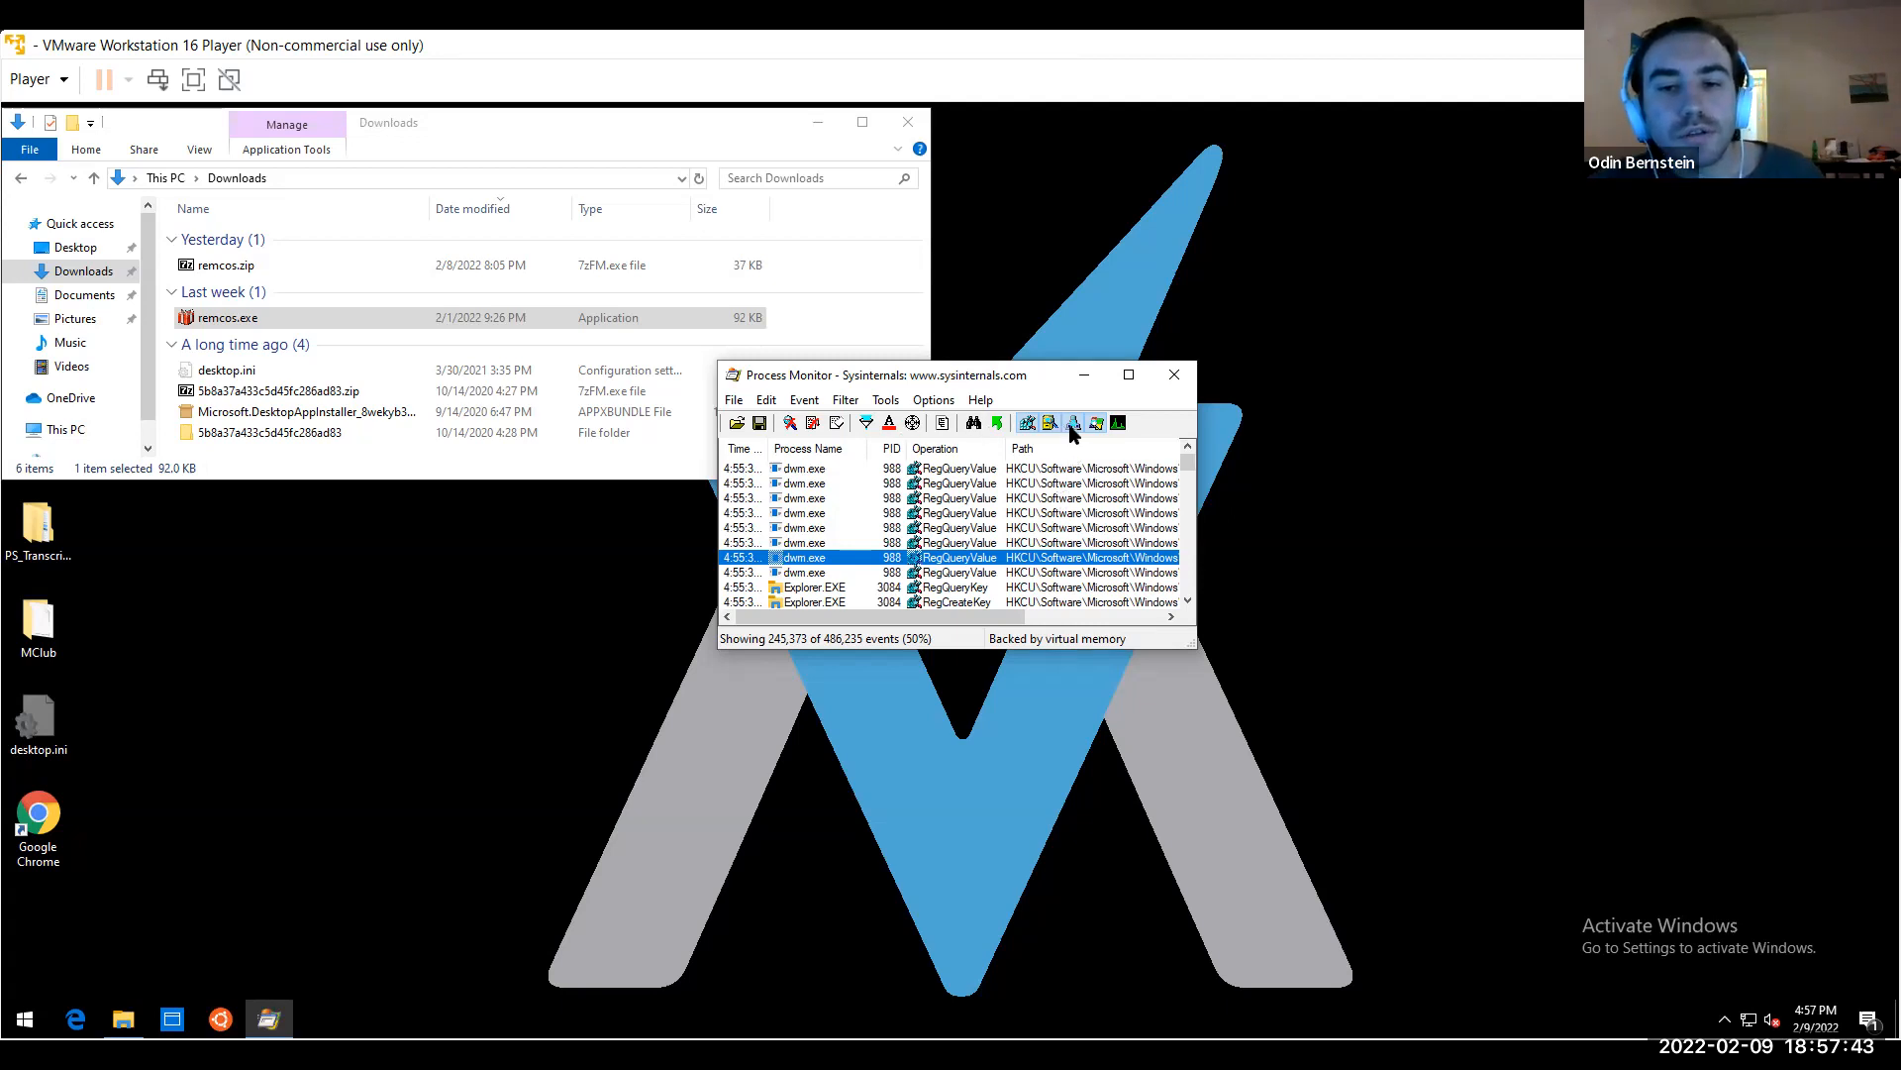
pyautogui.click(1030, 421)
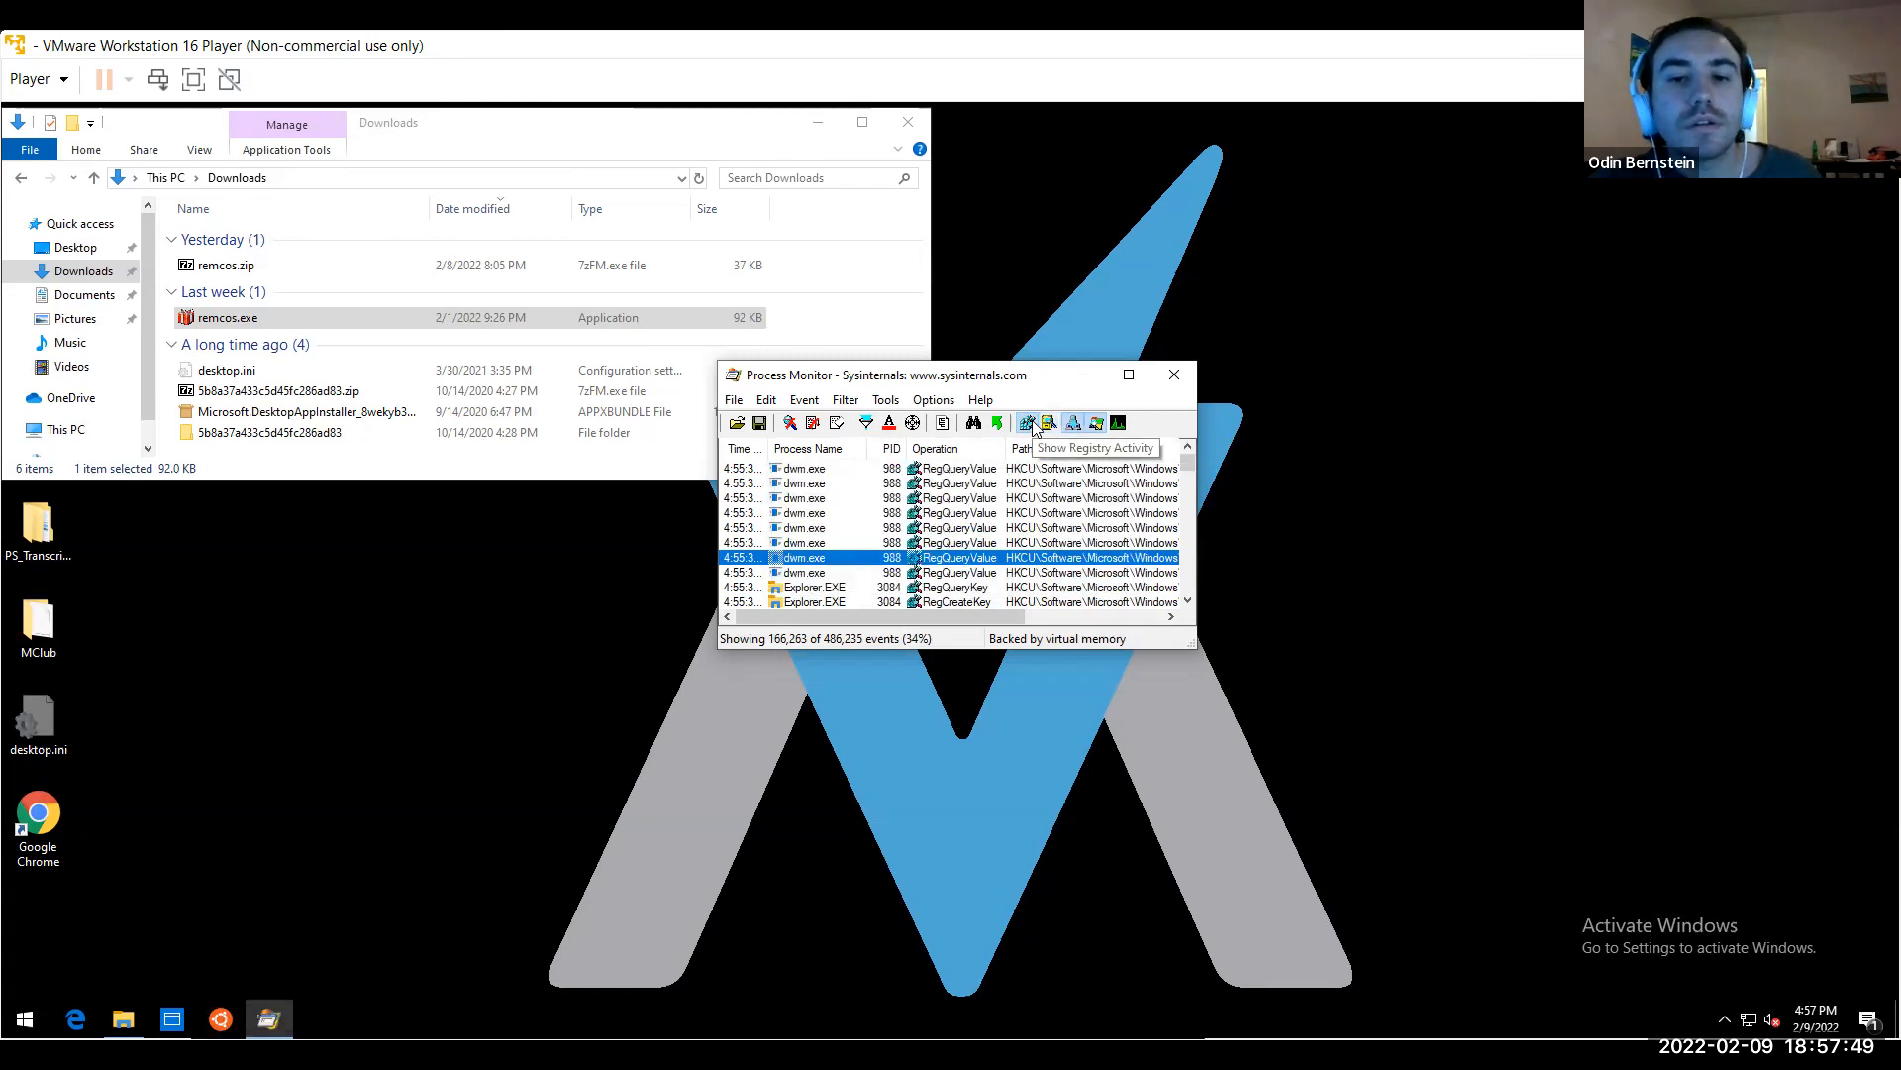
pyautogui.click(1094, 423)
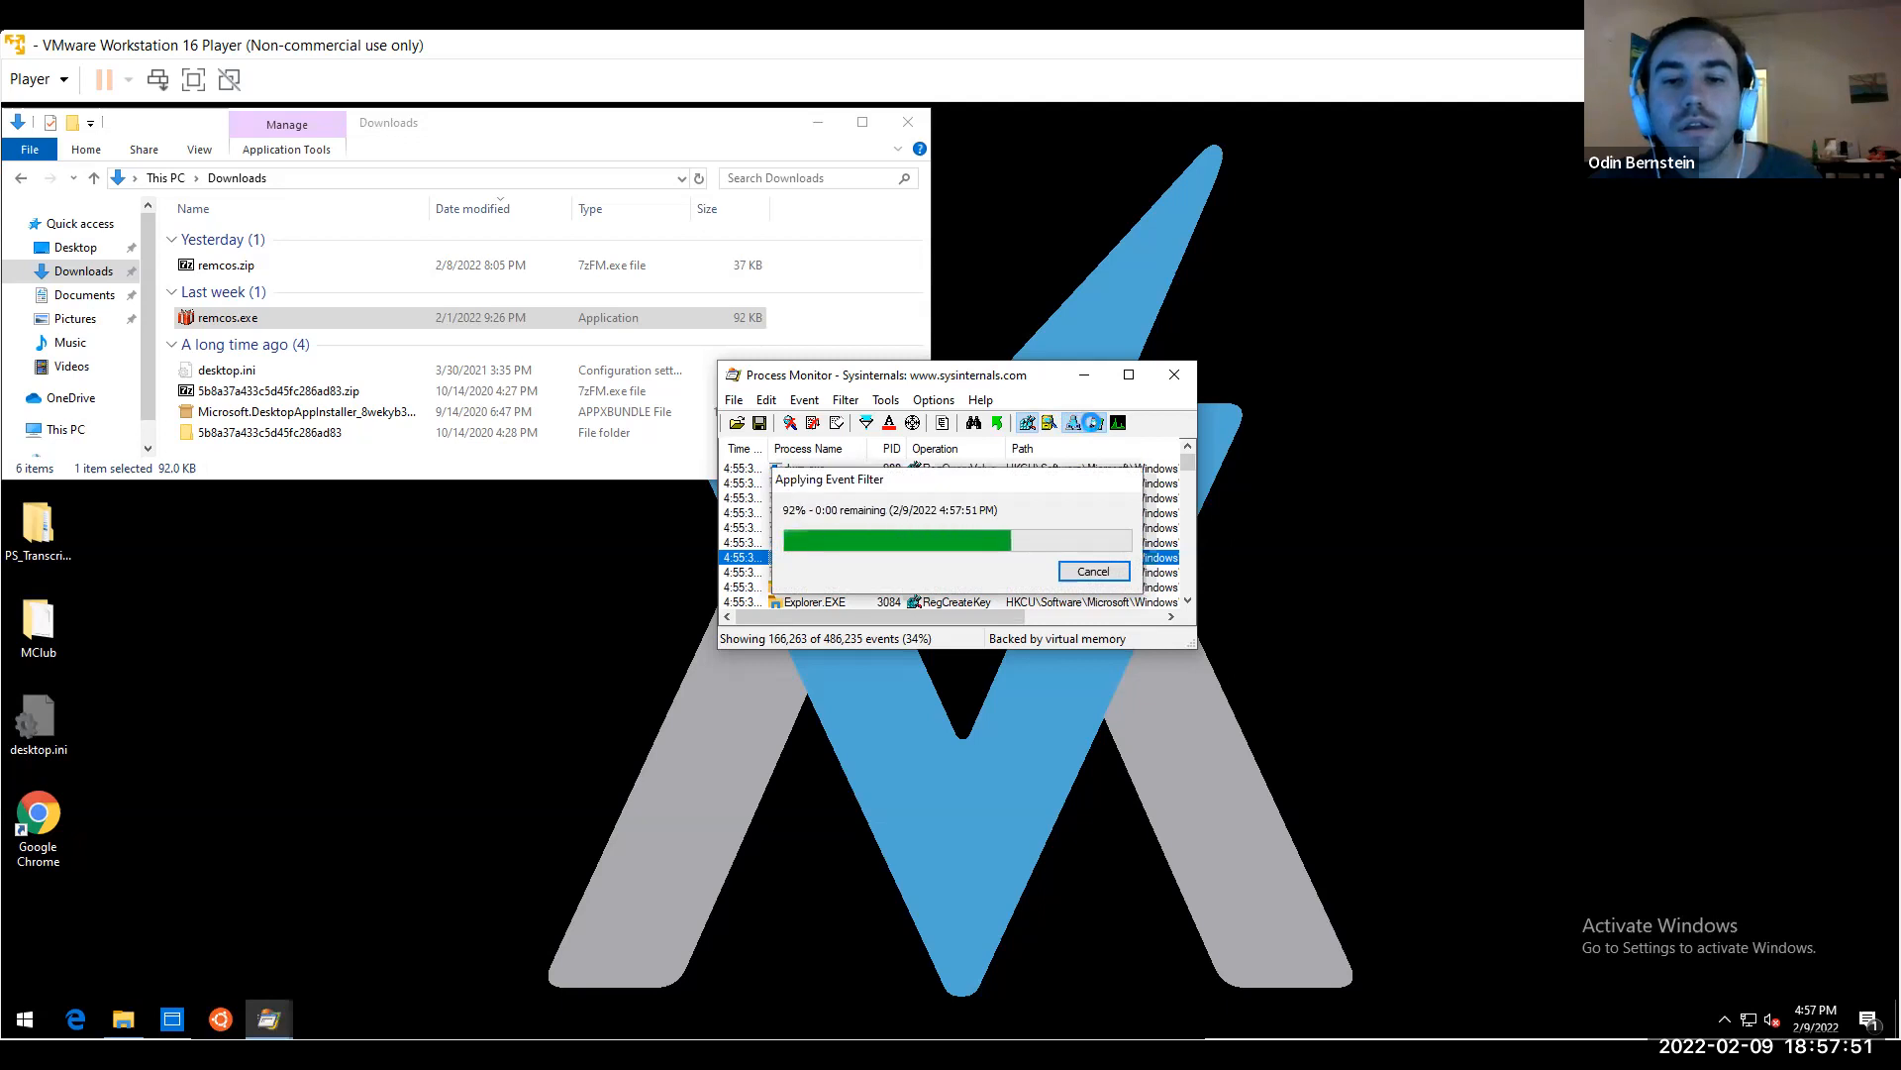
pyautogui.click(1097, 423)
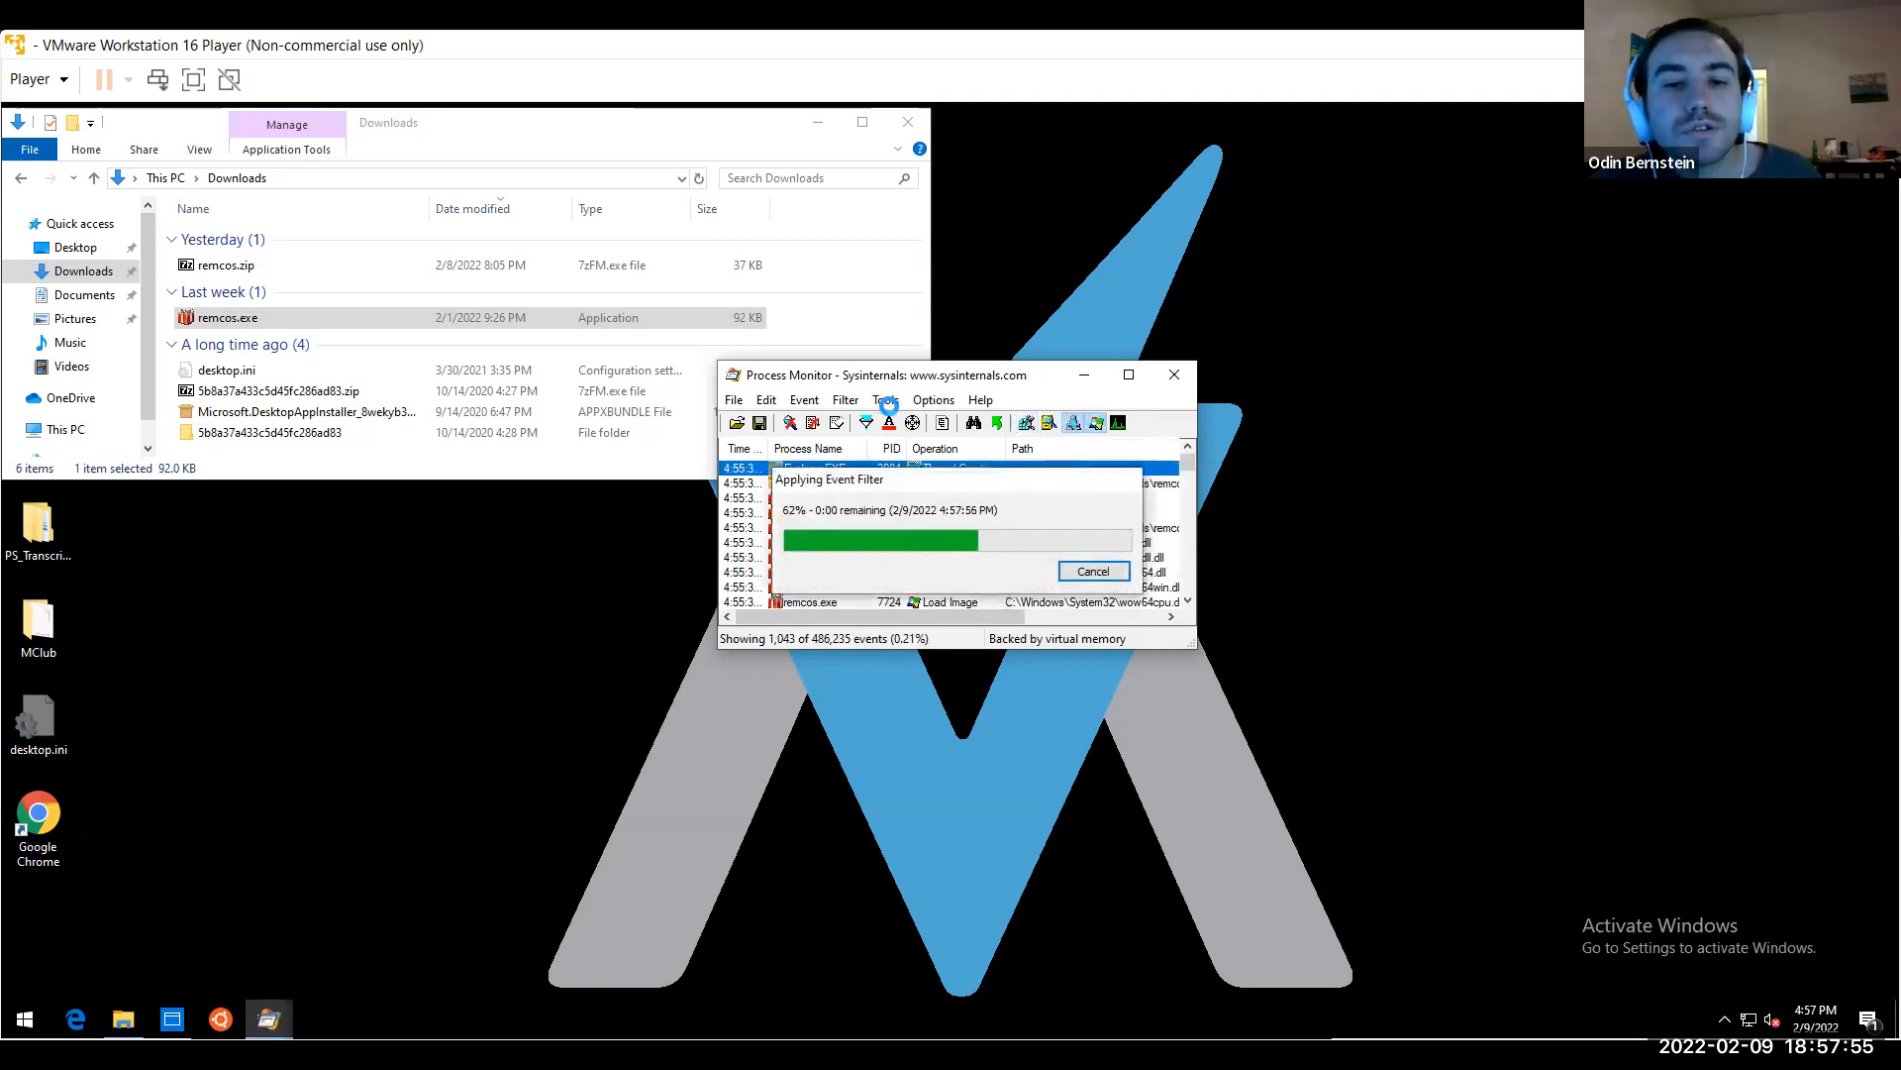
pyautogui.click(887, 400)
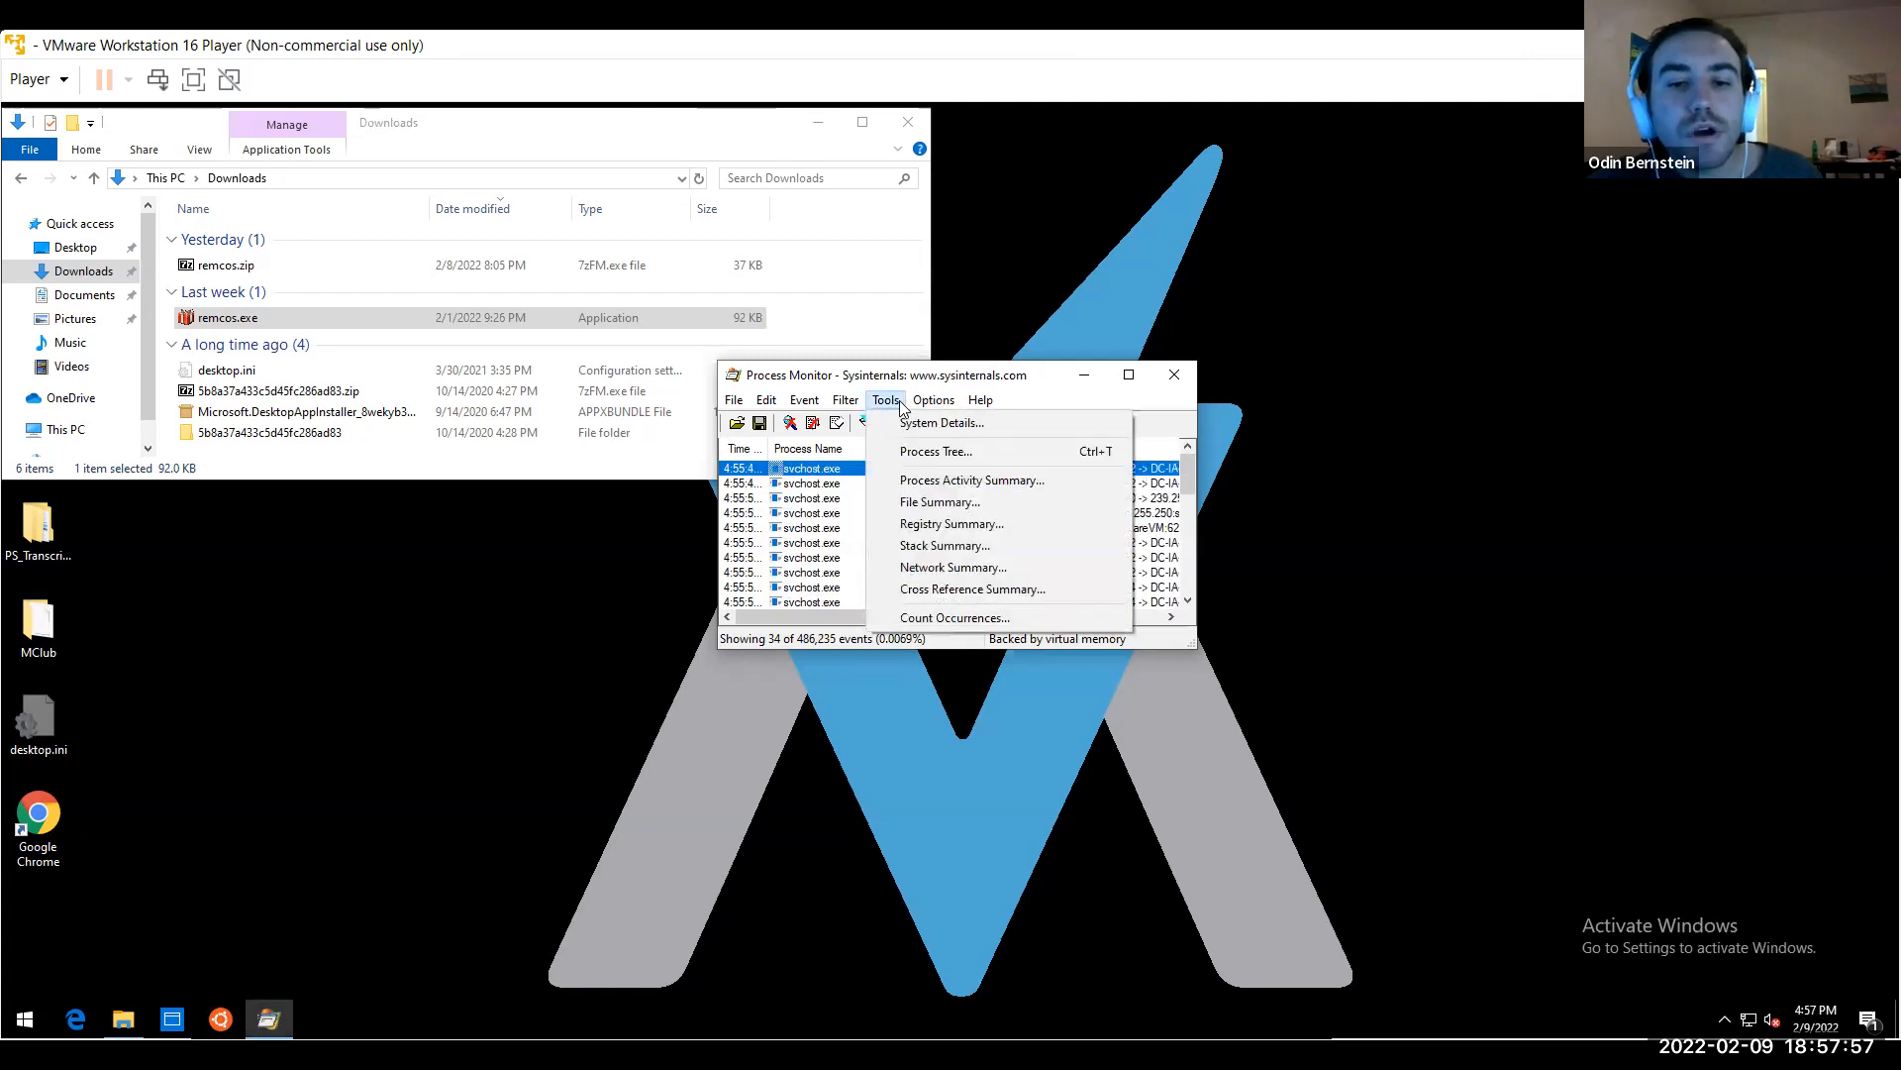
pyautogui.moveTo(845, 400)
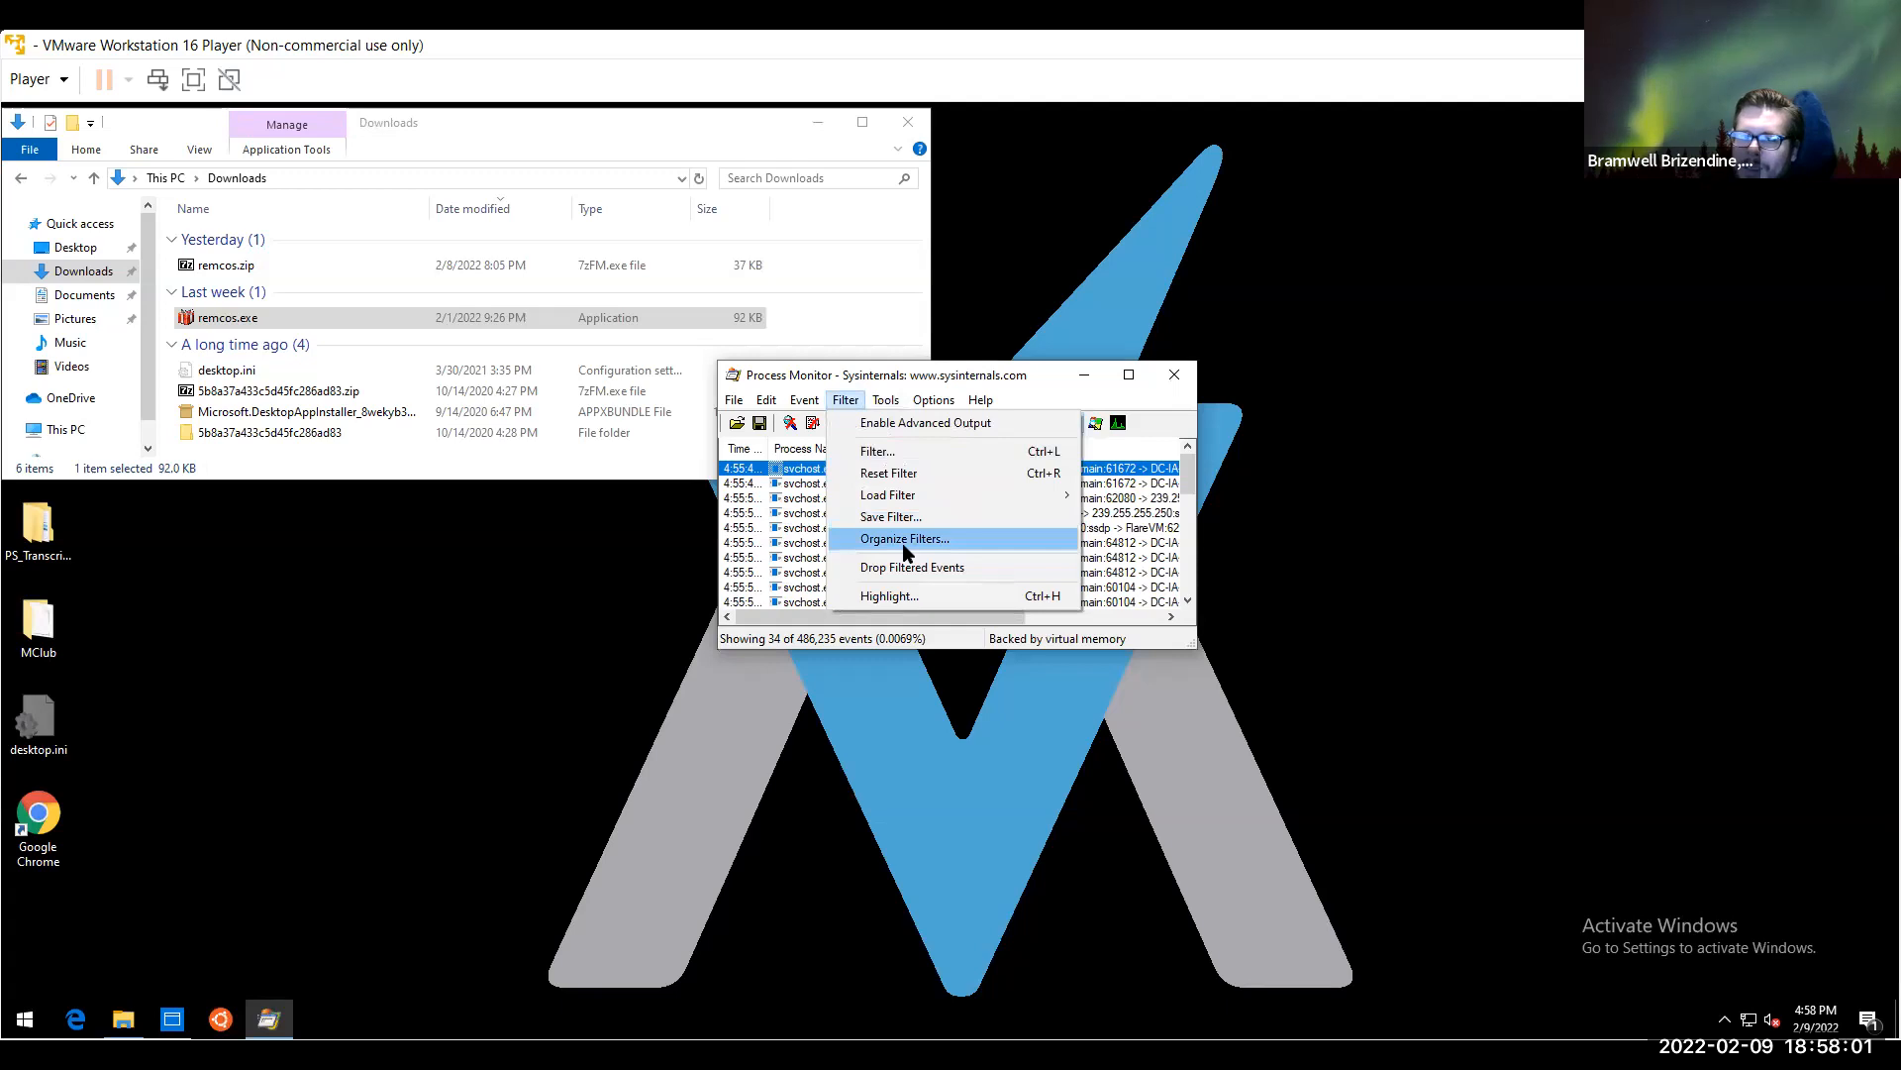
pyautogui.click(1126, 381)
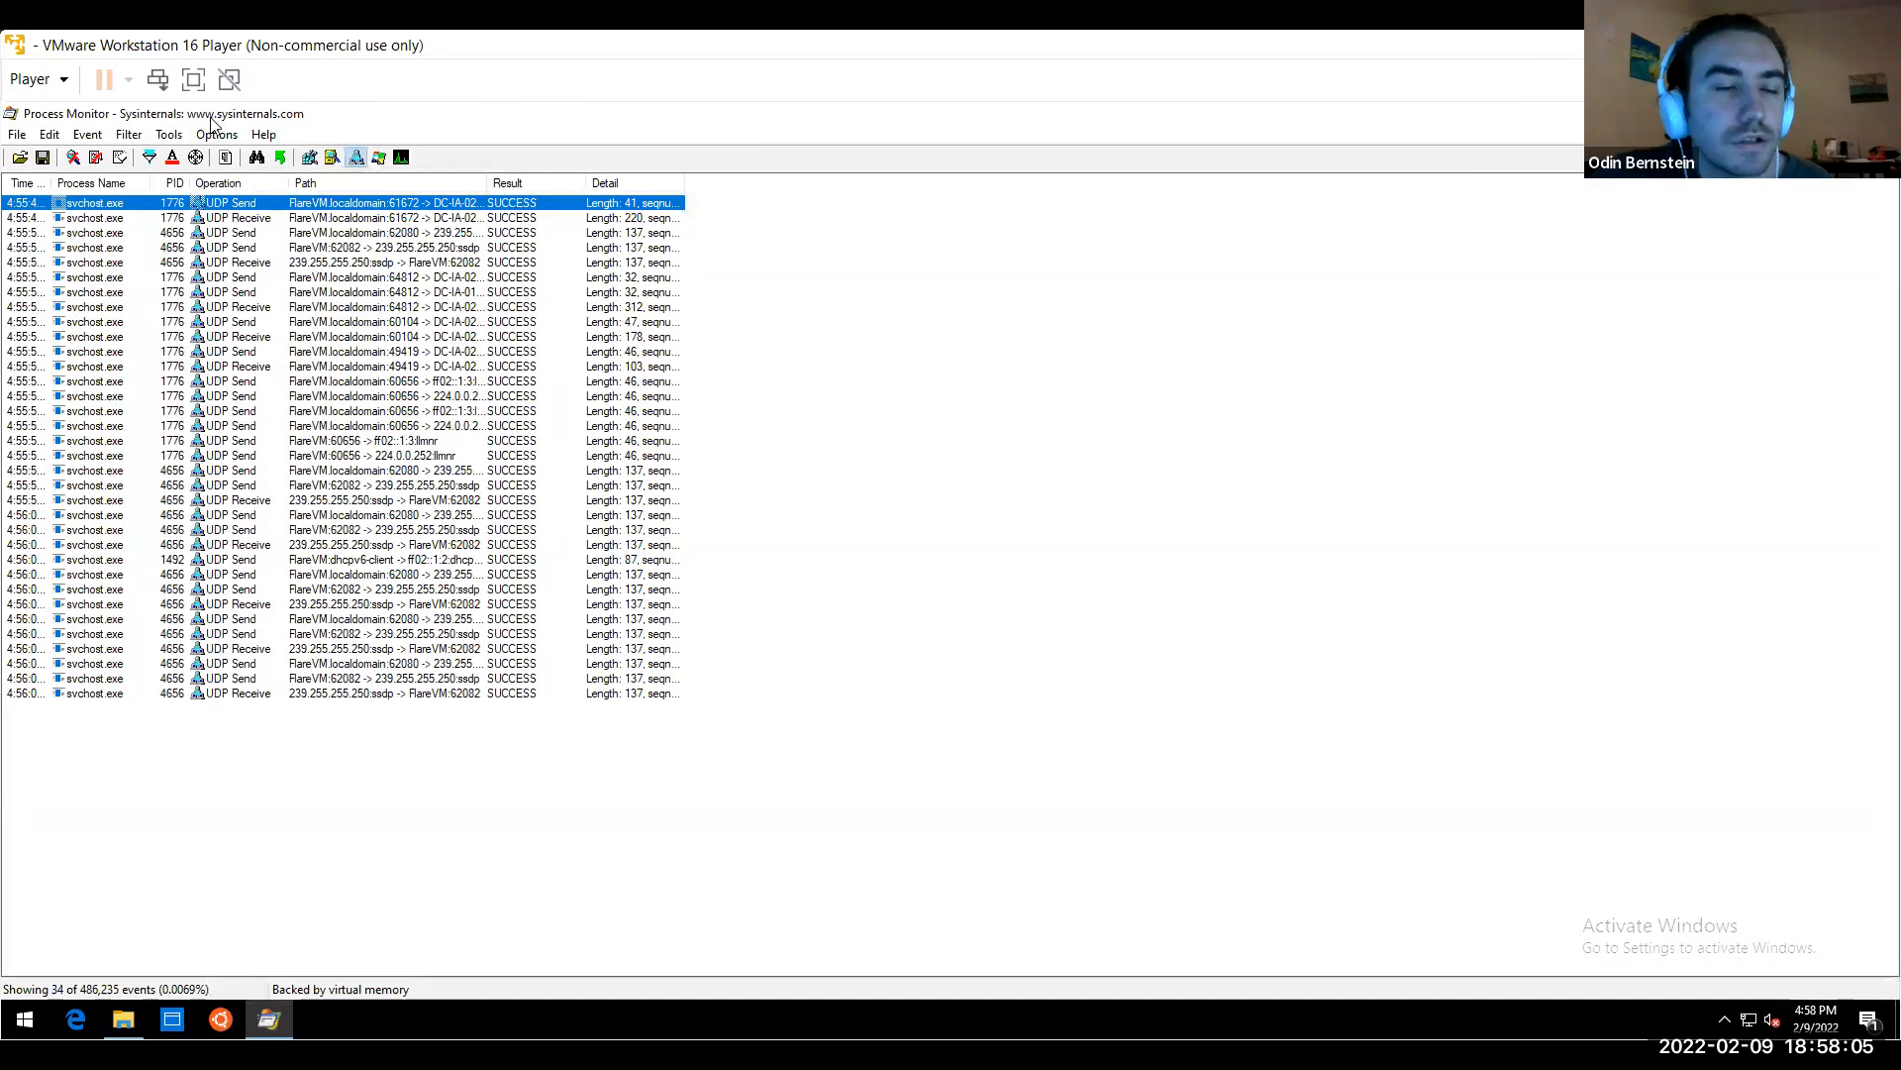
pyautogui.click(17, 135)
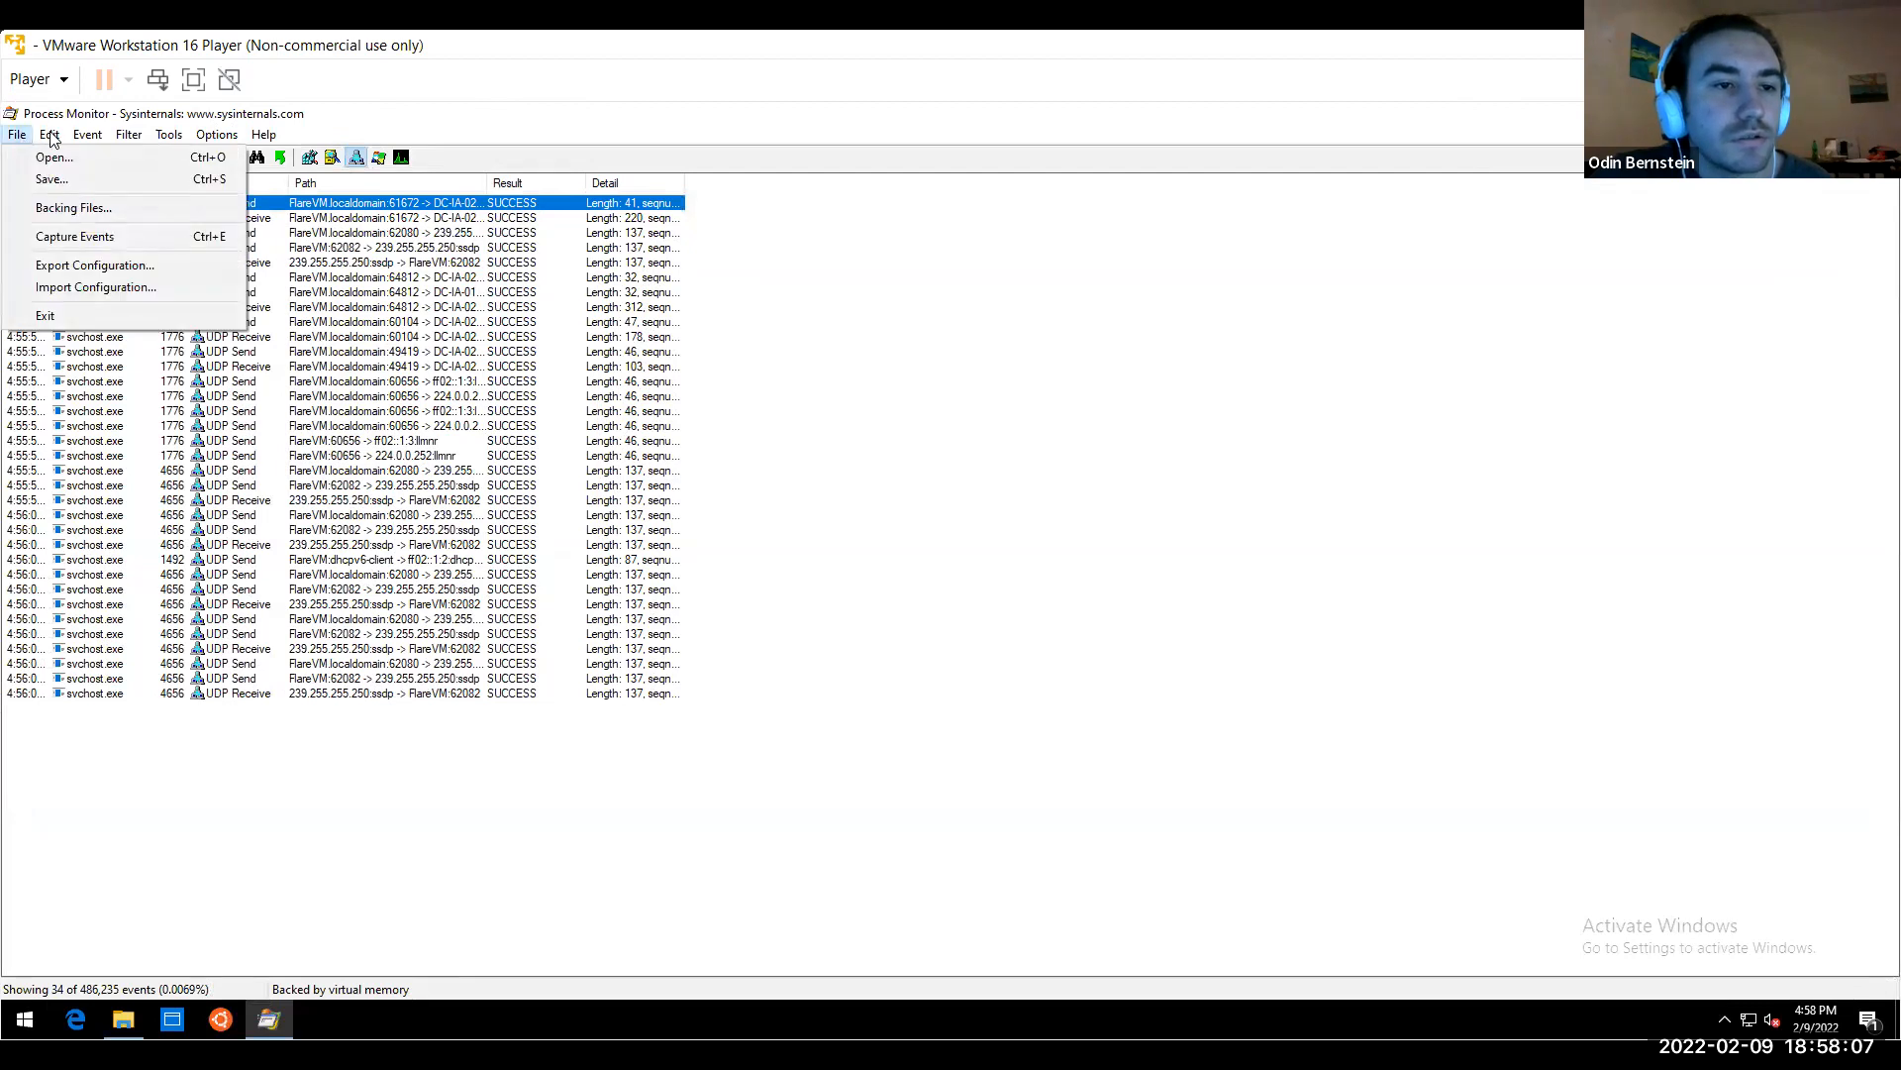
pyautogui.moveTo(55, 139)
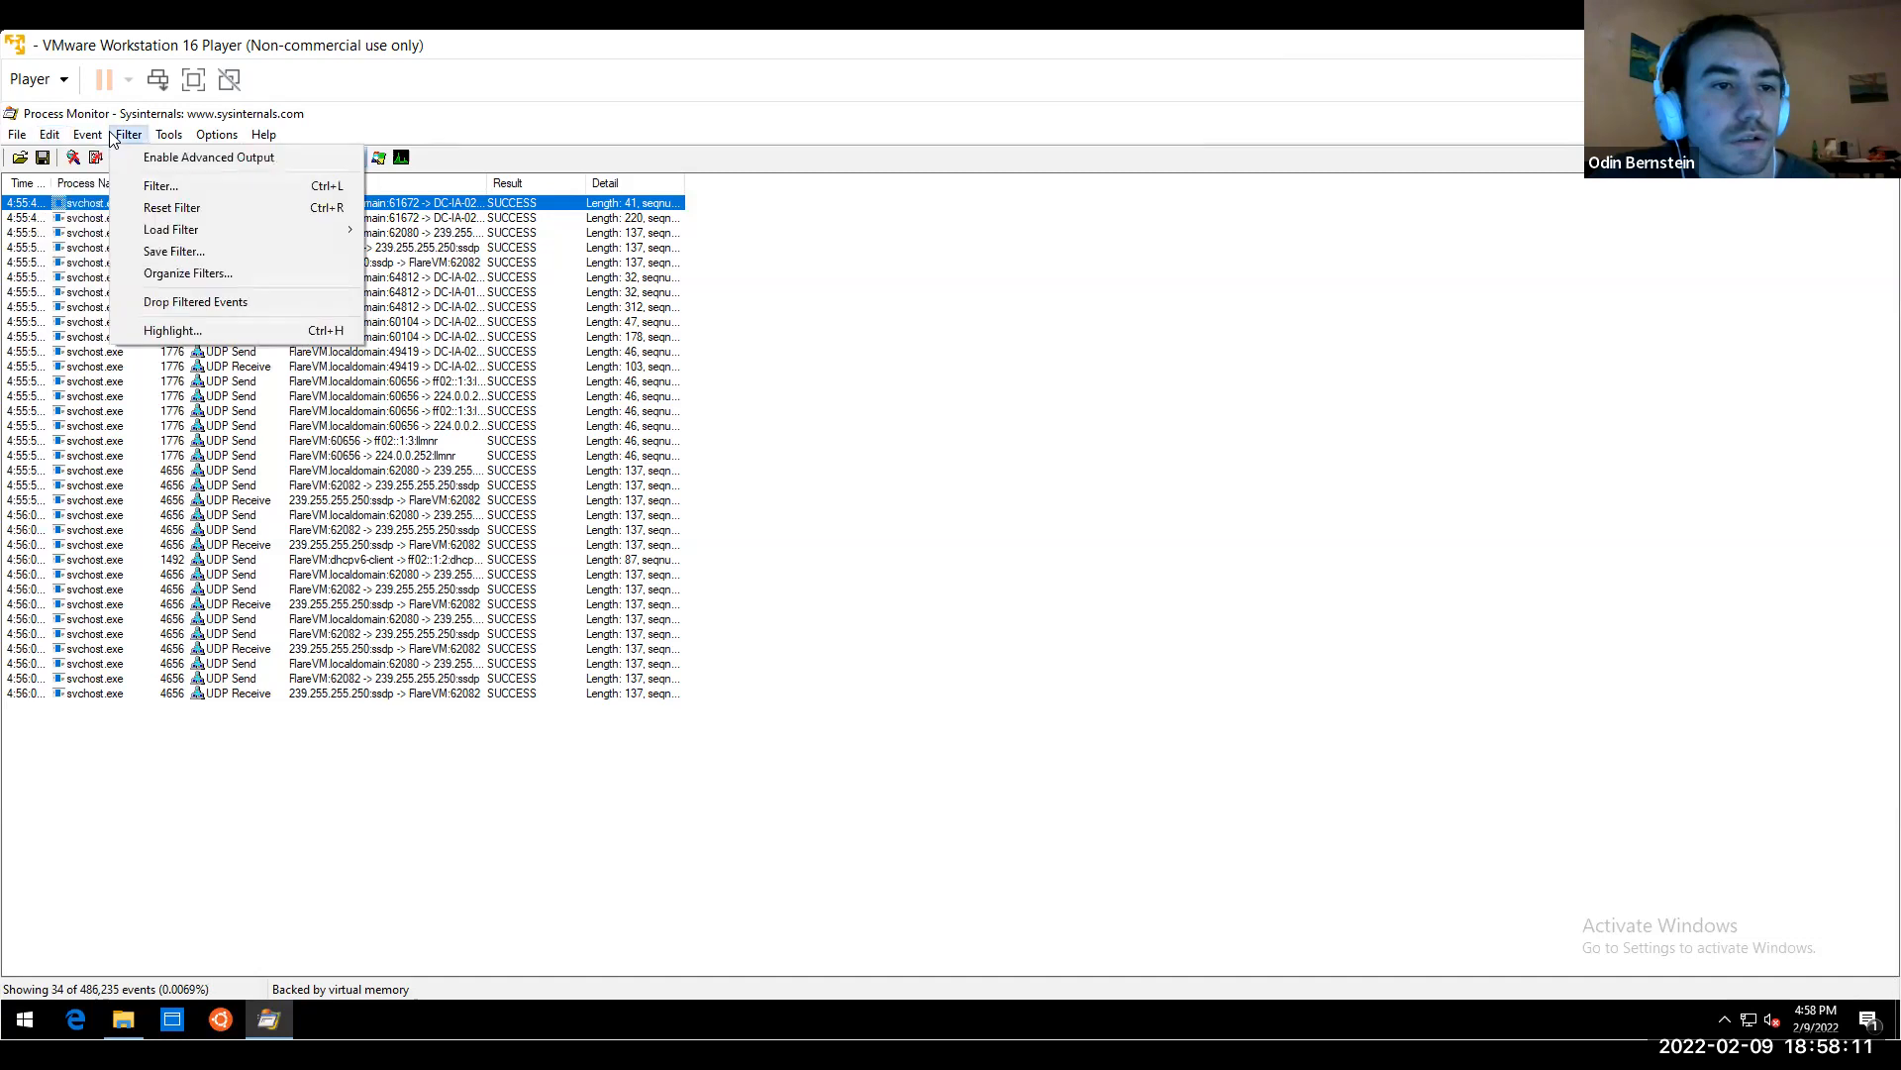
pyautogui.click(244, 126)
pyautogui.doubleClick(242, 113)
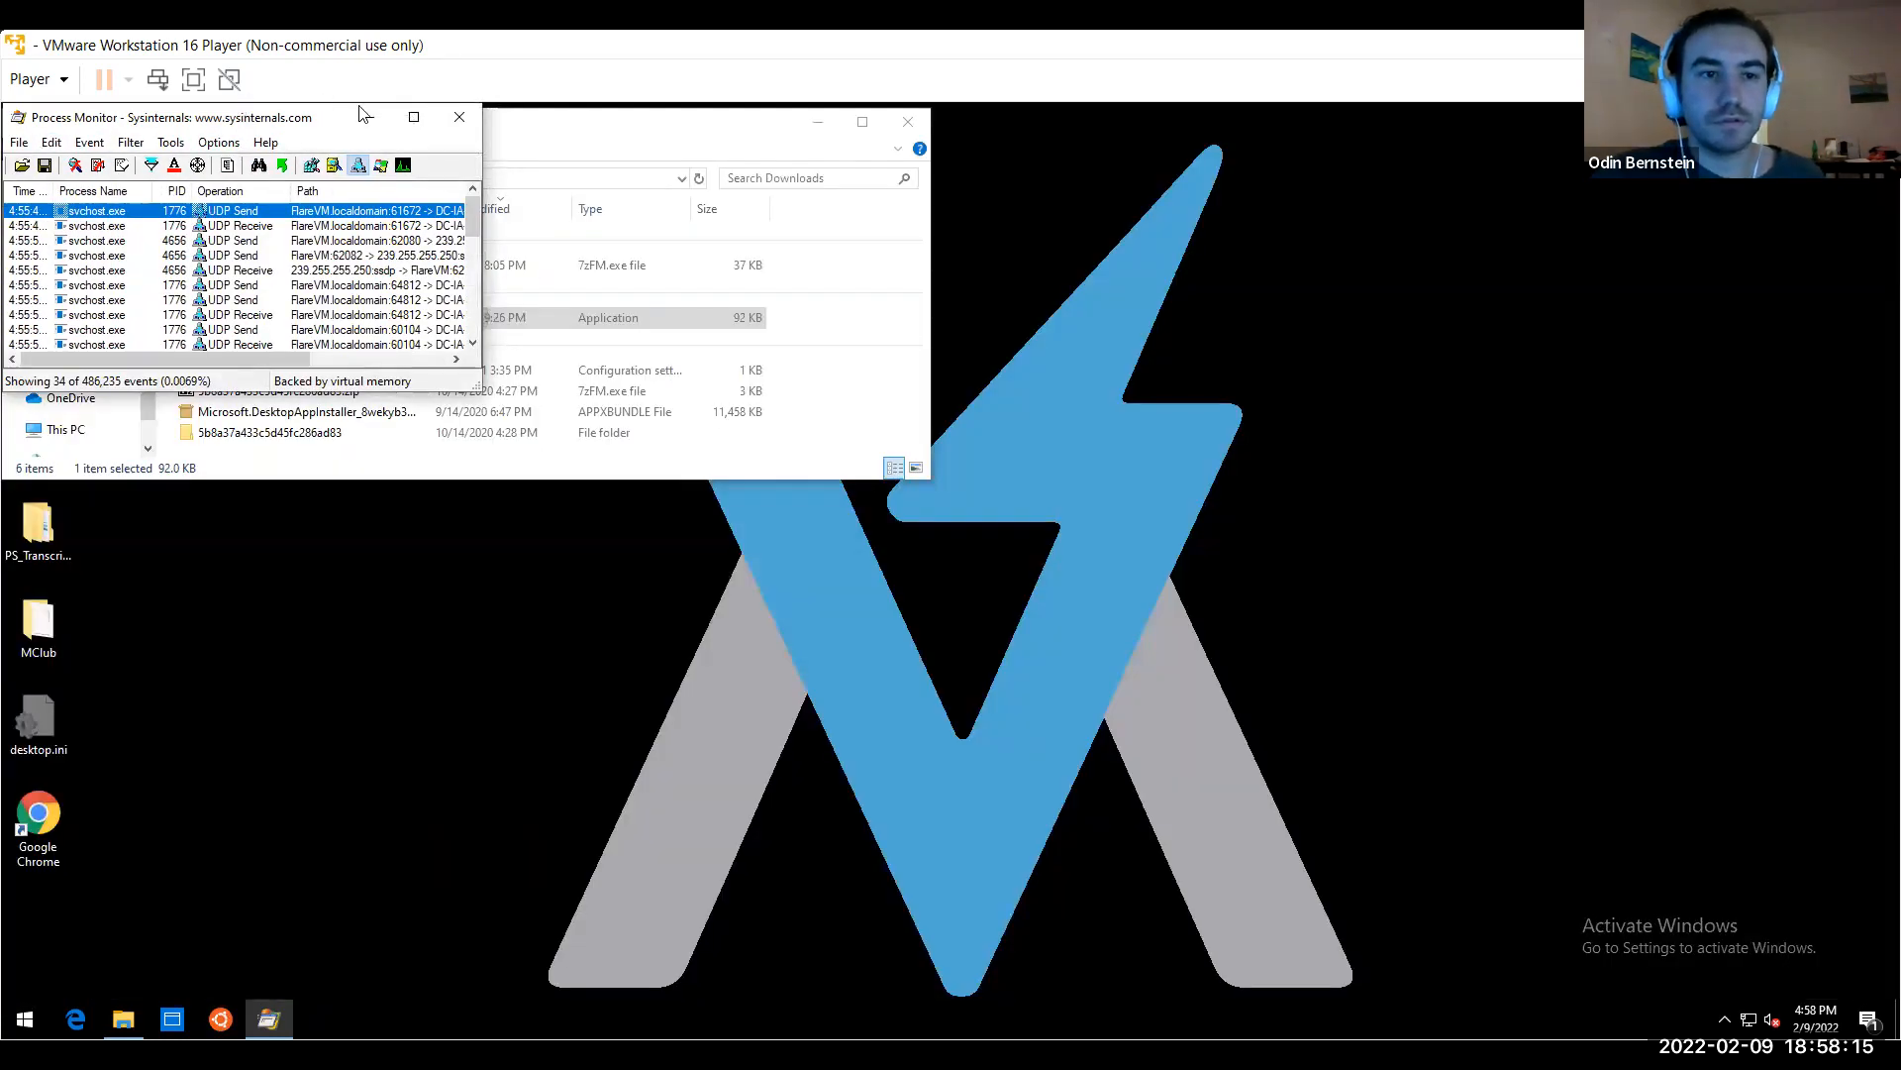
pyautogui.click(413, 117)
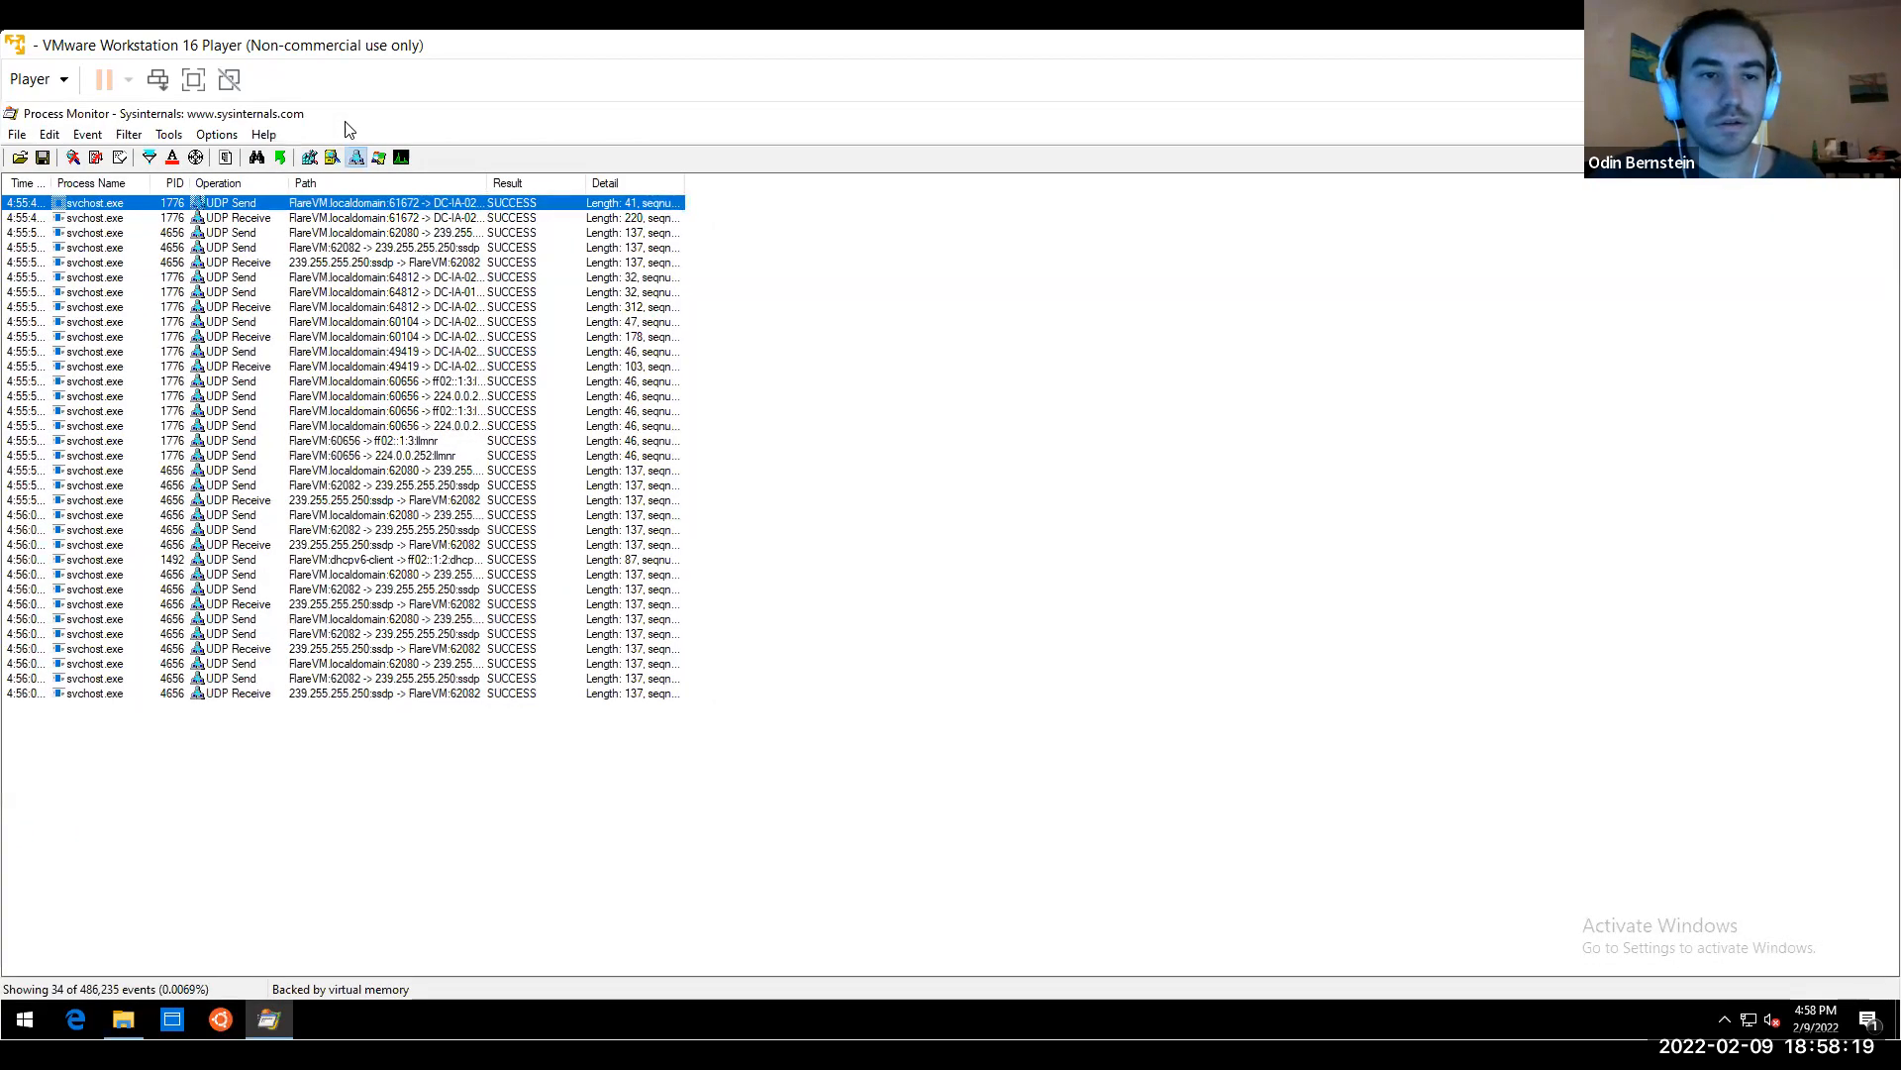
pyautogui.click(216, 136)
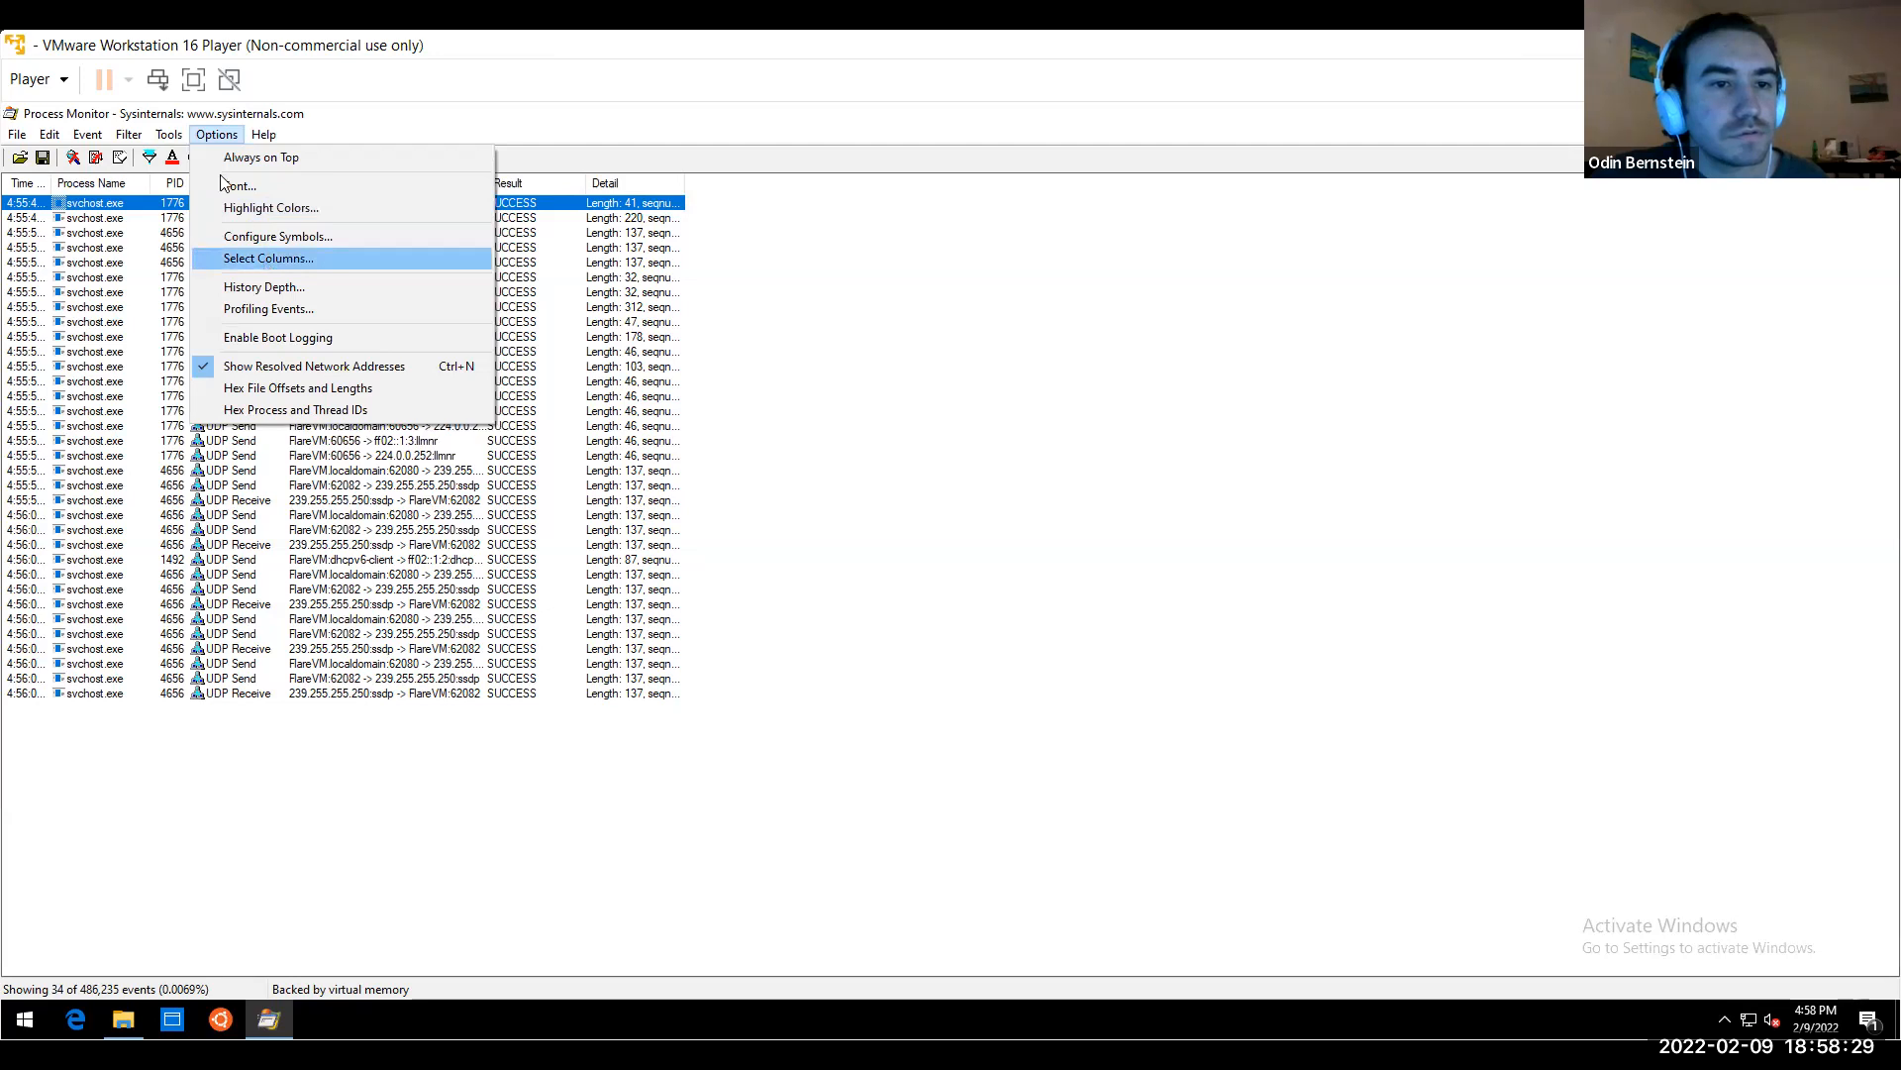
pyautogui.moveTo(170, 145)
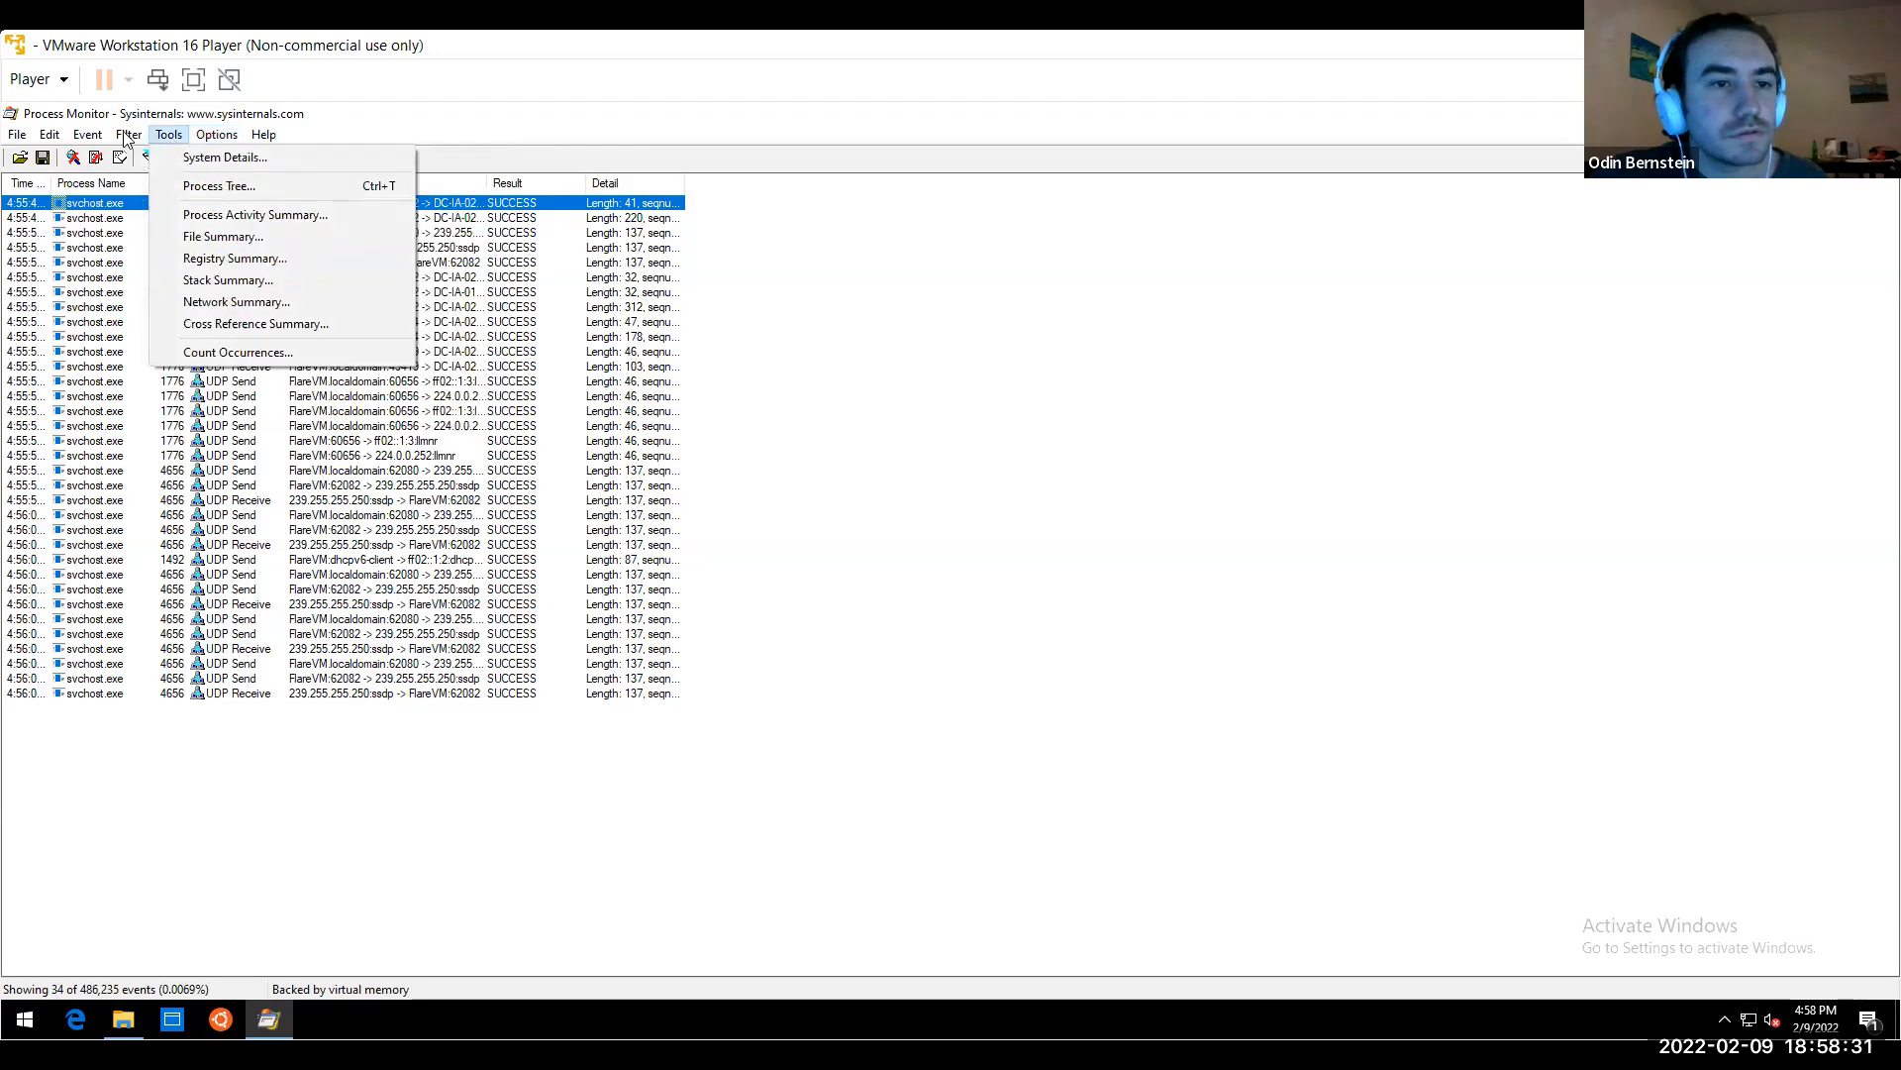
pyautogui.moveTo(83, 138)
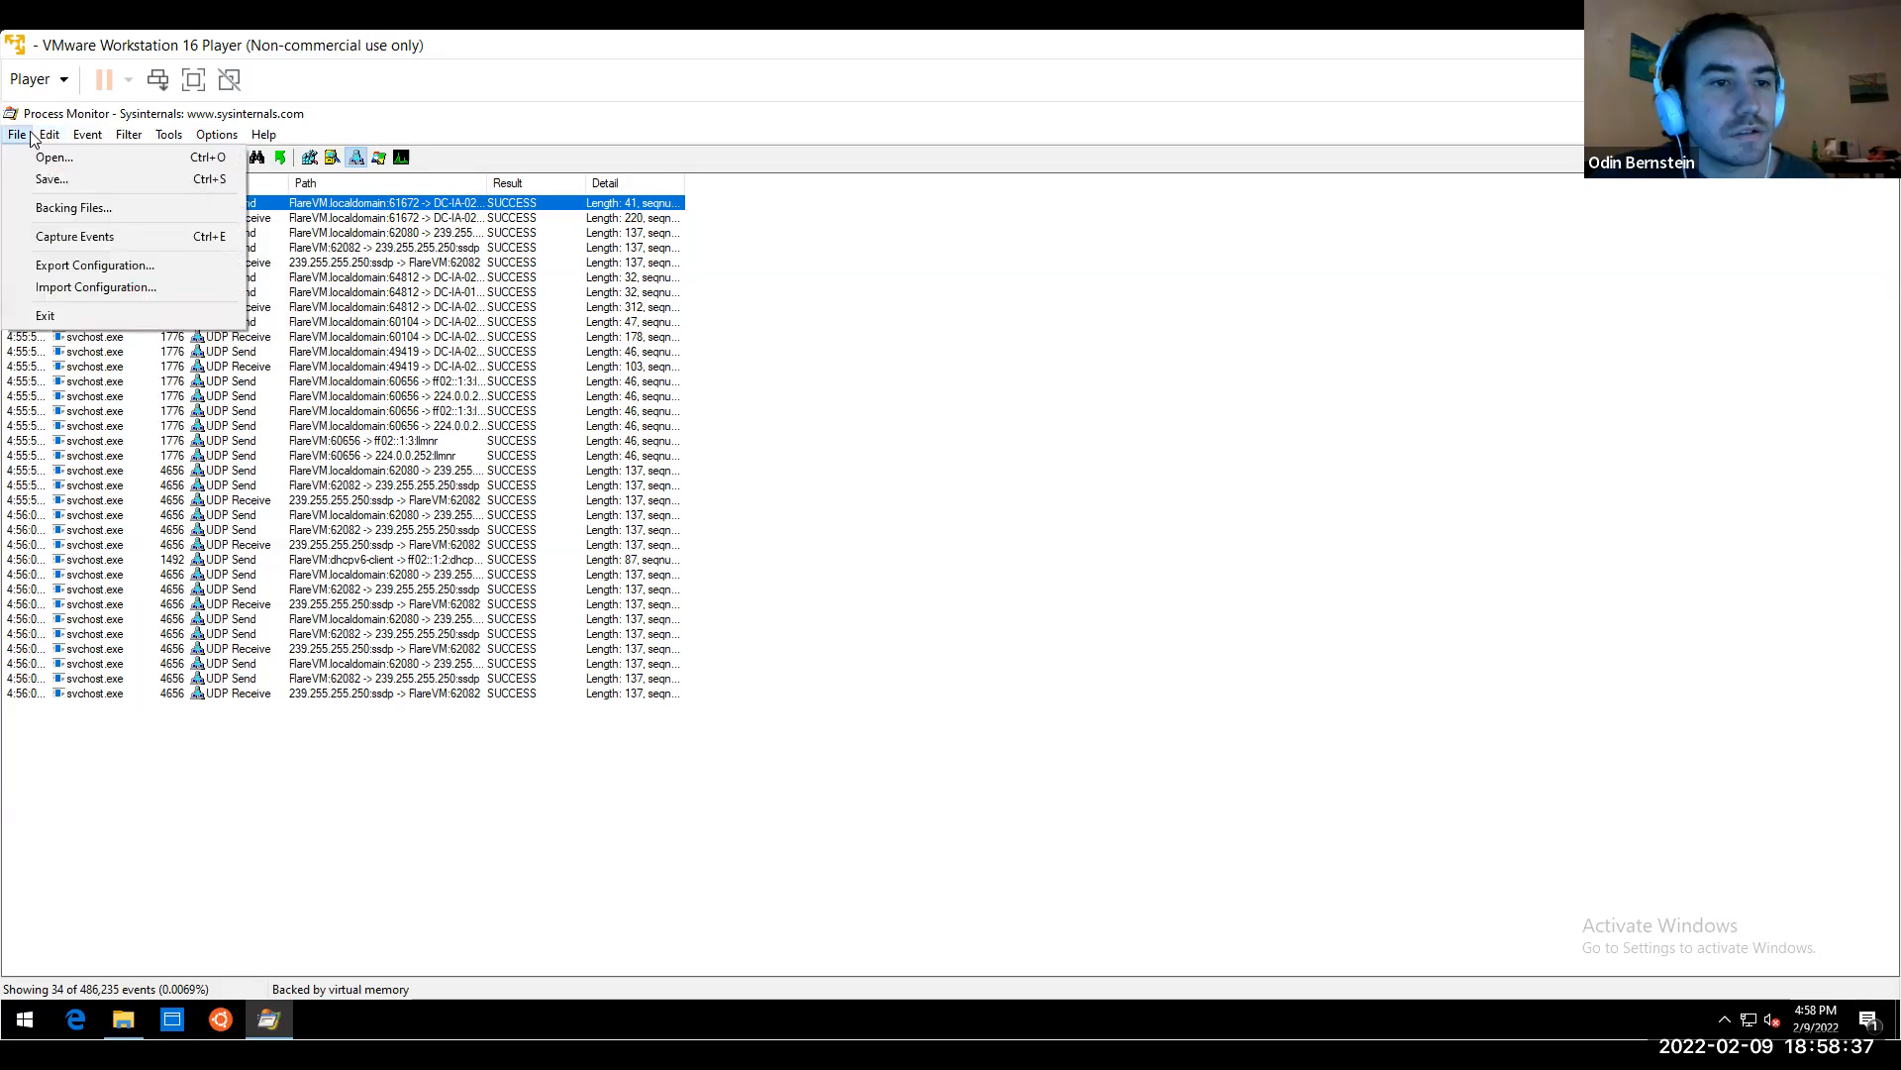
pyautogui.moveTo(20, 140)
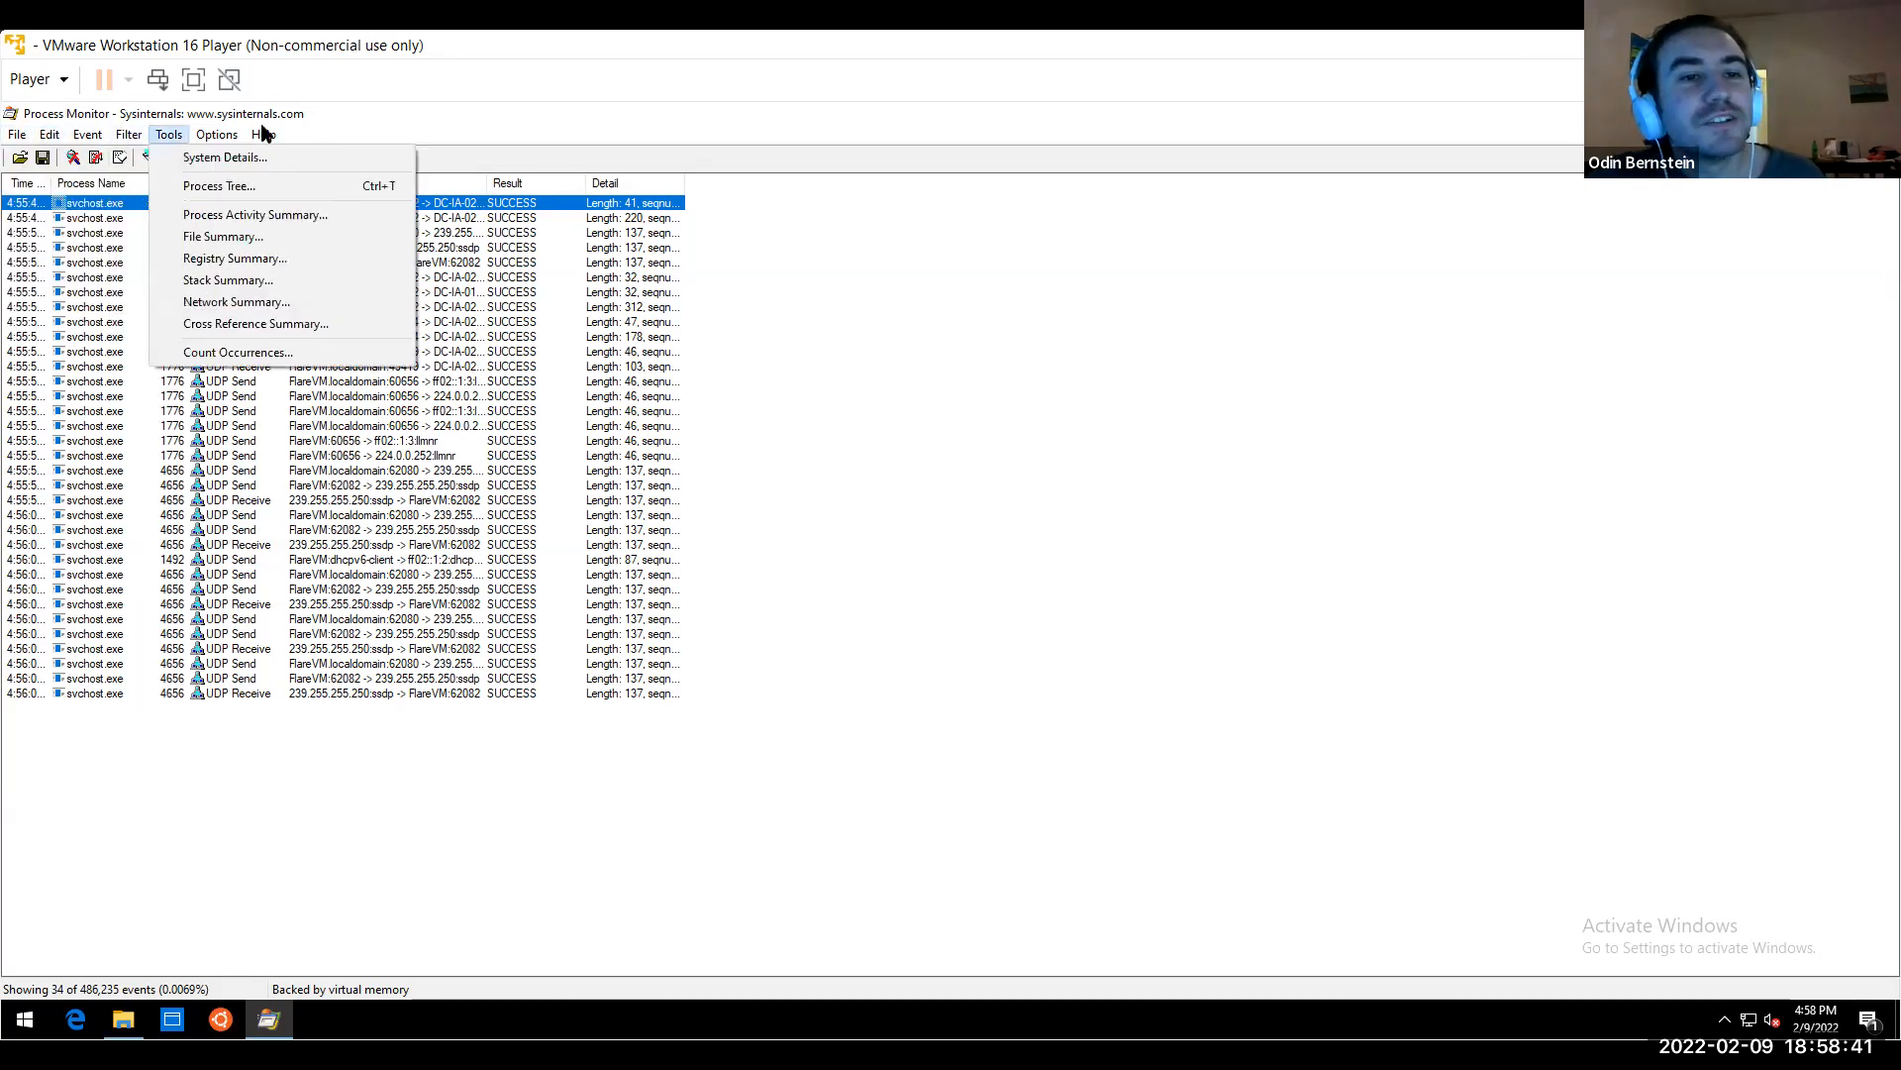
pyautogui.moveTo(264, 134)
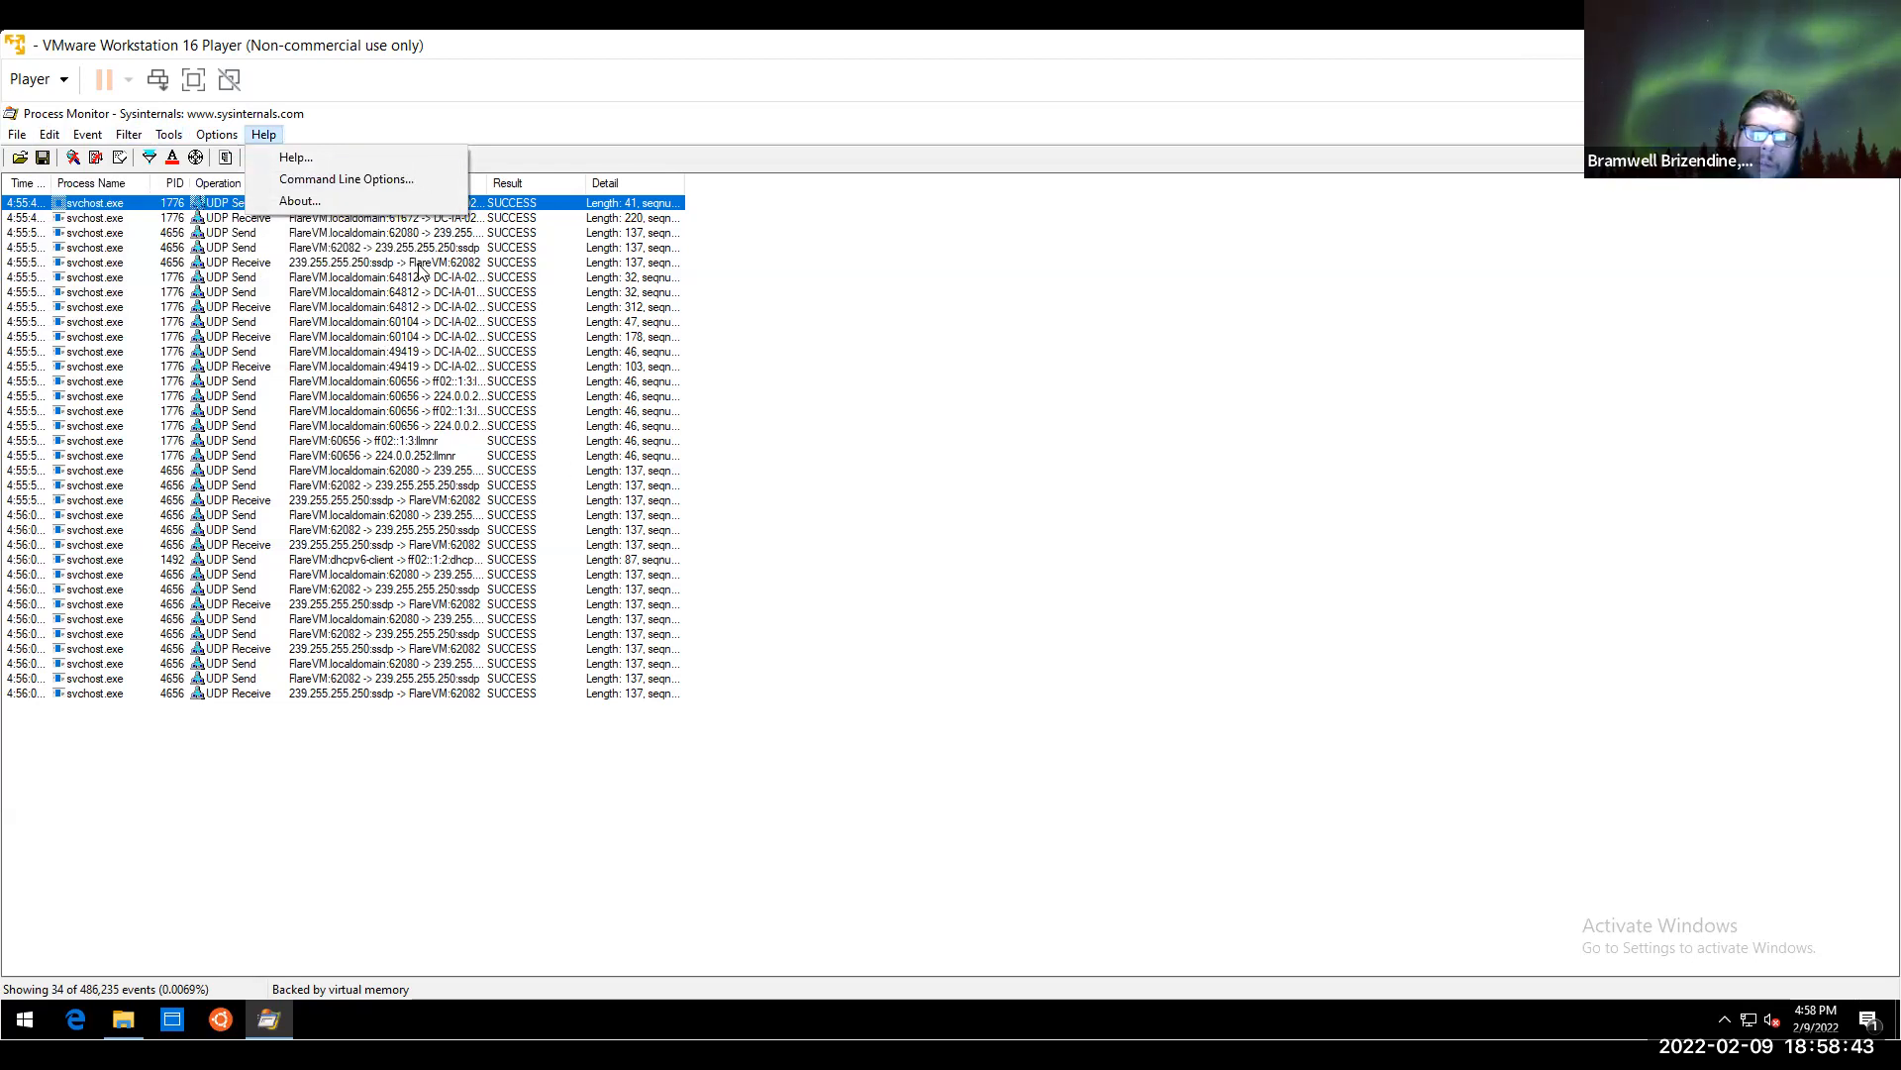
pyautogui.moveTo(154, 139)
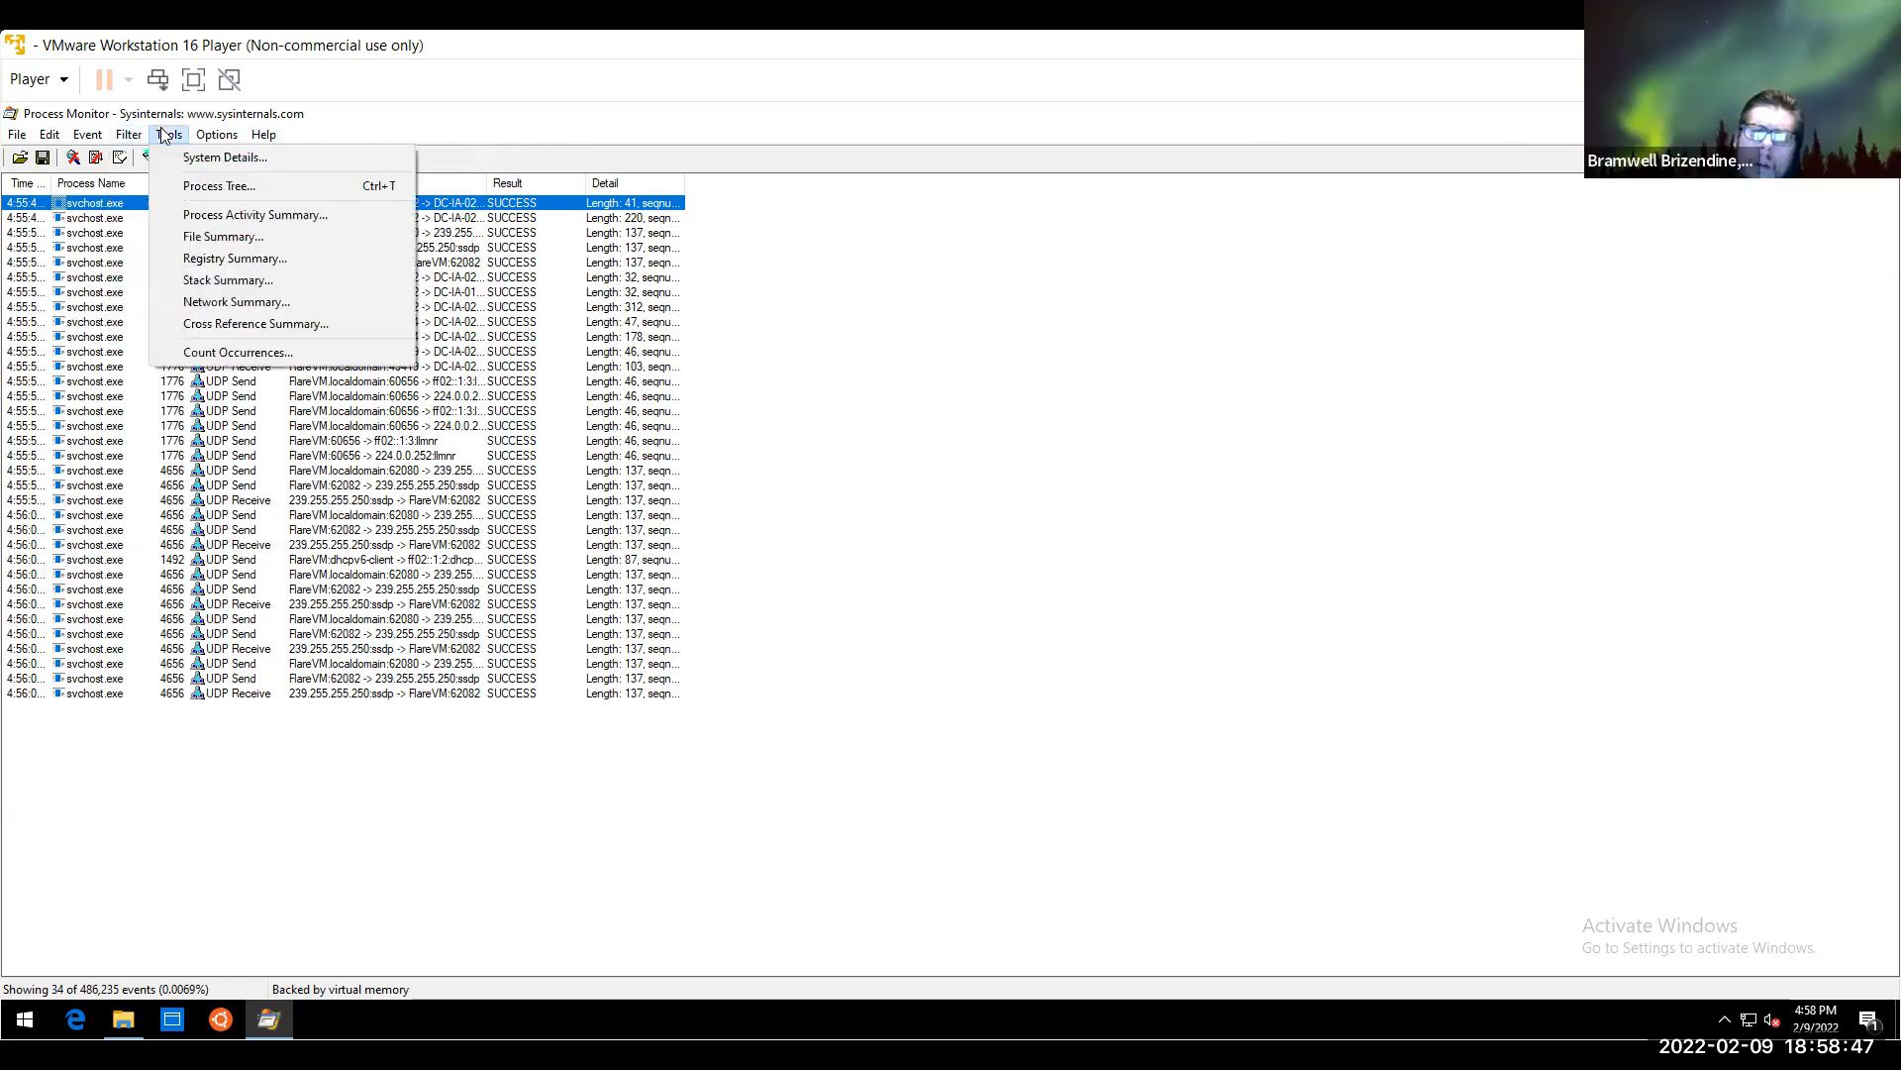
pyautogui.click(211, 121)
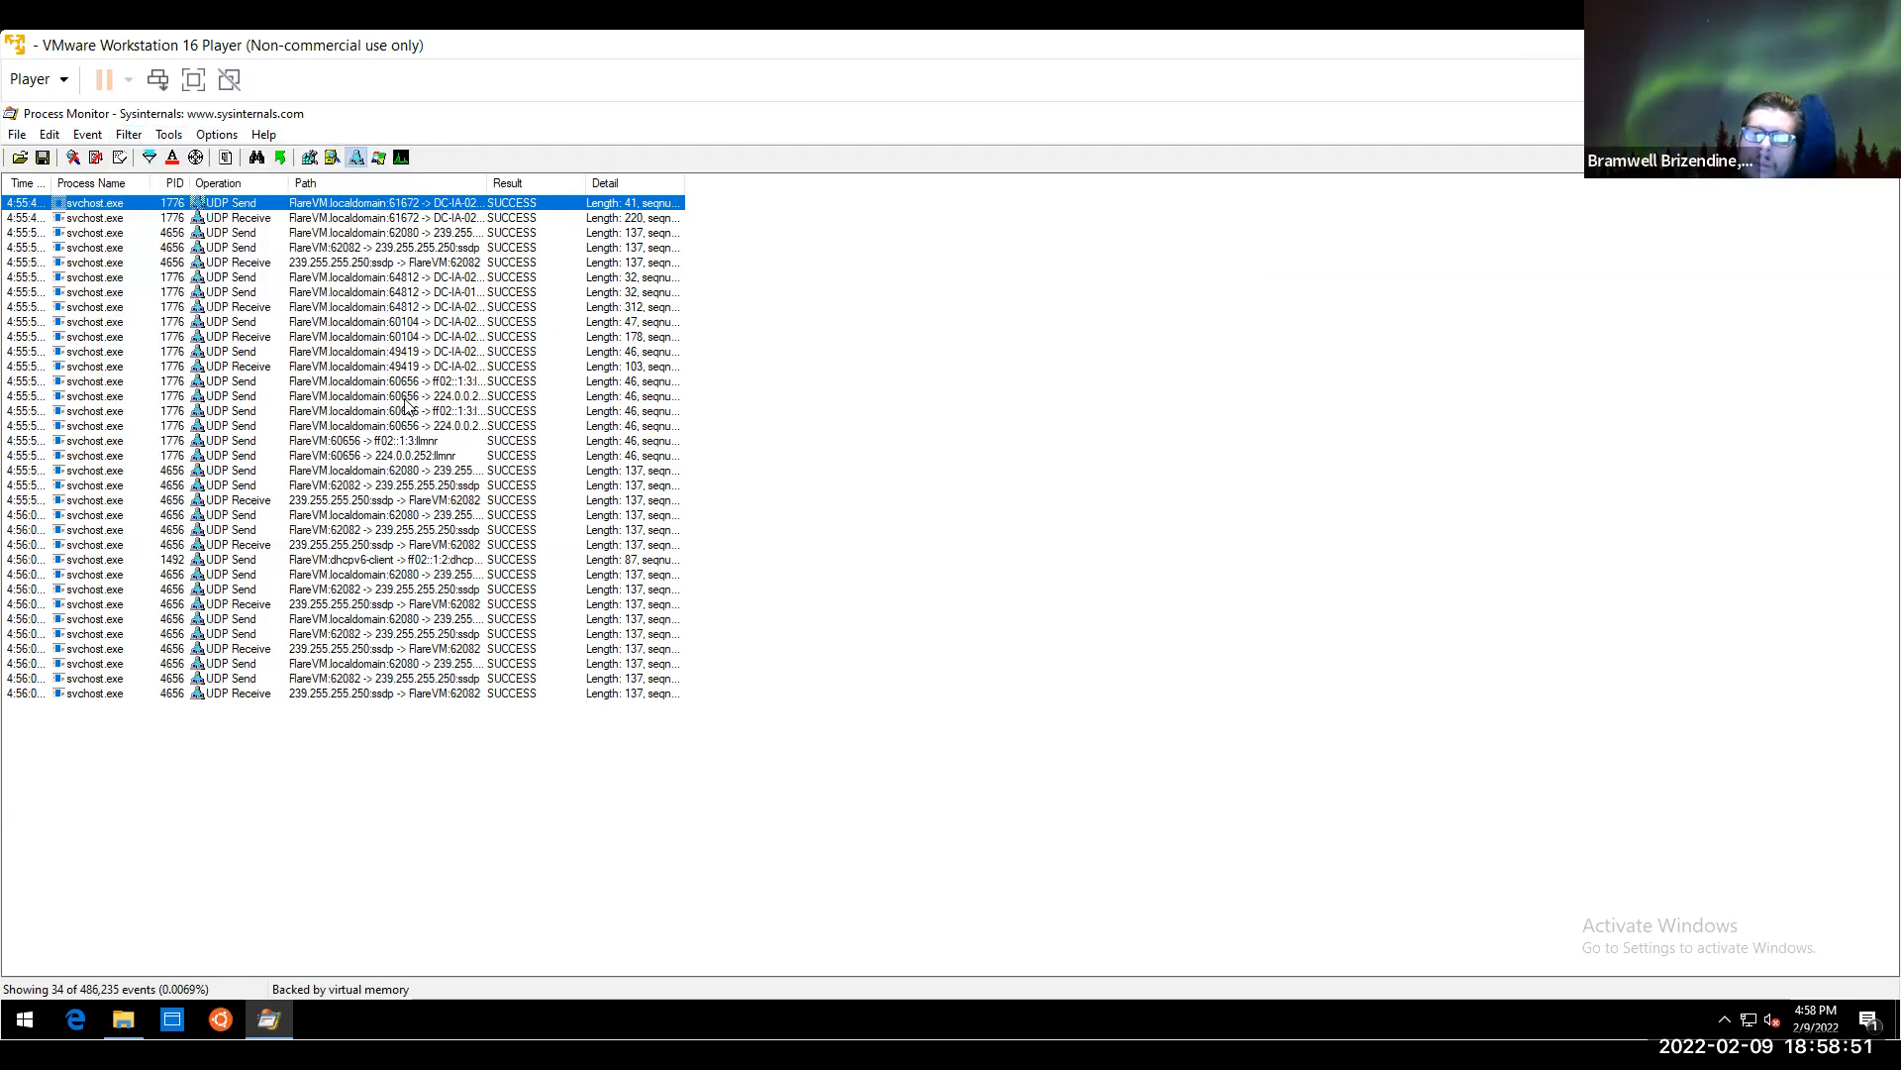
# Widen the Path column in the event list so the full network addresses fit
pyautogui.click(306, 182)
pyautogui.click(445, 306)
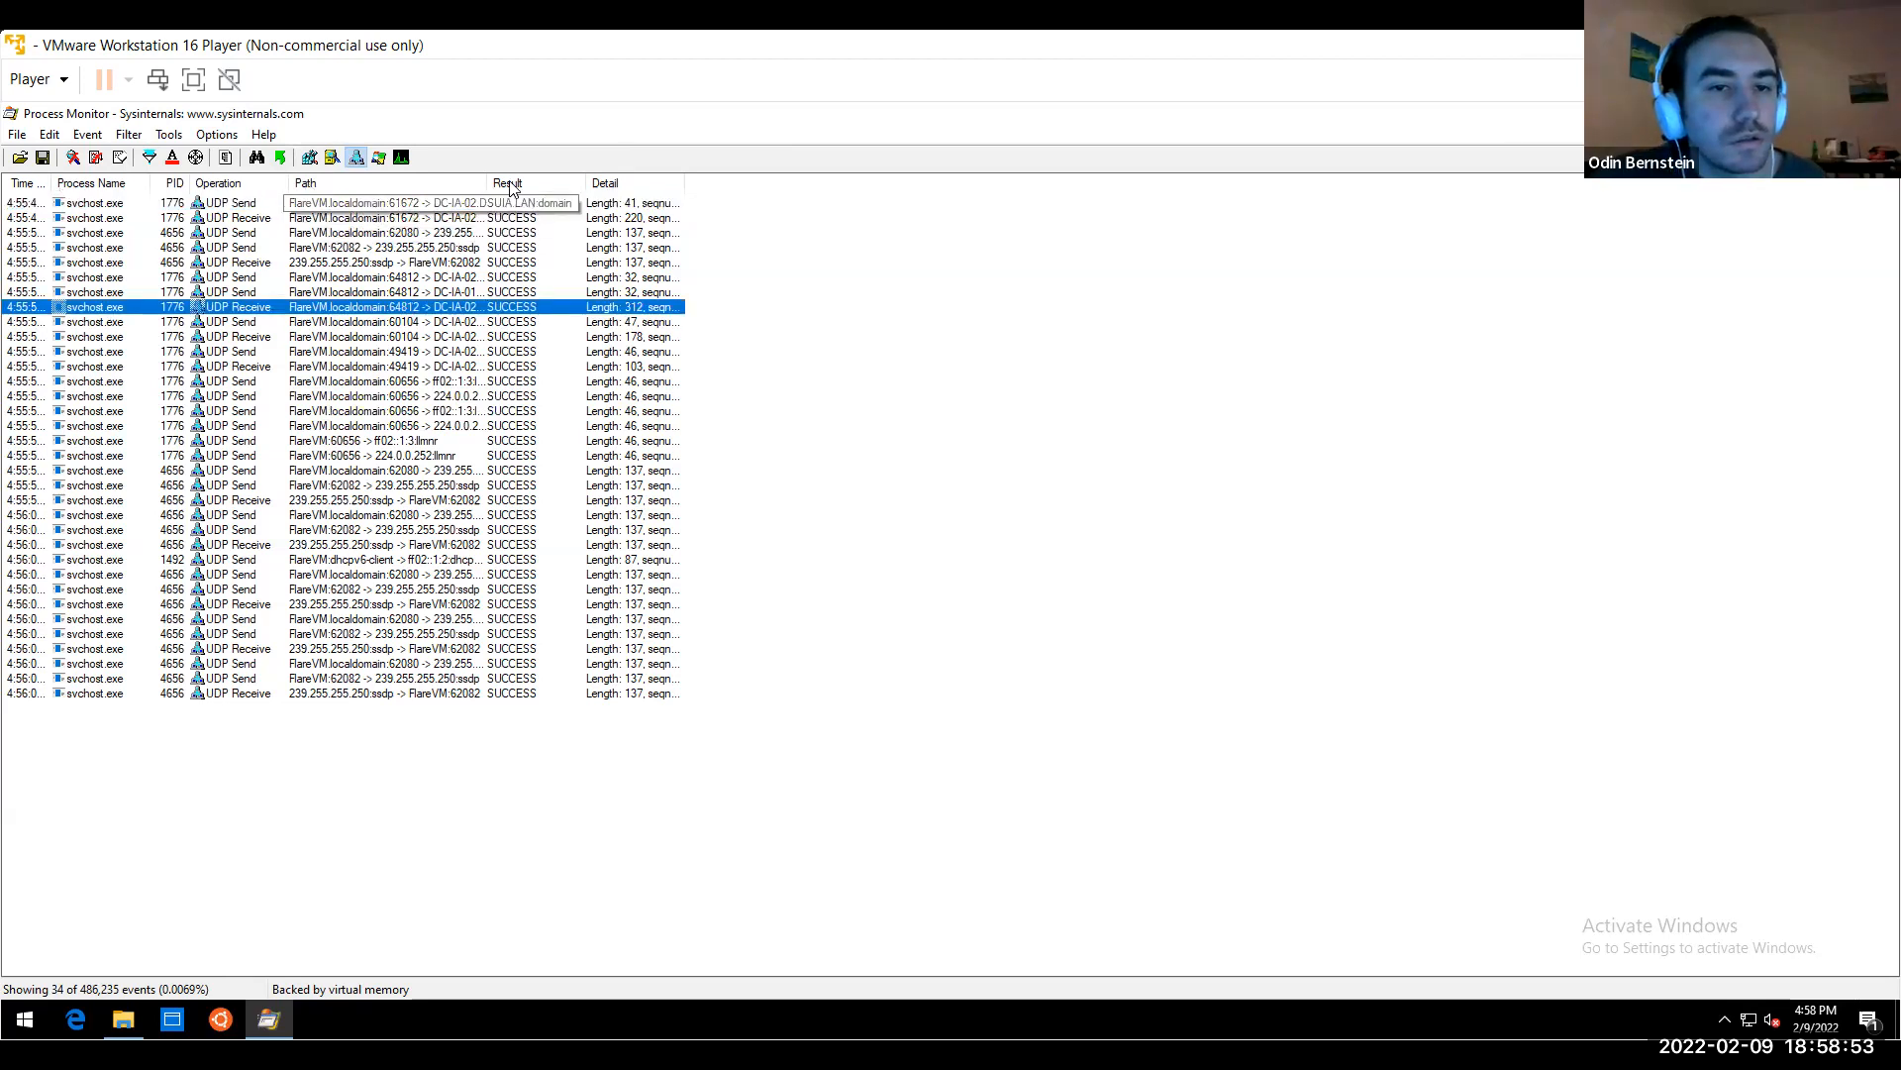
pyautogui.moveTo(482, 180); pyautogui.dragTo(649, 180)
# Add remcos.exe and its child processes to the Include filter from the process tree, and close the tree
pyautogui.click(216, 135)
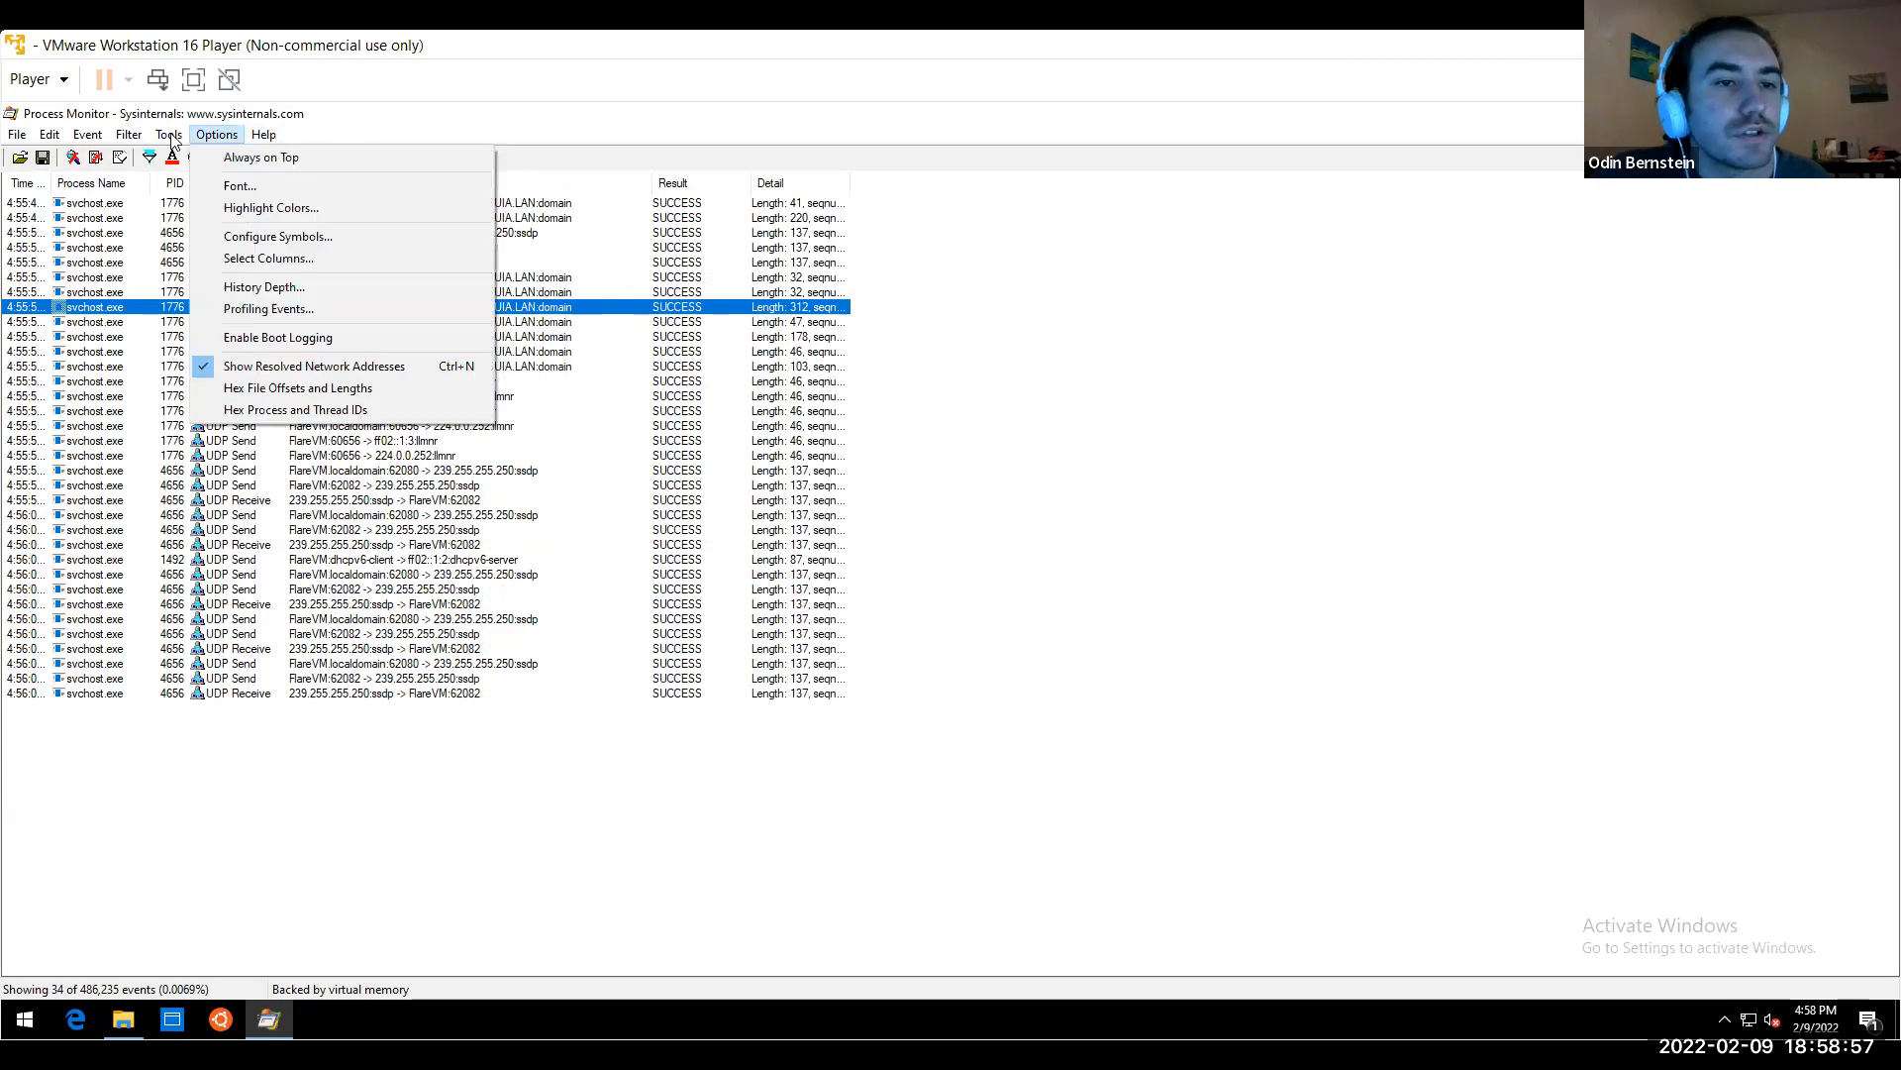
pyautogui.moveTo(169, 135)
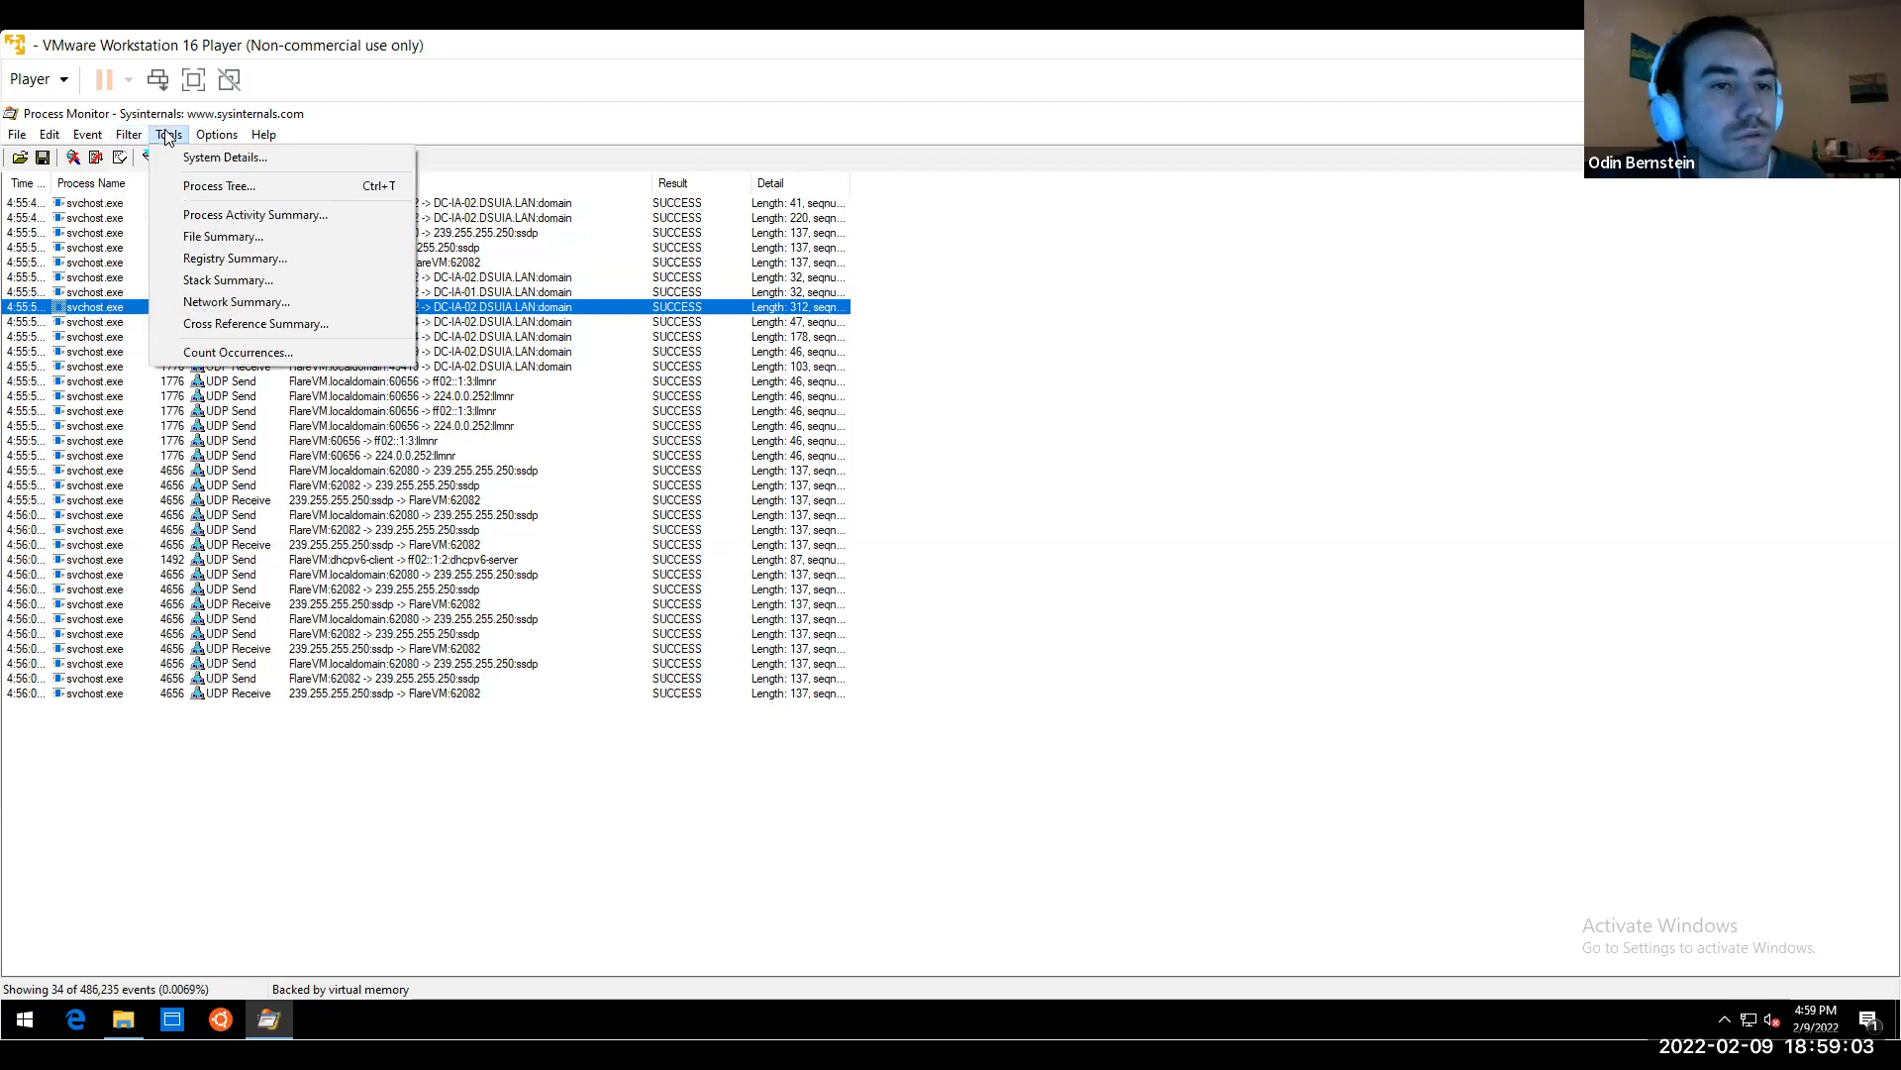
pyautogui.click(203, 186)
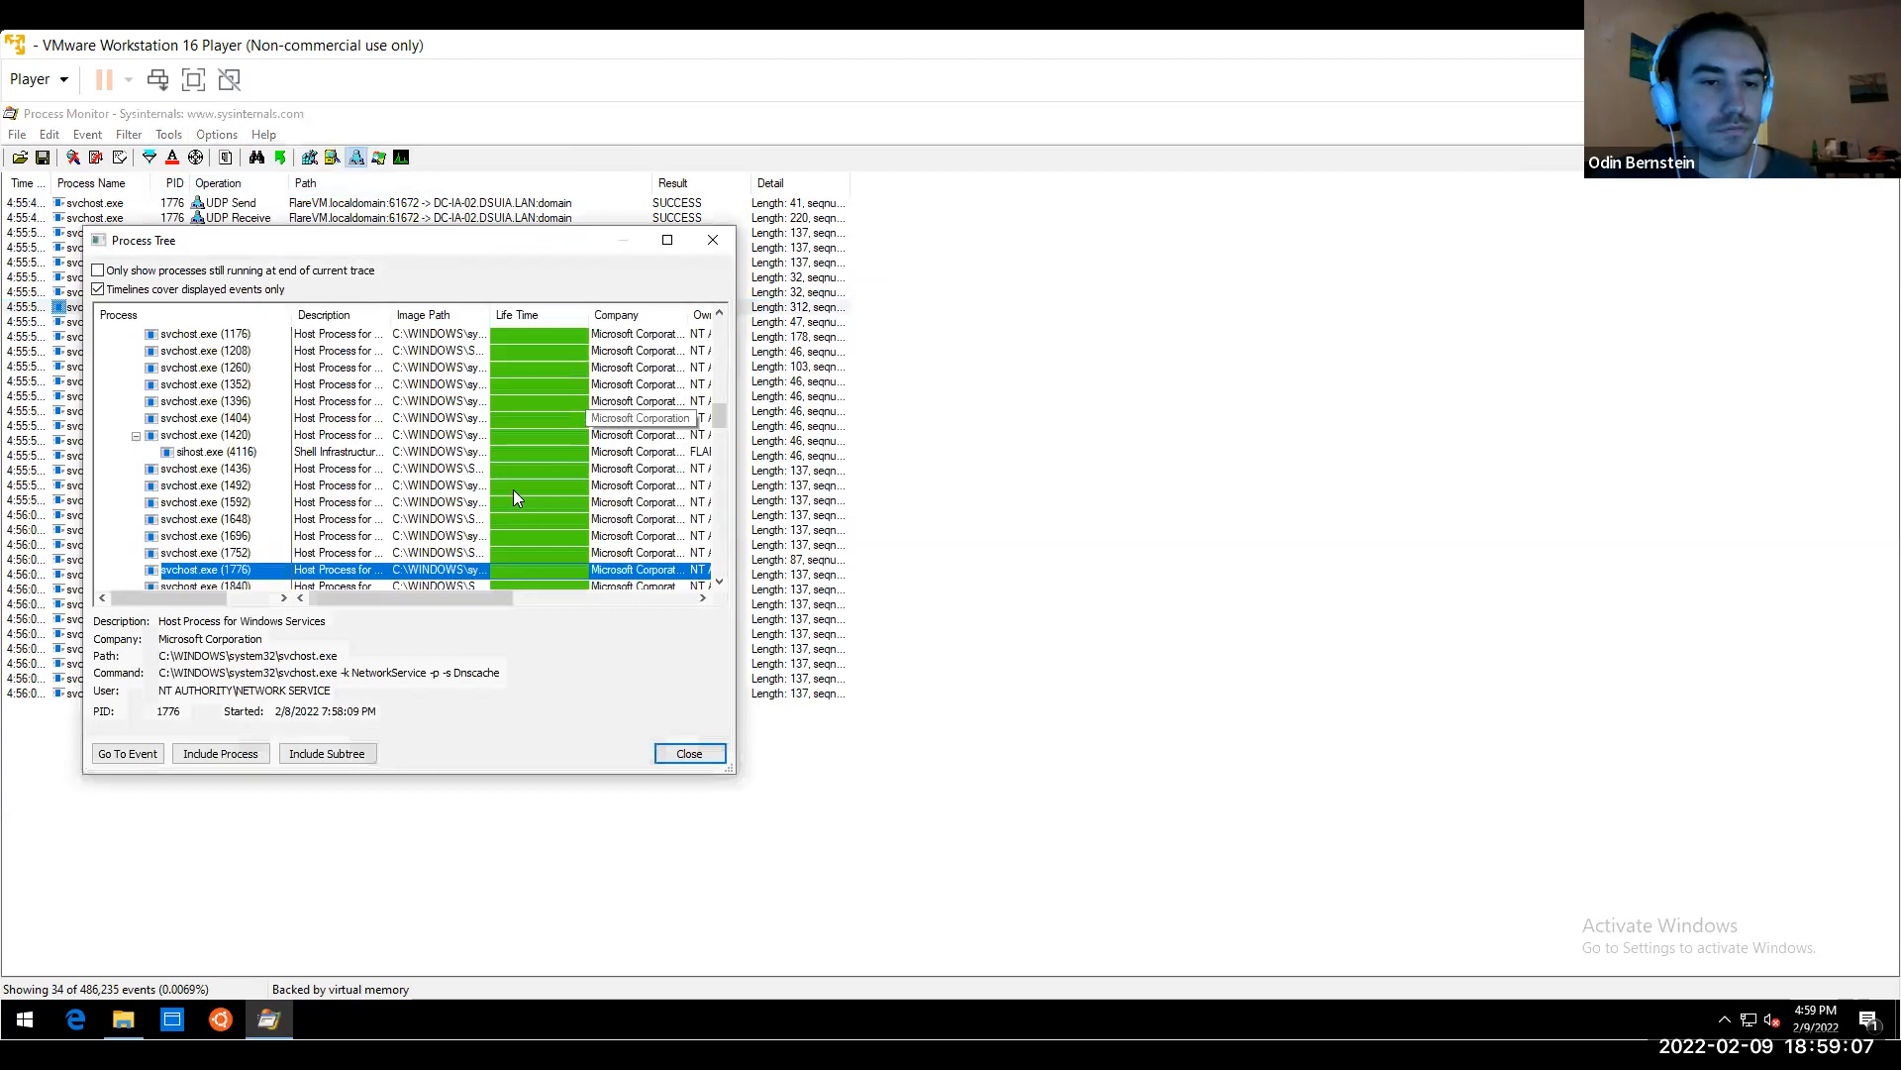
pyautogui.moveTo(719, 411); pyautogui.dragTo(720, 565)
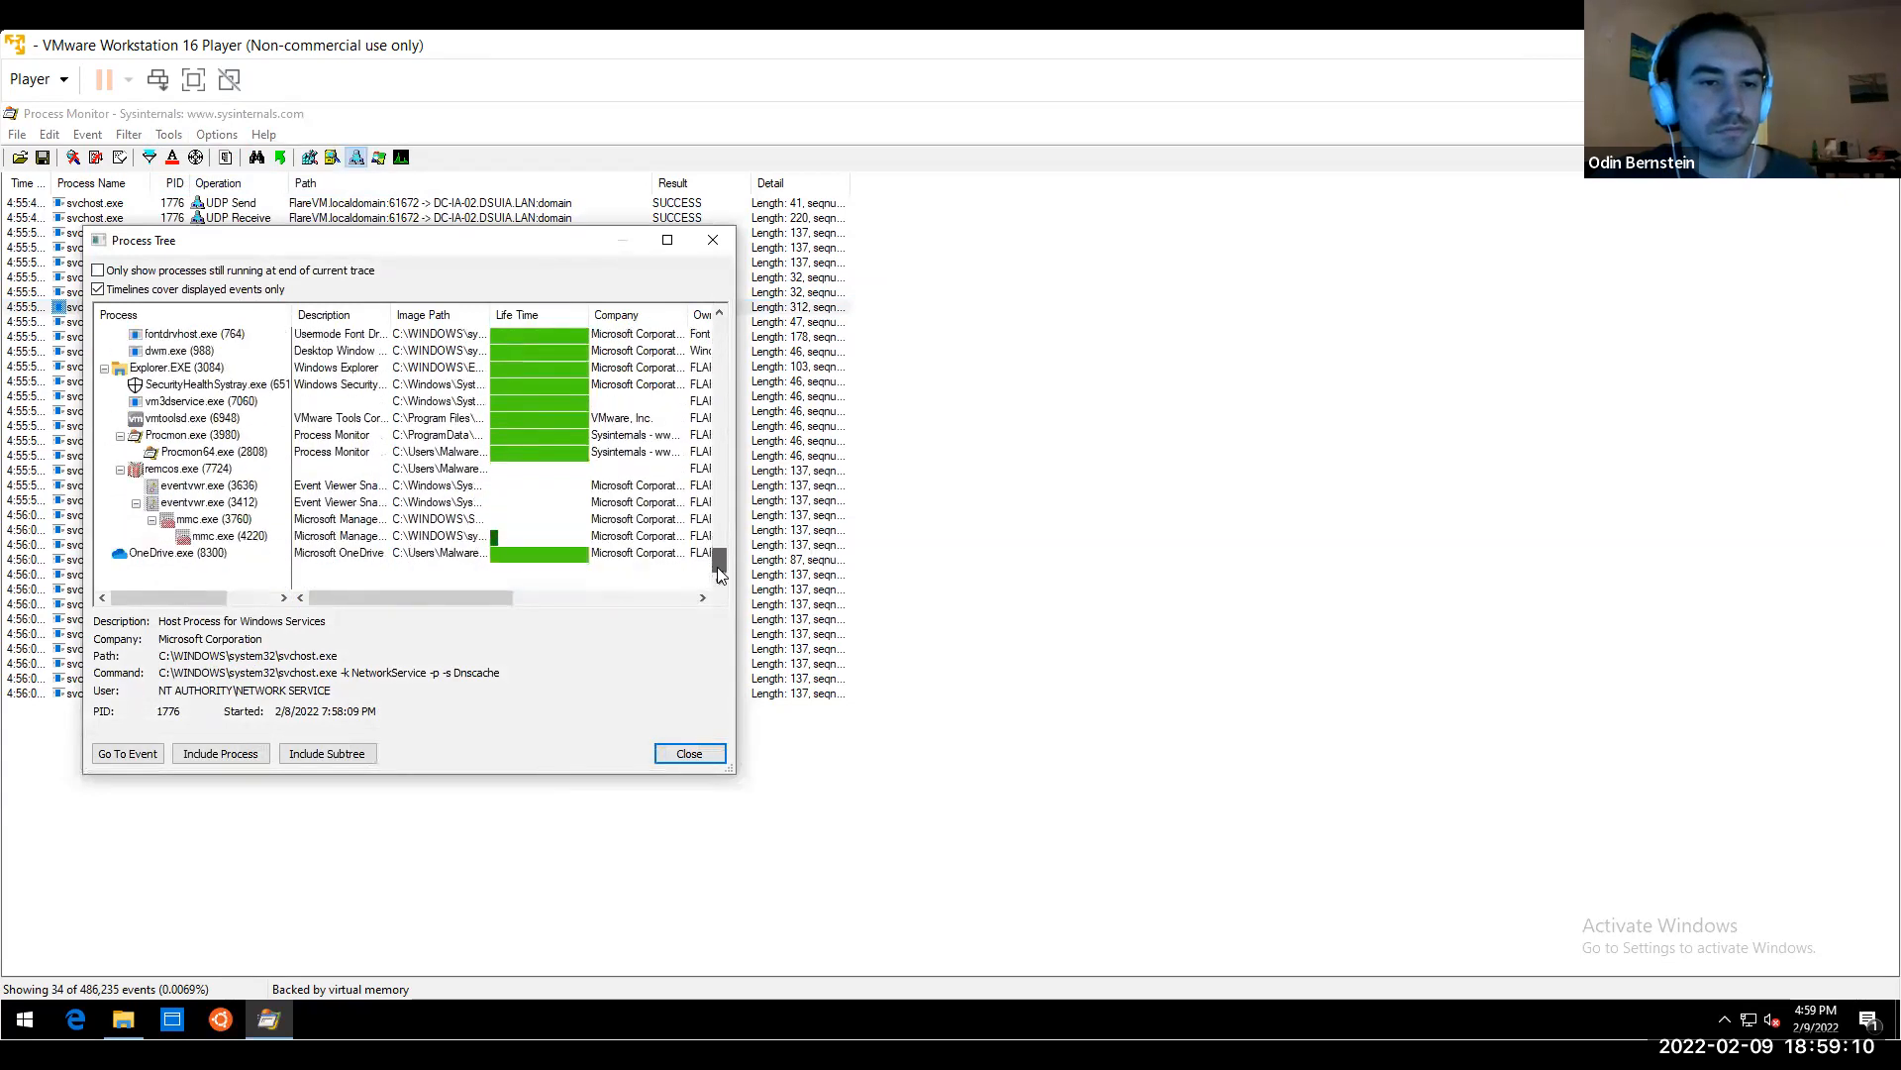
pyautogui.click(182, 473)
pyautogui.rightClick(182, 473)
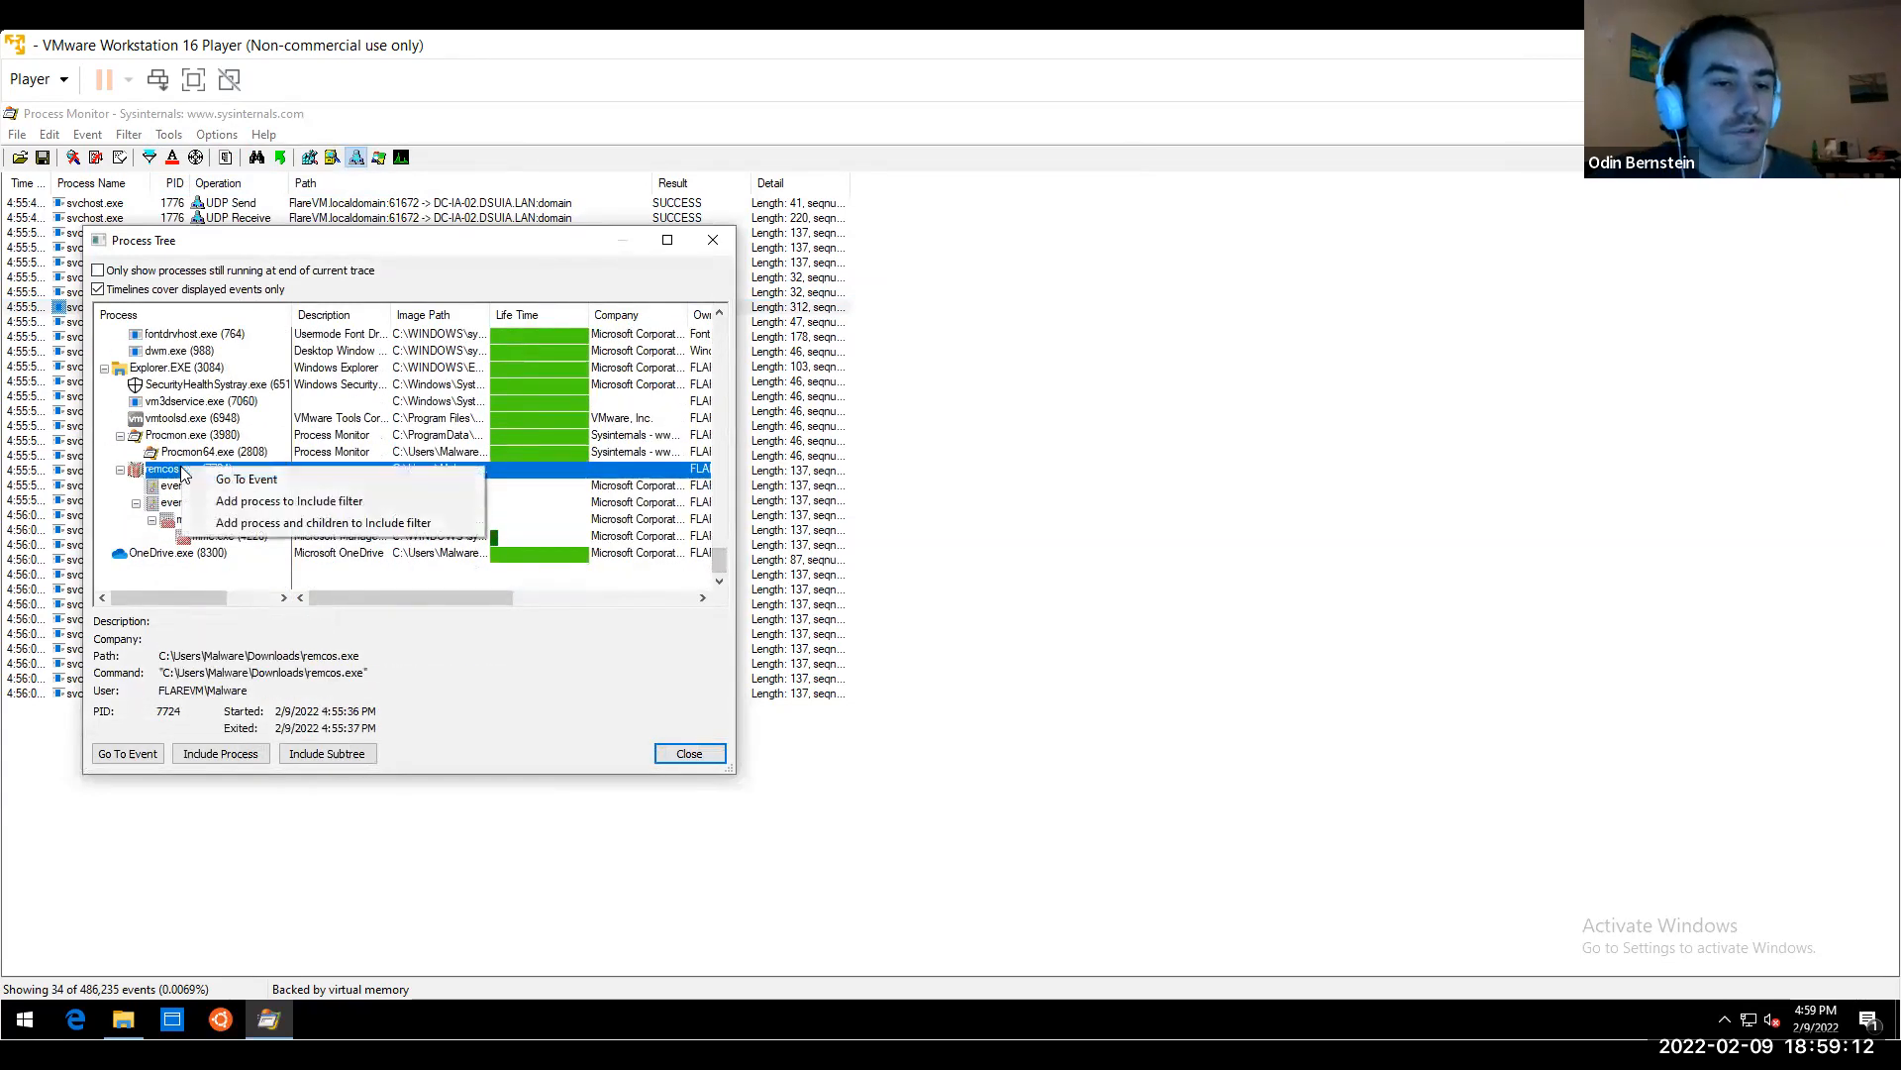
pyautogui.click(270, 526)
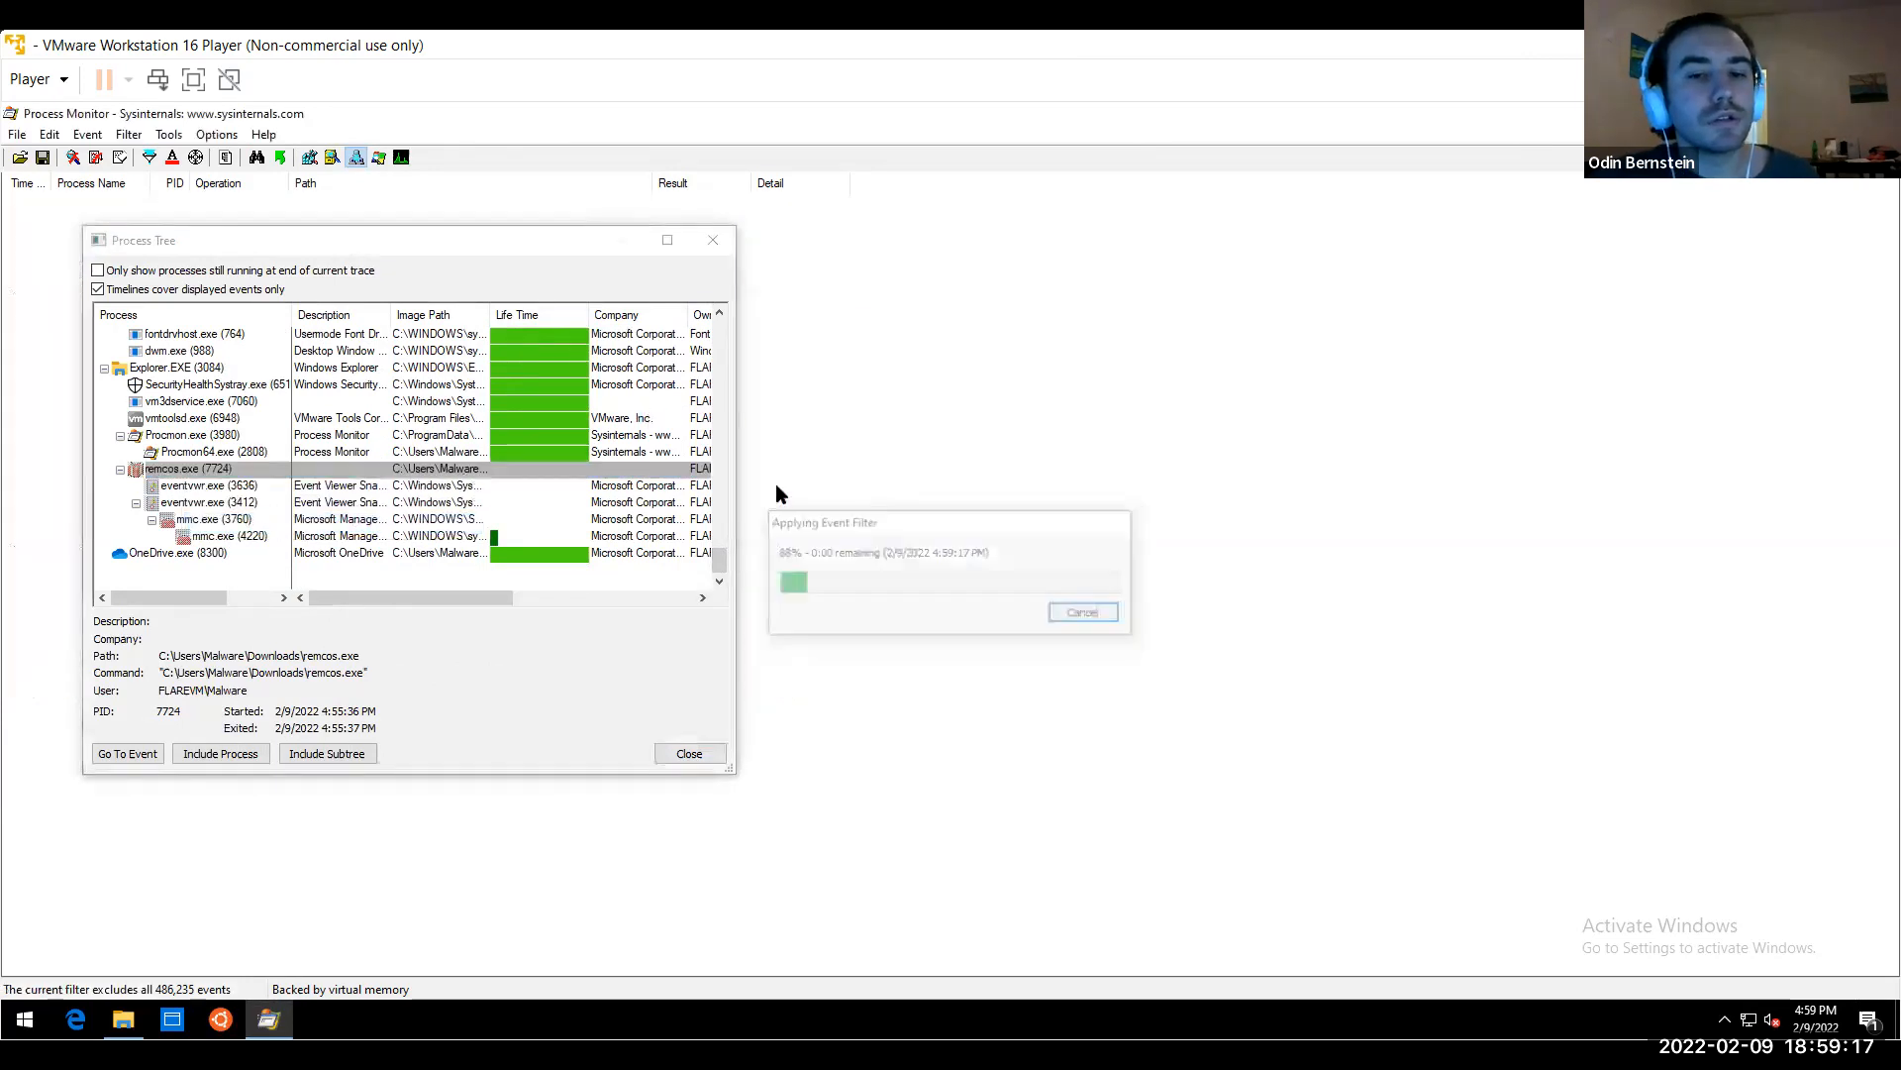
pyautogui.click(713, 240)
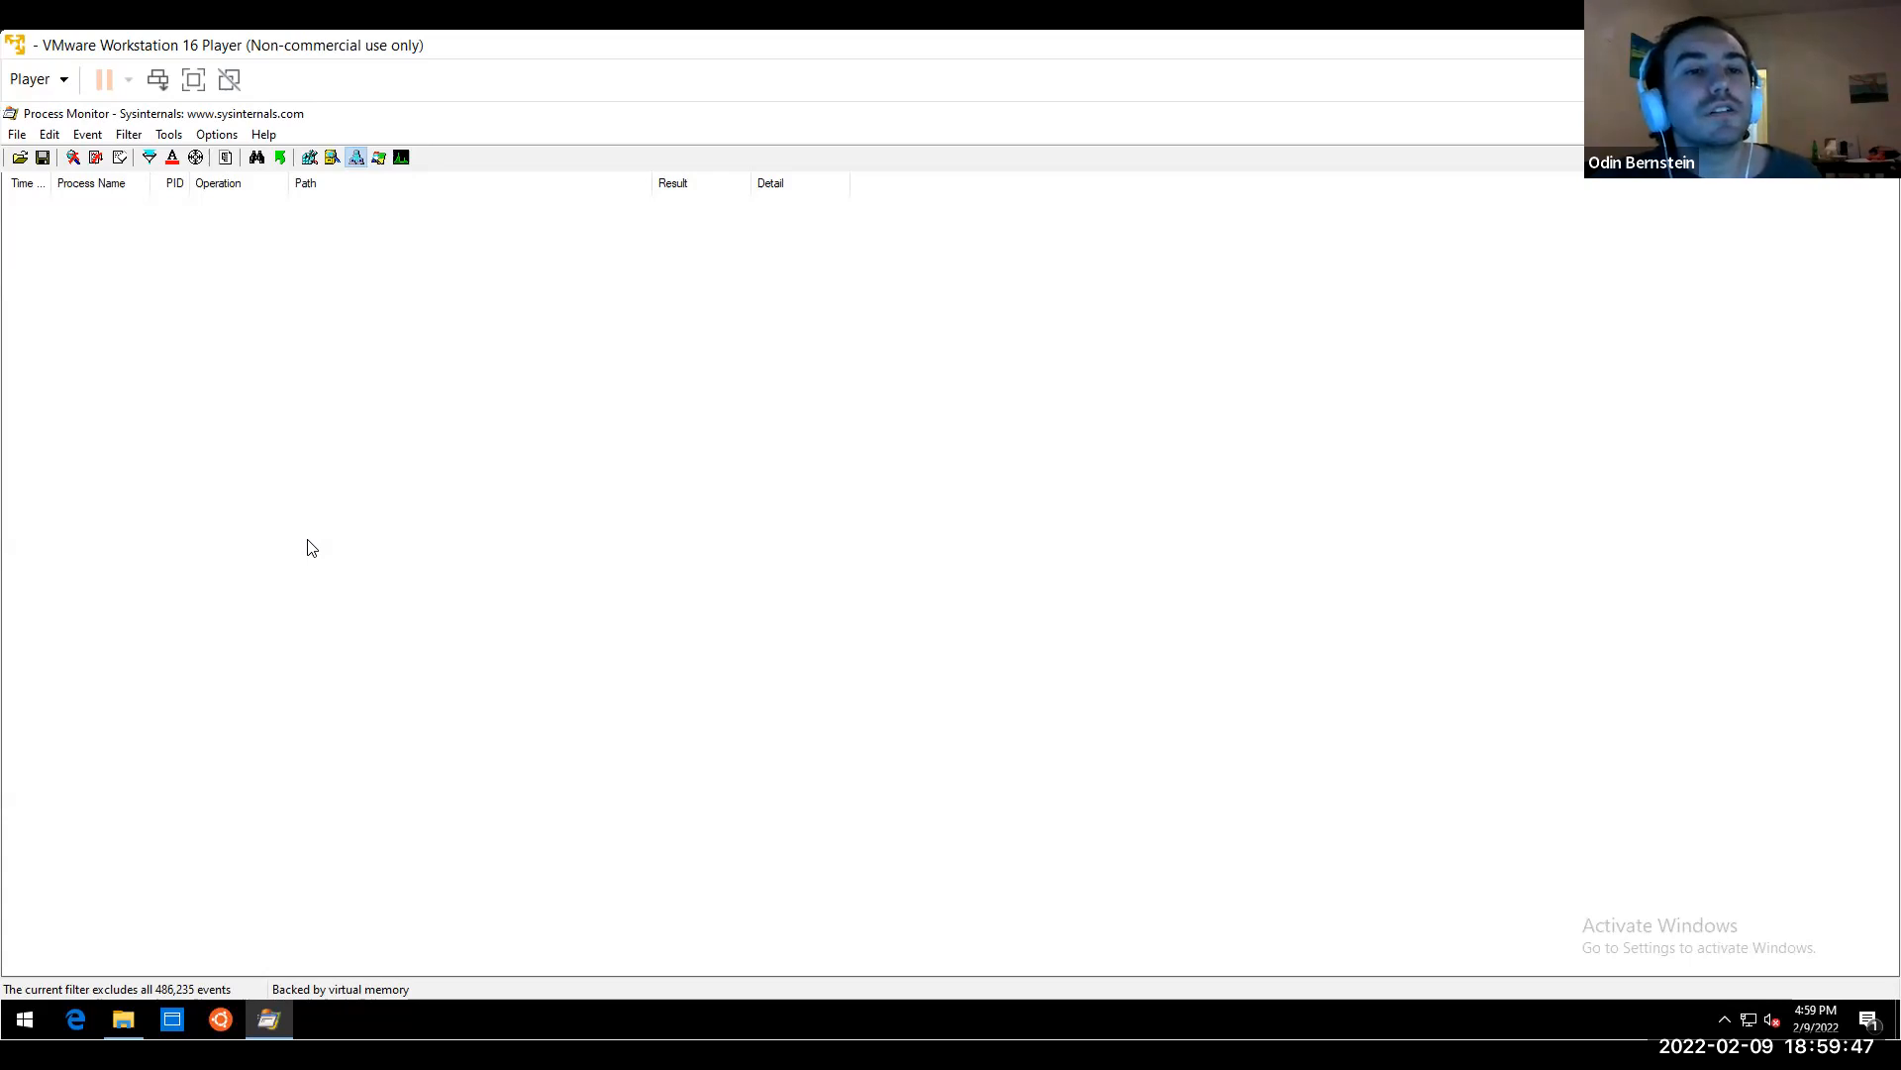
# Hide network activity and show registry activity in the filtered event list
pyautogui.click(358, 159)
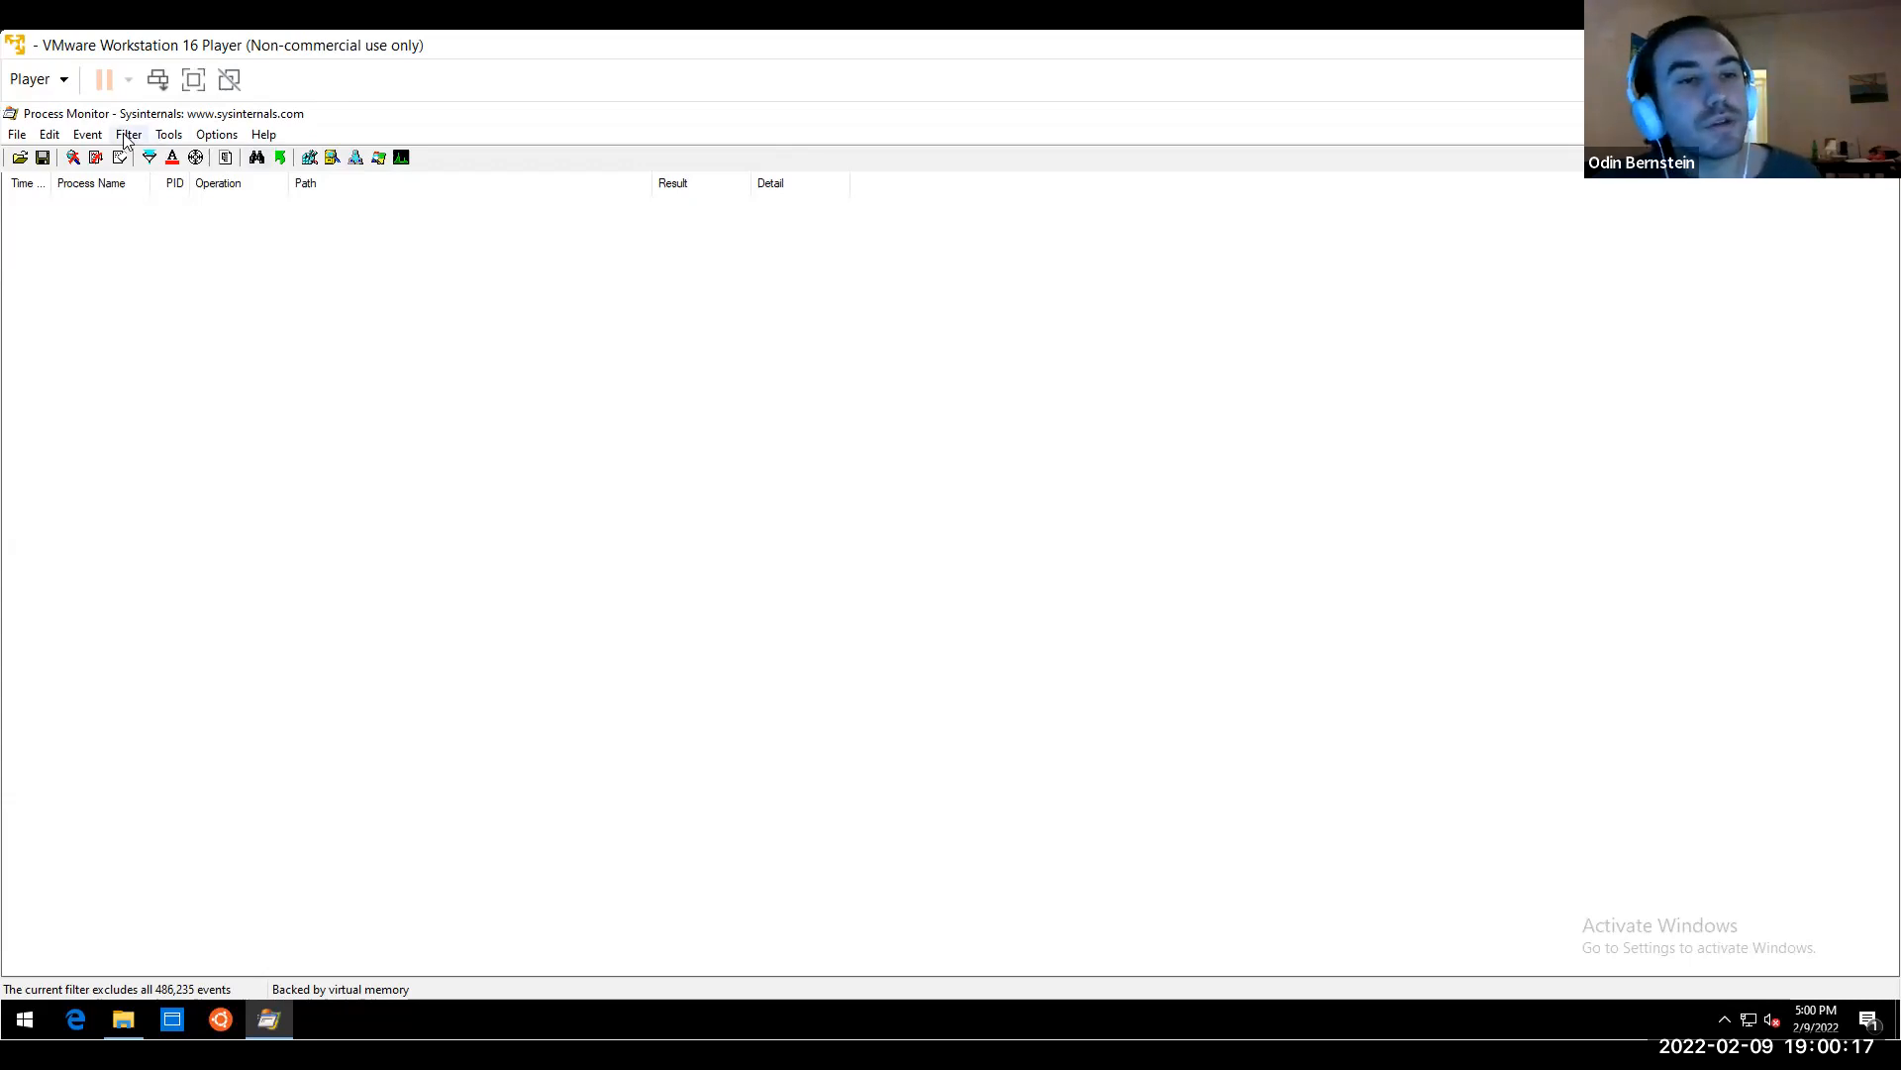
pyautogui.click(168, 134)
pyautogui.moveTo(207, 133)
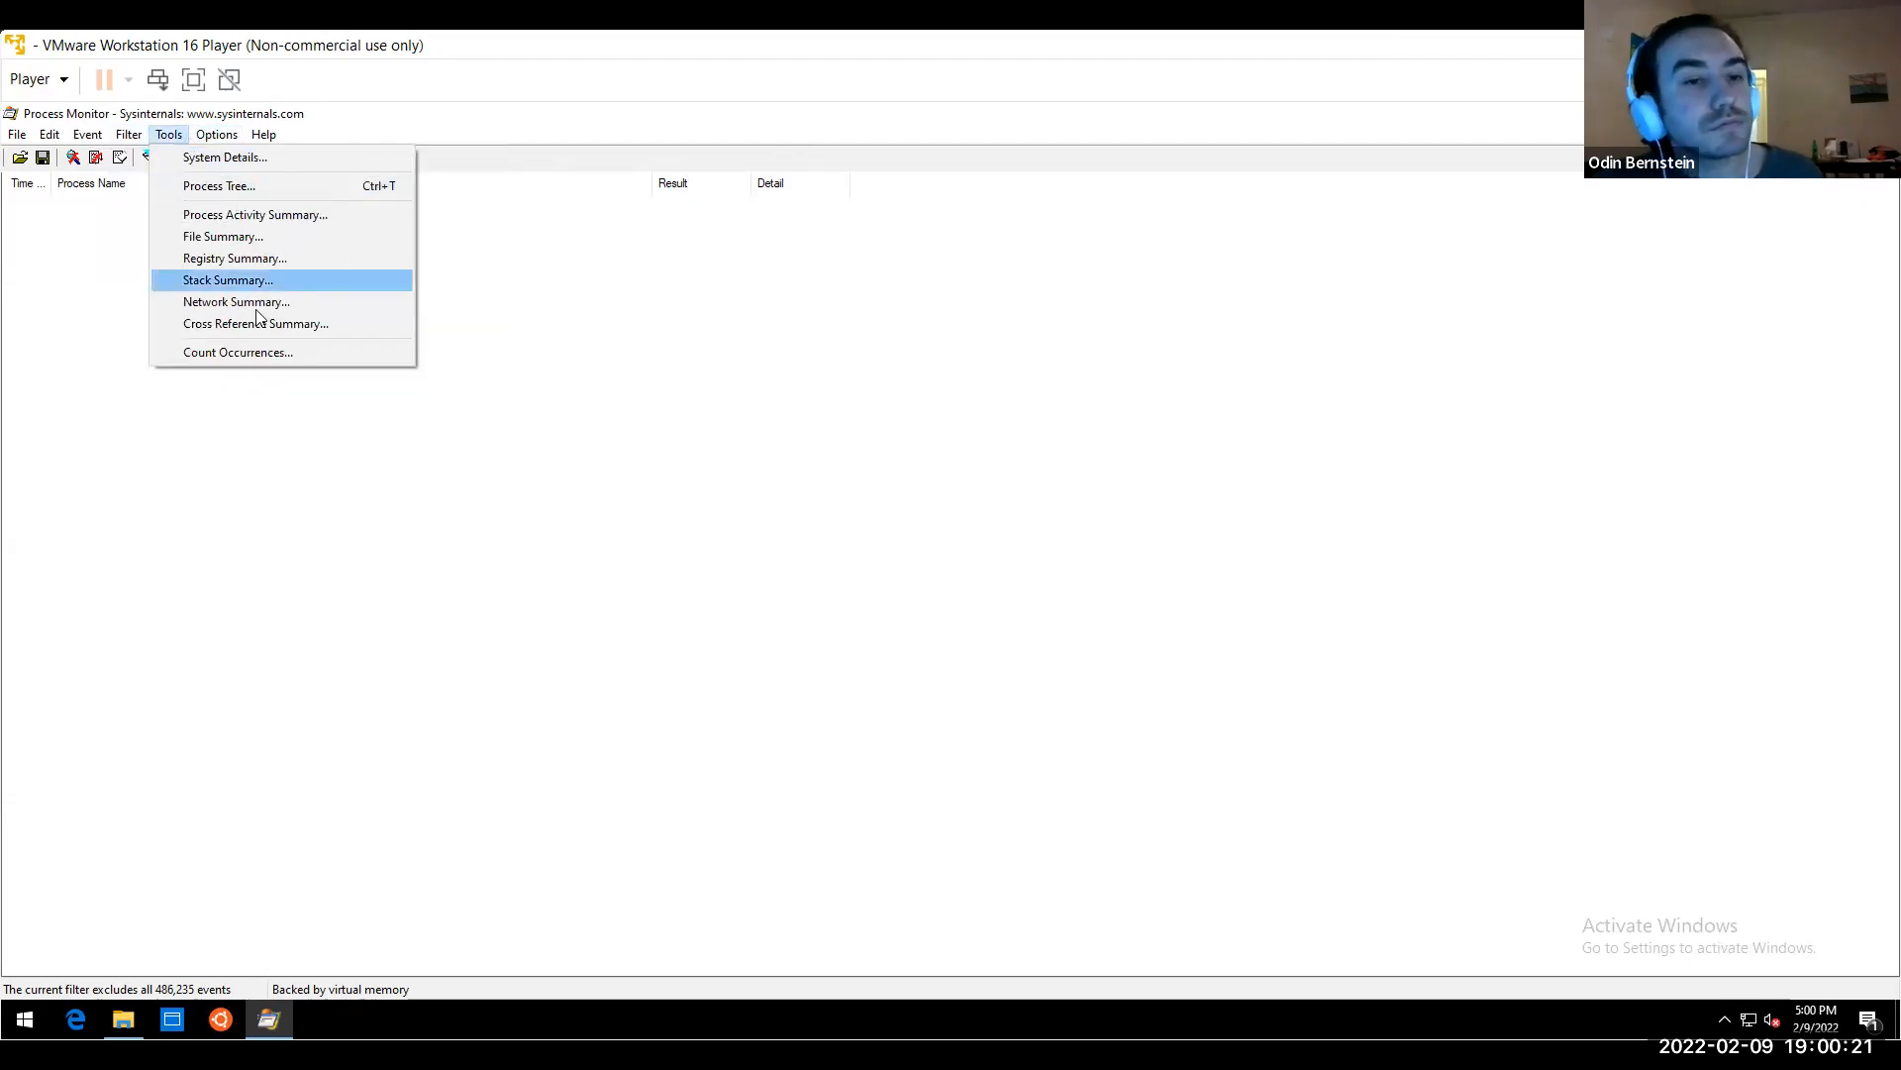
pyautogui.click(638, 344)
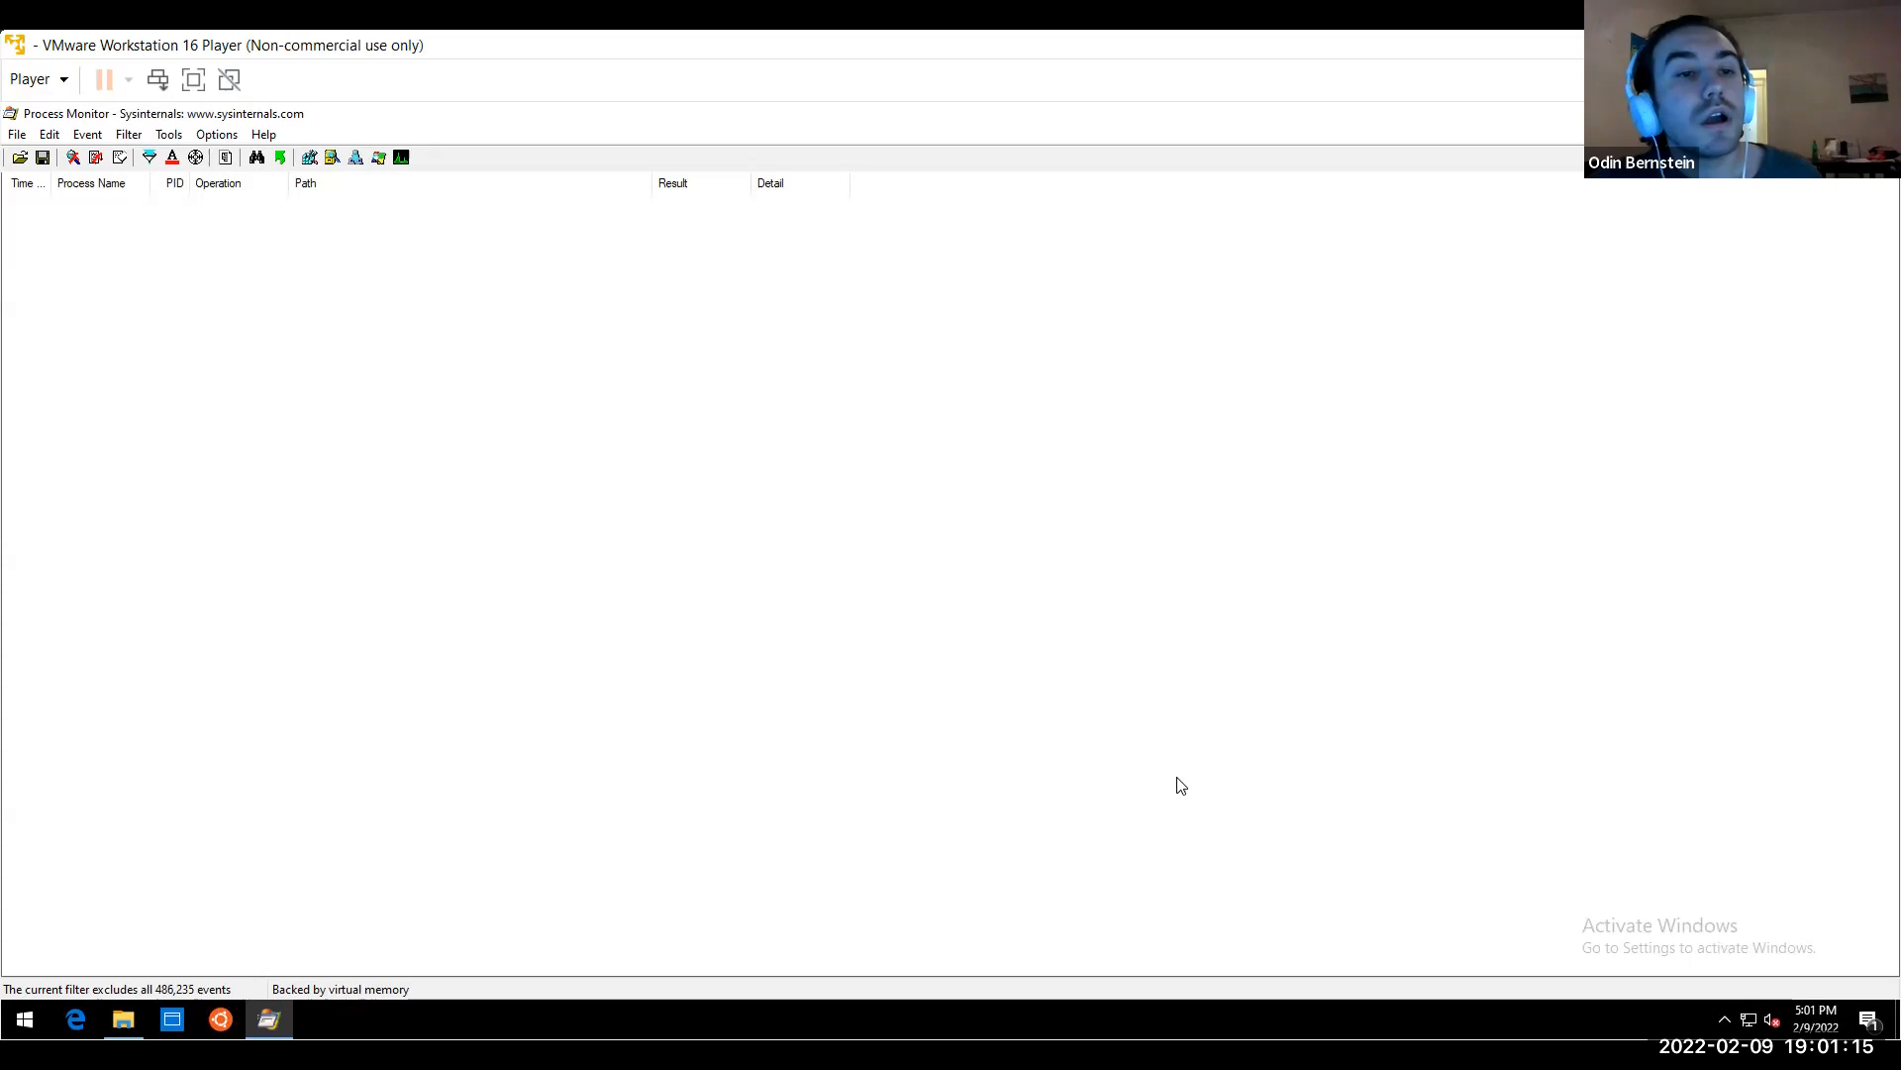
pyautogui.click(216, 134)
pyautogui.click(216, 134)
pyautogui.click(310, 160)
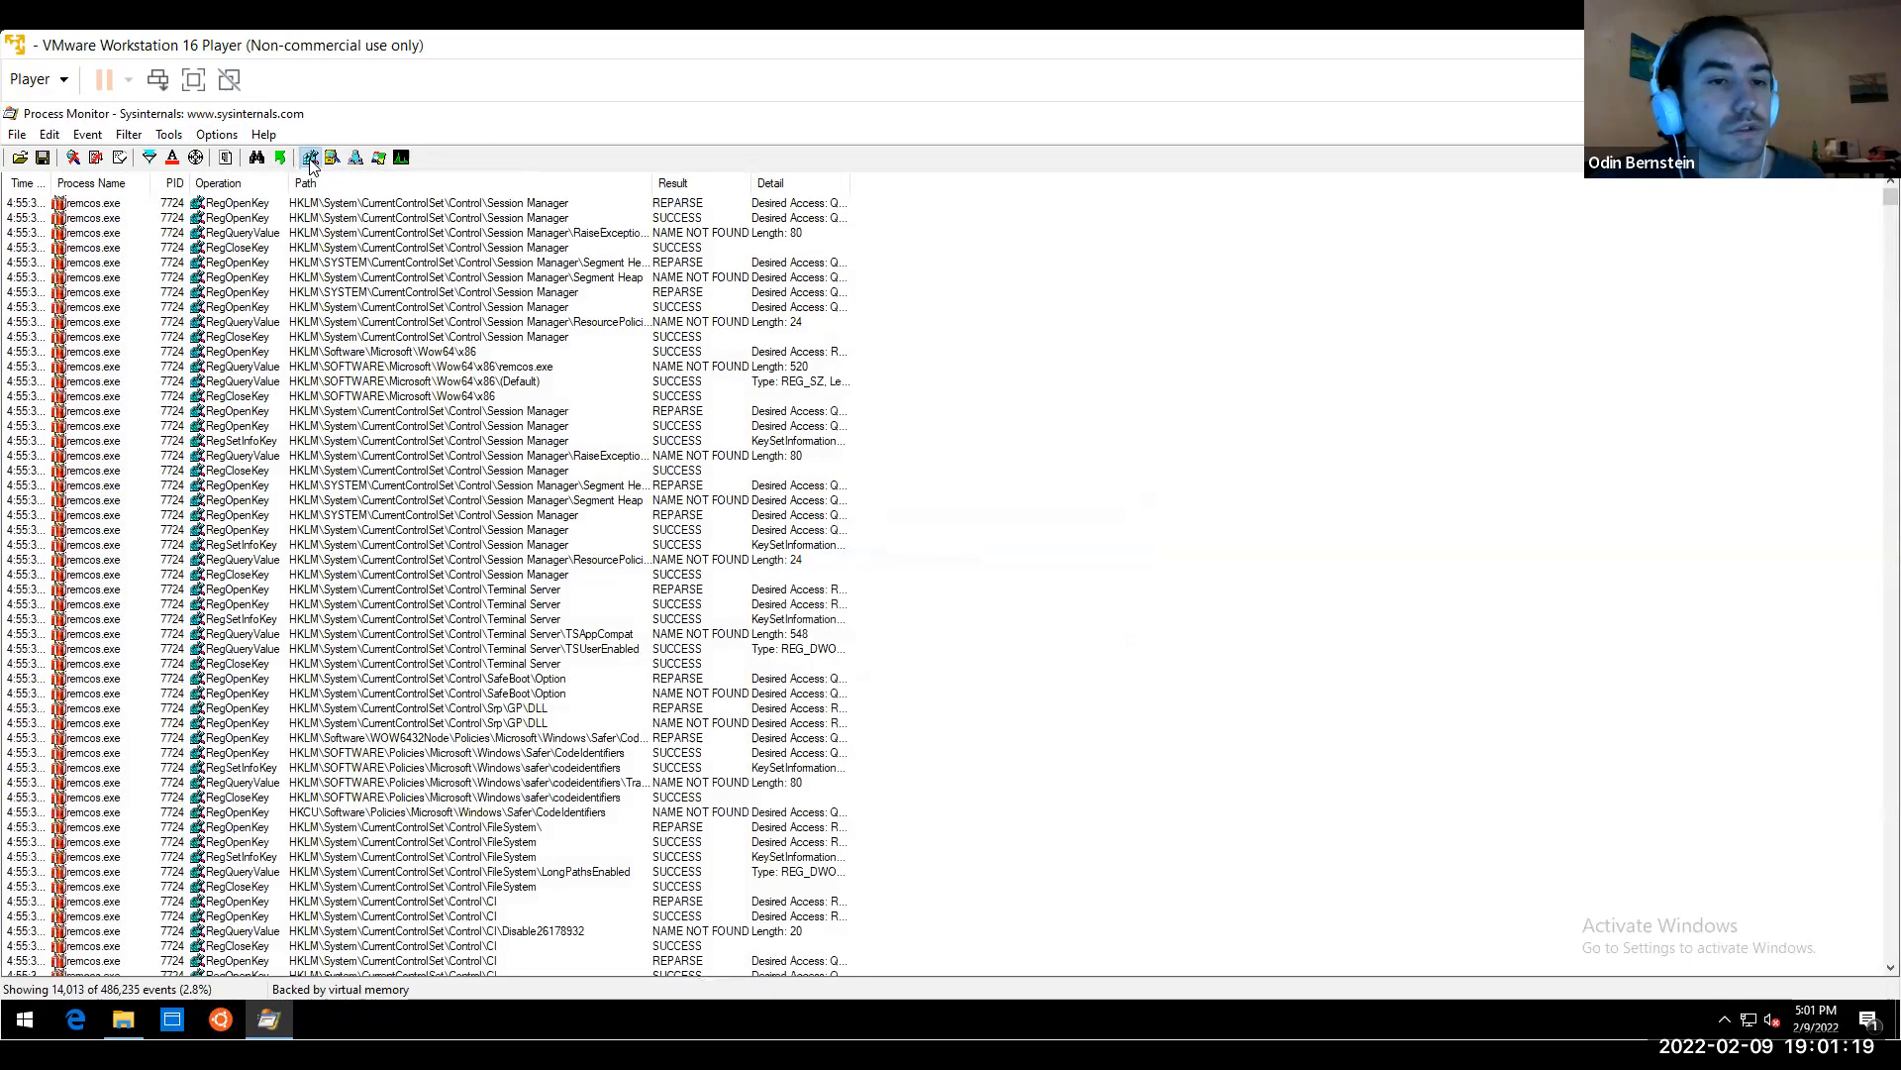
# Examine the registry keys and values that remcos.exe opens and queries at the start of its trace
pyautogui.click(420, 247)
pyautogui.click(614, 428)
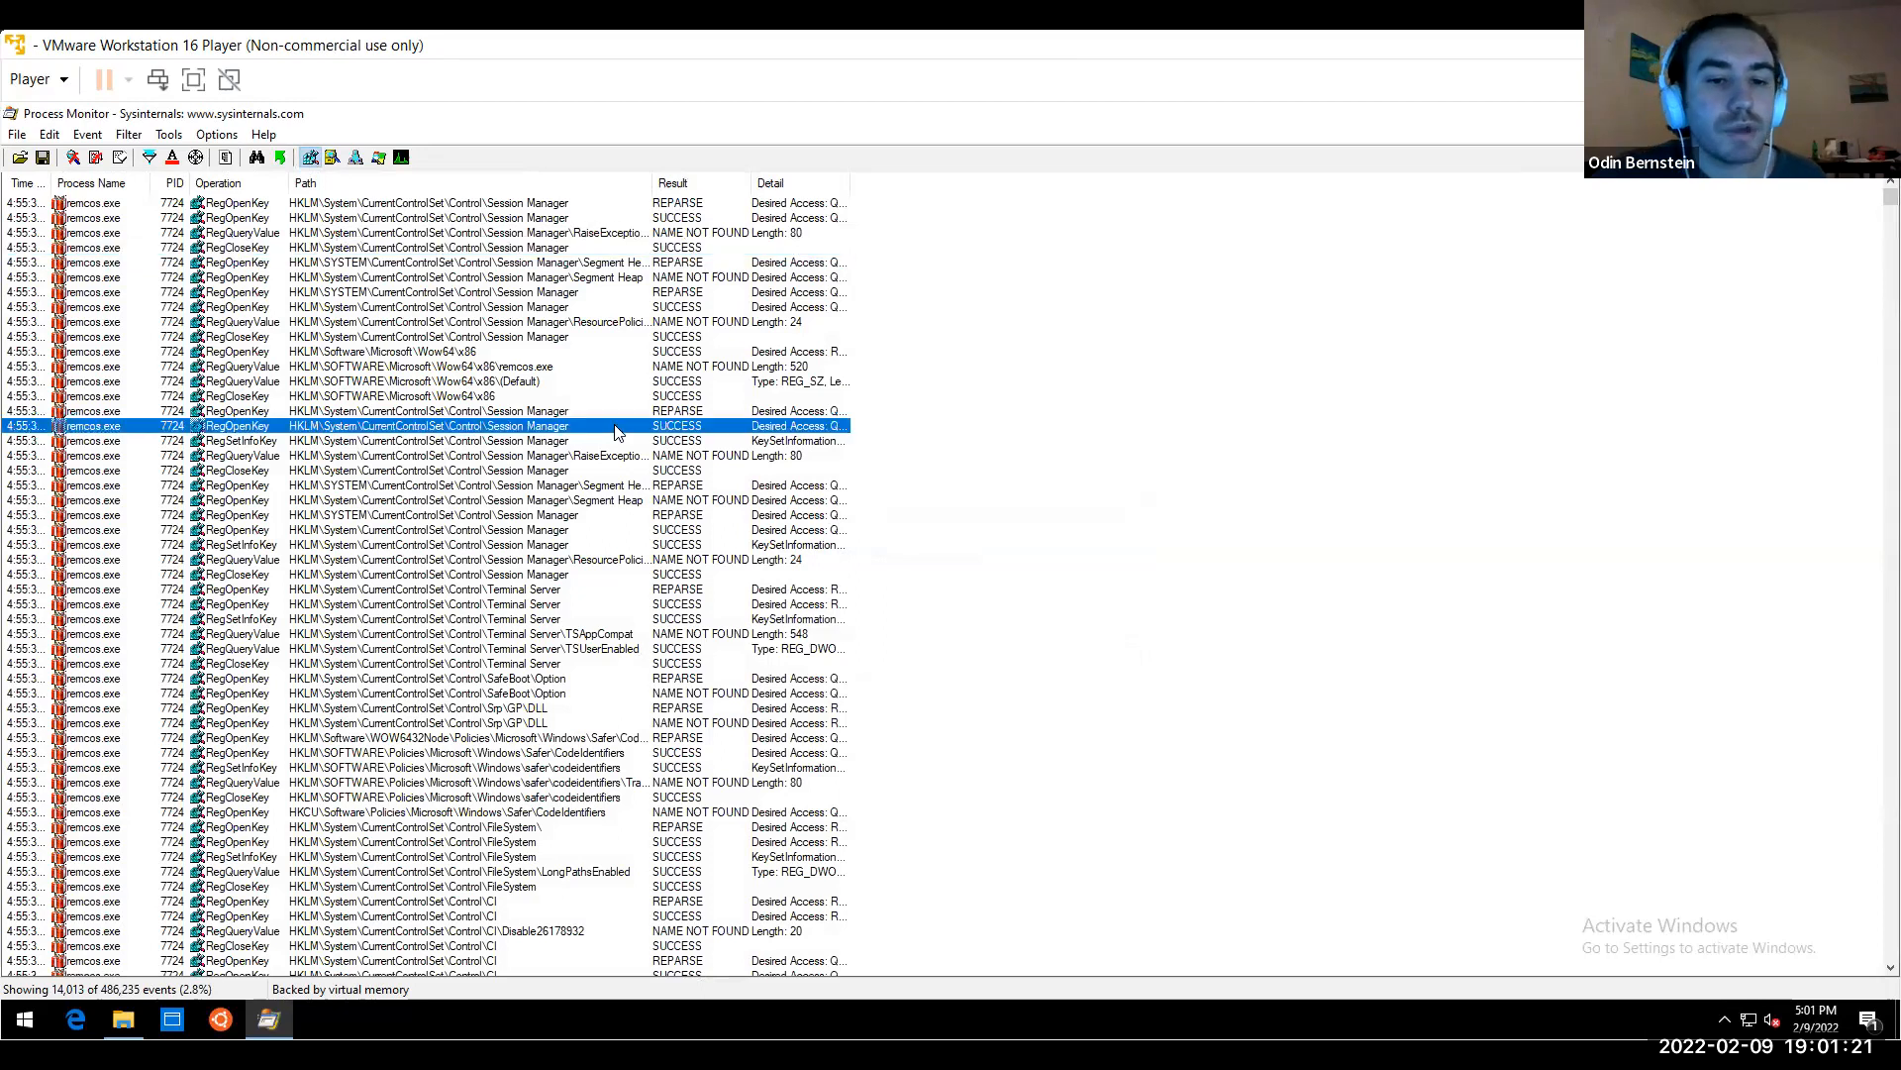
pyautogui.press('Down')
pyautogui.press('Down')
pyautogui.press('Down')
pyautogui.press('Down')
pyautogui.press('Down')
pyautogui.press('Down')
pyautogui.press('Down')
pyautogui.press('Down')
pyautogui.press('Down')
pyautogui.press('Down')
pyautogui.press('Down')
pyautogui.press('Down')
pyautogui.press('Down')
pyautogui.press('Down')
pyautogui.press('Down')
pyautogui.press('Down')
pyautogui.press('Down')
pyautogui.press('Down')
pyautogui.press('Down')
pyautogui.press('Down')
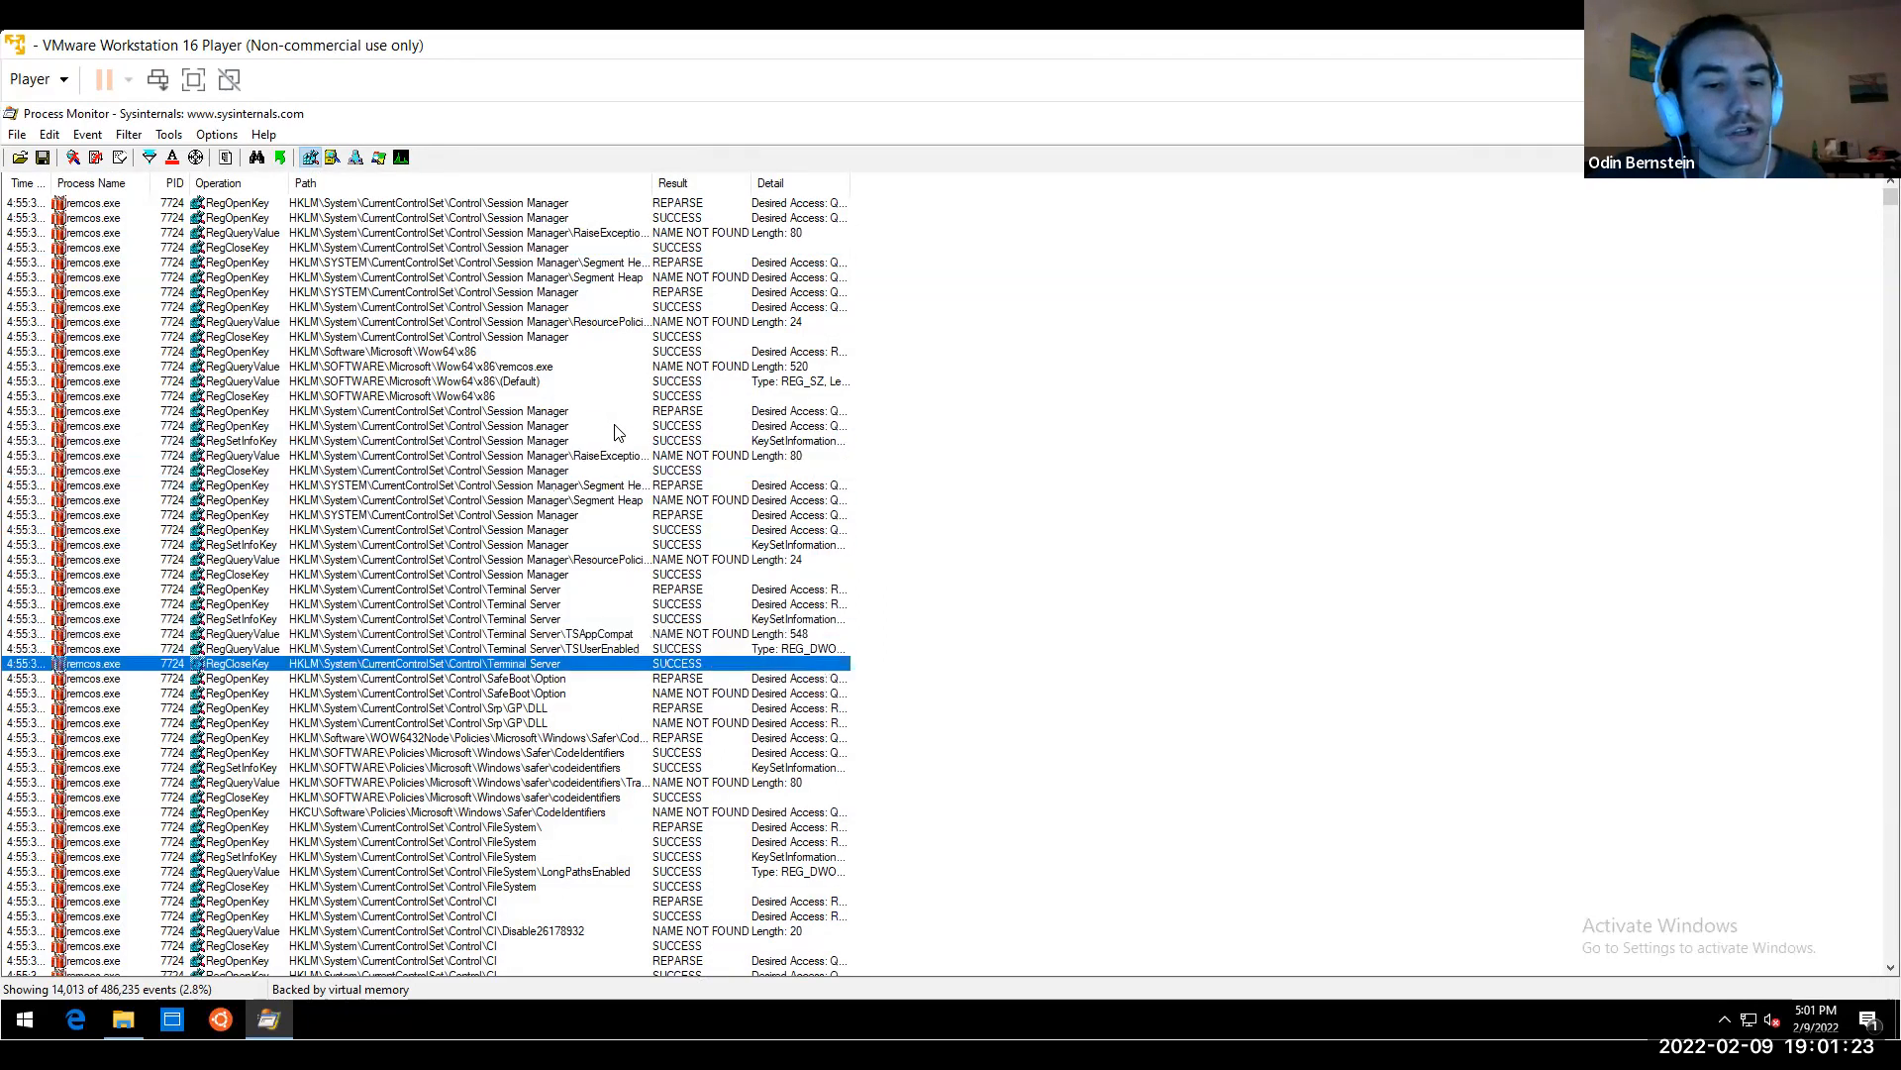
pyautogui.press('Down')
pyautogui.press('Down')
pyautogui.press('Down')
pyautogui.press('Down')
pyautogui.press('Down')
pyautogui.press('Down')
pyautogui.press('Down')
pyautogui.press('Down')
pyautogui.press('Down')
pyautogui.press('Down')
pyautogui.press('Down')
pyautogui.press('Down')
pyautogui.press('Down')
pyautogui.press('Down')
pyautogui.press('Down')
pyautogui.press('Down')
pyautogui.press('Down')
pyautogui.press('Down')
pyautogui.press('Down')
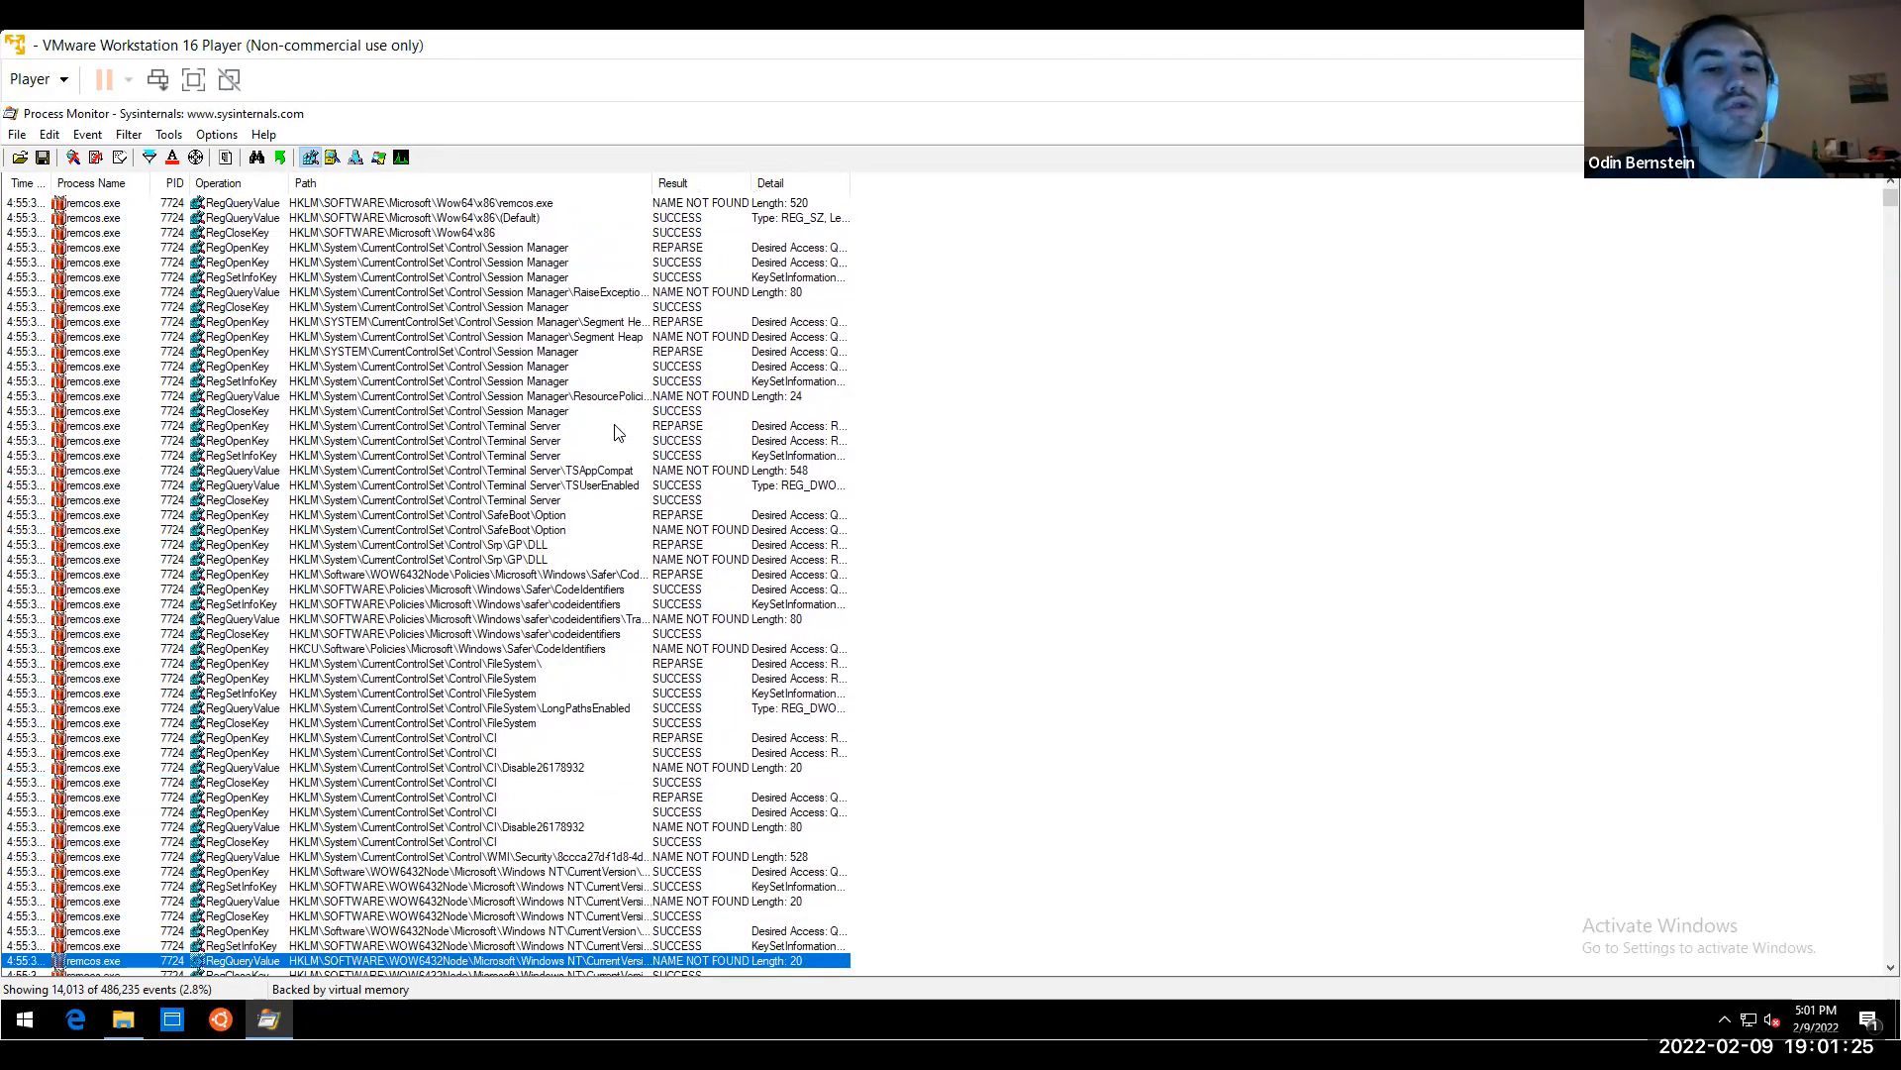
pyautogui.click(535, 411)
pyautogui.press('Up')
pyautogui.press('Up')
pyautogui.press('Up')
pyautogui.press('Up')
pyautogui.press('Up')
pyautogui.press('Up')
pyautogui.press('Up')
pyautogui.press('Up')
pyautogui.press('Up')
pyautogui.press('Up')
pyautogui.press('Up')
pyautogui.press('Up')
pyautogui.press('Up')
pyautogui.press('Up')
pyautogui.press('Up')
pyautogui.press('Up')
pyautogui.press('Up')
pyautogui.press('Up')
pyautogui.press('Up')
pyautogui.press('Down')
pyautogui.press('Down')
pyautogui.press('Down')
pyautogui.press('Down')
pyautogui.press('Down')
pyautogui.press('Down')
pyautogui.press('Down')
pyautogui.press('Down')
pyautogui.press('Down')
pyautogui.press('Down')
pyautogui.press('Down')
pyautogui.press('Down')
pyautogui.press('Down')
pyautogui.press('Down')
pyautogui.press('Down')
pyautogui.press('Down')
pyautogui.press('Down')
pyautogui.press('Down')
pyautogui.press('Down')
pyautogui.press('Down')
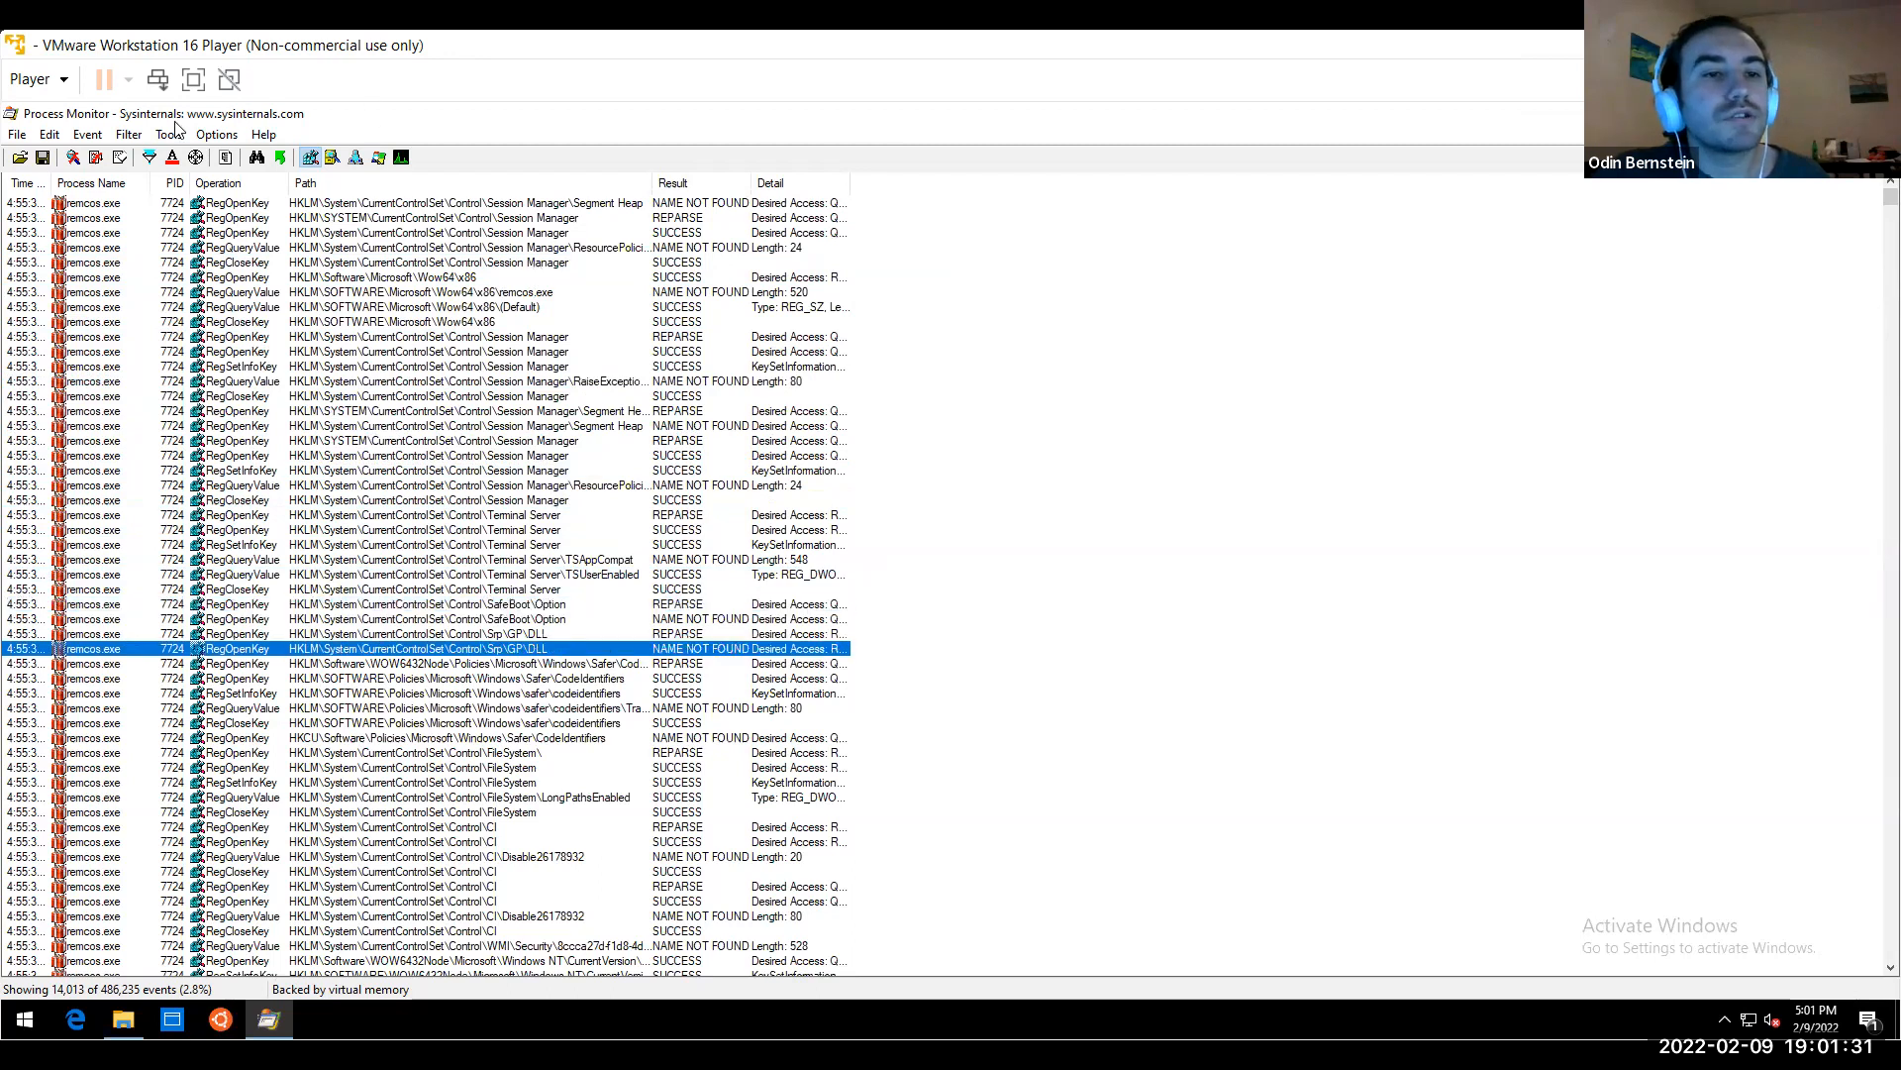
# Generate the summary of registry paths accessed during the trace, and return to the event list
pyautogui.click(178, 136)
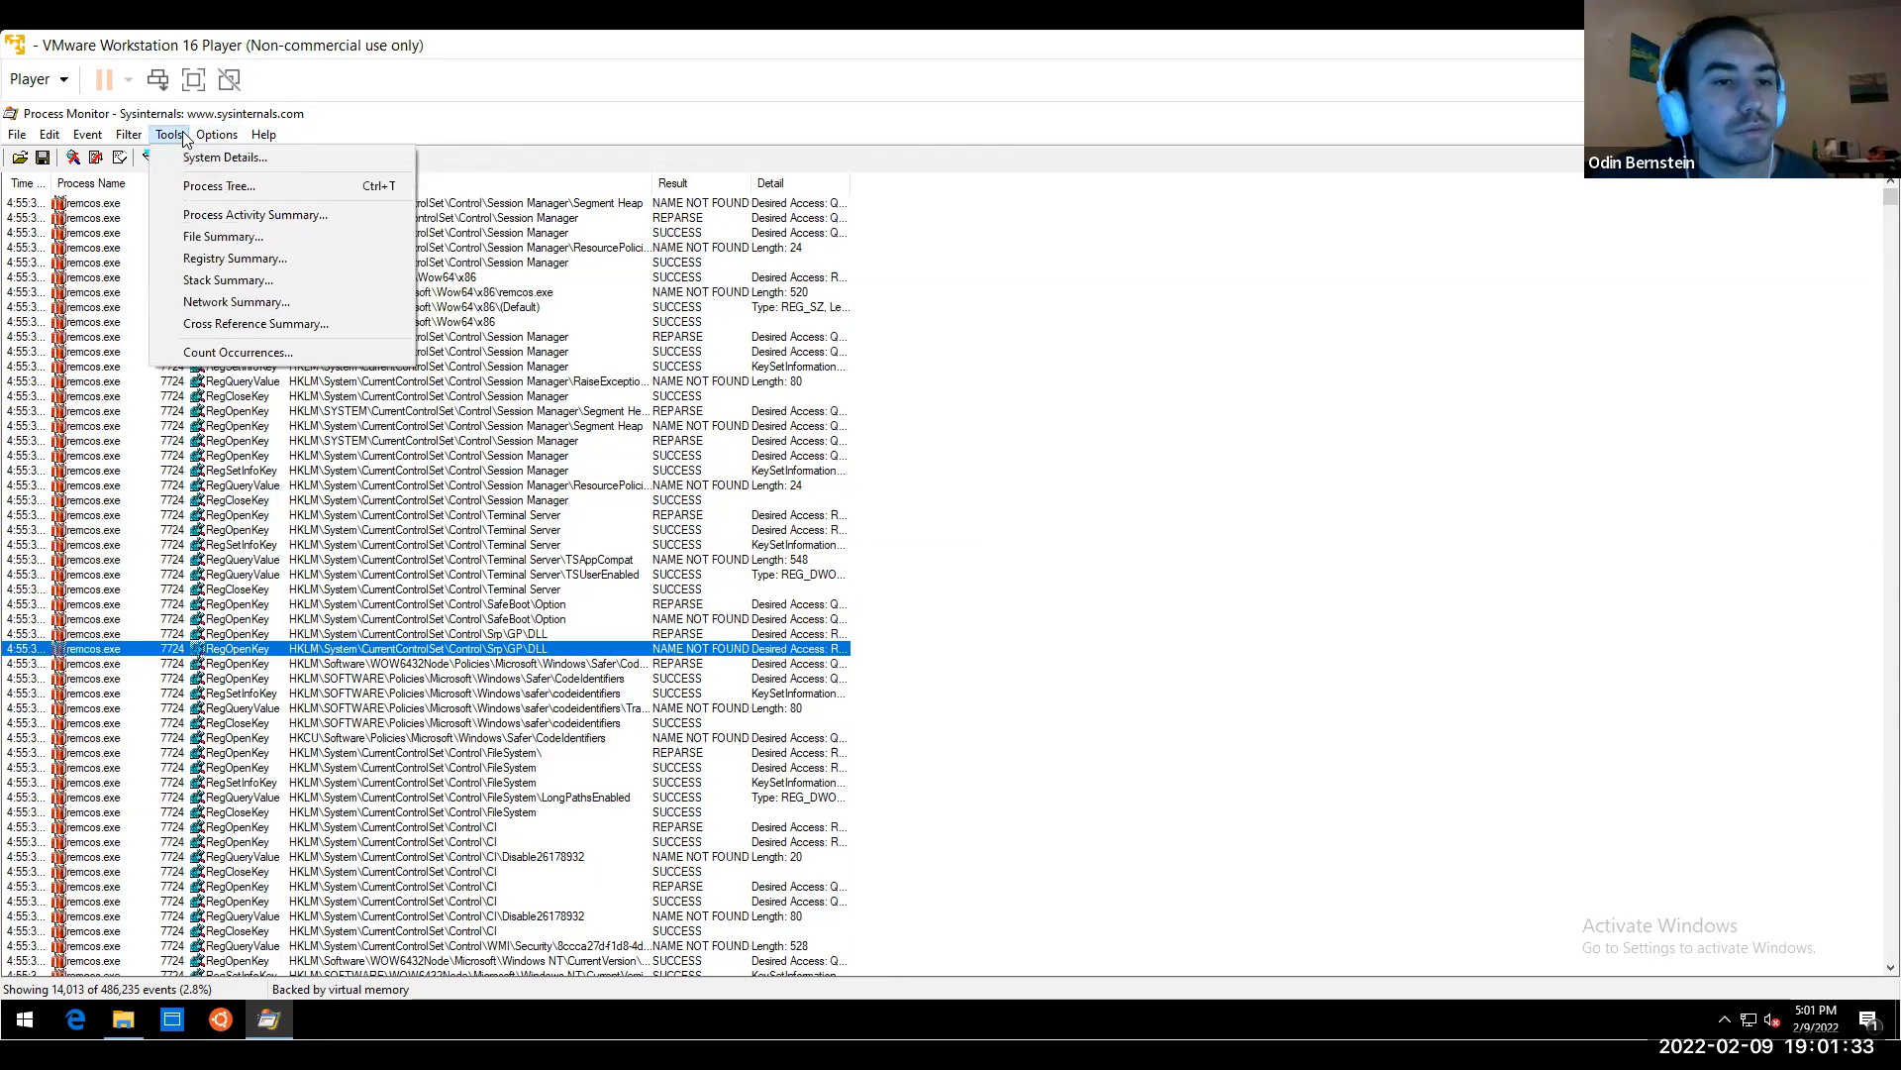
pyautogui.click(241, 259)
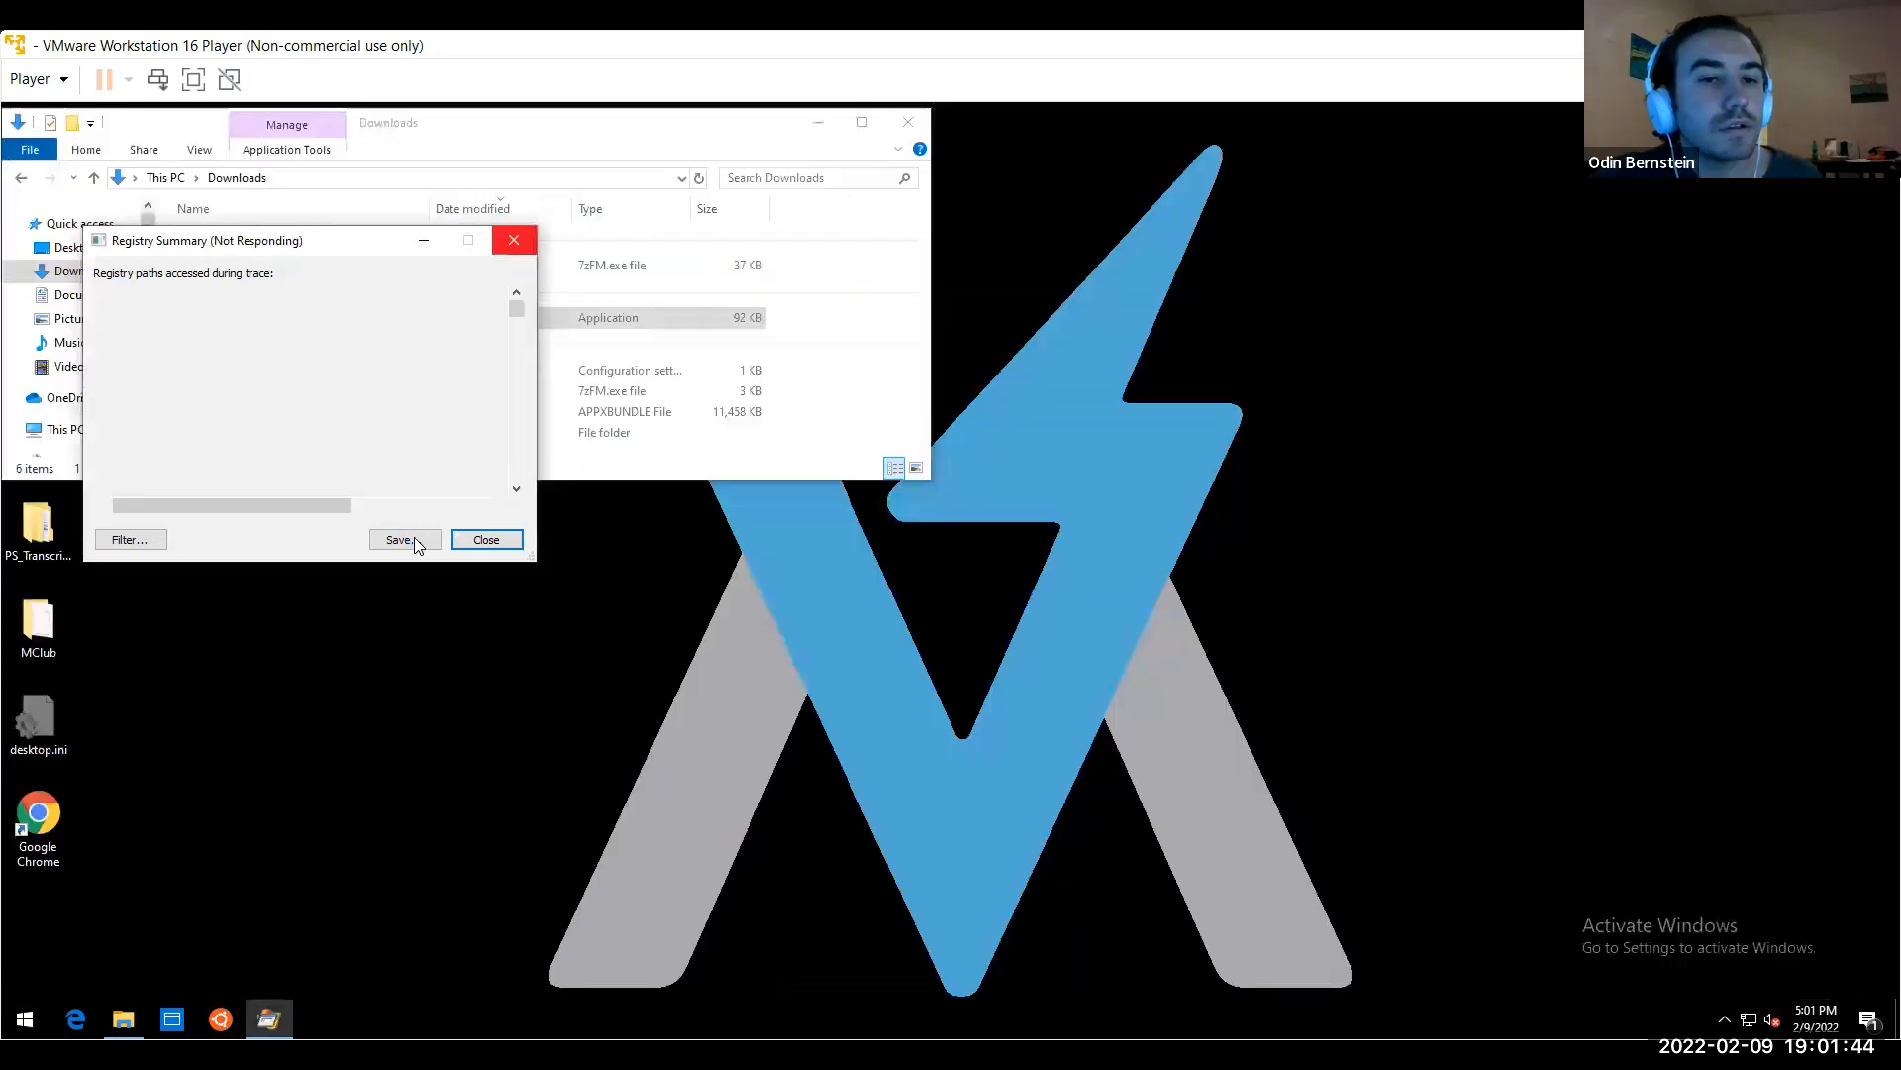
pyautogui.click(427, 530)
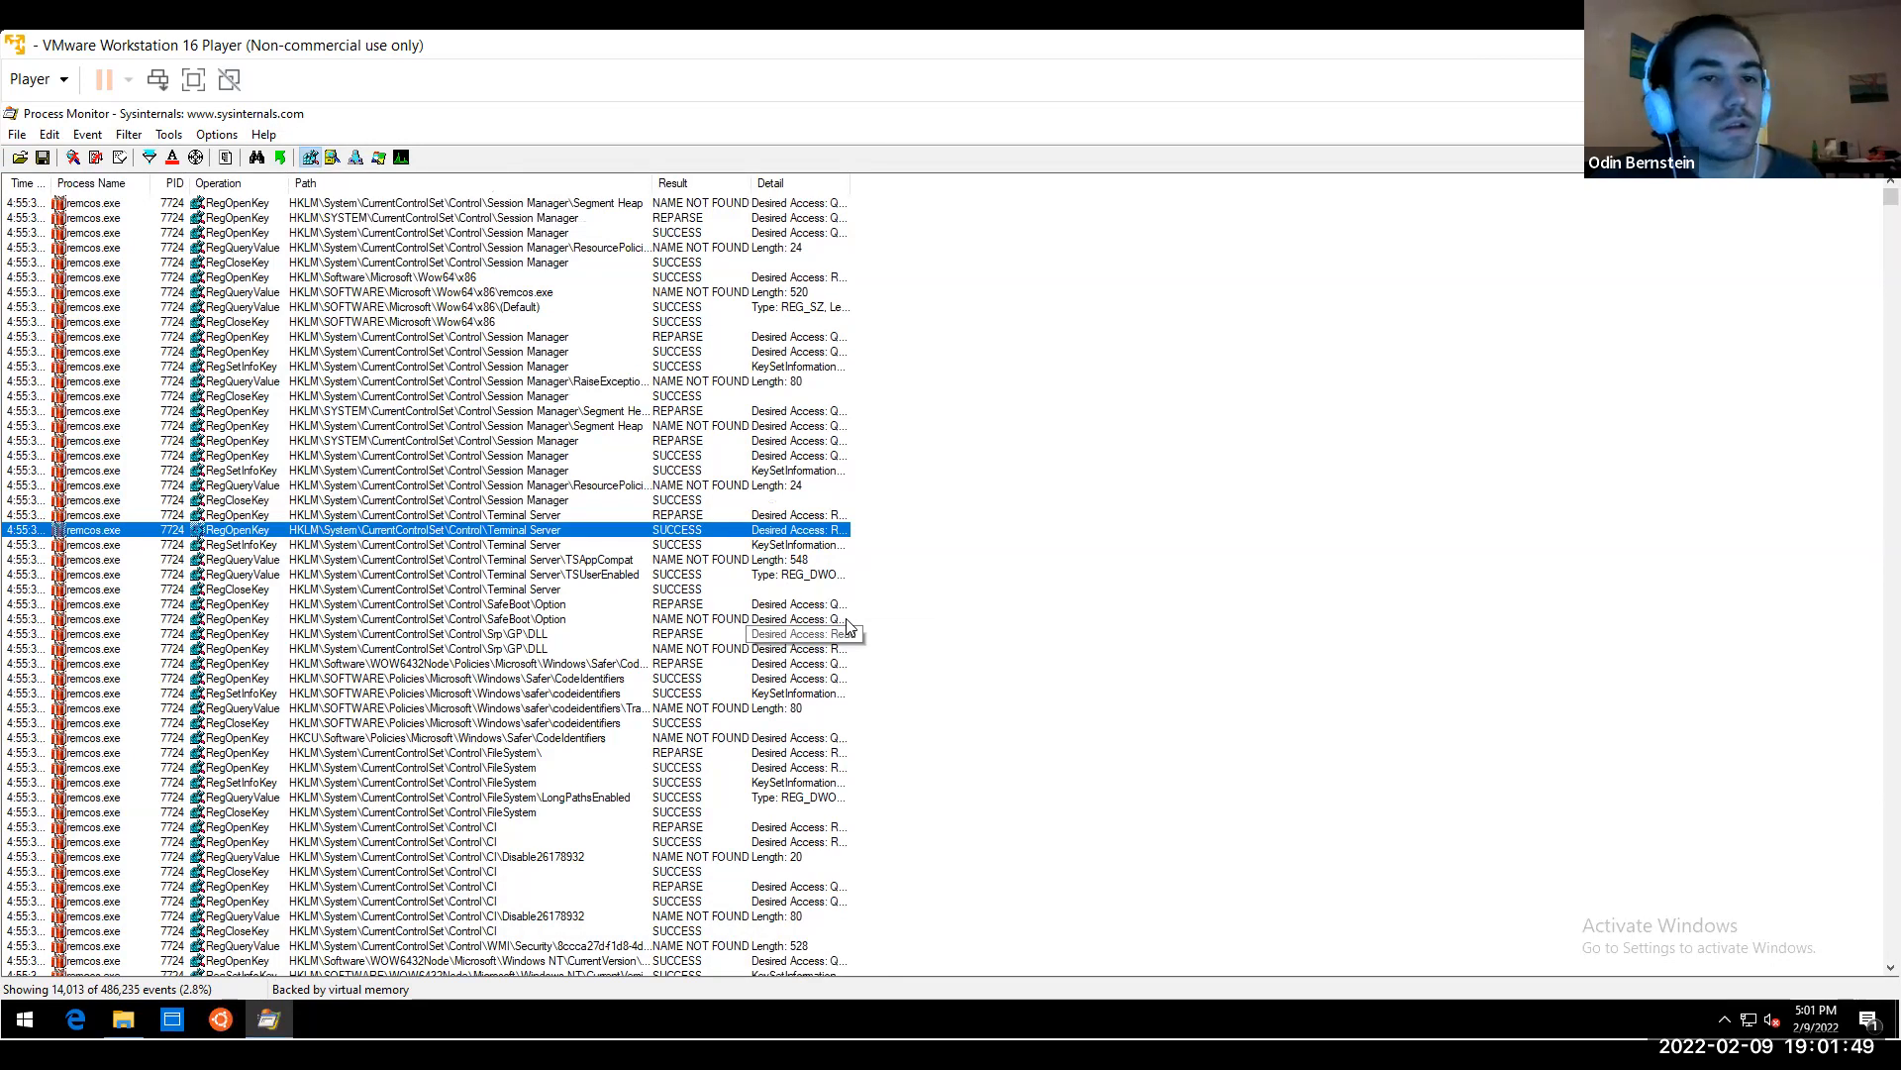
# Show process and thread activity and hide registry activity in the event list
pyautogui.click(166, 135)
pyautogui.click(216, 135)
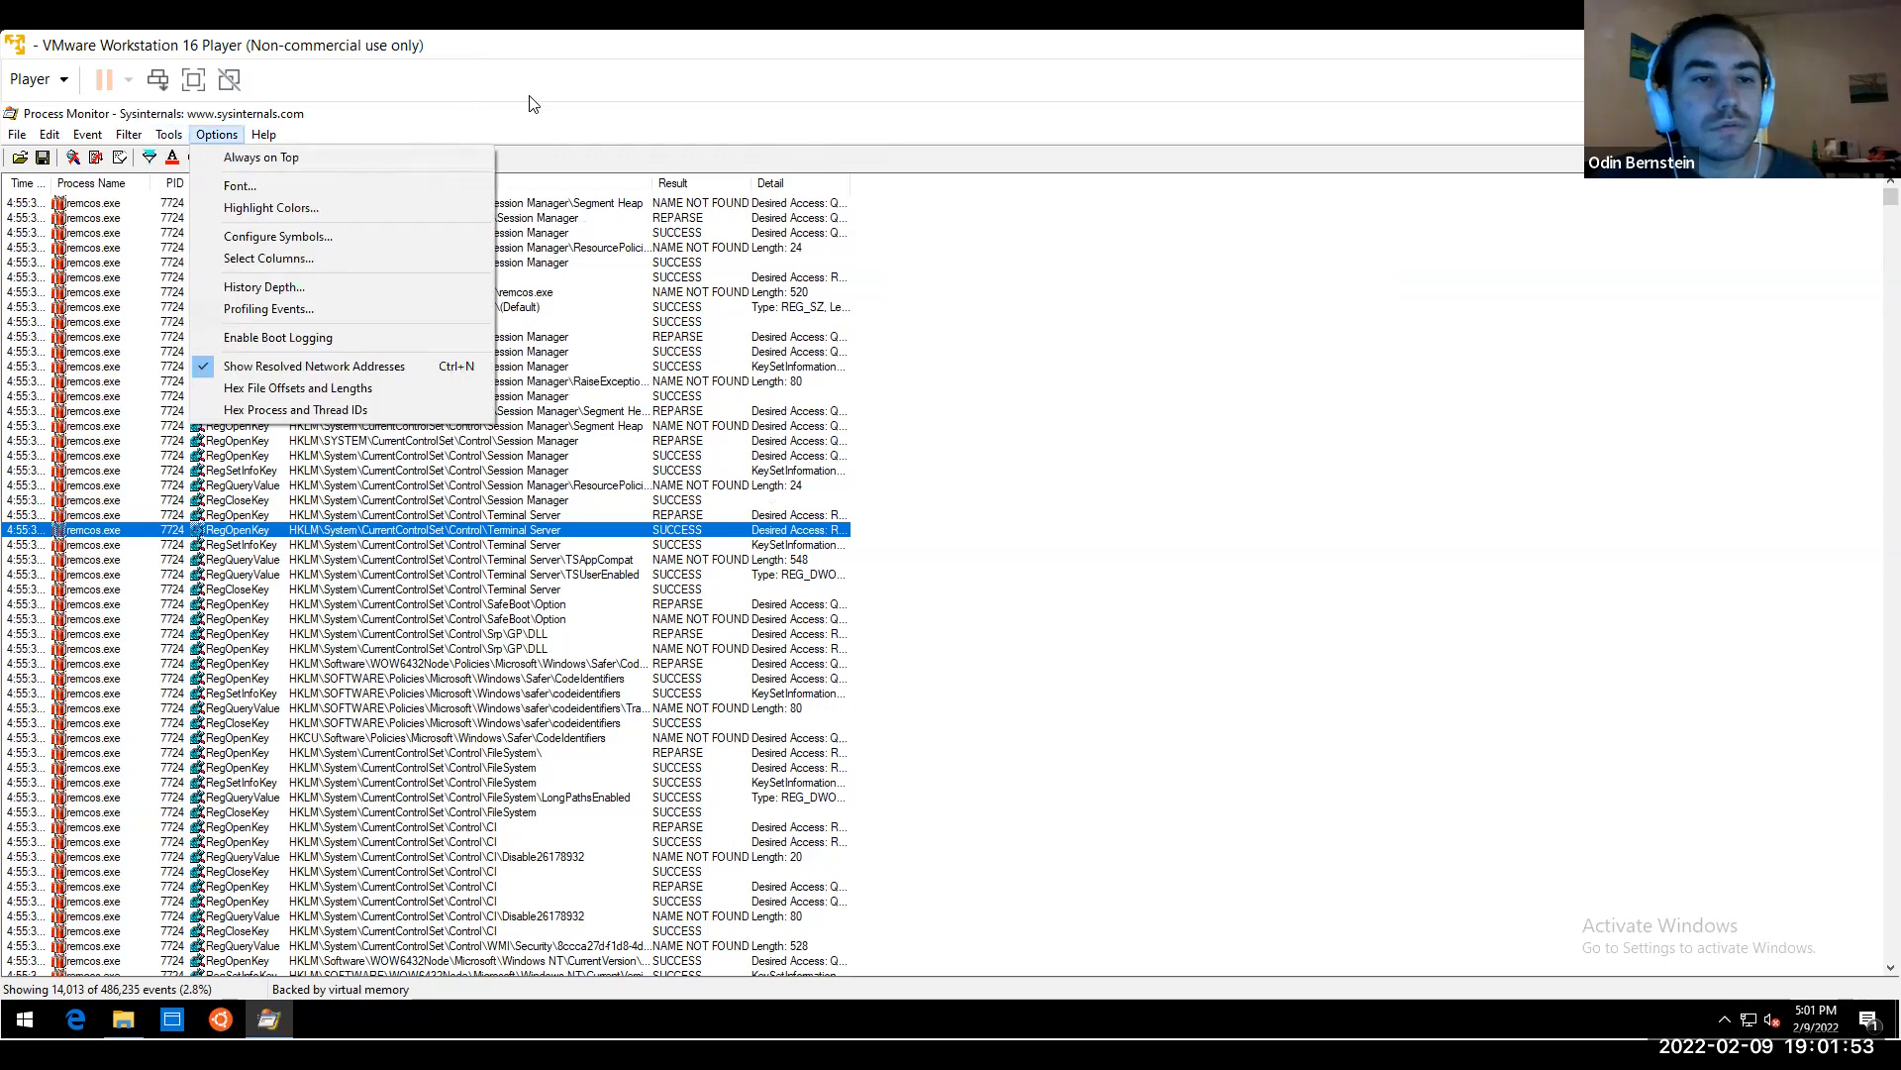
pyautogui.click(421, 163)
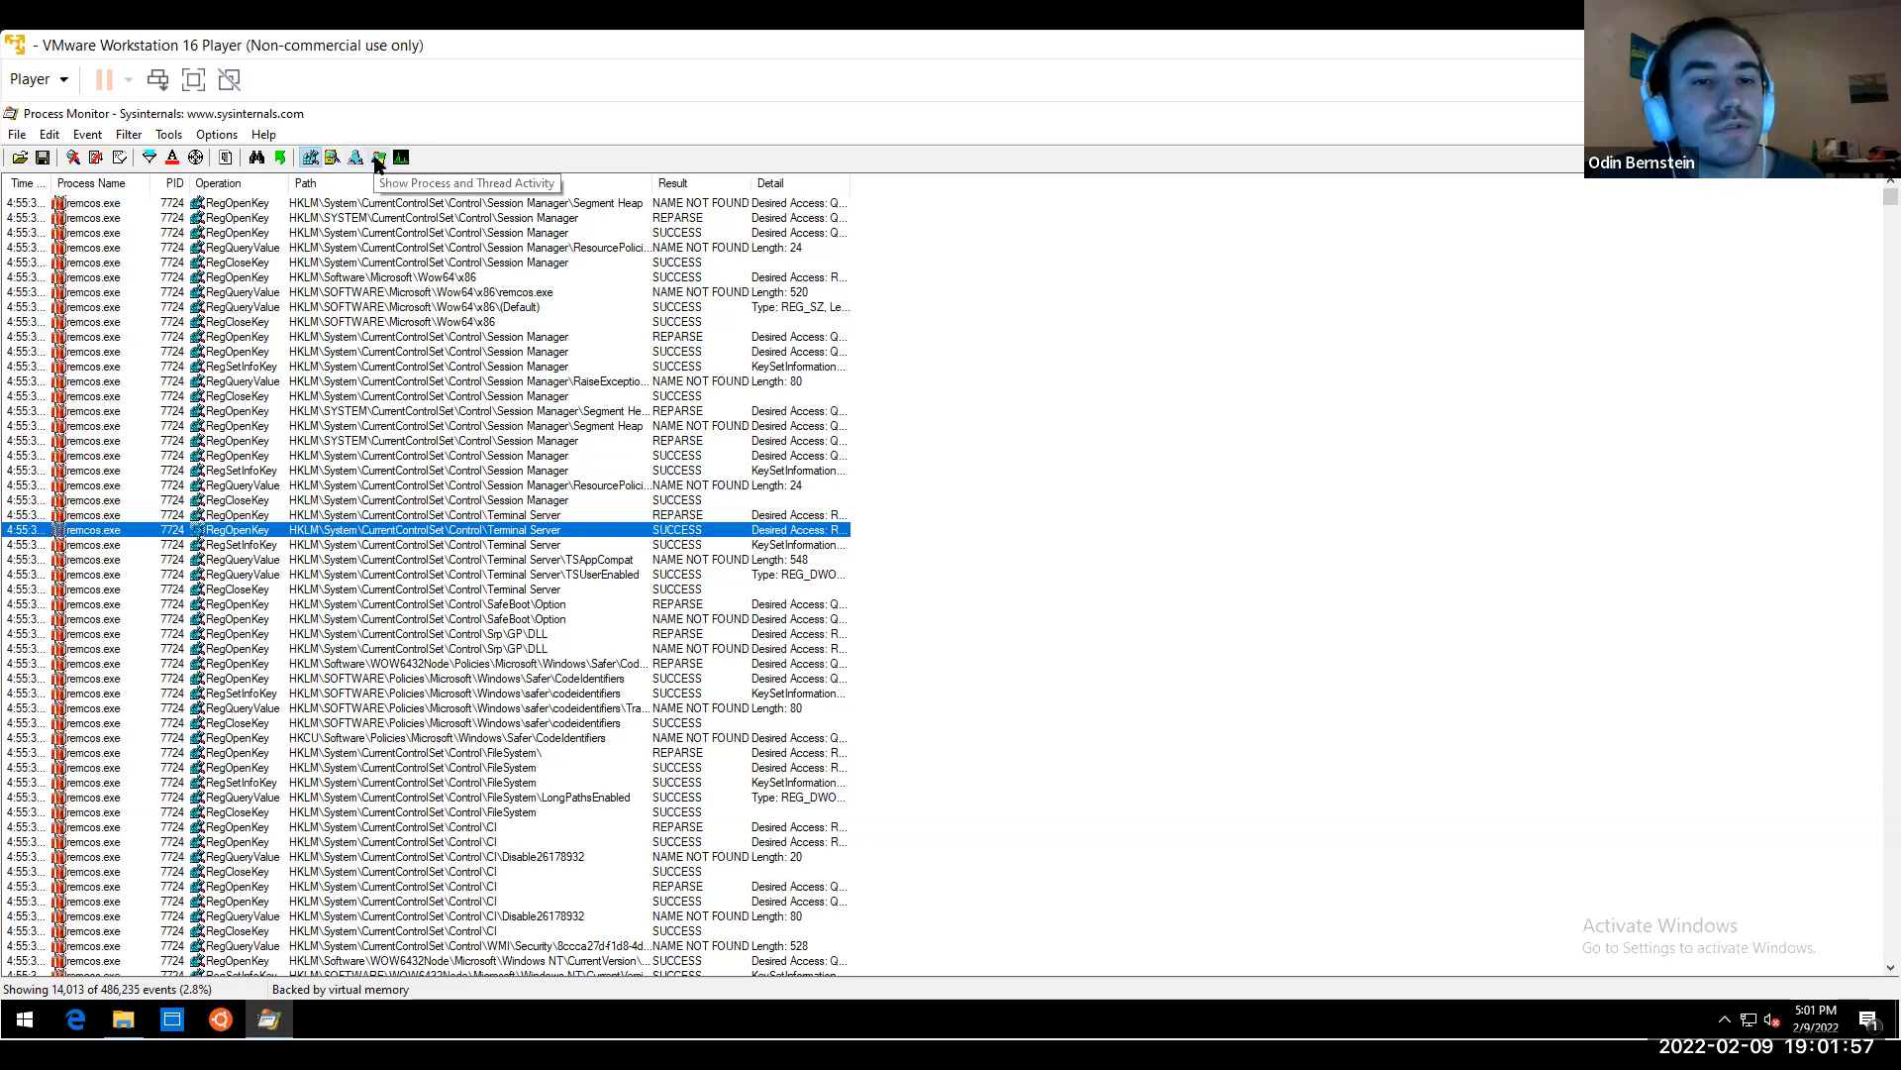
pyautogui.click(375, 159)
pyautogui.click(310, 158)
pyautogui.click(512, 241)
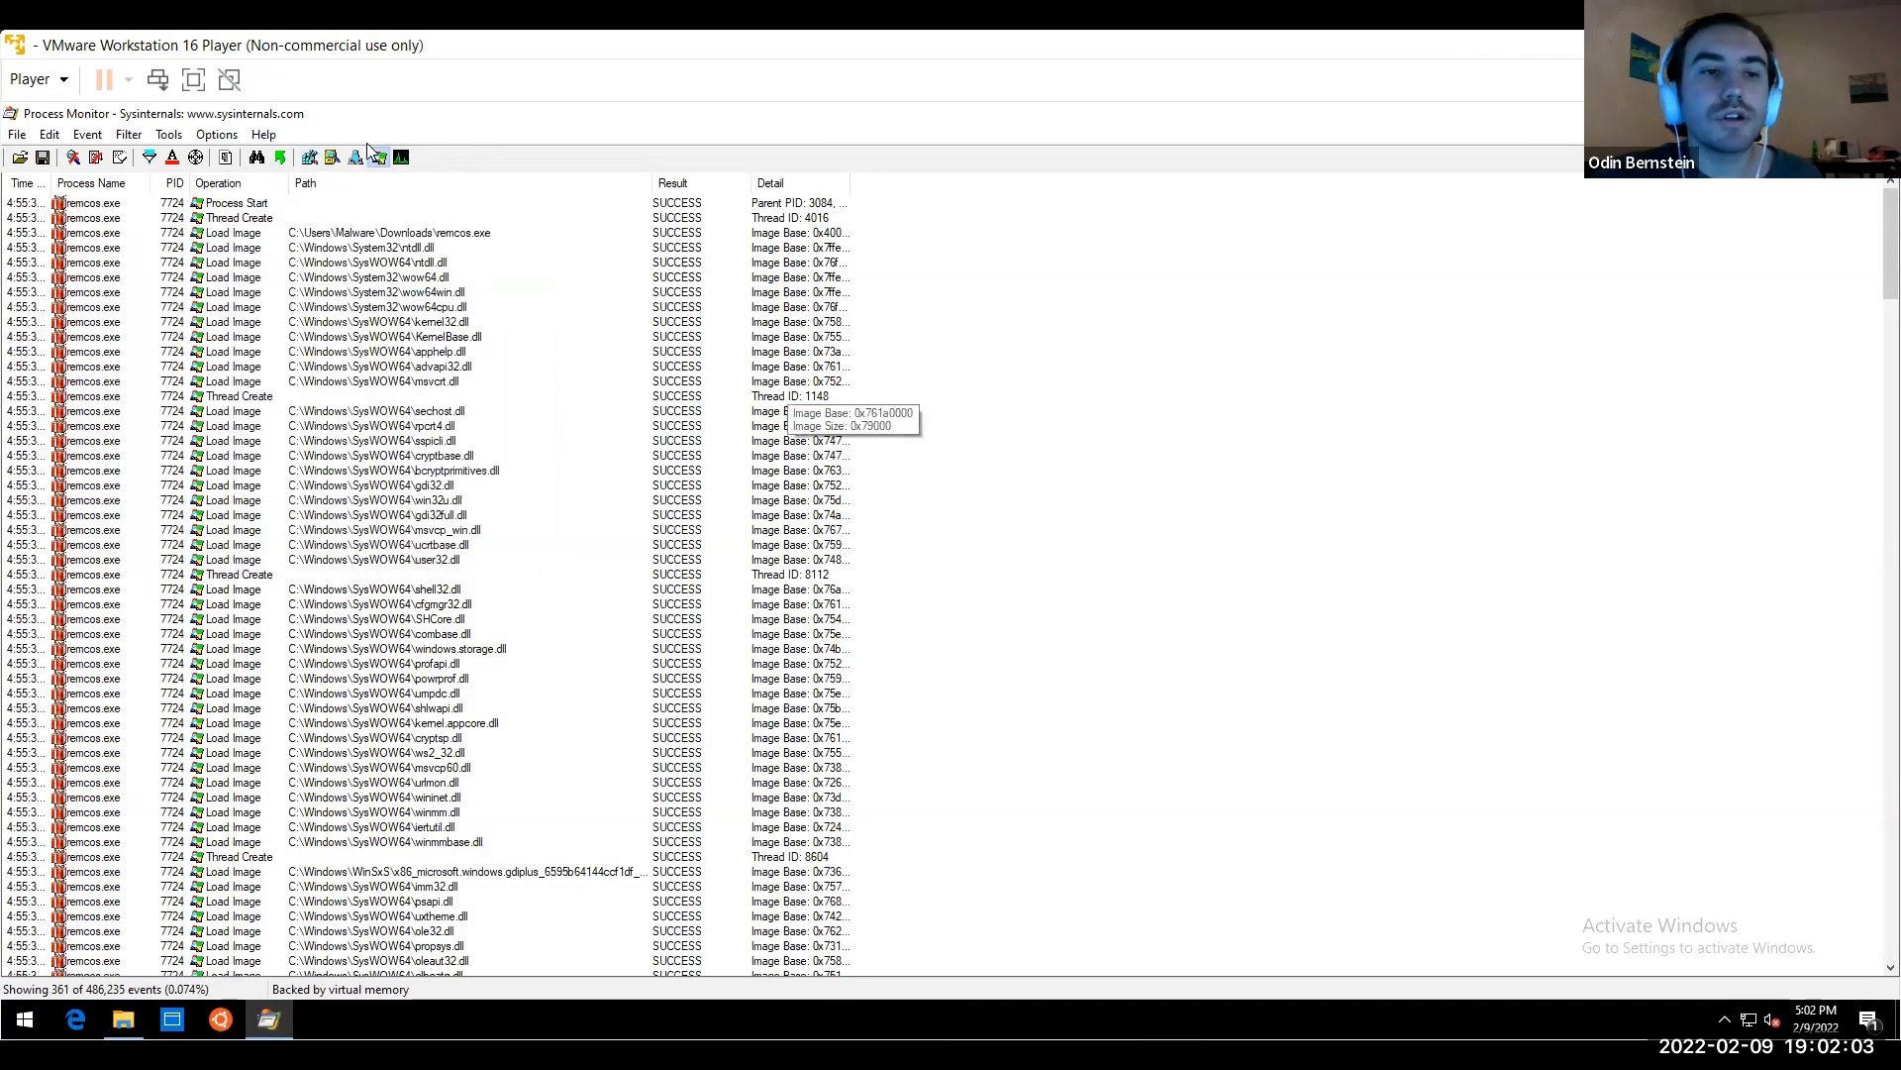
# Open the process tree and inspect the eventvwr.exe and mmc.exe child processes under remcos.exe
pyautogui.click(216, 133)
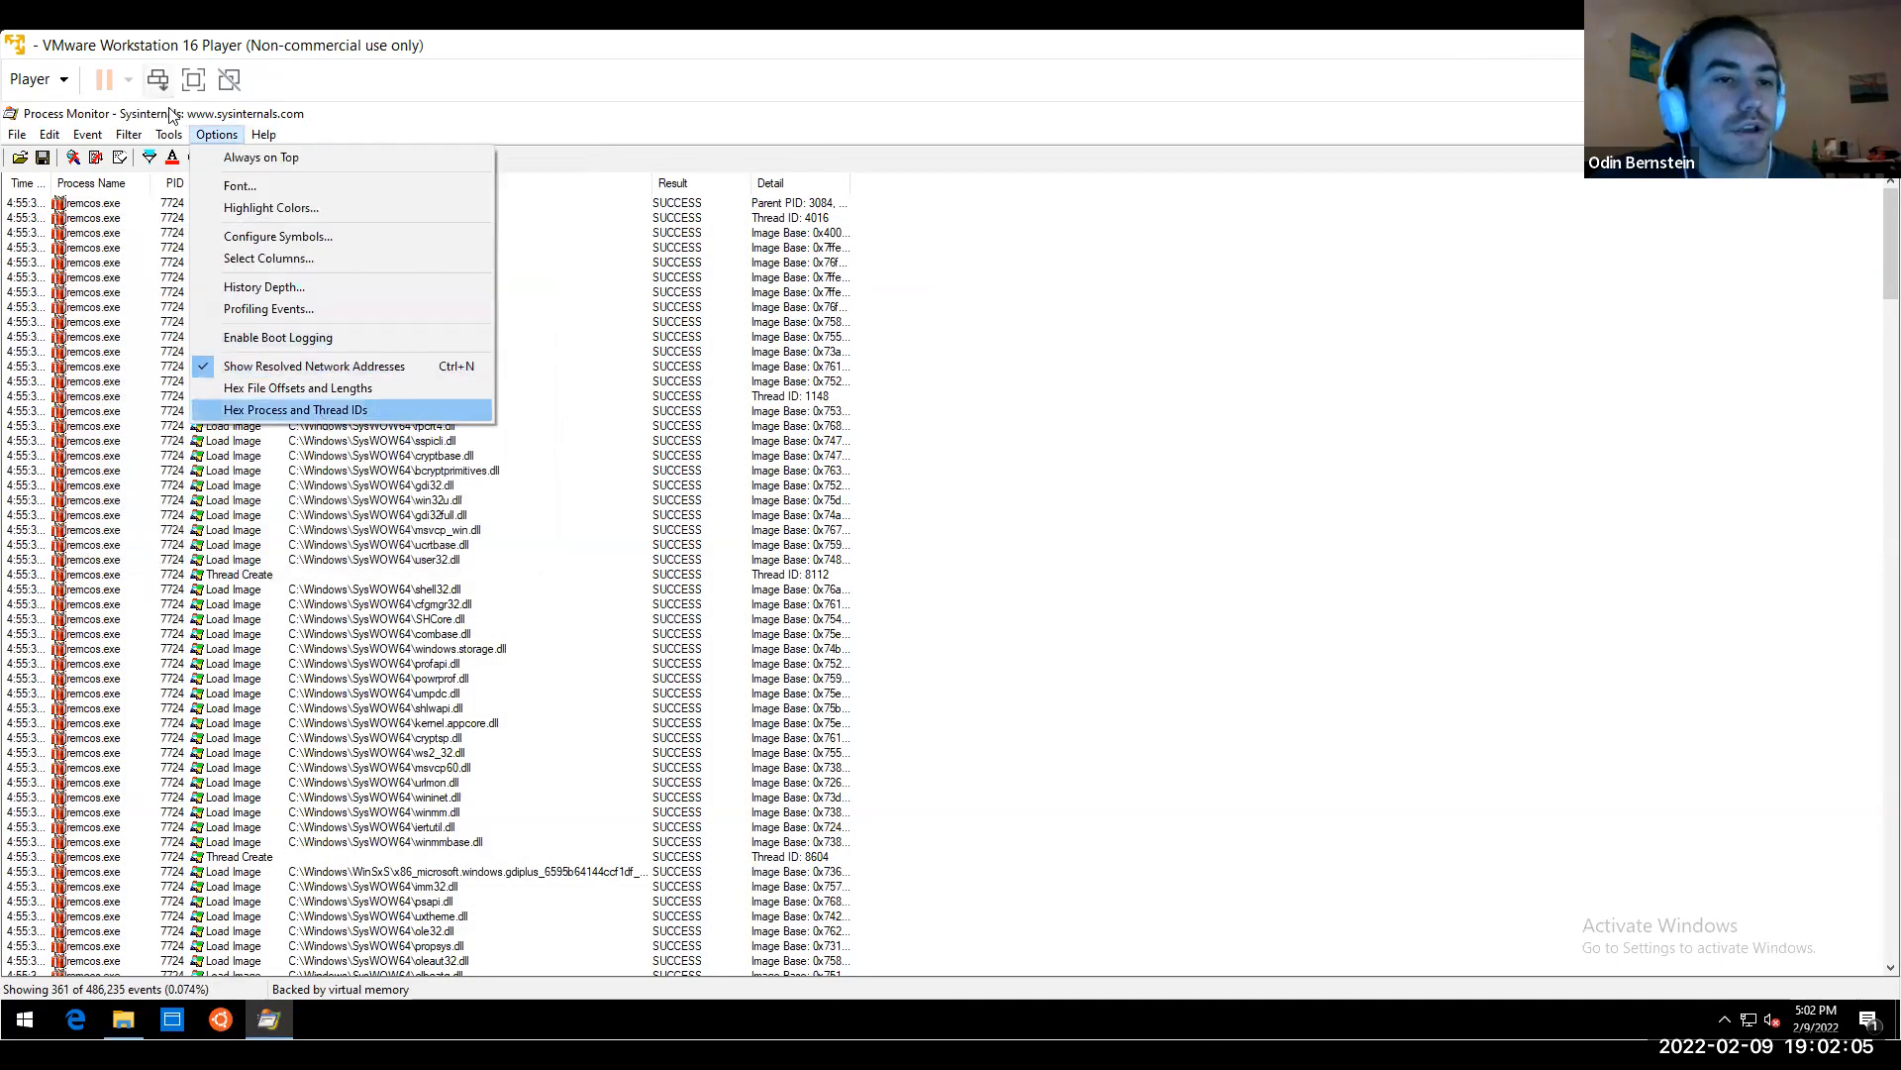
pyautogui.moveTo(169, 136)
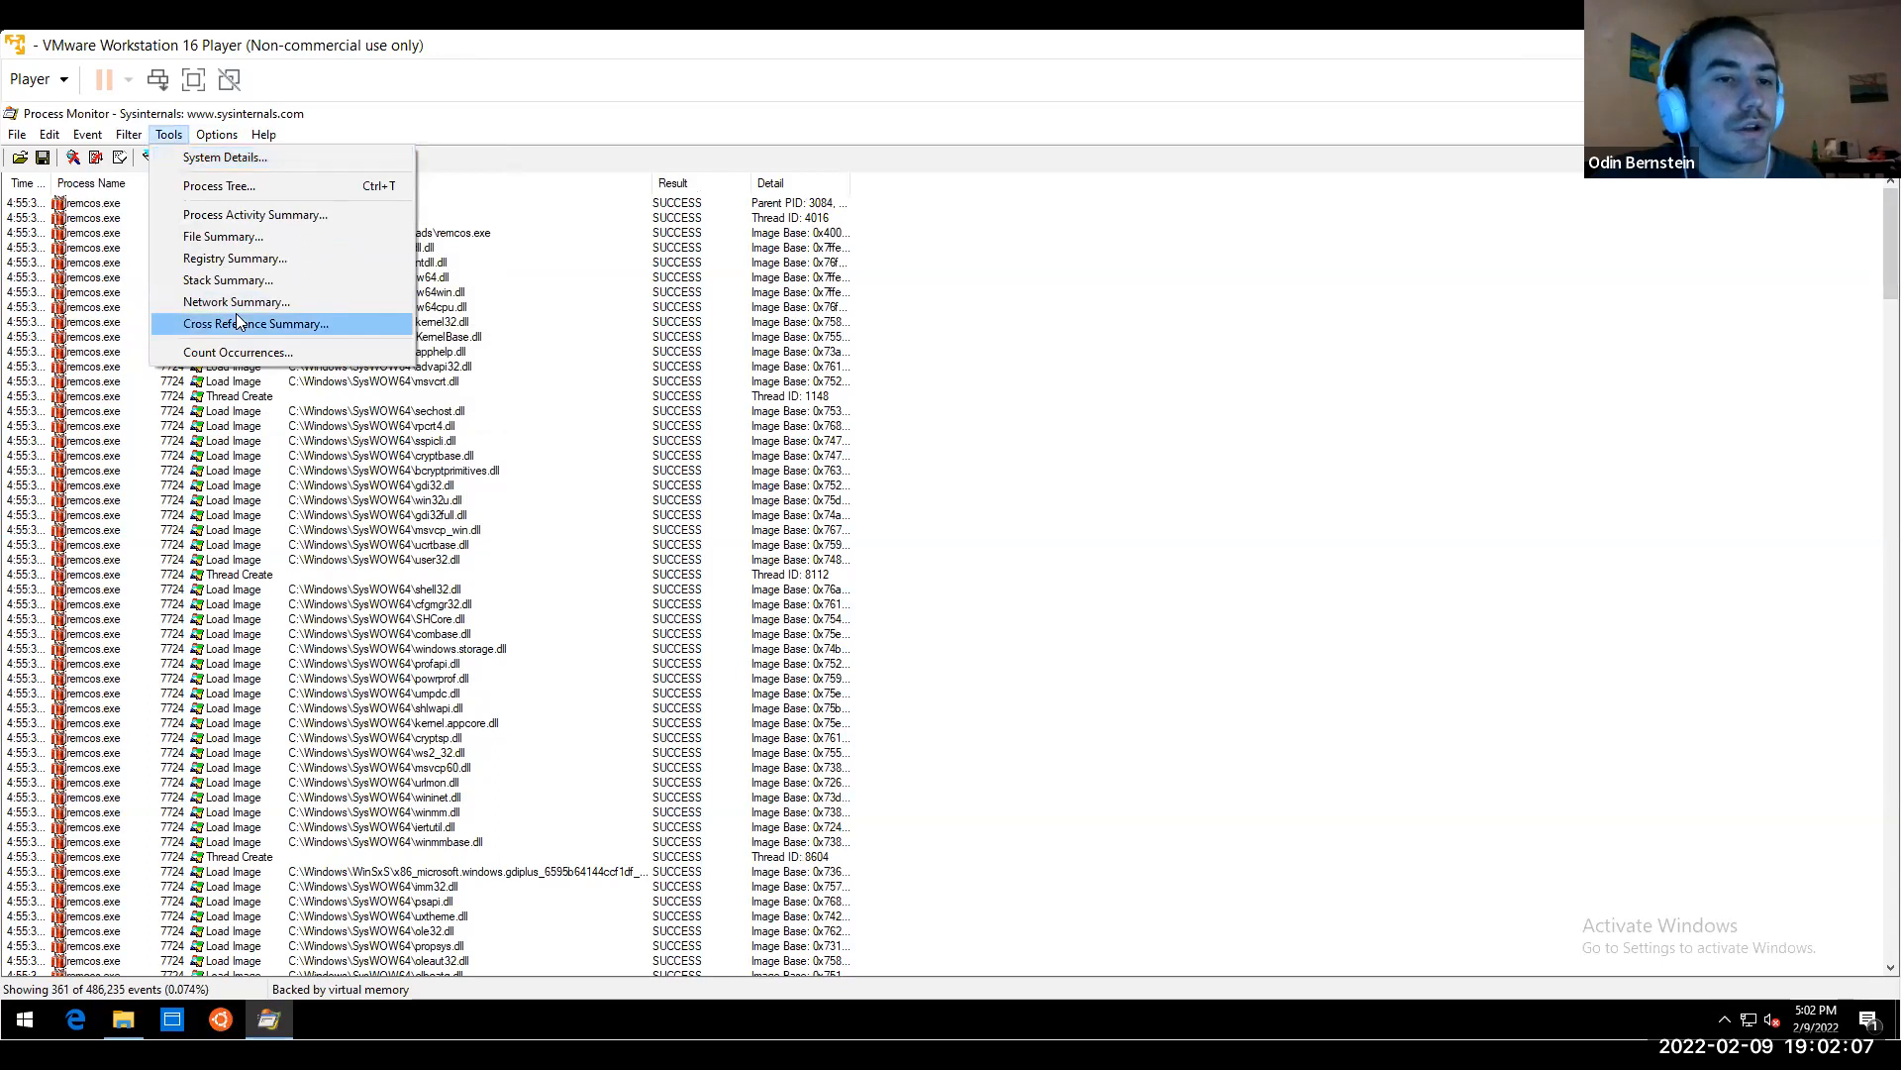
pyautogui.click(239, 188)
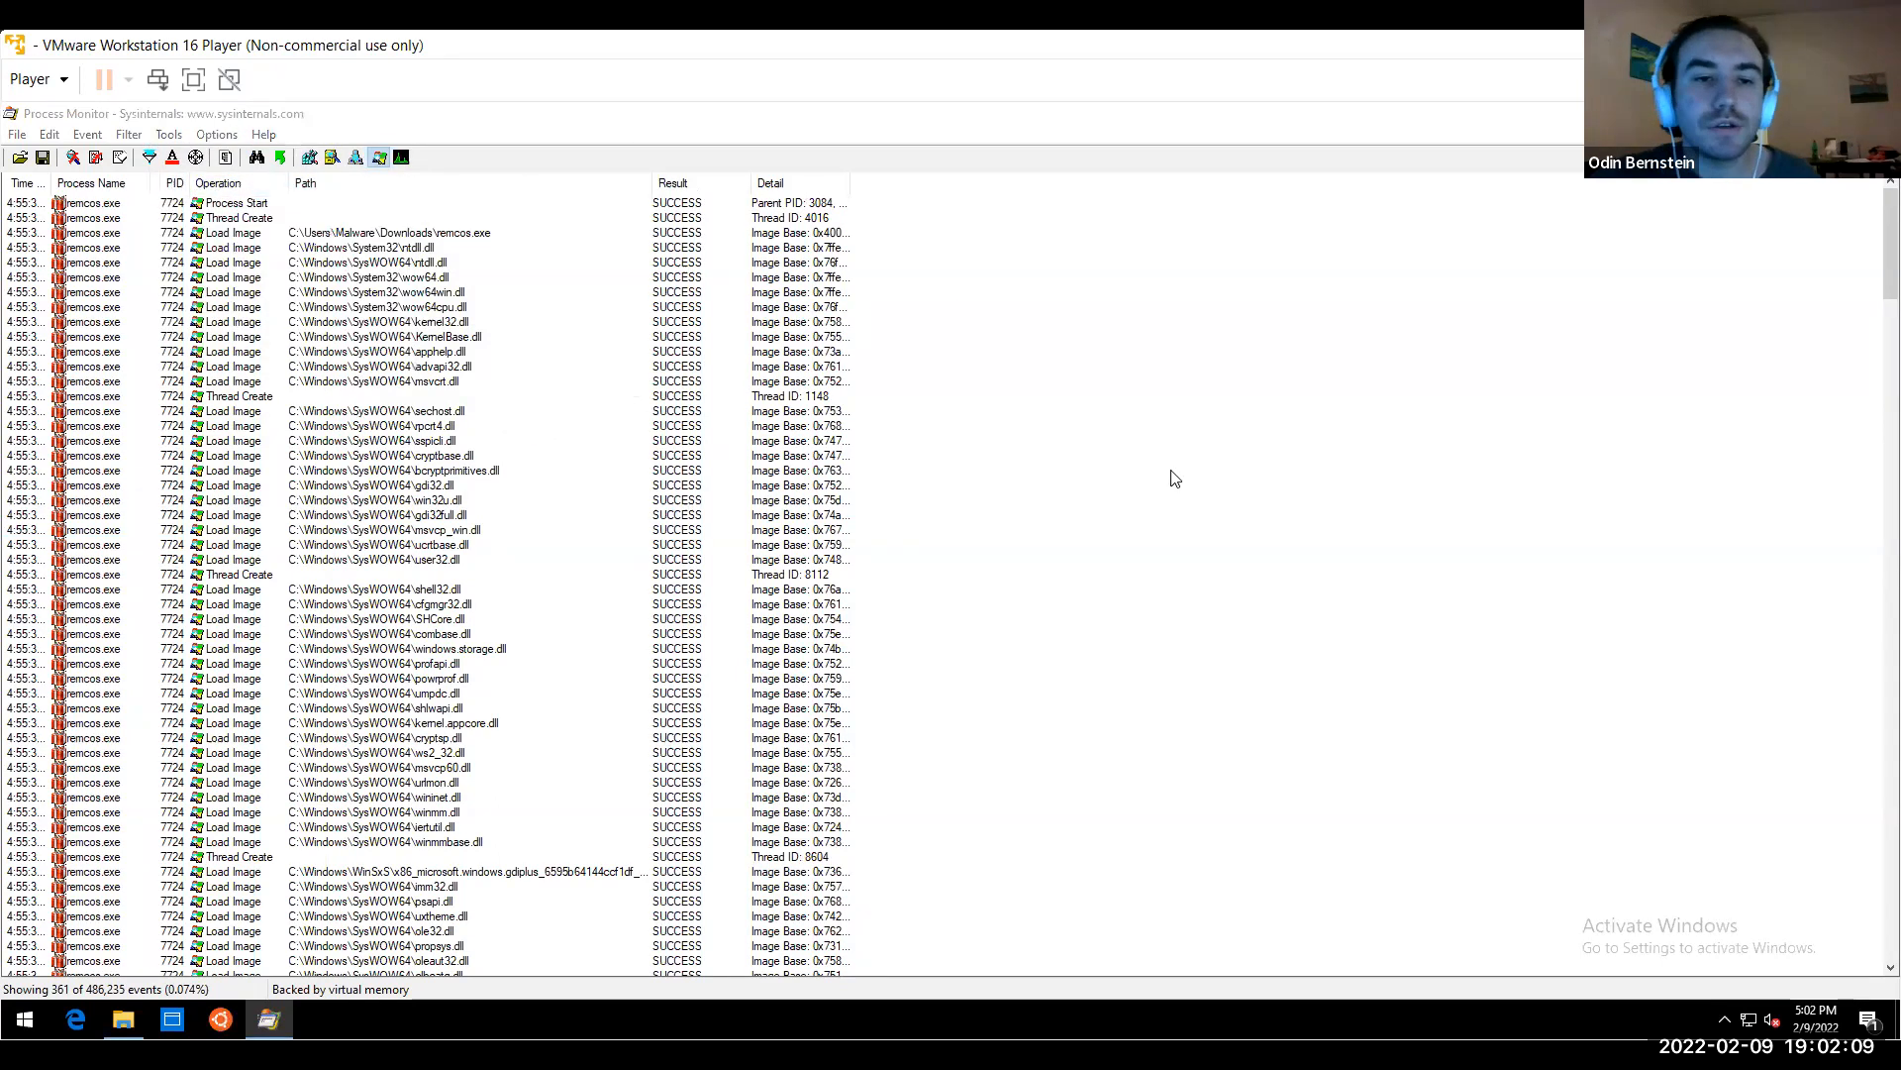
pyautogui.moveTo(722, 338); pyautogui.dragTo(687, 620)
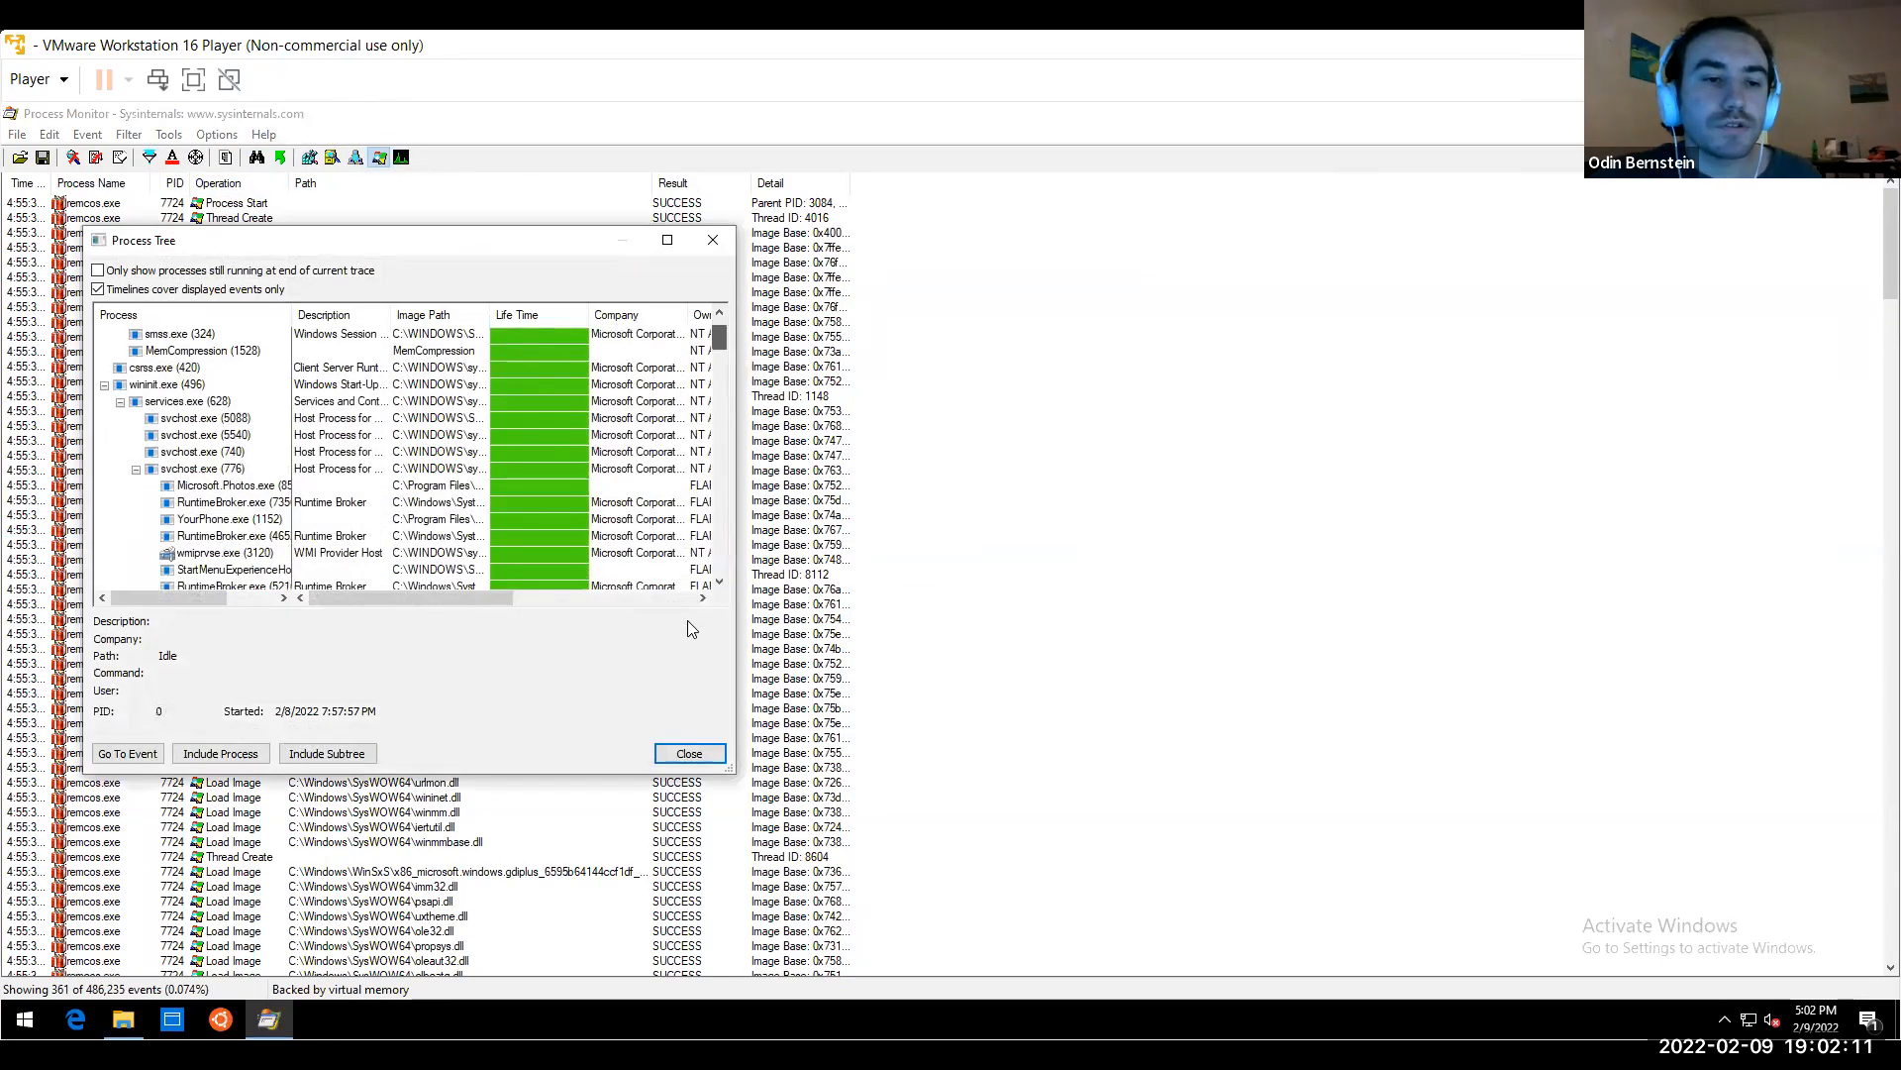
pyautogui.click(196, 485)
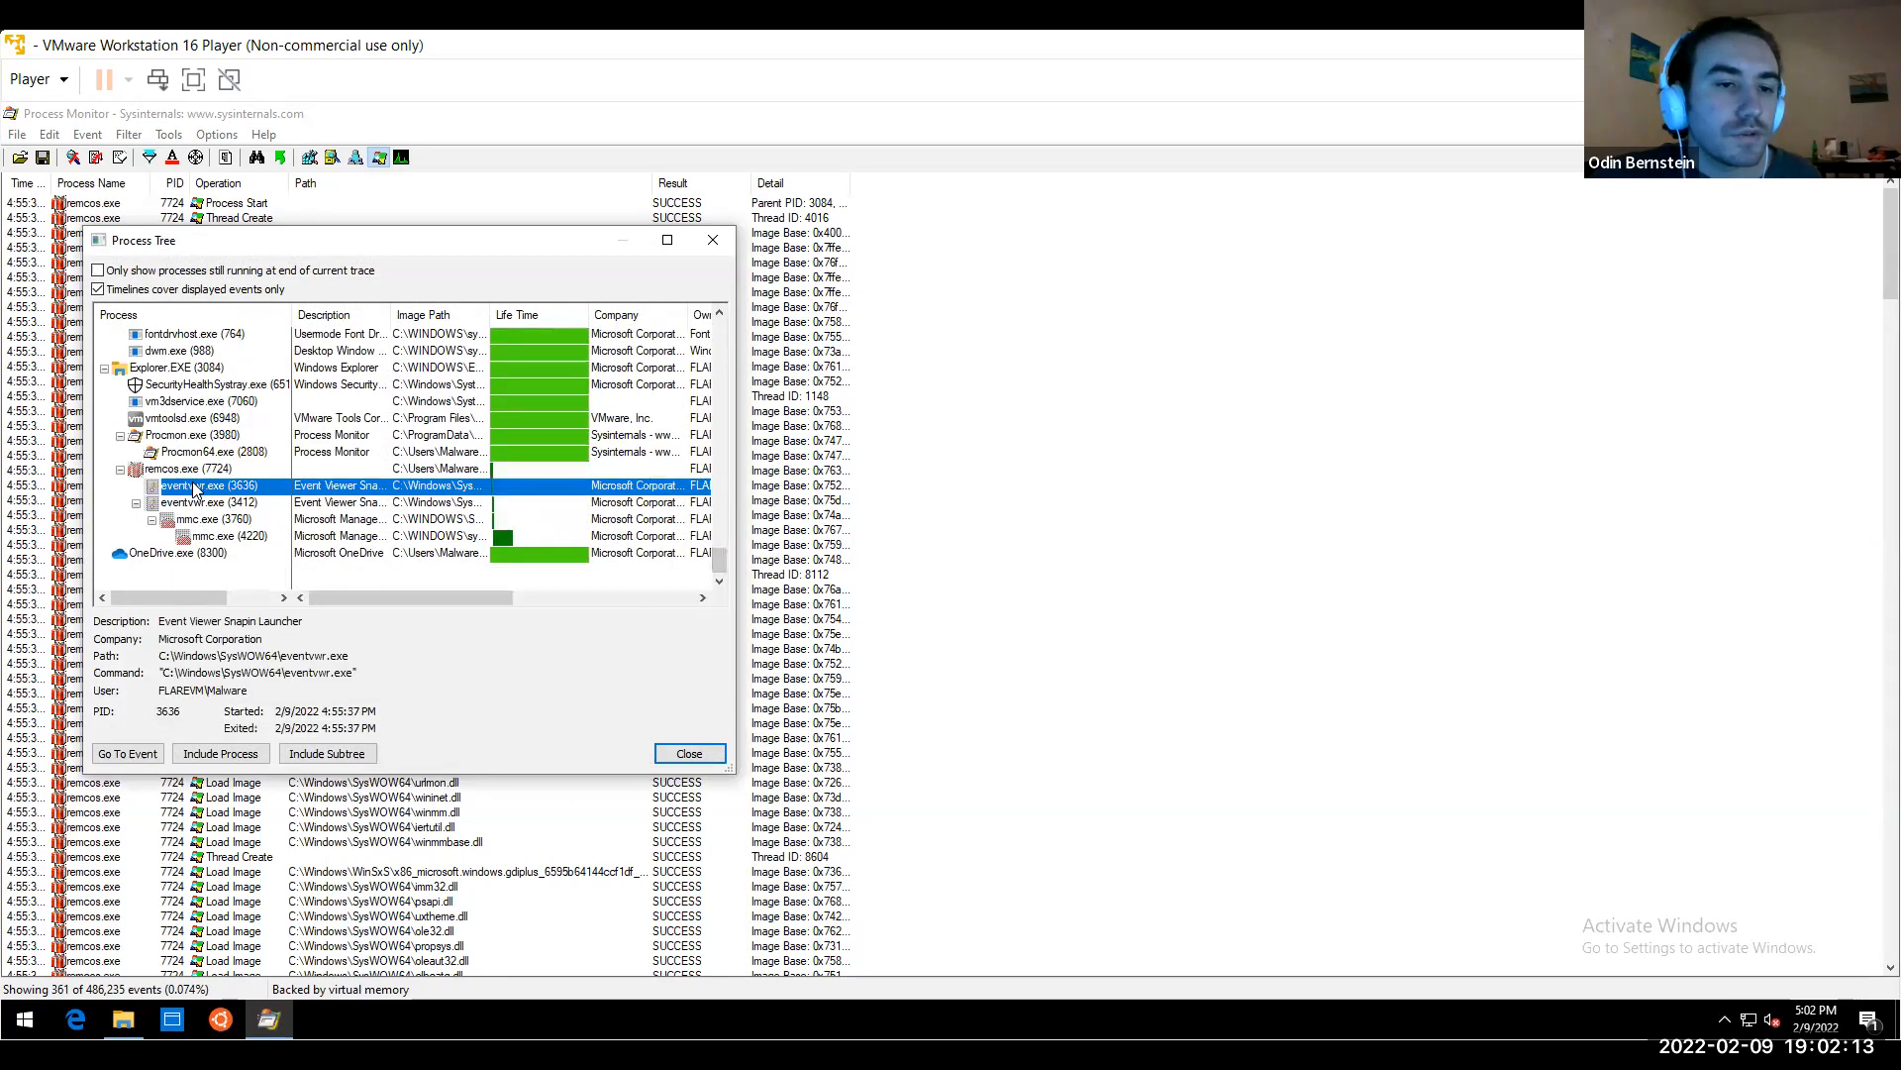
pyautogui.click(200, 508)
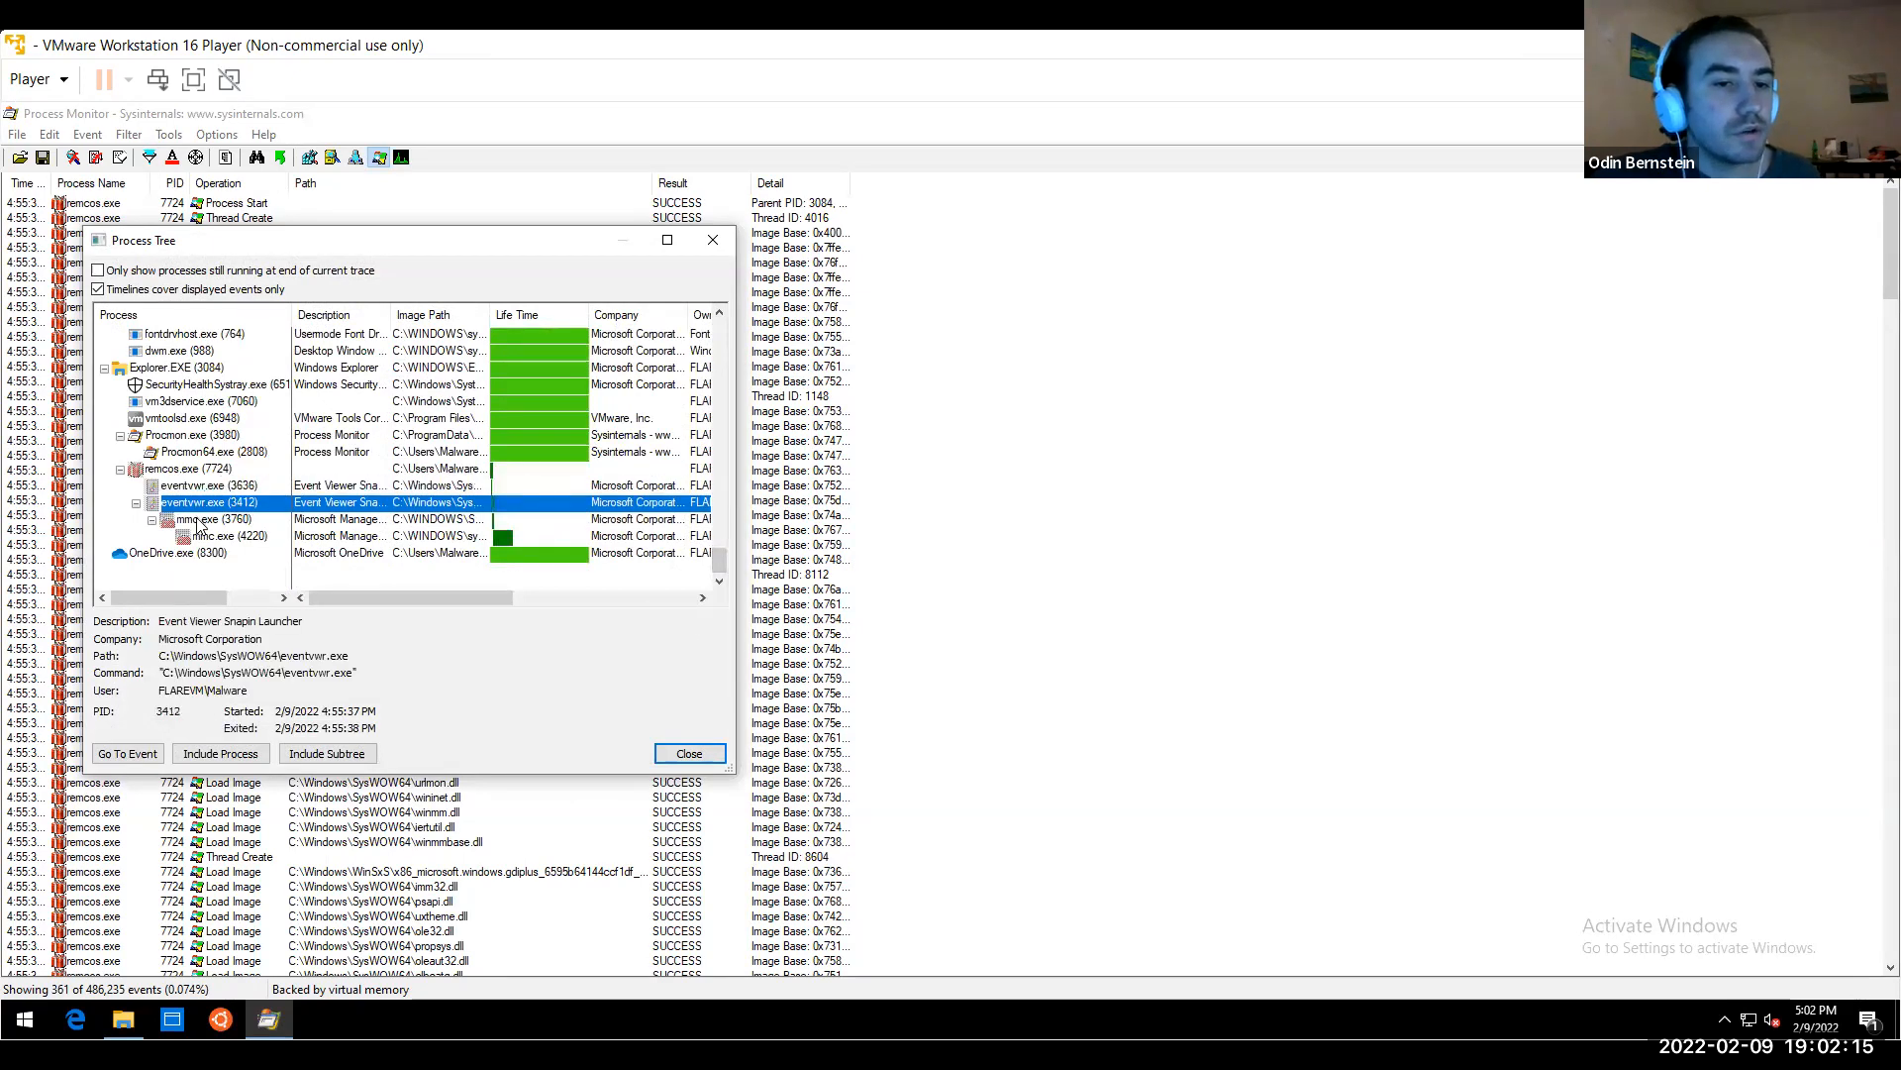
pyautogui.click(198, 522)
pyautogui.press('Up')
pyautogui.press('Up')
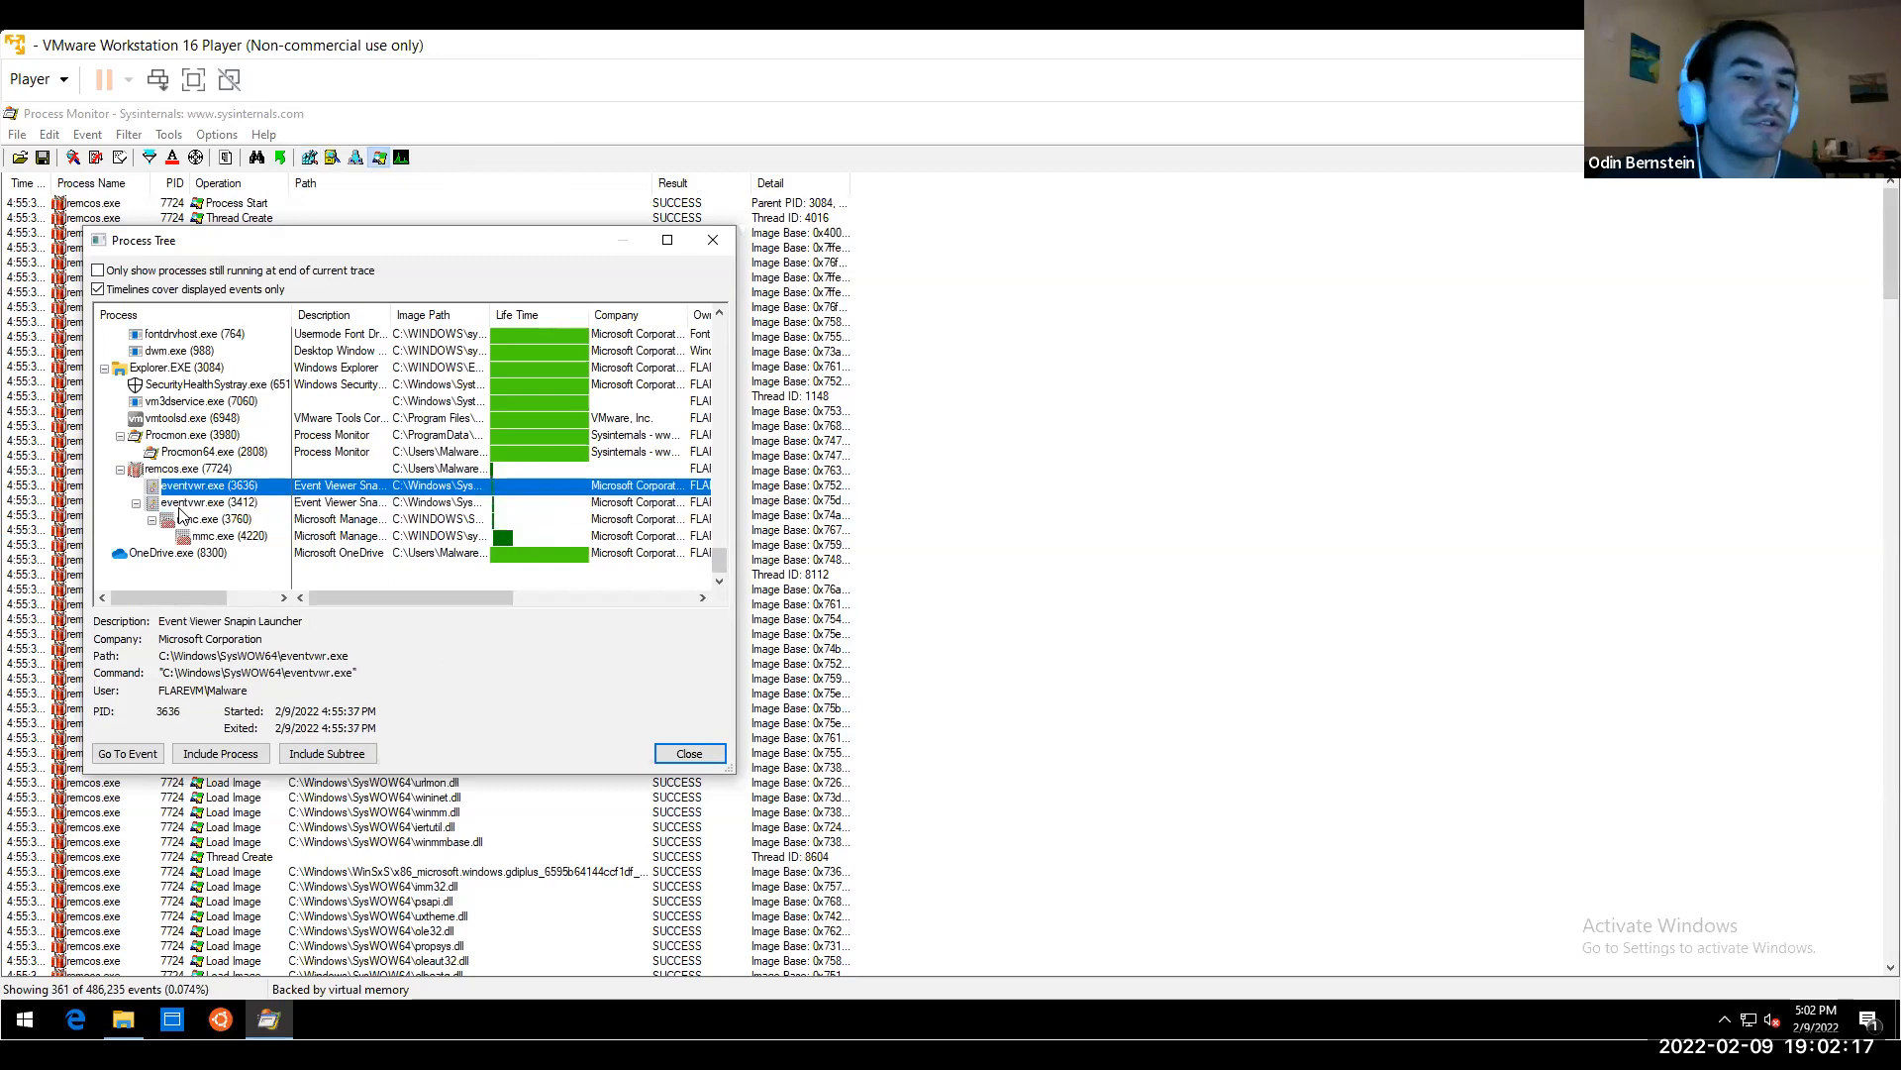
# Jump from the process tree to the start event of mmc.exe (3760) in the event list
pyautogui.rightClick(176, 522)
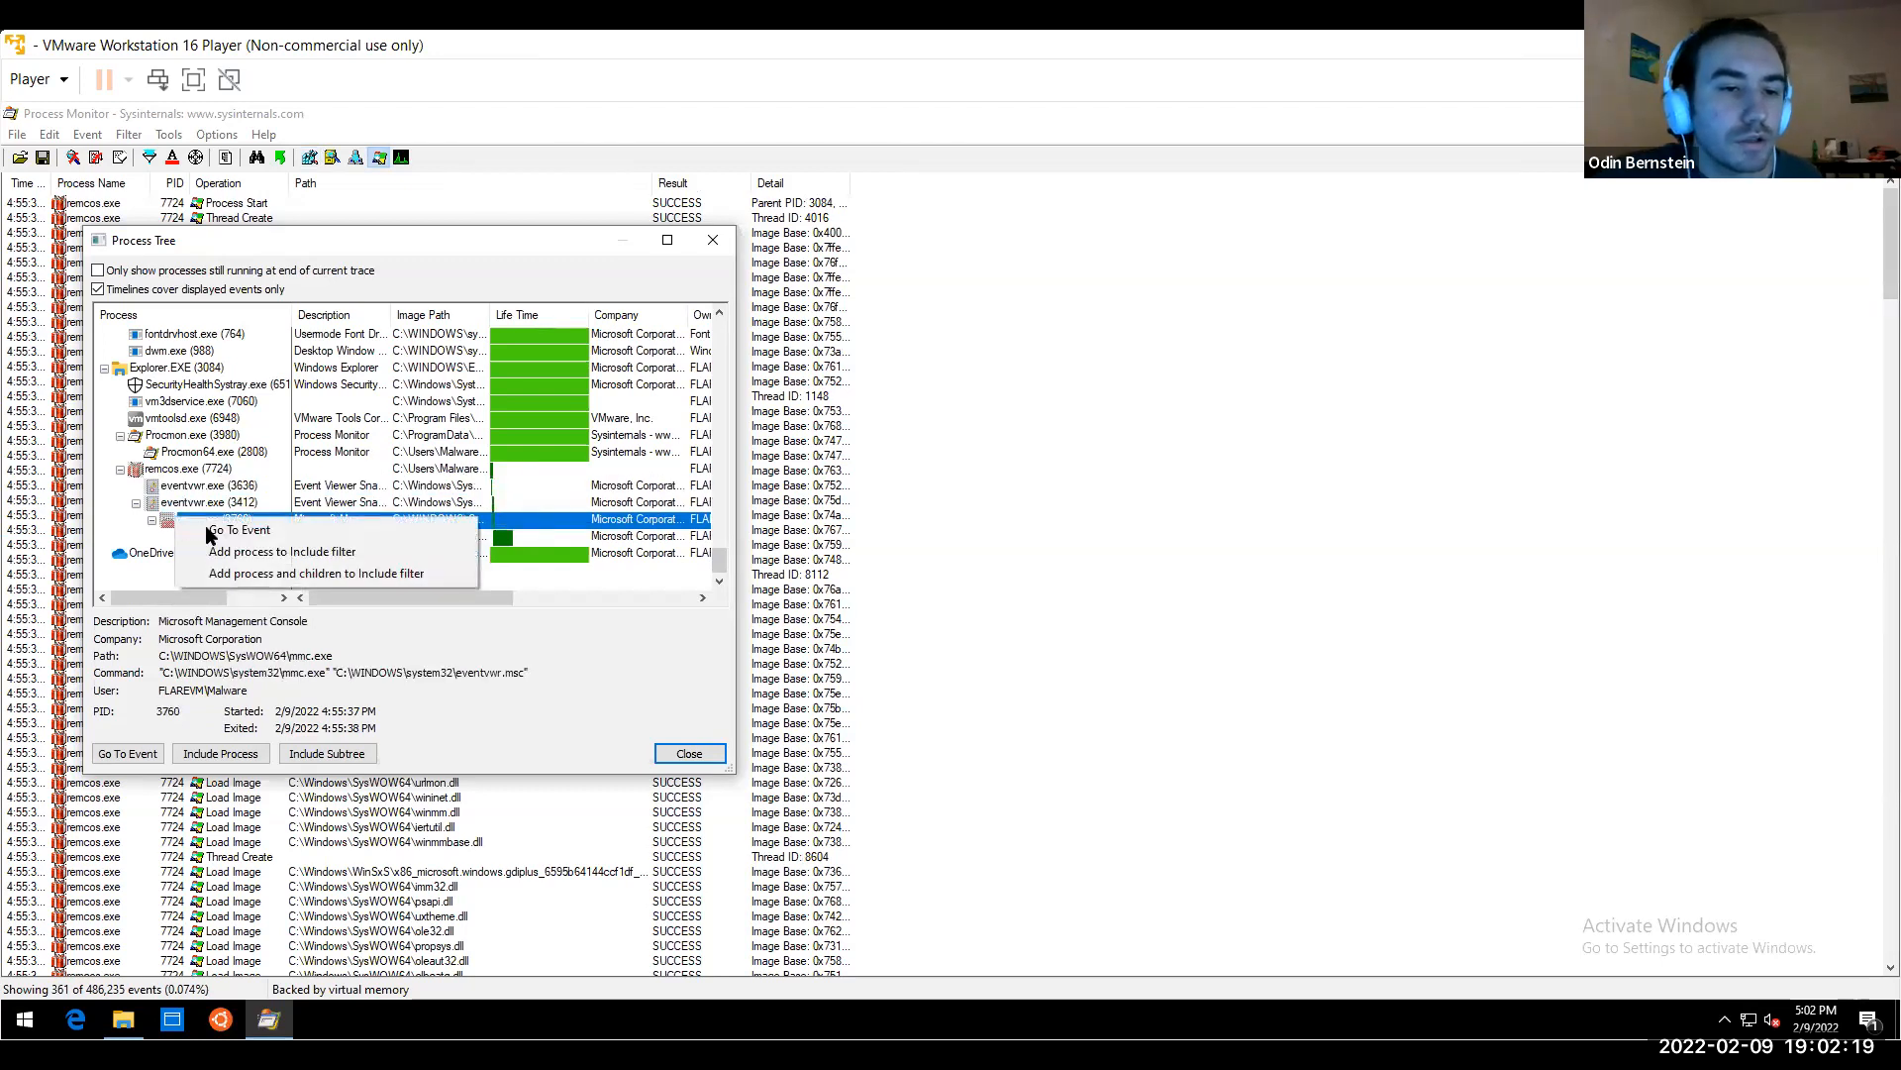
pyautogui.click(208, 532)
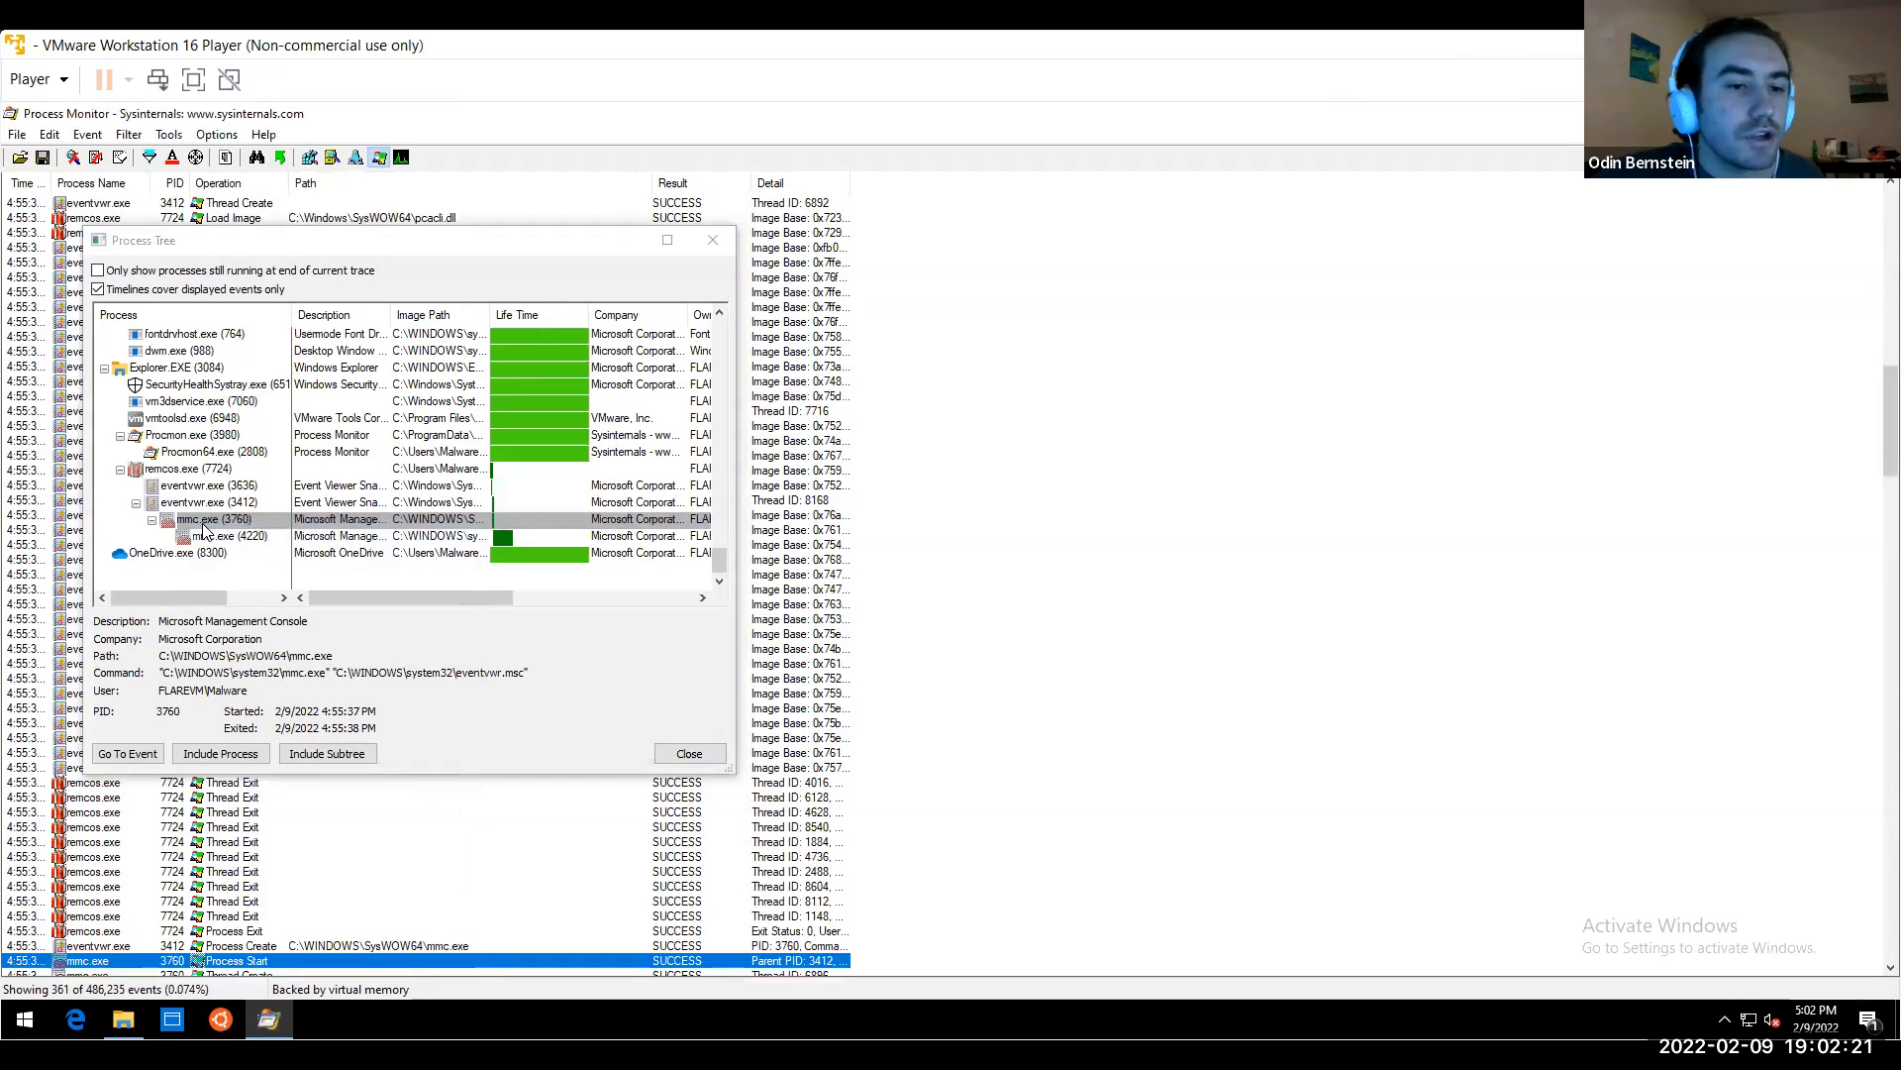
pyautogui.rightClick(203, 526)
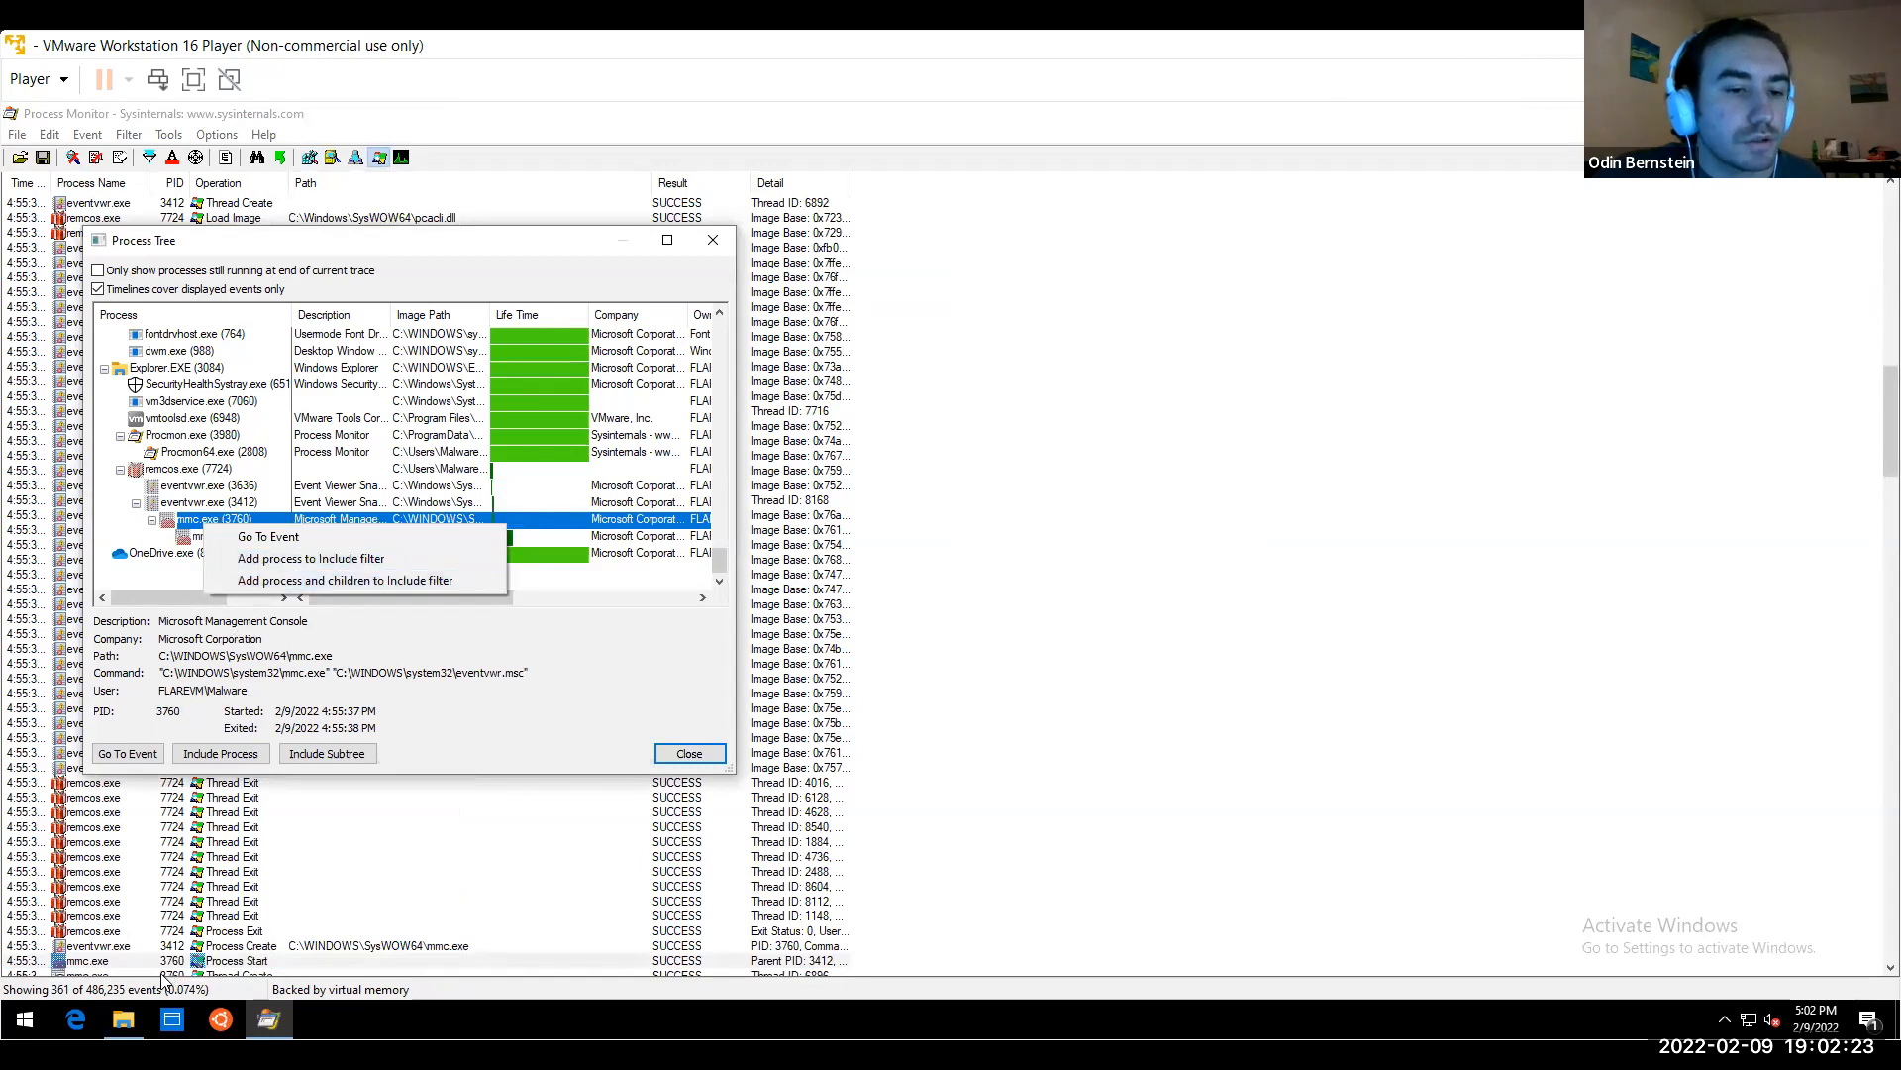
# Inspect the event and process properties of the mmc.exe (3760) Process Start event, including its command line, and close them
pyautogui.click(132, 966)
pyautogui.rightClick(132, 966)
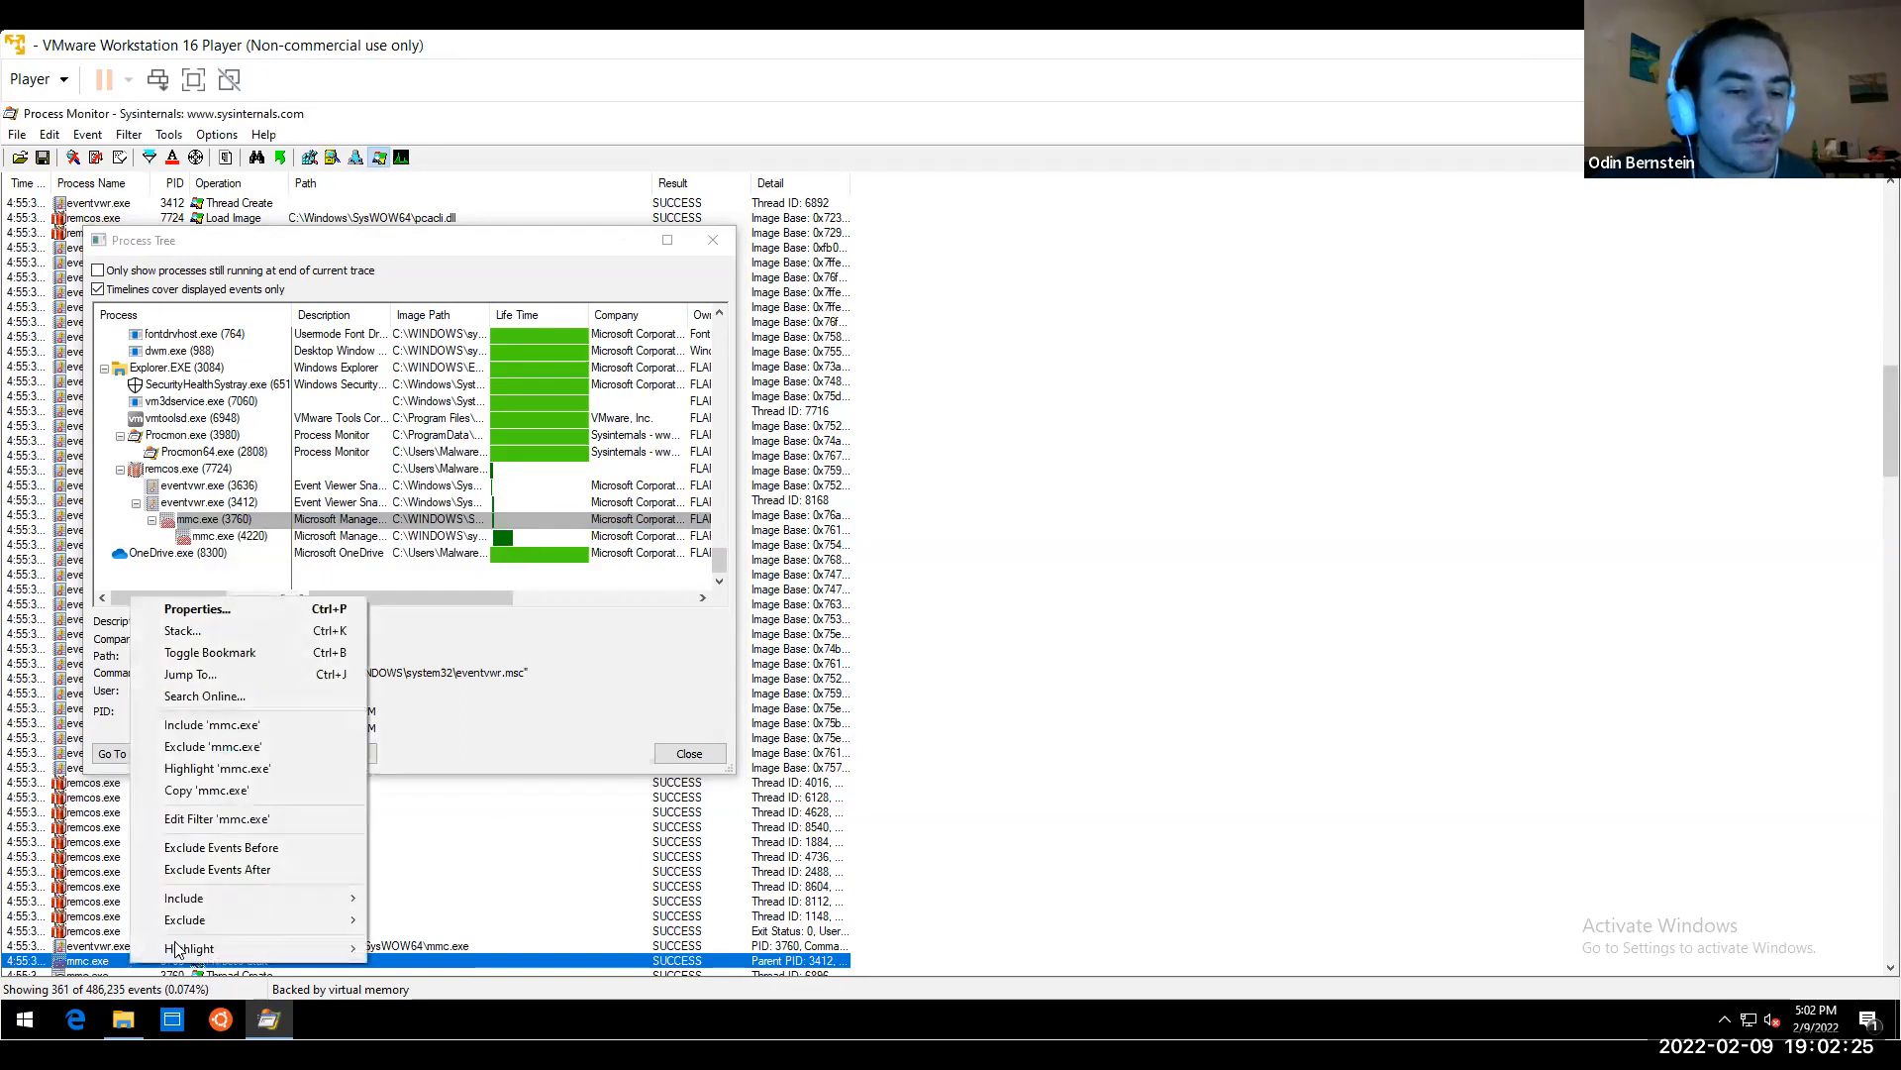
pyautogui.click(228, 614)
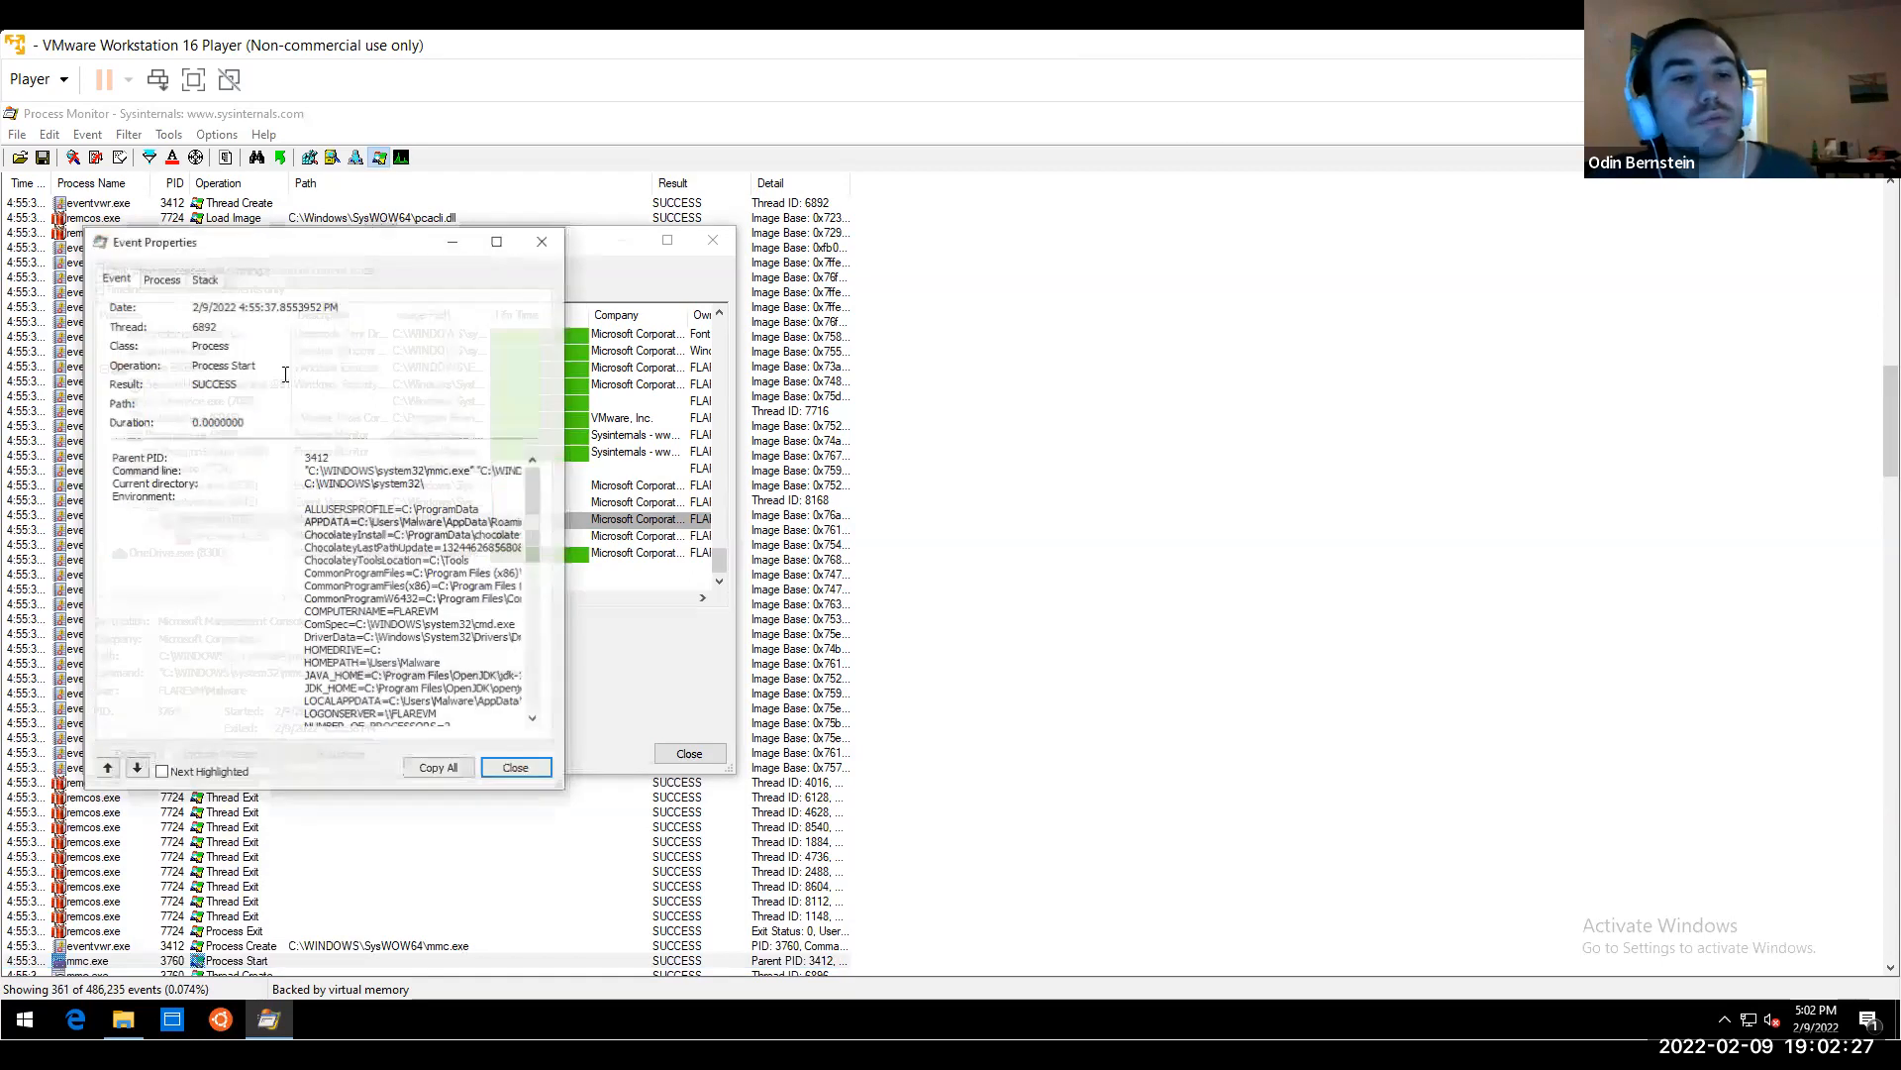
pyautogui.click(161, 277)
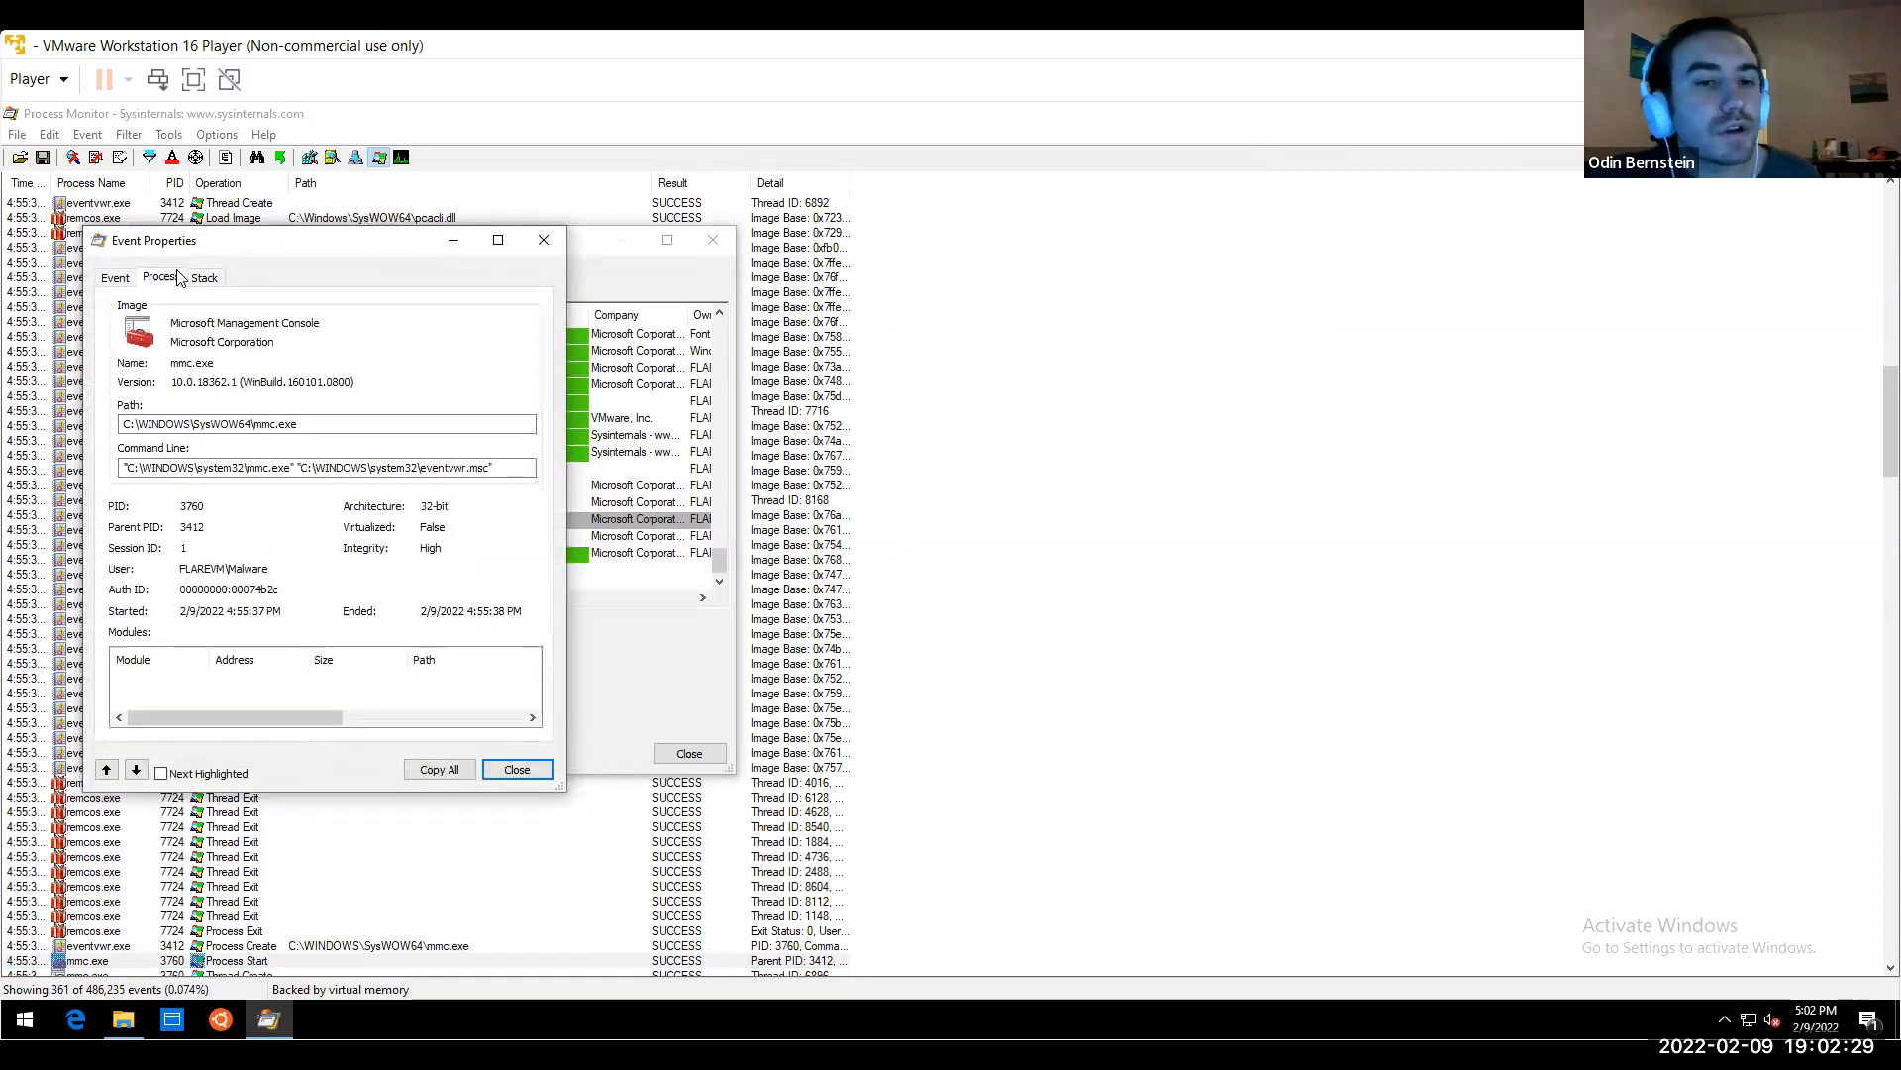
pyautogui.click(109, 279)
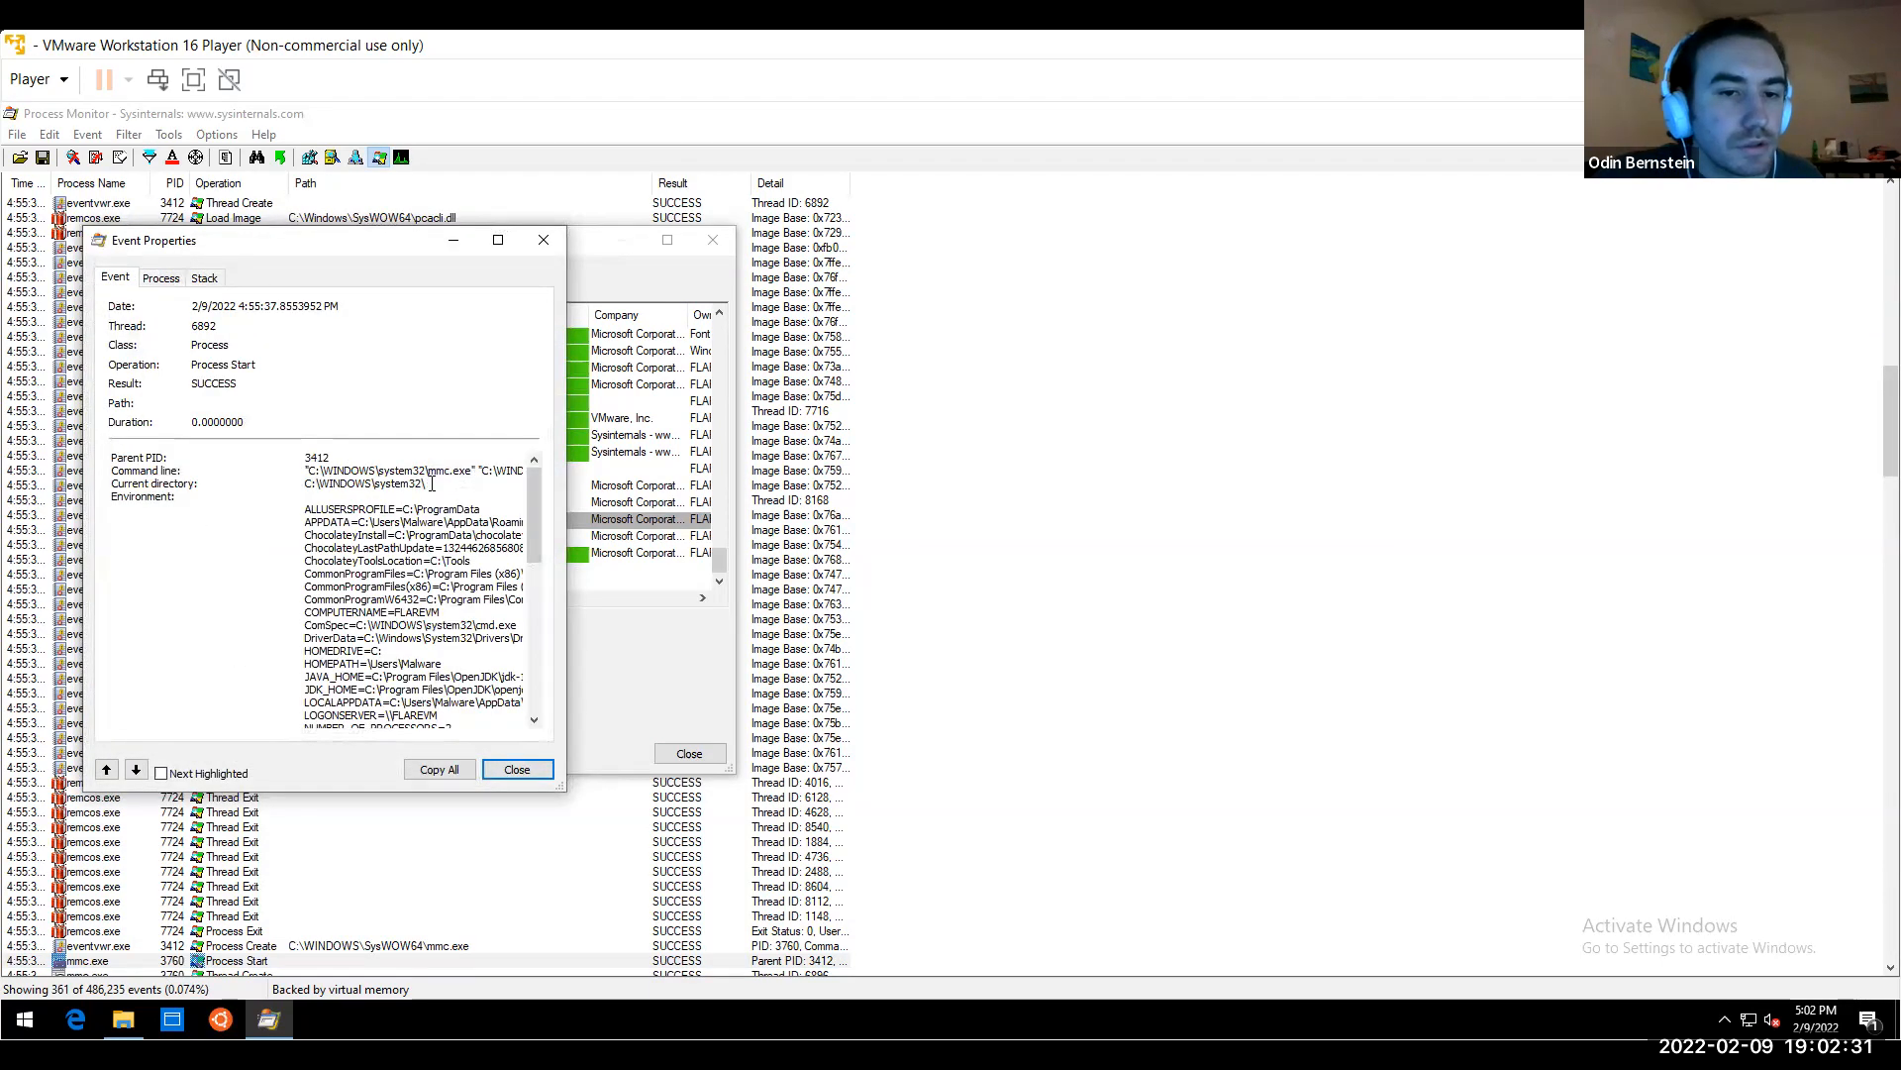
pyautogui.moveTo(424, 484); pyautogui.dragTo(480, 482)
pyautogui.click(505, 498)
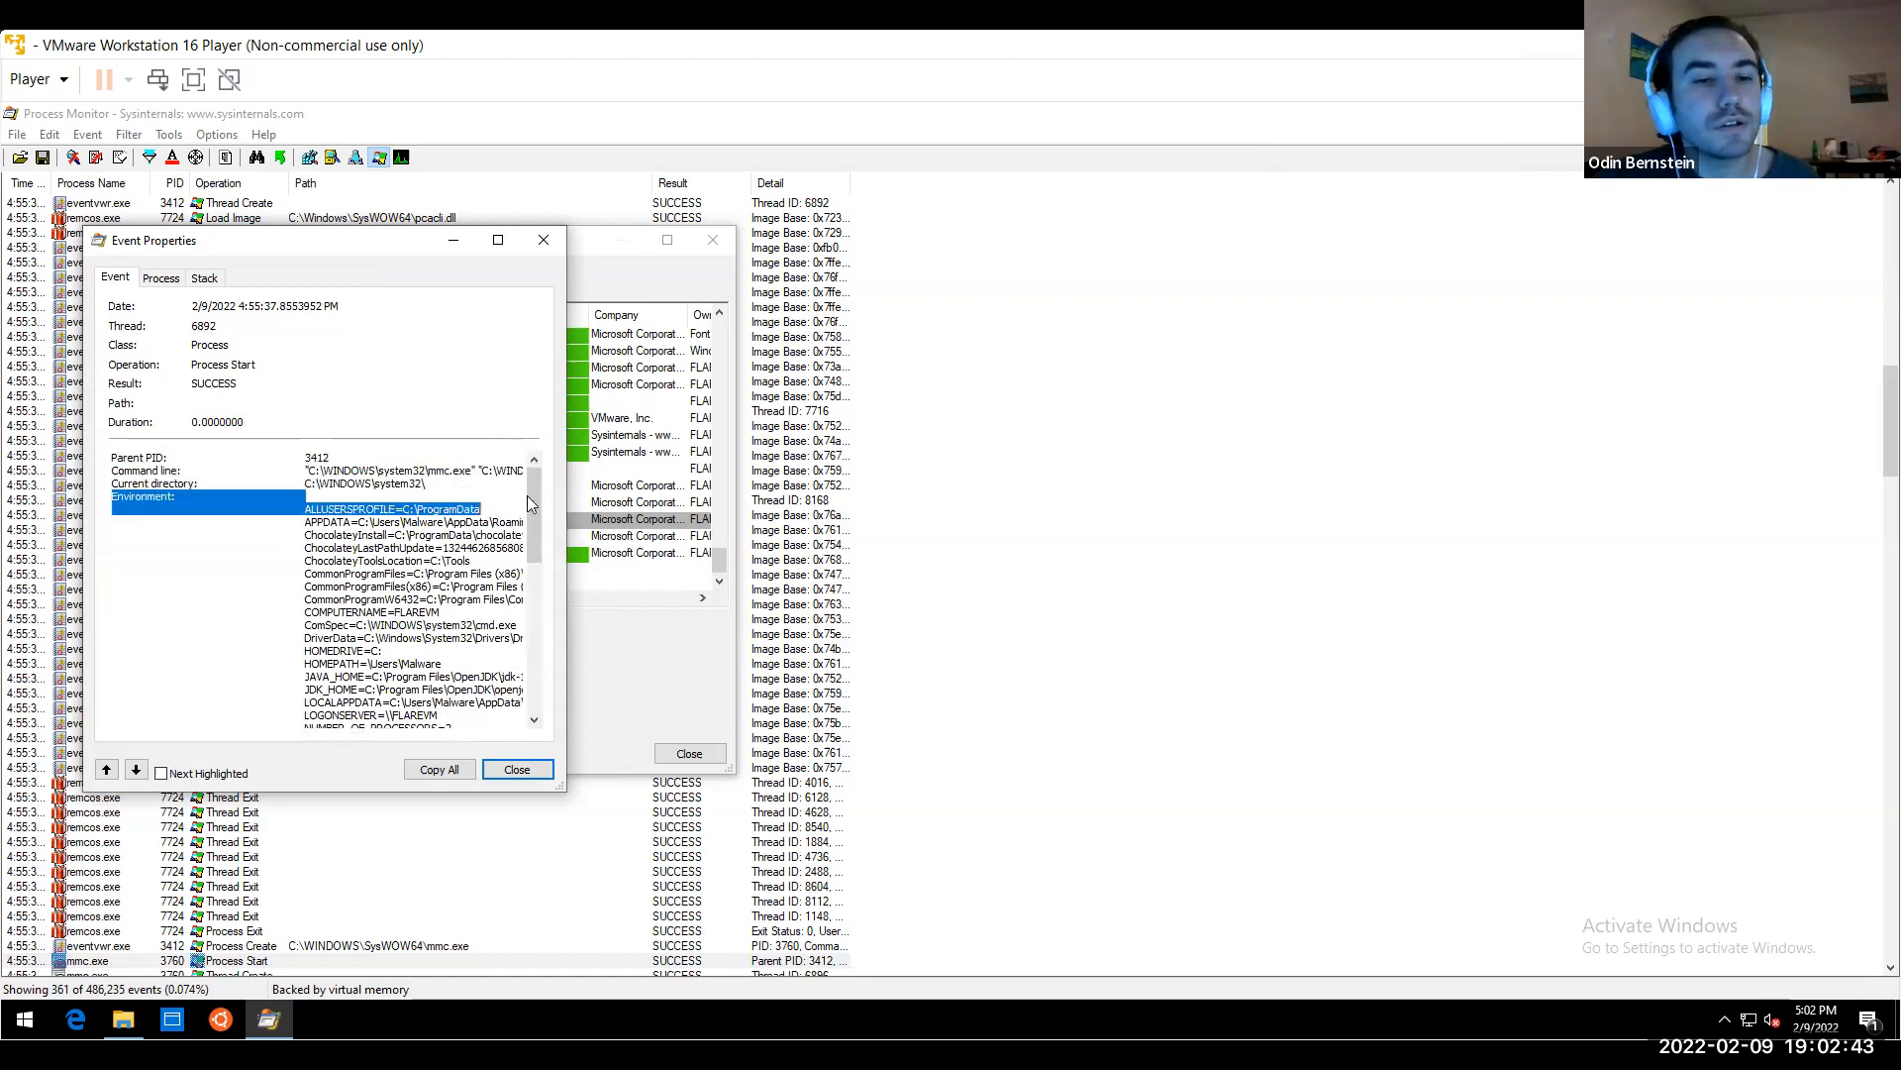
pyautogui.click(542, 241)
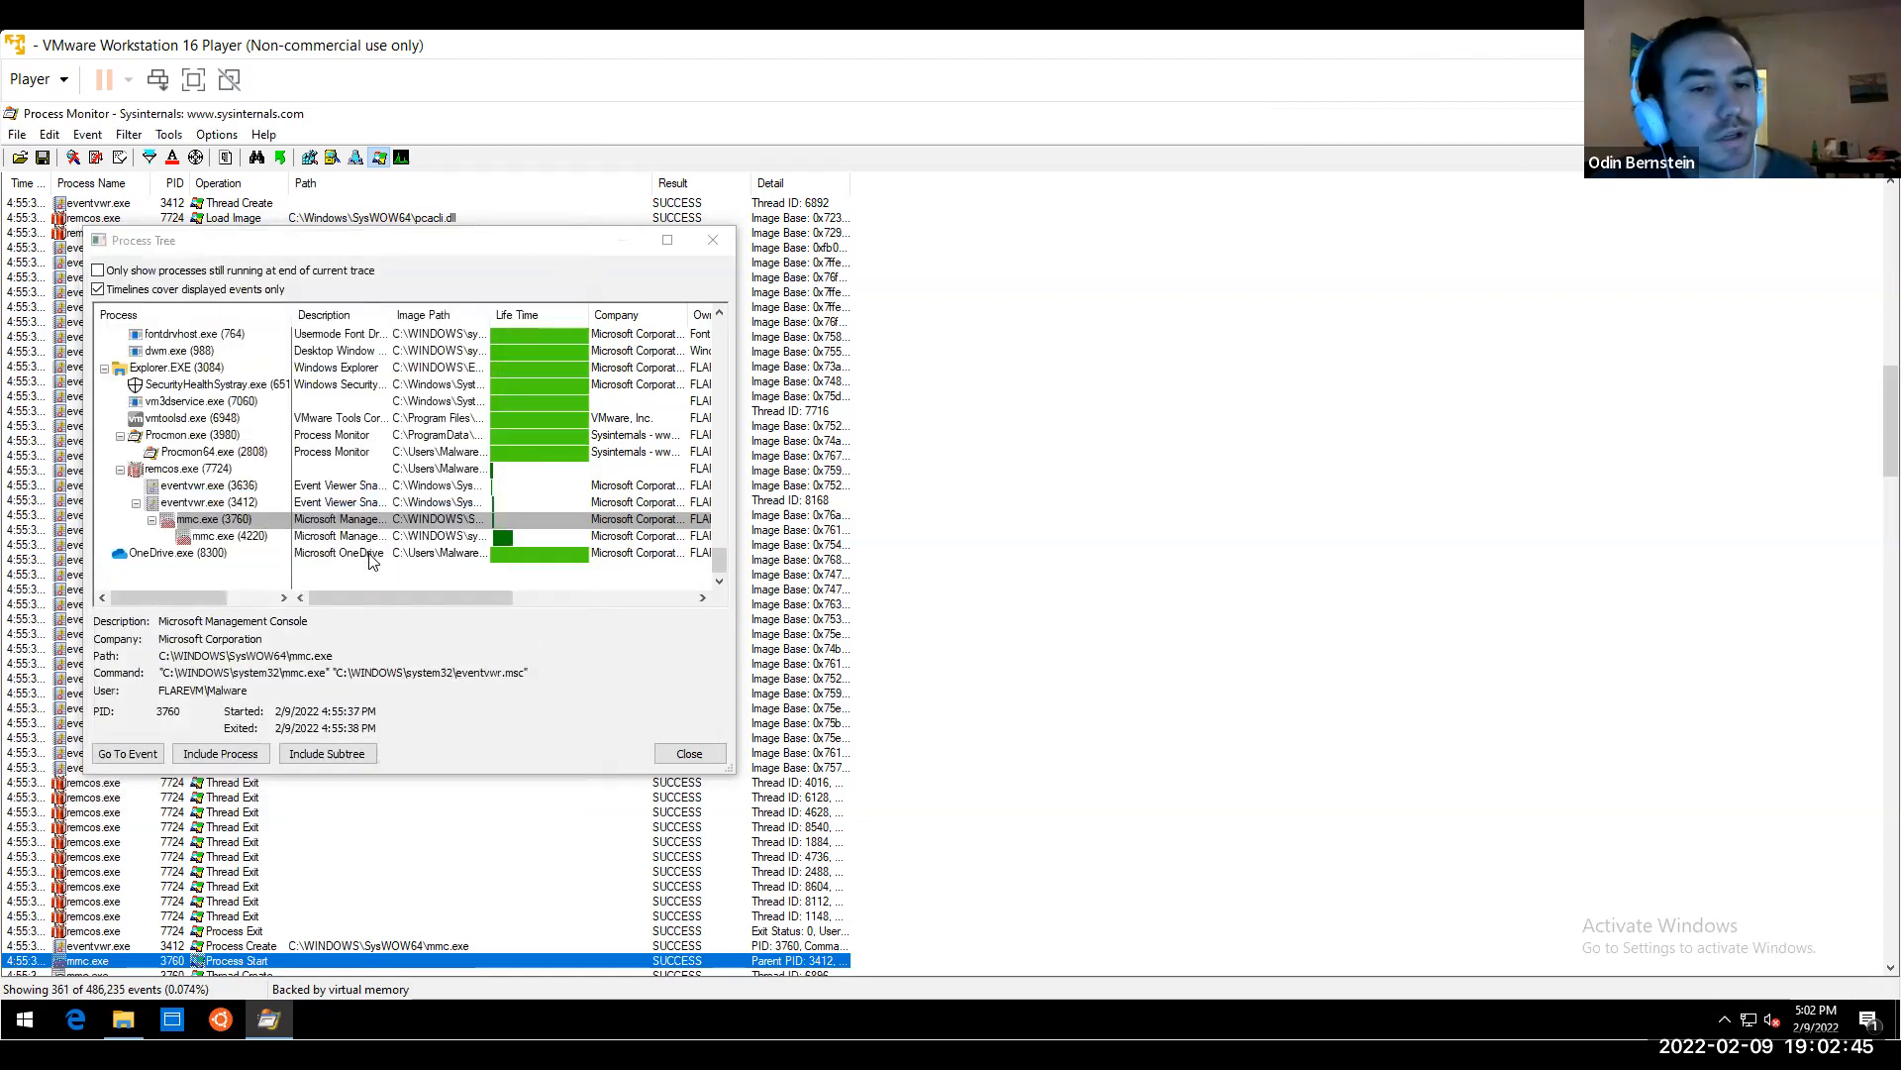
# Jump from the process tree to the start event of the nested mmc.exe (4220) process
pyautogui.rightClick(241, 539)
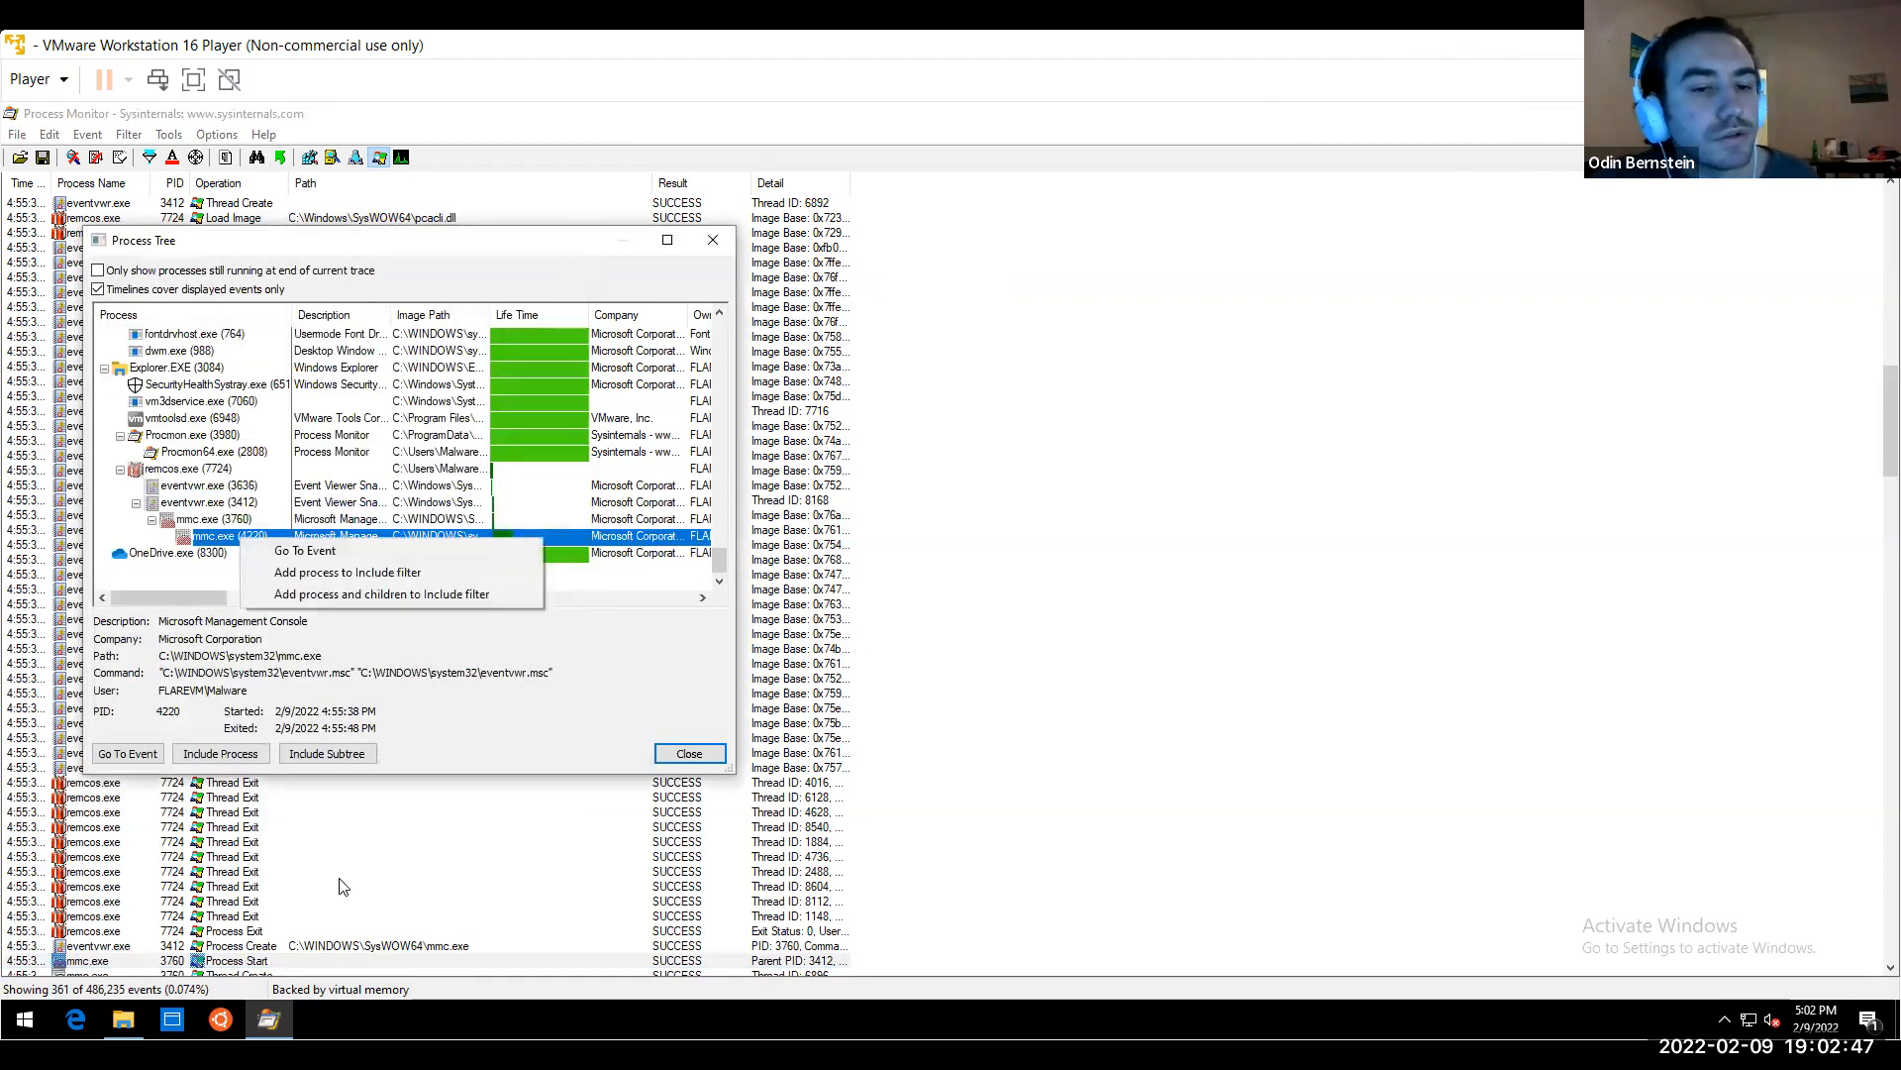
pyautogui.rightClick(198, 531)
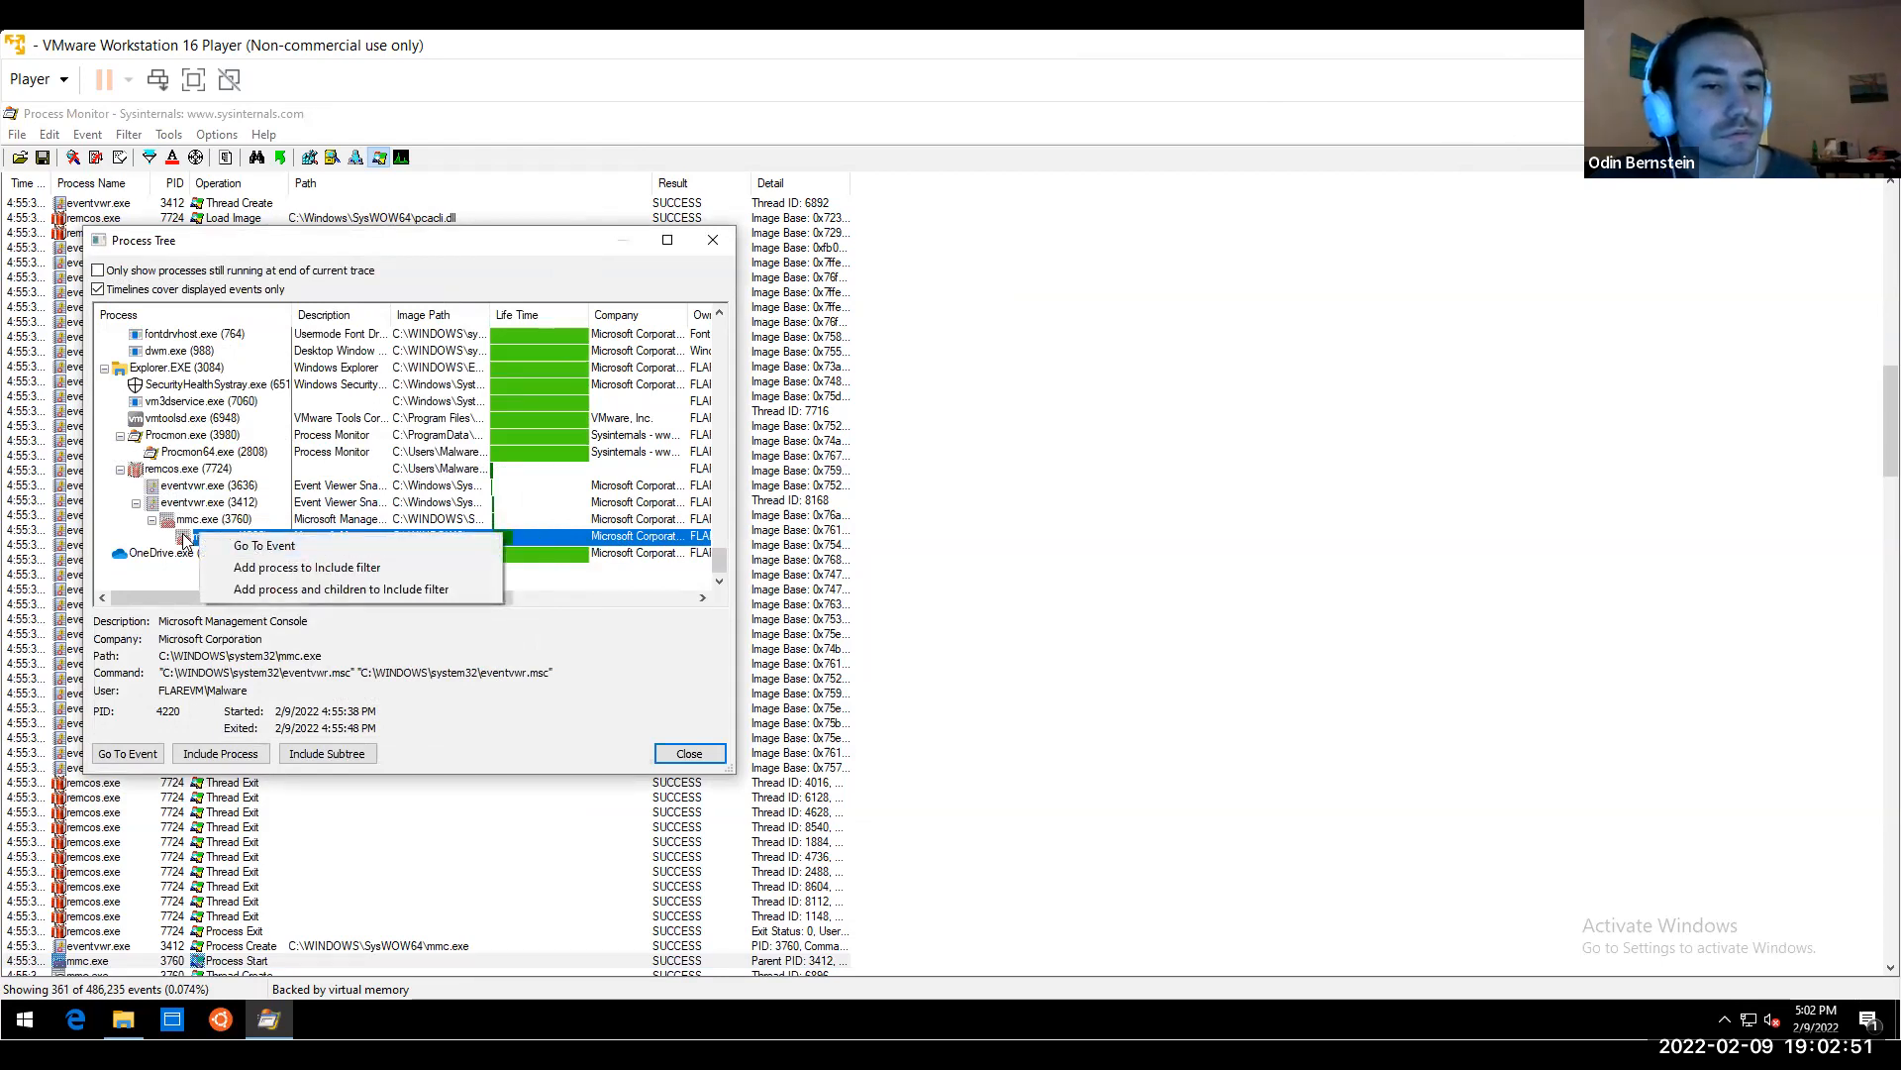
pyautogui.click(183, 537)
pyautogui.doubleClick(185, 538)
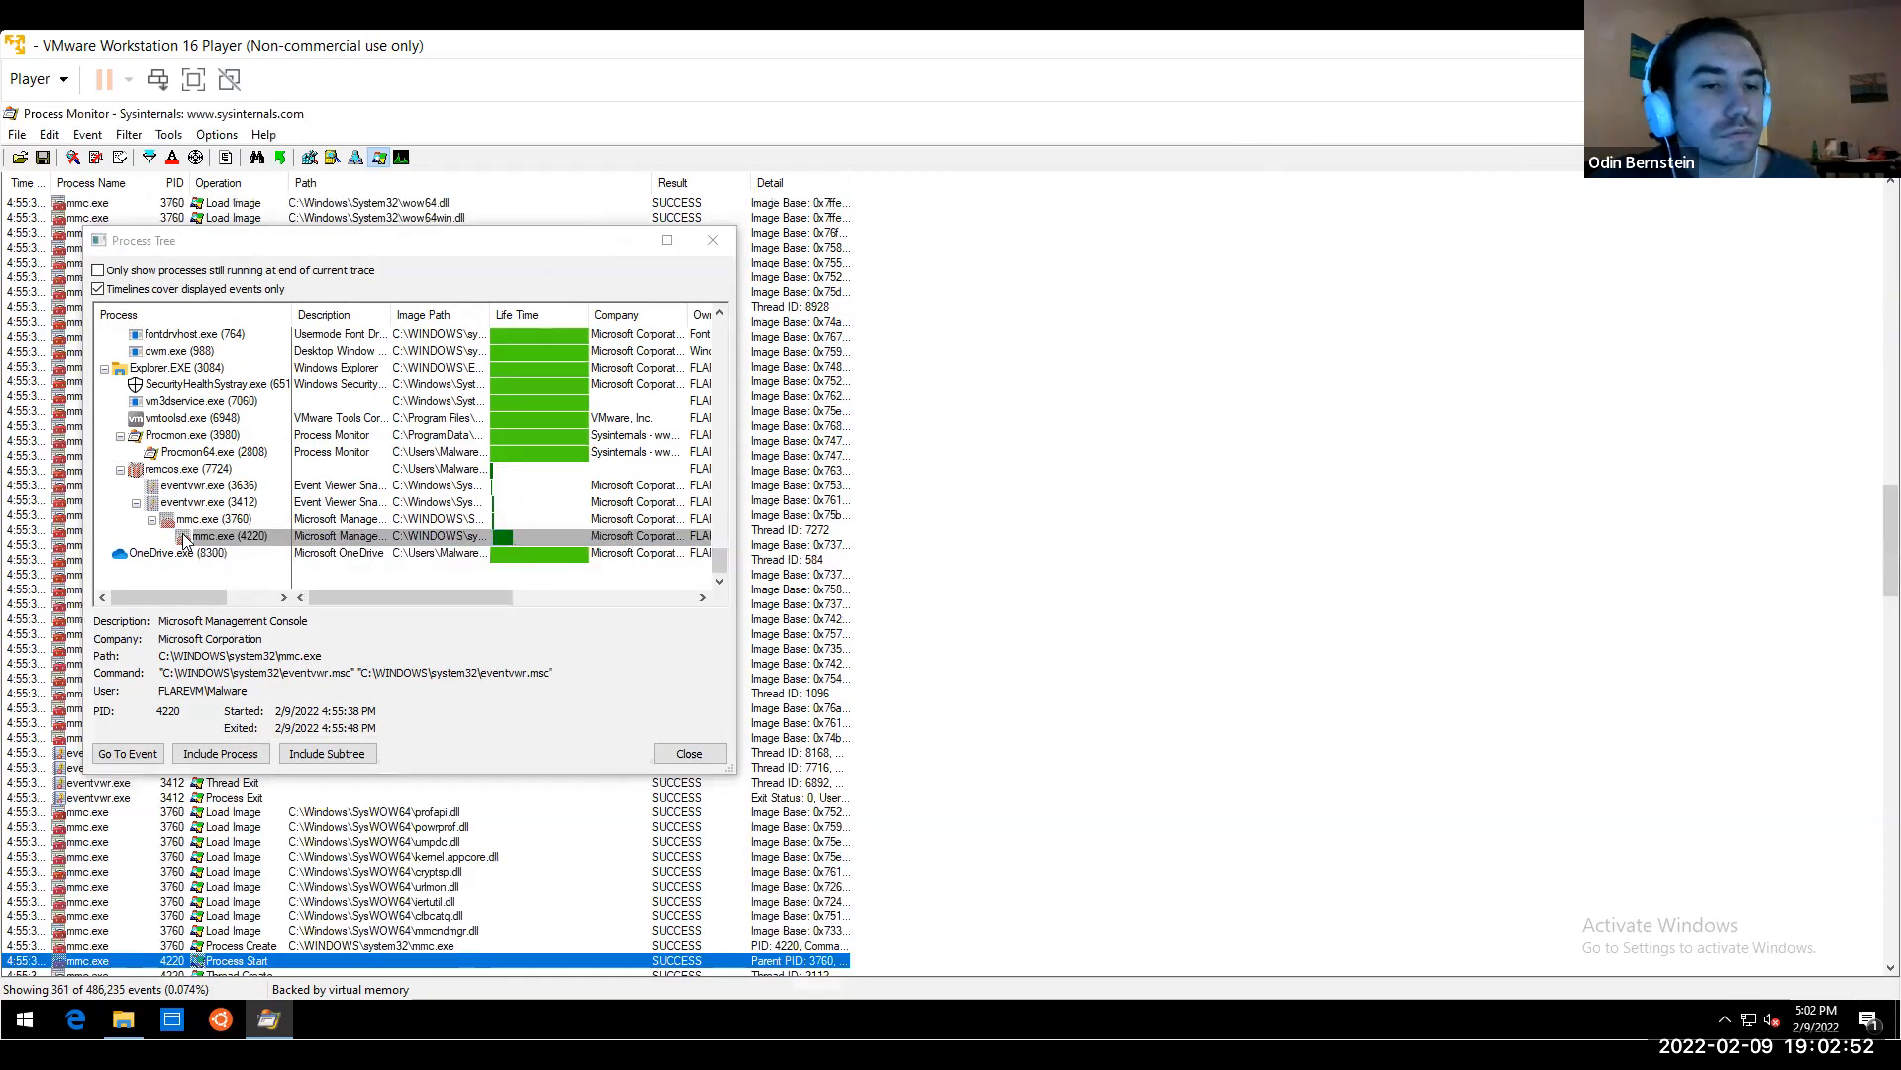
# Check the command line in the process properties of the mmc.exe (4220) start event, and return to the event list
pyautogui.rightClick(89, 961)
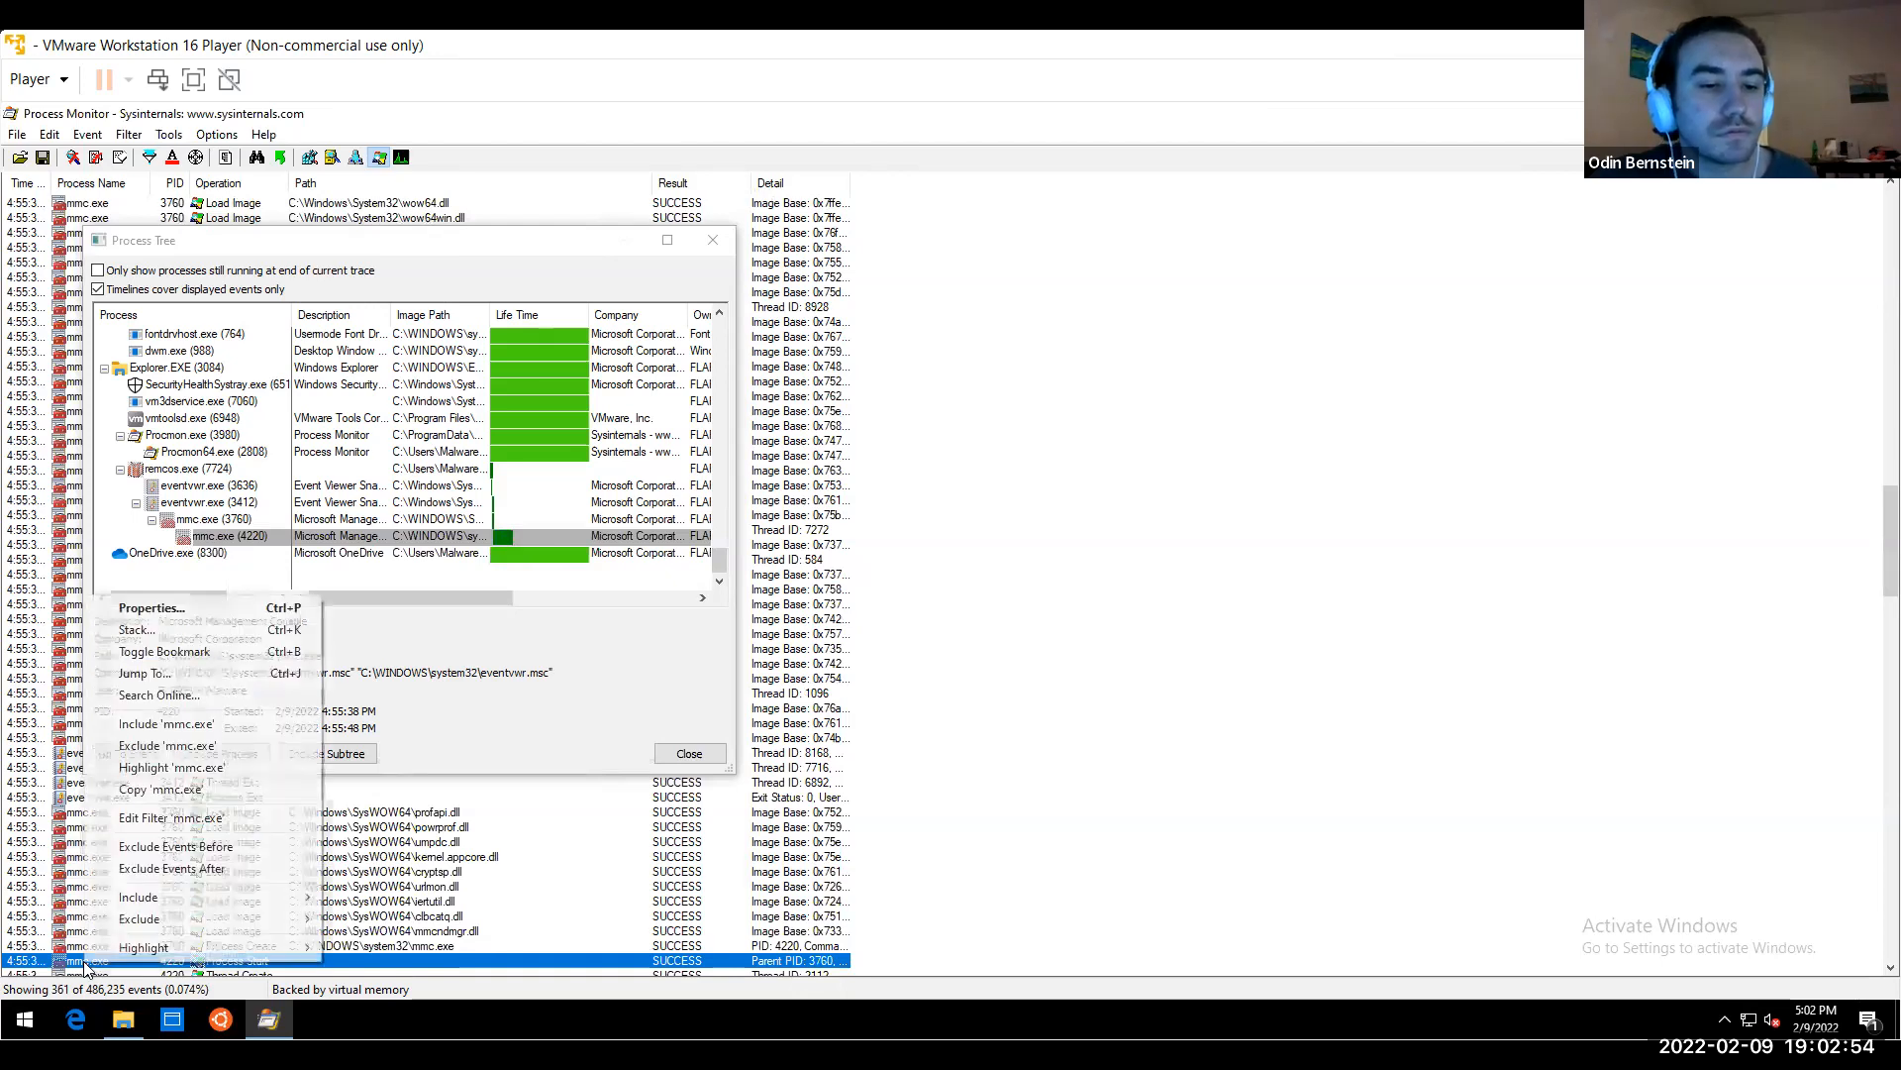
pyautogui.click(171, 606)
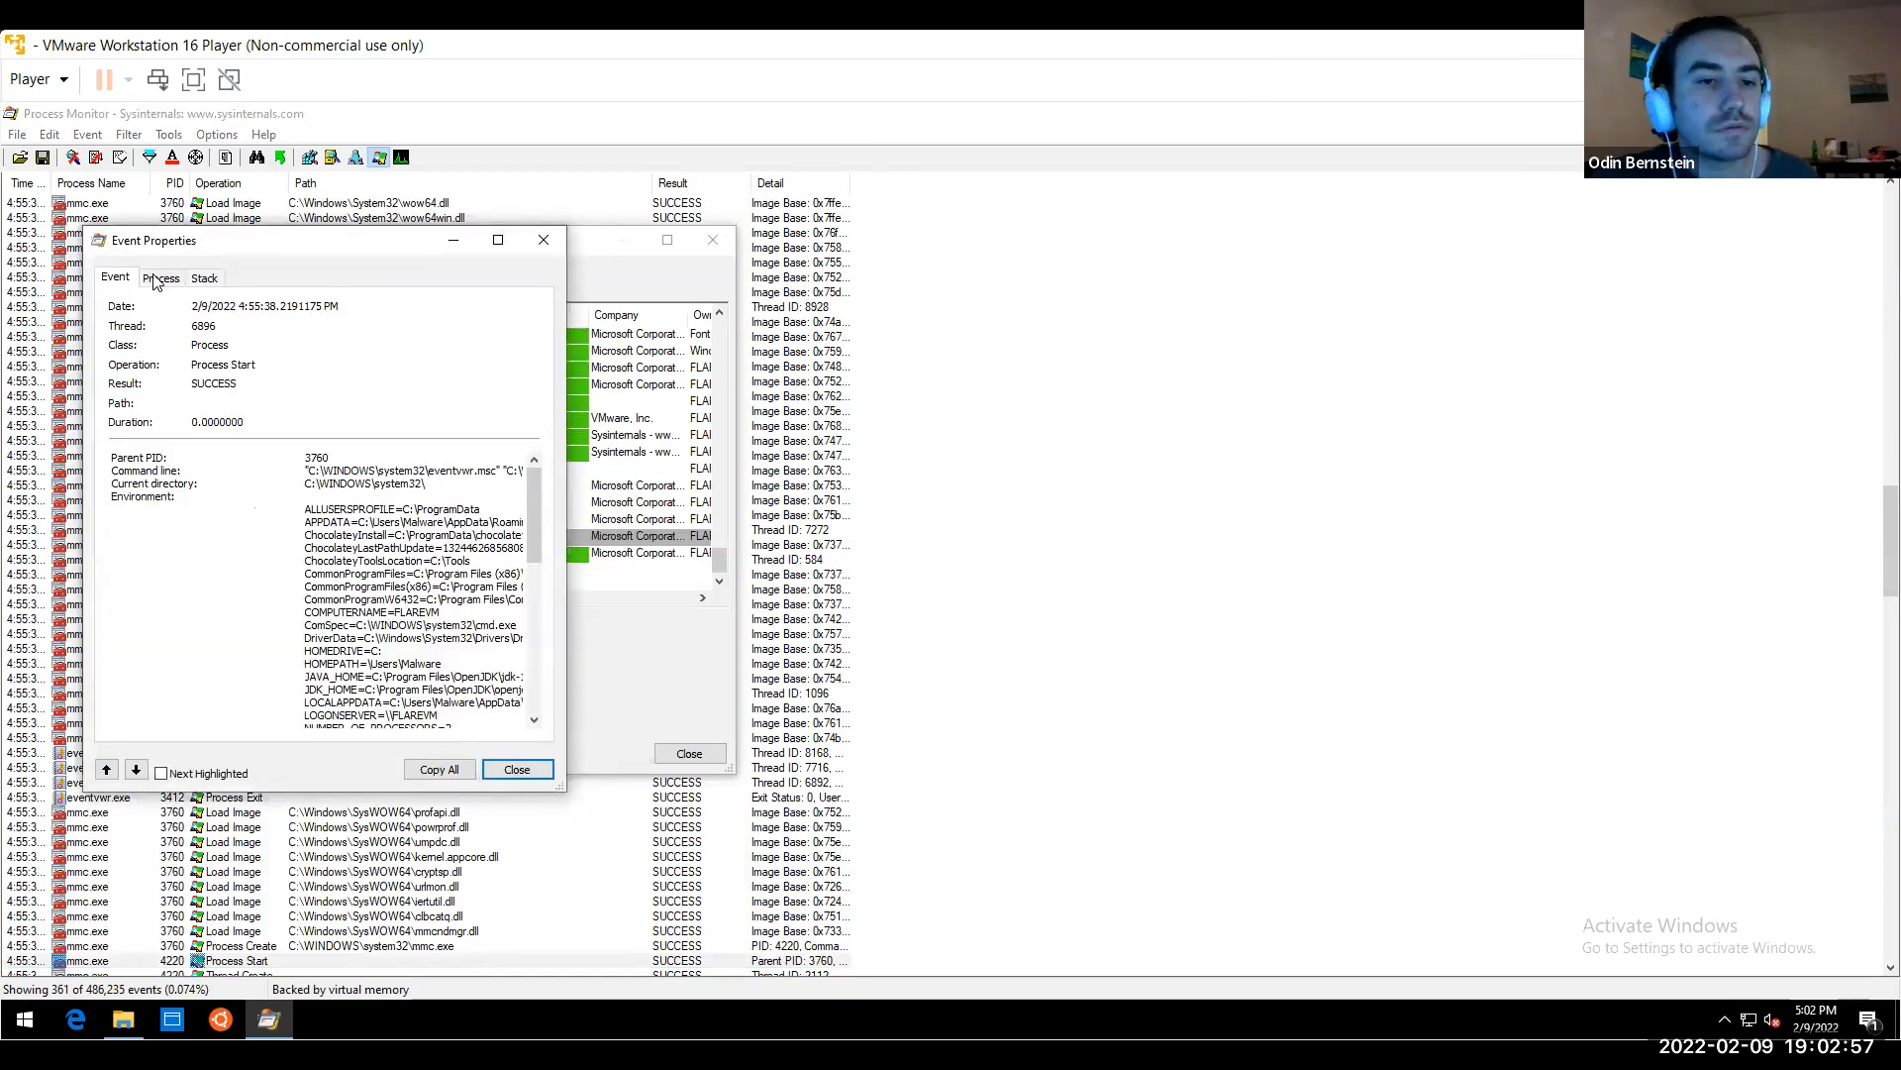
pyautogui.click(159, 278)
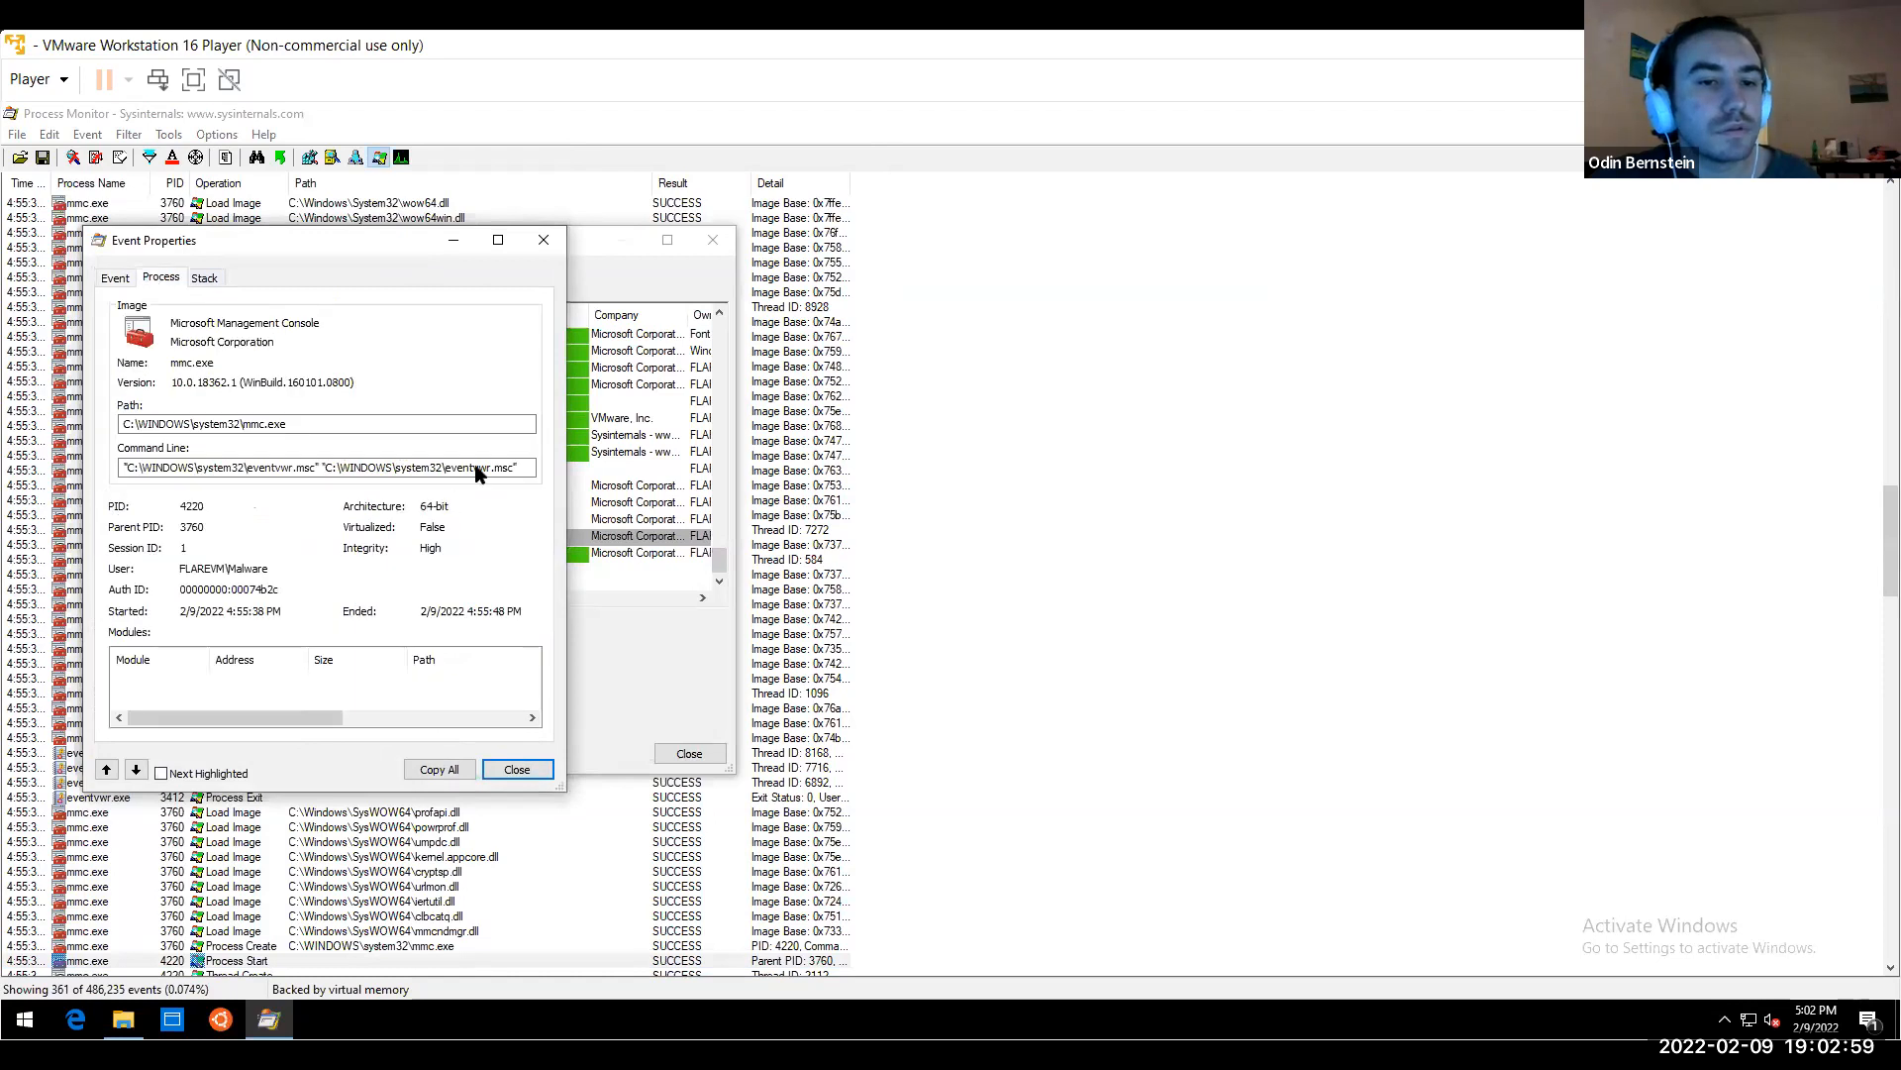
pyautogui.moveTo(484, 468); pyautogui.dragTo(539, 399)
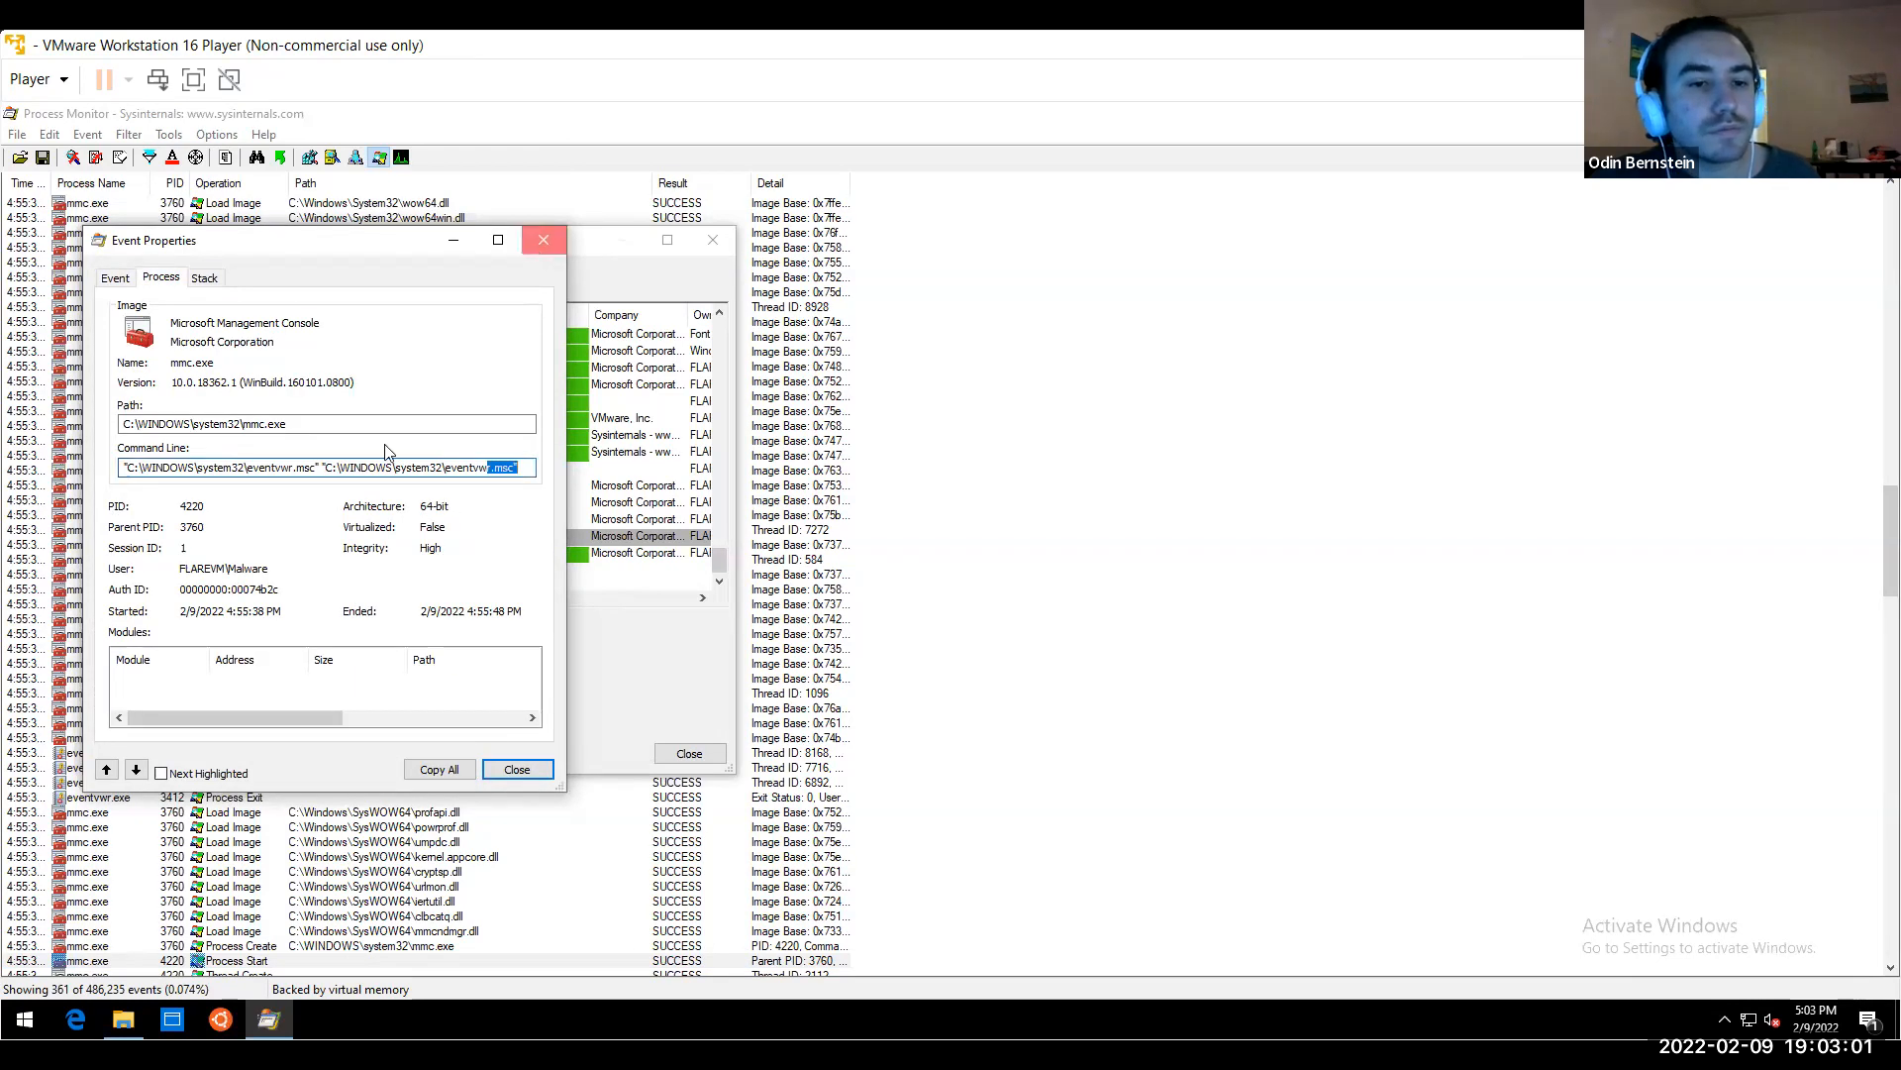
pyautogui.press('Escape')
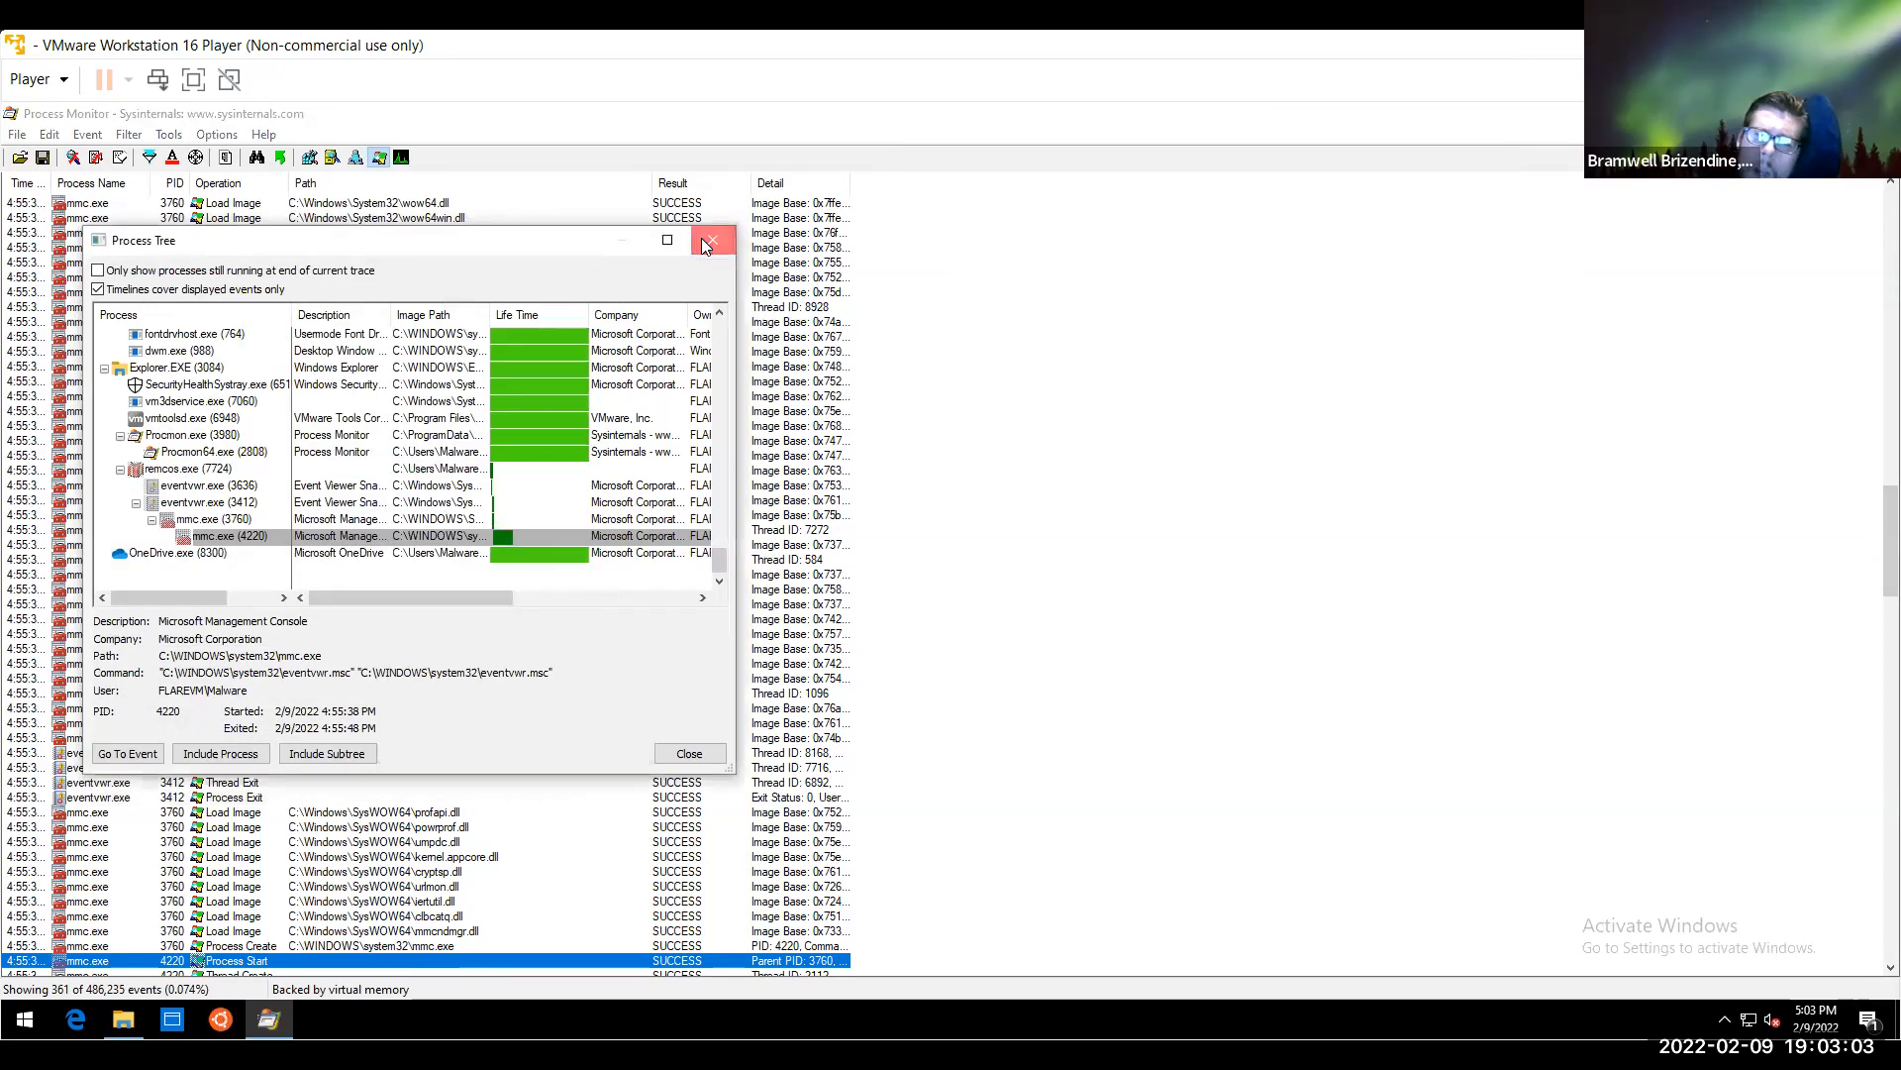
pyautogui.click(705, 243)
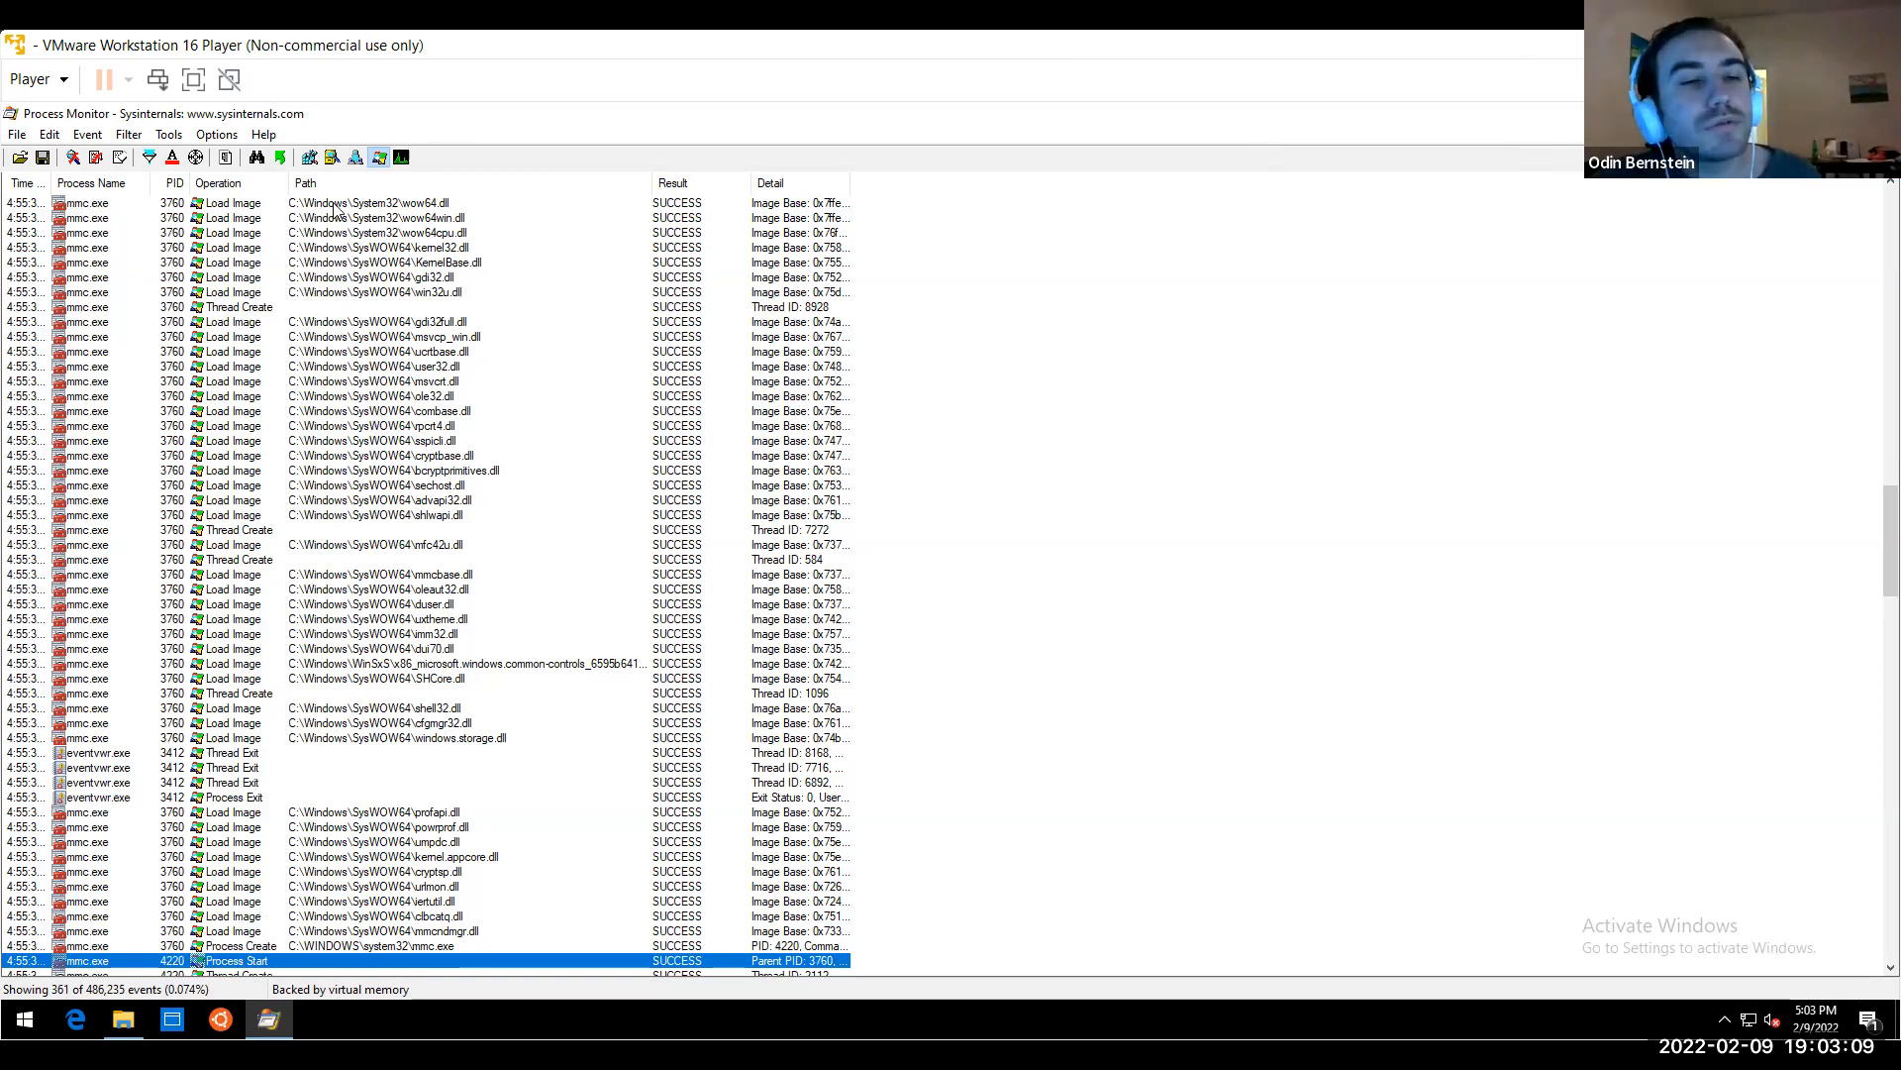
# Show registry activity alongside process and thread activity, with an eventvwr.exe Thread Exit event selected
pyautogui.click(86, 756)
pyautogui.rightClick(86, 757)
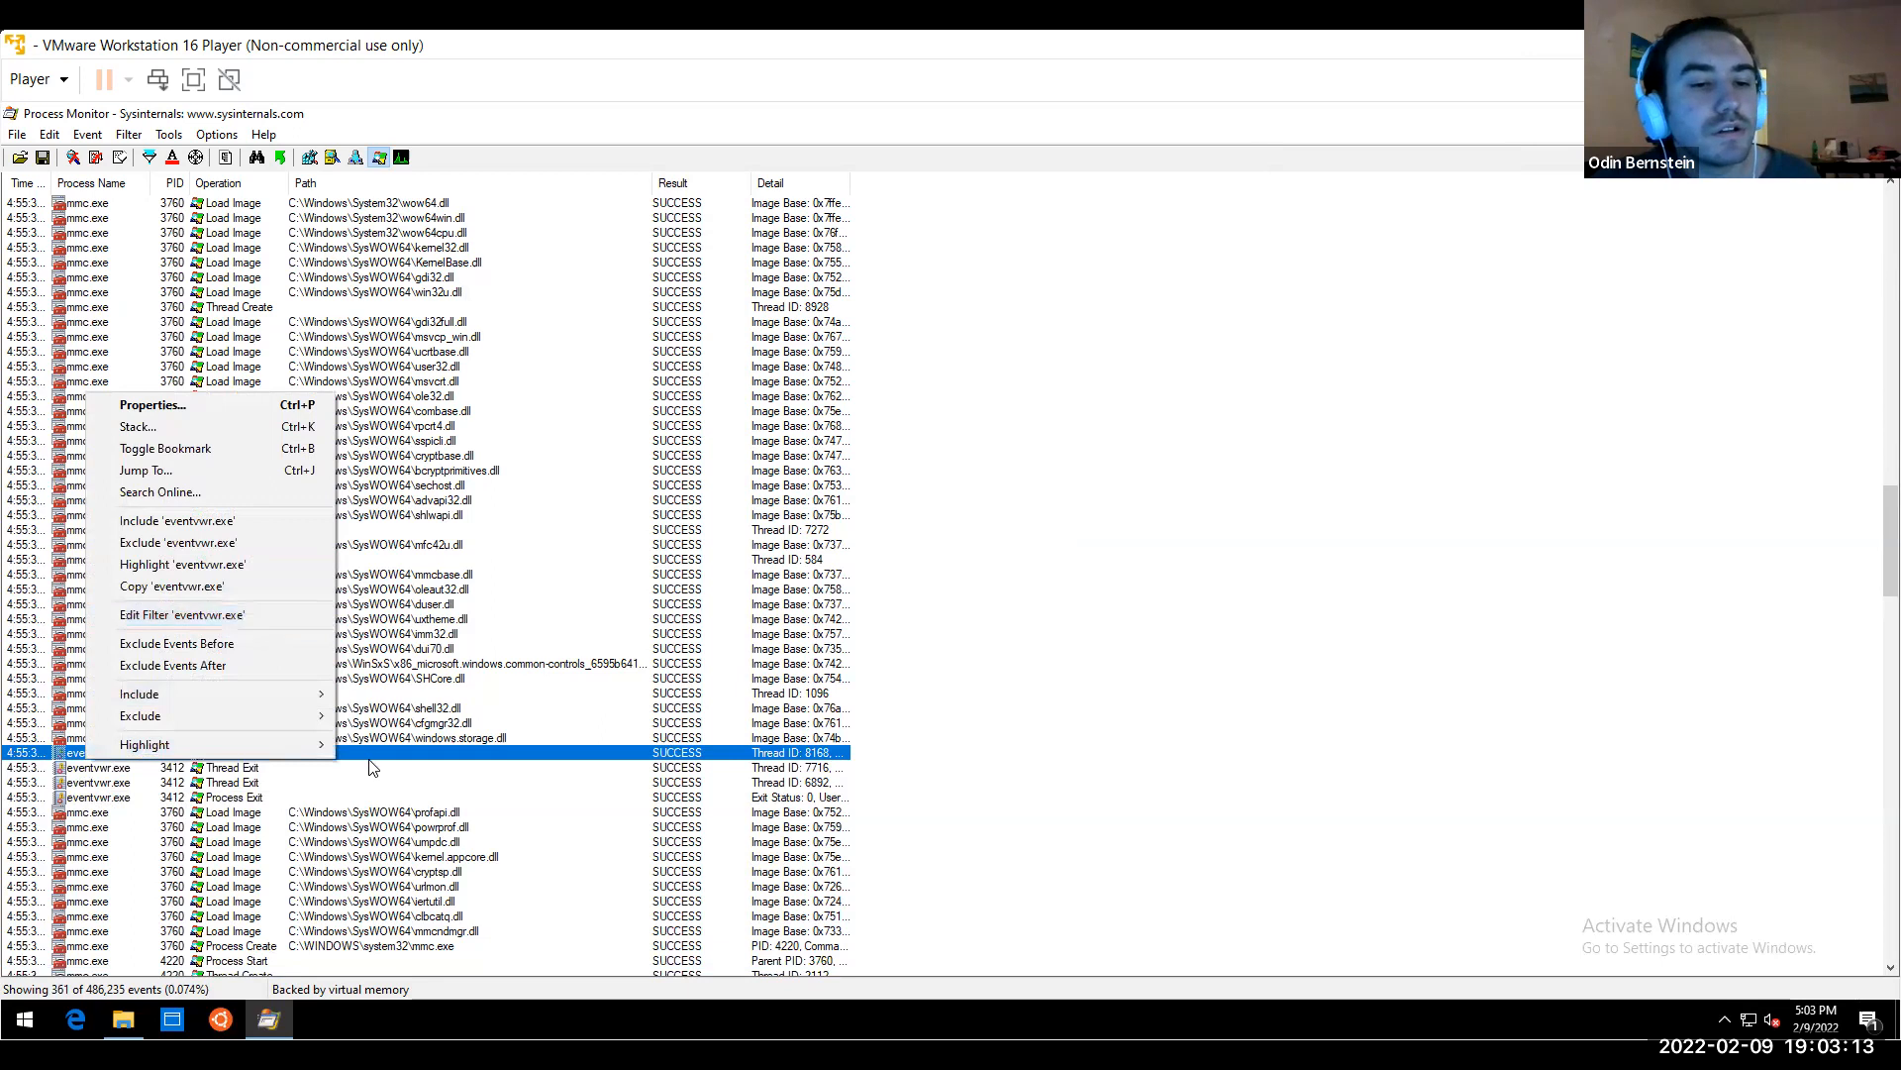
pyautogui.click(310, 159)
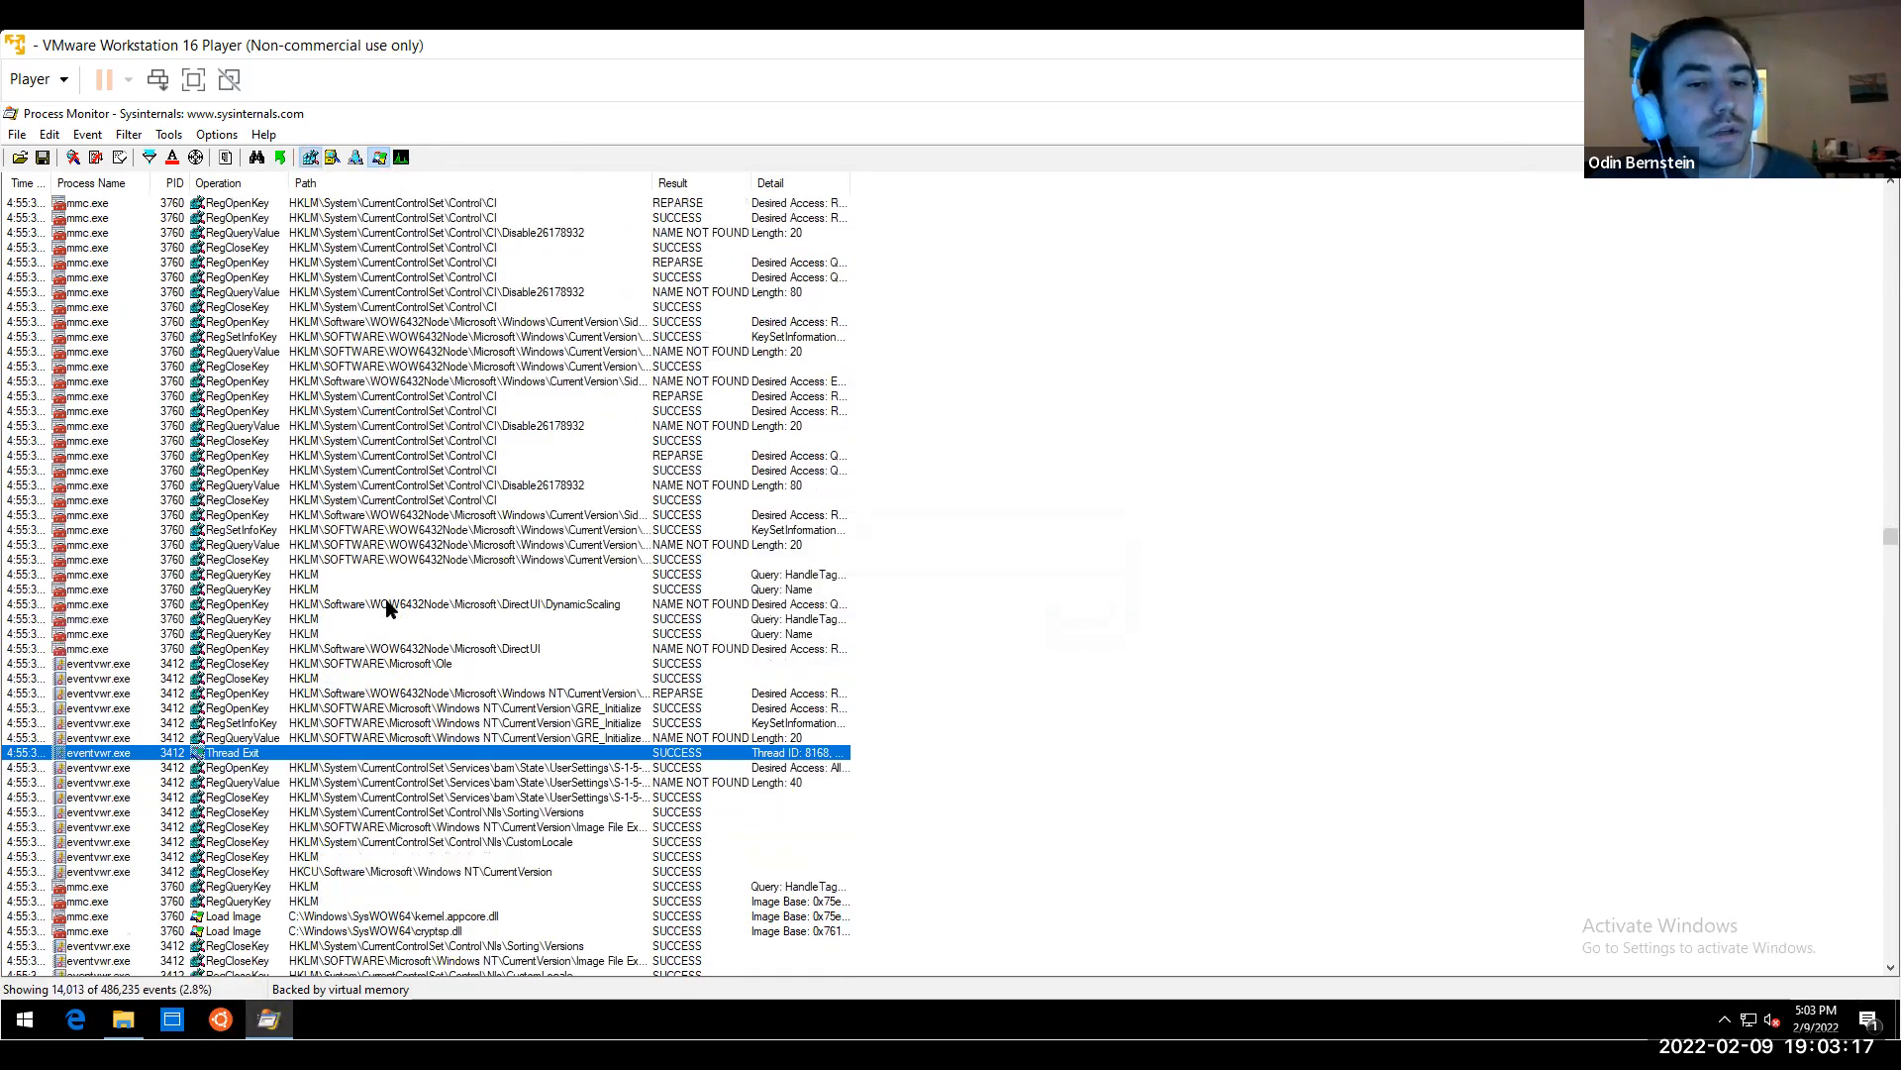
# Examine the registry keys and operations of mmc.exe and eventvwr.exe around the eventvwr.exe thread exit
pyautogui.click(374, 456)
pyautogui.click(375, 467)
pyautogui.click(332, 500)
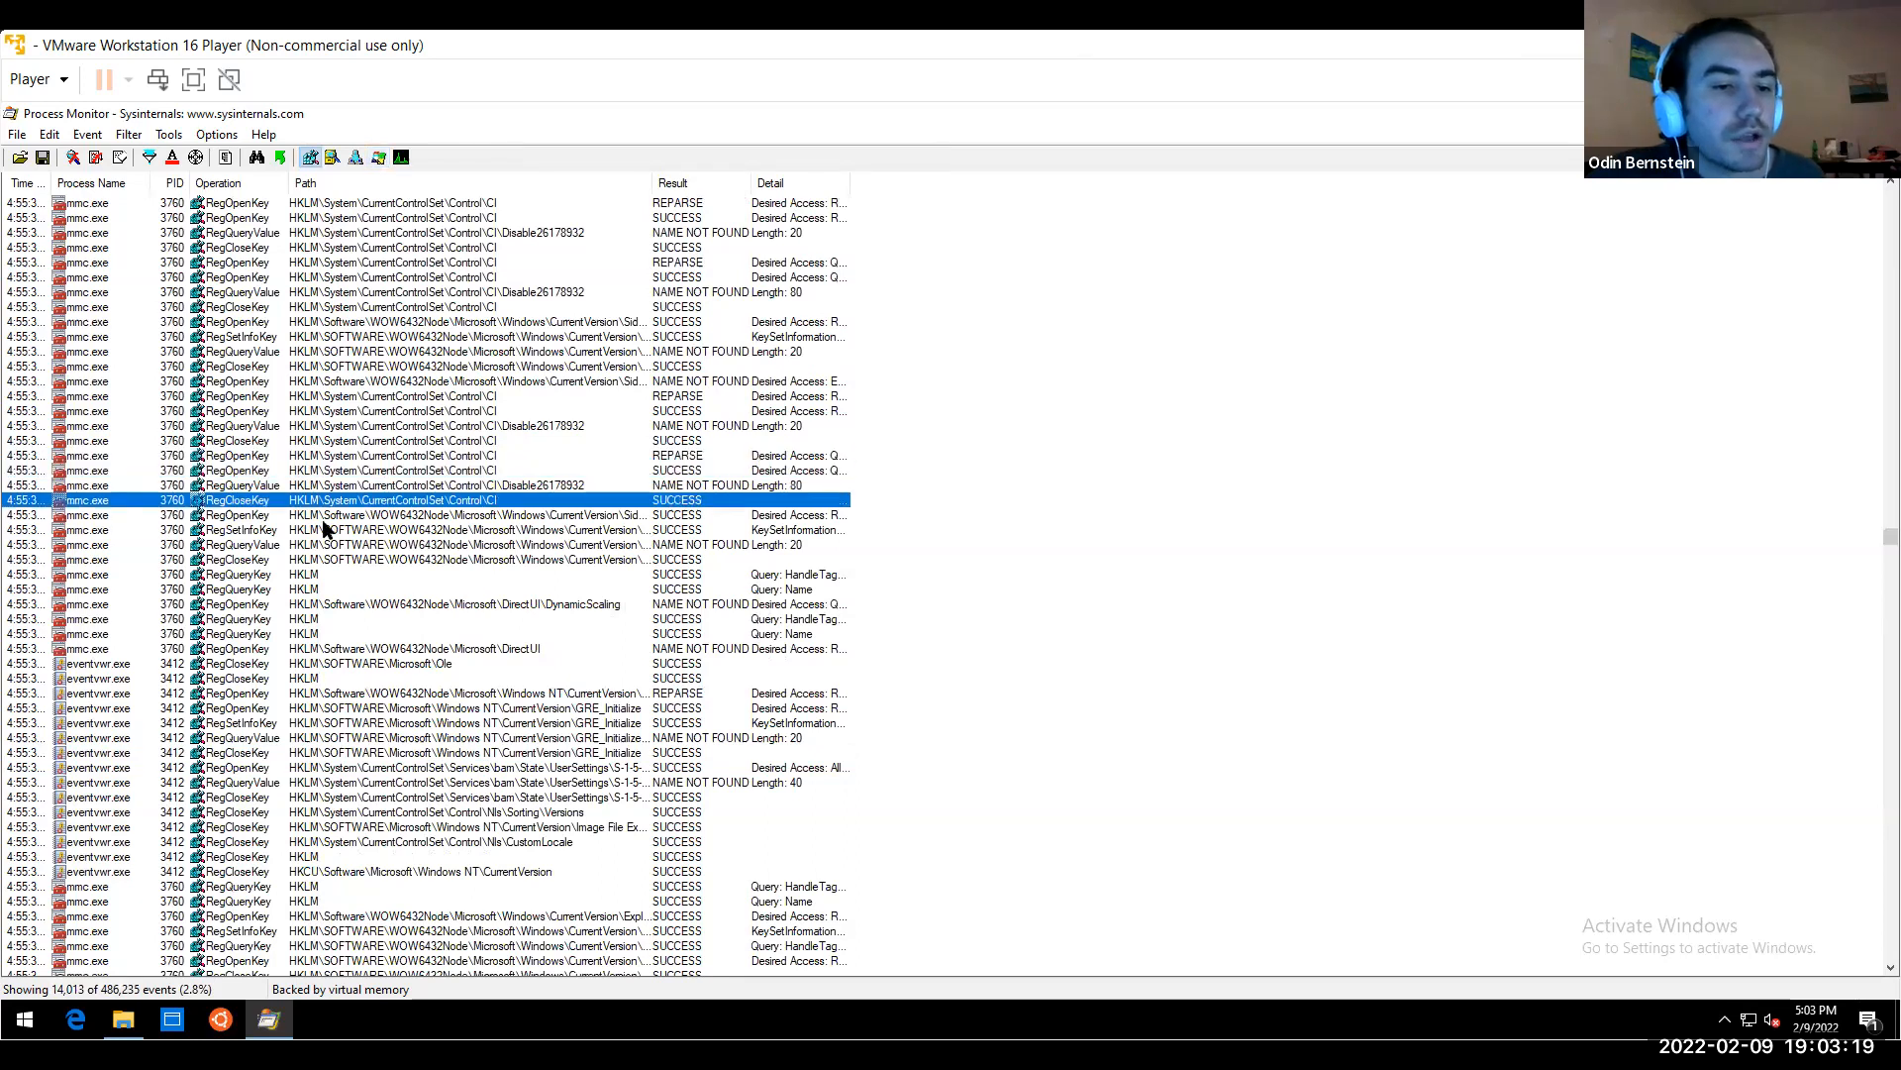
pyautogui.click(321, 535)
pyautogui.click(314, 634)
pyautogui.click(278, 693)
pyautogui.click(248, 723)
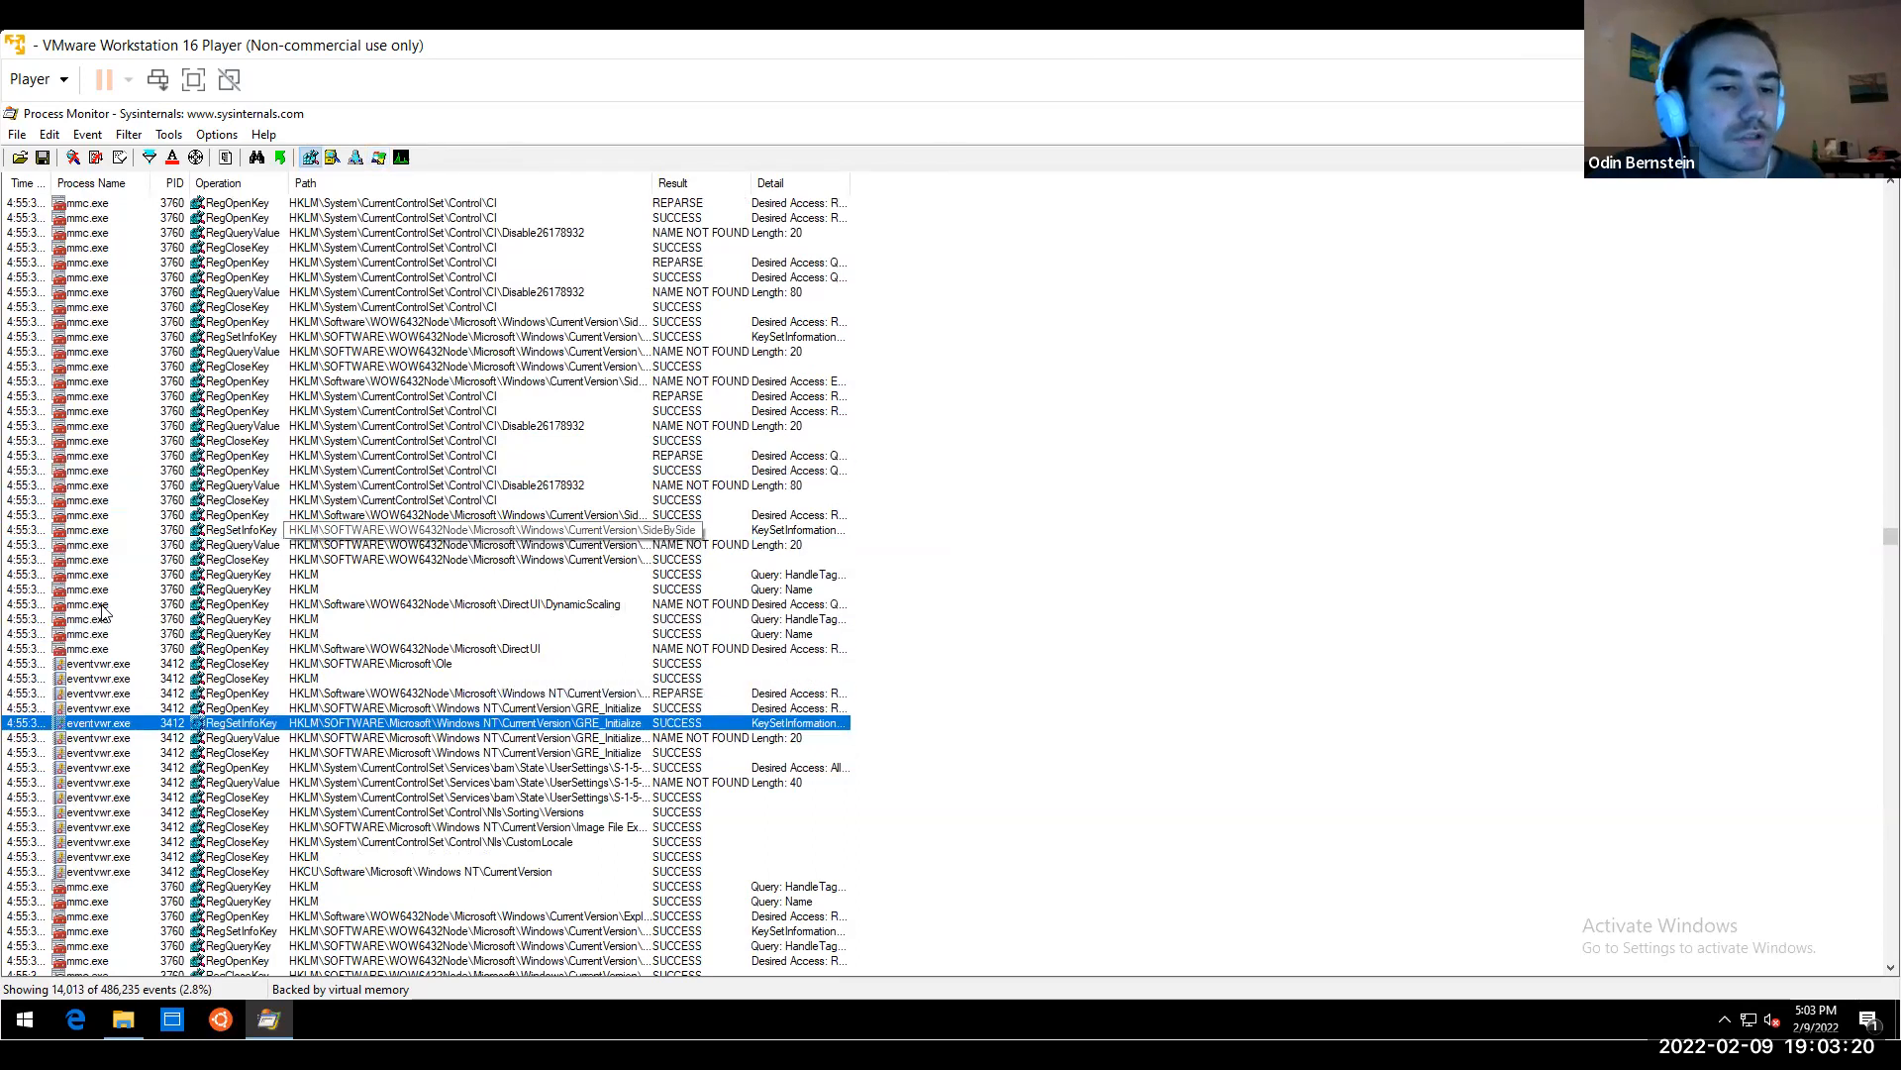
pyautogui.click(88, 664)
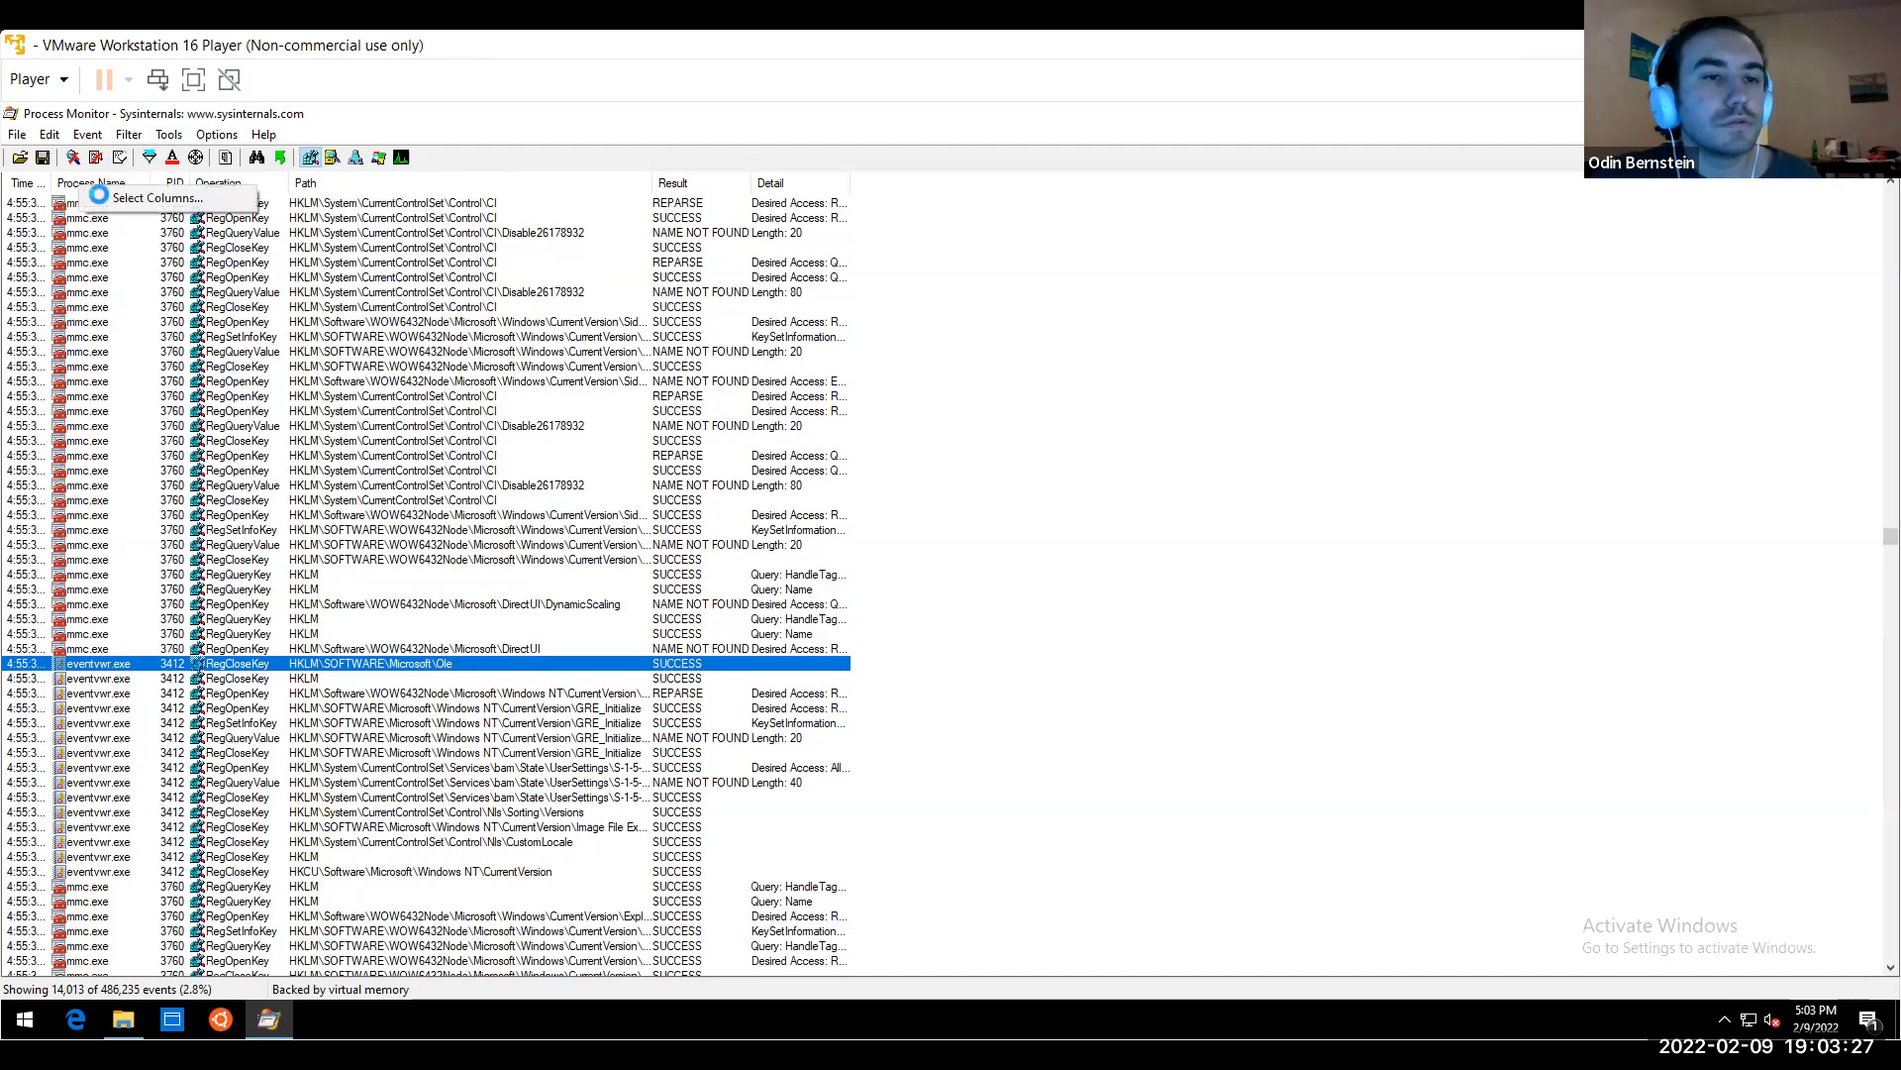
pyautogui.click(99, 197)
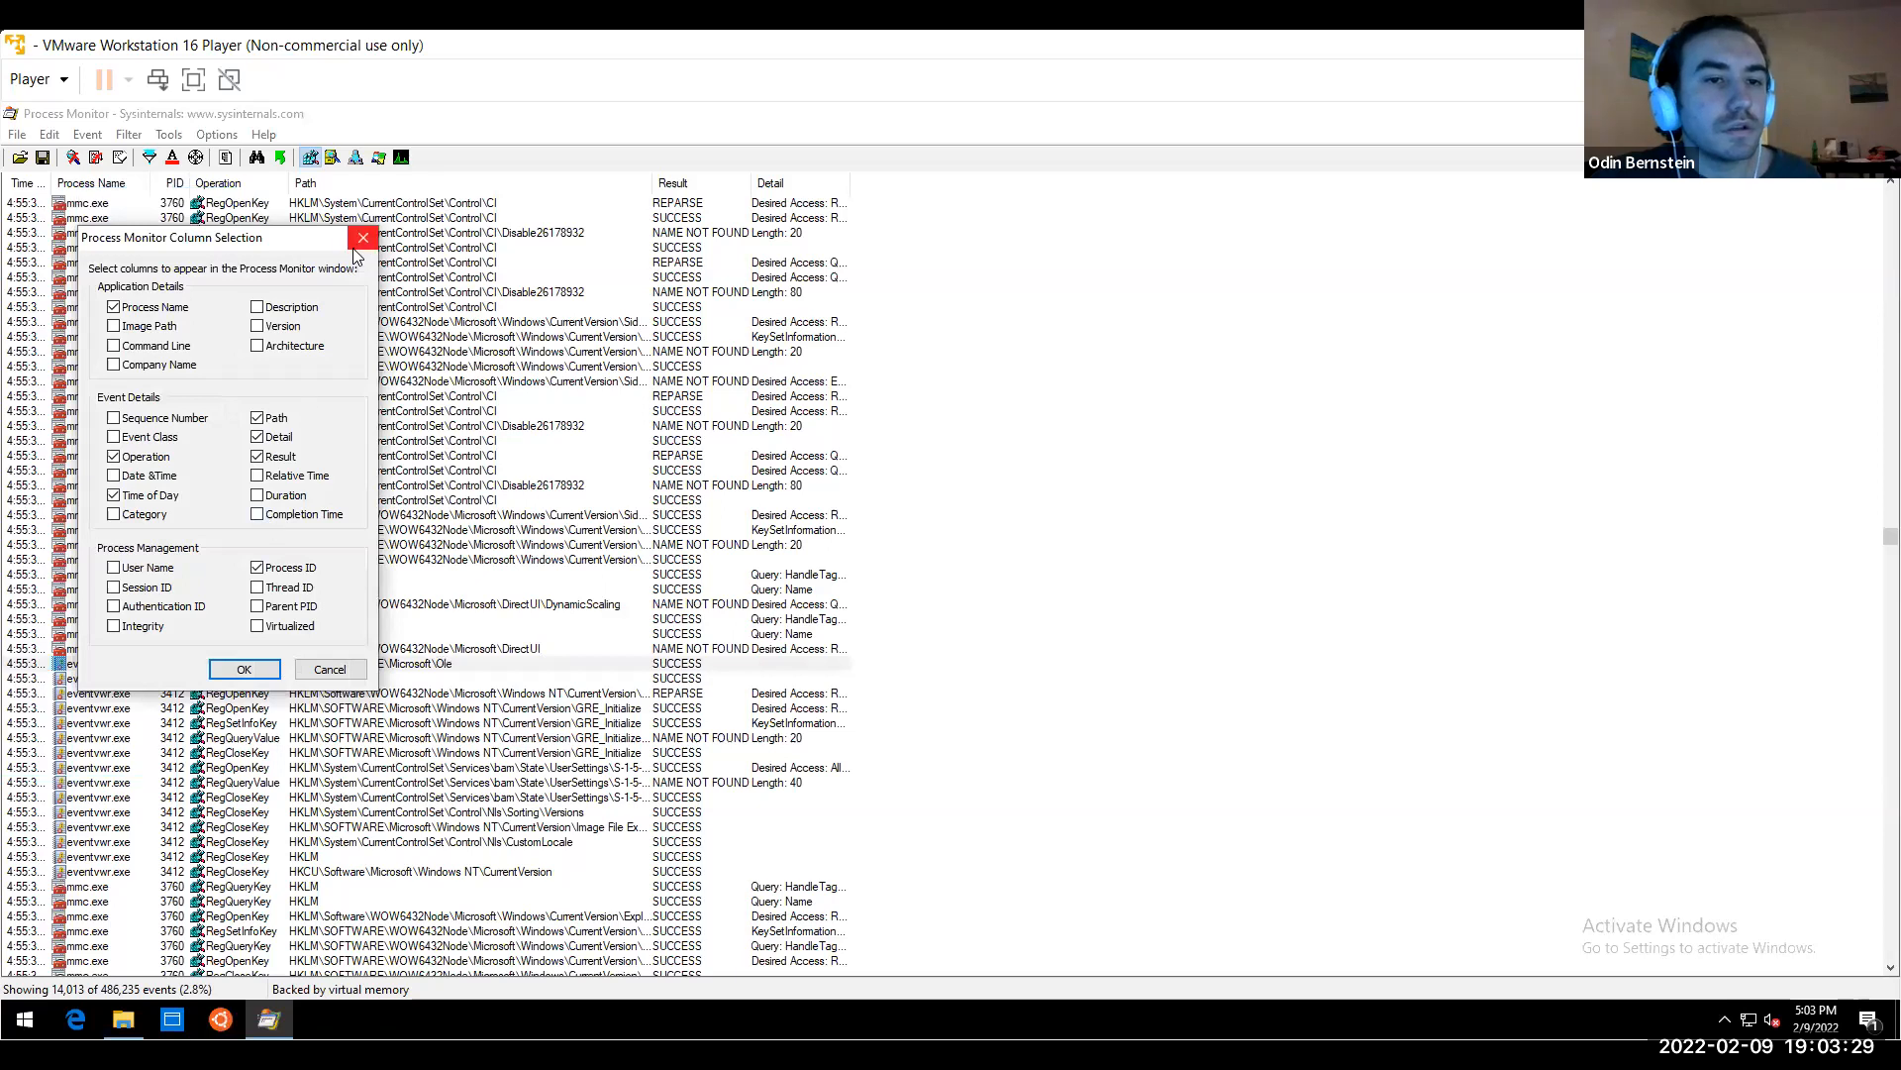
pyautogui.click(364, 237)
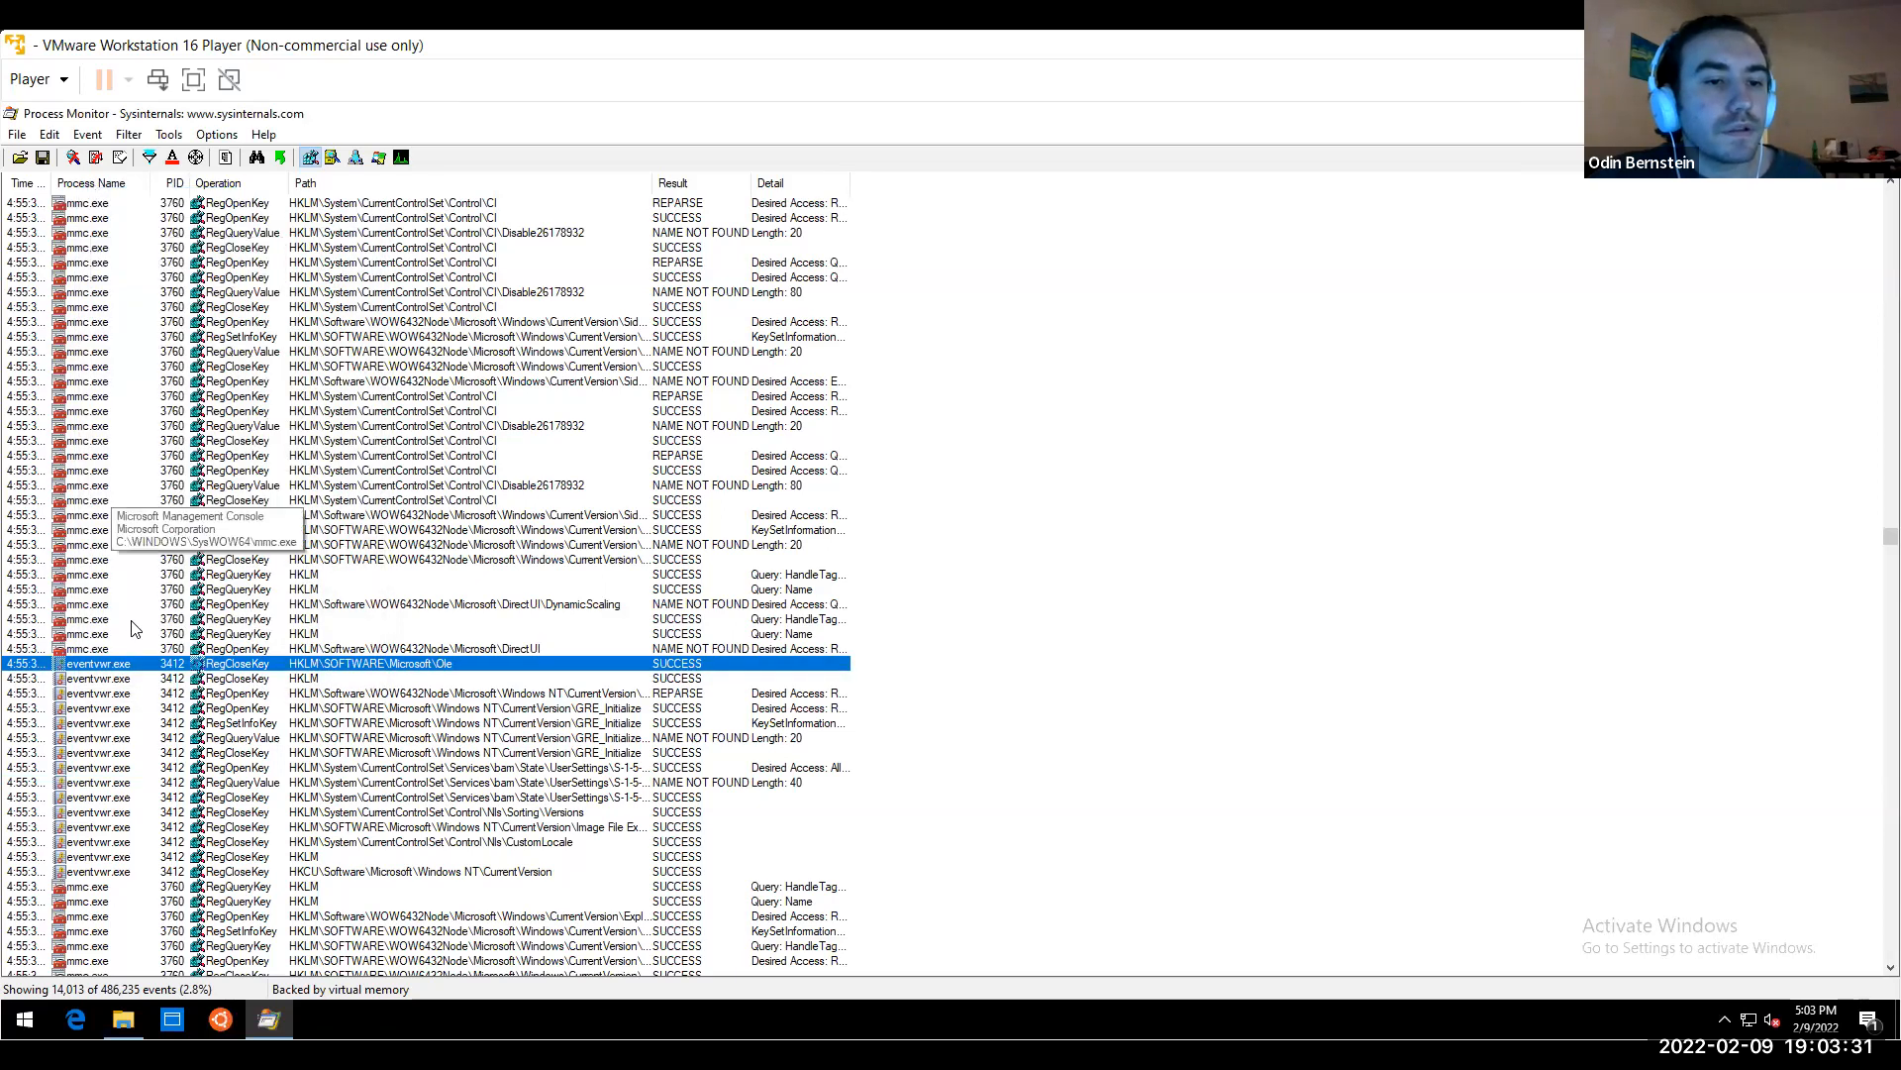
# Review the process inclusion and exclusion conditions in the Process Monitor filter, and close it without changes
pyautogui.click(107, 782)
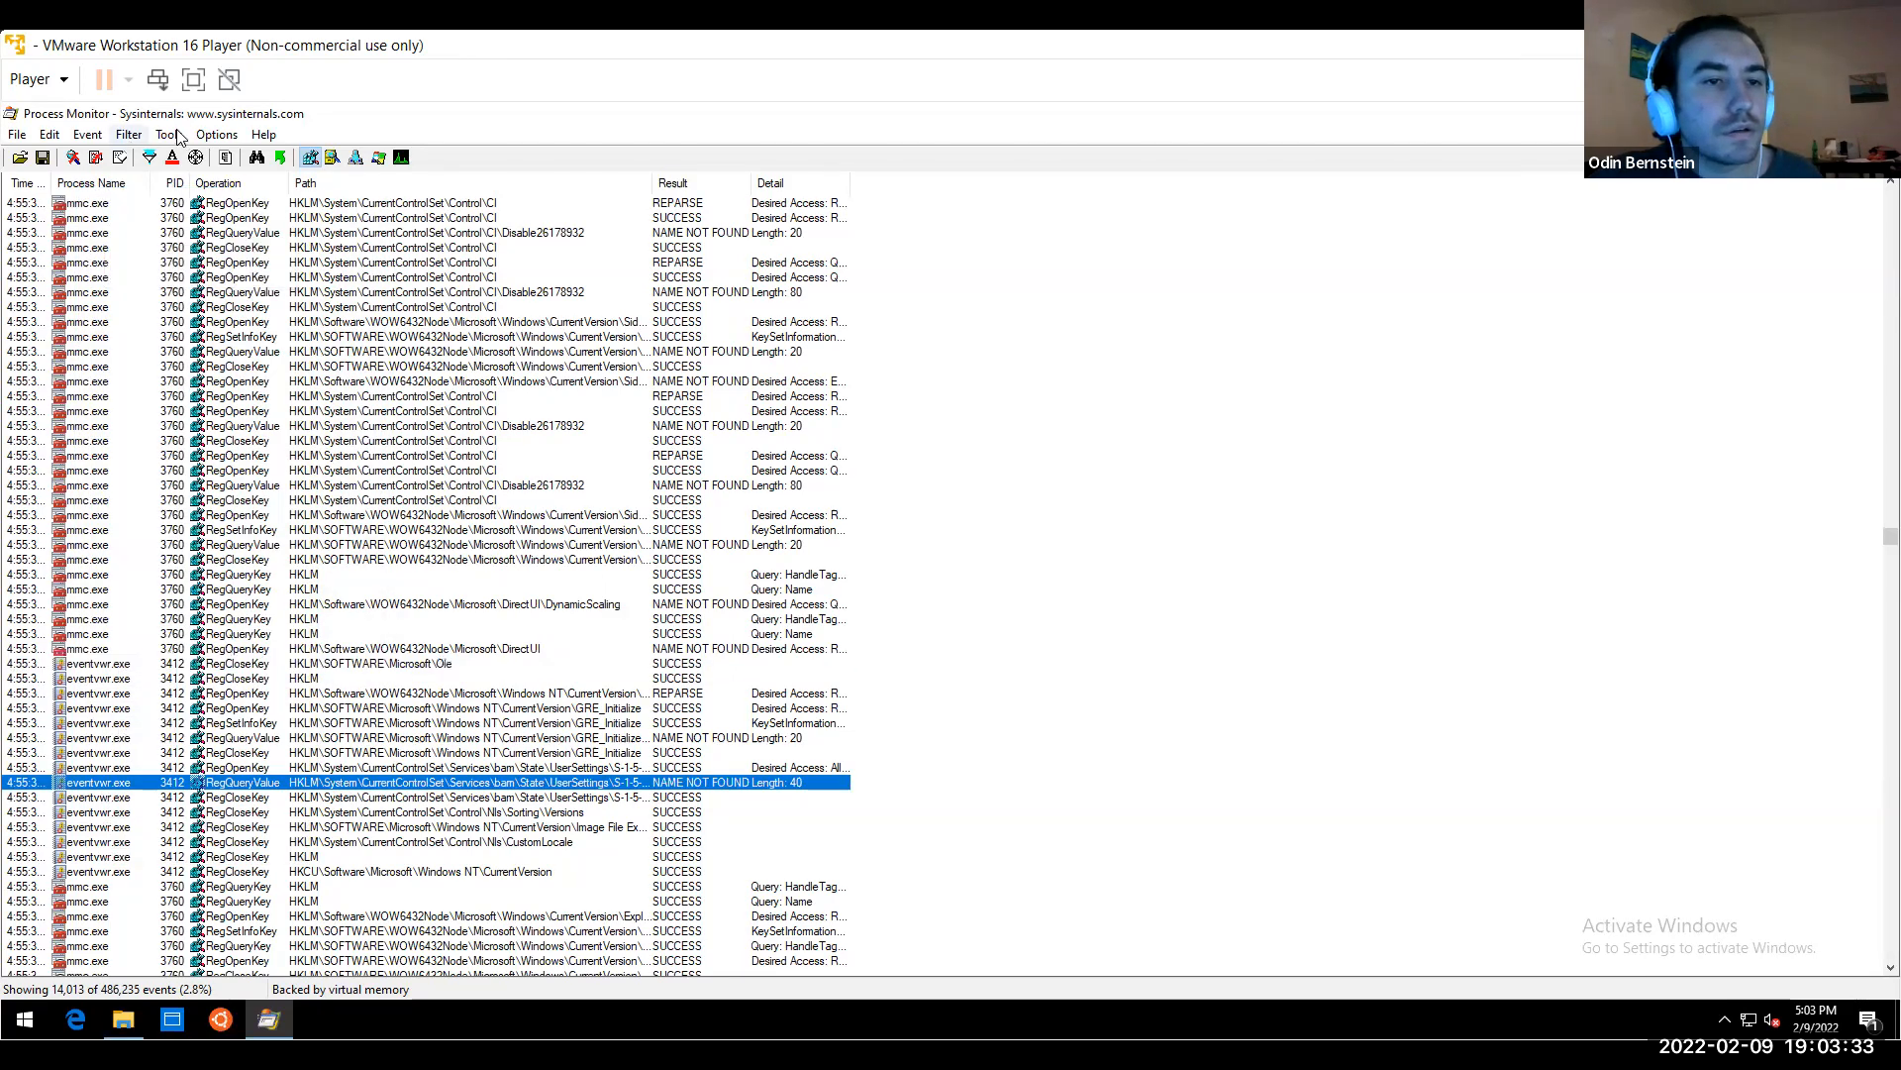
pyautogui.click(128, 135)
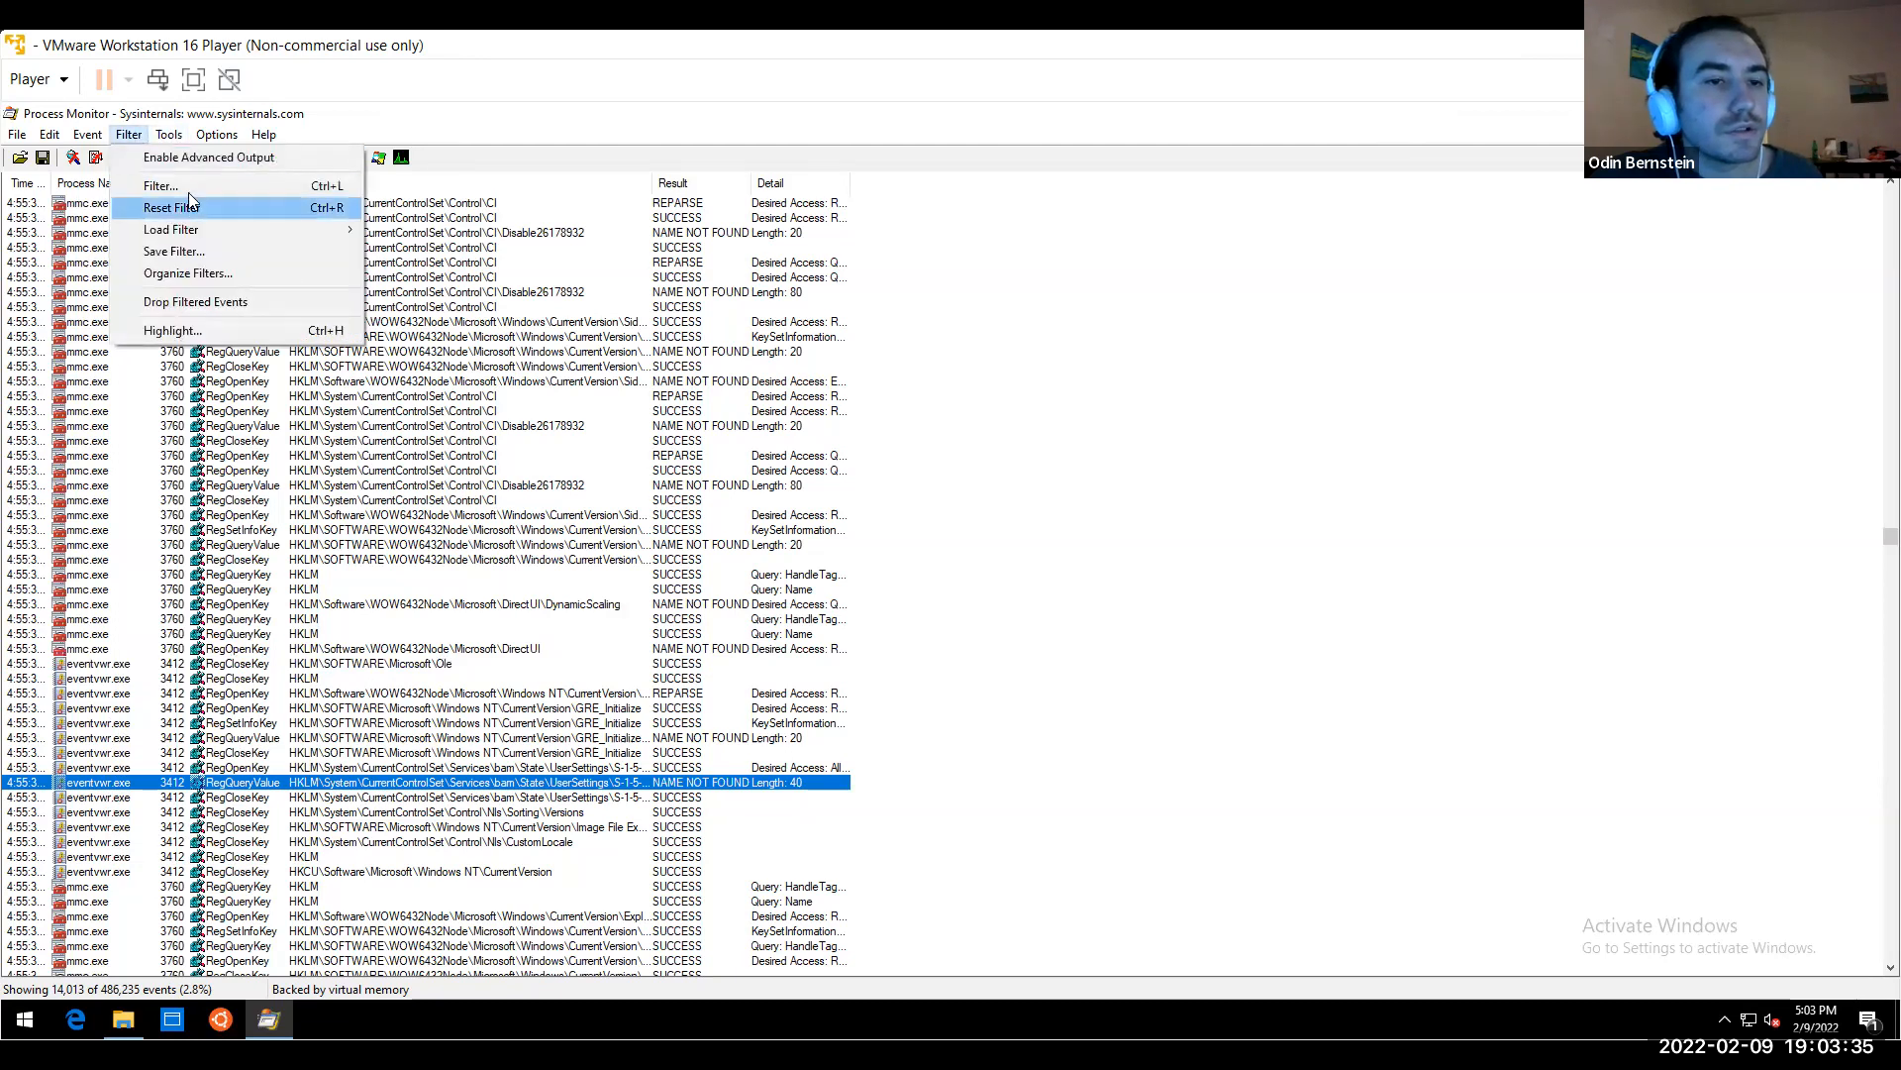
pyautogui.click(161, 186)
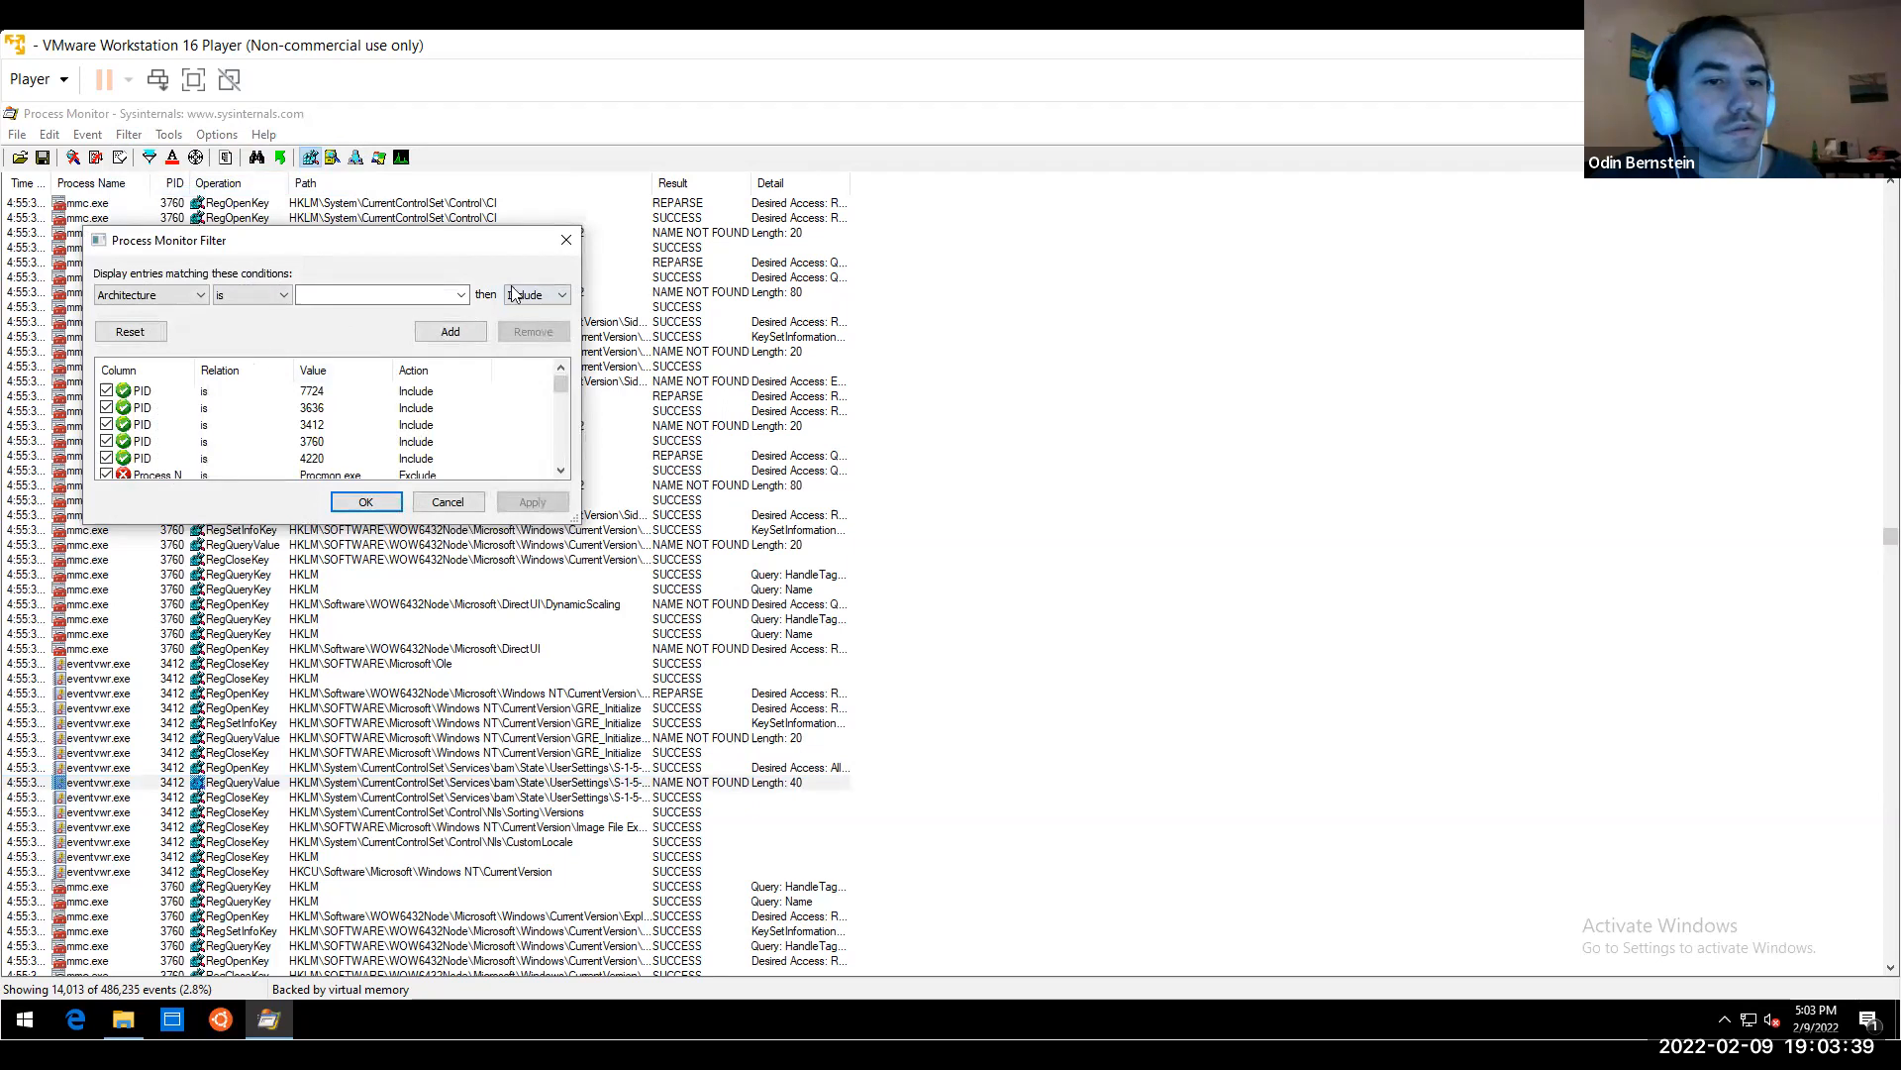
pyautogui.click(567, 242)
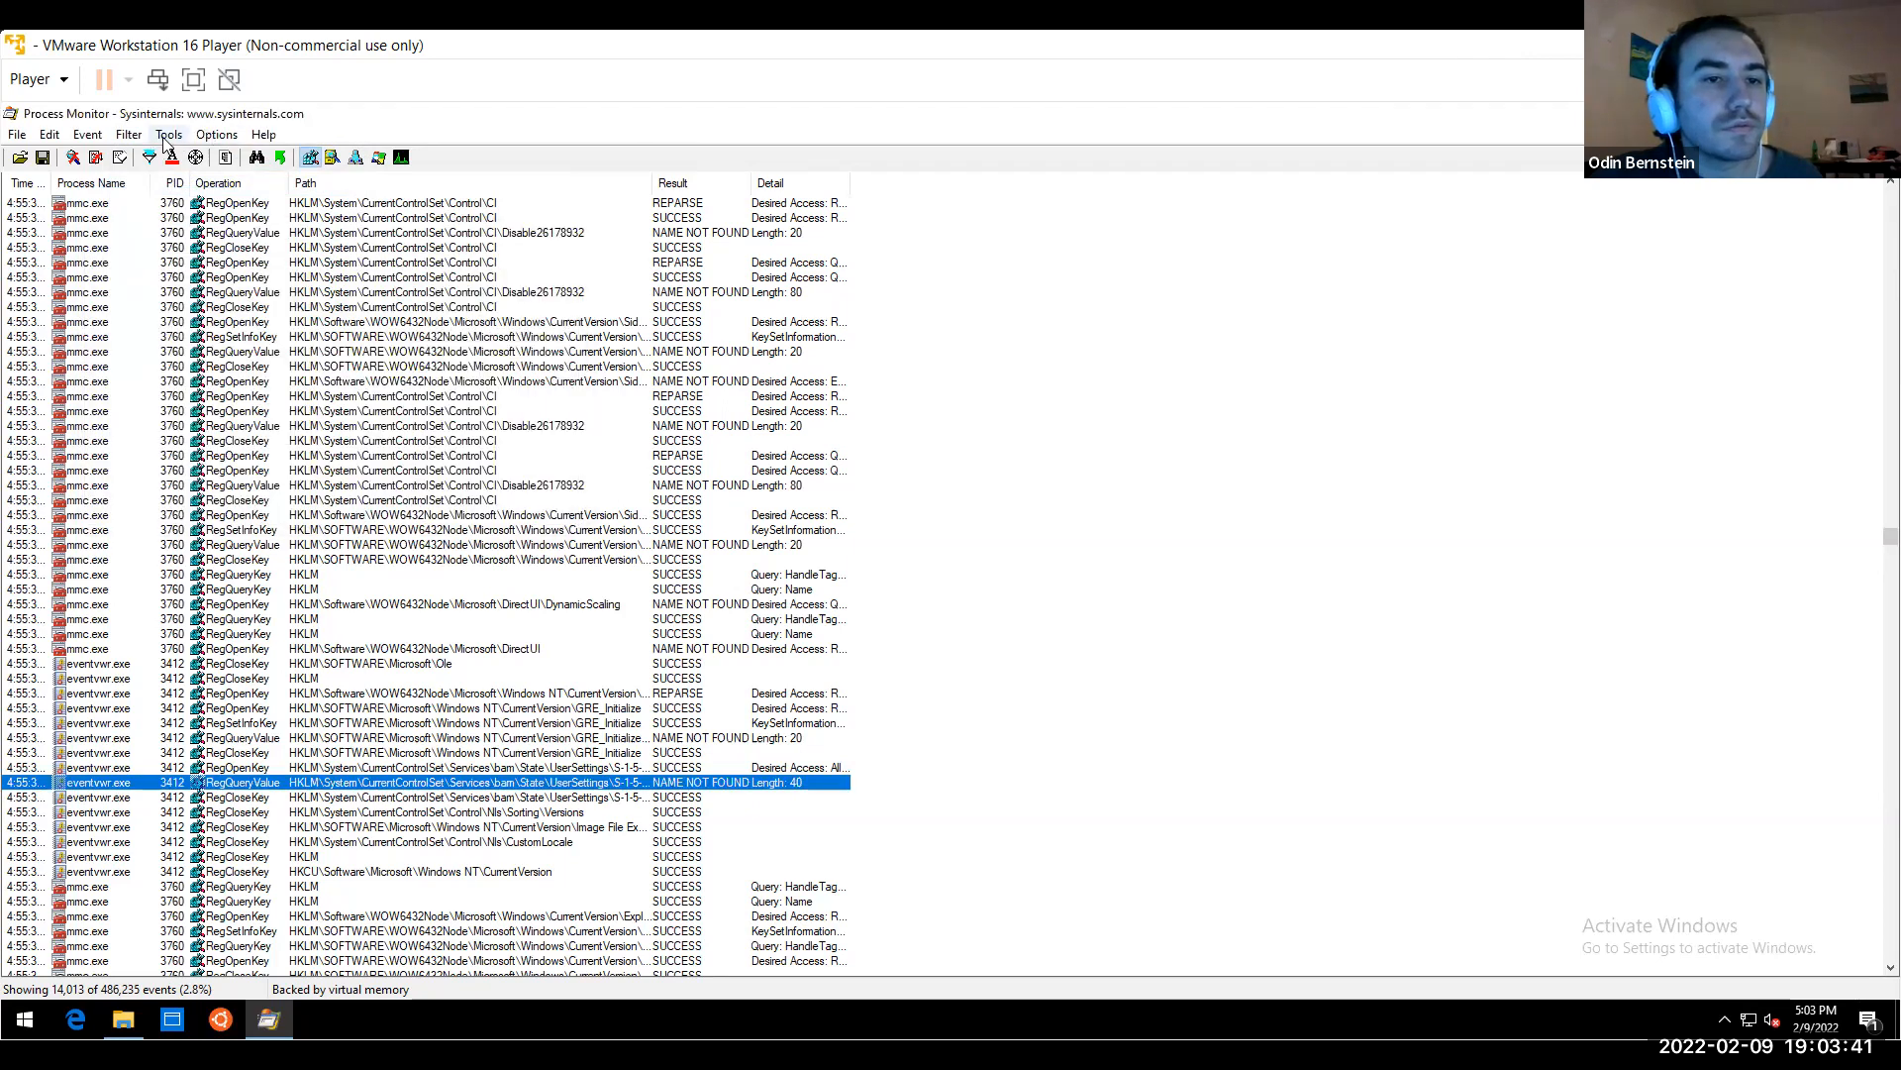
# Jump from the process tree to the event of the first eventvwr.exe (3636) child under remcos.exe
pyautogui.click(168, 135)
pyautogui.click(219, 186)
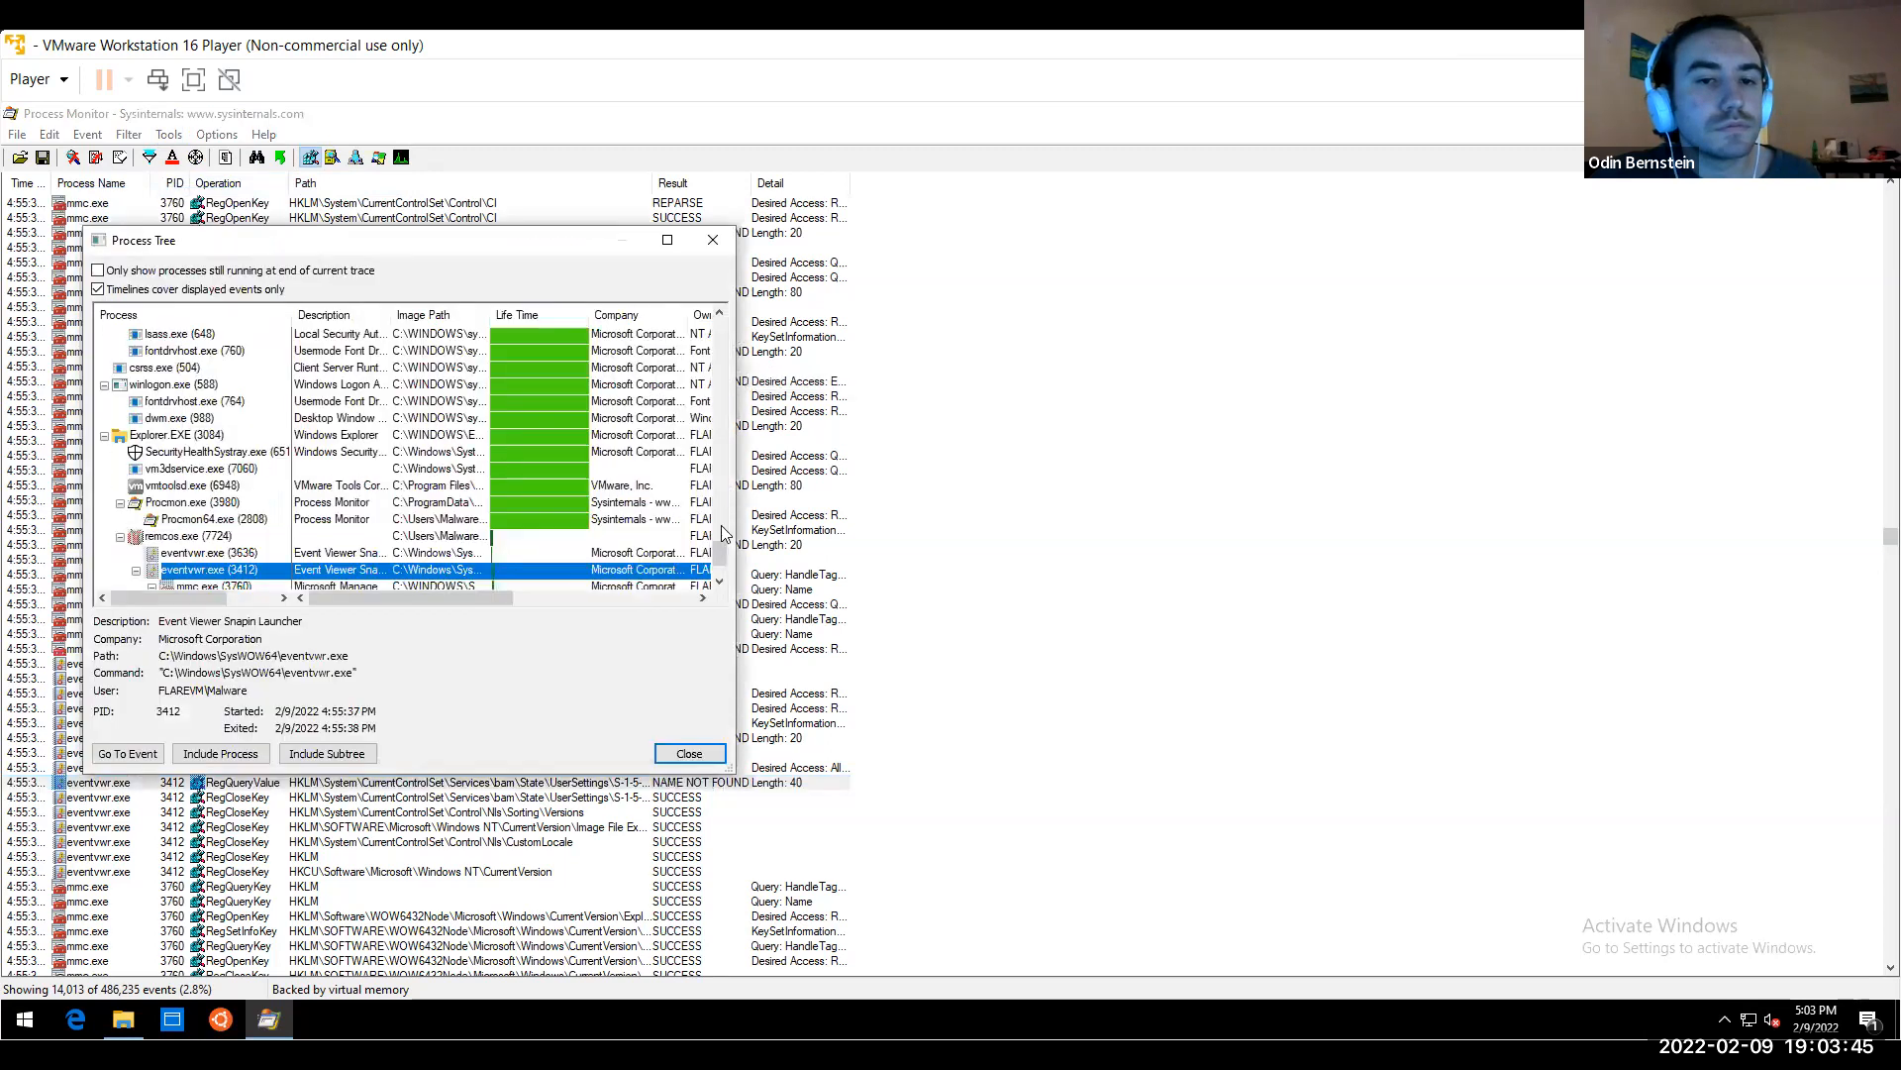
pyautogui.scroll(-2, 722, 564)
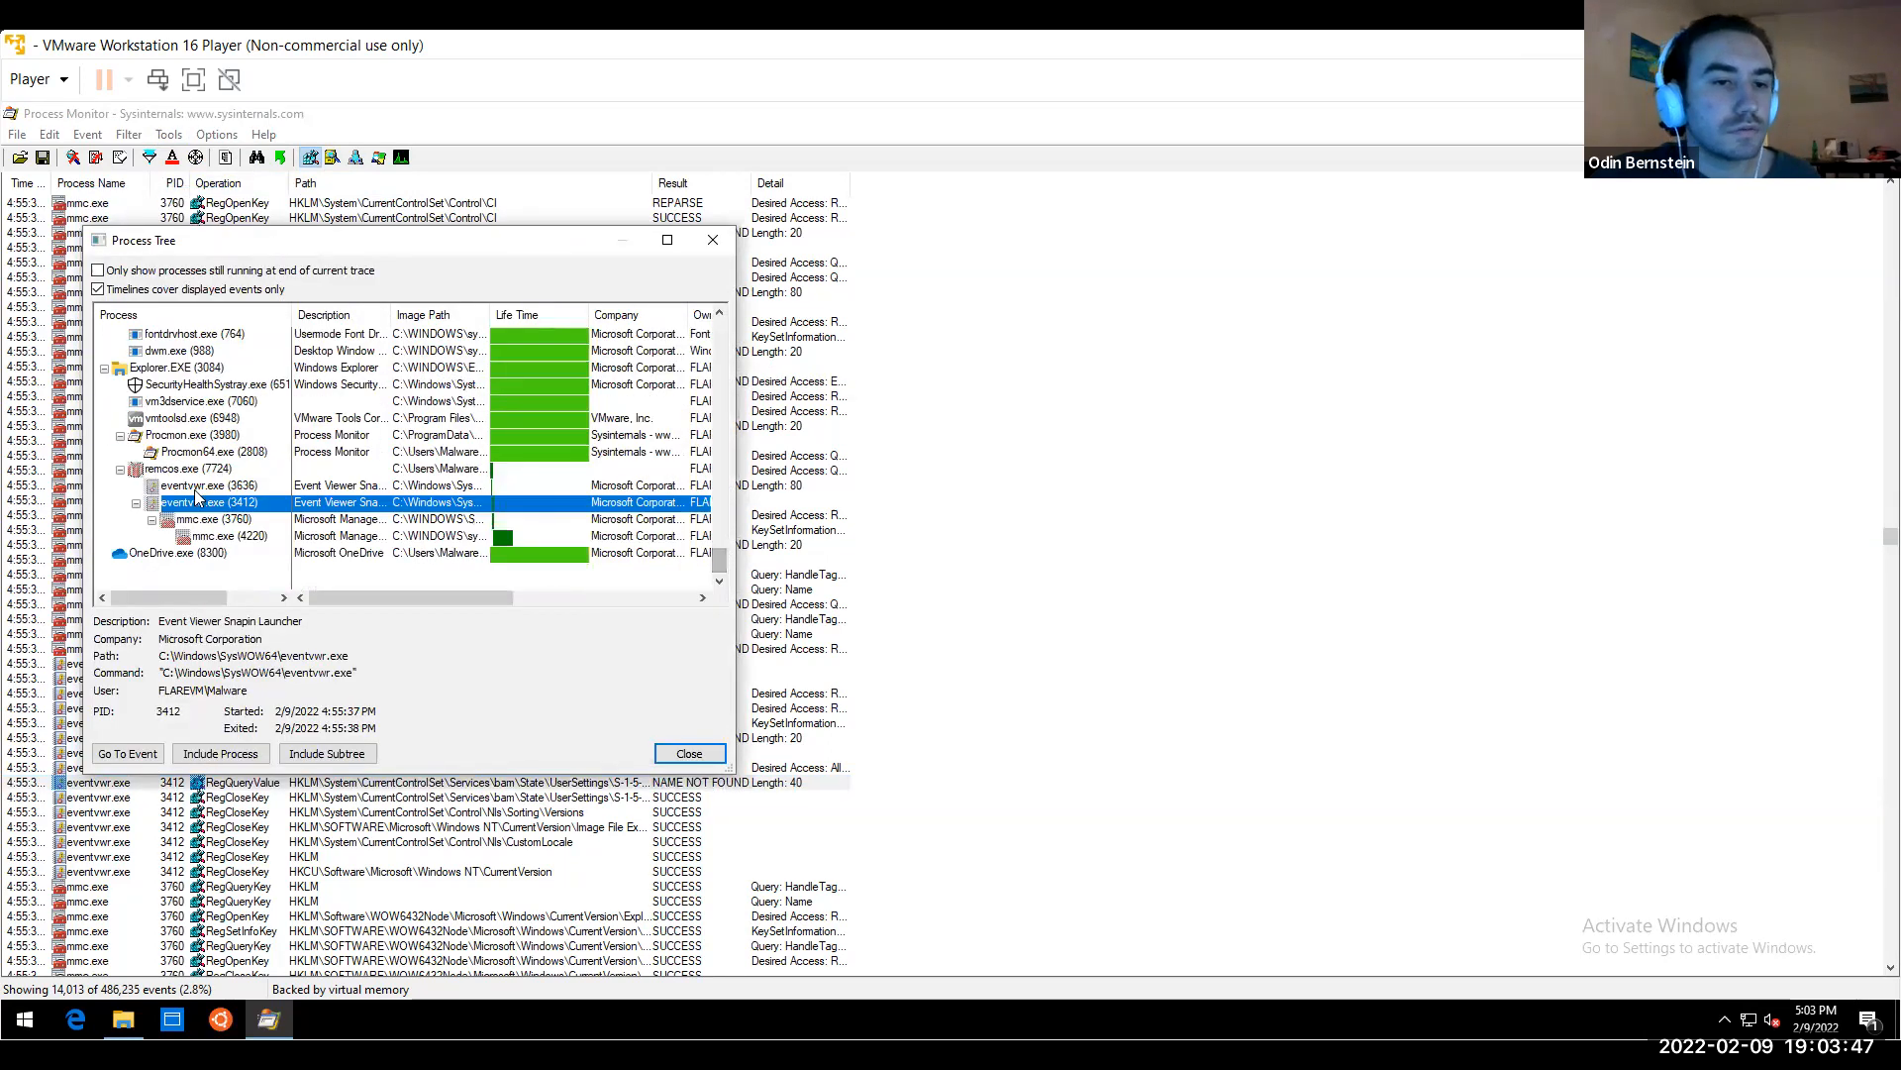
pyautogui.rightClick(198, 471)
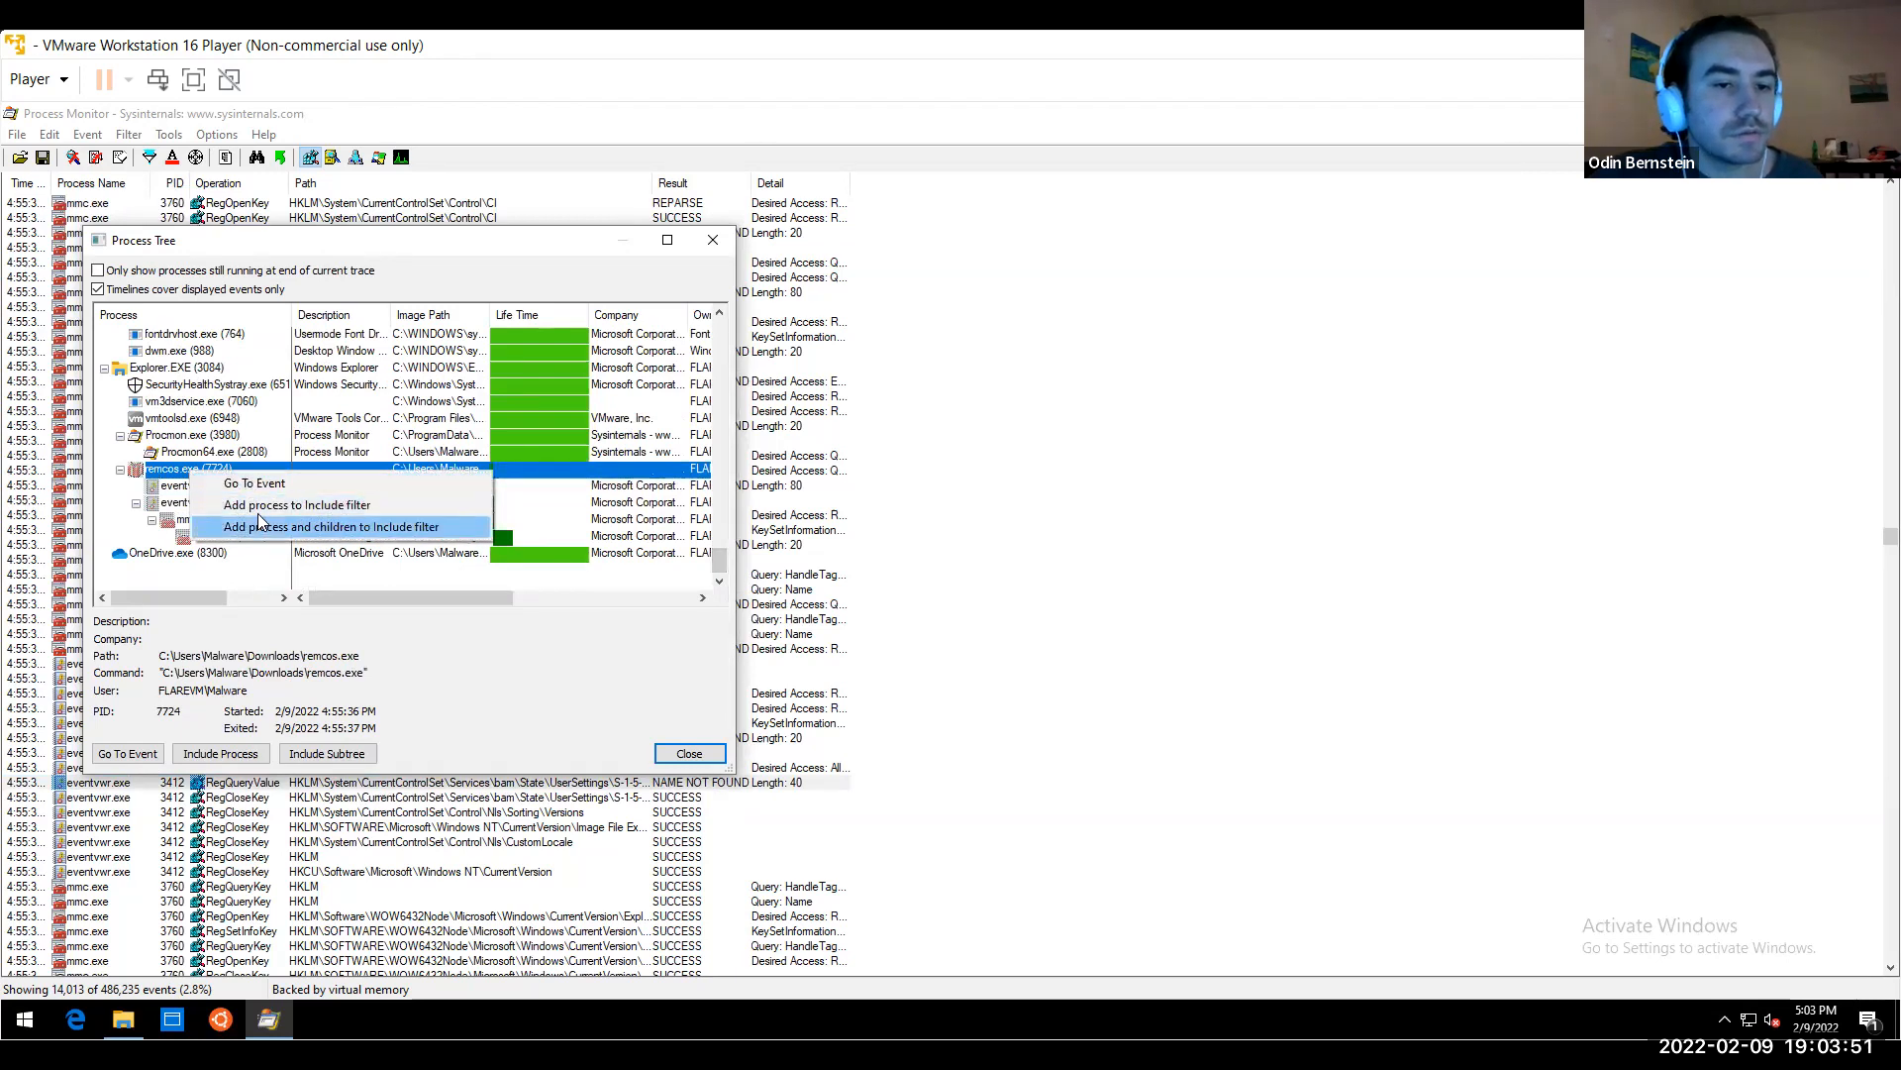
pyautogui.click(161, 487)
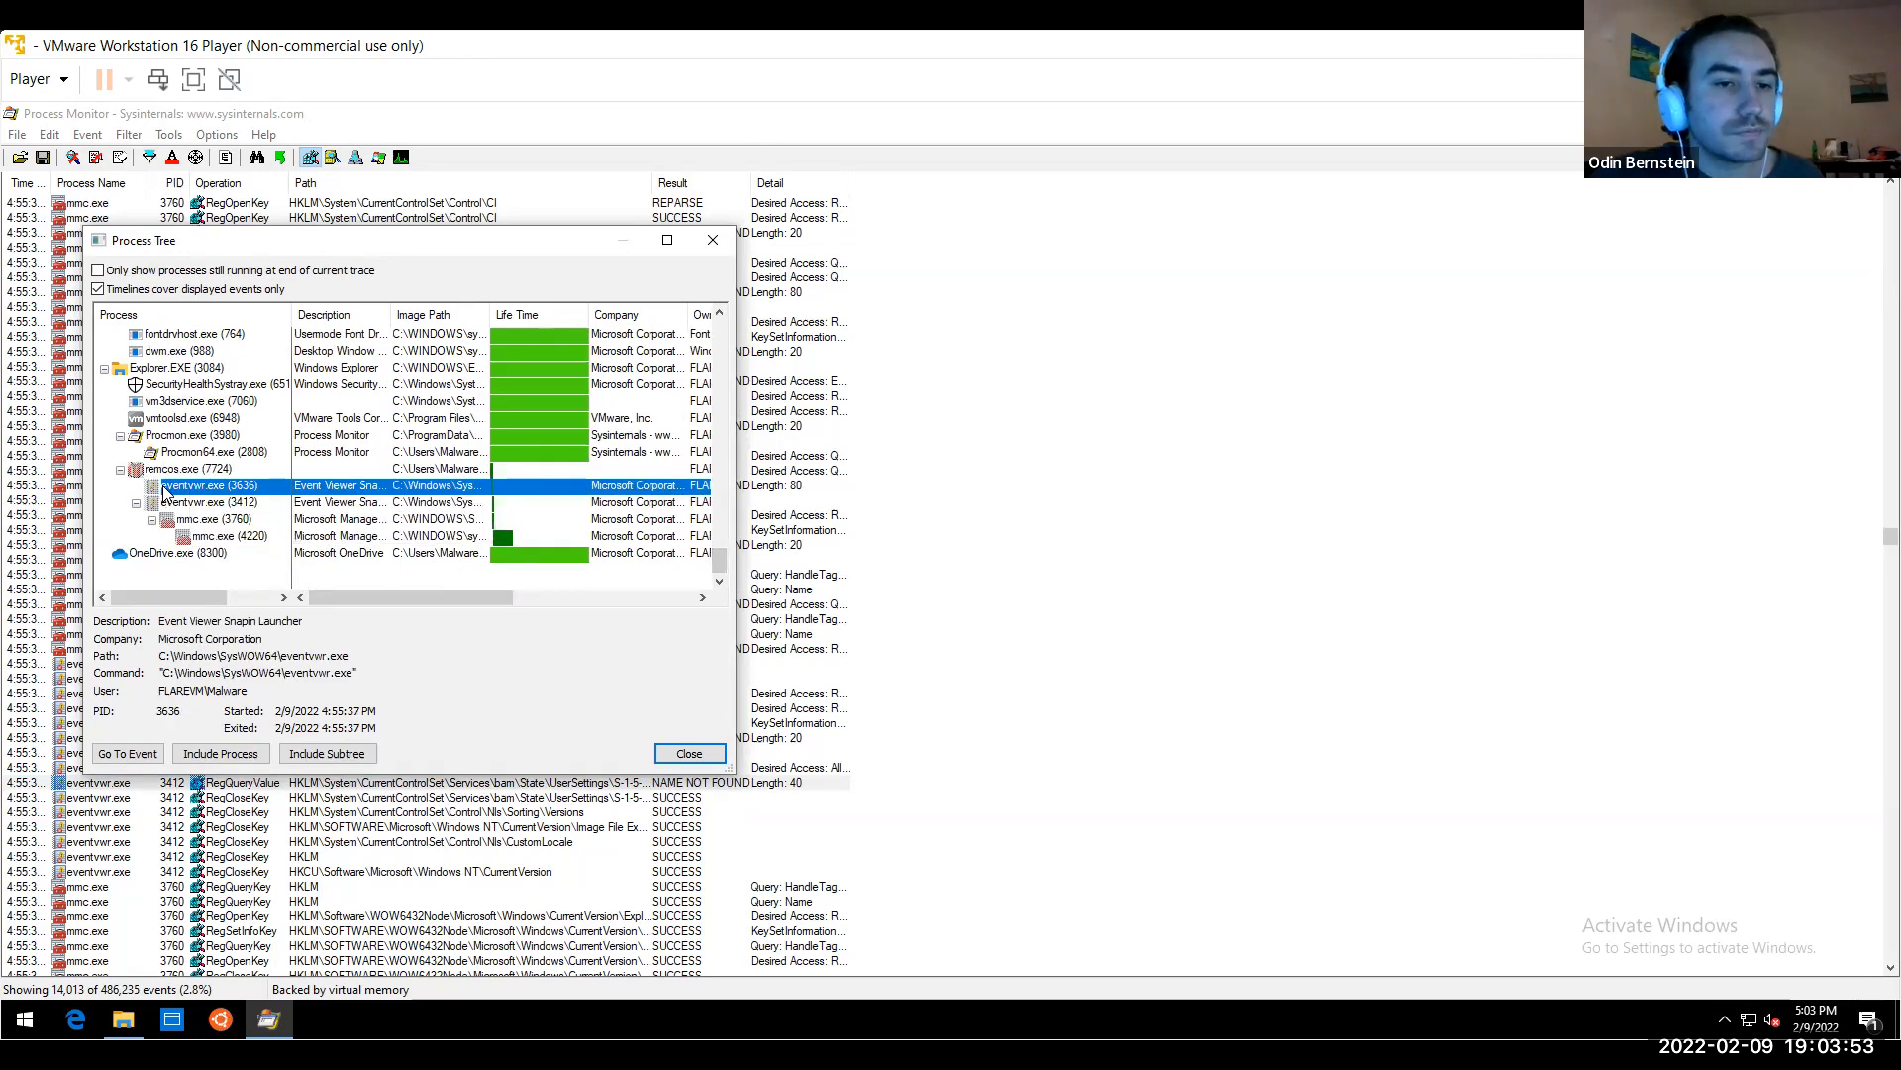
pyautogui.rightClick(164, 487)
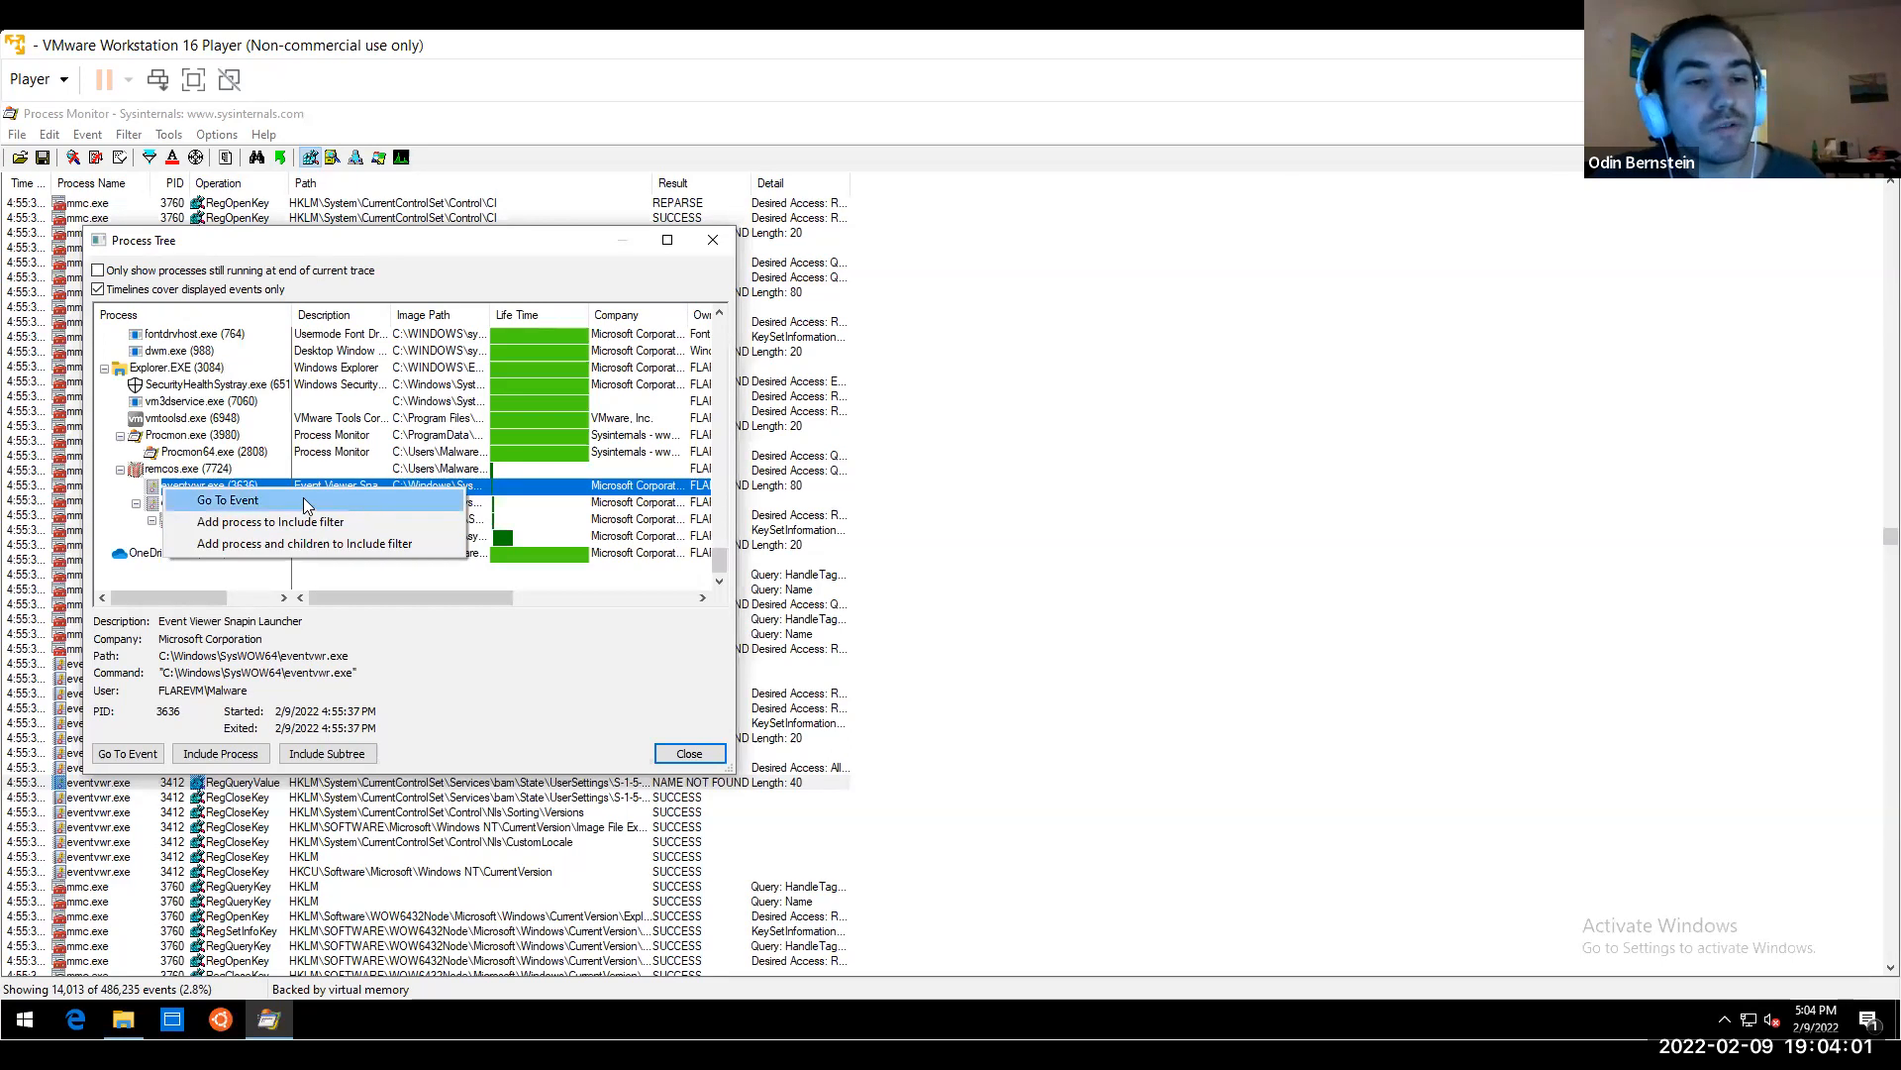
pyautogui.click(250, 507)
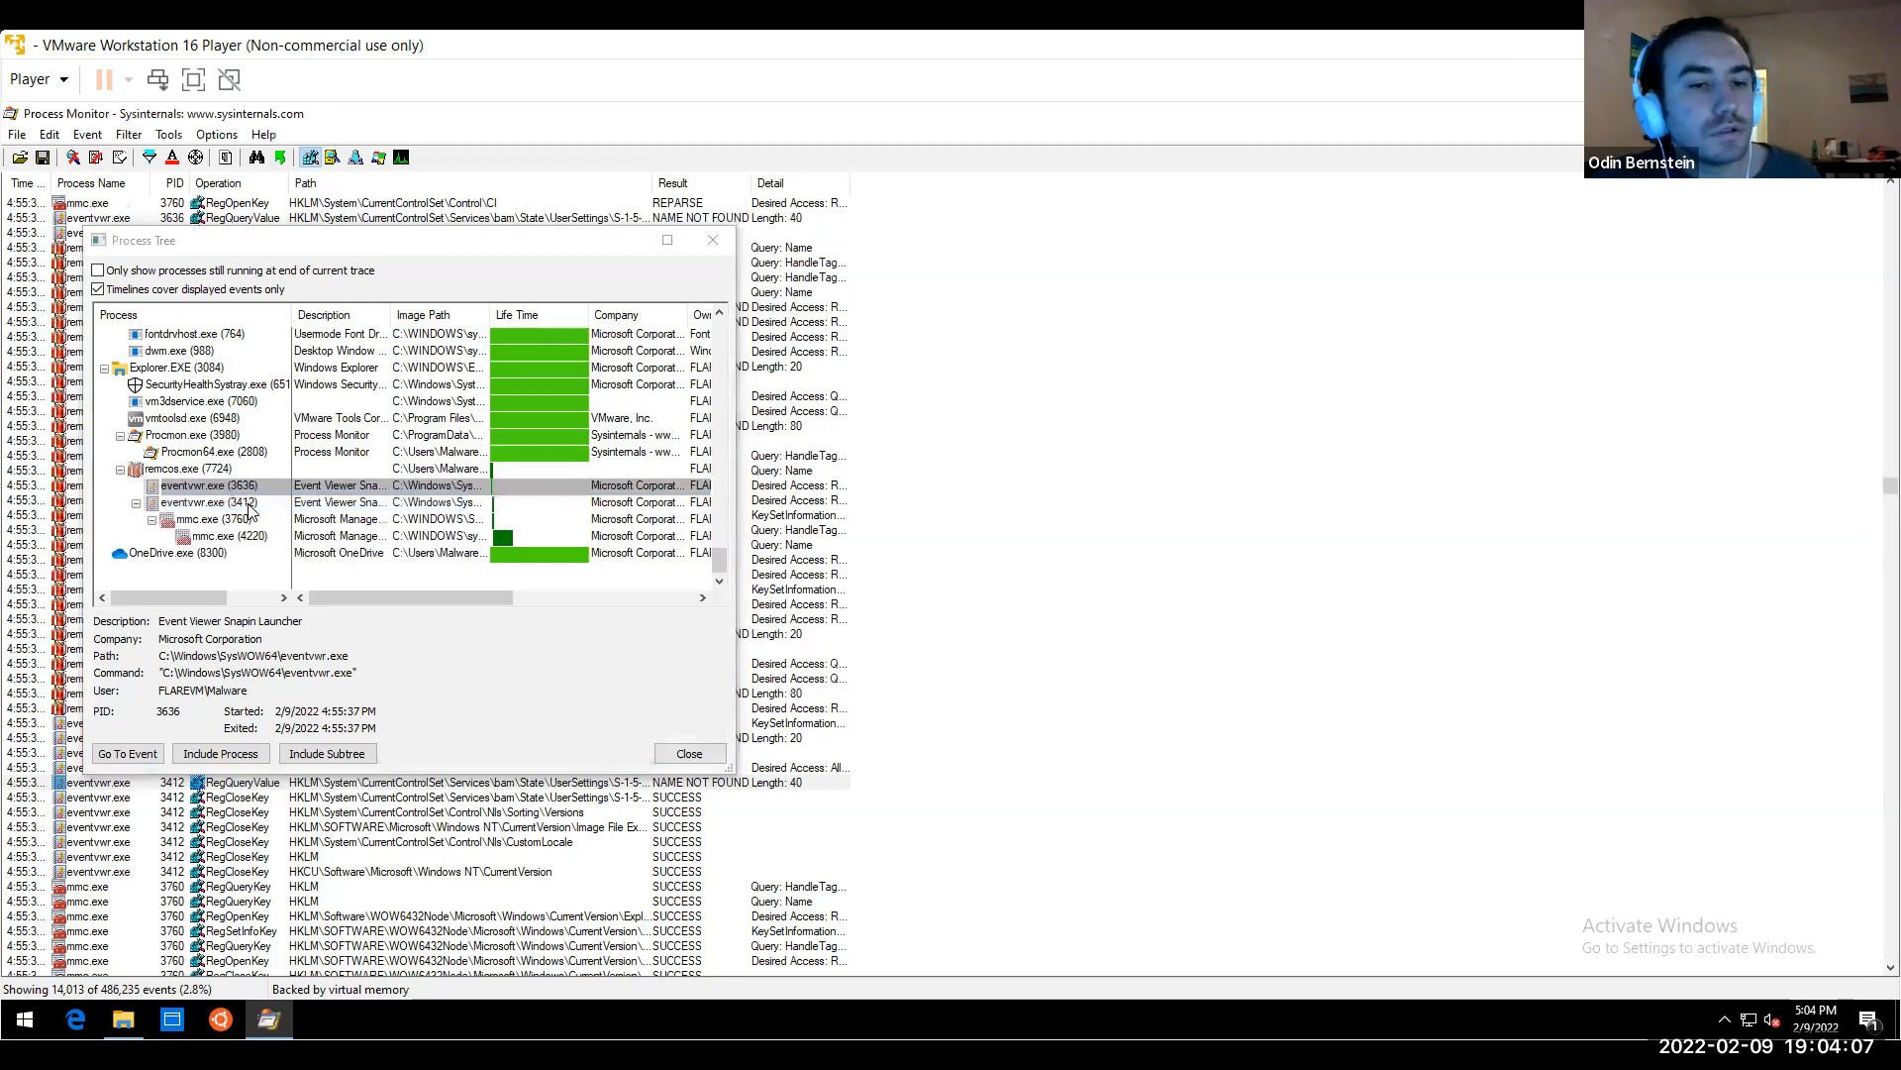
# Widen the Path column with the process tree moved aside, and inspect the full registry paths of the eventvwr.exe (3636) events
pyautogui.moveTo(235, 247); pyautogui.dragTo(526, 383)
pyautogui.moveTo(650, 180); pyautogui.dragTo(1216, 234)
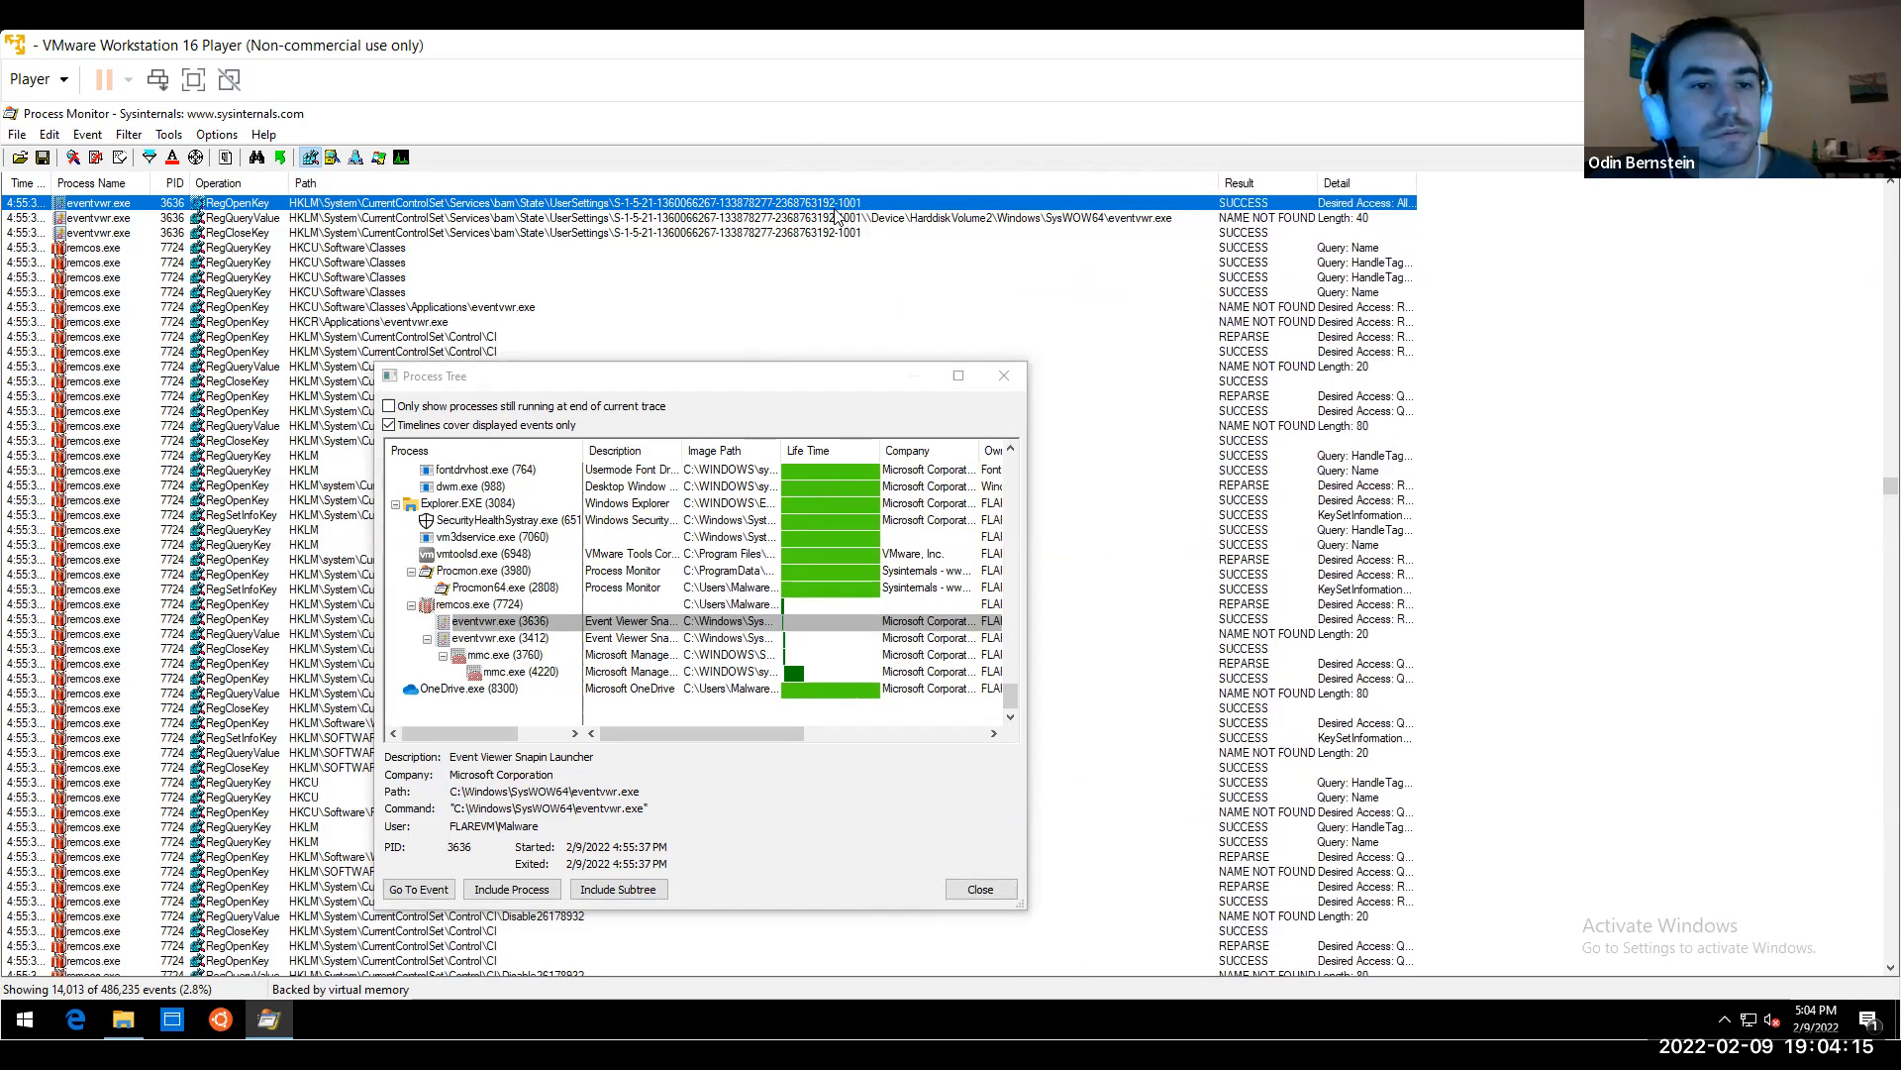
pyautogui.click(152, 219)
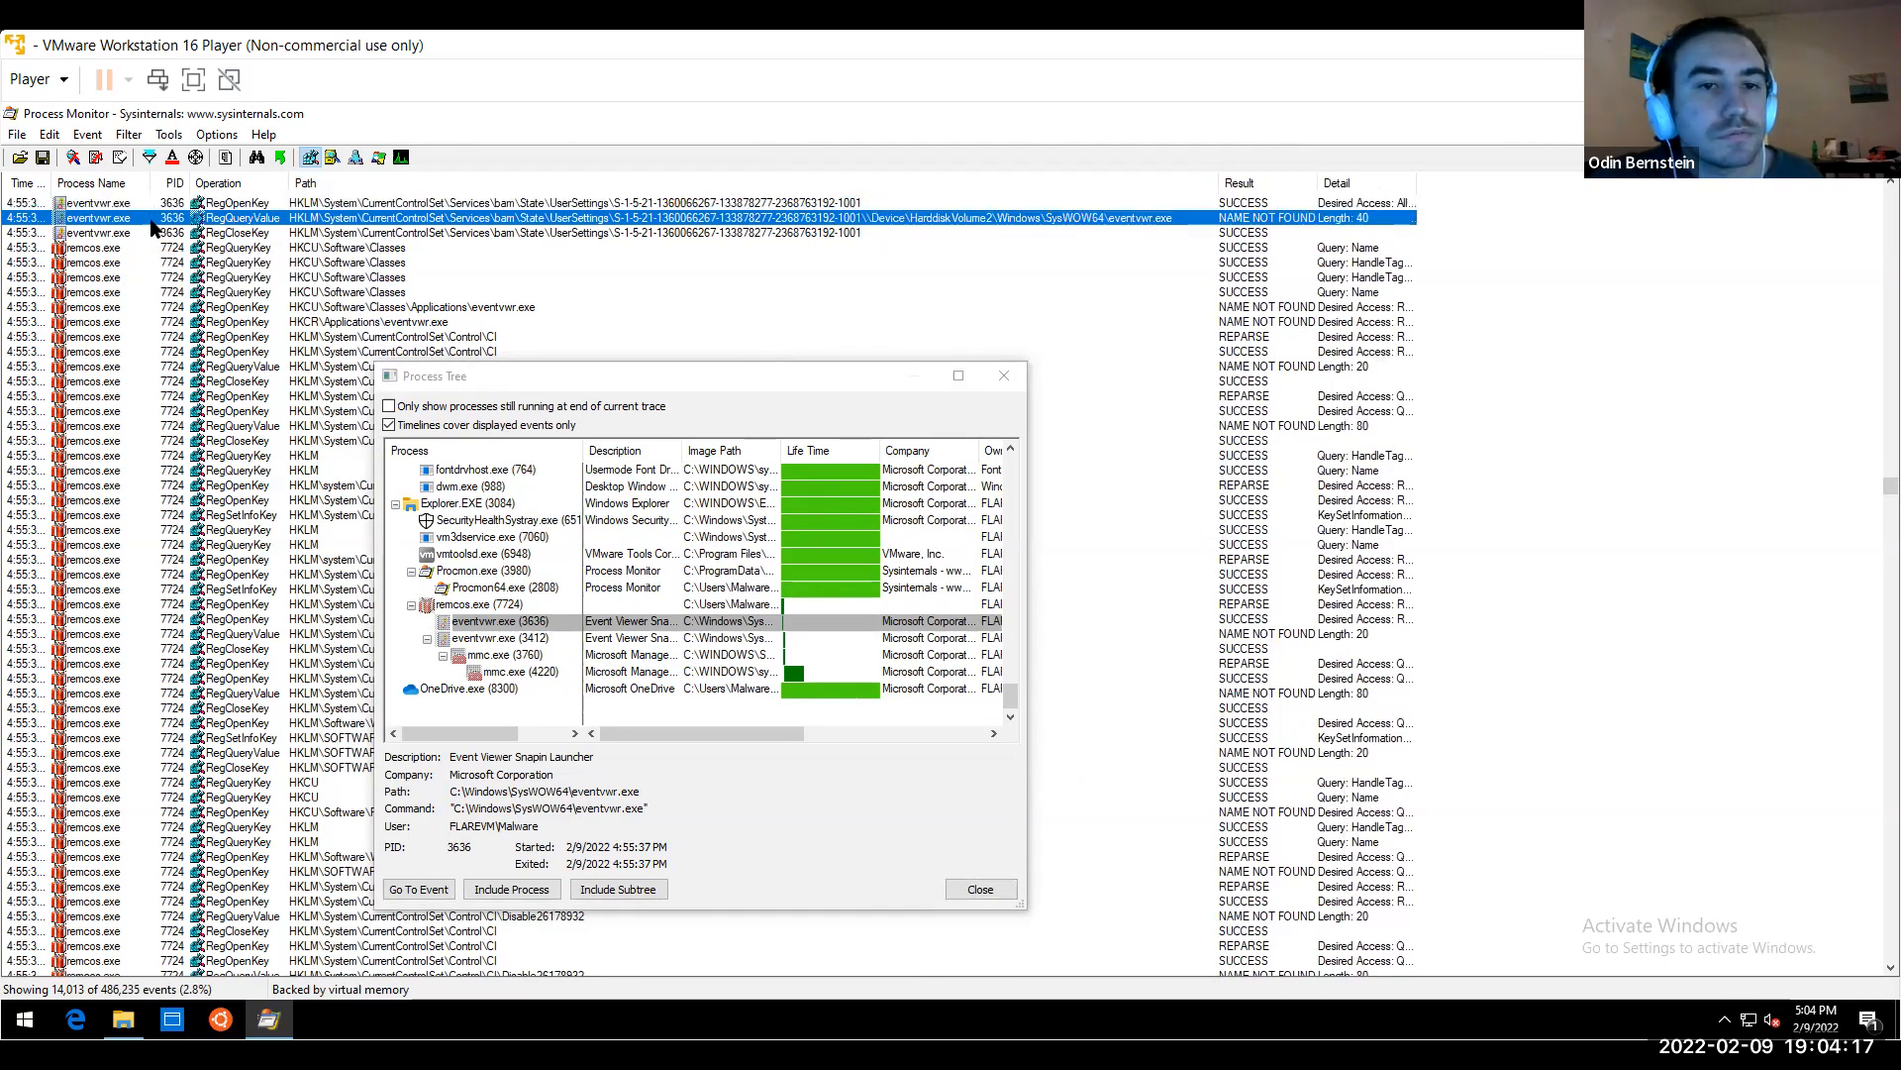
pyautogui.click(176, 238)
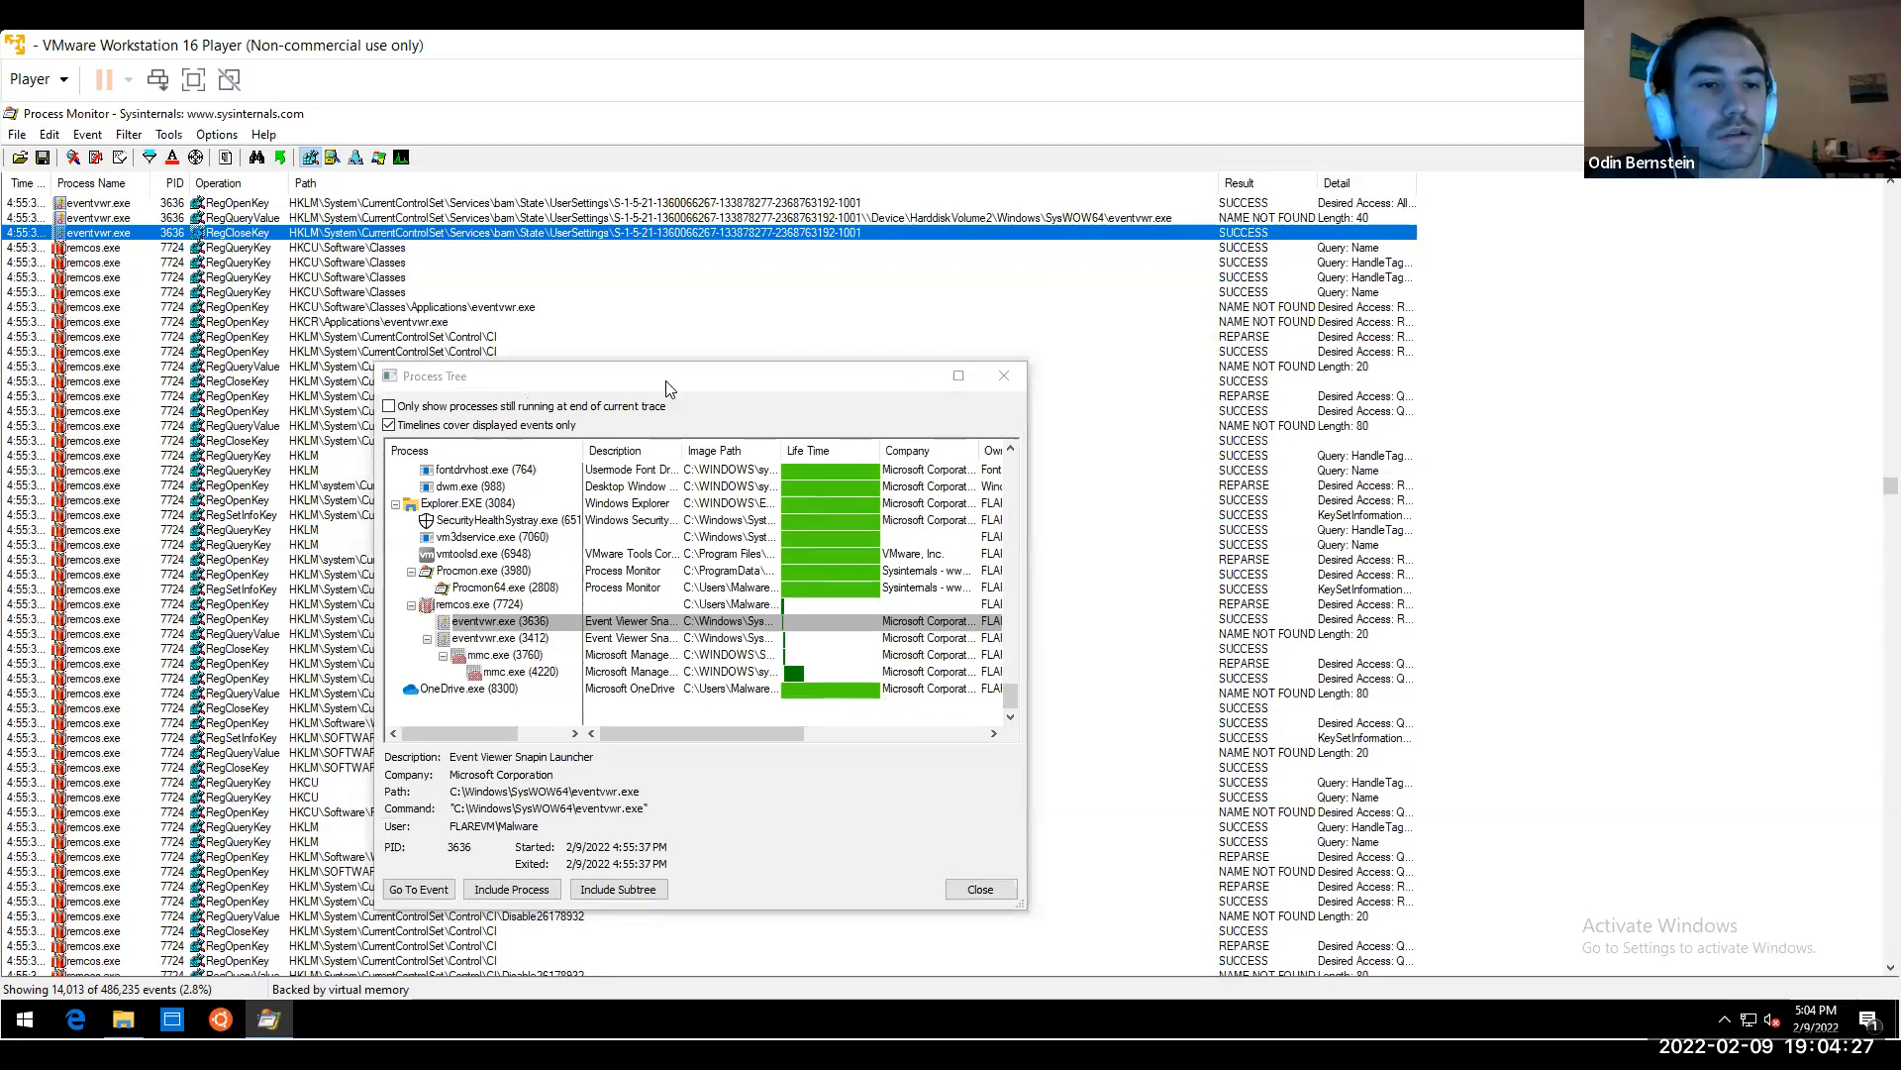
# Examine the remcos.exe registry events that follow the eventvwr.exe (3636) entries, and close the process tree
pyautogui.click(611, 323)
pyautogui.press('Down')
pyautogui.press('Down')
pyautogui.press('Down')
pyautogui.press('Down')
pyautogui.press('Down')
pyautogui.press('Down')
pyautogui.press('Down')
pyautogui.press('Down')
pyautogui.press('Down')
pyautogui.press('Down')
pyautogui.press('Down')
pyautogui.press('Down')
pyautogui.press('Down')
pyautogui.press('Down')
pyautogui.press('Down')
pyautogui.press('Down')
pyautogui.press('Down')
pyautogui.press('Down')
pyautogui.press('Down')
pyautogui.press('Down')
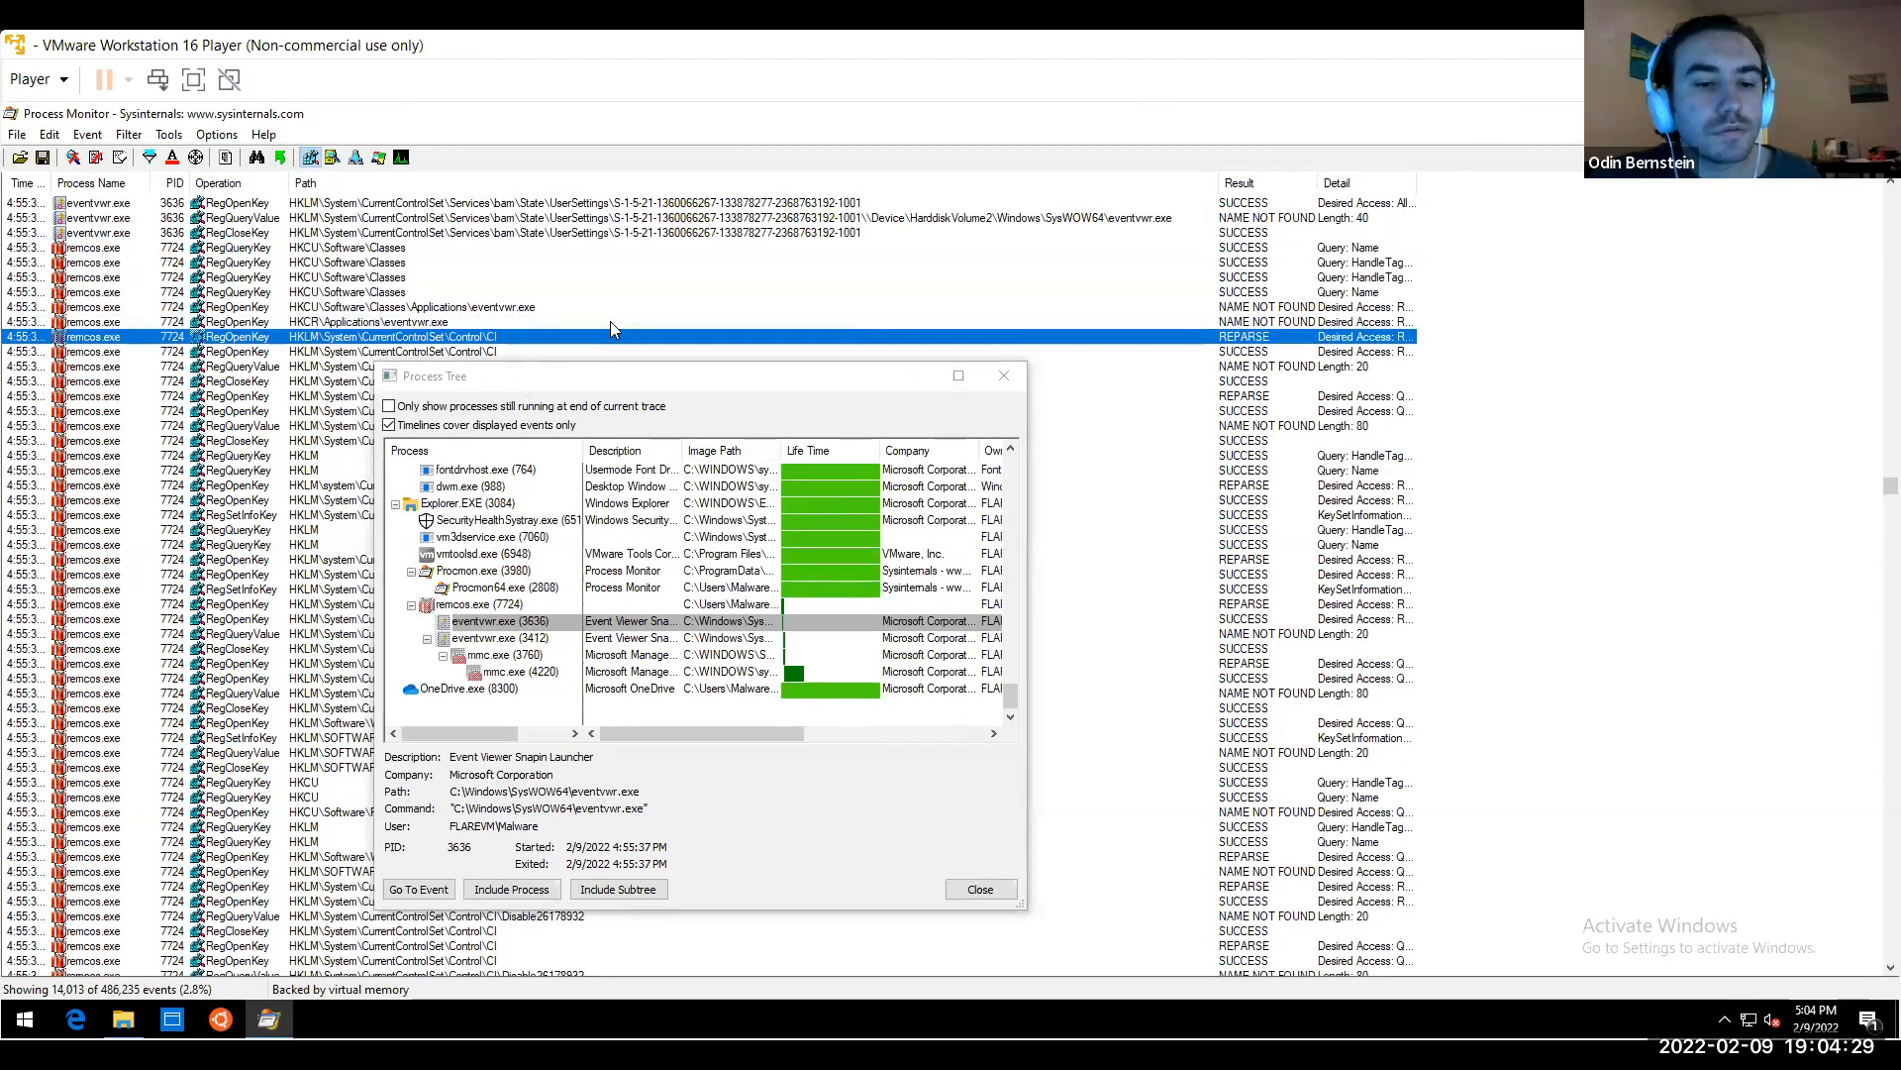
pyautogui.press('Down')
pyautogui.press('Down')
pyautogui.press('Down')
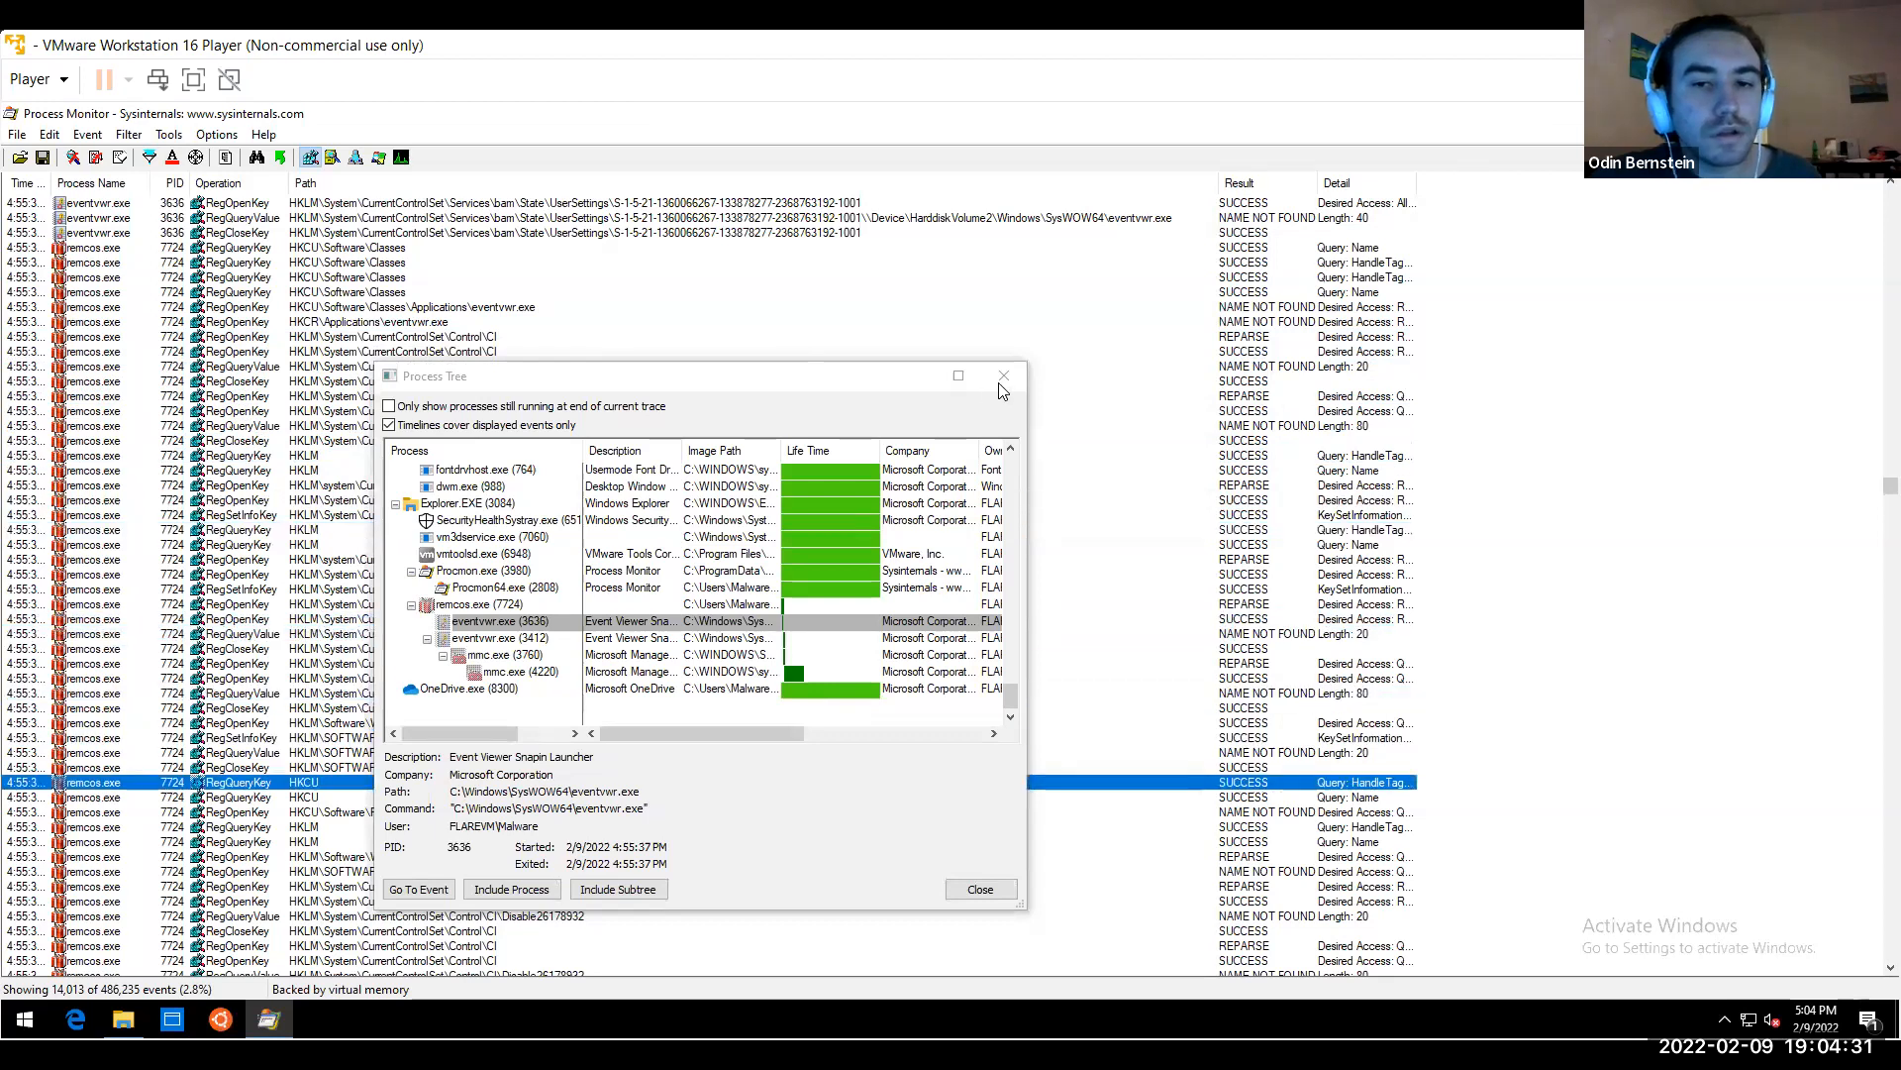
pyautogui.click(1003, 376)
# Examine the remcos.exe registry lookups from the HKCU AppCompat policy key through to the exefile shell open command value
pyautogui.click(512, 816)
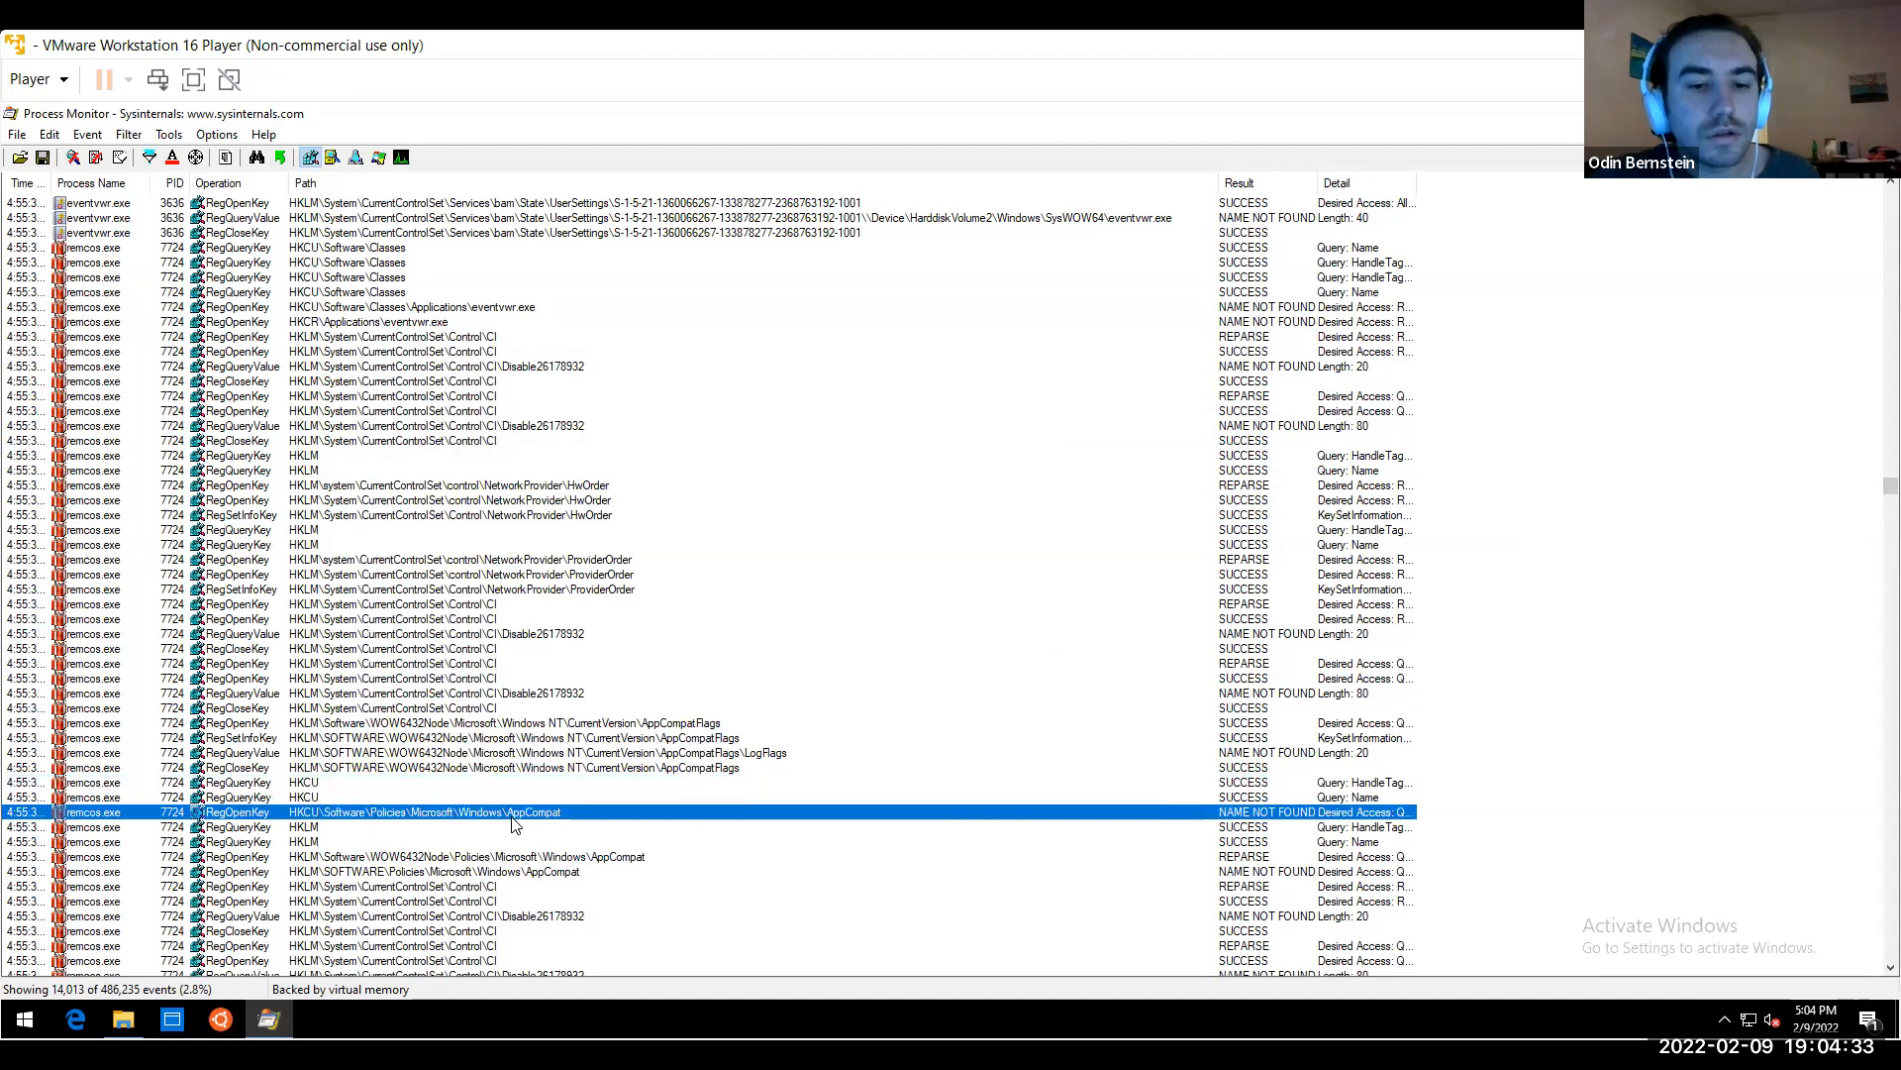
pyautogui.press('Down')
pyautogui.press('Down')
pyautogui.press('Down')
pyautogui.press('Down')
pyautogui.press('Down')
pyautogui.press('Down')
pyautogui.press('Down')
pyautogui.press('Down')
pyautogui.press('Down')
pyautogui.press('Down')
pyautogui.press('Down')
pyautogui.press('Down')
pyautogui.press('Down')
pyautogui.press('Down')
pyautogui.press('Down')
pyautogui.press('Down')
pyautogui.press('Down')
pyautogui.press('Down')
pyautogui.press('Down')
pyautogui.press('Down')
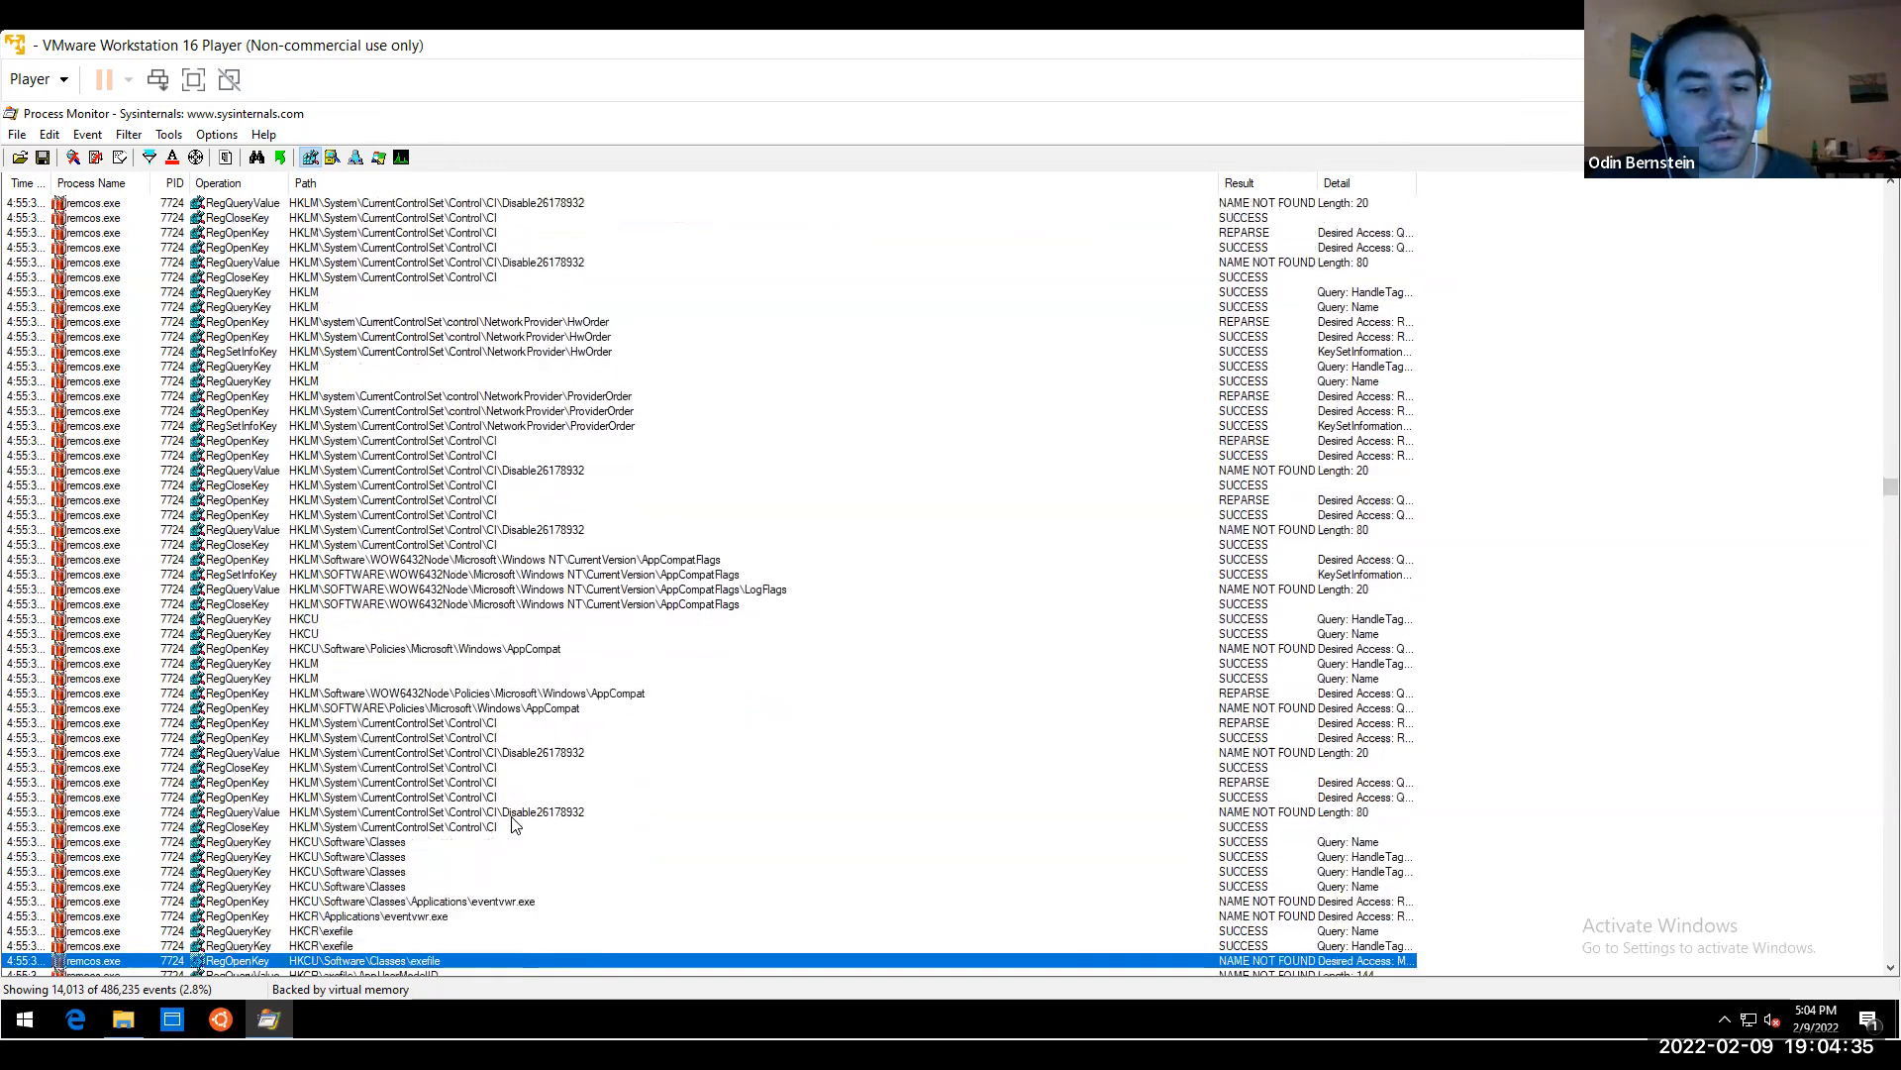
pyautogui.press('Down')
pyautogui.press('Down')
pyautogui.press('Down')
pyautogui.press('Down')
pyautogui.press('Down')
pyautogui.press('Down')
pyautogui.press('Down')
pyautogui.press('Down')
pyautogui.press('Down')
pyautogui.press('Down')
pyautogui.press('Down')
pyautogui.press('Down')
pyautogui.press('Down')
pyautogui.press('Down')
pyautogui.press('Down')
pyautogui.press('Down')
pyautogui.press('Down')
pyautogui.press('Down')
pyautogui.press('Down')
pyautogui.press('Down')
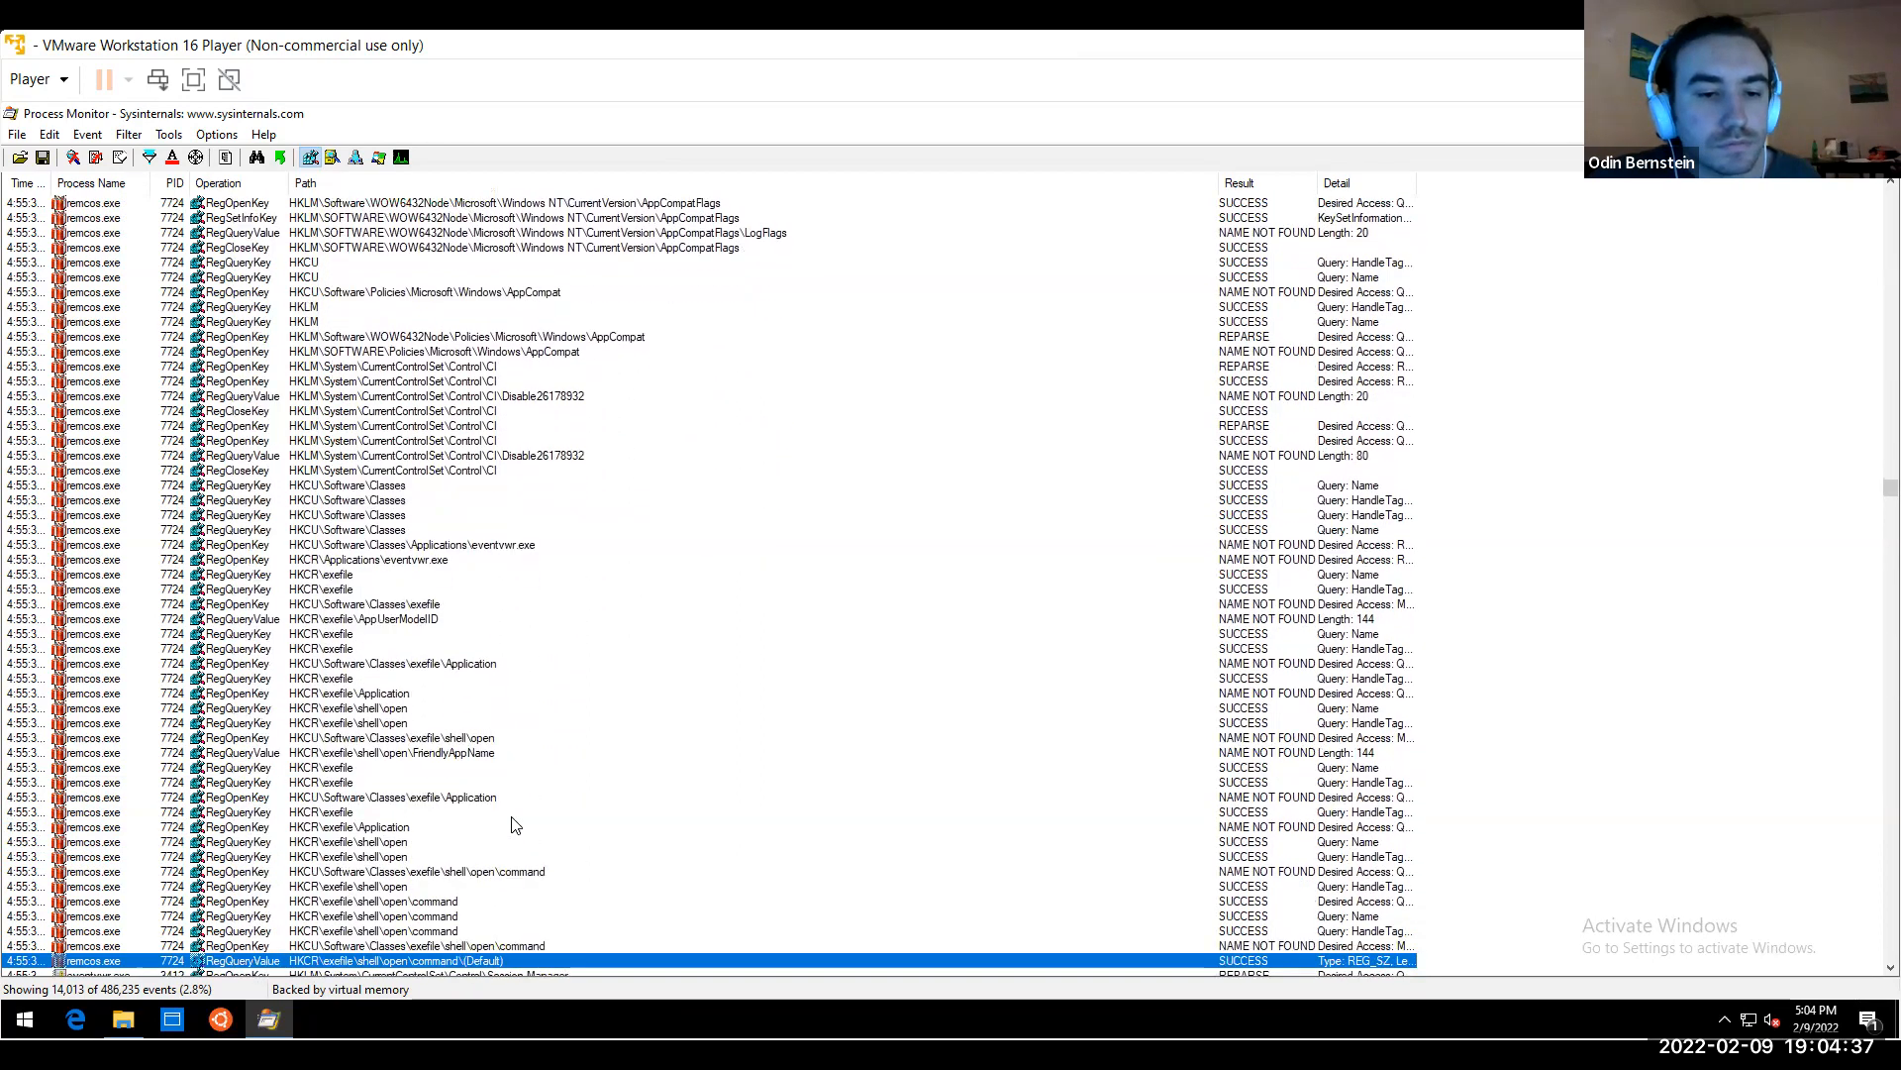
# Examine the eventvwr.exe (3412) registry events from the Session Manager keys through the Safer CodeIdentifiers and FileSystem keys
pyautogui.press('Down')
pyautogui.press('Down')
pyautogui.press('Down')
pyautogui.press('Down')
pyautogui.press('Down')
pyautogui.press('Down')
pyautogui.press('Down')
pyautogui.press('Down')
pyautogui.press('Down')
pyautogui.press('Down')
pyautogui.press('Down')
pyautogui.press('Down')
pyautogui.press('Down')
pyautogui.press('Down')
pyautogui.press('Down')
pyautogui.press('Down')
pyautogui.press('Down')
pyautogui.press('Down')
pyautogui.press('Down')
pyautogui.press('Down')
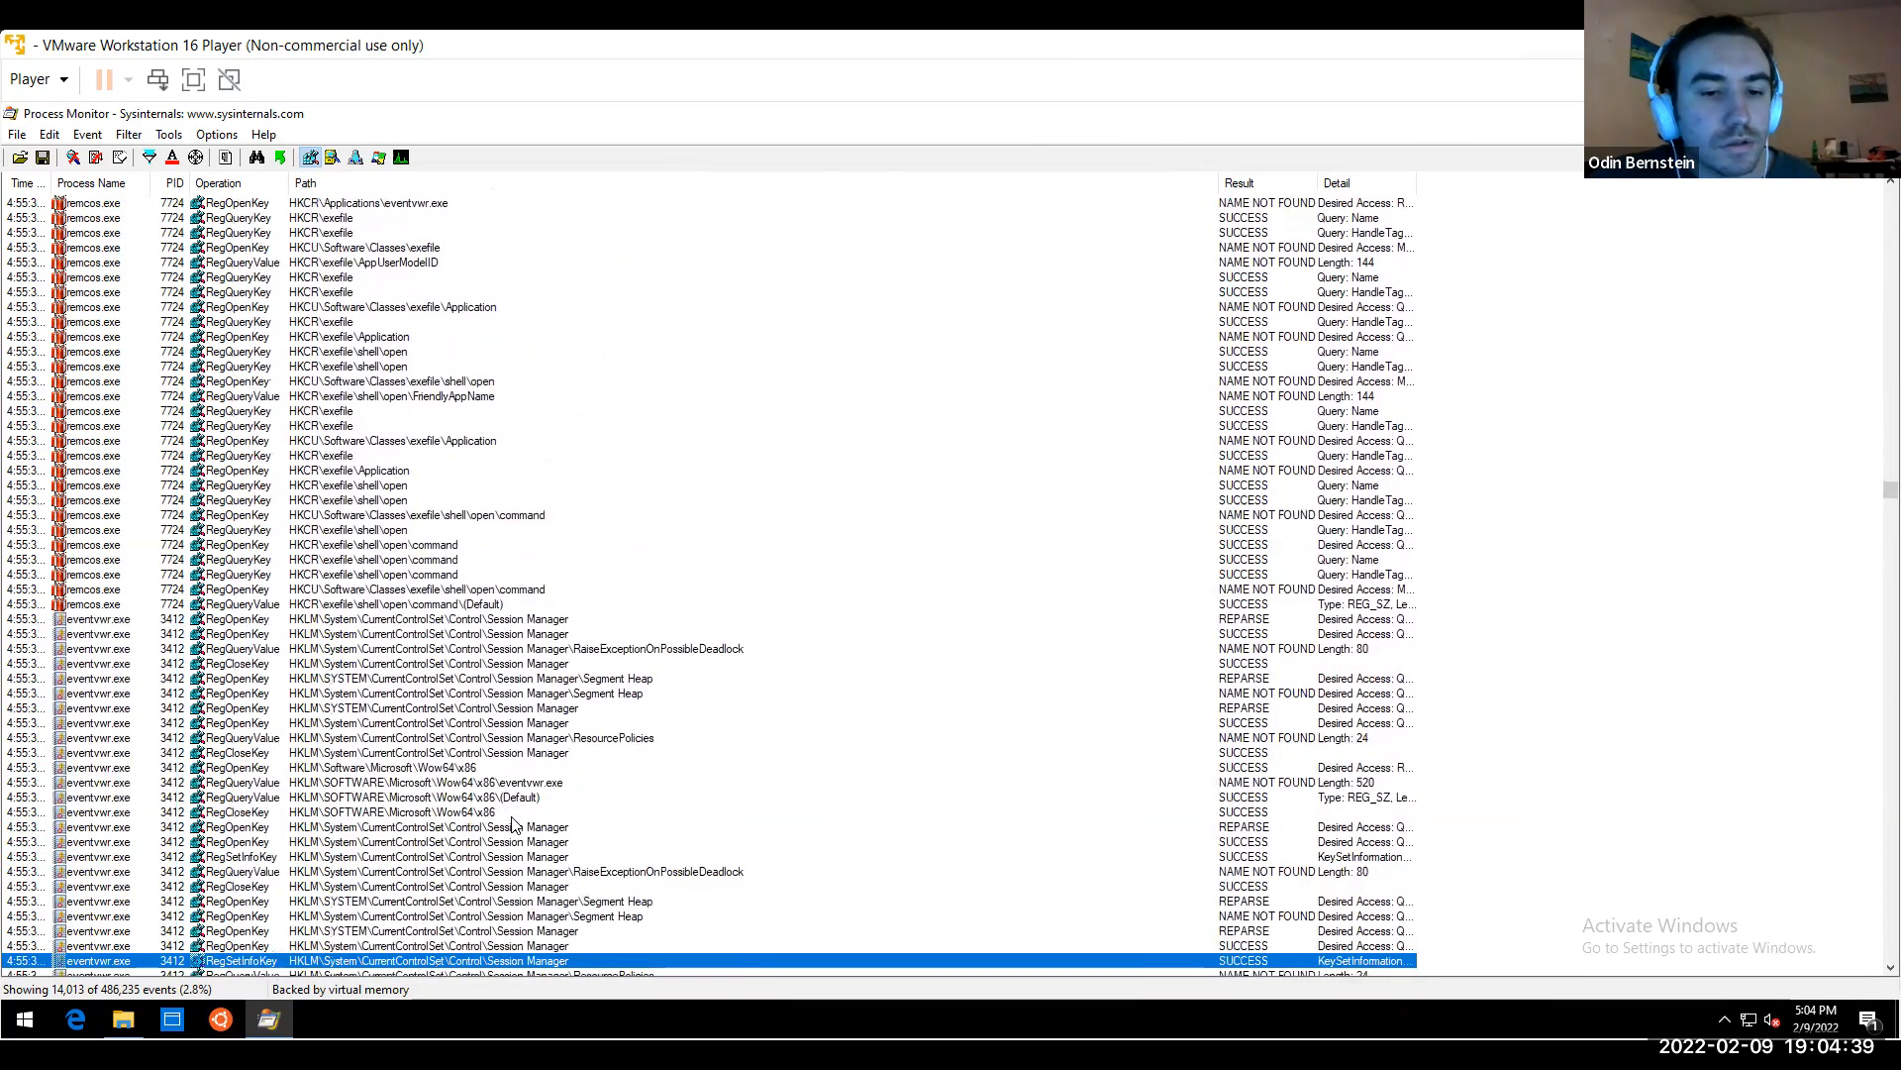
pyautogui.press('Down')
pyautogui.press('Down')
pyautogui.press('Down')
pyautogui.press('Down')
pyautogui.press('Down')
pyautogui.press('Down')
pyautogui.press('Down')
pyautogui.press('Down')
pyautogui.press('Down')
pyautogui.press('Down')
pyautogui.press('Down')
pyautogui.press('Down')
pyautogui.press('Down')
pyautogui.press('Down')
pyautogui.press('Down')
pyautogui.press('Down')
pyautogui.press('Down')
pyautogui.press('Down')
pyautogui.press('Down')
pyautogui.press('Down')
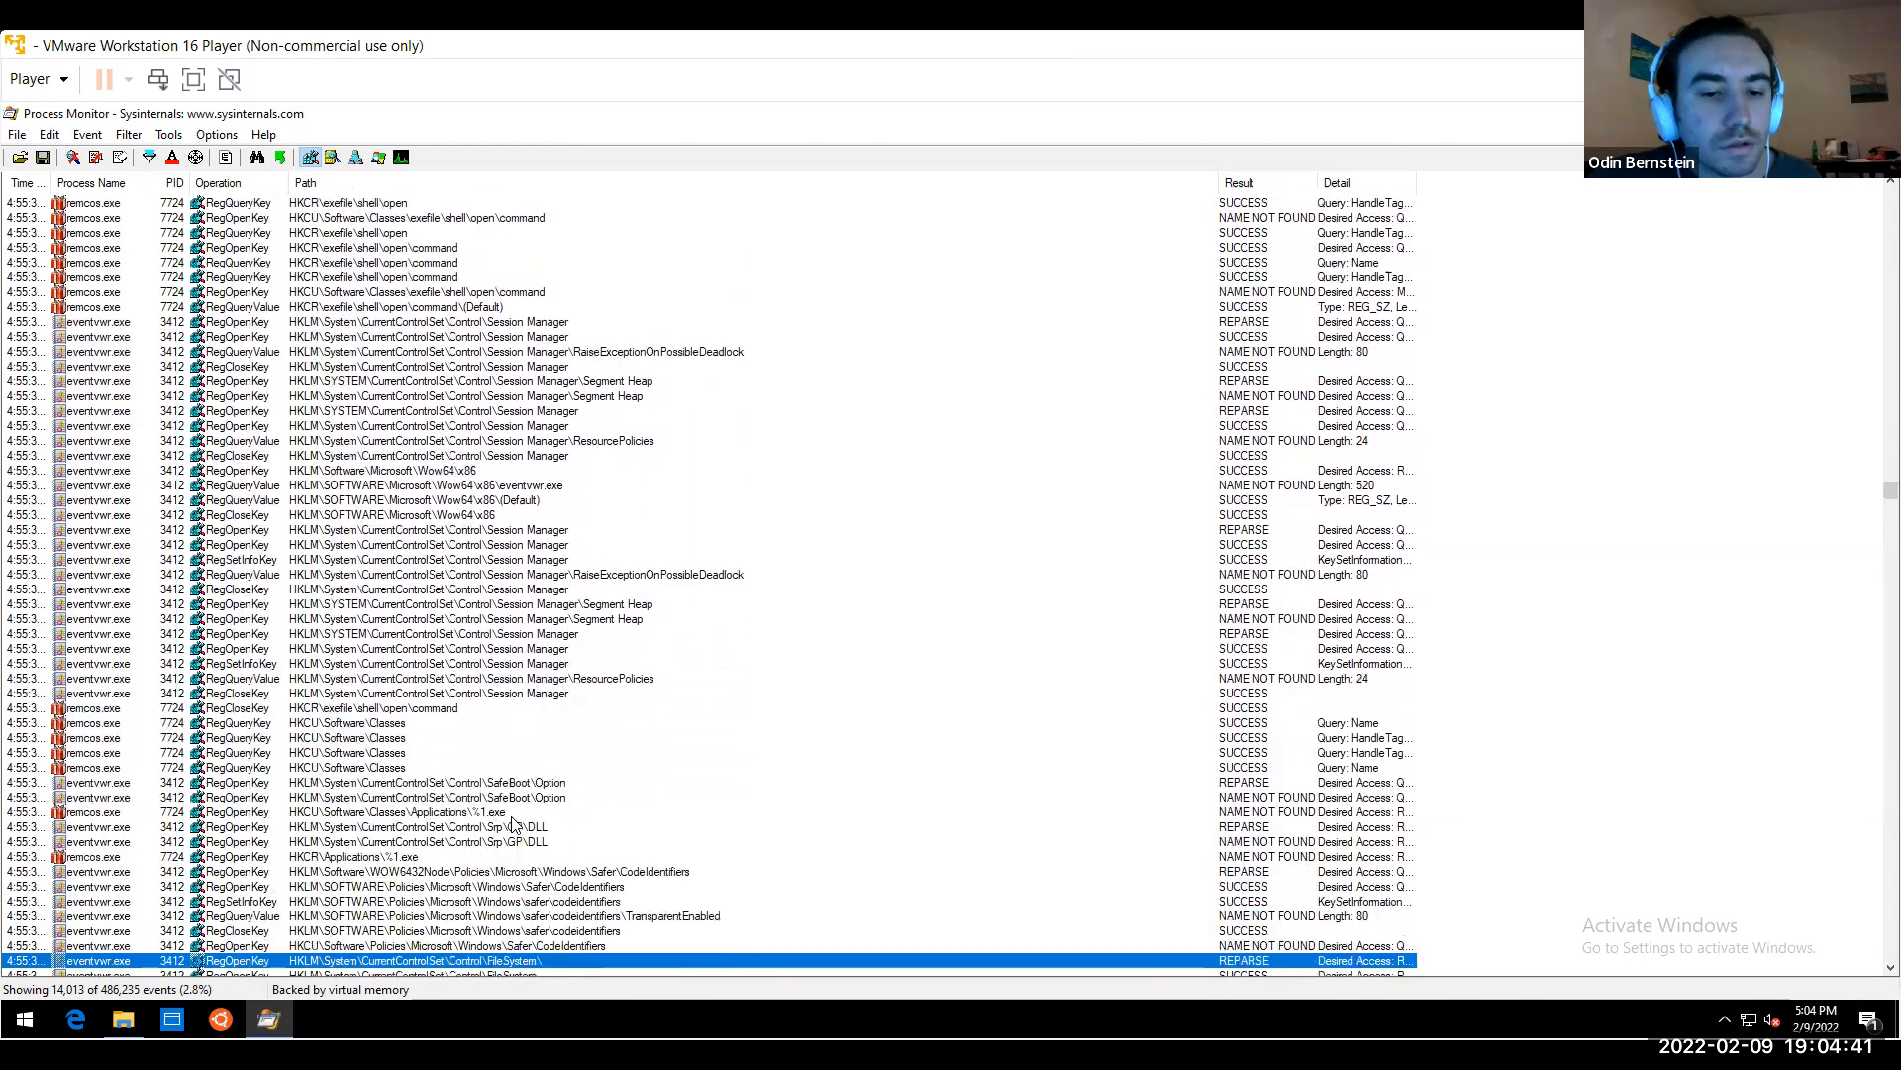
pyautogui.press('Down')
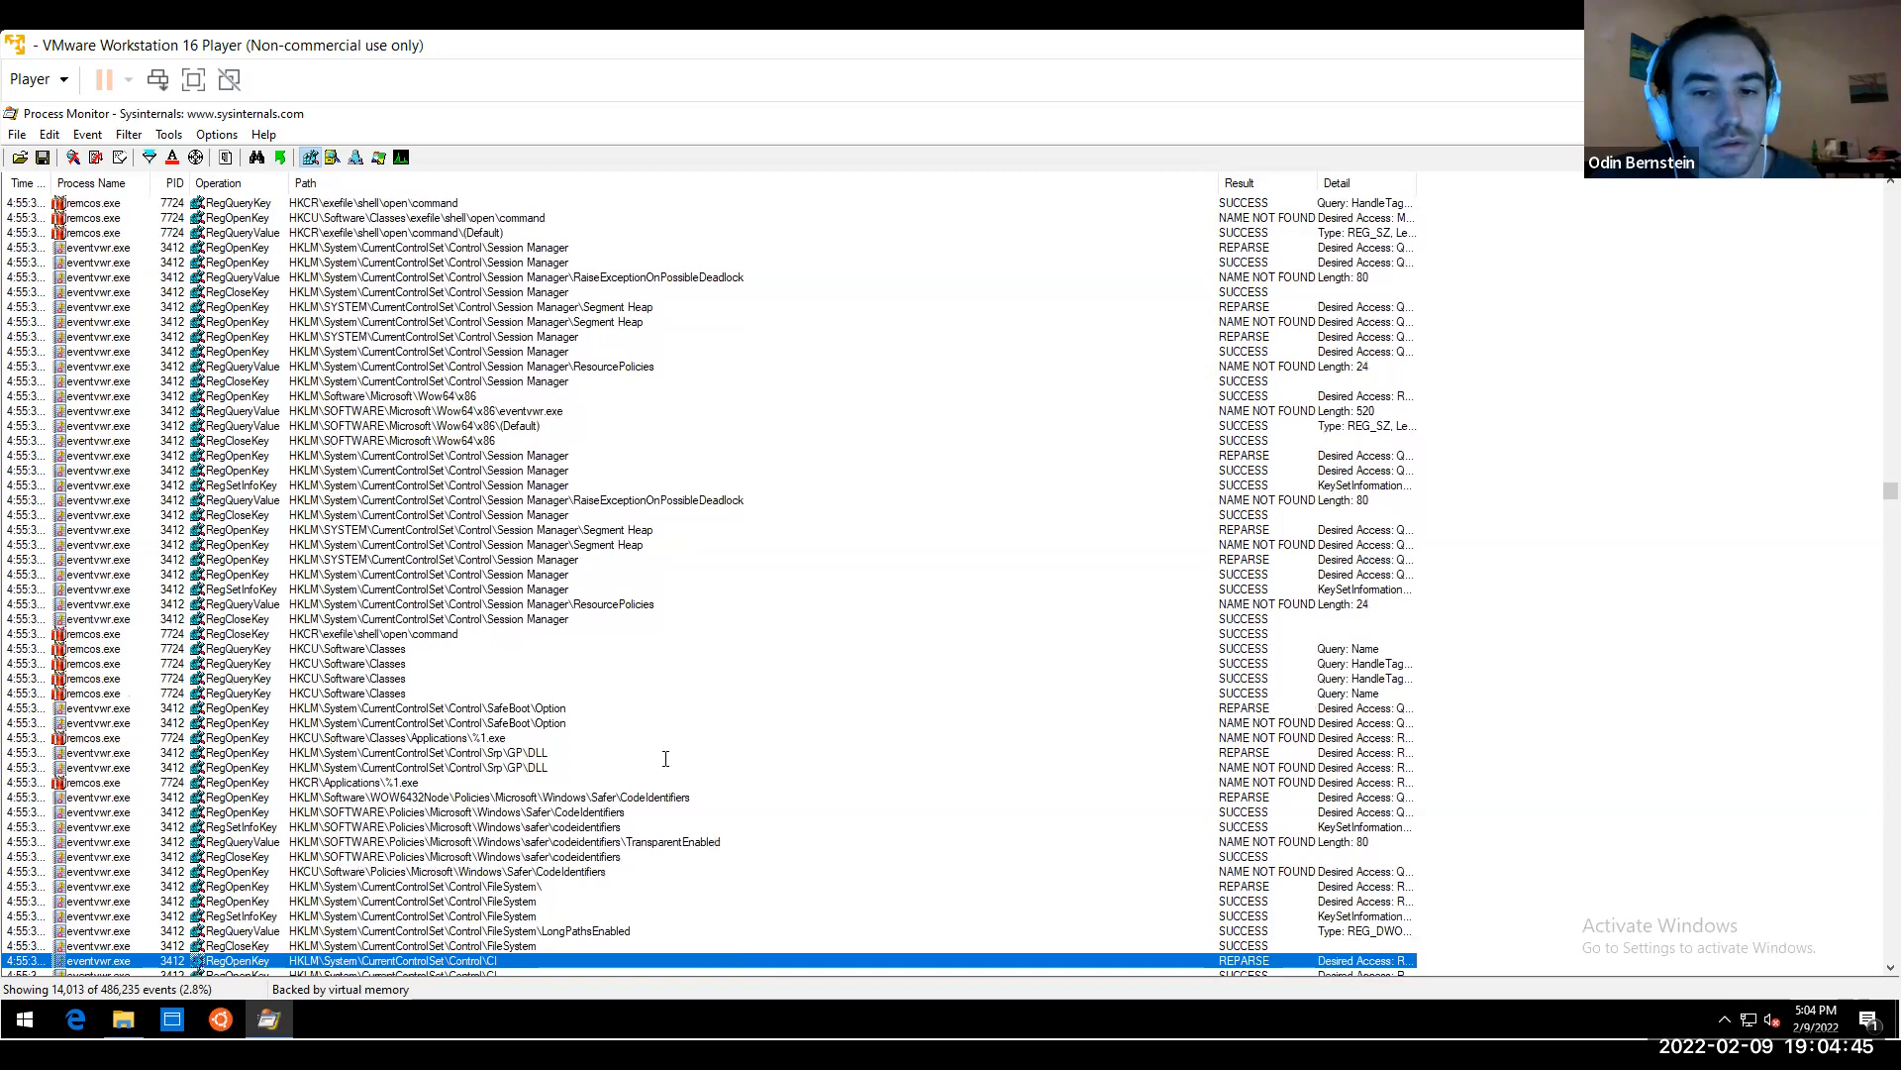
# Examine the eventvwr.exe (3412) registry lookups from the Control\CI key through the AppCompatFlags and Explorer Shell Folders keys
pyautogui.press('Down')
pyautogui.press('Down')
pyautogui.press('Down')
pyautogui.press('Down')
pyautogui.press('Down')
pyautogui.press('Down')
pyautogui.press('Down')
pyautogui.press('Down')
pyautogui.press('Down')
pyautogui.press('Down')
pyautogui.press('Down')
pyautogui.press('Down')
pyautogui.press('Down')
pyautogui.press('Down')
pyautogui.press('Down')
pyautogui.press('Down')
pyautogui.press('Down')
pyautogui.press('Down')
pyautogui.press('Down')
pyautogui.press('Down')
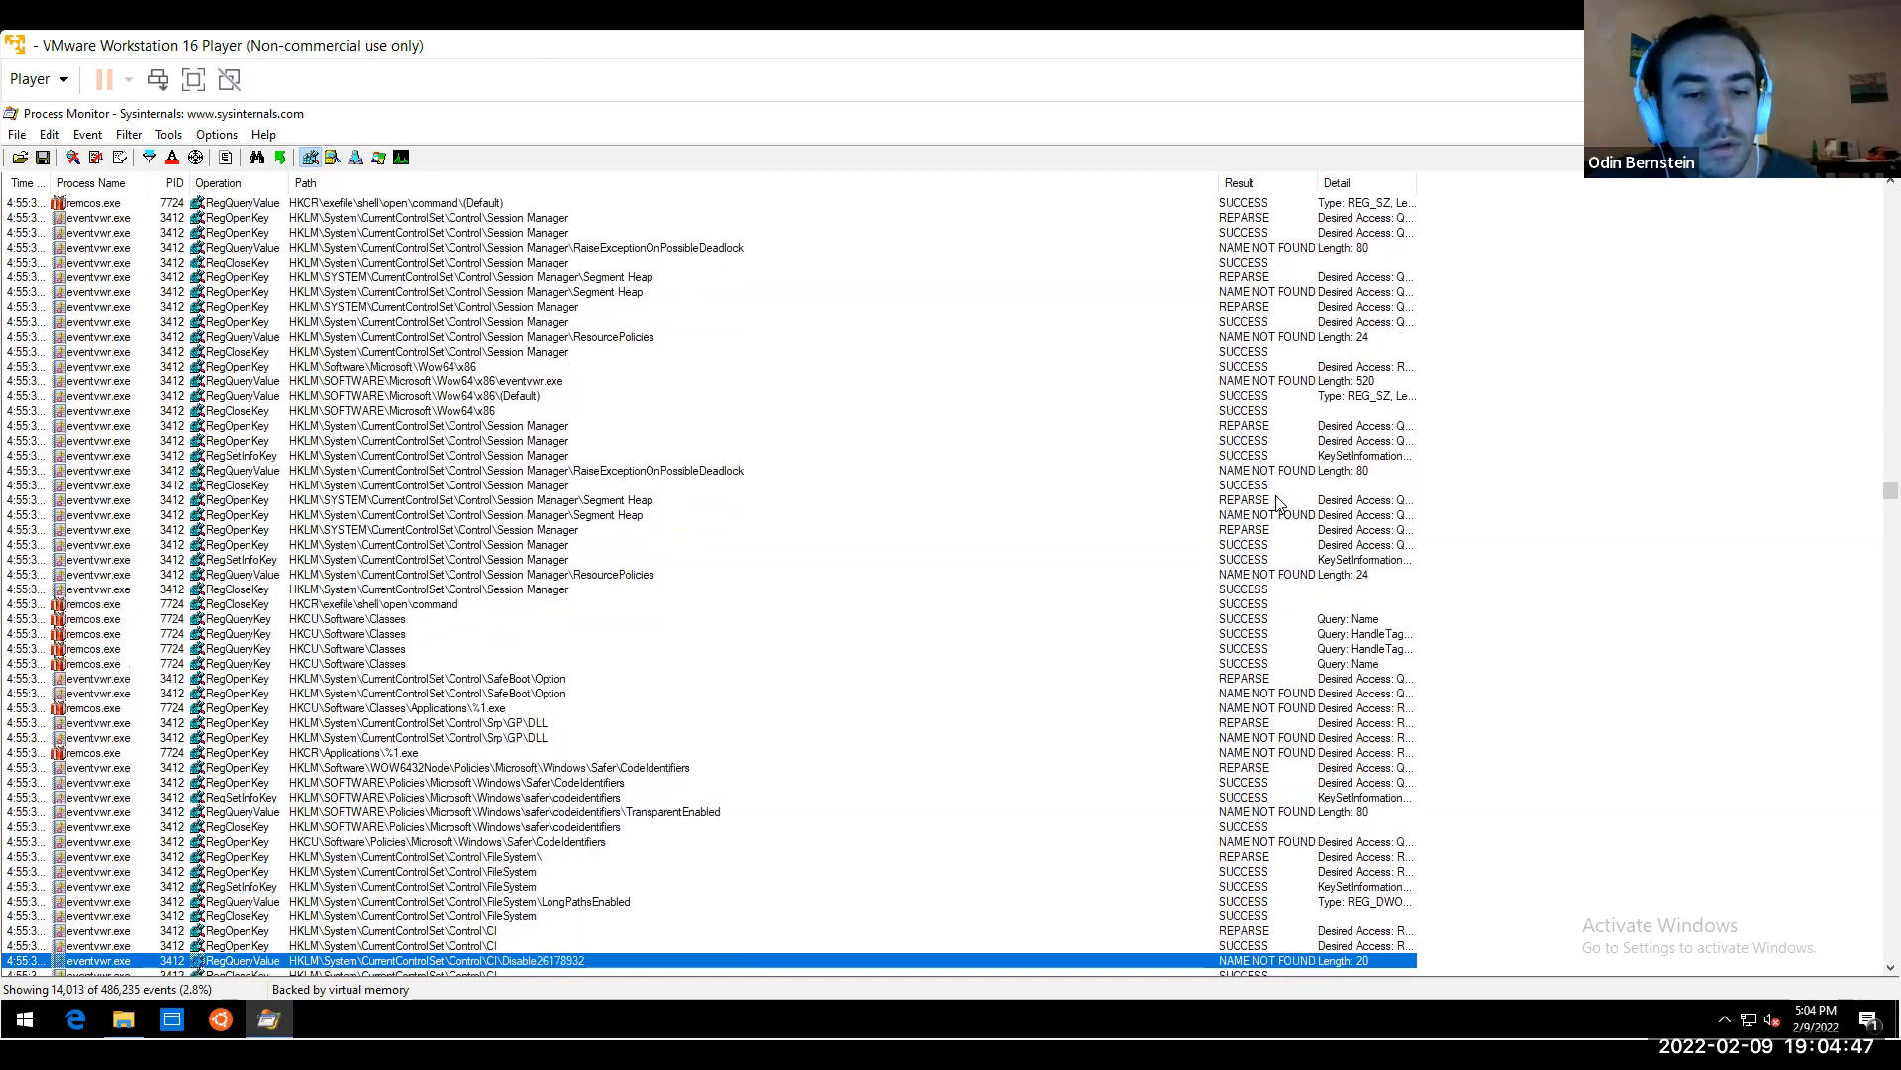
pyautogui.press('Down')
pyautogui.press('Down')
pyautogui.press('Down')
pyautogui.press('Down')
pyautogui.press('Down')
pyautogui.press('Down')
pyautogui.press('Down')
pyautogui.press('Down')
pyautogui.press('Down')
pyautogui.press('Down')
pyautogui.press('Down')
pyautogui.press('Down')
pyautogui.press('Down')
pyautogui.press('Down')
pyautogui.press('Down')
pyautogui.press('Down')
pyautogui.press('Down')
pyautogui.press('Down')
pyautogui.press('Down')
pyautogui.press('Down')
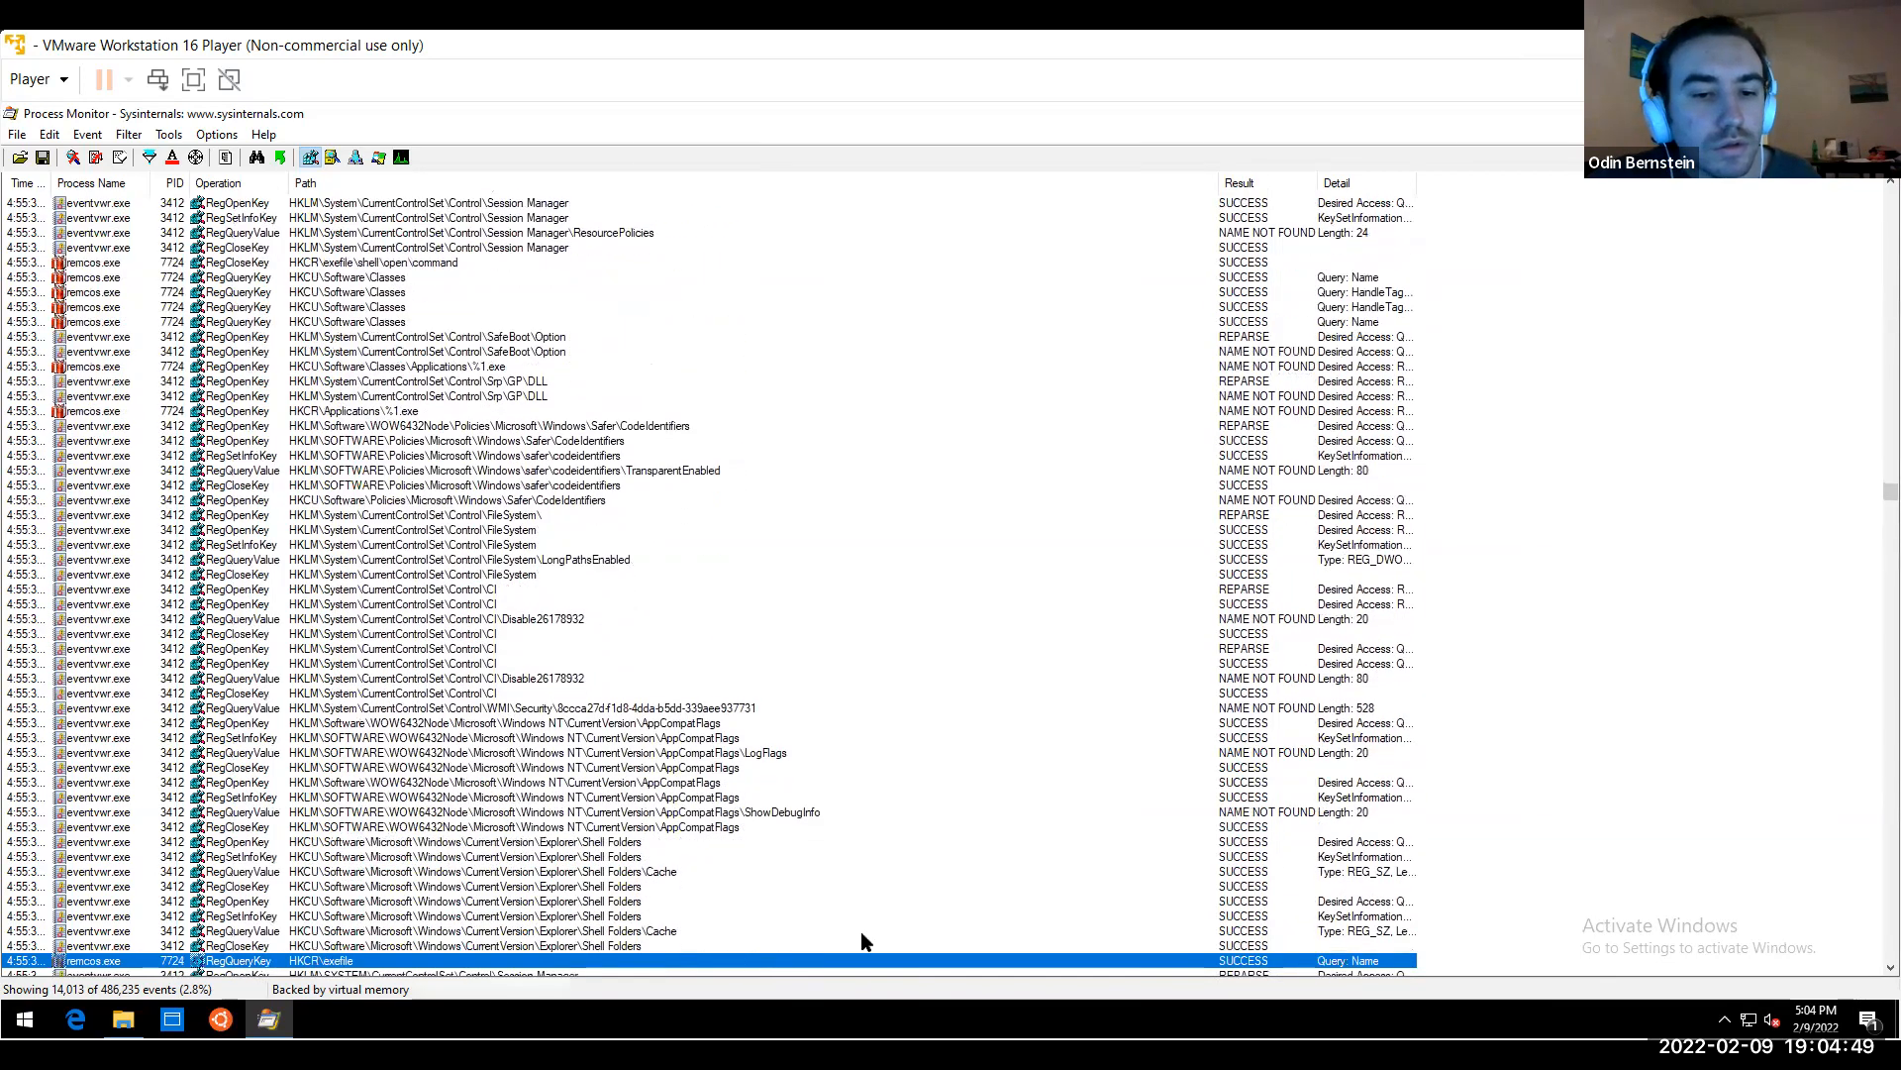
# Examine the remcos.exe lookups of the exefile Progid and NoSmartScreen entries through to the CLSID ActivateOnHostFlags value
pyautogui.press('Down')
pyautogui.press('Down')
pyautogui.press('Down')
pyautogui.press('Down')
pyautogui.press('Down')
pyautogui.press('Down')
pyautogui.press('Down')
pyautogui.press('Down')
pyautogui.press('Down')
pyautogui.press('Down')
pyautogui.press('Down')
pyautogui.press('Down')
pyautogui.press('Down')
pyautogui.press('Down')
pyautogui.press('Down')
pyautogui.press('Down')
pyautogui.press('Down')
pyautogui.press('Down')
pyautogui.press('Down')
pyautogui.press('Down')
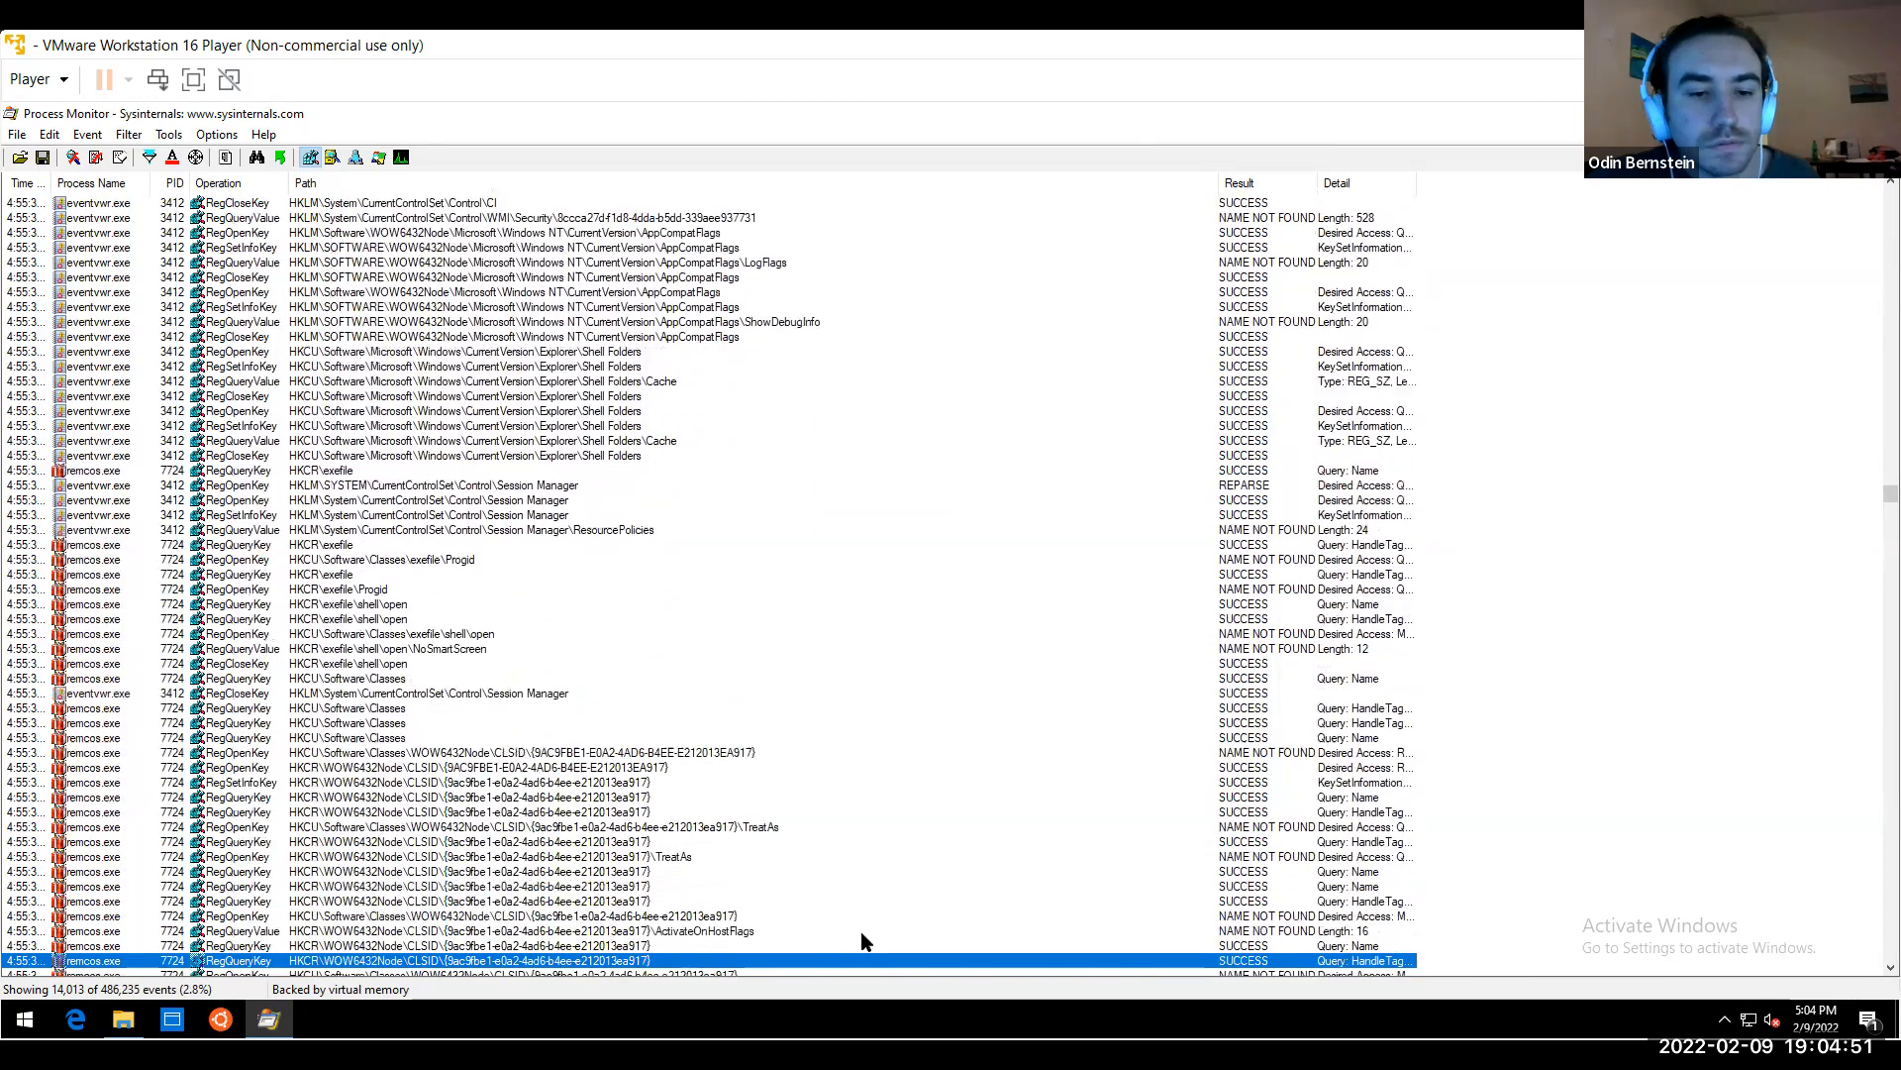
# Examine the remcos.exe registry lookups under CLSID {9ac9fbe1-e0a2-4ad6-b4ee-e212013ea917} from the (Default) value through the InProcServer32 ThreadingModel value
pyautogui.press('Down')
pyautogui.press('Down')
pyautogui.press('Down')
pyautogui.press('Down')
pyautogui.press('Down')
pyautogui.press('Down')
pyautogui.press('Down')
pyautogui.press('Down')
pyautogui.press('Down')
pyautogui.press('Down')
pyautogui.press('Down')
pyautogui.press('Down')
pyautogui.press('Down')
pyautogui.press('Down')
pyautogui.press('Down')
pyautogui.press('Down')
pyautogui.press('Down')
pyautogui.press('Down')
pyautogui.press('Down')
pyautogui.press('Down')
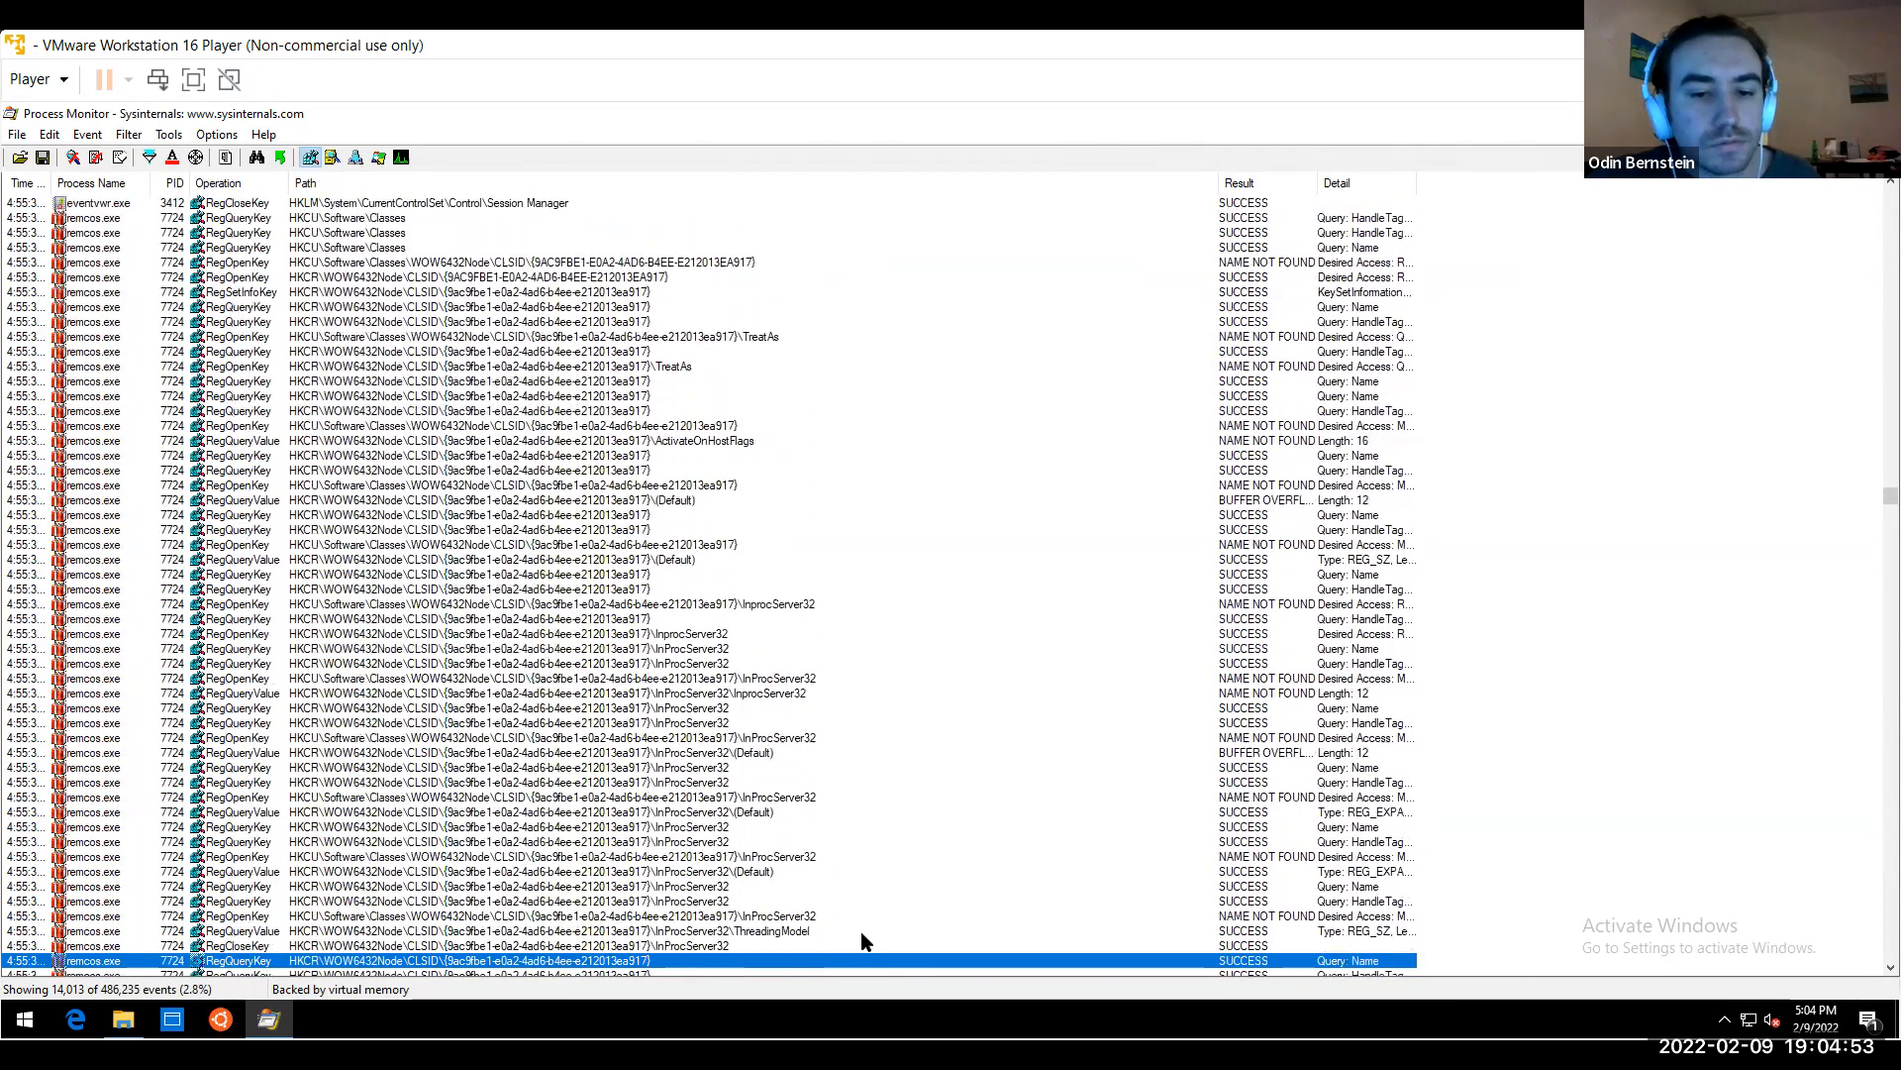
# Examine the remcos.exe lookups from the CLSID's InprocHandler32 and InprocHandler keys through the repeated TreatAs and ActivateOnHostFlags queries
pyautogui.press('Down')
pyautogui.press('Down')
pyautogui.press('Down')
pyautogui.press('Down')
pyautogui.press('Down')
pyautogui.press('Down')
pyautogui.press('Down')
pyautogui.press('Down')
pyautogui.press('Down')
pyautogui.press('Down')
pyautogui.press('Down')
pyautogui.press('Down')
pyautogui.press('Down')
pyautogui.press('Down')
pyautogui.press('Down')
pyautogui.press('Down')
pyautogui.press('Down')
pyautogui.press('Down')
pyautogui.press('Down')
pyautogui.press('Down')
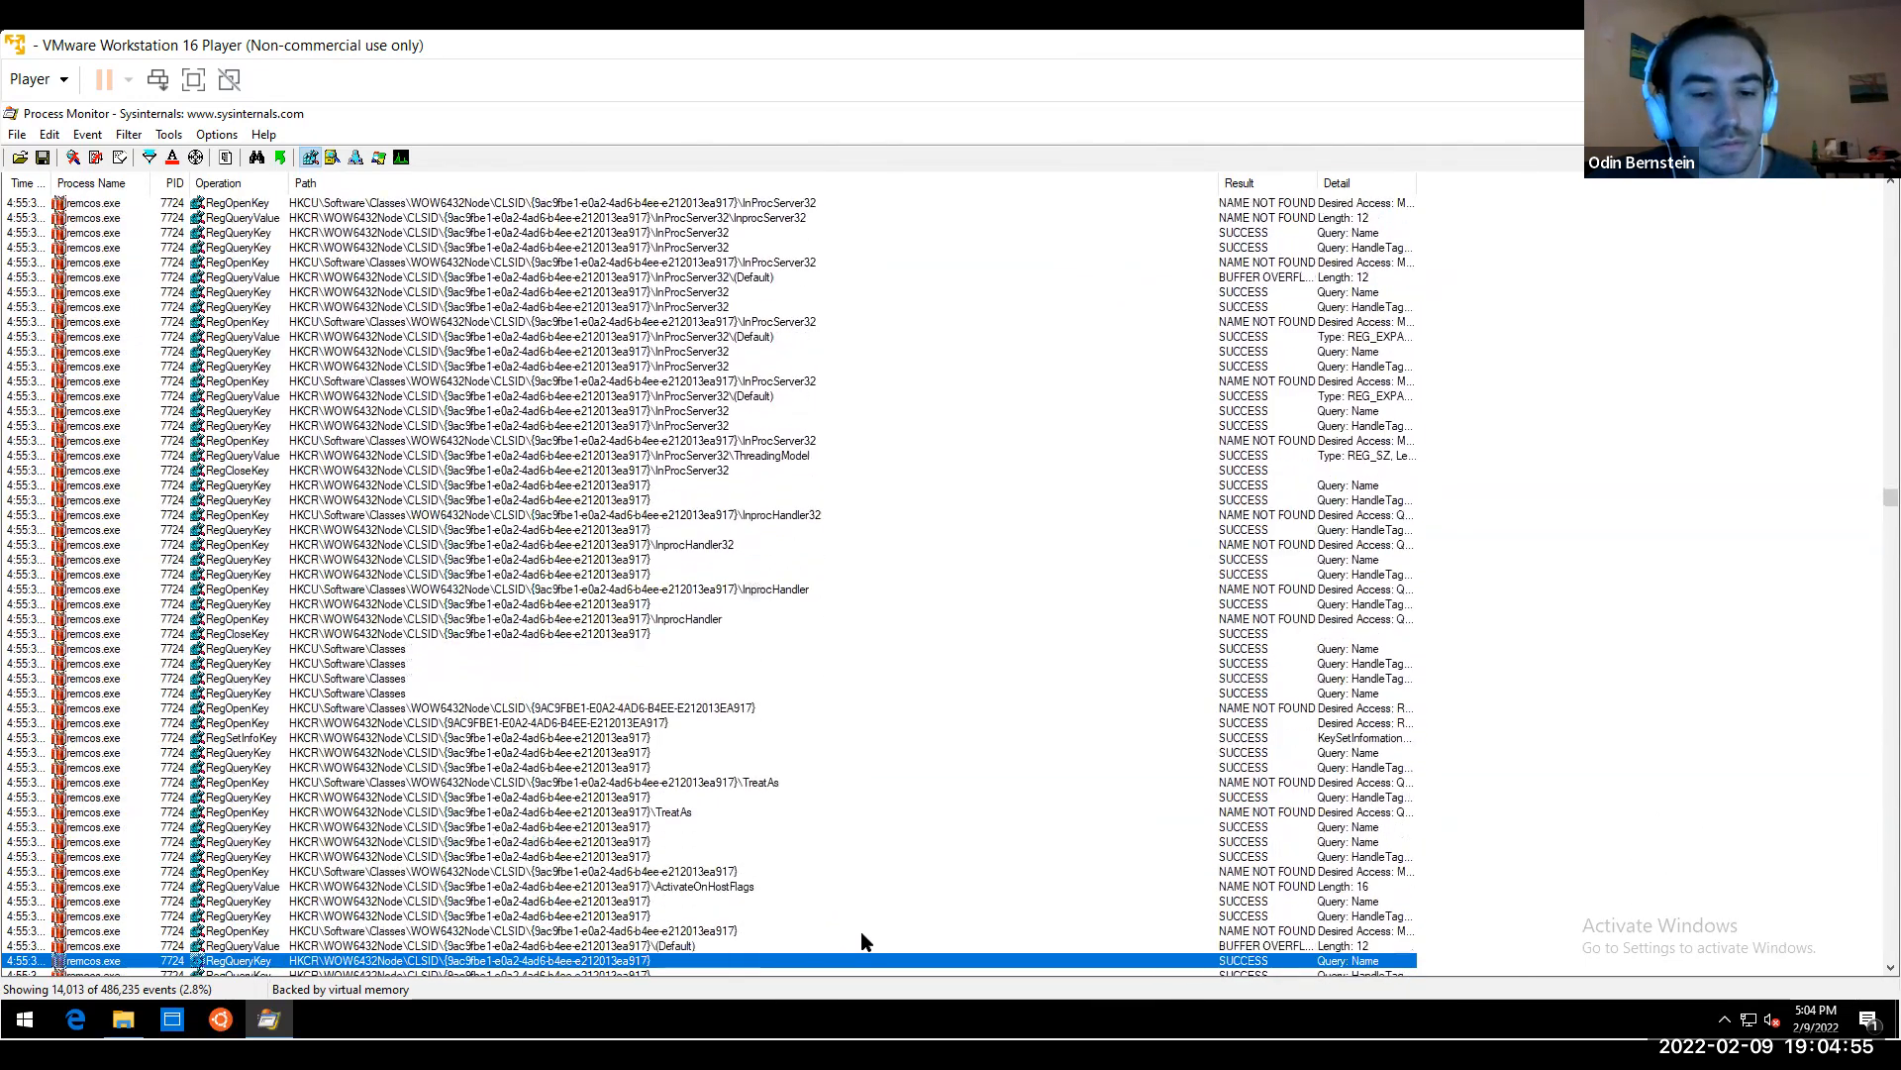
# Examine the second round of remcos.exe InProcServer32 lookups for the CLSID, through to the InprocHandler32 key
pyautogui.press('Down')
pyautogui.press('Down')
pyautogui.press('Down')
pyautogui.press('Down')
pyautogui.press('Down')
pyautogui.press('Down')
pyautogui.press('Down')
pyautogui.press('Down')
pyautogui.press('Down')
pyautogui.press('Down')
pyautogui.press('Down')
pyautogui.press('Down')
pyautogui.press('Down')
pyautogui.press('Down')
pyautogui.press('Down')
pyautogui.press('Down')
pyautogui.press('Down')
pyautogui.press('Down')
pyautogui.press('Down')
pyautogui.press('Down')
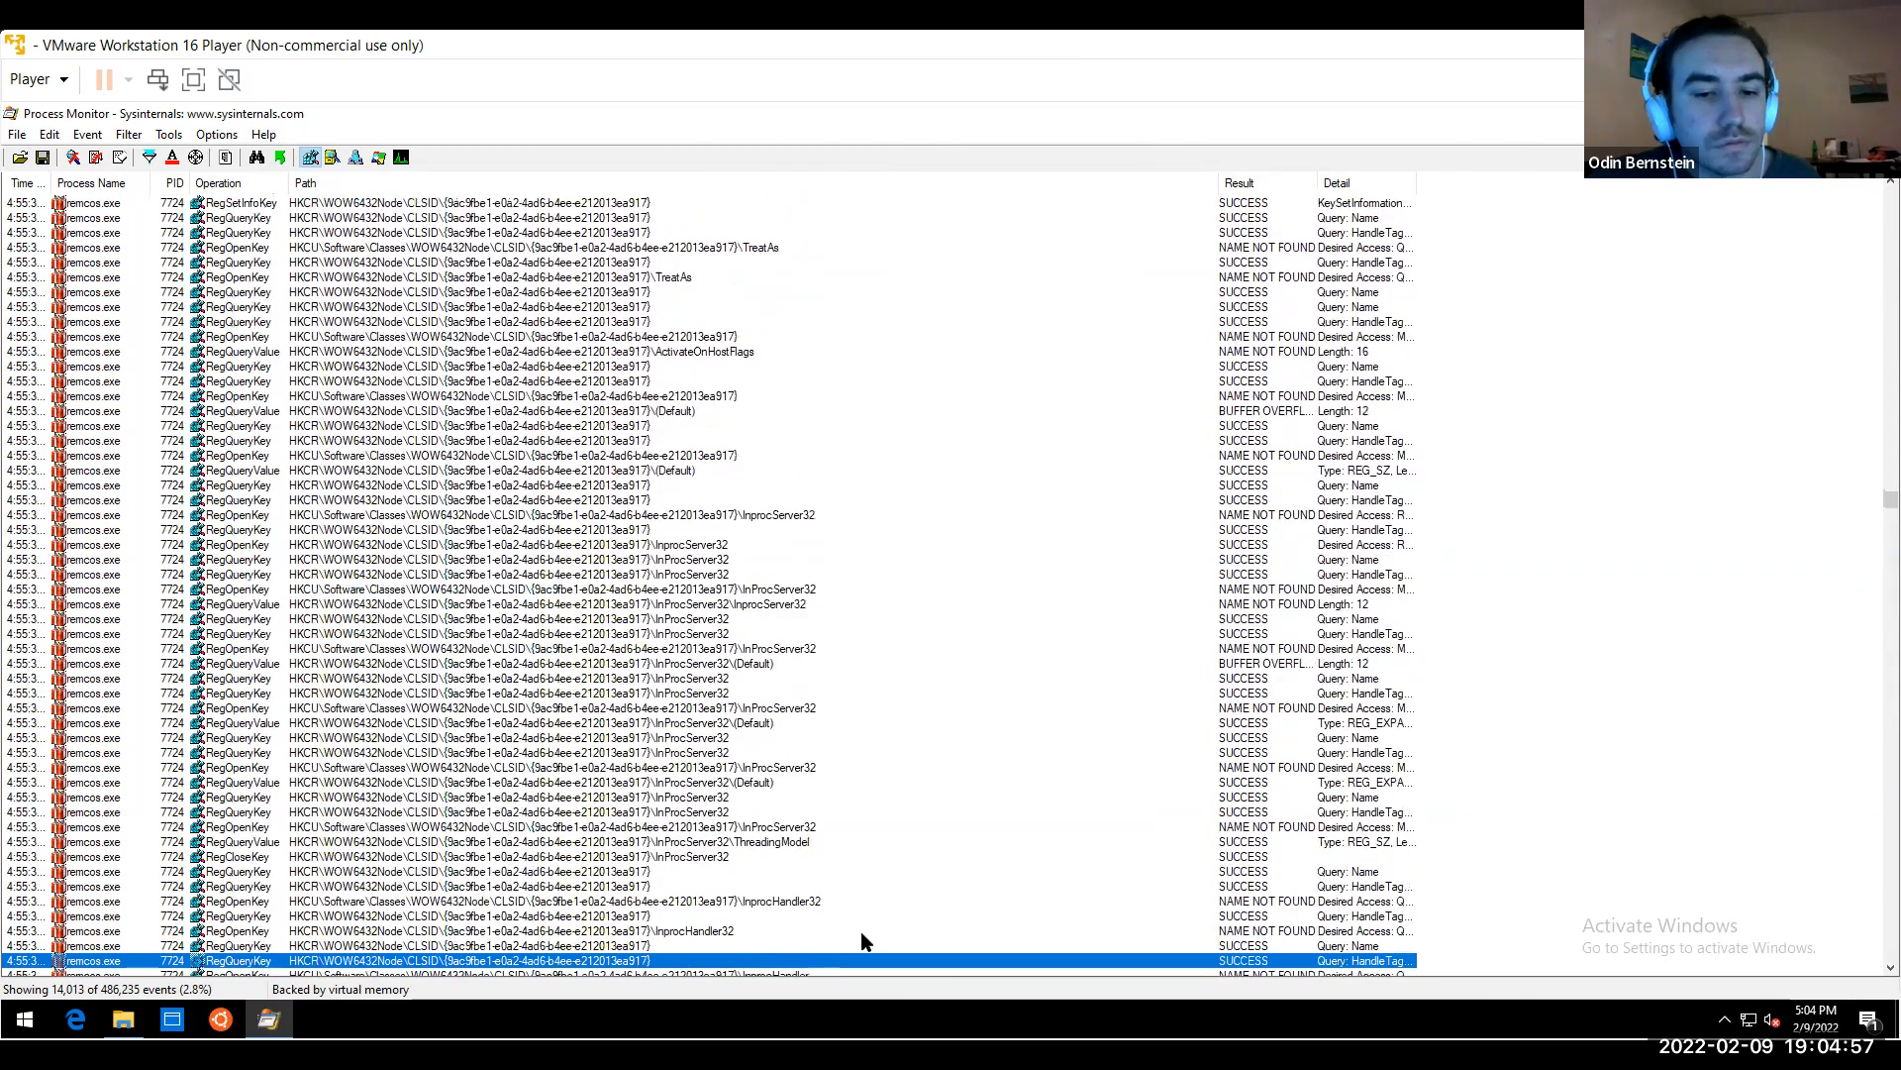
# Examine the remcos.exe lookups of the CLSID's LocalServer32, AppID, LocalServer and Elevation entries
pyautogui.press('Down')
pyautogui.press('Down')
pyautogui.press('Down')
pyautogui.press('Down')
pyautogui.press('Down')
pyautogui.press('Down')
pyautogui.press('Down')
pyautogui.press('Down')
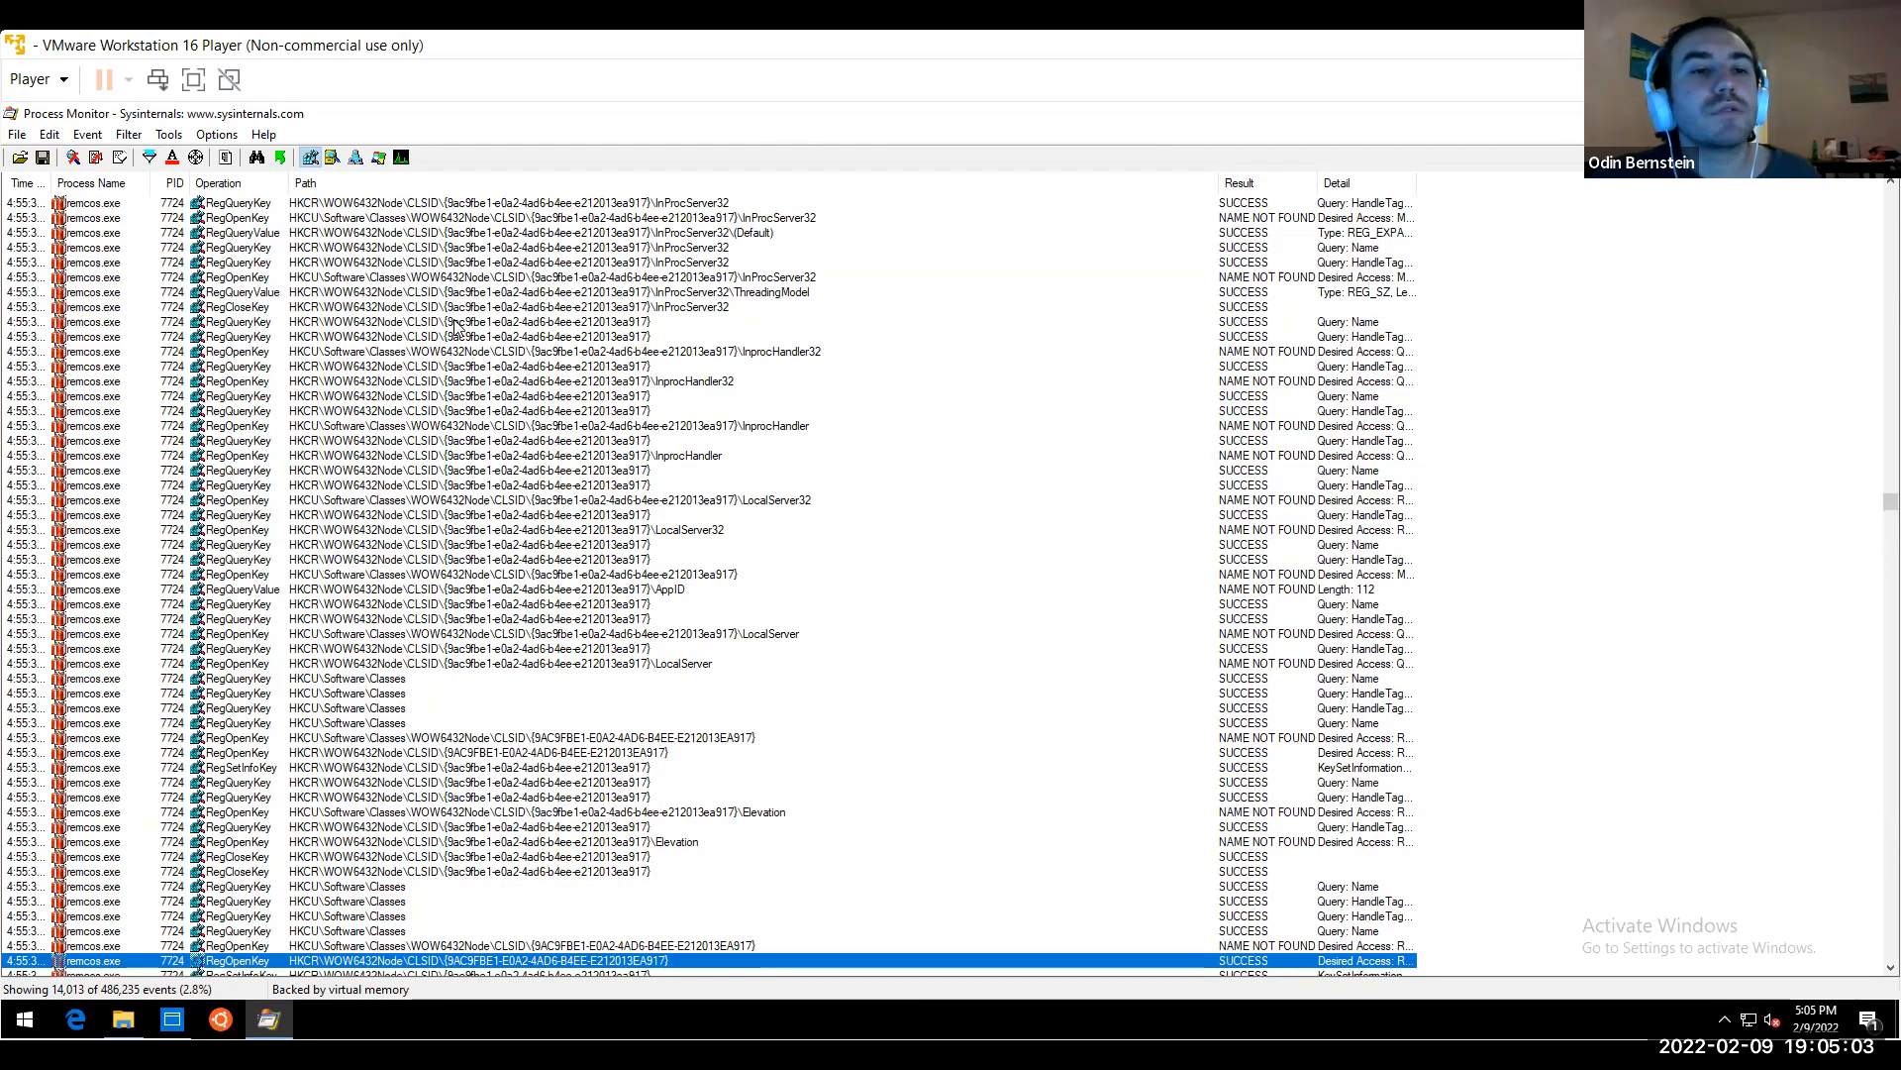
# Hide the registry events and show only file system activity in the event list
pyautogui.click(330, 163)
pyautogui.click(310, 161)
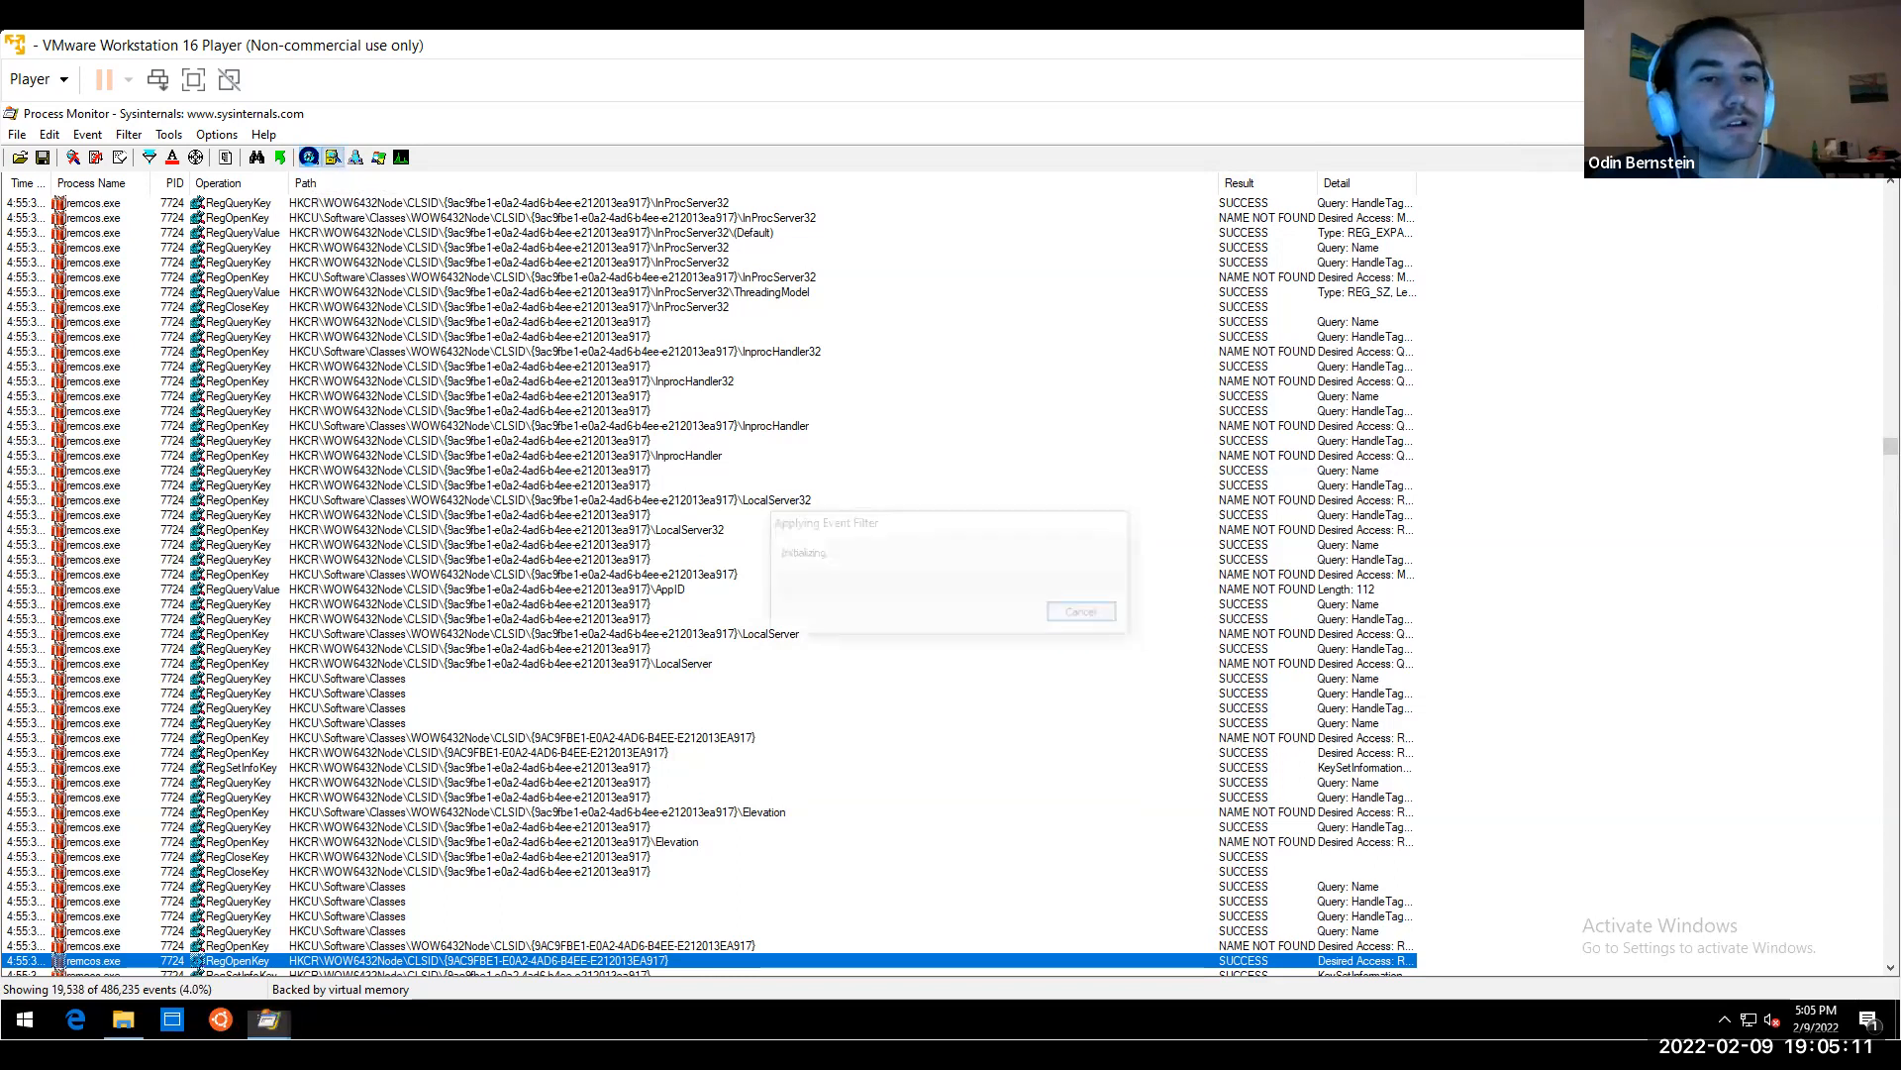
pyautogui.click(492, 327)
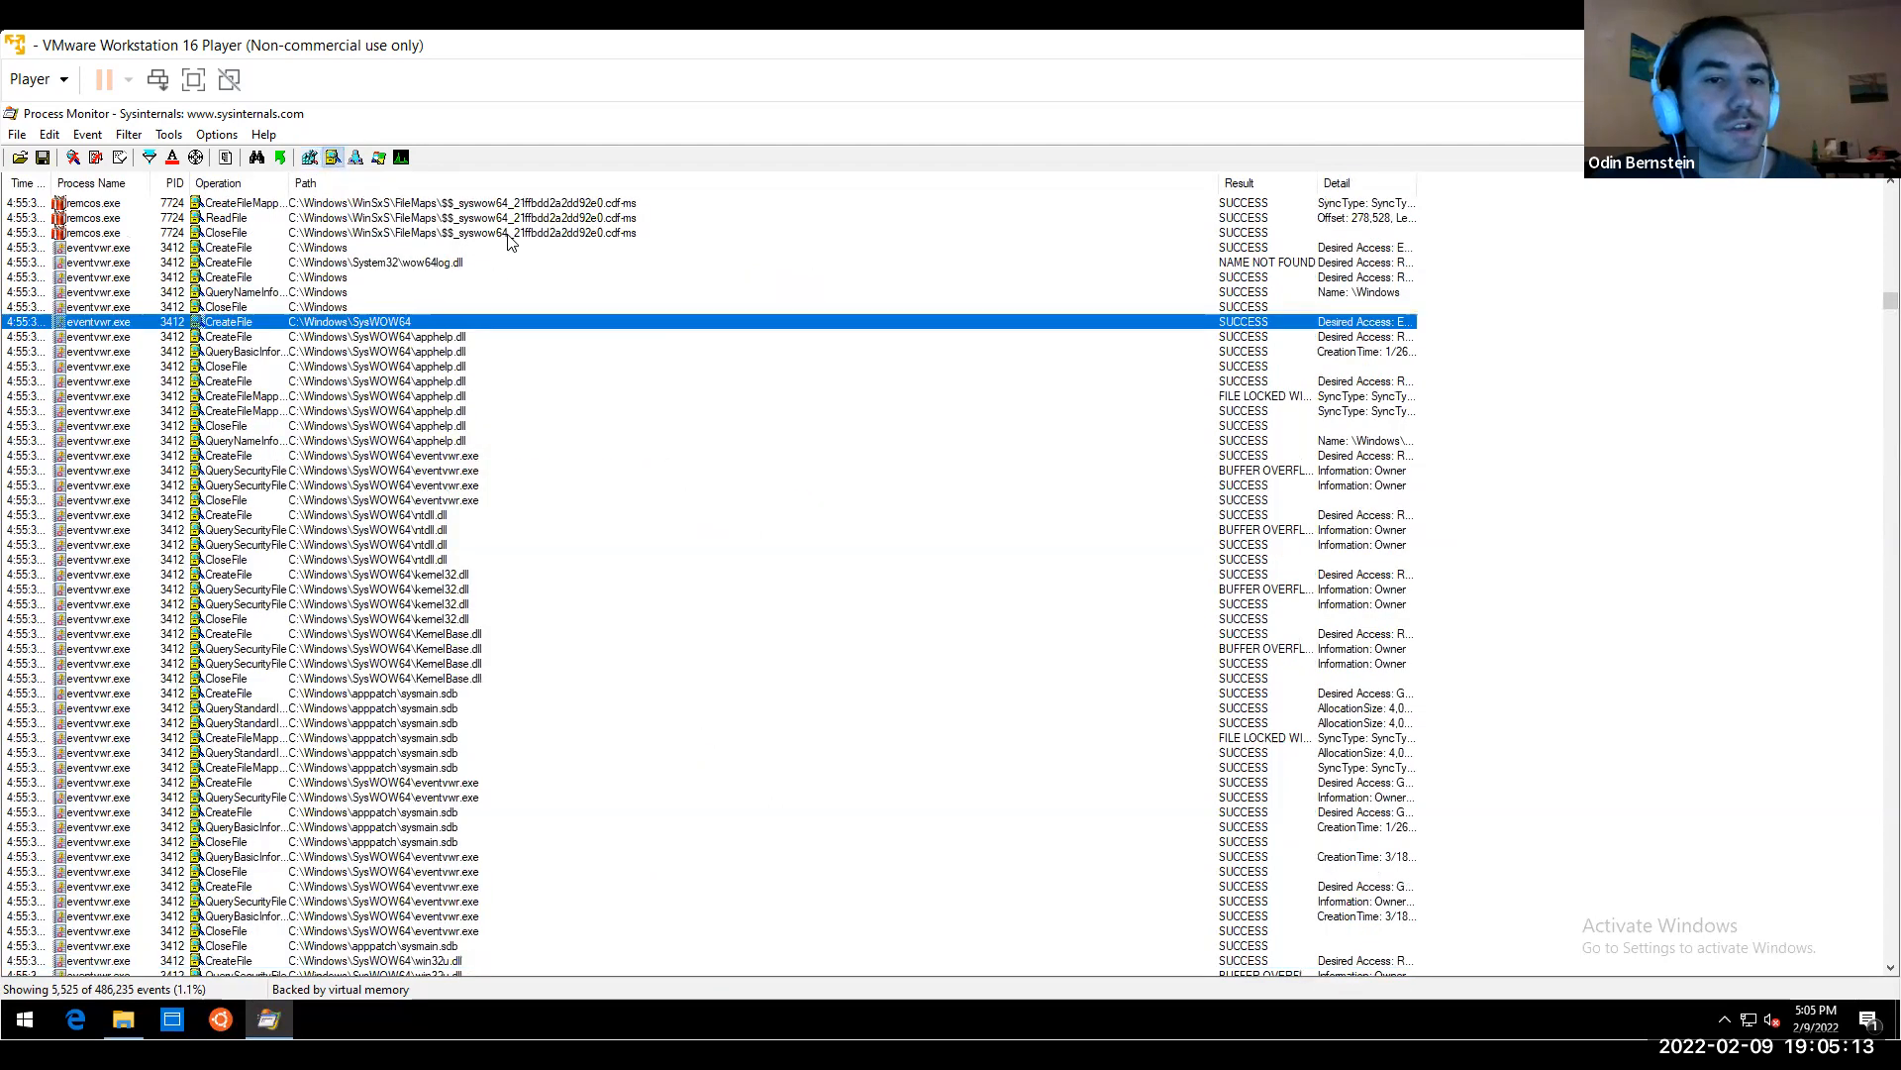
# Examine the eventvwr.exe (3412) file events from kernel32.dll through sysmain.sdb to gdi32full.dll
pyautogui.click(448, 619)
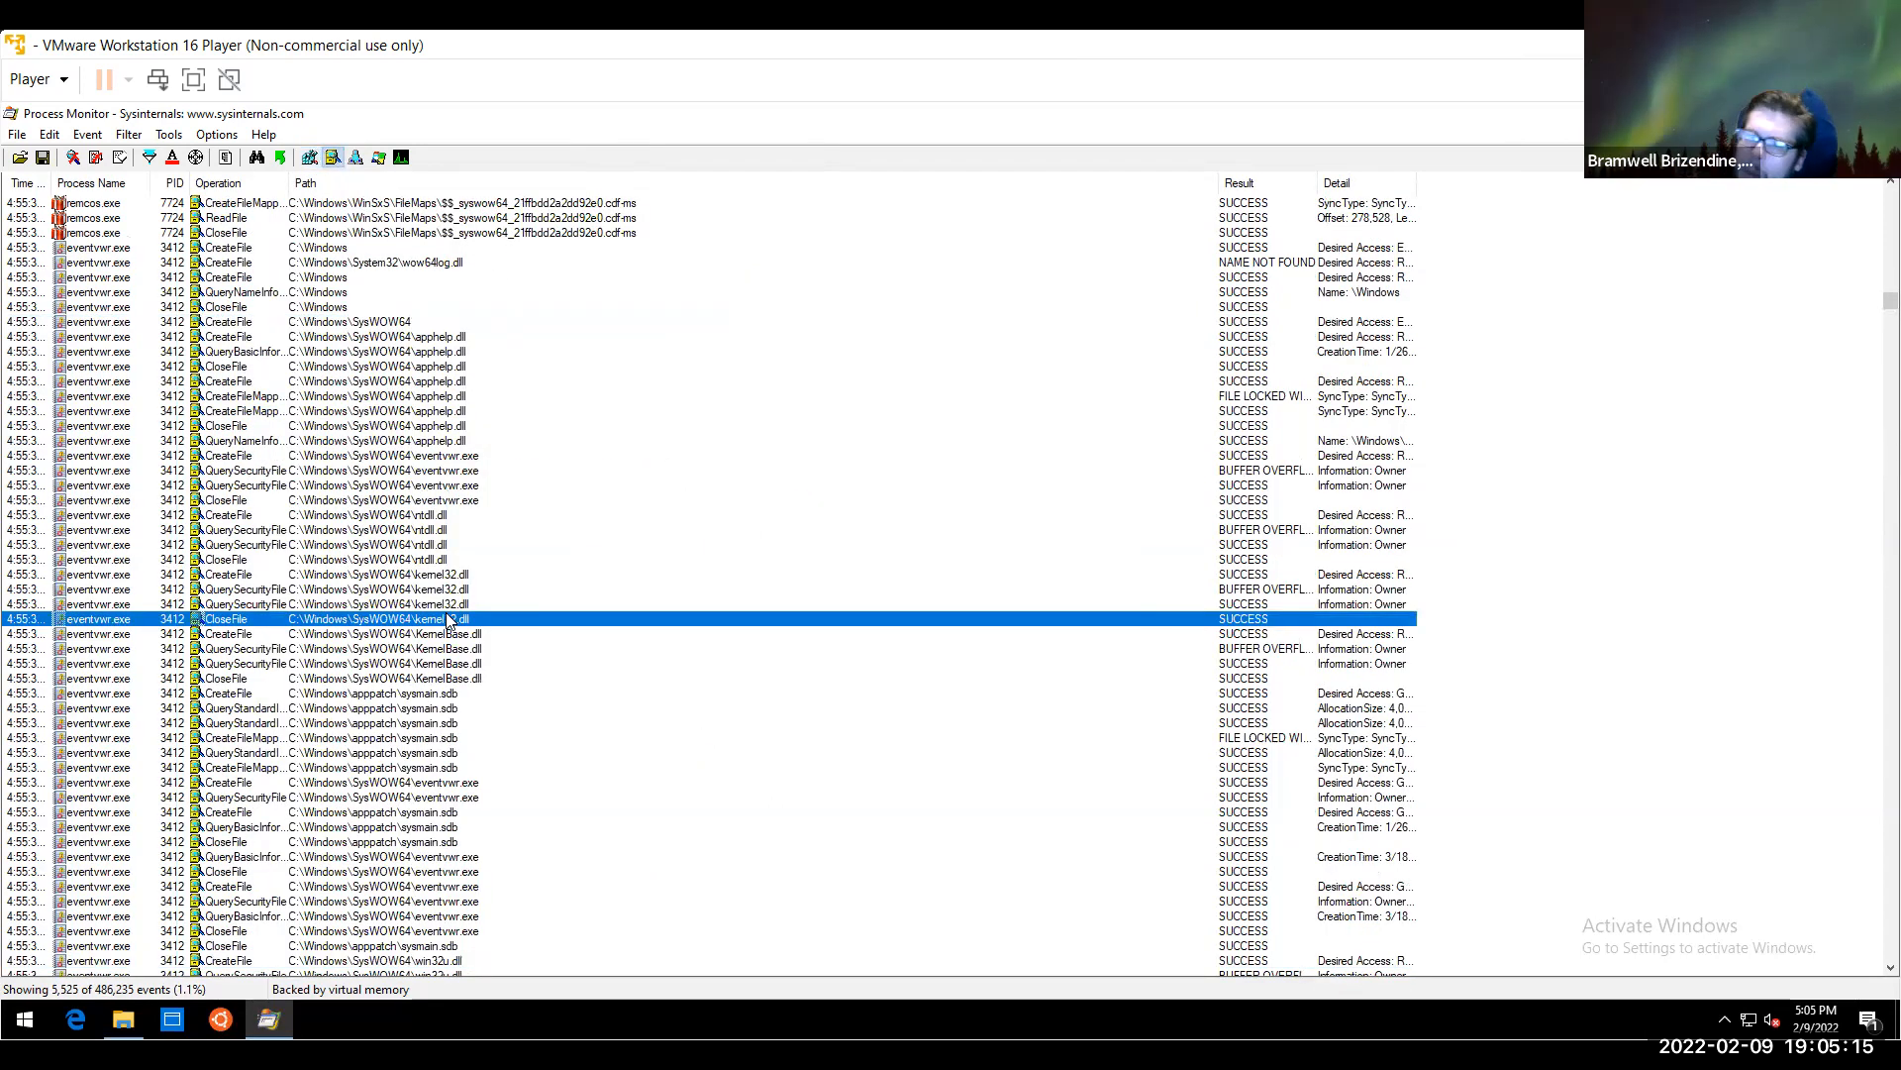
pyautogui.press('Down')
pyautogui.press('Down')
pyautogui.press('Down')
pyautogui.press('Down')
pyautogui.press('Down')
pyautogui.press('Down')
pyautogui.press('Down')
pyautogui.press('Down')
pyautogui.press('Down')
pyautogui.press('Down')
pyautogui.press('Down')
pyautogui.press('Down')
pyautogui.press('Down')
pyautogui.press('Down')
pyautogui.press('Down')
pyautogui.press('Down')
pyautogui.press('Down')
pyautogui.press('Down')
pyautogui.press('Down')
pyautogui.press('Down')
pyautogui.press('Down')
pyautogui.press('Down')
pyautogui.press('Down')
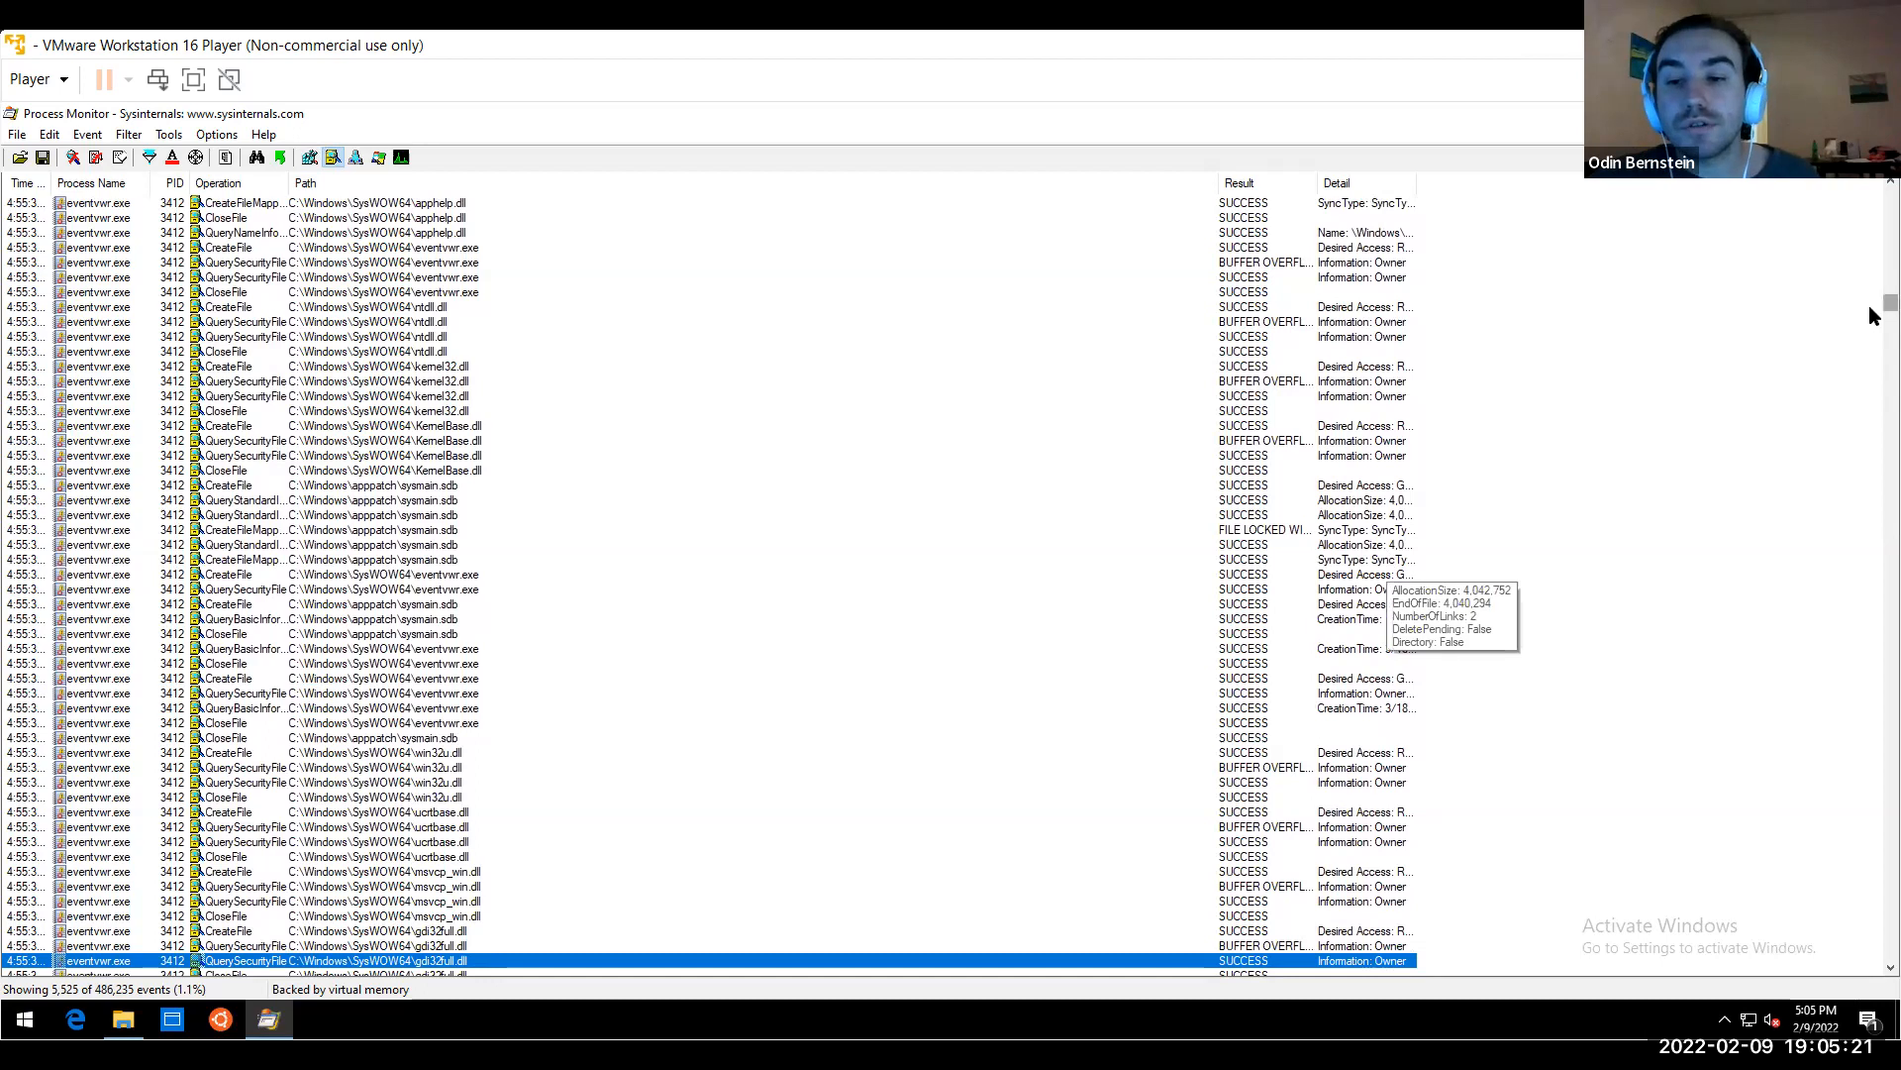
# Look over the mmc.exe file events and return to the first remcos.exe file events of the trace
pyautogui.scroll(-10, 1870, 352)
pyautogui.scroll(-10, 1871, 358)
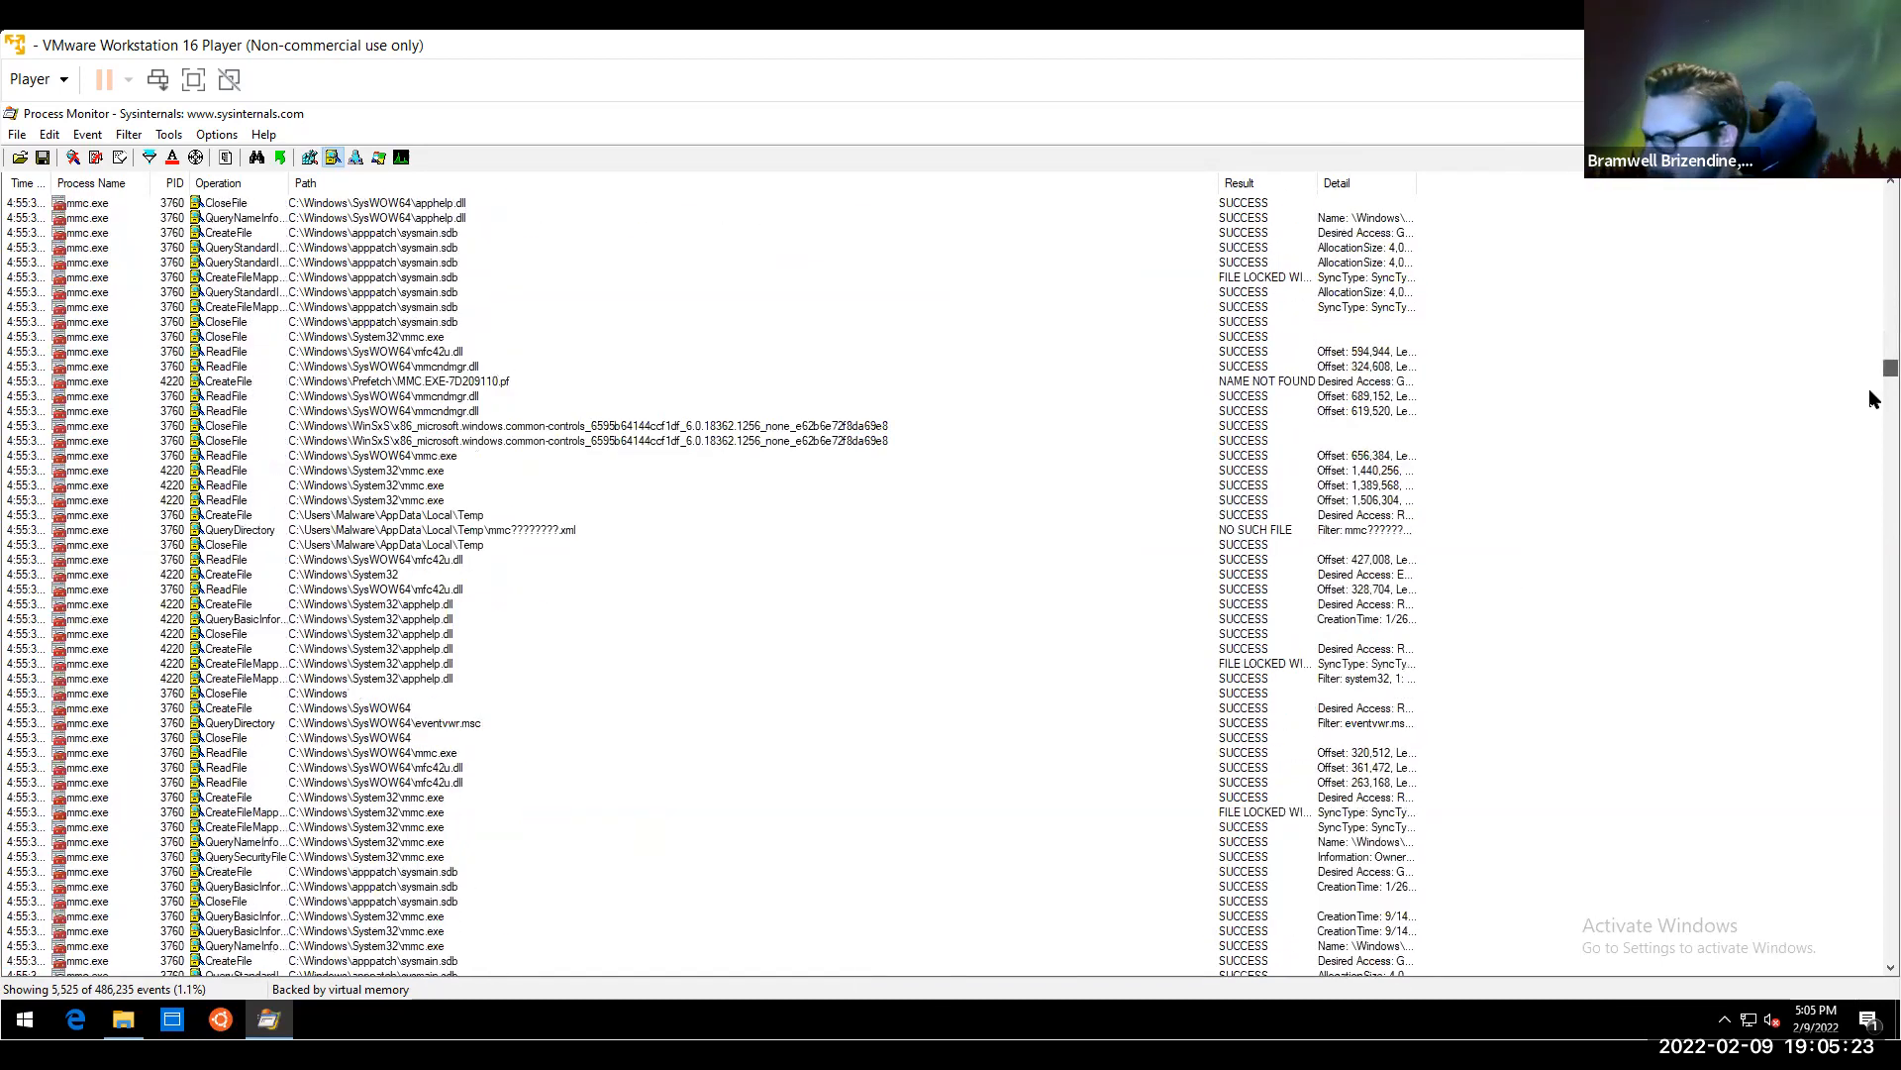
pyautogui.scroll(15, 1871, 359)
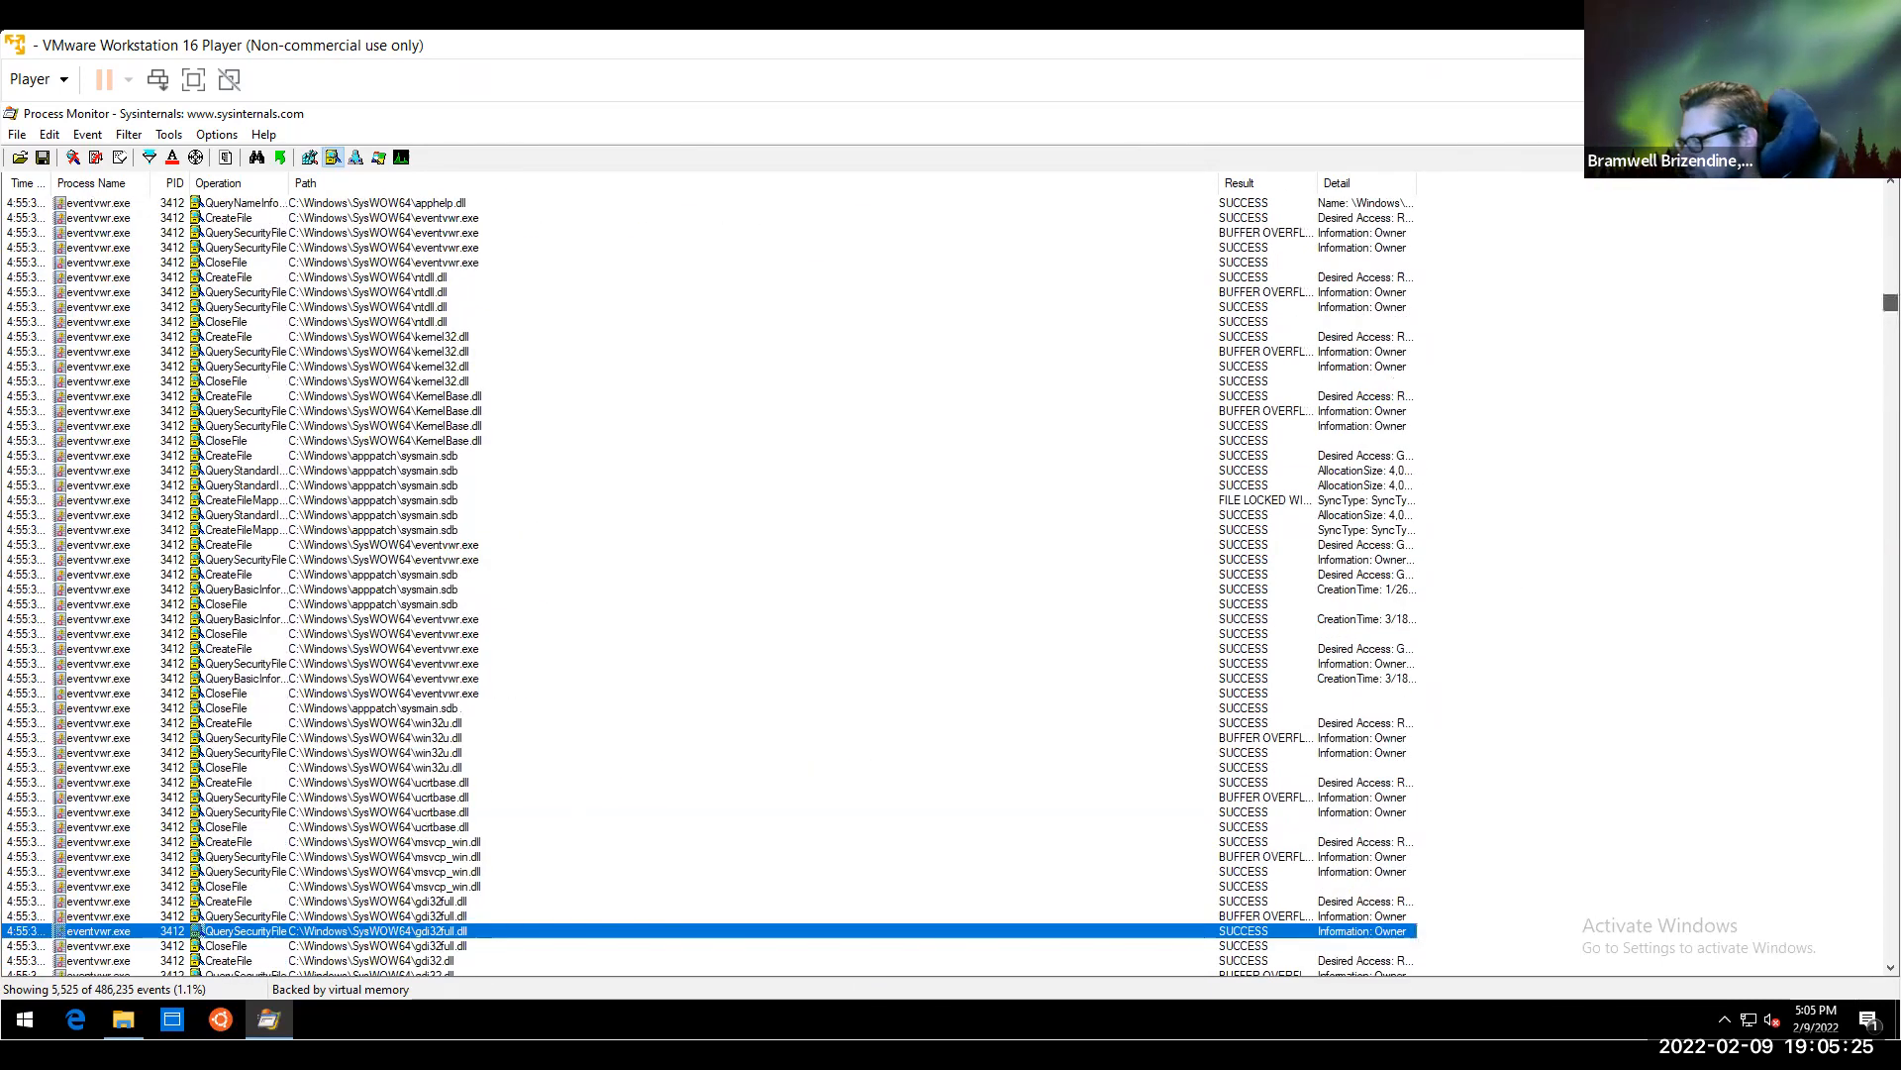
pyautogui.scroll(10, 1872, 198)
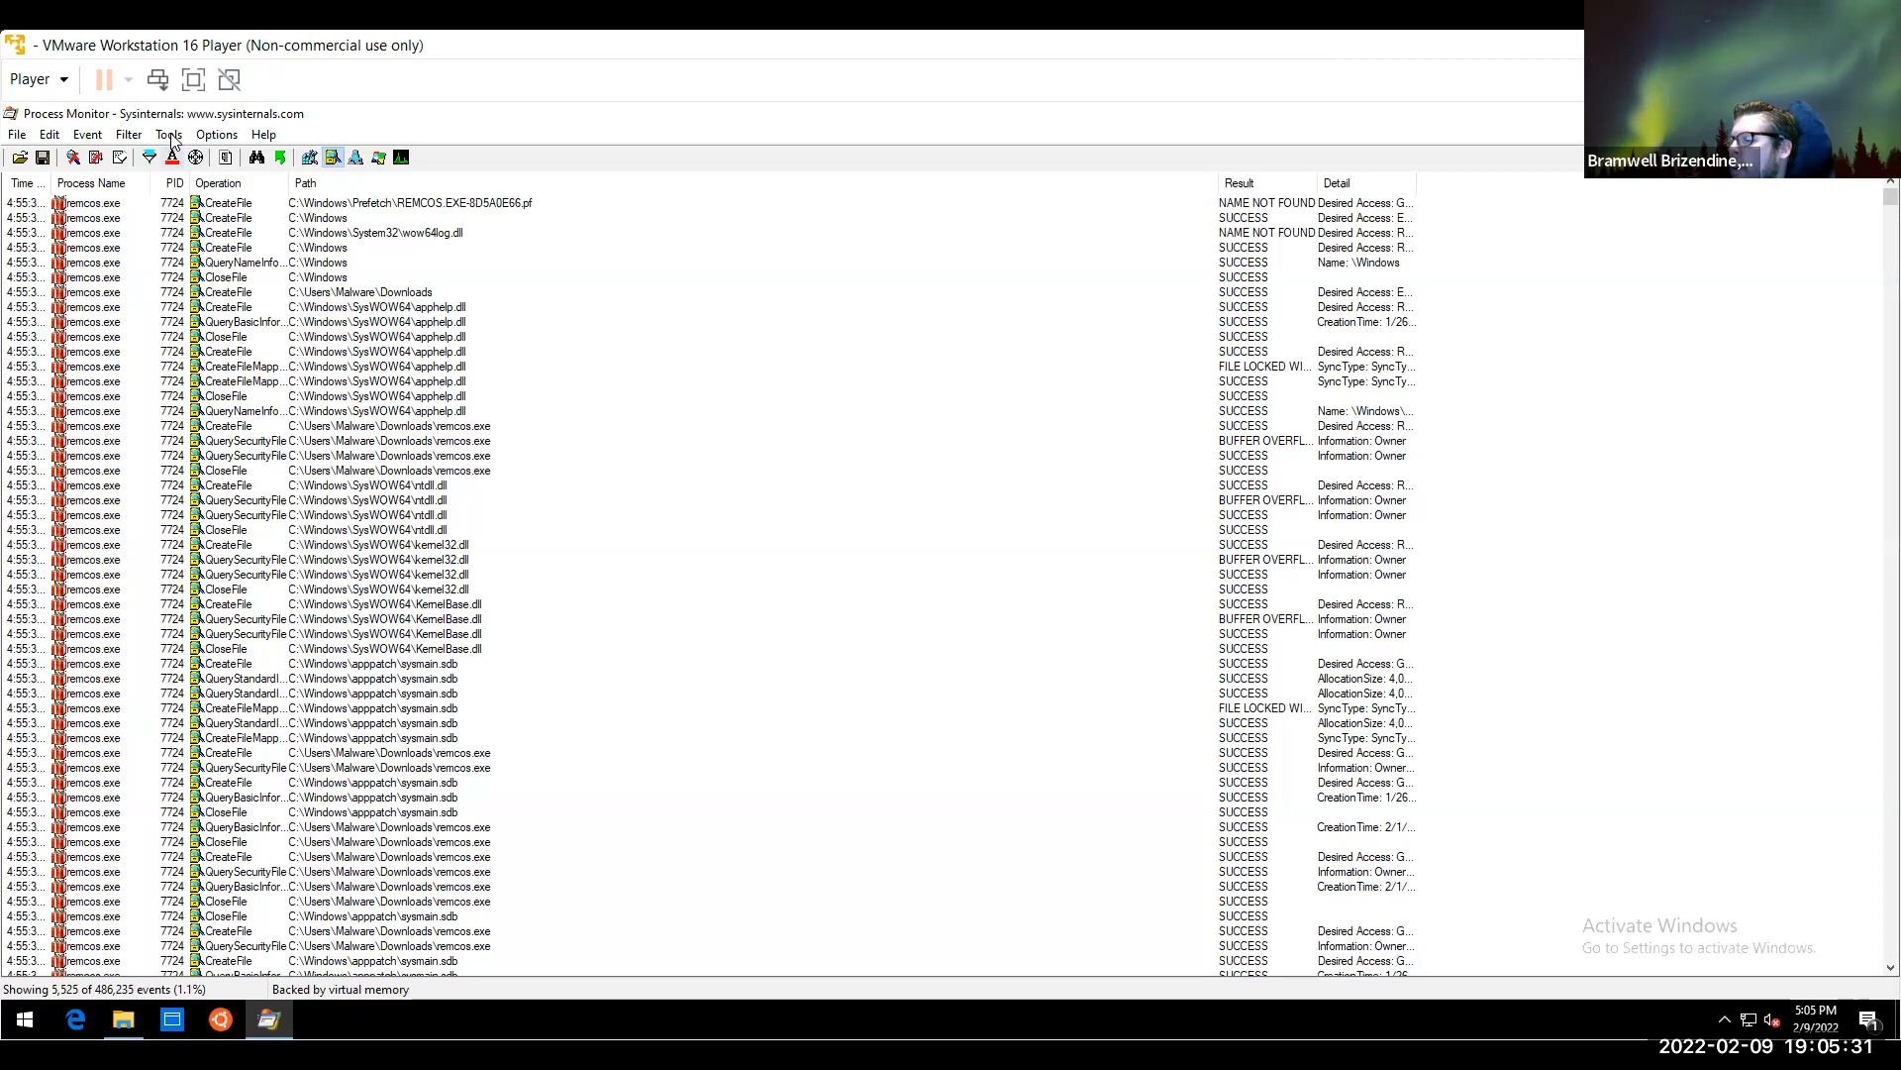
# Review the active Process Monitor filter rules, from the included PIDs to the excluded event classes, and close them unchanged
pyautogui.click(168, 135)
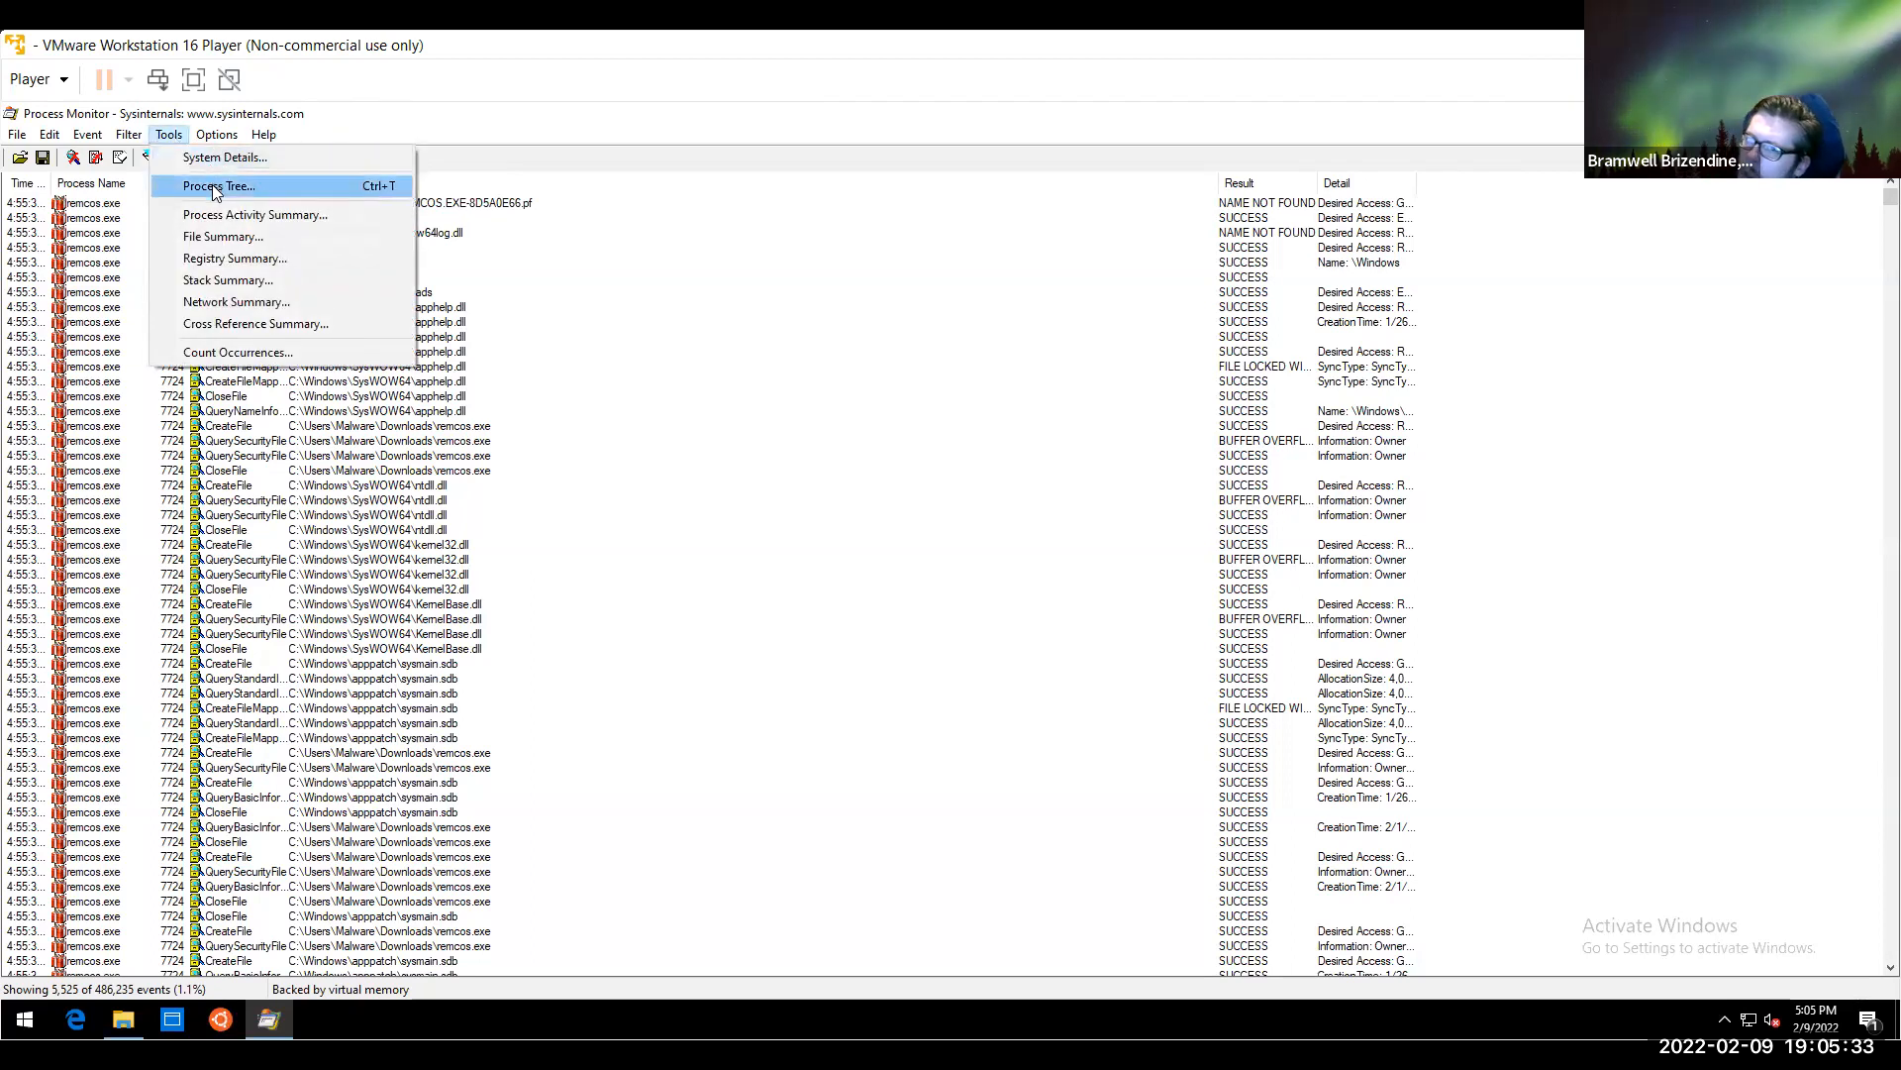
pyautogui.click(128, 135)
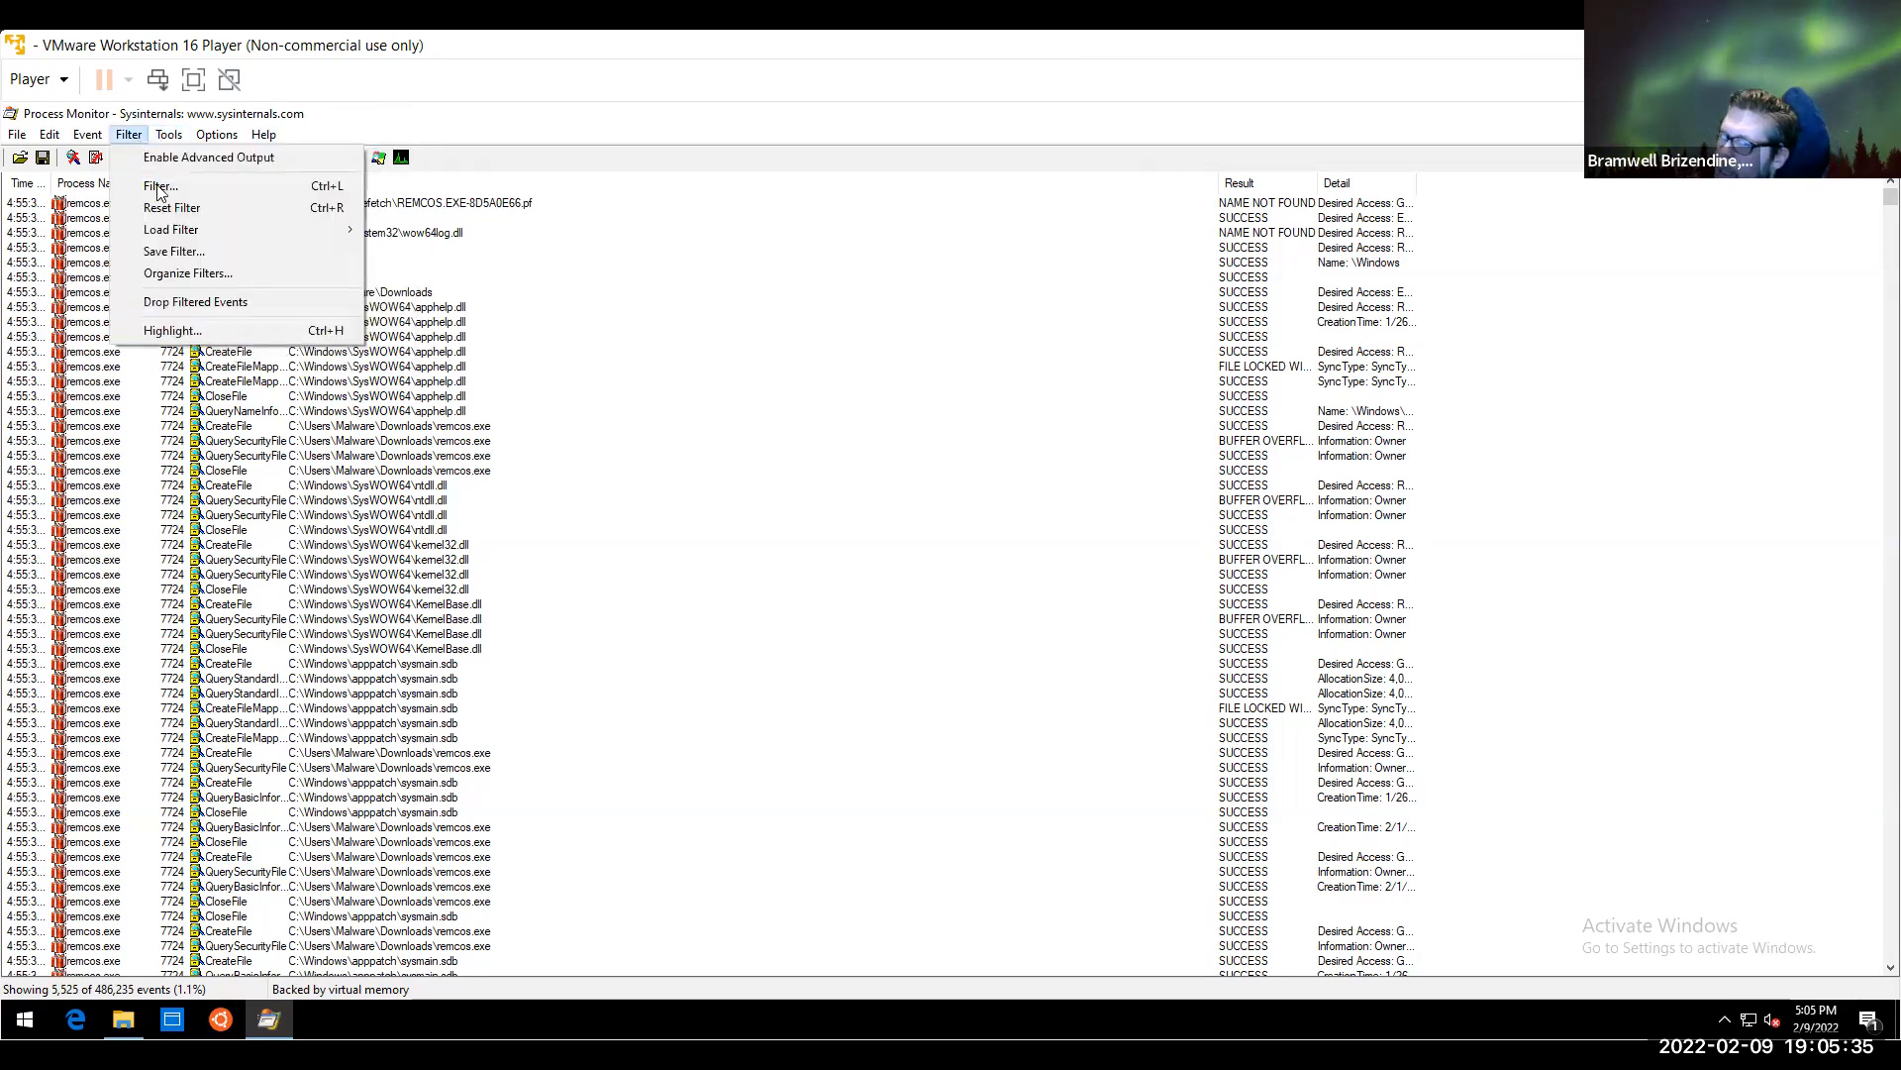
pyautogui.click(160, 187)
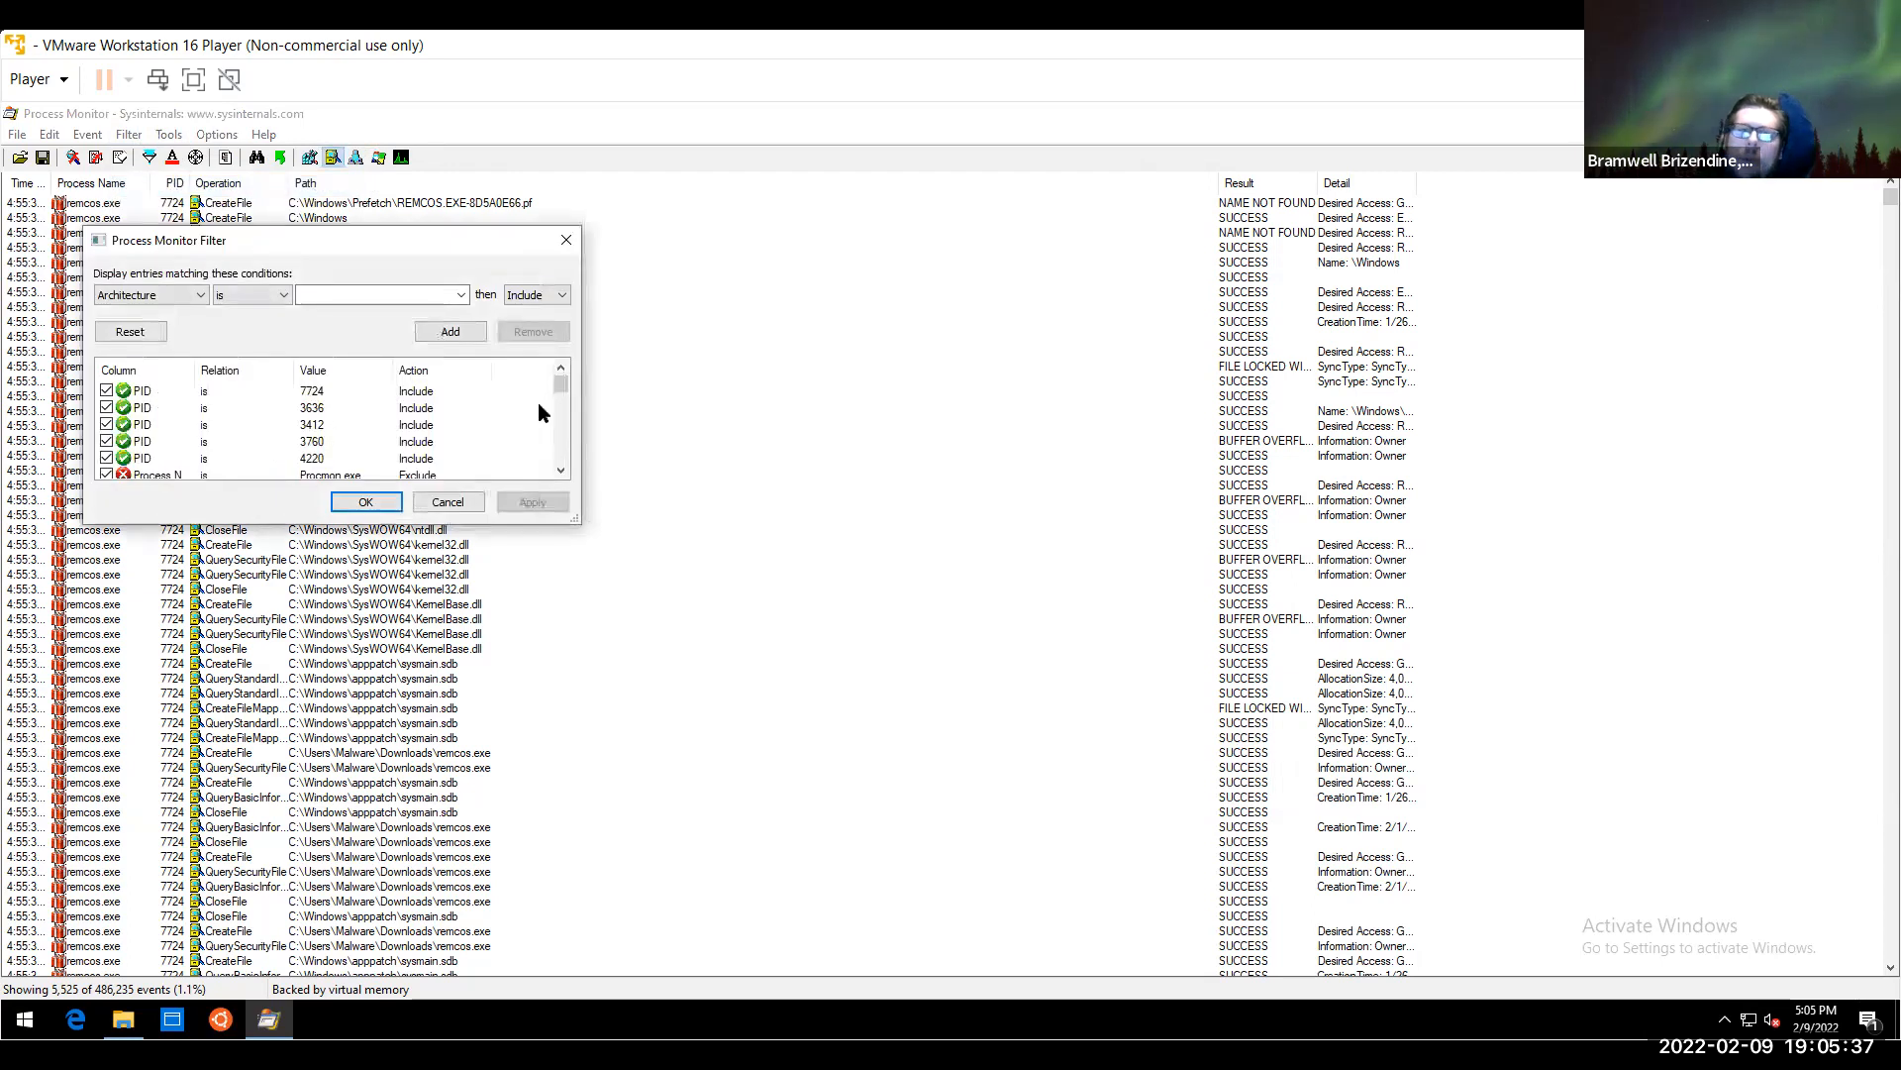
pyautogui.moveTo(560, 384); pyautogui.dragTo(561, 475)
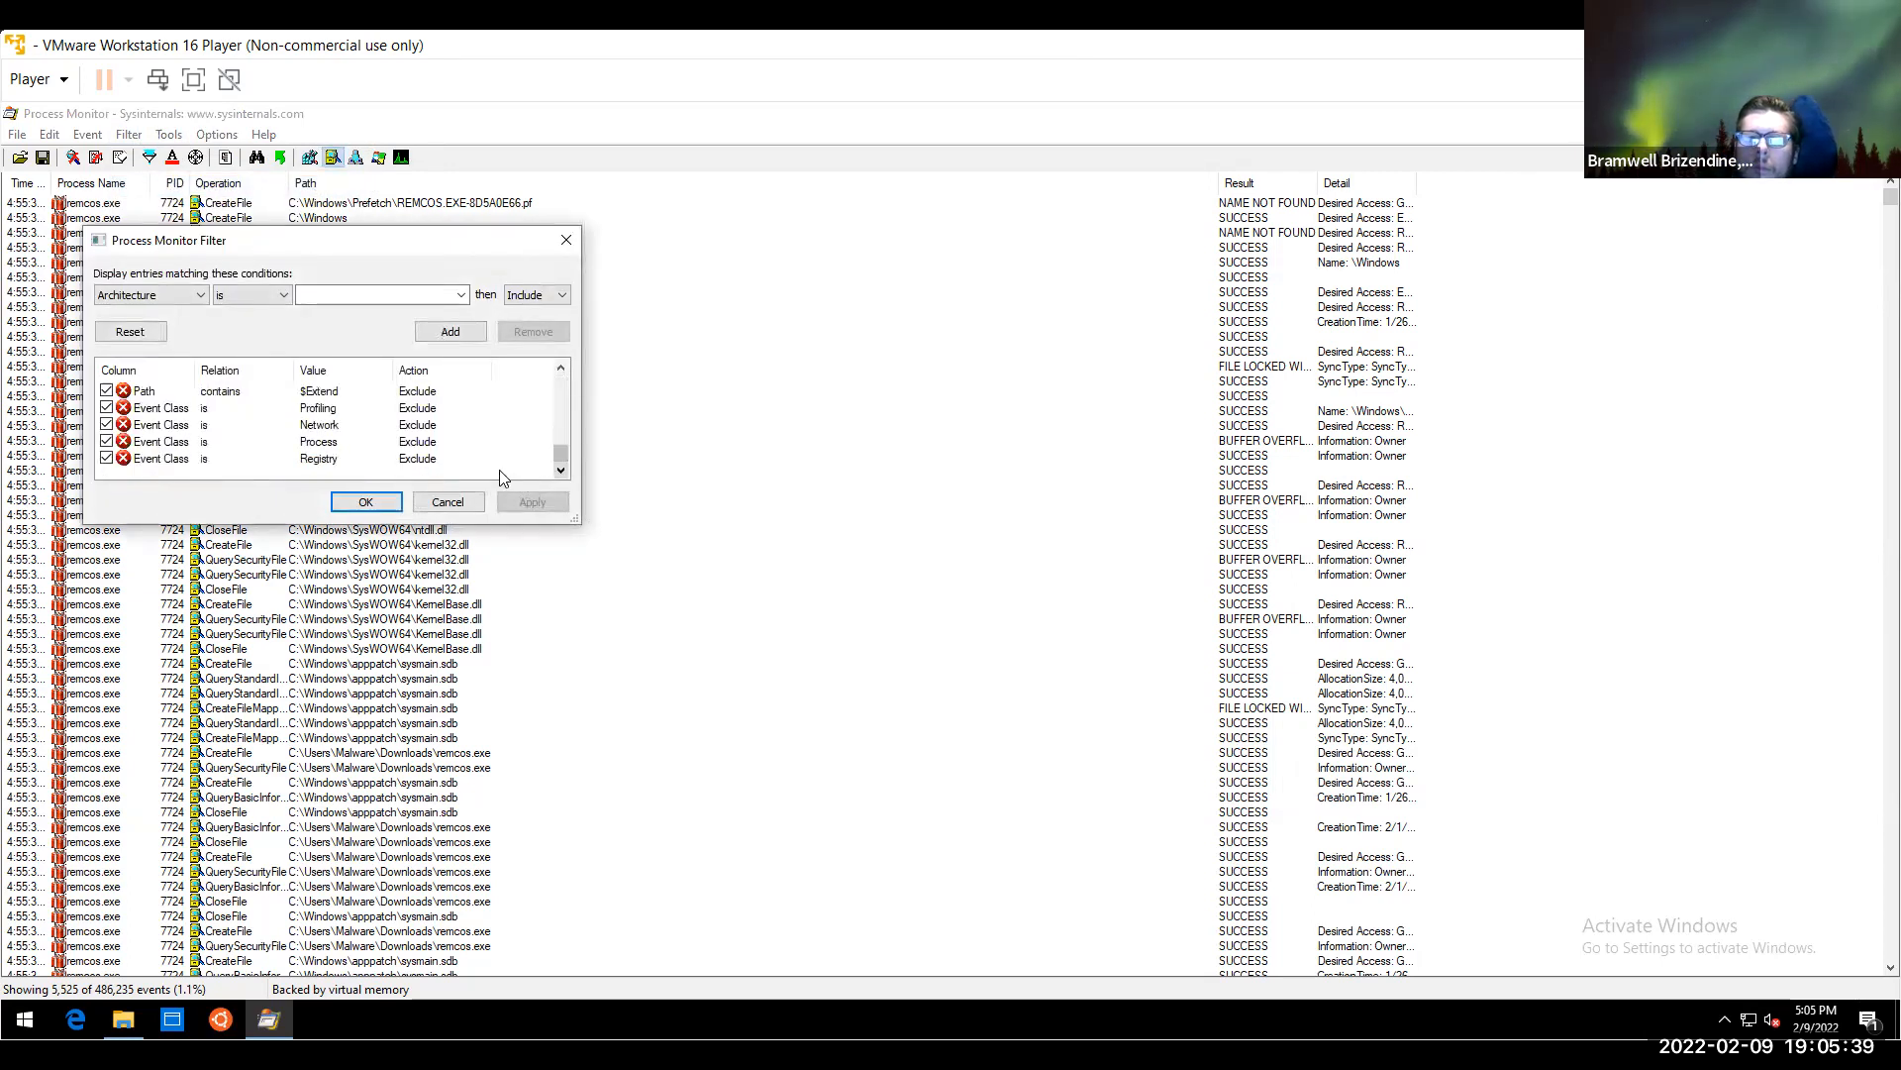
pyautogui.click(565, 240)
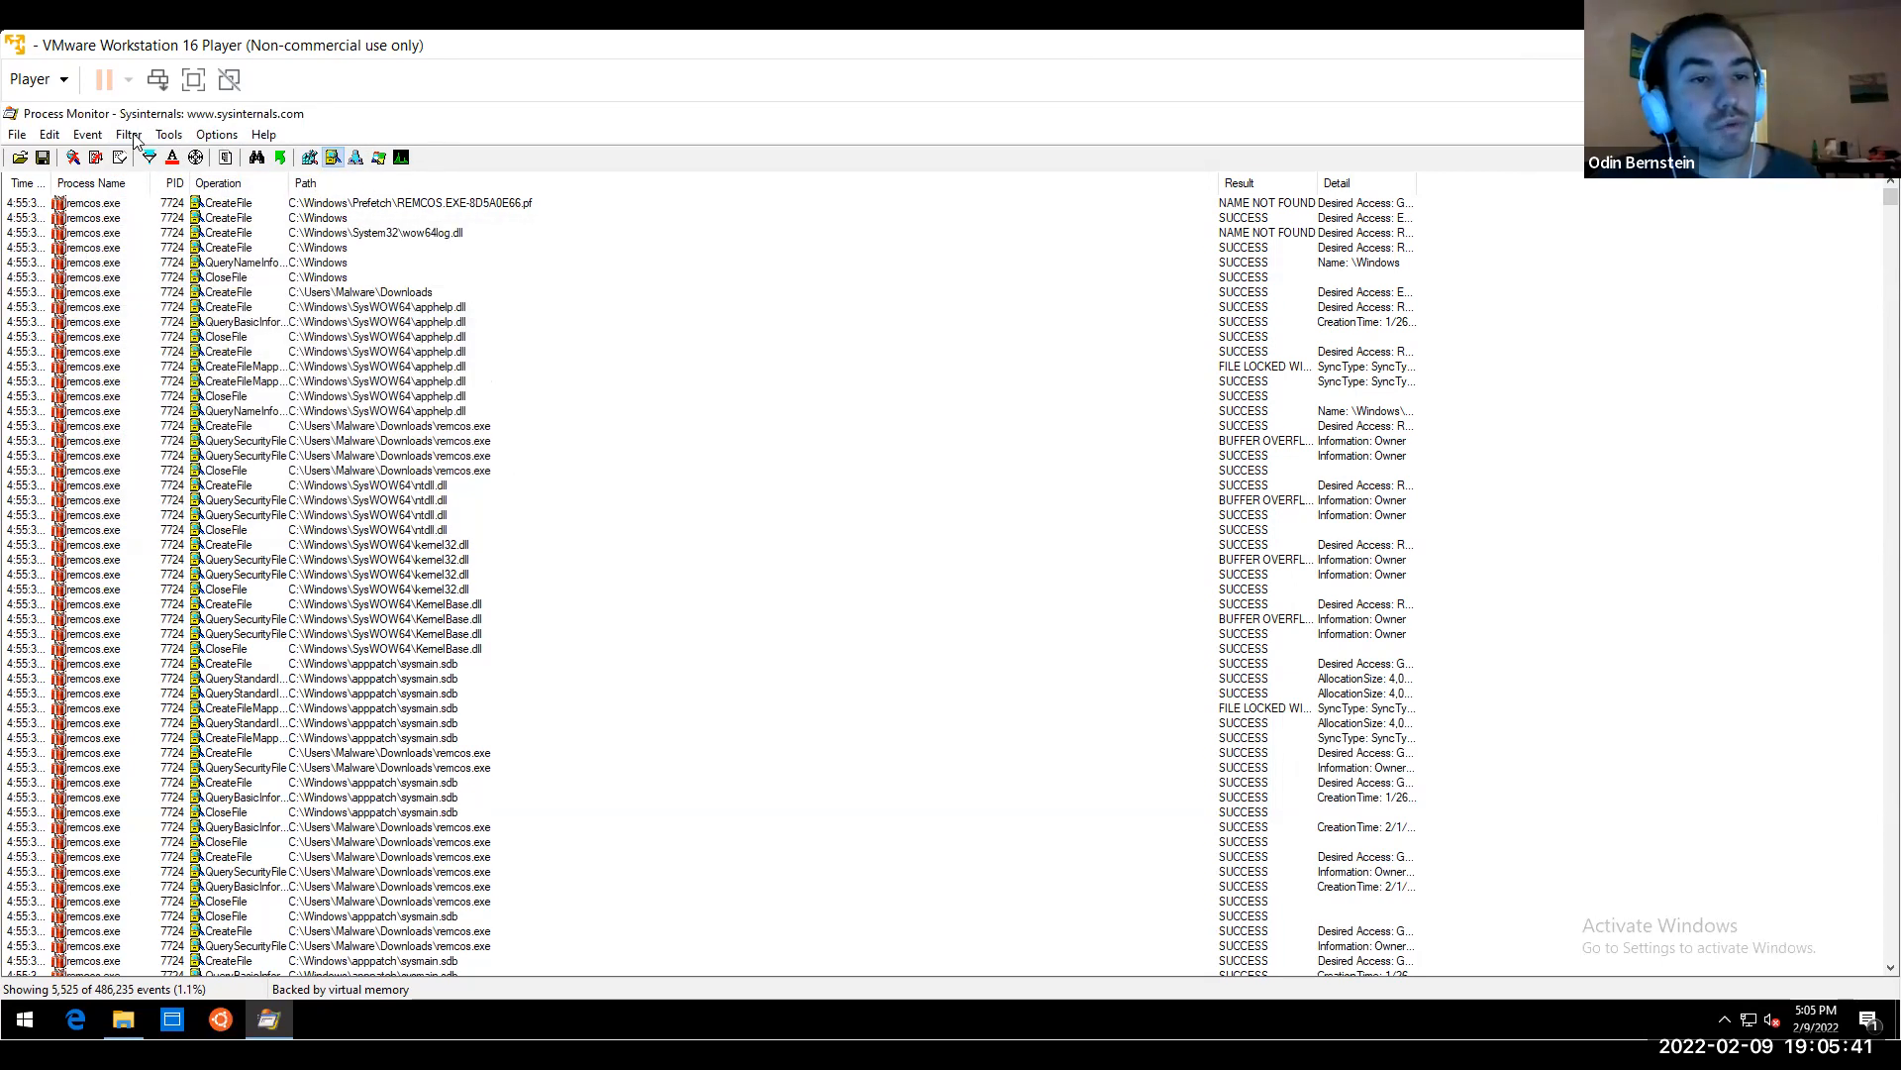
# Open the File Summary of the trace, maximize it and widen the Path column to show the file paths
pyautogui.click(132, 137)
pyautogui.moveTo(171, 138)
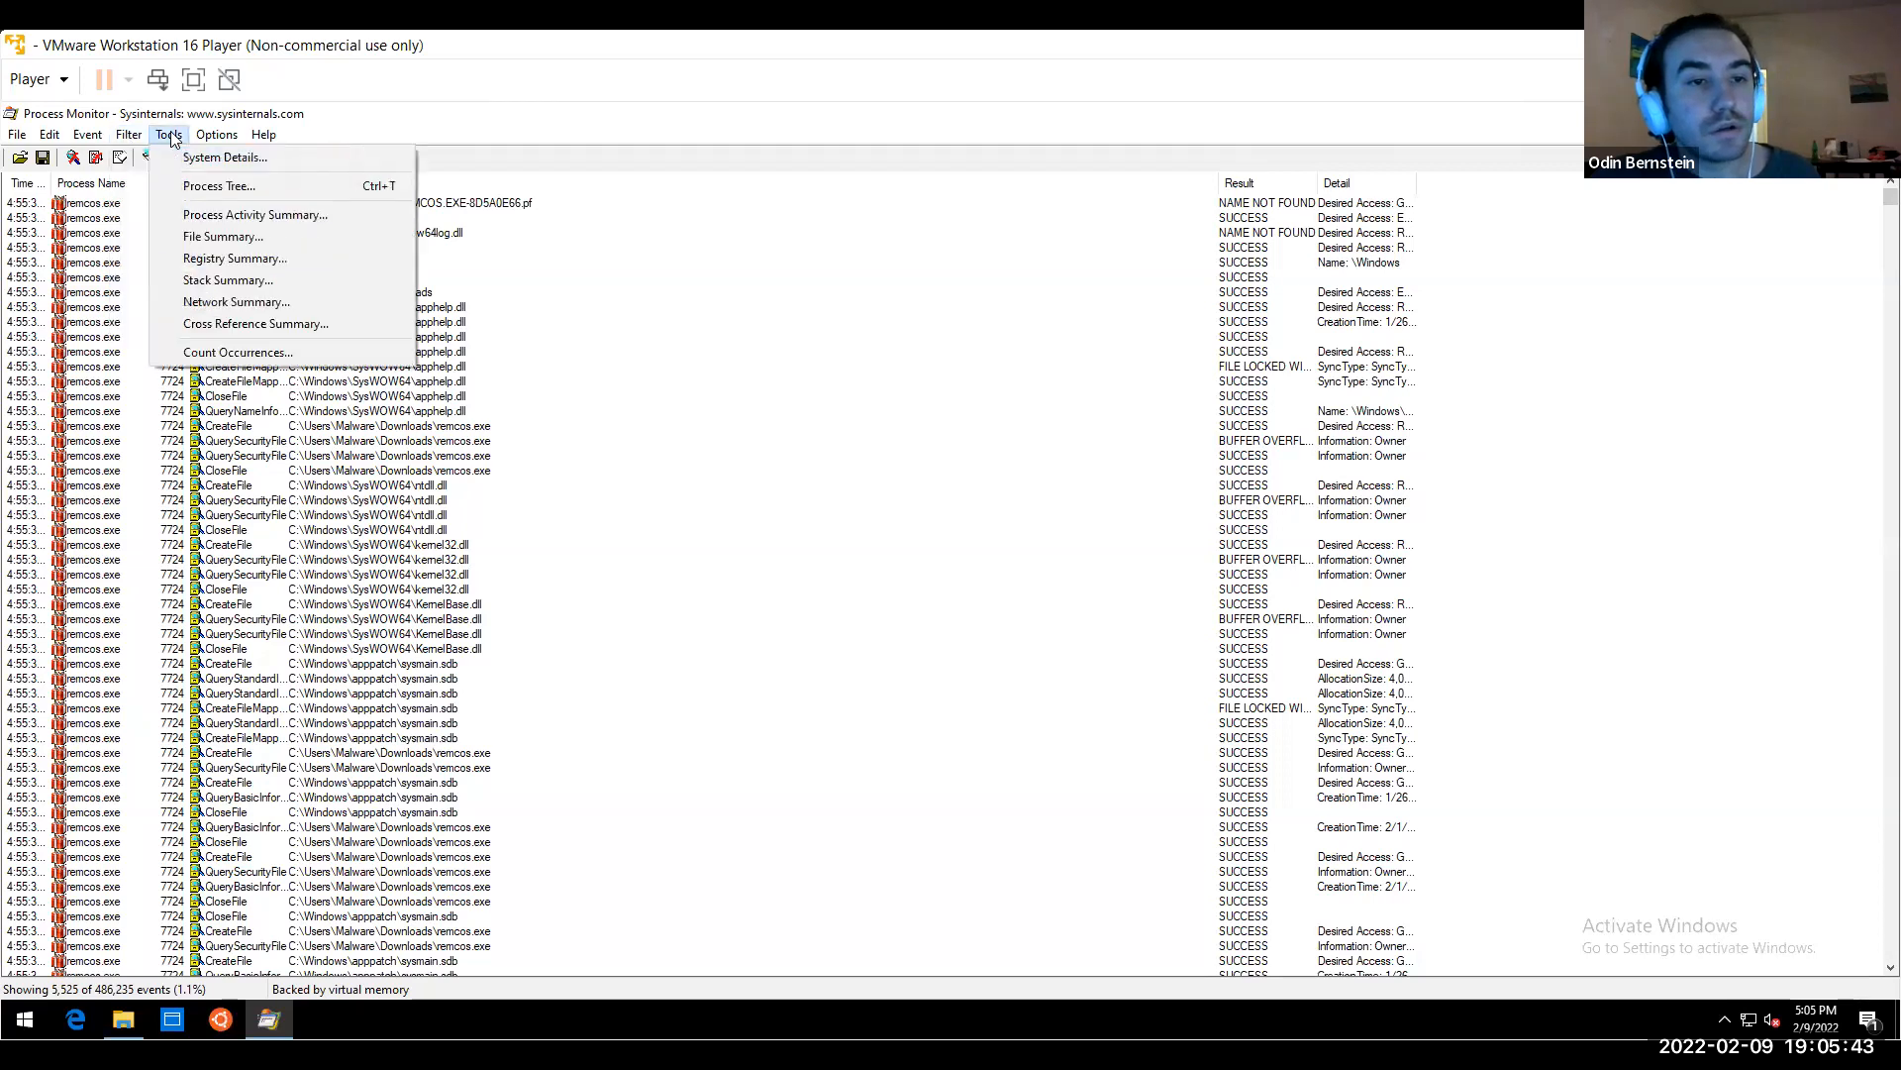
pyautogui.click(238, 244)
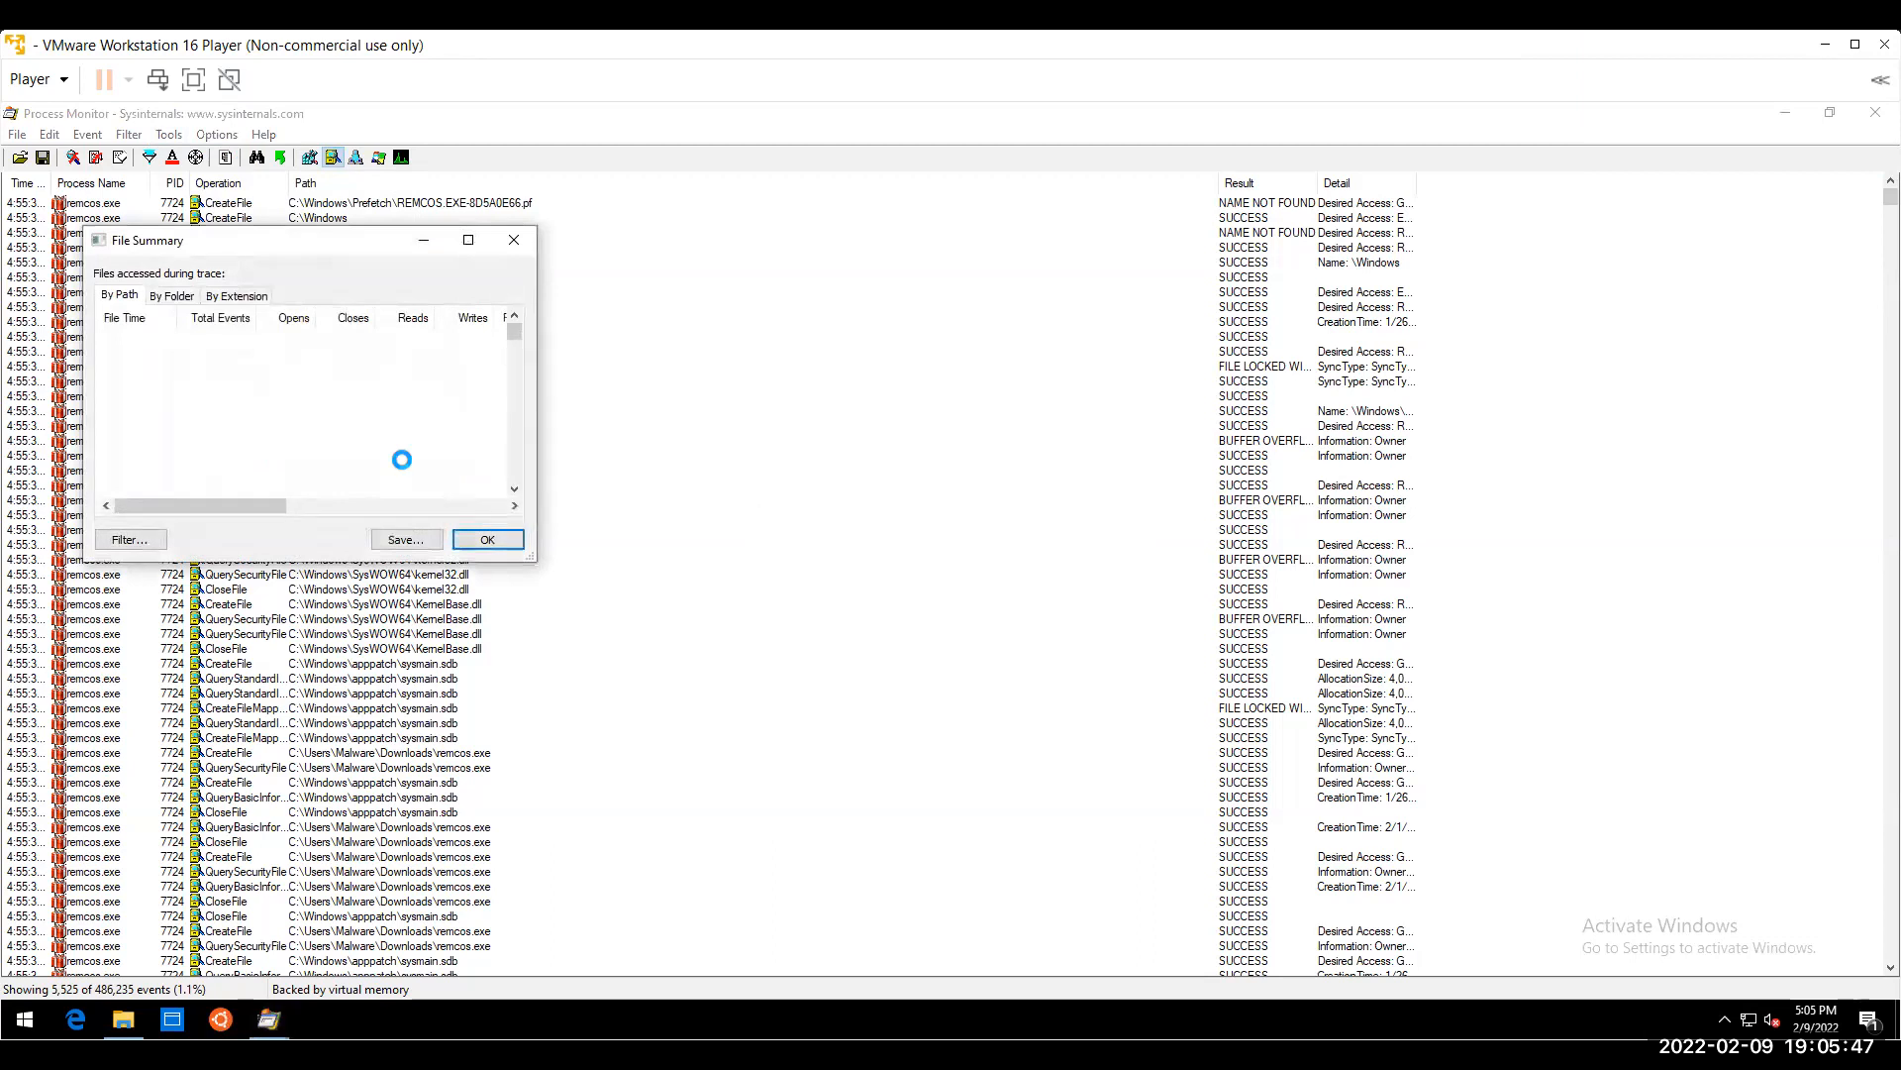
pyautogui.click(469, 242)
pyautogui.moveTo(905, 187)
pyautogui.mouseDown()
pyautogui.moveTo(1095, 272)
pyautogui.moveTo(1304, 275)
pyautogui.mouseUp()
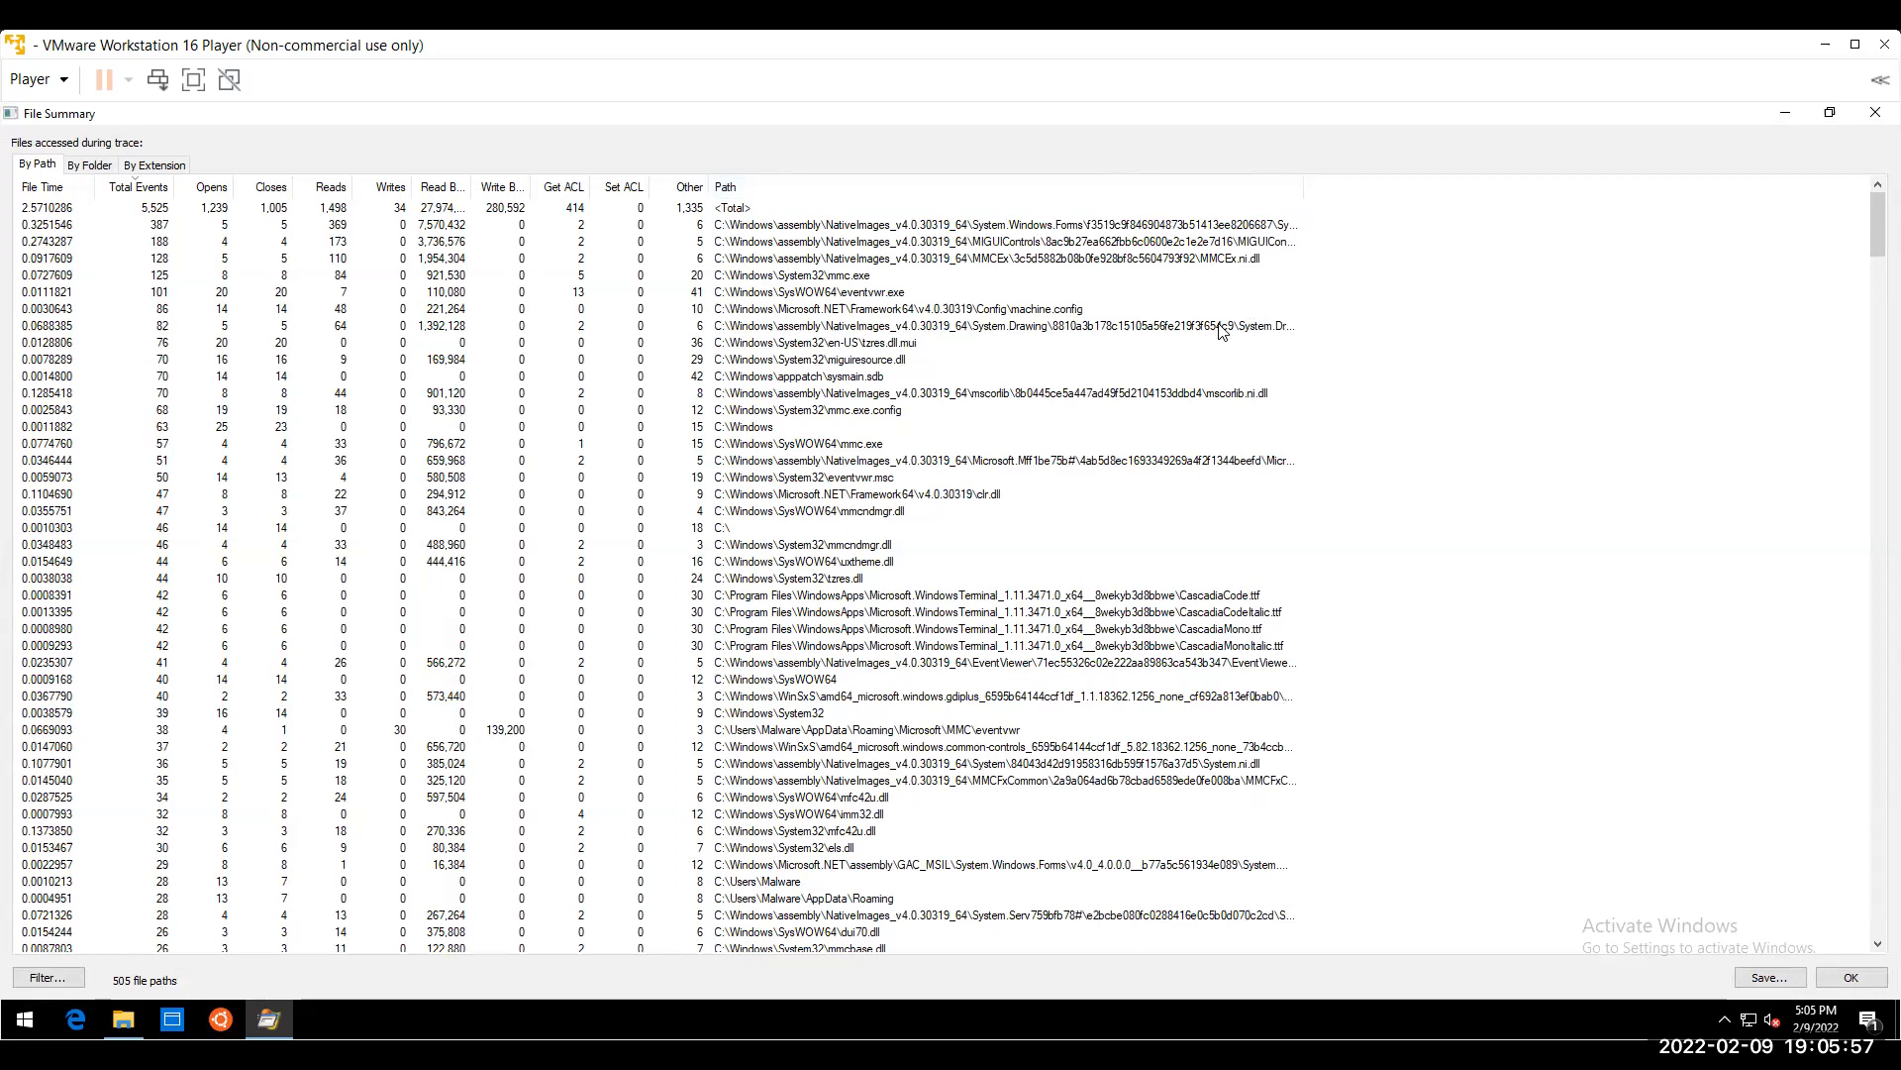
# Sort the file summary by write bytes and return to the first entries of the list
pyautogui.click(1220, 328)
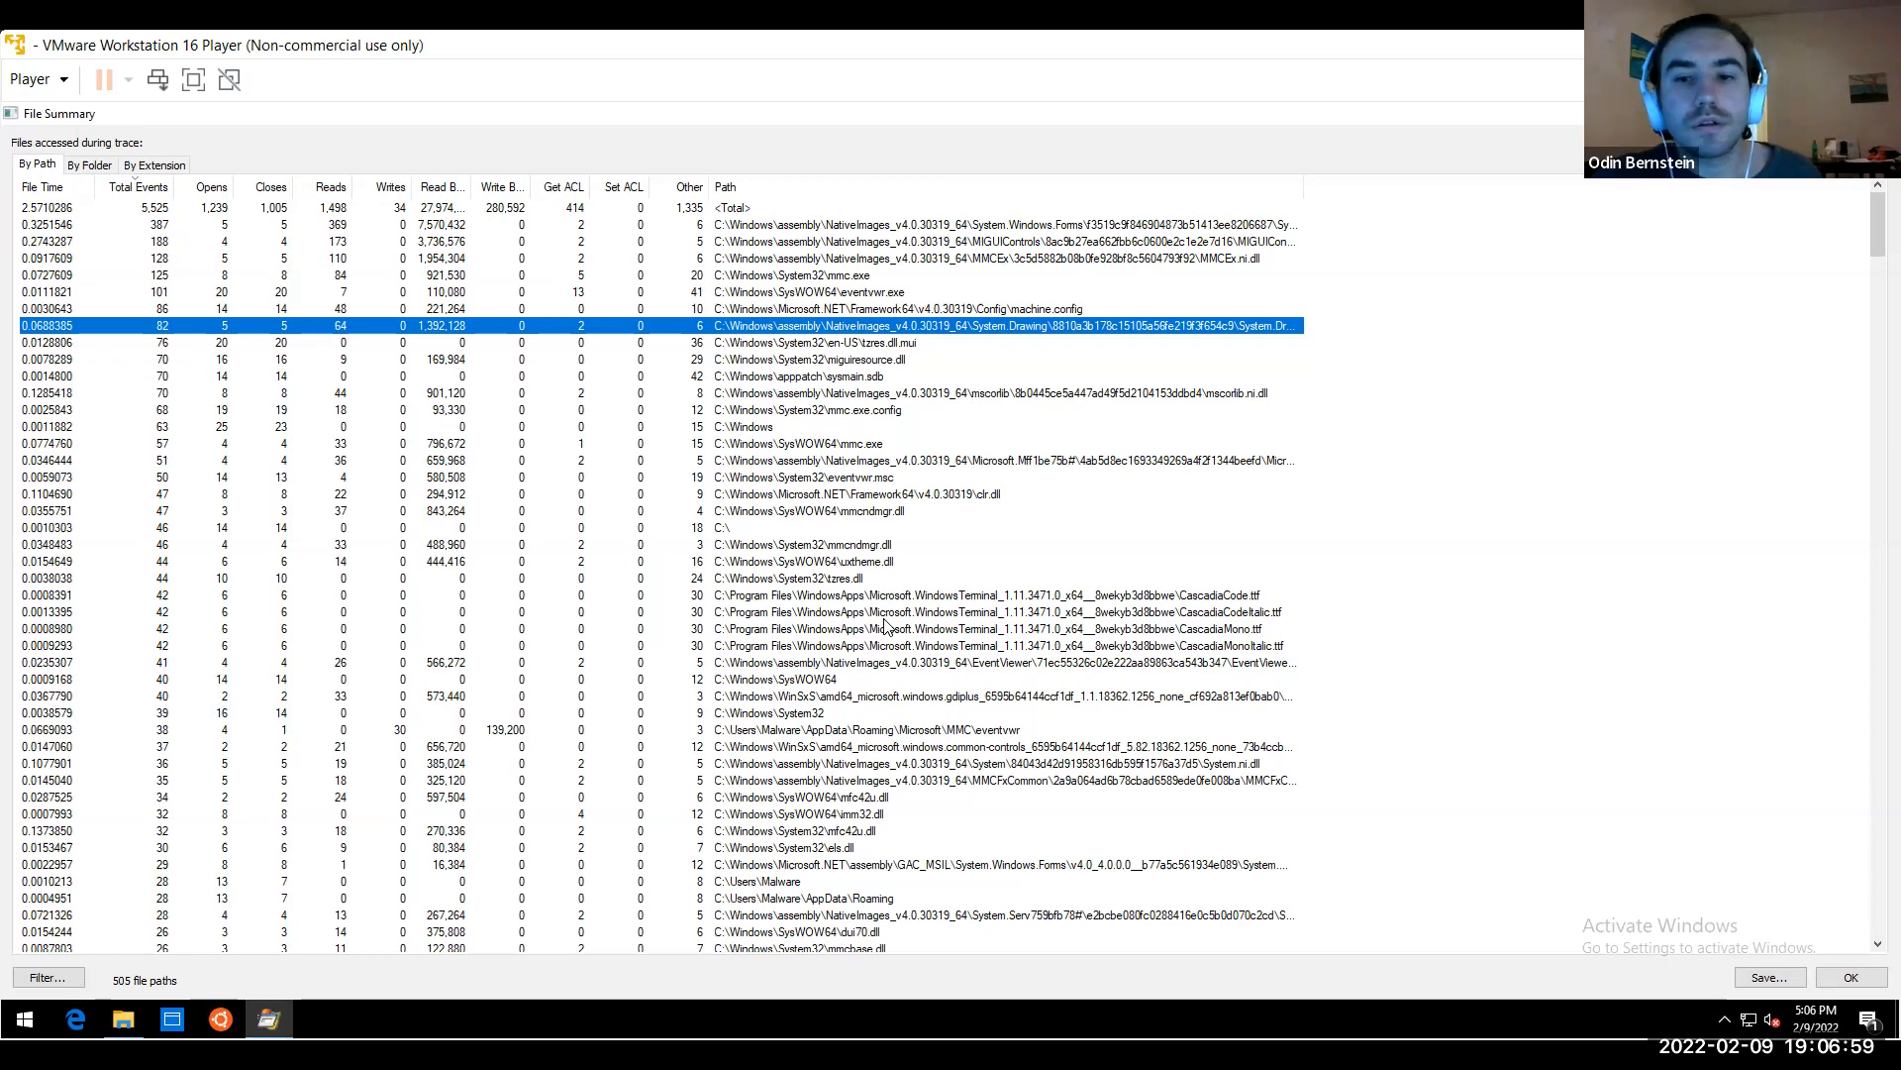
pyautogui.moveTo(1874, 237); pyautogui.dragTo(1872, 416)
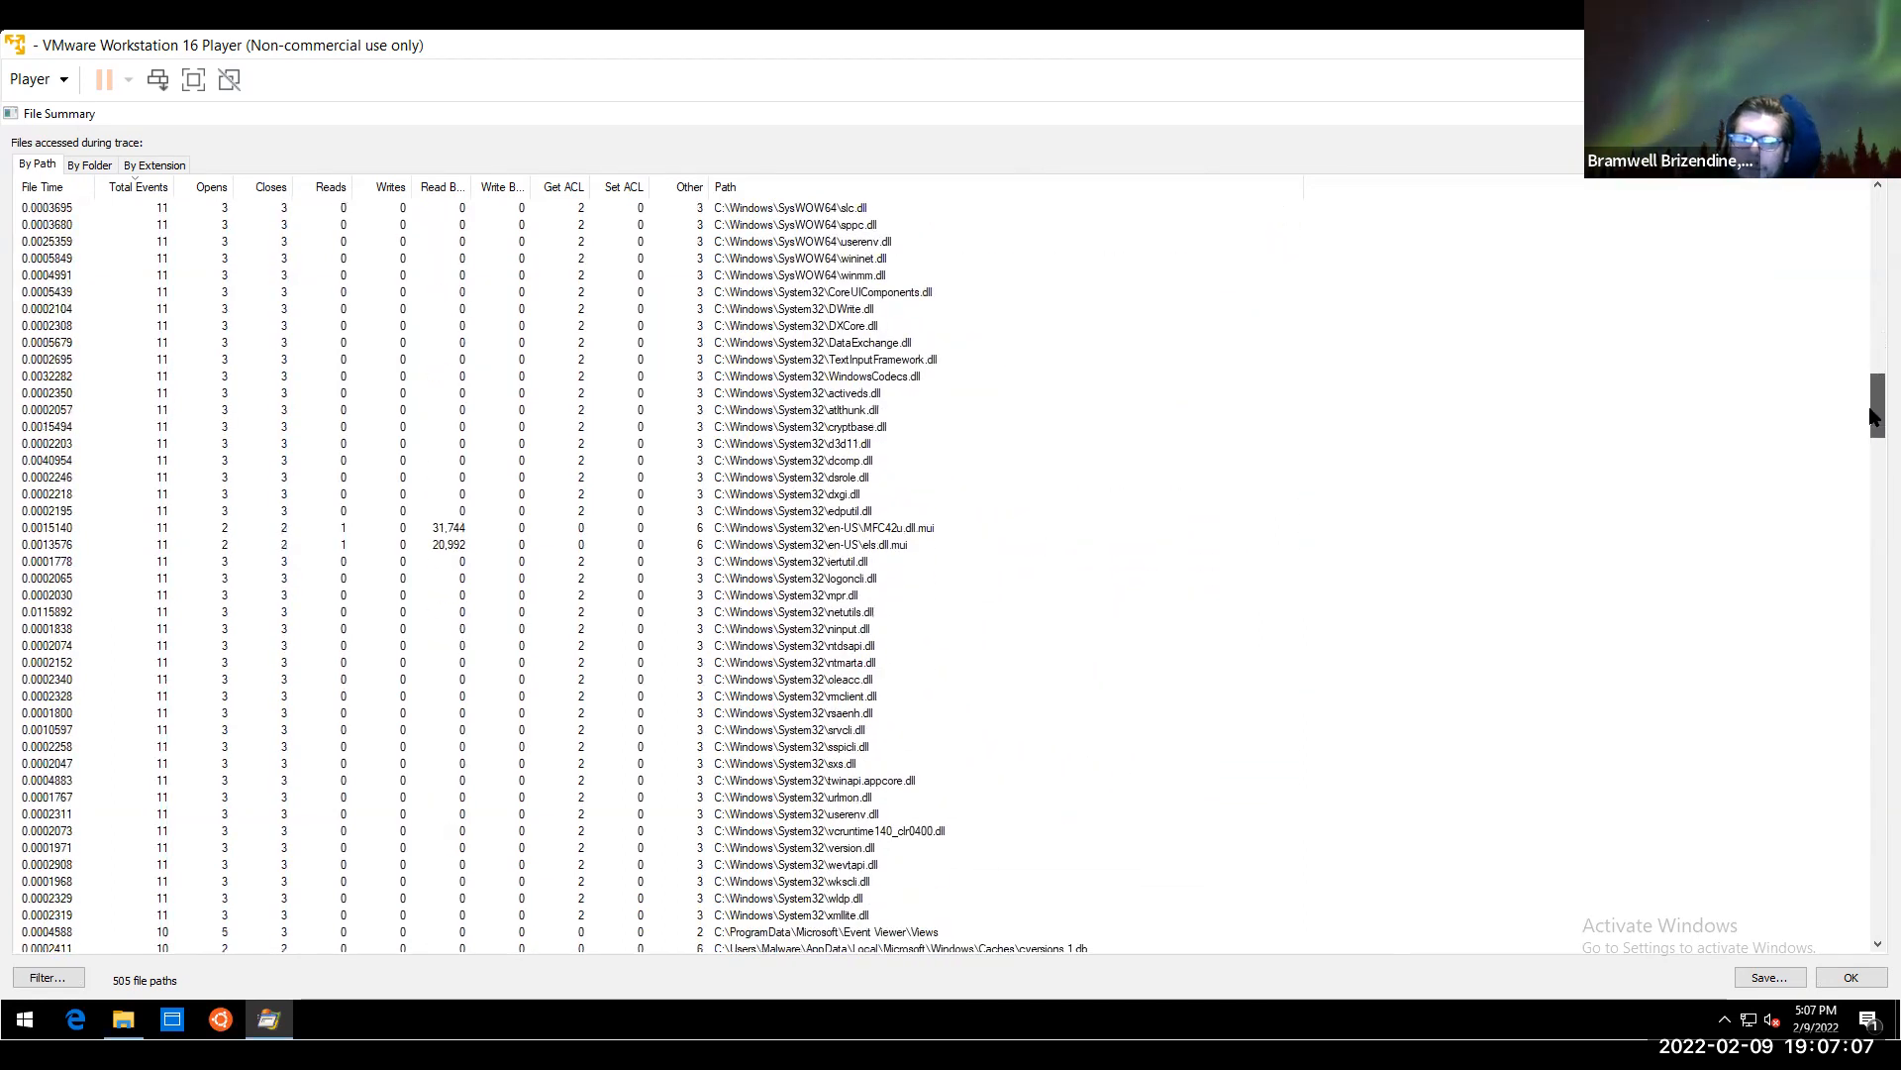
pyautogui.click(500, 187)
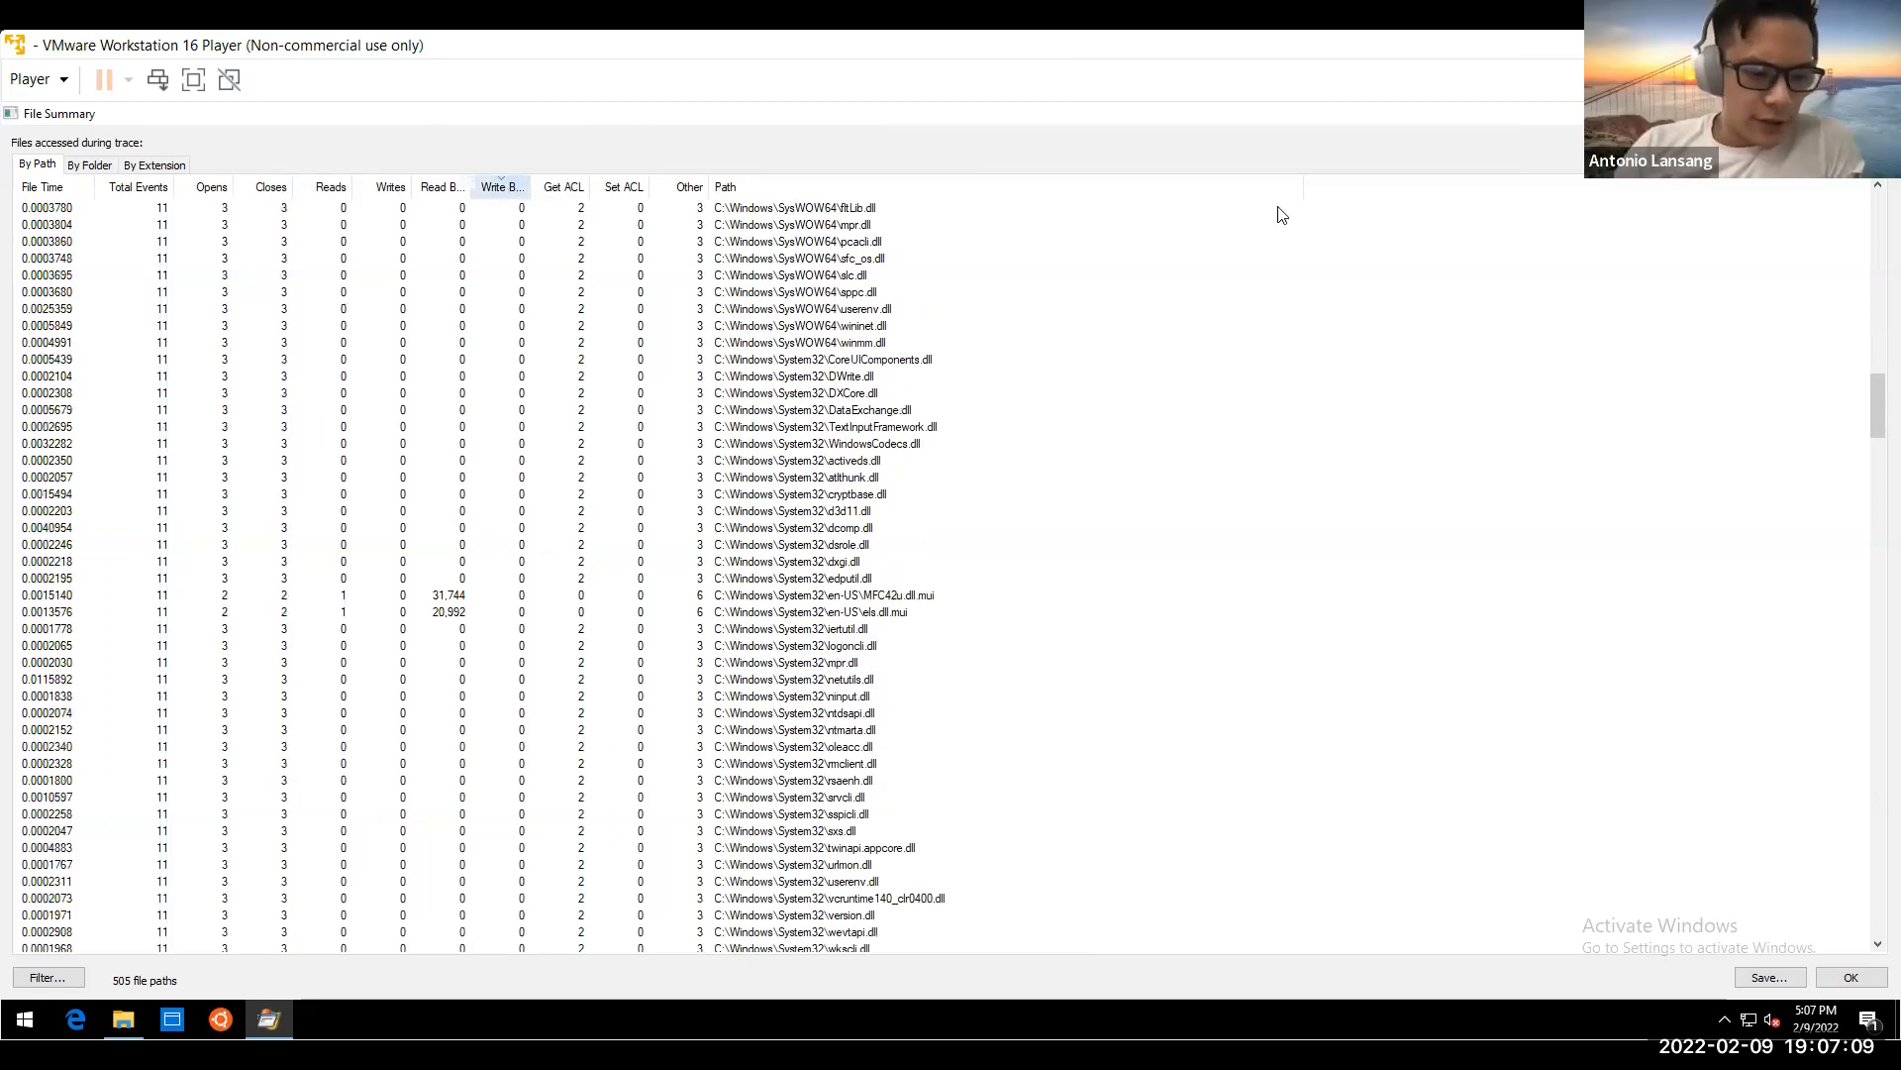
pyautogui.moveTo(1870, 408); pyautogui.dragTo(1867, 189)
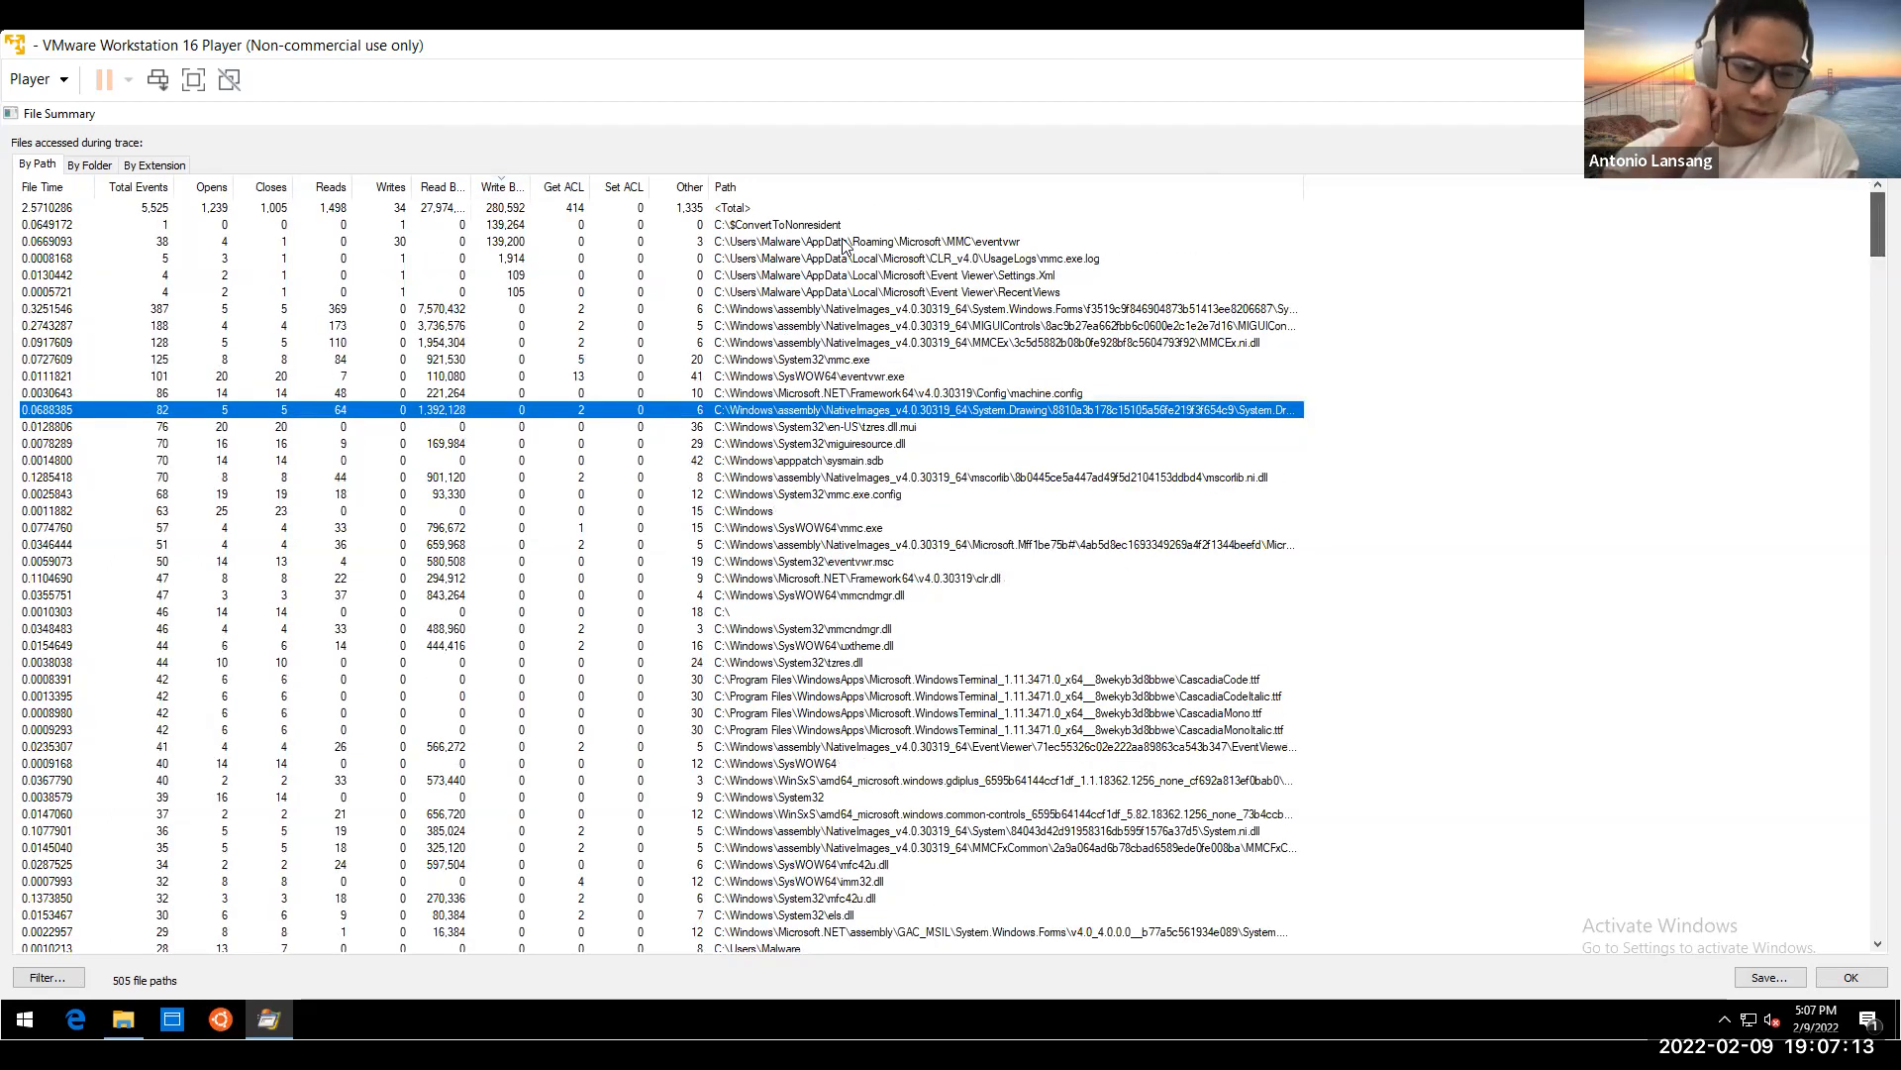
# Examine the written files under the Malware user's AppData, comparing the Roaming MMC\eventvwr, mmc.exe.log and Event Viewer entries
pyautogui.click(884, 259)
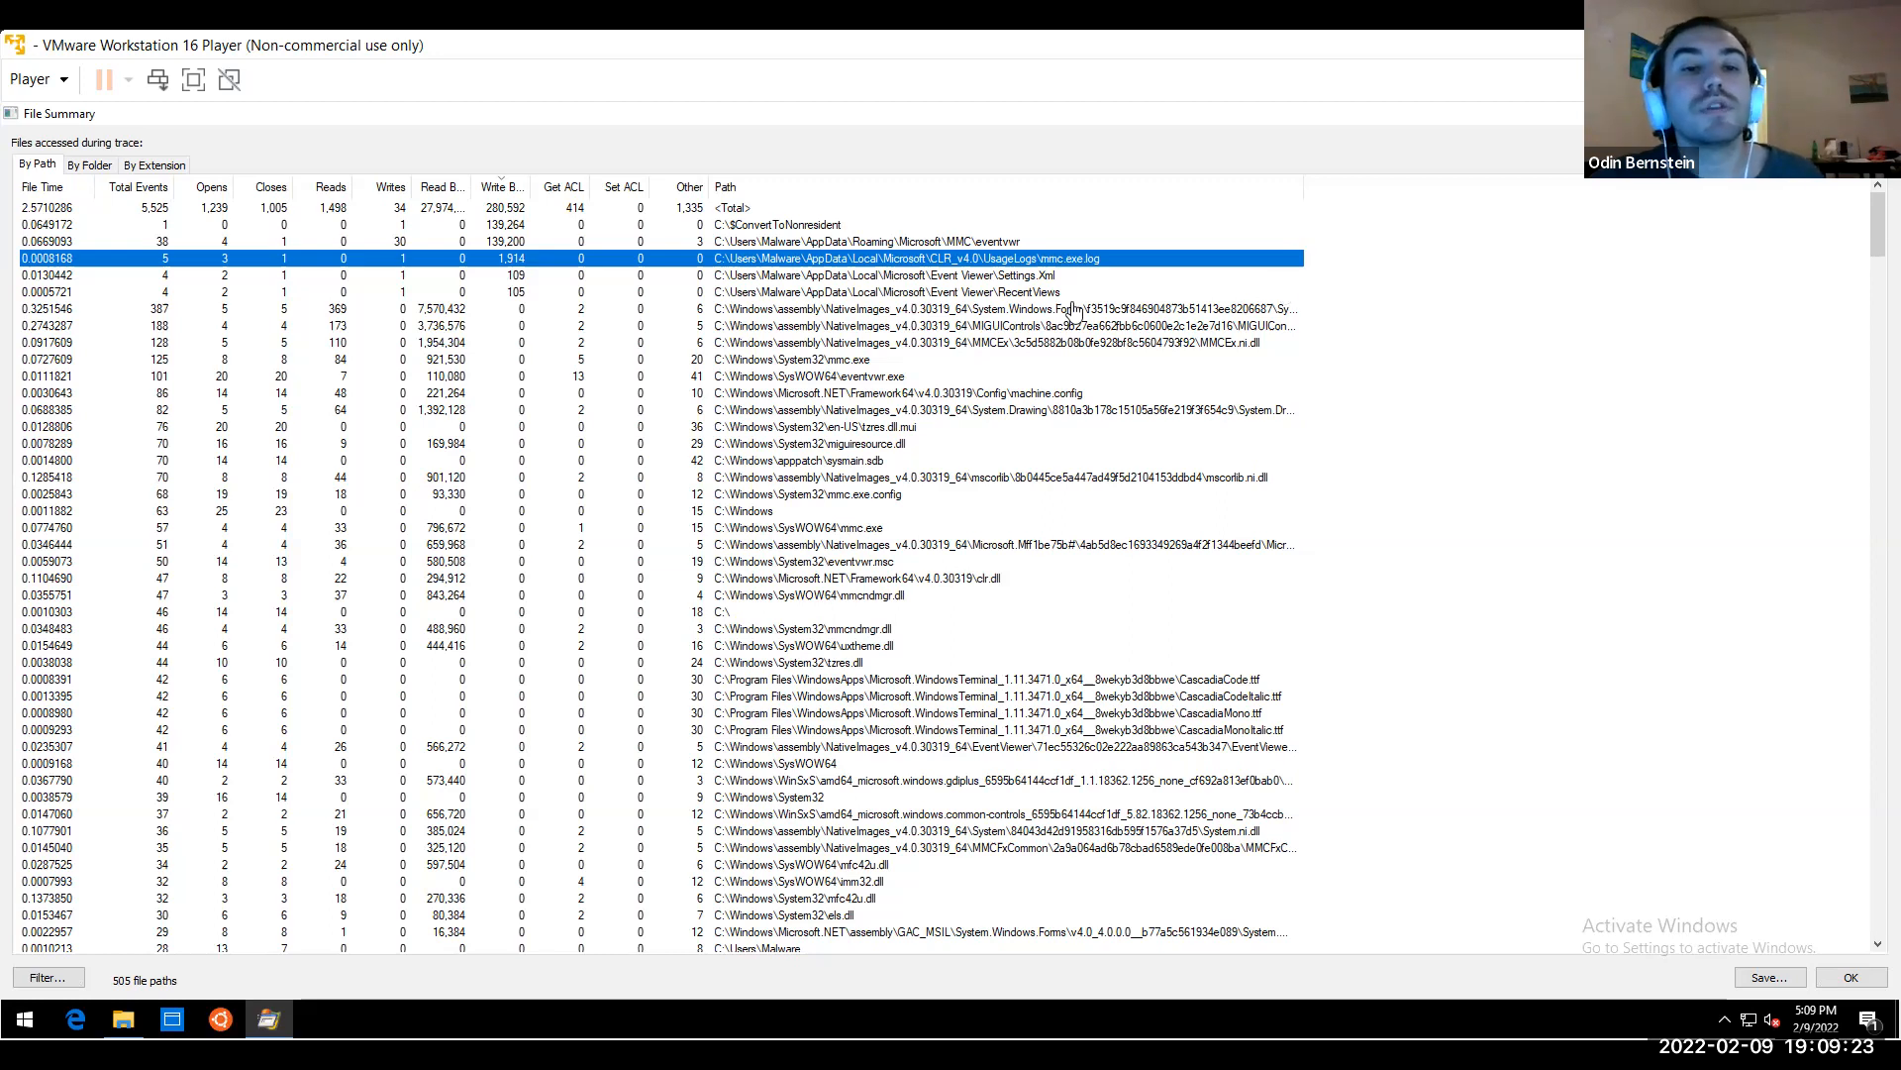
pyautogui.click(926, 290)
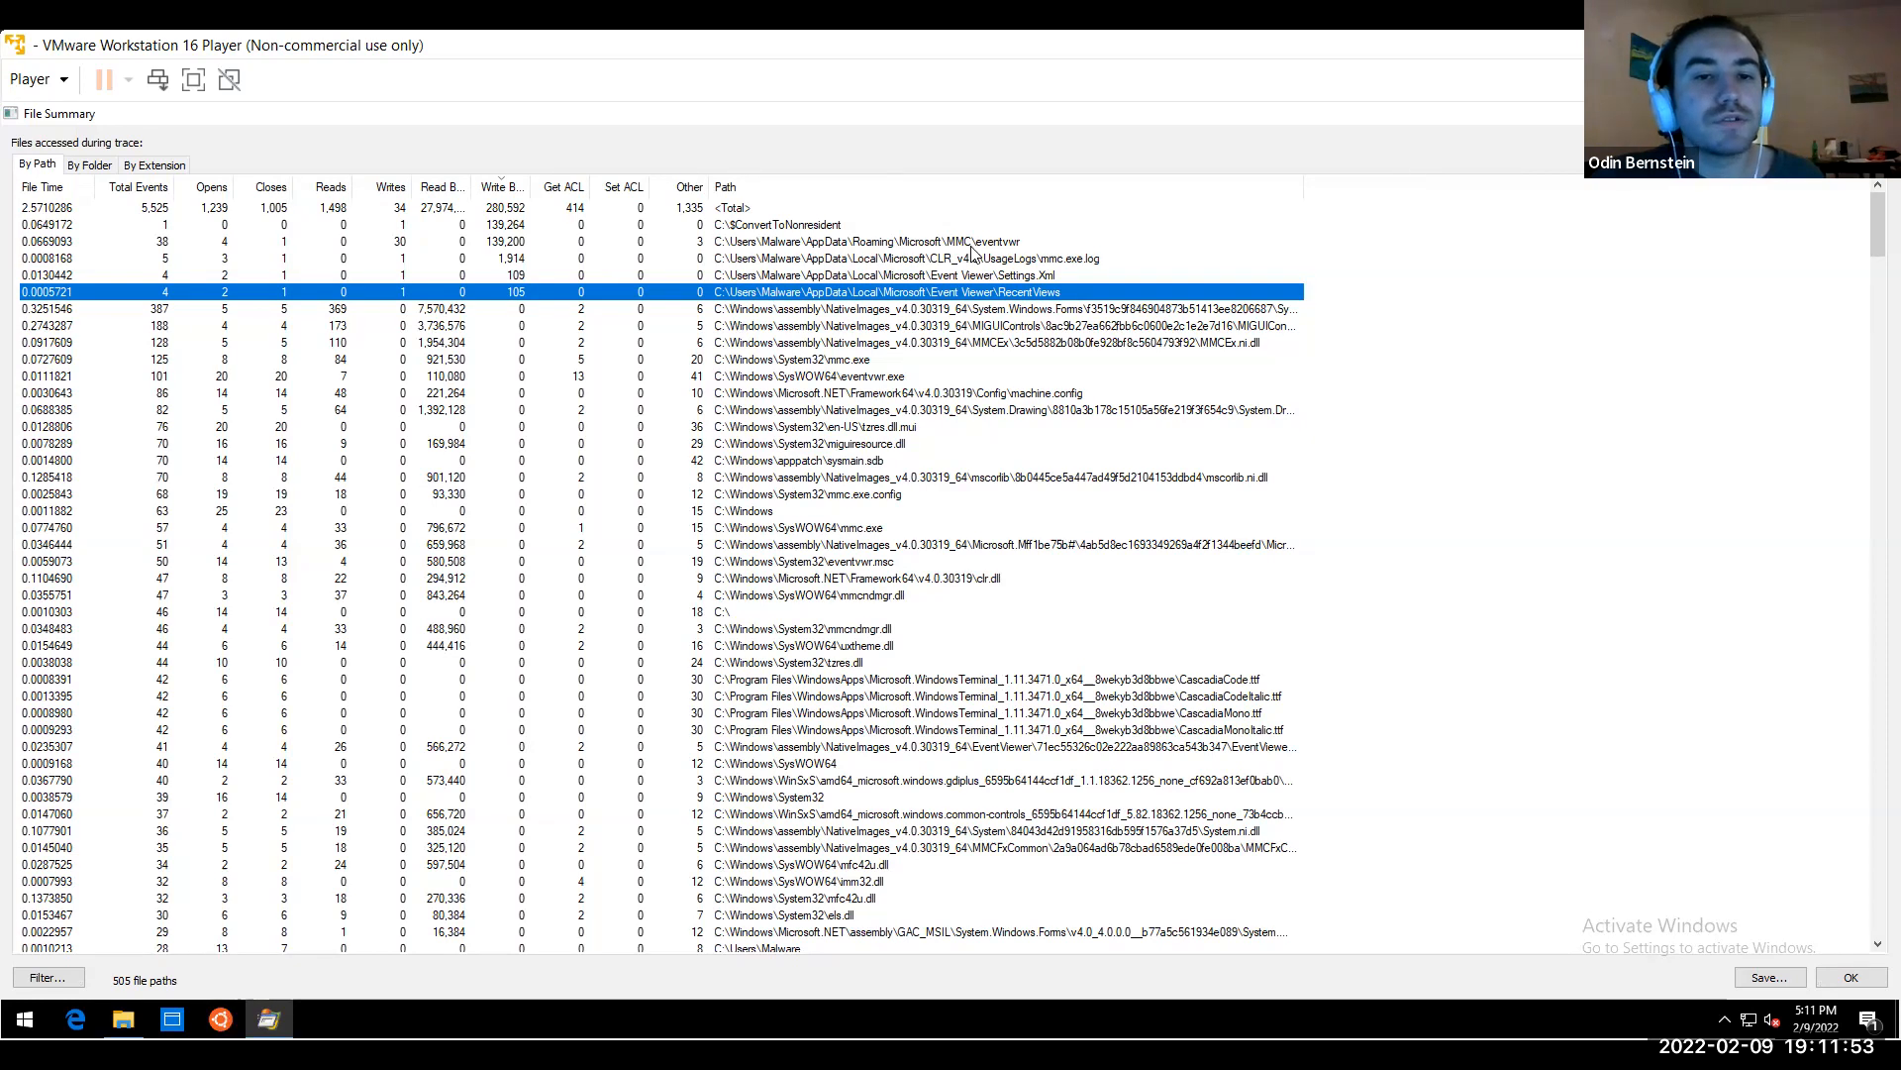
pyautogui.click(871, 244)
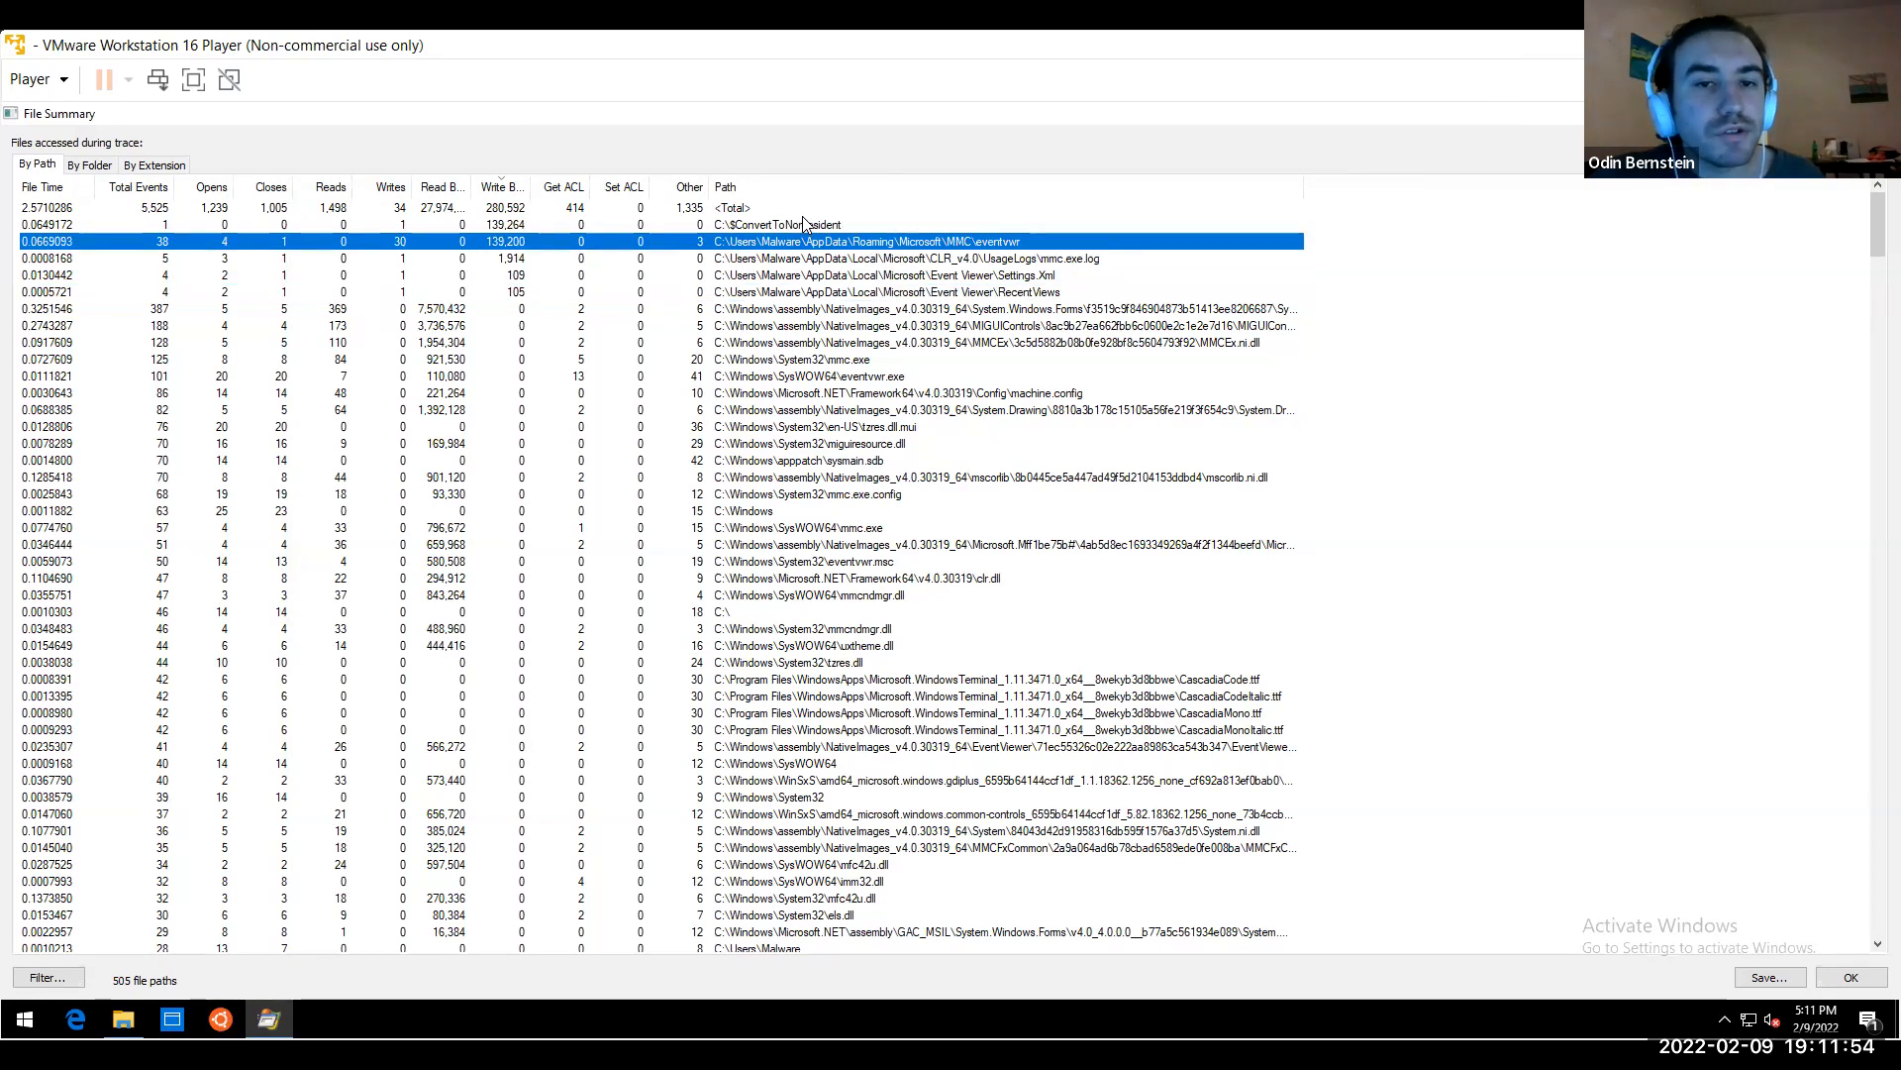
pyautogui.click(825, 275)
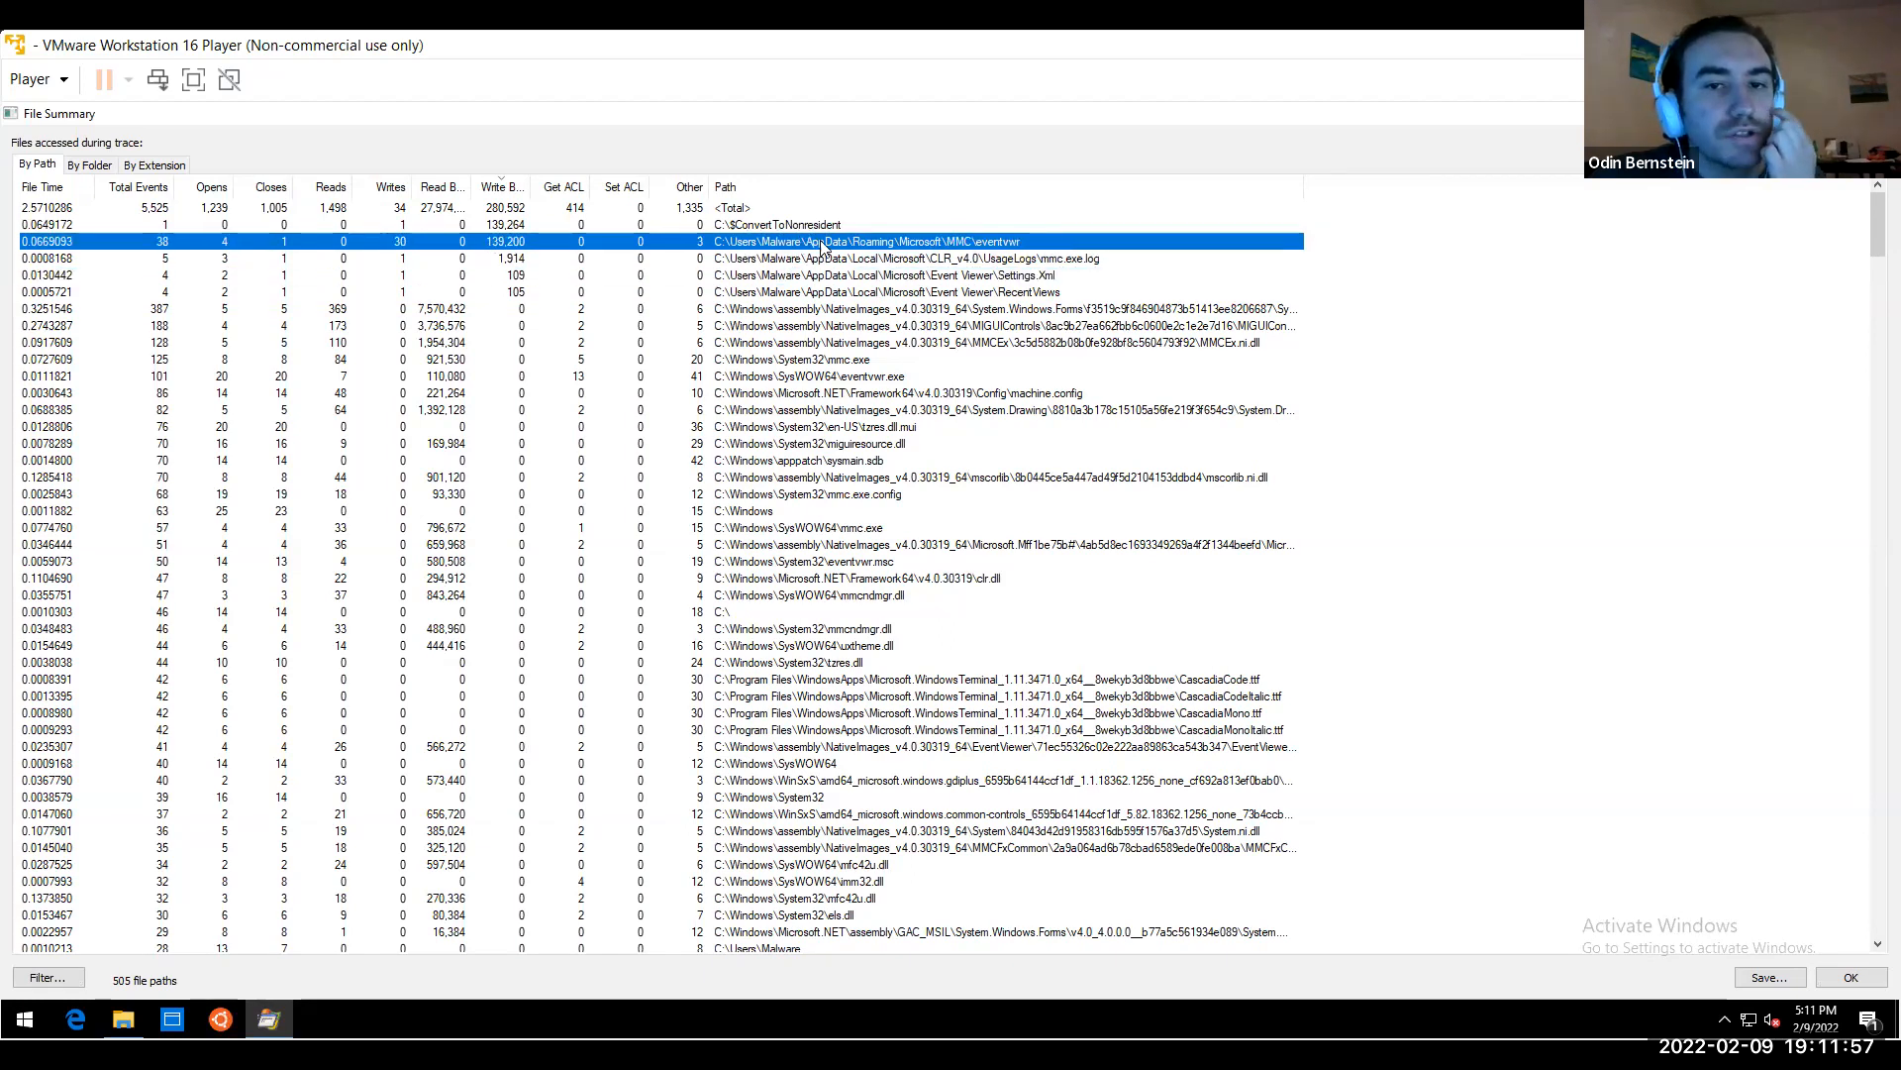
pyautogui.click(880, 261)
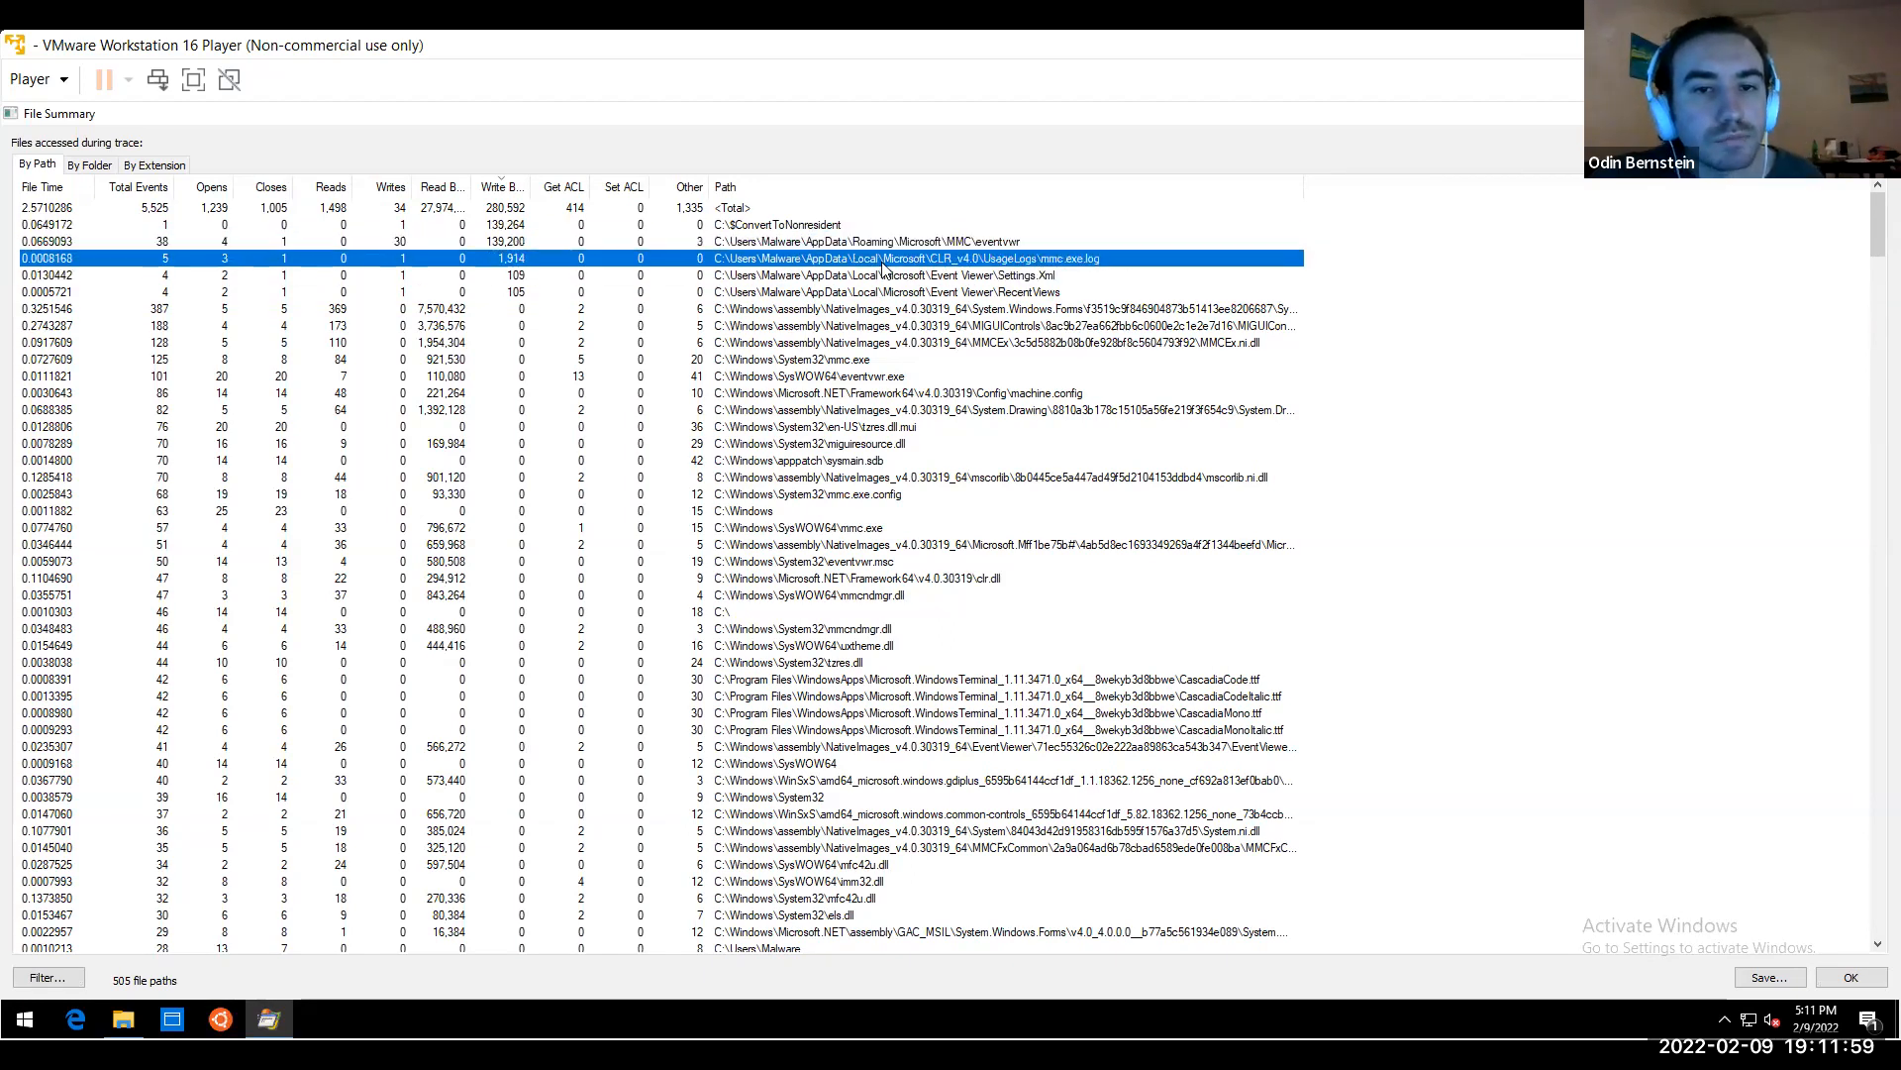
pyautogui.click(863, 247)
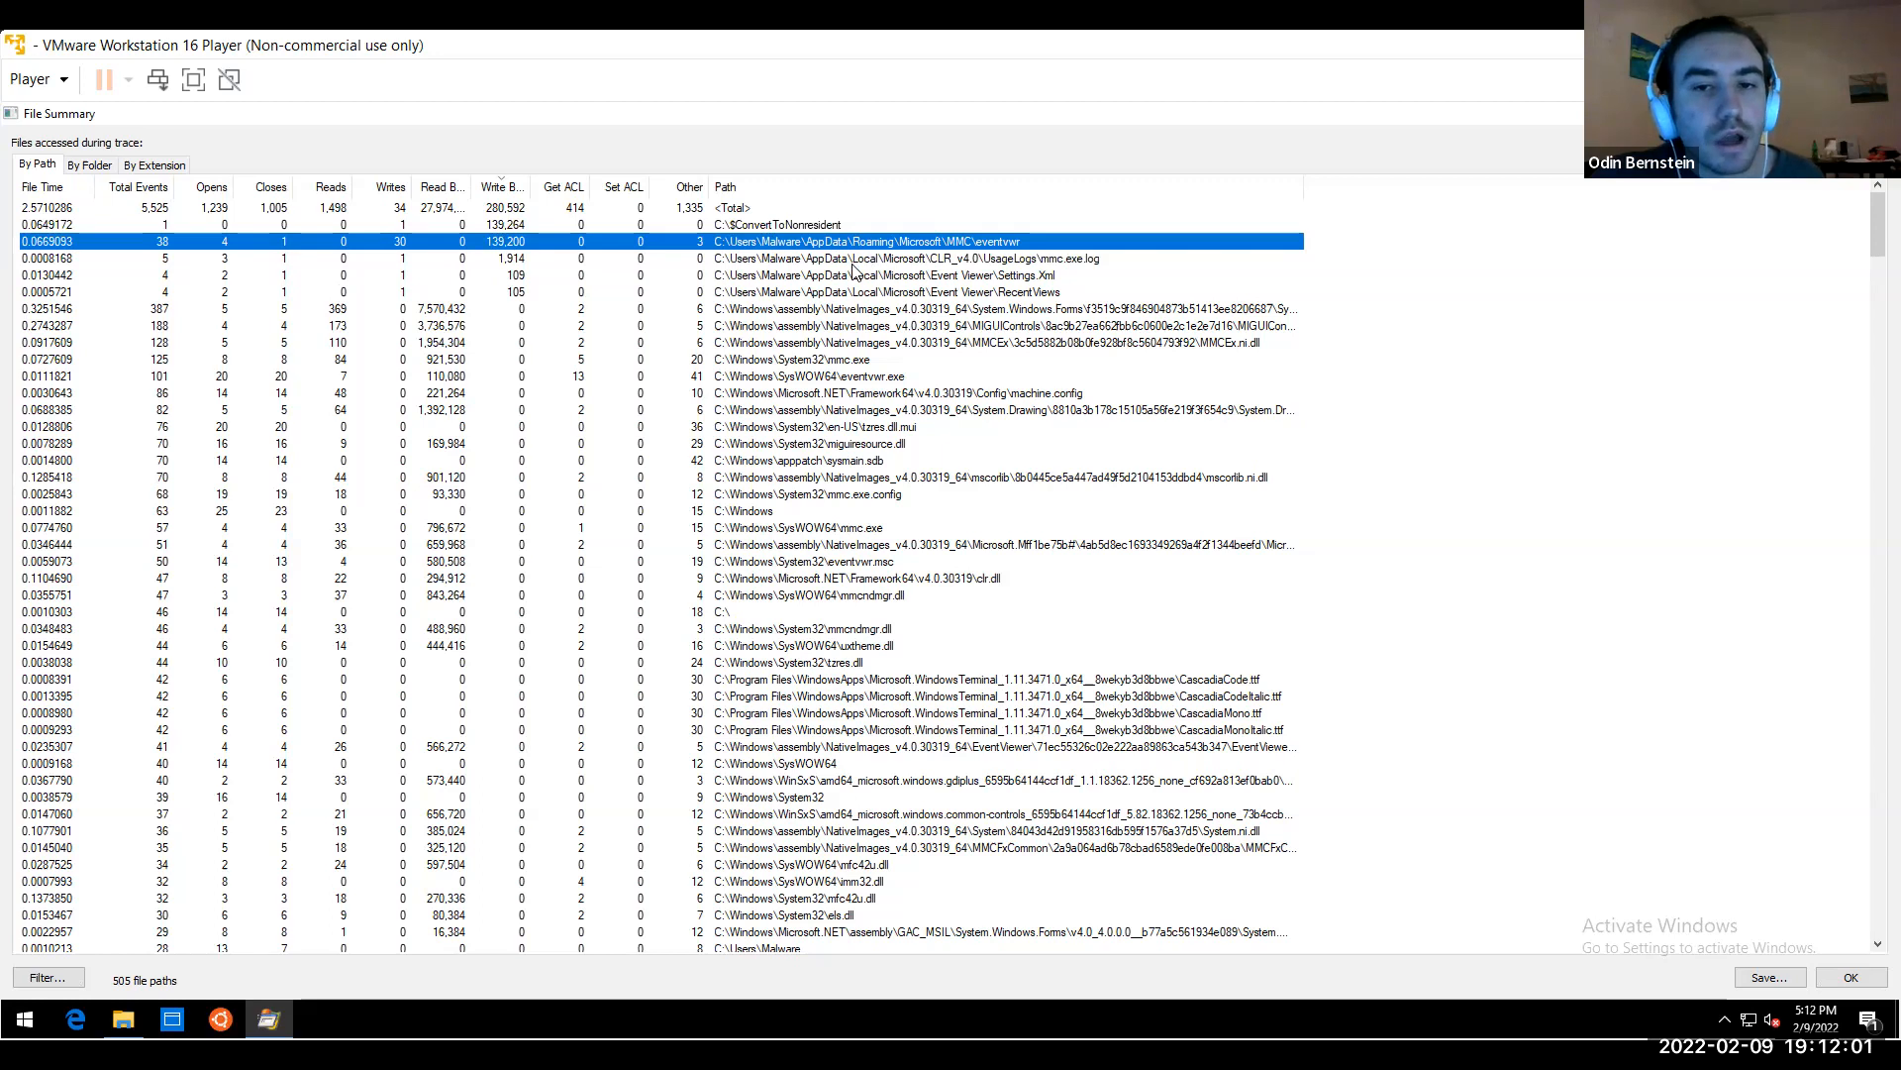
pyautogui.click(853, 264)
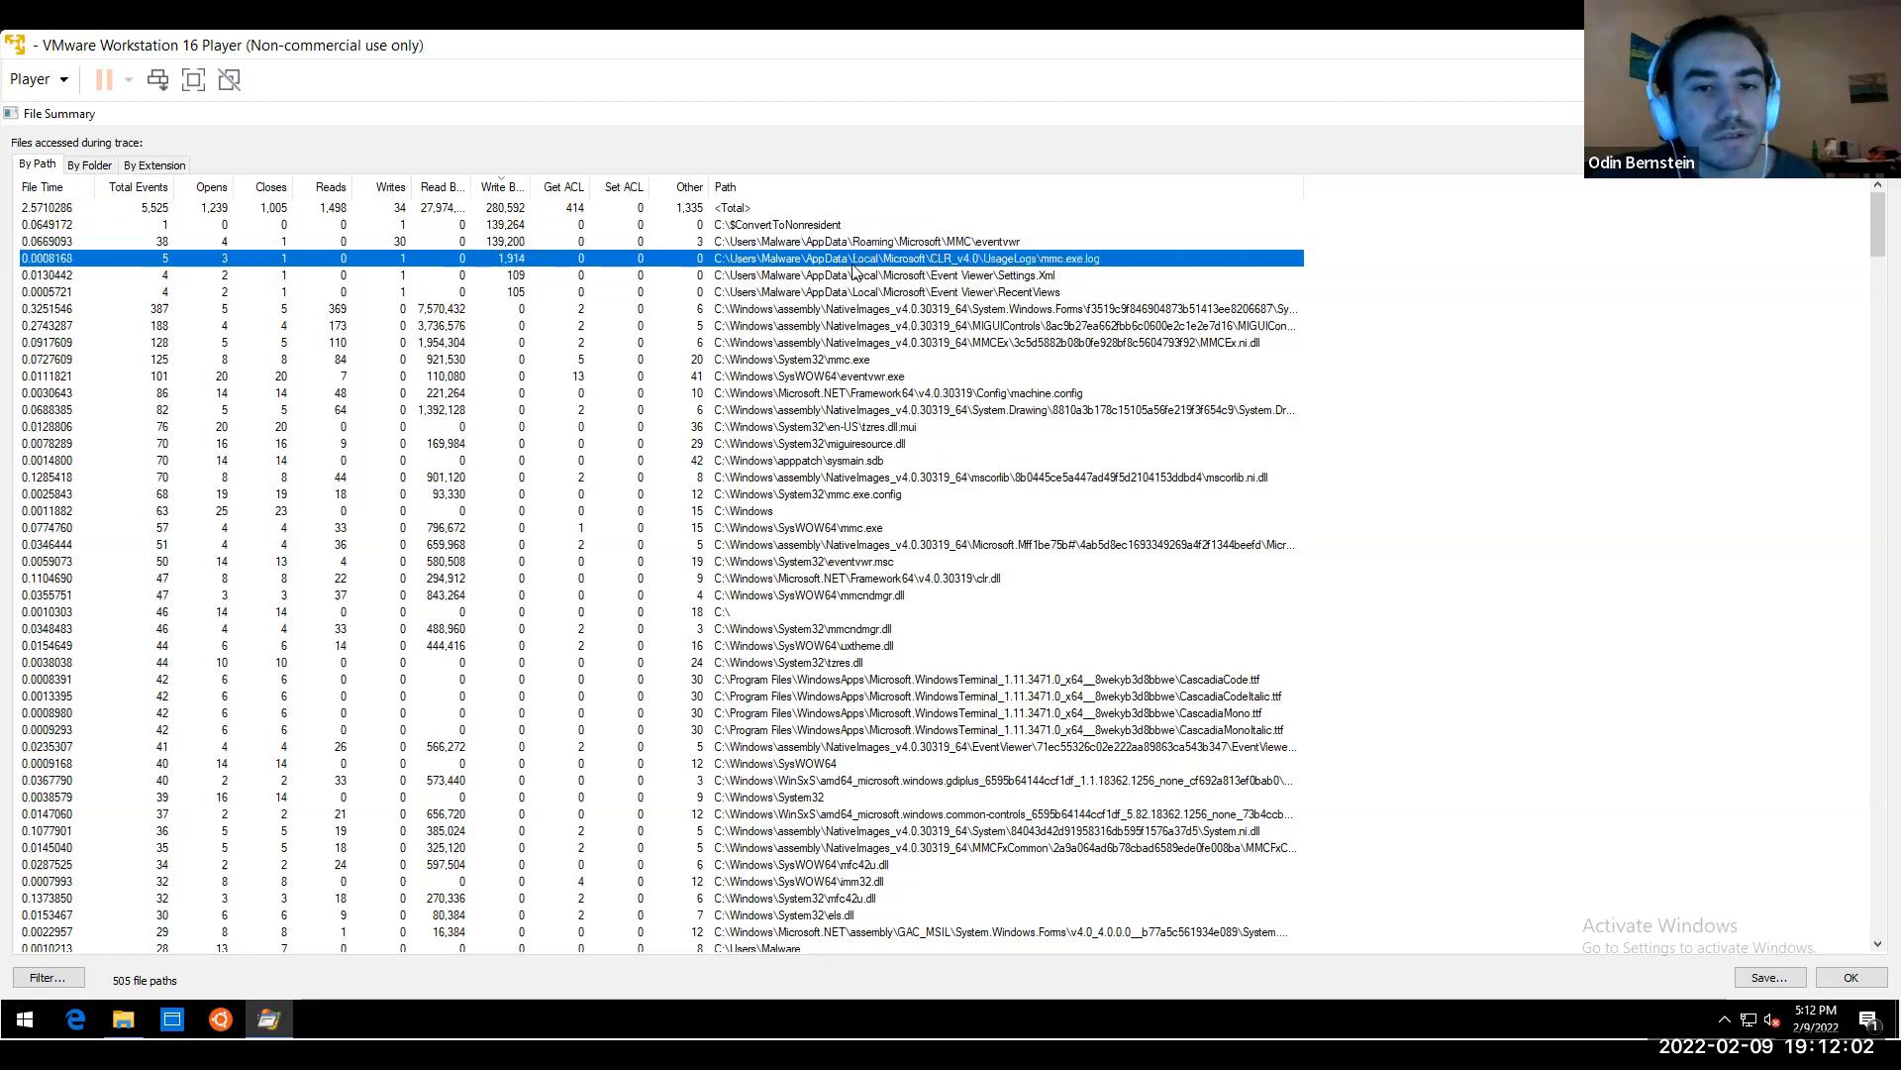
pyautogui.click(929, 247)
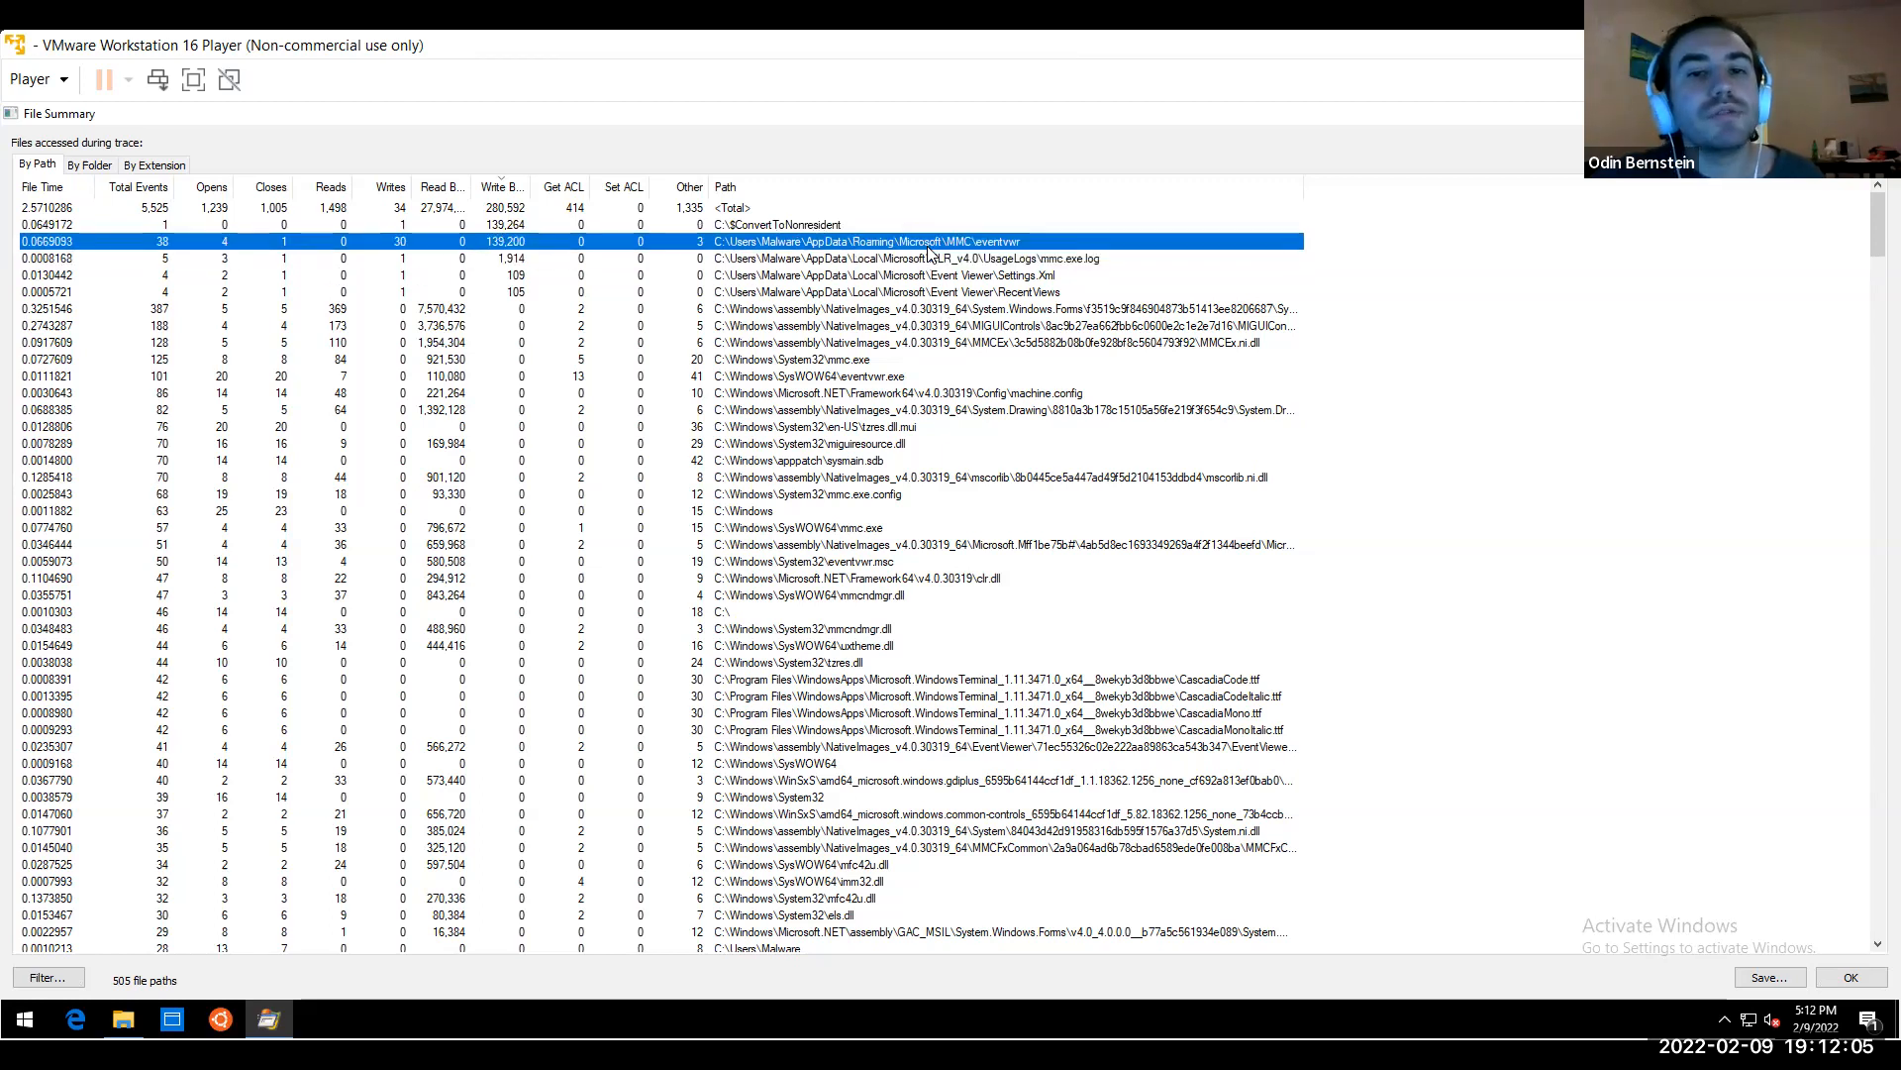